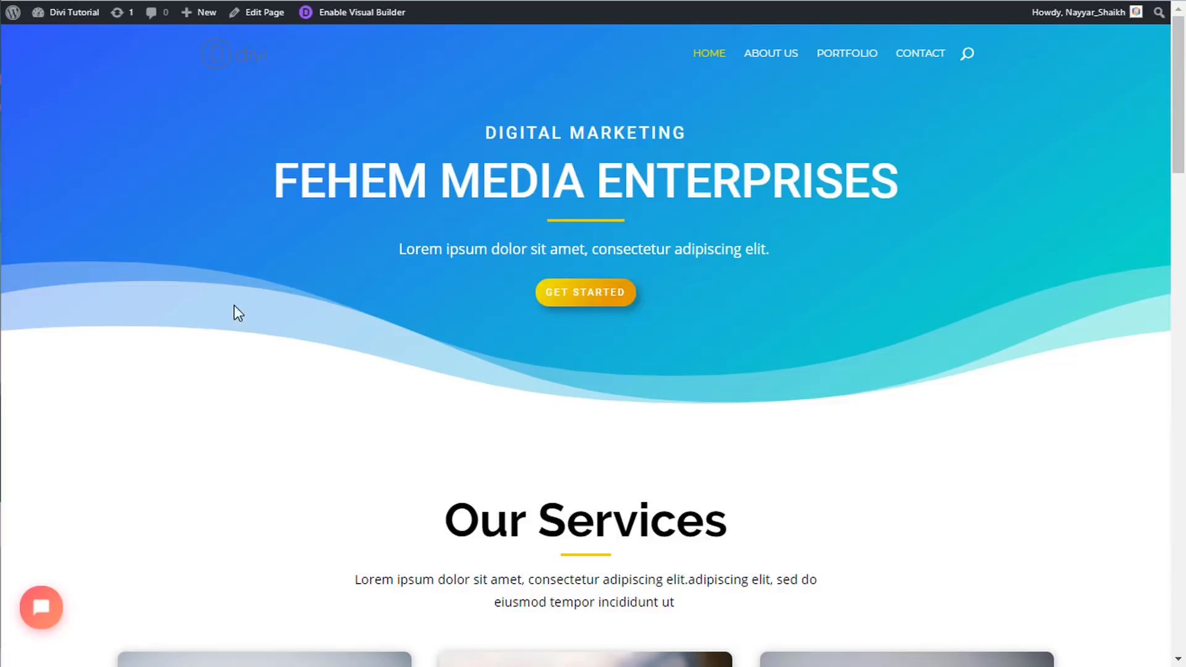
# - Open the home page in the Divi Visual Builder
pyautogui.scroll(-3, 506, 260)
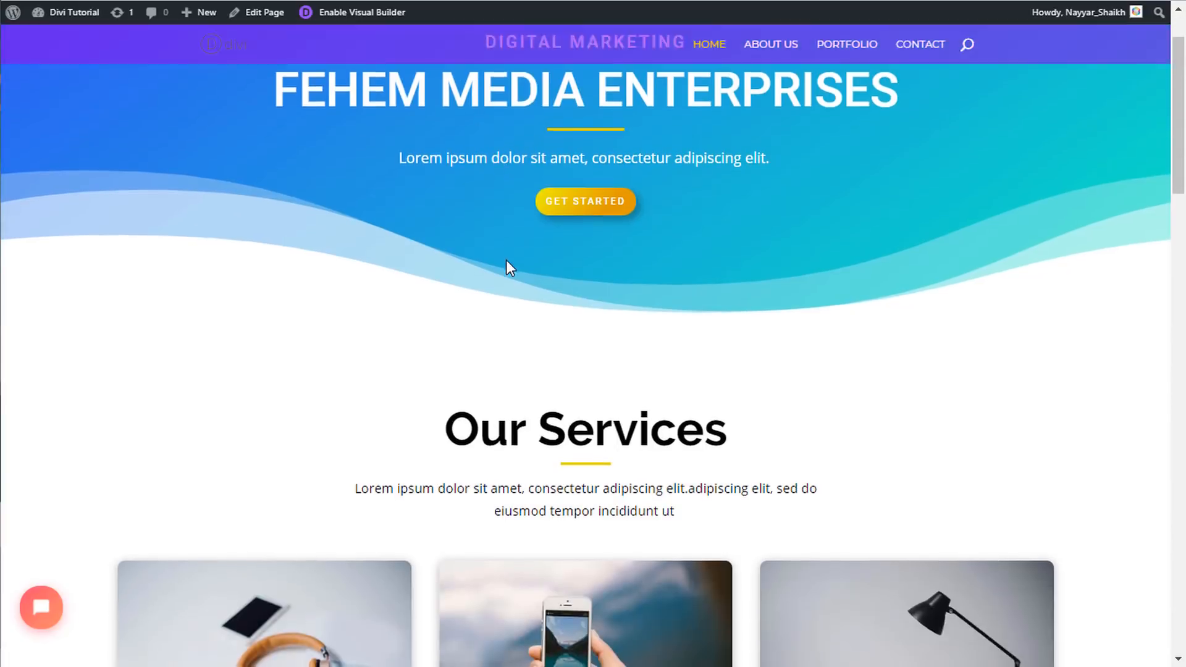
pyautogui.scroll(3, 508, 277)
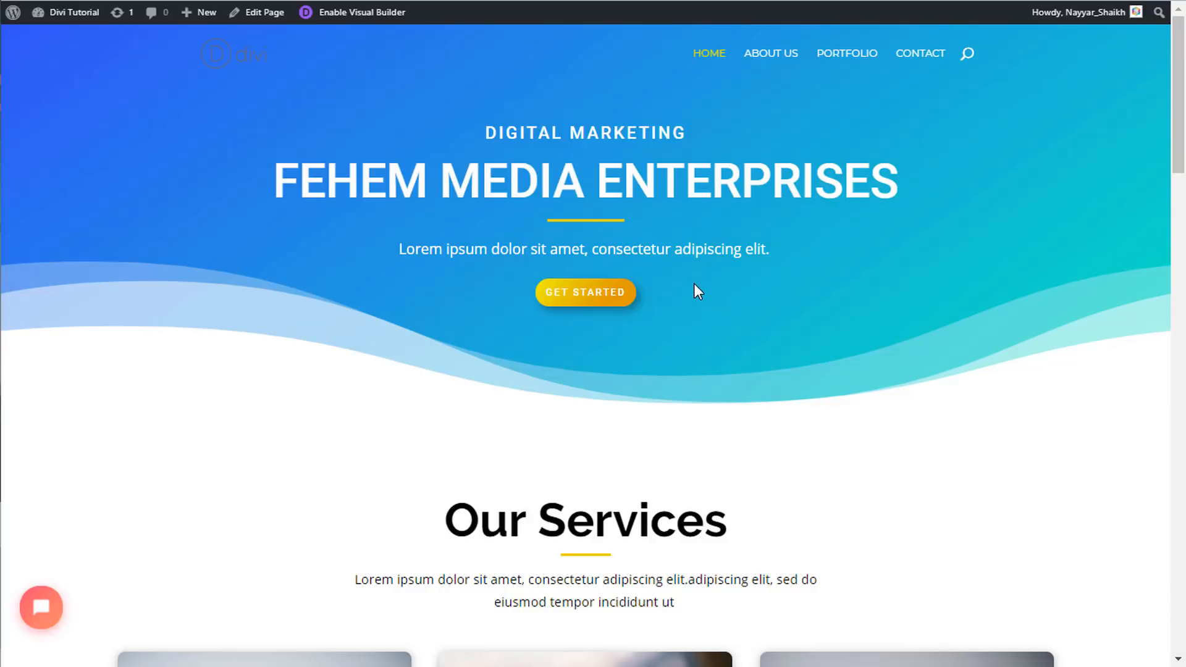
pyautogui.scroll(-15, 694, 283)
pyautogui.scroll(9, 695, 309)
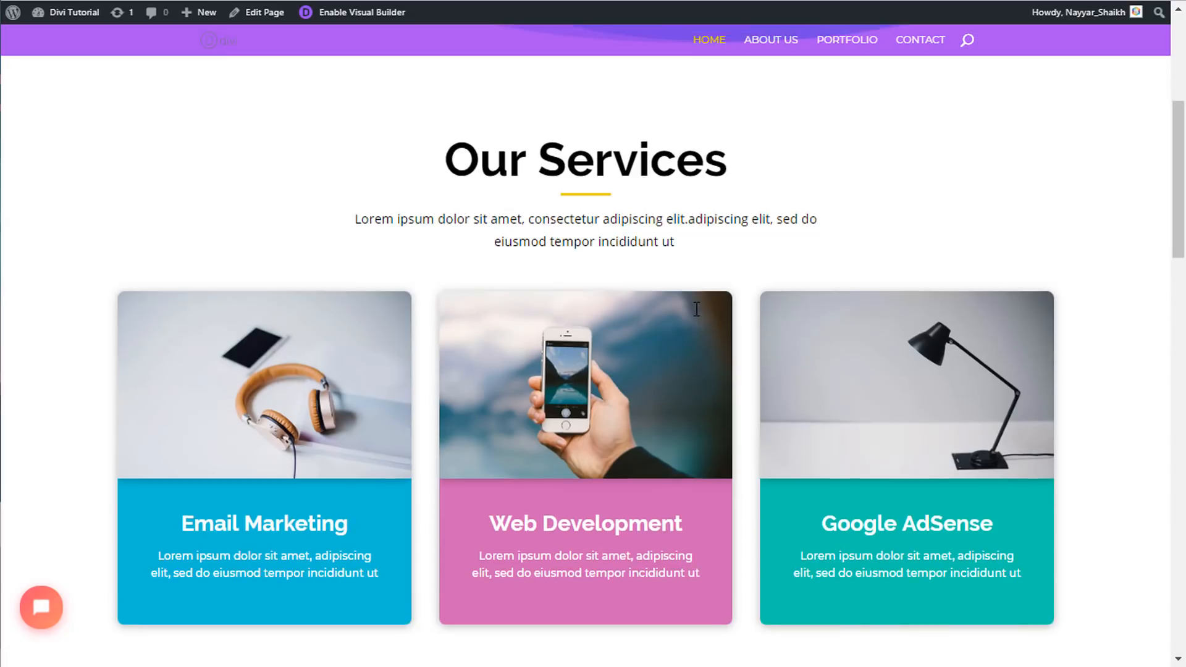
pyautogui.scroll(5, 696, 309)
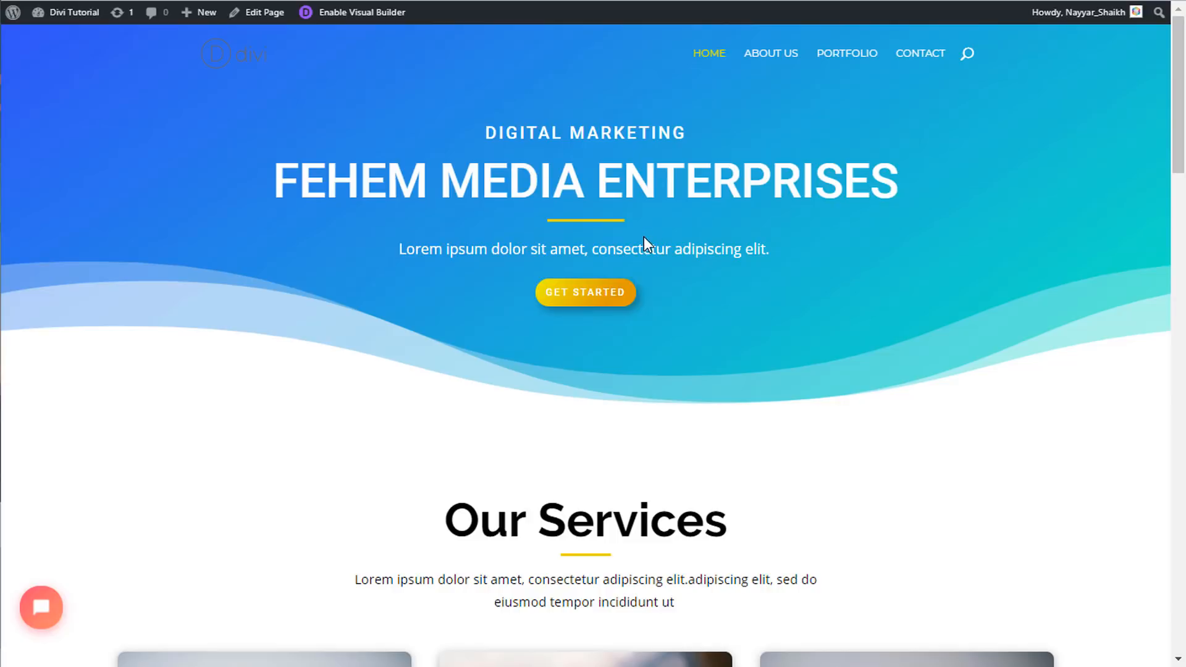
pyautogui.scroll(-15, 707, 325)
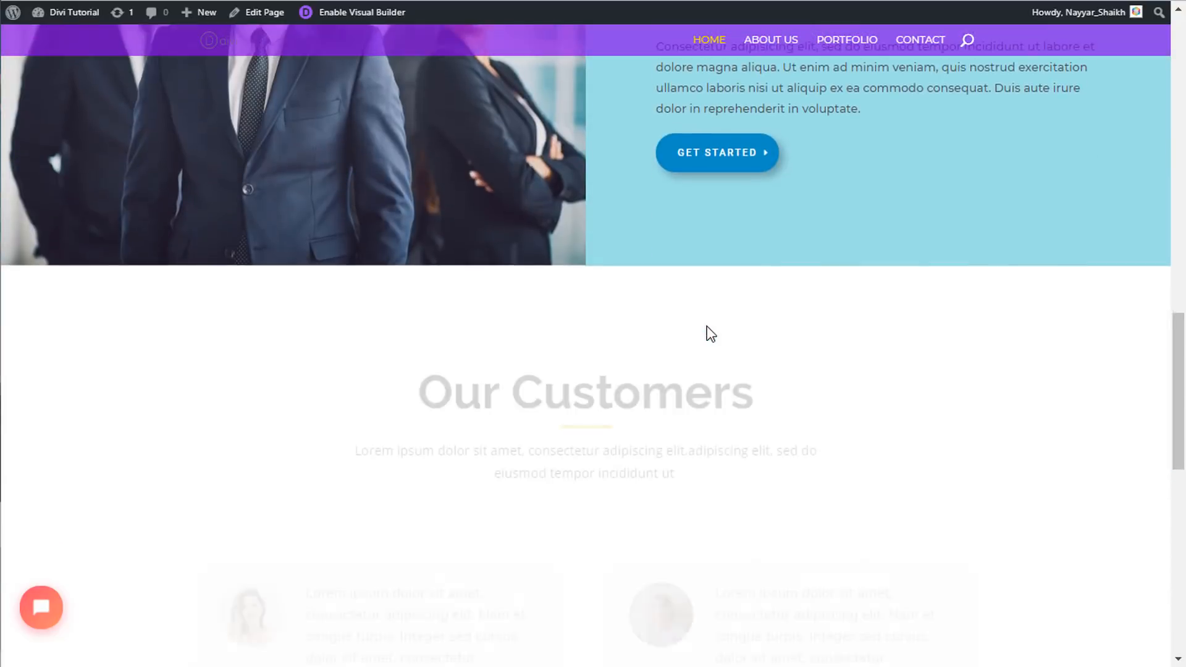
pyautogui.scroll(-10, 707, 326)
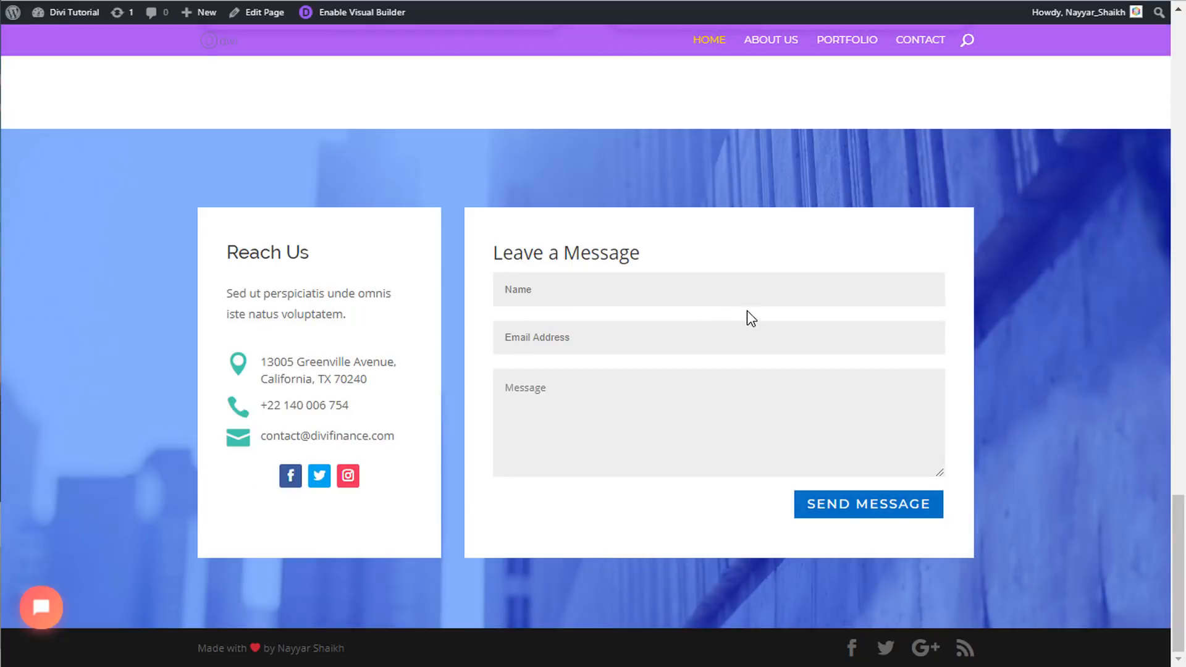
pyautogui.scroll(15, 739, 334)
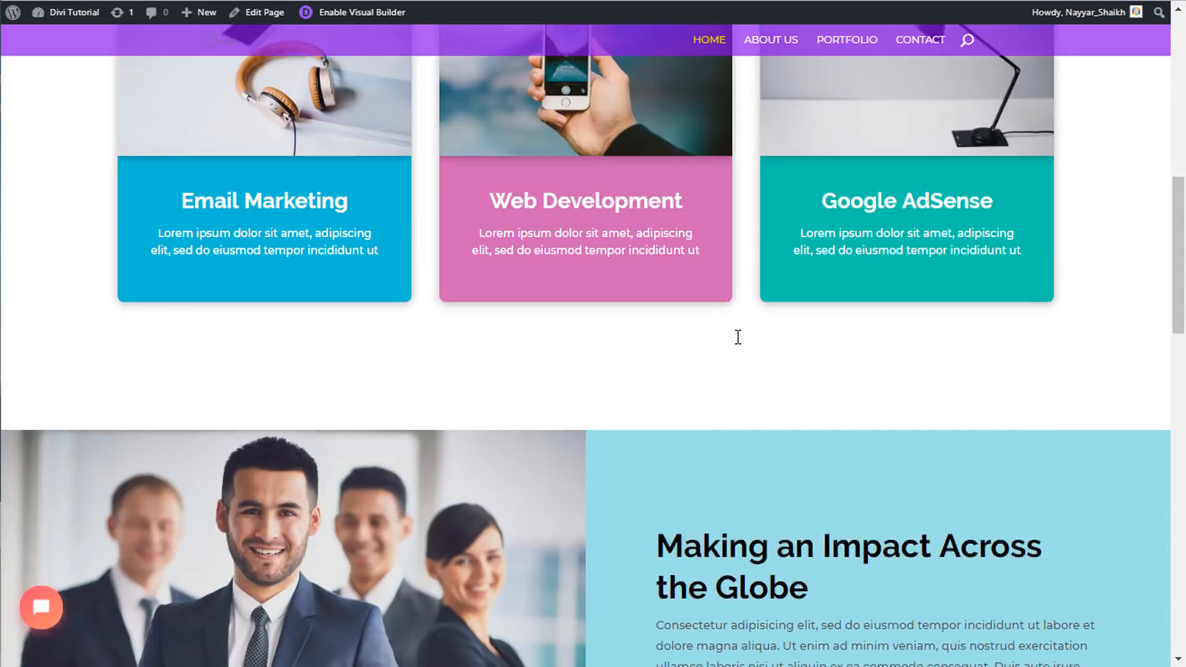
pyautogui.scroll(10, 737, 337)
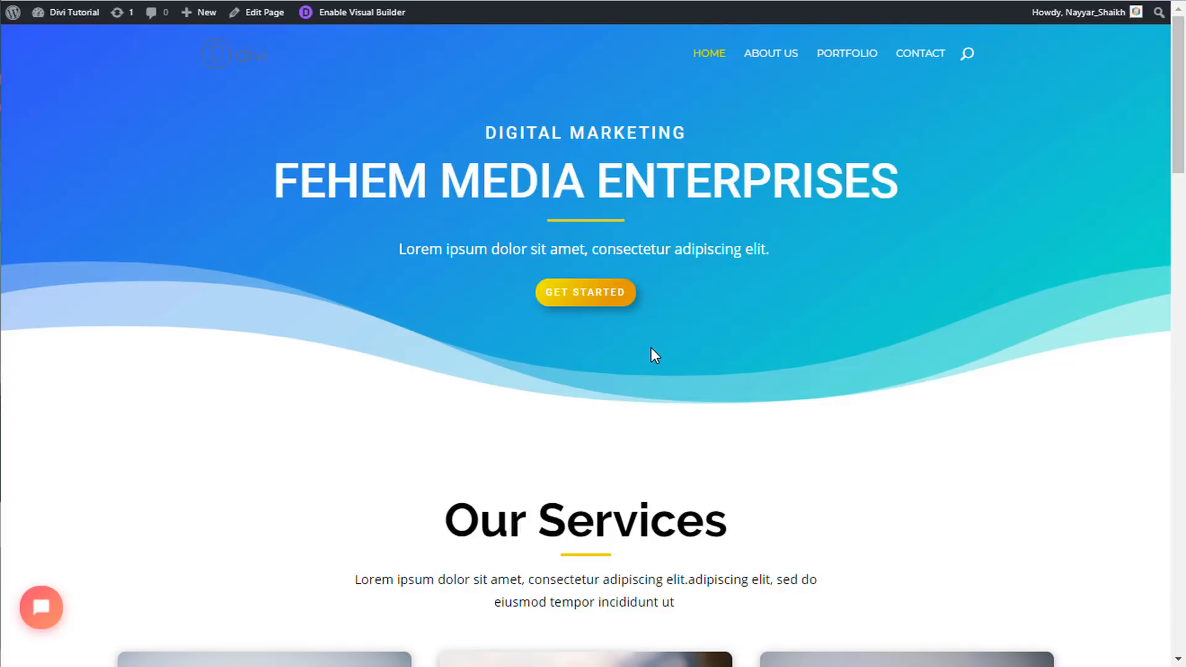
pyautogui.click(361, 34)
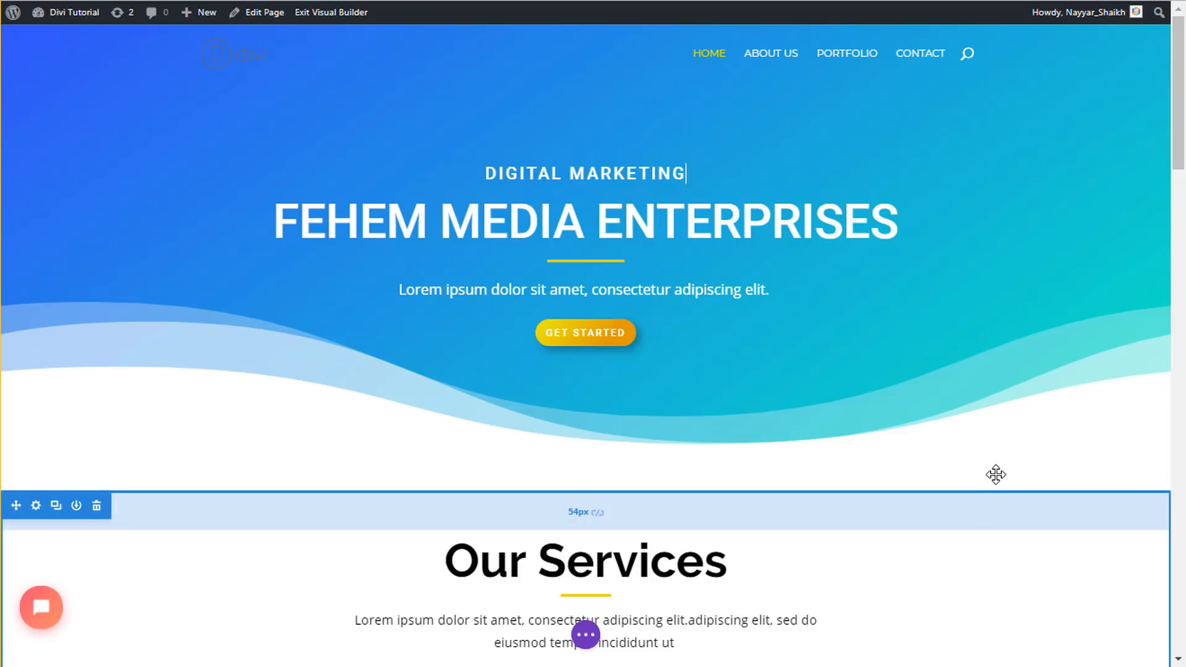
# - Replace FEHEM in the hero headline with NAYYAR
pyautogui.click(425, 221)
pyautogui.write('n')
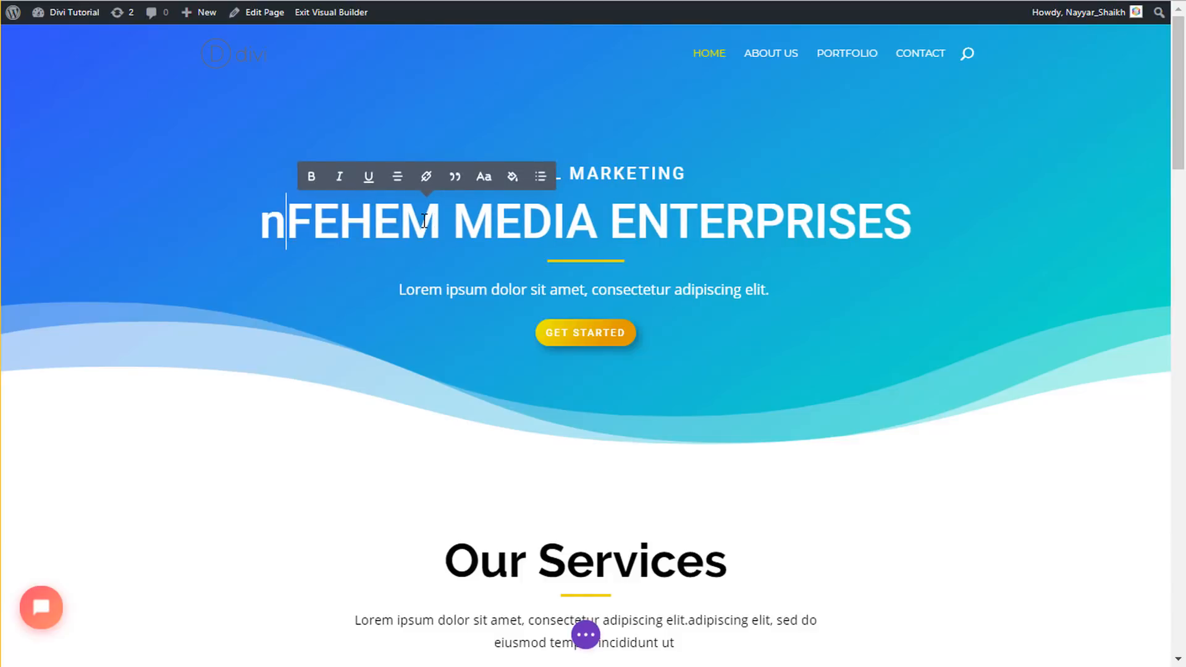
pyautogui.press('BackSpace')
pyautogui.press('Delete')
pyautogui.press('Delete')
pyautogui.press('Delete')
pyautogui.press('Delete')
pyautogui.press('Delete')
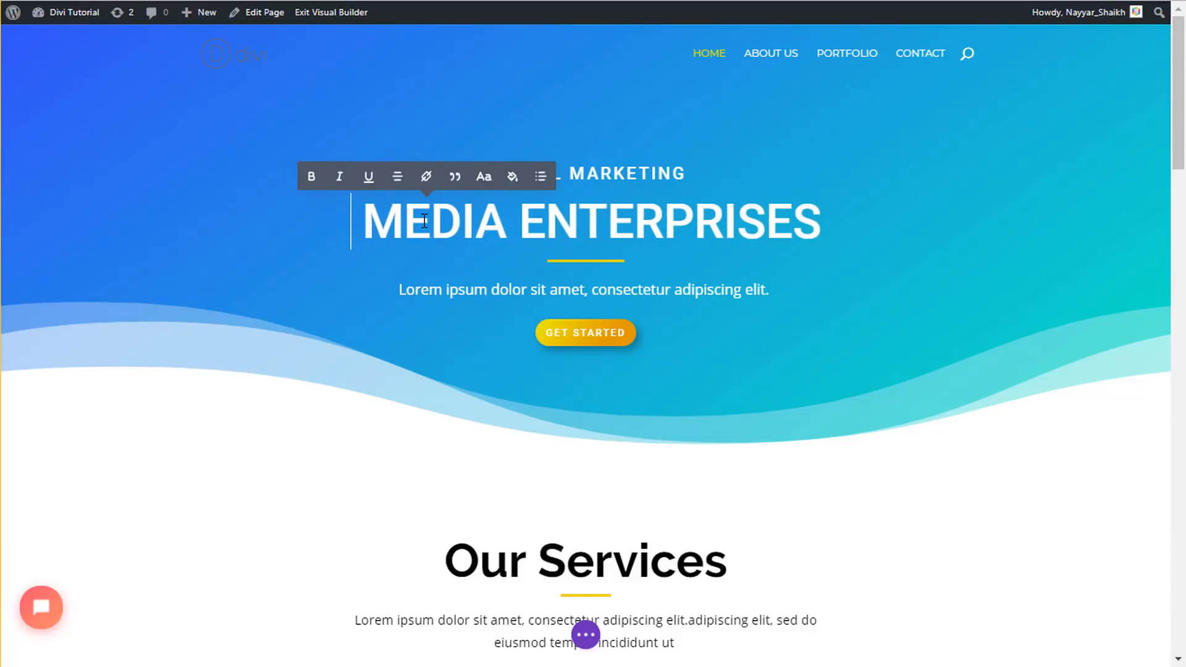
pyautogui.write('NAYYAR')
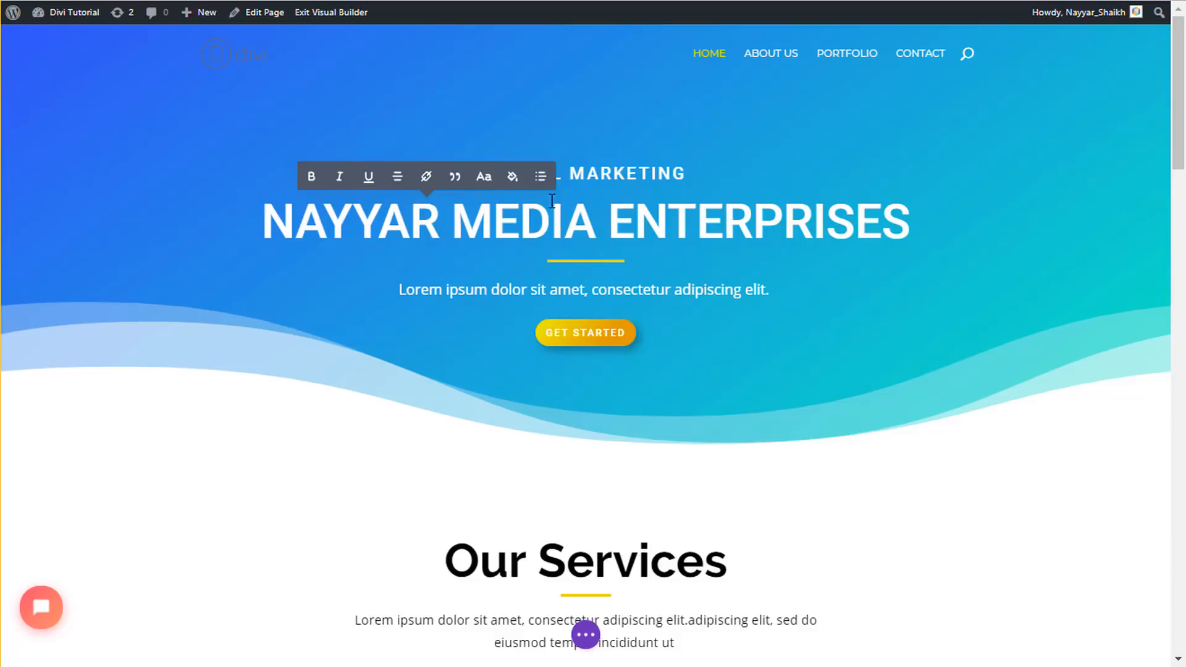
# - Make the whole hero headline bold, italic and red (#e02b20)
pyautogui.click(270, 218)
pyautogui.moveTo(270, 218); pyautogui.dragTo(915, 232)
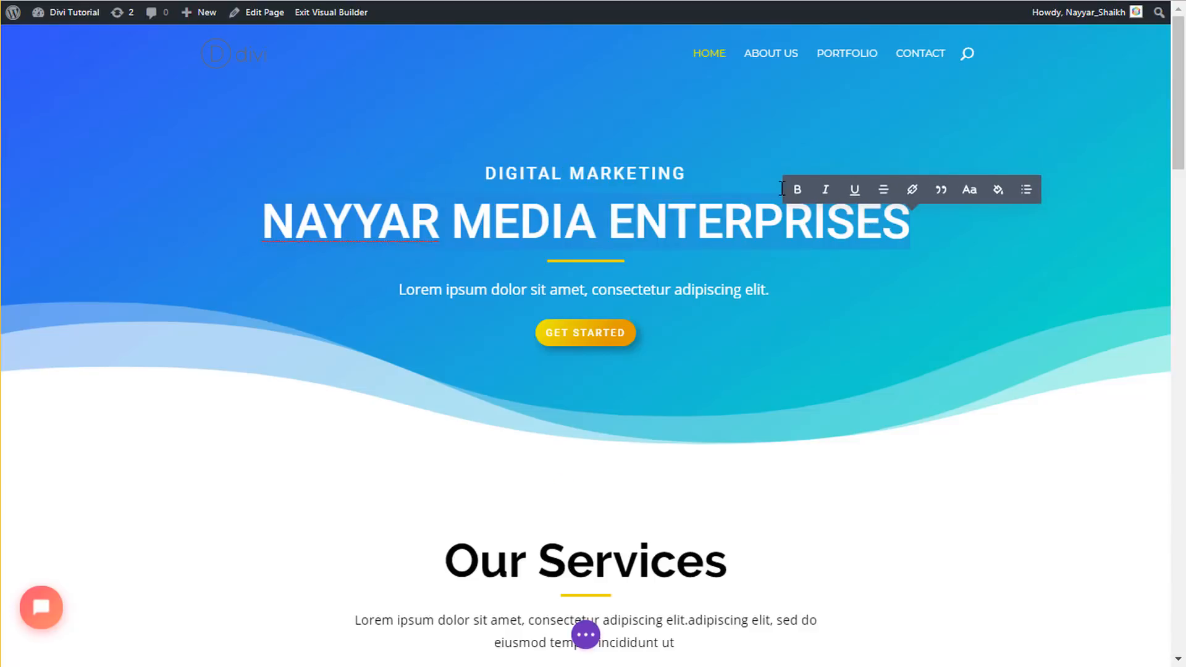
pyautogui.click(799, 192)
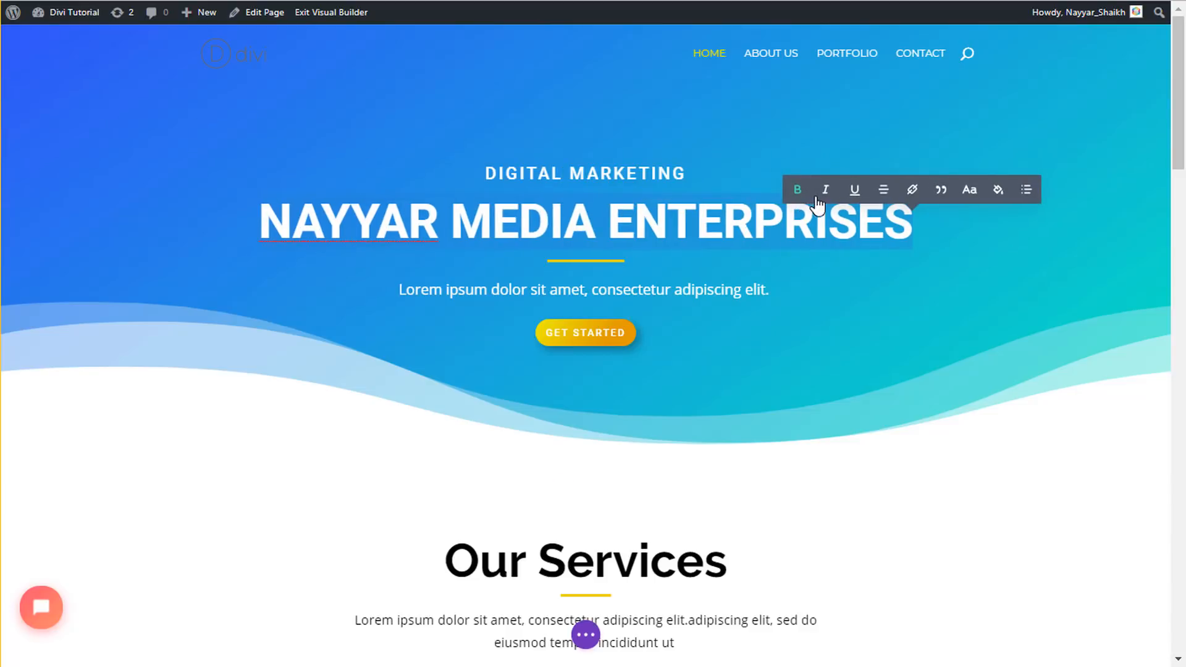
pyautogui.click(827, 192)
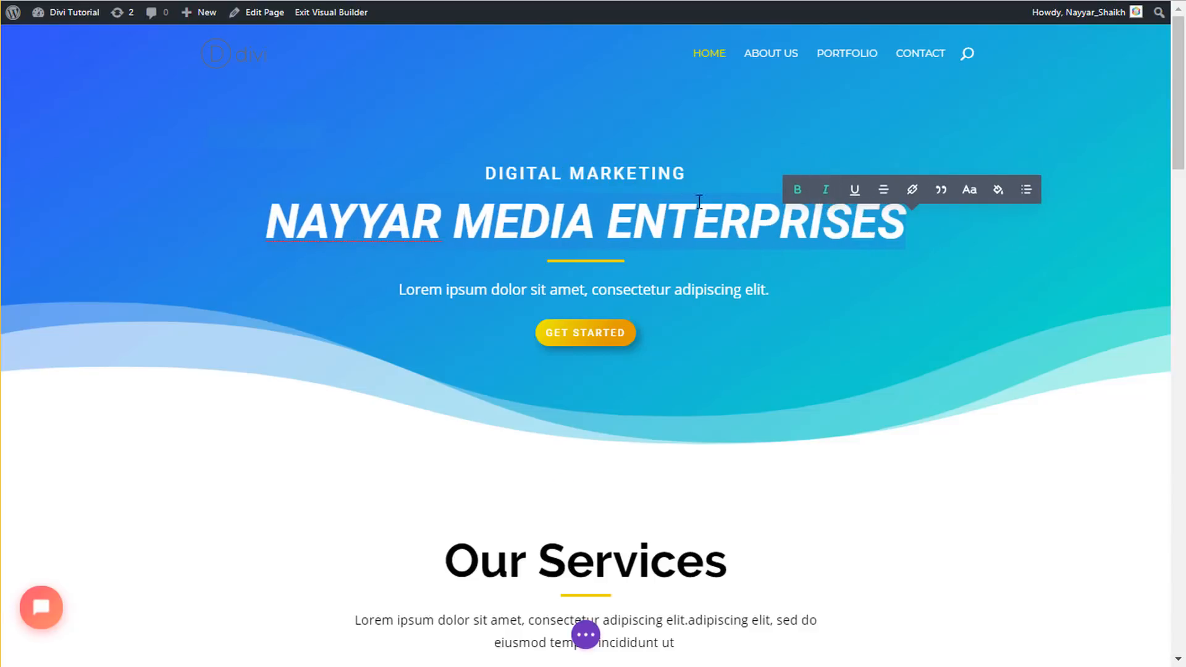
pyautogui.click(999, 190)
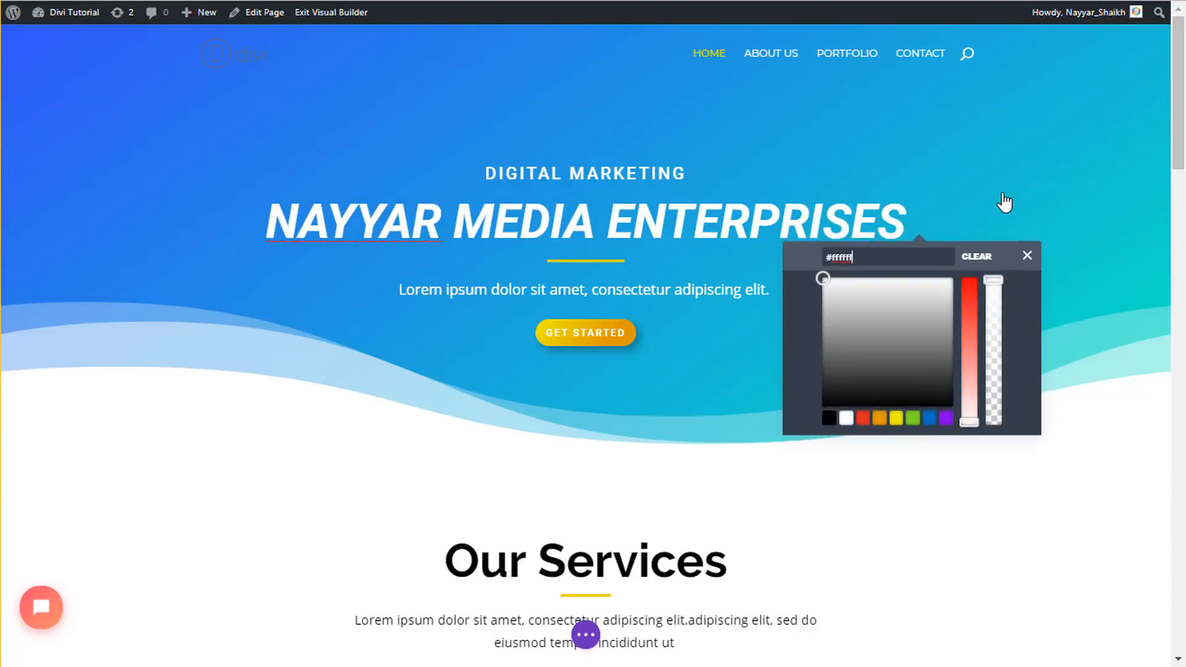
pyautogui.click(863, 424)
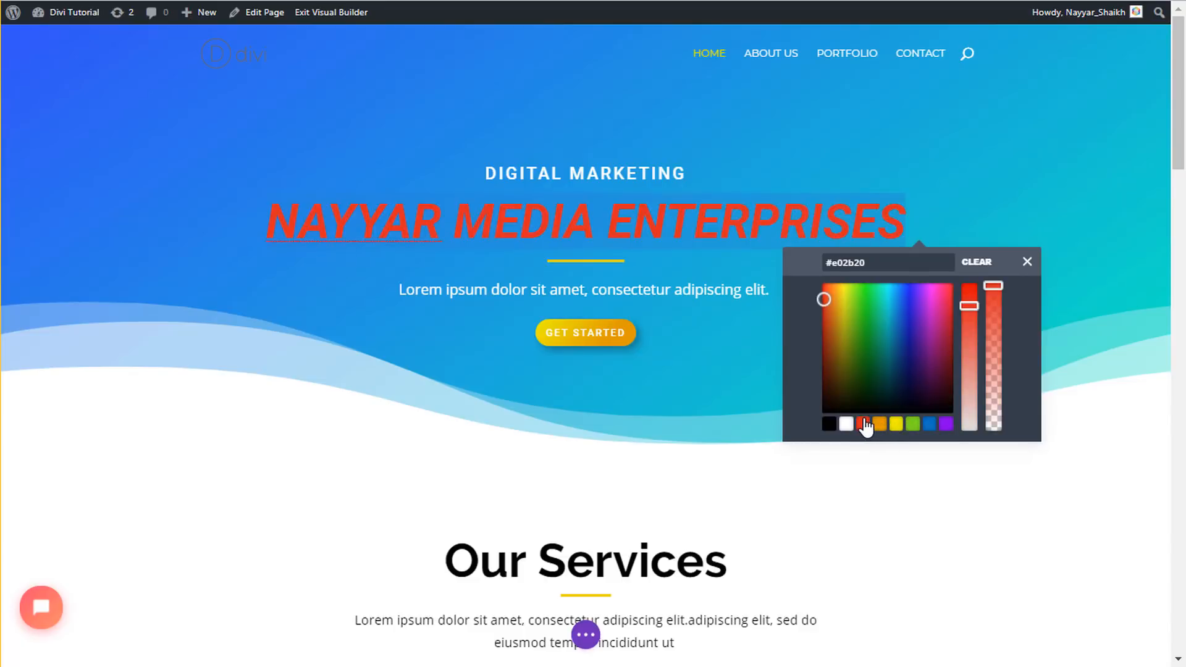
pyautogui.click(1027, 262)
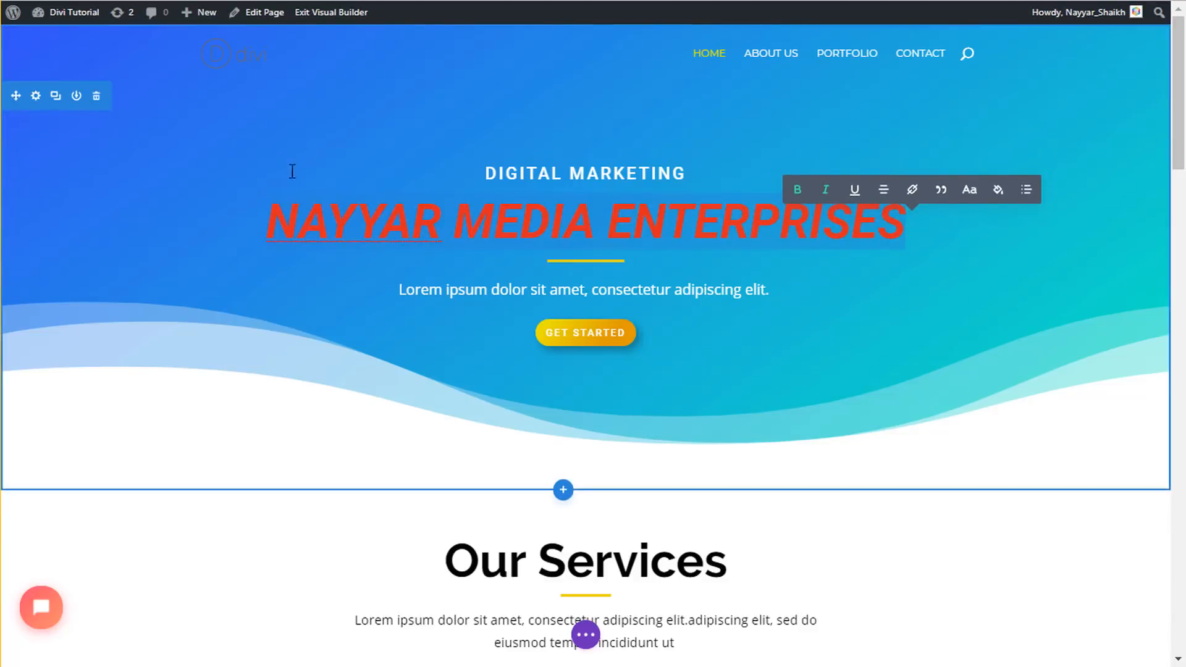
# - In the hero's Section Settings, set the background gradient colours to red and white
pyautogui.click(36, 96)
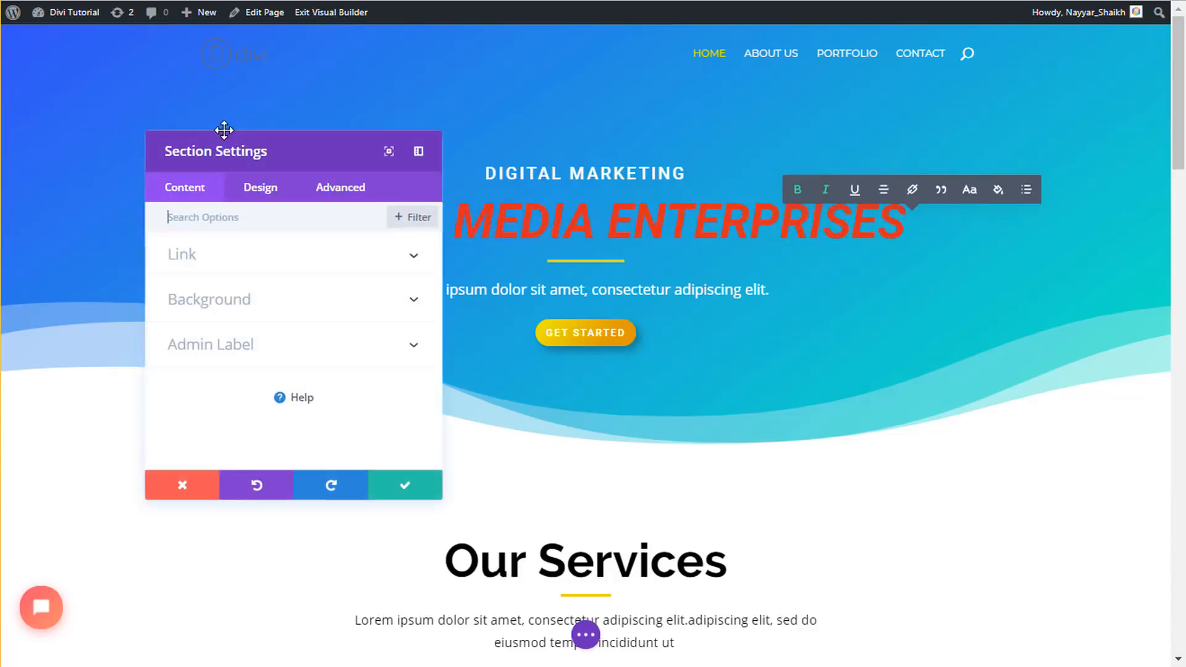
pyautogui.click(230, 306)
pyautogui.scroll(-3, 252, 307)
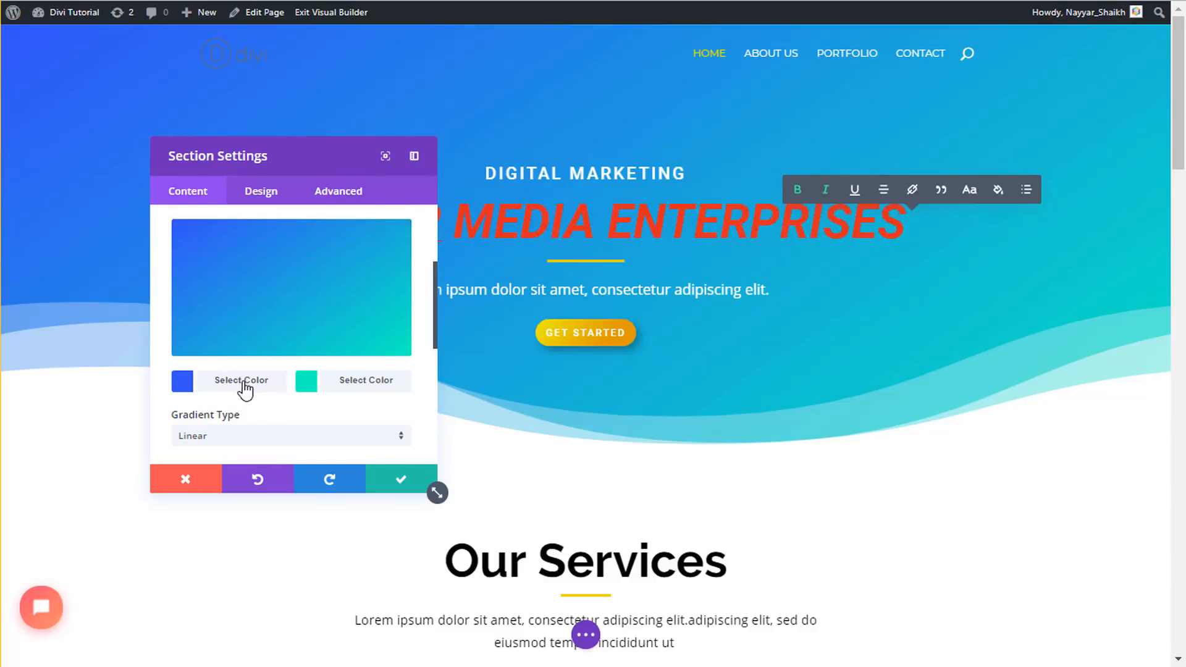
pyautogui.moveTo(271, 159); pyautogui.dragTo(864, 275)
pyautogui.click(810, 496)
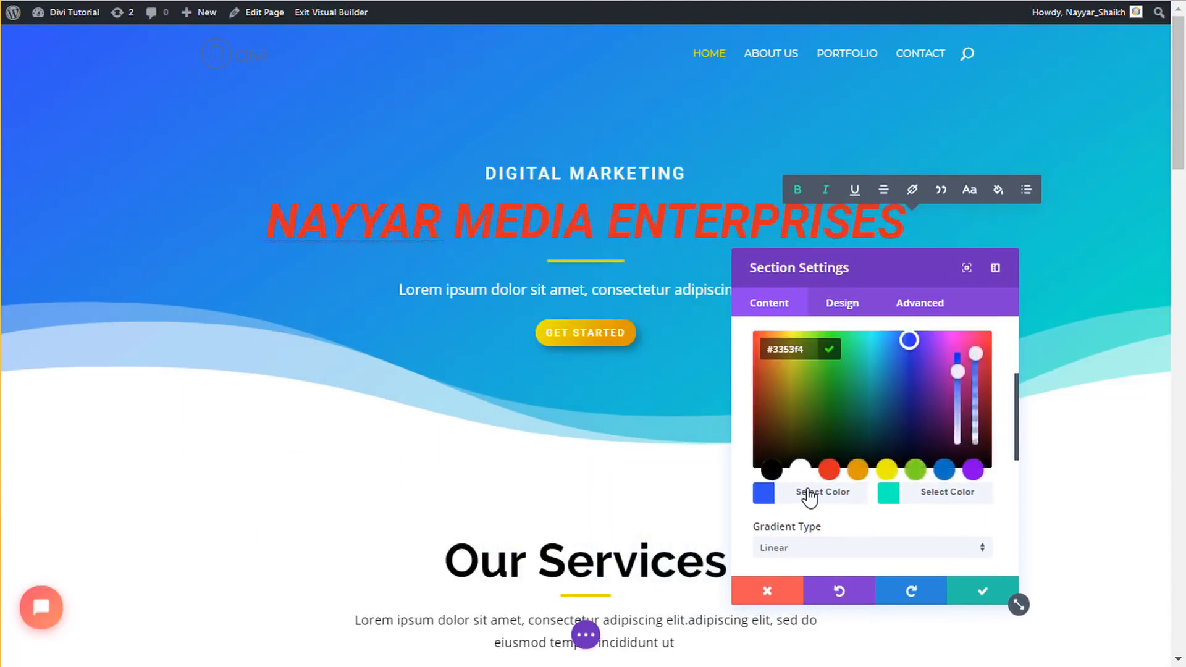
pyautogui.click(834, 469)
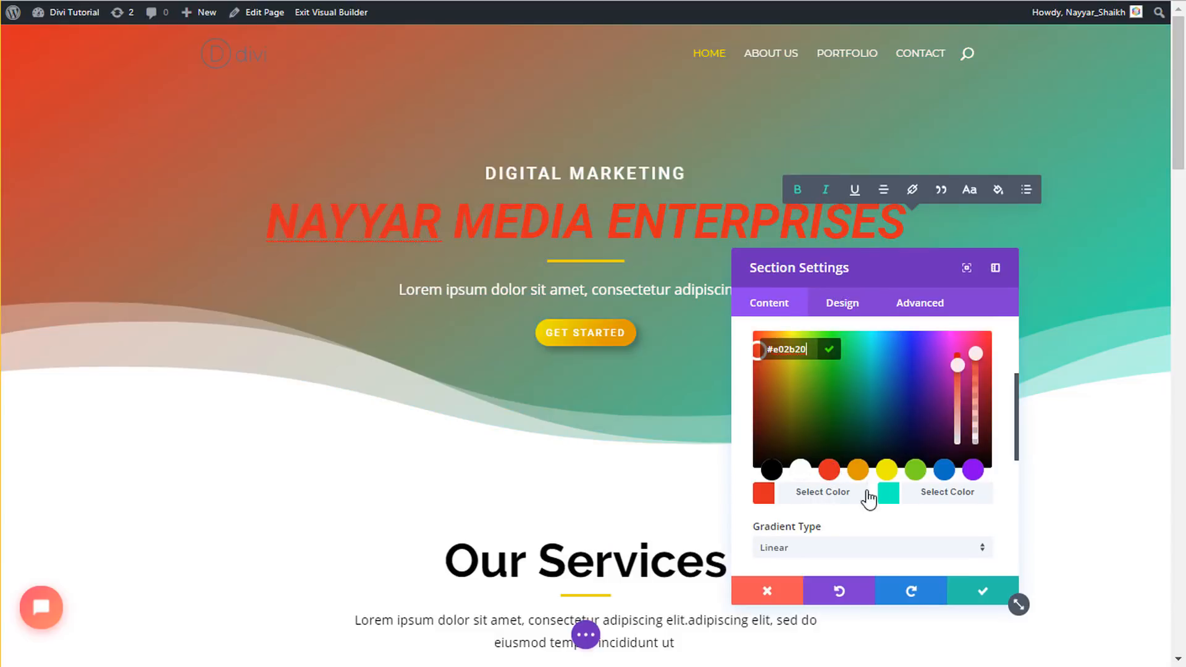
pyautogui.click(908, 493)
pyautogui.click(801, 469)
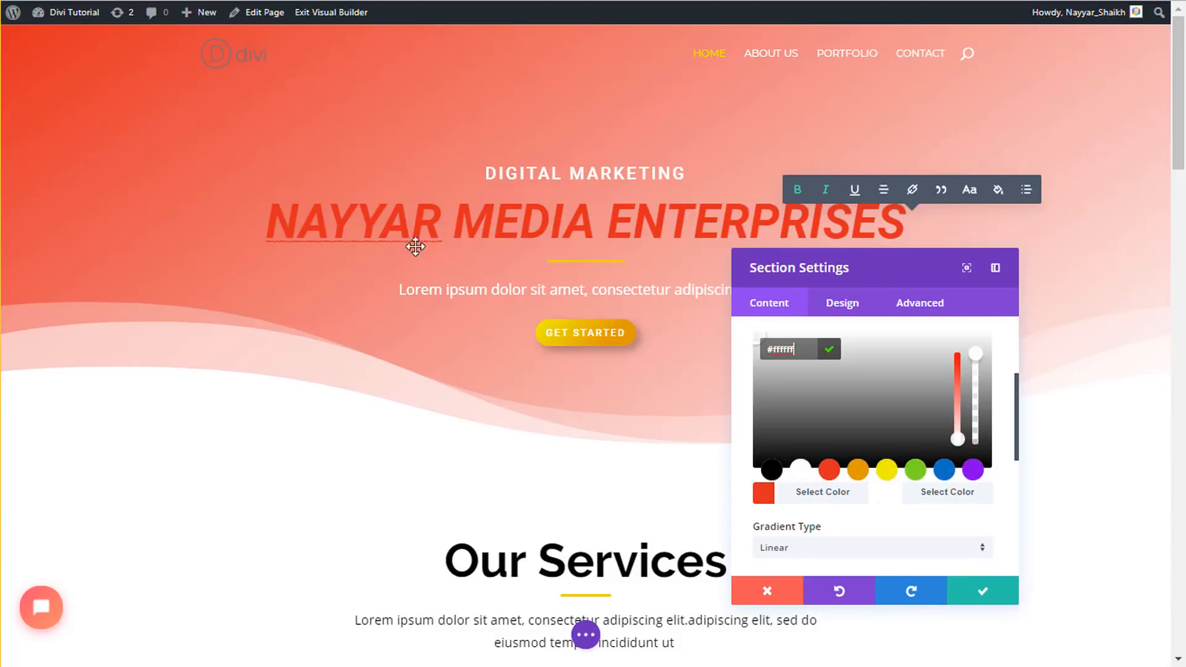
# - Replace the gradient with a plain green background, then close choosing Discard All Changes
pyautogui.moveTo(879, 275); pyautogui.dragTo(743, 340)
pyautogui.scroll(3, 728, 482)
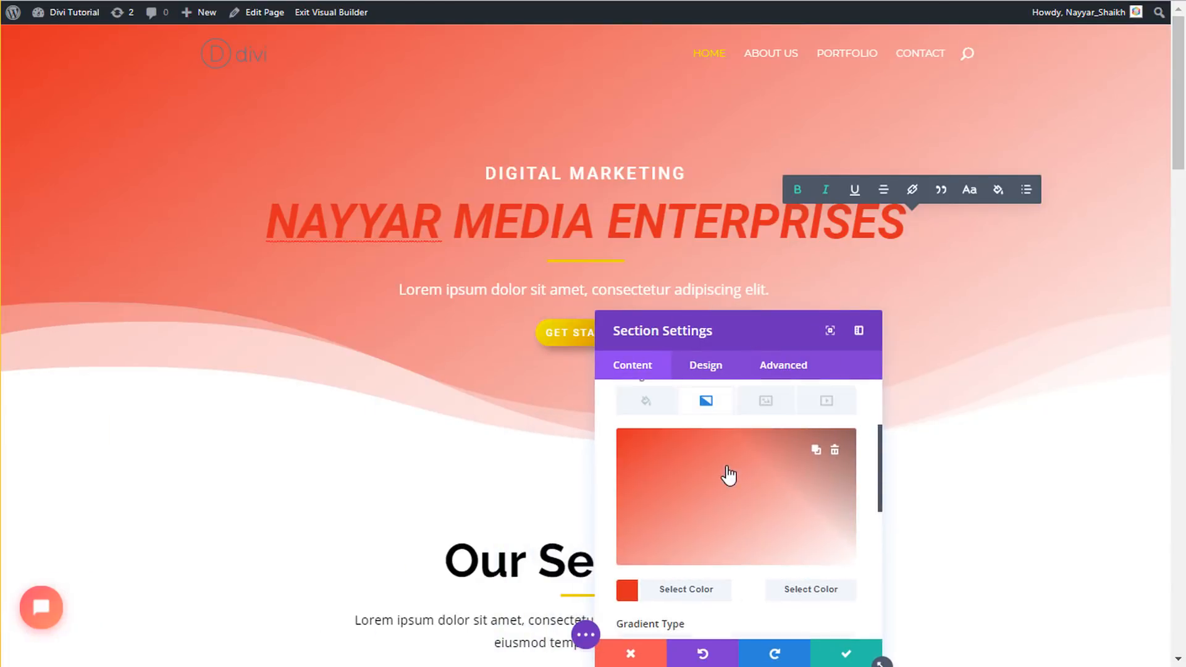
pyautogui.moveTo(831, 503)
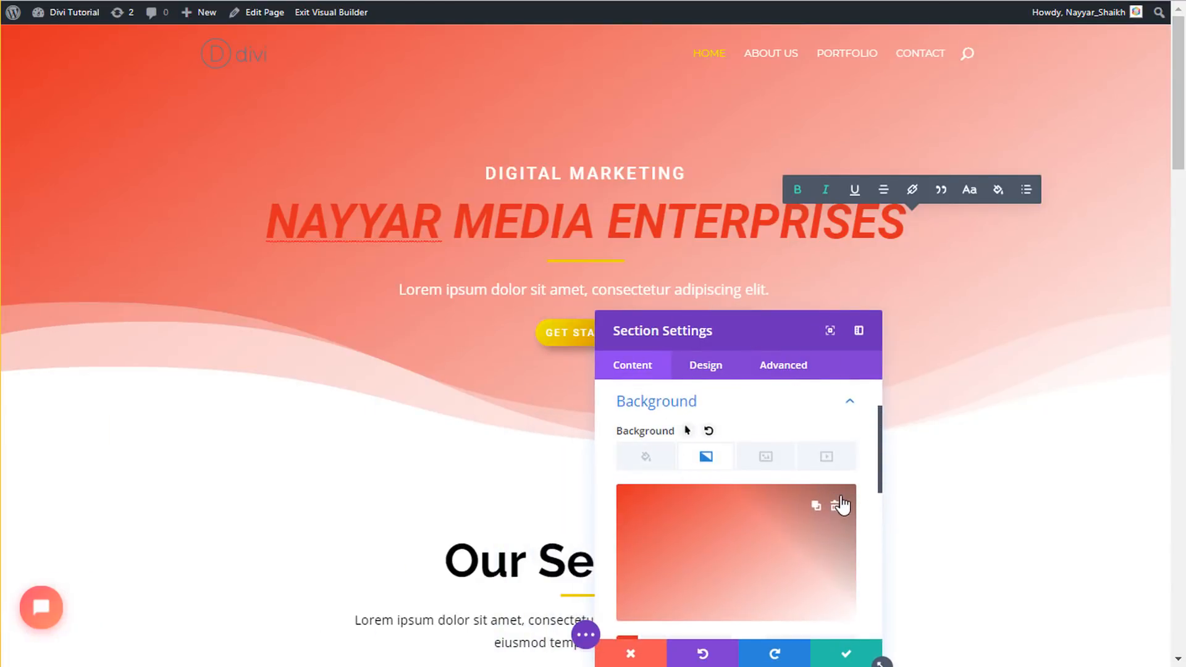
pyautogui.click(834, 510)
pyautogui.click(642, 465)
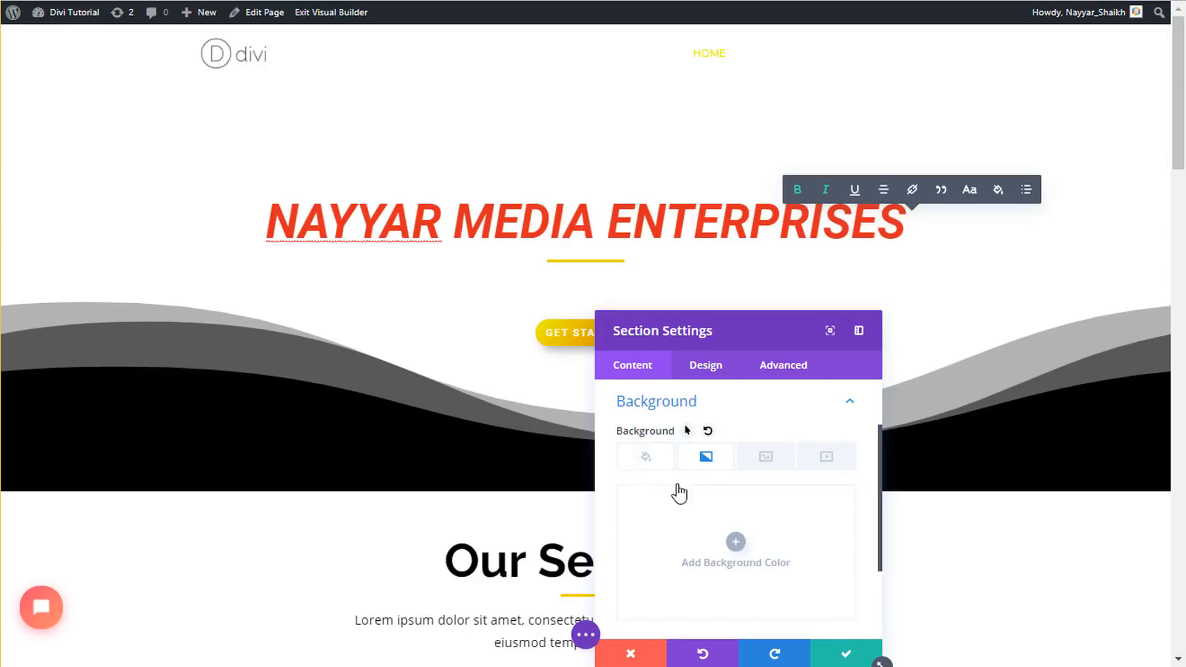
pyautogui.click(727, 547)
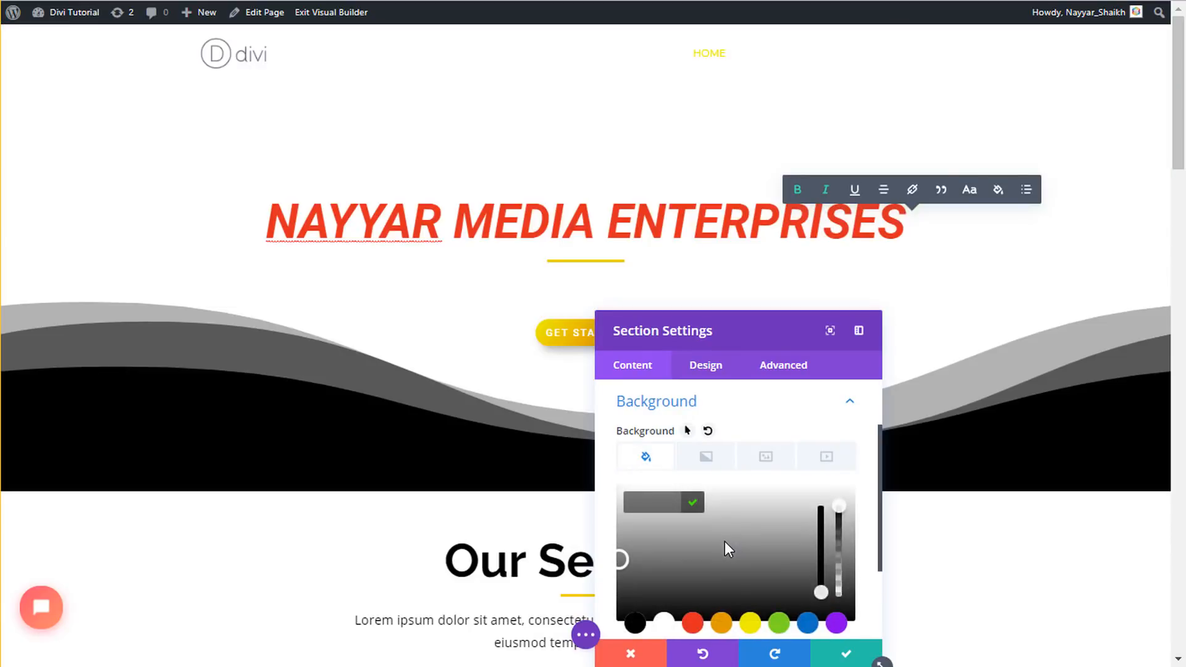
pyautogui.click(779, 624)
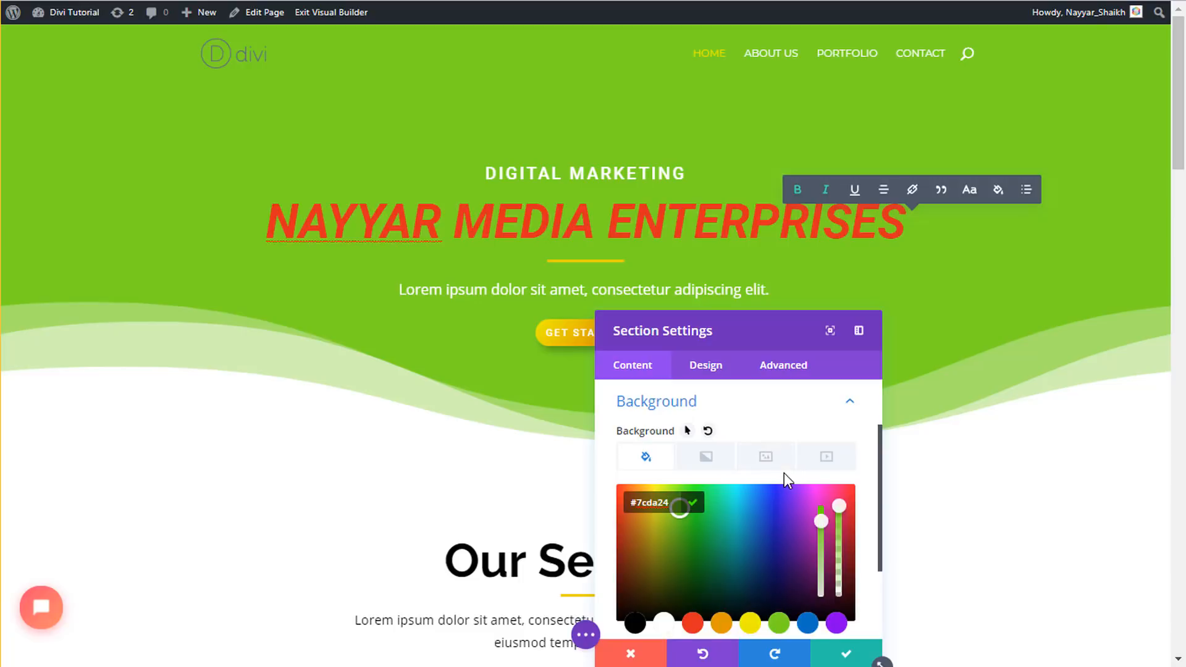
pyautogui.click(631, 649)
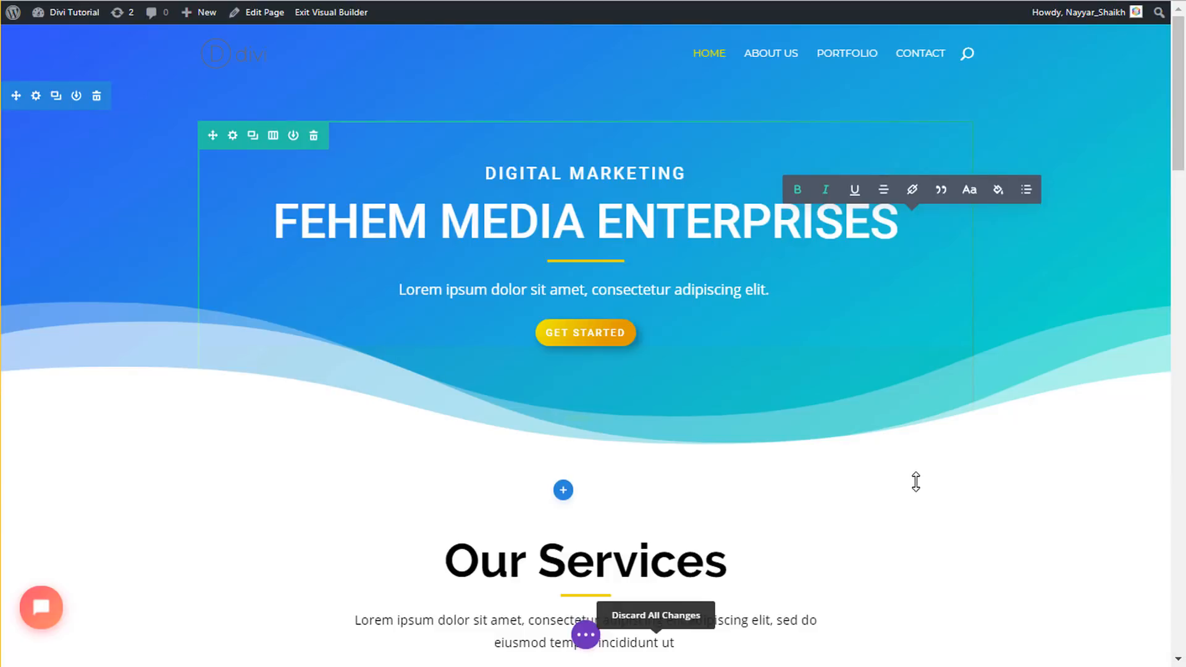
# - Move Natalie Johnson's testimonial to the right column and Victoria Dacota's to the left
pyautogui.scroll(-4, 992, 463)
pyautogui.scroll(-3, 992, 463)
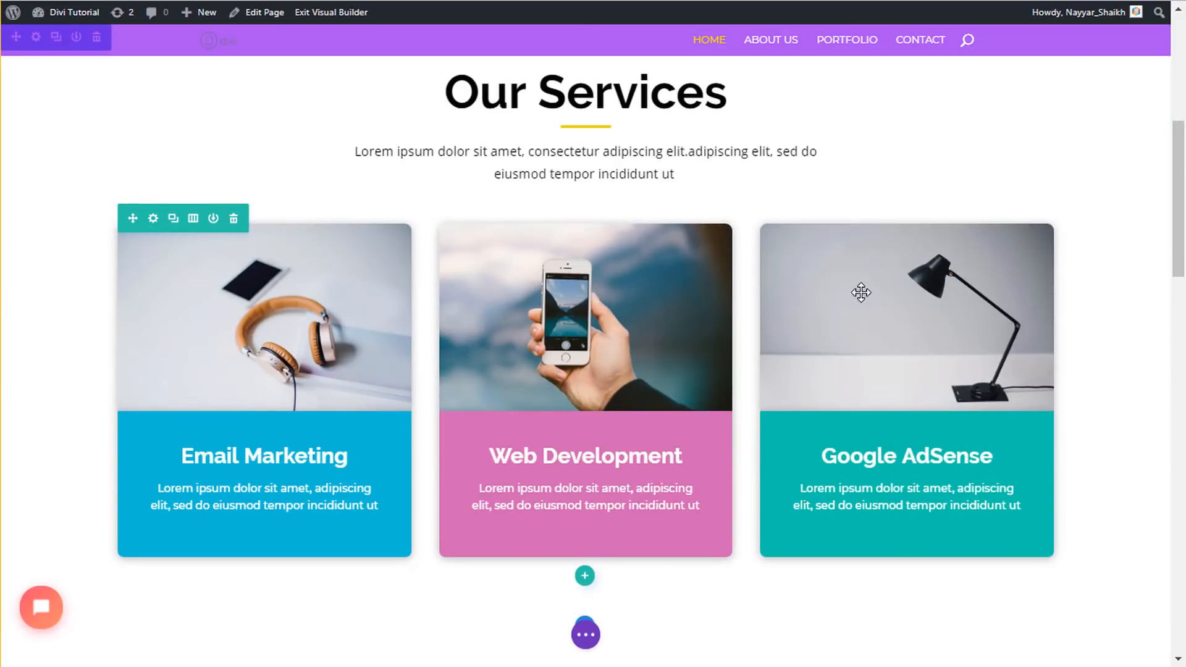
pyautogui.scroll(-15, 998, 371)
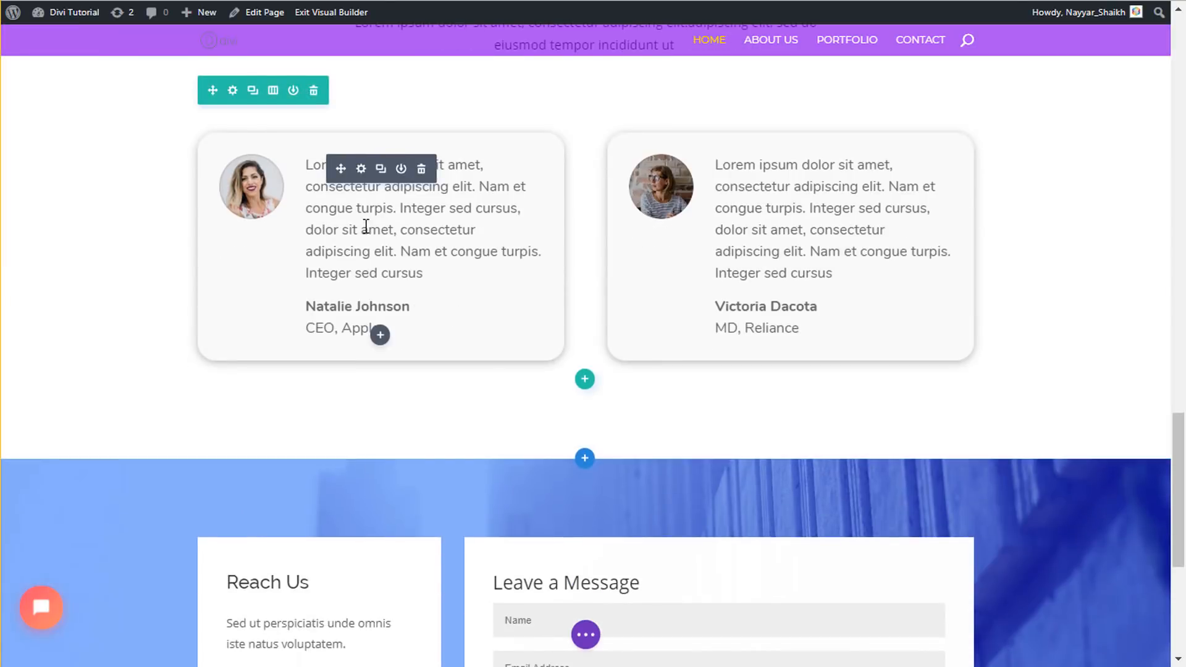
pyautogui.moveTo(334, 176); pyautogui.dragTo(707, 177)
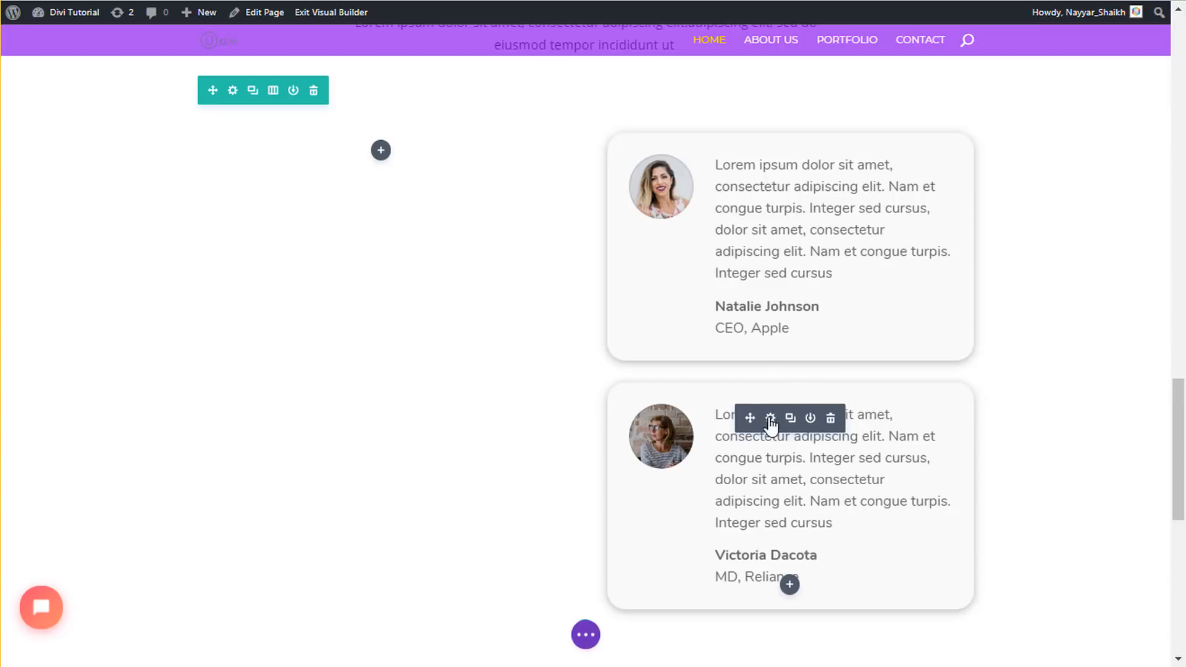
pyautogui.moveTo(750, 417); pyautogui.dragTo(688, 278)
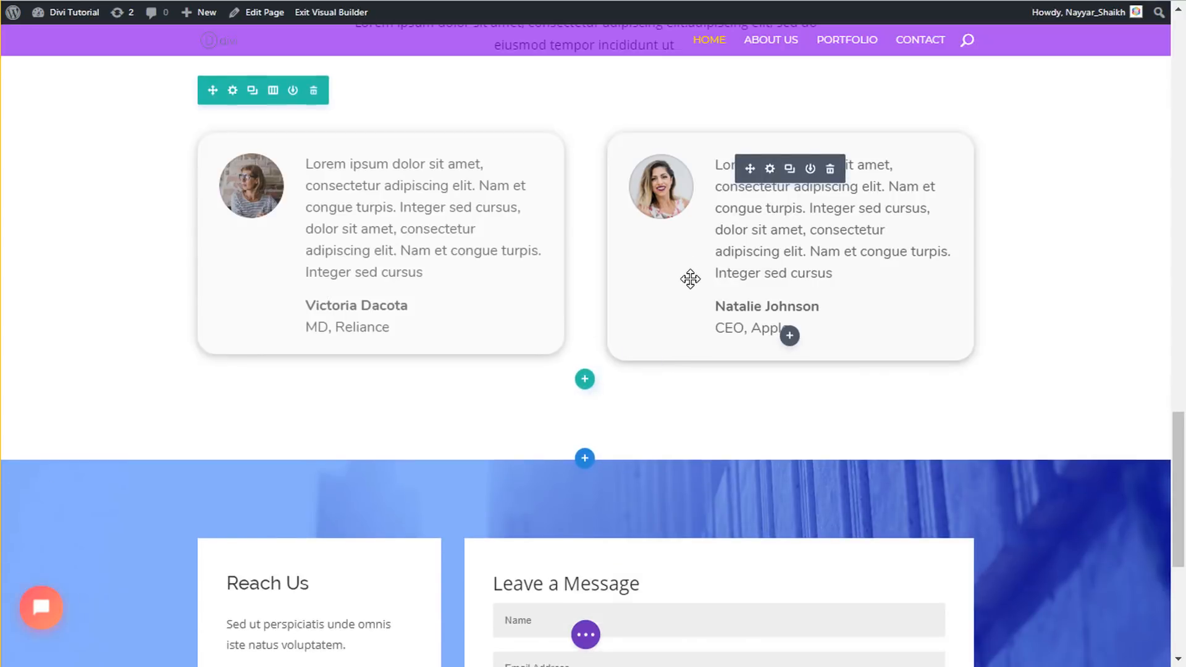
pyautogui.scroll(-5, 1032, 418)
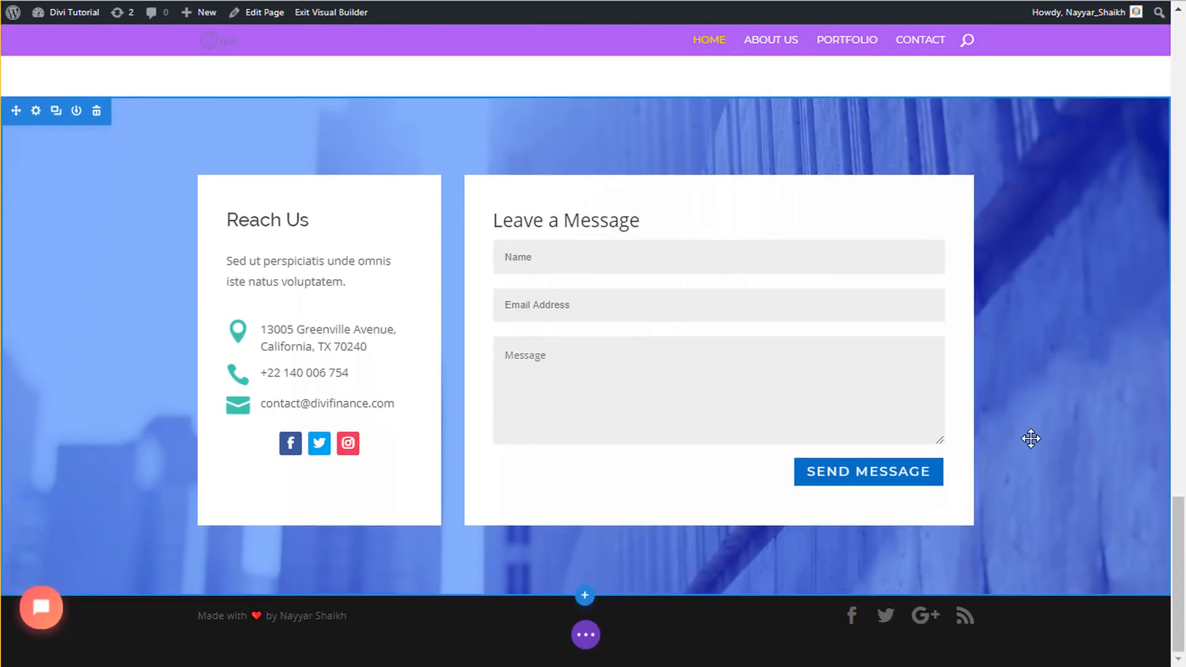
pyautogui.scroll(15, 1033, 422)
pyautogui.scroll(3, 1030, 443)
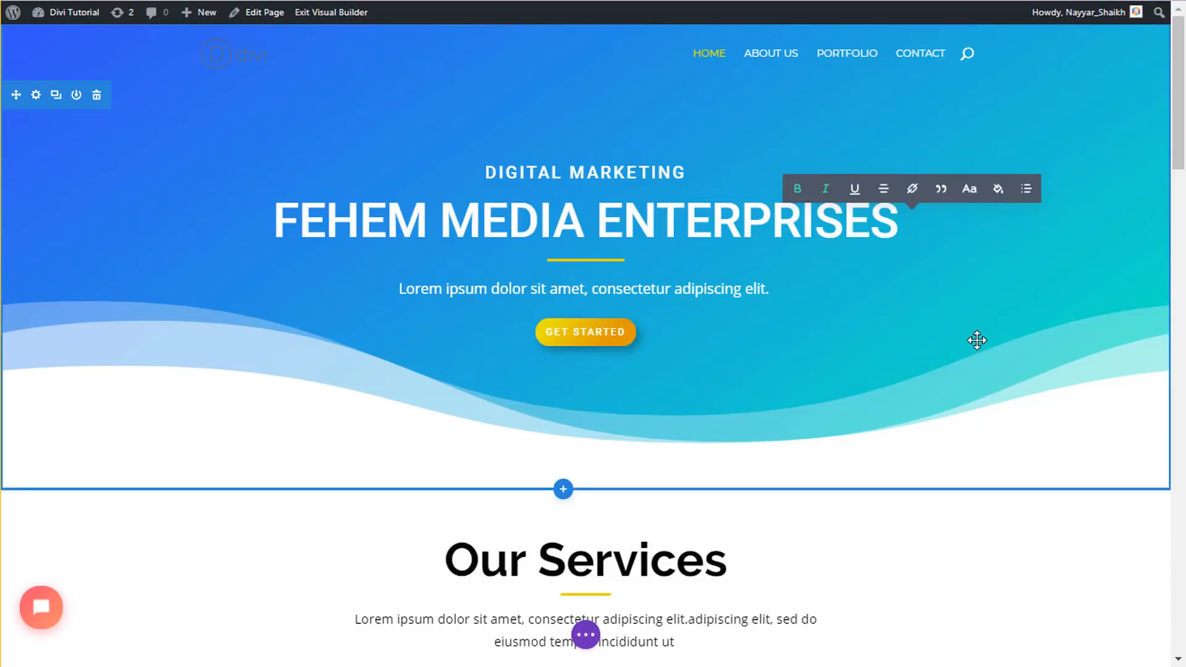
# - Exit the builder with Discard & Exit, then highlight the hero headline and DIGITAL MARKETING subheading
pyautogui.click(337, 17)
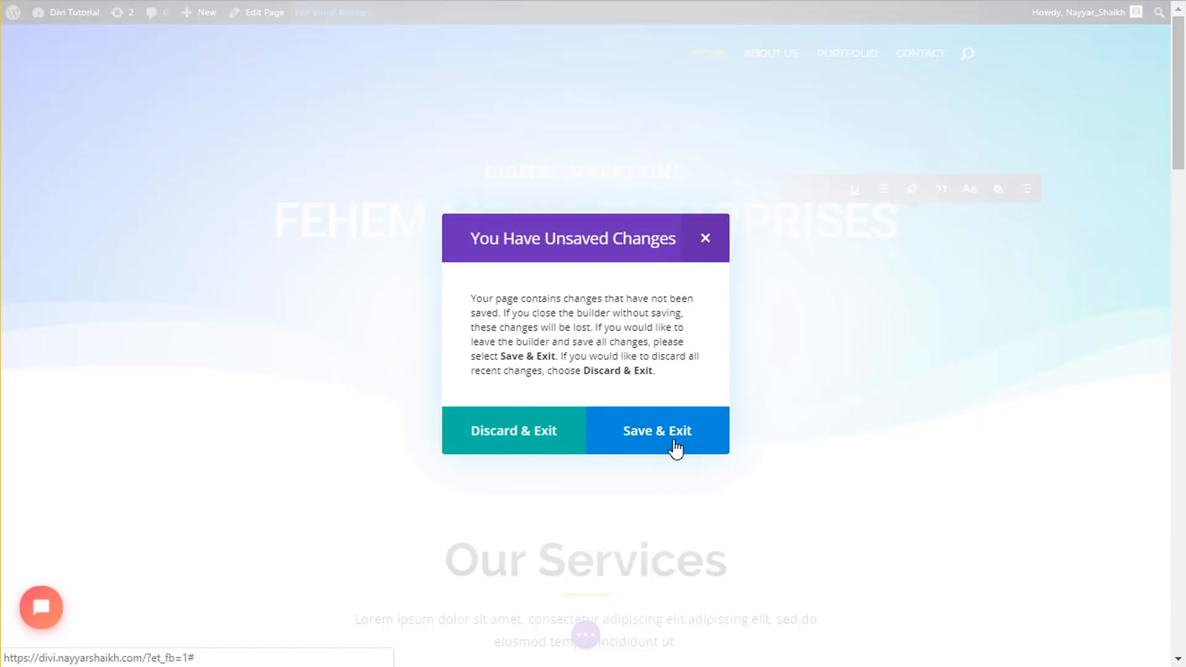
pyautogui.click(511, 444)
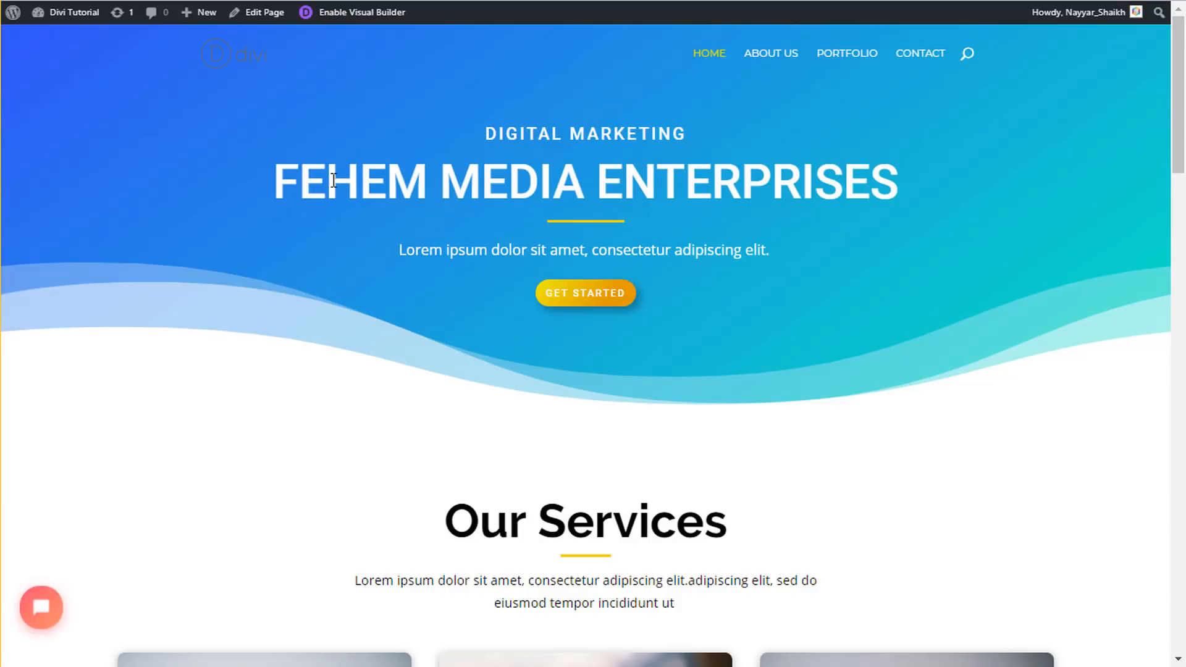
pyautogui.moveTo(279, 183); pyautogui.dragTo(981, 186)
pyautogui.click(981, 186)
pyautogui.moveTo(485, 133); pyautogui.dragTo(710, 133)
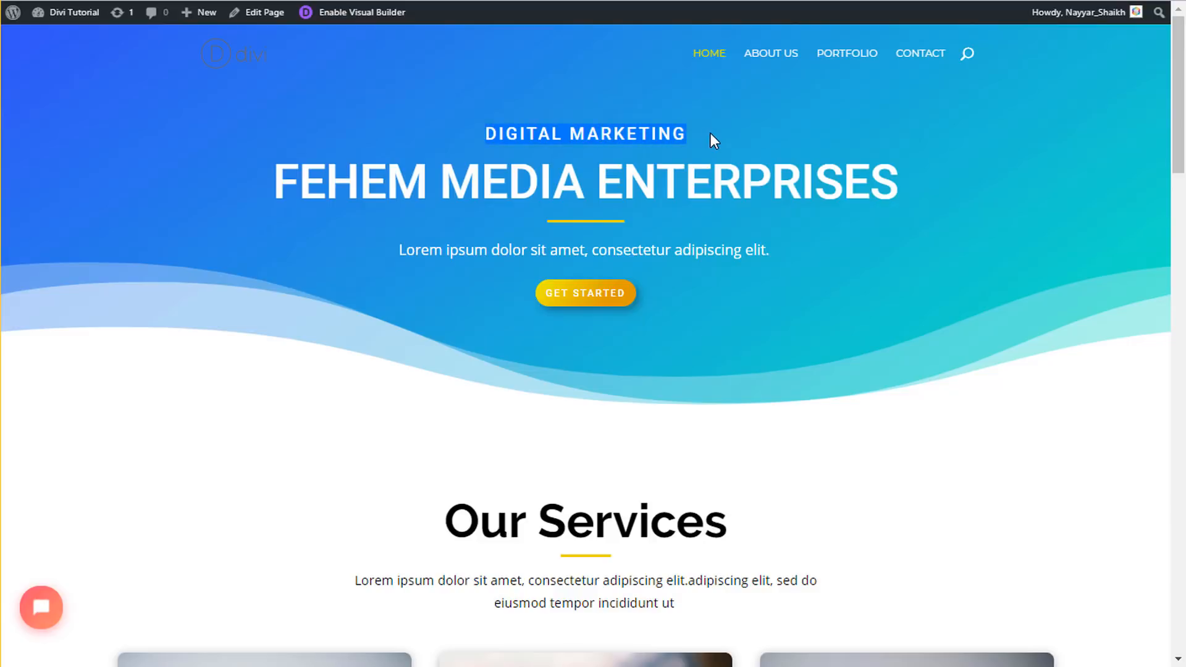
pyautogui.click(714, 132)
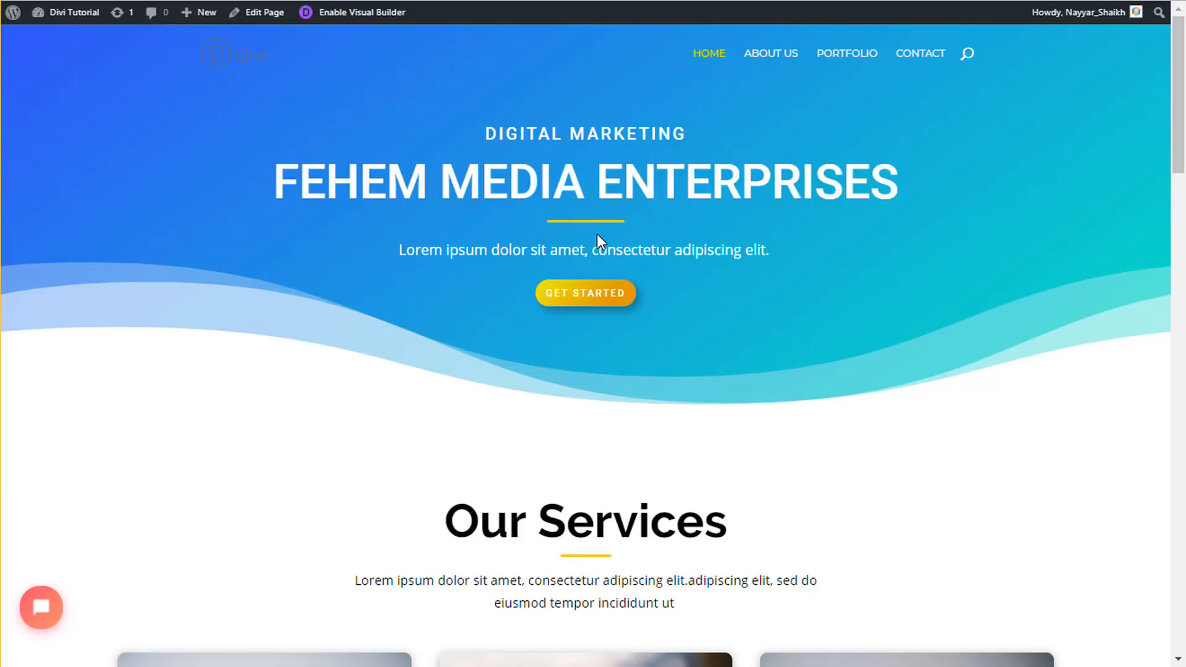
# - Highlight the hero subtitle, then scroll the live page down to Our Customers
pyautogui.moveTo(400, 249); pyautogui.dragTo(522, 250)
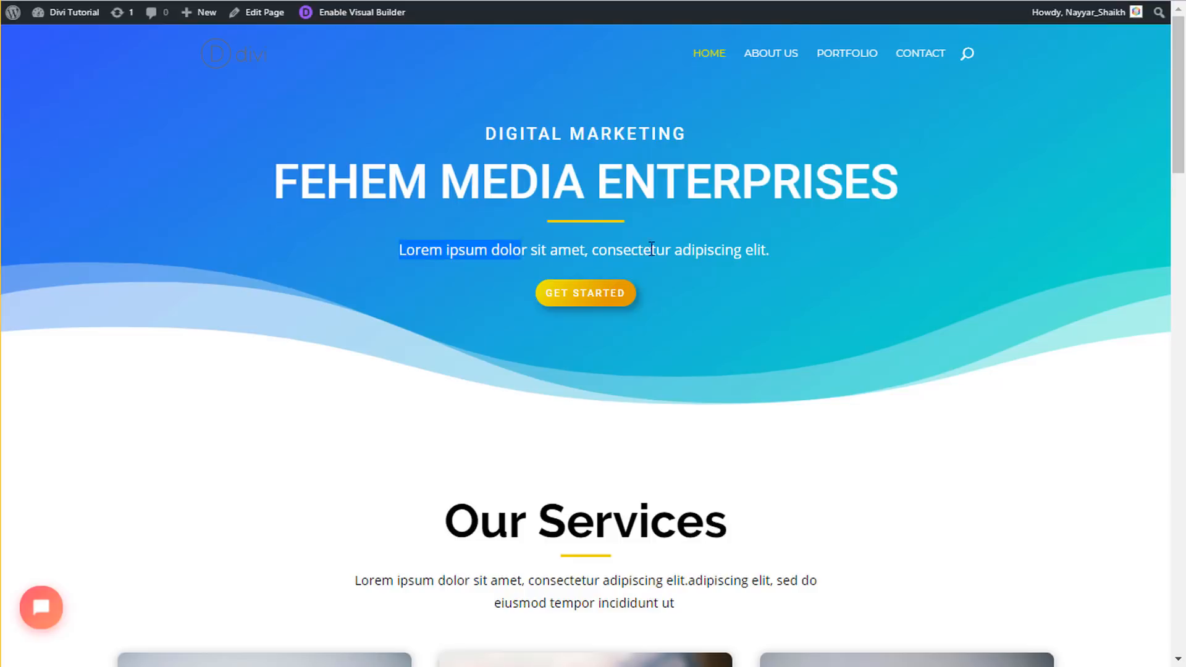
pyautogui.moveTo(652, 249); pyautogui.dragTo(787, 255)
pyautogui.click(787, 255)
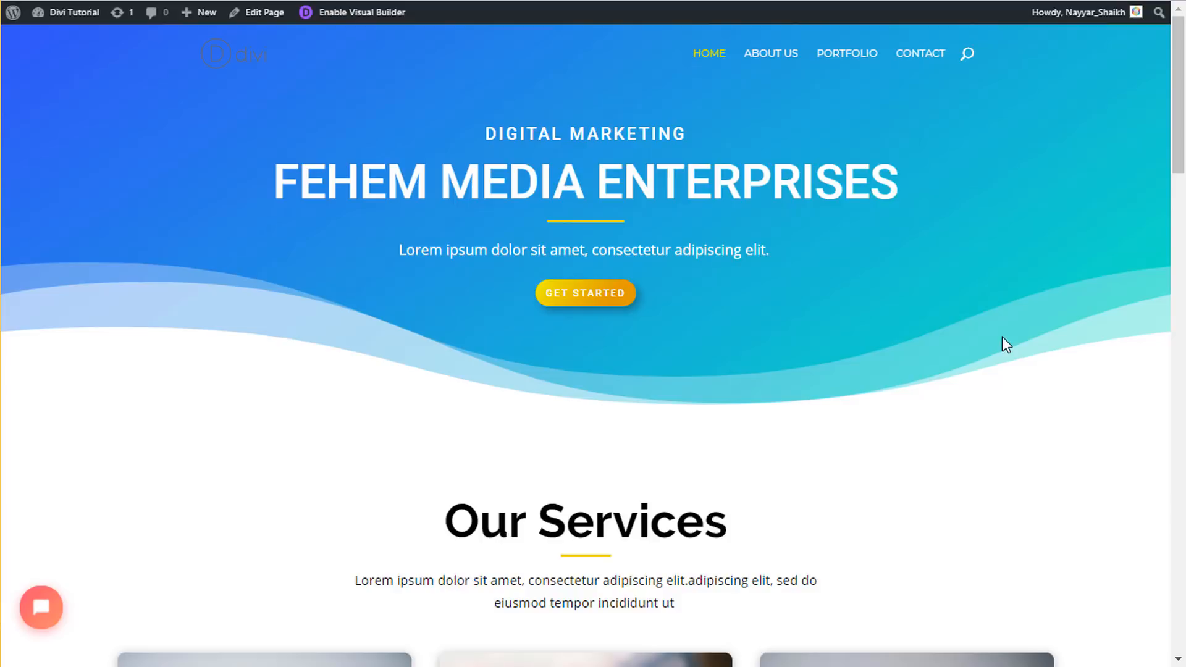
pyautogui.scroll(-5, 1003, 341)
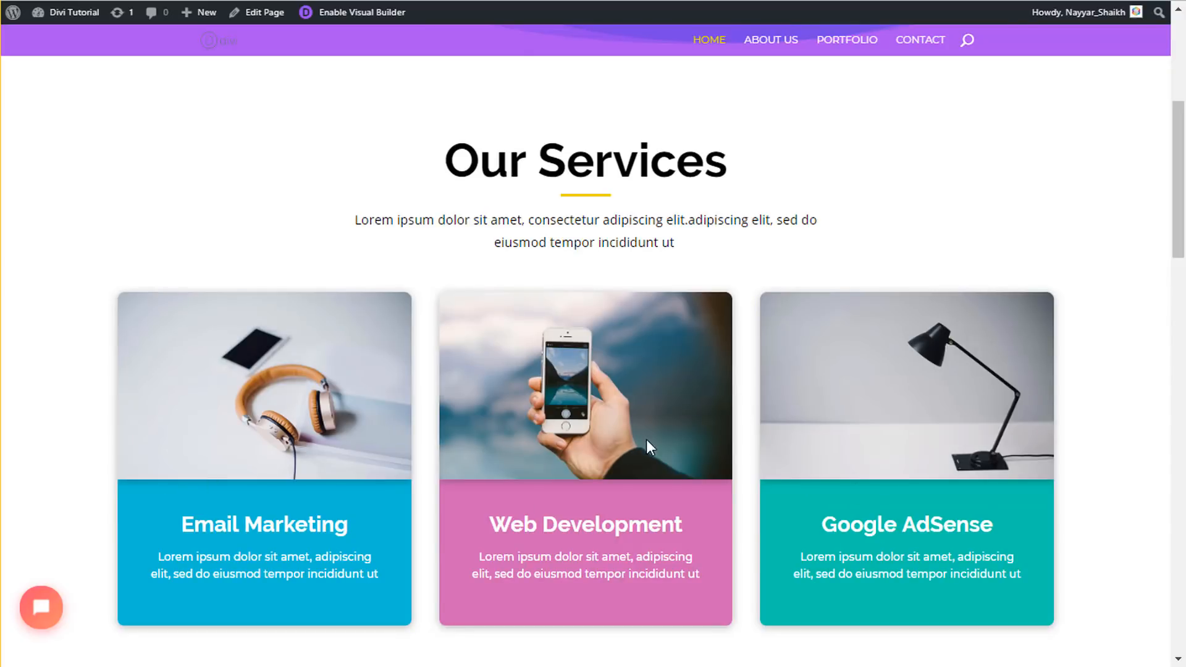
pyautogui.scroll(-2, 703, 409)
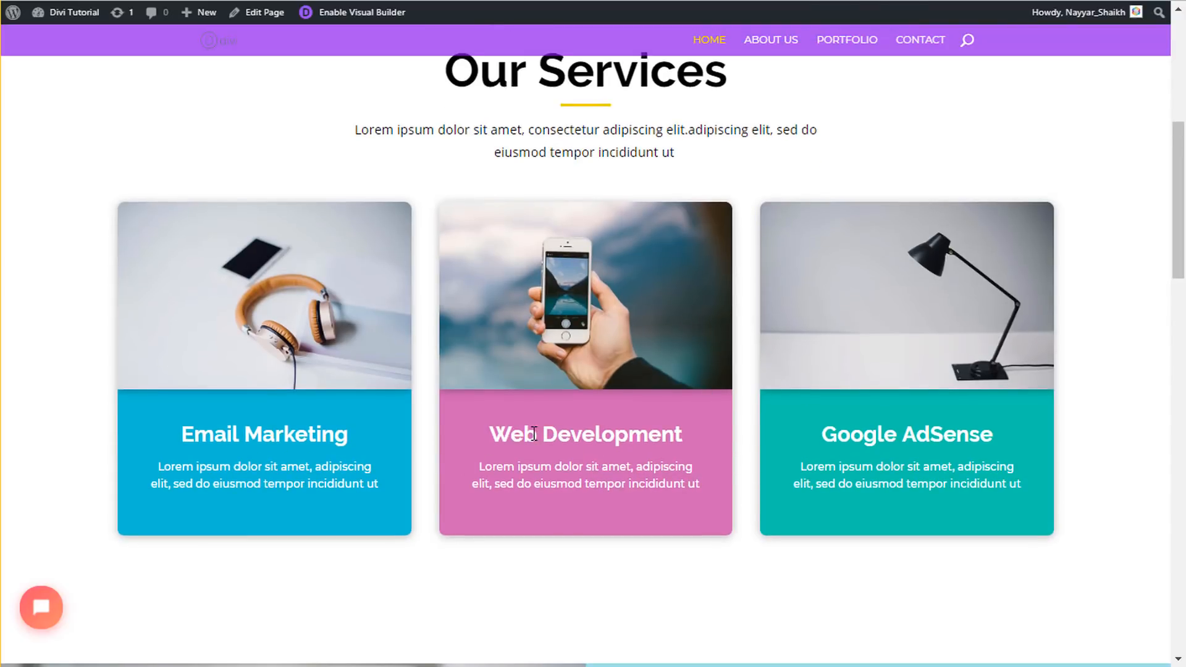
pyautogui.scroll(2, 936, 459)
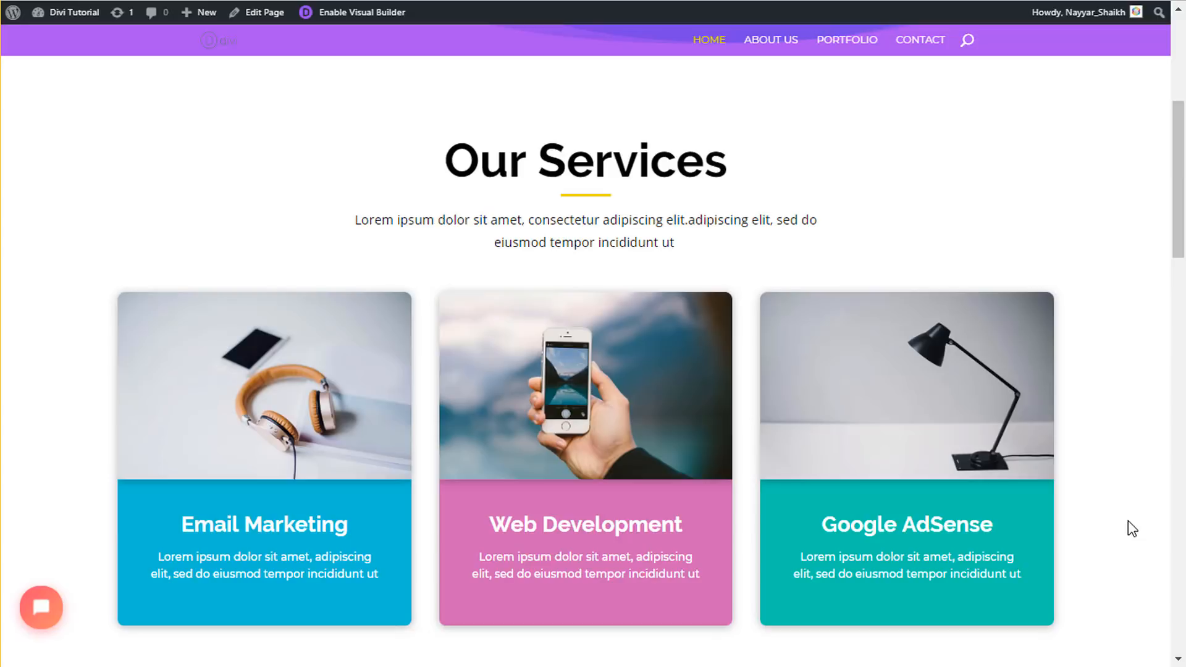
pyautogui.scroll(-8, 1118, 408)
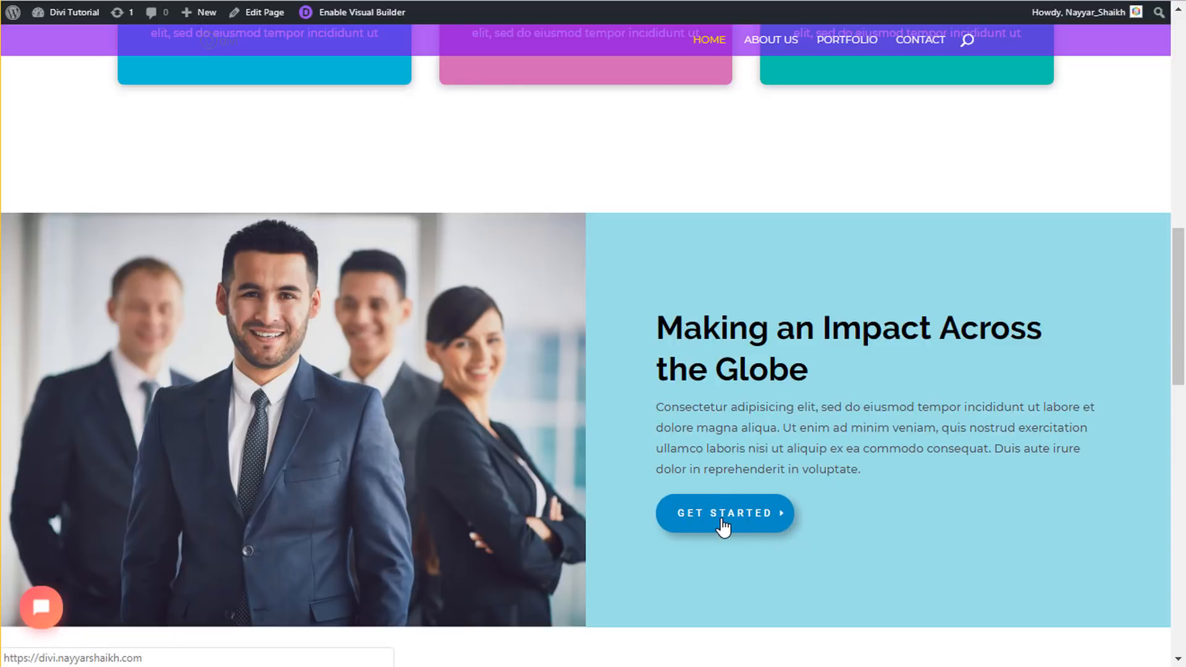
pyautogui.scroll(10, 324, 446)
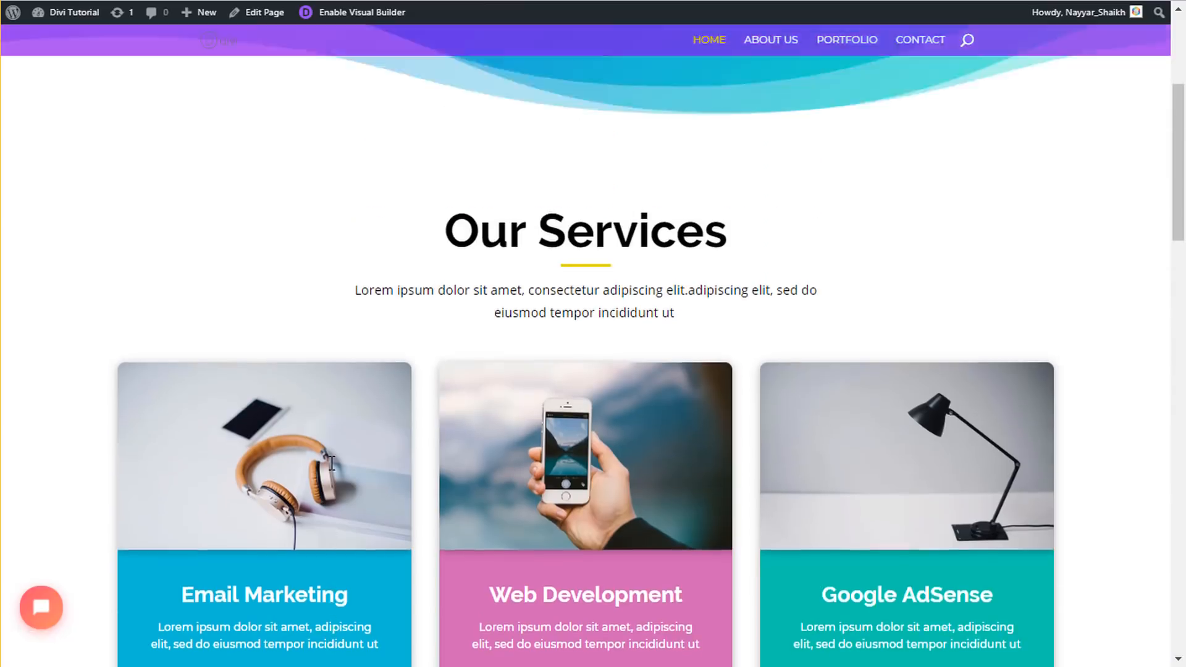
pyautogui.scroll(-10, 759, 351)
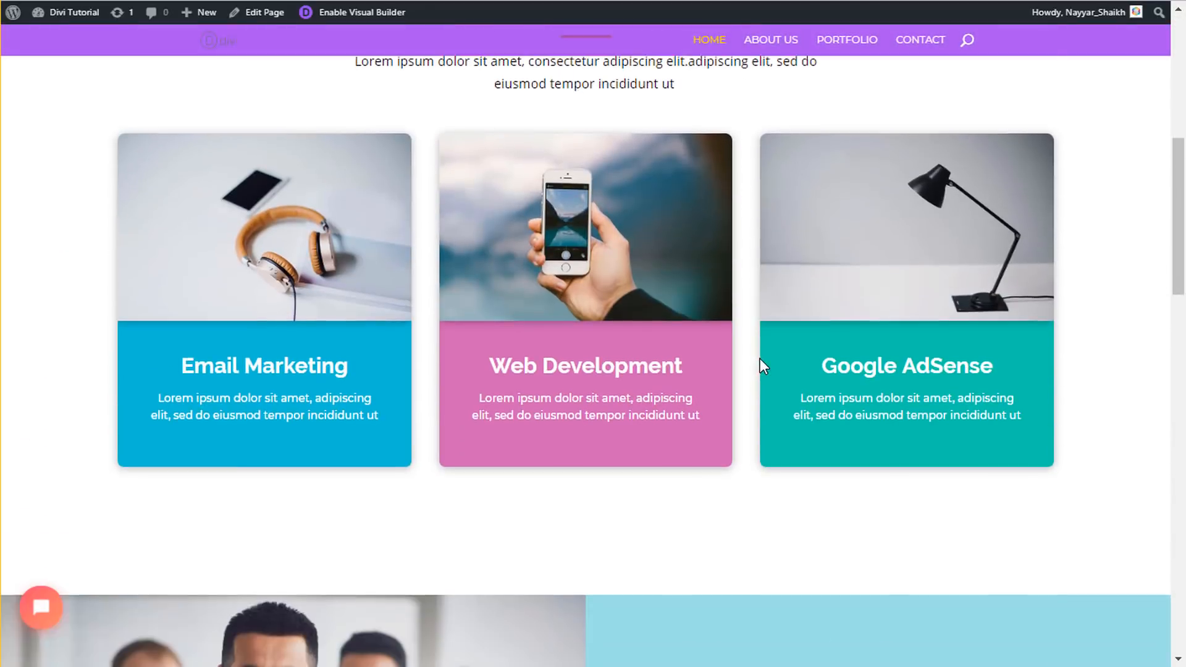
pyautogui.scroll(-5, 759, 359)
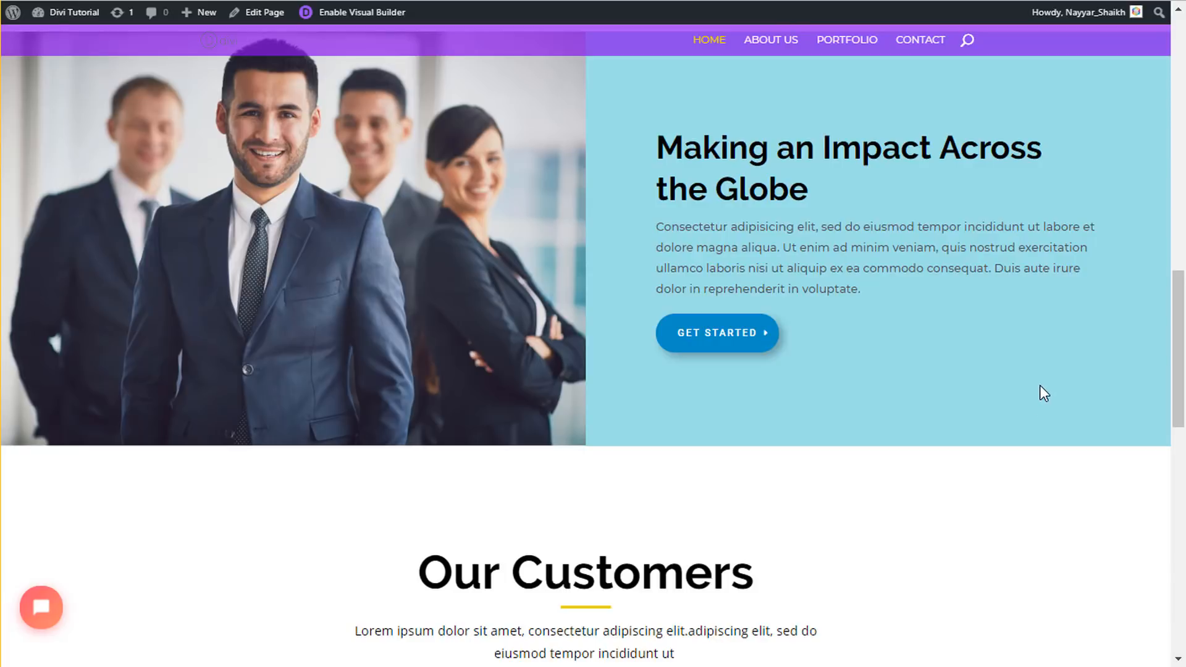
pyautogui.scroll(-7, 1040, 384)
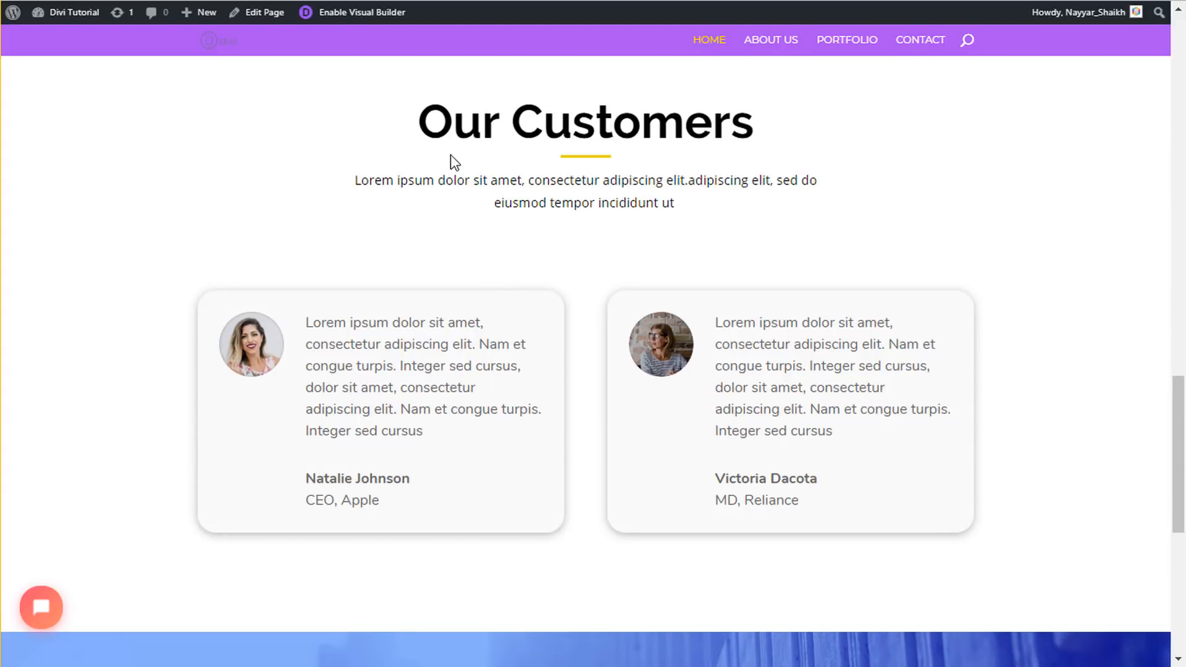
# - Highlight the Our Customers heading and its subtitle paragraph to review them
pyautogui.moveTo(420, 130); pyautogui.dragTo(797, 139)
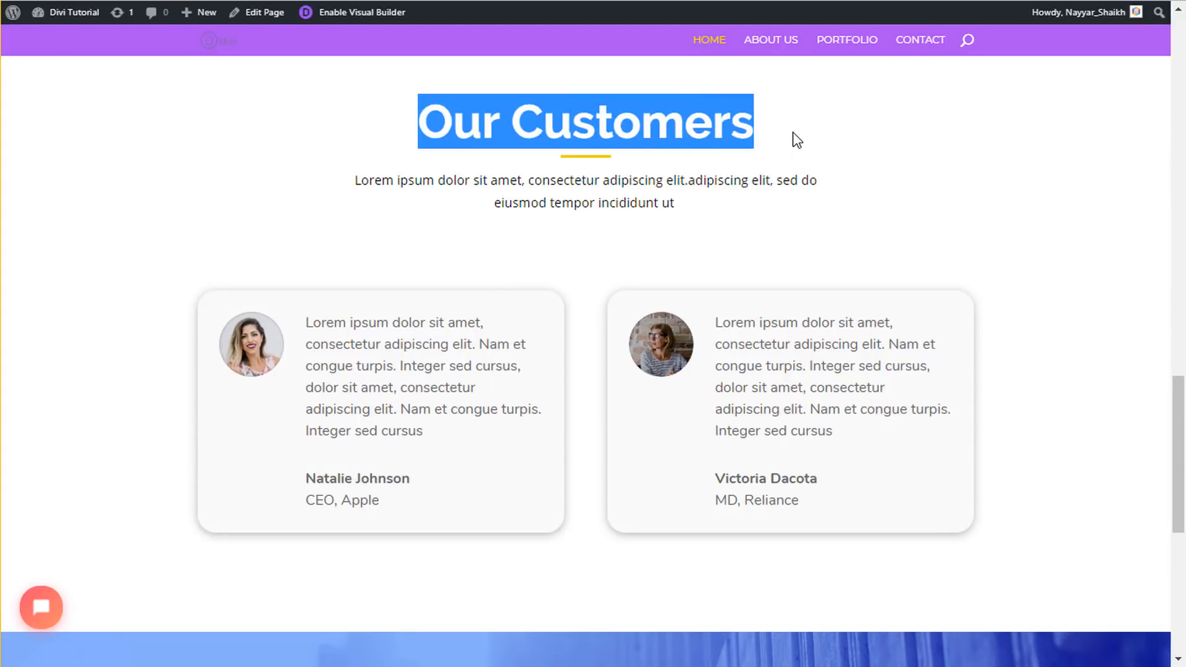
pyautogui.click(797, 139)
pyautogui.moveTo(438, 117); pyautogui.dragTo(669, 223)
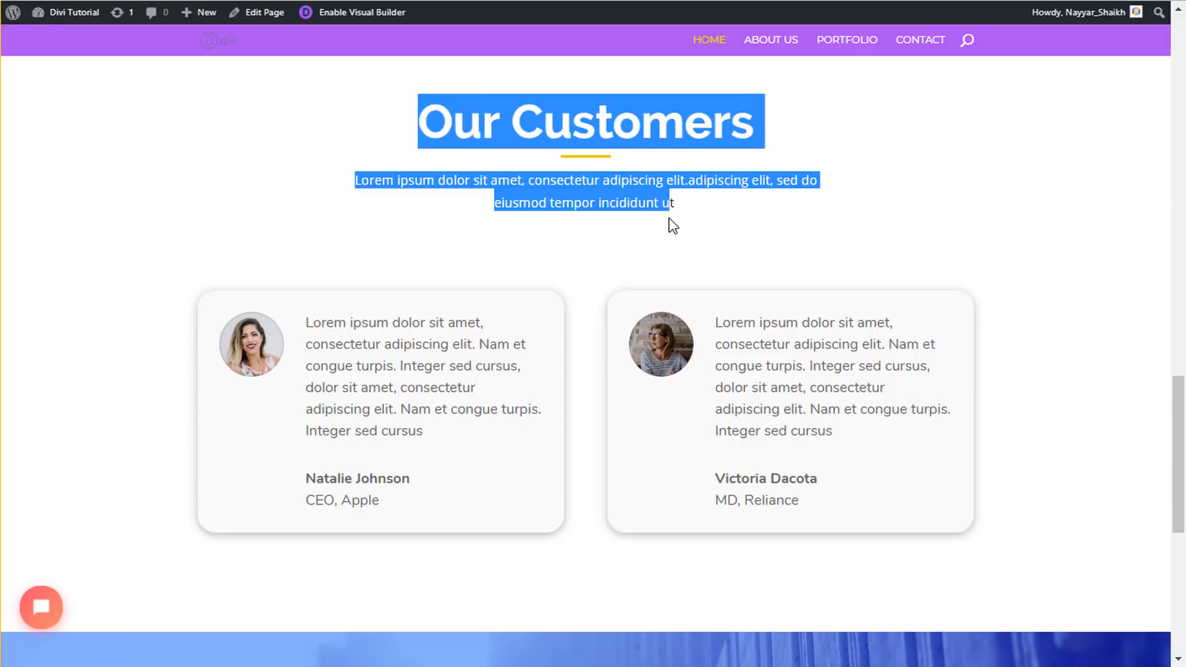
pyautogui.click(670, 223)
pyautogui.moveTo(415, 119); pyautogui.dragTo(773, 141)
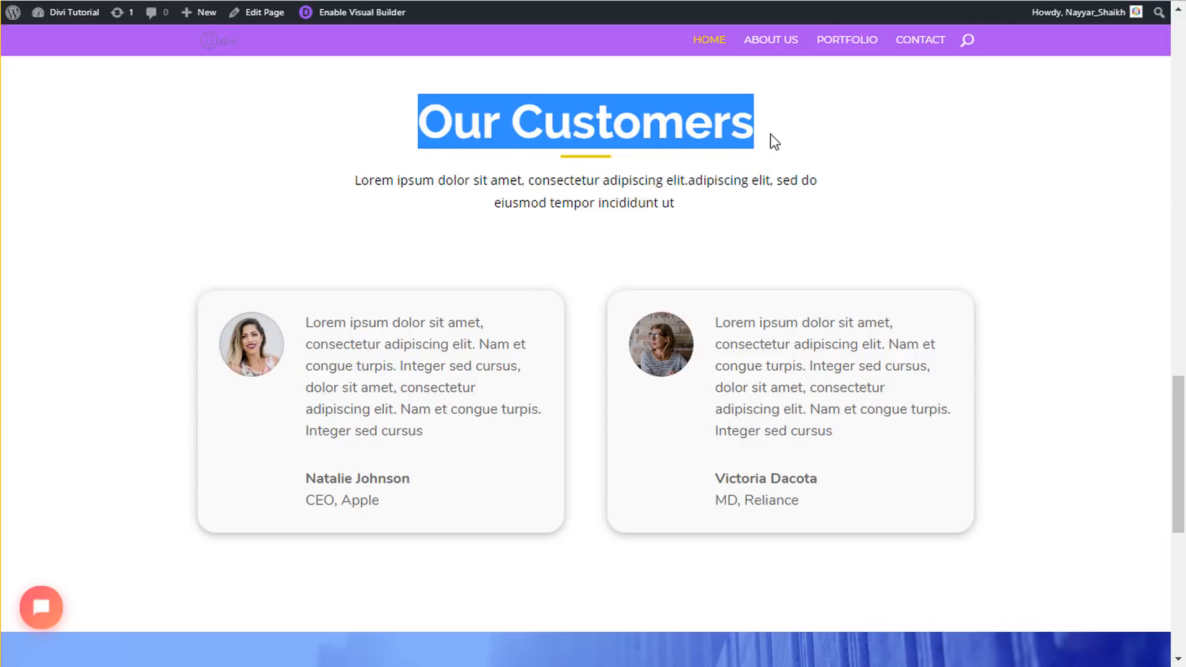
pyautogui.click(606, 164)
pyautogui.moveTo(355, 175); pyautogui.dragTo(698, 222)
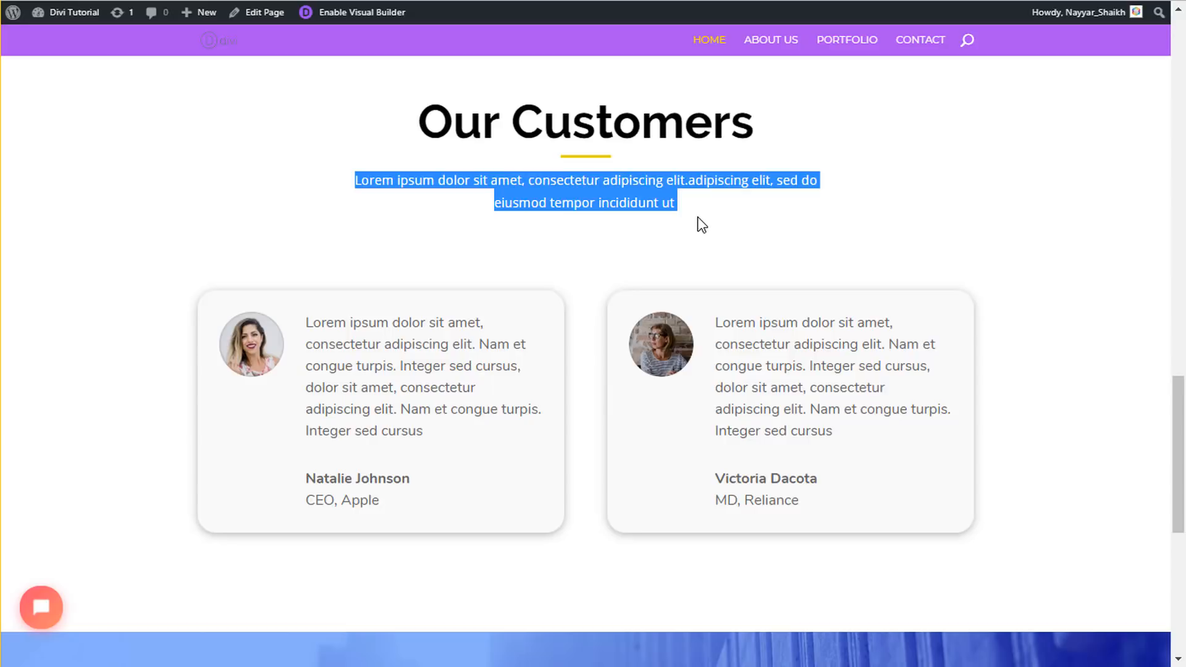
pyautogui.click(747, 288)
pyautogui.scroll(6, 776, 366)
pyautogui.scroll(-3, 779, 383)
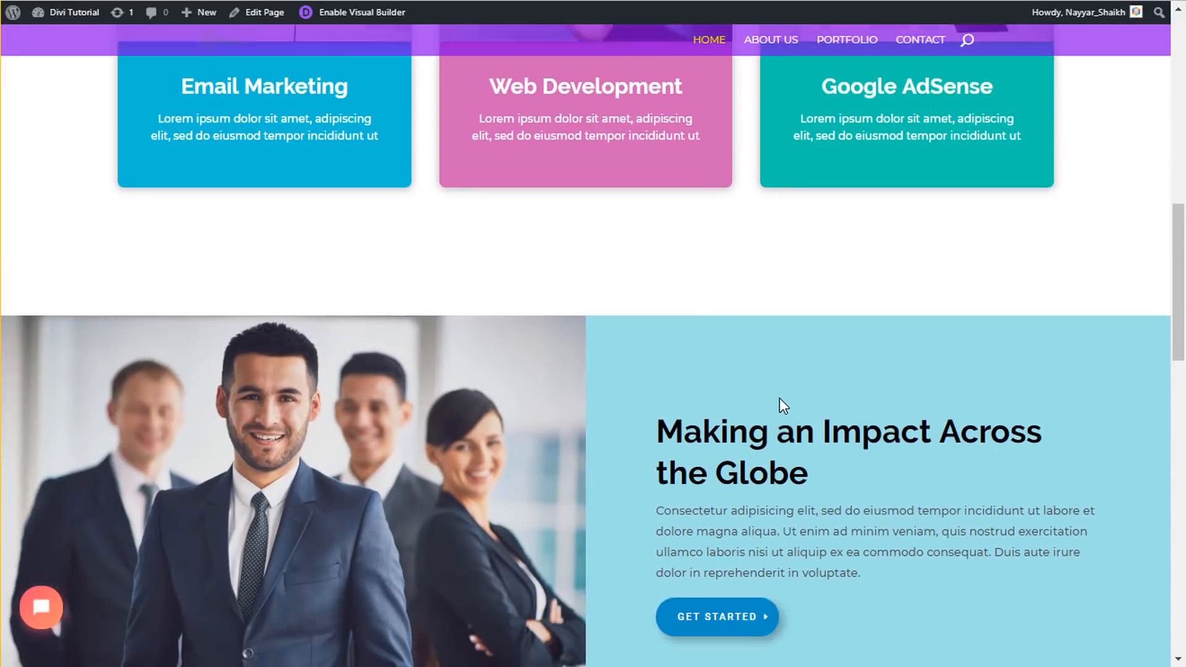
pyautogui.scroll(10, 740, 467)
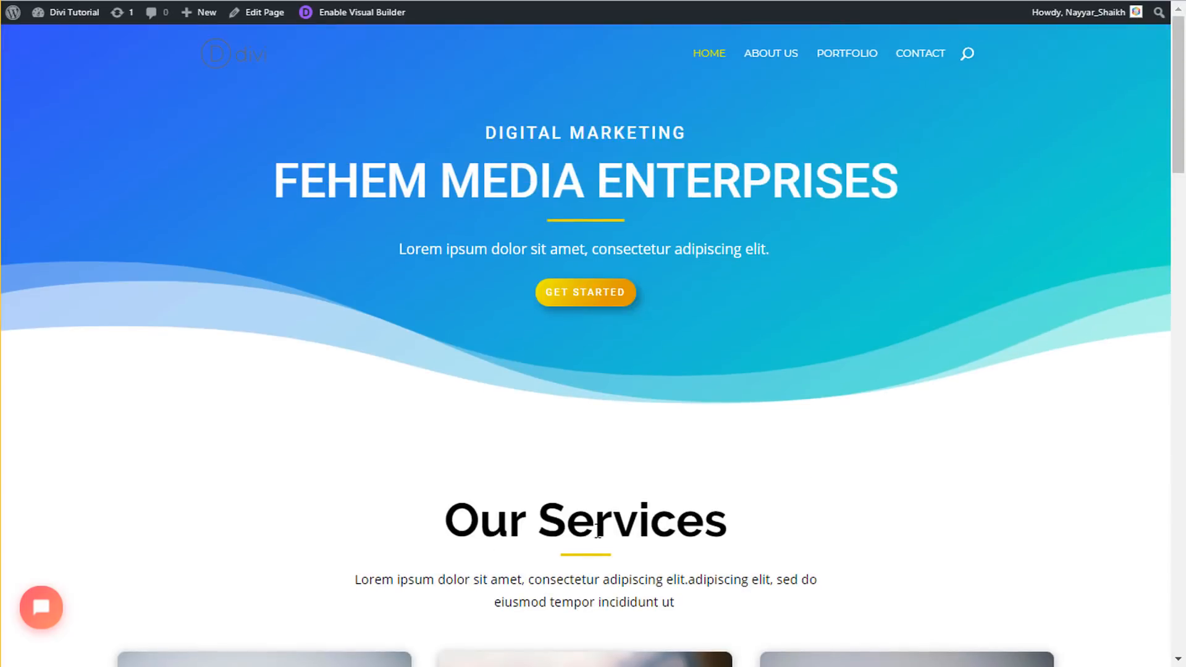
# - Highlight text in Our Services and the left testimonial card's quote, confirming the original order
pyautogui.moveTo(615, 602); pyautogui.dragTo(514, 485)
pyautogui.click(512, 486)
pyautogui.scroll(-7, 744, 455)
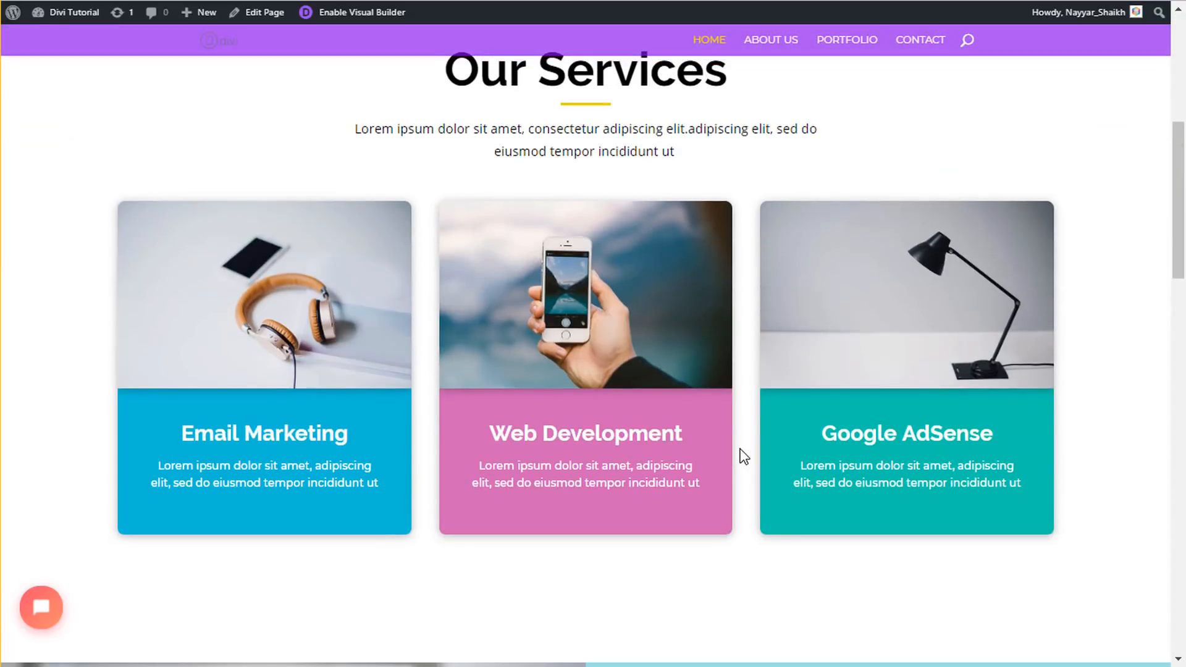
pyautogui.scroll(-18, 776, 447)
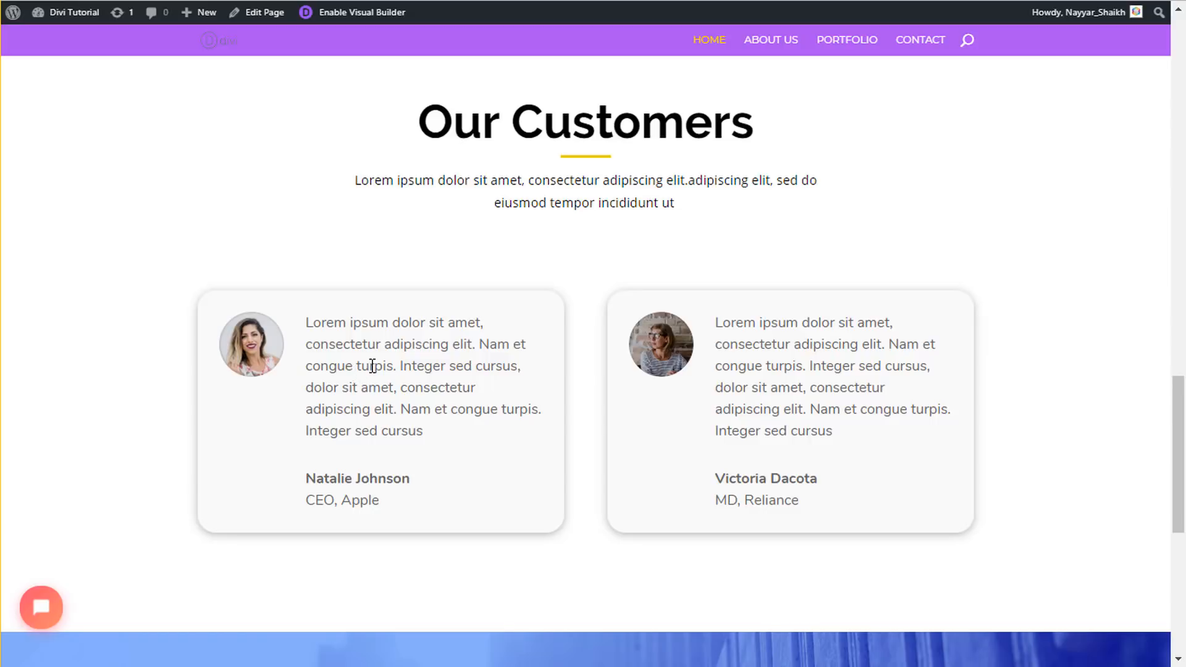
pyautogui.moveTo(307, 322); pyautogui.dragTo(452, 428)
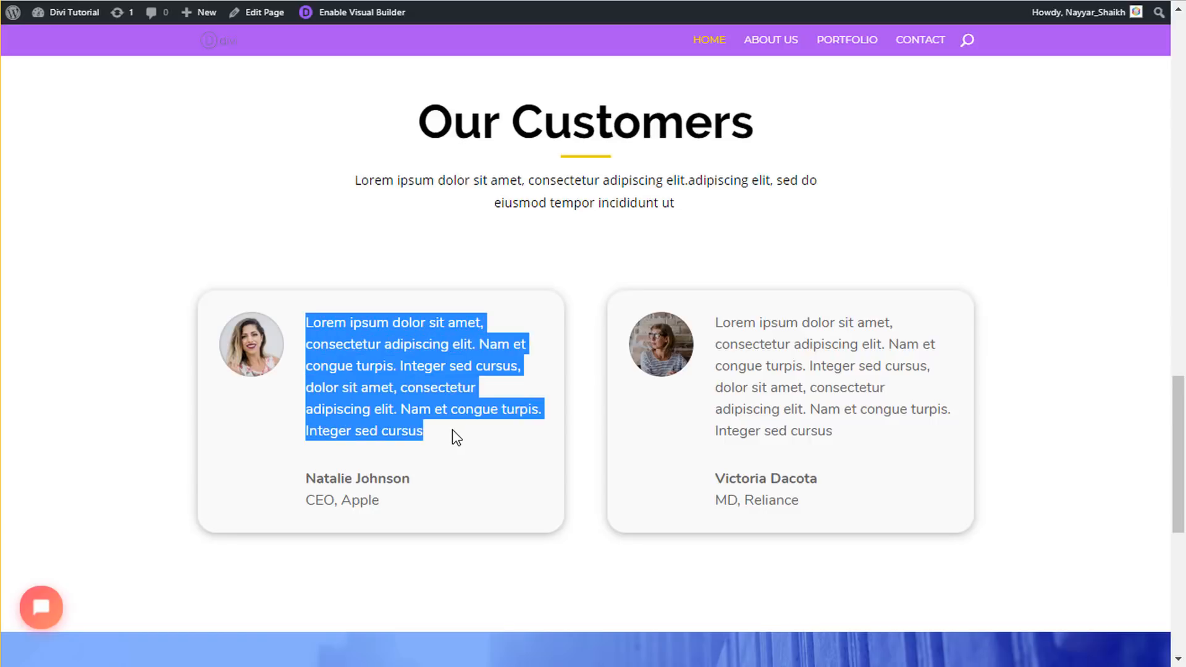
pyautogui.click(452, 428)
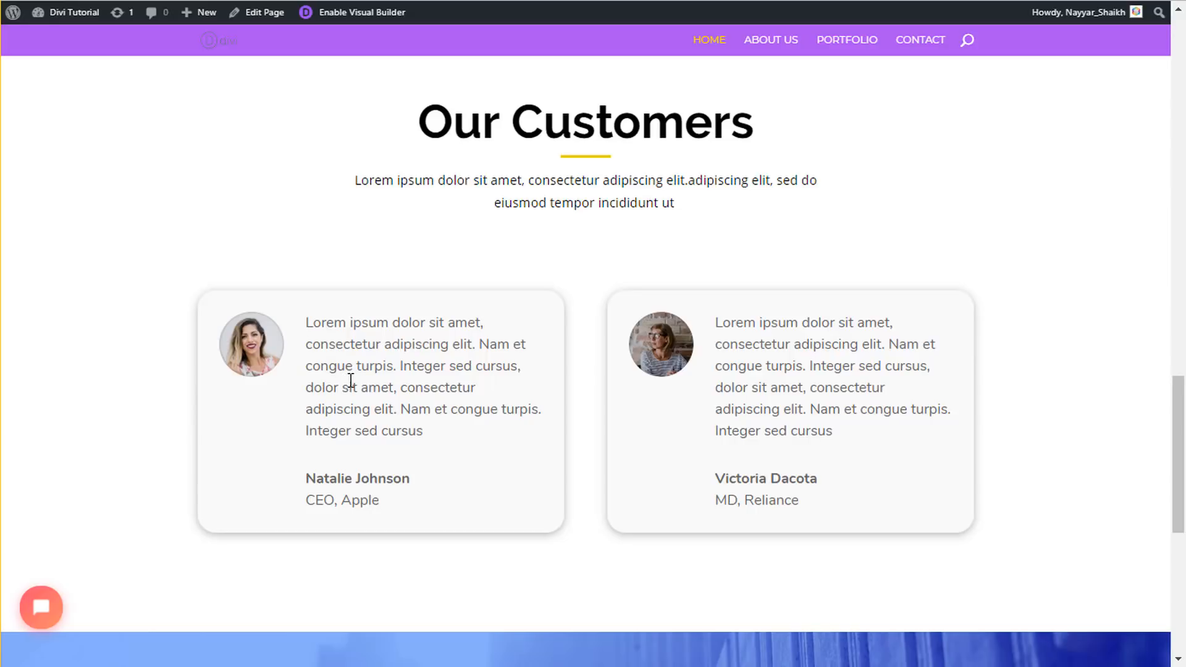
pyautogui.scroll(-8, 627, 442)
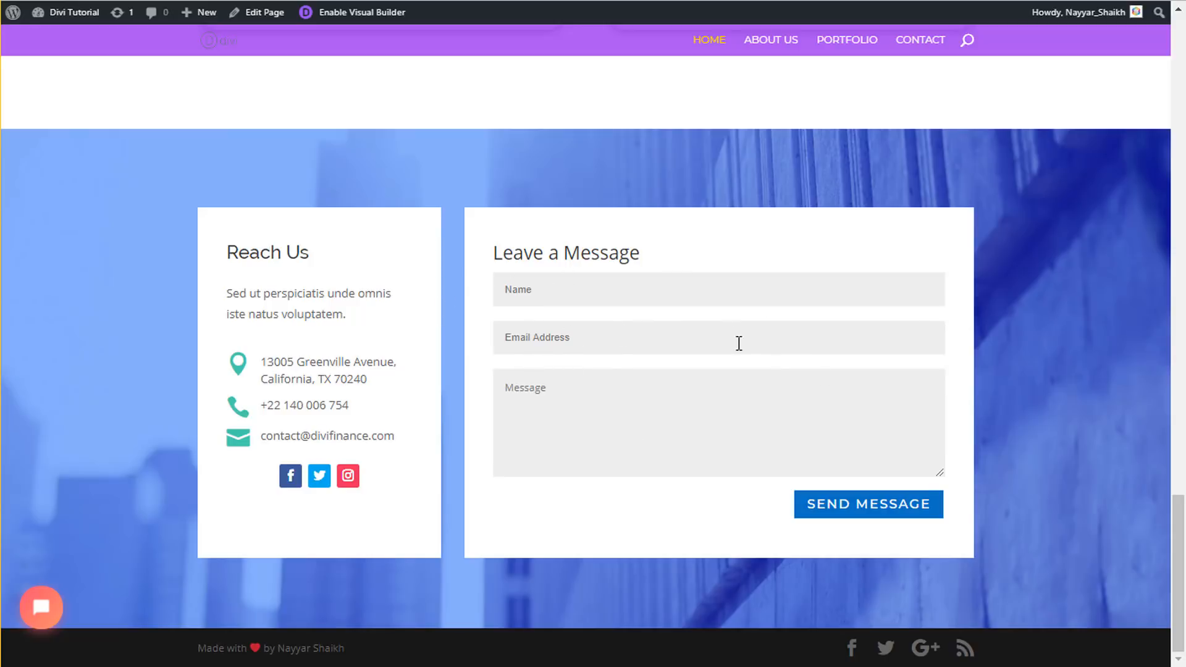
pyautogui.scroll(12, 946, 543)
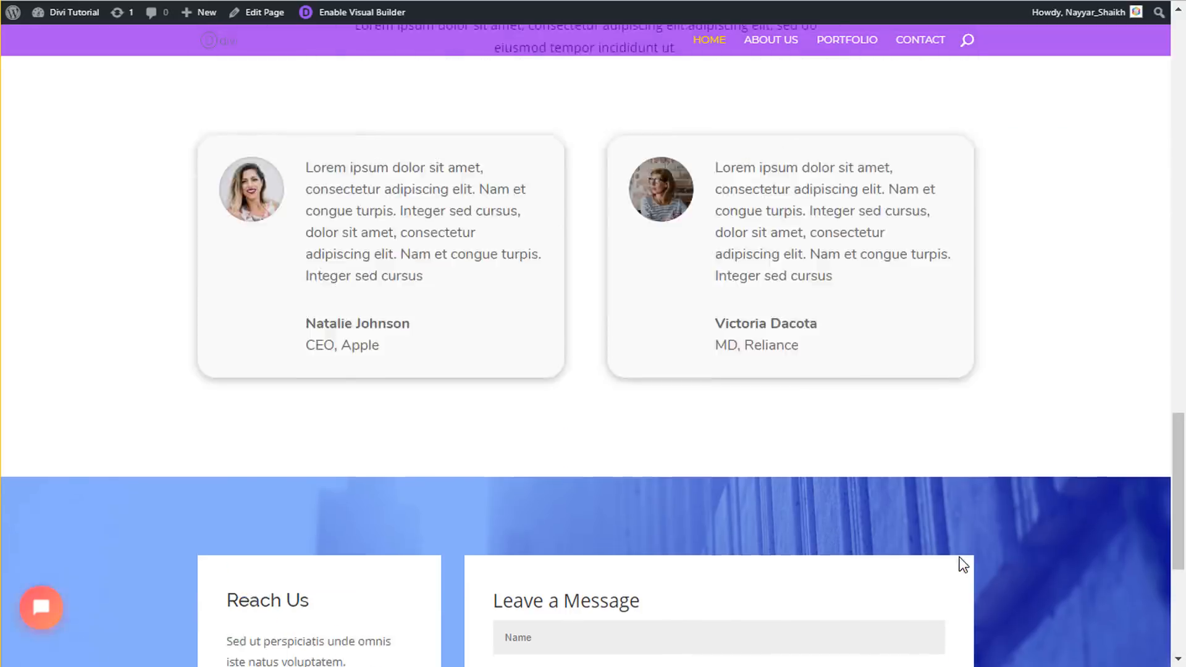
pyautogui.scroll(10, 963, 564)
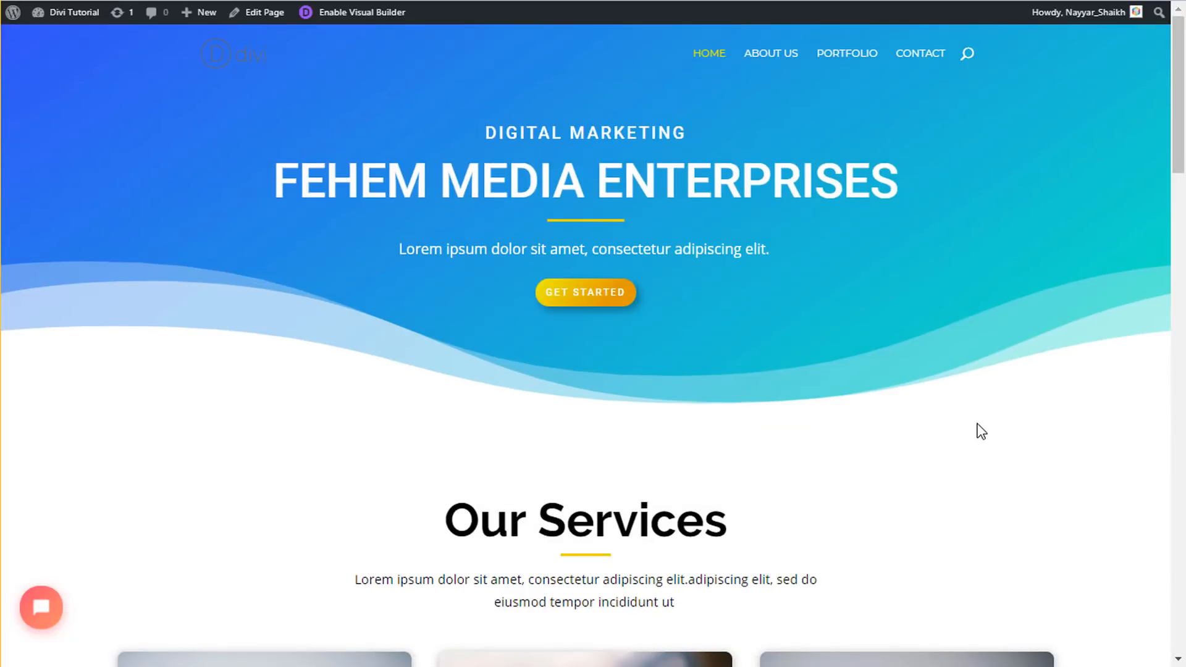
# - Open the About Us page and highlight its About heading and hero paragraph
pyautogui.click(777, 57)
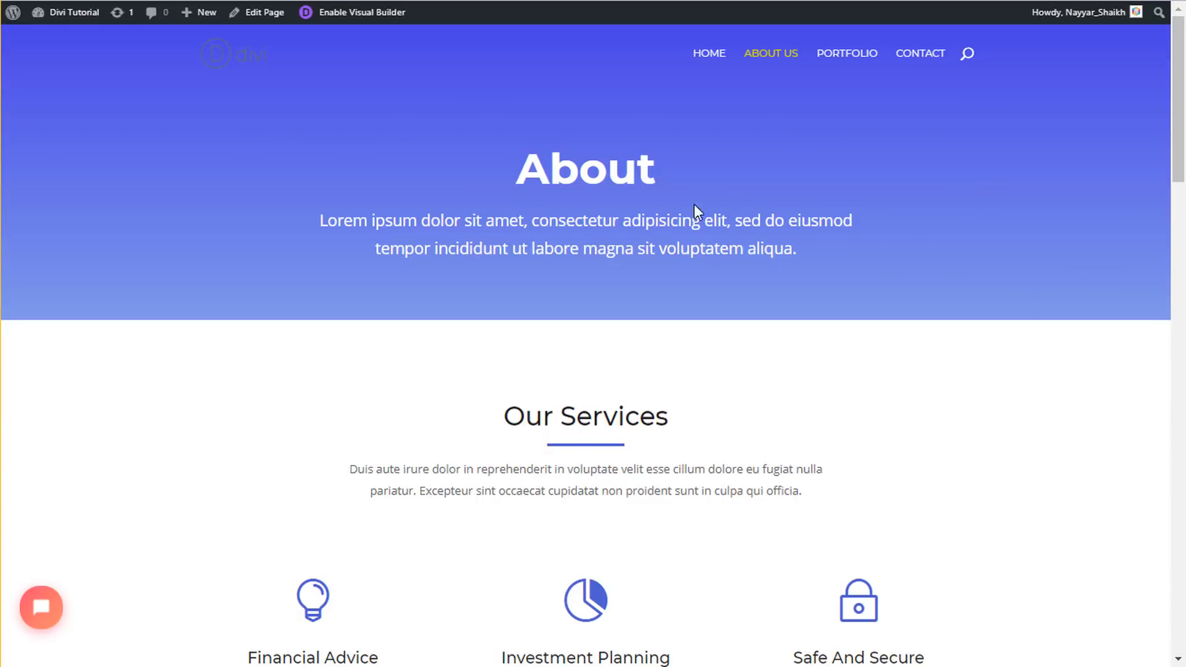
pyautogui.moveTo(514, 159); pyautogui.dragTo(666, 165)
pyautogui.click(666, 164)
pyautogui.moveTo(513, 162); pyautogui.dragTo(690, 173)
pyautogui.click(690, 173)
pyautogui.moveTo(320, 220); pyautogui.dragTo(842, 302)
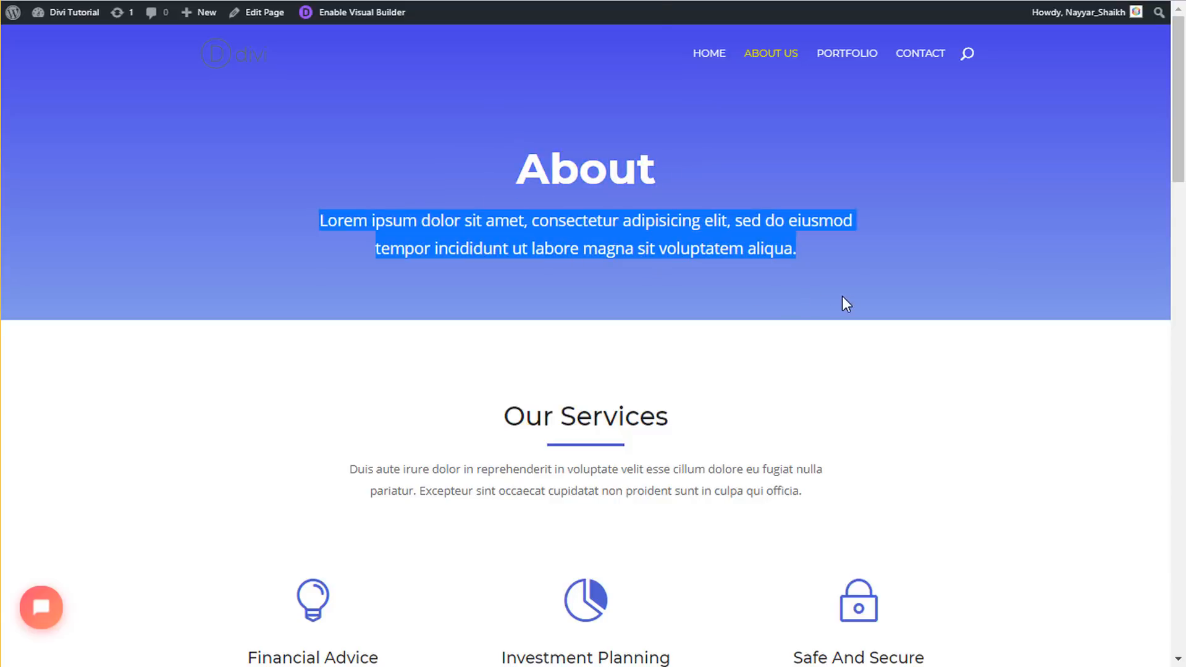
pyautogui.click(852, 304)
# - Scroll down the About page, highlighting the Our Services heading, newsletter heading and CEO title
pyautogui.scroll(-3, 852, 304)
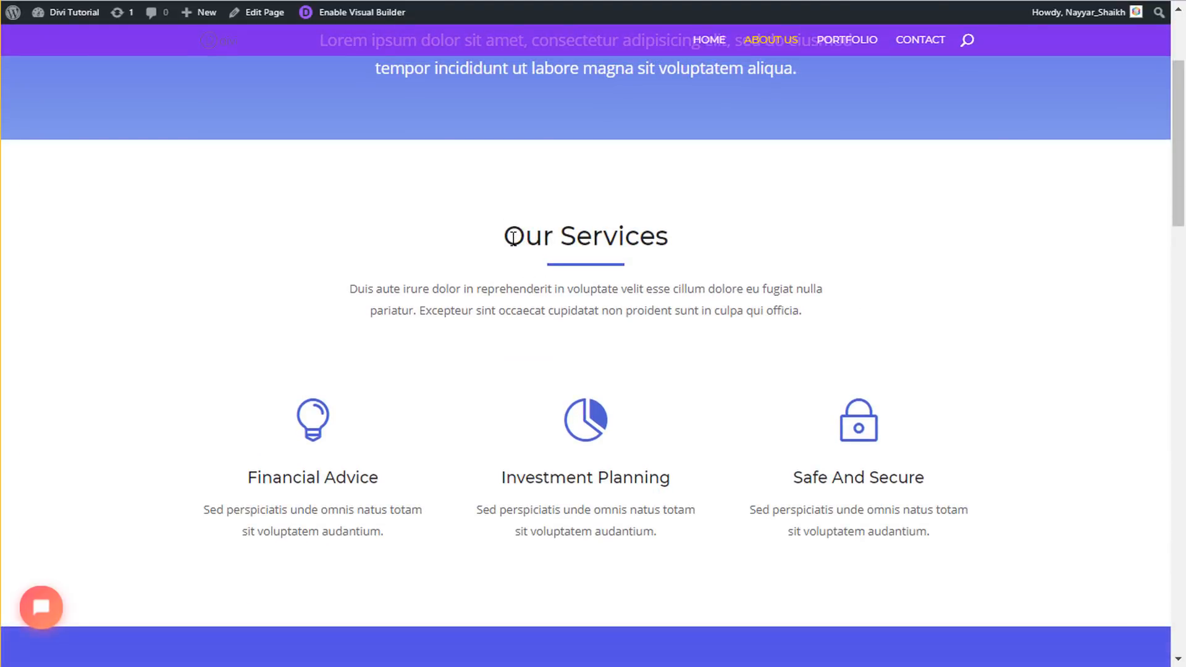
pyautogui.moveTo(507, 236); pyautogui.dragTo(668, 237)
pyautogui.click(668, 237)
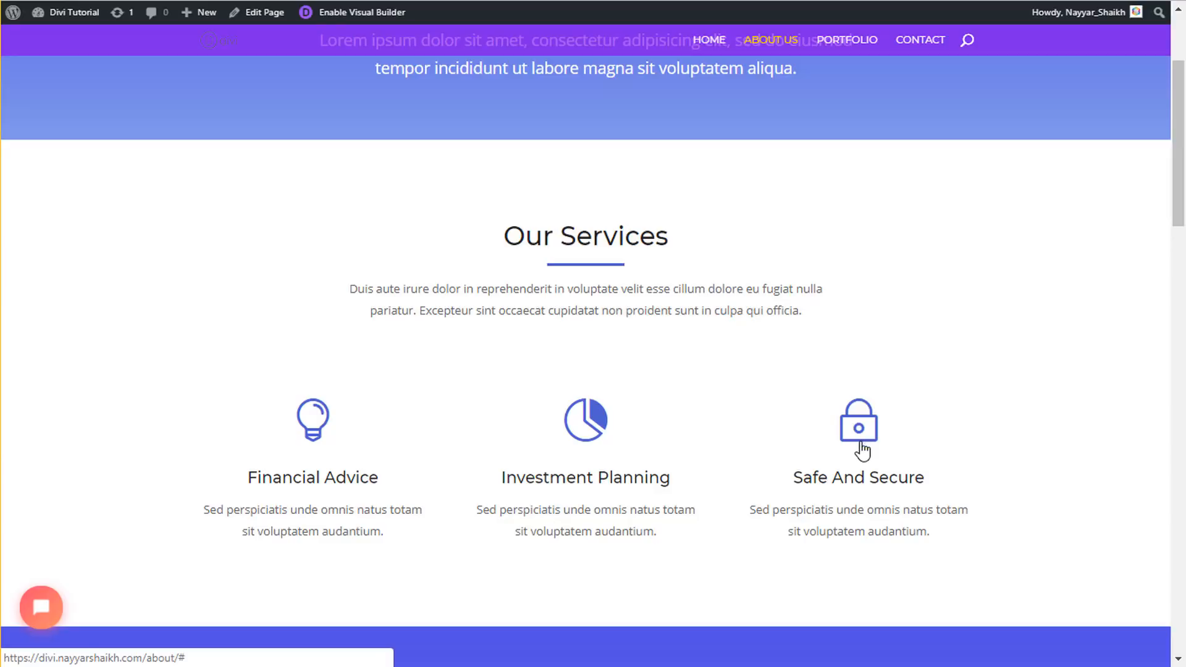
pyautogui.scroll(-8, 950, 443)
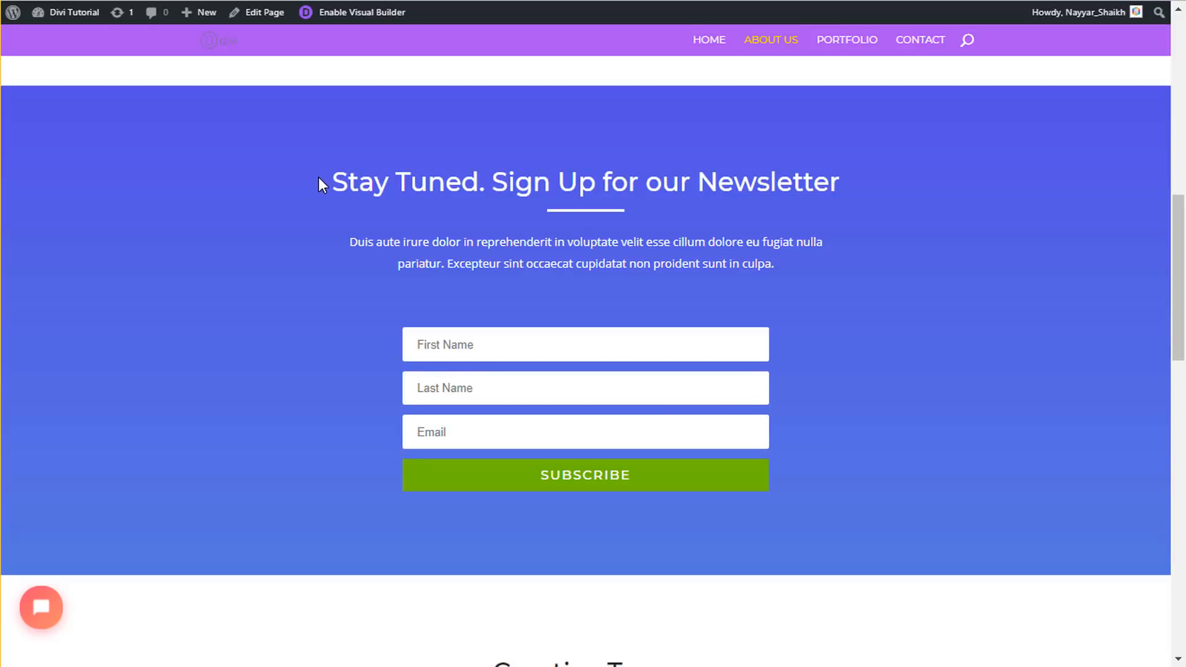
pyautogui.moveTo(319, 183); pyautogui.dragTo(843, 194)
pyautogui.scroll(-7, 843, 399)
pyautogui.scroll(-1, 842, 399)
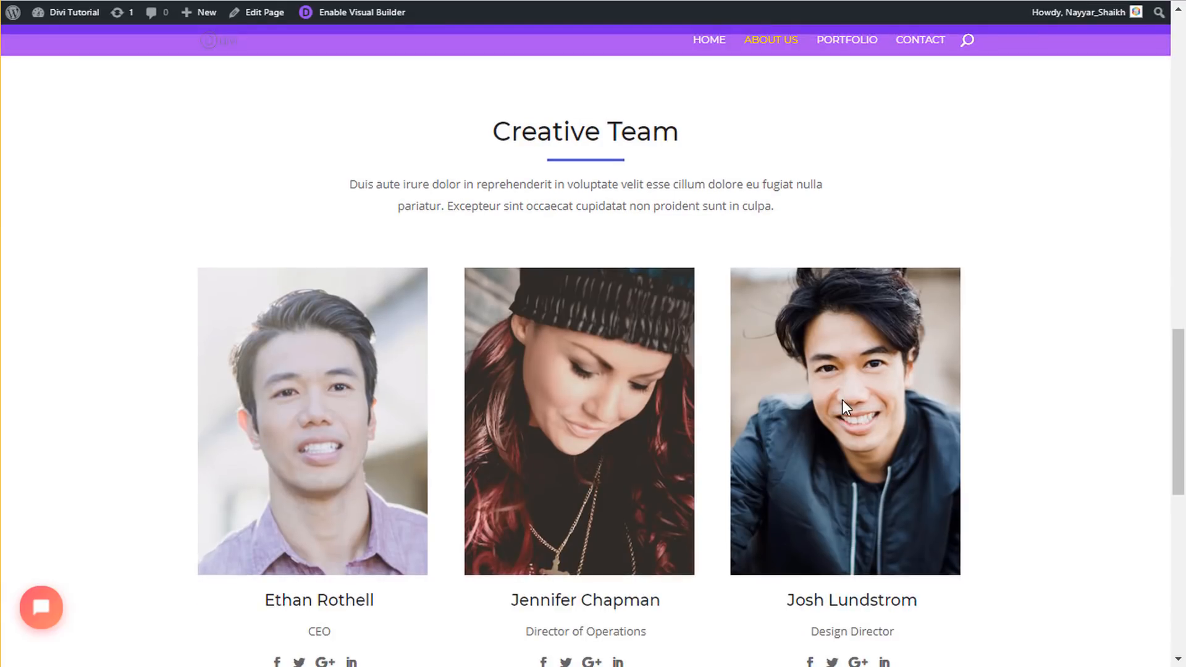
pyautogui.scroll(-1, 843, 408)
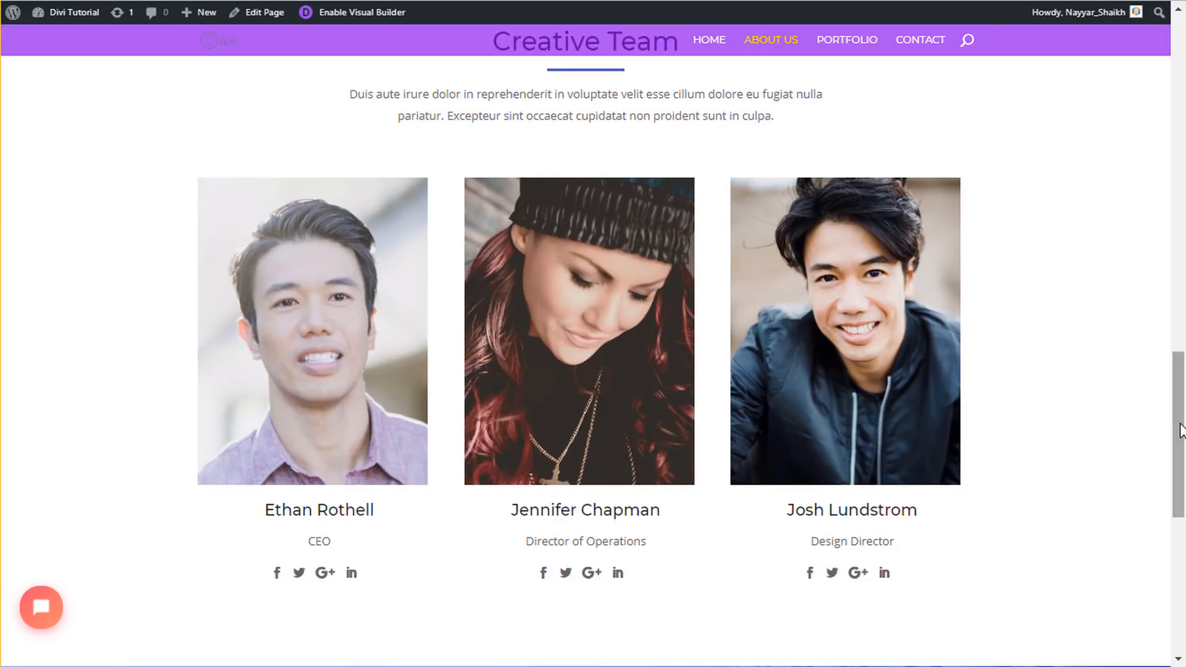
pyautogui.moveTo(1179, 429); pyautogui.dragTo(1175, 407)
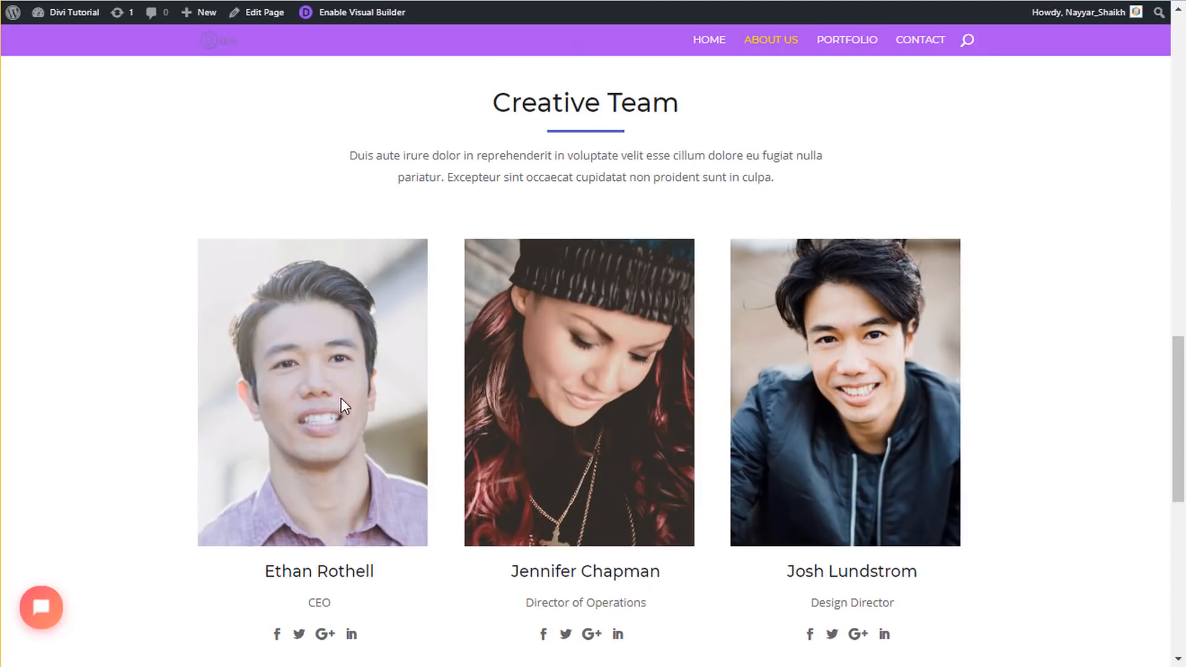
pyautogui.moveTo(307, 603); pyautogui.dragTo(342, 603)
# - Highlight the Creative Team heading, its paragraph and the footer credit line, then return to top
pyautogui.moveTo(498, 105); pyautogui.dragTo(782, 178)
pyautogui.click(782, 178)
pyautogui.moveTo(352, 156); pyautogui.dragTo(773, 220)
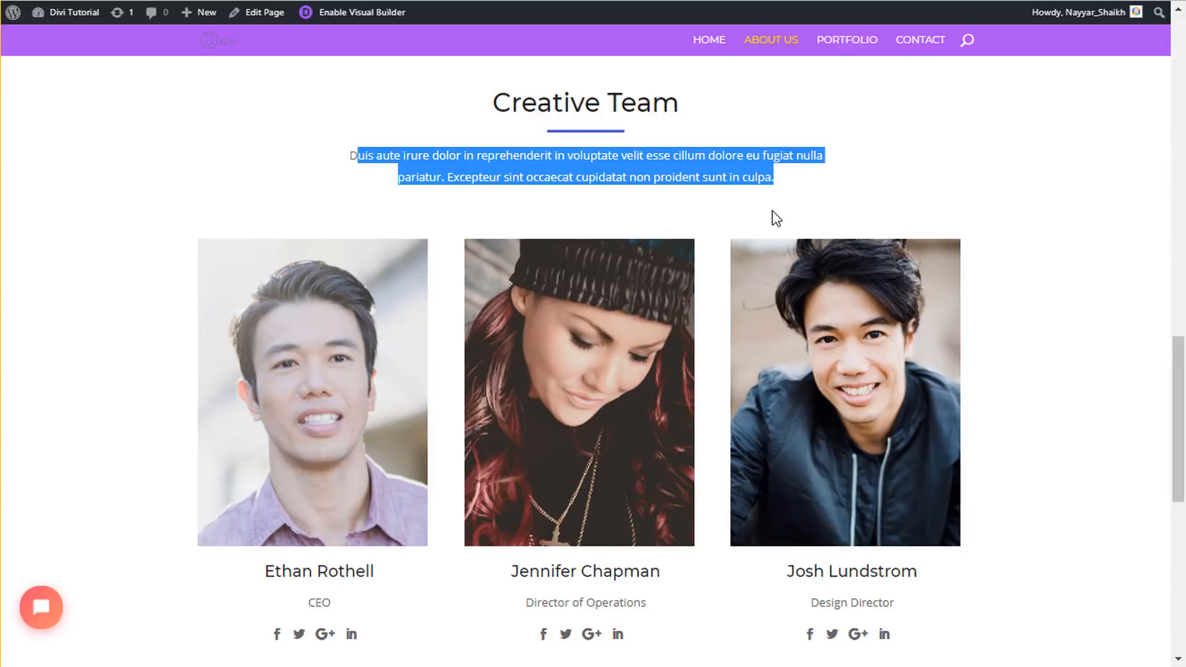
pyautogui.click(773, 220)
pyautogui.scroll(-1, 1035, 320)
pyautogui.scroll(-8, 1032, 318)
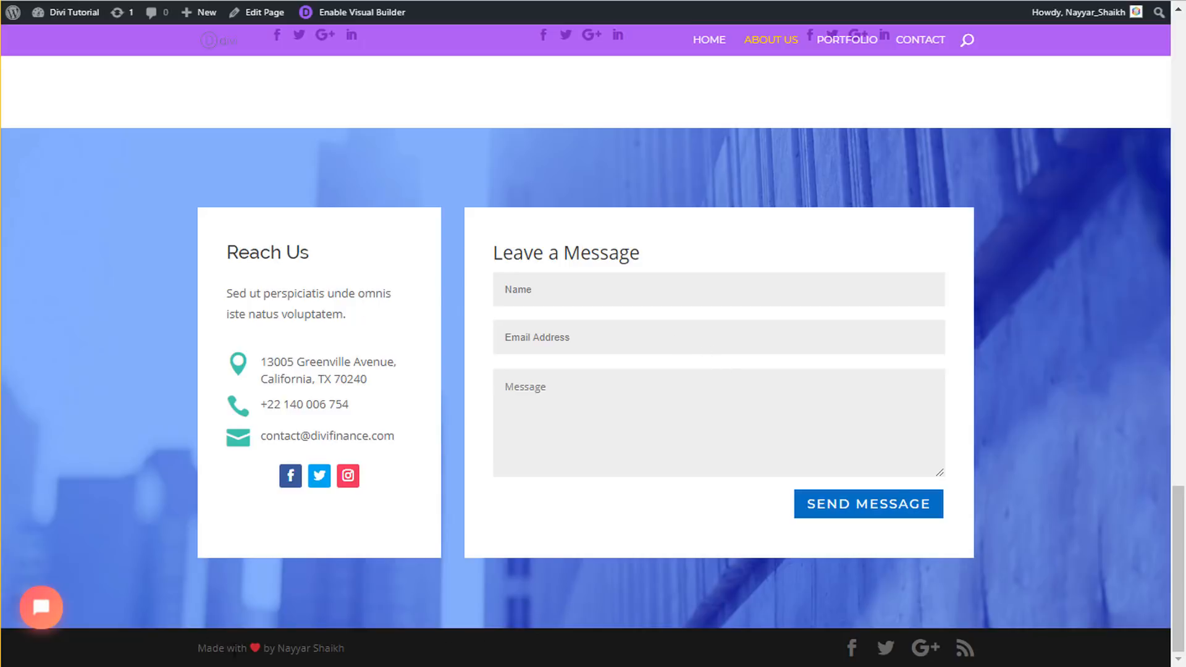
pyautogui.moveTo(196, 649); pyautogui.dragTo(363, 659)
pyautogui.click(350, 650)
pyautogui.moveTo(198, 654); pyautogui.dragTo(363, 659)
pyautogui.click(253, 656)
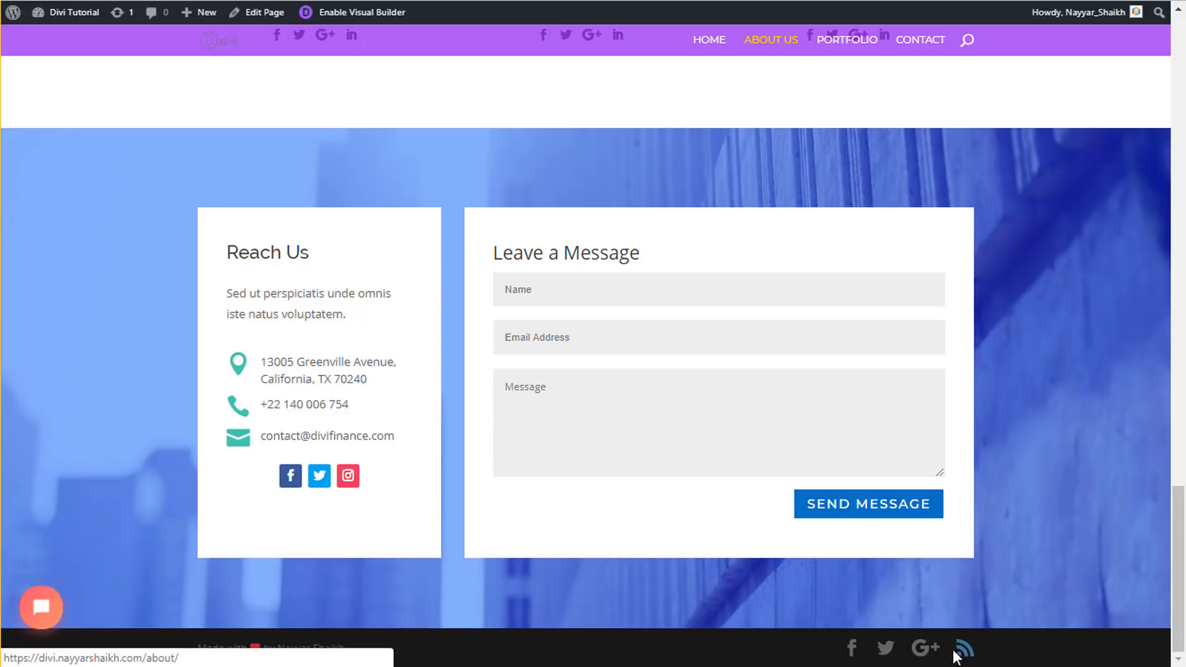
pyautogui.moveTo(1183, 587); pyautogui.dragTo(1179, 112)
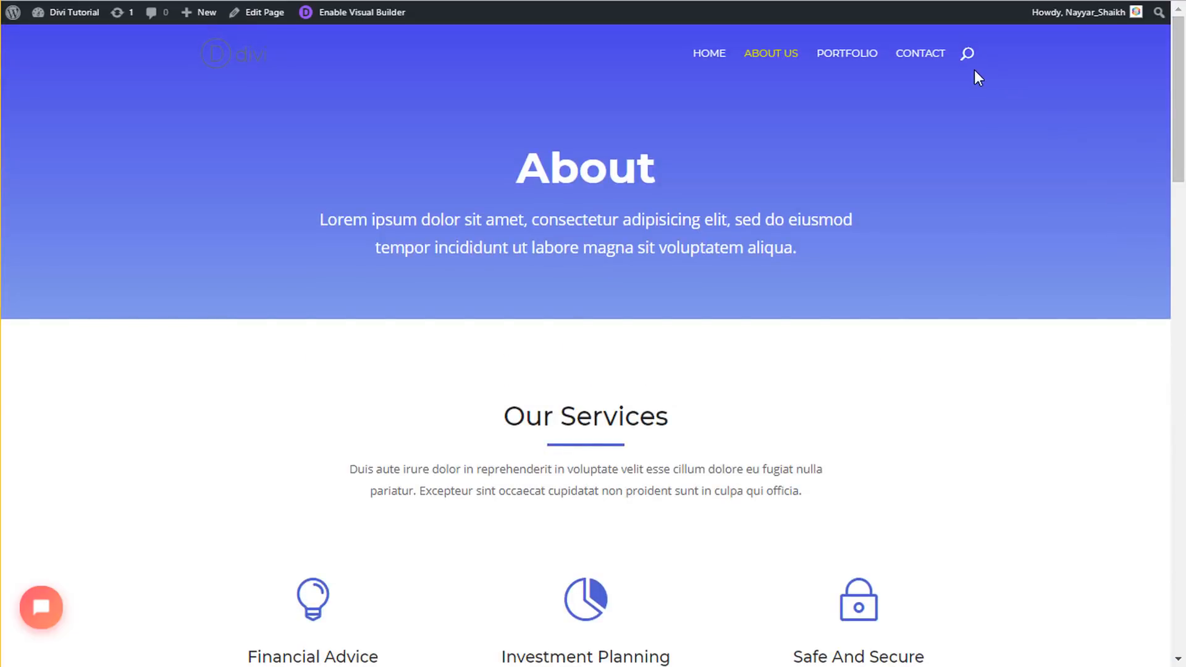
# - Open the Contact page and highlight the Let's Start a Project and Reach Us headings
pyautogui.click(933, 58)
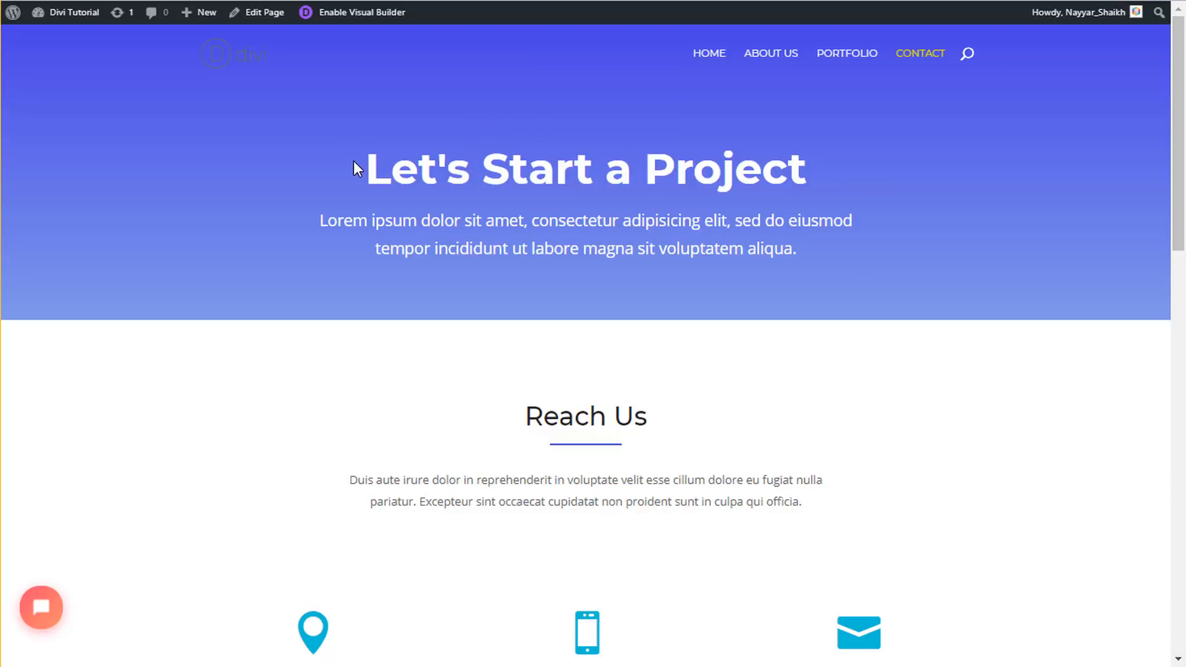
pyautogui.moveTo(366, 161); pyautogui.dragTo(796, 163)
pyautogui.click(449, 220)
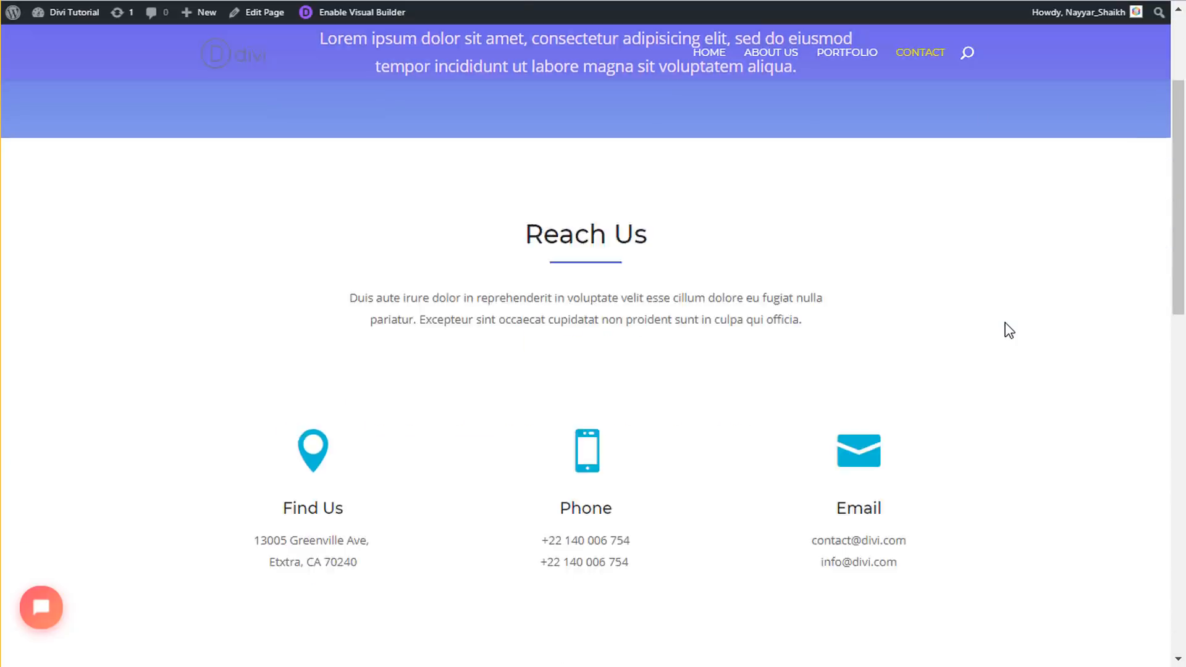
pyautogui.scroll(-4, 1006, 328)
pyautogui.moveTo(537, 150); pyautogui.dragTo(719, 163)
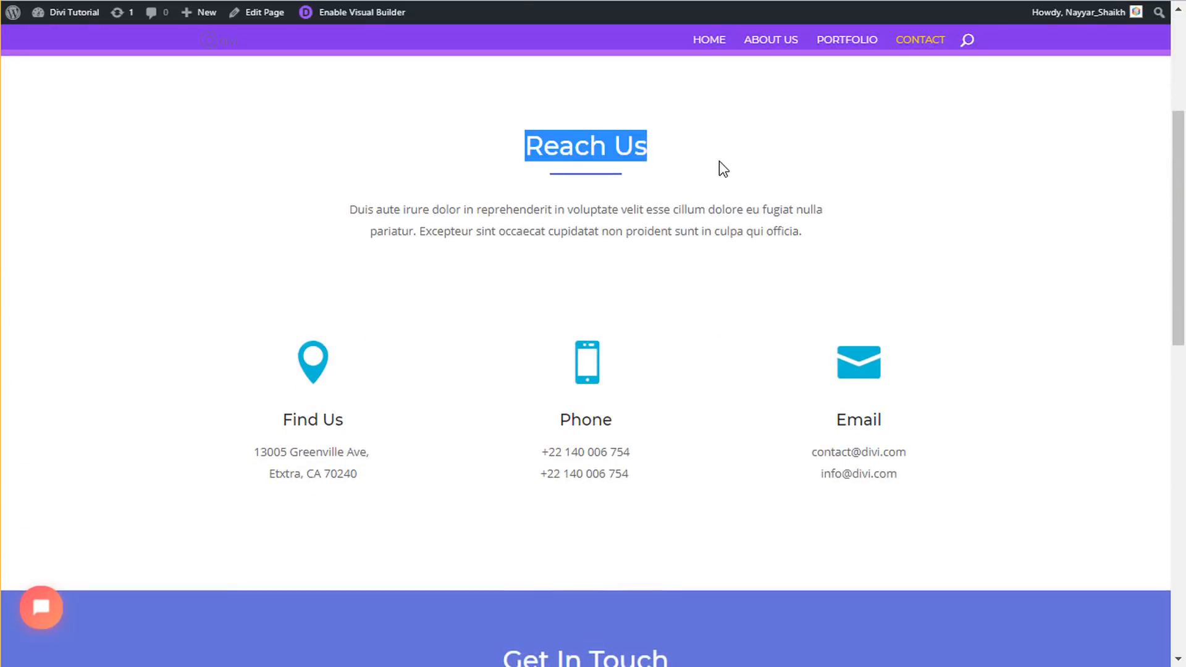
pyautogui.click(719, 163)
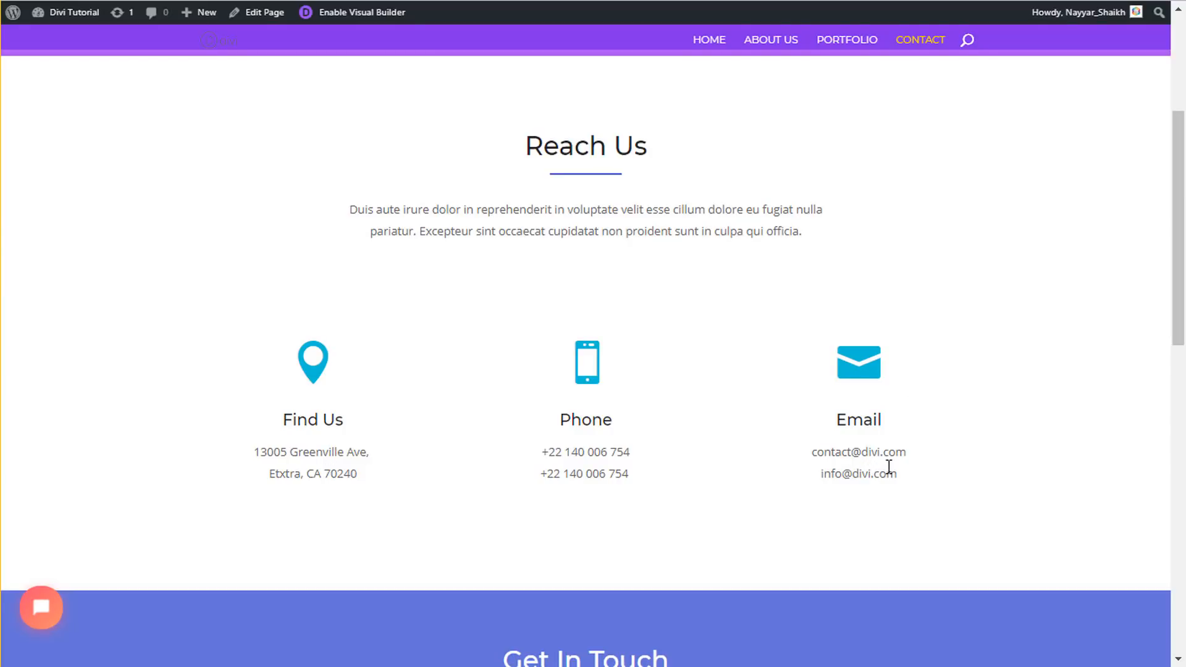
# - Scroll down to the contact form and map, then back to the top
pyautogui.scroll(-7, 916, 474)
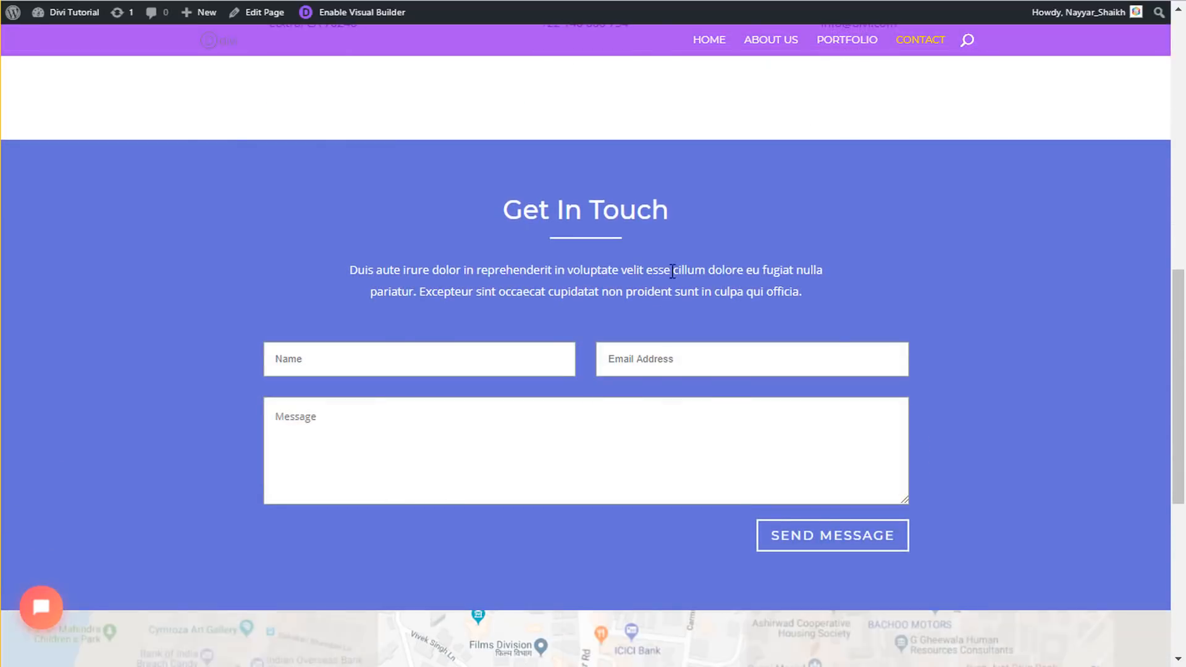
pyautogui.scroll(2, 401, 432)
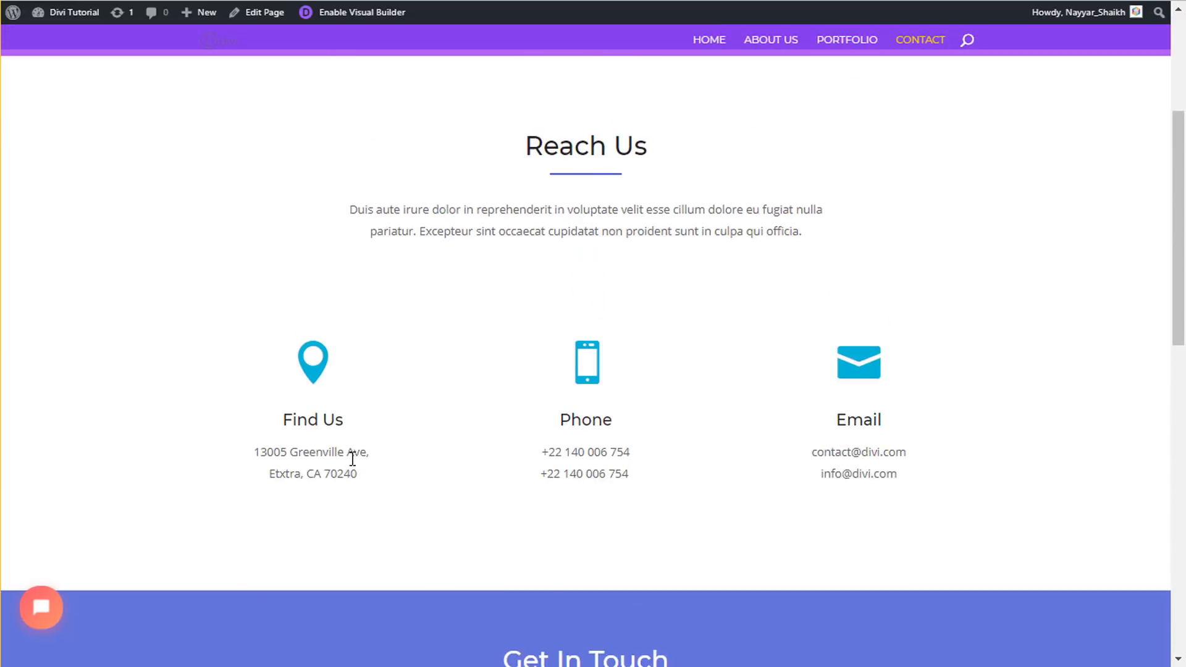
pyautogui.scroll(-7, 437, 456)
pyautogui.scroll(-2, 470, 455)
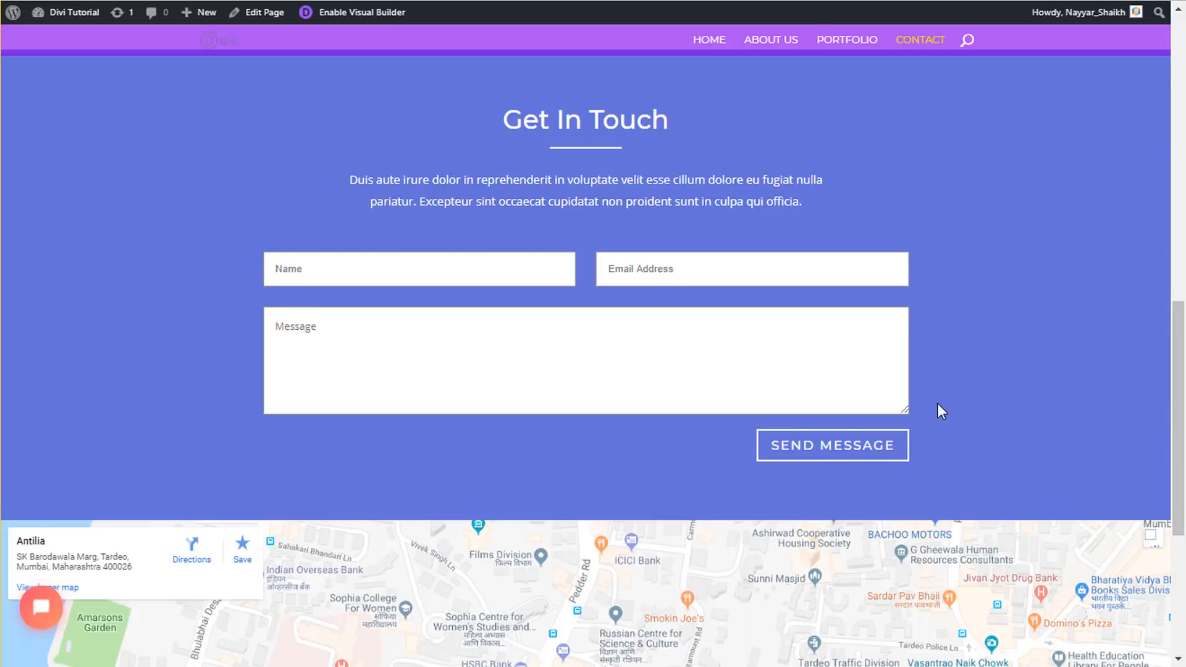
pyautogui.scroll(2, 938, 402)
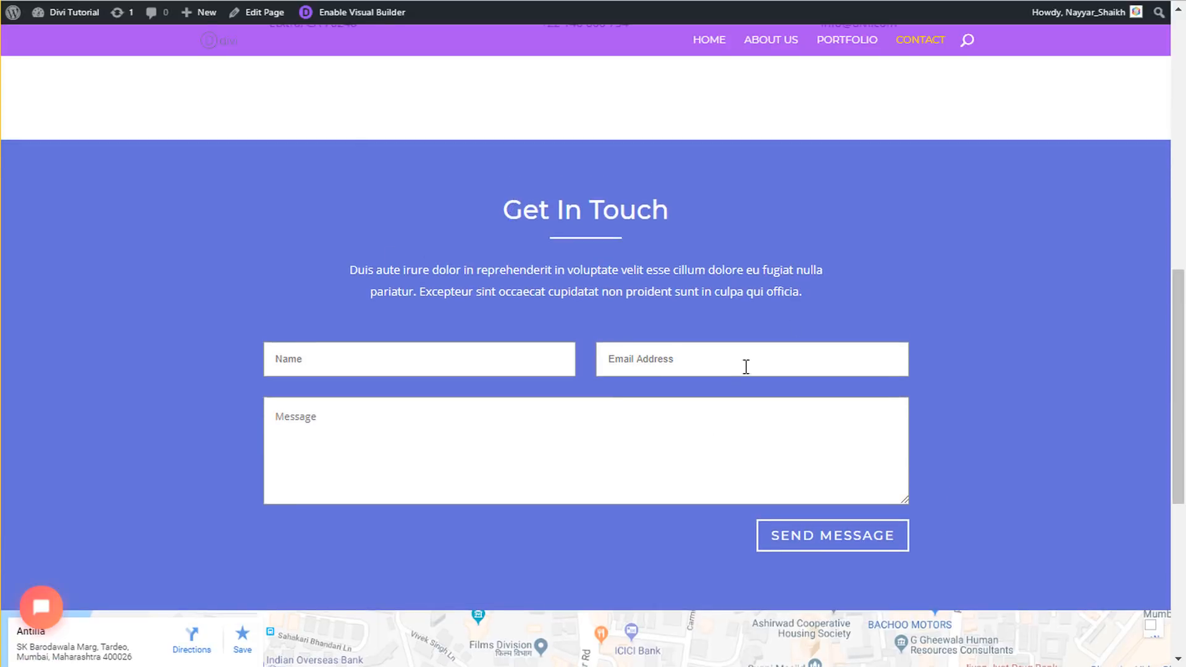
pyautogui.scroll(-7, 809, 418)
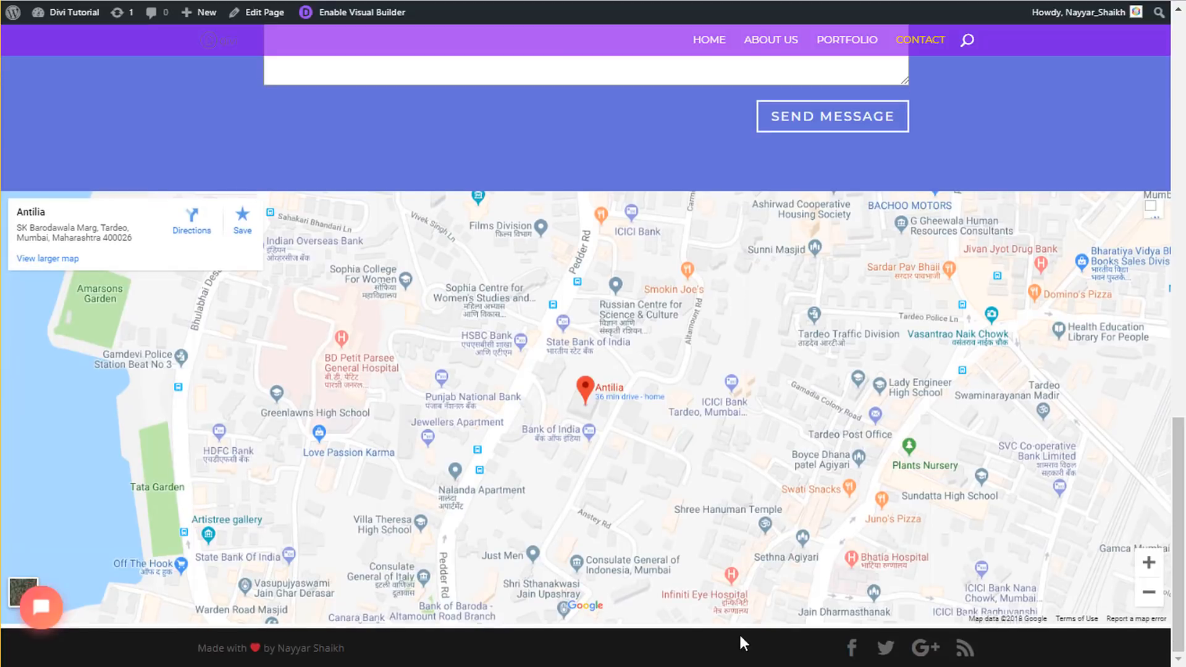
pyautogui.scroll(6, 766, 650)
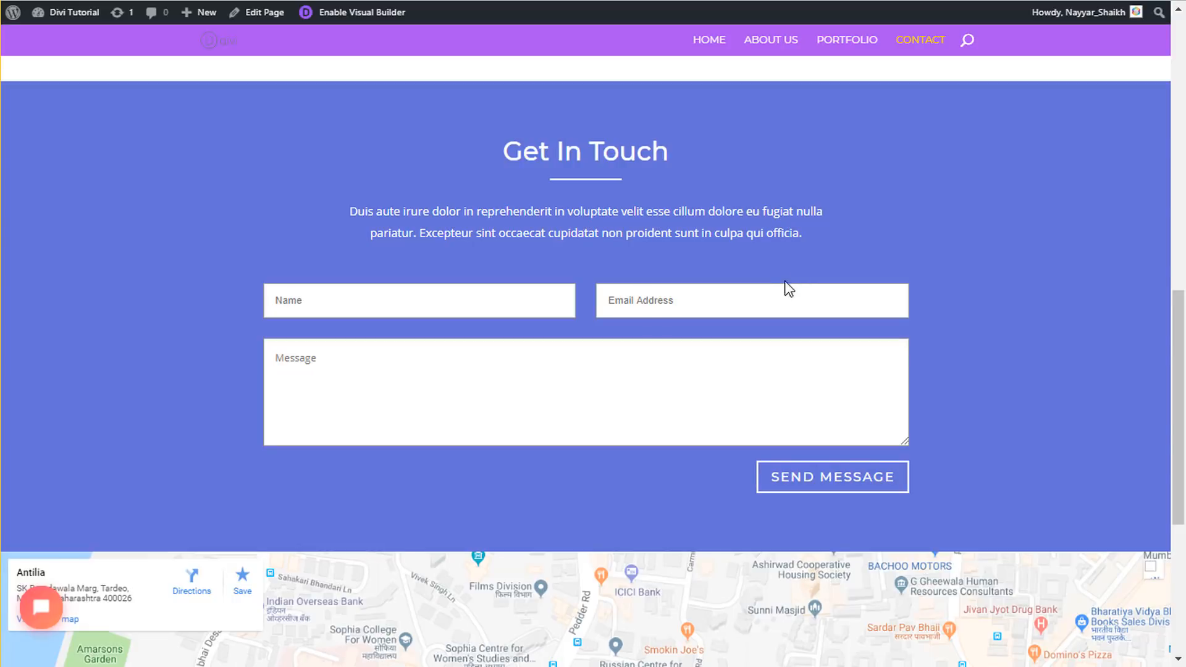
pyautogui.scroll(-6, 784, 281)
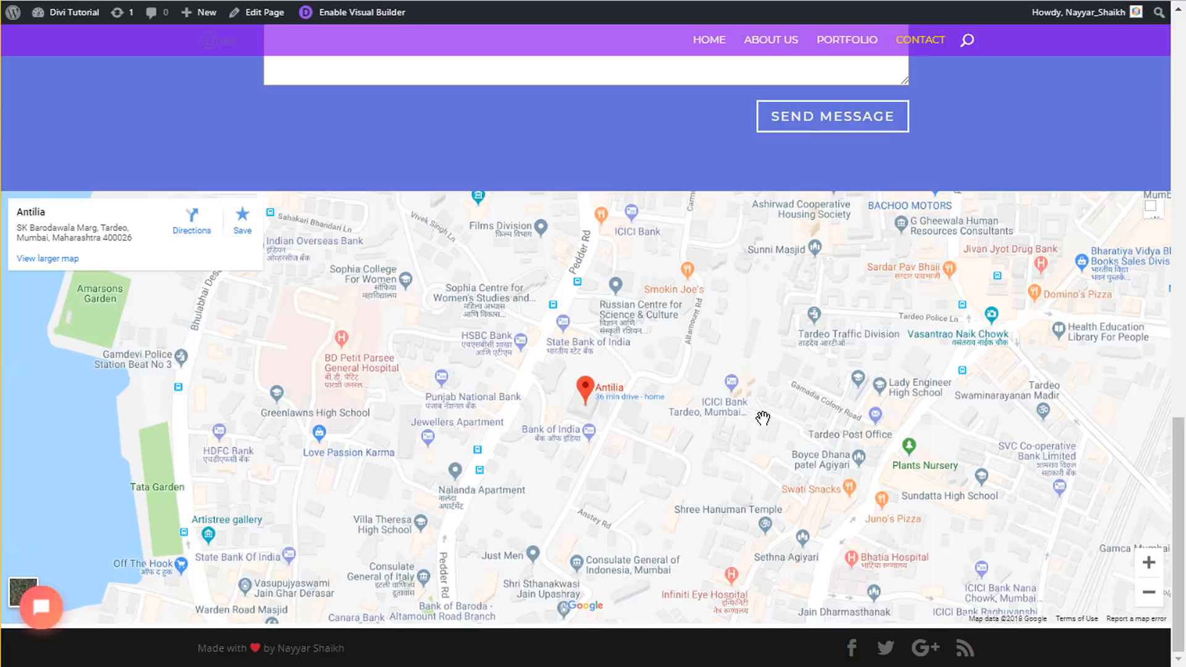
pyautogui.scroll(20, 763, 418)
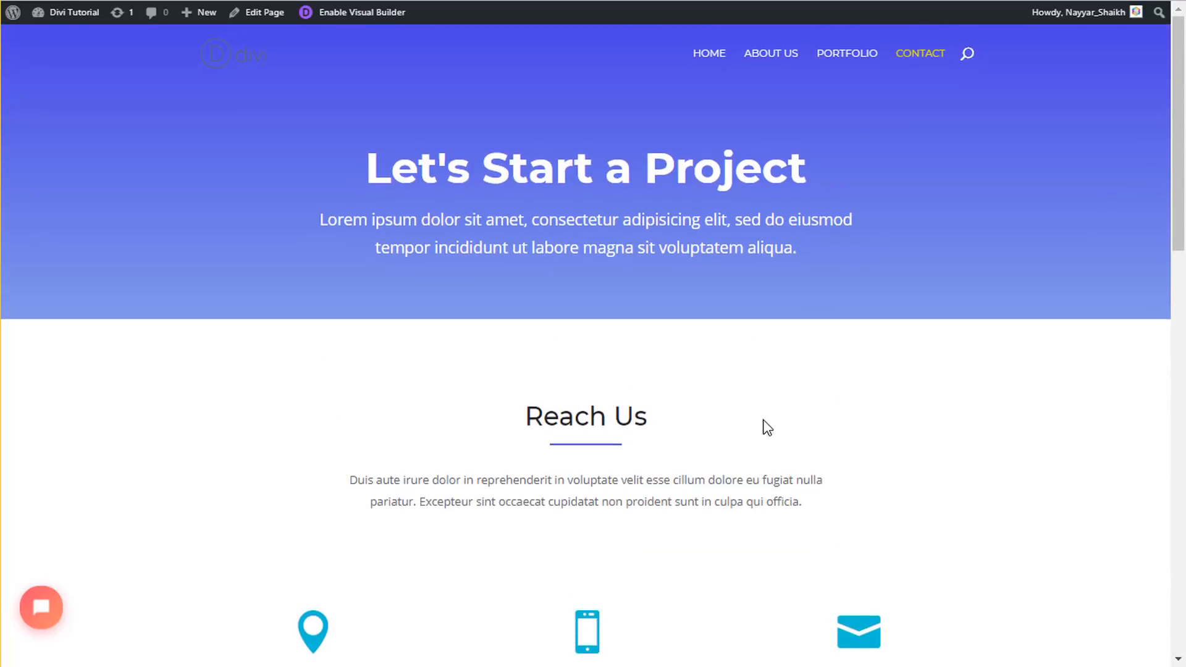
pyautogui.click(850, 57)
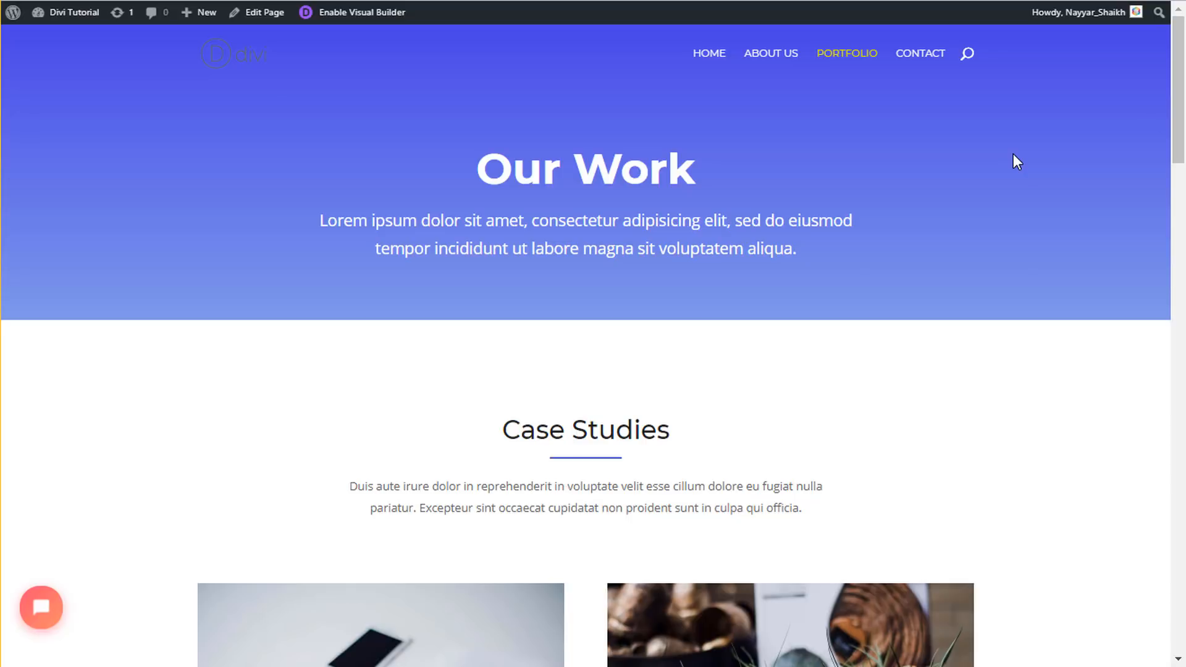
pyautogui.scroll(-4, 773, 254)
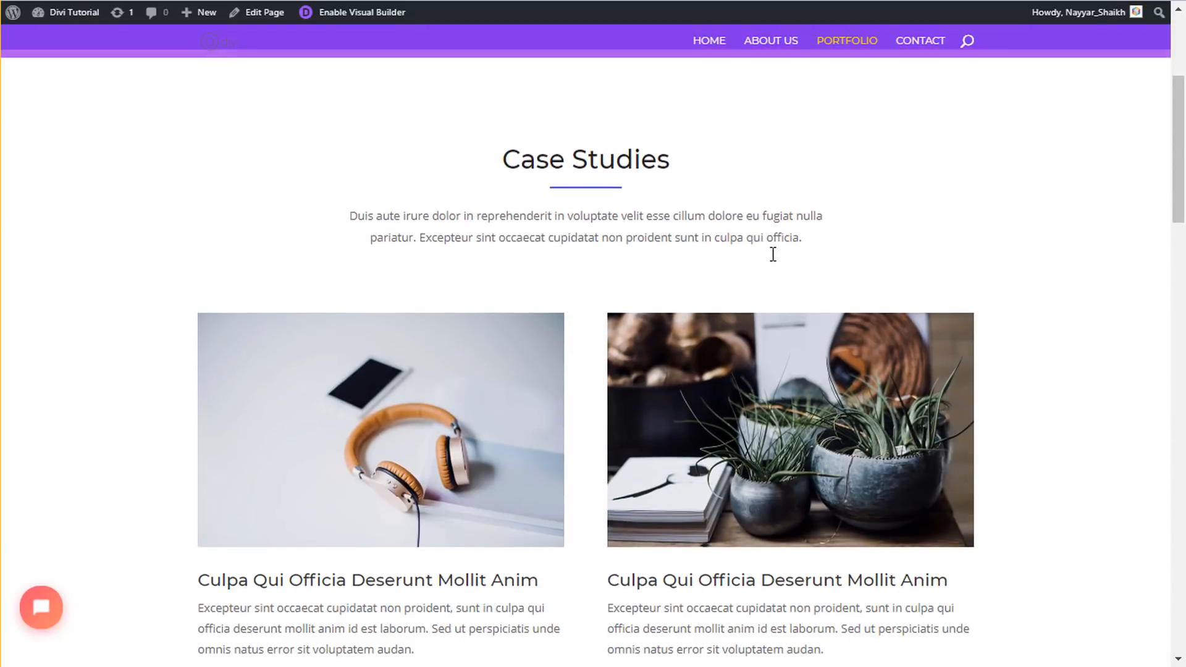
pyautogui.scroll(4, 773, 253)
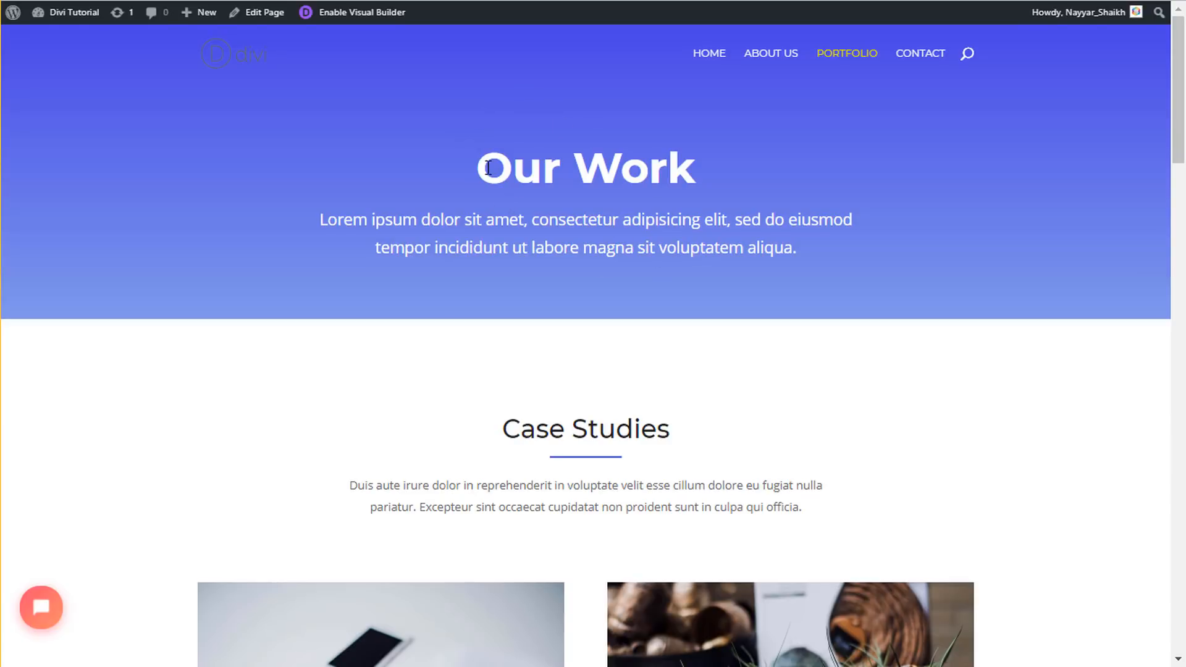
pyautogui.scroll(-4, 1013, 352)
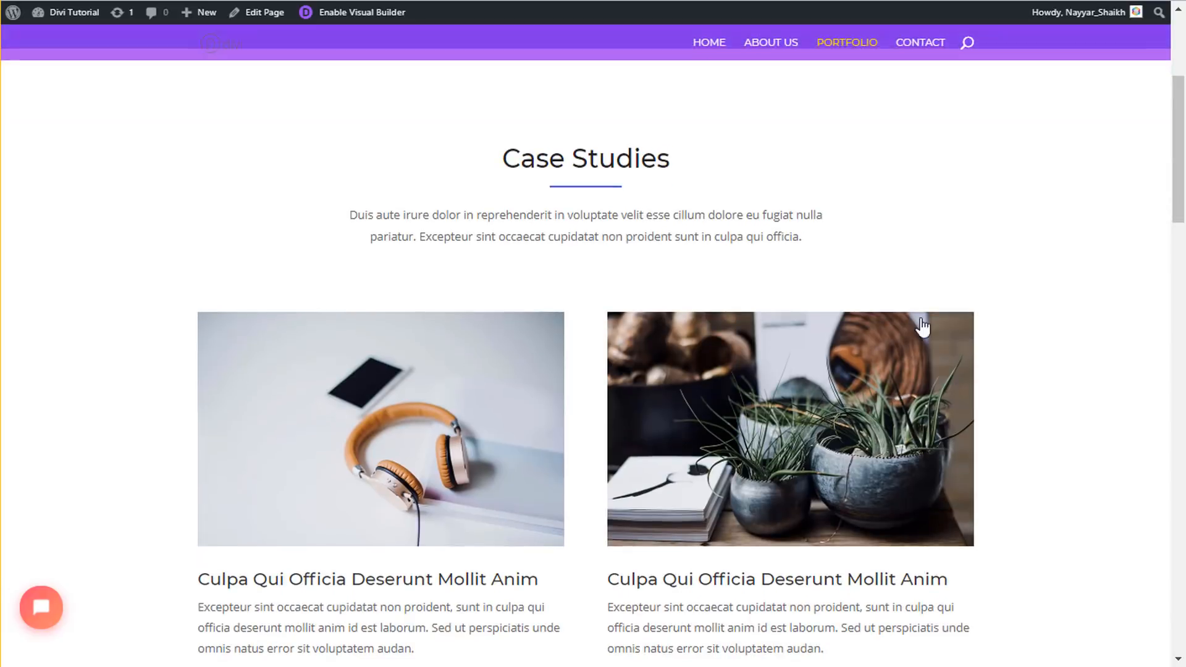
pyautogui.scroll(-2, 952, 313)
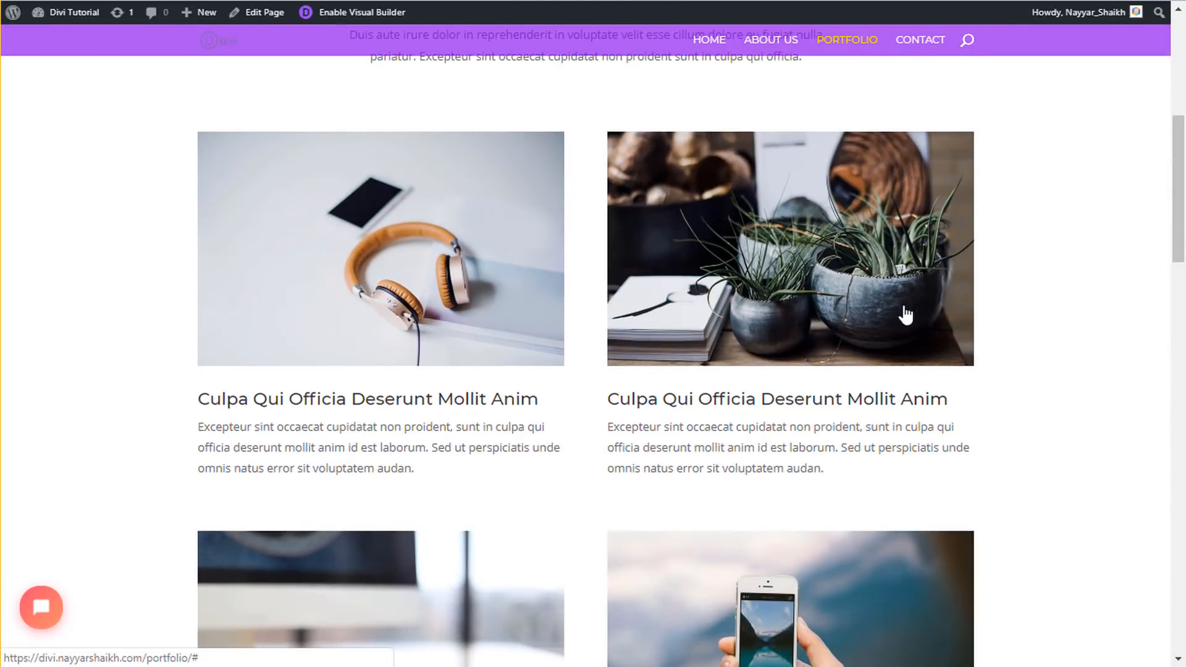
pyautogui.scroll(-1, 960, 337)
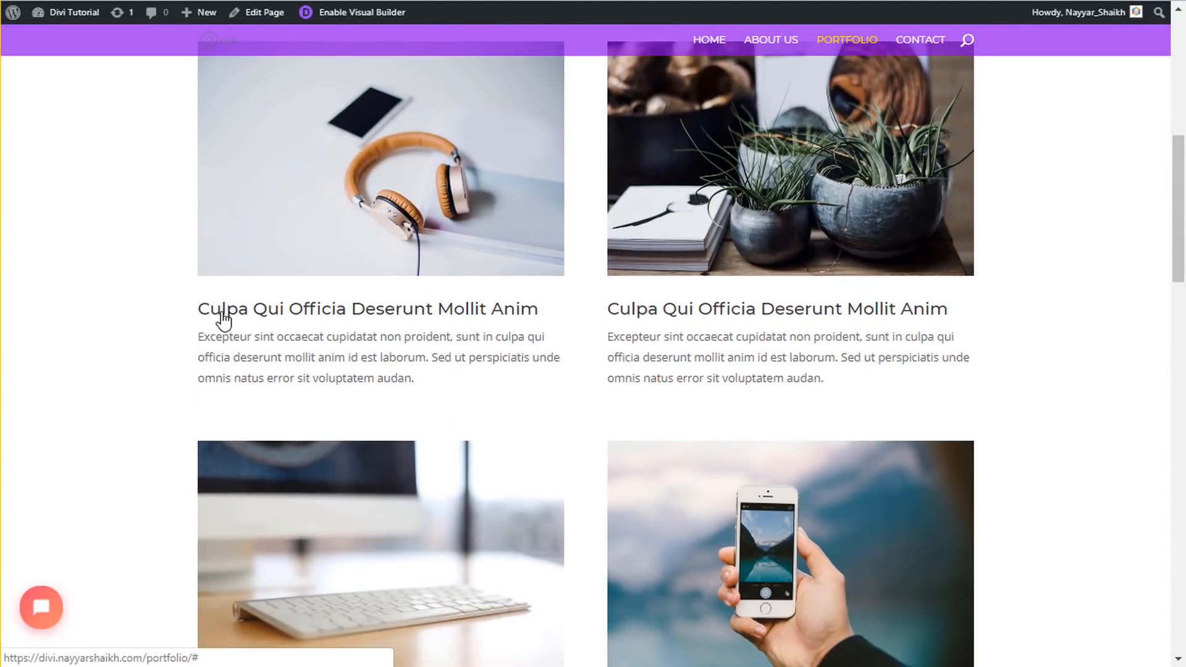
pyautogui.scroll(-9, 1184, 334)
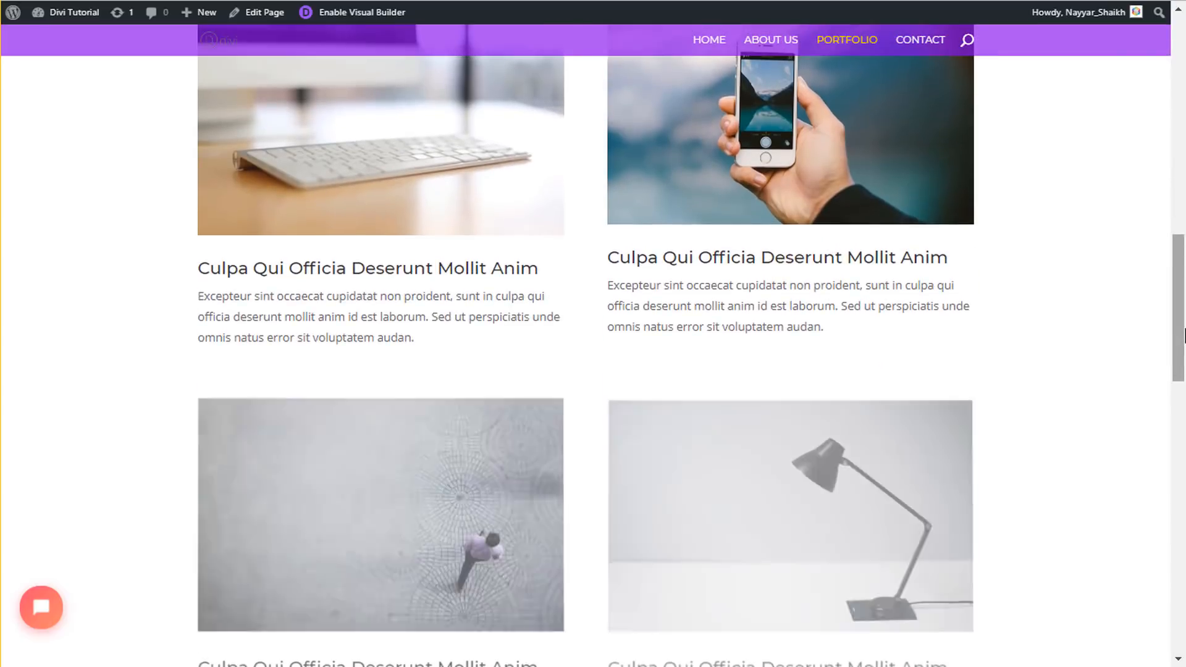
pyautogui.scroll(-7, 1184, 334)
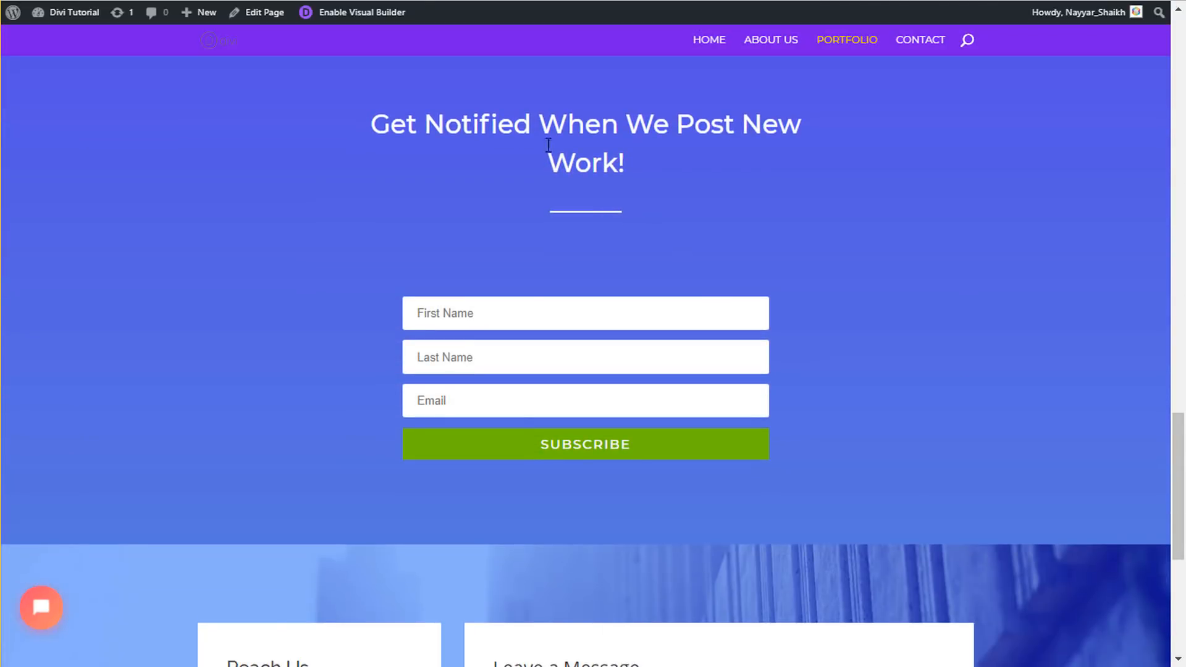
pyautogui.moveTo(373, 117); pyautogui.dragTo(705, 179)
pyautogui.scroll(-5, 1067, 443)
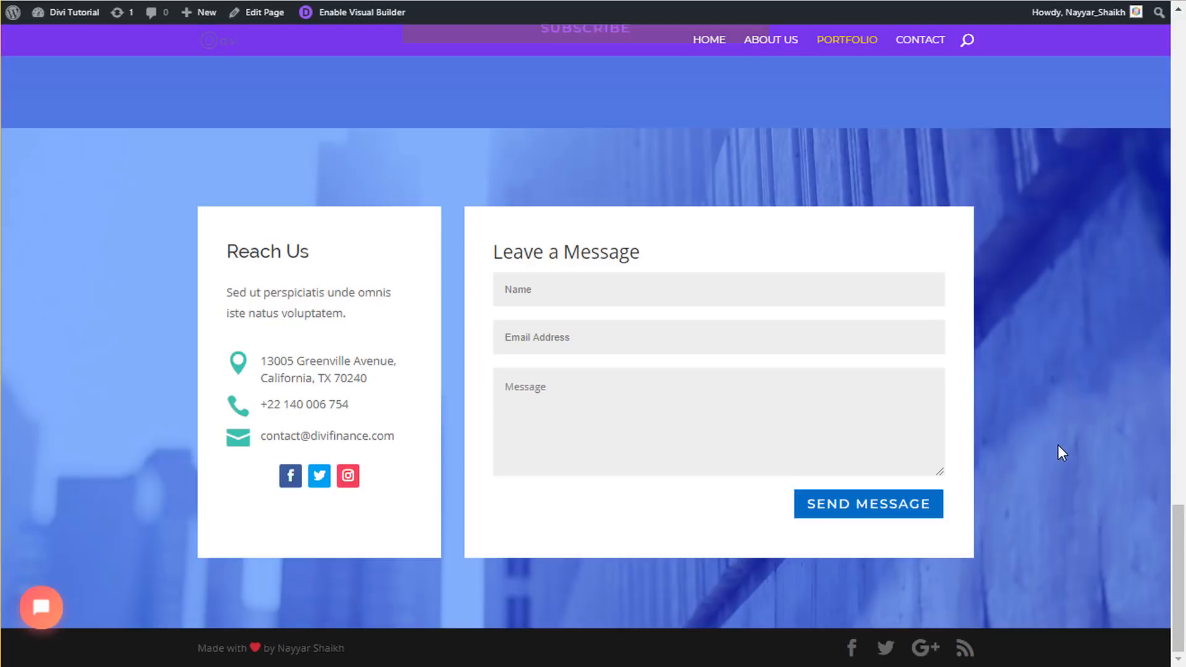
pyautogui.scroll(12, 1094, 537)
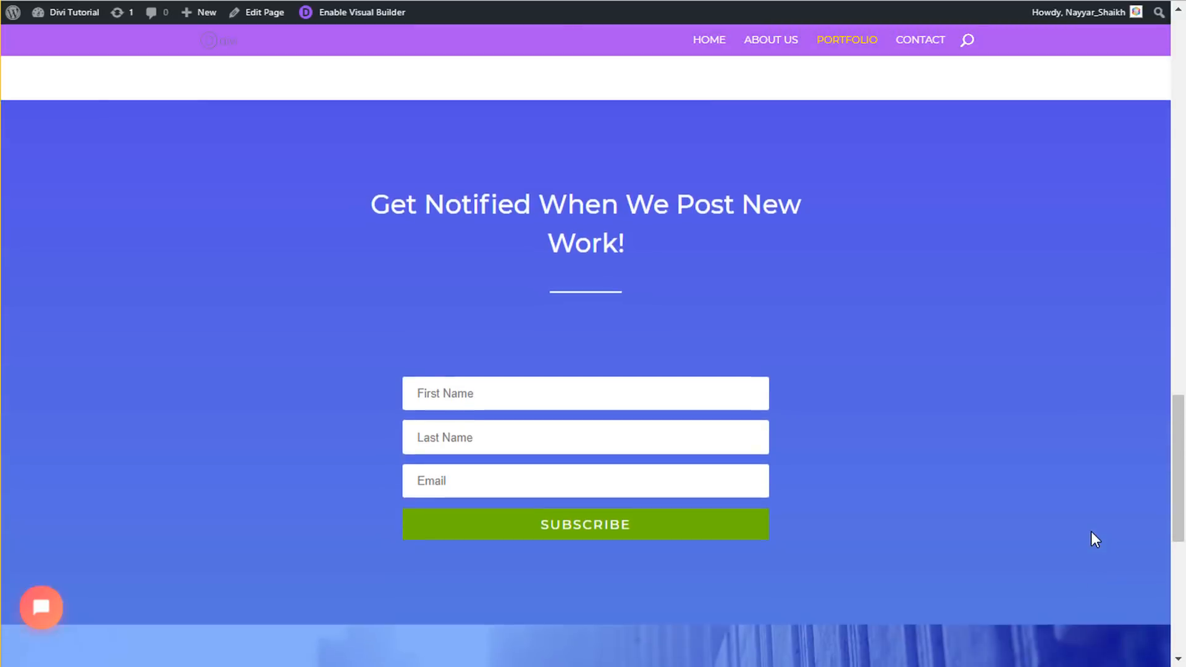
pyautogui.scroll(8, 1095, 540)
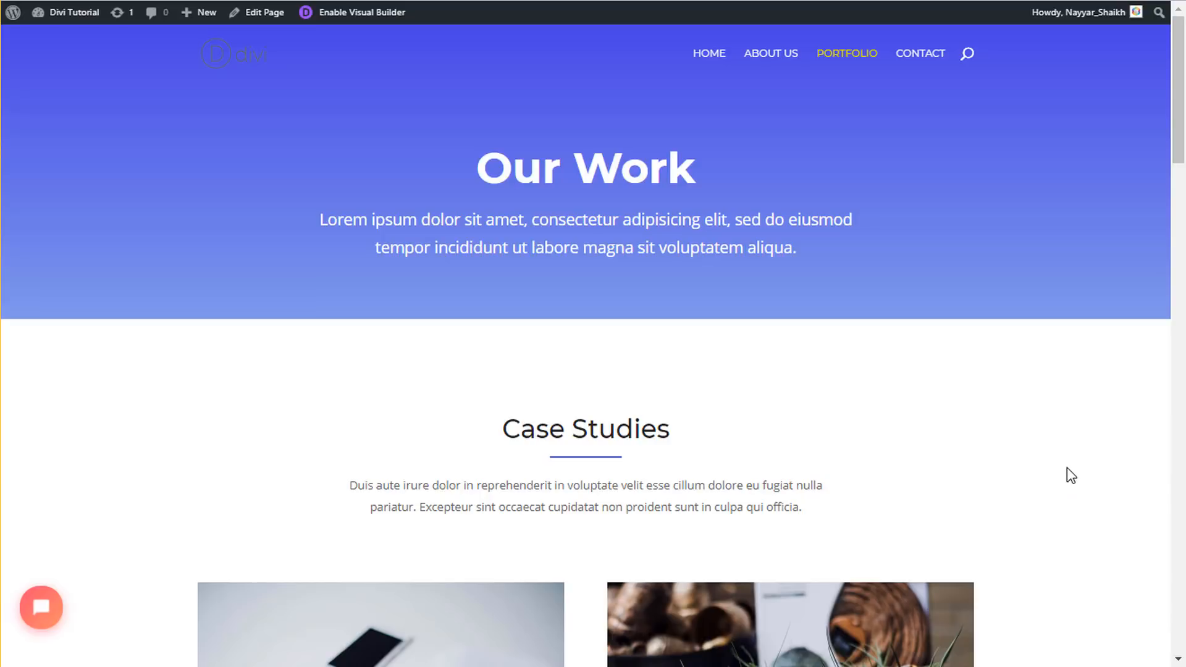
# - Scroll through the Portfolio grid of case study cards and back up
pyautogui.scroll(-10, 1067, 472)
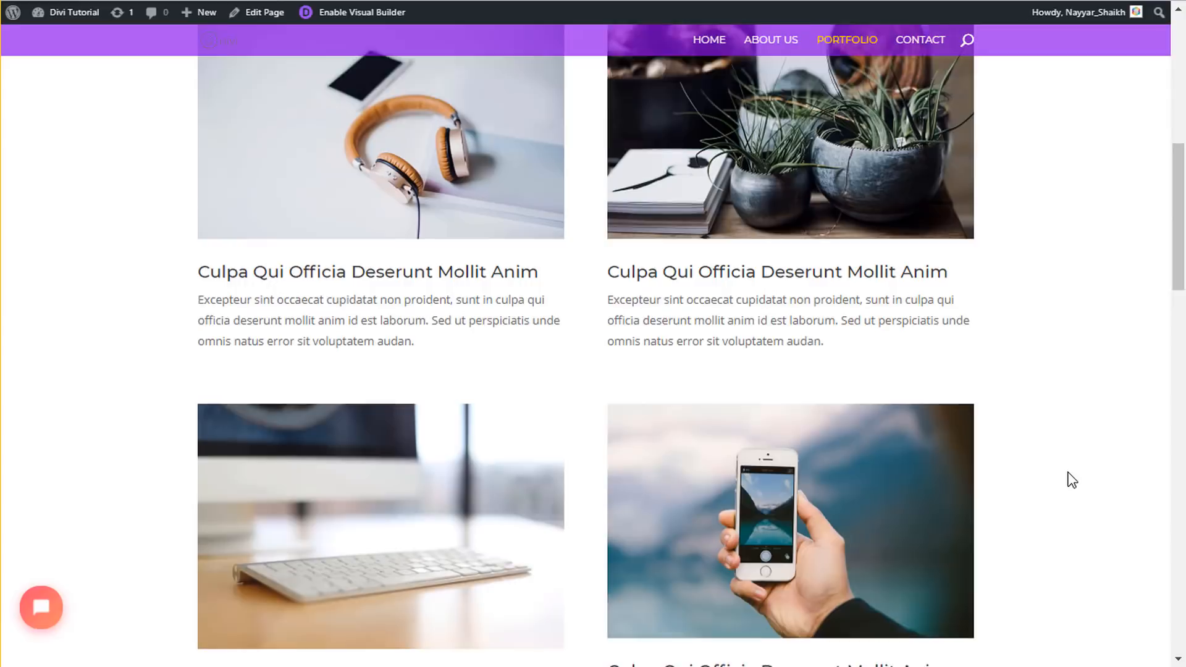
pyautogui.scroll(-1, 1071, 480)
pyautogui.scroll(-3, 1071, 480)
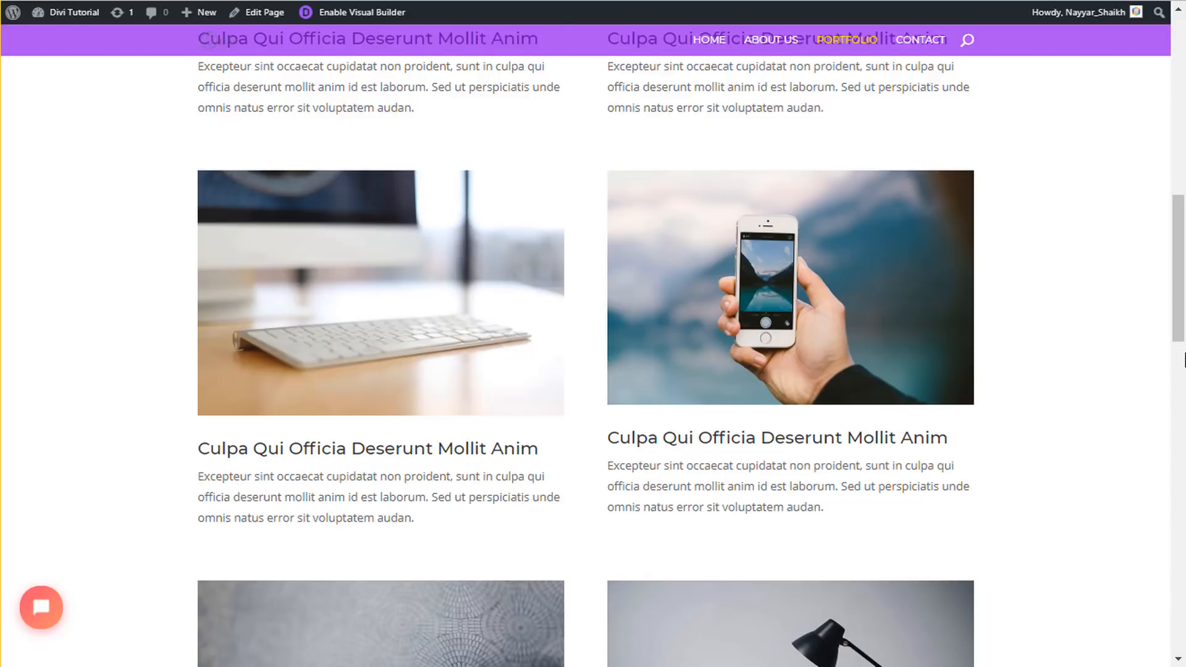
pyautogui.scroll(12, 1162, 384)
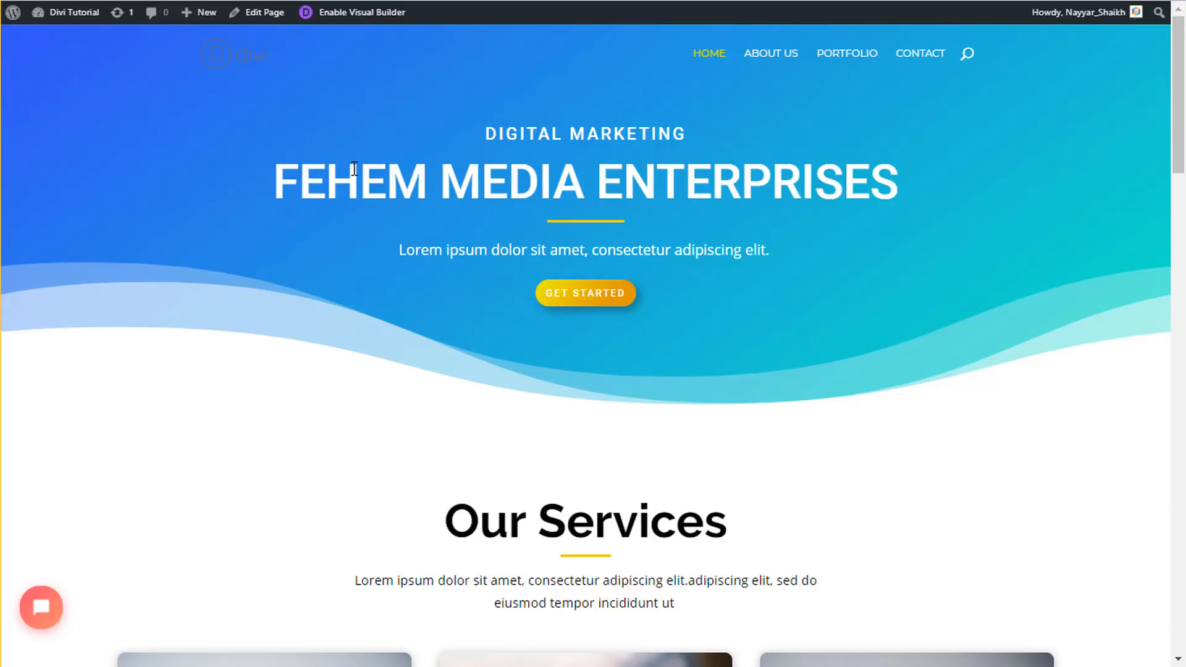
# - Scroll down through the FEHEM MEDIA ENTERPRISES home page sections and back up
pyautogui.scroll(-7, 449, 336)
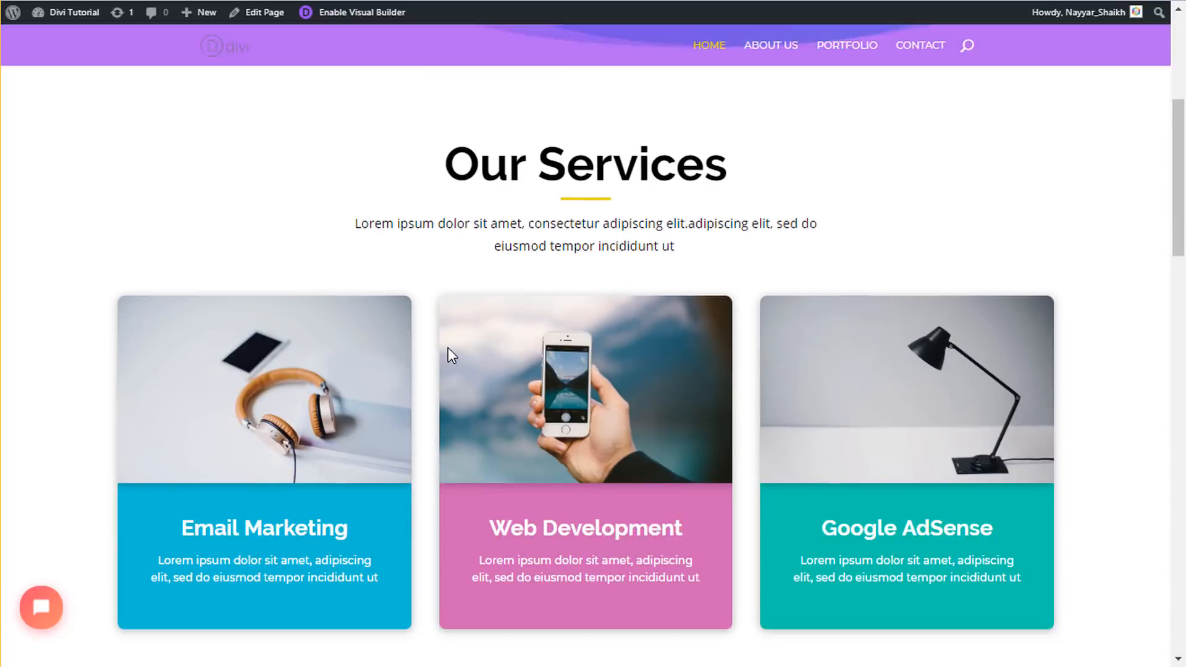
pyautogui.scroll(-7, 191, 465)
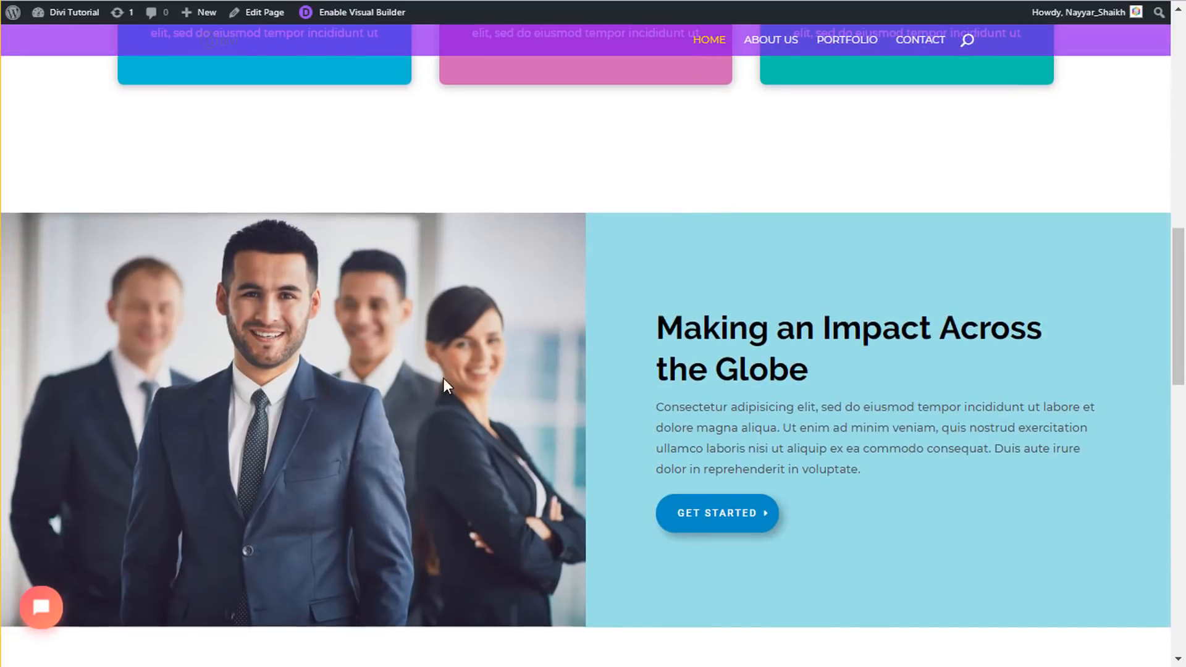
pyautogui.scroll(13, 710, 223)
pyautogui.scroll(2, 713, 229)
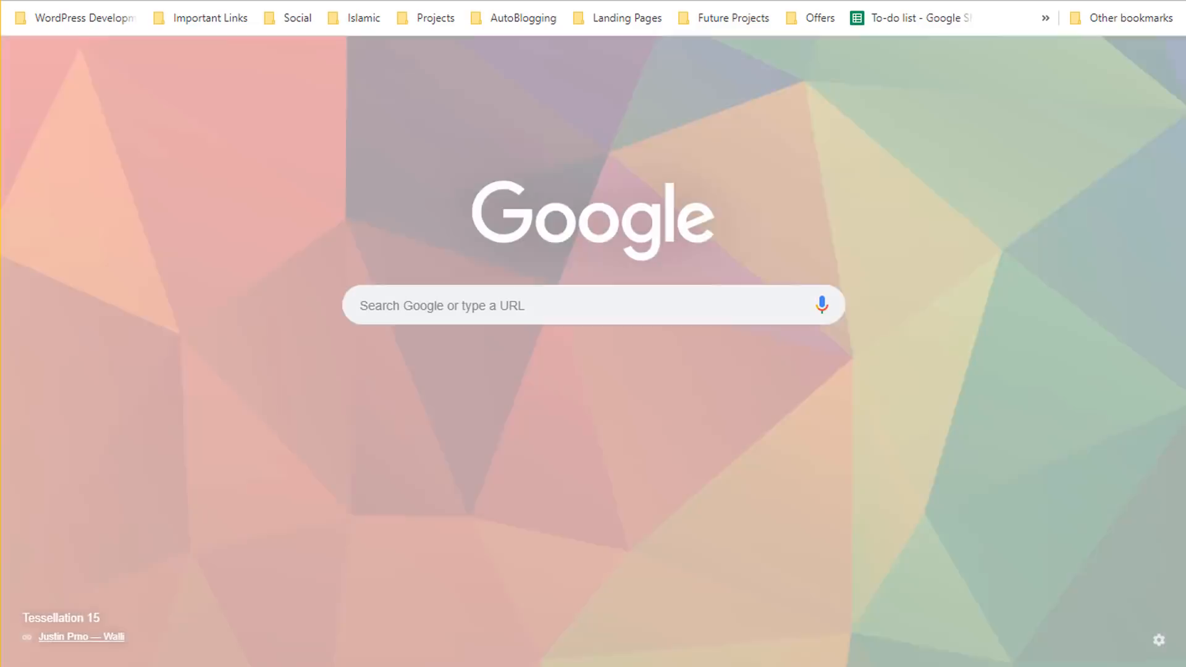
# - Enter bloggdude.com/tmd in Chrome's address bar to reach TMD Hosting's Cloud Hosting page
pyautogui.write('bloggdude.com/tmd')
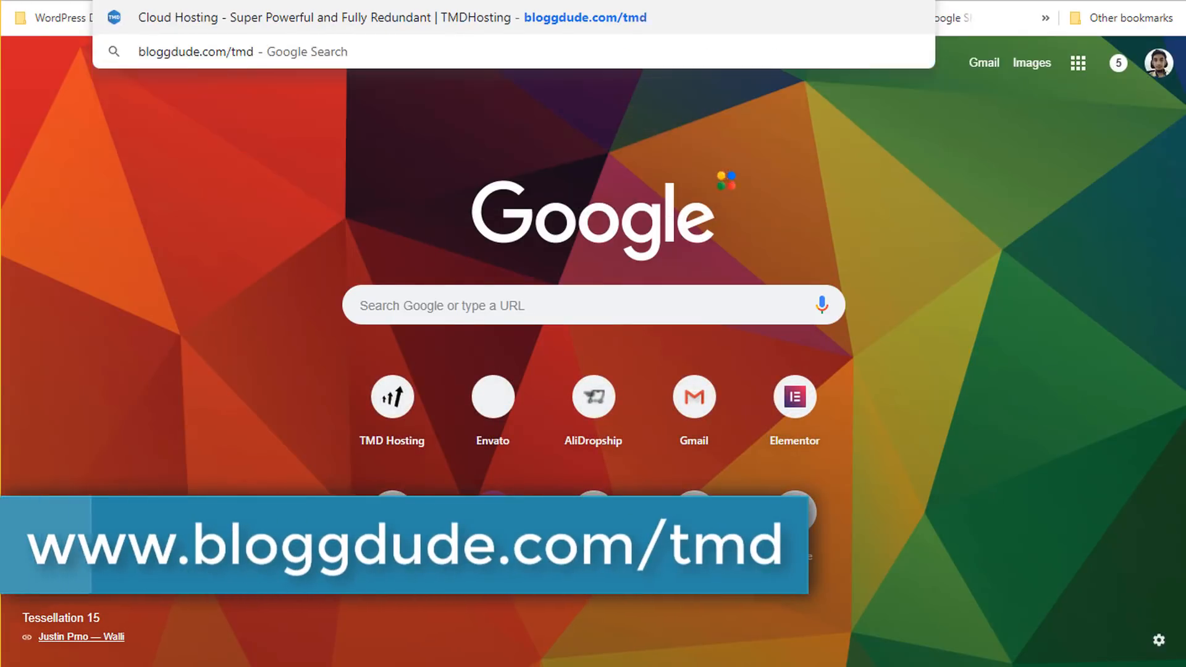
pyautogui.press('Return')
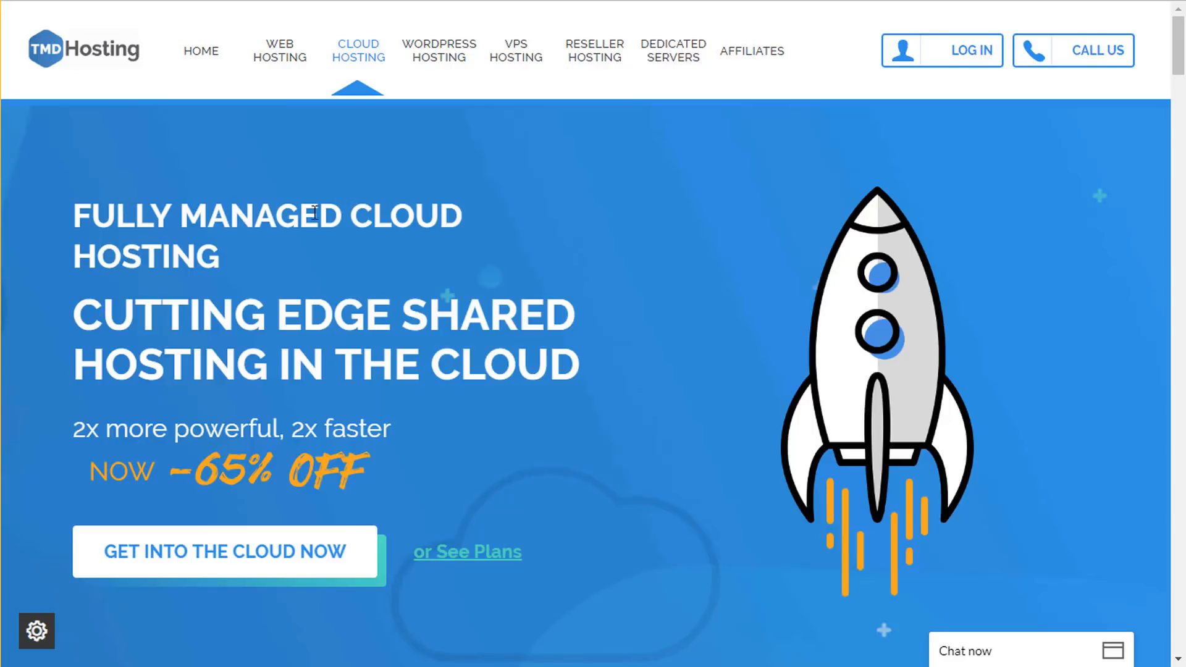
# - Highlight 'CLOUD HOSTING' in the headline and scroll down to the plan pricing cards
pyautogui.moveTo(359, 214); pyautogui.dragTo(371, 252)
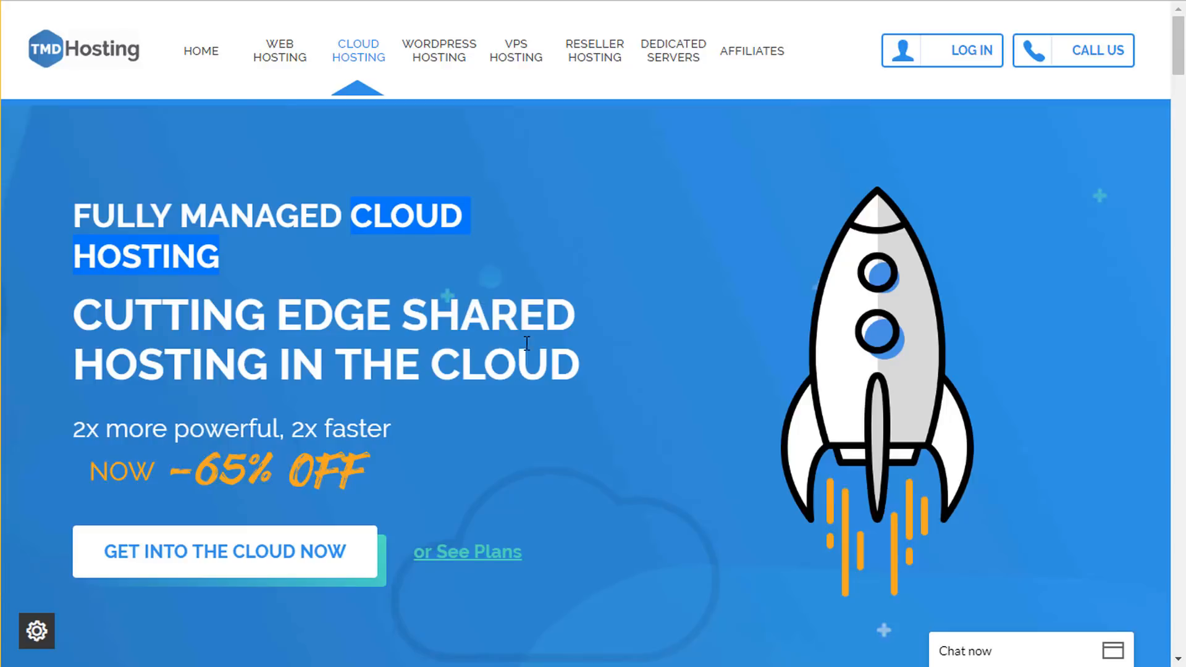
pyautogui.scroll(-10, 618, 400)
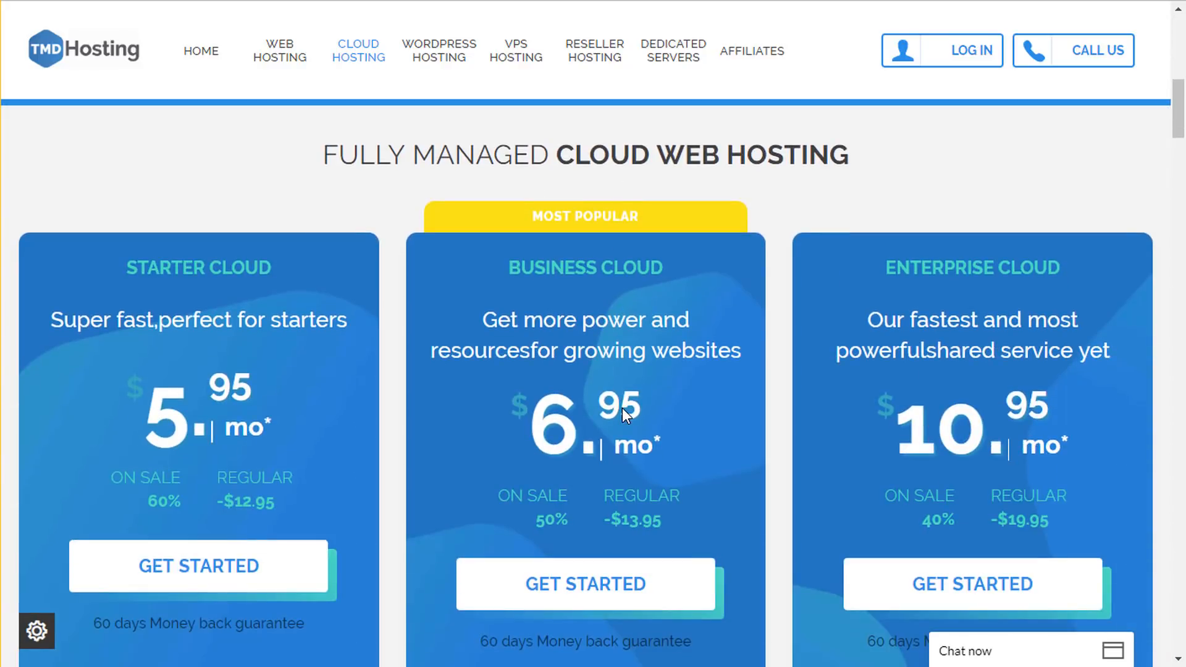
pyautogui.scroll(-4, 621, 408)
pyautogui.scroll(3, 622, 408)
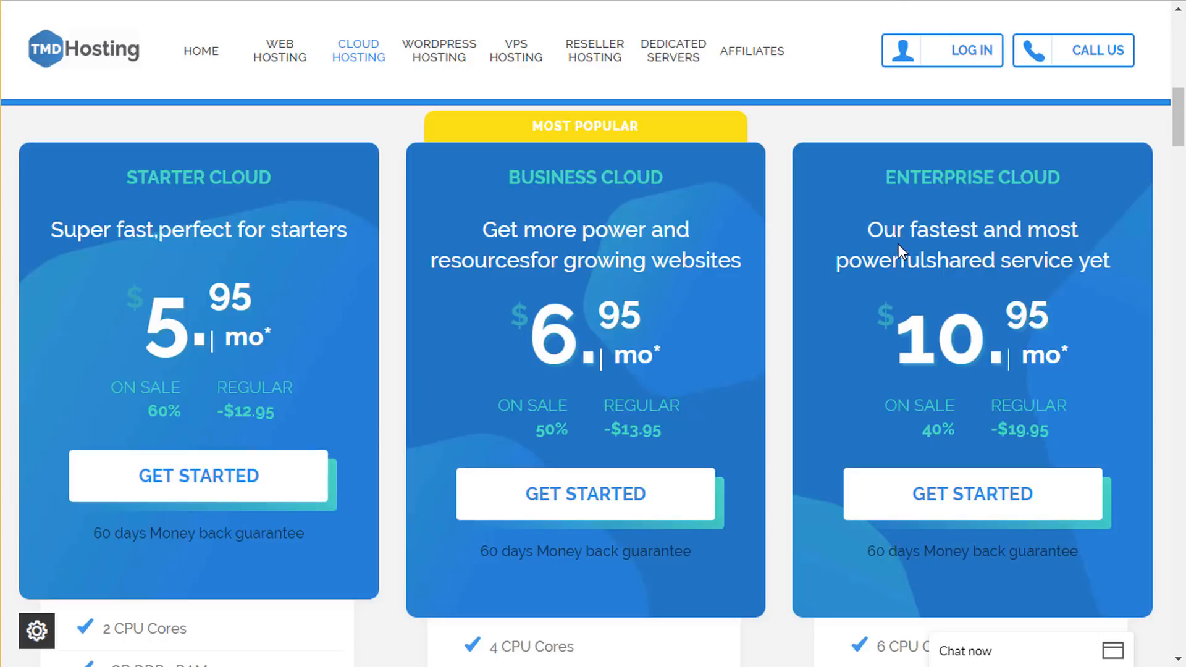
# - Zoom the page out to 80% and scroll down to the plans' feature lists
pyautogui.hotkey('ctrl', '-')
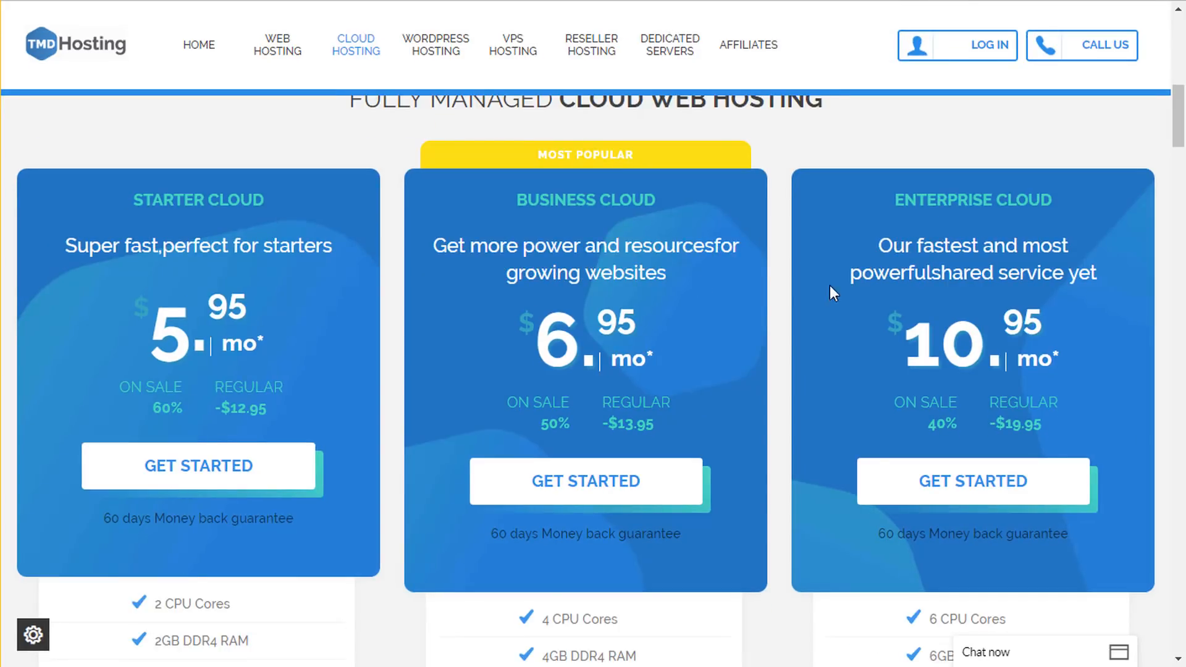
pyautogui.scroll(-9, 829, 286)
pyautogui.scroll(7, 842, 309)
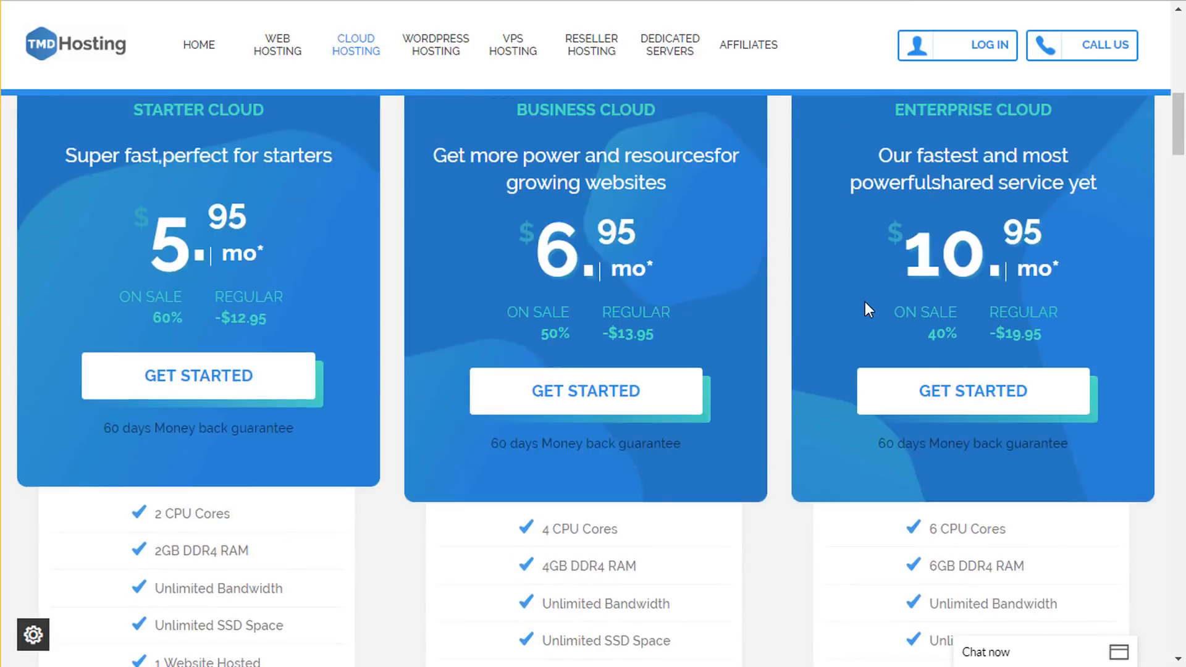
pyautogui.scroll(4, 889, 304)
pyautogui.scroll(-3, 915, 387)
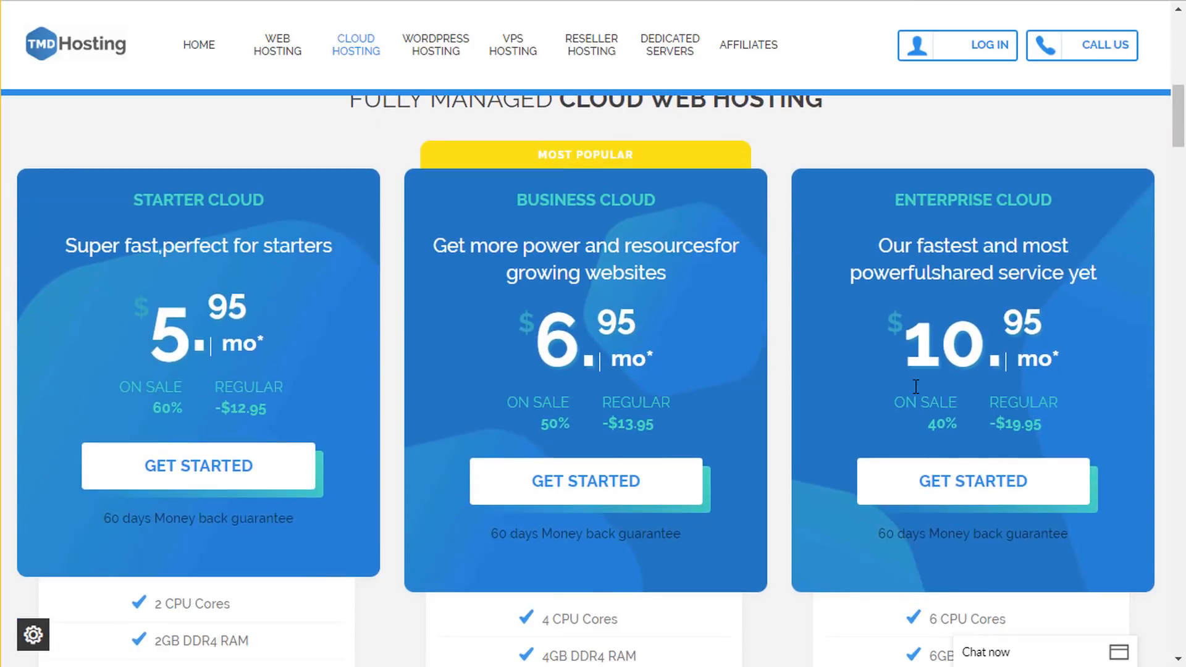
pyautogui.scroll(-2, 915, 386)
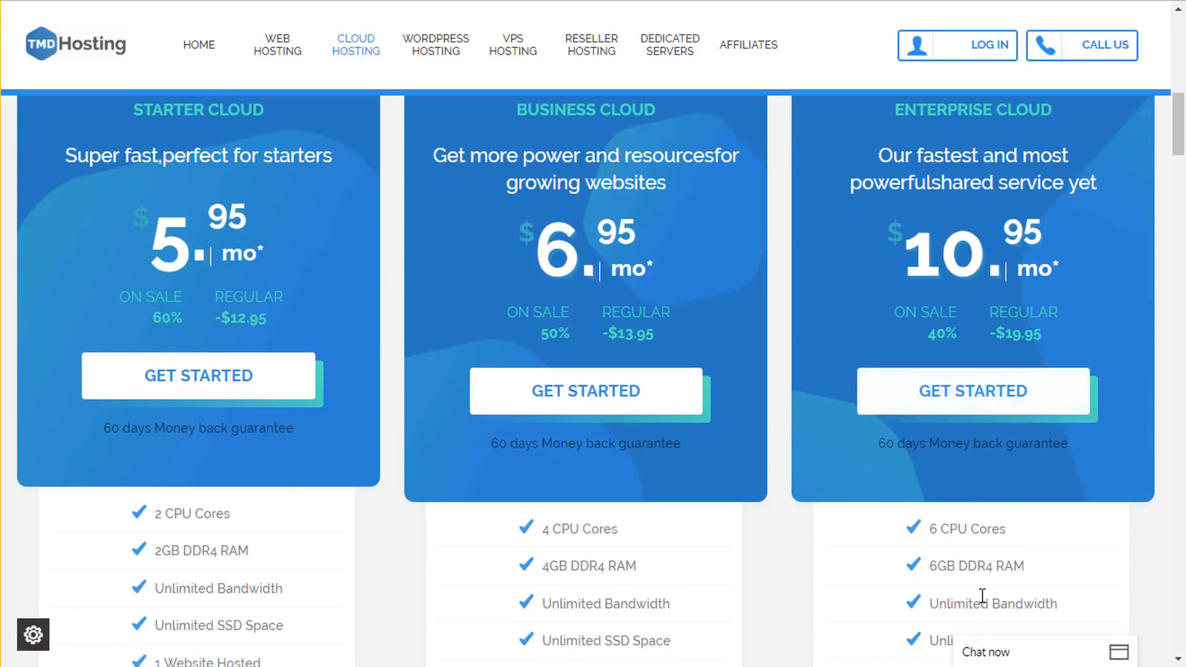
pyautogui.scroll(-2, 990, 591)
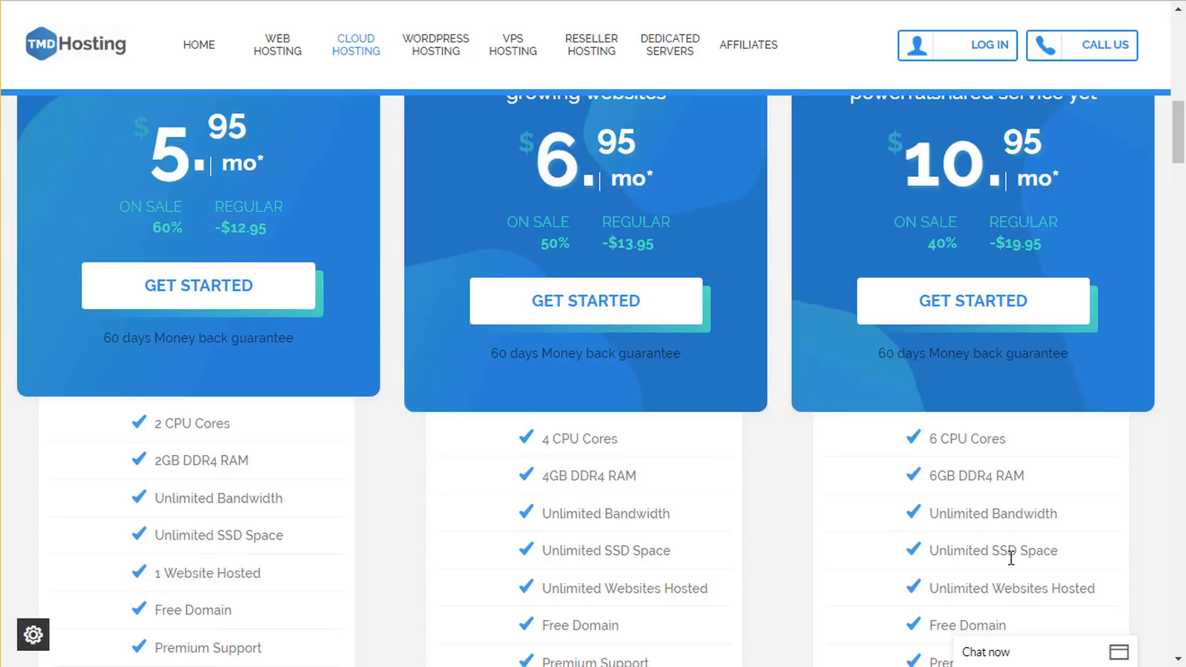
pyautogui.scroll(-5, 1054, 520)
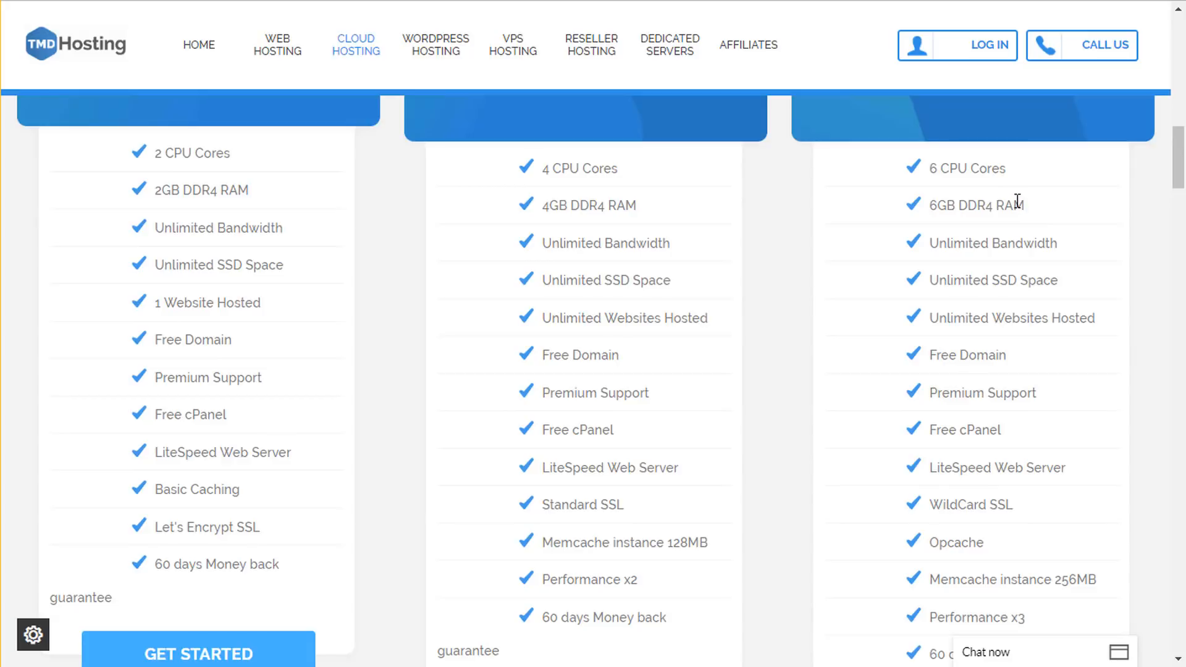
# - Highlight the Enterprise plan's CPU/RAM, Unlimited Bandwidth and SSD Space feature lines
pyautogui.moveTo(1025, 205); pyautogui.dragTo(934, 168)
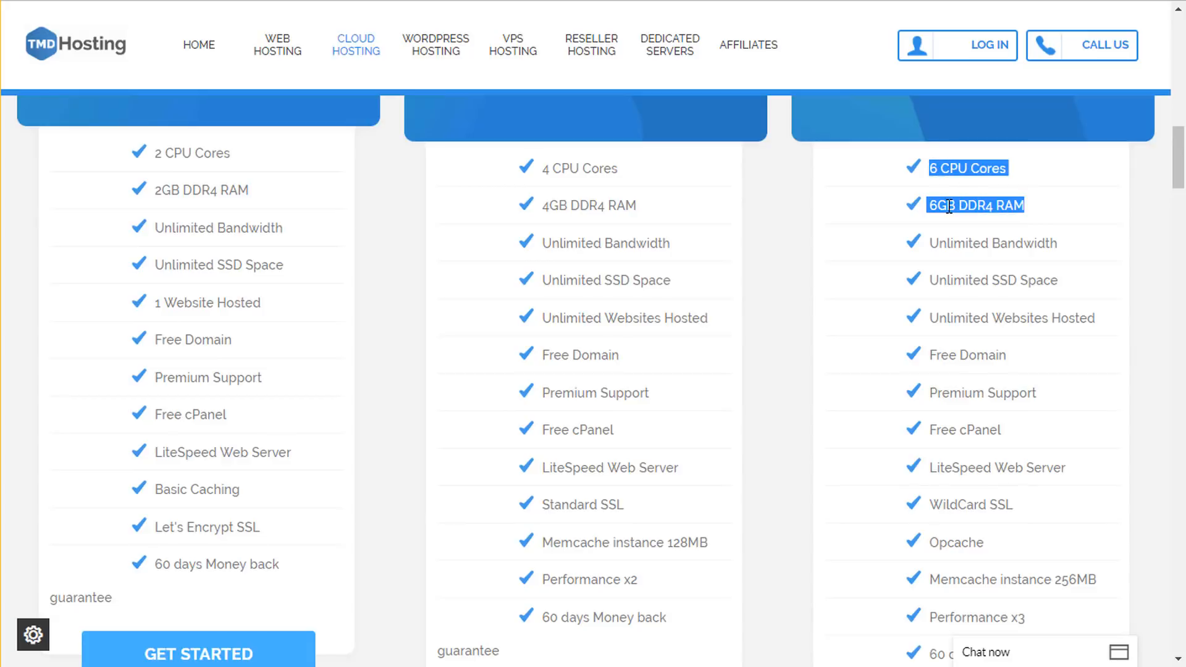
pyautogui.click(985, 188)
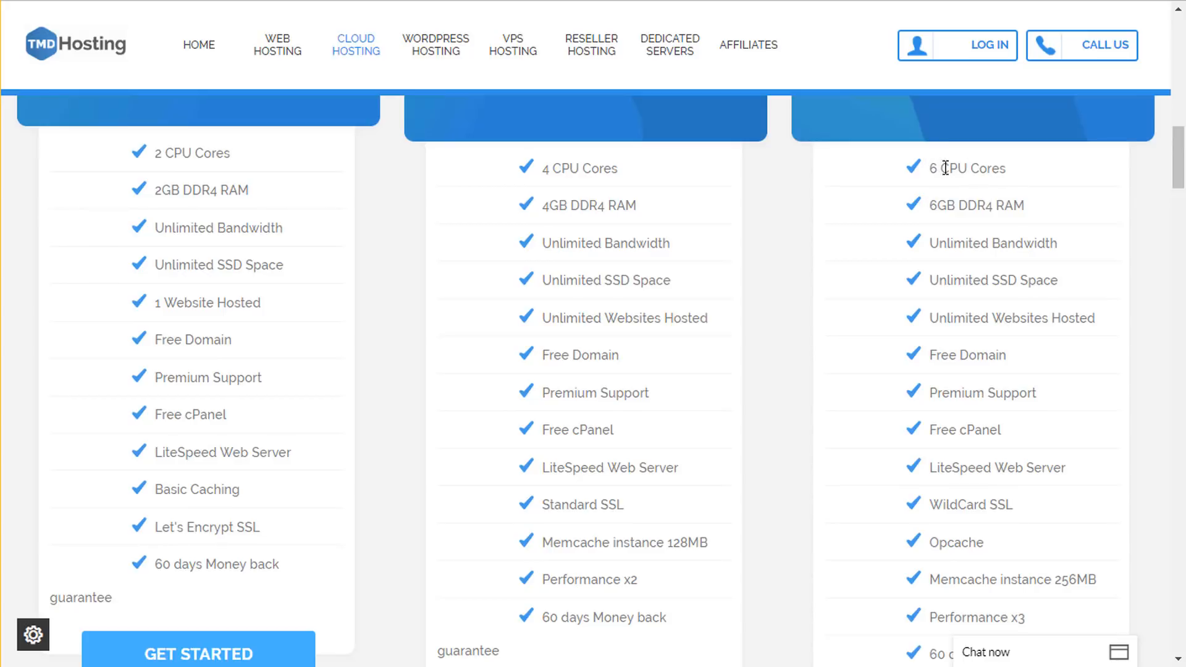
pyautogui.moveTo(1030, 209); pyautogui.dragTo(965, 182)
pyautogui.click(965, 182)
pyautogui.moveTo(1063, 244); pyautogui.dragTo(914, 241)
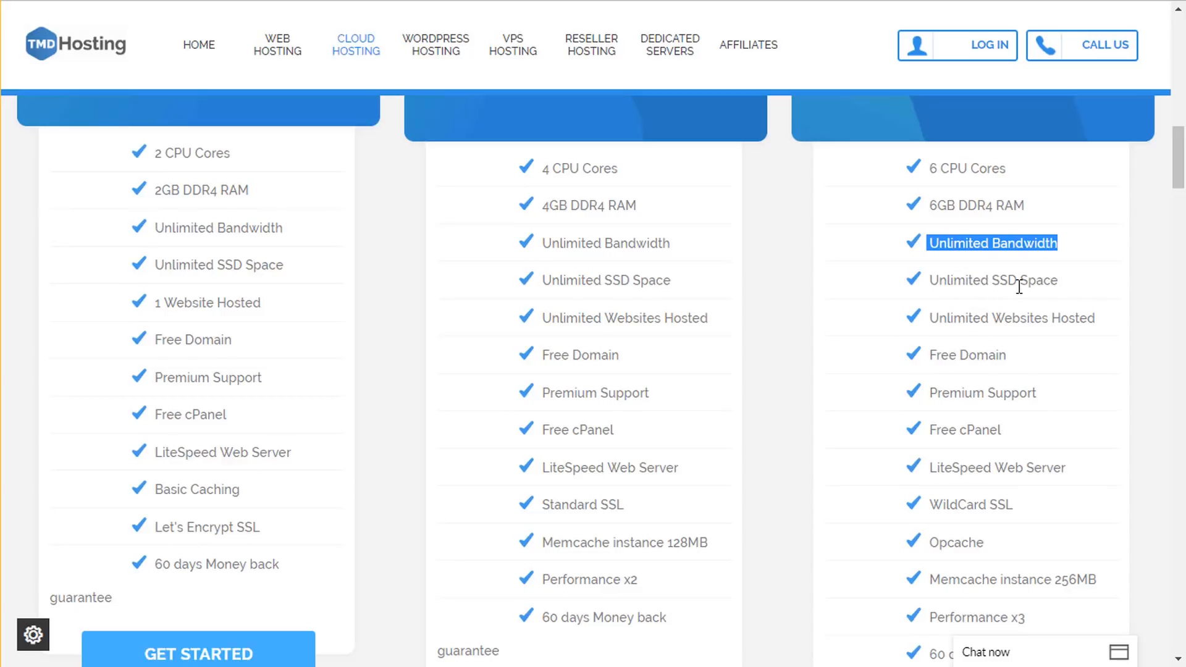
pyautogui.scroll(-2, 1023, 265)
pyautogui.moveTo(1058, 189); pyautogui.dragTo(992, 190)
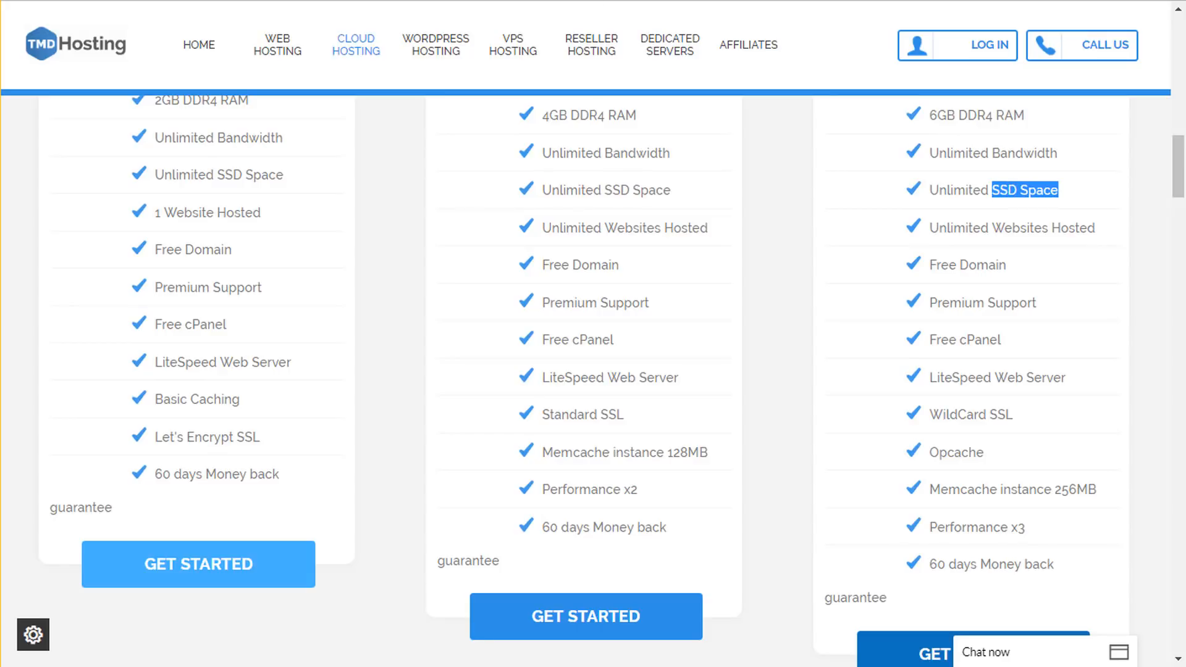
# - In a new tab, search Google for 'ssd vs hdd web hosting'
pyautogui.hotkey('ctrl', 't')
pyautogui.write('ssd')
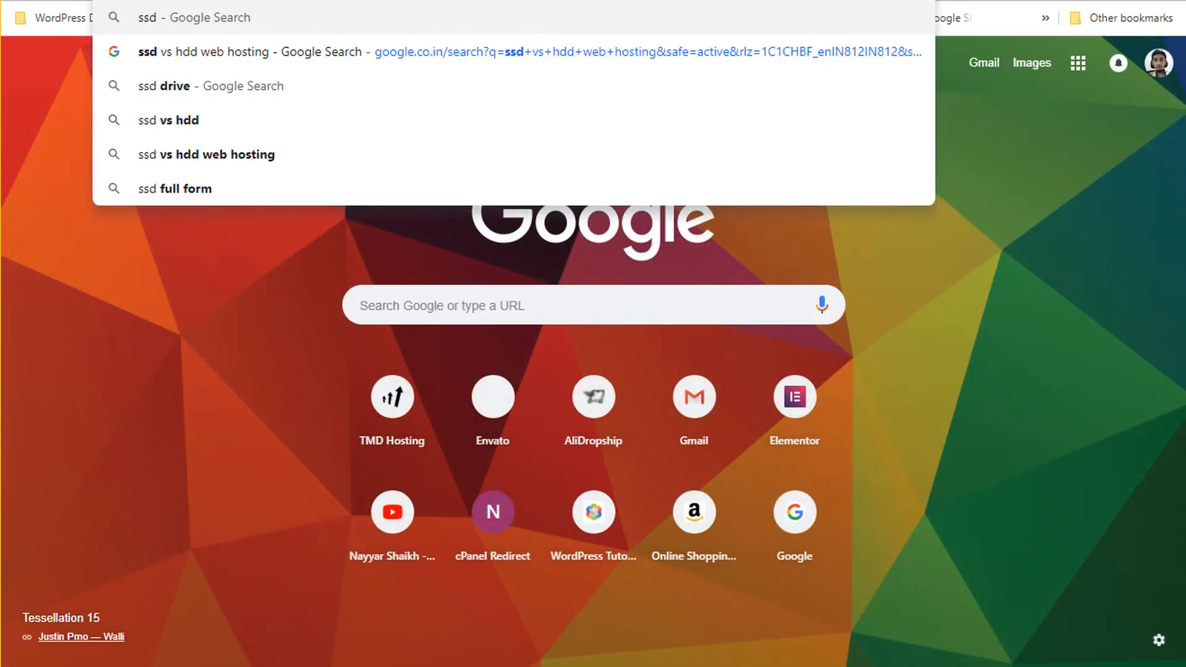
pyautogui.click(245, 155)
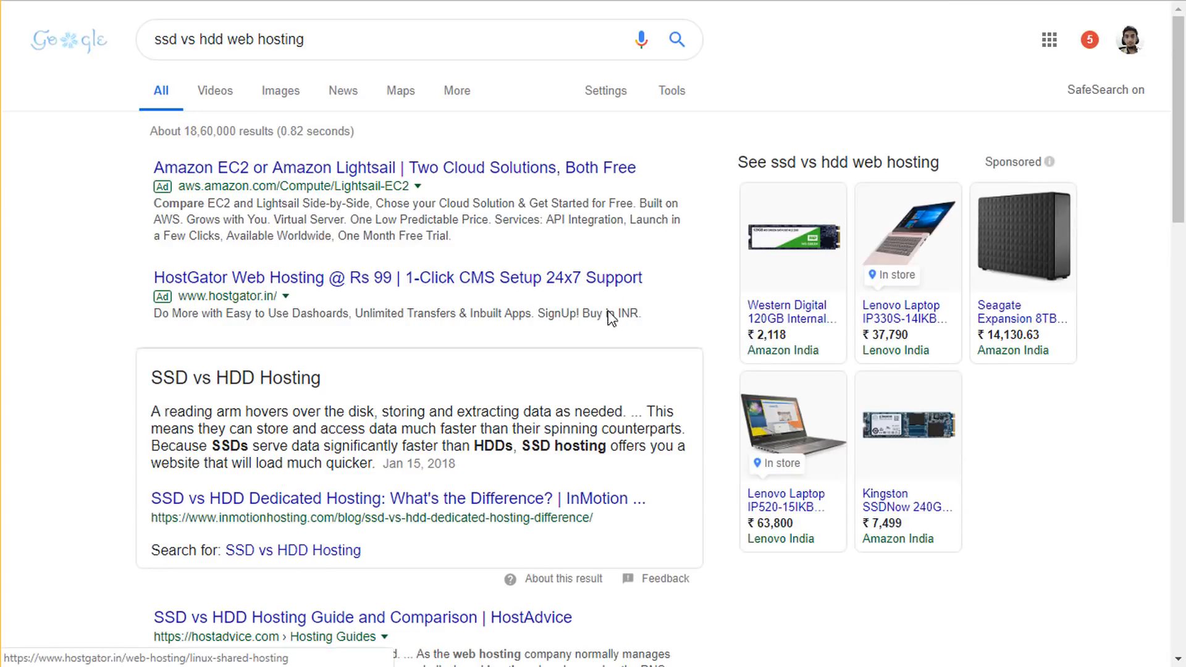
pyautogui.scroll(-4, 601, 314)
pyautogui.scroll(-17, 465, 374)
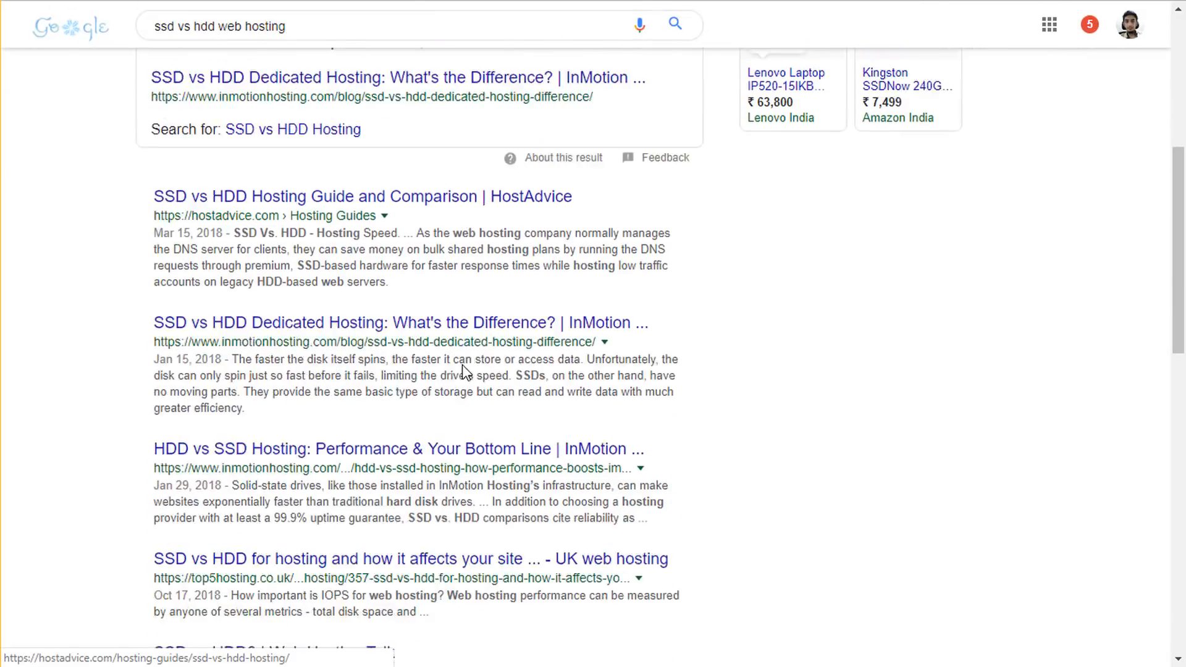
pyautogui.scroll(20, 470, 389)
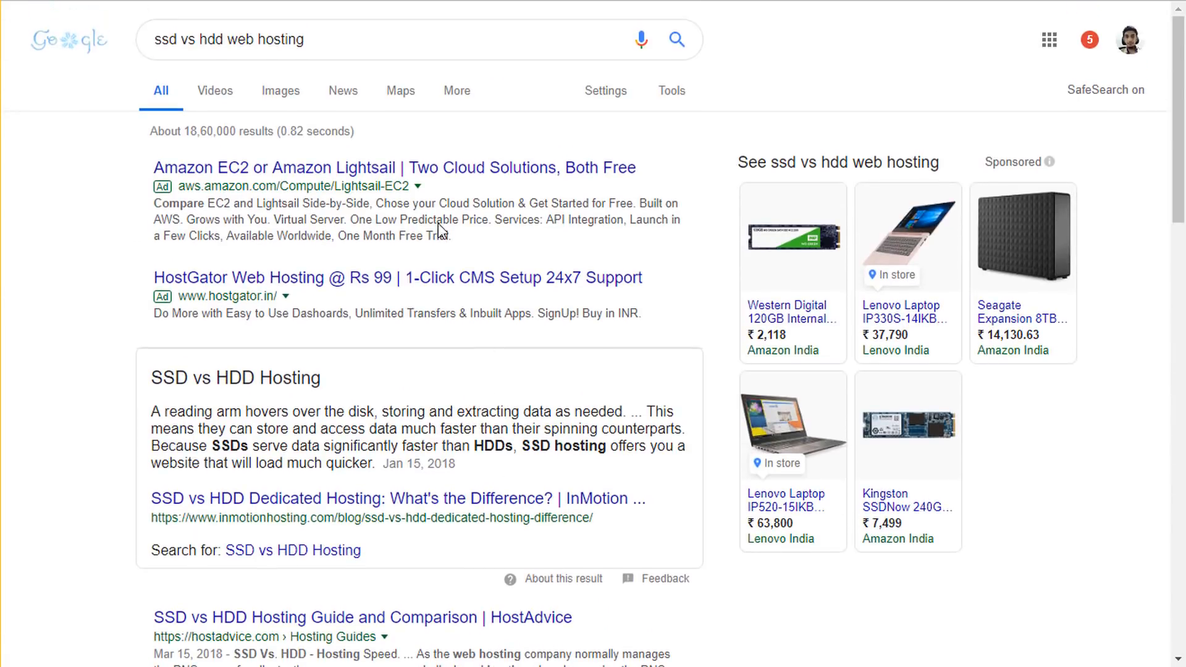
# - View the first SSD vs HDD comparison chart in the image results
pyautogui.click(284, 98)
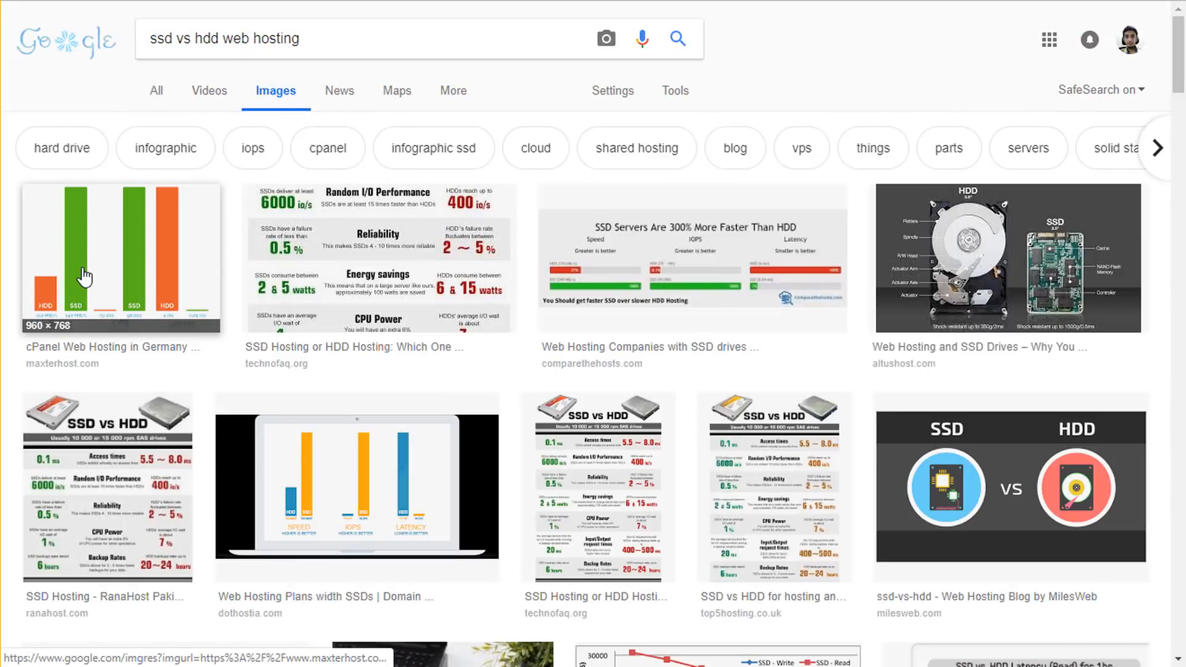
pyautogui.click(87, 273)
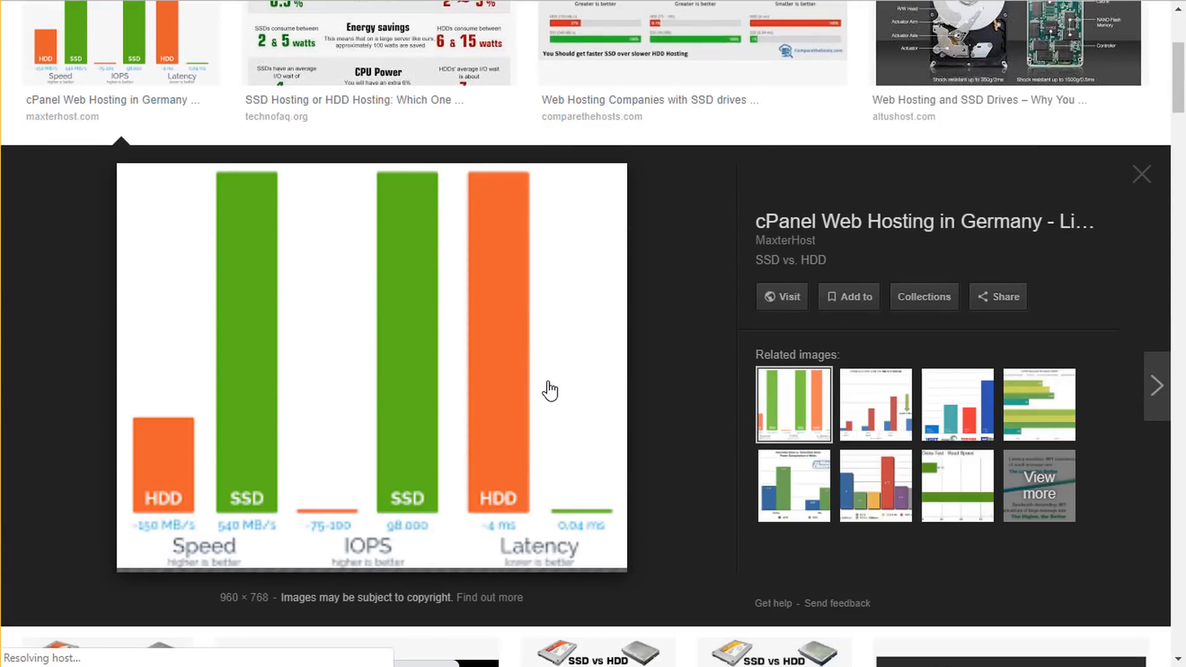
pyautogui.scroll(-2, 683, 386)
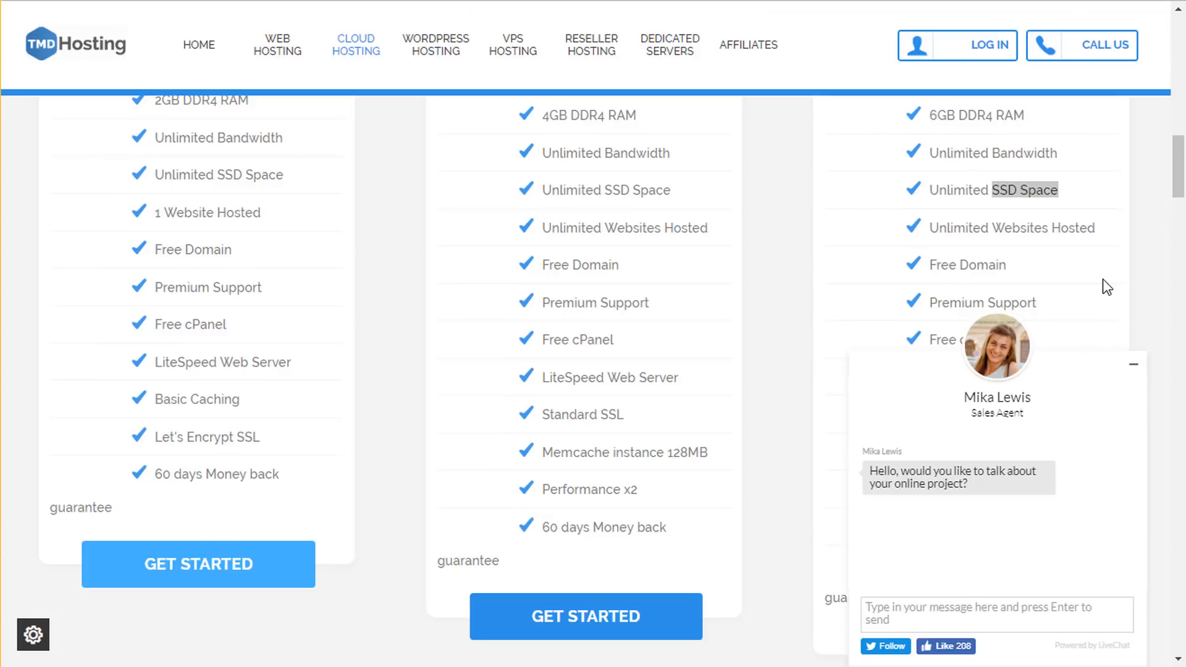
# - Minimise the live chat window and highlight the third plan's Unlimited SSD Space line
pyautogui.click(1134, 364)
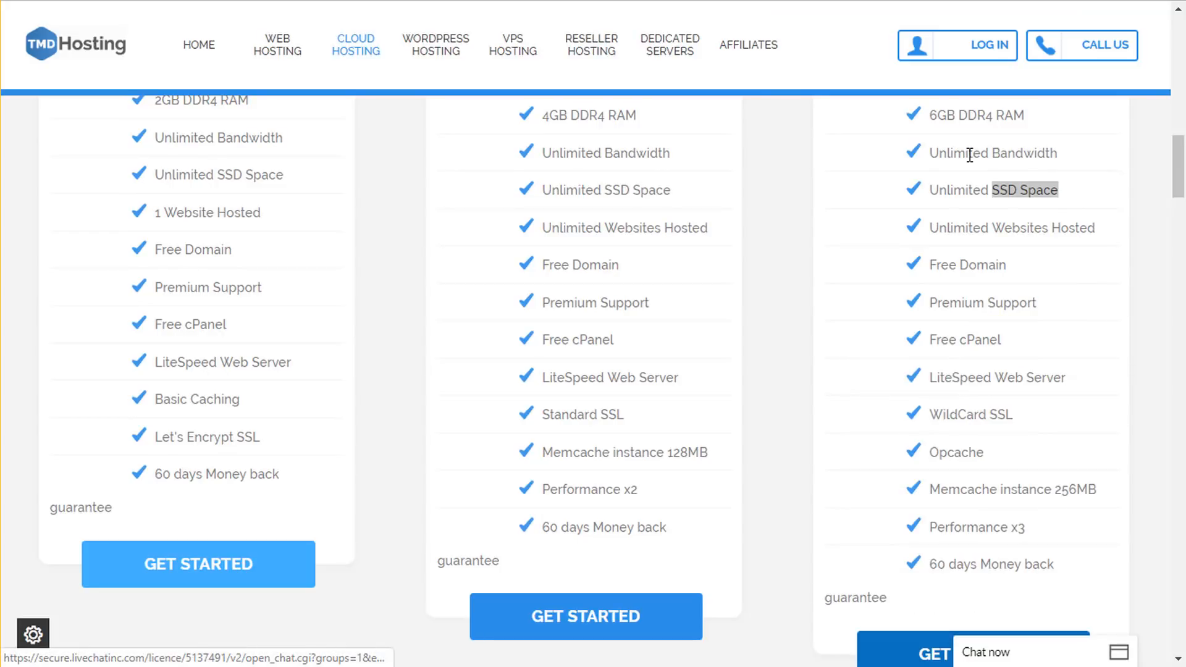
pyautogui.click(982, 195)
pyautogui.moveTo(1066, 196); pyautogui.dragTo(988, 188)
pyautogui.click(993, 190)
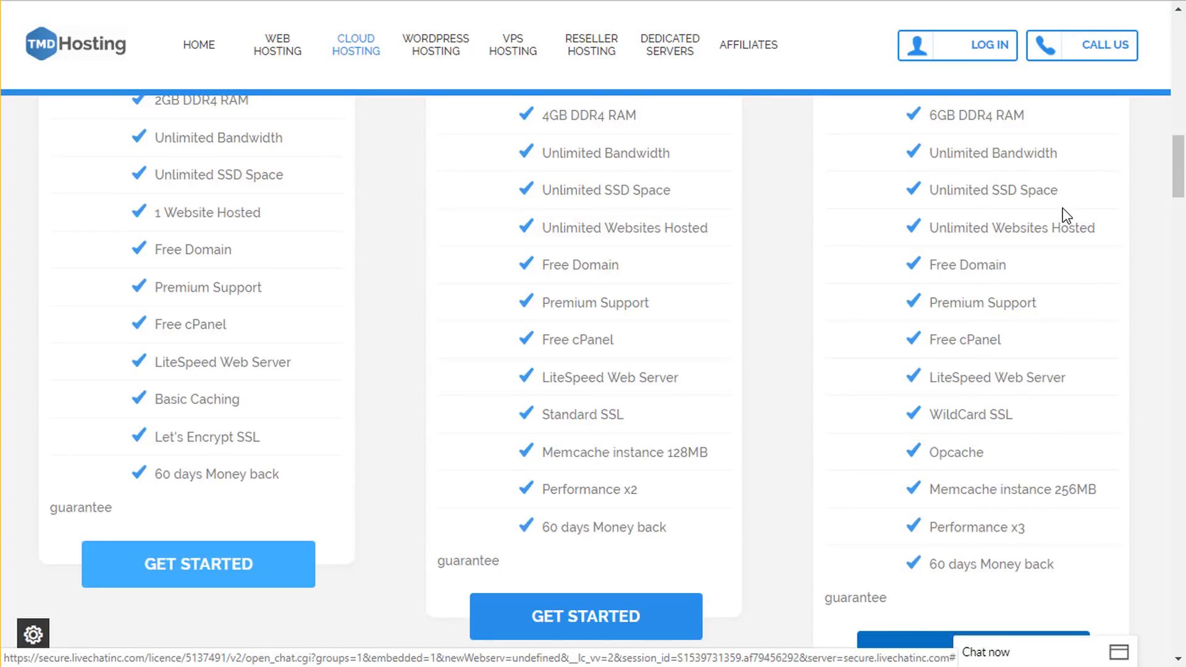
pyautogui.moveTo(1064, 193); pyautogui.dragTo(930, 186)
pyautogui.click(930, 187)
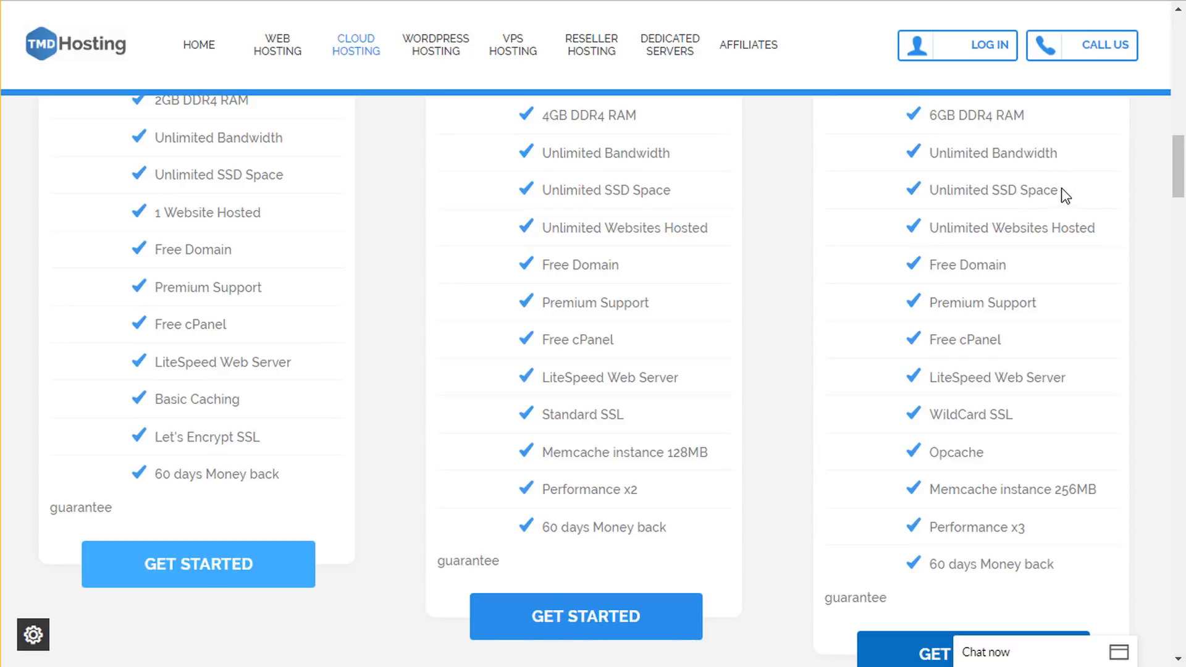
pyautogui.moveTo(1062, 188)
pyautogui.mouseDown()
pyautogui.moveTo(993, 188)
pyautogui.moveTo(1078, 188)
pyautogui.mouseUp()
pyautogui.click(993, 187)
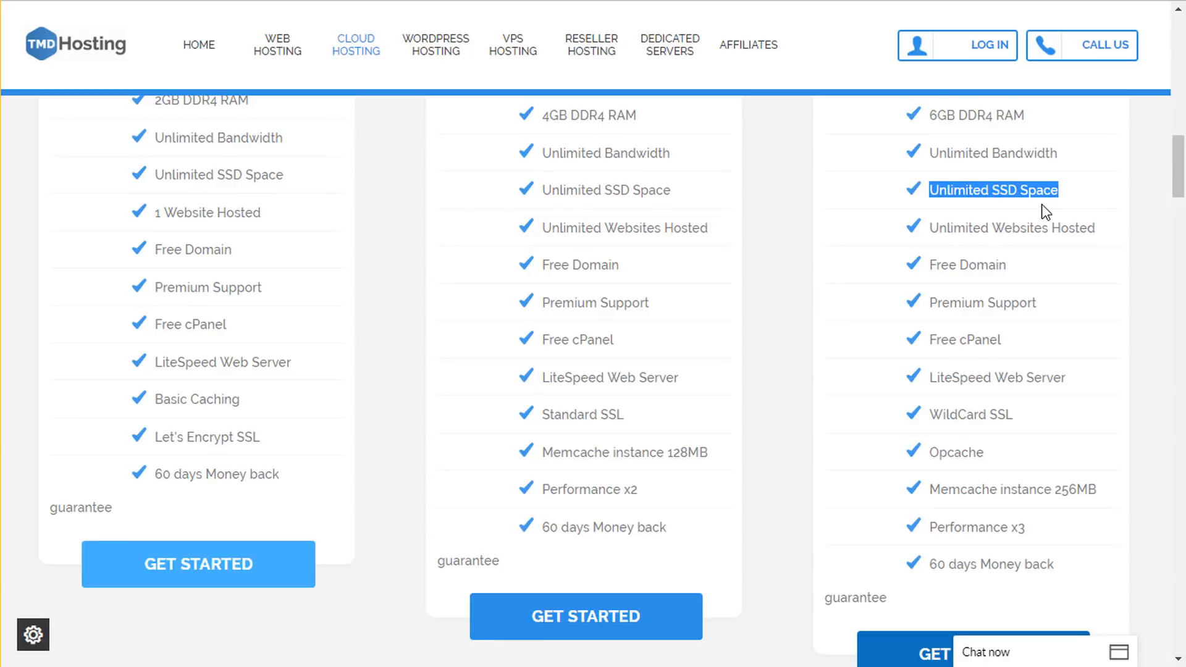
# - Highlight the Unlimited Websites Hosted, Free Domain and Premium Support features of the third plan
pyautogui.moveTo(1098, 228); pyautogui.dragTo(962, 222)
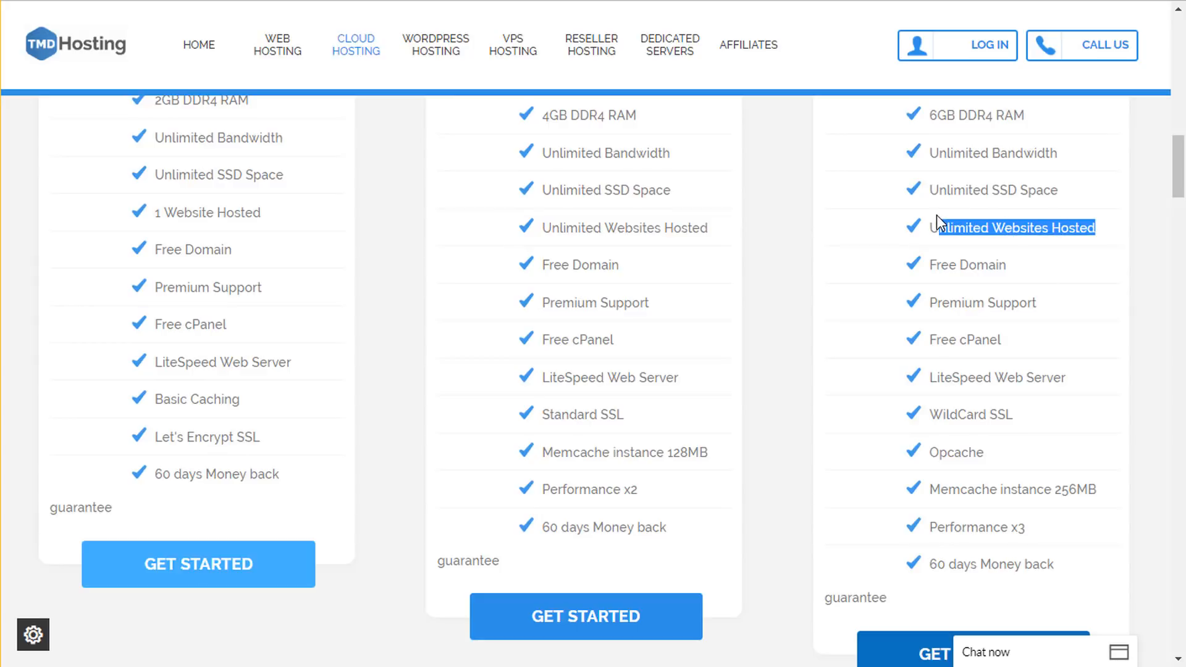
pyautogui.click(975, 234)
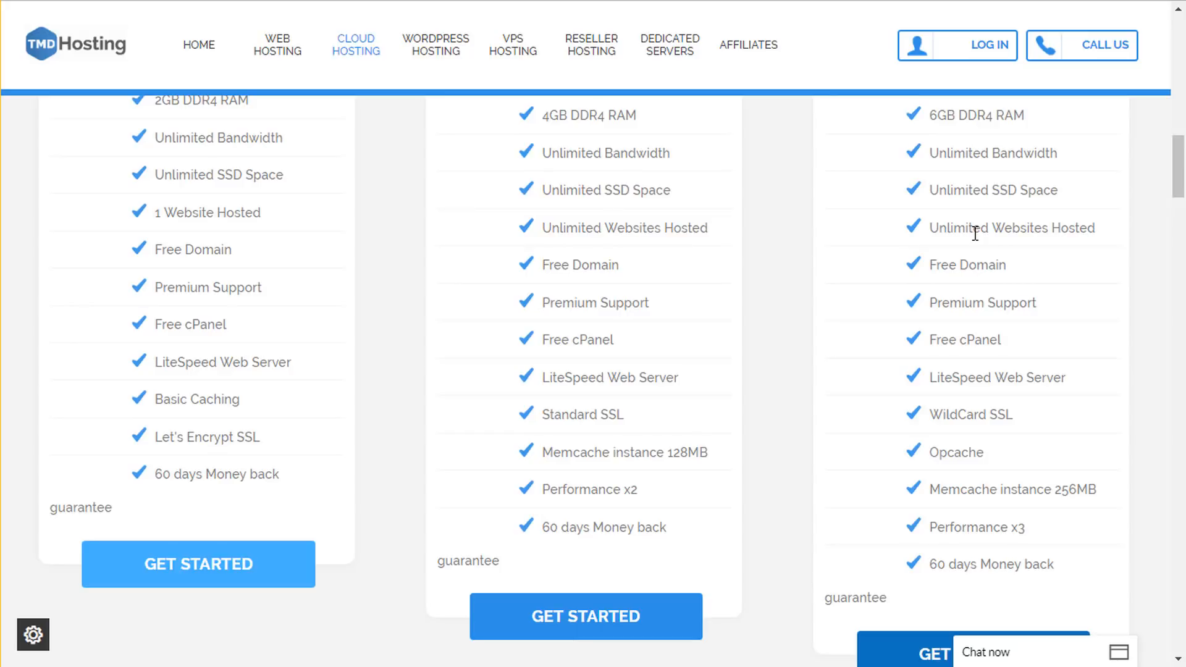
pyautogui.scroll(5, 987, 321)
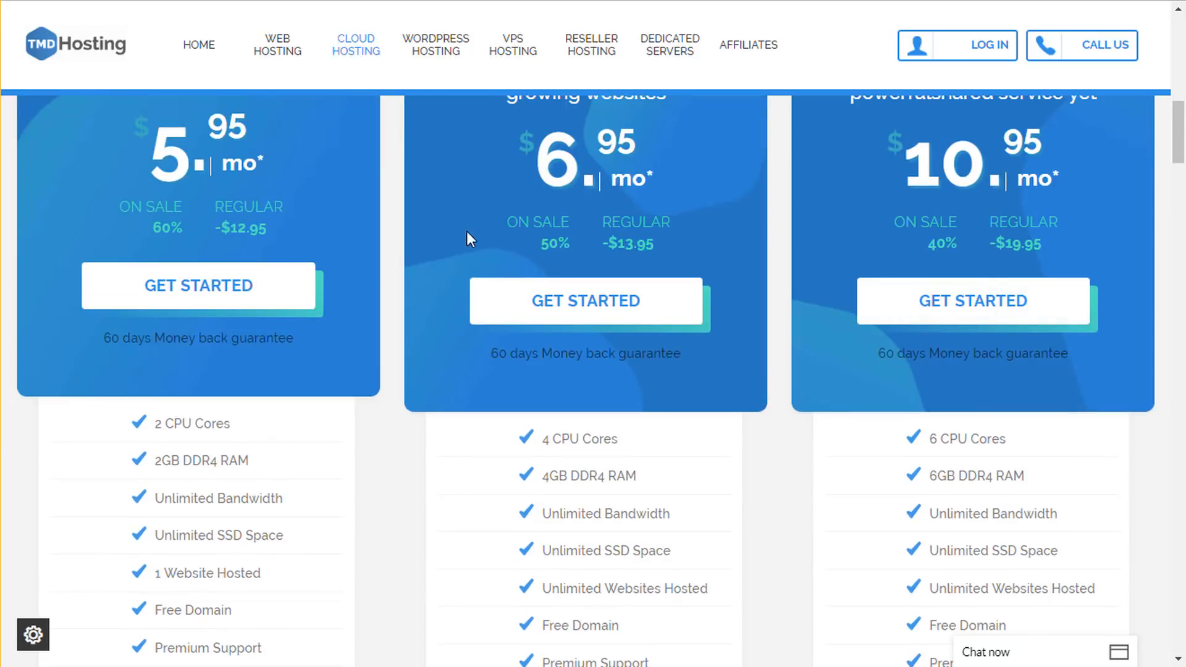
pyautogui.scroll(-6, 864, 255)
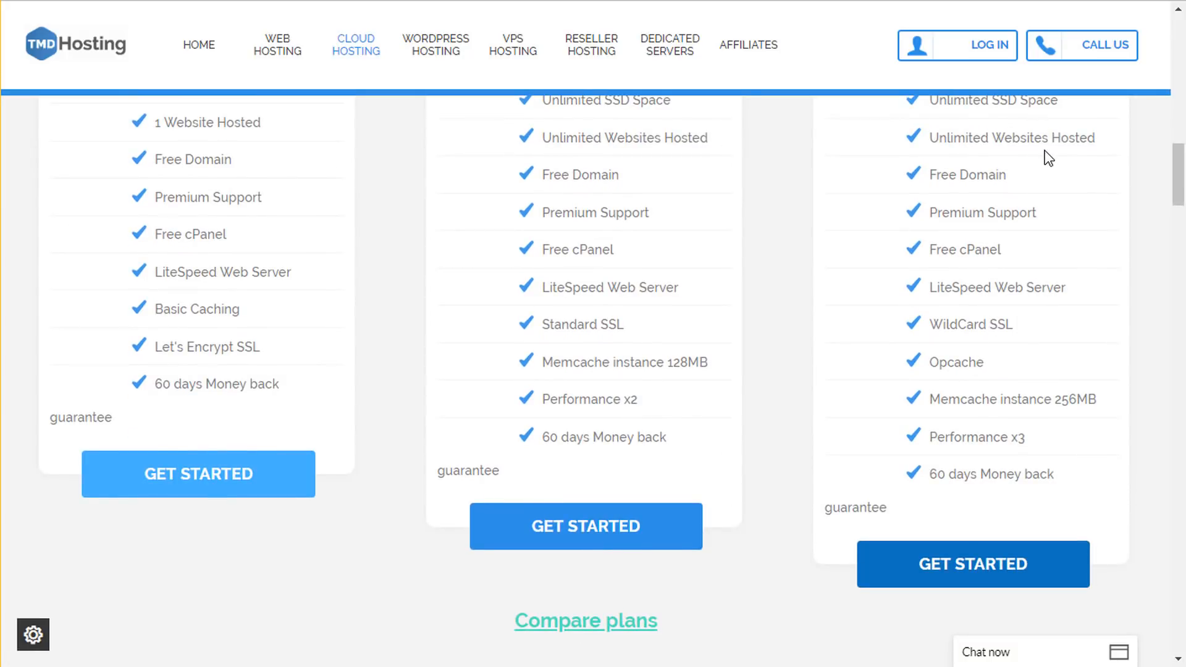
pyautogui.moveTo(1008, 177); pyautogui.dragTo(930, 177)
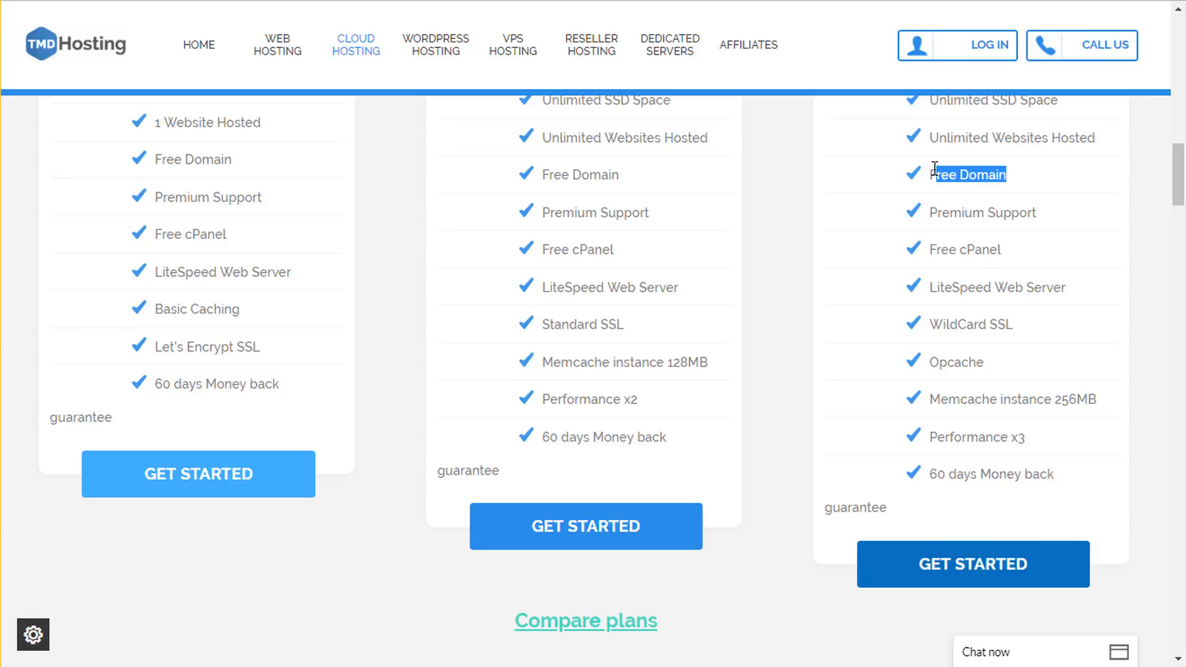
pyautogui.moveTo(1035, 213); pyautogui.dragTo(920, 212)
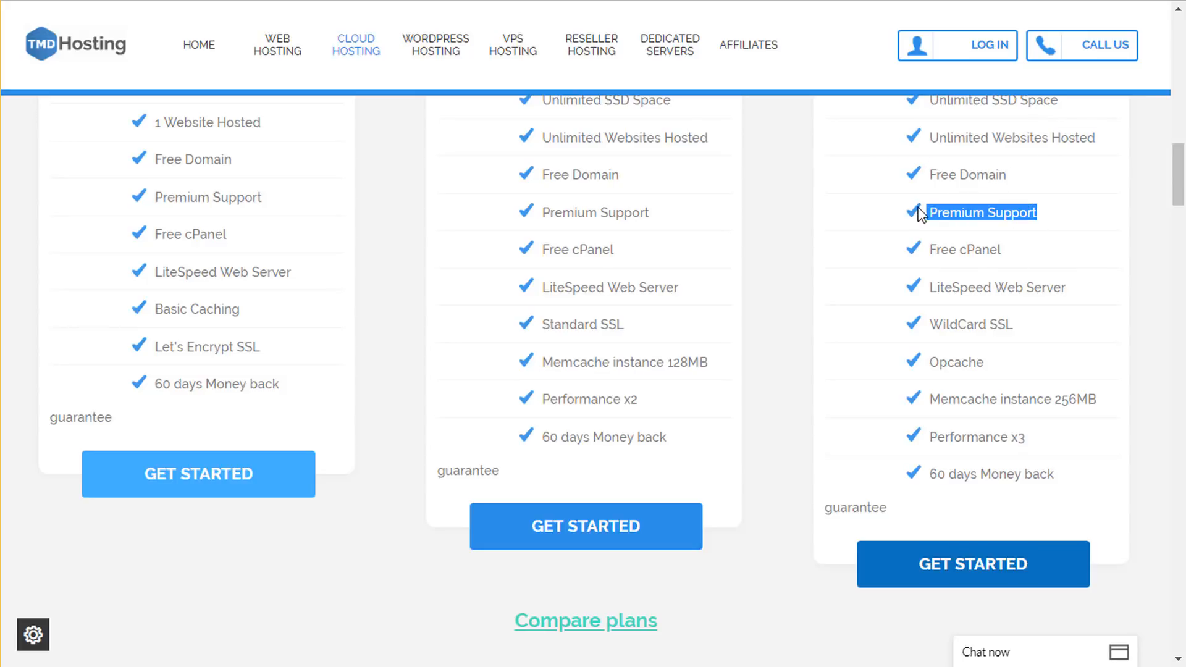
pyautogui.click(950, 210)
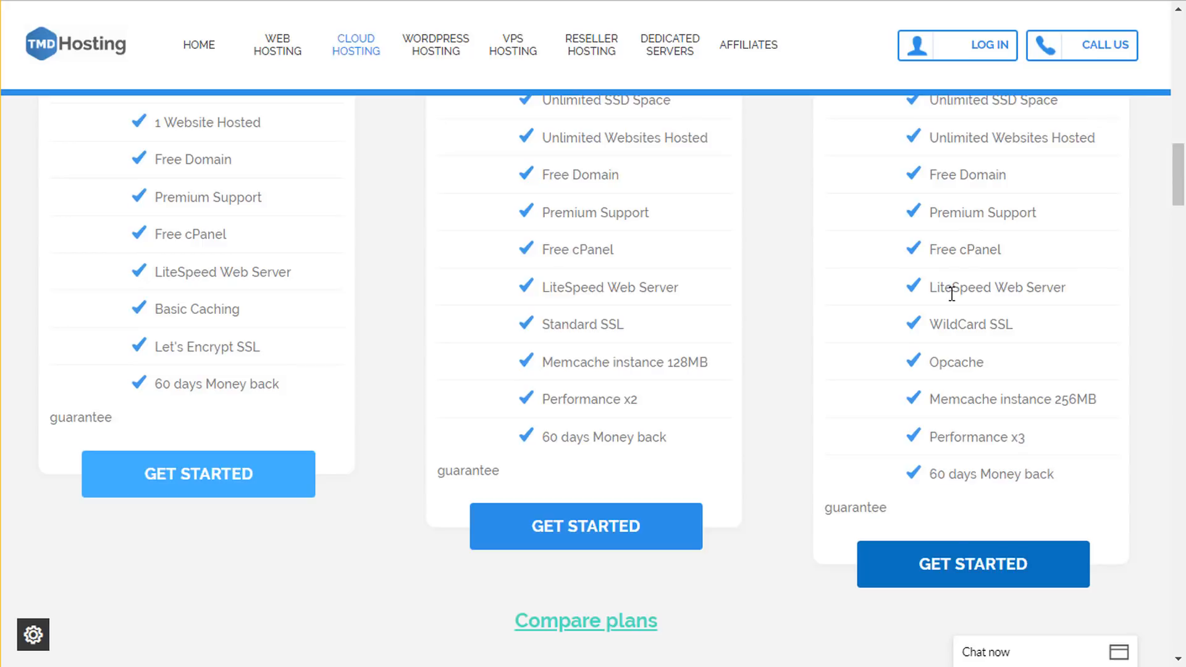
pyautogui.scroll(3, 1002, 354)
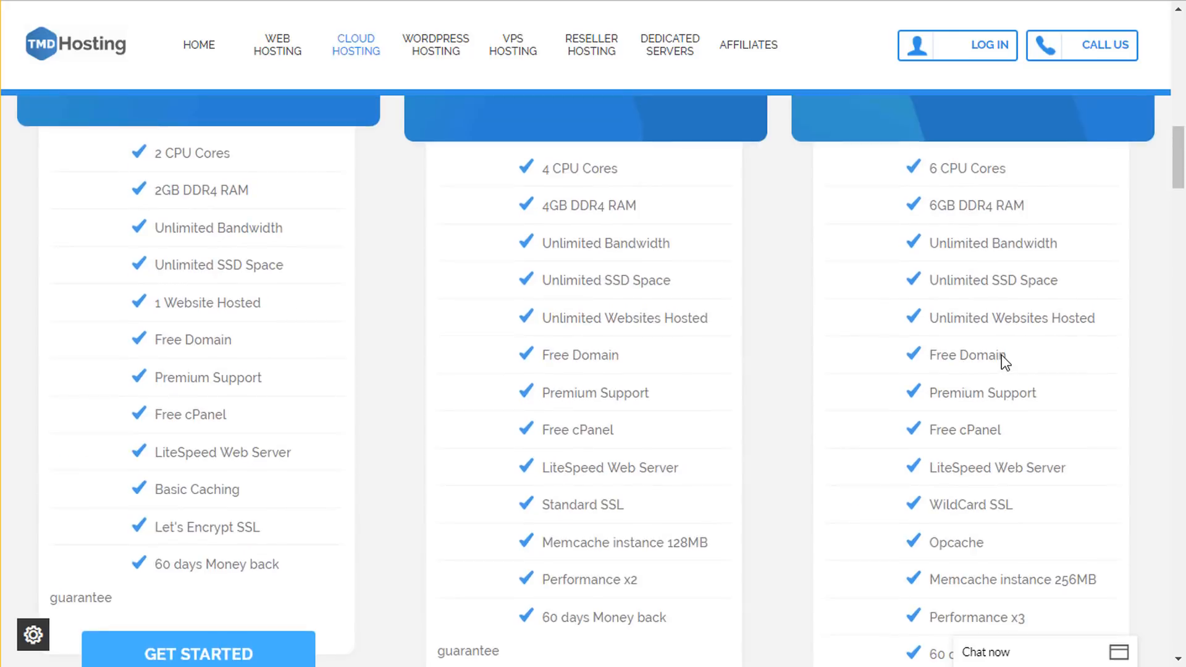
pyautogui.scroll(-2, 1002, 355)
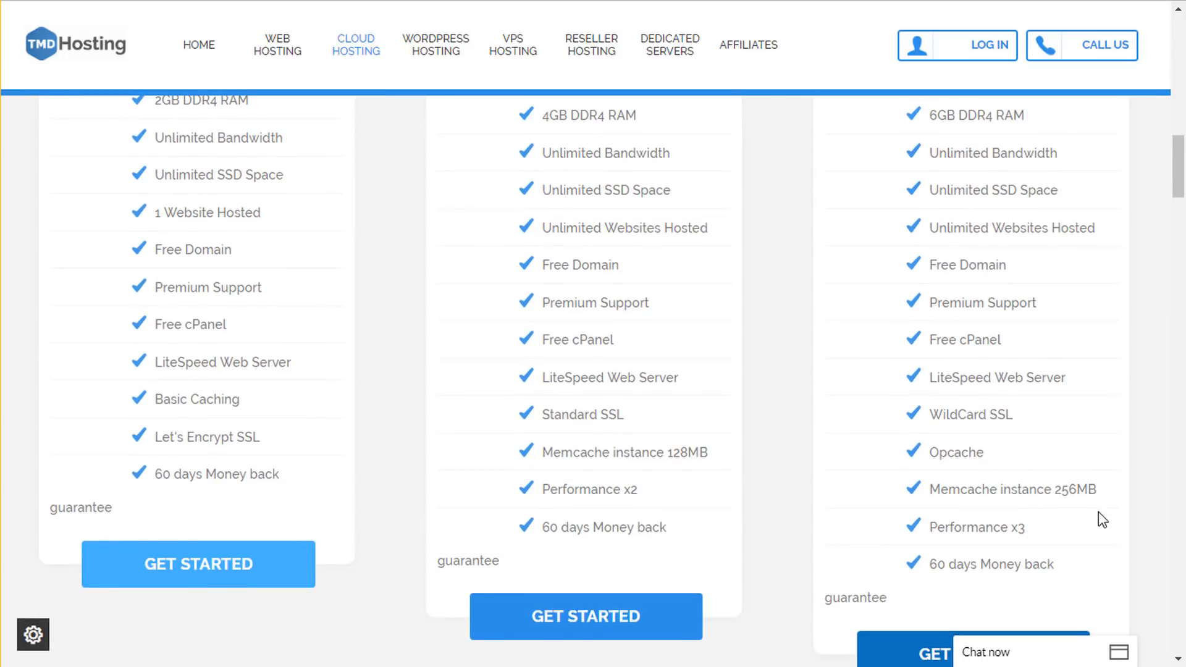
pyautogui.click(1028, 659)
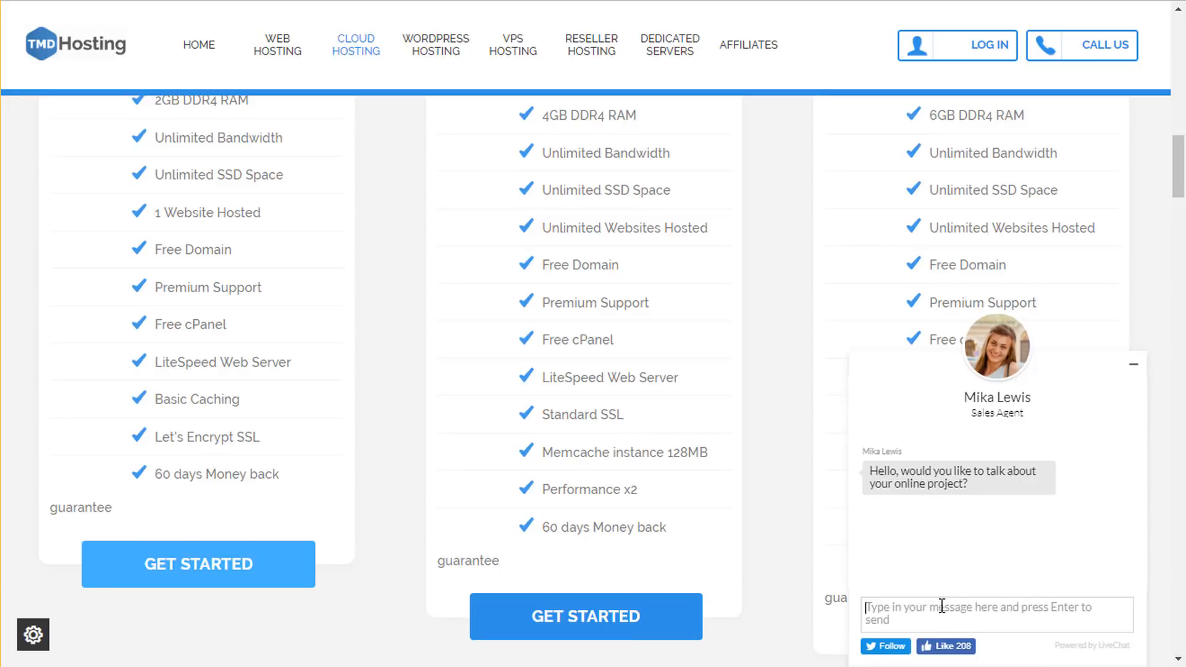
pyautogui.click(1134, 365)
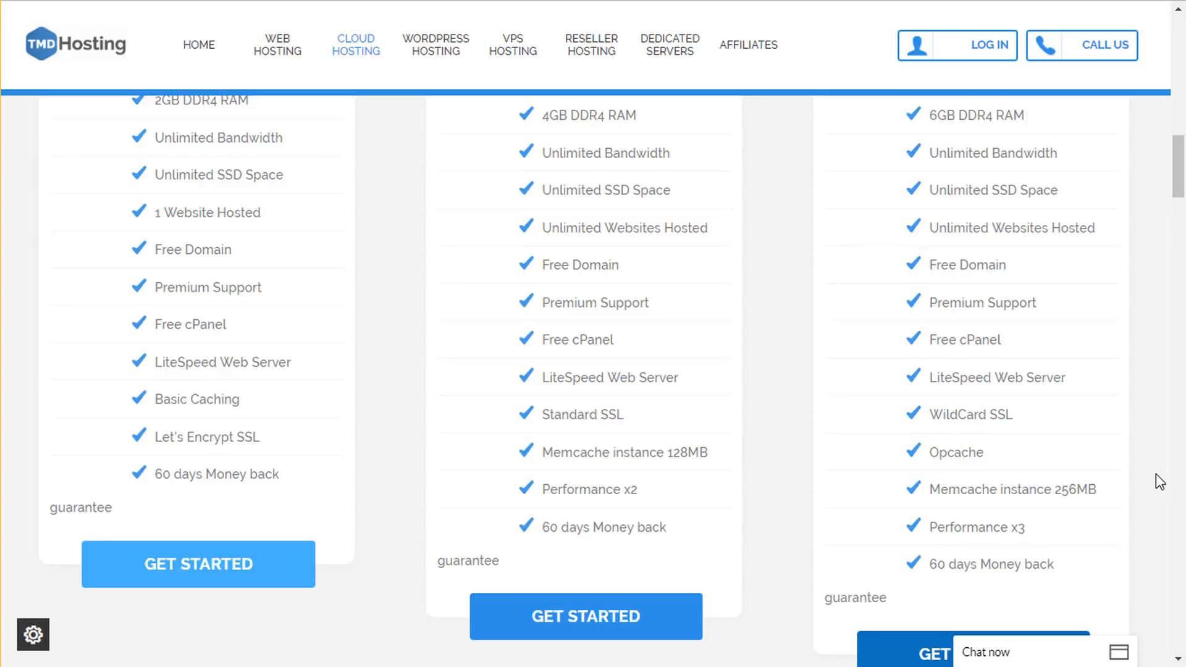
# - Highlight the LiteSpeed Web Server feature line in the third plan
pyautogui.tripleClick(1013, 376)
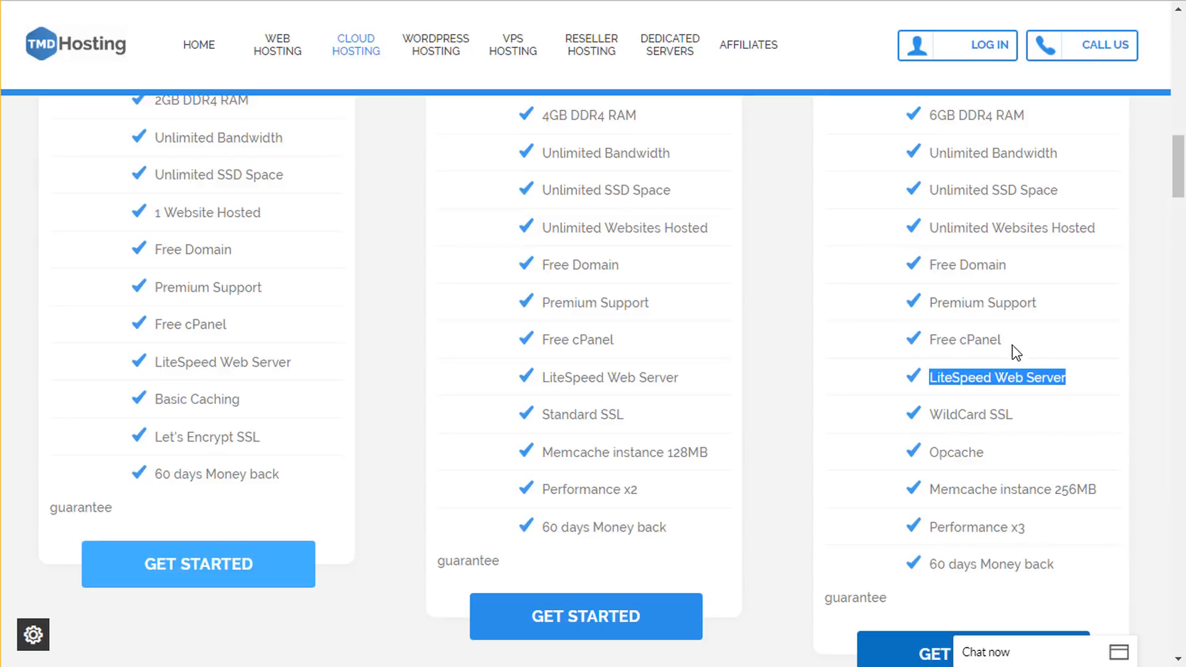
pyautogui.click(1085, 386)
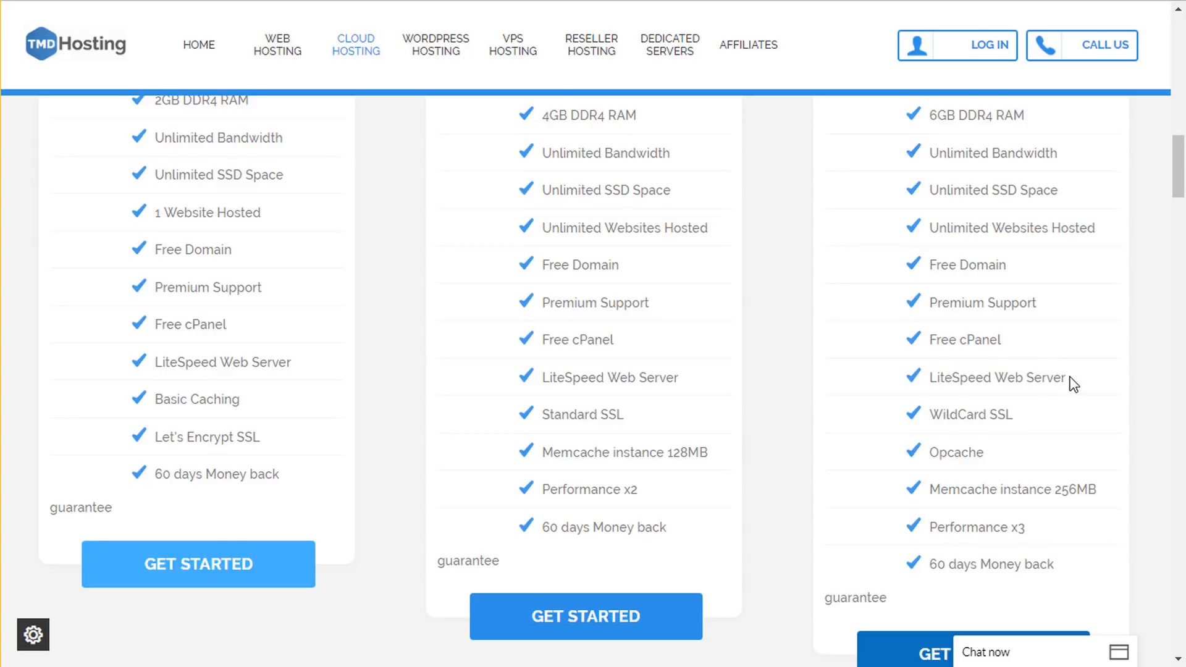
pyautogui.moveTo(1073, 384); pyautogui.dragTo(919, 378)
pyautogui.click(984, 378)
# - Highlight the WildCard SSL feature and show the site's connection security details
pyautogui.scroll(-2, 1075, 386)
pyautogui.moveTo(1020, 334); pyautogui.dragTo(972, 321)
pyautogui.click(1036, 346)
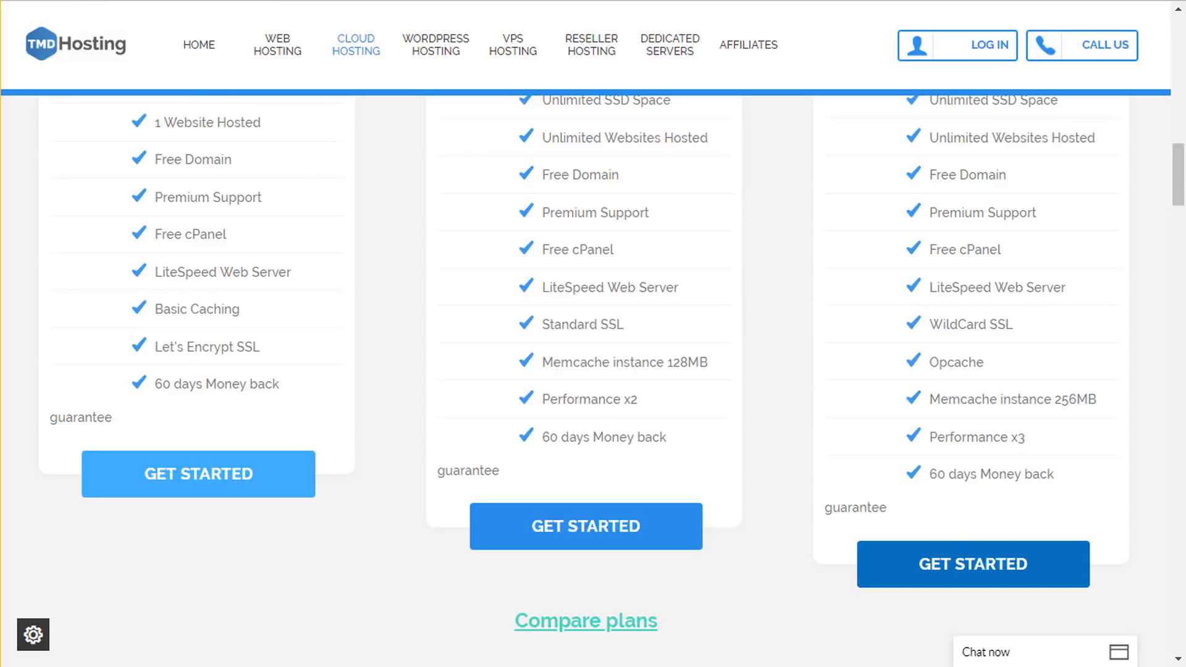
pyautogui.click(121, 0)
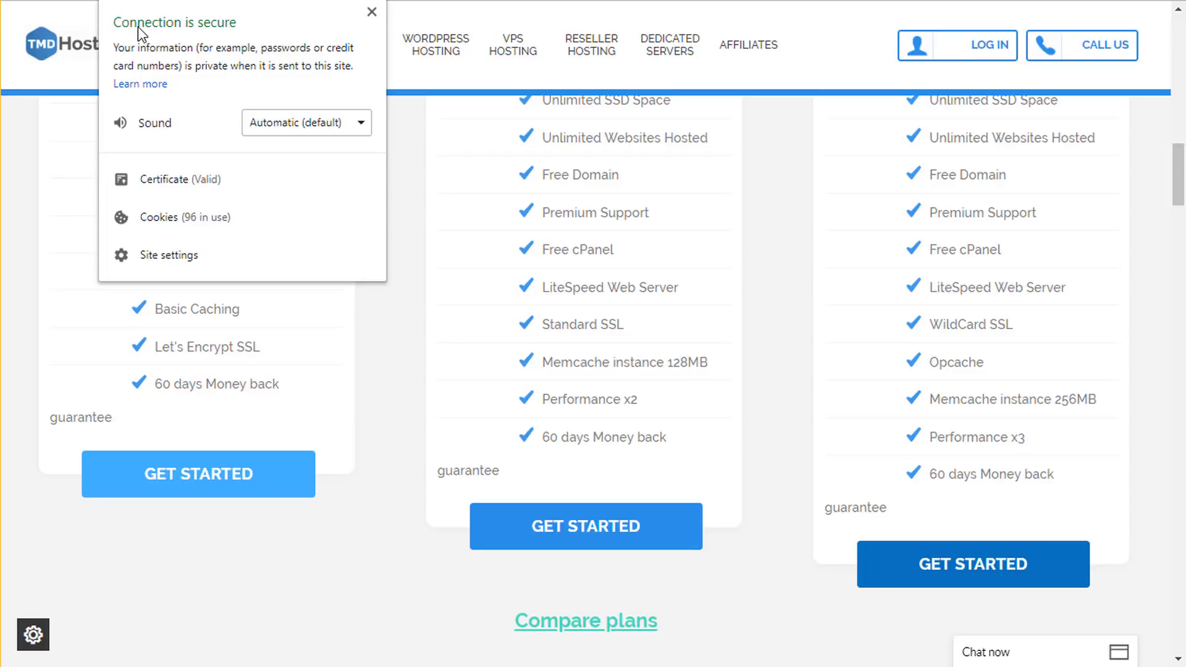
# - Close the security panel, check the Divi WordPress site's padlock details, then close them
pyautogui.click(380, 13)
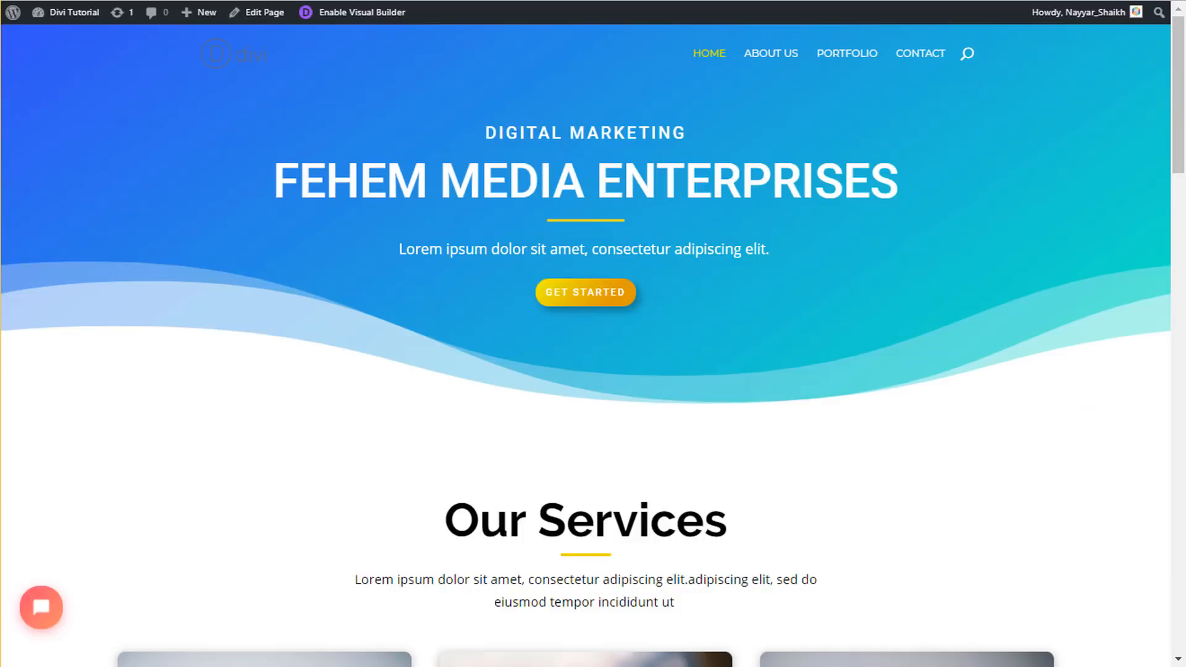
pyautogui.click(114, 0)
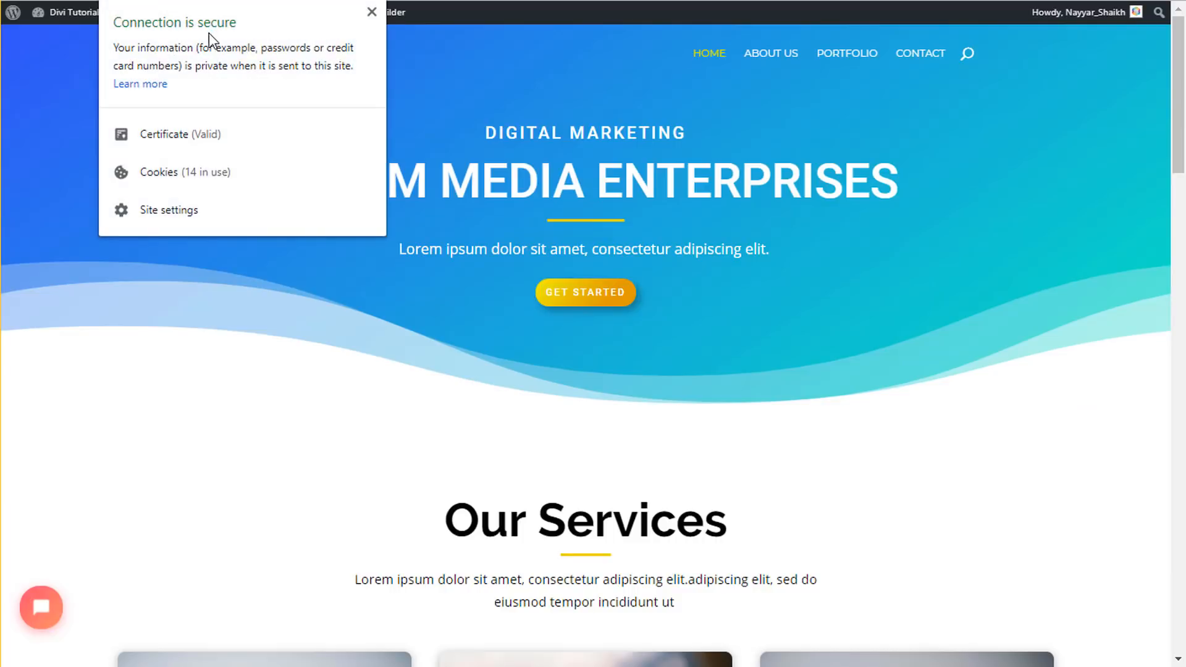
pyautogui.click(370, 13)
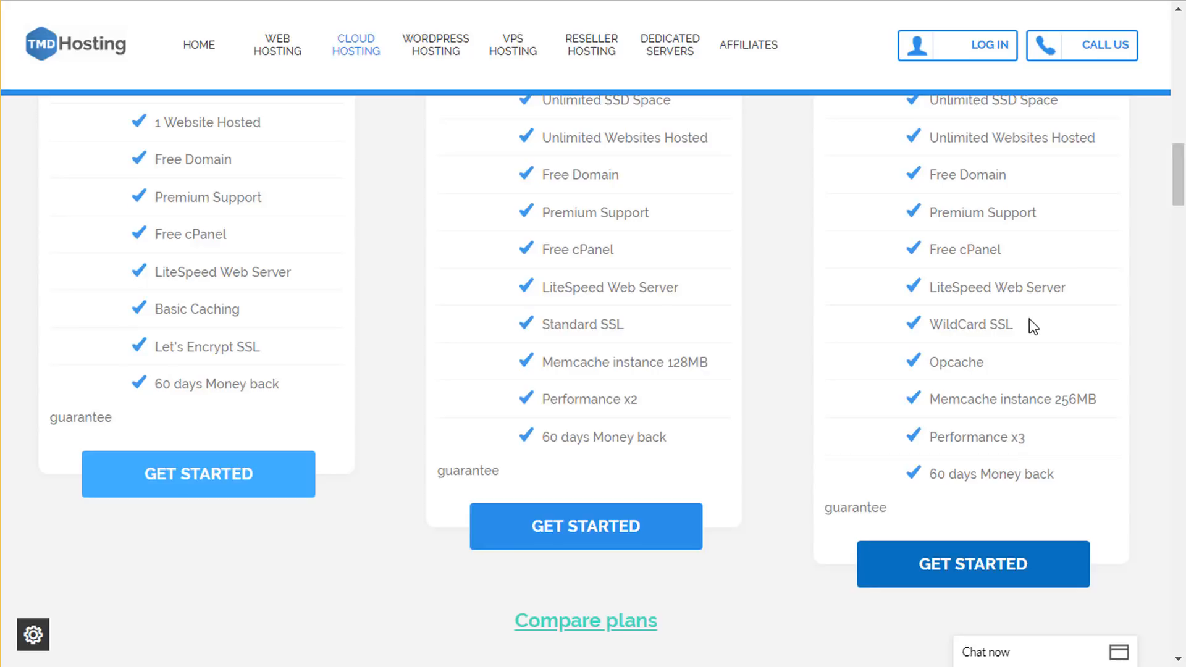
pyautogui.moveTo(1025, 321); pyautogui.dragTo(935, 324)
pyautogui.click(958, 340)
pyautogui.moveTo(1105, 406); pyautogui.dragTo(958, 396)
pyautogui.click(987, 396)
pyautogui.scroll(7, 894, 437)
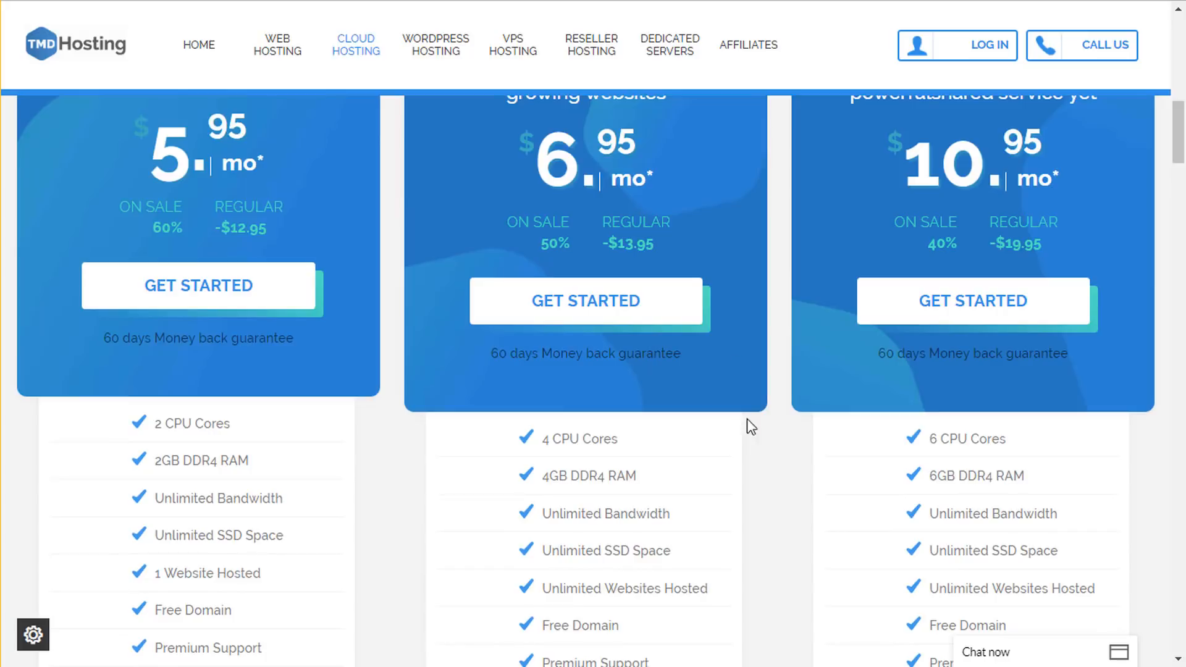
pyautogui.scroll(1, 760, 438)
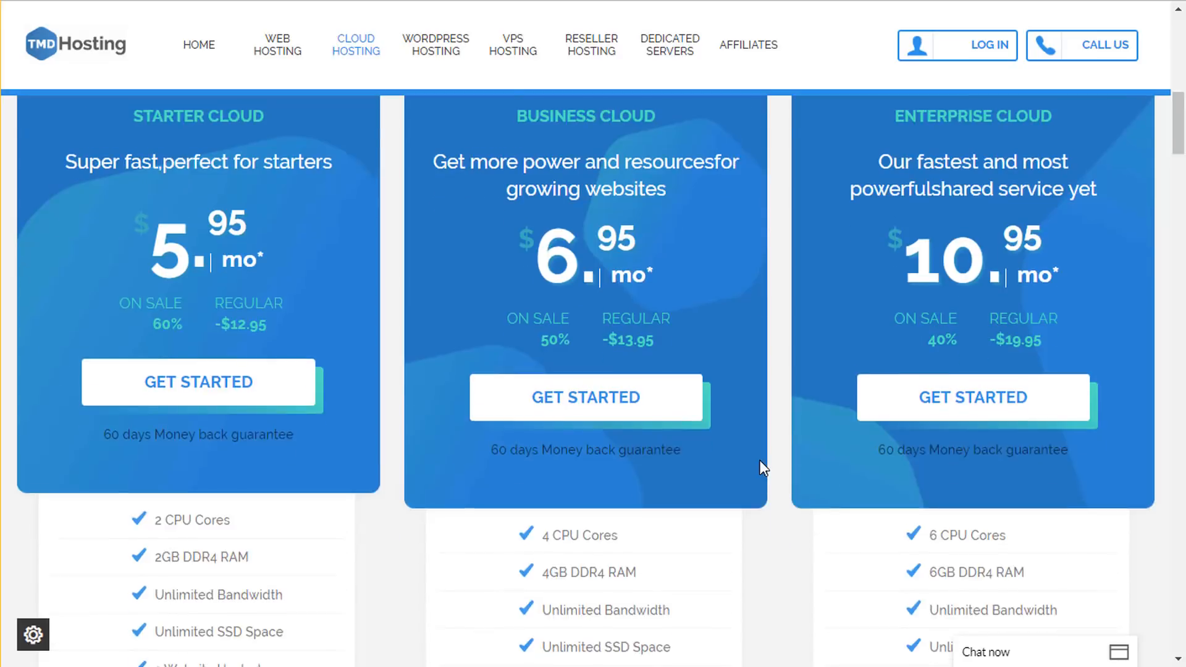
pyautogui.scroll(1, 760, 468)
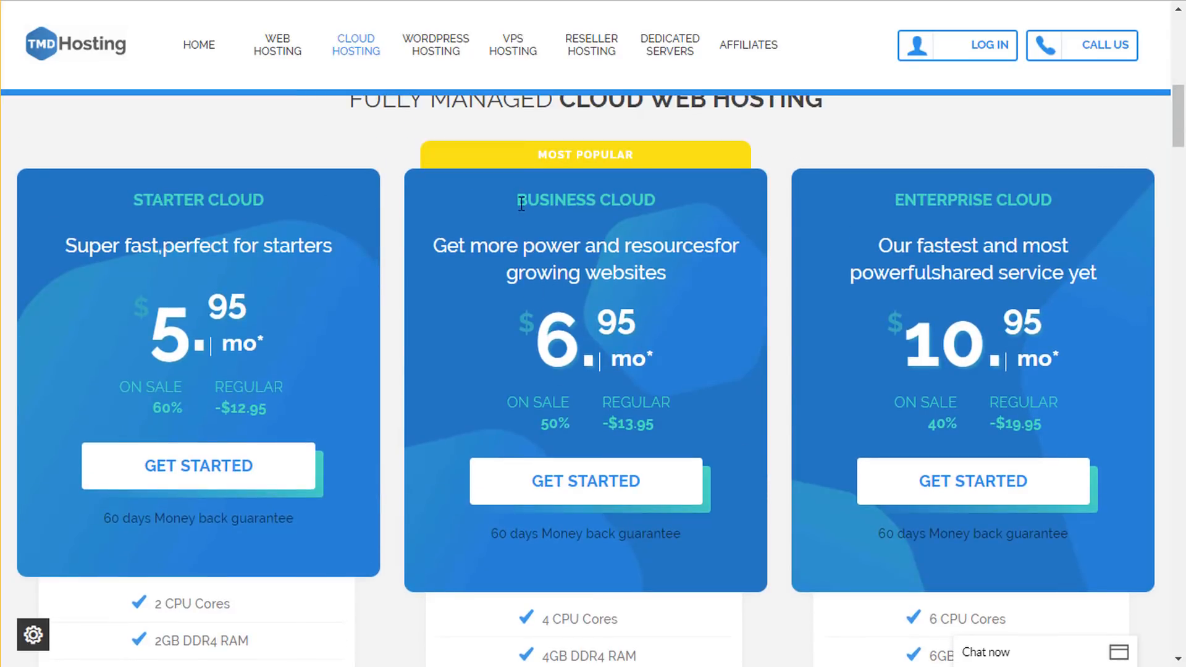
pyautogui.moveTo(518, 202); pyautogui.dragTo(661, 193)
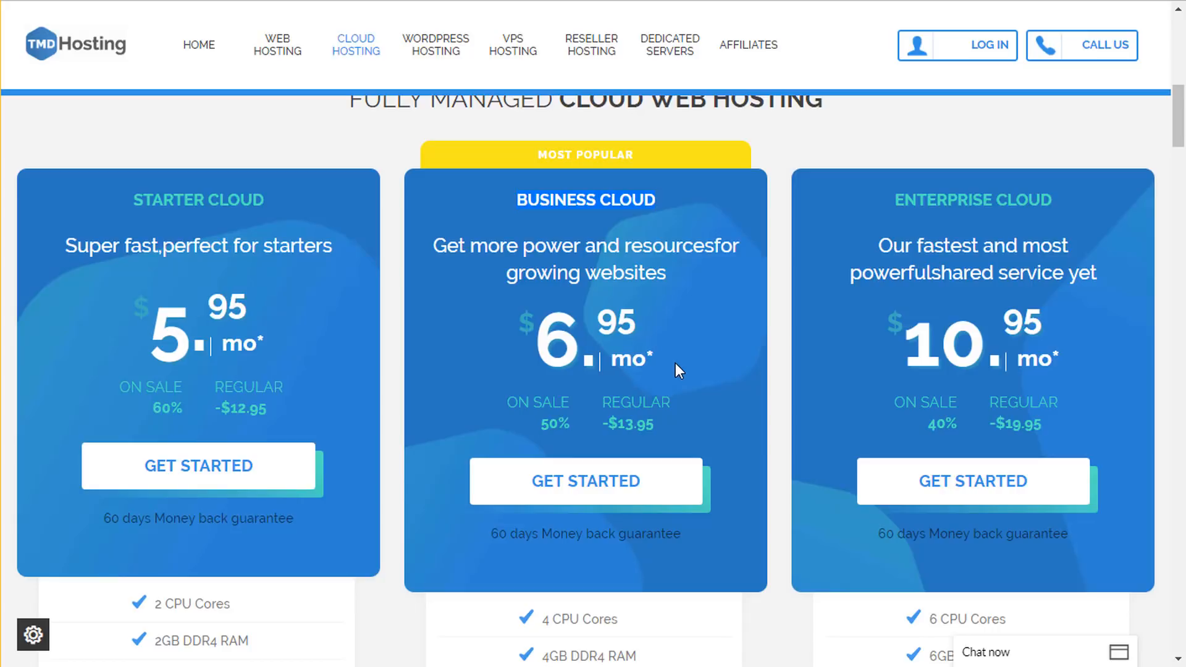
pyautogui.scroll(-5, 676, 362)
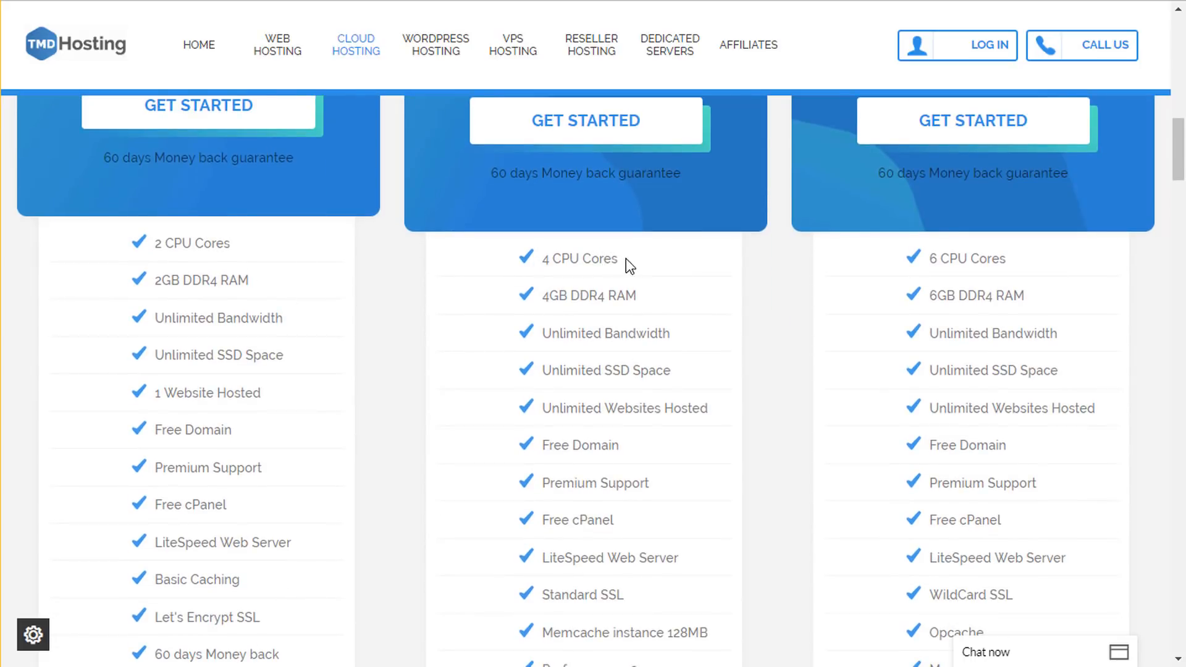
pyautogui.moveTo(154, 244); pyautogui.dragTo(233, 244)
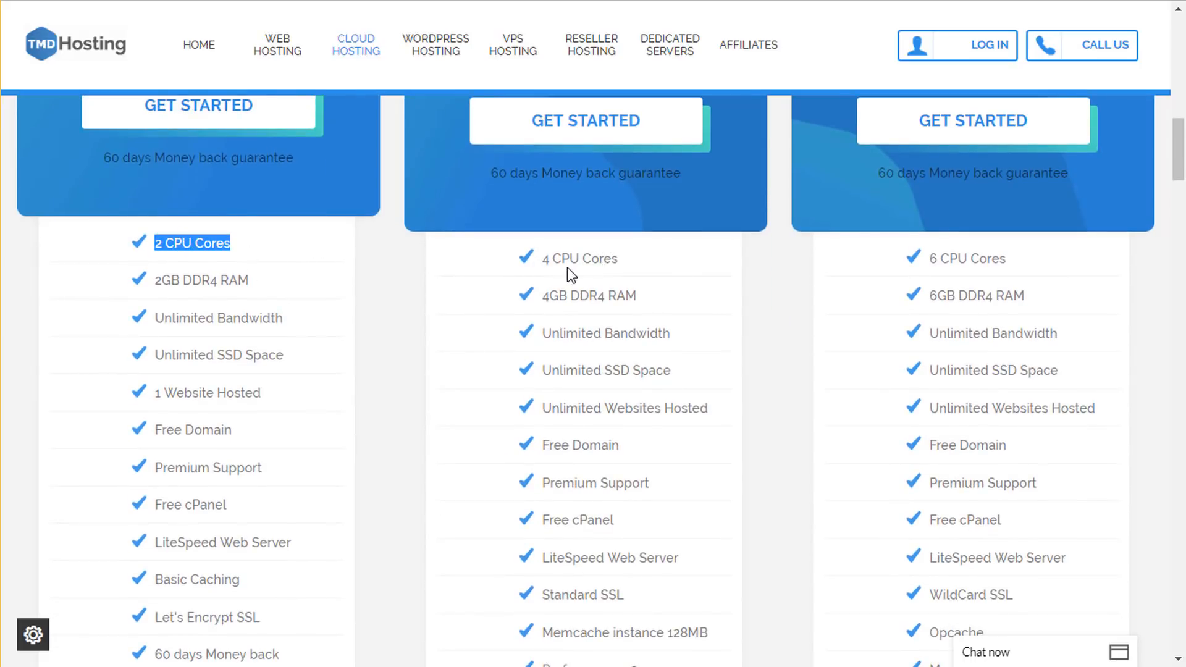
pyautogui.moveTo(618, 259); pyautogui.dragTo(542, 259)
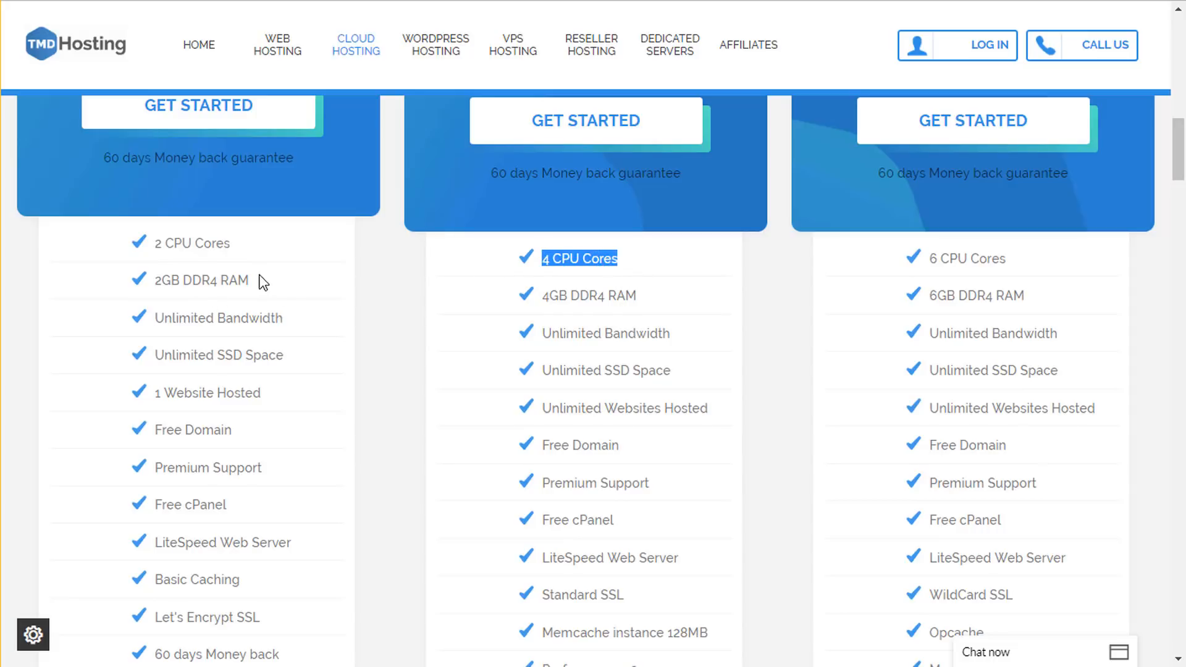
pyautogui.moveTo(264, 282); pyautogui.dragTo(165, 281)
pyautogui.moveTo(656, 296); pyautogui.dragTo(525, 296)
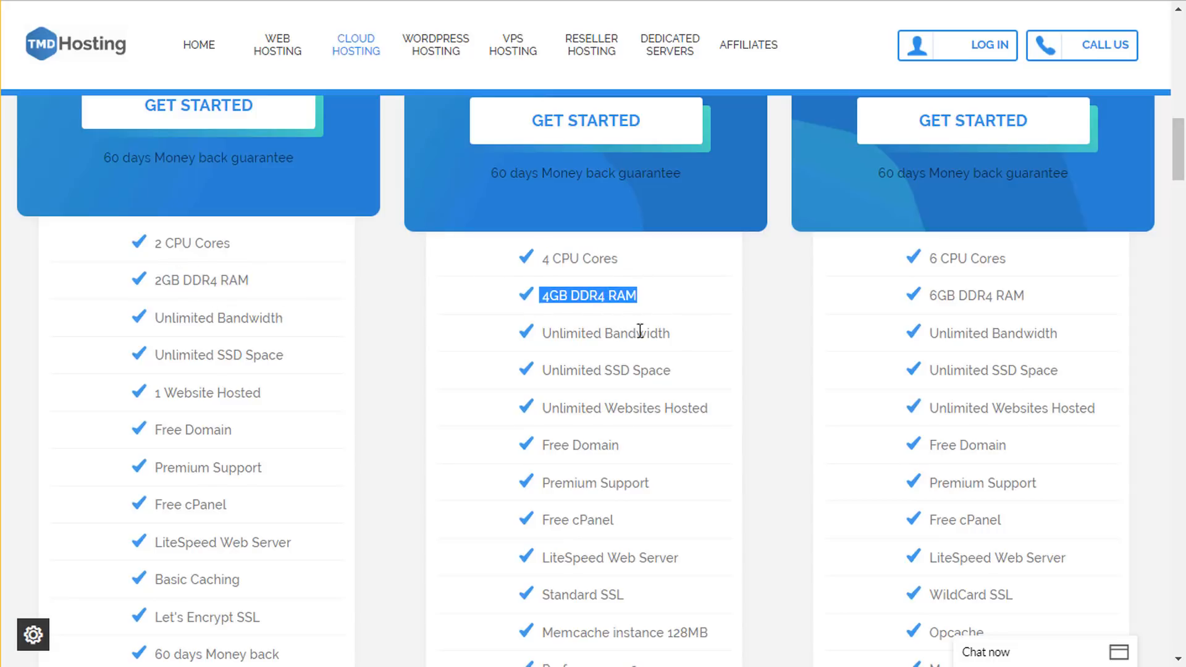
pyautogui.scroll(-2, 668, 351)
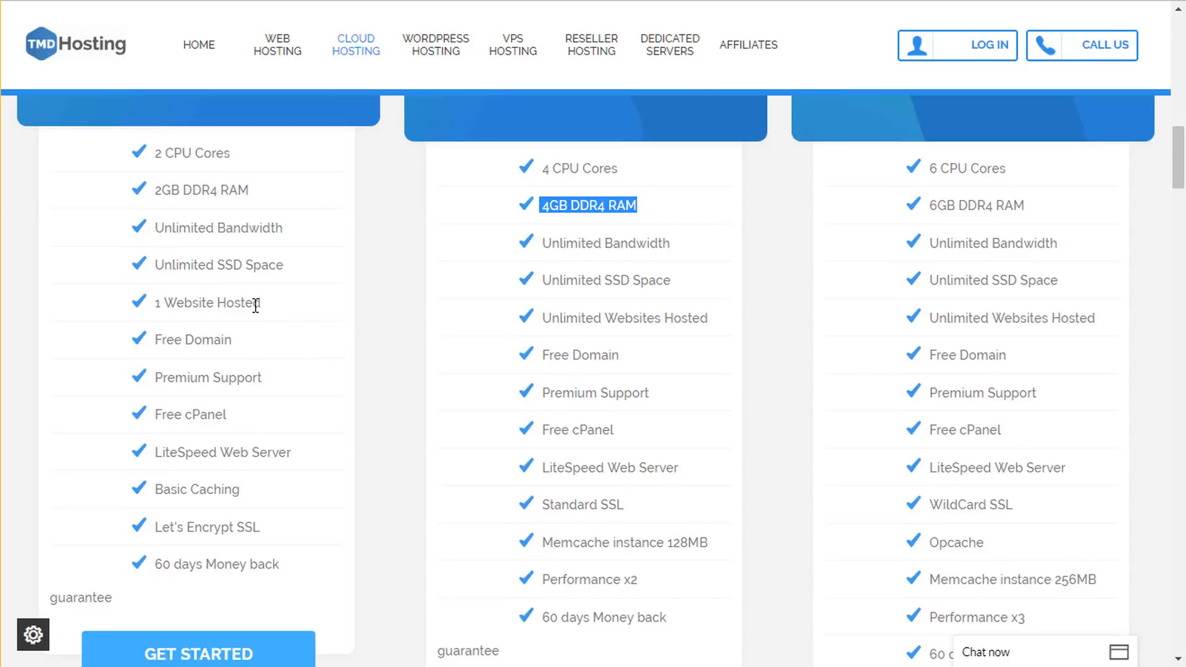
pyautogui.moveTo(273, 307); pyautogui.dragTo(154, 303)
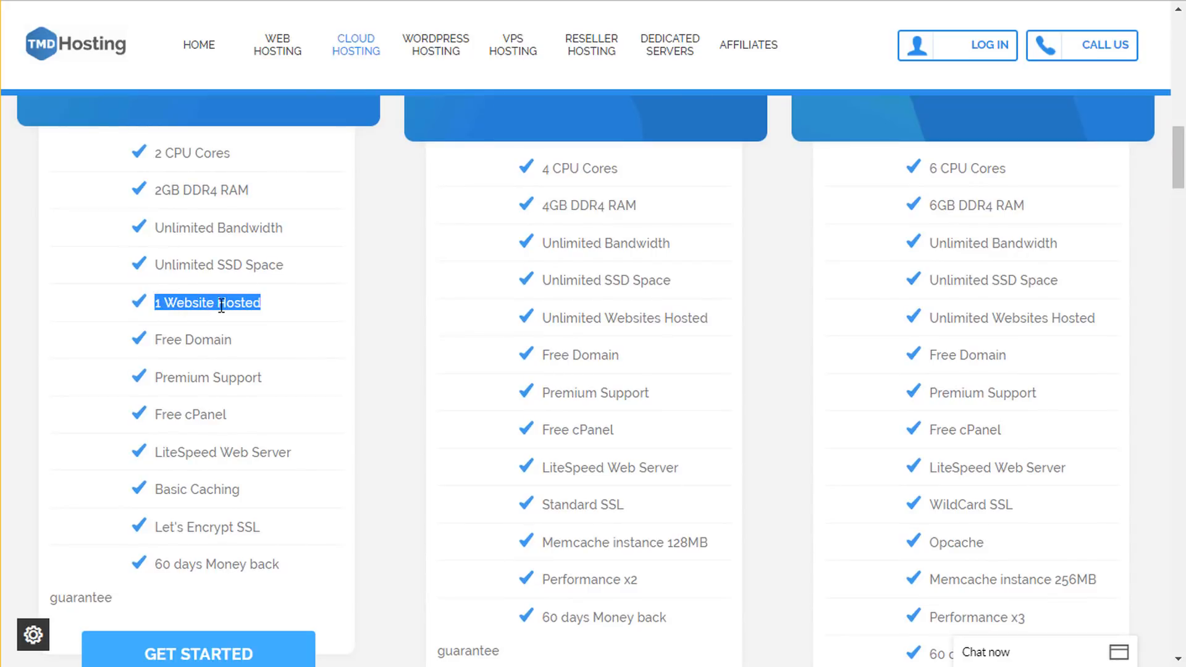
pyautogui.click(222, 305)
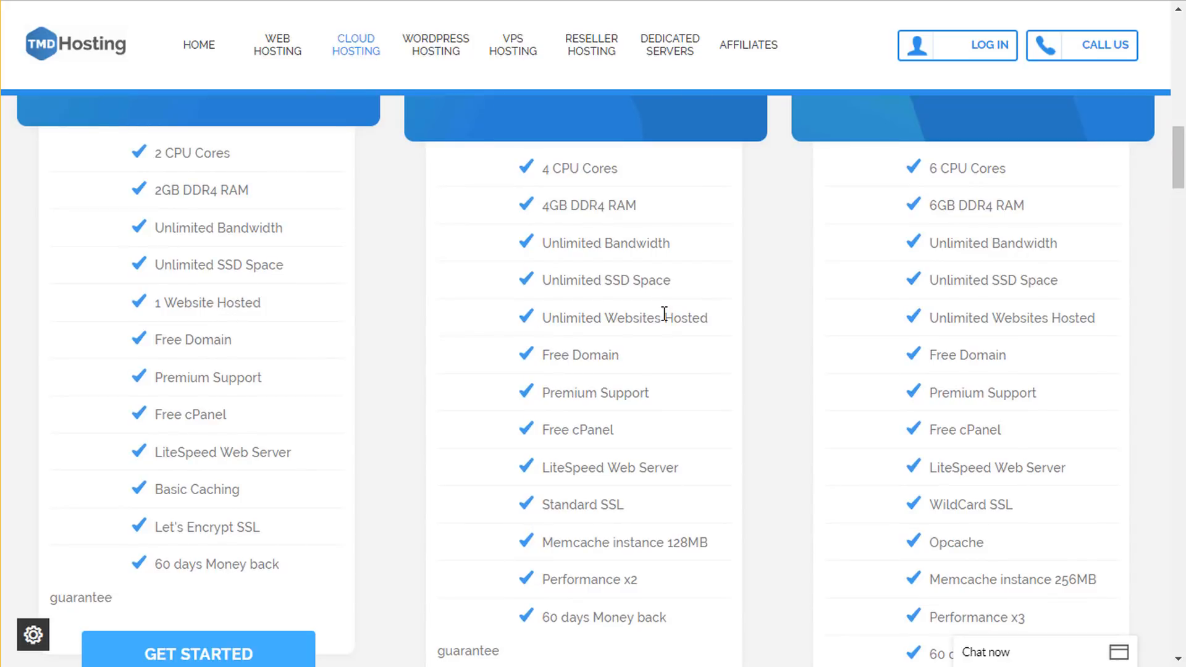
pyautogui.moveTo(733, 318); pyautogui.dragTo(532, 316)
pyautogui.click(581, 320)
pyautogui.scroll(5, 644, 425)
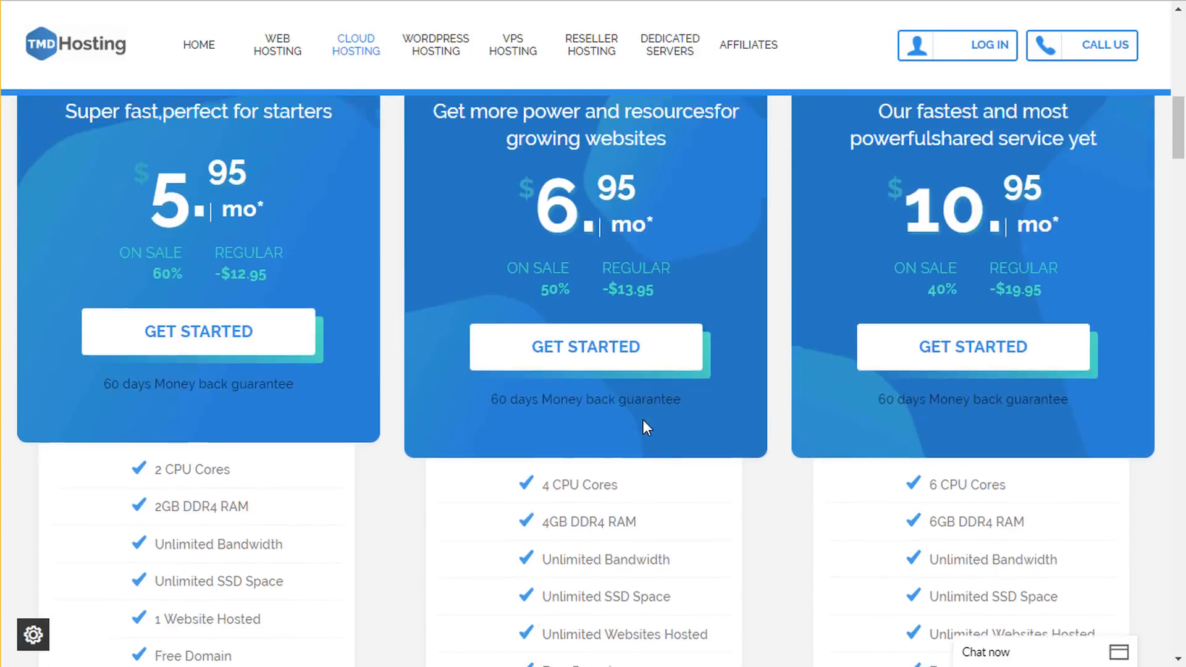
pyautogui.scroll(5, 643, 421)
pyautogui.scroll(-3, 610, 394)
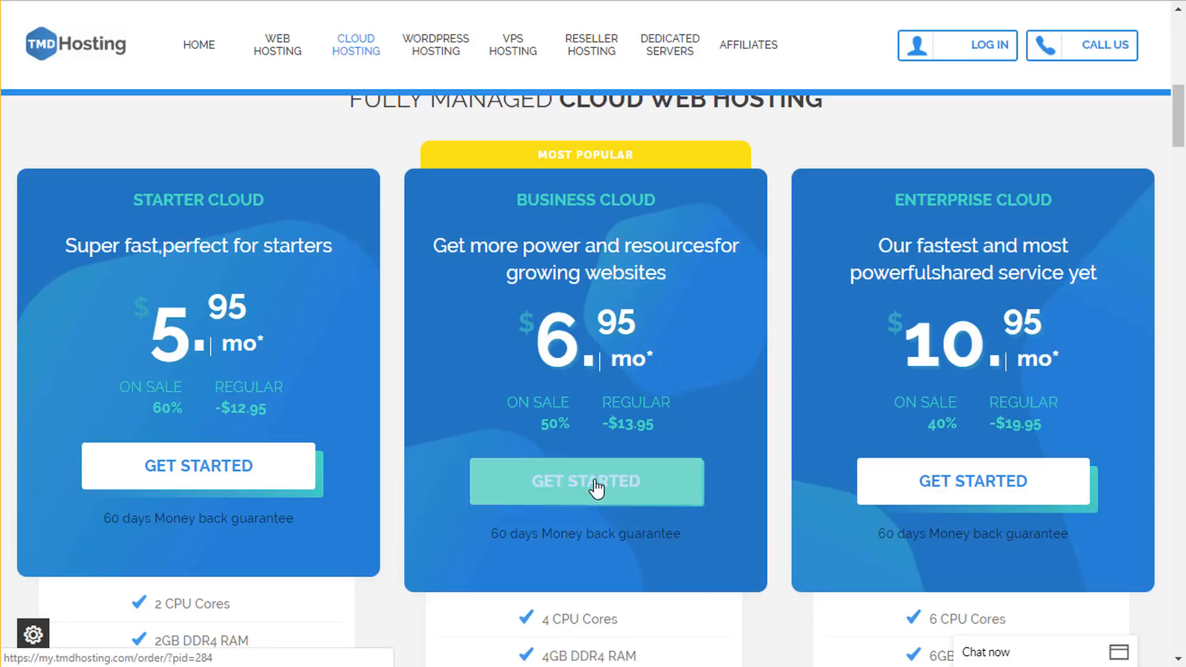
pyautogui.click(605, 509)
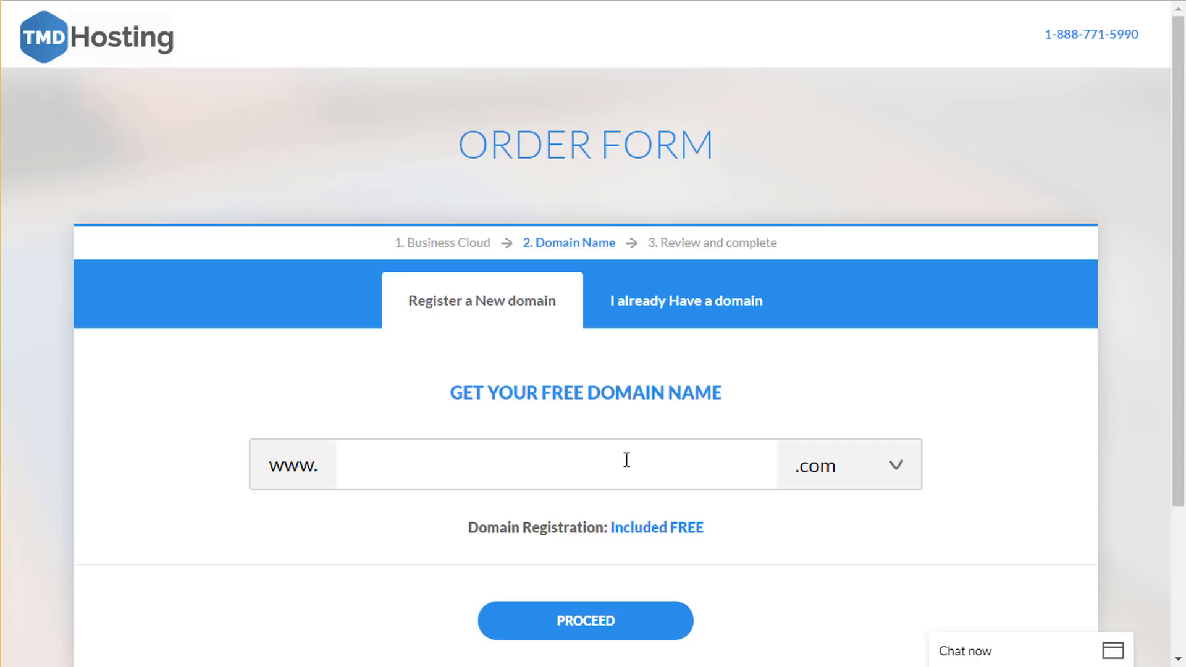
pyautogui.scroll(-3, 541, 460)
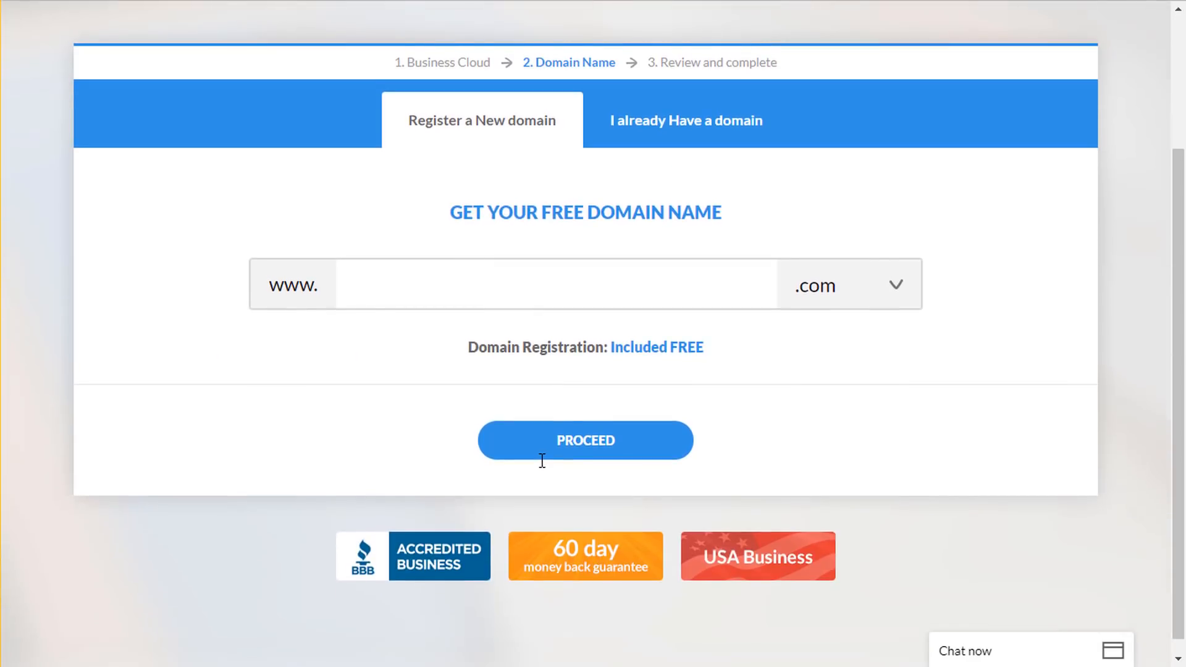
pyautogui.scroll(2, 544, 444)
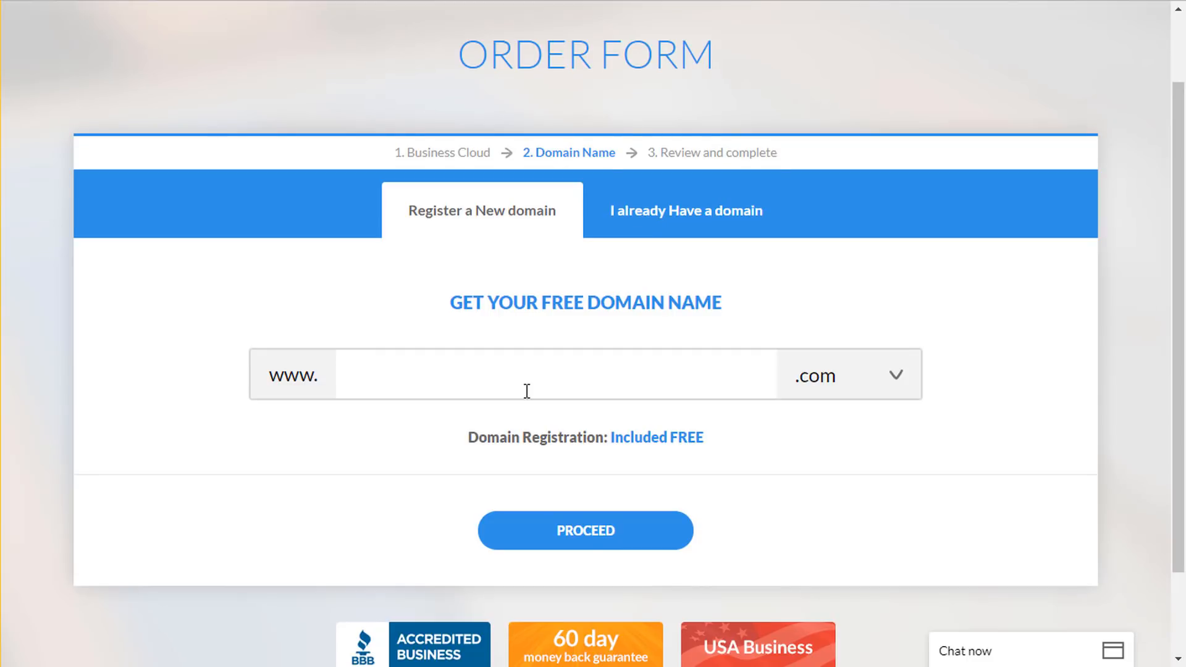
pyautogui.write('nayyarshake')
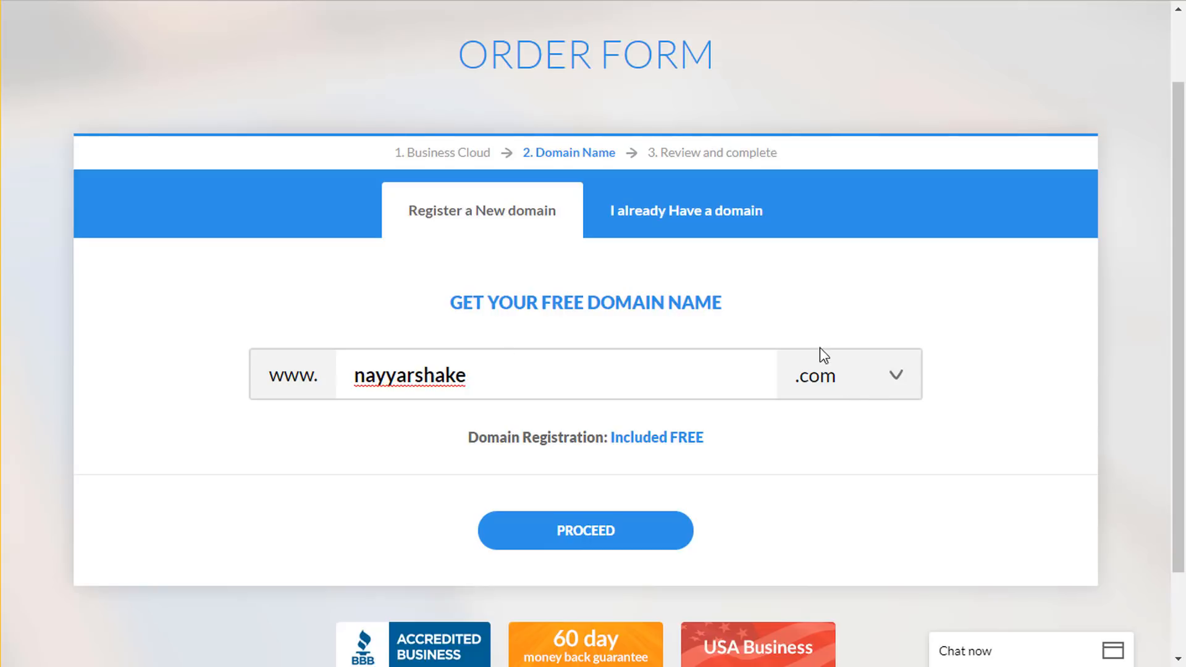
# - Browse the domain extension list and keep .com as the extension
pyautogui.click(829, 385)
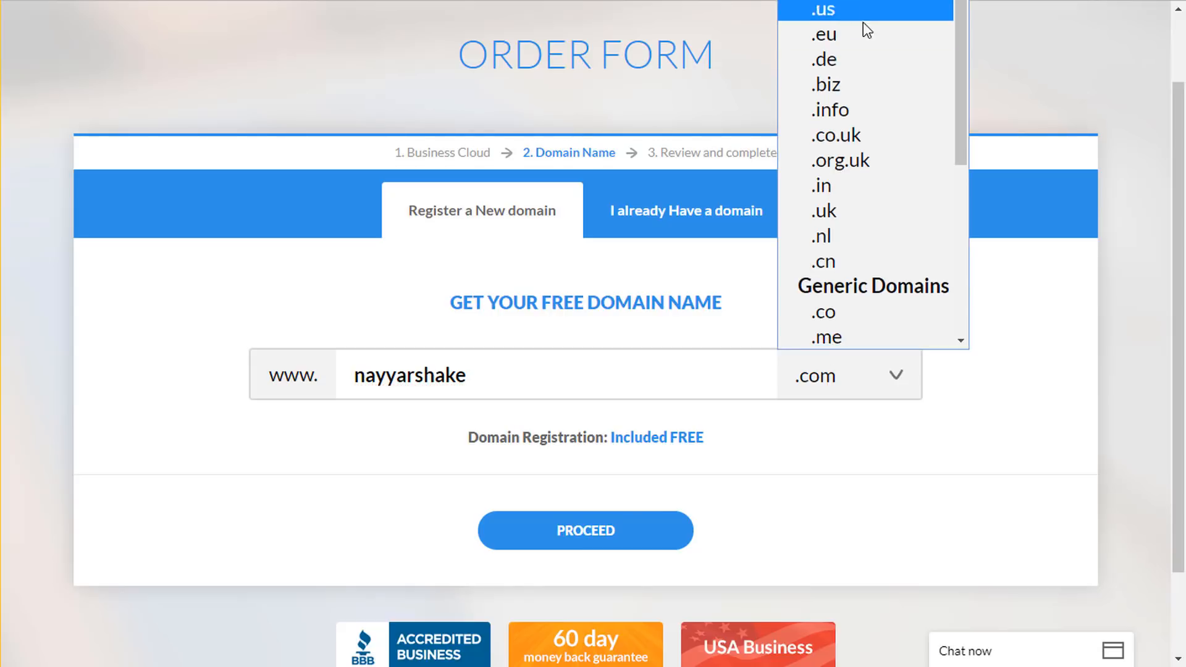
pyautogui.scroll(-3, 897, 237)
pyautogui.scroll(-2, 894, 229)
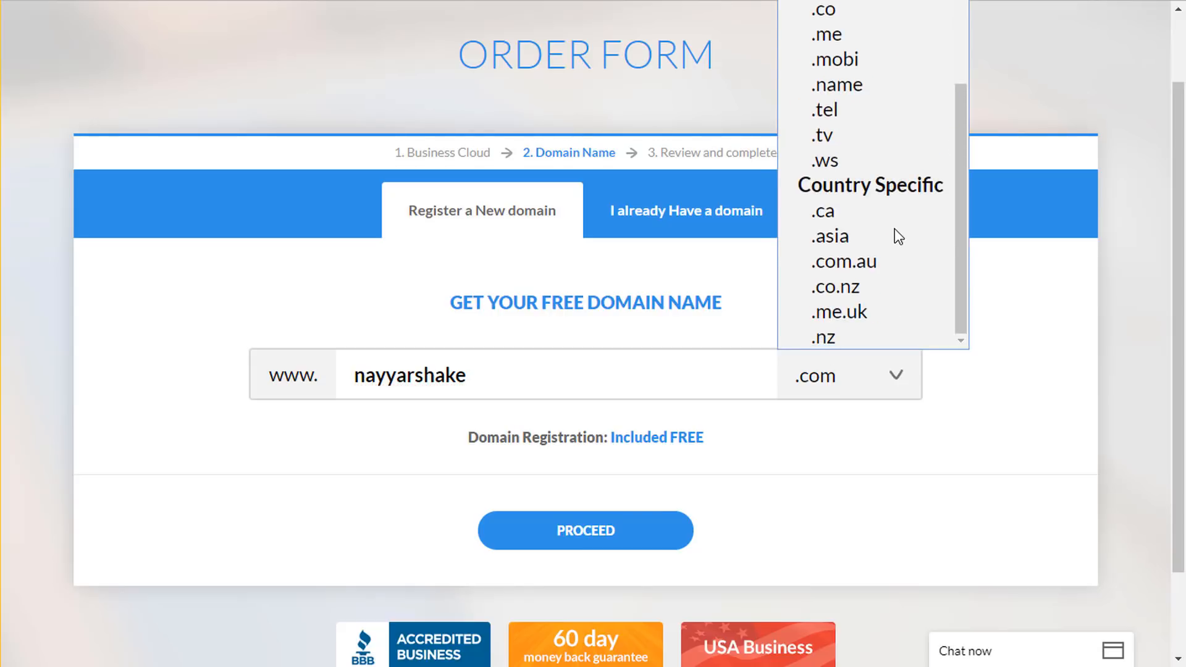
pyautogui.scroll(5, 872, 210)
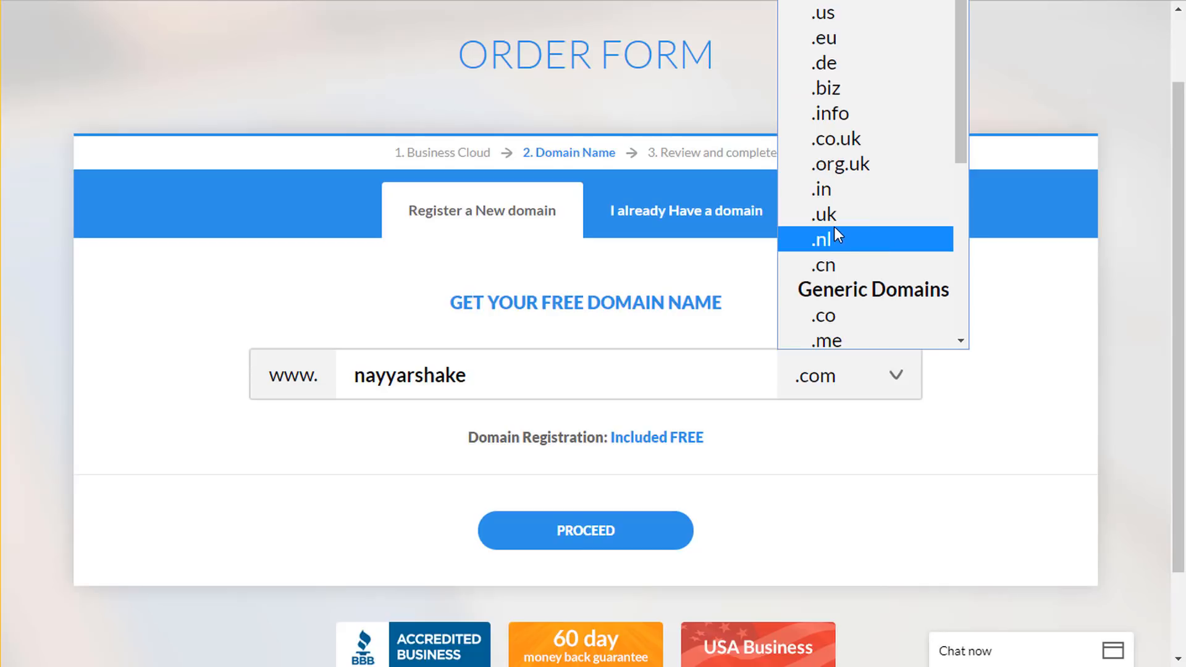
pyautogui.scroll(-4, 871, 222)
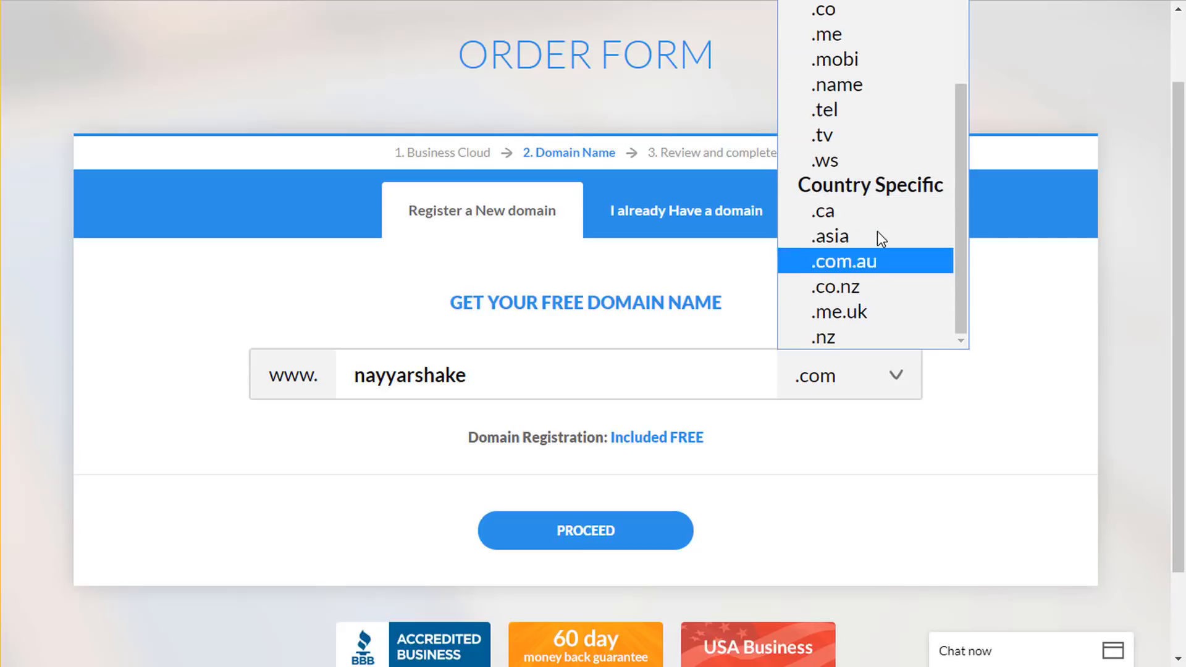
pyautogui.scroll(4, 892, 251)
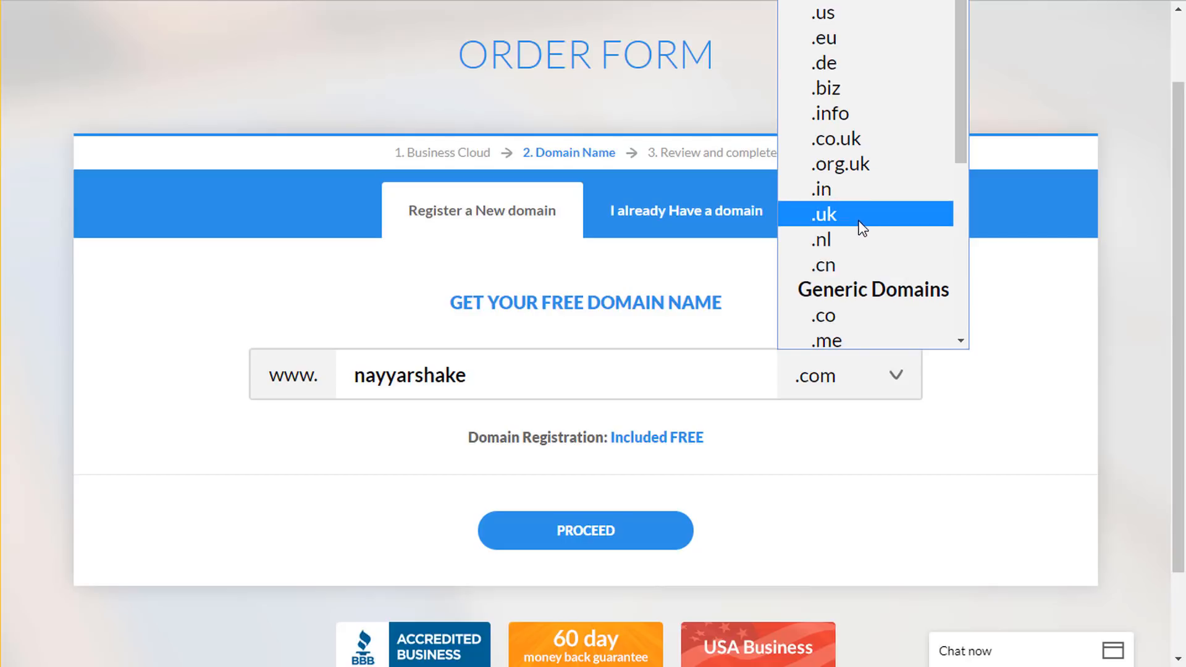
pyautogui.click(968, 410)
pyautogui.click(913, 386)
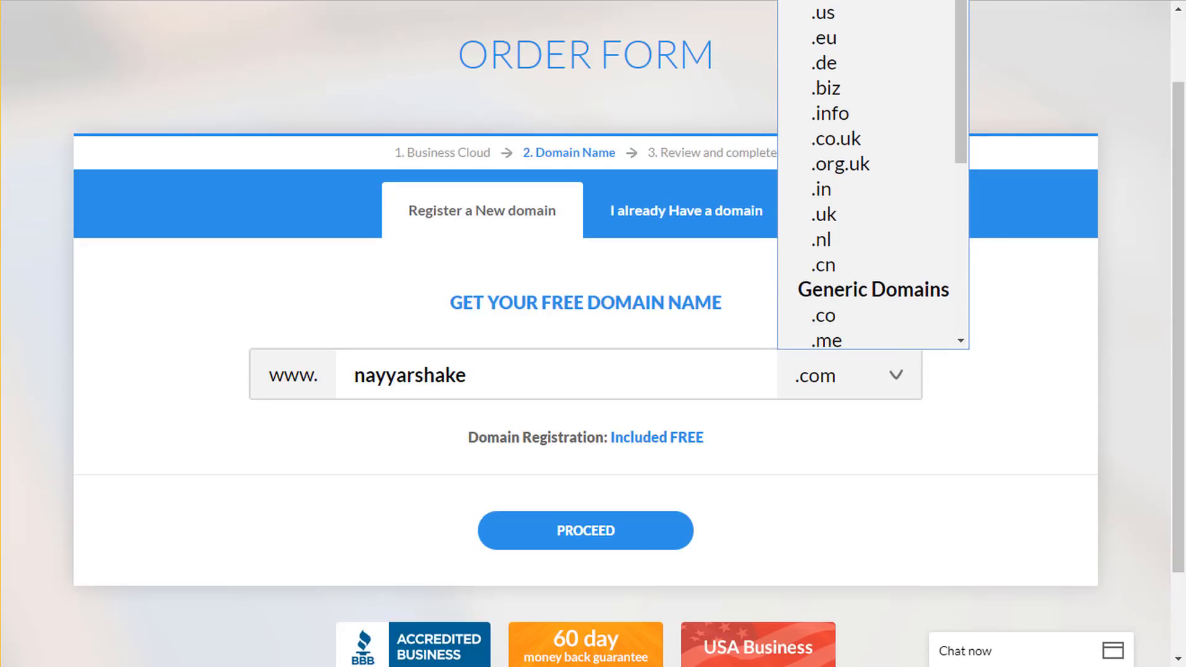
pyautogui.click(750, 171)
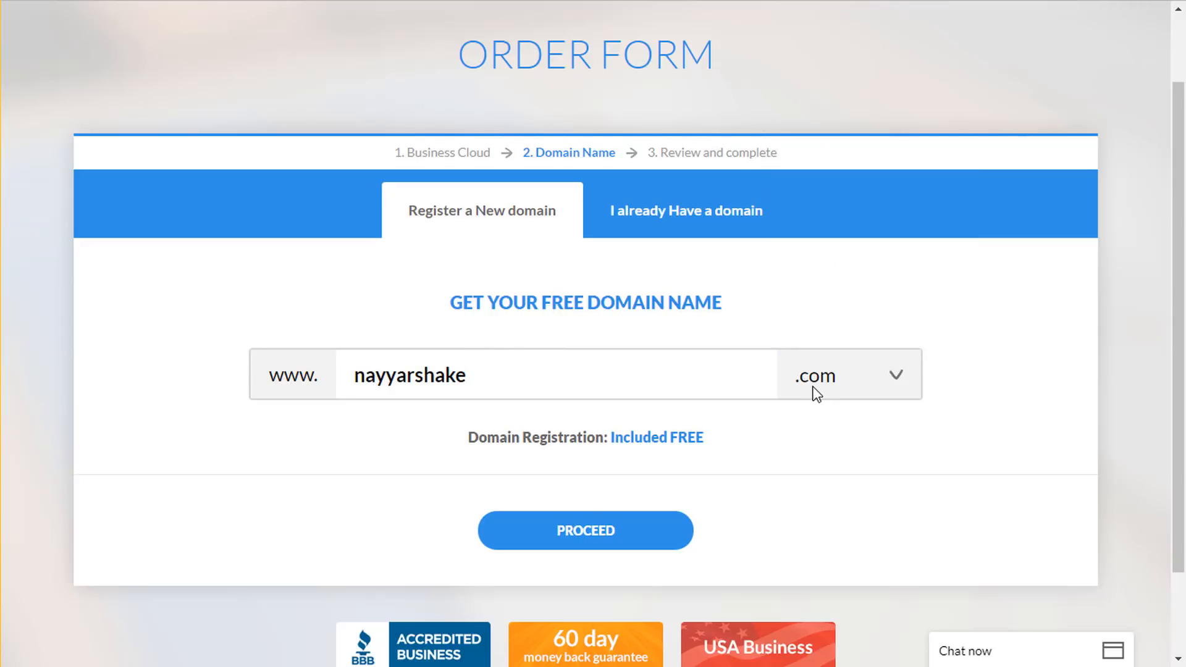
# - Confirm the .com domain is available and proceed to the checkout contact form
pyautogui.click(598, 544)
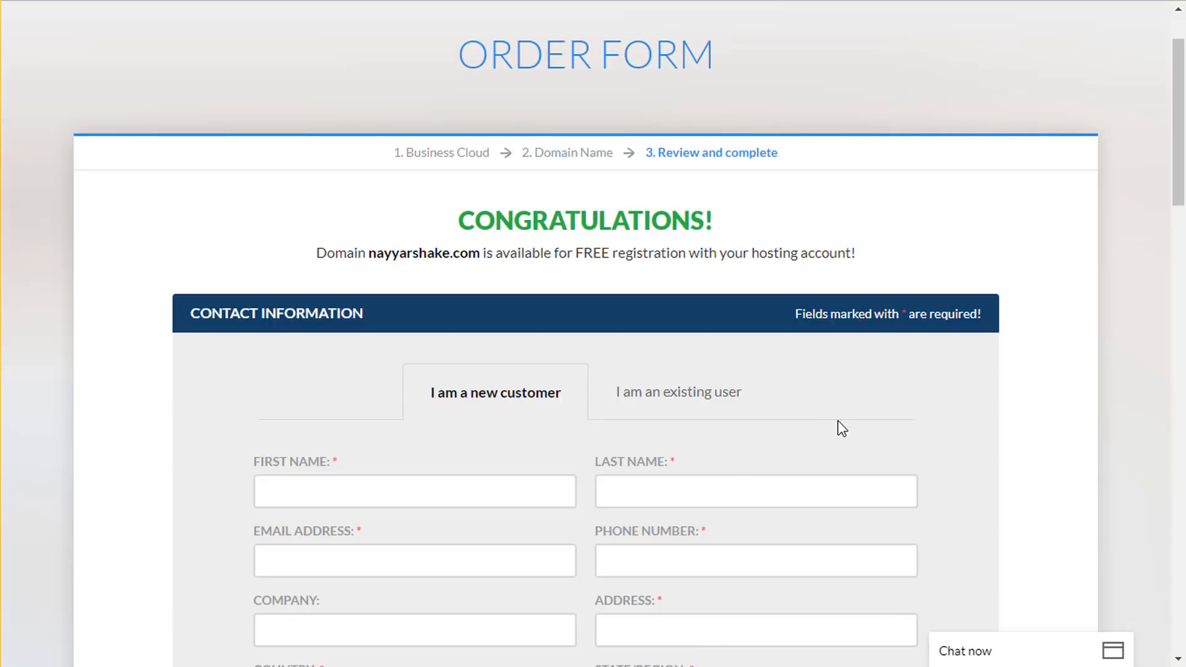
pyautogui.scroll(-1, 839, 421)
pyautogui.scroll(-1, 840, 421)
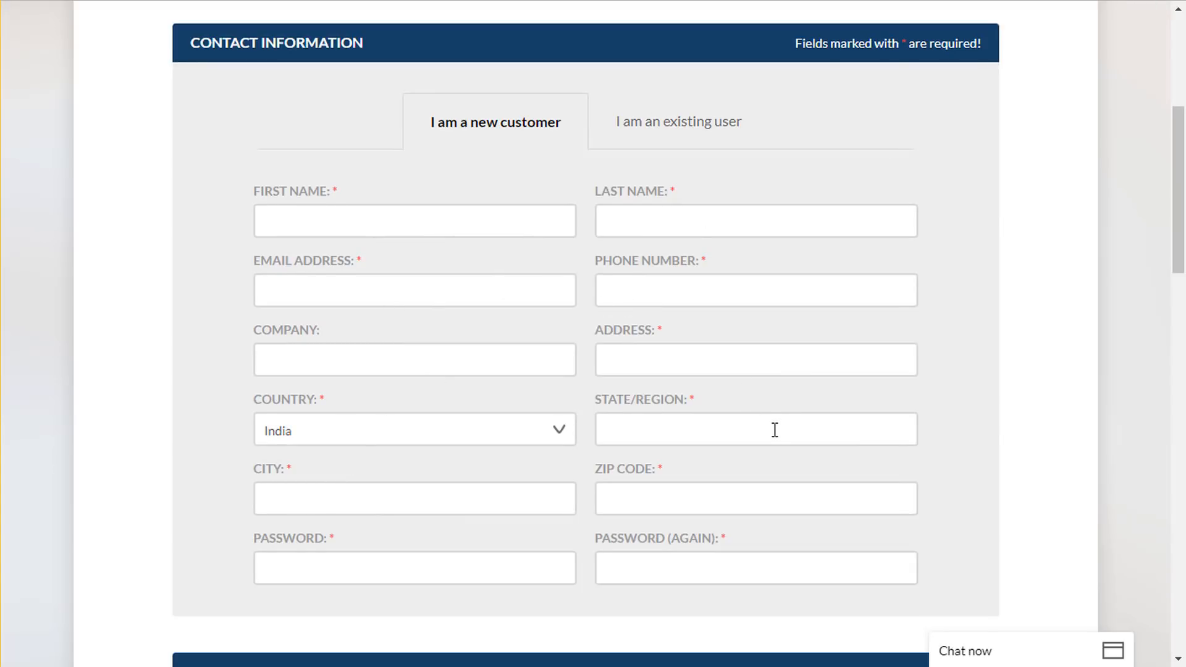
pyautogui.scroll(-2, 774, 430)
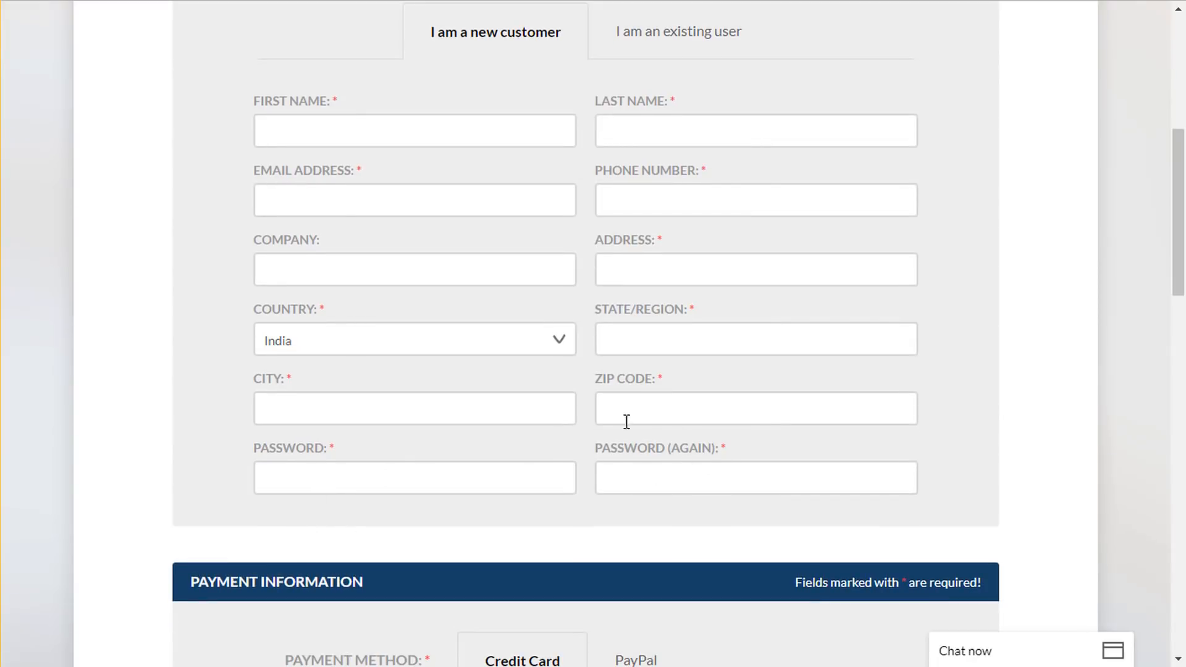
pyautogui.scroll(-7, 940, 383)
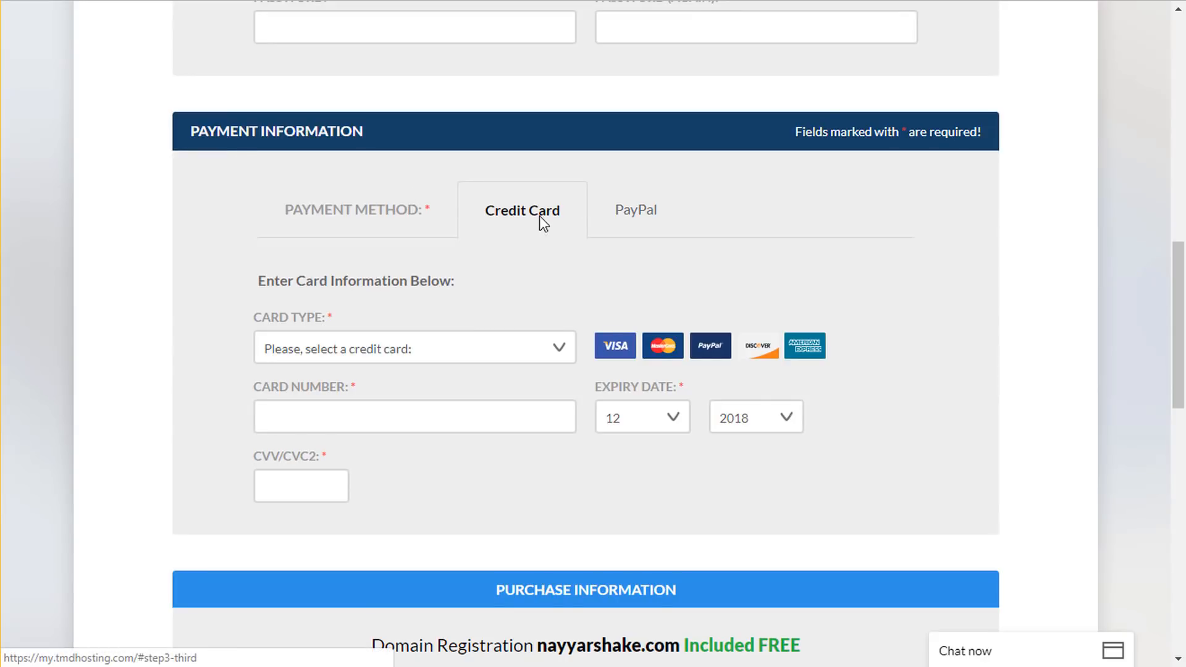
# - Check the card type options and keep Credit Card as the payment method
pyautogui.click(442, 351)
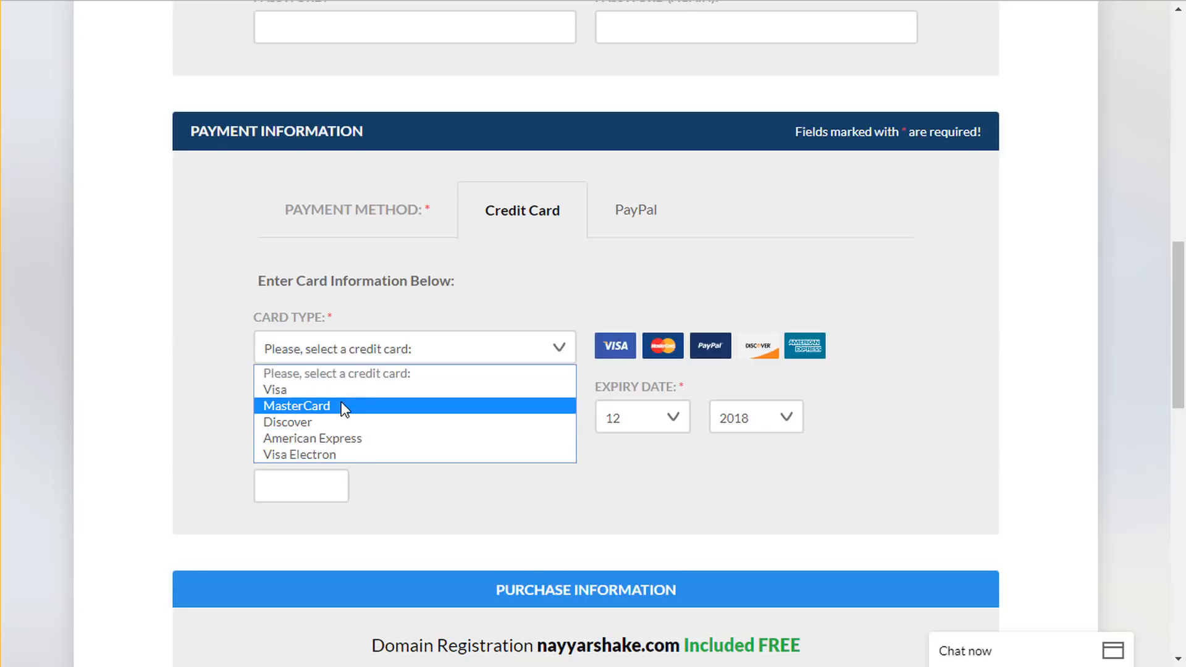
pyautogui.click(501, 301)
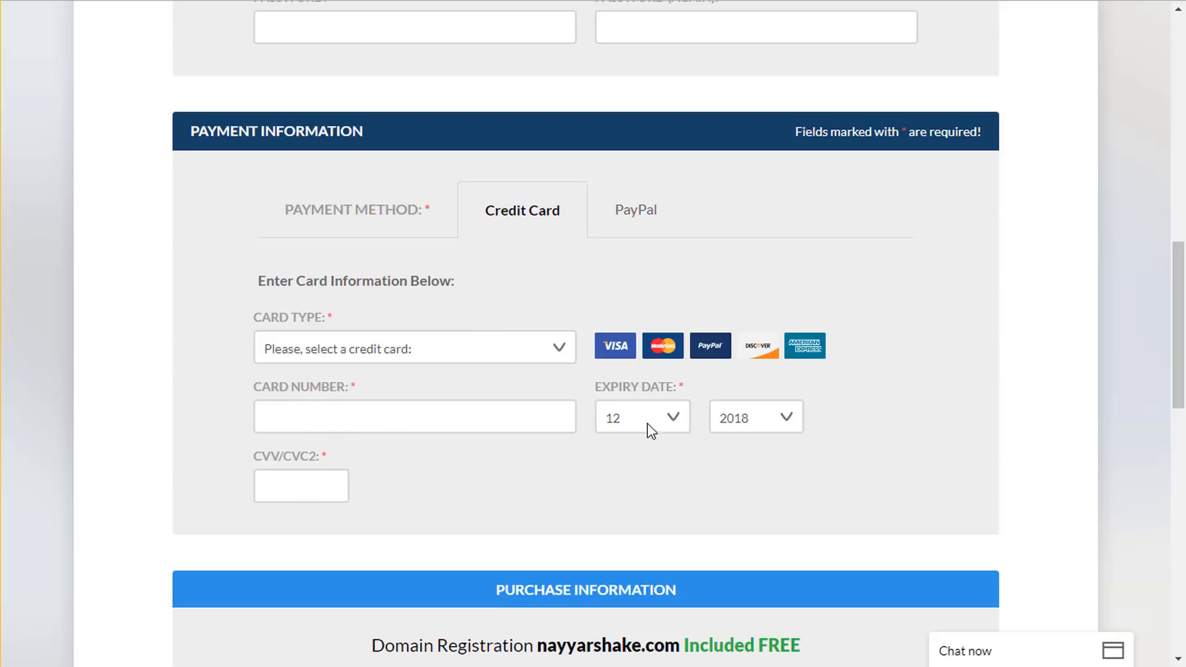
pyautogui.click(640, 221)
pyautogui.click(545, 220)
# - Keep Singapore as the data centre location under Purchase Information
pyautogui.scroll(-5, 732, 406)
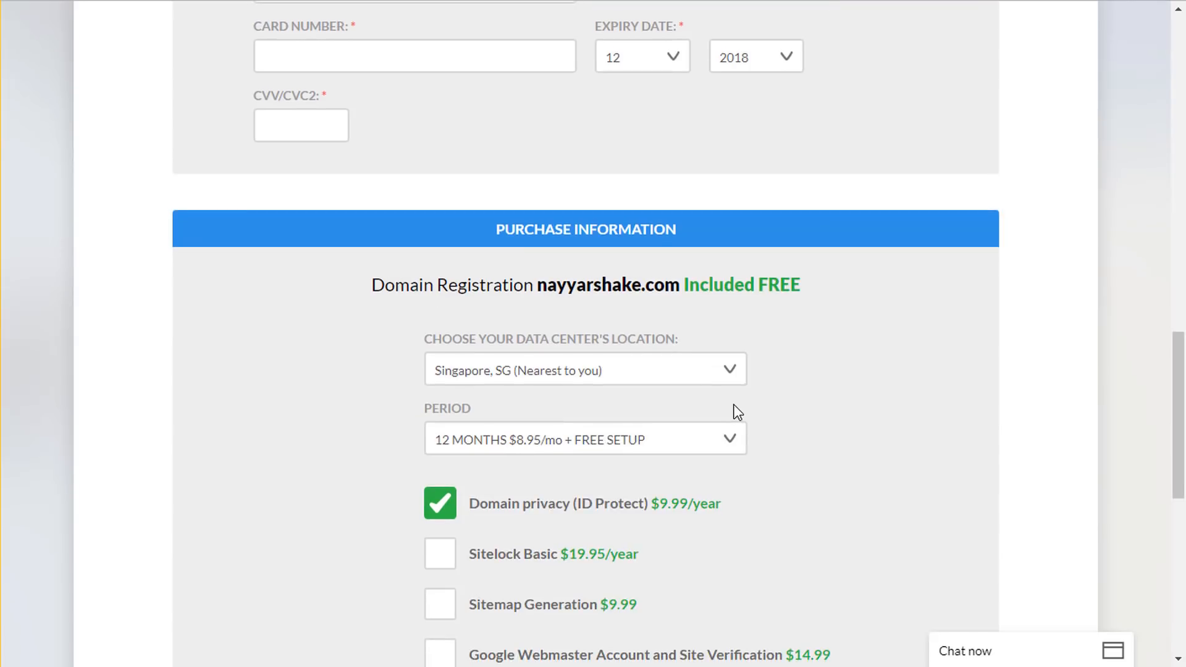
pyautogui.scroll(-3, 737, 412)
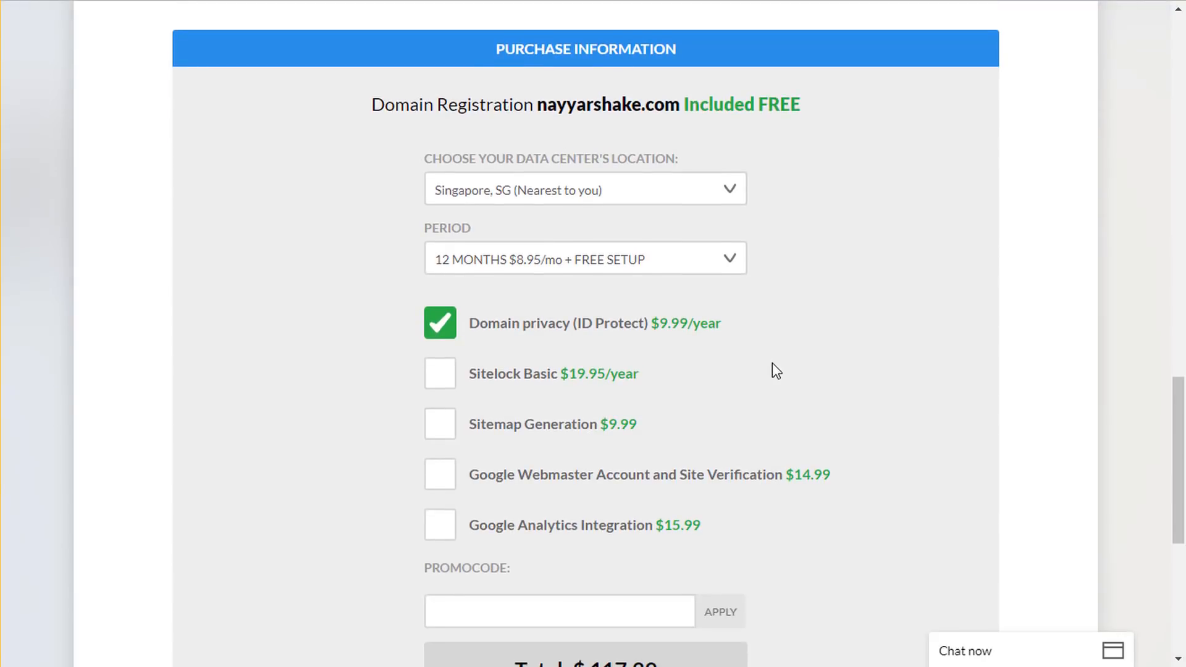
pyautogui.scroll(-1, 823, 255)
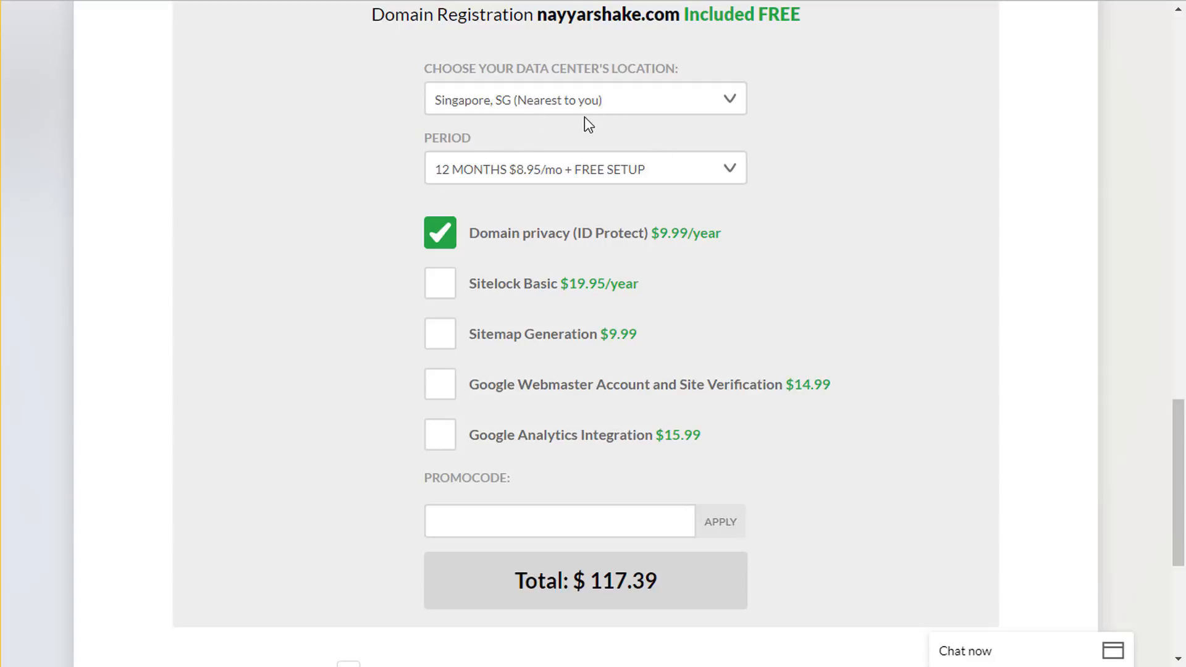
pyautogui.click(553, 105)
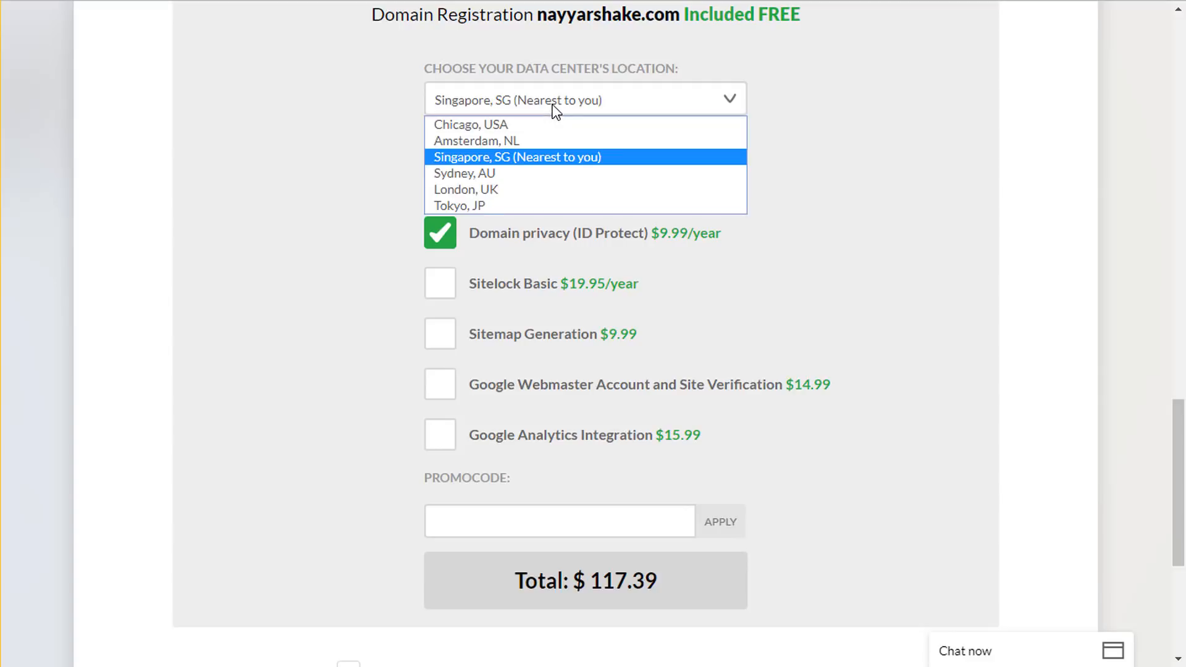
pyautogui.click(481, 162)
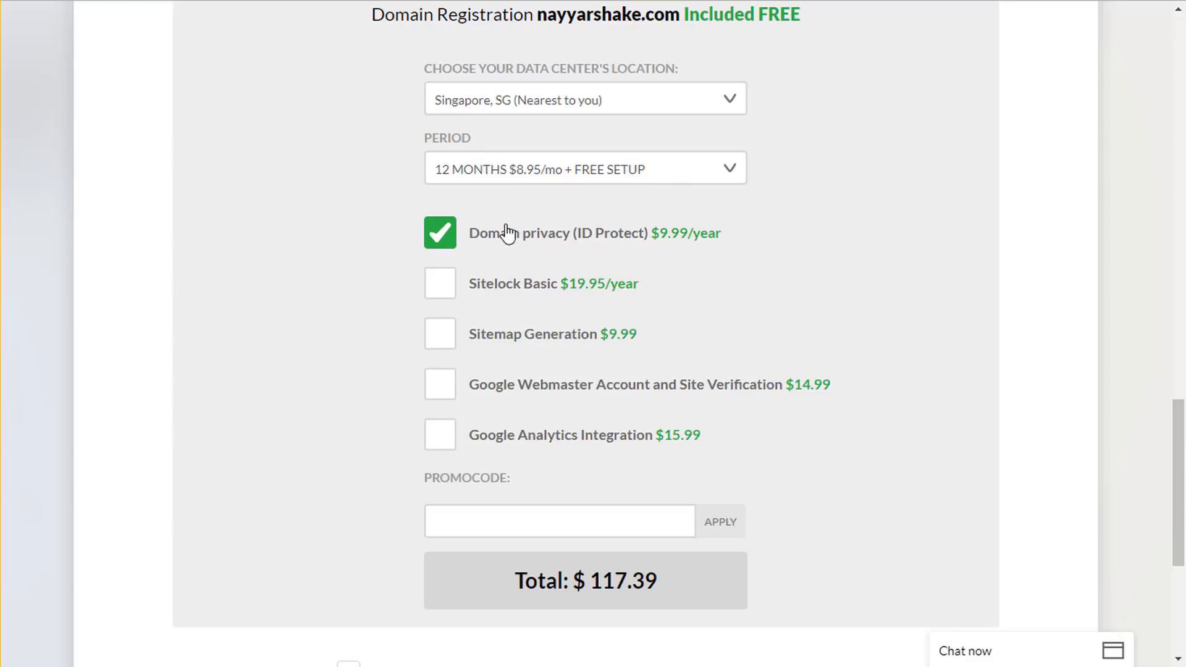
# - Turn off the Domain privacy add-on, lowering the total to $107.40
pyautogui.click(442, 244)
pyautogui.click(713, 258)
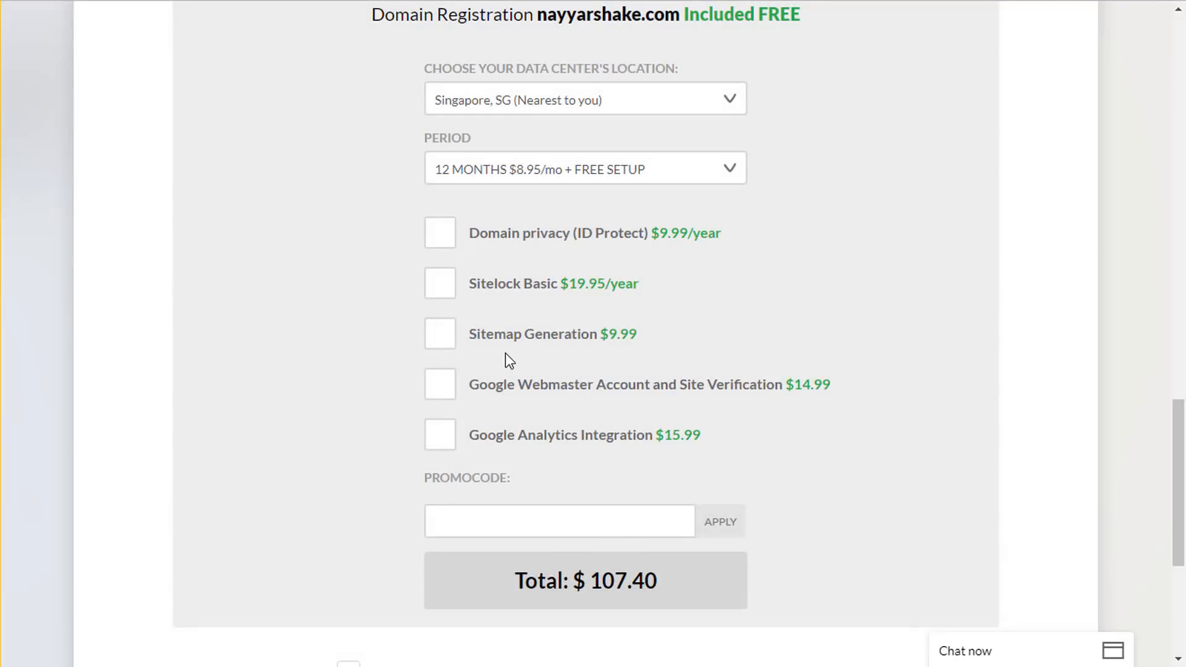
pyautogui.scroll(-3, 735, 371)
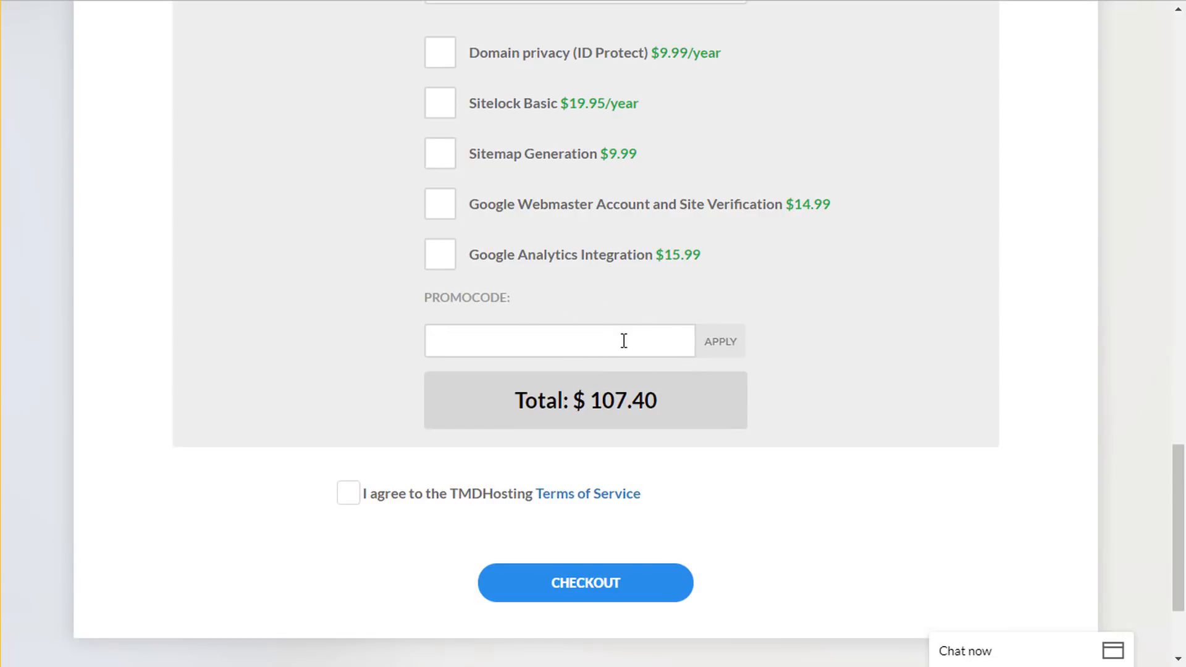
# - Apply the 7% promo code, bringing the order total to $99.88
pyautogui.write('NAYYAR7')
pyautogui.click(724, 341)
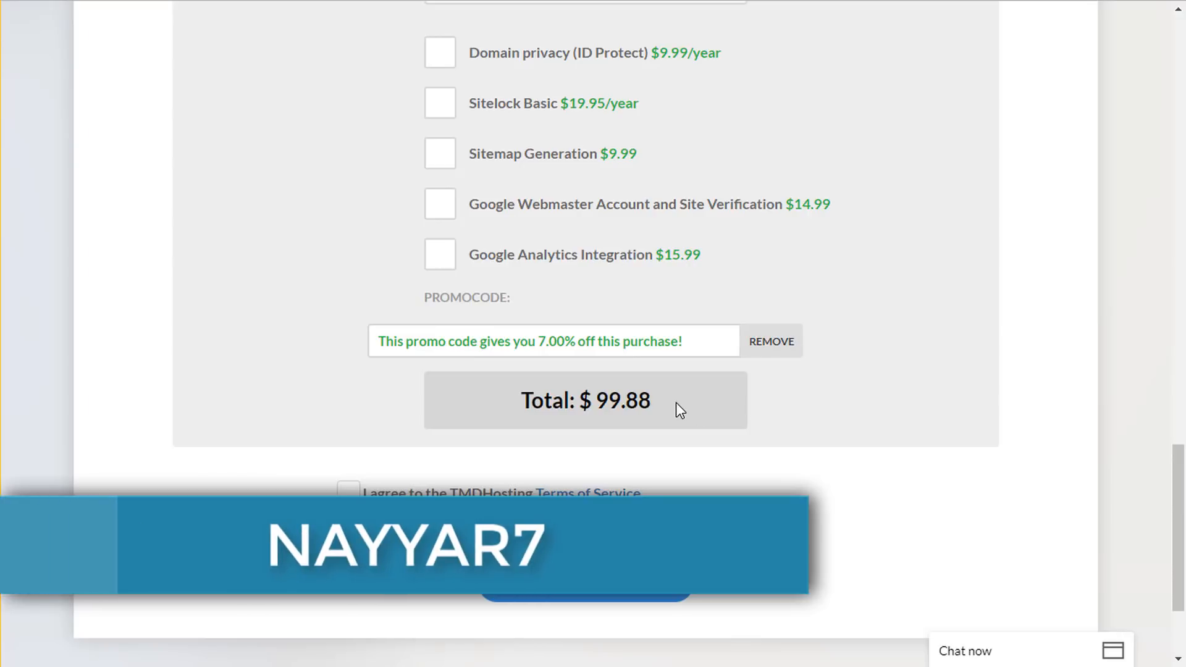
pyautogui.moveTo(644, 395); pyautogui.dragTo(495, 403)
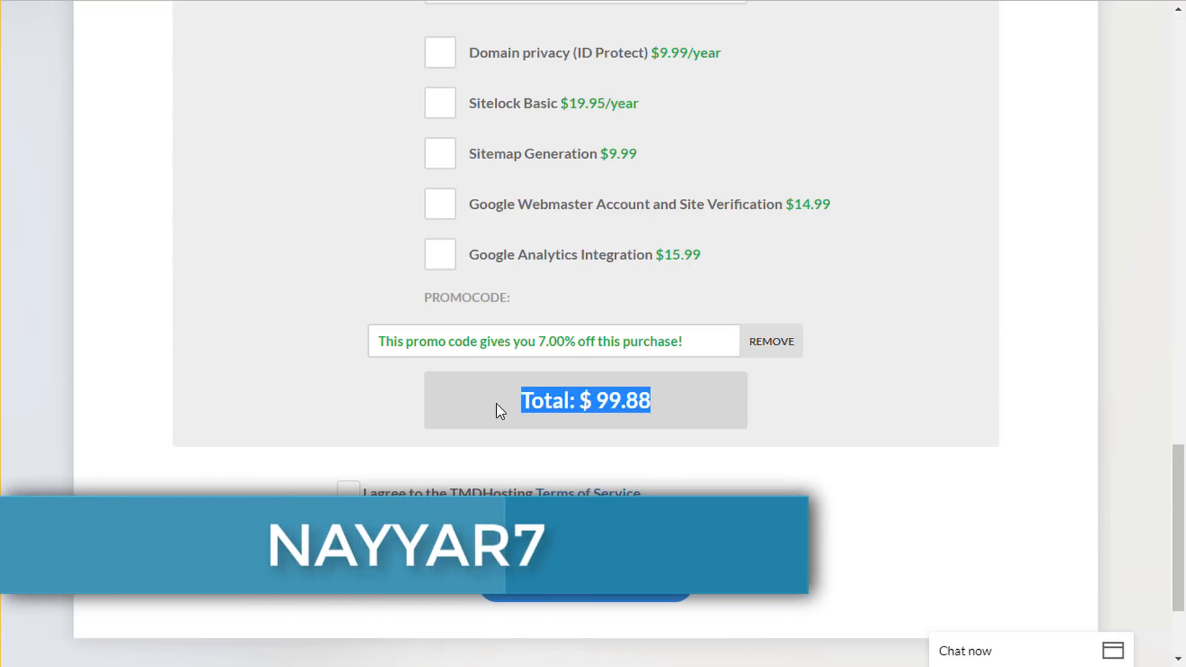
pyautogui.click(661, 399)
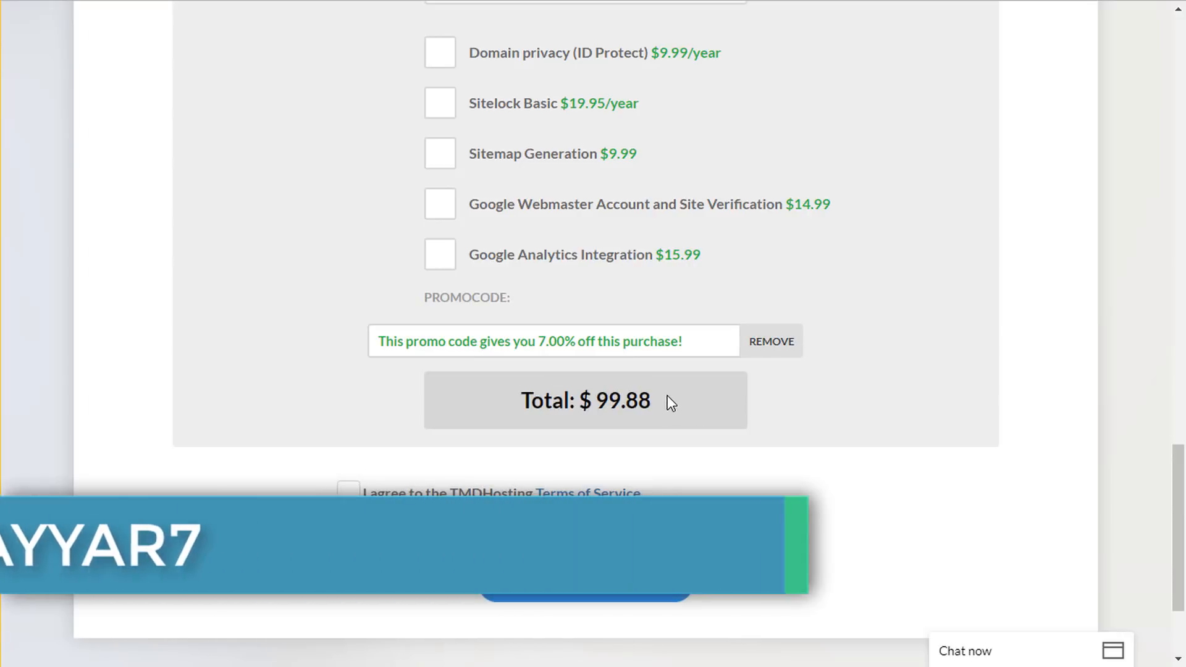
pyautogui.moveTo(667, 395); pyautogui.dragTo(597, 393)
pyautogui.click(768, 394)
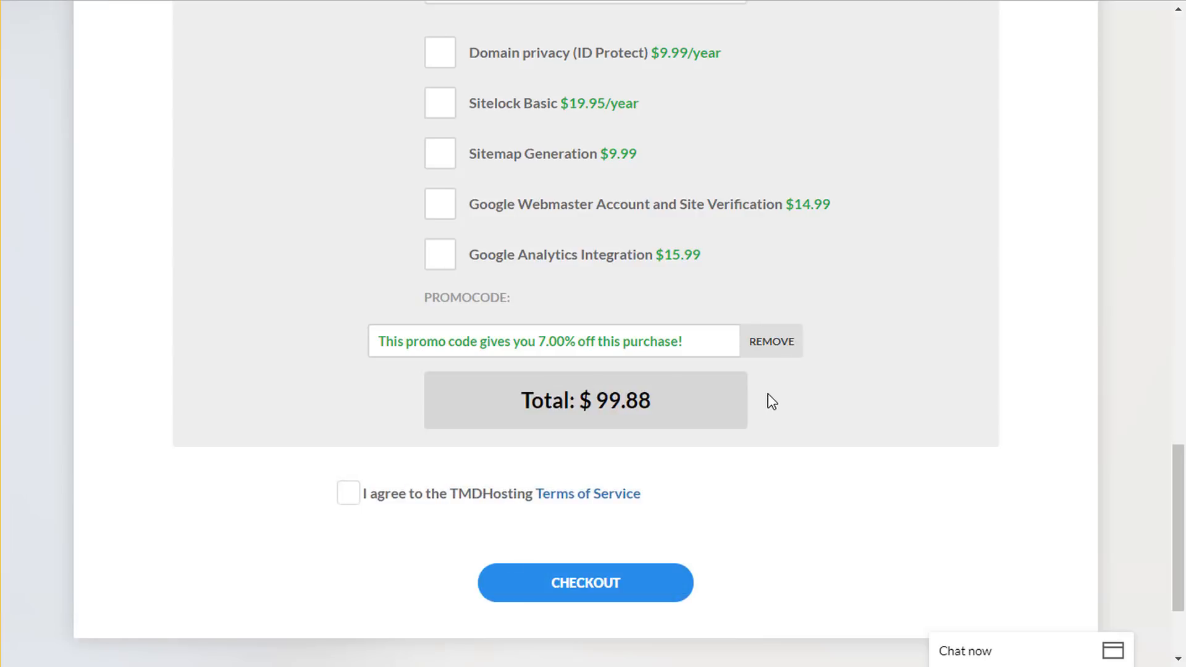
# - Agree to the TMDHosting Terms of Service
pyautogui.scroll(3, 847, 394)
pyautogui.scroll(-1, 583, 455)
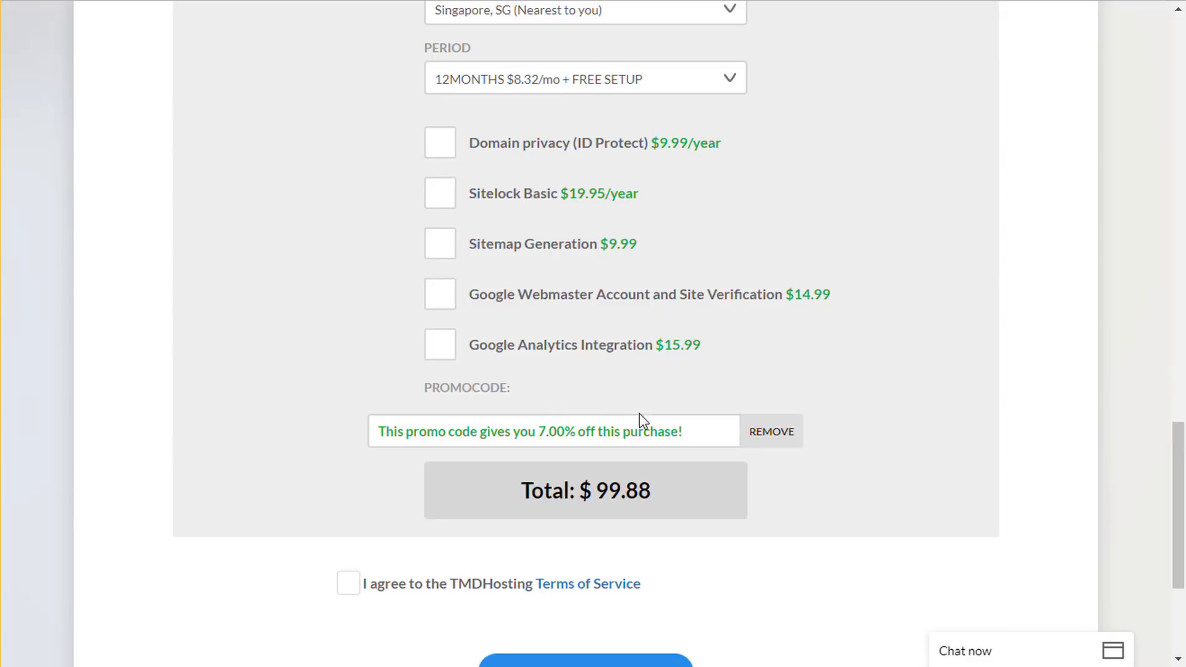
pyautogui.scroll(-4, 729, 431)
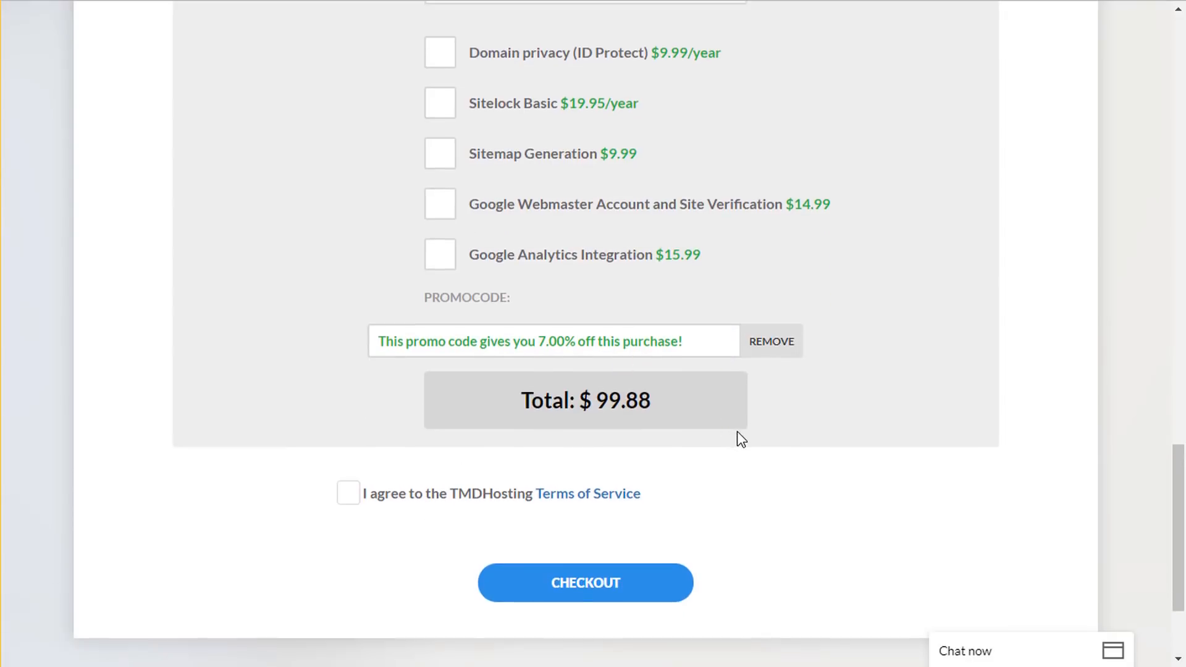
pyautogui.click(349, 338)
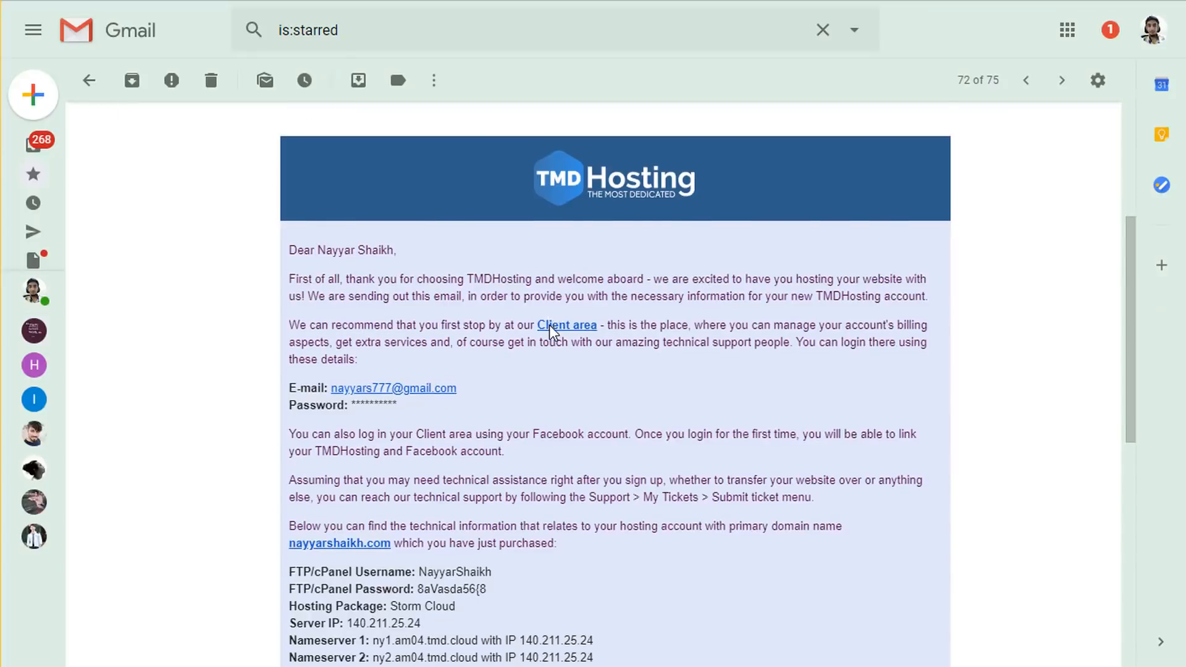
pyautogui.scroll(-2, 546, 334)
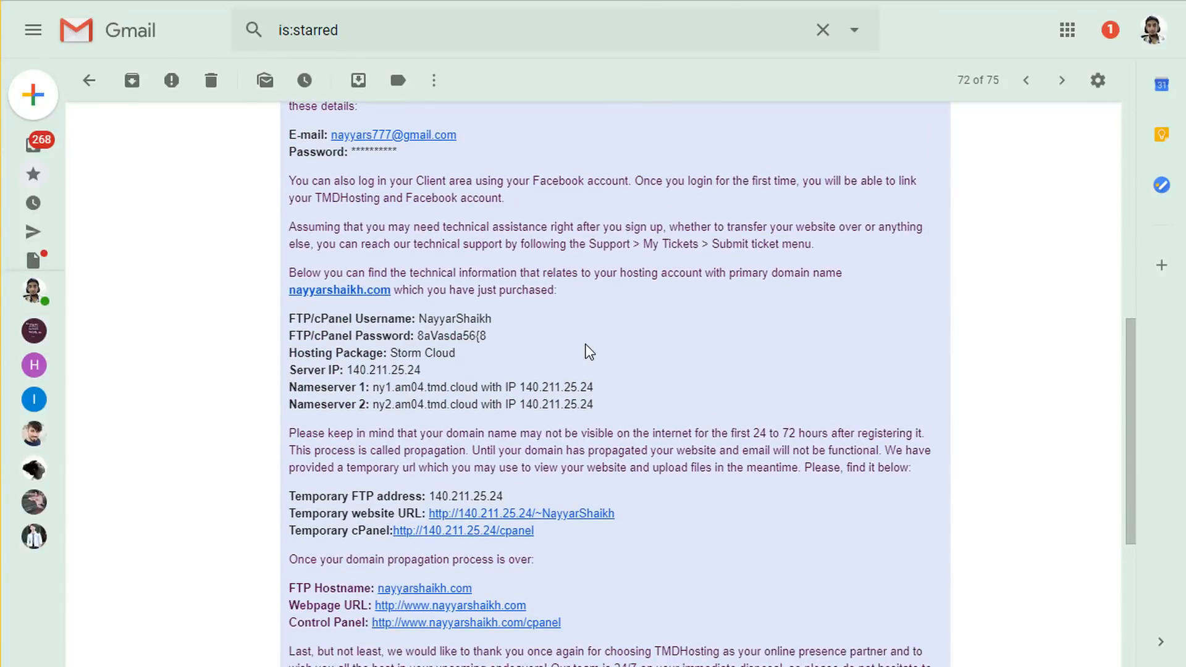
# - Review the FTP/cPanel username and password lines in the TMDHosting welcome email
pyautogui.scroll(5, 589, 352)
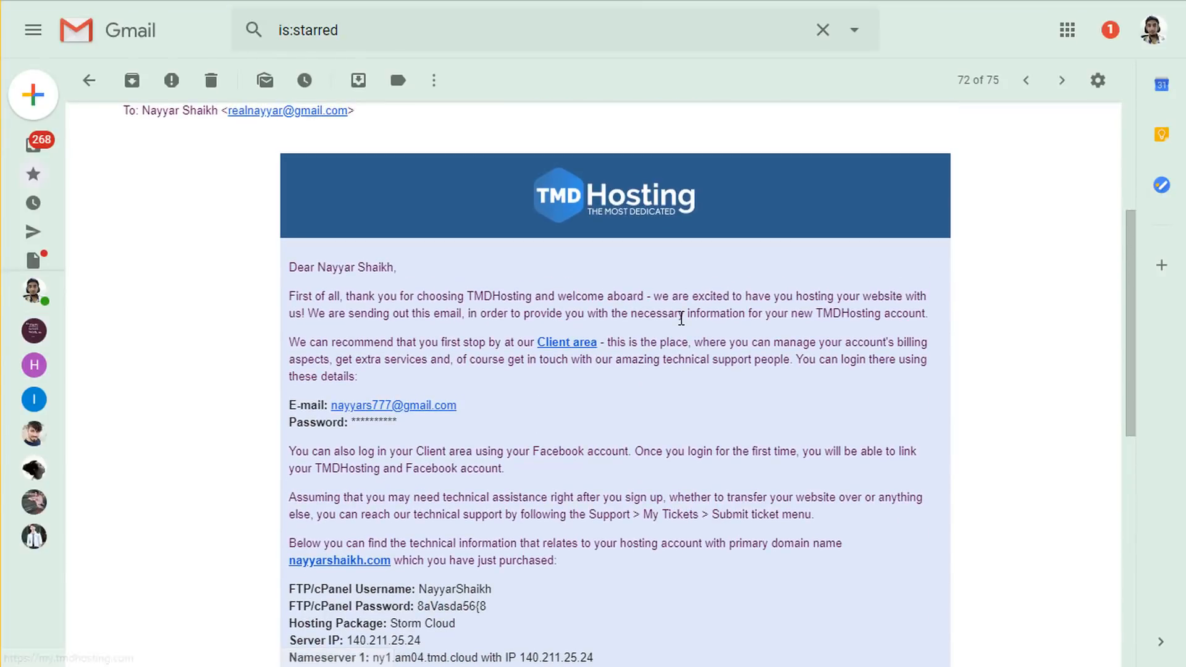
pyautogui.scroll(-3, 692, 315)
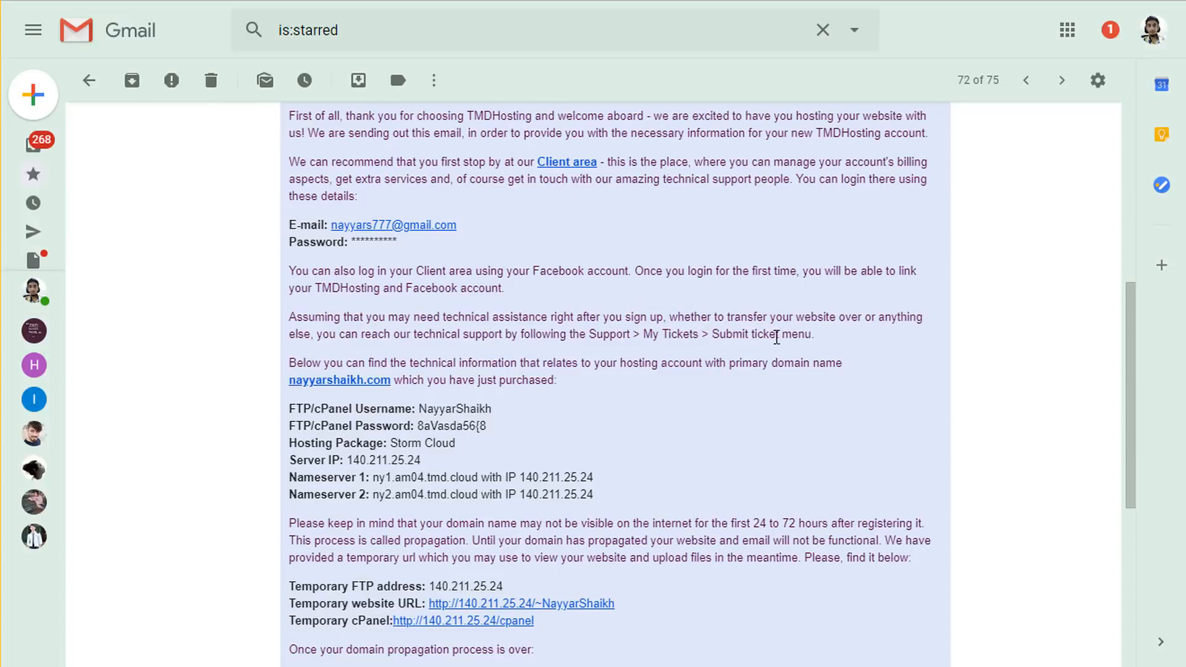
pyautogui.scroll(-3, 781, 334)
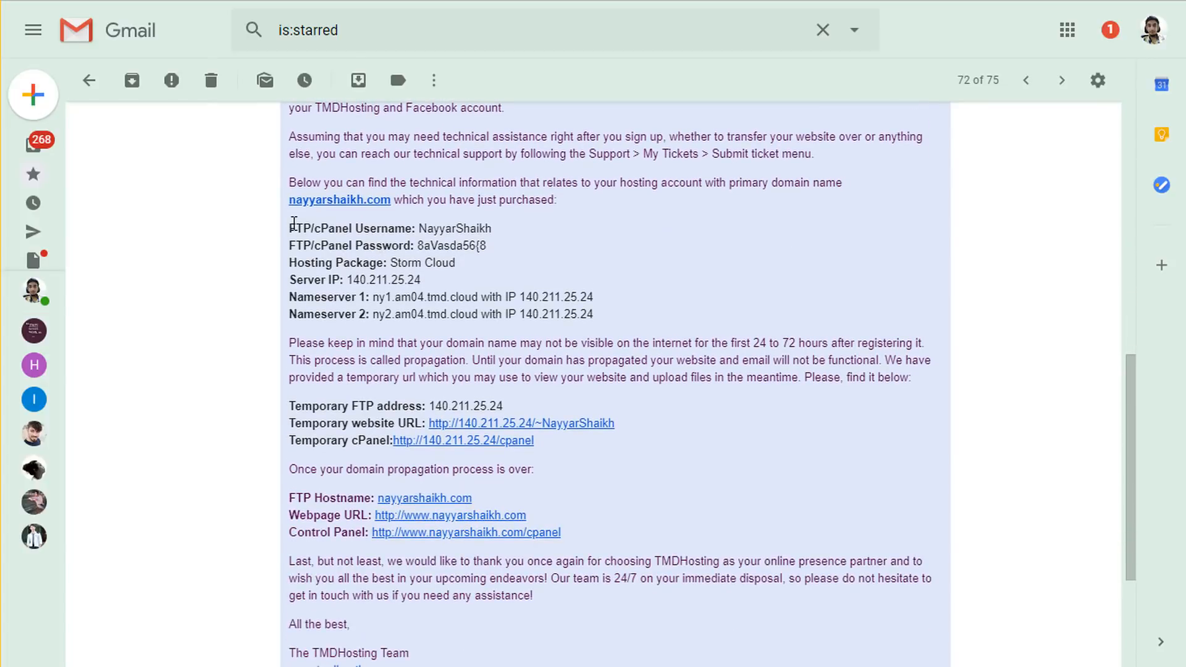
pyautogui.moveTo(289, 227); pyautogui.dragTo(508, 248)
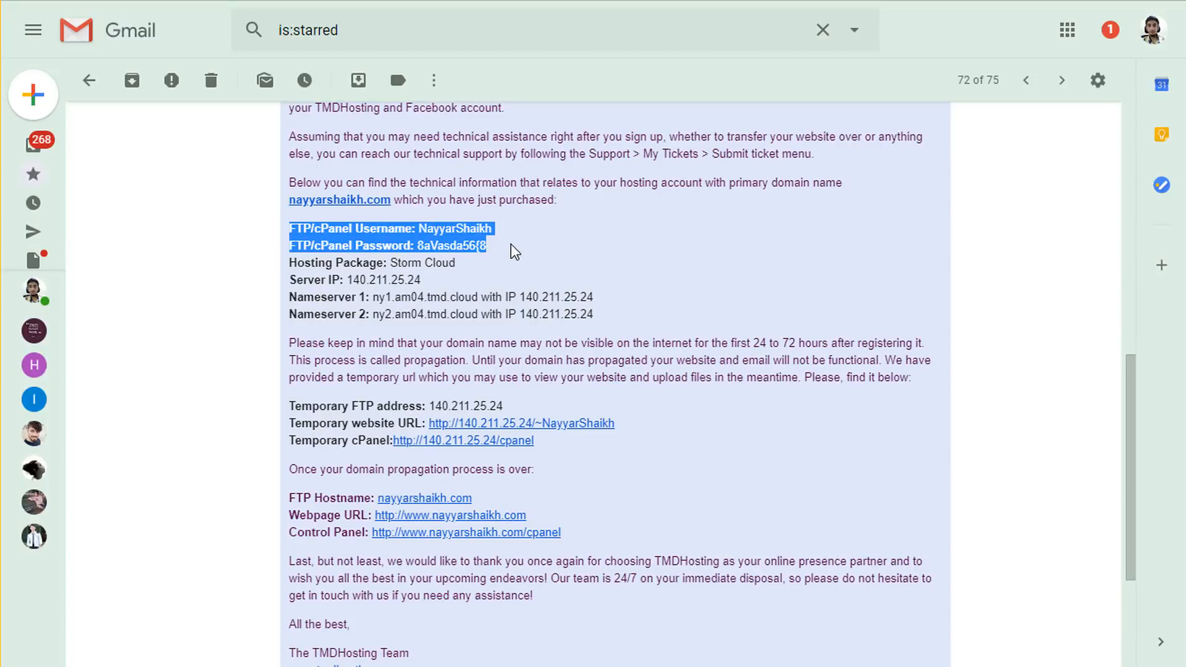
pyautogui.click(511, 243)
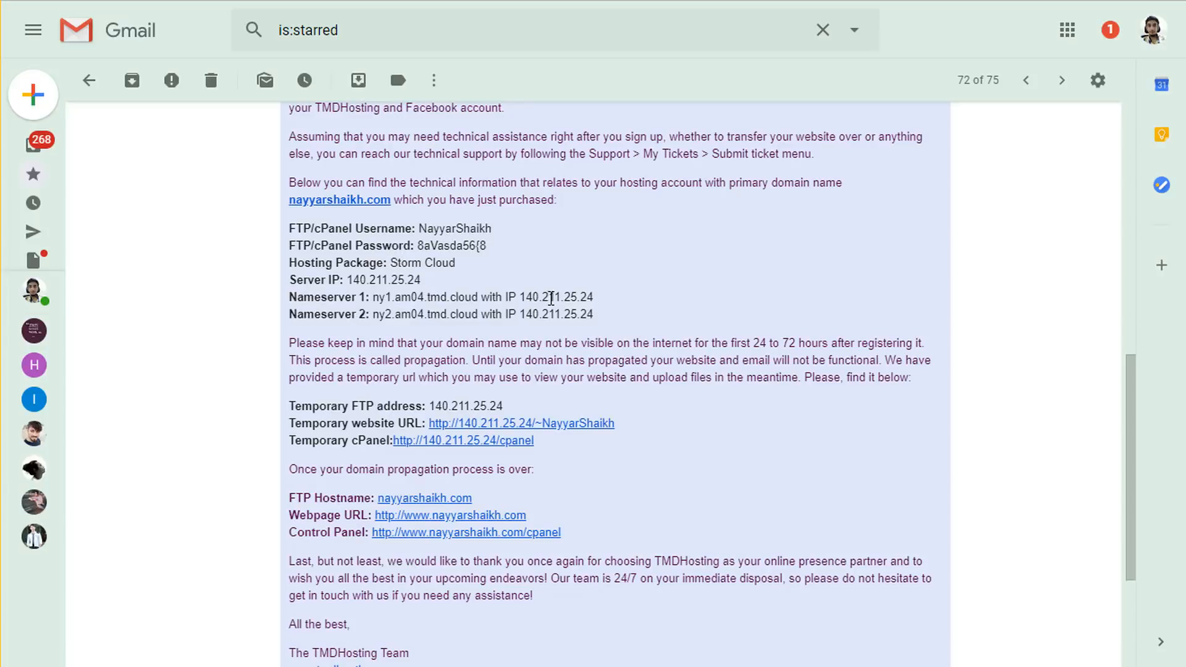
# - Open the email's Control Panel link in a new browser tab
pyautogui.scroll(-2, 589, 302)
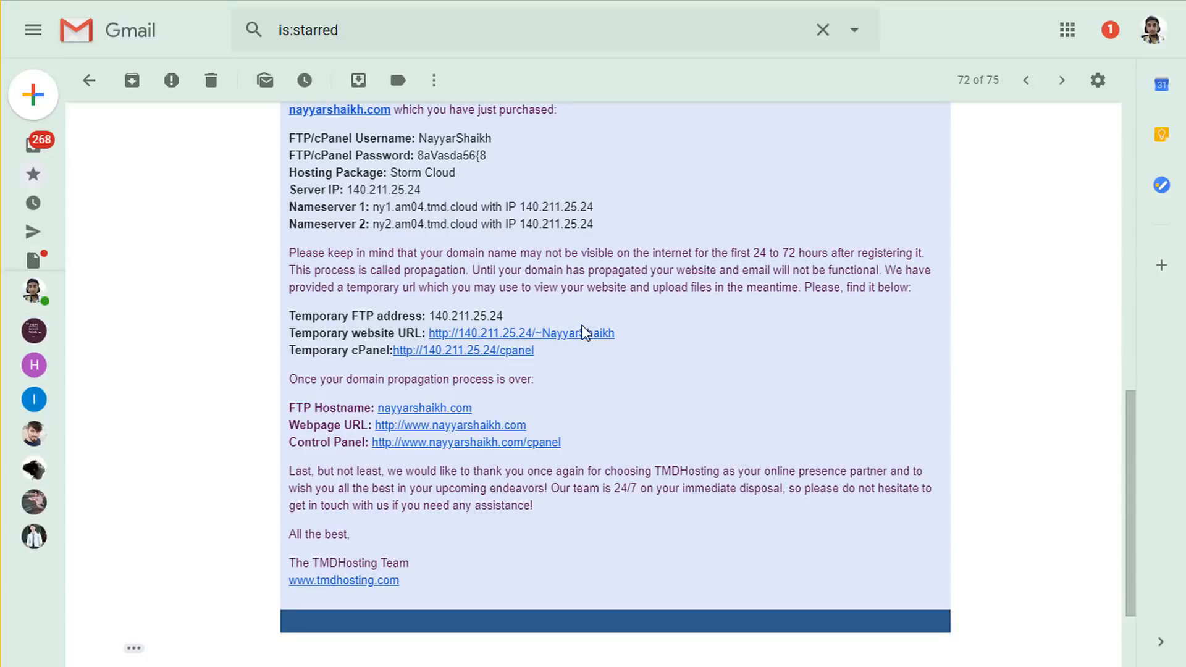
pyautogui.scroll(4, 602, 365)
pyautogui.scroll(5, 598, 366)
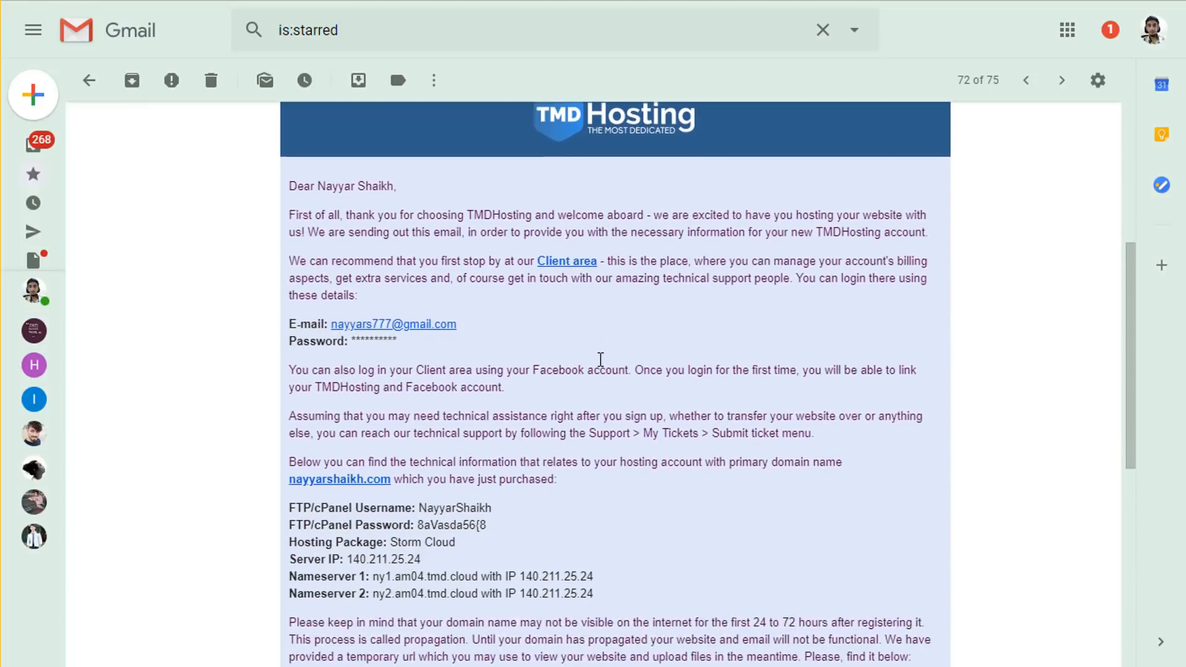
pyautogui.scroll(1, 914, 278)
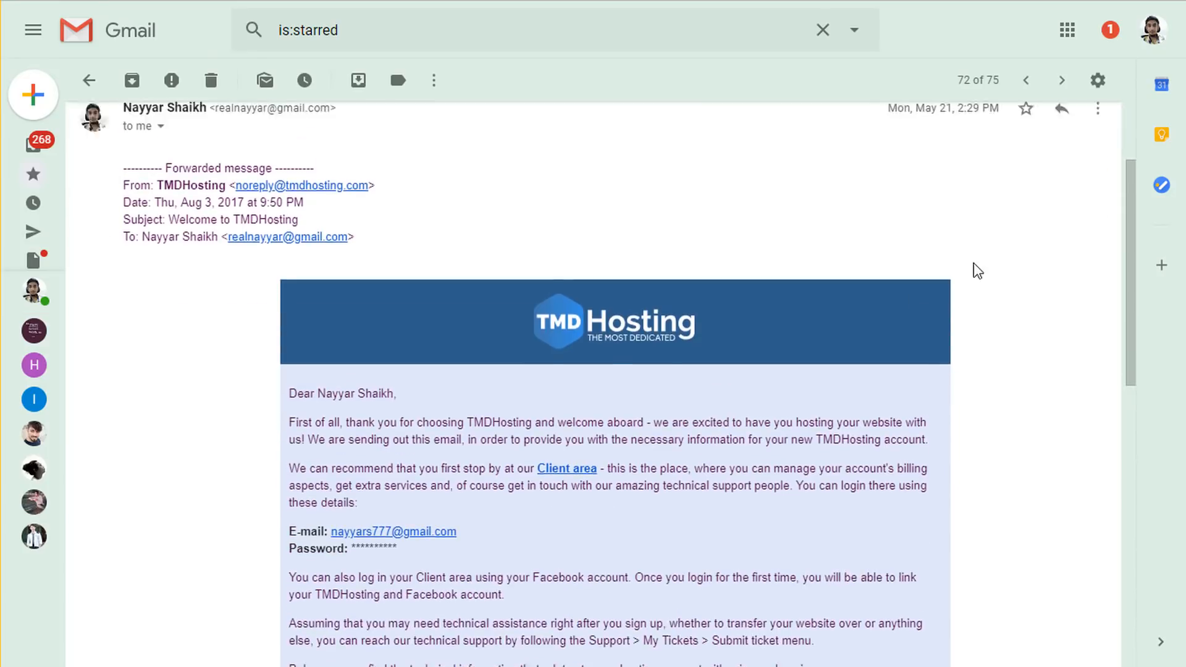
pyautogui.scroll(-6, 974, 327)
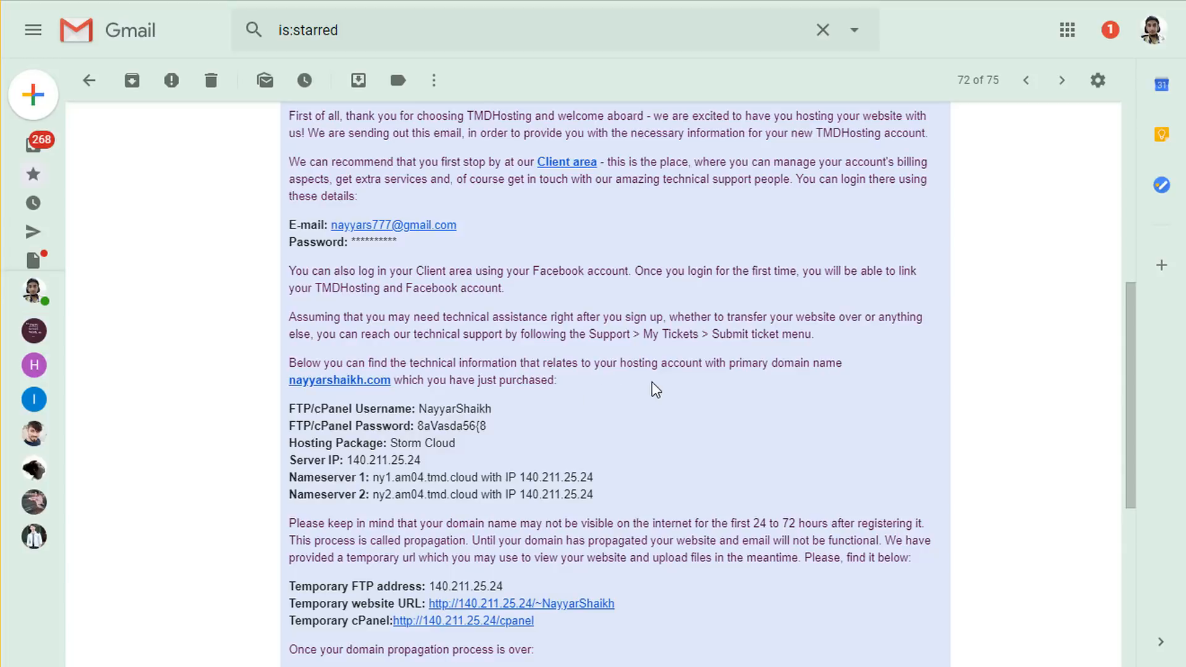
pyautogui.scroll(-5, 655, 389)
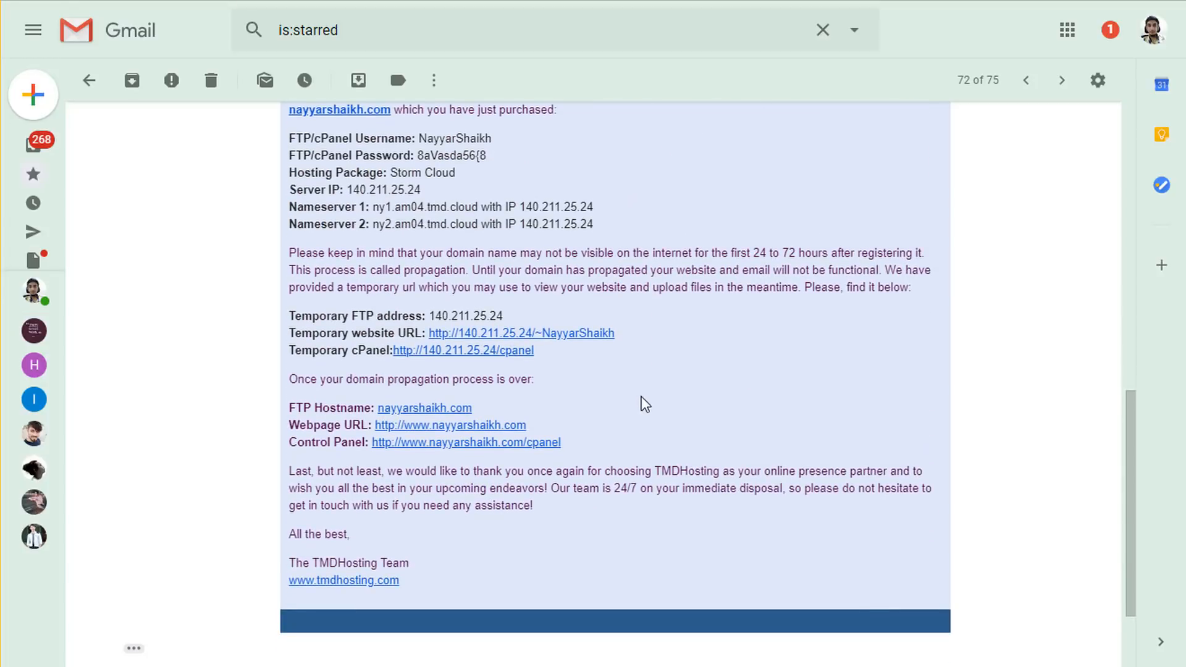
pyautogui.doubleClick(292, 445)
pyautogui.click(454, 469)
pyautogui.rightClick(466, 451)
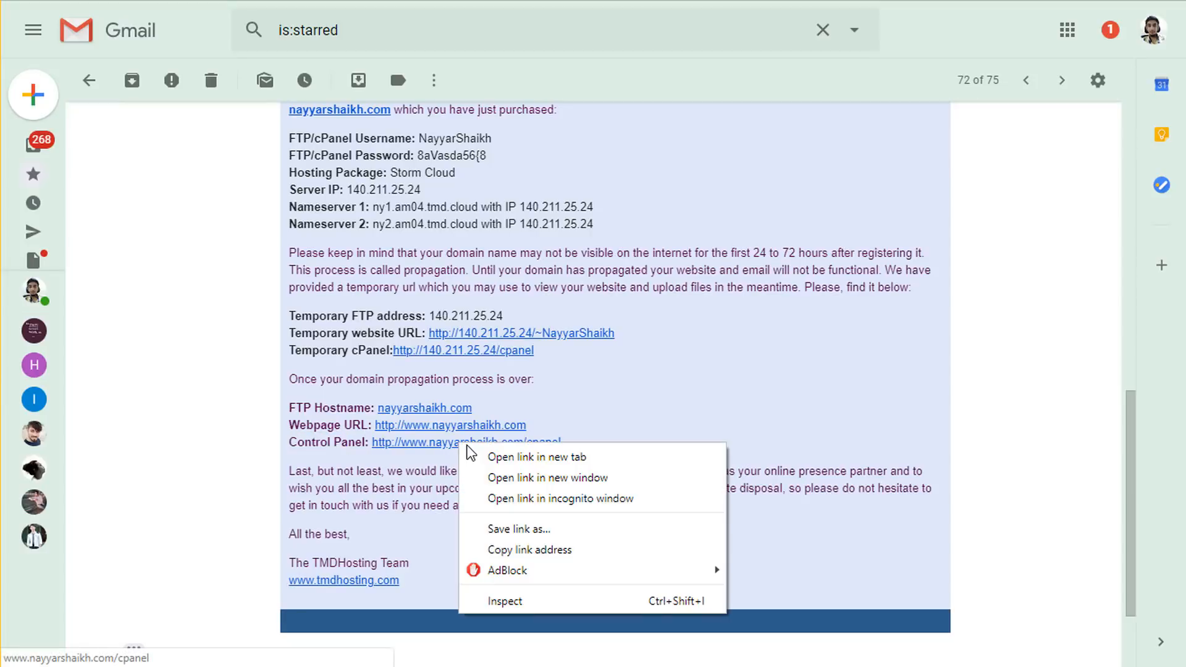
pyautogui.click(498, 457)
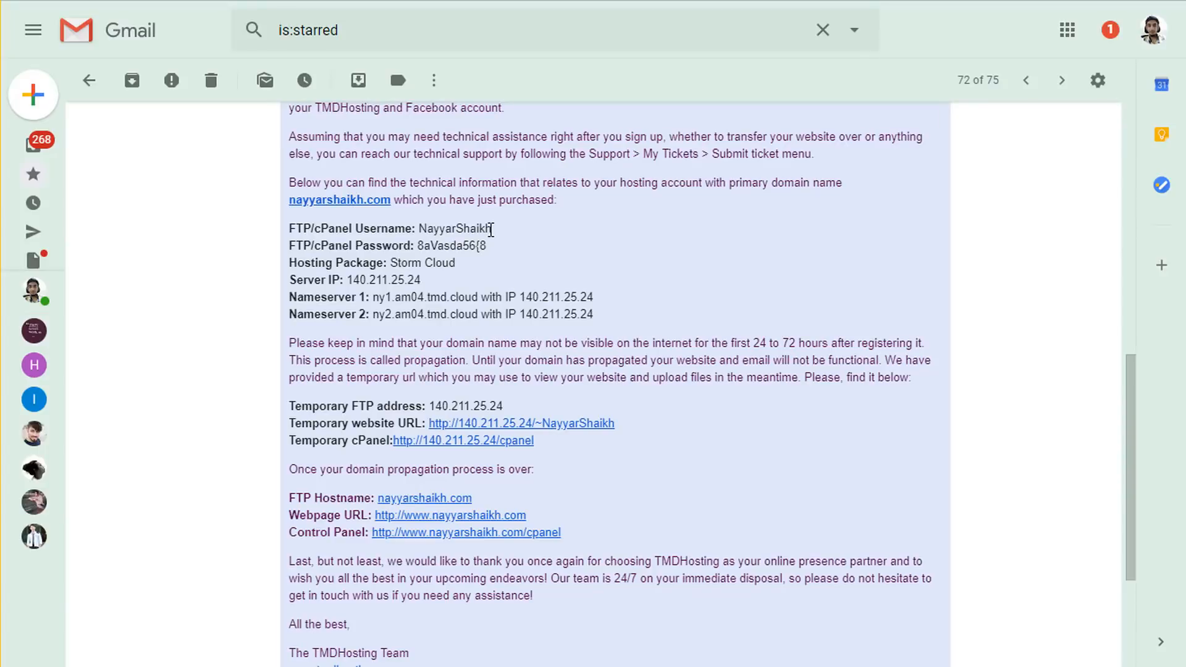
# - Log in to cPanel with the saved username and password from autofill
pyautogui.moveTo(491, 229); pyautogui.dragTo(432, 217)
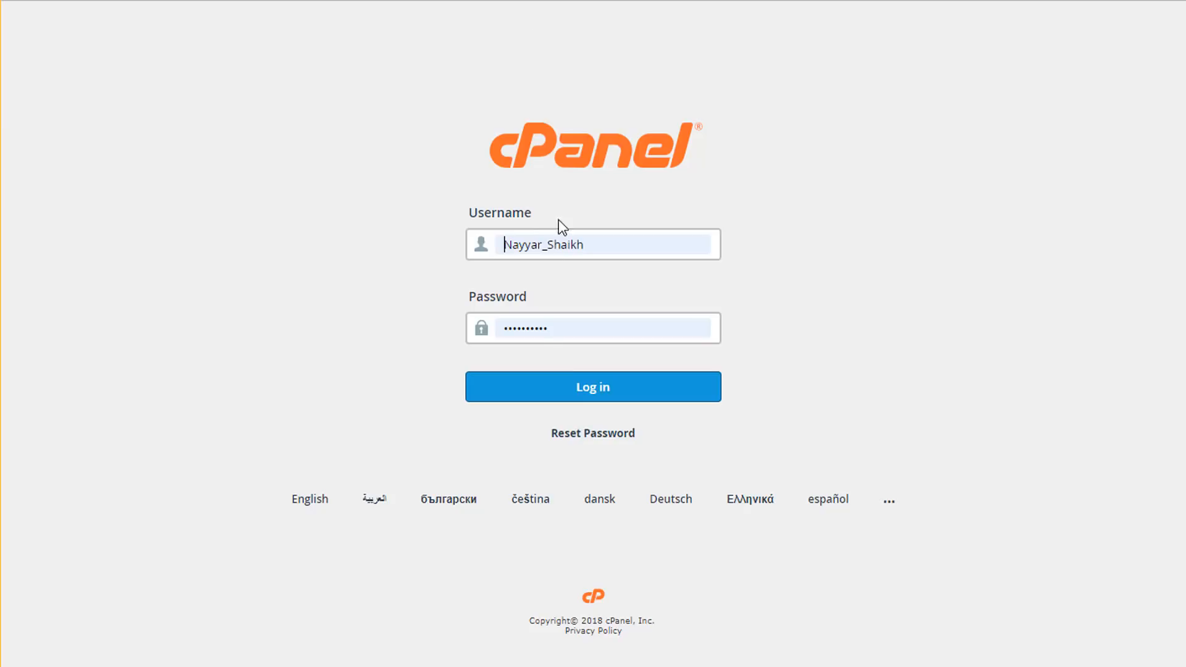
pyautogui.click(619, 241)
pyautogui.click(588, 425)
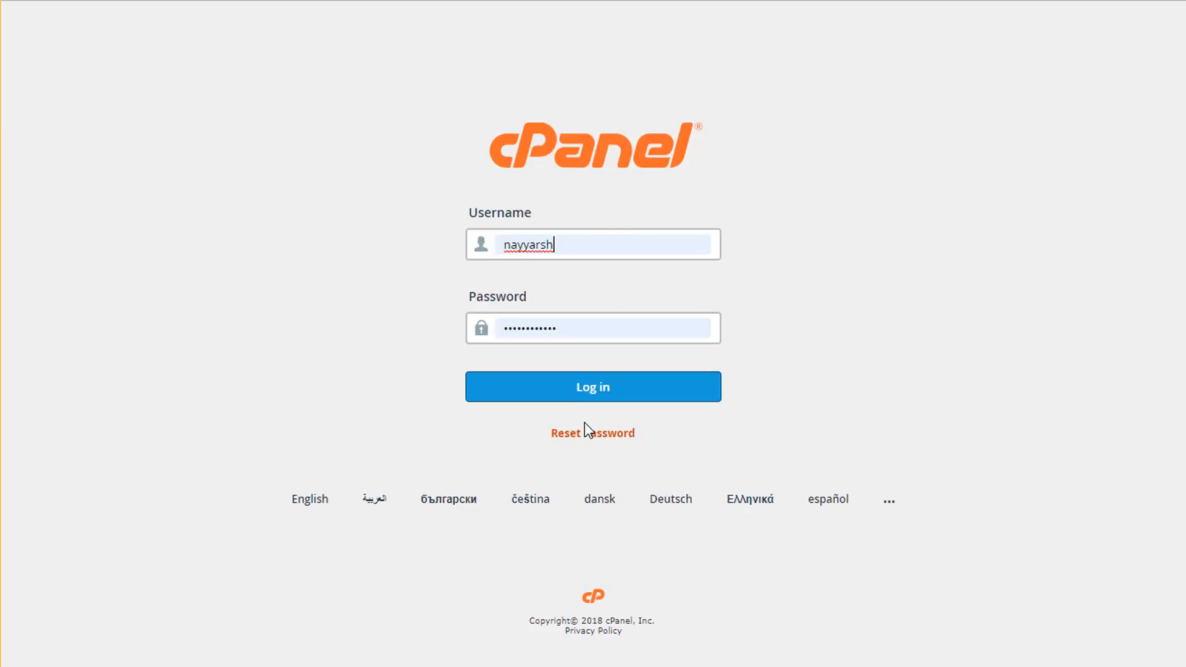
pyautogui.click(564, 389)
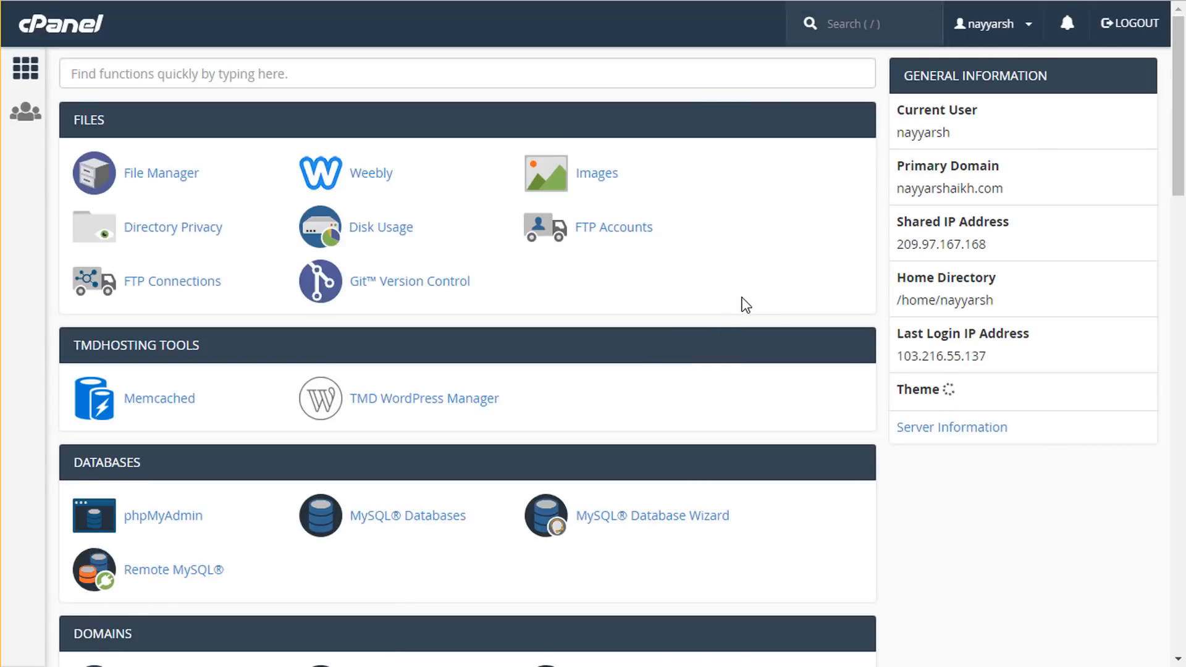
# - Launch WordPress from the Softaculous Apps Installer section of cPanel
pyautogui.scroll(-10, 744, 302)
pyautogui.scroll(10, 748, 310)
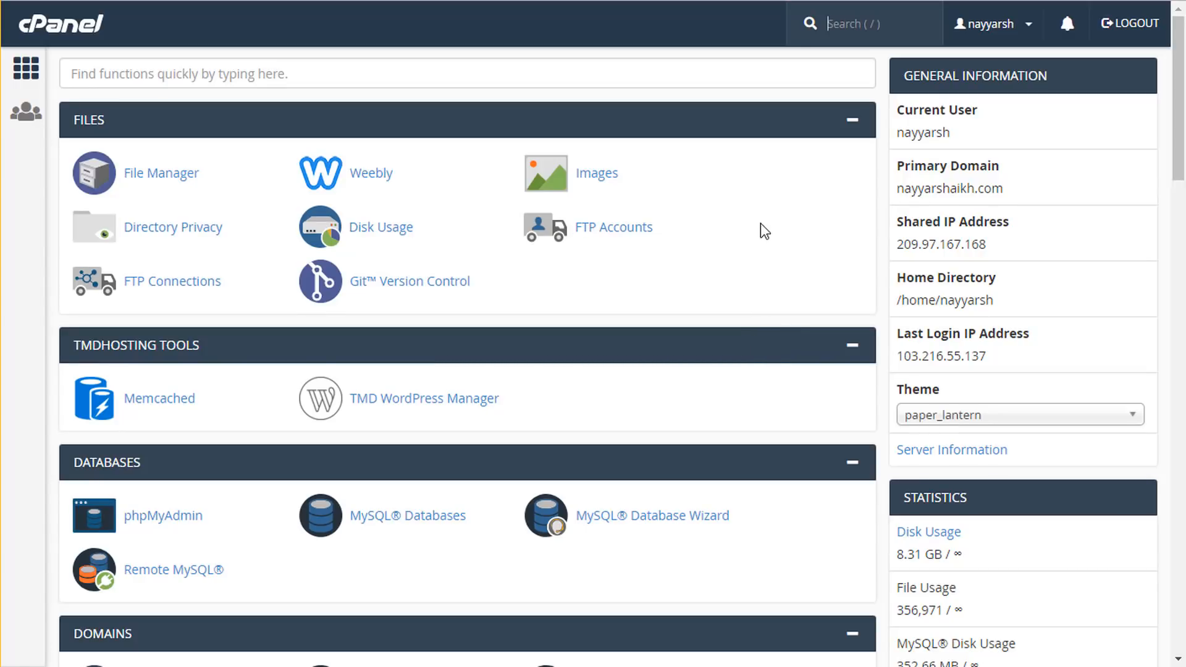
pyautogui.scroll(-7, 769, 234)
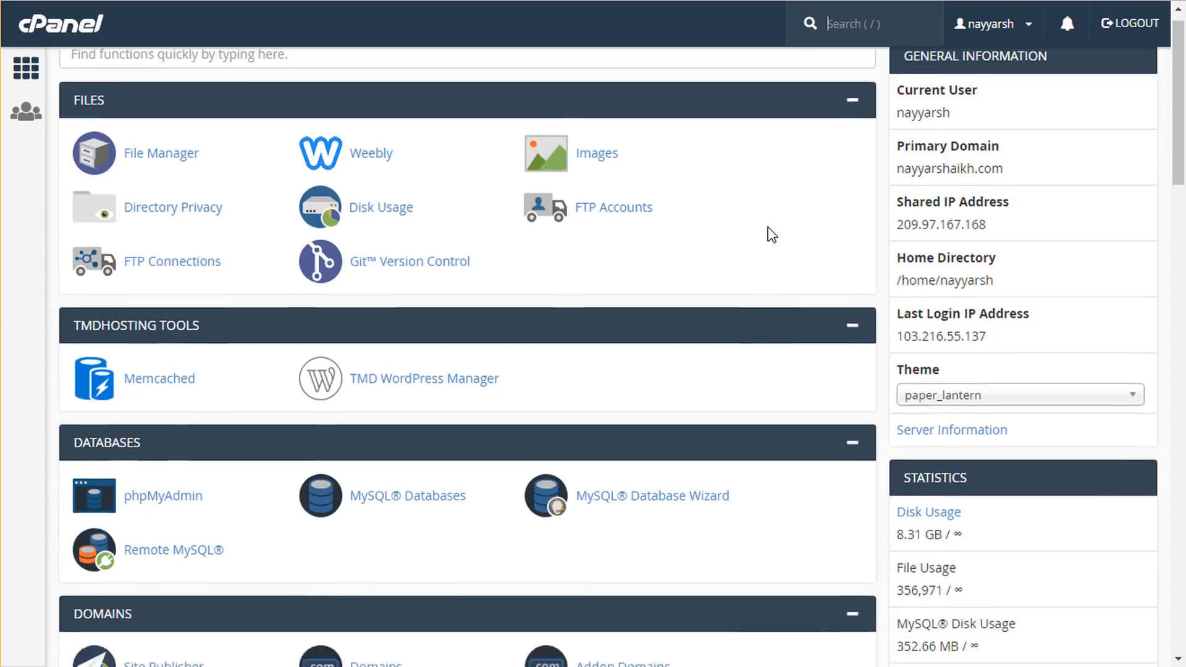
pyautogui.scroll(7, 400, 336)
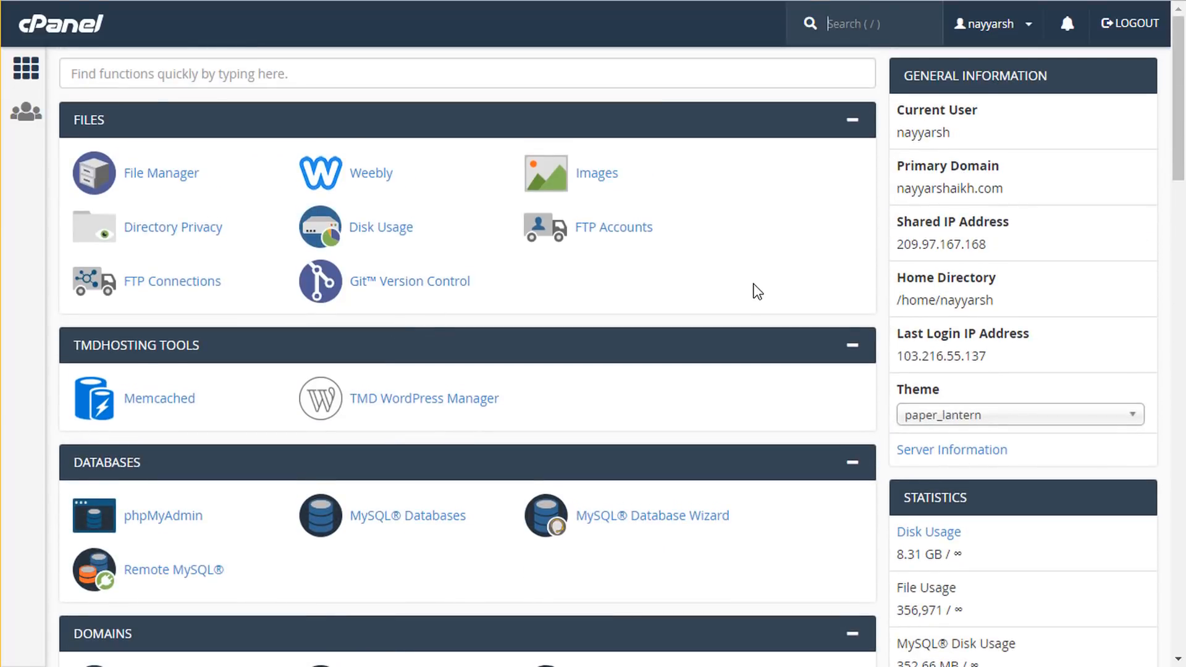
pyautogui.scroll(-10, 754, 289)
pyautogui.scroll(-20, 757, 291)
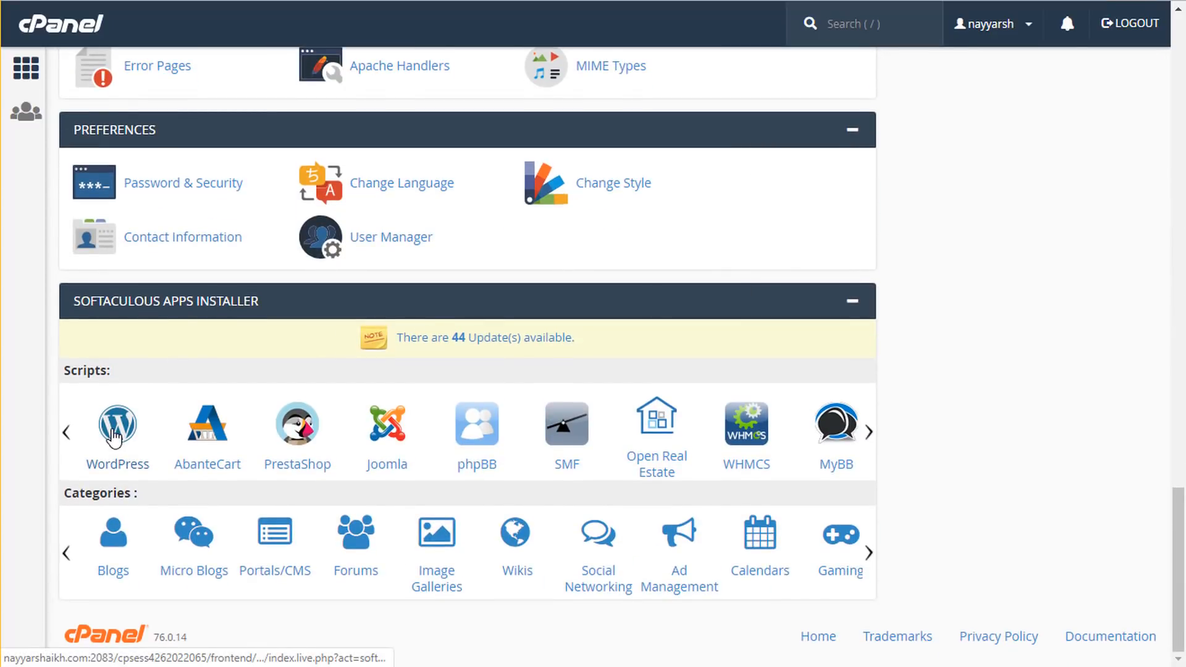
pyautogui.click(114, 437)
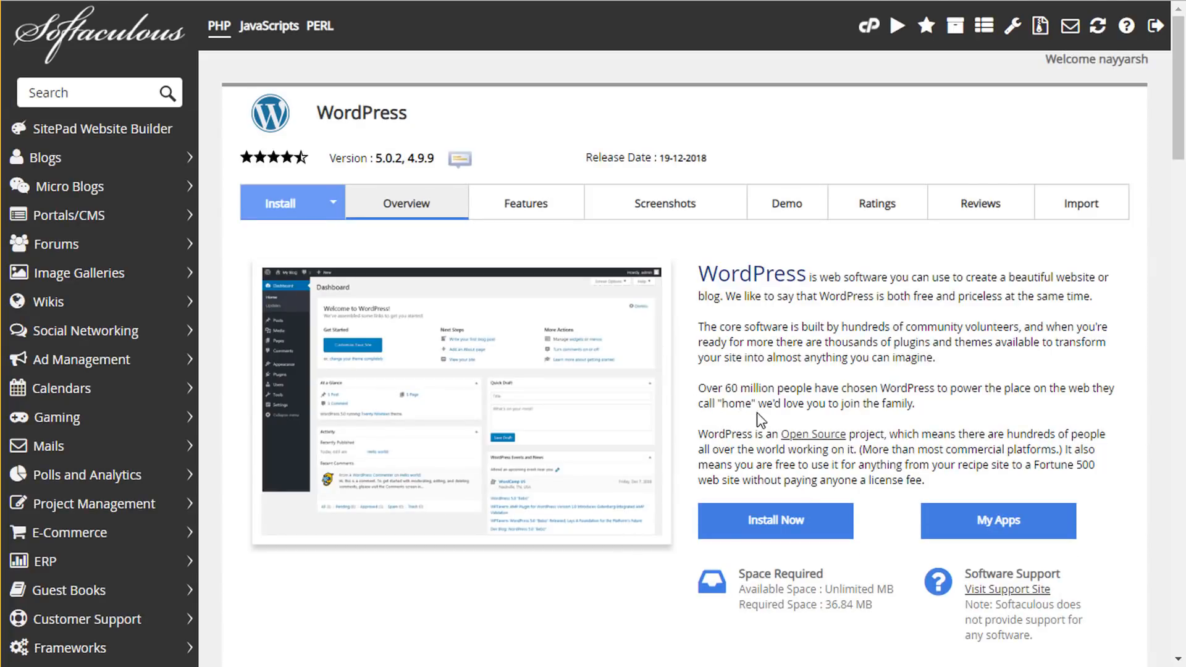
pyautogui.click(766, 528)
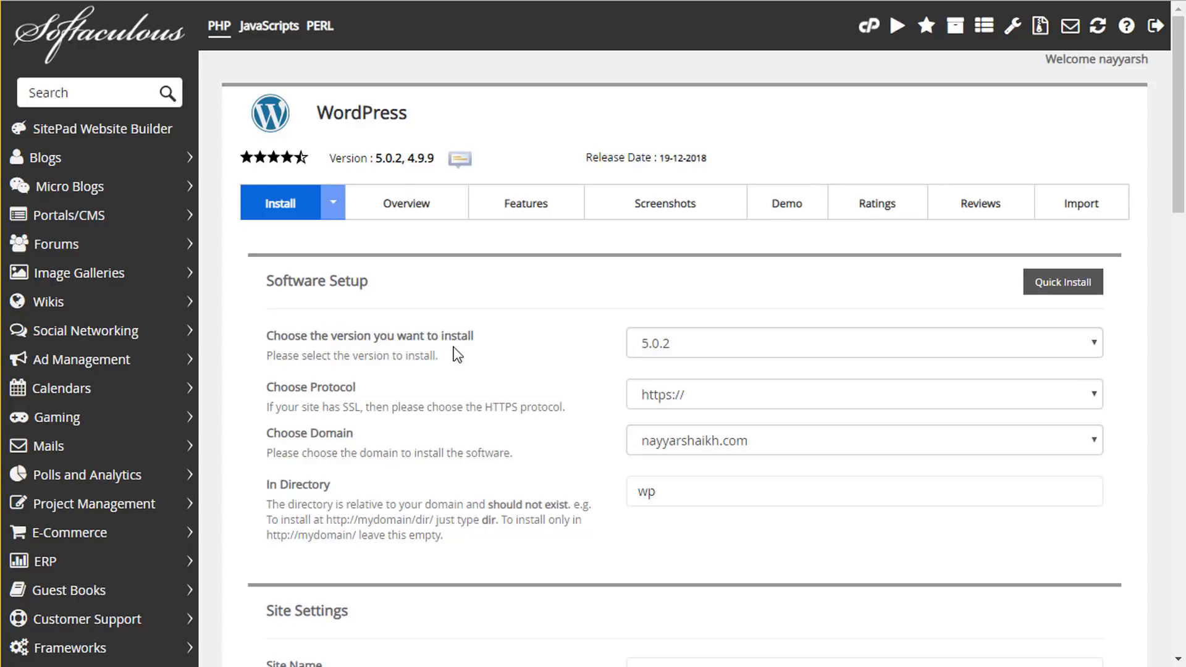
pyautogui.click(721, 346)
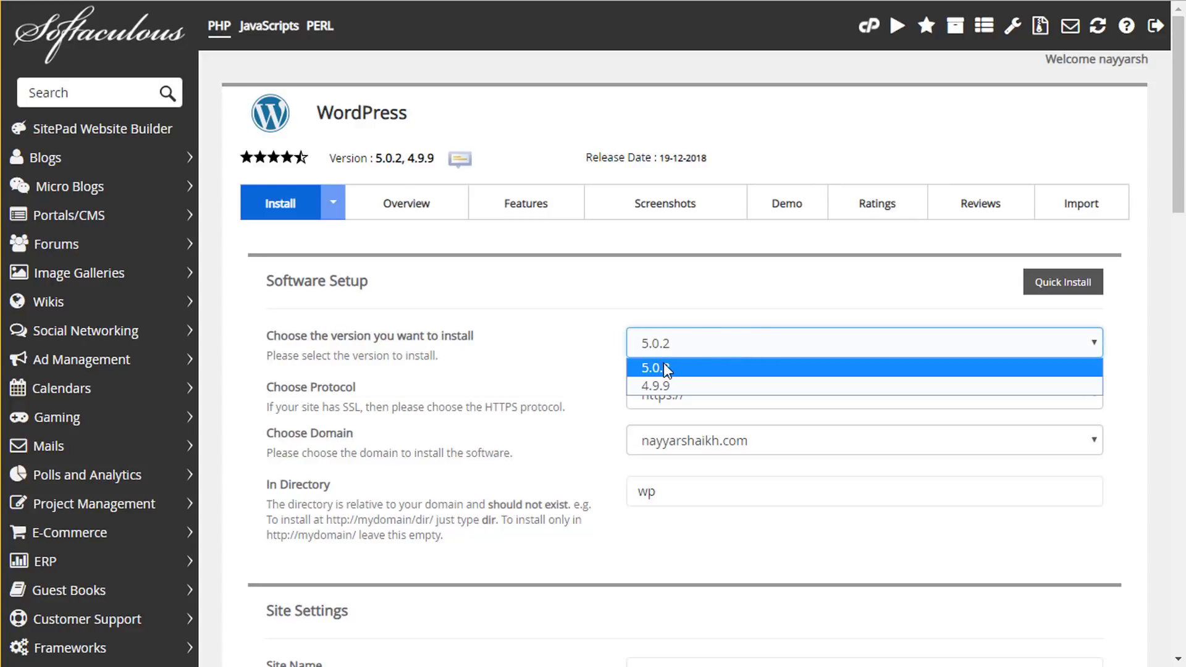
pyautogui.click(690, 369)
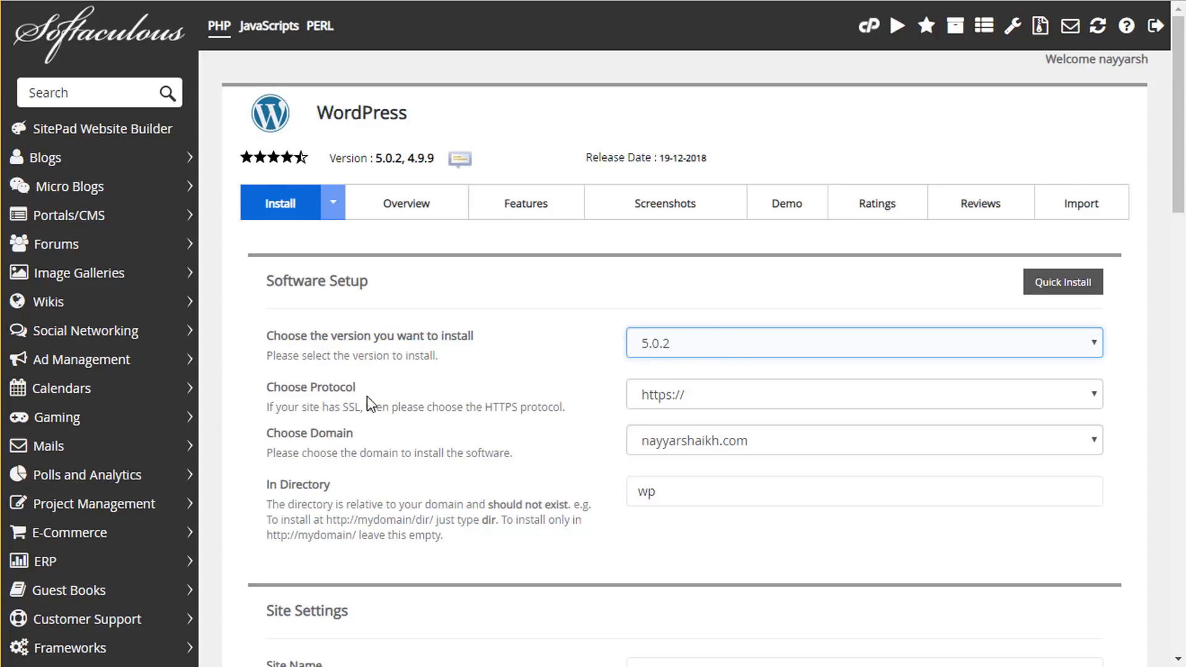
pyautogui.click(751, 398)
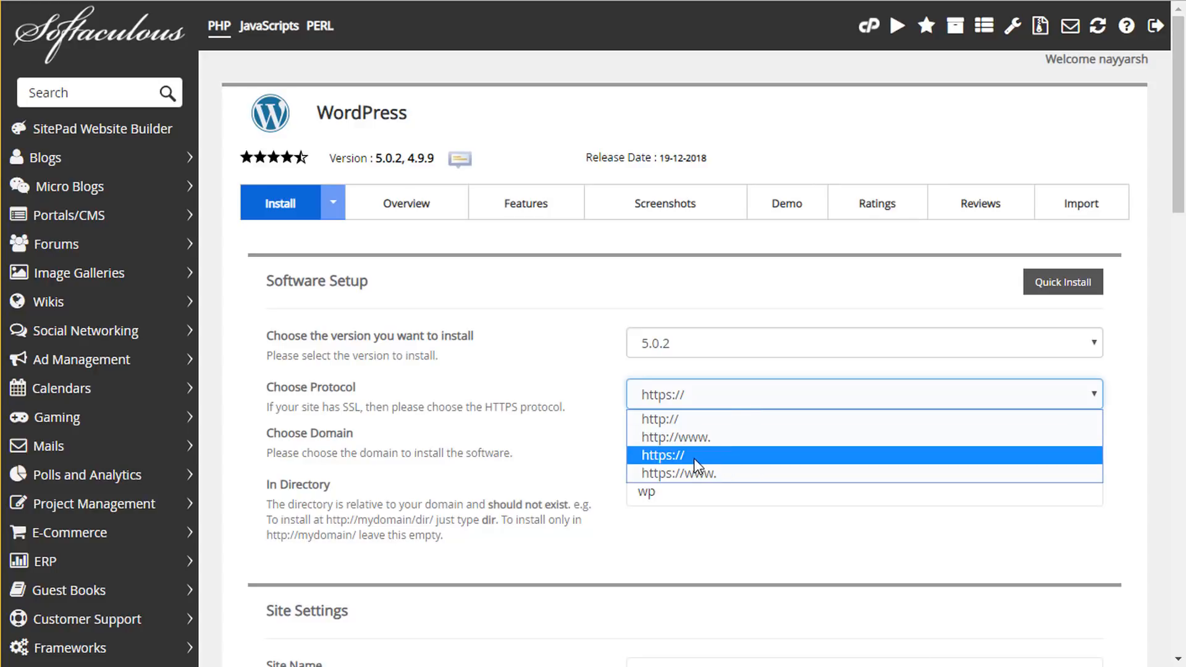
pyautogui.click(703, 457)
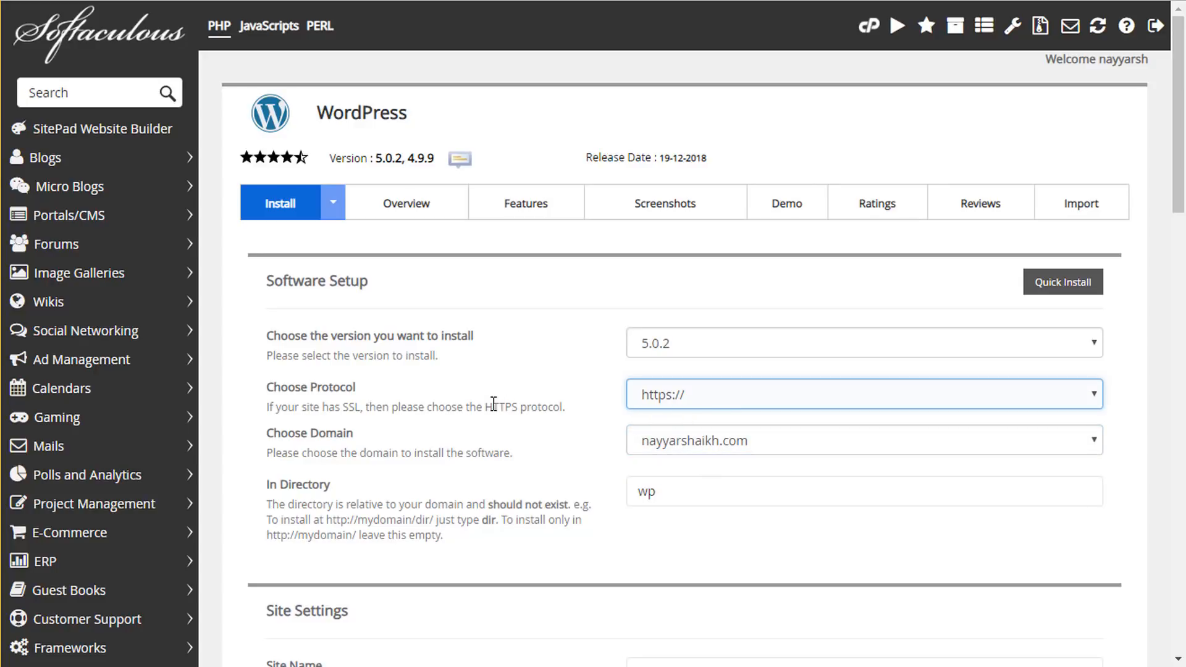
pyautogui.moveTo(485, 404); pyautogui.dragTo(525, 405)
pyautogui.click(528, 420)
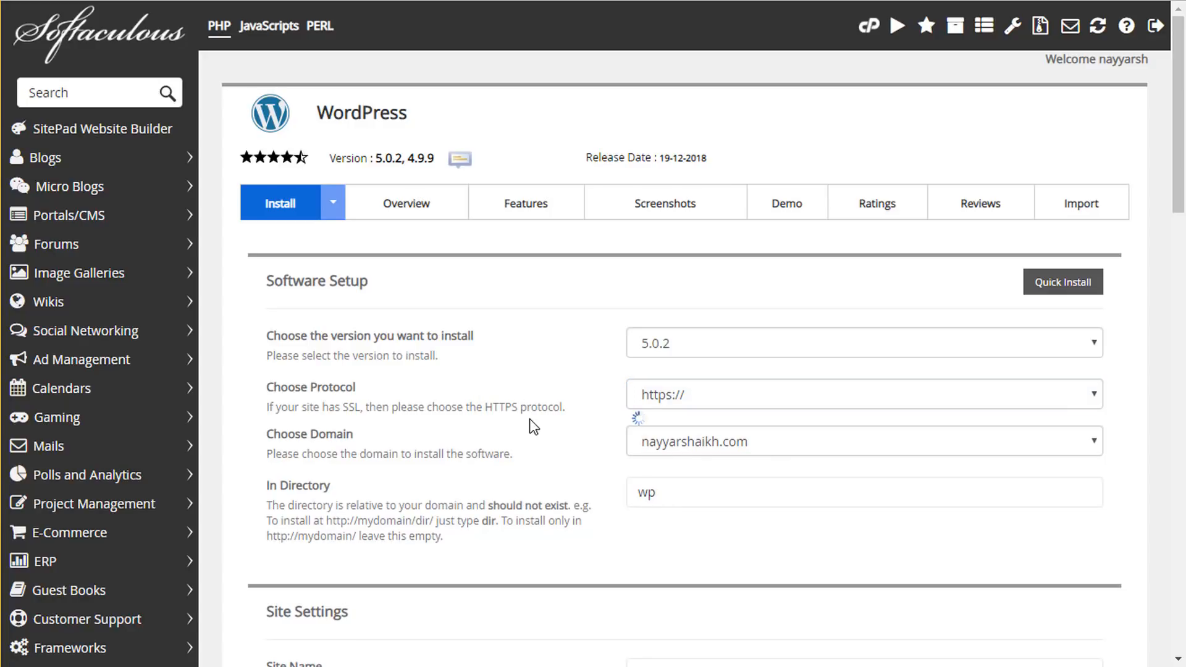
# - Choose the divi2019 subdomain as the install domain and select the wp directory name
pyautogui.click(697, 442)
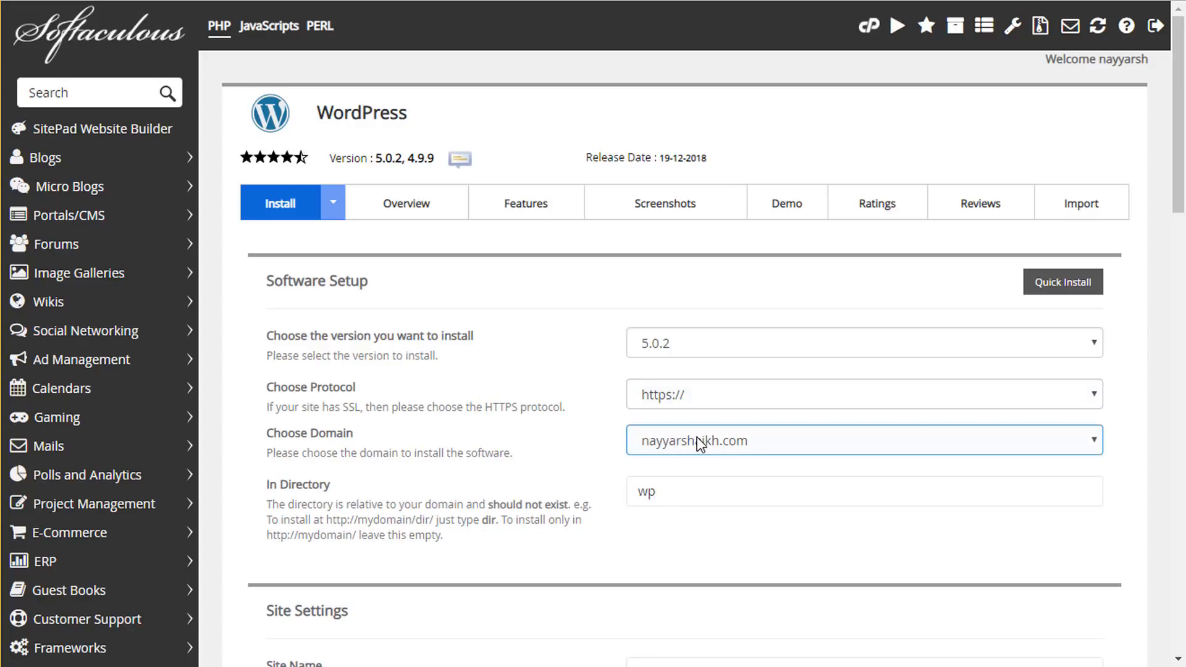
pyautogui.click(696, 441)
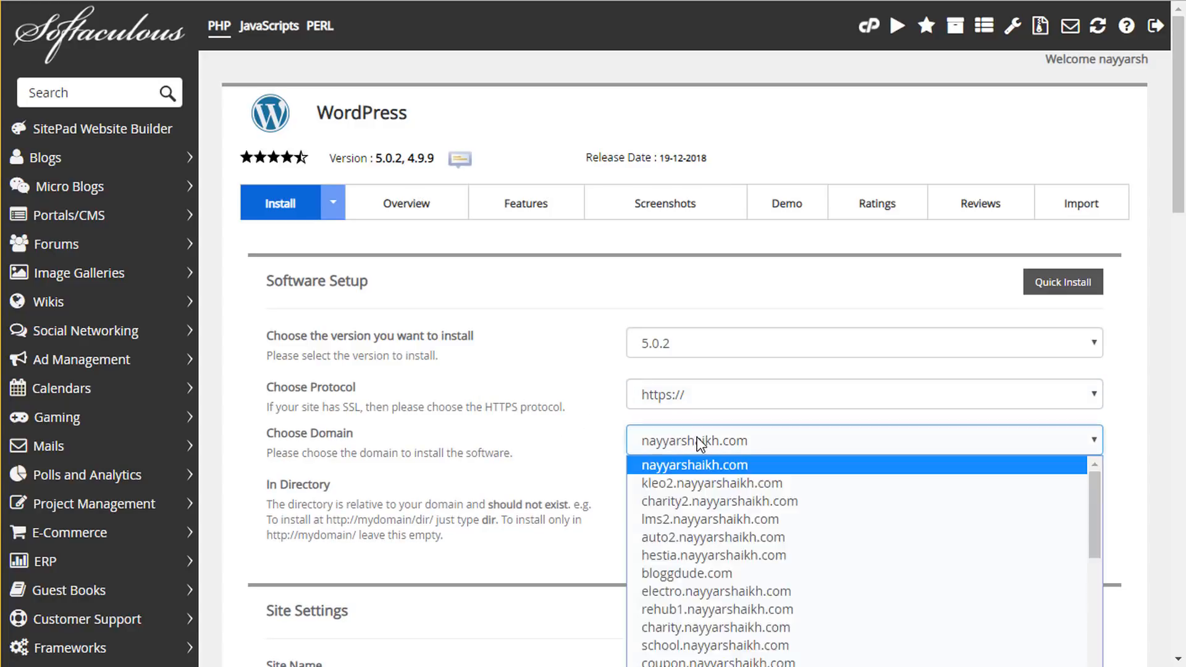
pyautogui.write('divi2019.')
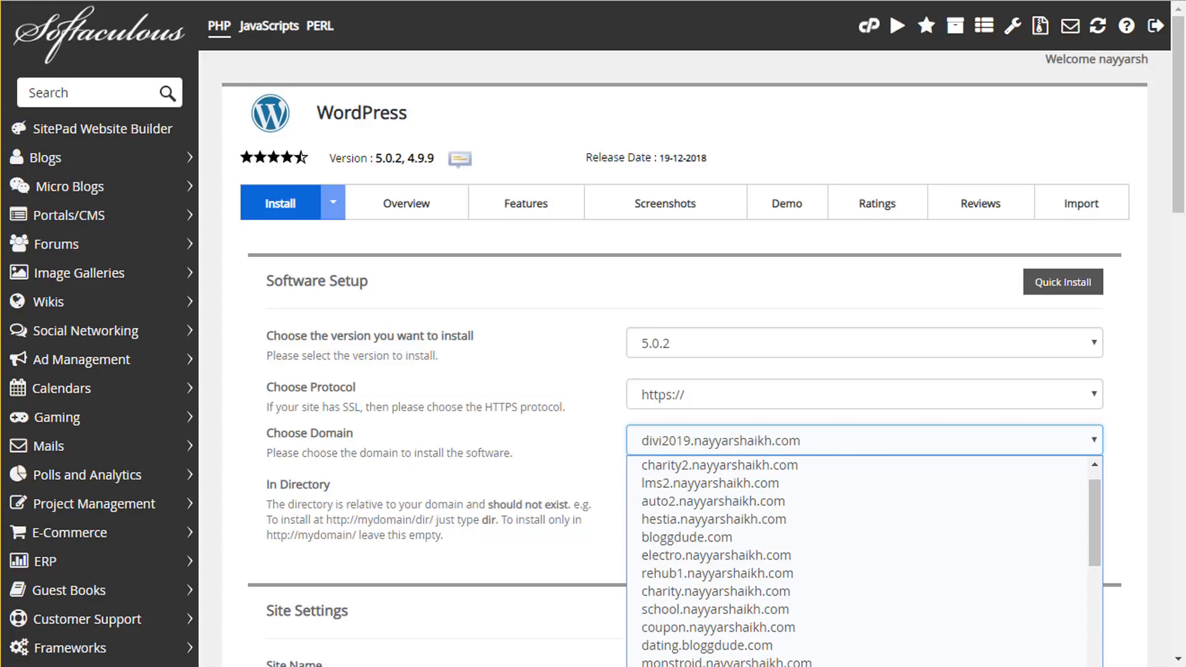
pyautogui.press('Return')
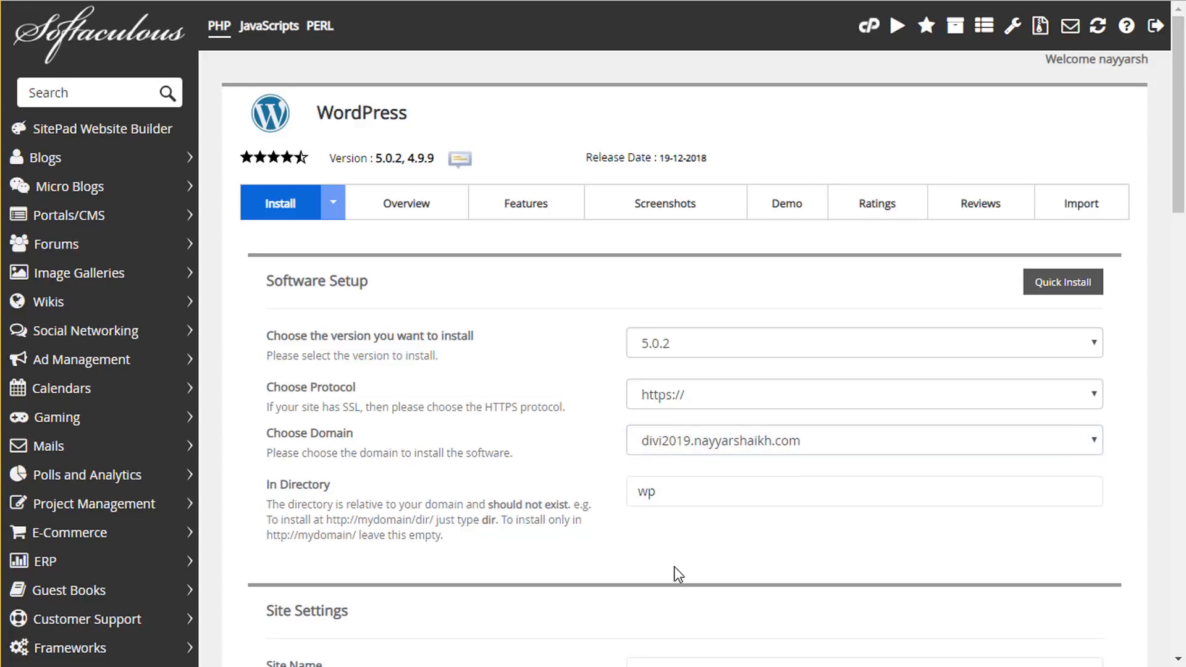
pyautogui.click(687, 494)
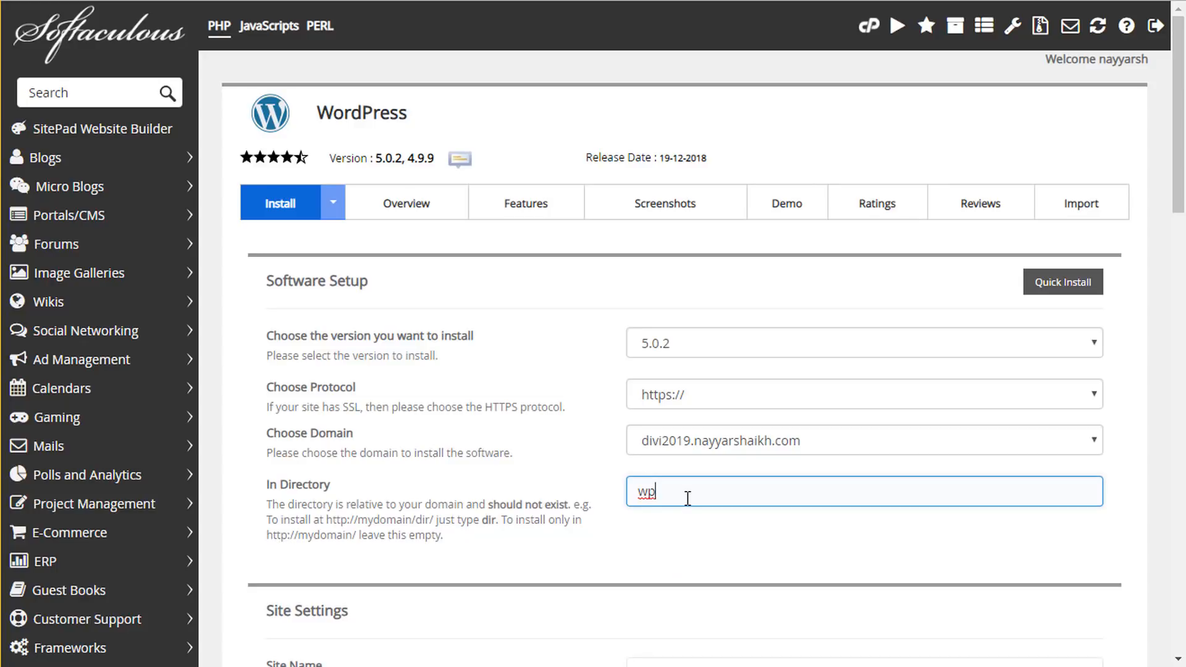
pyautogui.doubleClick(687, 498)
pyautogui.click(688, 553)
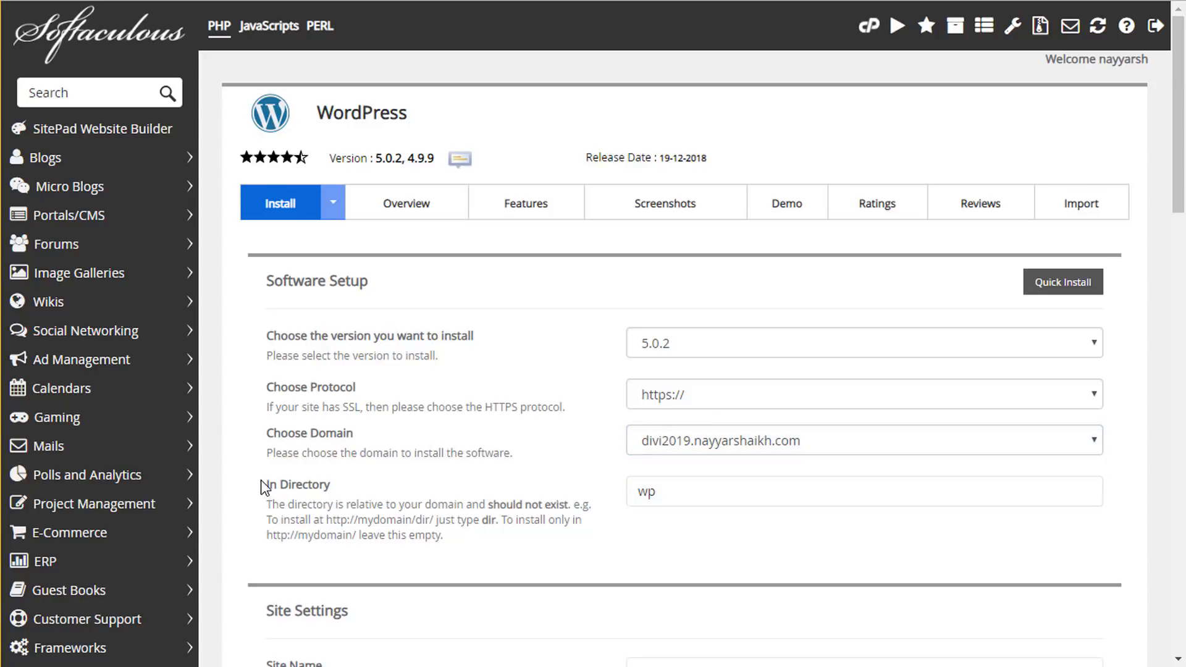
pyautogui.moveTo(263, 488); pyautogui.dragTo(371, 507)
pyautogui.doubleClick(697, 490)
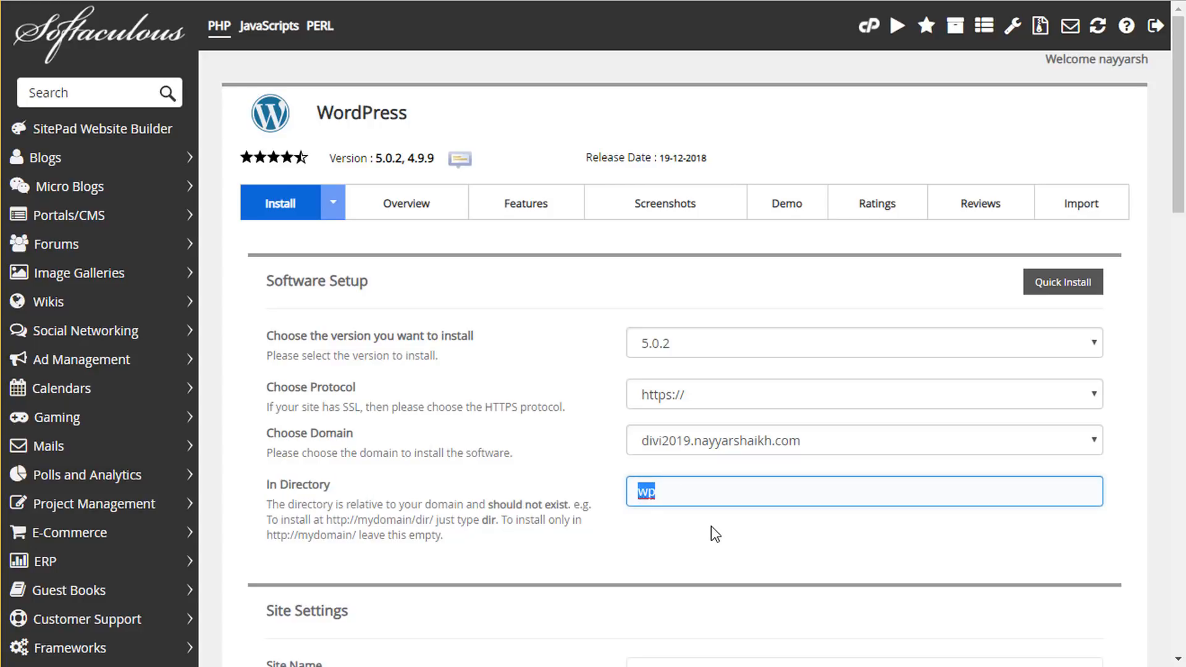
# - Clear the install directory, then set site name BloggDude and description 'Business Website'
pyautogui.press('BackSpace')
pyautogui.scroll(-6, 784, 513)
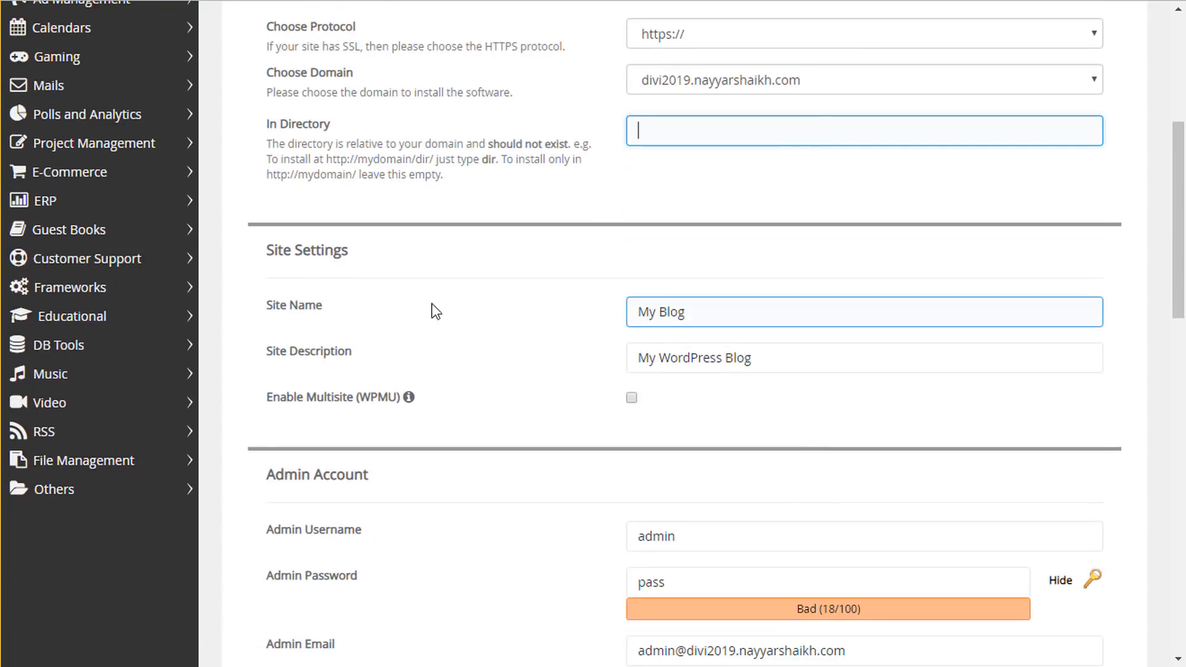
pyautogui.tripleClick(718, 303)
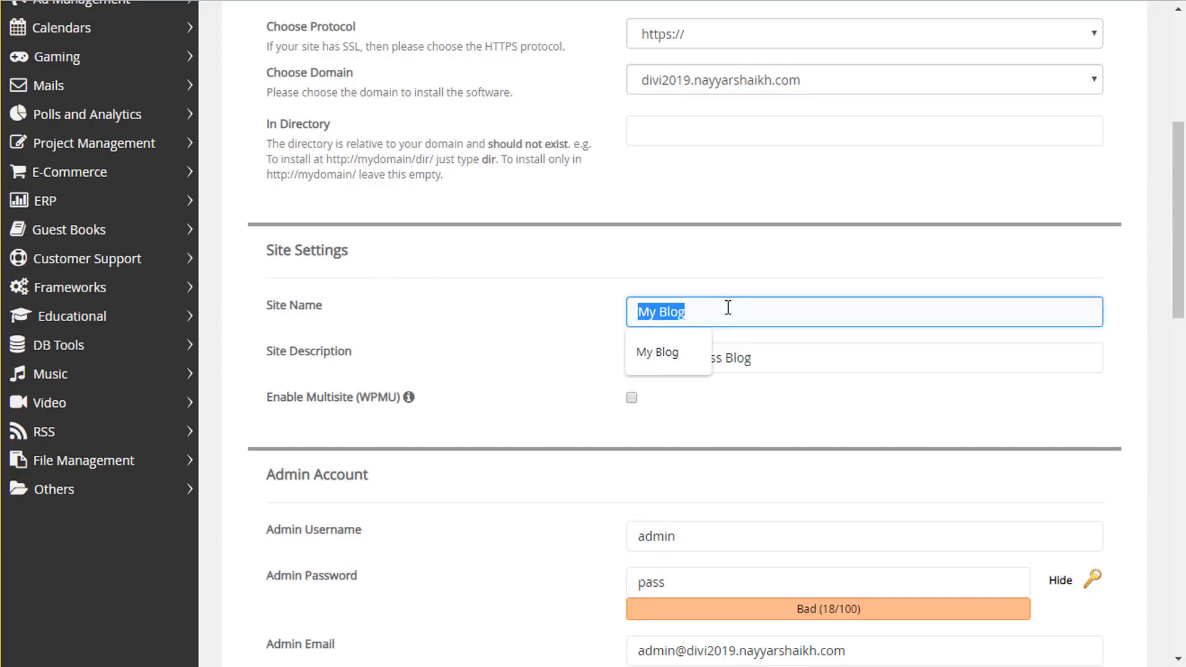
pyautogui.write('BloggDude')
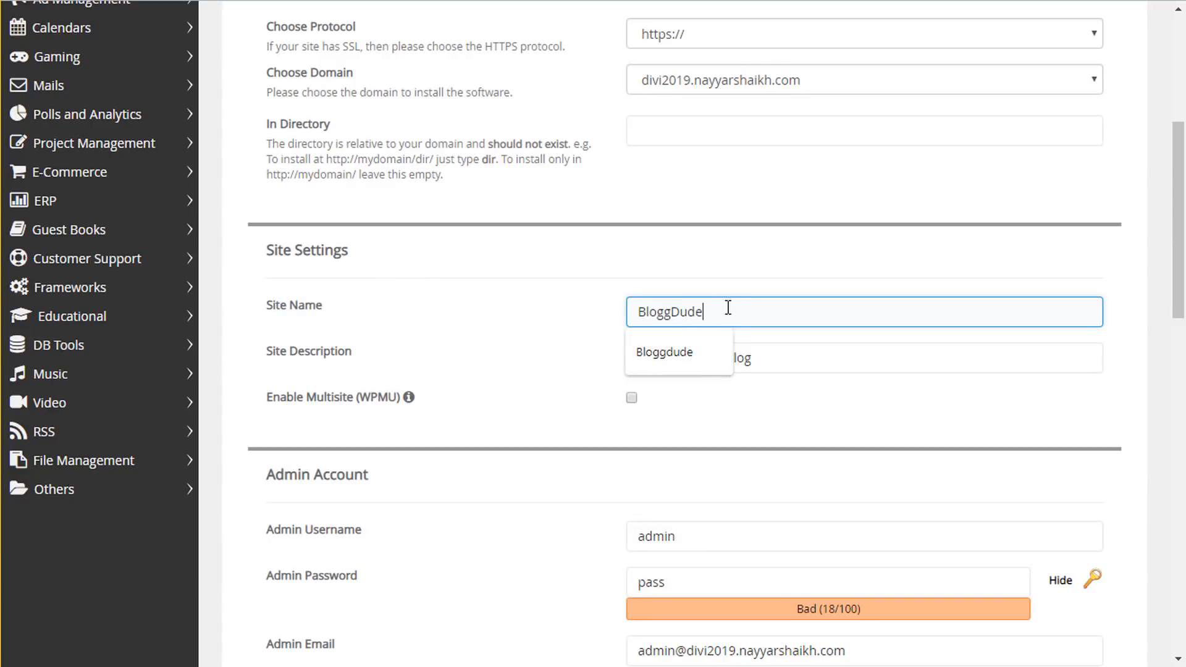
pyautogui.press('Tab')
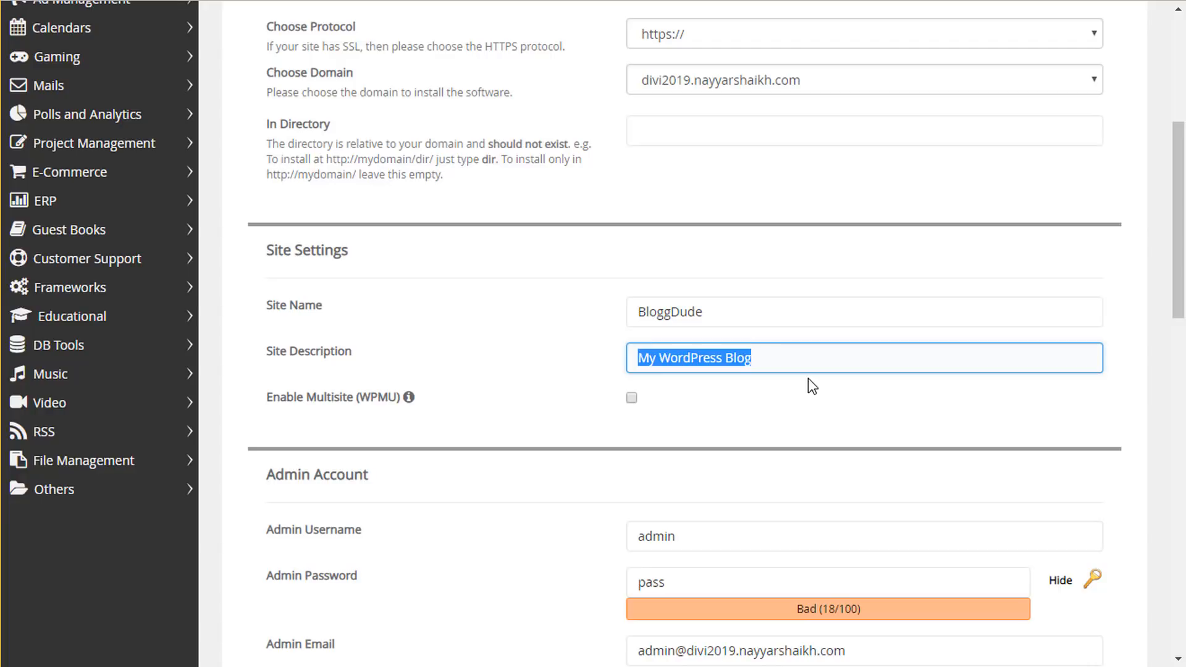
pyautogui.write('Busin')
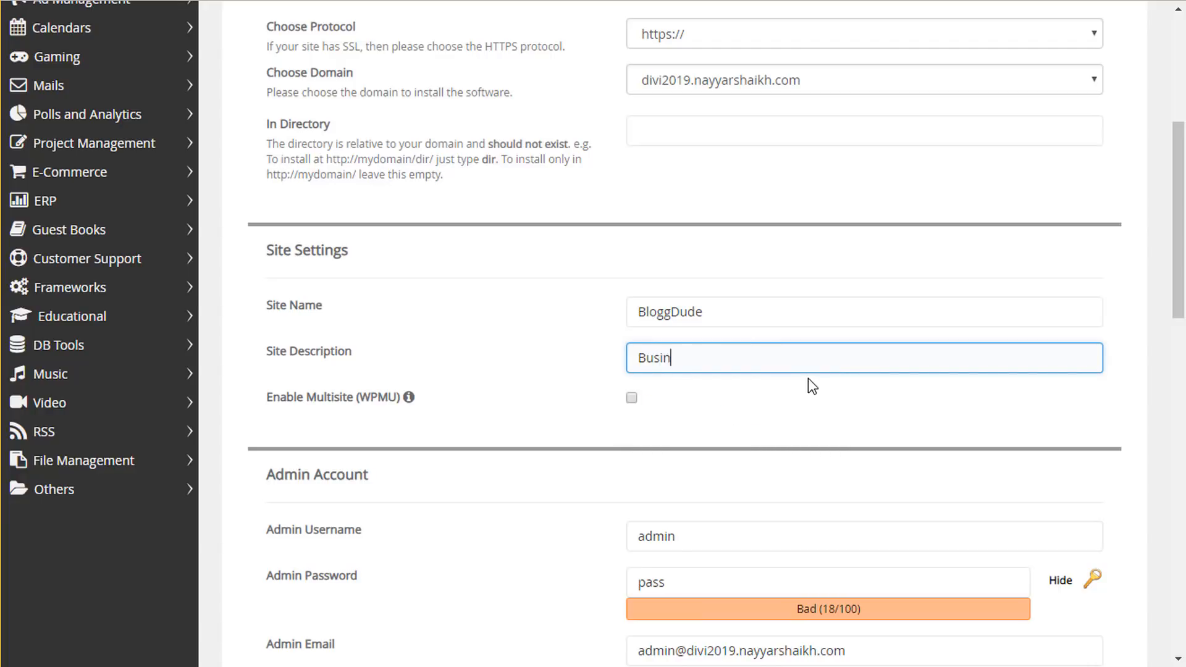
pyautogui.write('ess Website')
# - Replace the default admin username with a custom username
pyautogui.scroll(-4, 1002, 491)
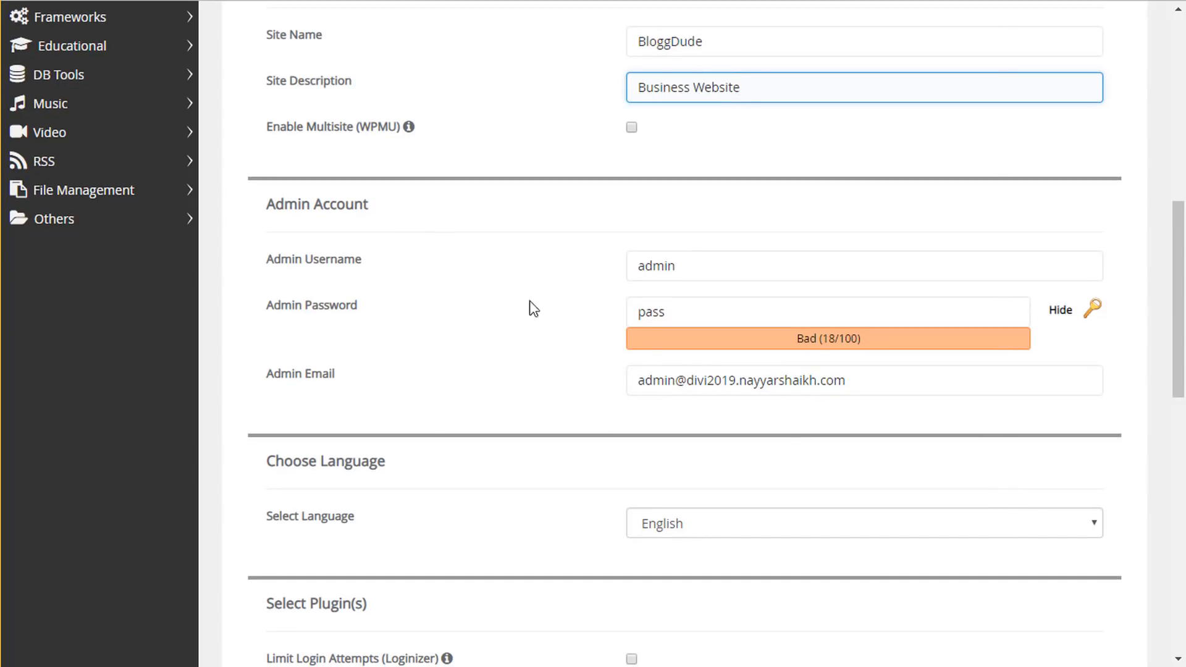
pyautogui.click(706, 267)
pyautogui.moveTo(735, 267); pyautogui.dragTo(613, 261)
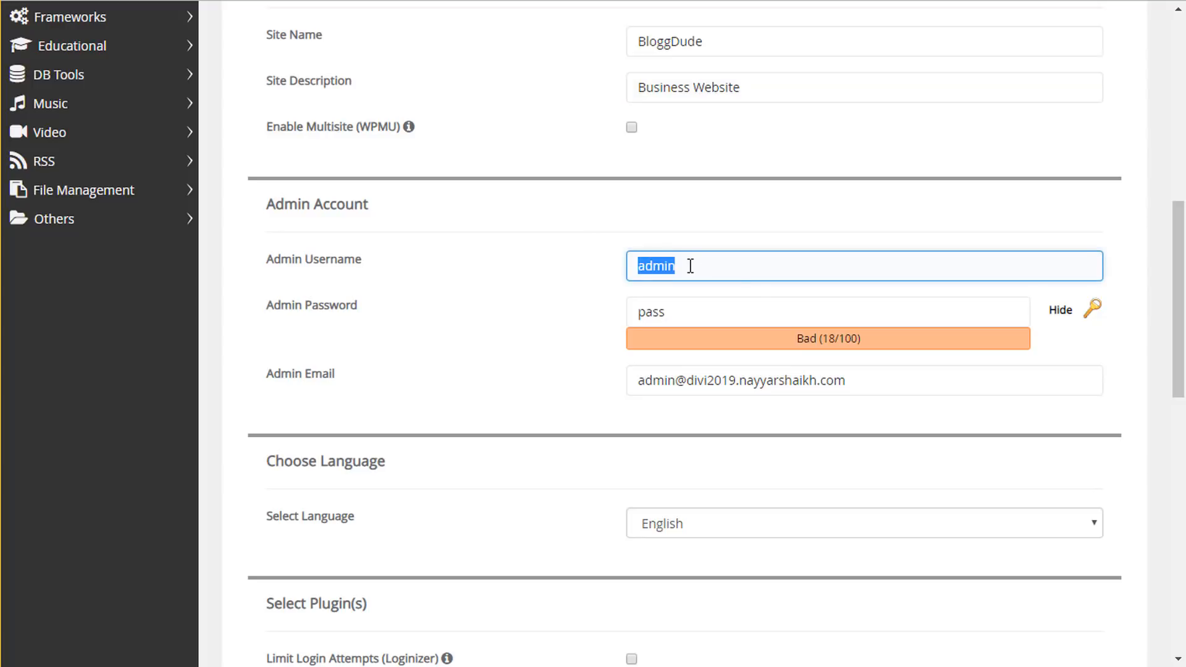
pyautogui.write('N')
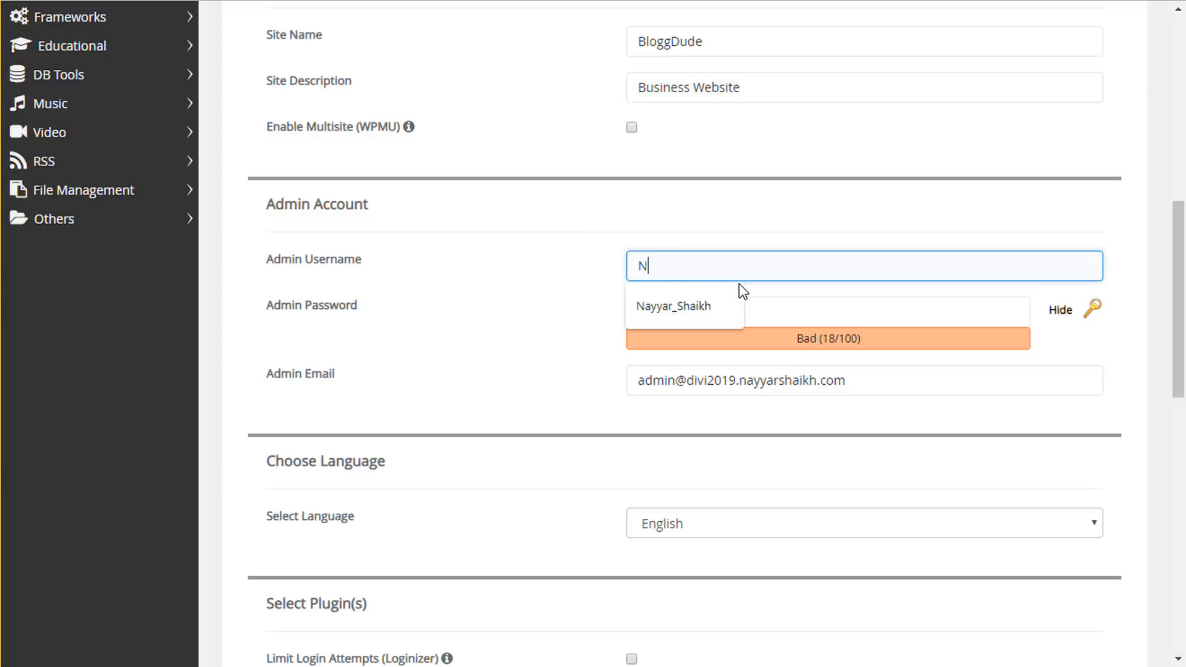
pyautogui.write('ayyar_Shaikh')
pyautogui.moveTo(644, 265); pyautogui.dragTo(680, 267)
pyautogui.click(768, 258)
pyautogui.click(588, 262)
pyautogui.click(715, 268)
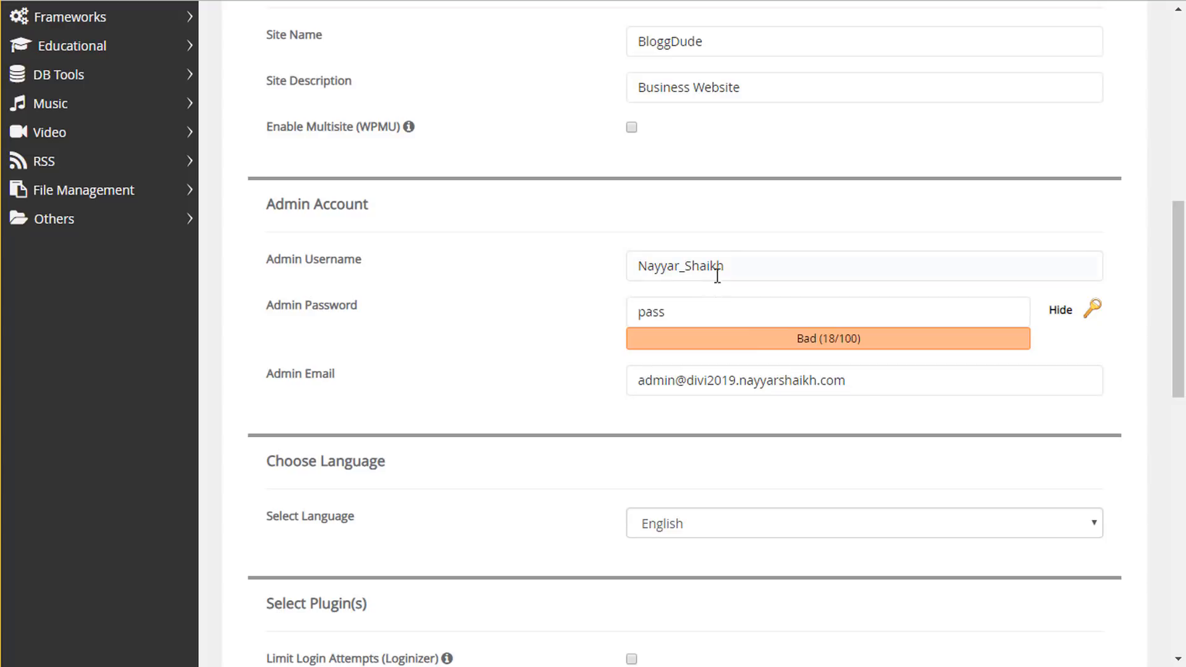
# - Set a new admin password and replace the default admin e-mail with the admin's own address
pyautogui.click(752, 302)
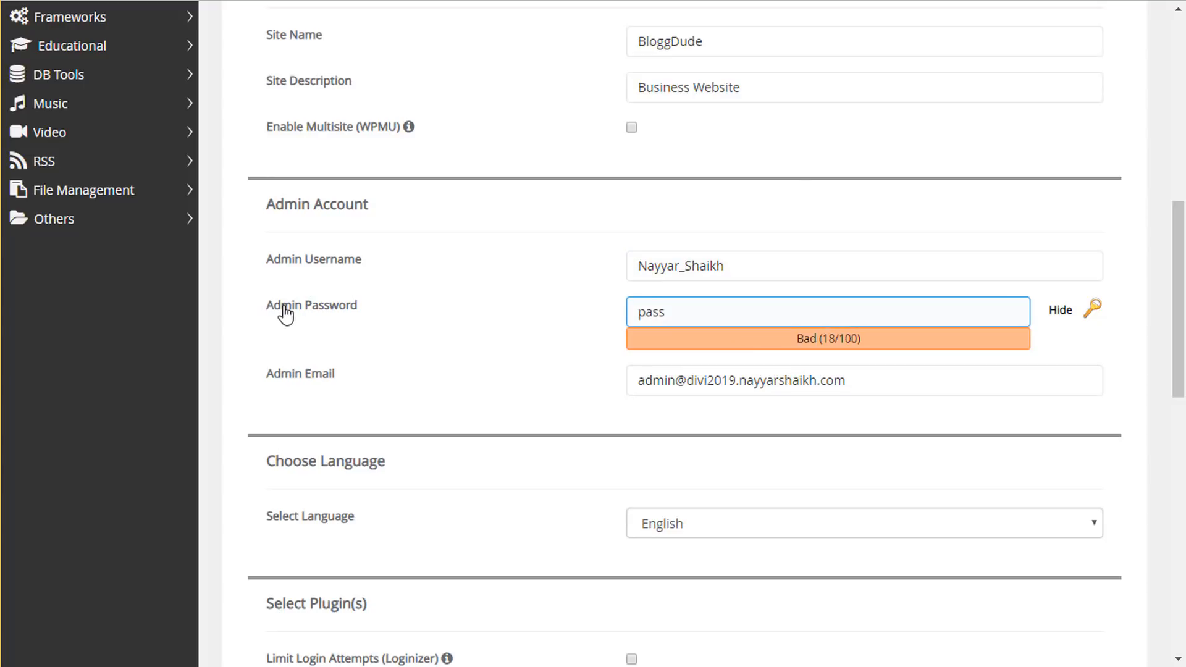
pyautogui.moveTo(776, 312); pyautogui.dragTo(625, 312)
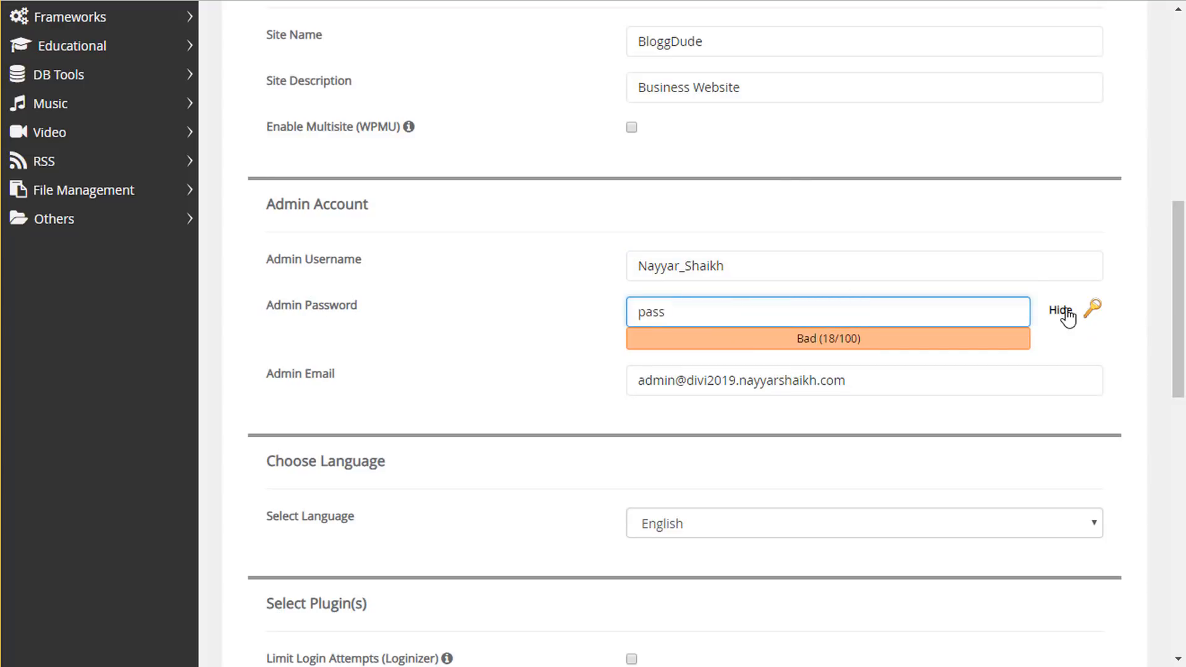
pyautogui.click(1060, 310)
pyautogui.click(744, 308)
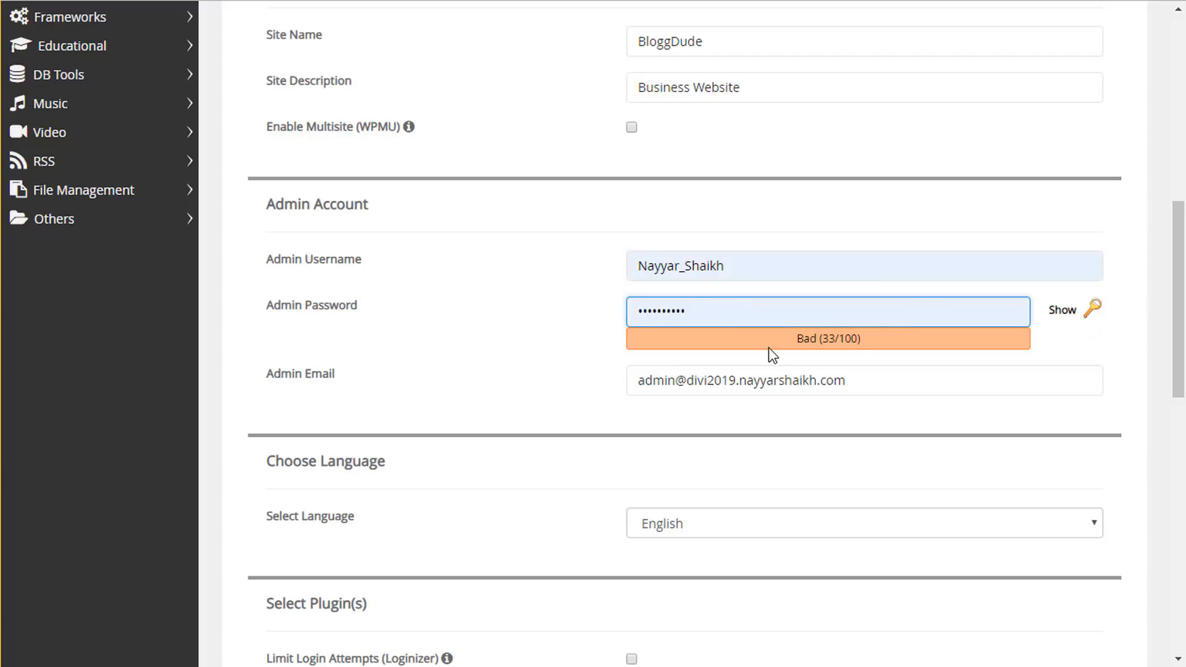
pyautogui.click(272, 377)
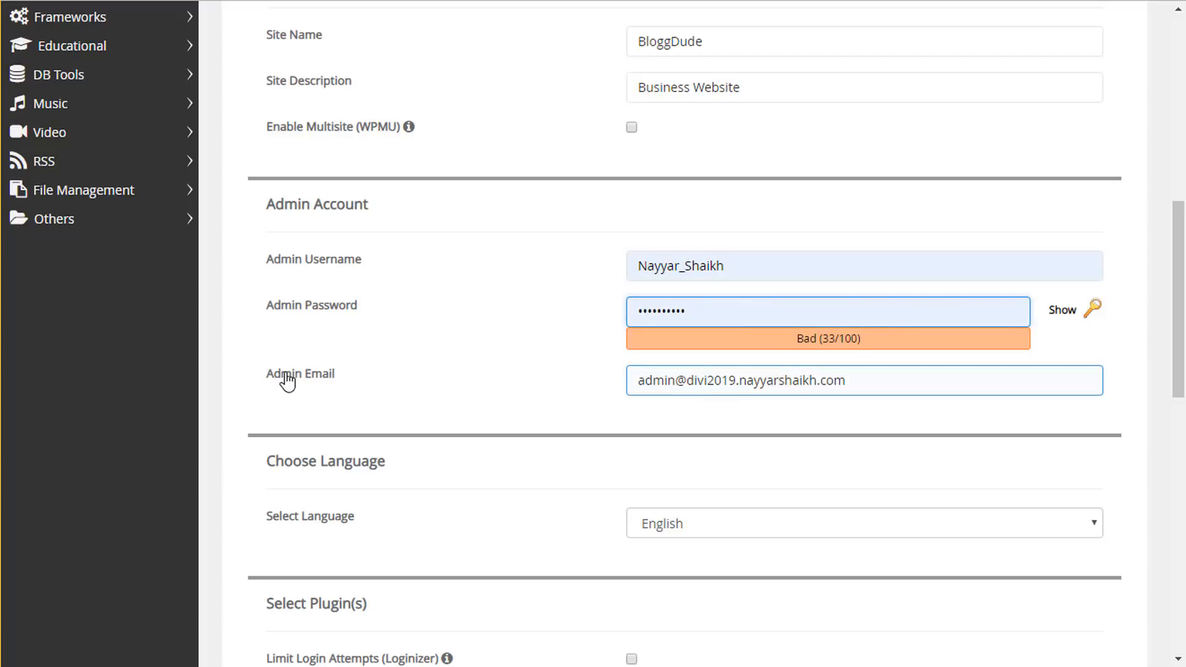
pyautogui.hotkey('ctrl', 'a')
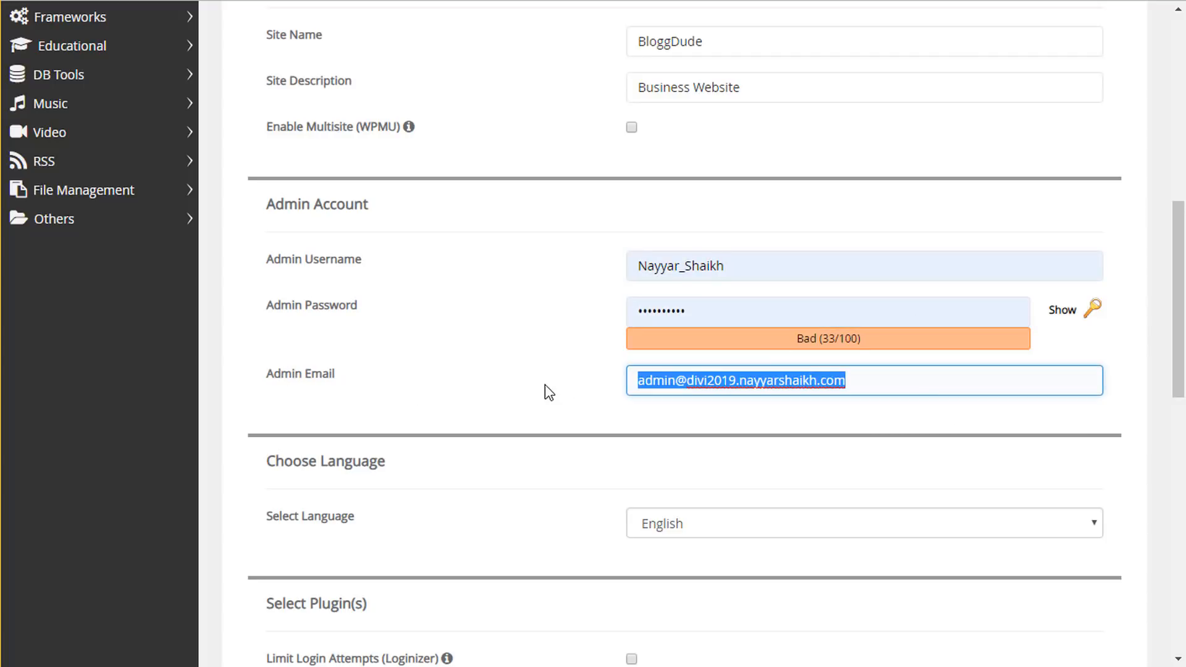
pyautogui.press('BackSpace')
pyautogui.write('re')
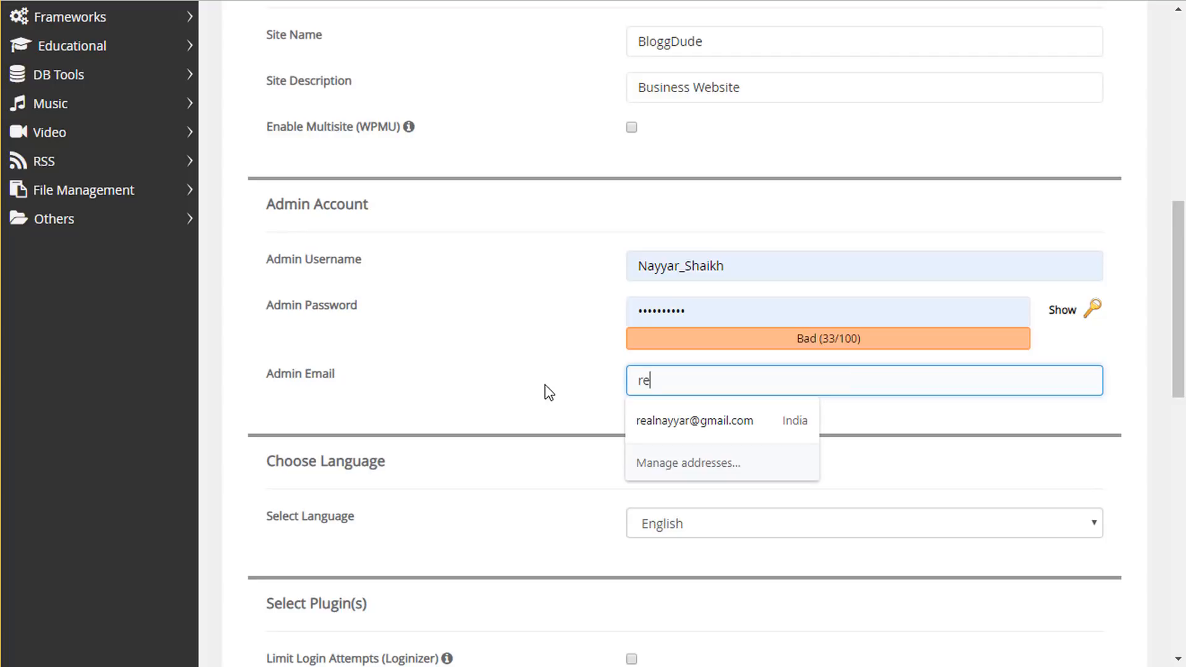
pyautogui.click(699, 428)
pyautogui.scroll(-14, 766, 426)
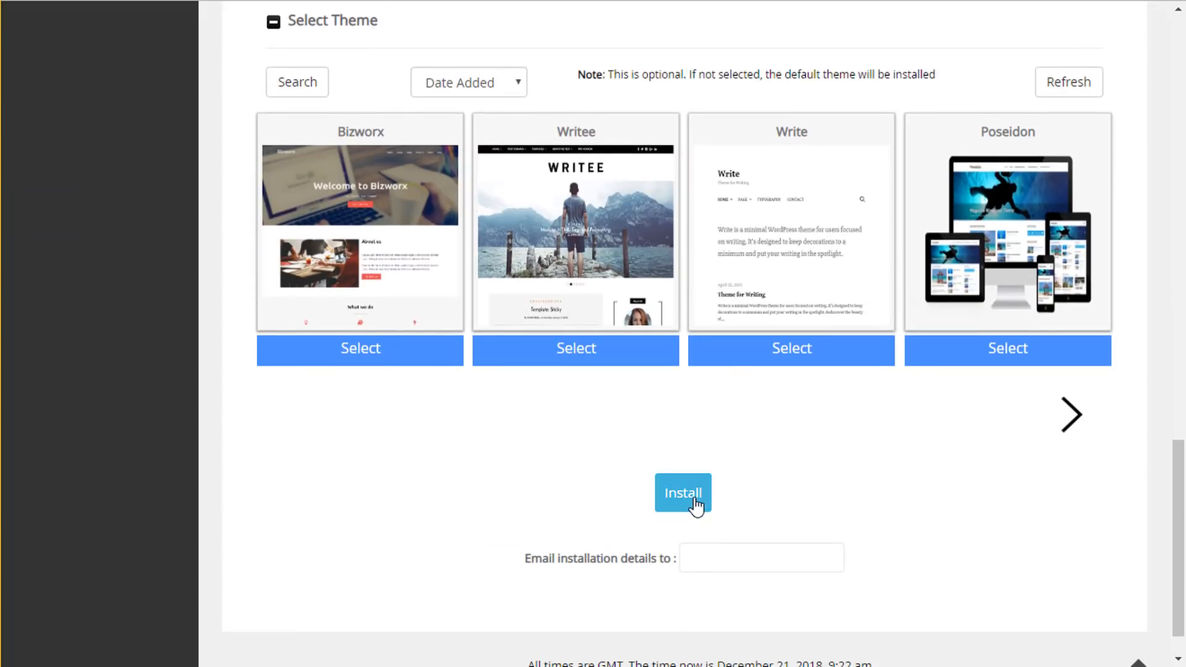
# - Install WordPress 5.0.2 on divi2019, then open the new site's wp-admin dashboard
pyautogui.click(694, 500)
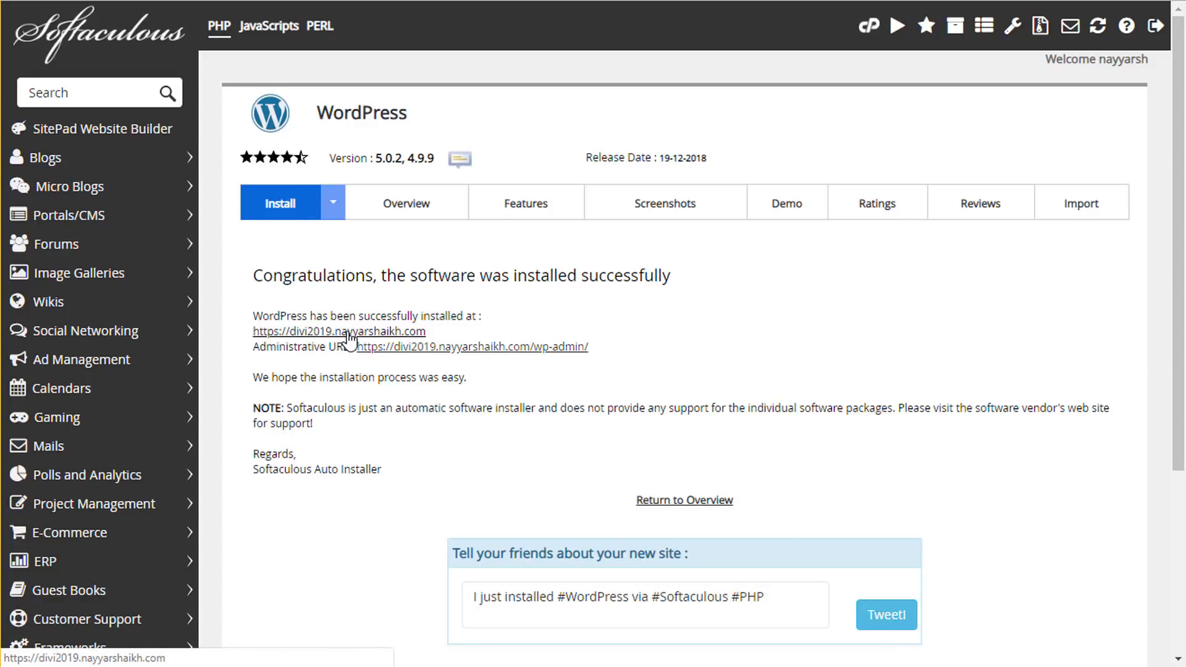
pyautogui.click(349, 333)
pyautogui.hotkey('ctrl', 'shift', 'Tab')
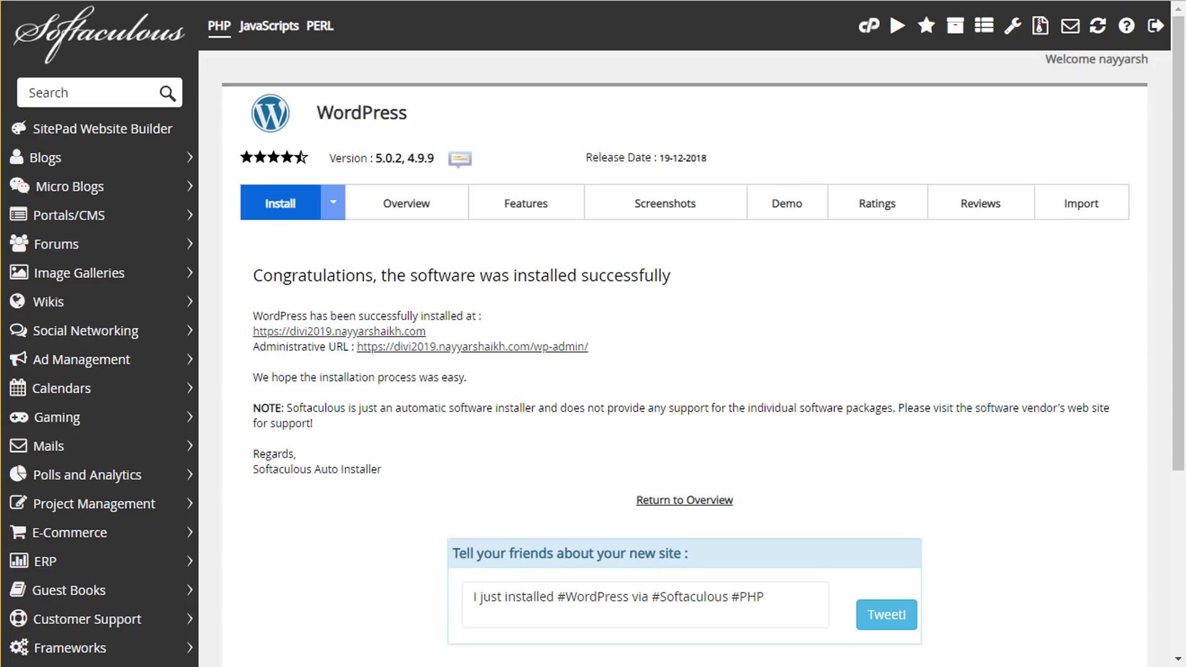
pyautogui.click(506, 346)
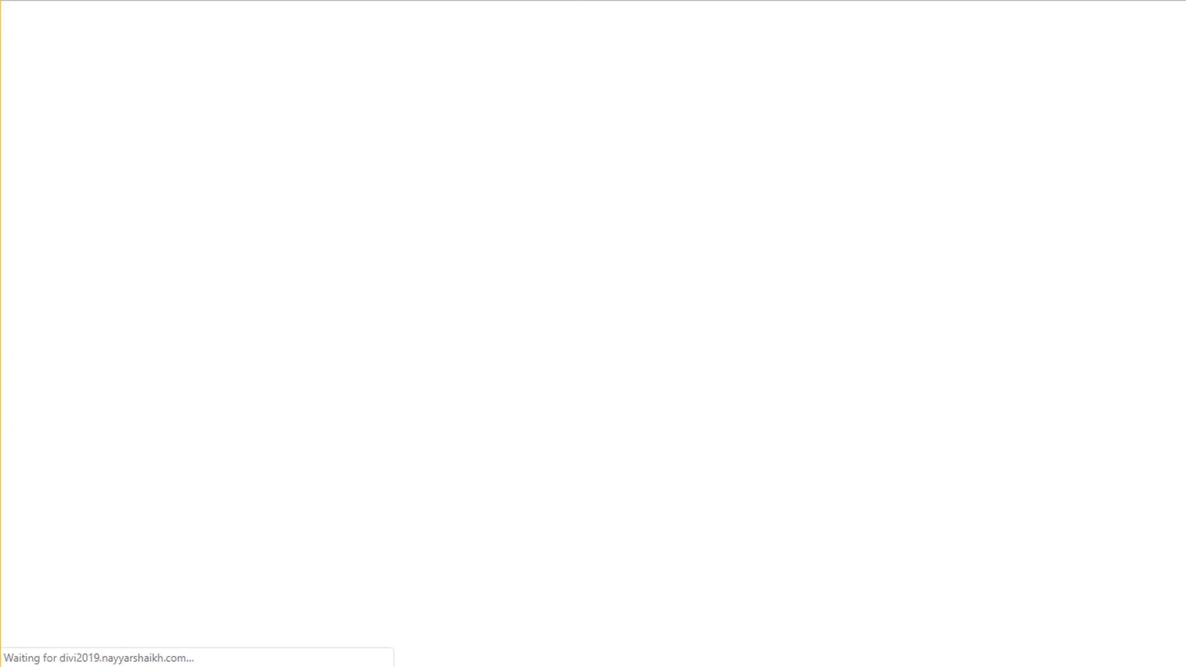
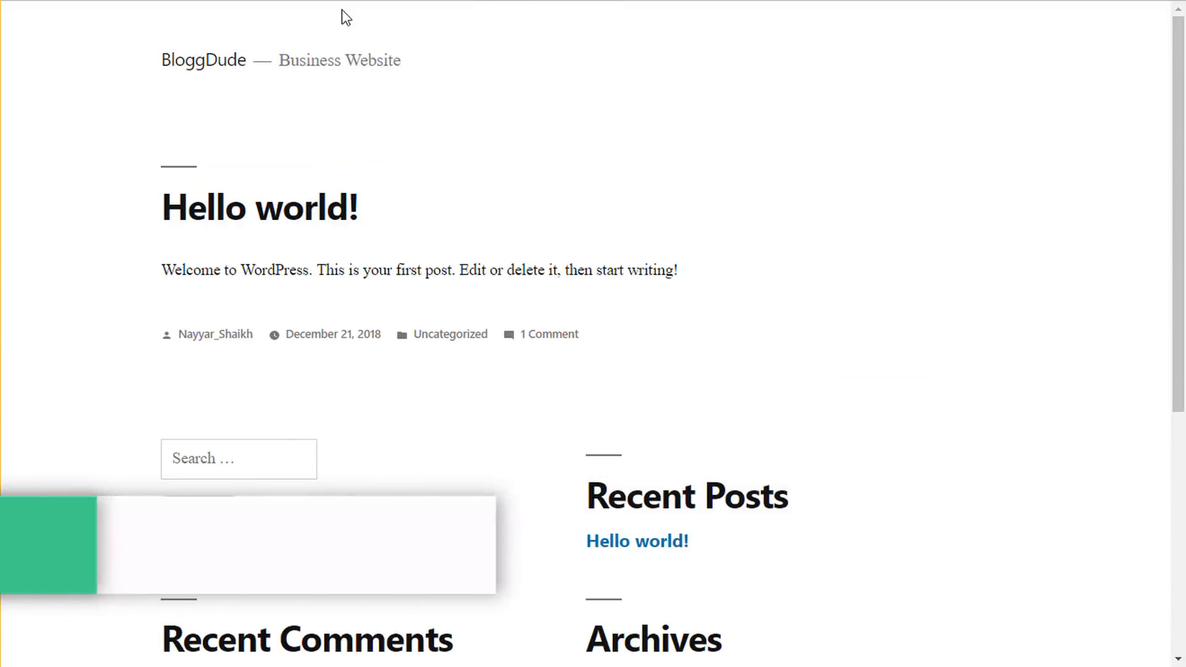
# - Use the Logout link in the WP Super Cache warning to clear it from the dashboard
pyautogui.scroll(-6, 802, 247)
pyautogui.scroll(7, 432, 32)
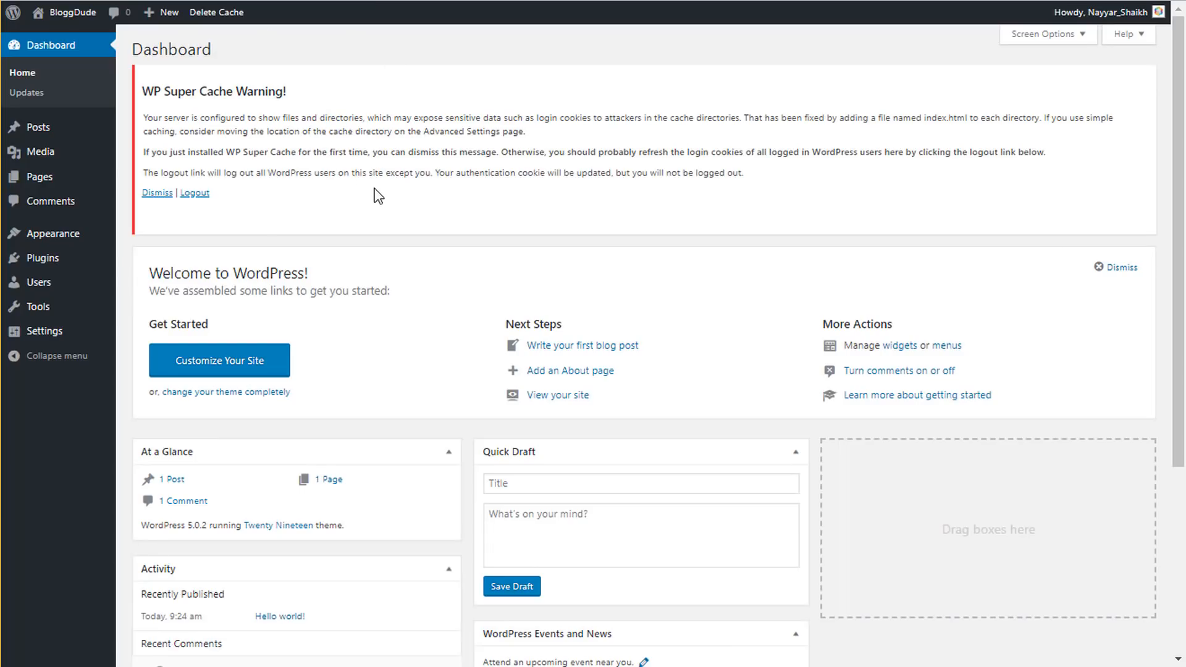
pyautogui.click(198, 194)
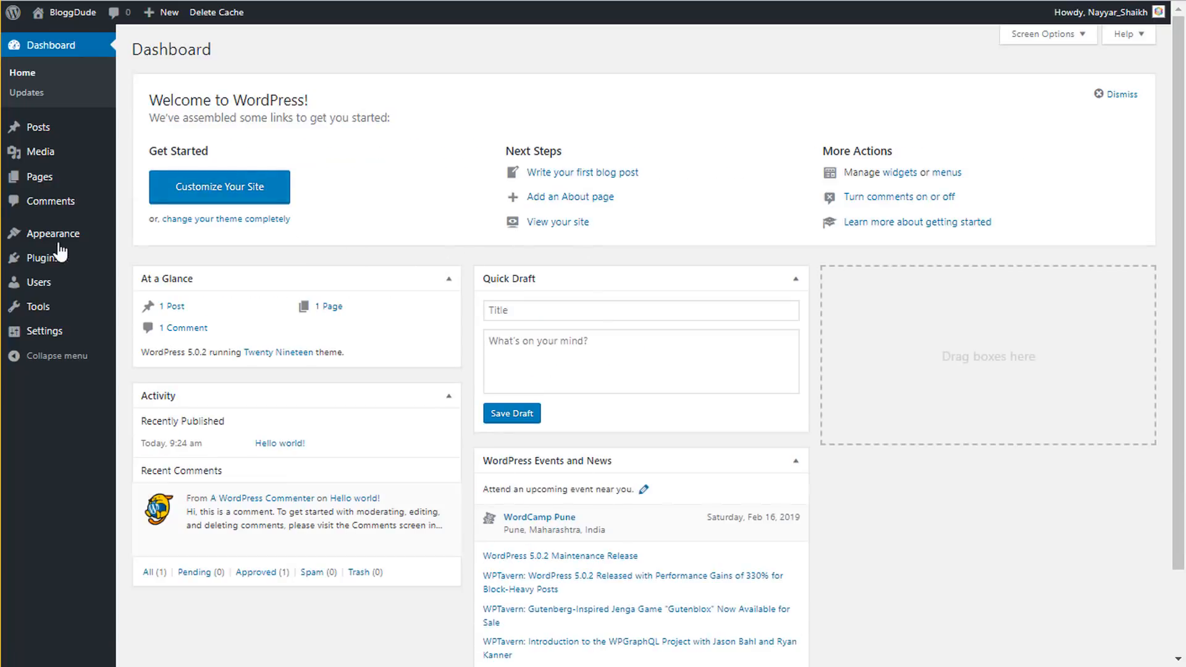
pyautogui.moveTo(46, 262)
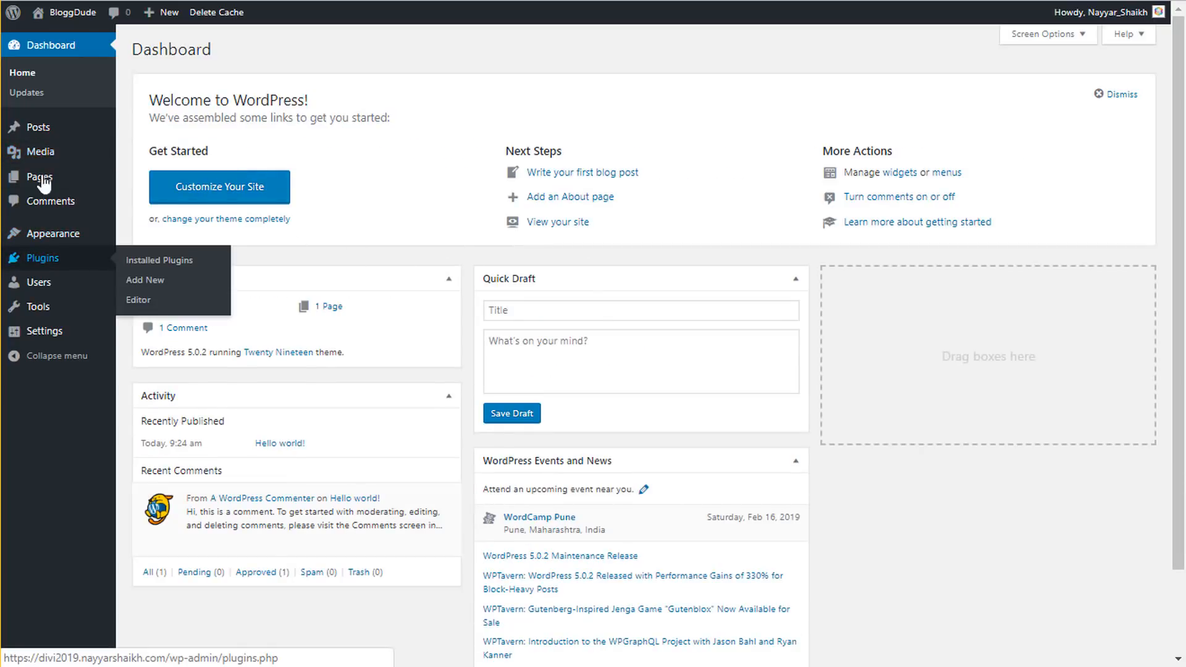
# - Delete the unused Twenty Seventeen and Twenty Sixteen themes, confirming each deletion
pyautogui.click(35, 241)
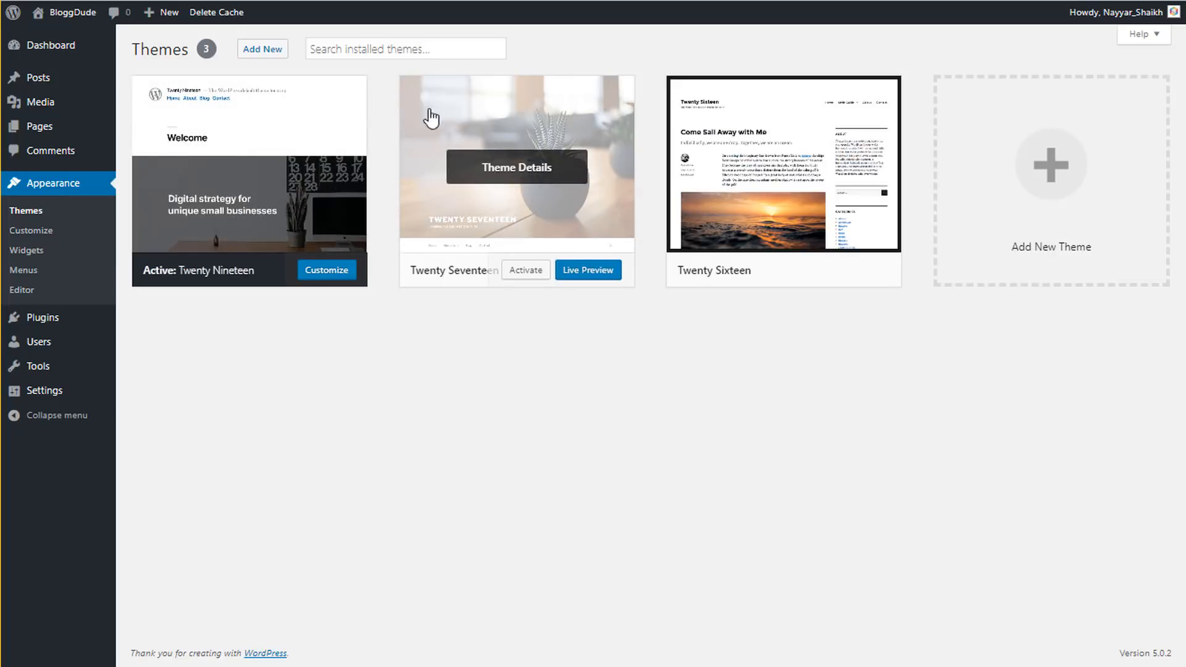
pyautogui.click(522, 168)
pyautogui.click(1133, 630)
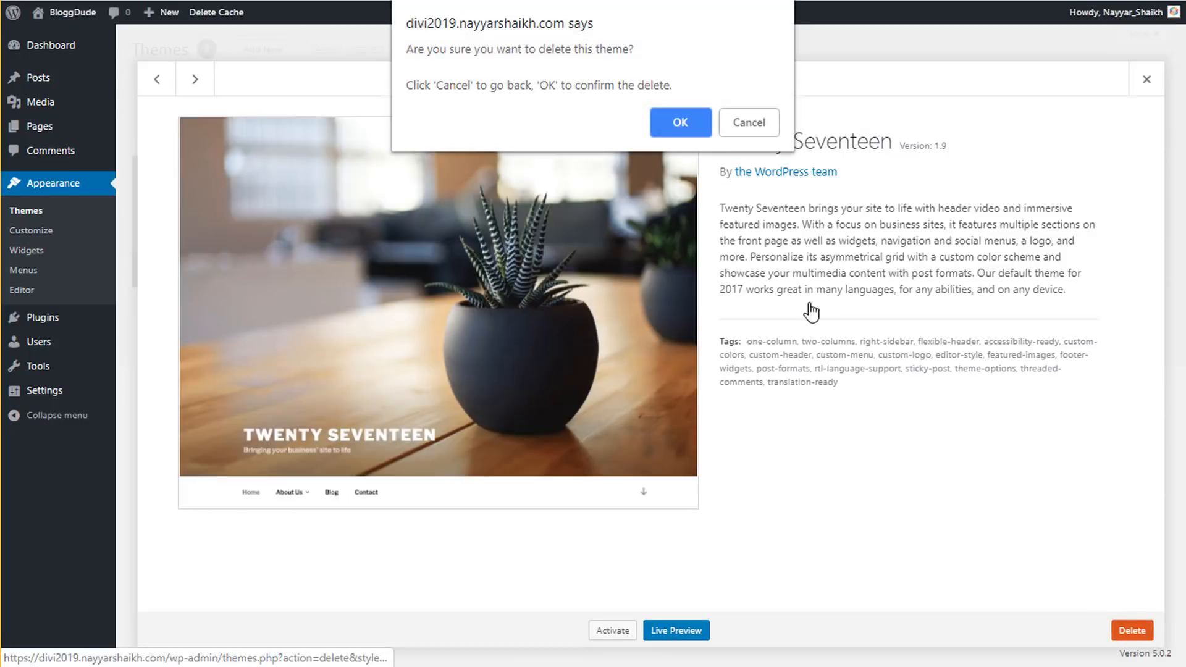
pyautogui.click(694, 127)
pyautogui.click(562, 185)
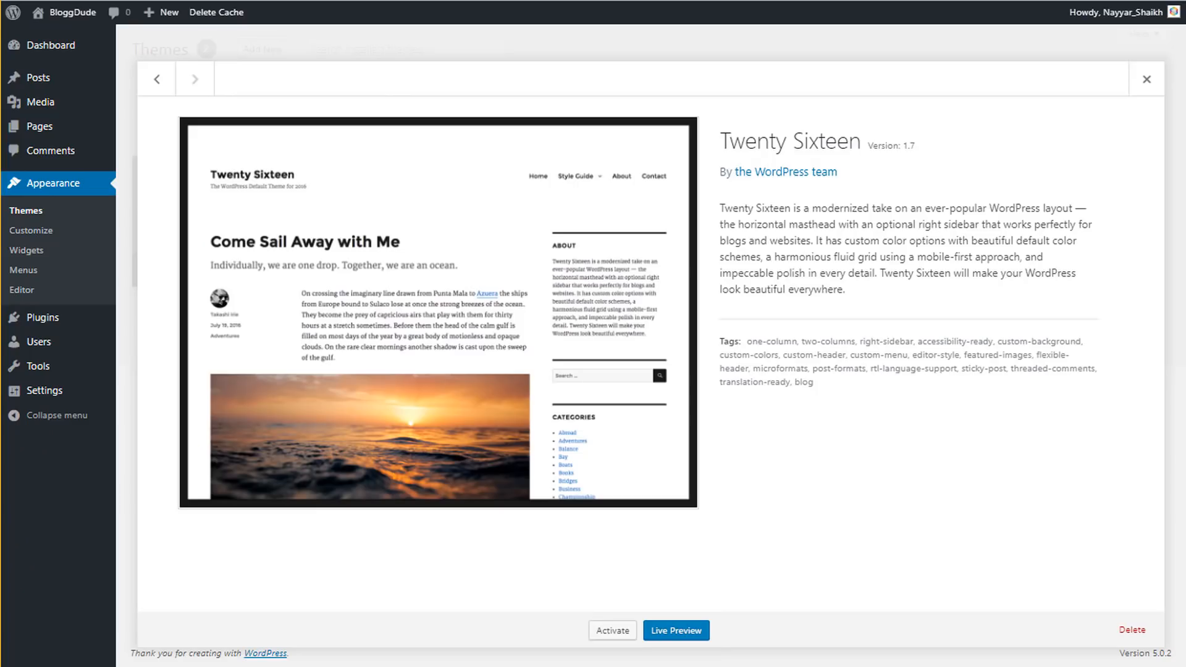
pyautogui.click(1131, 630)
pyautogui.click(680, 122)
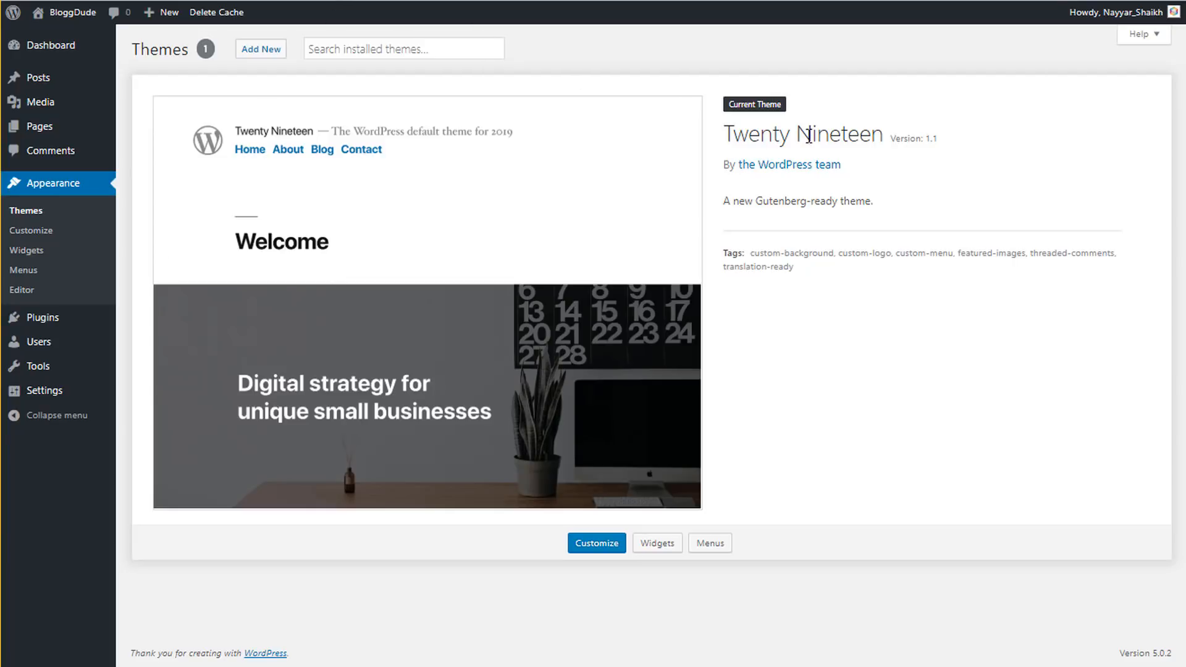
pyautogui.moveTo(872, 129); pyautogui.dragTo(715, 132)
pyautogui.click(873, 137)
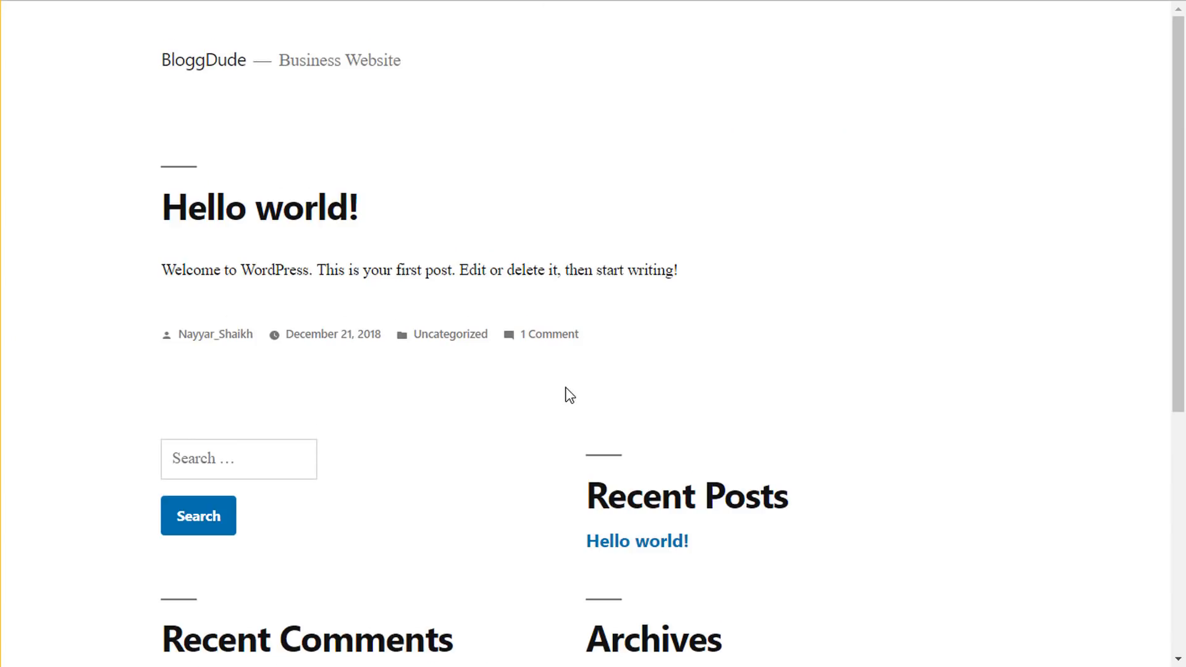
pyautogui.scroll(-6, 568, 395)
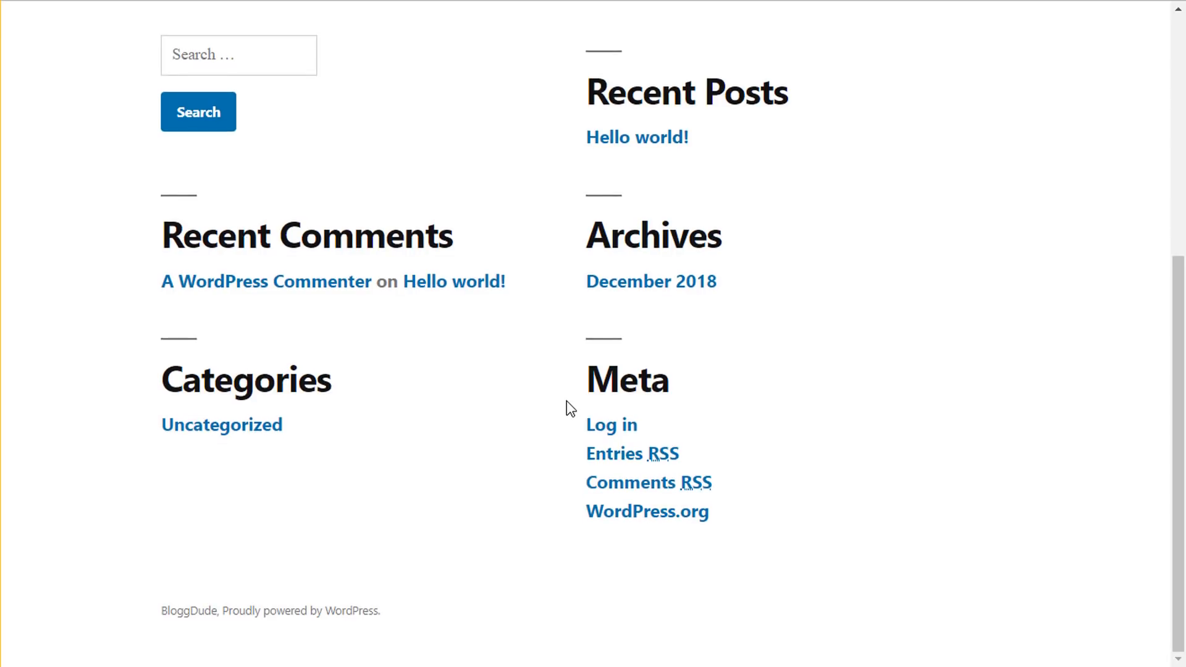
pyautogui.scroll(6, 566, 407)
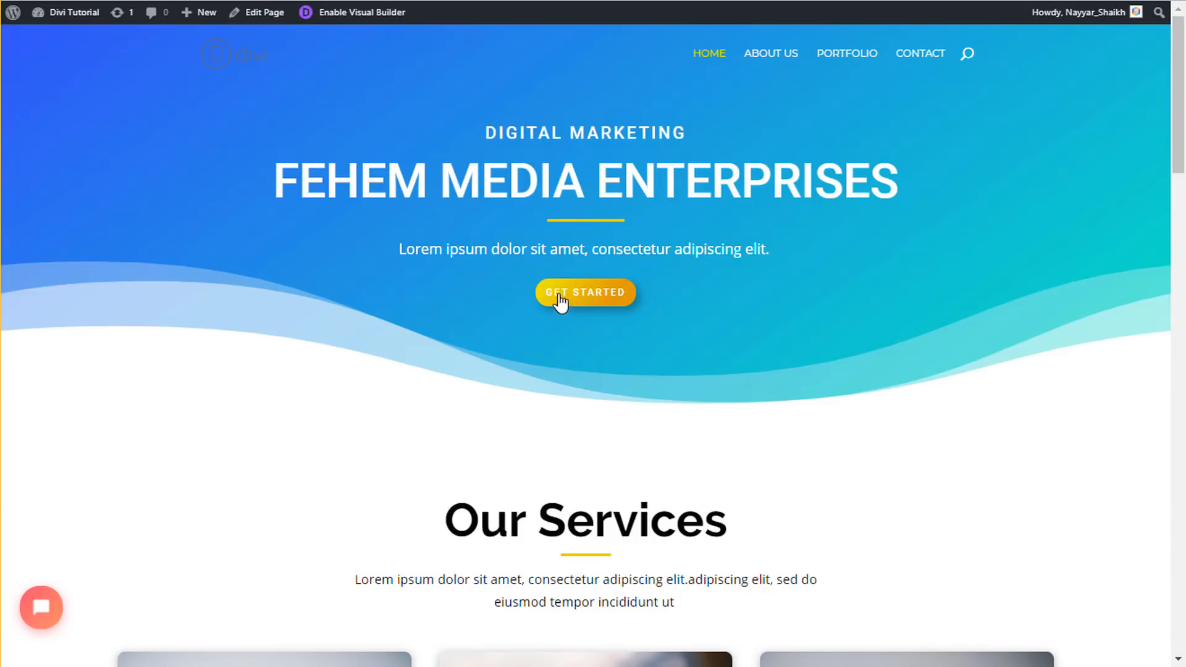
pyautogui.scroll(-5, 563, 371)
pyautogui.scroll(5, 566, 380)
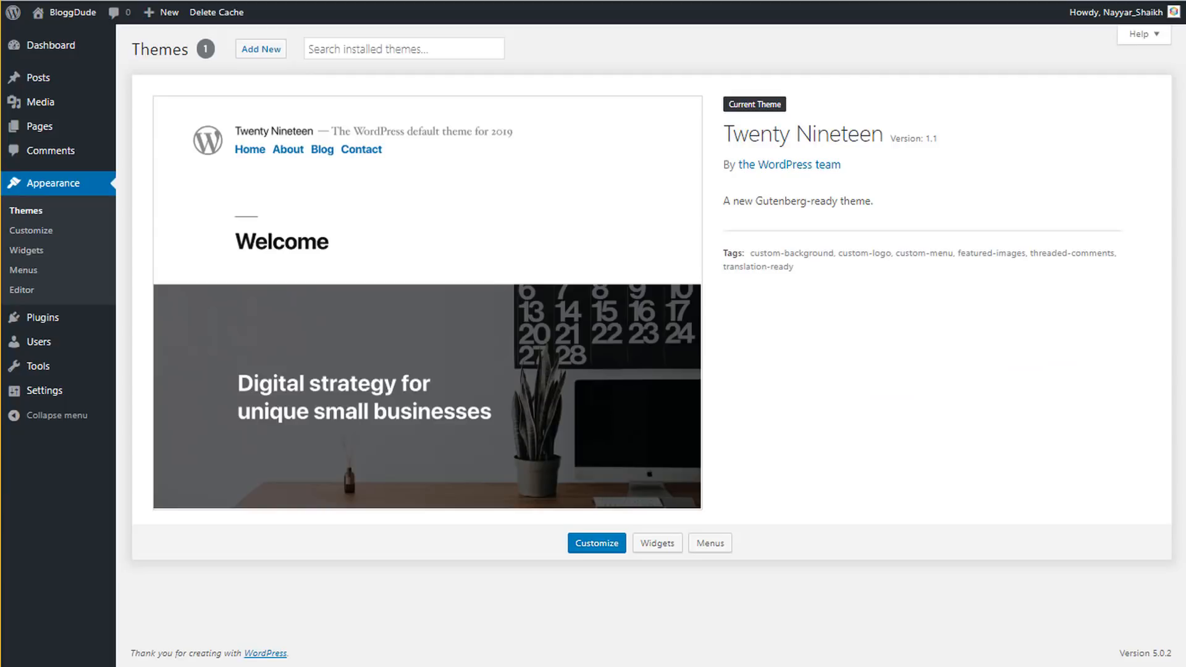
pyautogui.moveTo(59, 327)
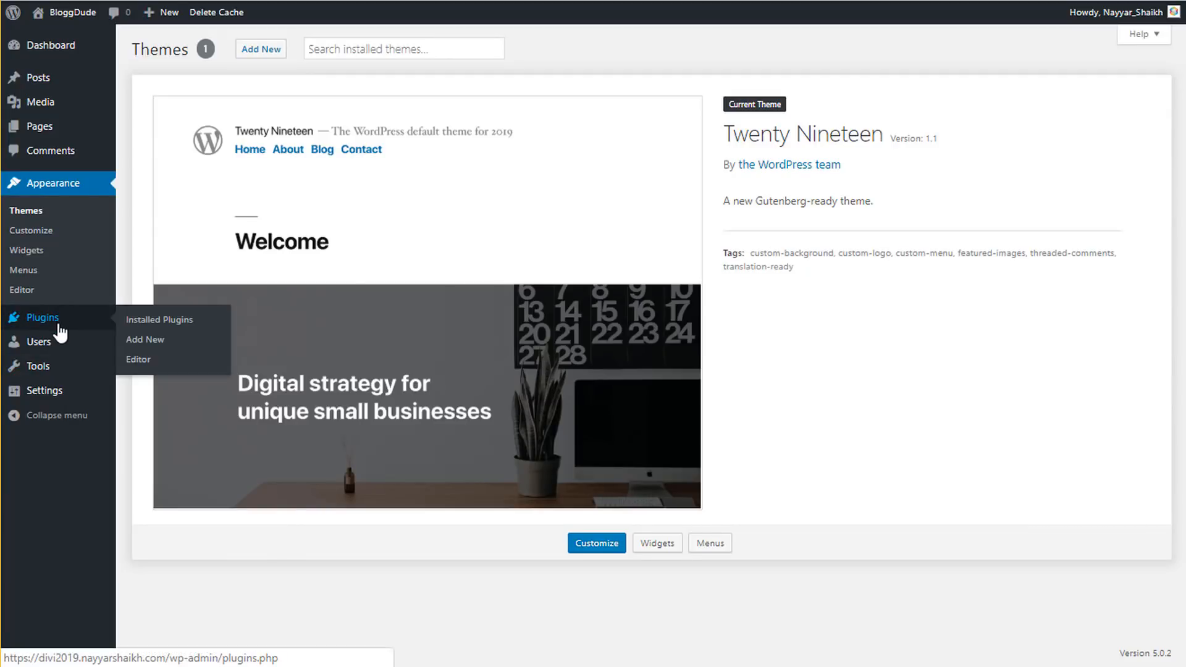
# - Deactivate the WP Super Cache plugin in Installed Plugins
pyautogui.click(55, 321)
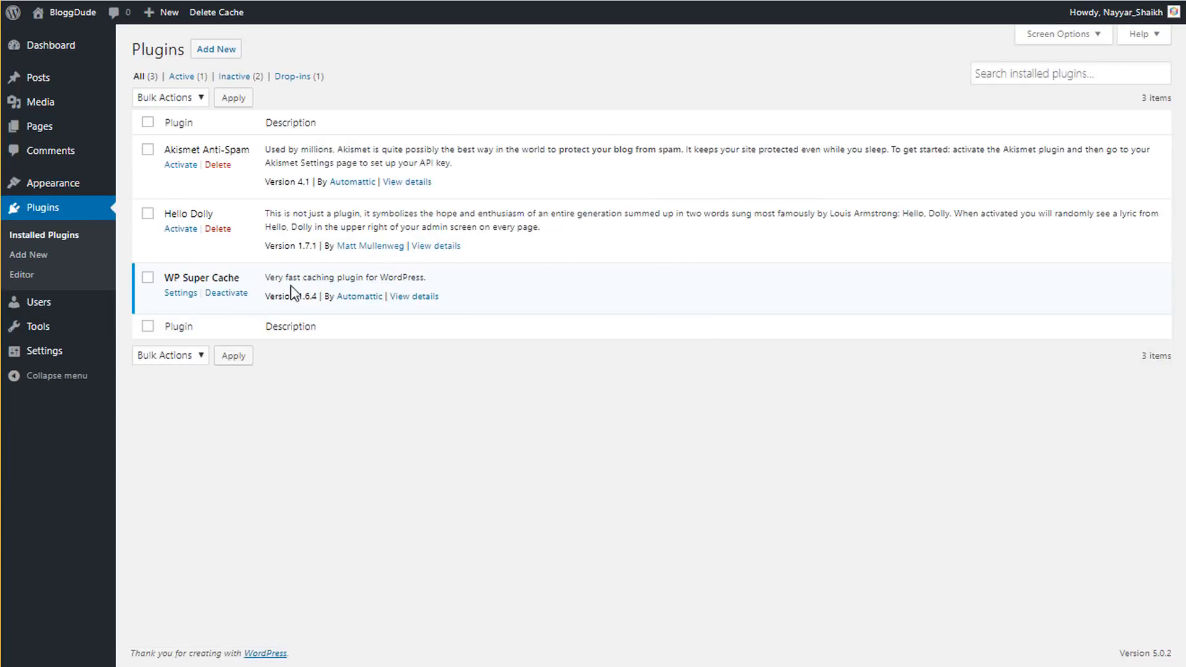
pyautogui.moveTo(163, 276); pyautogui.dragTo(239, 278)
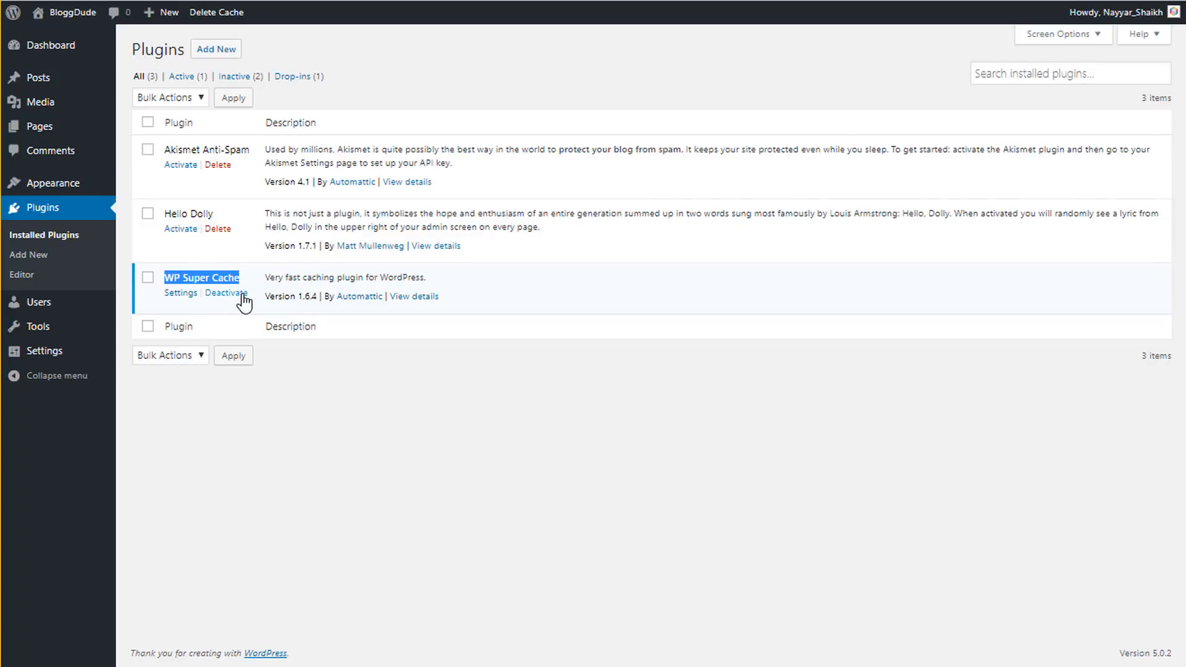
pyautogui.click(244, 299)
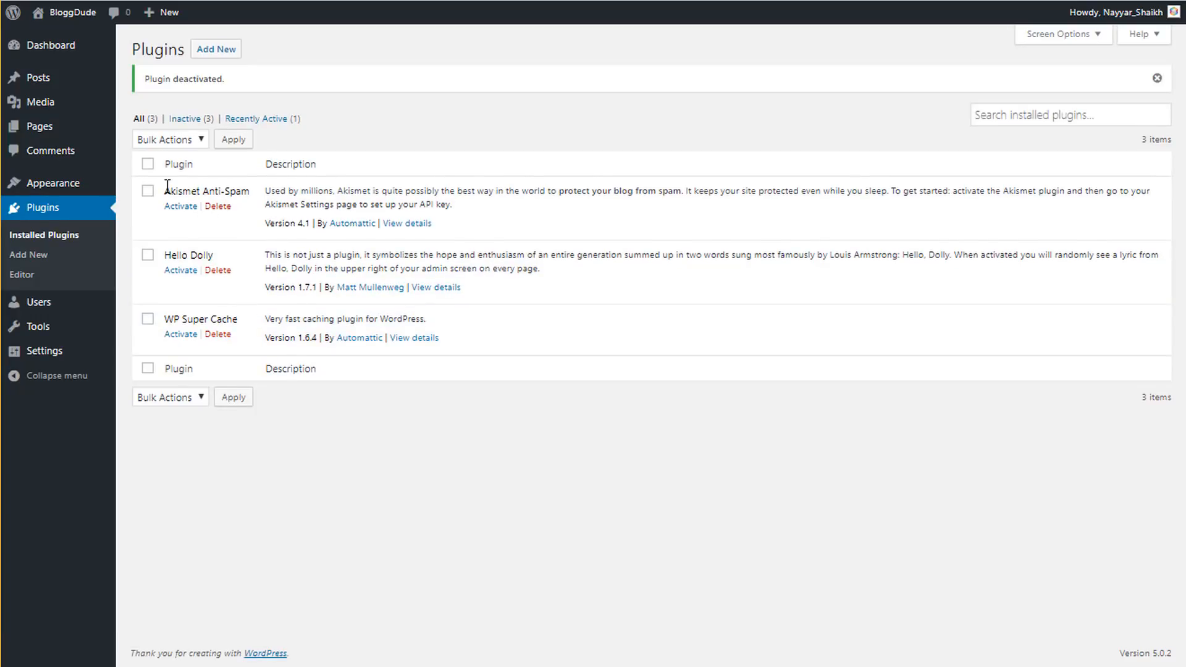
# - Select all three plugins and bulk-delete them, confirming the deletion
pyautogui.click(148, 164)
pyautogui.click(183, 141)
pyautogui.click(161, 215)
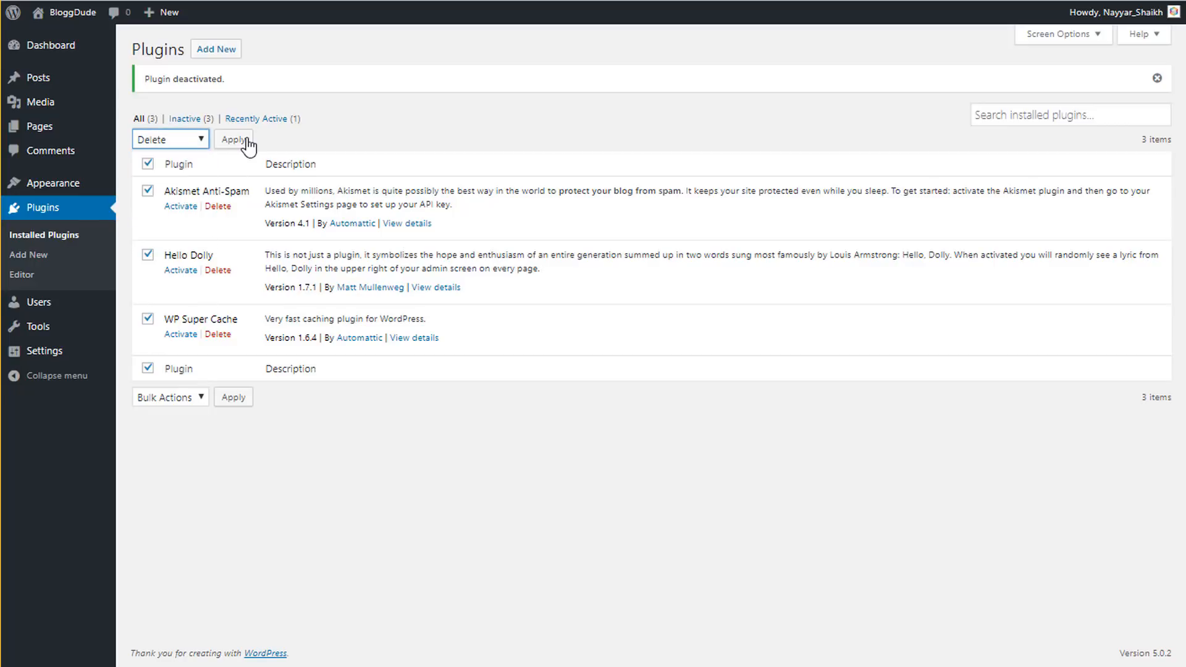
pyautogui.click(233, 140)
pyautogui.click(681, 110)
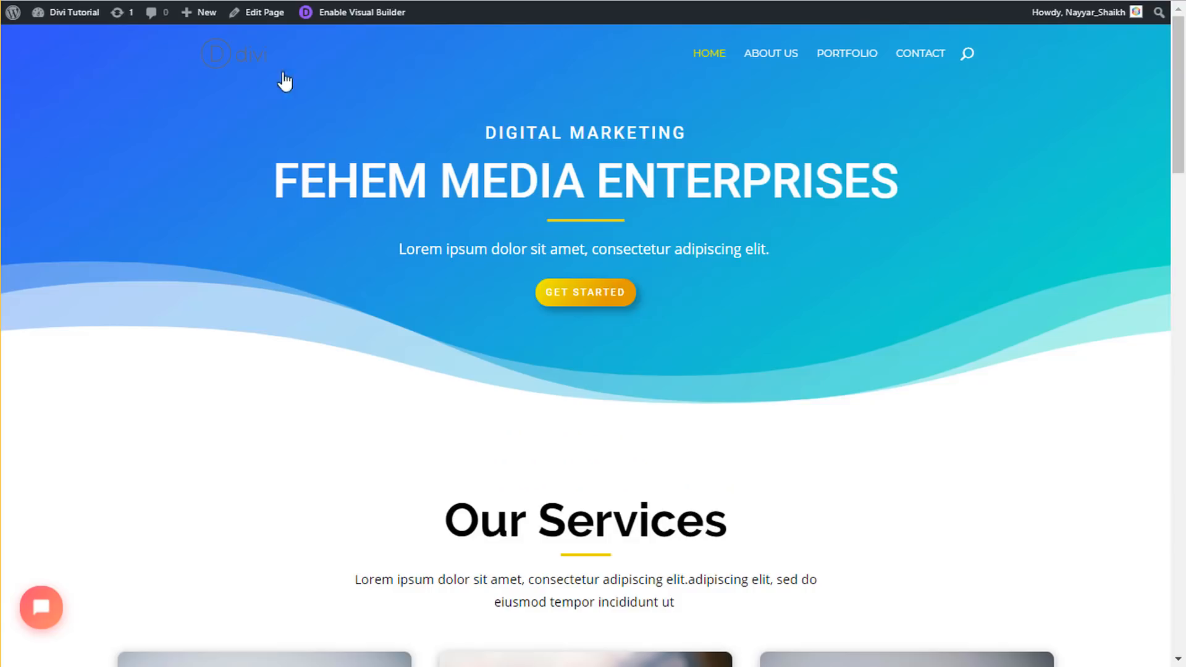
pyautogui.scroll(-15, 387, 386)
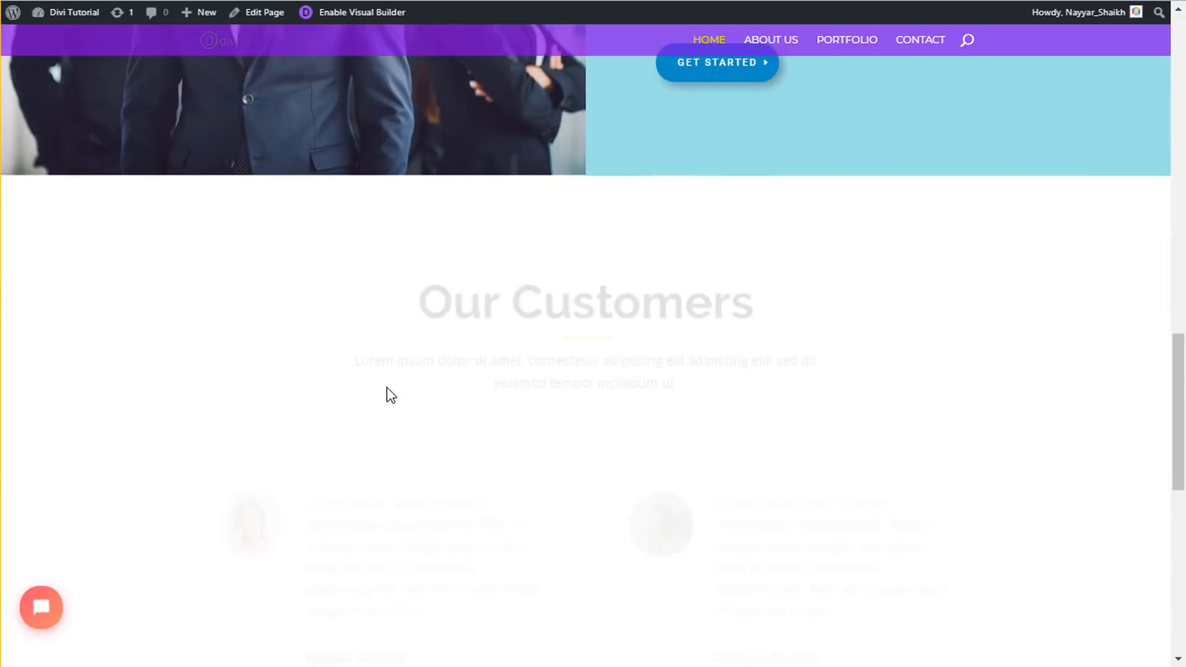
# - Scroll back up to the FEHEM MEDIA ENTERPRISES hero and open a new browser tab
pyautogui.scroll(-9, 391, 395)
pyautogui.scroll(20, 391, 395)
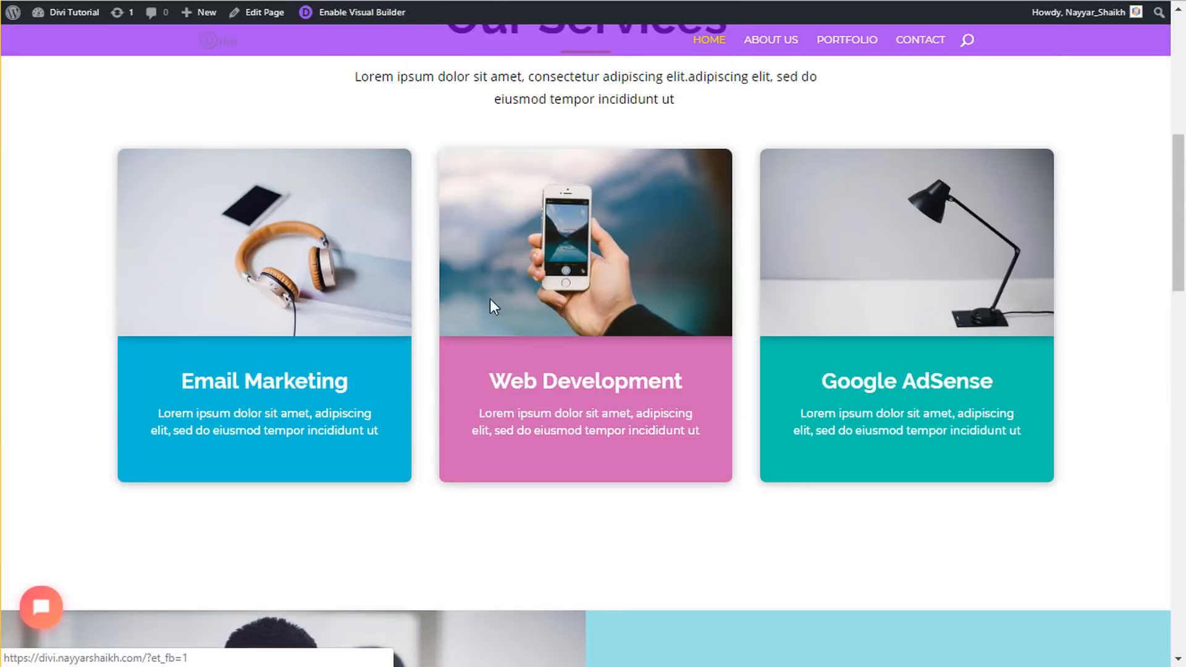
pyautogui.scroll(8, 491, 300)
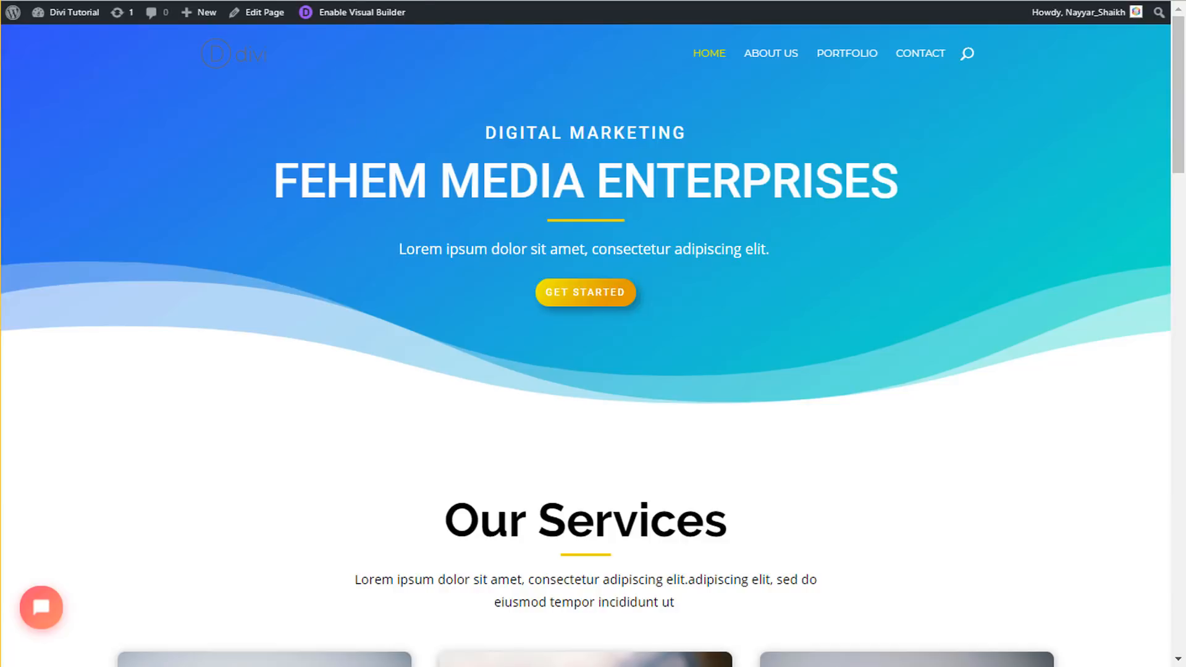
pyautogui.hotkey('ctrl', 't')
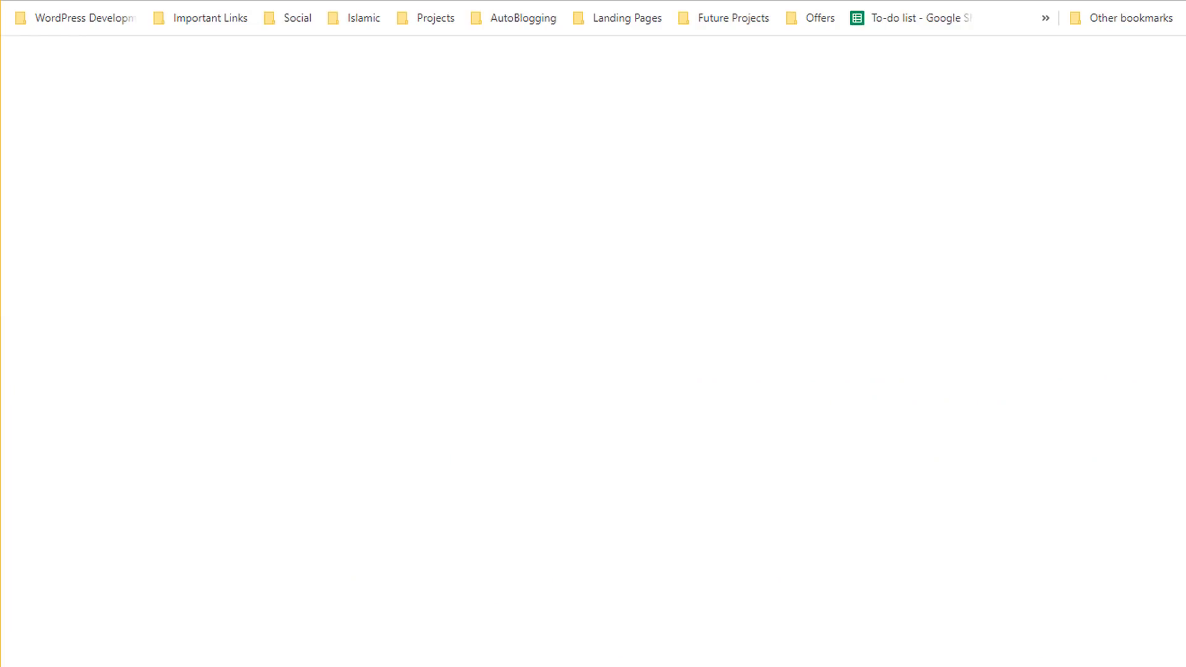
# - Load bloggdude.com/divi in the new tab to reach Elegant Themes
pyautogui.write('bl')
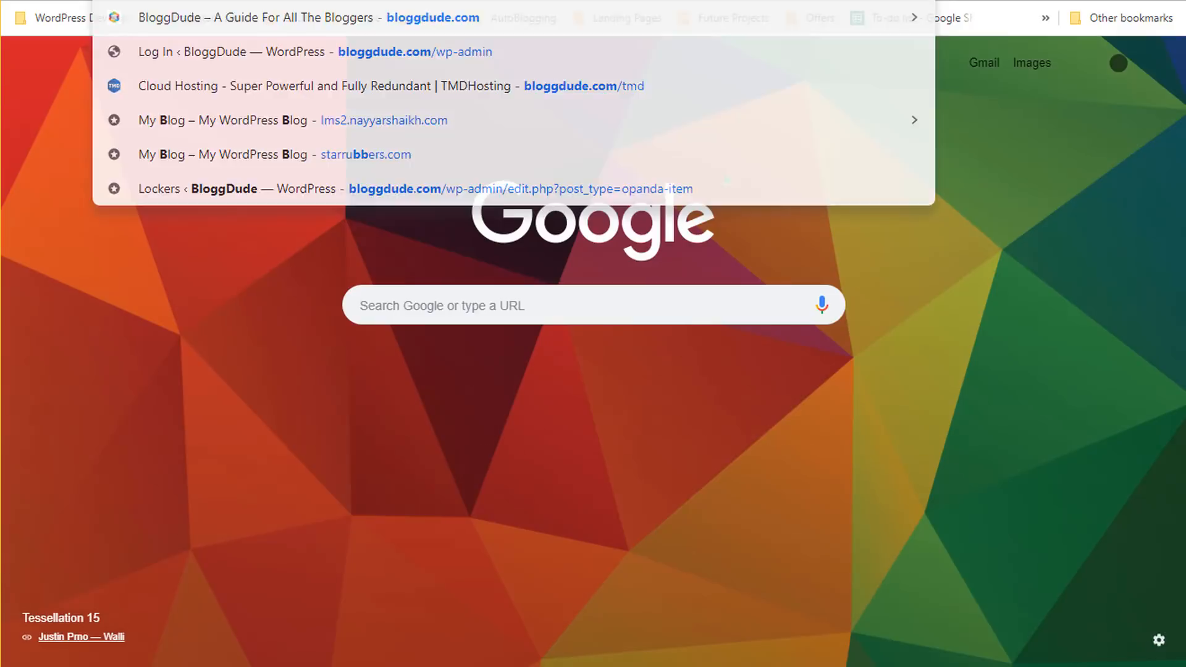
pyautogui.press('Return')
pyautogui.click(530, 309)
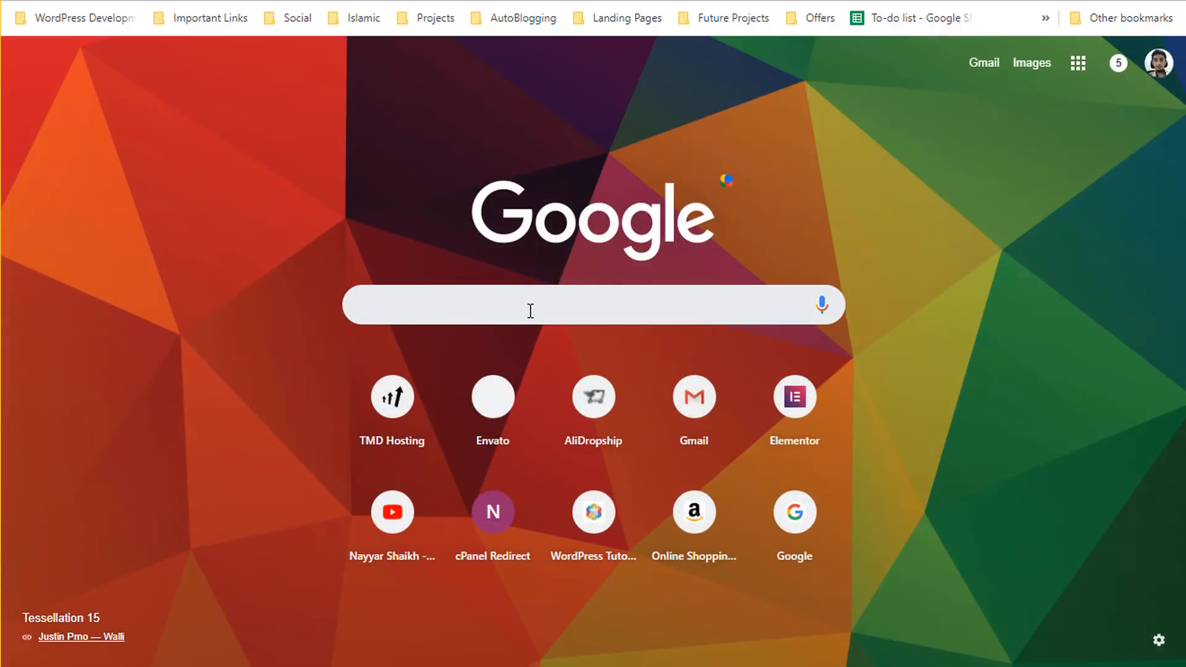
pyautogui.write('blo')
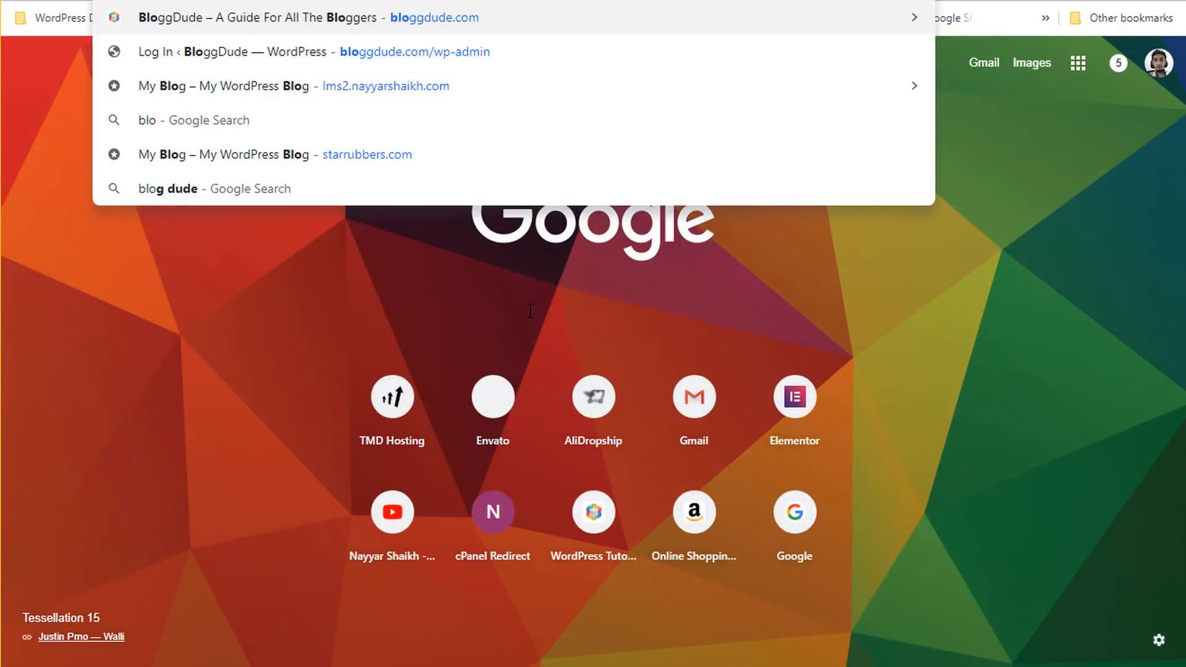
pyautogui.write('ggdude.com/')
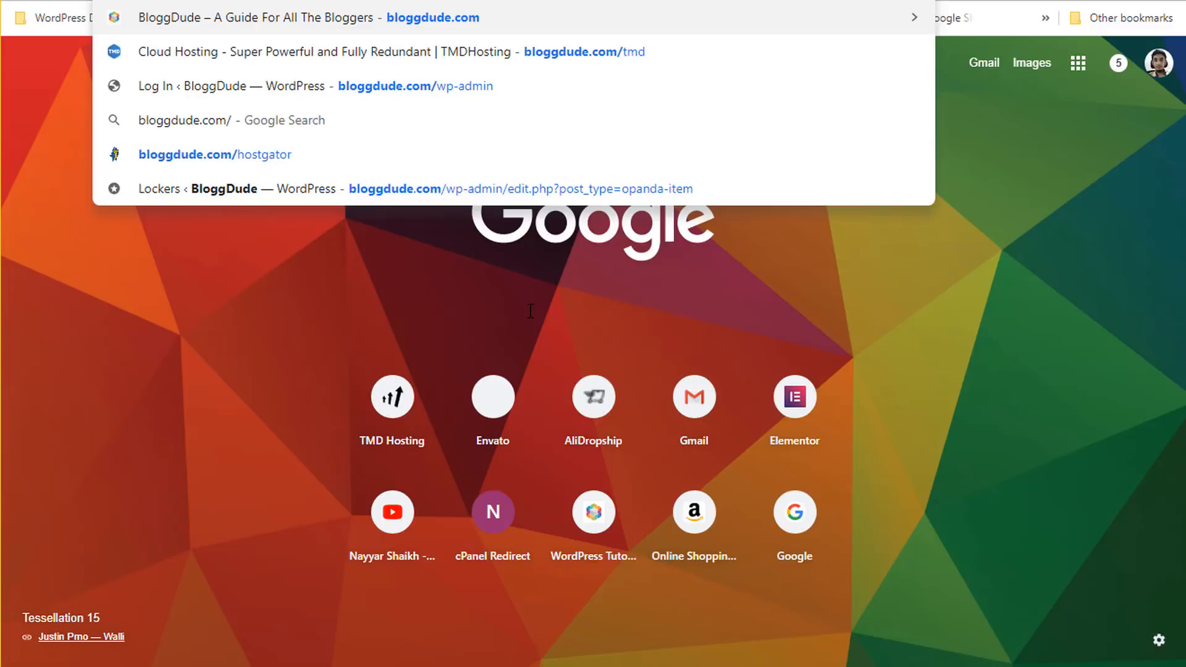
pyautogui.write('divi')
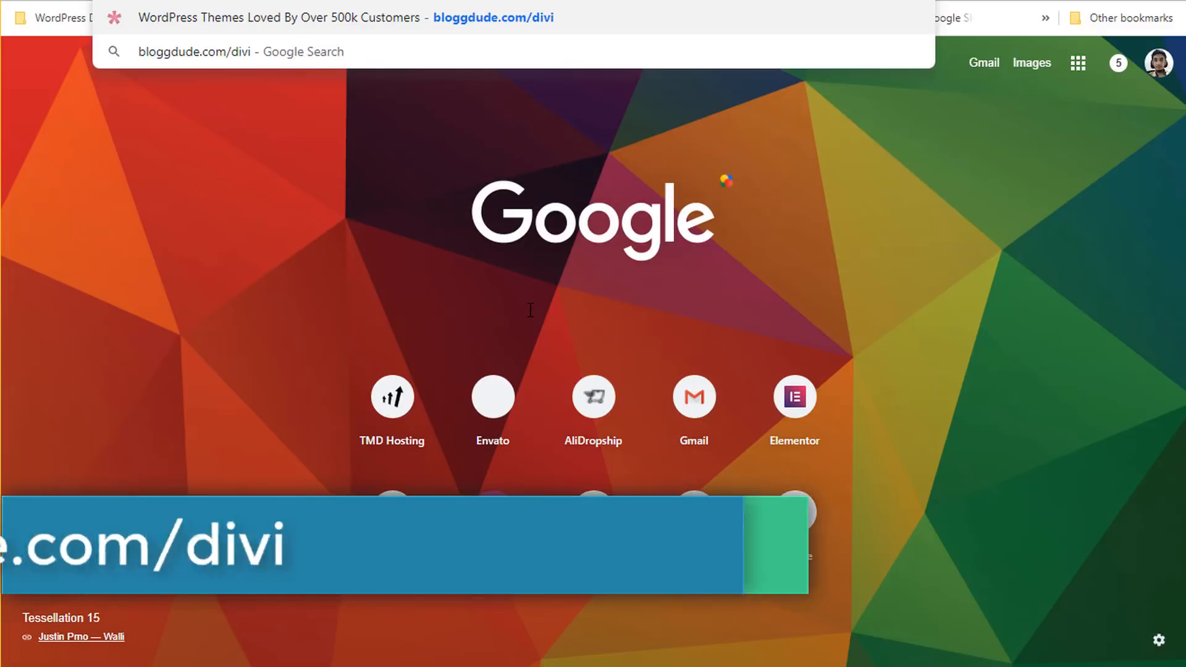
pyautogui.press('Return')
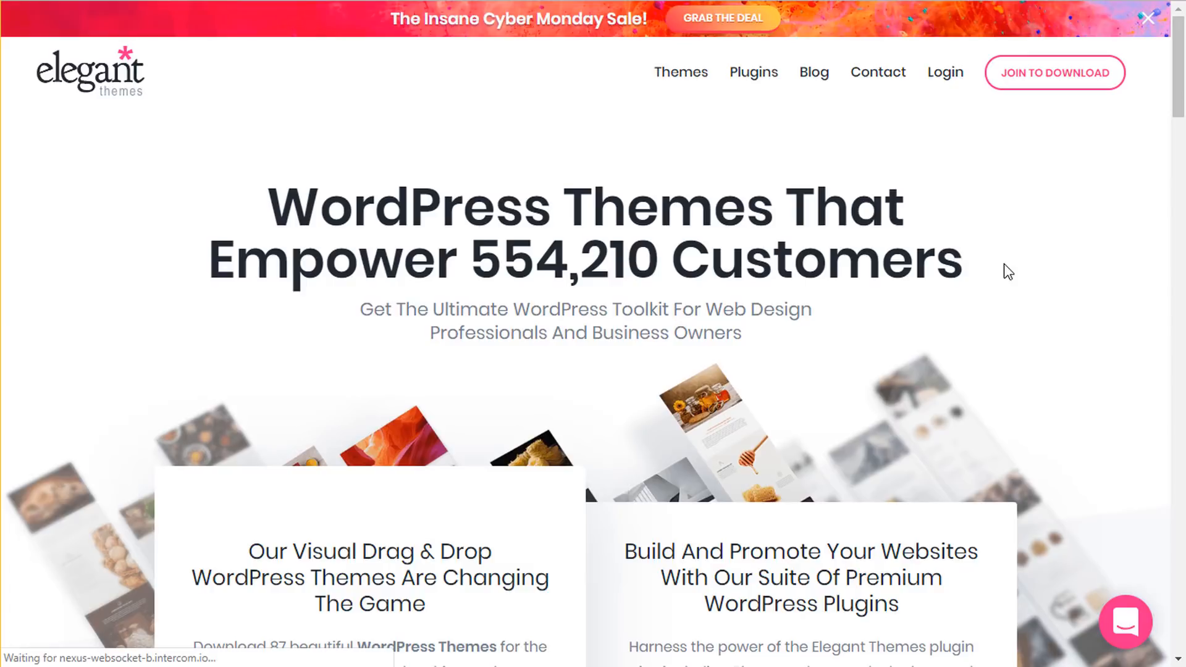
# - Scroll down past the Divi Builder, Bloom and Monarch sections, then back up to the top hero
pyautogui.scroll(-8, 1008, 266)
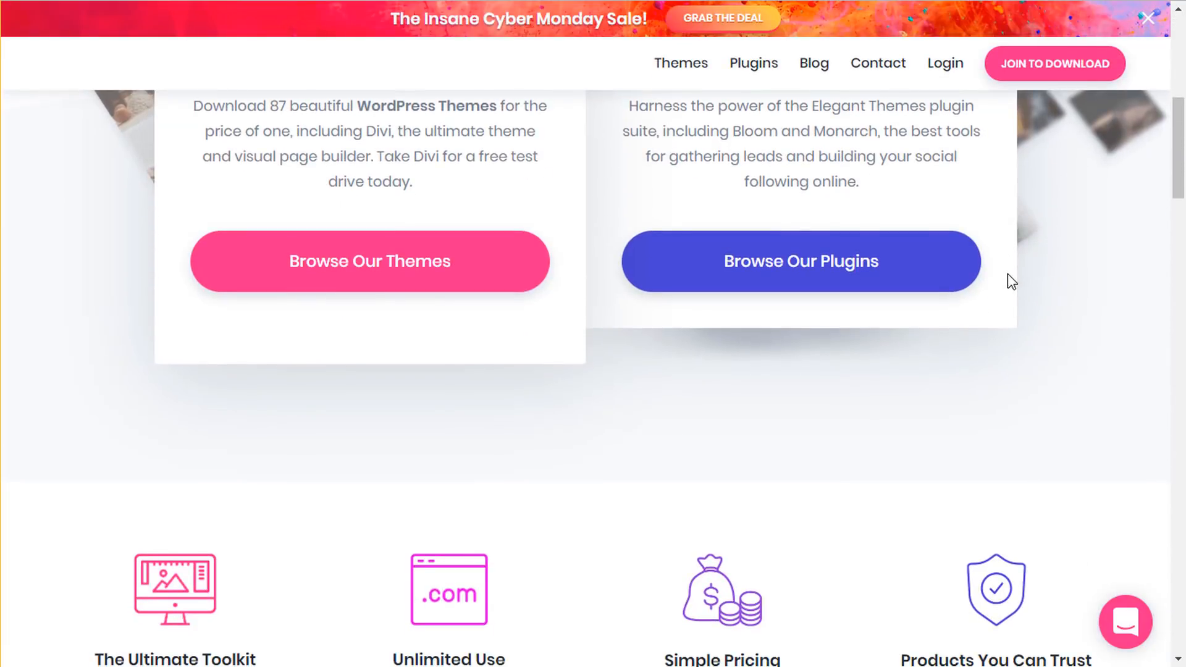
pyautogui.scroll(7, 1007, 275)
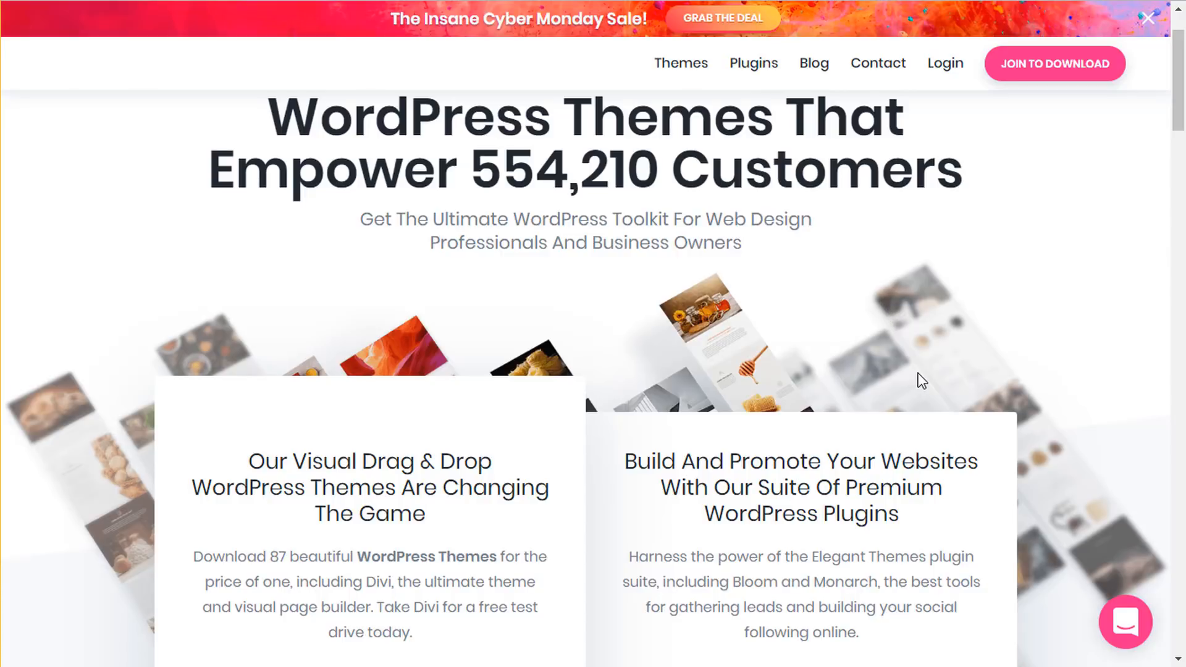
pyautogui.scroll(-10, 918, 380)
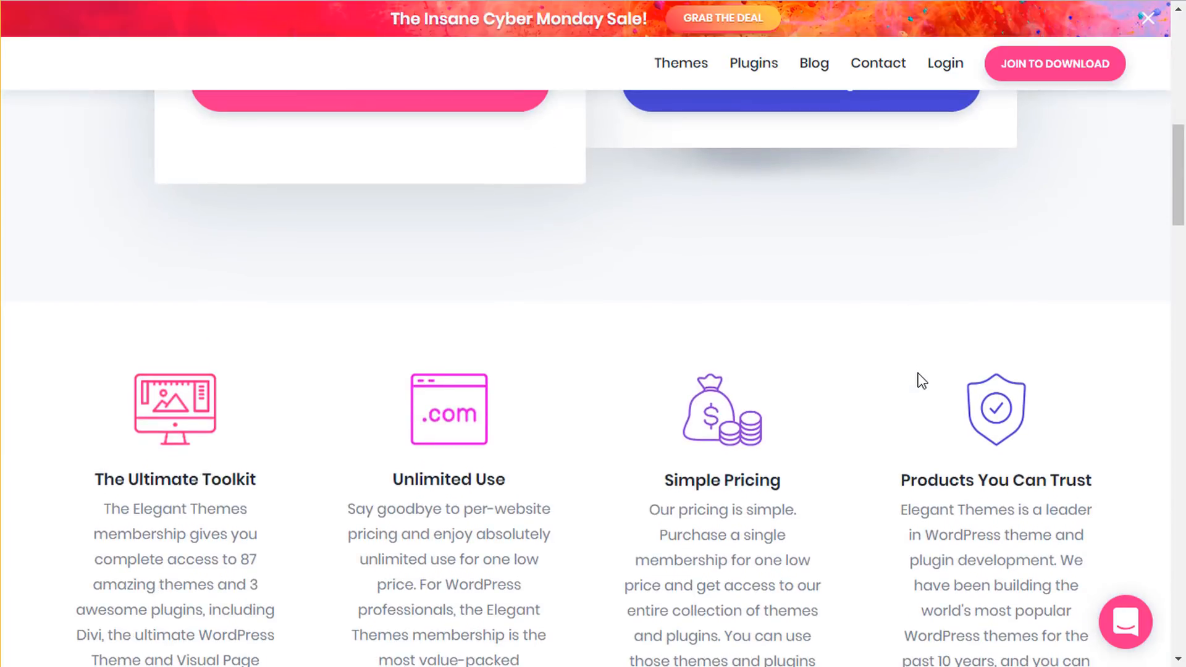
pyautogui.scroll(-12, 921, 380)
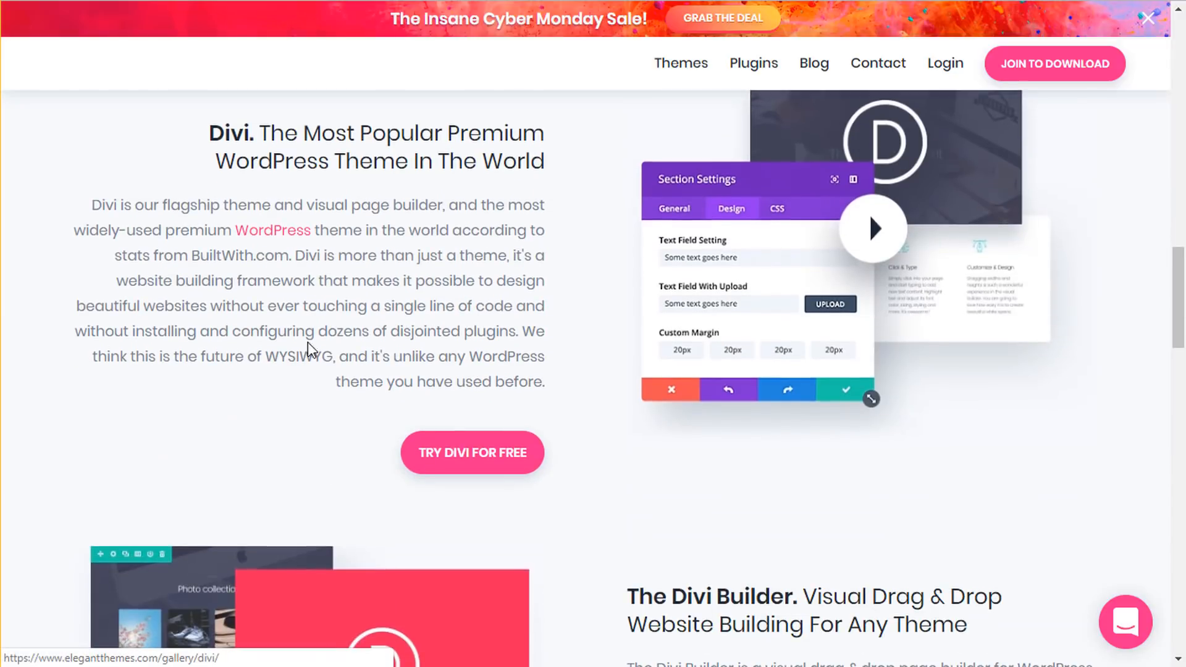
pyautogui.scroll(-6, 723, 498)
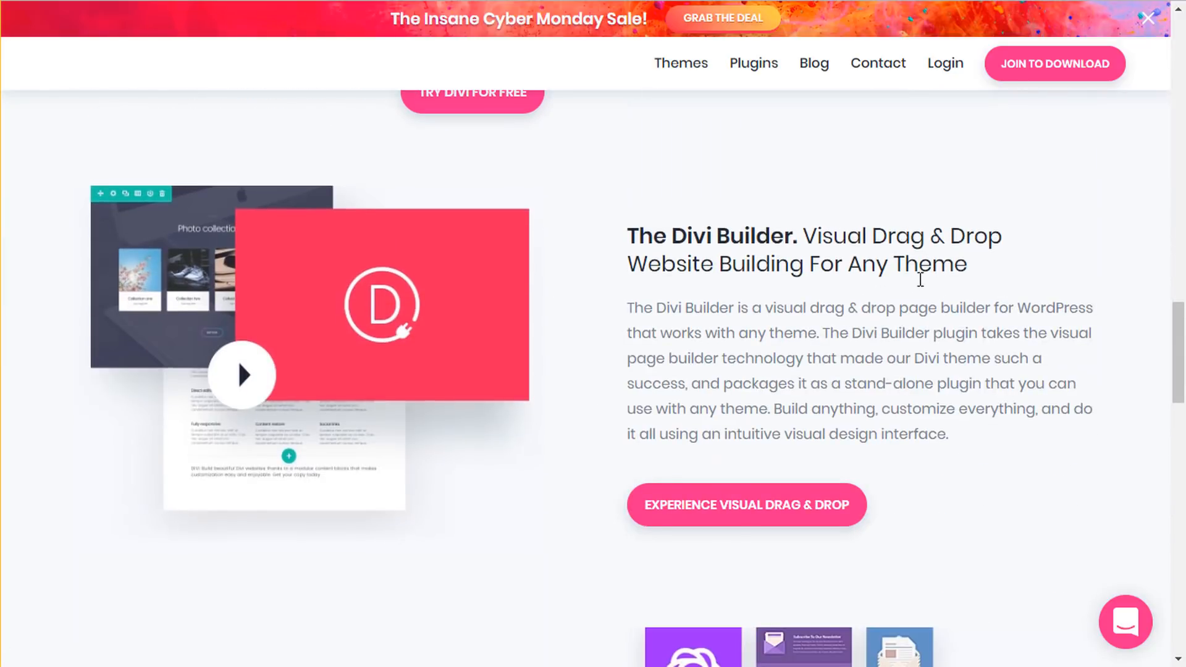
pyautogui.scroll(-12, 864, 287)
pyautogui.scroll(6, 843, 339)
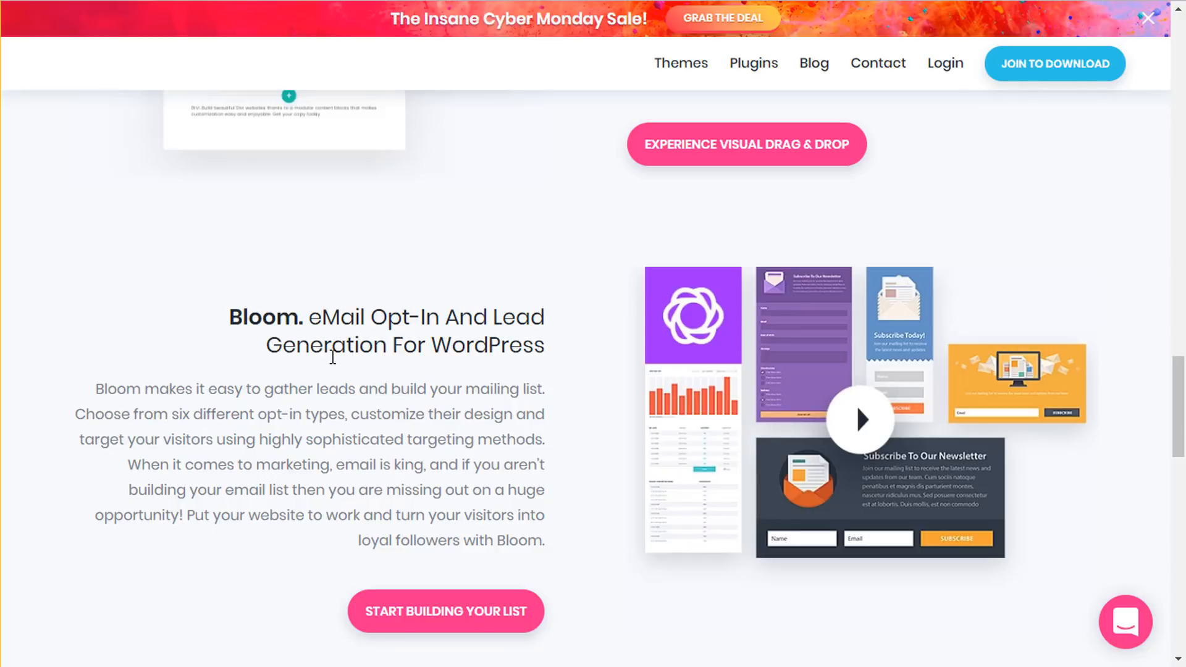
pyautogui.scroll(-1, 338, 340)
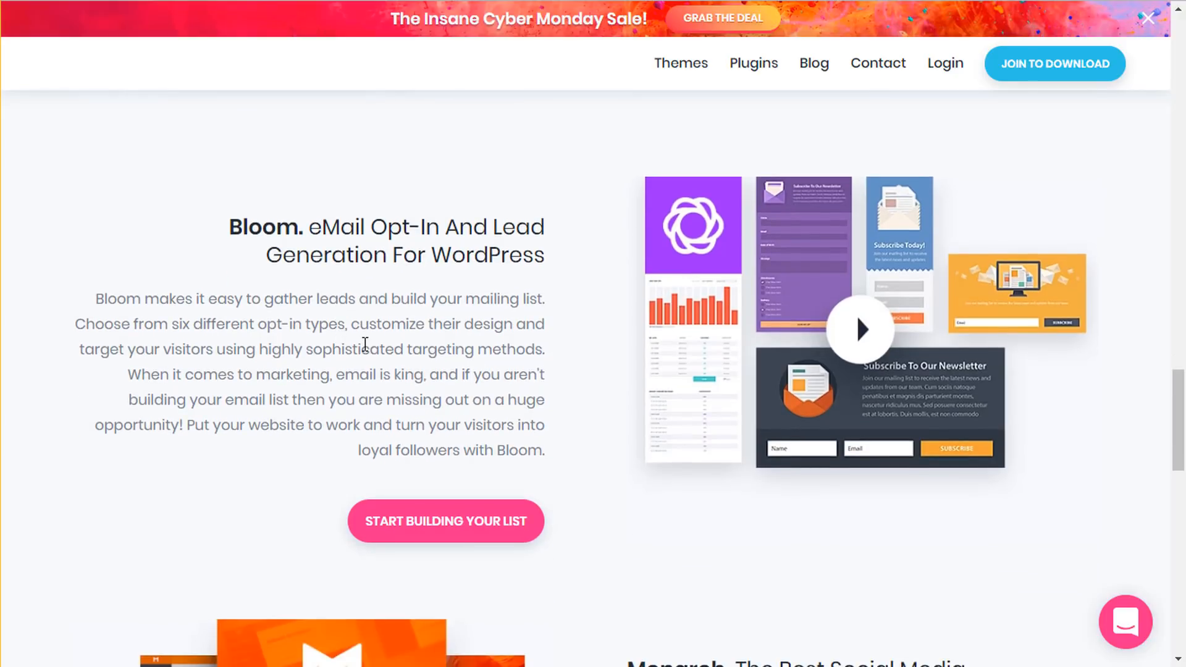
pyautogui.scroll(-6, 366, 344)
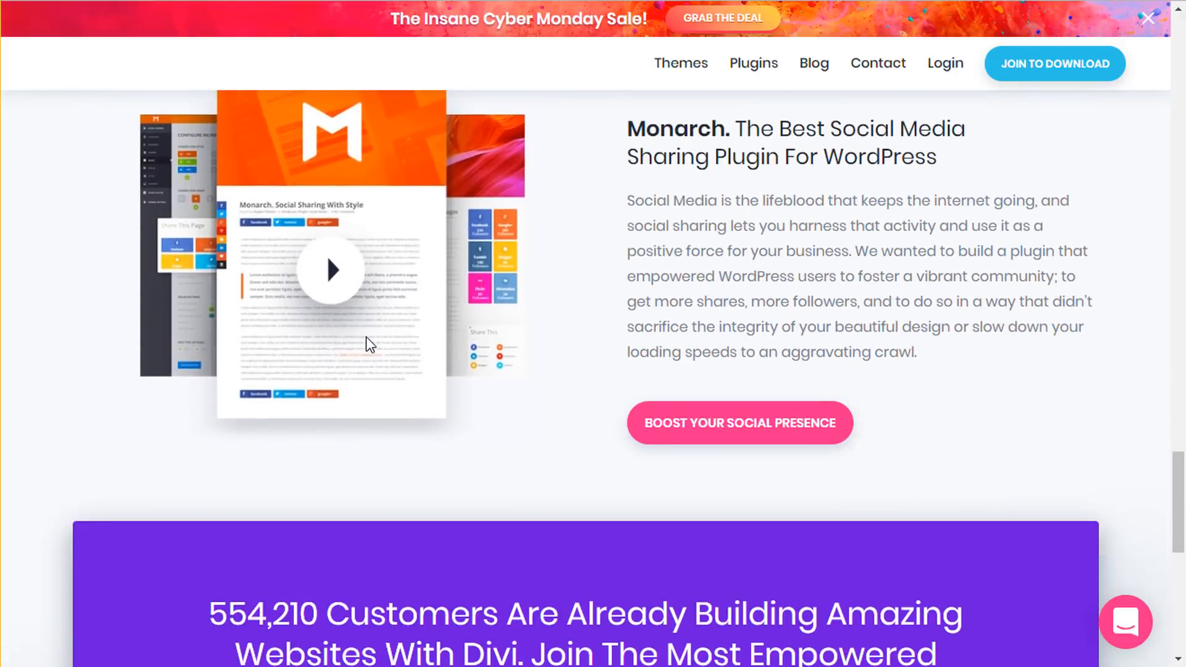
pyautogui.scroll(-4, 368, 345)
pyautogui.scroll(20, 367, 340)
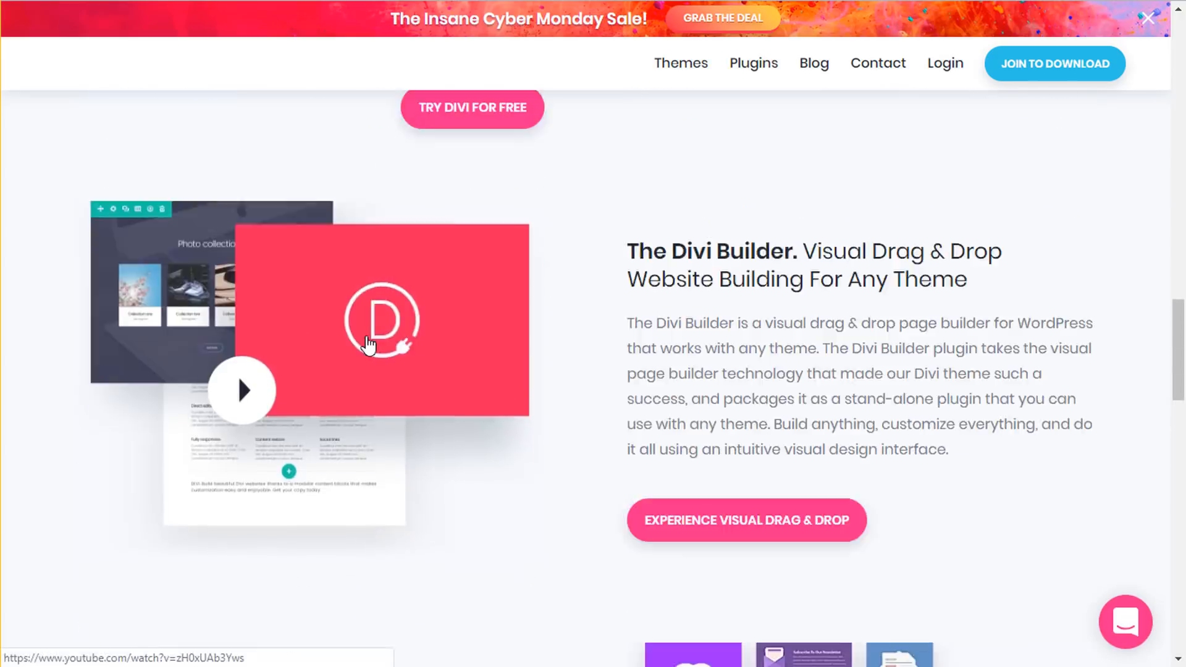
pyautogui.scroll(10, 369, 339)
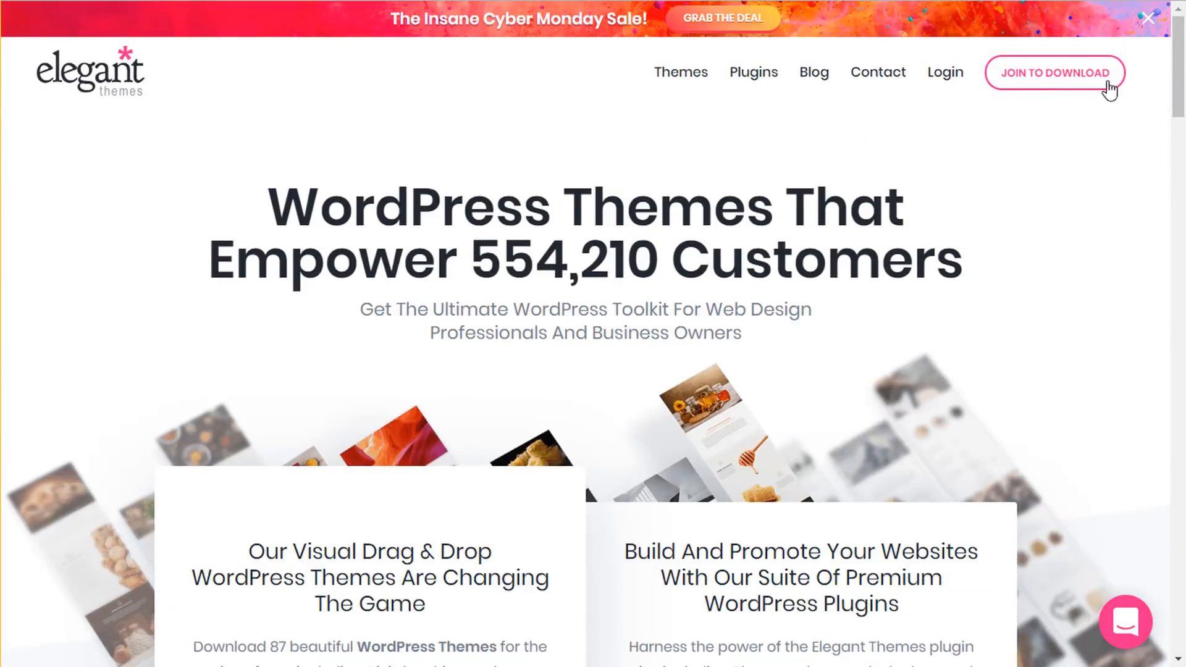
# - Open the JOIN TO DOWNLOAD pricing page and highlight the $89 Yearly price
pyautogui.click(1074, 87)
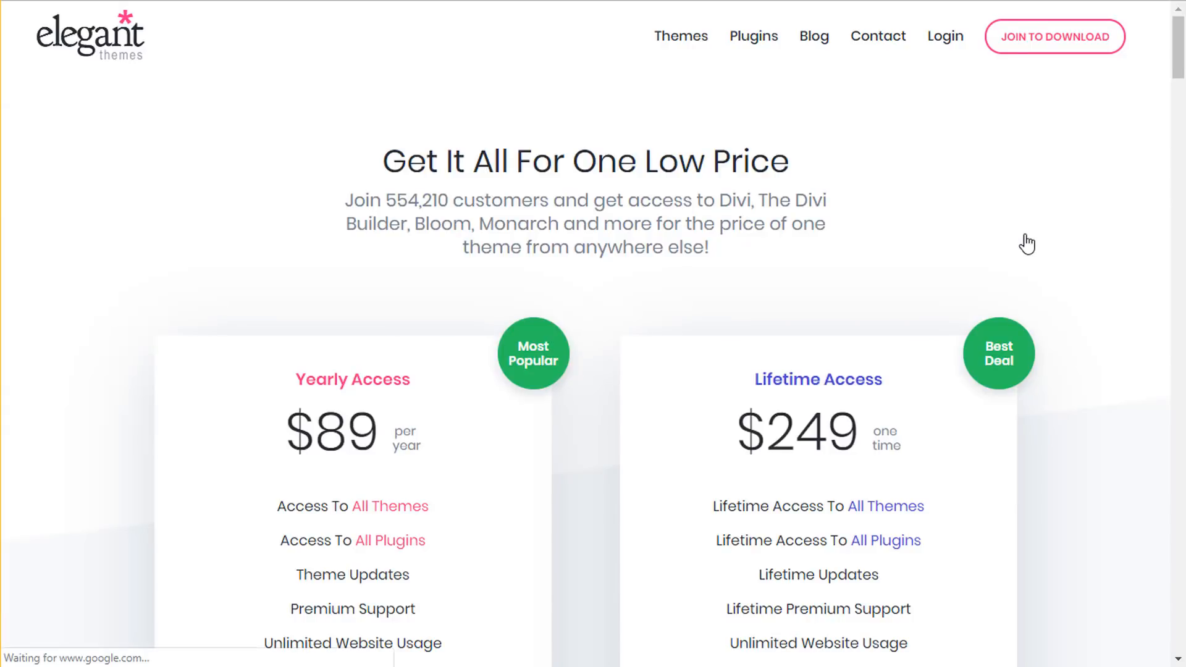
pyautogui.scroll(-4, 1026, 235)
pyautogui.scroll(2, 1031, 235)
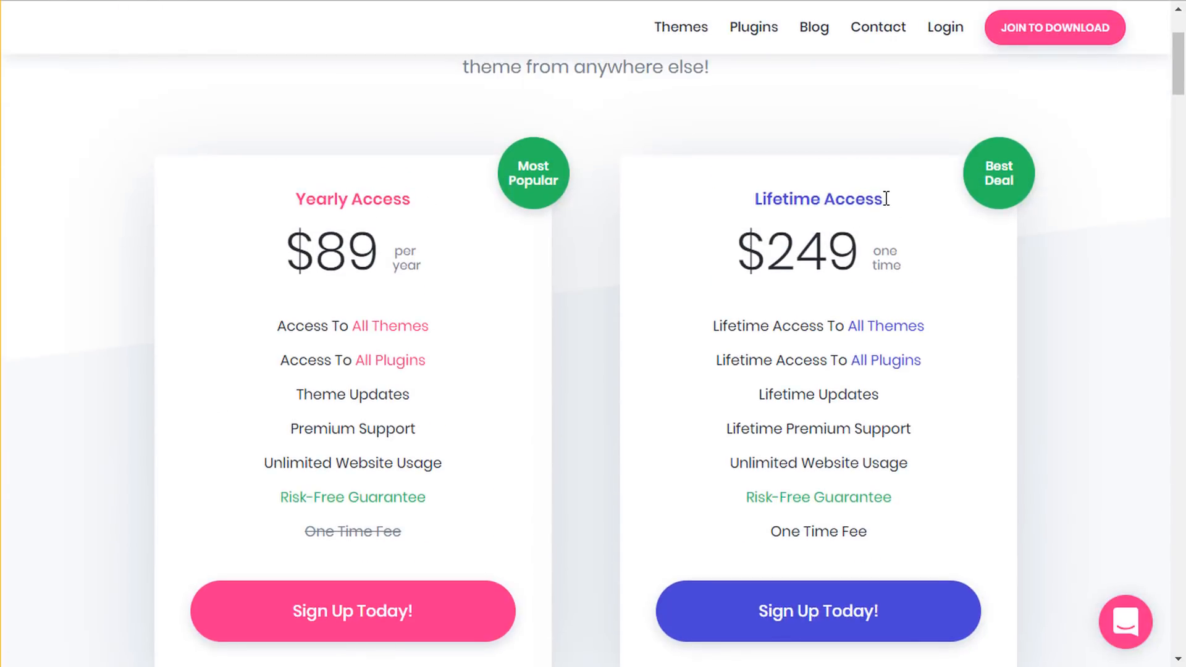
pyautogui.moveTo(298, 253); pyautogui.dragTo(379, 249)
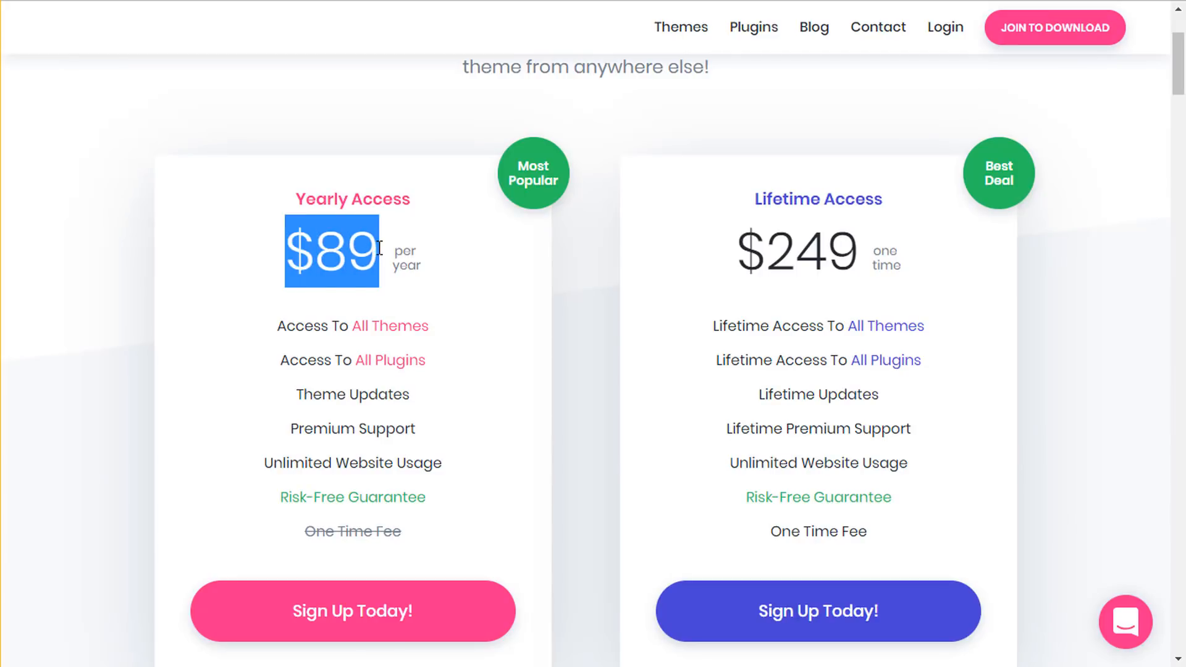
pyautogui.click(380, 248)
pyautogui.moveTo(398, 336)
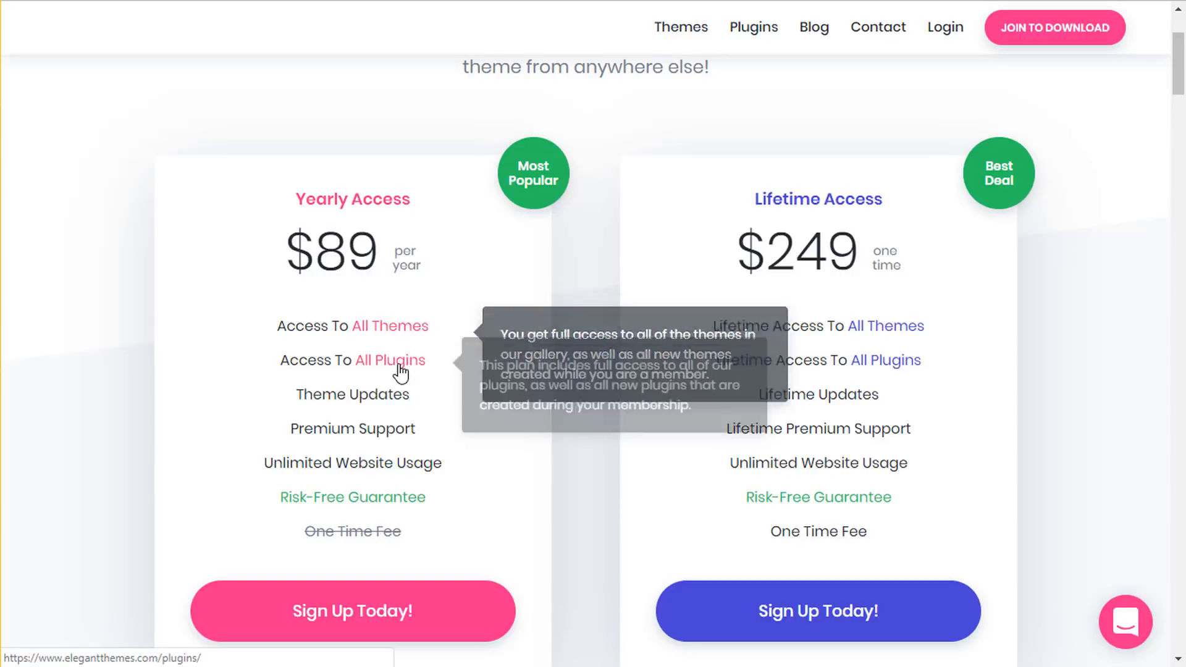
pyautogui.moveTo(298, 397)
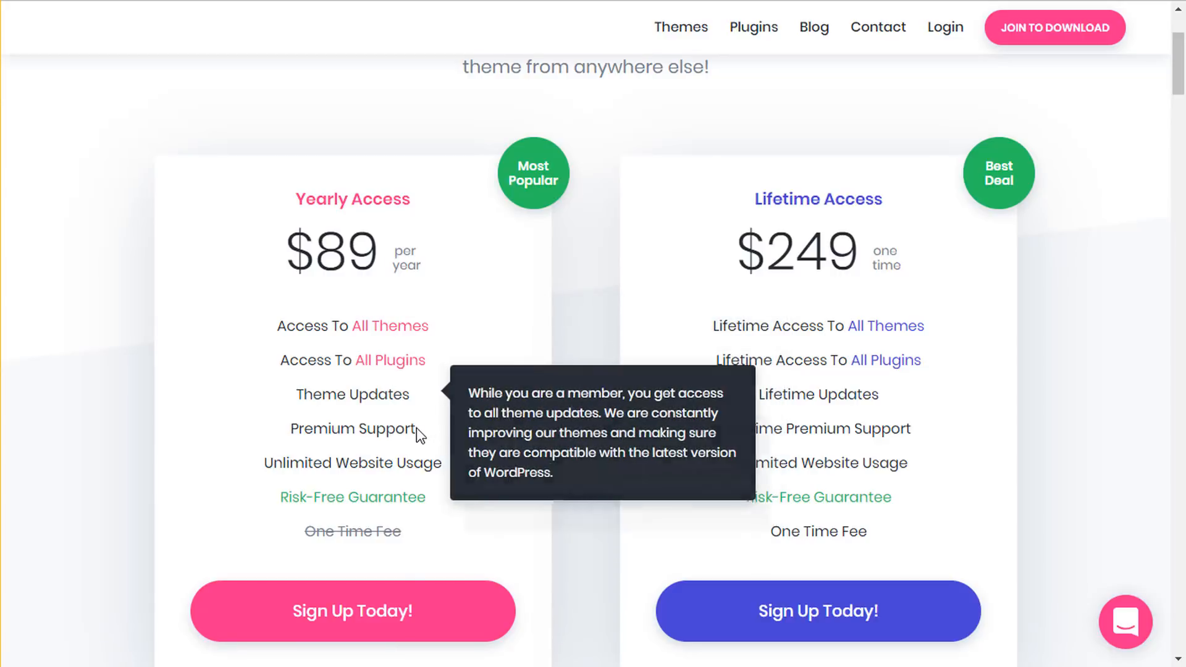
pyautogui.moveTo(401, 464)
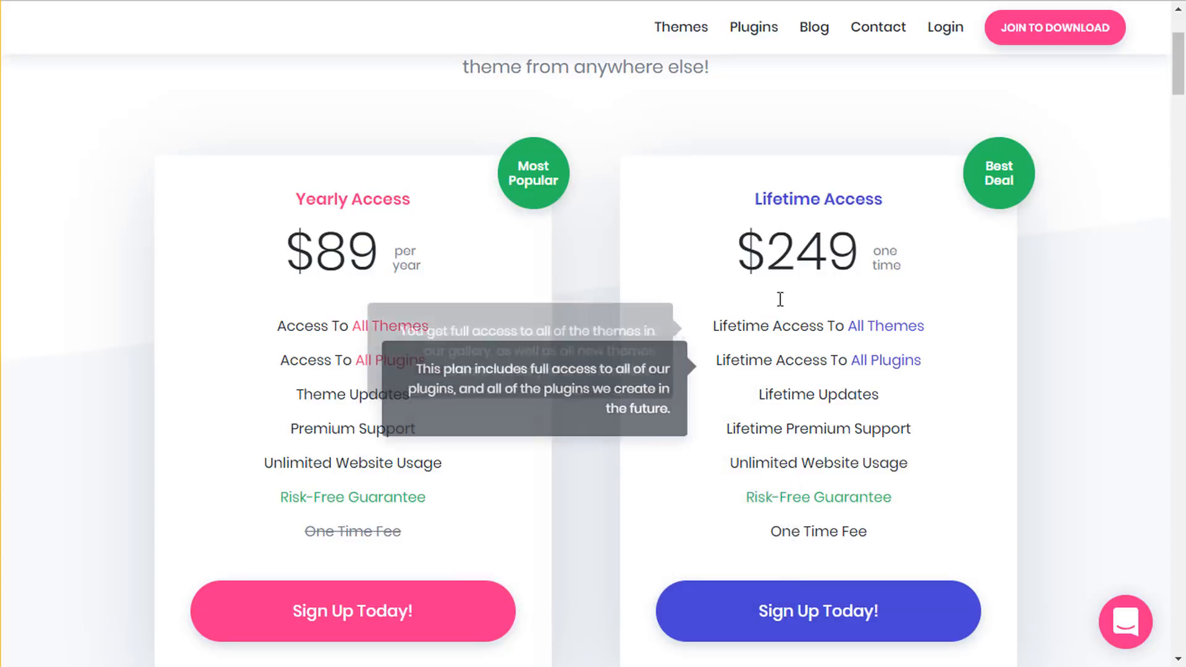
# - Highlight the $249 price and the Lifetime Access title
pyautogui.moveTo(741, 248)
pyautogui.mouseDown()
pyautogui.moveTo(890, 242)
pyautogui.moveTo(732, 245)
pyautogui.mouseUp()
pyautogui.click(847, 242)
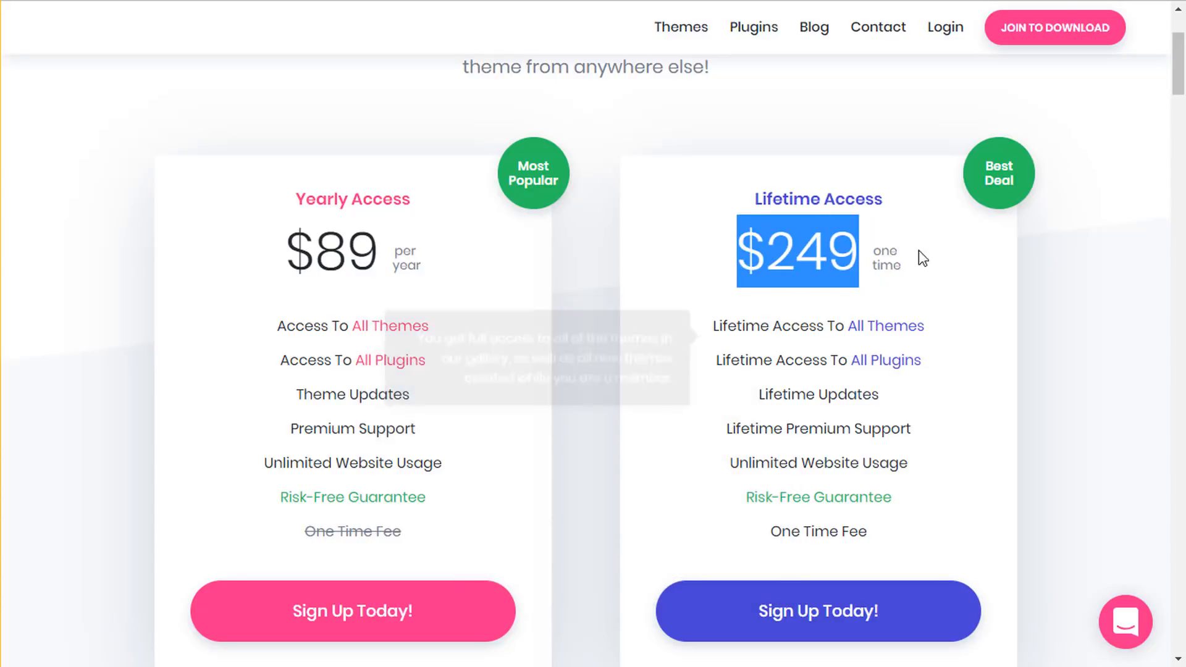
pyautogui.click(972, 335)
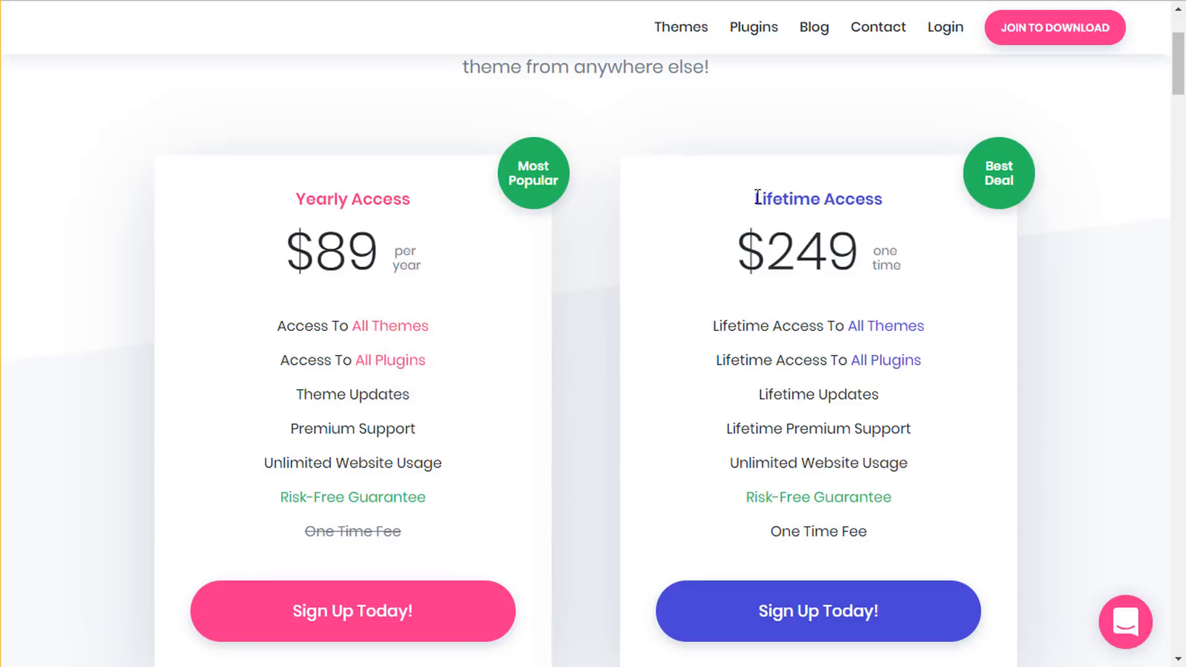
pyautogui.moveTo(757, 197); pyautogui.dragTo(896, 205)
pyautogui.click(1065, 254)
# - Highlight the Yearly Access title and its $89 price
pyautogui.moveTo(299, 194); pyautogui.dragTo(437, 193)
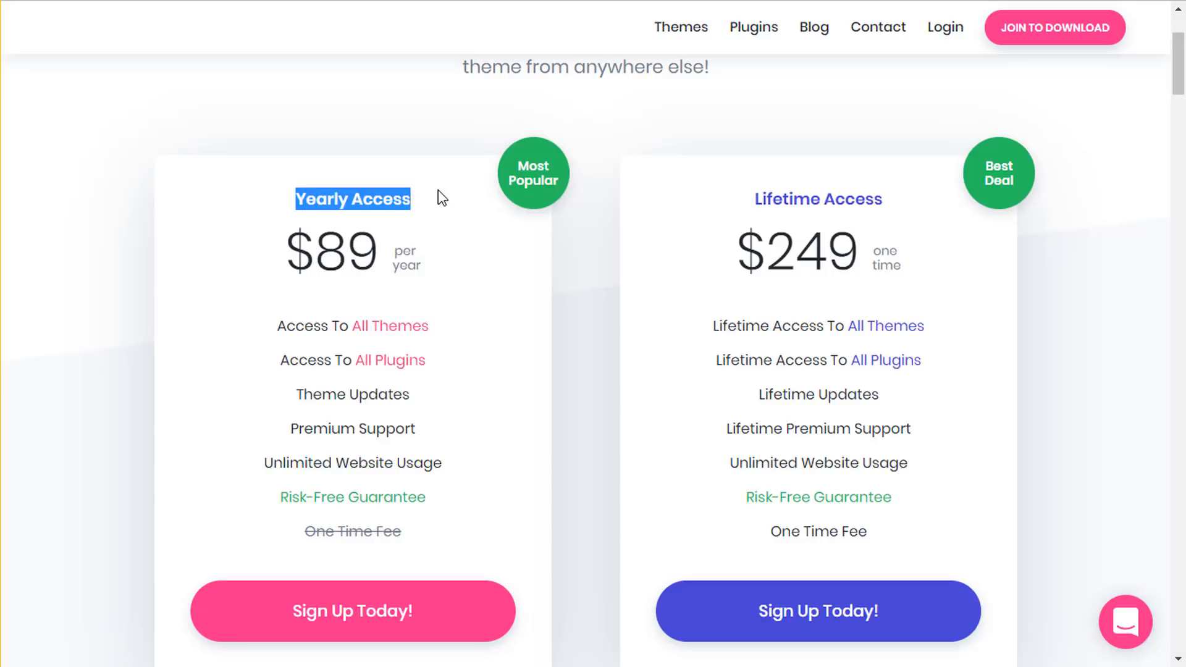
pyautogui.click(437, 193)
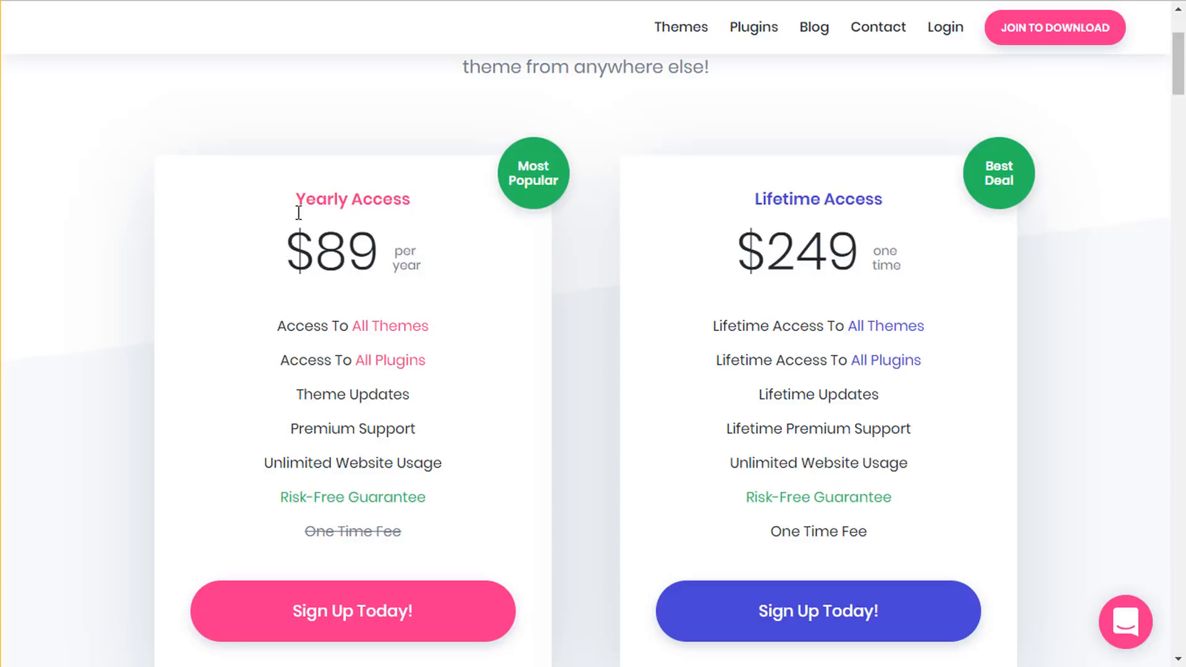
pyautogui.tripleClick(376, 192)
pyautogui.moveTo(374, 247); pyautogui.dragTo(286, 233)
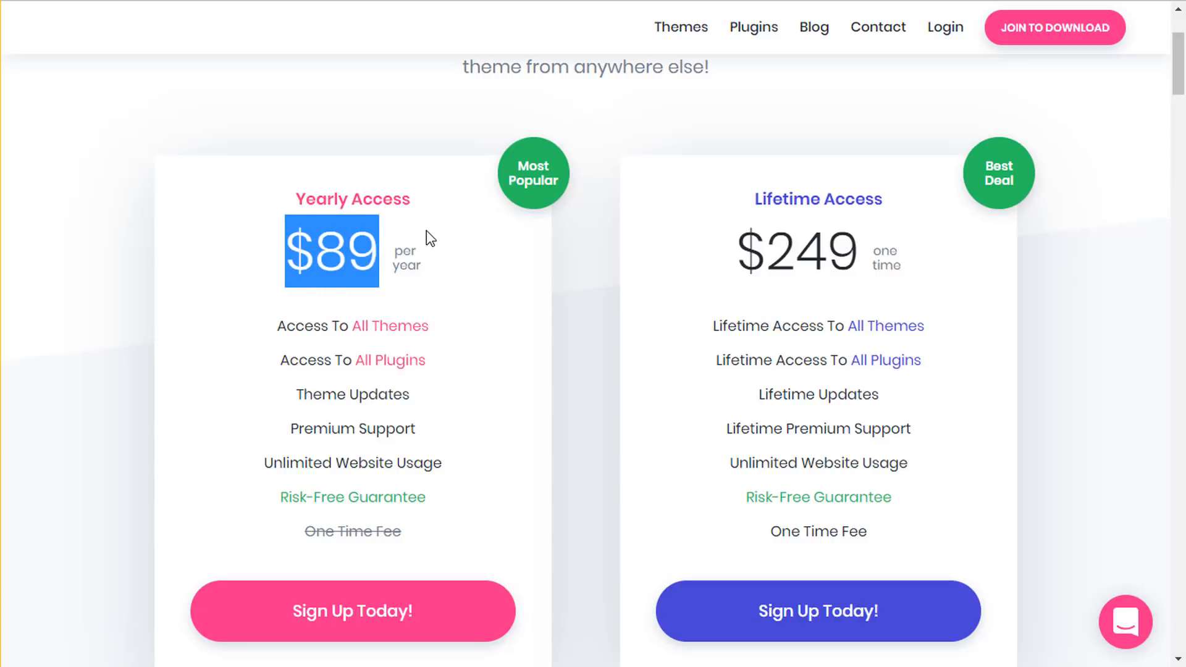
pyautogui.click(297, 233)
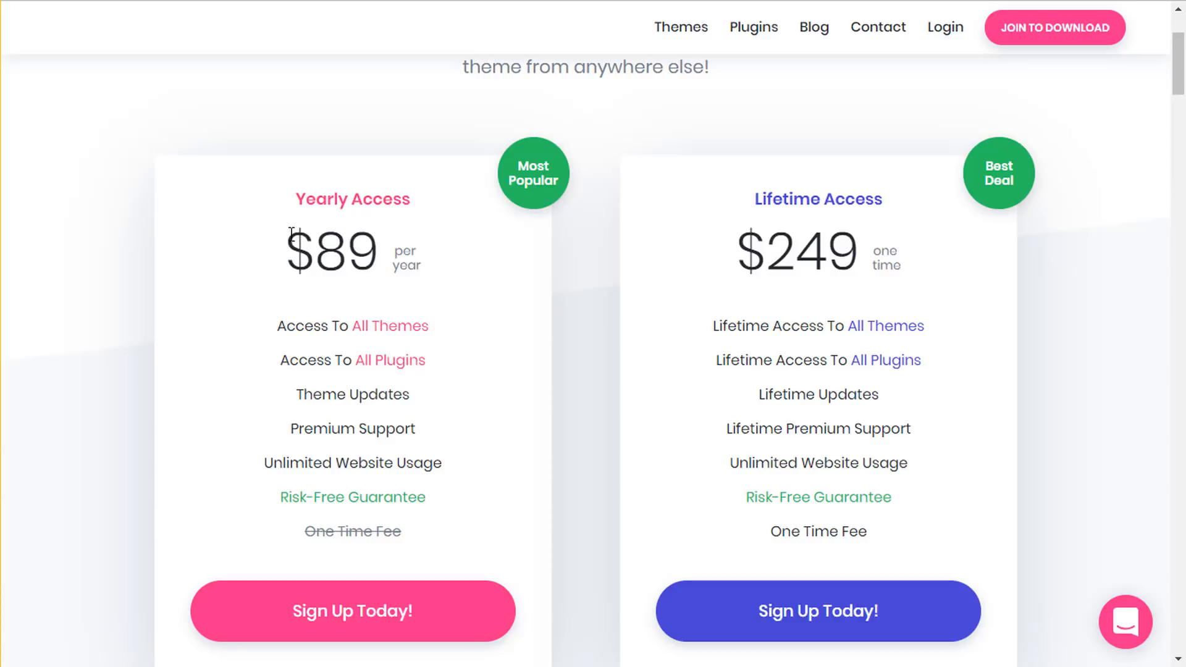
pyautogui.moveTo(292, 233); pyautogui.dragTo(376, 241)
pyautogui.click(376, 241)
# - Repeatedly highlight the $89 Yearly price while comparing the plans
pyautogui.moveTo(337, 244); pyautogui.dragTo(300, 239)
pyautogui.click(305, 252)
pyautogui.click(381, 243)
pyautogui.click(436, 273)
pyautogui.moveTo(373, 247); pyautogui.dragTo(287, 238)
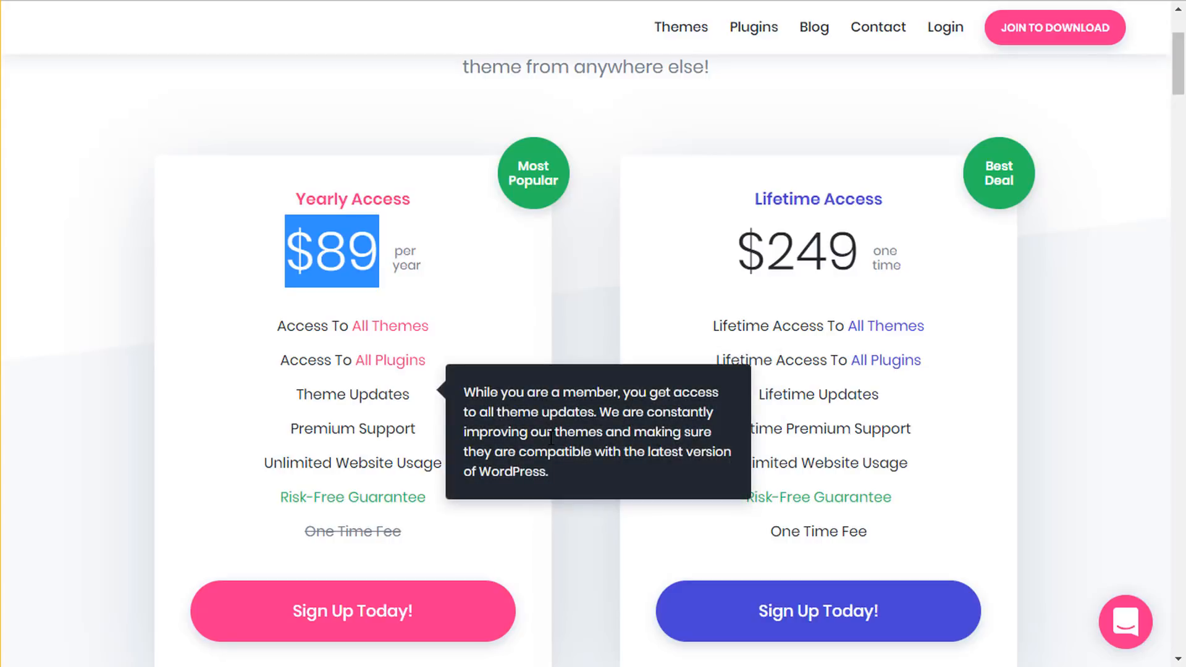
pyautogui.click(479, 278)
pyautogui.moveTo(289, 239); pyautogui.dragTo(374, 242)
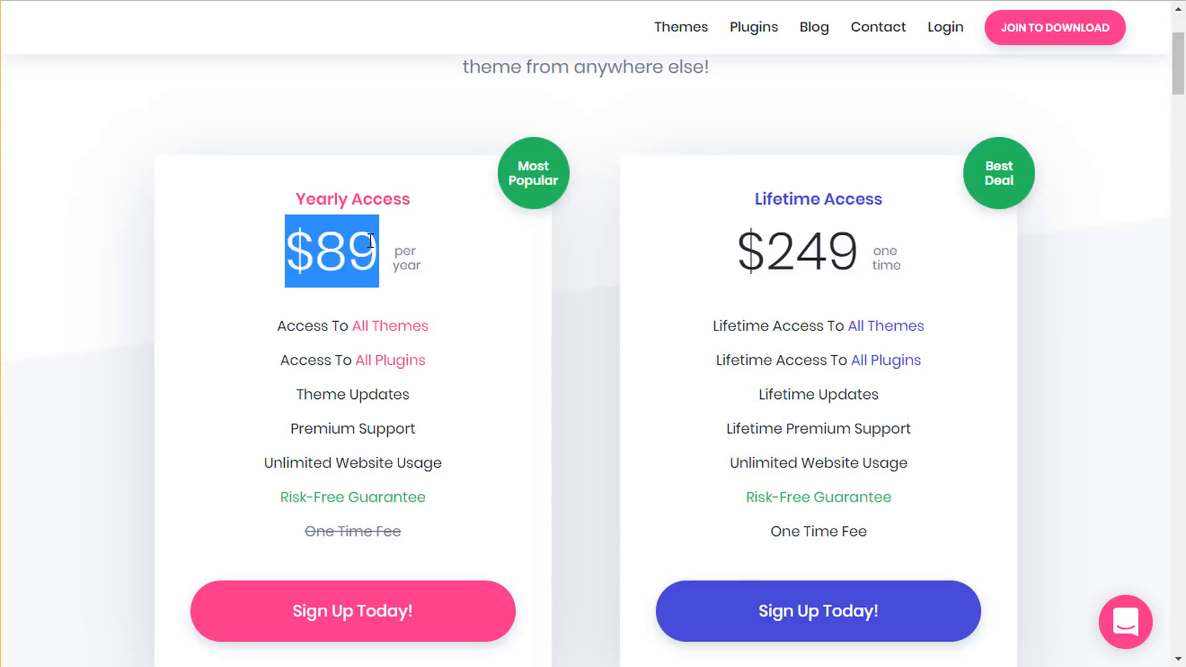
pyautogui.click(374, 242)
pyautogui.moveTo(442, 343)
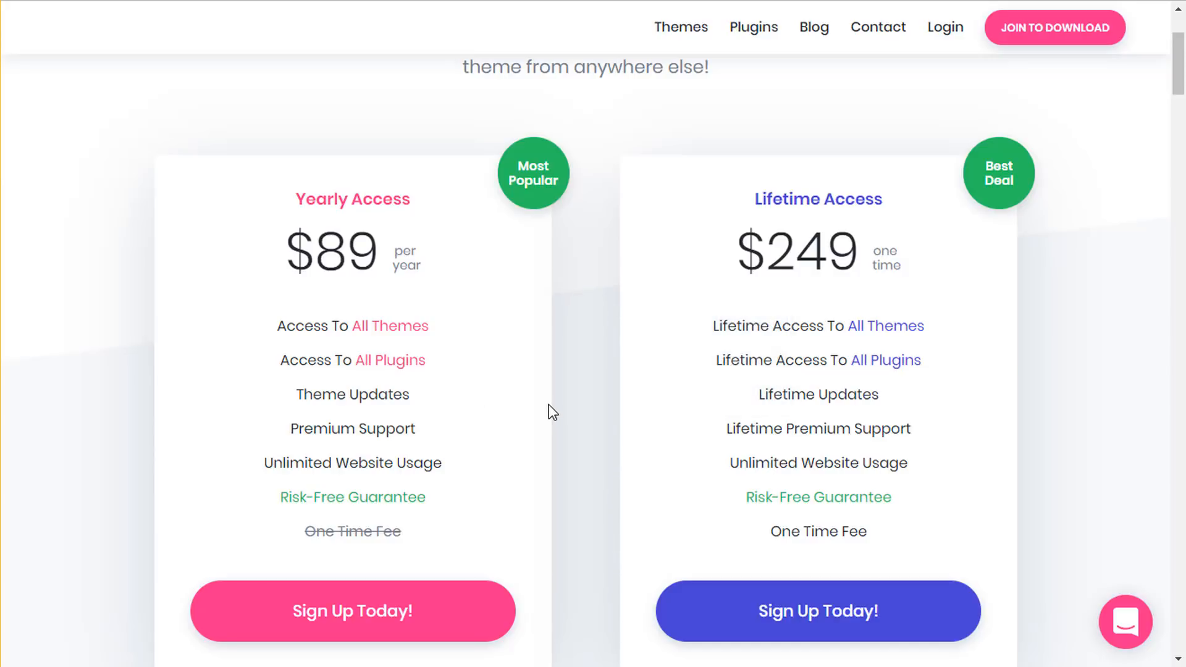
pyautogui.doubleClick(357, 236)
pyautogui.click(388, 239)
# - Highlight the Lifetime Access heading, then start signup for the $249 Lifetime plan
pyautogui.moveTo(731, 208); pyautogui.dragTo(905, 198)
pyautogui.click(906, 198)
pyautogui.scroll(-1, 618, 538)
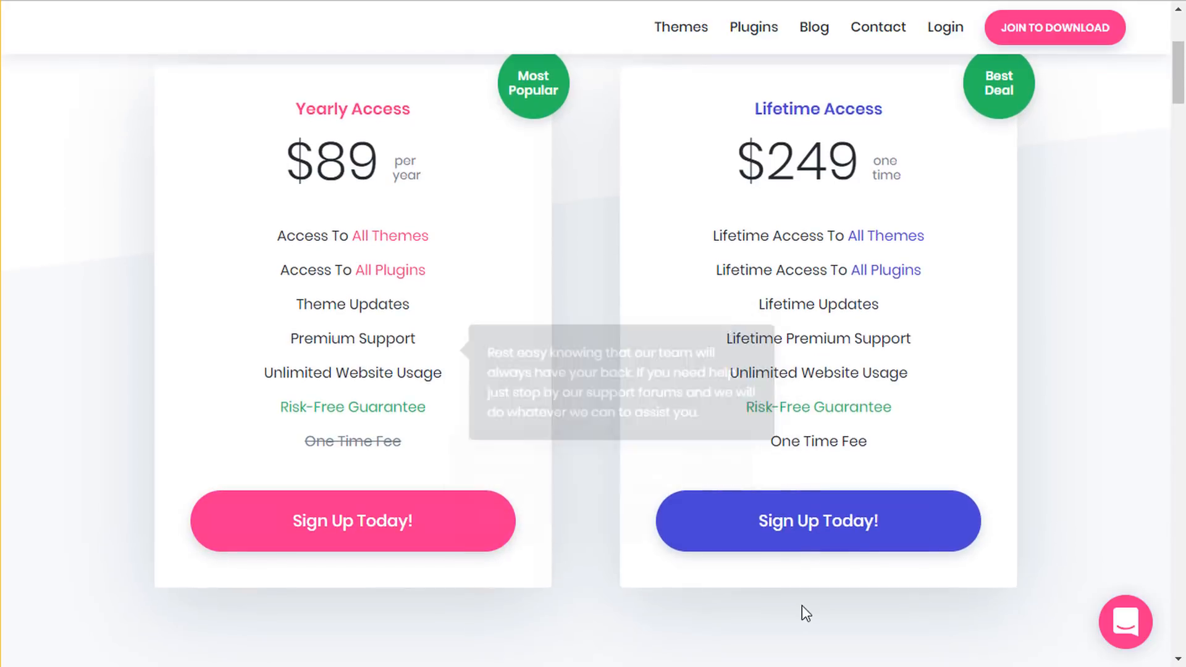
pyautogui.click(851, 535)
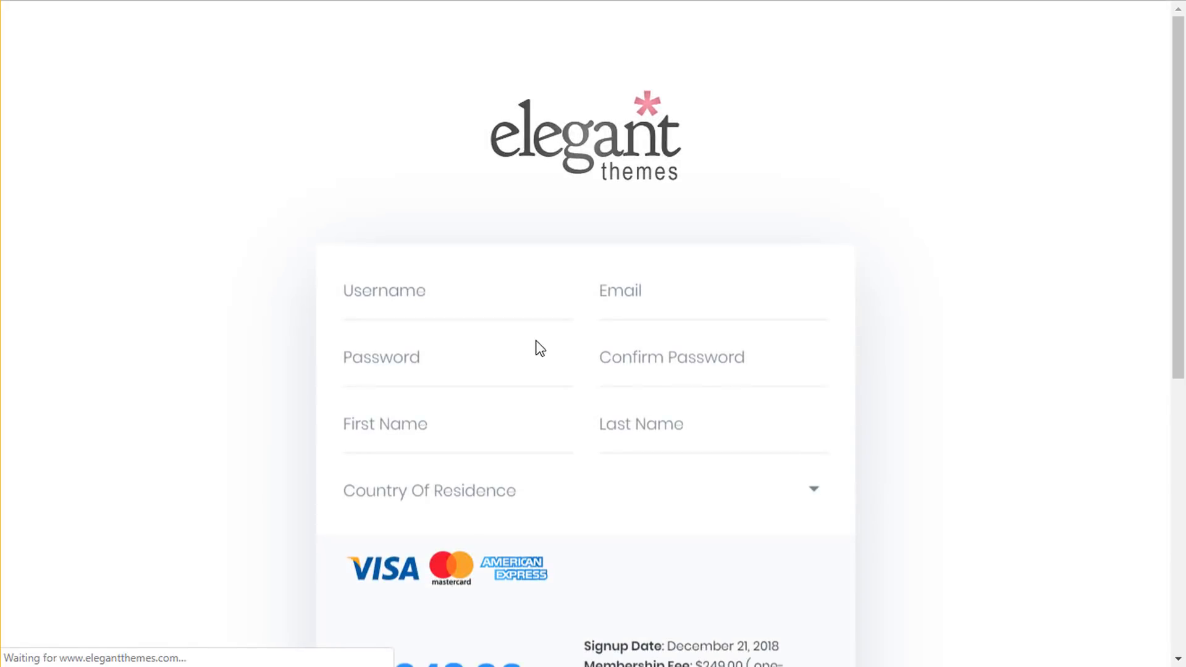
# - Leave the Lifetime signup form and go back to the top of the pricing page
pyautogui.click(435, 309)
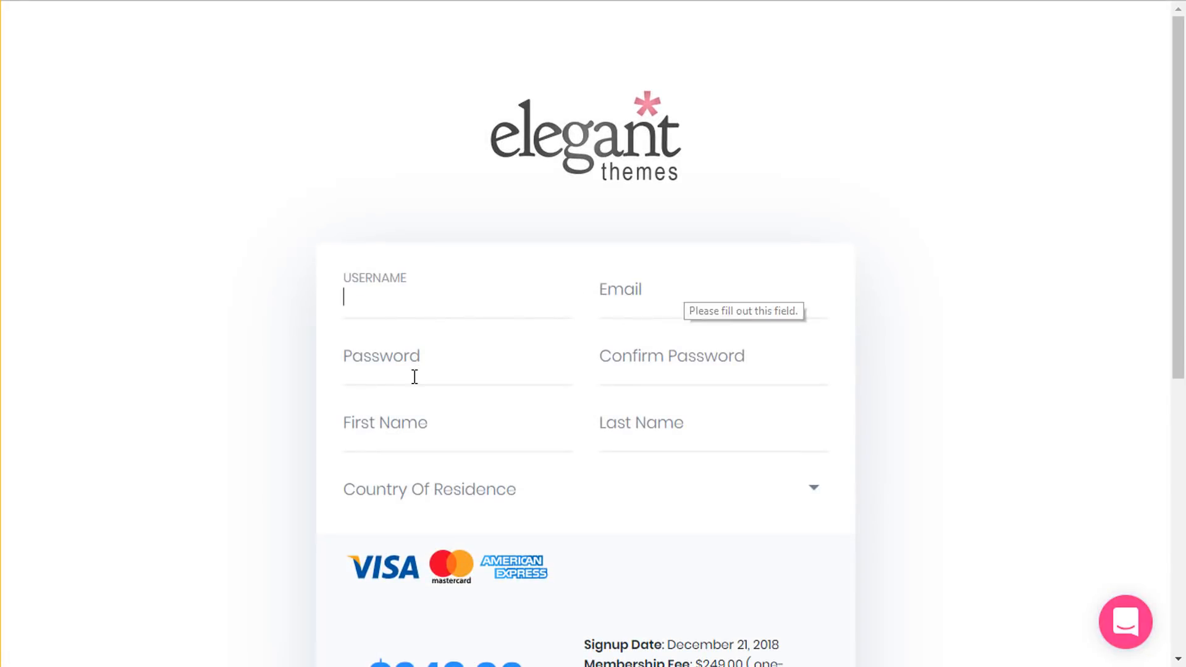
pyautogui.scroll(-6, 761, 398)
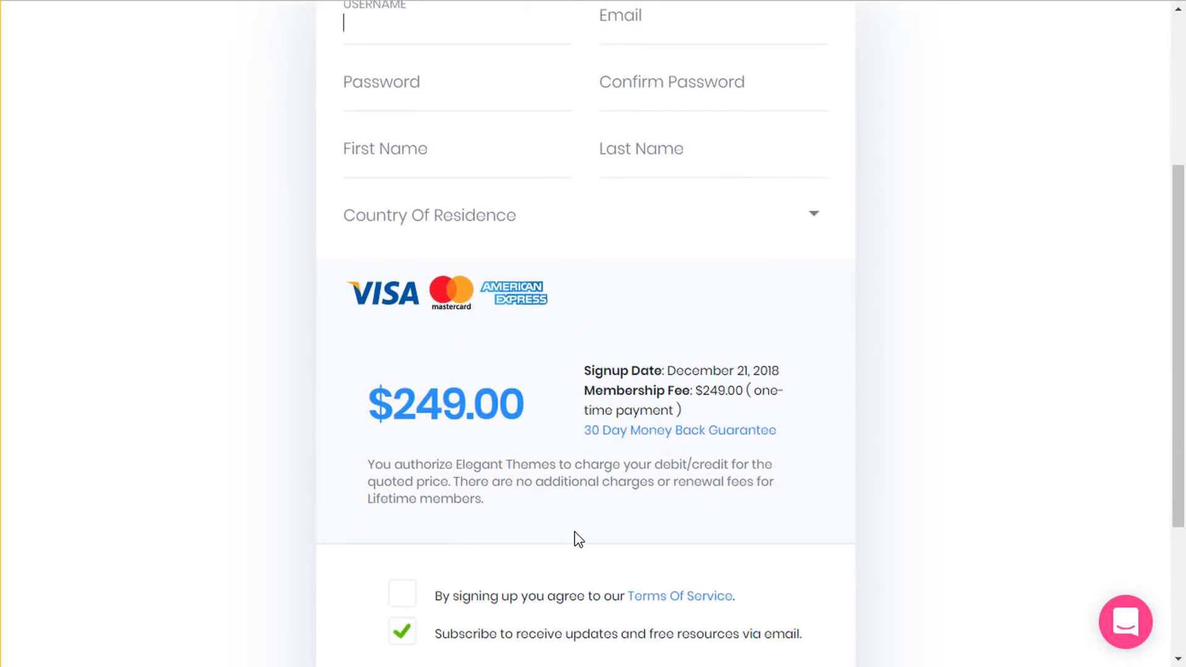
pyautogui.scroll(2, 515, 412)
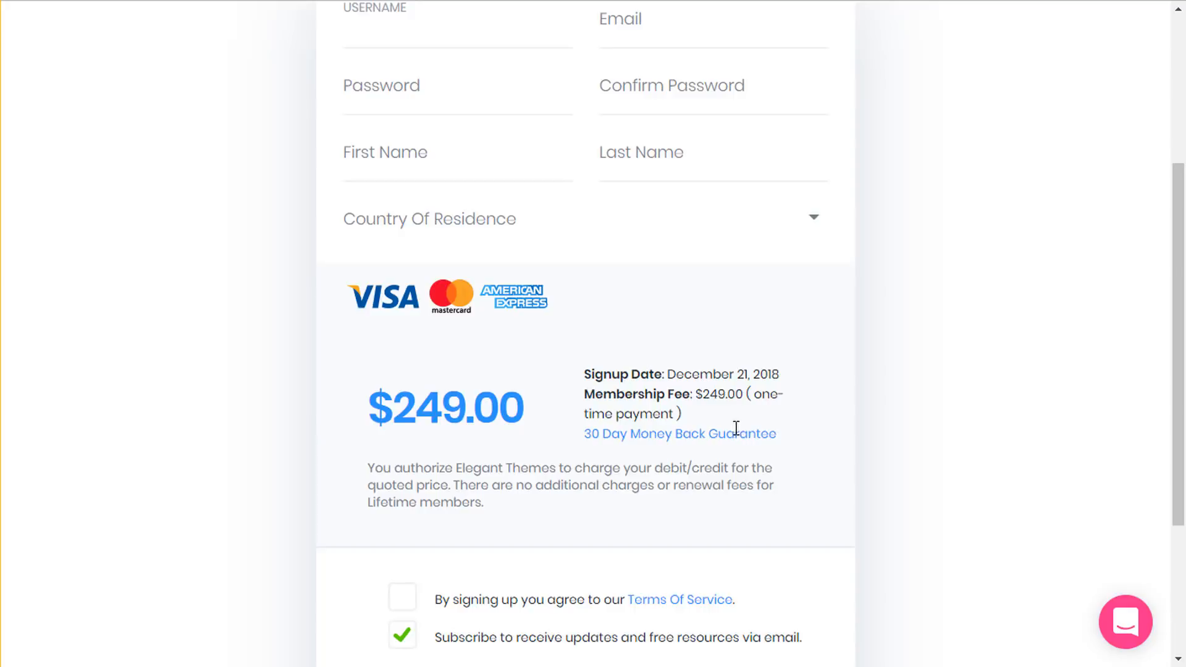
pyautogui.scroll(4, 736, 428)
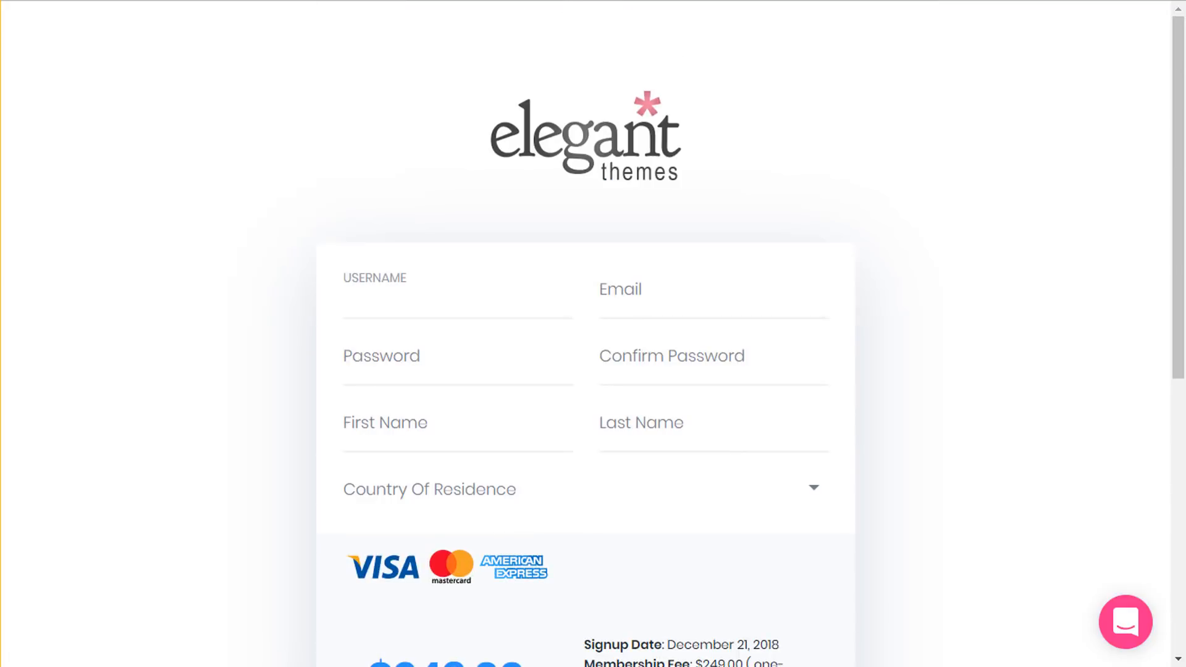
pyautogui.hotkey('alt', 'Left')
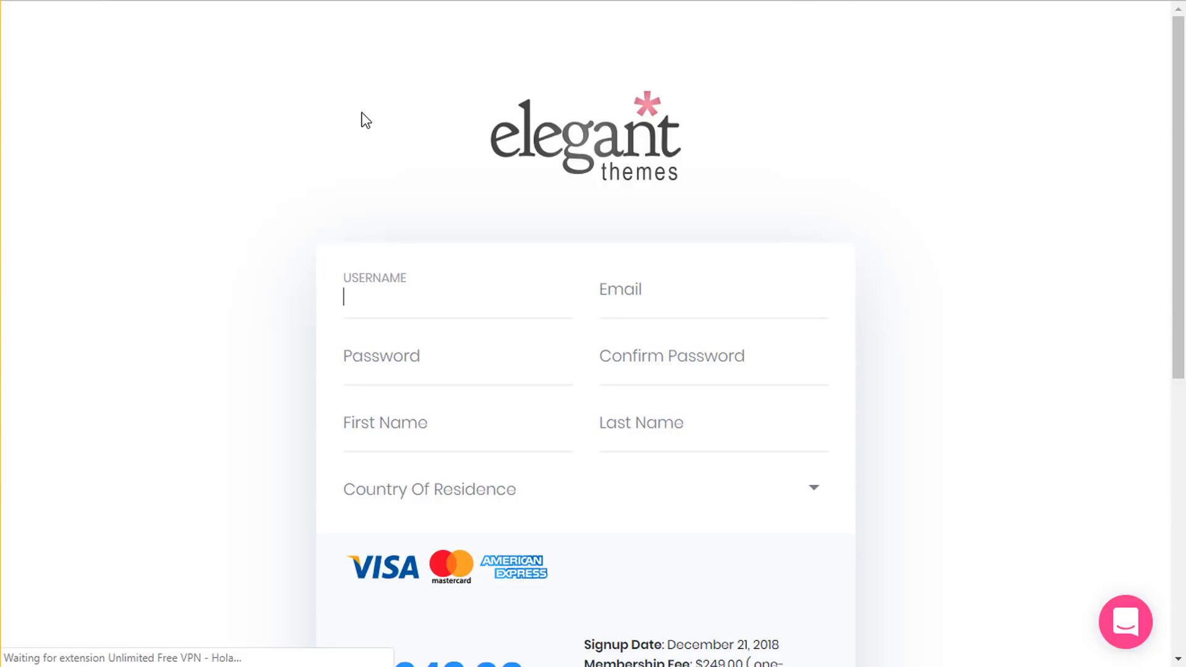
pyautogui.scroll(4, 923, 69)
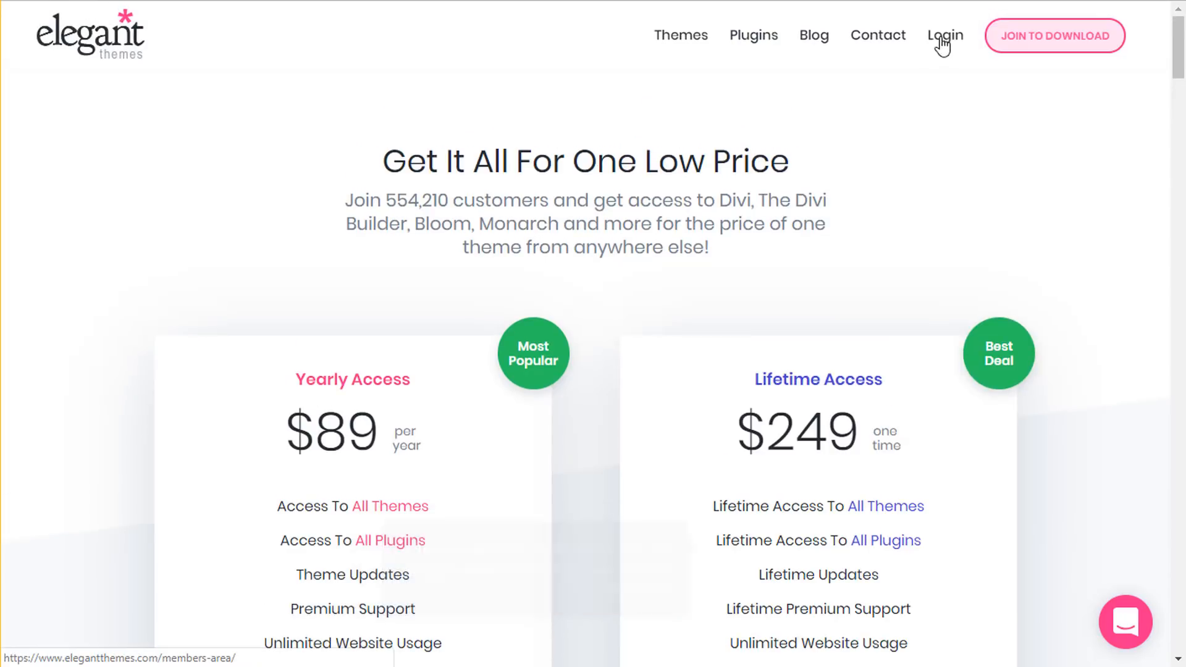
# - Open the Members Area login page and scroll over it
pyautogui.click(948, 40)
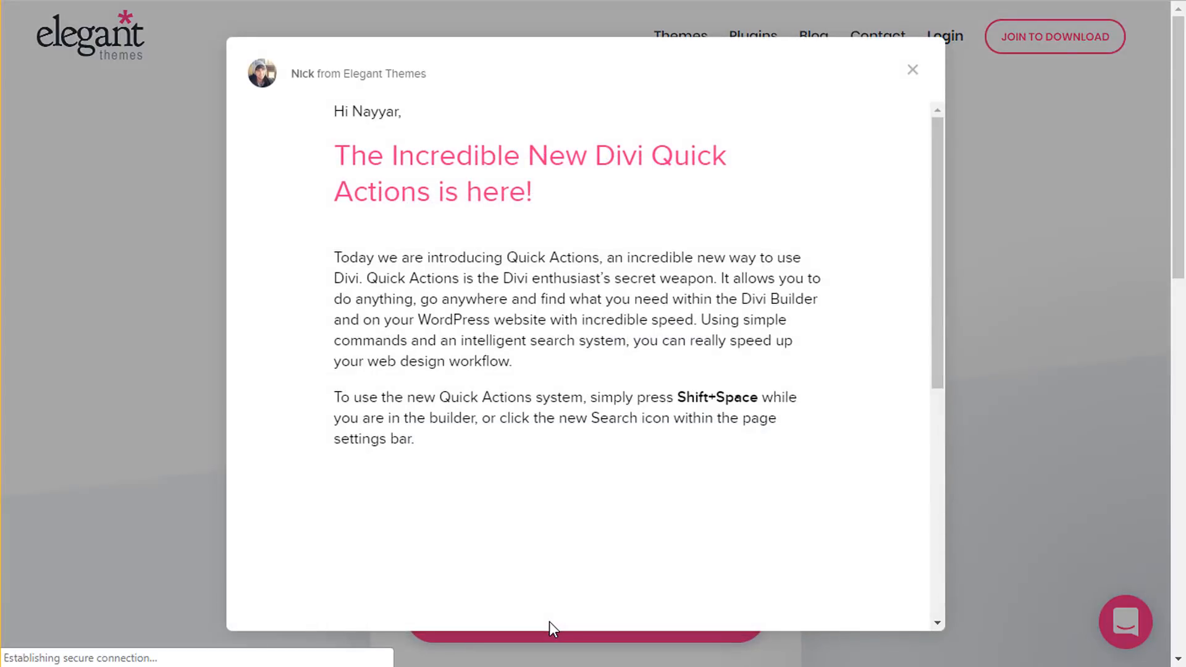
pyautogui.scroll(-6, 621, 522)
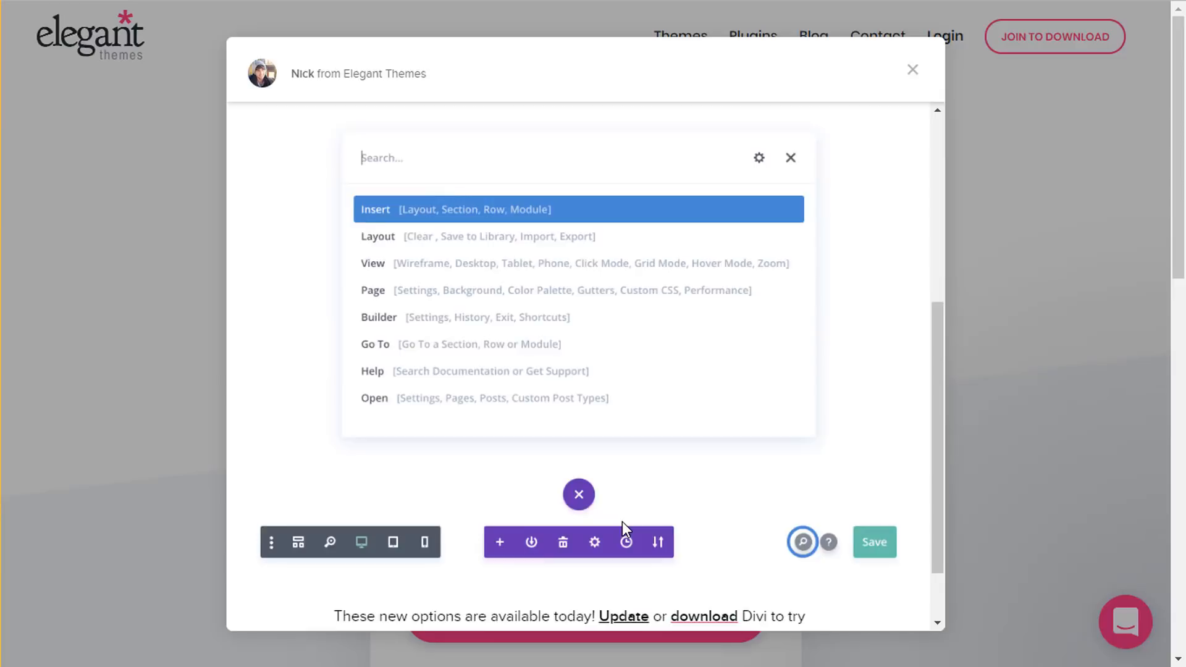
pyautogui.scroll(6, 621, 521)
pyautogui.scroll(-5, 673, 418)
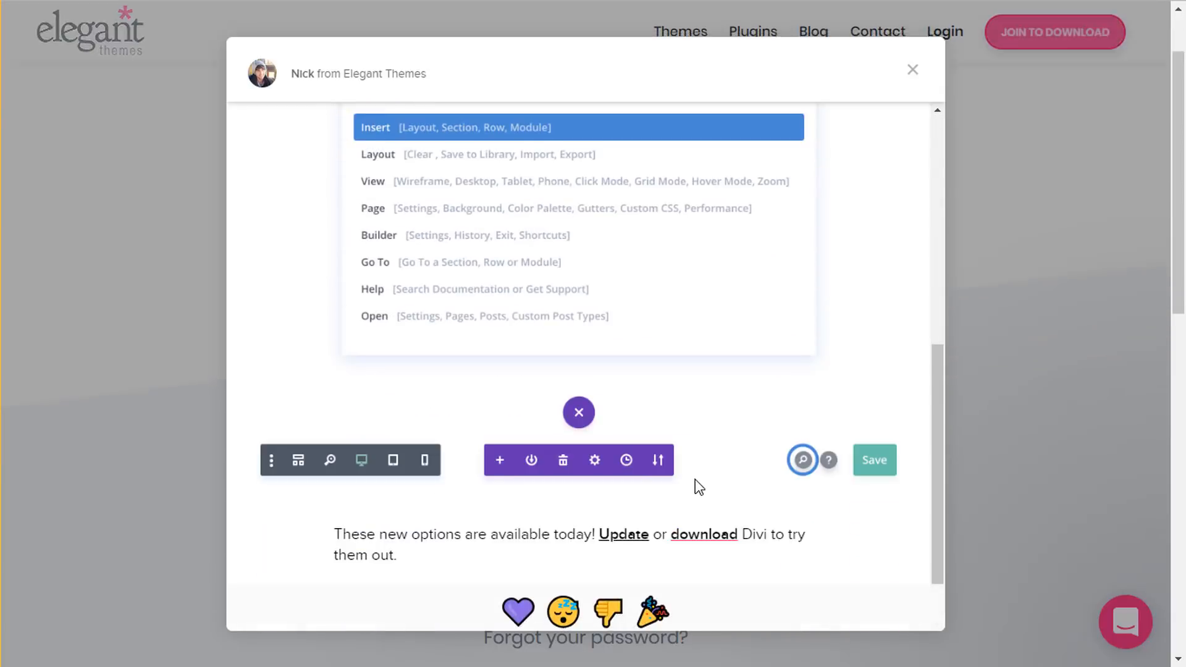
pyautogui.scroll(5, 590, 291)
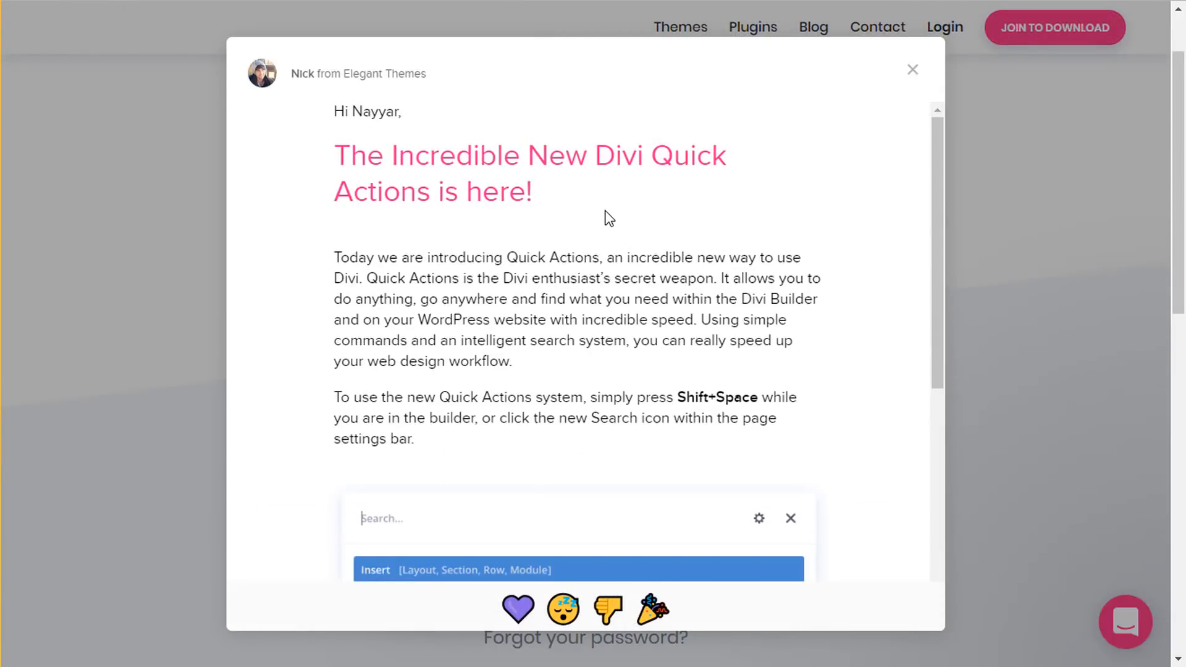
pyautogui.scroll(-5, 630, 336)
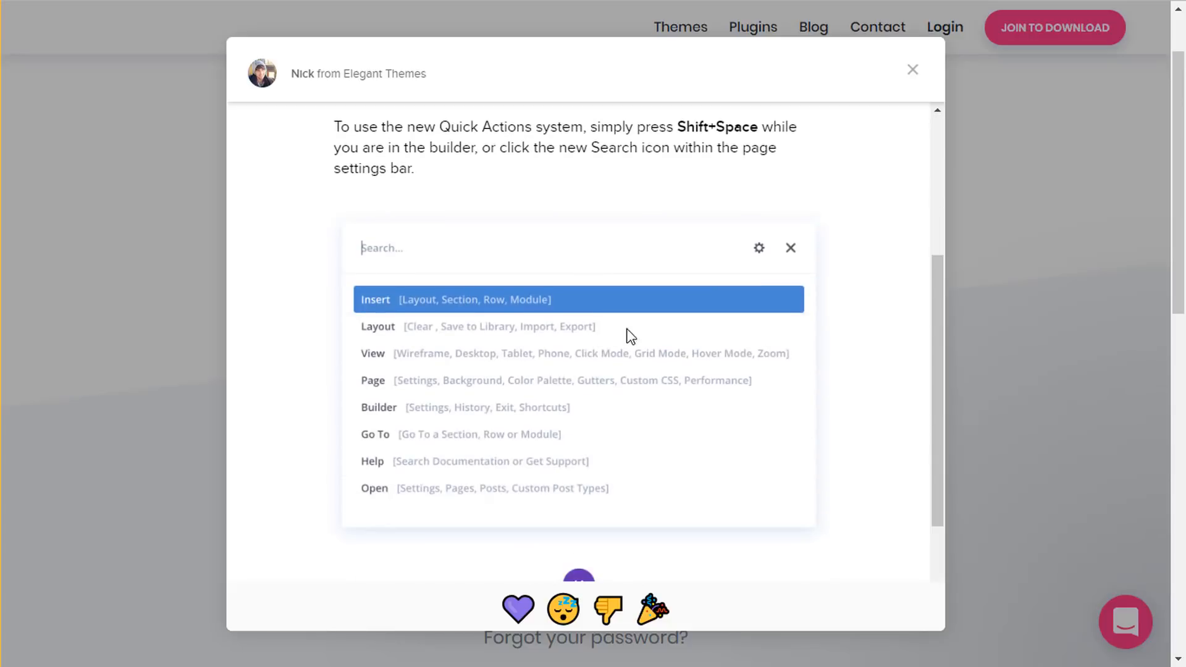
pyautogui.scroll(-3, 519, 353)
pyautogui.scroll(8, 656, 406)
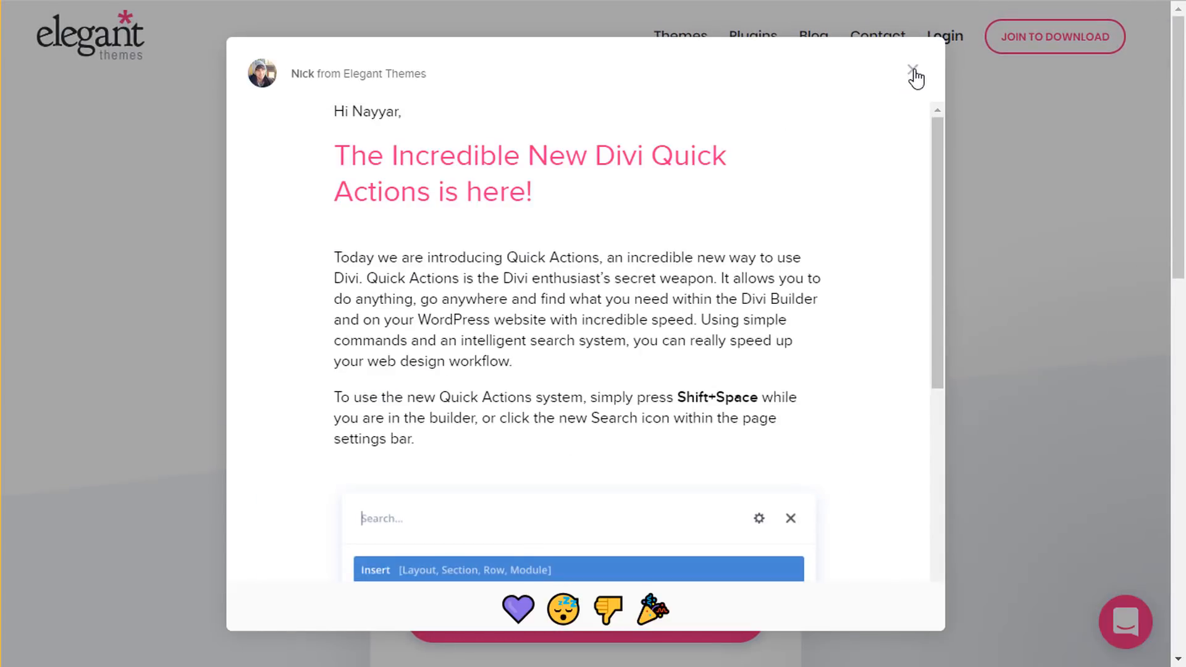
# - Close the Quick Actions popup, log in, browse the Downloads cards and open Account
pyautogui.click(913, 73)
pyautogui.click(621, 619)
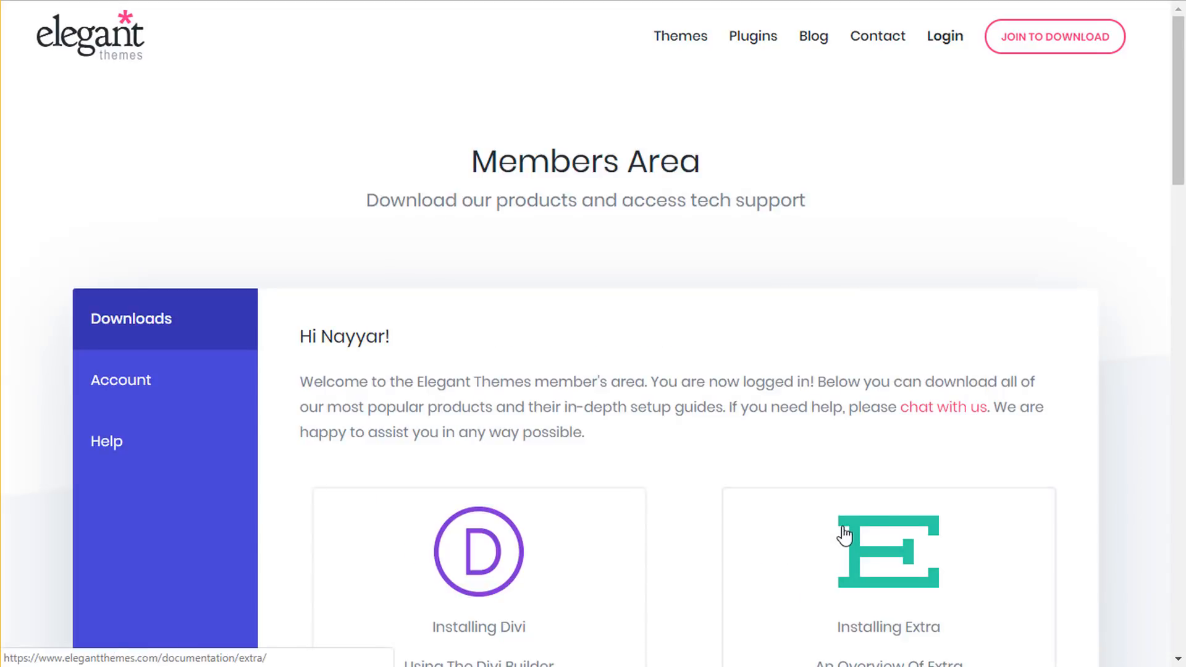
pyautogui.scroll(-3, 1070, 318)
pyautogui.scroll(-2, 1073, 331)
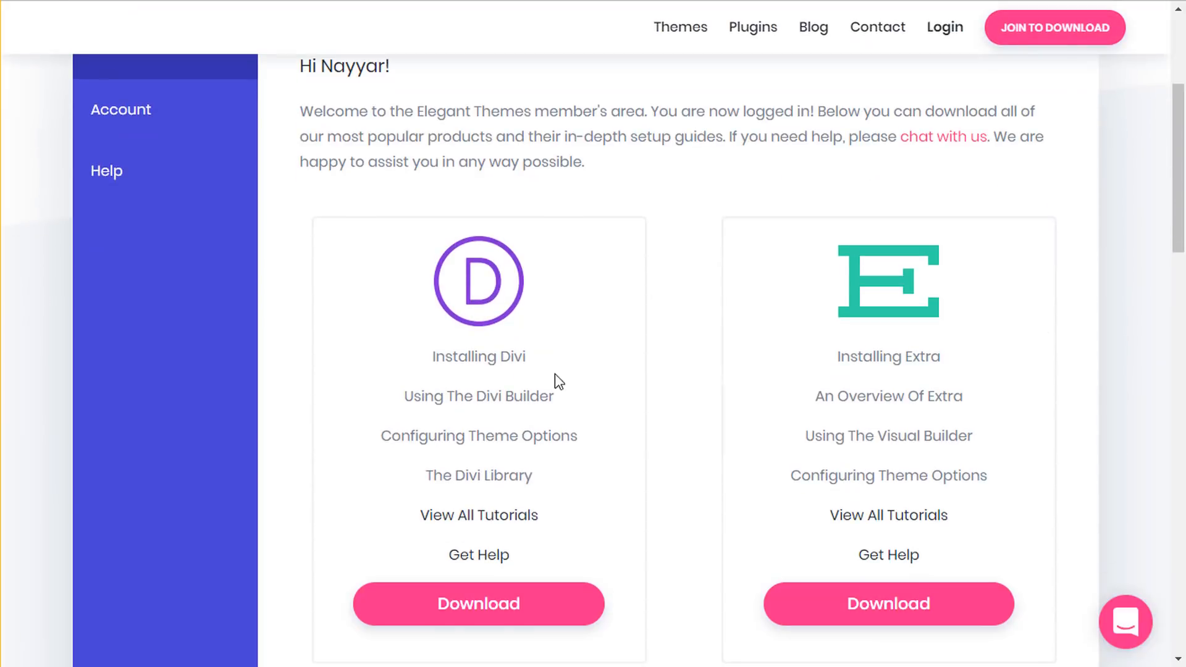
pyautogui.scroll(-6, 971, 362)
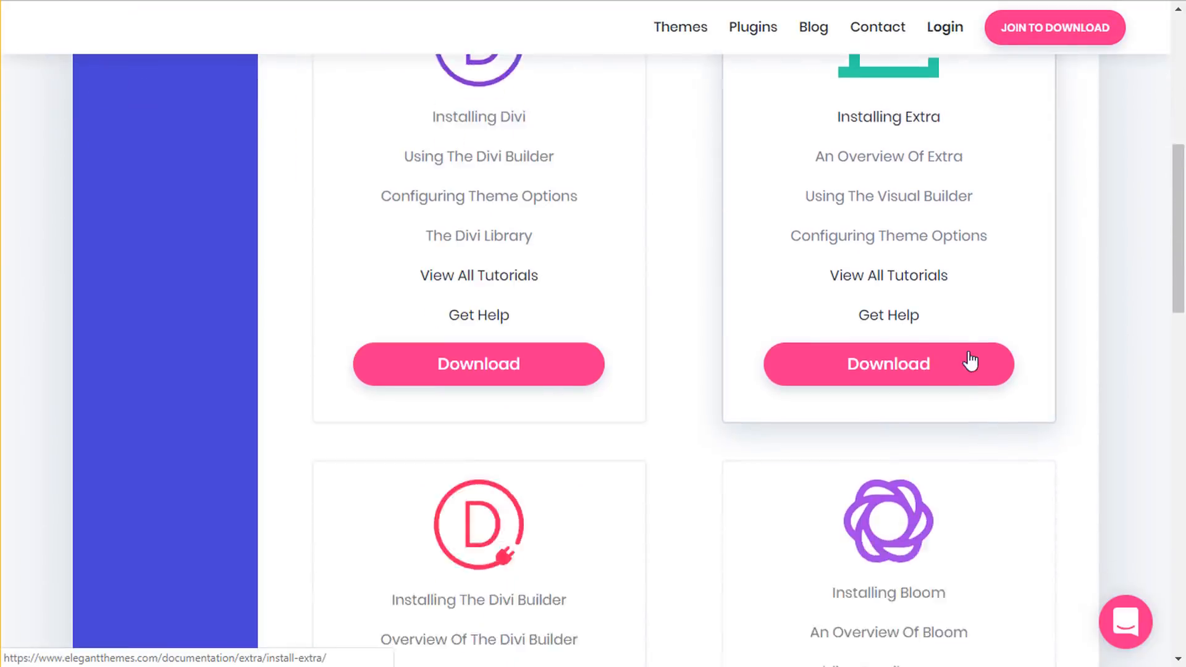
pyautogui.scroll(-4, 786, 466)
pyautogui.scroll(-4, 934, 368)
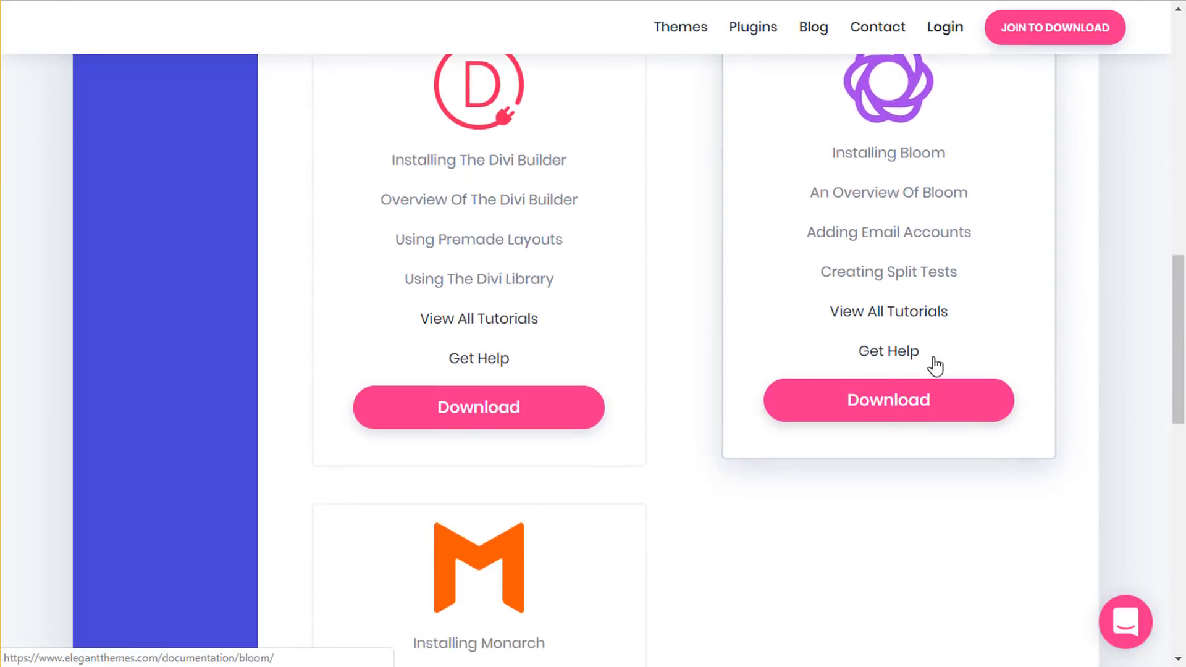
pyautogui.scroll(12, 609, 503)
pyautogui.scroll(5, 611, 505)
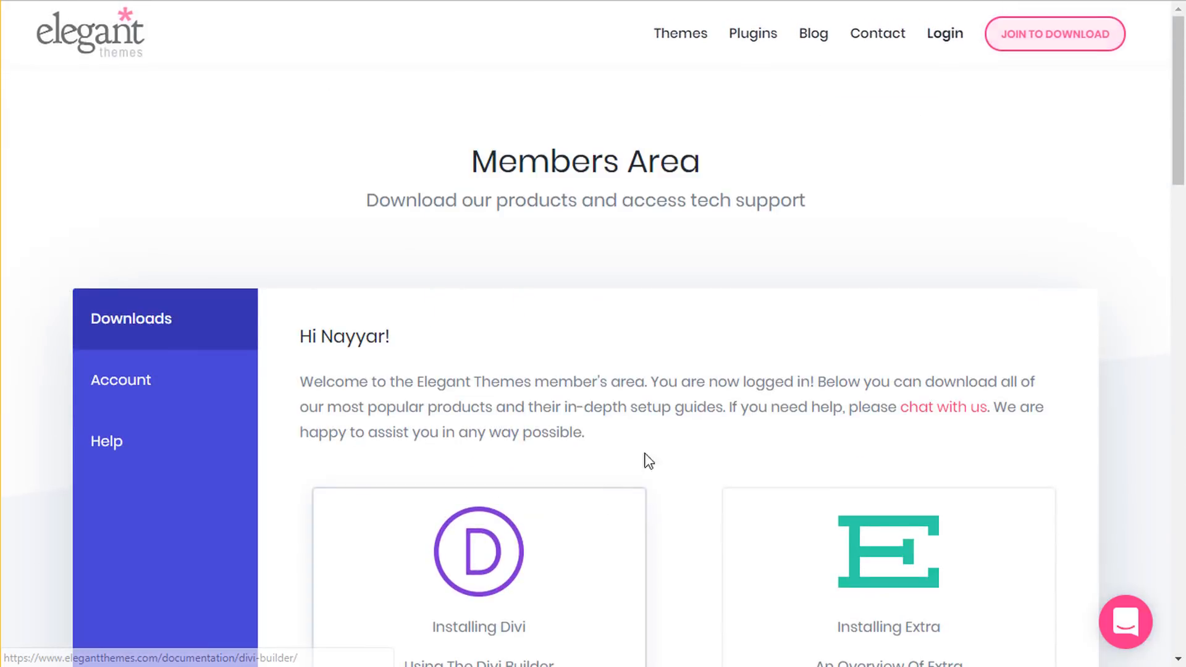
pyautogui.scroll(-1, 606, 359)
pyautogui.scroll(-4, 605, 359)
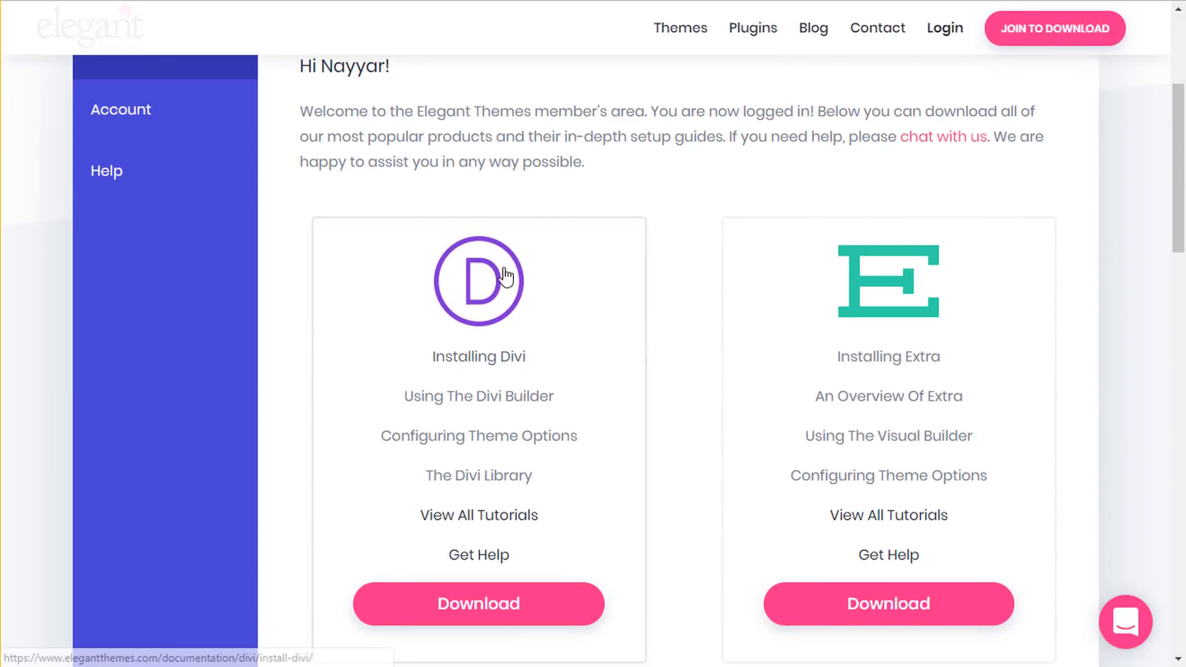
pyautogui.click(139, 112)
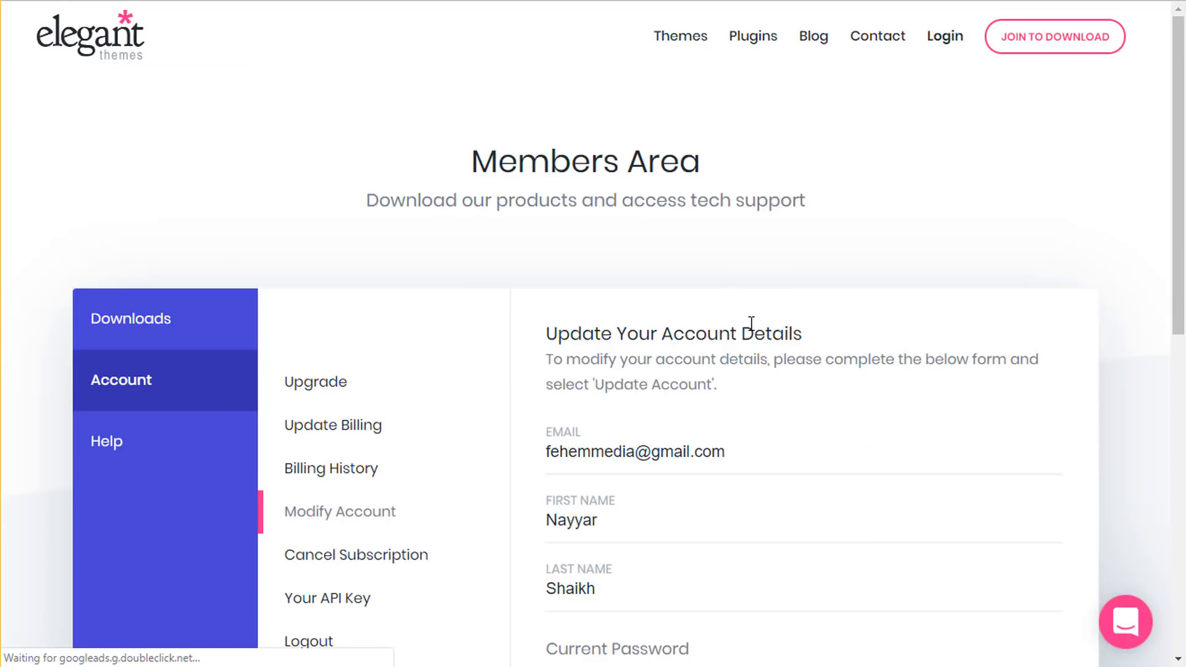
# - View the account's API key, then return to Downloads
pyautogui.scroll(-1, 750, 318)
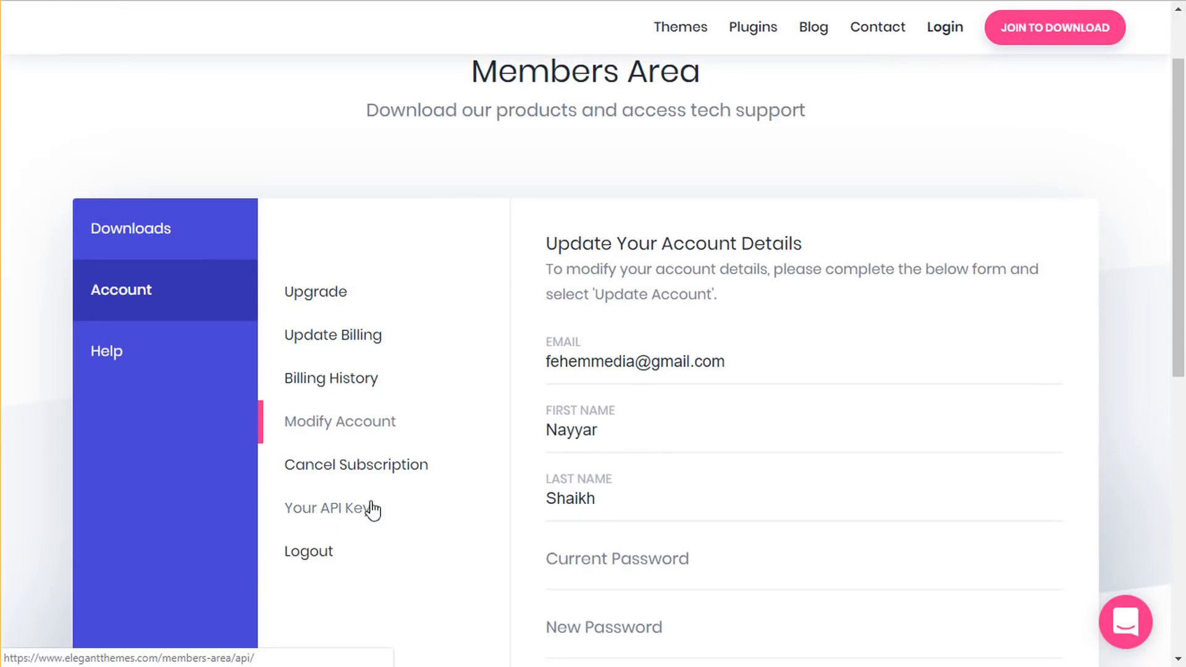
pyautogui.click(340, 514)
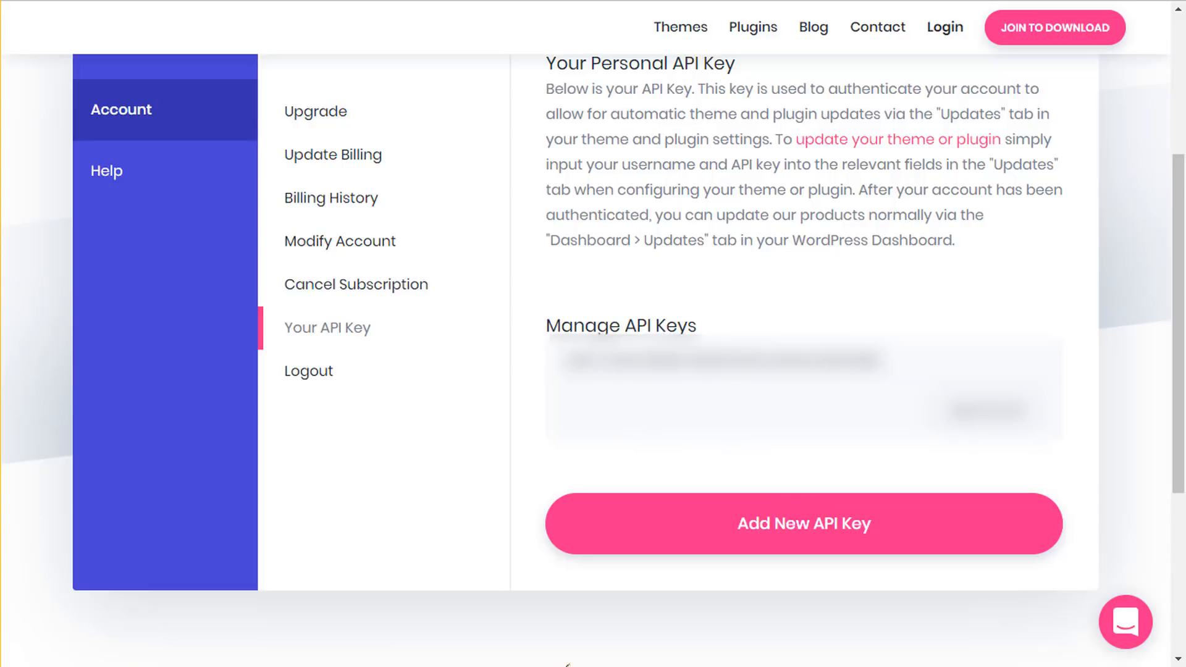
pyautogui.scroll(2, 581, 324)
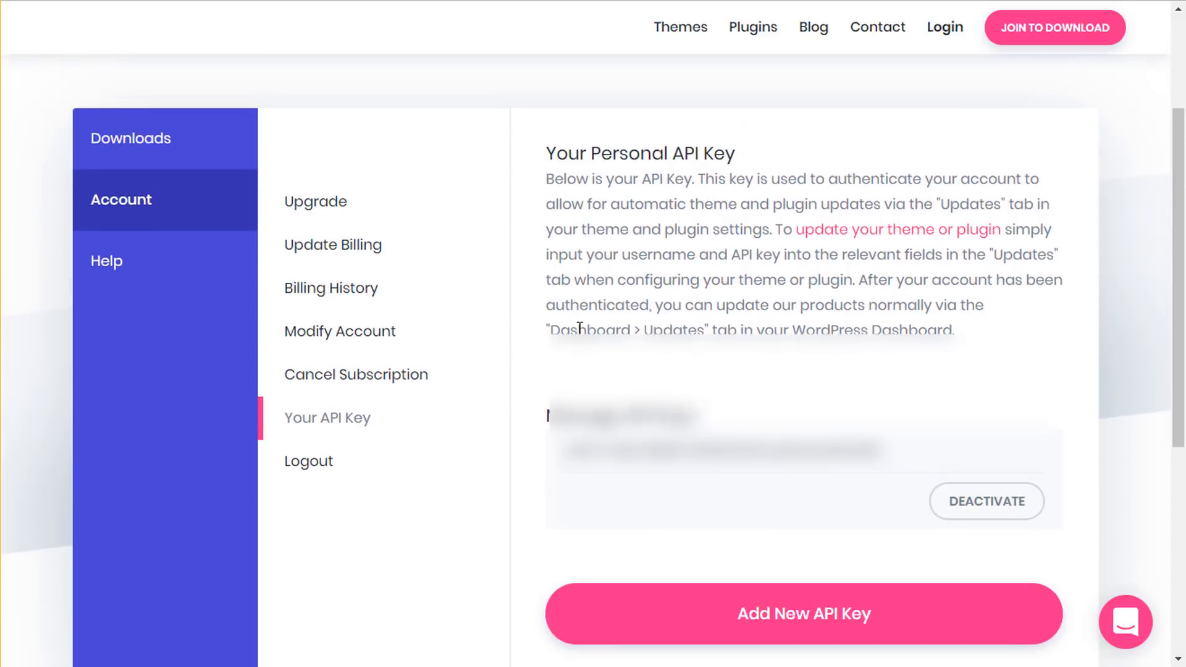
pyautogui.click(144, 143)
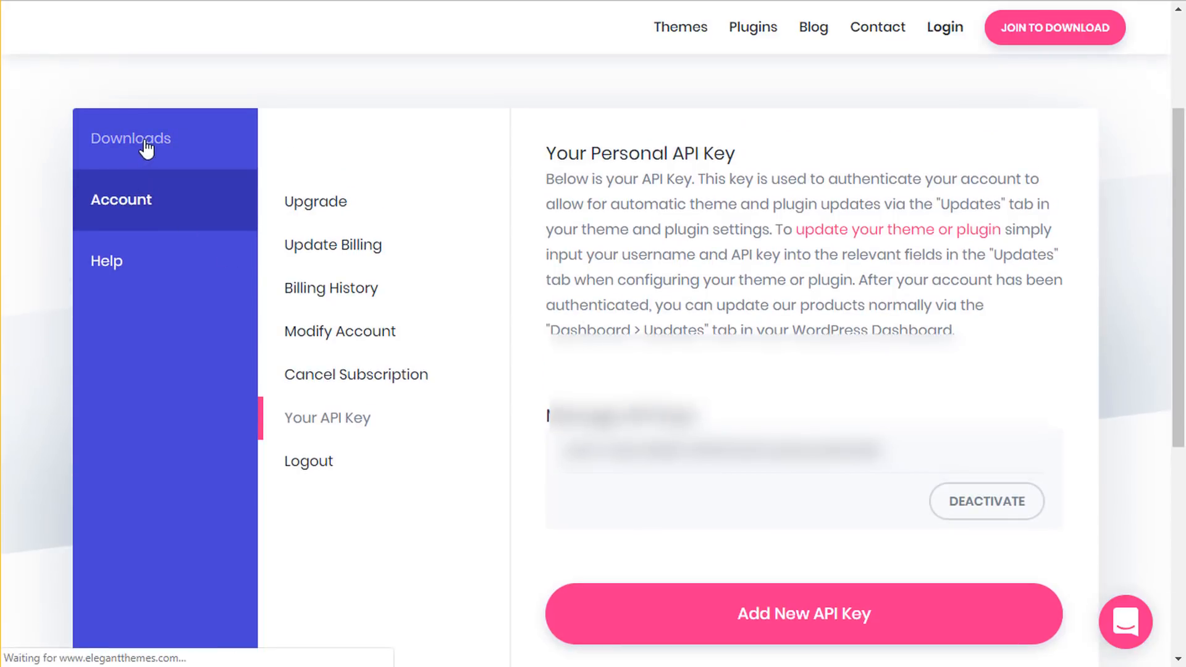
# - Start the Divi download, cancel it, and close the downloads bar
pyautogui.scroll(-4, 537, 358)
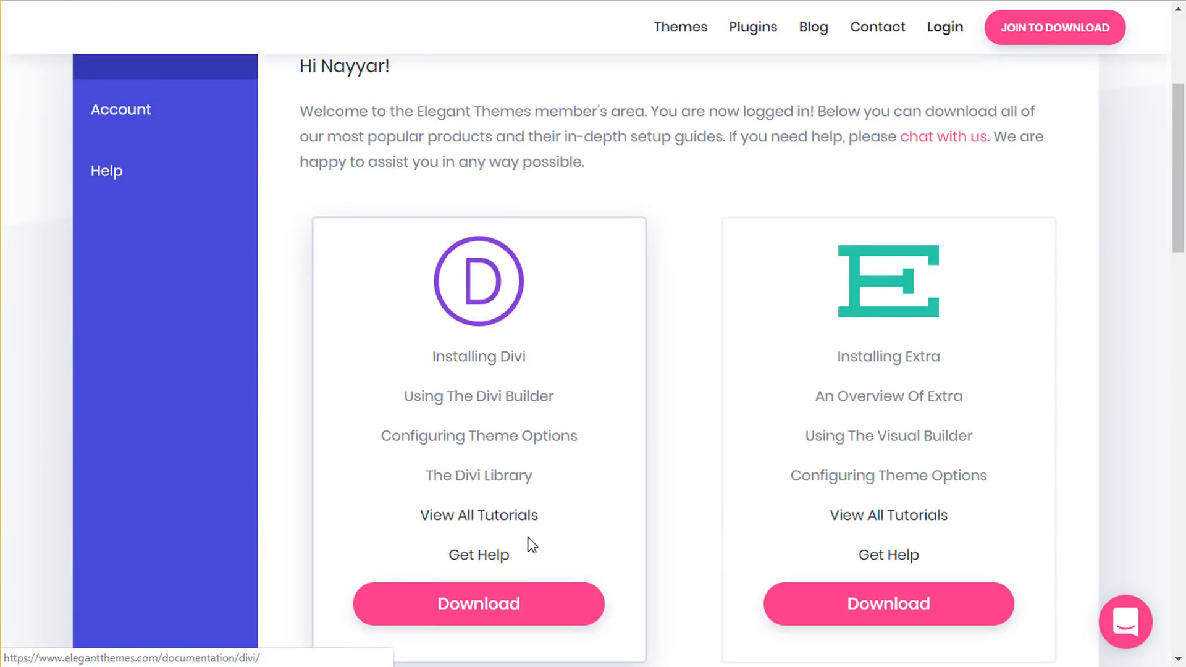
pyautogui.scroll(-1, 526, 545)
pyautogui.click(492, 514)
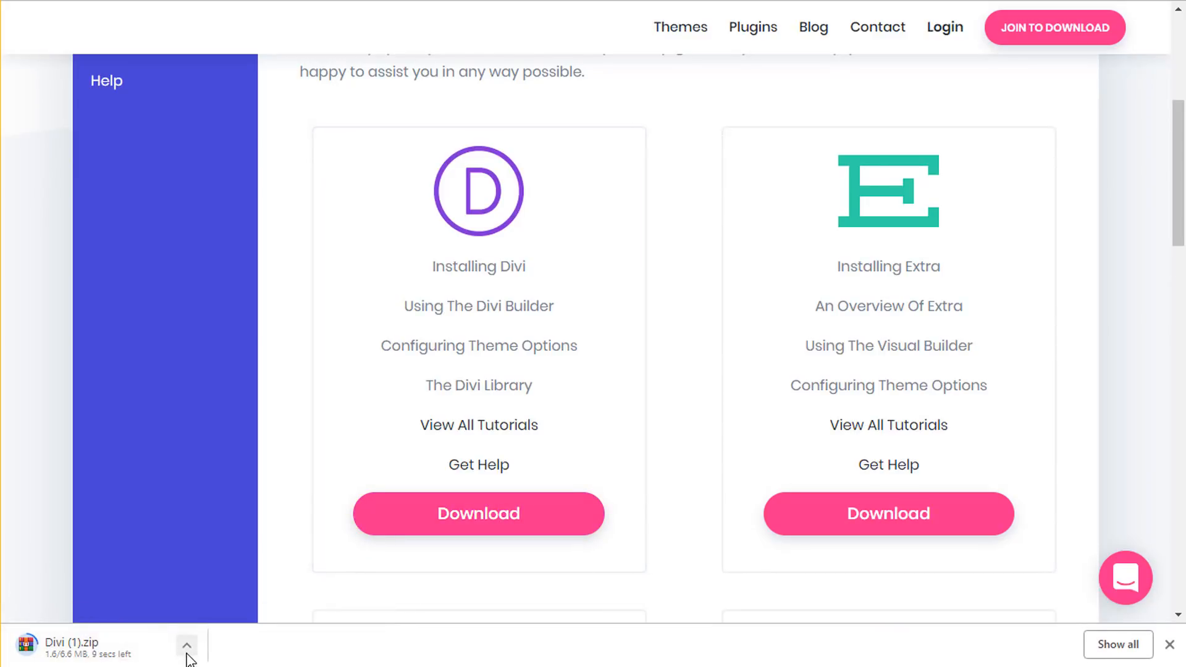
pyautogui.click(186, 647)
pyautogui.click(210, 666)
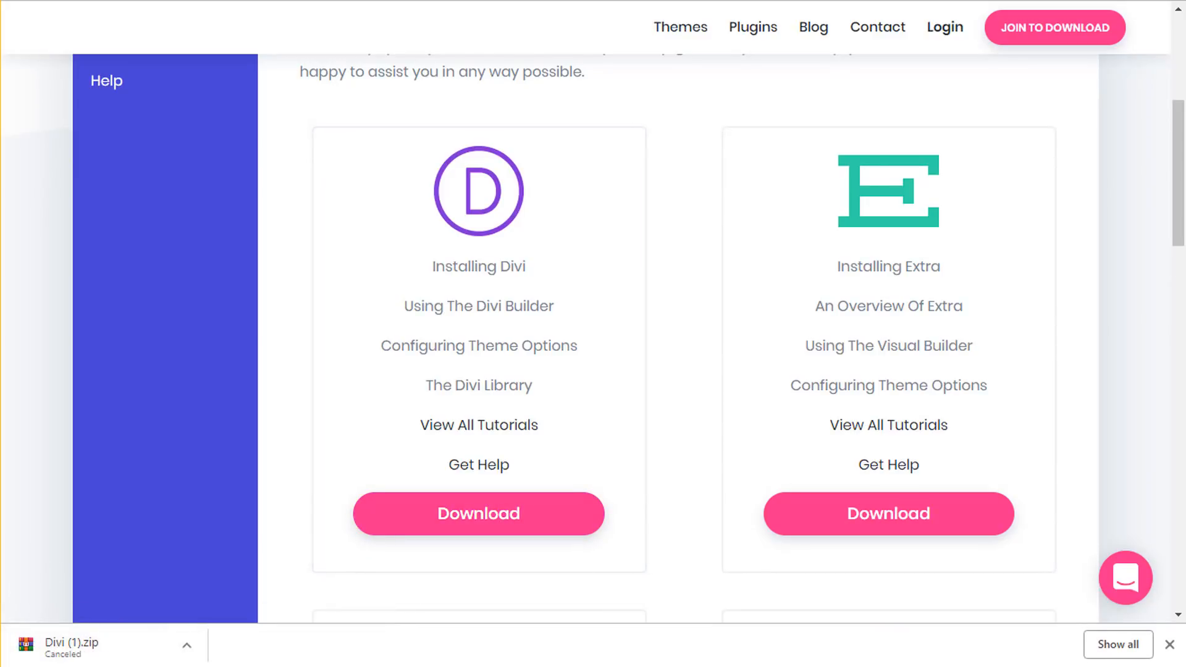
pyautogui.click(1169, 644)
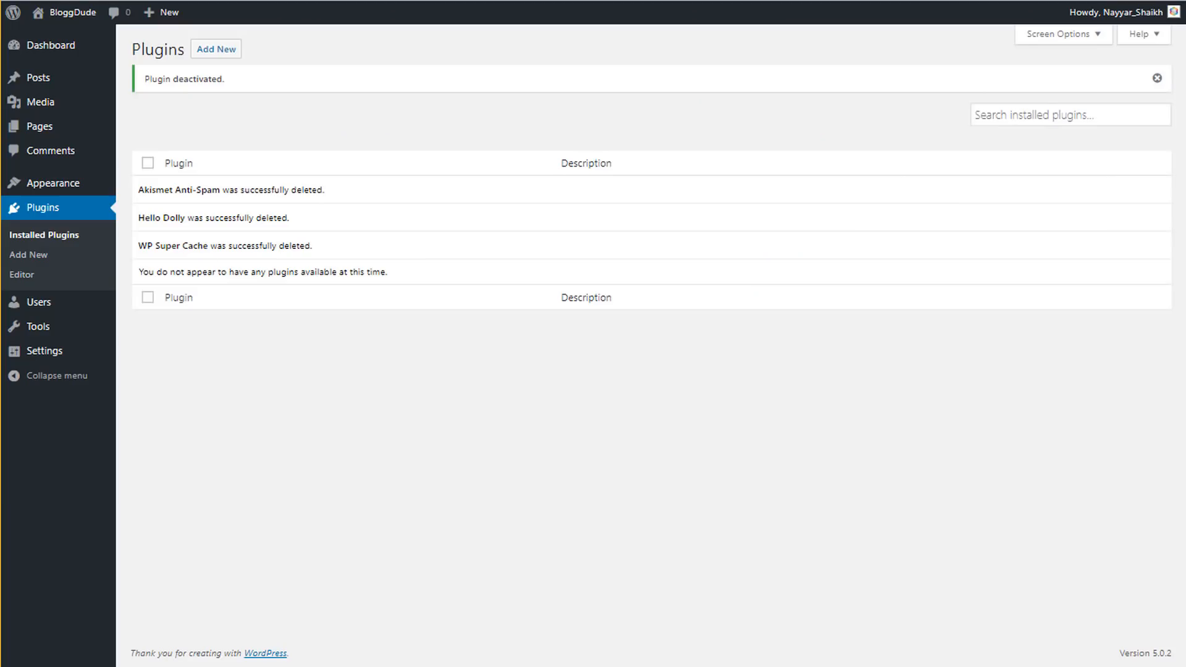
# - Upload Divi.zip from the Divi 2019 folder as a new theme, install it, and activate Divi
pyautogui.click(68, 185)
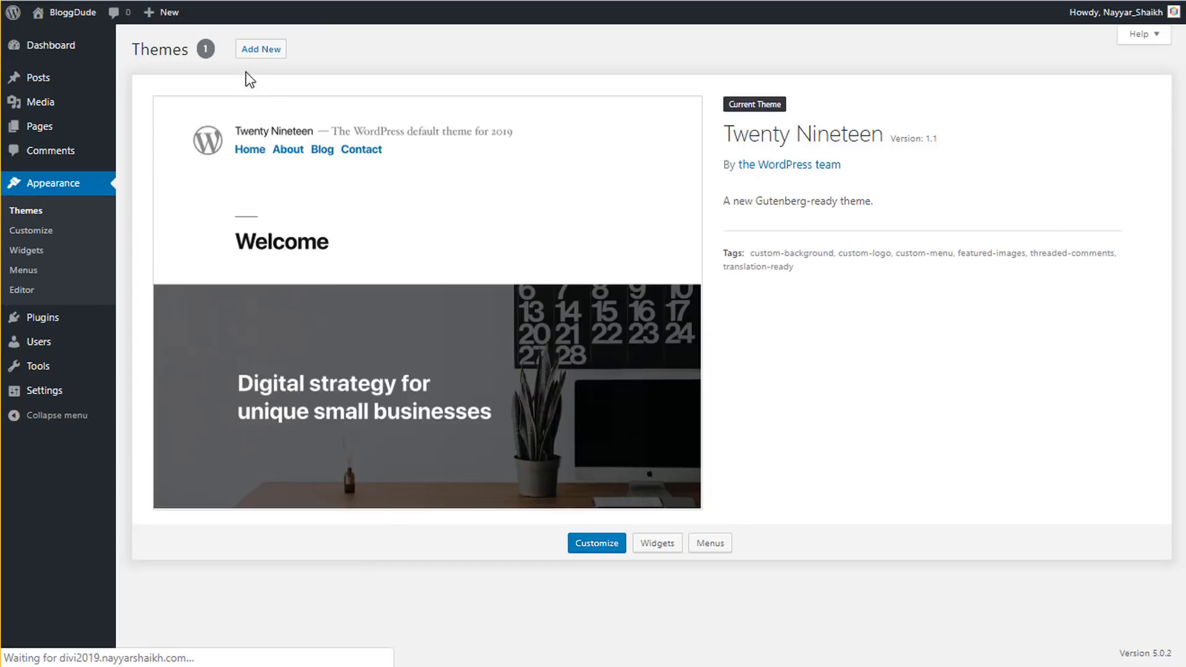
pyautogui.click(256, 52)
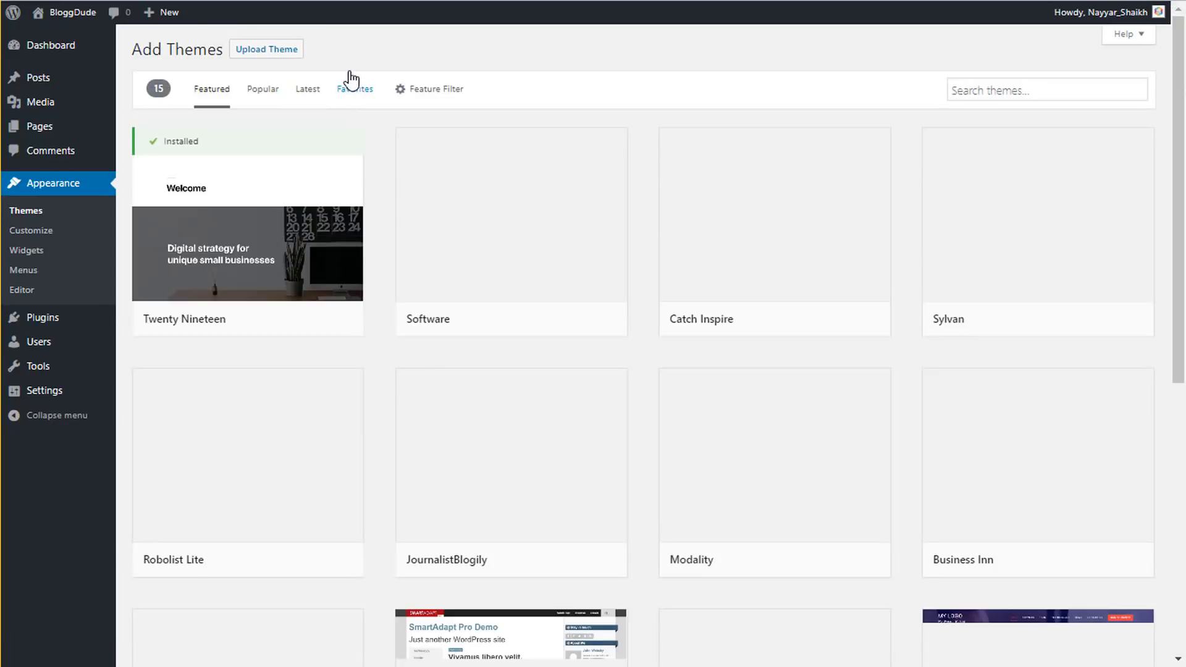
pyautogui.click(270, 54)
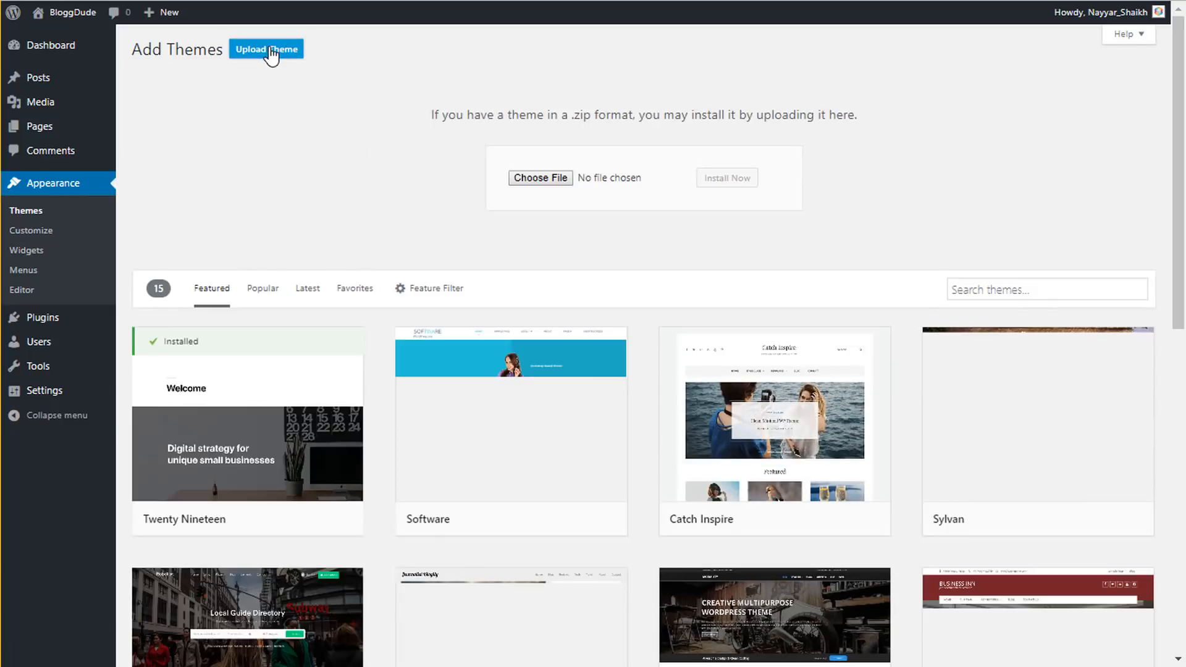
pyautogui.click(520, 178)
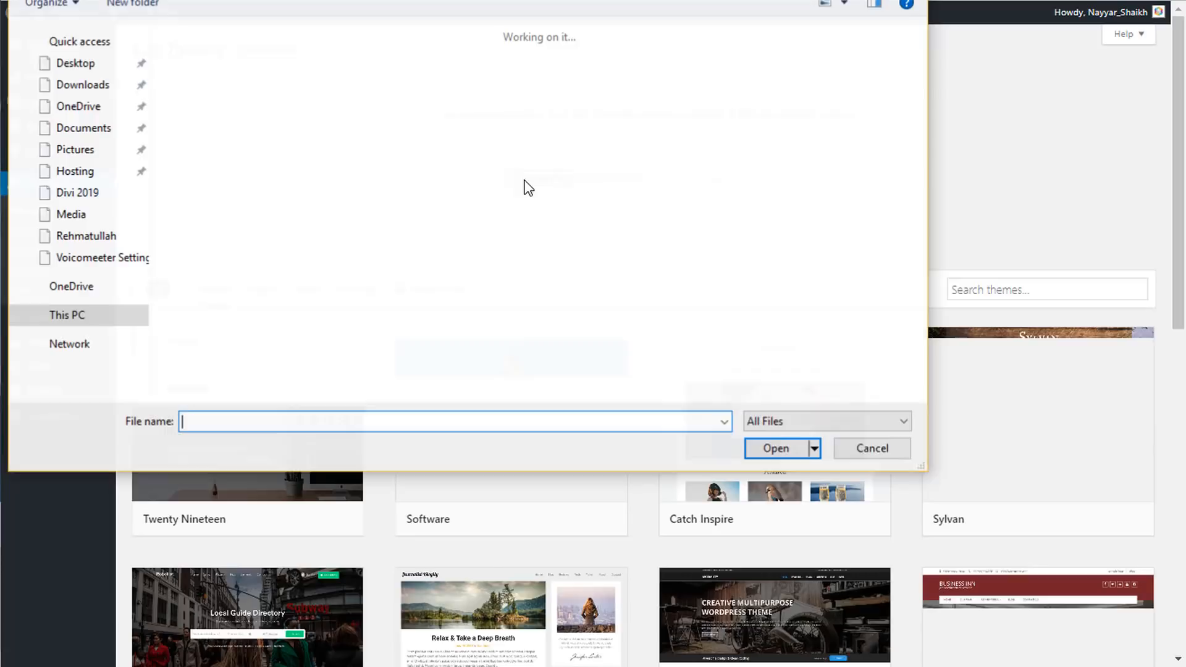
pyautogui.click(77, 192)
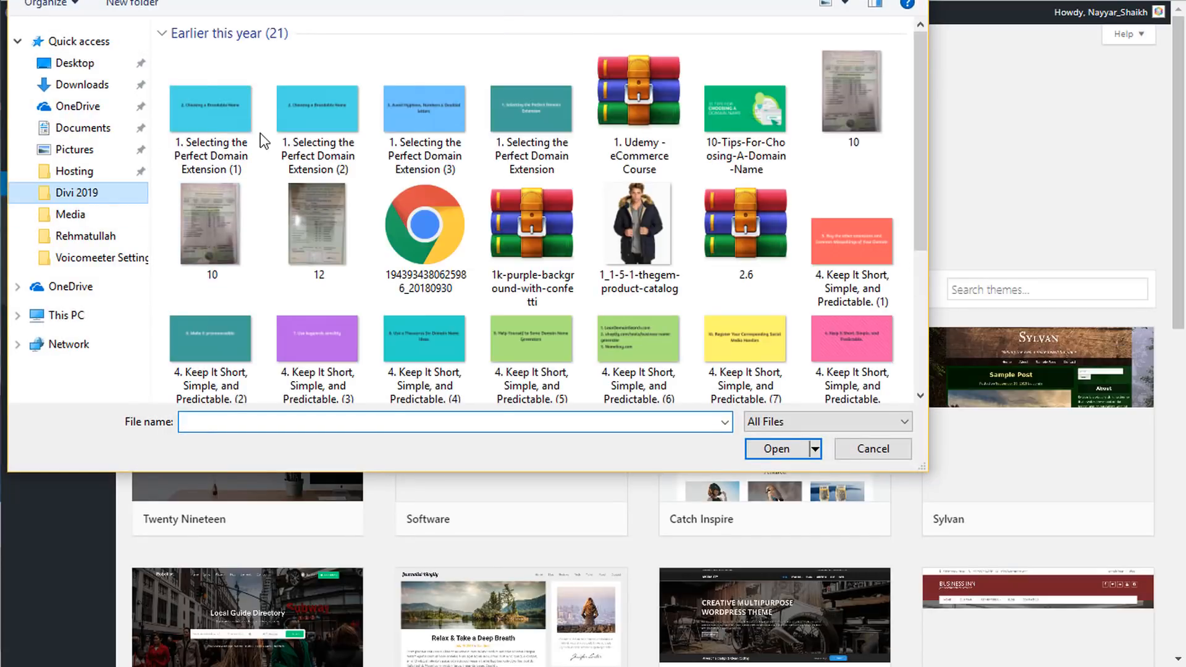
pyautogui.click(228, 148)
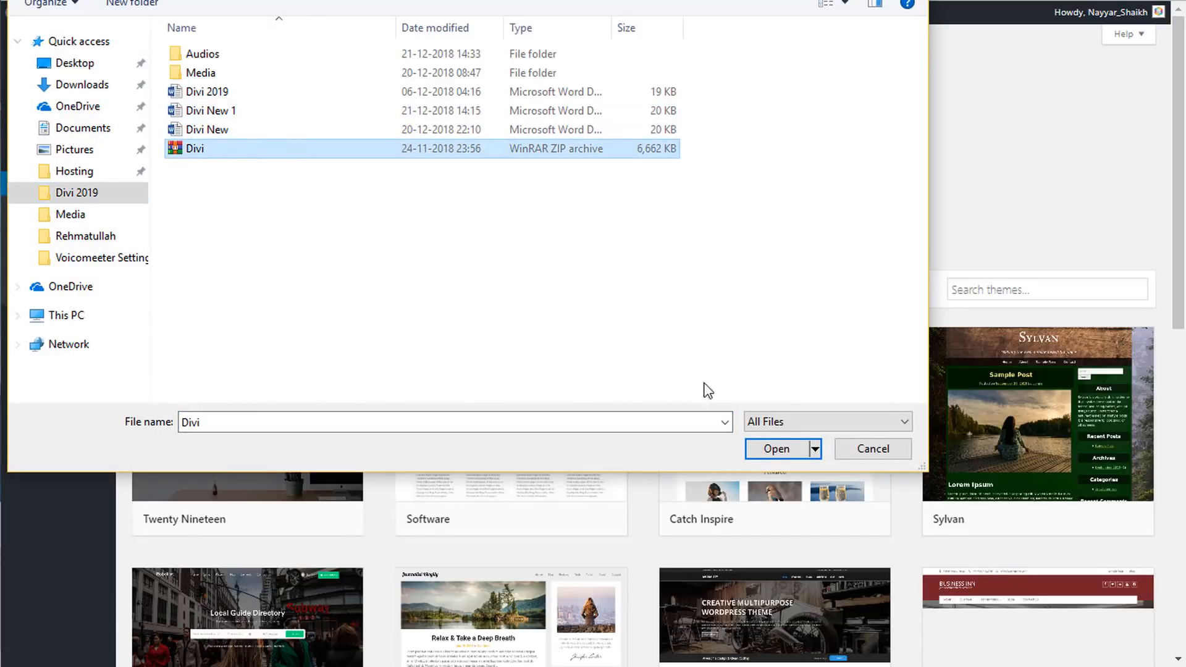
pyautogui.click(776, 452)
pyautogui.click(728, 179)
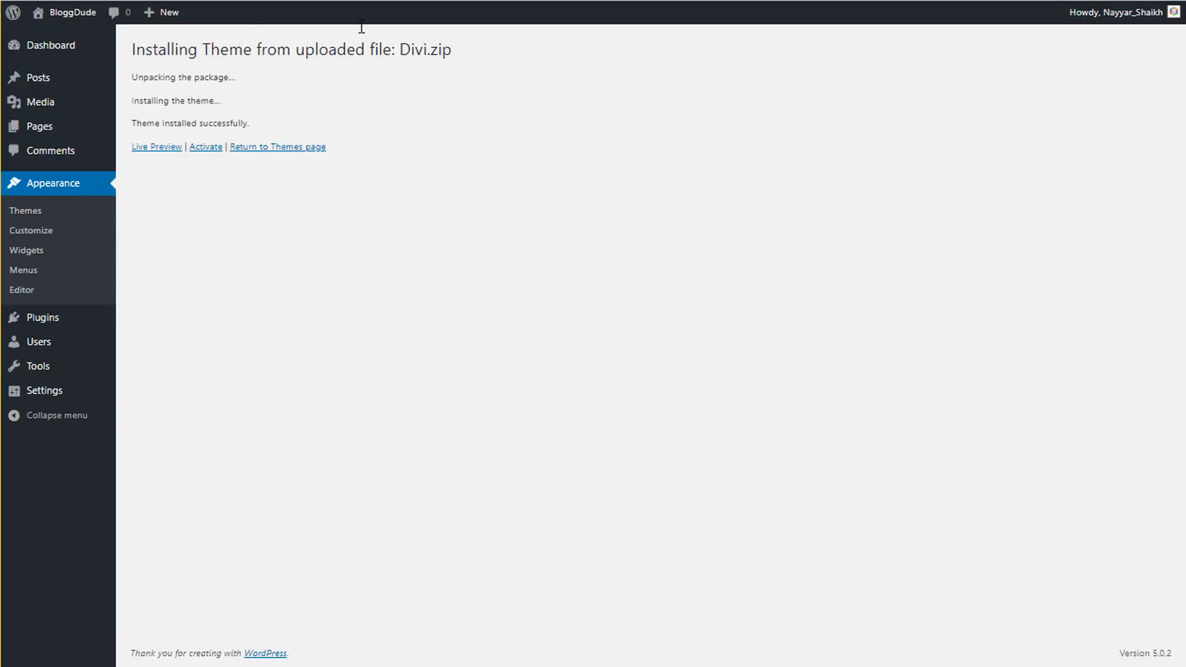
pyautogui.click(208, 150)
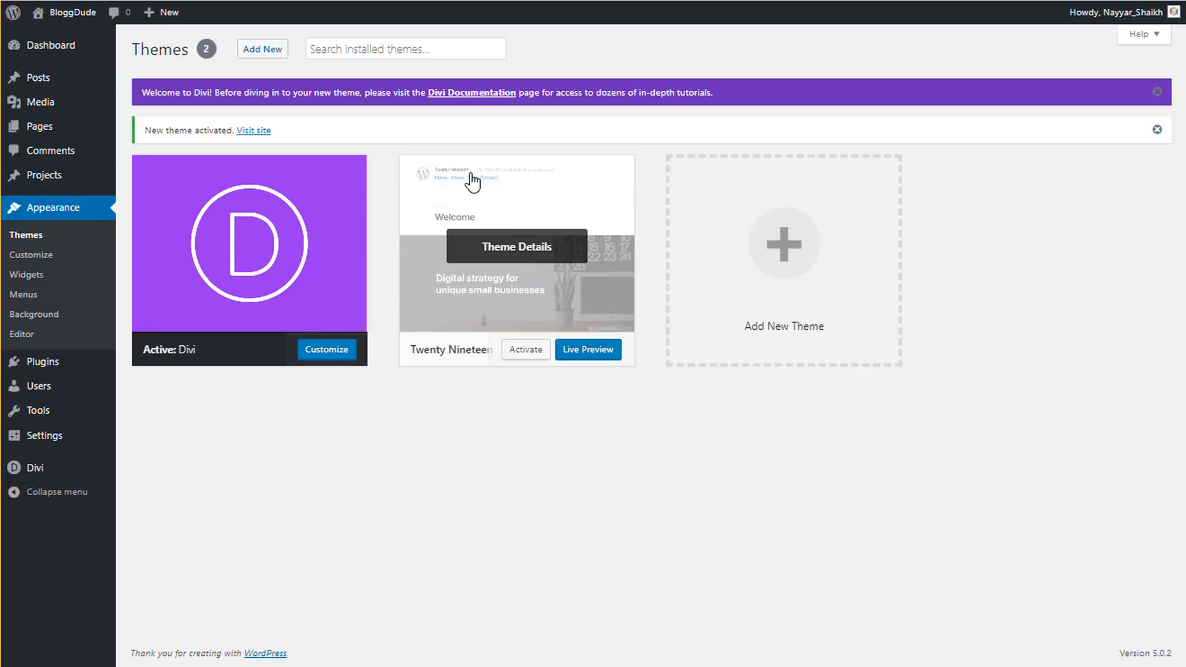
# - In Divi Theme Options' Updates tab, enter the Elegant Themes account username
pyautogui.moveTo(45, 472)
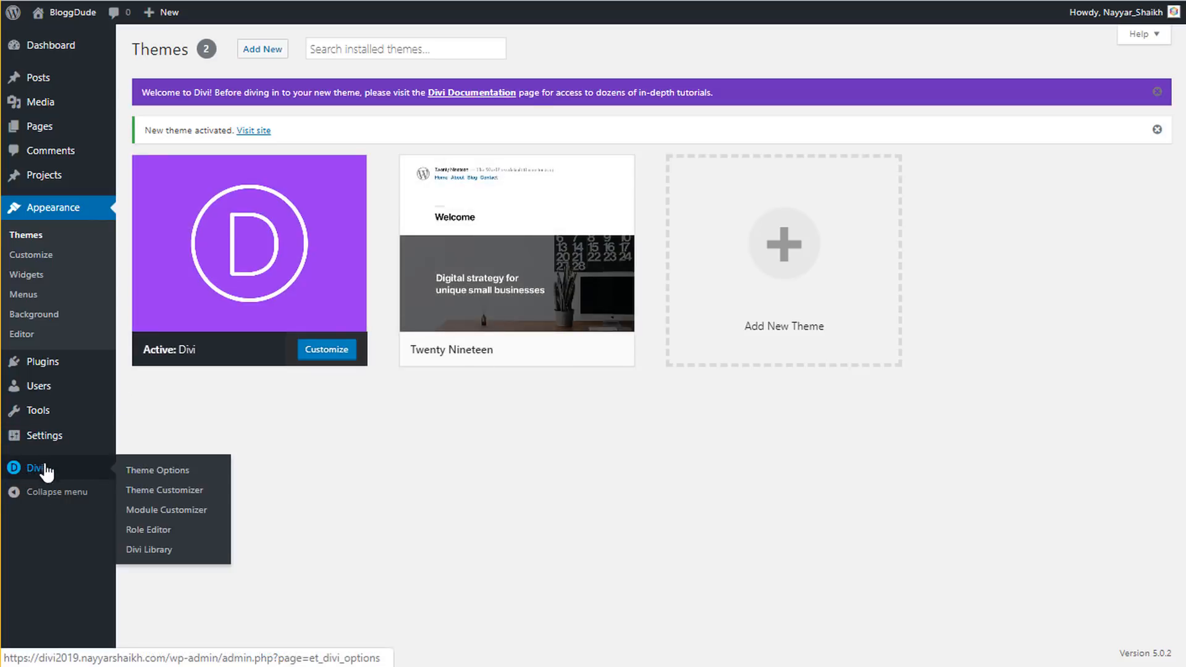
pyautogui.click(162, 472)
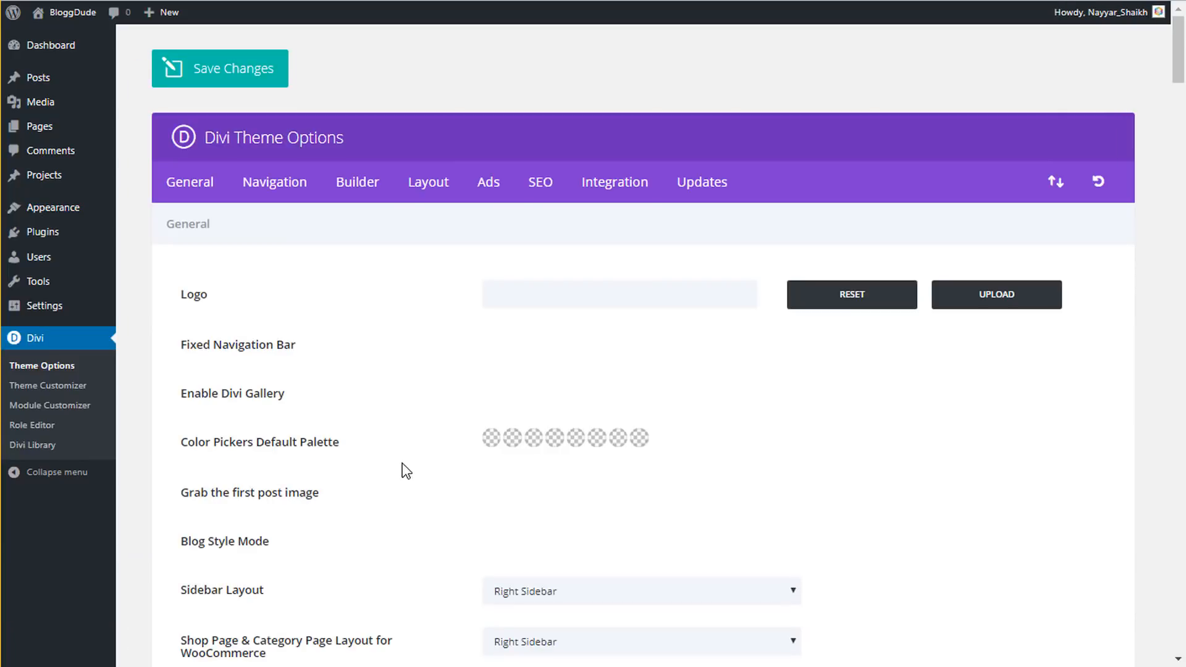
pyautogui.click(714, 185)
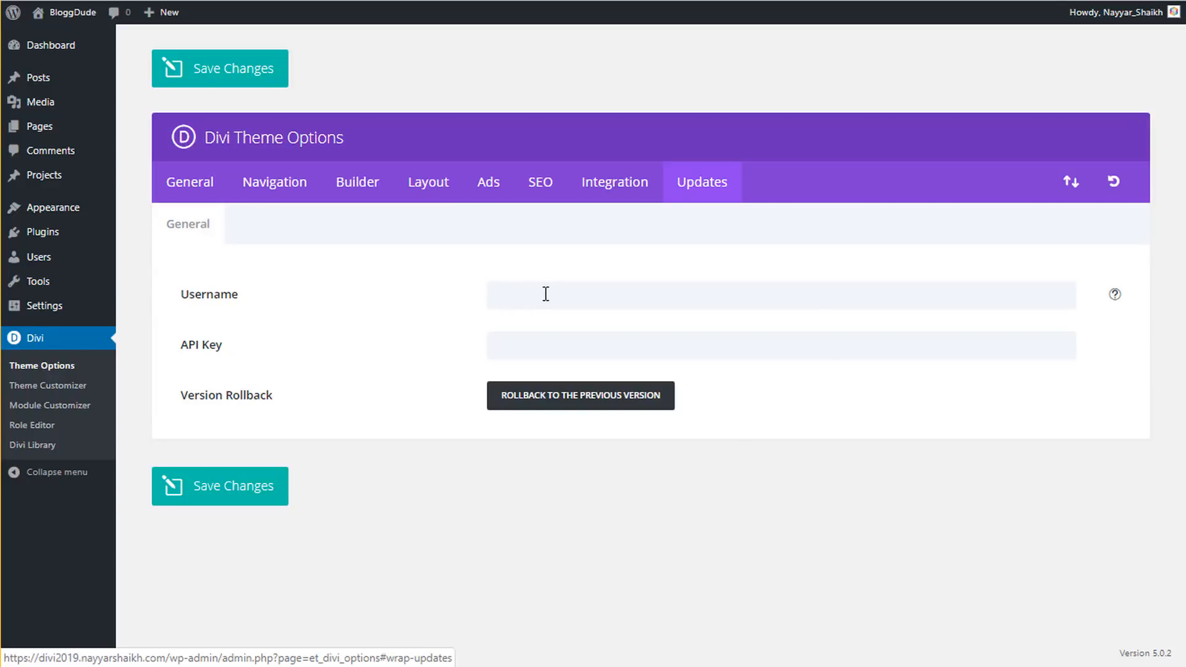
pyautogui.click(545, 294)
pyautogui.write('••')
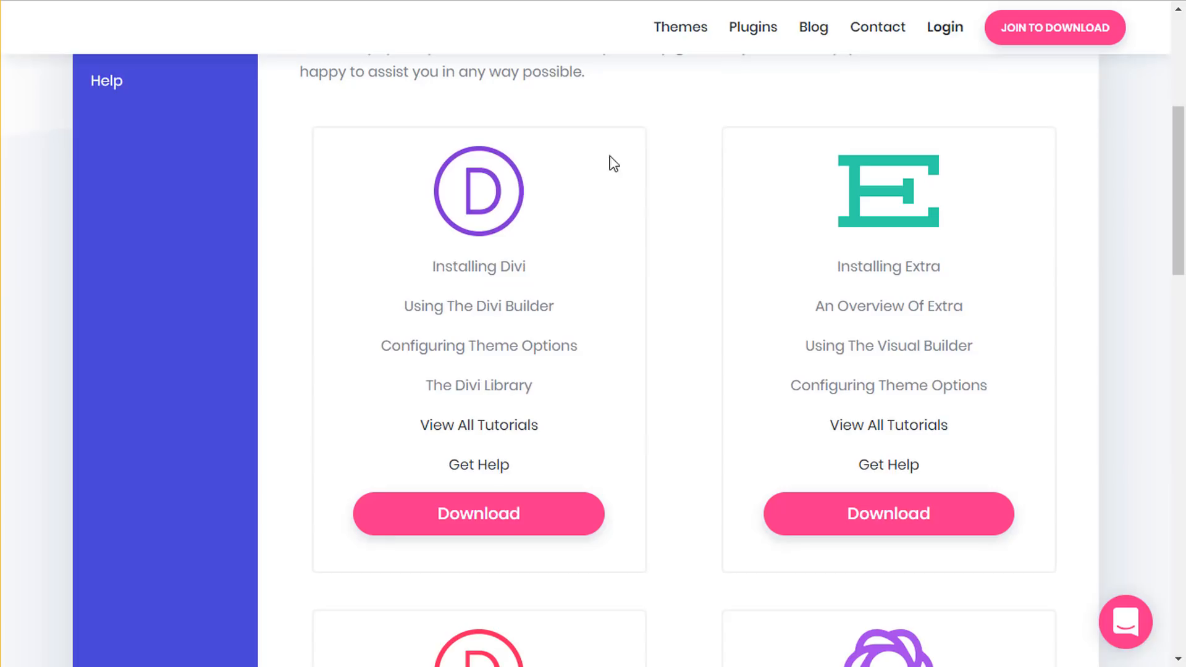
pyautogui.scroll(2, 613, 164)
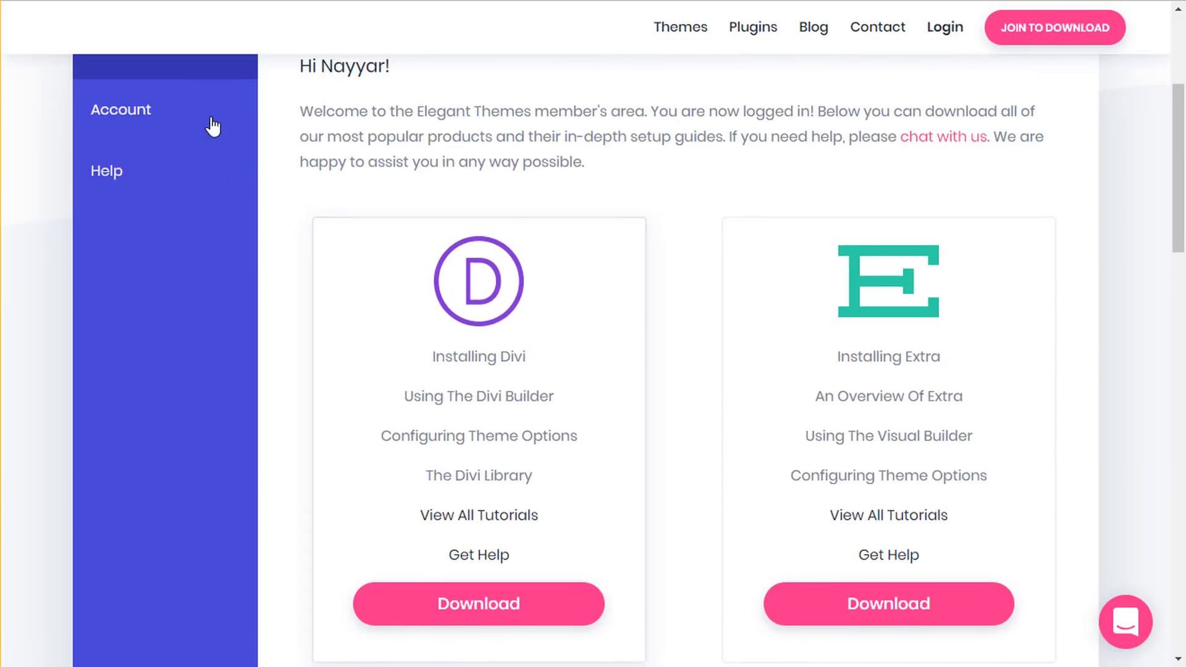
# - Go to Account > Your API Key in the Members Area and select the existing API key
pyautogui.click(191, 117)
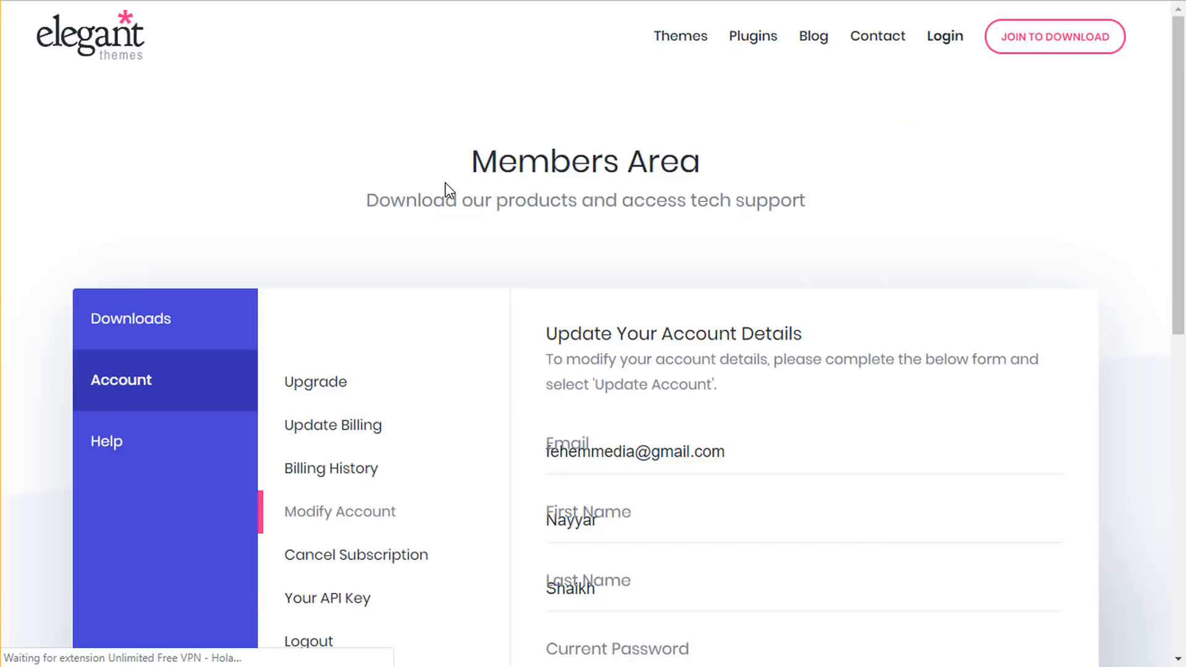
pyautogui.scroll(-3, 355, 530)
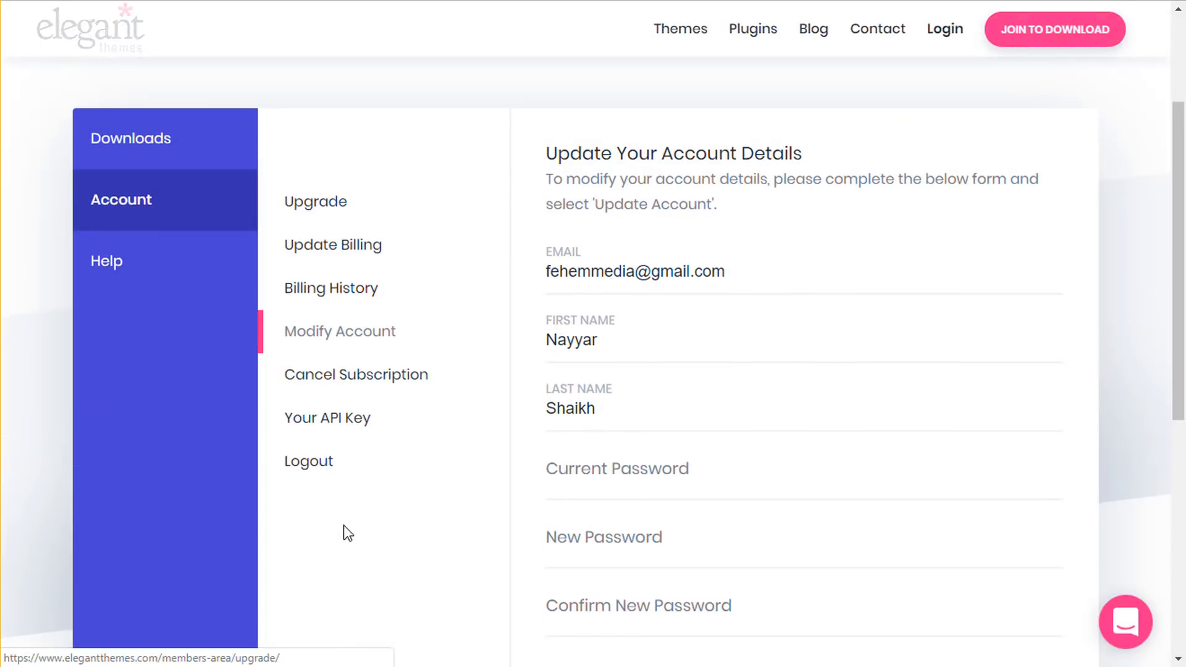
pyautogui.click(359, 424)
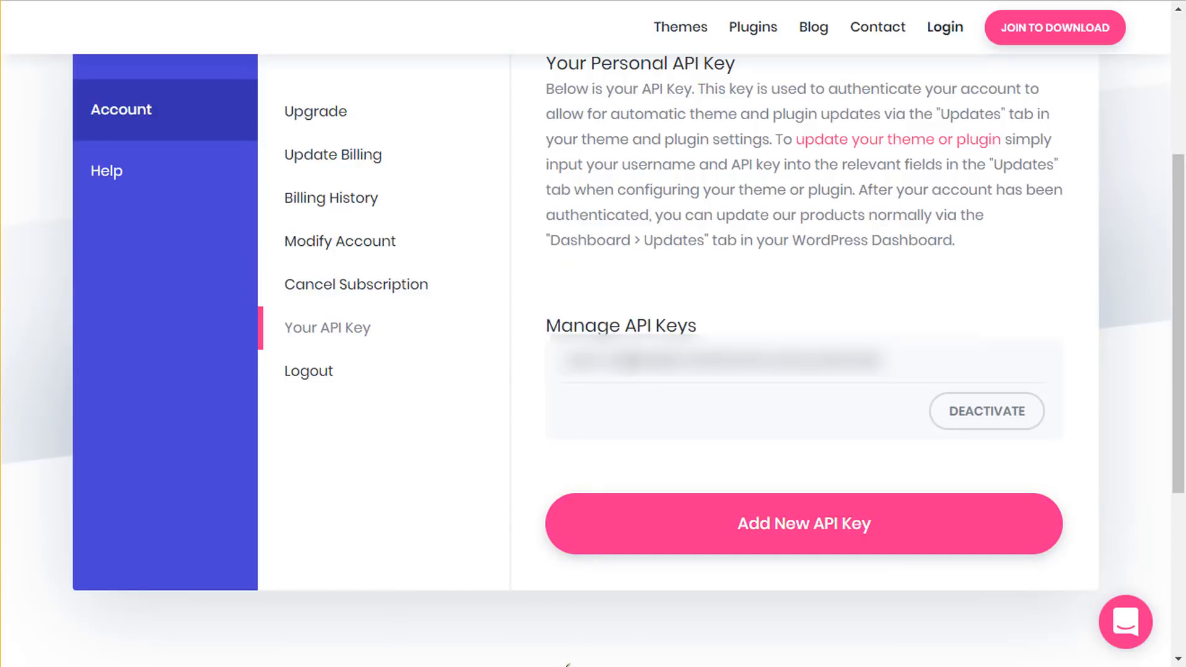
pyautogui.doubleClick(636, 360)
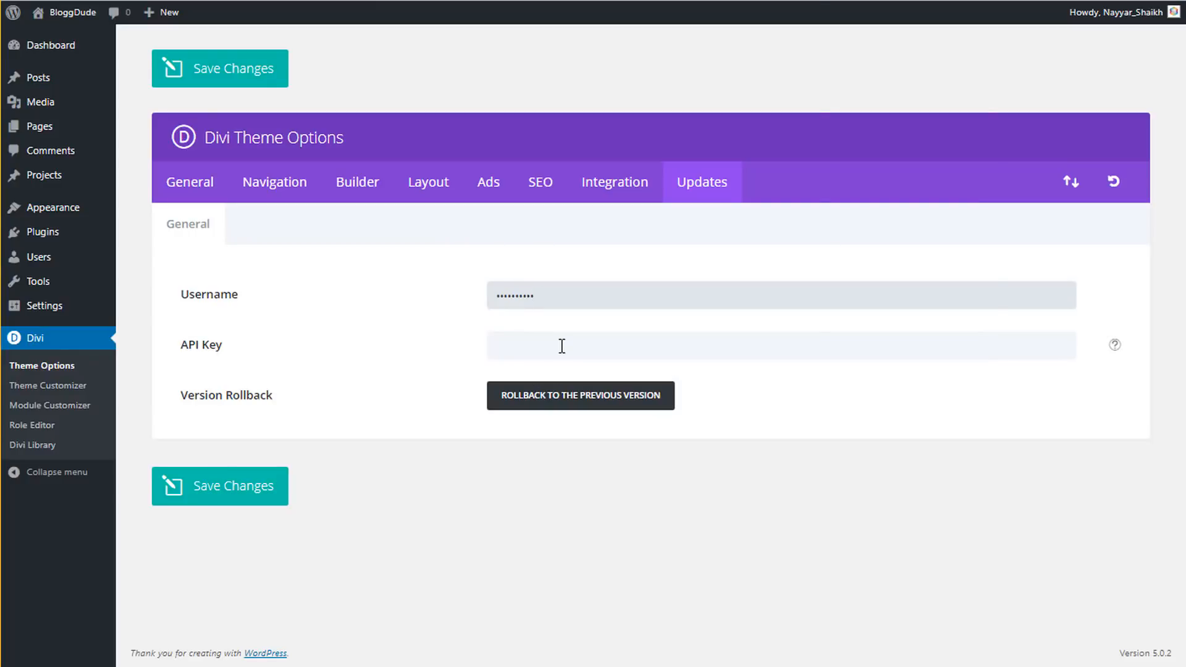
# - Paste the copied key into Divi's Updates API Key field and save the changes
pyautogui.click(562, 344)
pyautogui.hotkey('ctrl', 'v')
pyautogui.click(210, 487)
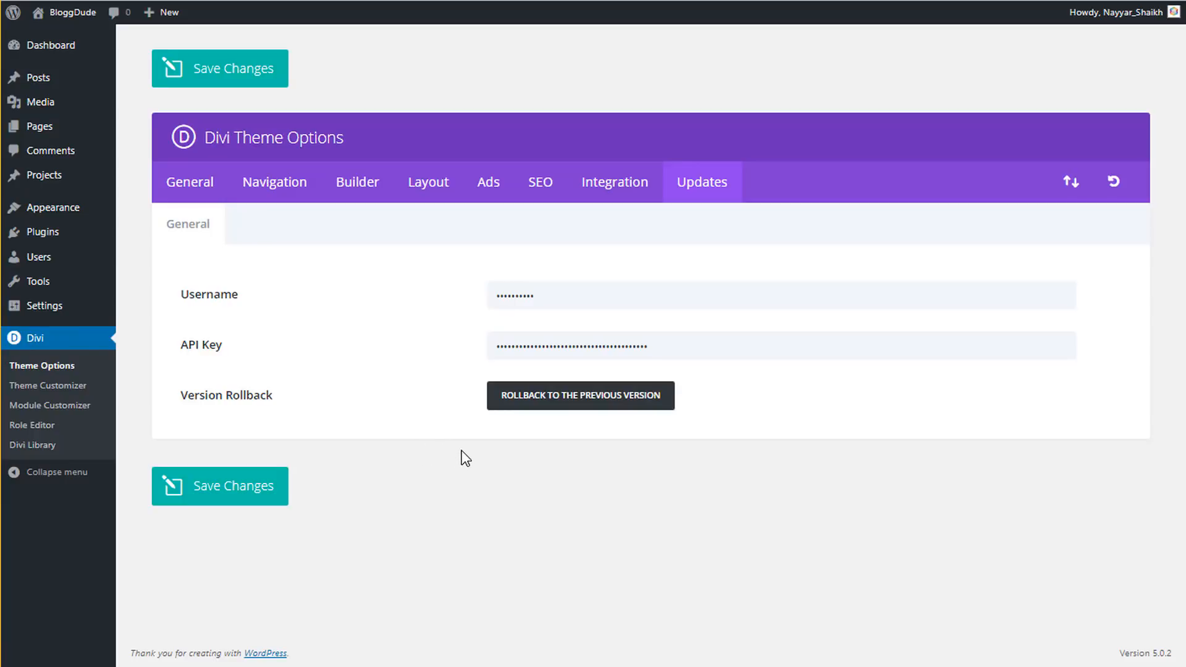
pyautogui.click(54, 313)
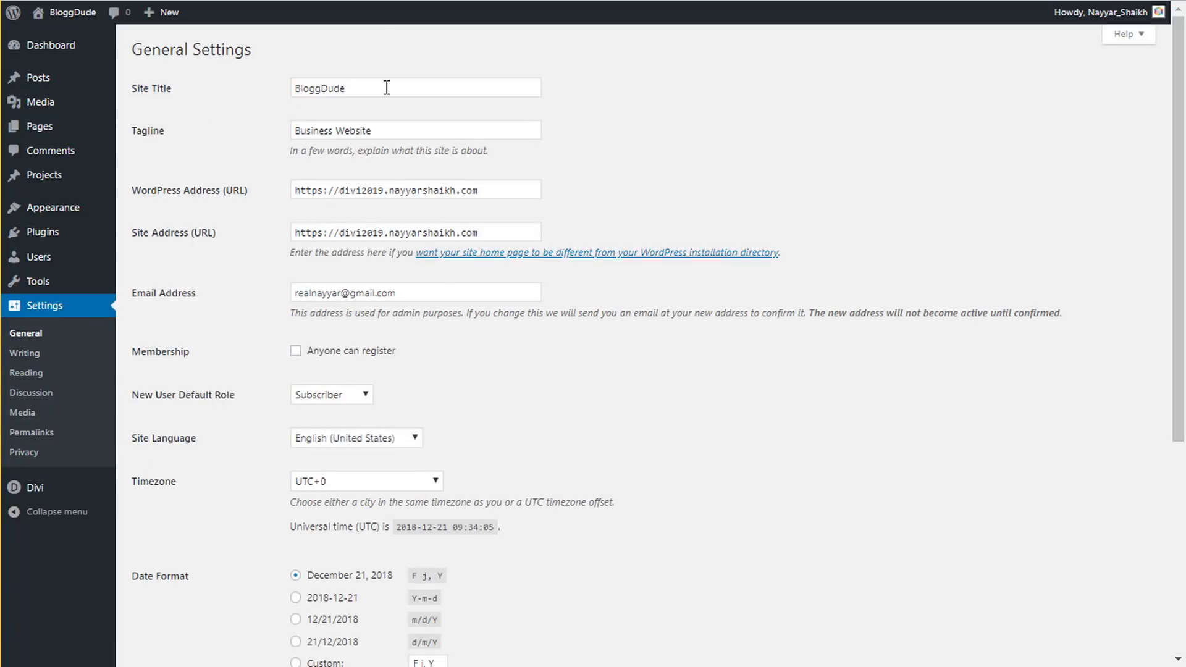
# - Review the General settings' BloggDude site title and Site Language, leaving both unchanged
pyautogui.moveTo(386, 88); pyautogui.dragTo(282, 77)
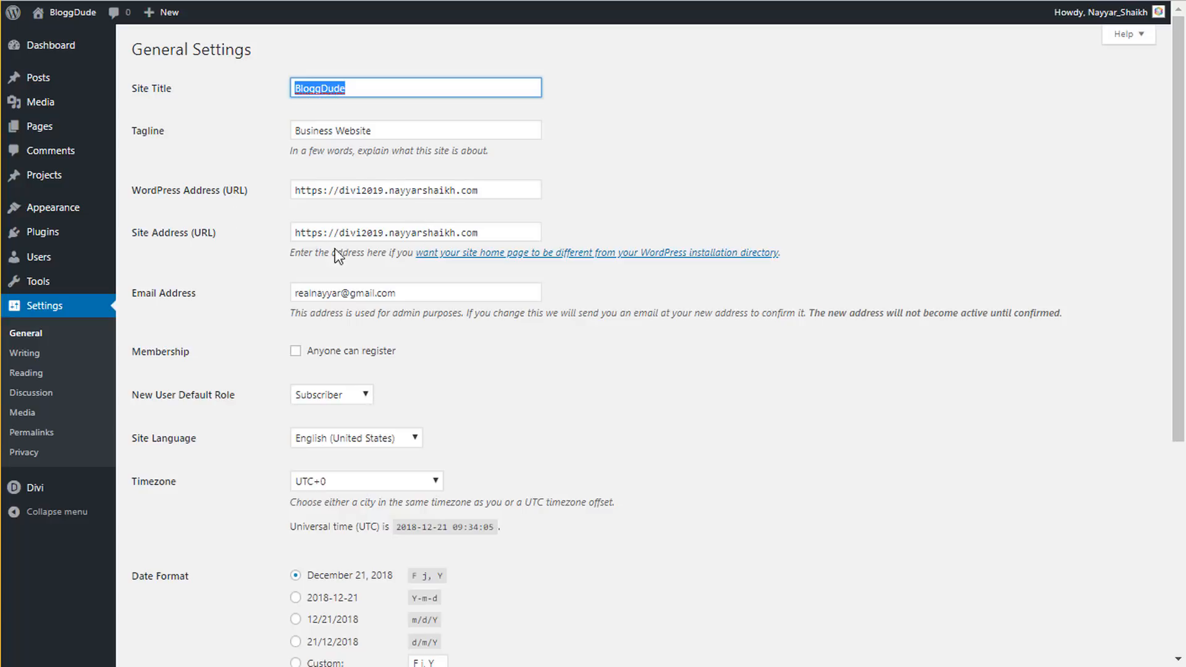
pyautogui.scroll(-2, 603, 286)
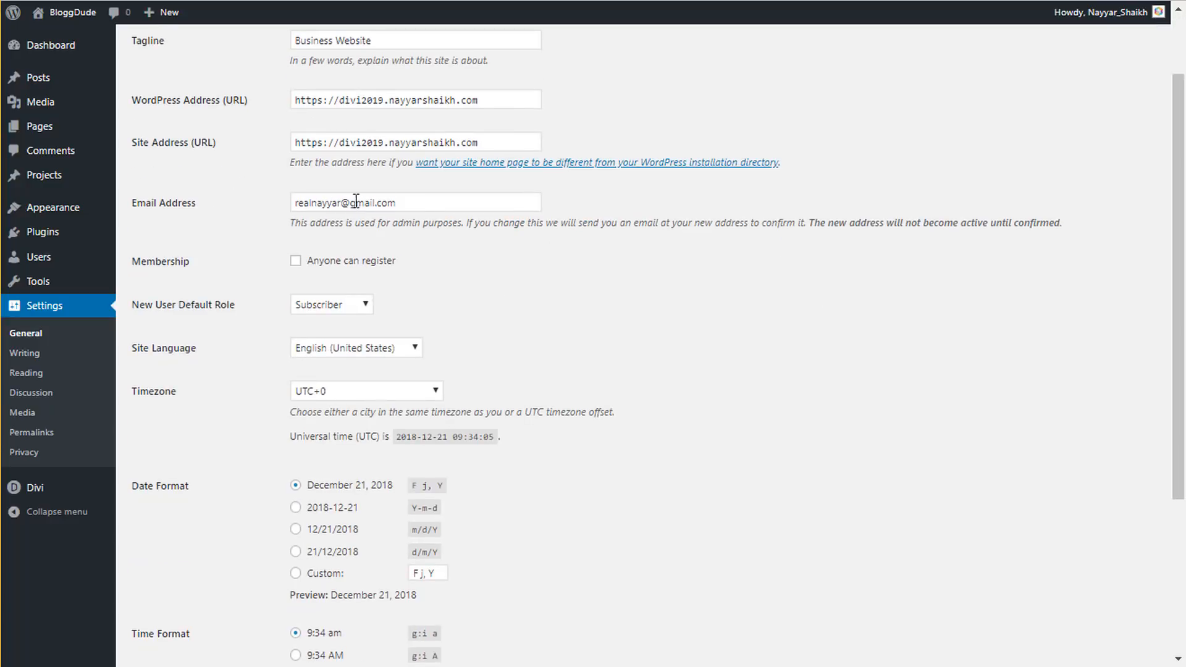
pyautogui.scroll(-2, 491, 260)
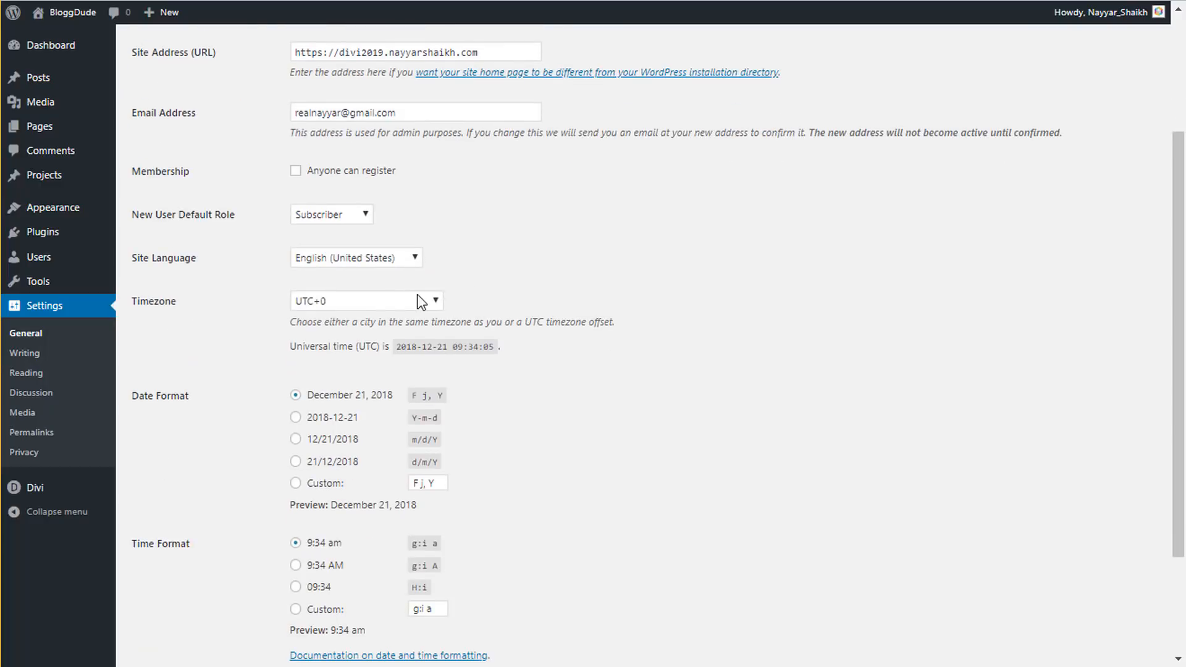
pyautogui.scroll(-2, 463, 269)
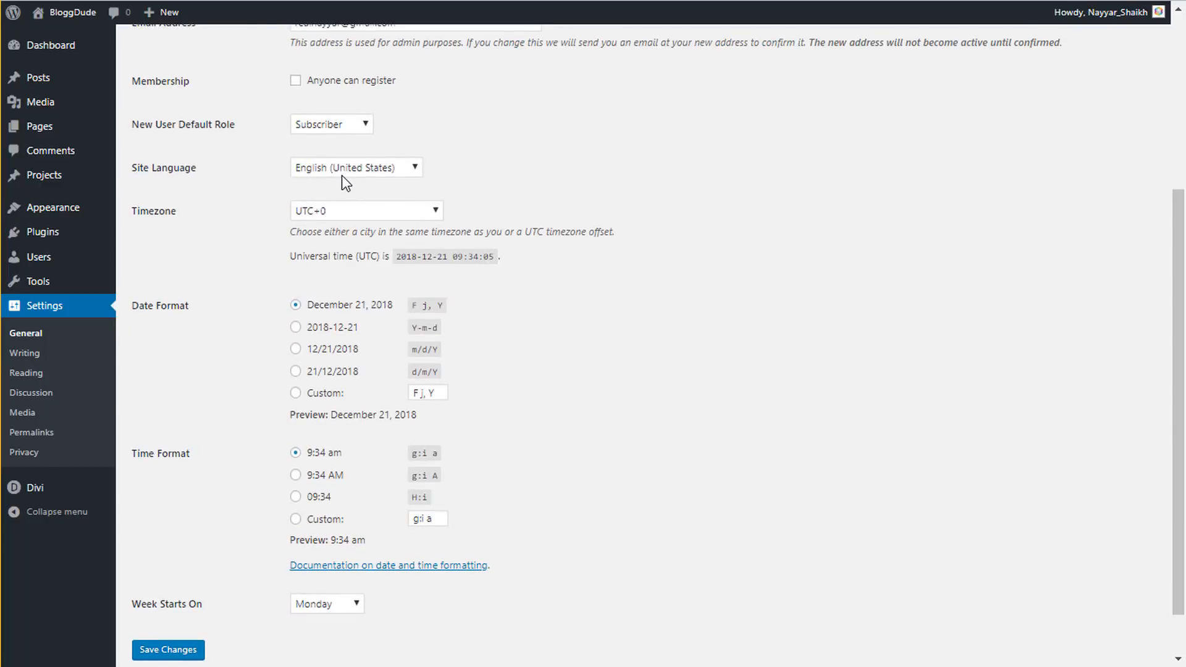
pyautogui.click(359, 165)
pyautogui.click(611, 289)
pyautogui.click(46, 381)
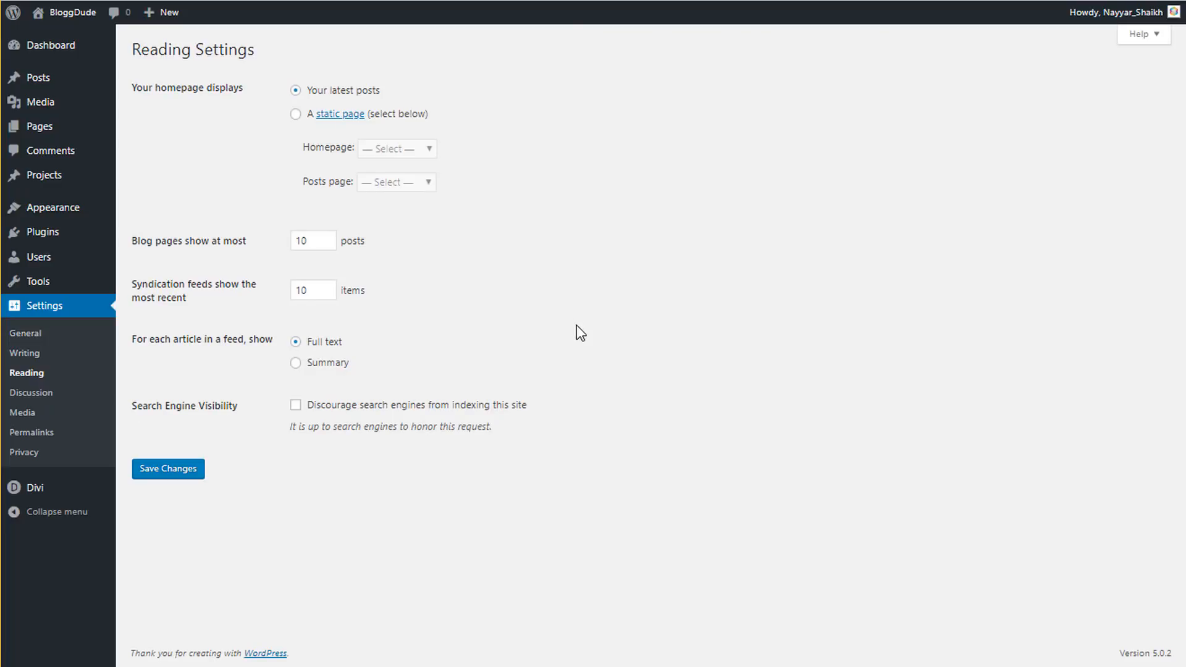
# - Select the Post name permalink option under Settings > Permalinks and save
pyautogui.click(30, 435)
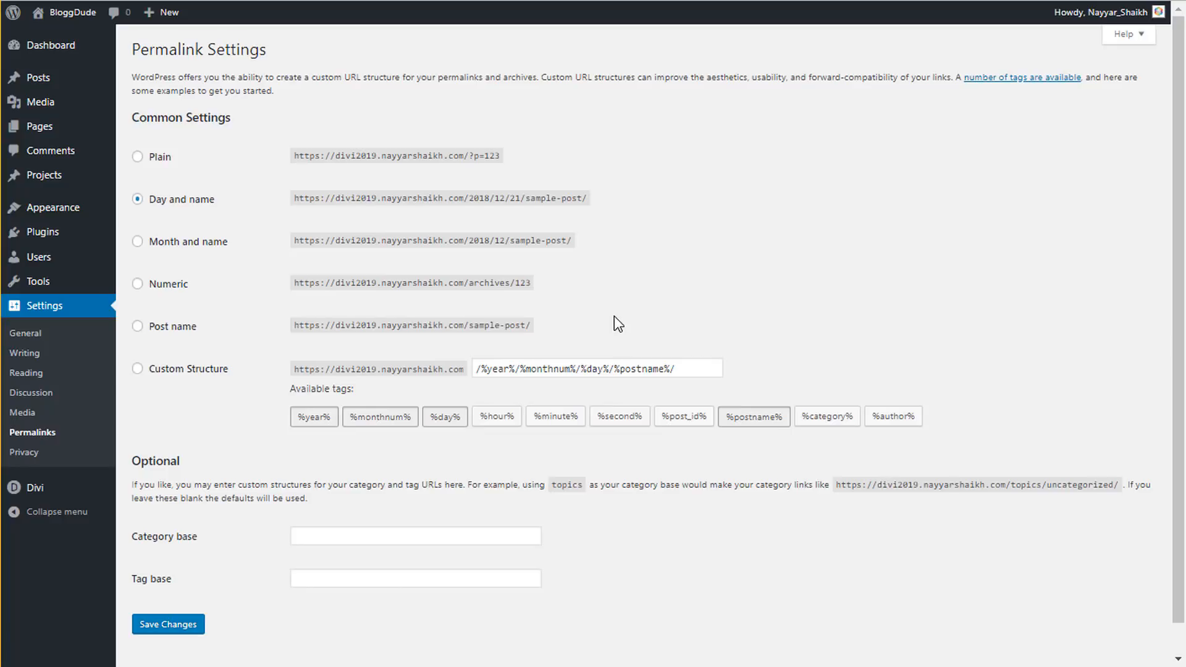
pyautogui.click(184, 331)
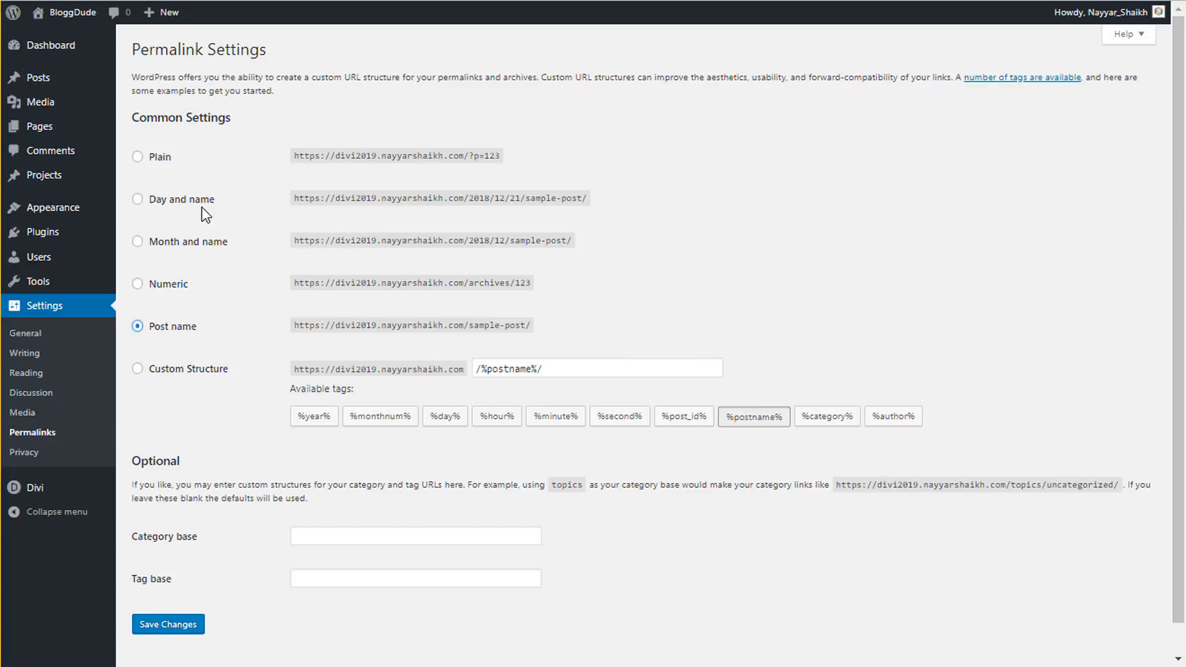
pyautogui.click(178, 625)
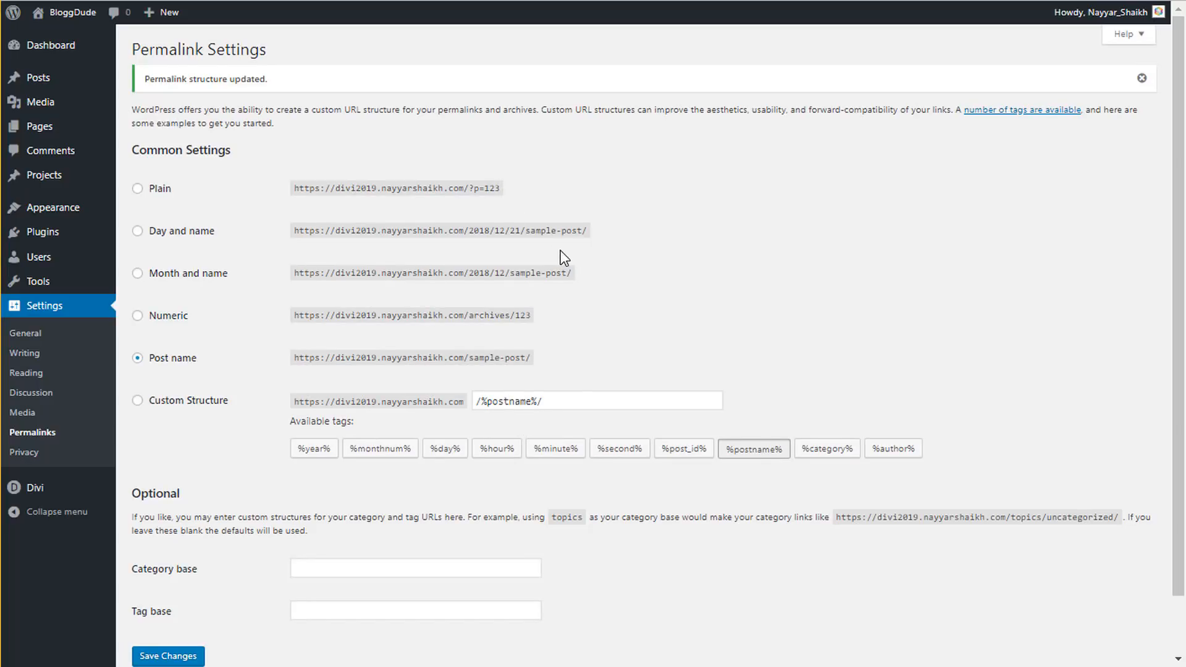
pyautogui.moveTo(34, 129)
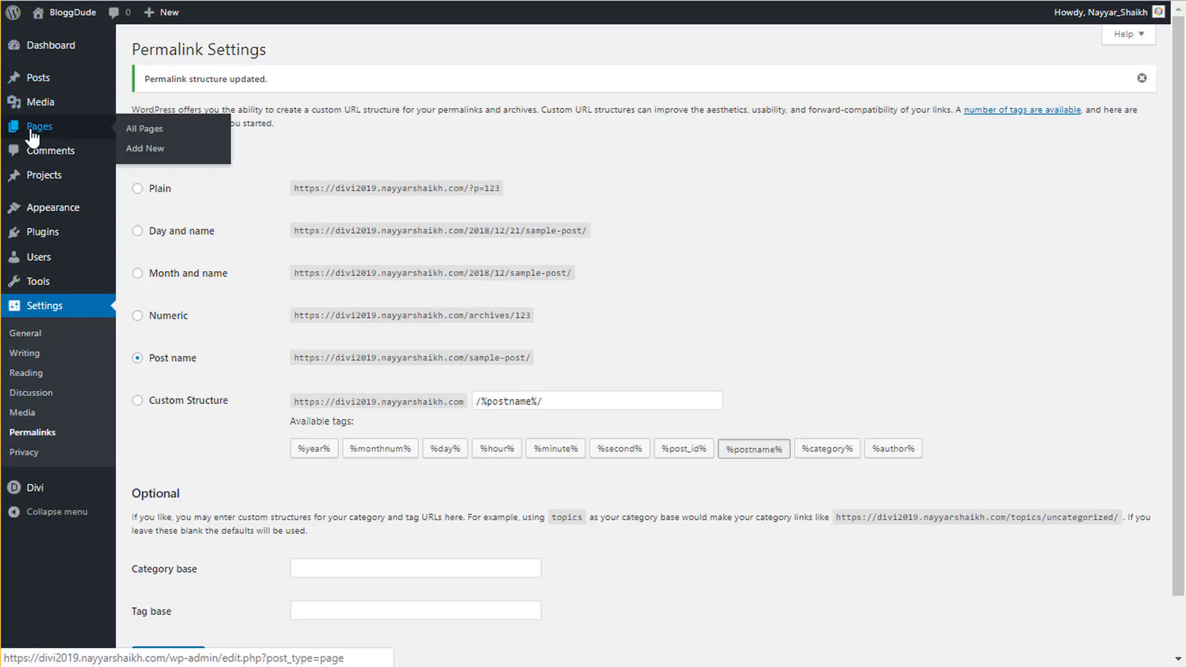
# - Add a new page titled 'Home', publish it, and view it live
pyautogui.click(162, 156)
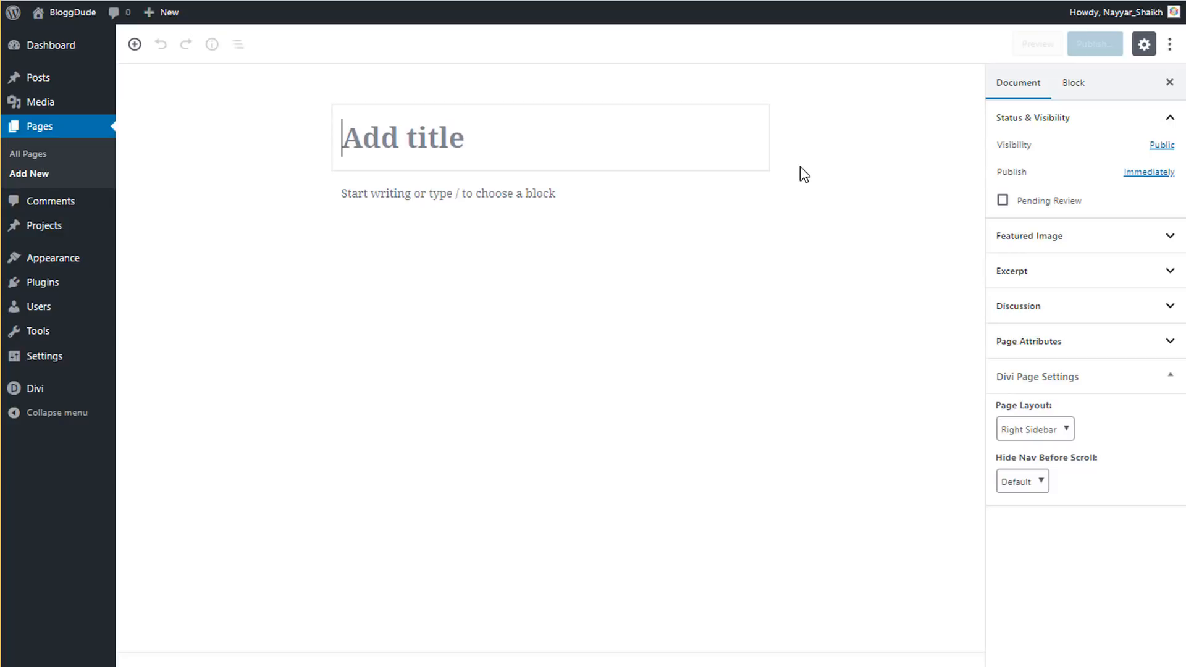
pyautogui.write('Home')
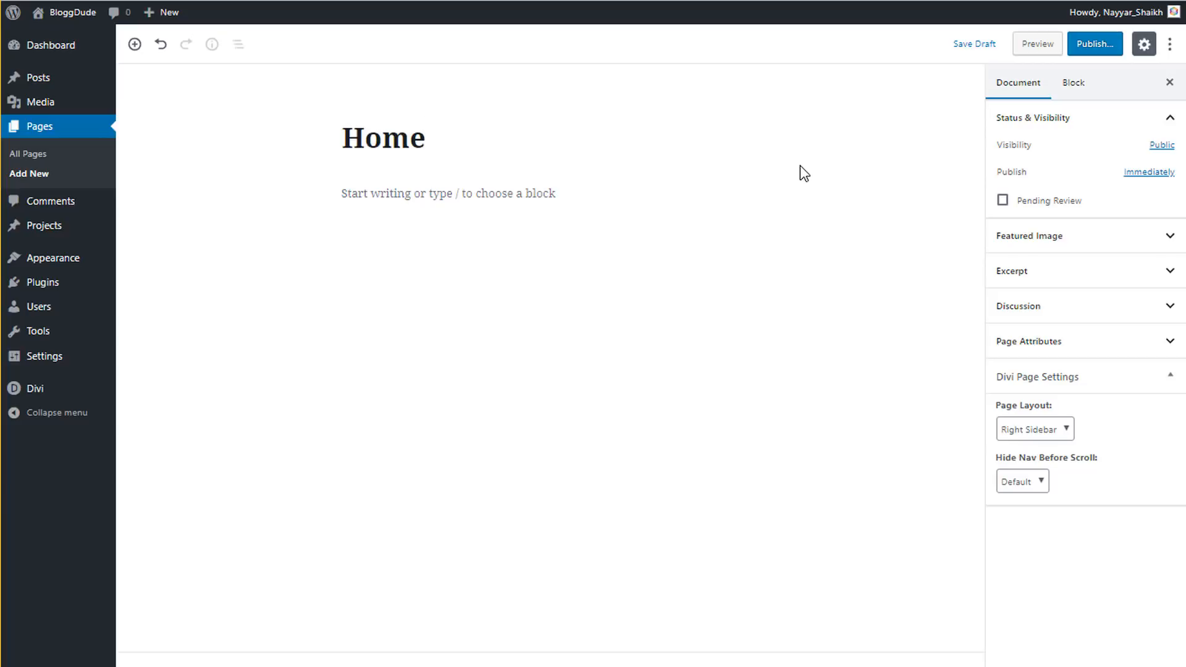
pyautogui.click(1097, 46)
pyautogui.click(1096, 43)
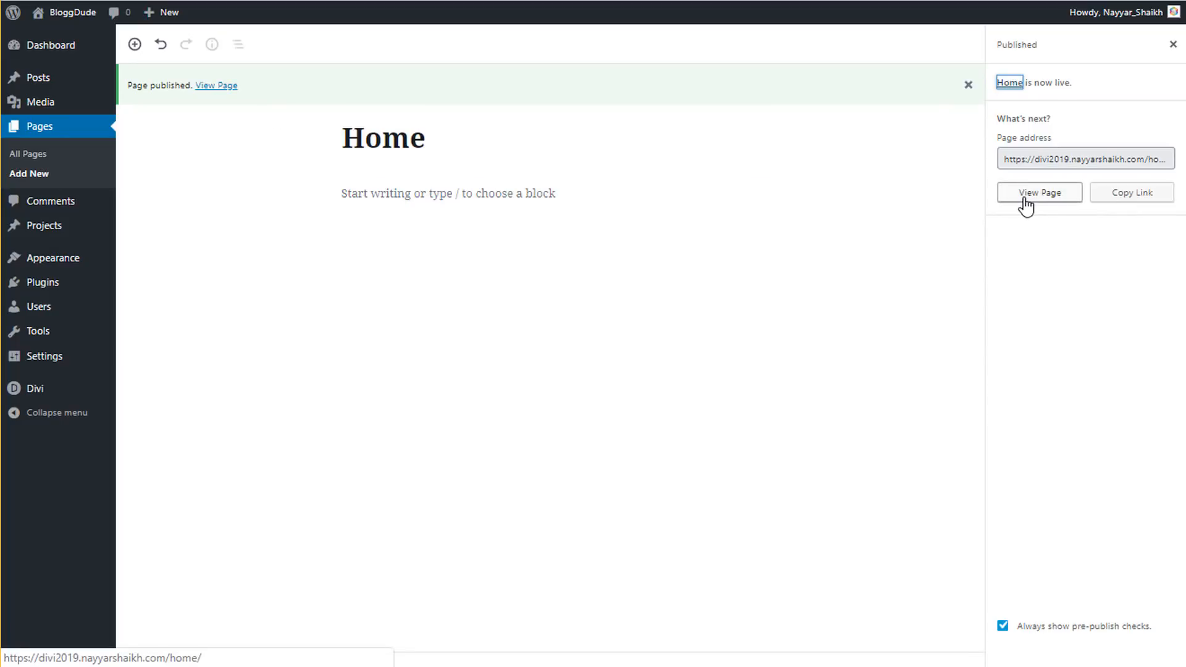
pyautogui.click(213, 87)
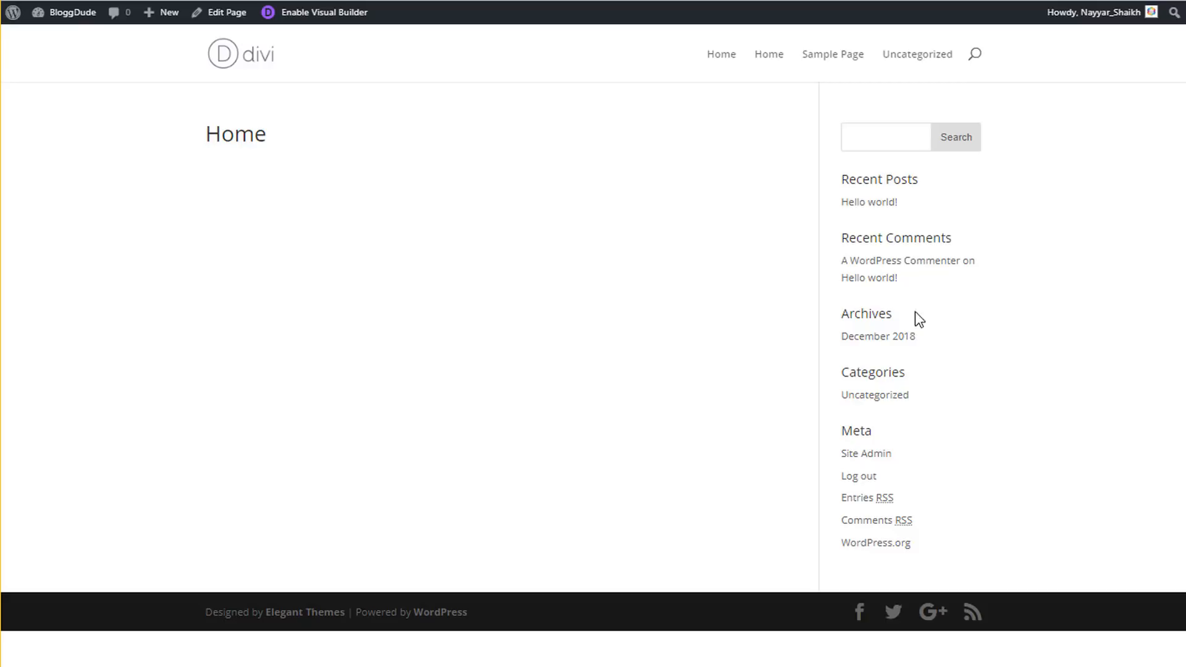
# - Enable the Divi Visual Builder on the Home page and choose Build From Scratch
pyautogui.click(296, 26)
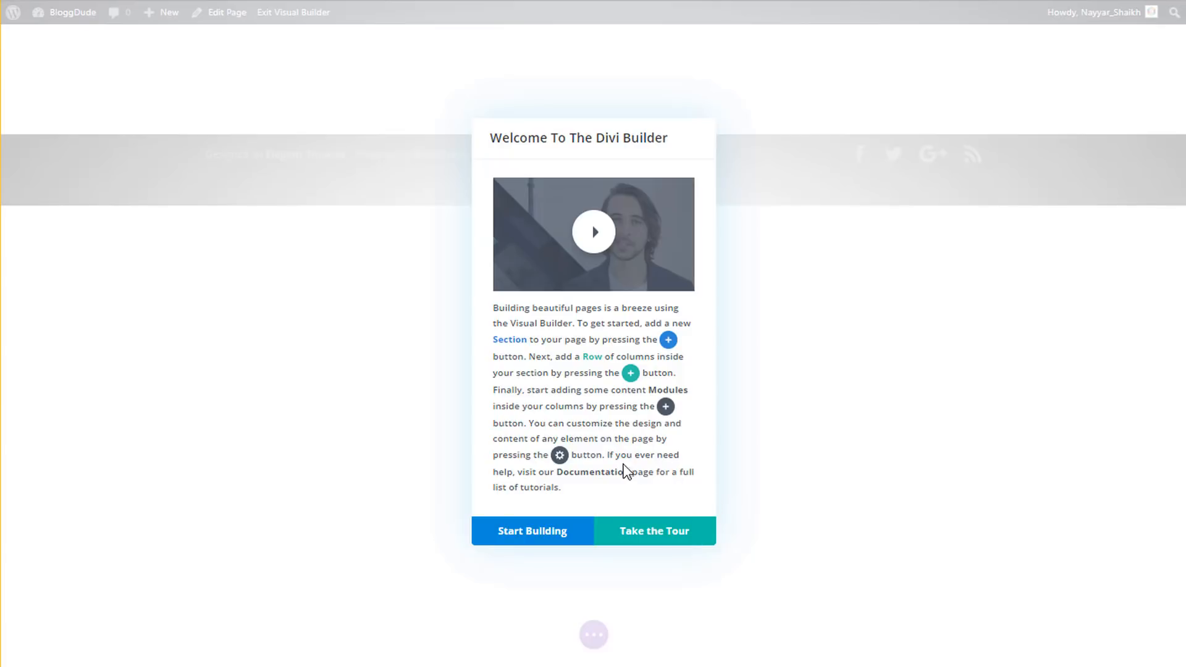
pyautogui.click(546, 538)
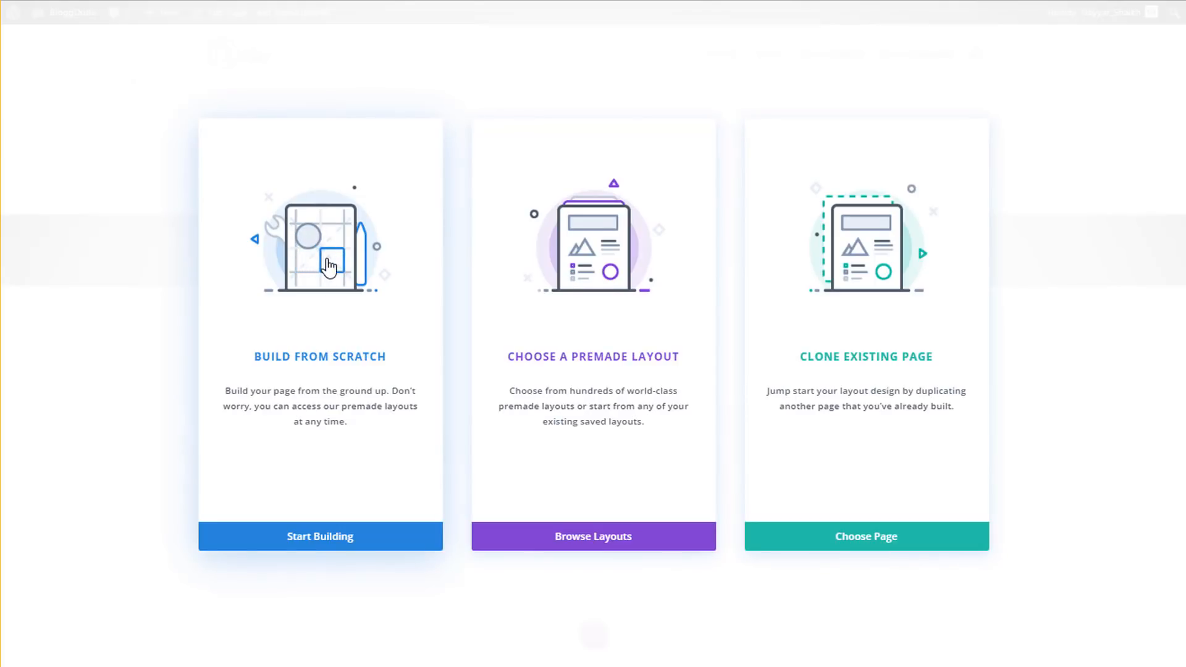
pyautogui.click(353, 232)
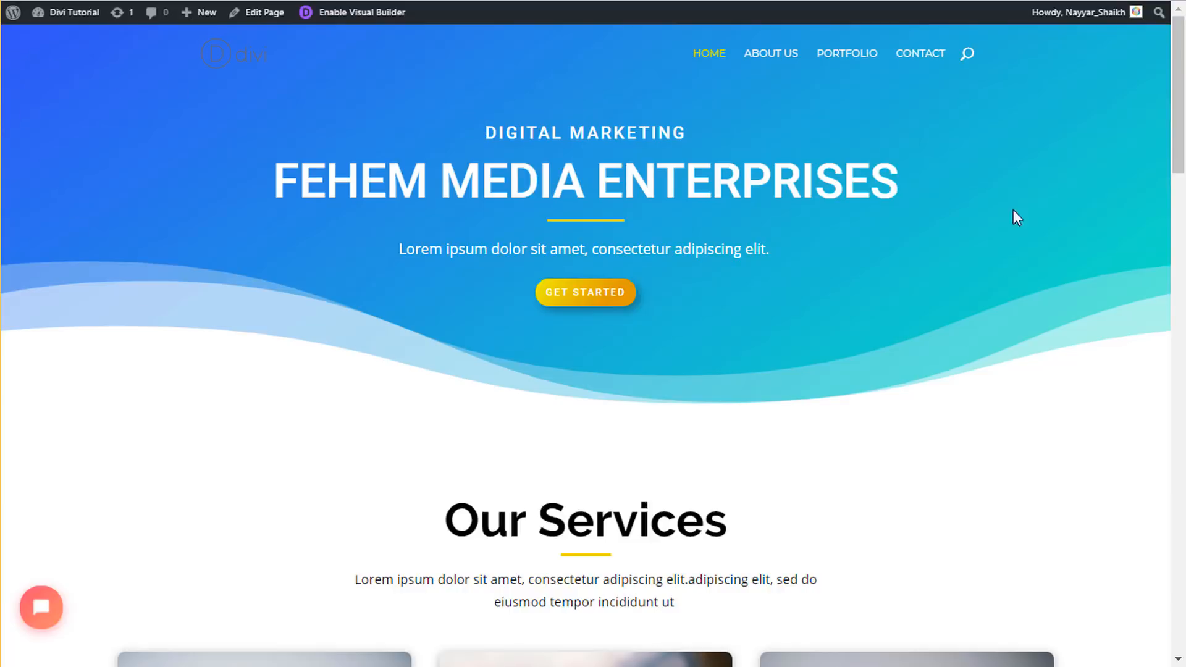
pyautogui.scroll(-4, 1028, 154)
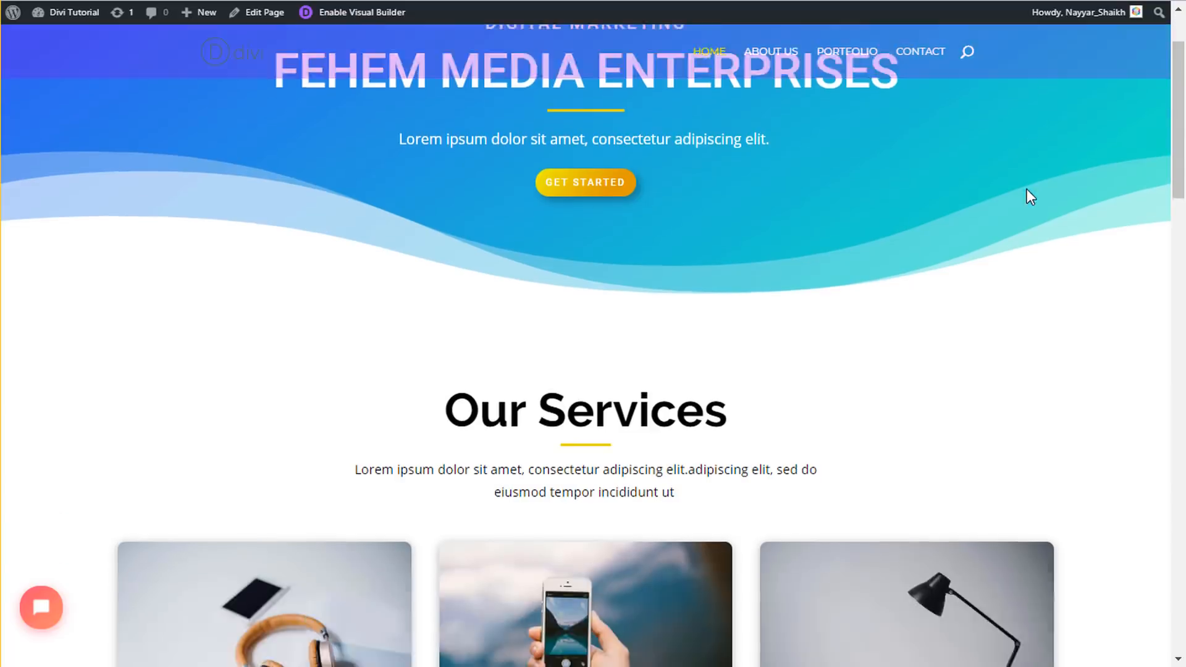
pyautogui.scroll(4, 1026, 198)
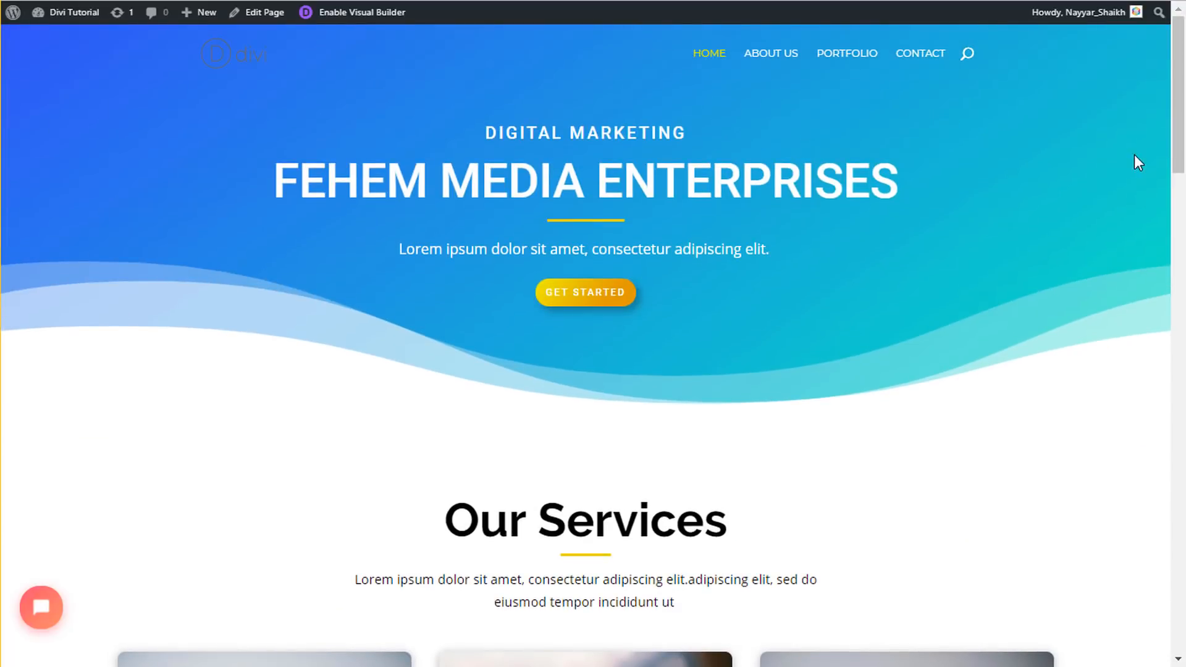
pyautogui.scroll(-5, 428, 254)
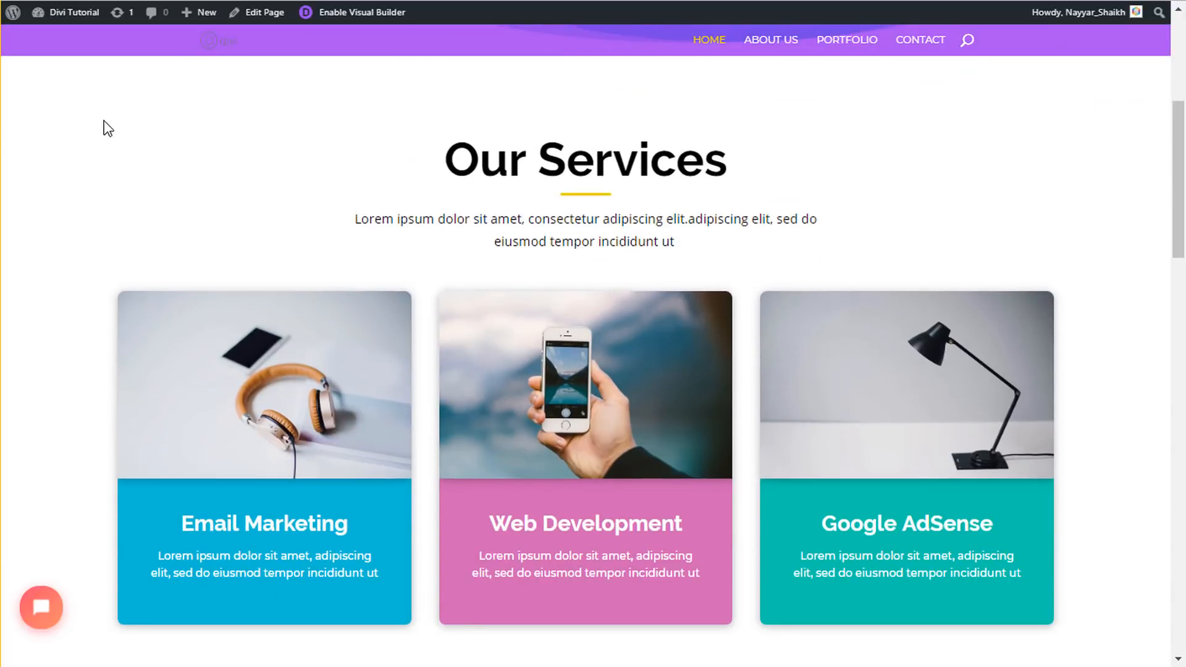
pyautogui.moveTo(104, 121); pyautogui.dragTo(1070, 580)
pyautogui.click(1072, 545)
pyautogui.scroll(1, 1062, 533)
pyautogui.scroll(-2, 1062, 532)
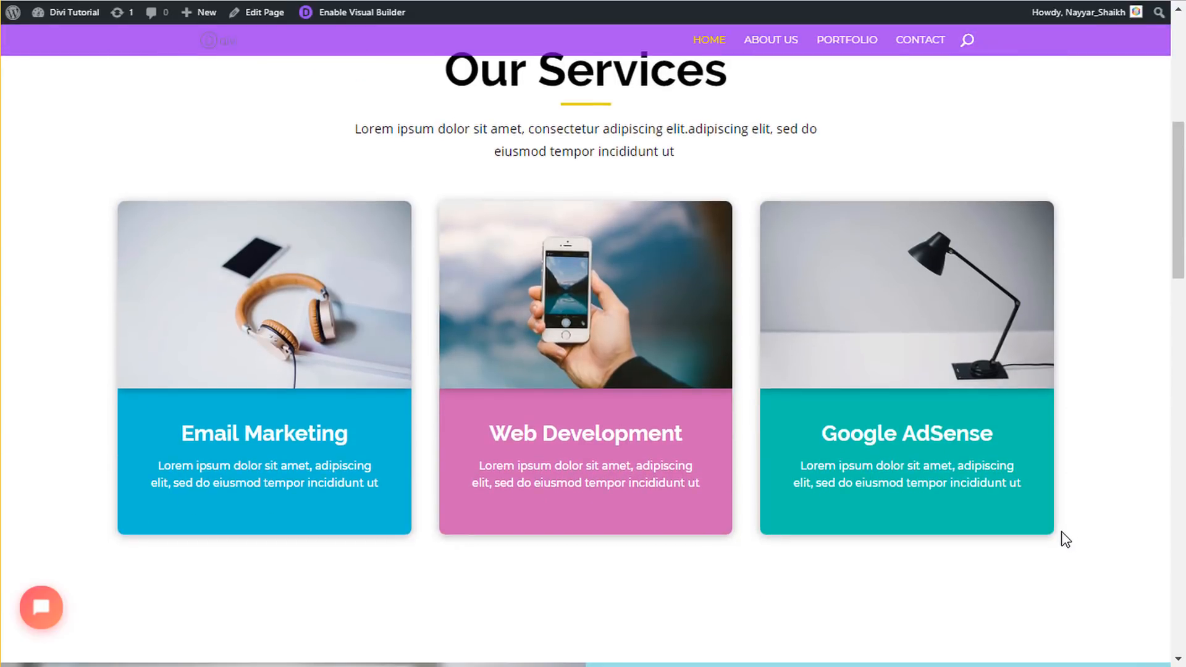
pyautogui.scroll(1, 1062, 525)
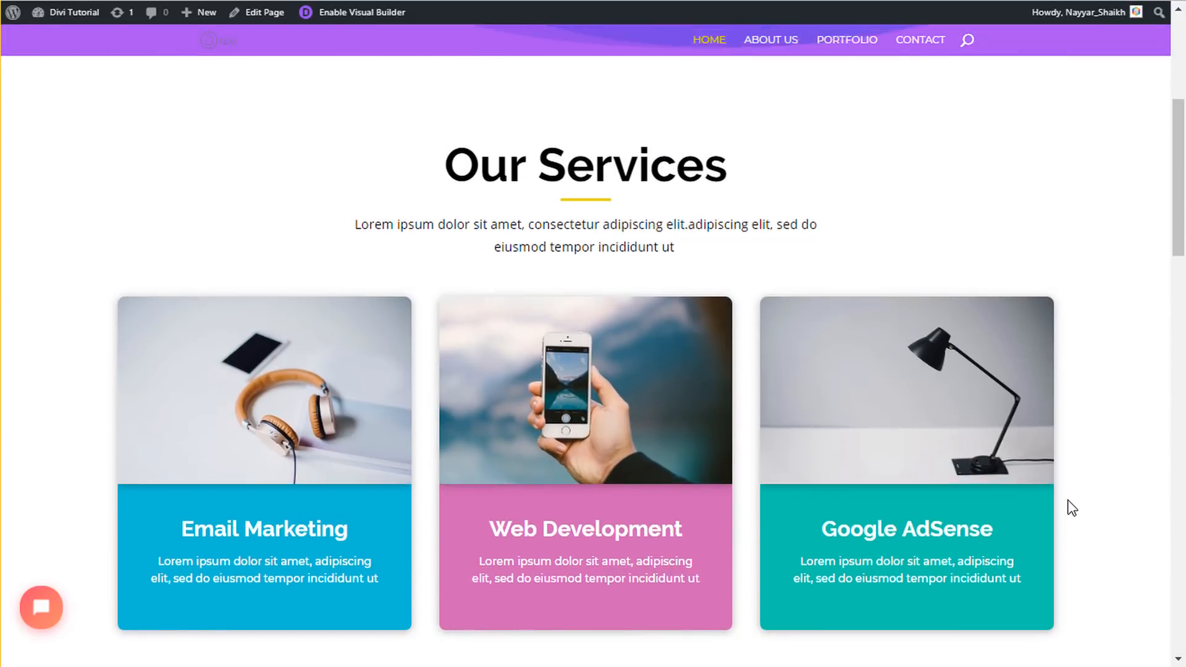
pyautogui.scroll(4, 1067, 504)
pyautogui.moveTo(474, 125); pyautogui.dragTo(695, 299)
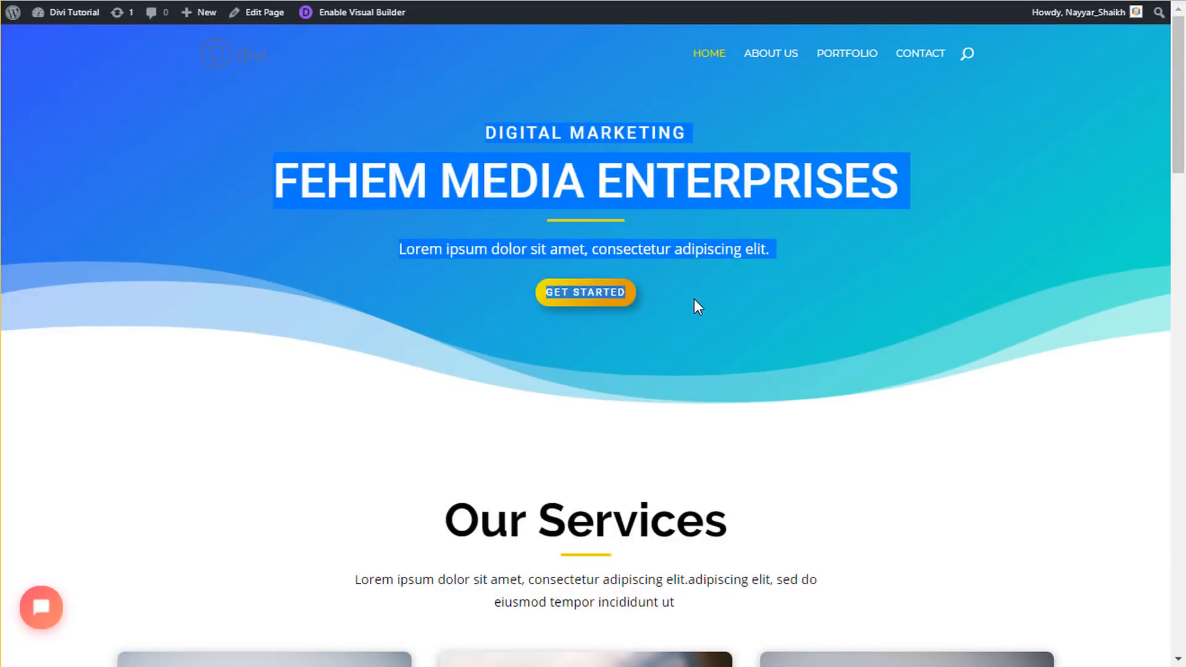
pyautogui.click(694, 299)
pyautogui.scroll(-5, 727, 325)
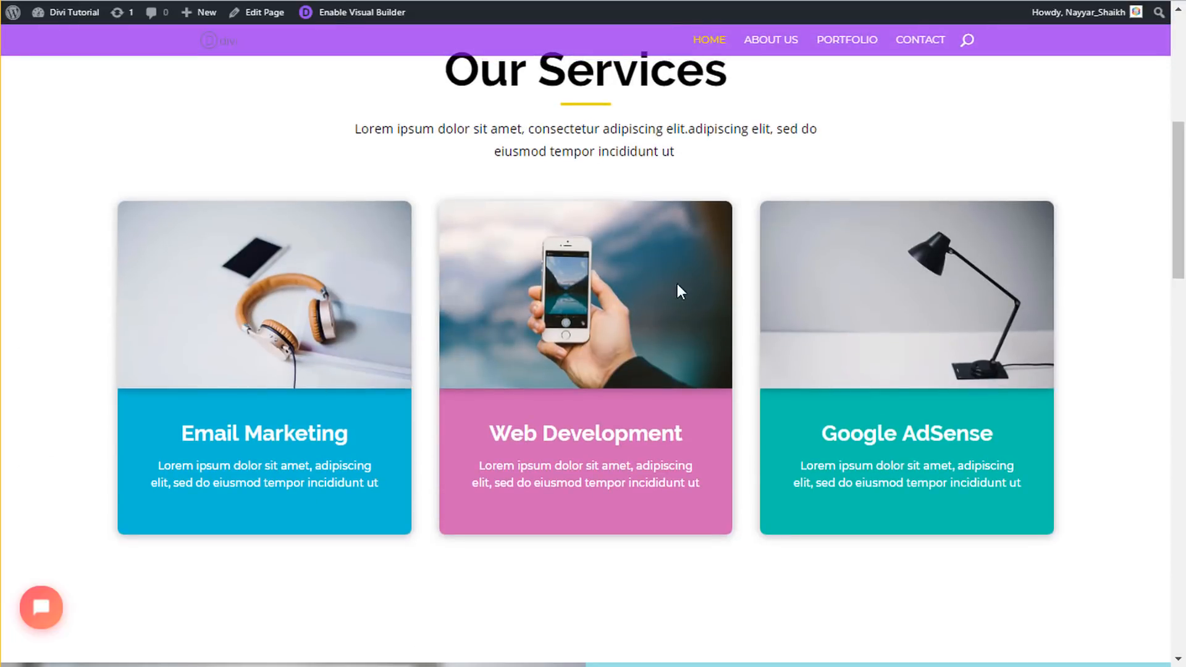
pyautogui.scroll(5, 696, 279)
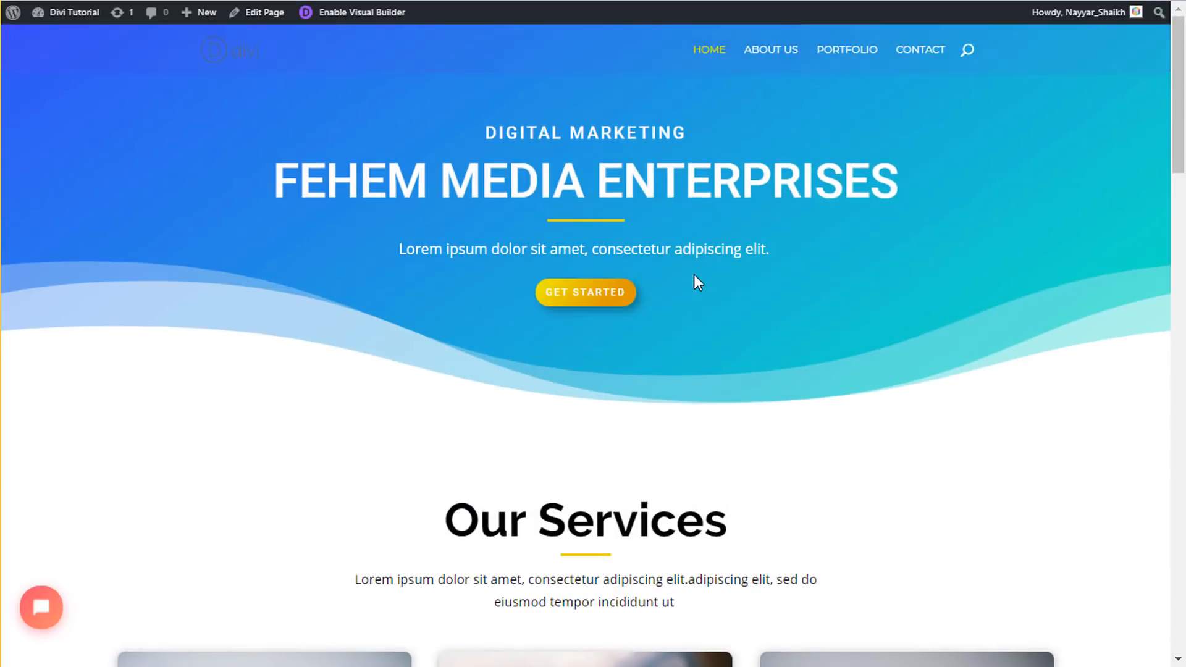
pyautogui.moveTo(477, 120); pyautogui.dragTo(705, 277)
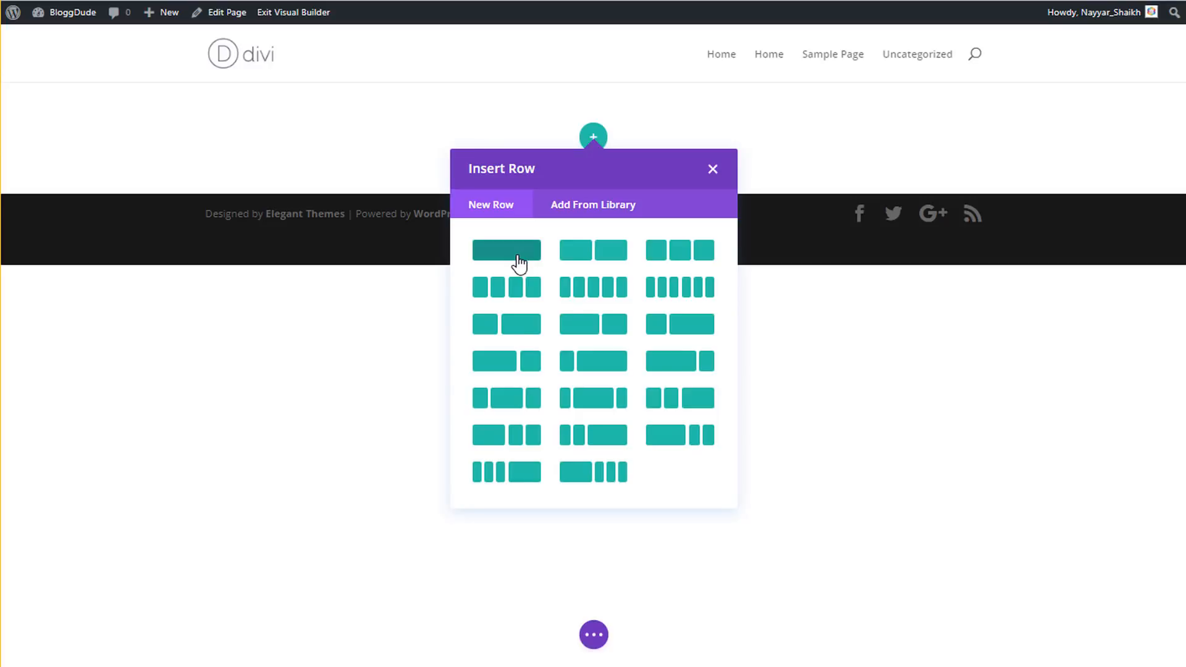
# - Insert a single-column row and add a Text module found by searching 'text'
pyautogui.click(518, 263)
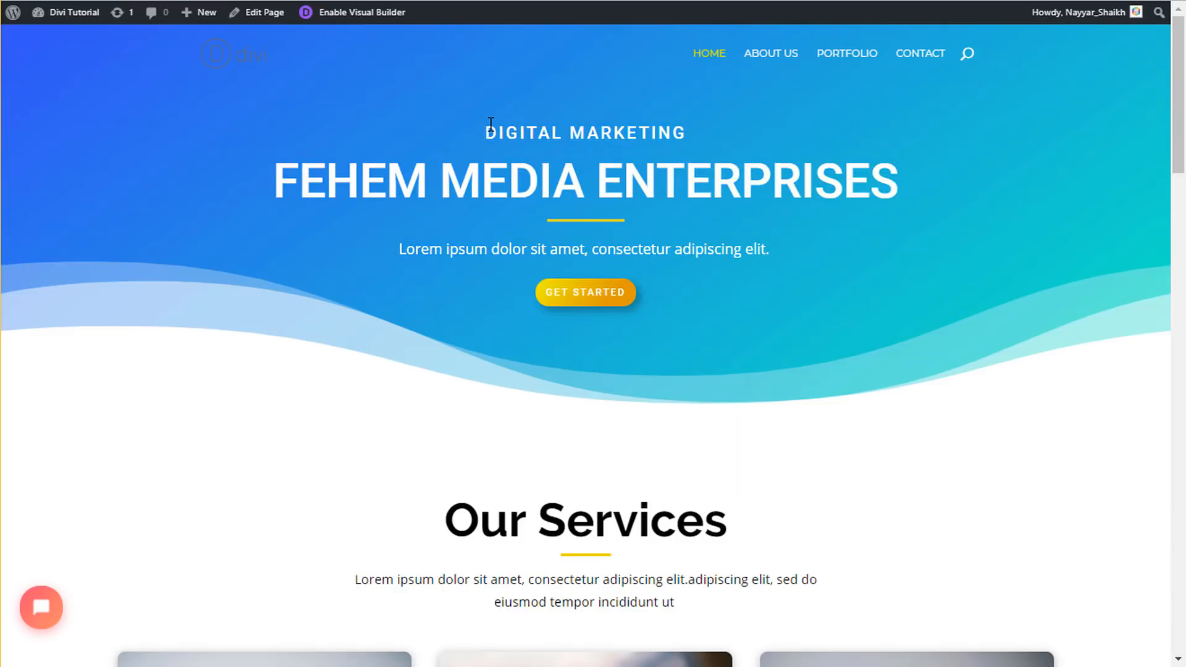
pyautogui.moveTo(493, 129); pyautogui.dragTo(895, 188)
pyautogui.click(867, 187)
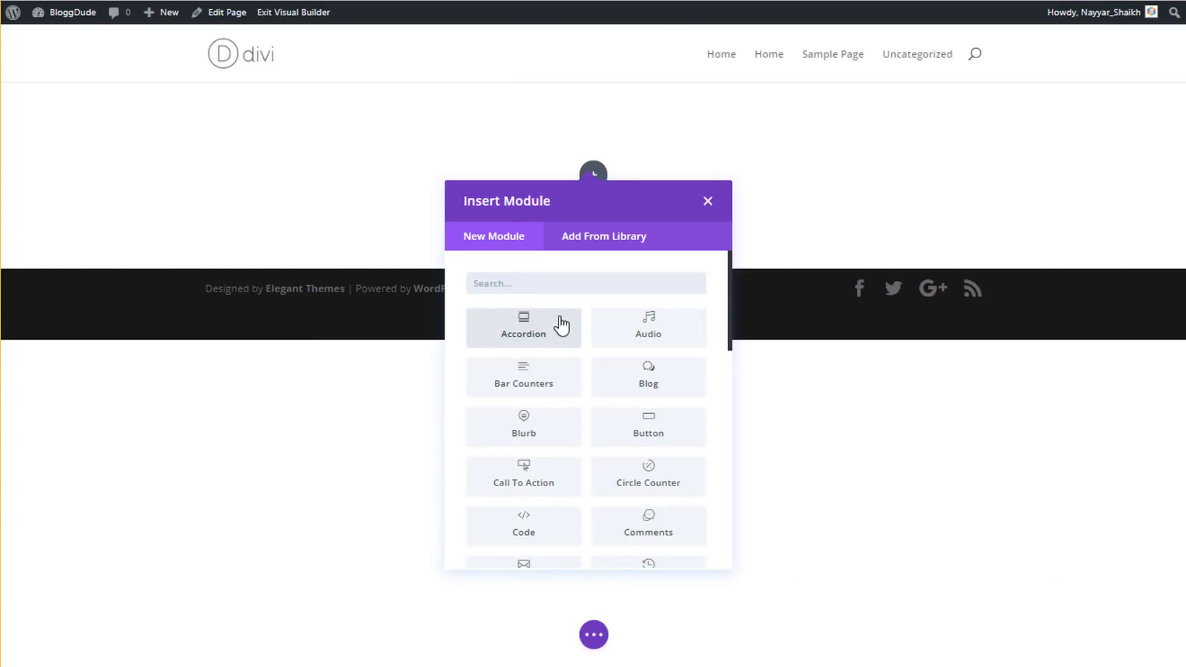
pyautogui.write('text')
pyautogui.click(528, 367)
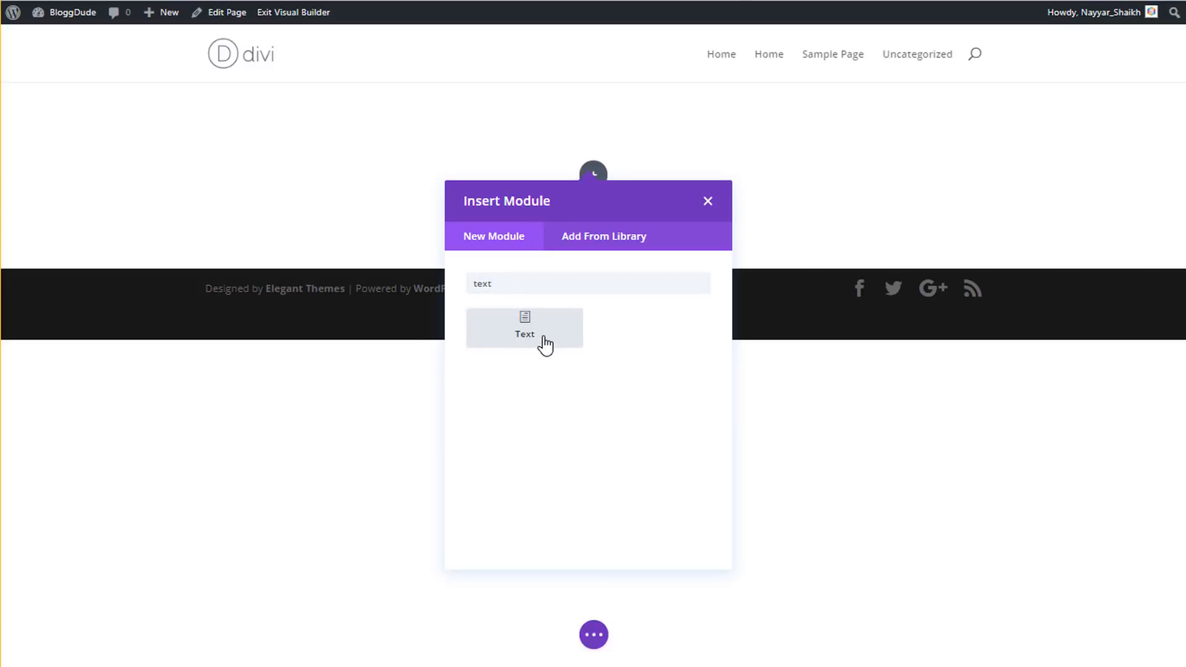
pyautogui.click(545, 345)
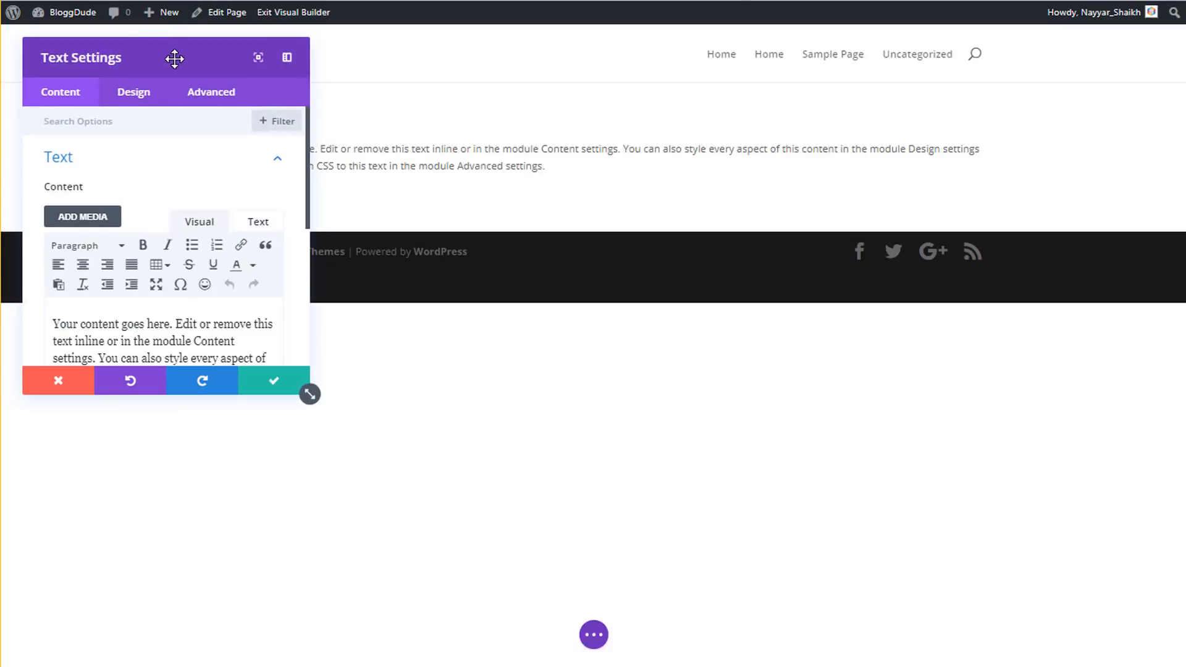
# - Replace the placeholder paragraph with the copied DIGITAL MARKETING and FEHEM MEDIA ENTERPRISES text
pyautogui.moveTo(174, 58); pyautogui.dragTo(342, 273)
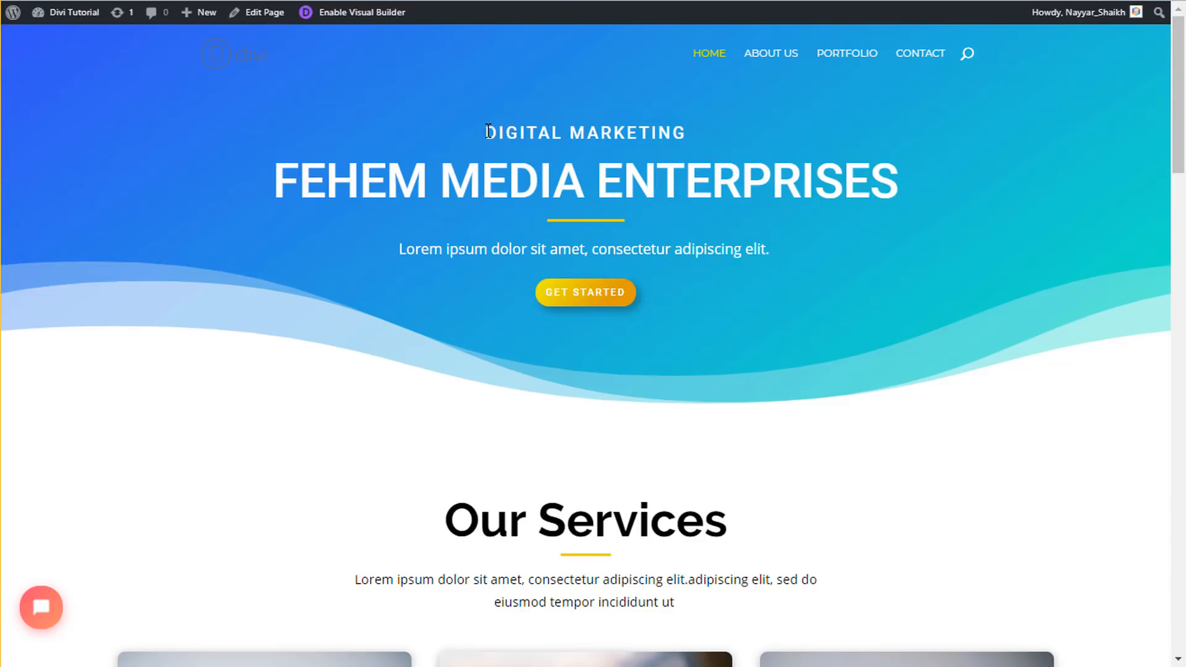
pyautogui.moveTo(483, 129); pyautogui.dragTo(922, 178)
pyautogui.hotkey('ctrl', 'c')
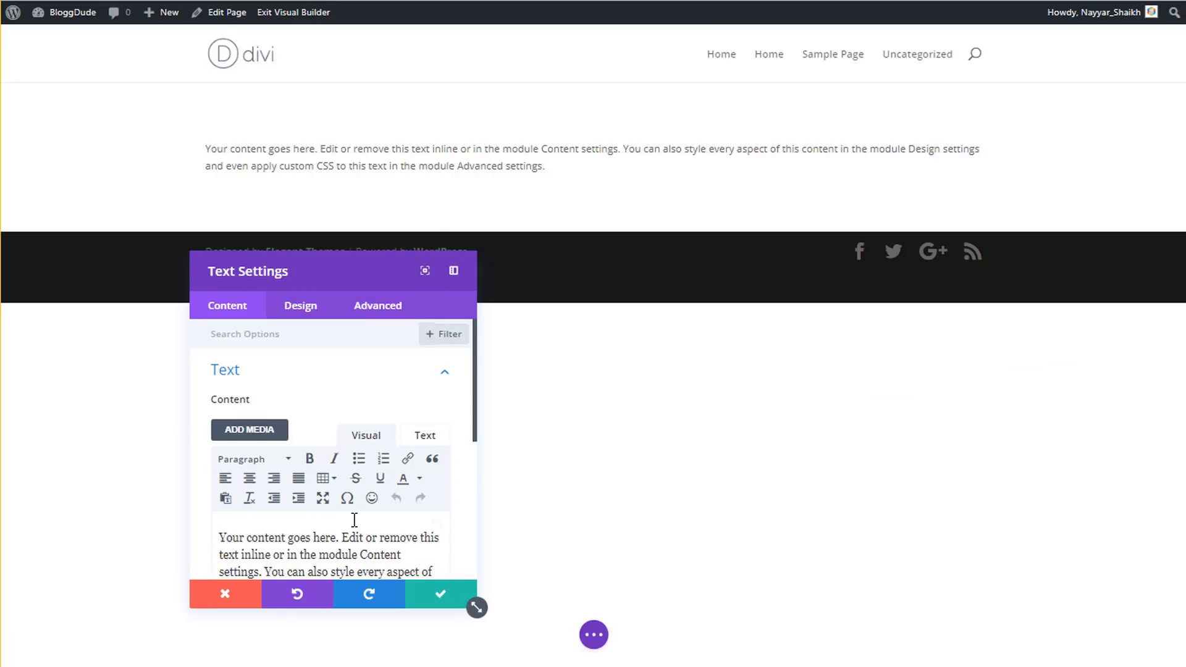
pyautogui.scroll(-2, 375, 489)
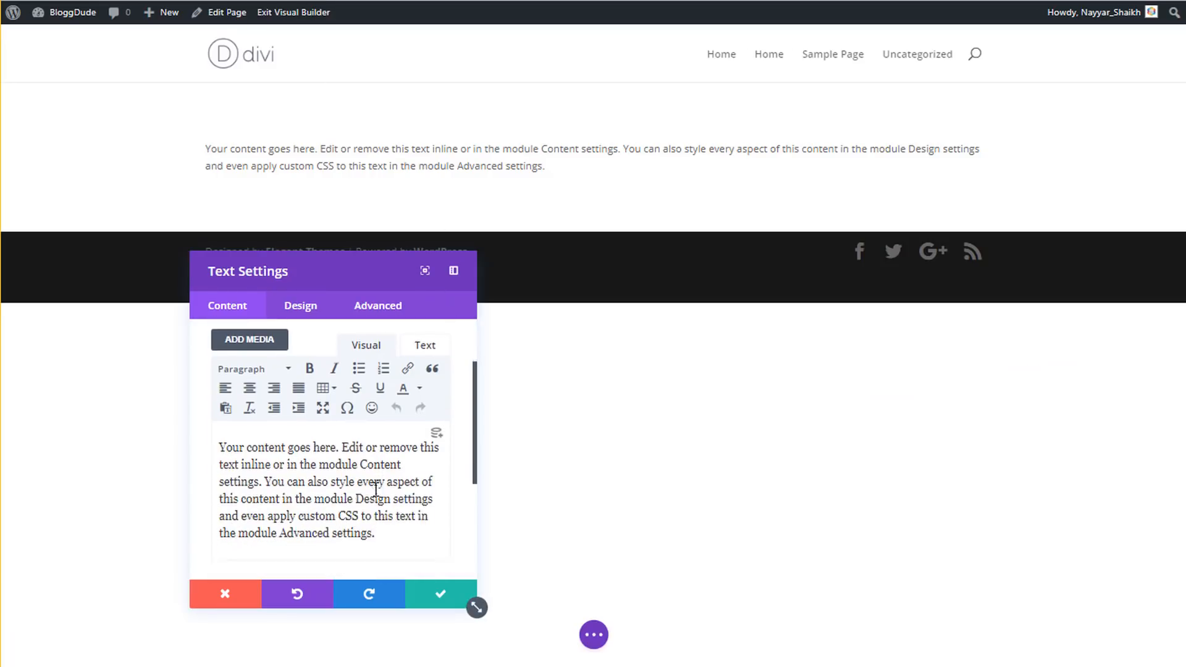
pyautogui.moveTo(393, 540); pyautogui.dragTo(211, 447)
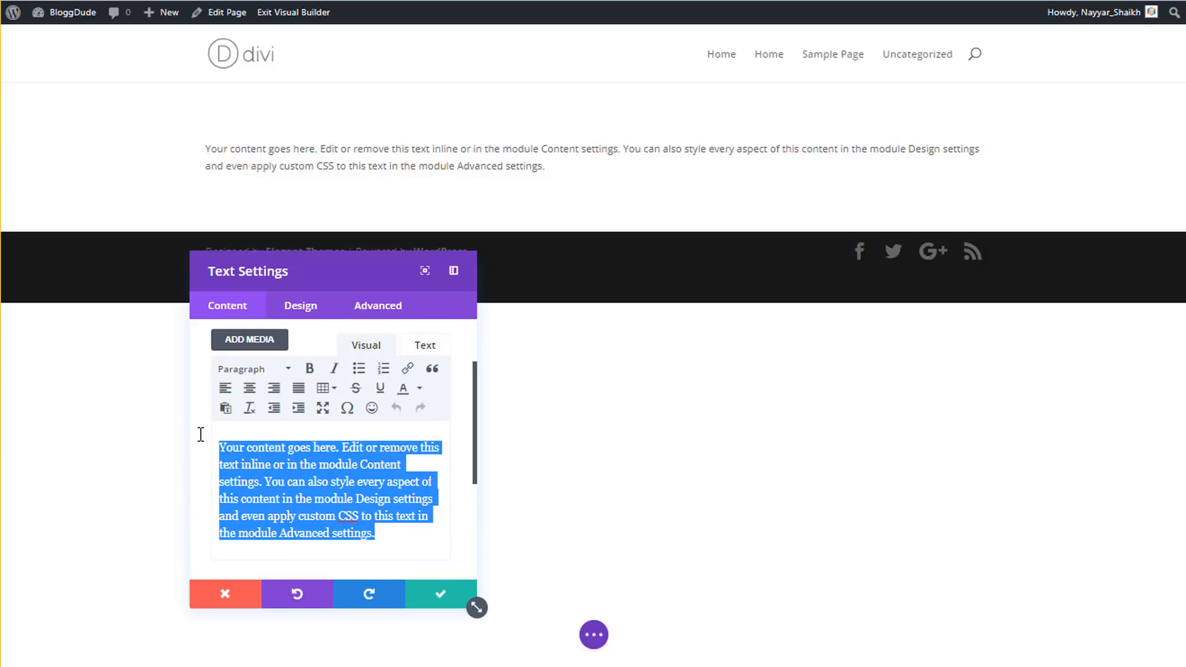
pyautogui.press('BackSpace')
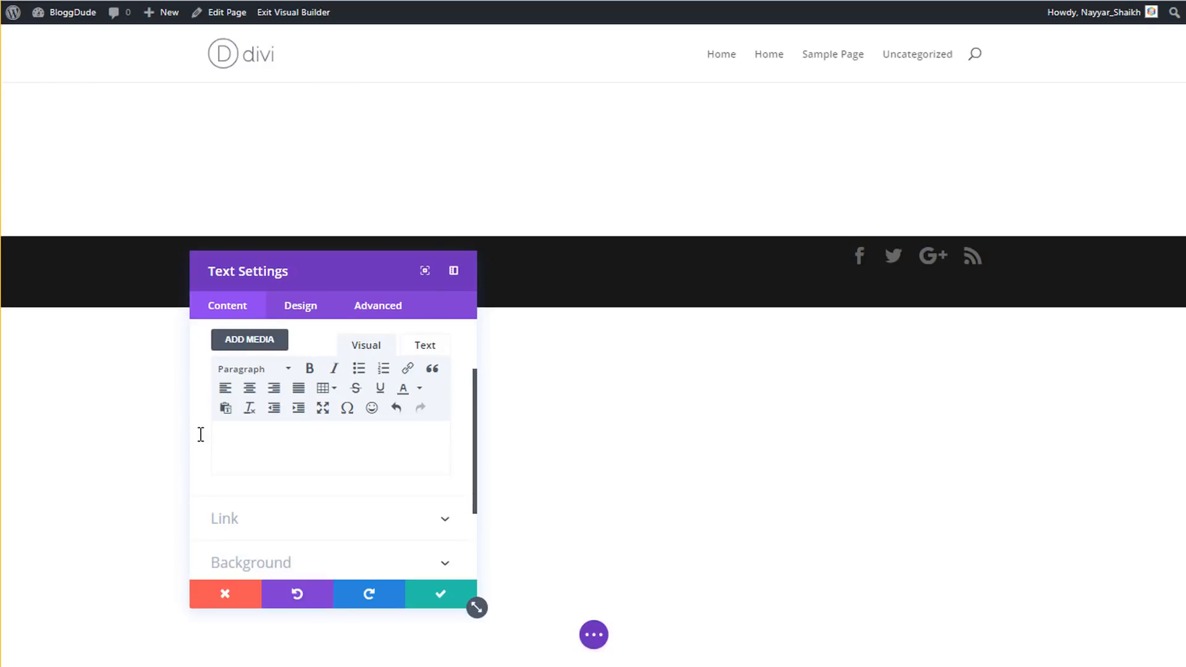
pyautogui.hotkey('ctrl', 'v')
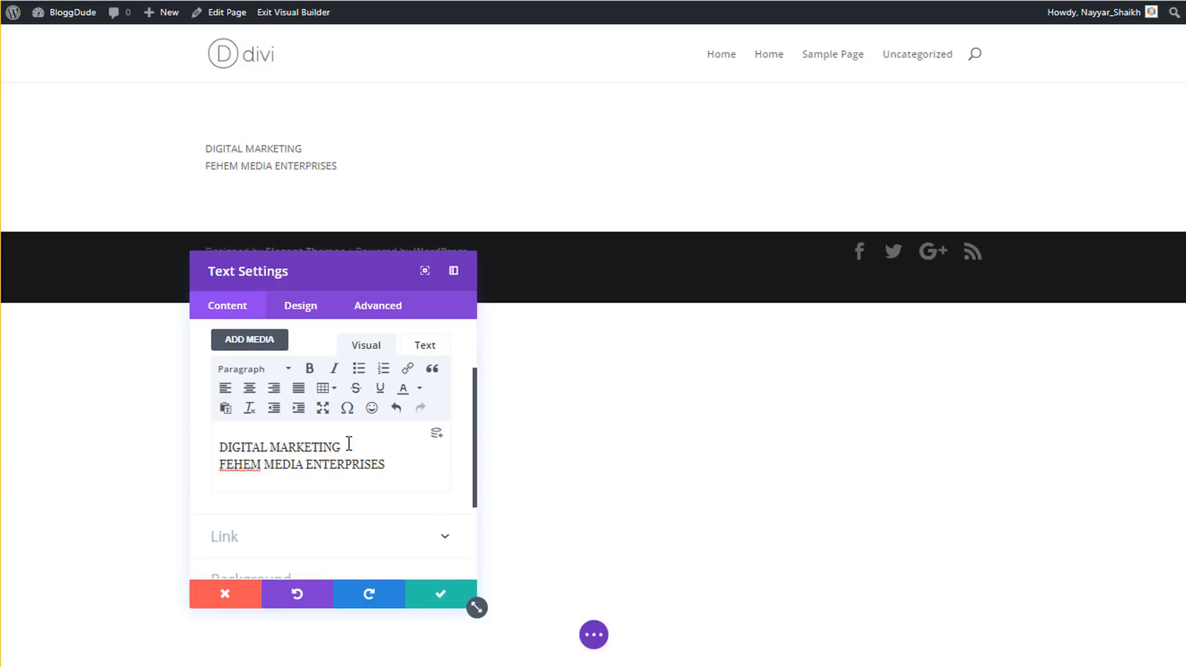
# - Split the text so FEHEM MEDIA ENTERPRISES sits on its own line below DIGITAL MARKETING
pyautogui.moveTo(349, 444); pyautogui.dragTo(198, 439)
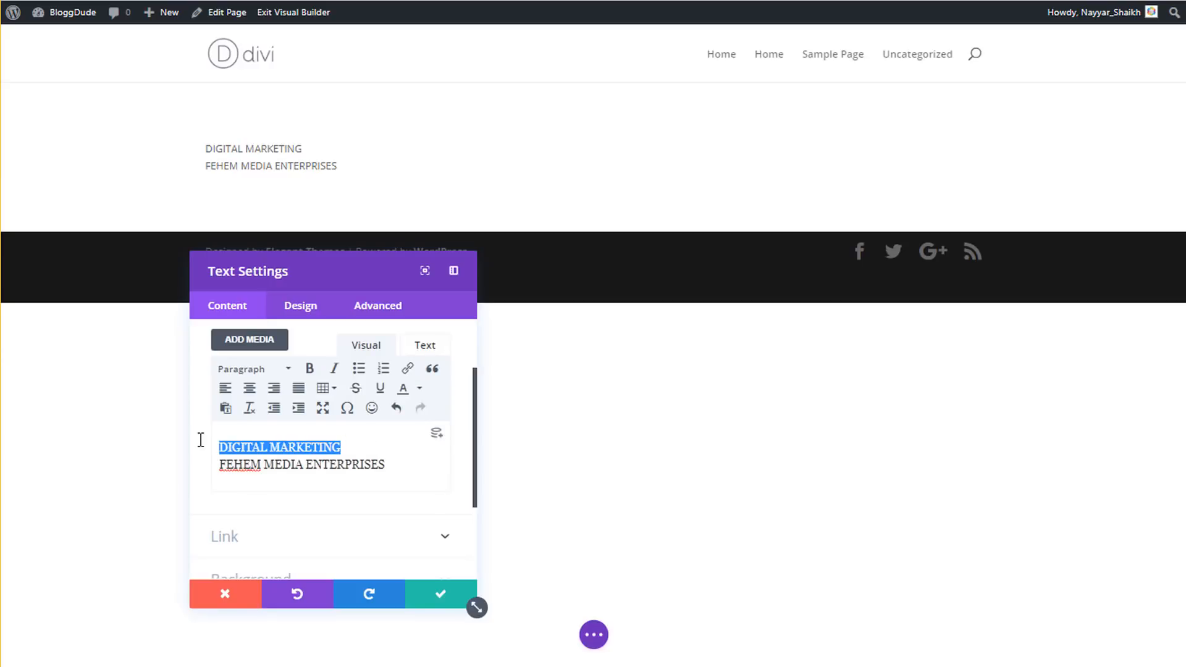
pyautogui.click(401, 463)
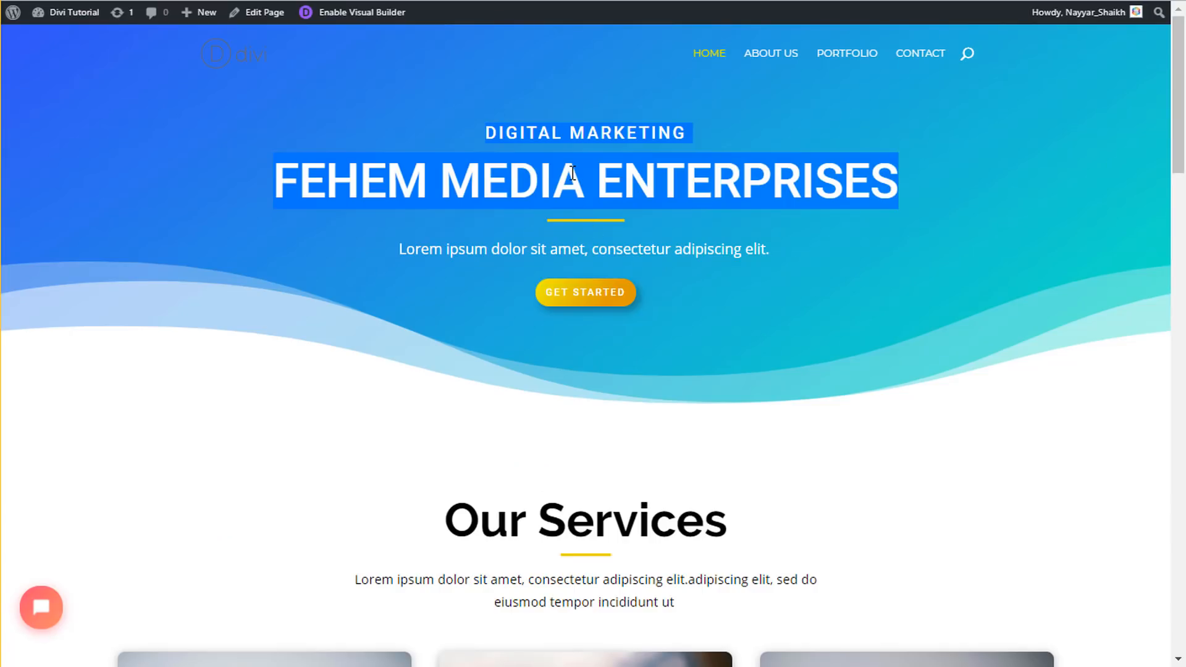
pyautogui.click(573, 173)
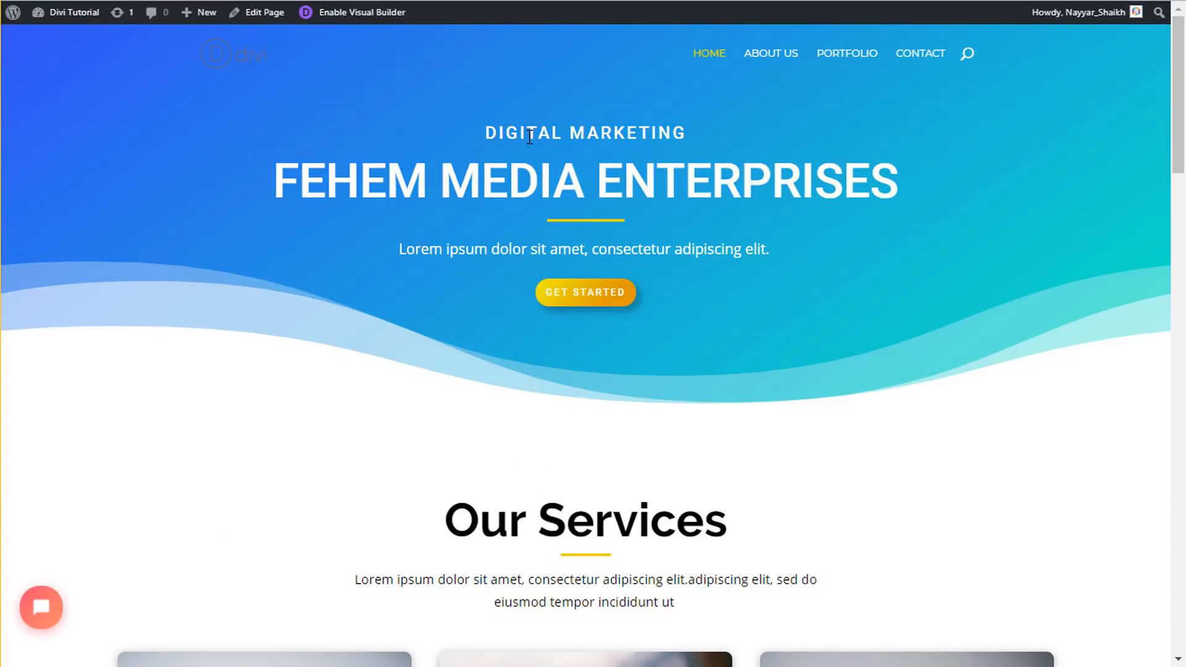
pyautogui.moveTo(480, 131); pyautogui.dragTo(684, 132)
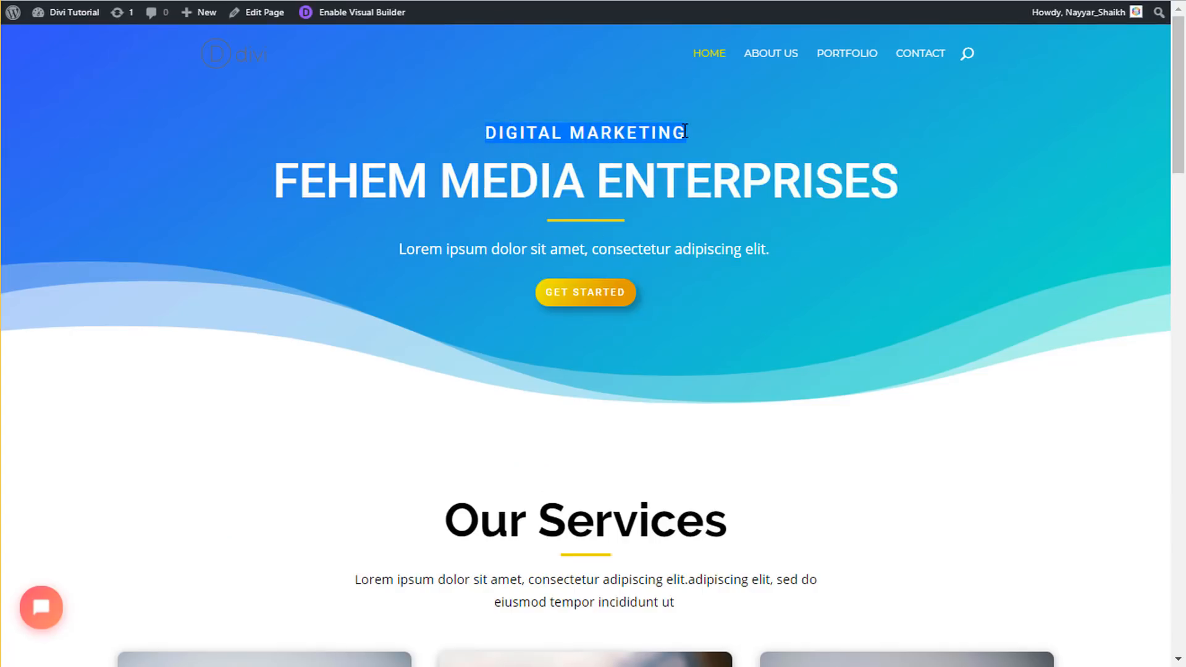
pyautogui.moveTo(266, 180); pyautogui.dragTo(898, 186)
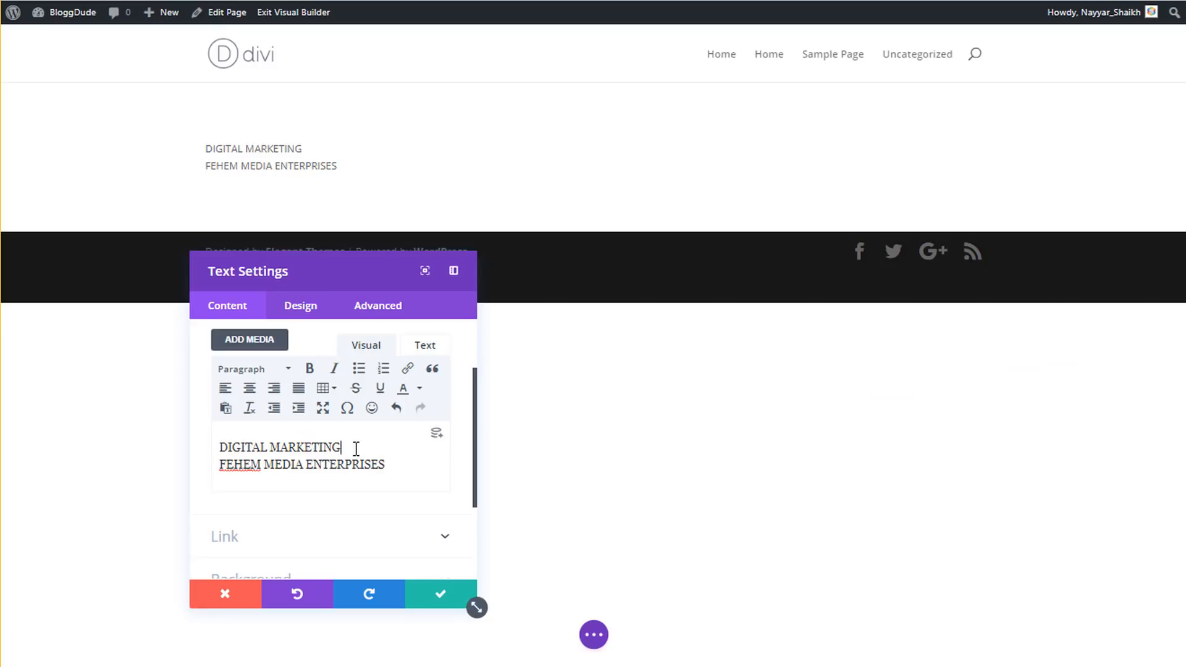
pyautogui.moveTo(356, 448); pyautogui.dragTo(236, 441)
pyautogui.click(333, 449)
pyautogui.press('Return')
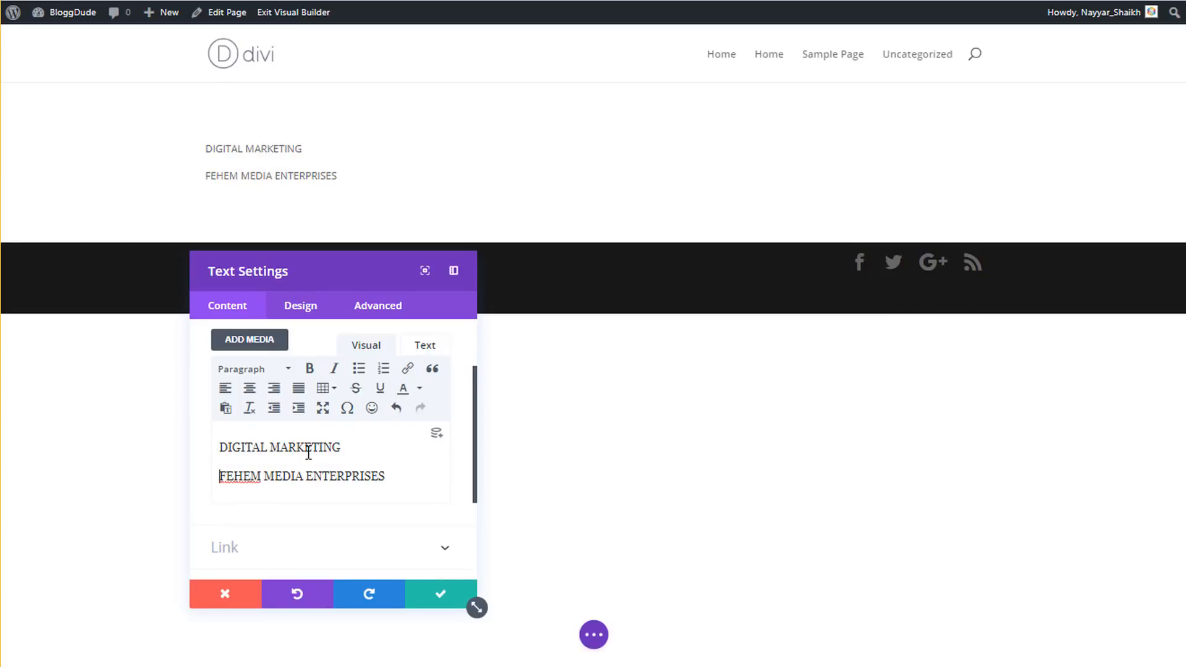
# - Format the FEHEM MEDIA ENTERPRISES line as Heading 1
pyautogui.moveTo(345, 446); pyautogui.dragTo(204, 439)
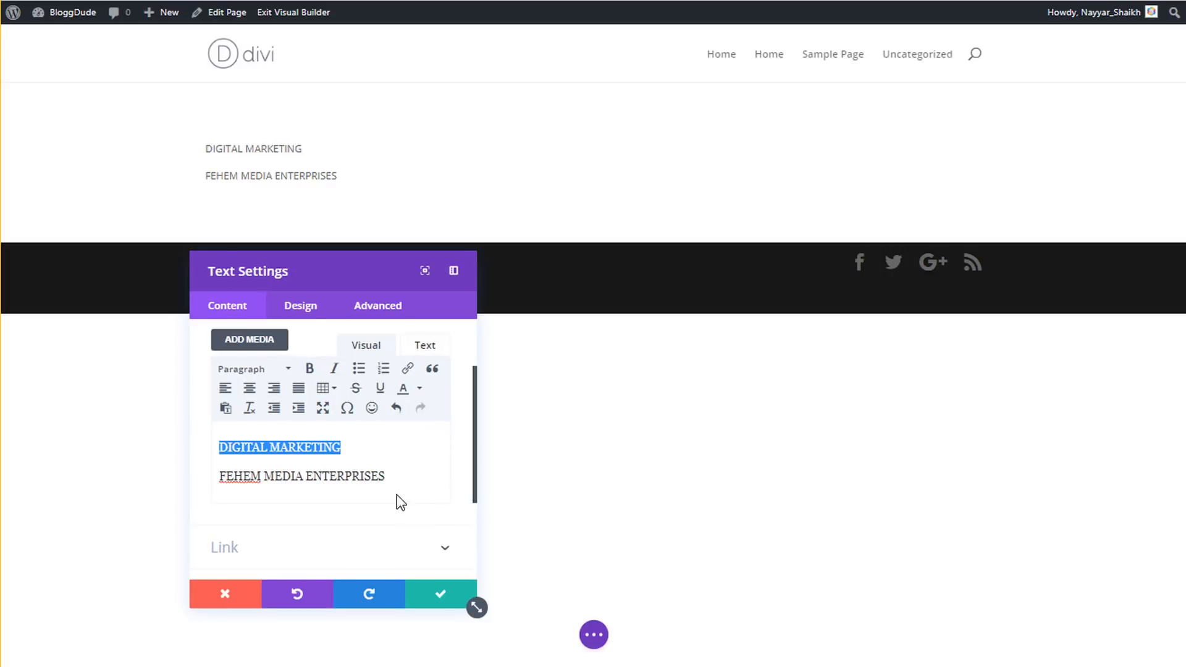
pyautogui.moveTo(387, 479); pyautogui.dragTo(217, 476)
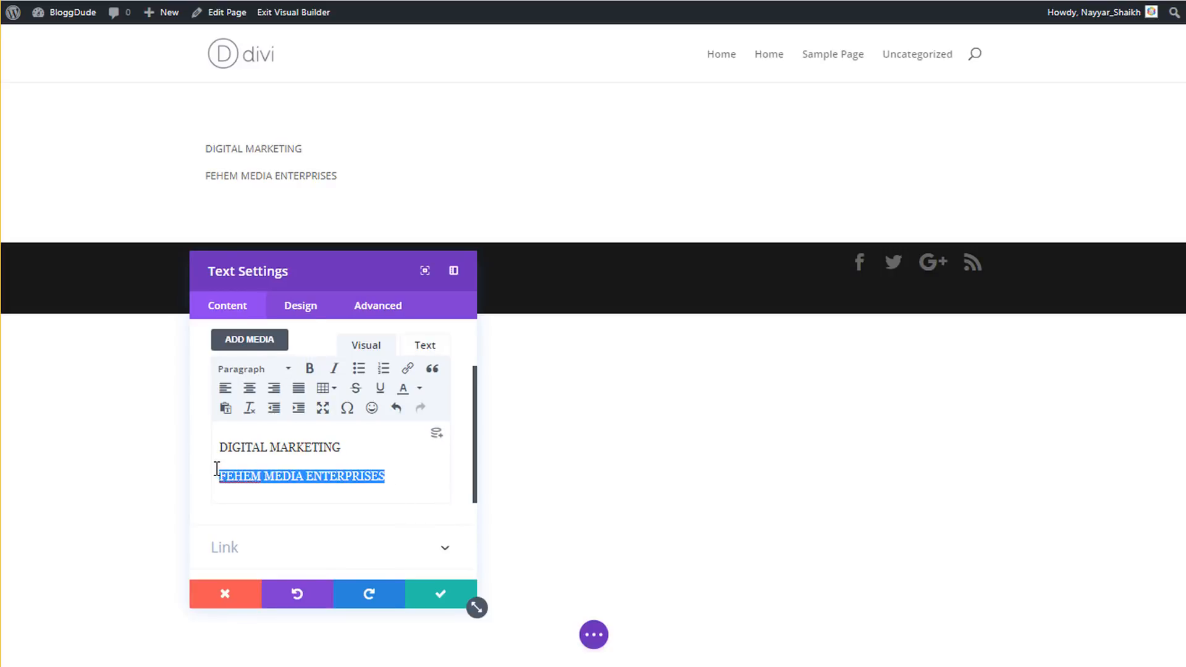
pyautogui.click(275, 369)
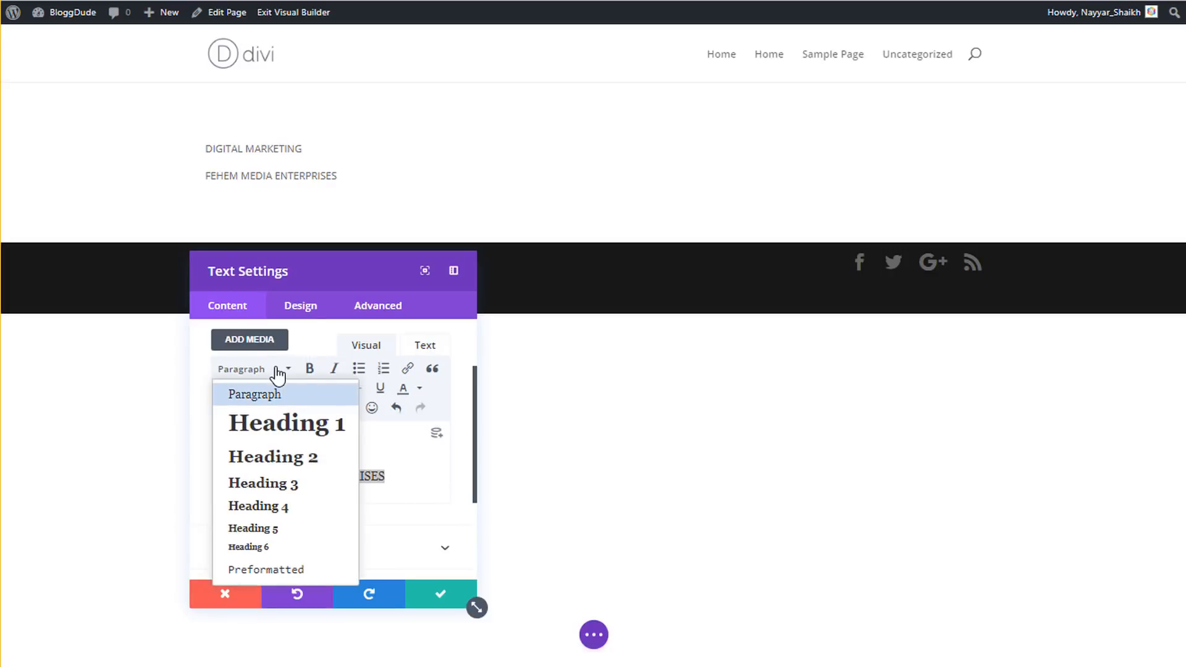
pyautogui.click(292, 436)
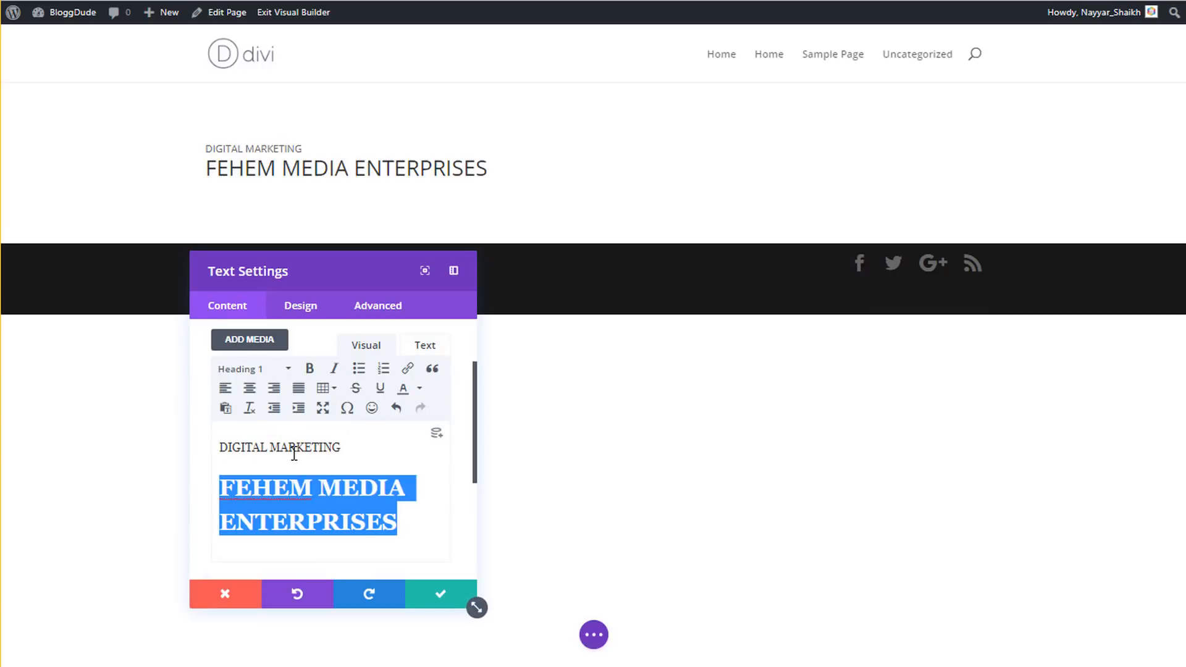
pyautogui.click(313, 451)
pyautogui.moveTo(354, 446); pyautogui.dragTo(219, 440)
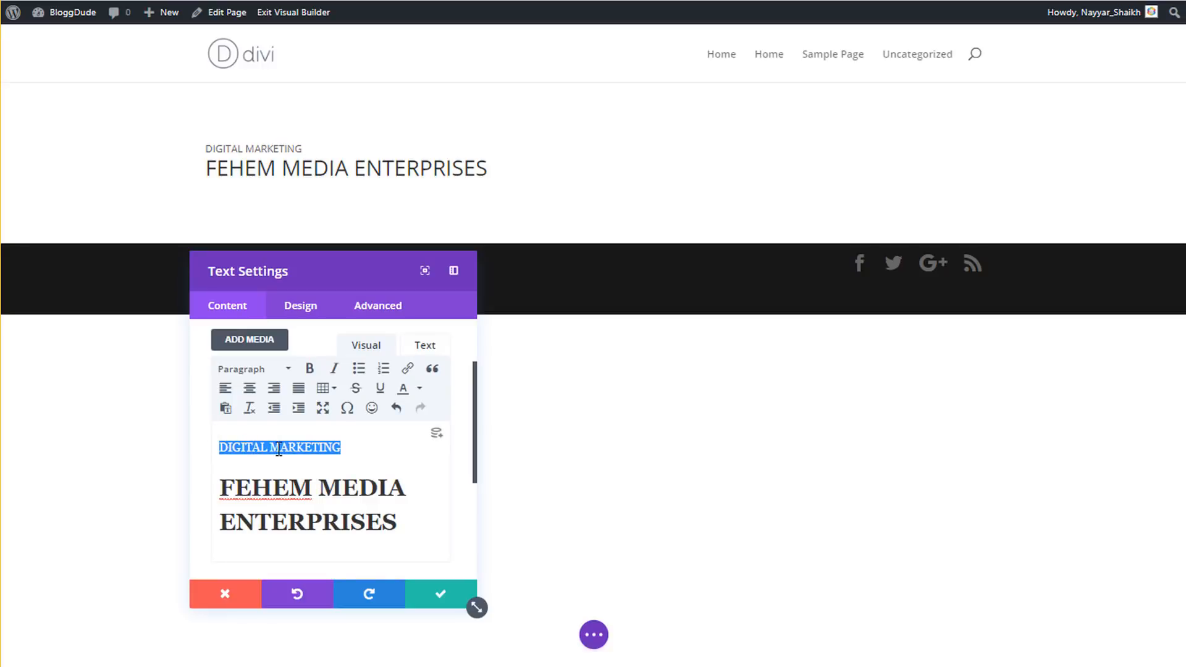
pyautogui.moveTo(404, 525); pyautogui.dragTo(221, 479)
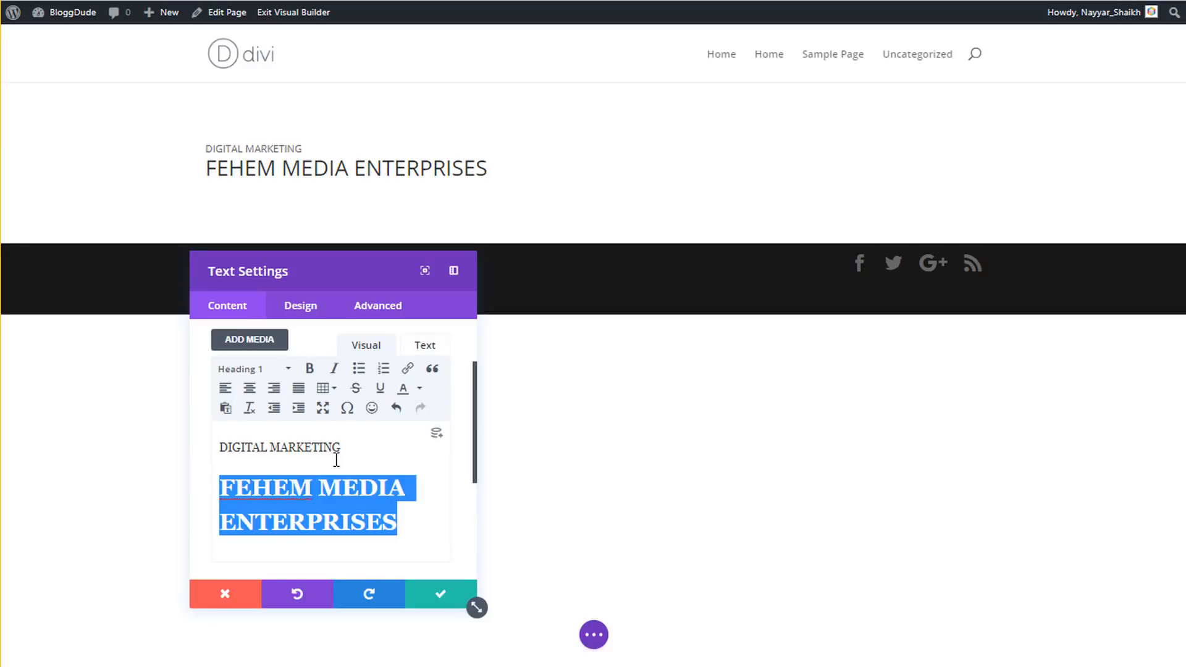
pyautogui.moveTo(338, 268); pyautogui.dragTo(326, 281)
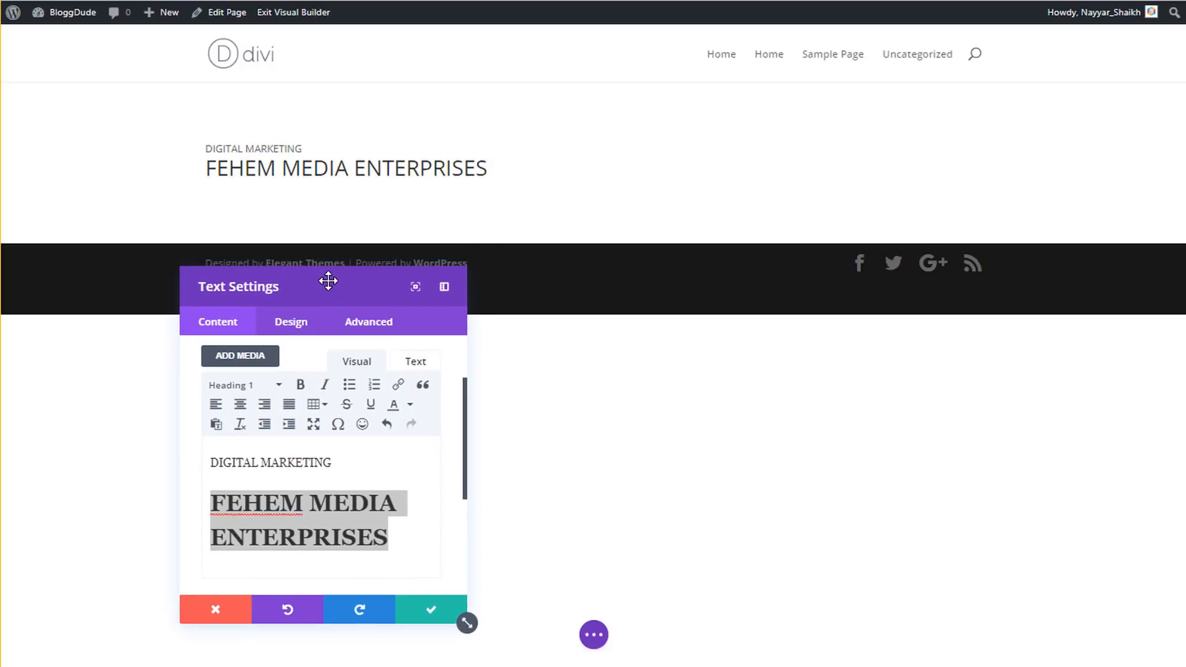
pyautogui.click(349, 471)
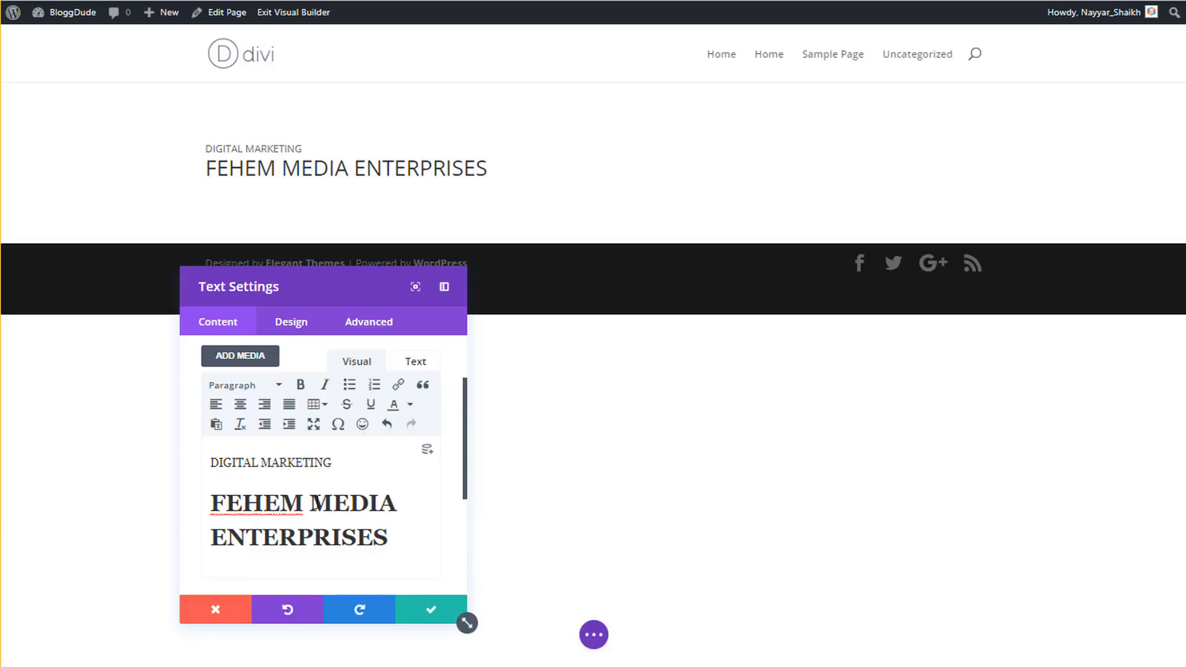
pyautogui.click(296, 329)
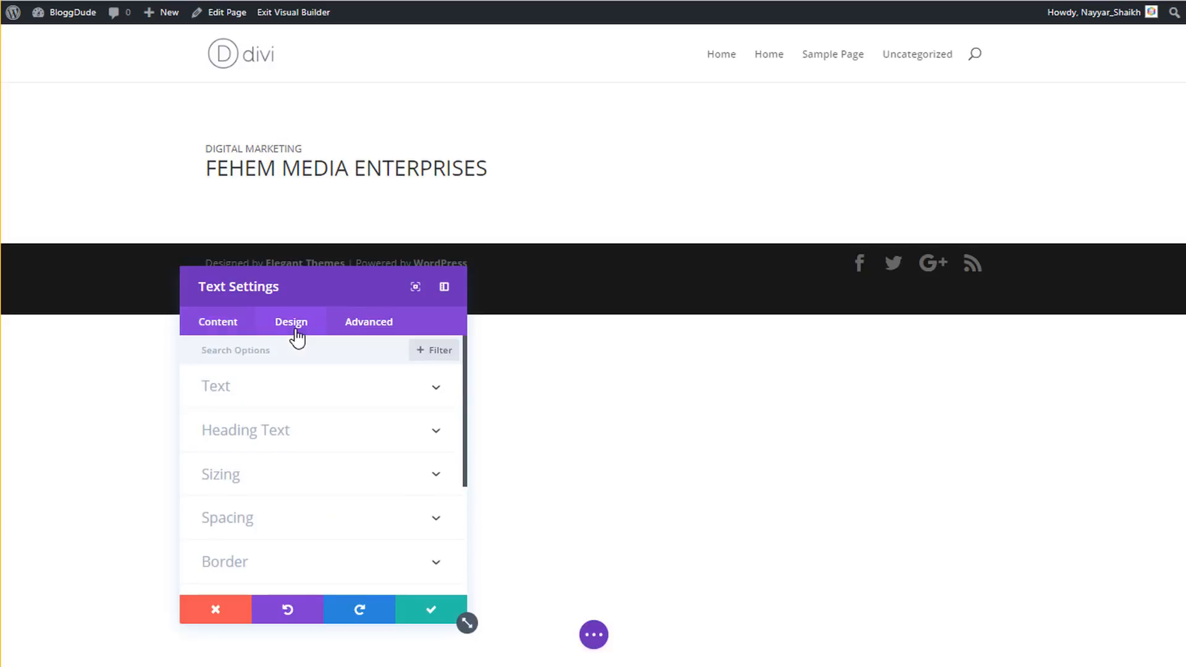
pyautogui.click(250, 326)
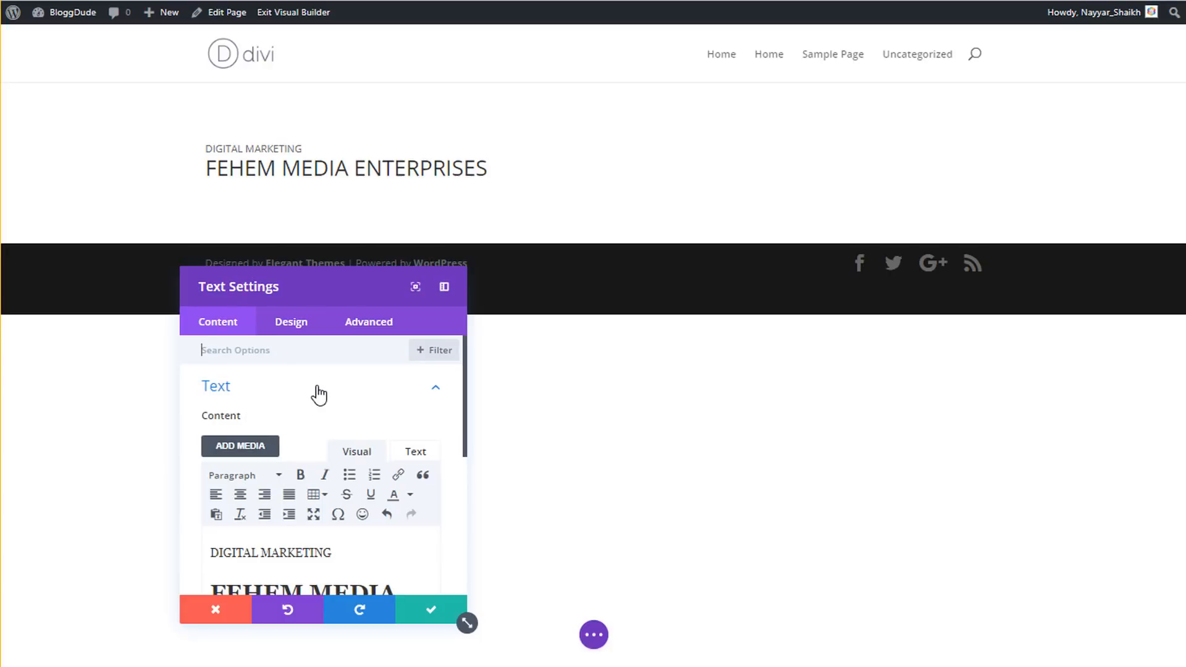
pyautogui.click(319, 394)
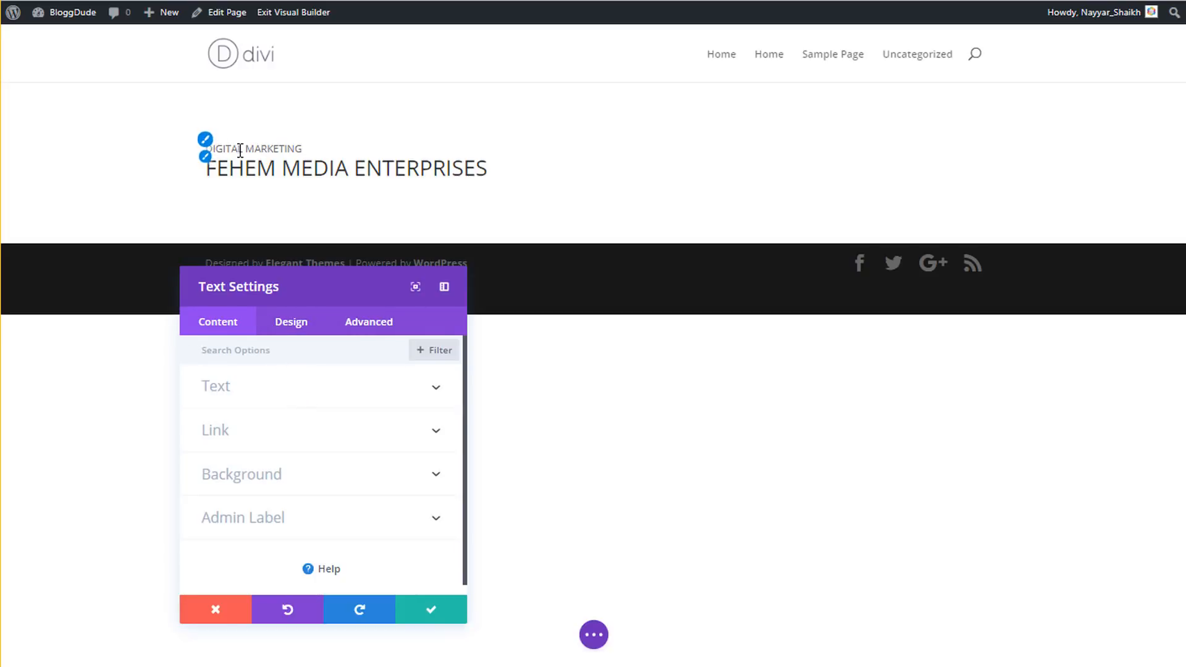
pyautogui.click(271, 392)
pyautogui.scroll(-3, 315, 469)
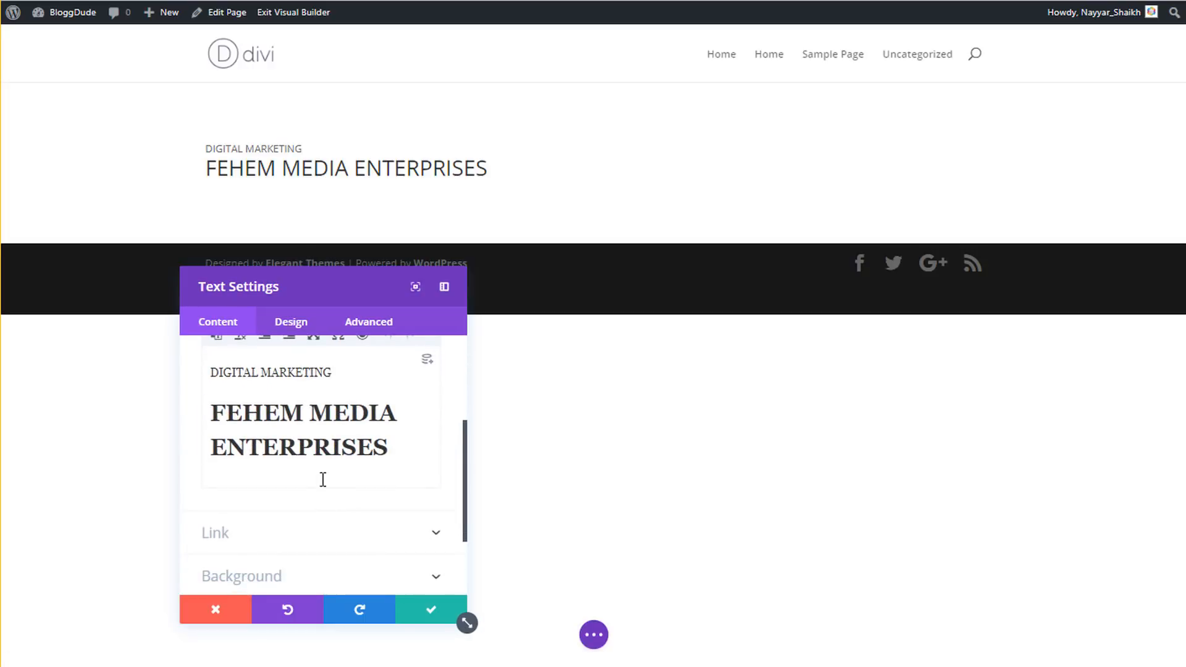
pyautogui.moveTo(395, 453); pyautogui.dragTo(204, 367)
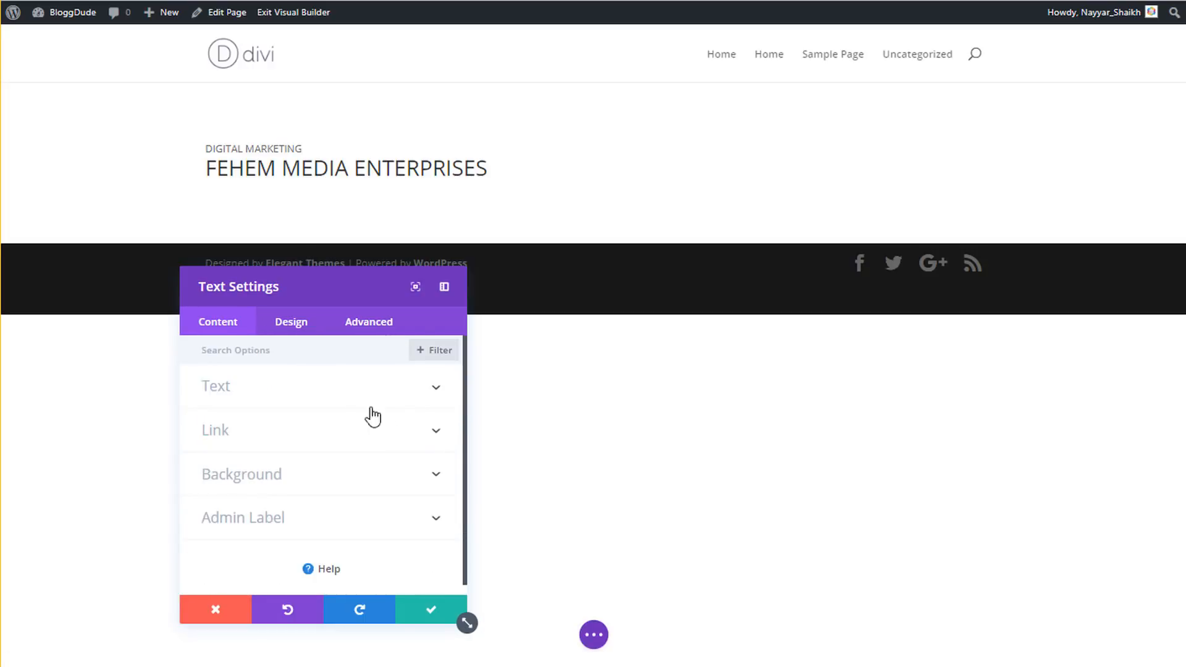
pyautogui.click(303, 434)
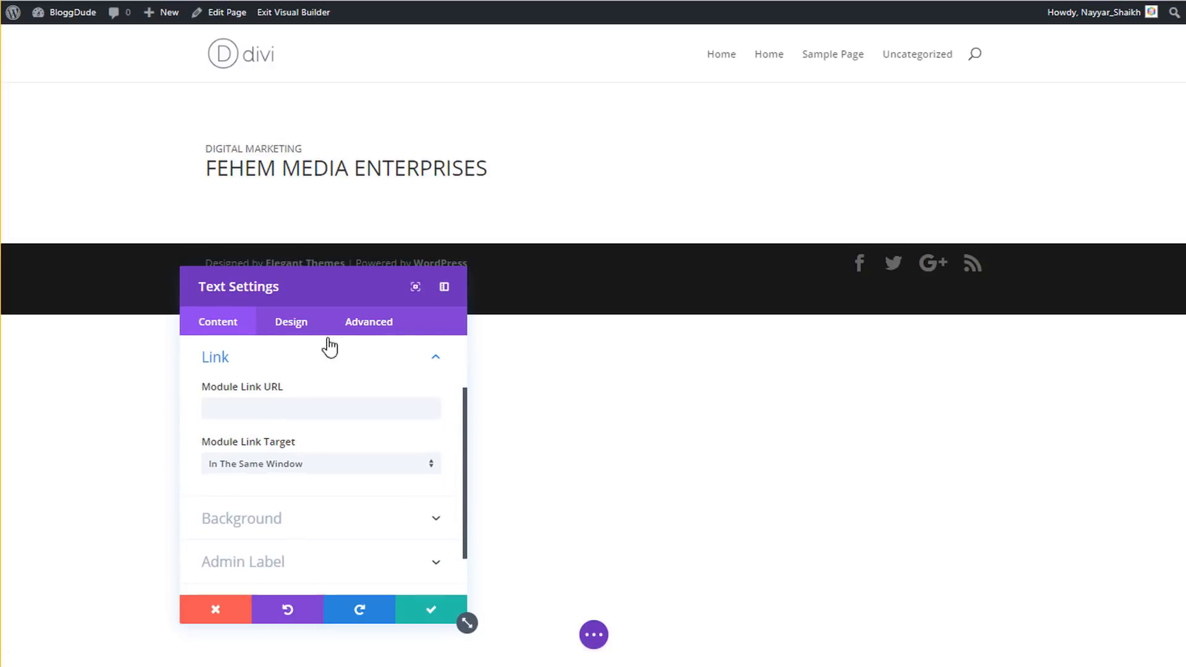
pyautogui.click(312, 405)
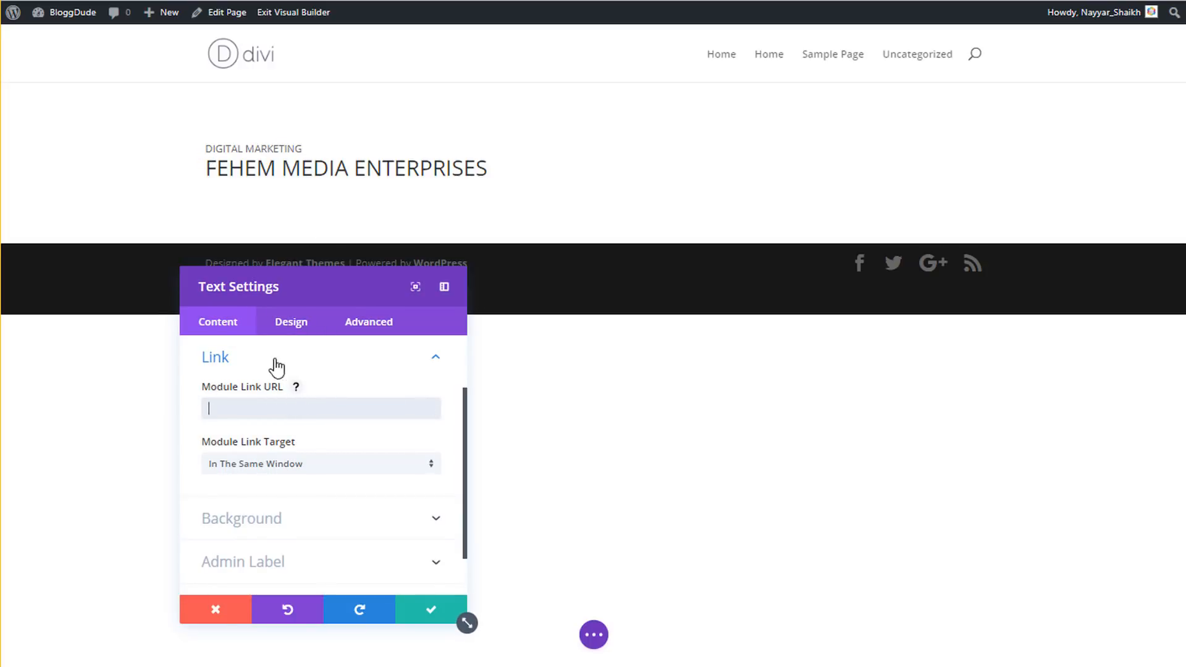
pyautogui.scroll(2, 325, 418)
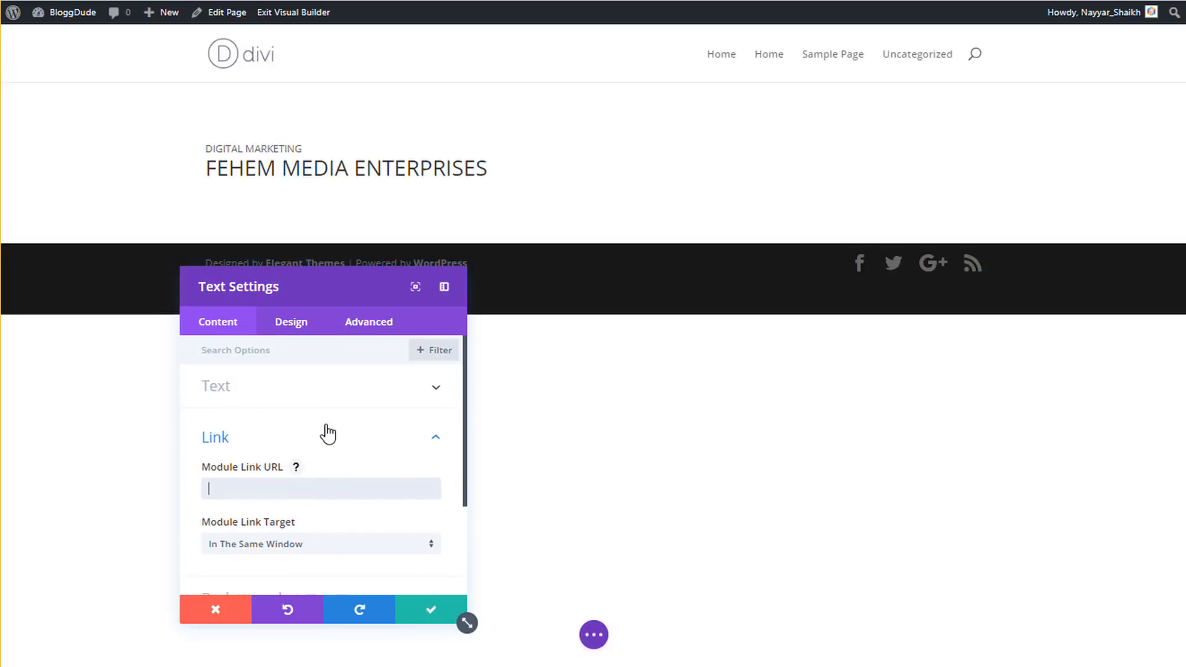
pyautogui.click(325, 431)
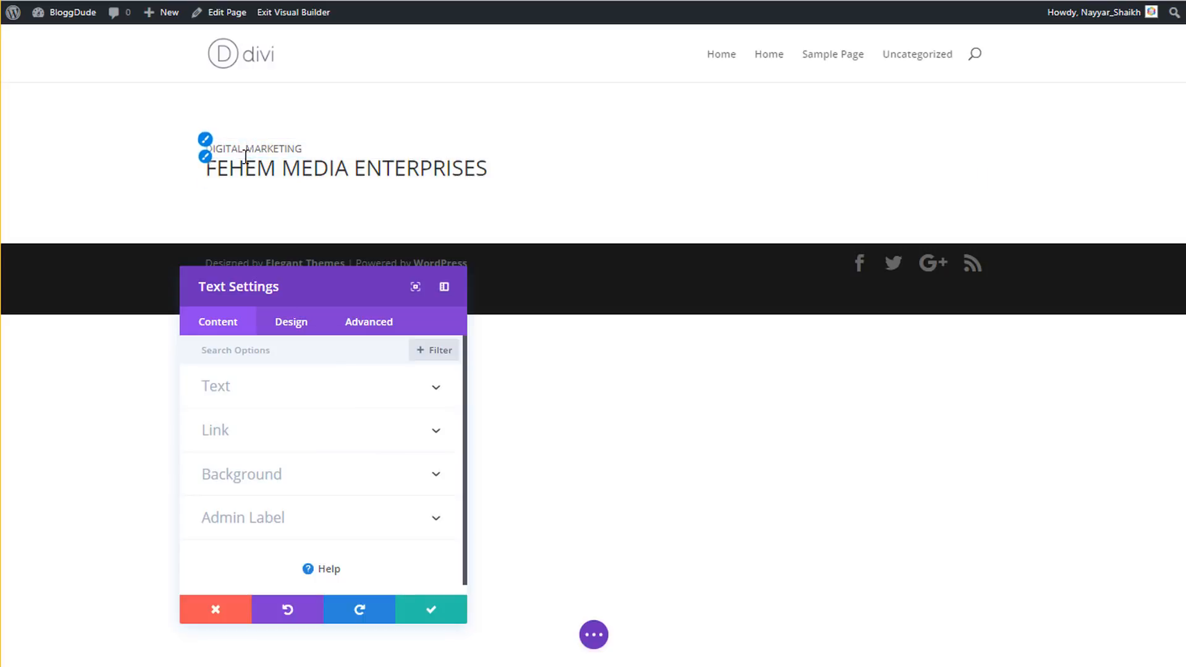
pyautogui.click(299, 490)
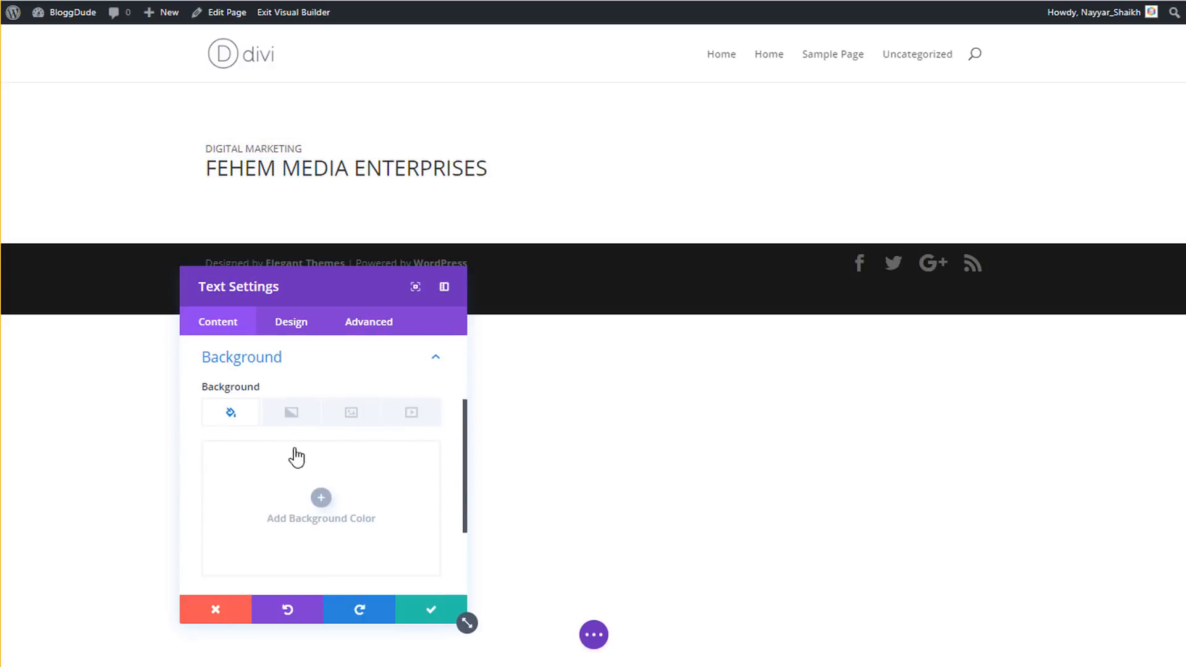
pyautogui.click(328, 497)
pyautogui.scroll(-2, 332, 492)
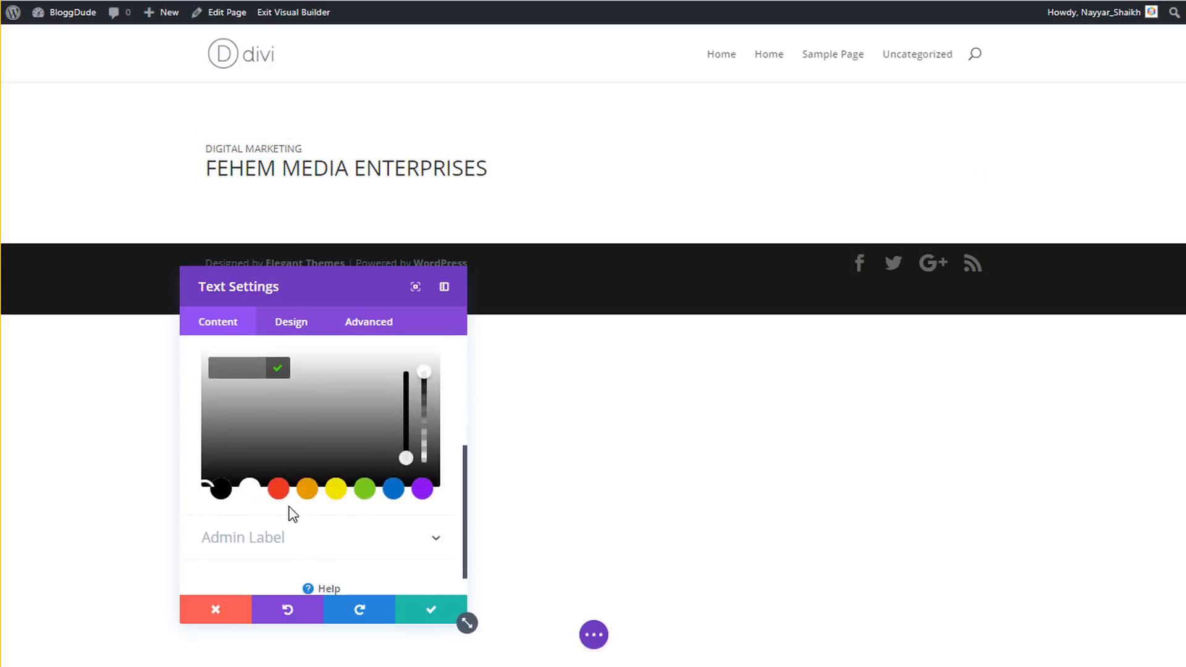
pyautogui.click(277, 490)
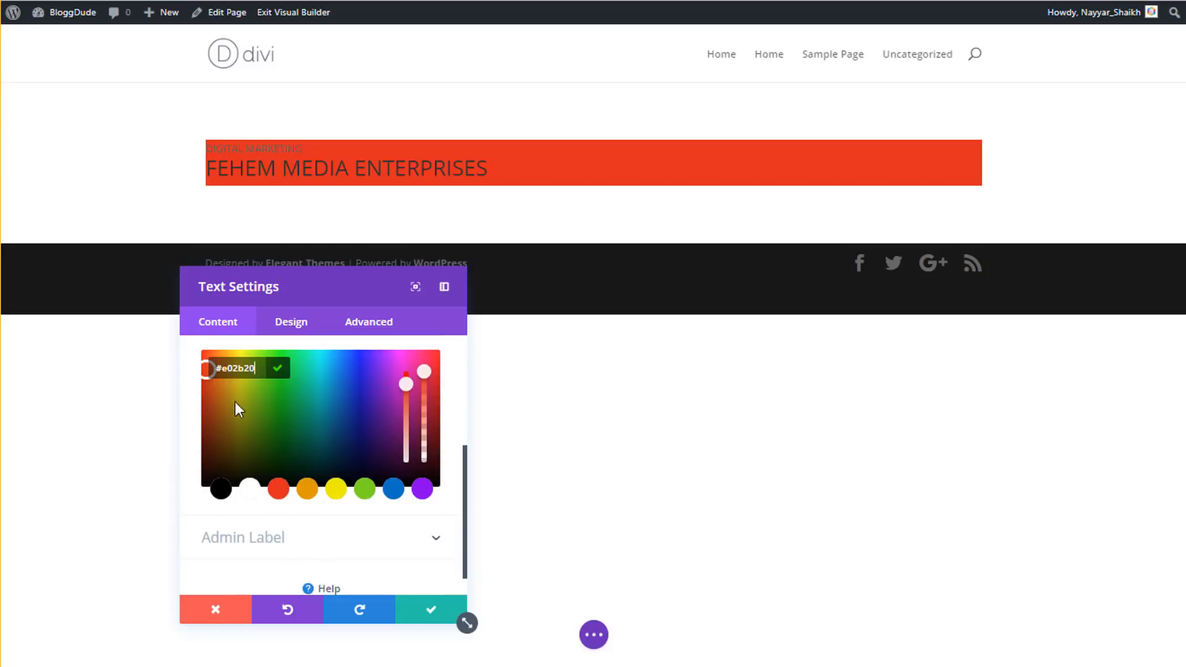
pyautogui.press('BackSpace')
pyautogui.scroll(2, 321, 442)
pyautogui.click(302, 355)
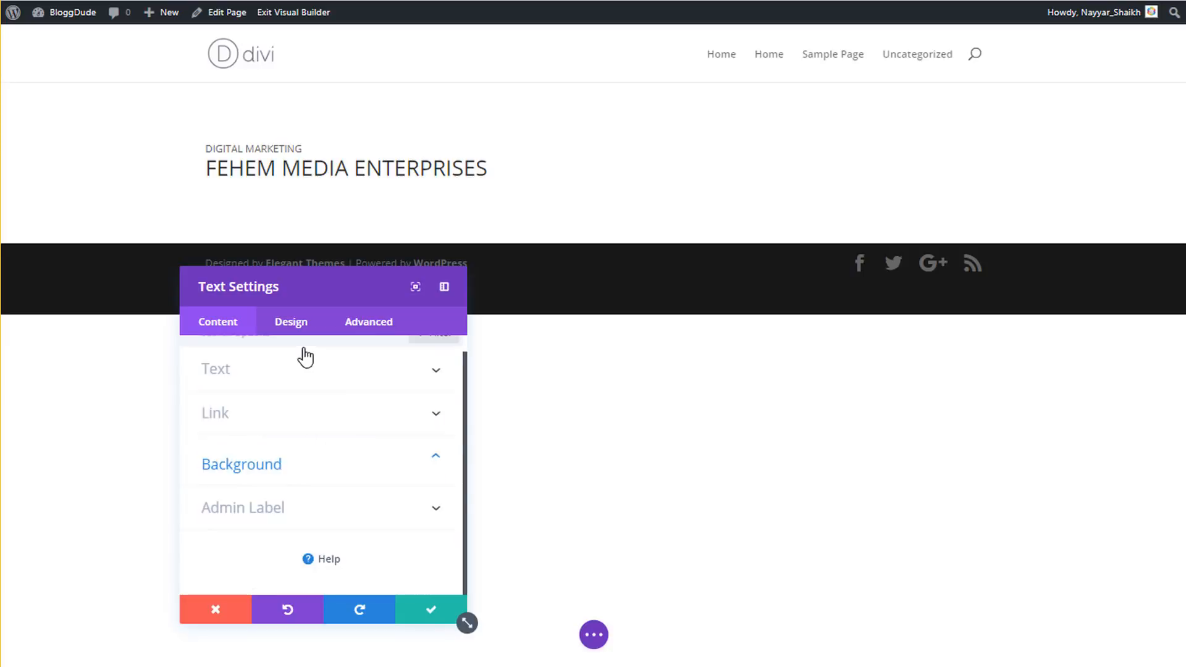
pyautogui.click(289, 524)
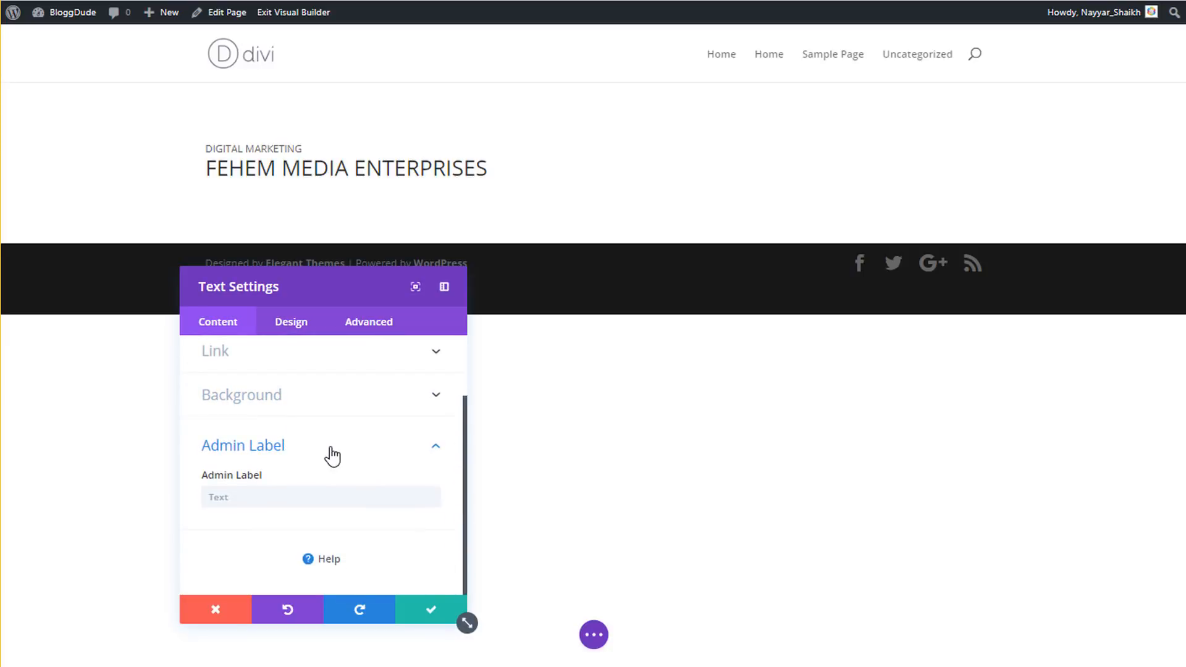
pyautogui.click(325, 451)
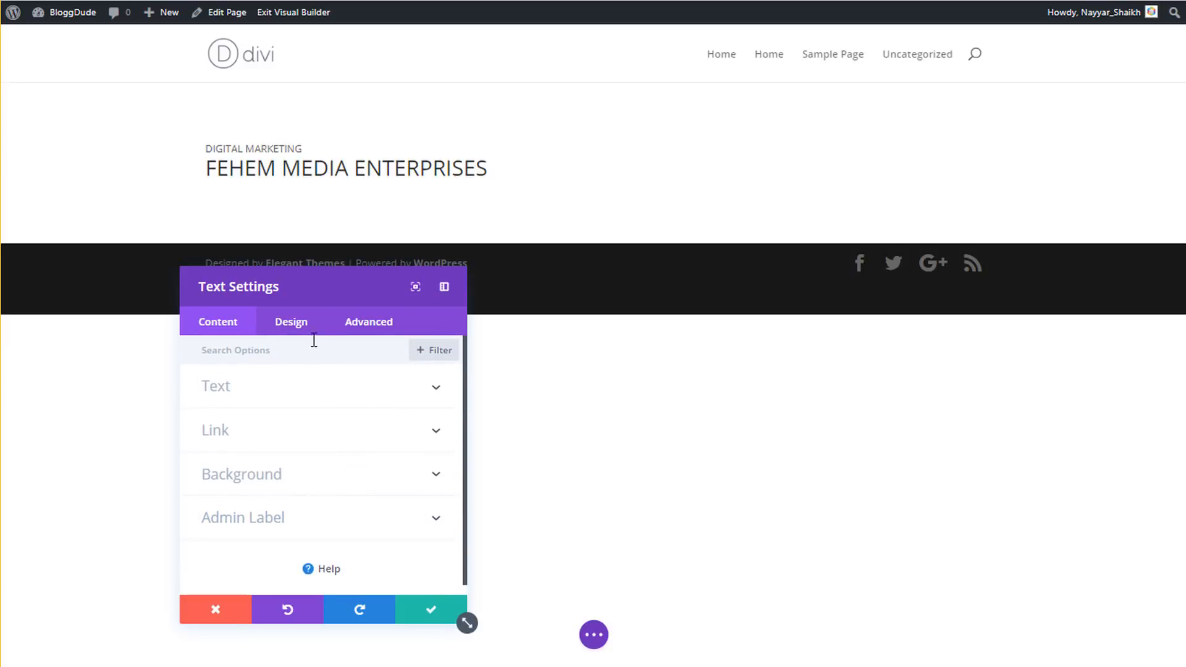
# - Look through the text module's design options
pyautogui.click(290, 328)
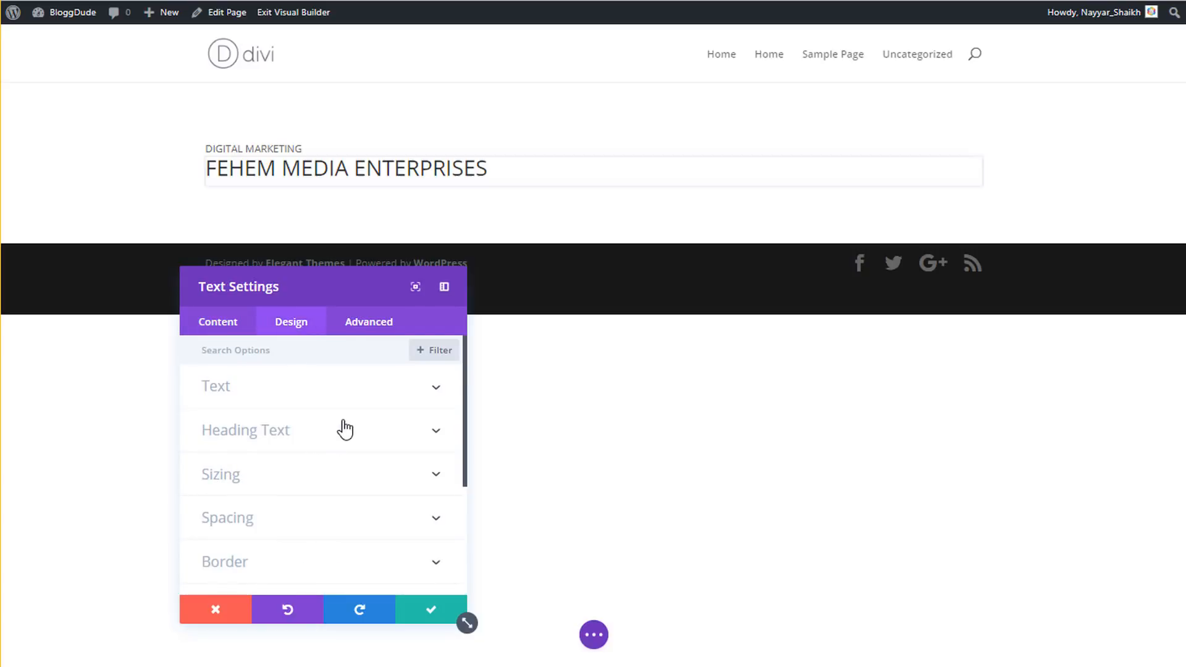
pyautogui.scroll(-3, 344, 427)
pyautogui.scroll(3, 357, 461)
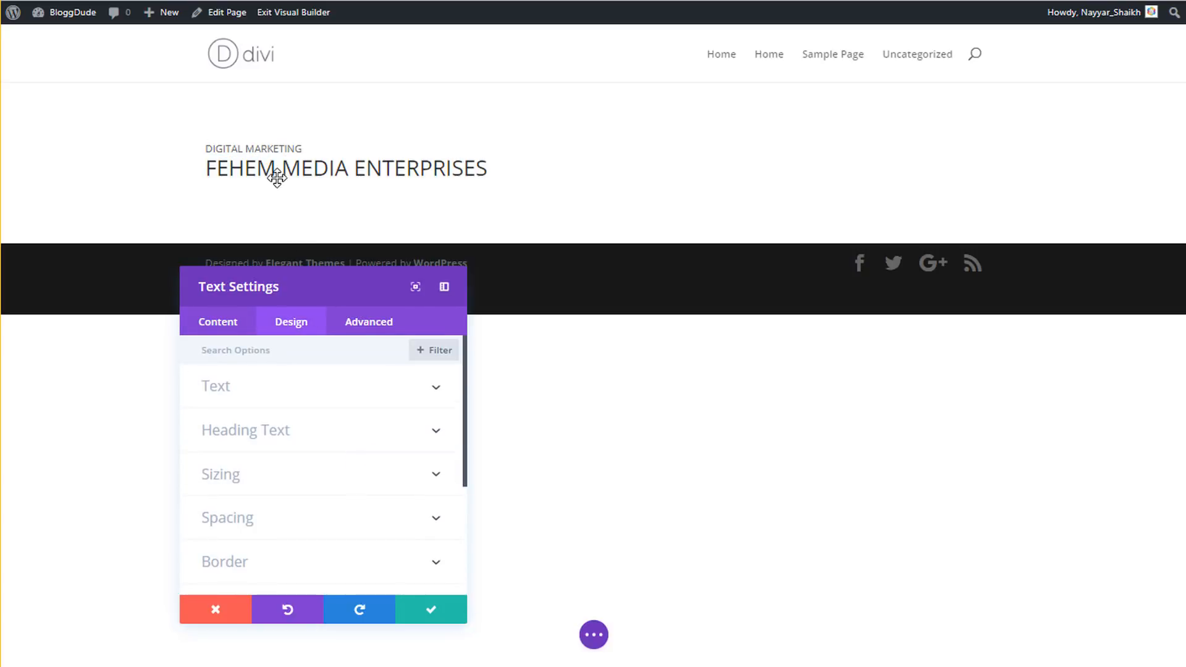
pyautogui.scroll(-2, 309, 460)
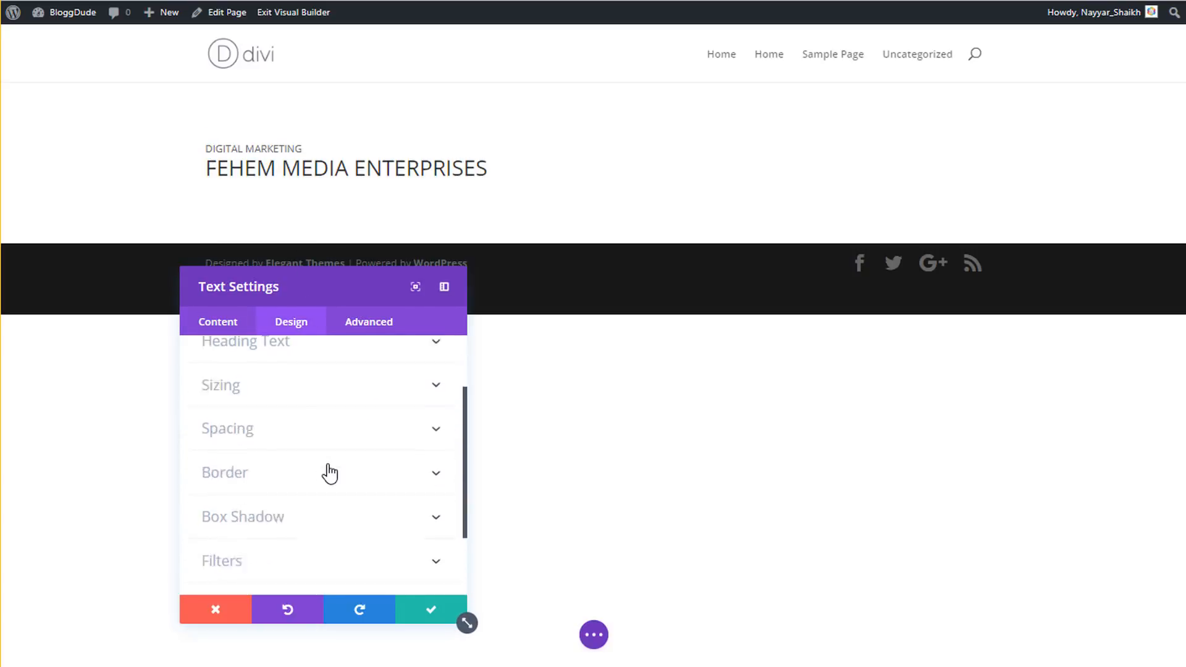
pyautogui.scroll(-2, 331, 473)
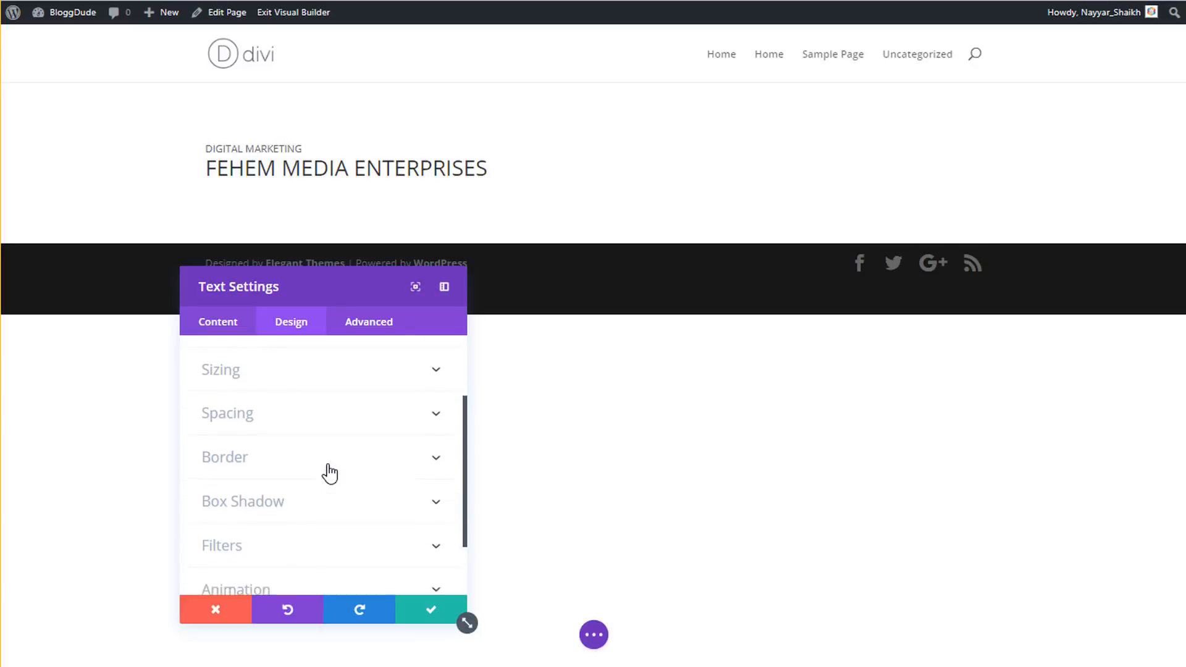
pyautogui.scroll(4, 319, 462)
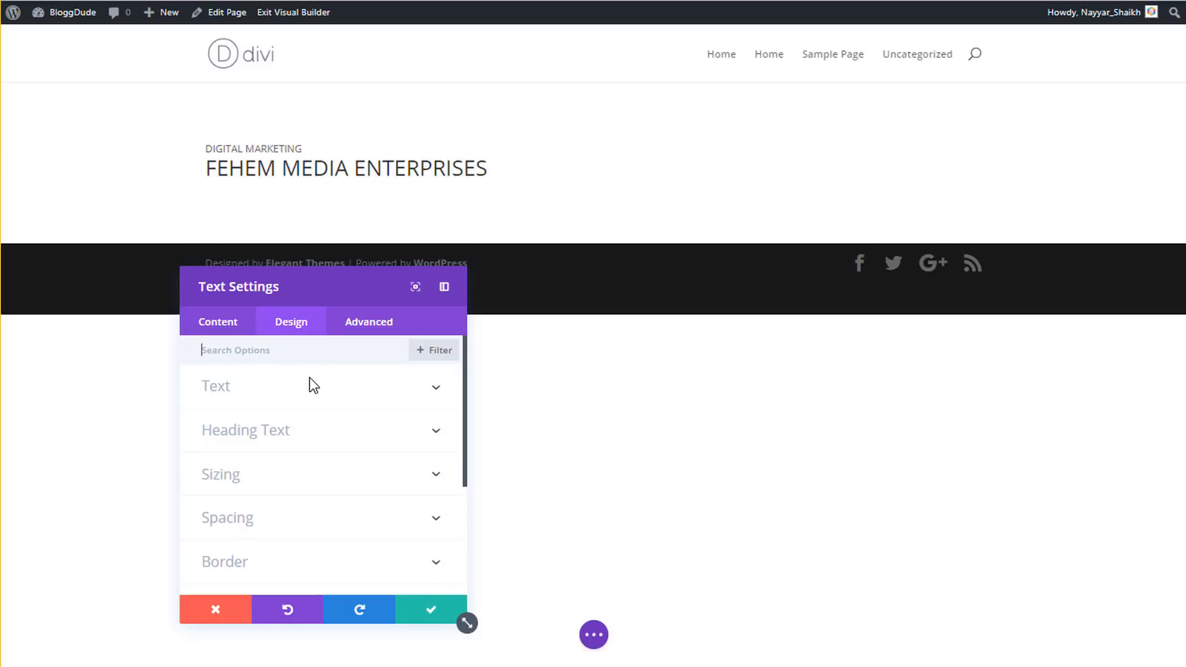
# - Convert the DIGITAL MARKETING line to Paragraph format in the text editor
pyautogui.click(276, 148)
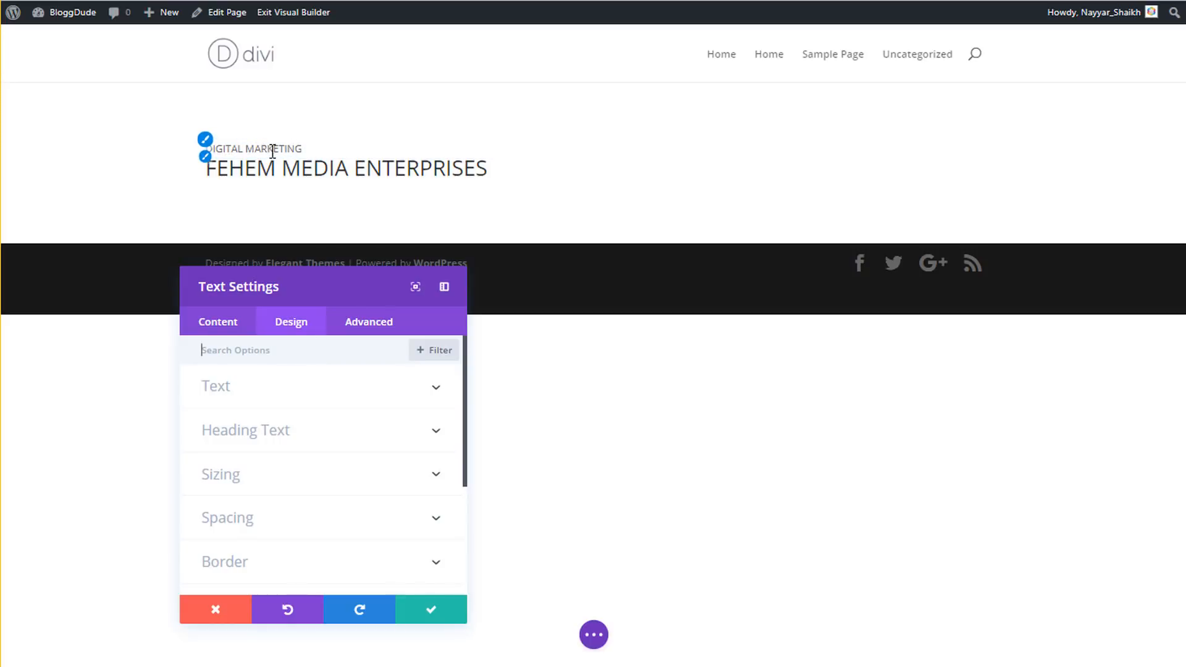
pyautogui.click(223, 325)
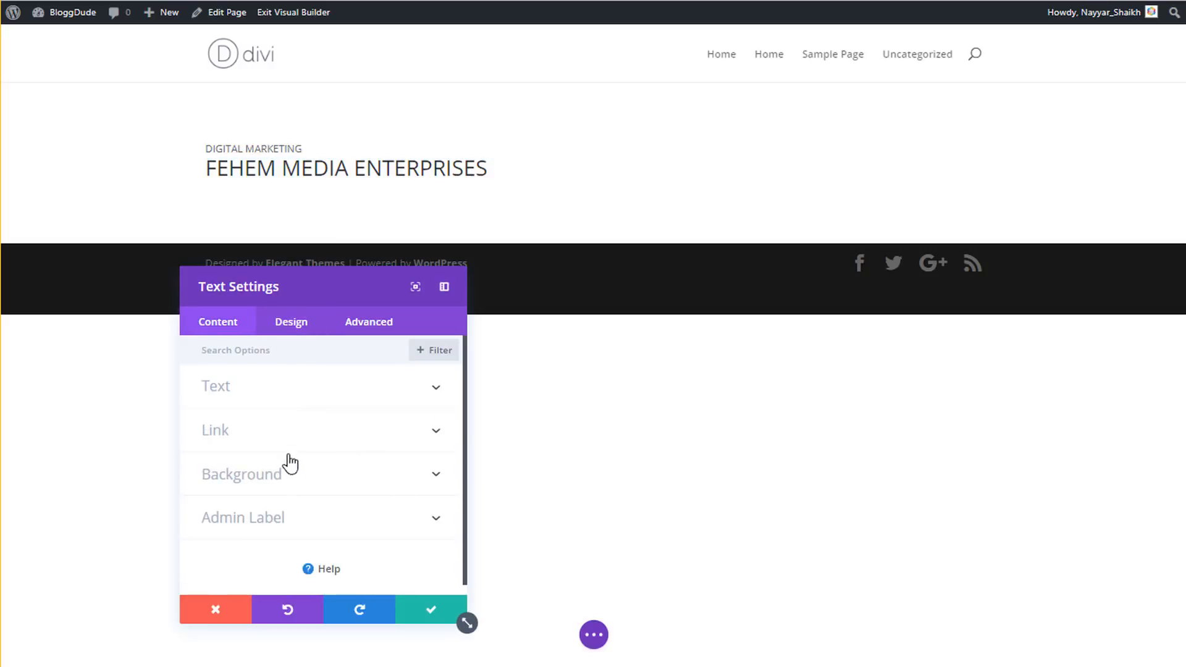
pyautogui.click(277, 398)
pyautogui.moveTo(346, 463); pyautogui.dragTo(232, 439)
pyautogui.click(241, 388)
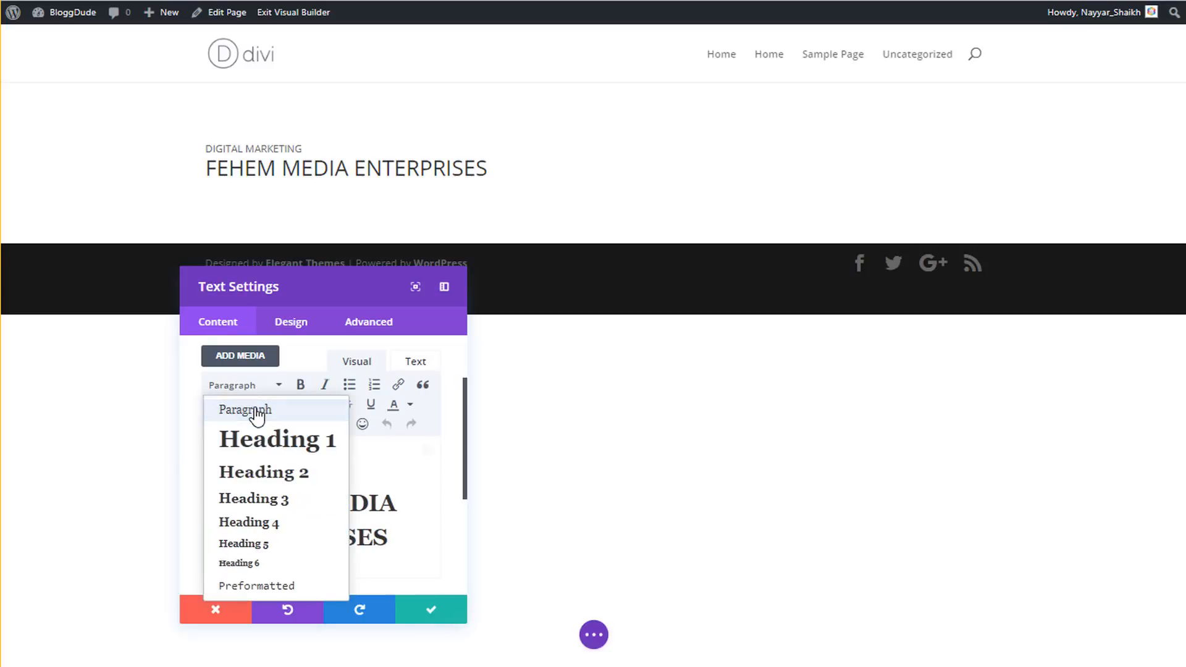
pyautogui.click(250, 409)
pyautogui.click(275, 328)
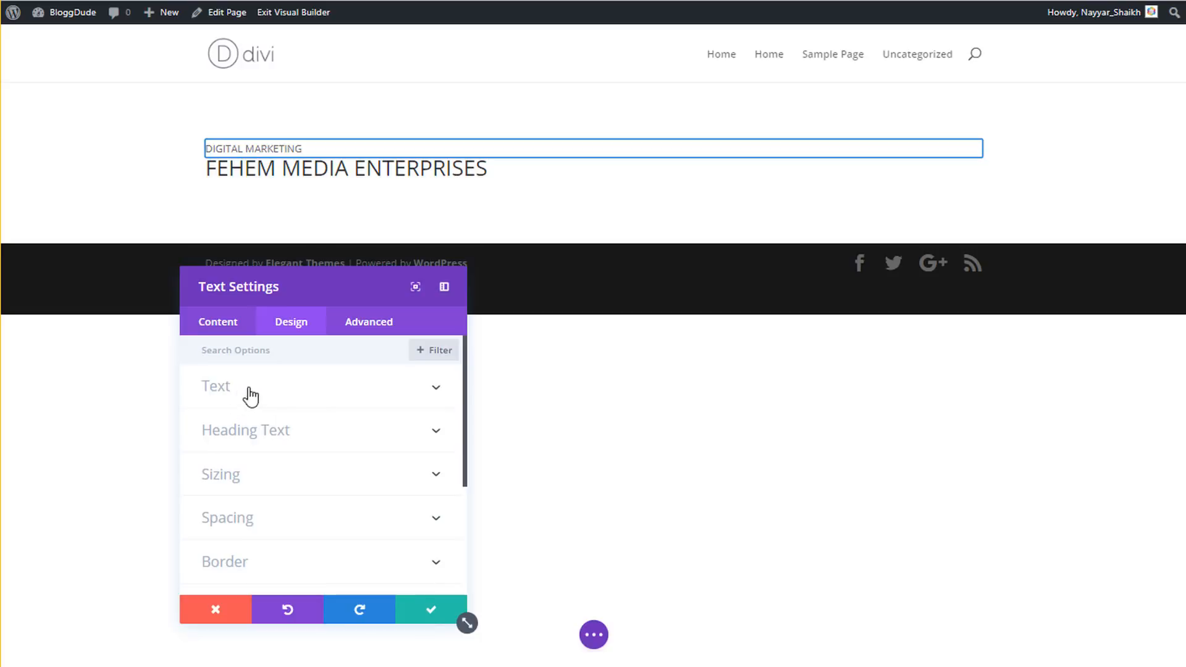
# - Set the module's body text size to 24px
pyautogui.click(276, 393)
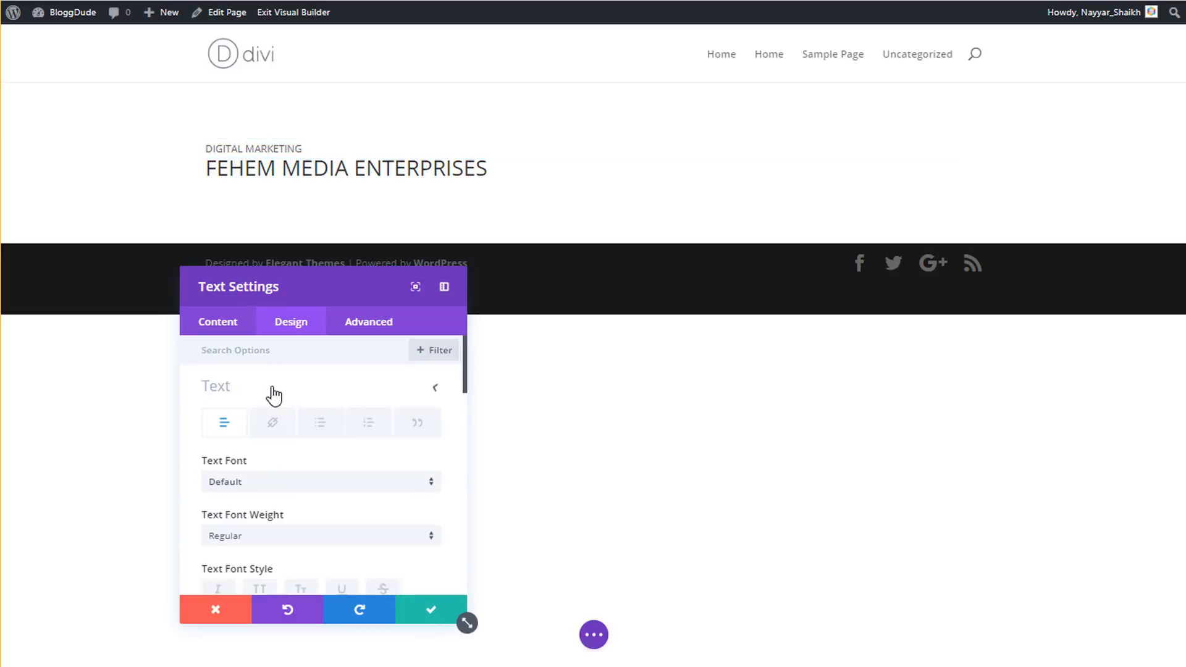
pyautogui.scroll(-1, 356, 426)
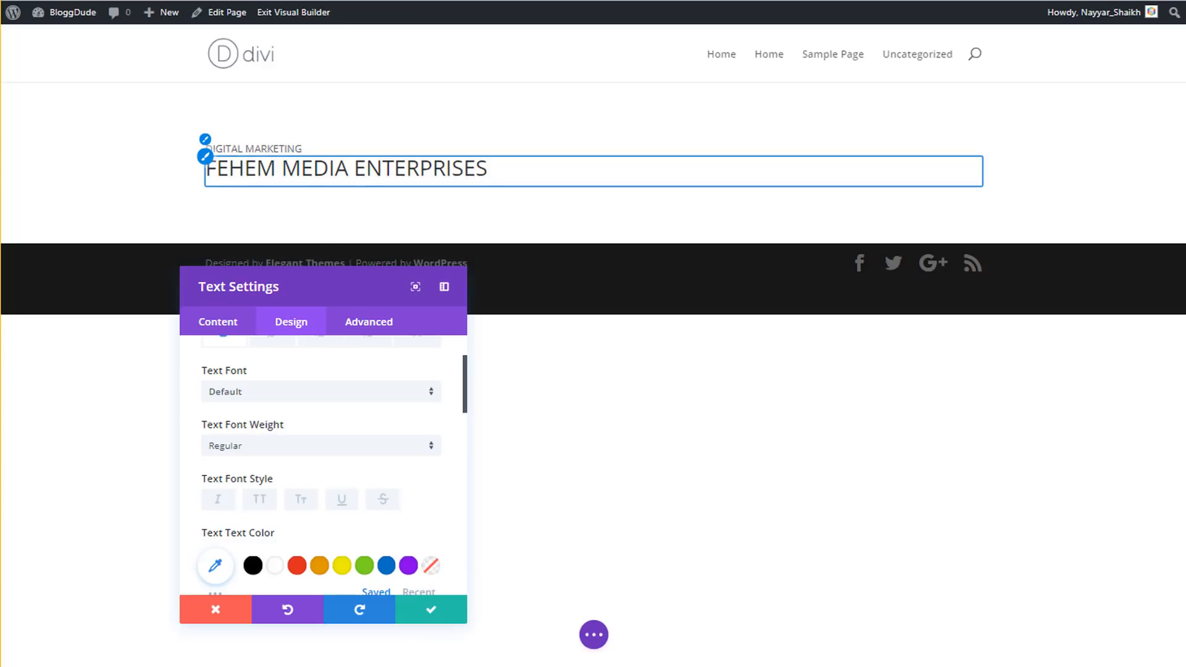
pyautogui.scroll(-1, 361, 370)
pyautogui.scroll(-2, 361, 371)
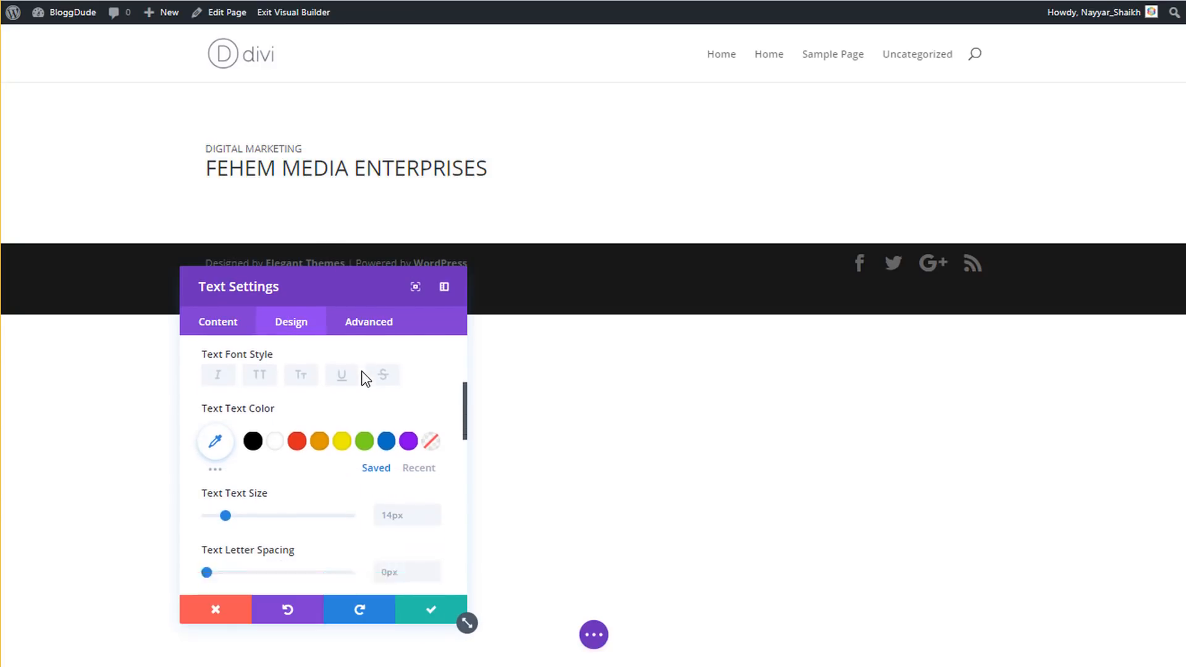
pyautogui.write('24px')
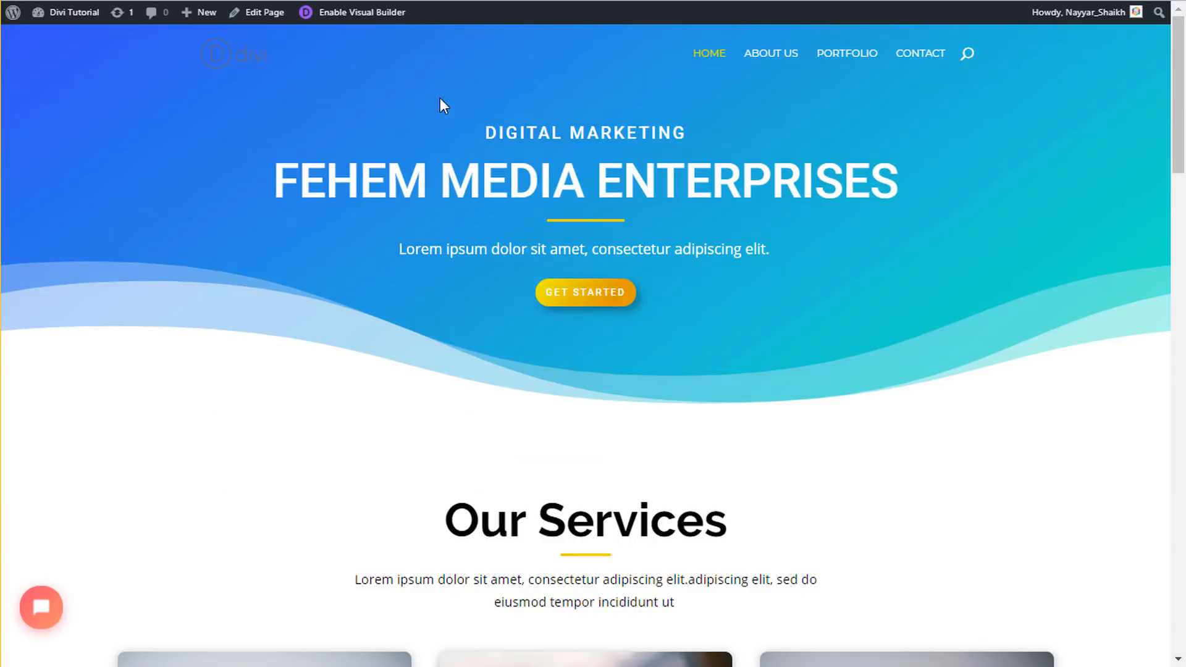
pyautogui.moveTo(490, 128); pyautogui.dragTo(676, 133)
pyautogui.click(588, 140)
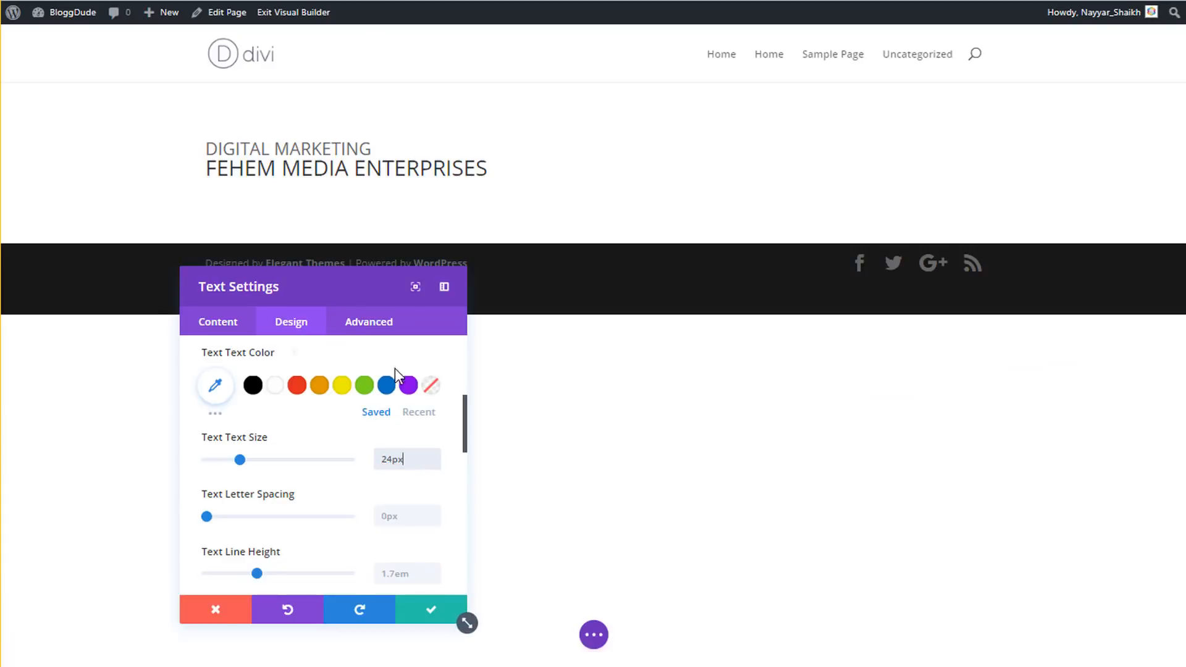
# - Give the text 10px letter spacing and 2em line height, and centre its orientation
pyautogui.click(412, 514)
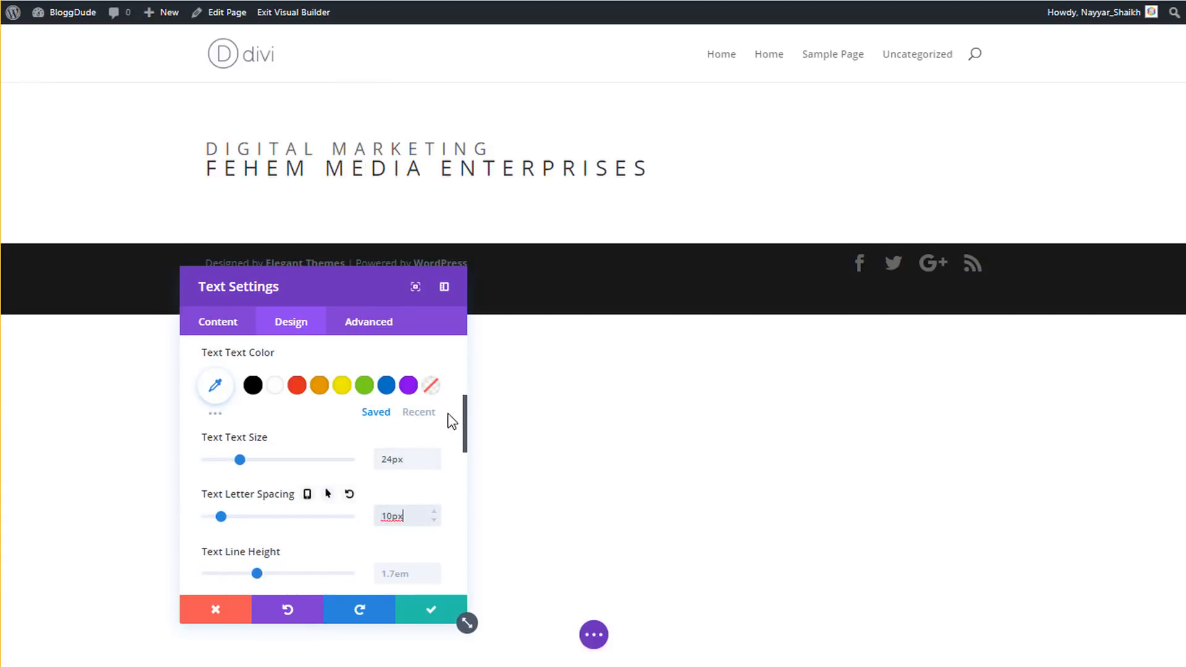
pyautogui.scroll(-1, 393, 431)
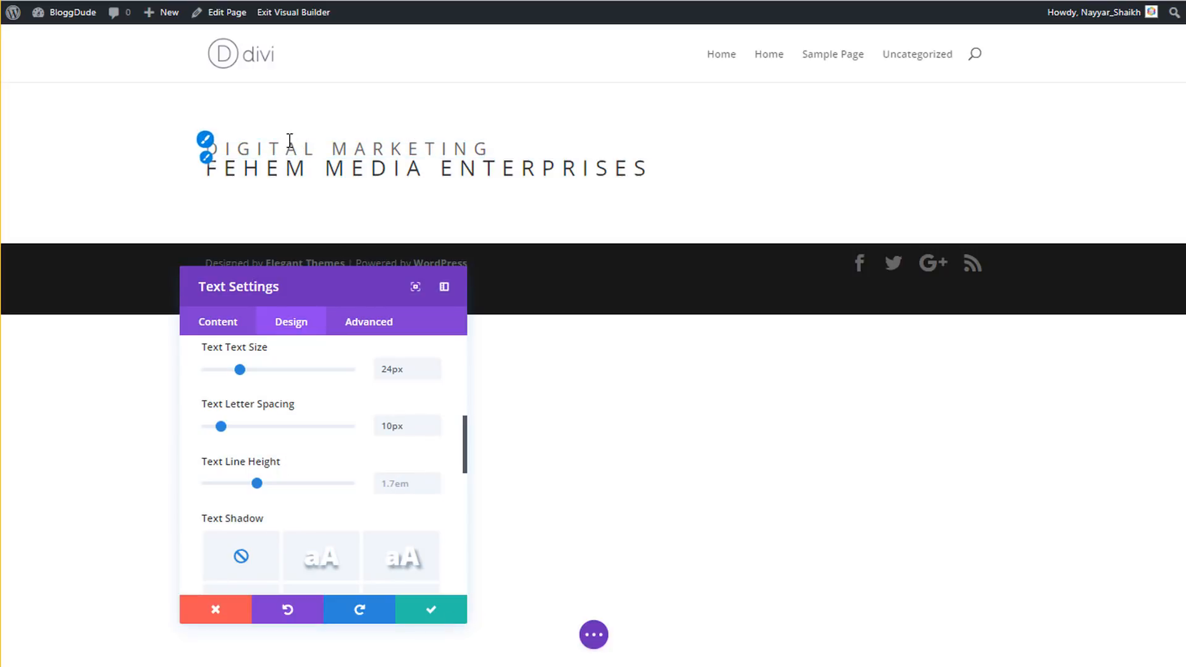
pyautogui.click(415, 483)
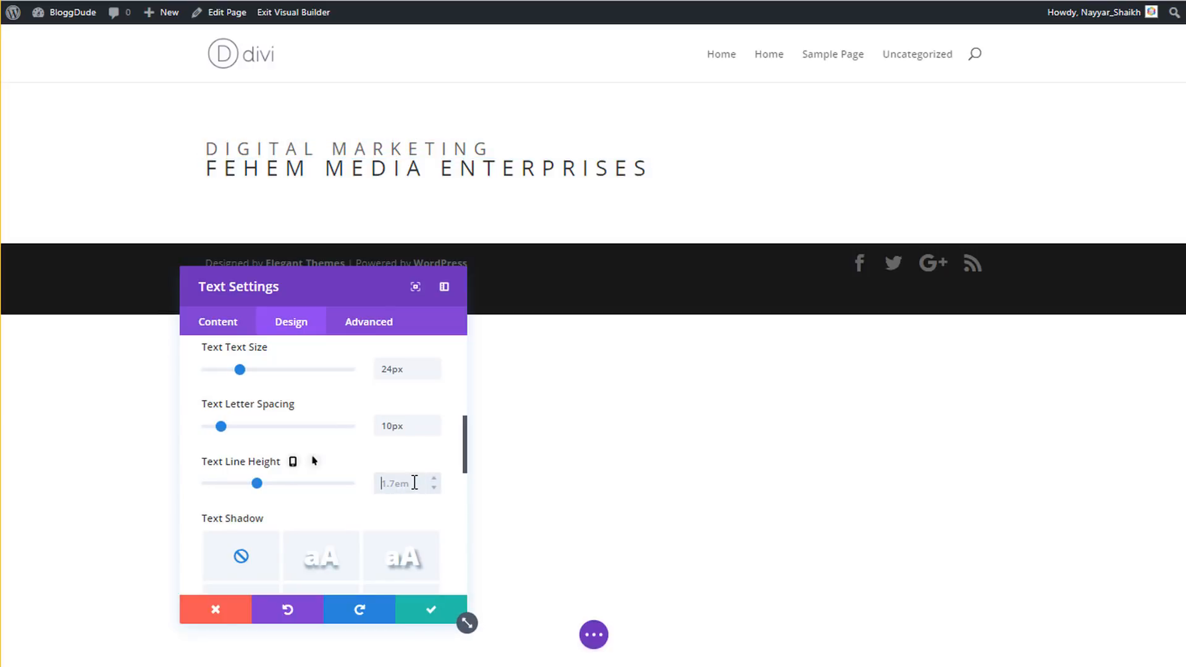
pyautogui.write('2em')
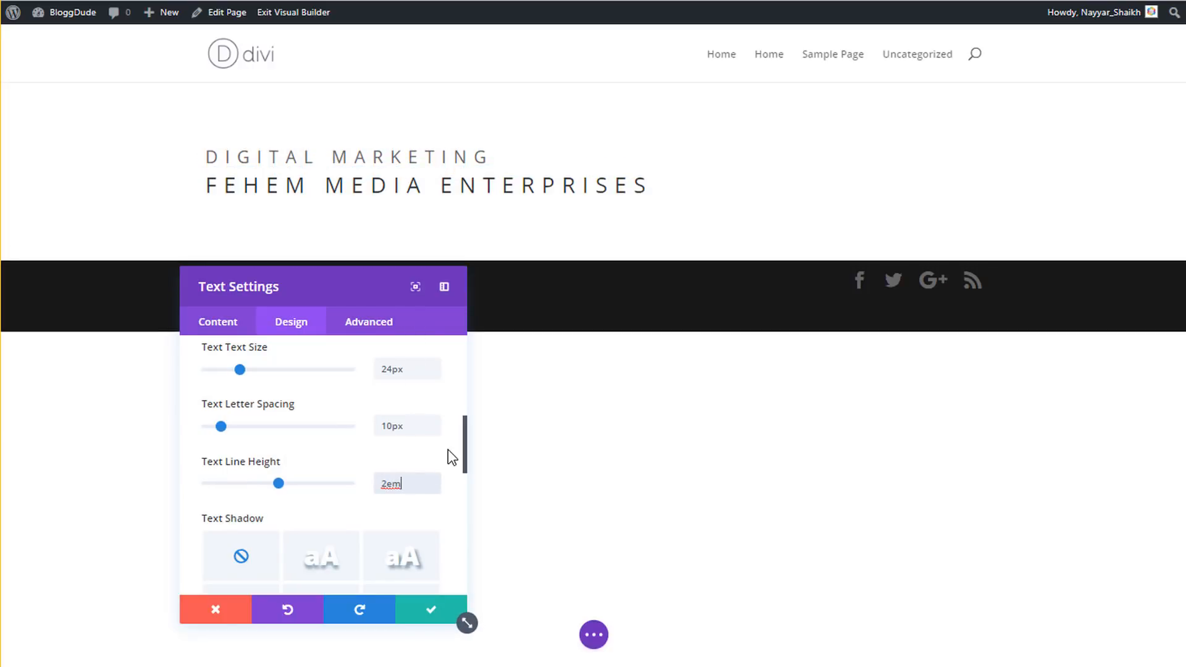
pyautogui.scroll(-3, 457, 491)
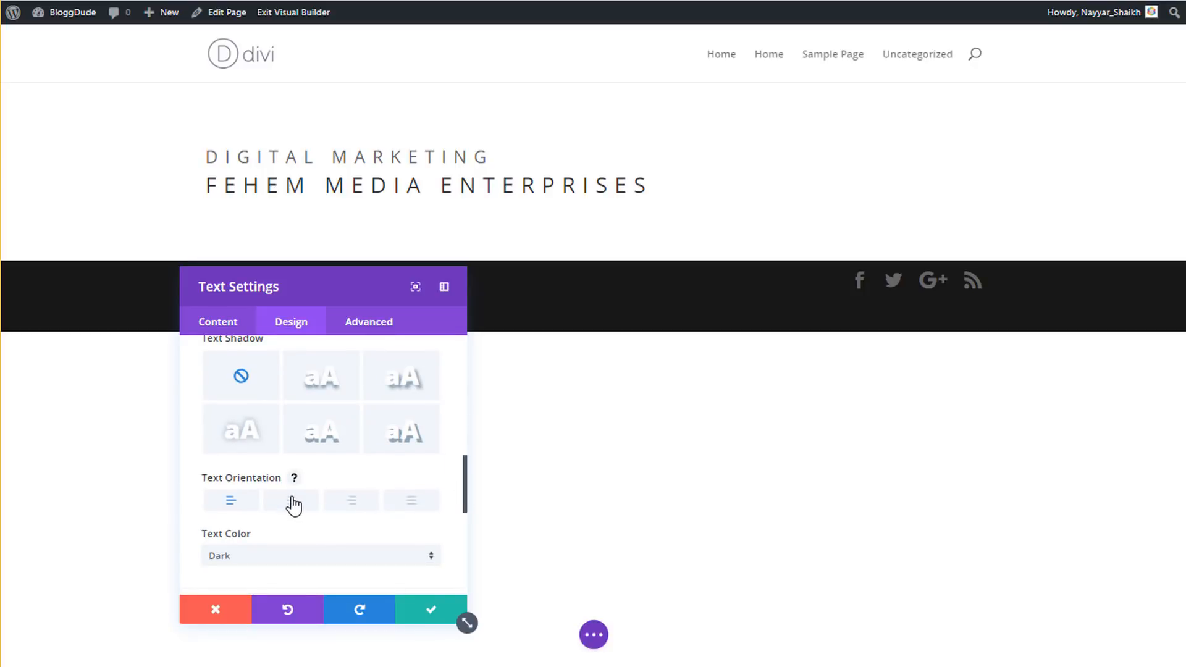
pyautogui.click(293, 509)
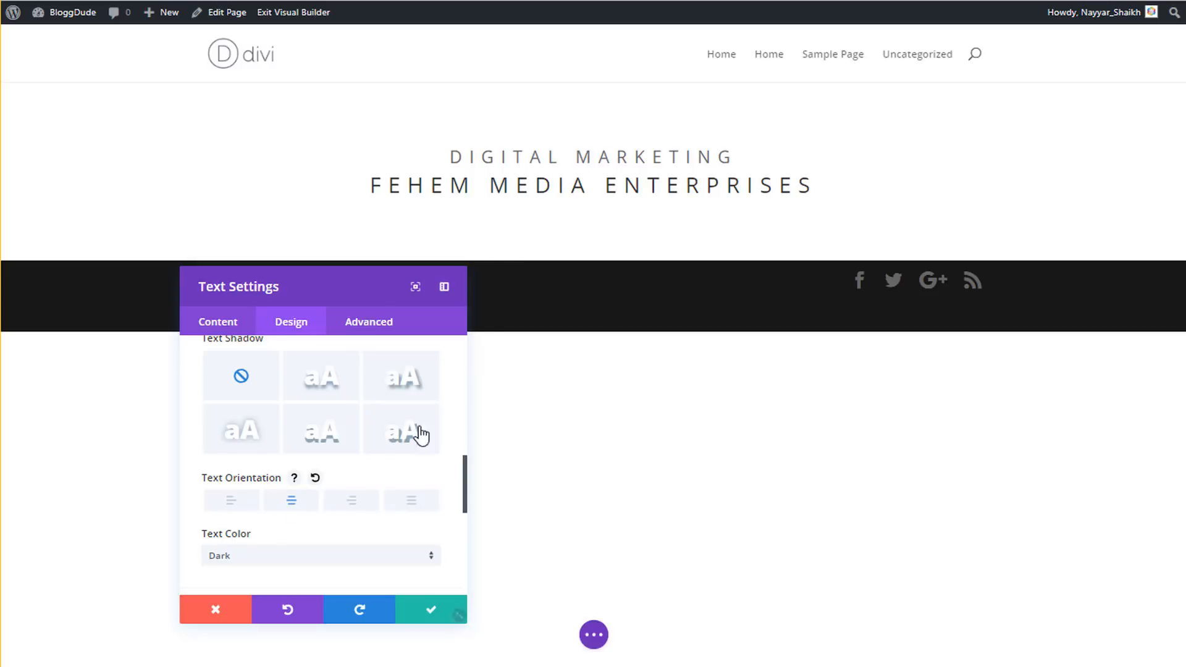
pyautogui.scroll(-2, 389, 504)
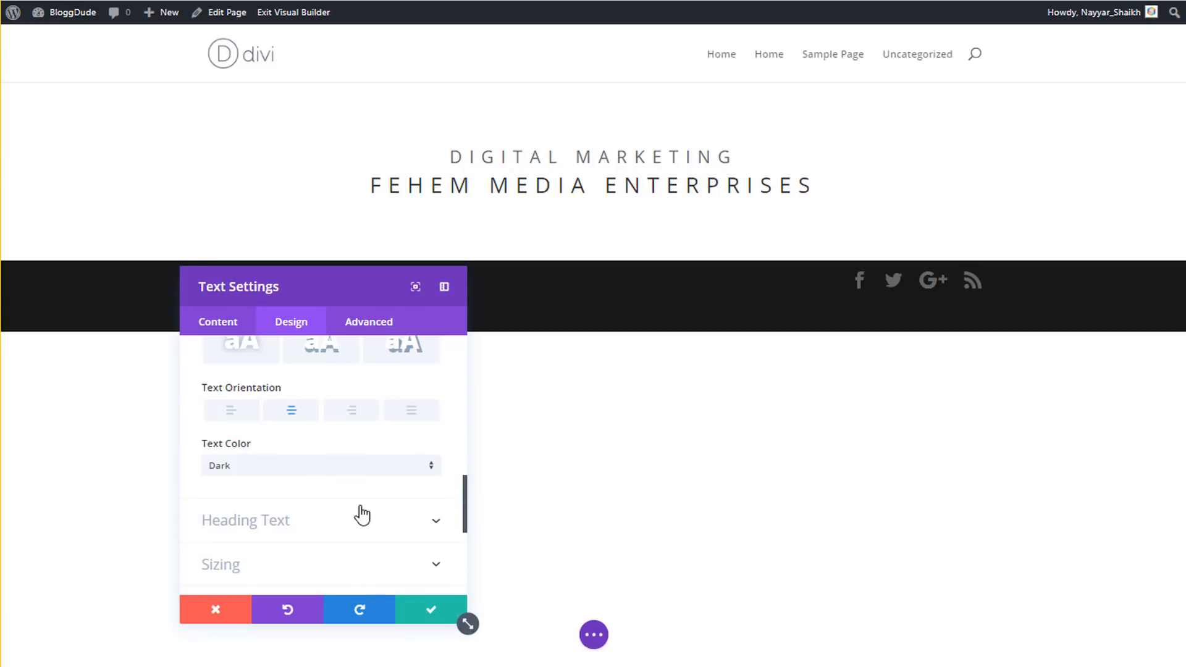
pyautogui.click(290, 528)
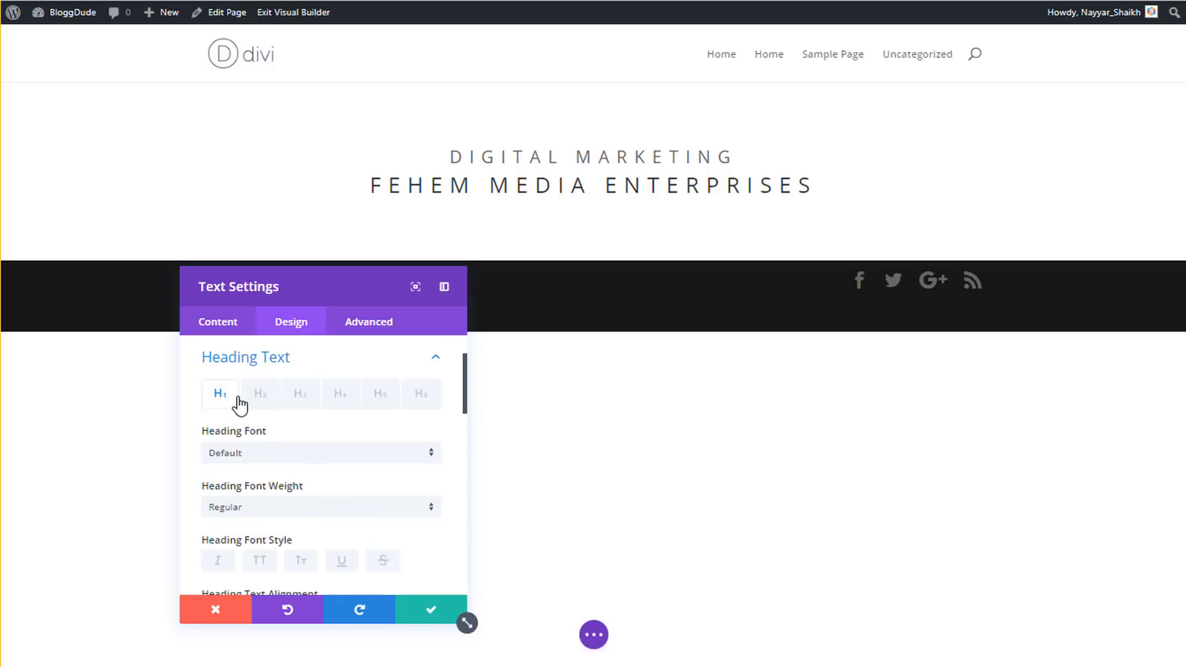
# - Reselect the module's text in the content editor and review its format list
pyautogui.click(234, 324)
pyautogui.click(266, 389)
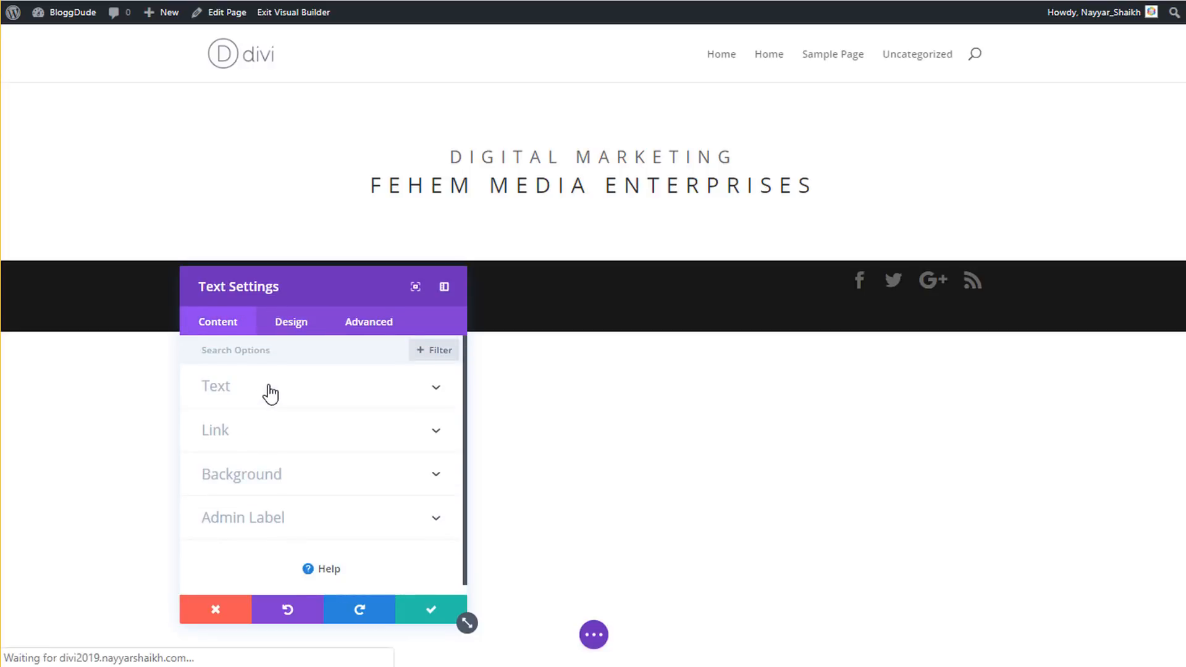
pyautogui.scroll(-3, 295, 441)
pyautogui.moveTo(356, 446); pyautogui.dragTo(274, 431)
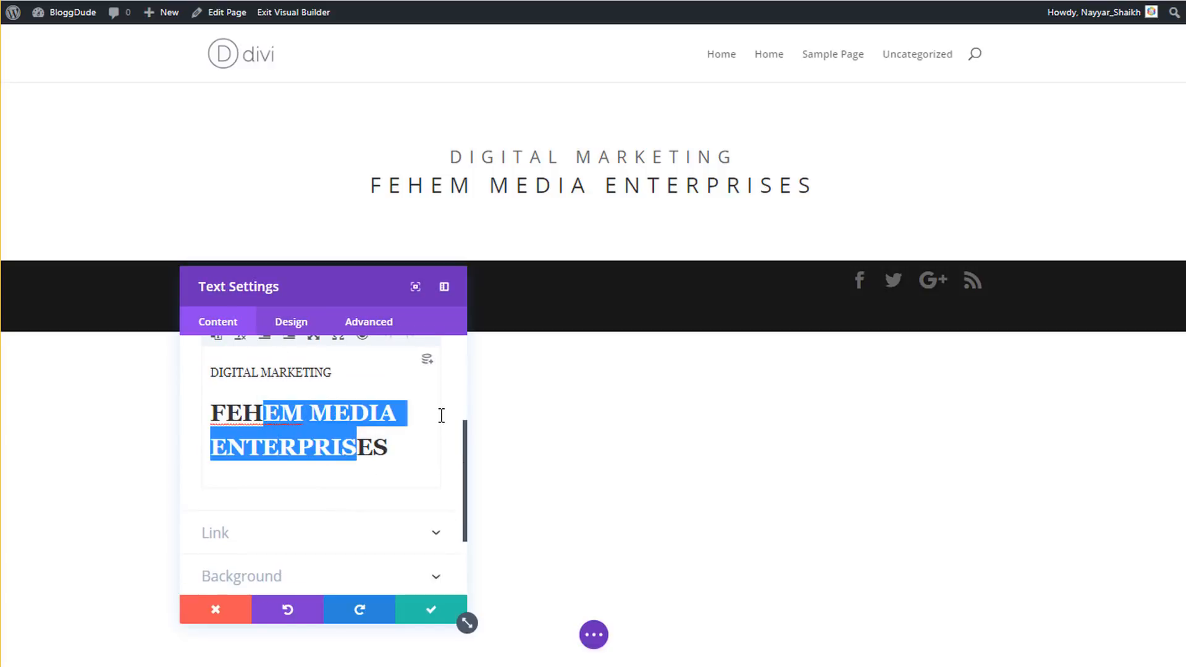
pyautogui.scroll(3, 453, 415)
pyautogui.click(241, 389)
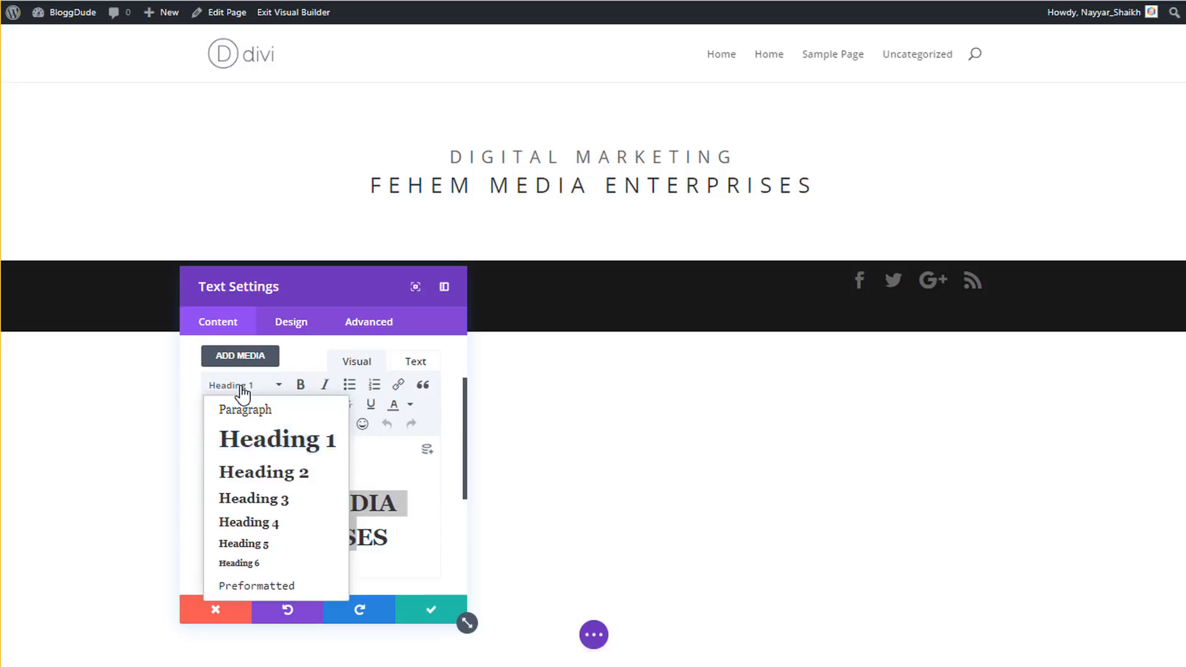
# - Set the H1 heading font to Roboto with Bold weight
pyautogui.click(293, 322)
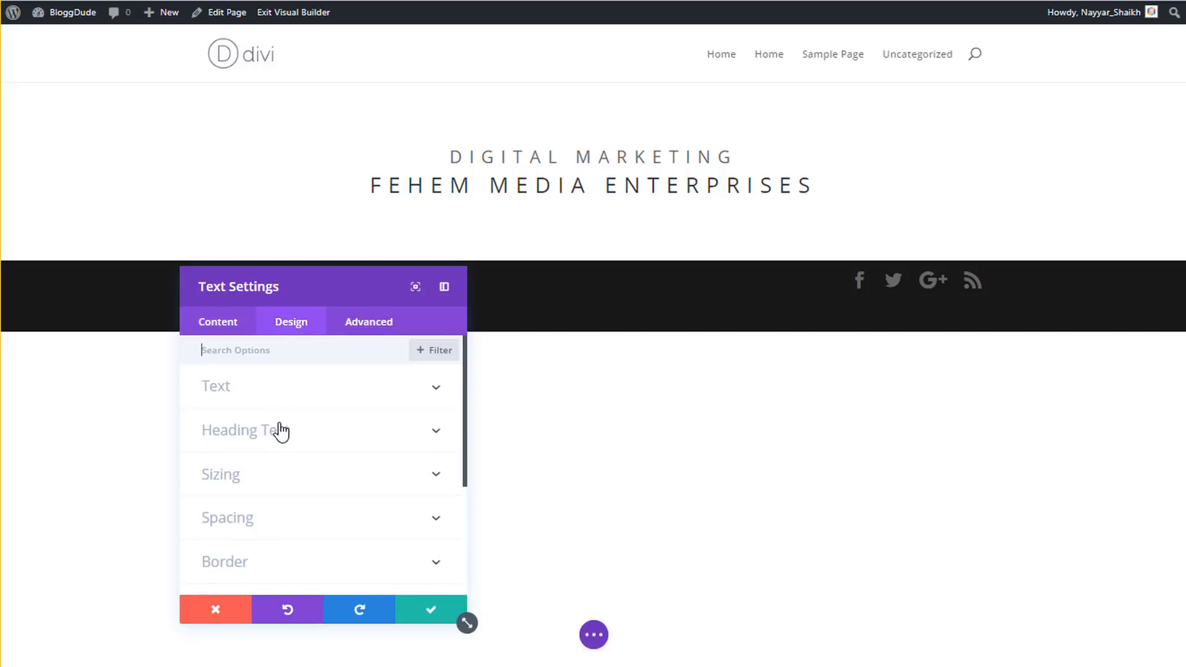
pyautogui.click(281, 430)
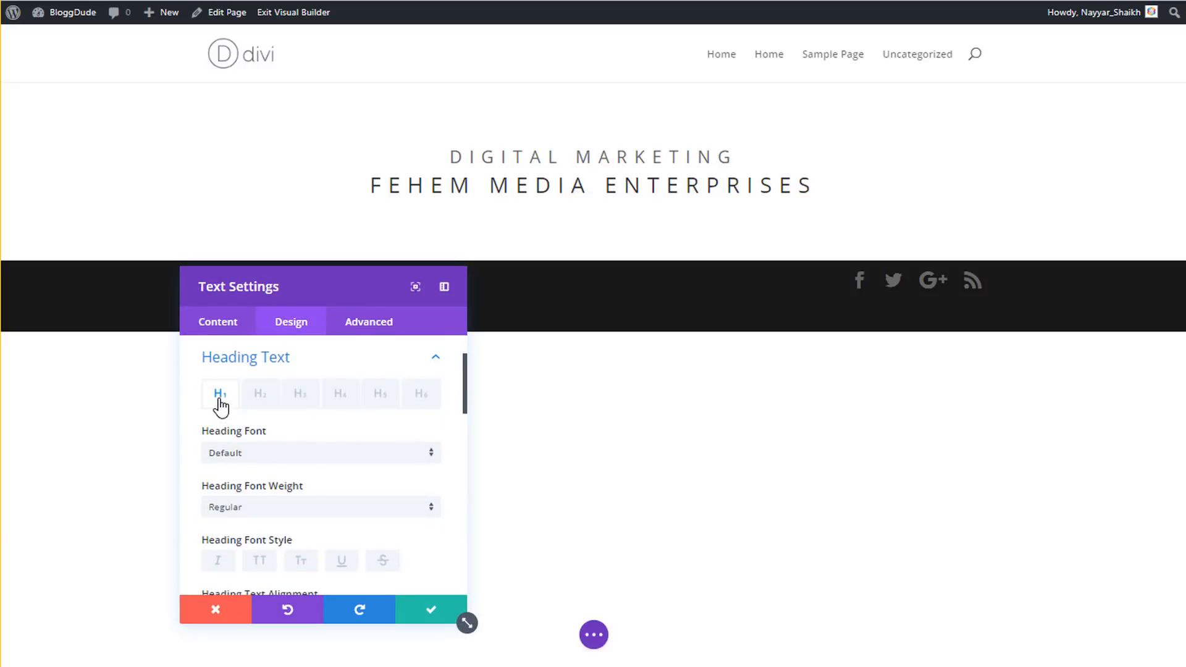
pyautogui.click(293, 451)
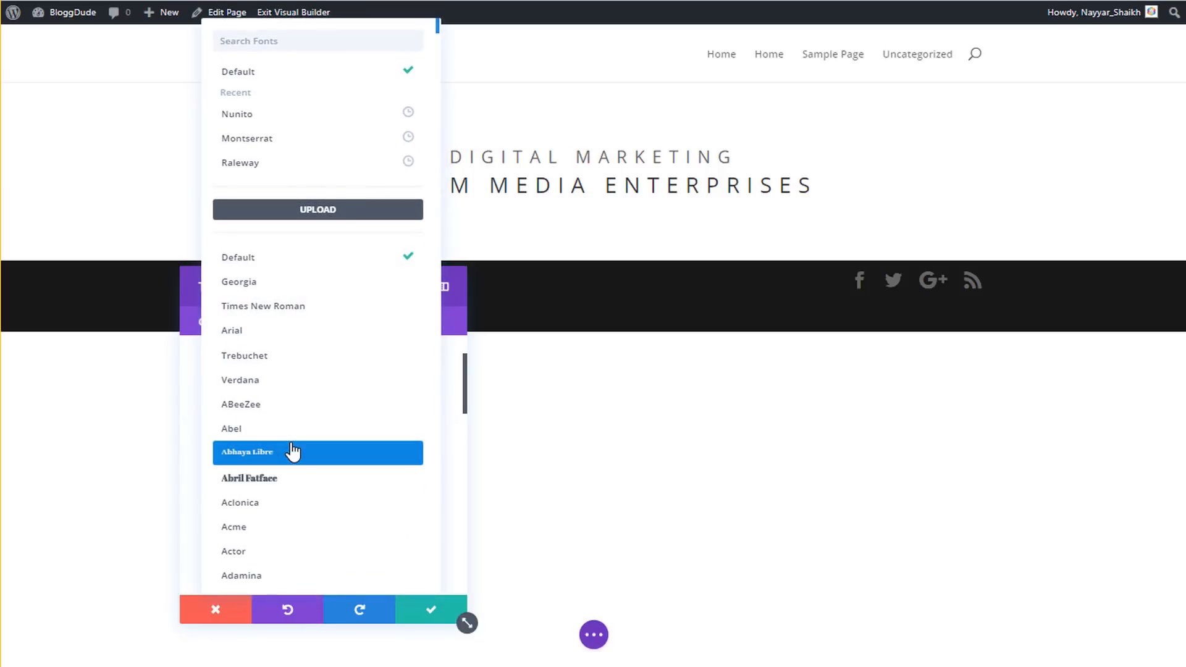
pyautogui.write('robo')
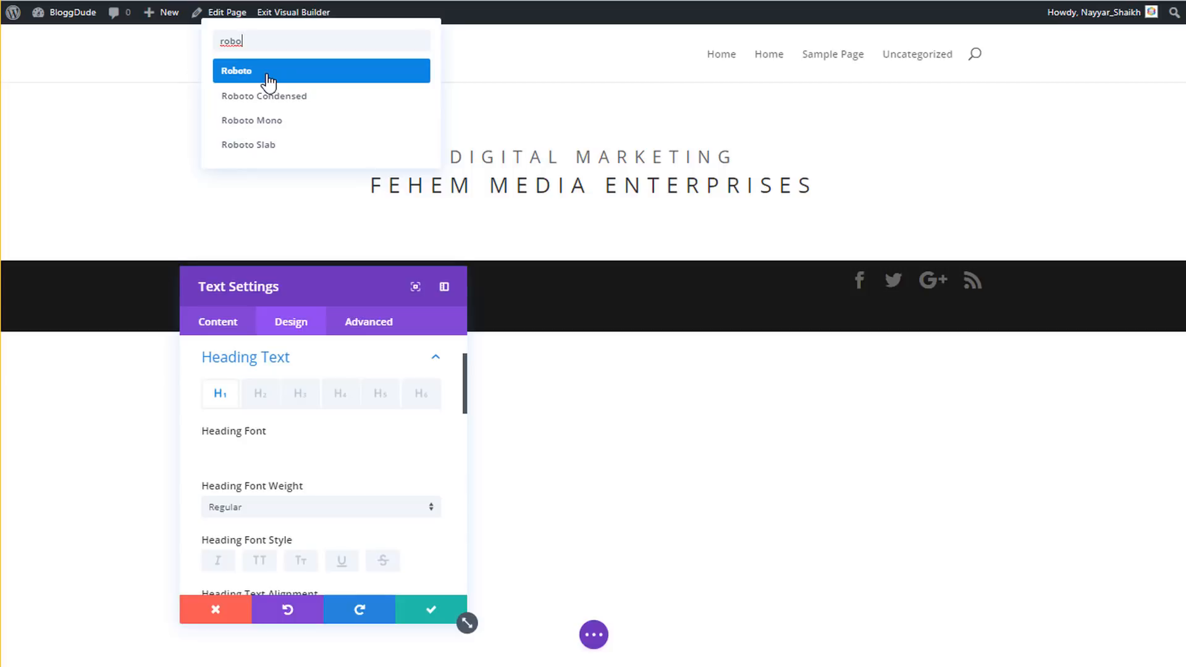
pyautogui.click(268, 74)
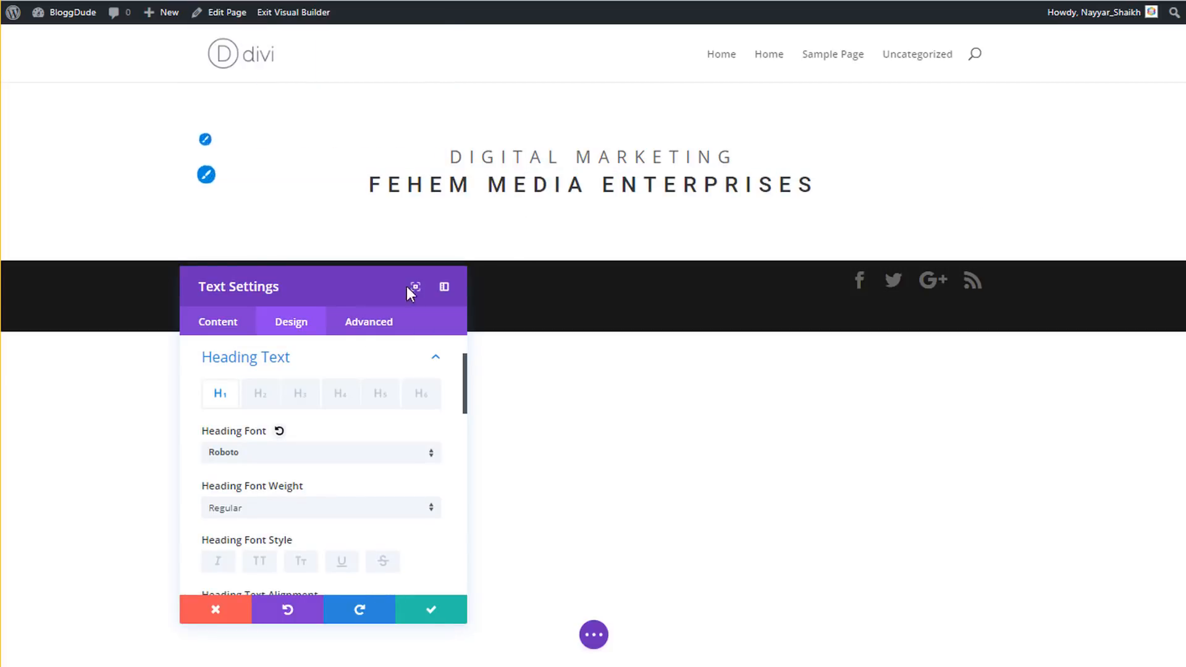
pyautogui.scroll(-2, 298, 435)
pyautogui.click(296, 419)
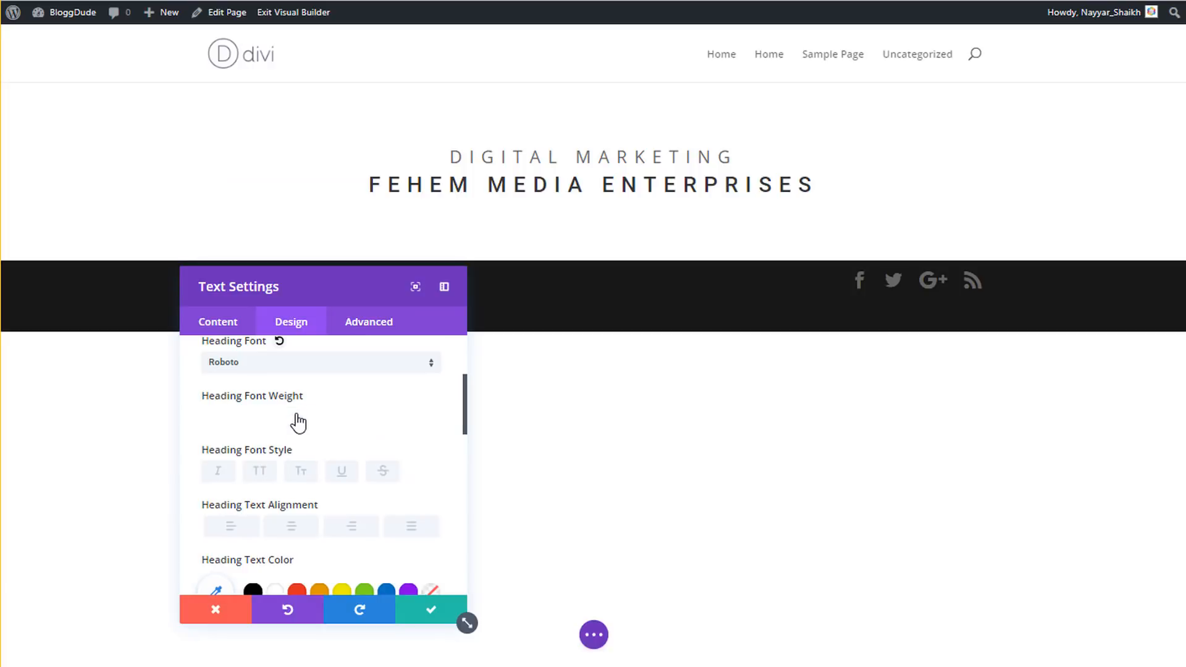
pyautogui.click(278, 528)
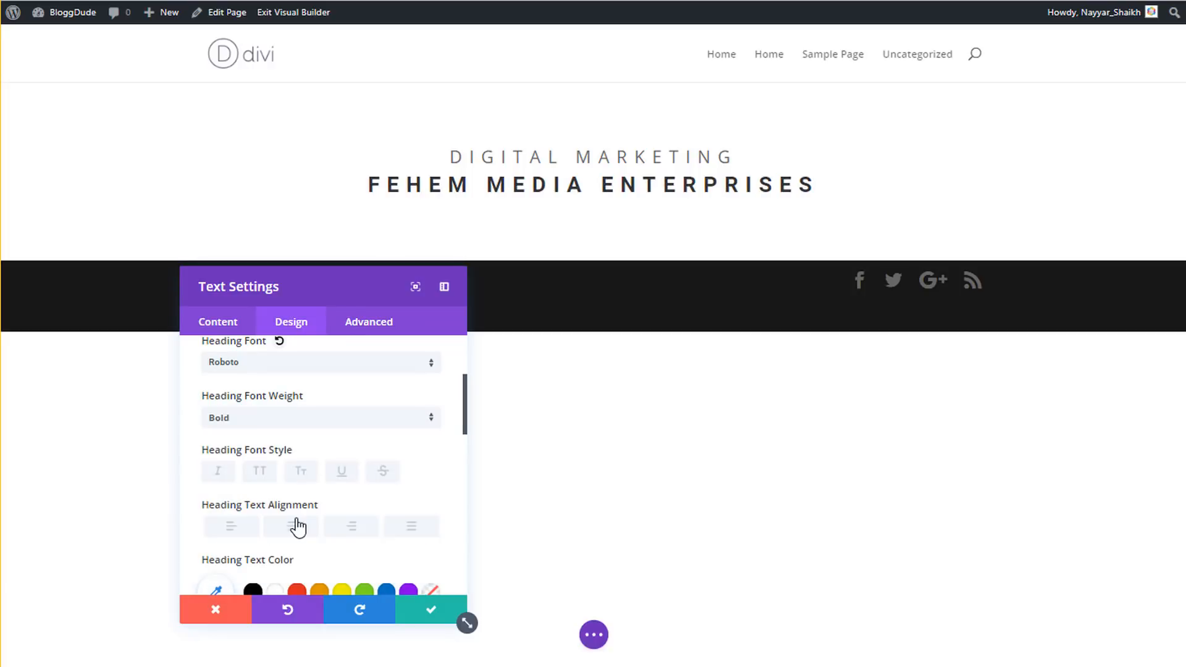
# - Centre the heading, set size 66px and letter spacing 1px, and confirm the settings
pyautogui.scroll(-2, 399, 452)
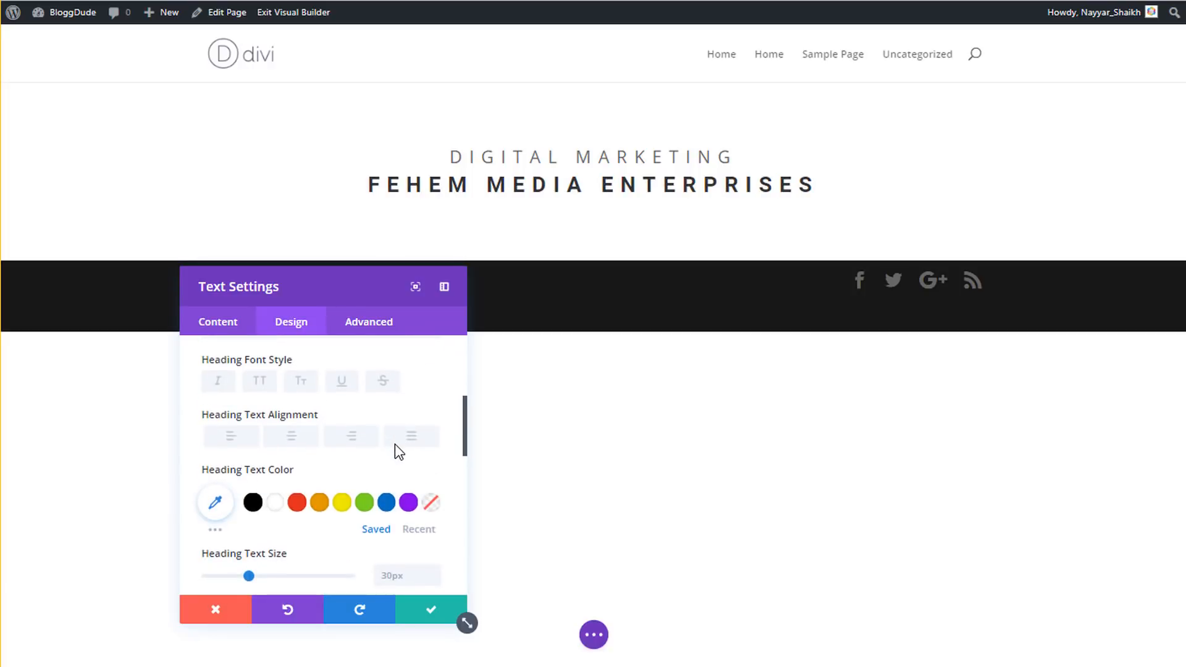
pyautogui.click(294, 443)
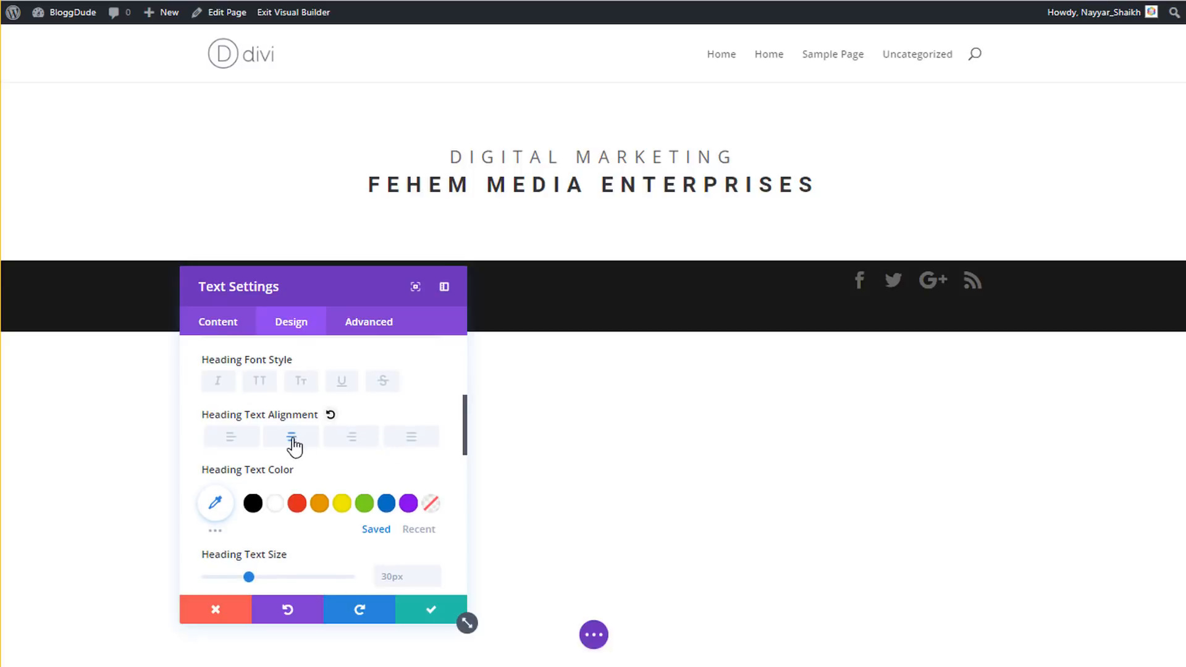
pyautogui.scroll(-4, 365, 424)
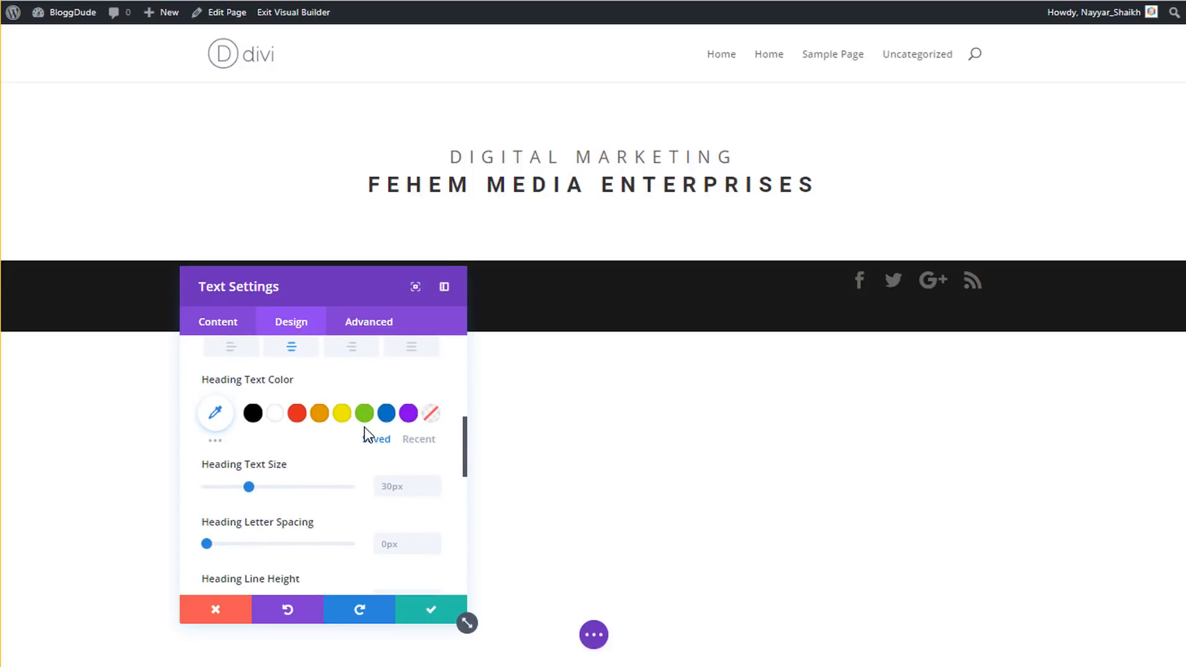
pyautogui.click(401, 400)
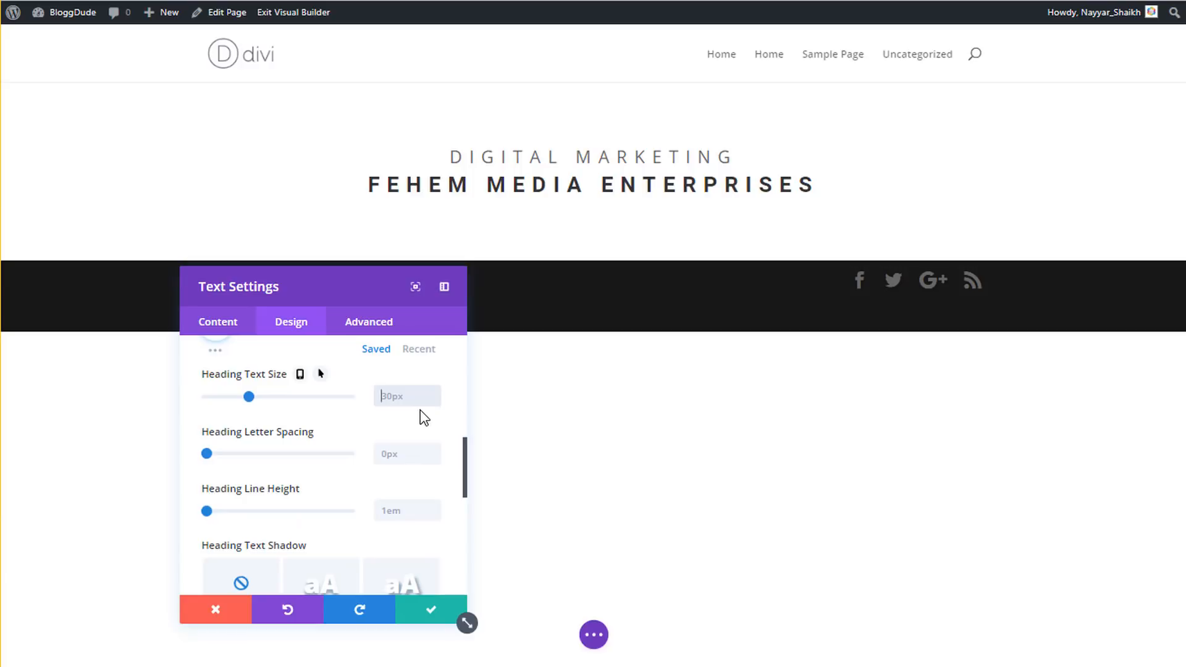
pyautogui.write('66px')
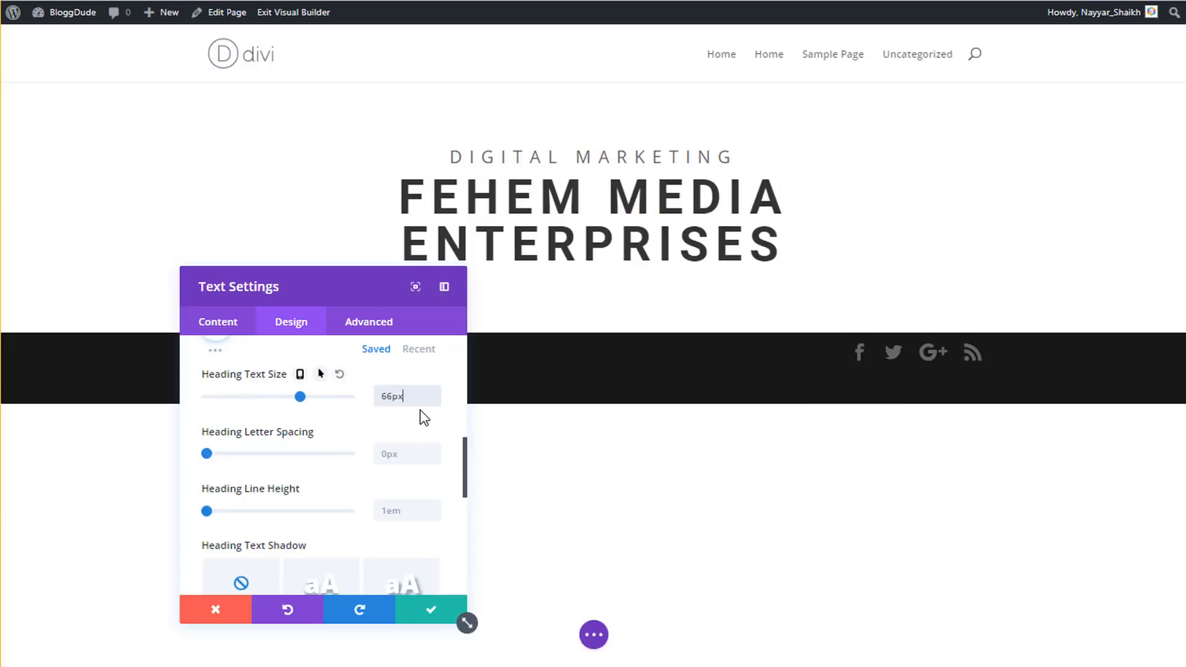
pyautogui.click(386, 455)
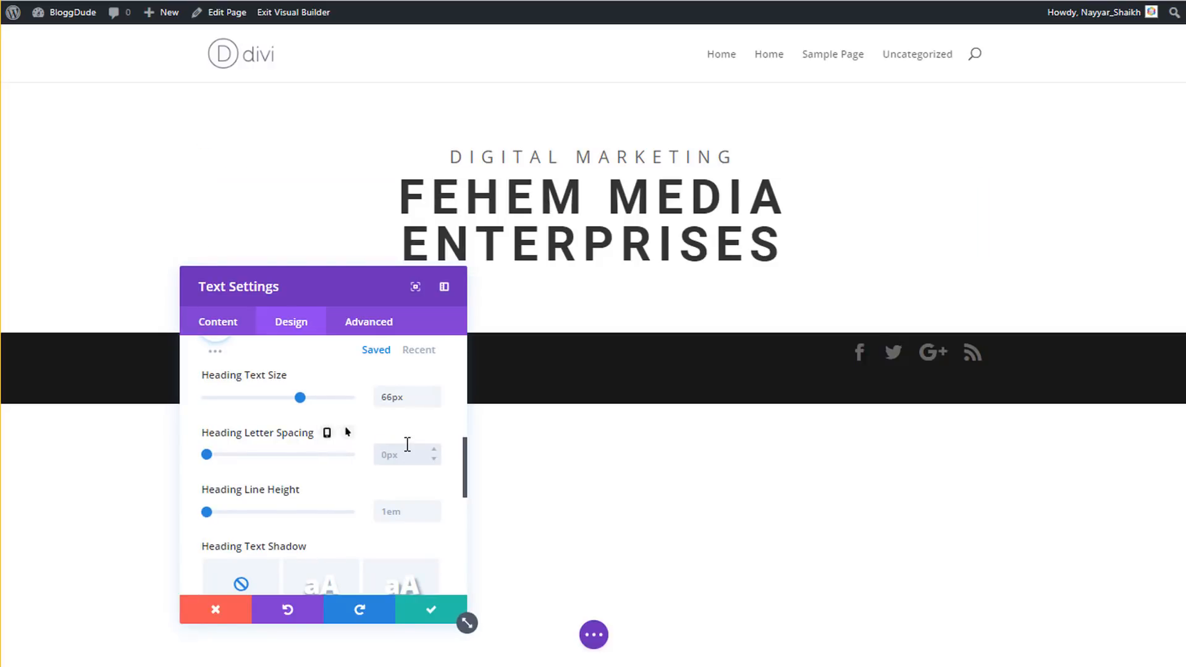
pyautogui.write('1px')
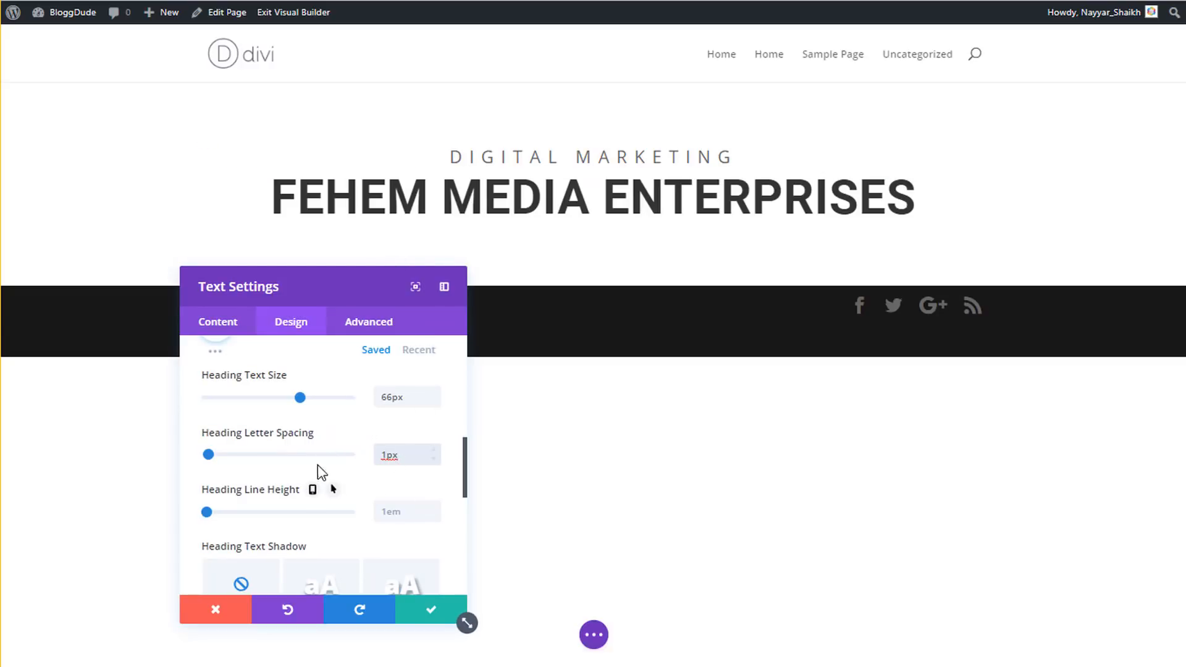
pyautogui.click(430, 618)
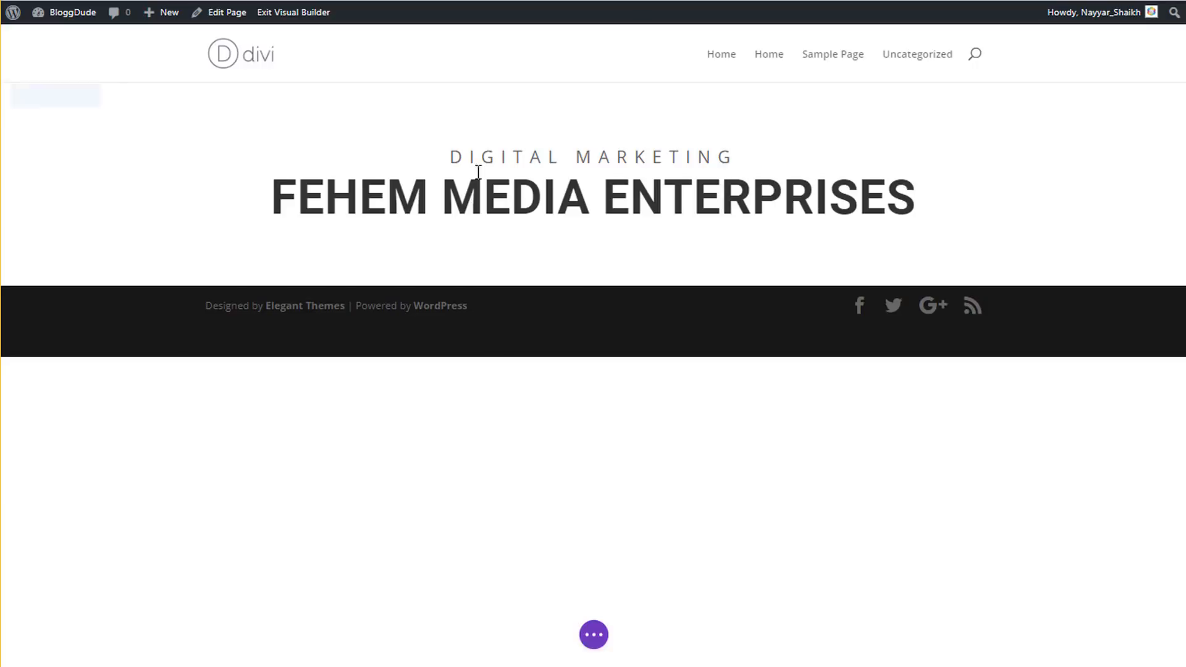
# - Save the Home page from the builder's bottom bar and with Ctrl+S
pyautogui.click(591, 639)
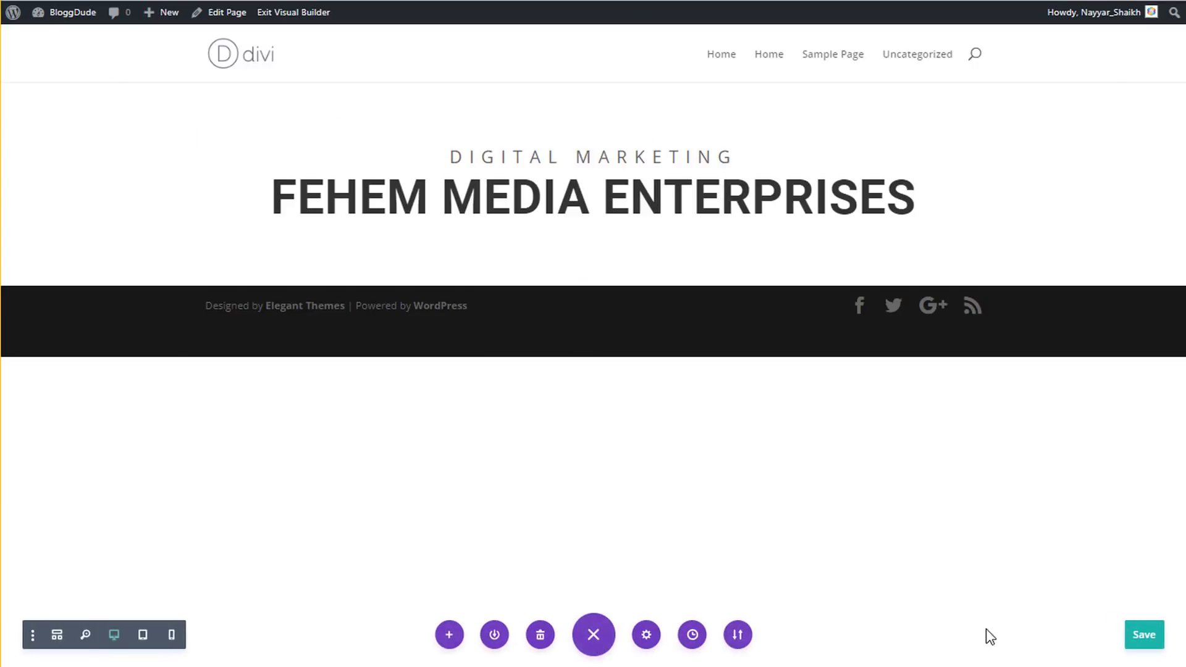
pyautogui.click(1133, 644)
pyautogui.hotkey('ctrl', 's')
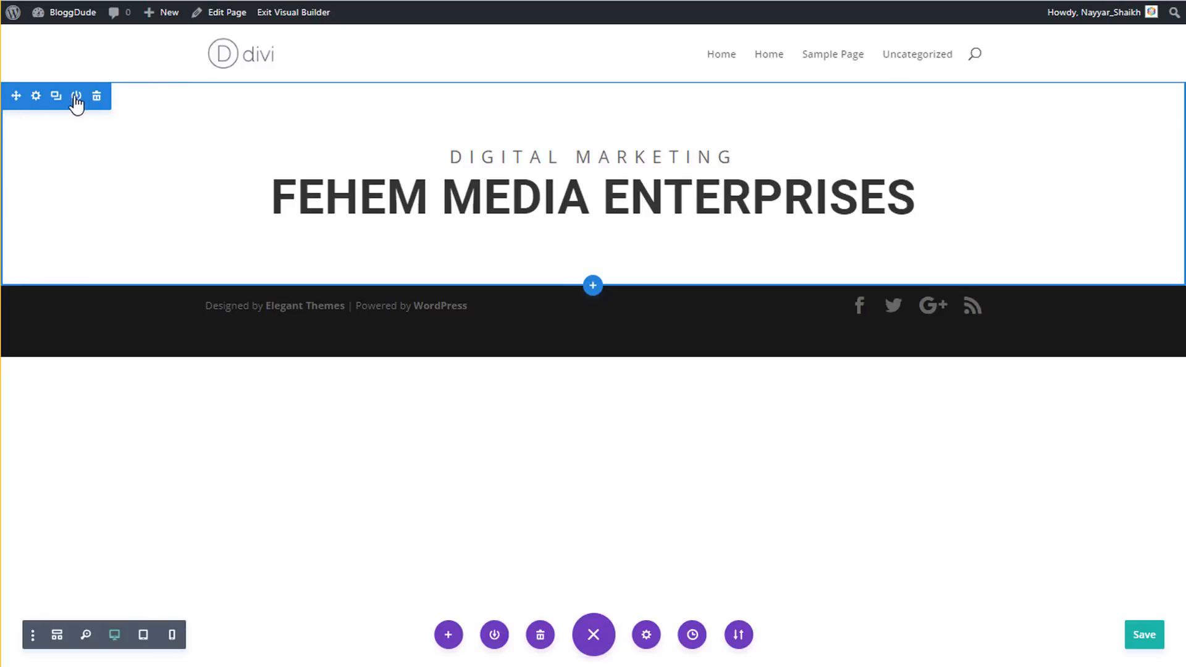
# - Try a semi-transparent blue background colour on the header section
pyautogui.click(36, 96)
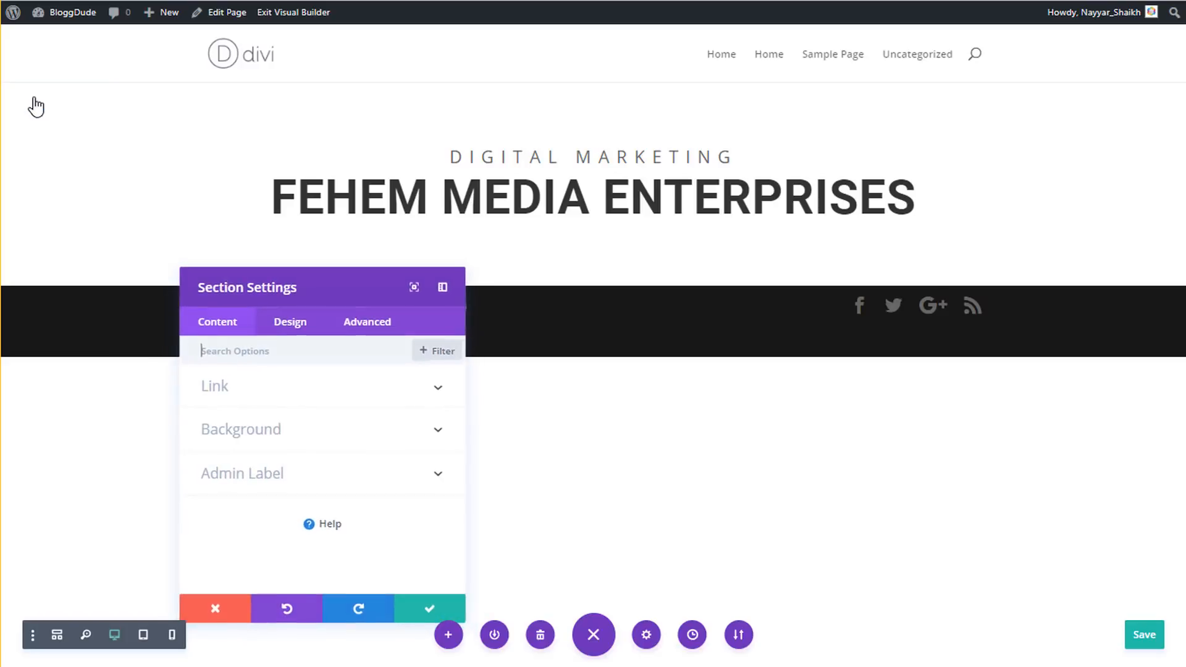
pyautogui.click(281, 428)
pyautogui.scroll(-3, 296, 429)
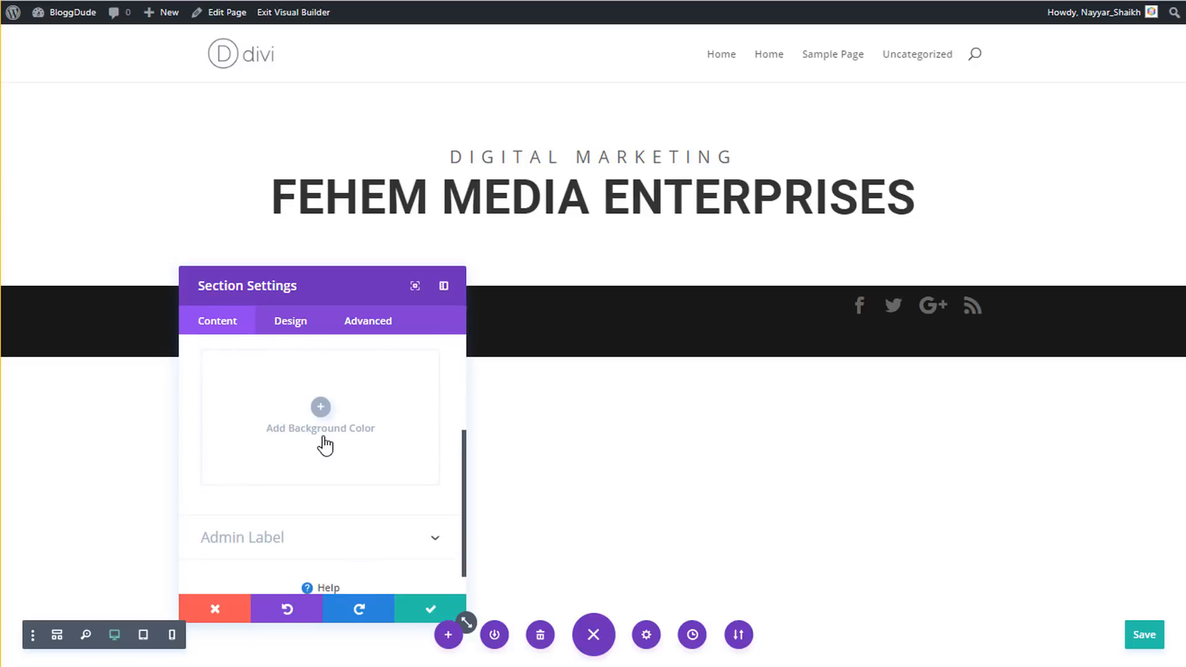
pyautogui.click(325, 426)
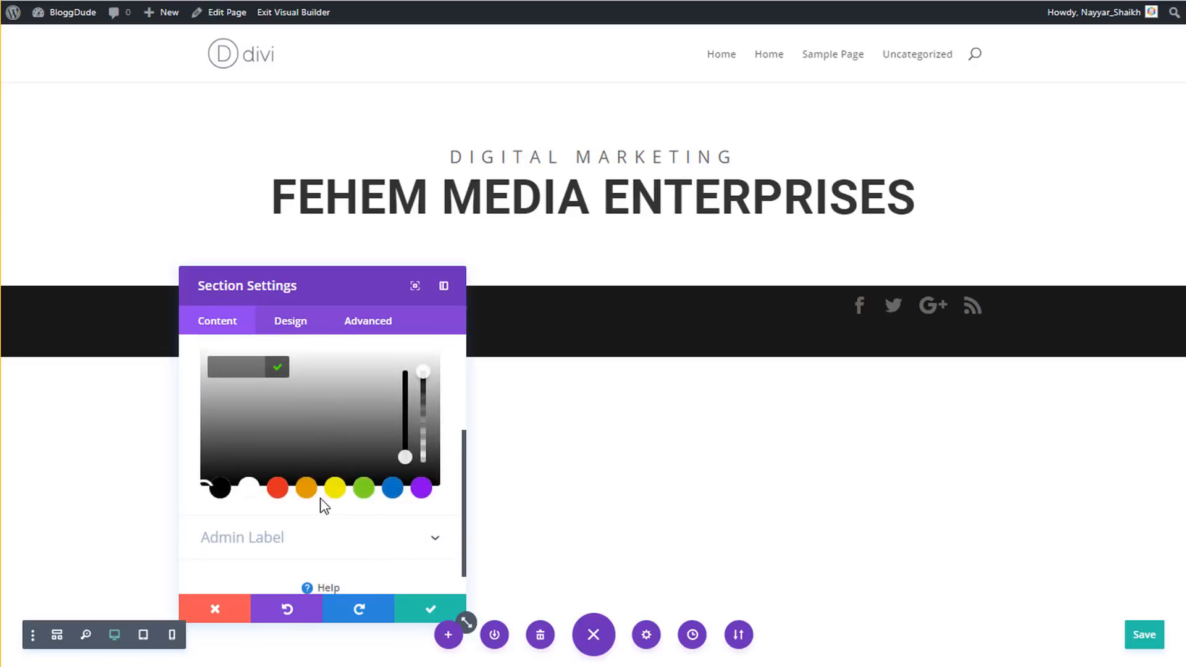
pyautogui.click(391, 492)
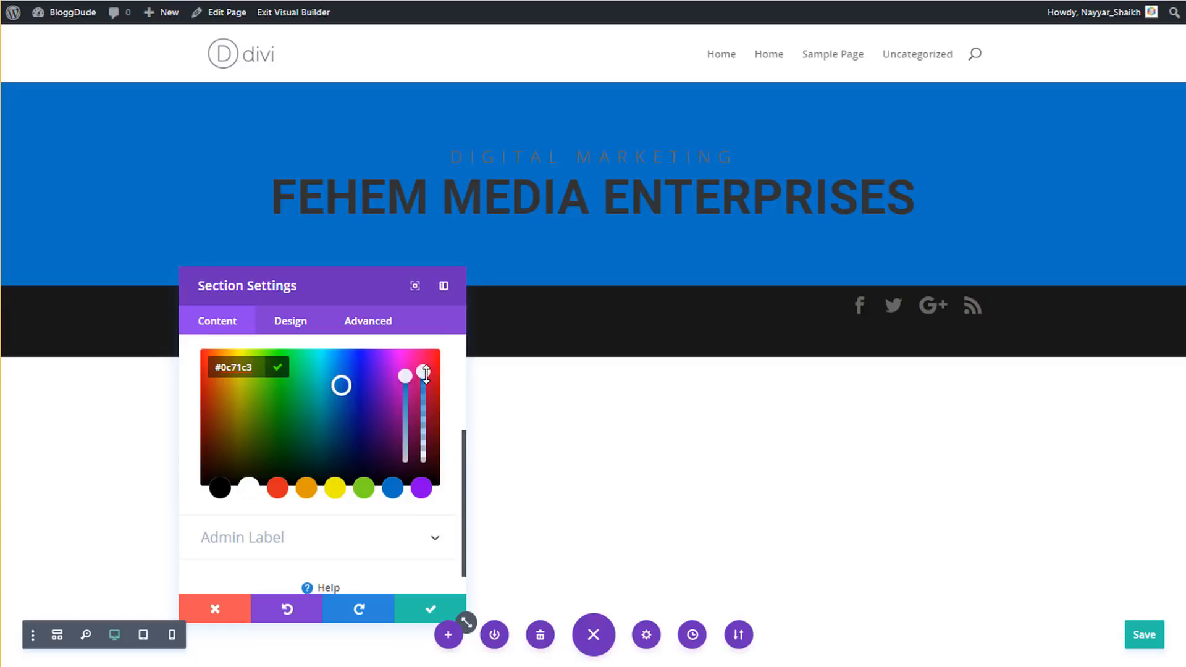
pyautogui.moveTo(425, 373); pyautogui.dragTo(426, 423)
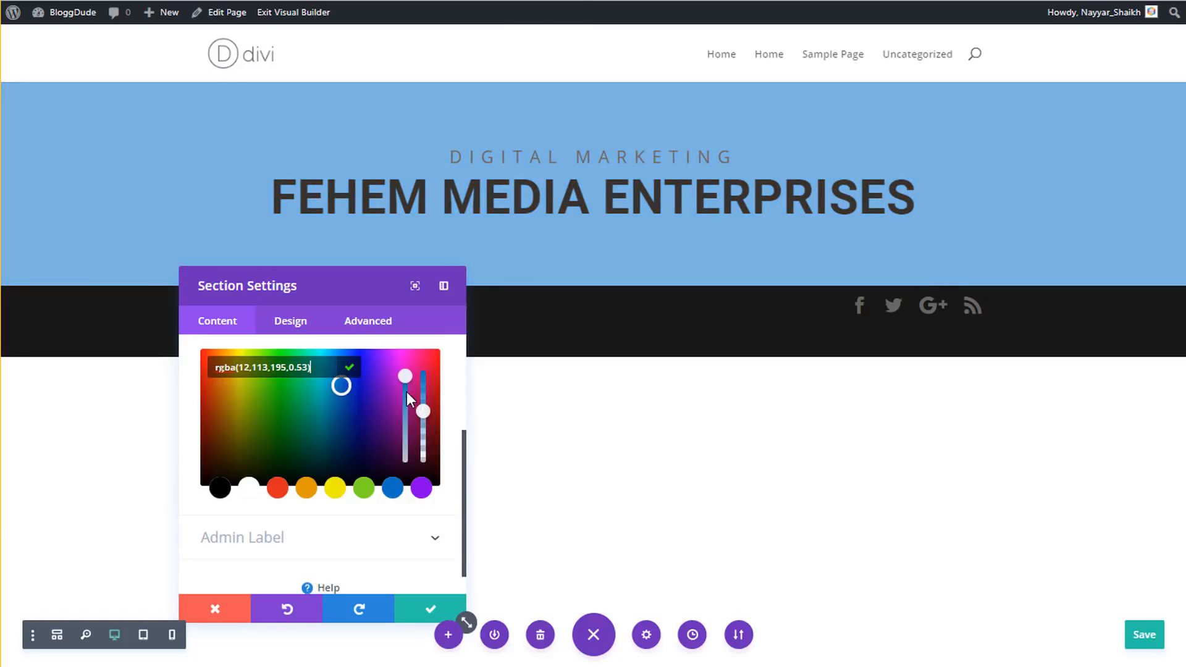
pyautogui.moveTo(404, 381); pyautogui.dragTo(424, 387)
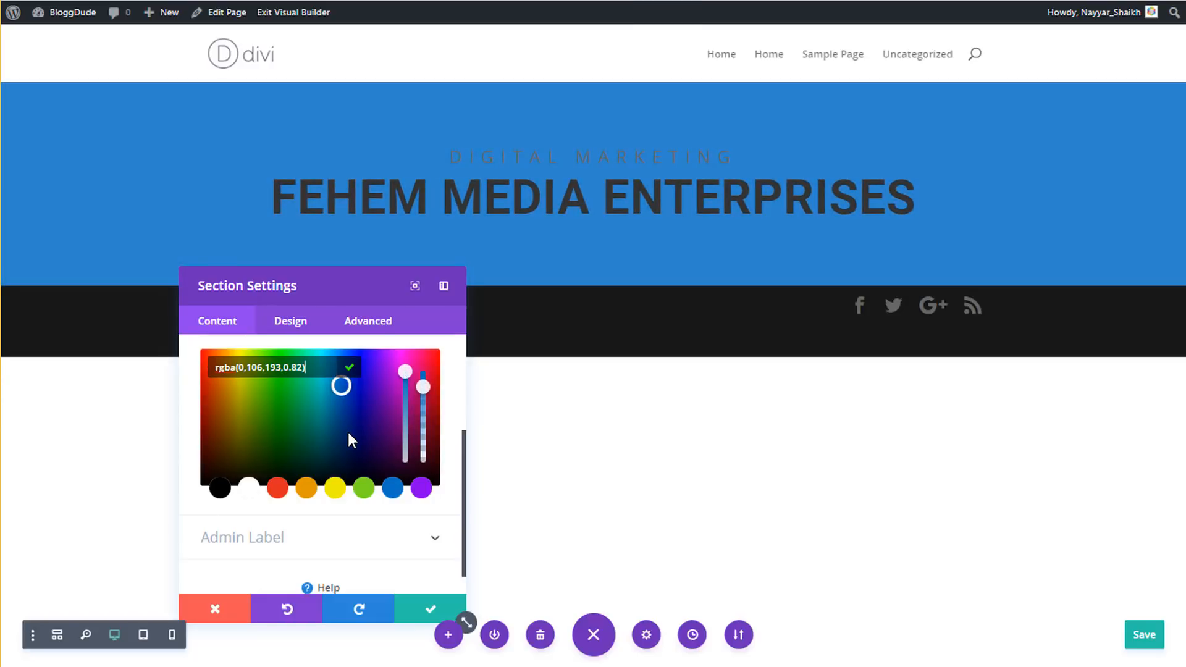
pyautogui.hotkey('ctrl', 's')
# - Clear the section's background colour and switch the background to Gradient
pyautogui.press('BackSpace')
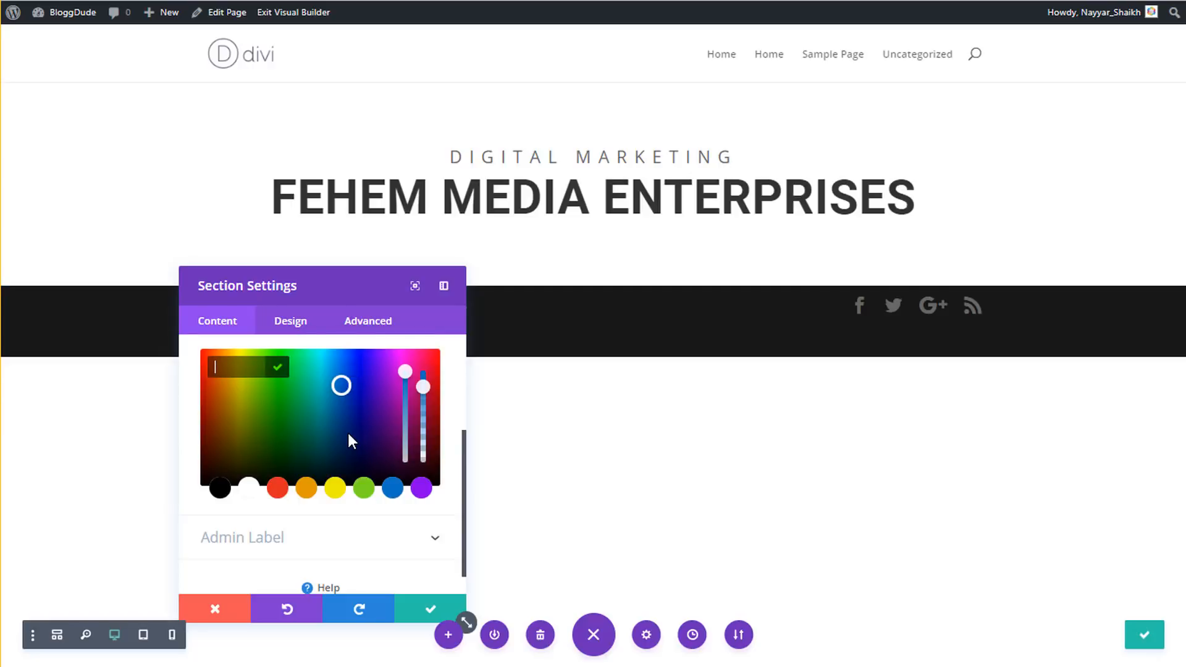
pyautogui.scroll(1, 351, 450)
pyautogui.click(291, 414)
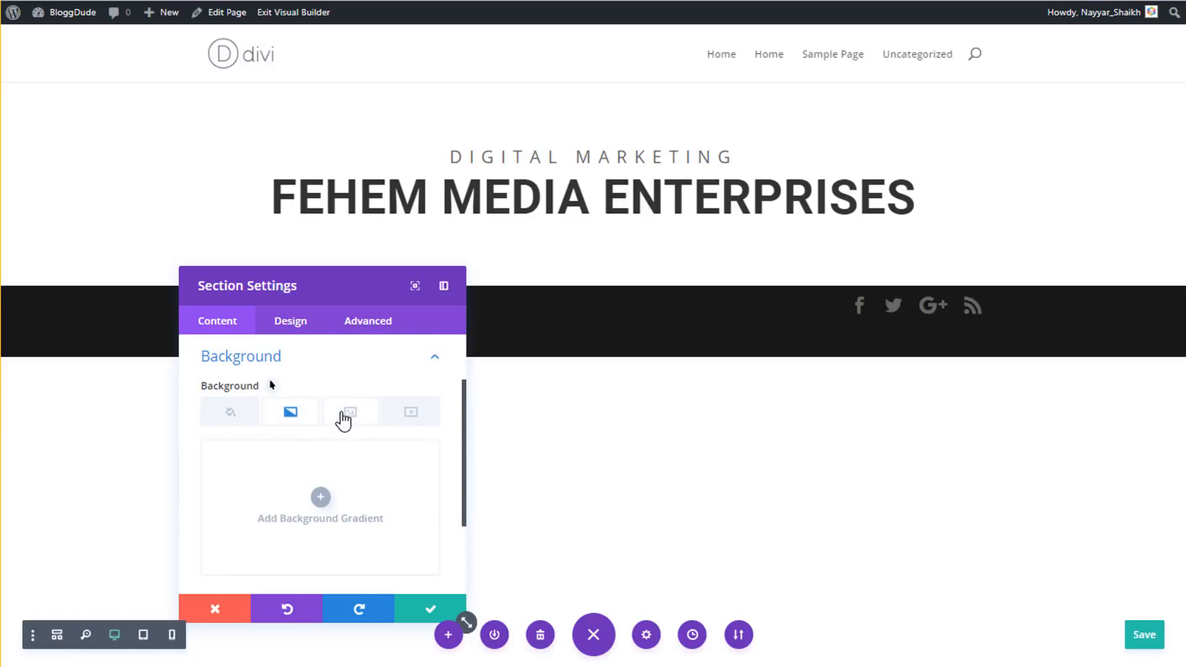
pyautogui.scroll(-2, 364, 470)
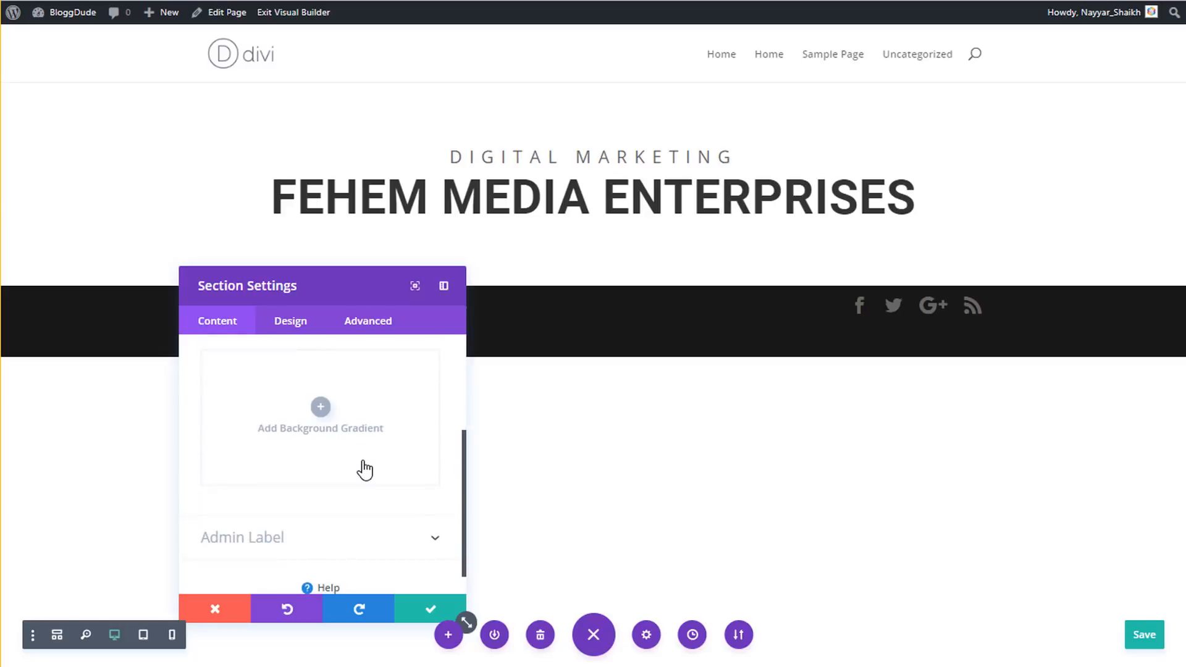
# - Set the section gradient's colours to #3353f4 and #0ffcc1
pyautogui.click(320, 408)
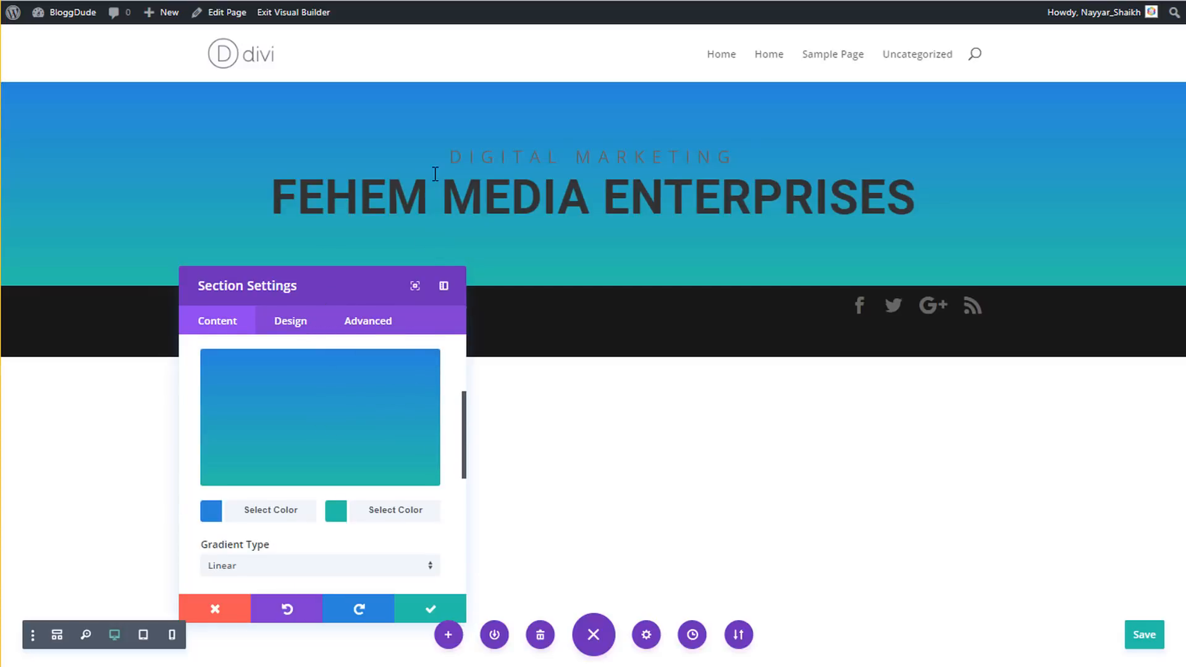
pyautogui.moveTo(418, 298); pyautogui.dragTo(596, 312)
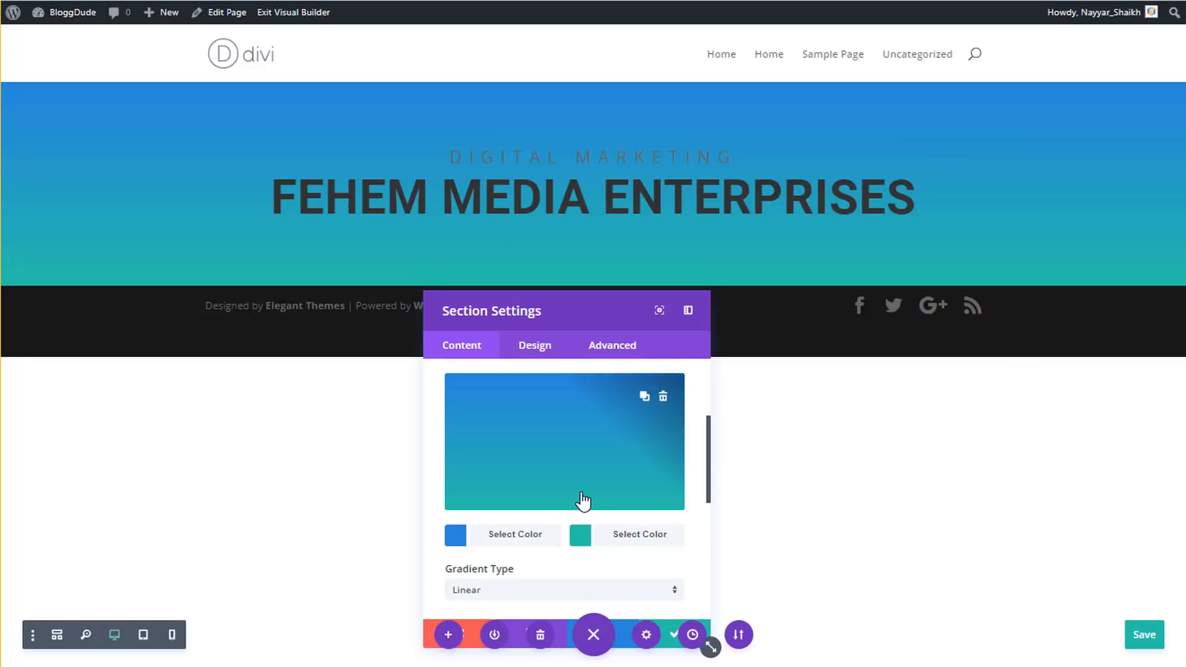
pyautogui.click(513, 536)
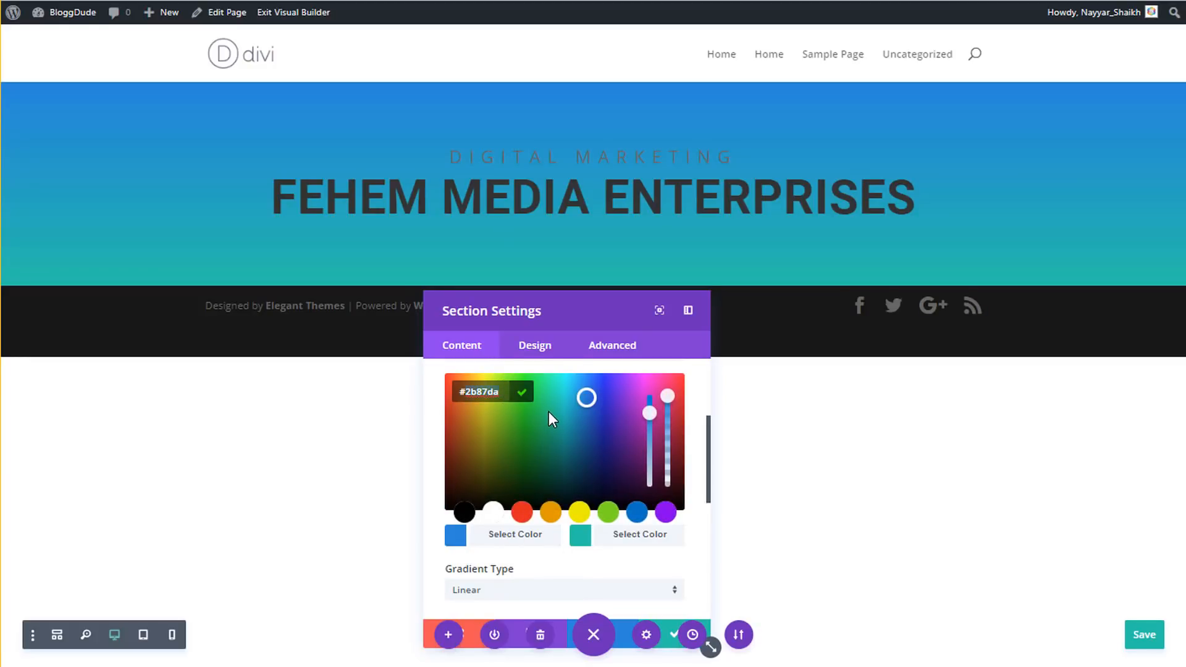
pyautogui.write('#33')
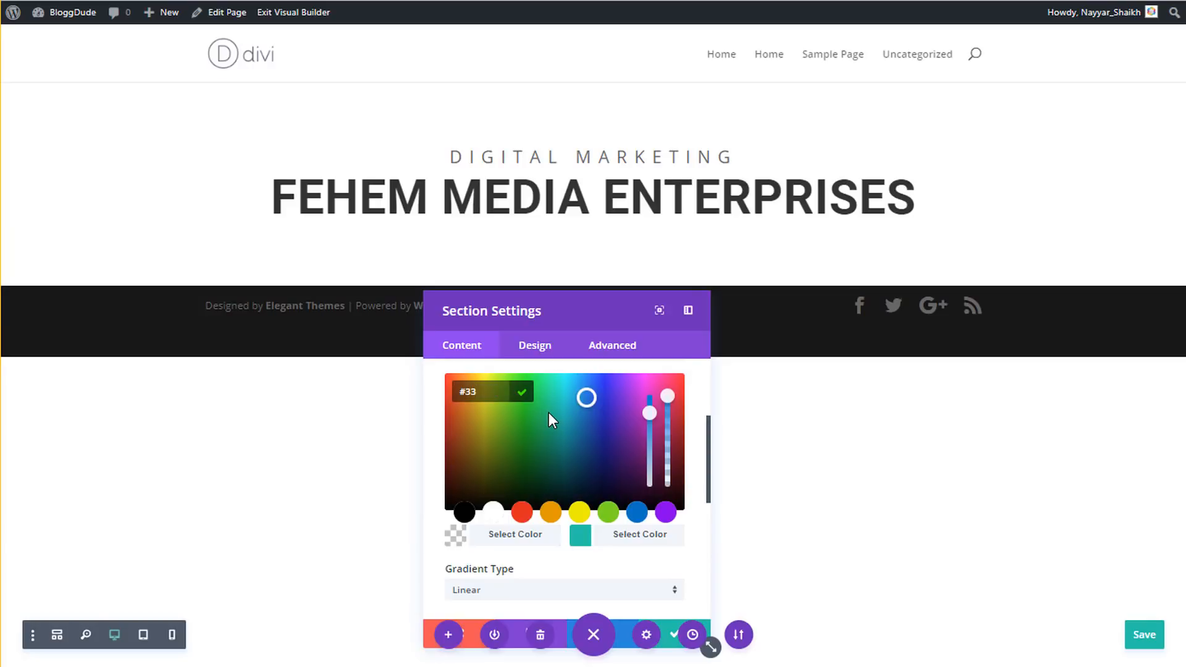
pyautogui.write('53f4')
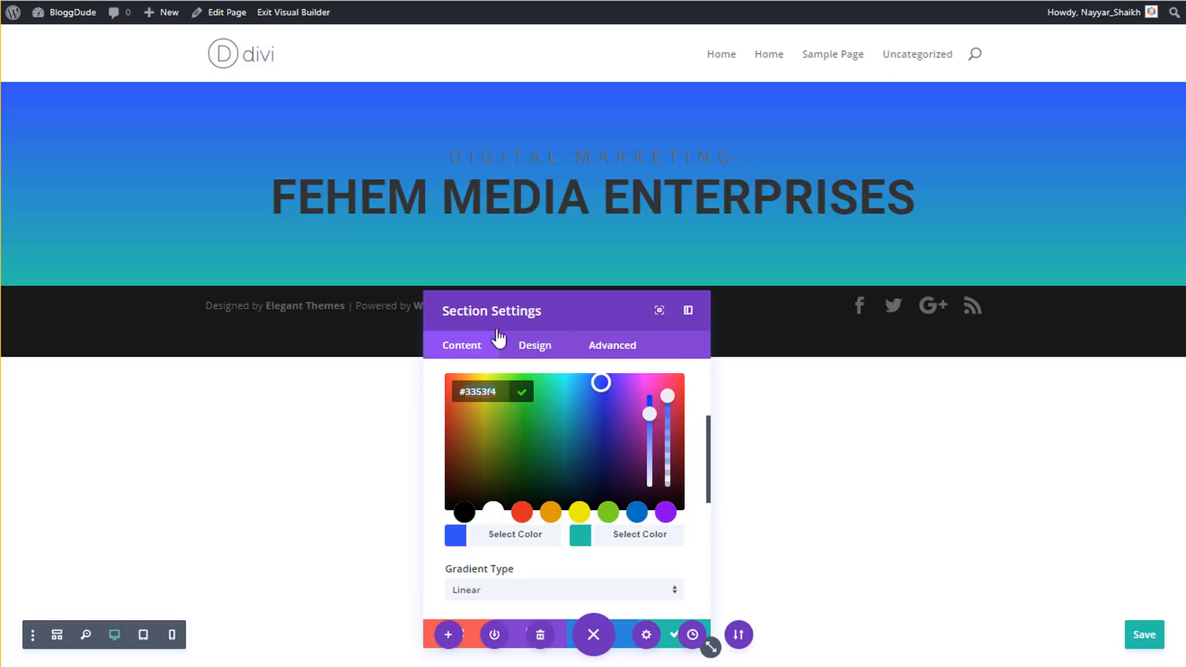
pyautogui.click(636, 542)
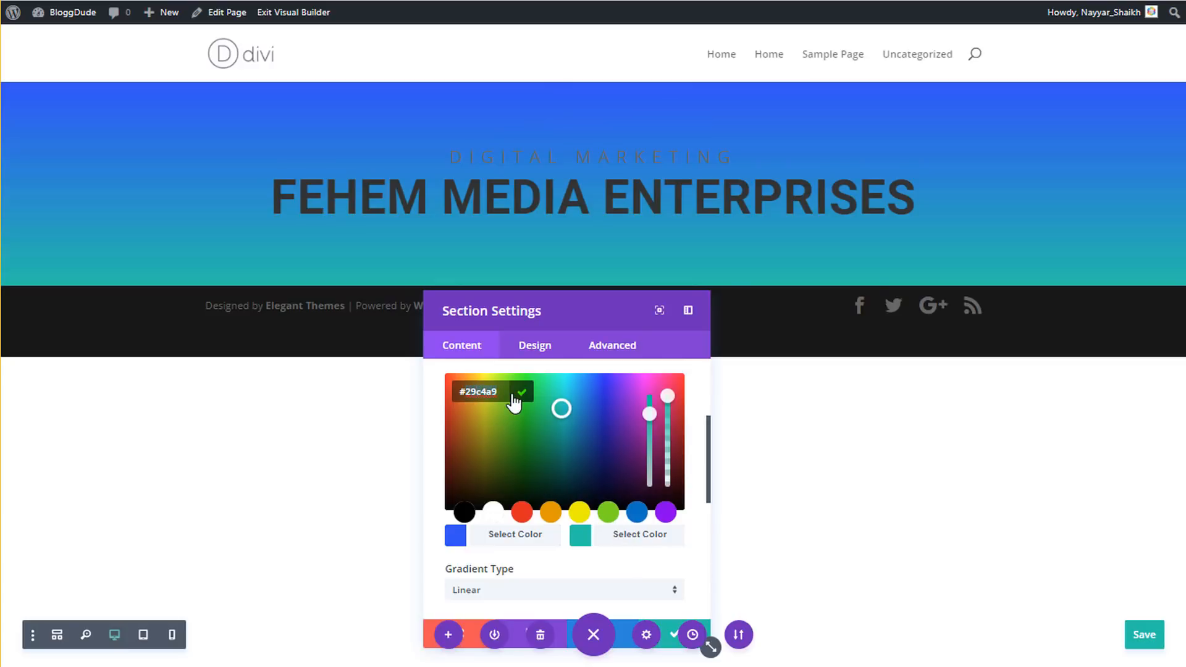
pyautogui.write('#0ffcc')
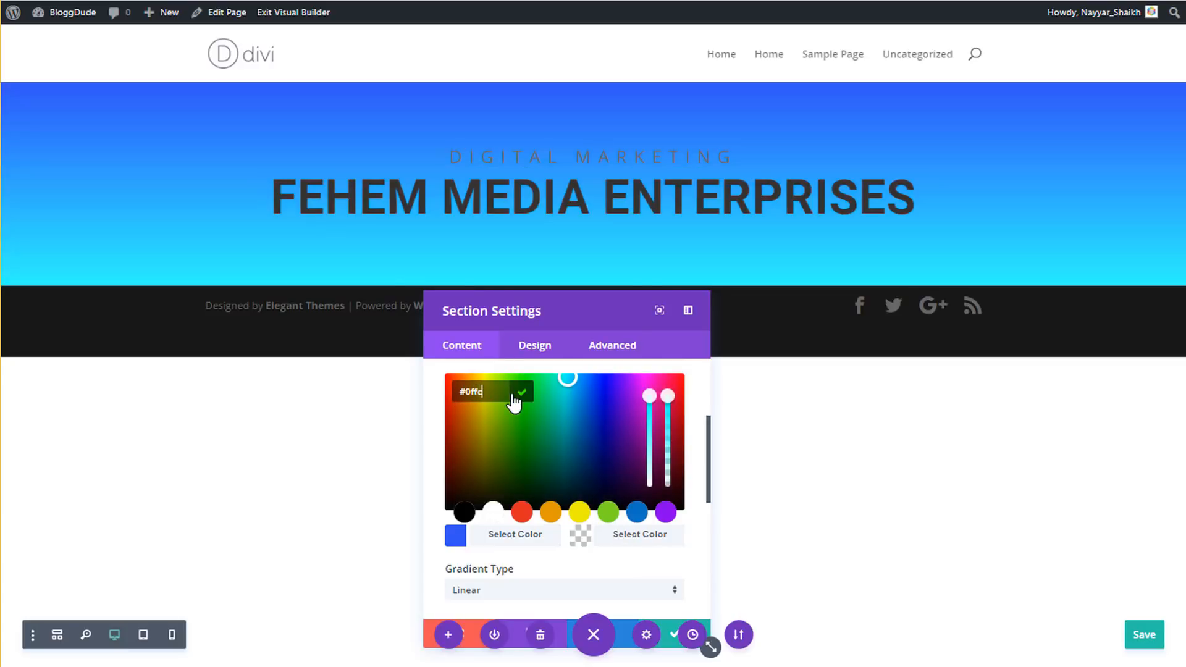
pyautogui.write('1')
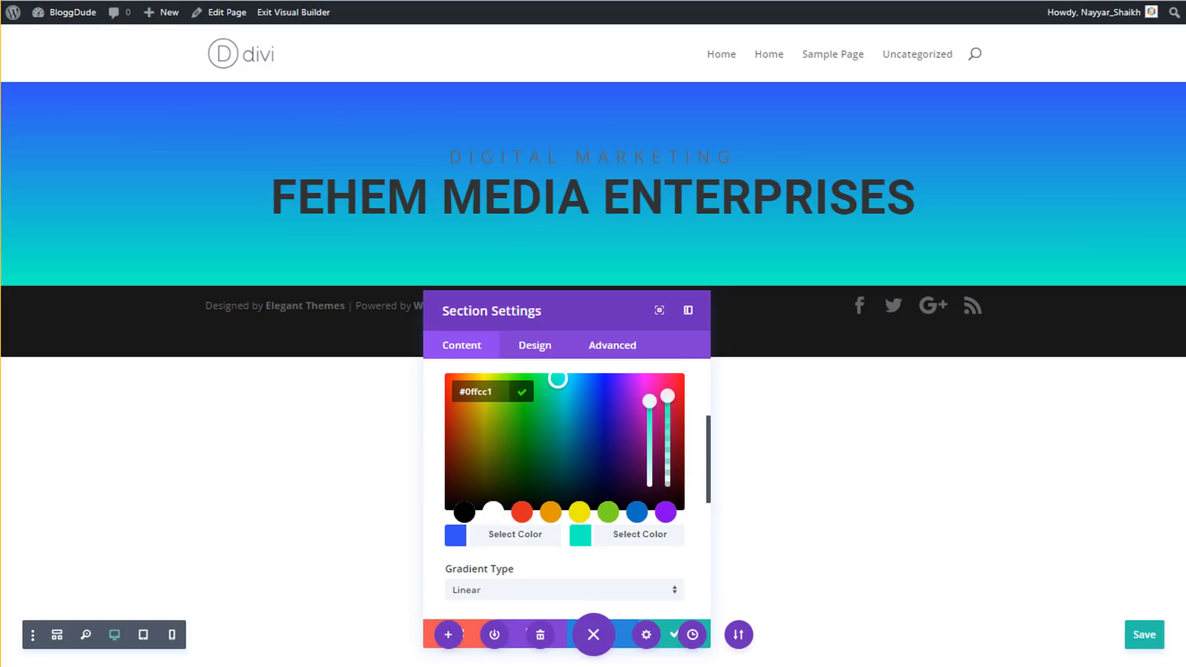
pyautogui.click(688, 498)
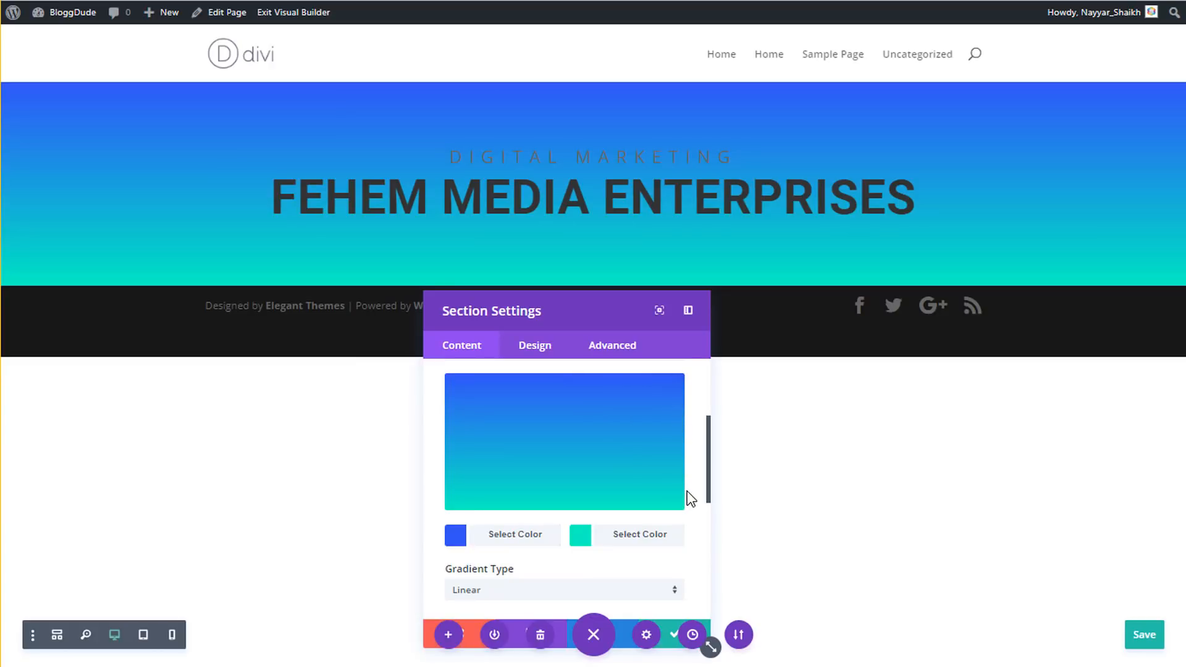
# - Keep the gradient Linear, set its direction to 146deg, and save the section settings
pyautogui.scroll(-3, 691, 498)
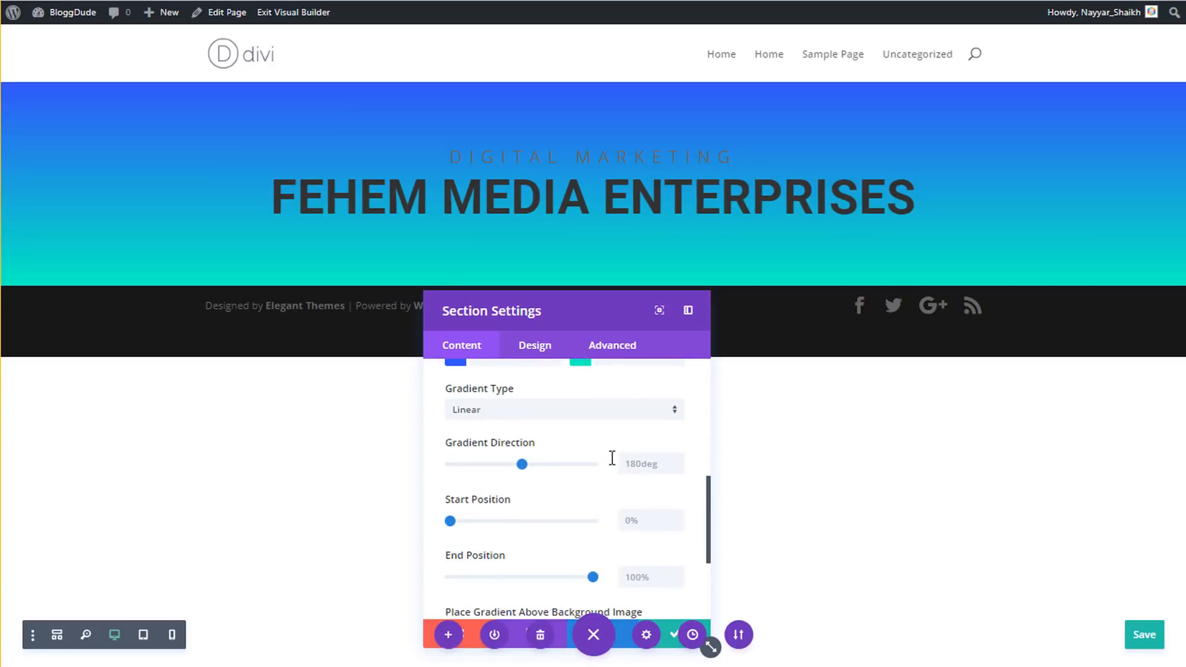
pyautogui.click(592, 417)
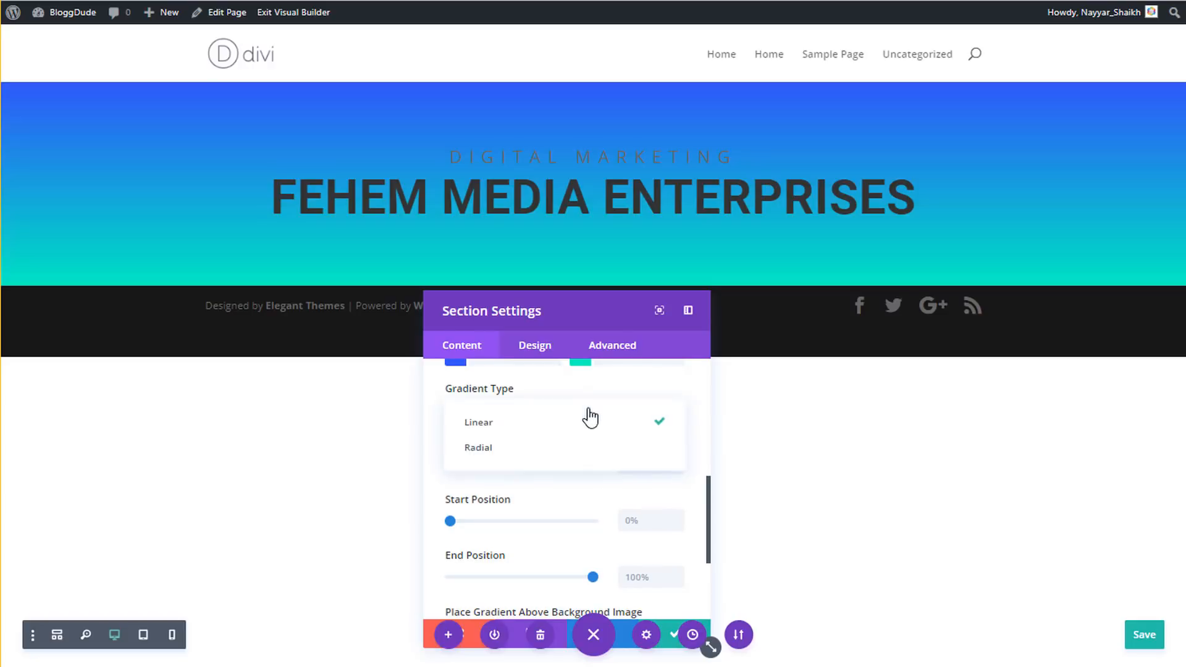
pyautogui.click(533, 436)
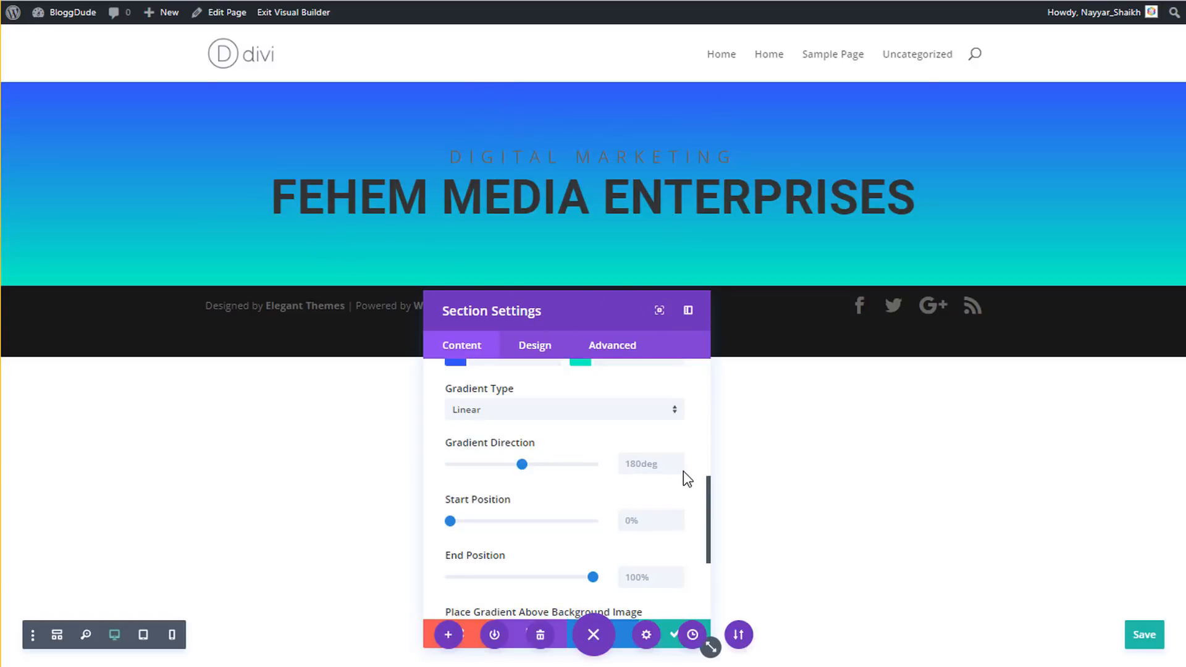
pyautogui.moveTo(522, 464); pyautogui.dragTo(509, 464)
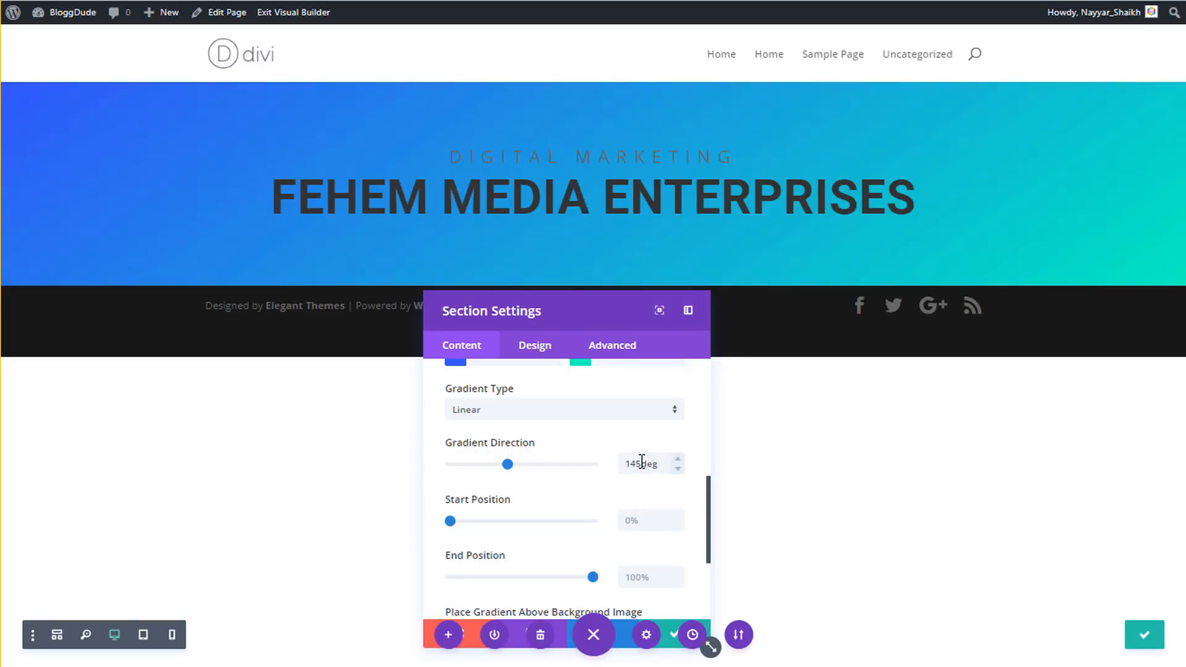
pyautogui.click(677, 458)
pyautogui.scroll(-4, 667, 516)
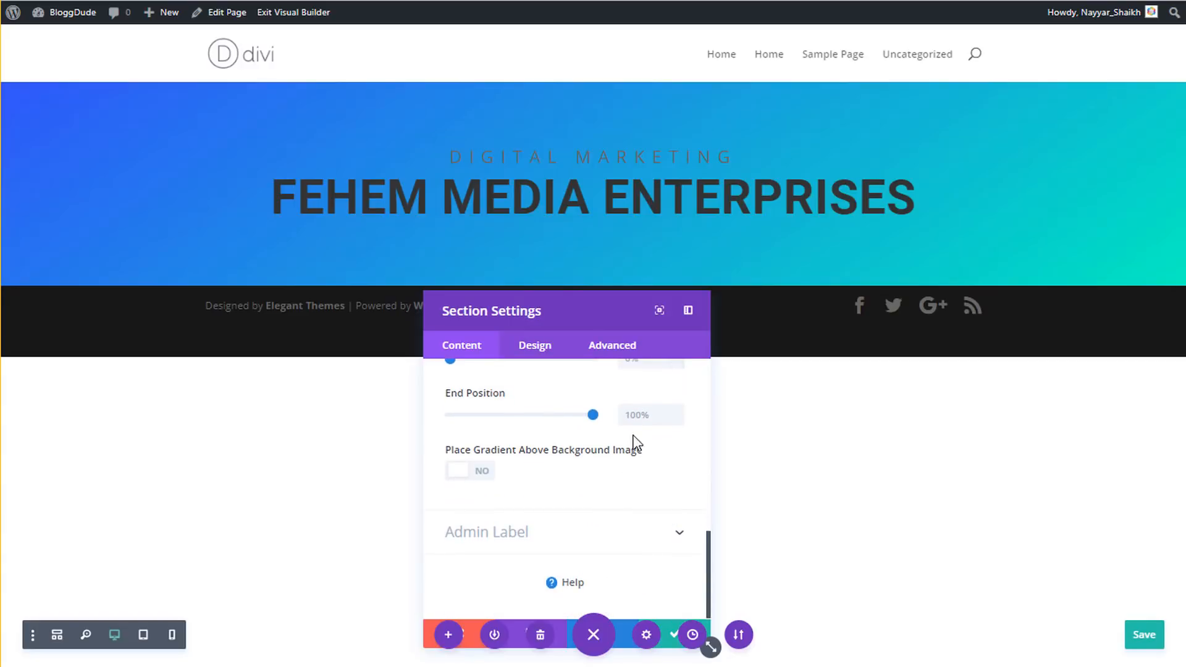
pyautogui.moveTo(564, 307); pyautogui.dragTo(426, 264)
pyautogui.click(535, 593)
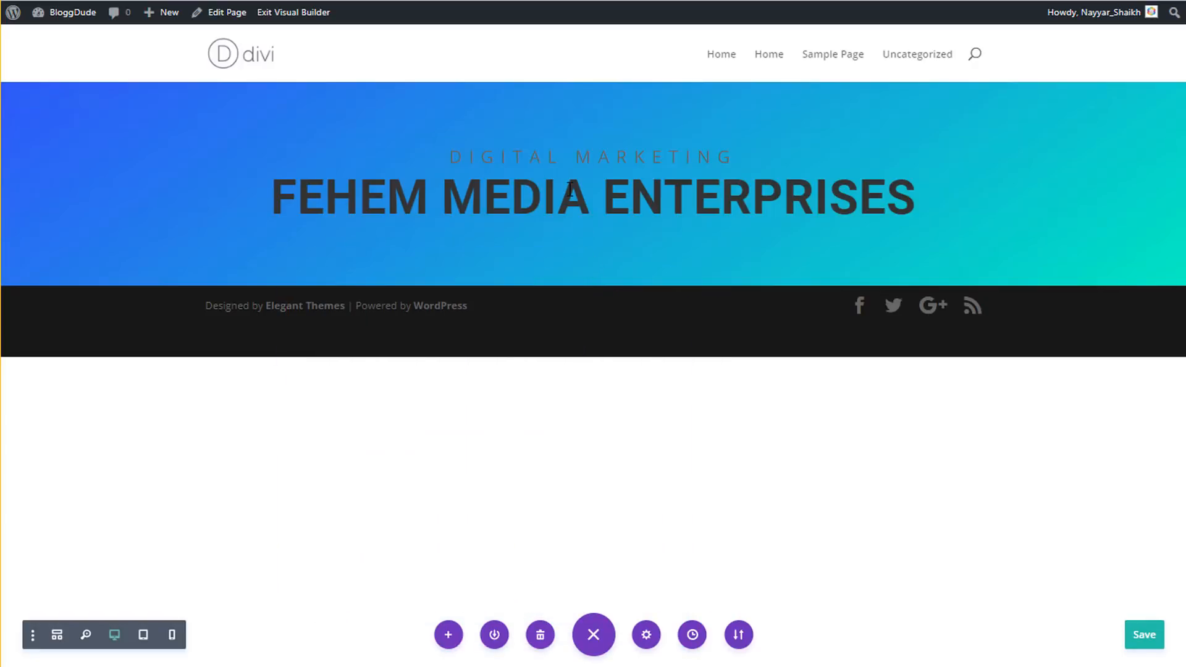
pyautogui.moveTo(574, 159)
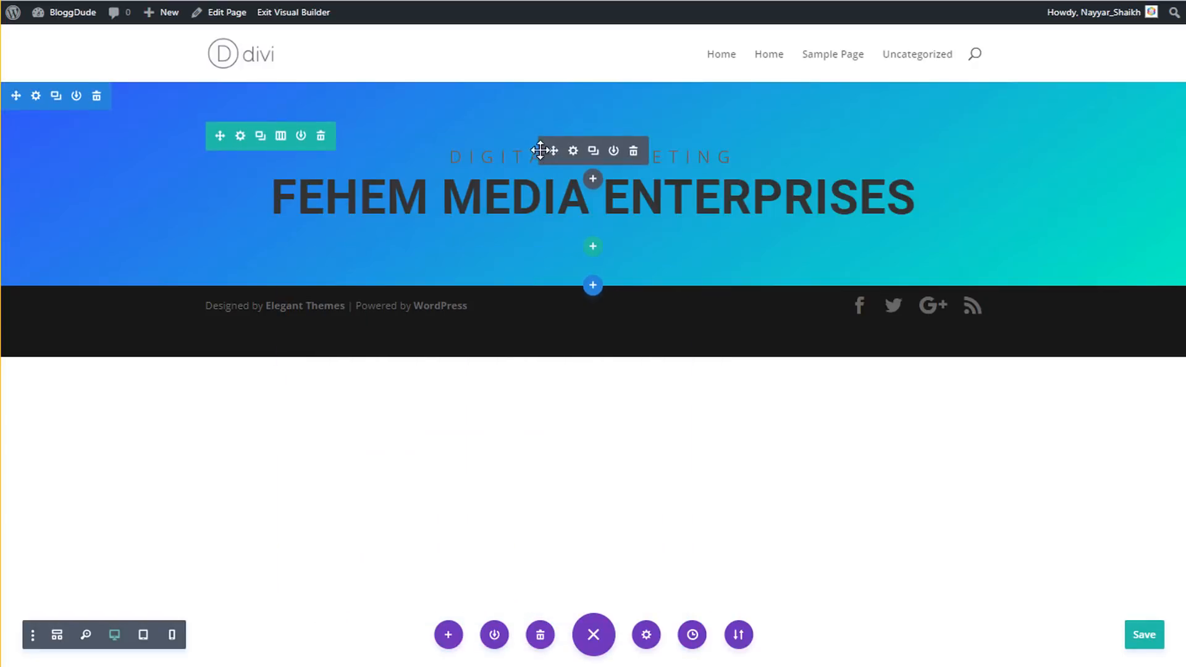
# - Set the text module's body text and H1 heading colours to white (#ffffff)
pyautogui.click(573, 155)
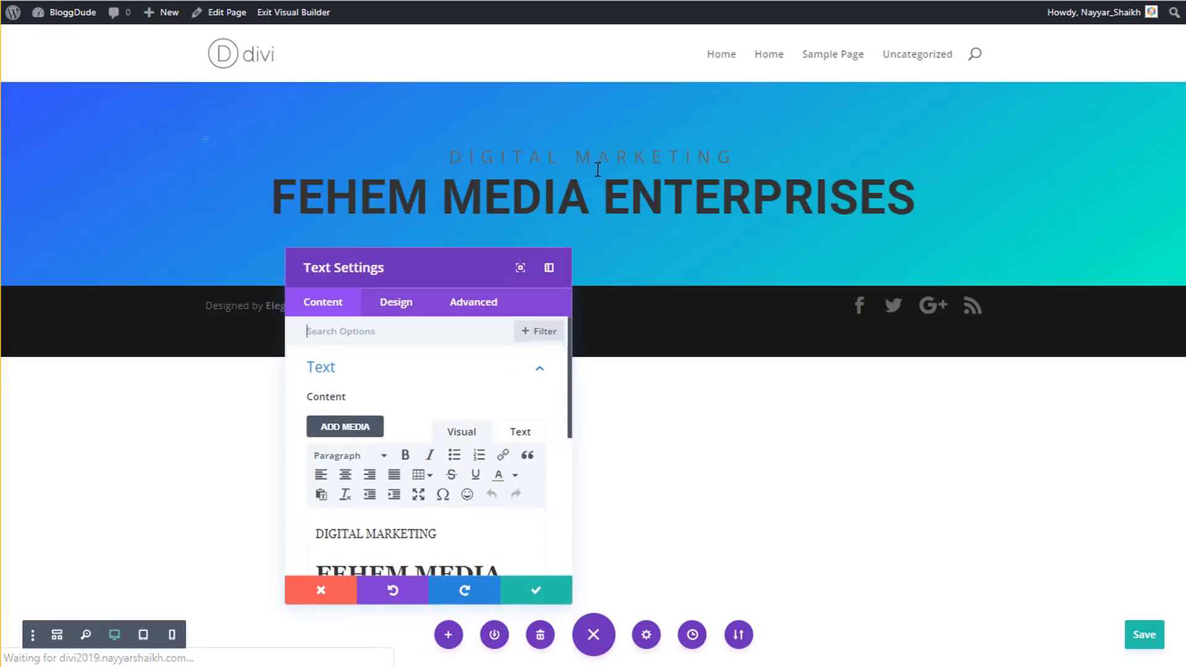
pyautogui.click(396, 309)
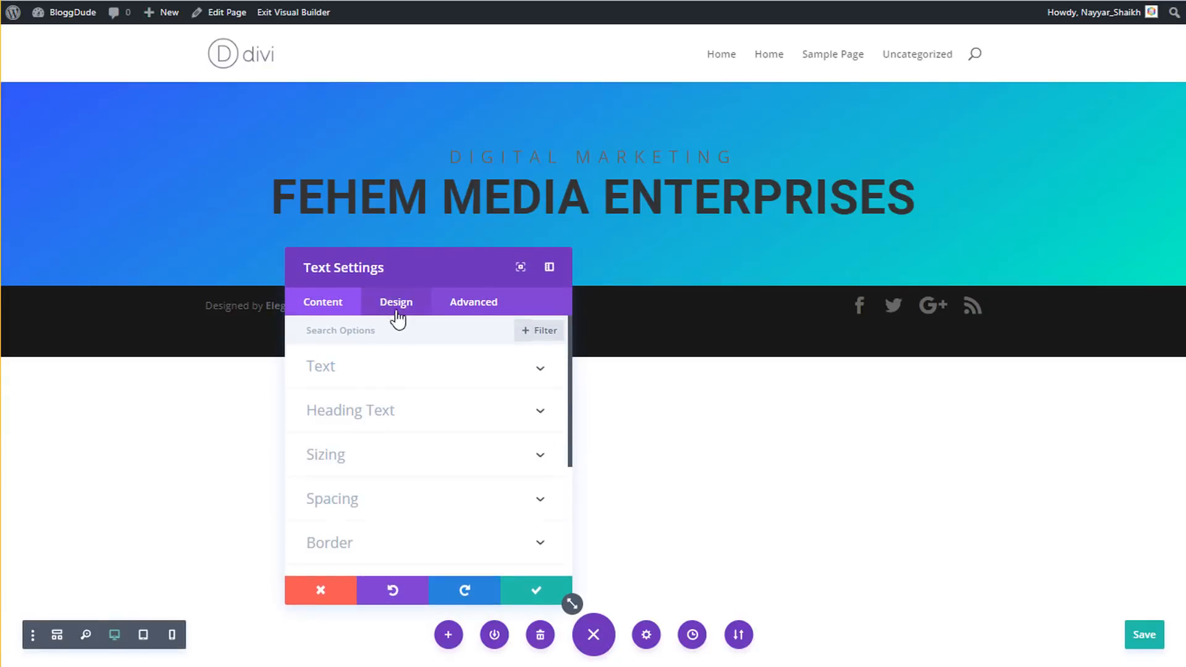
pyautogui.click(401, 369)
pyautogui.scroll(-5, 428, 494)
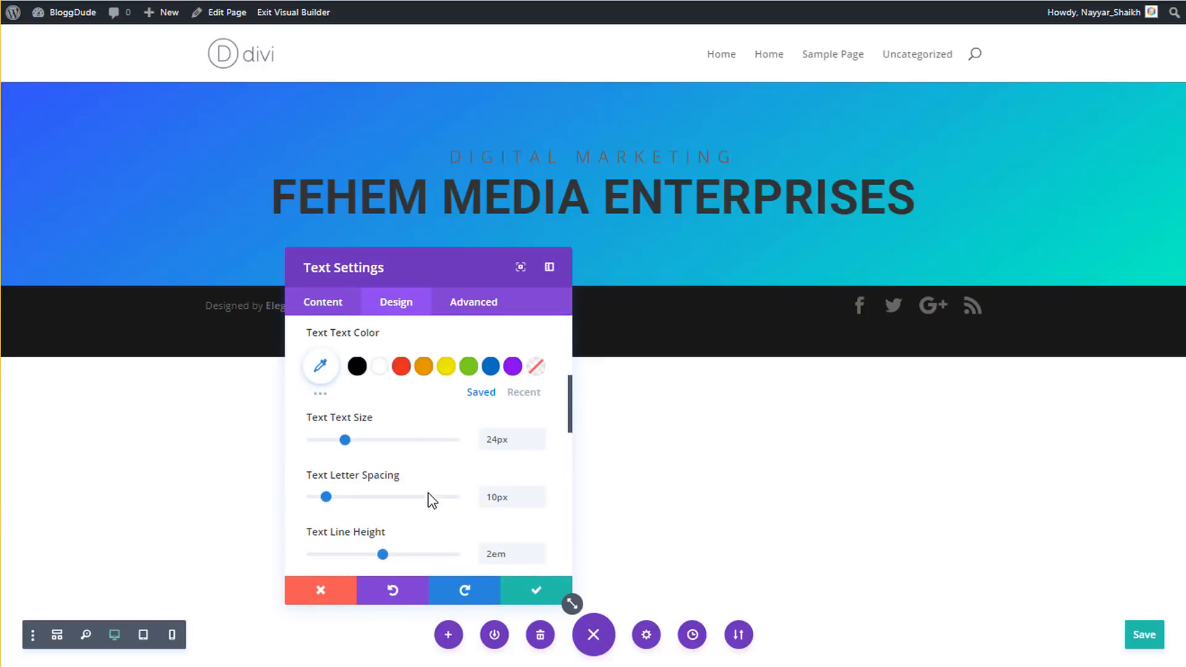
pyautogui.click(378, 368)
pyautogui.scroll(5, 440, 439)
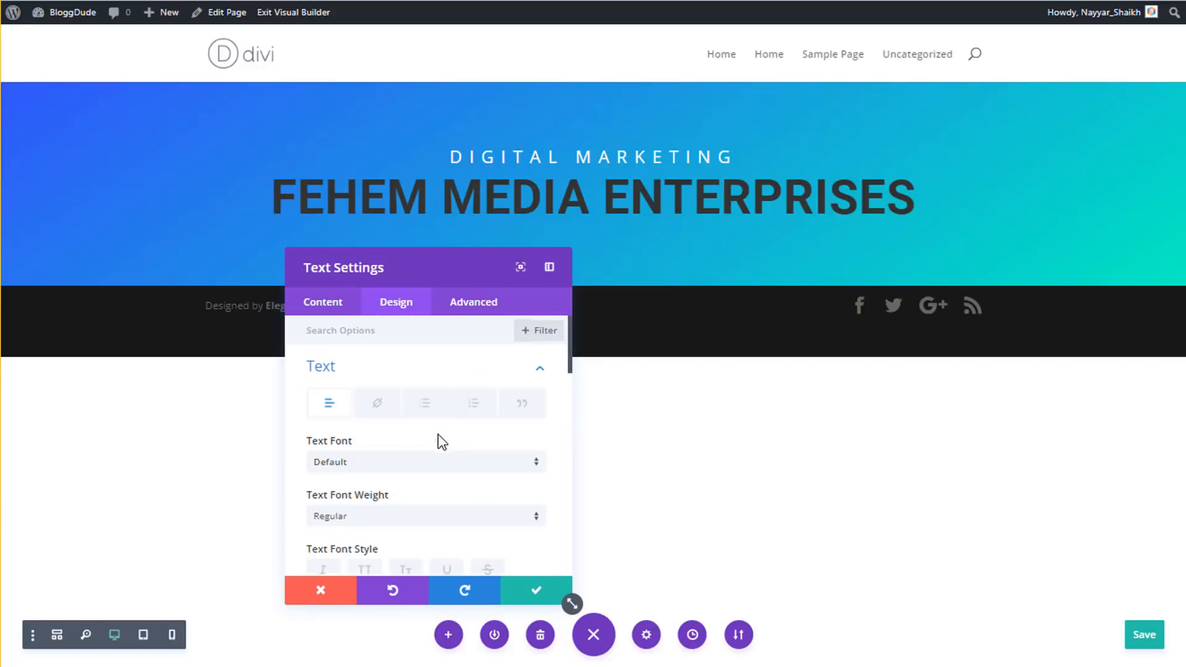
pyautogui.click(384, 365)
pyautogui.click(390, 412)
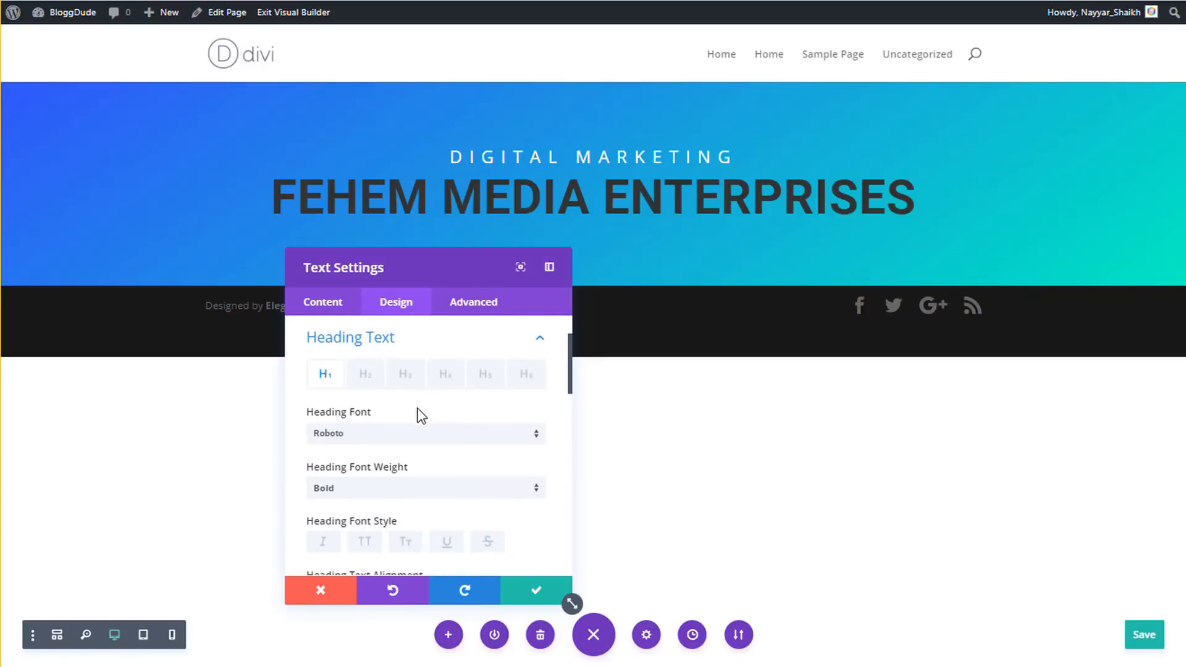
pyautogui.scroll(-3, 412, 432)
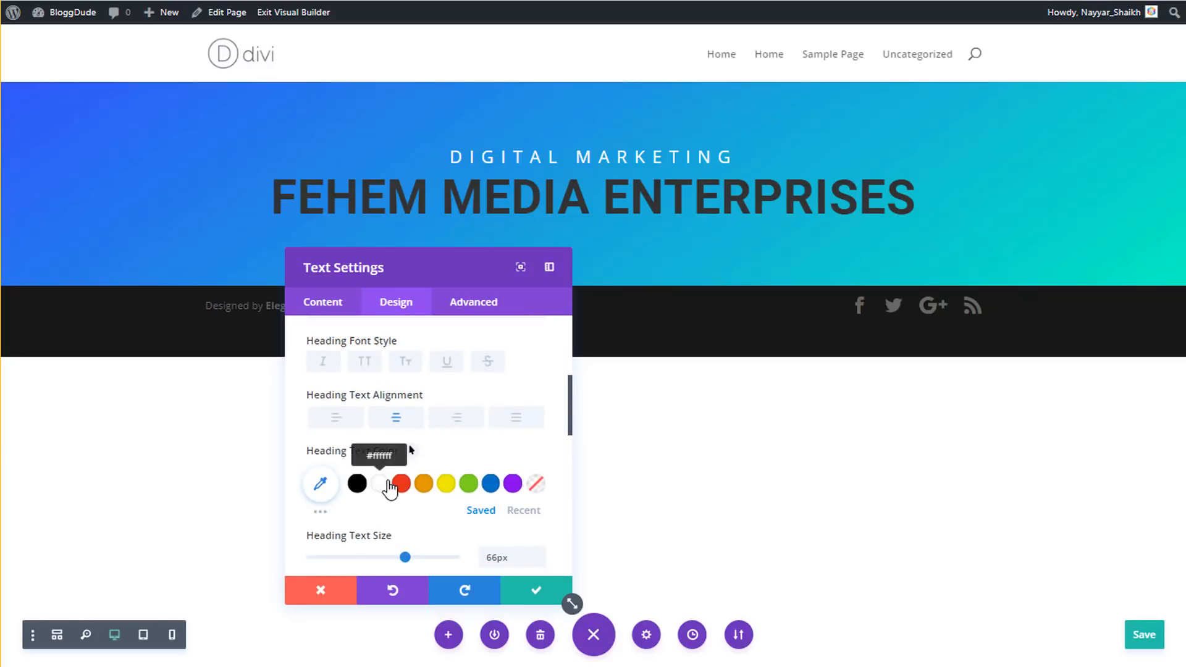
pyautogui.click(389, 485)
pyautogui.click(535, 590)
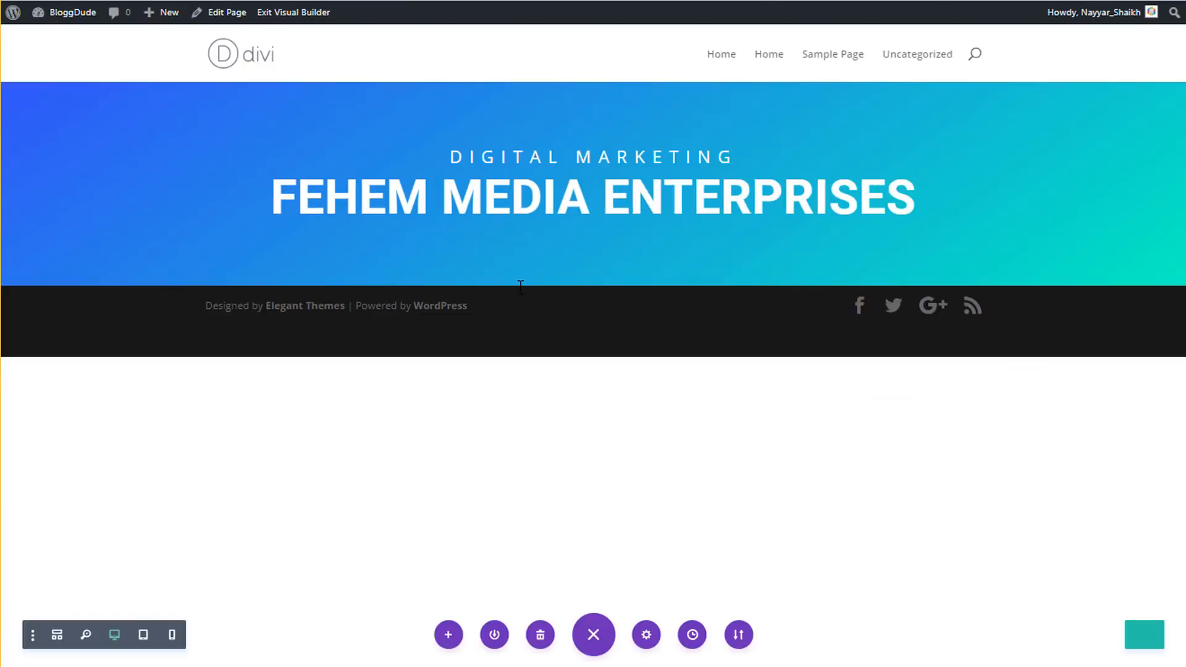
pyautogui.moveTo(589, 244)
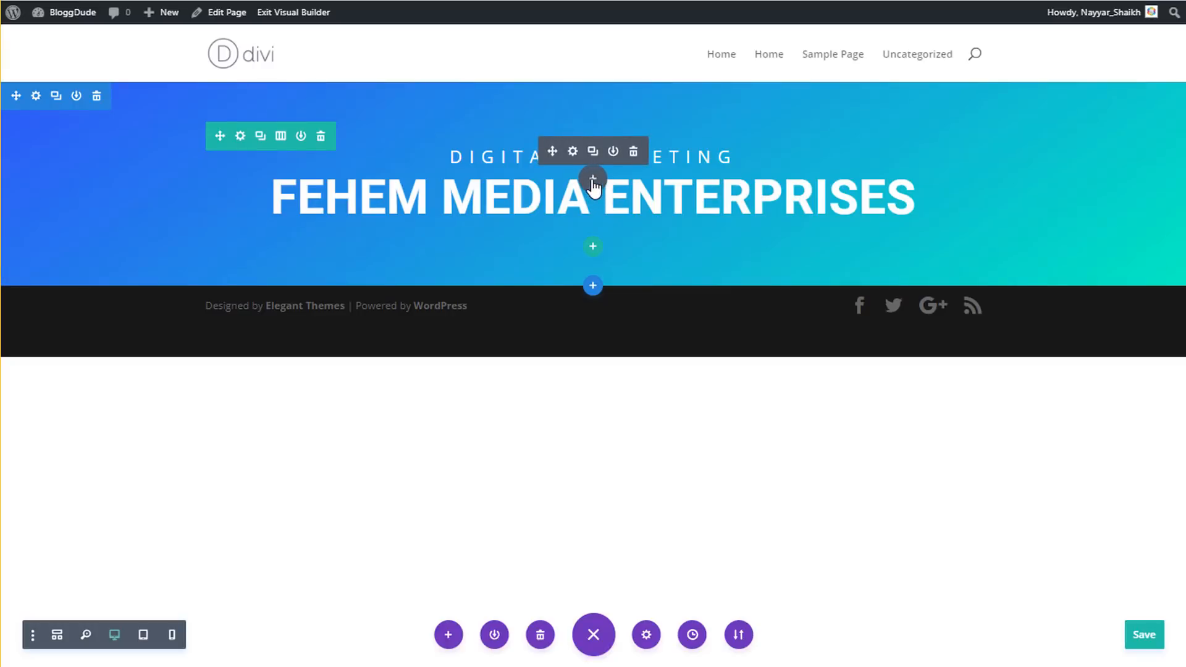
# - Insert a Divider module below the heading
pyautogui.click(591, 175)
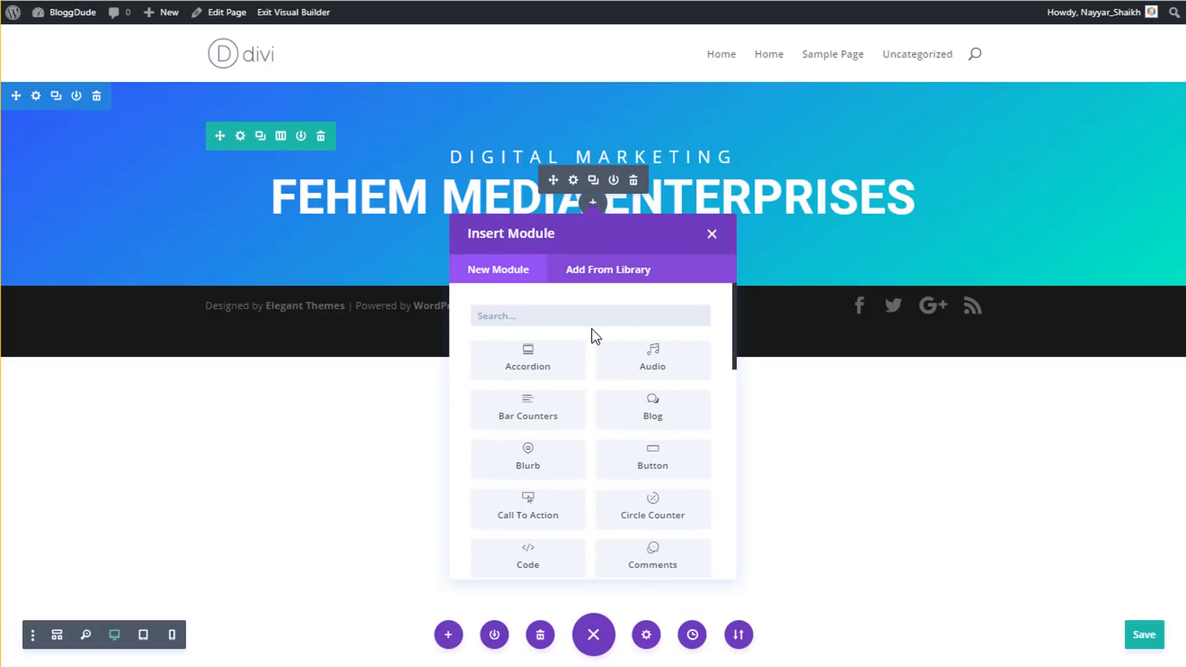
pyautogui.write('divi')
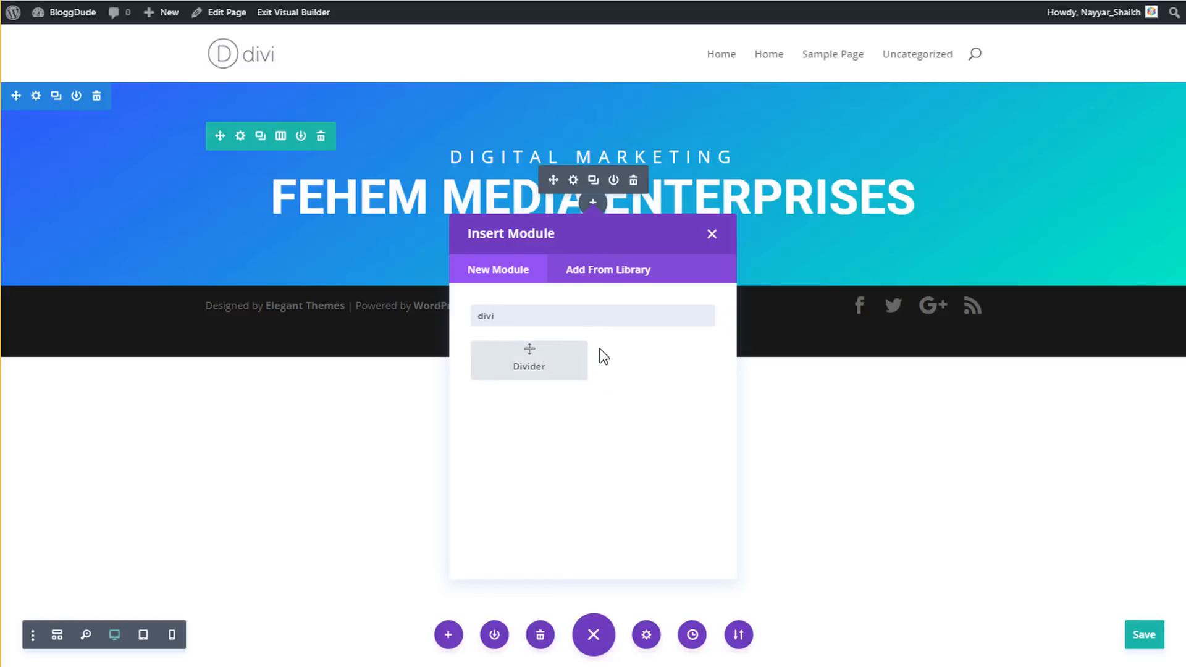
pyautogui.click(552, 368)
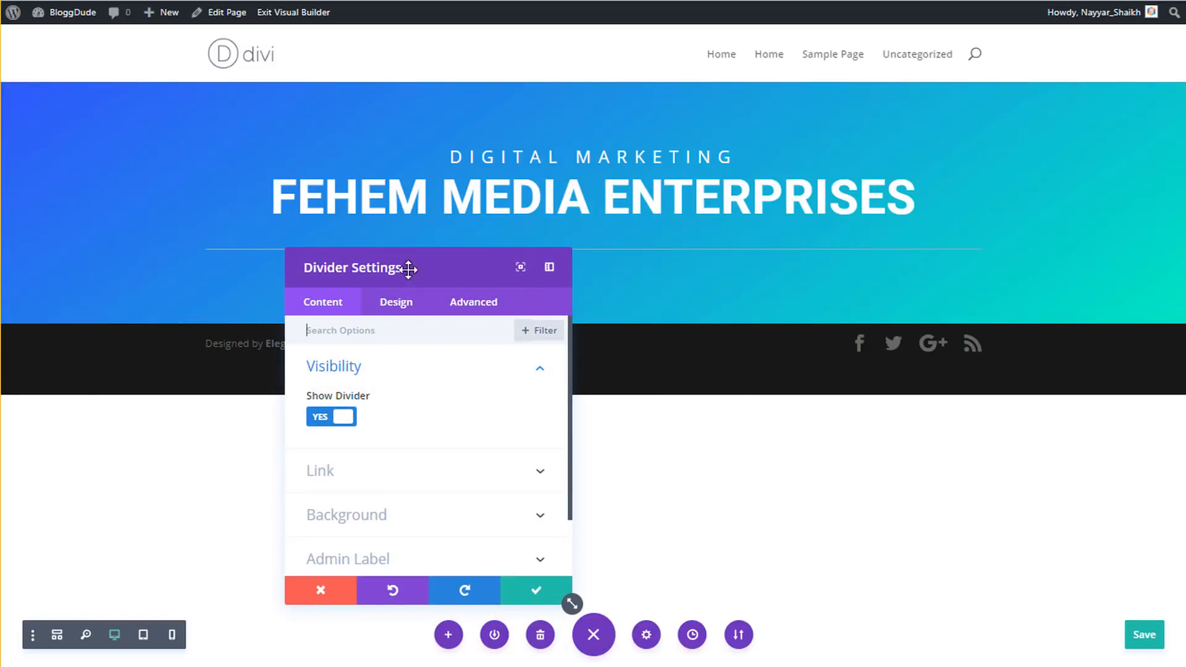
pyautogui.moveTo(455, 263); pyautogui.dragTo(334, 317)
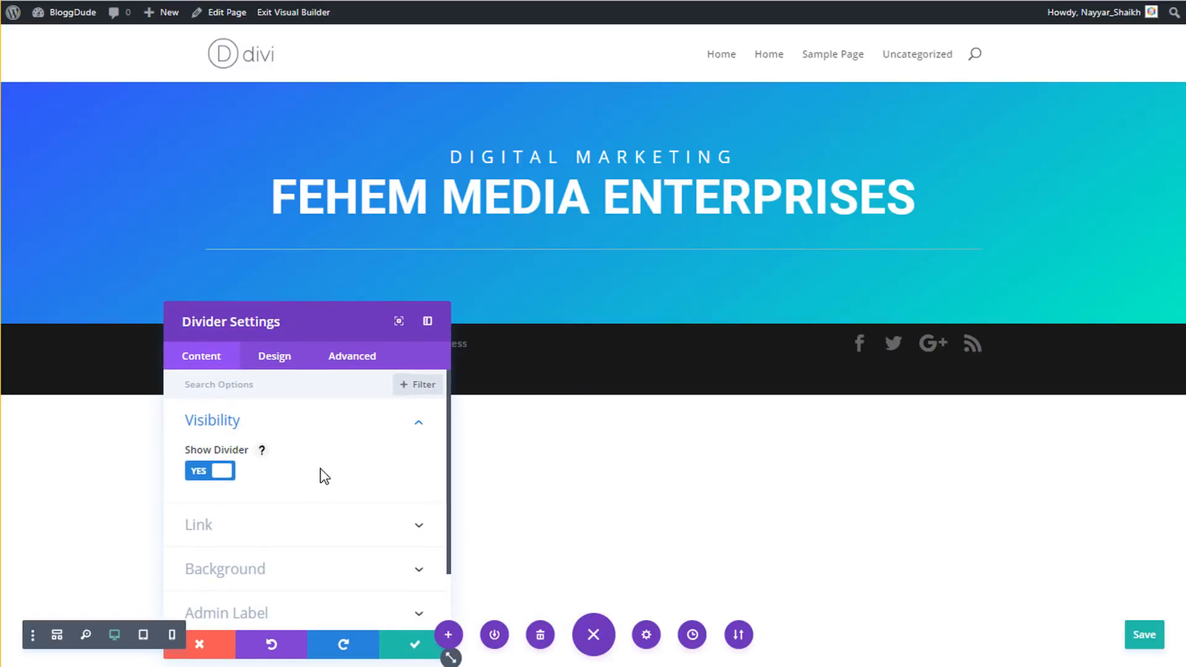
# - Colour the divider semi-transparent gold, rgba(224,162,29,0.88)
pyautogui.click(284, 367)
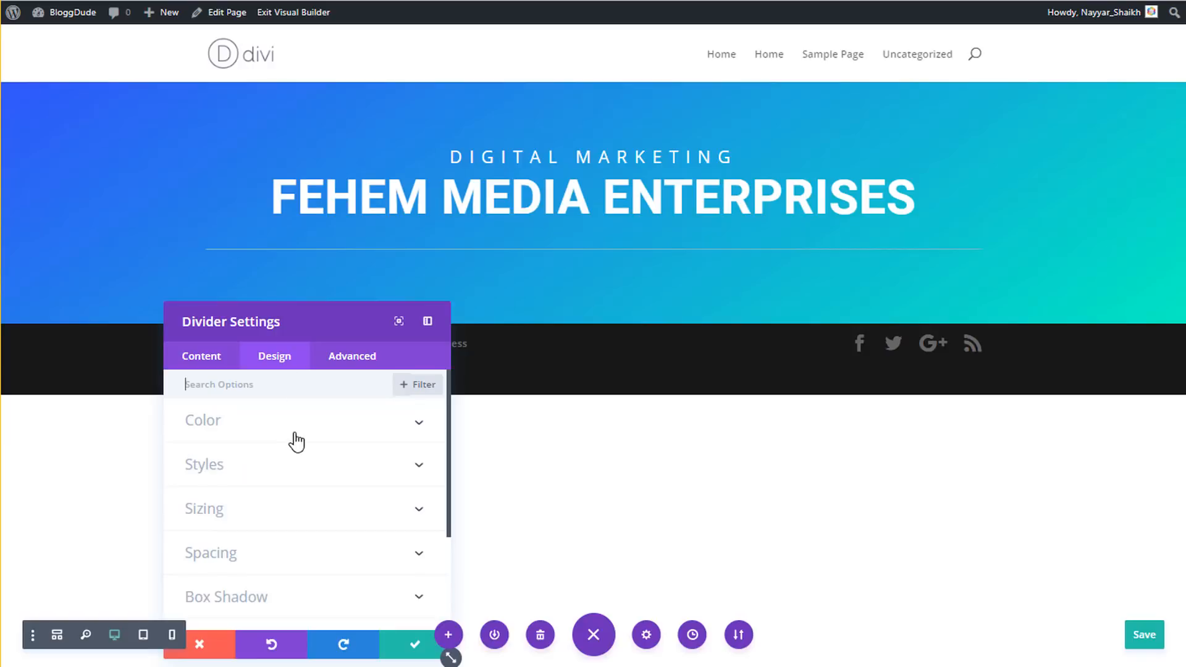
pyautogui.click(279, 427)
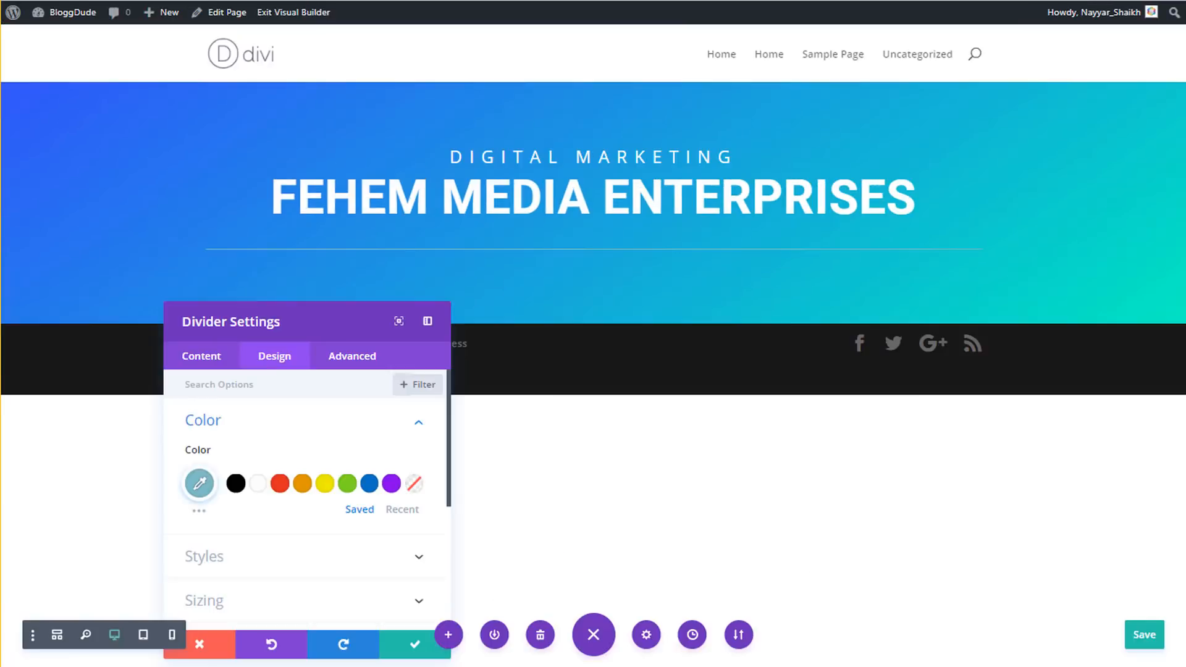
pyautogui.click(303, 483)
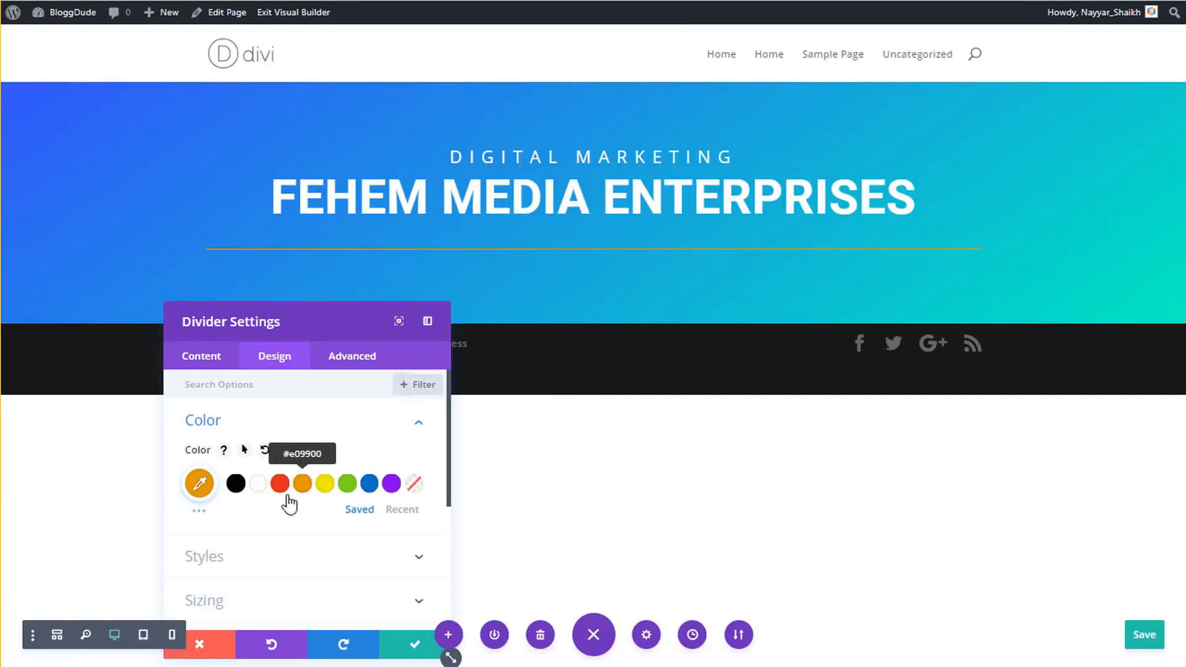
pyautogui.click(199, 485)
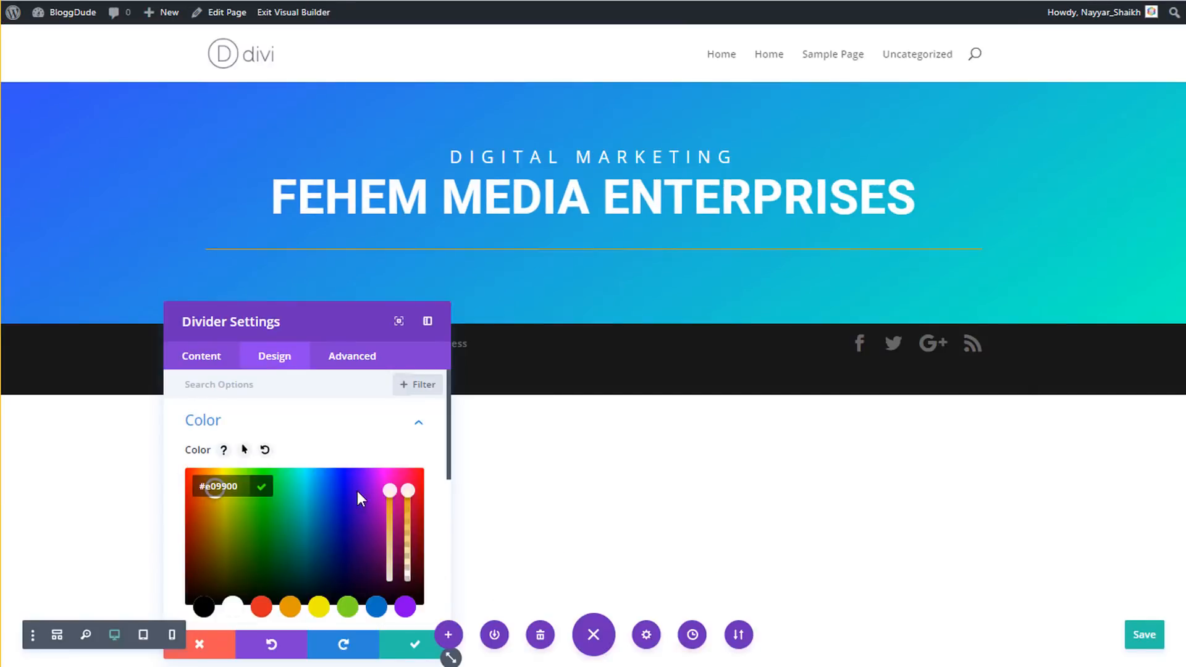
pyautogui.click(392, 500)
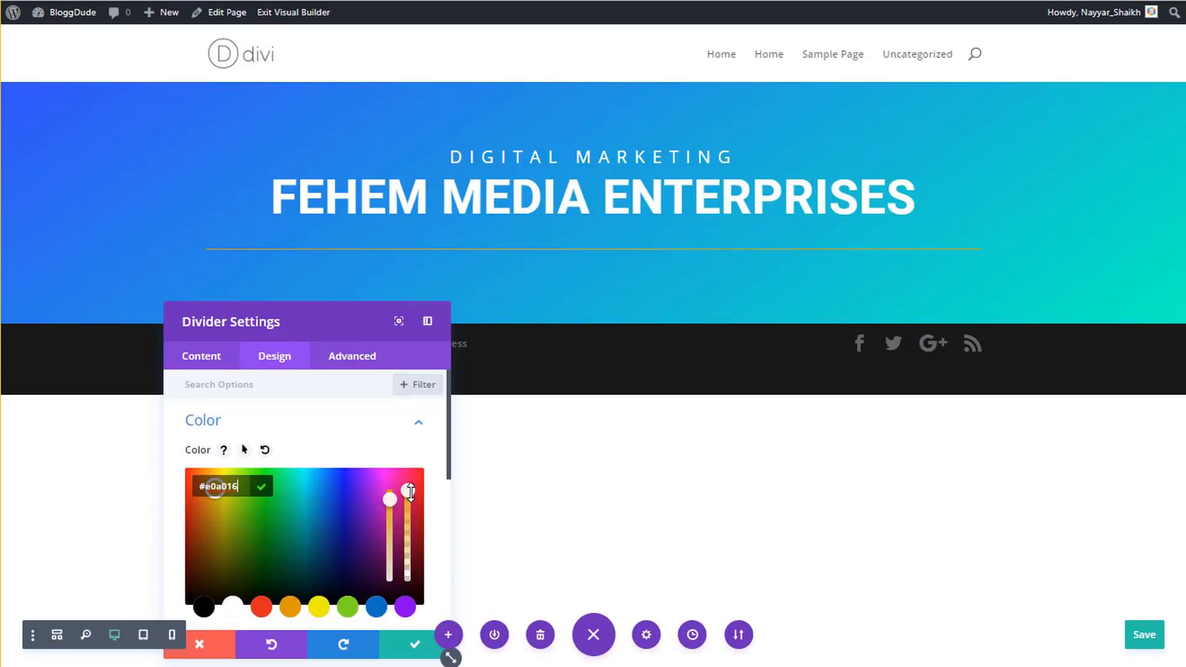
pyautogui.click(408, 494)
pyautogui.moveTo(411, 509); pyautogui.dragTo(389, 501)
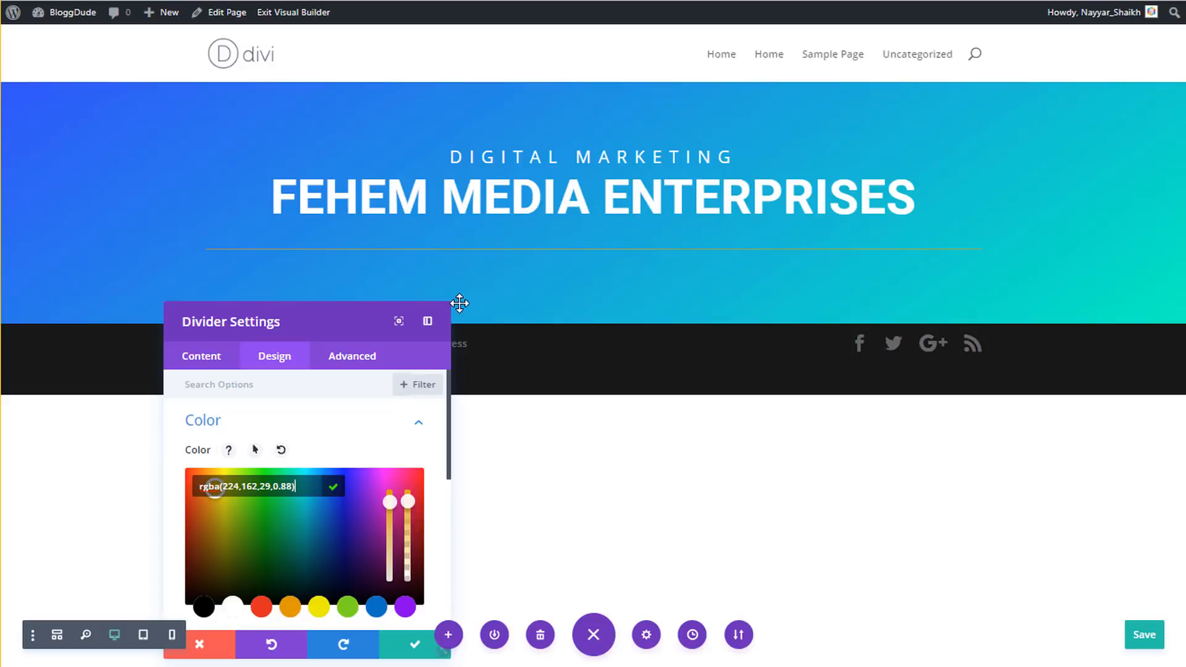
pyautogui.click(353, 410)
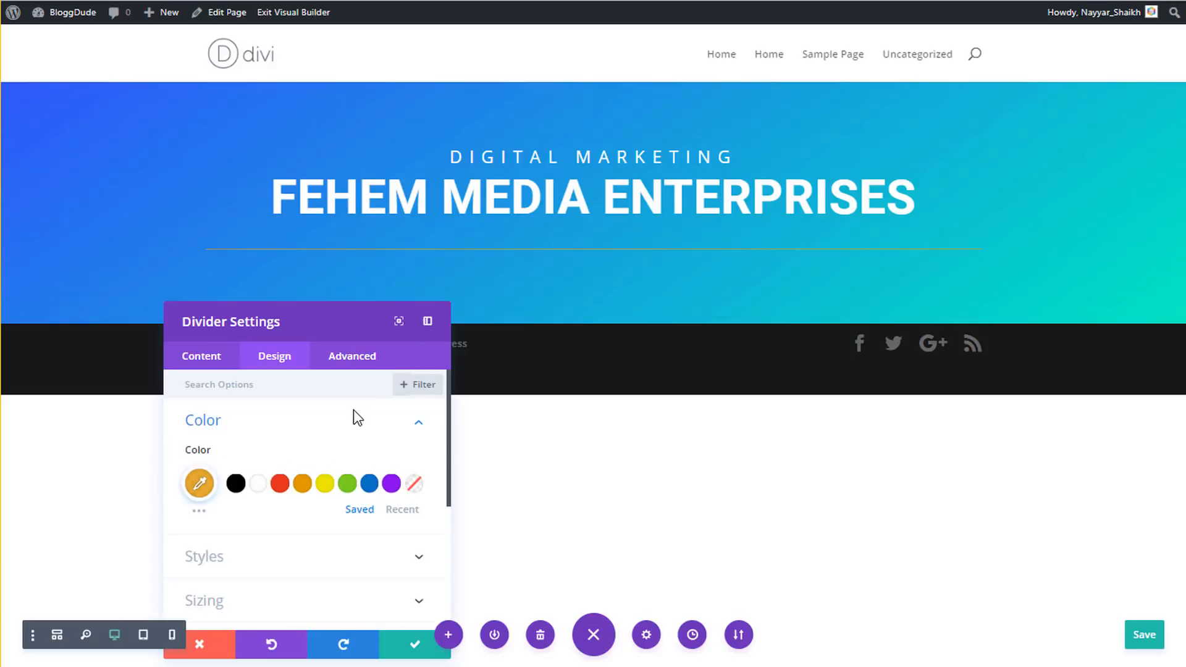
pyautogui.click(297, 563)
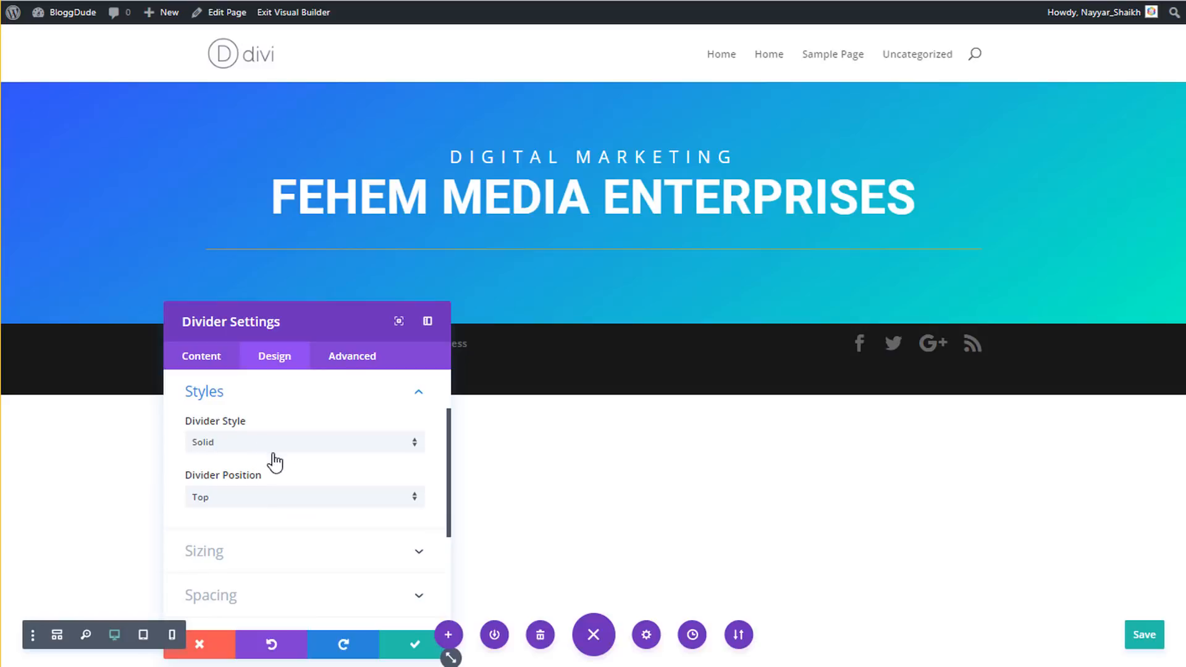
# - Size the divider: weight 4px, height 0px, width 10%, centred alignment
pyautogui.click(273, 554)
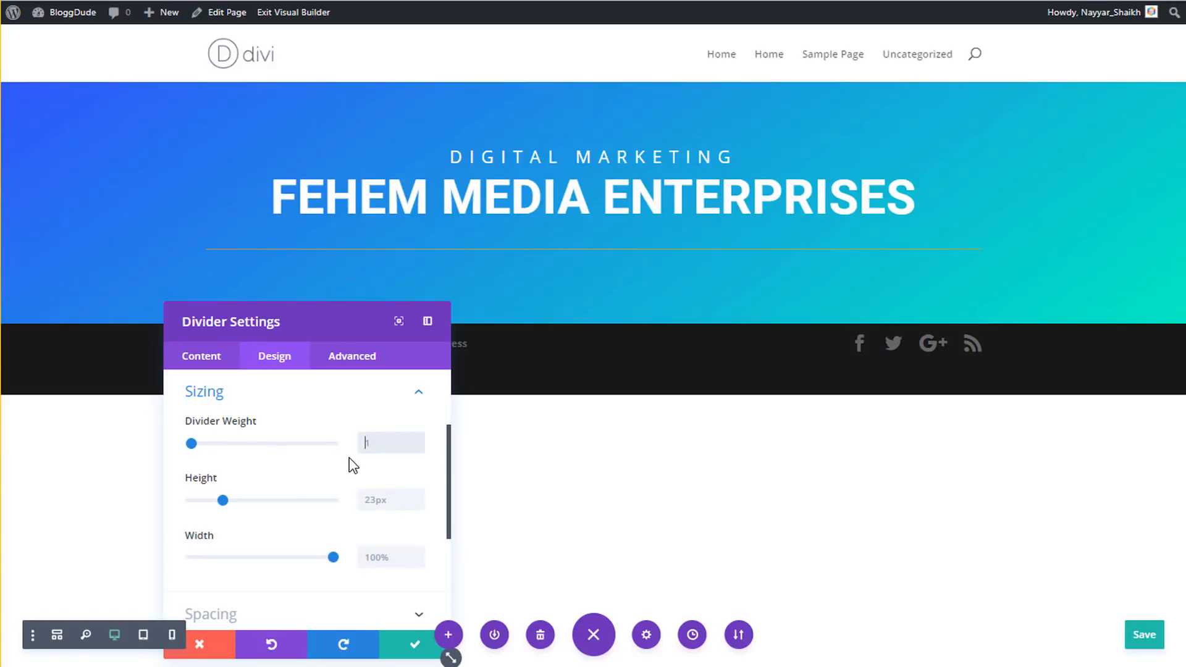
pyautogui.write('4px')
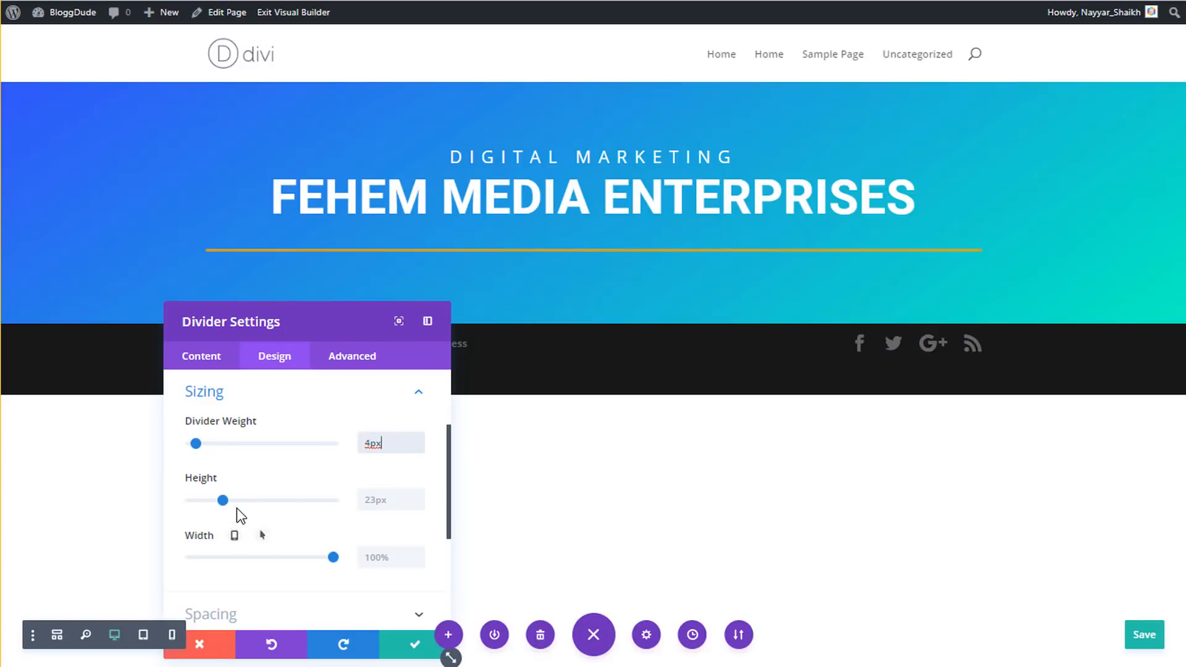
pyautogui.moveTo(221, 502); pyautogui.dragTo(167, 503)
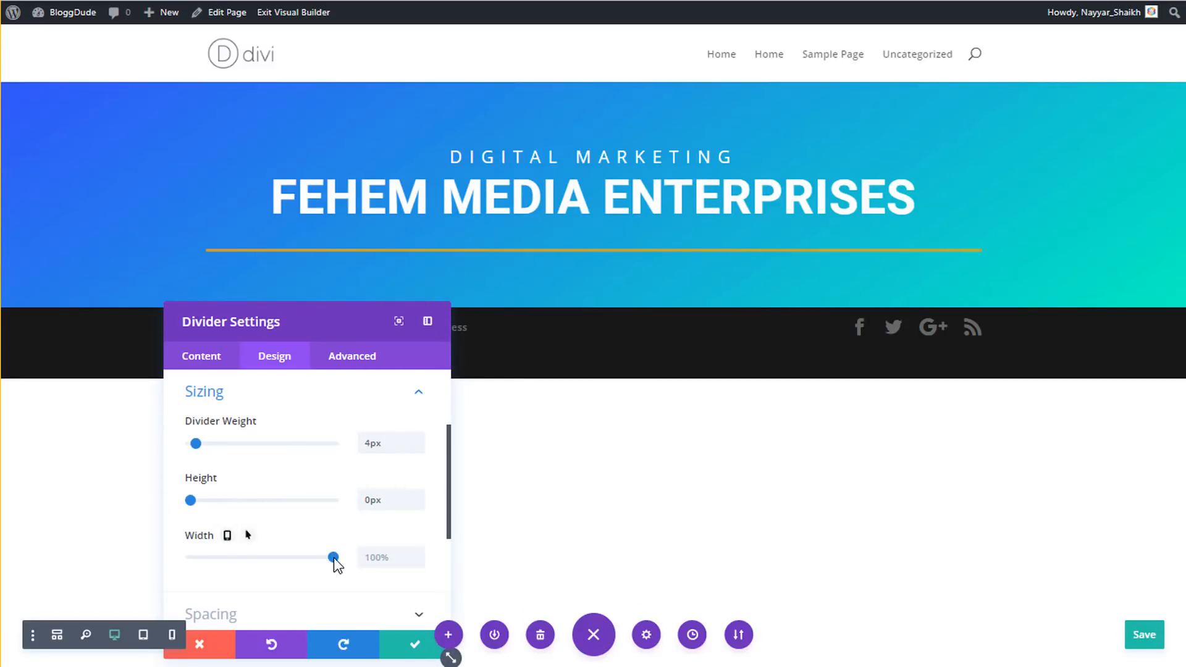
pyautogui.click(382, 554)
pyautogui.write('1')
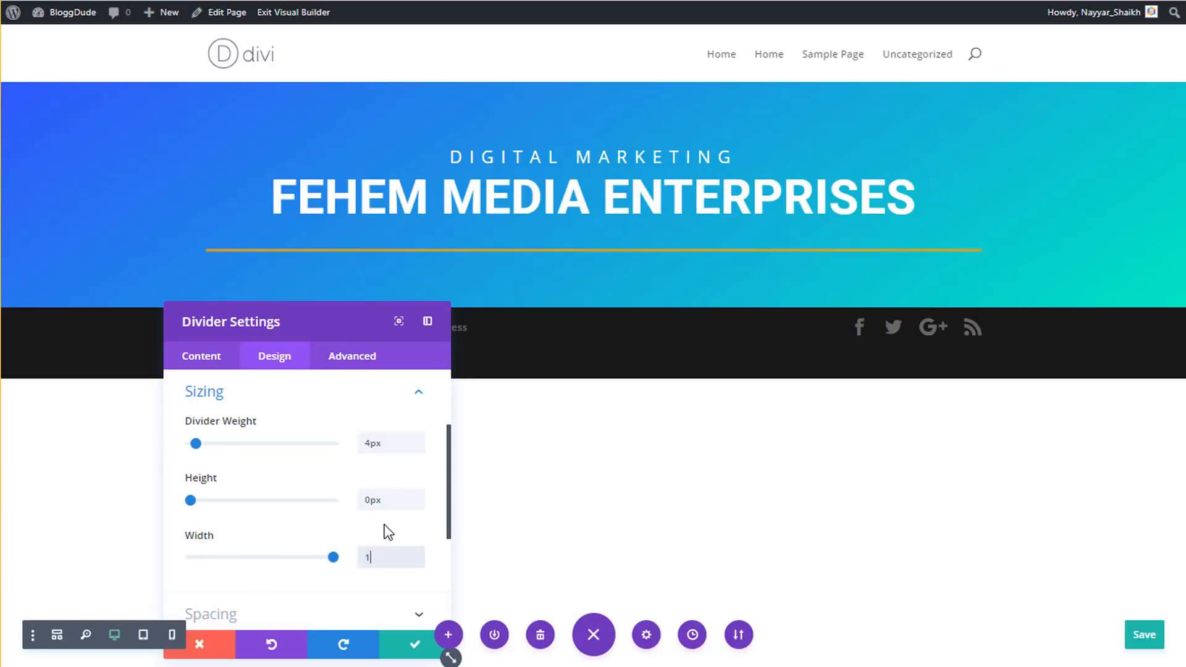
pyautogui.write('0%')
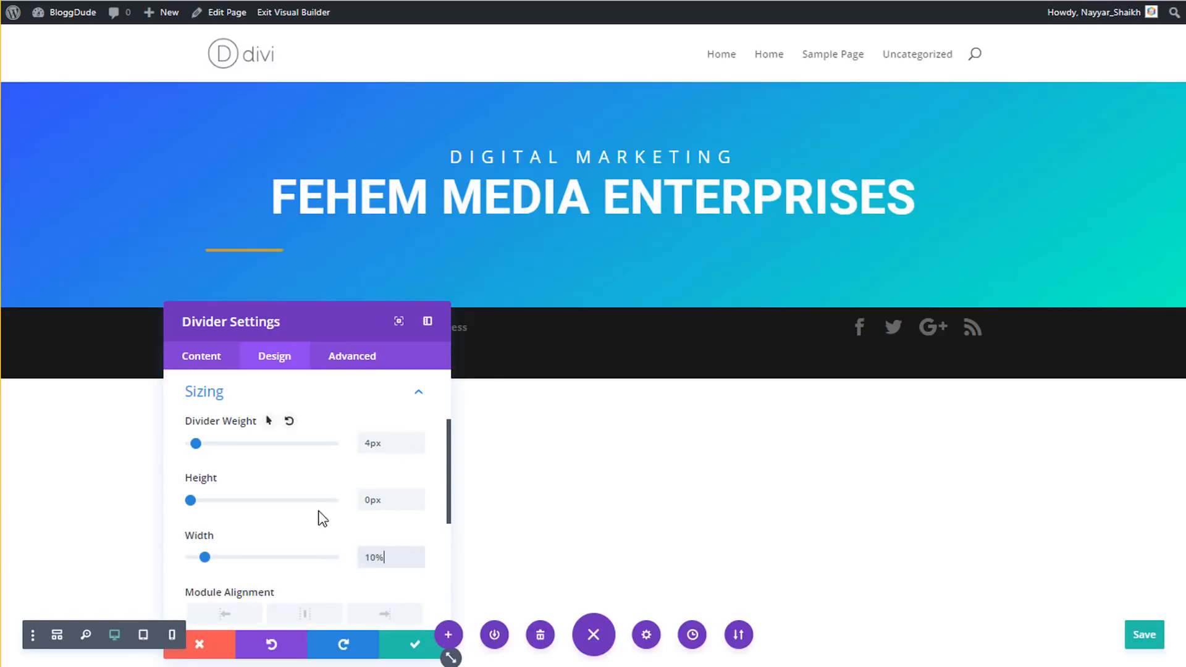
pyautogui.scroll(-2, 308, 536)
pyautogui.click(304, 534)
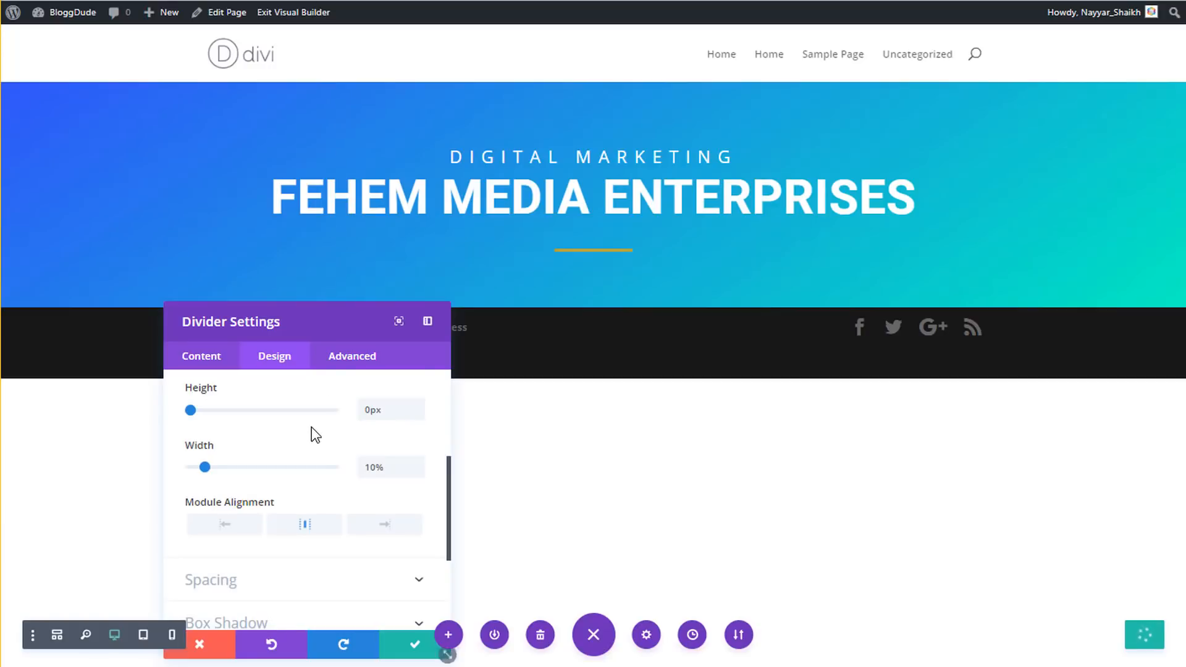
pyautogui.scroll(4, 284, 431)
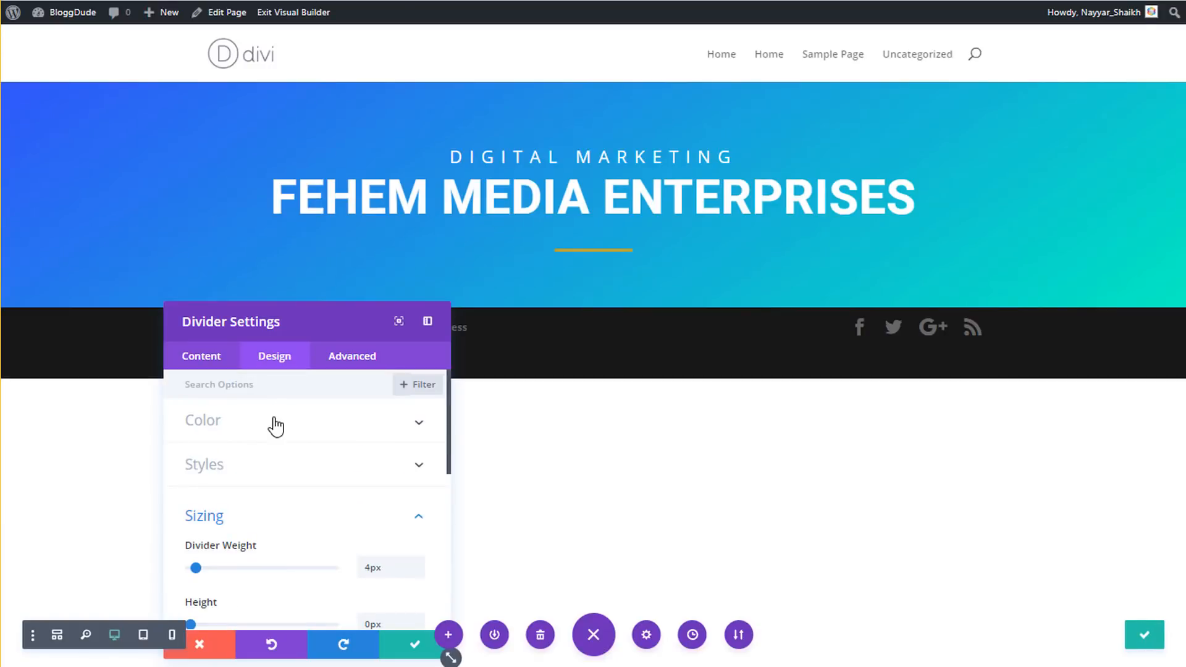
# - Change the divider colour to yellow #f2d500 and save the divider settings
pyautogui.click(276, 426)
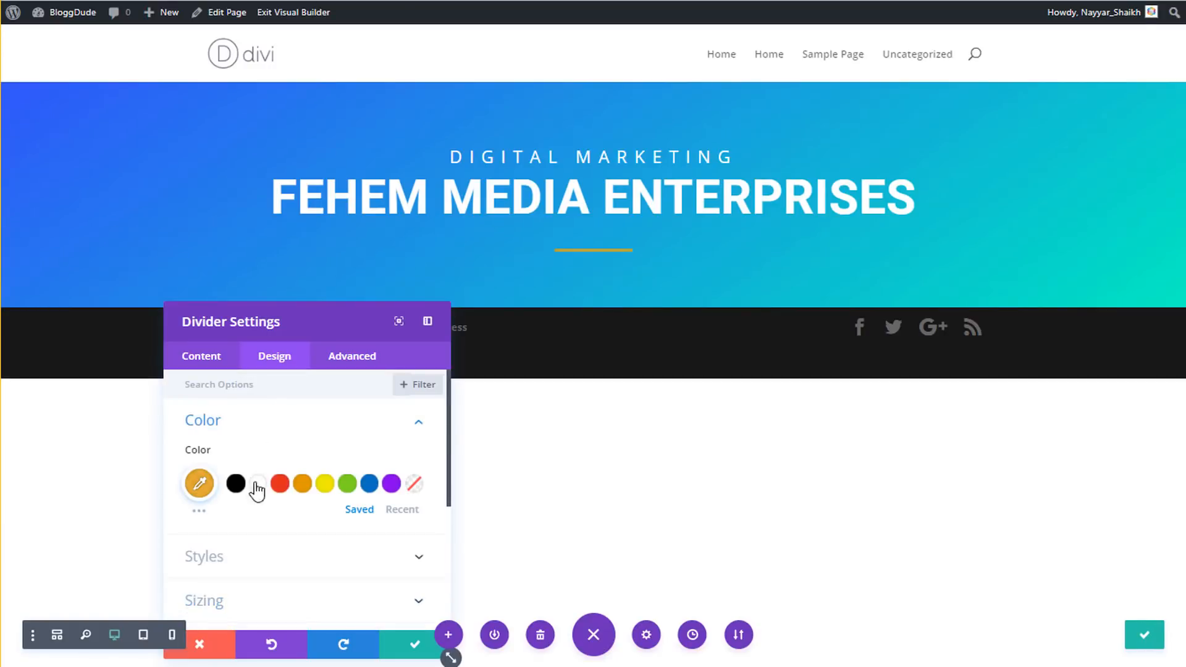
pyautogui.click(326, 485)
pyautogui.click(199, 493)
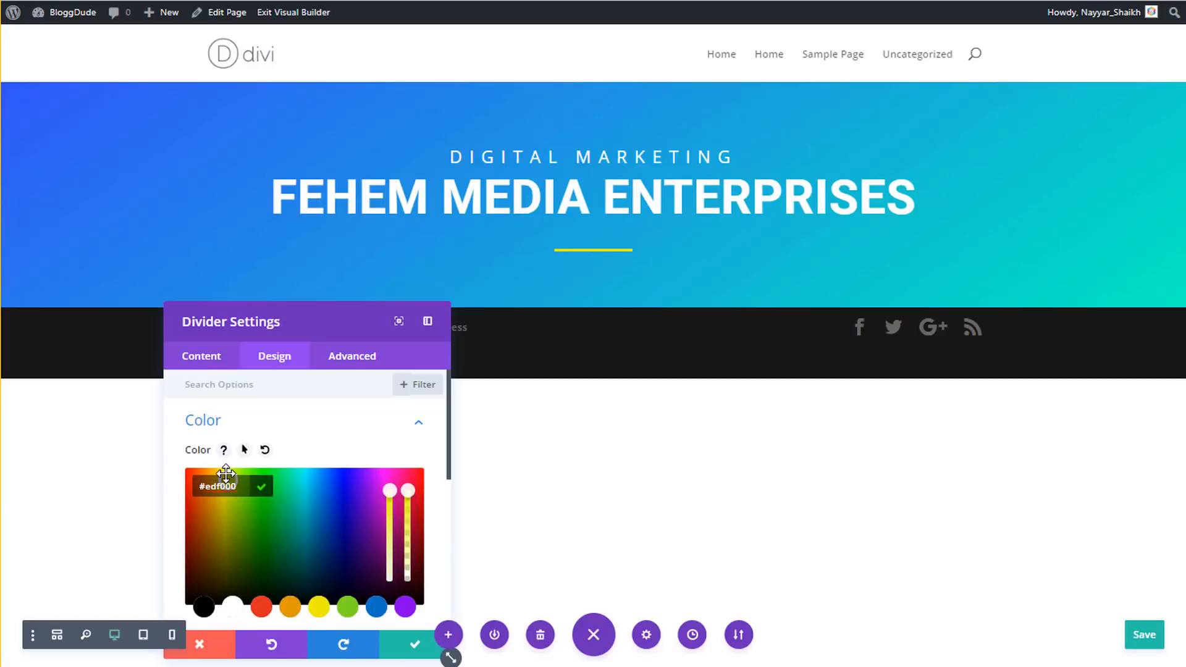
pyautogui.moveTo(226, 474); pyautogui.dragTo(221, 473)
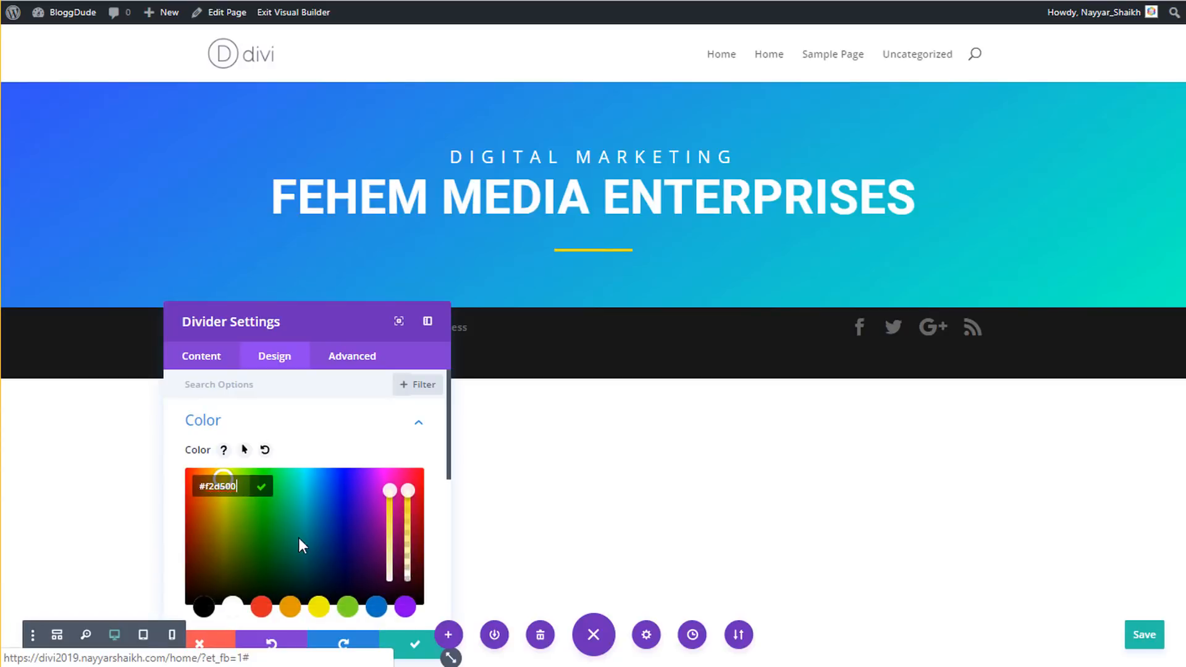
pyautogui.click(410, 646)
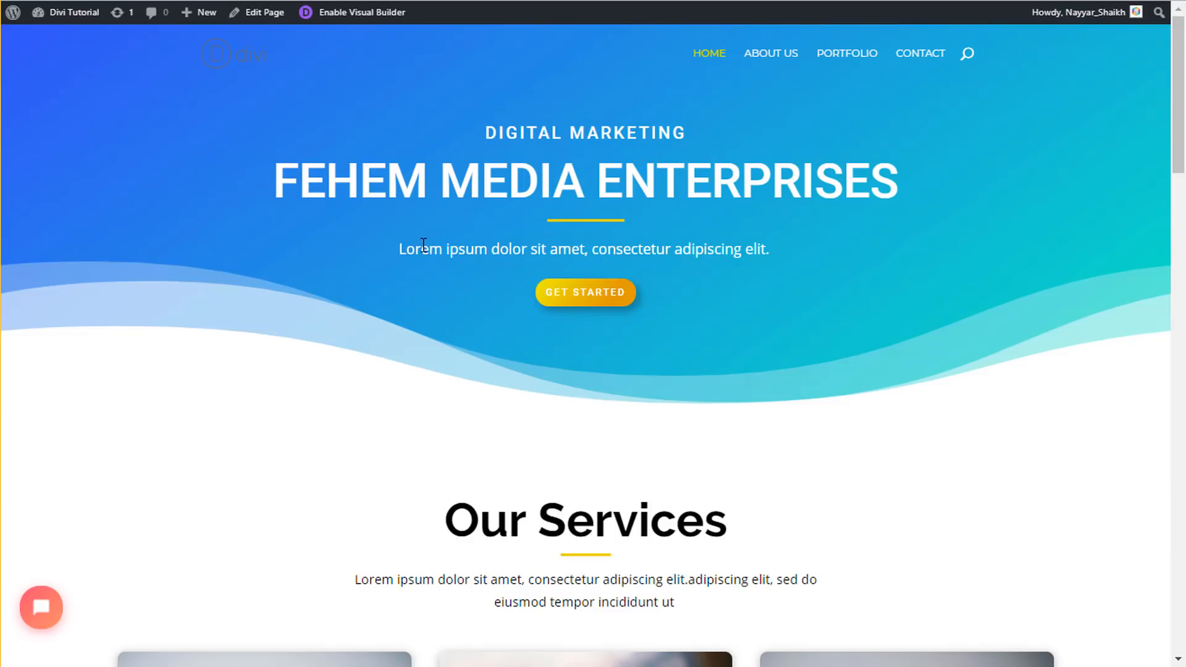
# - Copy the demo's subtitle line and add a Text module below the yellow divider
pyautogui.moveTo(402, 249); pyautogui.dragTo(796, 267)
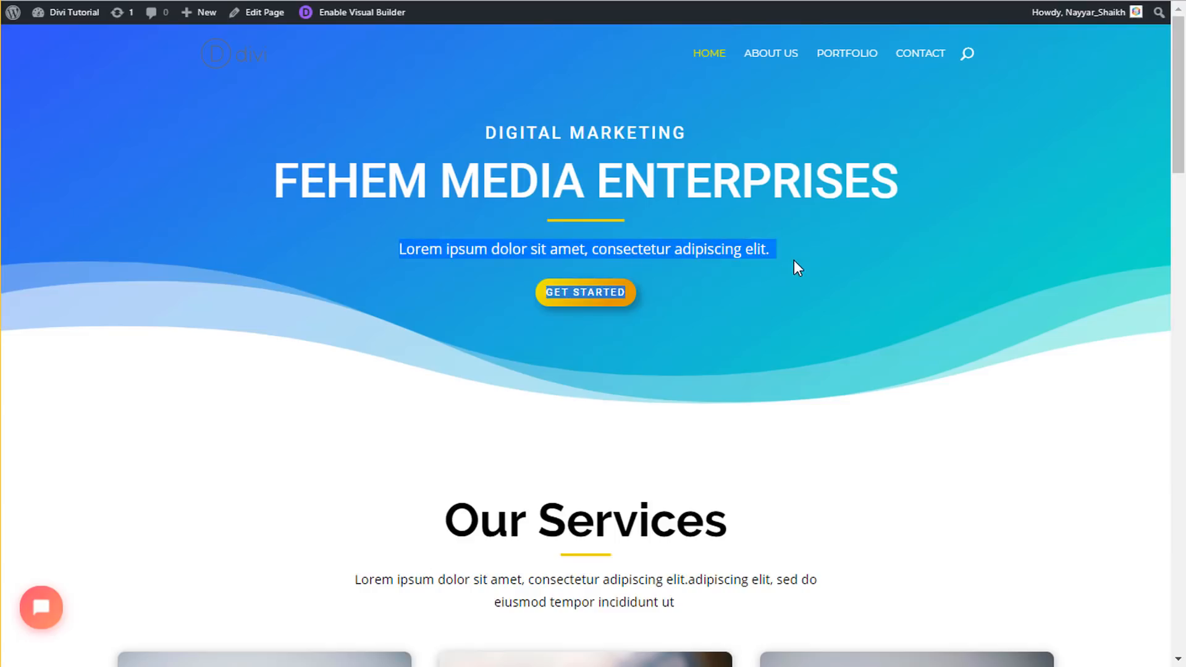
pyautogui.tripleClick(724, 248)
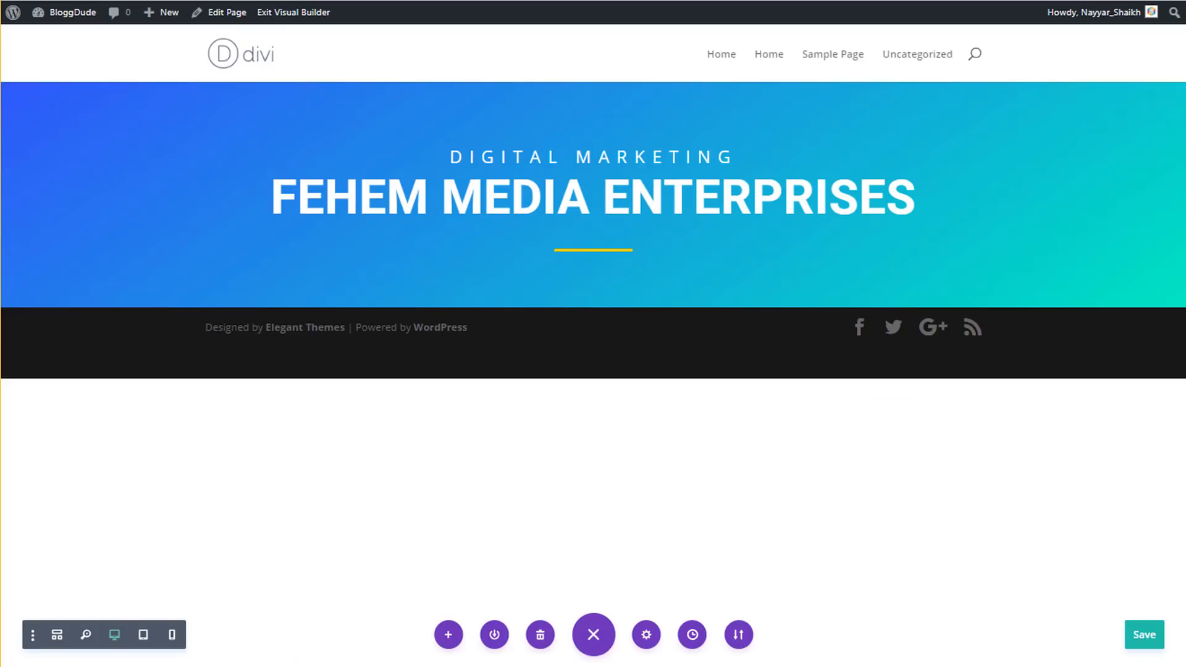
pyautogui.click(593, 267)
pyautogui.write('text')
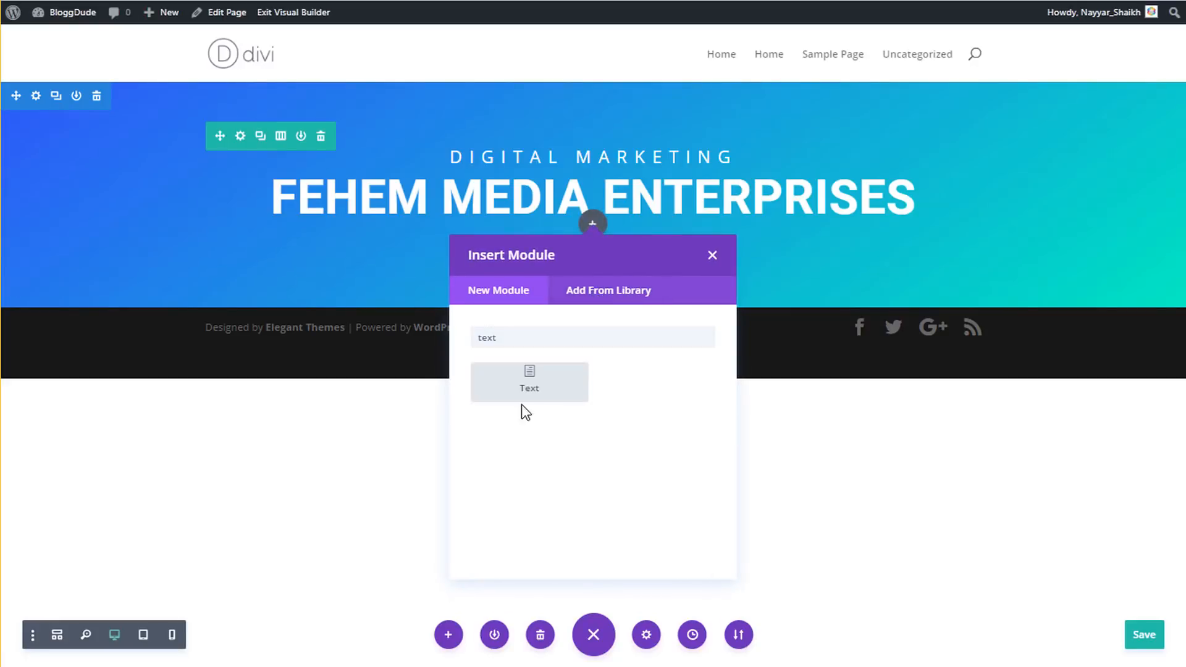
pyautogui.click(522, 401)
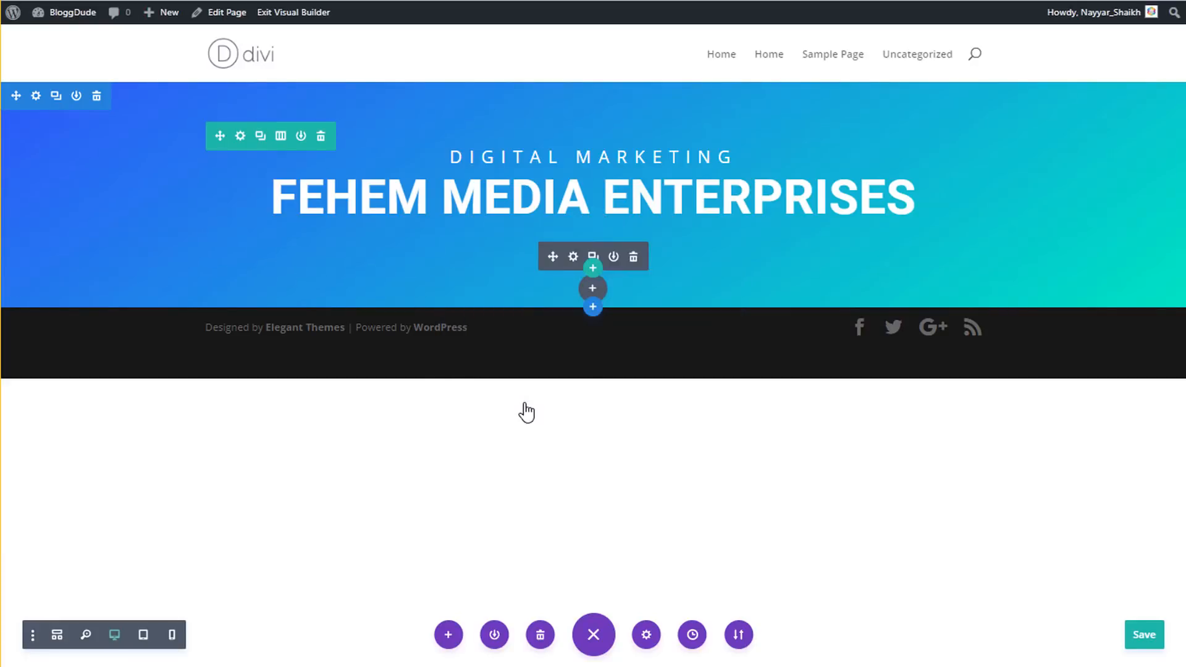
# - Delete the Text module's default placeholder paragraph so the subtitle can replace it
pyautogui.scroll(-2, 295, 542)
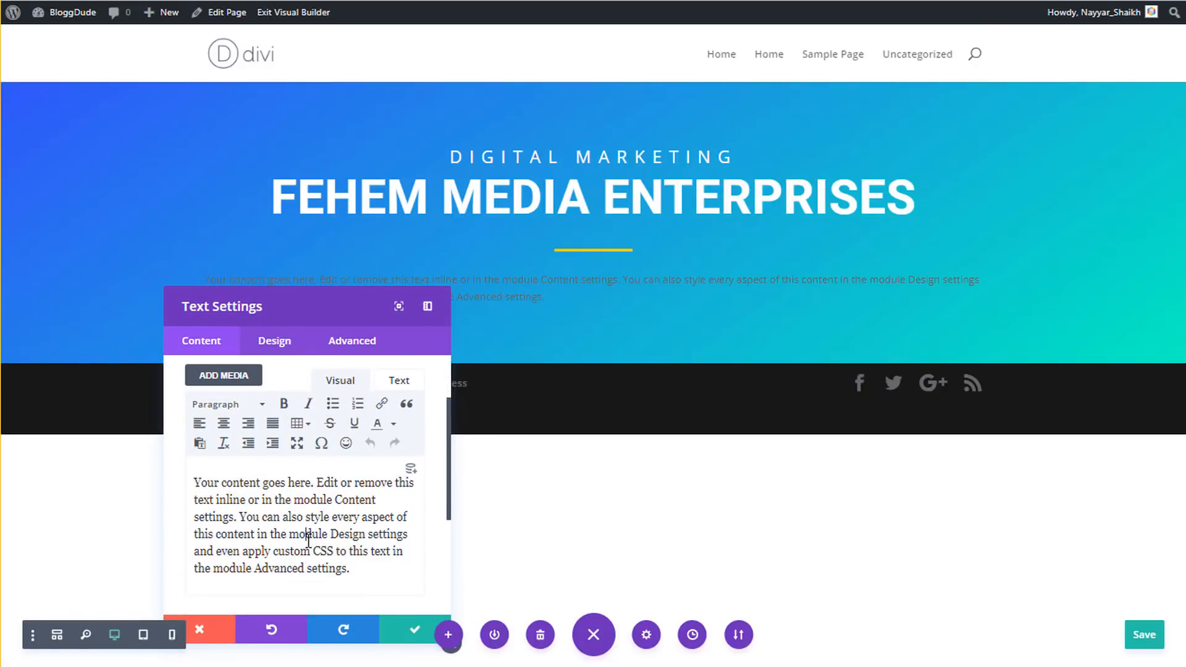
pyautogui.tripleClick(309, 541)
pyautogui.press('BackSpace')
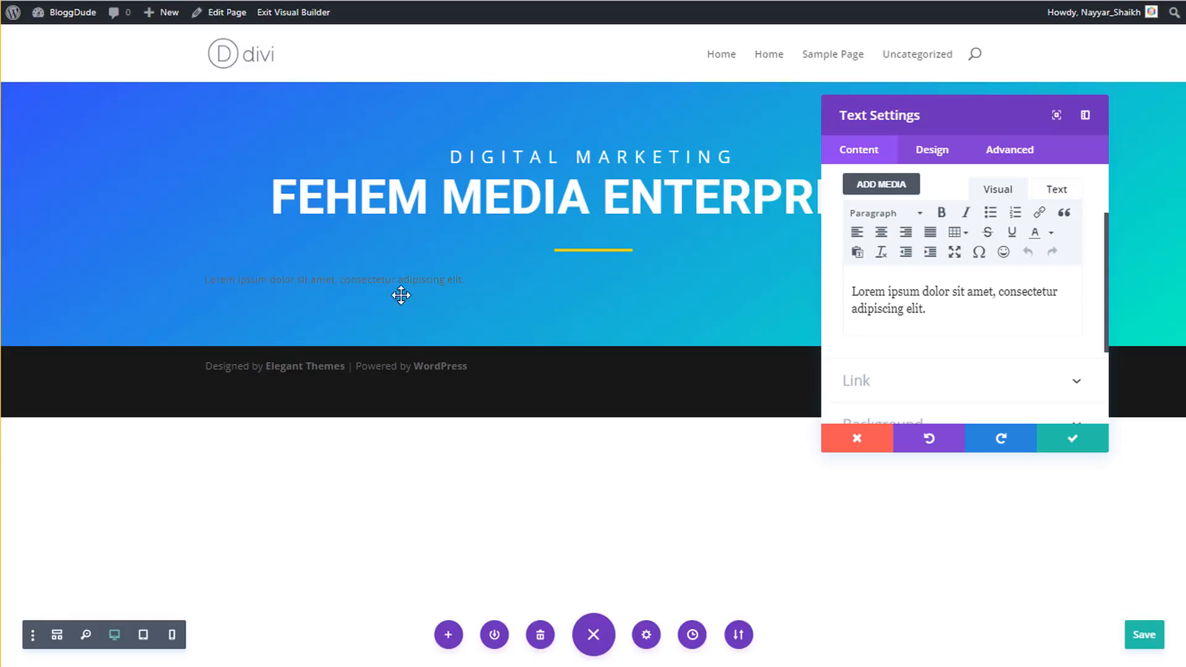
# - Style the Lorem ipsum text white, 20px and centre-aligned, then save the Text settings
pyautogui.click(944, 155)
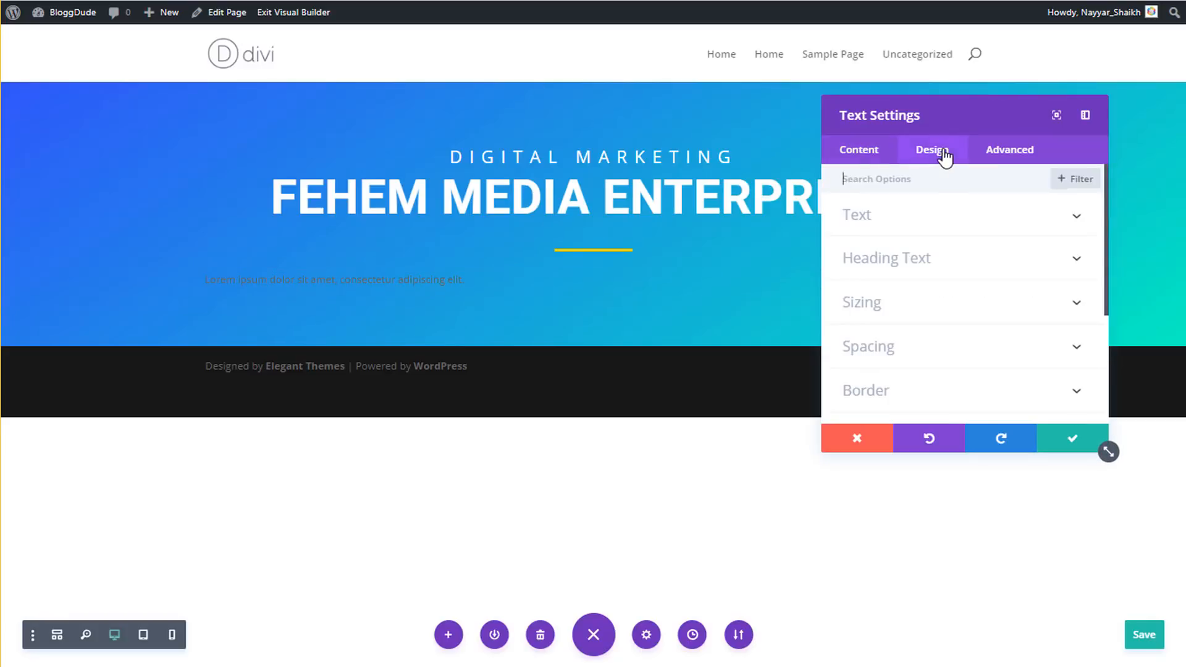
pyautogui.click(927, 224)
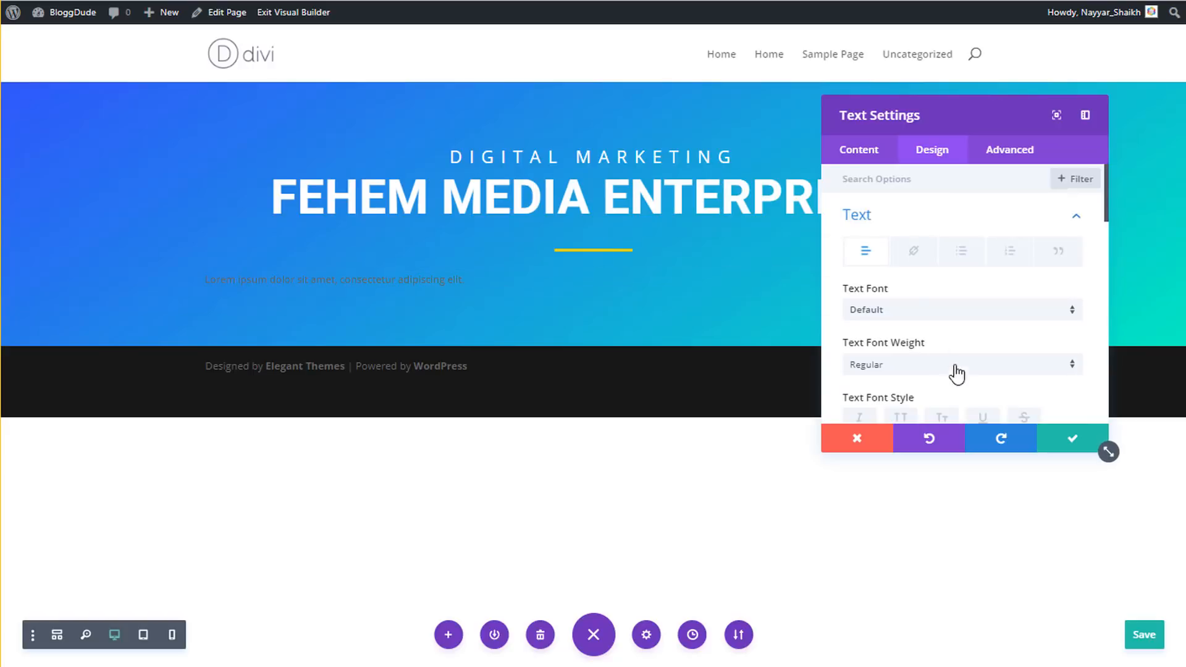
pyautogui.scroll(-2, 962, 320)
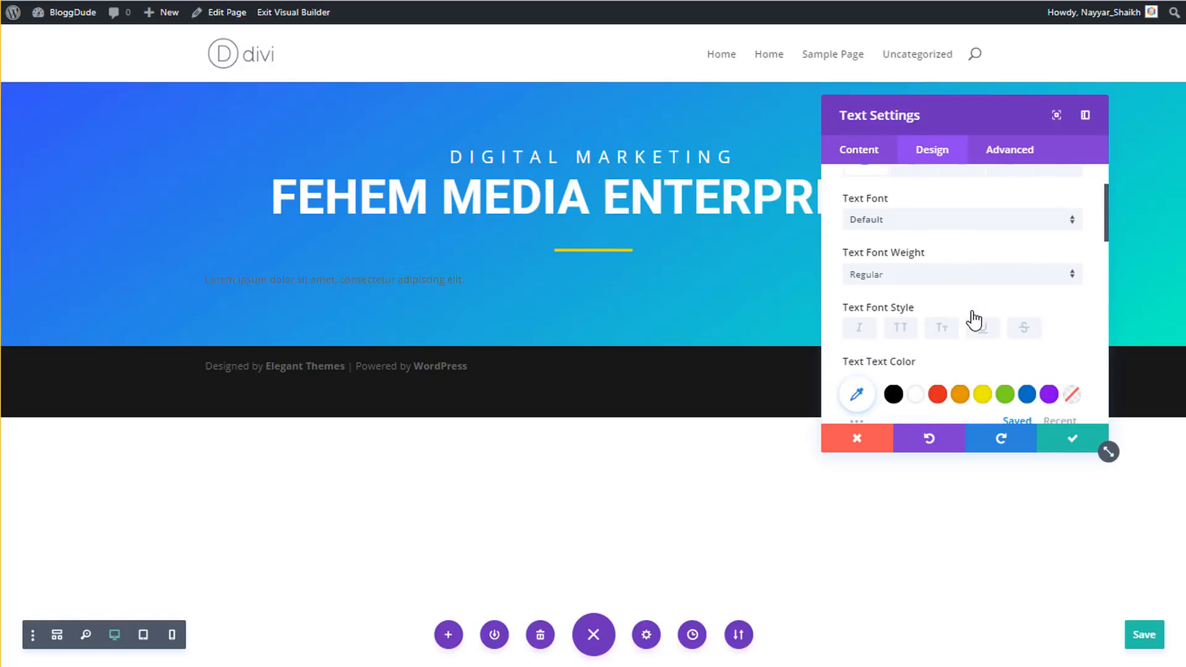
pyautogui.click(921, 399)
pyautogui.scroll(-2, 936, 347)
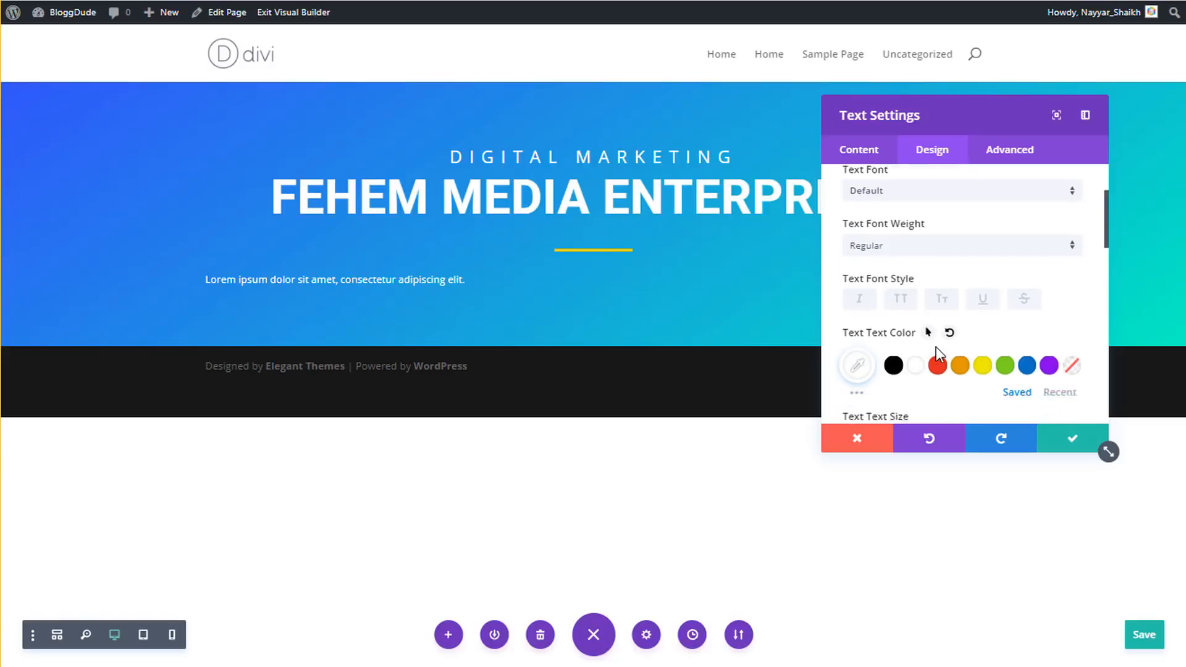
pyautogui.scroll(-2, 1030, 344)
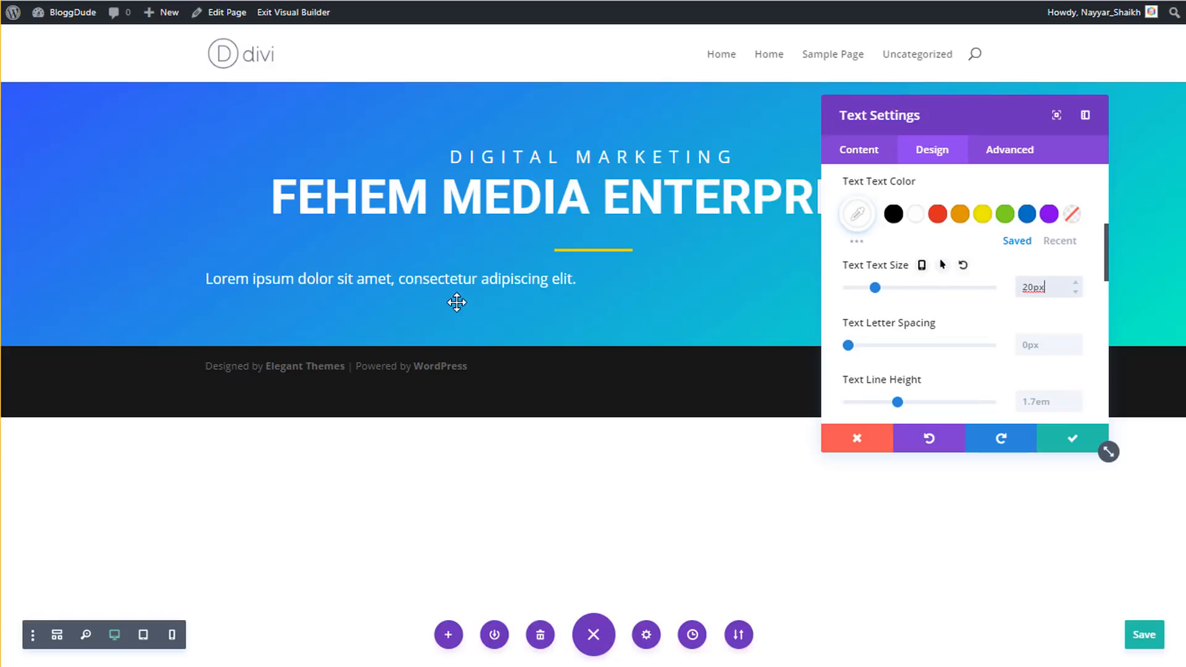
pyautogui.scroll(-2, 1034, 313)
pyautogui.scroll(-4, 1031, 312)
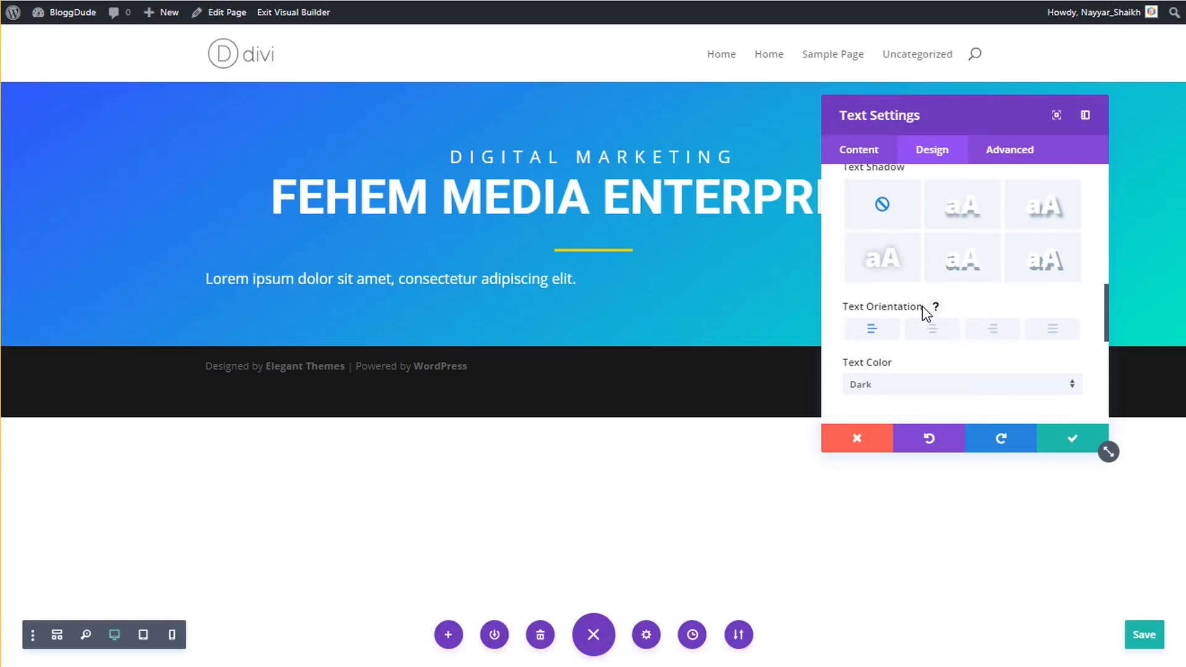
pyautogui.click(939, 333)
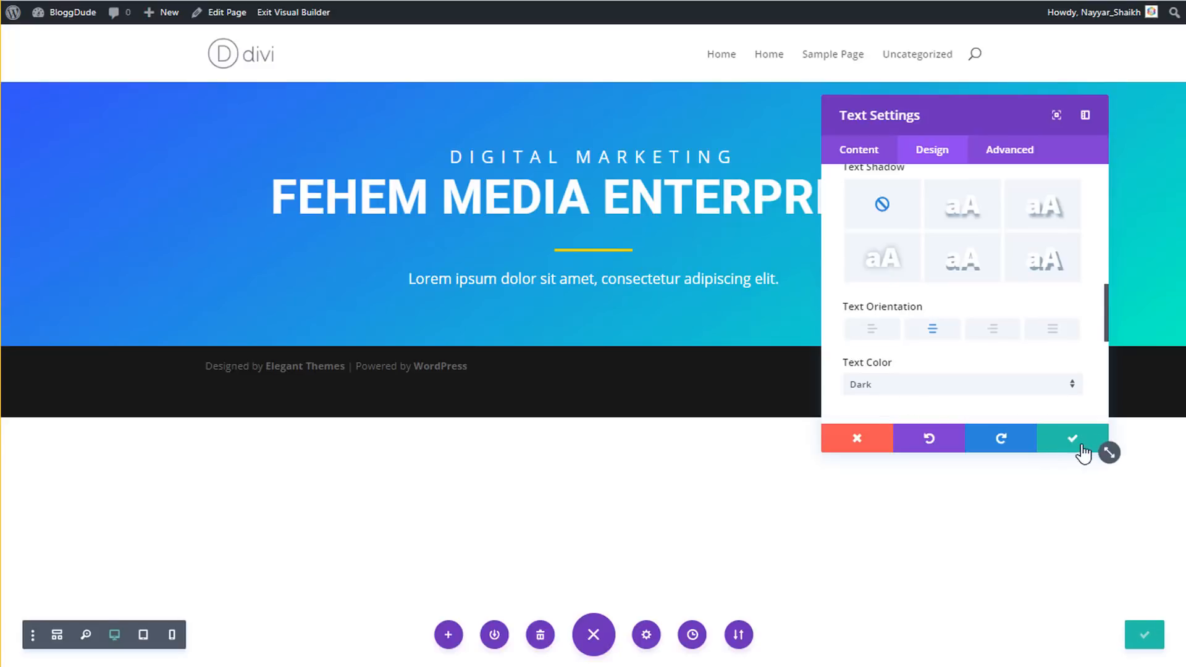
pyautogui.click(1066, 440)
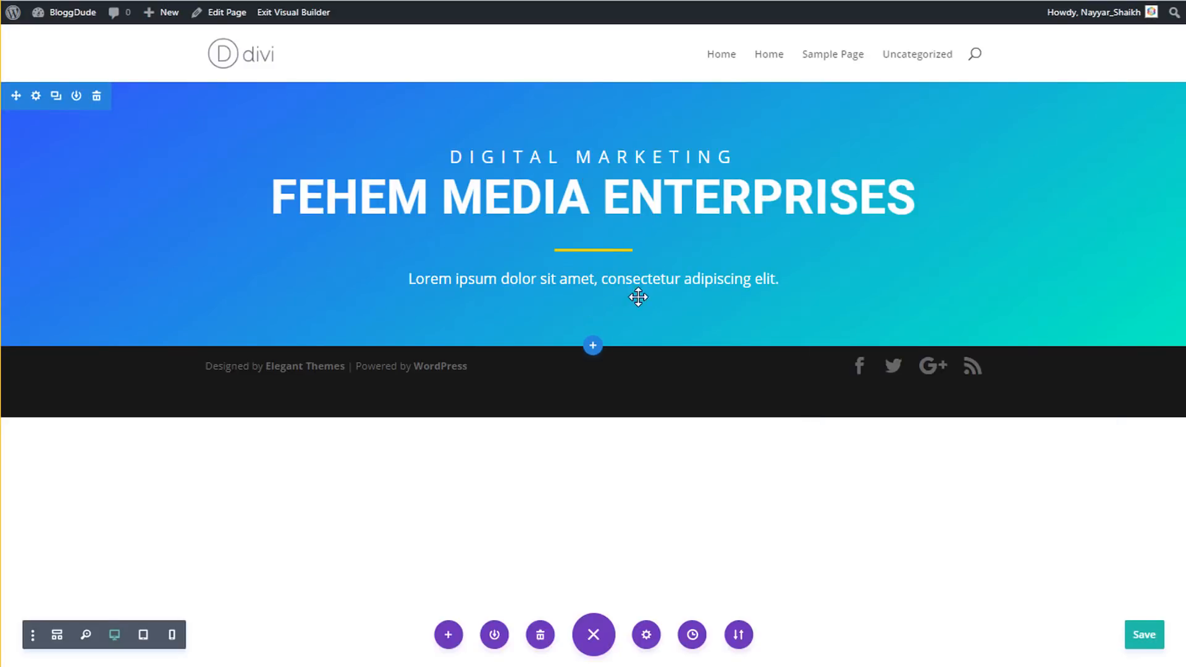
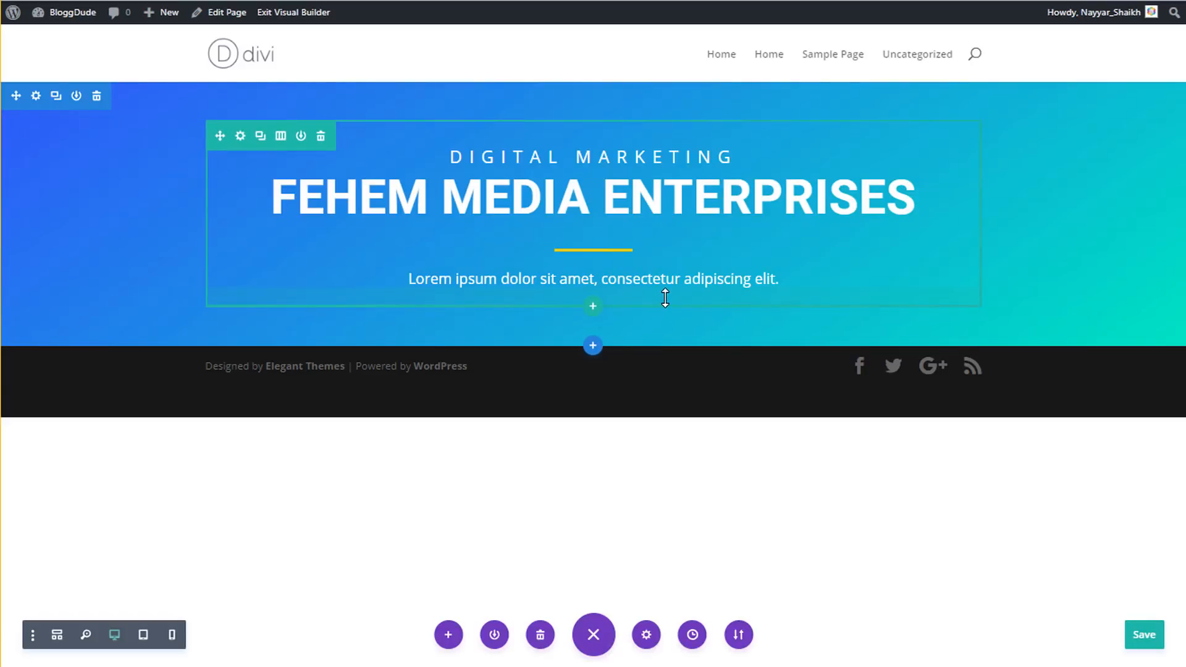
# - Stretch the hero row taller and insert a Button module below the intro text
pyautogui.moveTo(666, 298); pyautogui.dragTo(669, 386)
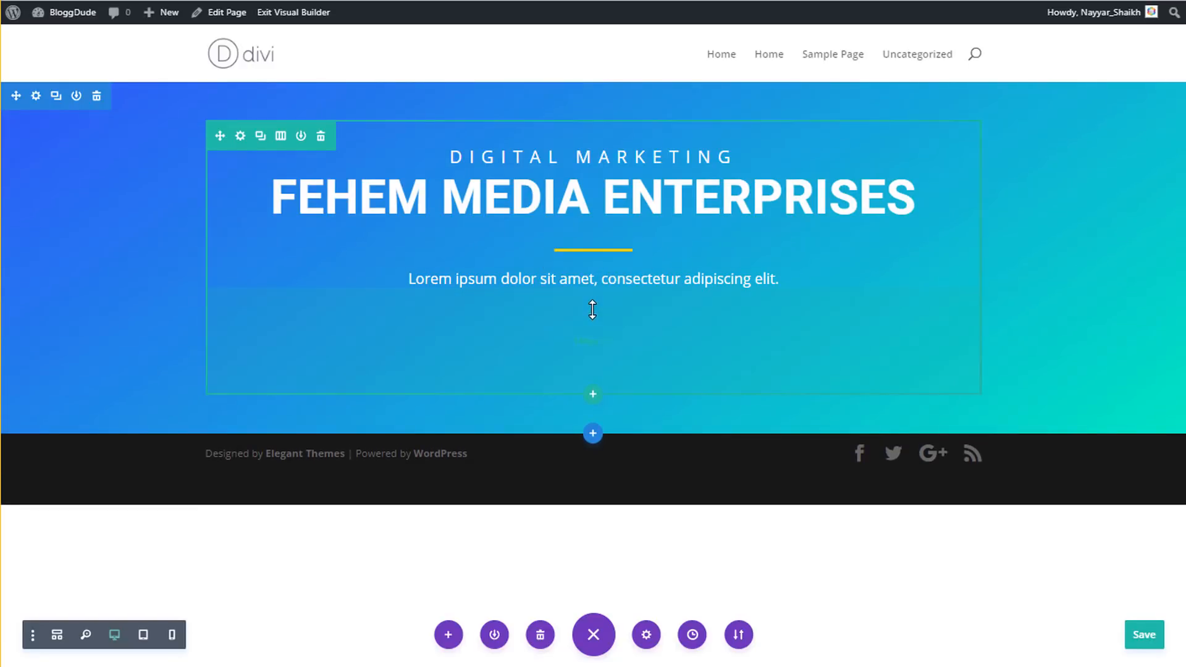
pyautogui.moveTo(593, 304)
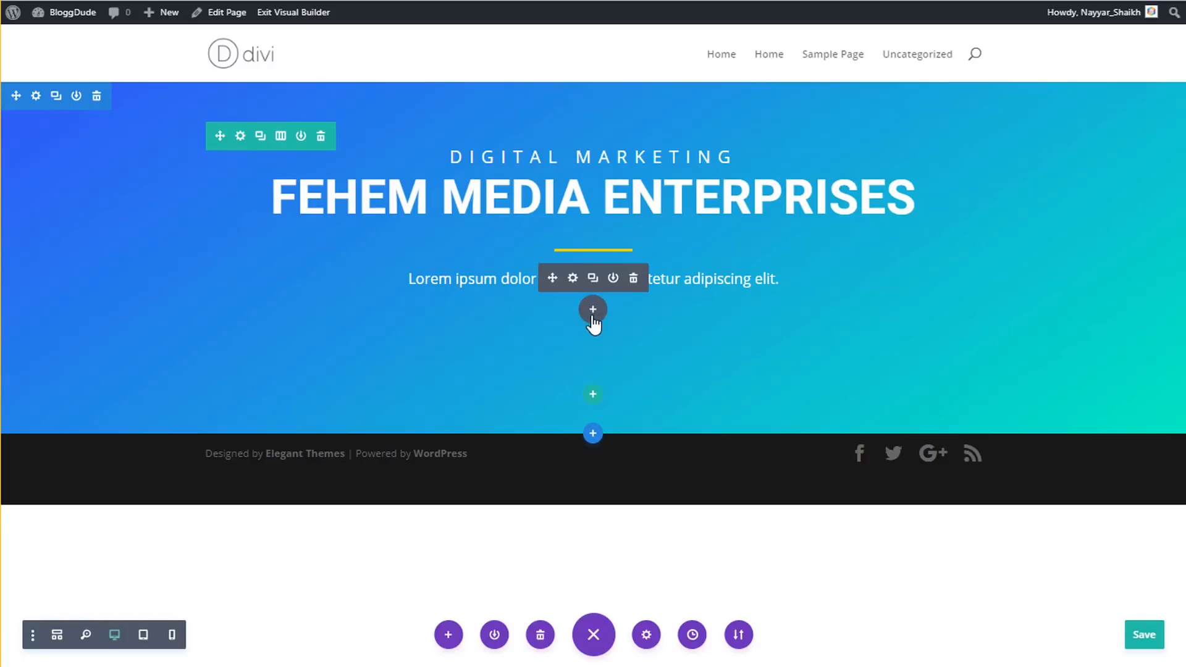
pyautogui.click(593, 312)
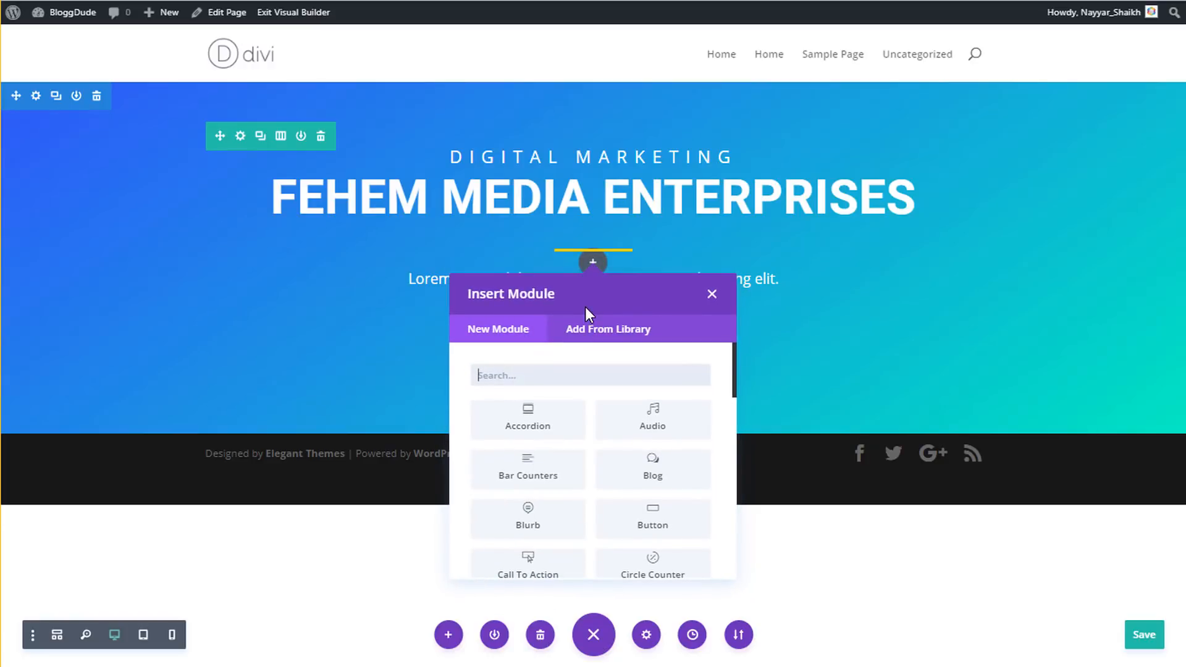
pyautogui.write('butt')
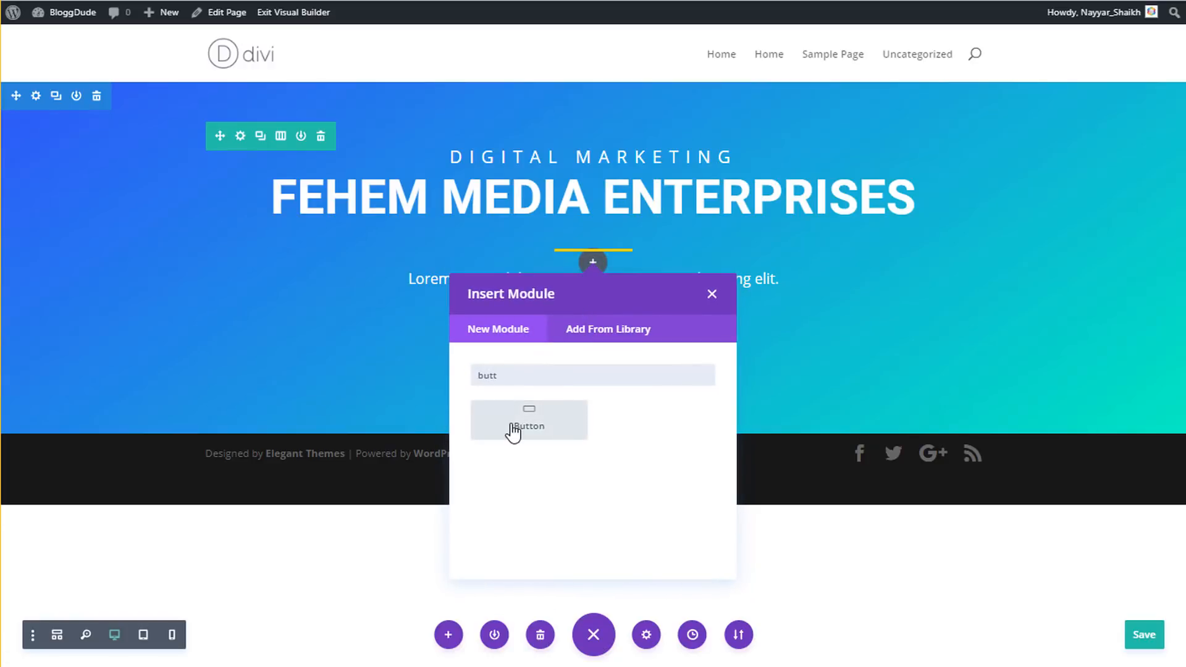
pyautogui.click(512, 432)
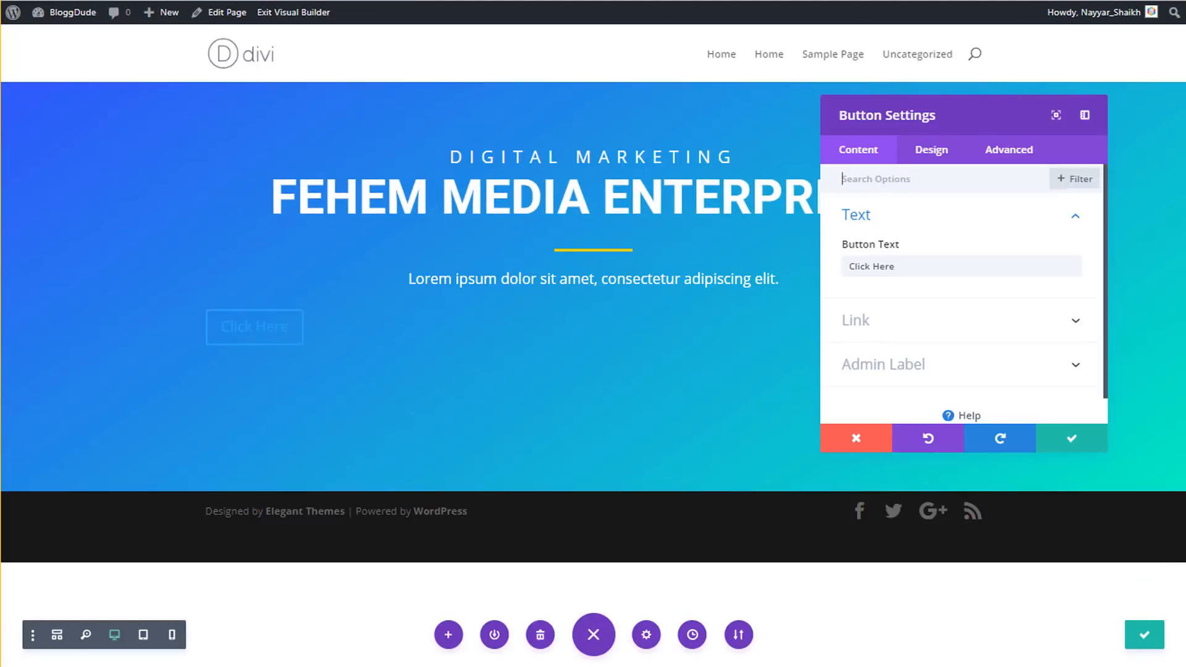
pyautogui.moveTo(911, 270); pyautogui.dragTo(702, 254)
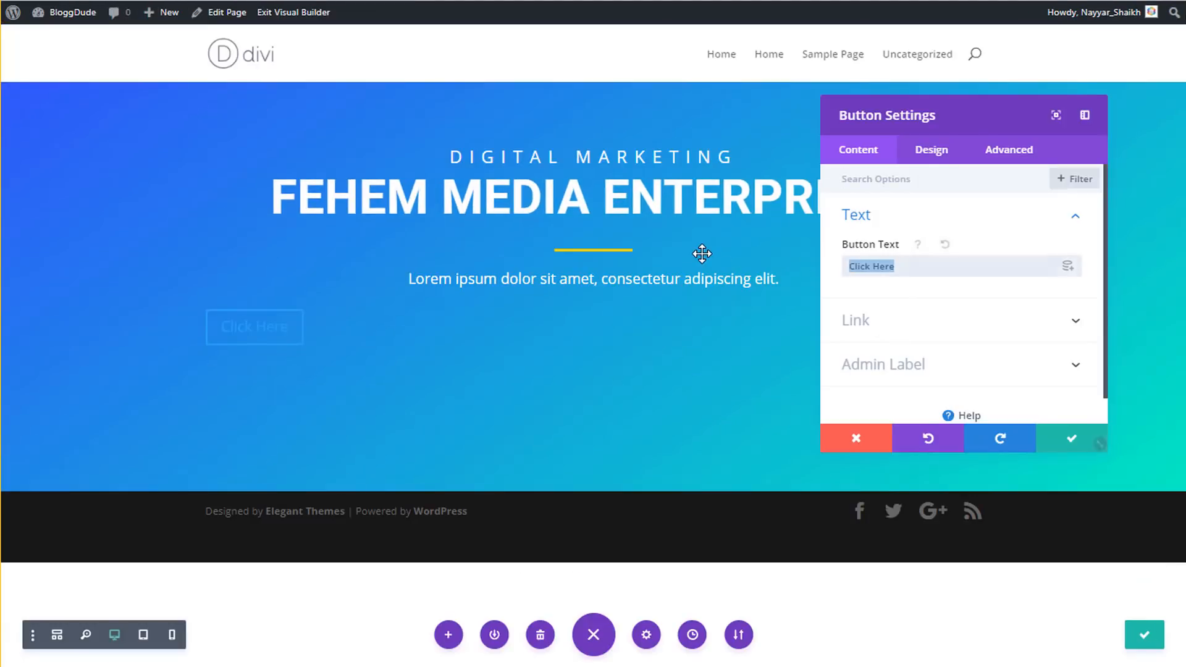
# - Relabel the button 'get started'
pyautogui.write('get star')
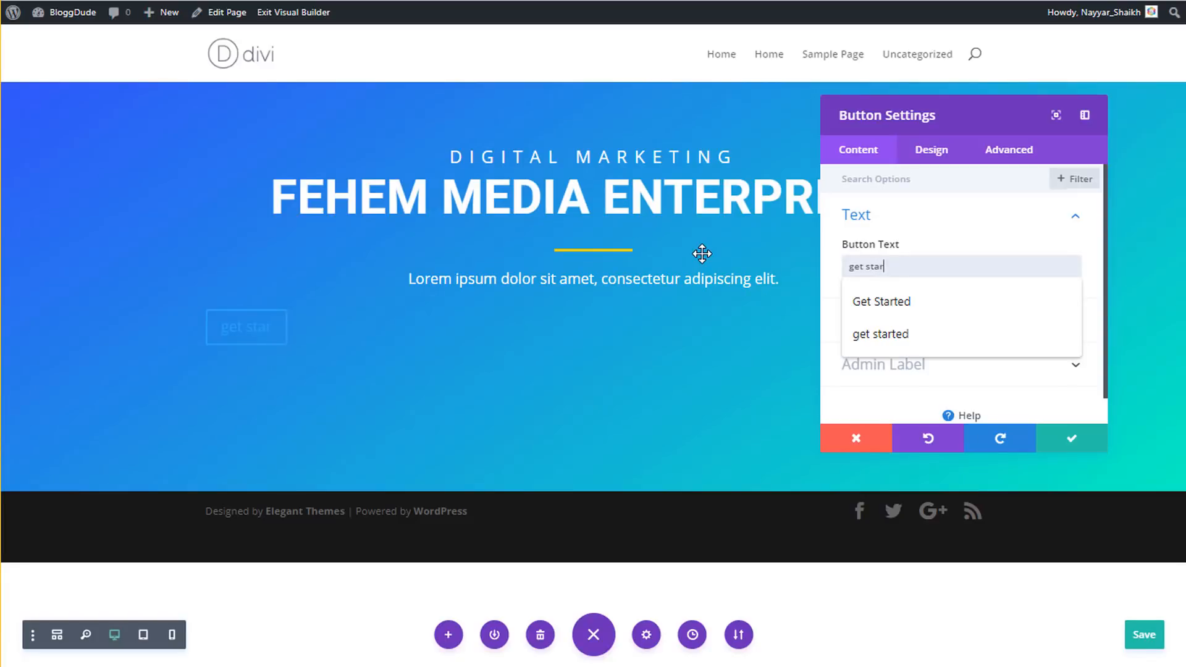
pyautogui.write('ted')
pyautogui.click(996, 223)
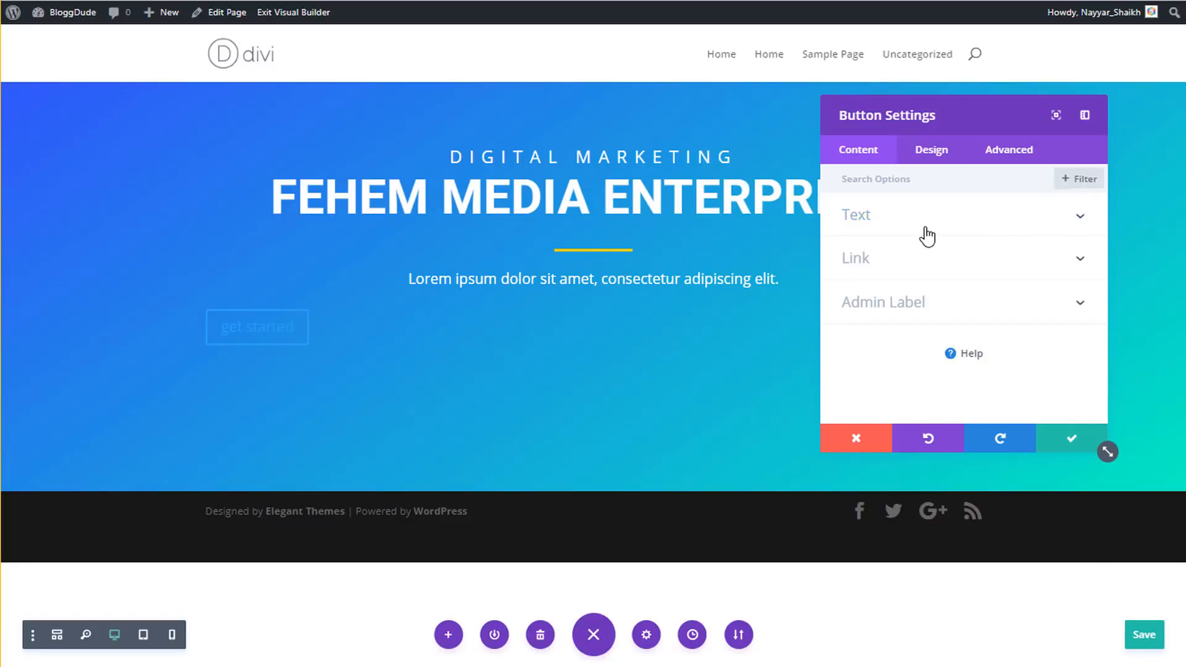
pyautogui.click(927, 235)
# - Link the button to the dynamic Page Link
pyautogui.click(893, 316)
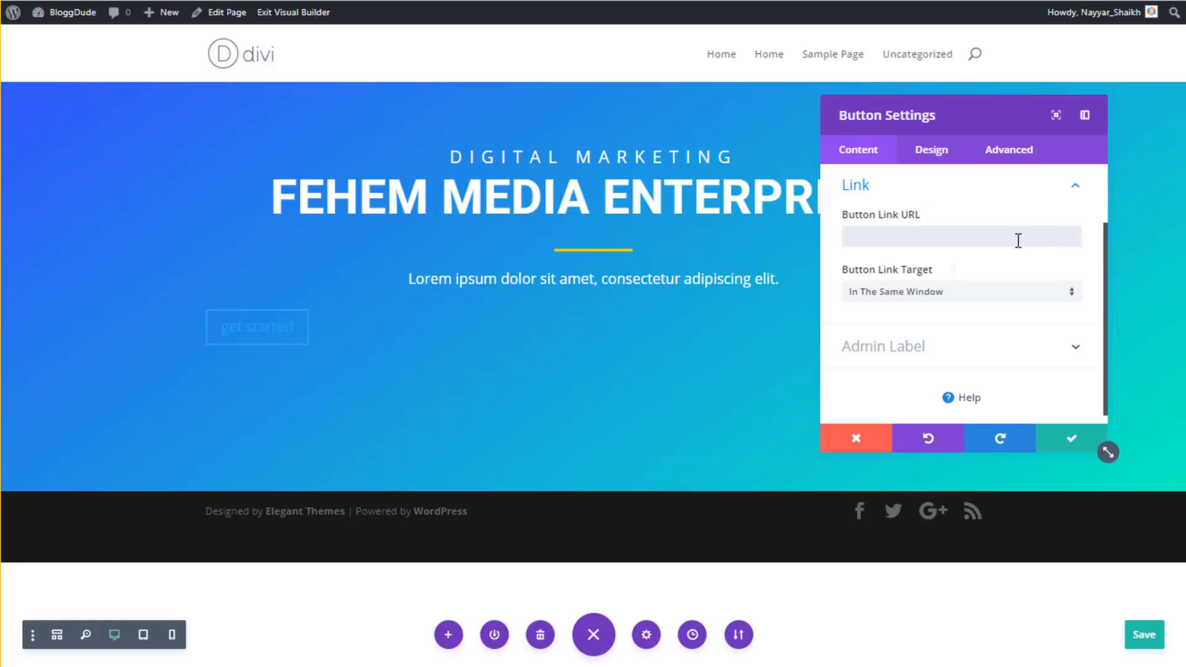
pyautogui.click(1066, 245)
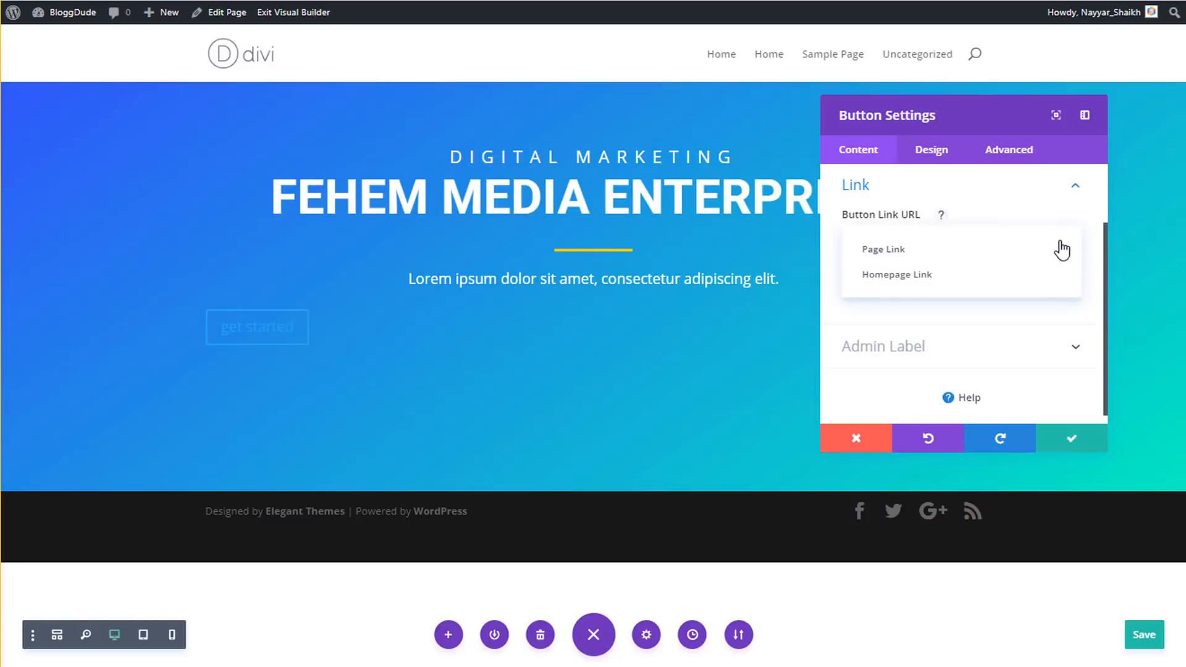
pyautogui.click(912, 252)
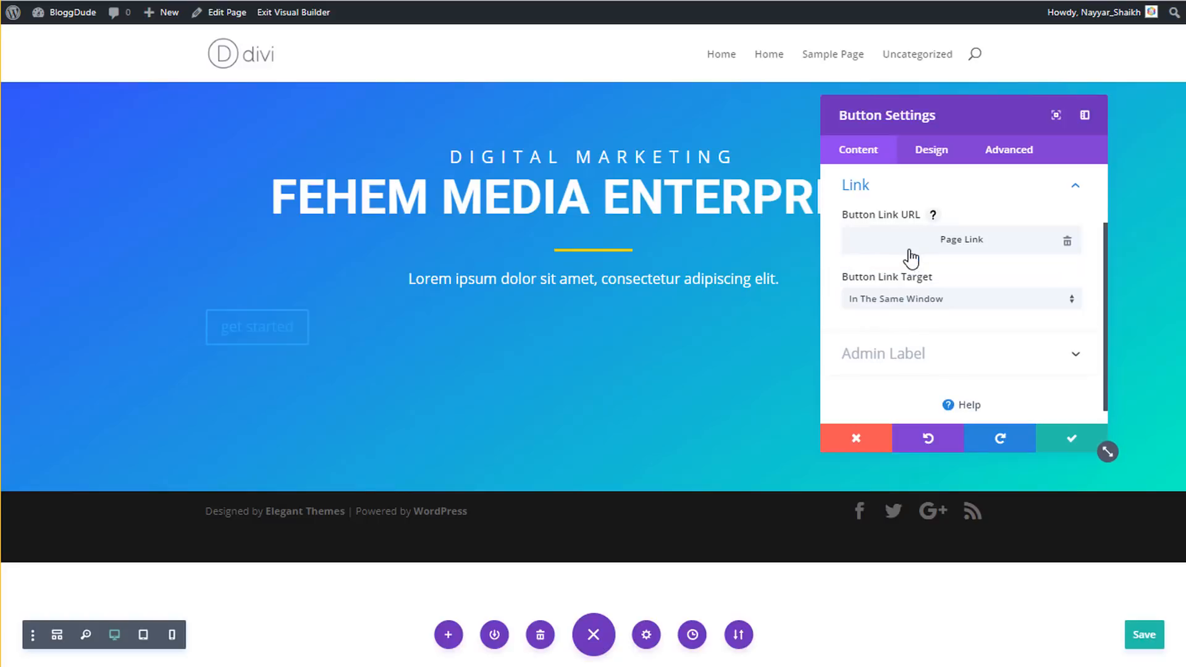
pyautogui.doubleClick(955, 242)
pyautogui.click(952, 243)
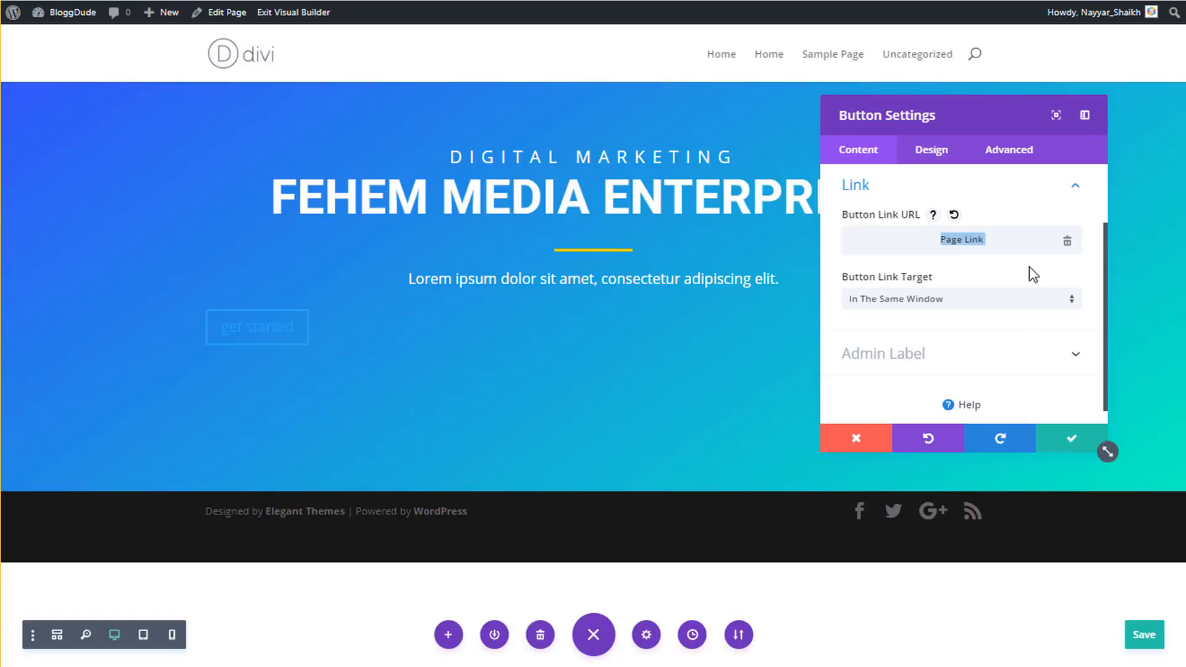
pyautogui.click(991, 244)
# - Centre-align the get started button
pyautogui.click(932, 150)
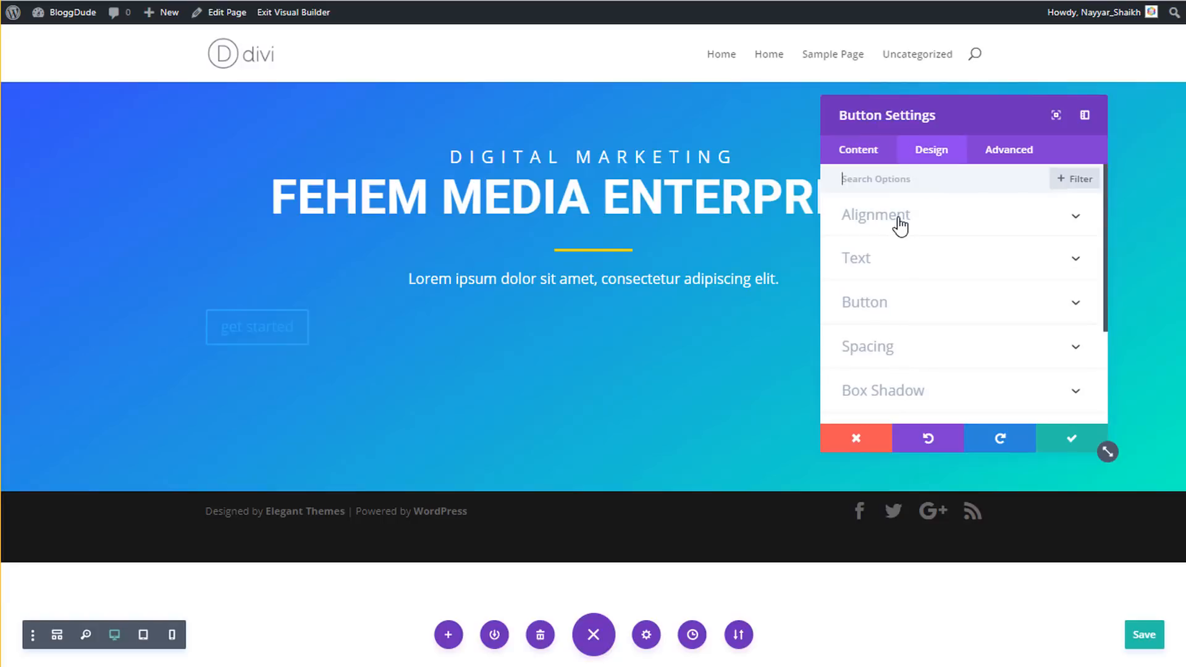
pyautogui.click(900, 226)
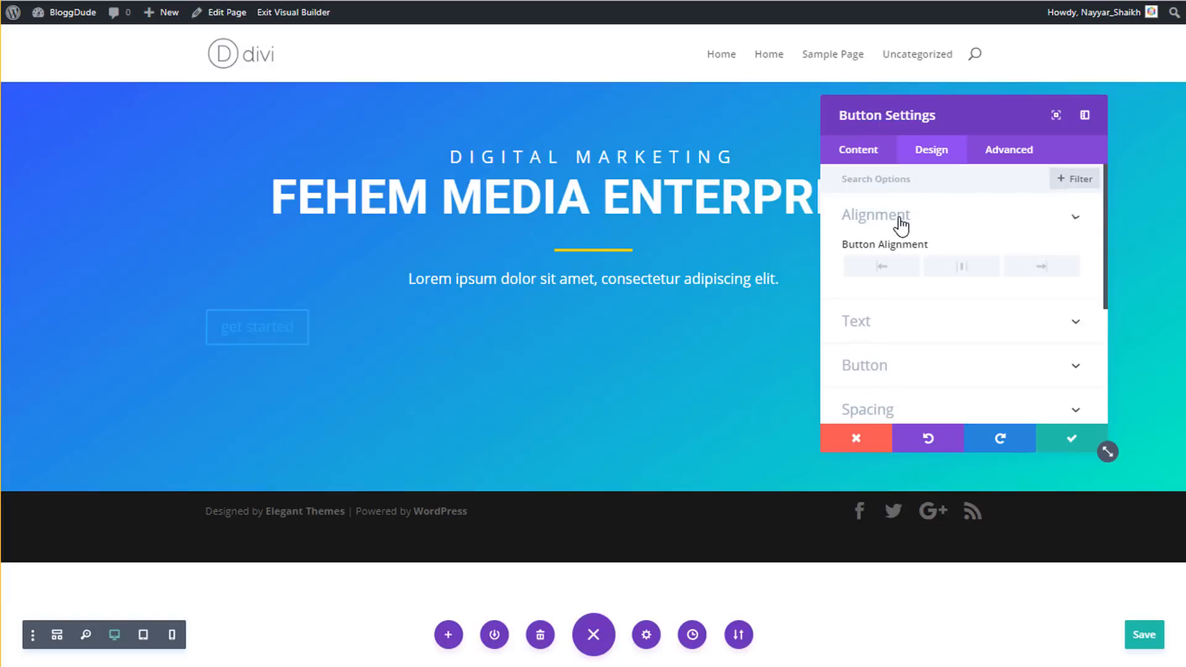
pyautogui.click(959, 272)
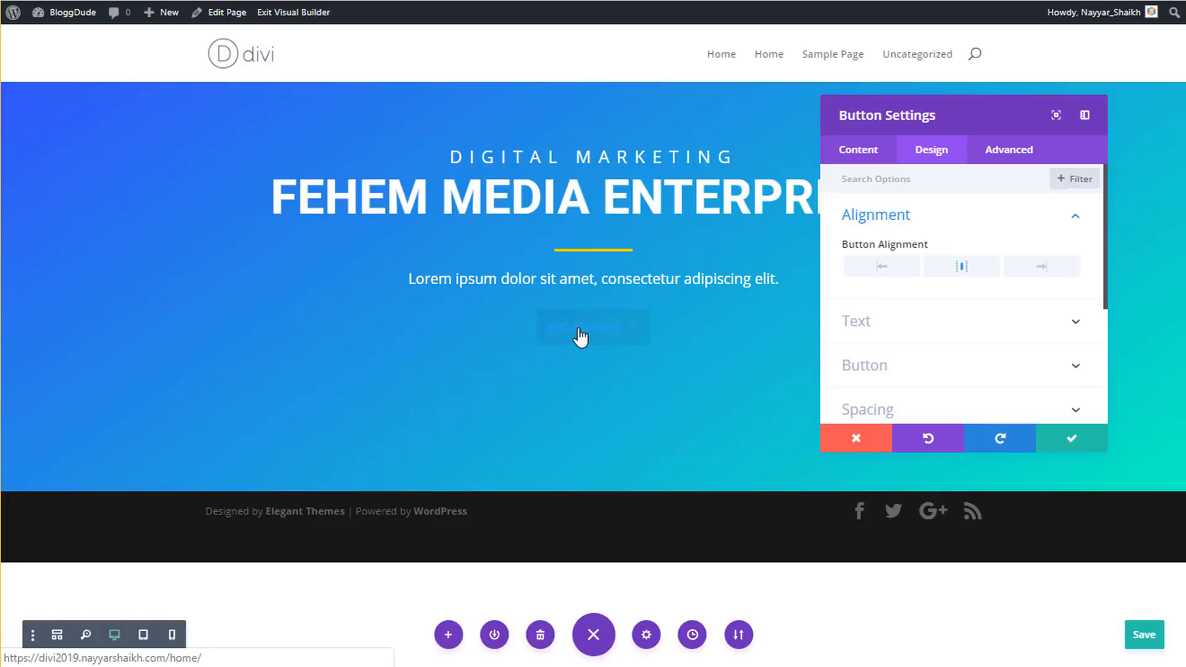
pyautogui.click(930, 221)
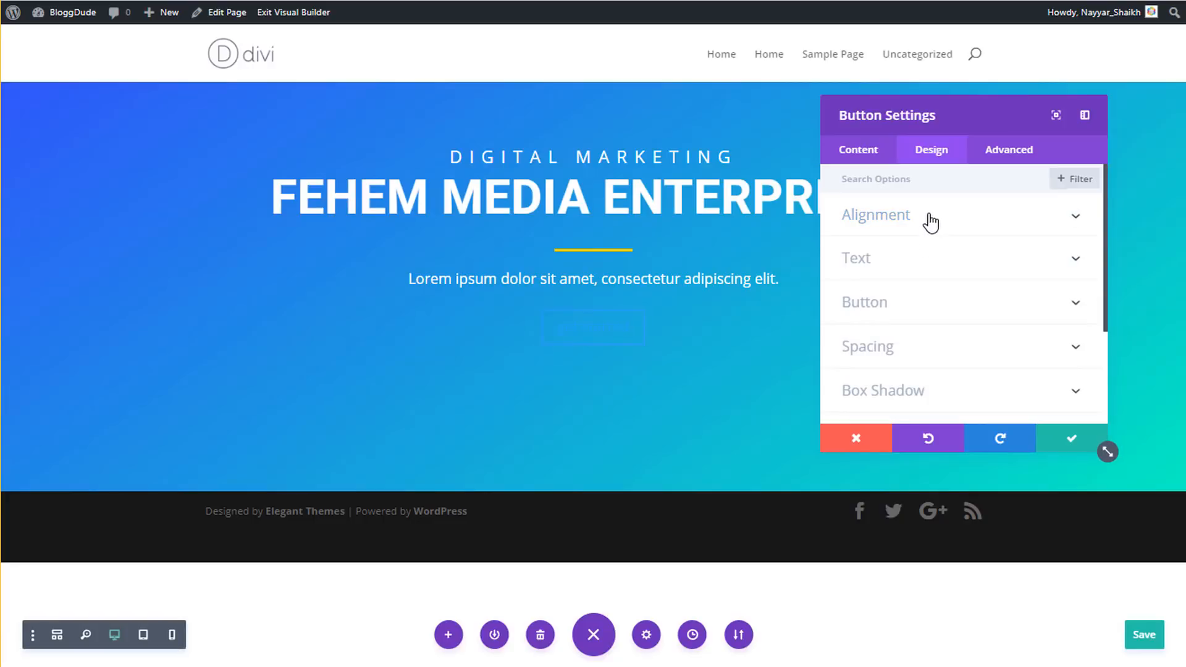
# - Enable custom button styles with 14px white button text
pyautogui.click(902, 312)
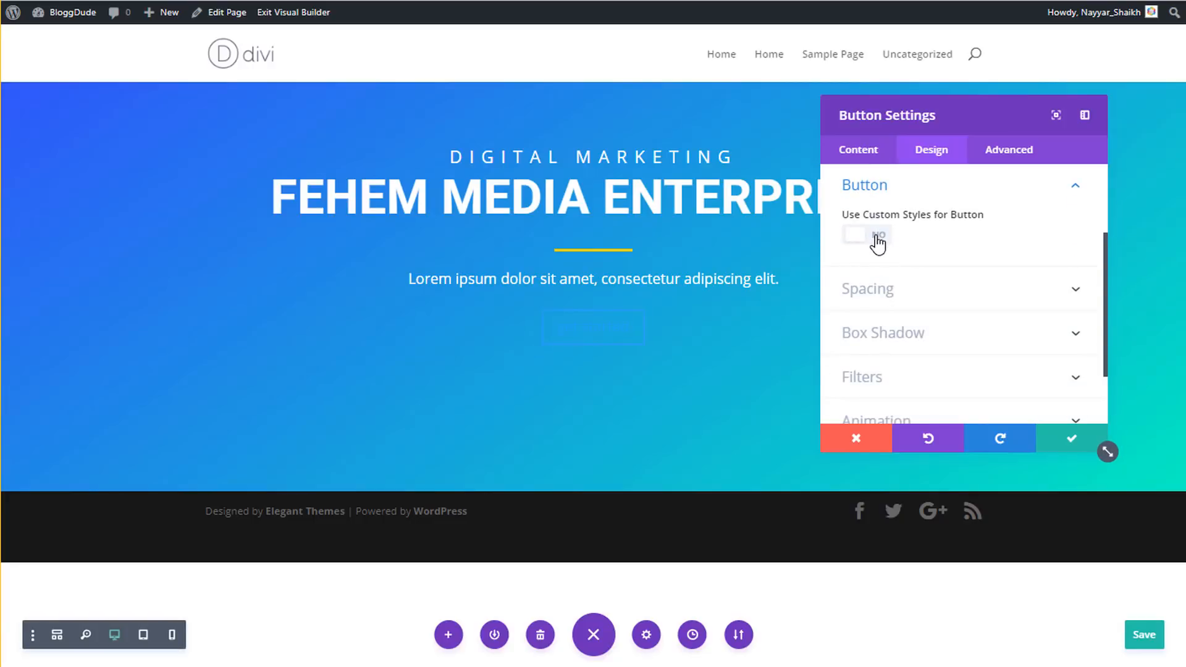
pyautogui.click(878, 246)
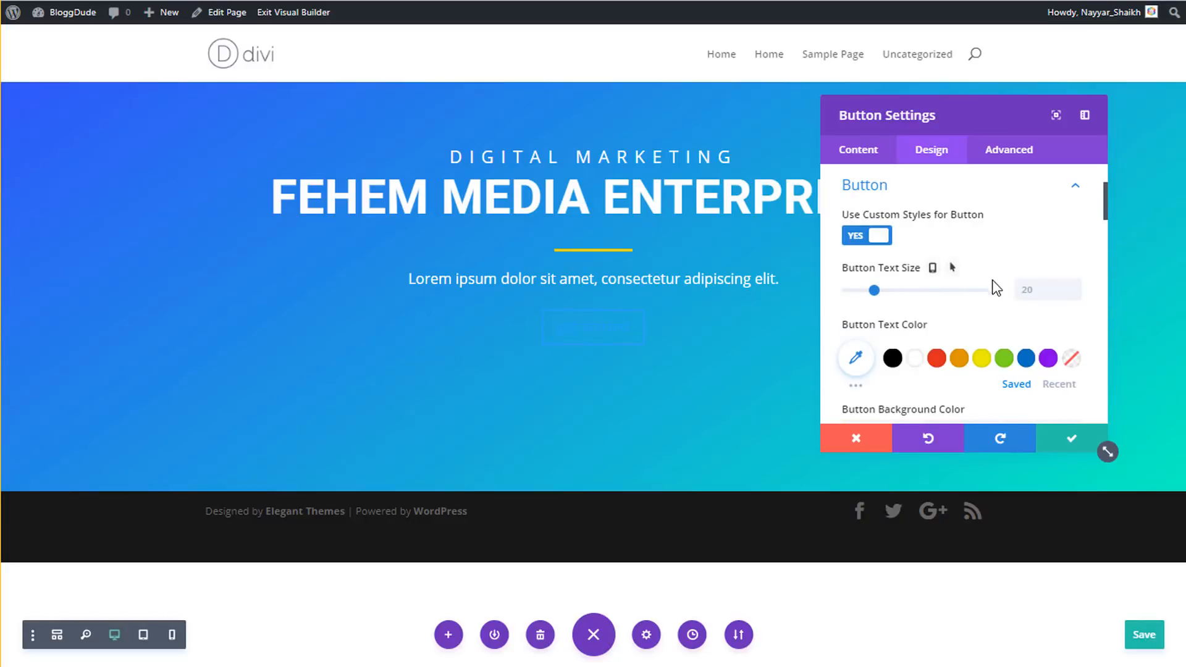
pyautogui.click(1045, 290)
pyautogui.write('14px')
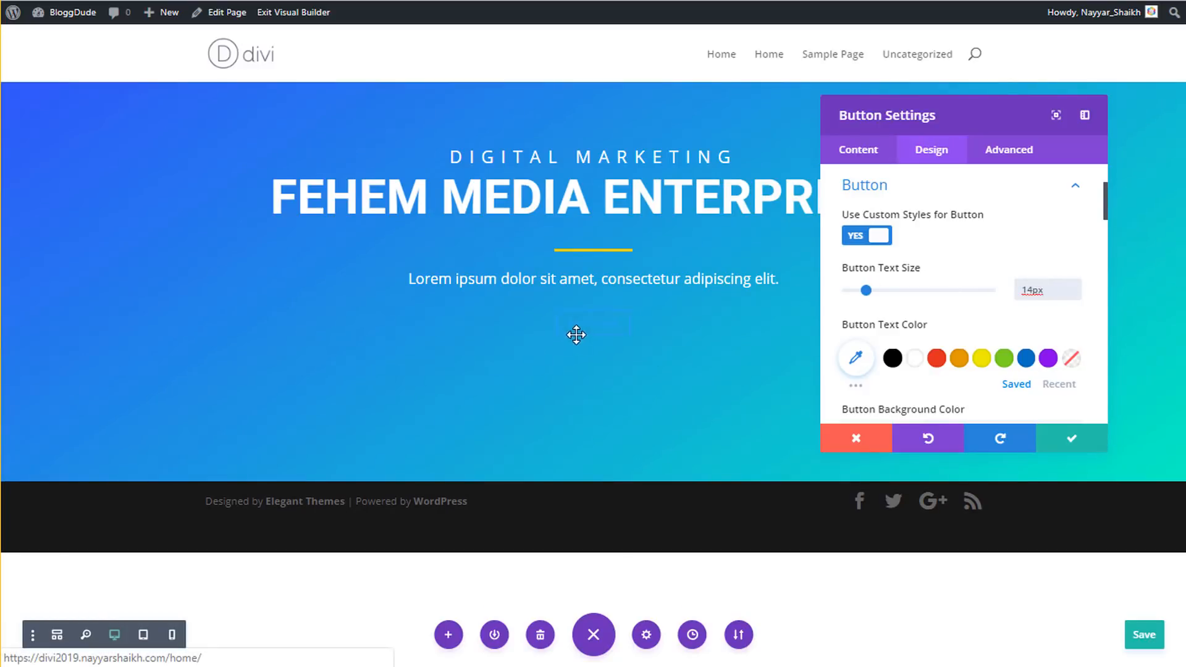
pyautogui.scroll(-2, 927, 309)
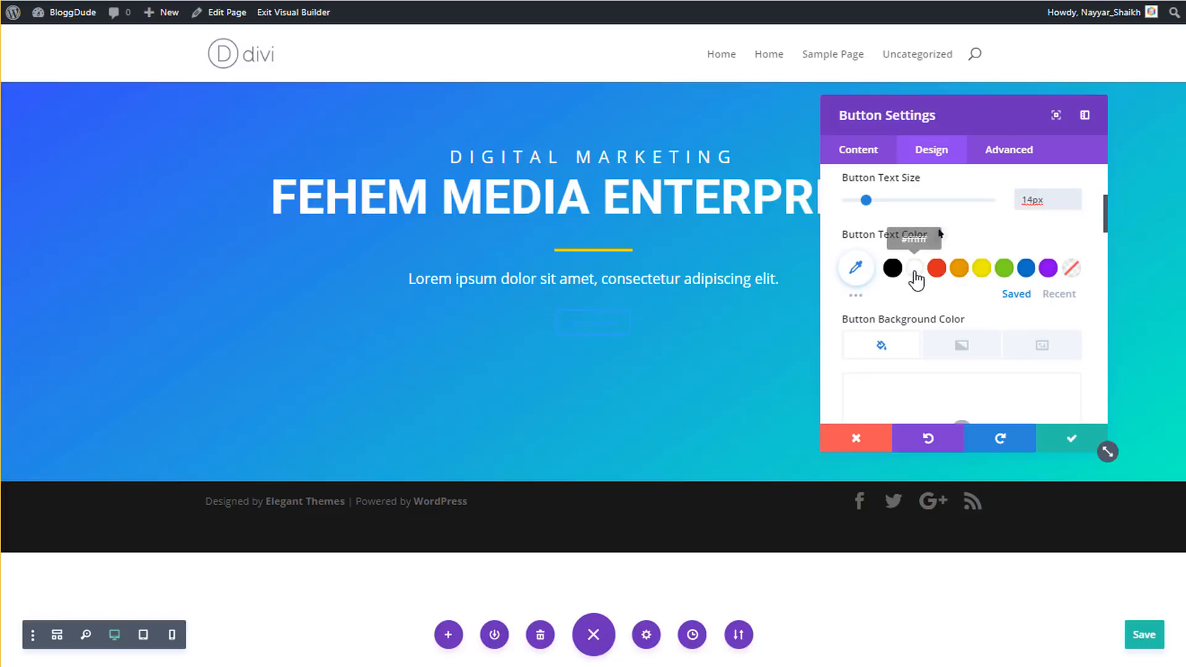
pyautogui.click(914, 267)
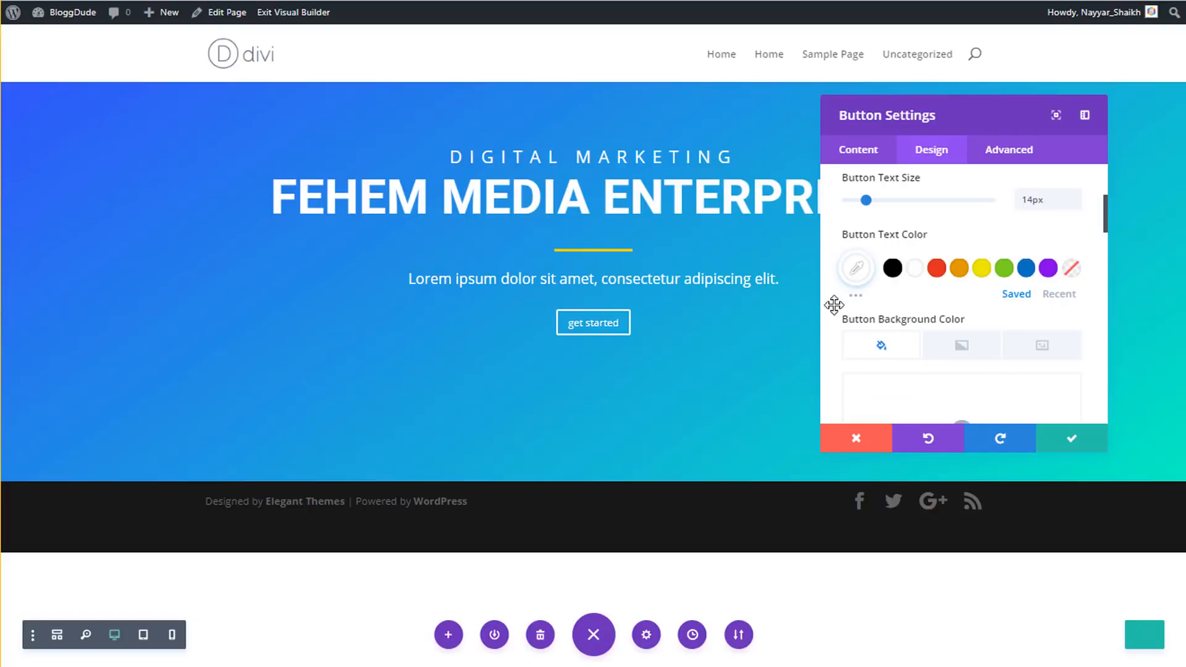
pyautogui.scroll(-2, 946, 276)
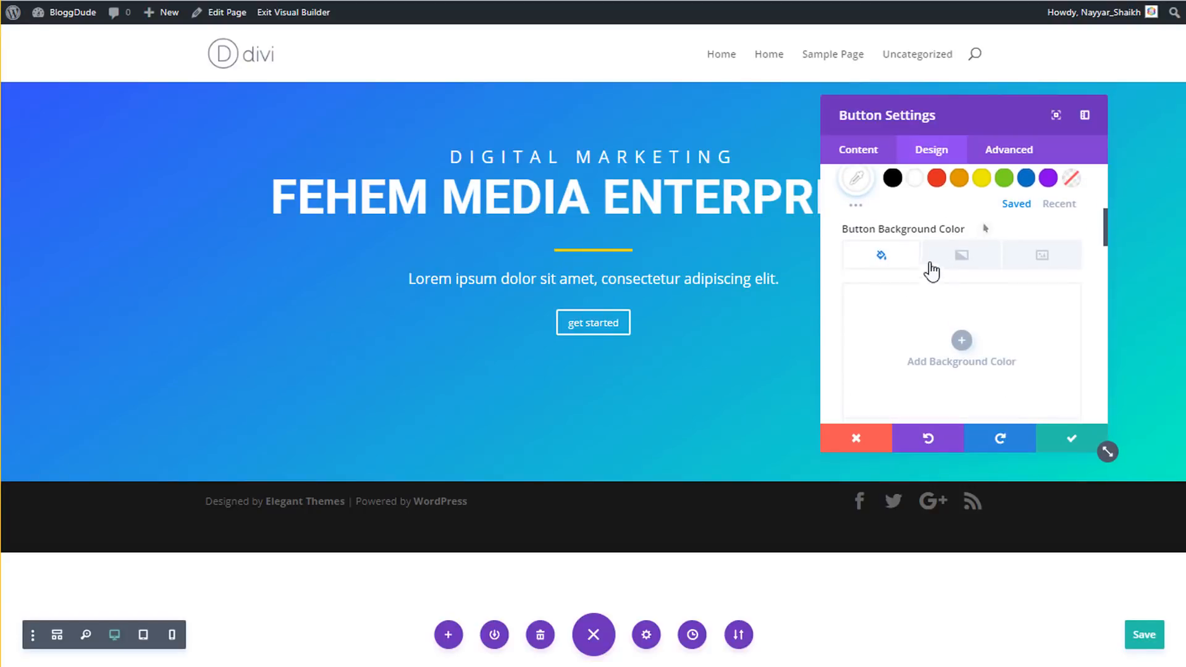
# - Give the button background a yellow-to-orange gradient
pyautogui.click(961, 256)
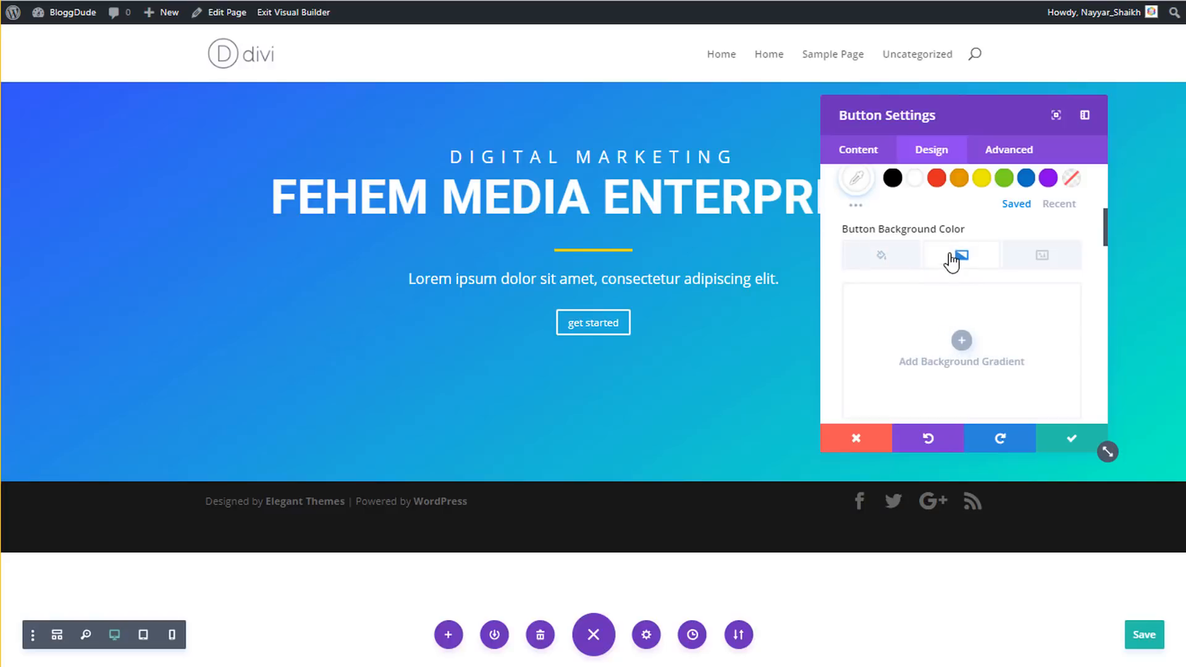
pyautogui.scroll(-2, 975, 278)
pyautogui.click(958, 254)
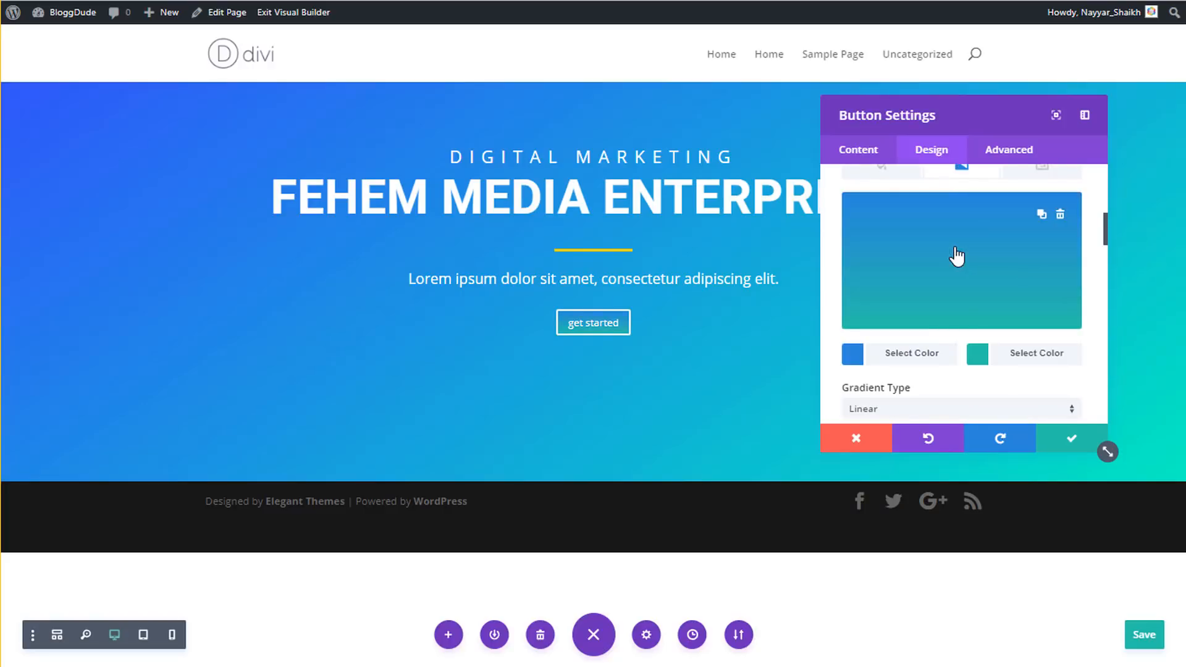
pyautogui.click(906, 353)
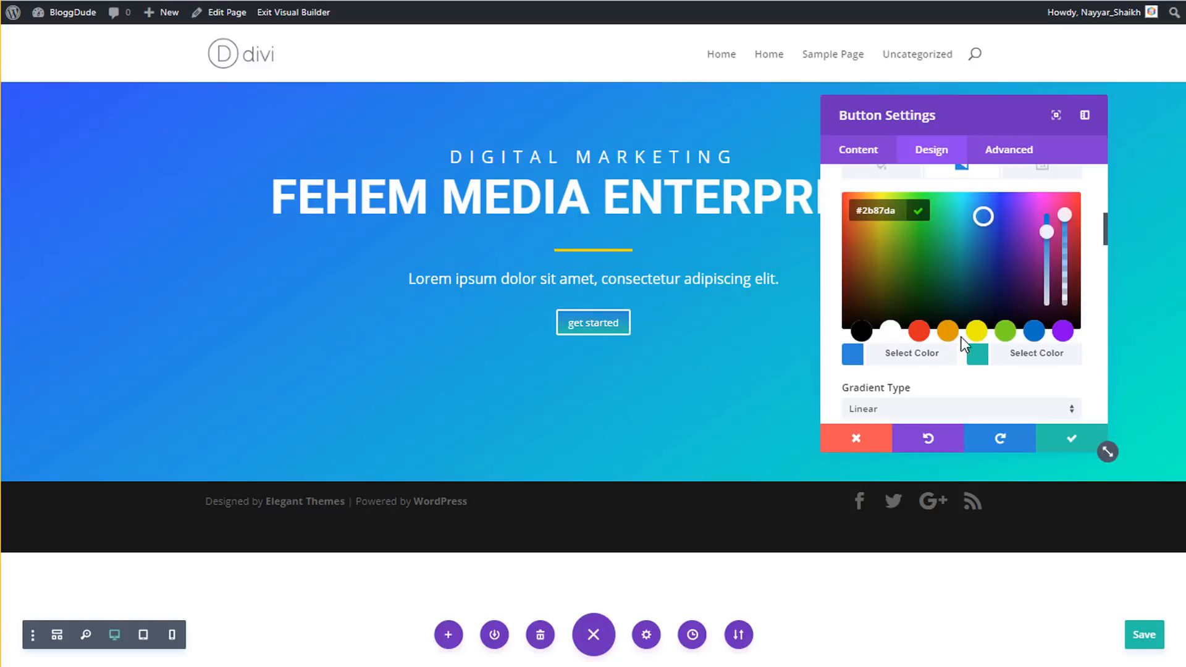
pyautogui.click(976, 333)
pyautogui.click(1000, 363)
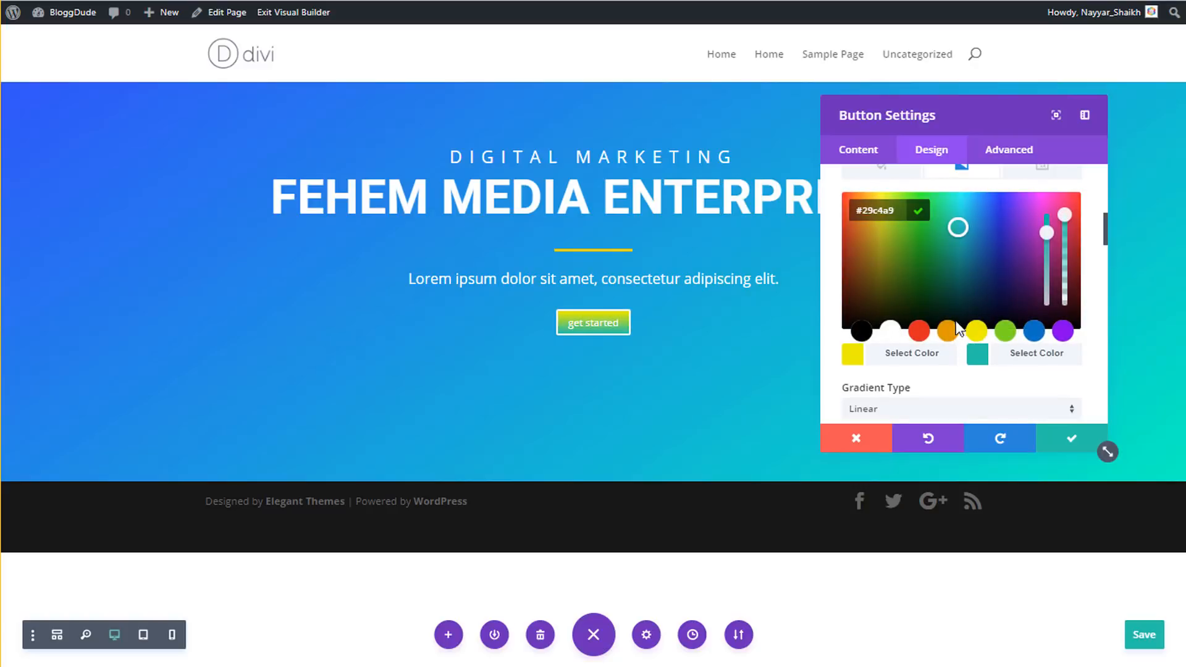
pyautogui.click(947, 333)
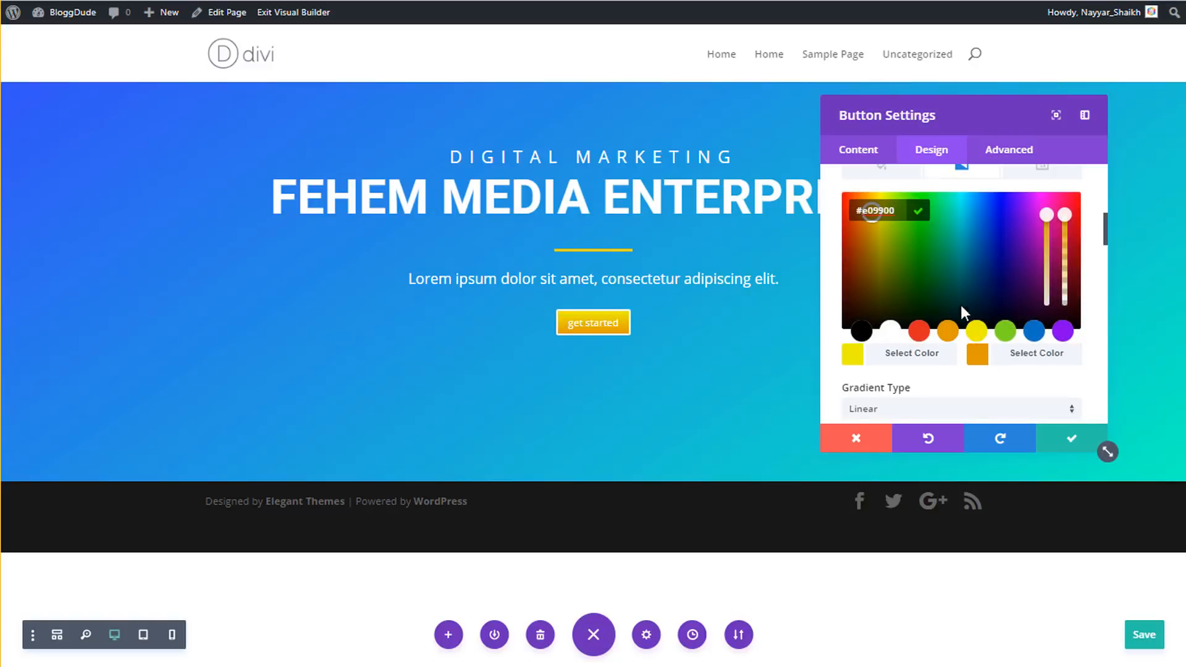
# - Angle the gradient at 128deg with its start position at 0%
pyautogui.scroll(-3, 961, 305)
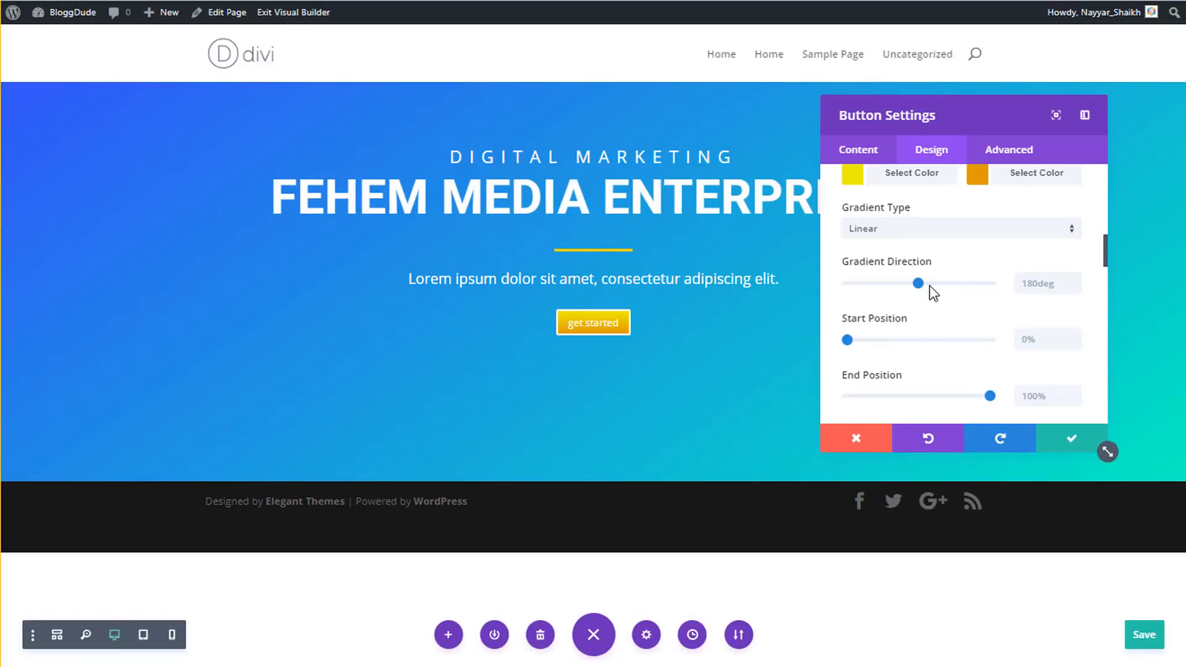
pyautogui.moveTo(921, 283); pyautogui.dragTo(910, 282)
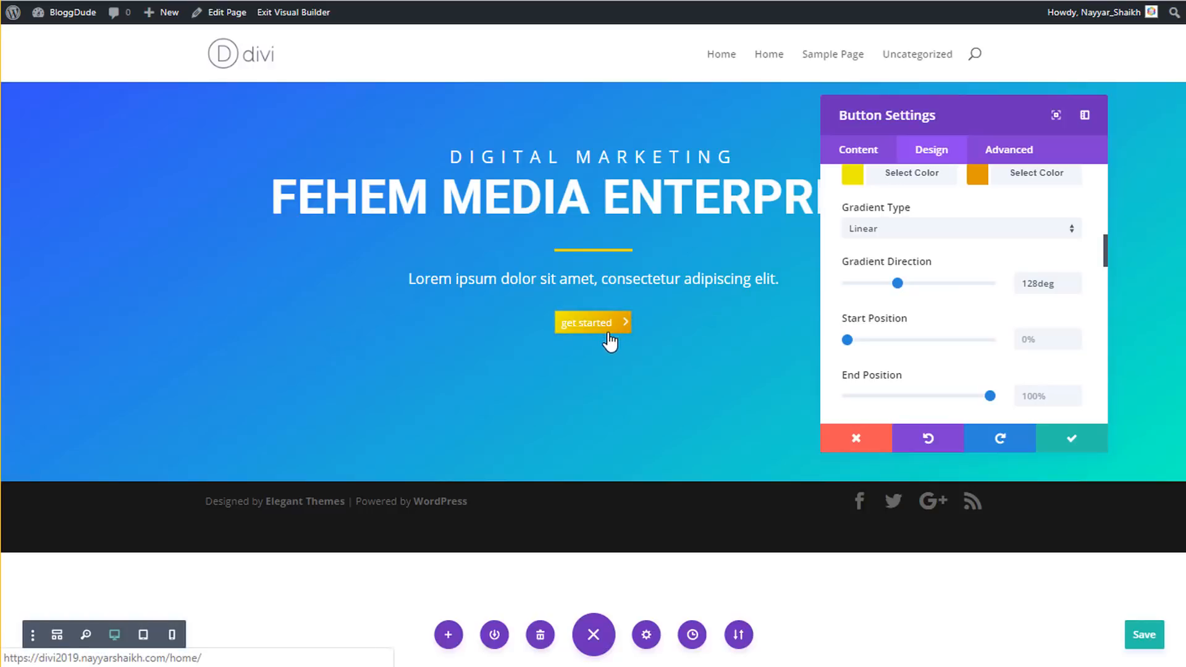
pyautogui.scroll(-2, 1027, 339)
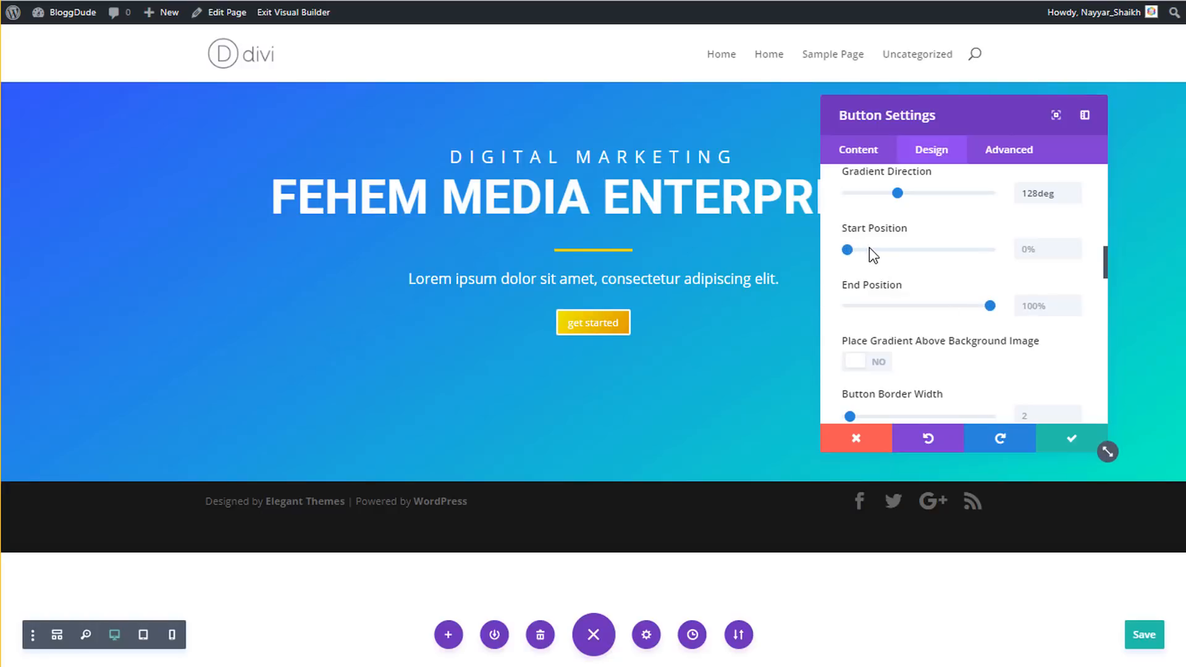
pyautogui.moveTo(869, 248); pyautogui.dragTo(973, 254)
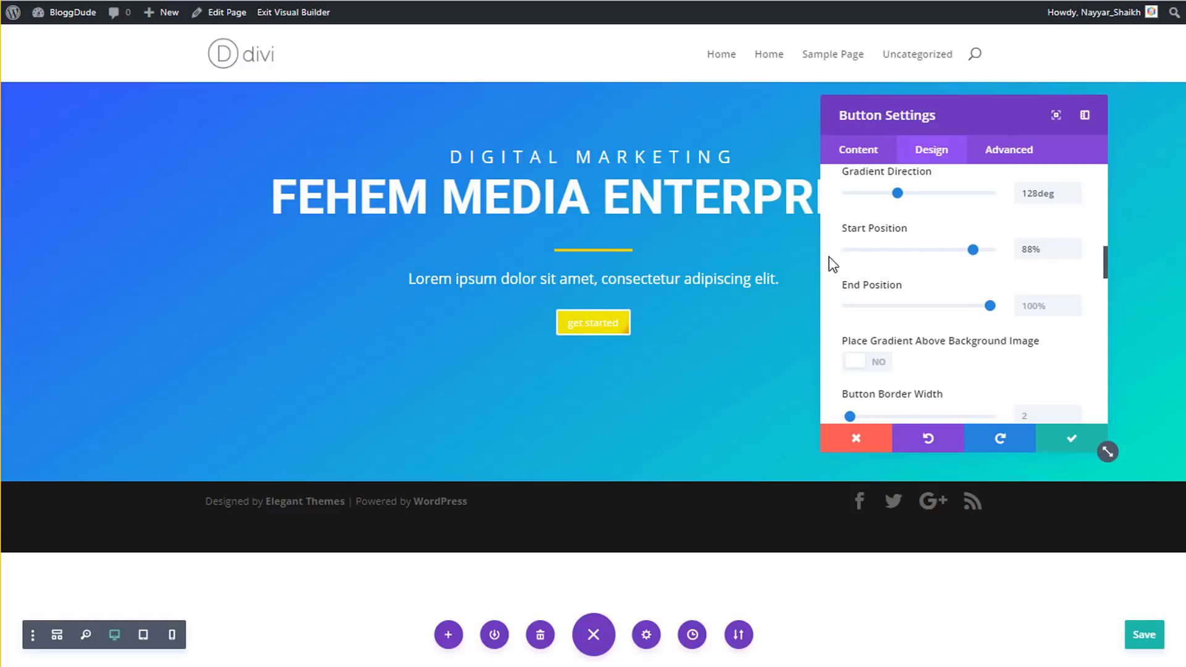
pyautogui.moveTo(973, 250); pyautogui.dragTo(780, 258)
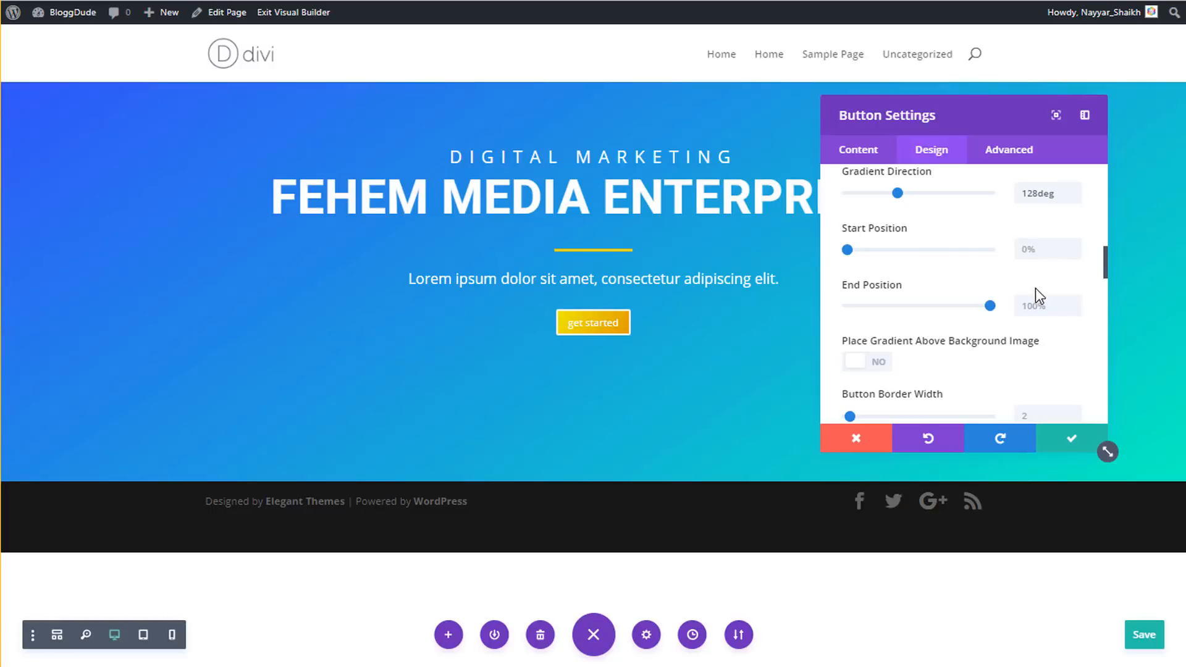
# - Round the button into a pill with 46px border radius and 2px letter spacing
pyautogui.scroll(-3, 1035, 288)
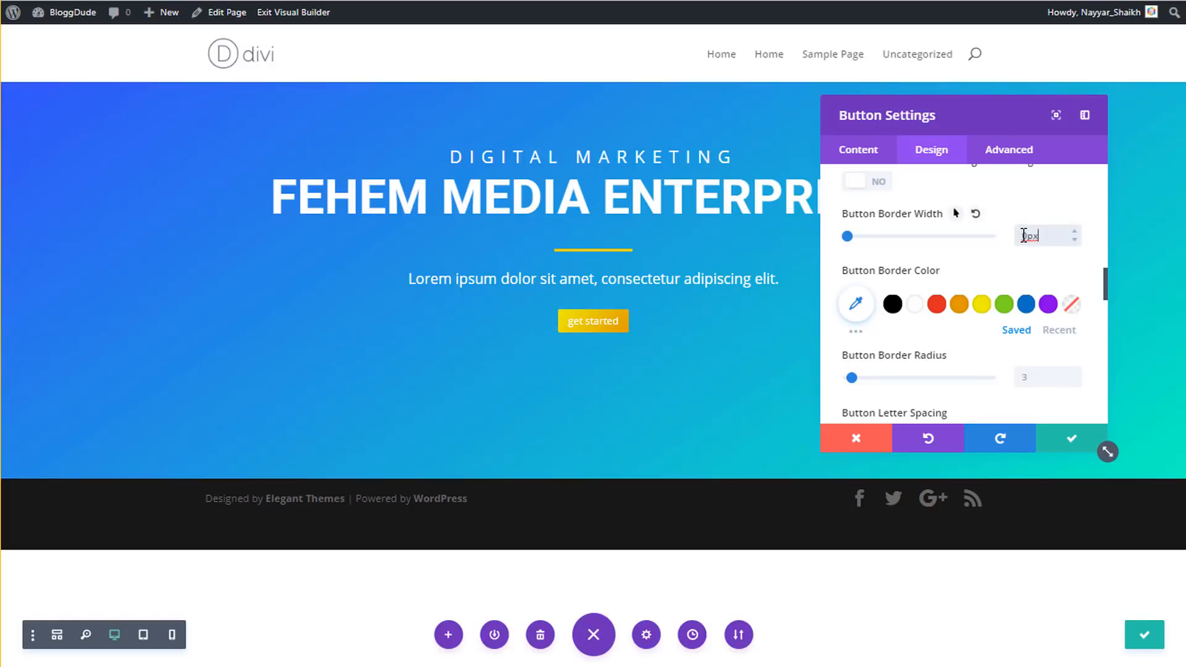
pyautogui.scroll(-2, 923, 288)
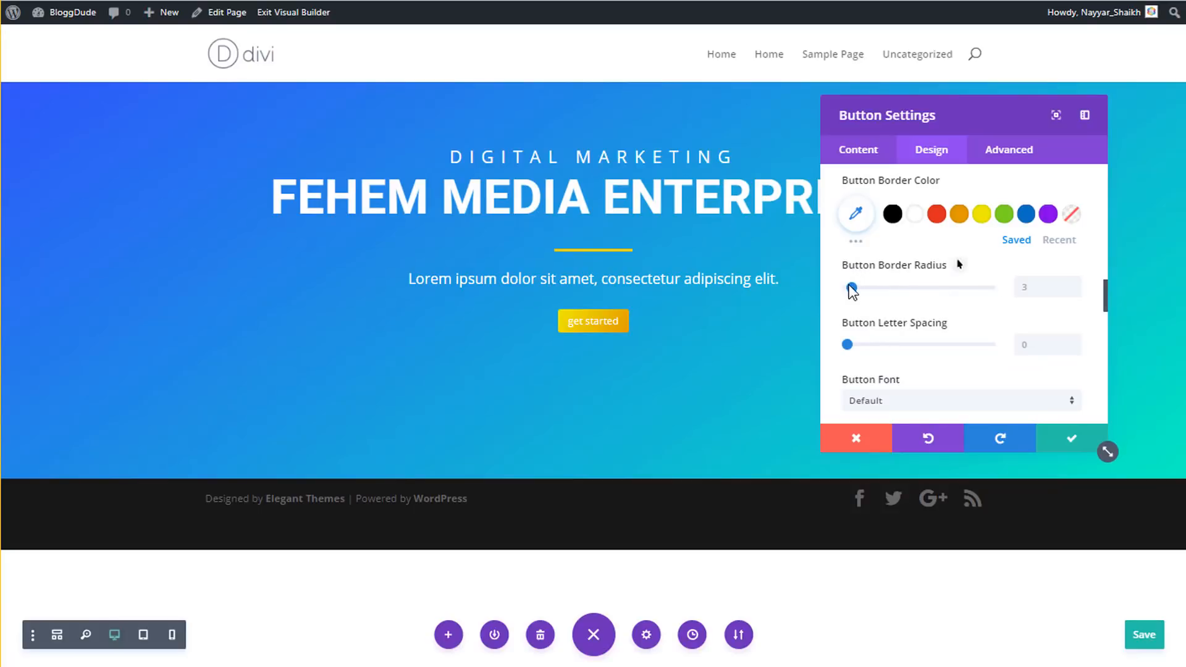
pyautogui.moveTo(861, 285); pyautogui.dragTo(906, 292)
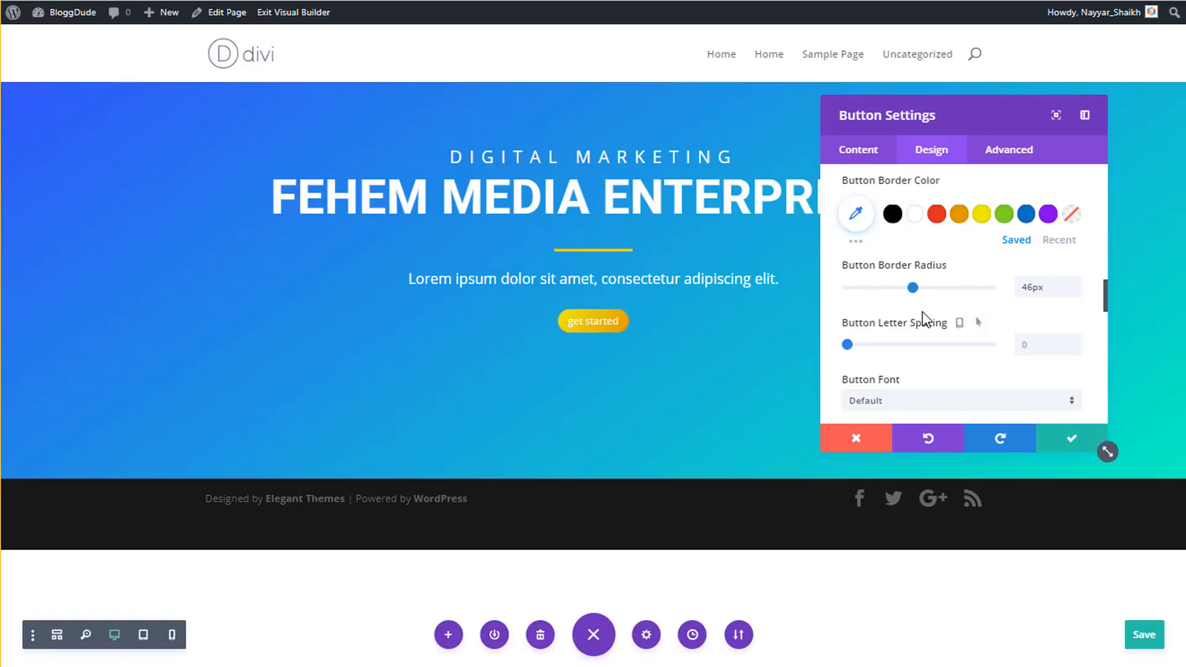
pyautogui.scroll(-3, 960, 318)
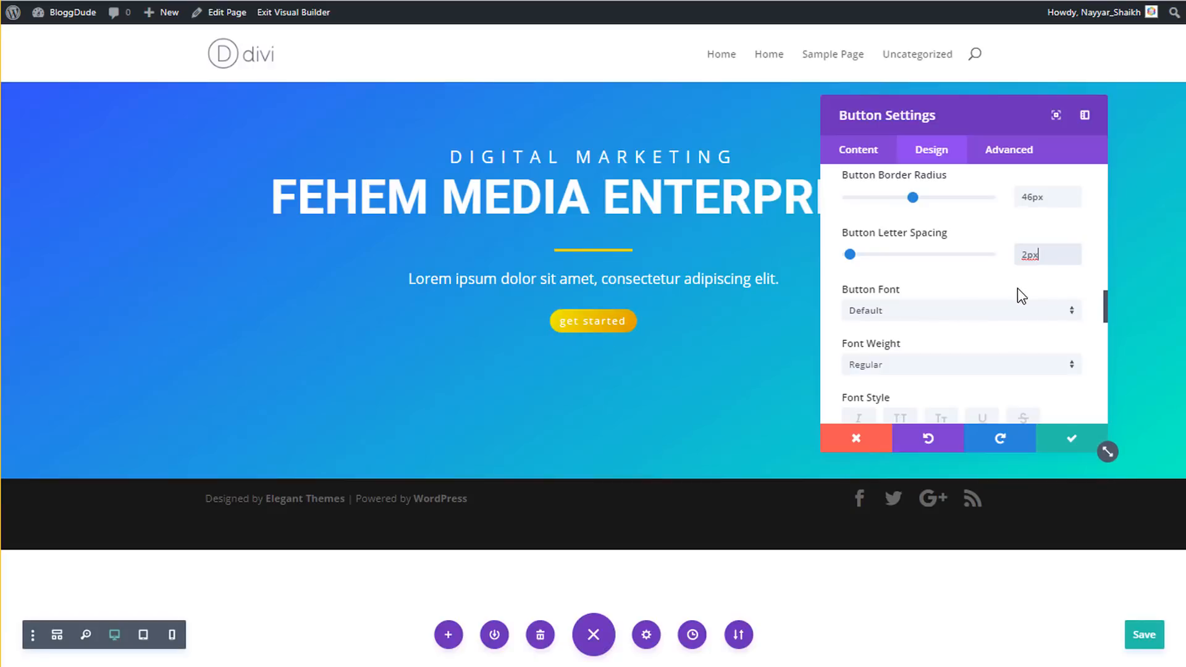
pyautogui.scroll(-3, 1017, 288)
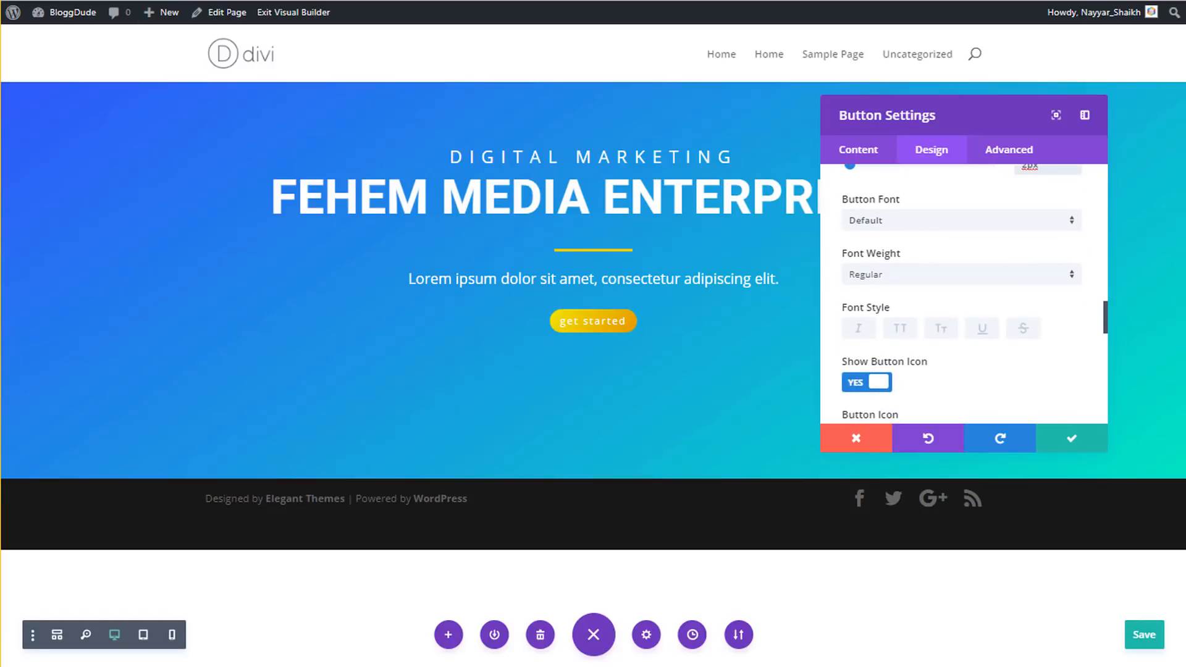
# - Set the button font to Roboto
pyautogui.click(899, 223)
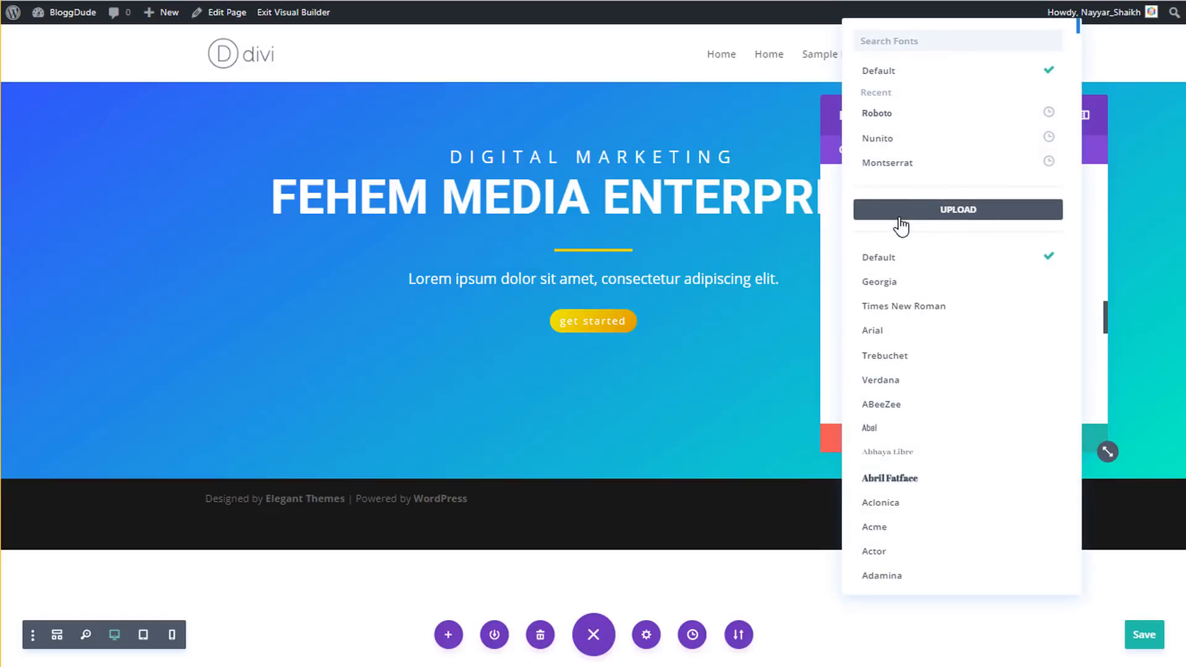
pyautogui.click(911, 118)
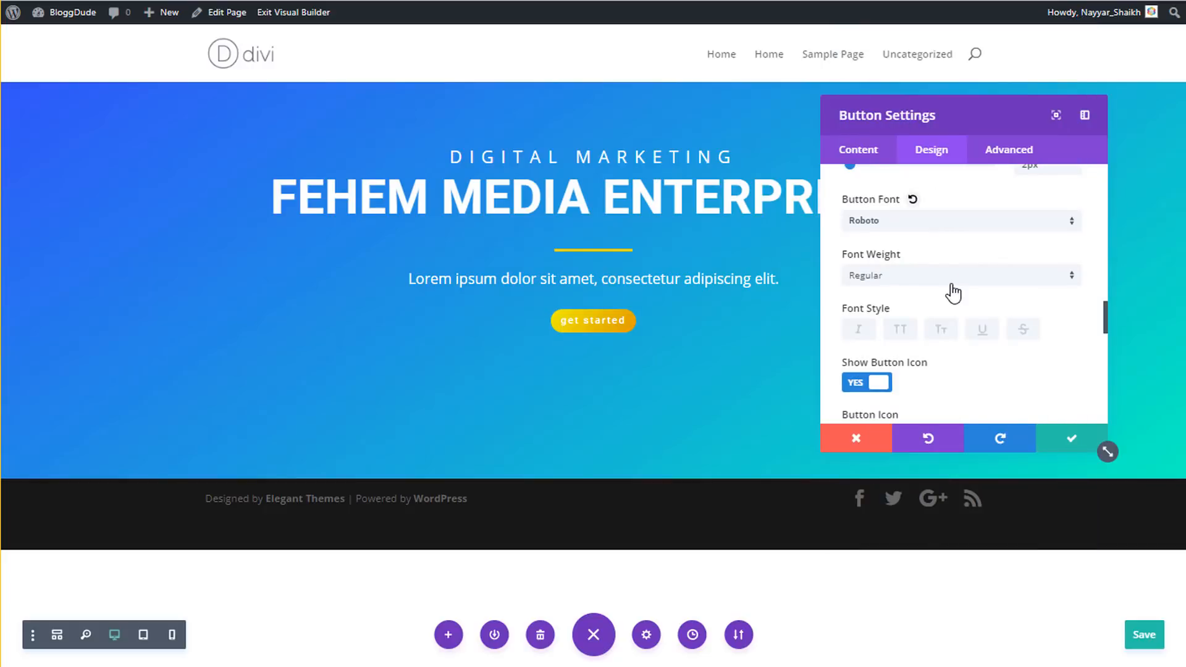
pyautogui.scroll(-3, 954, 293)
pyautogui.scroll(-8, 961, 291)
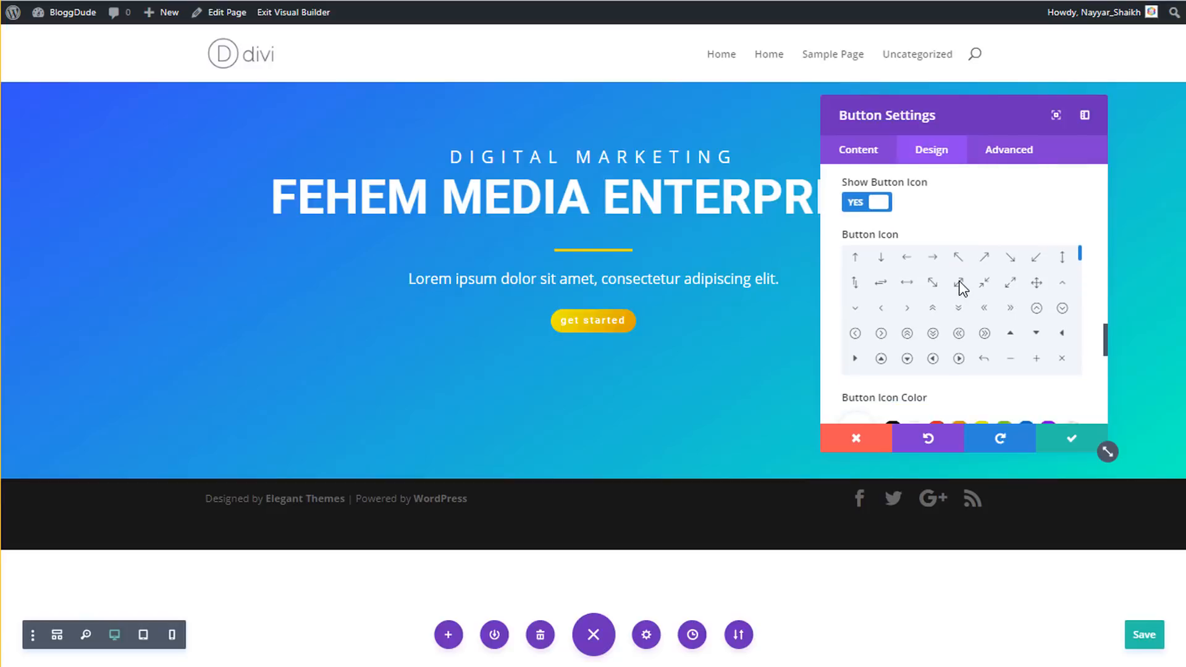
pyautogui.scroll(5, 953, 323)
# - Hide the button icon and make the button text uppercase
pyautogui.click(868, 212)
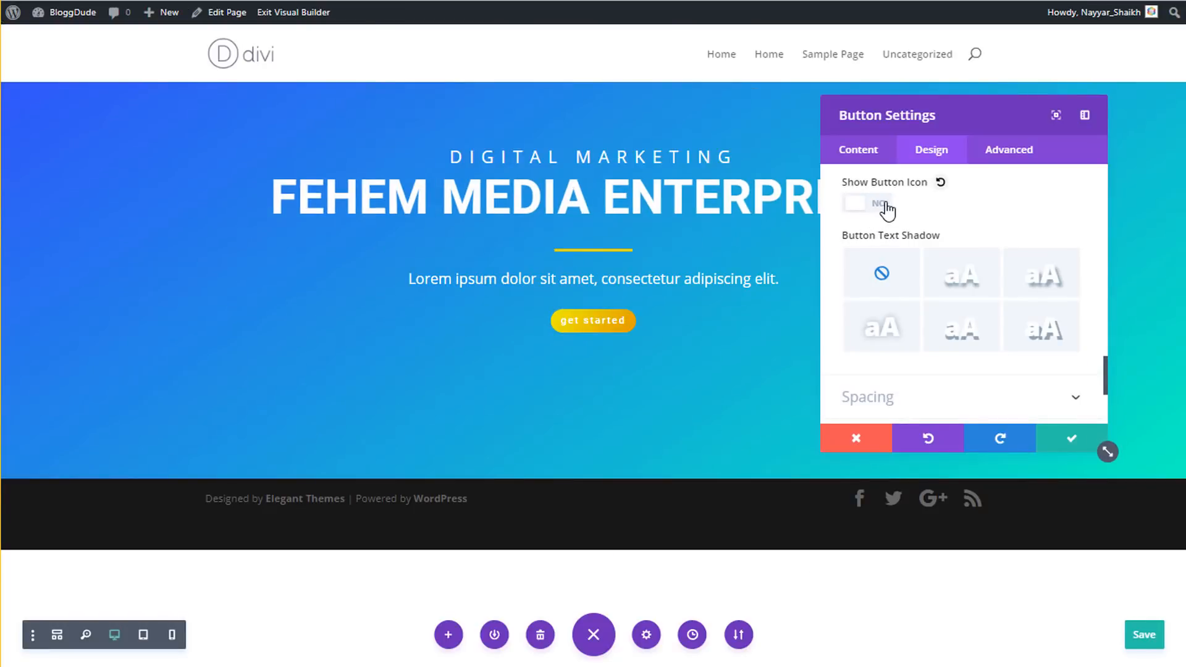
pyautogui.scroll(5, 963, 247)
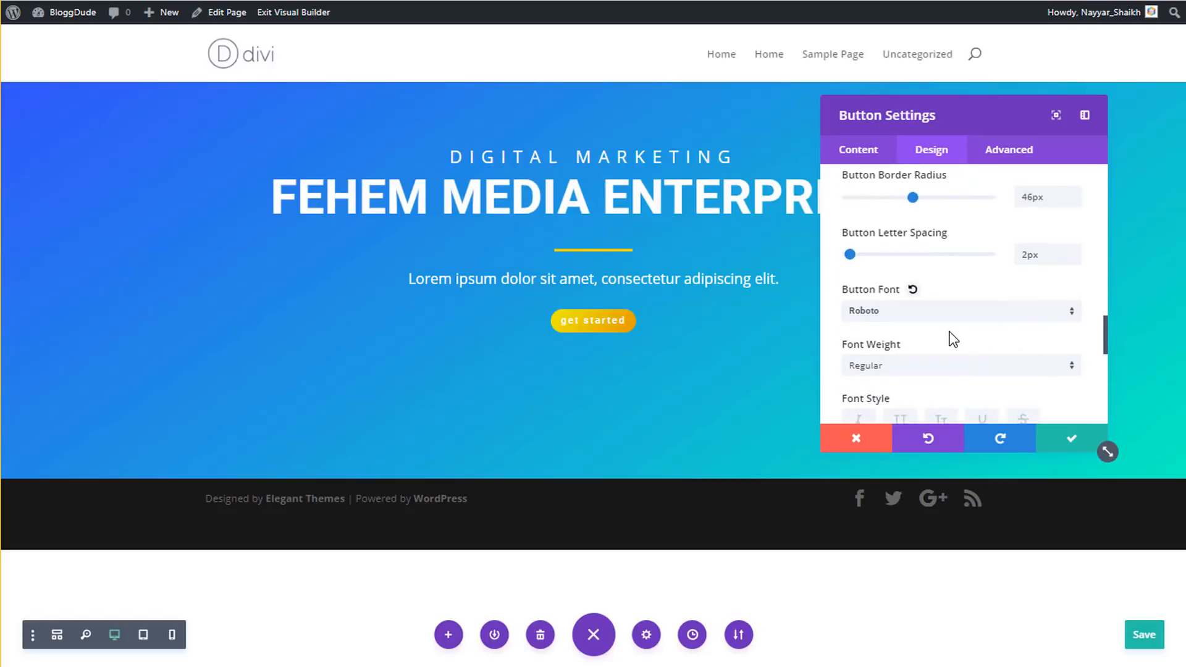
pyautogui.scroll(-2, 947, 336)
pyautogui.click(901, 331)
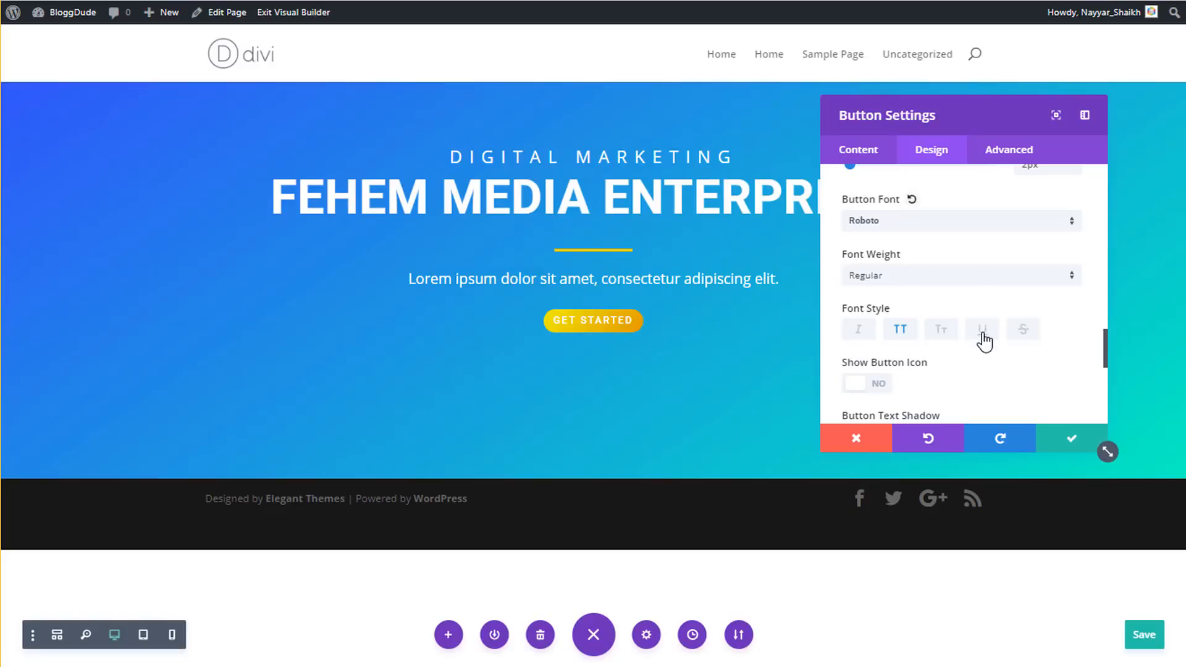
pyautogui.scroll(-4, 991, 355)
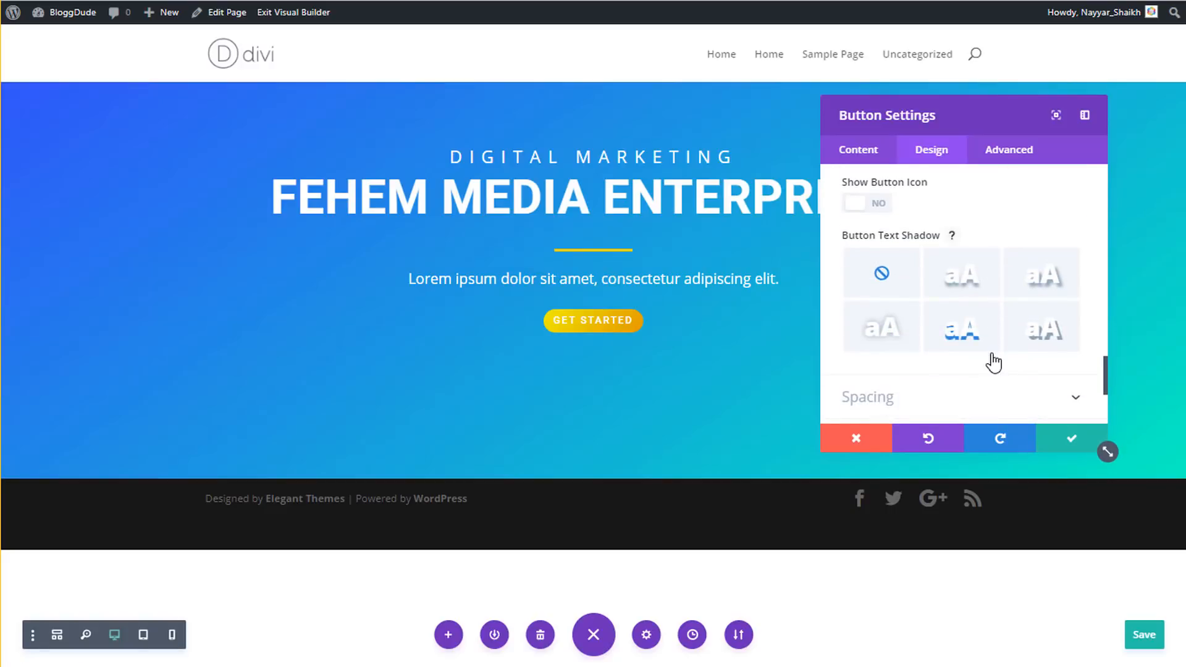
pyautogui.scroll(-2, 992, 359)
pyautogui.click(911, 311)
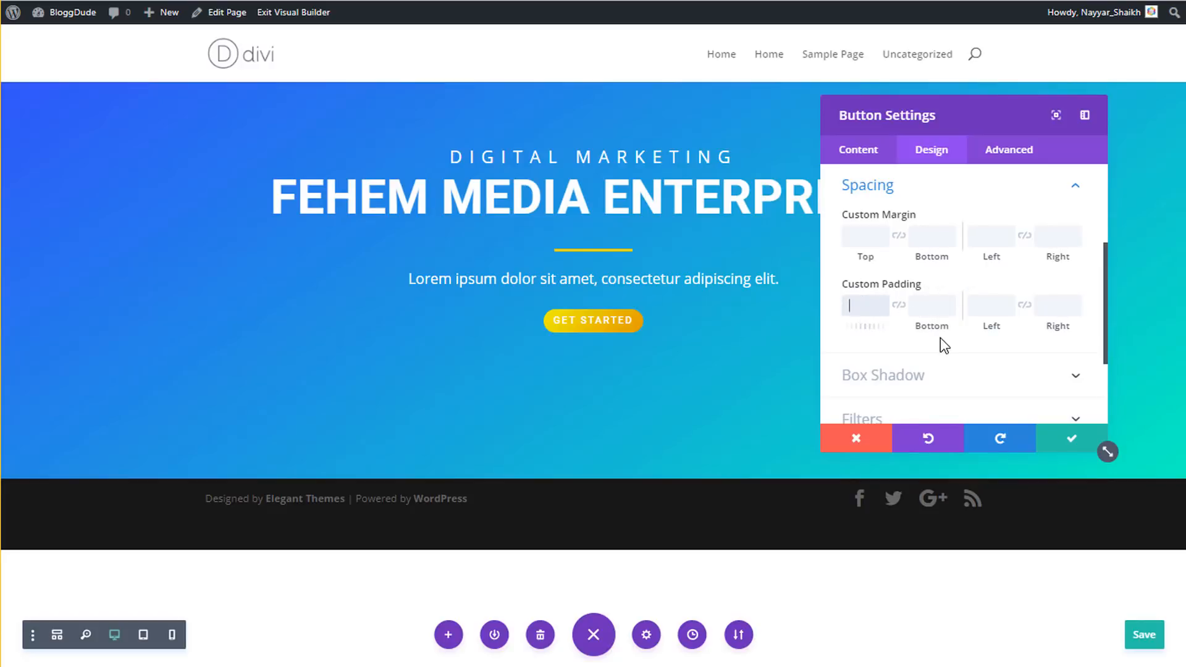
# - Pad the button 7px top and bottom and 15px left and right
pyautogui.write('7')
pyautogui.press('Tab')
pyautogui.write('7px')
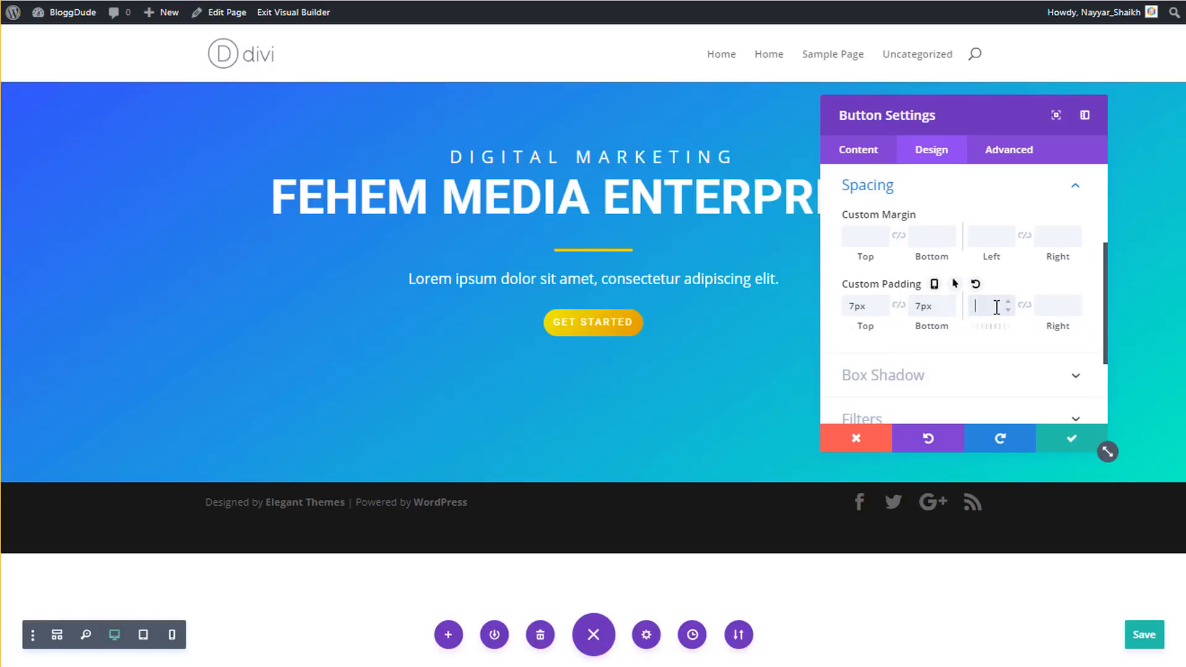
pyautogui.write('15px')
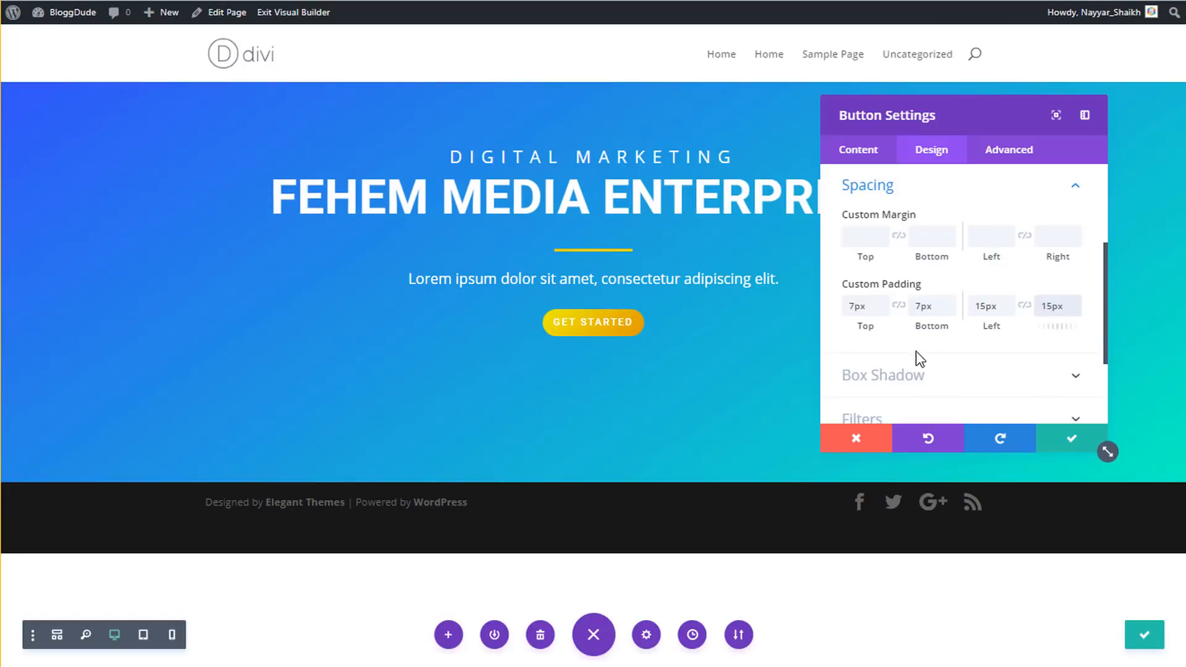
# - Apply the third box-shadow preset beneath the button
pyautogui.click(922, 381)
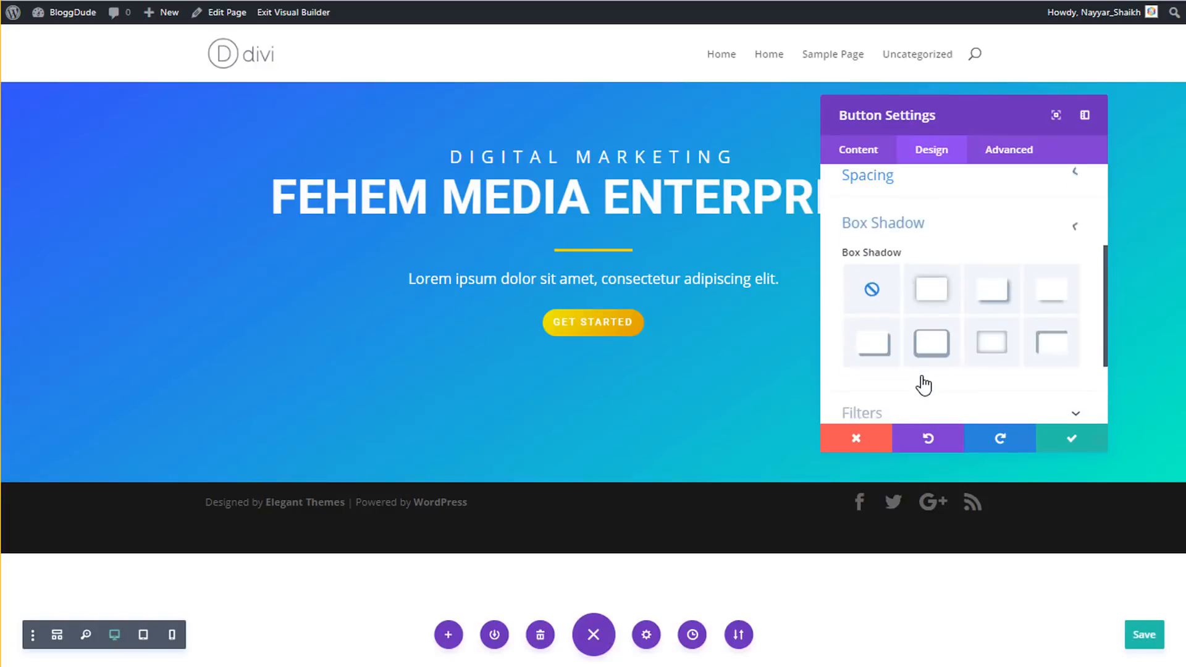
pyautogui.click(992, 269)
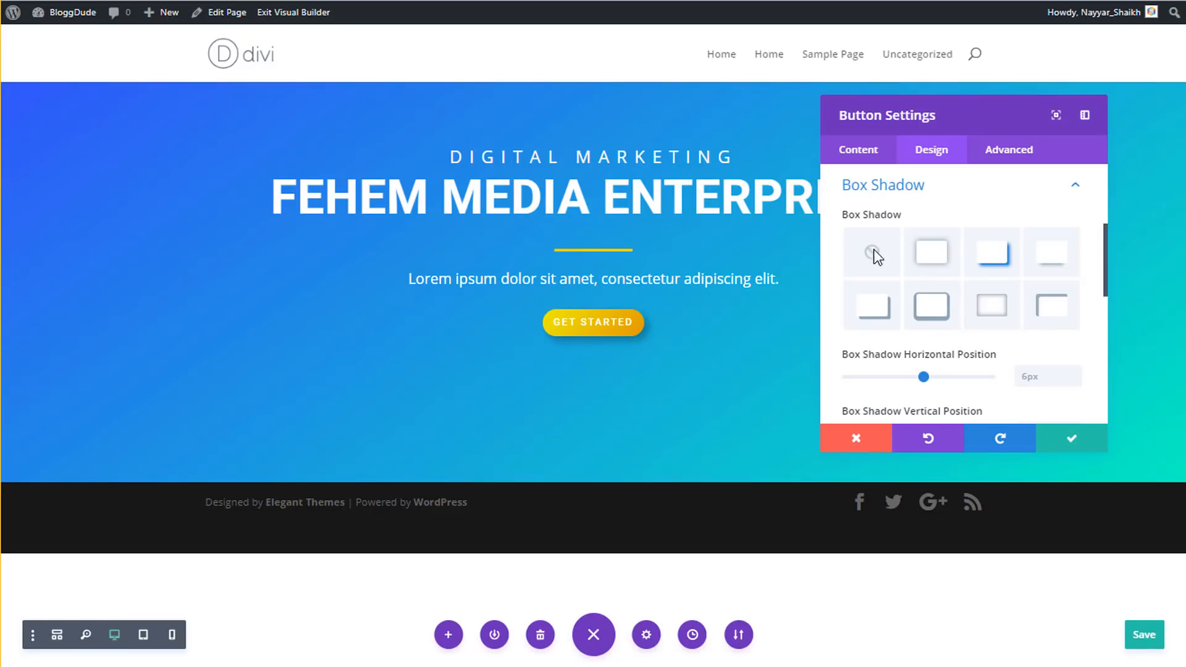
pyautogui.scroll(5, 864, 297)
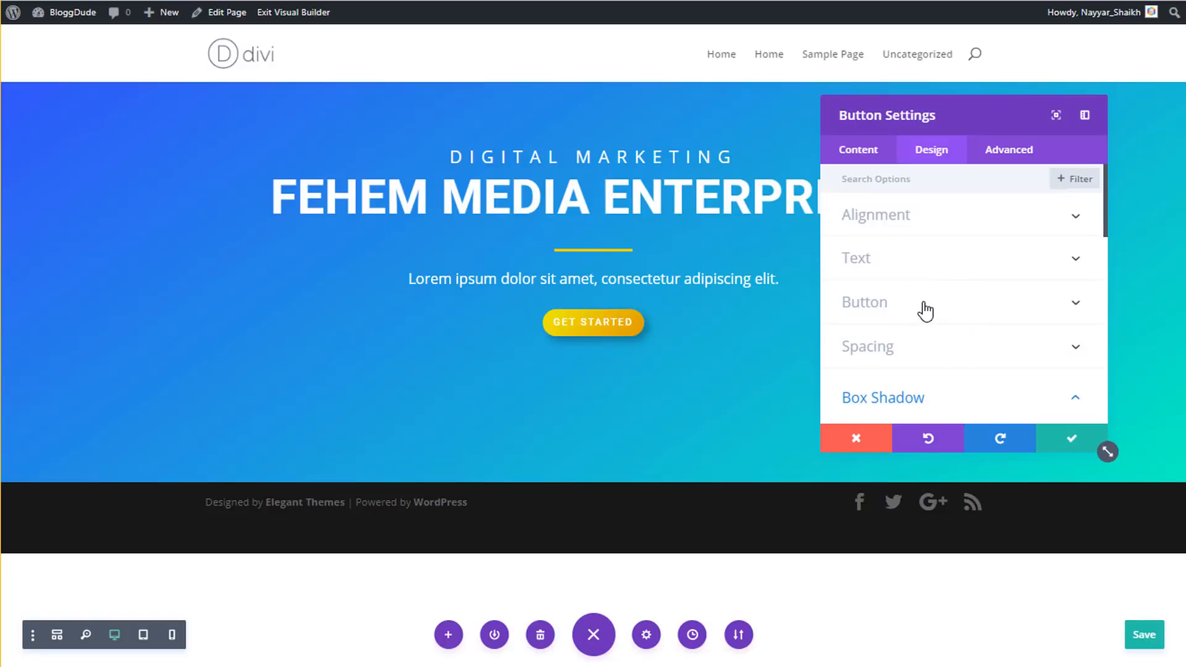
# - Set 4px hover letter spacing on the button, keeping 2px normally, and save the settings
pyautogui.click(924, 311)
pyautogui.scroll(-10, 1010, 315)
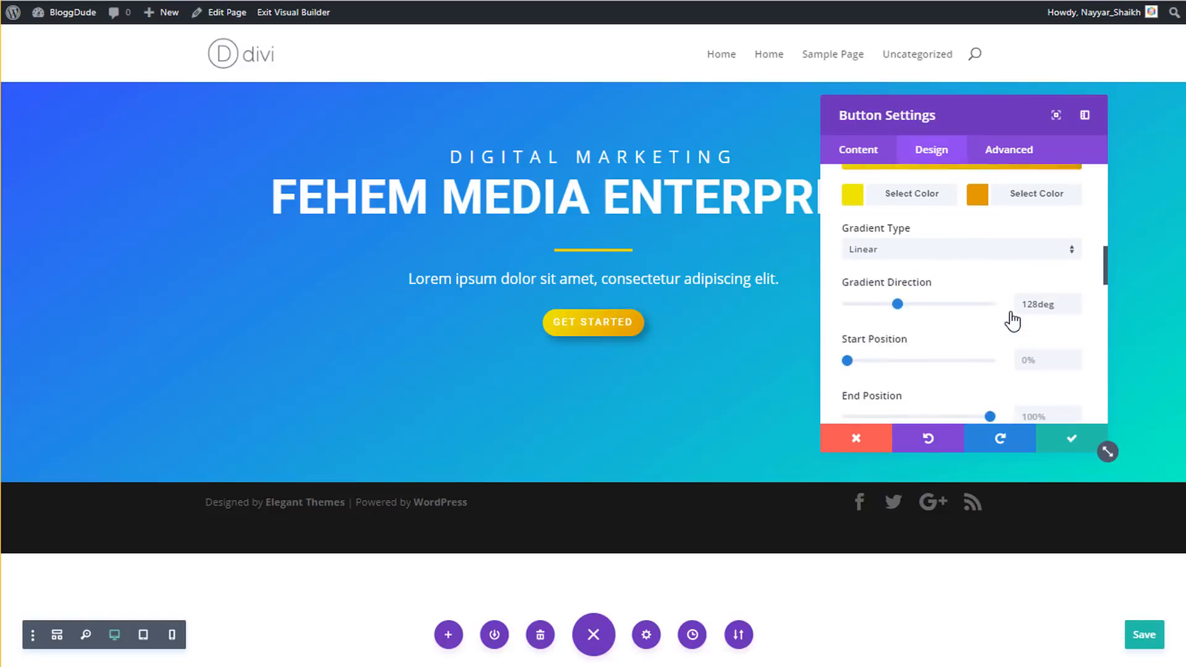
pyautogui.scroll(-8, 1013, 320)
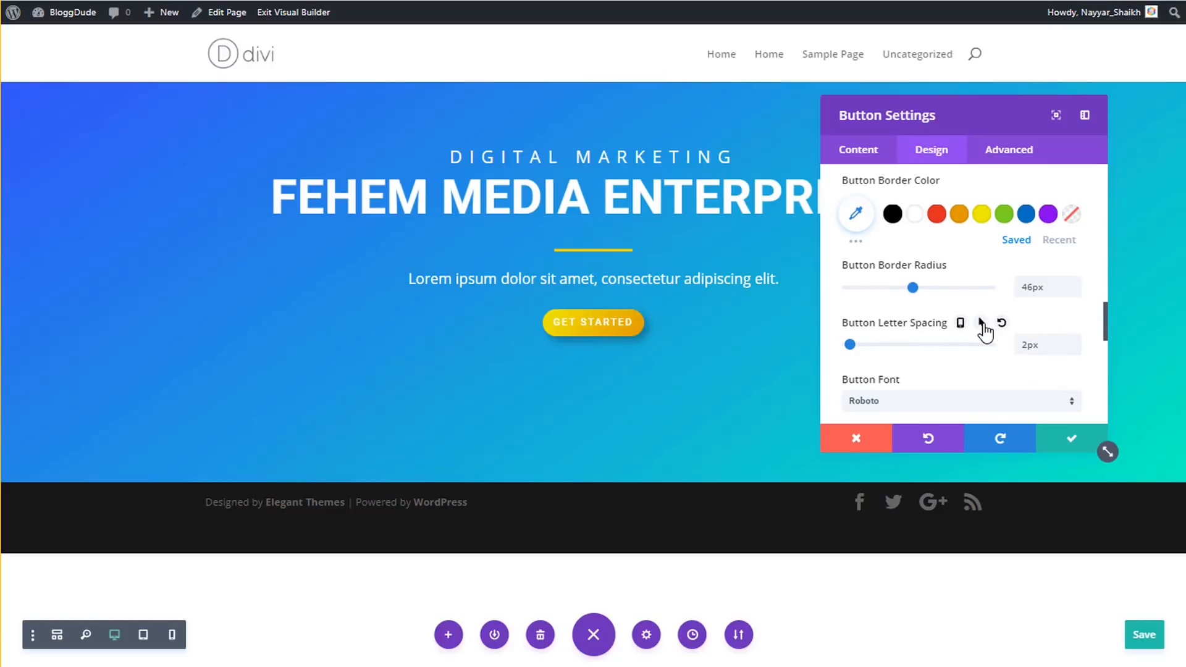
pyautogui.click(982, 324)
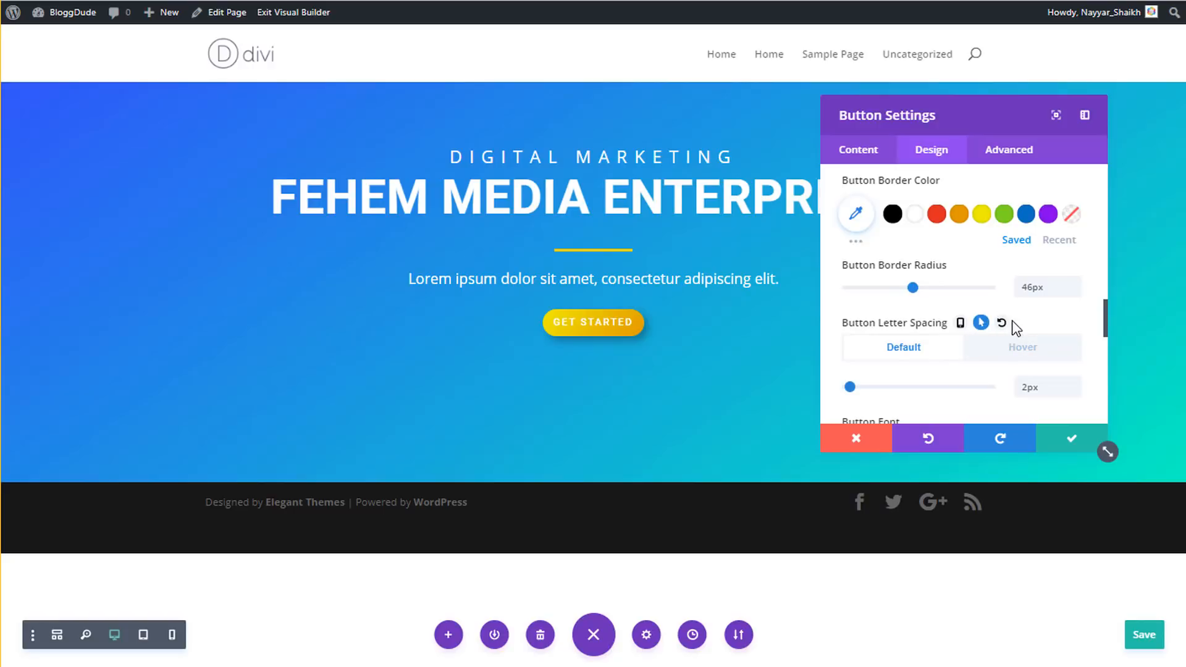
pyautogui.scroll(-2, 1007, 330)
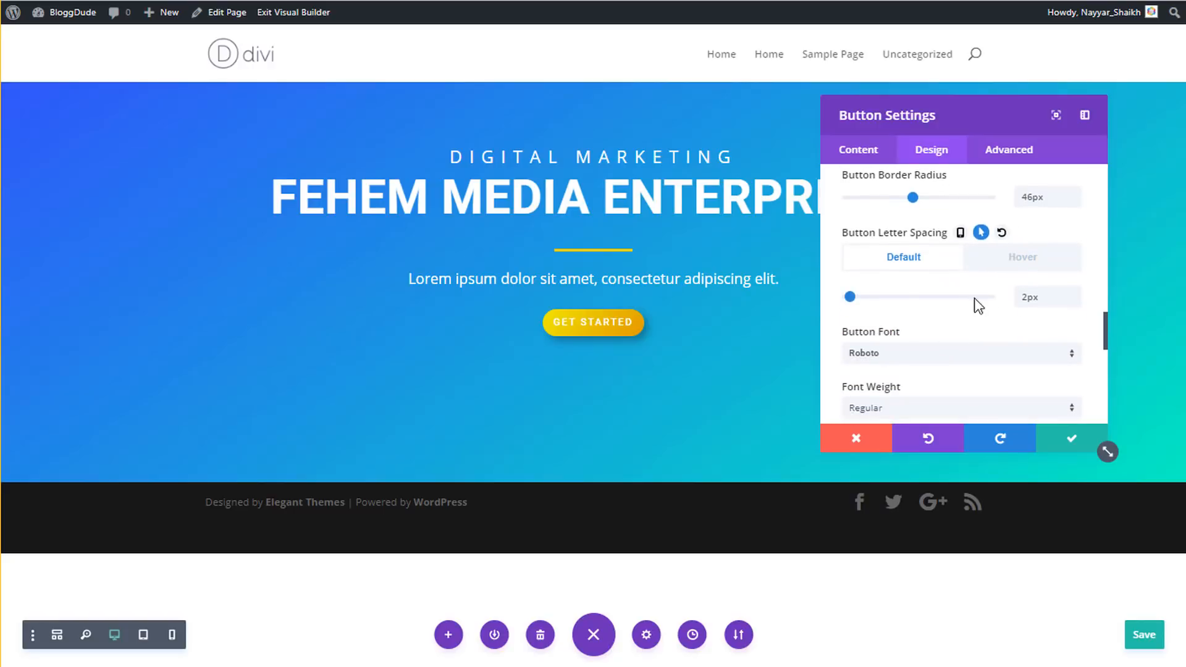
pyautogui.click(1023, 260)
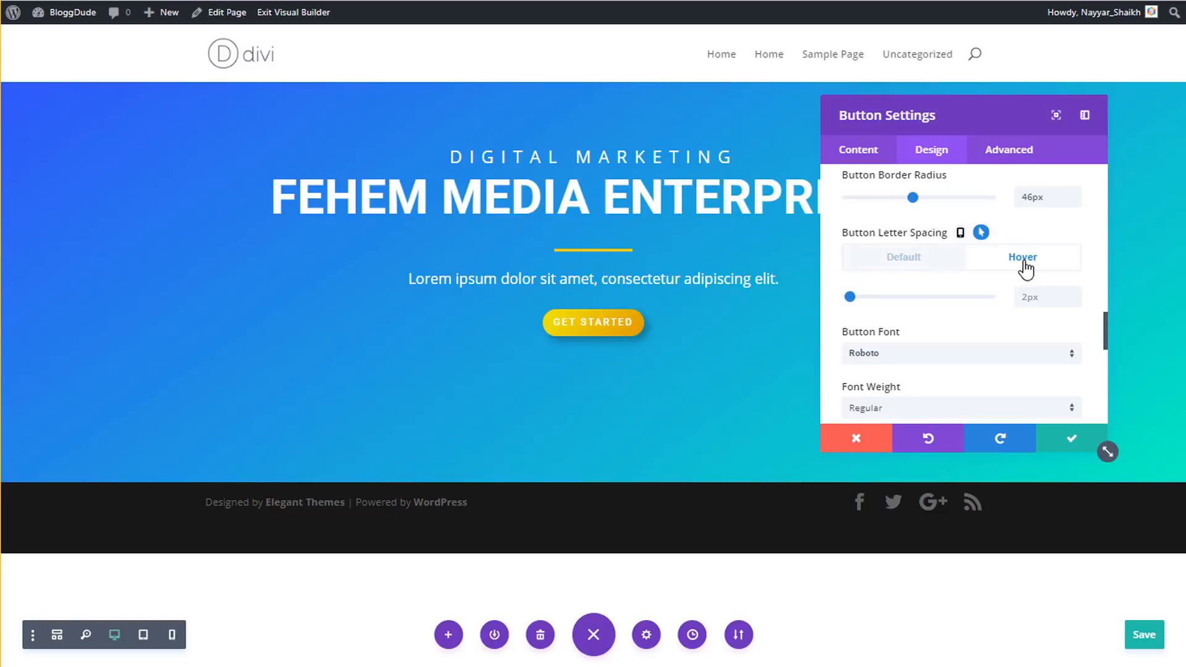
pyautogui.click(1029, 300)
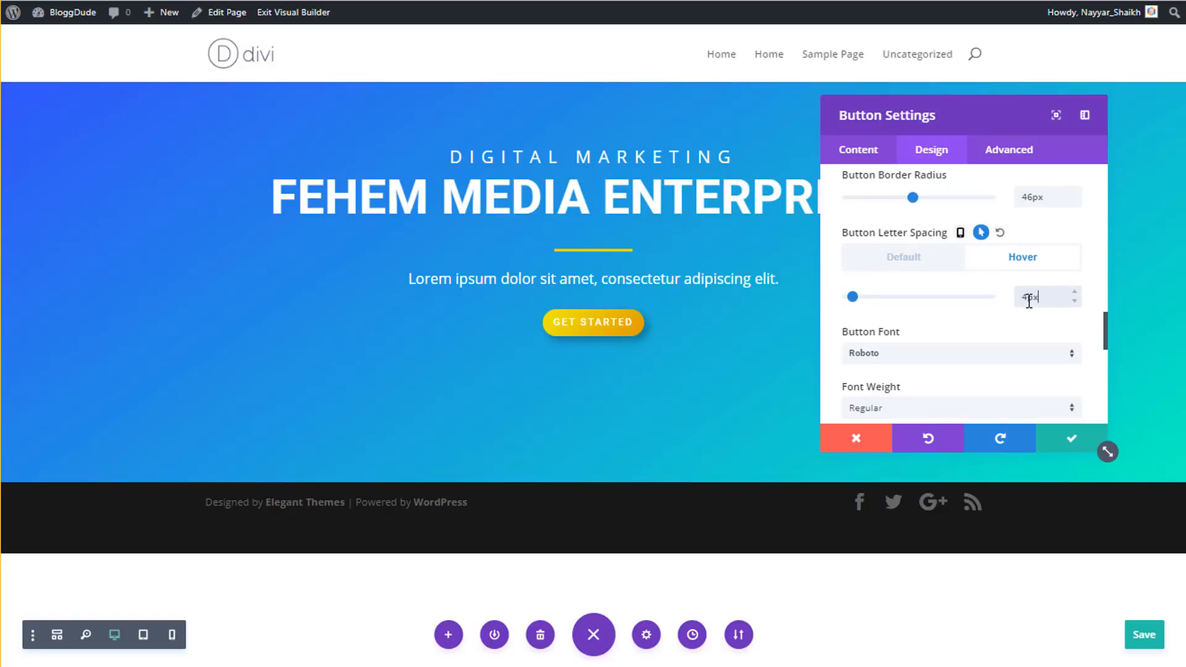
pyautogui.click(920, 260)
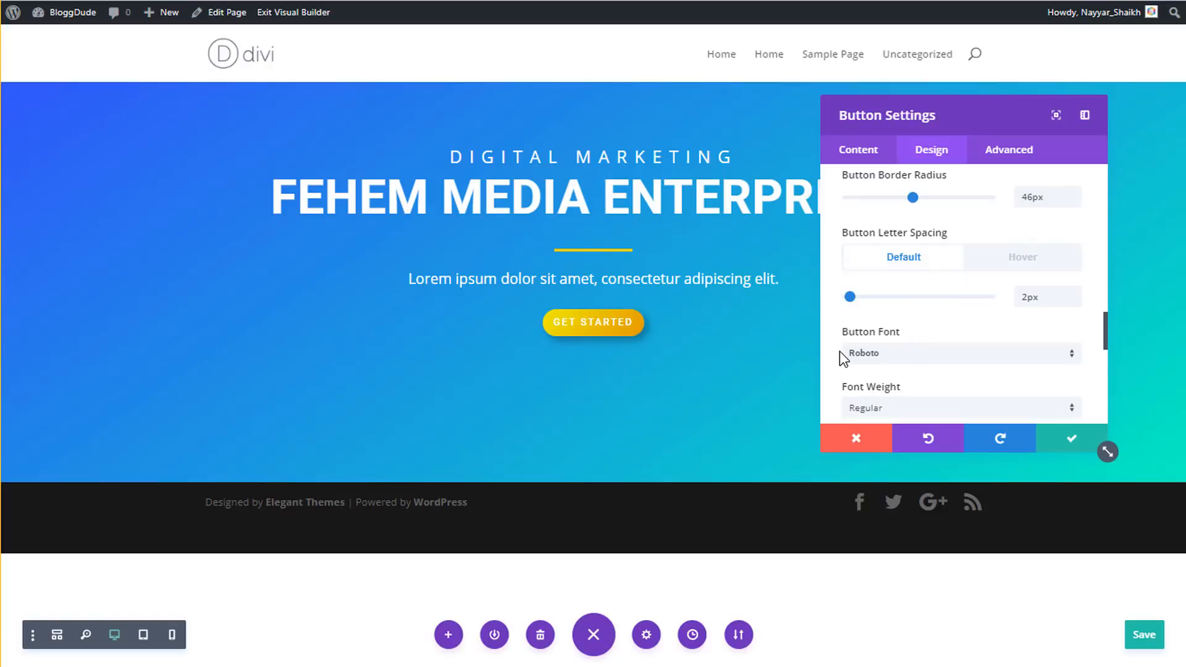
pyautogui.click(1042, 259)
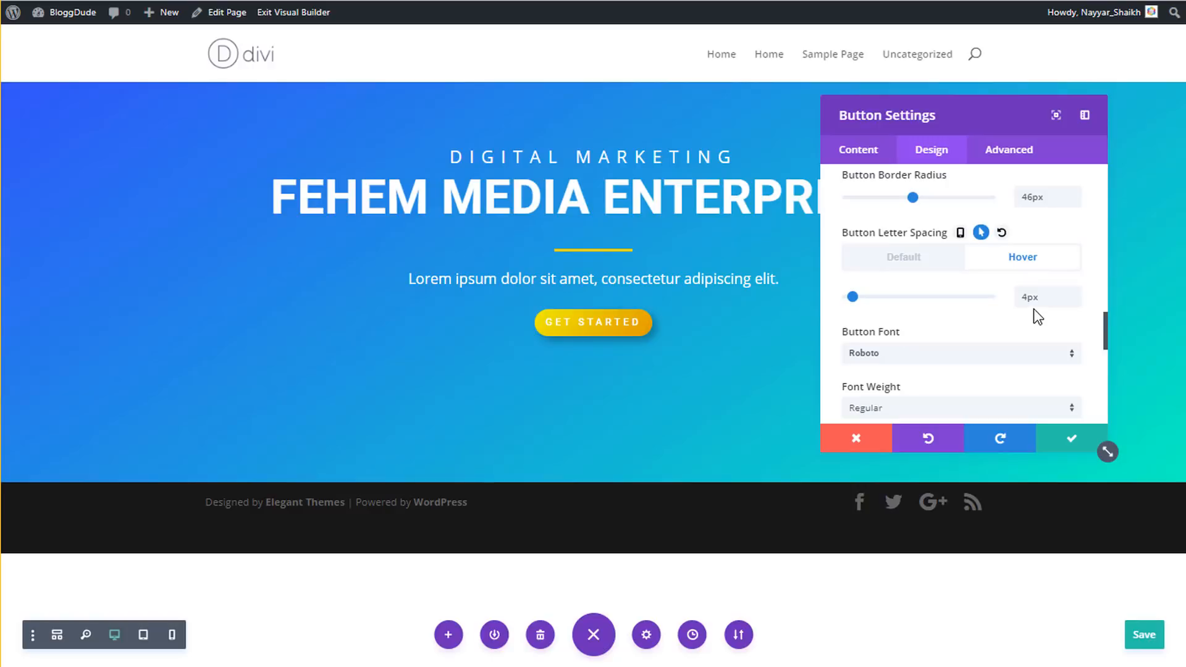
pyautogui.click(920, 262)
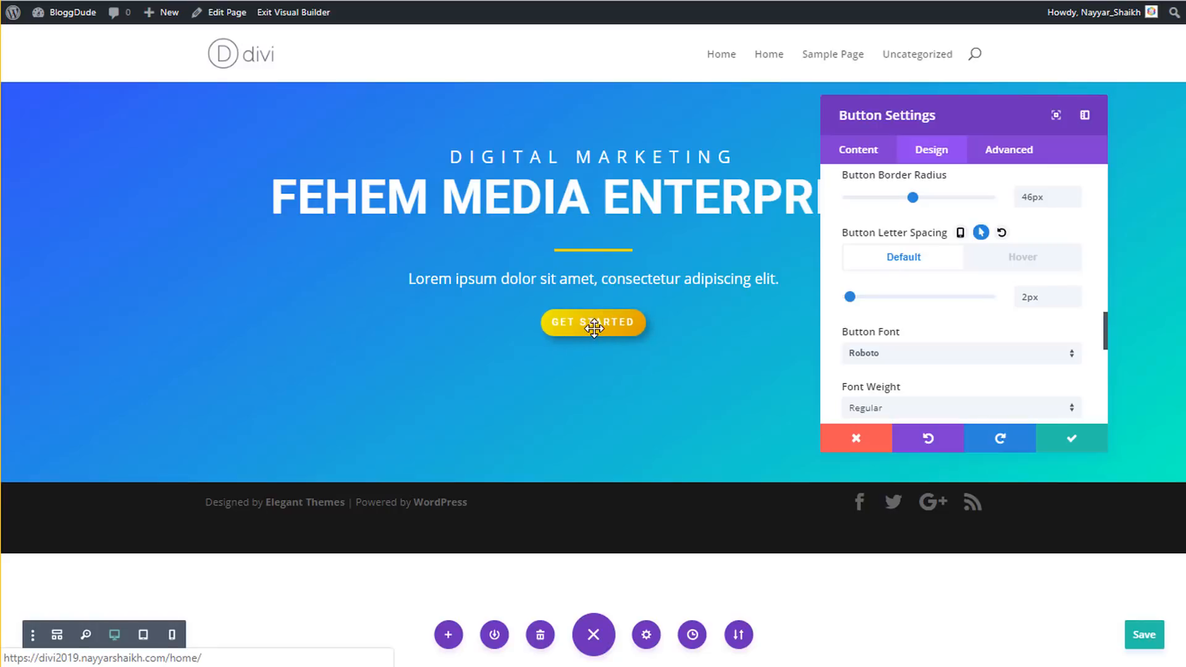
pyautogui.click(1058, 438)
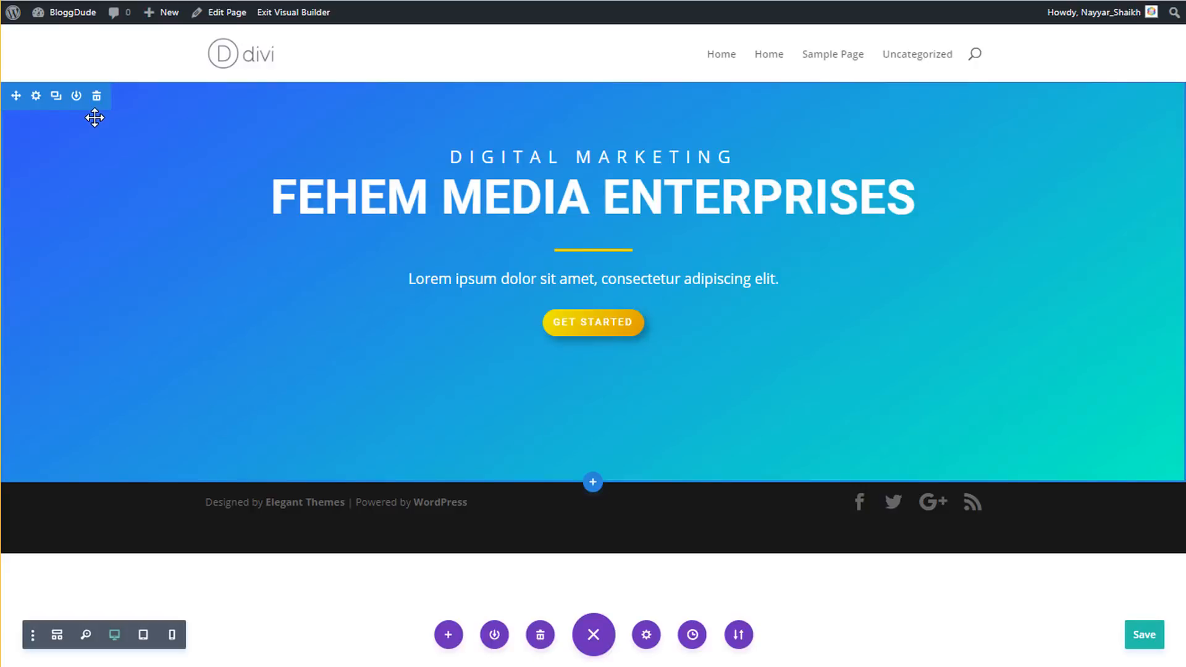
# - Save the page and add a wave divider to the hero section's bottom
pyautogui.hotkey('ctrl', 's')
pyautogui.click(36, 97)
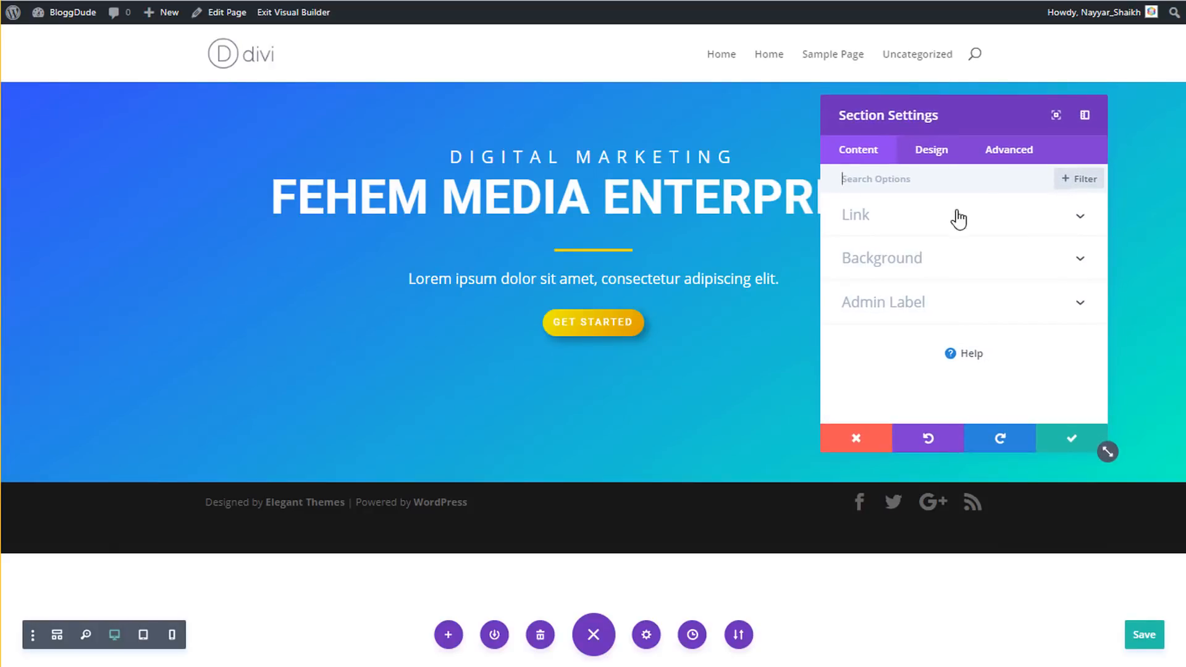
pyautogui.click(952, 163)
pyautogui.click(915, 259)
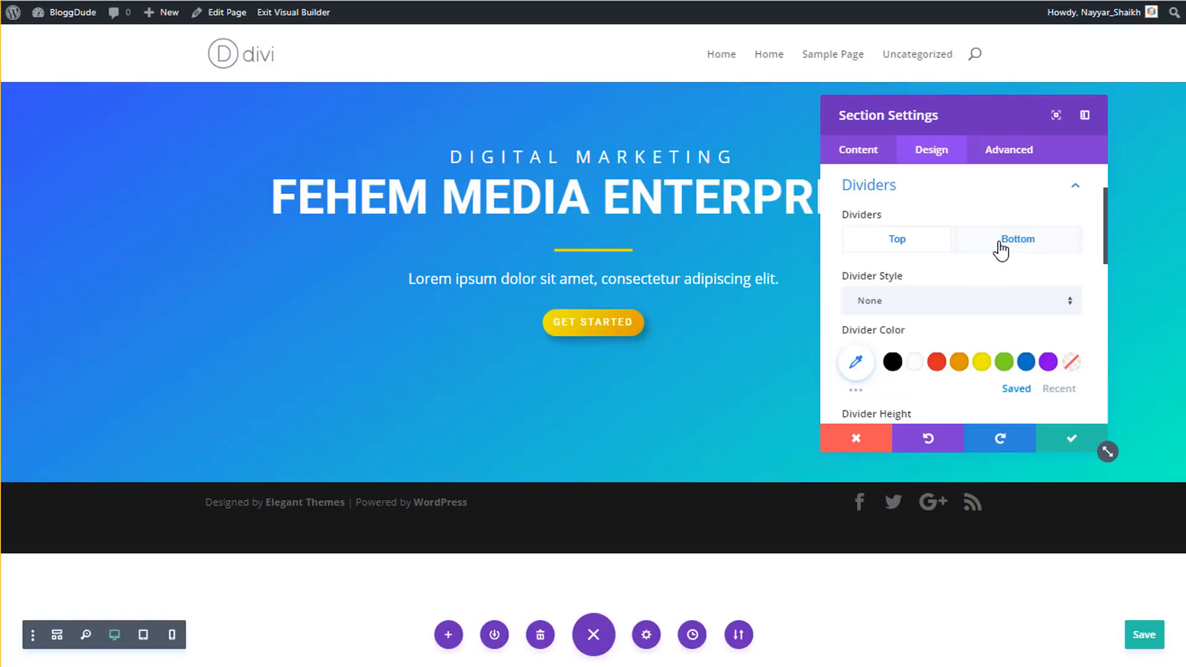
pyautogui.scroll(-2, 950, 257)
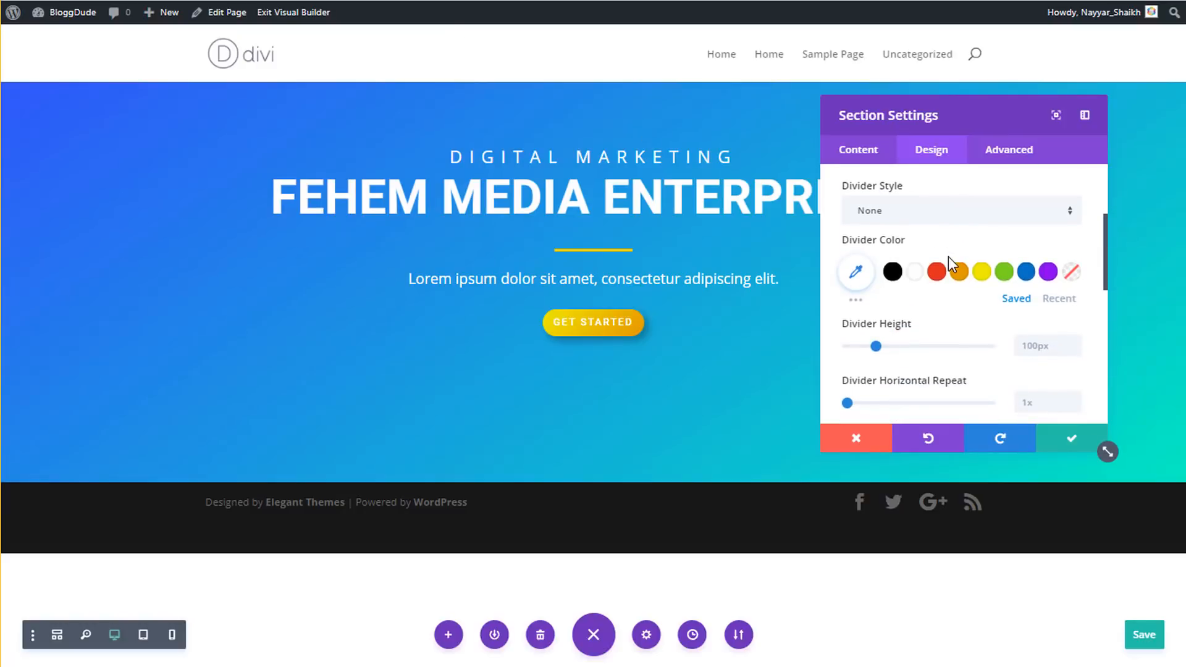
pyautogui.click(910, 219)
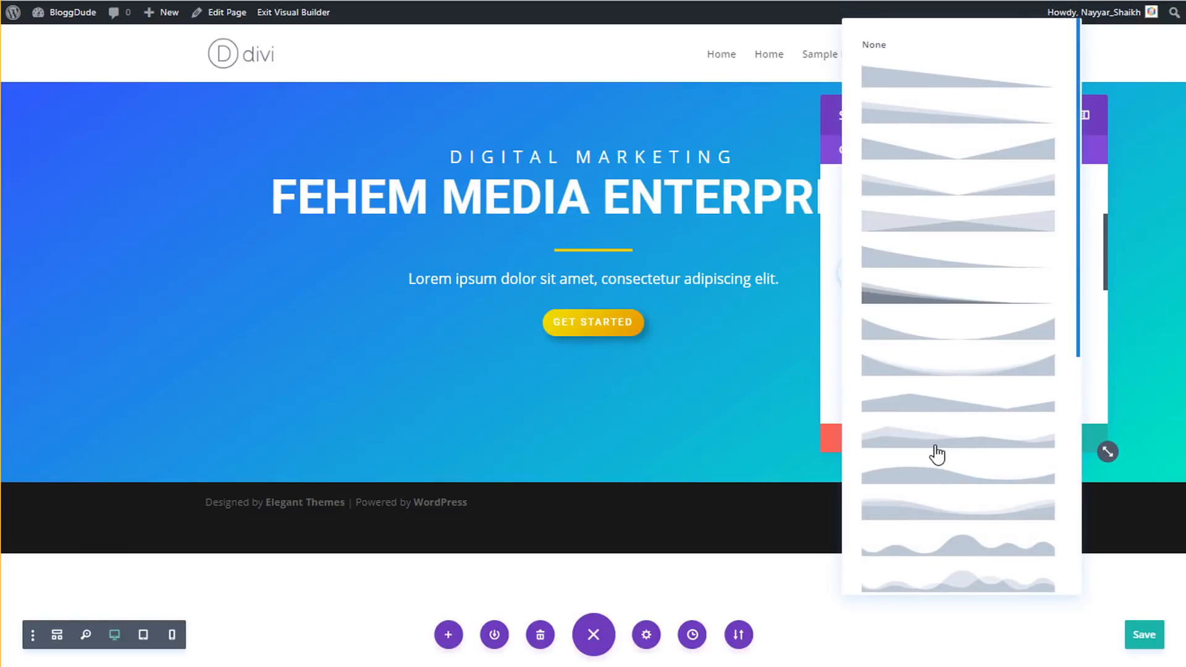
pyautogui.click(911, 516)
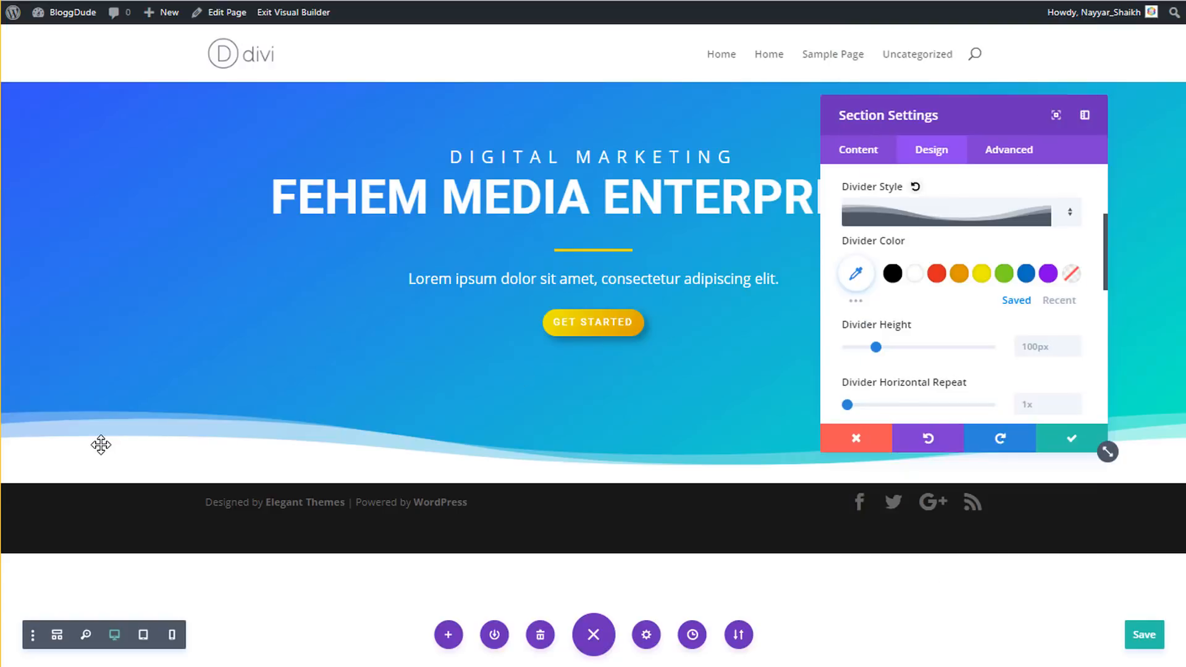
# - Raise the wave divider height to about 260px and close the section settings
pyautogui.moveTo(976, 108); pyautogui.dragTo(973, 65)
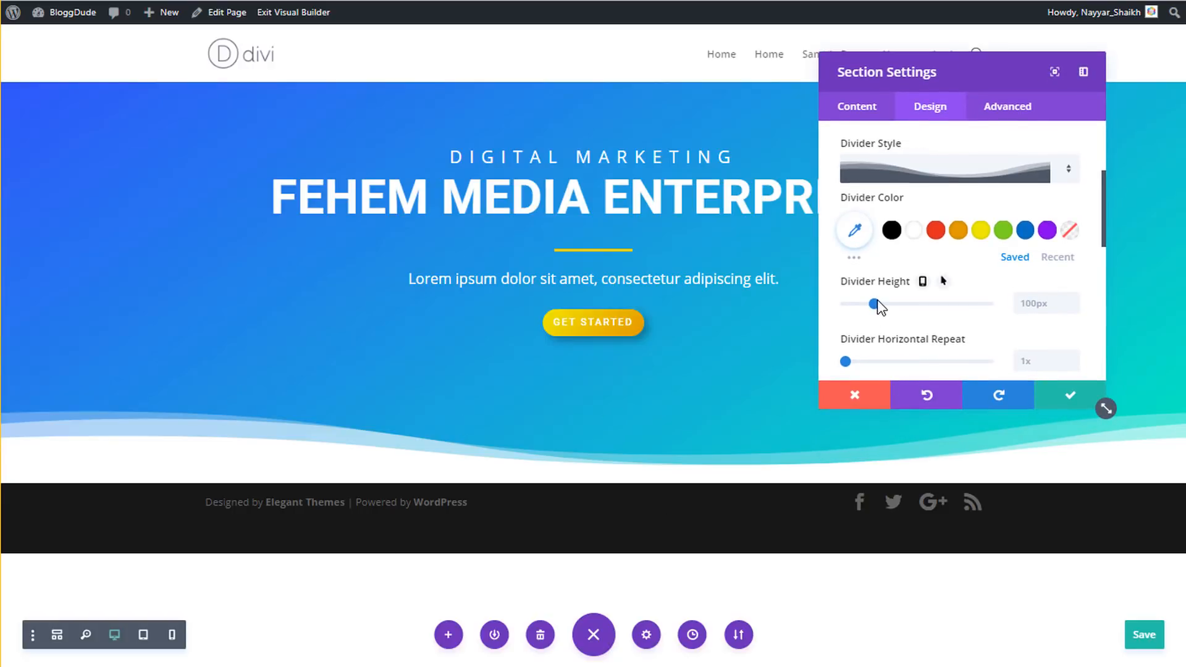
pyautogui.moveTo(888, 303); pyautogui.dragTo(921, 304)
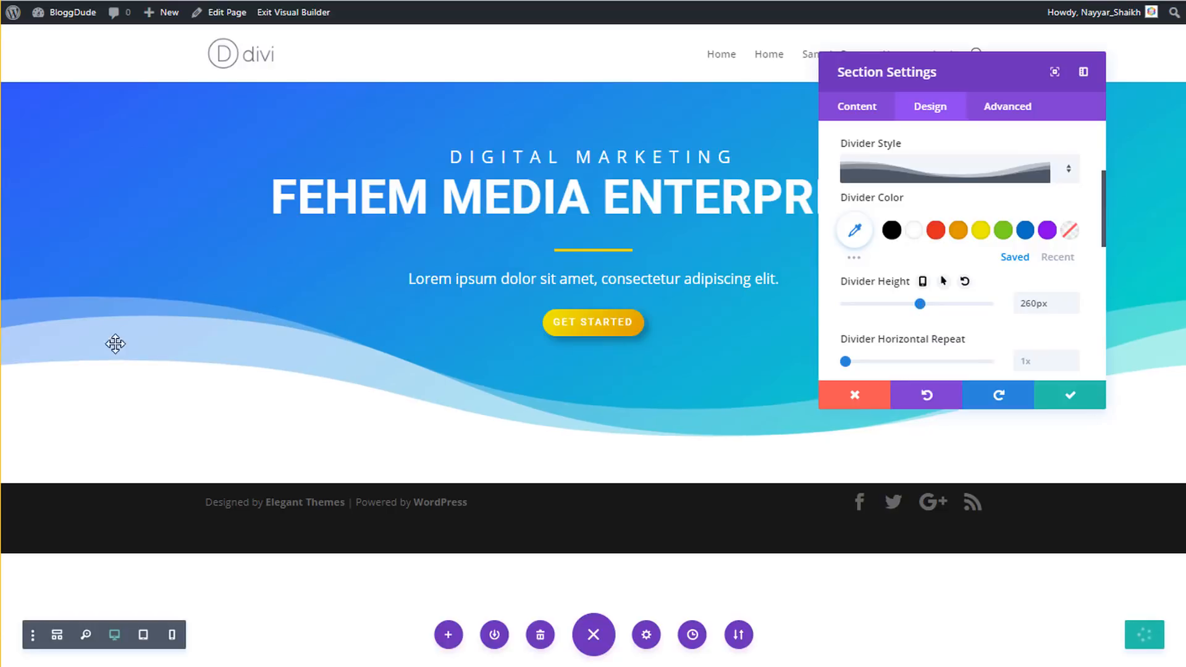
pyautogui.click(1083, 402)
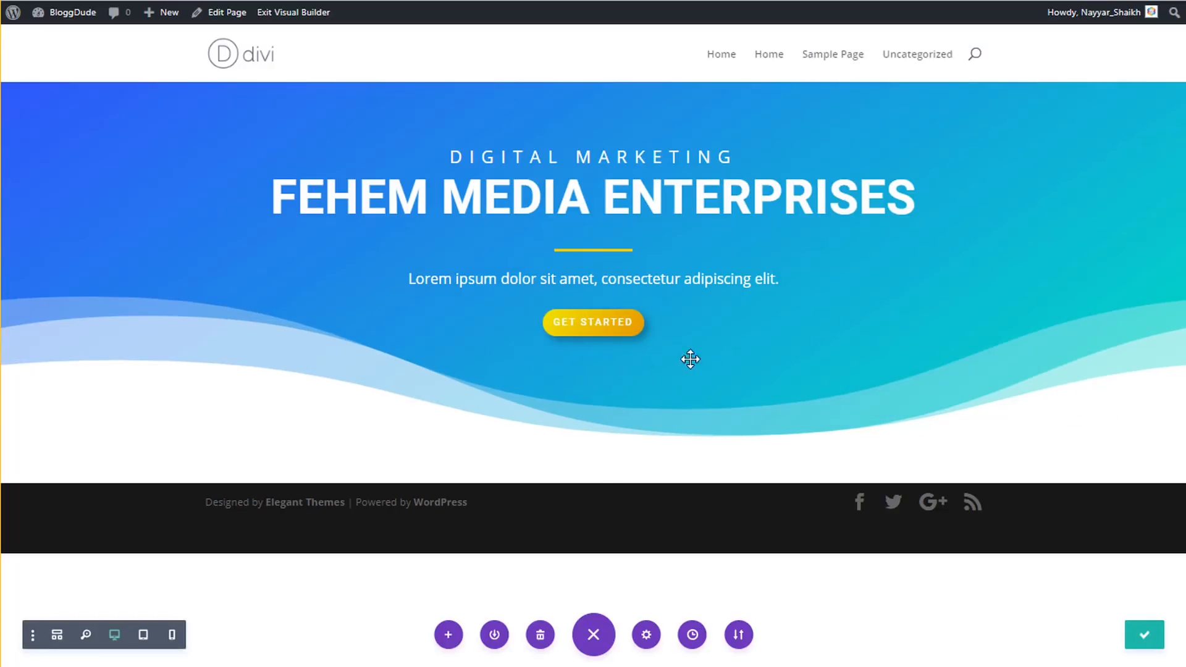
# - Drag the hero section's bottom padding upward so the footer sits closer beneath the wave
pyautogui.moveTo(674, 363); pyautogui.dragTo(677, 338)
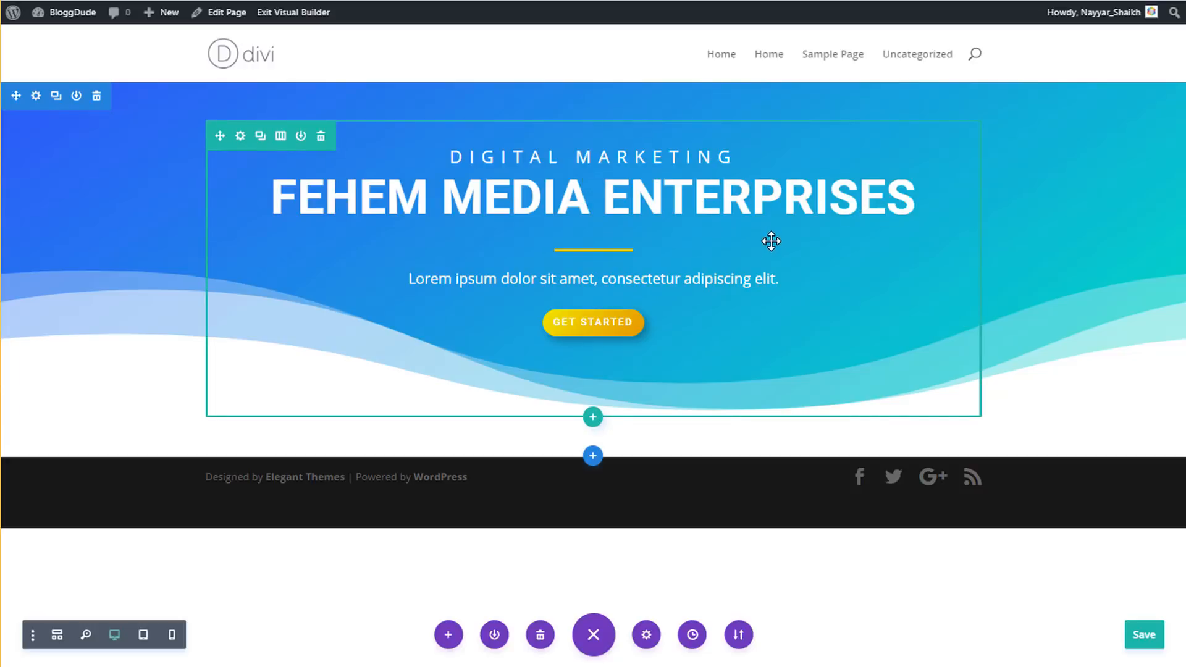
# - In Phone view, give DIGITAL MARKETING responsive letter spacing: 2px on phone, 10px on tablet
pyautogui.click(172, 636)
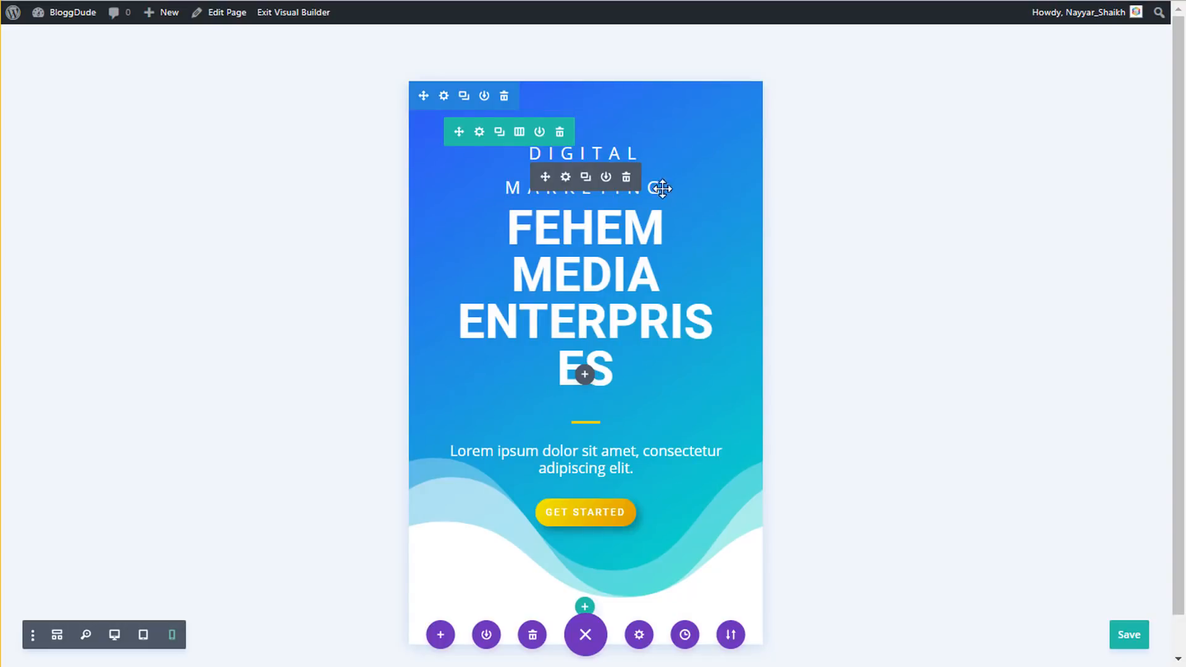
pyautogui.click(566, 178)
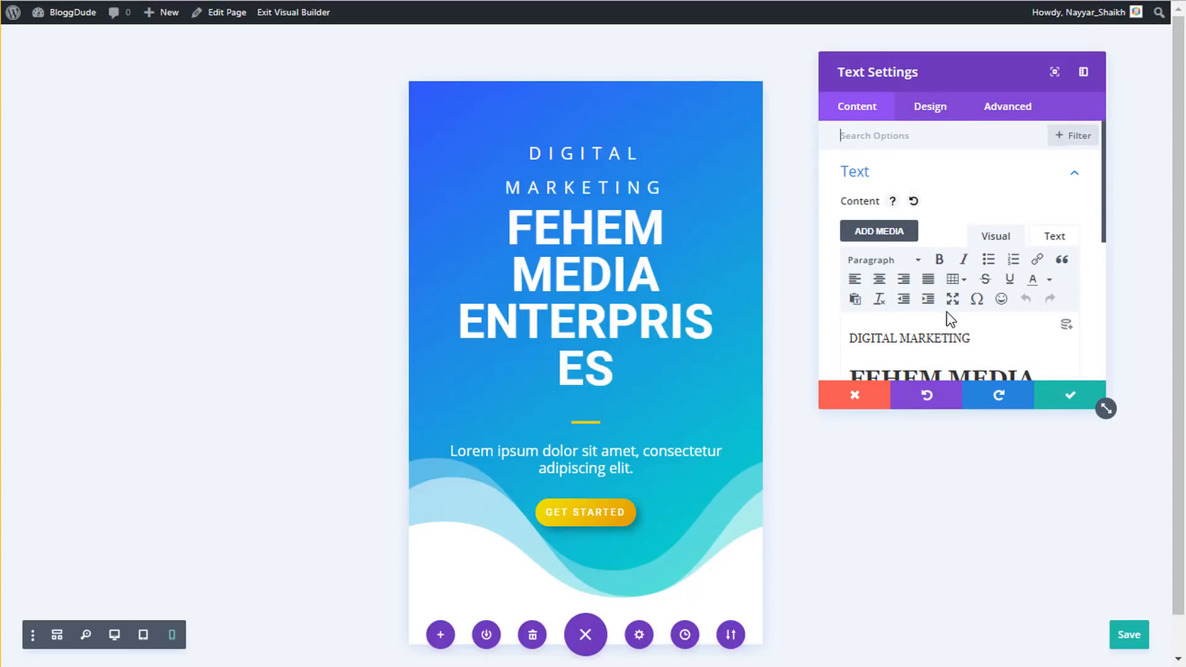
pyautogui.click(944, 111)
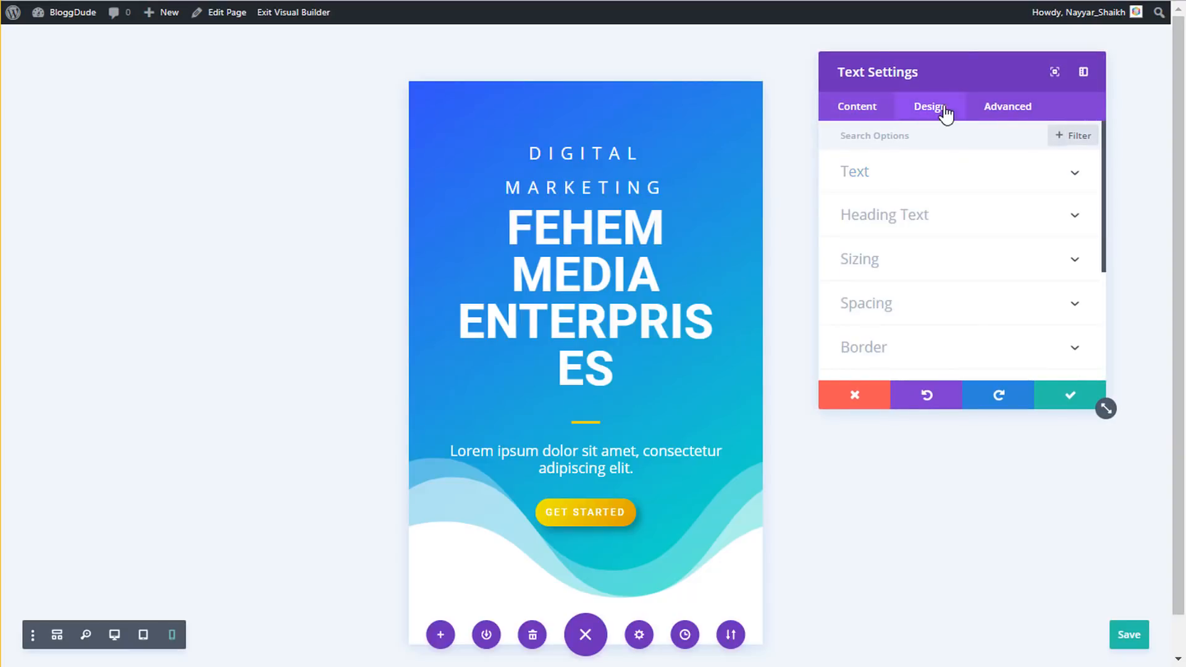
pyautogui.click(902, 183)
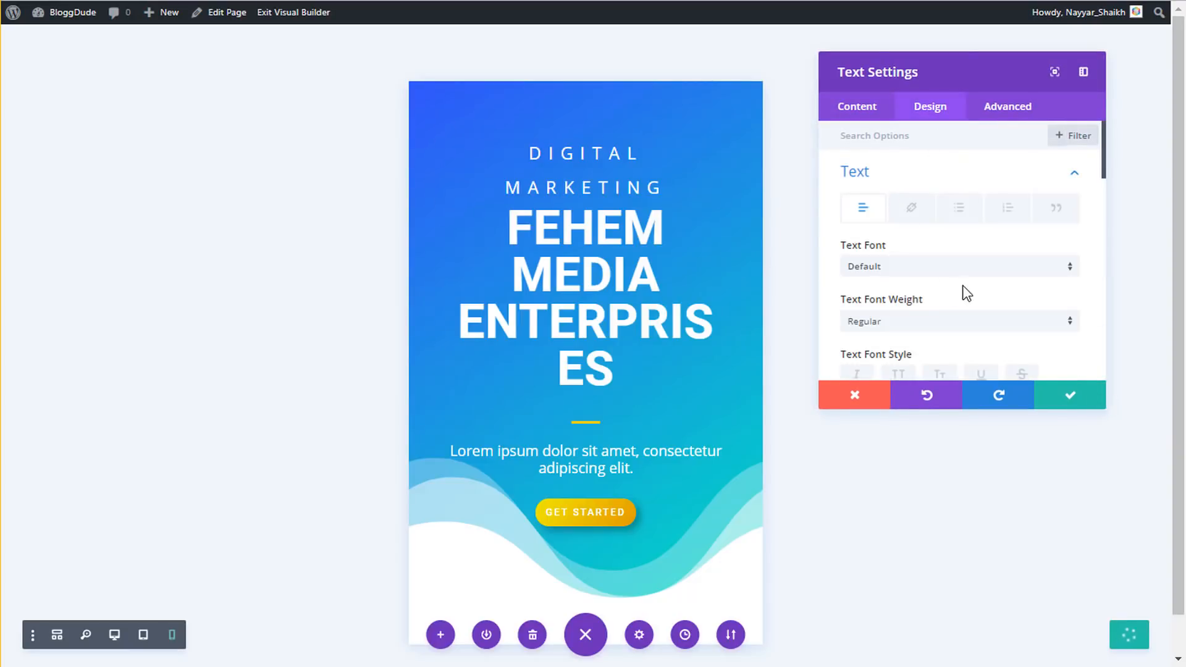
pyautogui.scroll(-5, 967, 293)
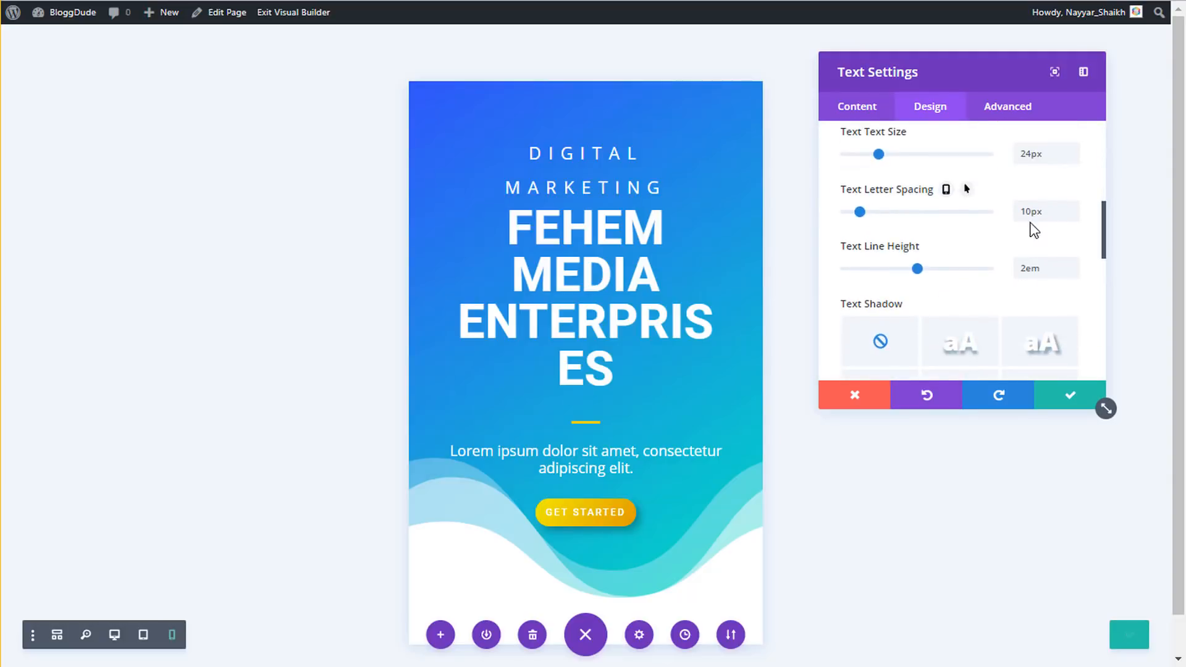
pyautogui.moveTo(1033, 210); pyautogui.dragTo(1023, 208)
pyautogui.click(946, 193)
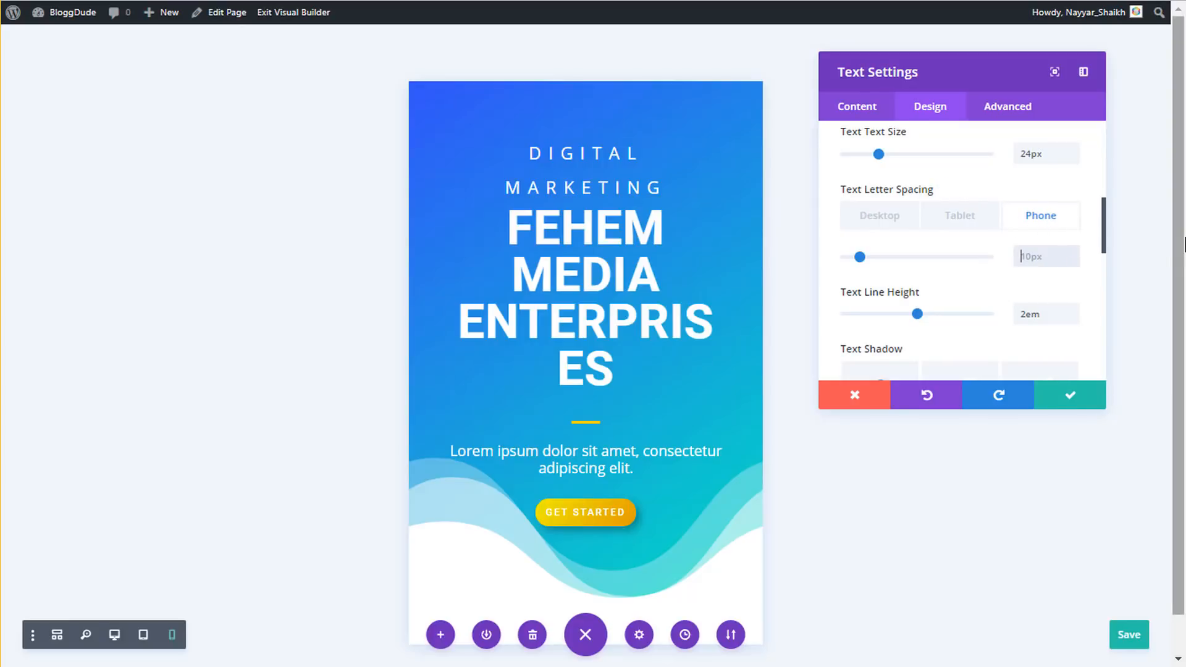
pyautogui.write('px')
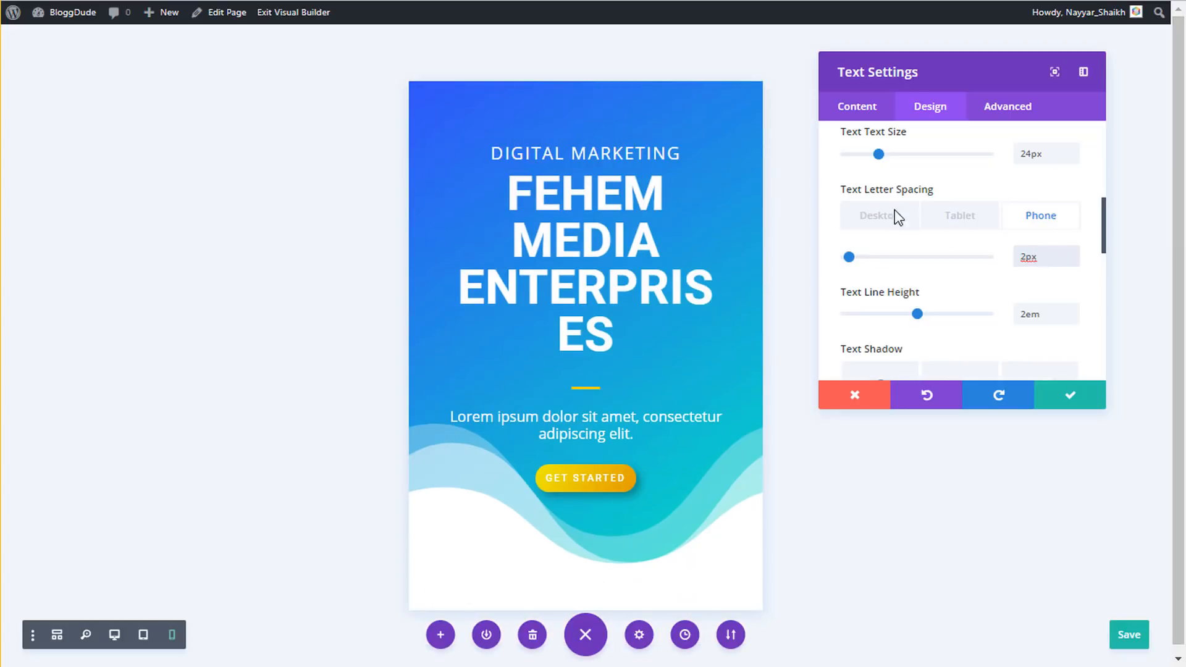
pyautogui.scroll(2, 960, 236)
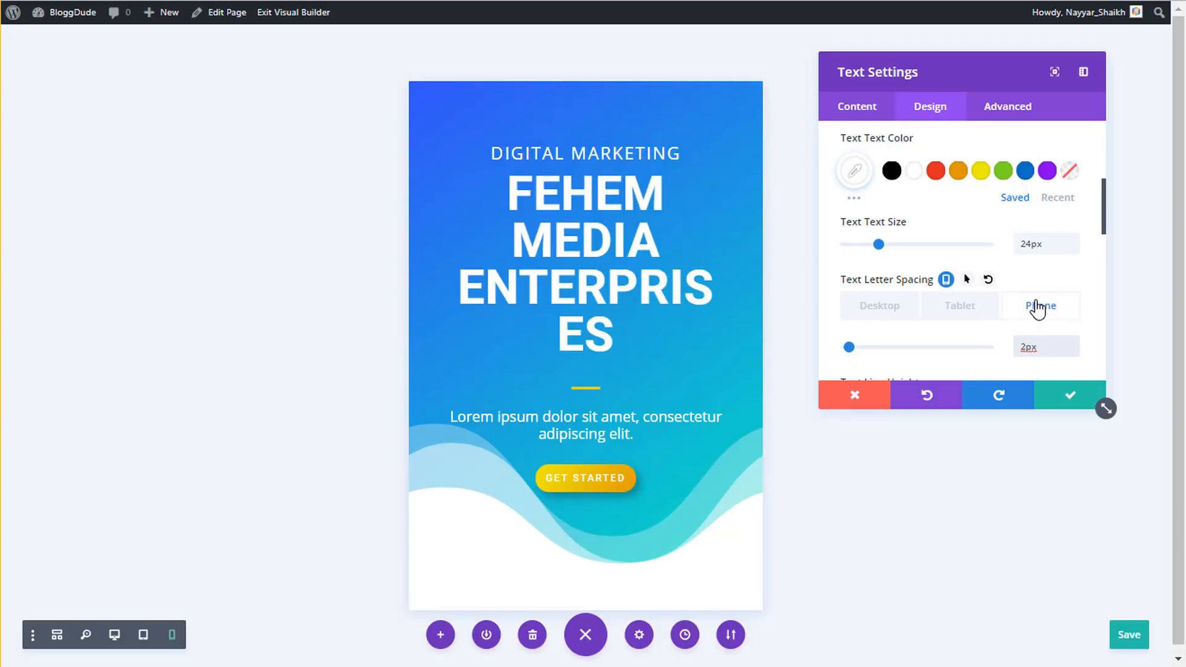
pyautogui.click(967, 316)
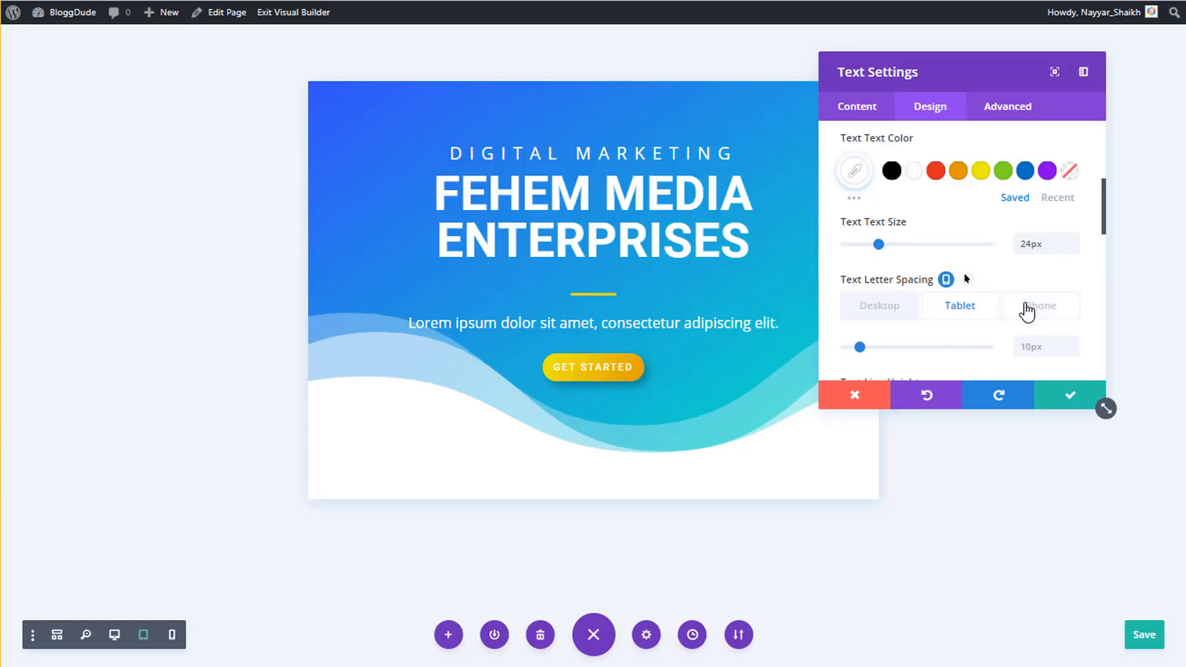
pyautogui.click(1027, 311)
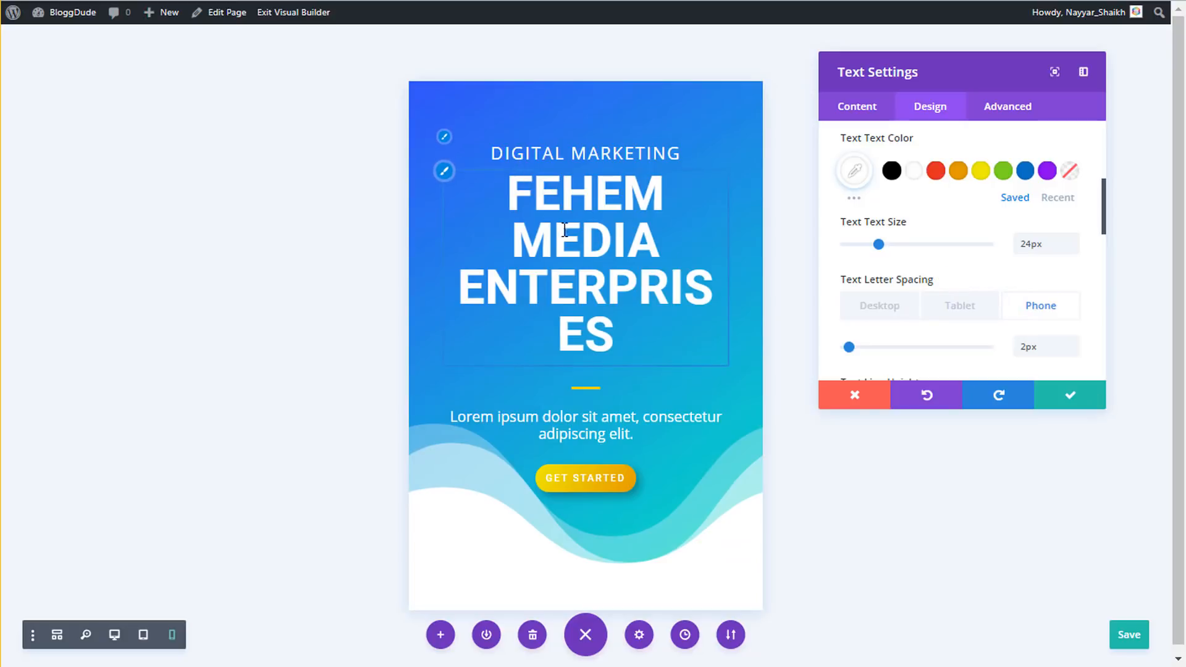
# - Open the Heading Text options and enable a responsive heading size for the phone
pyautogui.scroll(5, 940, 228)
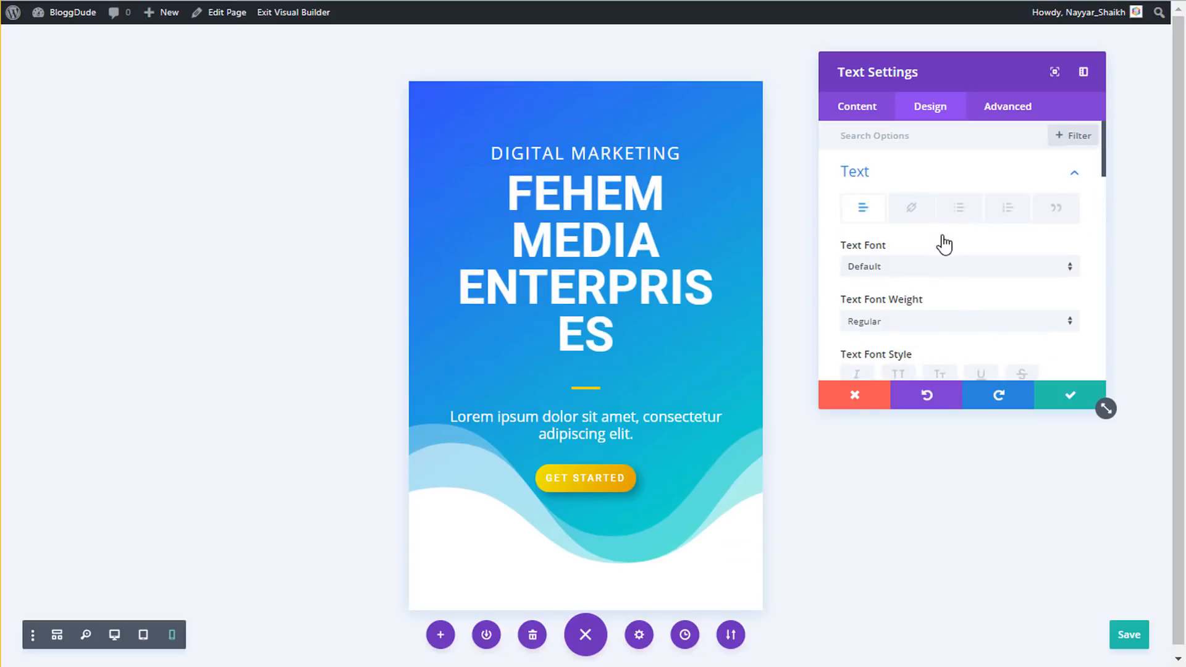
pyautogui.click(909, 180)
pyautogui.click(902, 218)
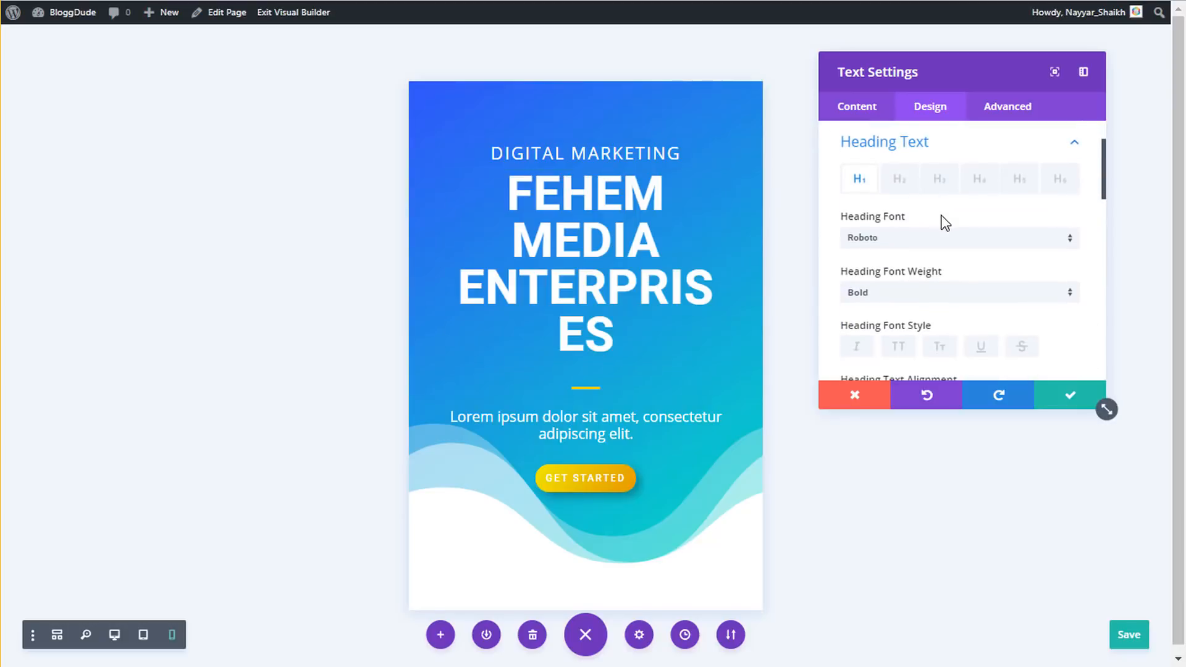
pyautogui.scroll(-3, 899, 216)
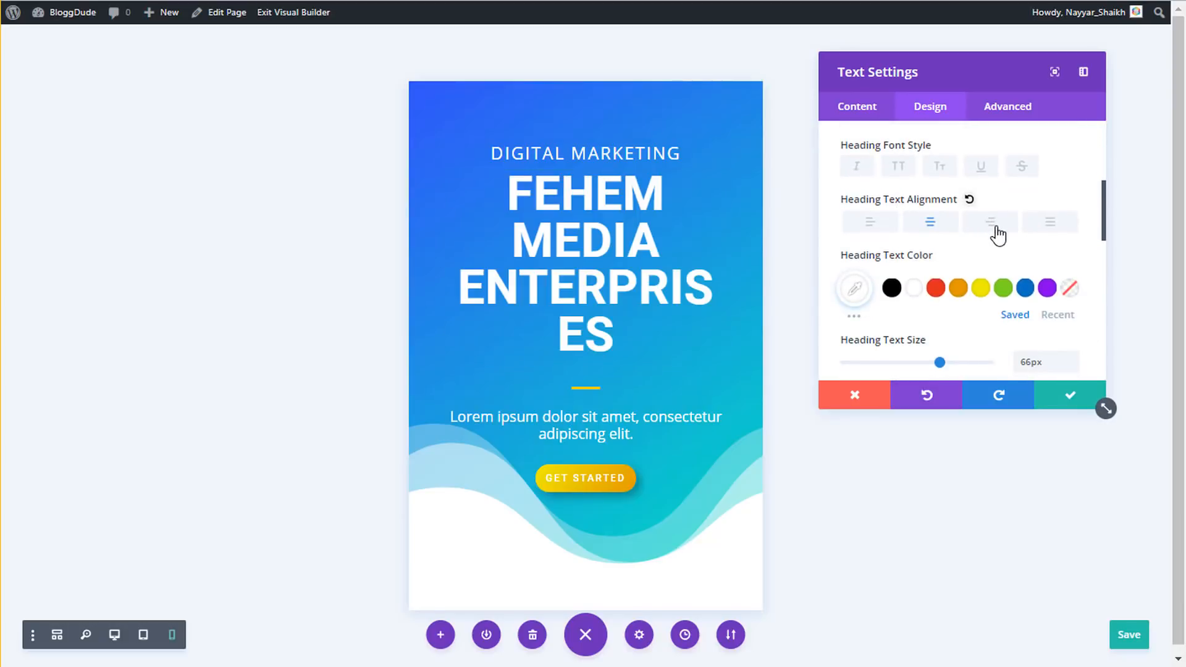
pyautogui.scroll(-4, 996, 233)
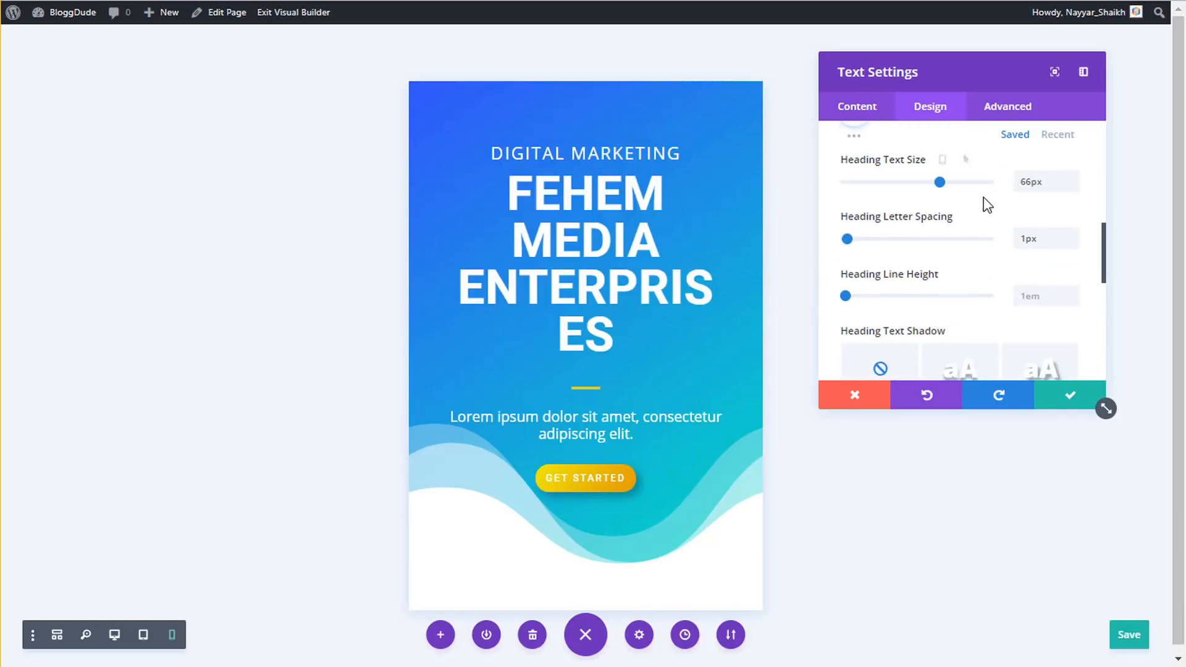
pyautogui.scroll(1, 1001, 219)
pyautogui.scroll(1, 1000, 219)
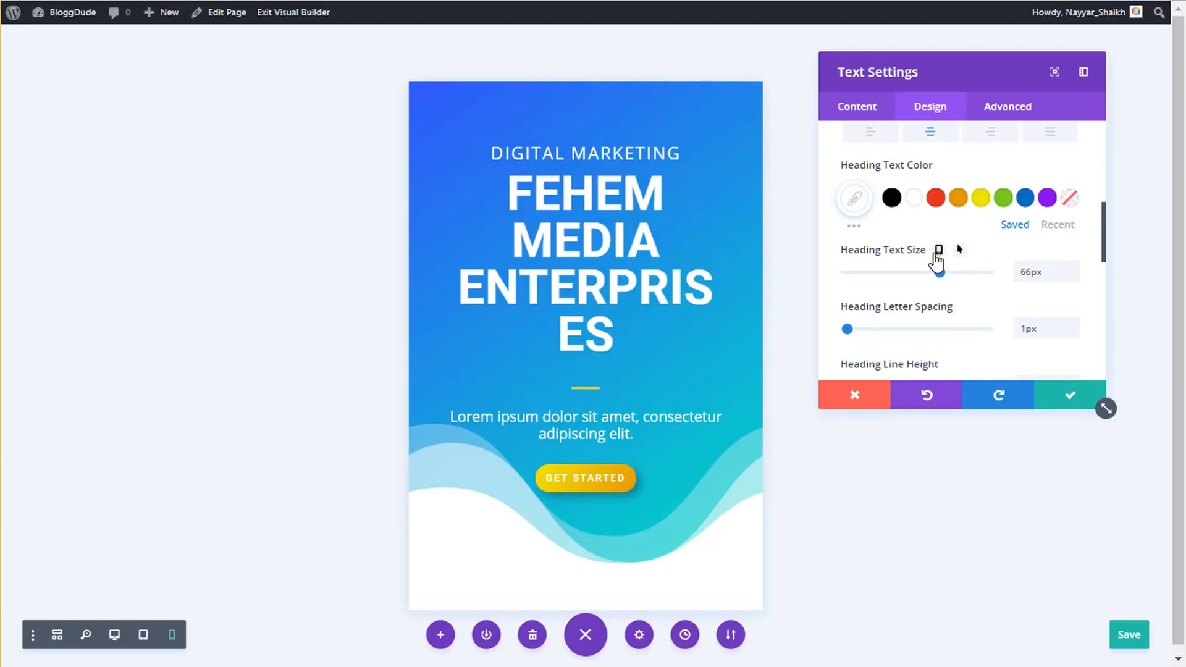
pyautogui.click(939, 251)
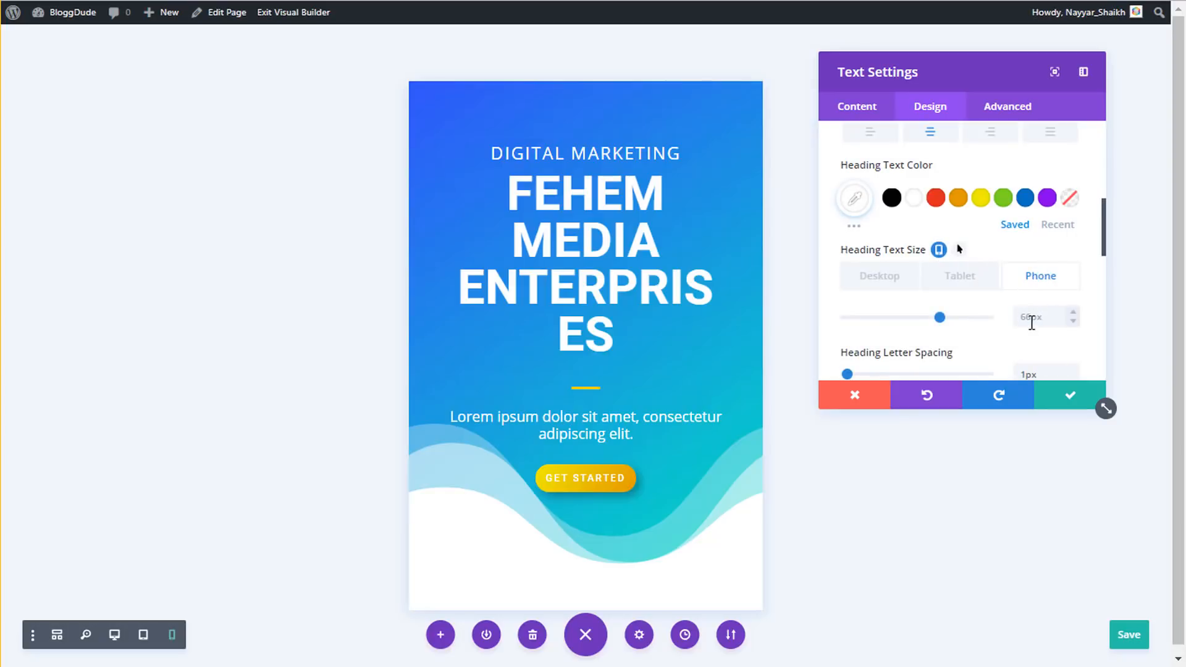
pyautogui.click(1029, 317)
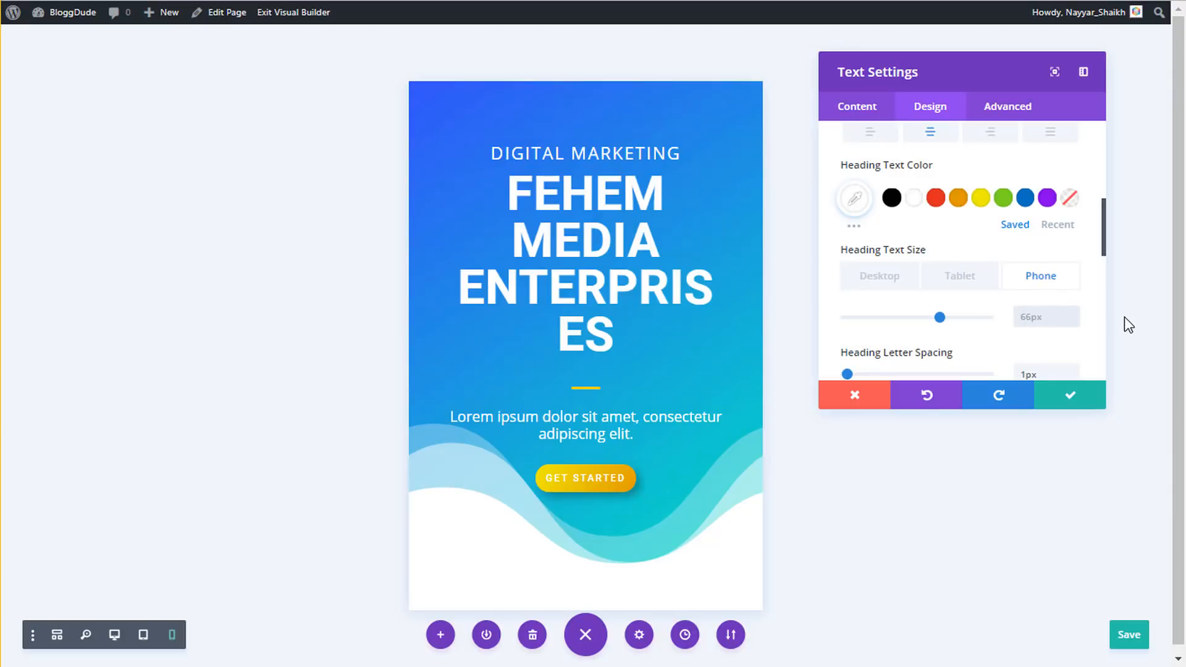
# - Set the FEHEM MEDIA ENTERPRISES phone heading size to 45px, save, and close settings
pyautogui.write('30px')
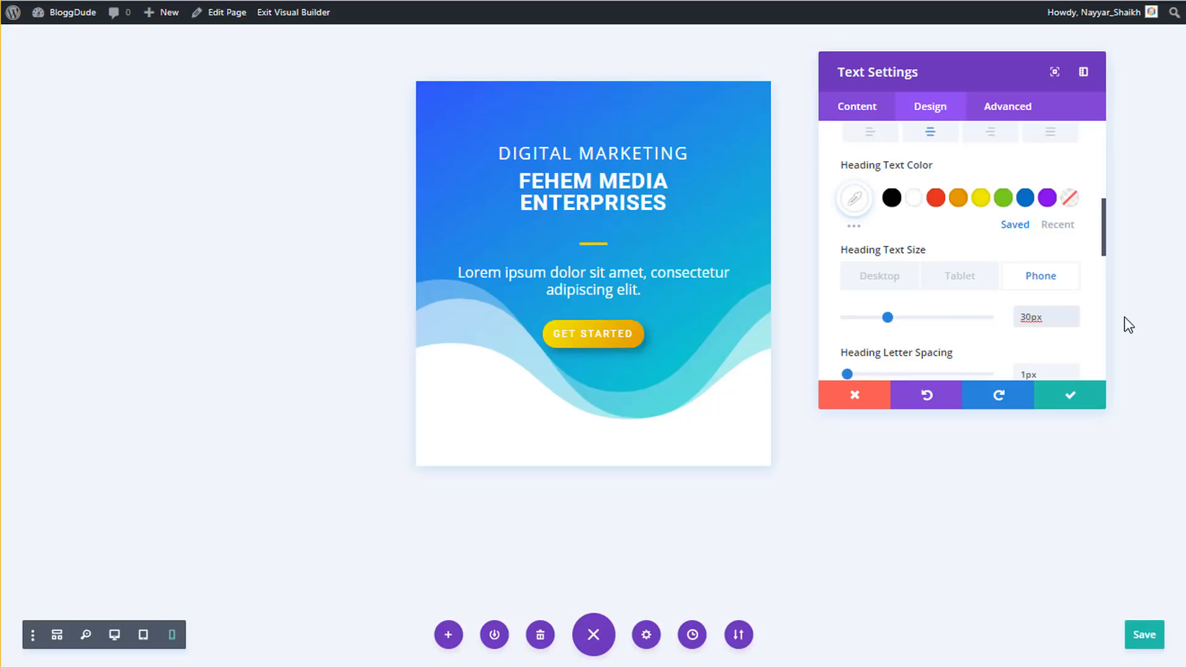
pyautogui.hotkey('ctrl', 'a')
pyautogui.write('45px')
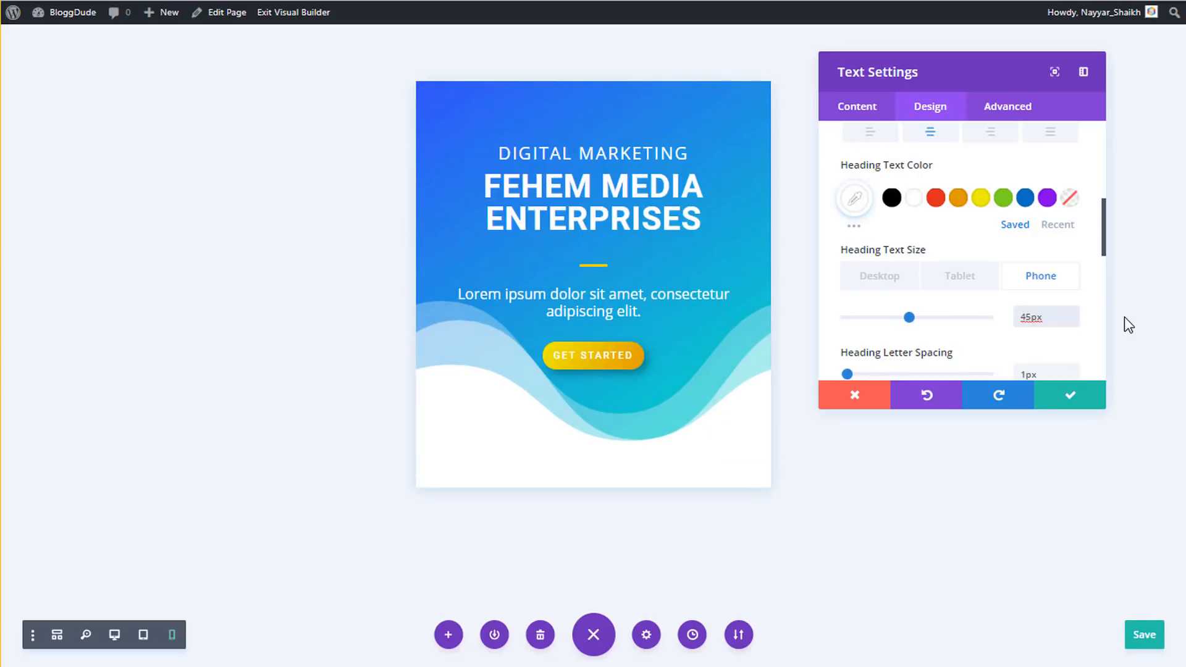
pyautogui.hotkey('ctrl', 's')
pyautogui.click(1069, 396)
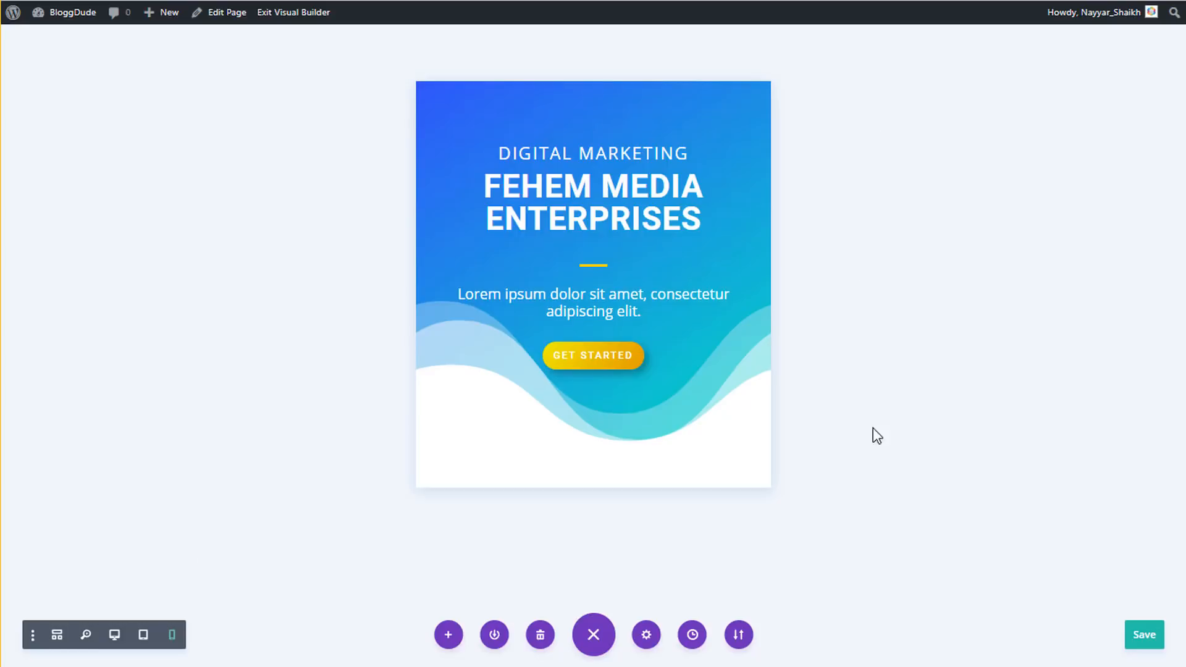
# - Toggle between phone and desktop previews, ending on the desktop-width view of the hero
pyautogui.click(116, 637)
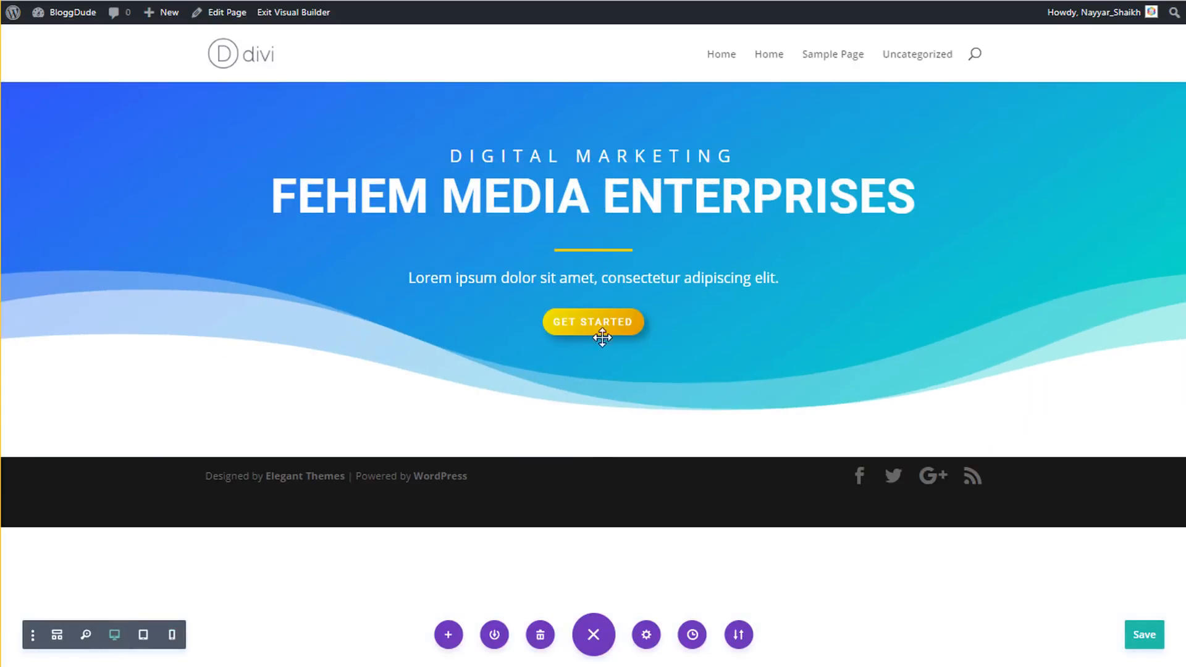
pyautogui.click(173, 636)
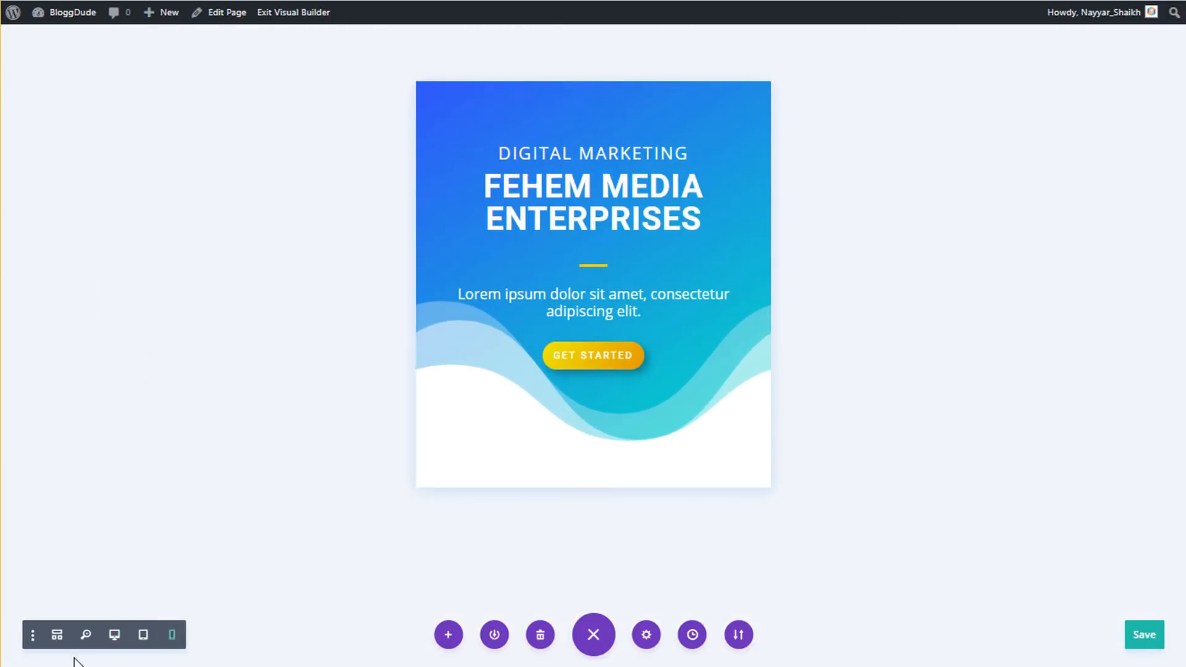
pyautogui.click(114, 636)
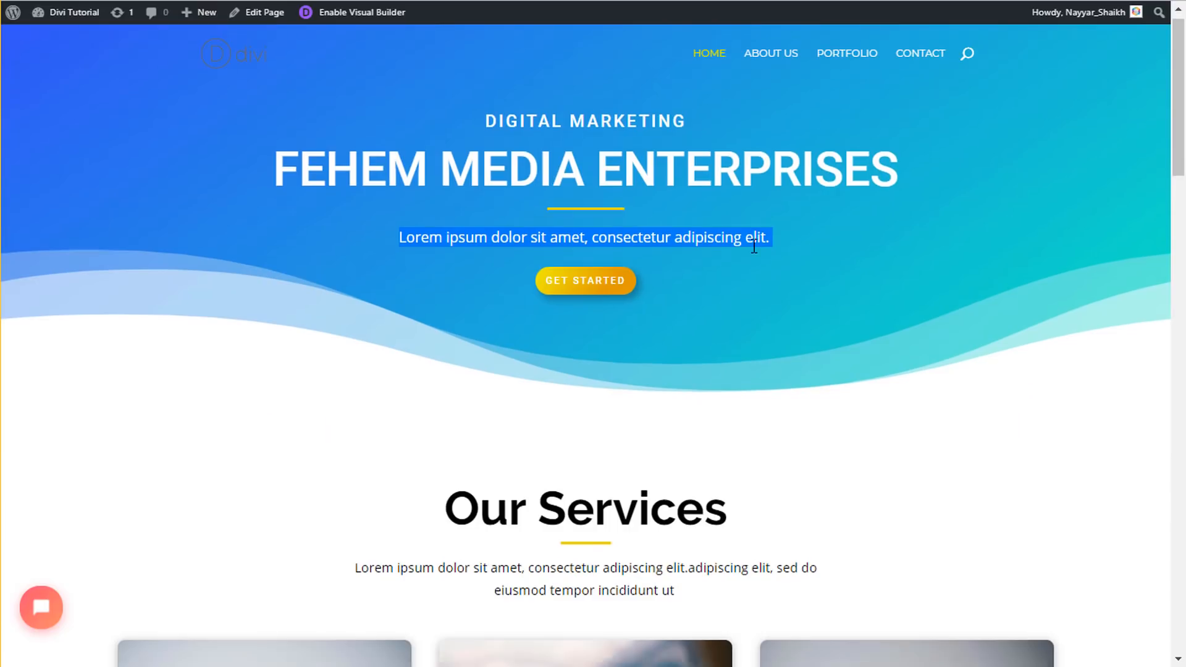
pyautogui.scroll(-6, 754, 259)
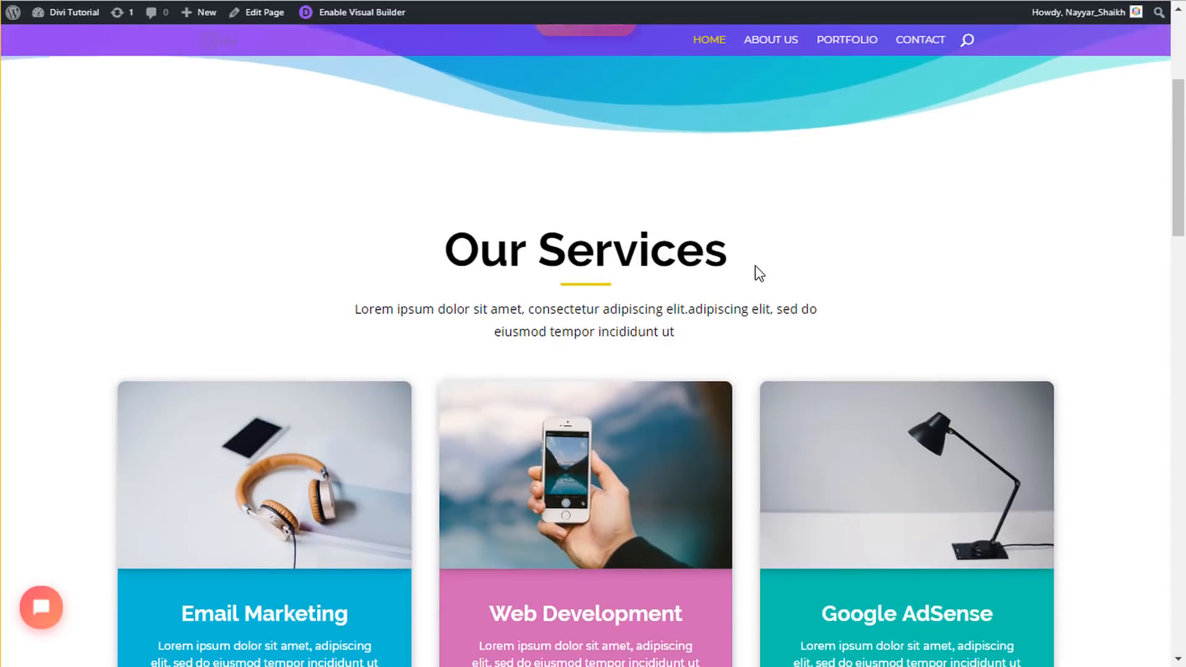
pyautogui.scroll(2, 640, 247)
pyautogui.scroll(-2, 720, 247)
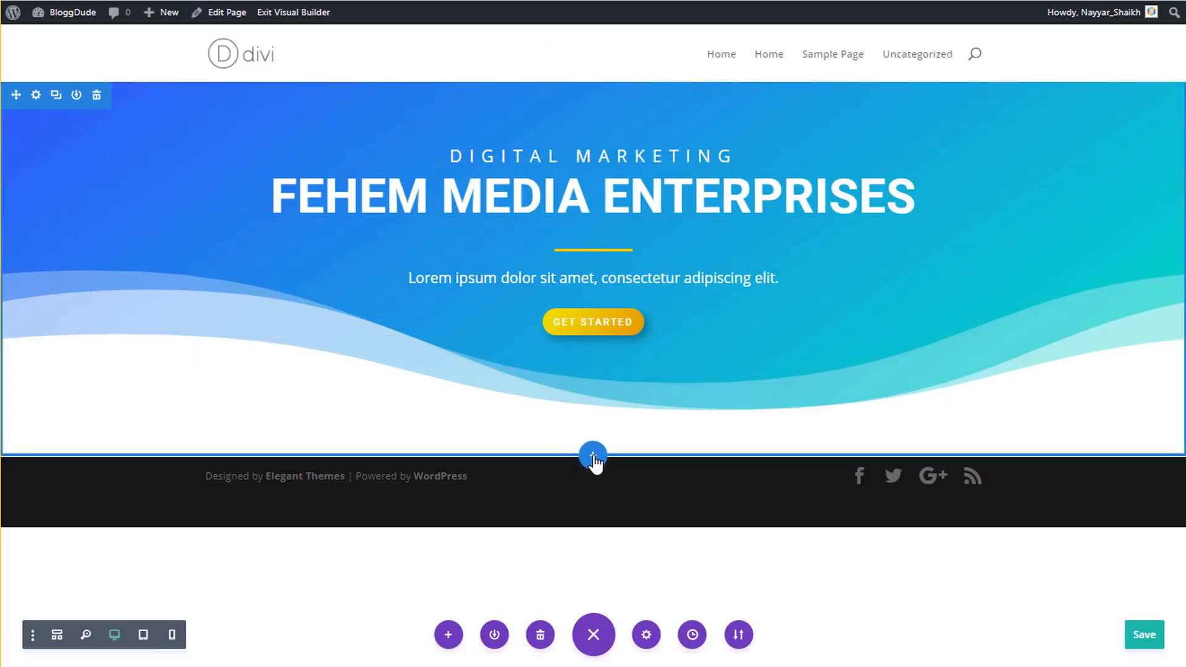
pyautogui.click(593, 460)
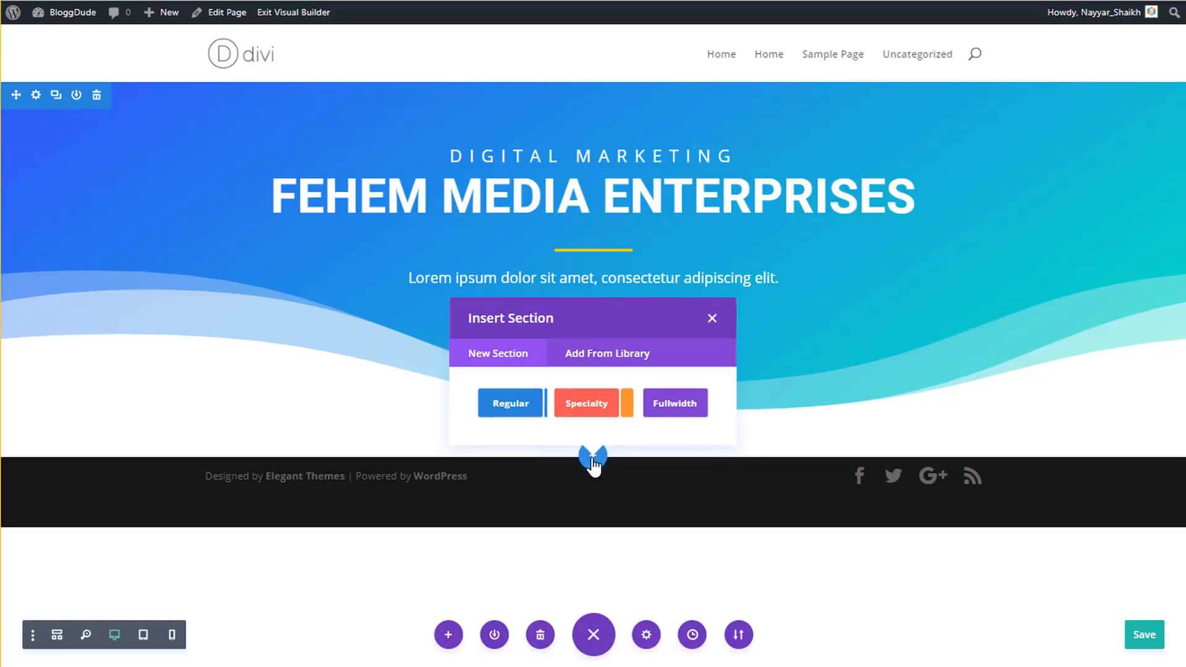
pyautogui.click(513, 405)
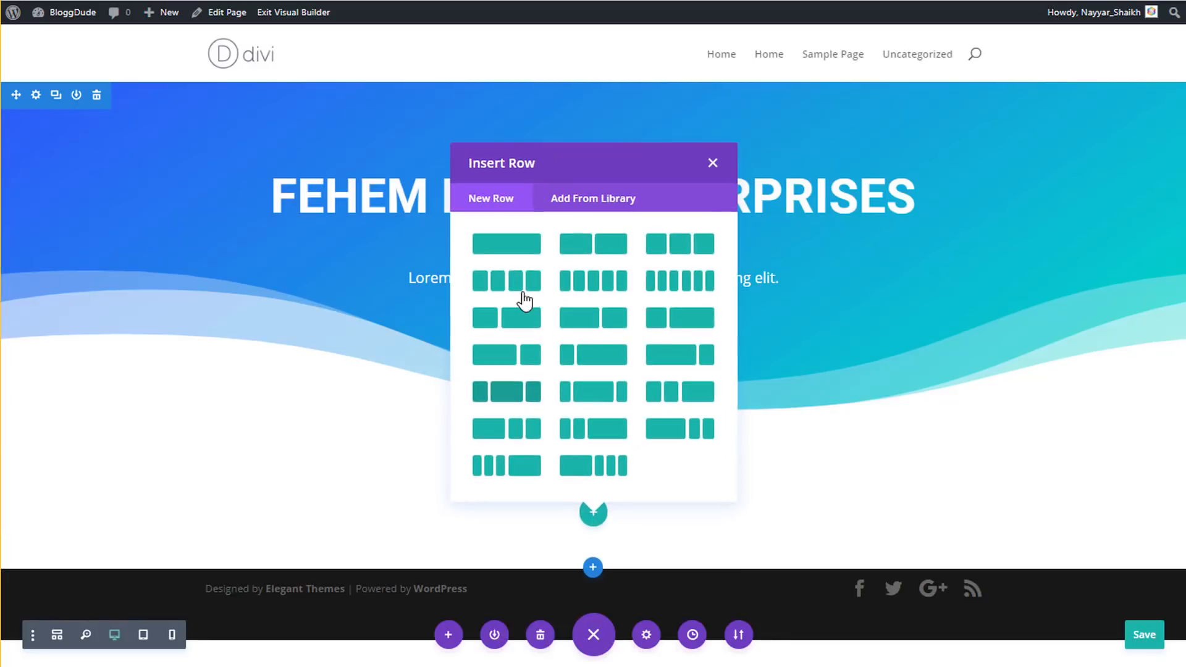
pyautogui.click(507, 244)
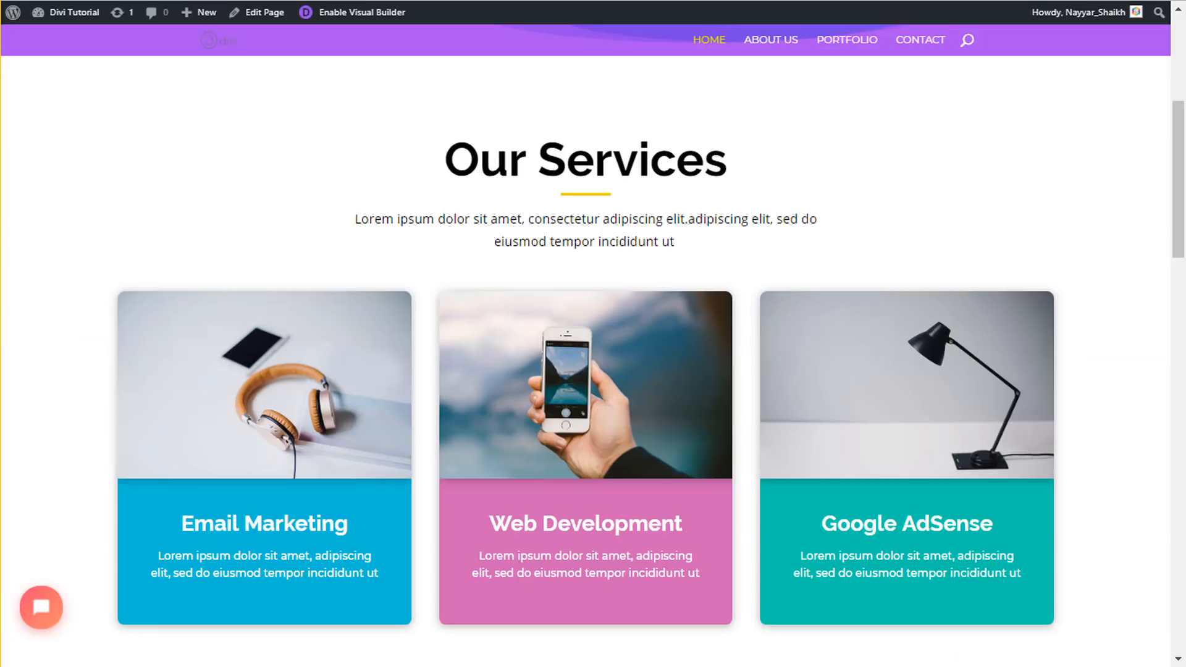
pyautogui.moveTo(510, 167); pyautogui.dragTo(691, 247)
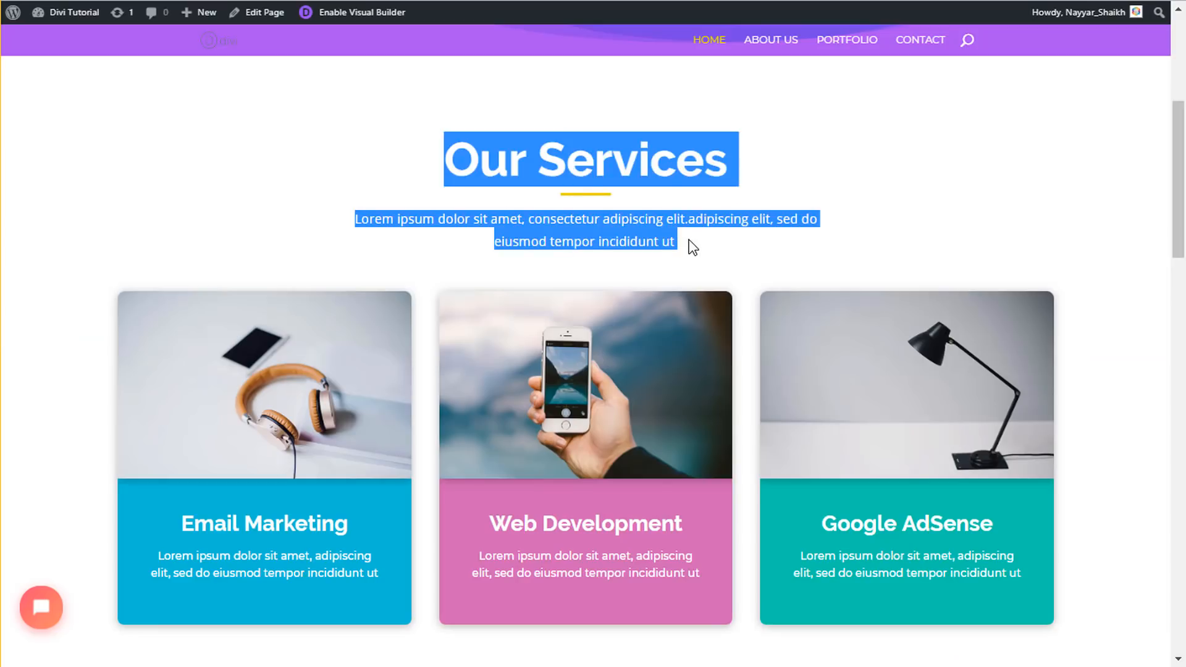
pyautogui.click(431, 371)
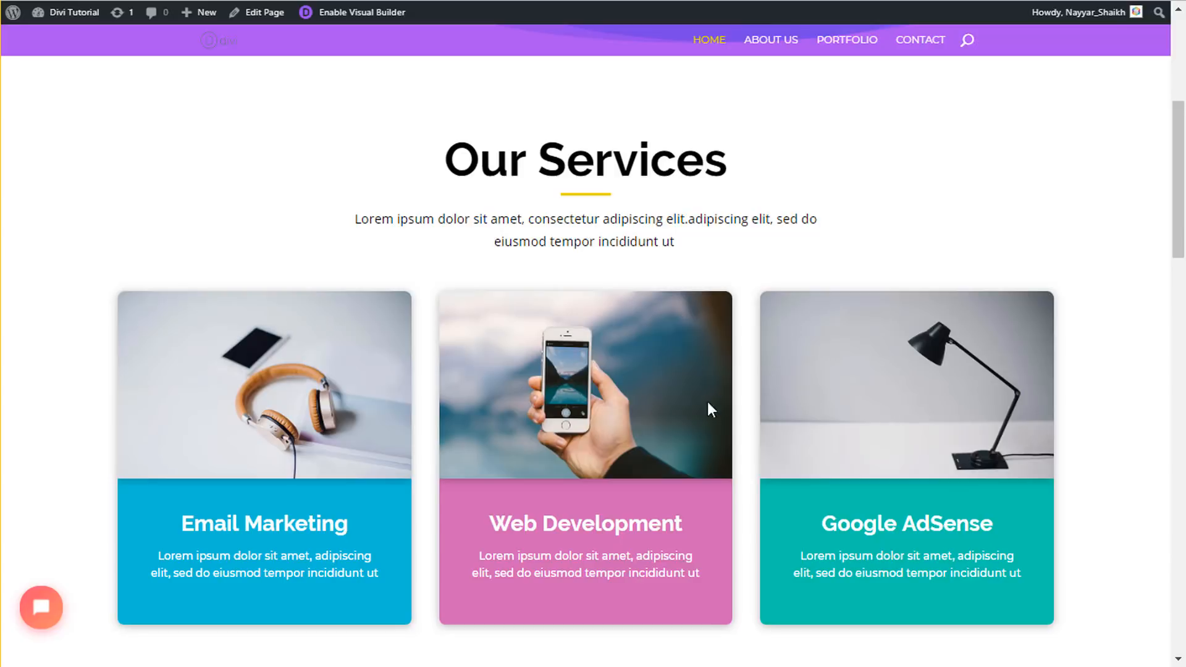
pyautogui.moveTo(443, 157); pyautogui.dragTo(737, 242)
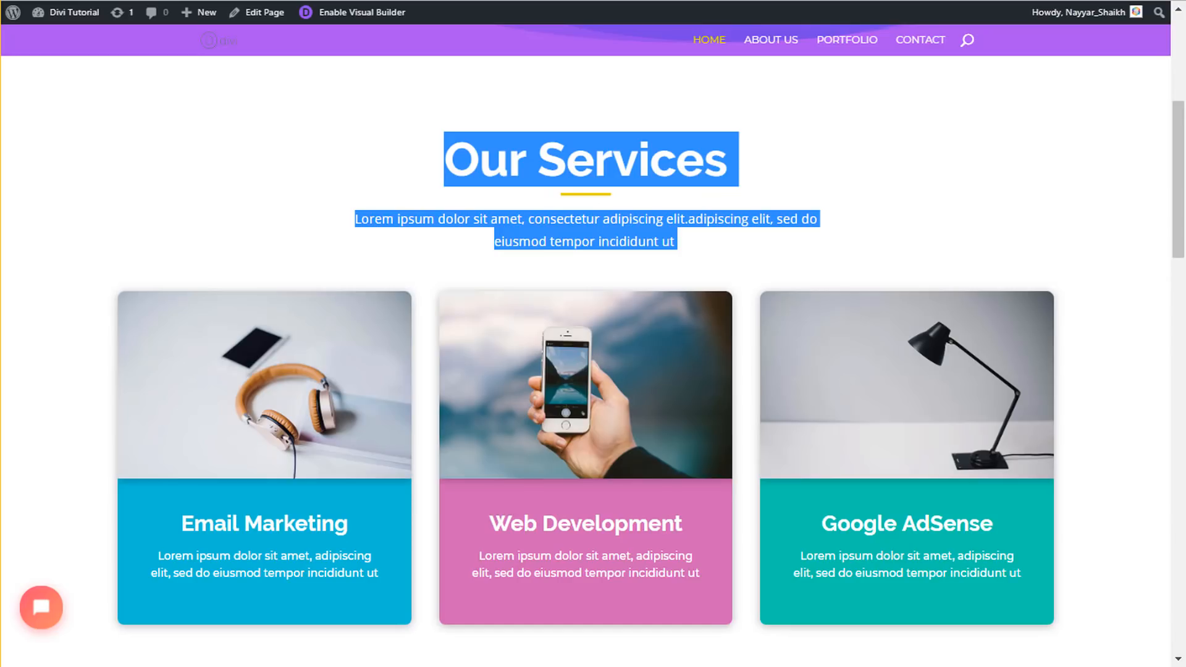
pyautogui.click(575, 159)
pyautogui.moveTo(448, 163); pyautogui.dragTo(747, 168)
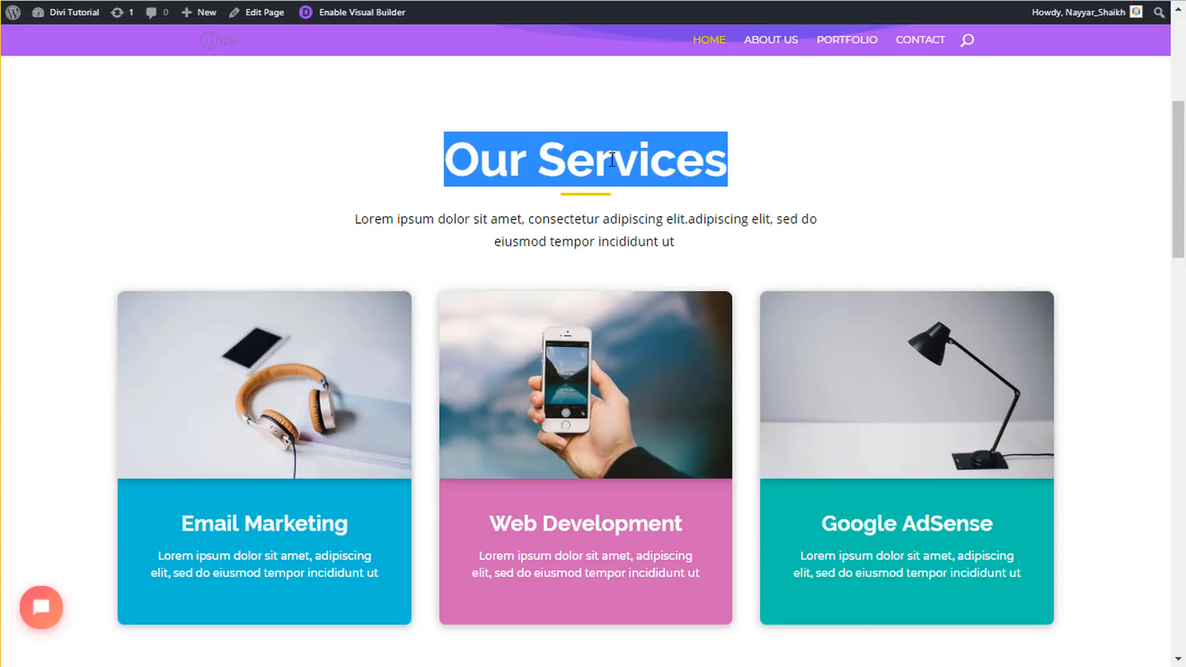
pyautogui.click(357, 13)
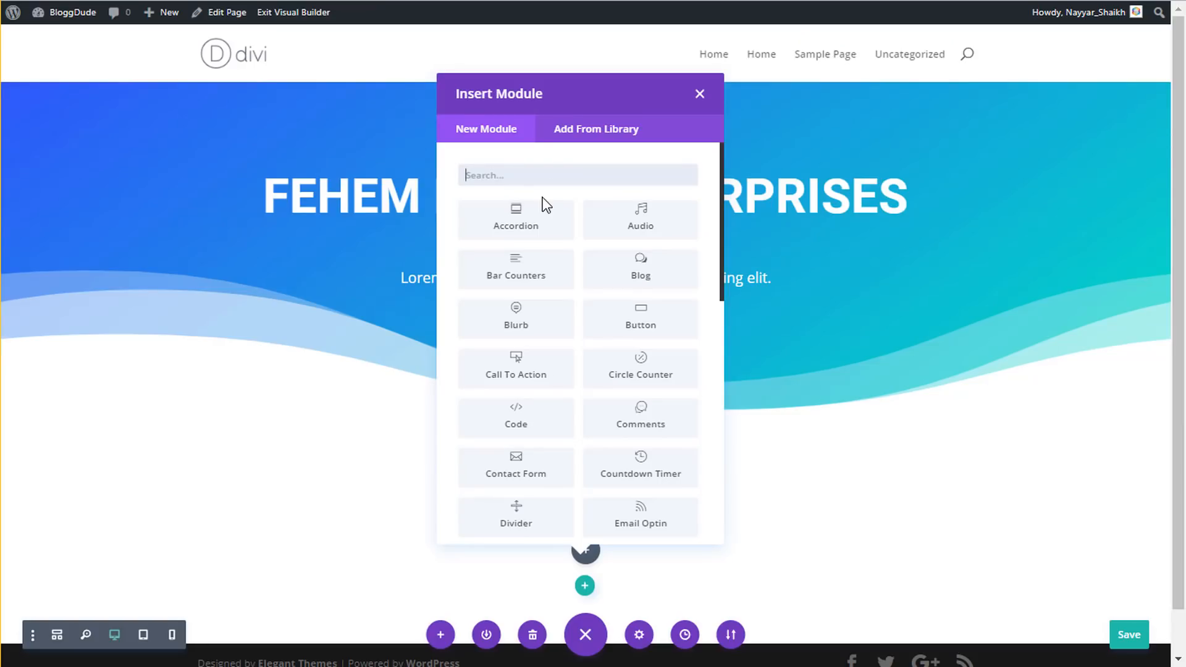
# - Add a Text module below the hero and delete its placeholder text
pyautogui.write('text')
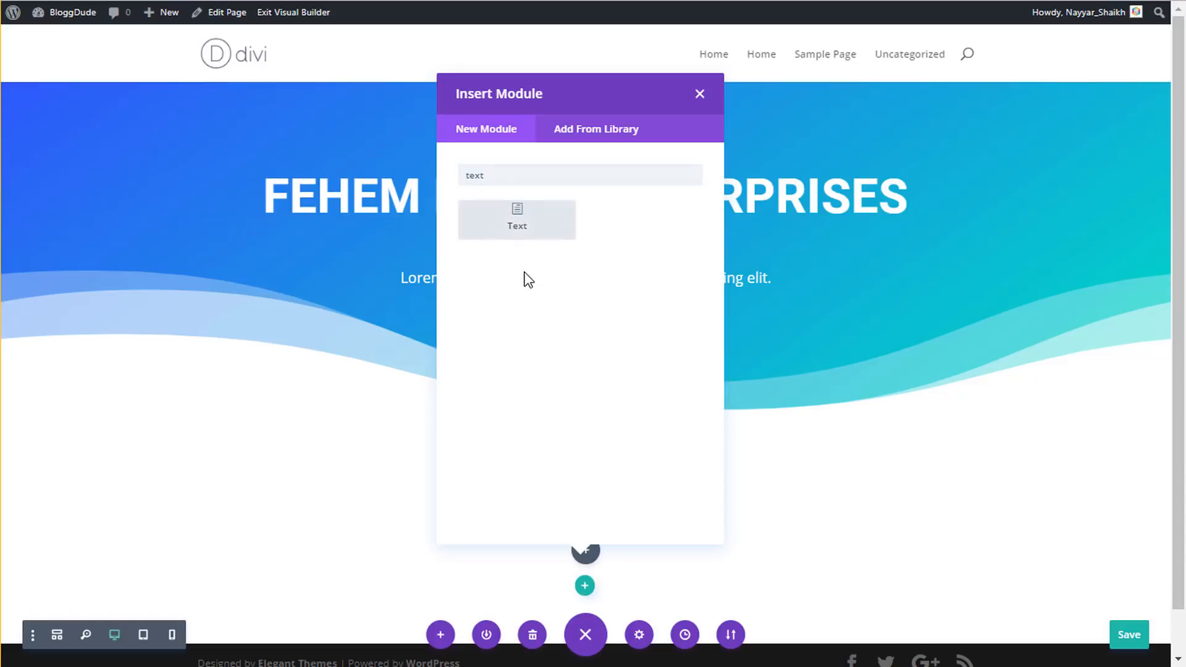
pyautogui.click(531, 232)
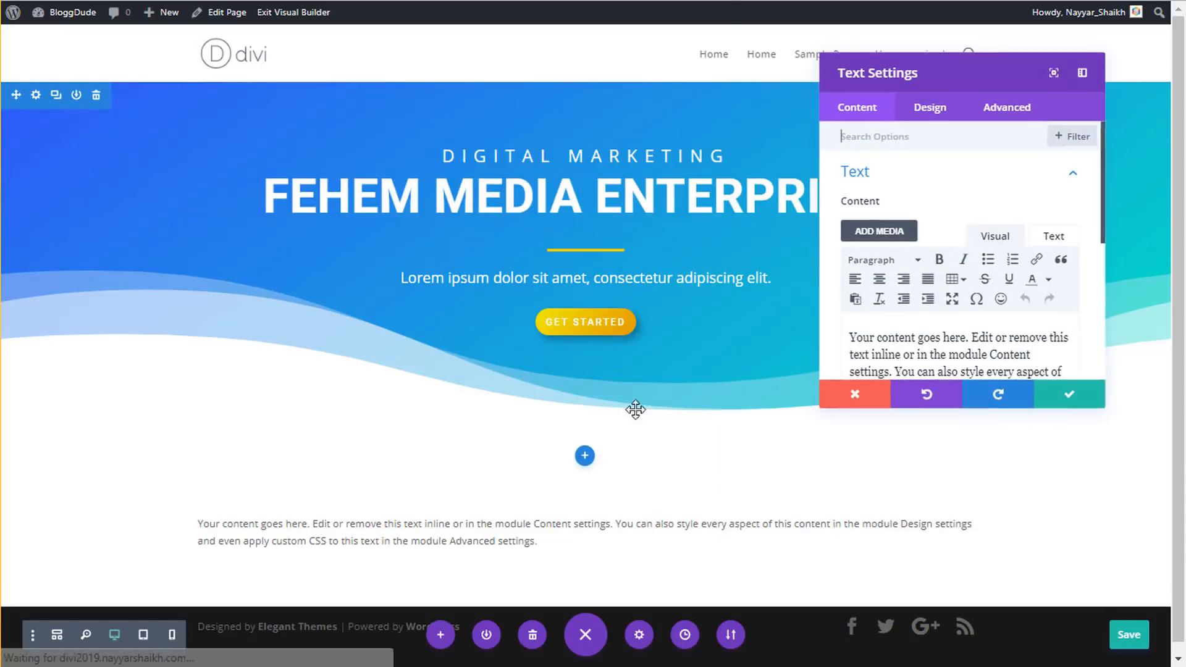
pyautogui.scroll(-1, 996, 318)
pyautogui.scroll(-1, 996, 318)
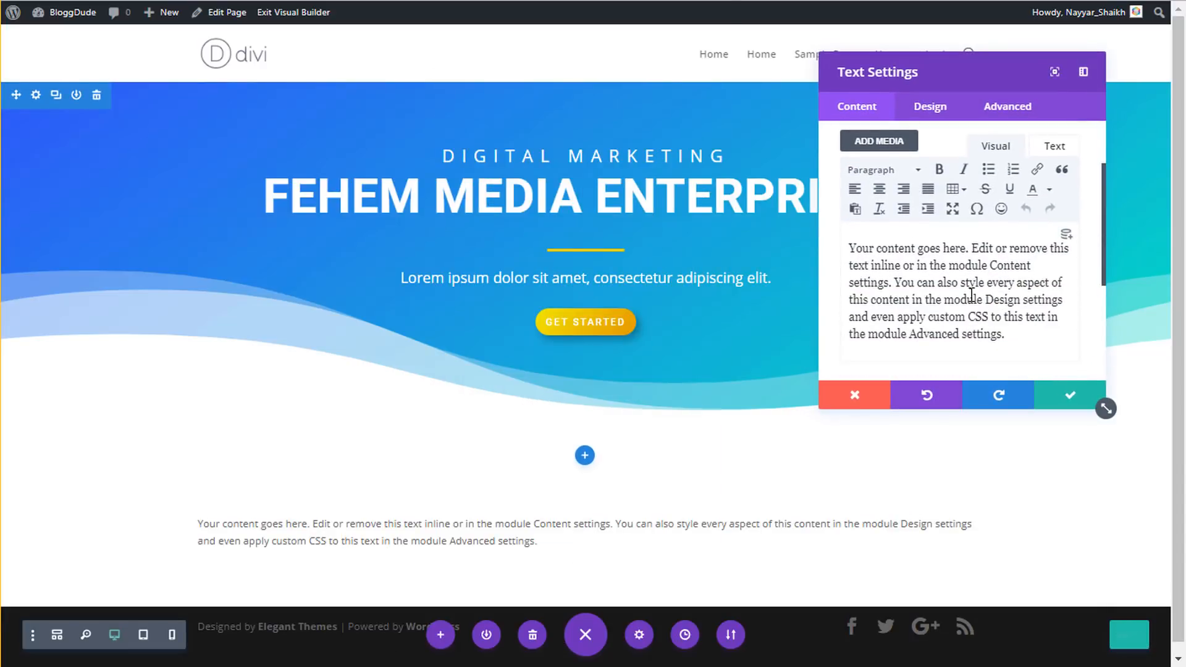
pyautogui.tripleClick(971, 295)
pyautogui.press('BackSpace')
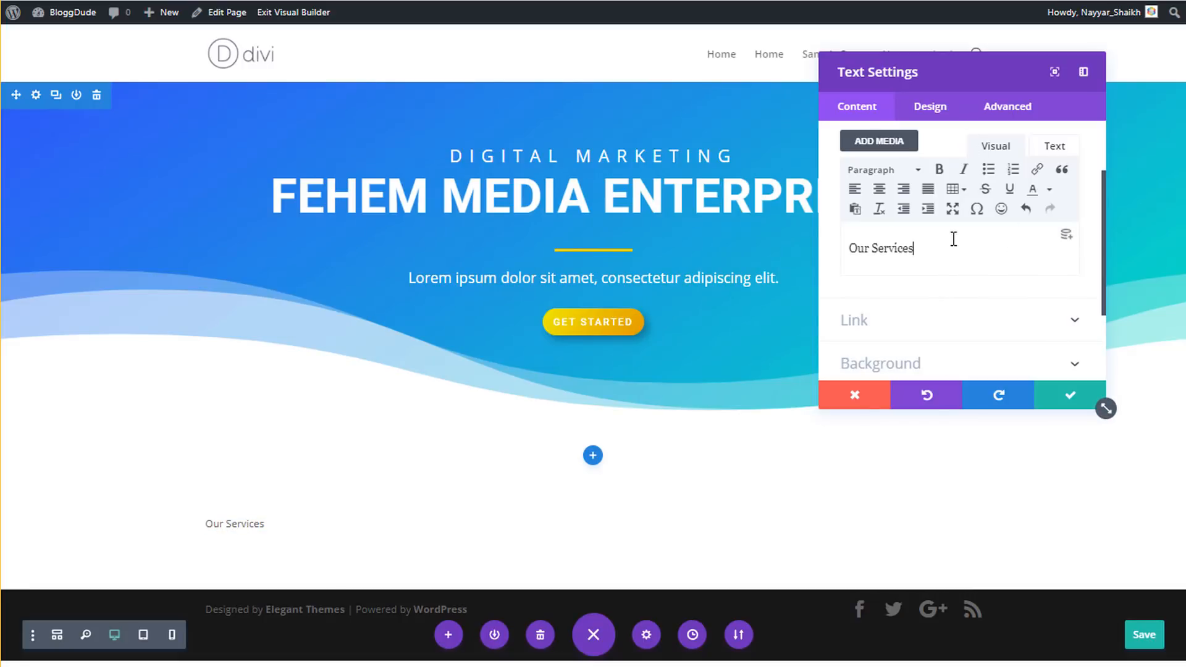
# - Format the Our Services text as Heading 2
pyautogui.moveTo(954, 239); pyautogui.dragTo(813, 241)
pyautogui.click(884, 170)
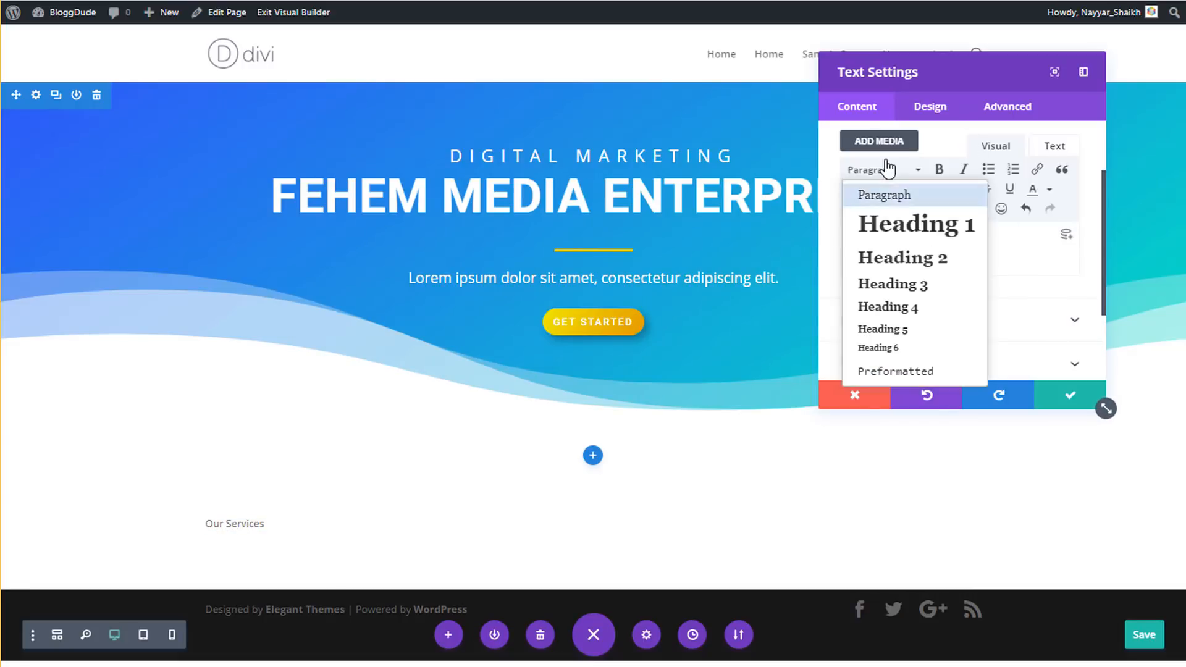
pyautogui.click(913, 263)
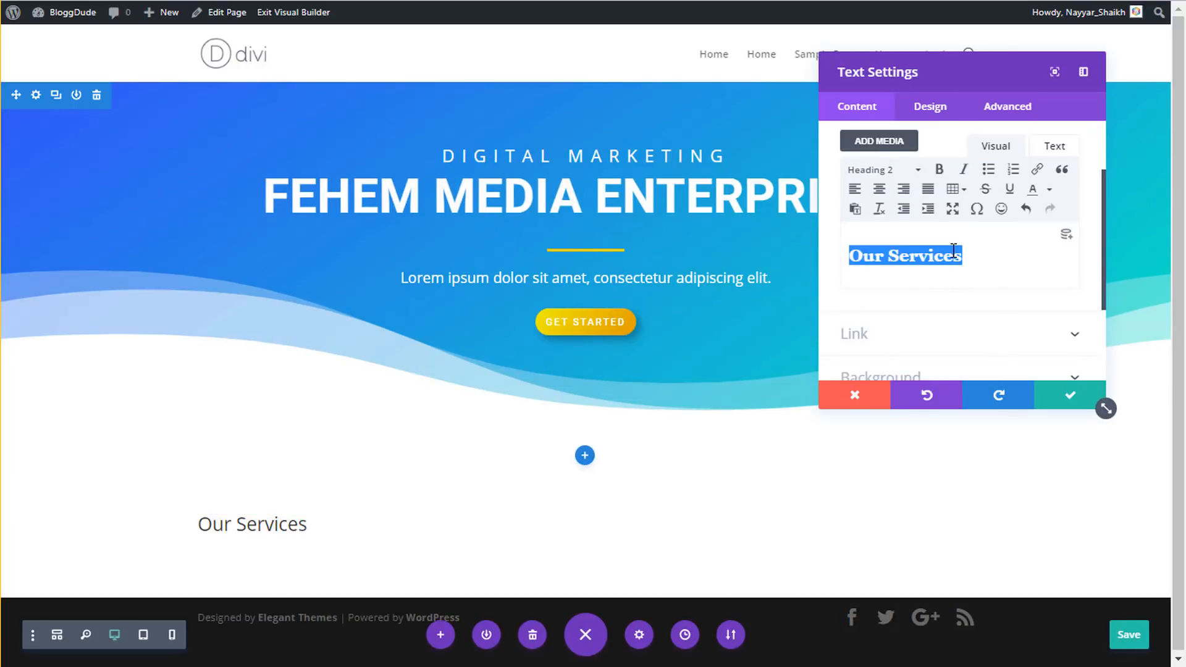
pyautogui.click(925, 115)
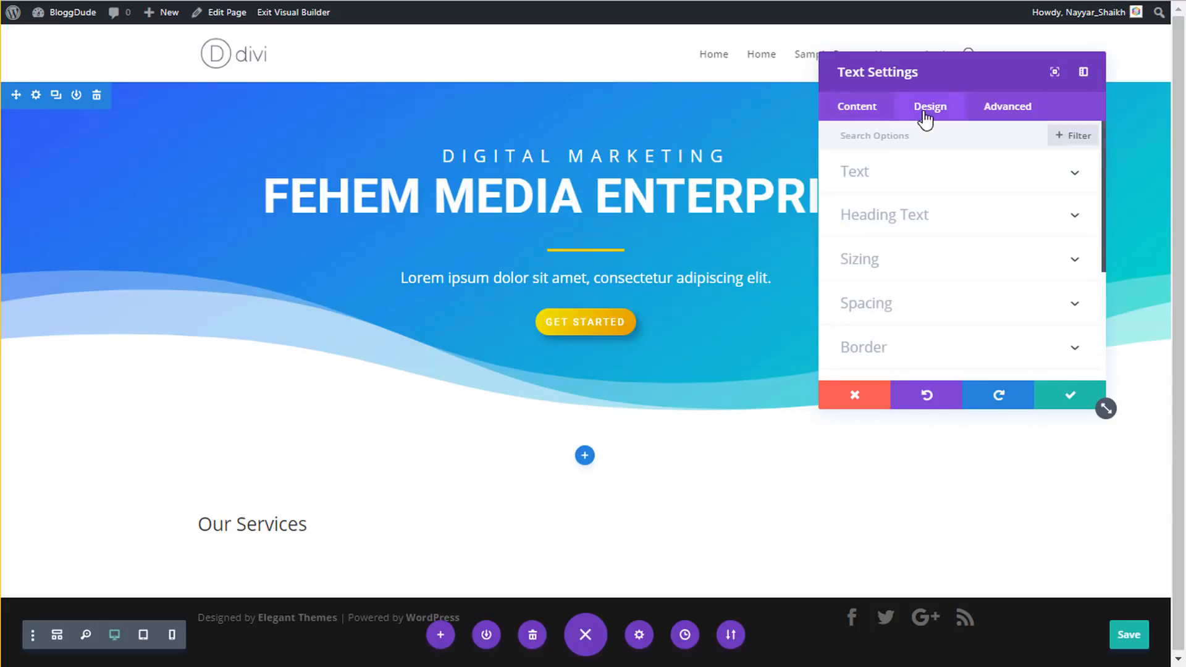
# - Set the H2 heading font to Raleway with Bold weight
pyautogui.click(922, 228)
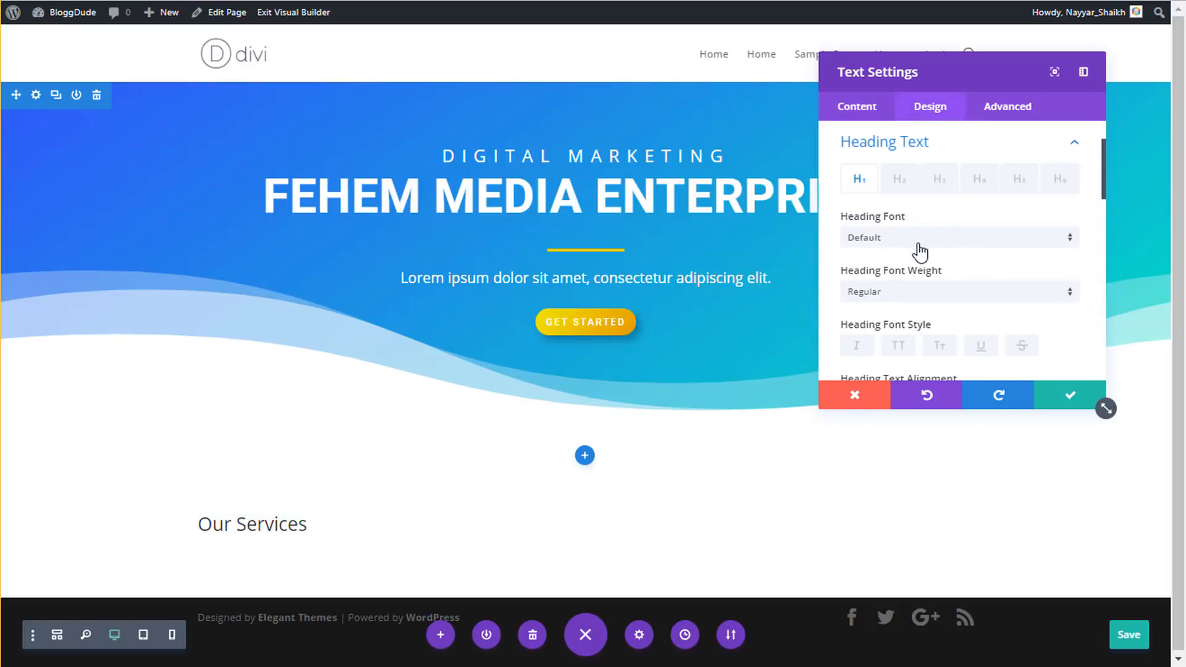
pyautogui.click(910, 193)
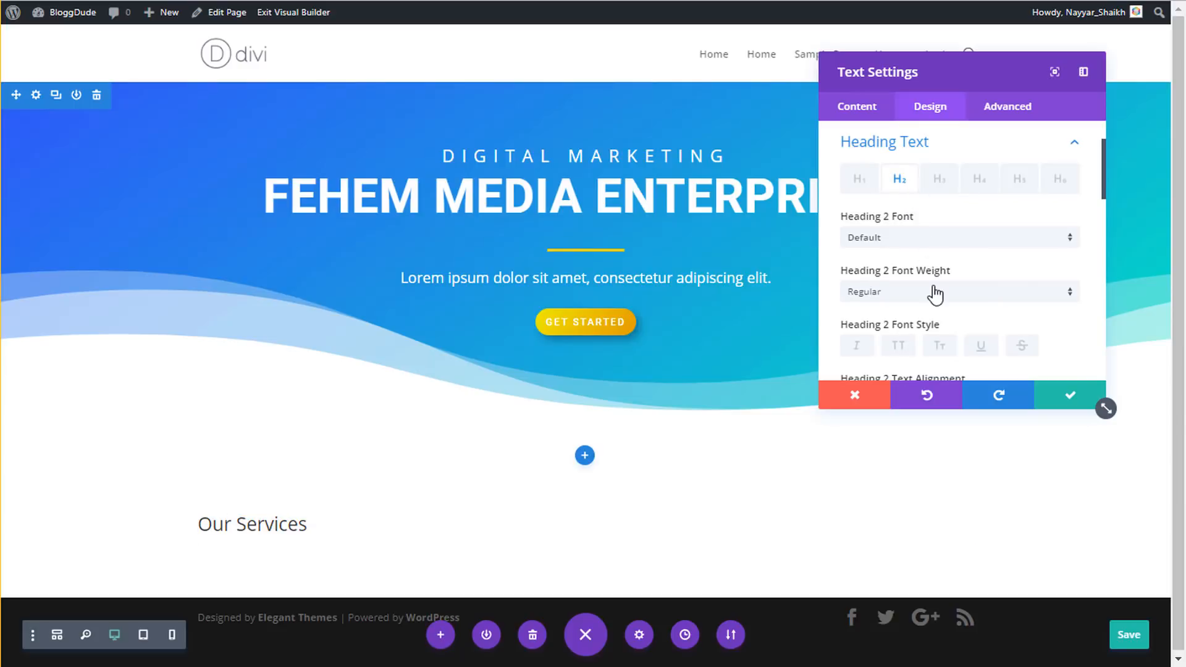
pyautogui.scroll(-2, 930, 216)
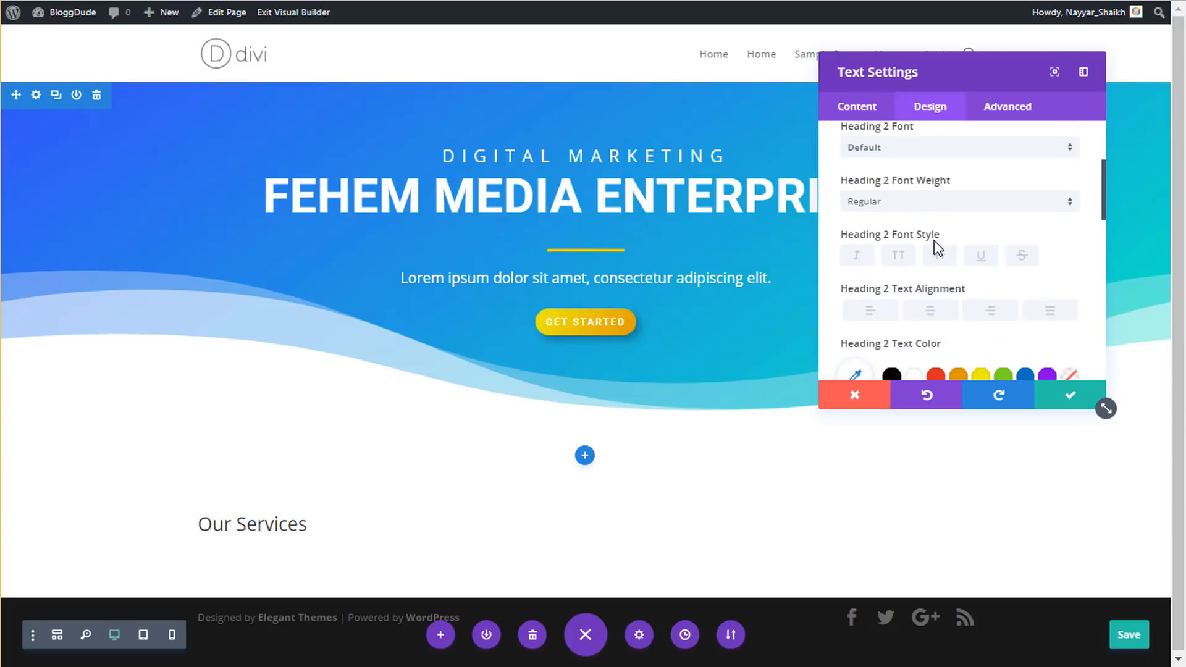
pyautogui.scroll(2, 934, 241)
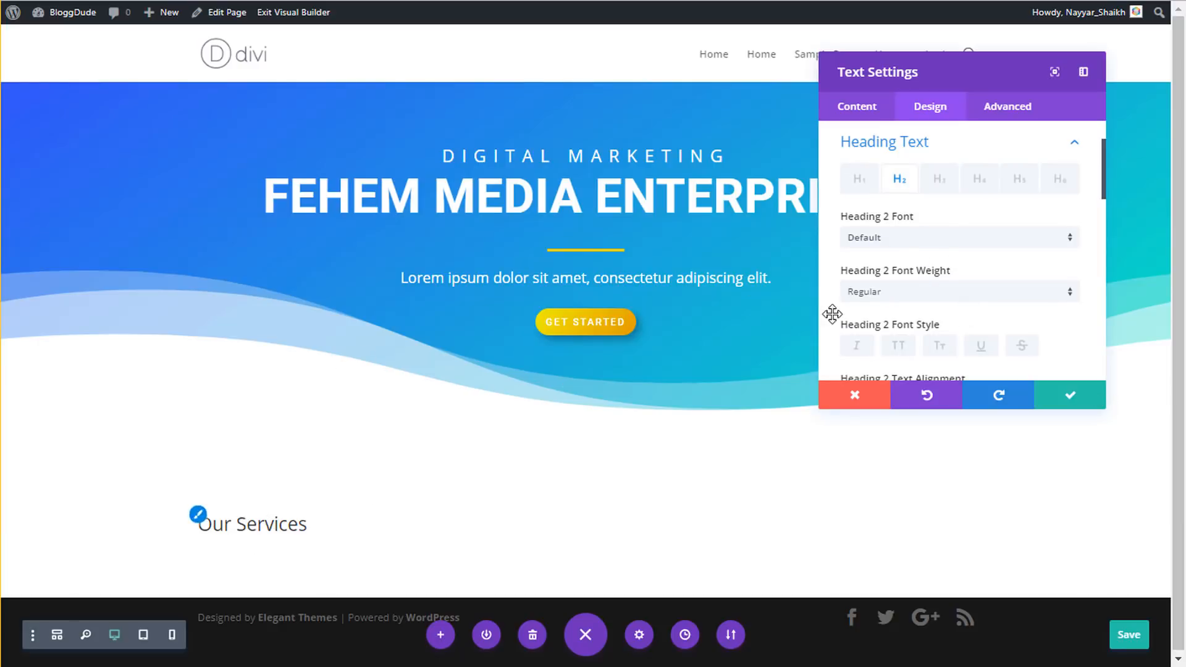
pyautogui.click(900, 244)
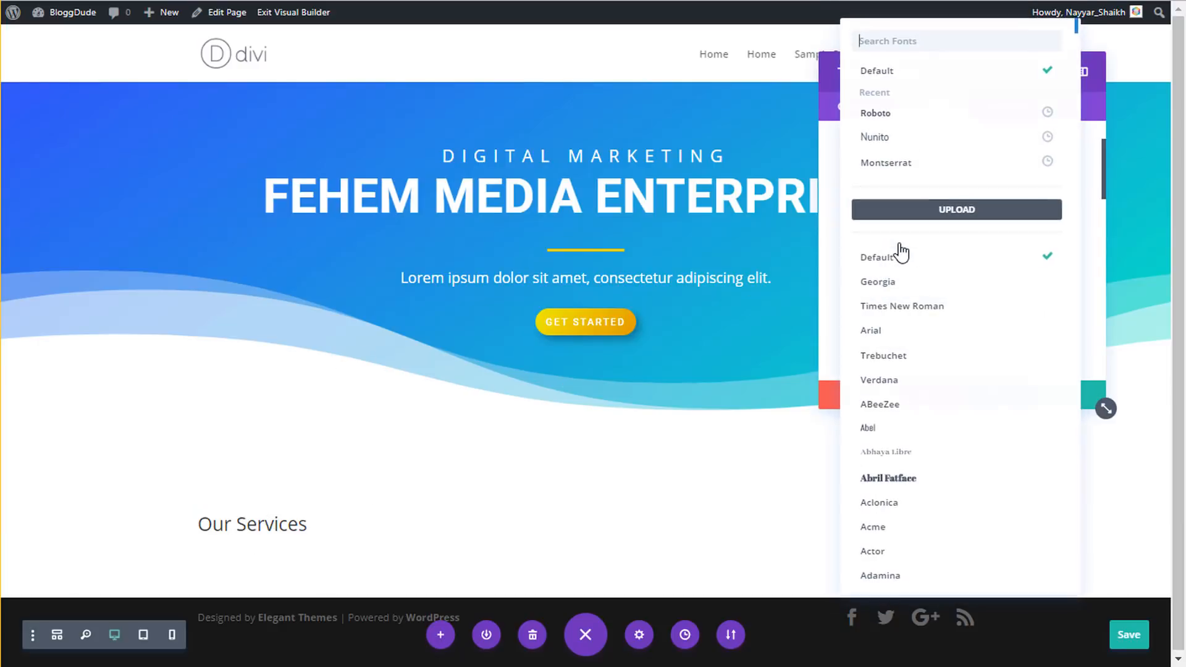
pyautogui.write('ralew')
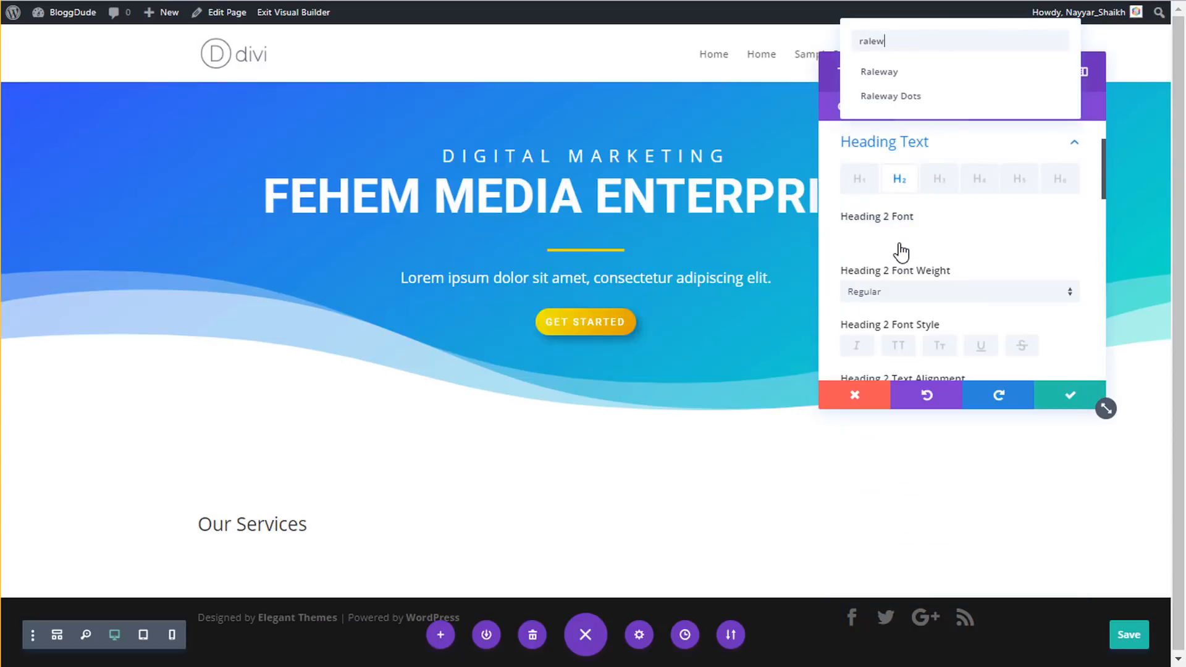
pyautogui.click(887, 72)
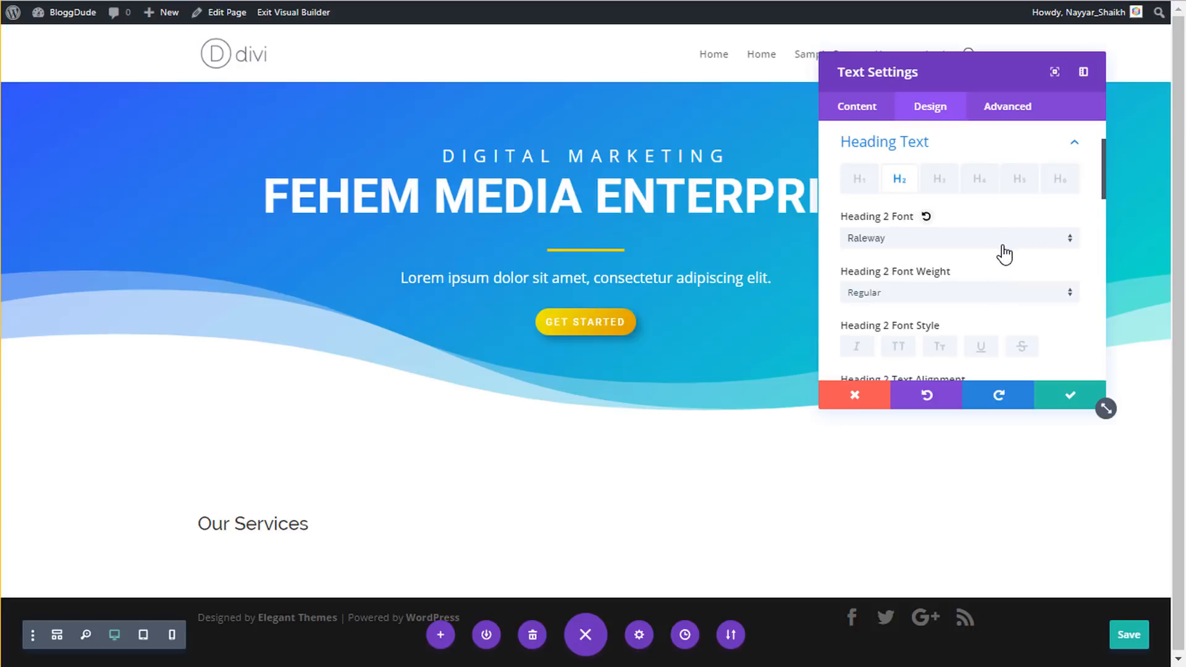
pyautogui.click(943, 294)
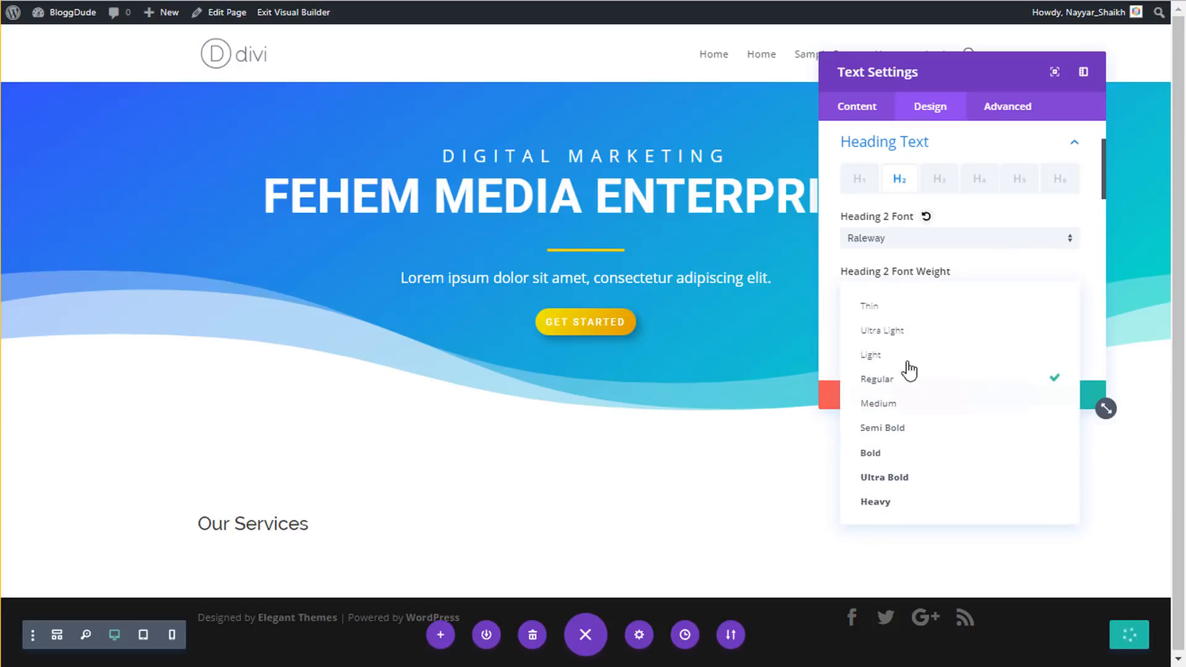
pyautogui.click(904, 451)
# - Centre the Our Services heading, make it black at 65px, and close the settings
pyautogui.scroll(-2, 1064, 321)
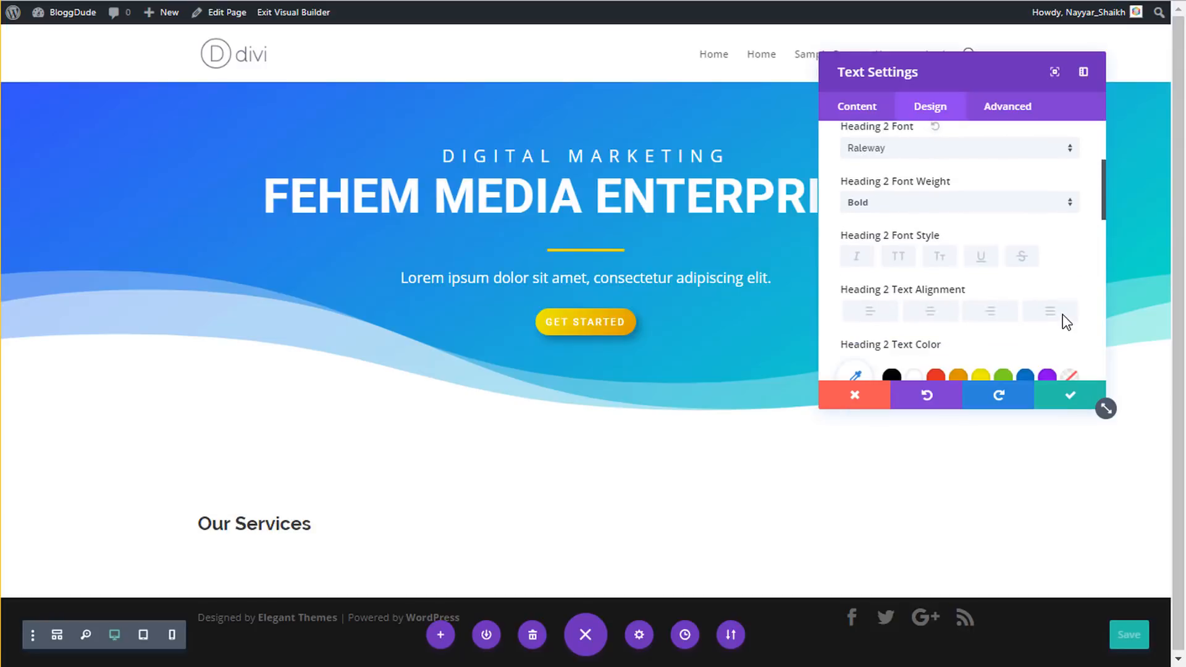
pyautogui.click(936, 315)
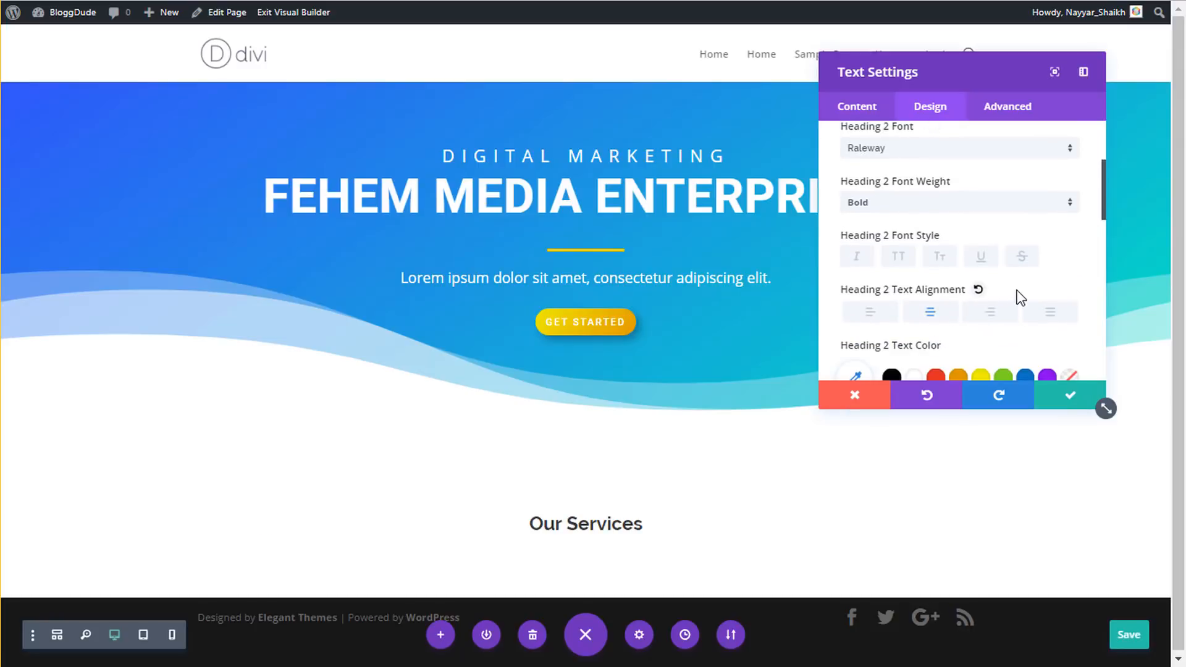
pyautogui.scroll(-2, 1017, 297)
pyautogui.click(893, 293)
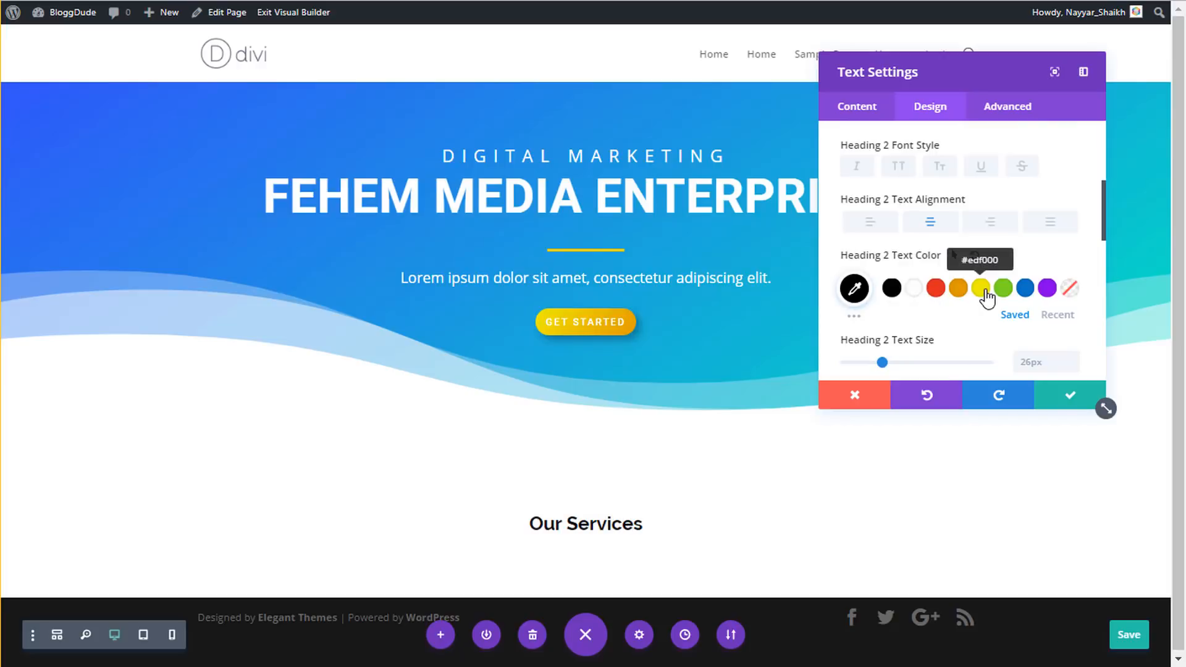
pyautogui.scroll(-2, 991, 272)
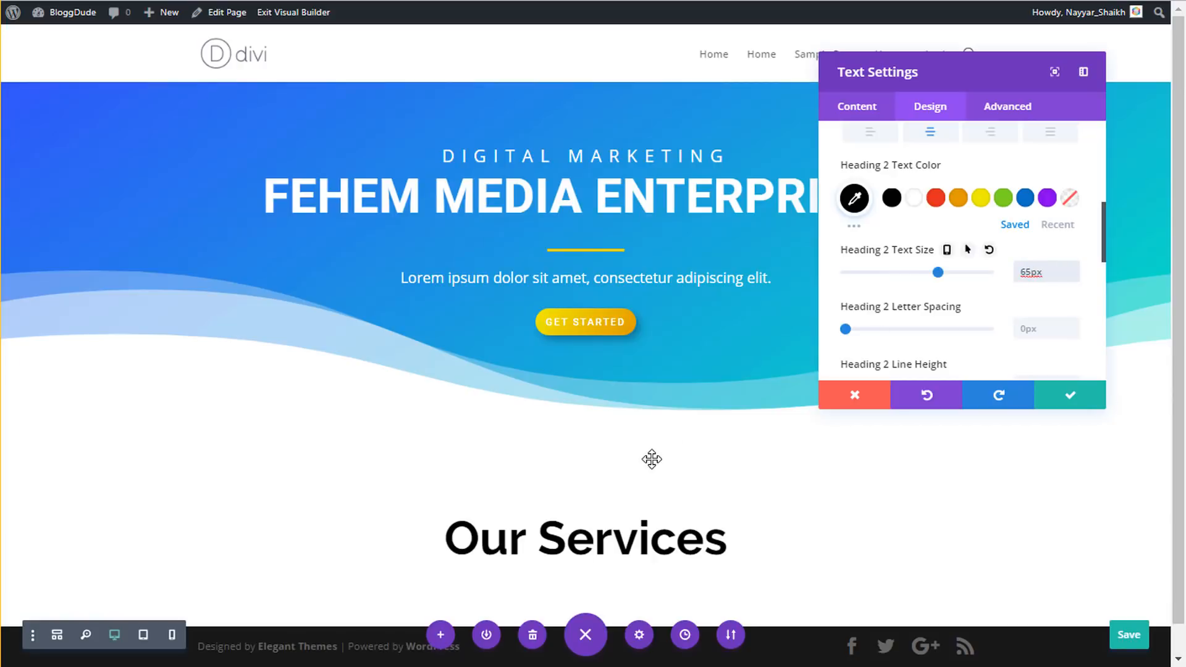
pyautogui.scroll(-1, 710, 328)
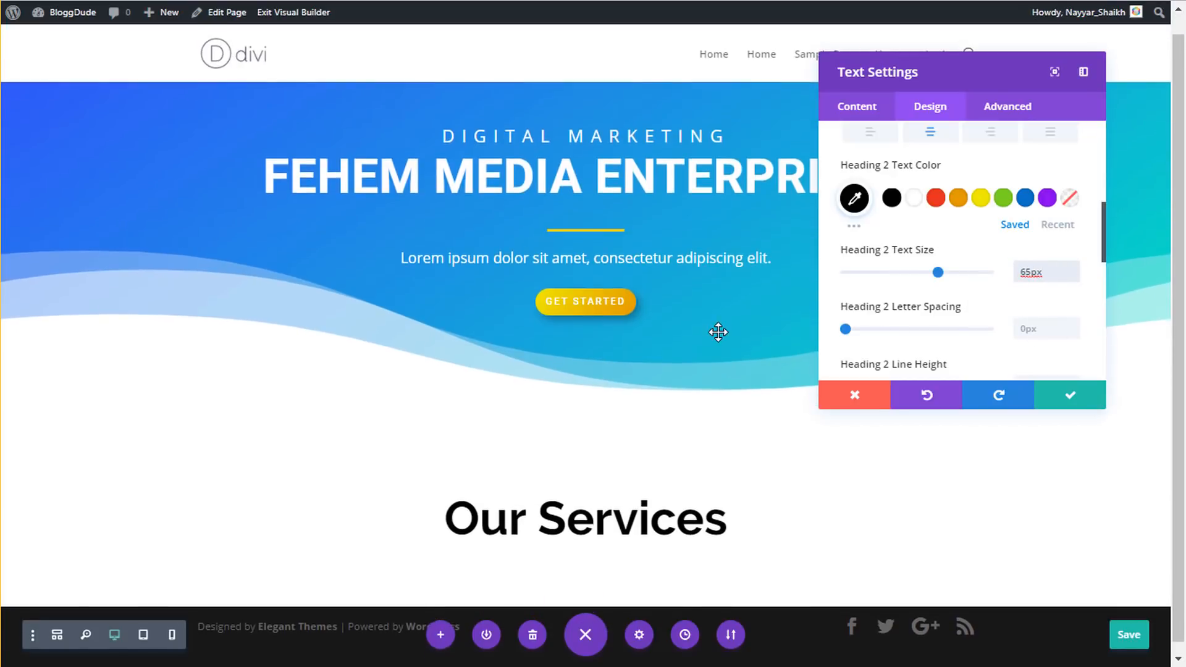
pyautogui.scroll(-3, 1040, 339)
pyautogui.scroll(-5, 1041, 344)
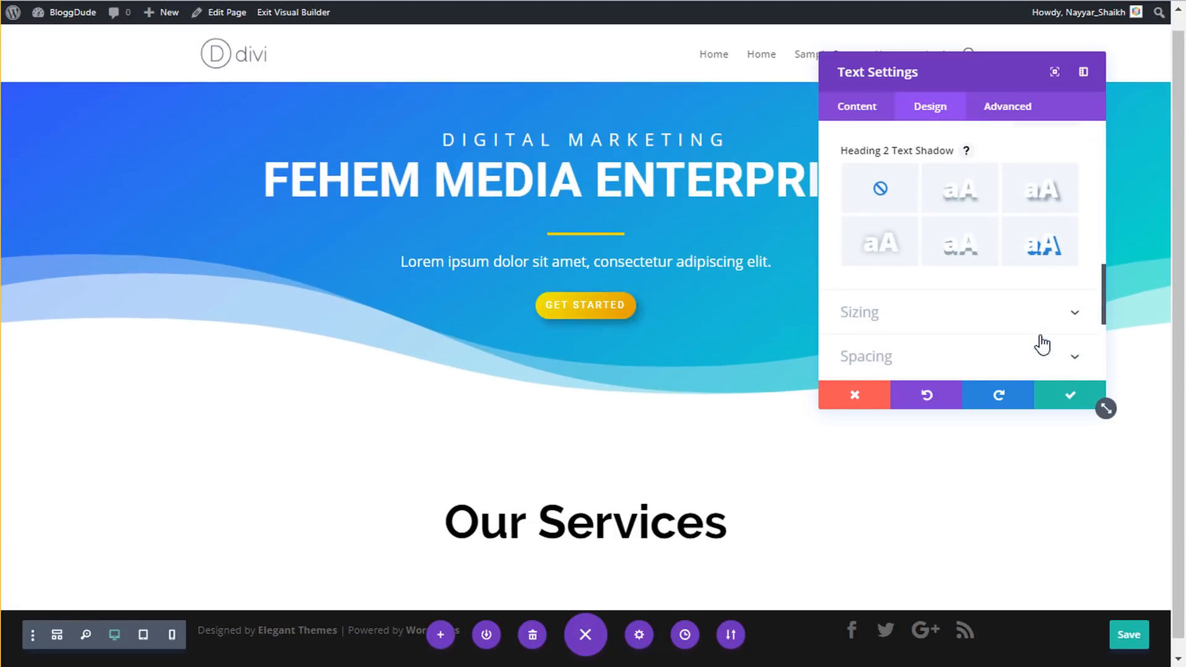
pyautogui.click(1067, 398)
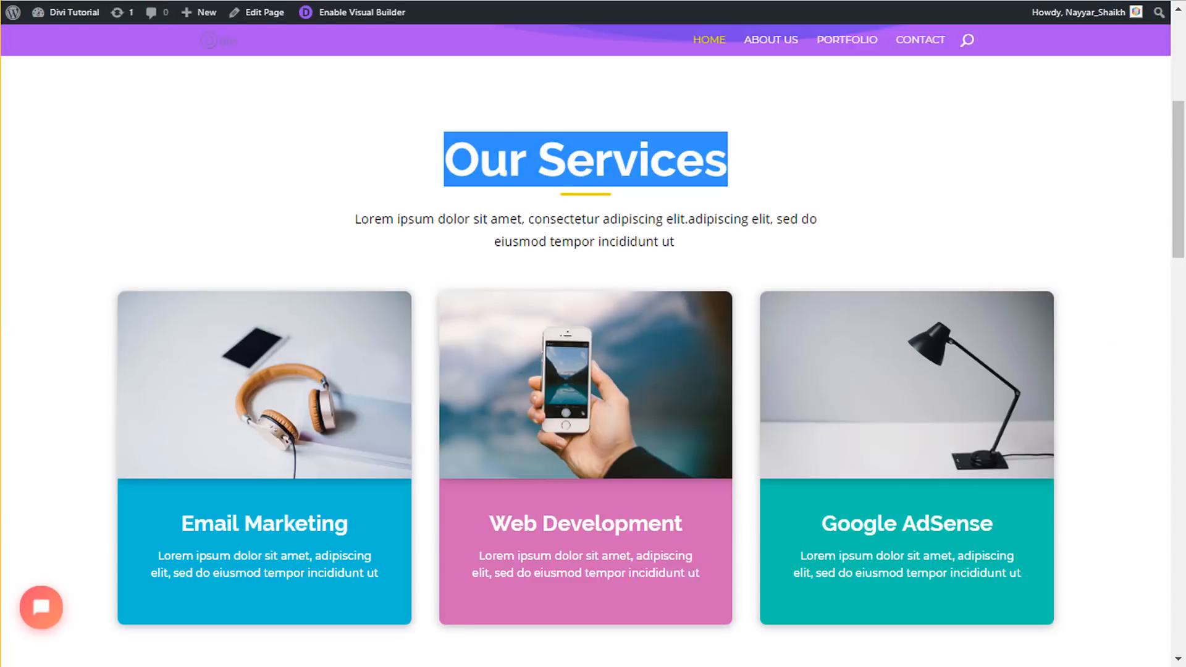
pyautogui.click(687, 198)
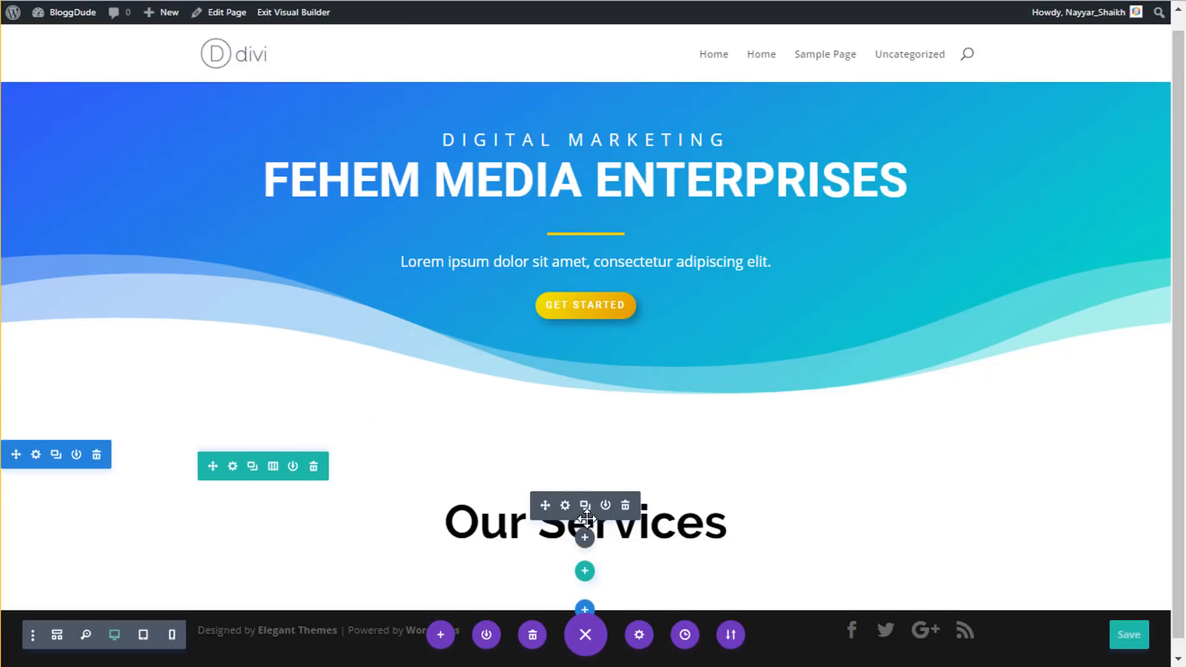
# - Insert a Divider module below Our Services, then cancel its settings without changes
pyautogui.click(585, 538)
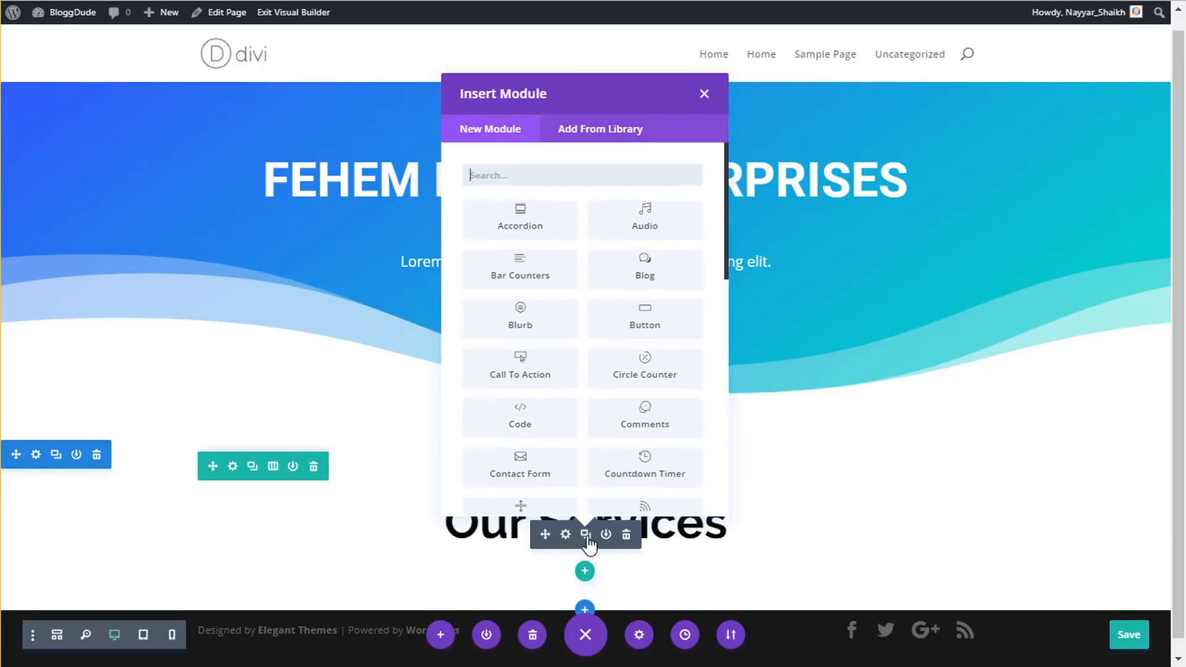
pyautogui.write('divi')
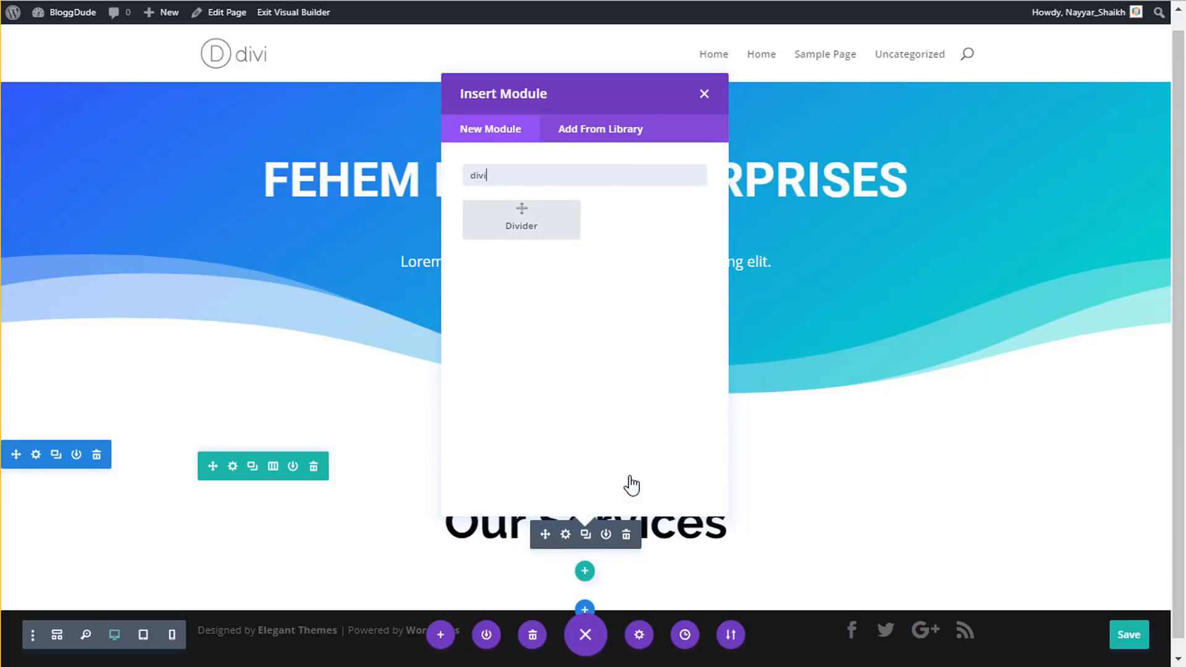
pyautogui.press('Return')
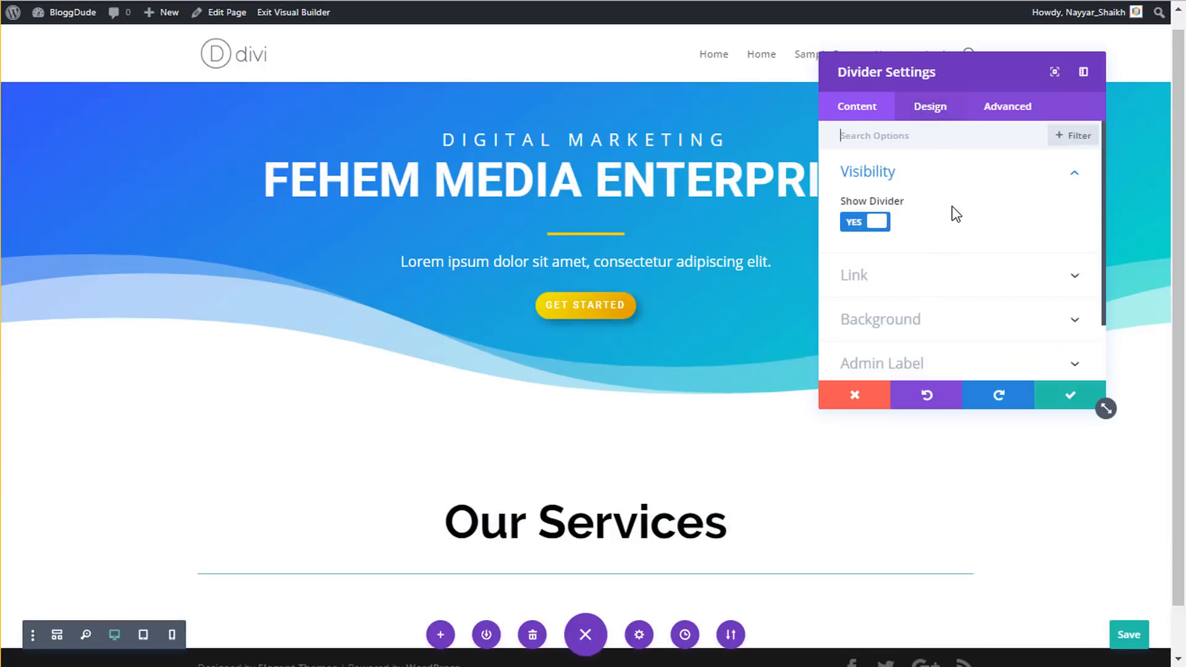
pyautogui.scroll(-2, 952, 219)
pyautogui.scroll(2, 948, 241)
pyautogui.click(941, 116)
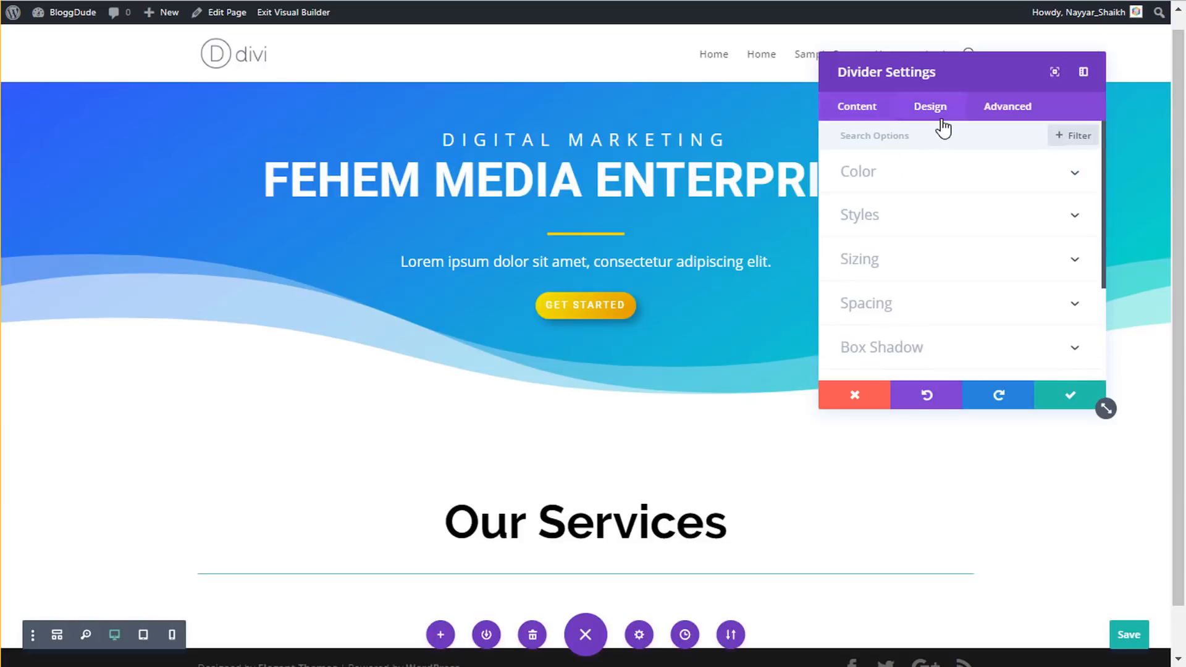
pyautogui.click(906, 181)
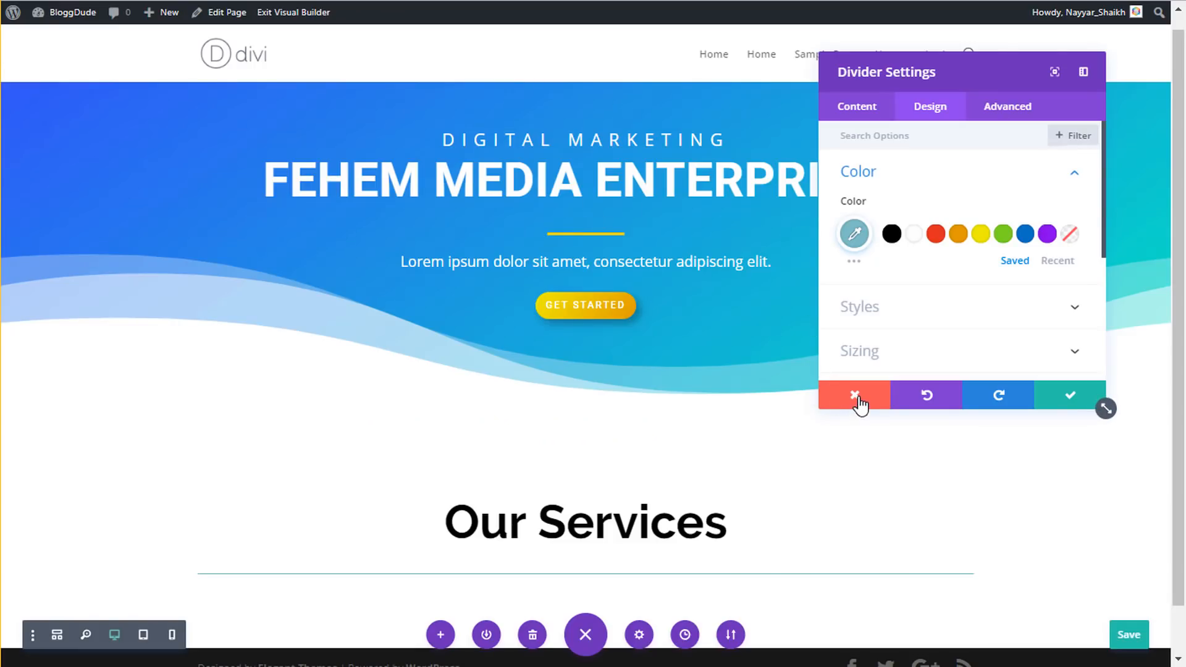
pyautogui.click(858, 402)
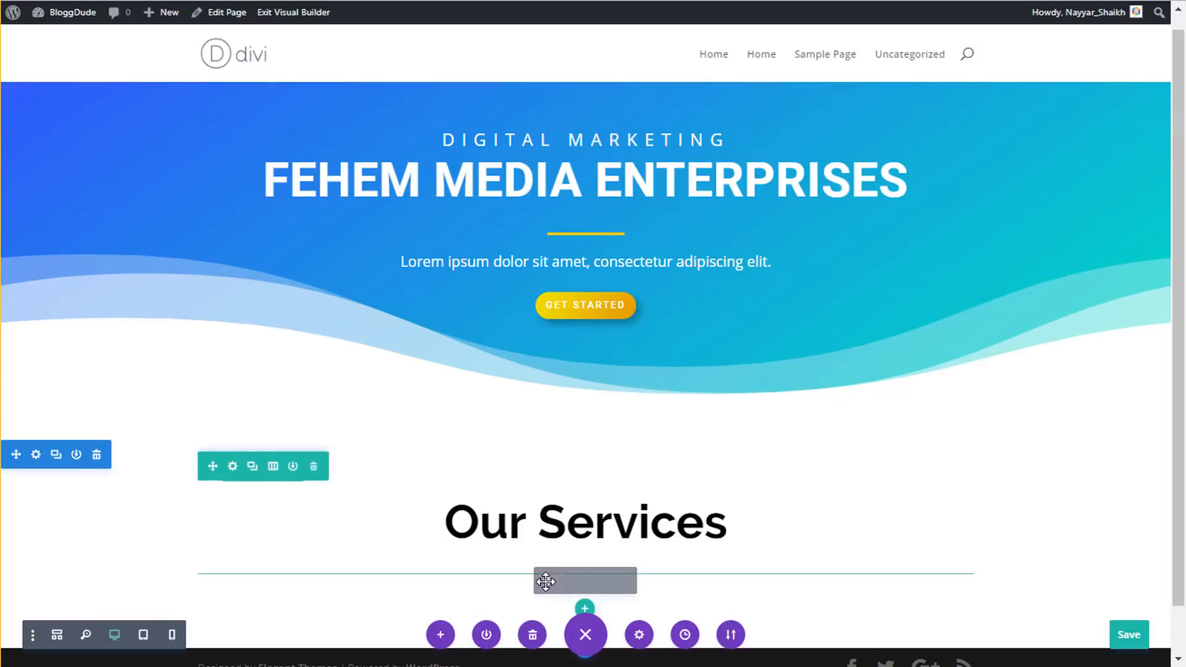
# - Delete the grey divider and paste a copy of the hero's yellow divider under Our Services
pyautogui.click(626, 584)
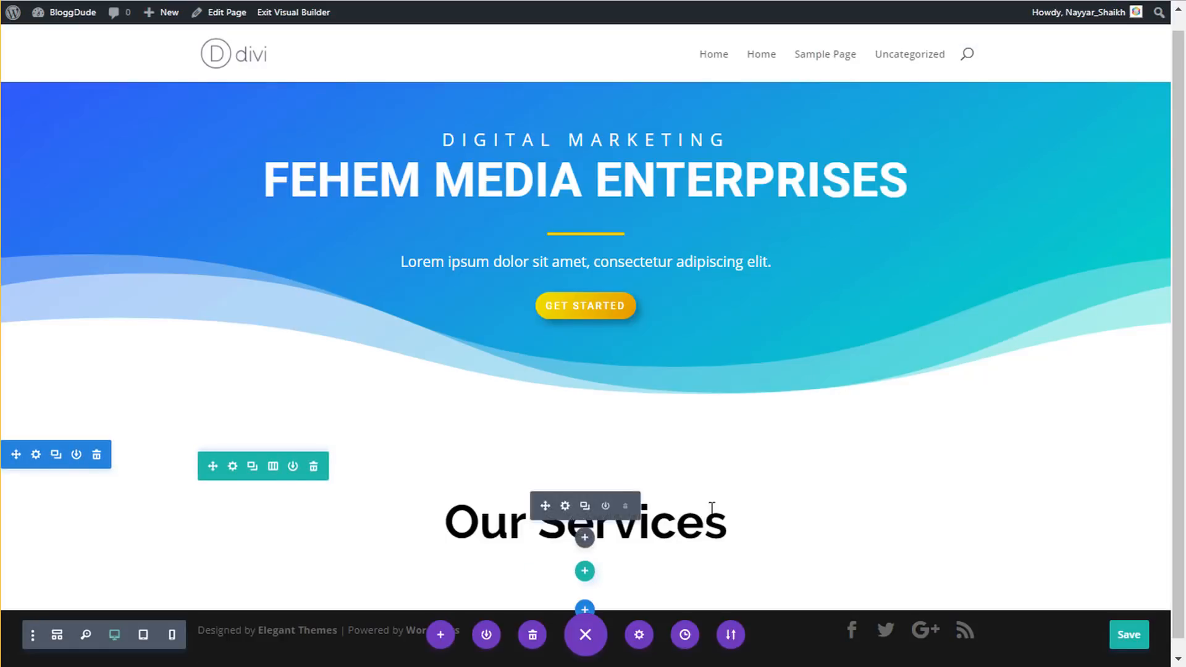
pyautogui.moveTo(568, 242)
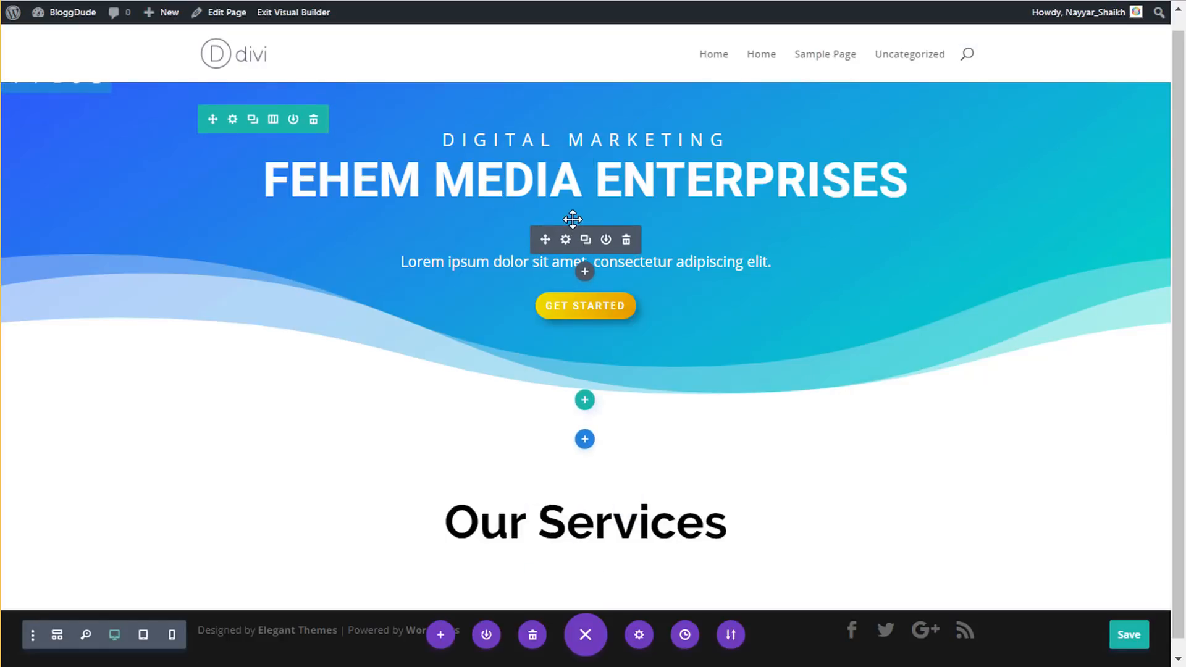
pyautogui.rightClick(568, 242)
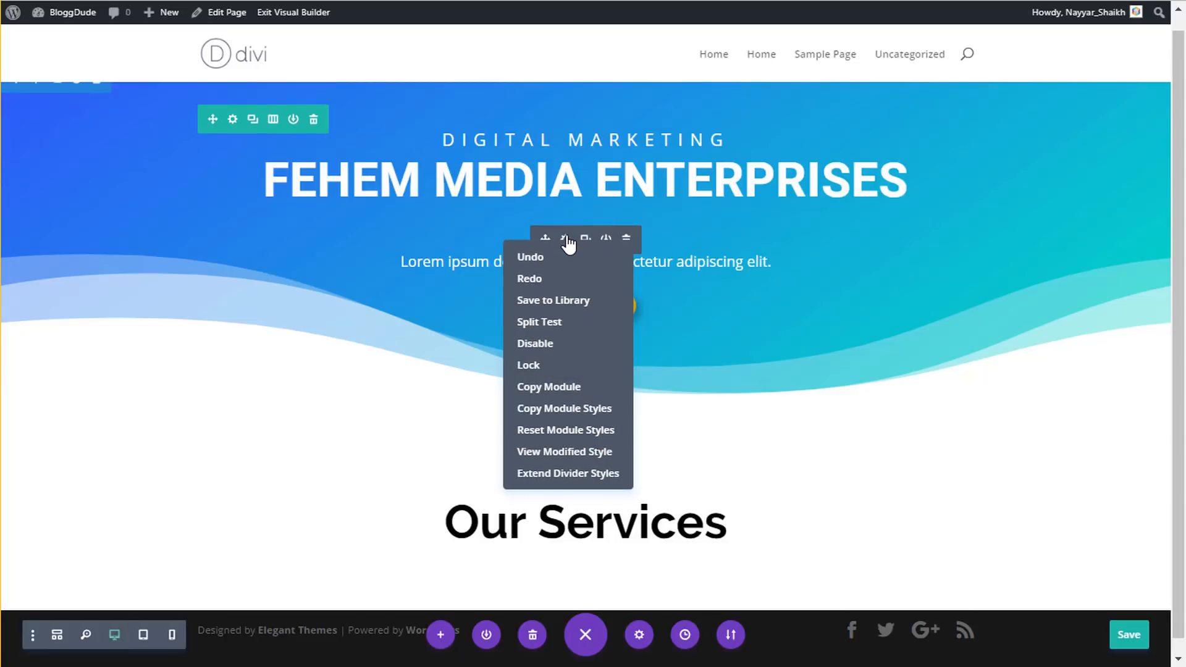
pyautogui.click(573, 389)
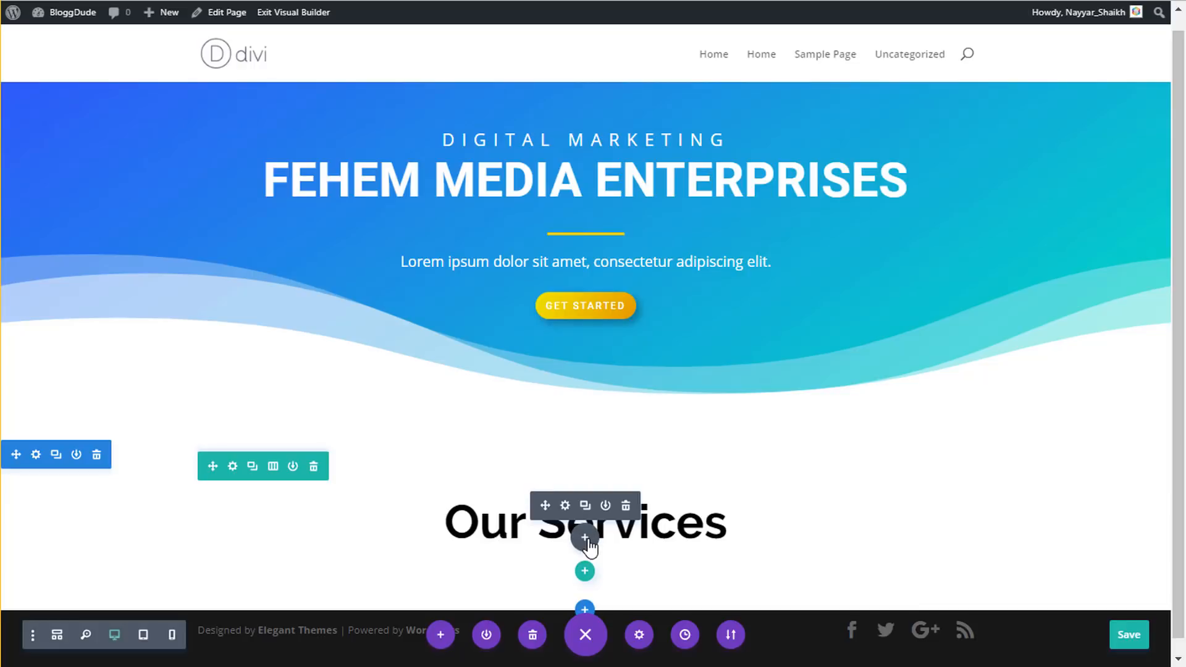
pyautogui.rightClick(587, 542)
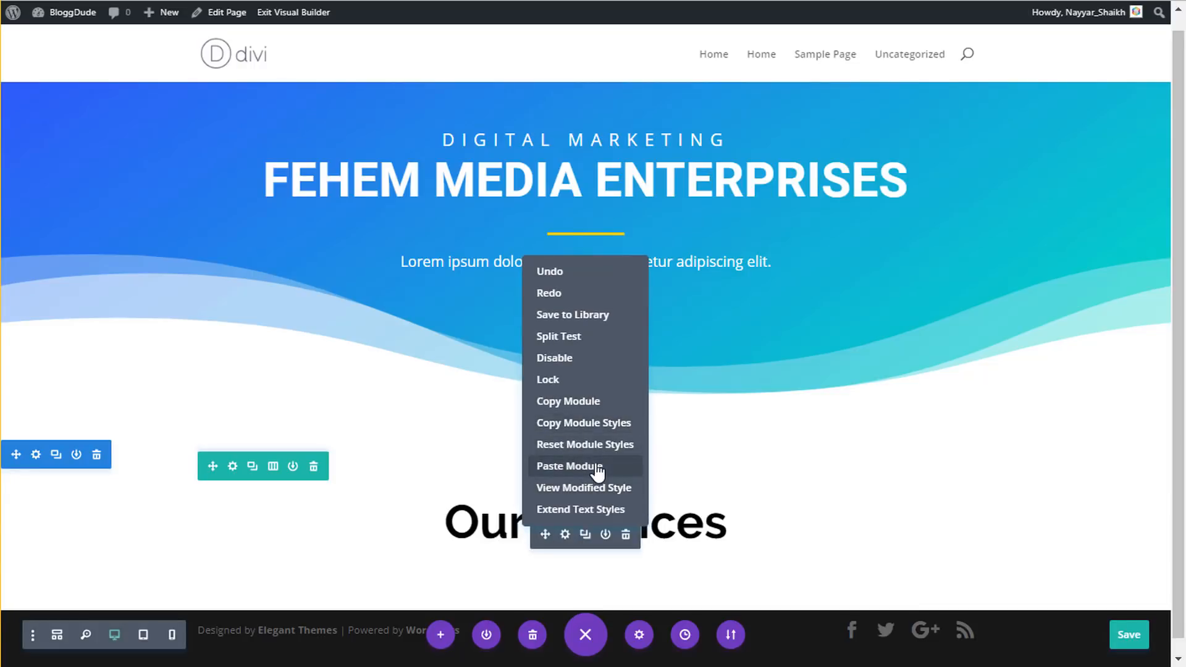
pyautogui.click(595, 467)
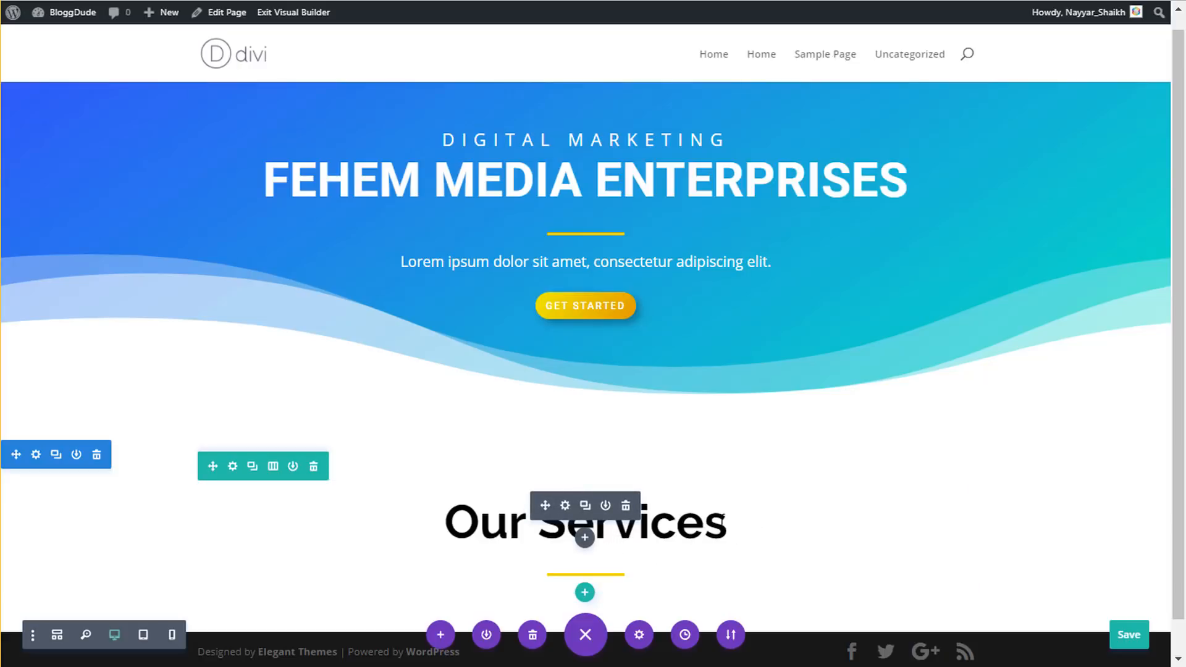
# - Set the Our Services heading's custom bottom margin to 10px and save
pyautogui.click(566, 507)
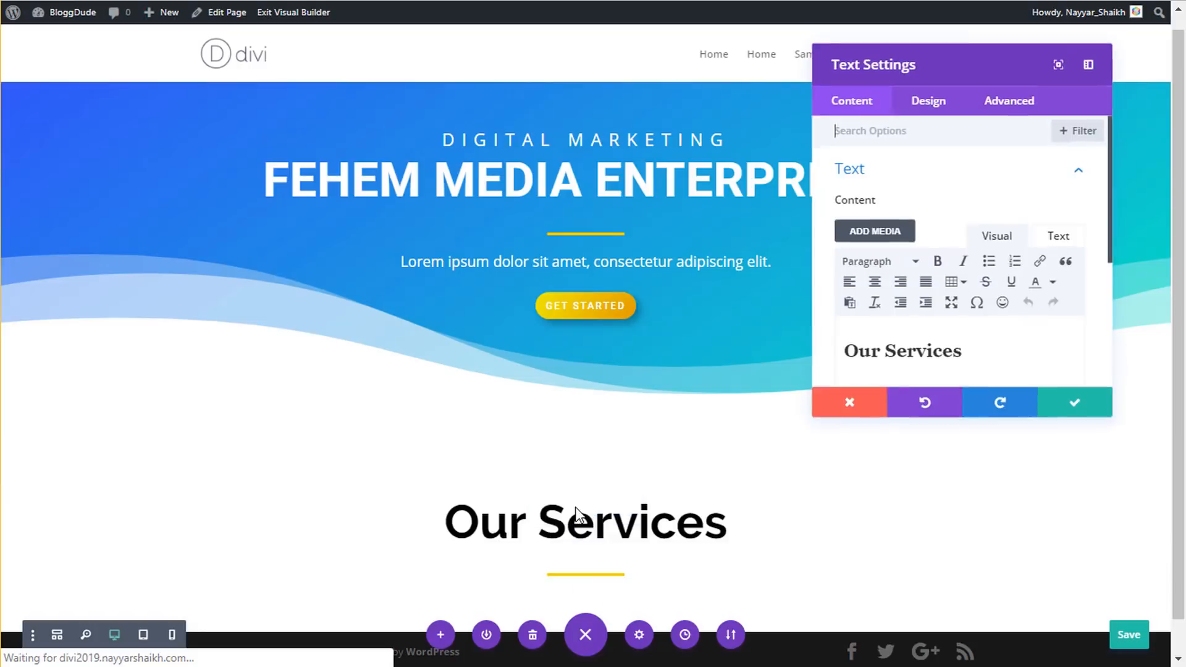
pyautogui.click(930, 106)
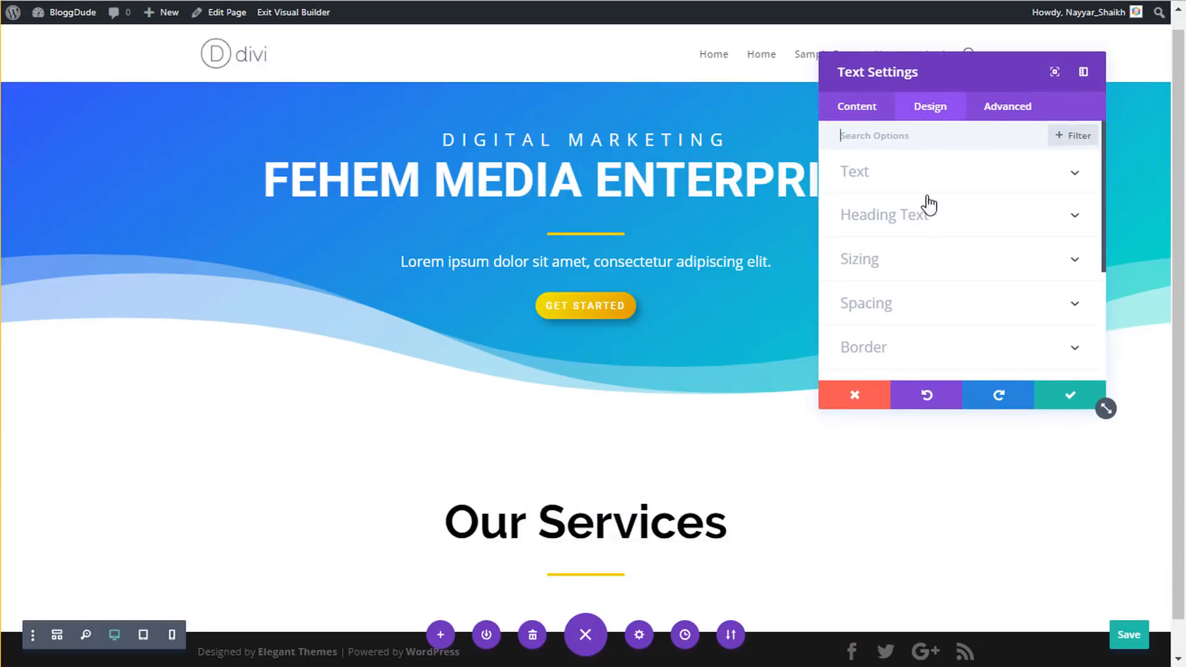
pyautogui.click(900, 307)
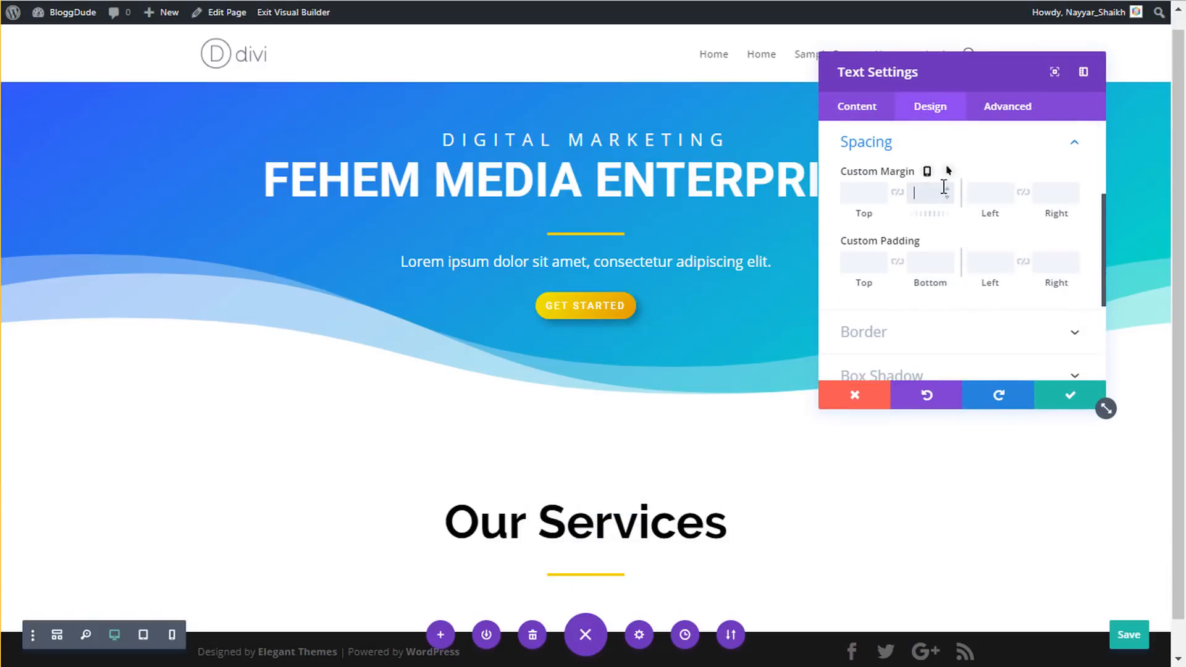
pyautogui.click(926, 191)
pyautogui.write('10px')
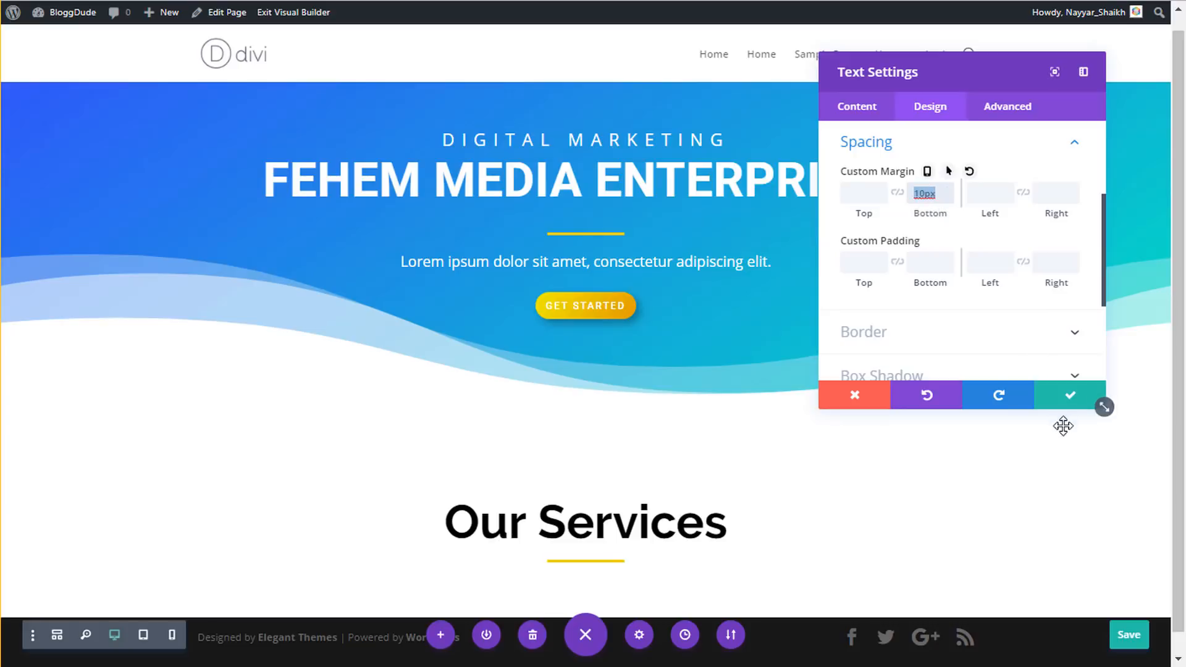
pyautogui.click(1067, 401)
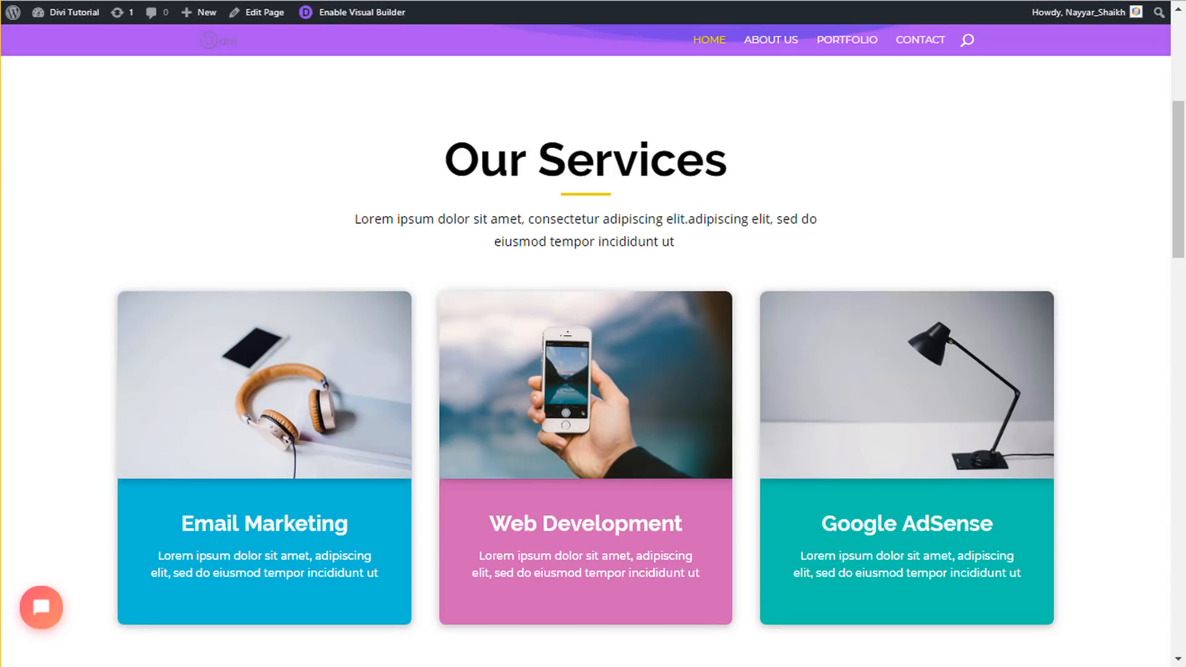
# - Select the Lorem ipsum intro paragraph under Our Services on the reference site
pyautogui.moveTo(354, 219); pyautogui.dragTo(708, 245)
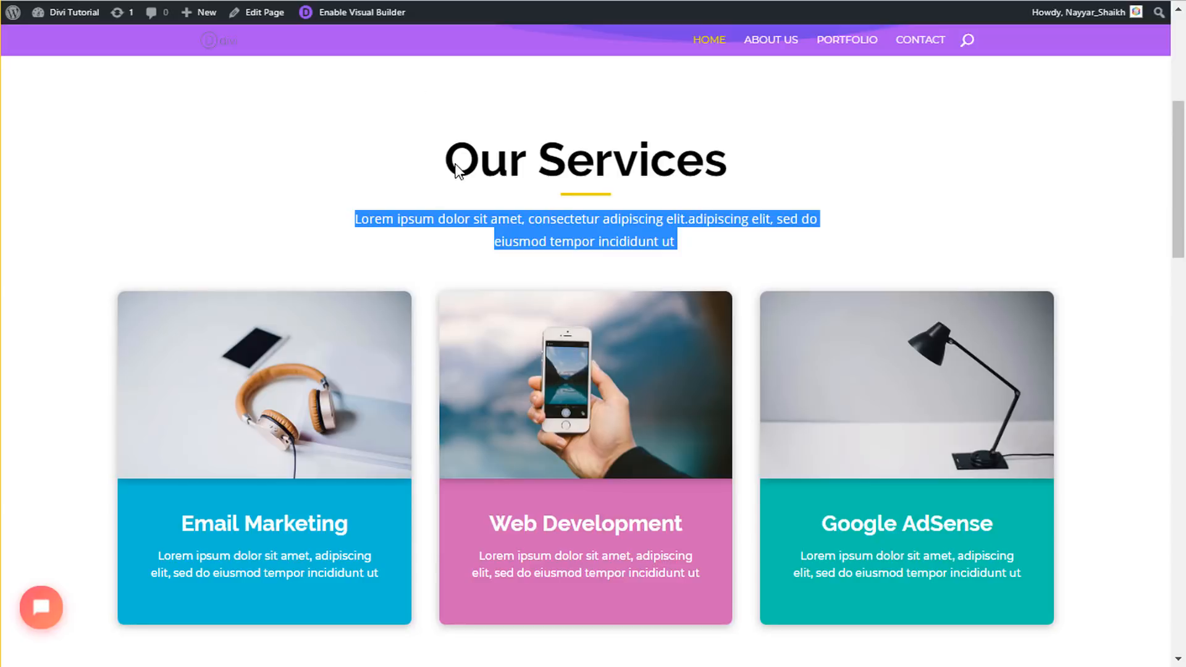
pyautogui.click(480, 233)
pyautogui.moveTo(354, 217); pyautogui.dragTo(677, 260)
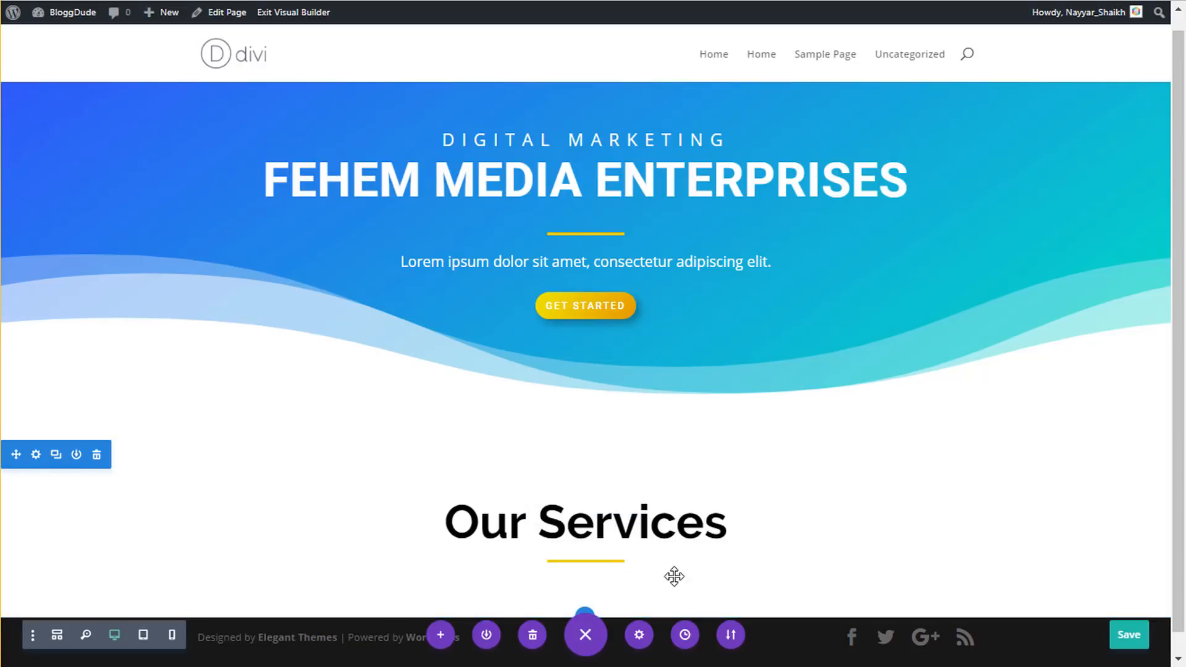
# - Drag the Our Services row's bottom padding to 245px, then begin inserting a module below the yellow divider
pyautogui.moveTo(677, 572); pyautogui.dragTo(668, 643)
pyautogui.scroll(-2, 658, 498)
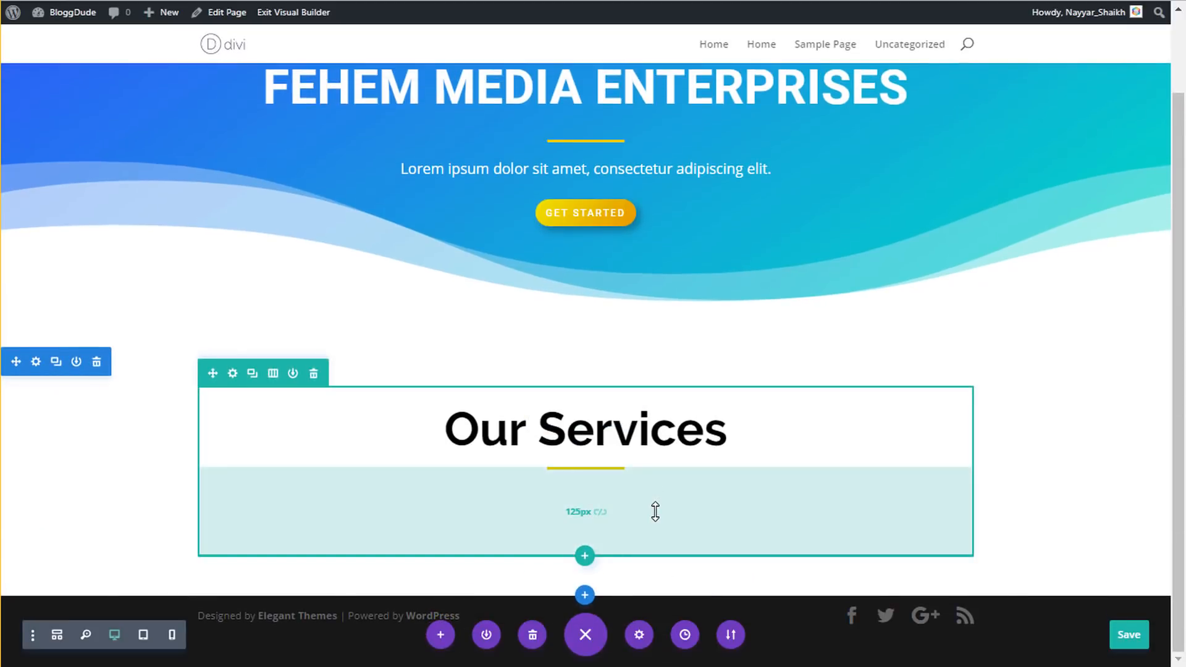
pyautogui.moveTo(682, 486); pyautogui.dragTo(672, 545)
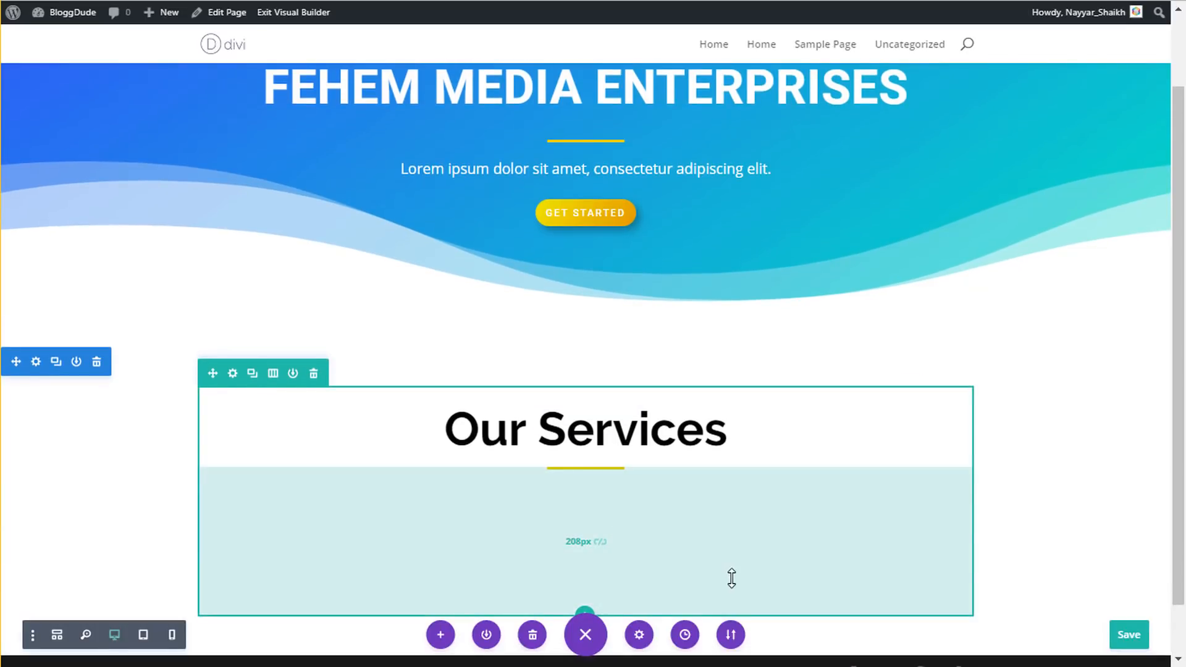
pyautogui.moveTo(729, 571)
pyautogui.mouseDown()
pyautogui.moveTo(733, 492)
pyautogui.moveTo(750, 595)
pyautogui.moveTo(743, 576)
pyautogui.mouseUp()
pyautogui.scroll(-3, 1006, 432)
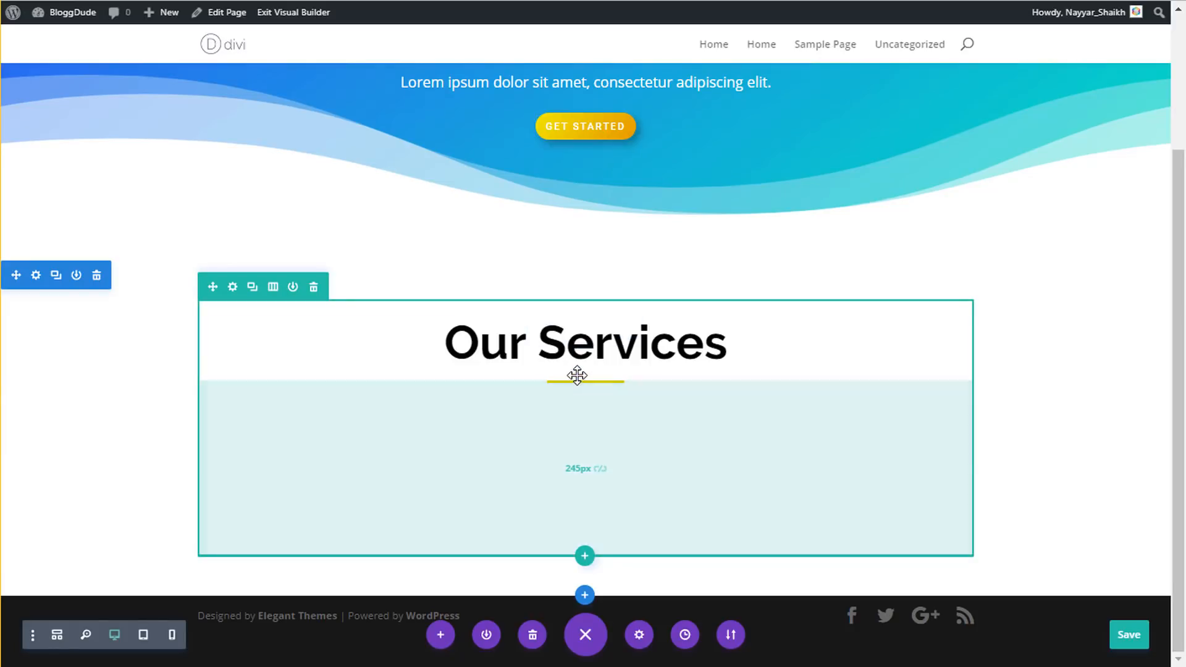
pyautogui.click(584, 360)
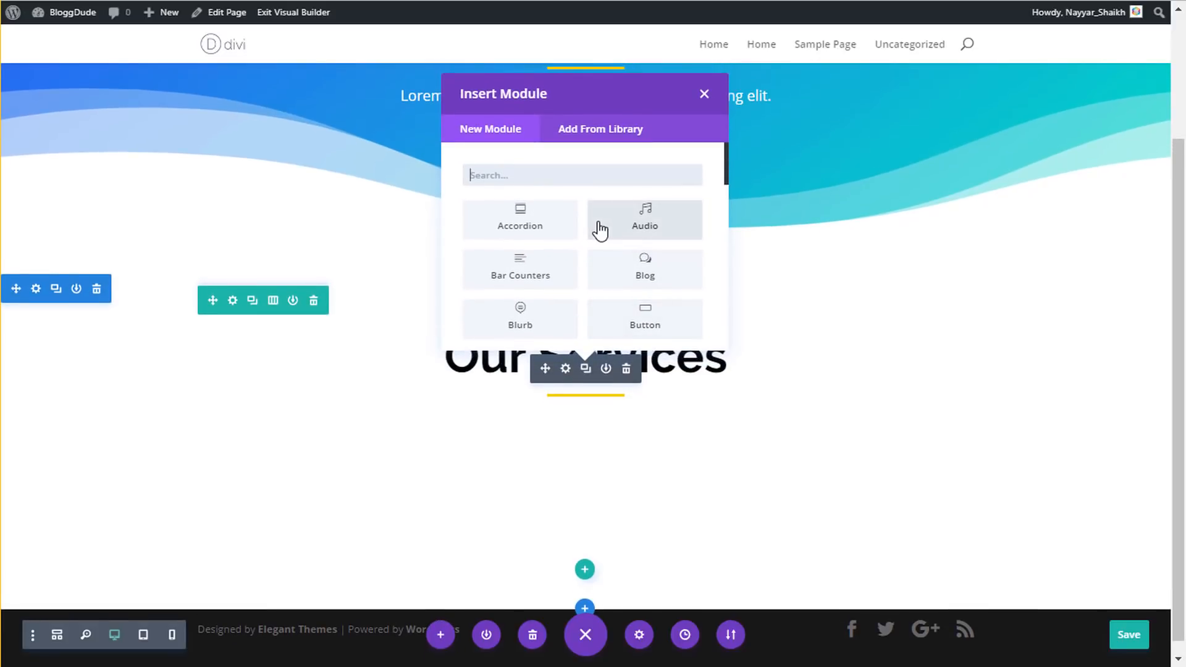
# - Insert a Text module under Our Services and paste the copied intro paragraph over its placeholder
pyautogui.write('tex')
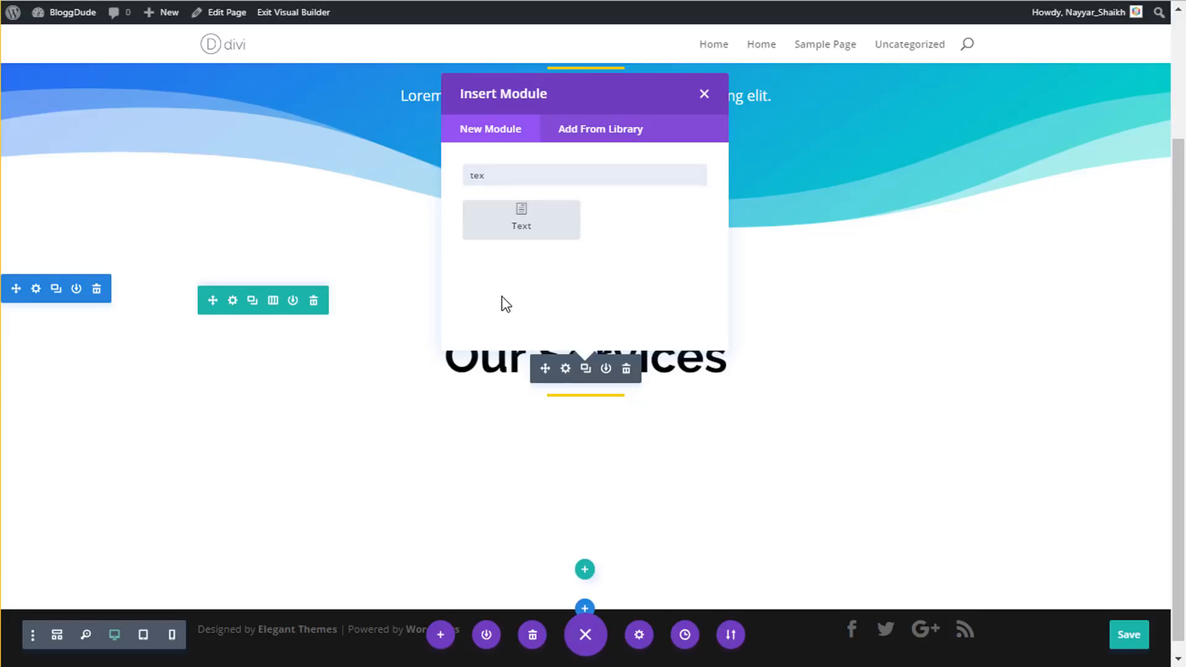
pyautogui.click(535, 240)
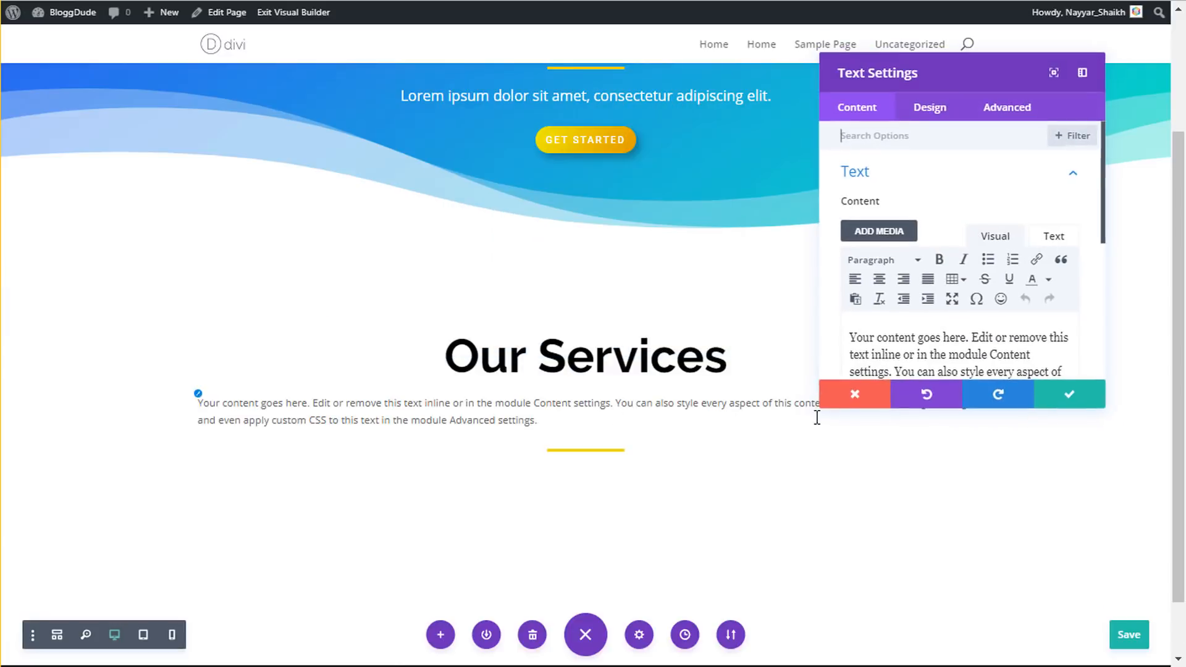
pyautogui.tripleClick(910, 352)
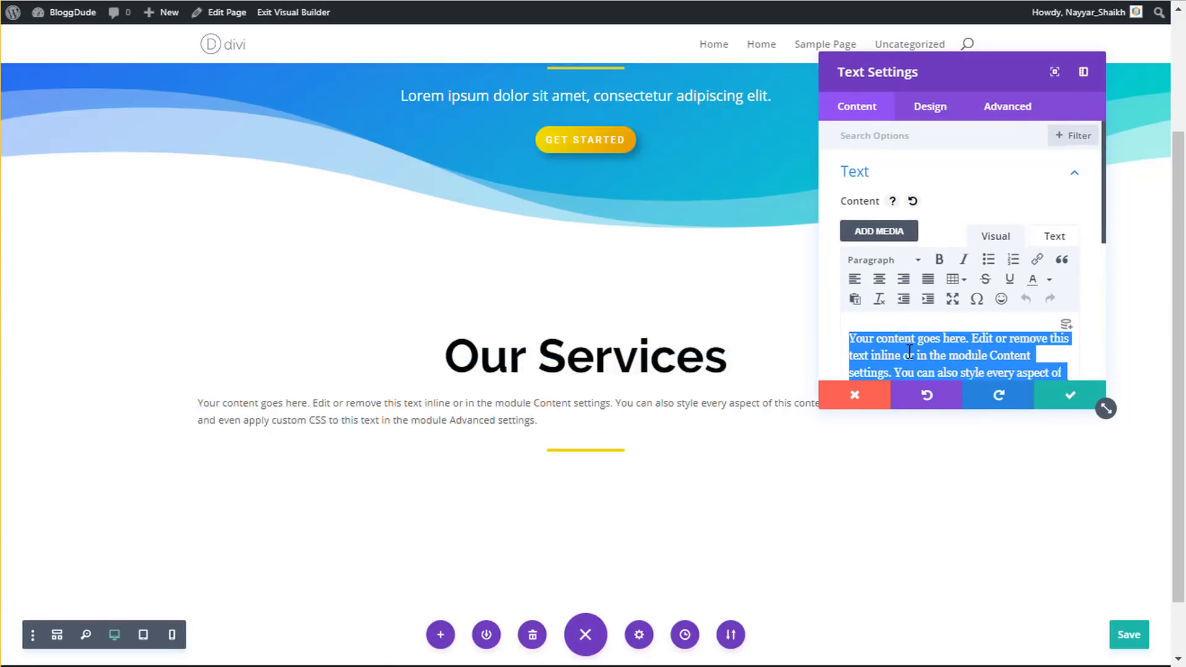
pyautogui.hotkey('ctrl', 'v')
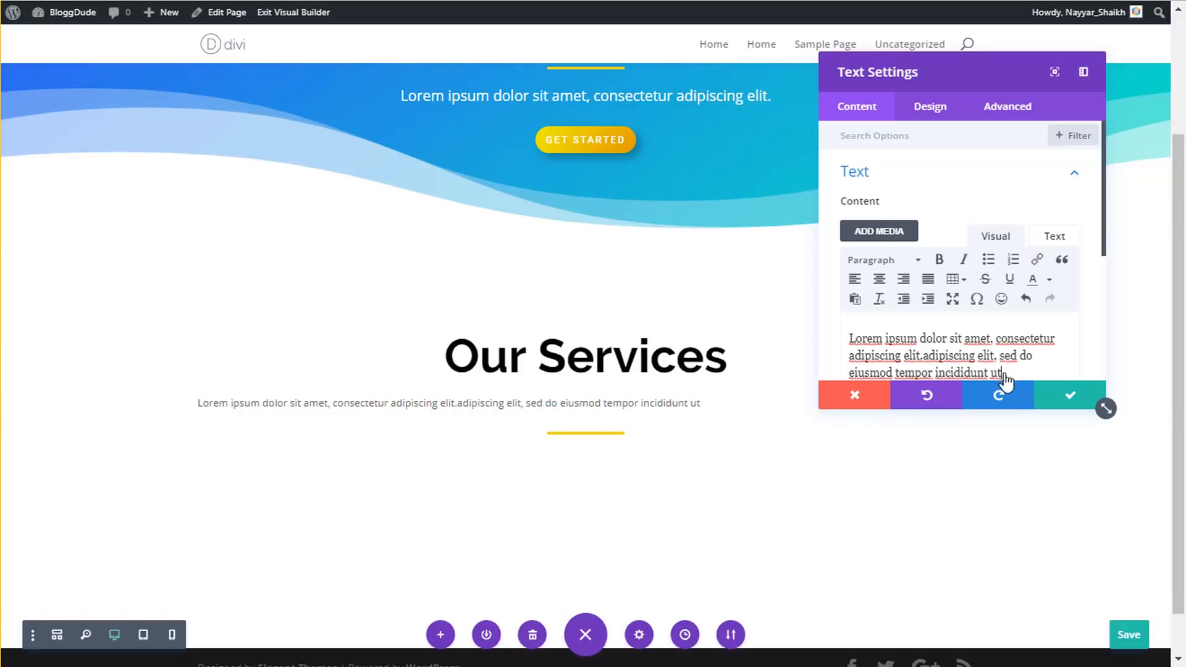
# - Give the intro paragraph 18px text size and 1.8em line height, and save
pyautogui.click(940, 112)
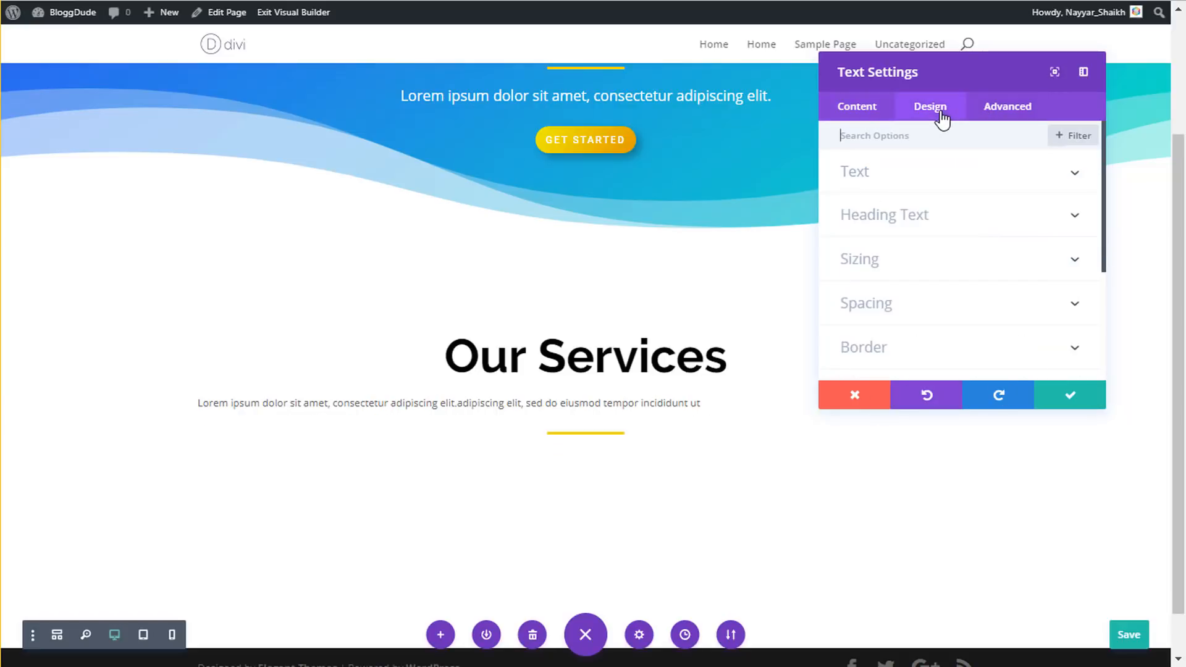
pyautogui.click(909, 184)
pyautogui.scroll(-2, 934, 278)
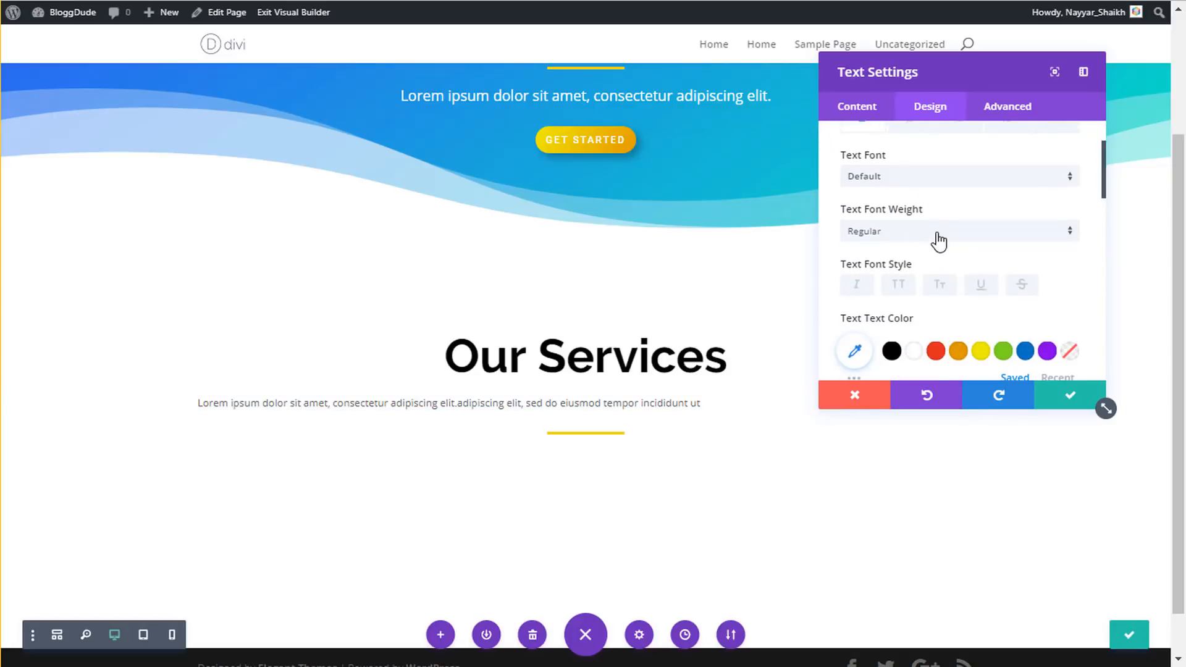
pyautogui.scroll(-3, 939, 242)
pyautogui.click(1032, 250)
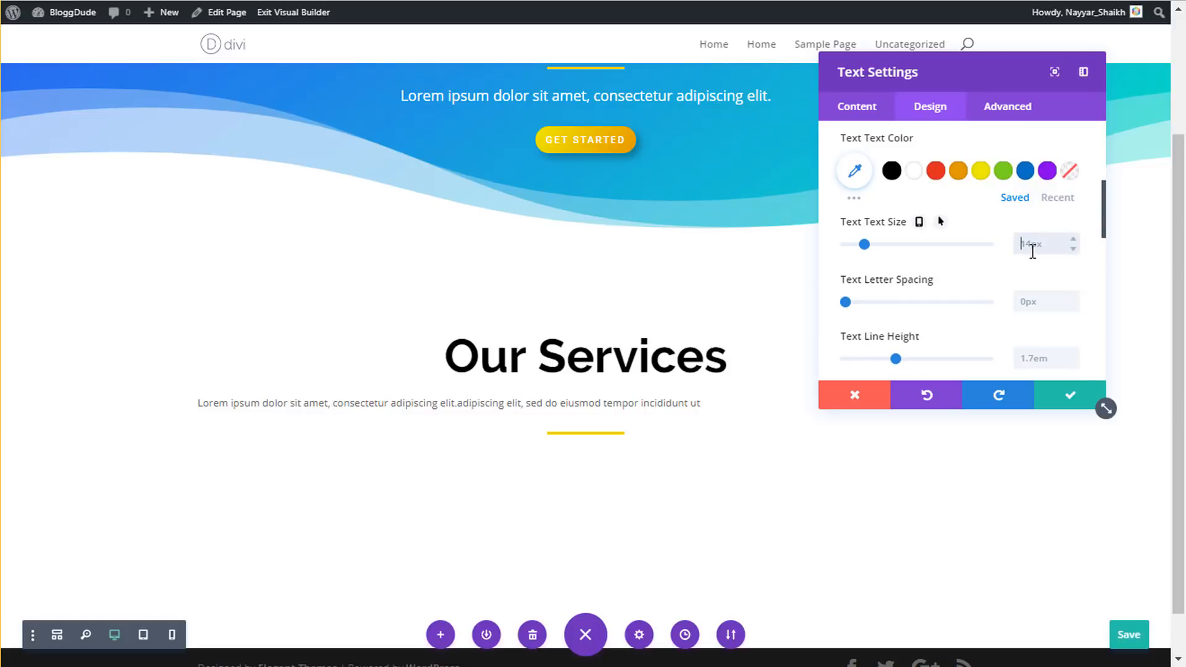
pyautogui.write('18px')
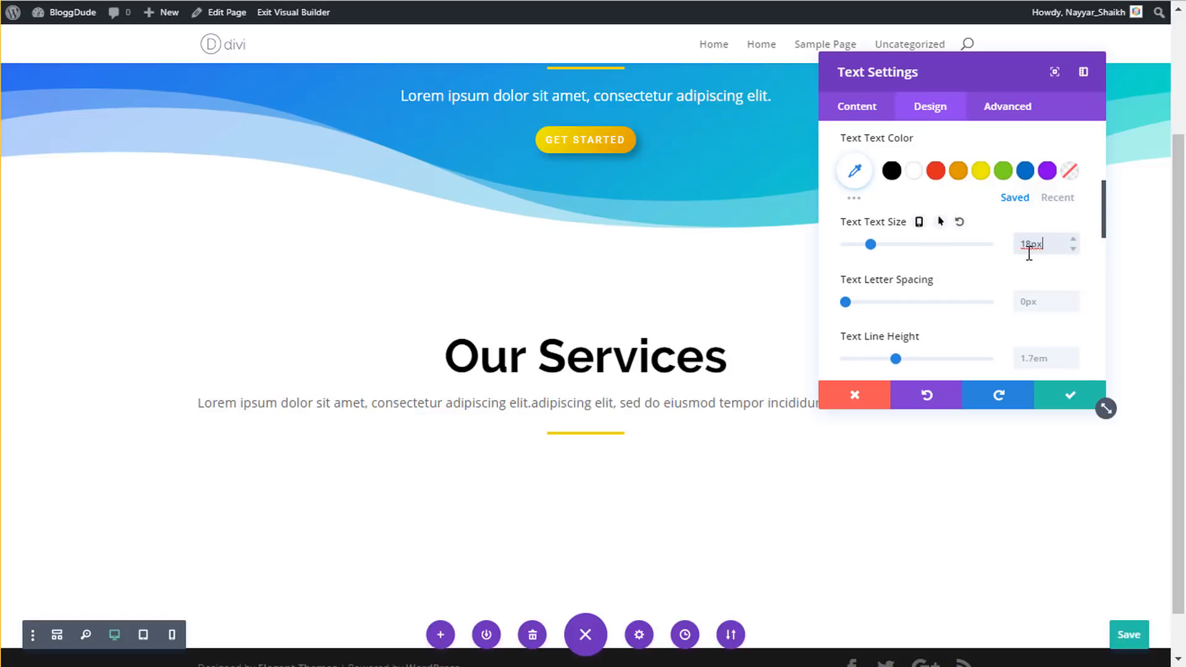
pyautogui.scroll(-2, 1043, 285)
pyautogui.click(1043, 269)
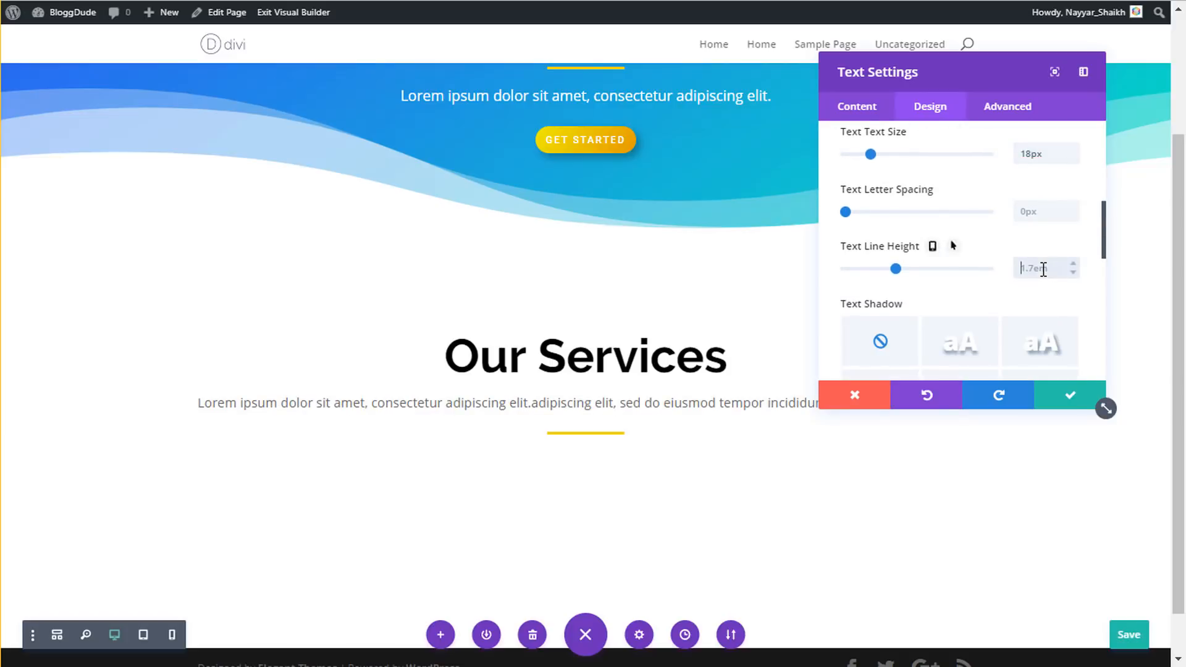
pyautogui.write('1em')
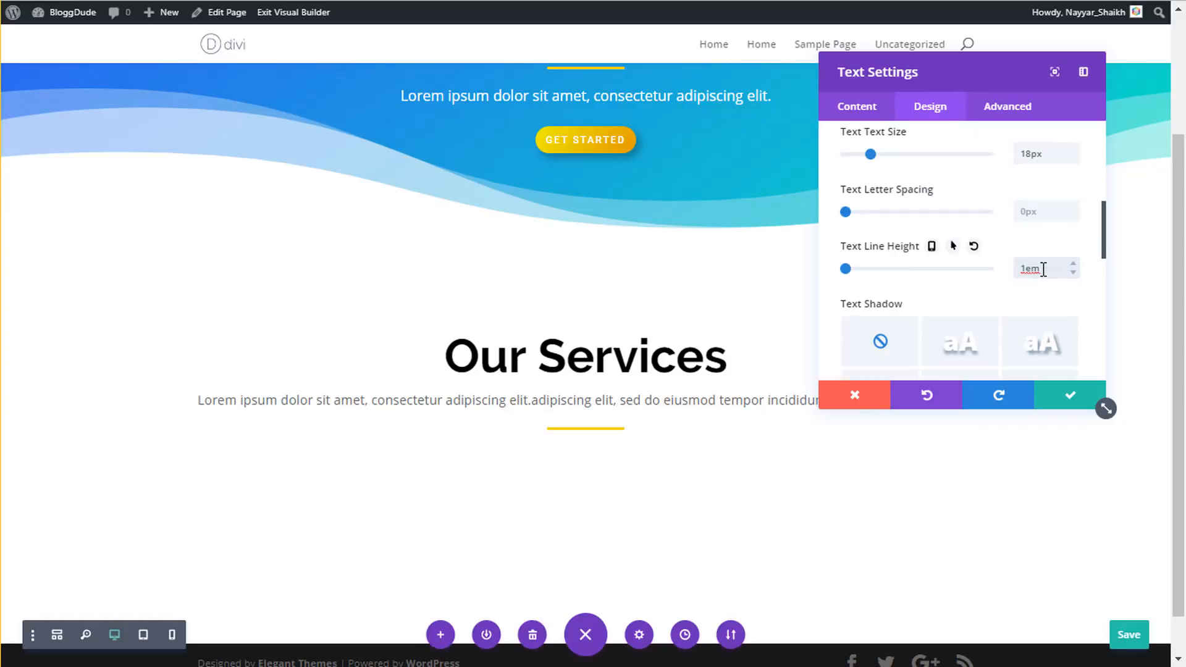
pyautogui.moveTo(846, 269); pyautogui.dragTo(903, 270)
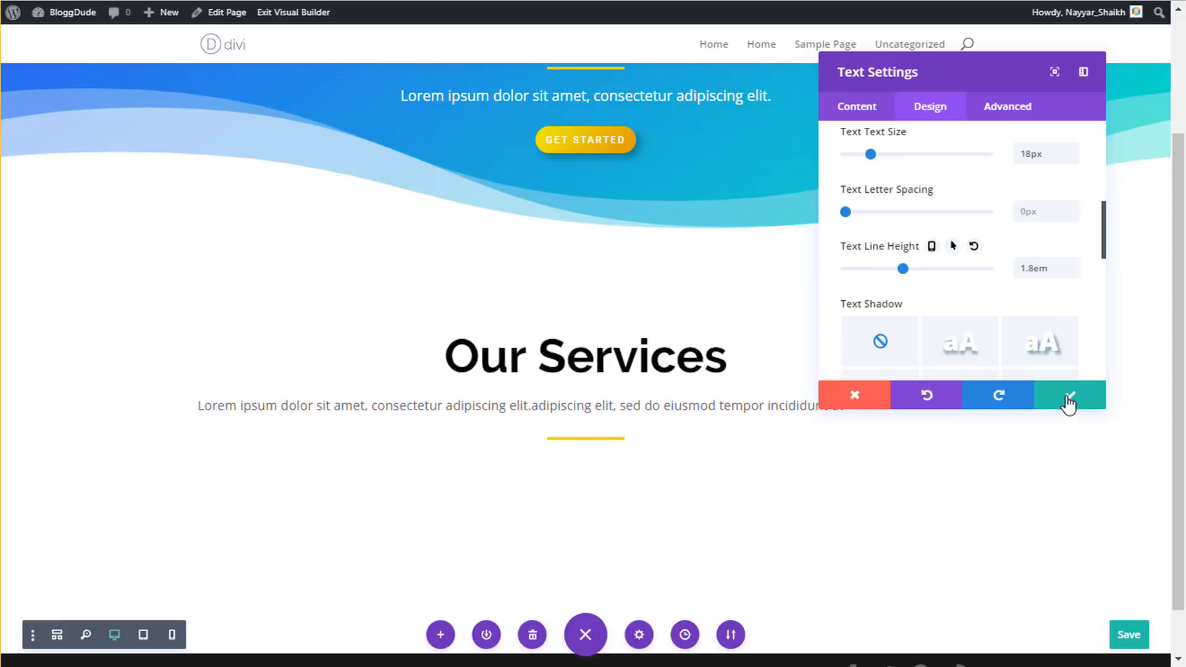
pyautogui.click(1069, 403)
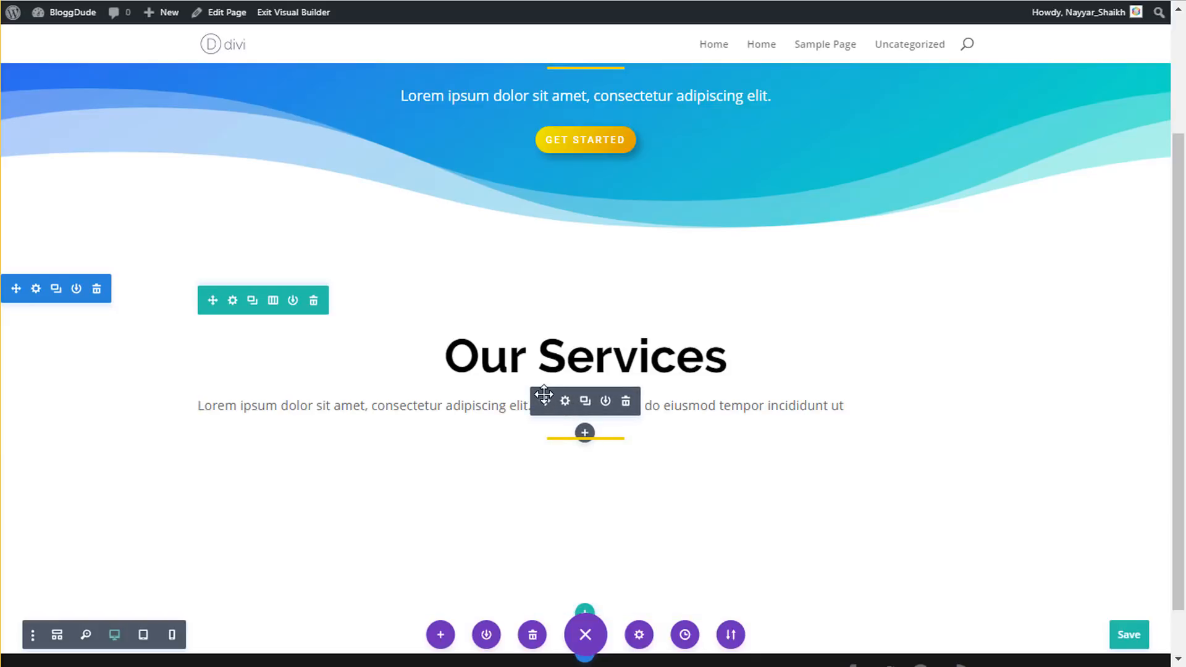
# - Reposition the paragraph module and set its Text Orientation to Center
pyautogui.moveTo(544, 394); pyautogui.dragTo(604, 410)
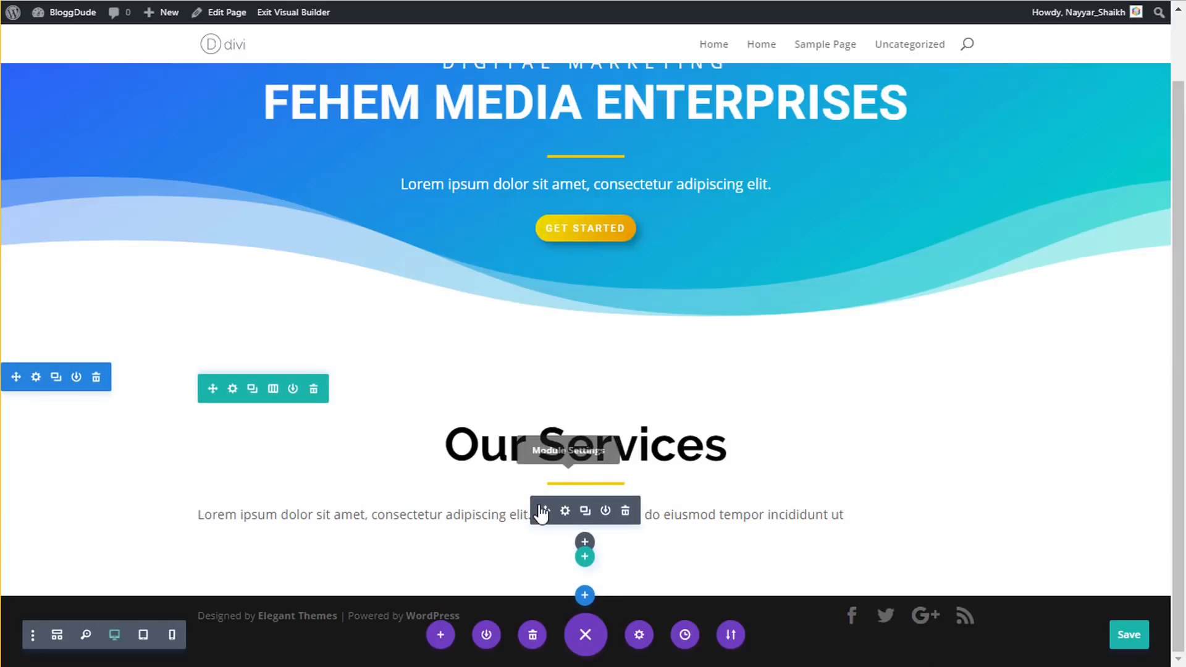
pyautogui.click(567, 513)
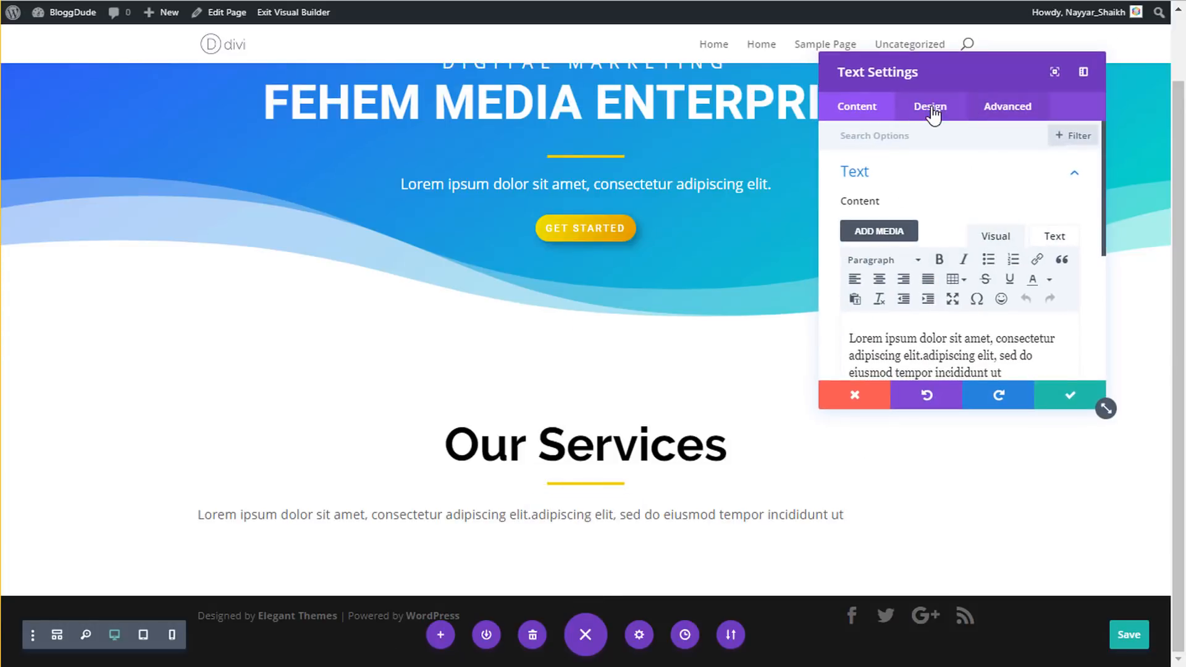
pyautogui.click(931, 108)
pyautogui.click(915, 176)
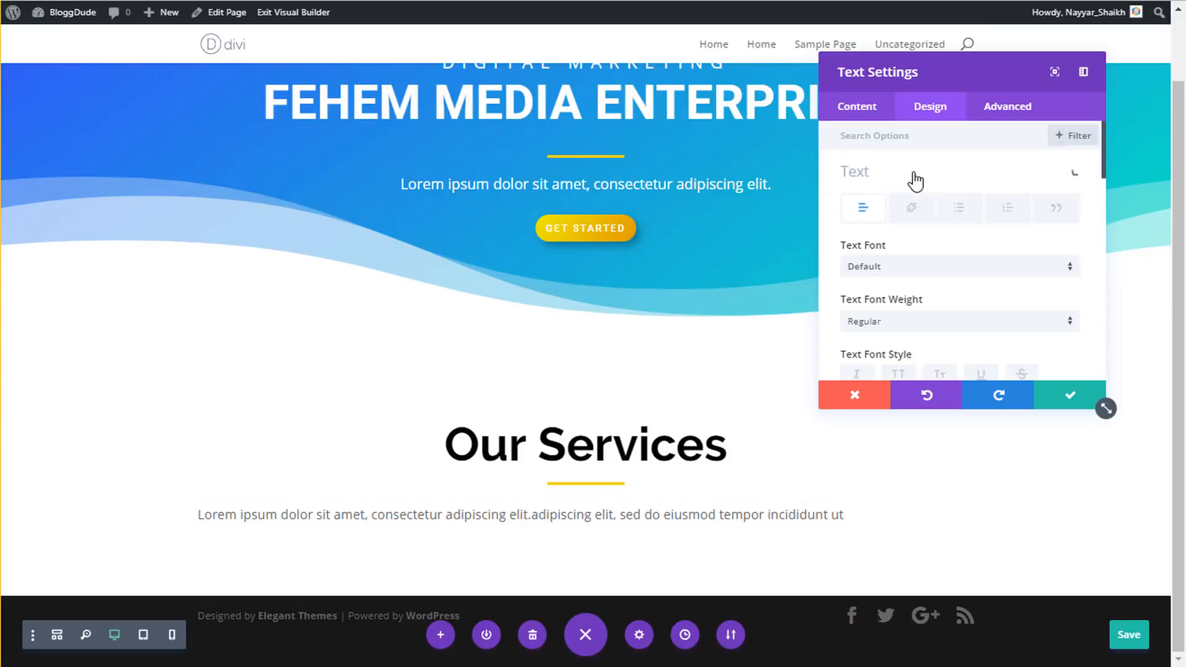
pyautogui.scroll(-5, 947, 247)
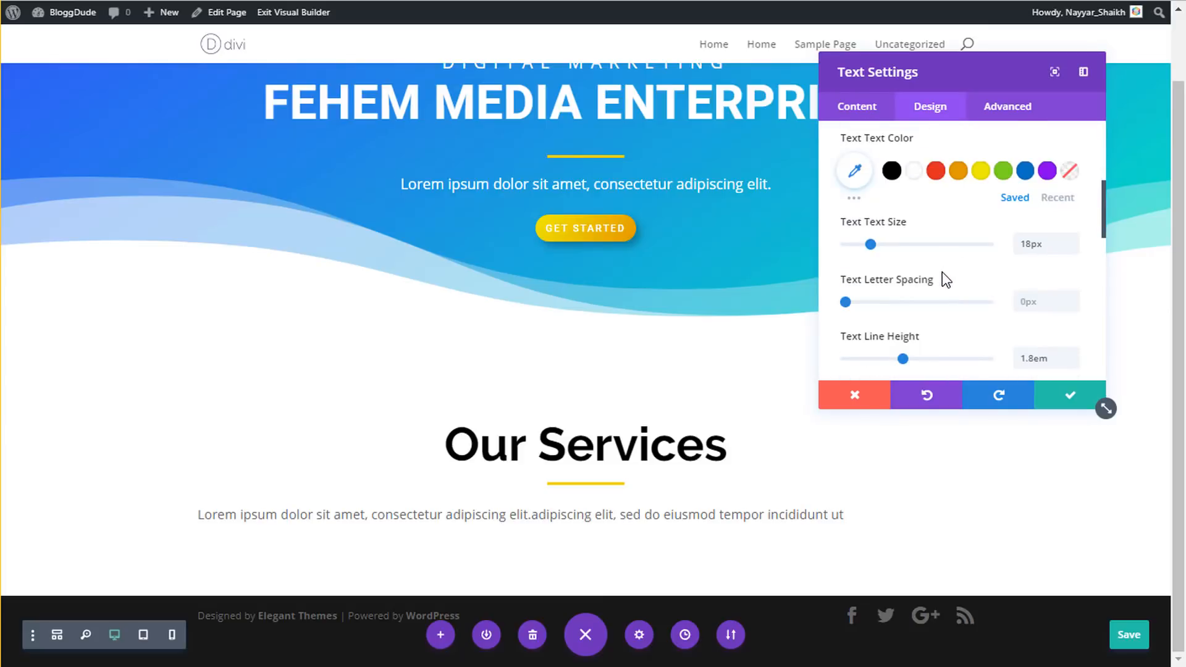
pyautogui.scroll(-6, 946, 278)
pyautogui.click(941, 198)
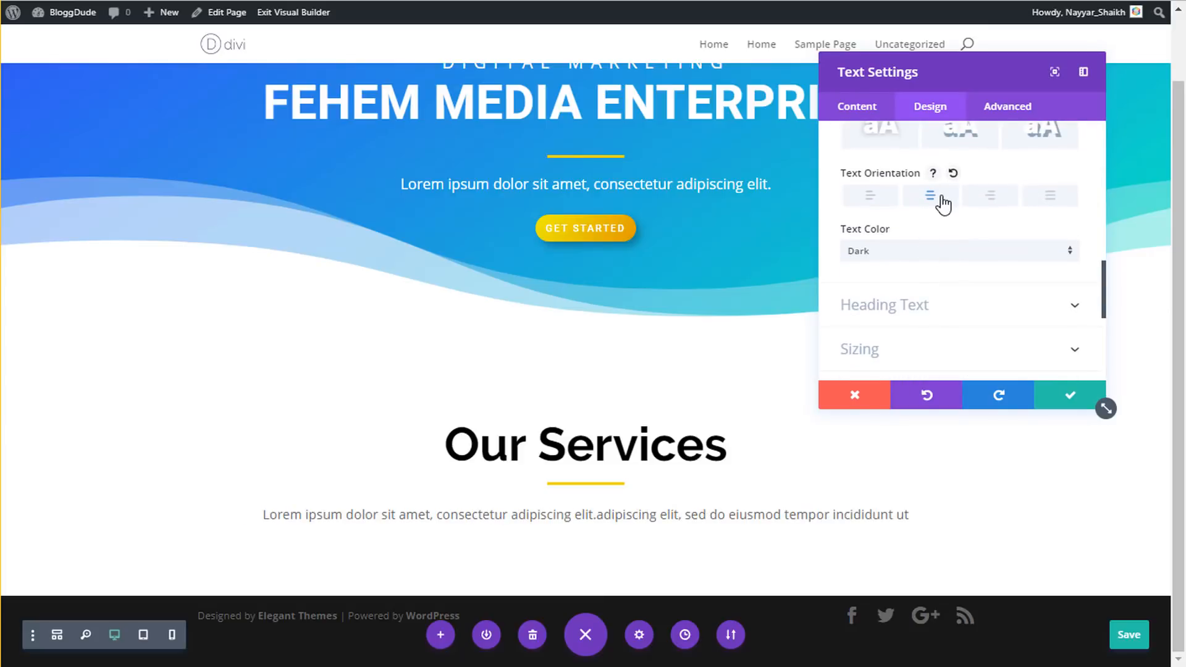
pyautogui.click(1072, 395)
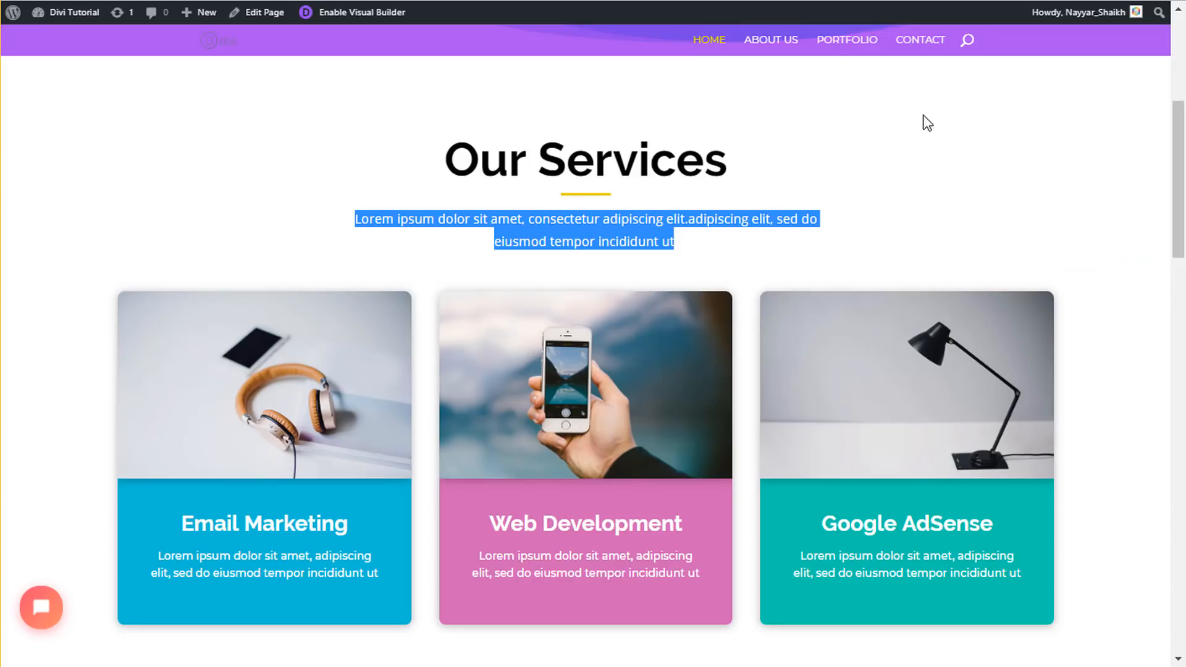
pyautogui.click(922, 119)
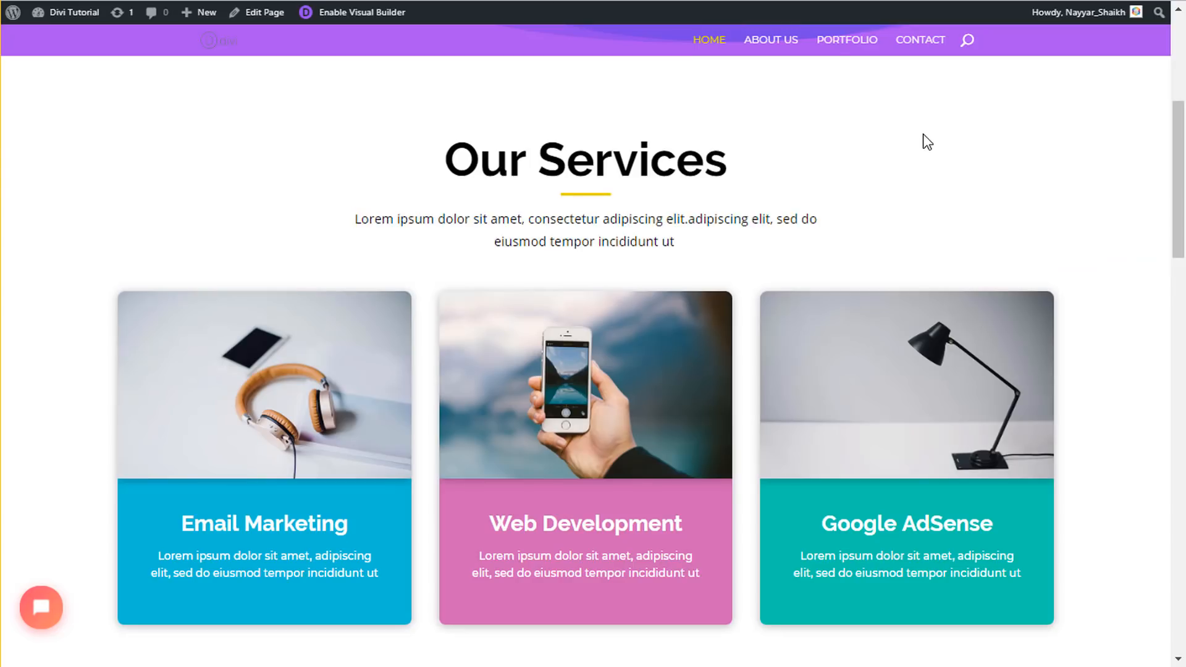
pyautogui.scroll(3, 941, 190)
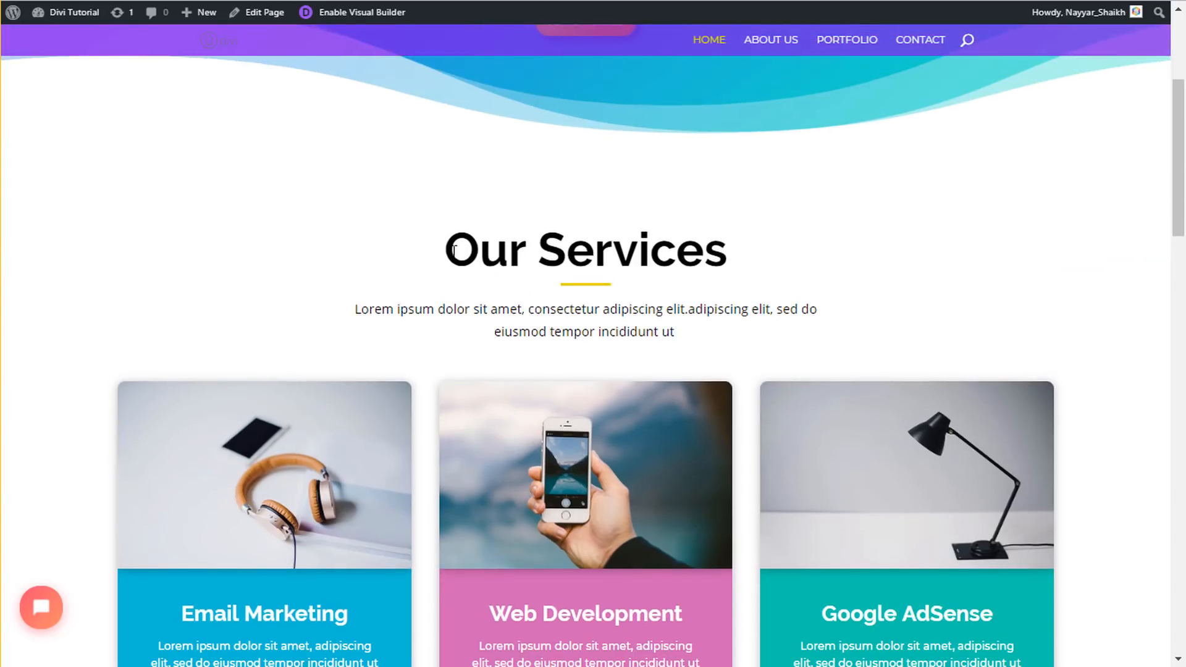
pyautogui.moveTo(354, 309); pyautogui.dragTo(692, 335)
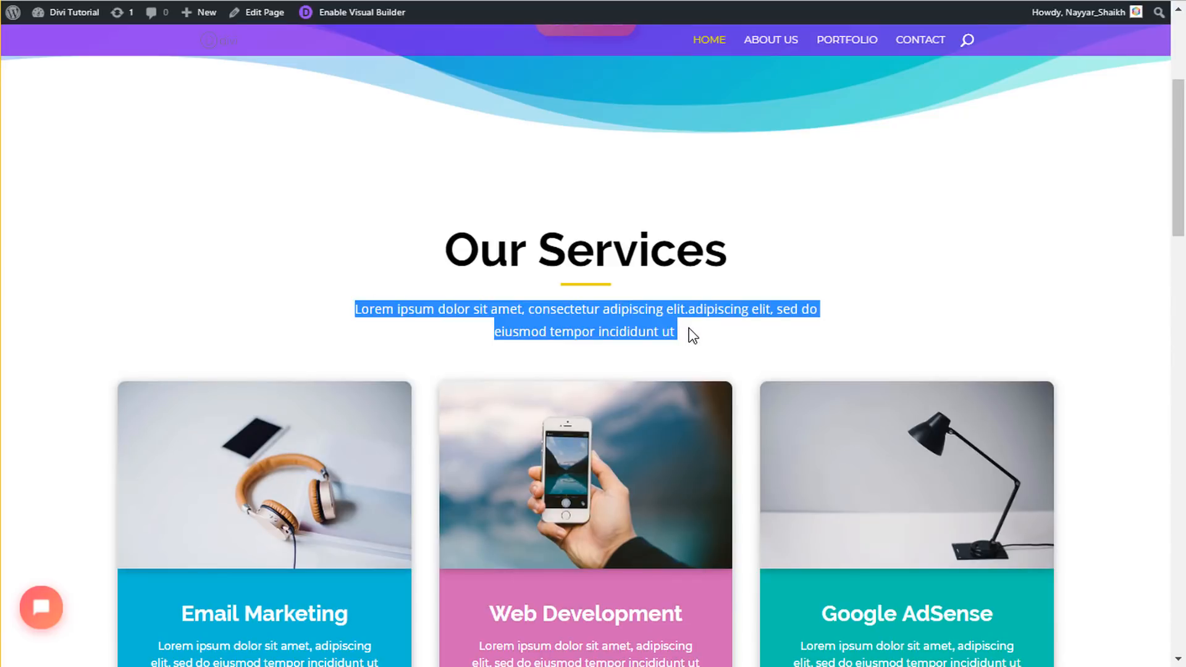
pyautogui.click(692, 335)
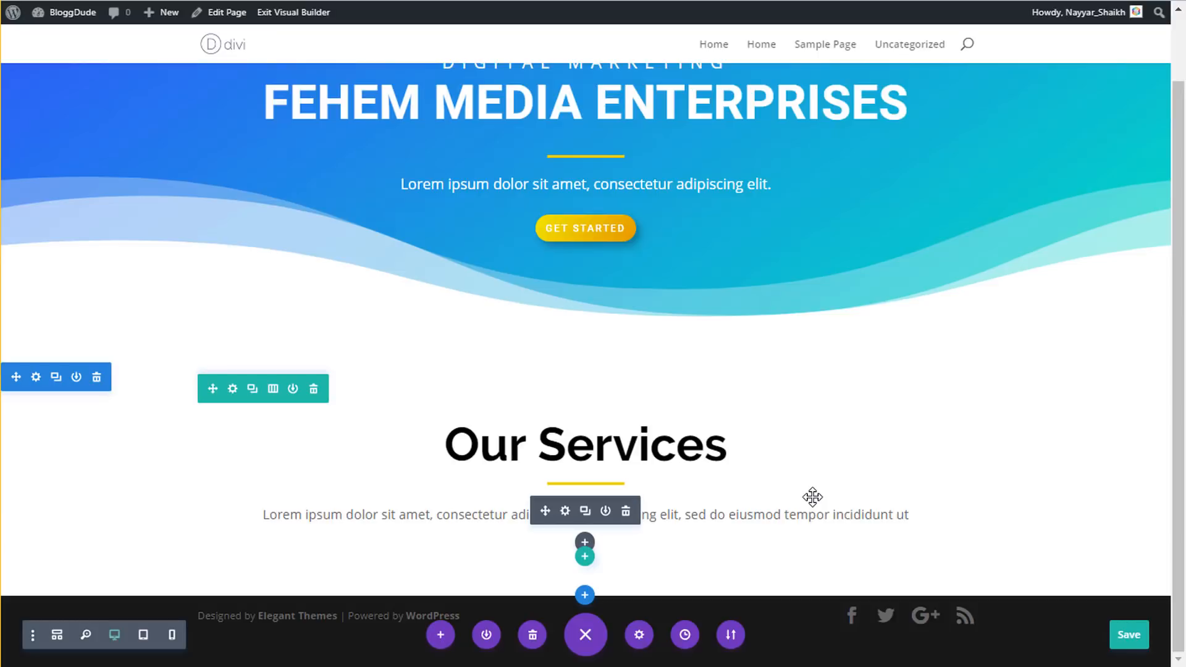
# - Turn on Use Custom Width for the Our Services row and set it to 700px
pyautogui.click(233, 389)
pyautogui.click(941, 108)
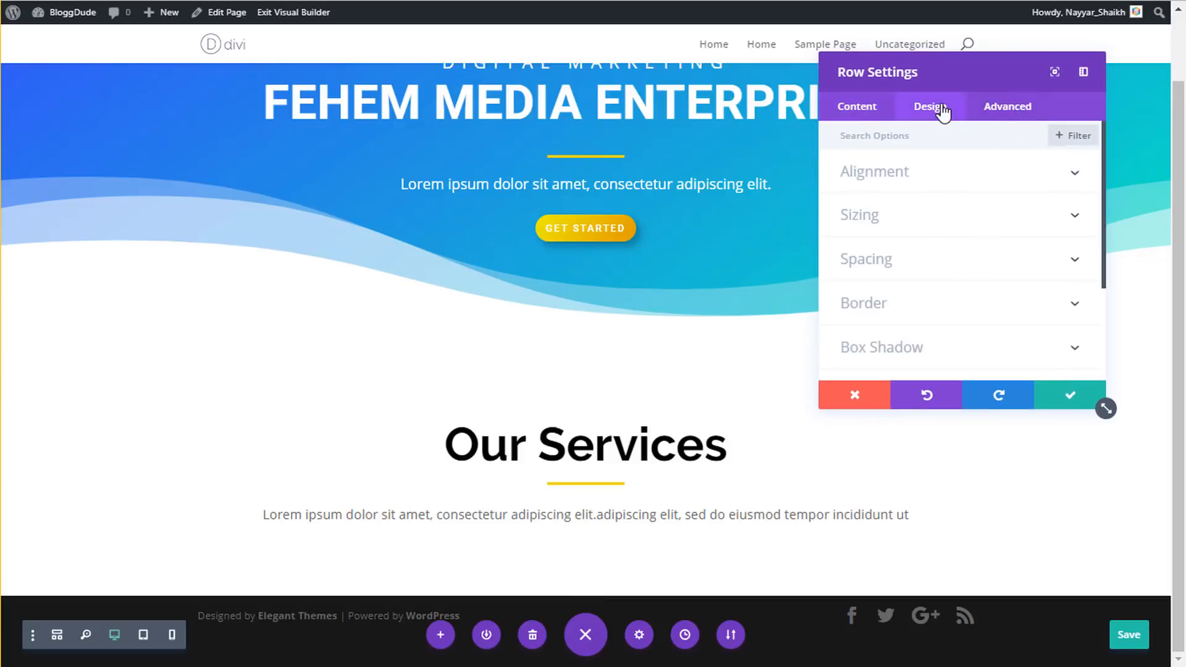
pyautogui.click(900, 220)
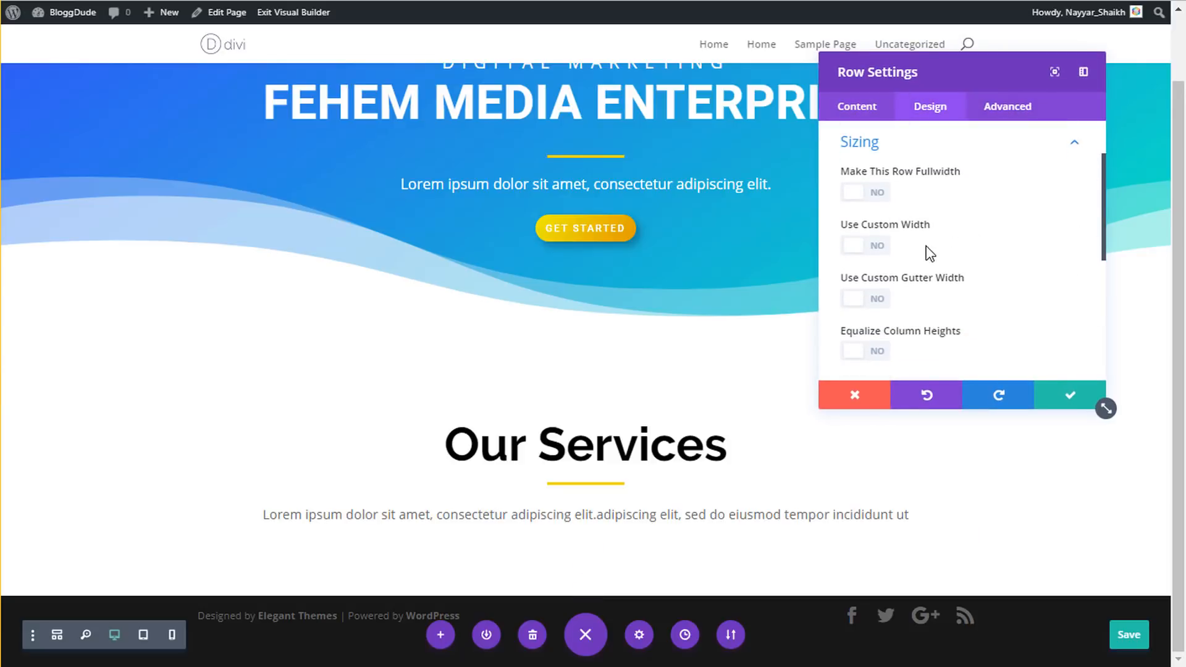
pyautogui.click(880, 246)
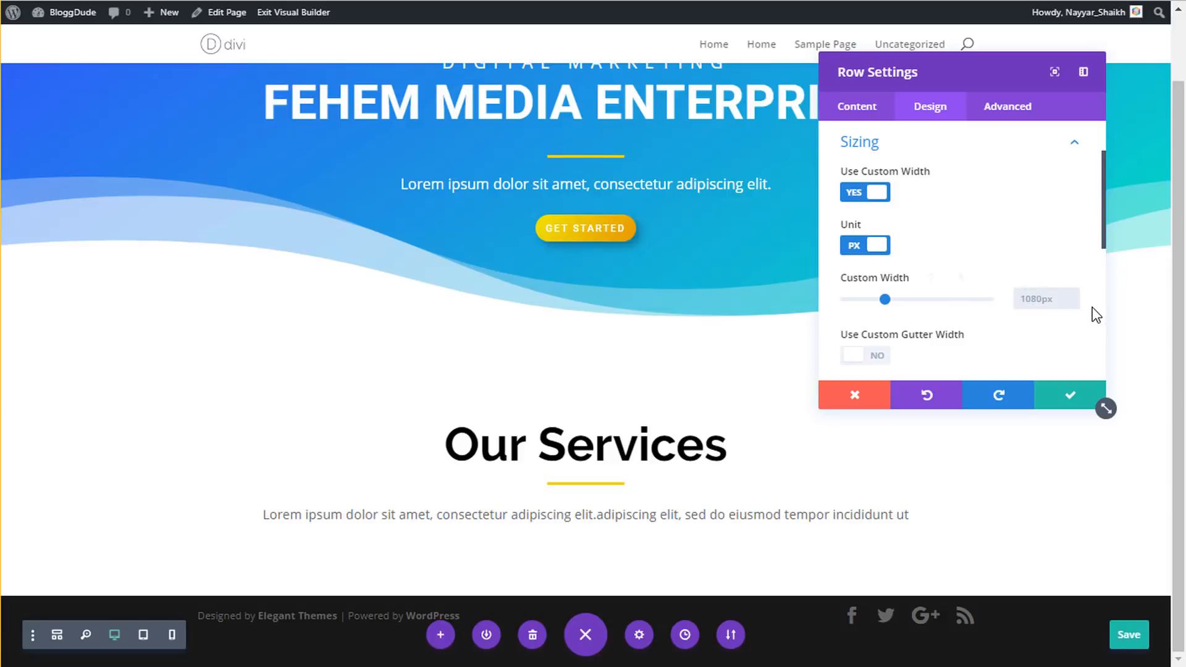
pyautogui.write('700px')
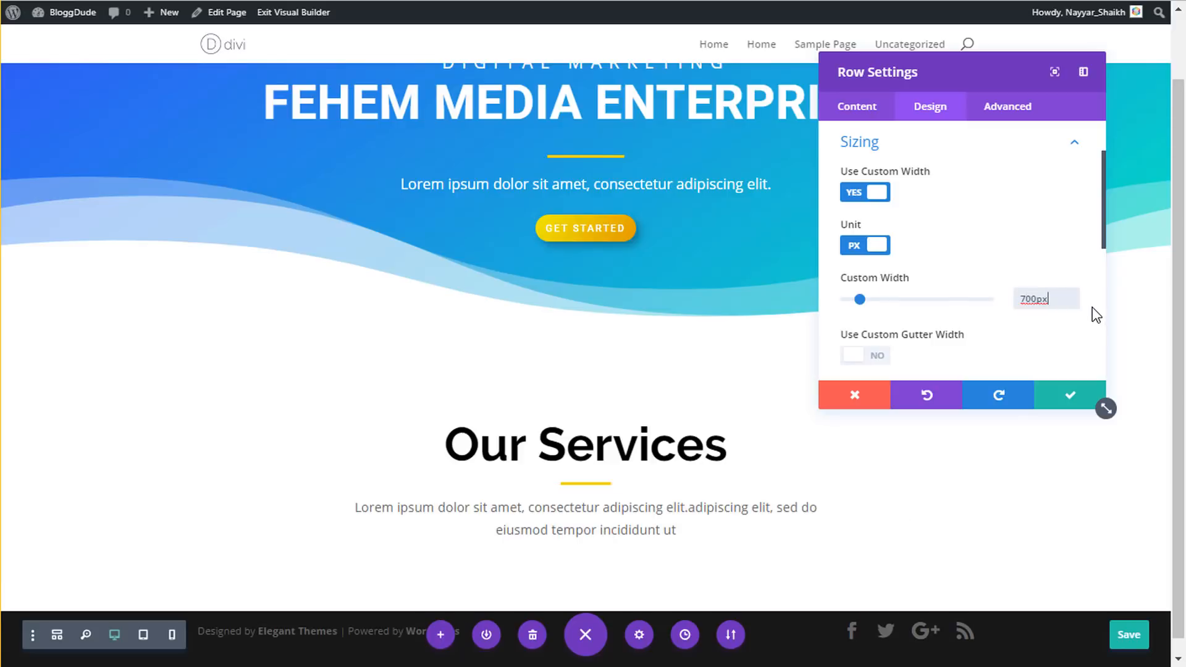
pyautogui.click(1075, 401)
pyautogui.moveTo(360, 411)
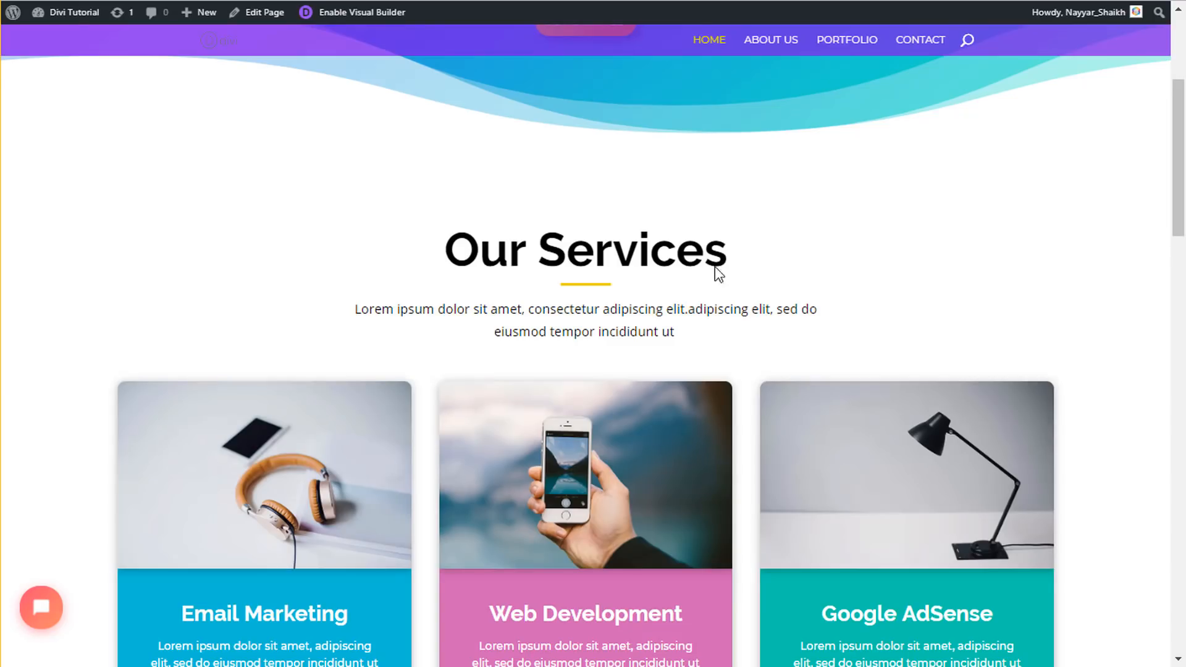
pyautogui.scroll(-3, 749, 305)
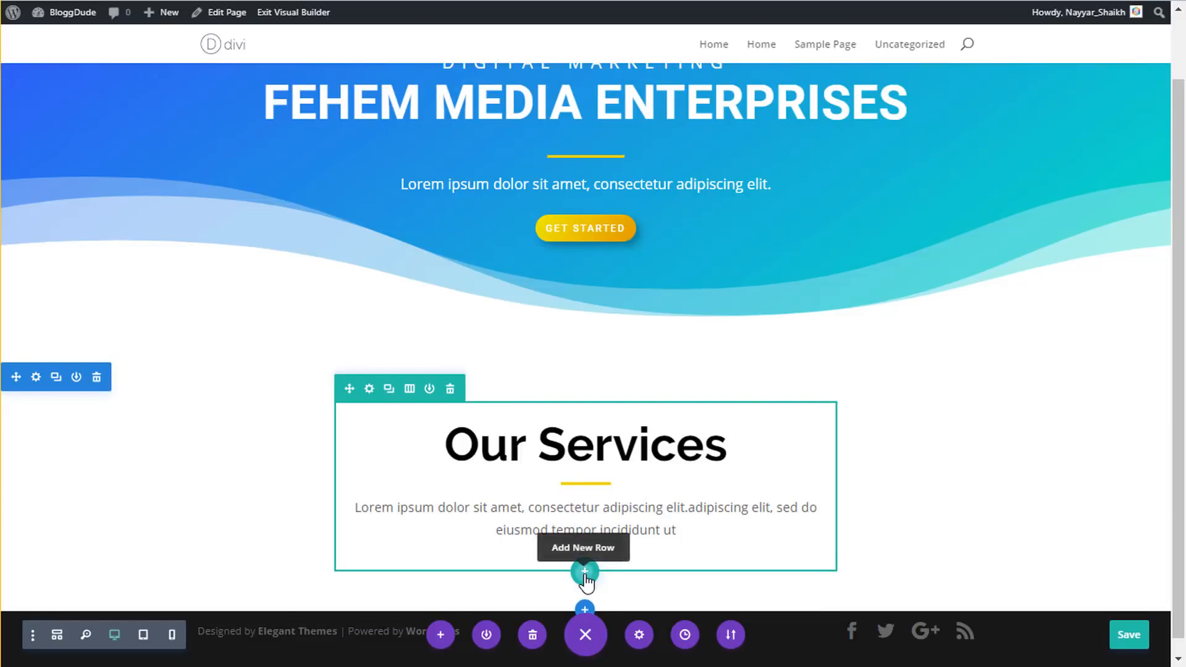
# - Add a three-column row below Our Services with an Image module in the first column
pyautogui.click(585, 576)
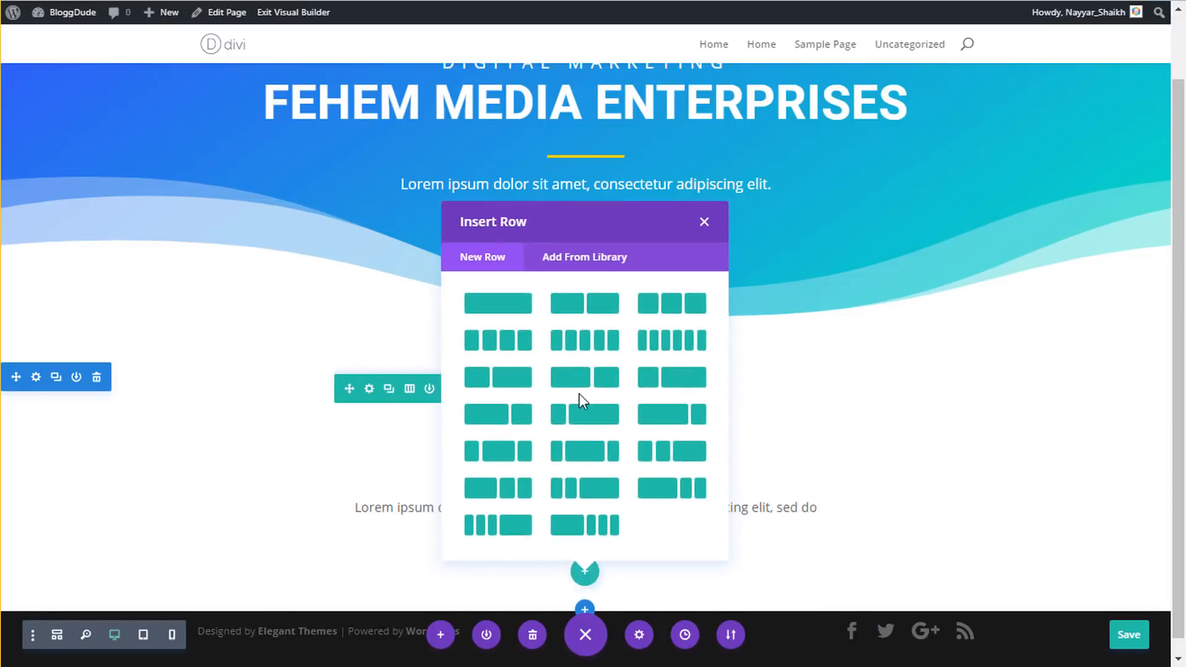
pyautogui.click(666, 312)
pyautogui.scroll(-2, 777, 354)
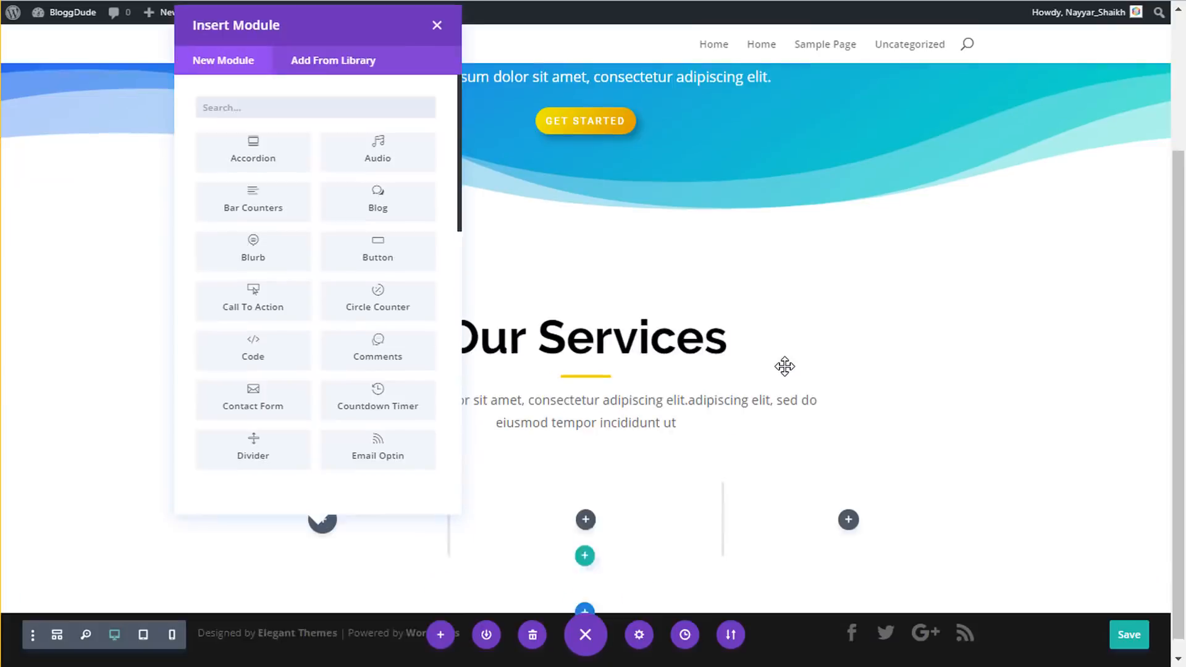
pyautogui.write('ima')
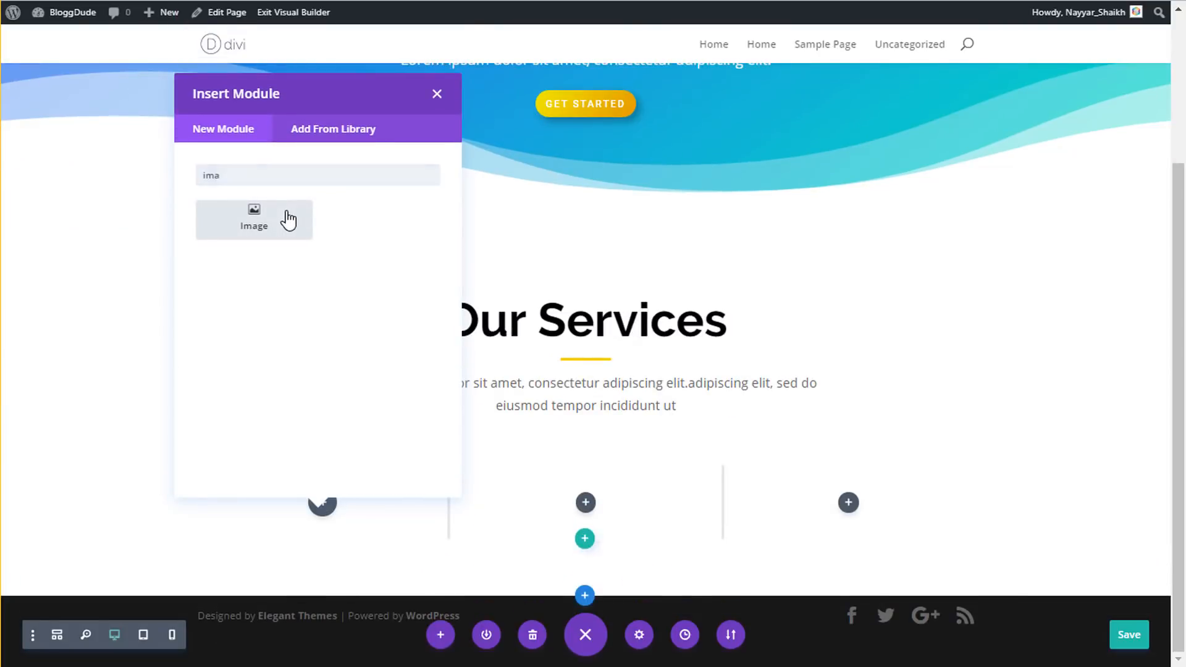
pyautogui.click(288, 219)
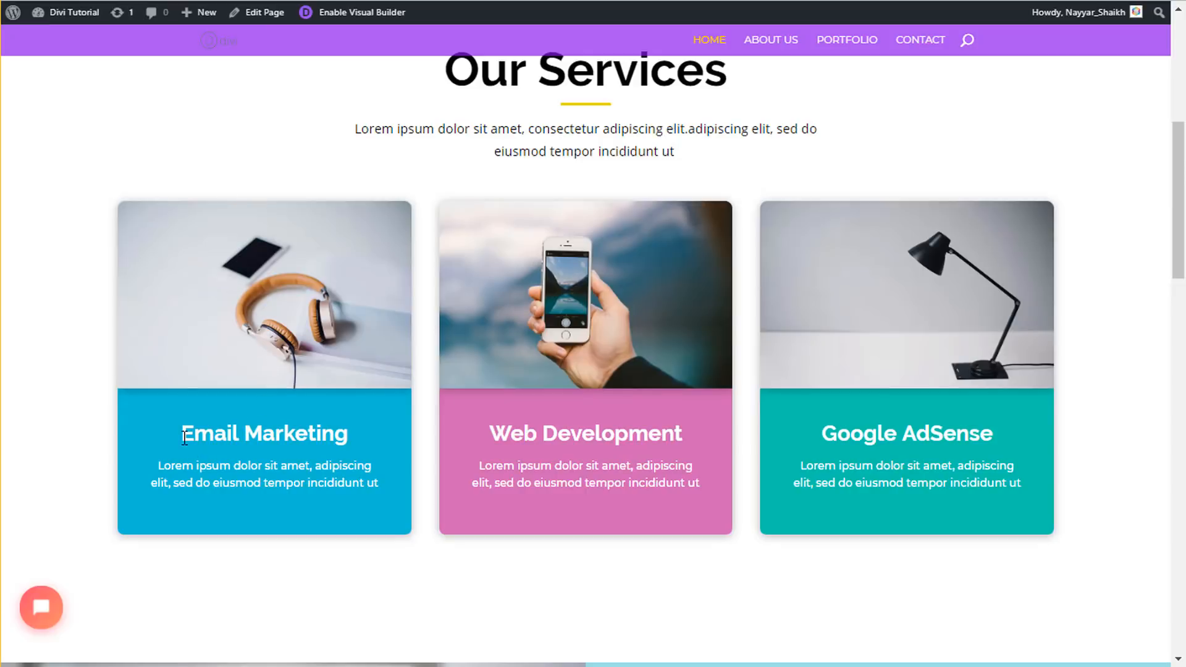
pyautogui.moveTo(184, 438); pyautogui.dragTo(375, 502)
pyautogui.click(384, 509)
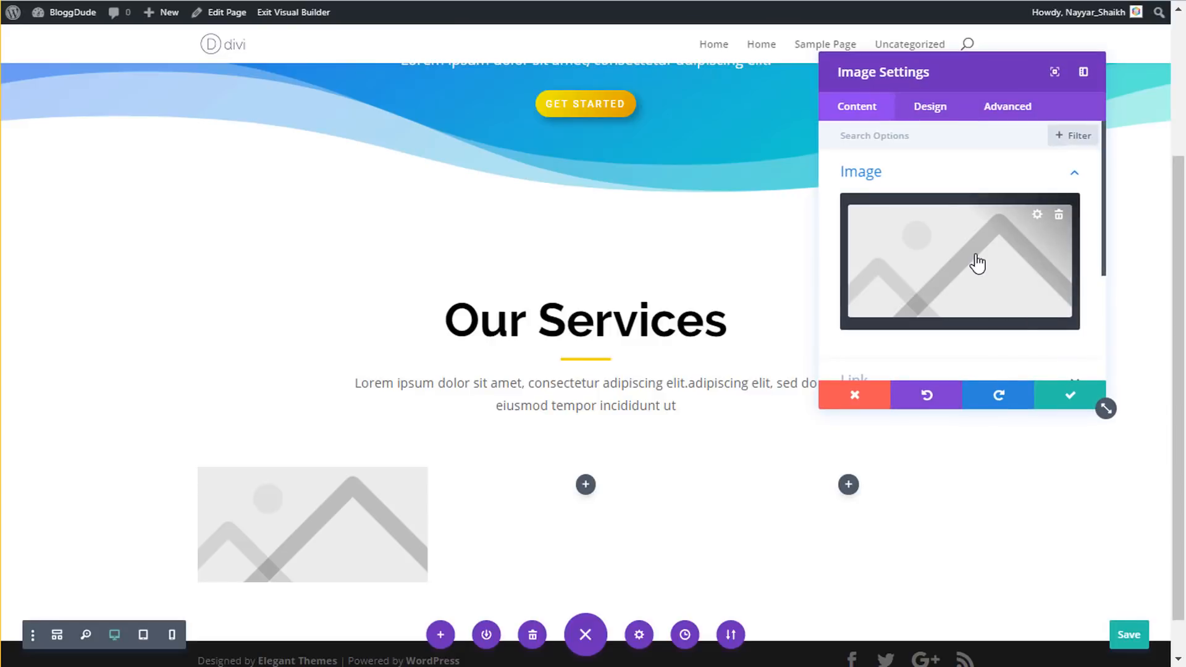
# - Upload business-05 from the Media folder as the Image module's picture and save
pyautogui.click(977, 263)
pyautogui.click(193, 74)
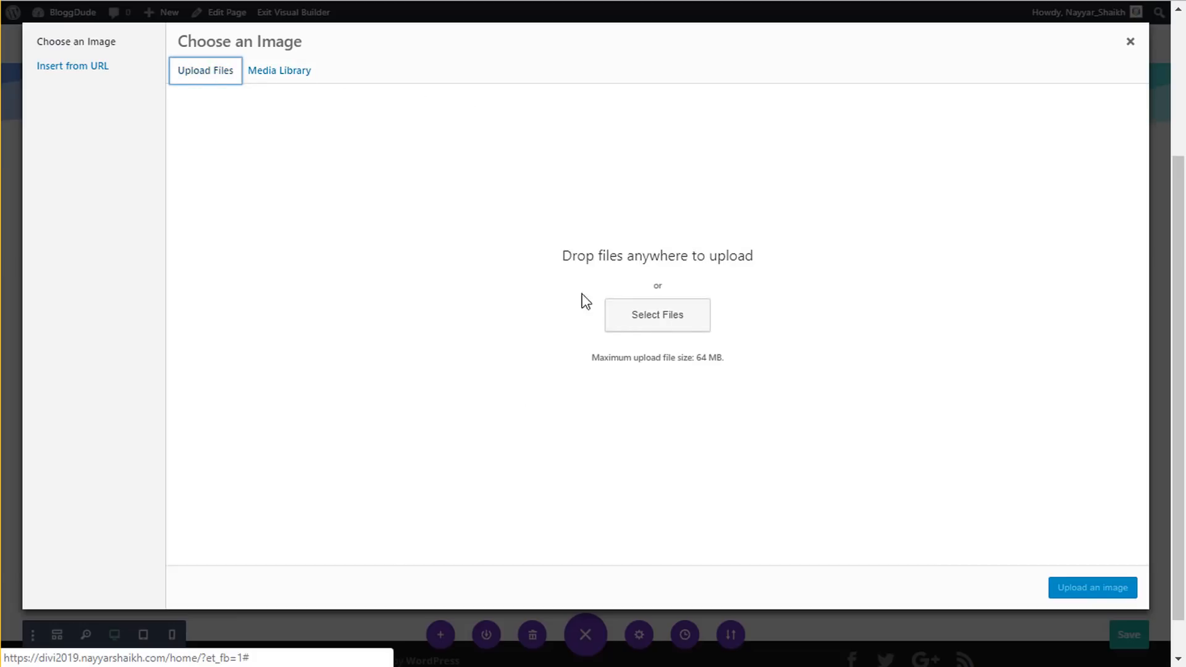
pyautogui.click(663, 323)
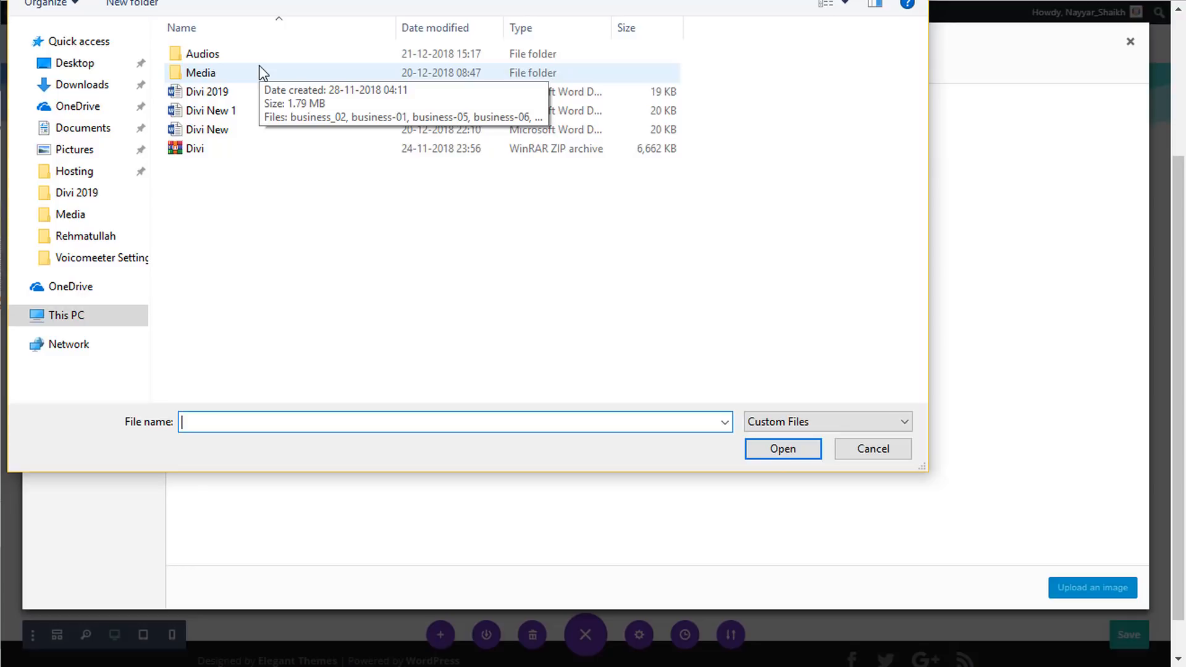
pyautogui.doubleClick(189, 73)
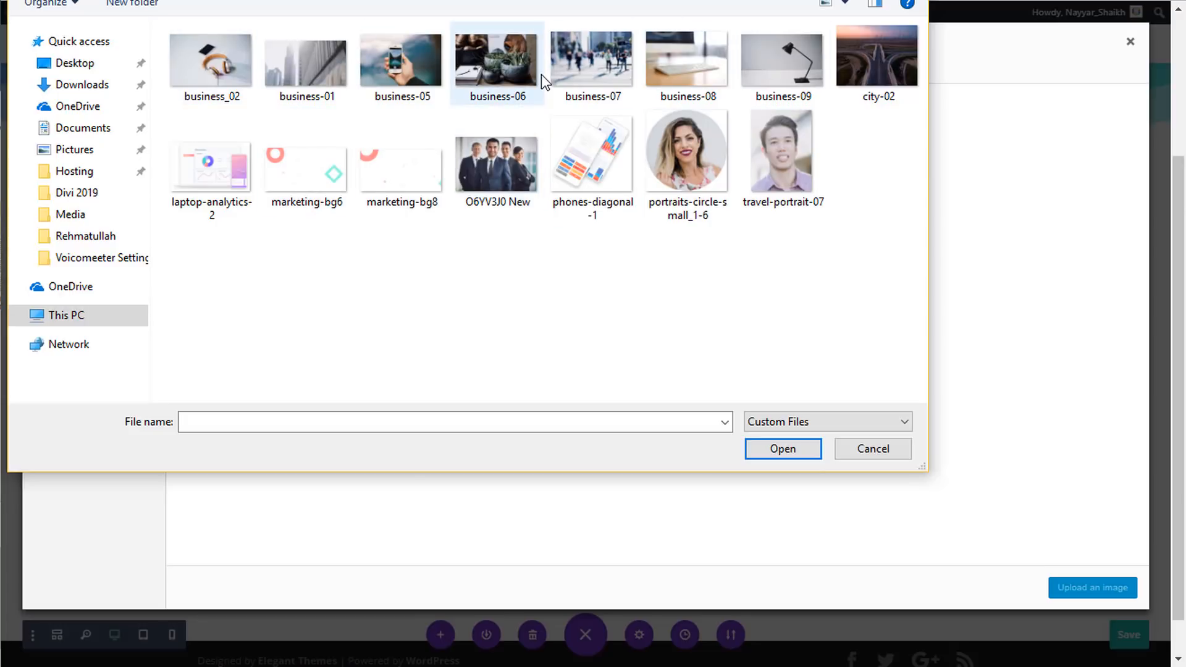
pyautogui.click(406, 64)
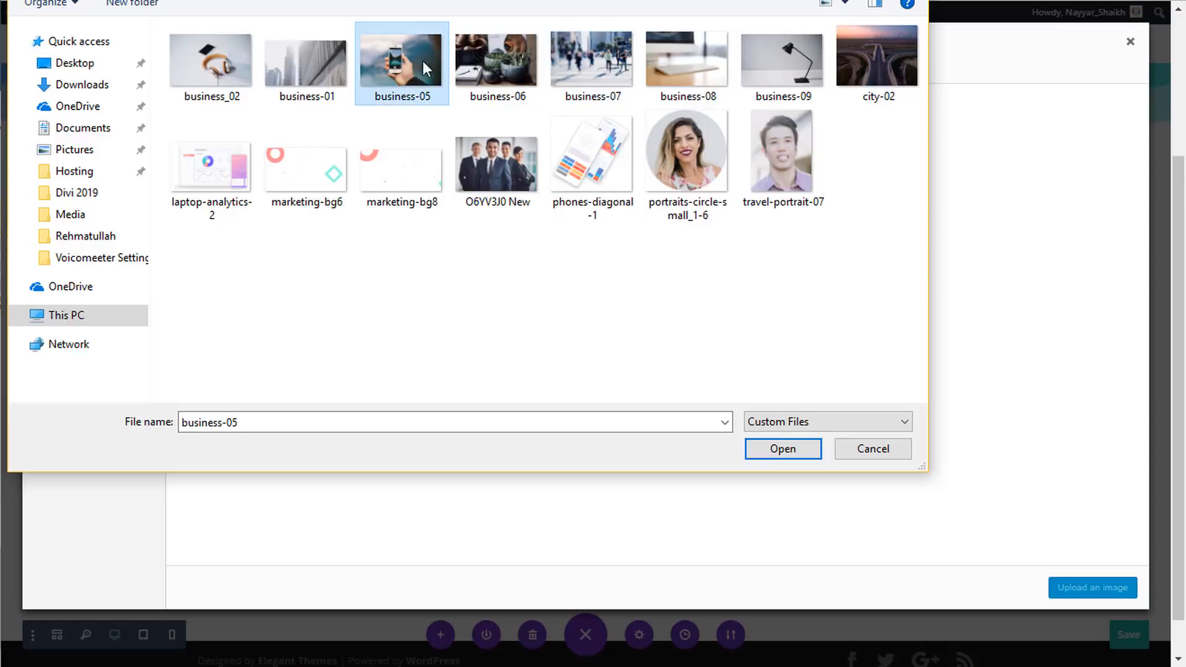
pyautogui.click(802, 442)
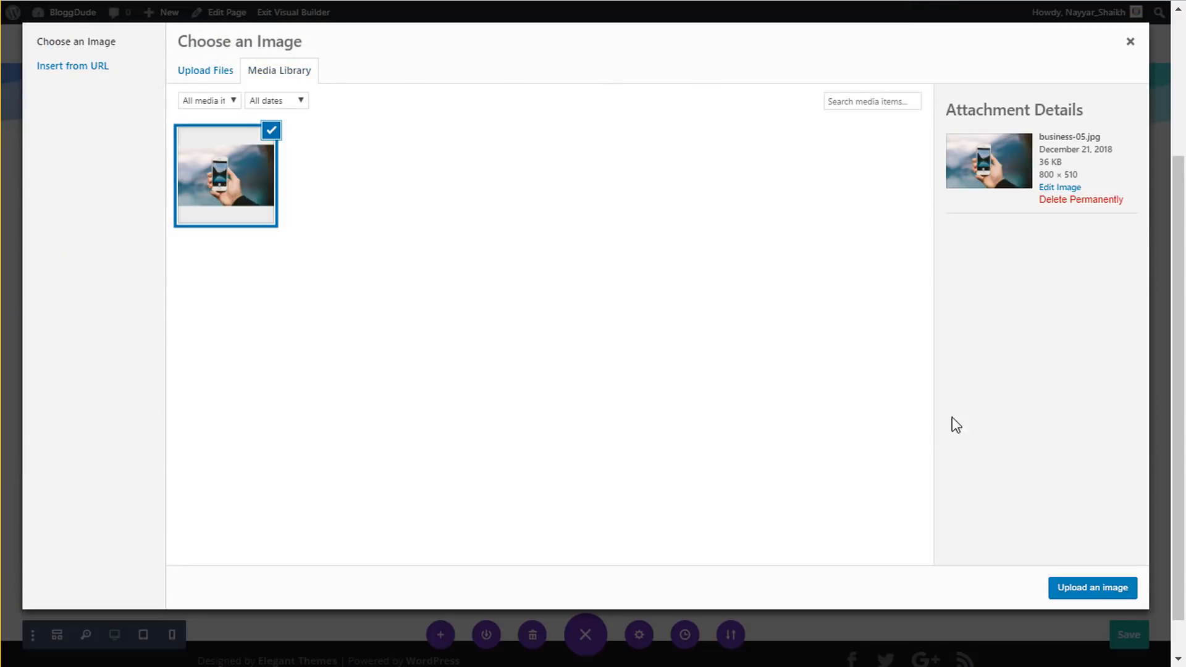
pyautogui.click(1106, 590)
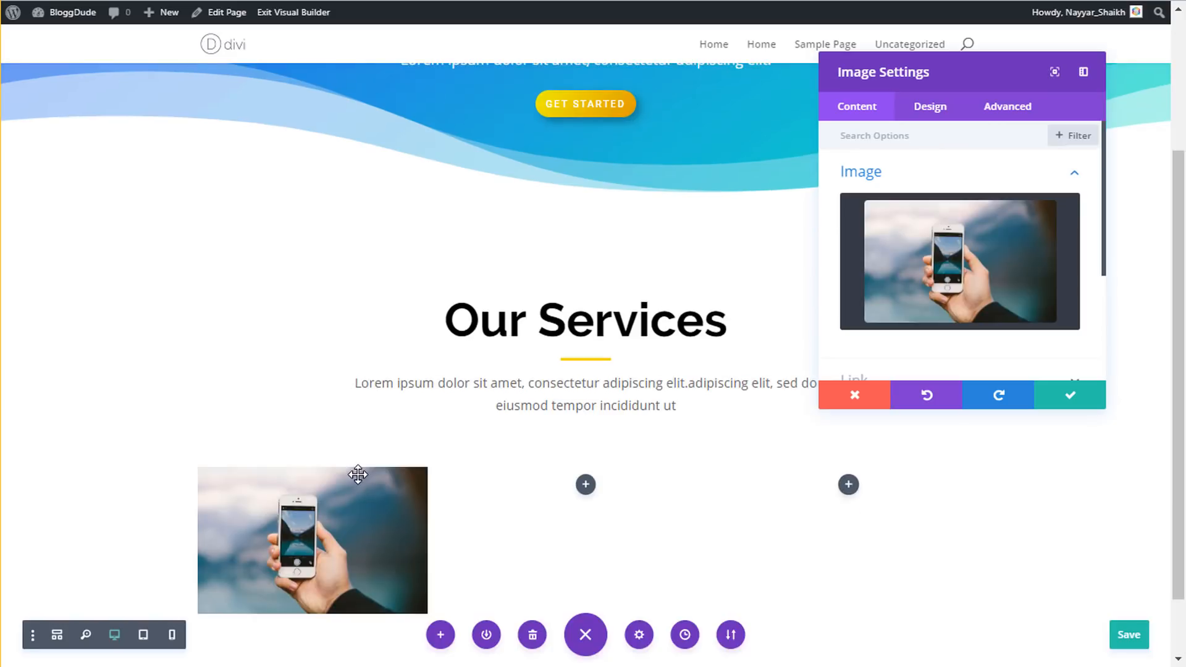
pyautogui.scroll(-2, 358, 474)
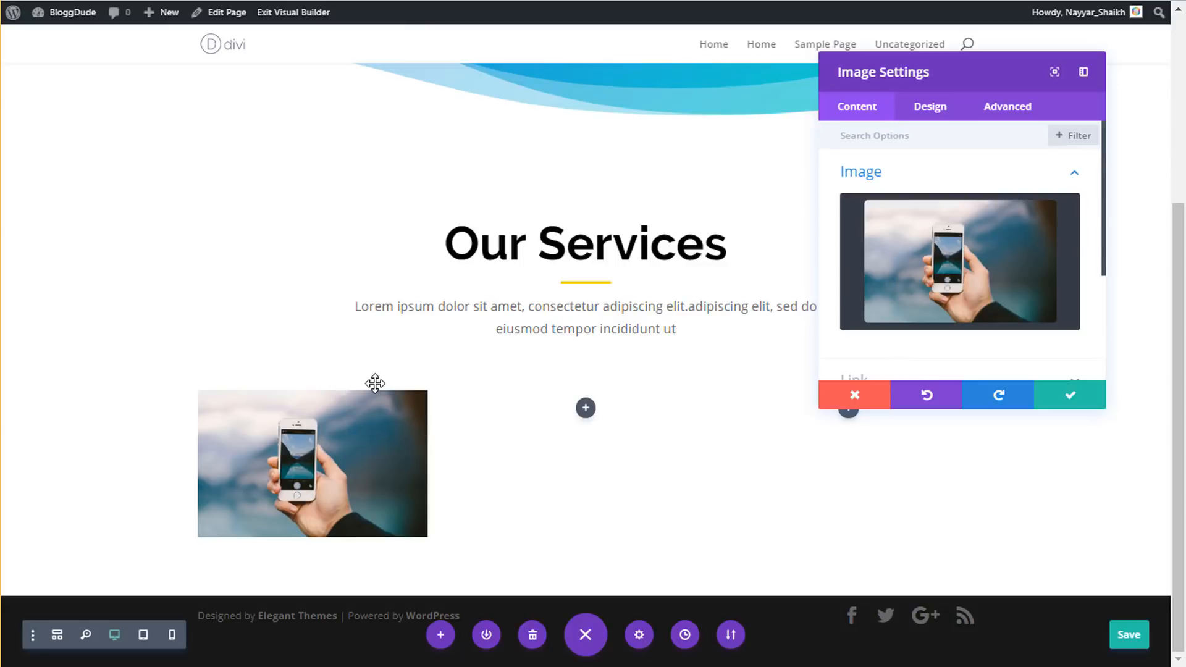
pyautogui.click(1056, 405)
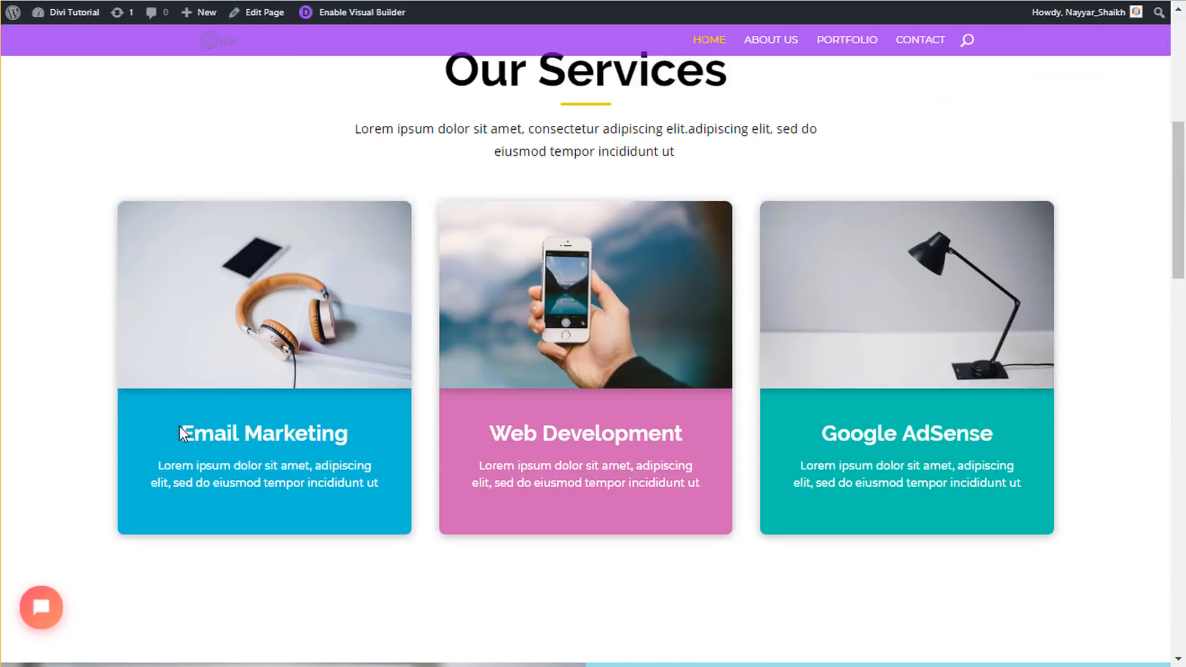
pyautogui.moveTo(180, 425); pyautogui.dragTo(361, 494)
pyautogui.click(380, 492)
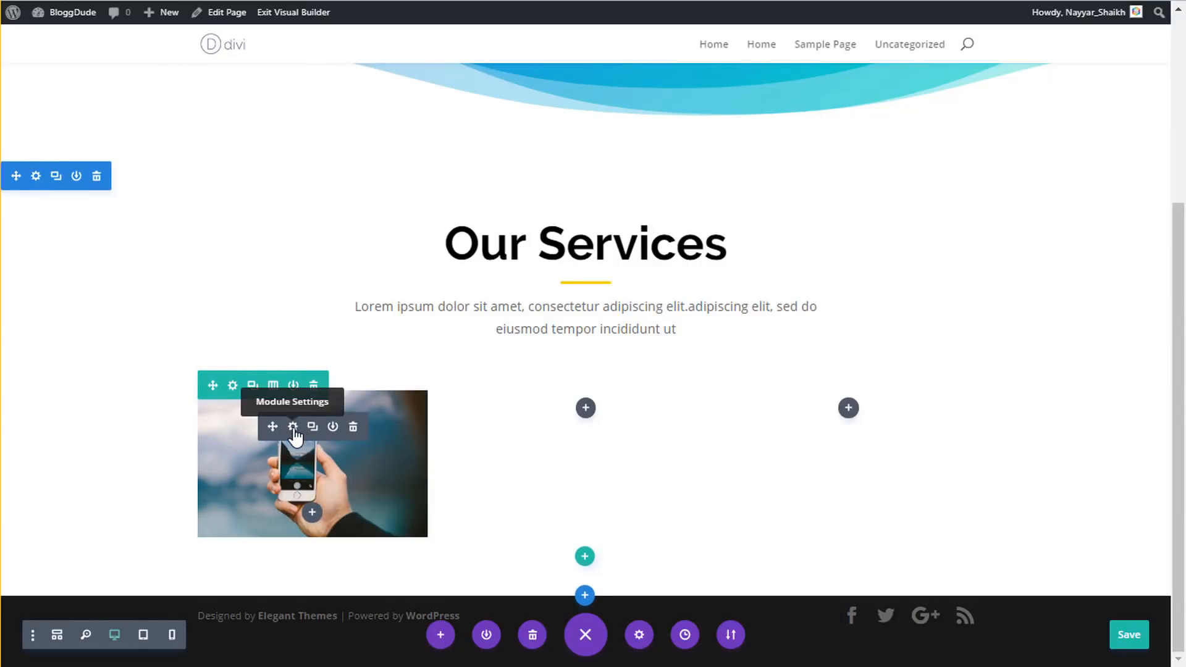
# - Open the phone image's Border settings and enter a 25px corner radius
pyautogui.click(293, 428)
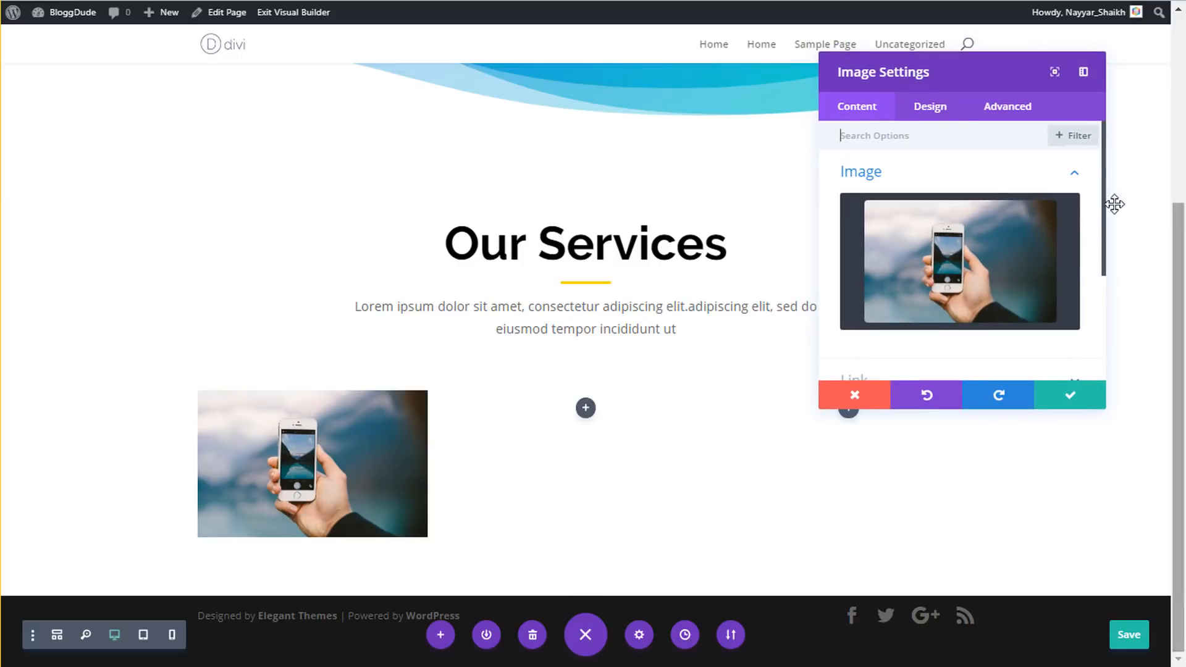
pyautogui.click(940, 107)
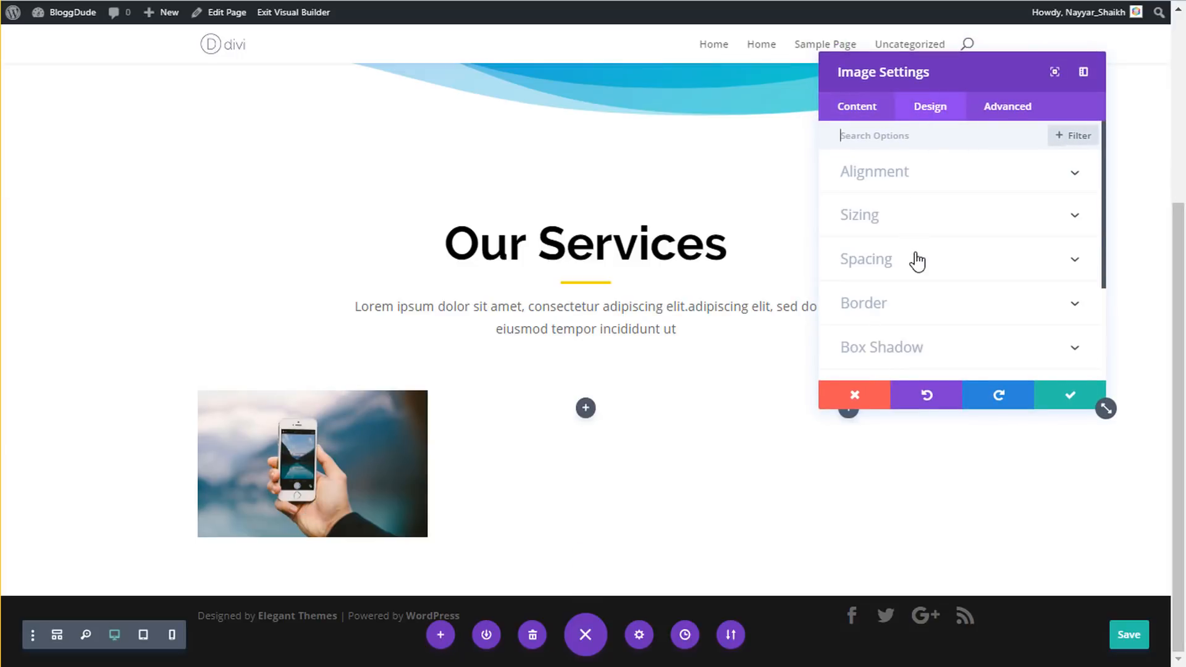
pyautogui.scroll(-2, 916, 263)
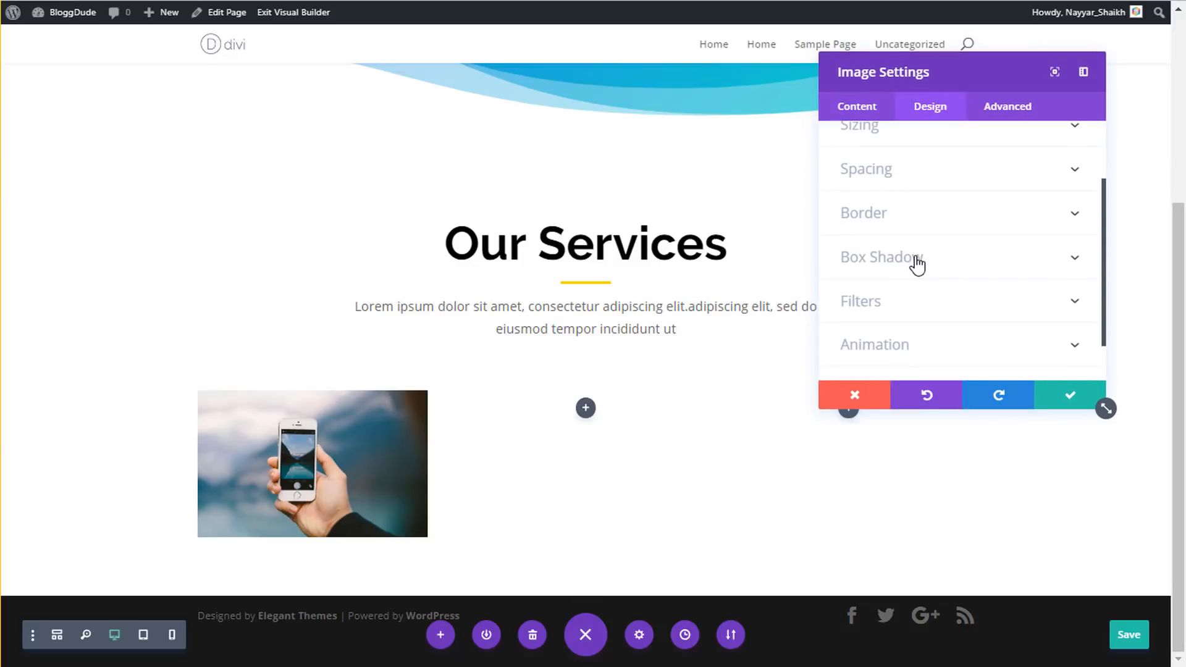
pyautogui.click(910, 216)
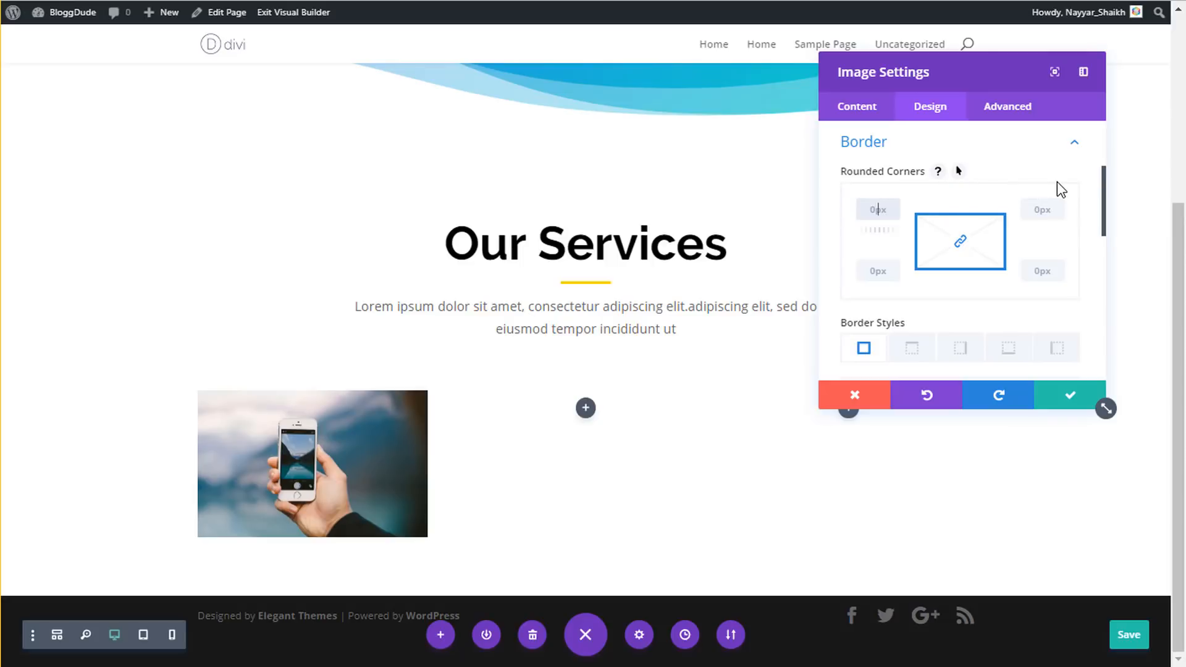
pyautogui.write('25px')
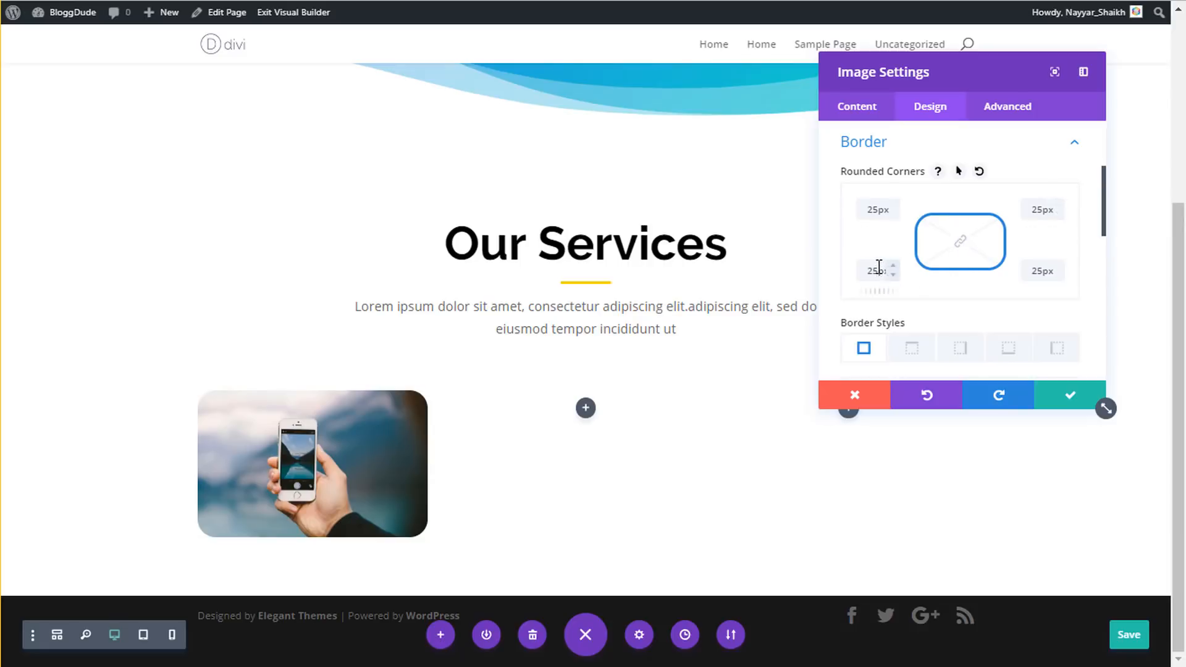
# - Set the top-left and top-right corners to 15px and clear both bottom corners
pyautogui.doubleClick(872, 213)
pyautogui.write('10px')
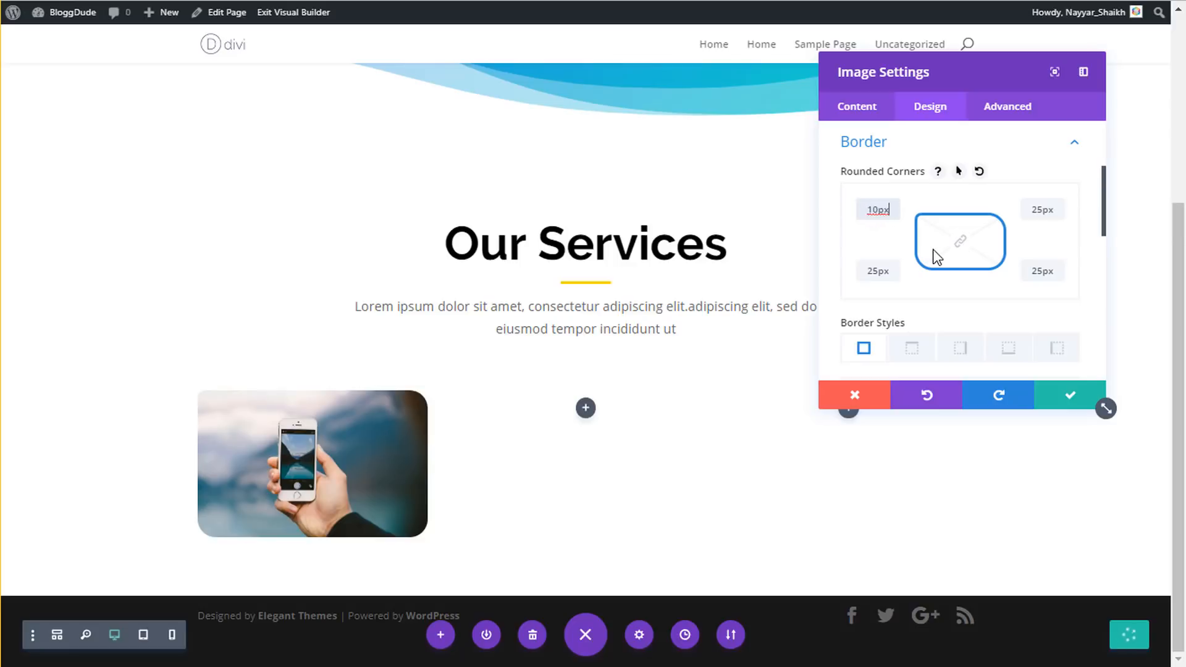
pyautogui.hotkey('ctrl', 'a')
pyautogui.write('15')
pyautogui.doubleClick(1040, 210)
pyautogui.write('15')
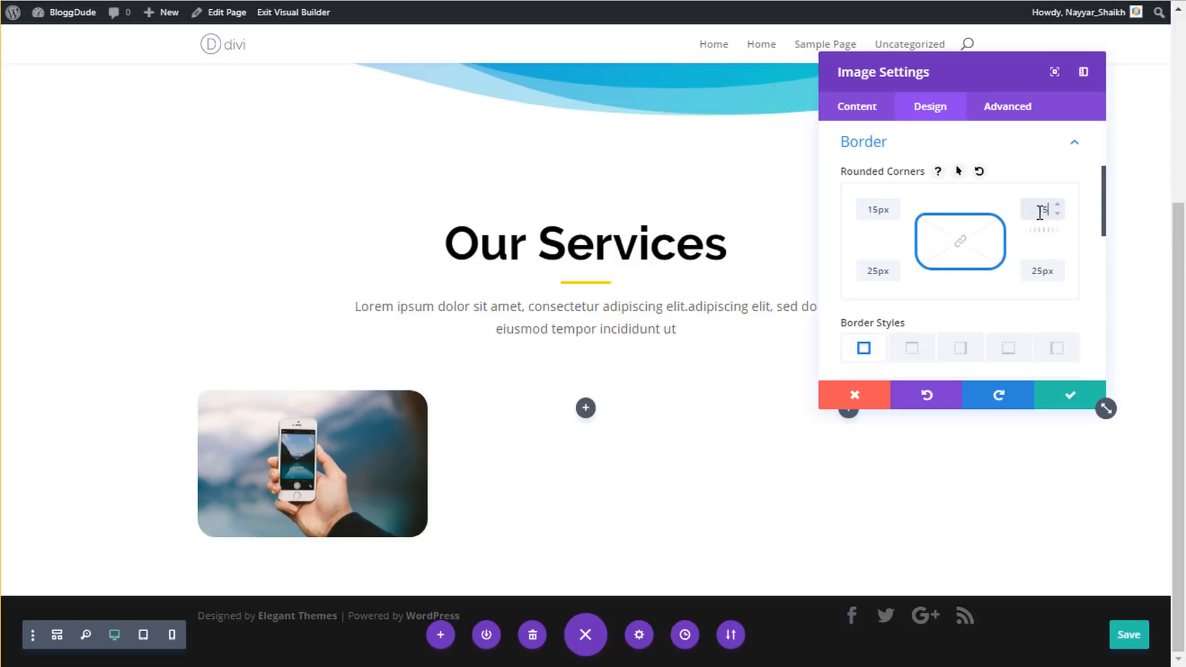
pyautogui.doubleClick(866, 272)
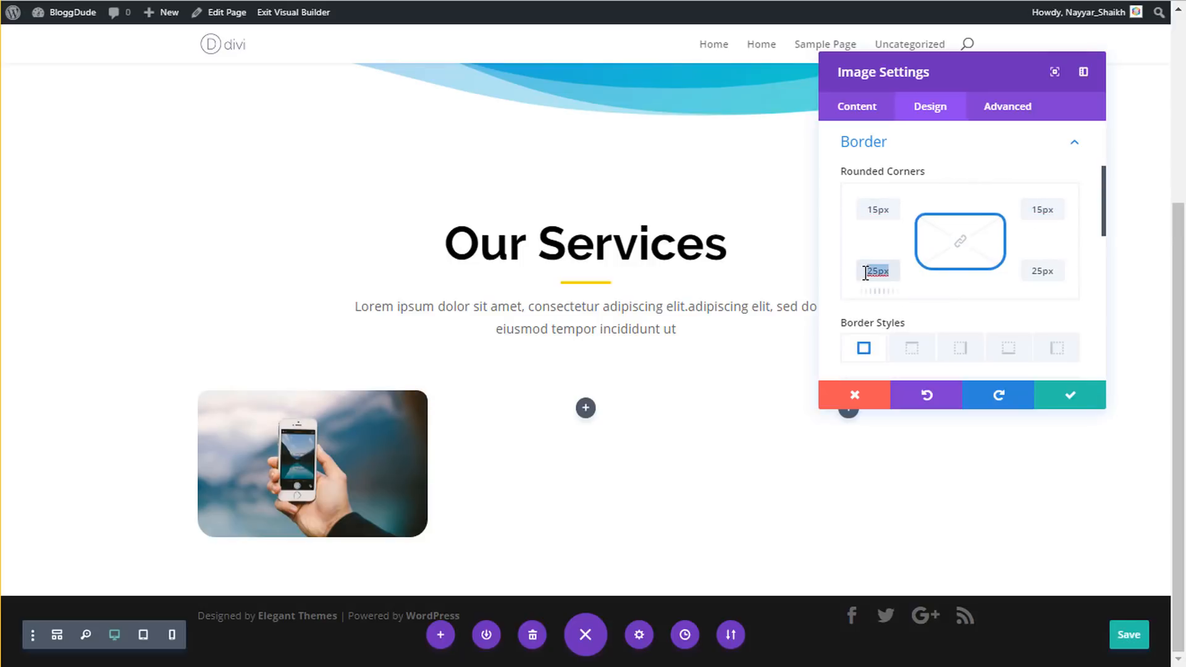
pyautogui.press('BackSpace')
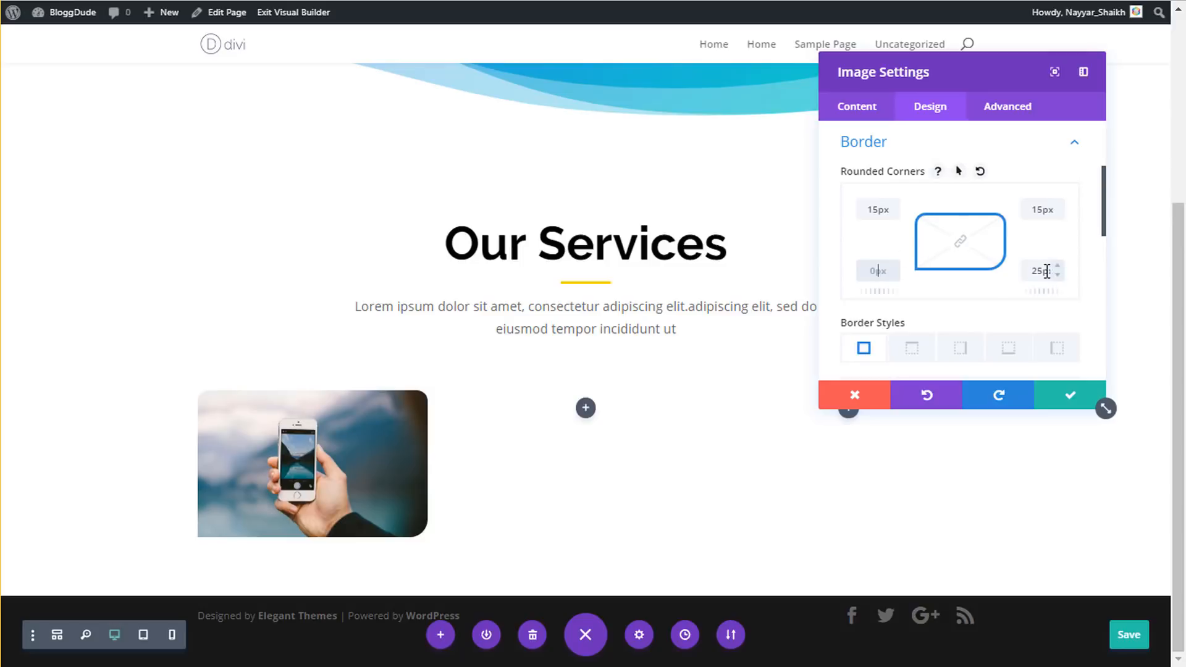
pyautogui.doubleClick(1041, 270)
pyautogui.press('BackSpace')
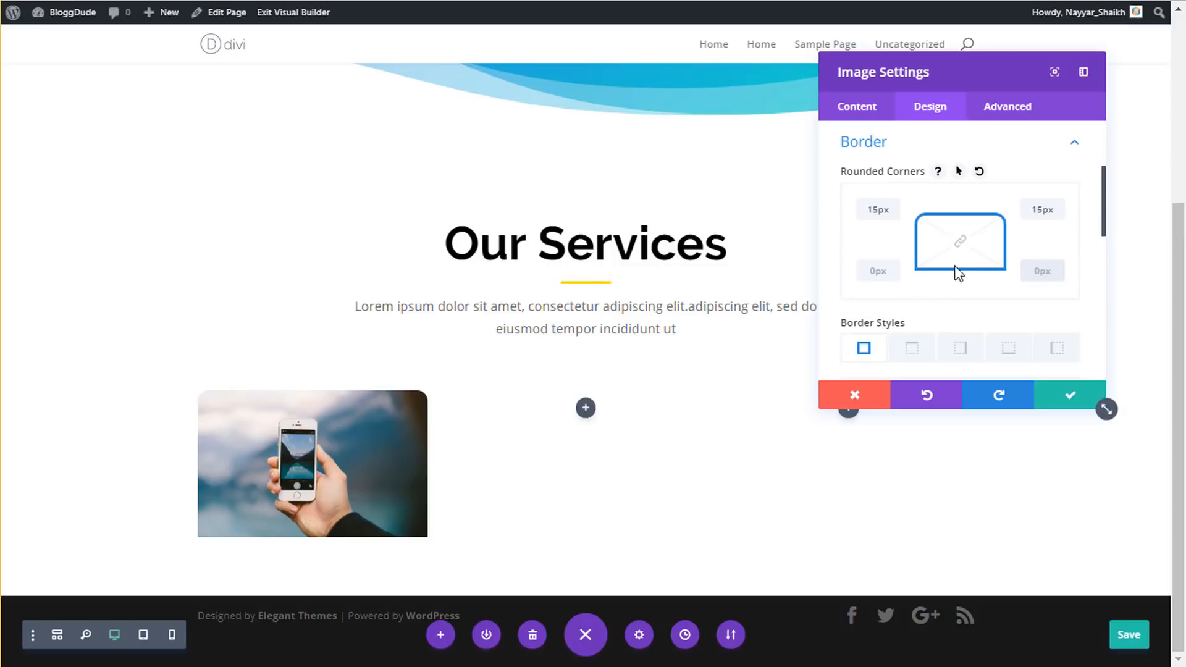
pyautogui.scroll(2, 966, 272)
# - Give the phone image a preset box shadow with 2px vertical offset and 18px blur, then save
pyautogui.click(915, 231)
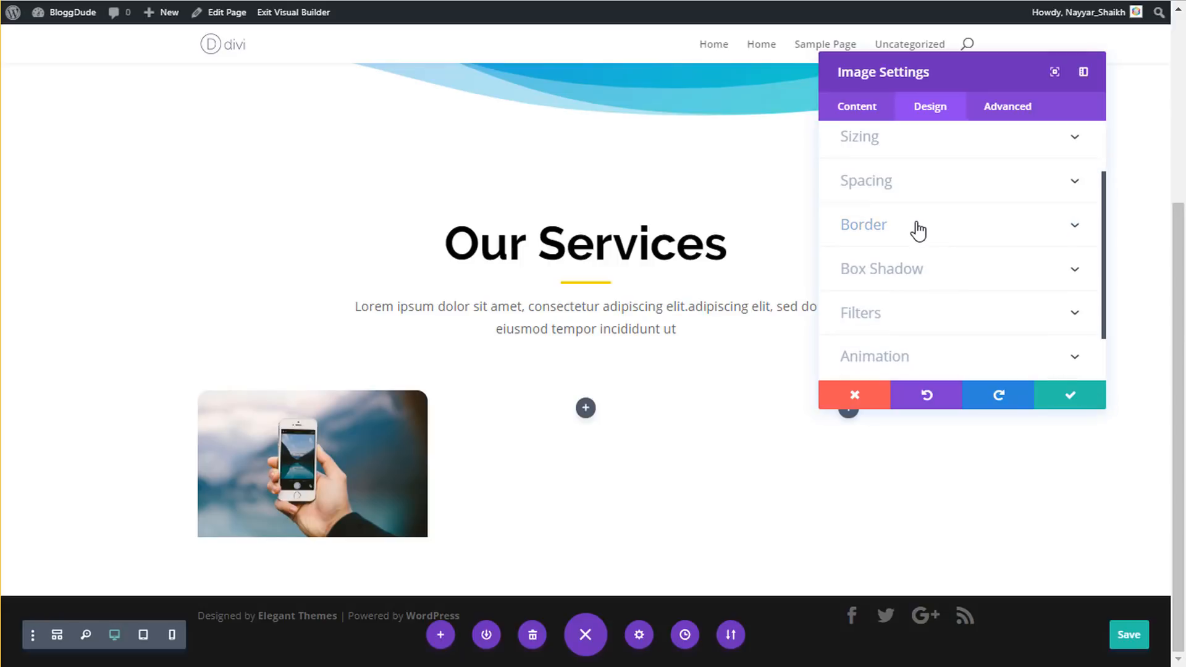
pyautogui.click(914, 276)
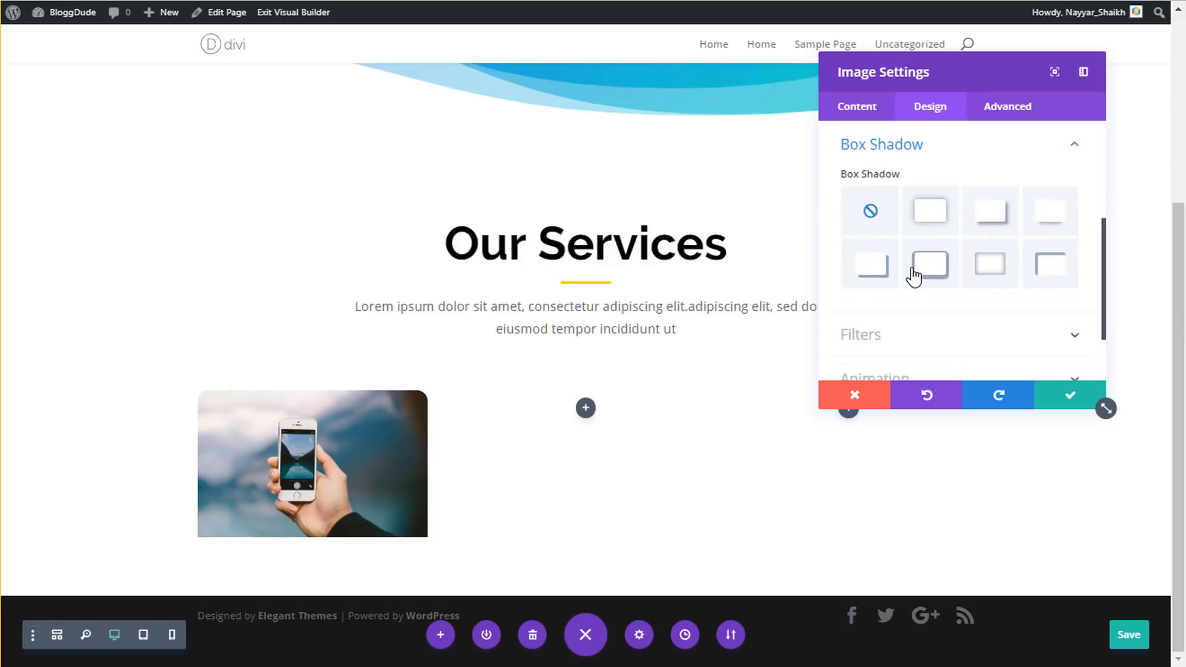
pyautogui.click(931, 212)
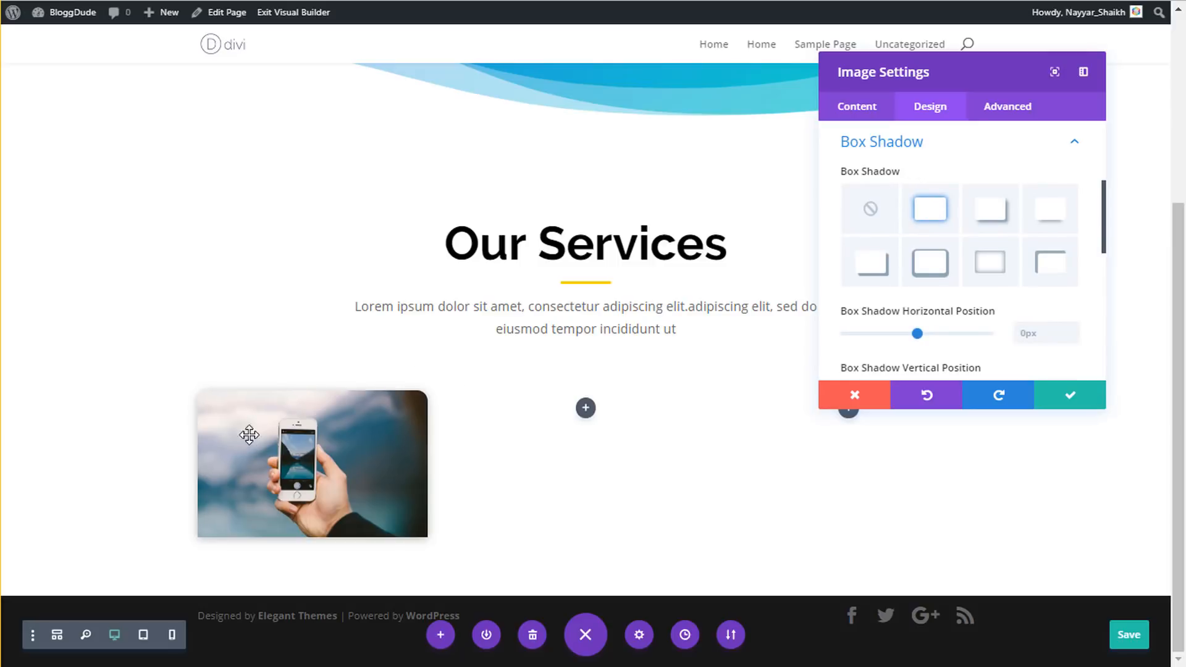
pyautogui.scroll(-2, 951, 334)
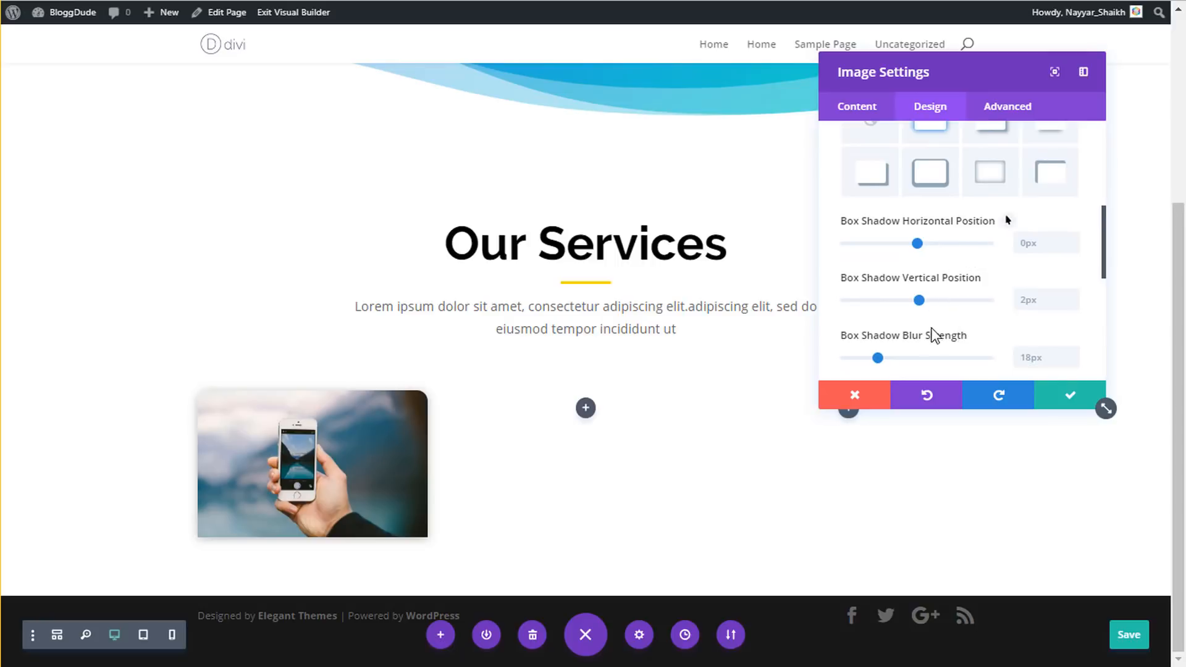
pyautogui.scroll(-2, 975, 326)
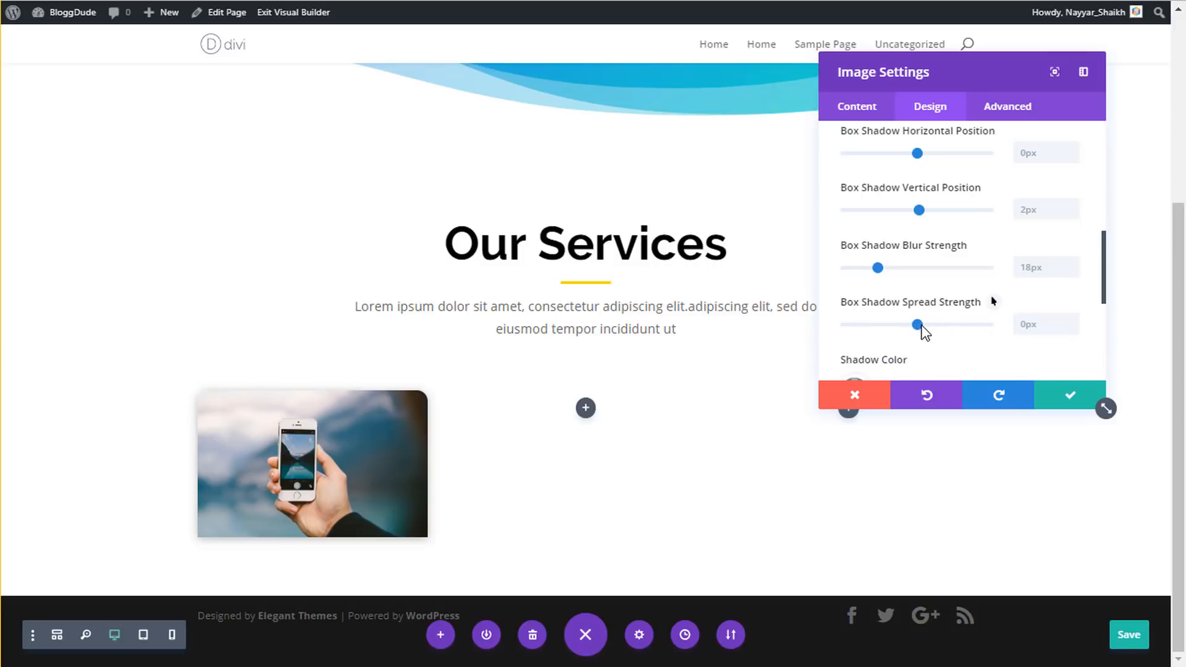
pyautogui.moveTo(920, 327)
pyautogui.mouseDown()
pyautogui.moveTo(989, 331)
pyautogui.moveTo(922, 329)
pyautogui.mouseUp()
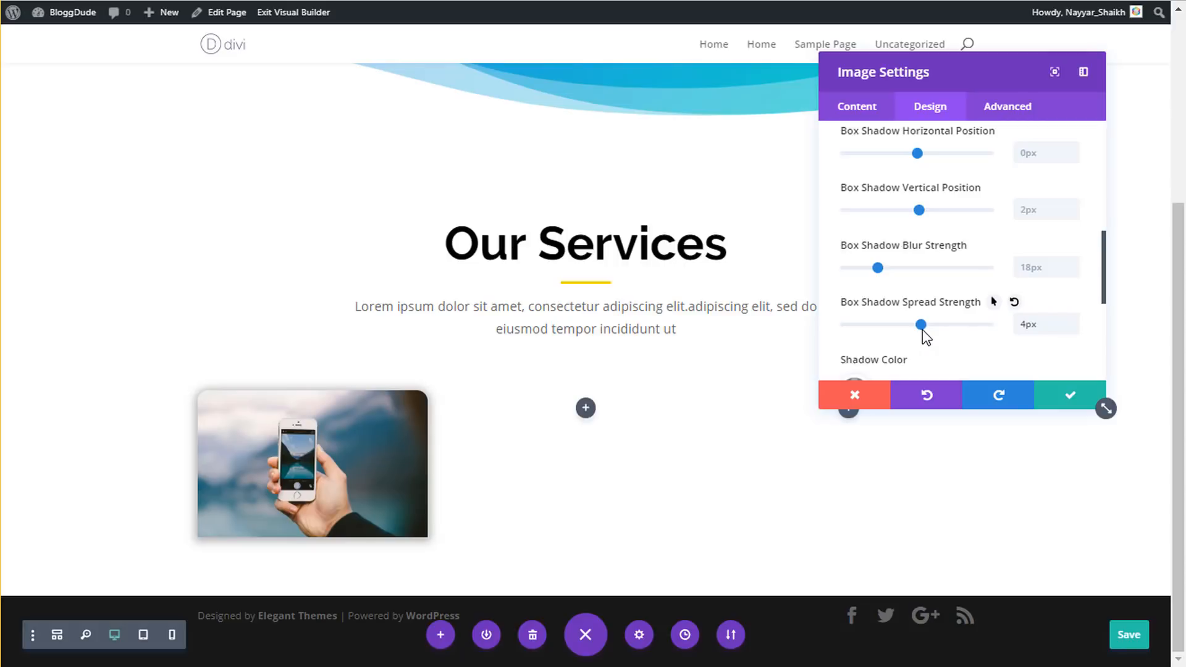
pyautogui.moveTo(922, 325); pyautogui.dragTo(919, 325)
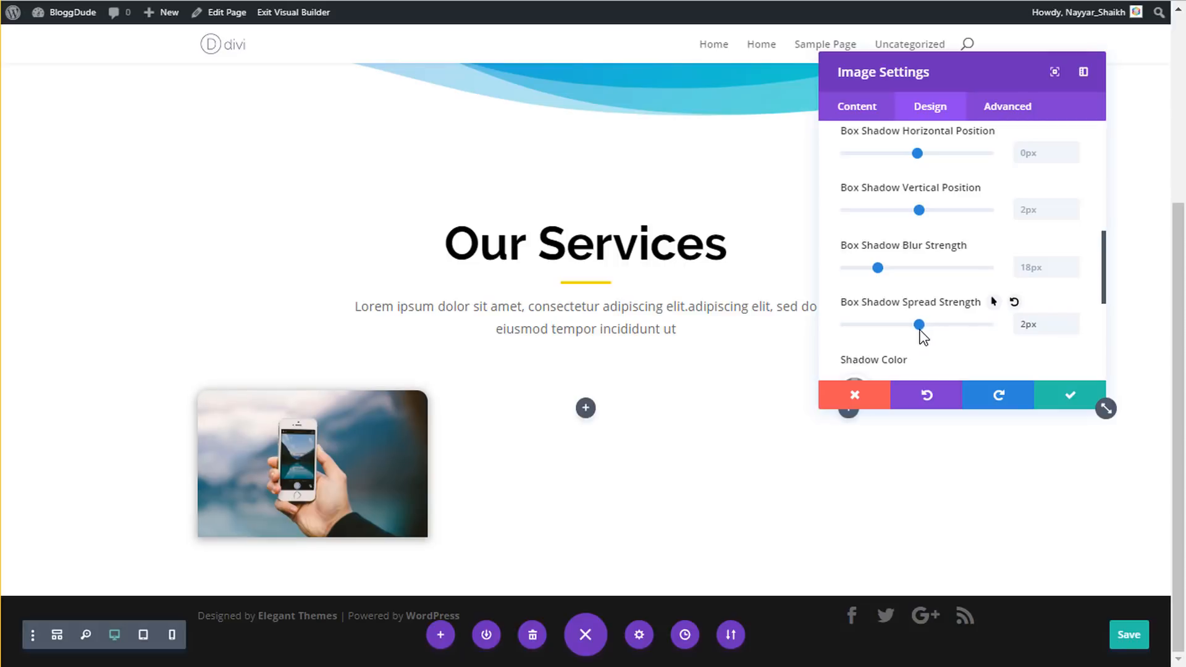
pyautogui.doubleClick(1039, 325)
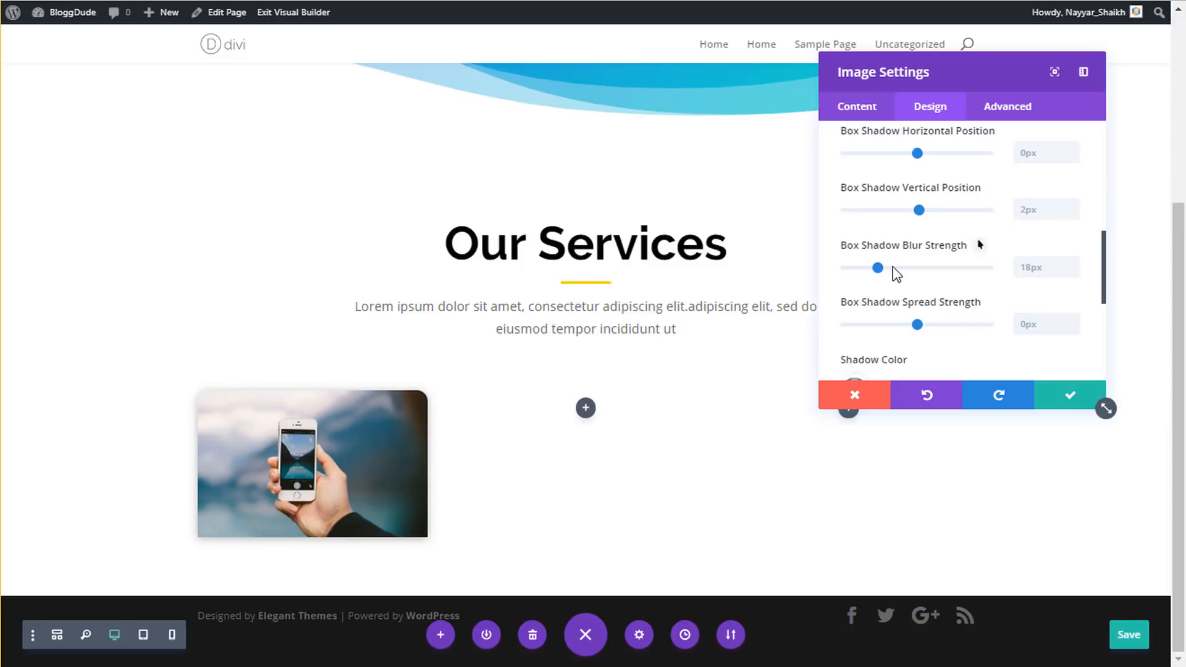
pyautogui.moveTo(892, 267); pyautogui.dragTo(920, 269)
pyautogui.click(968, 270)
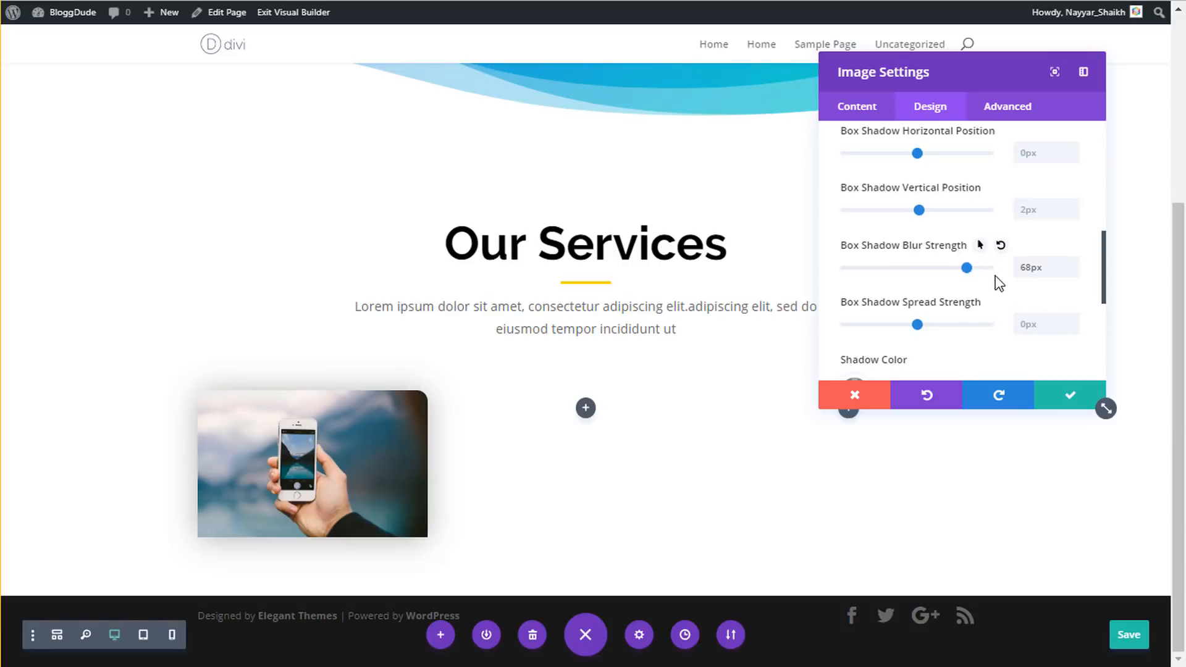
pyautogui.click(842, 277)
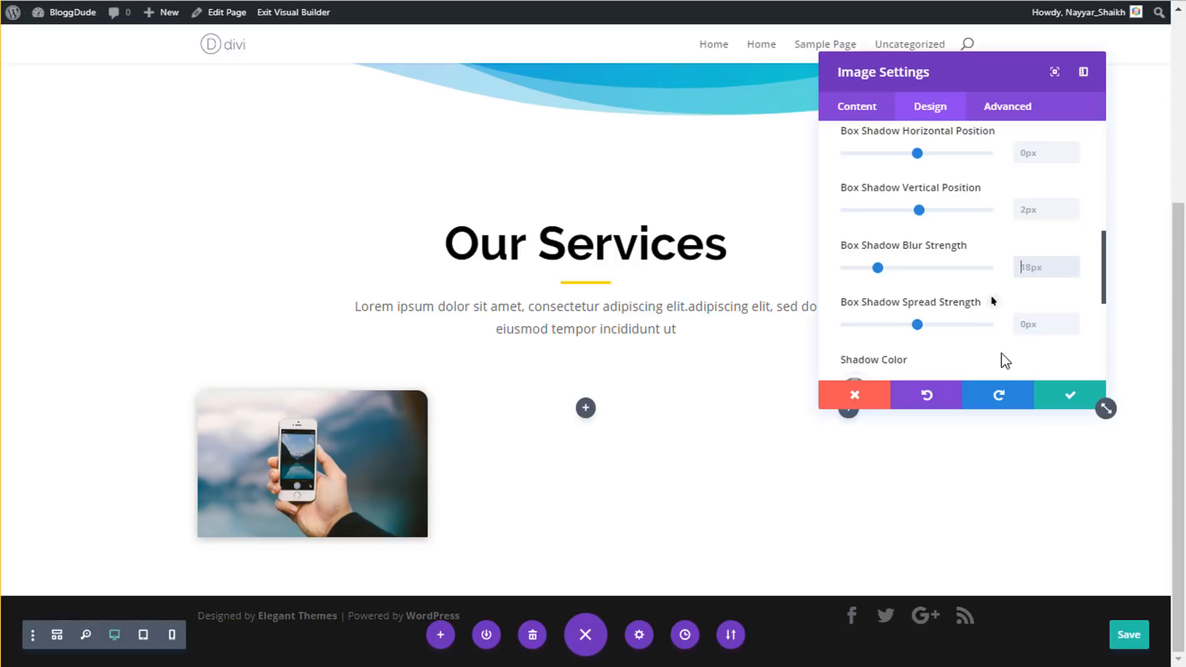
pyautogui.click(1088, 402)
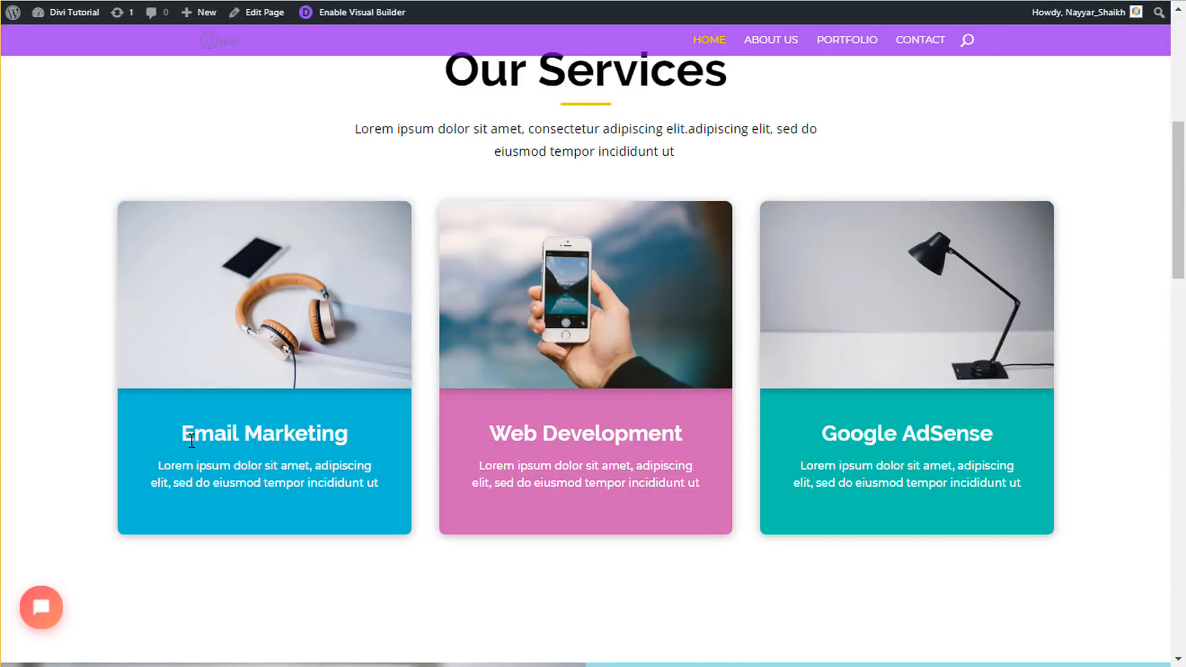
# - Check the reference Email Marketing card, then scroll back to the Our Services section in the builder
pyautogui.moveTo(177, 429); pyautogui.dragTo(368, 487)
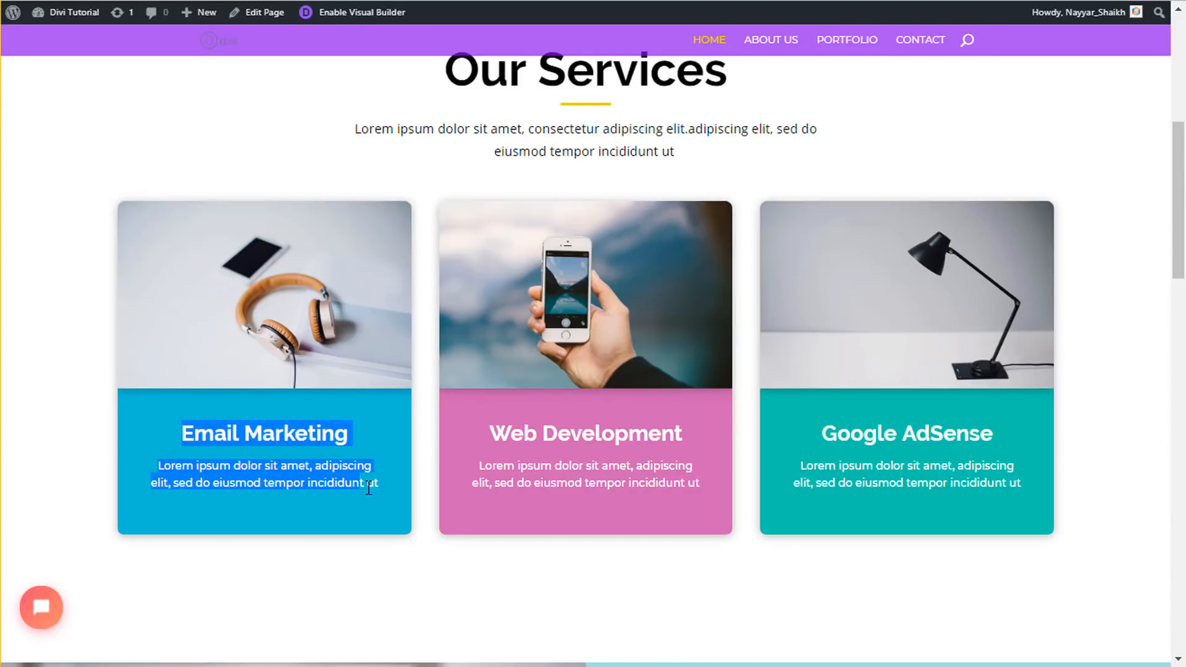
pyautogui.click(382, 500)
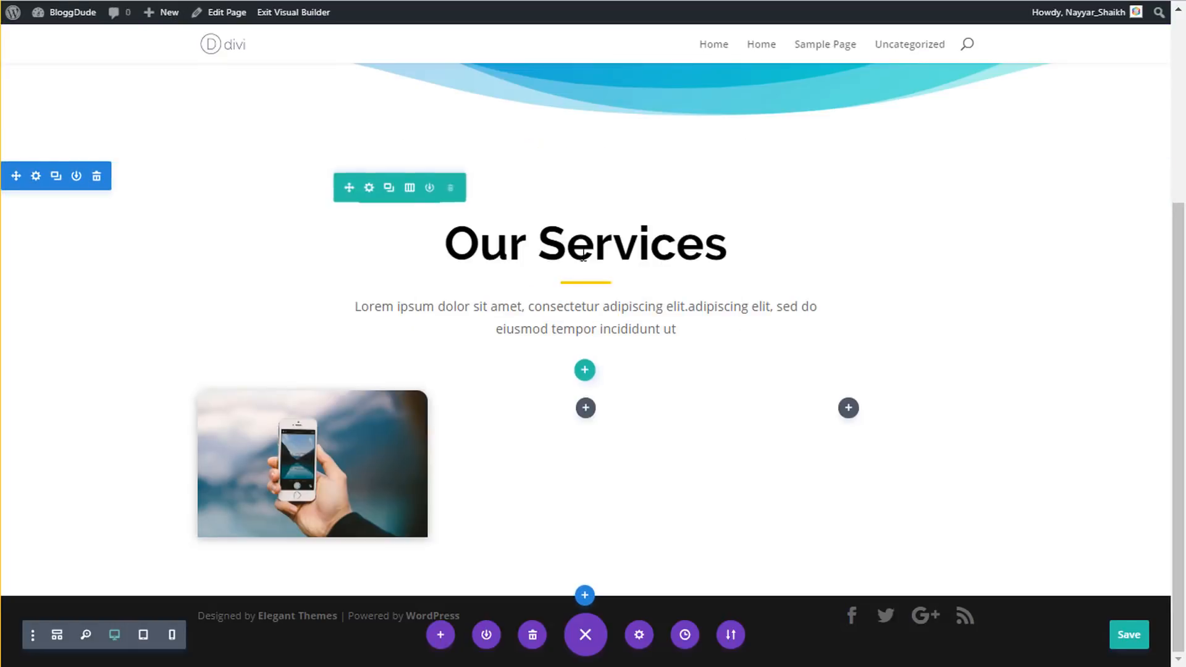
pyautogui.scroll(5, 593, 278)
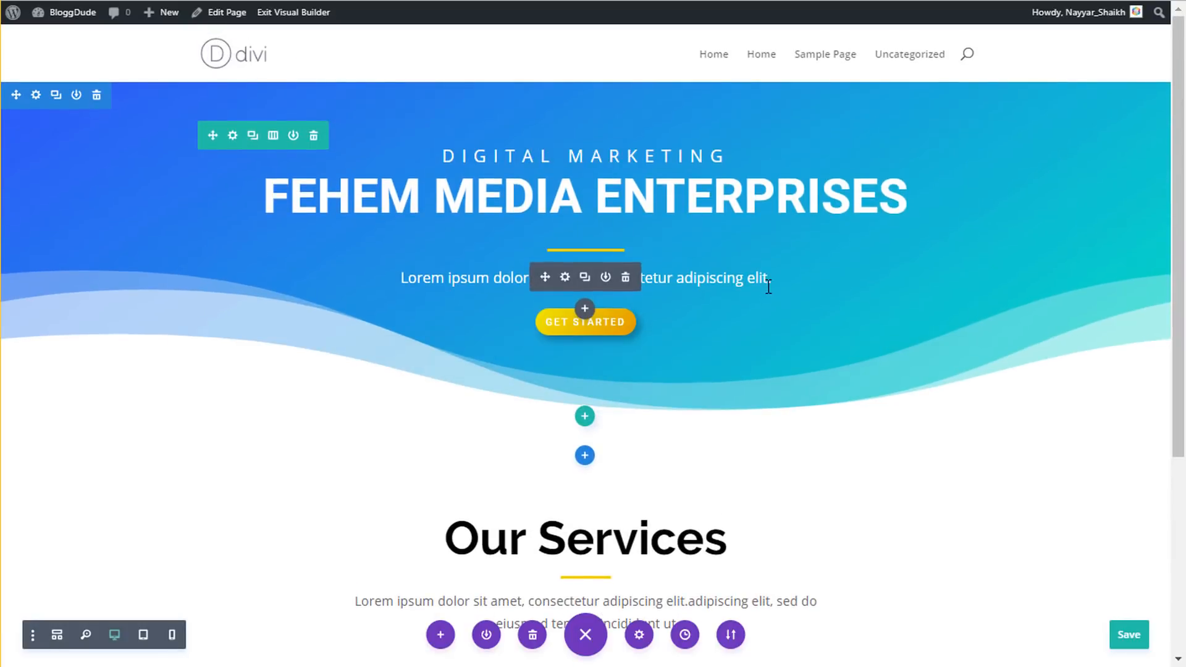
pyautogui.scroll(-5, 768, 286)
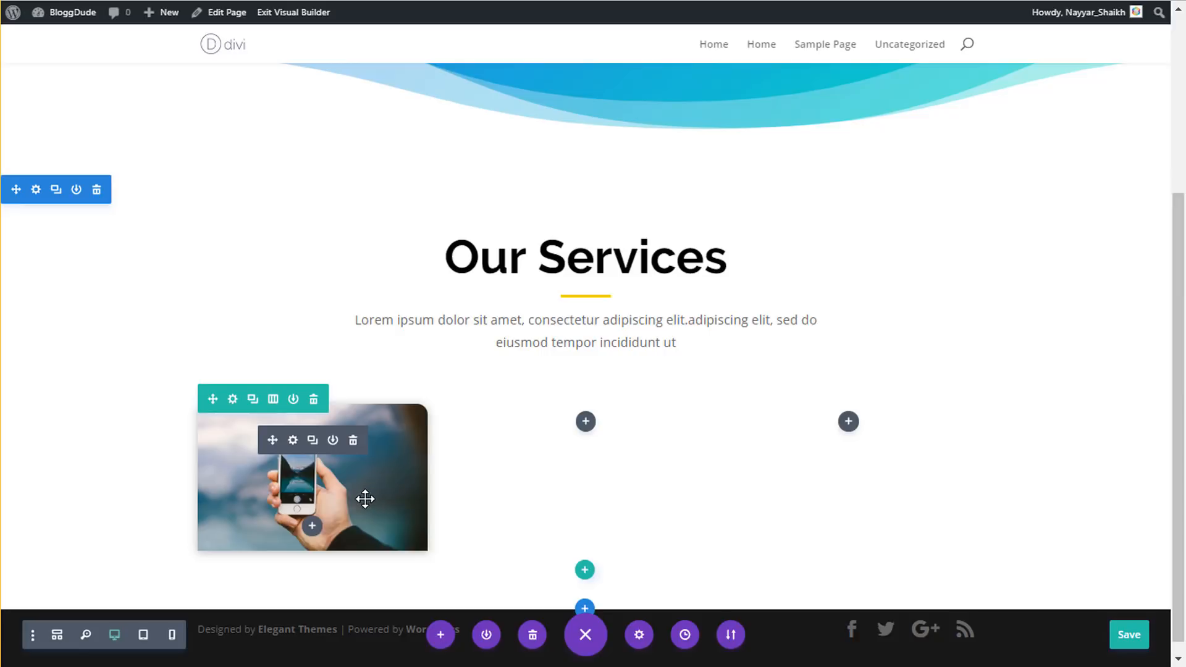
# - Add a Call To Action module below the phone image, titled 'Email Marketing'
pyautogui.click(312, 527)
pyautogui.write('call')
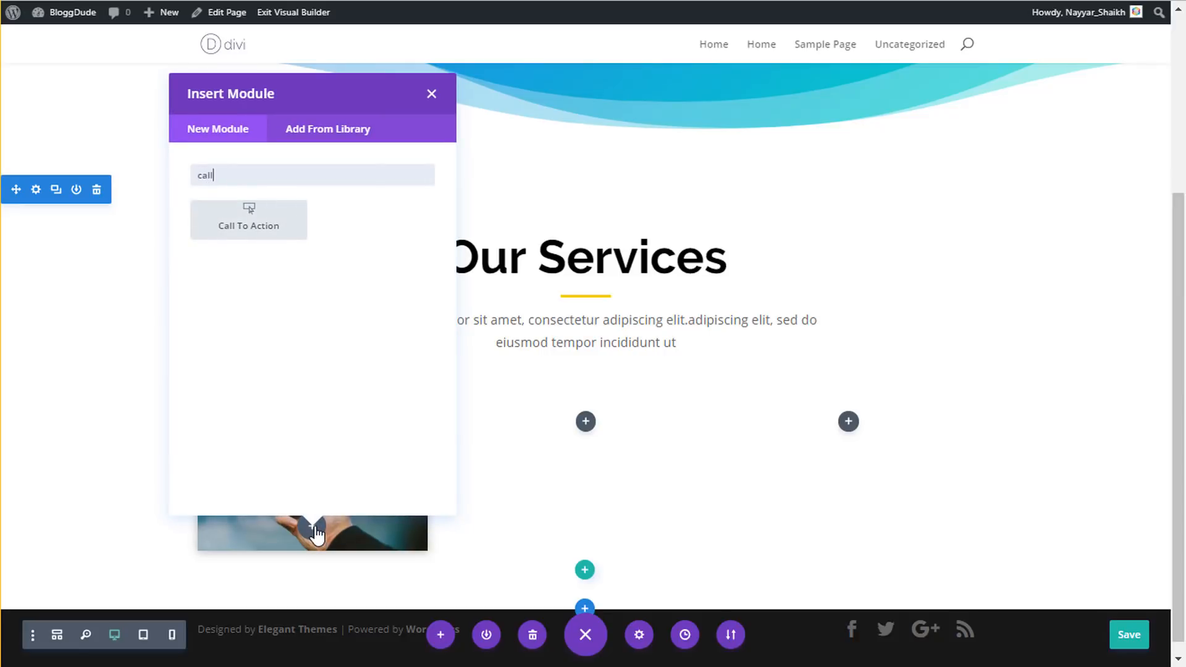
pyautogui.click(199, 233)
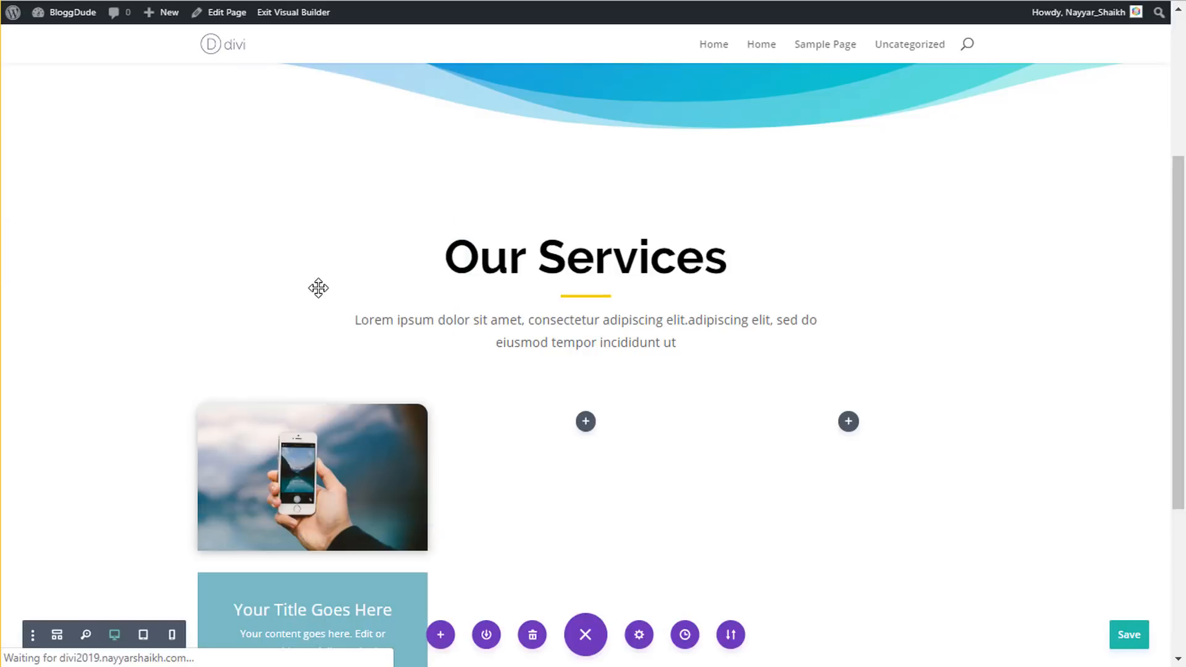
pyautogui.scroll(-3, 316, 395)
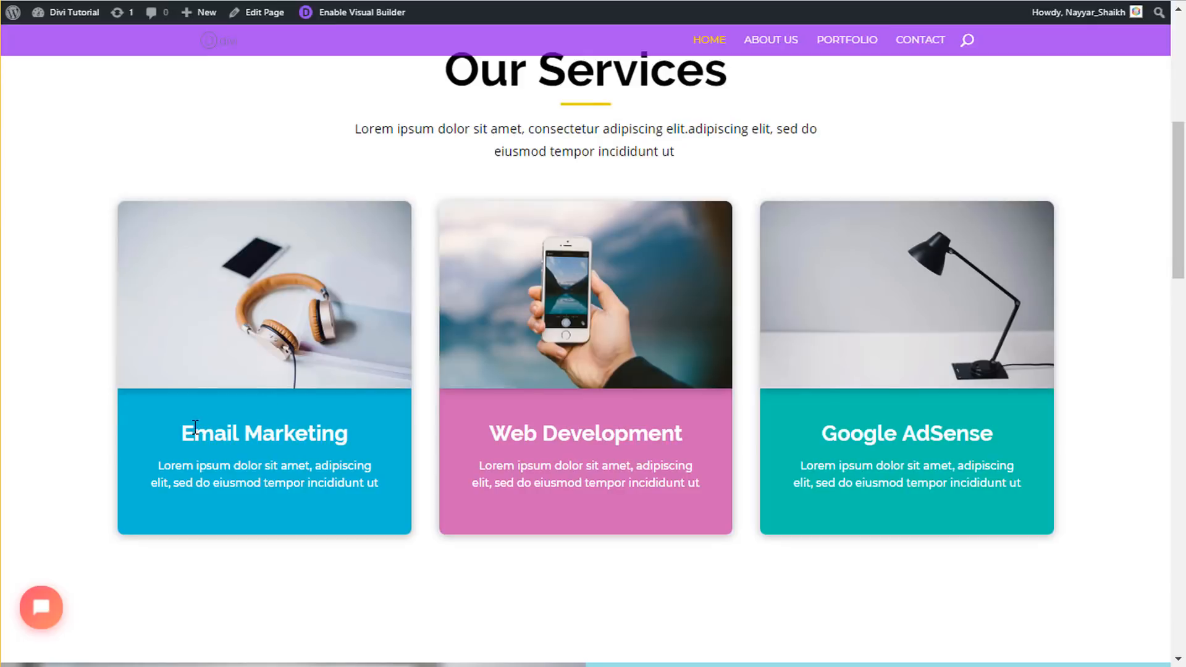
pyautogui.moveTo(295, 420); pyautogui.dragTo(365, 438)
pyautogui.hotkey('ctrl', 'c')
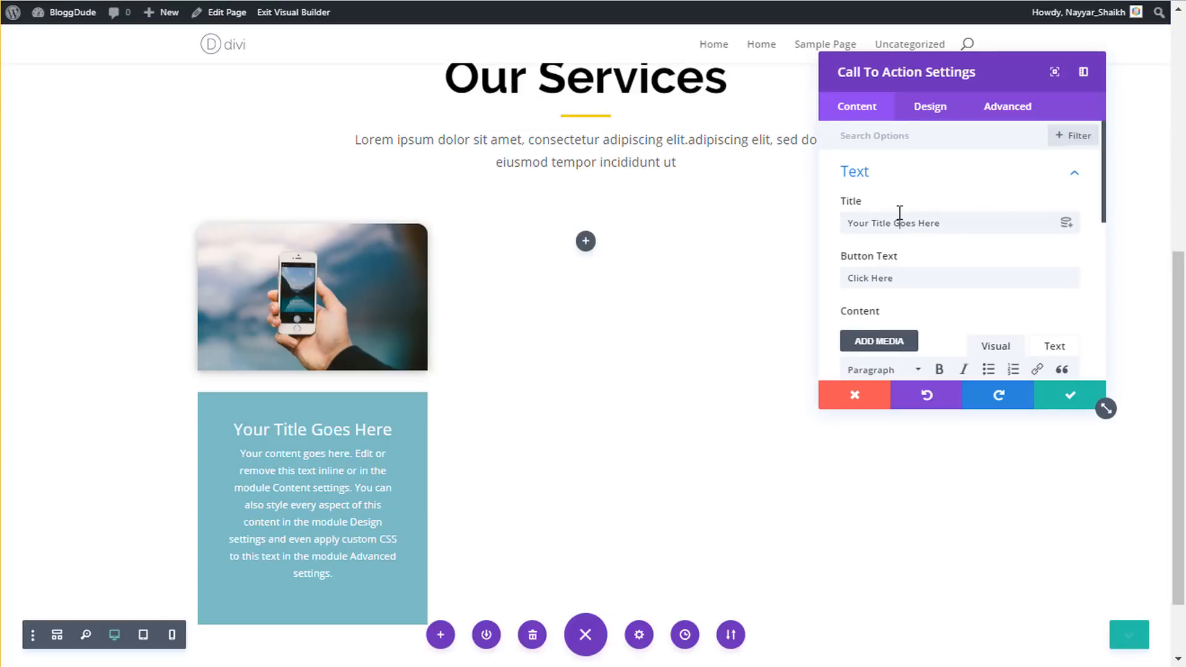
pyautogui.tripleClick(898, 223)
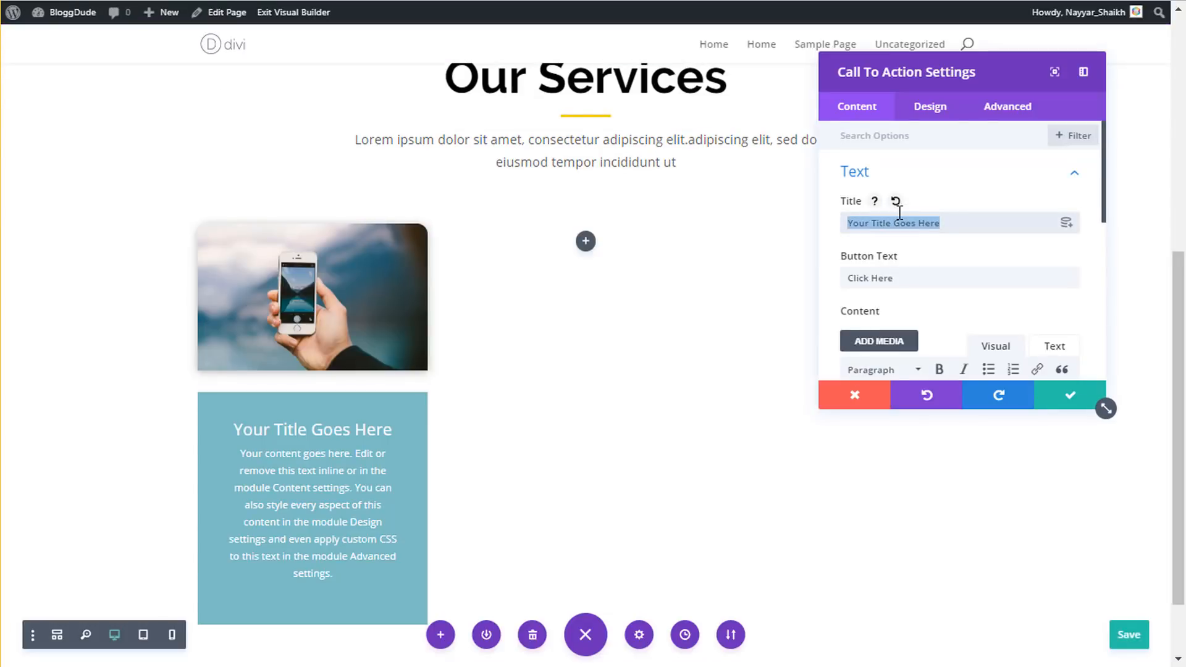
pyautogui.hotkey('ctrl', 'v')
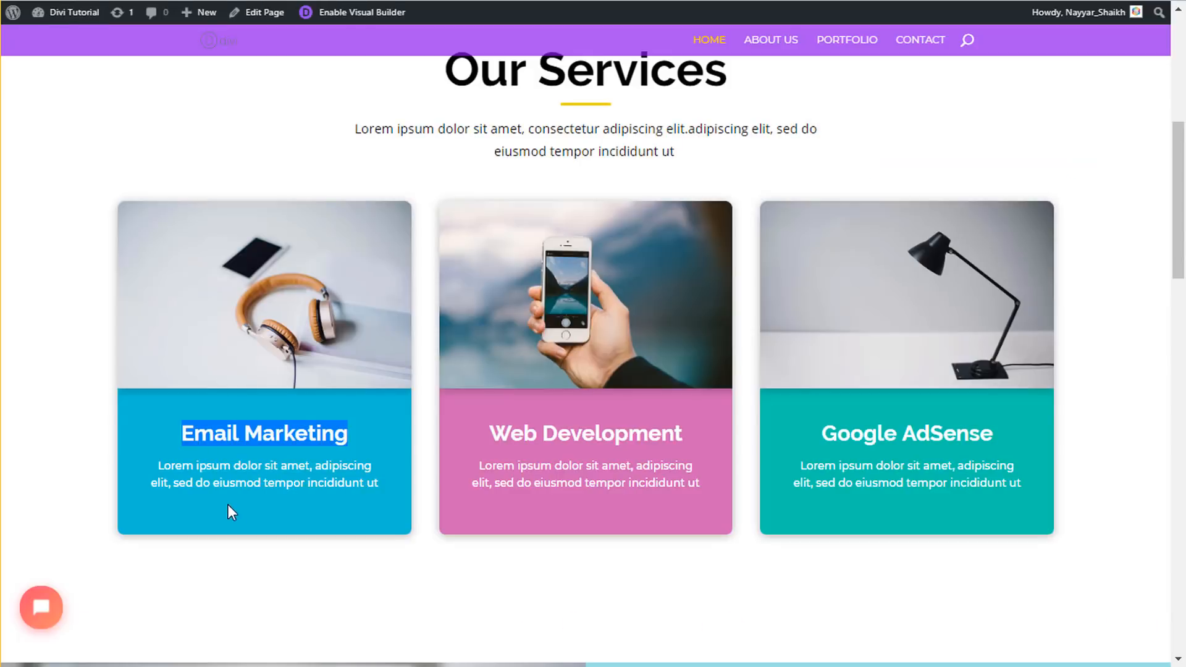
# - Paste the reference card's paragraph into the call-to-action body in place of the placeholder
pyautogui.tripleClick(200, 477)
pyautogui.hotkey('ctrl', 'c')
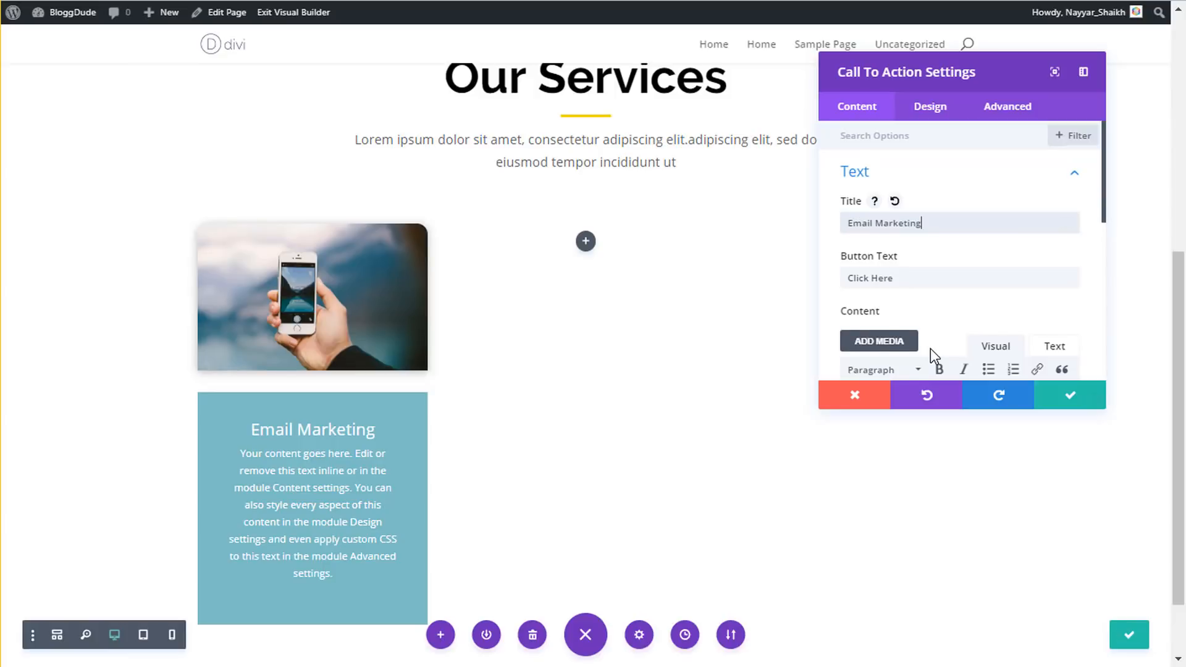
pyautogui.scroll(-5, 930, 348)
pyautogui.tripleClick(920, 307)
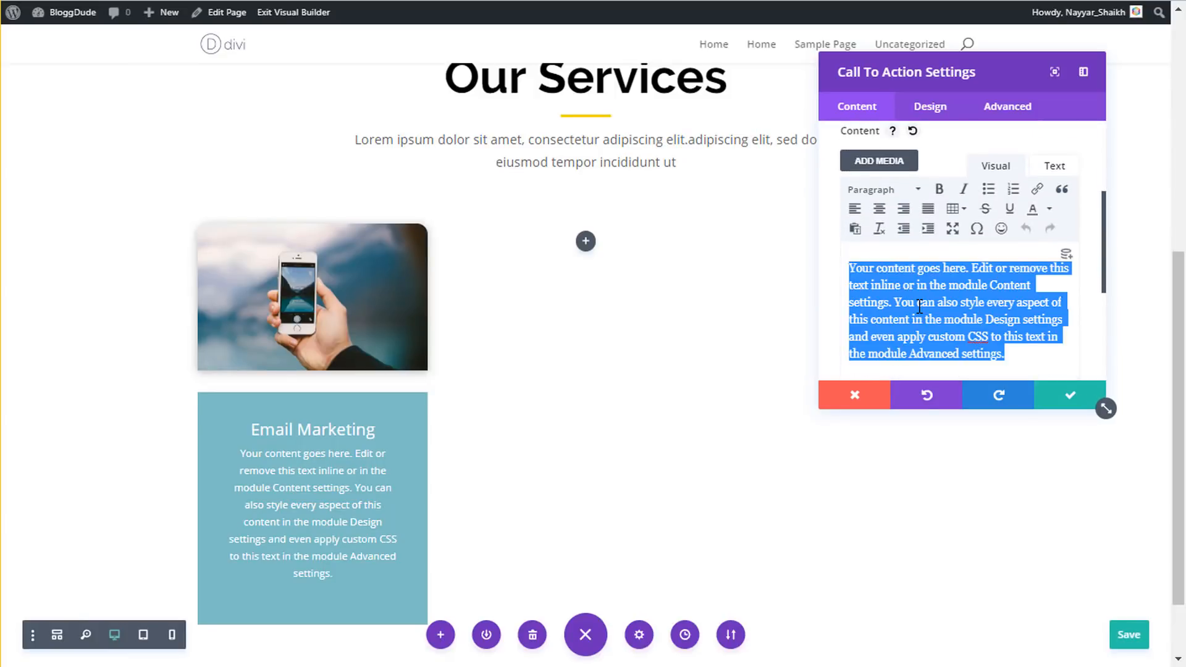
pyautogui.press('BackSpace')
pyautogui.hotkey('ctrl', 'v')
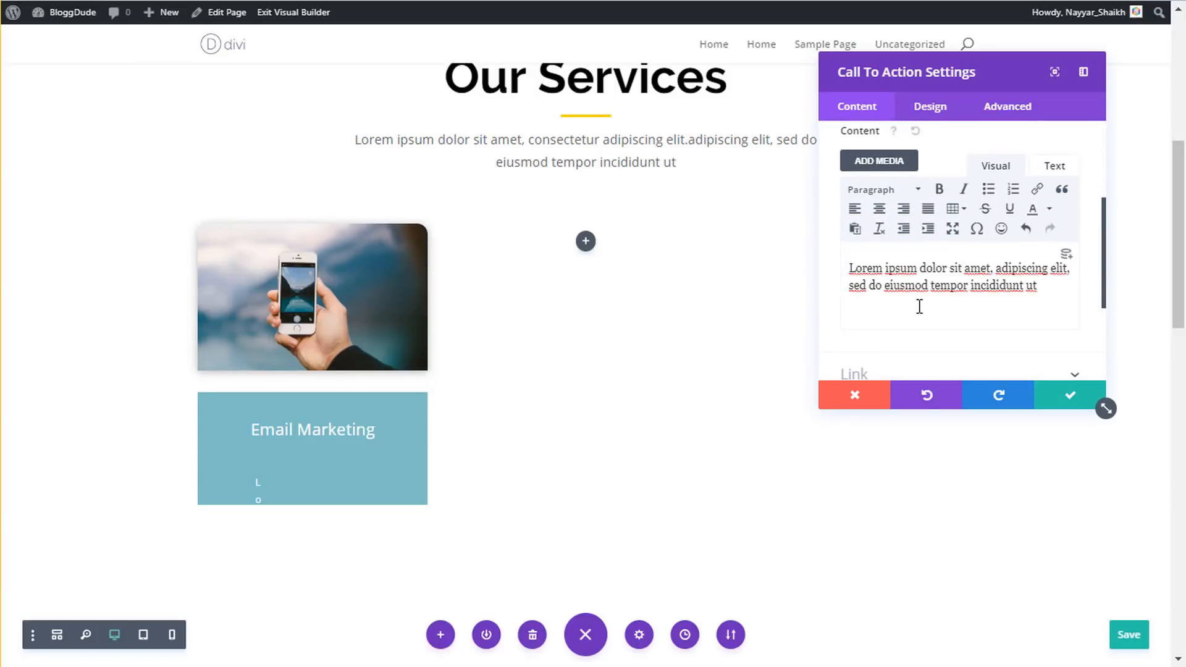
pyautogui.tripleClick(920, 307)
pyautogui.hotkey('ctrl', 'c')
pyautogui.press('BackSpace')
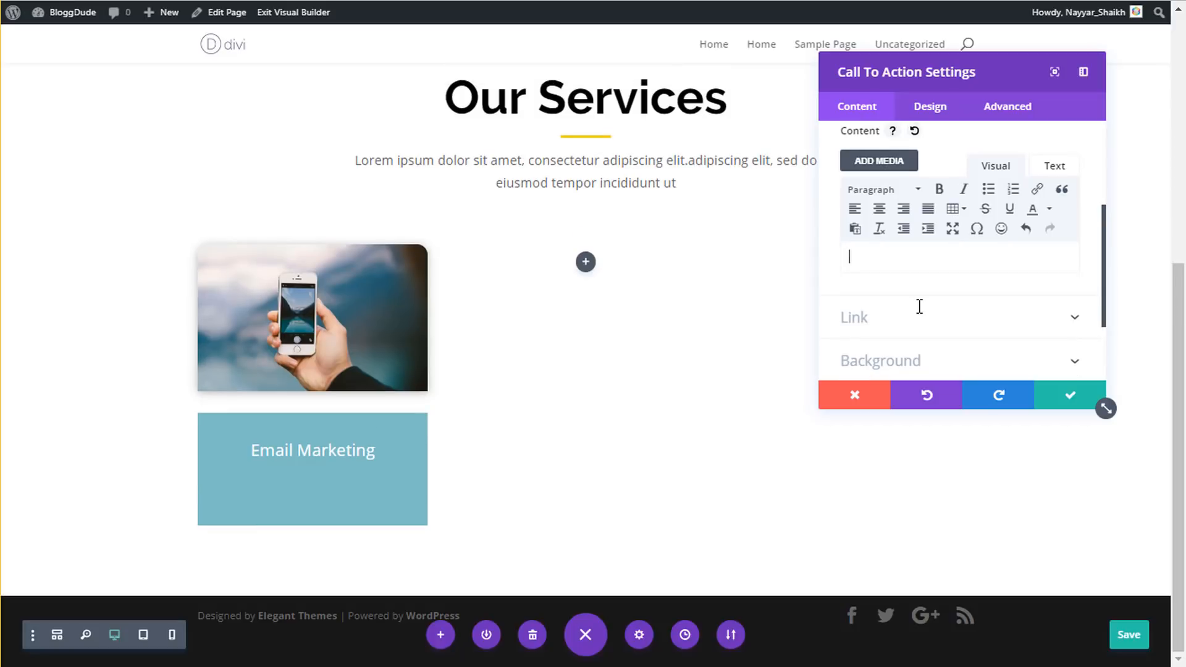
pyautogui.hotkey('ctrl', 'v')
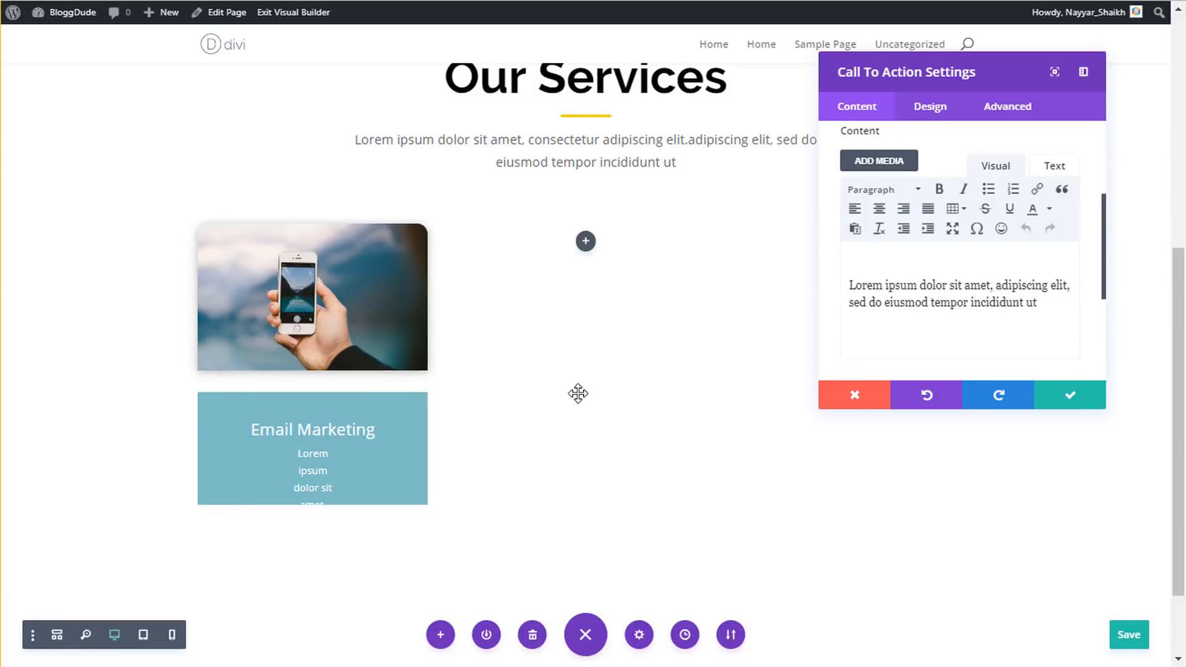
pyautogui.scroll(-2, 322, 485)
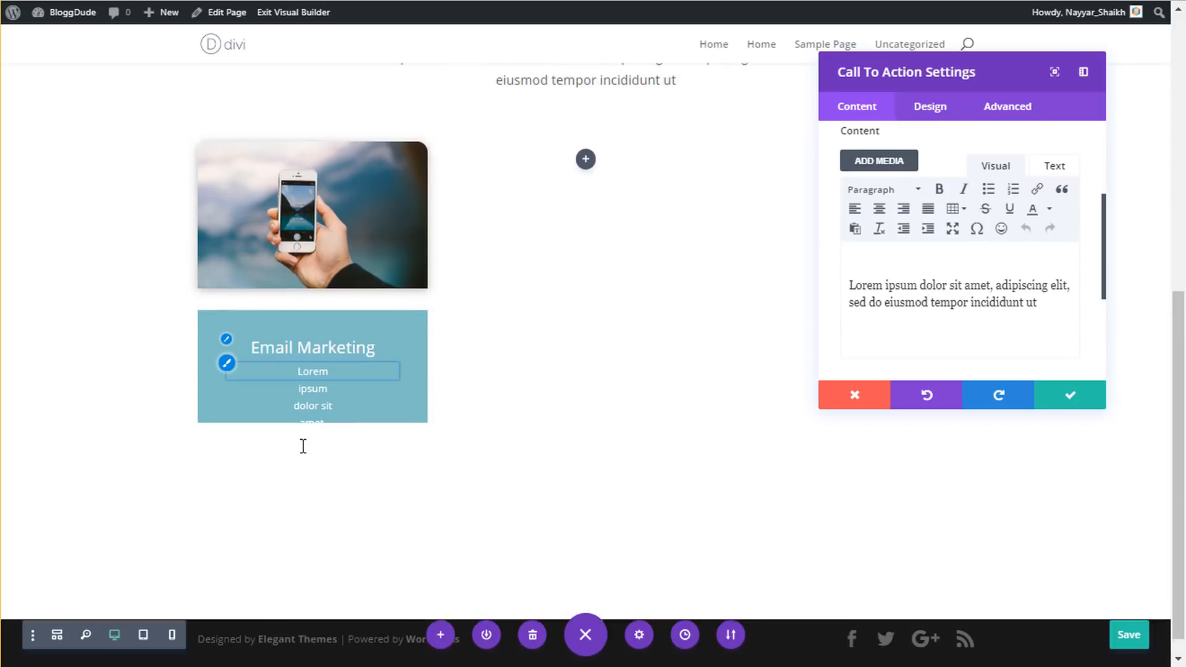
pyautogui.scroll(2, 483, 443)
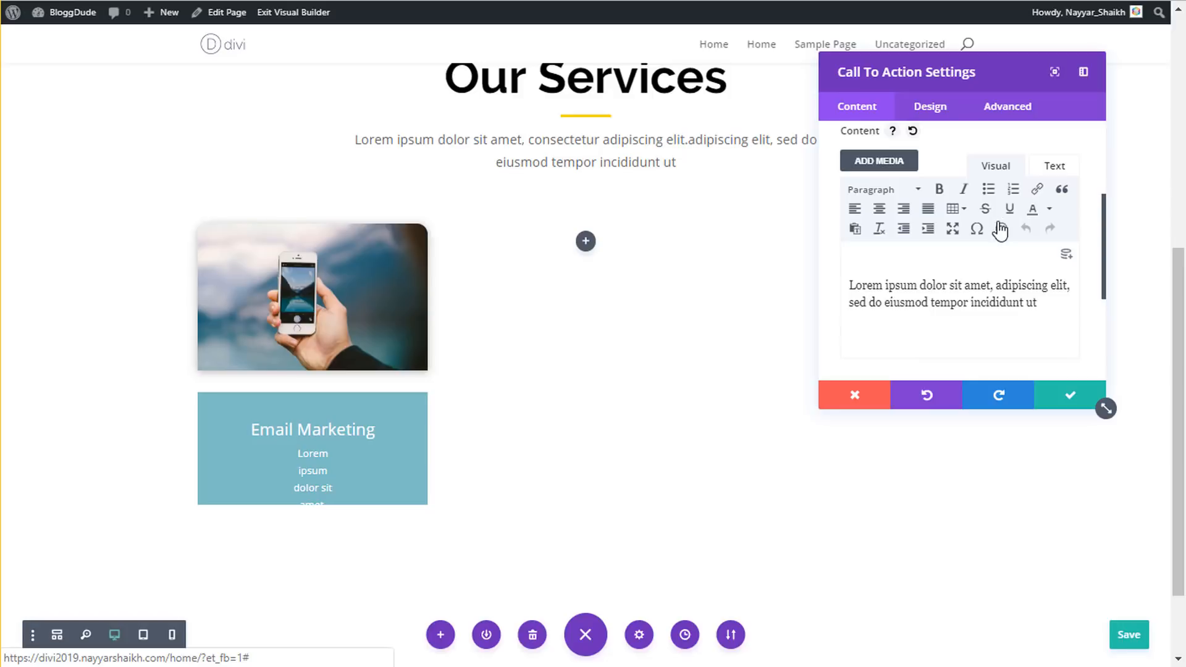
# - Replace all the body's raw HTML with the single Lorem ipsum paragraph in Text view
pyautogui.click(1058, 167)
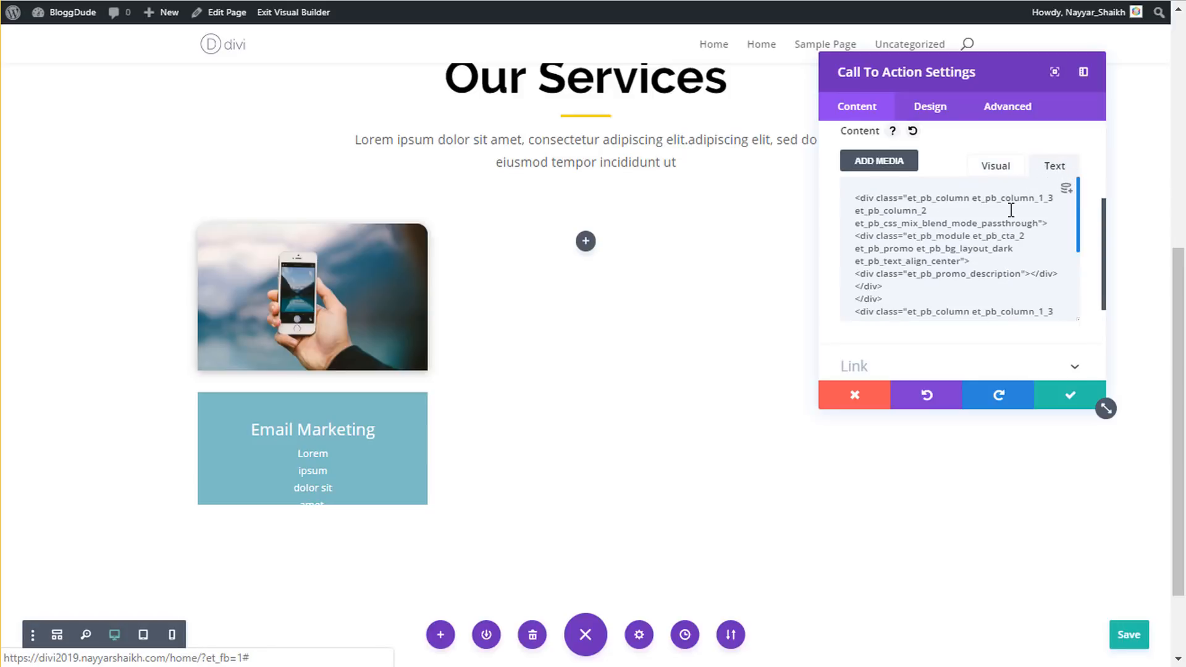
pyautogui.click(993, 229)
pyautogui.hotkey('ctrl', 'a')
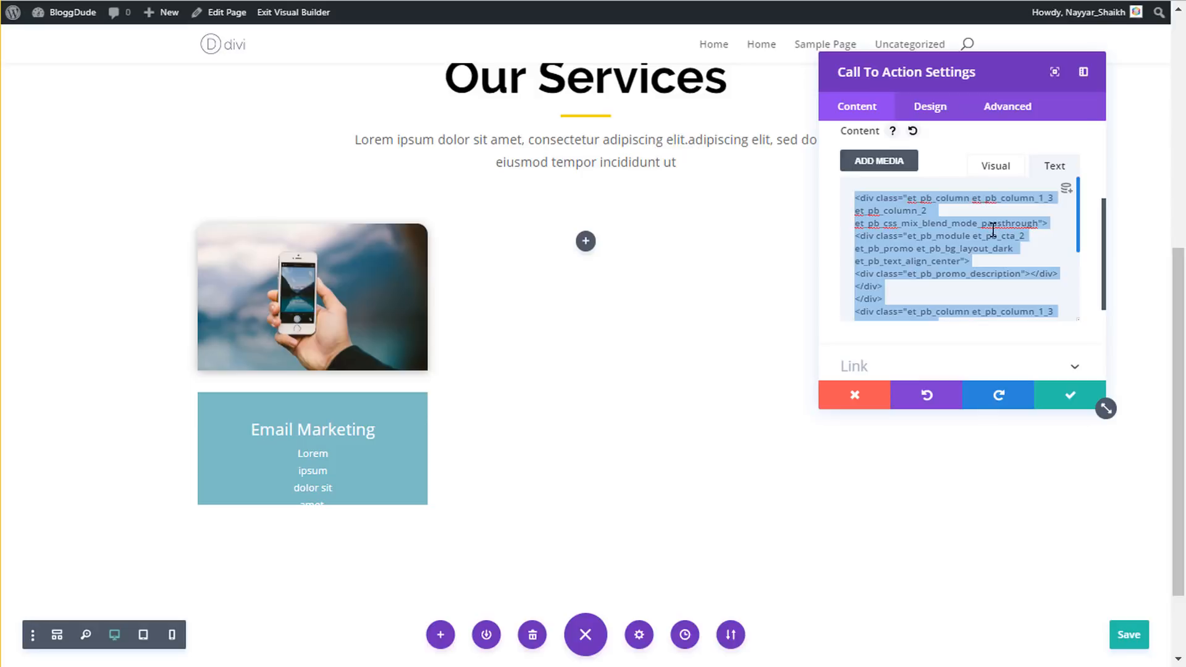
pyautogui.hotkey('ctrl', 'v')
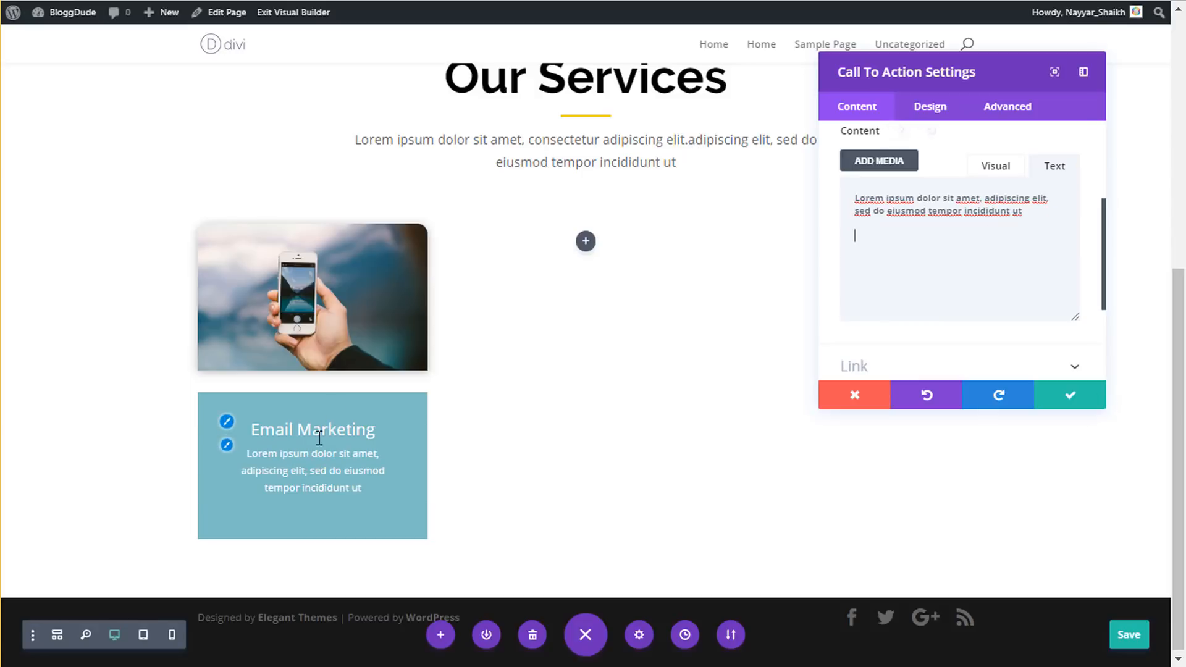
pyautogui.click(1007, 167)
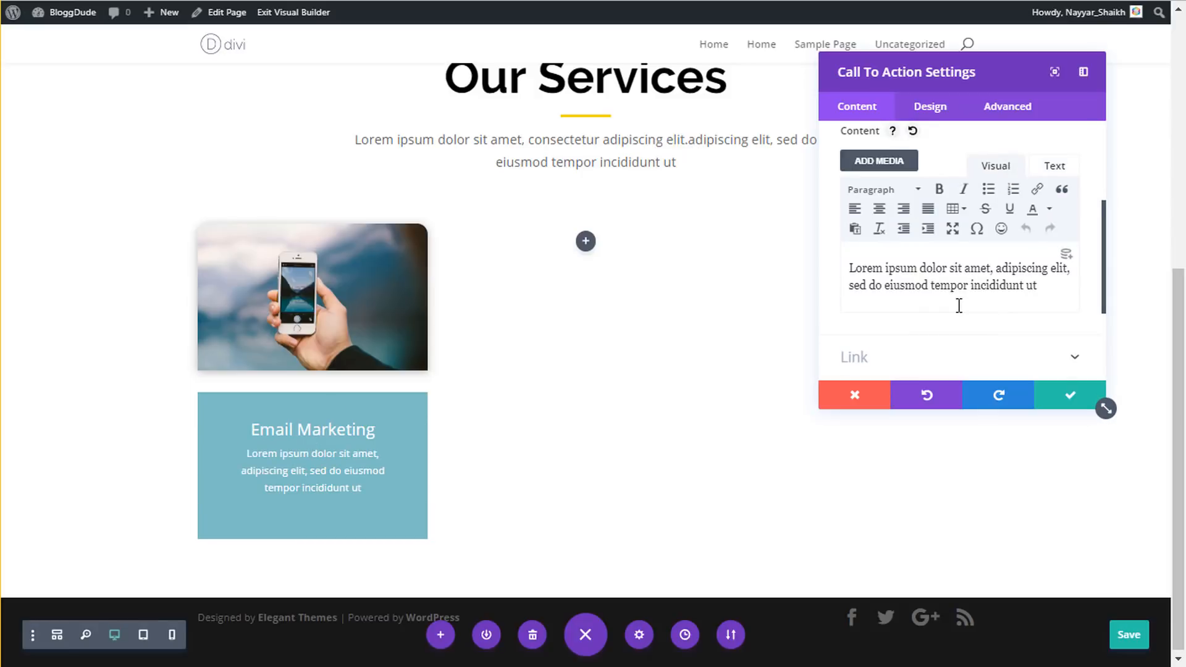
pyautogui.click(1040, 286)
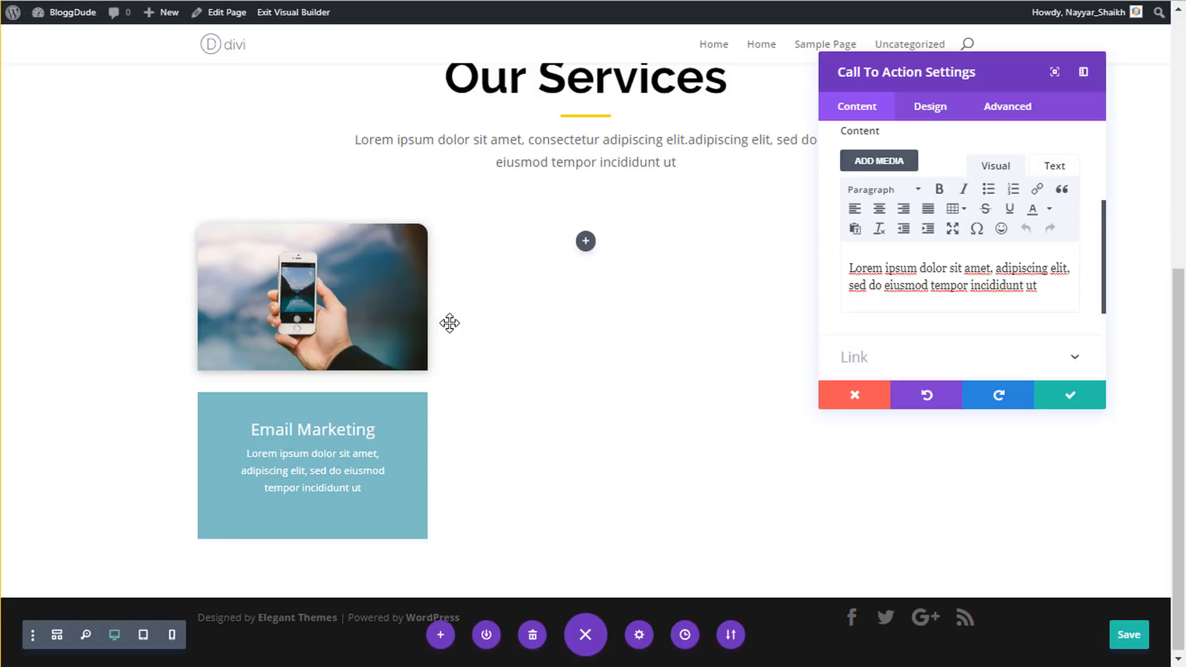
pyautogui.click(928, 111)
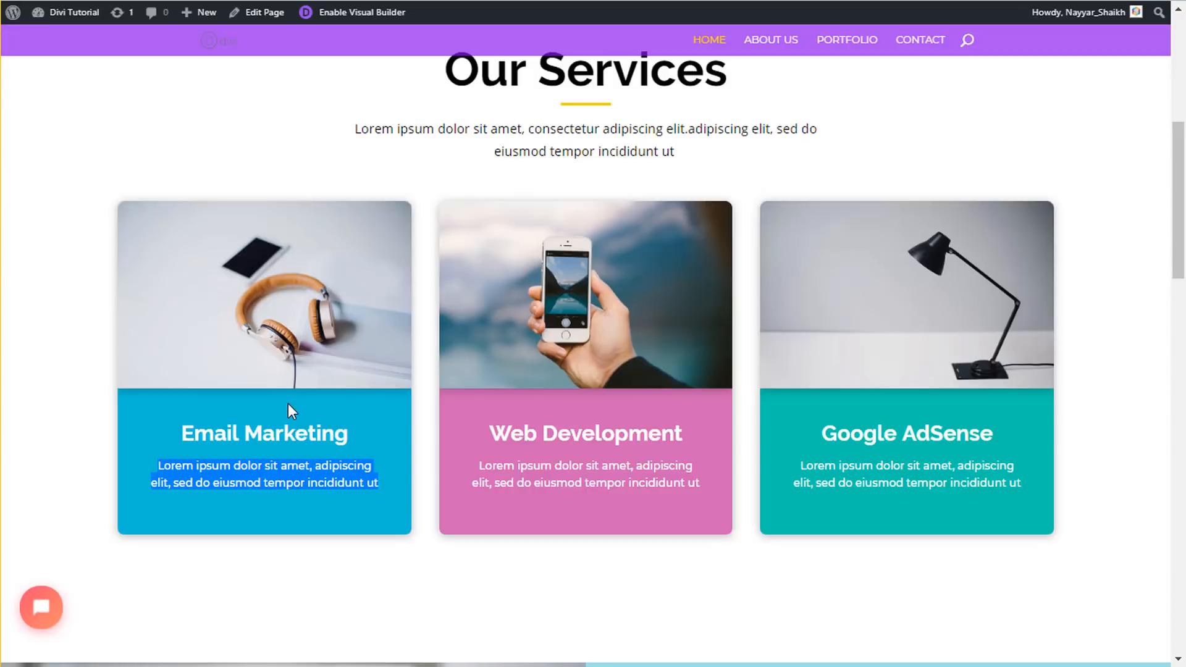
pyautogui.click(287, 417)
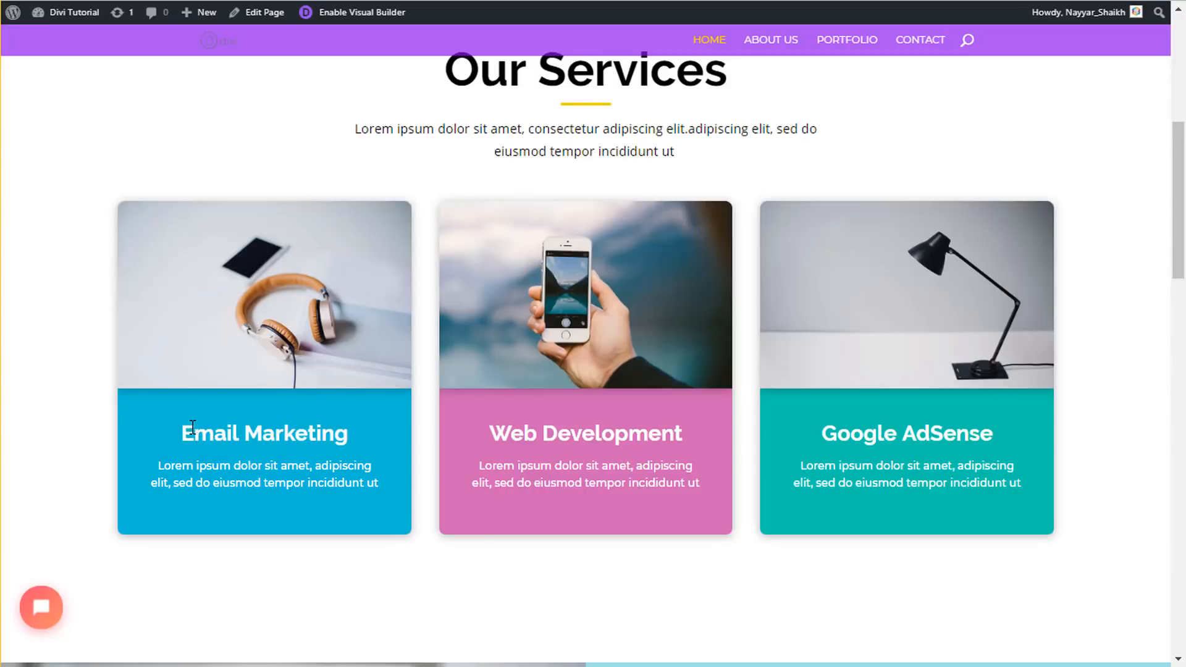
pyautogui.moveTo(185, 432); pyautogui.dragTo(351, 432)
# - In Title Text, choose Raleway for the Email Marketing title and set line height 1.5em
pyautogui.click(350, 433)
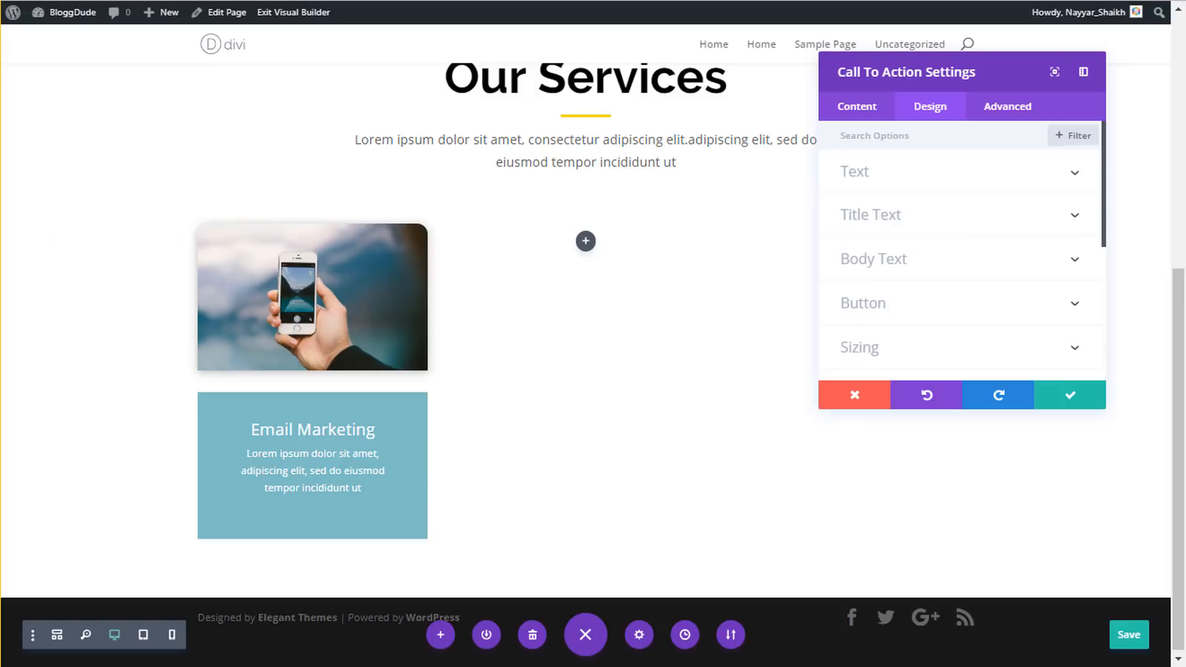
pyautogui.click(926, 222)
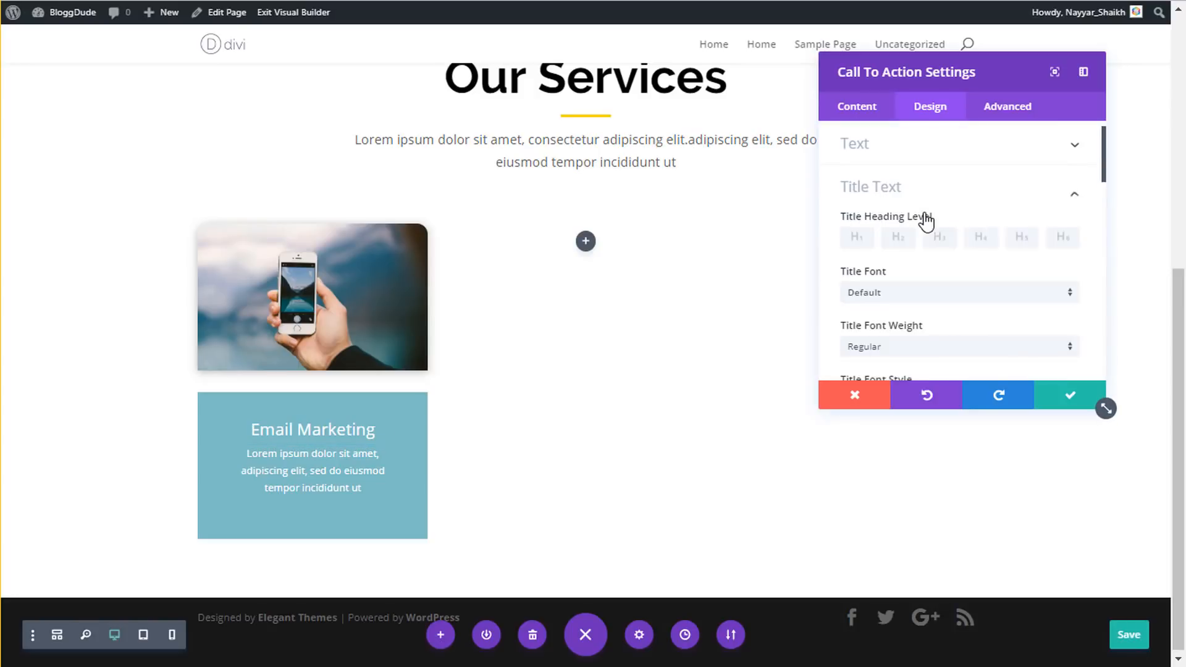
pyautogui.scroll(-4, 924, 222)
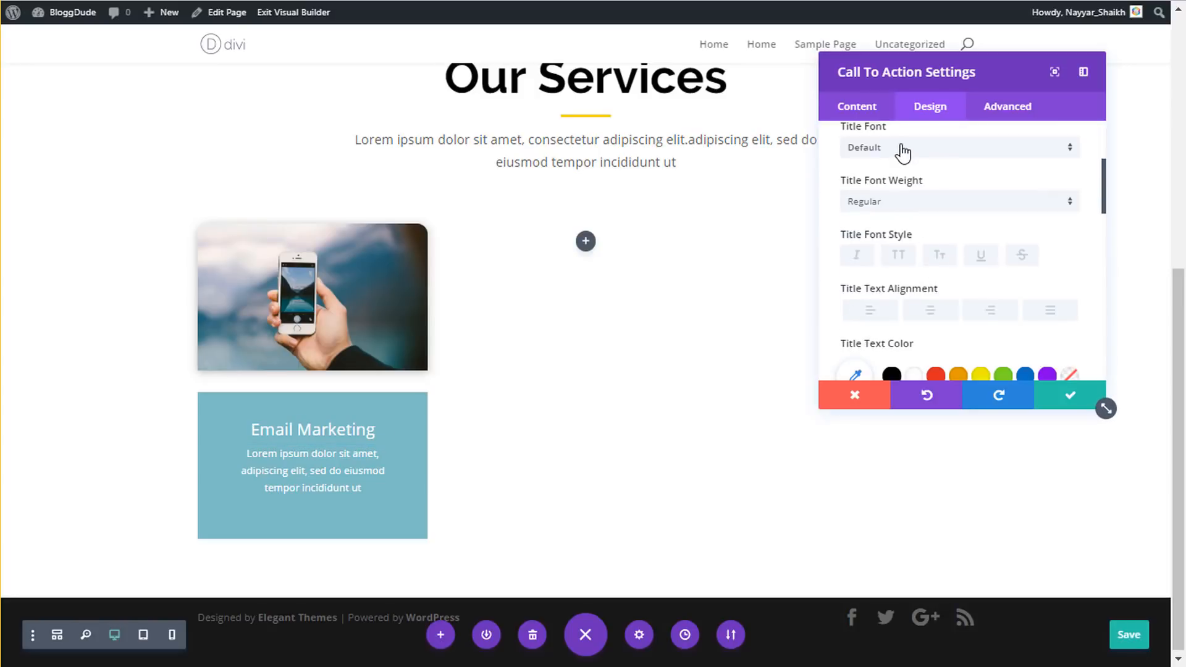
pyautogui.click(900, 147)
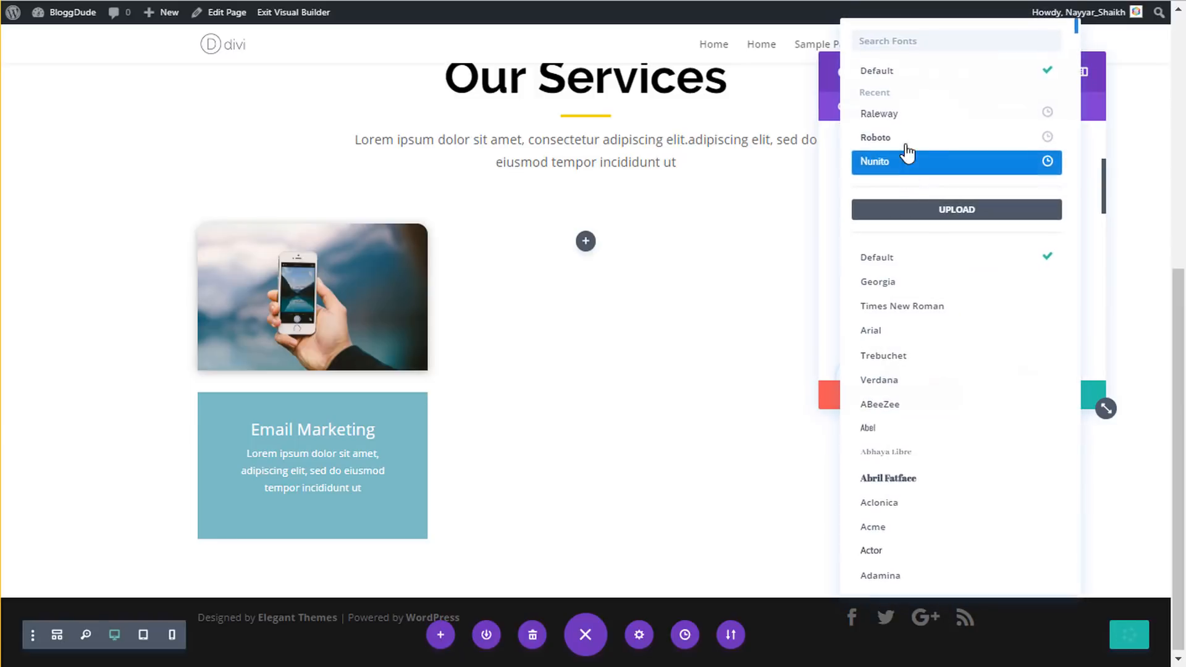
pyautogui.click(904, 119)
pyautogui.scroll(-3, 974, 239)
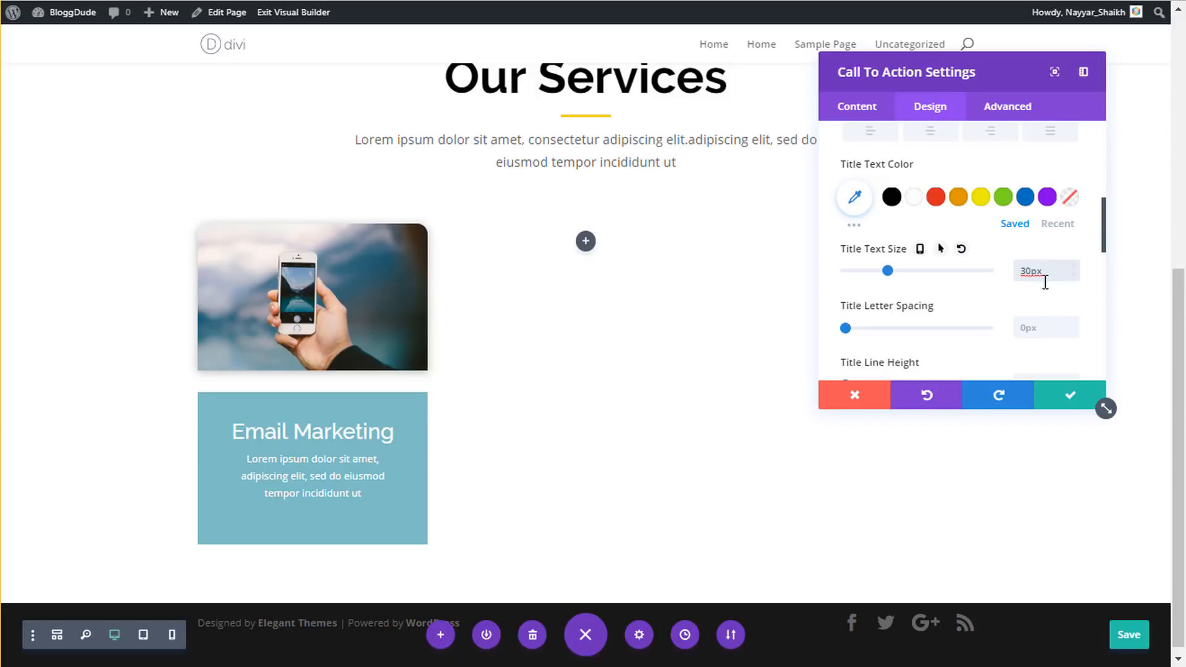
pyautogui.scroll(-2, 1064, 313)
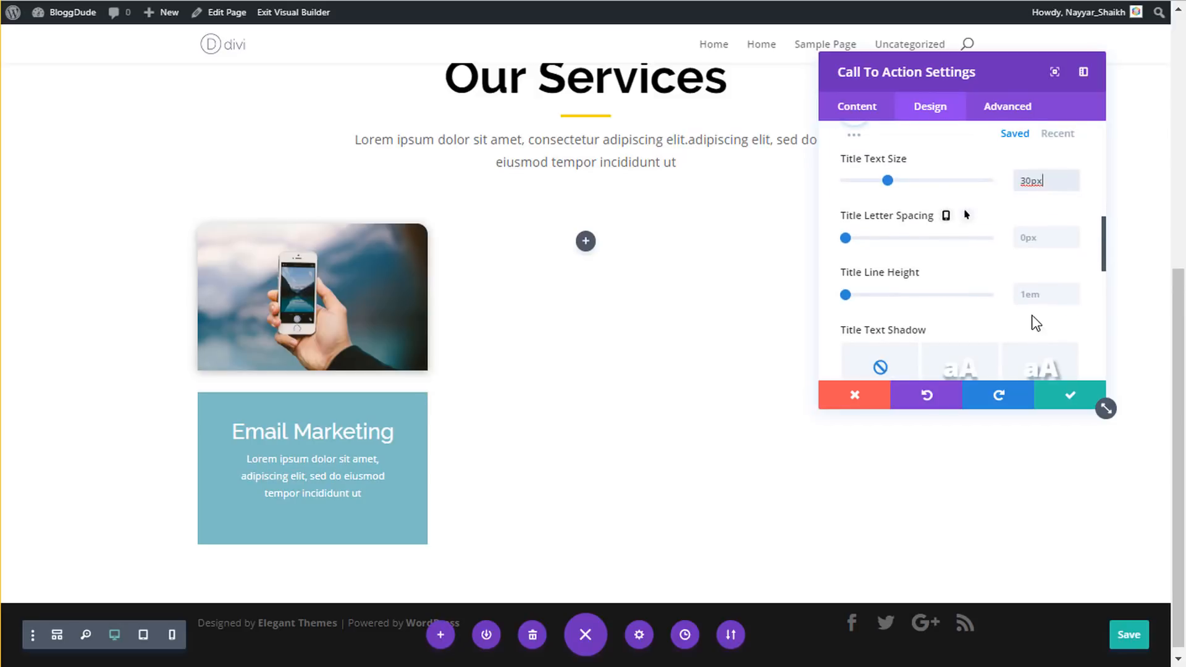
pyautogui.click(1037, 298)
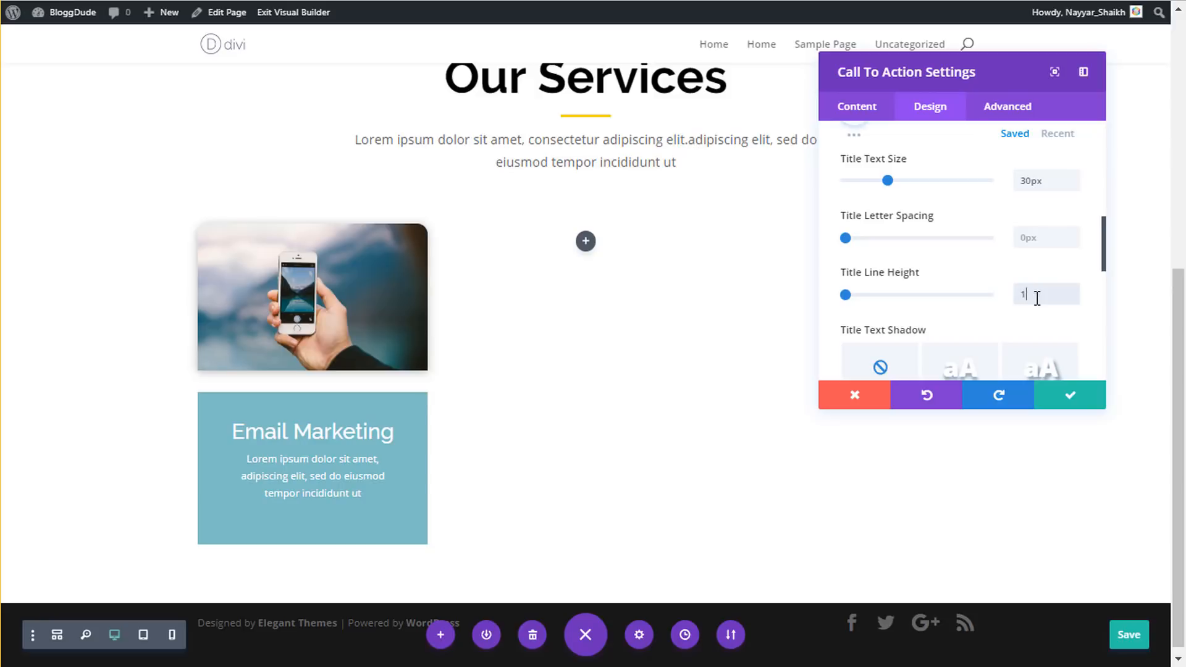
pyautogui.write('1.5em')
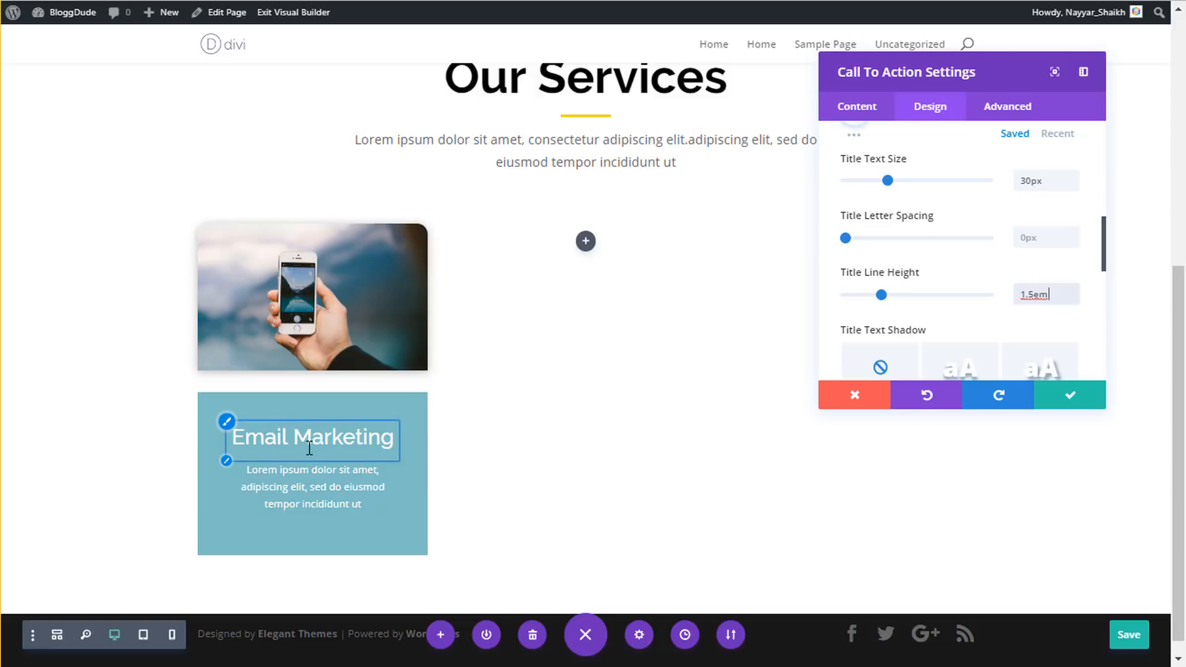
pyautogui.scroll(5, 972, 295)
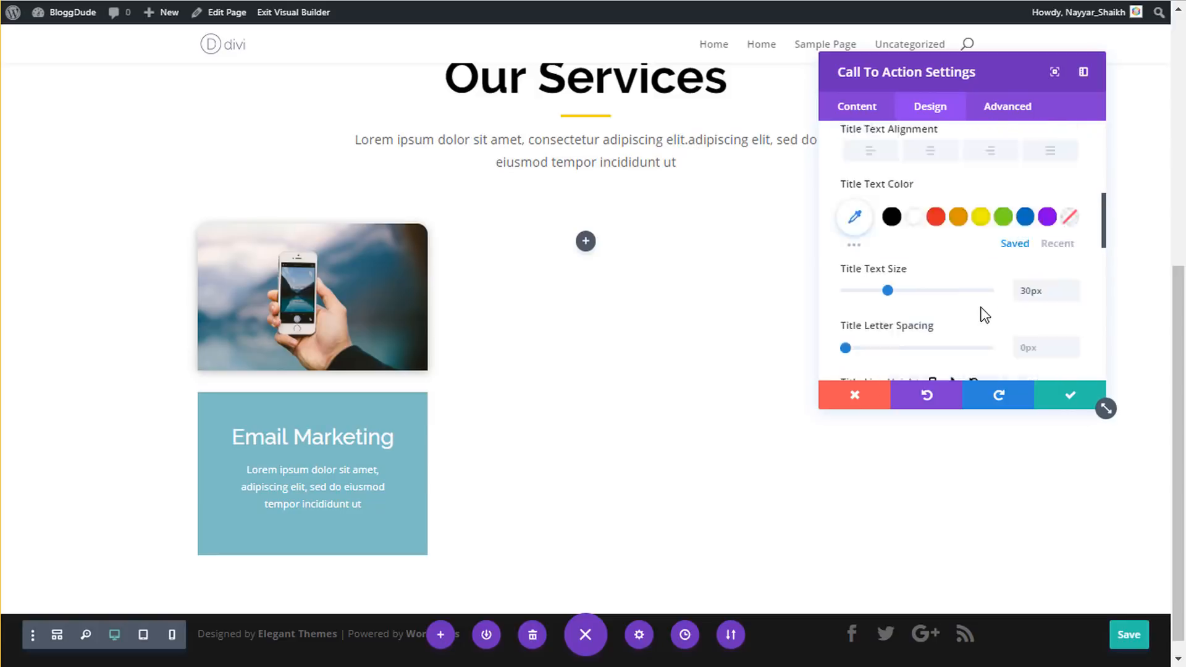
pyautogui.scroll(3, 970, 260)
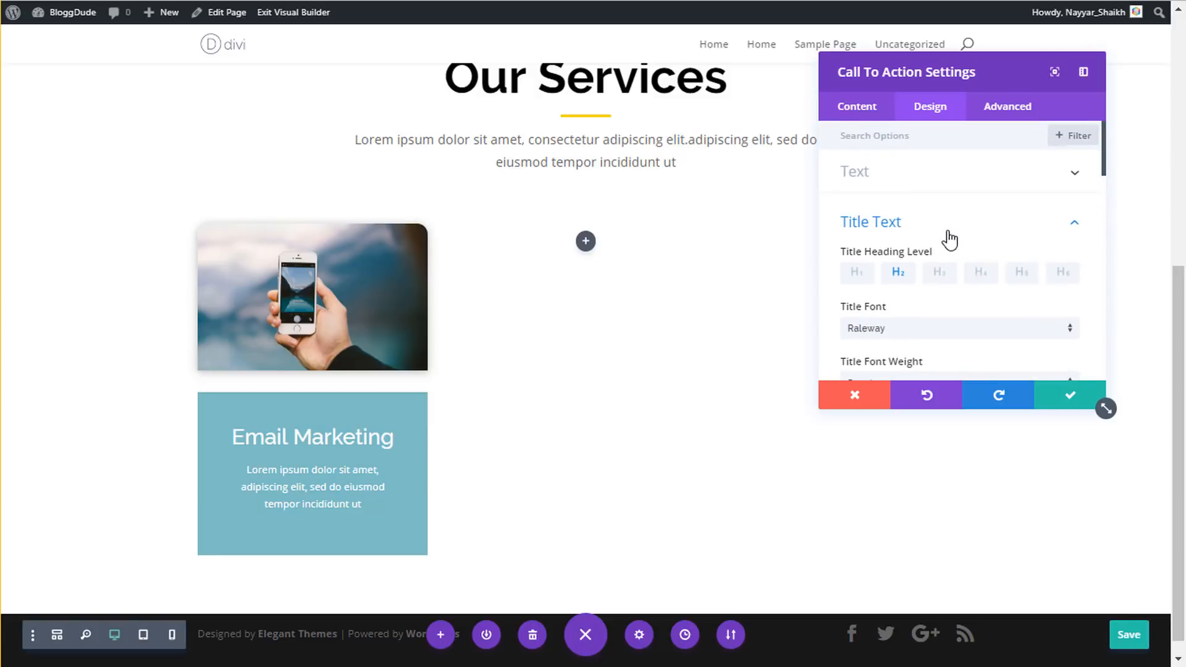
# - Set the Email Marketing card's body font to Montserrat
pyautogui.click(948, 229)
pyautogui.click(919, 259)
pyautogui.scroll(-2, 916, 282)
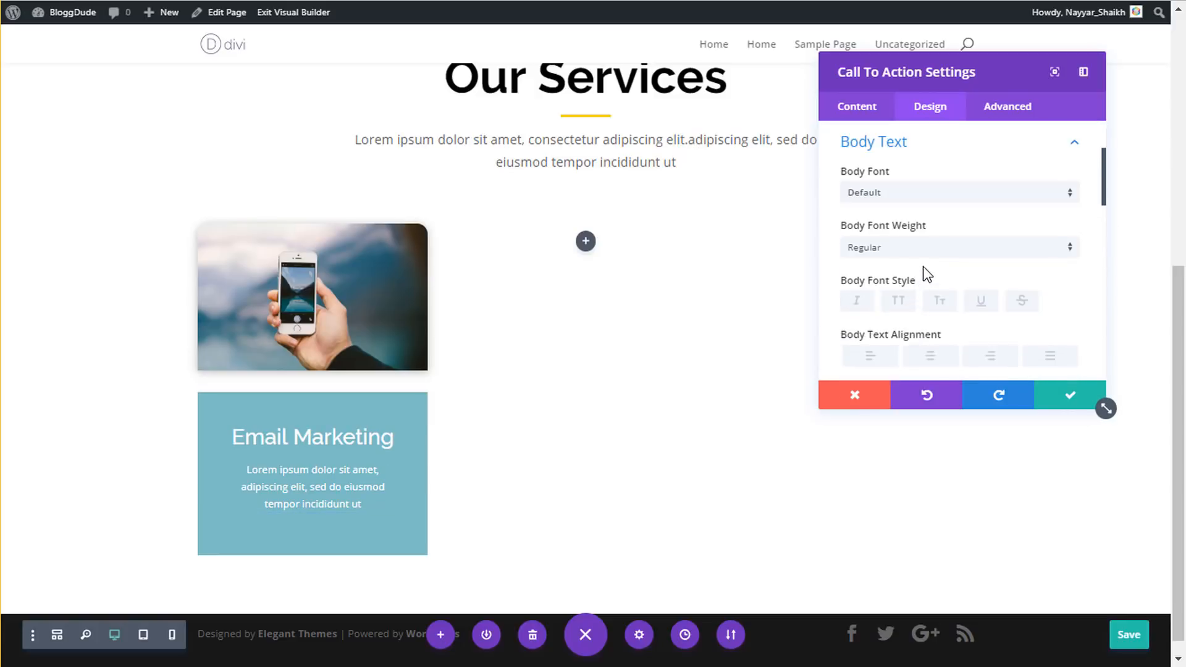
pyautogui.click(935, 199)
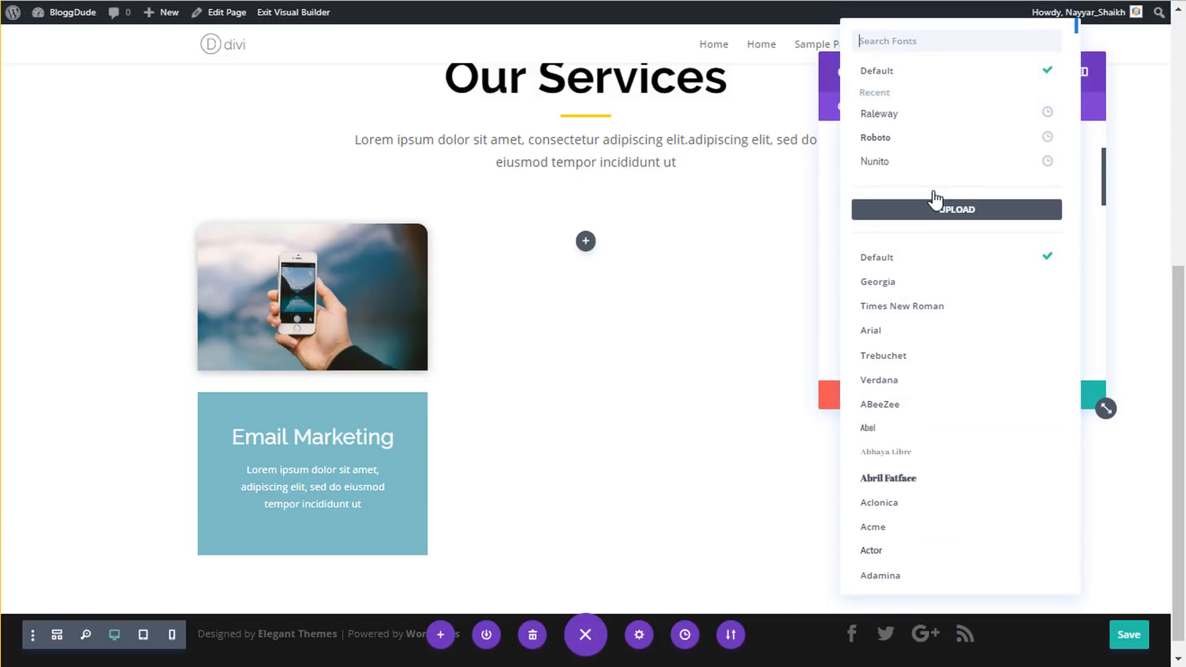
pyautogui.write('monts')
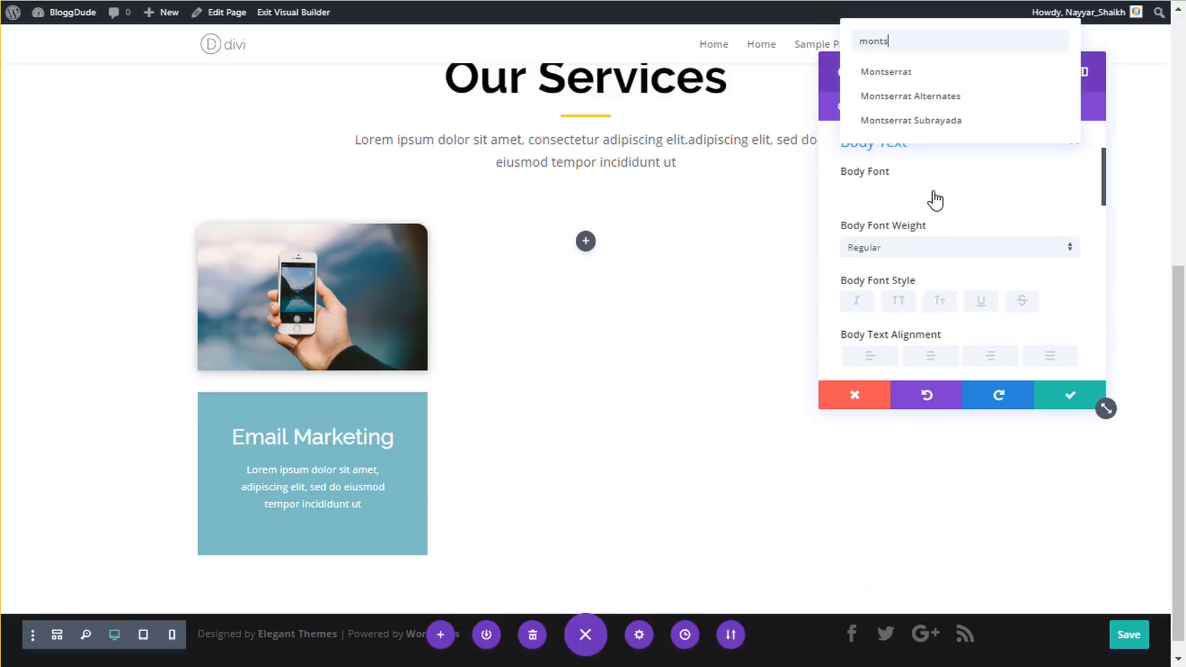
pyautogui.write('erra')
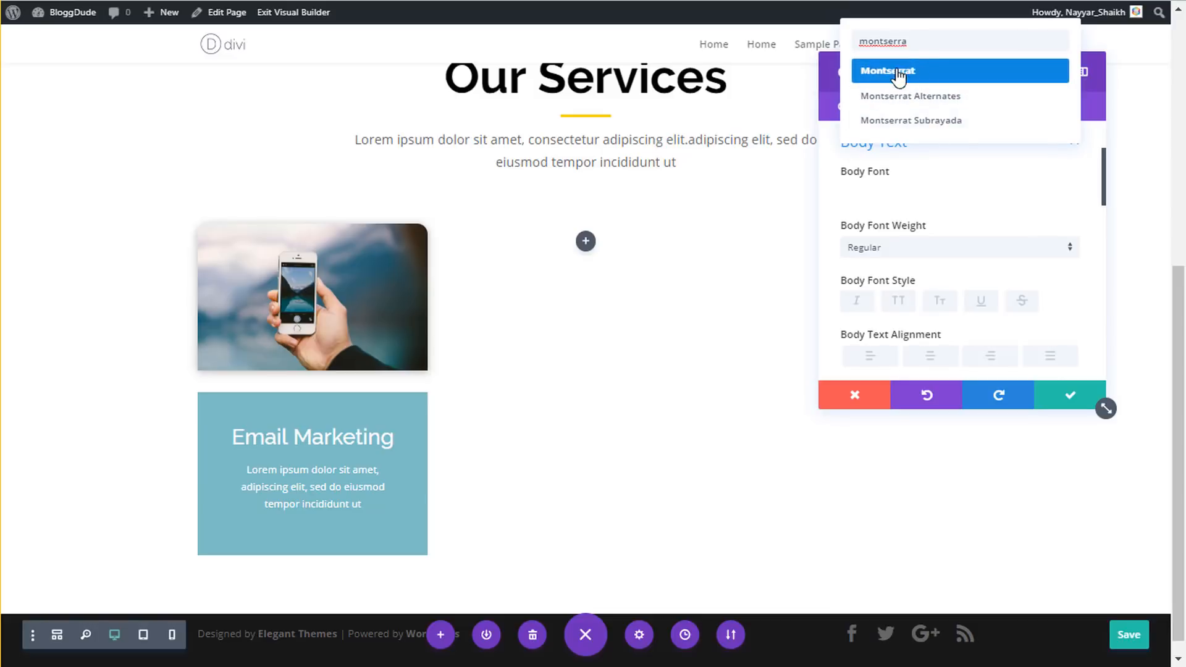
pyautogui.click(922, 73)
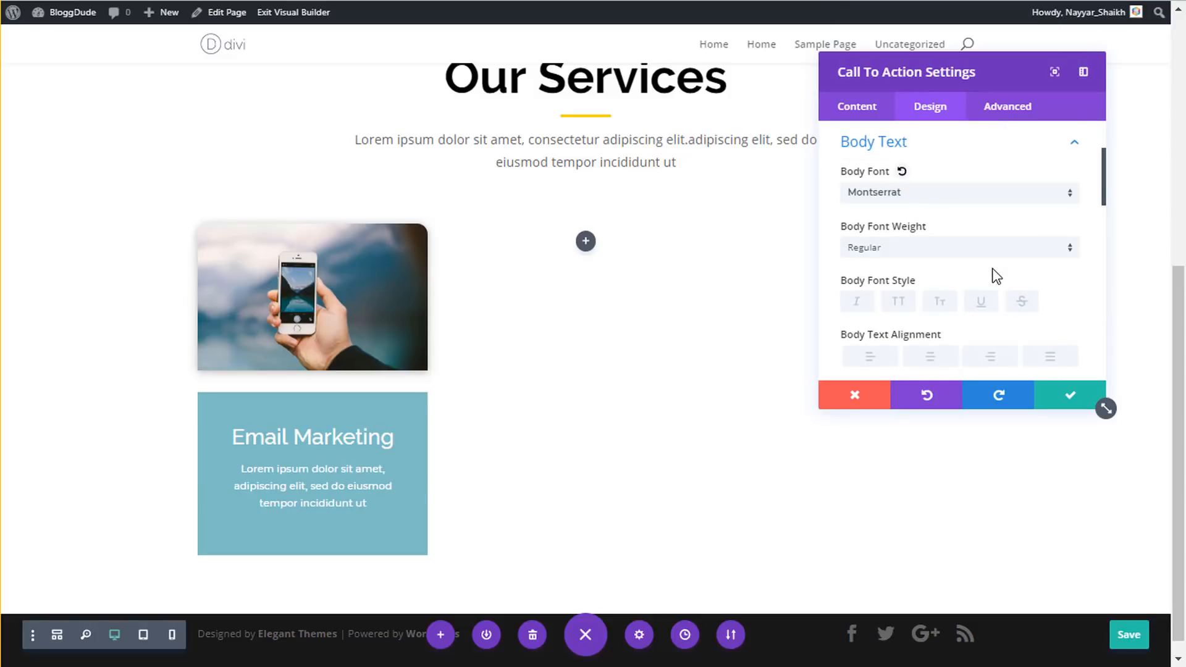
pyautogui.scroll(-3, 993, 275)
# - Set the body text size to 15px and save the page
pyautogui.click(1033, 312)
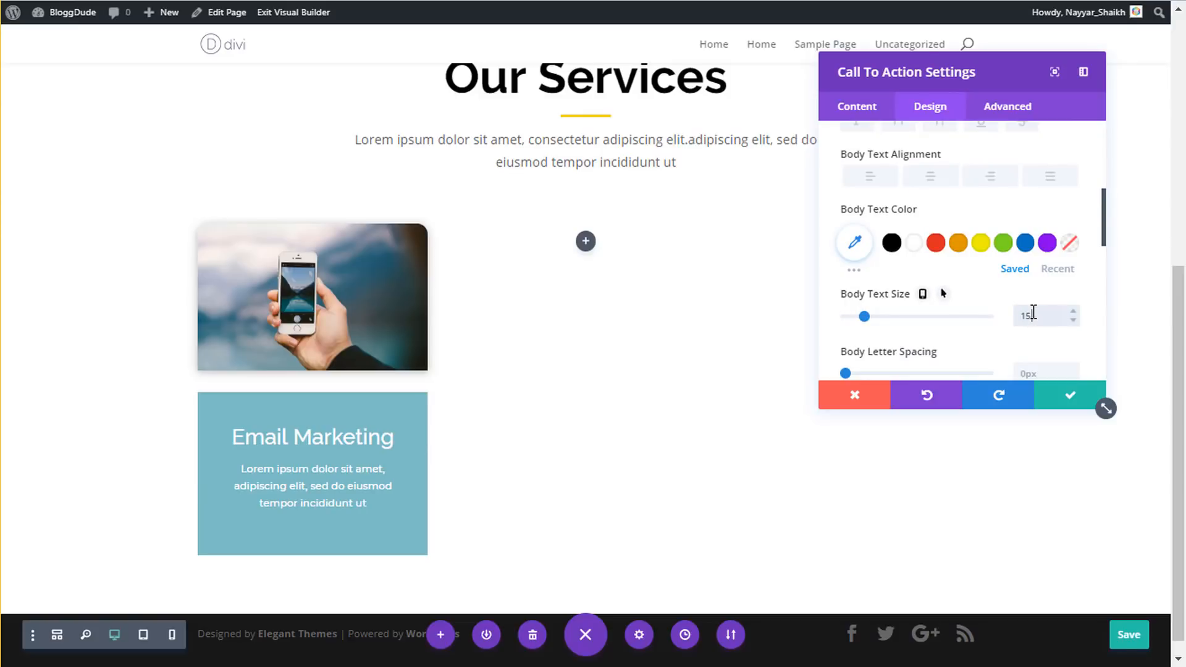
pyautogui.write('15px')
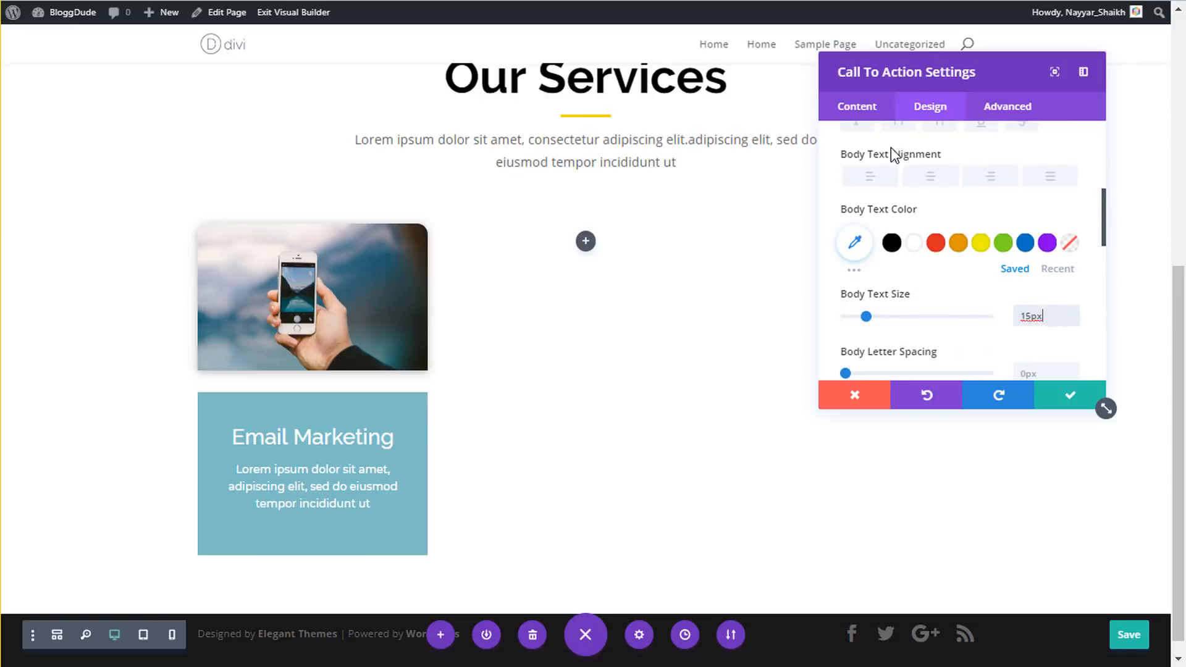
pyautogui.hotkey('ctrl', 's')
pyautogui.click(871, 115)
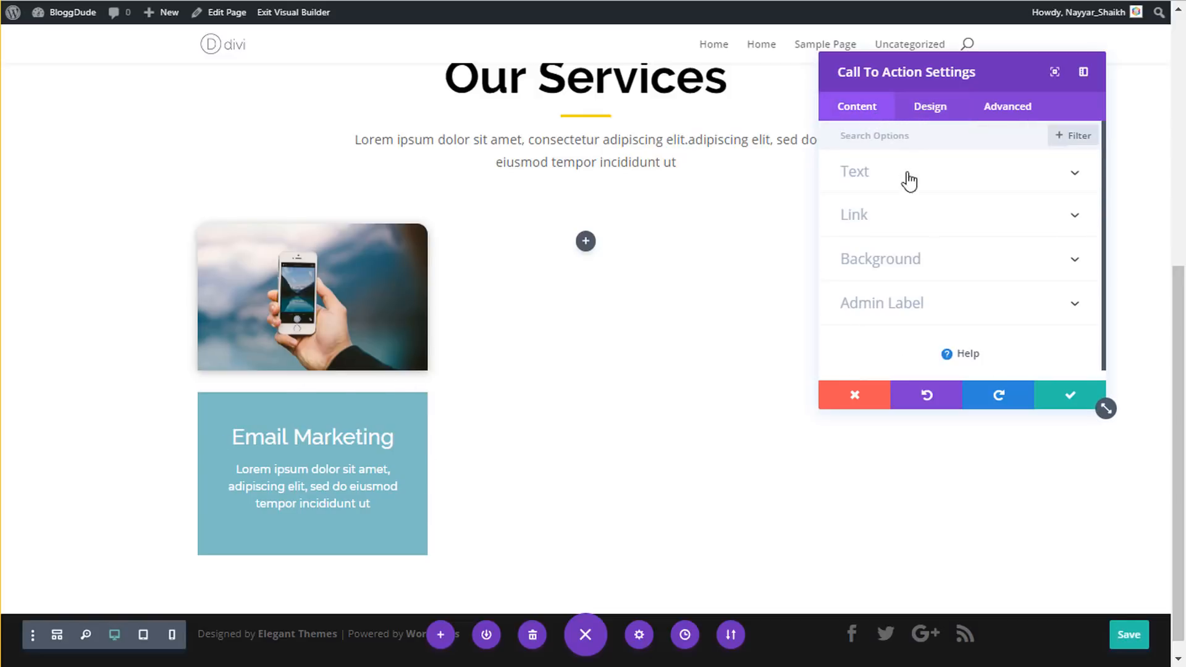
pyautogui.click(914, 265)
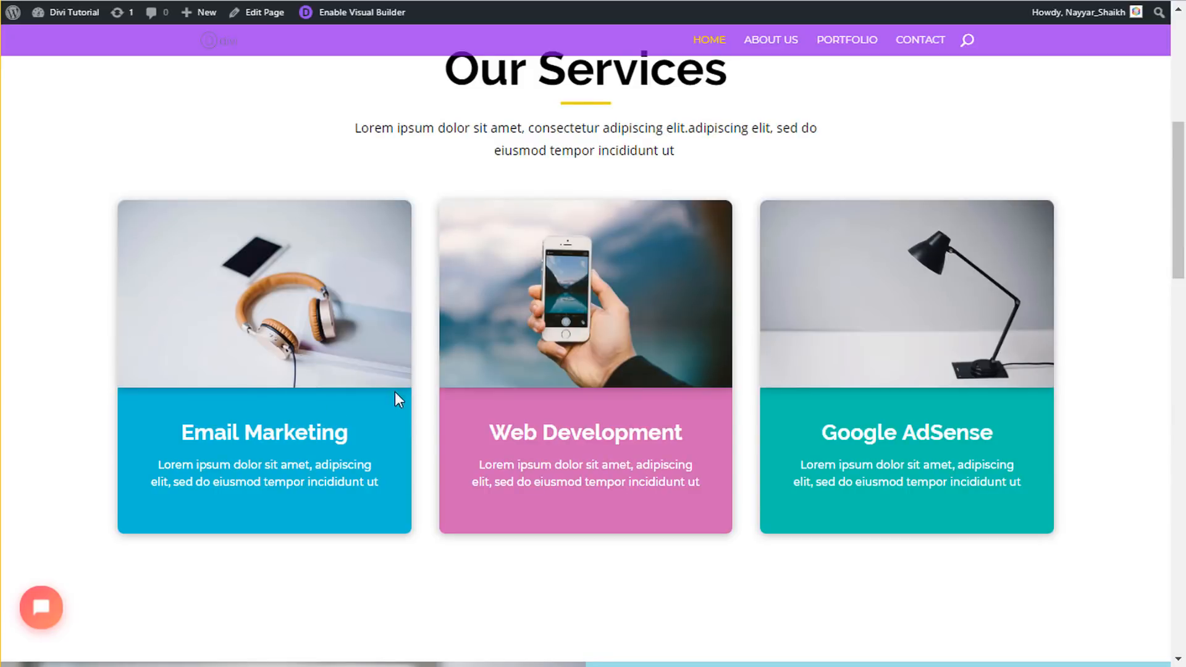
# - Inspect the reference site's Email Marketing card in Chrome DevTools
pyautogui.scroll(-2, 353, 342)
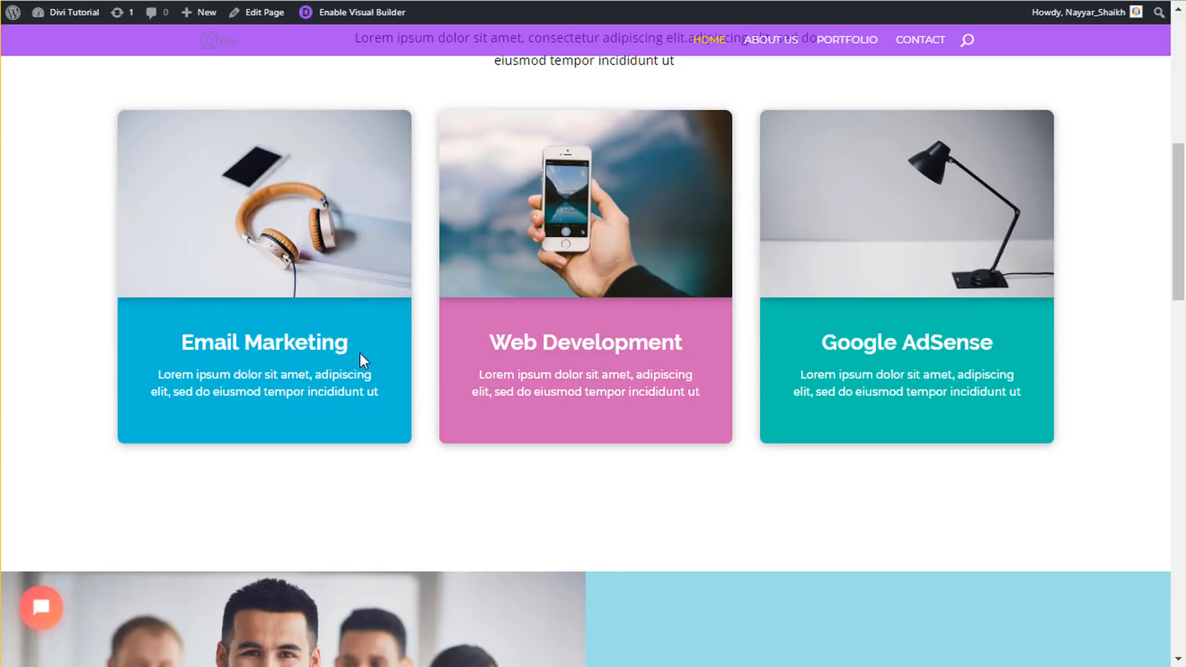
pyautogui.rightClick(380, 326)
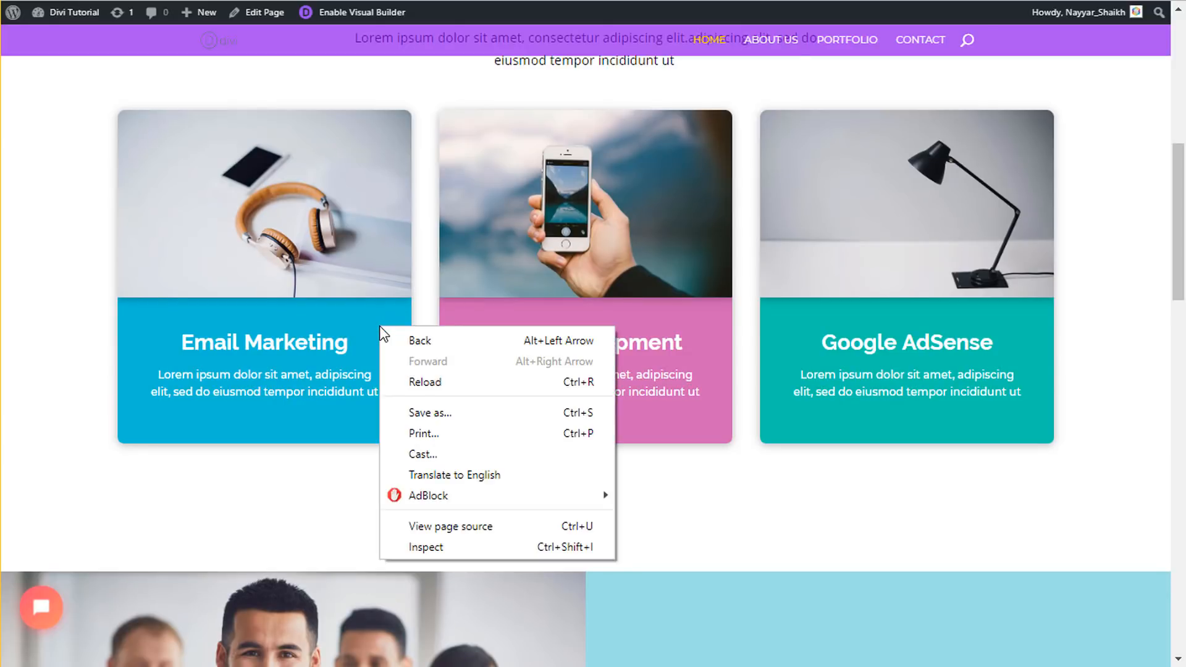
pyautogui.click(407, 549)
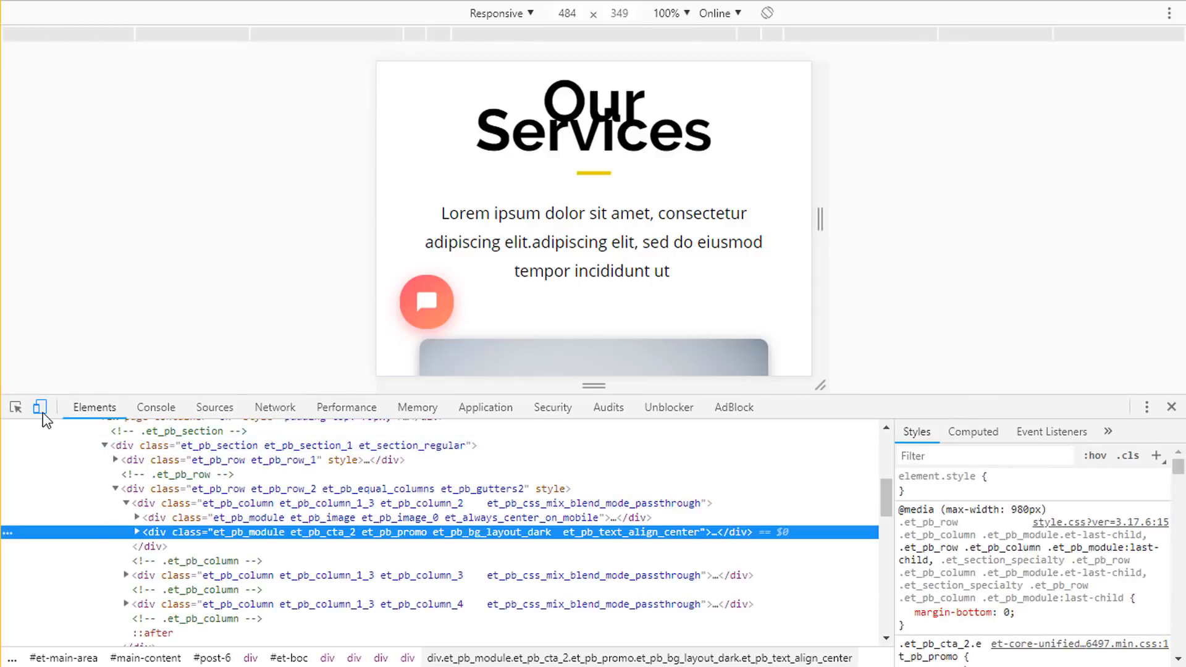
# - At full desktop width, copy the card's #0cbed6 background colour from the .et_pb_cta_2 rule
pyautogui.click(39, 413)
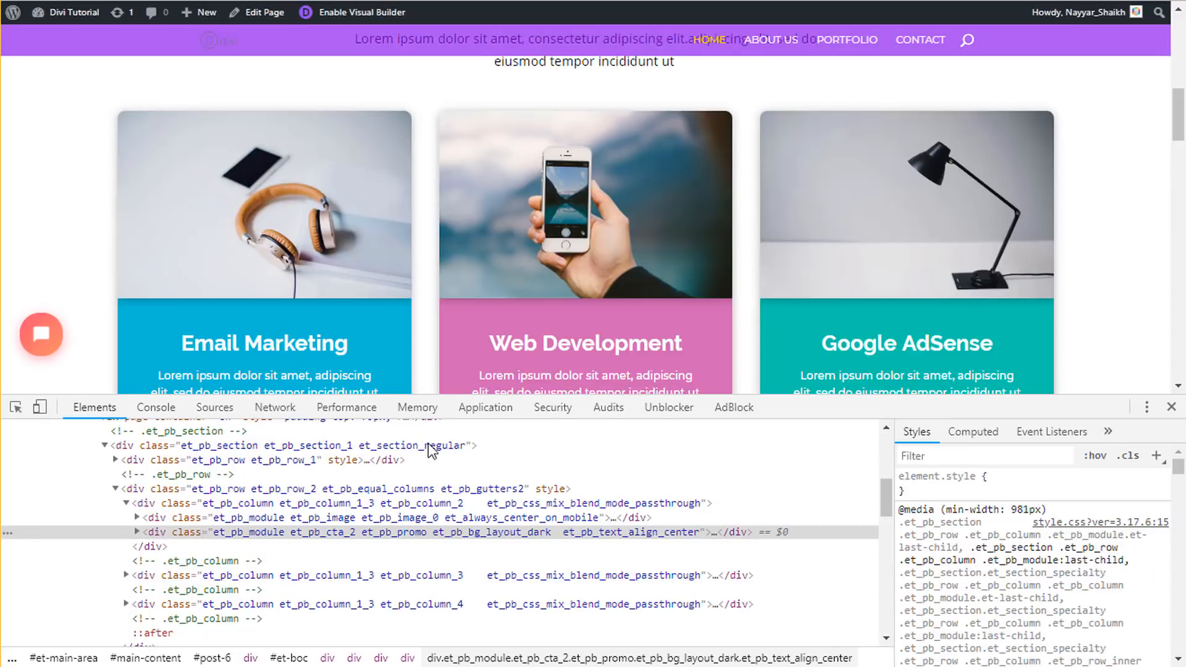
pyautogui.scroll(-1, 462, 258)
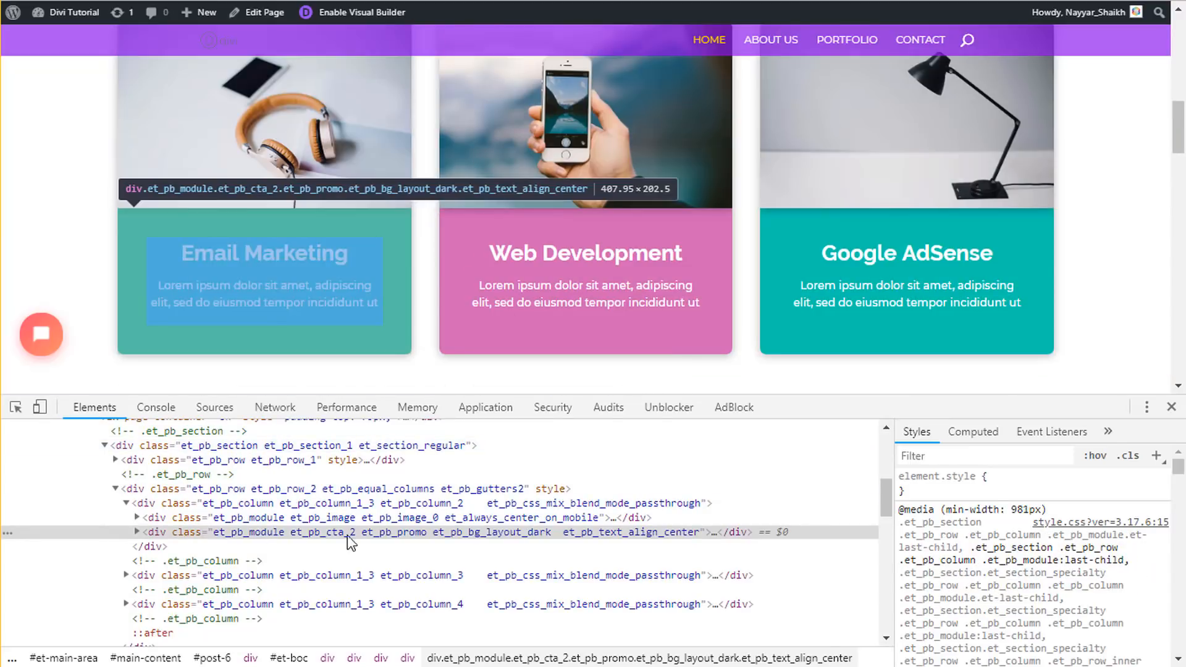
pyautogui.scroll(-3, 1152, 568)
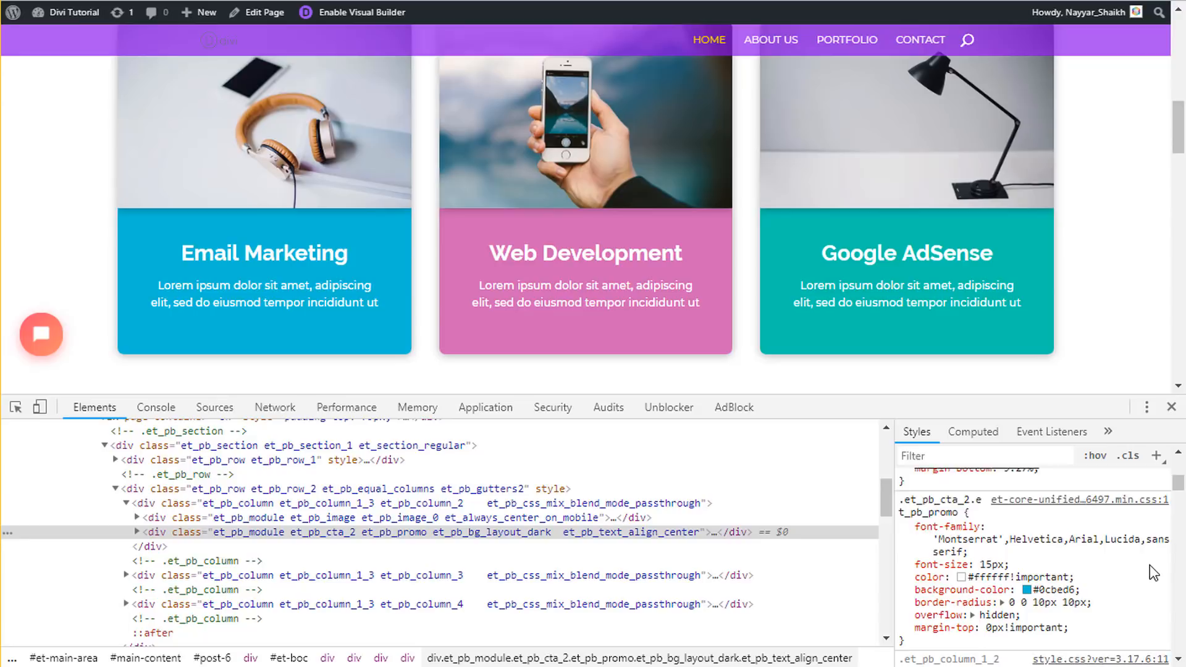
pyautogui.scroll(-1, 1153, 571)
pyautogui.click(1039, 502)
pyautogui.hotkey('ctrl', 'c')
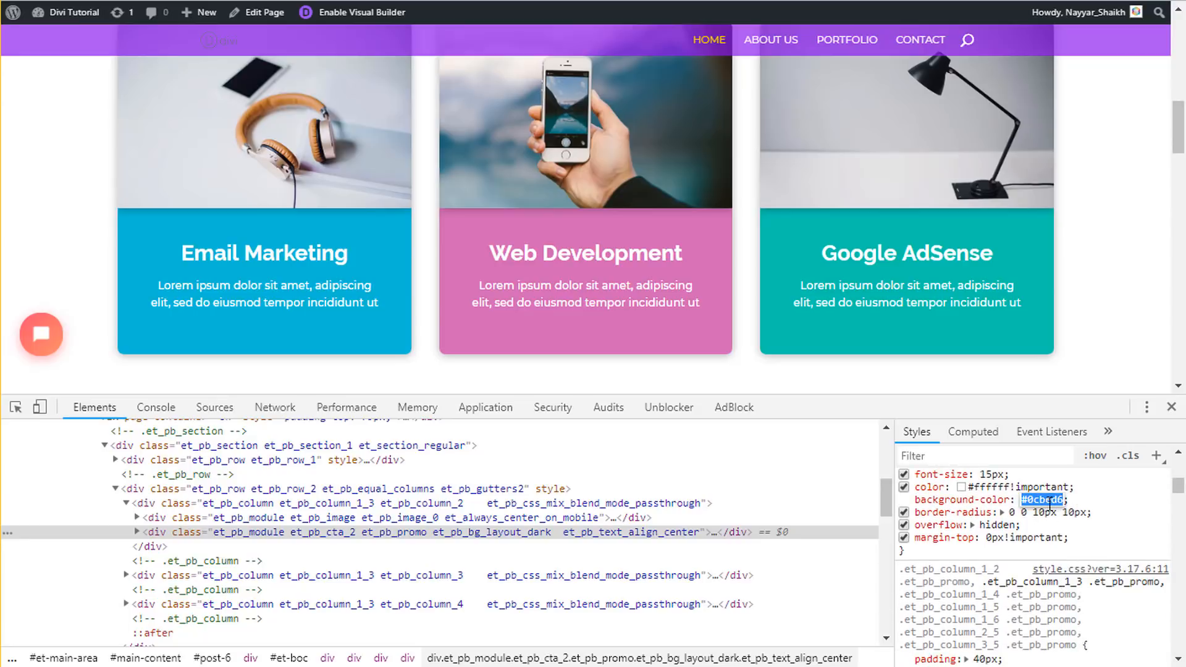
pyautogui.press('Escape')
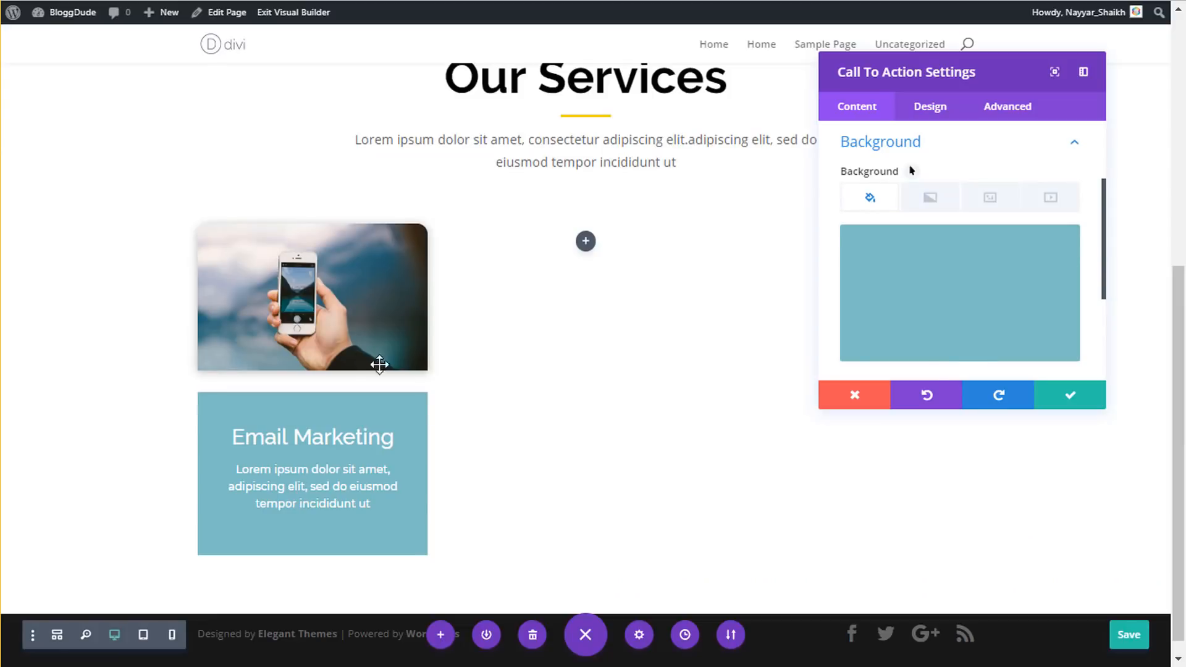
# - Paste #0cbed6 as the Email Marketing card's background colour
pyautogui.click(924, 323)
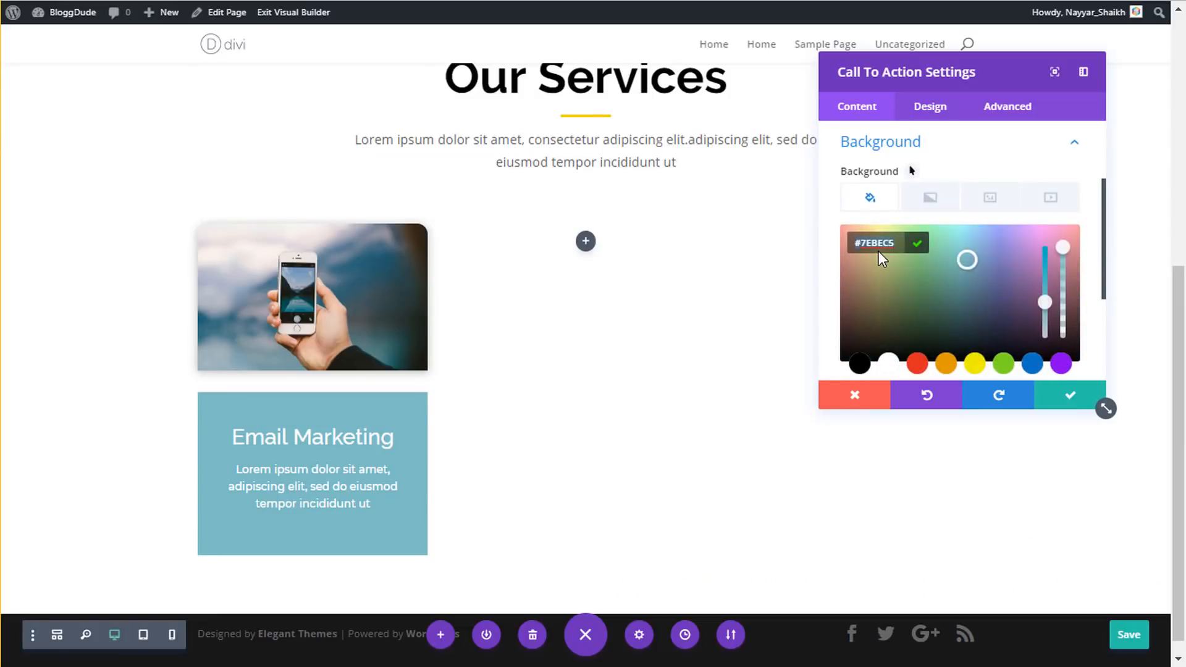
pyautogui.hotkey('ctrl', 'a')
pyautogui.hotkey('ctrl', 'v')
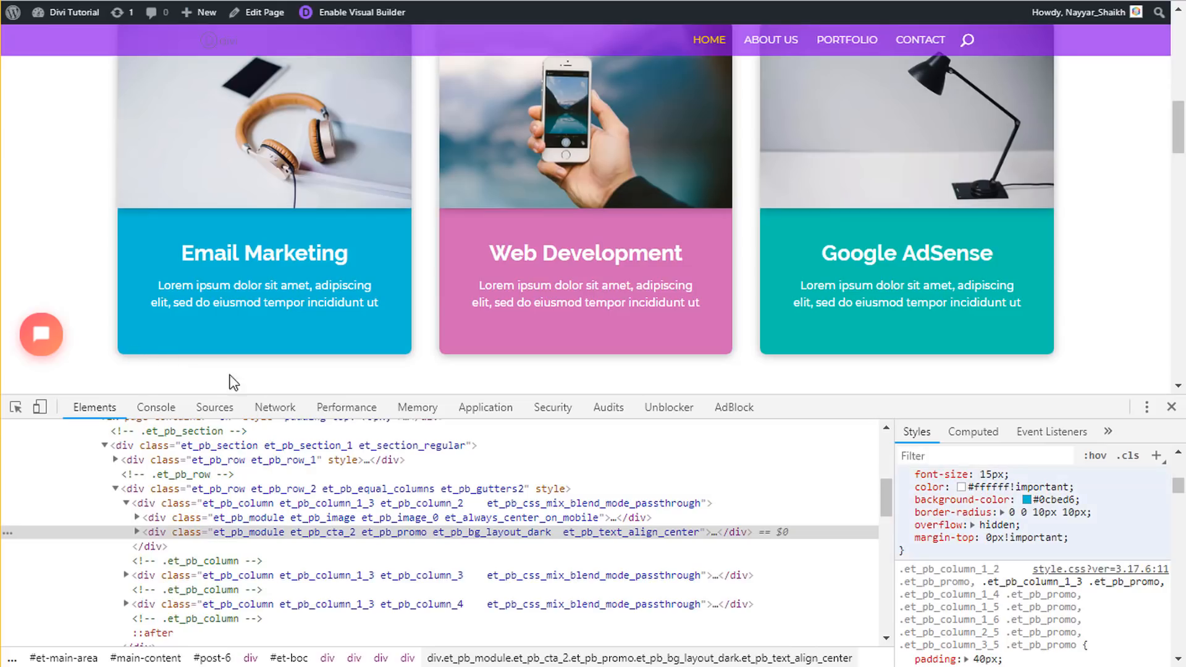
pyautogui.click(1171, 407)
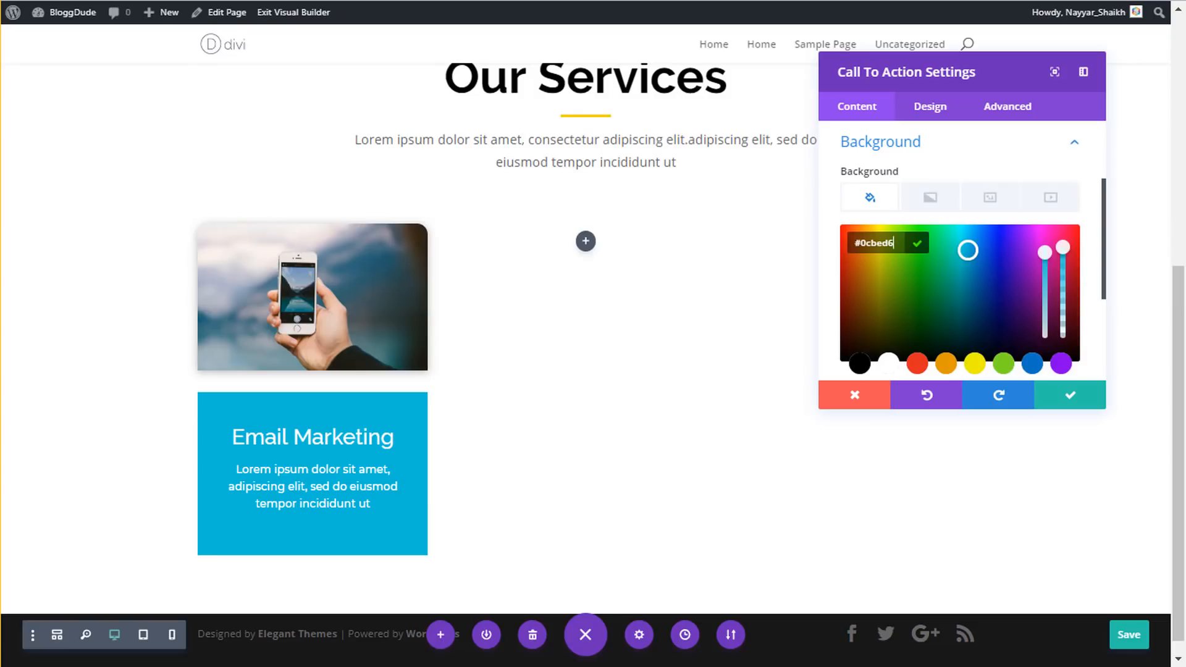
pyautogui.click(934, 114)
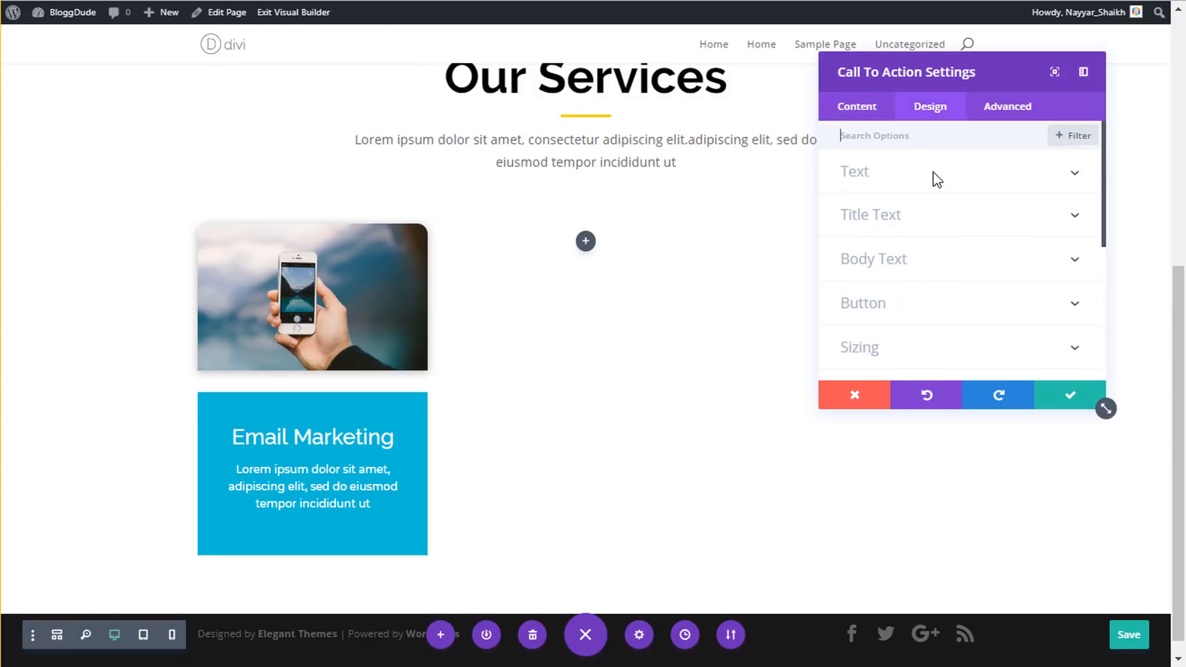
# - Unlink the card's corners and round the bottom corners to 15px
pyautogui.scroll(-2, 921, 288)
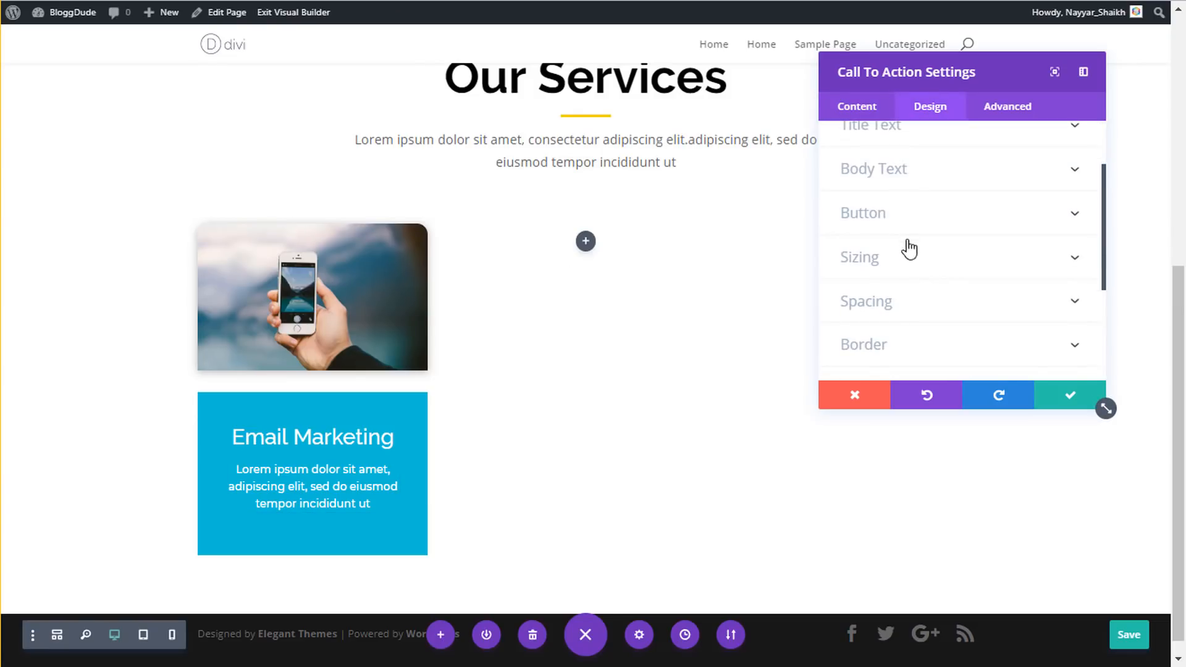
pyautogui.scroll(-2, 937, 251)
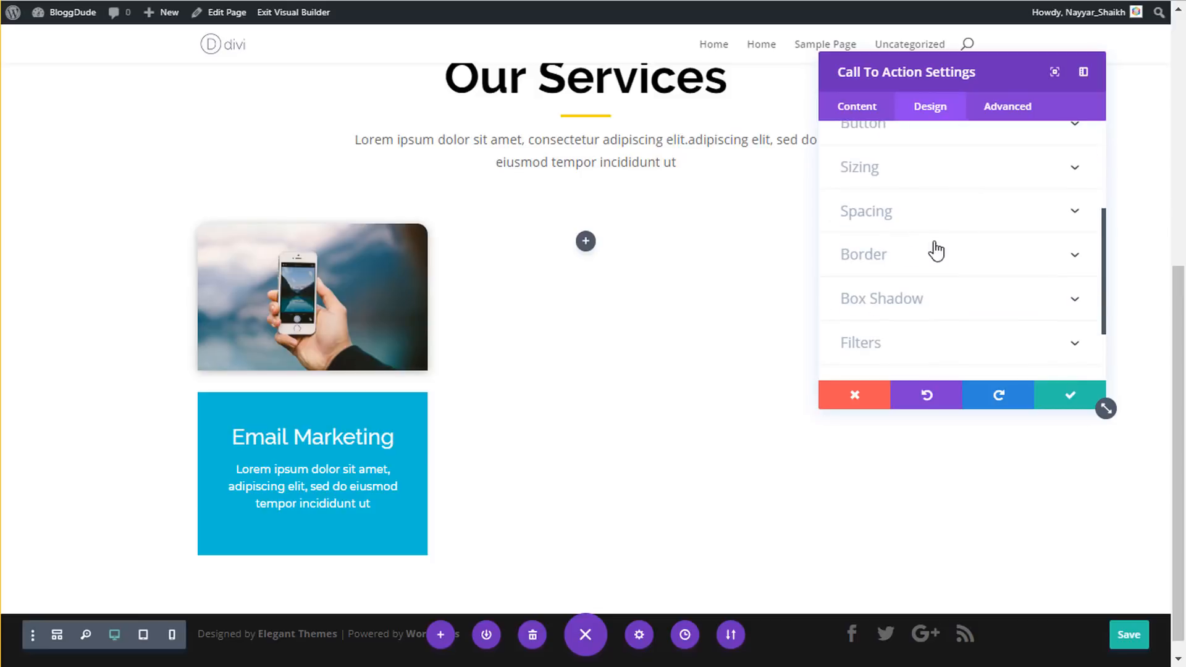
pyautogui.click(900, 254)
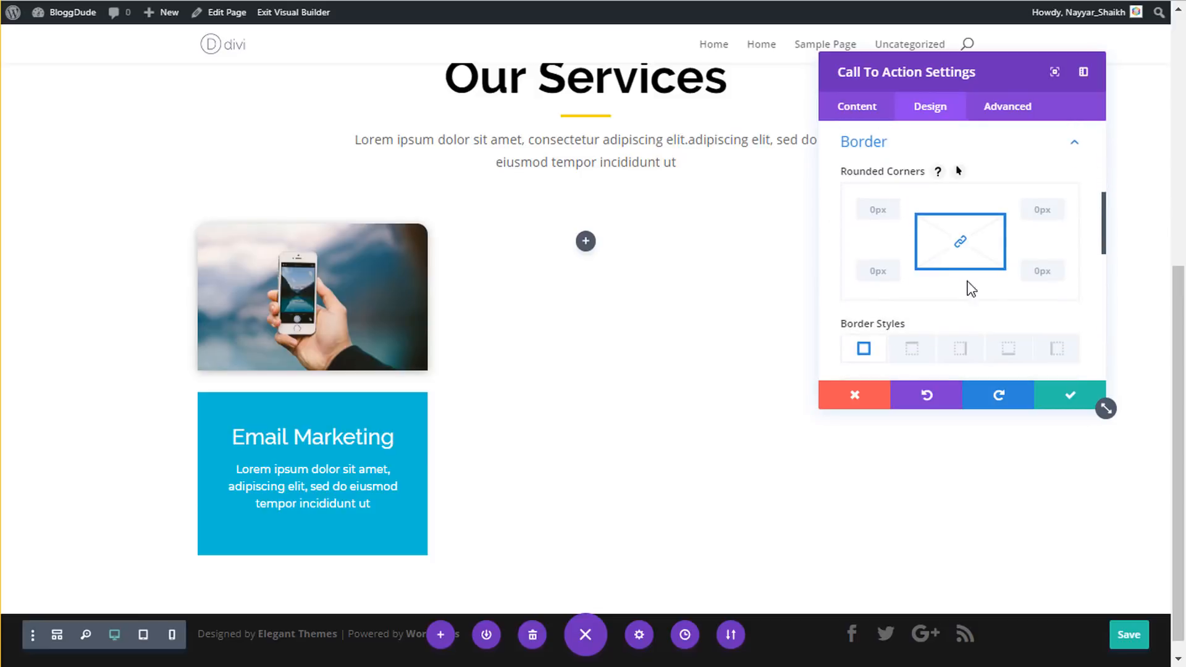
pyautogui.click(961, 244)
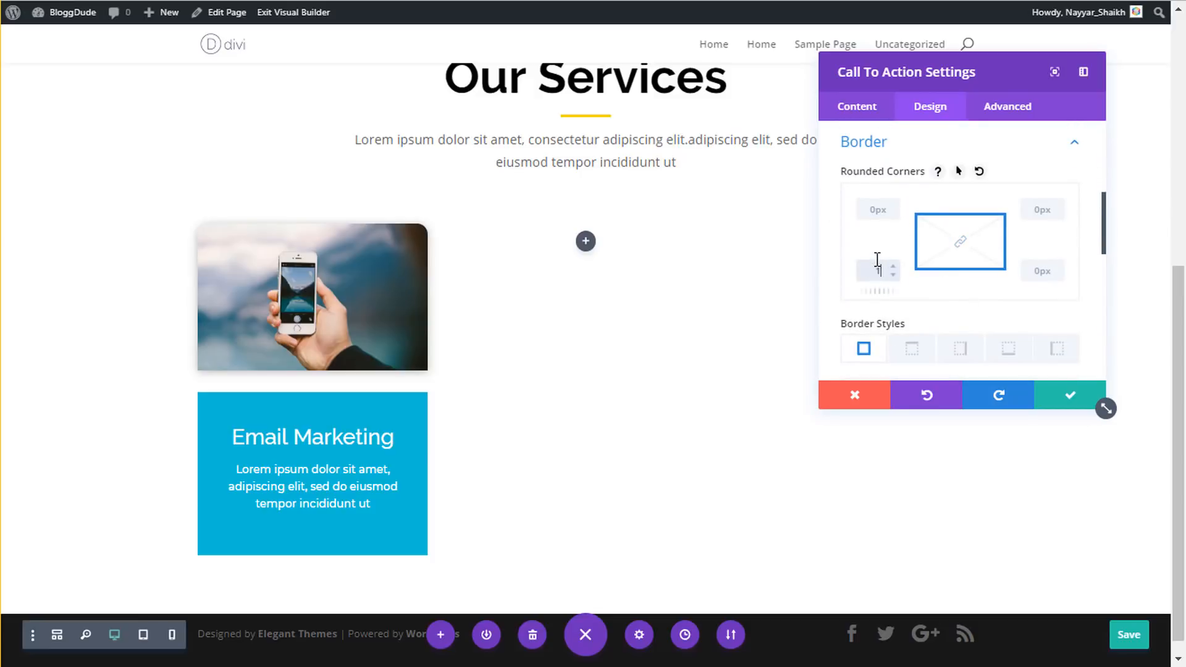
pyautogui.click(1044, 269)
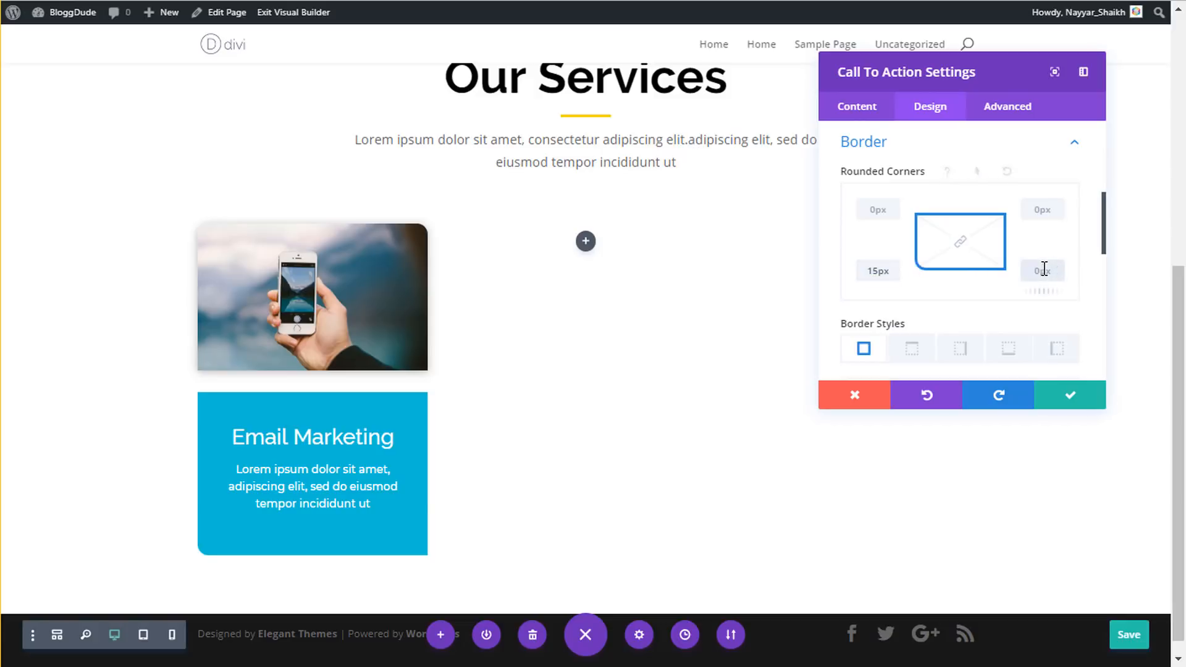
pyautogui.write('15px')
# - Apply the first soft box shadow preset to the card
pyautogui.scroll(2, 976, 225)
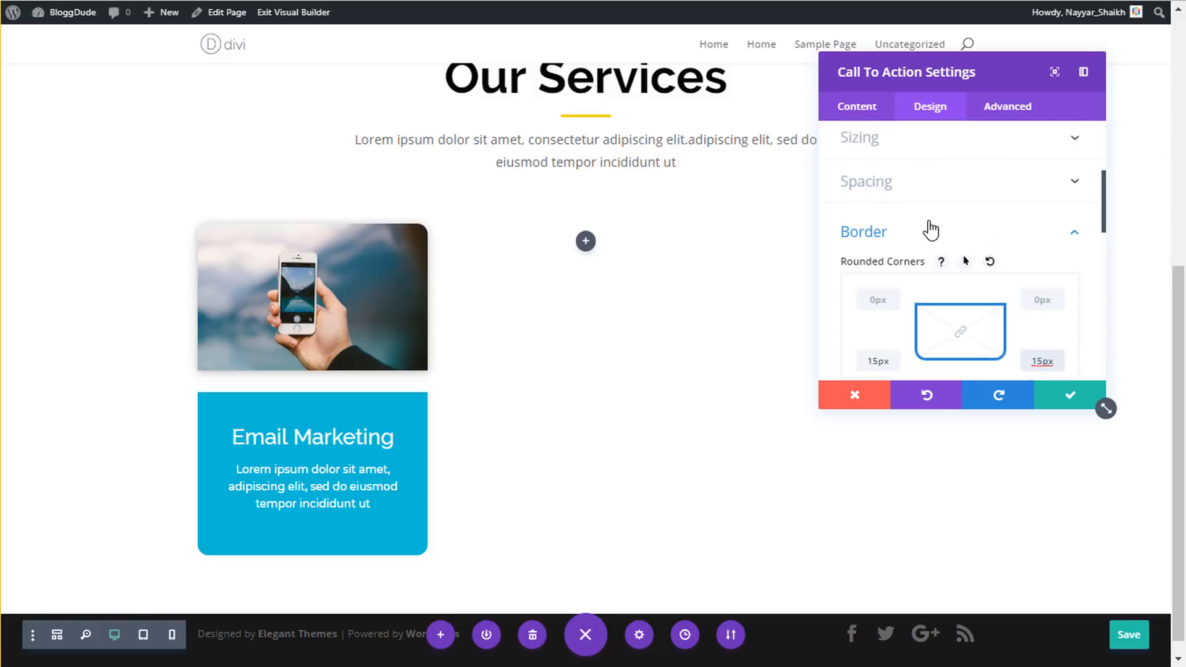
pyautogui.click(942, 235)
pyautogui.click(921, 275)
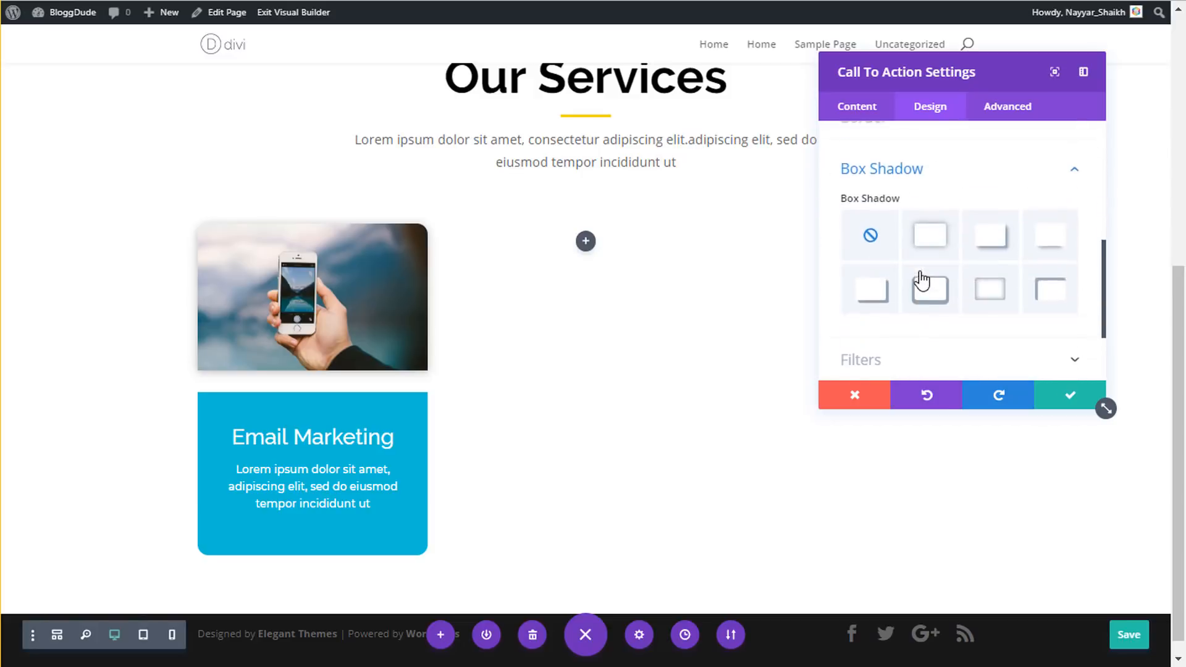
pyautogui.click(937, 218)
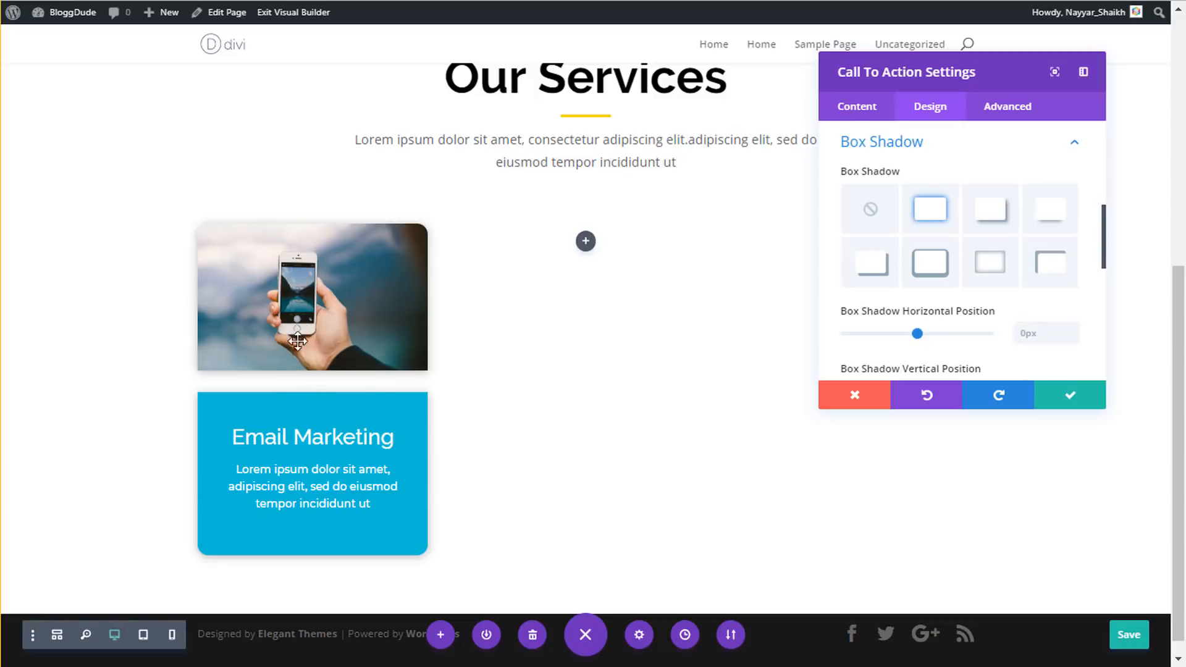
# - Set the phone image's bottom margin to 0px so it sits flush on the card
pyautogui.click(1070, 401)
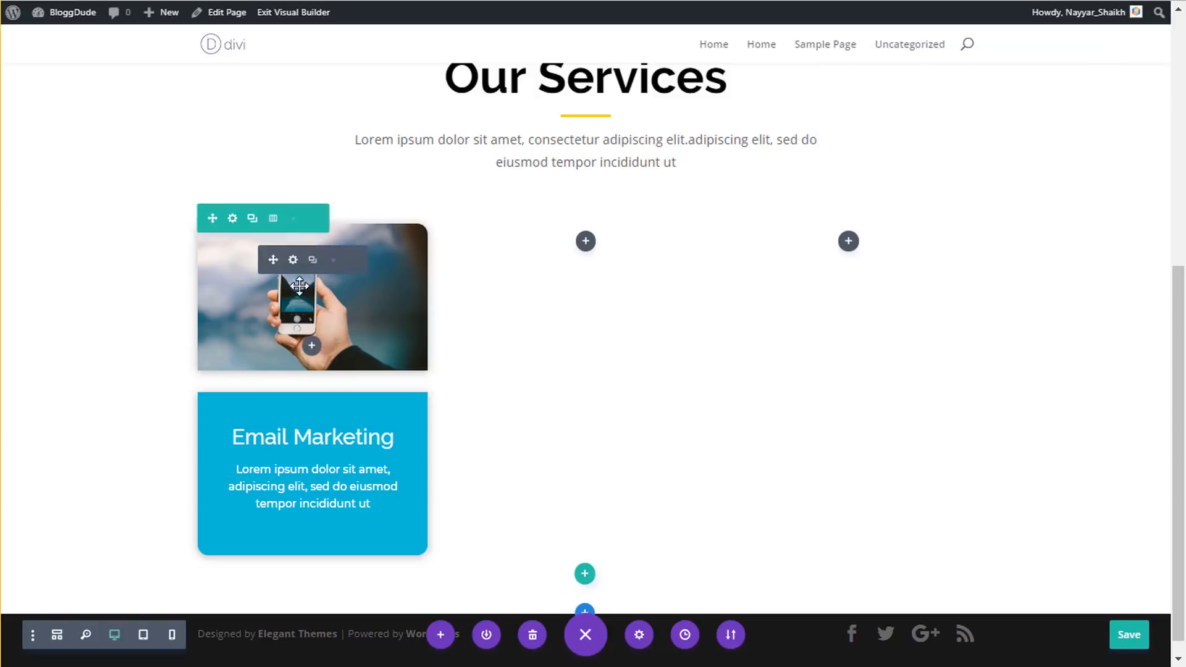
pyautogui.click(292, 261)
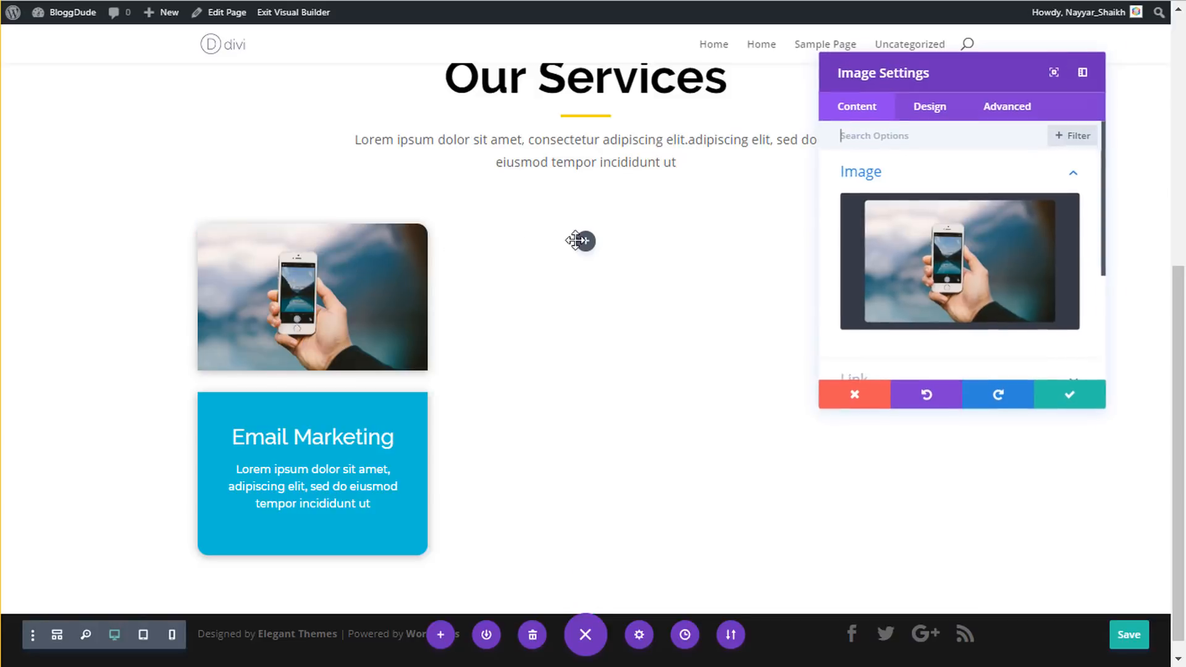
pyautogui.click(926, 110)
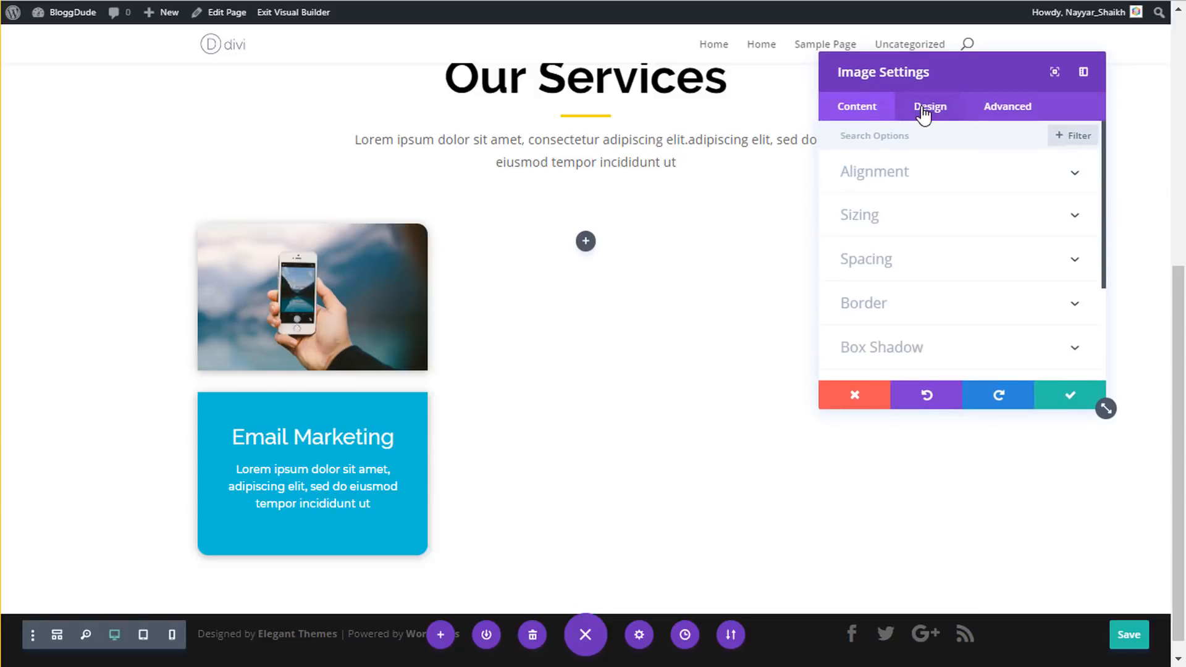
pyautogui.click(912, 266)
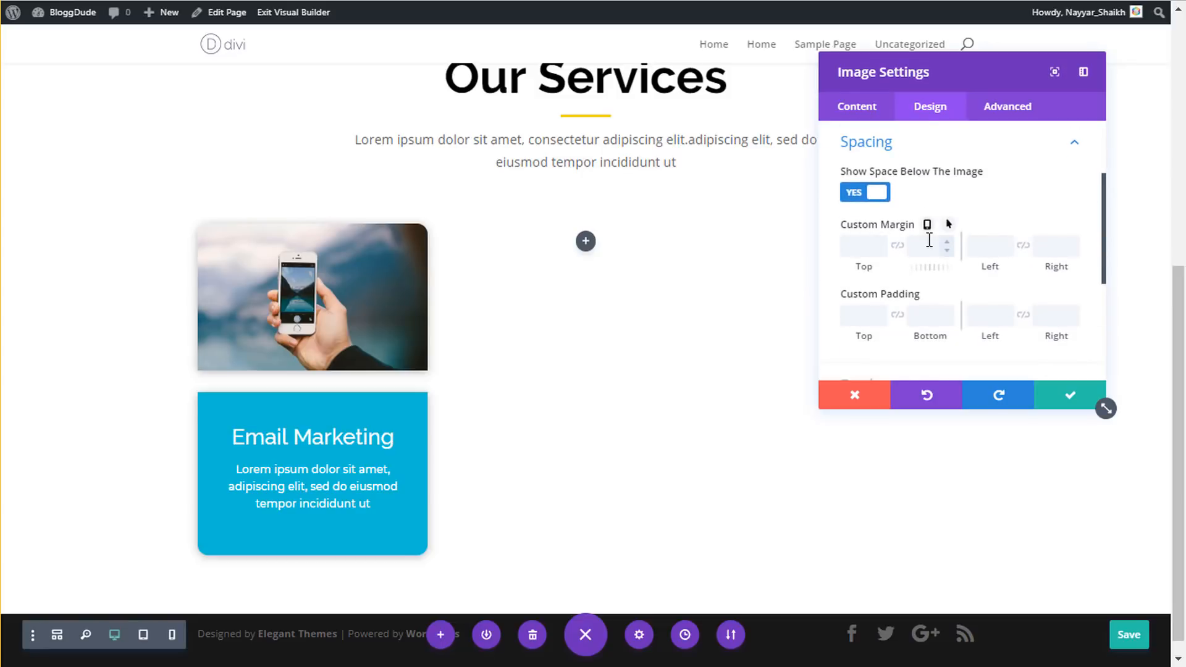
pyautogui.click(925, 248)
pyautogui.write('0')
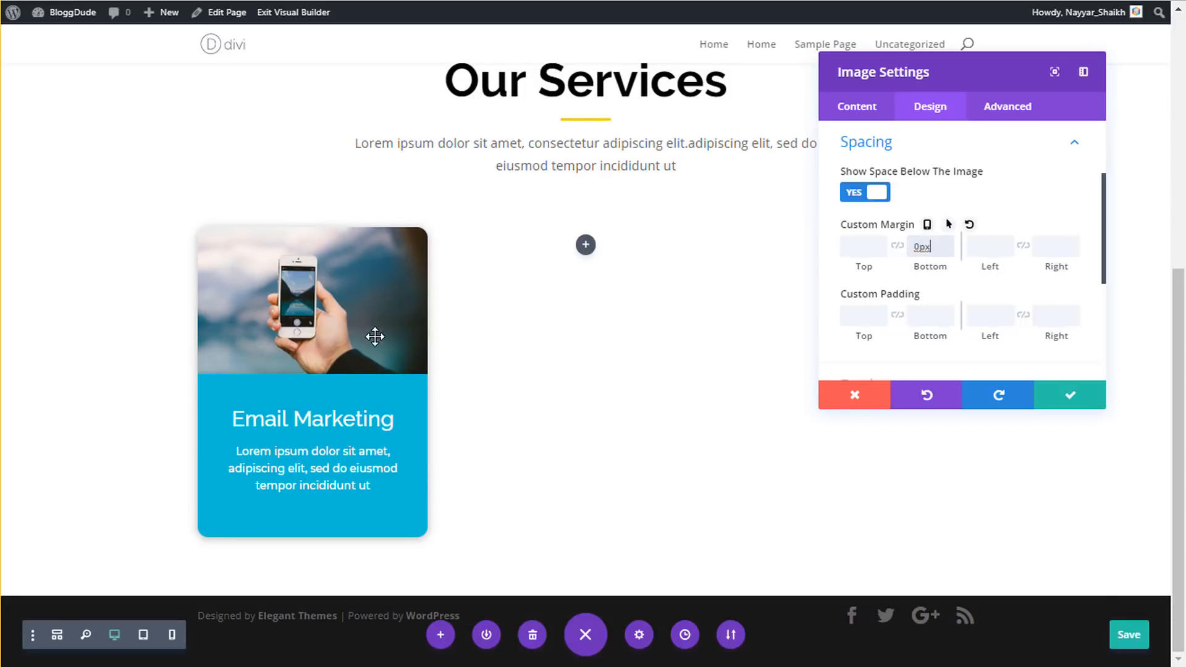
pyautogui.click(1073, 395)
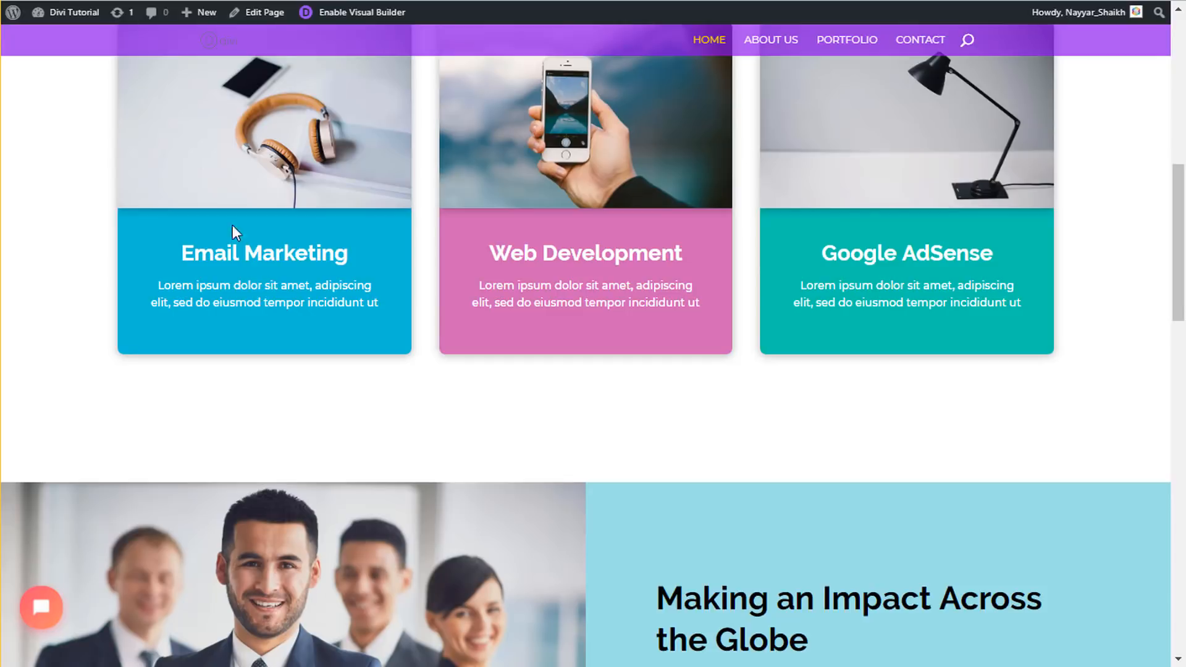
pyautogui.scroll(4, 248, 244)
pyautogui.scroll(-1, 260, 260)
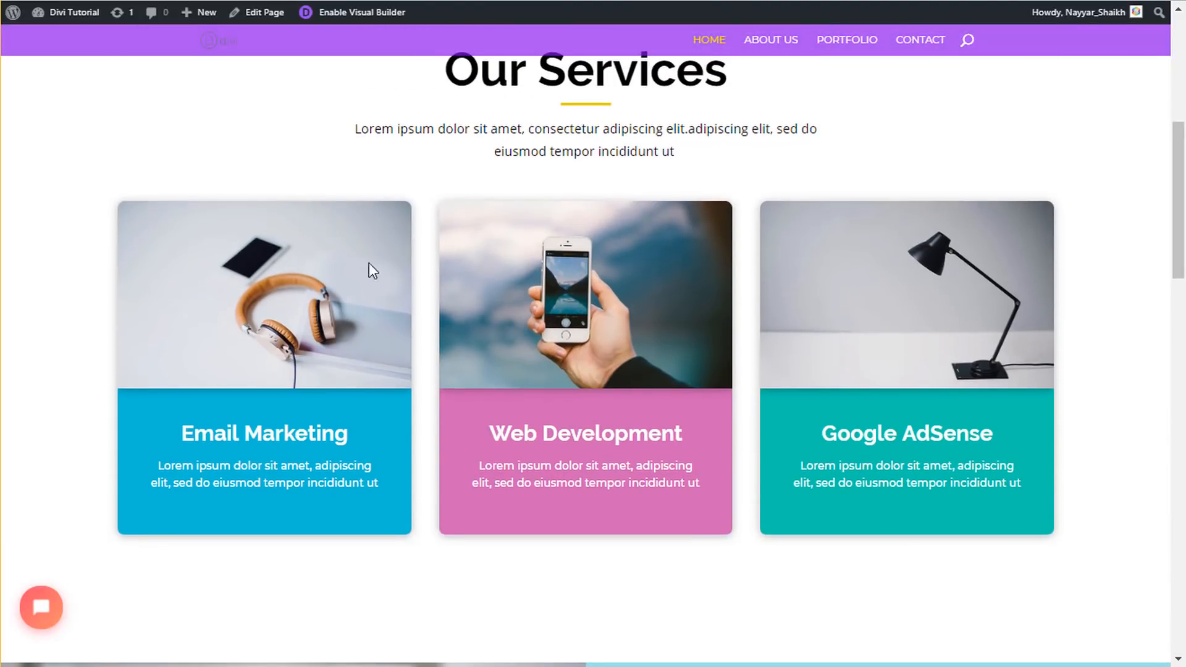
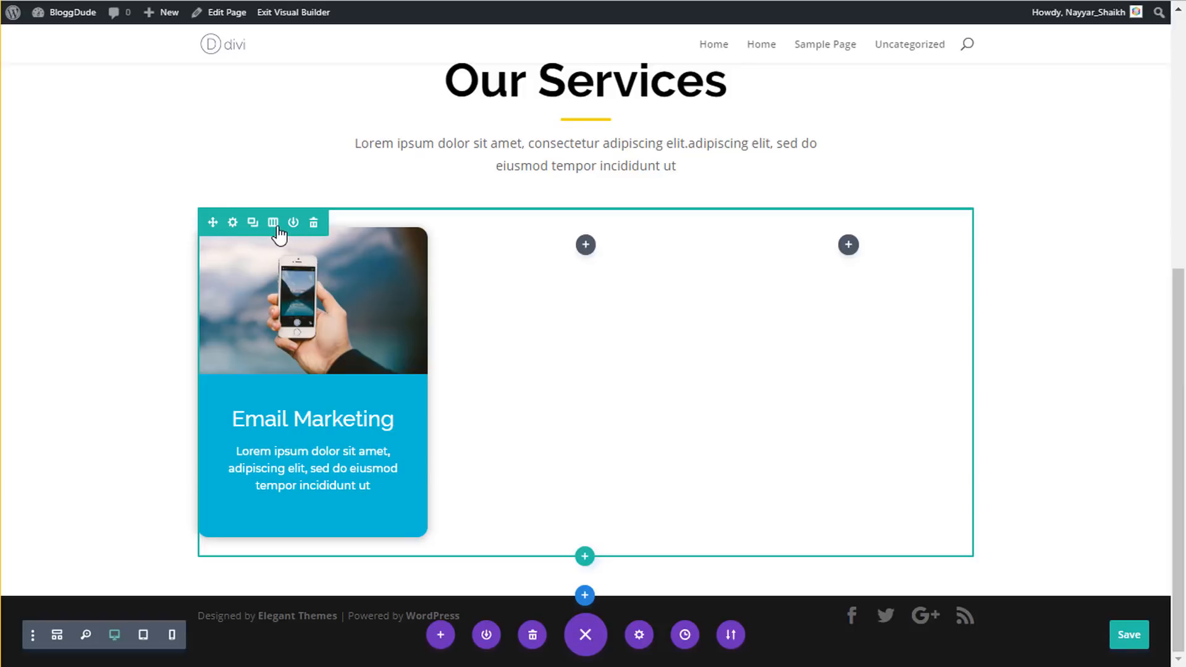
# - Give the services row a custom width of 1440px, leaving the gutter width at its default
pyautogui.click(232, 223)
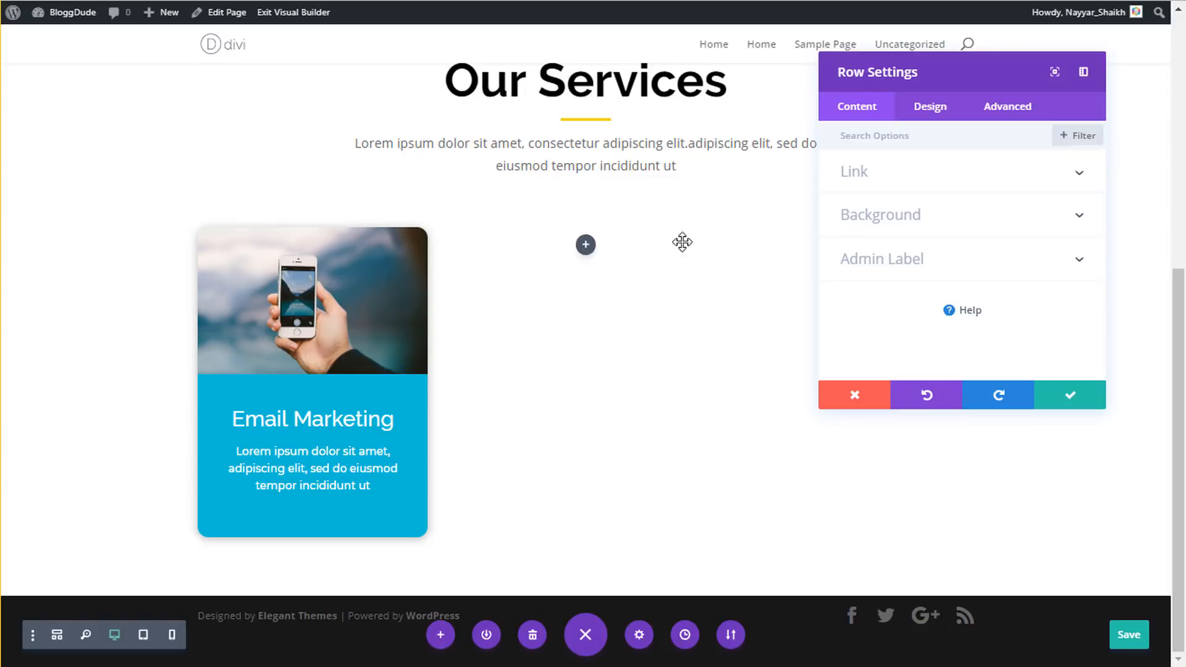
pyautogui.click(936, 106)
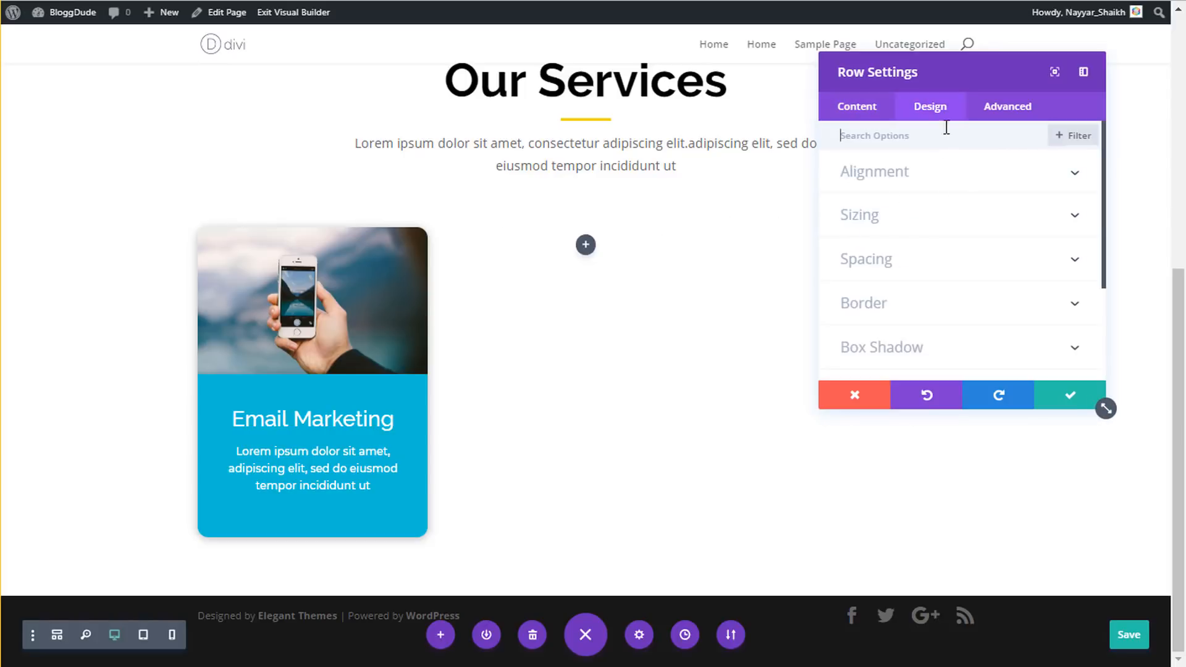
pyautogui.click(894, 227)
pyautogui.click(880, 247)
pyautogui.scroll(-1, 882, 244)
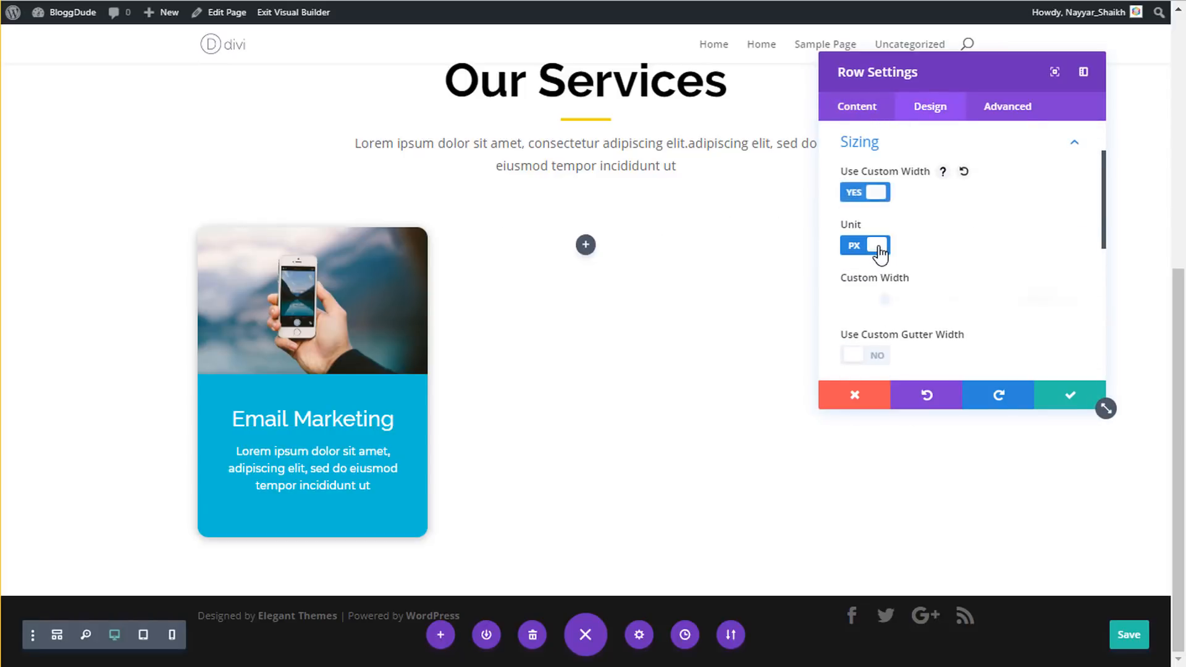
pyautogui.scroll(-2, 1028, 281)
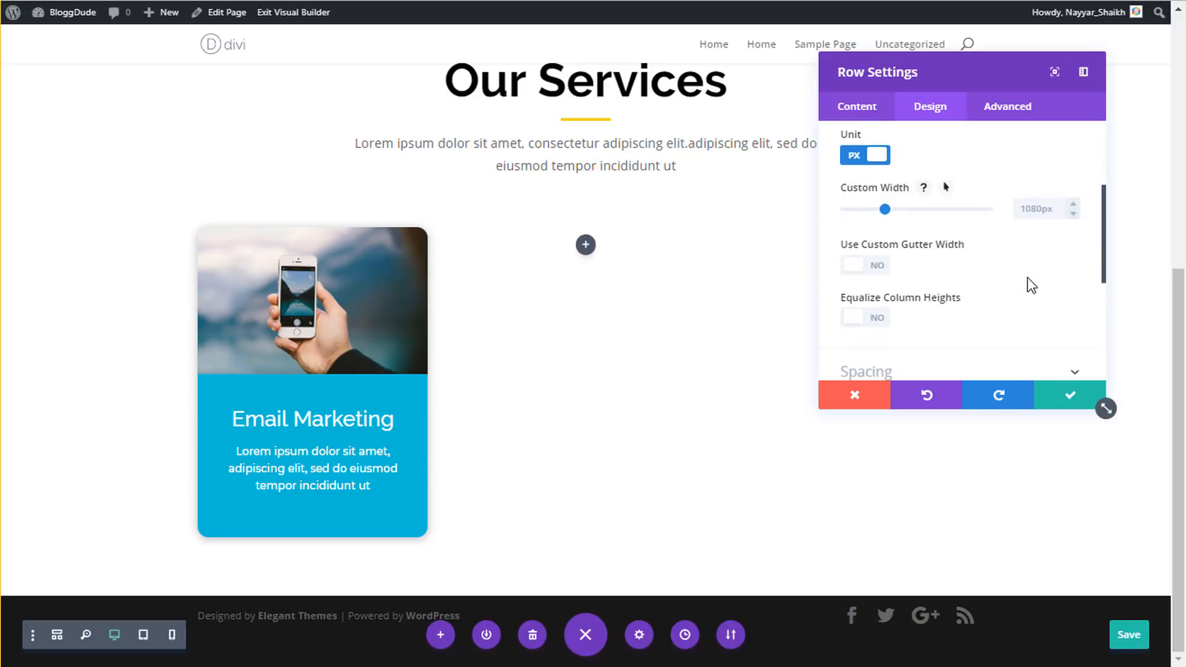
pyautogui.click(1042, 214)
pyautogui.write('1440px')
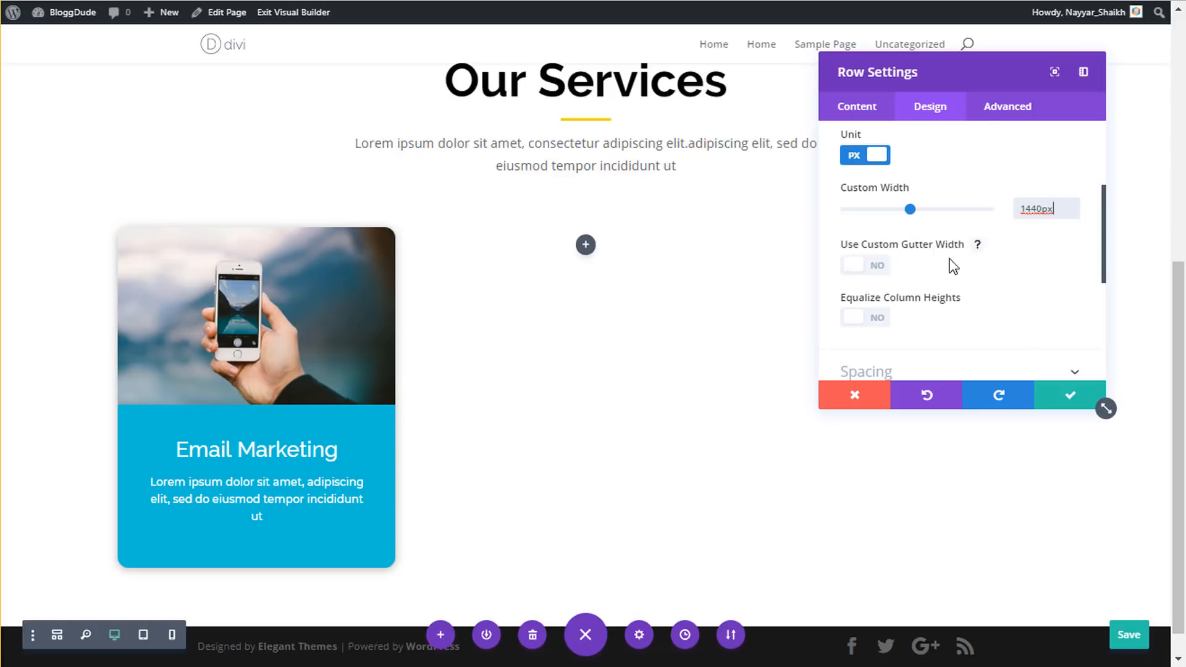
pyautogui.scroll(-2, 988, 250)
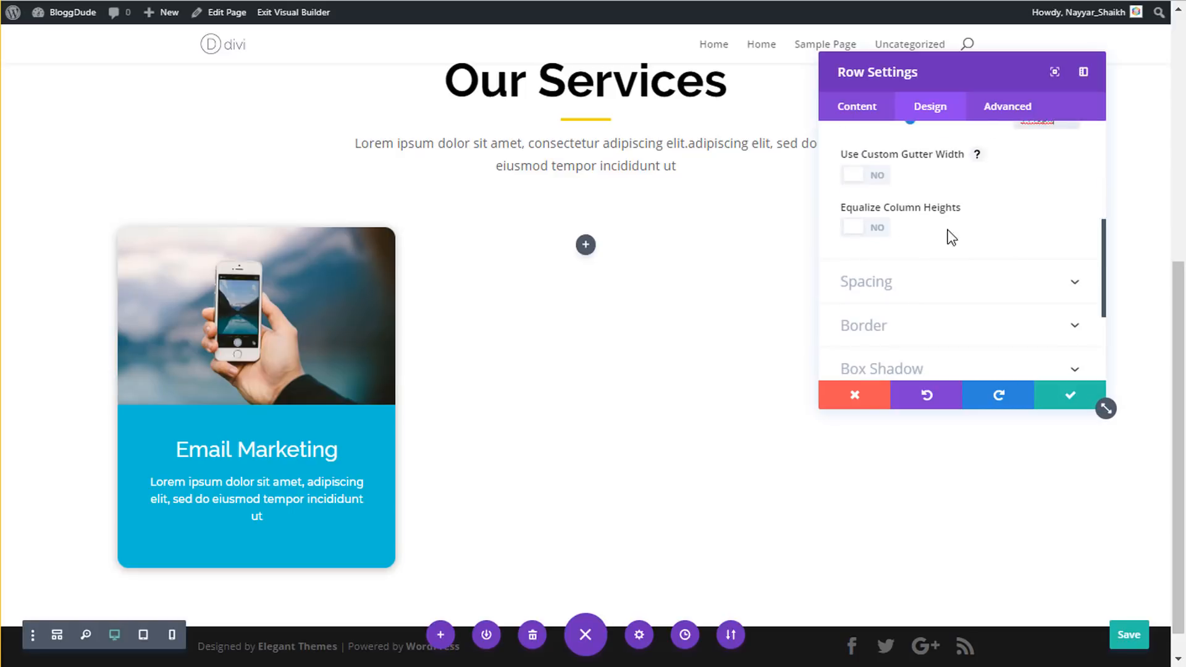
pyautogui.click(878, 176)
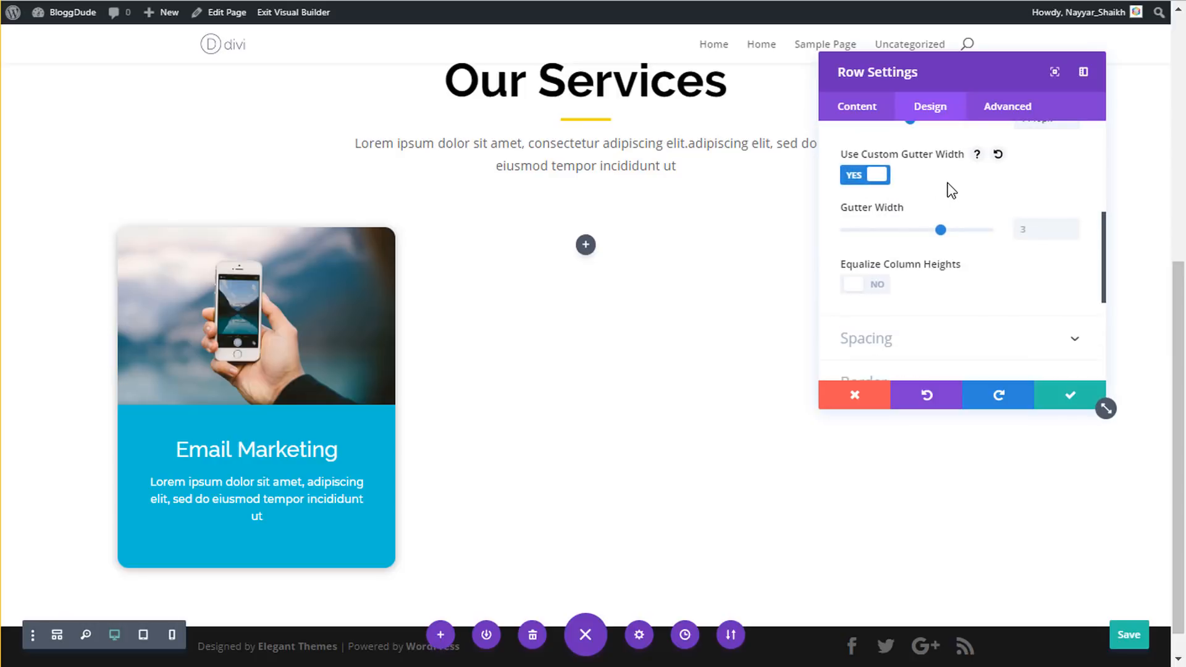
pyautogui.click(880, 177)
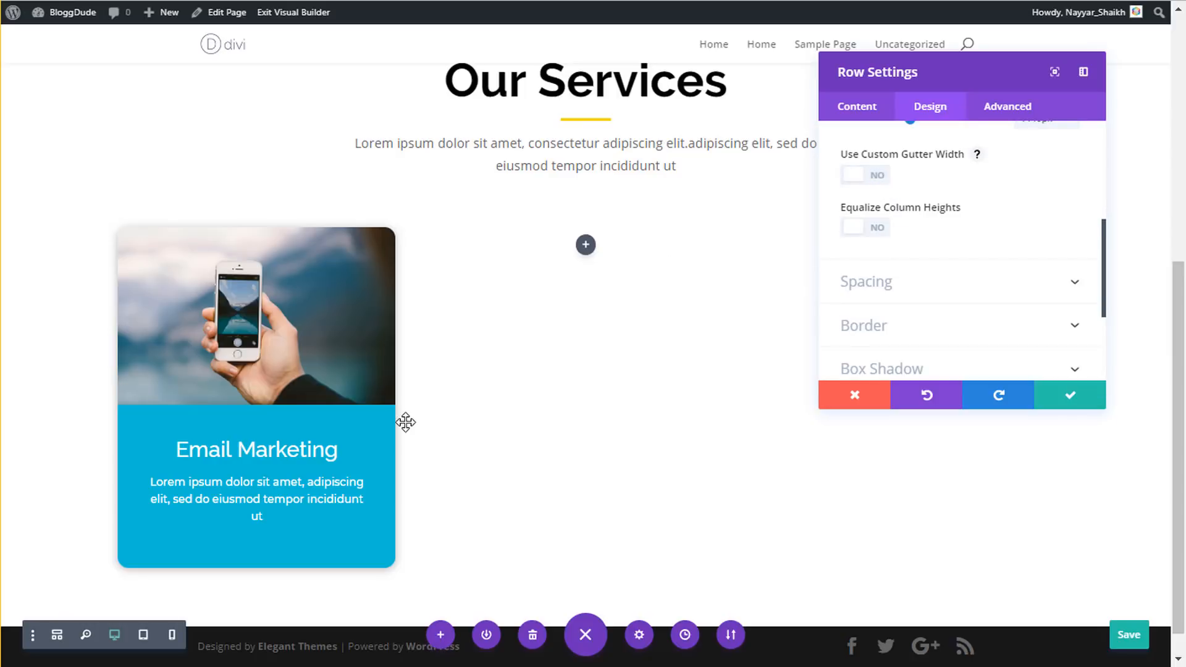
pyautogui.click(1063, 405)
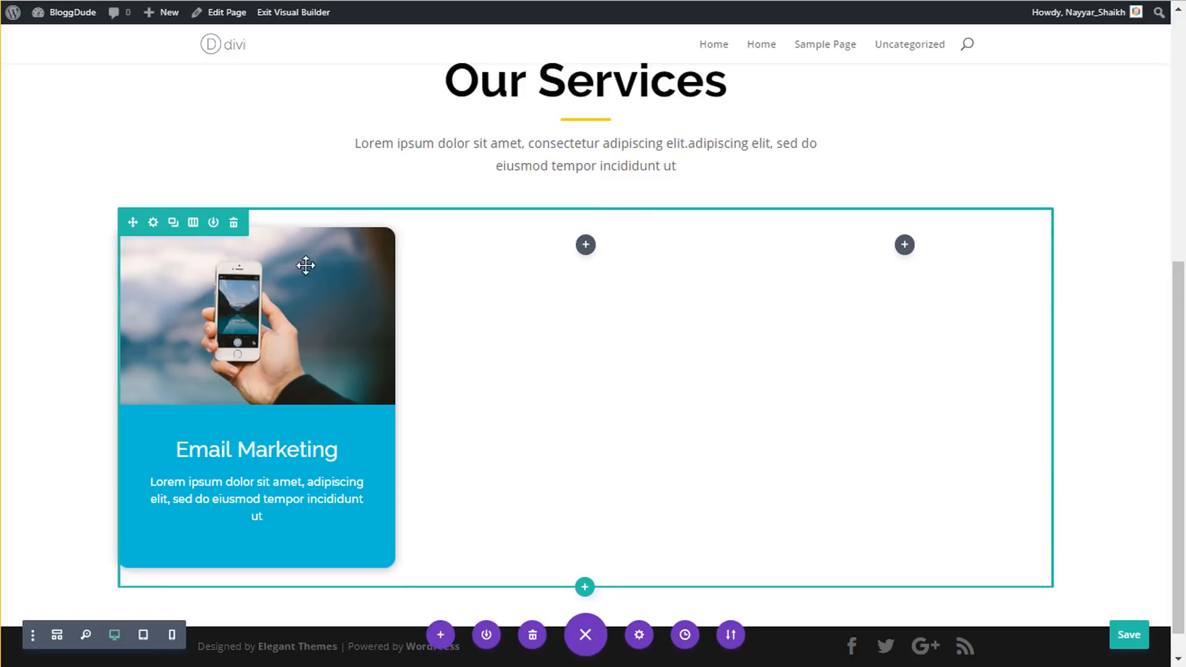
# - Copy the Email Marketing card's image and text module into the middle column
pyautogui.moveTo(284, 273)
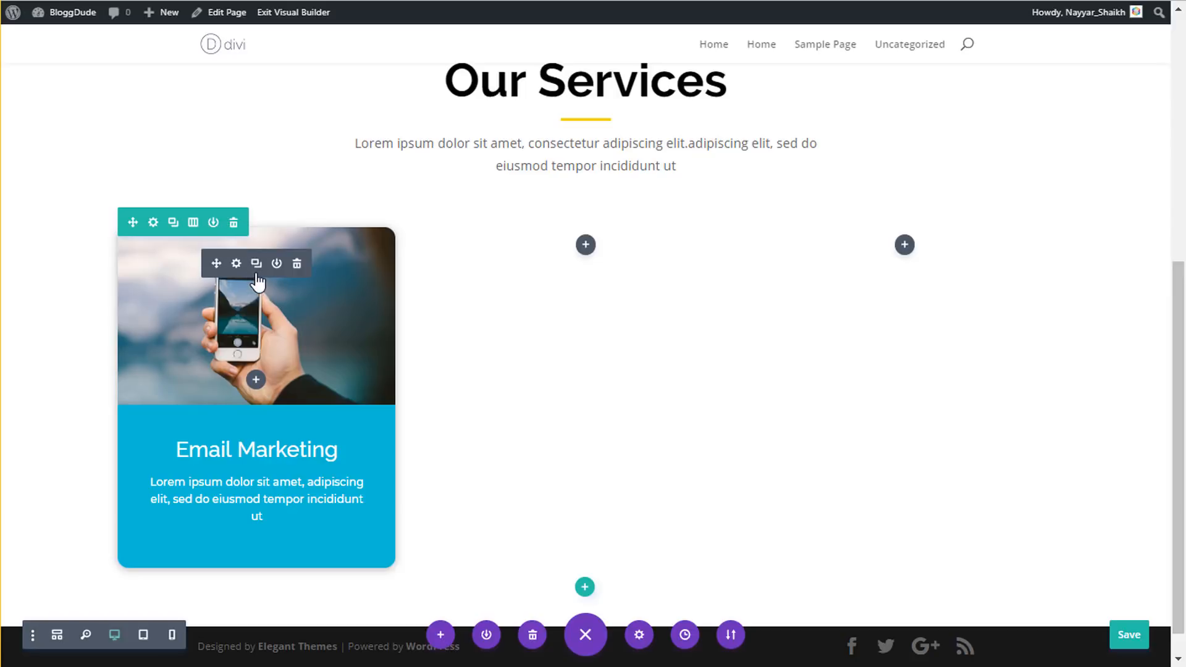
pyautogui.click(256, 264)
pyautogui.moveTo(228, 480)
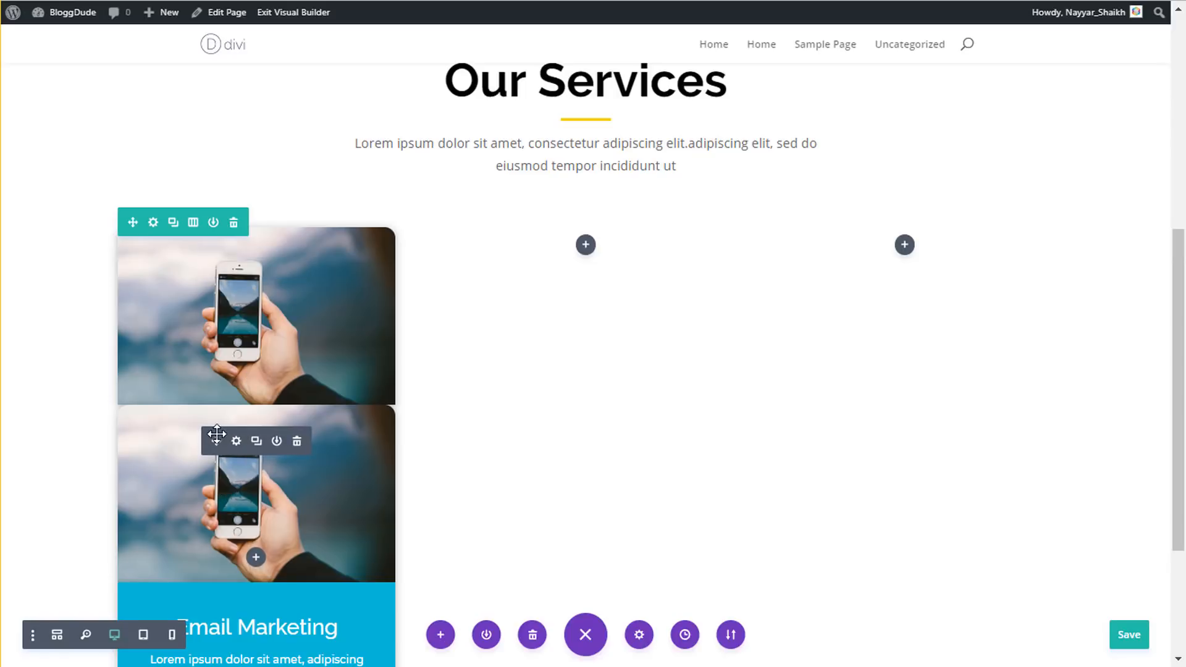
pyautogui.moveTo(409, 377); pyautogui.dragTo(602, 262)
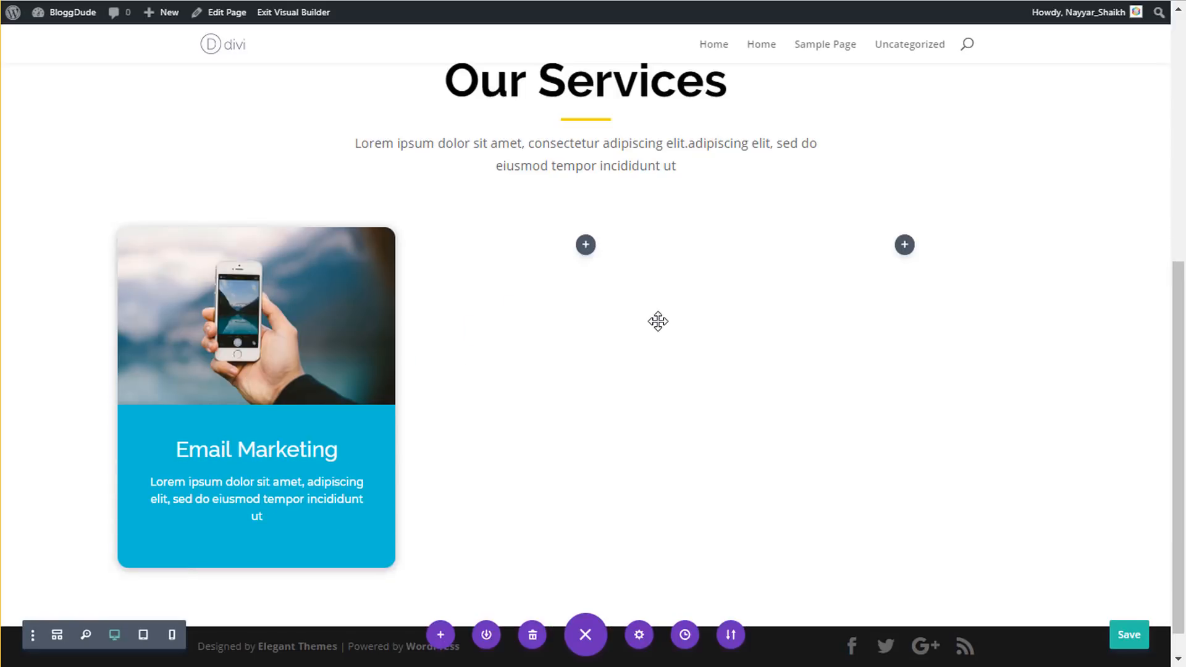
pyautogui.rightClick(138, 439)
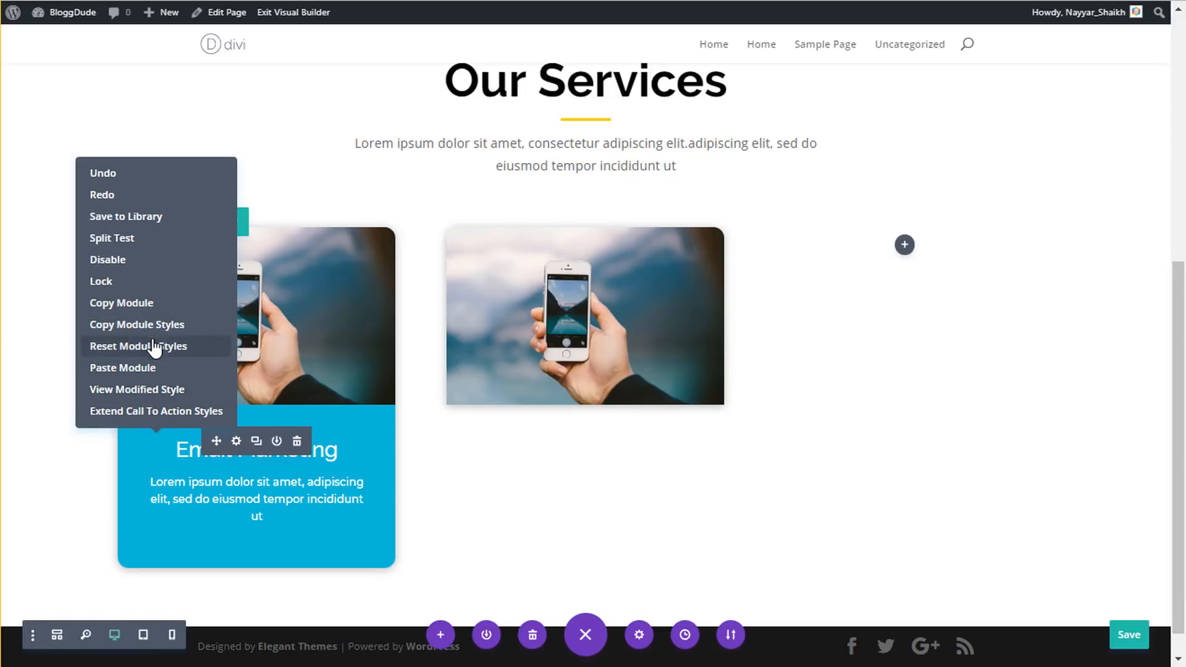
pyautogui.click(162, 303)
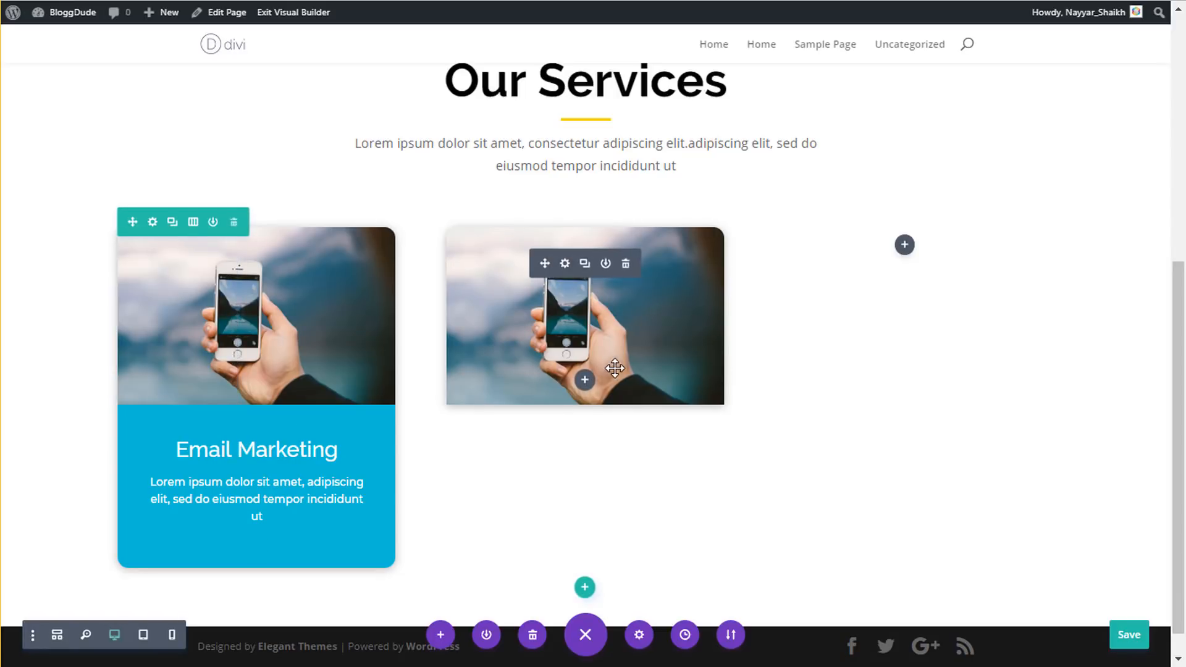
pyautogui.rightClick(586, 387)
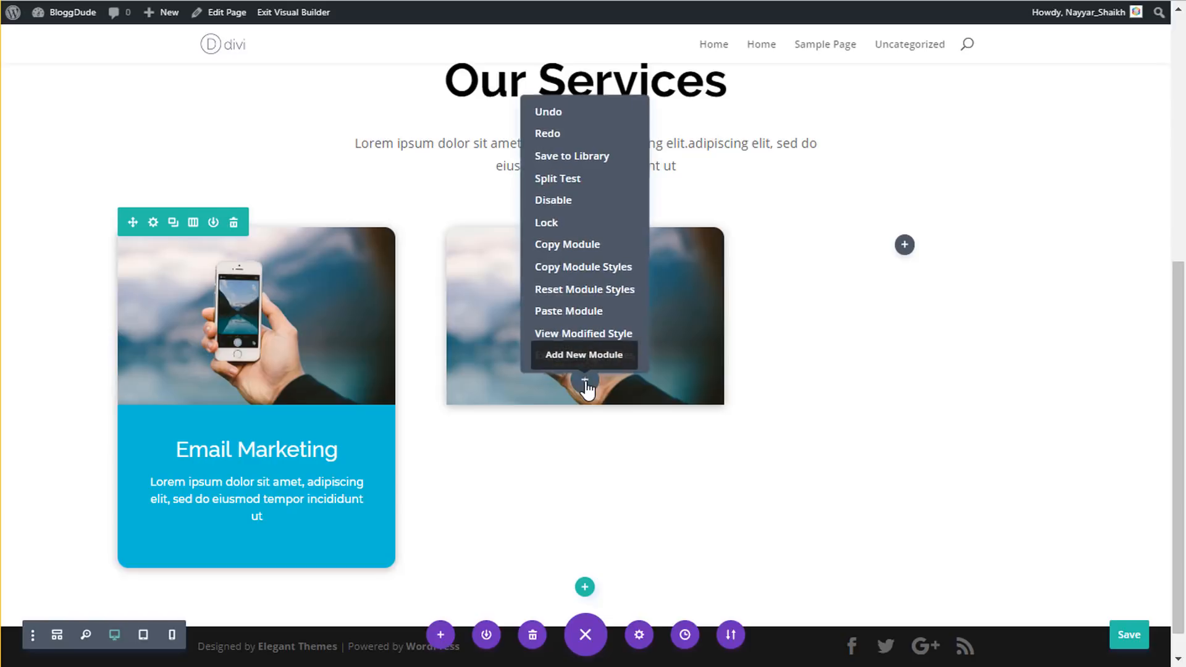
pyautogui.click(604, 309)
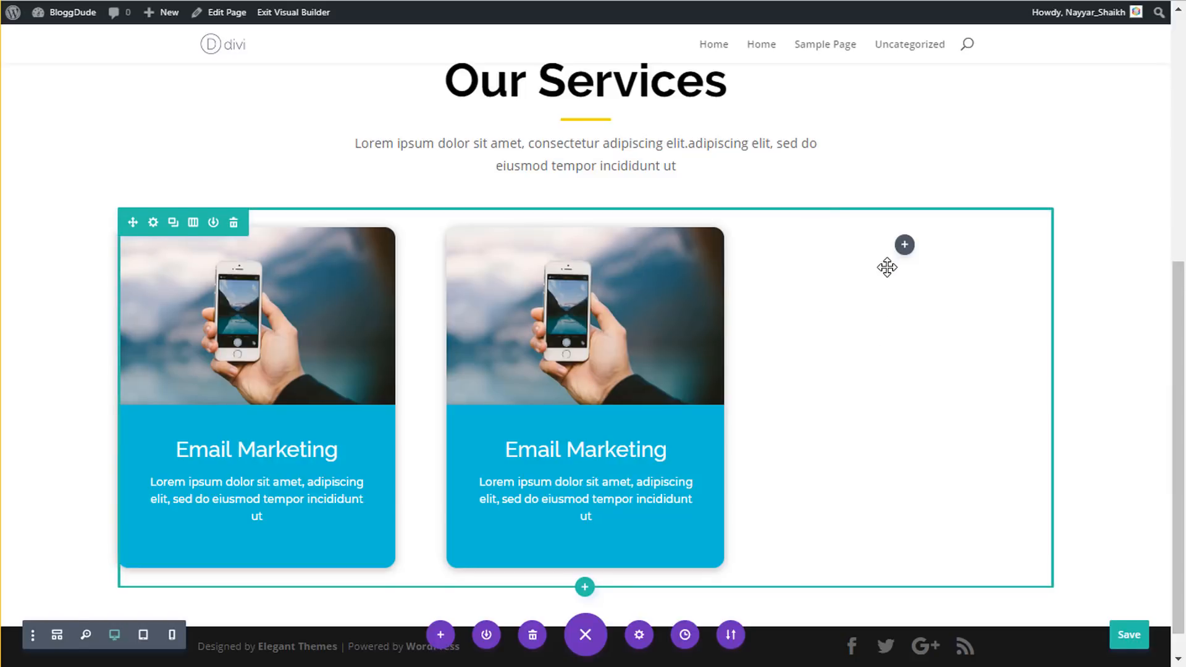
# - Fill the right column with the Email Marketing text and image, then save the page
pyautogui.hotkey('ctrl', 'v')
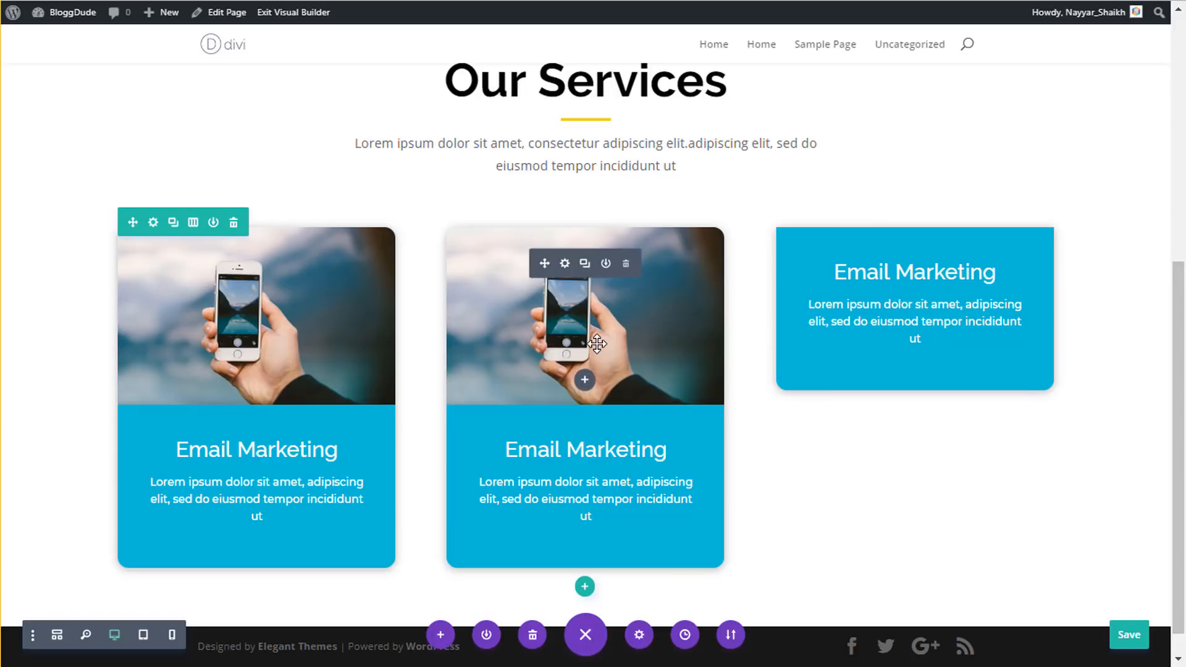
pyautogui.click(585, 264)
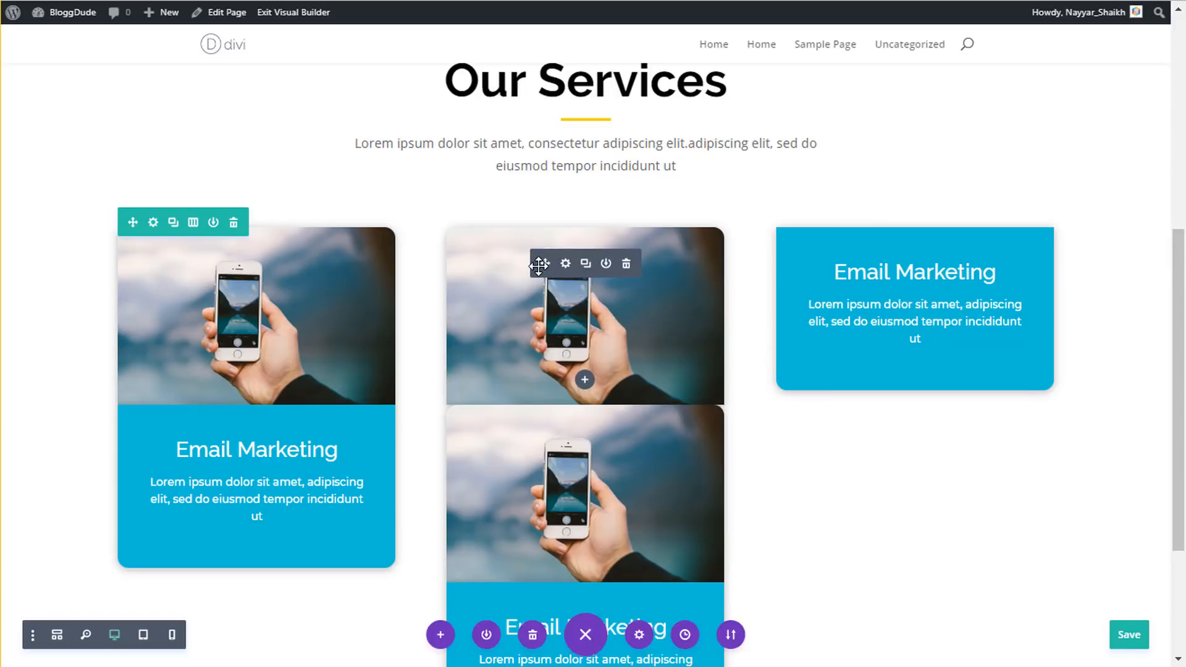
pyautogui.moveTo(539, 266); pyautogui.dragTo(888, 254)
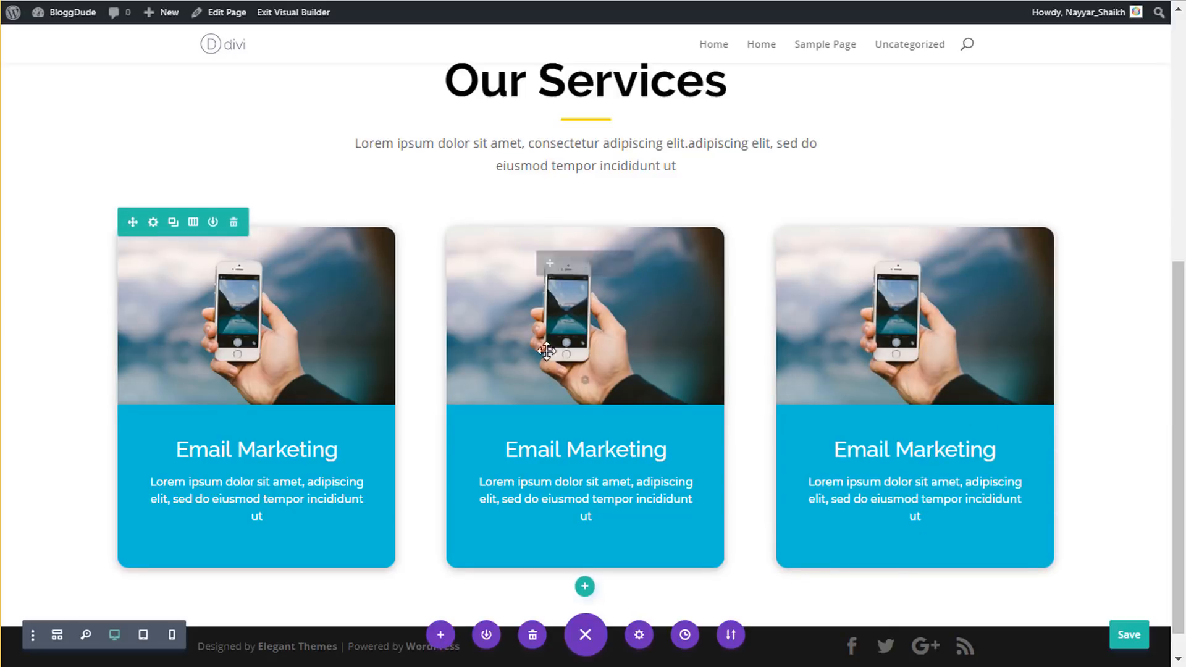
pyautogui.hotkey('ctrl', 's')
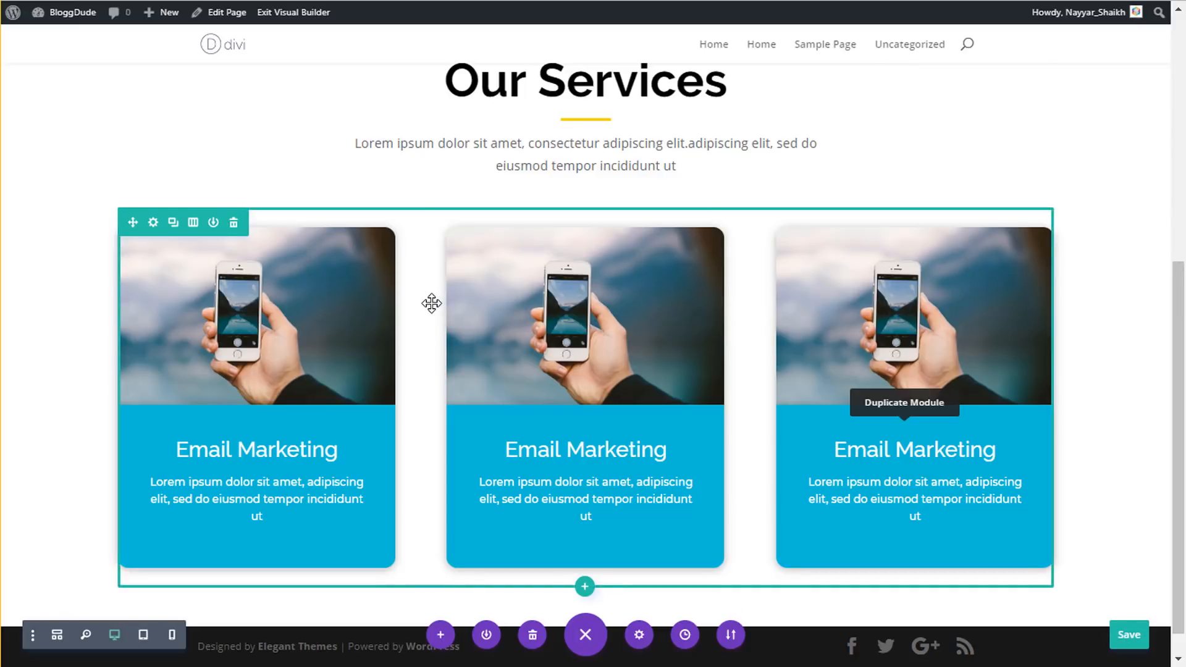
# - Enable a custom gutter width on the services row and lower it from 3 to 2
pyautogui.click(153, 223)
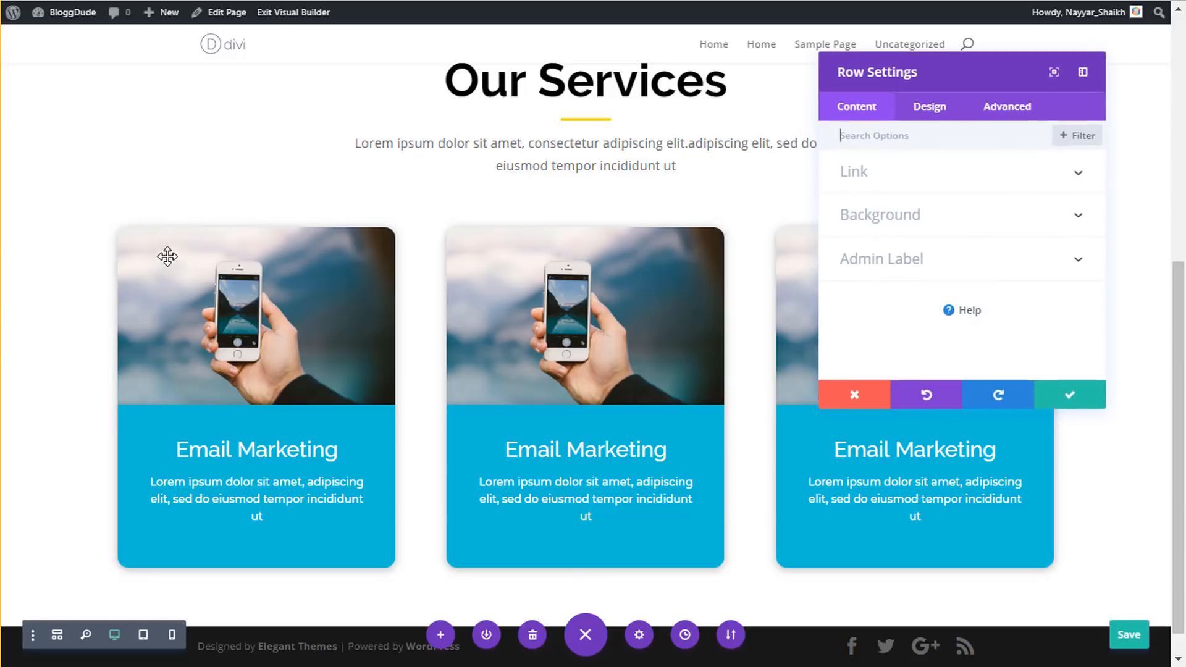
pyautogui.click(933, 108)
pyautogui.click(920, 222)
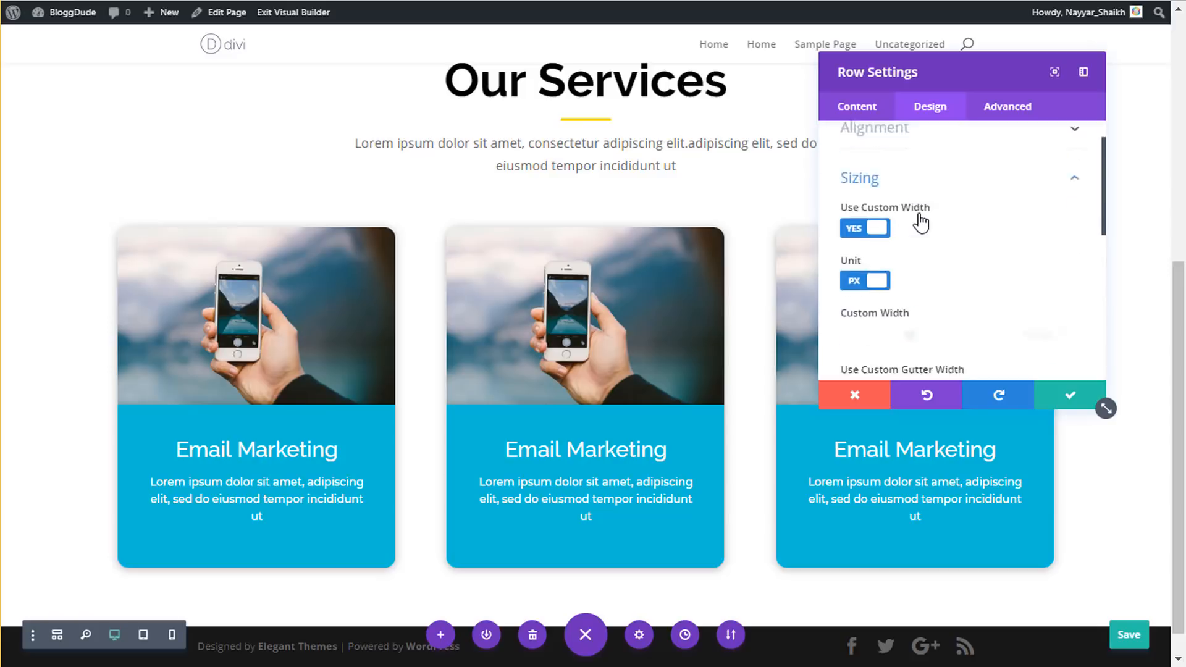
pyautogui.scroll(-3, 1011, 239)
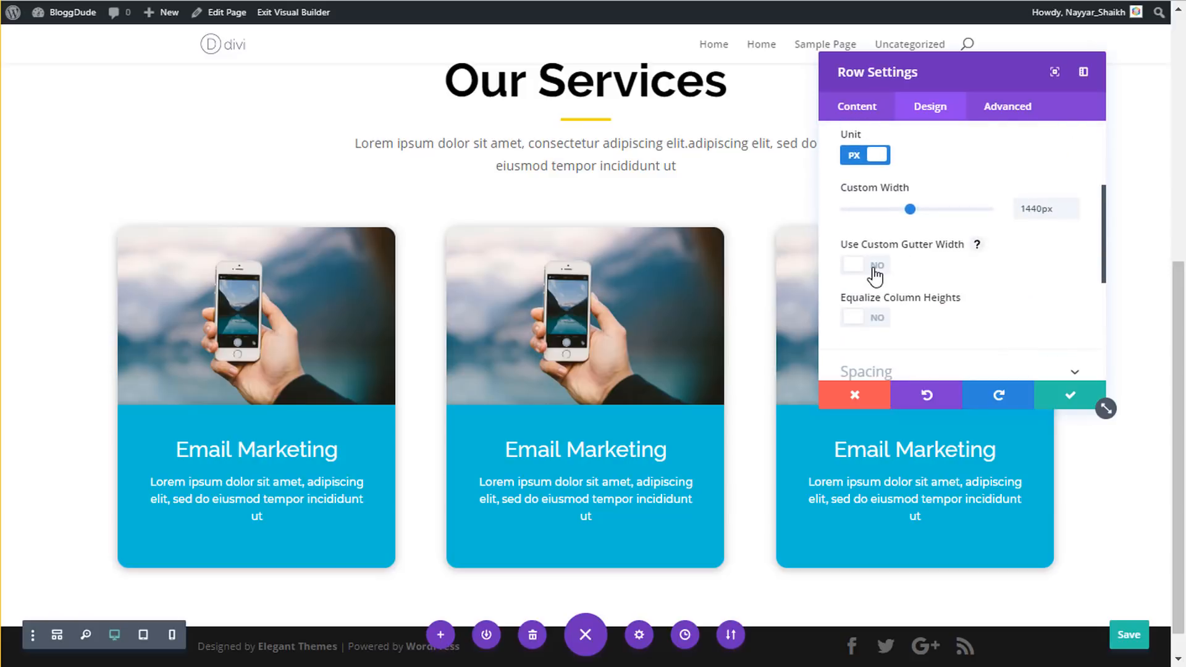
pyautogui.click(874, 267)
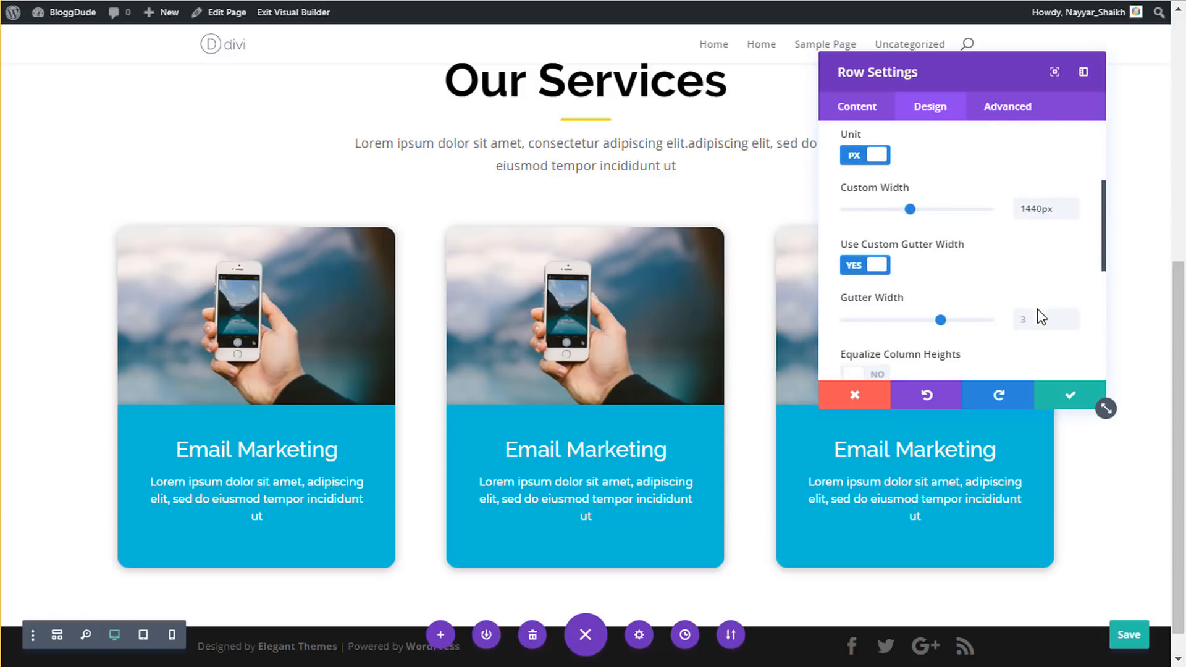
pyautogui.click(1073, 325)
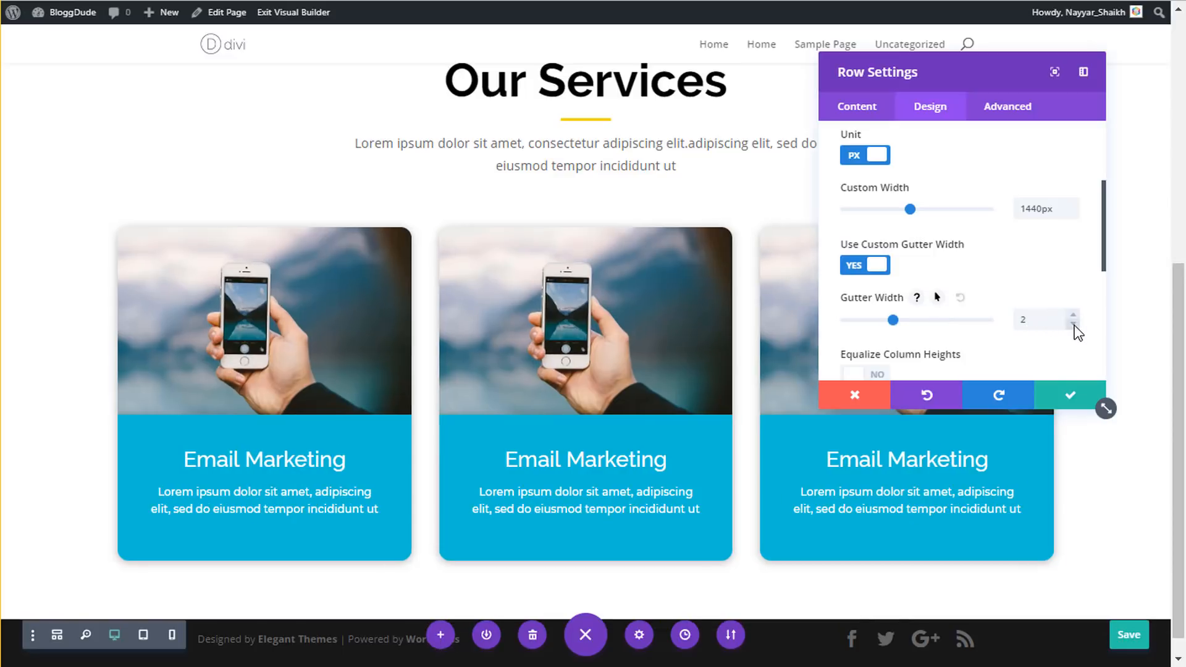
pyautogui.click(1094, 401)
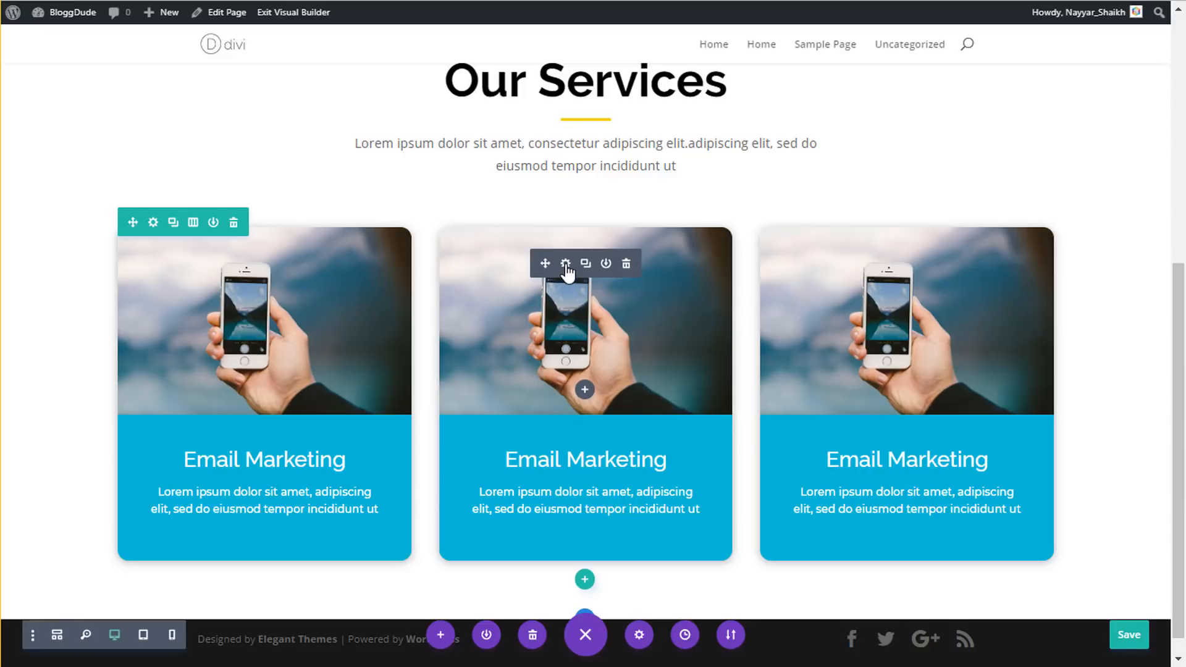
# - Replace the middle card's image with the uploaded business-06.jpg plant photo
pyautogui.click(565, 264)
pyautogui.click(983, 258)
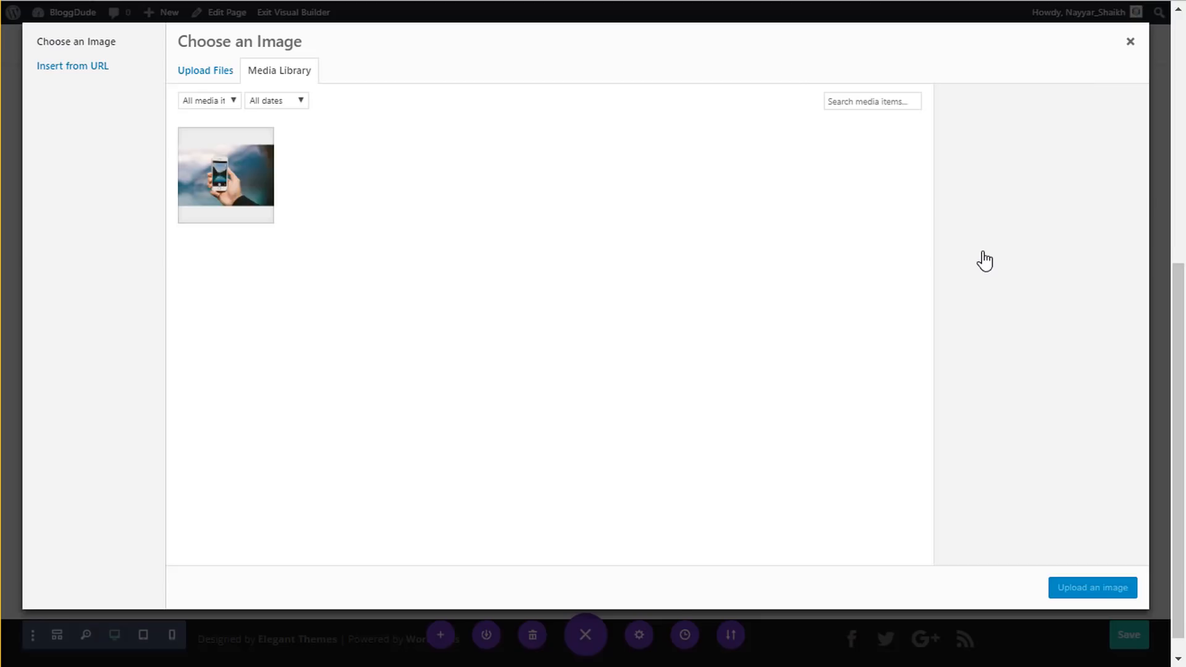
pyautogui.click(210, 71)
pyautogui.click(660, 313)
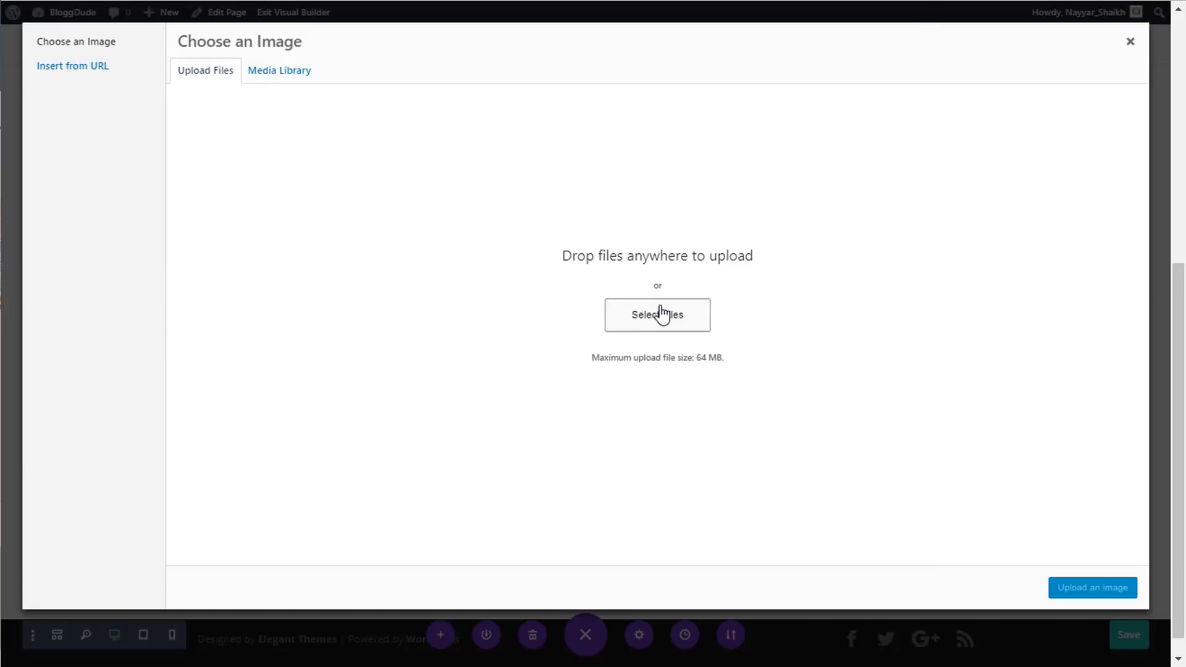
pyautogui.click(488, 74)
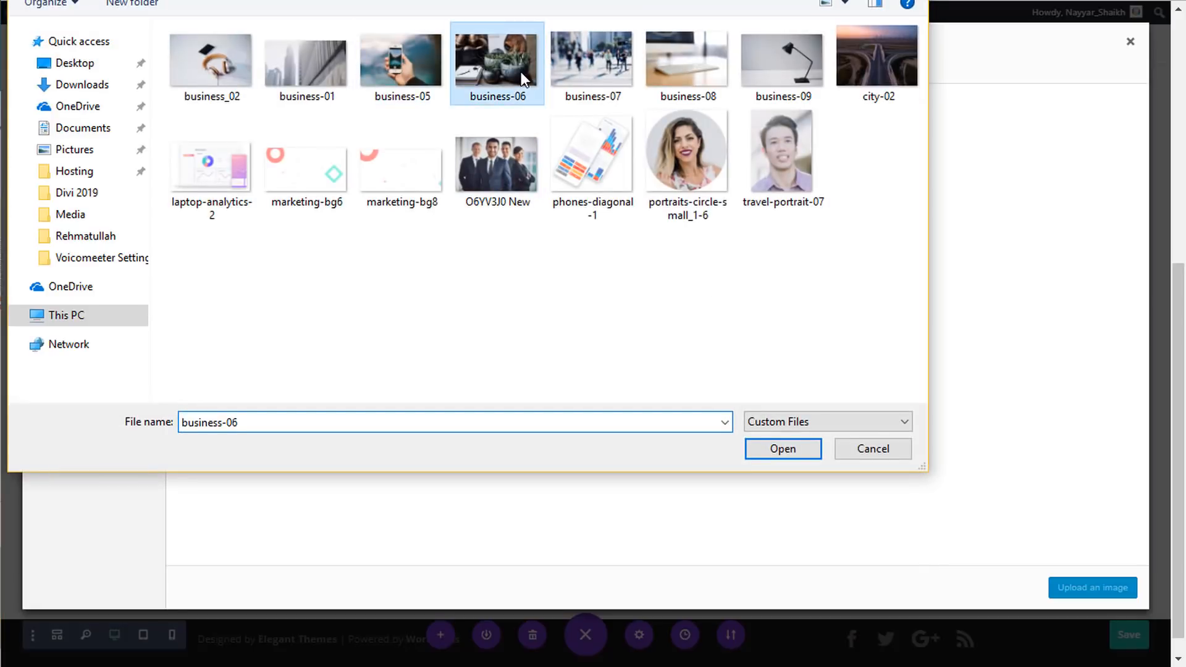
pyautogui.click(757, 453)
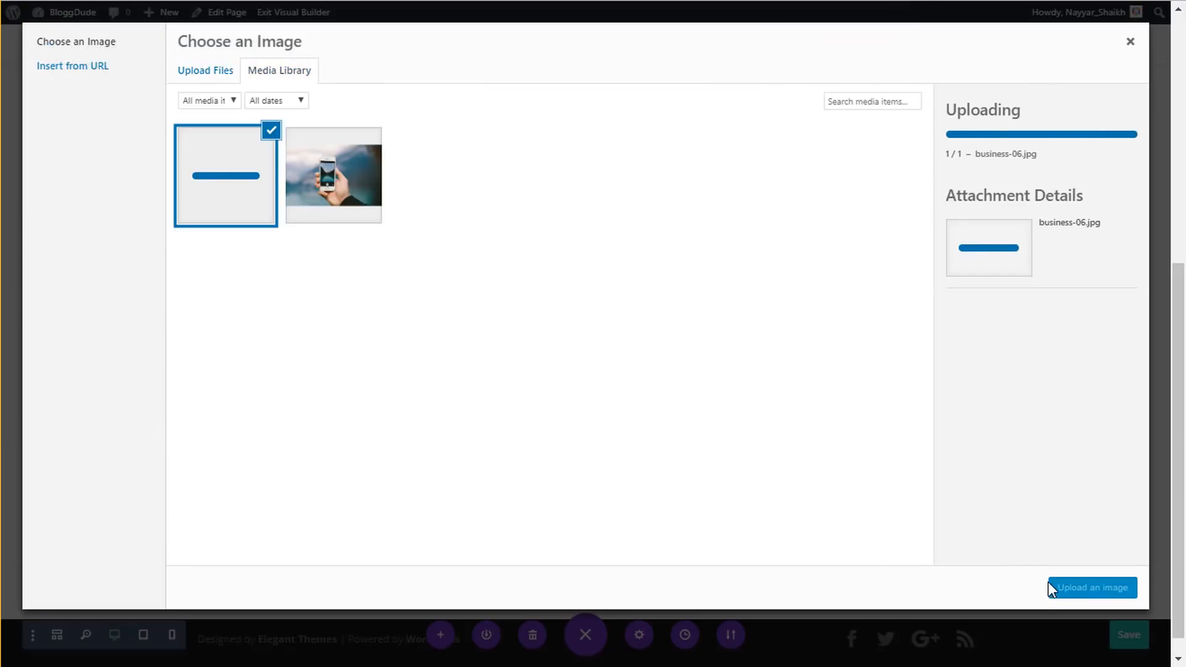
pyautogui.click(1066, 592)
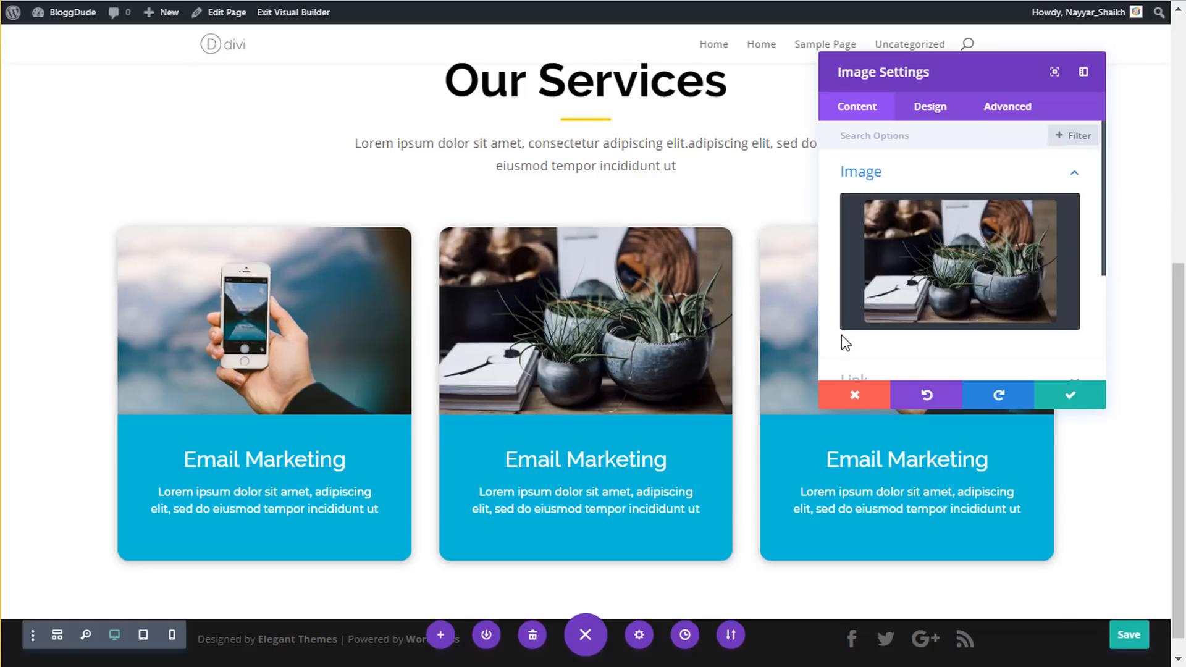
pyautogui.click(1072, 399)
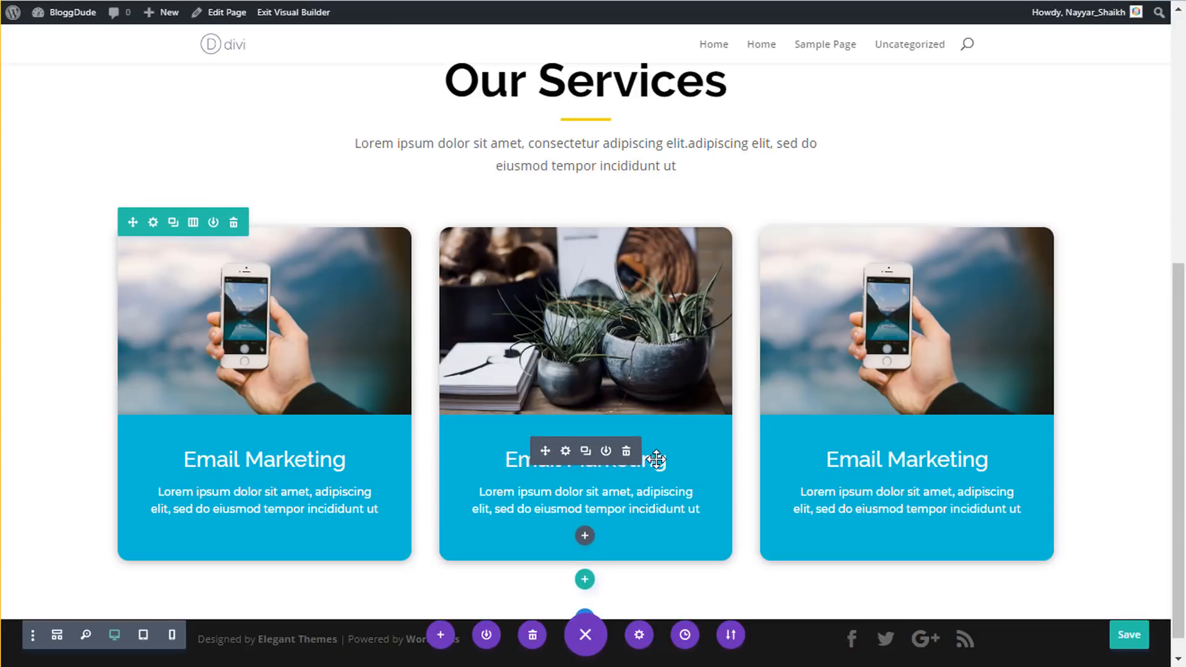
# - Change the middle card's title from Email Marketing to 'Web Development'
pyautogui.click(566, 451)
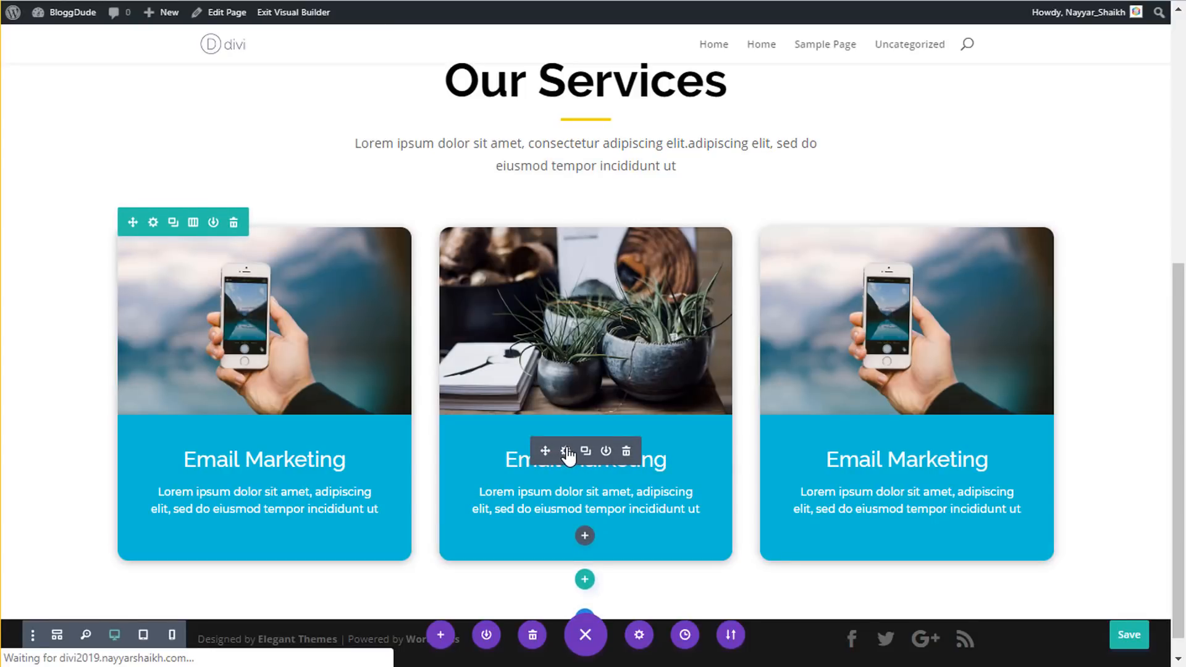
pyautogui.tripleClick(917, 224)
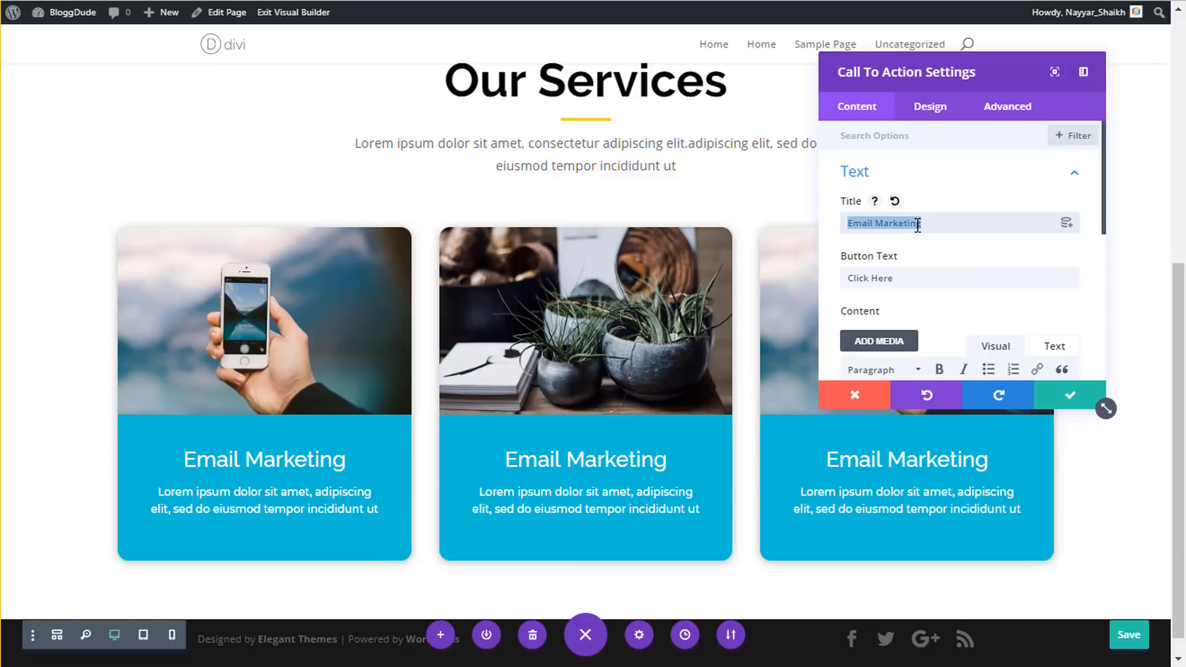
pyautogui.write('Web Dev')
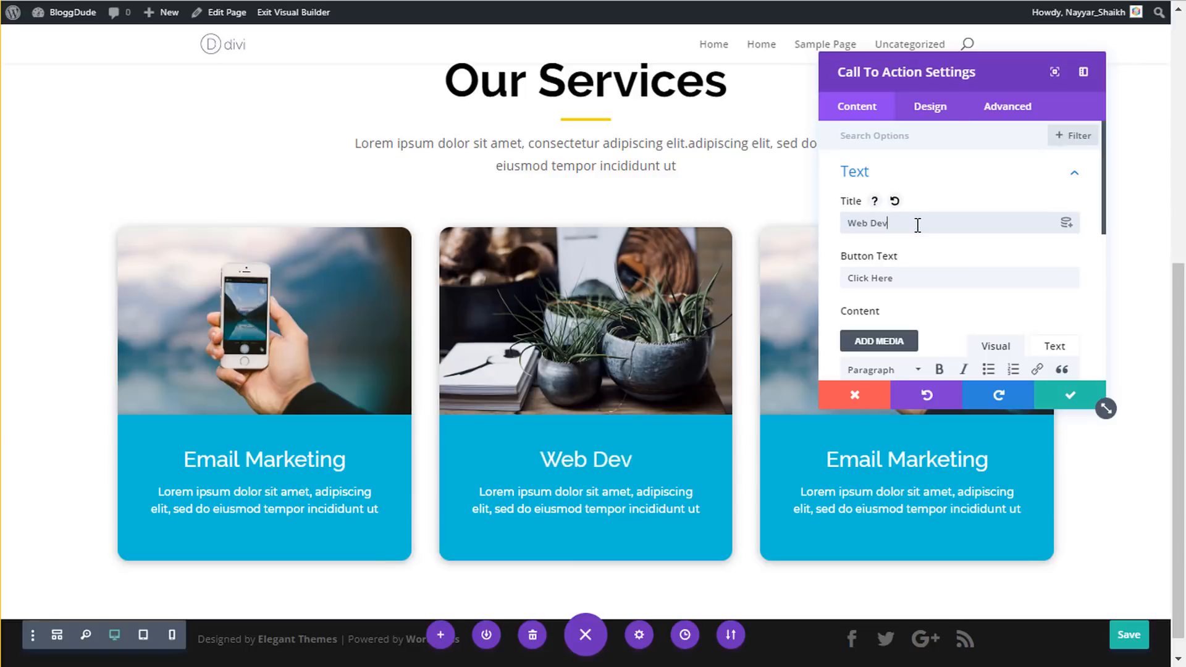
pyautogui.write('elppm')
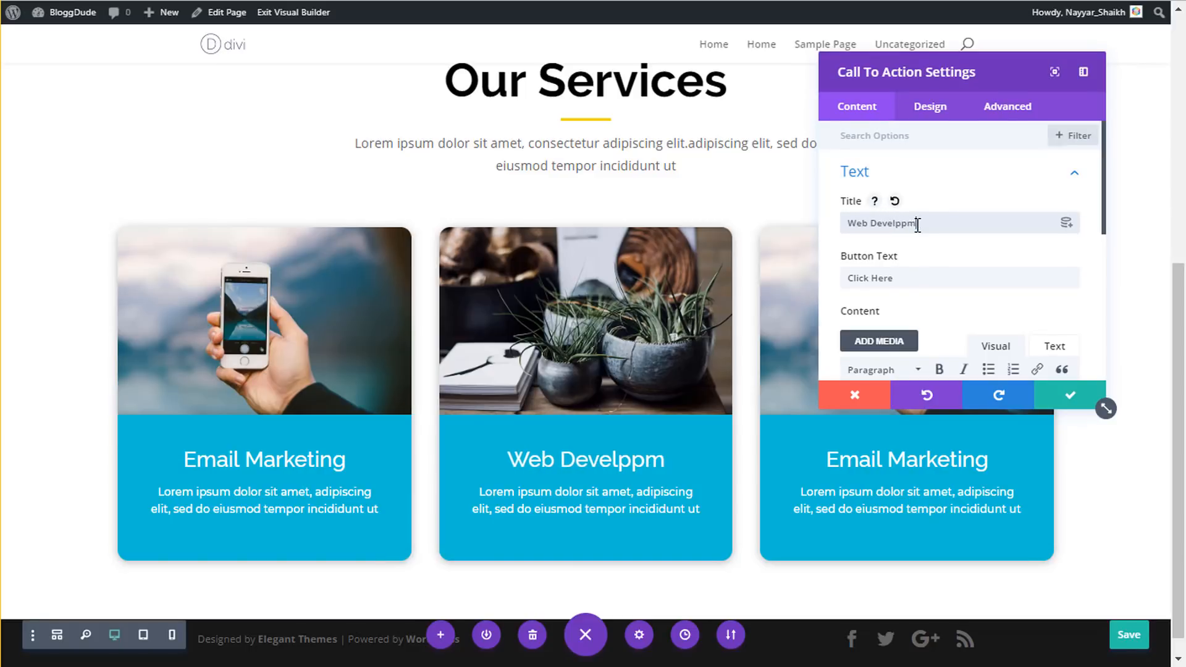
pyautogui.press('BackSpace')
pyautogui.press('BackSpace')
pyautogui.press('BackSpace')
pyautogui.write('opment')
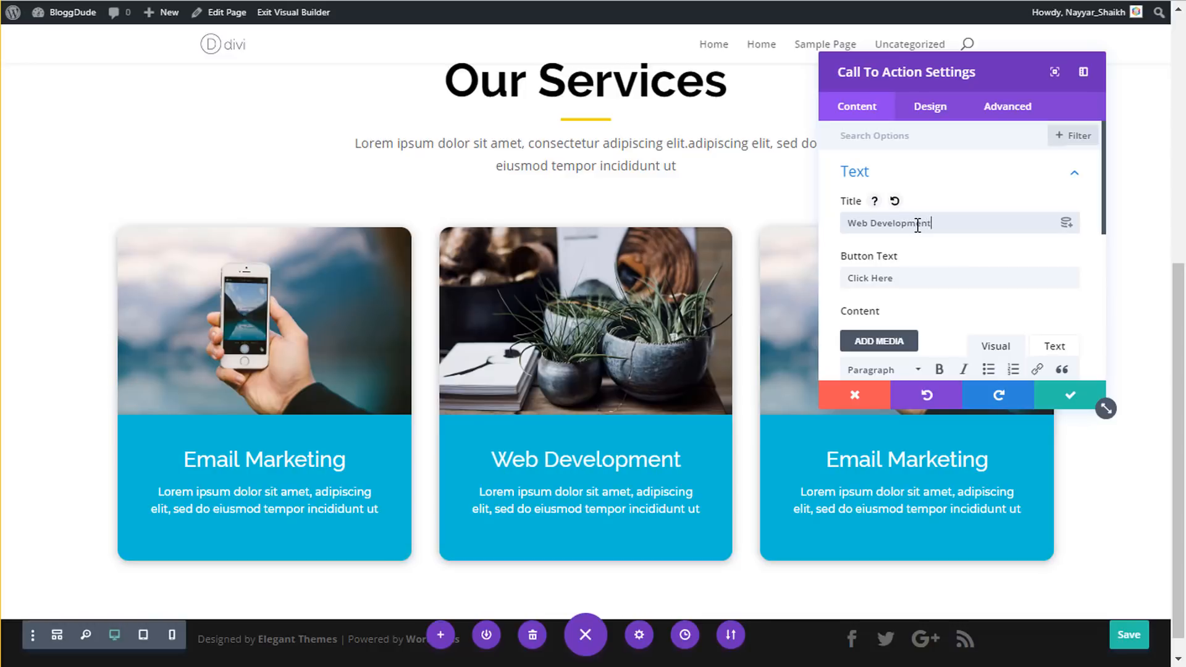
pyautogui.click(927, 183)
pyautogui.click(957, 260)
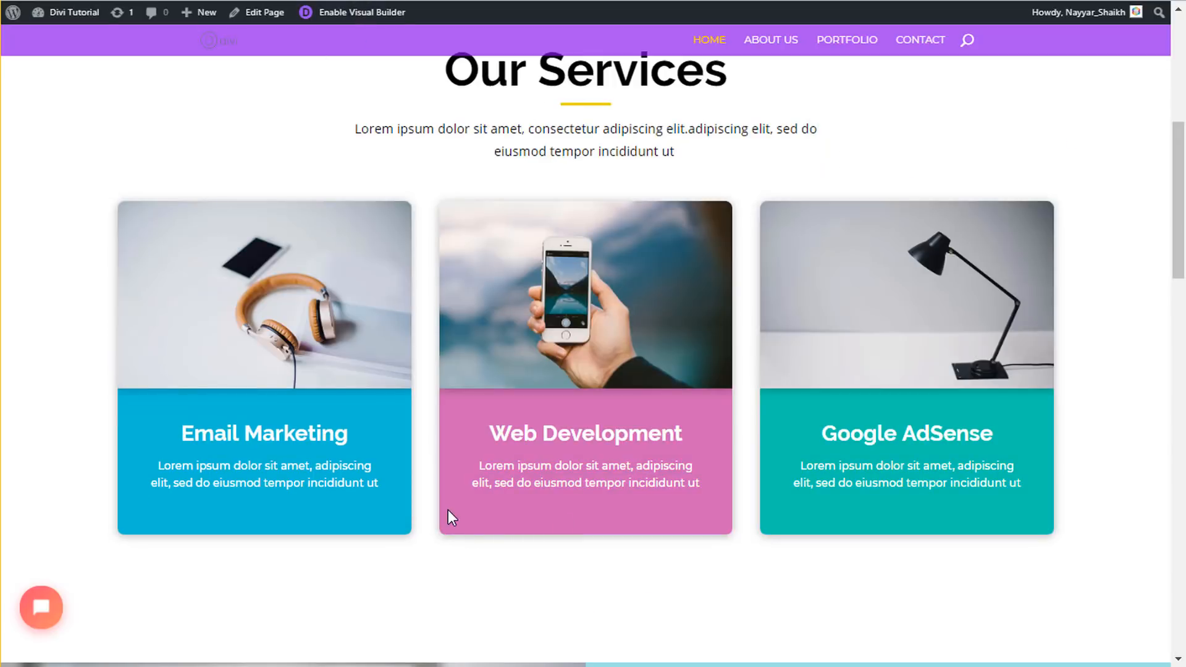
# - Inspect the reference Web Development card and select its .et_pb_cta_3 background colour #d164b4
pyautogui.rightClick(448, 511)
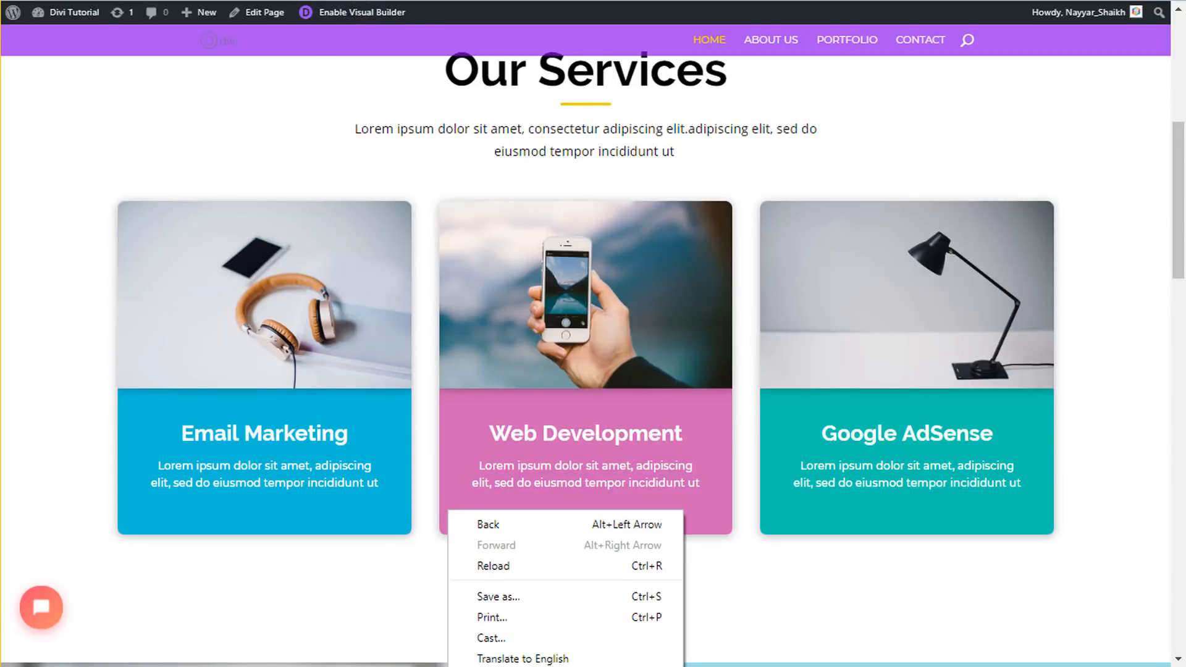
pyautogui.rightClick(462, 402)
pyautogui.rightClick(462, 401)
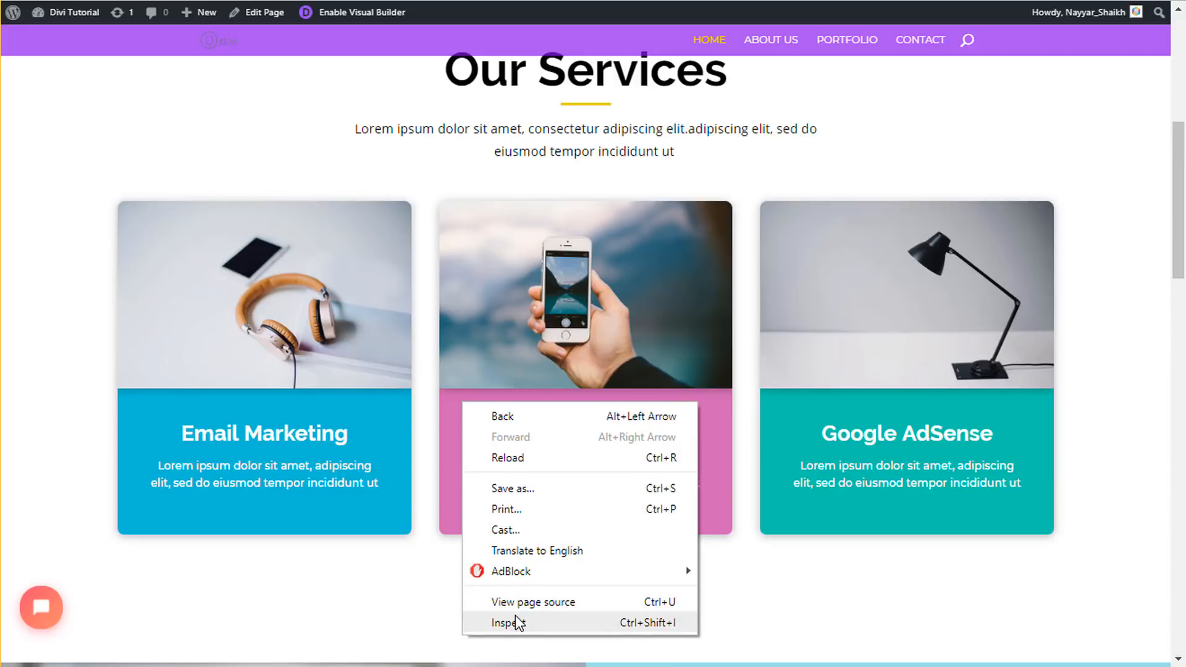
pyautogui.click(518, 623)
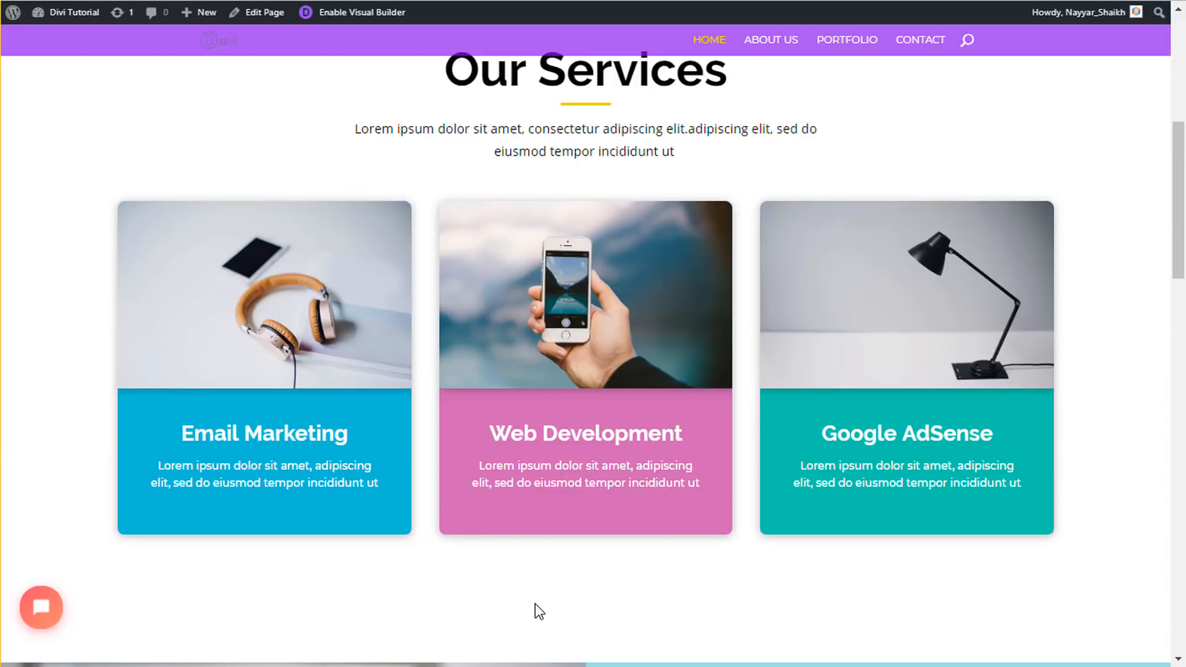
pyautogui.scroll(-2, 593, 322)
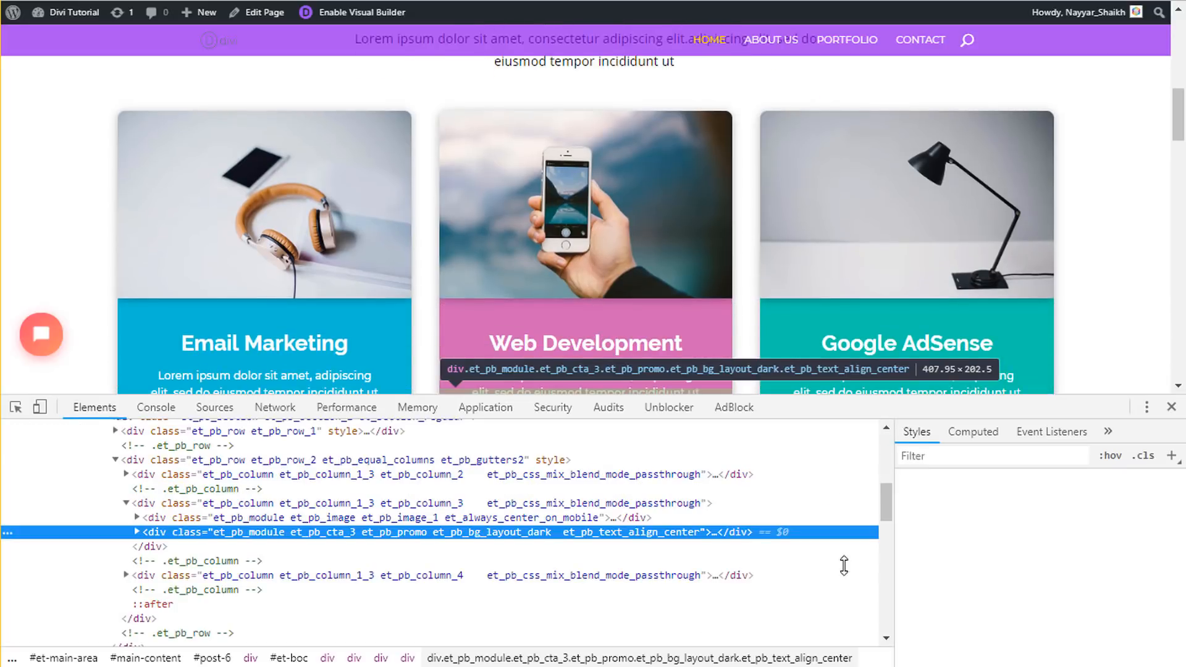
pyautogui.scroll(-5, 1077, 550)
pyautogui.scroll(-6, 1076, 549)
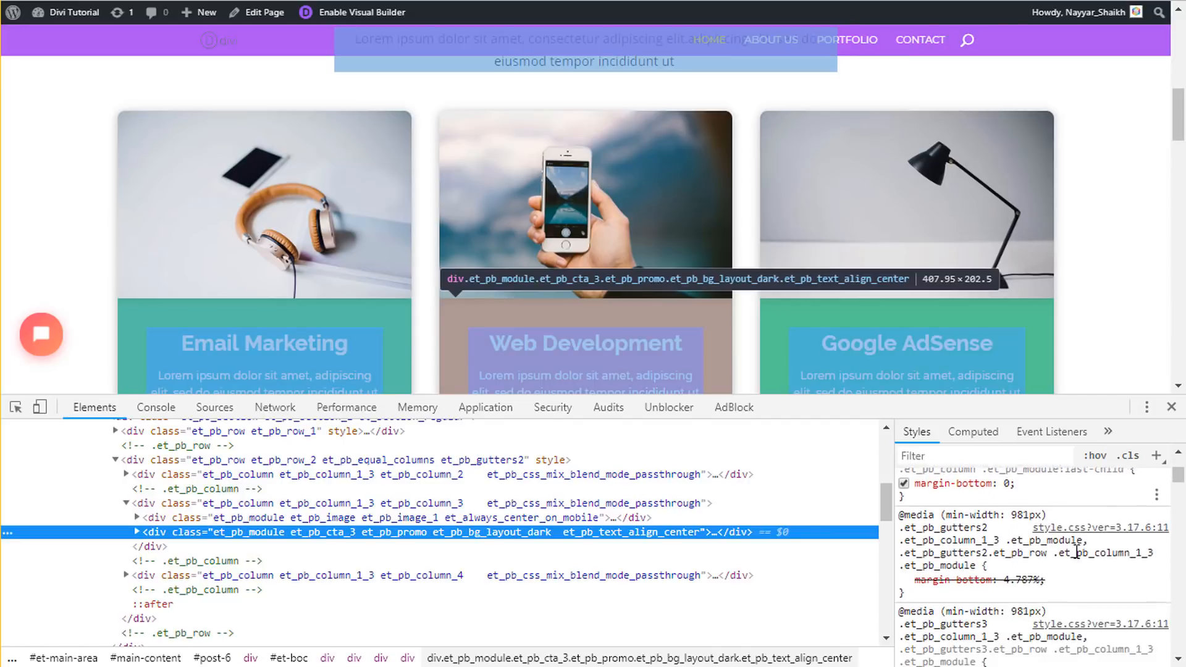
pyautogui.click(1048, 590)
pyautogui.hotkey('ctrl', 'c')
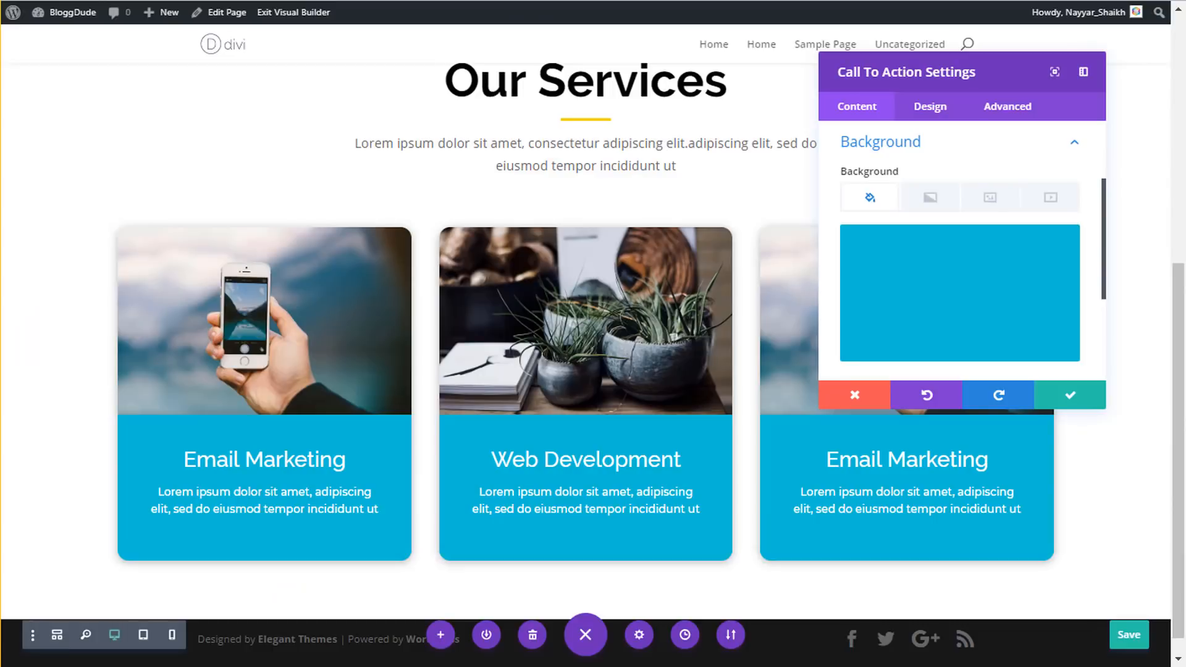
# - Set the Web Development card's background colour to #d164b4 and save the page
pyautogui.click(900, 286)
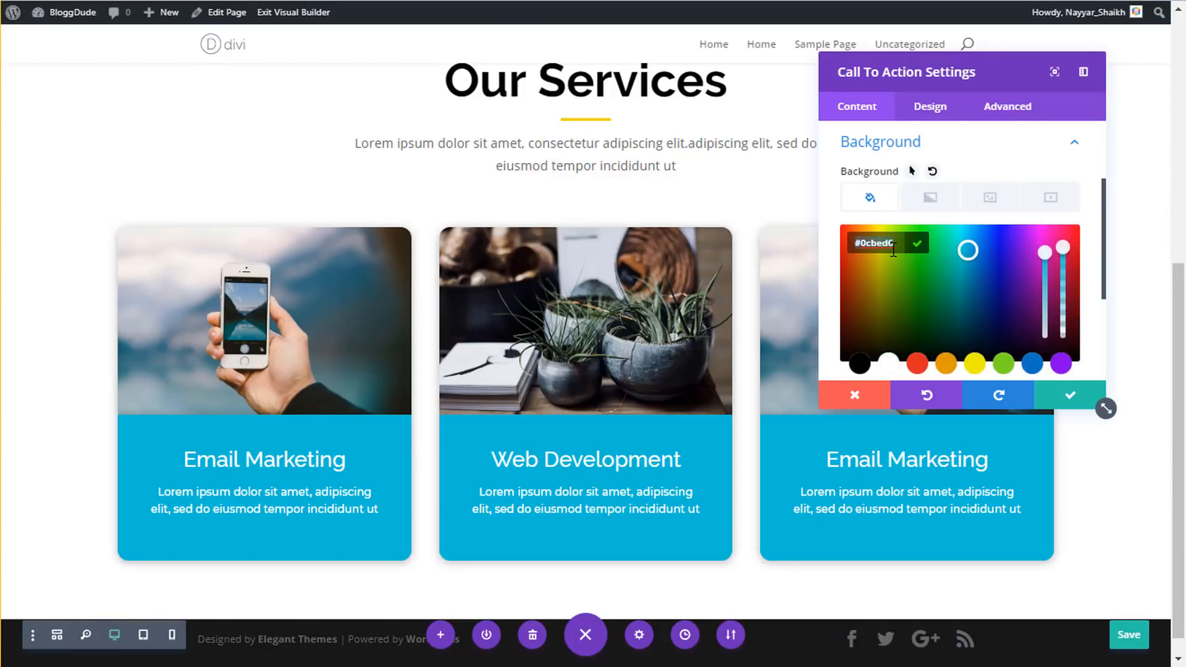
pyautogui.hotkey('ctrl', 'v')
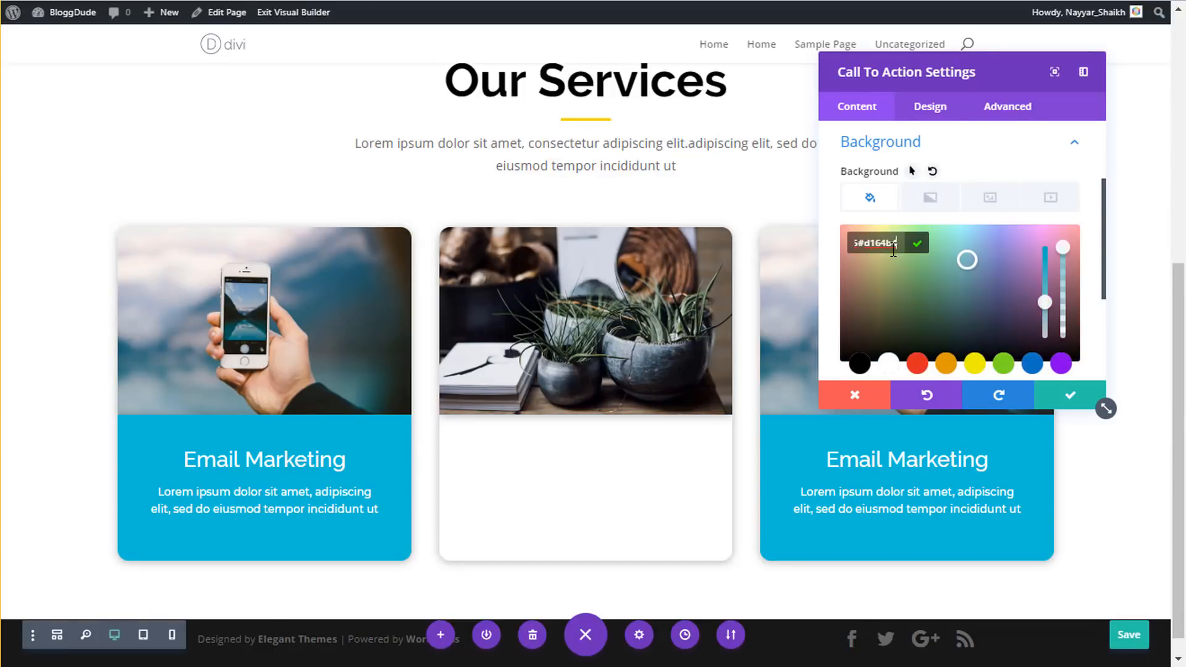
pyautogui.hotkey('ctrl', 'a')
pyautogui.hotkey('ctrl', 'v')
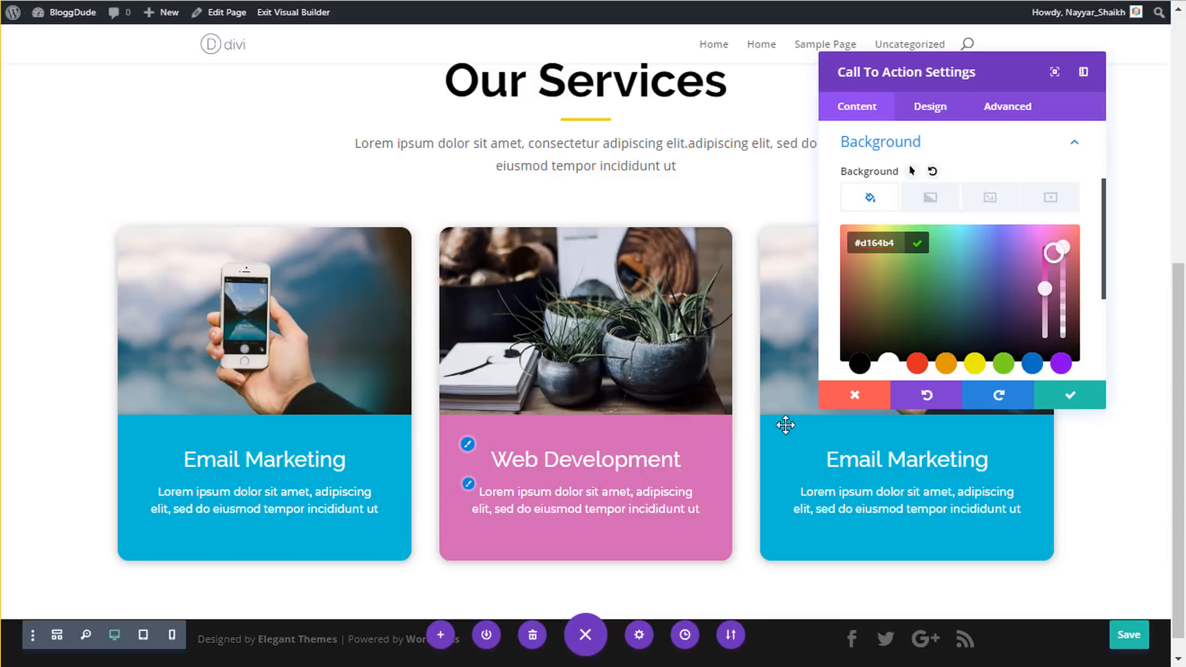
pyautogui.click(1097, 403)
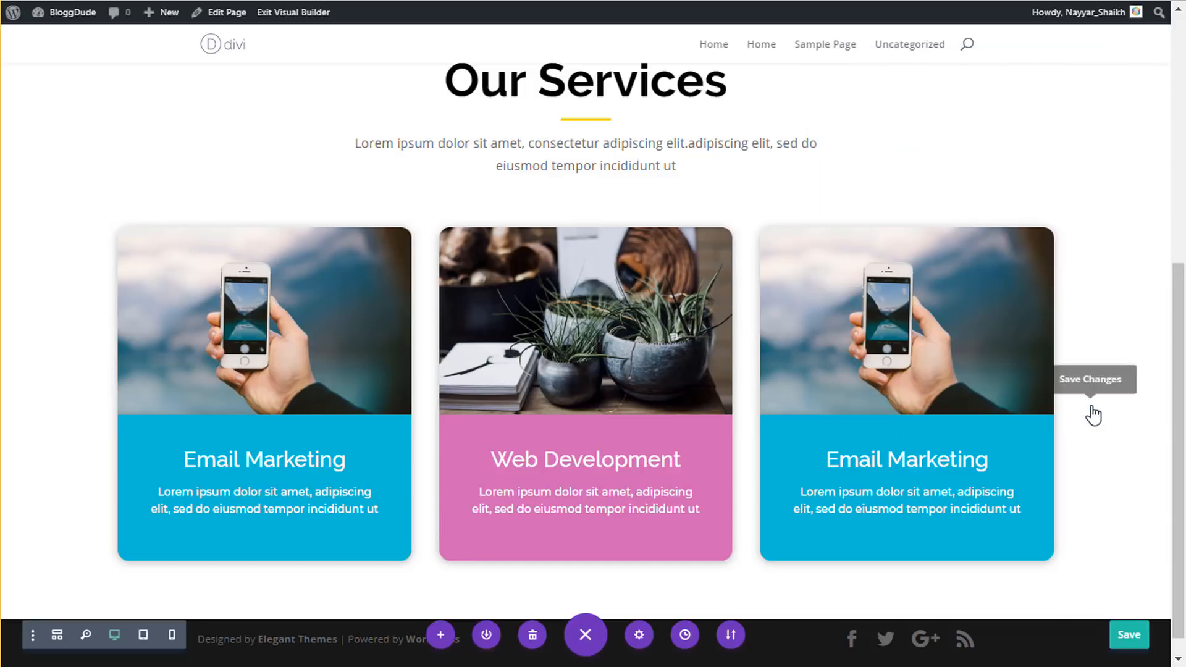
pyautogui.click(1129, 636)
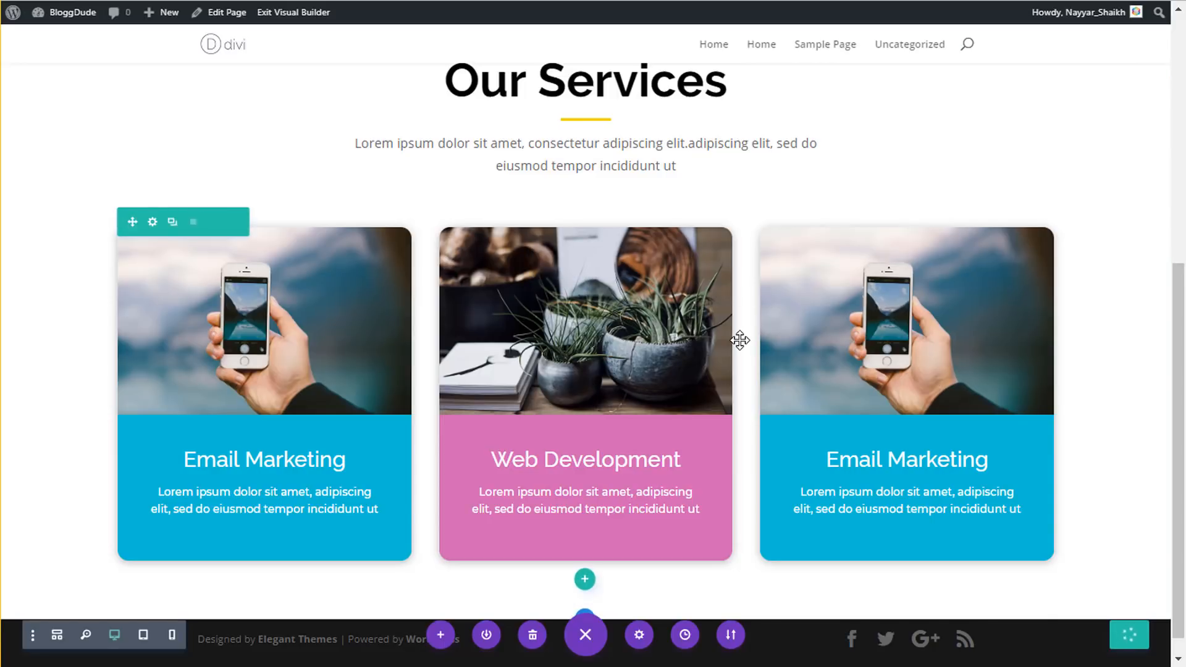
# - Close the developer tools and scroll the reference page down past the service cards
pyautogui.scroll(3, 1050, 263)
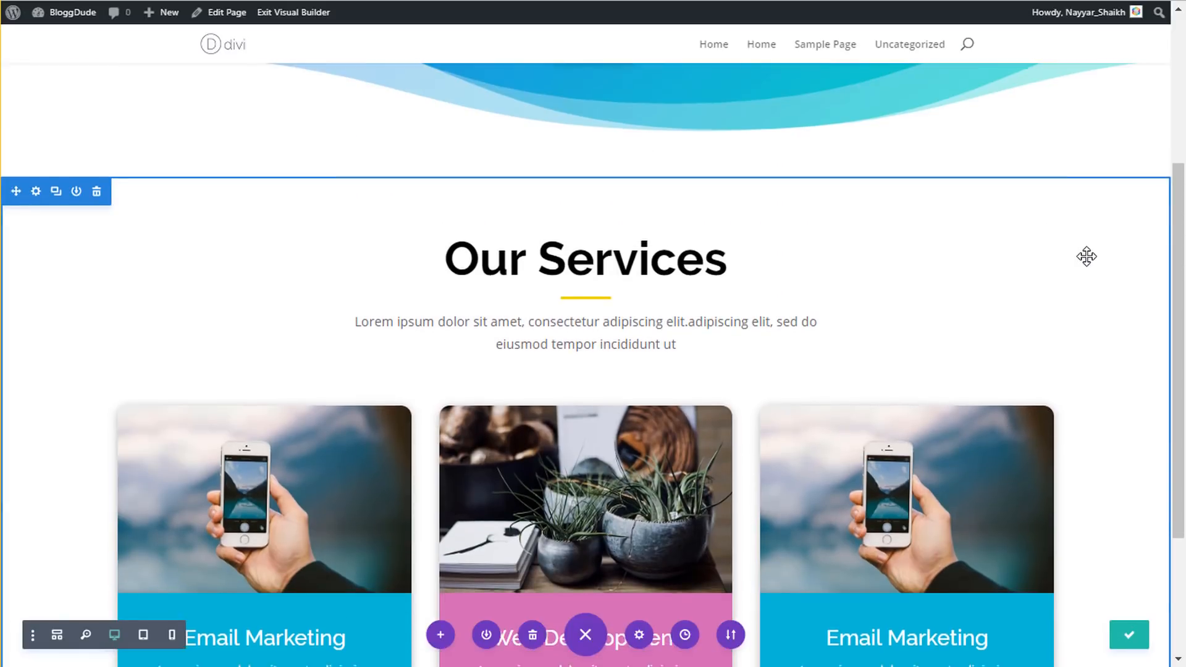
pyautogui.scroll(-3, 1087, 256)
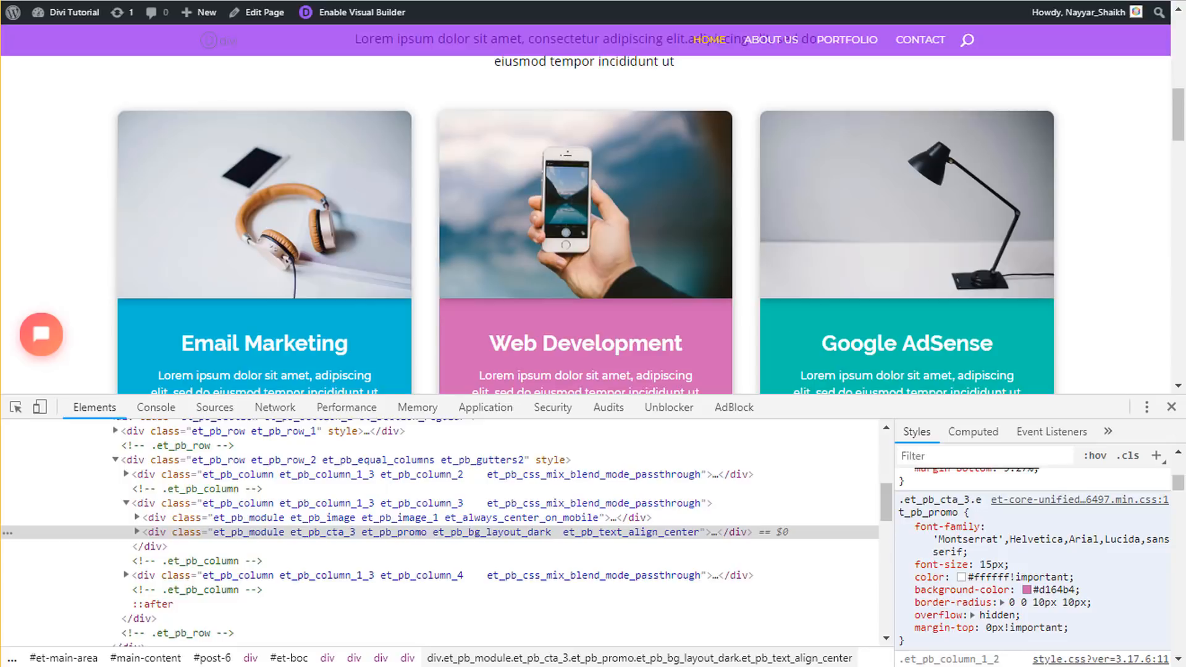
pyautogui.click(1171, 407)
pyautogui.scroll(-6, 1136, 396)
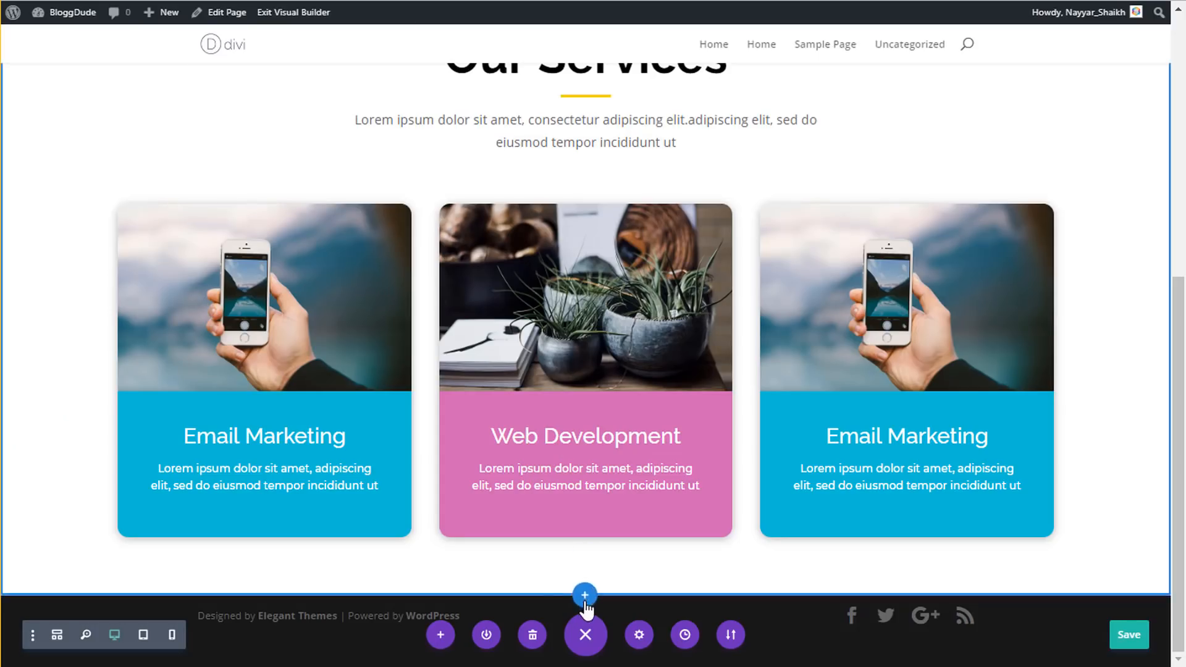
# - Add a regular section with two equal columns and insert an Image module in the left one
pyautogui.click(585, 596)
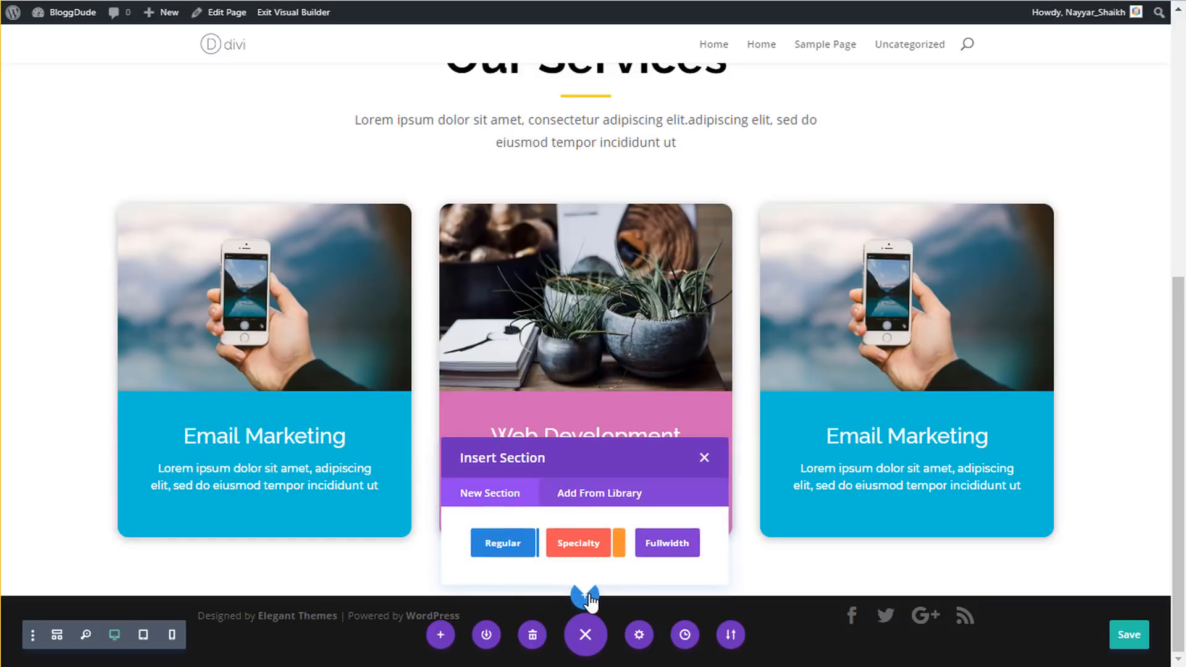
pyautogui.click(512, 547)
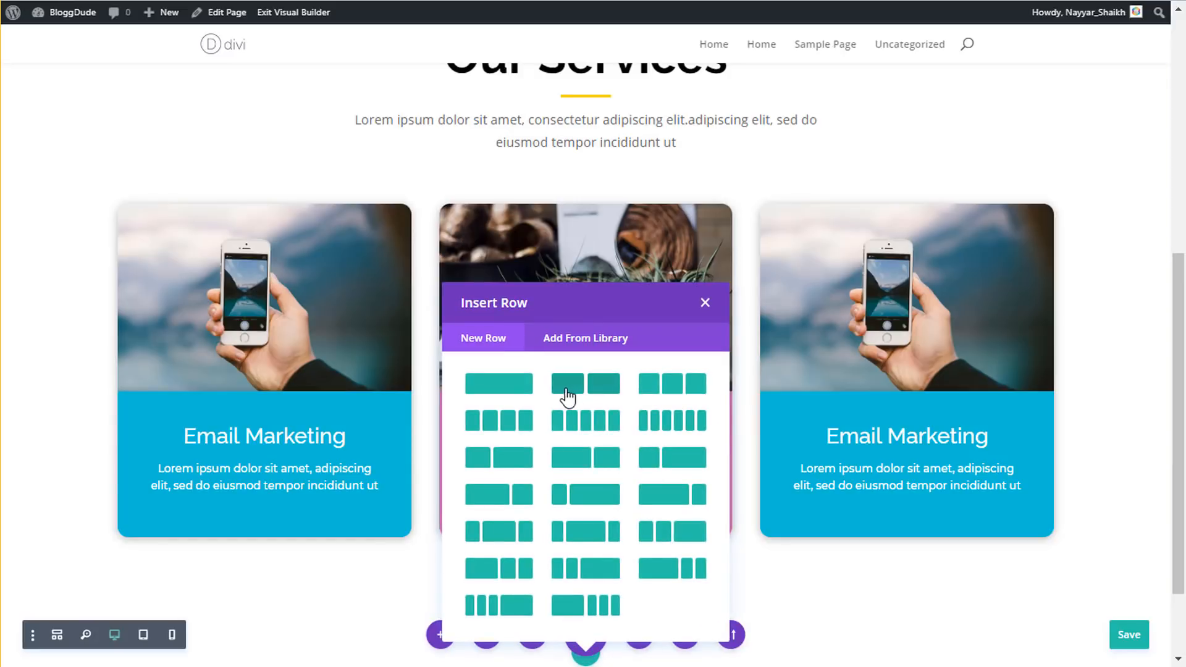
pyautogui.click(588, 386)
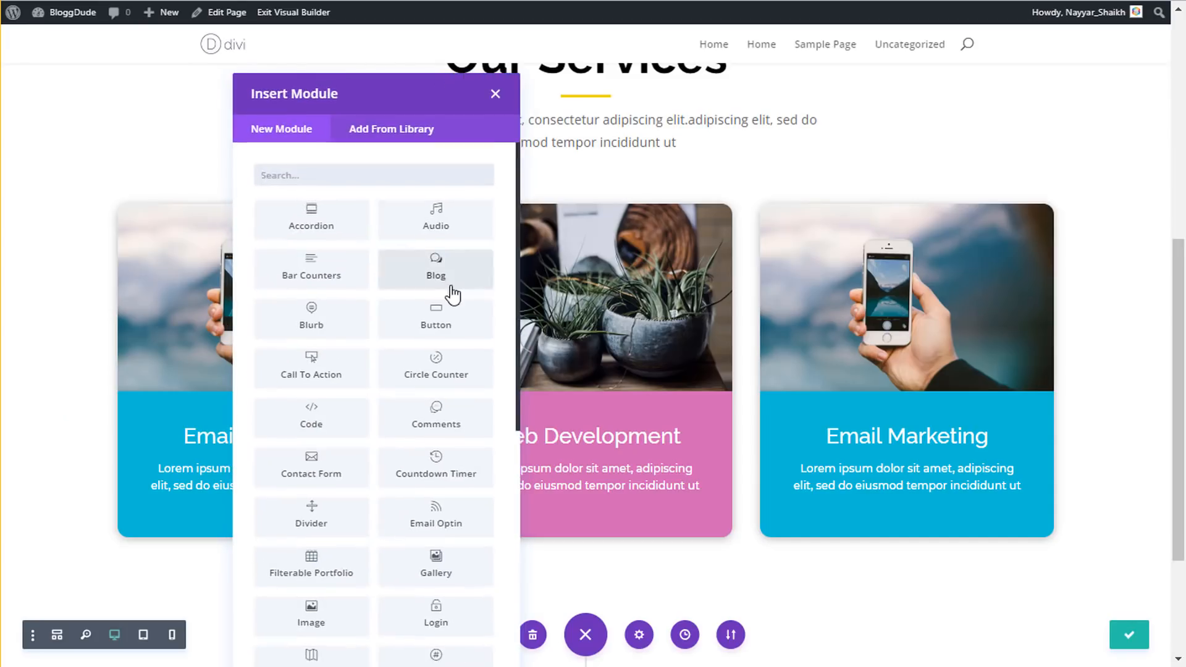
pyautogui.scroll(-5, 450, 291)
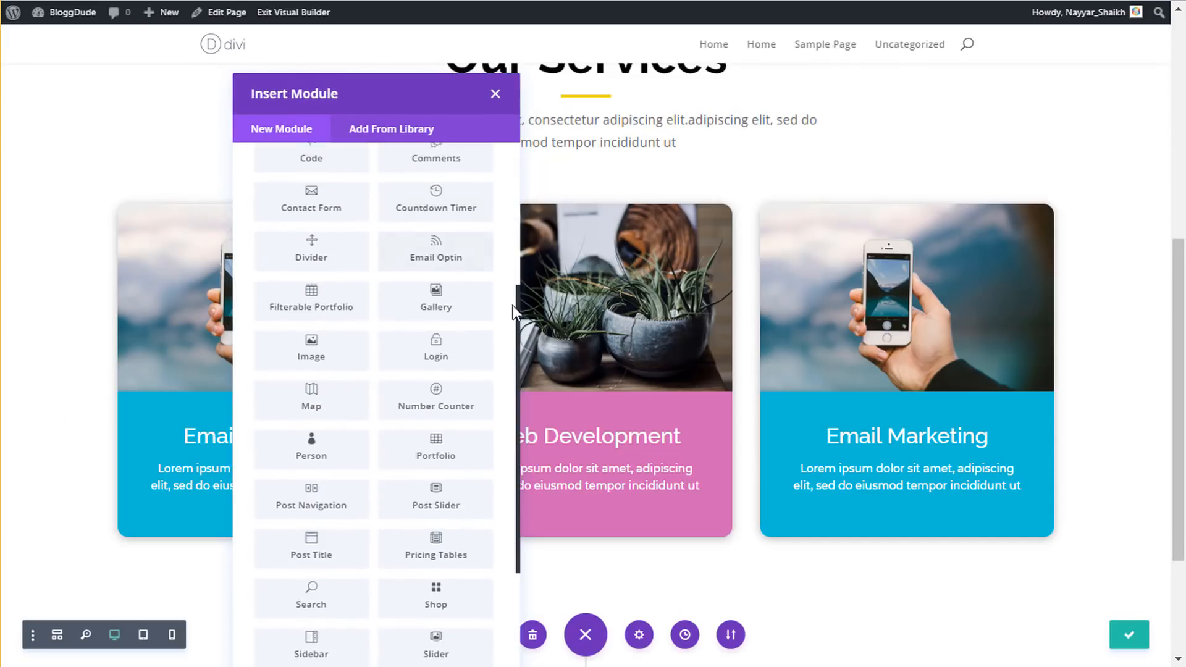
pyautogui.scroll(5, 293, 300)
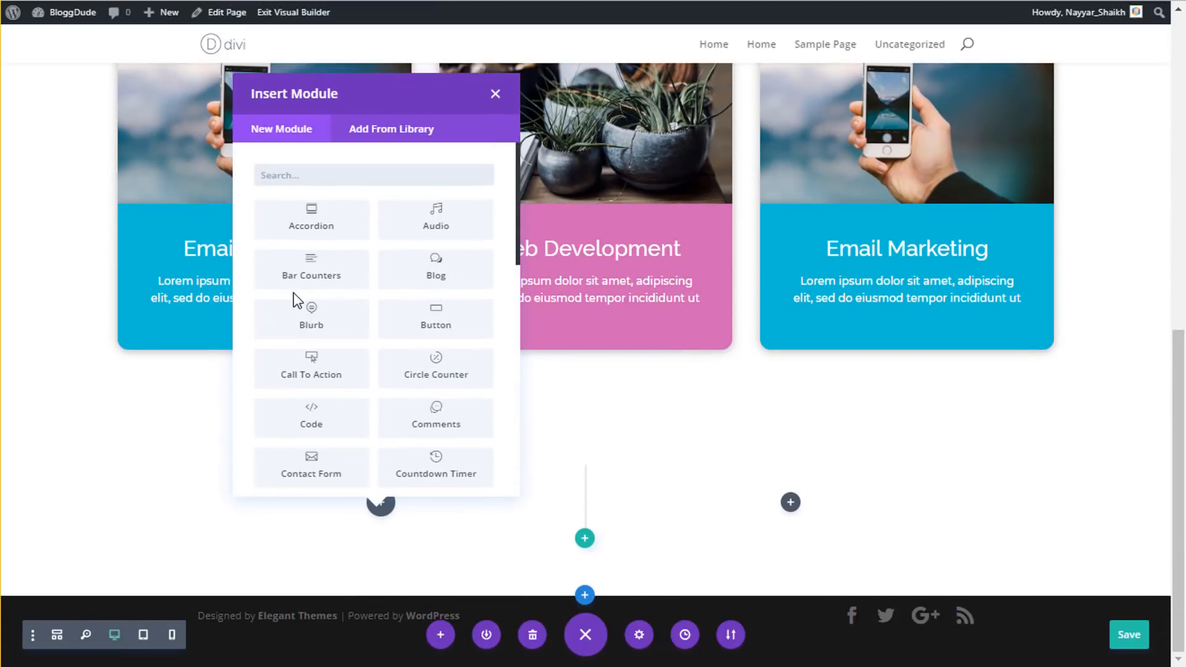
pyautogui.write('imag')
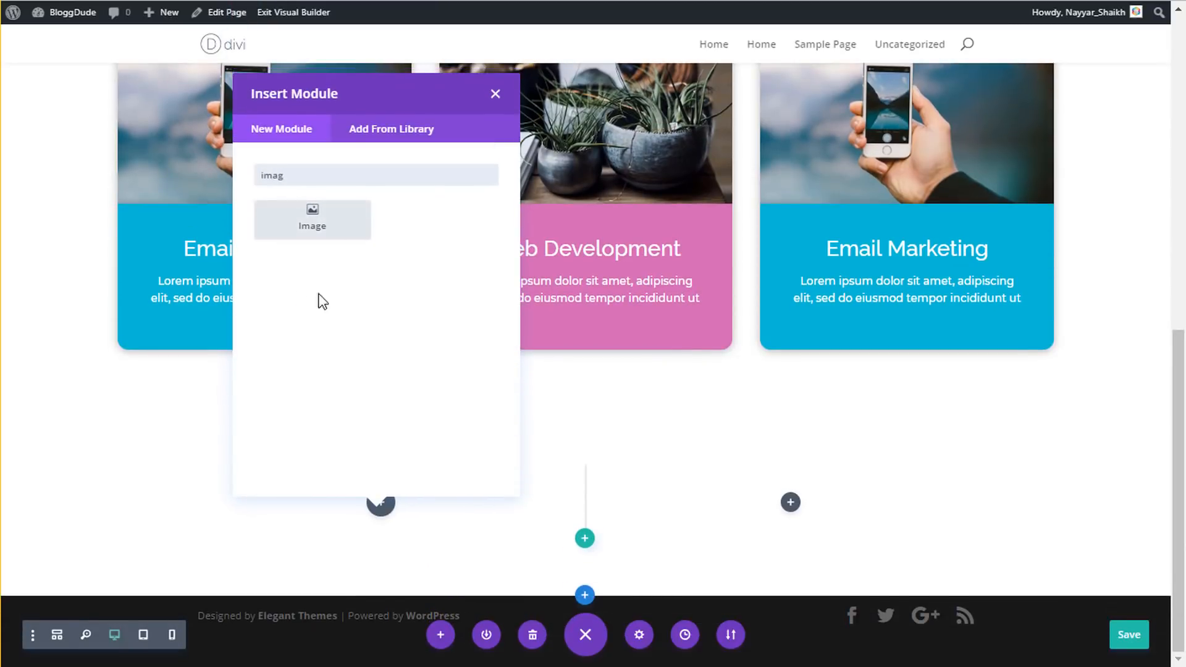
pyautogui.click(346, 241)
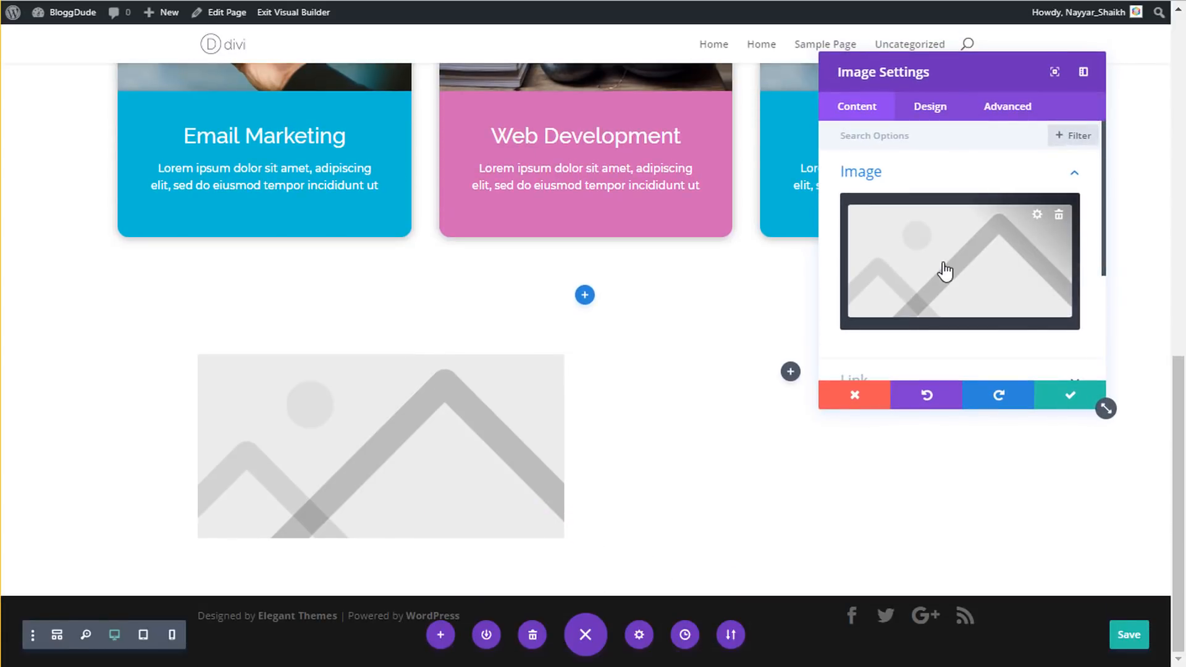
# - Upload the O6YV3J0 New team photo into the left Image module and save it
pyautogui.click(945, 271)
pyautogui.click(193, 75)
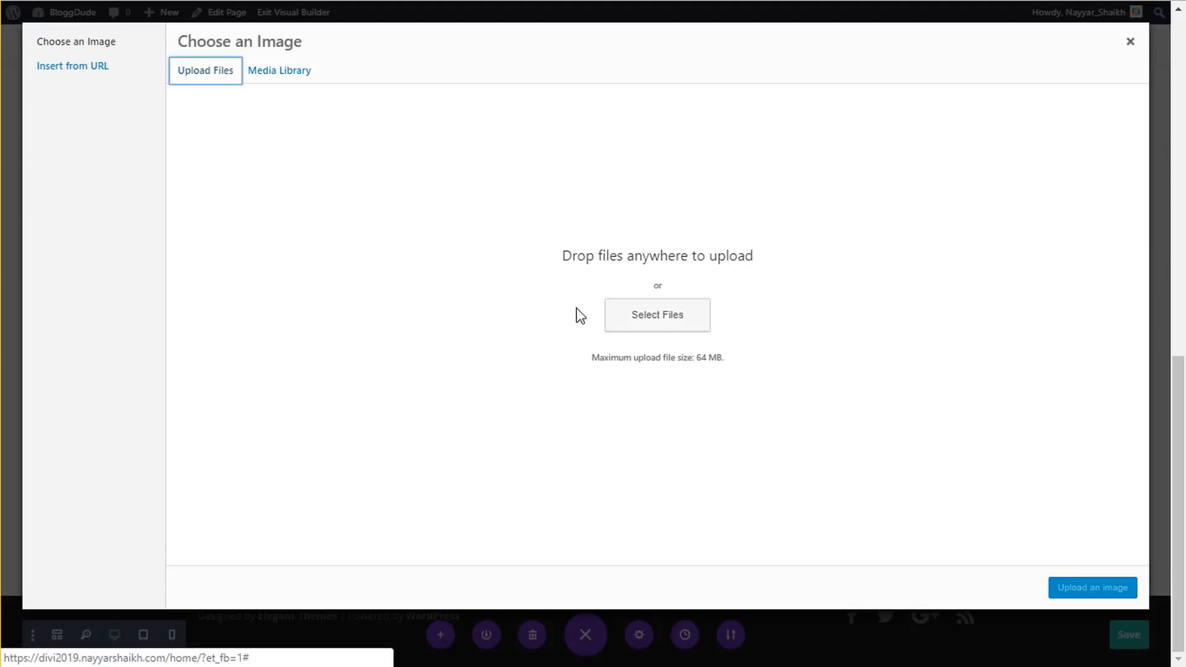
pyautogui.click(680, 329)
pyautogui.click(530, 193)
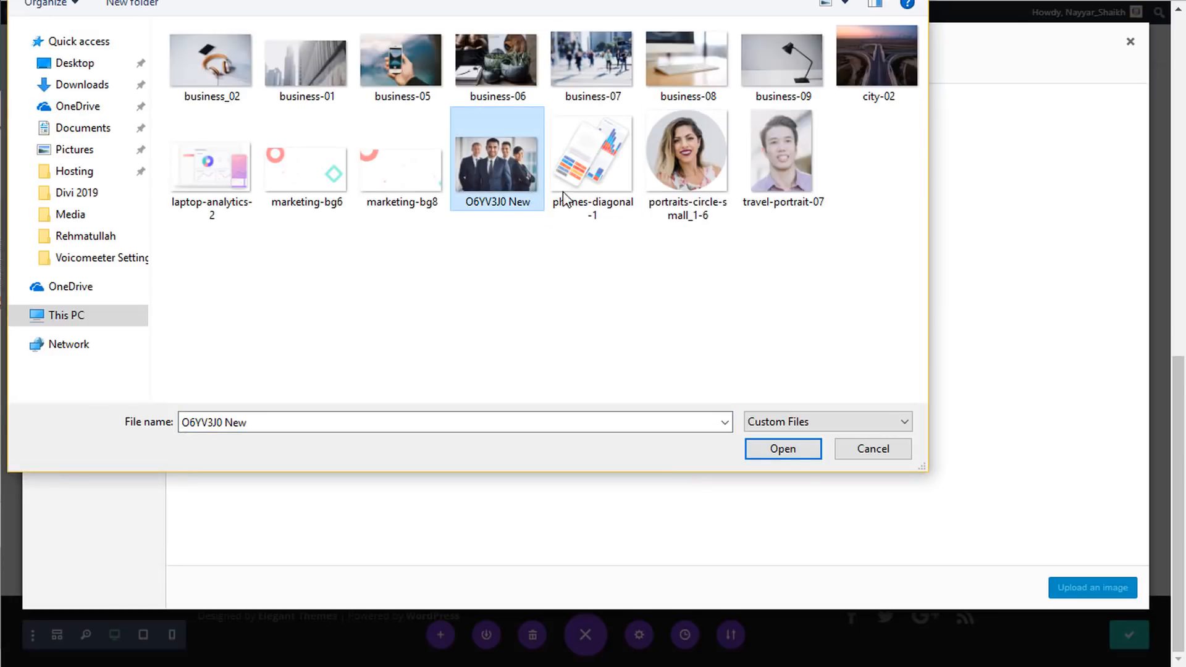
pyautogui.click(774, 447)
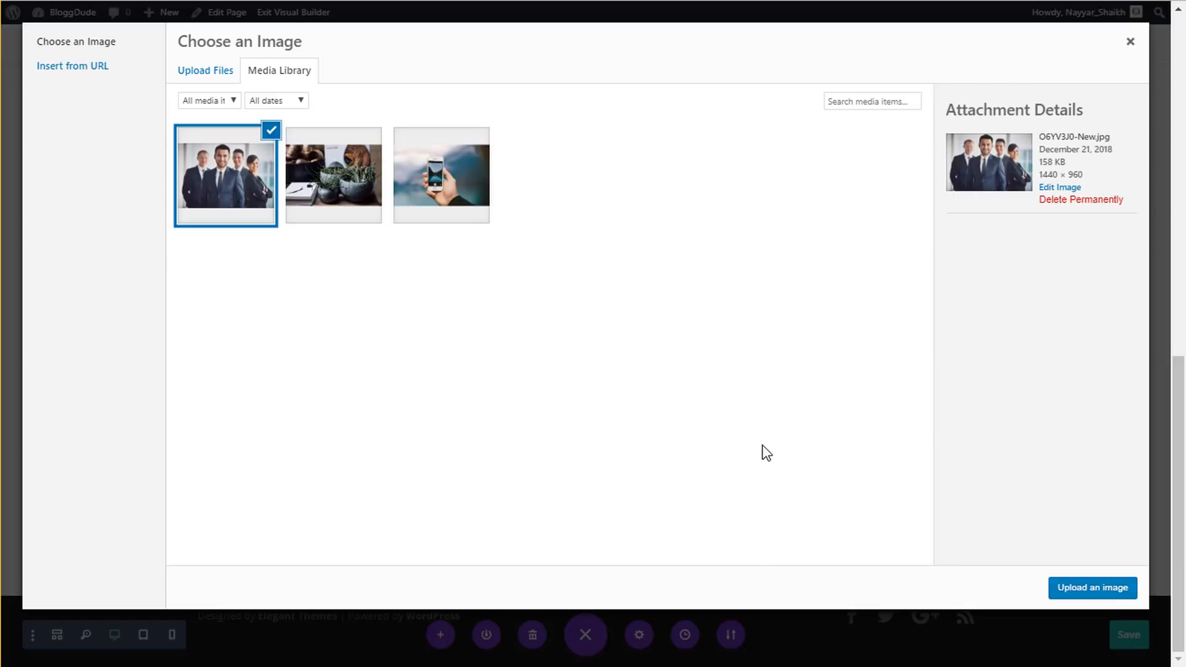
pyautogui.click(1084, 590)
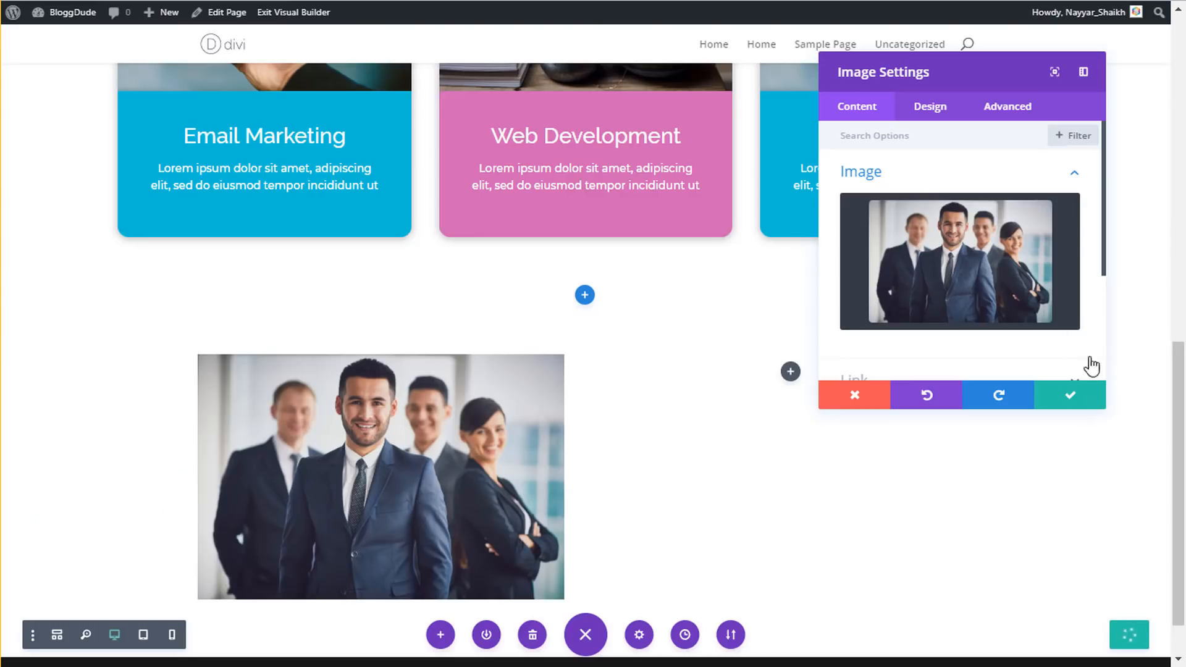
pyautogui.click(1078, 404)
pyautogui.scroll(-1, 445, 365)
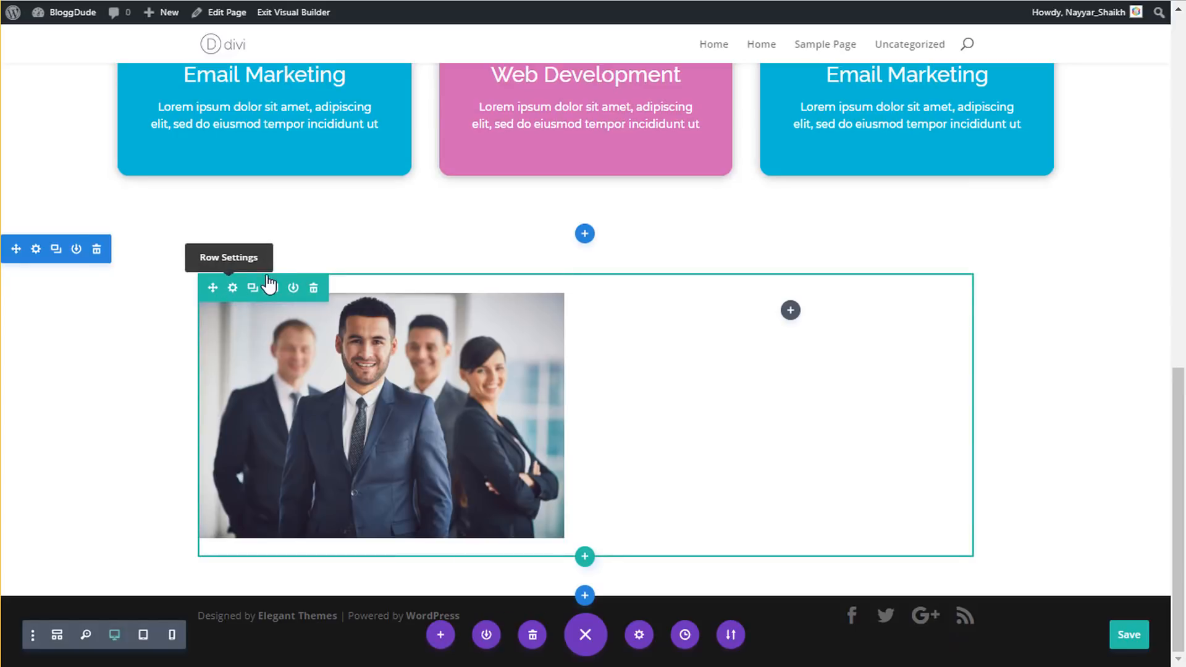
# - Make the team-photo row fullwidth with a custom gutter width of 1
pyautogui.click(233, 289)
pyautogui.click(965, 108)
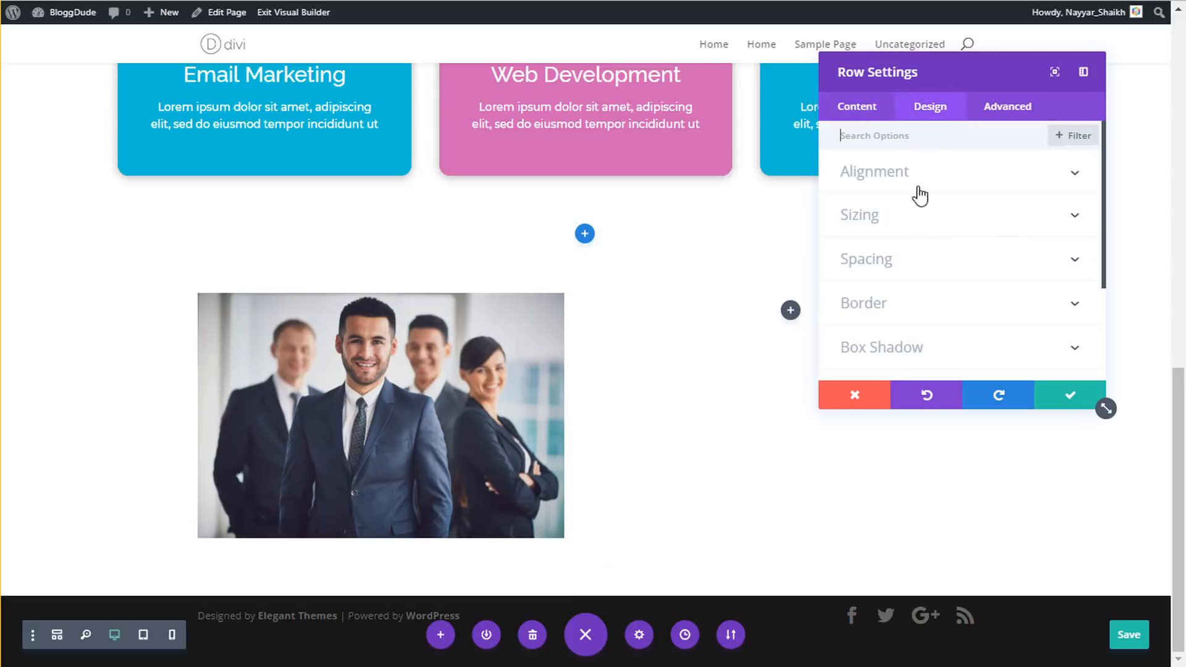
pyautogui.click(914, 213)
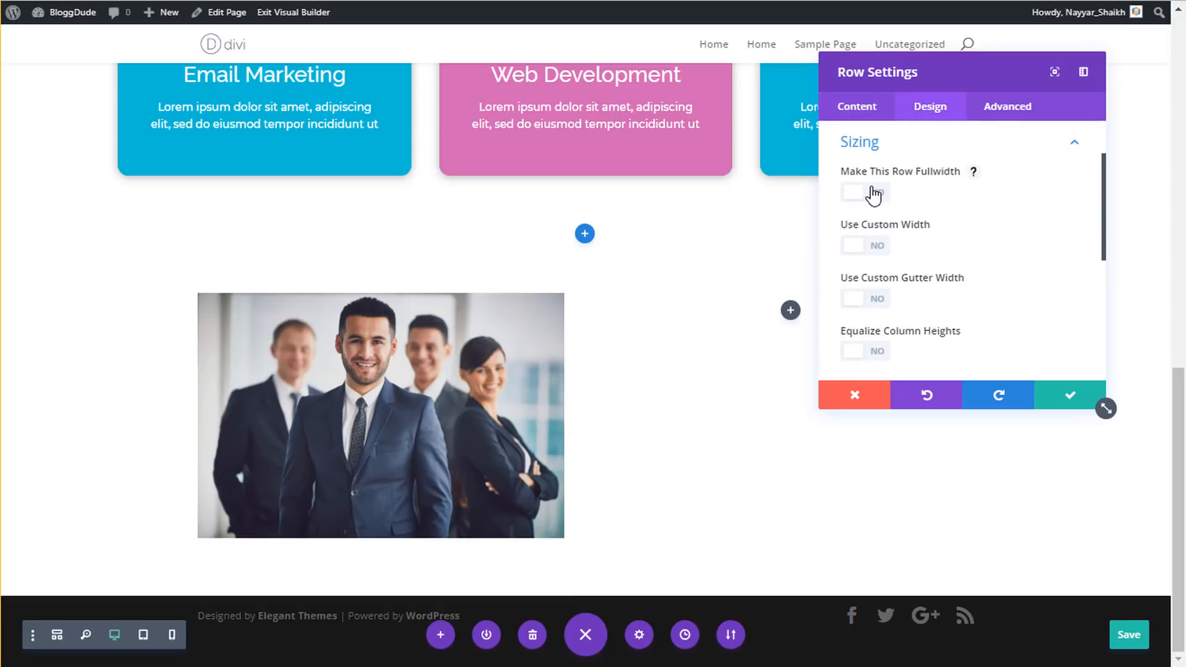
pyautogui.click(873, 195)
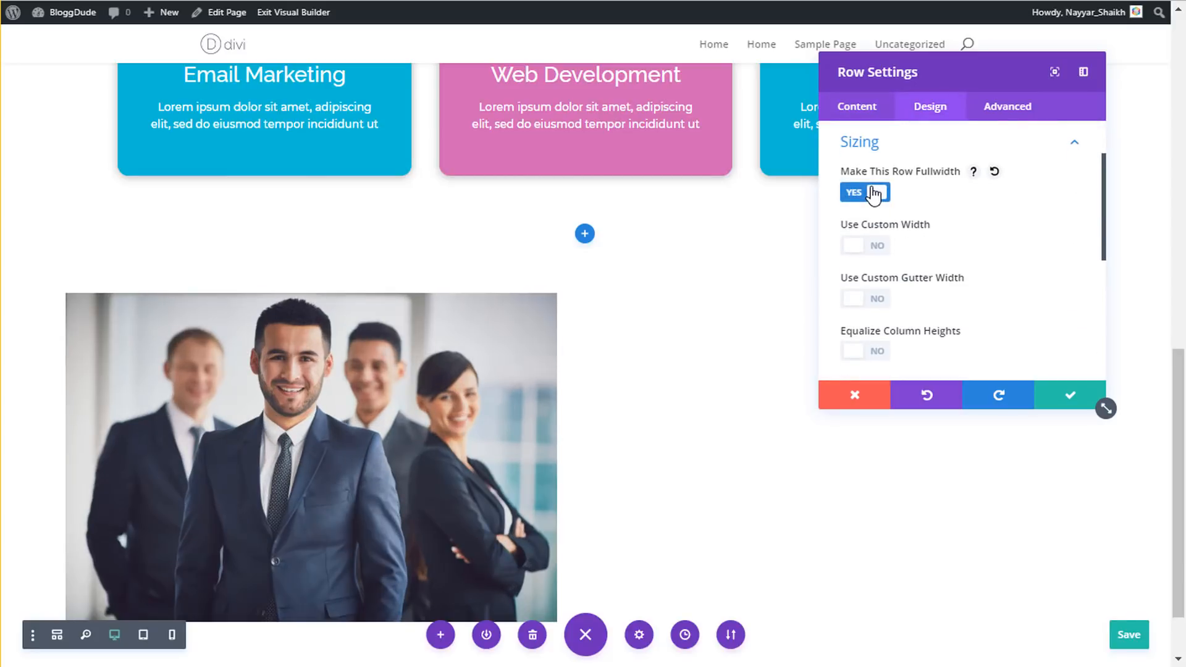
pyautogui.scroll(-2, 922, 240)
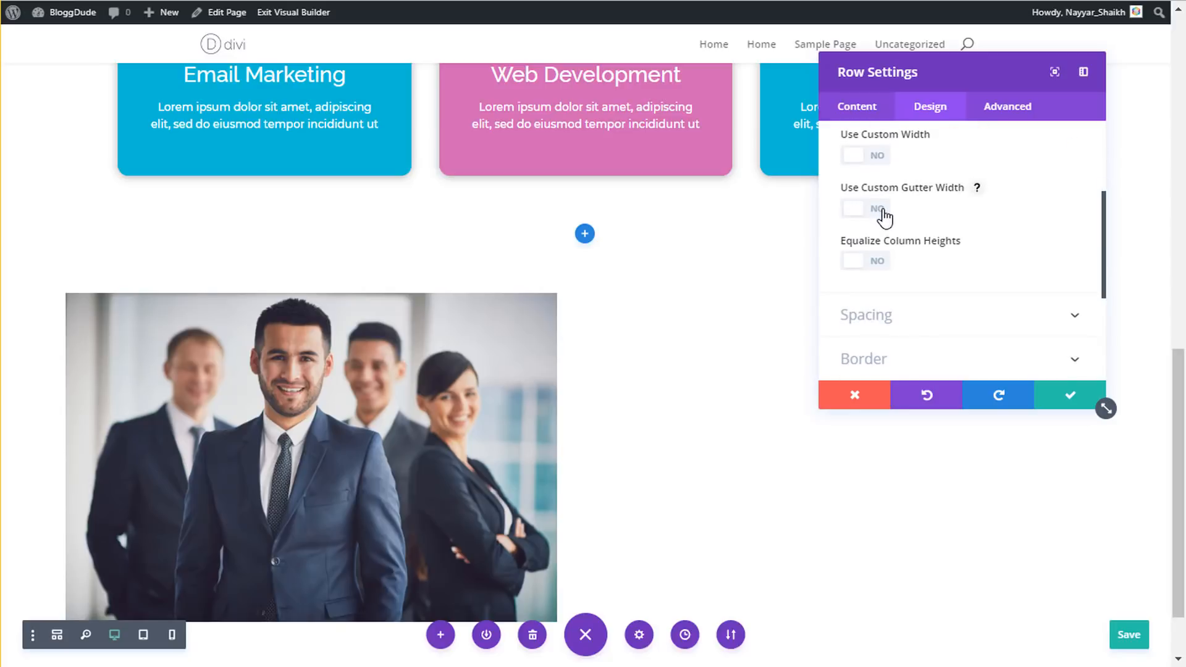
pyautogui.click(885, 217)
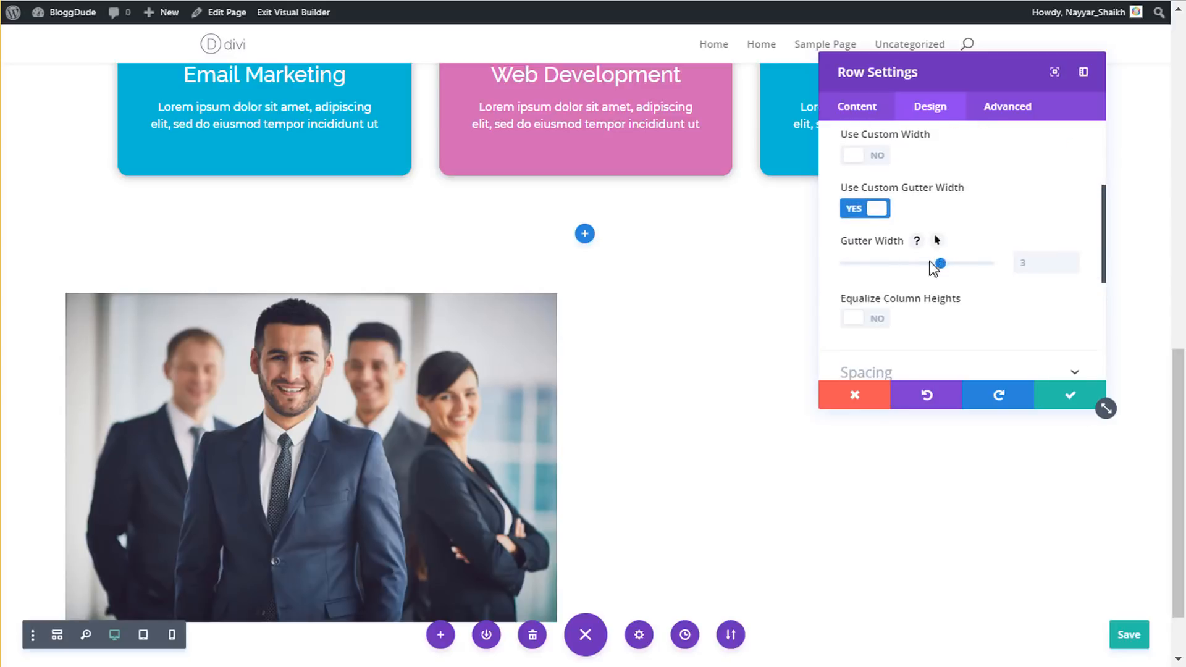
pyautogui.moveTo(939, 265); pyautogui.dragTo(822, 272)
pyautogui.scroll(-3, 502, 315)
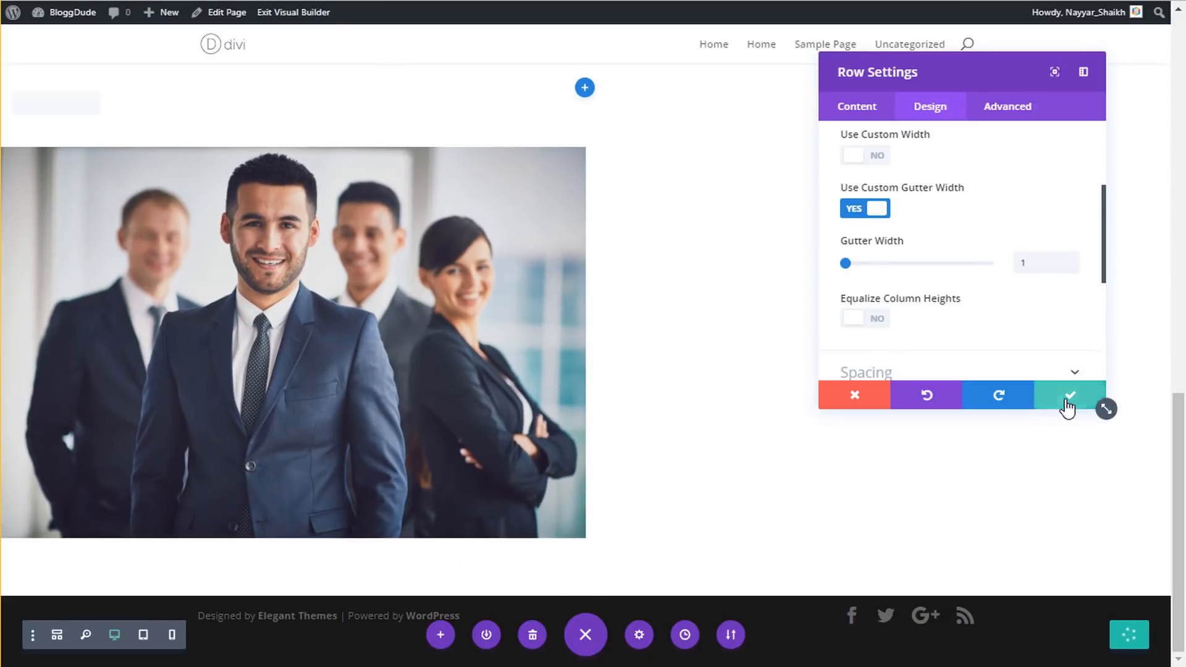
pyautogui.click(1068, 403)
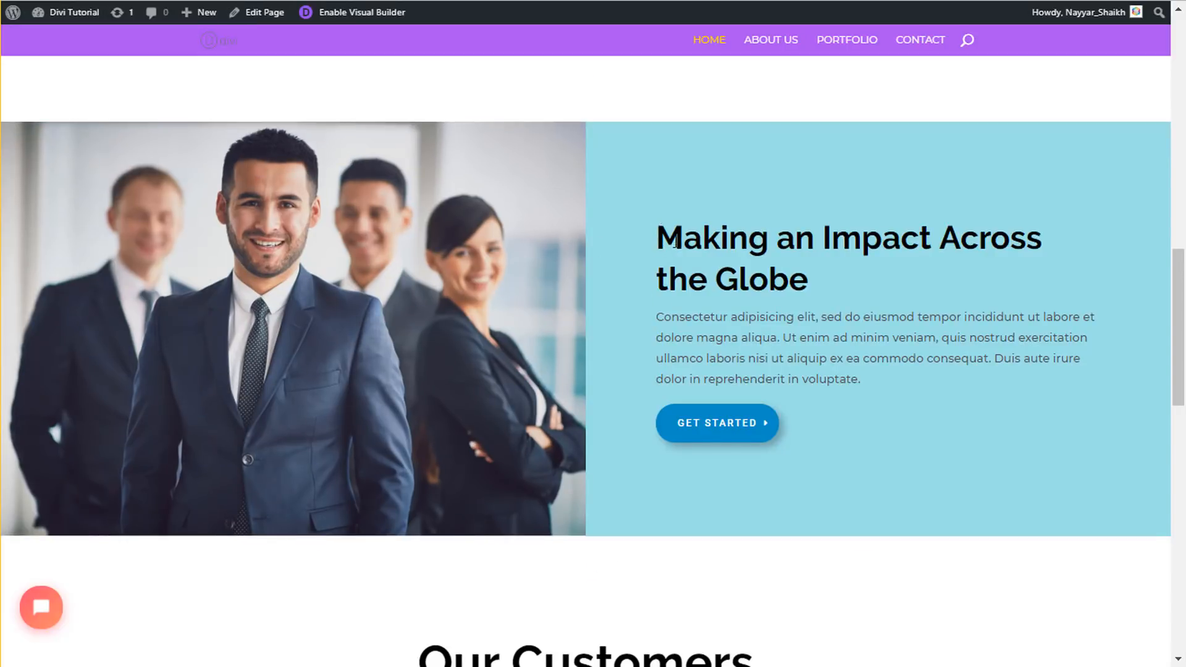
pyautogui.moveTo(674, 242); pyautogui.dragTo(890, 380)
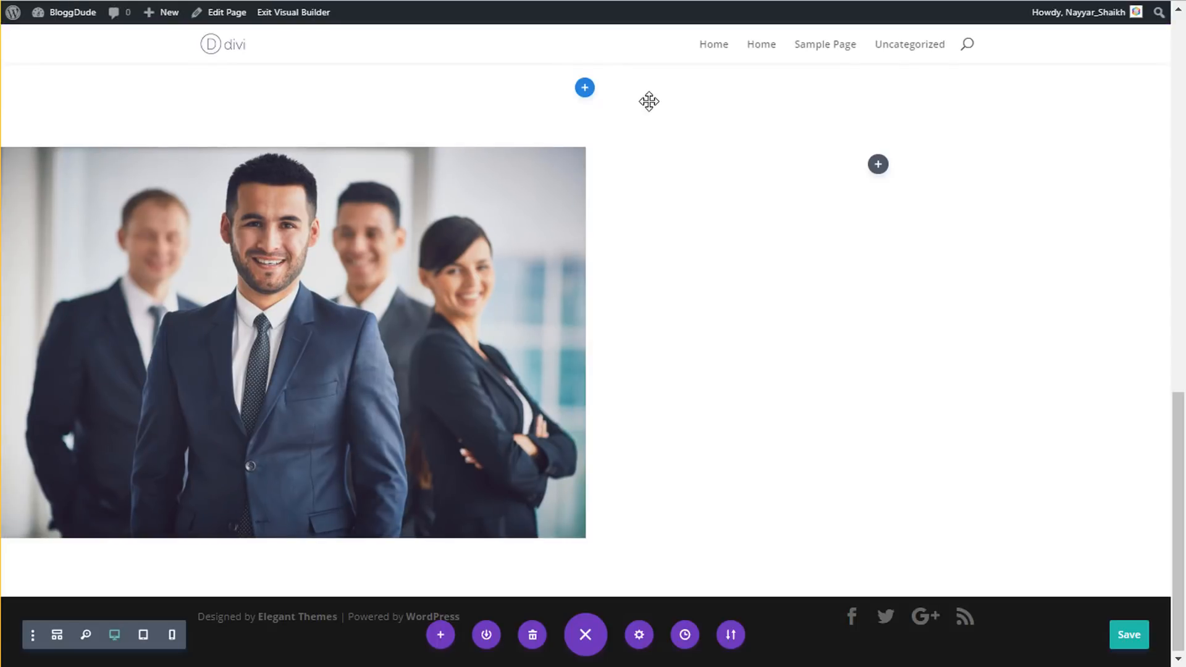
pyautogui.scroll(4, 739, 257)
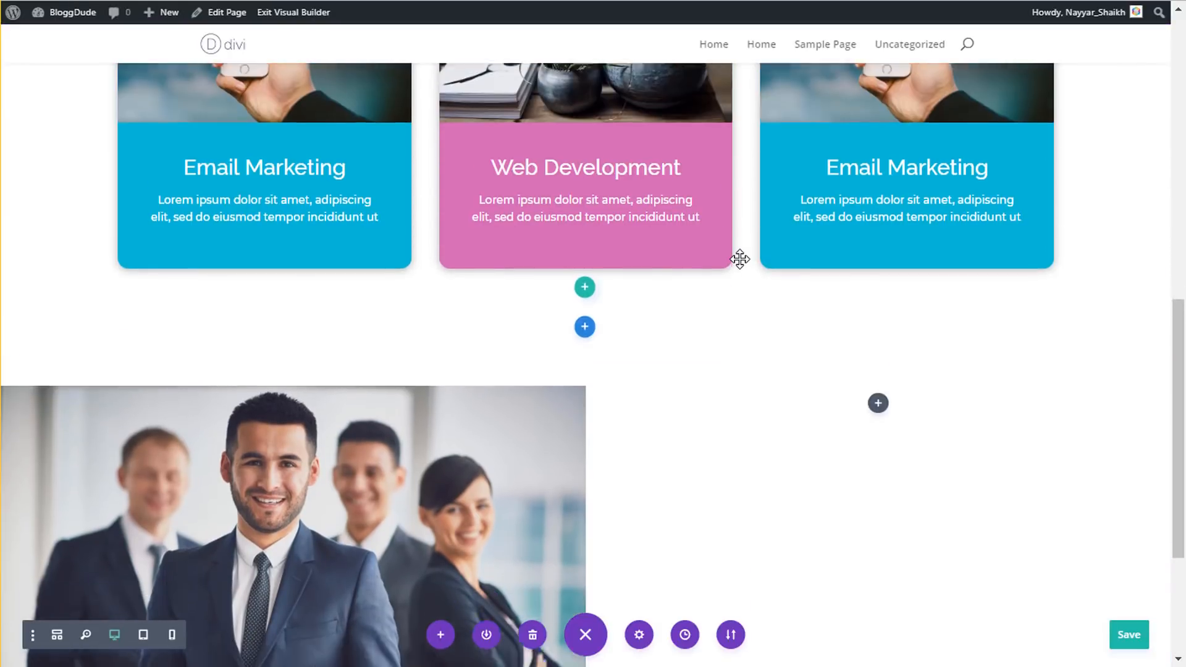
pyautogui.scroll(-4, 766, 256)
pyautogui.scroll(5, 786, 254)
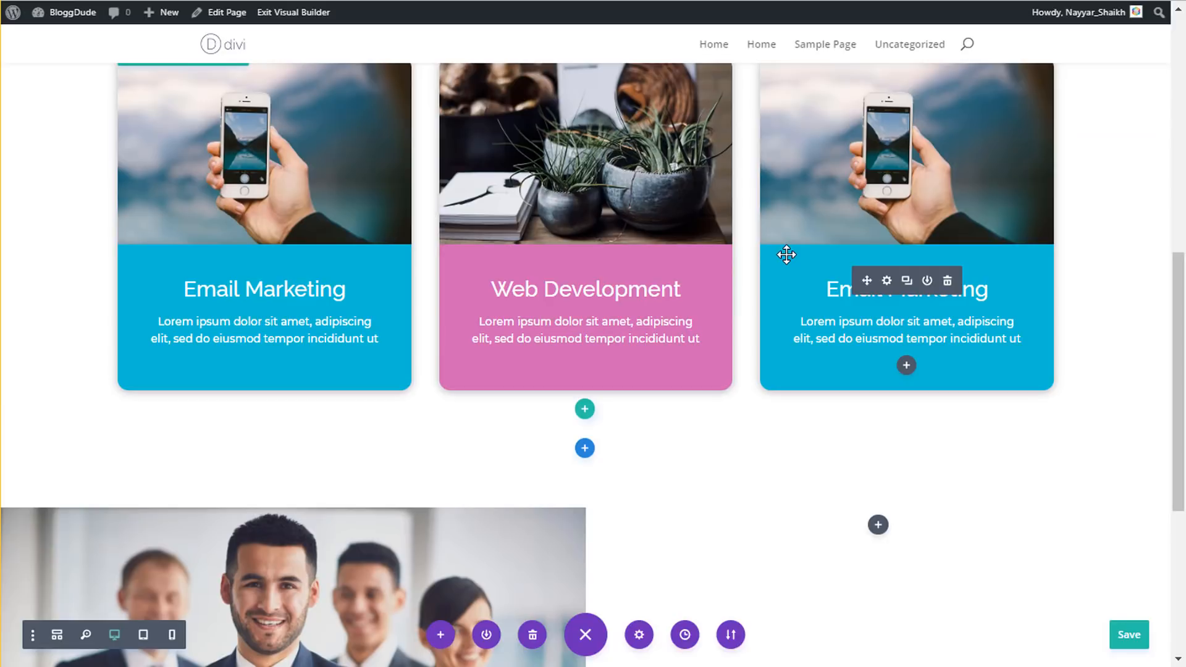
pyautogui.scroll(8, 762, 276)
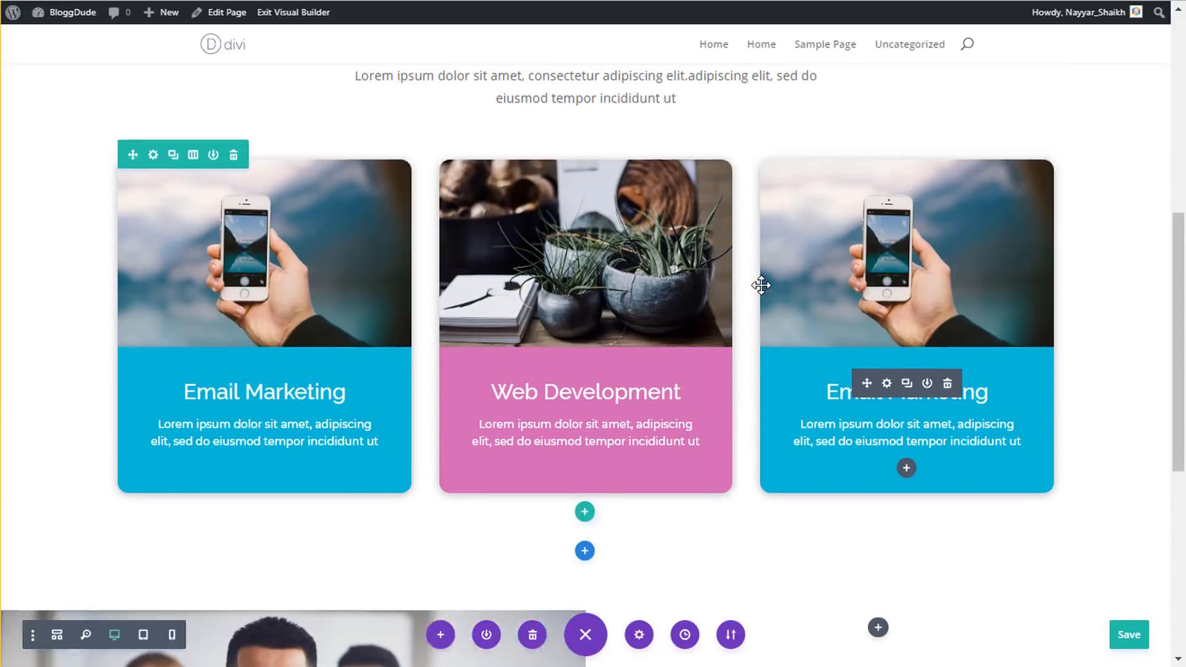
pyautogui.scroll(-7, 633, 323)
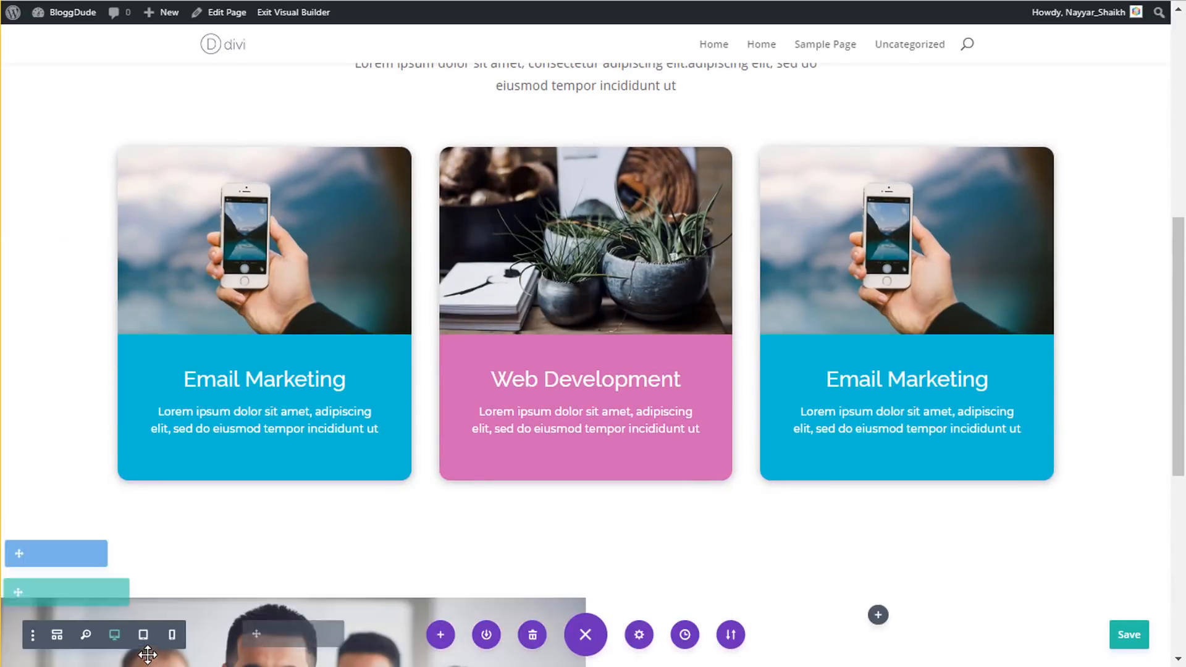
pyautogui.click(173, 635)
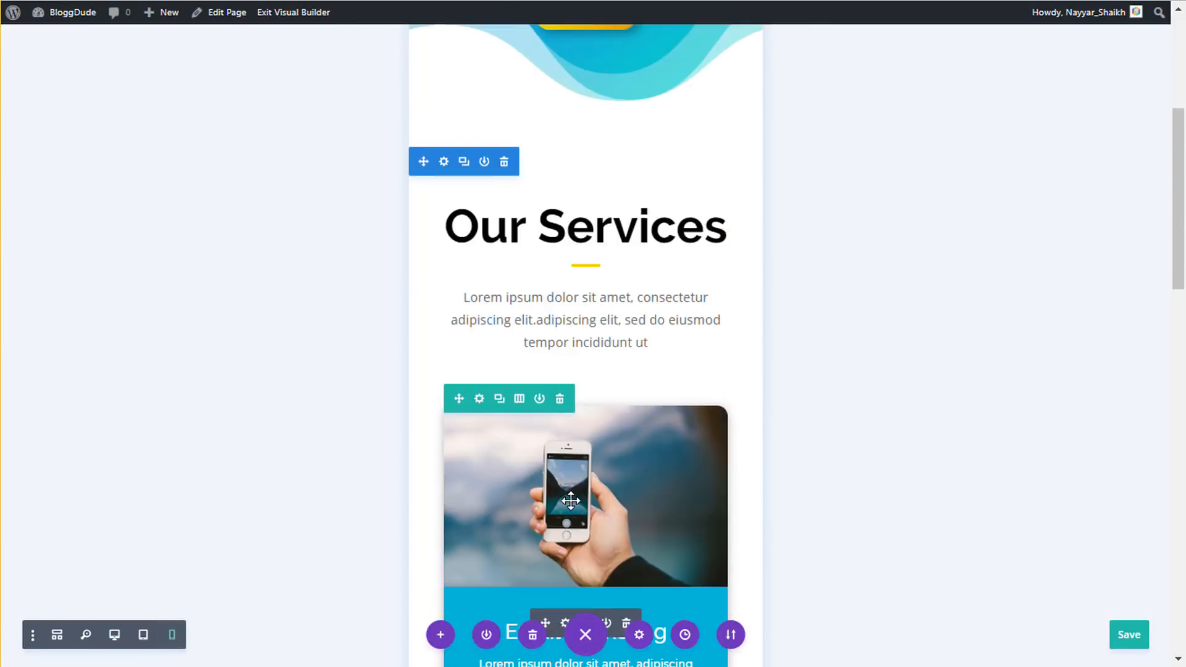
pyautogui.scroll(5, 570, 499)
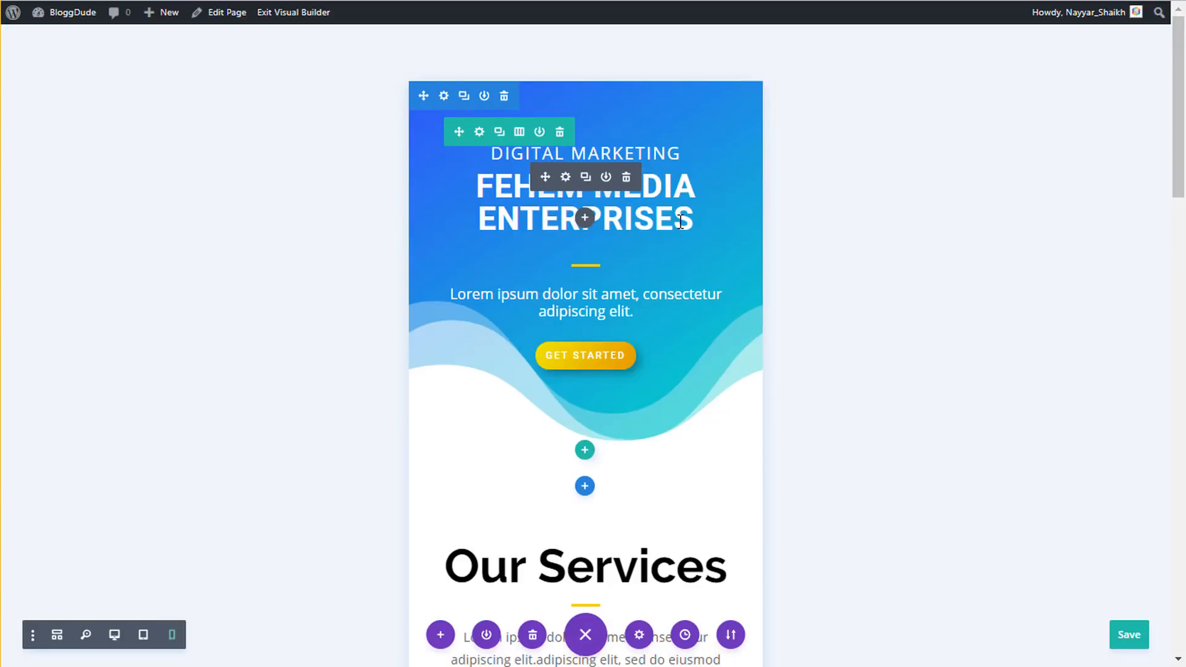
pyautogui.scroll(-14, 680, 221)
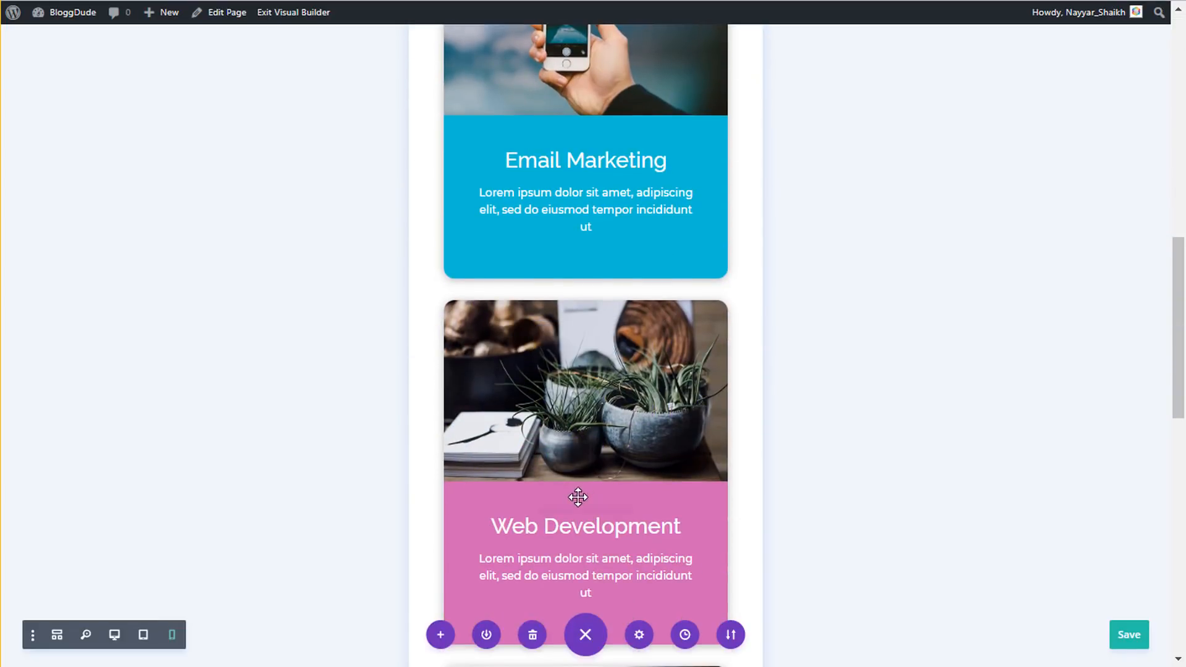
pyautogui.scroll(-2, 584, 531)
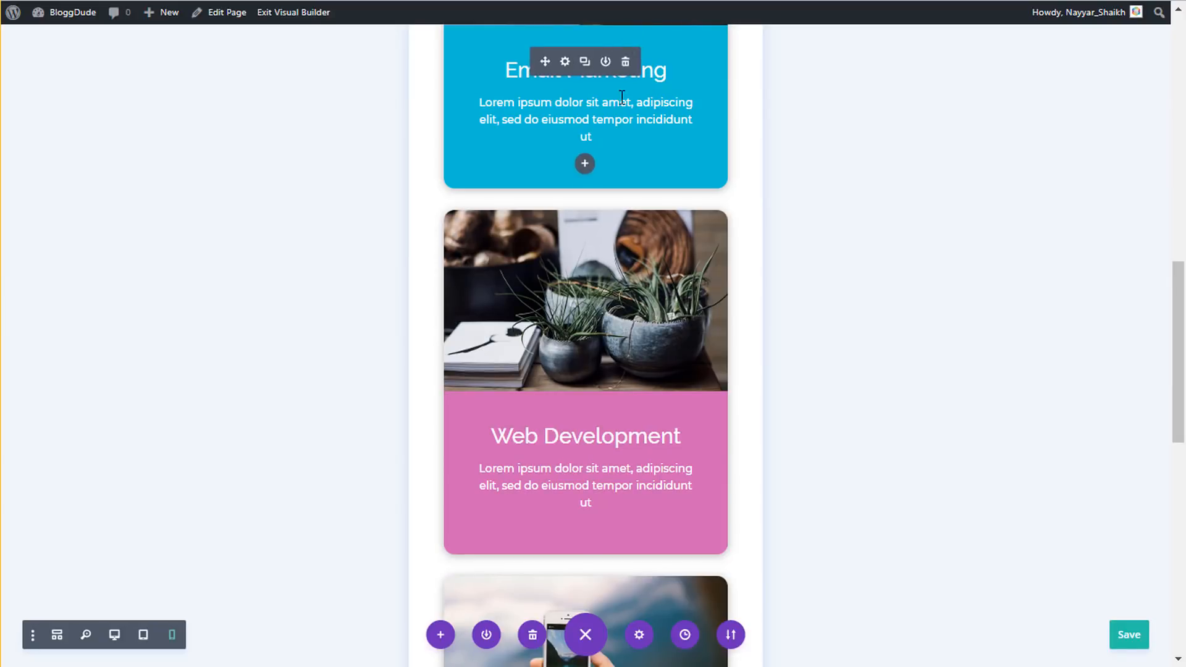
pyautogui.scroll(2, 630, 185)
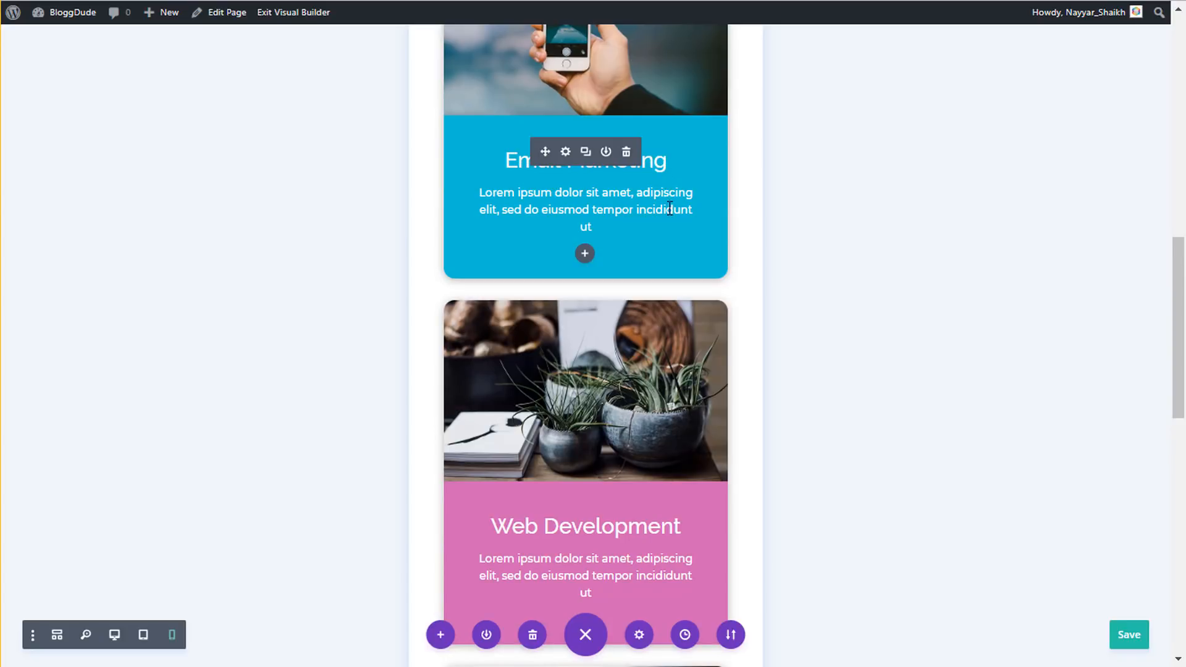
pyautogui.scroll(-5, 688, 389)
pyautogui.scroll(10, 687, 389)
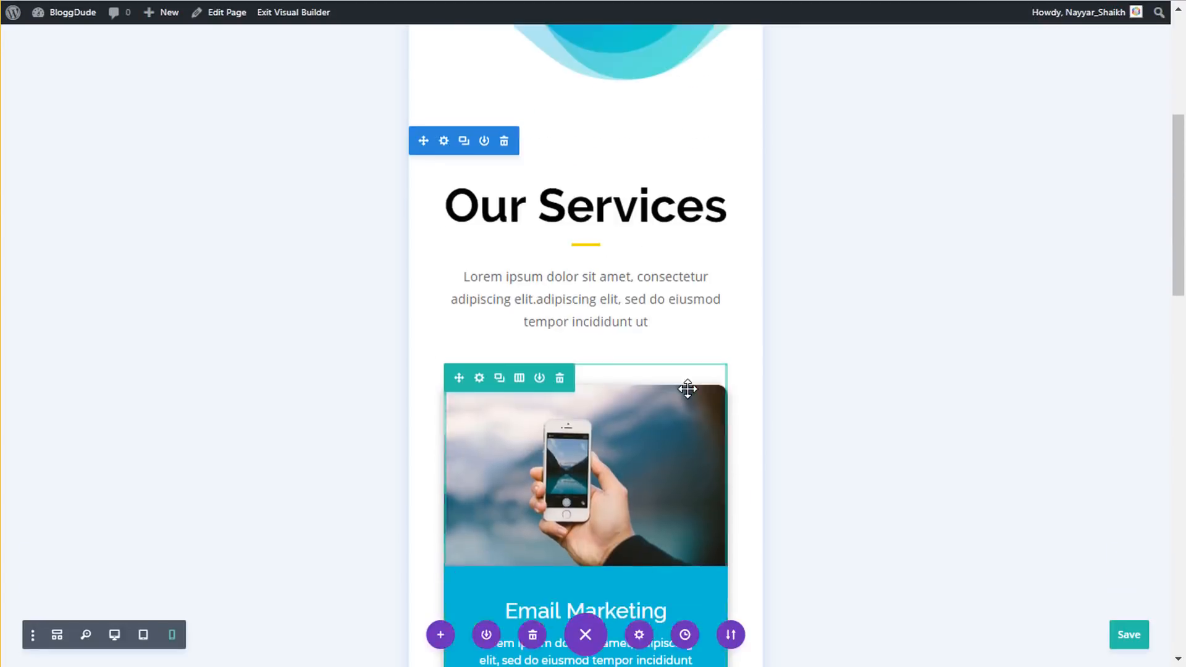
pyautogui.scroll(8, 687, 389)
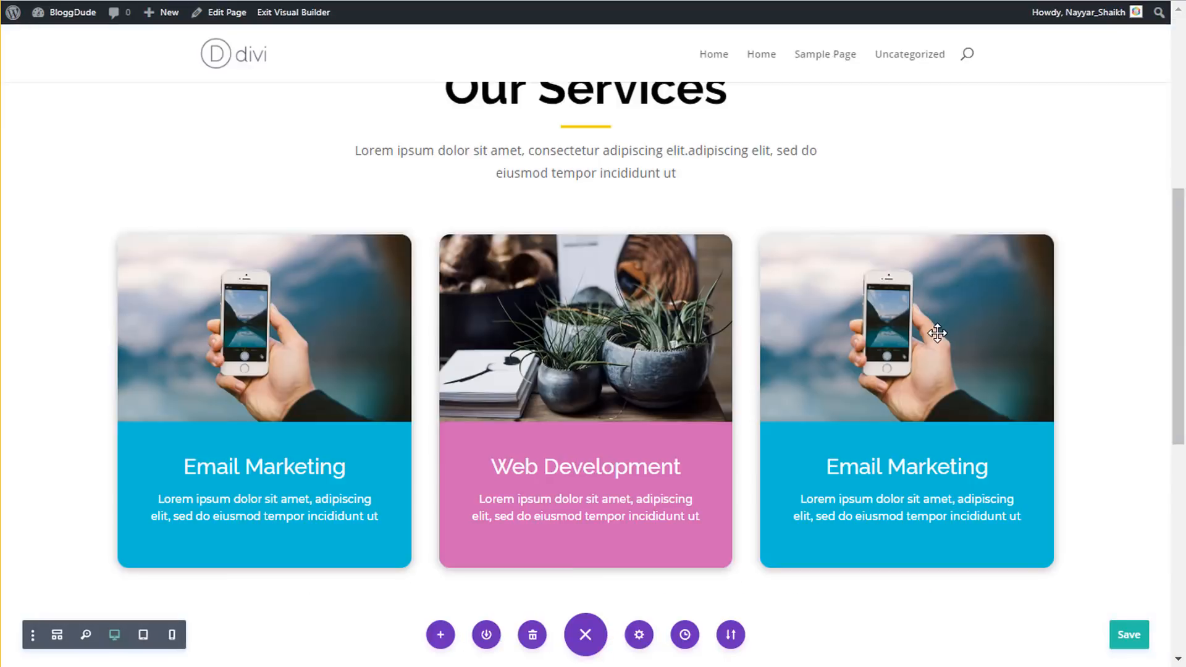
pyautogui.scroll(-8, 936, 335)
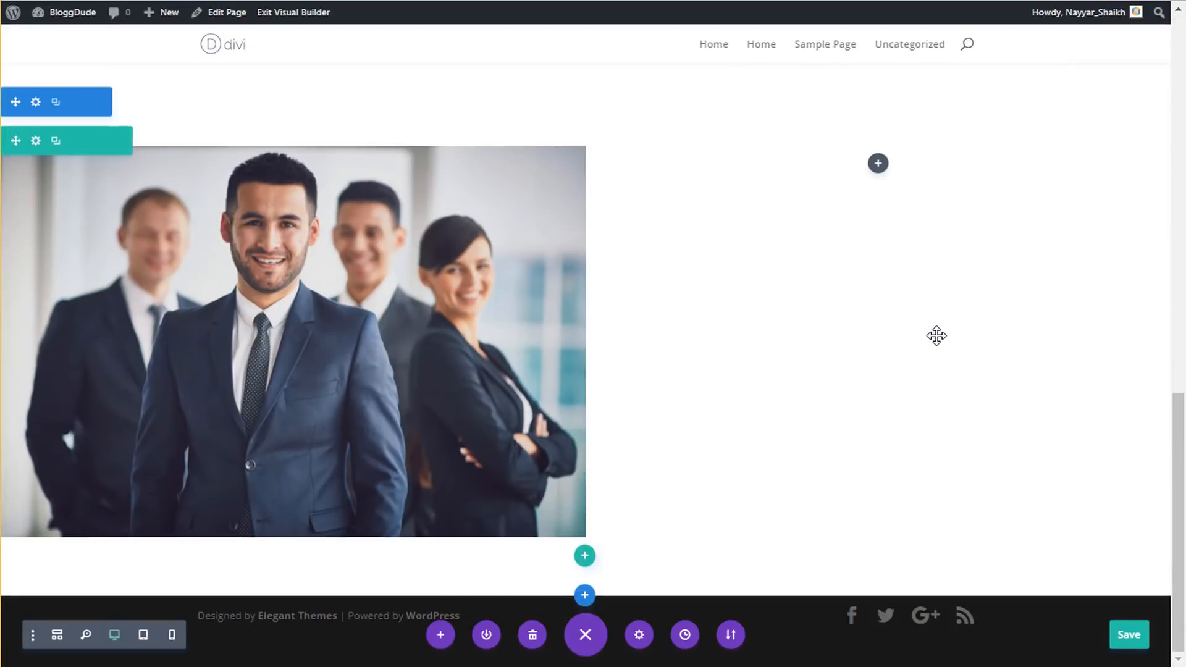
# - Insert a Call To Action module in the right column and highlight the reference 'Making an Impact Across the Globe' heading
pyautogui.scroll(3, 926, 338)
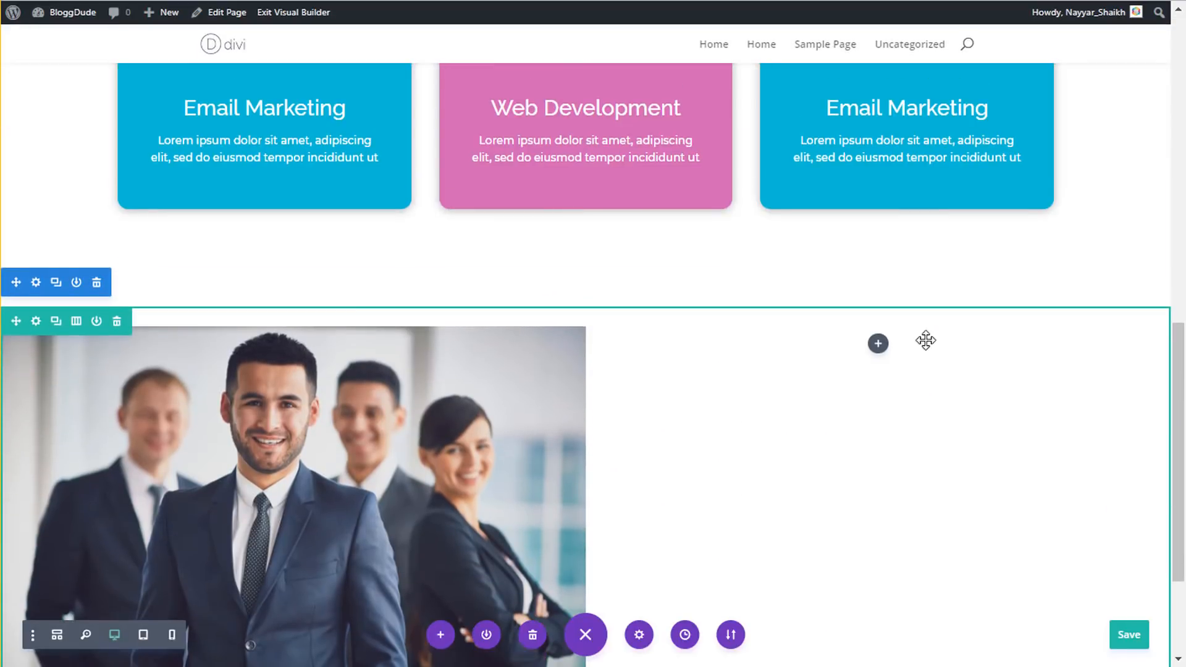
pyautogui.click(878, 344)
pyautogui.write('call')
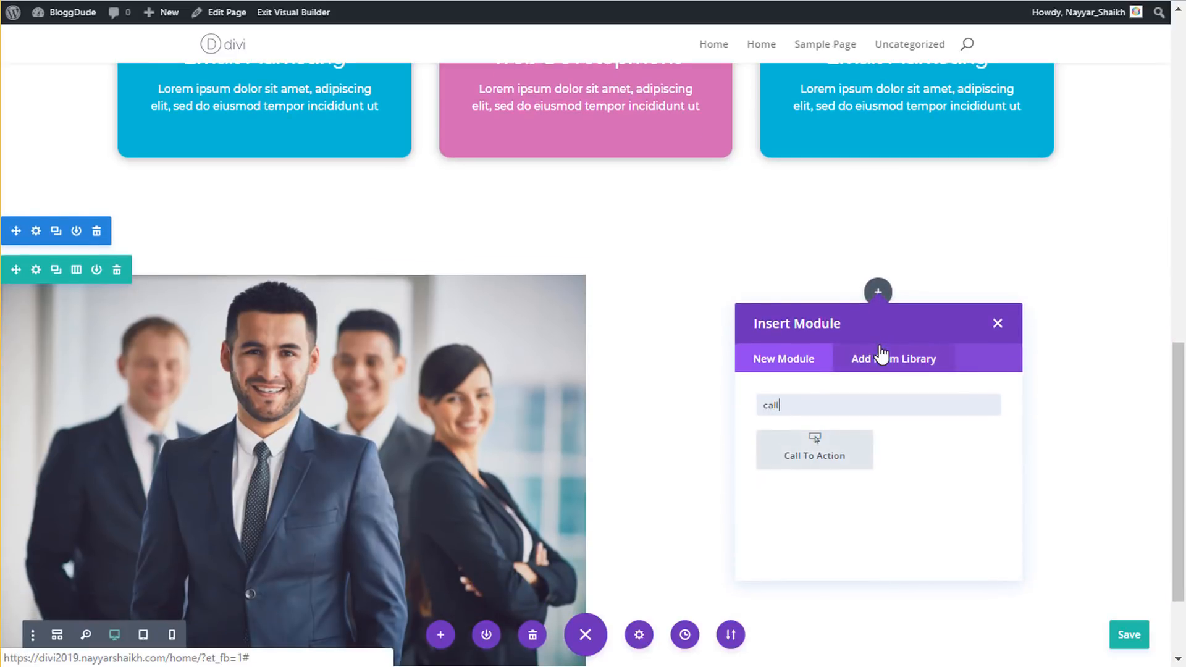
pyautogui.click(825, 467)
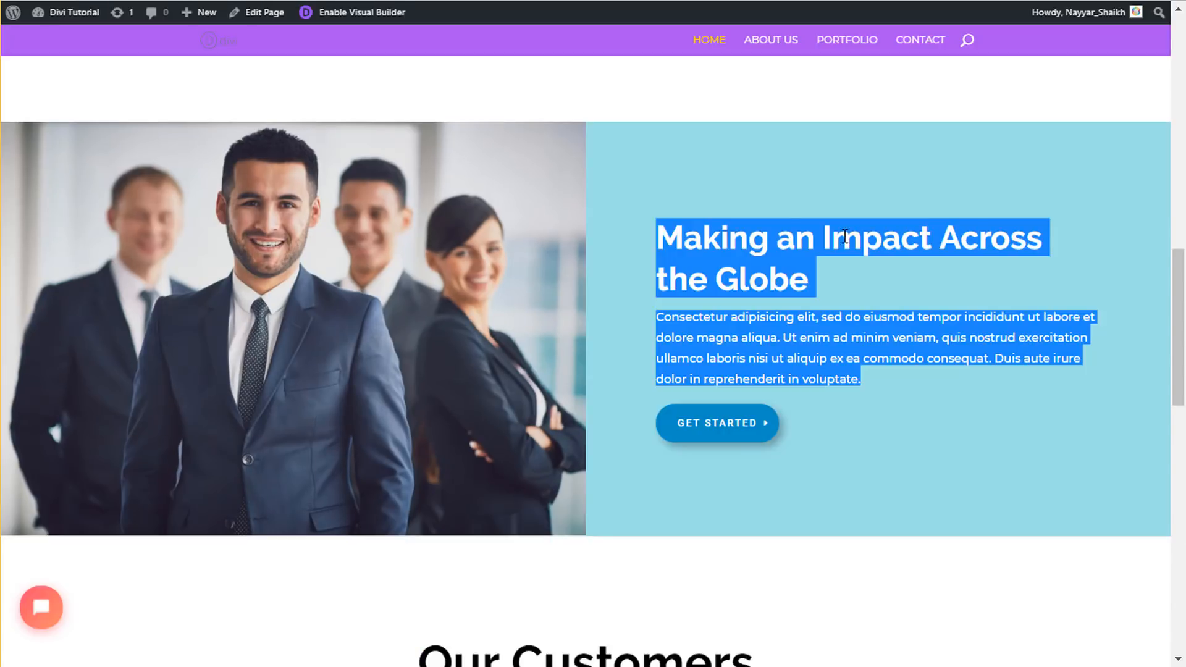
pyautogui.click(841, 244)
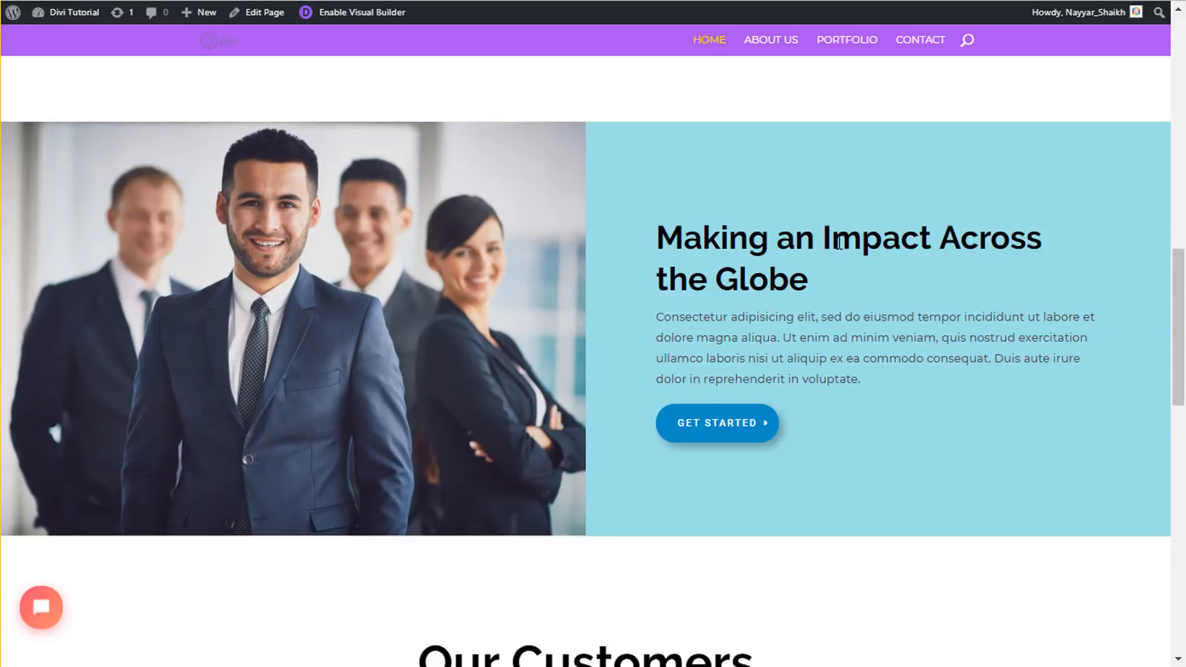
pyautogui.moveTo(666, 226); pyautogui.dragTo(803, 284)
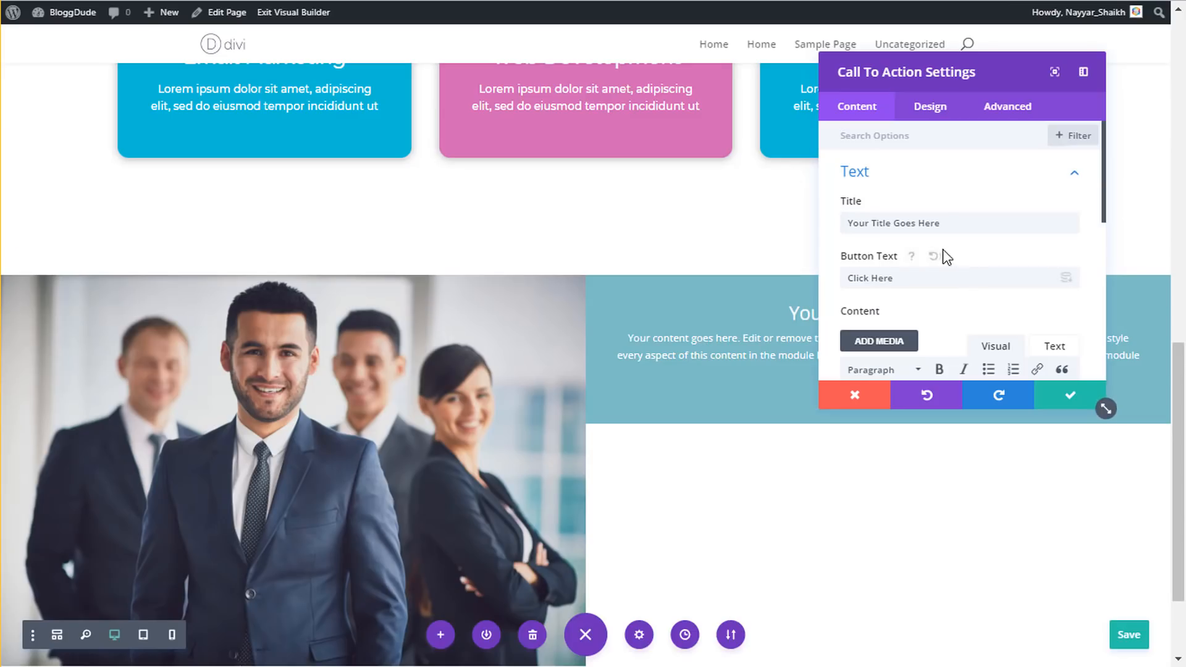
# - Paste 'Making an Impact Across the Globe' as the call-to-action title
pyautogui.click(949, 228)
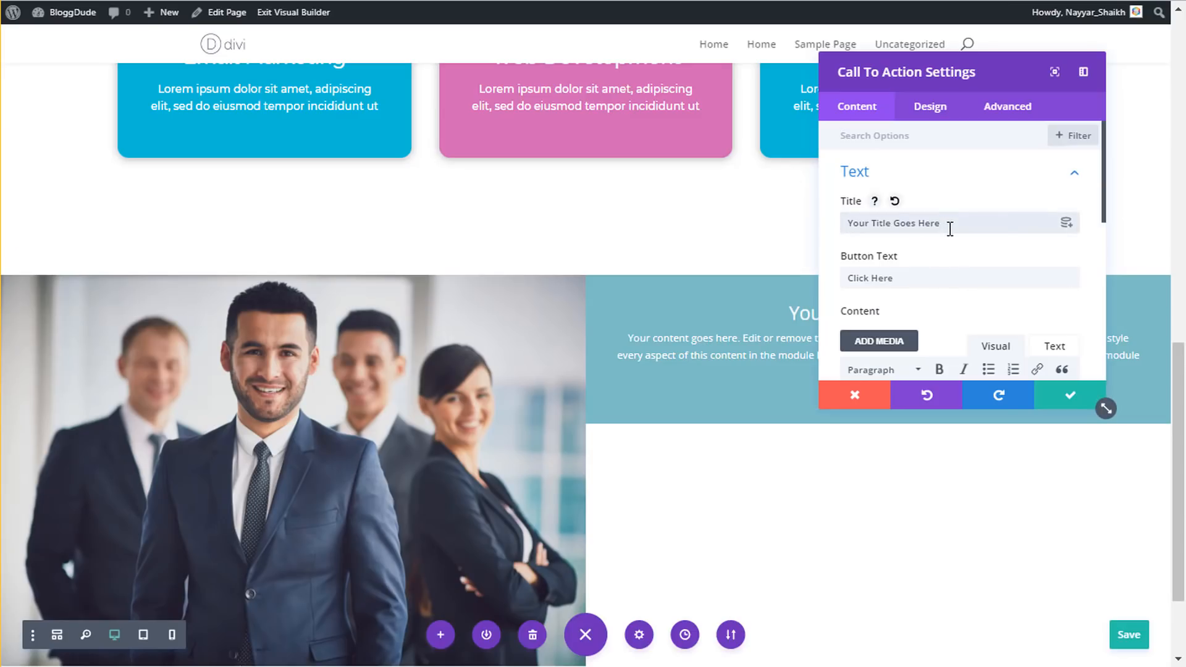
pyautogui.hotkey('ctrl', 'v')
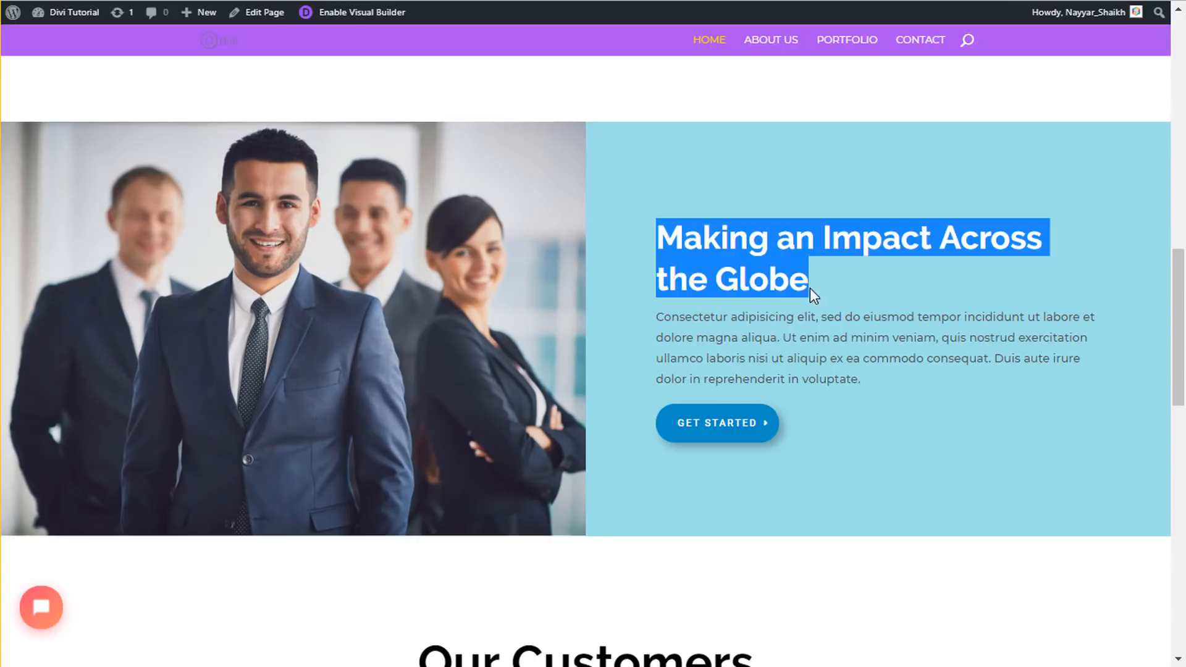
pyautogui.click(698, 310)
# - Replace the call-to-action content with the reference site's Lorem ipsum paragraph
pyautogui.moveTo(658, 315); pyautogui.dragTo(882, 387)
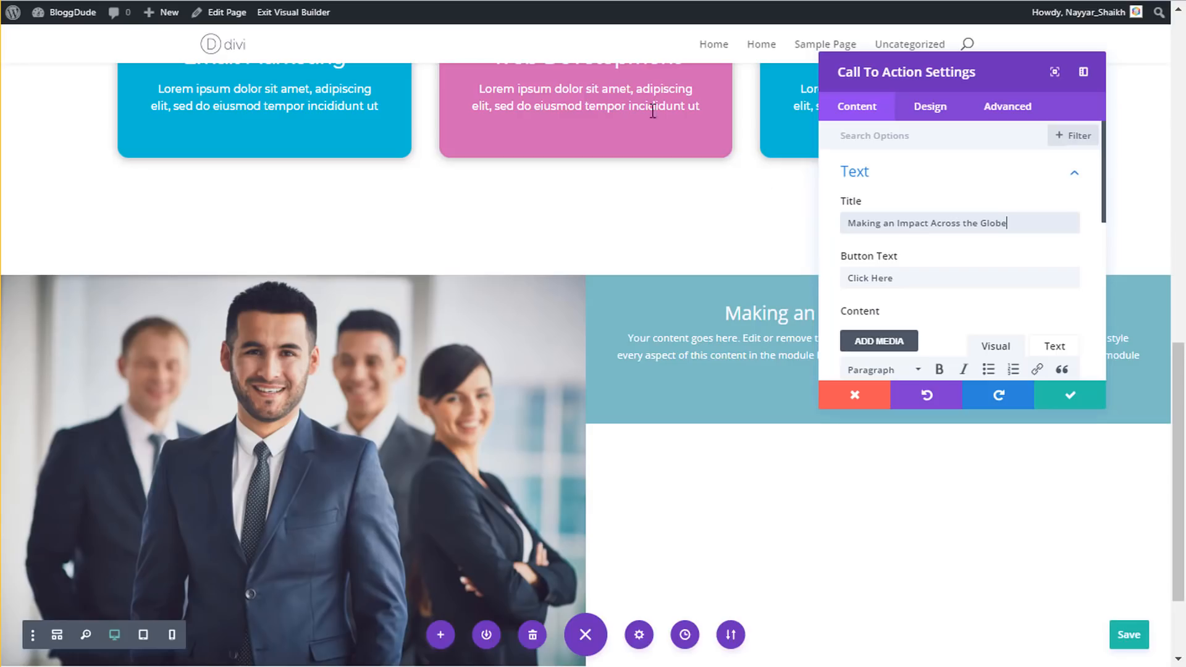
pyautogui.scroll(-3, 895, 265)
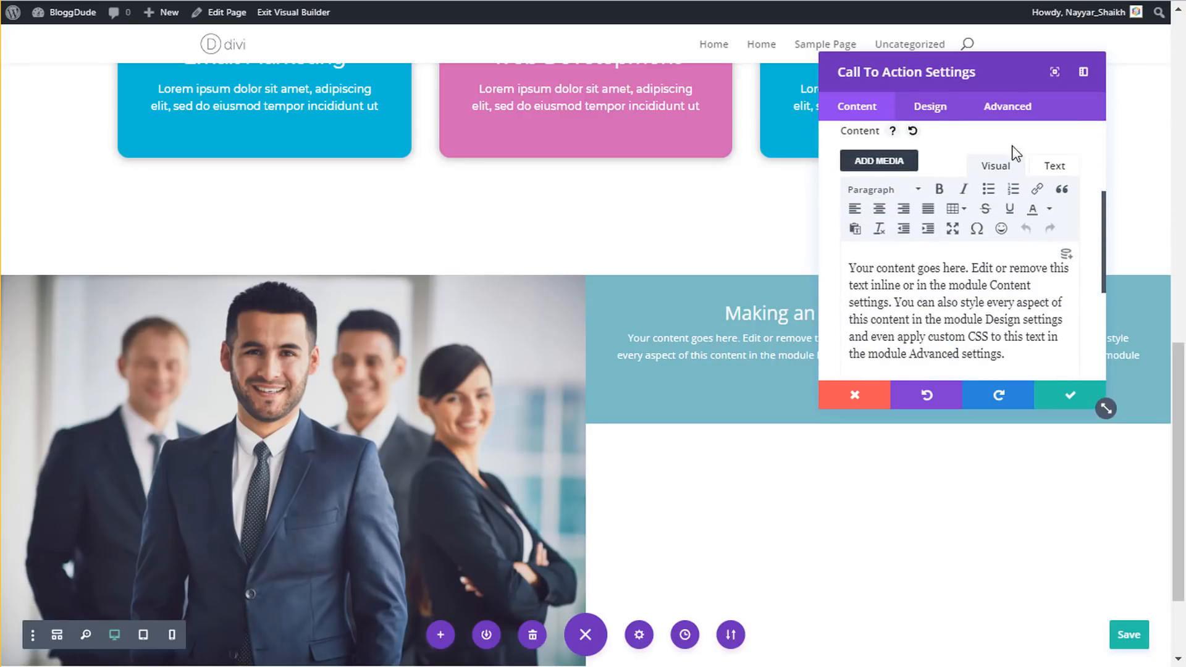
pyautogui.click(1052, 169)
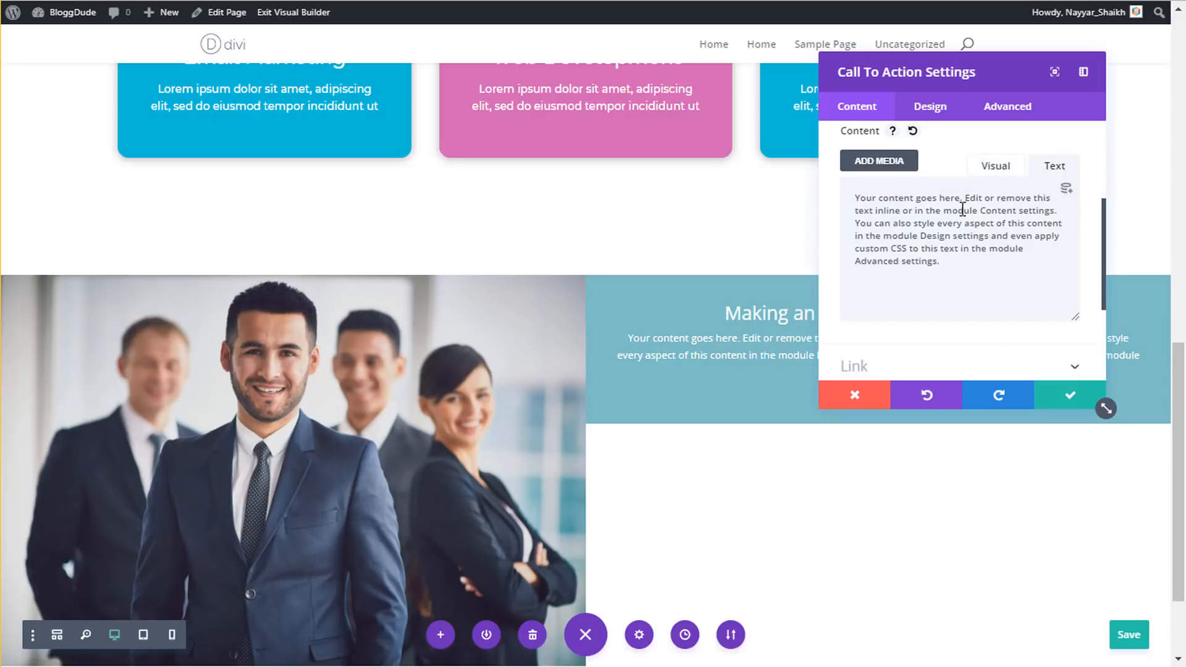
pyautogui.hotkey('ctrl', 'a')
pyautogui.hotkey('ctrl', 'v')
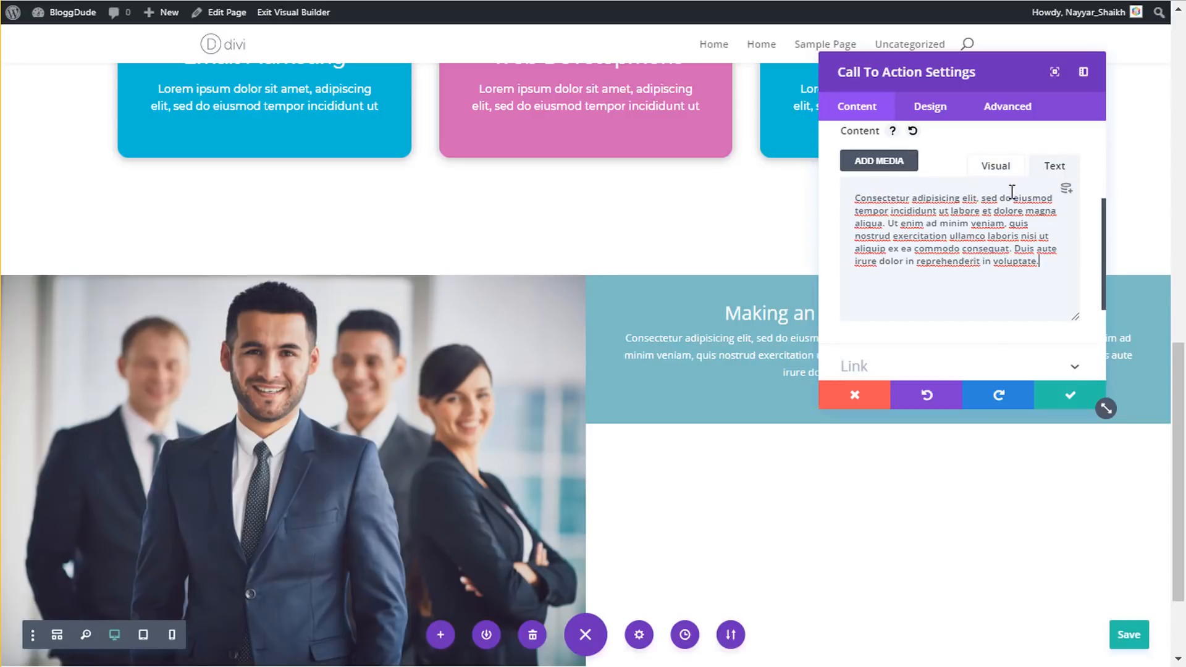
pyautogui.click(992, 166)
pyautogui.moveTo(941, 72); pyautogui.dragTo(227, 227)
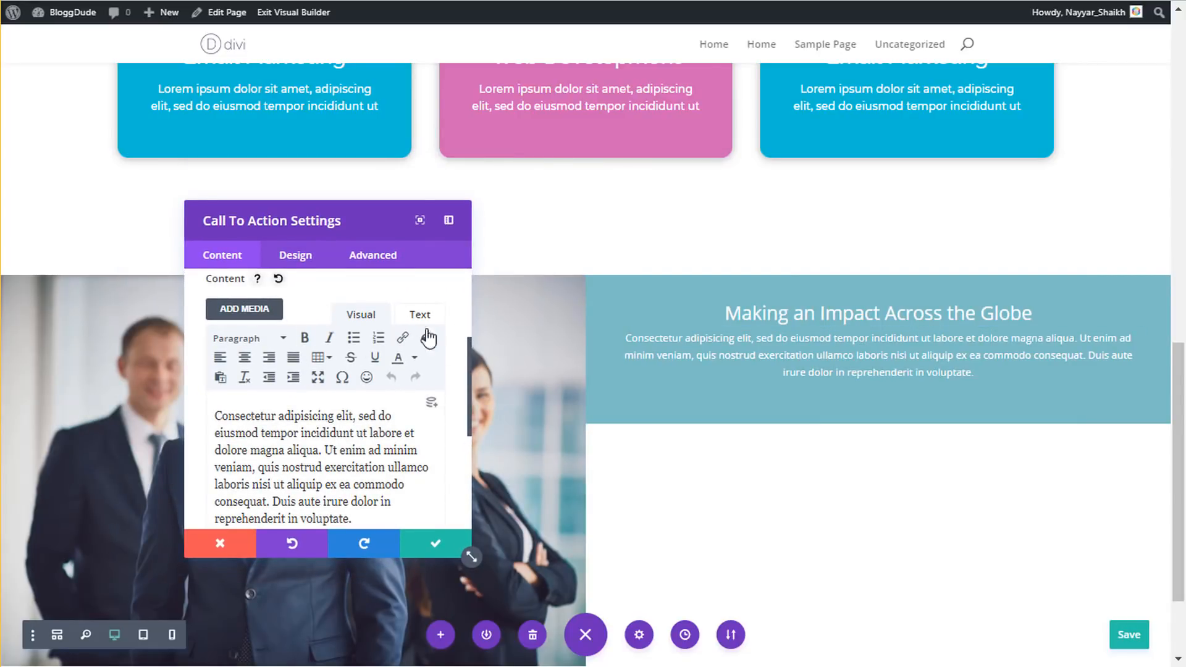
# - Set the call-to-action title font to Raleway Bold
pyautogui.click(302, 258)
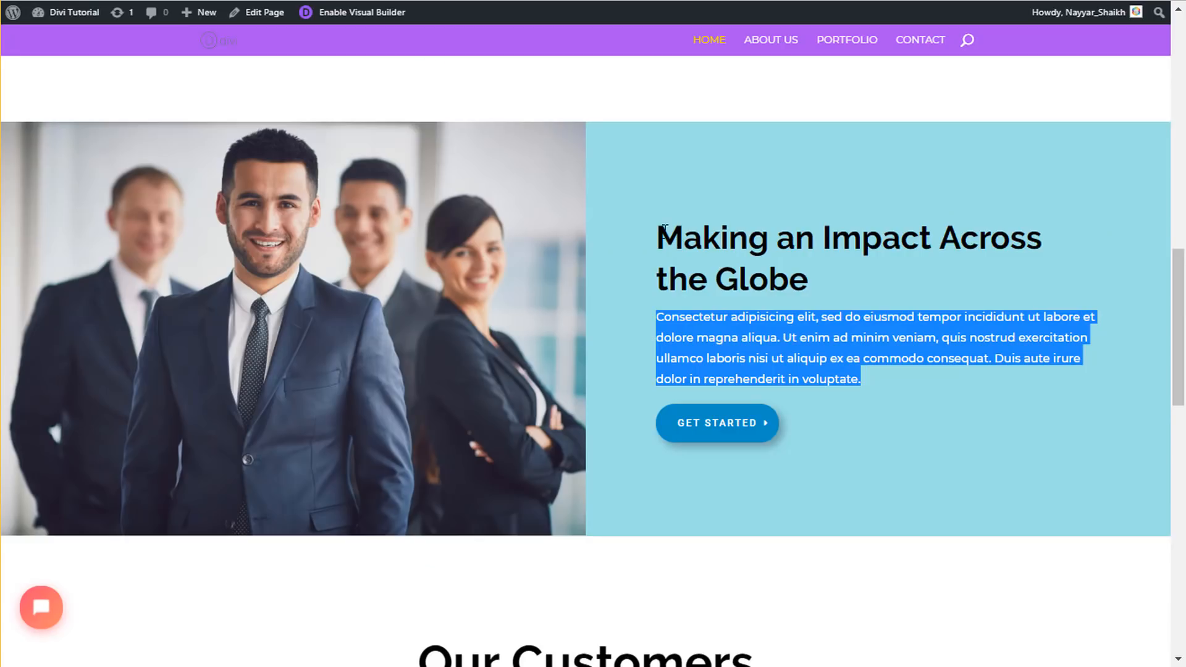
pyautogui.moveTo(658, 229); pyautogui.dragTo(809, 281)
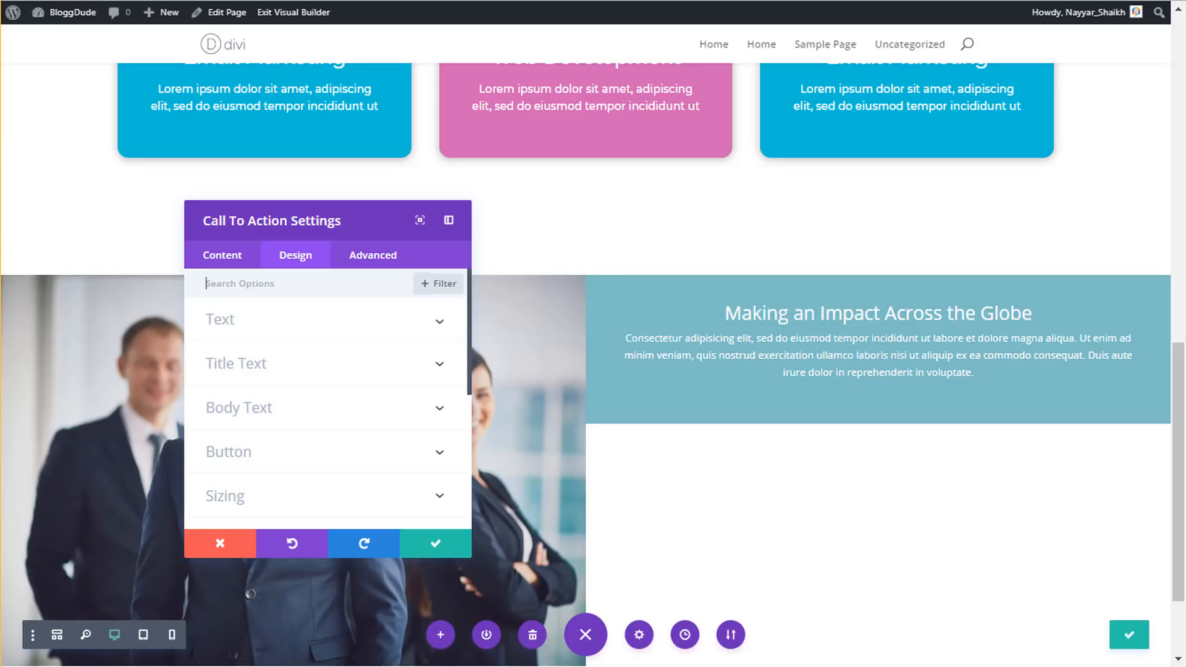
pyautogui.click(293, 370)
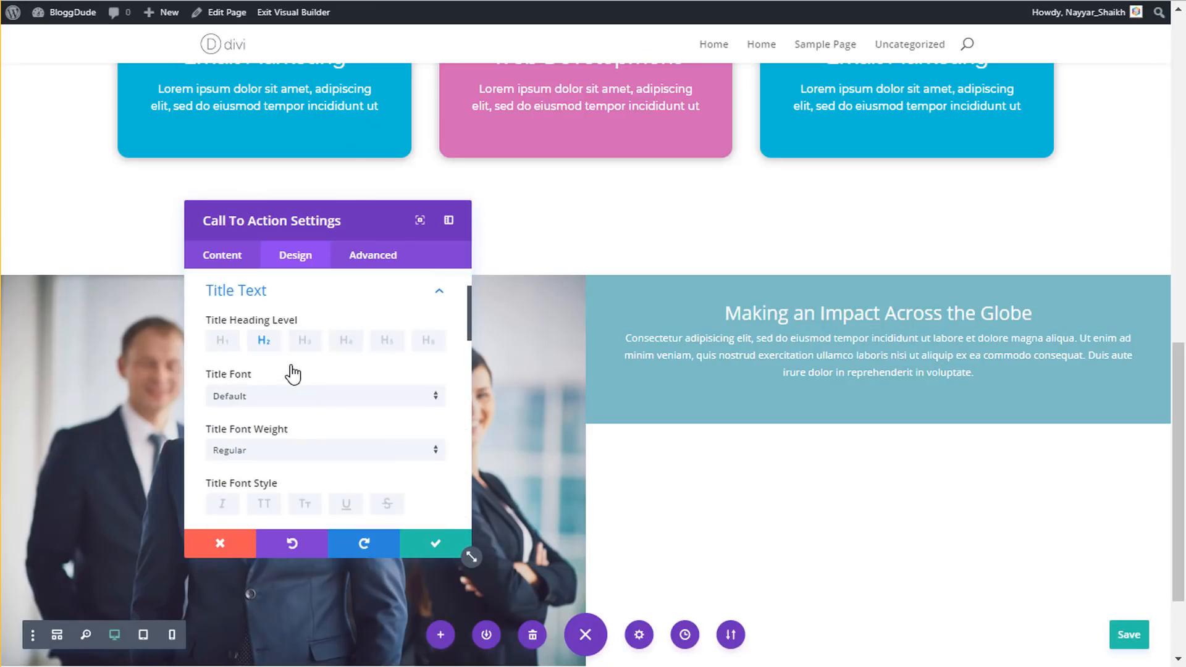
pyautogui.click(321, 403)
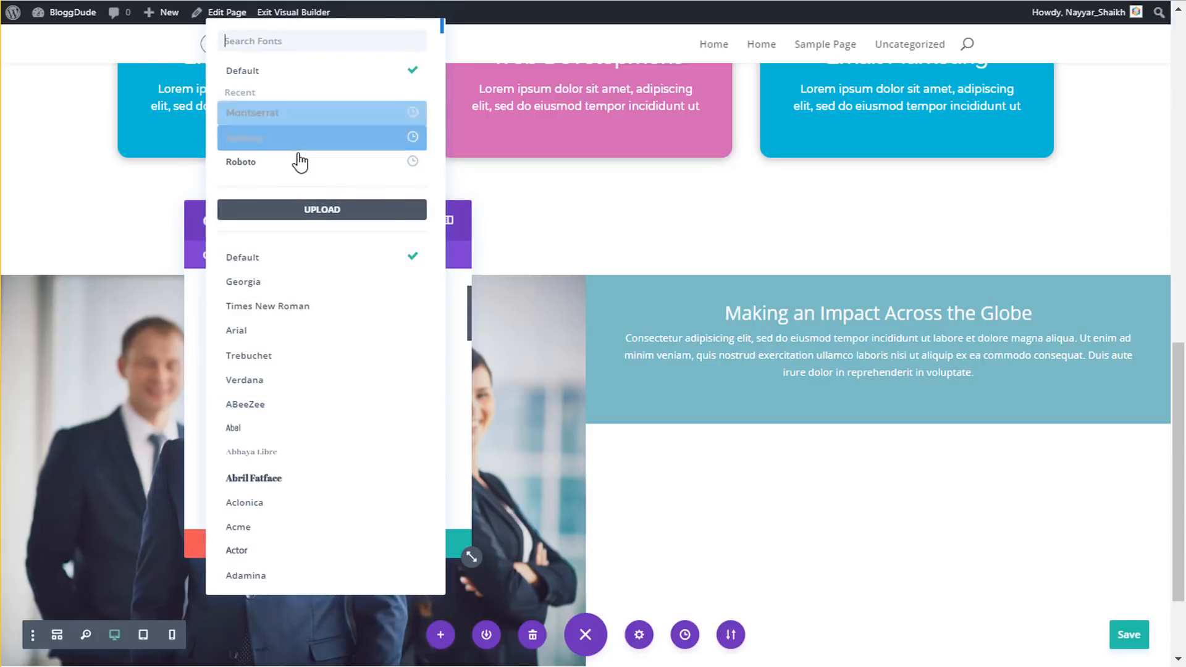
pyautogui.click(301, 138)
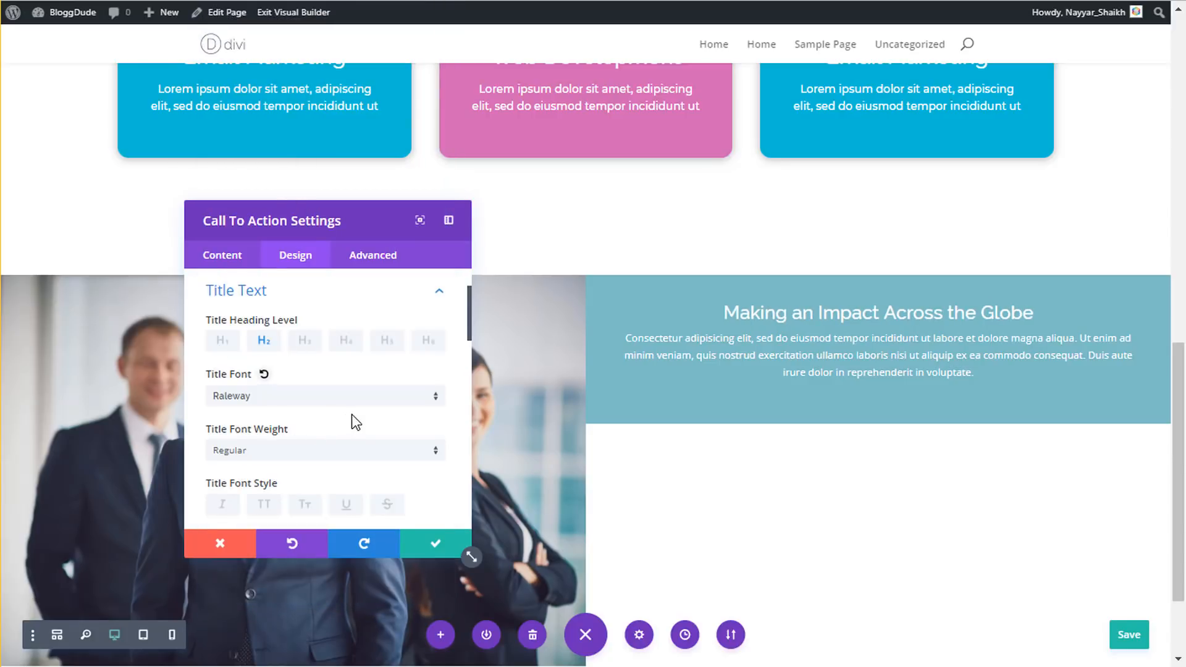
pyautogui.scroll(-2, 373, 415)
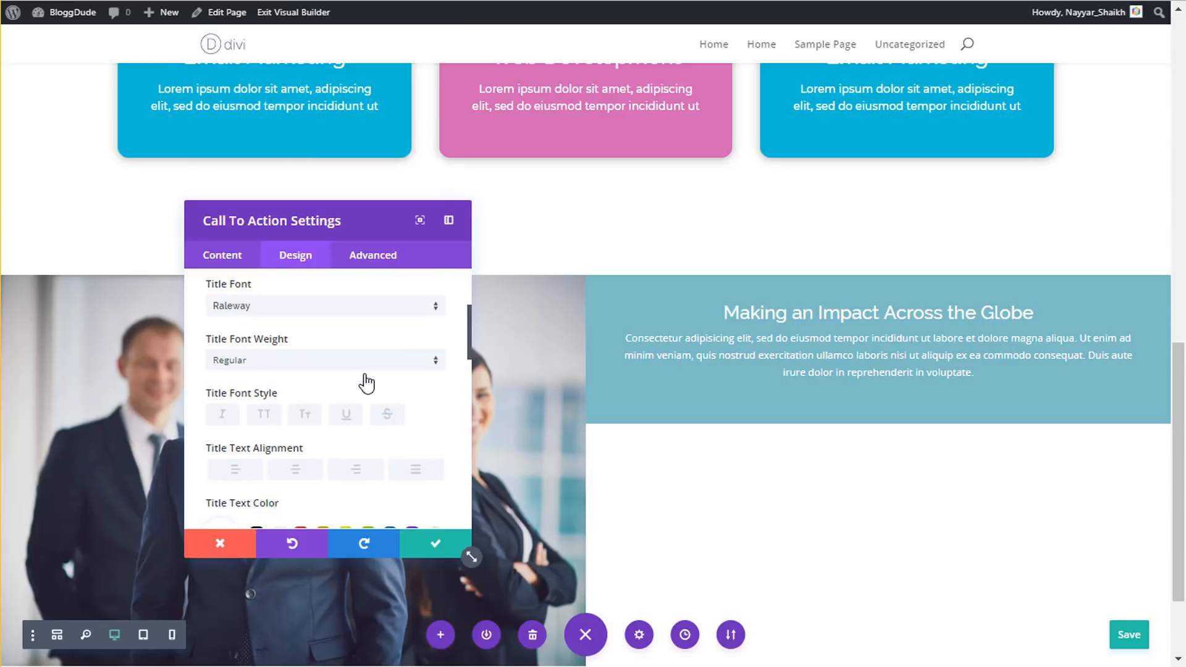
pyautogui.click(292, 368)
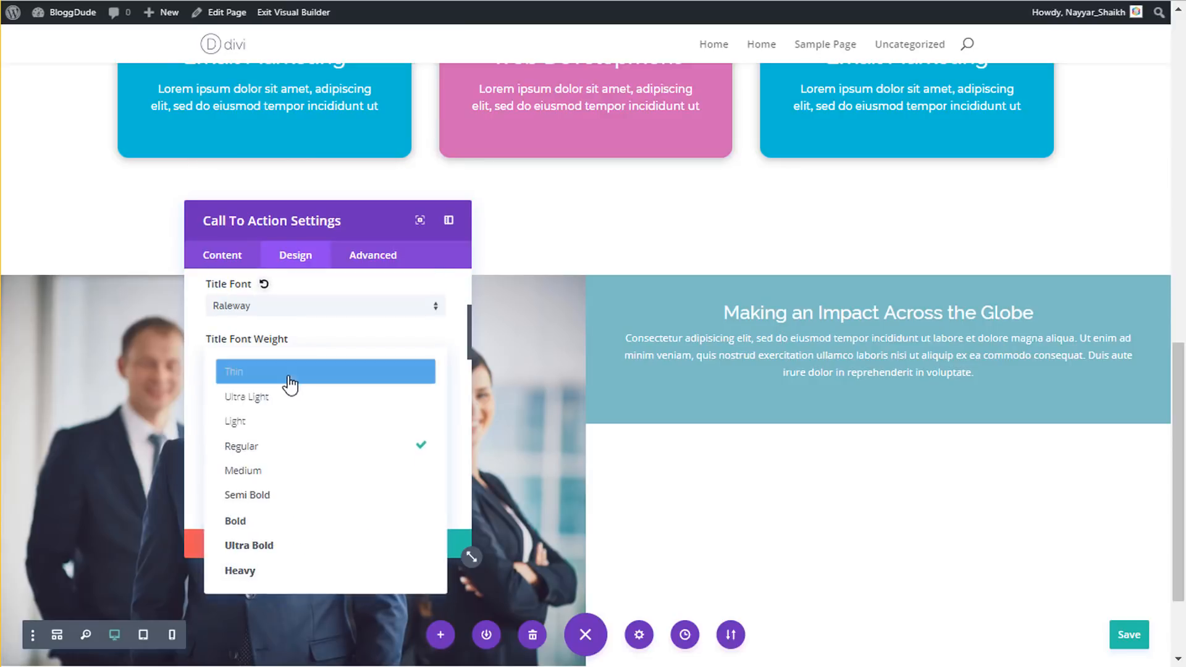
pyautogui.click(267, 522)
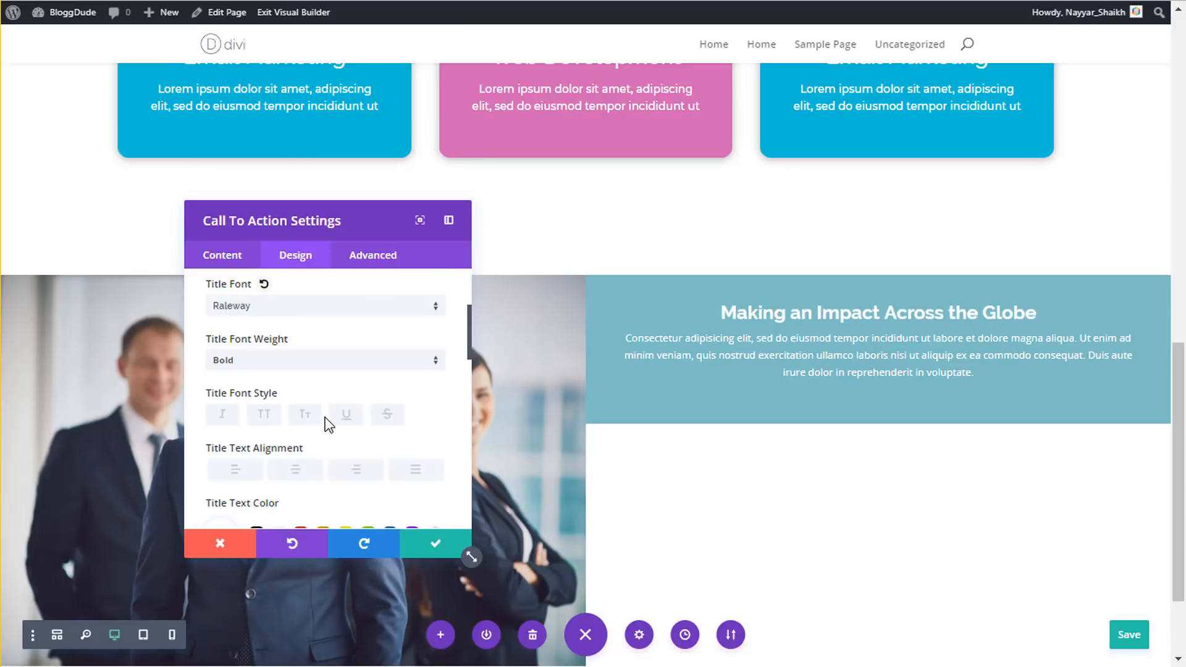
# - Set the title text size to 45px and left-align it
pyautogui.scroll(-3, 336, 423)
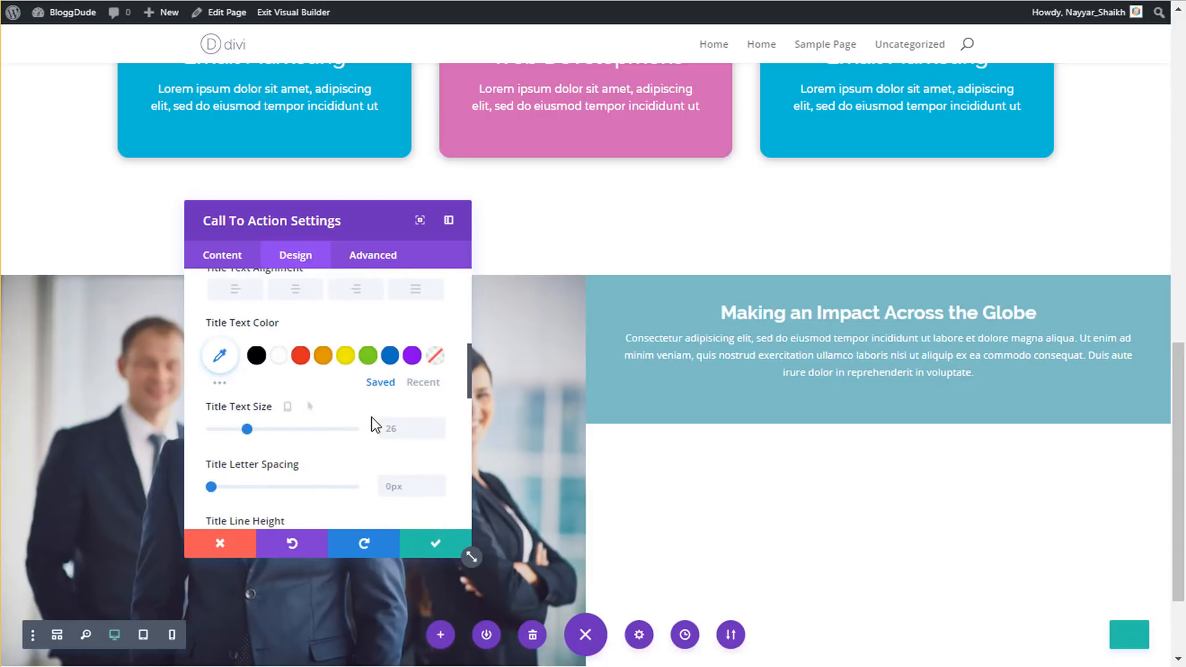
pyautogui.click(388, 428)
pyautogui.write('4')
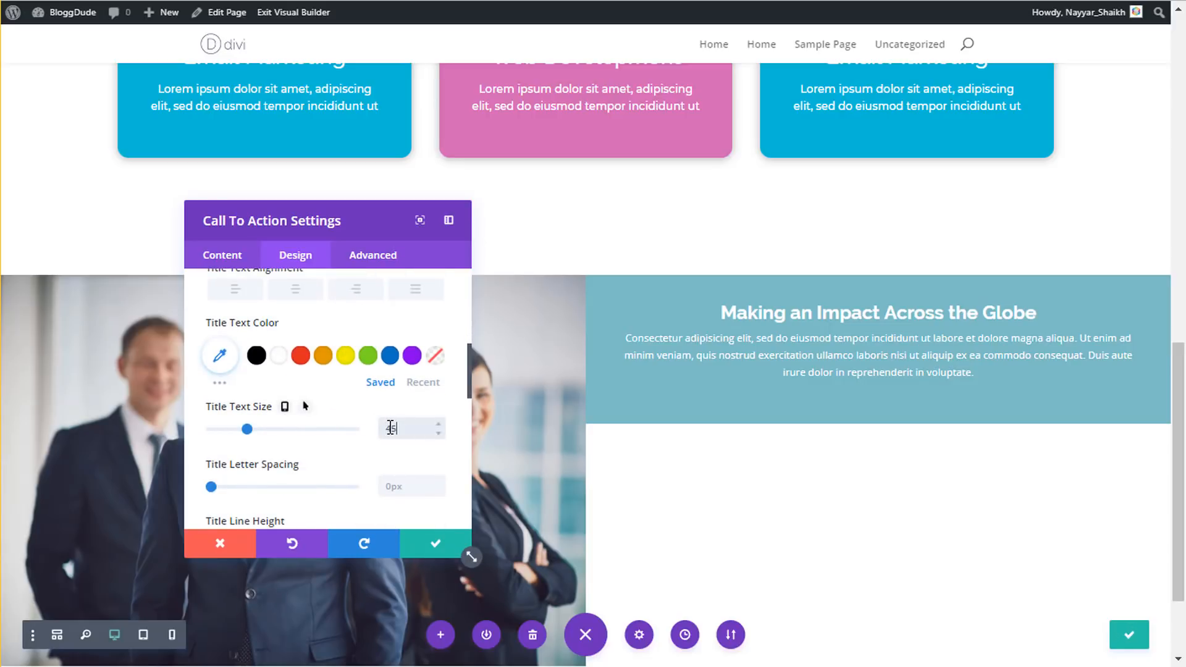
pyautogui.write('5')
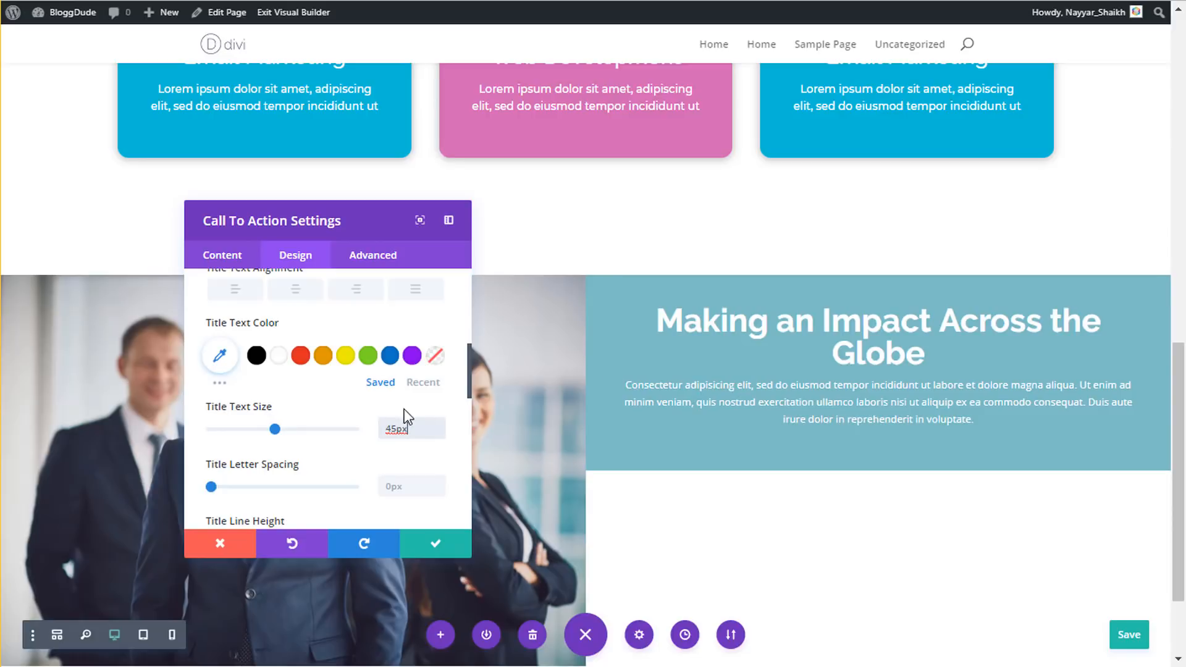
pyautogui.scroll(2, 287, 358)
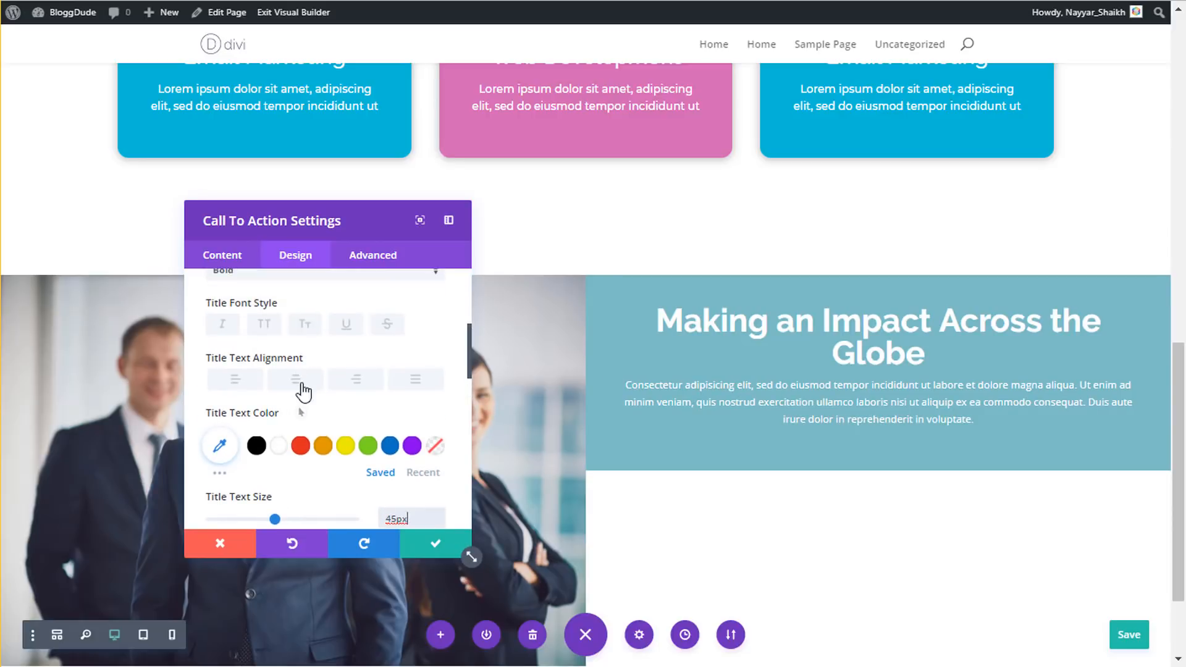
pyautogui.click(234, 381)
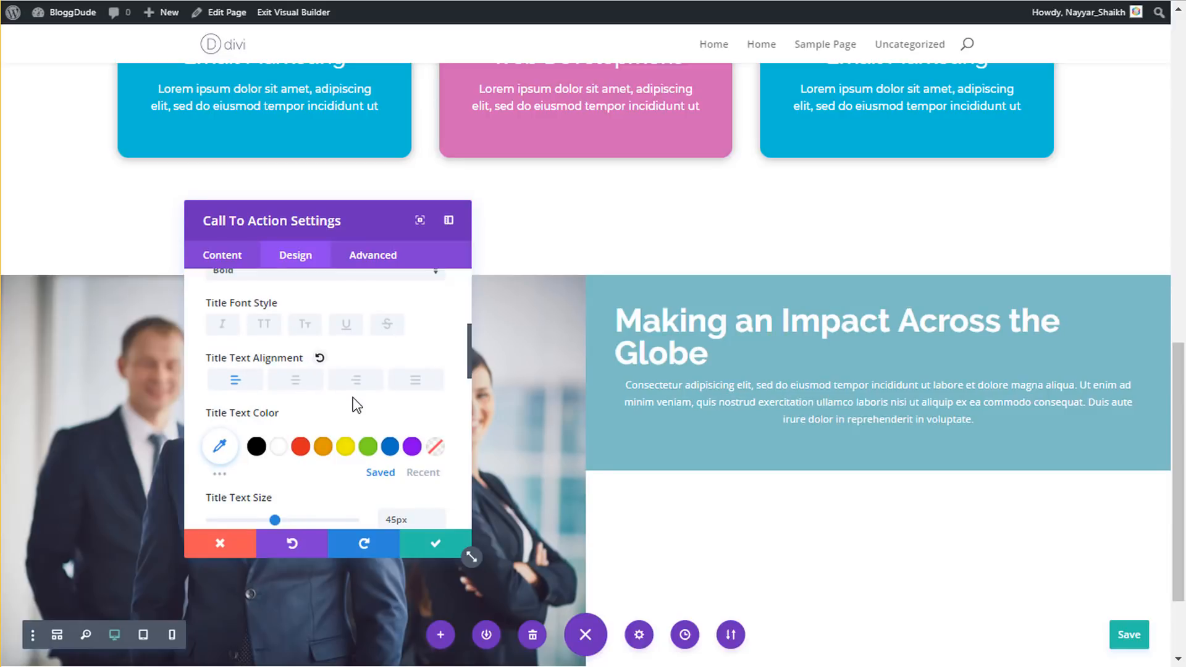
# - Set the title line height to 1.3em
pyautogui.scroll(-4, 355, 405)
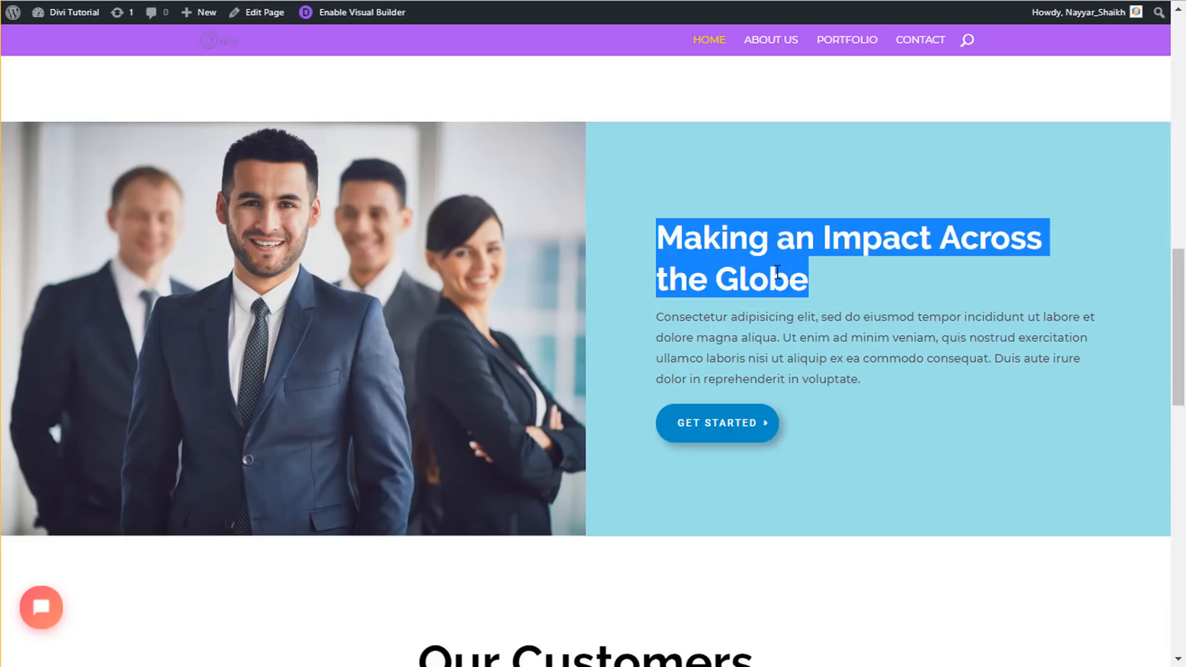
pyautogui.click(777, 272)
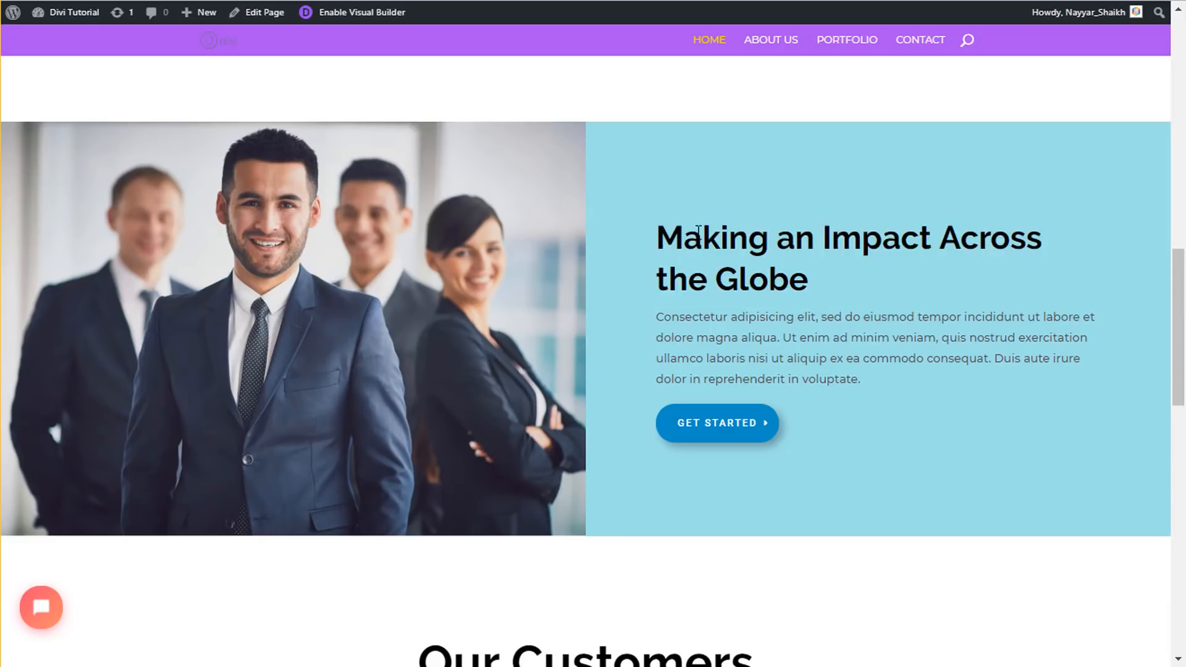
pyautogui.moveTo(657, 238); pyautogui.dragTo(804, 241)
pyautogui.click(805, 241)
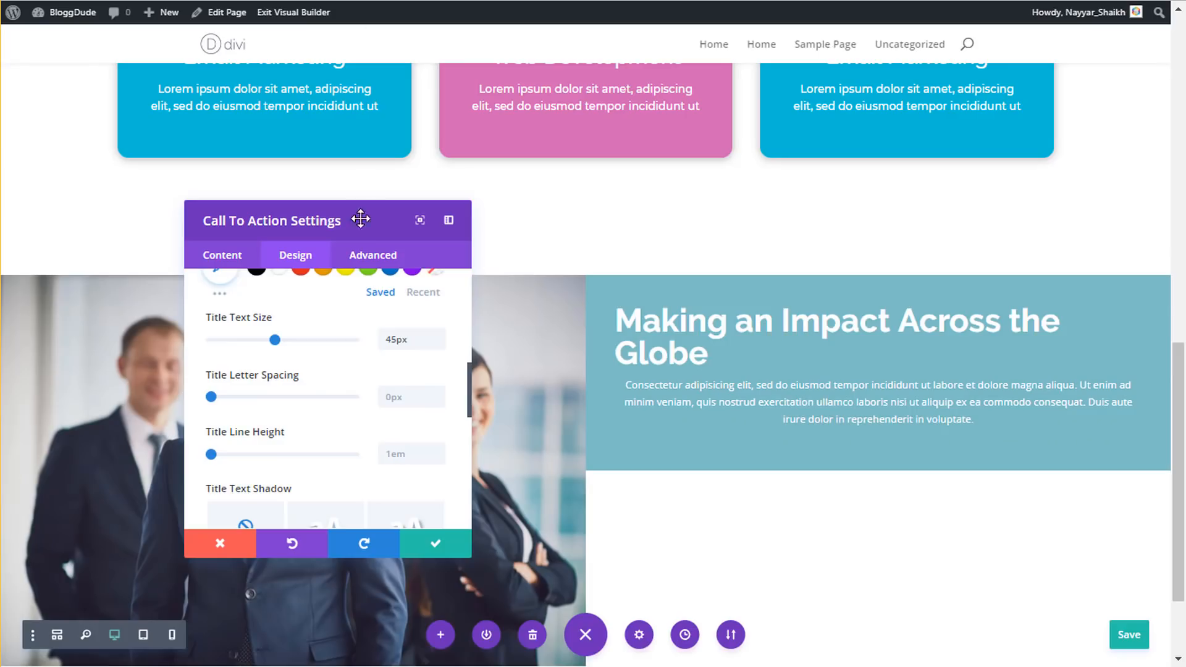
pyautogui.scroll(-3, 397, 398)
pyautogui.click(402, 363)
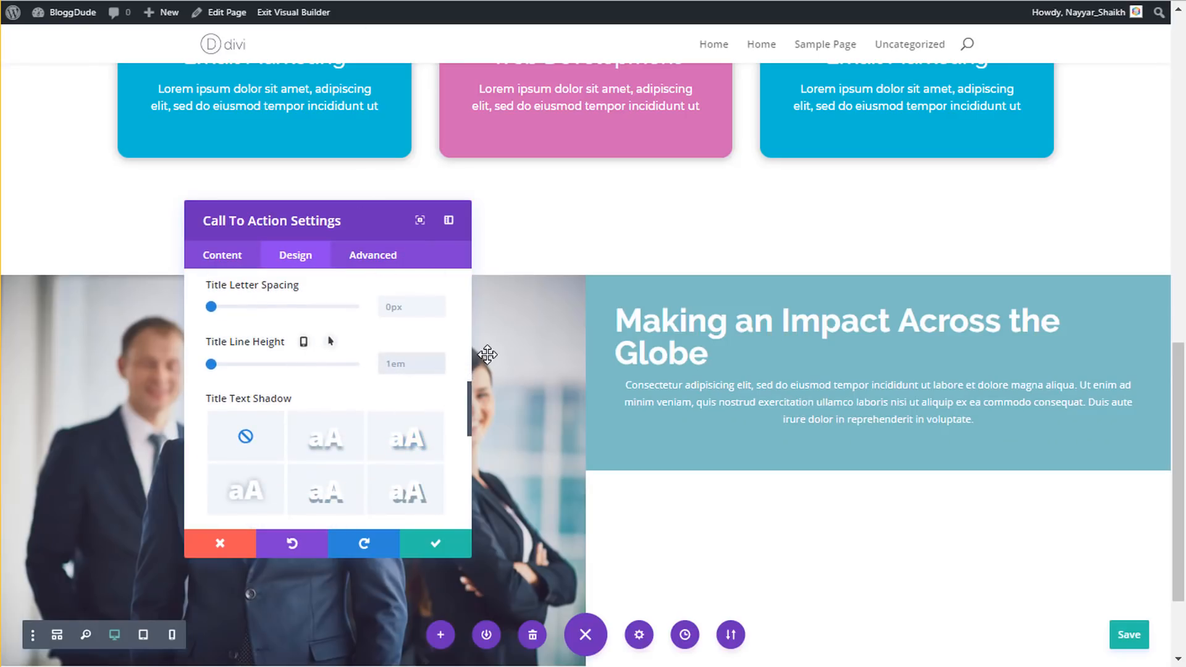
pyautogui.write('1.3em')
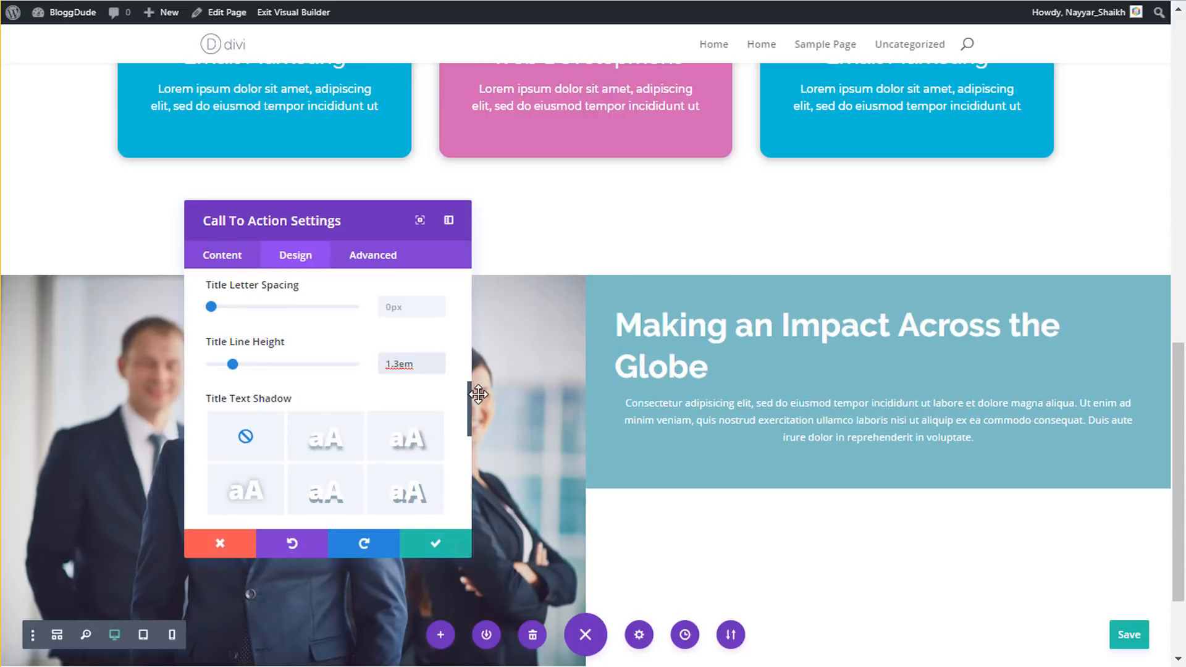
pyautogui.scroll(4, 473, 398)
pyautogui.scroll(-3, 804, 439)
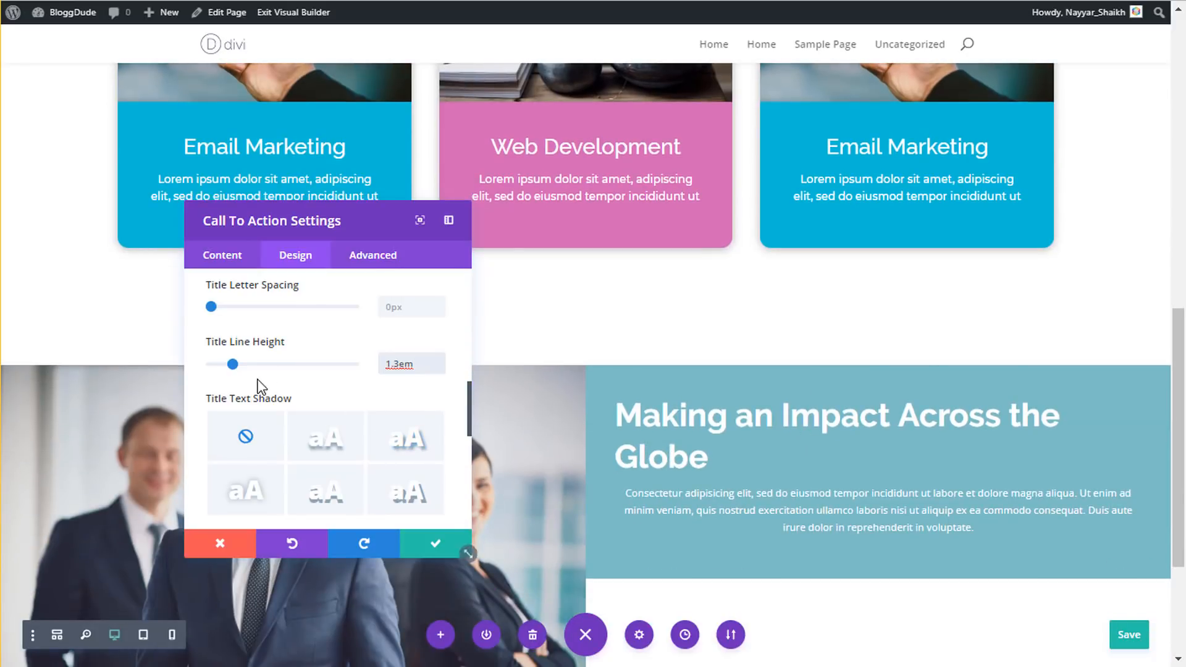
pyautogui.scroll(5, 284, 390)
pyautogui.scroll(6, 296, 398)
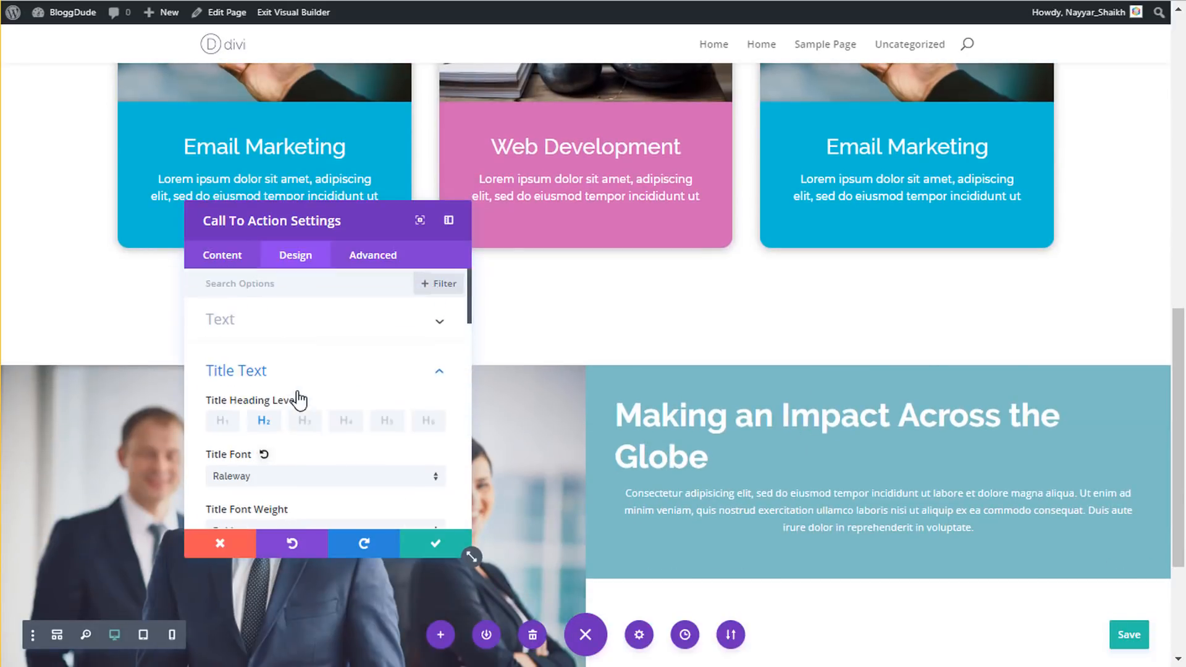
# - Set the call-to-action body font to Montserrat and left-align the body text
pyautogui.click(312, 374)
pyautogui.click(295, 409)
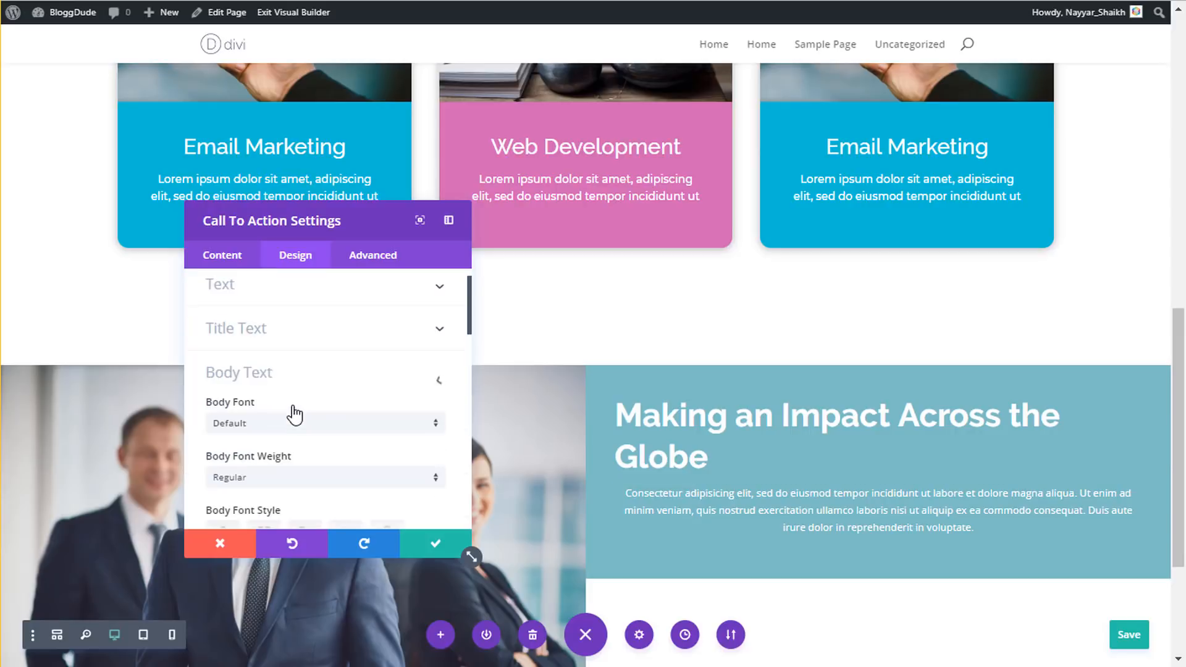
pyautogui.click(294, 417)
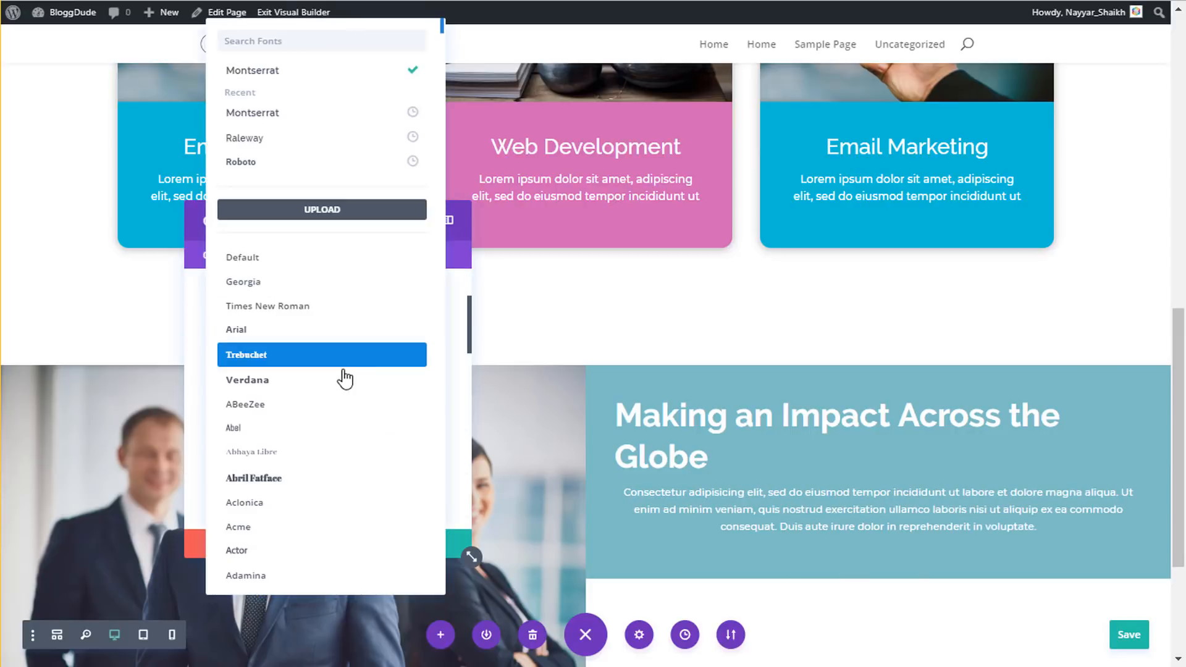
pyautogui.click(292, 71)
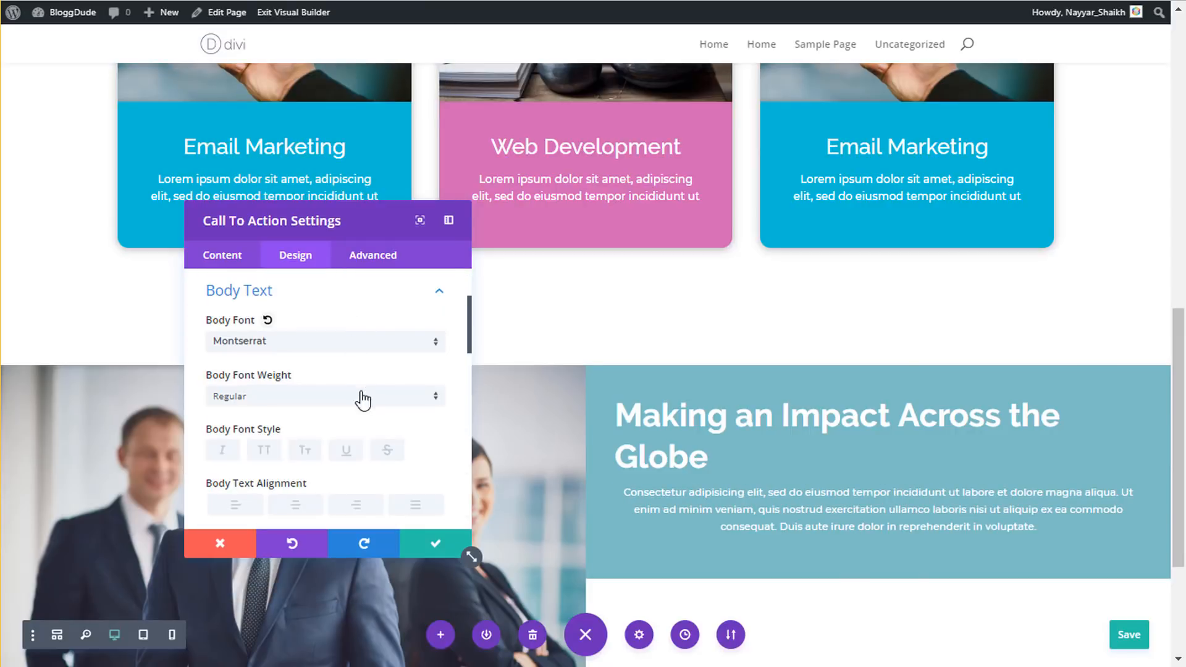
pyautogui.scroll(-2, 375, 413)
pyautogui.scroll(-3, 375, 414)
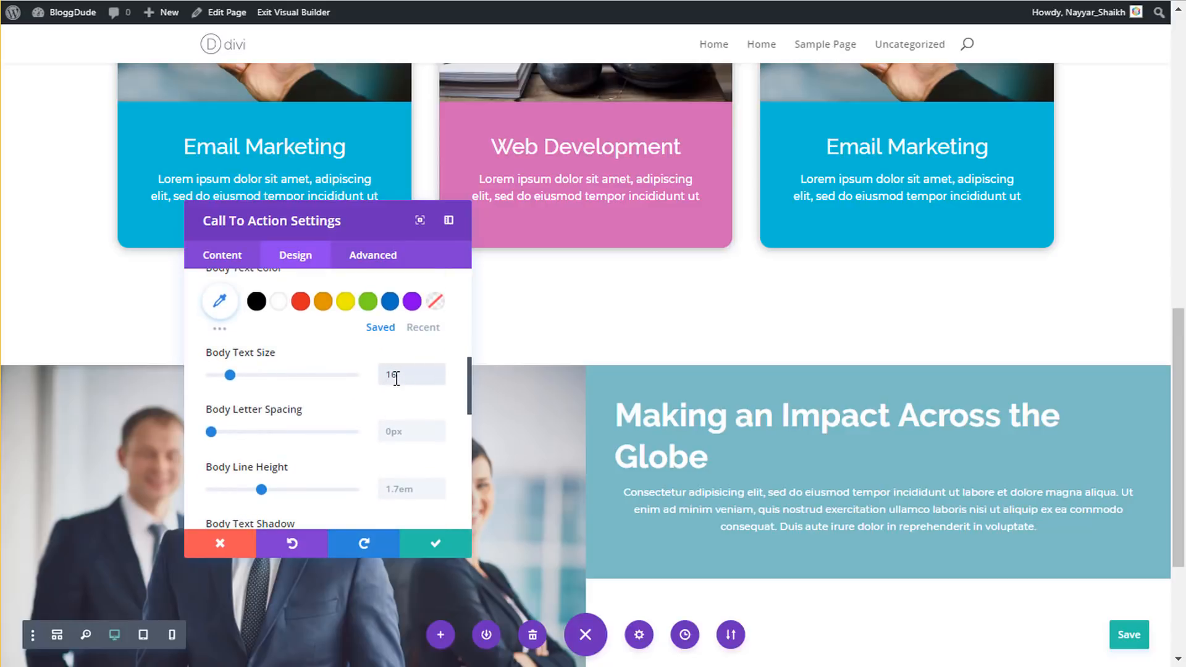
pyautogui.scroll(2, 364, 365)
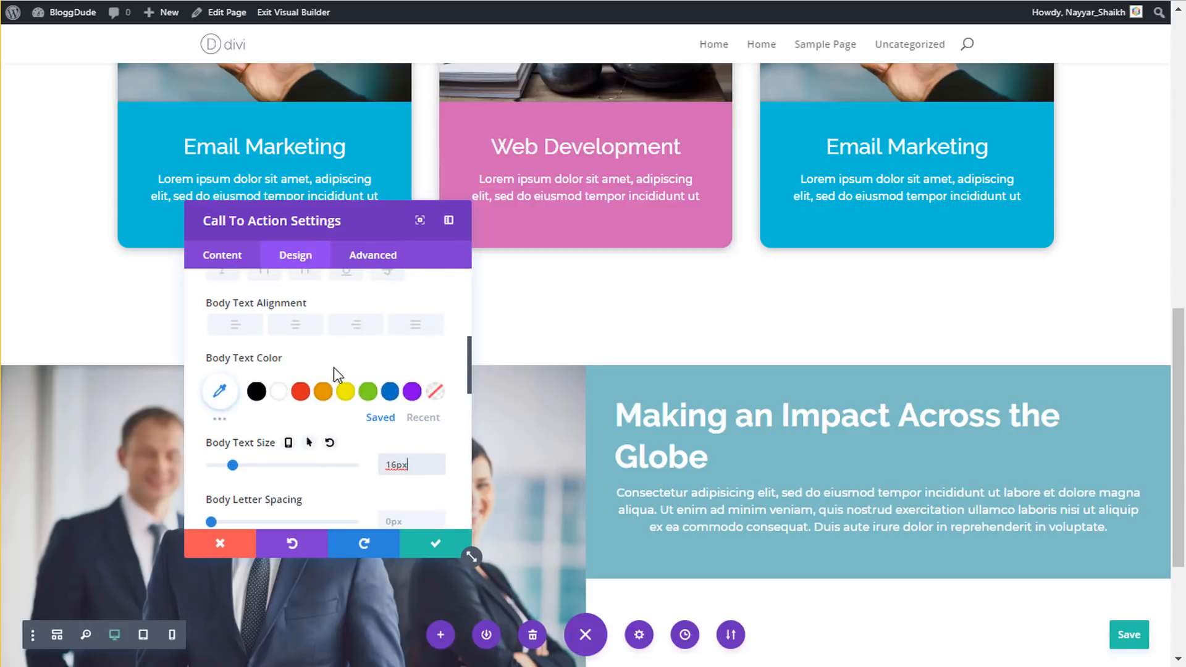
pyautogui.click(226, 326)
# - Raise the body line height to 1.9em and save the module settings
pyautogui.scroll(-3, 371, 396)
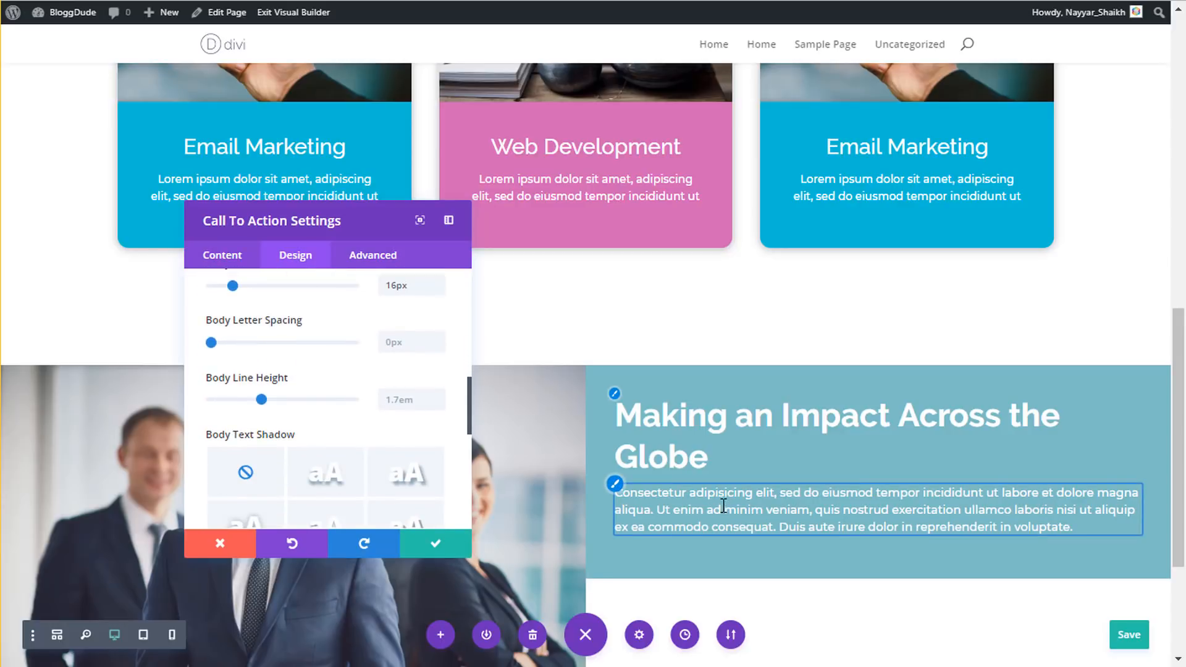
pyautogui.click(402, 399)
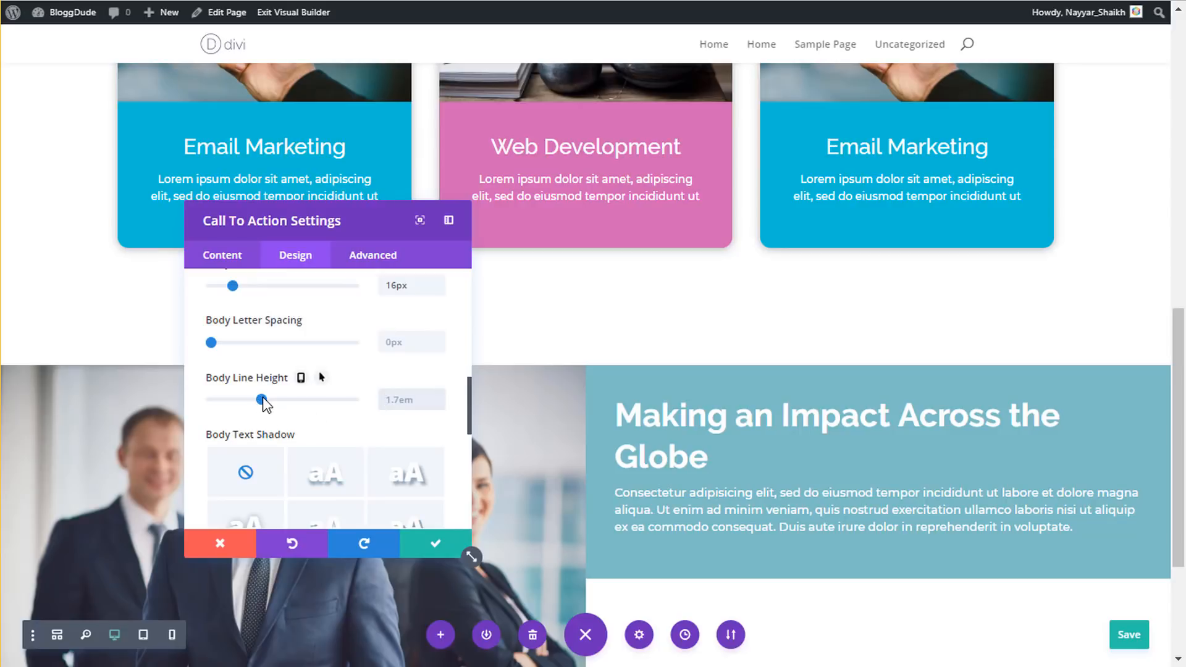
pyautogui.moveTo(267, 399); pyautogui.dragTo(275, 400)
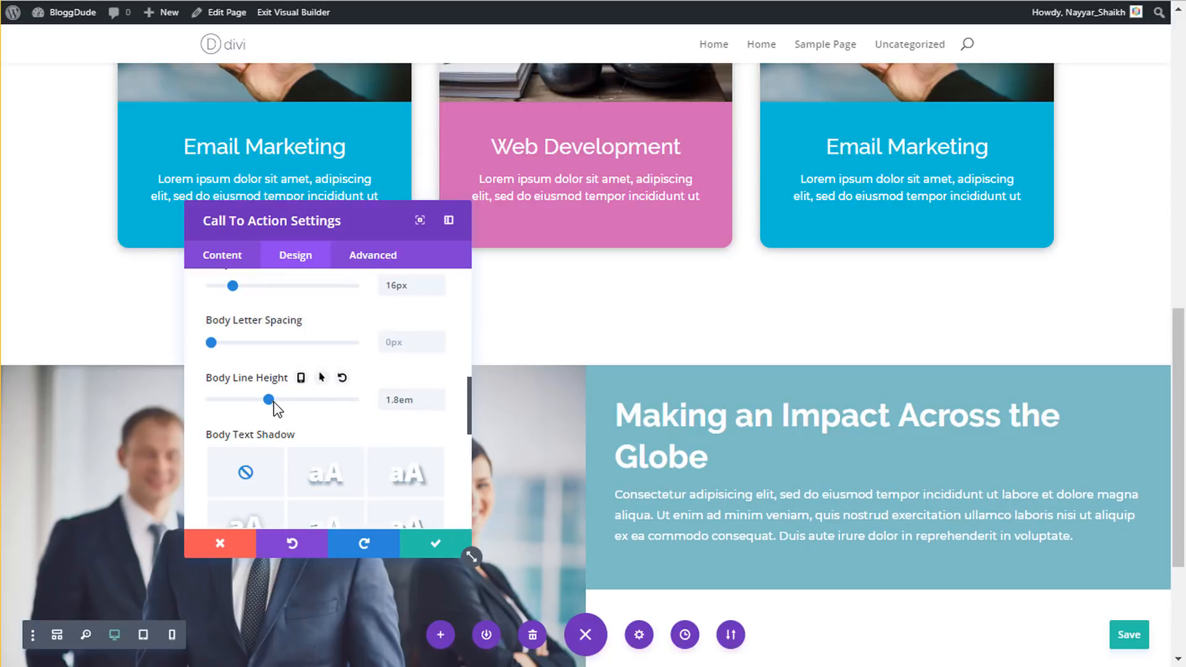
pyautogui.moveTo(273, 401); pyautogui.dragTo(278, 402)
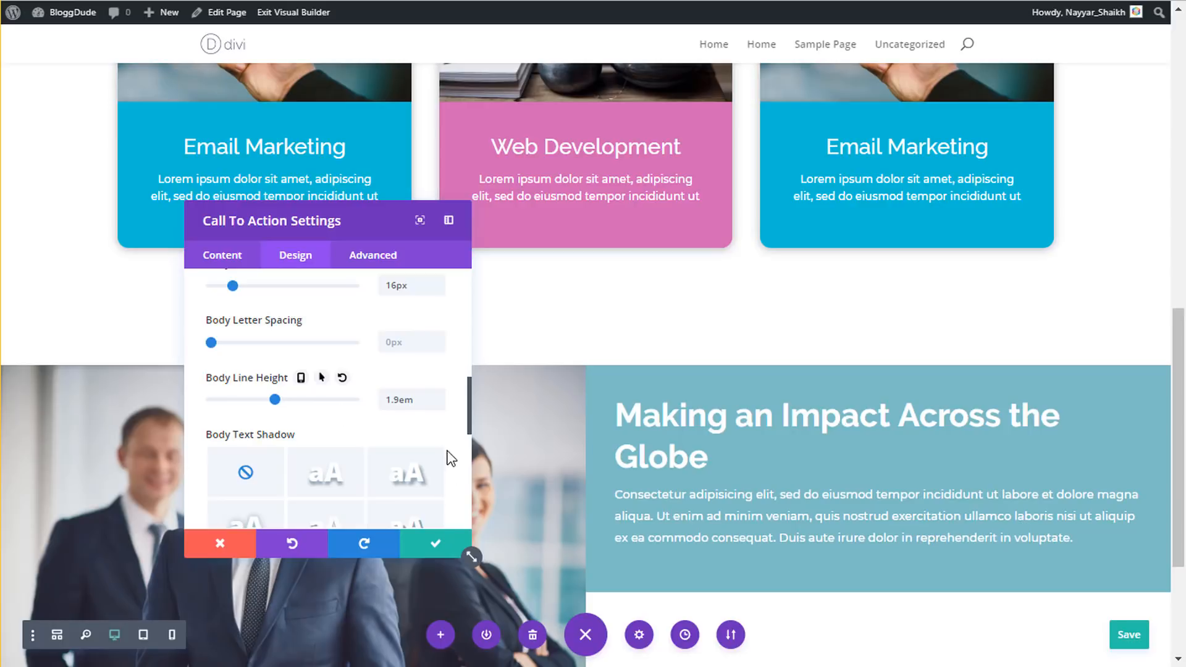
pyautogui.click(437, 548)
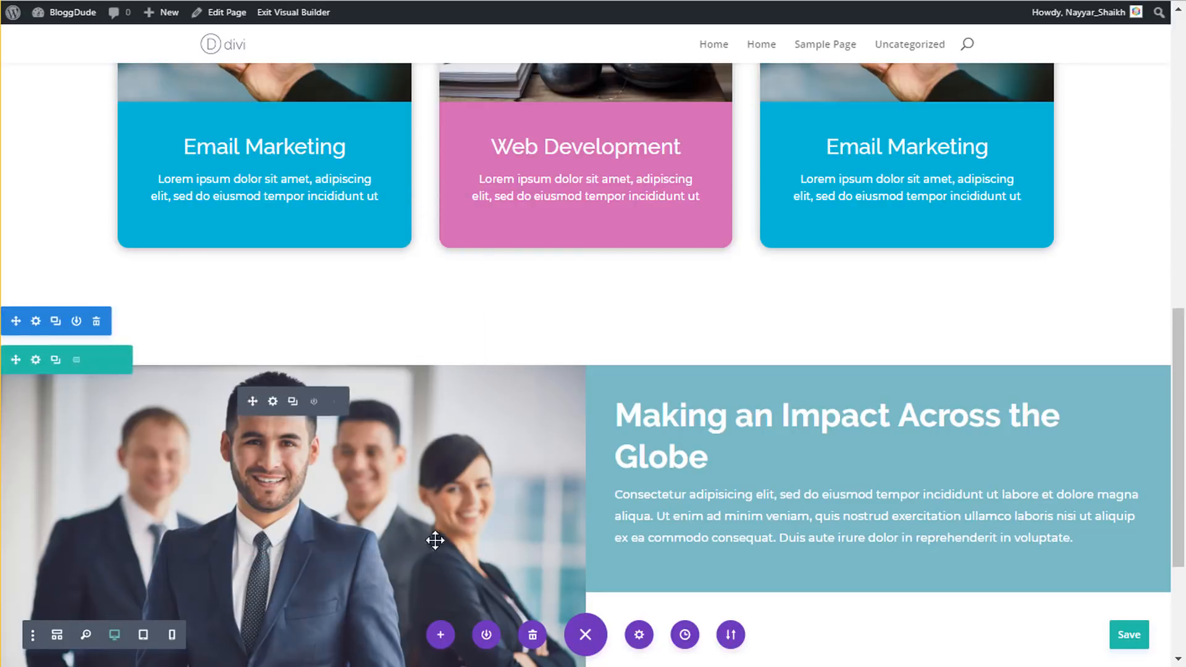
pyautogui.scroll(-3, 852, 480)
pyautogui.moveTo(800, 294)
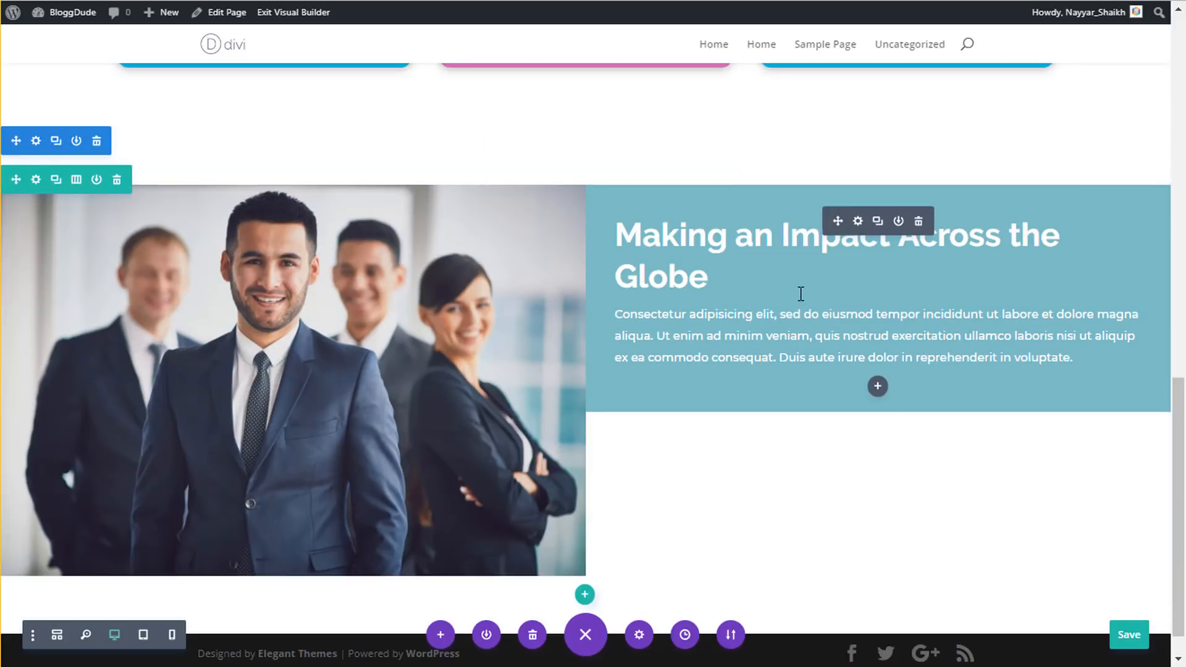
# - Switch Use Background Color to NO for the call-to-action module and save
pyautogui.click(858, 221)
pyautogui.scroll(-5, 390, 415)
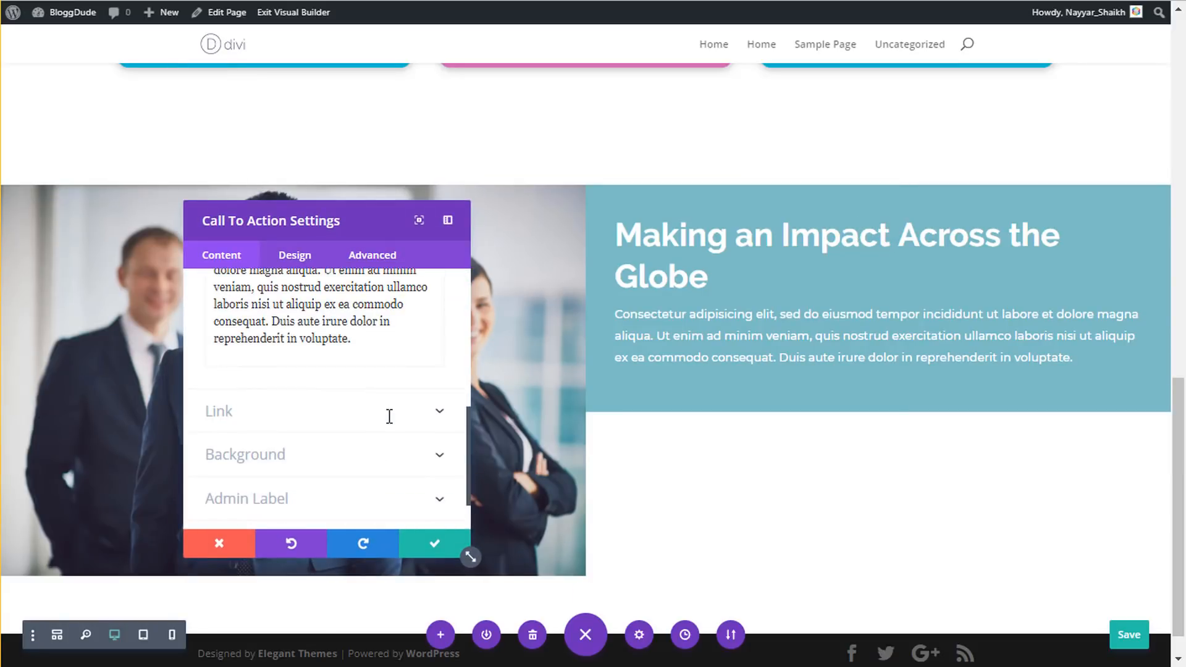
pyautogui.click(305, 400)
pyautogui.scroll(-3, 355, 405)
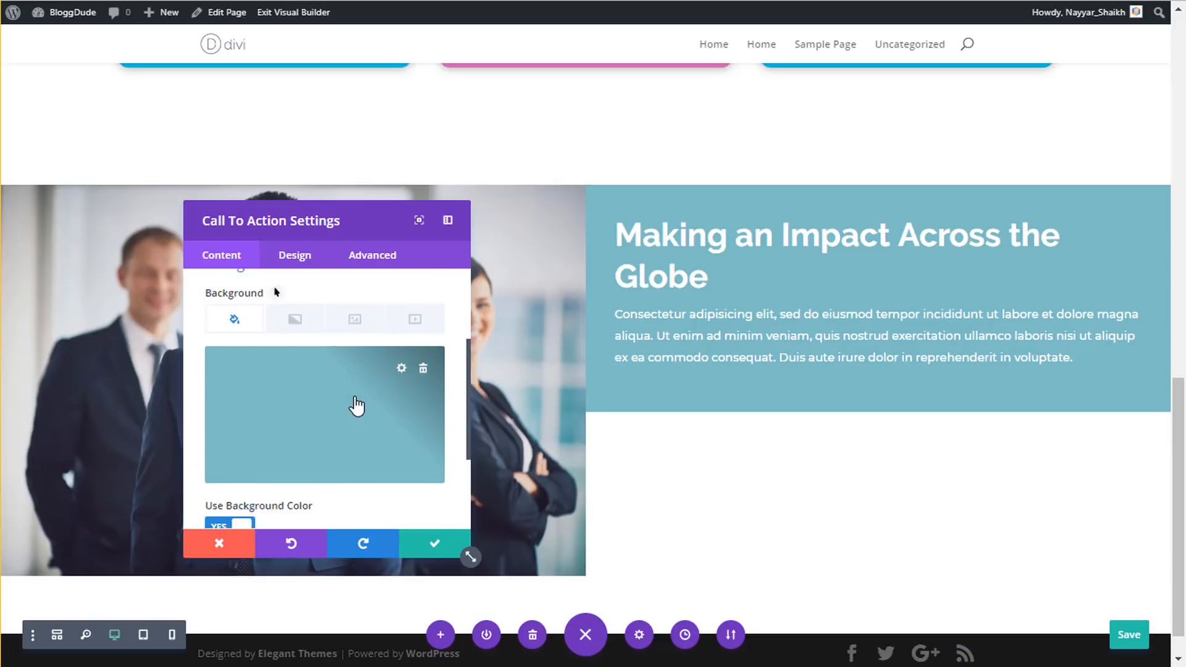
pyautogui.click(231, 470)
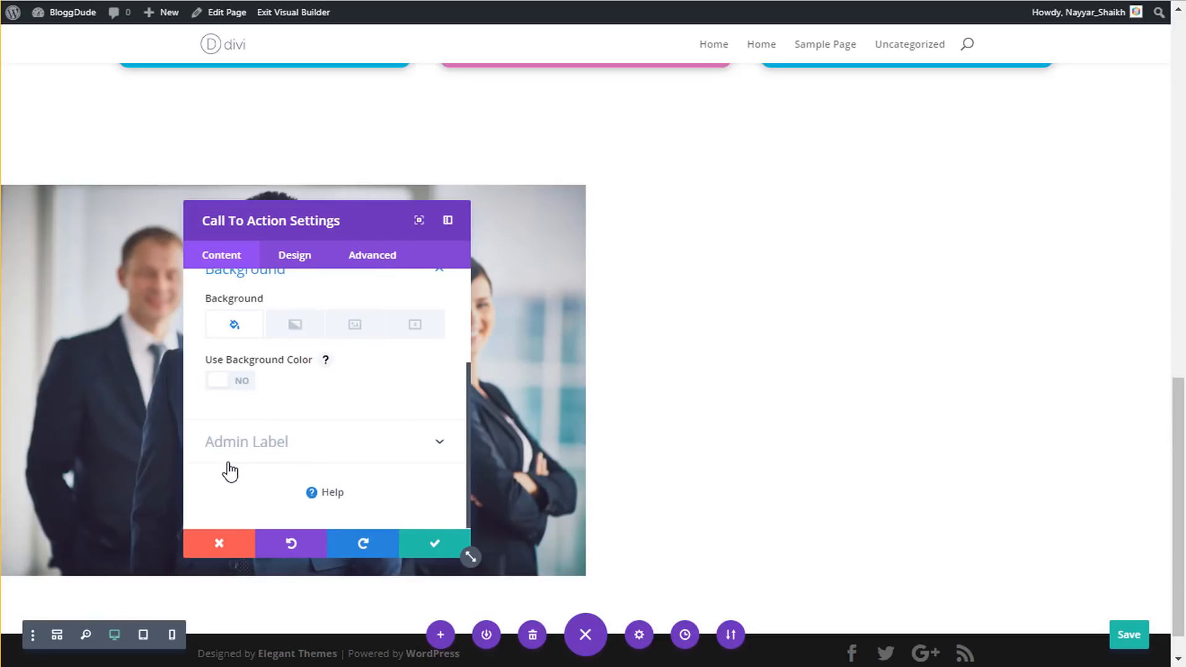
pyautogui.click(436, 546)
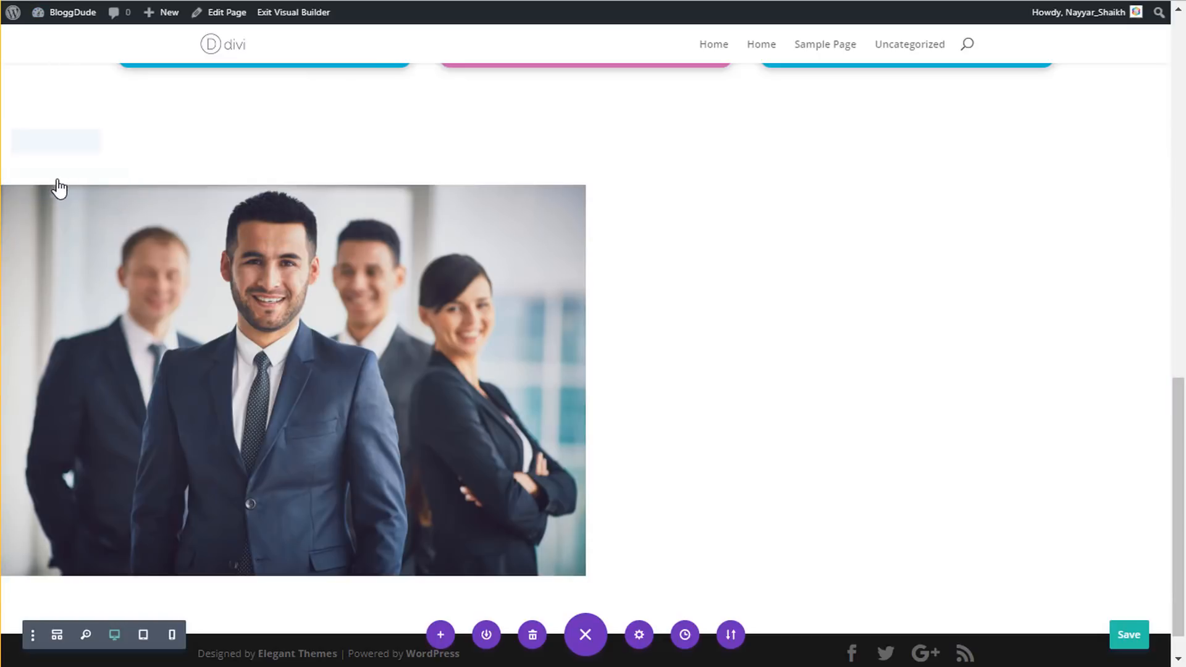
pyautogui.moveTo(32, 193)
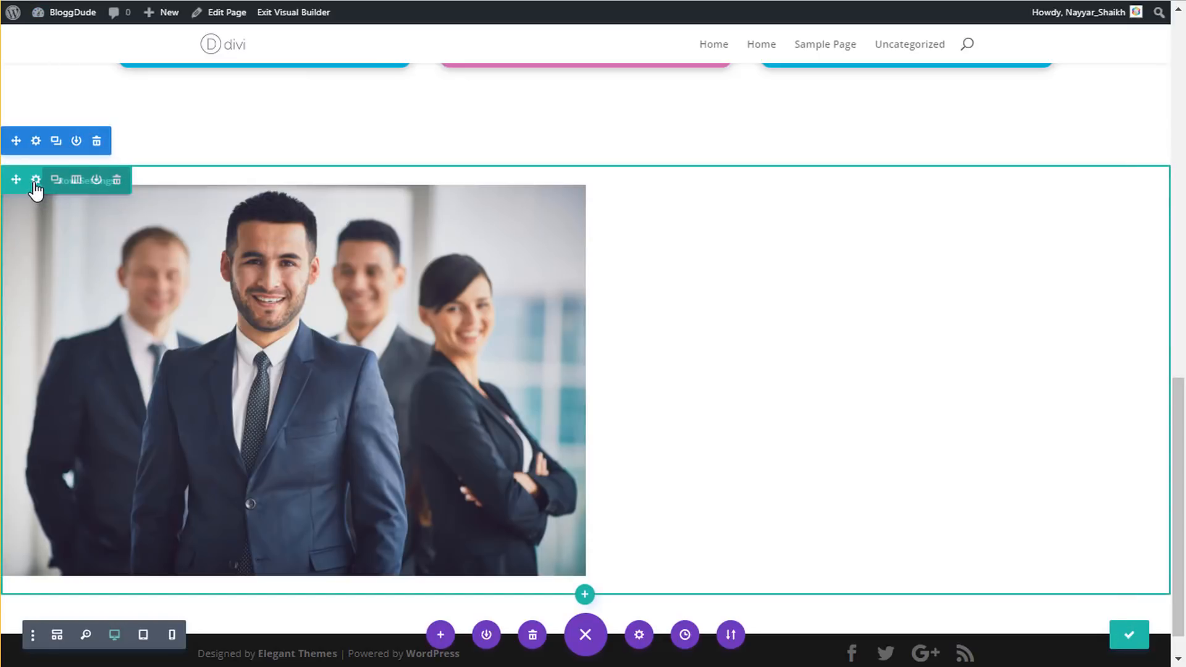
# - Give the row's column 2 a #28becc teal background at 0.75 opacity
pyautogui.click(35, 180)
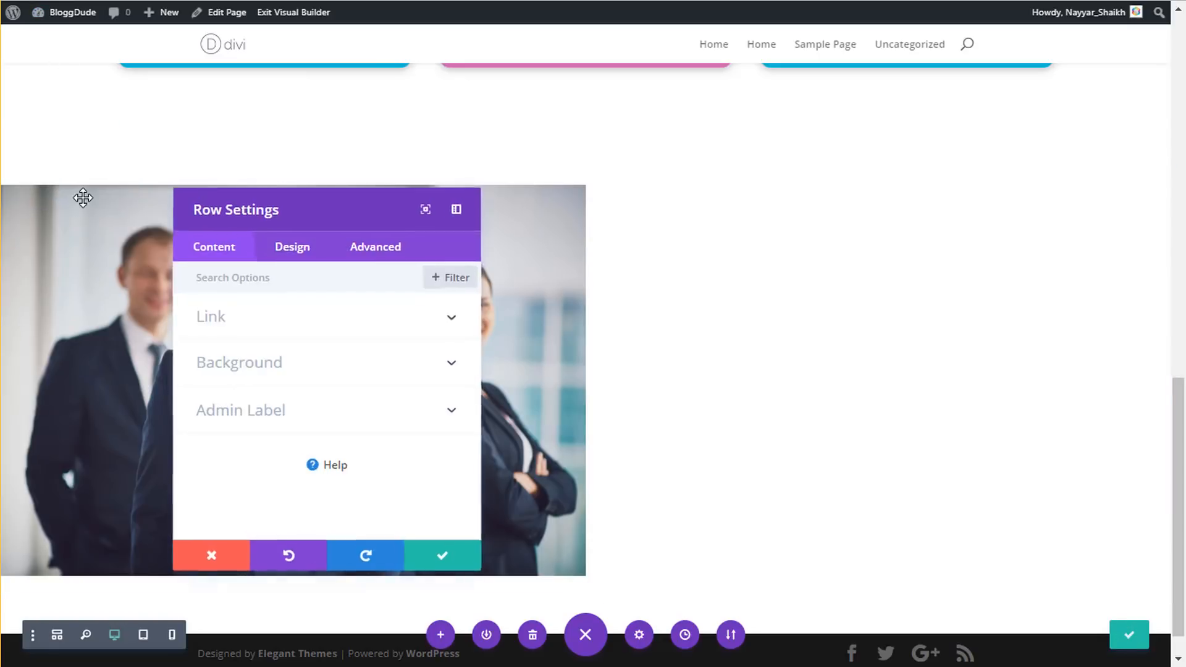
pyautogui.click(268, 364)
pyautogui.scroll(-2, 340, 364)
pyautogui.scroll(2, 343, 365)
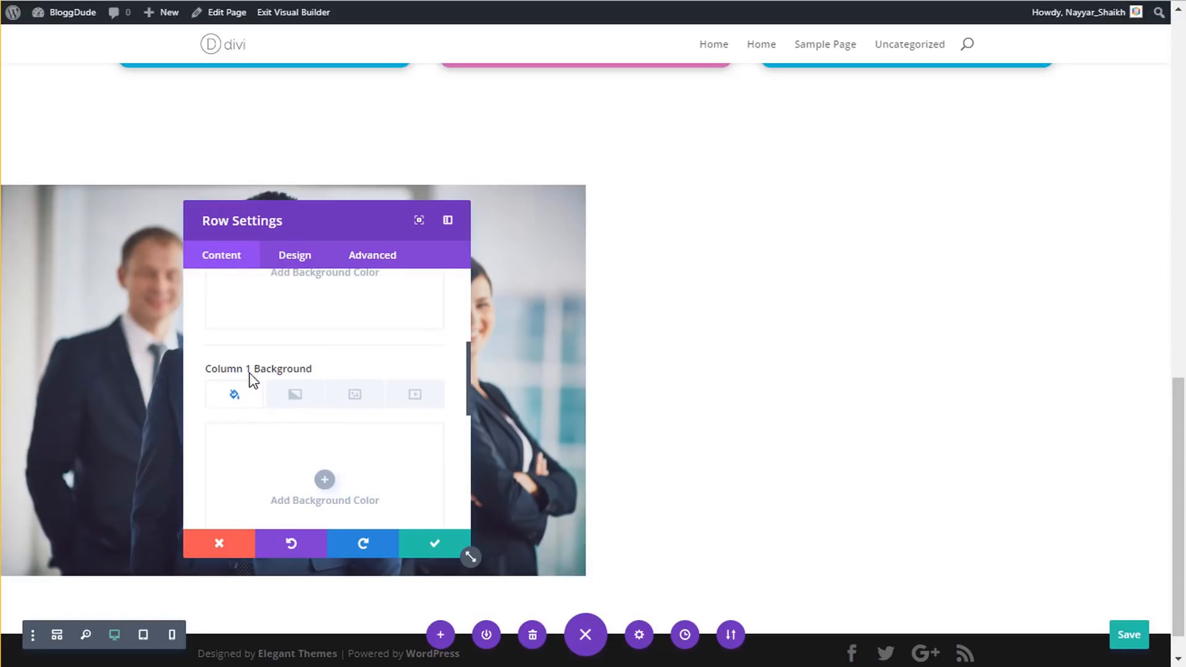
pyautogui.scroll(-1, 346, 371)
pyautogui.scroll(2, 243, 420)
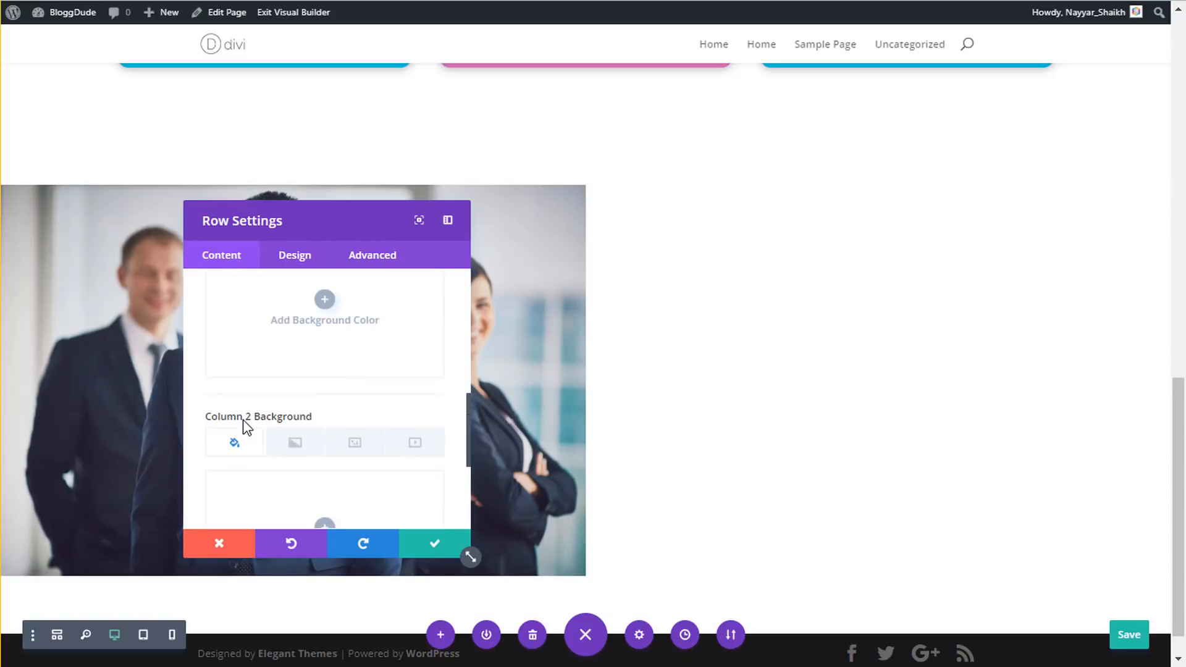
pyautogui.scroll(-5, 320, 408)
pyautogui.click(339, 453)
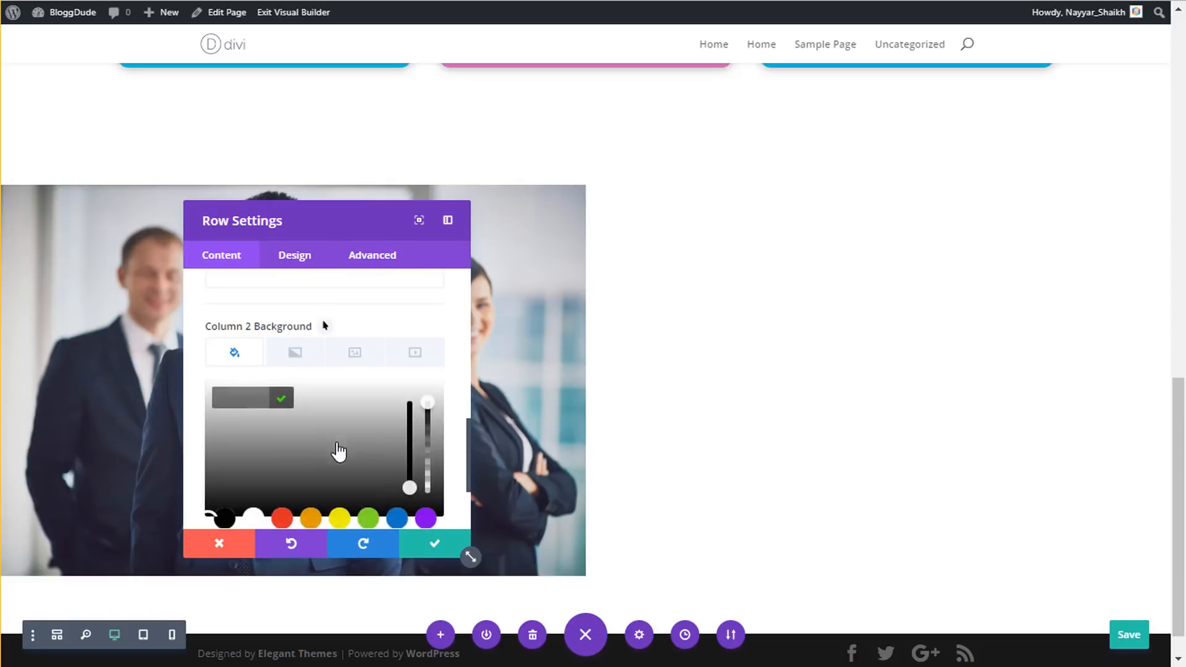
pyautogui.click(246, 406)
pyautogui.write('28becc')
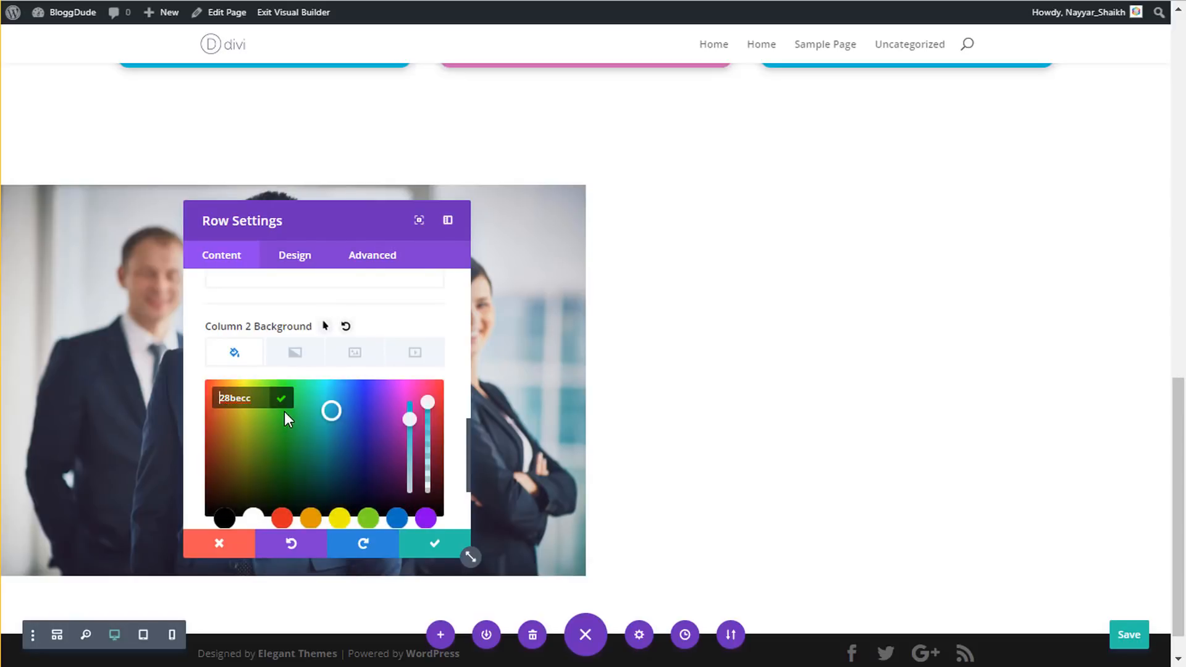
pyautogui.press('Return')
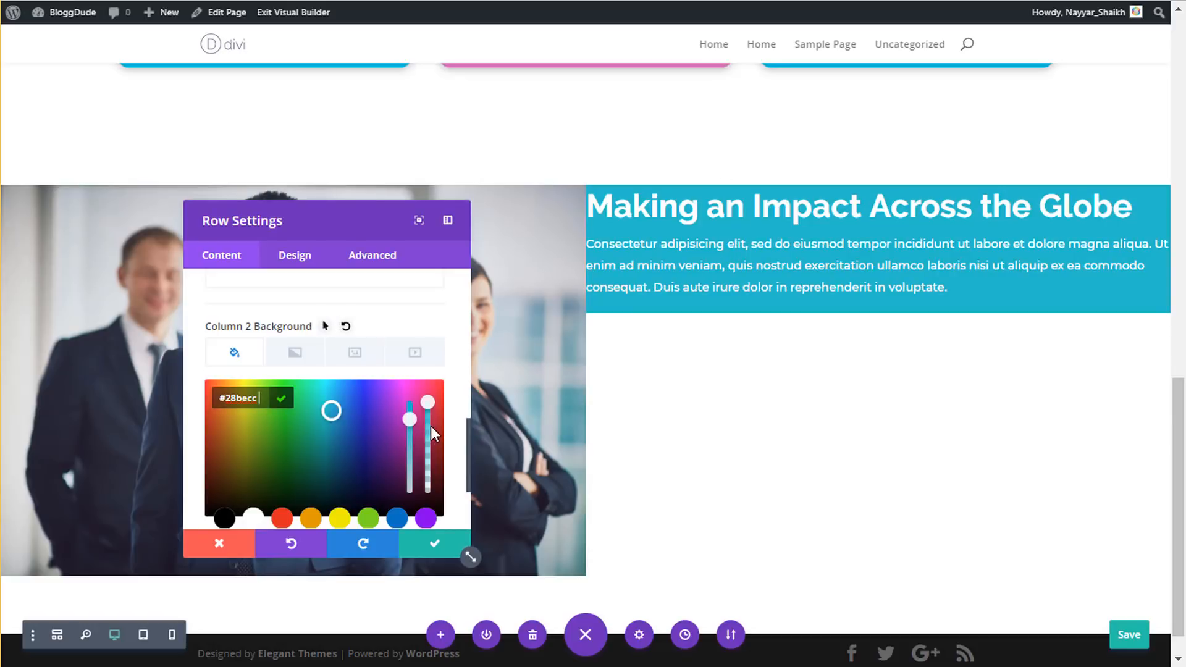
pyautogui.moveTo(433, 415); pyautogui.dragTo(432, 427)
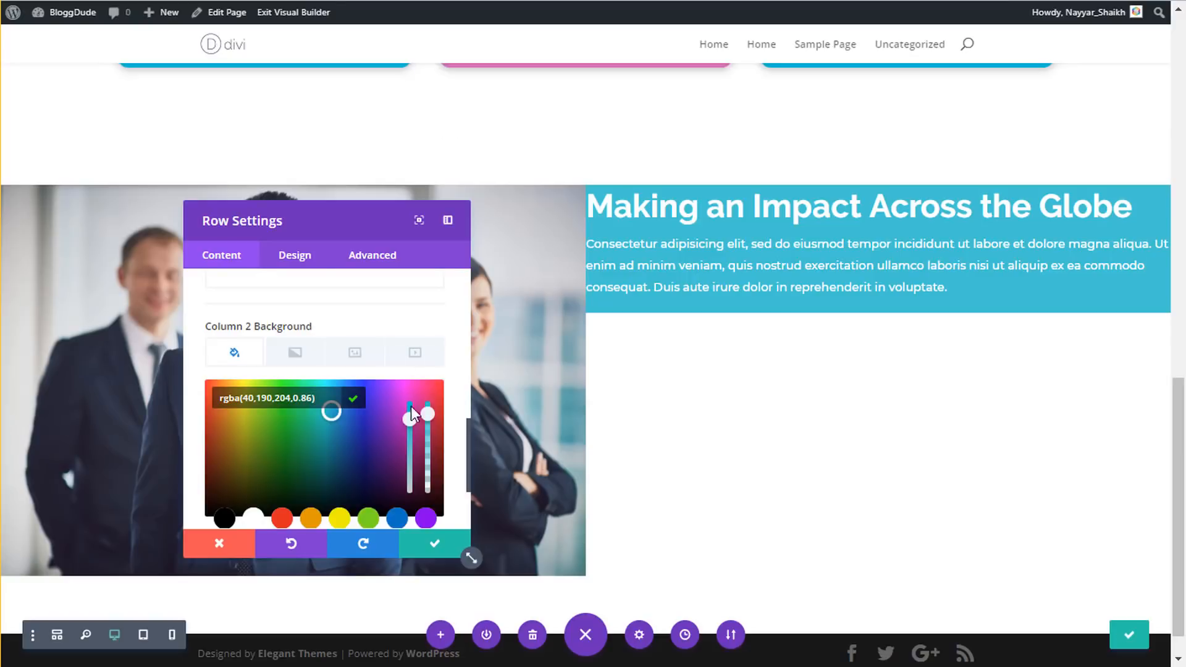
pyautogui.moveTo(427, 417); pyautogui.dragTo(430, 431)
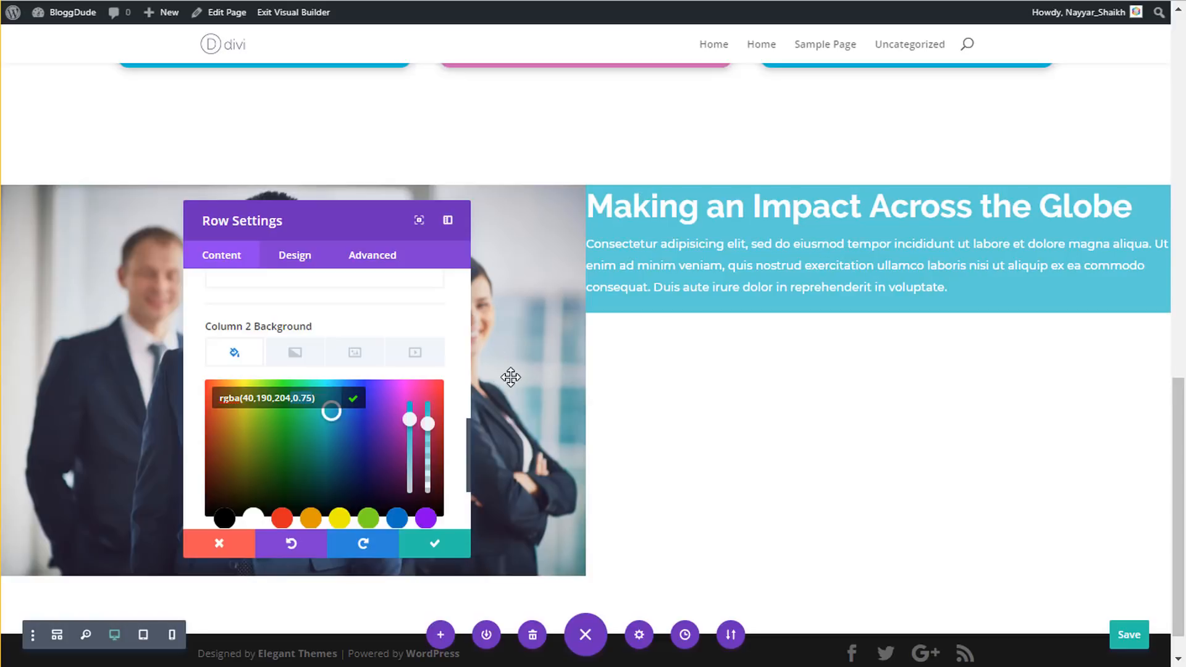
# - Set column 2 custom padding to 7% top and bottom, 6% left and right
pyautogui.click(294, 260)
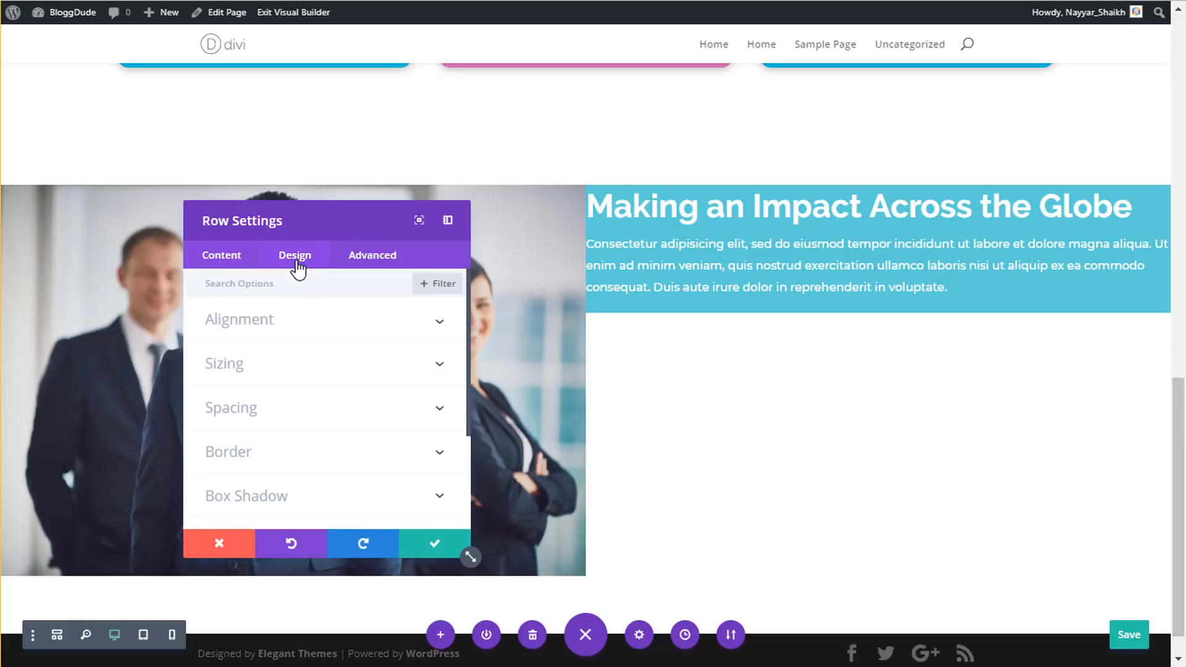
pyautogui.click(294, 411)
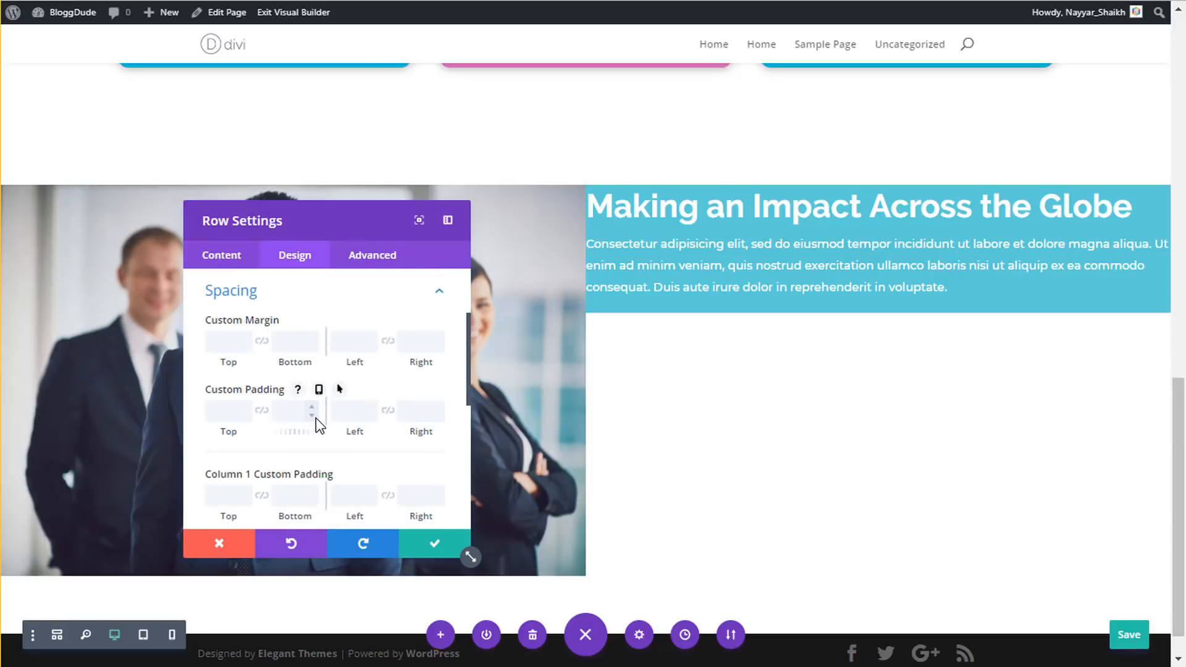
pyautogui.scroll(-2, 316, 417)
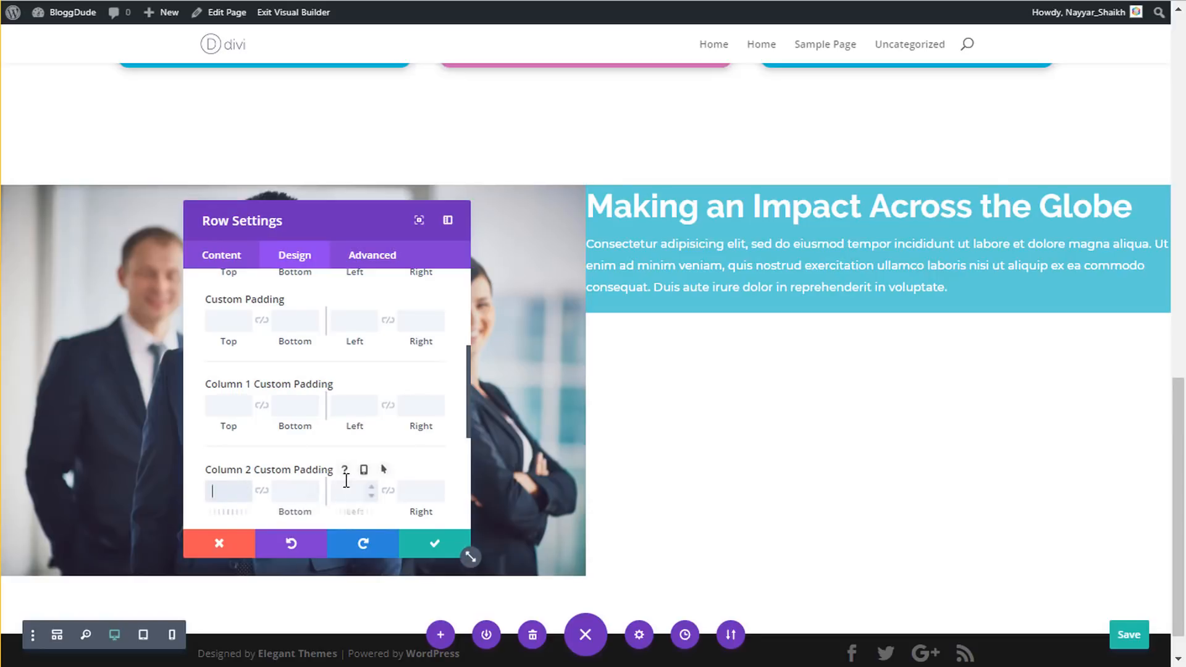
pyautogui.scroll(-1, 332, 450)
pyautogui.scroll(-2, 332, 449)
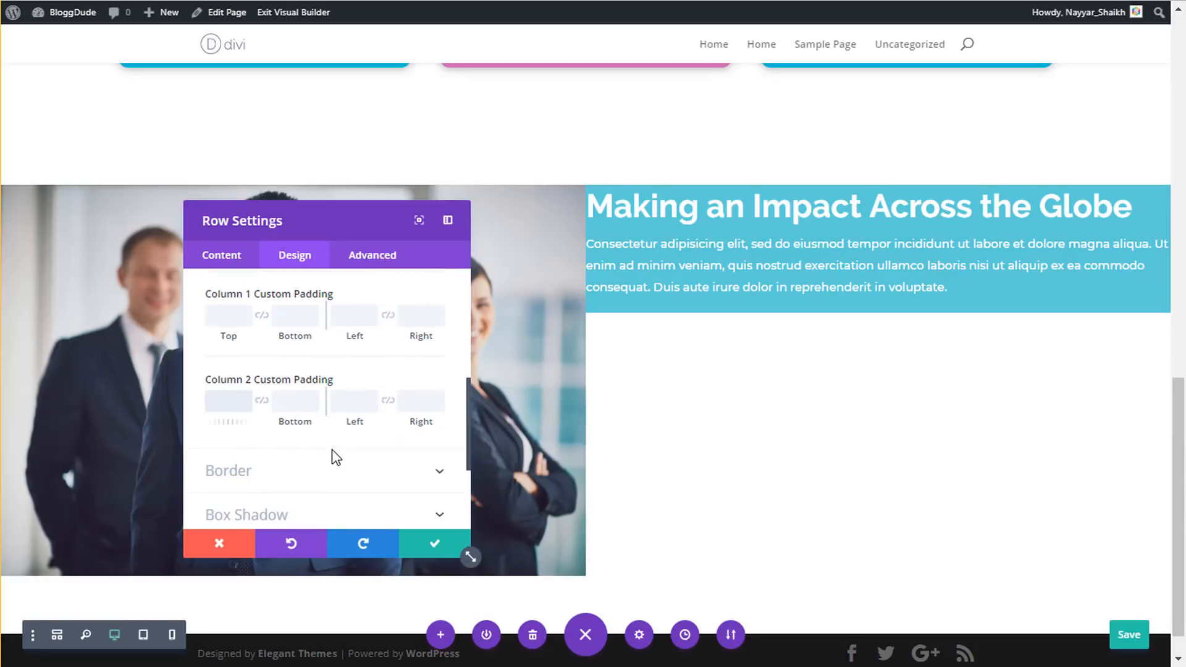
pyautogui.write('7%')
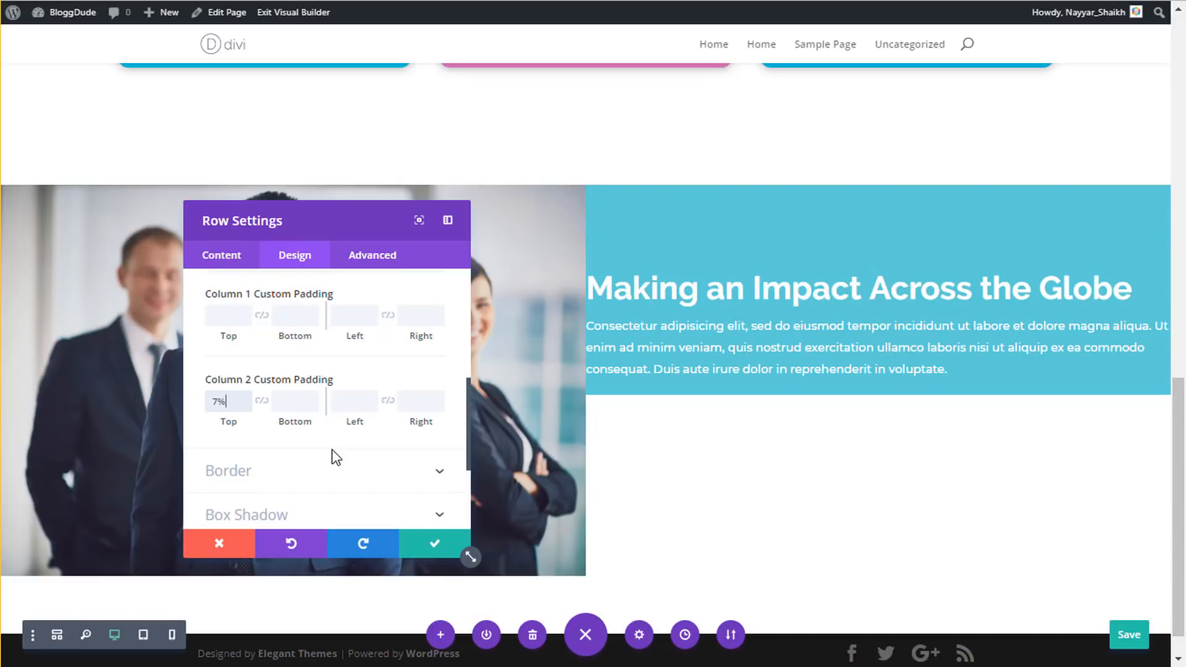
pyautogui.press('Tab')
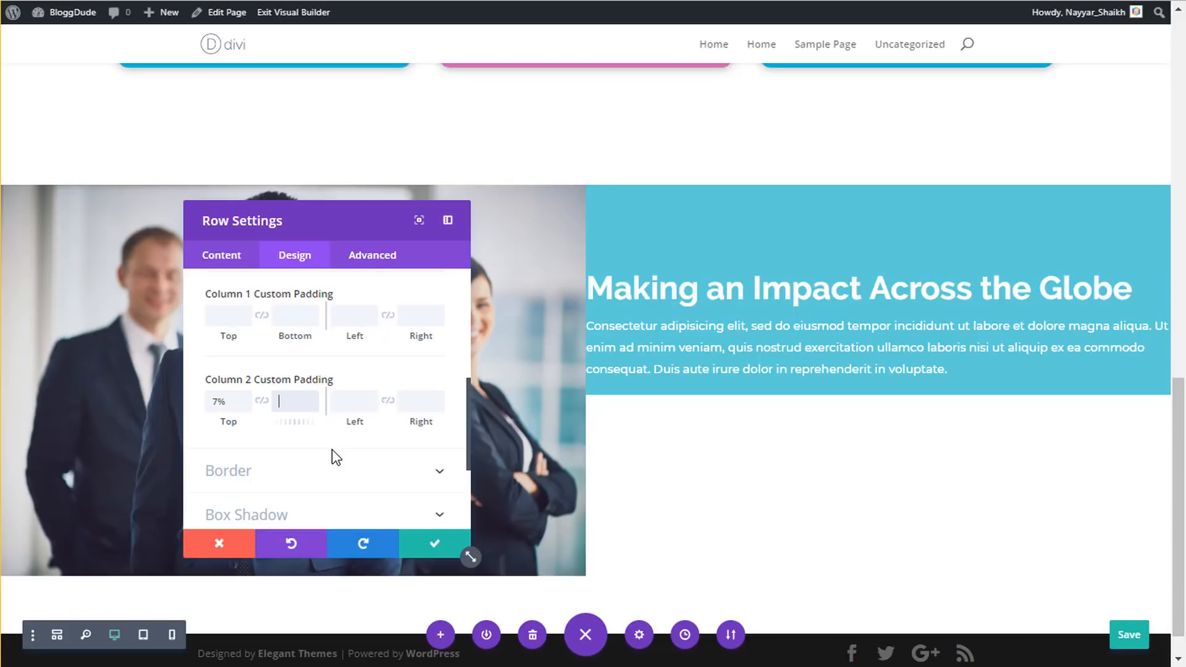
pyautogui.write('7px')
pyautogui.hotkey('ctrl', 'a')
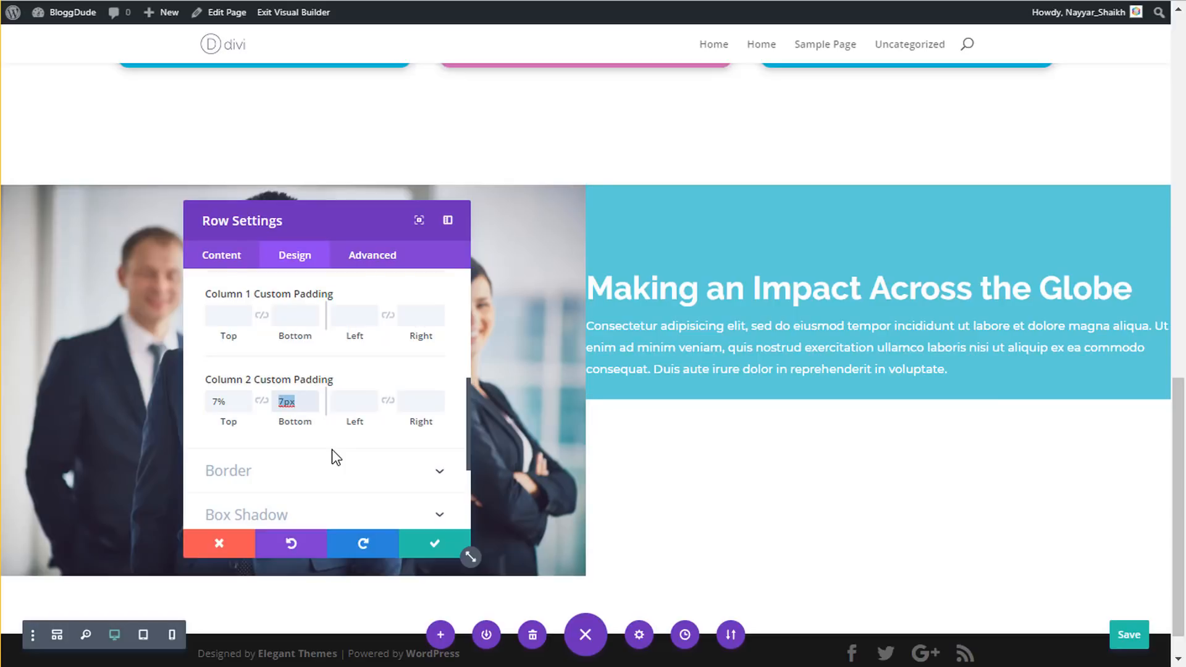
pyautogui.press('BackSpace')
pyautogui.write('7%')
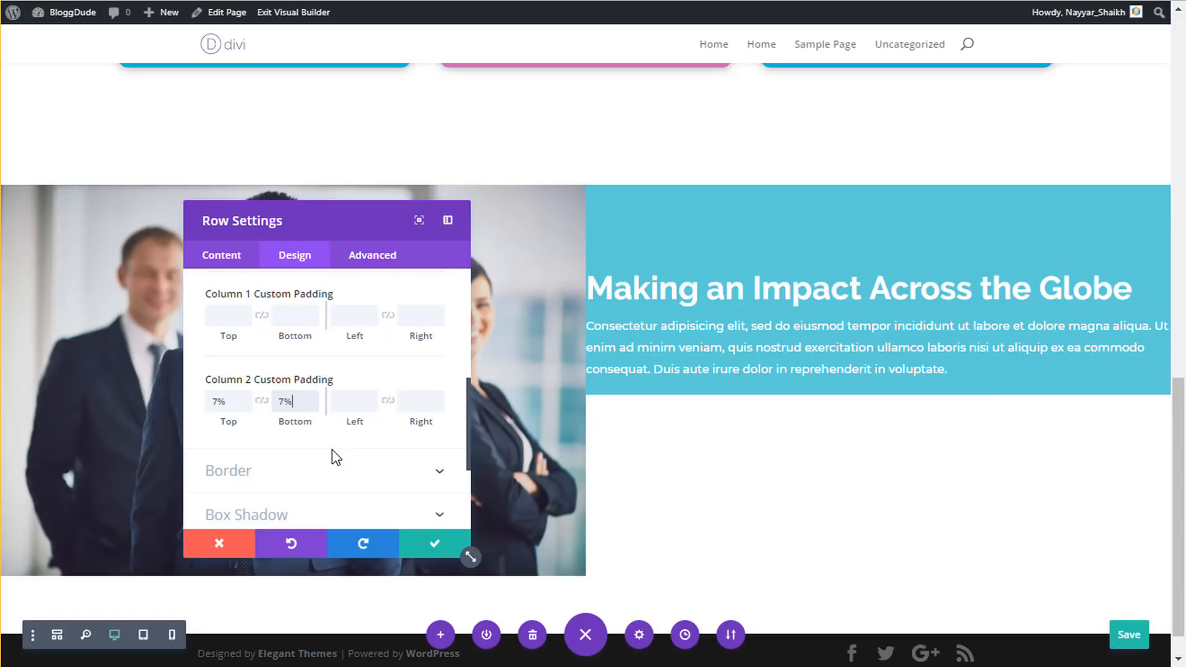
pyautogui.click(343, 403)
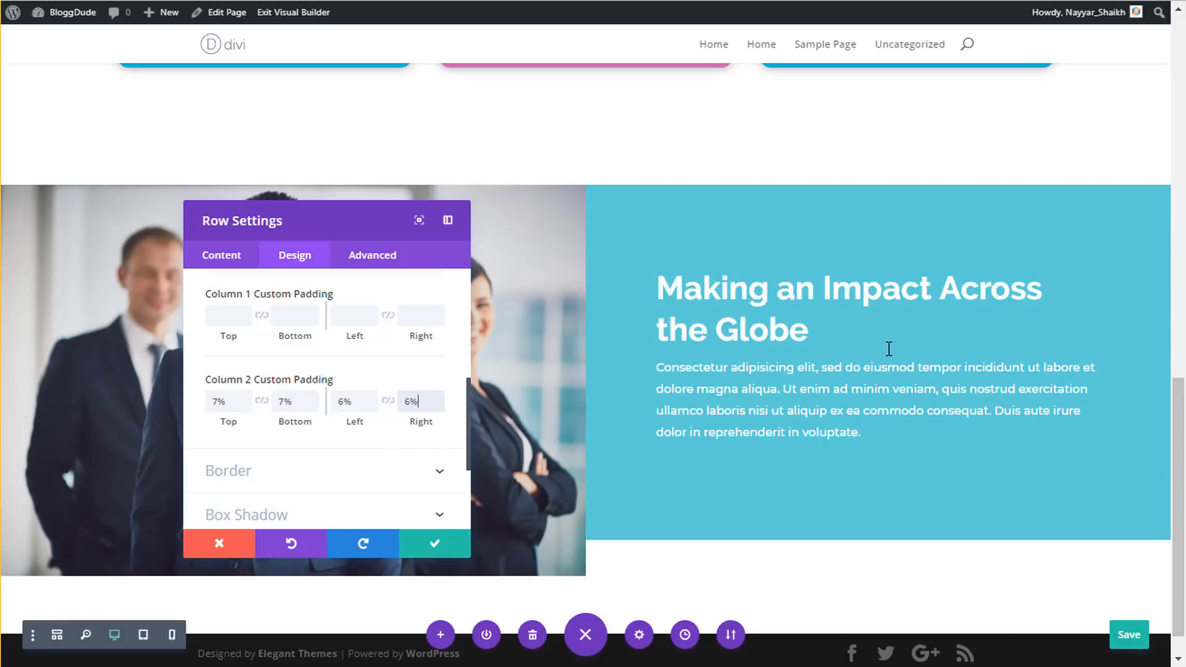
pyautogui.click(400, 402)
# - Save the row settings, preview the row at phone width, then return to desktop view
pyautogui.click(422, 547)
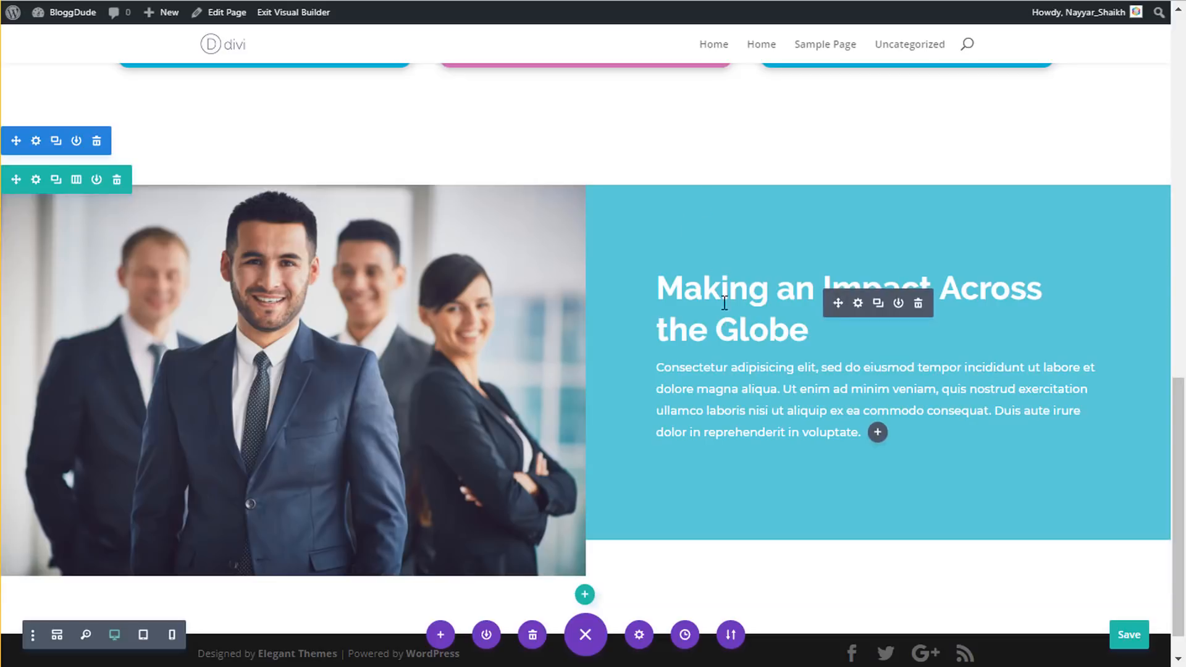
pyautogui.click(164, 638)
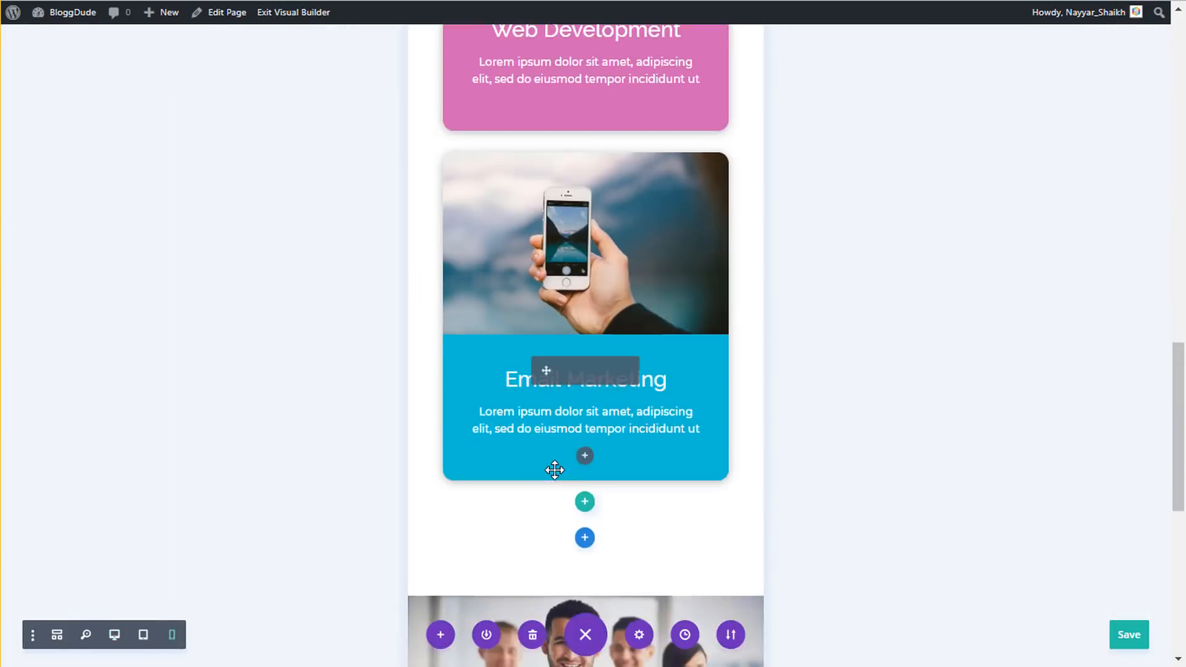
pyautogui.scroll(-4, 555, 472)
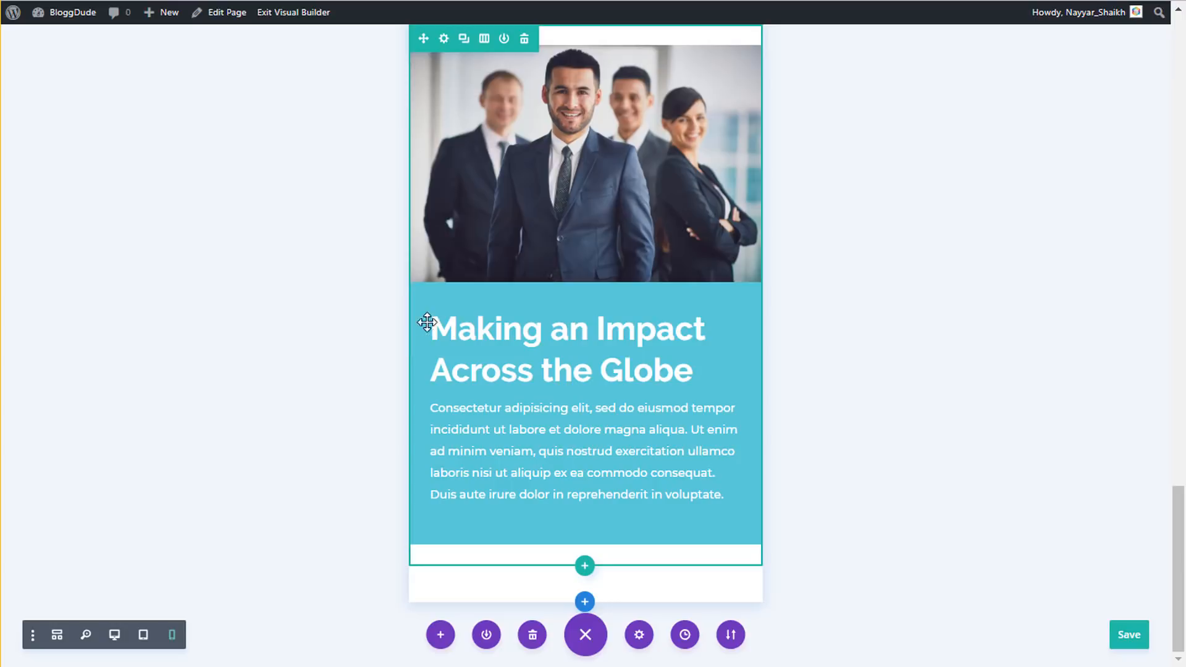
pyautogui.click(118, 635)
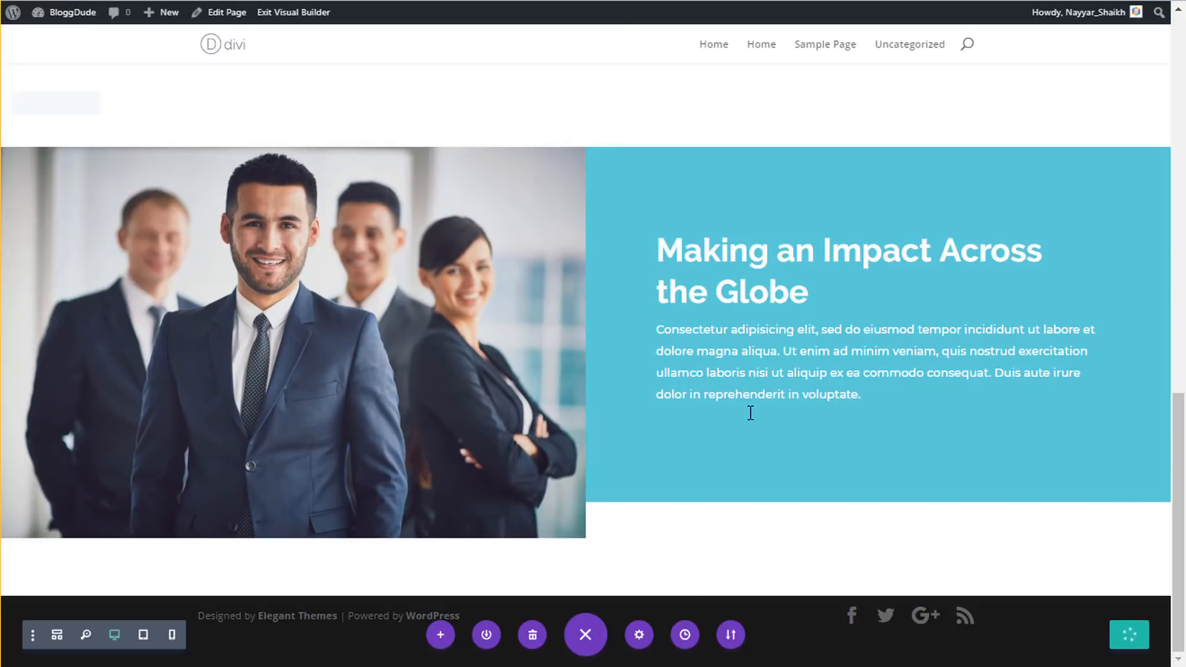
# - Insert a Button module below the Making an Impact paragraph
pyautogui.click(878, 396)
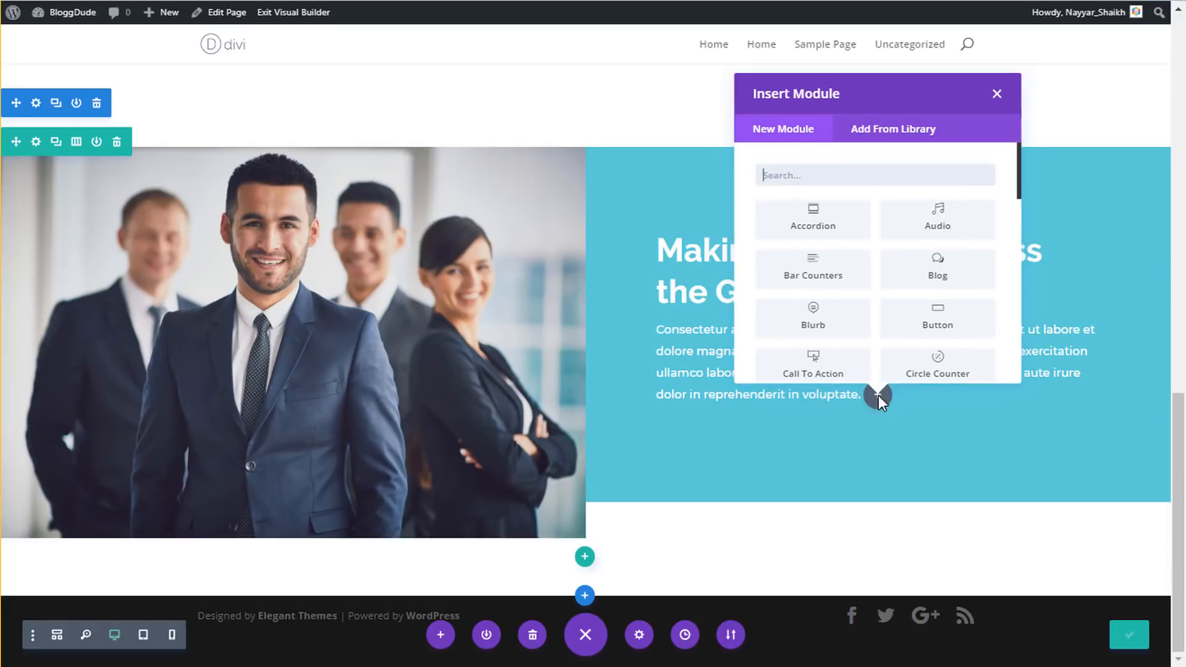
pyautogui.write('butt')
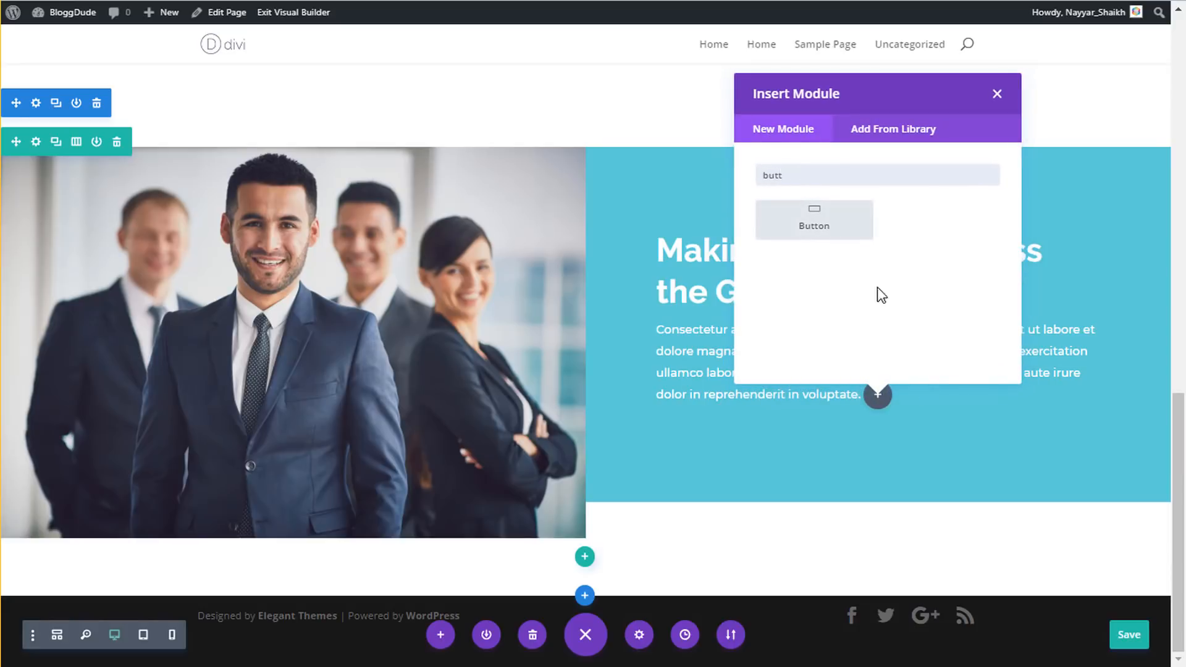
pyautogui.click(803, 241)
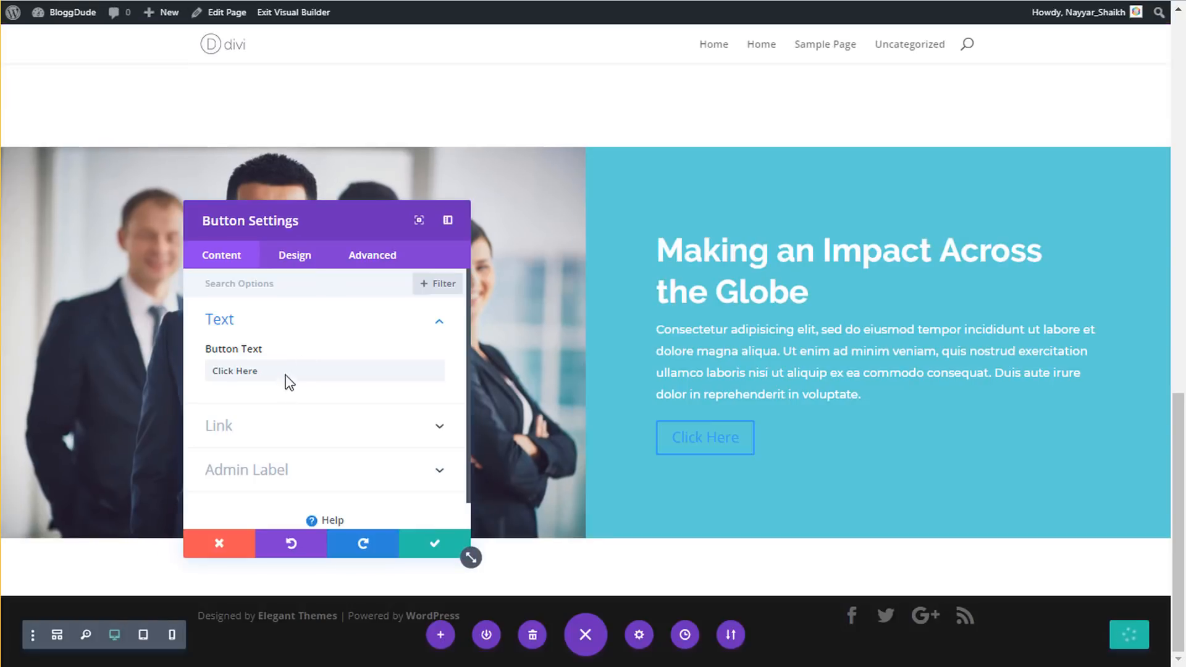
# - Change the button label from Click Here to 'get started'
pyautogui.click(287, 374)
pyautogui.hotkey('ctrl', 'a')
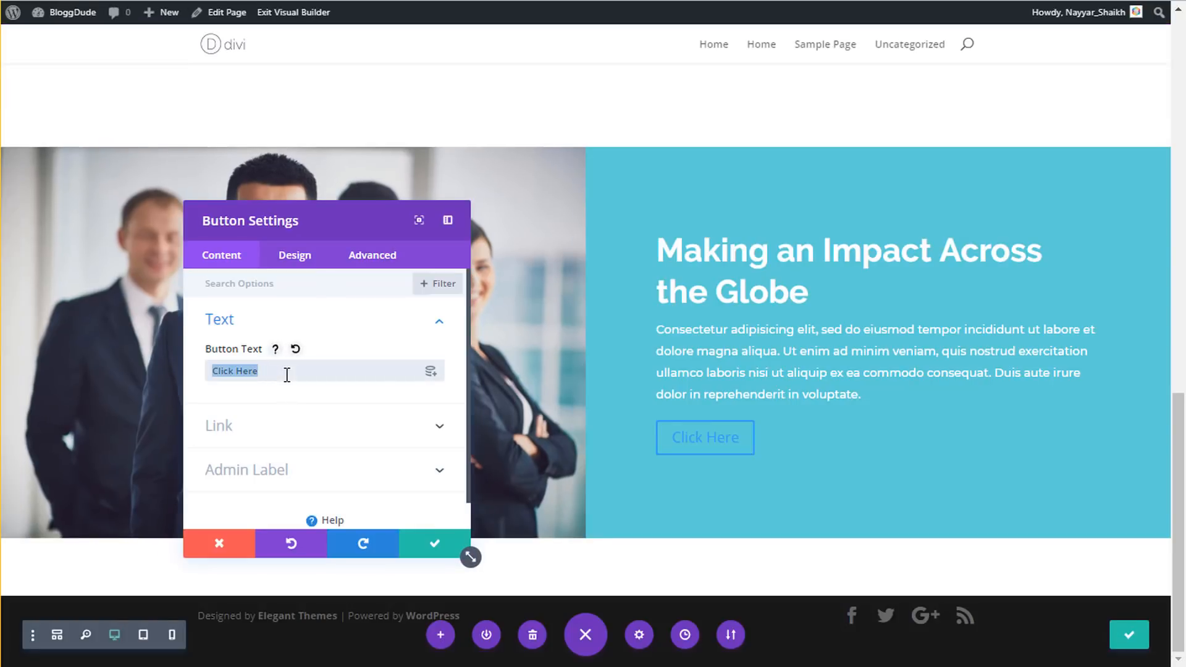
pyautogui.write('get sr')
pyautogui.press('BackSpace')
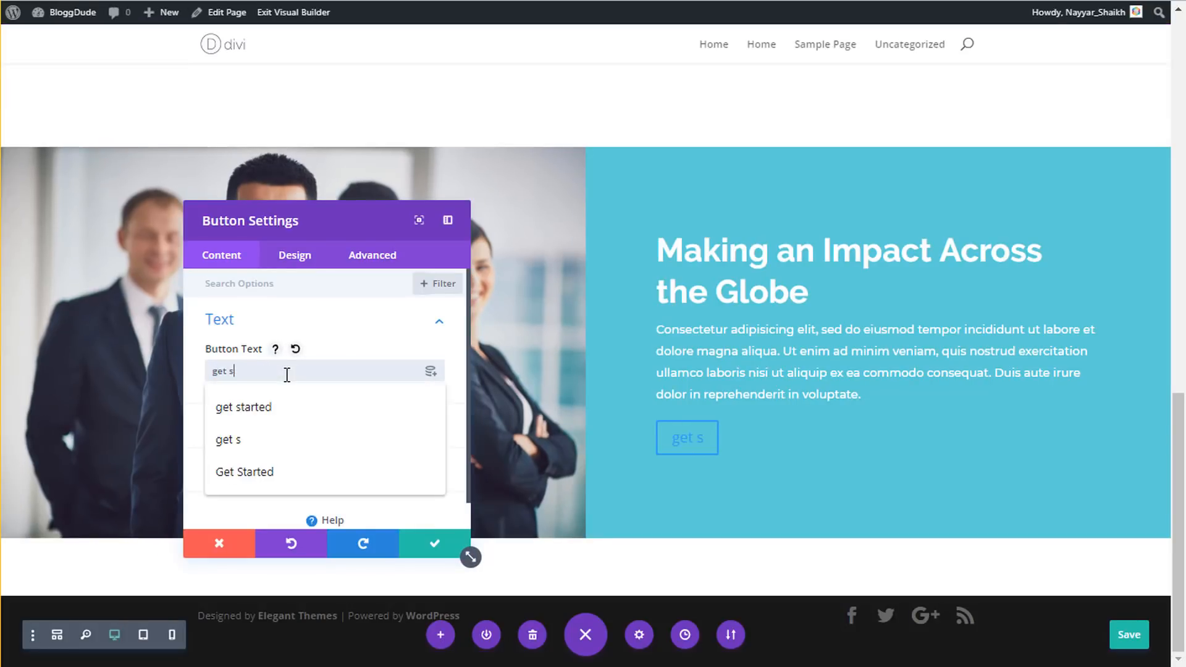
pyautogui.click(302, 405)
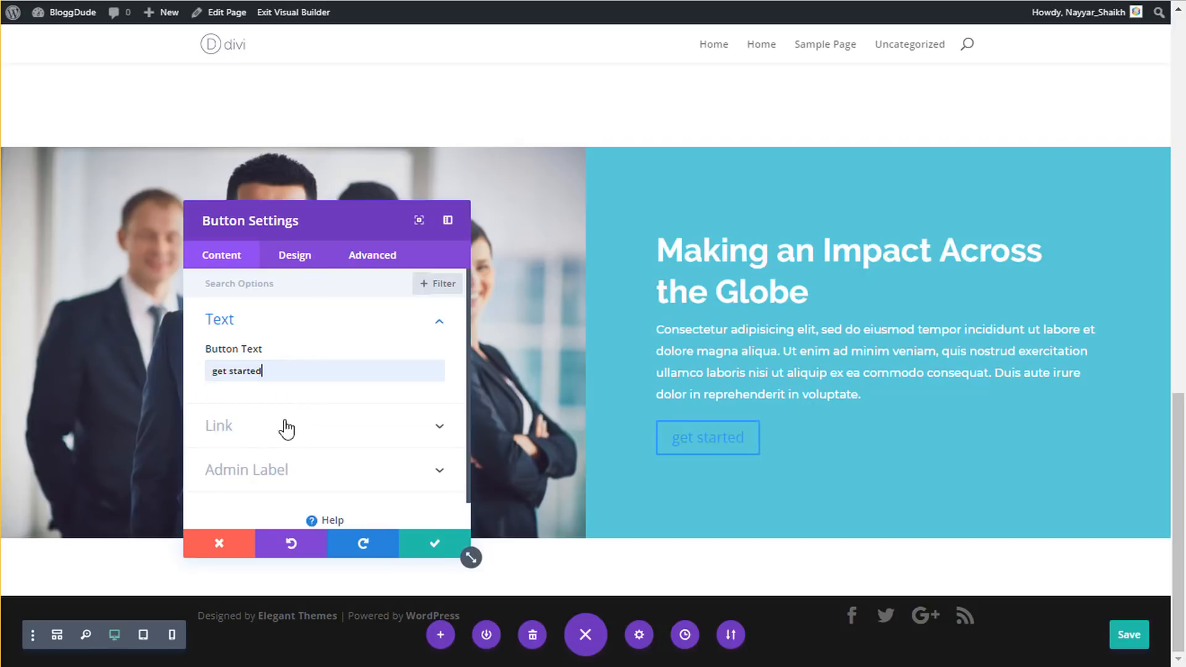
pyautogui.click(302, 260)
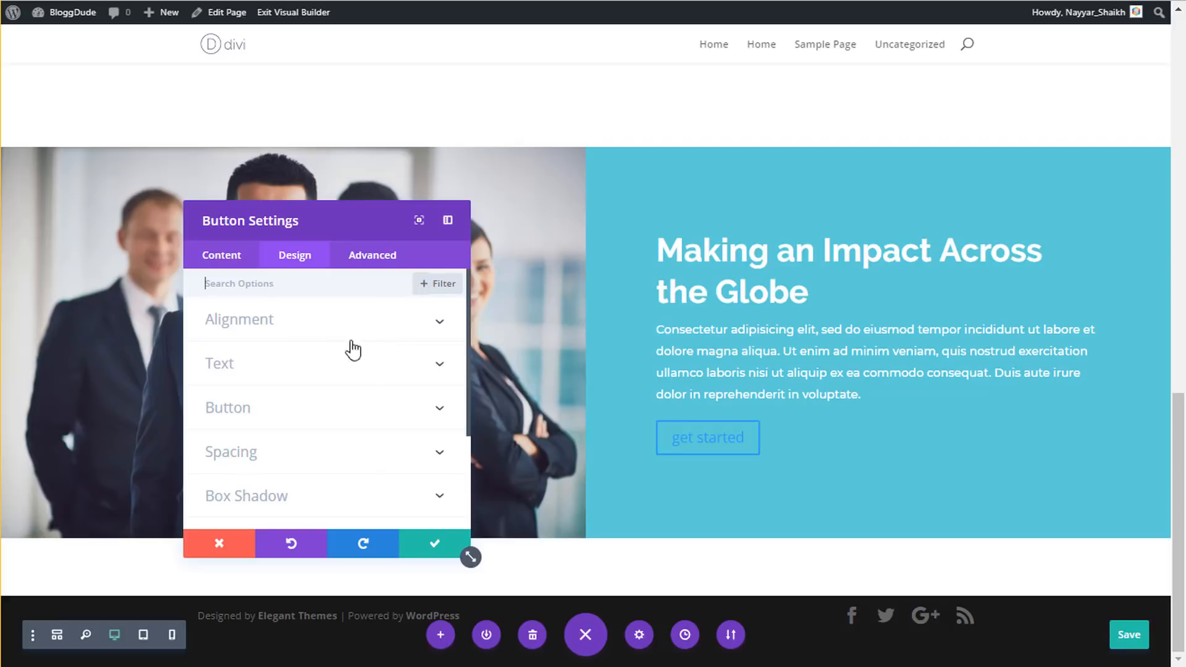
# - Enable custom button styles: 14px white text, #078ec4 background and 0px border width
pyautogui.click(327, 420)
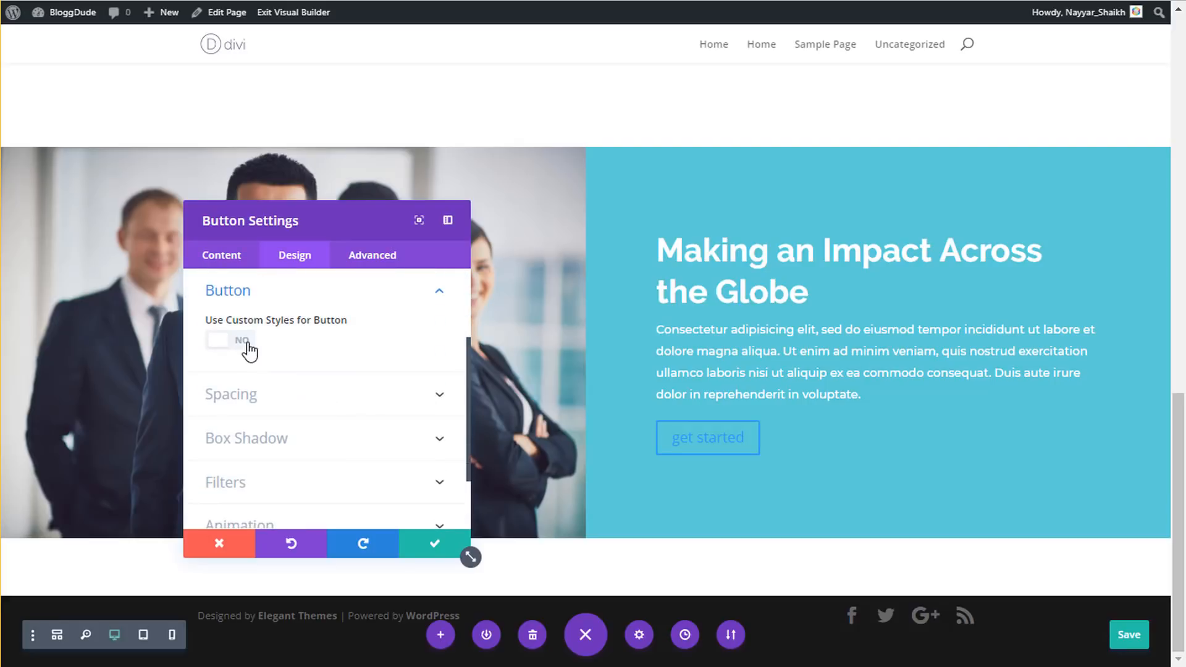
pyautogui.click(247, 343)
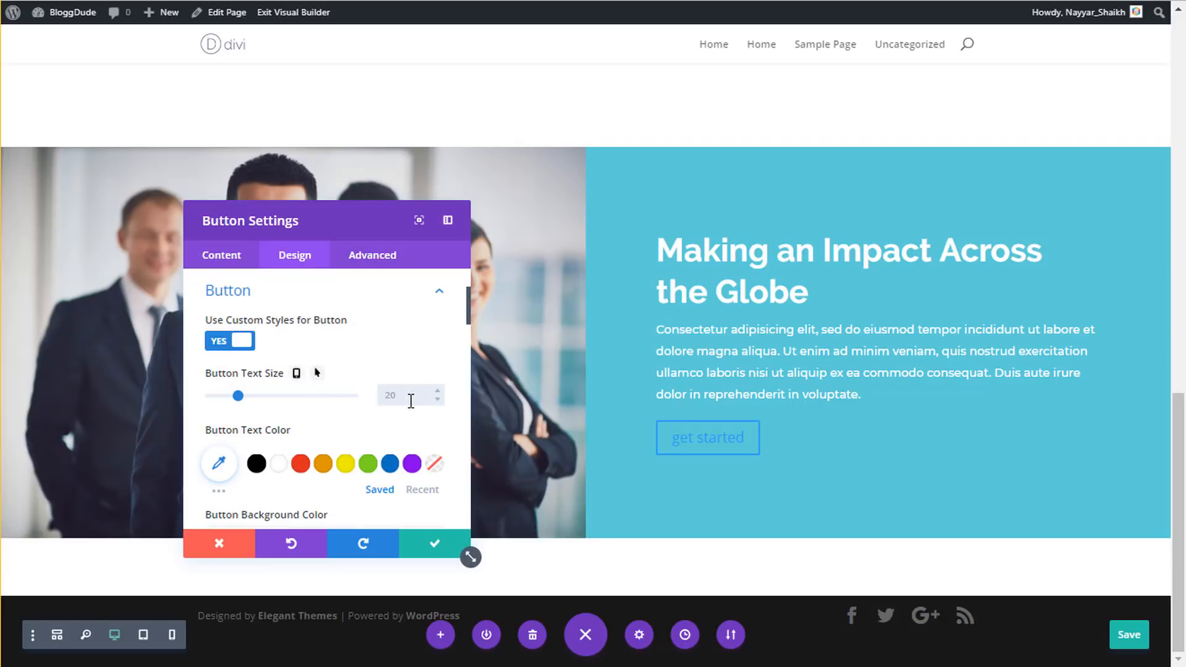
pyautogui.write('px')
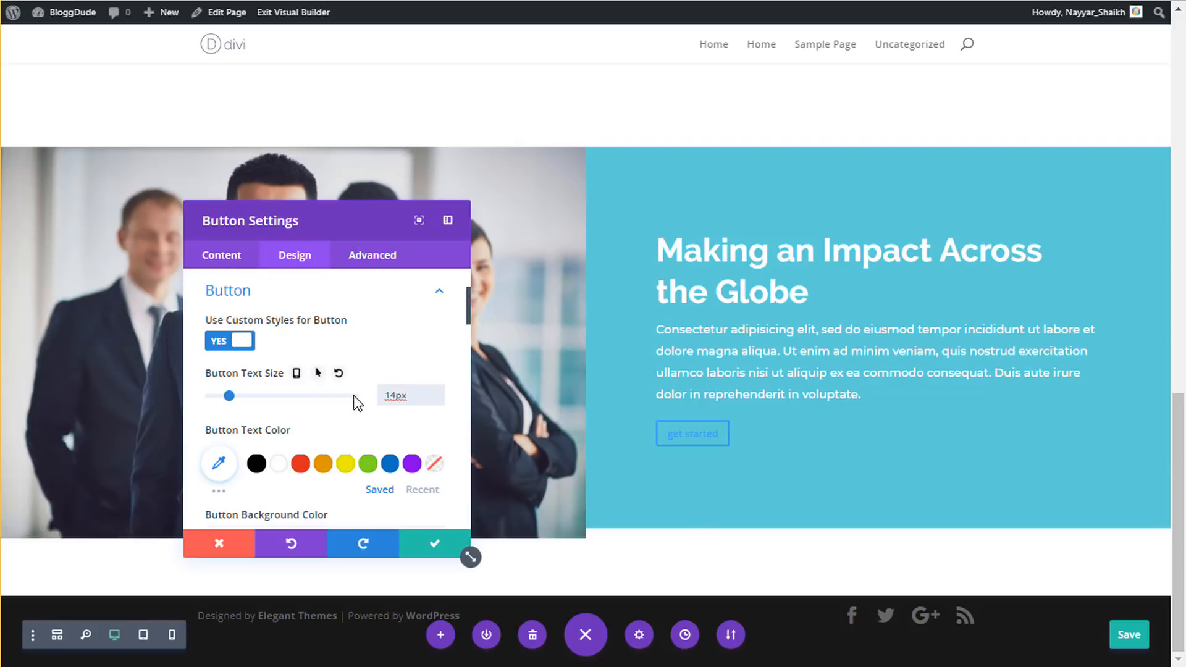
pyautogui.click(279, 464)
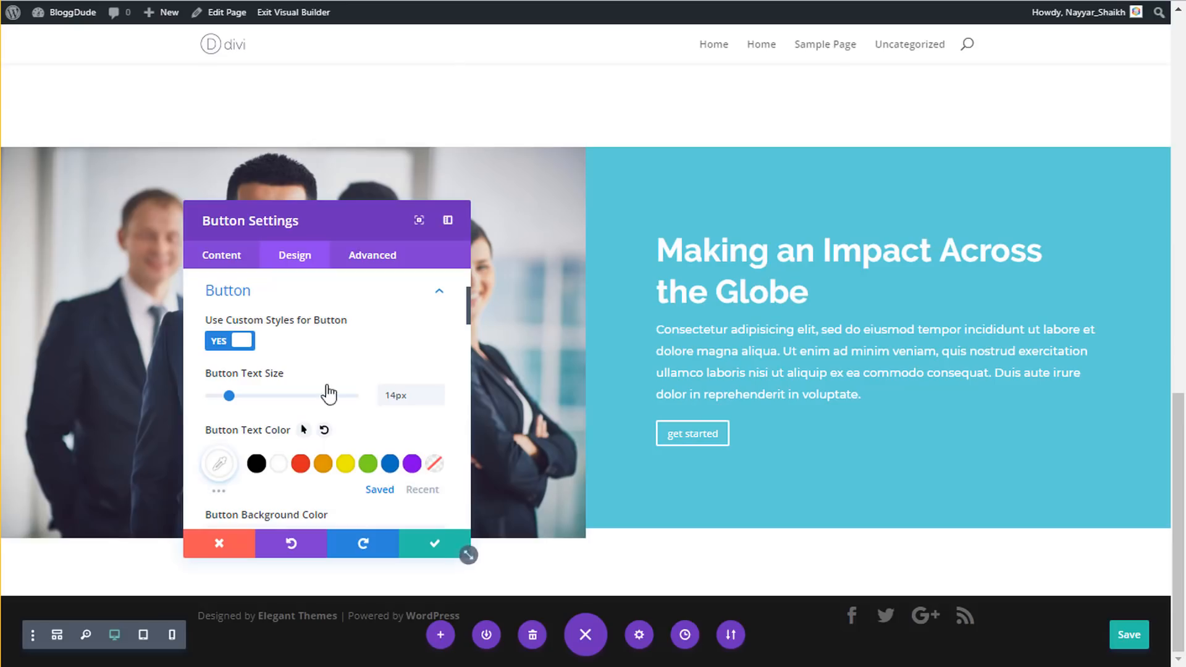
pyautogui.scroll(-3, 328, 393)
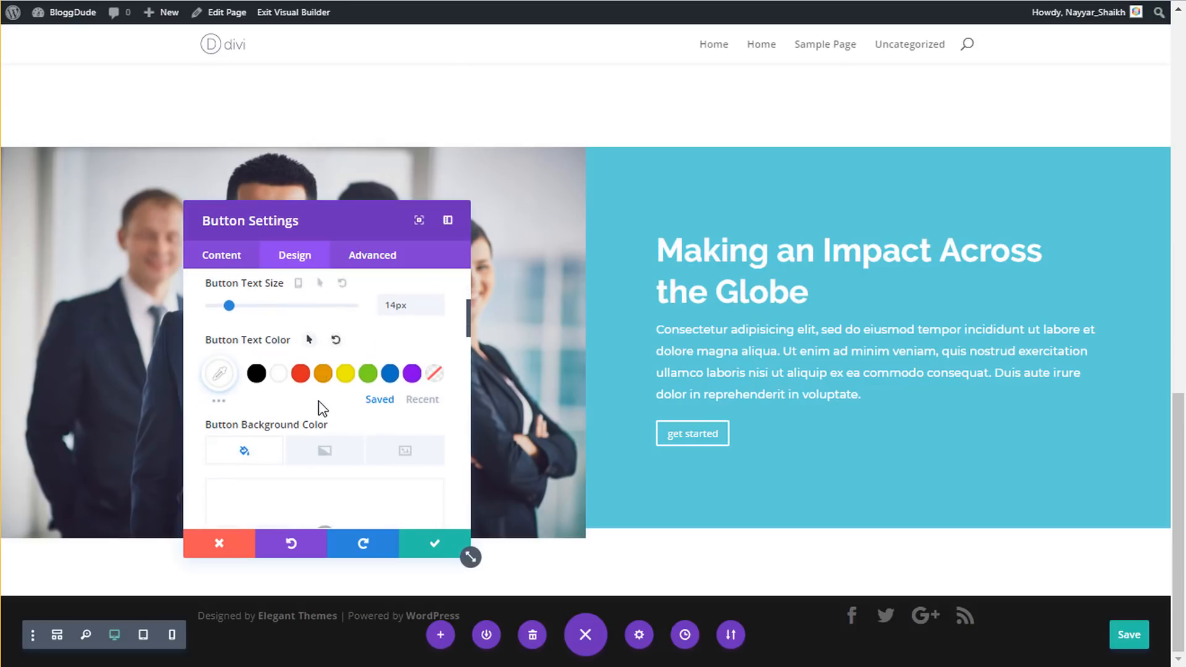
pyautogui.click(323, 450)
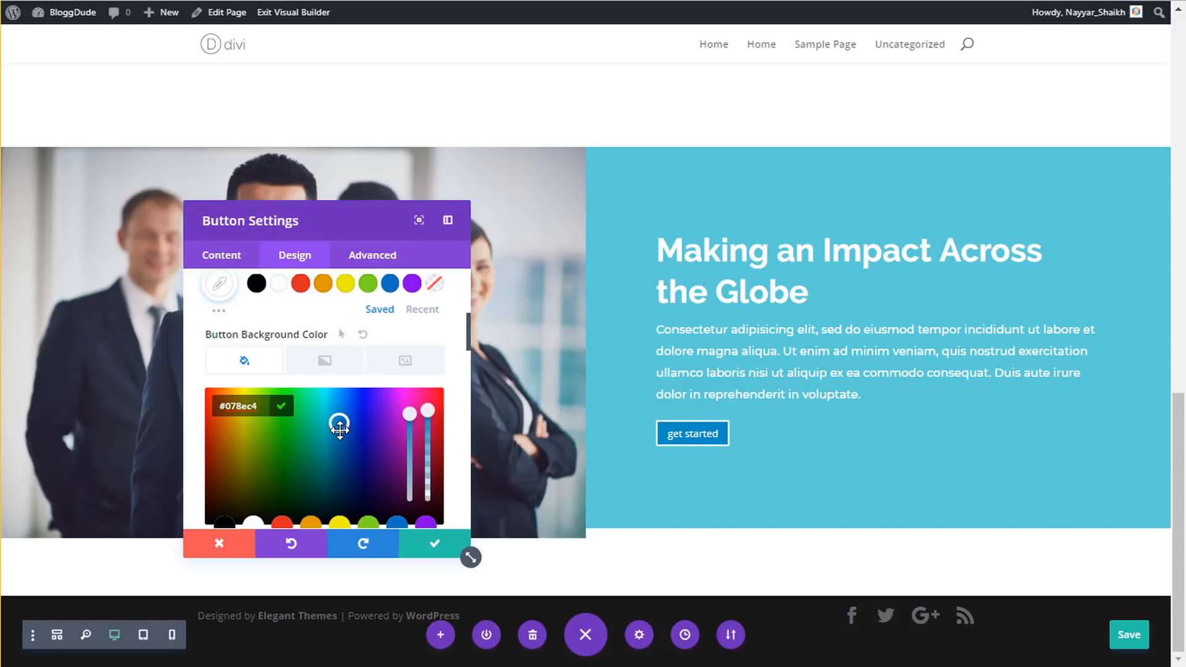
pyautogui.scroll(-5, 339, 428)
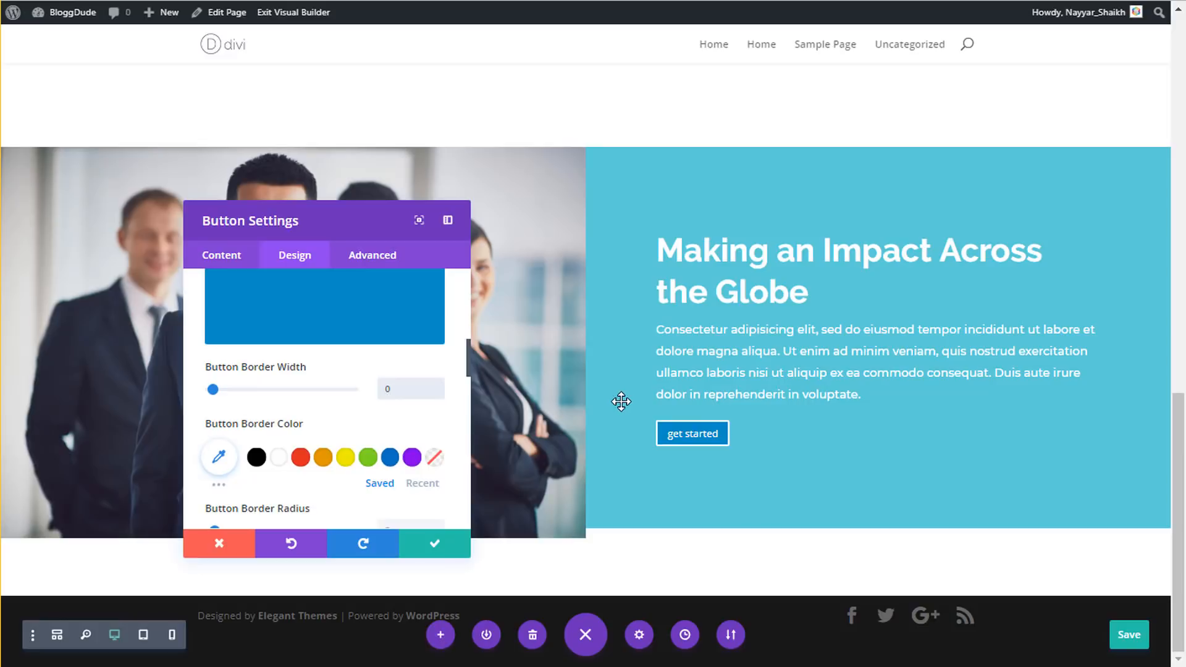
pyautogui.write('px')
pyautogui.scroll(-2, 453, 403)
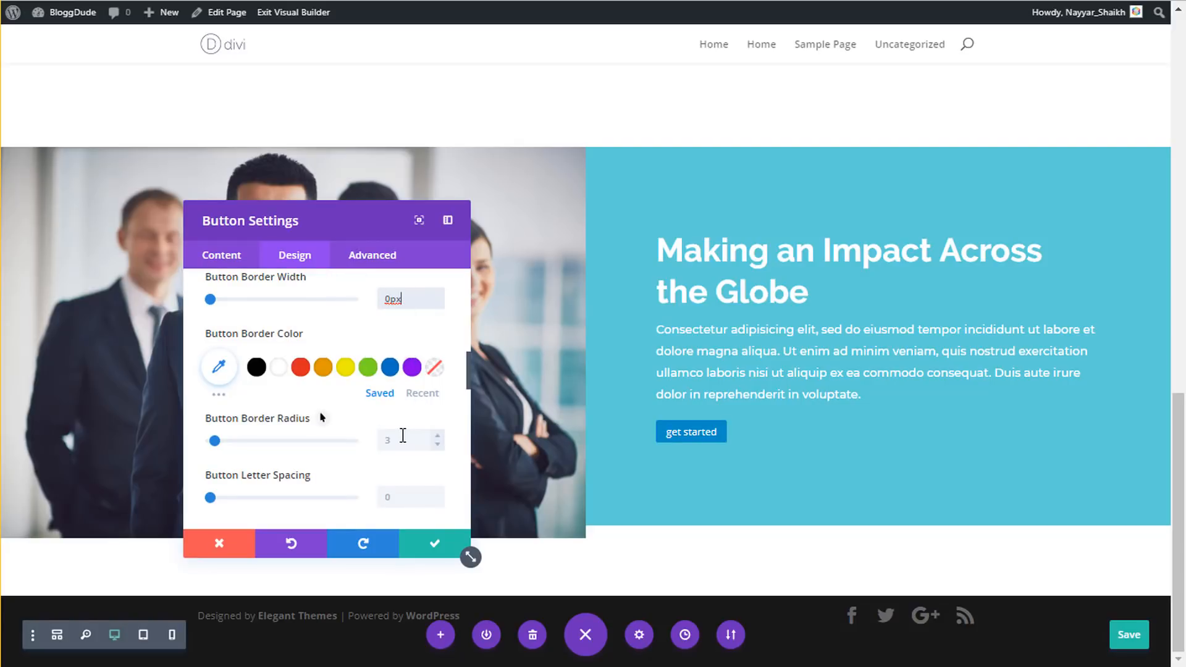
# - Adjust the button's border radius and letter spacing, trying a separate hover letter spacing
pyautogui.click(402, 435)
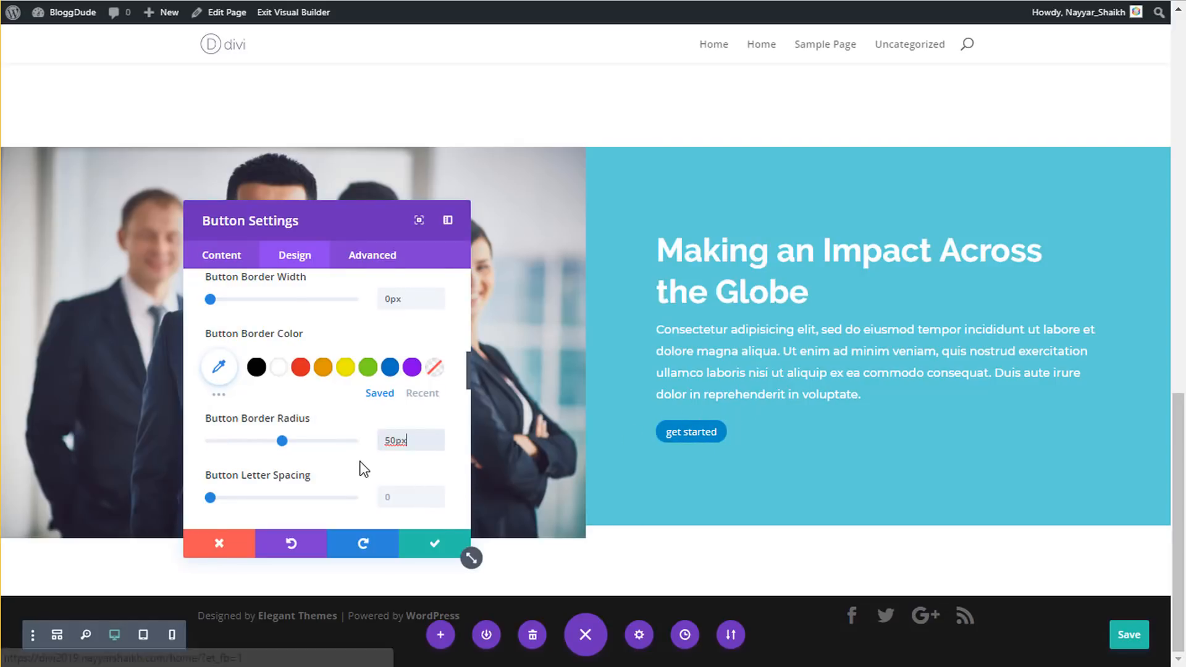
pyautogui.scroll(-2, 365, 469)
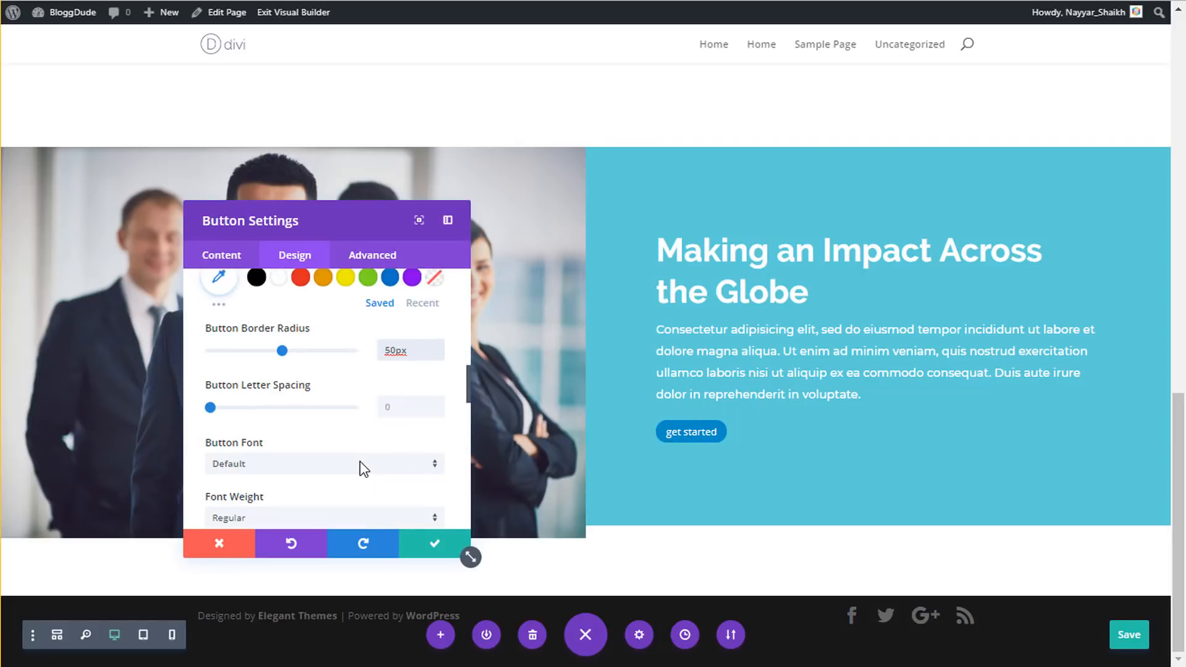
pyautogui.click(401, 406)
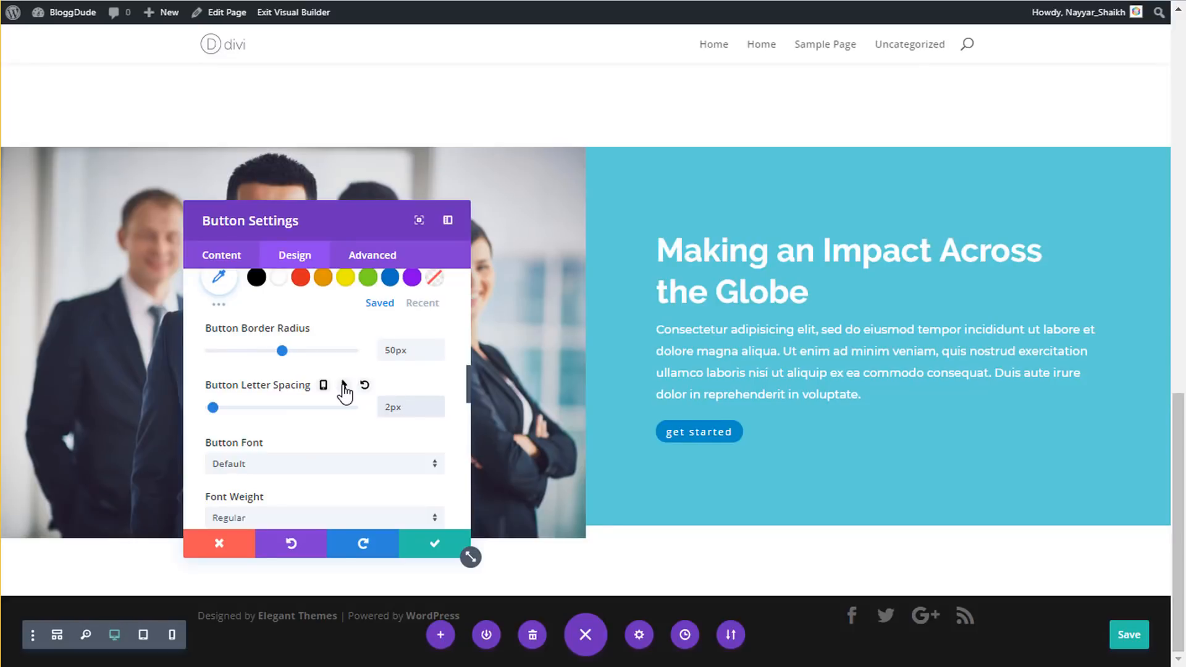
pyautogui.click(344, 386)
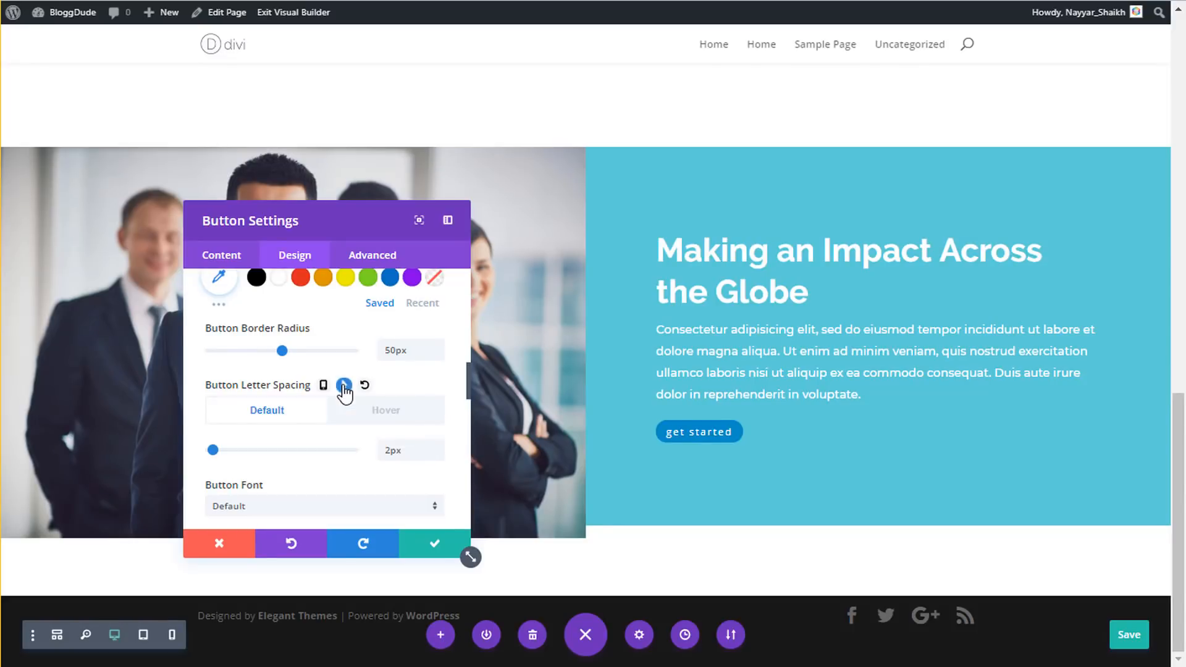
pyautogui.click(390, 412)
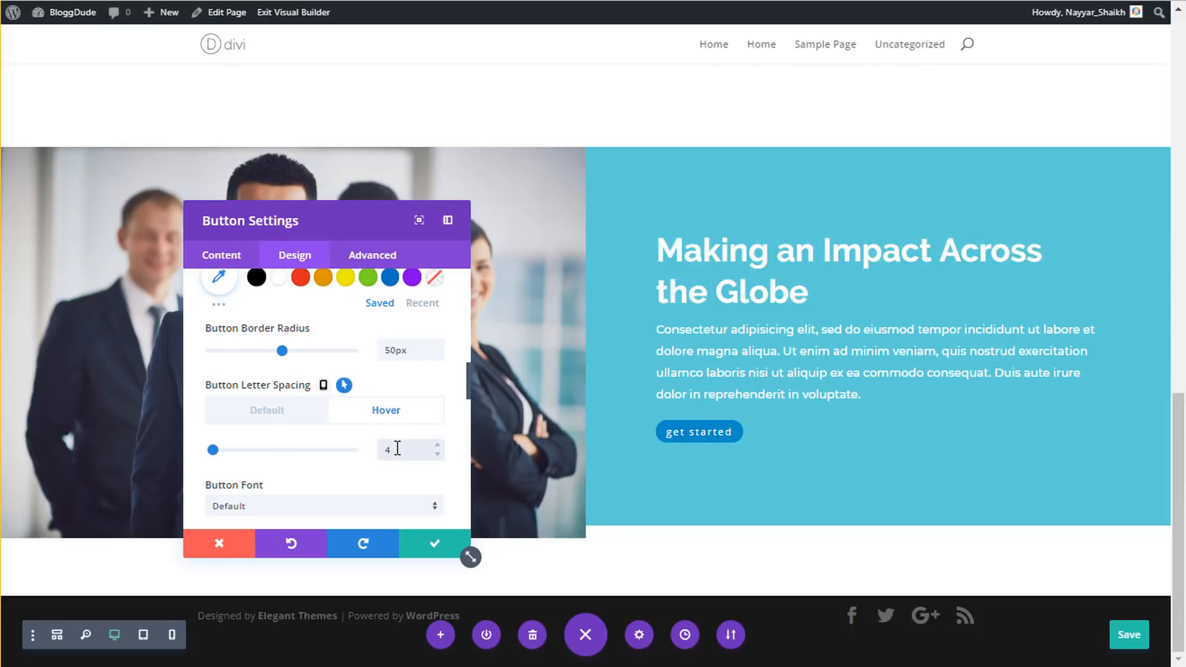
pyautogui.click(243, 419)
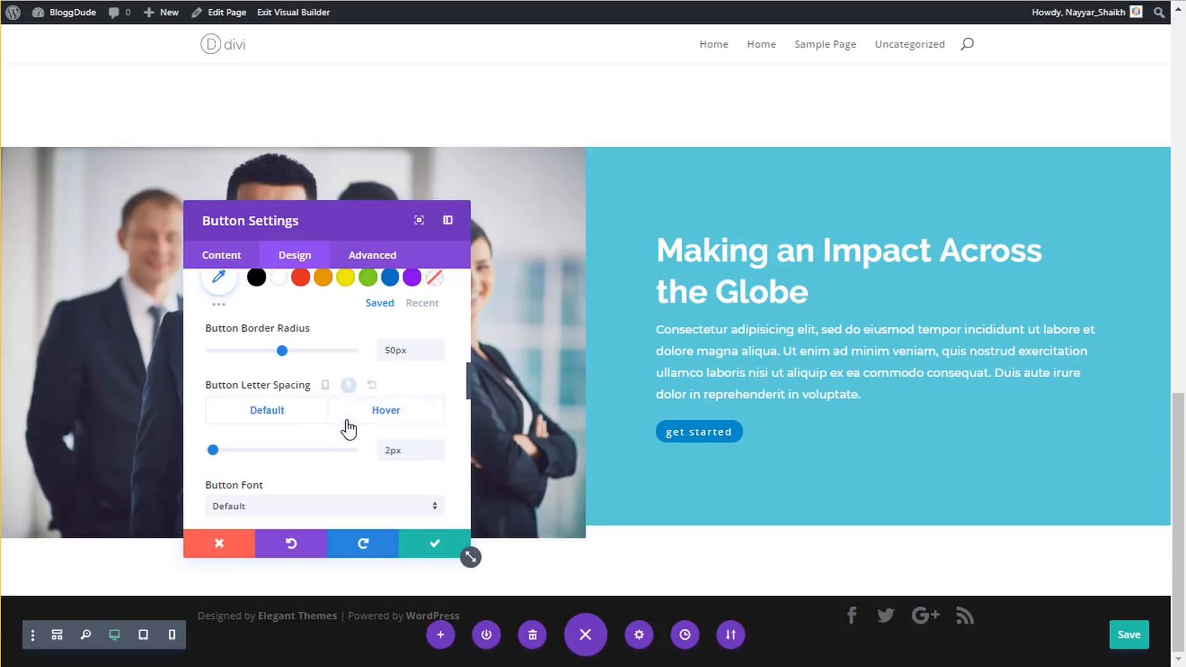
# - Set the button font to Roboto with uppercase text
pyautogui.scroll(-2, 349, 428)
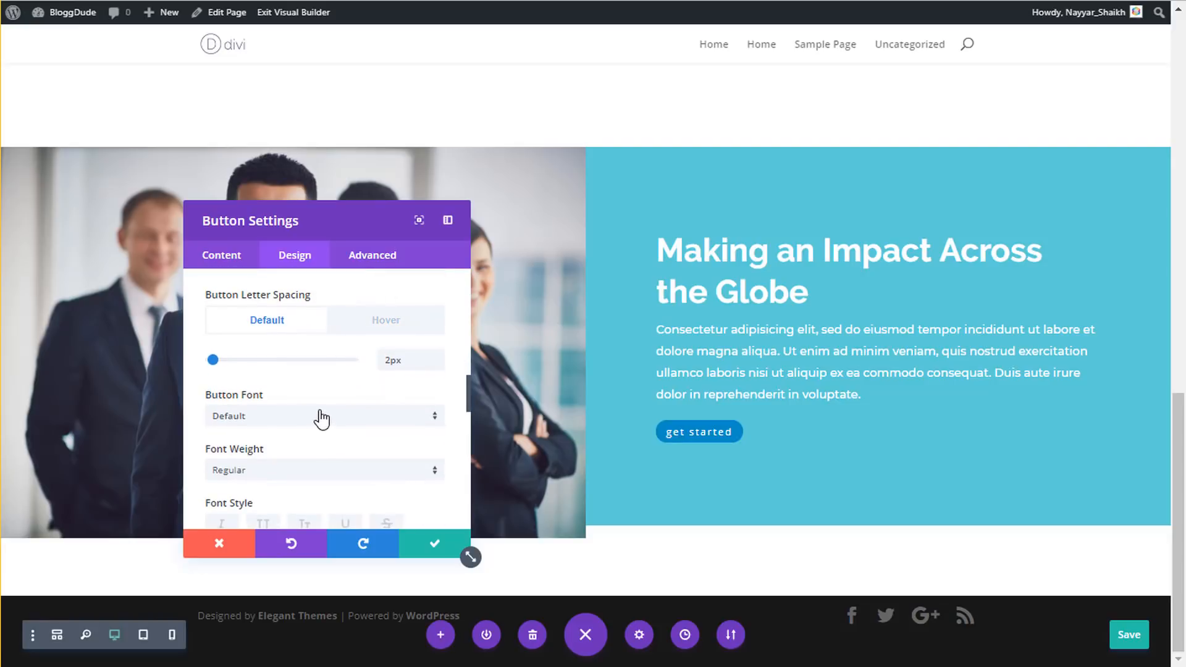
pyautogui.click(299, 425)
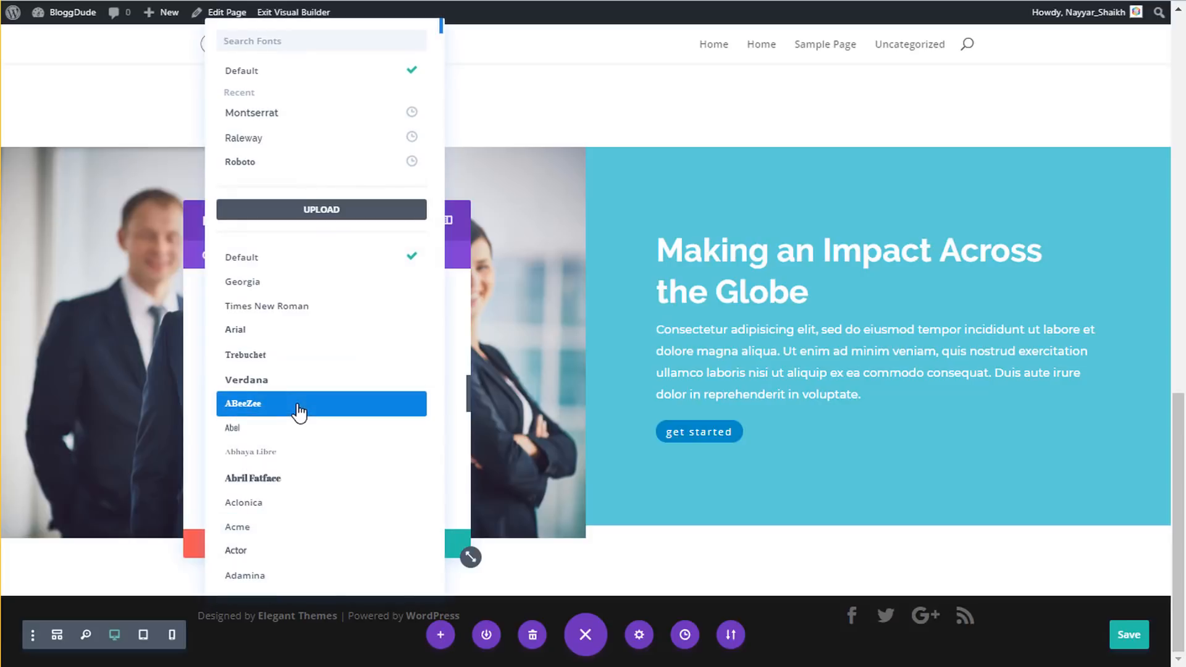
pyautogui.click(275, 164)
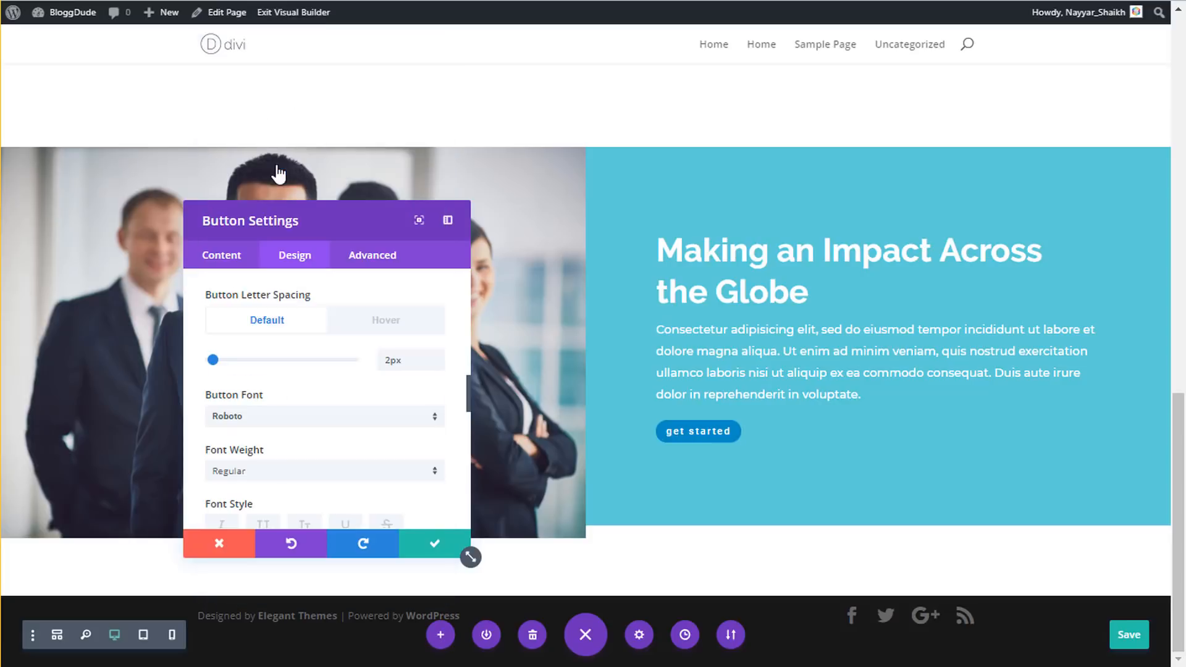
pyautogui.scroll(-2, 323, 405)
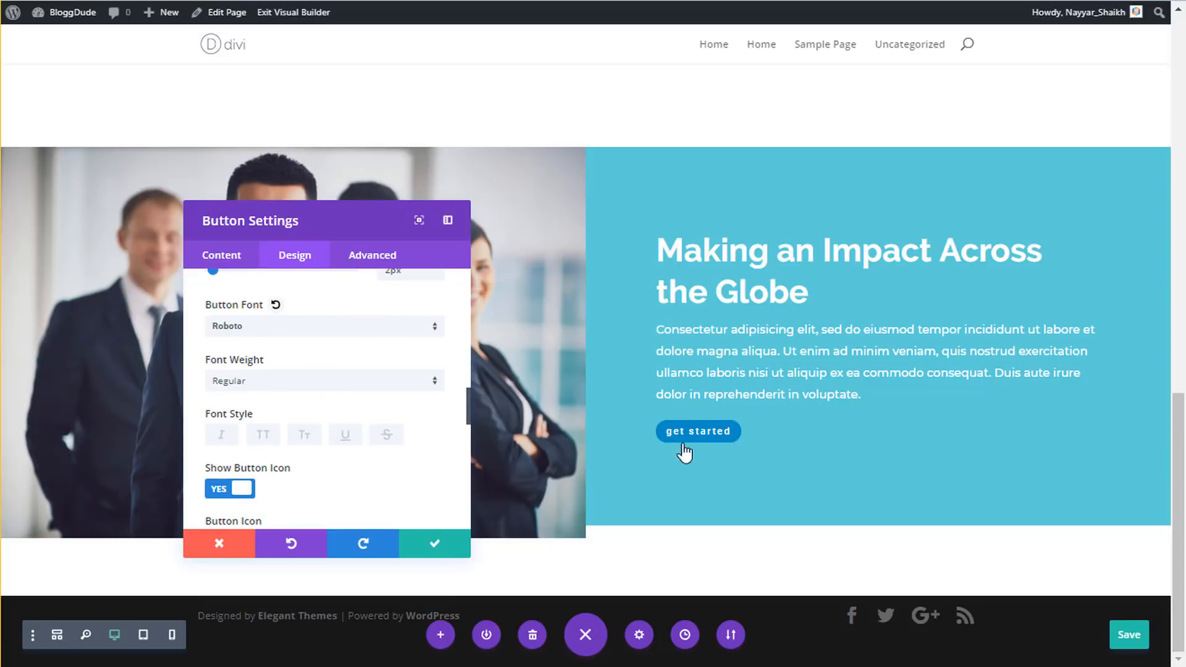
pyautogui.click(261, 439)
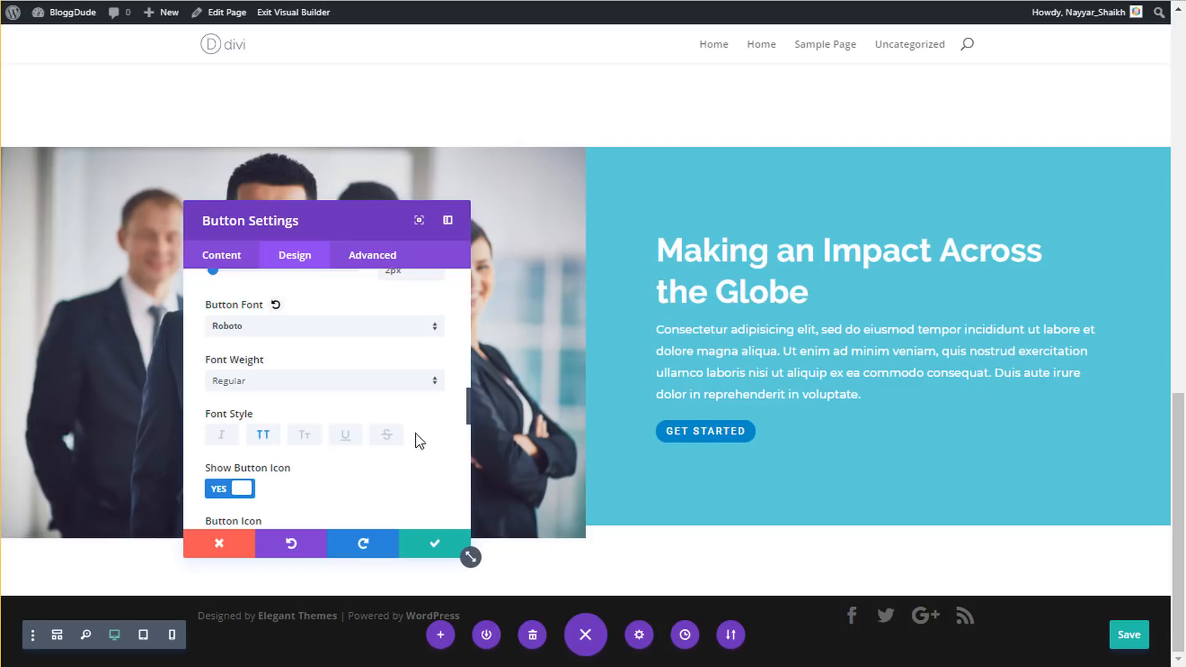
# - Give the button a right-pointing arrow icon and bring up its Spacing settings
pyautogui.scroll(-4, 413, 440)
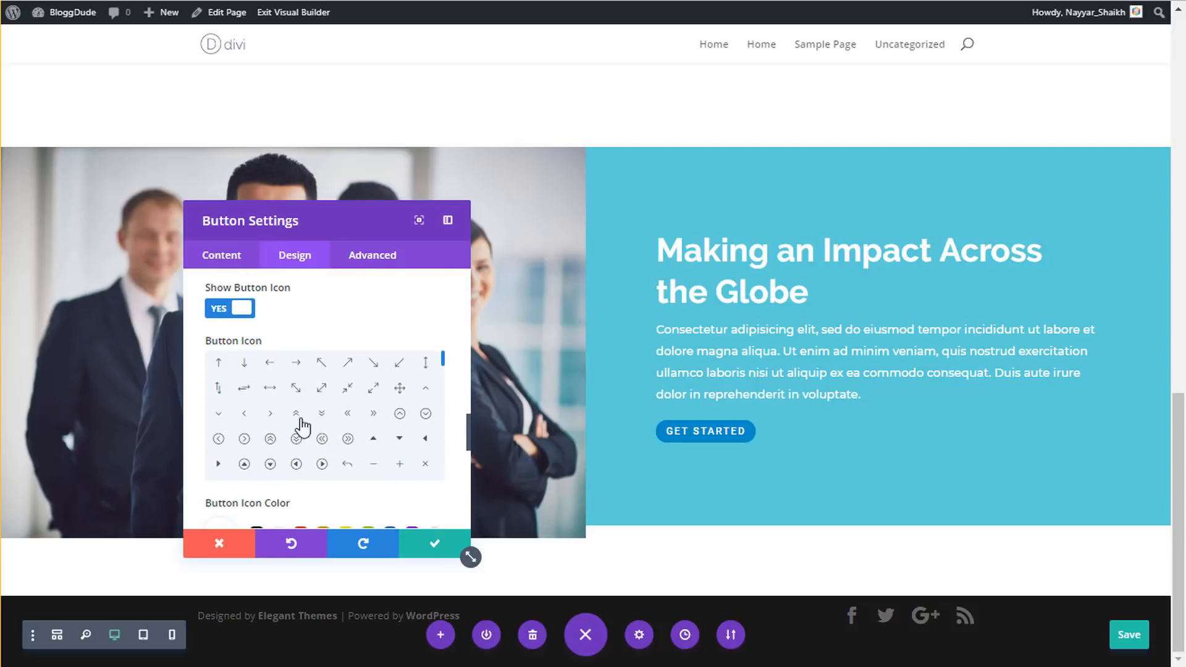
pyautogui.click(218, 468)
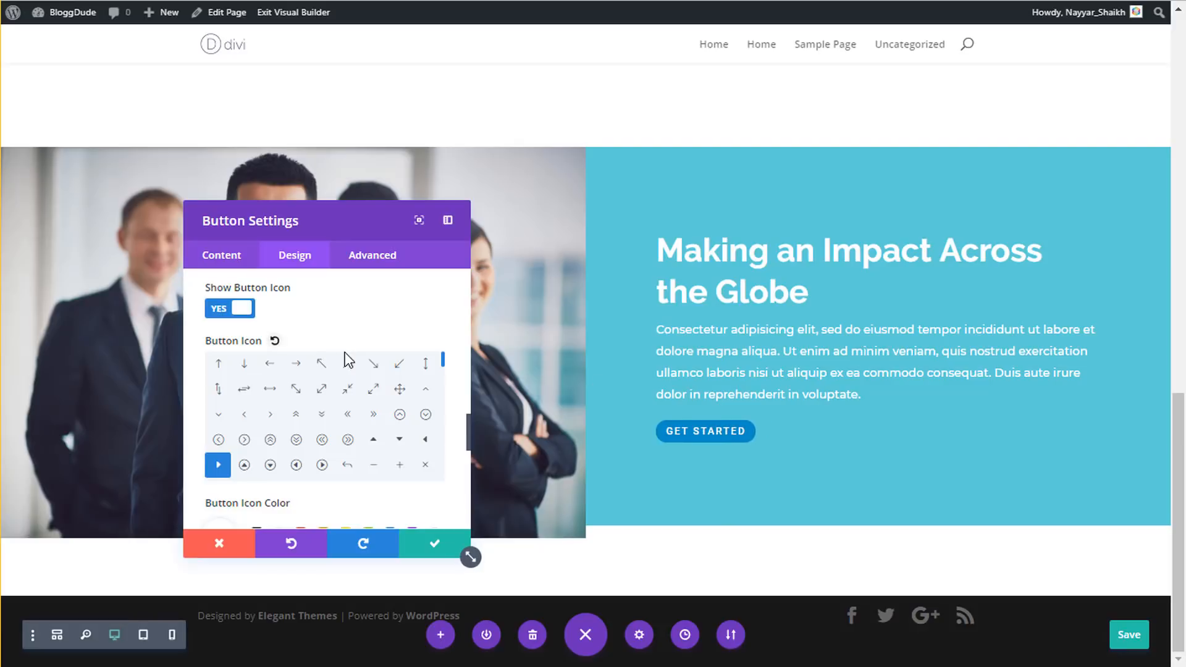
pyautogui.scroll(-3, 347, 361)
pyautogui.scroll(-3, 450, 406)
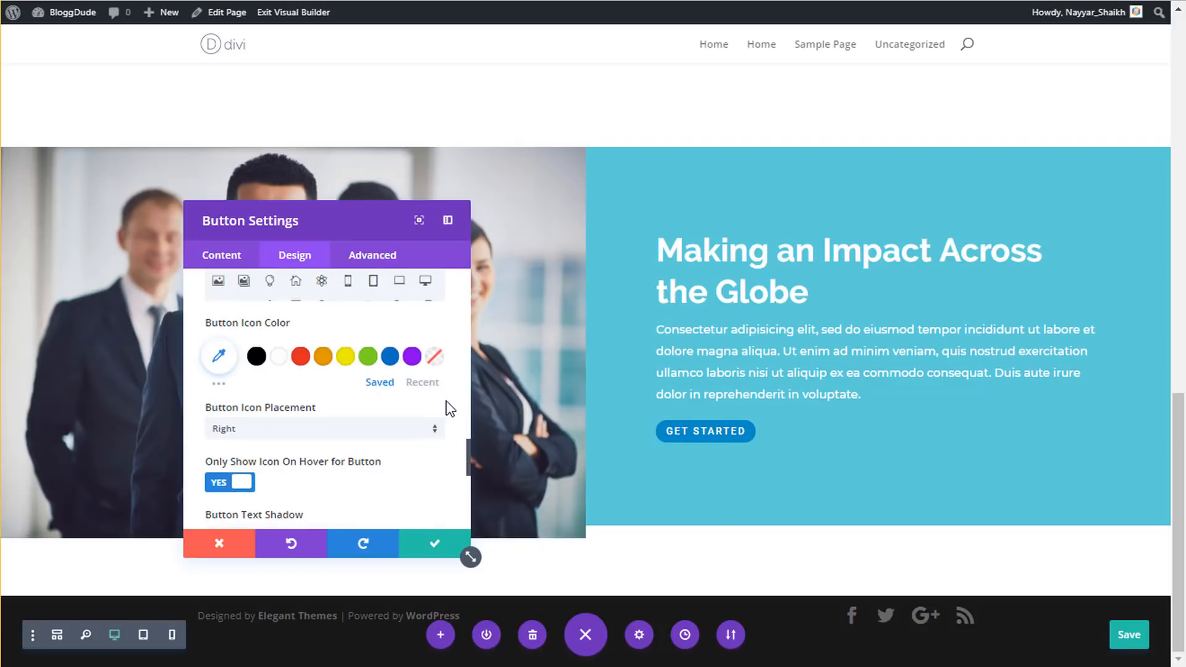
pyautogui.scroll(-2, 450, 408)
pyautogui.scroll(-5, 451, 408)
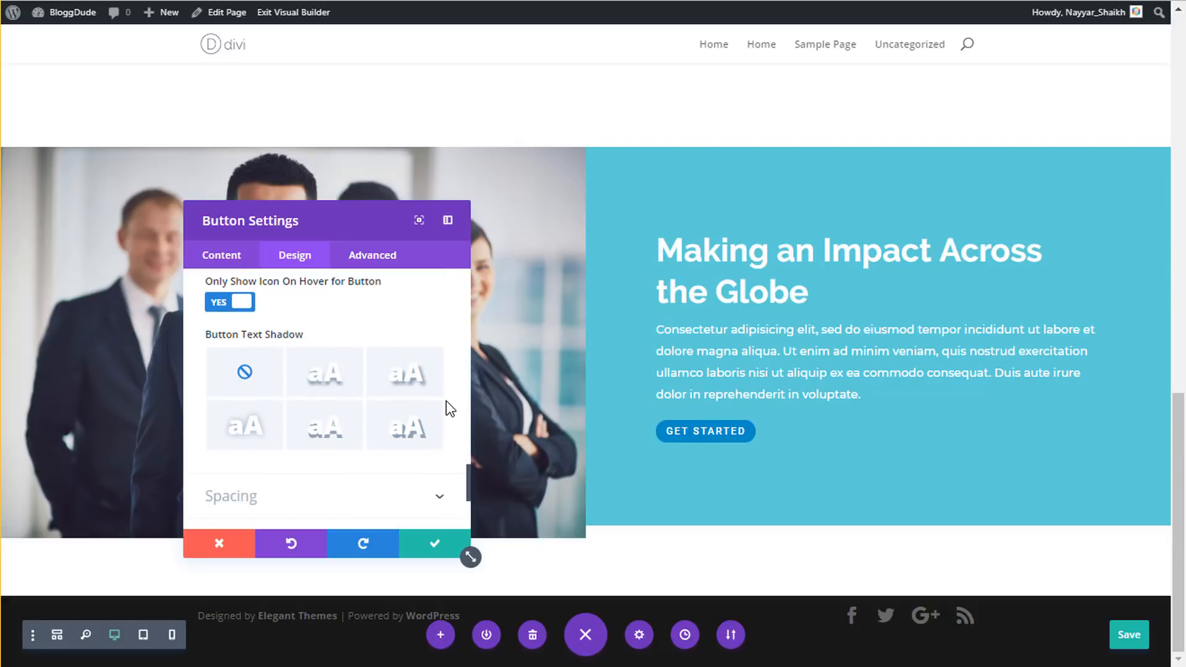
pyautogui.click(303, 318)
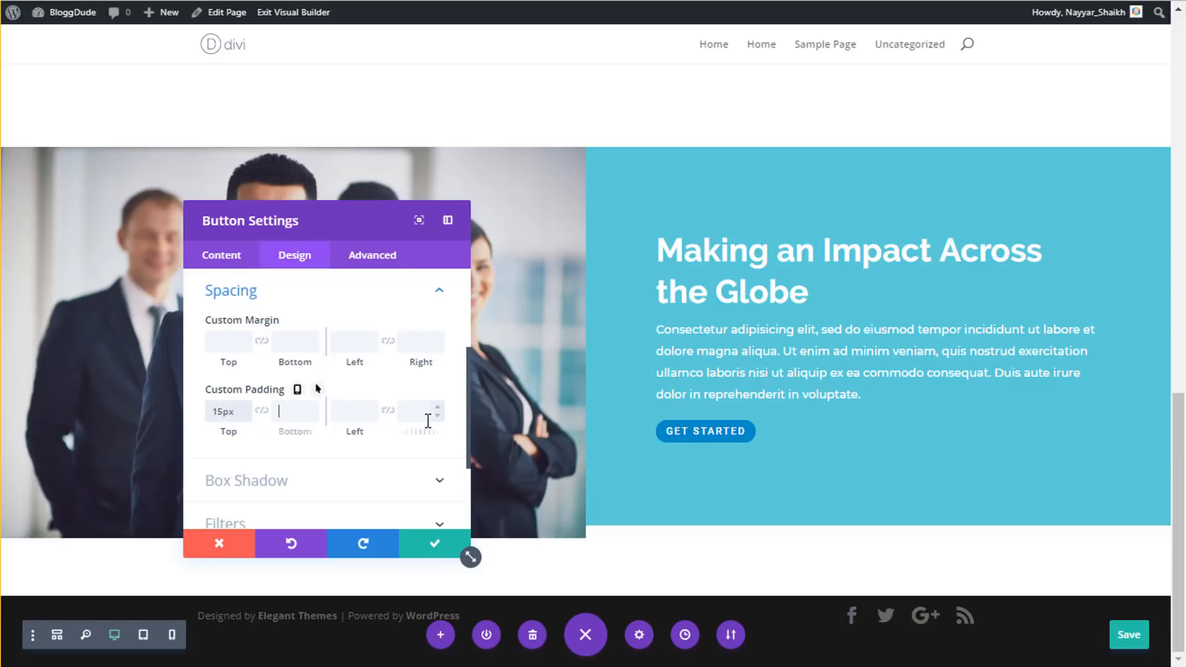
# - Set the button's custom padding to 15px top and bottom, 30px left and right
pyautogui.write('15')
pyautogui.press('Tab')
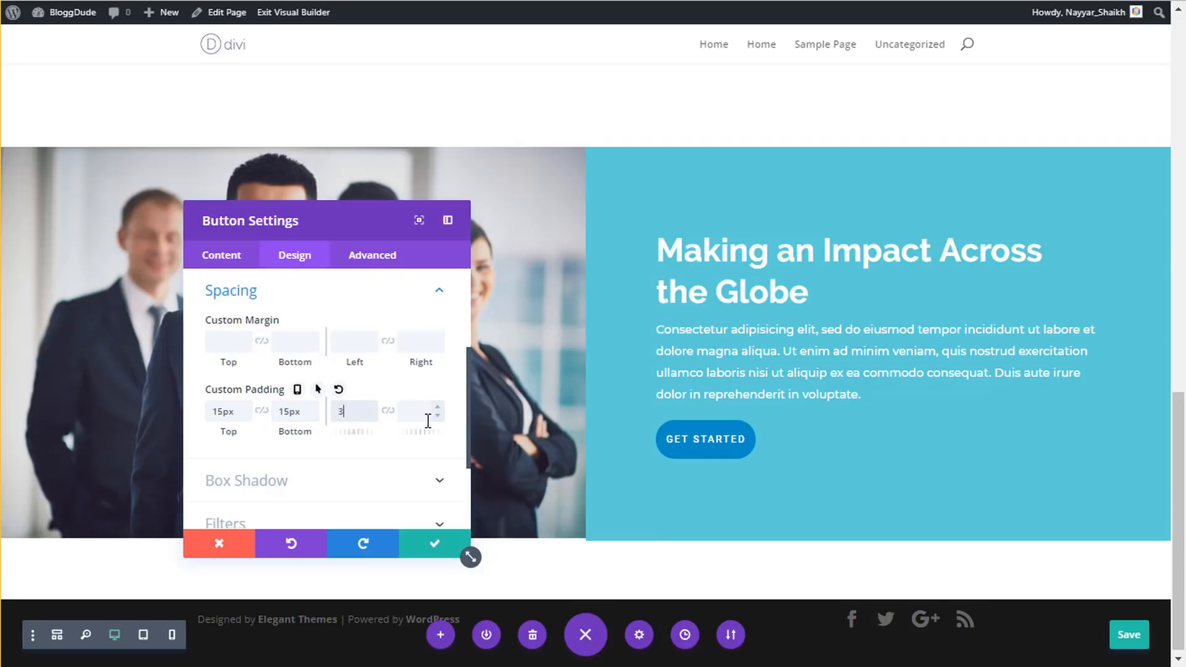
pyautogui.write('30')
pyautogui.scroll(-2, 428, 421)
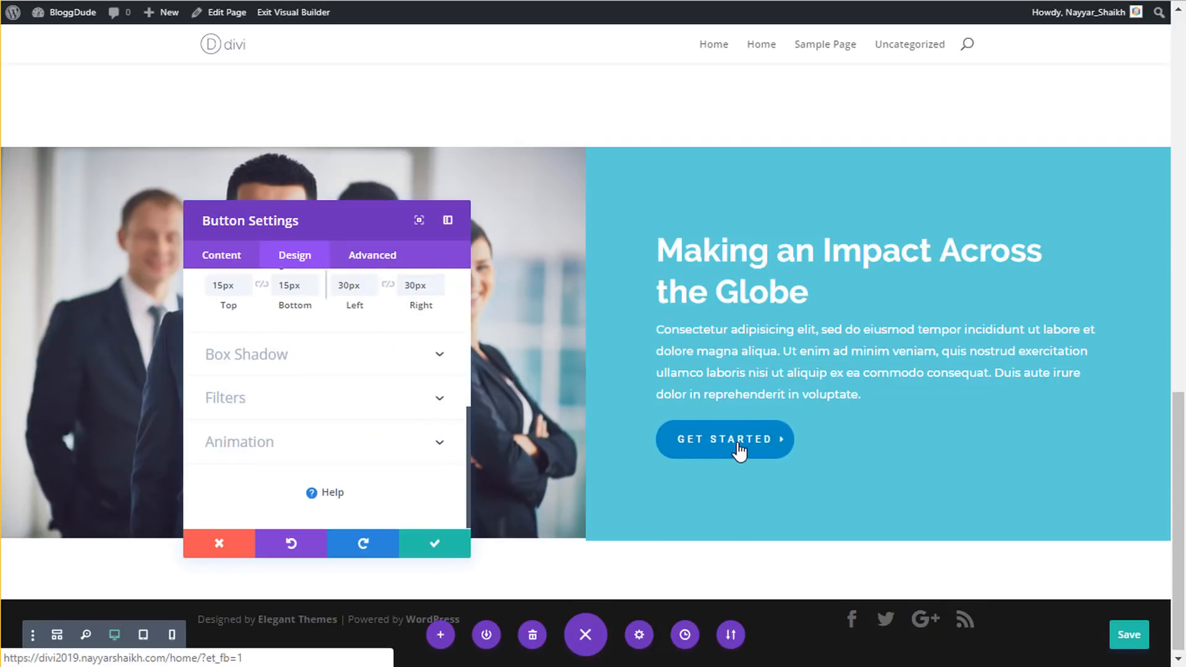
# - Add a drop shadow sitting straight below the button and keep the changes
pyautogui.click(338, 364)
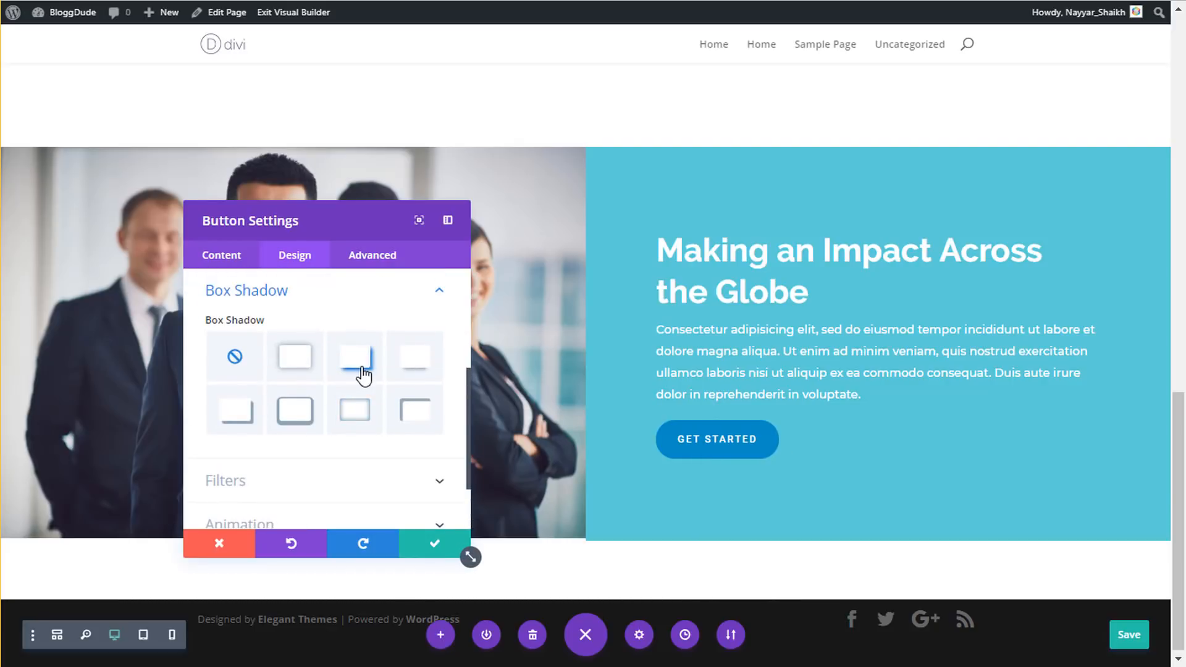
pyautogui.click(363, 374)
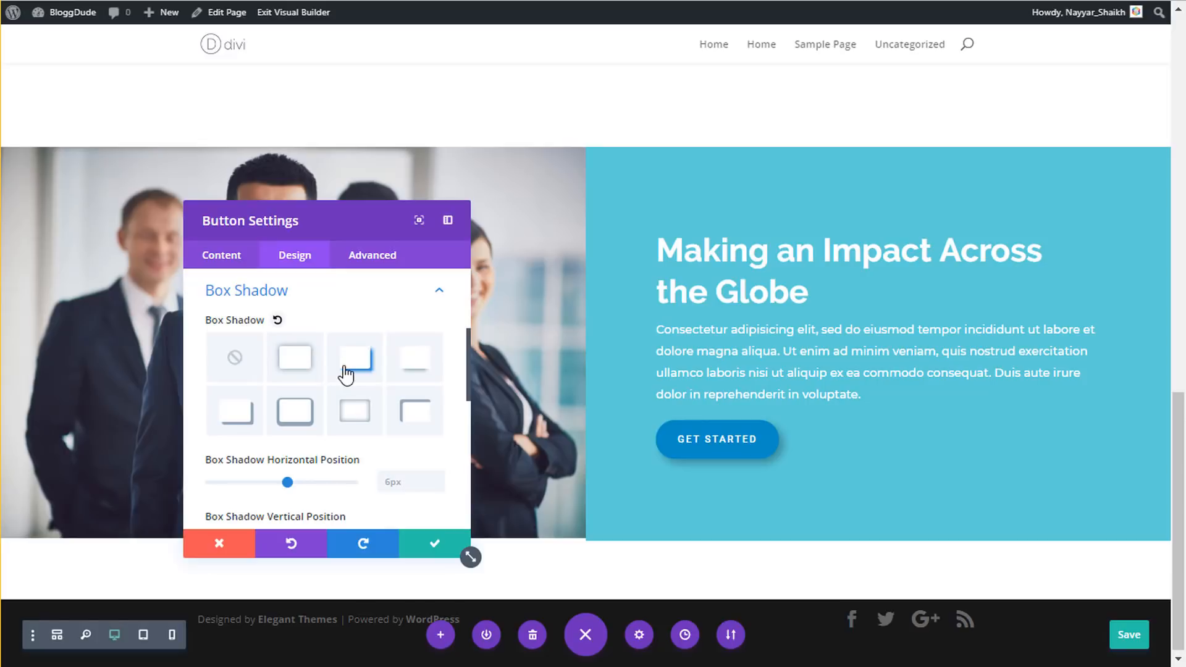
pyautogui.click(416, 371)
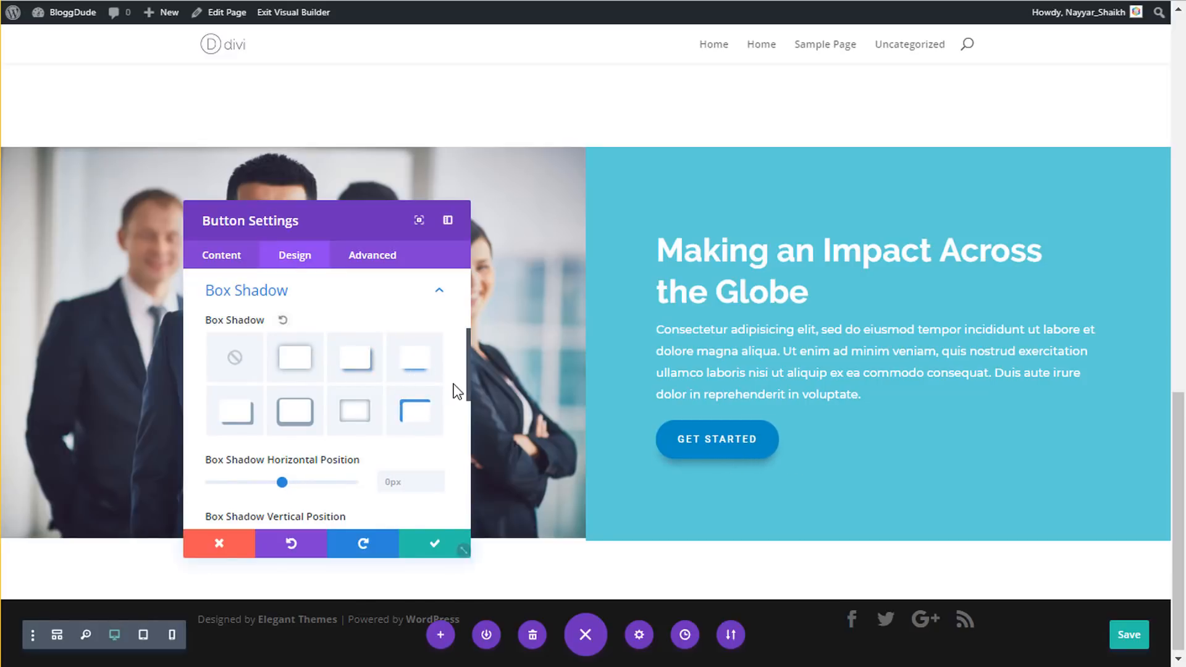
pyautogui.click(419, 550)
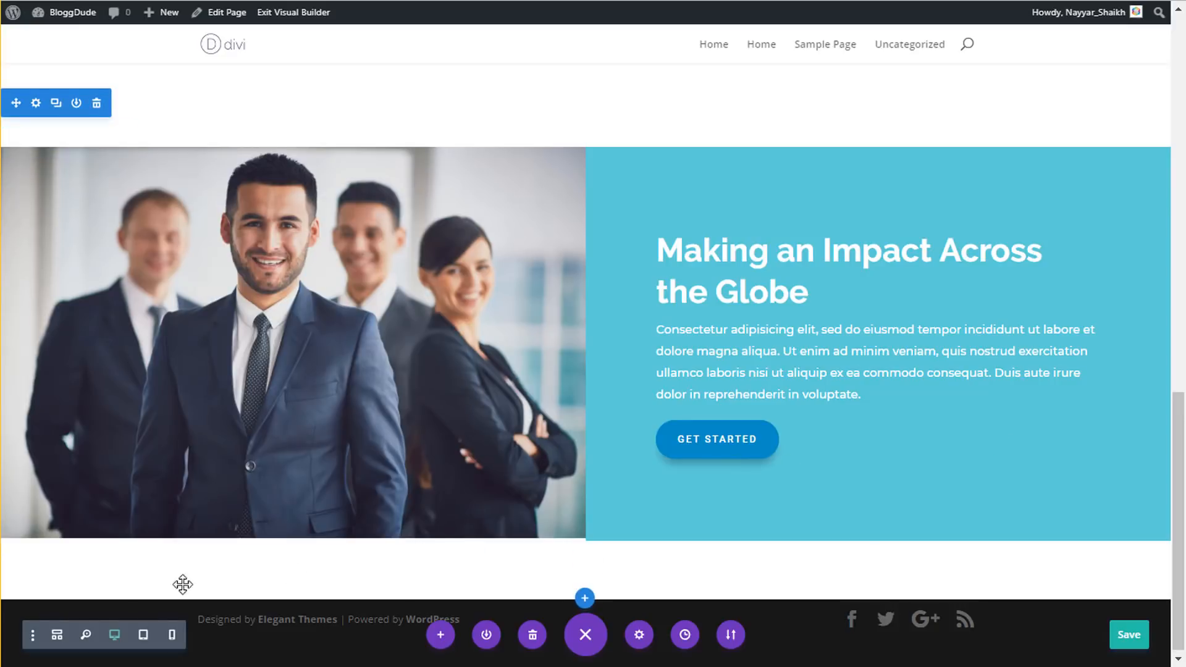
# - Preview the page at phone width, then return to the desktop view
pyautogui.click(173, 637)
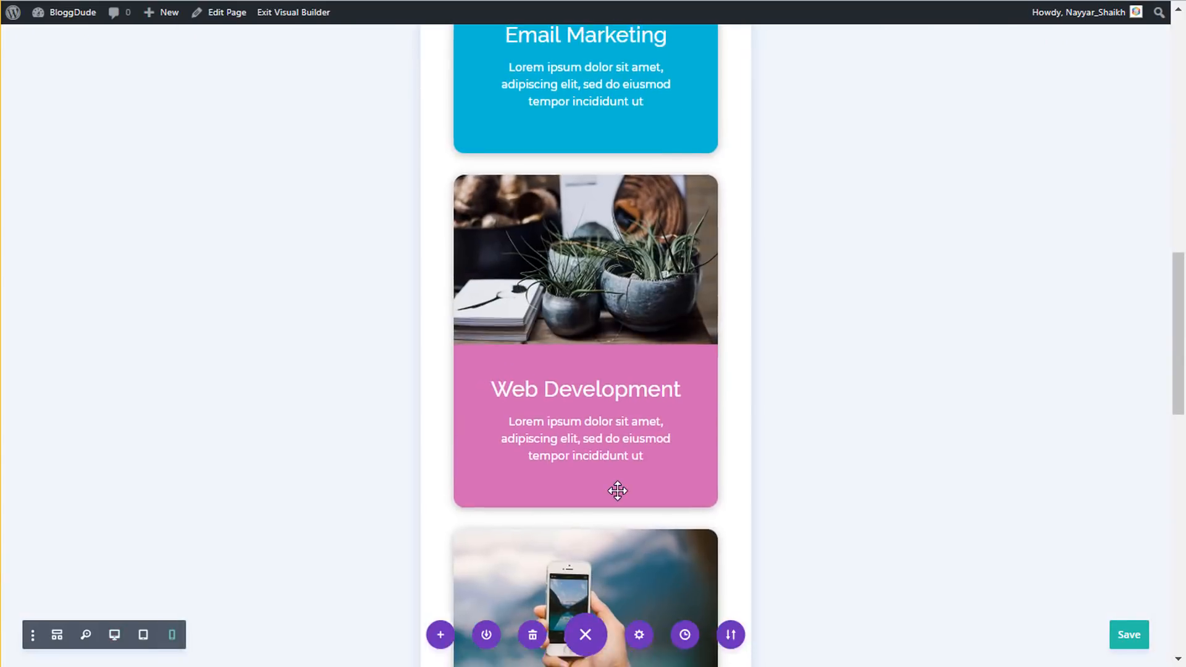
pyautogui.scroll(-6, 619, 489)
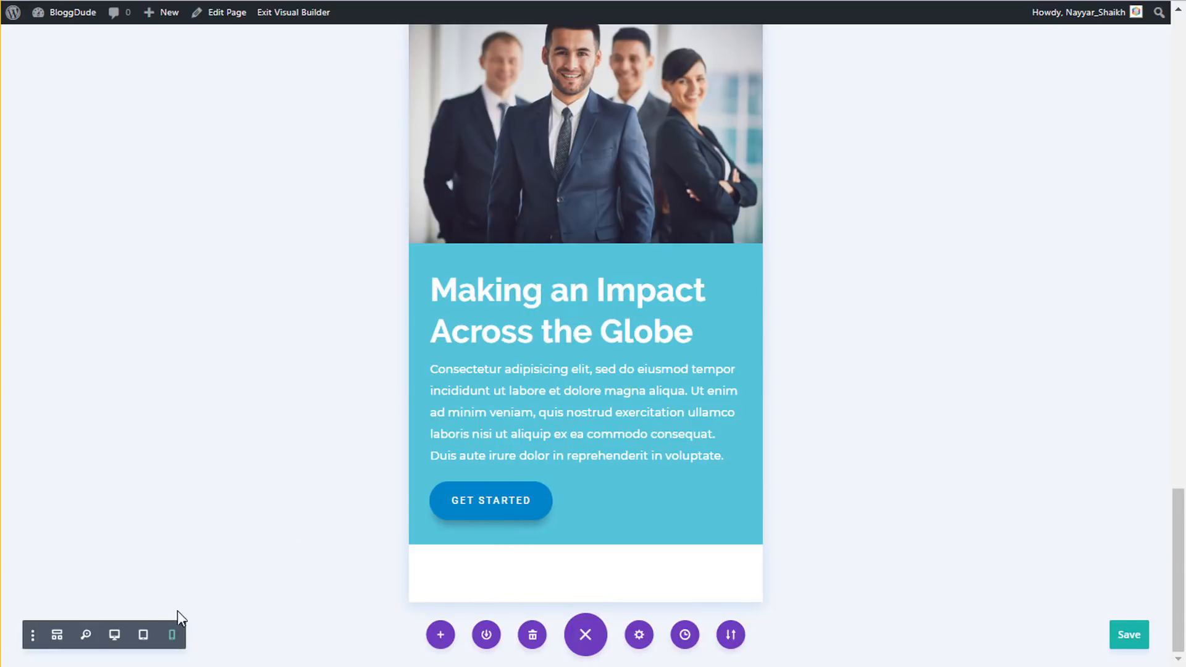
pyautogui.click(114, 634)
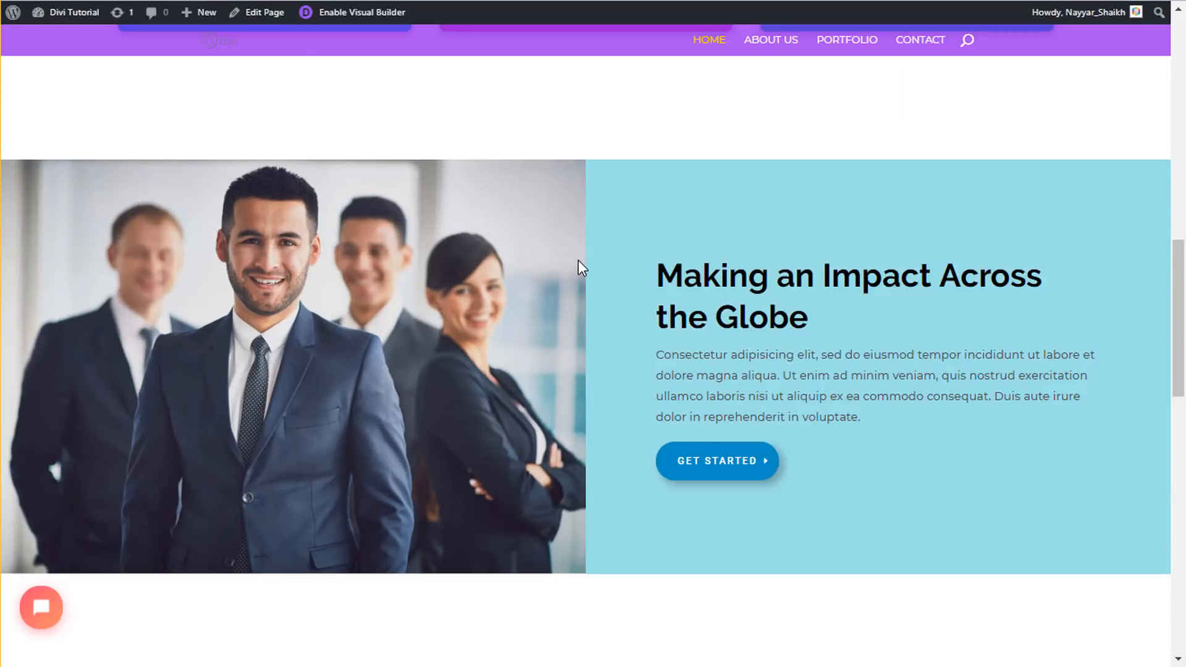
# - Study the reference page's Our Services heading and paragraph by highlighting them
pyautogui.scroll(-7, 578, 263)
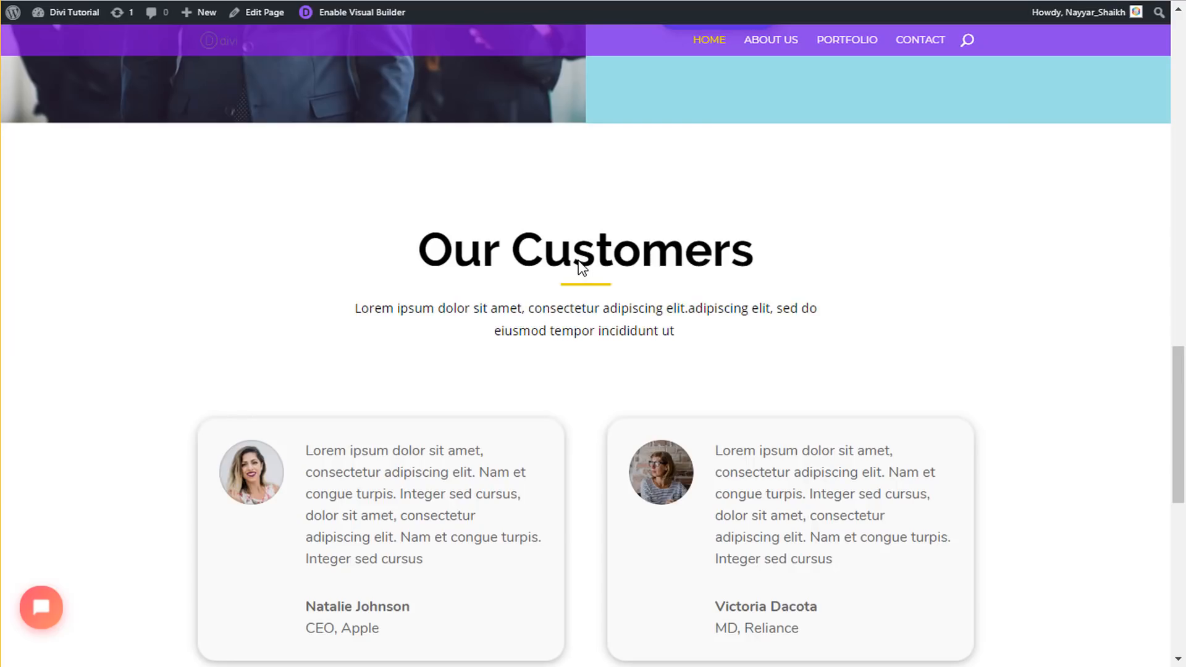
pyautogui.scroll(-10, 581, 266)
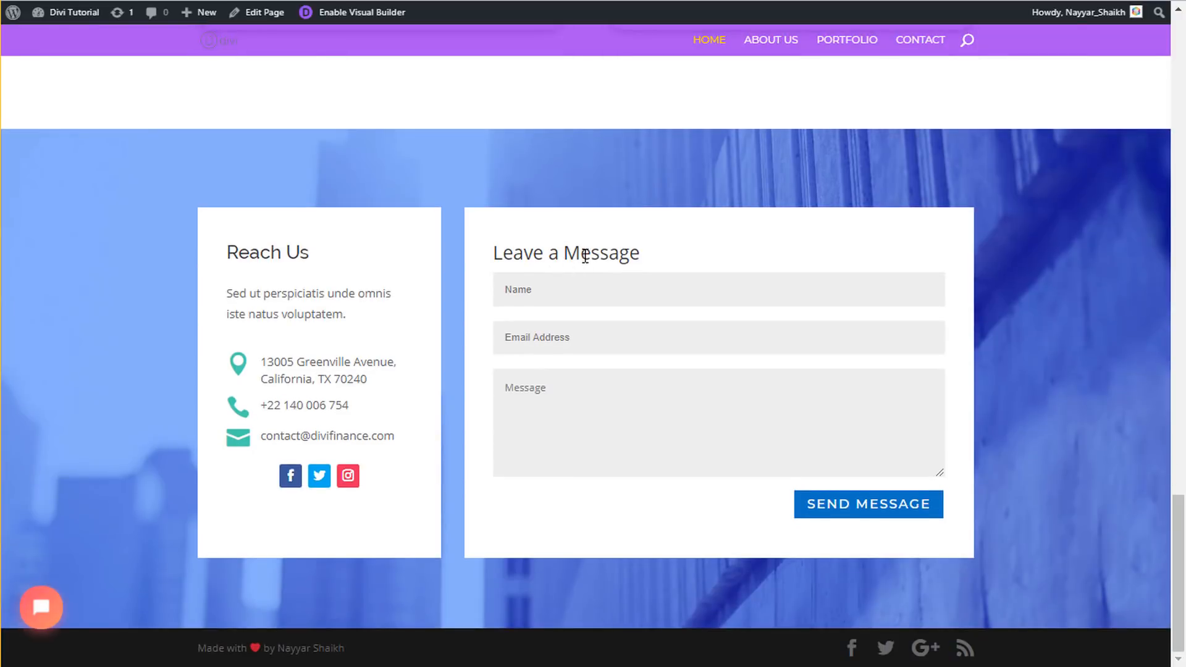
pyautogui.scroll(4, 585, 255)
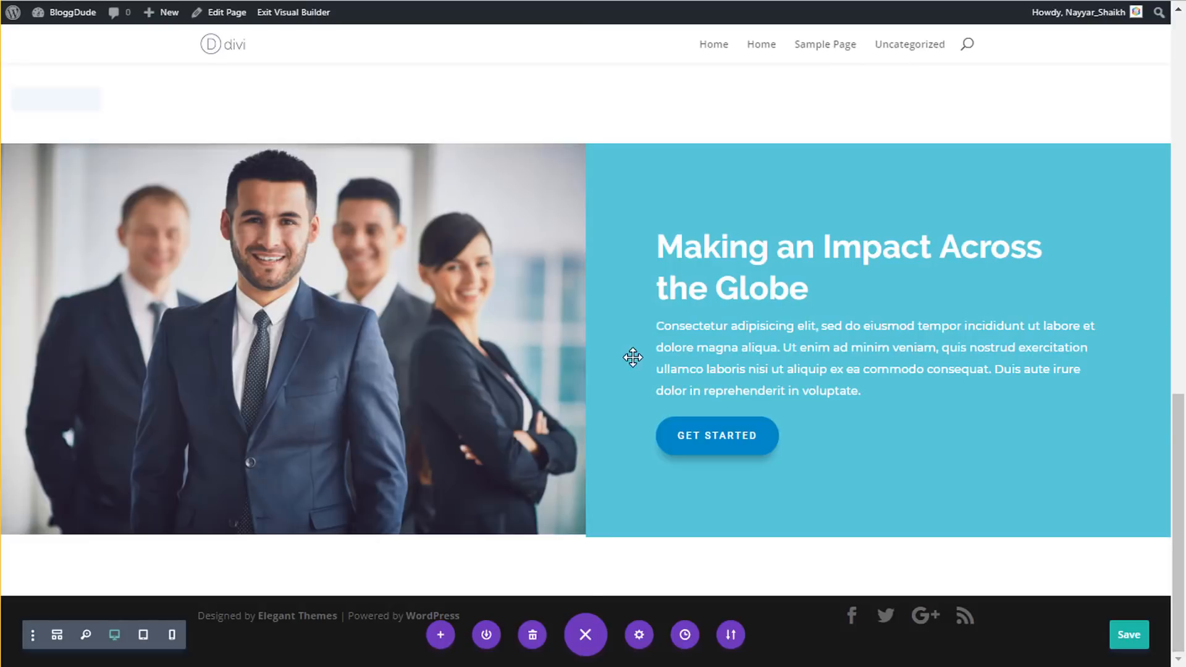
pyautogui.scroll(7, 560, 498)
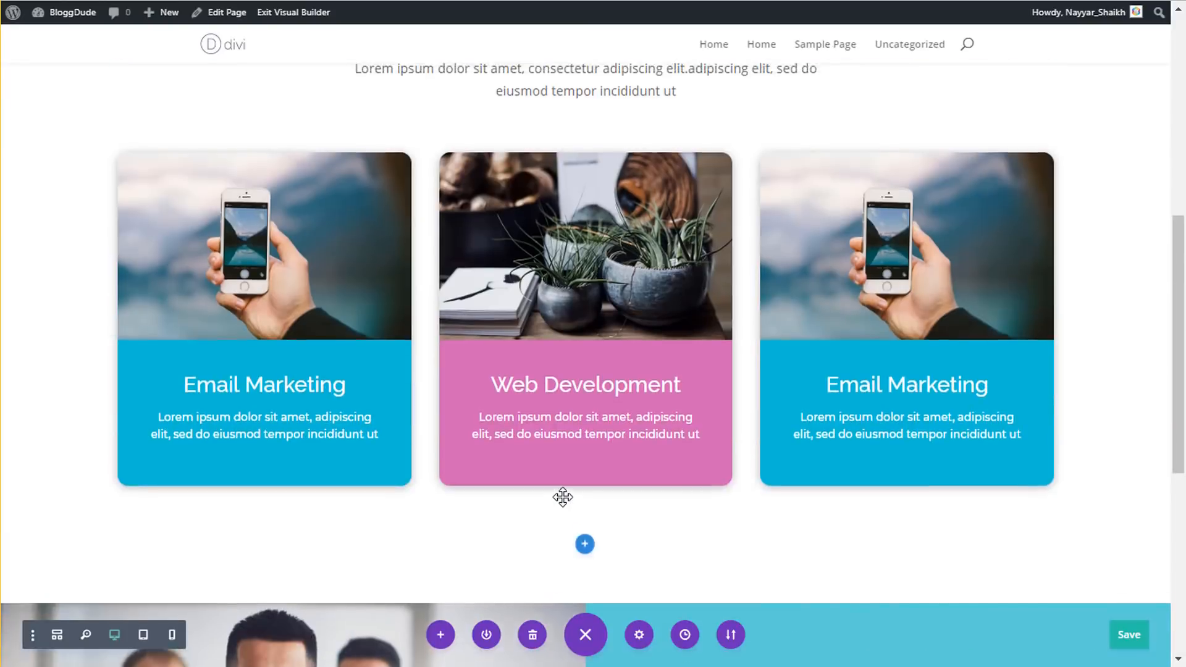
pyautogui.scroll(8, 563, 497)
pyautogui.scroll(-1, 562, 495)
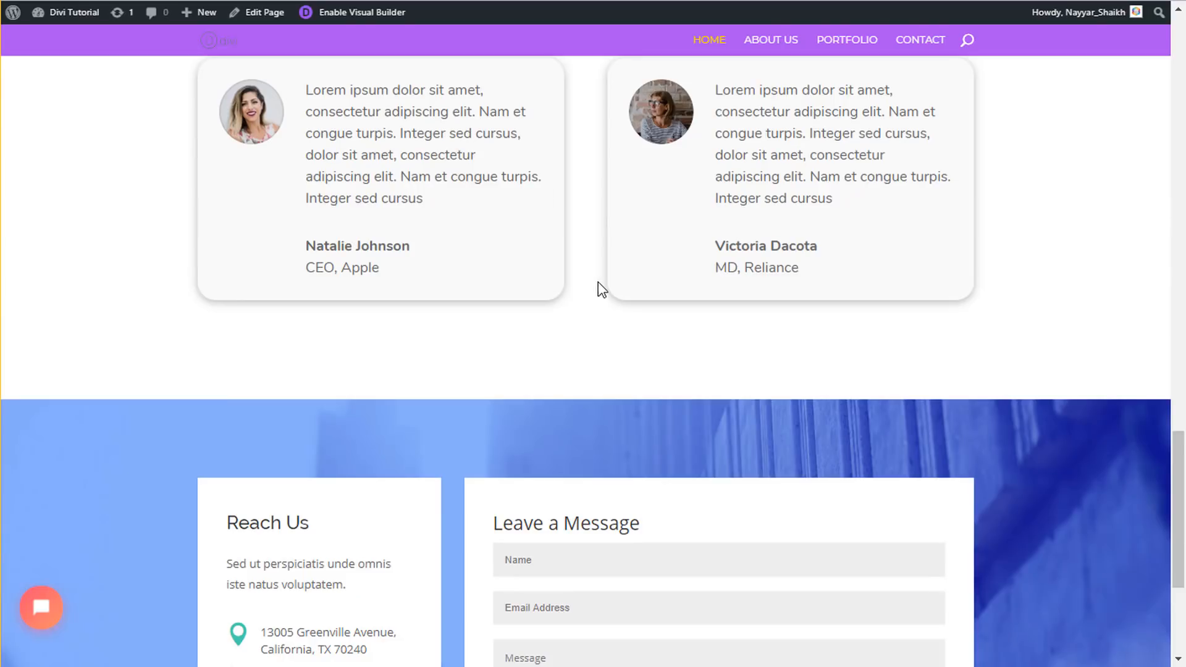
pyautogui.scroll(-1, 599, 290)
pyautogui.scroll(10, 601, 291)
pyautogui.scroll(-3, 602, 296)
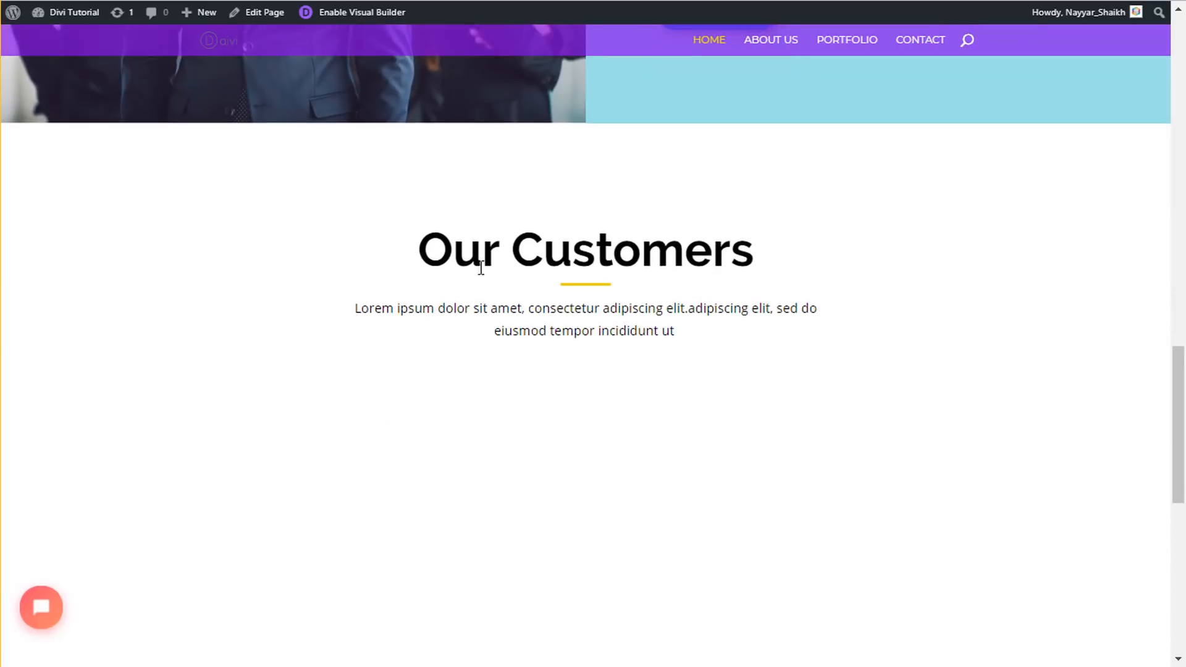
pyautogui.scroll(-3, 532, 284)
pyautogui.scroll(7, 593, 300)
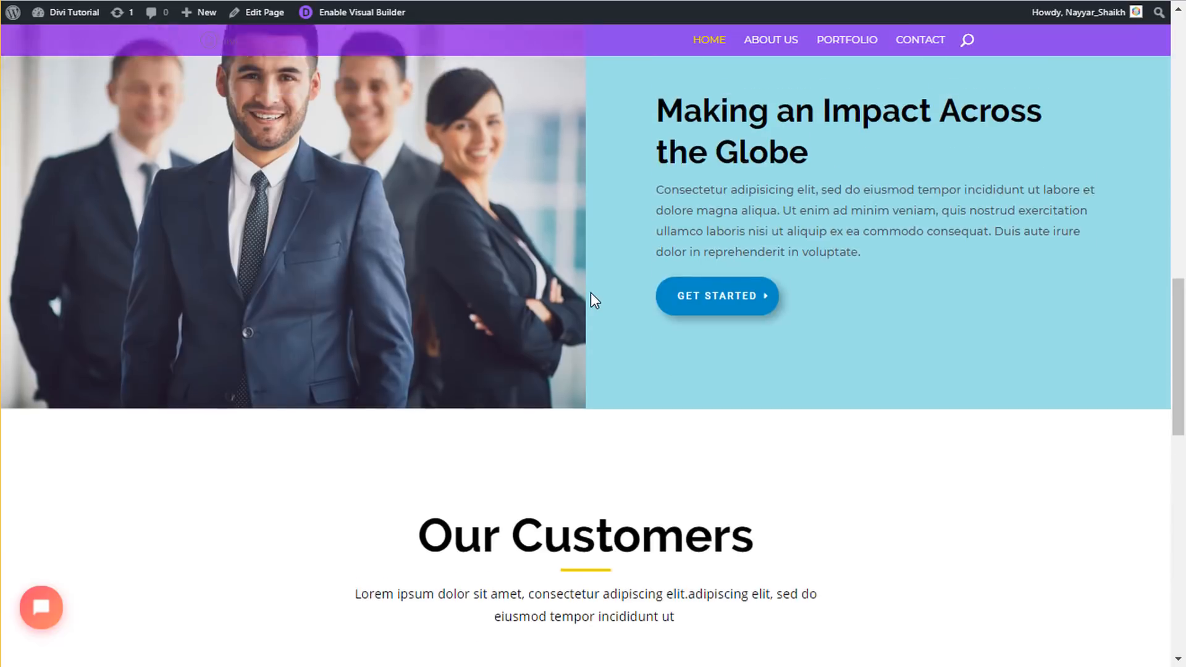
pyautogui.scroll(17, 590, 297)
pyautogui.scroll(-6, 591, 302)
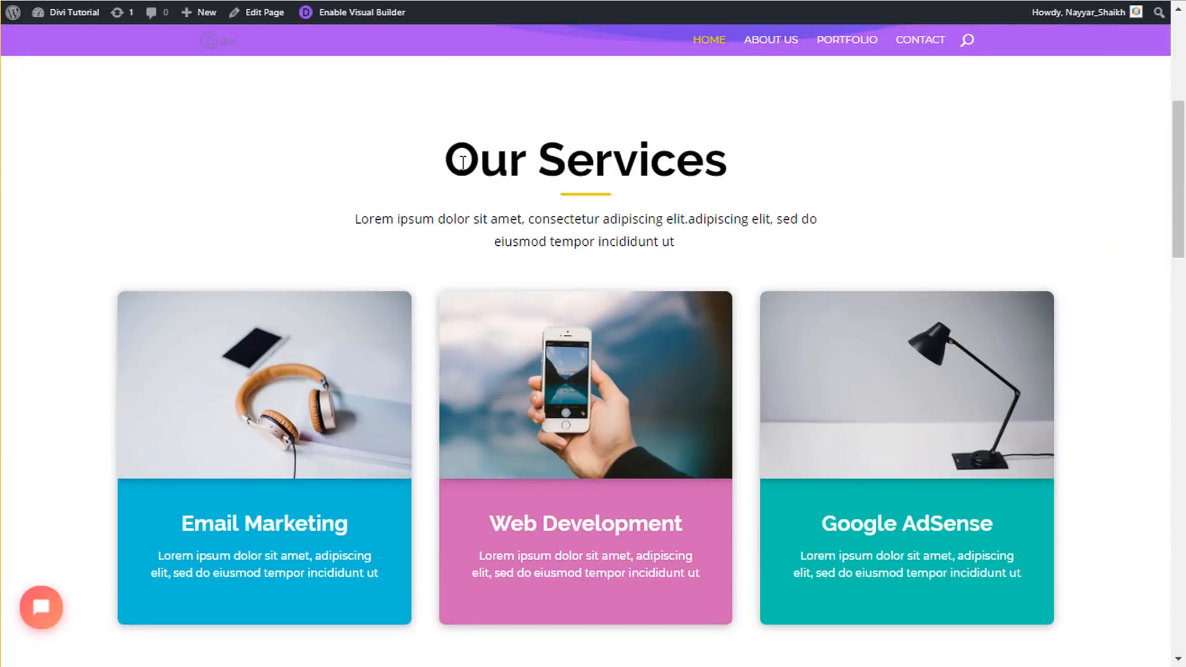
pyautogui.moveTo(463, 162); pyautogui.dragTo(669, 261)
pyautogui.click(671, 266)
pyautogui.moveTo(450, 161); pyautogui.dragTo(731, 161)
pyautogui.click(607, 194)
pyautogui.tripleClick(574, 234)
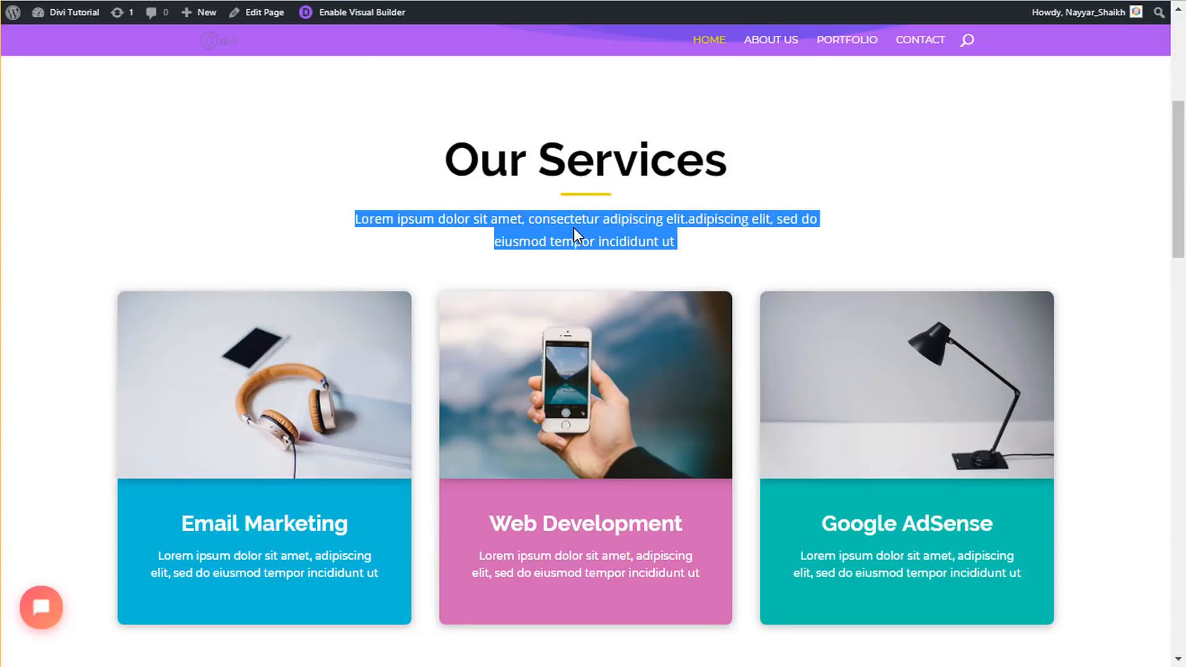
# - Review the reference Our Customers heading and intro, then open the page in the Divi builder
pyautogui.scroll(-15, 506, 364)
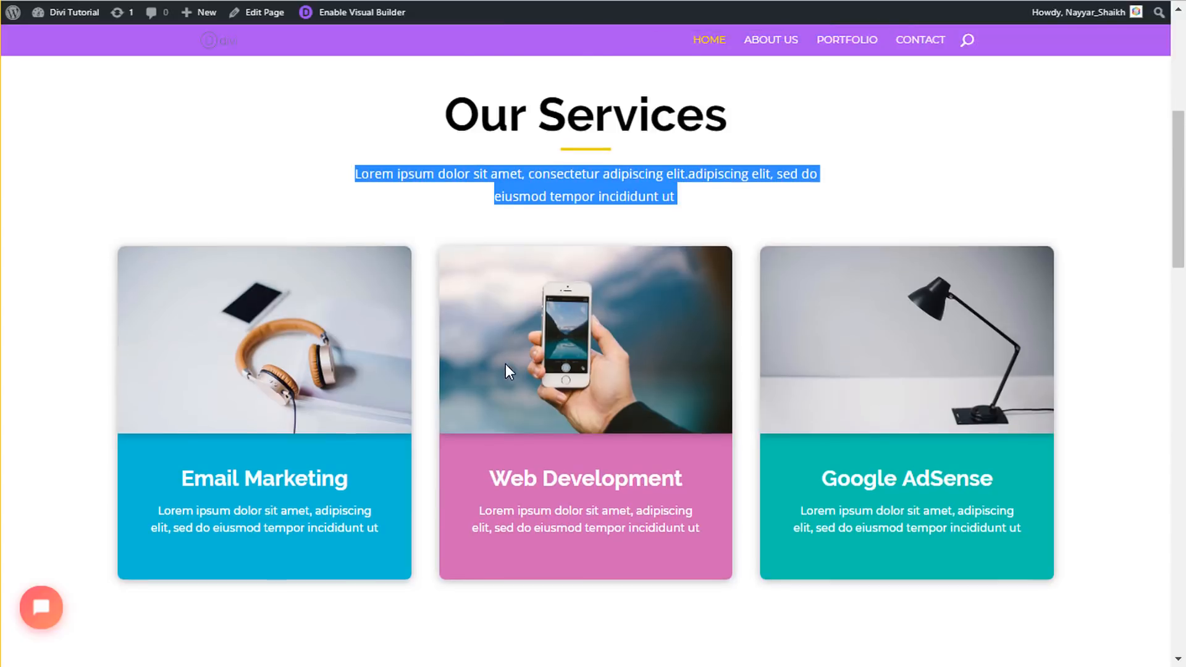
pyautogui.scroll(5, 505, 364)
pyautogui.scroll(2, 506, 365)
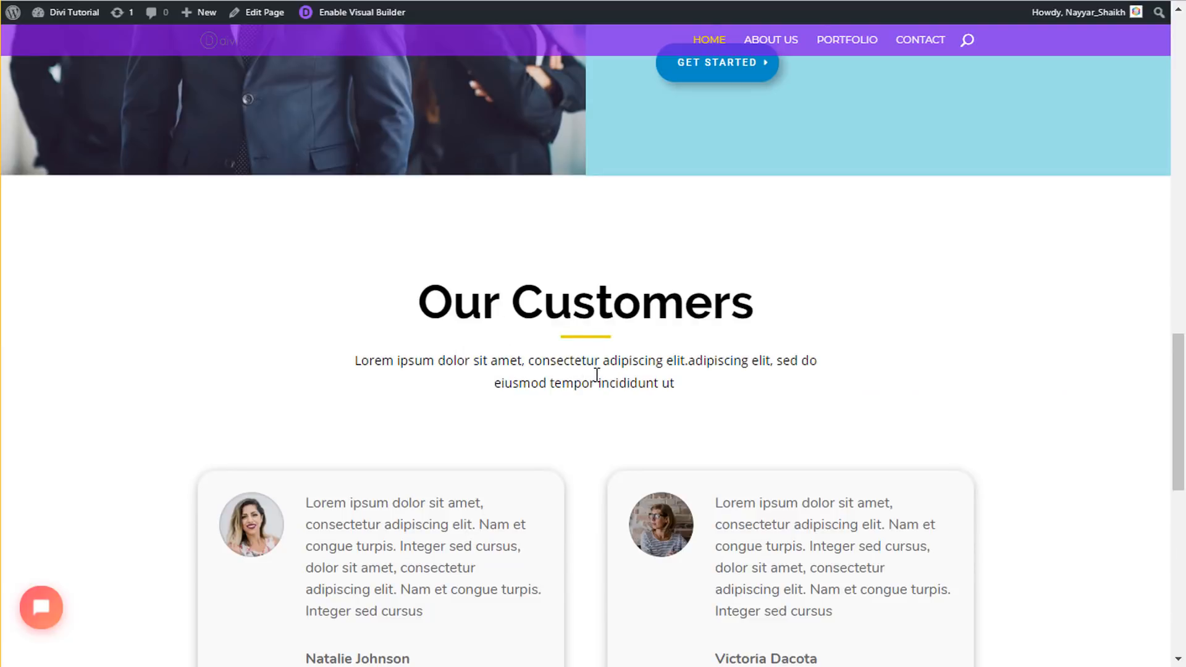
pyautogui.scroll(5, 561, 371)
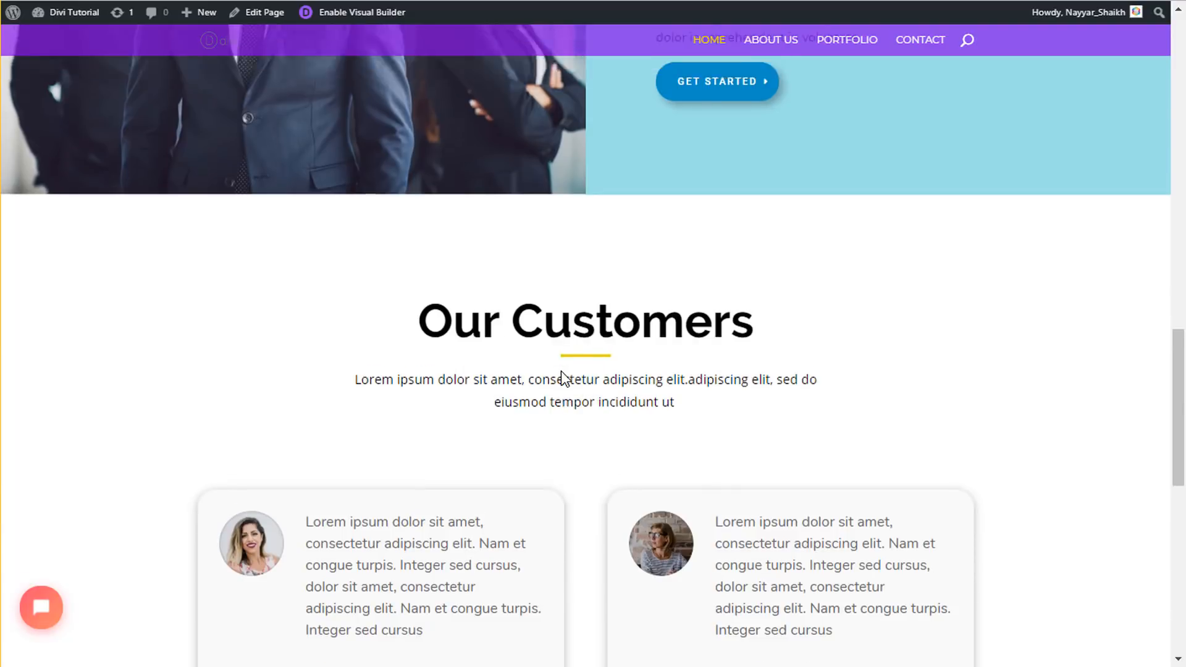
pyautogui.scroll(-5, 563, 370)
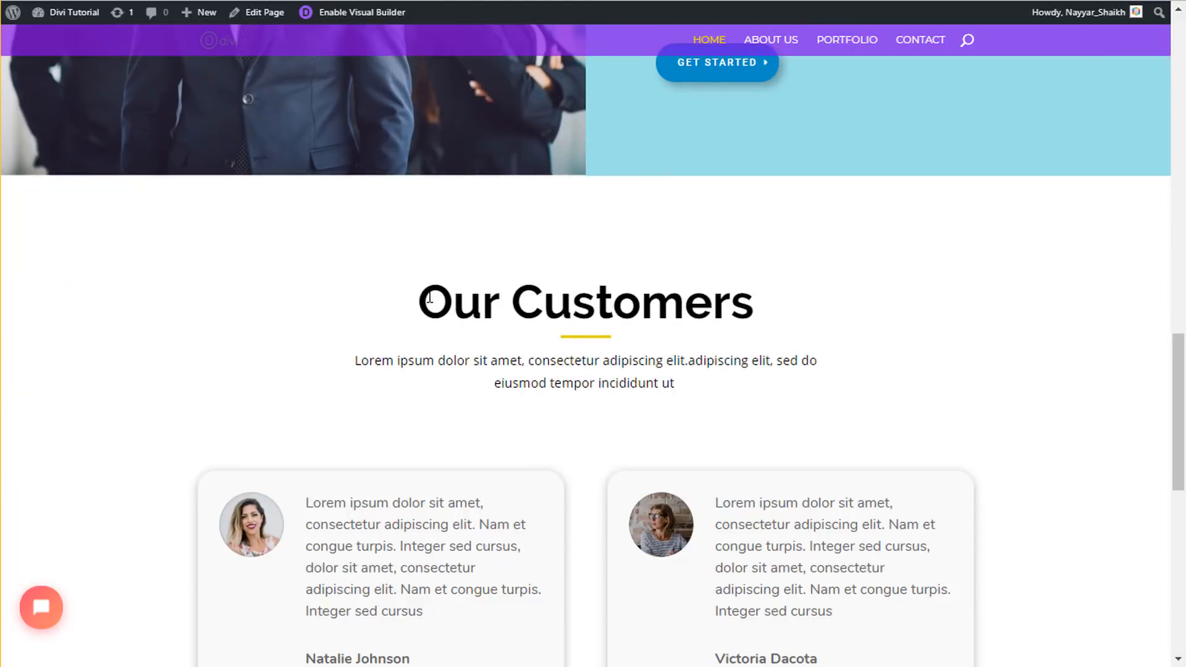
pyautogui.moveTo(430, 298); pyautogui.dragTo(678, 397)
pyautogui.click(673, 387)
pyautogui.moveTo(424, 289); pyautogui.dragTo(741, 383)
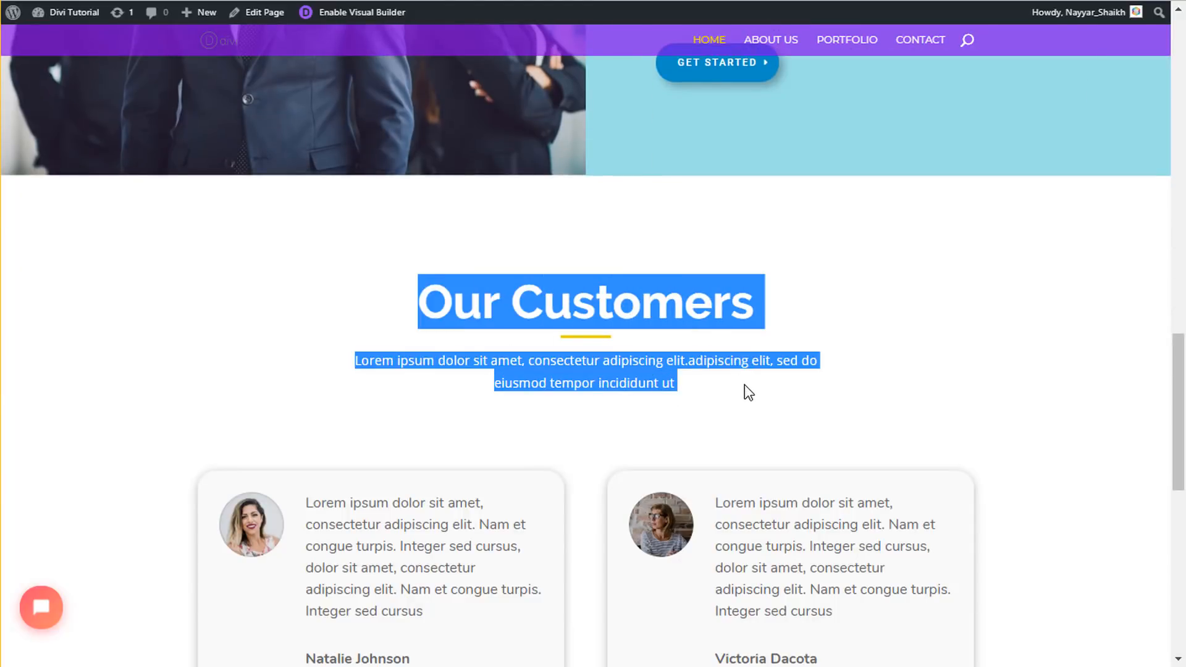
pyautogui.click(724, 359)
pyautogui.scroll(15, 717, 395)
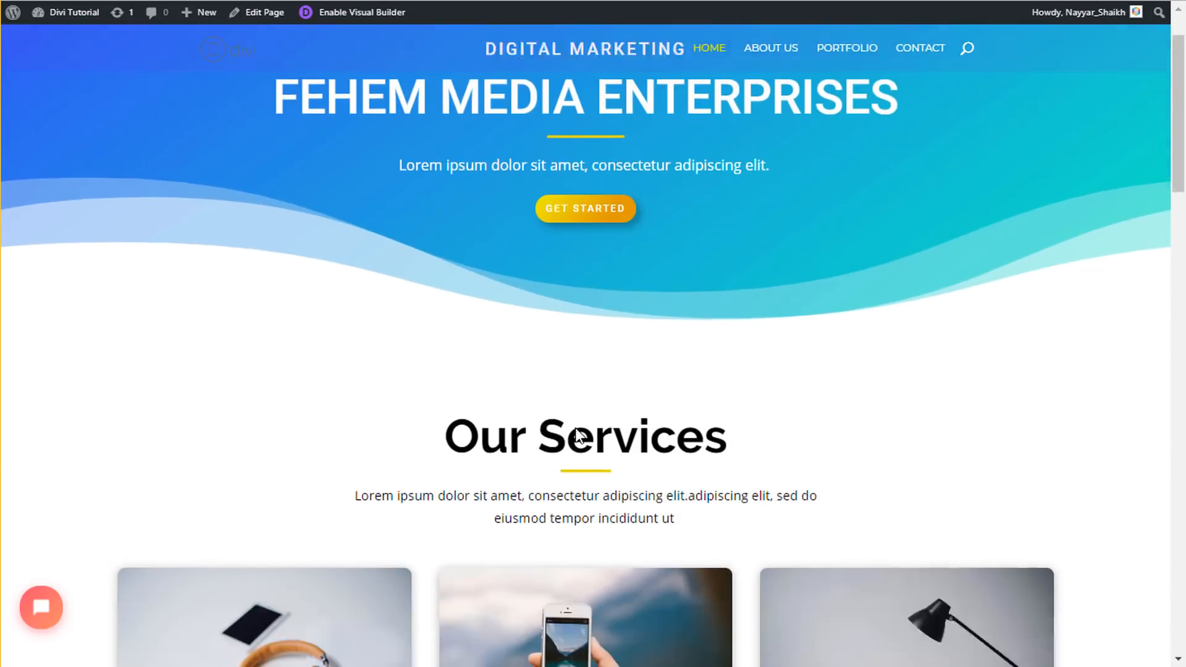
pyautogui.scroll(-2, 578, 436)
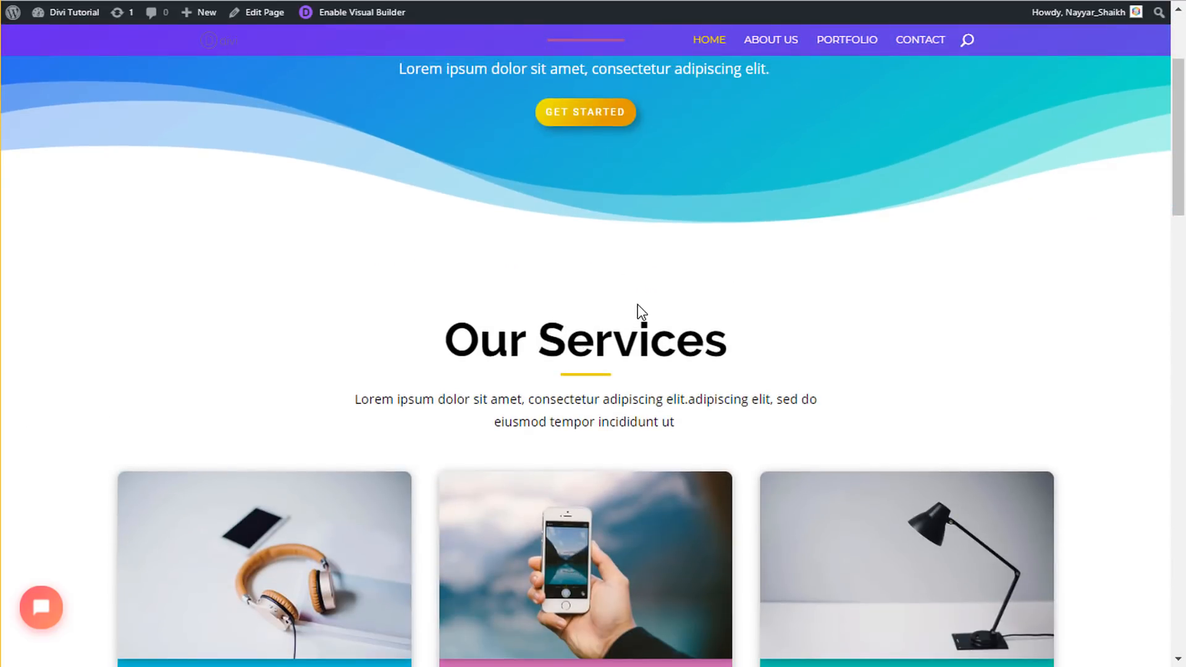
pyautogui.click(124, 12)
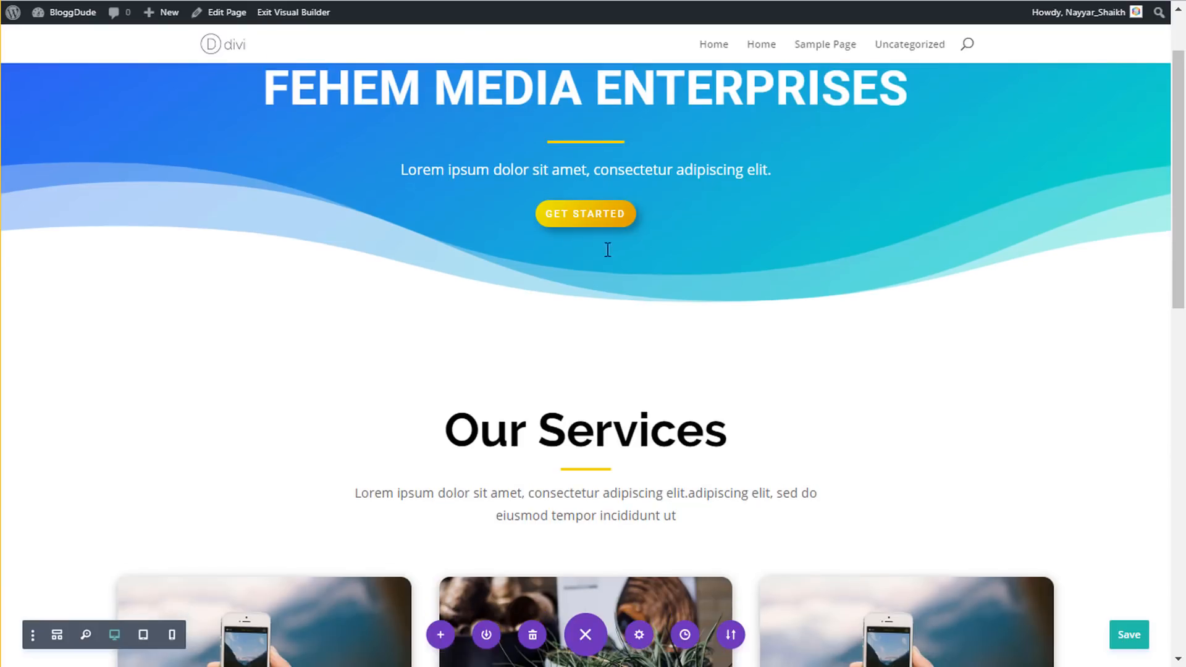
pyautogui.scroll(-15, 559, 337)
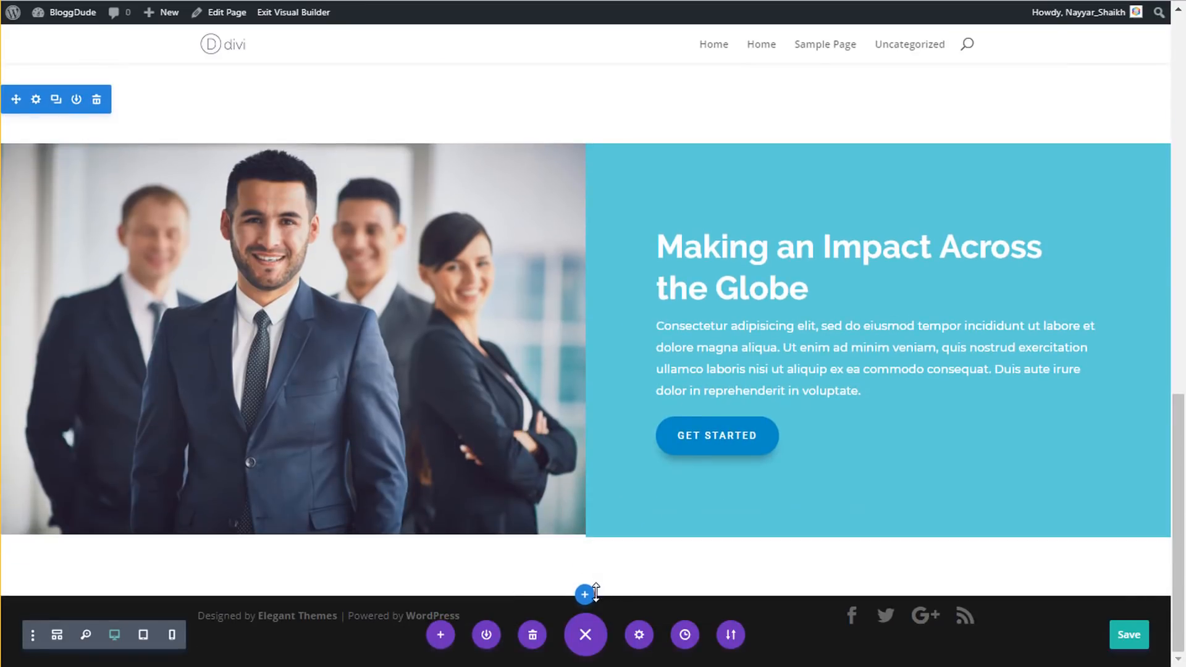
# - Copy the Our Services section, paste it below Making an Impact Across the Globe, and save
pyautogui.scroll(10, 532, 463)
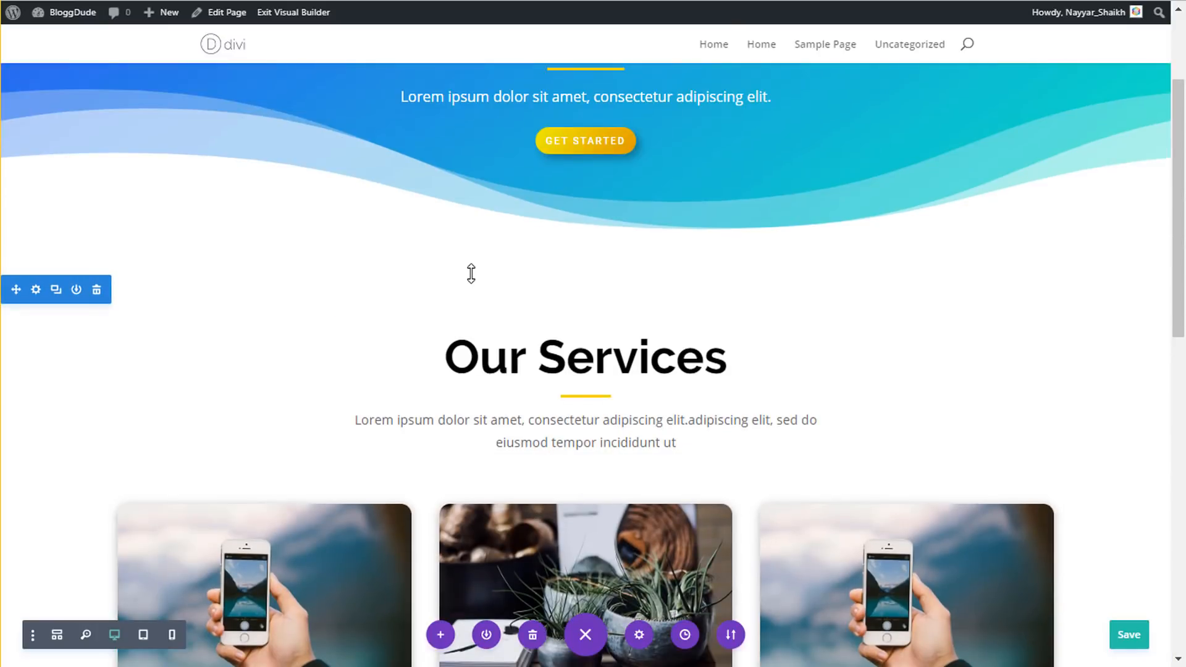
pyautogui.rightClick(37, 296)
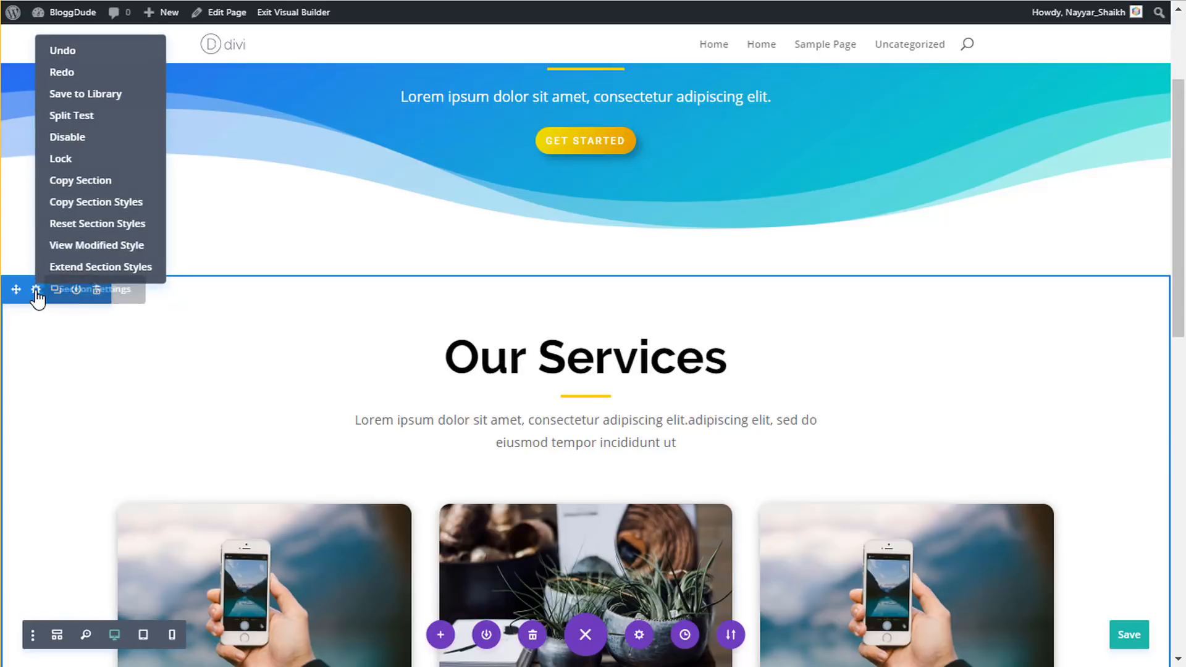
pyautogui.click(78, 179)
pyautogui.scroll(-15, 628, 429)
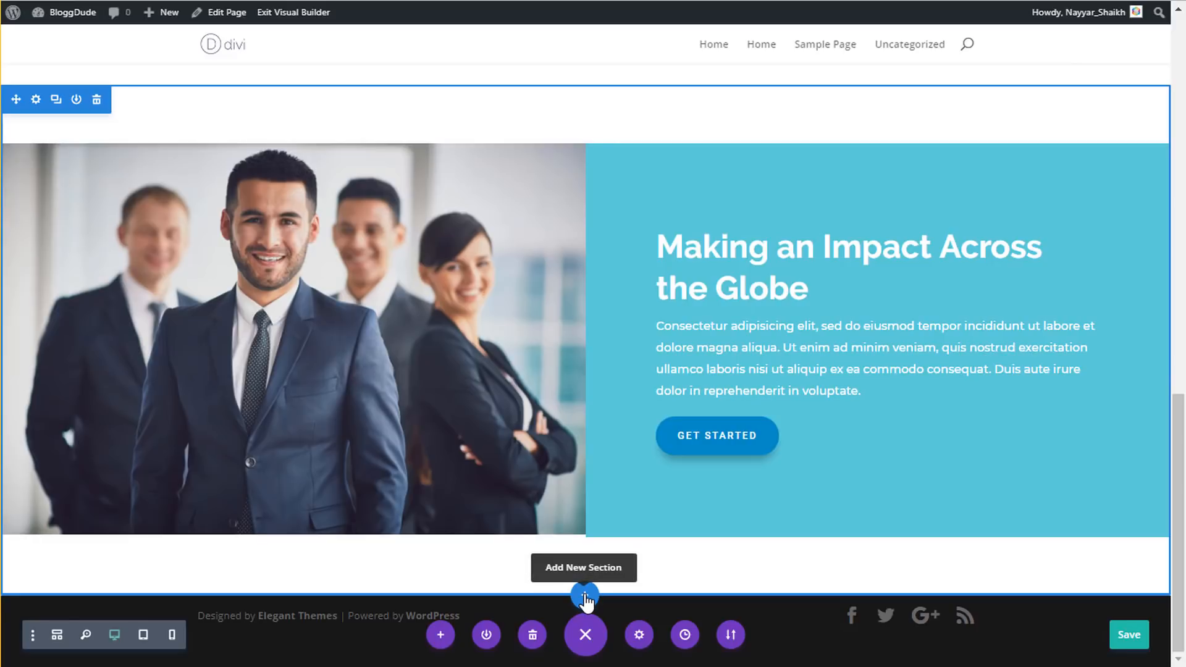
pyautogui.rightClick(585, 601)
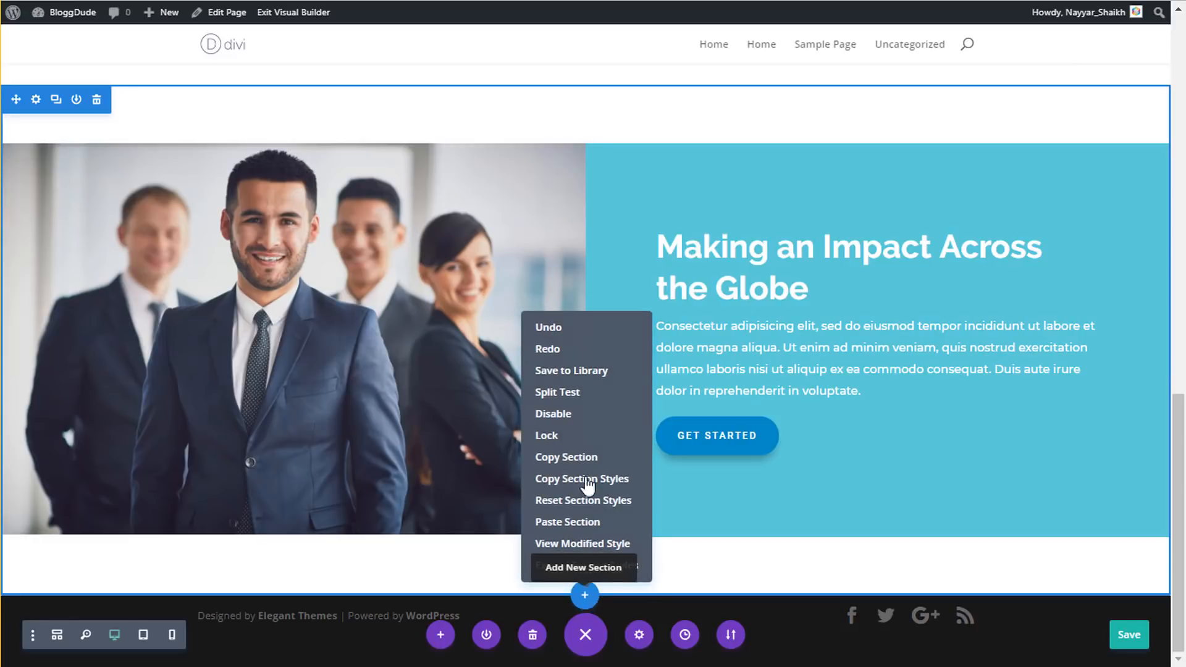
pyautogui.click(597, 524)
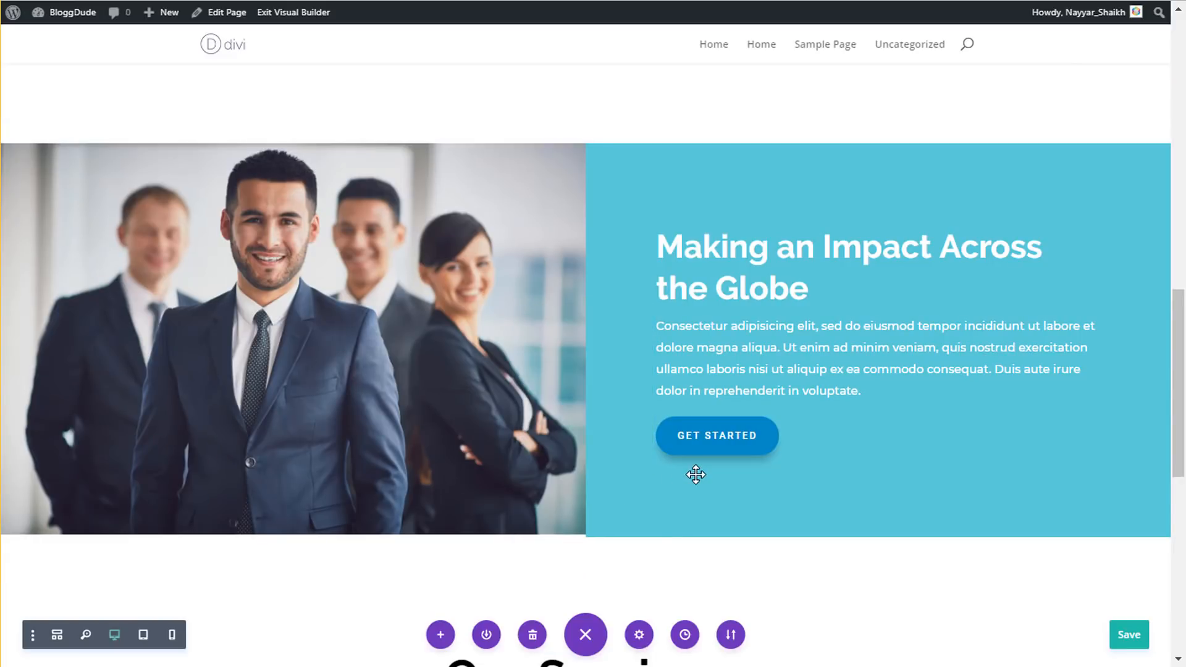
pyautogui.scroll(-3, 695, 475)
pyautogui.scroll(-3, 698, 474)
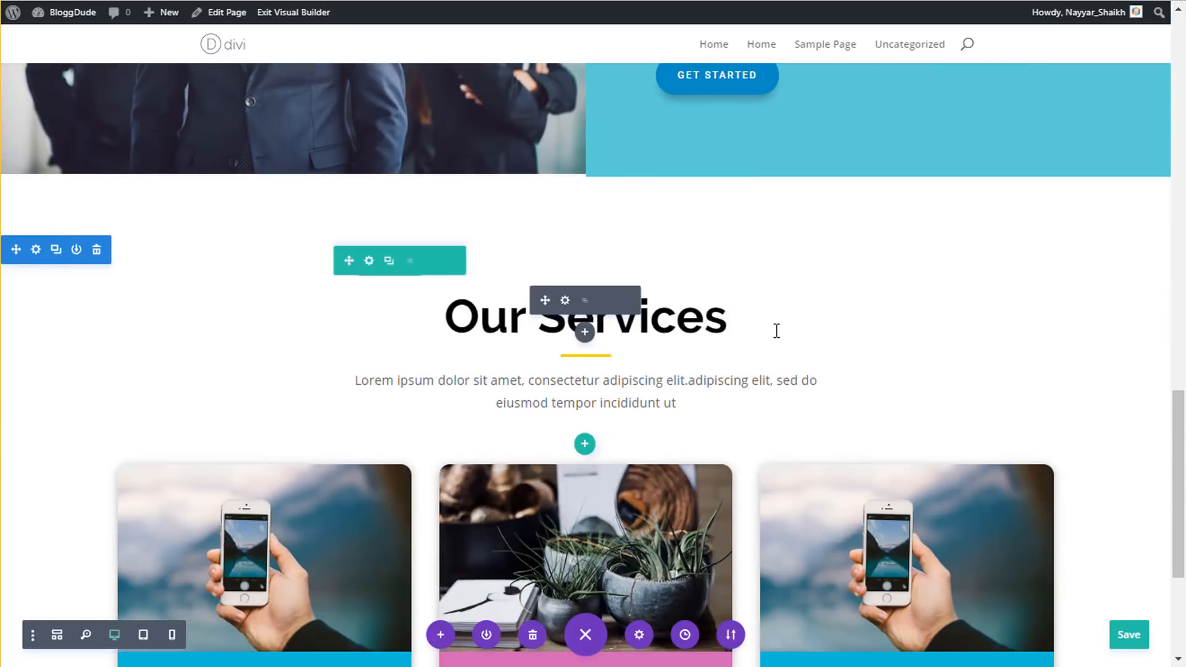
pyautogui.scroll(-3, 776, 331)
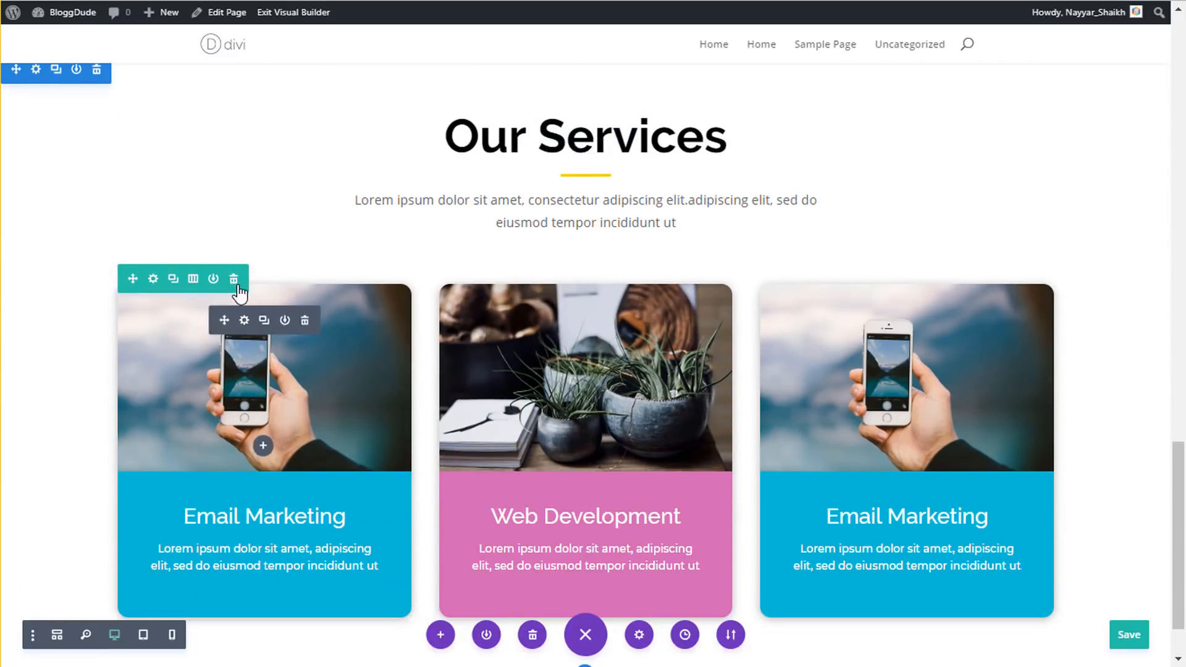
pyautogui.scroll(3, 262, 282)
pyautogui.hotkey('ctrl', 's')
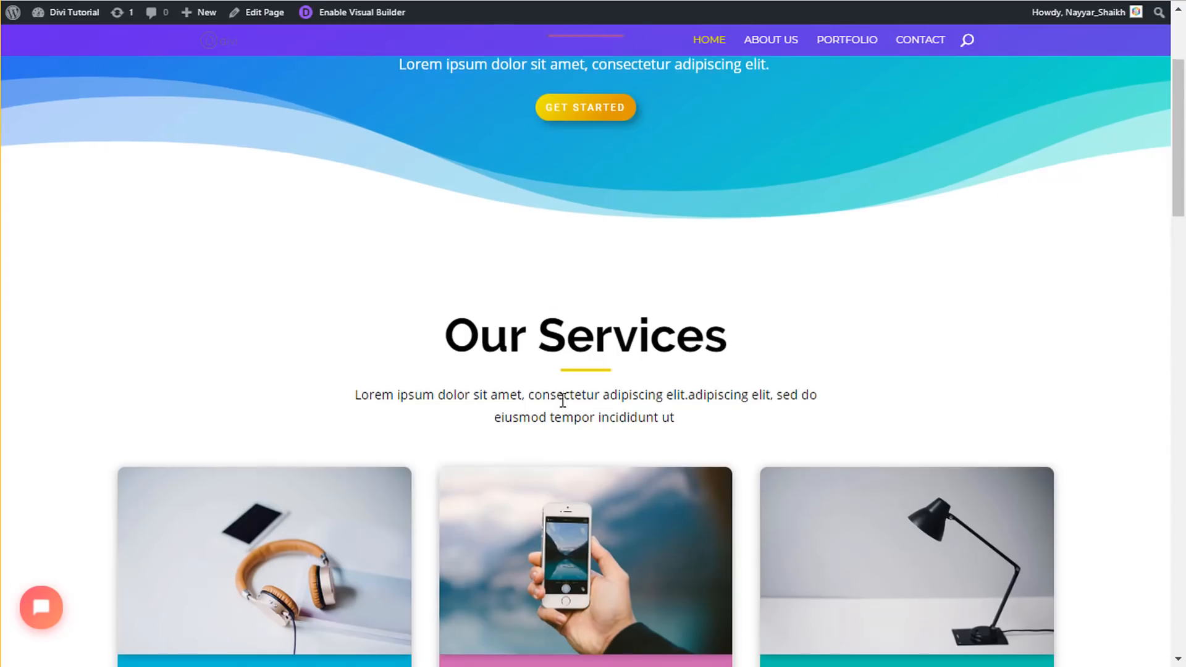
# - Change the pasted heading's 'Services' to 'Customers' and save the page
pyautogui.scroll(3, 559, 401)
pyautogui.scroll(-8, 561, 399)
pyautogui.scroll(3, 561, 399)
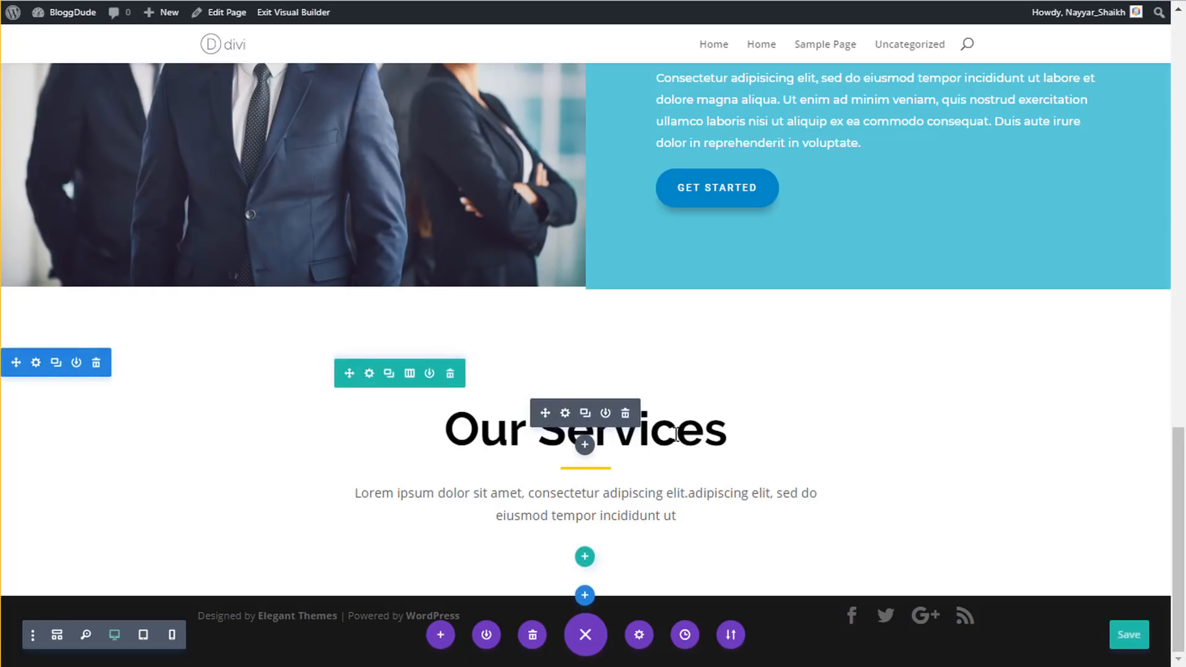
pyautogui.click(675, 430)
pyautogui.doubleClick(687, 431)
pyautogui.write('C')
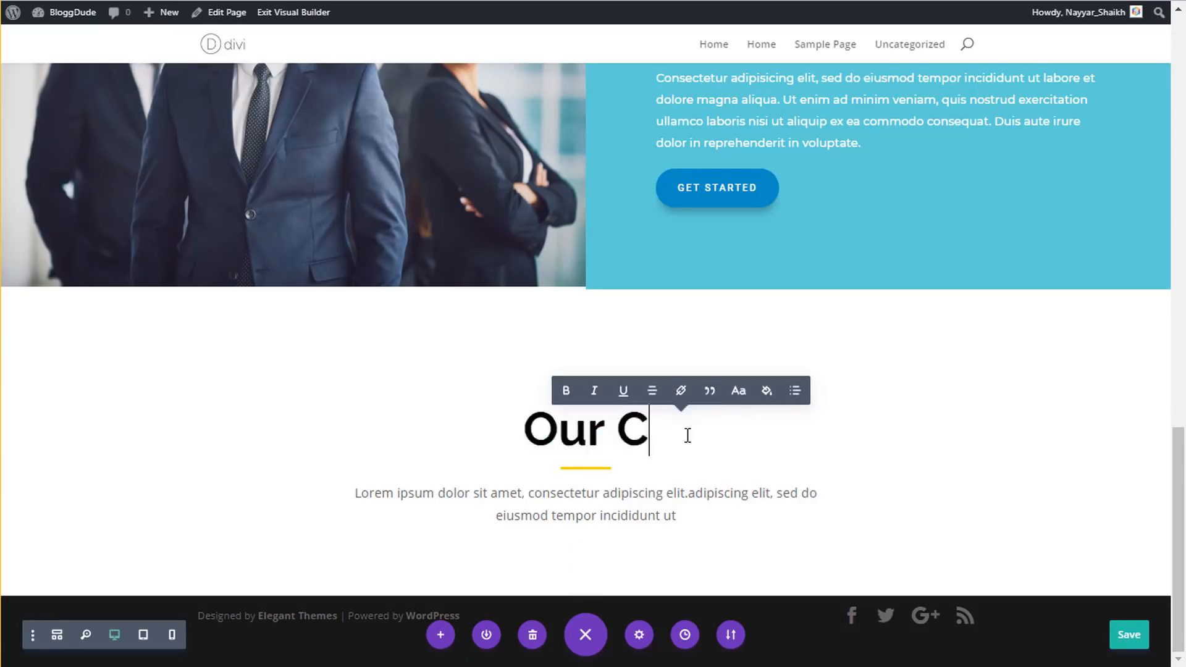
pyautogui.write('ustomers')
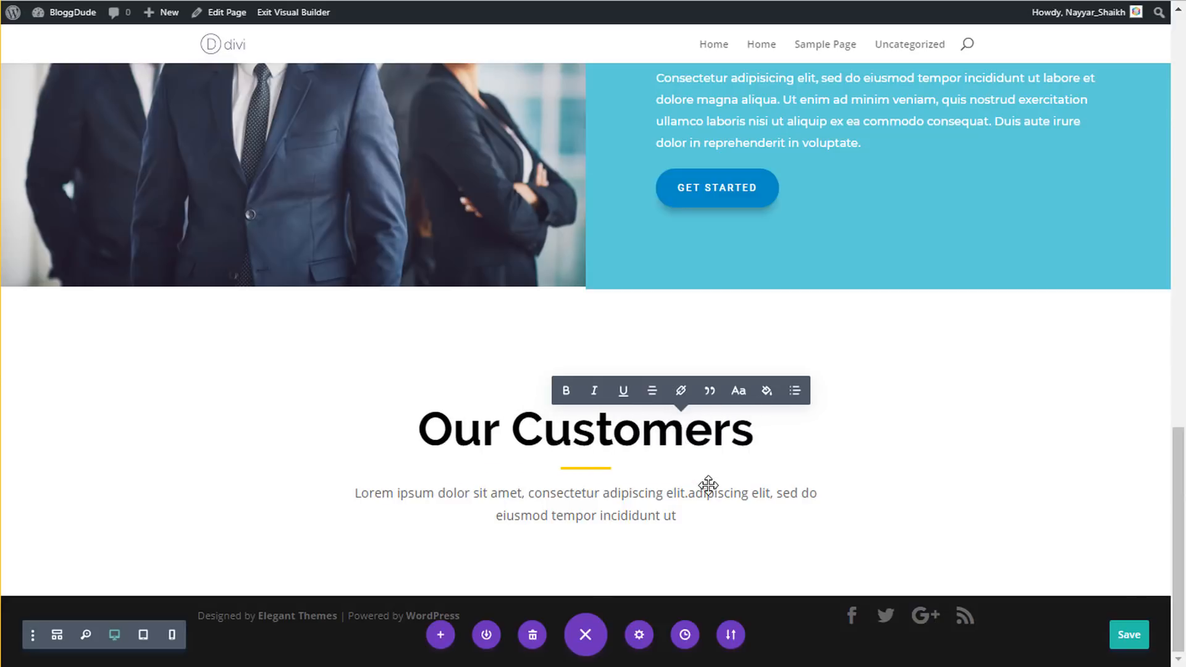
pyautogui.click(1131, 634)
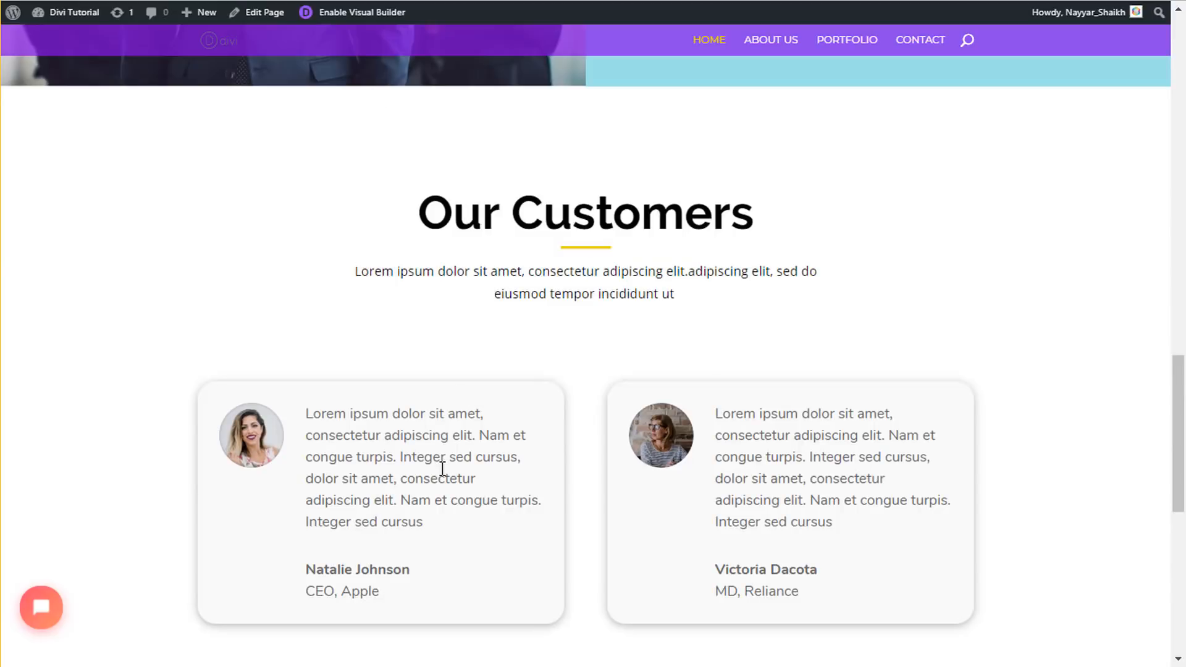
# - Add a two-equal-column row to Our Customers with a Testimonial module in the first column
pyautogui.scroll(-2, 484, 359)
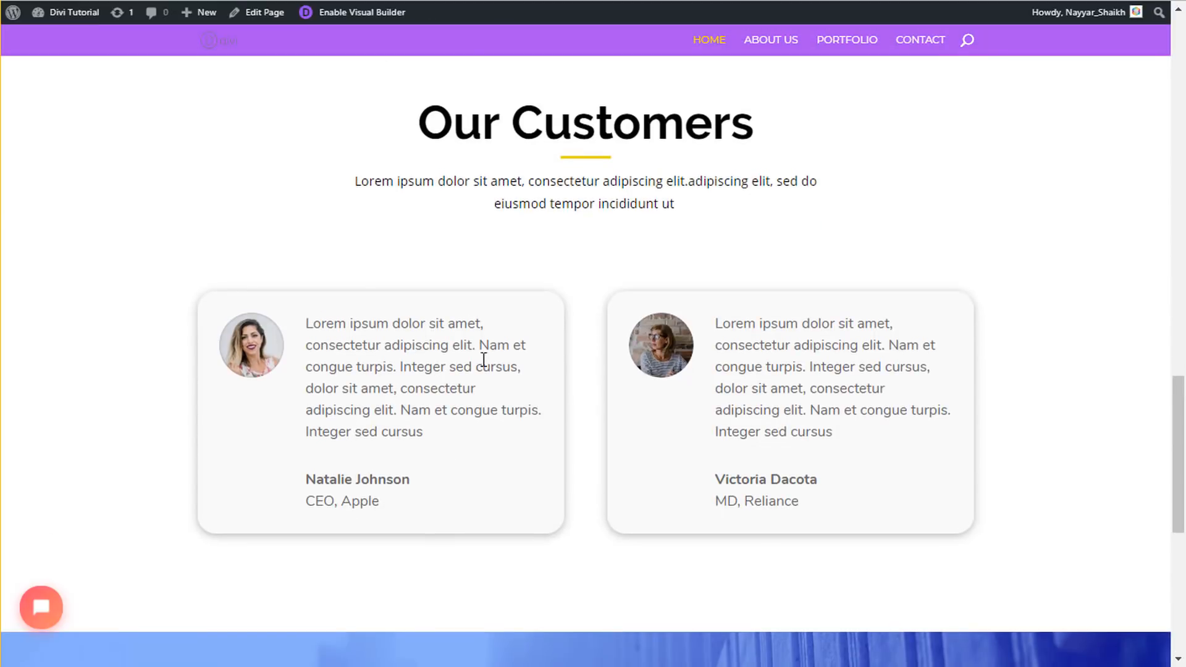
pyautogui.click(308, 15)
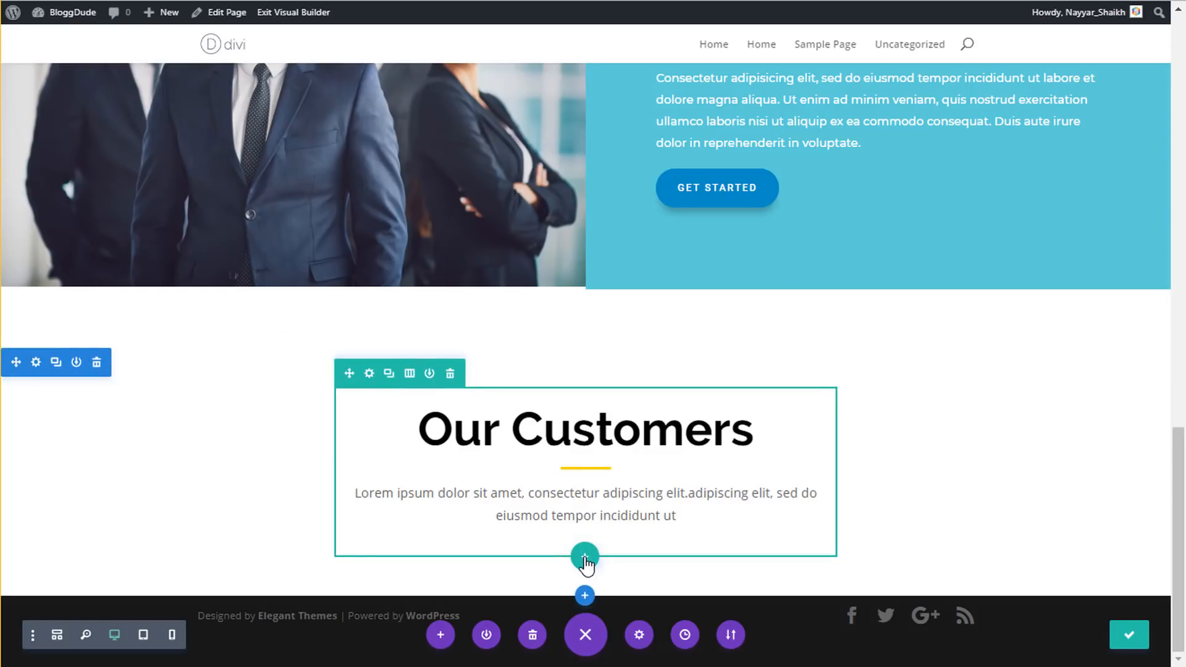
pyautogui.click(584, 558)
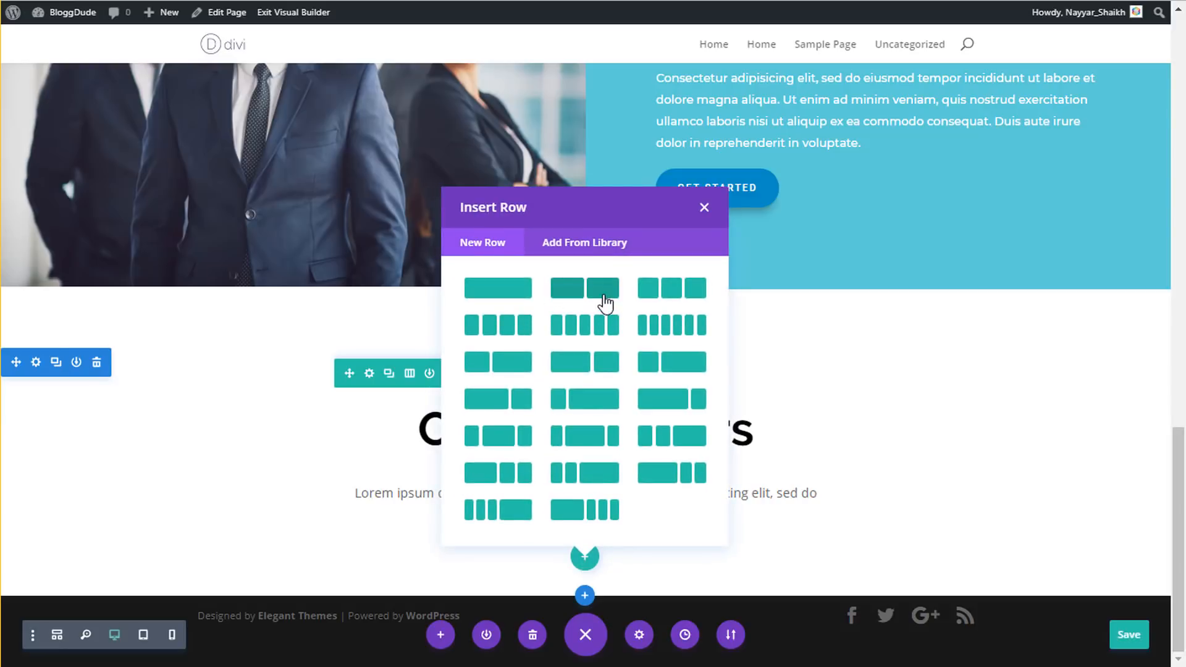
pyautogui.click(605, 304)
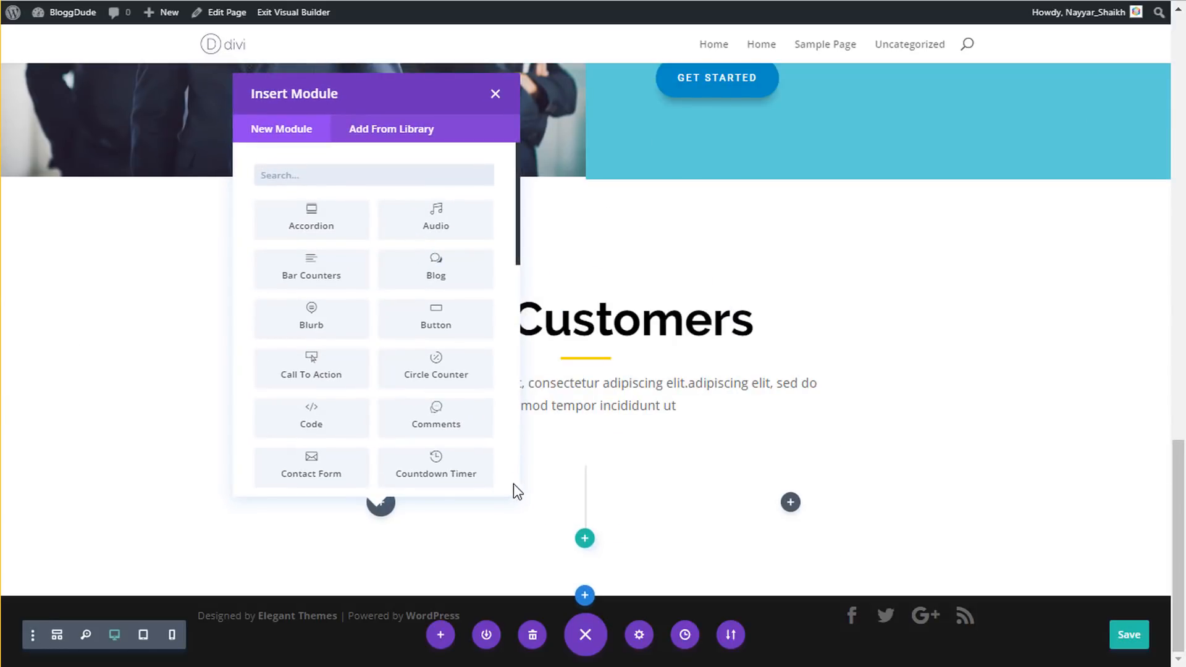
pyautogui.write('test')
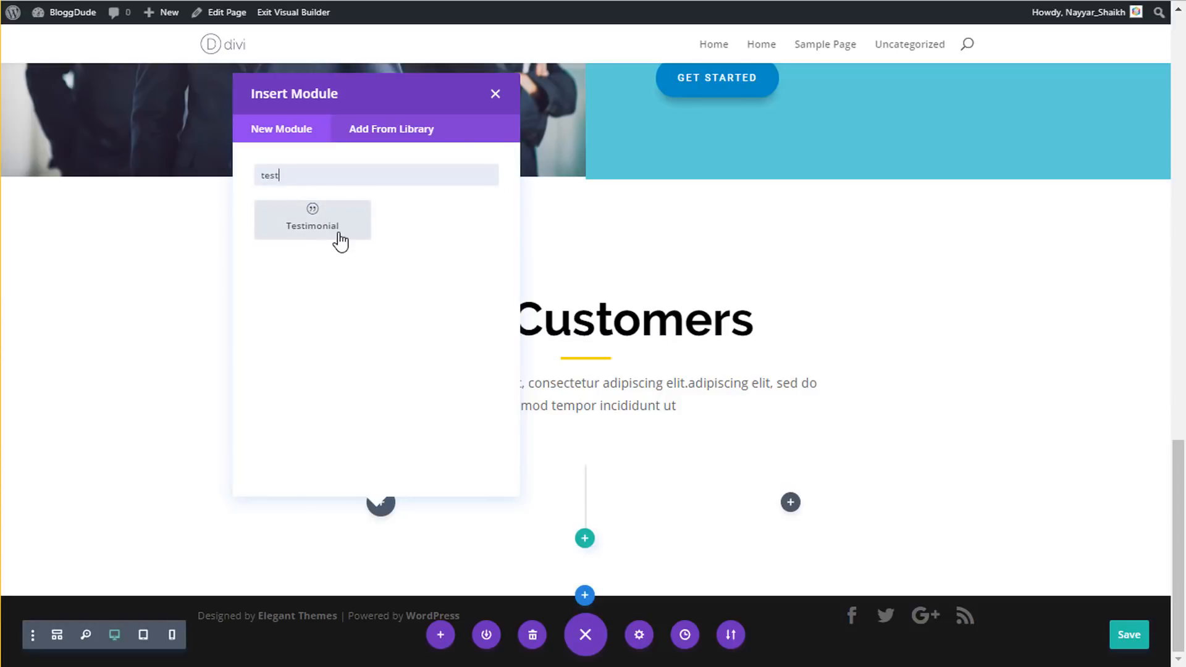
pyautogui.click(341, 242)
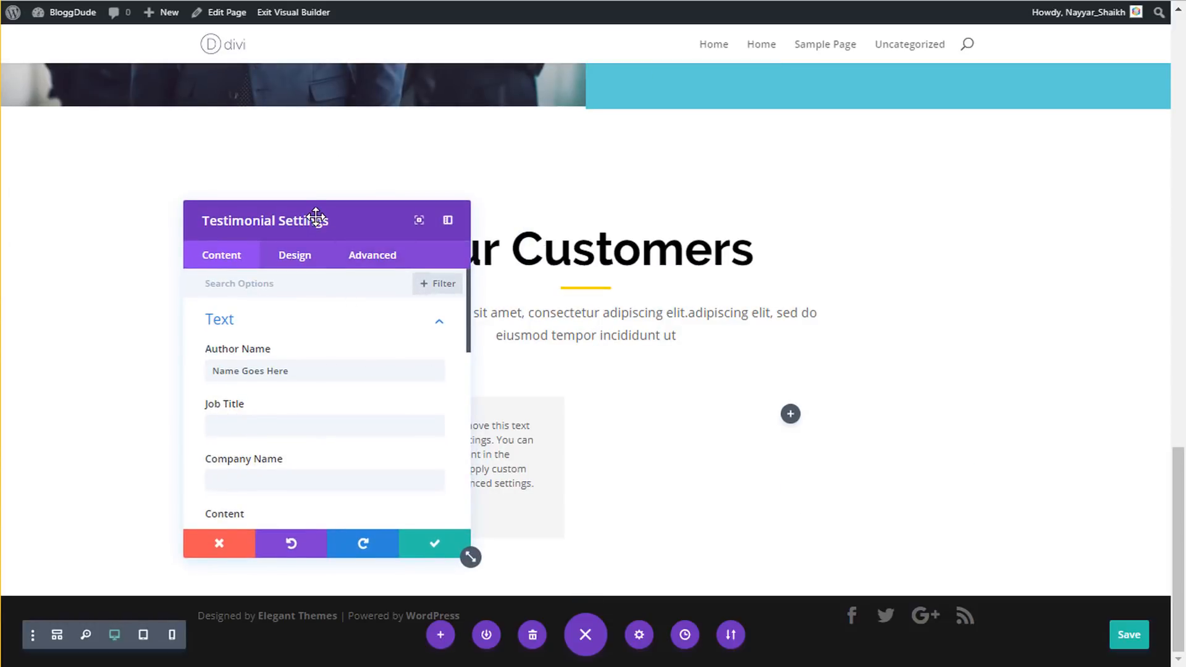
# - Paste the author's name from the reference card and enter the job title starting 'CE'
pyautogui.moveTo(317, 216); pyautogui.dragTo(780, 219)
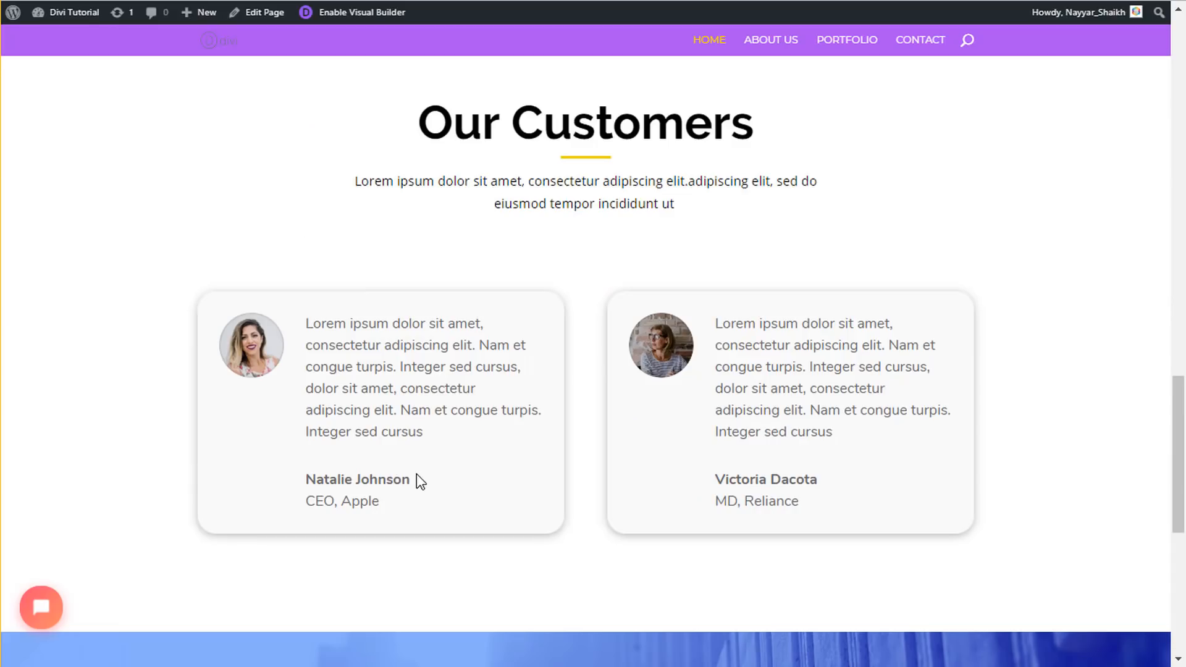
pyautogui.moveTo(416, 475); pyautogui.dragTo(311, 480)
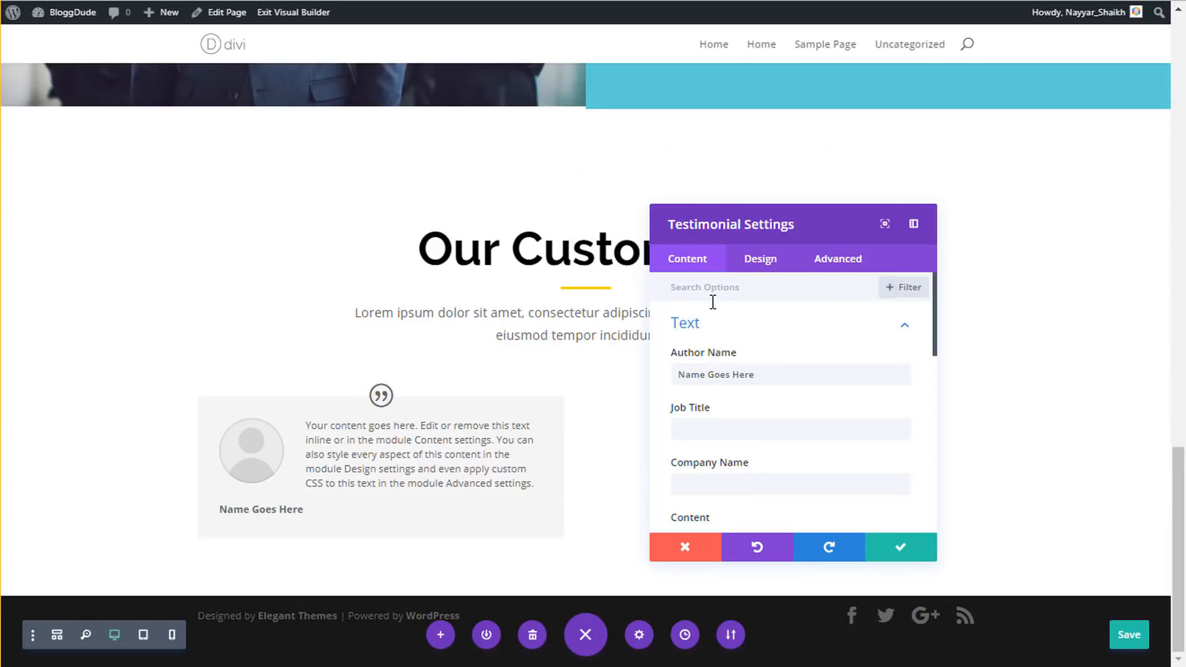
pyautogui.click(752, 372)
pyautogui.hotkey('ctrl', 'v')
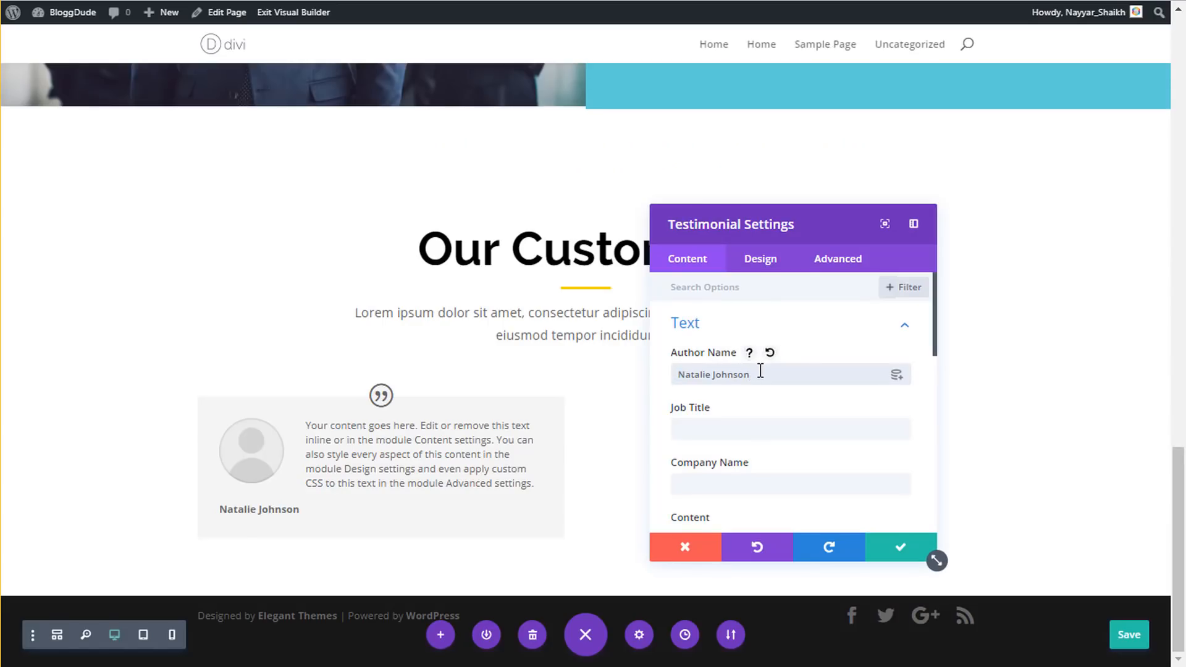
pyautogui.scroll(-2, 788, 428)
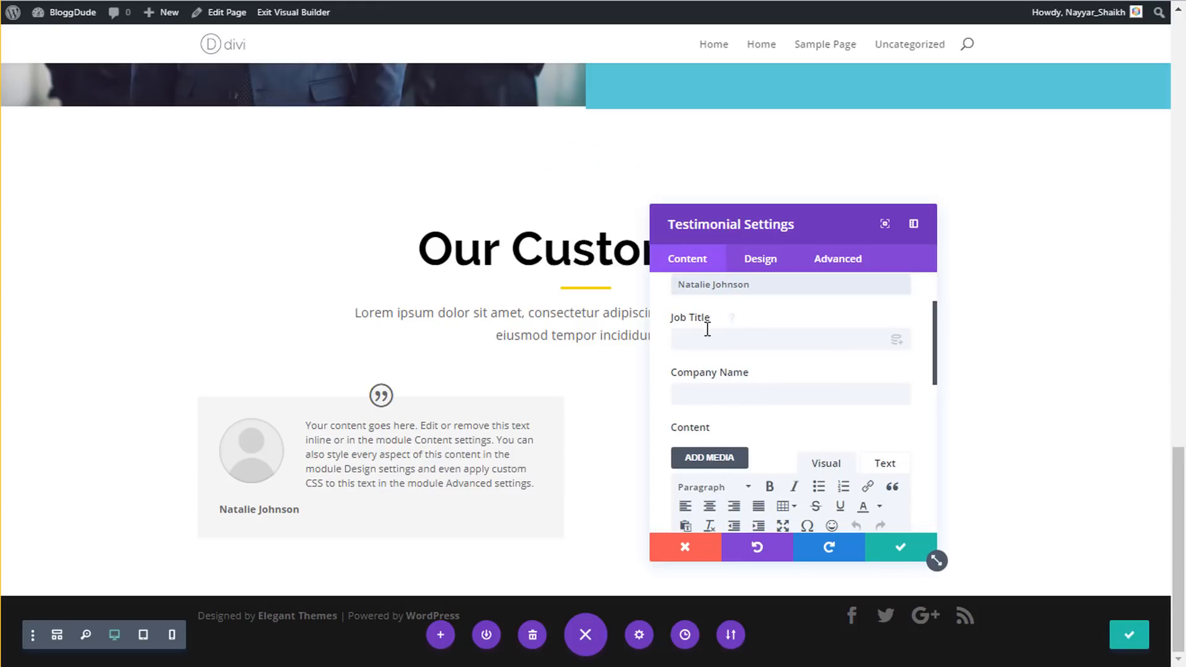
pyautogui.click(707, 329)
pyautogui.write('CEO')
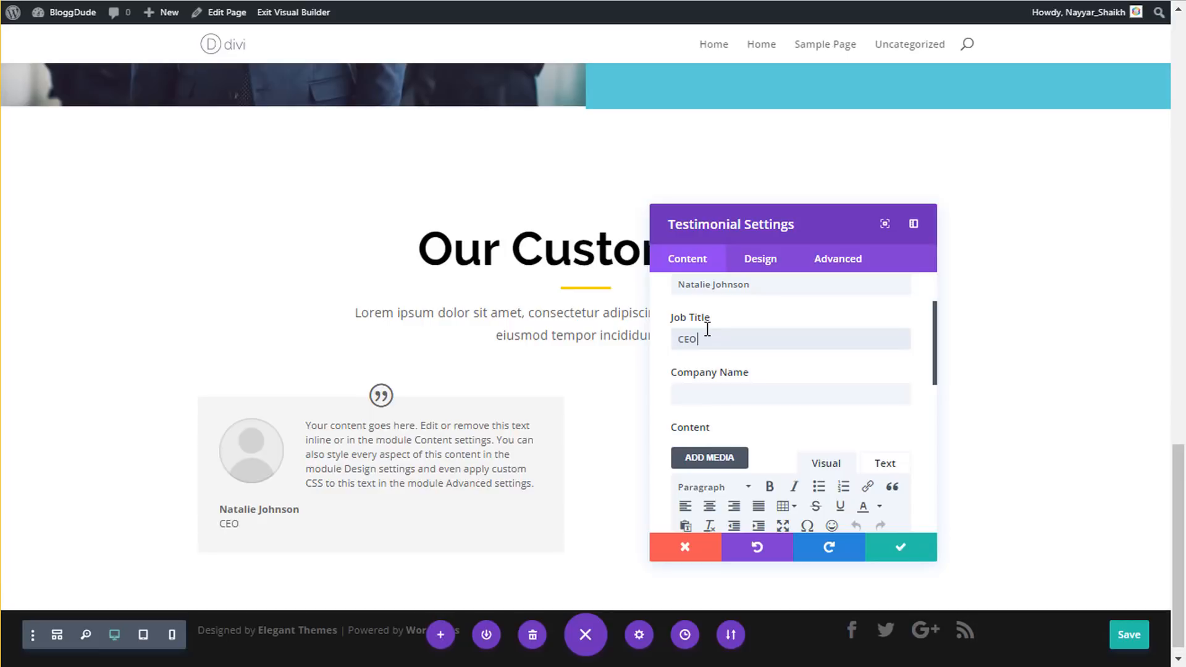
pyautogui.click(737, 394)
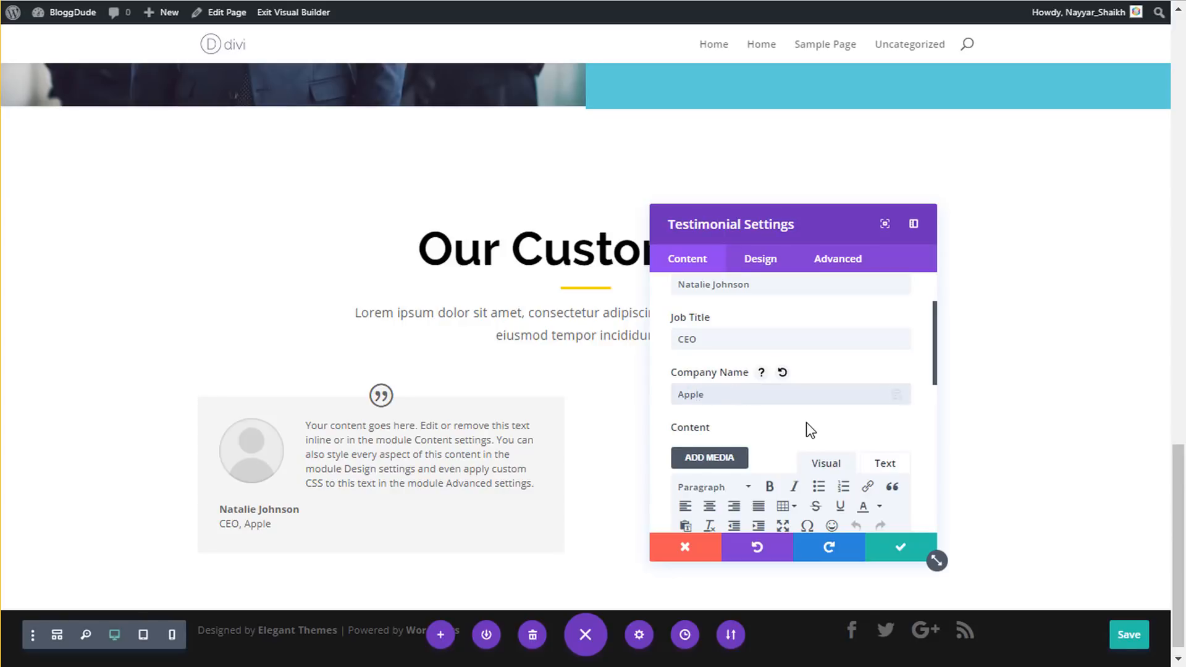
# - Replace the placeholder testimonial text with the paragraph copied from the reference card
pyautogui.scroll(-3, 806, 442)
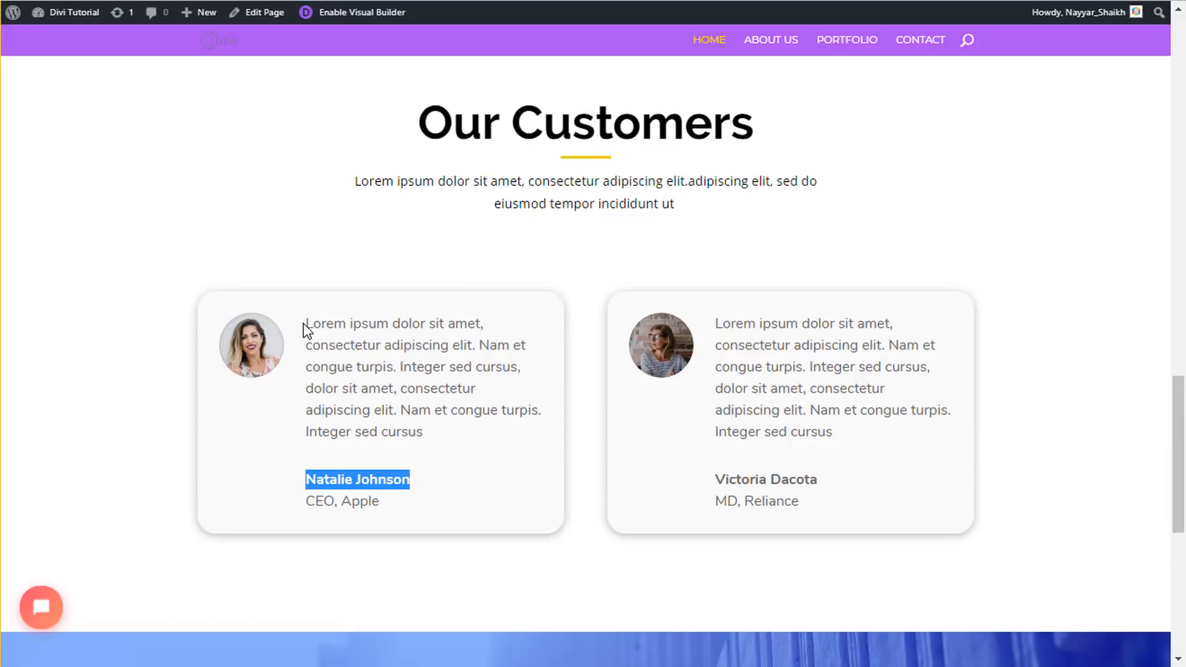
pyautogui.moveTo(310, 320); pyautogui.dragTo(450, 430)
pyautogui.hotkey('ctrl', 'c')
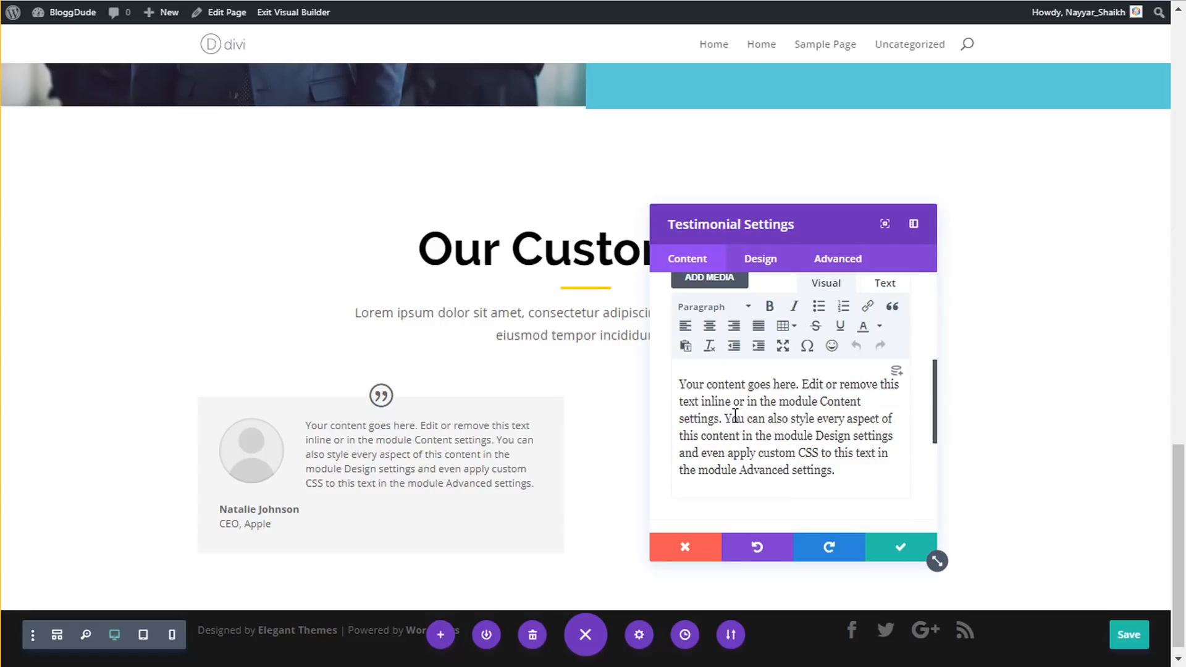
pyautogui.tripleClick(736, 417)
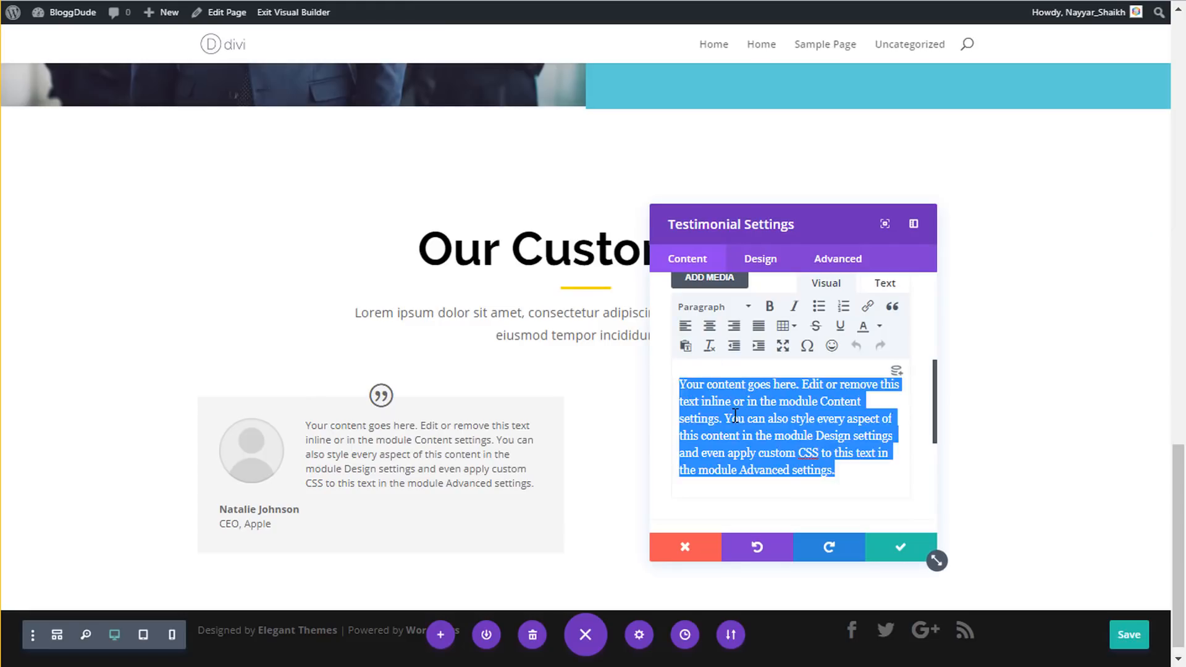
pyautogui.press('BackSpace')
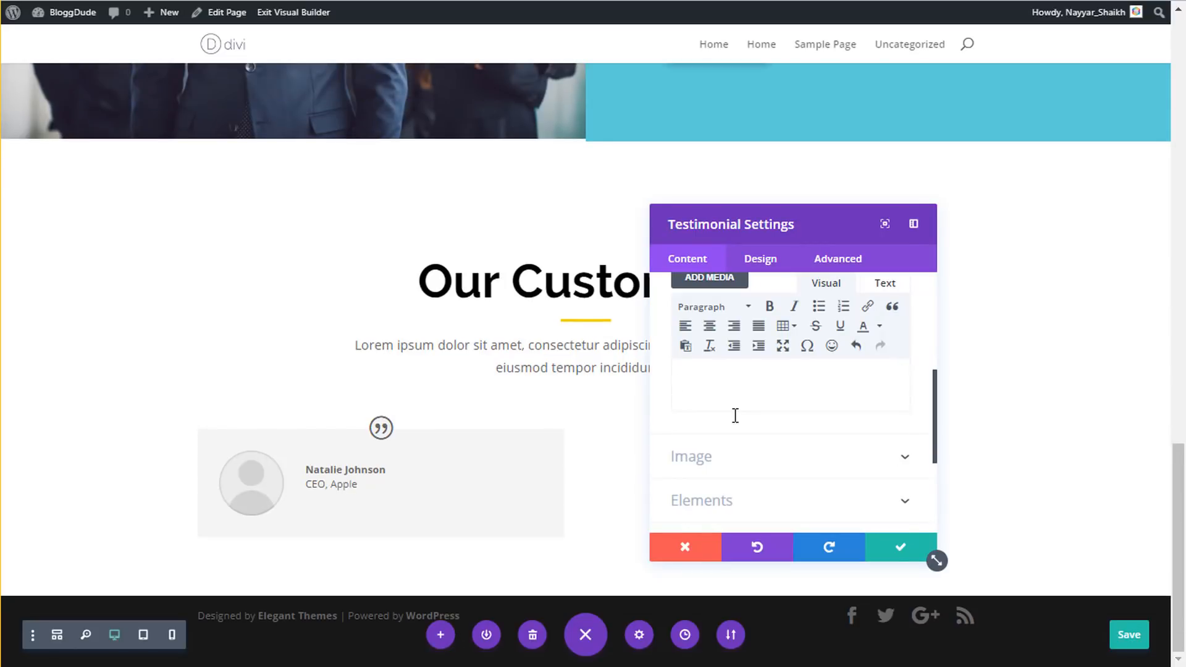
pyautogui.hotkey('ctrl', 'v')
# - Upload portraits-circle-small_1-6 and use it as the testimonial portrait
pyautogui.scroll(-2, 785, 410)
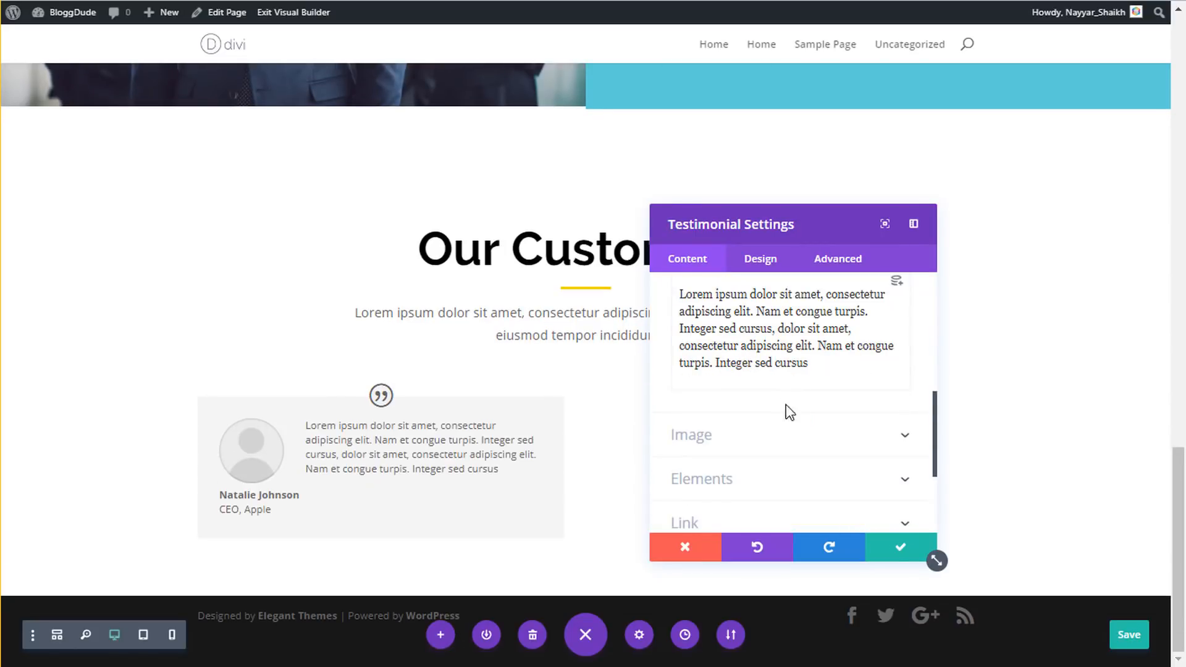
pyautogui.click(744, 437)
pyautogui.click(736, 370)
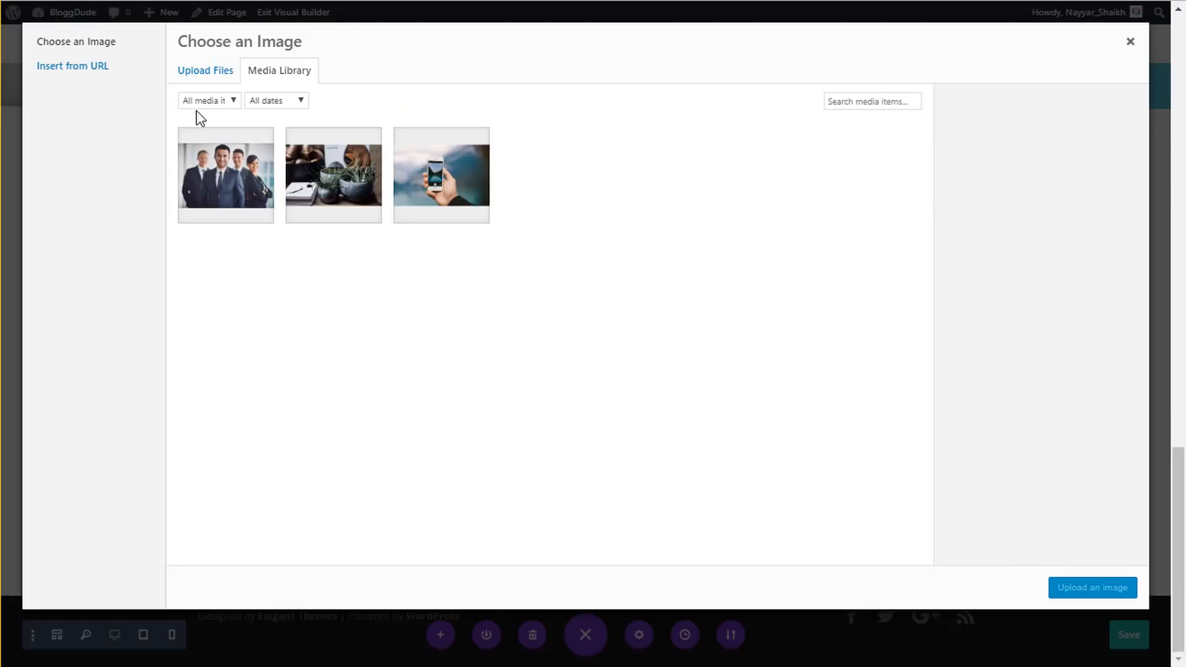
pyautogui.click(191, 77)
pyautogui.click(648, 339)
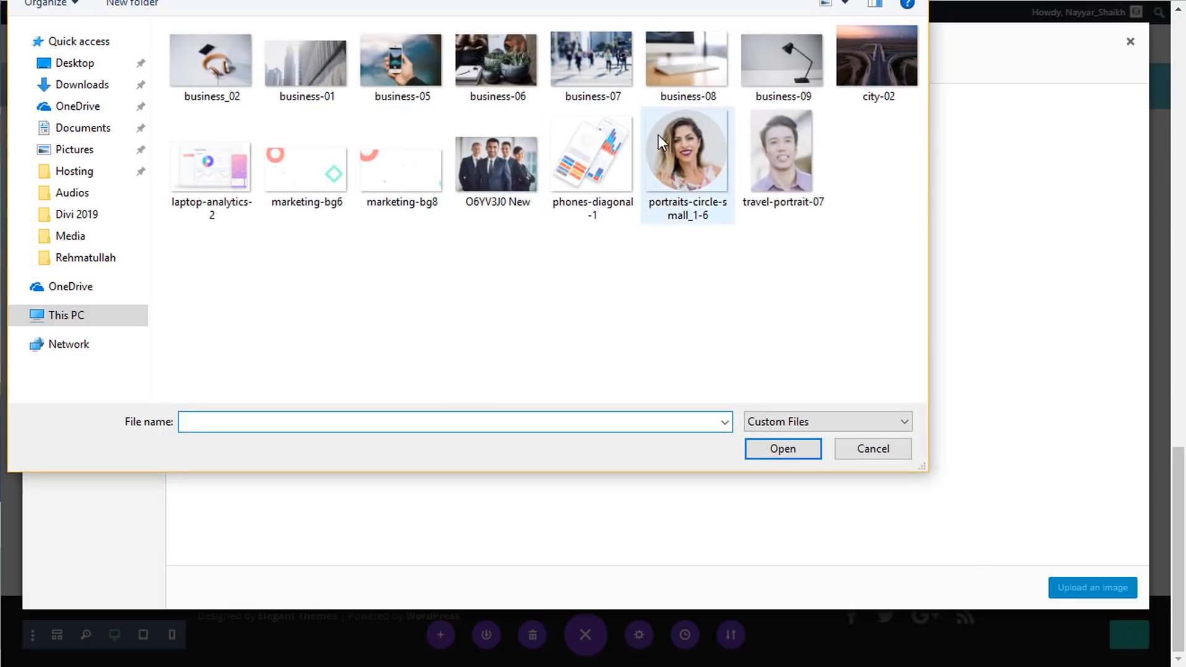
pyautogui.click(661, 136)
pyautogui.click(766, 449)
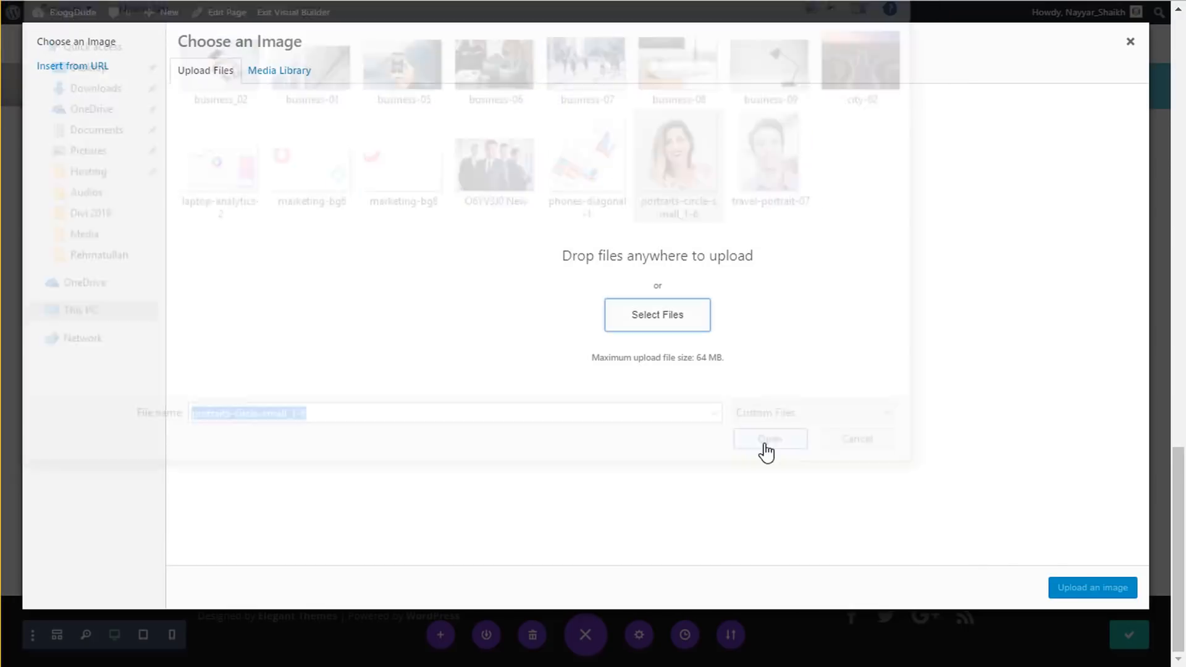
pyautogui.click(1069, 587)
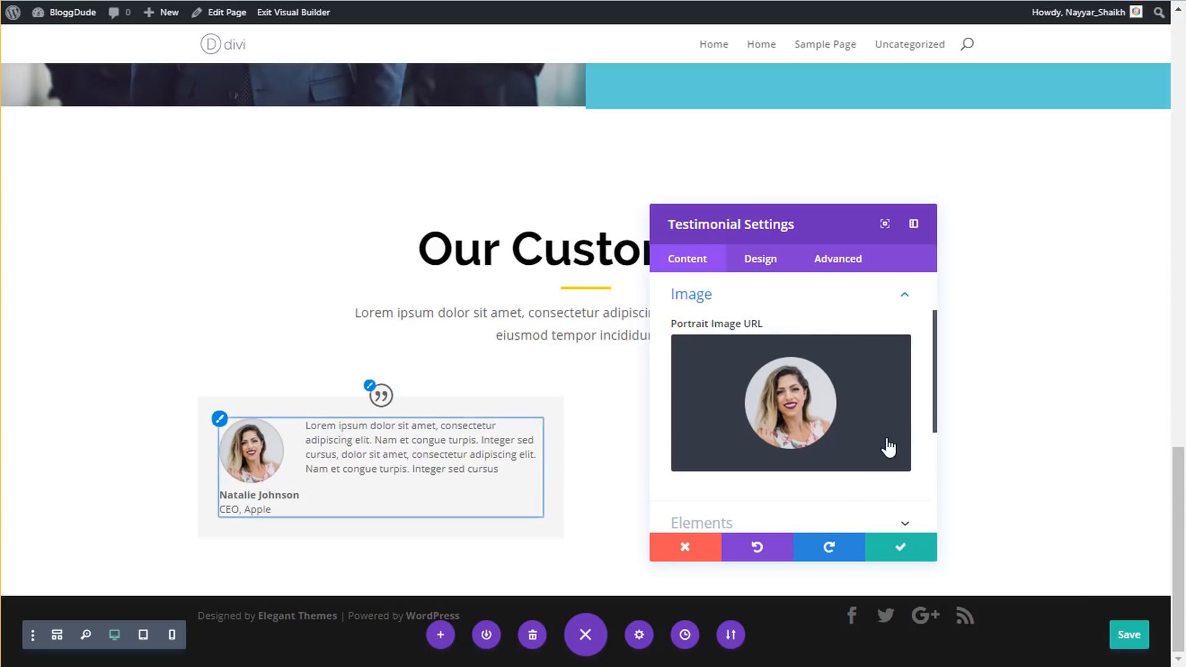
# - Set Show Quote Icon to No under Elements
pyautogui.scroll(-3, 887, 446)
pyautogui.click(756, 351)
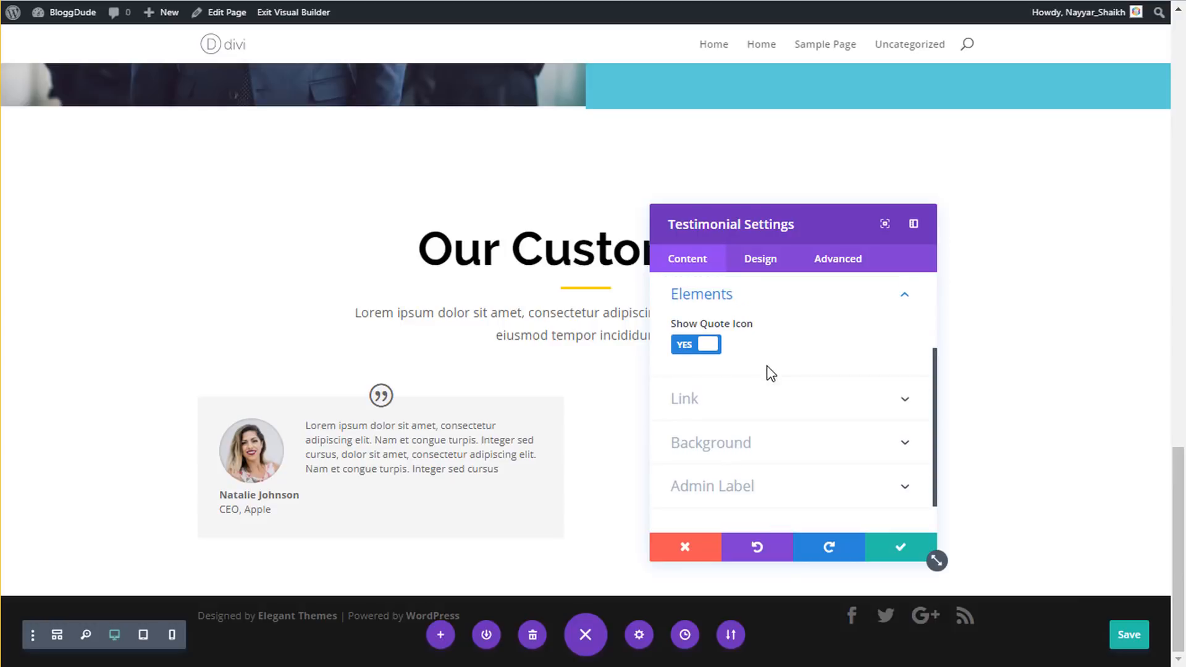
pyautogui.click(704, 350)
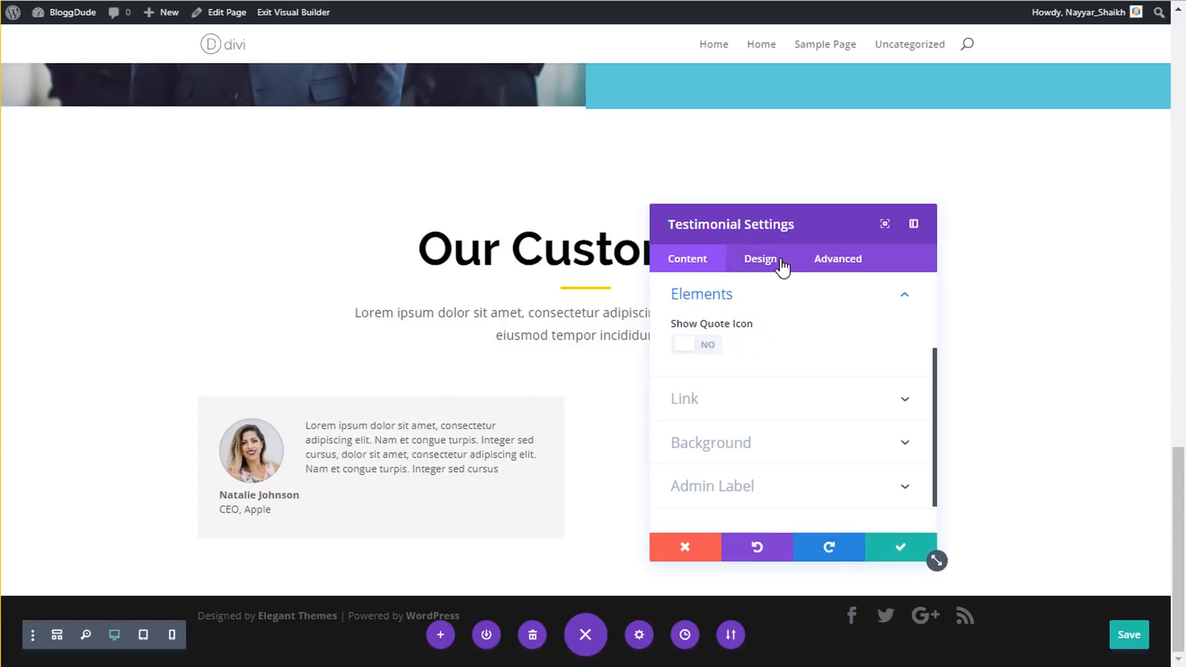
# - Style the testimonial body text in Nunito, left-aligned, at 20px
pyautogui.click(765, 267)
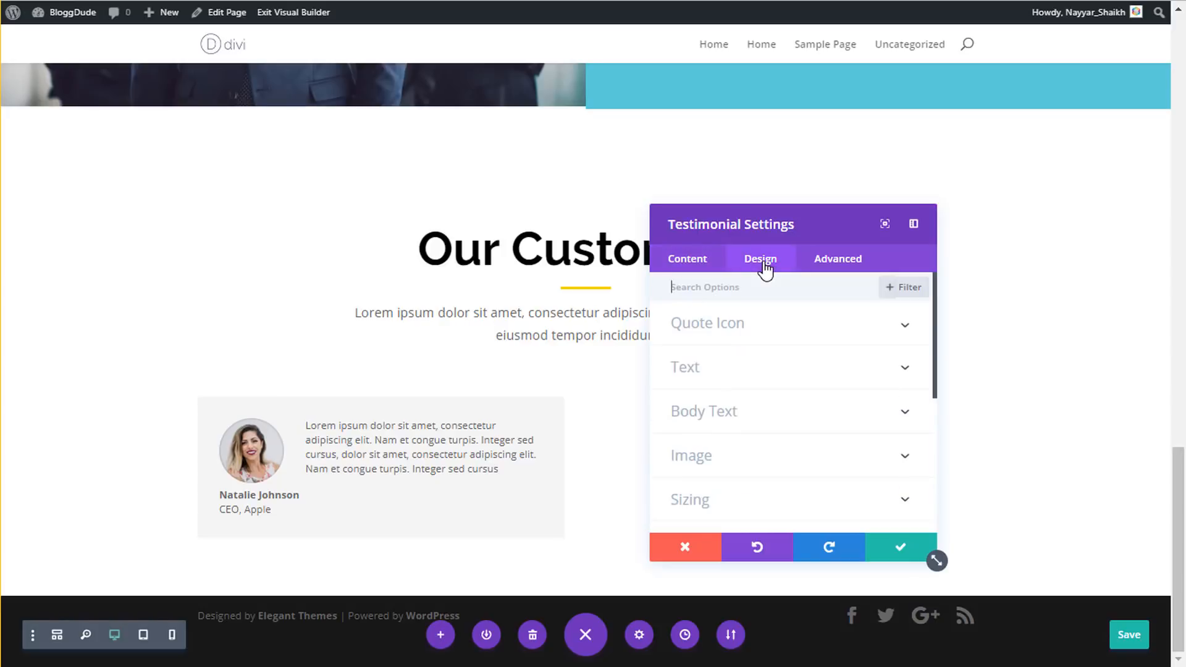
pyautogui.click(785, 414)
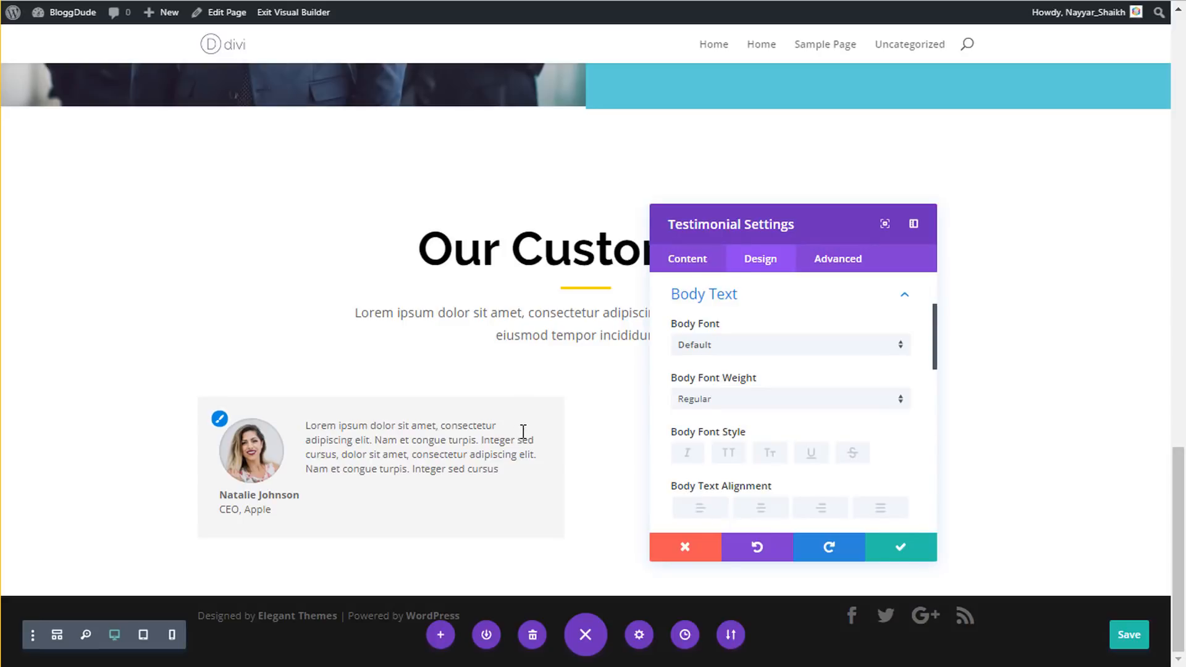
pyautogui.click(735, 355)
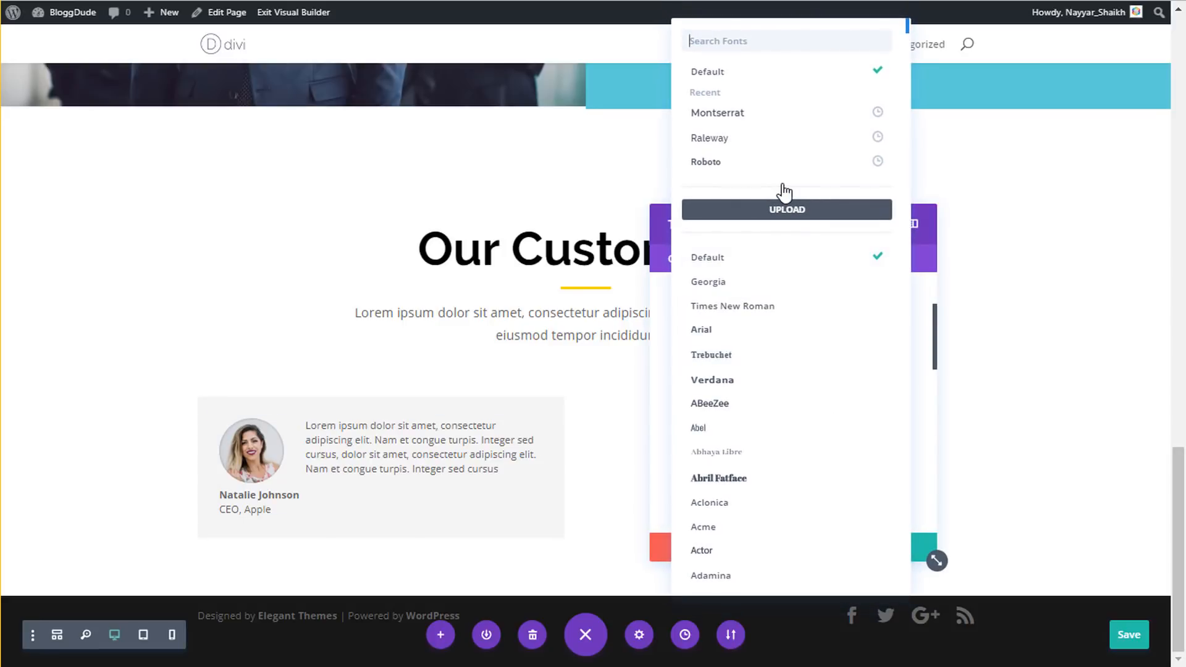
pyautogui.write('nuni')
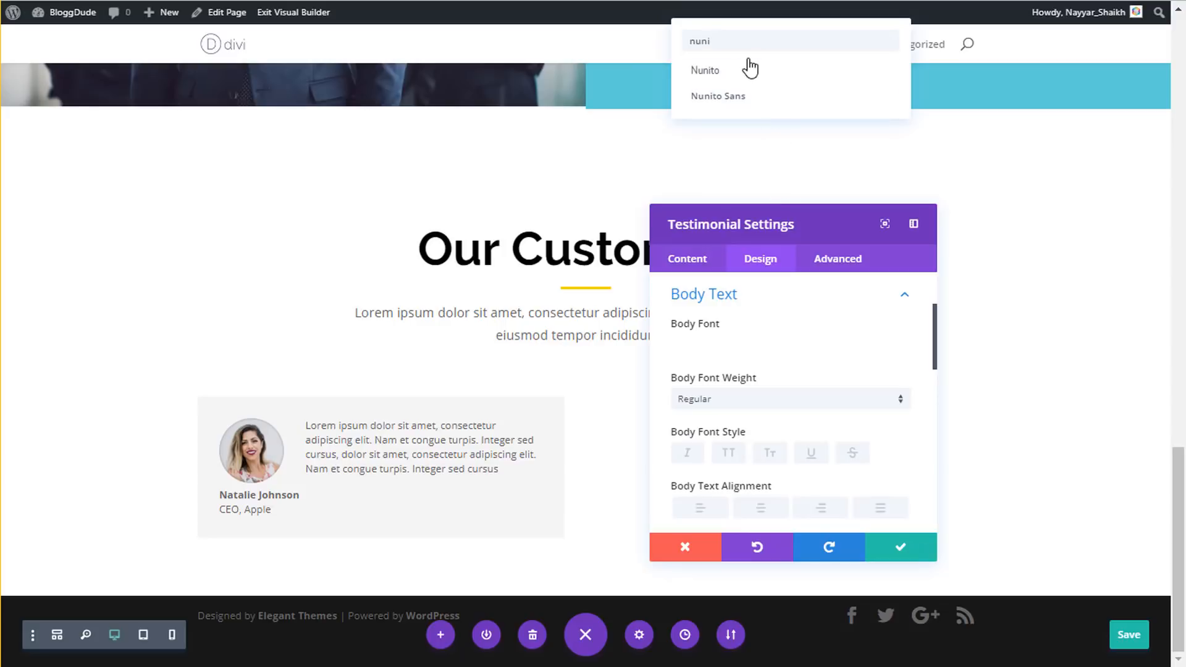
pyautogui.click(741, 73)
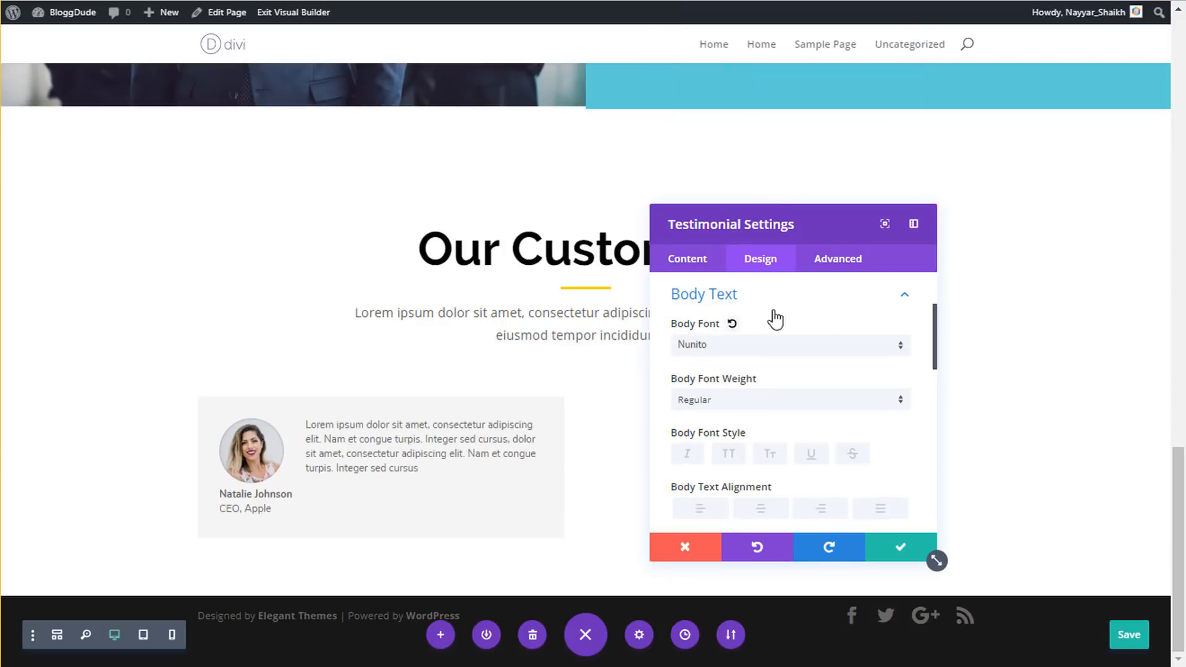
pyautogui.scroll(-2, 772, 446)
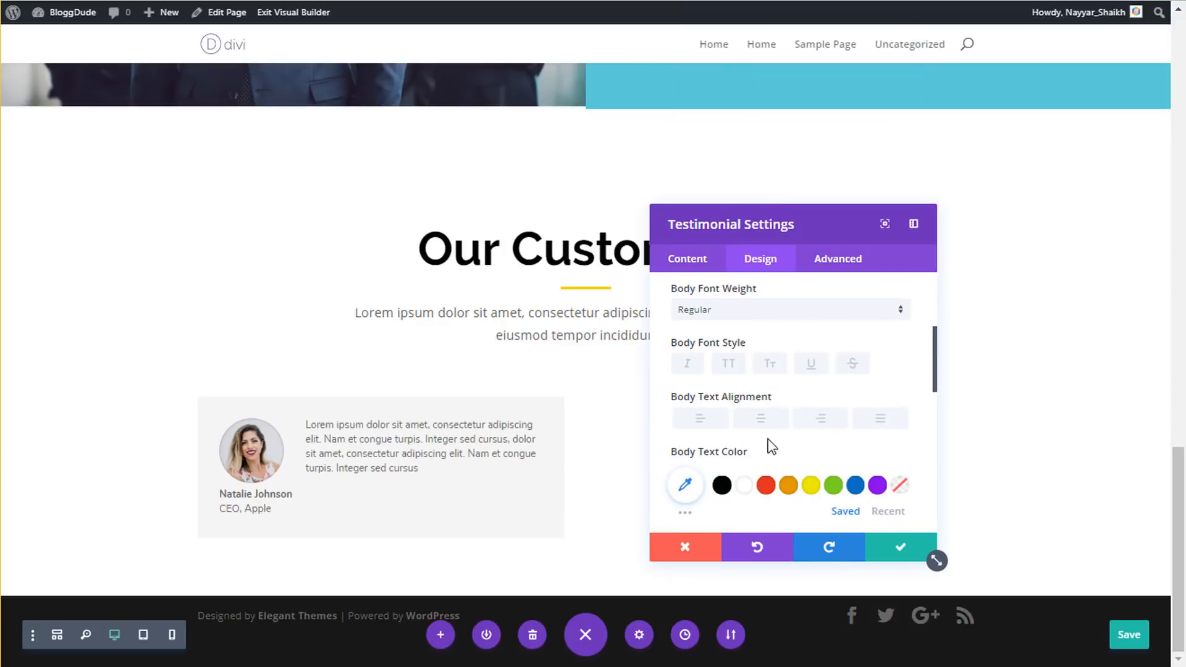
pyautogui.click(702, 427)
pyautogui.scroll(-2, 704, 432)
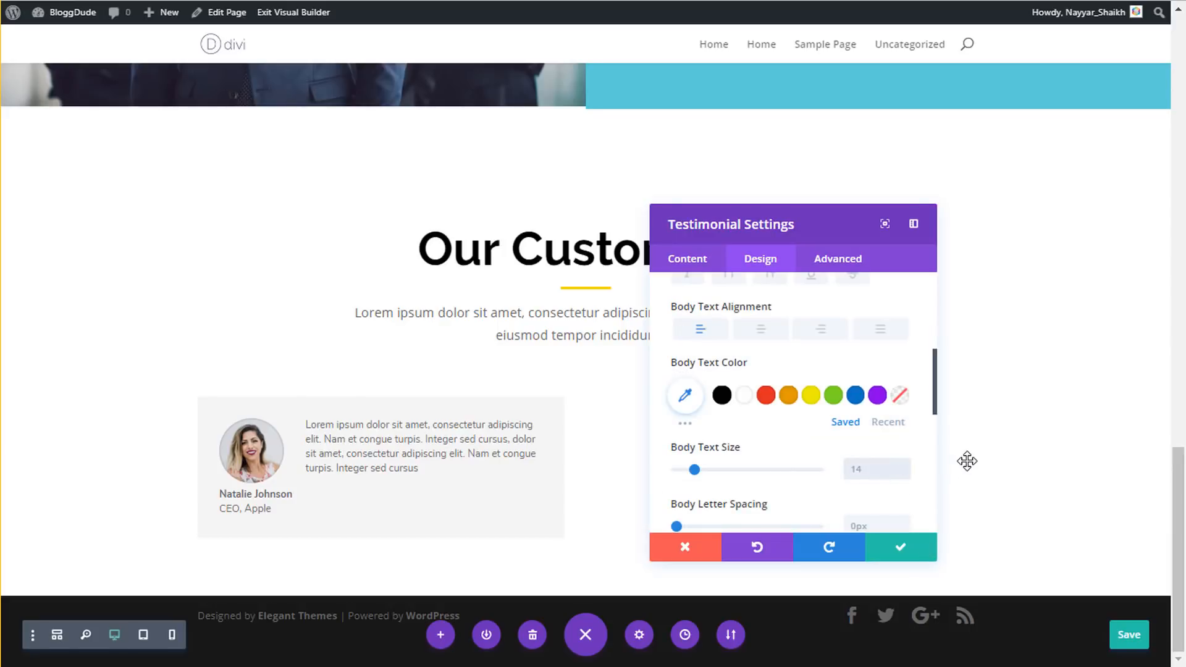
pyautogui.write('px')
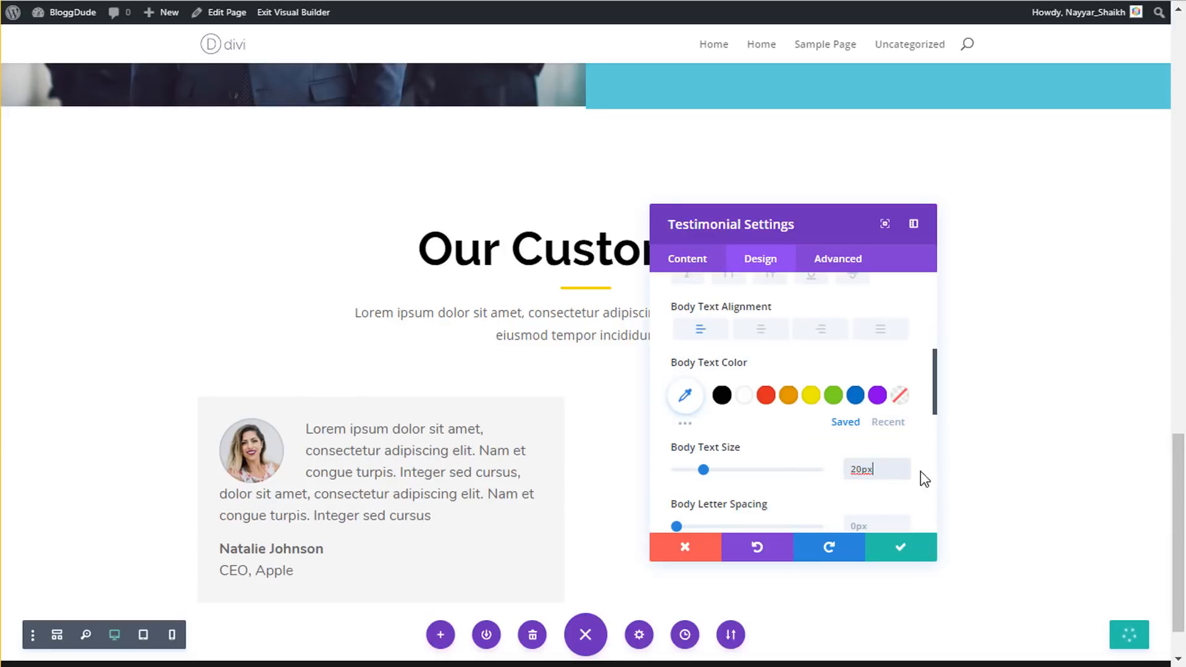
# - Give the testimonial card 20px rounded corners
pyautogui.scroll(-2, 782, 457)
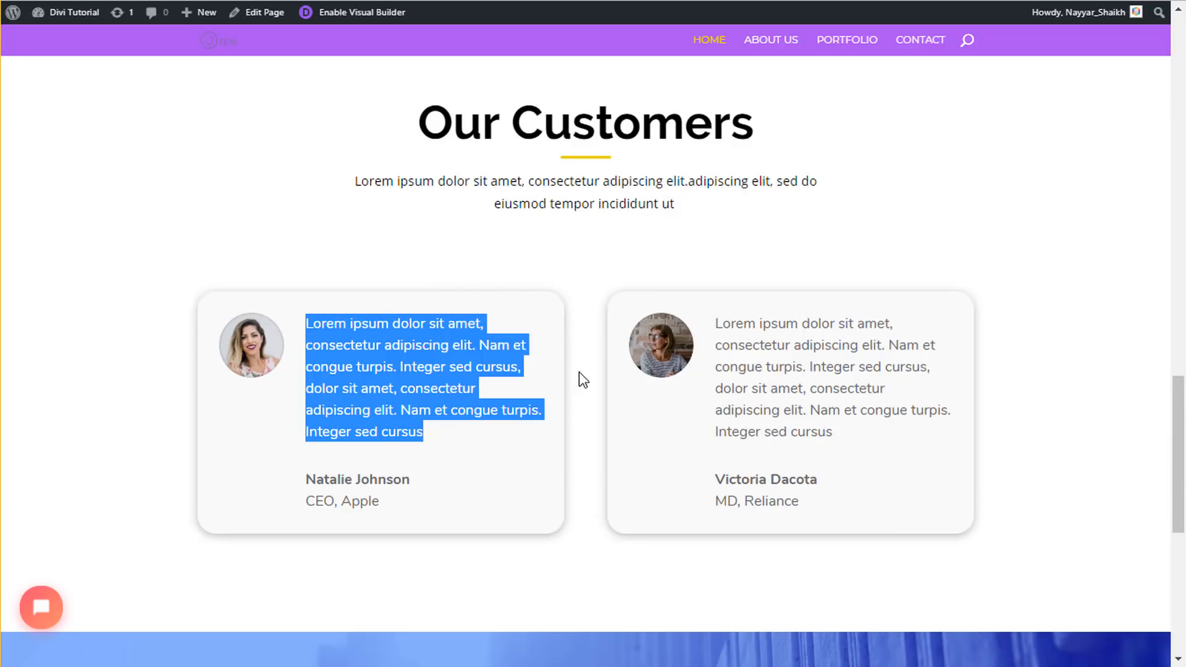
pyautogui.click(573, 388)
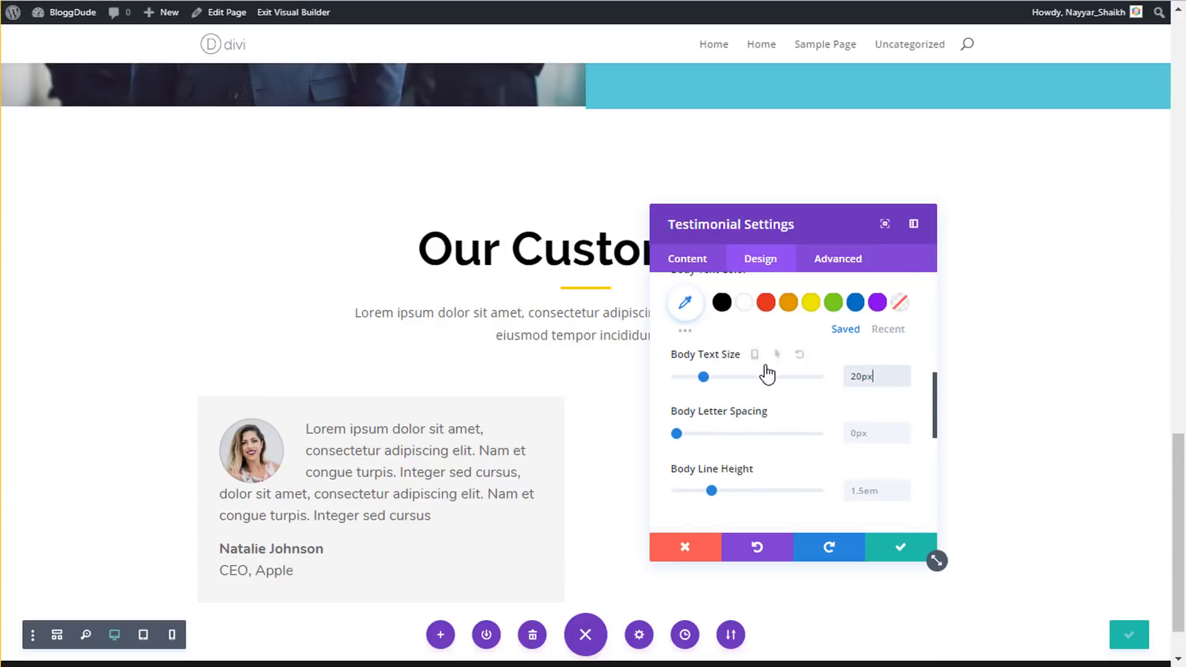
pyautogui.scroll(-5, 767, 374)
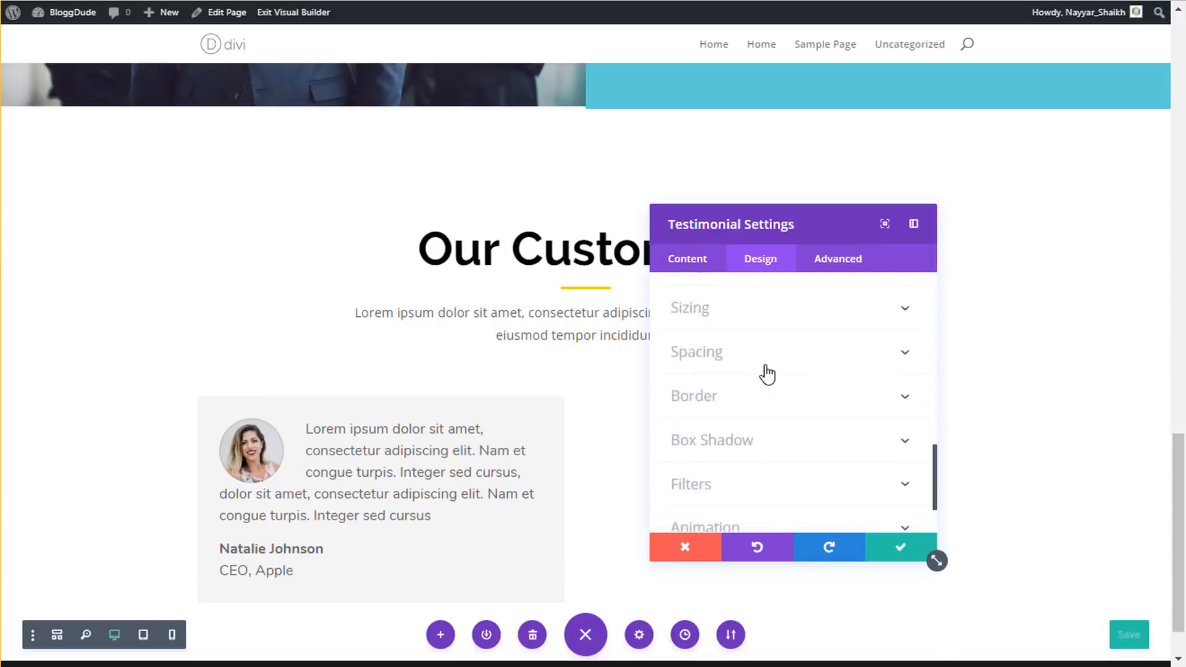
pyautogui.scroll(-1, 767, 374)
pyautogui.scroll(2, 757, 375)
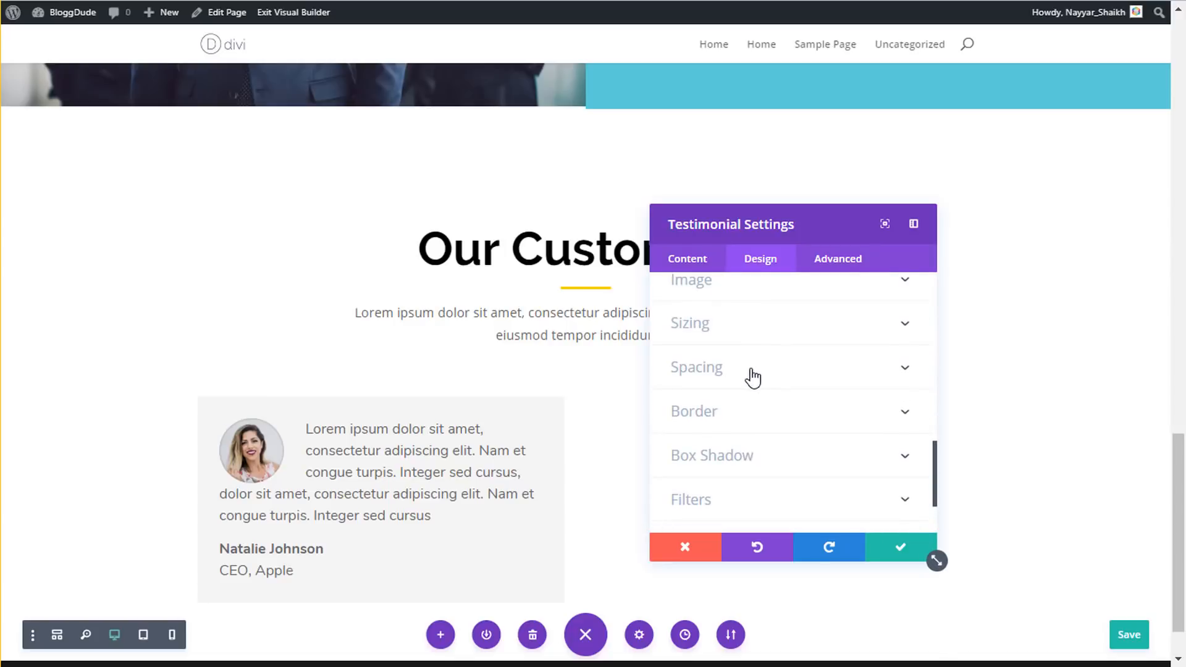
pyautogui.click(766, 418)
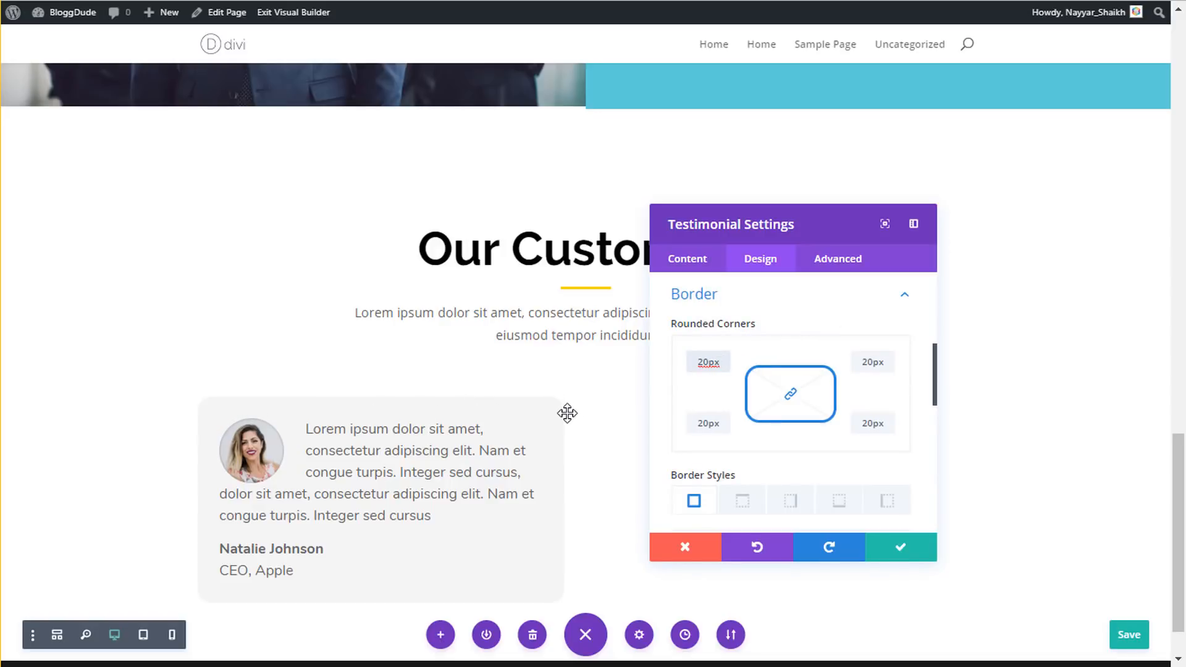
pyautogui.scroll(-5, 768, 440)
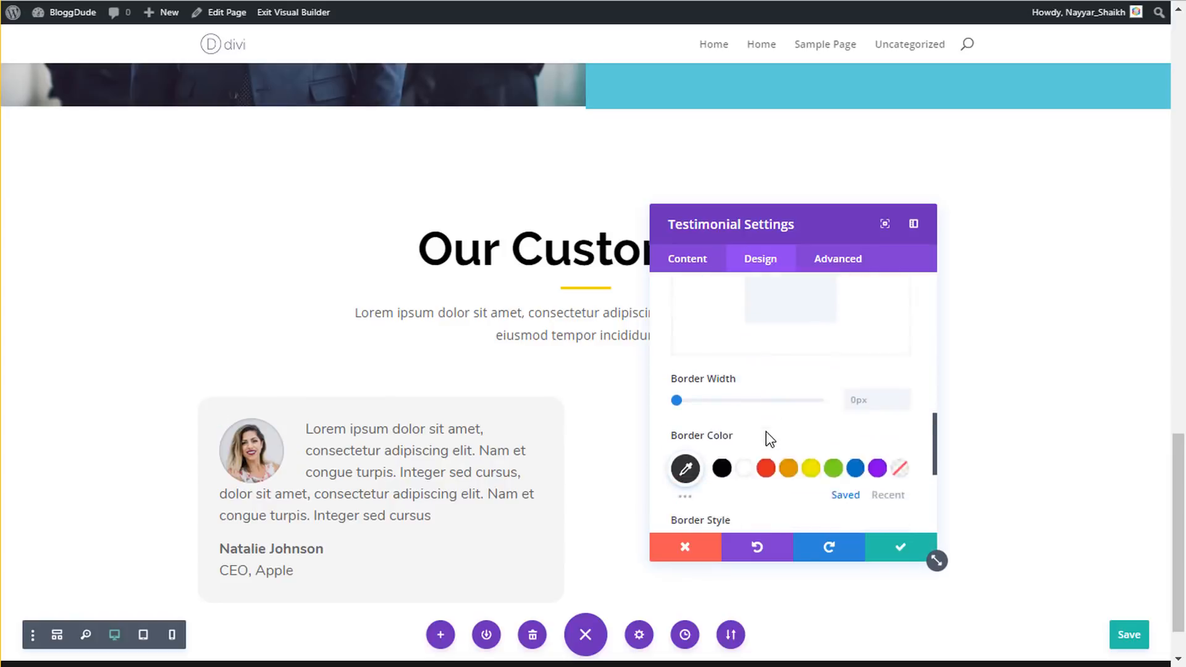
pyautogui.scroll(-1, 766, 432)
# - Add a soft box shadow around the card and save the testimonial settings
pyautogui.click(749, 373)
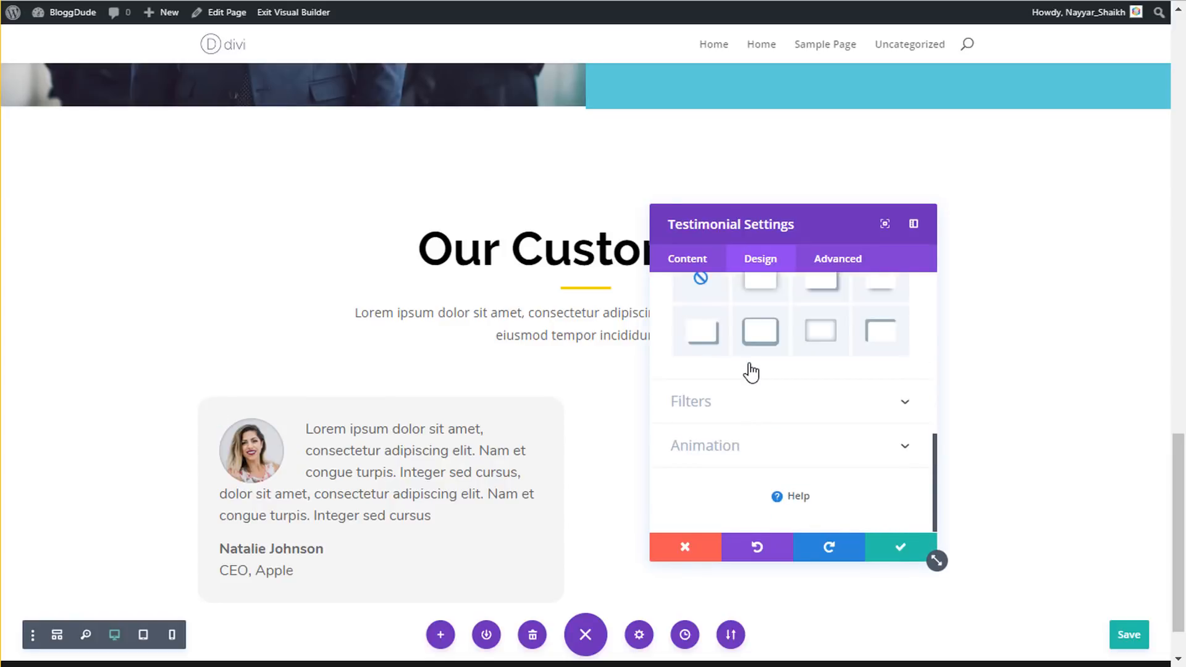
pyautogui.click(764, 373)
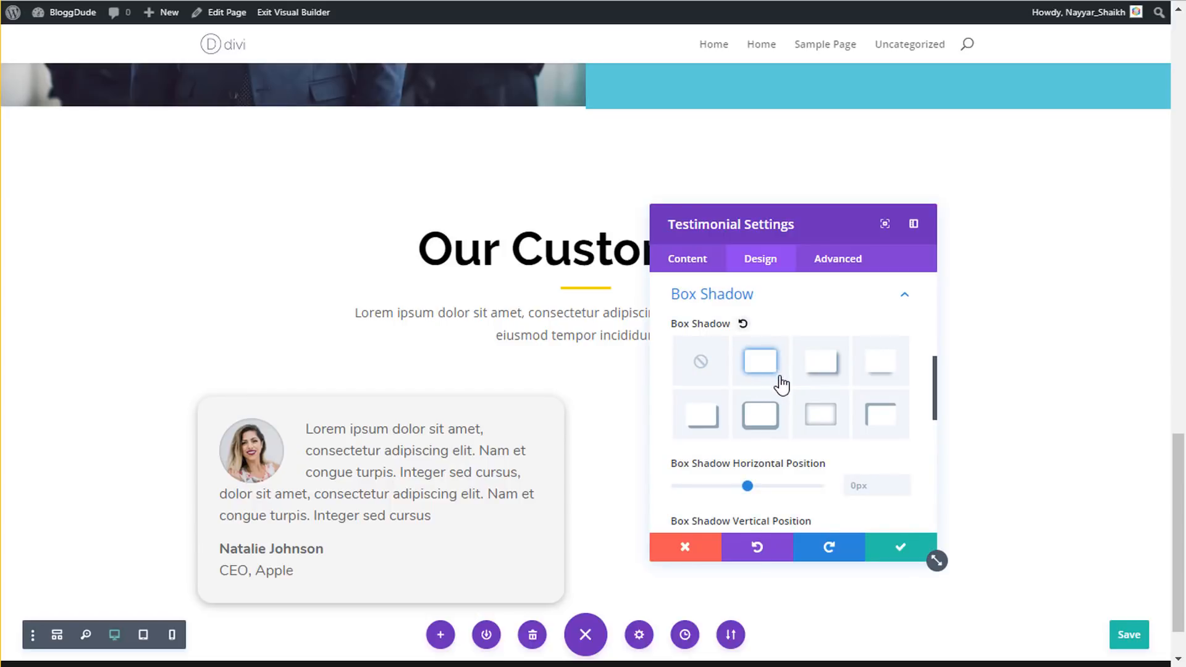
pyautogui.scroll(-3, 781, 385)
pyautogui.scroll(10, 781, 386)
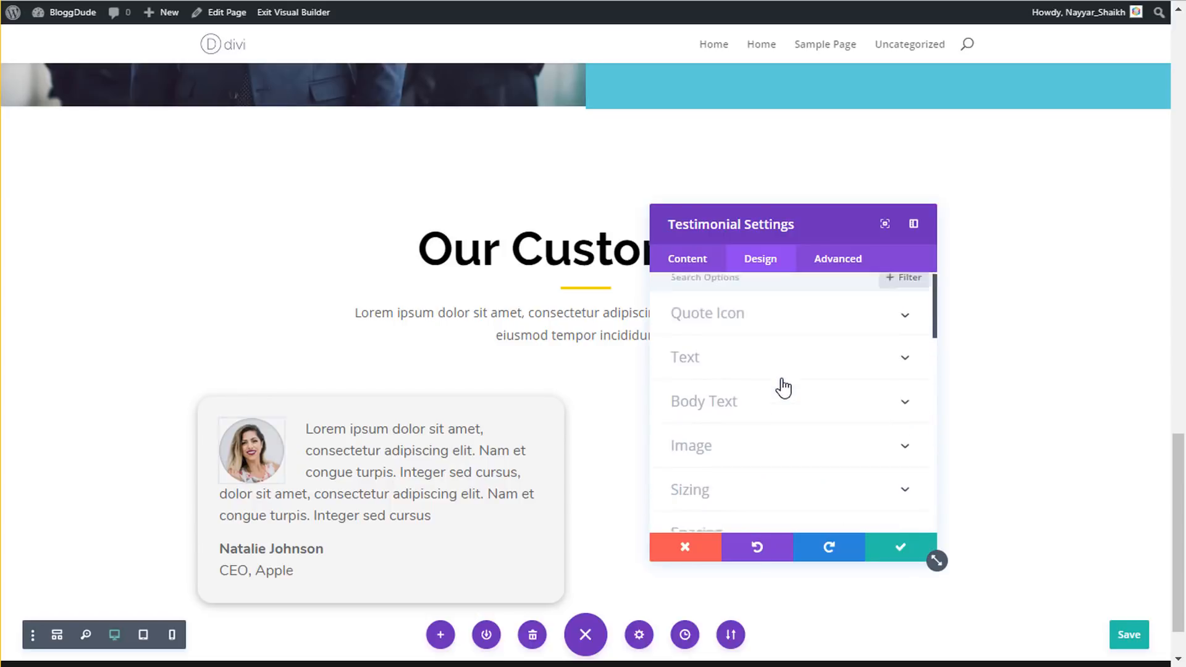
pyautogui.click(885, 553)
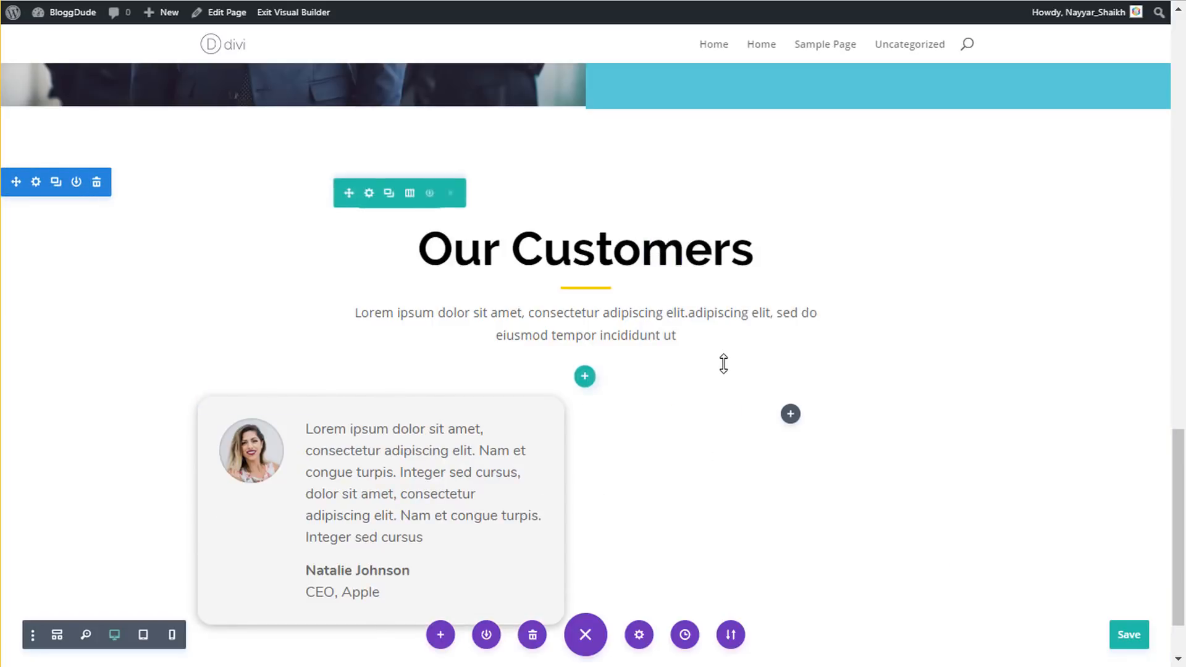
# - Duplicate the testimonial card and move the copy into the empty right column
pyautogui.scroll(-2, 724, 364)
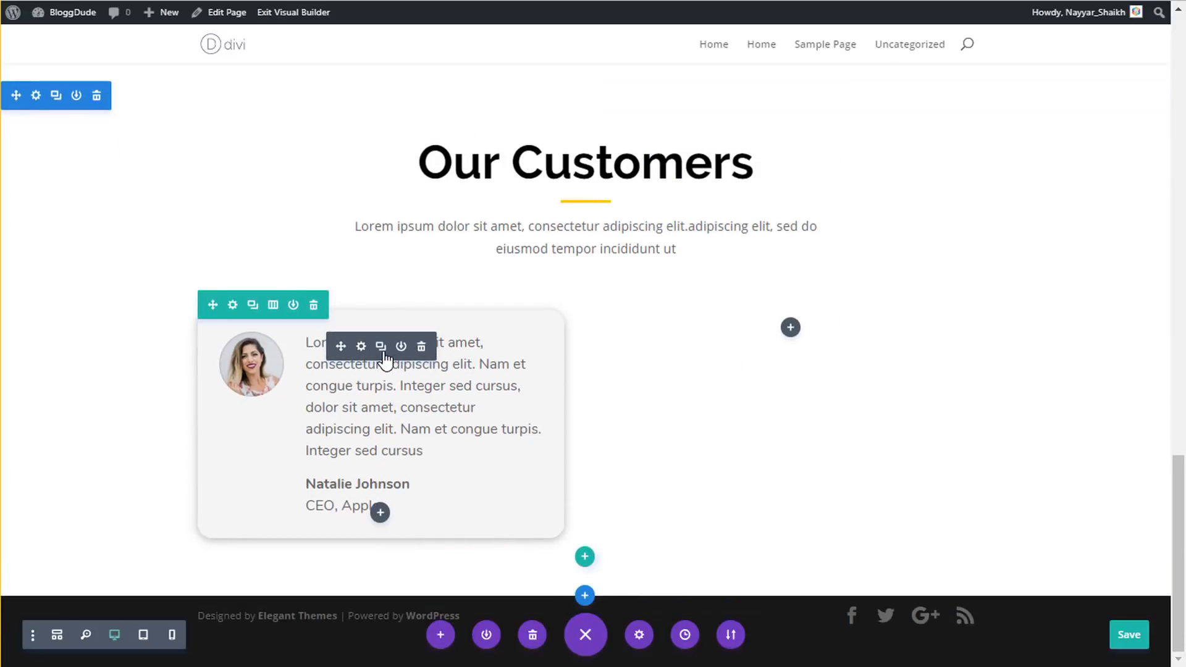
pyautogui.click(381, 346)
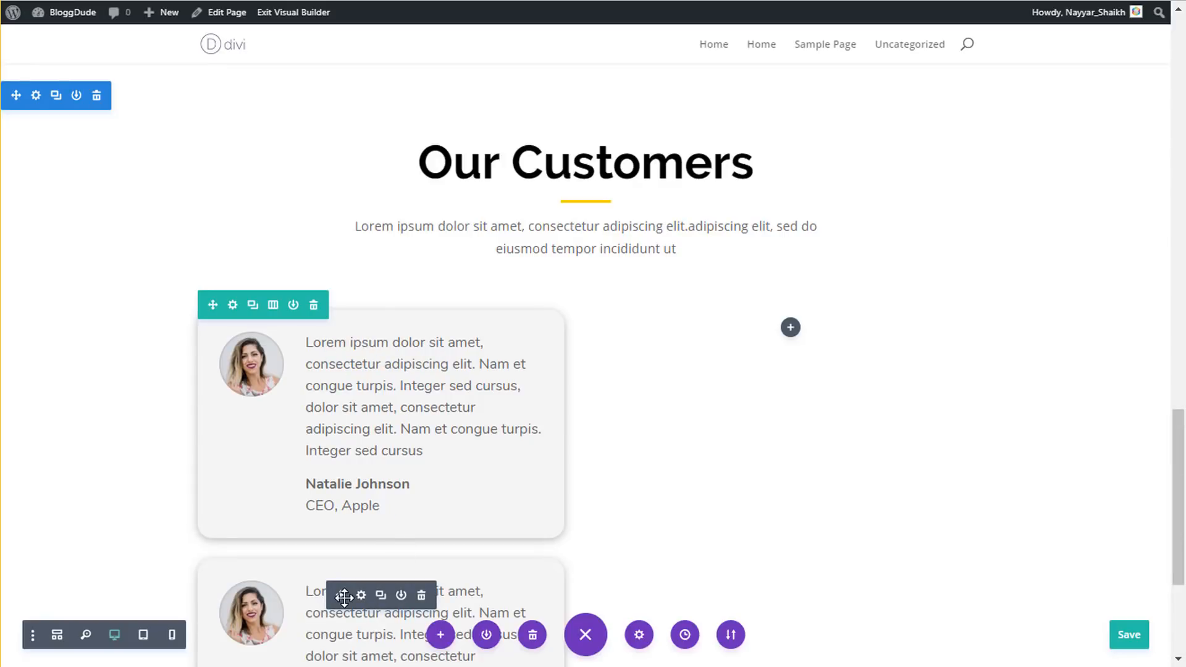
pyautogui.moveTo(873, 368); pyautogui.dragTo(789, 332)
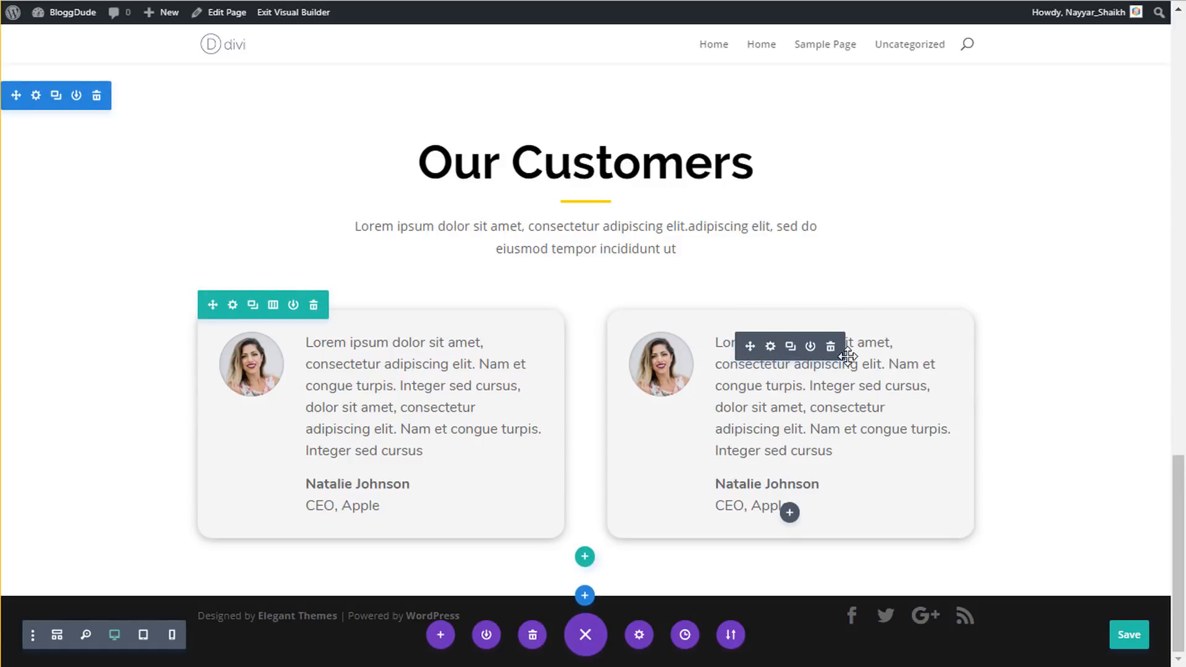
pyautogui.scroll(4, 1006, 357)
pyautogui.scroll(-5, 1007, 358)
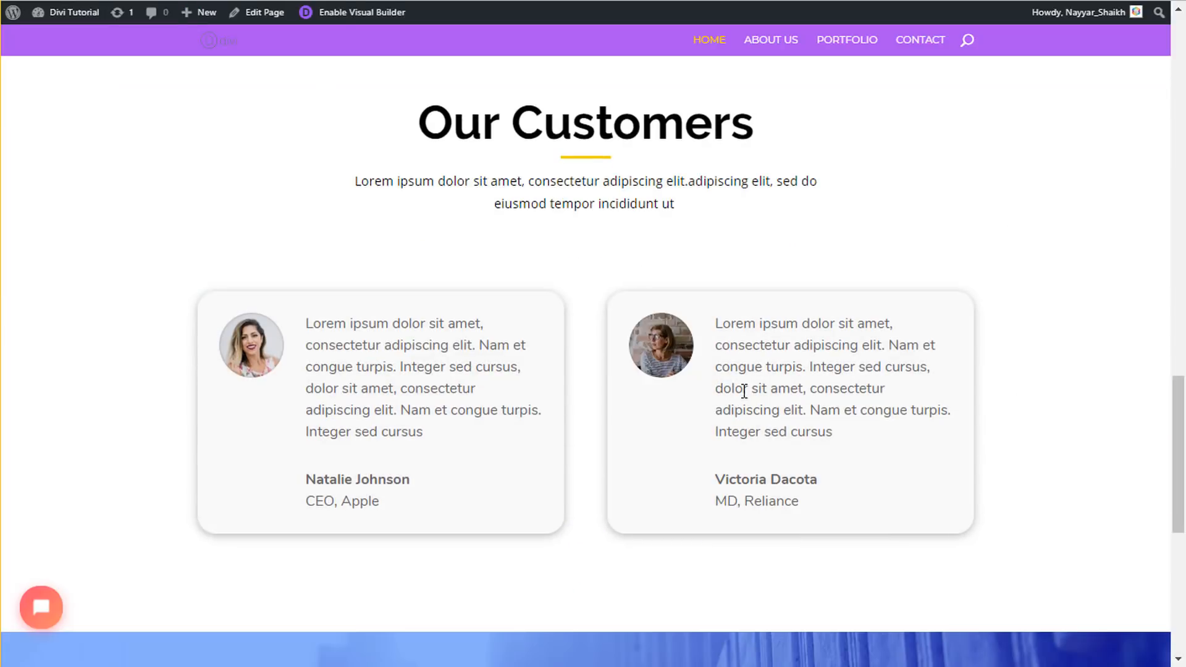
pyautogui.scroll(-7, 751, 436)
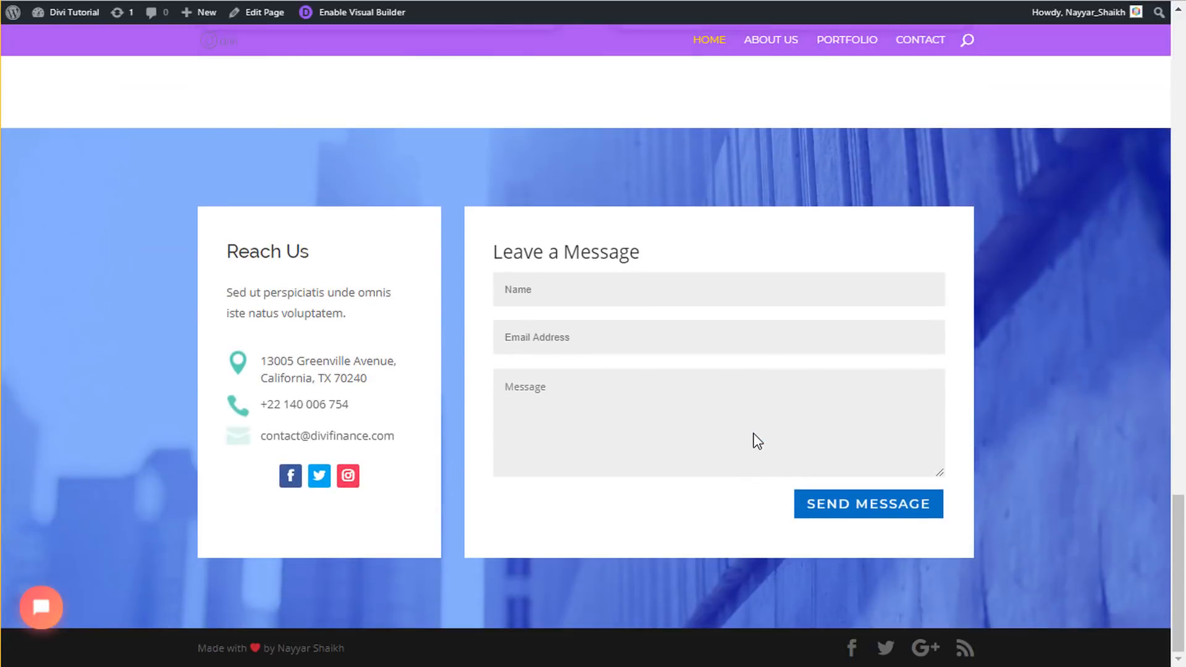
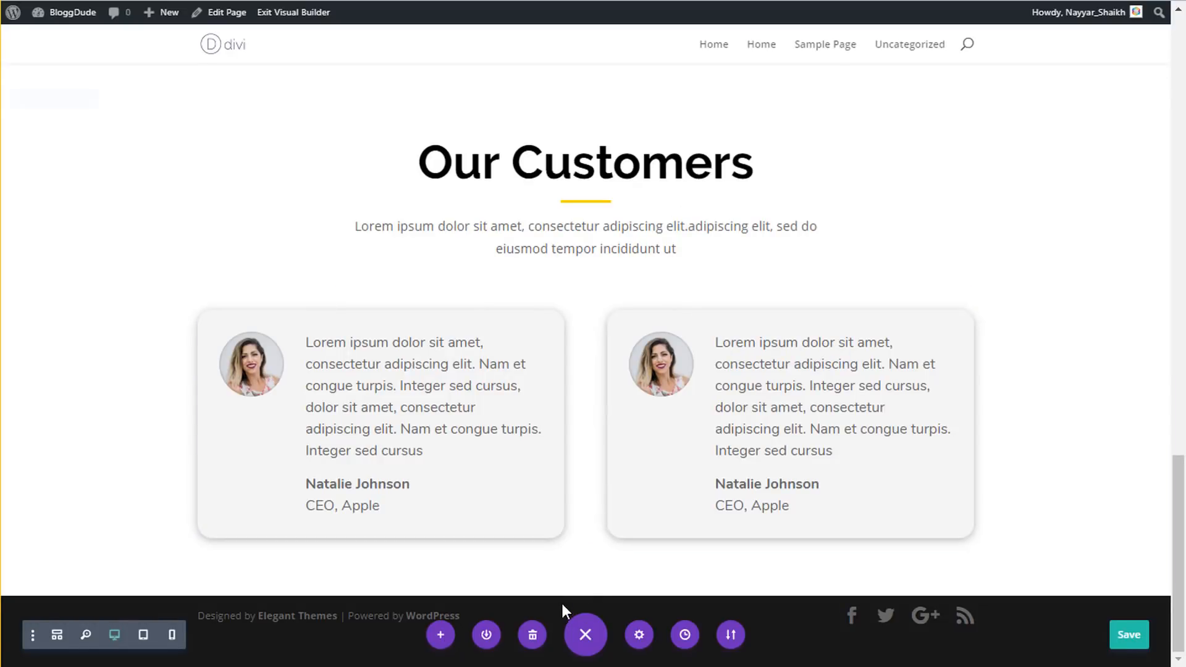
# - Add a regular section below Our Customers with a 1/3 + 2/3 column row
pyautogui.click(584, 596)
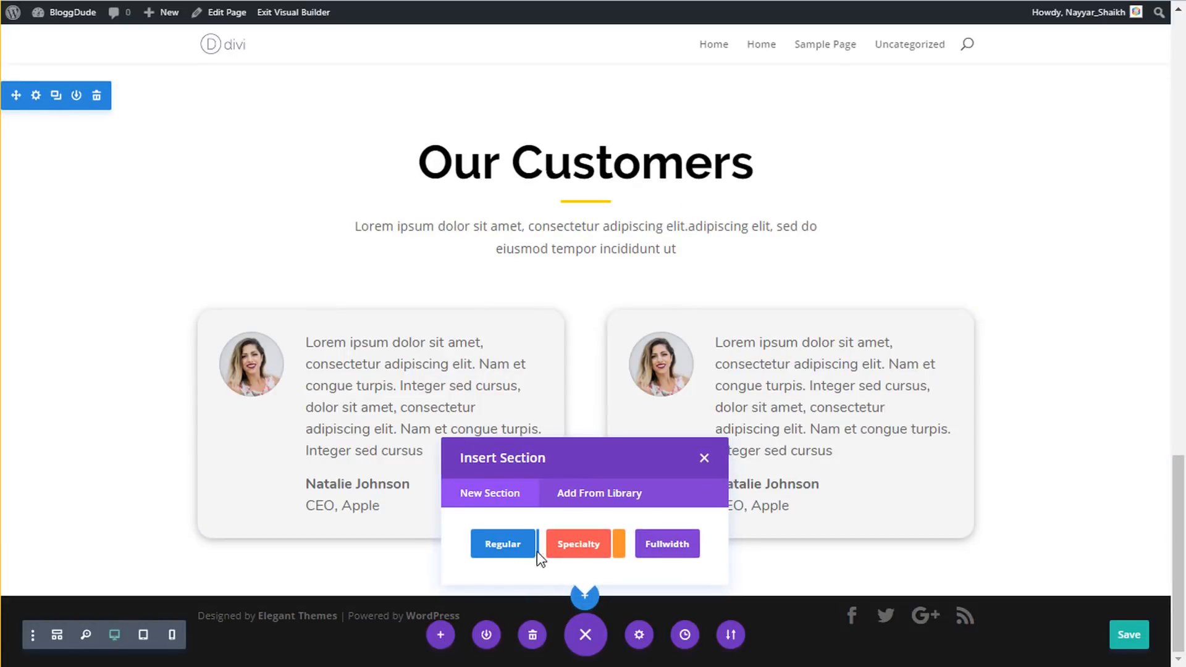
pyautogui.click(494, 546)
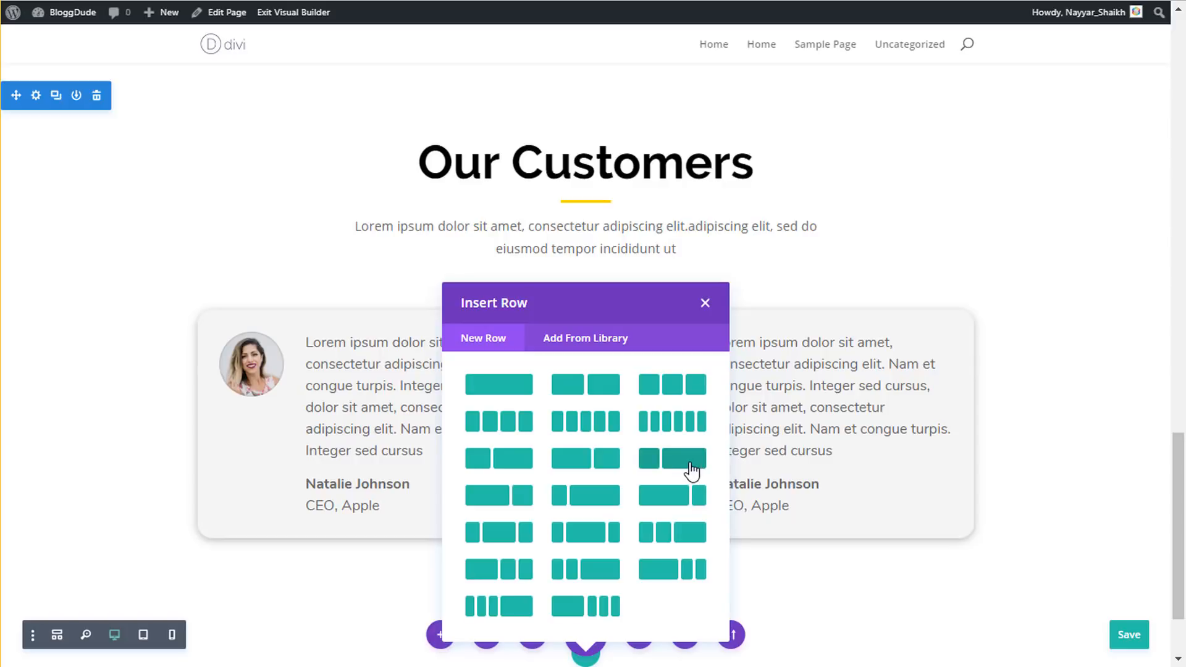
pyautogui.click(679, 465)
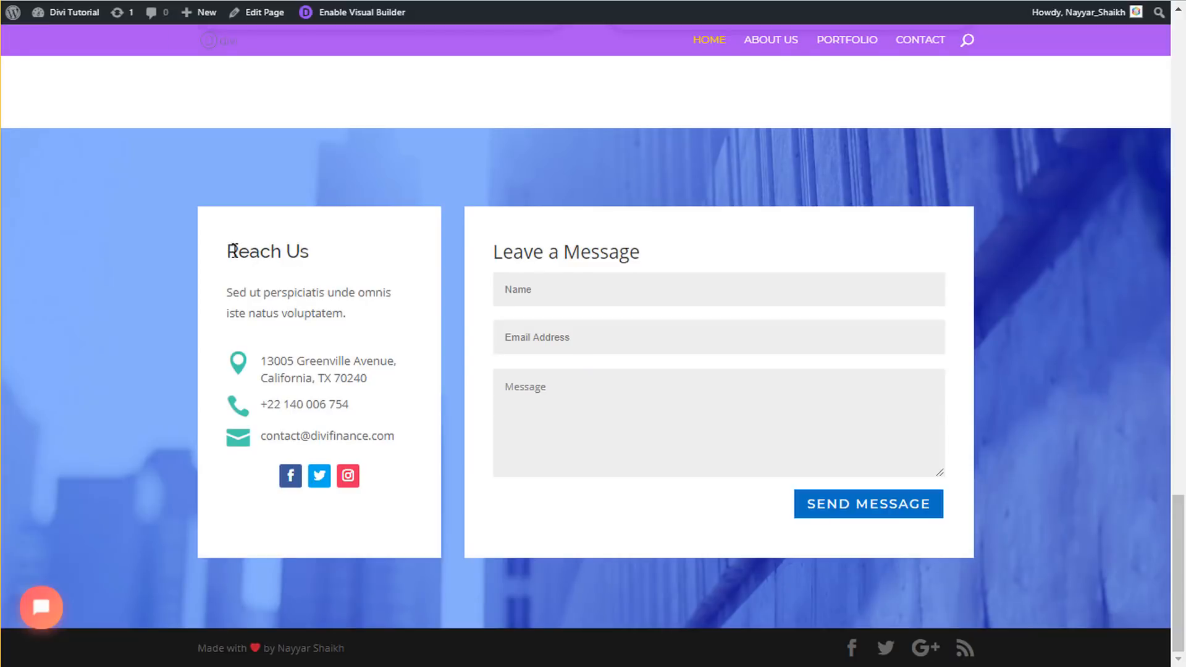
# - Add a Text module to the new row's left column
pyautogui.moveTo(228, 250); pyautogui.dragTo(309, 252)
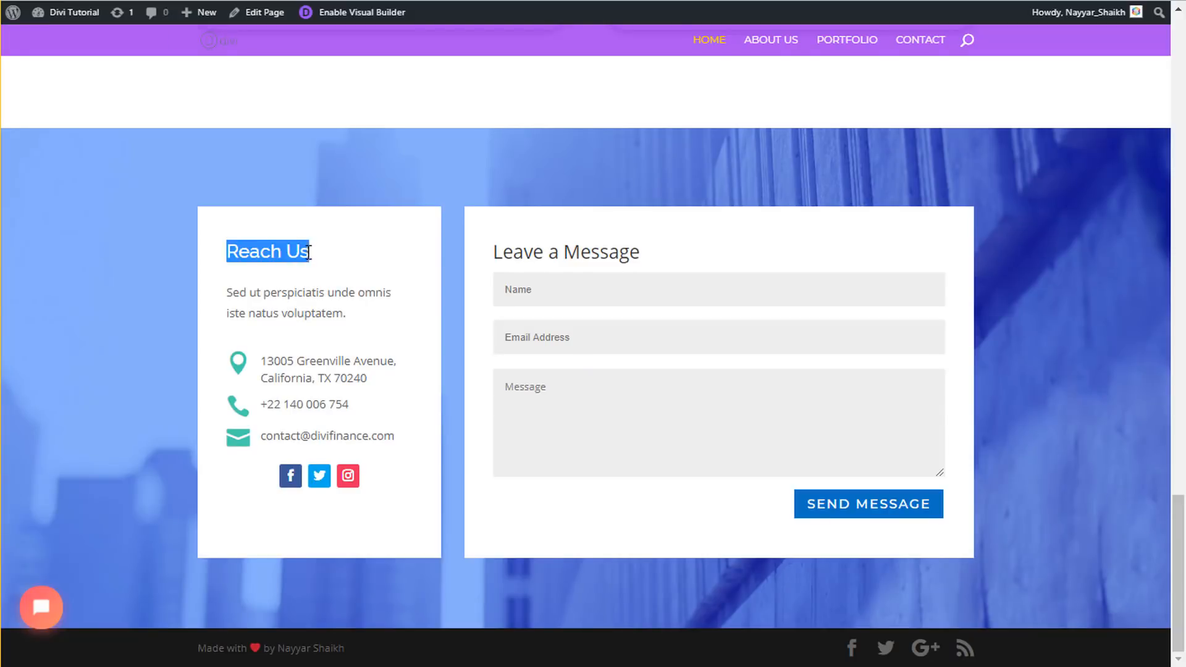
pyautogui.moveTo(346, 314); pyautogui.dragTo(215, 285)
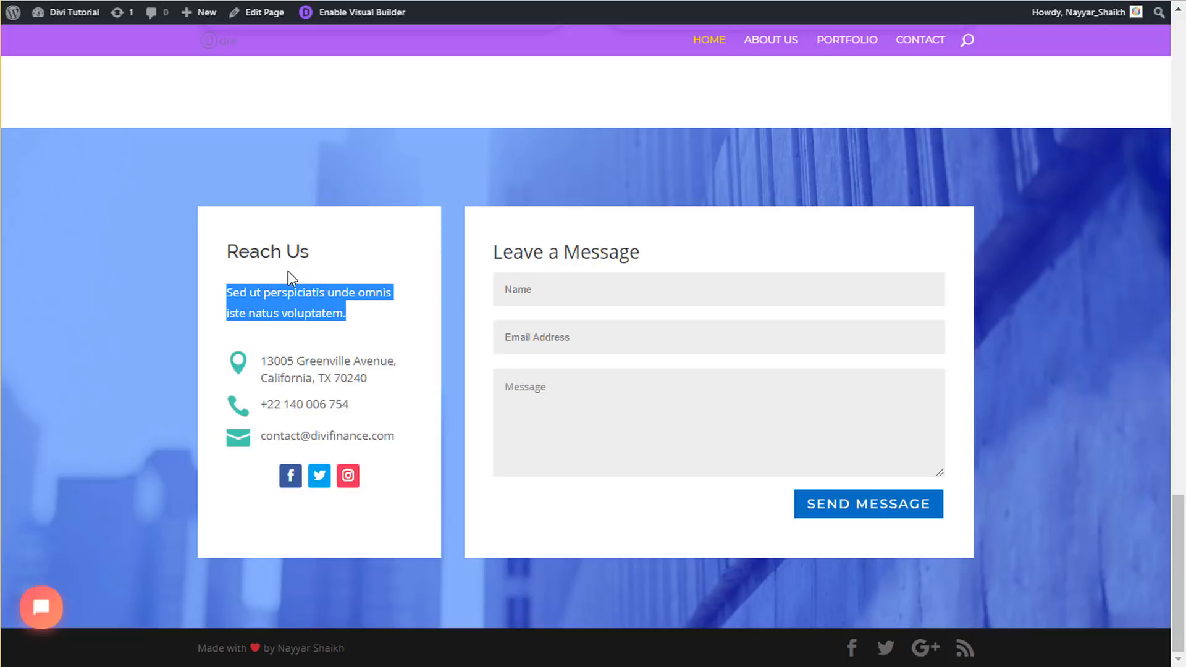
pyautogui.click(262, 255)
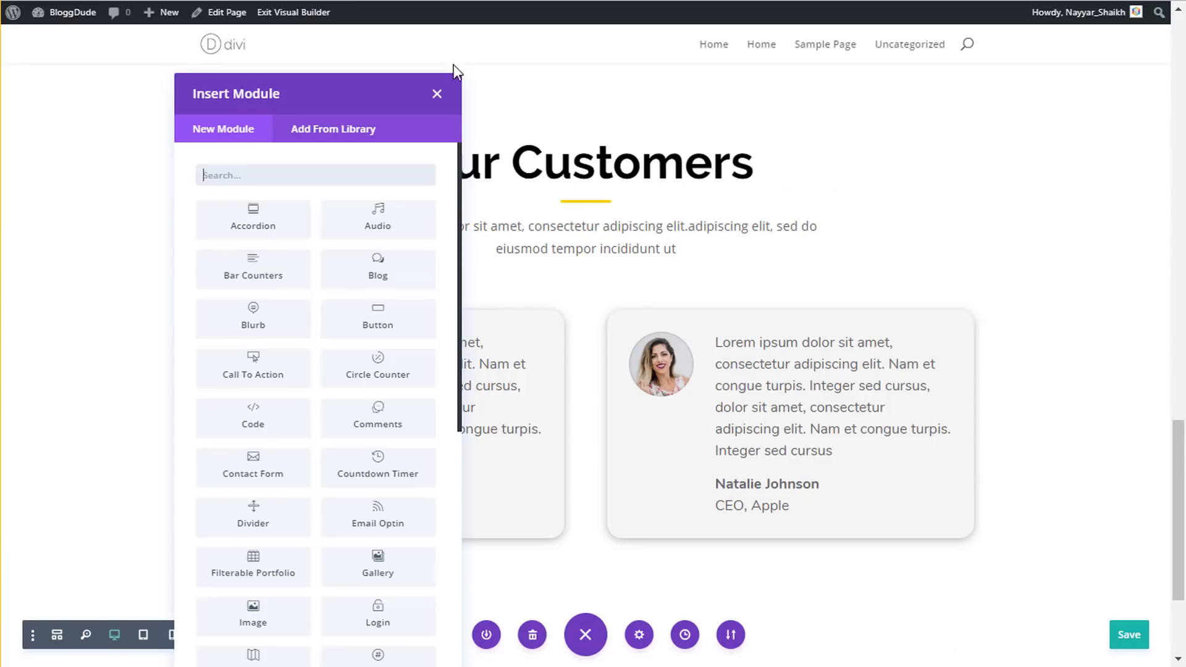
pyautogui.write('text')
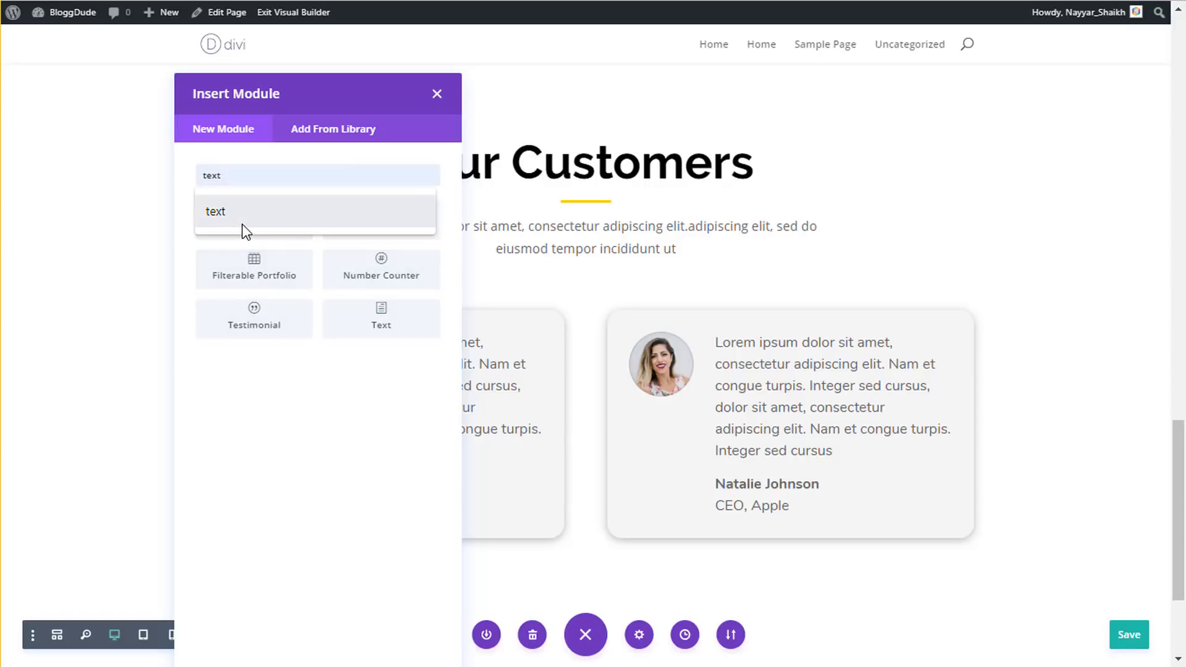
pyautogui.click(246, 232)
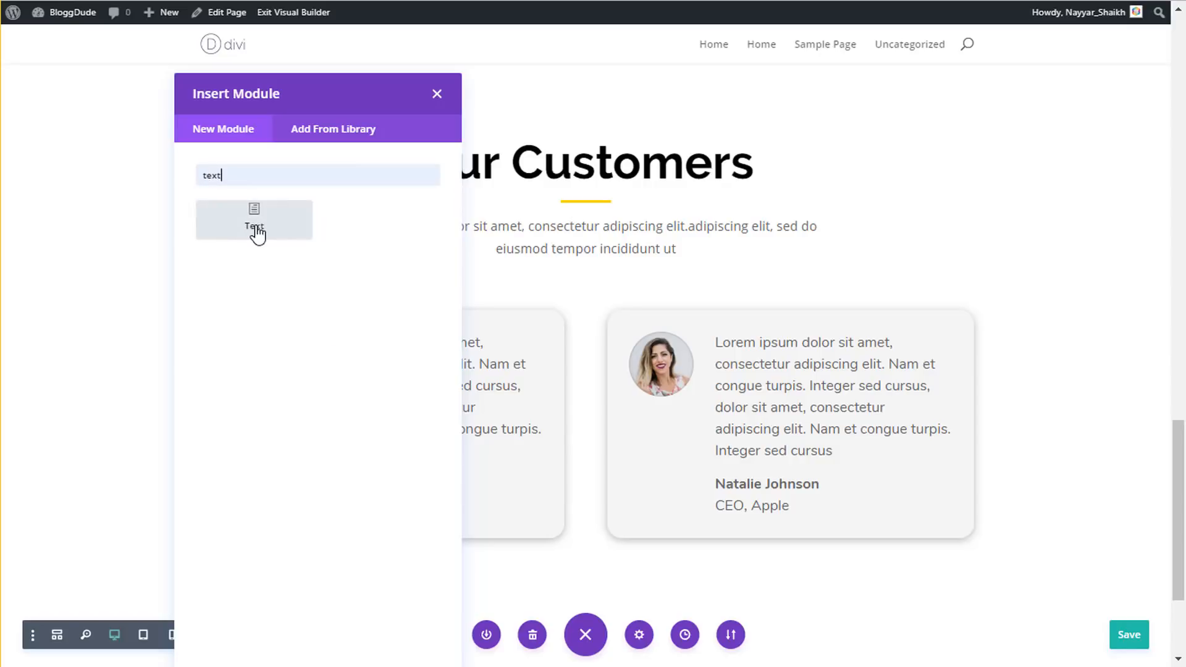
pyautogui.click(254, 233)
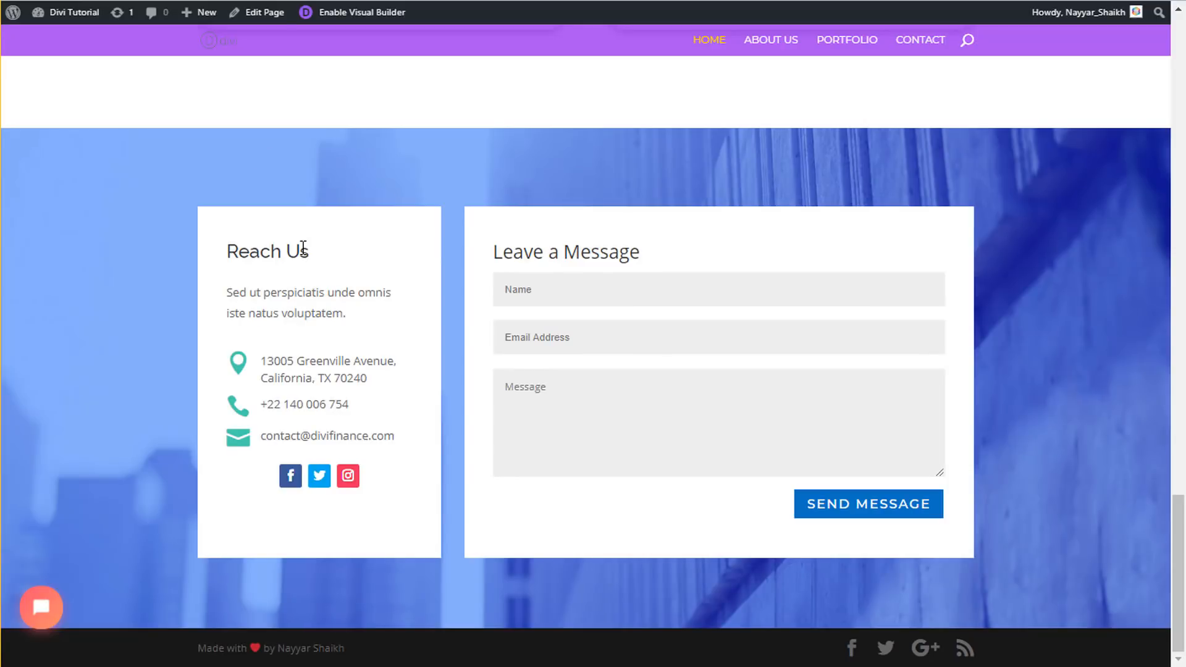
# - Copy the Reach Us heading and paragraph from the contact page and switch the editor to Text mode
pyautogui.moveTo(311, 252); pyautogui.dragTo(238, 245)
pyautogui.click(331, 299)
pyautogui.moveTo(353, 315); pyautogui.dragTo(220, 254)
pyautogui.hotkey('ctrl', 'c')
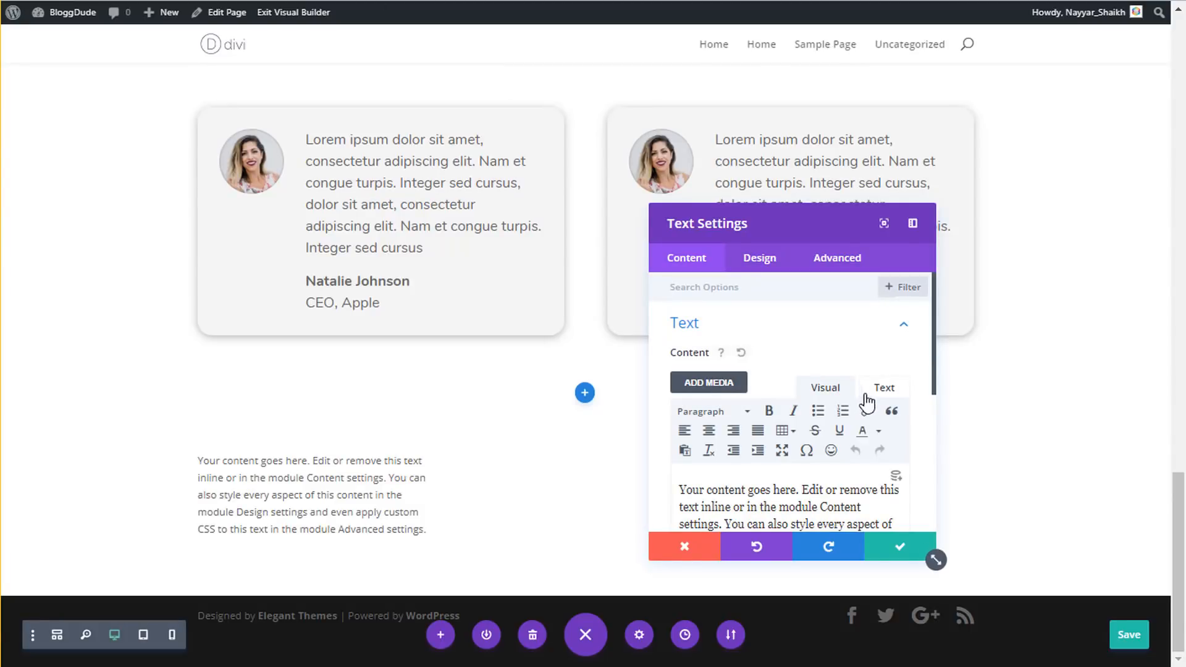
pyautogui.click(877, 391)
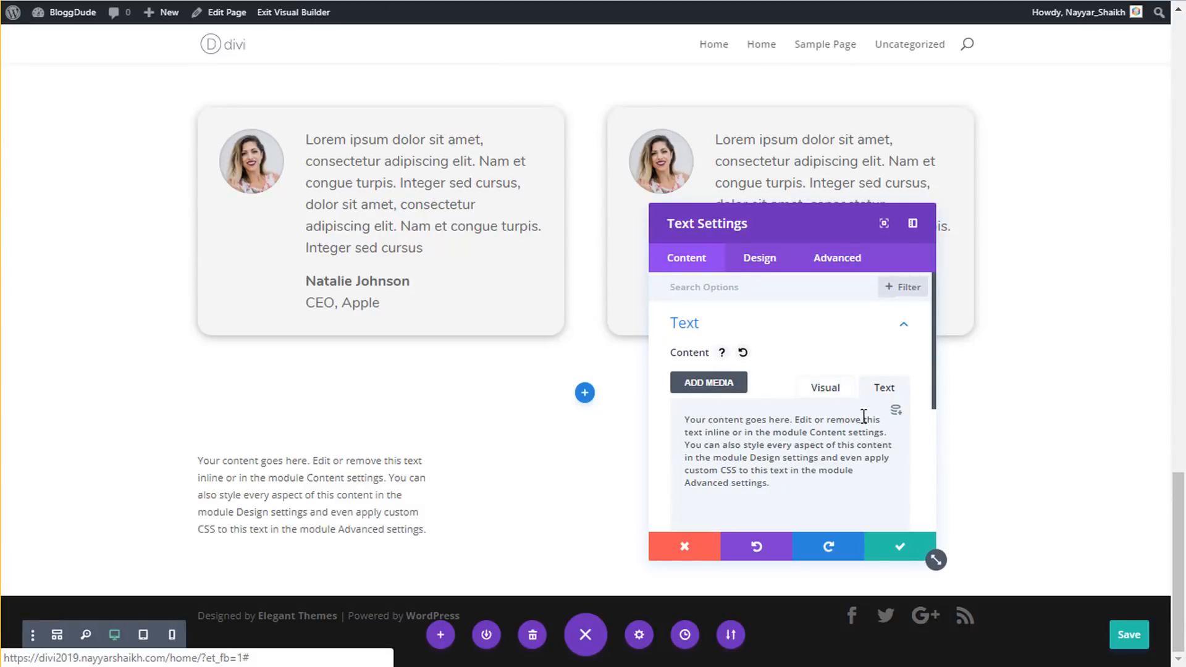
# - Replace the placeholder content with the copied Reach Us text, back in the visual editor
pyautogui.hotkey('ctrl', 'a')
pyautogui.hotkey('ctrl', 'v')
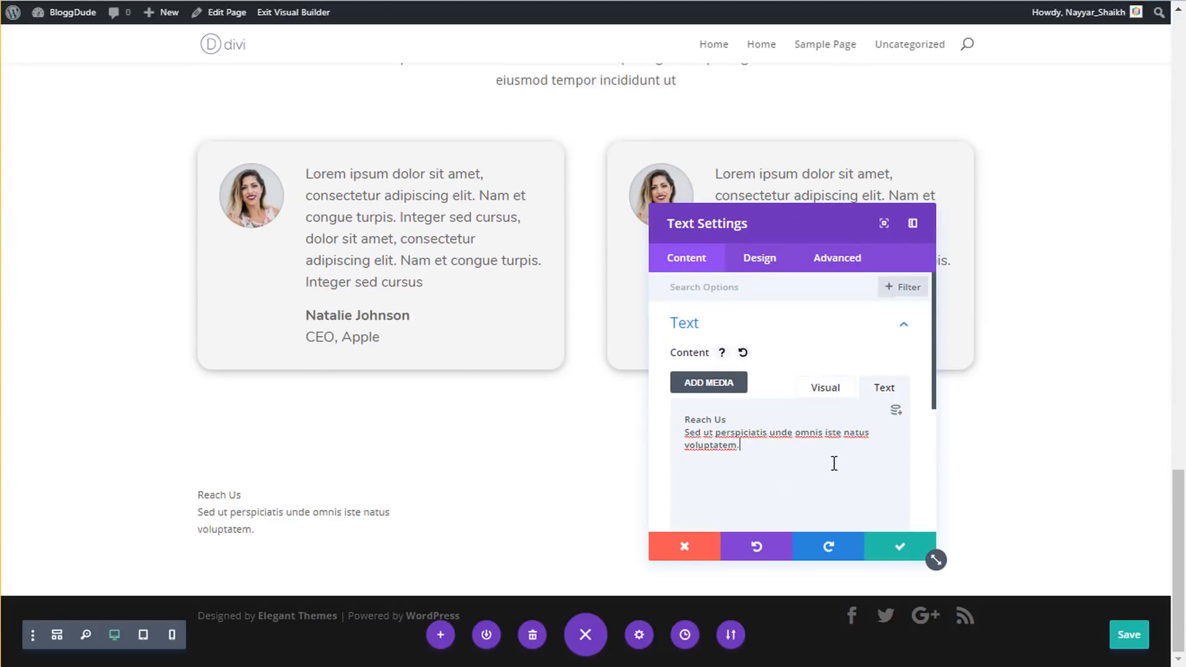
pyautogui.click(834, 389)
pyautogui.click(757, 486)
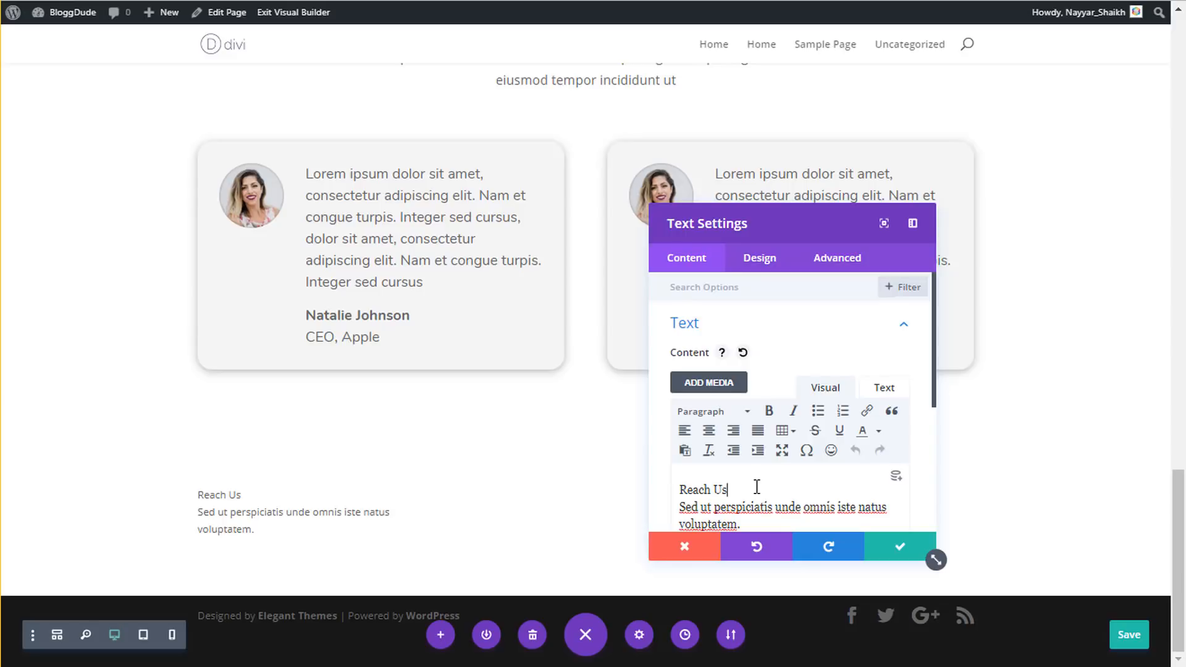
# - Format the Reach Us line as a Heading 2 above its paragraph
pyautogui.scroll(-2, 756, 489)
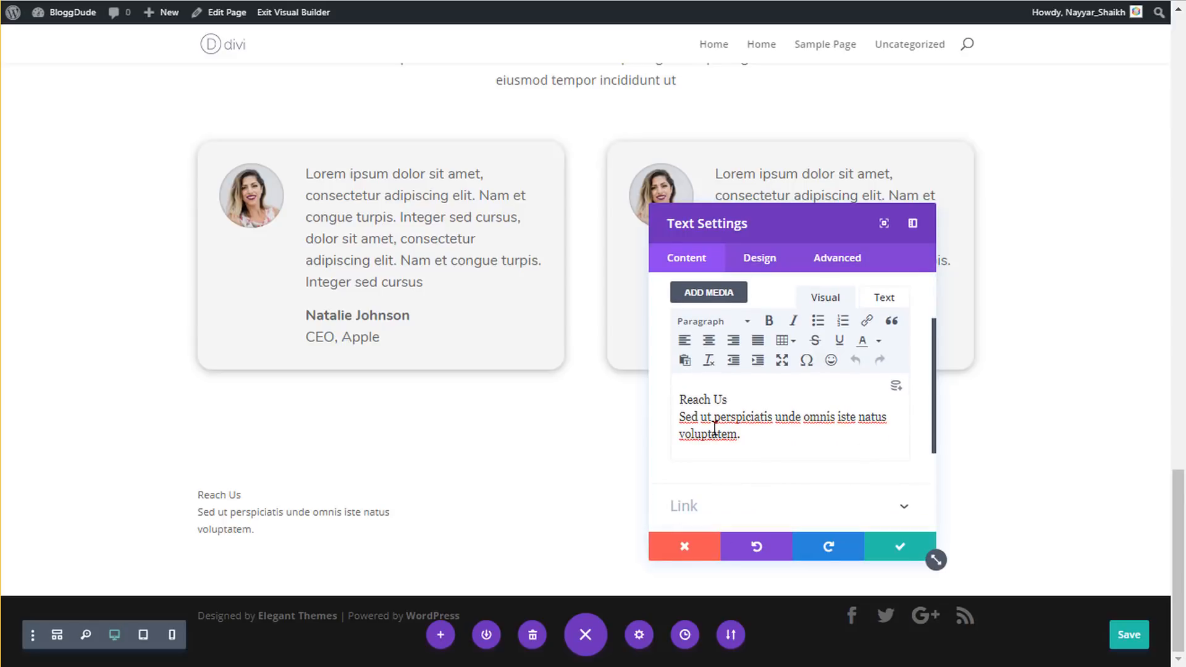
pyautogui.press('Return')
pyautogui.scroll(2, 714, 432)
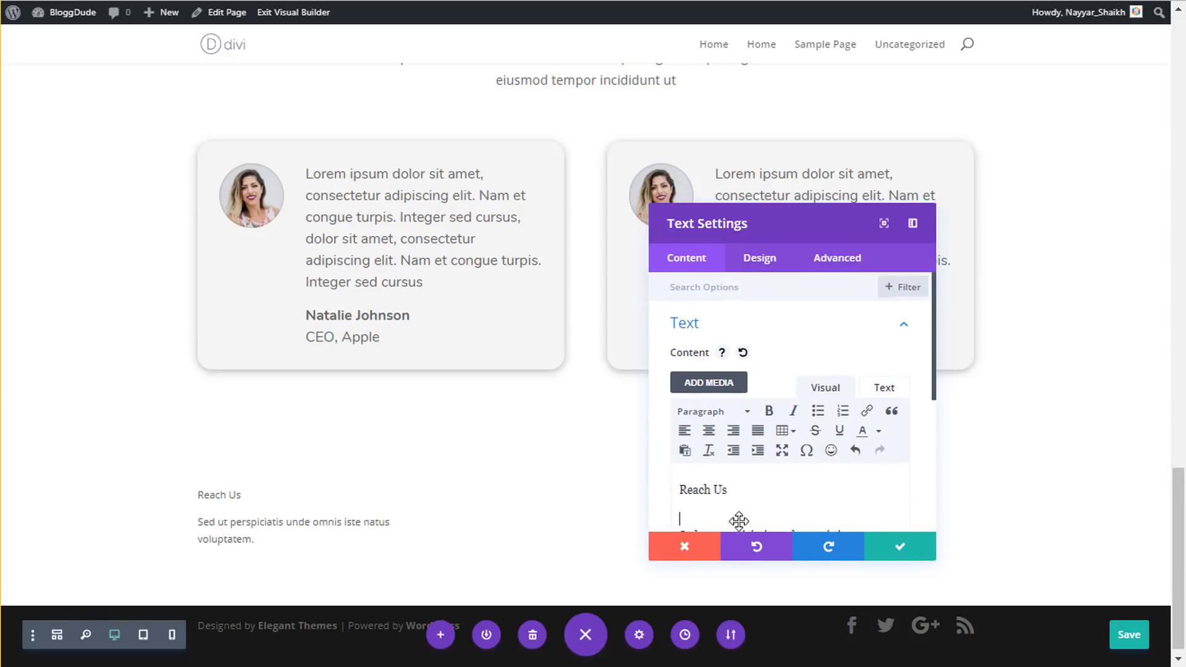
pyautogui.moveTo(726, 483)
pyautogui.mouseDown()
pyautogui.moveTo(687, 477)
pyautogui.moveTo(729, 485)
pyautogui.mouseUp()
pyautogui.click(686, 489)
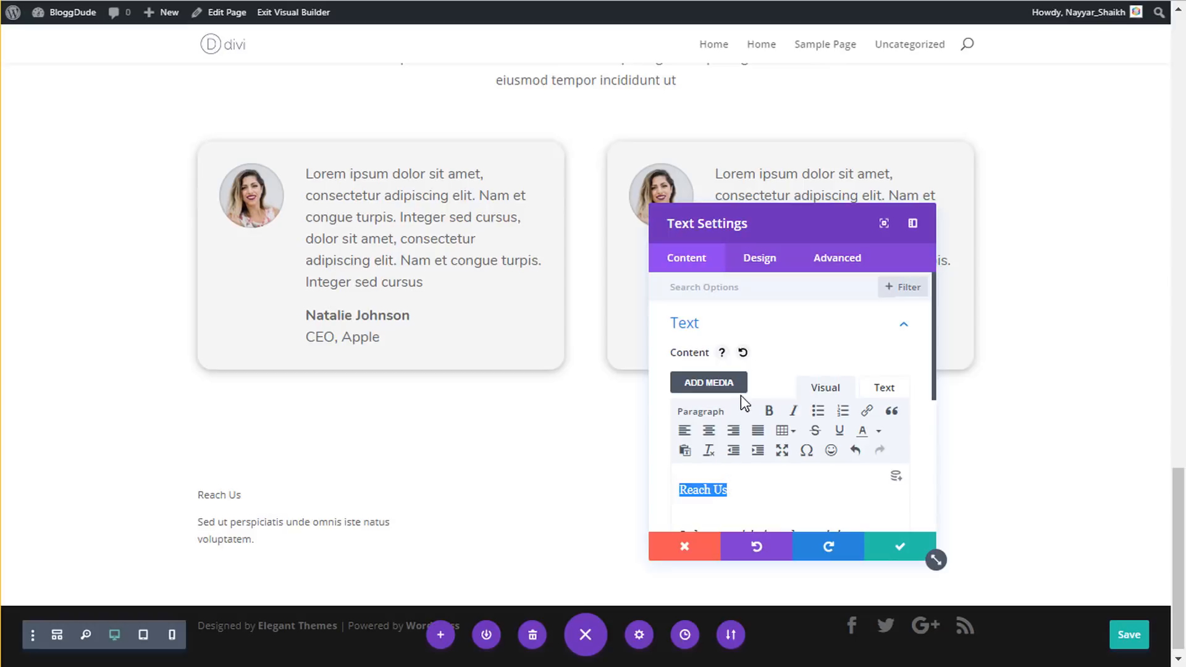
pyautogui.click(743, 412)
pyautogui.click(737, 498)
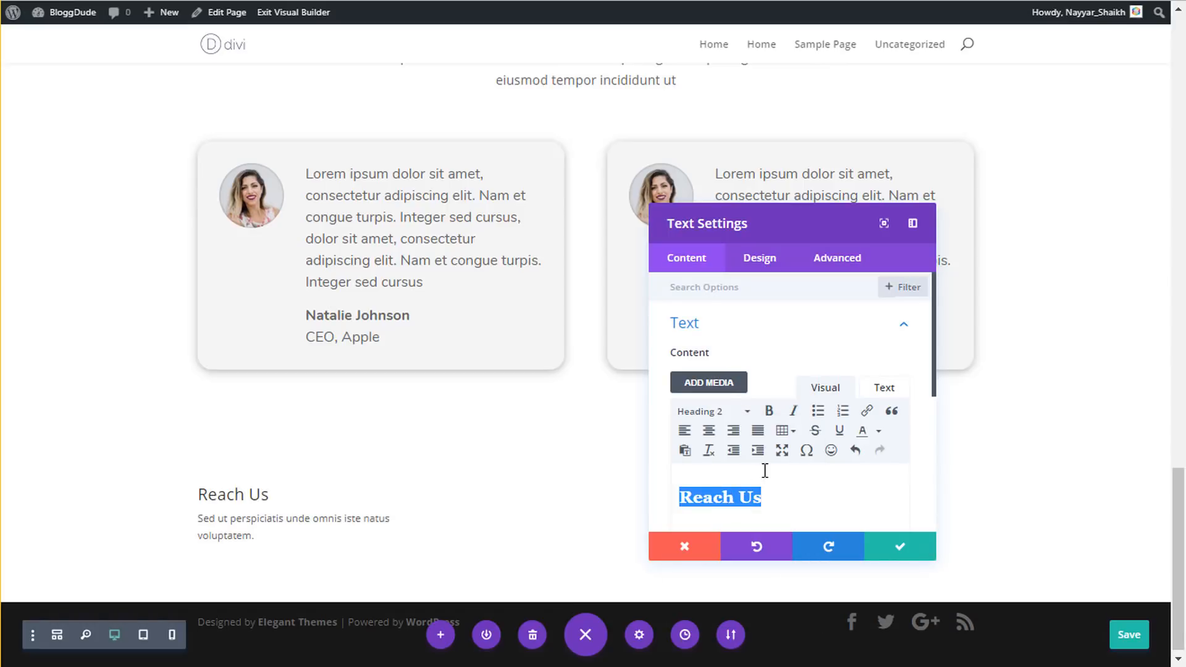
pyautogui.scroll(-2, 769, 469)
pyautogui.moveTo(743, 484); pyautogui.dragTo(671, 442)
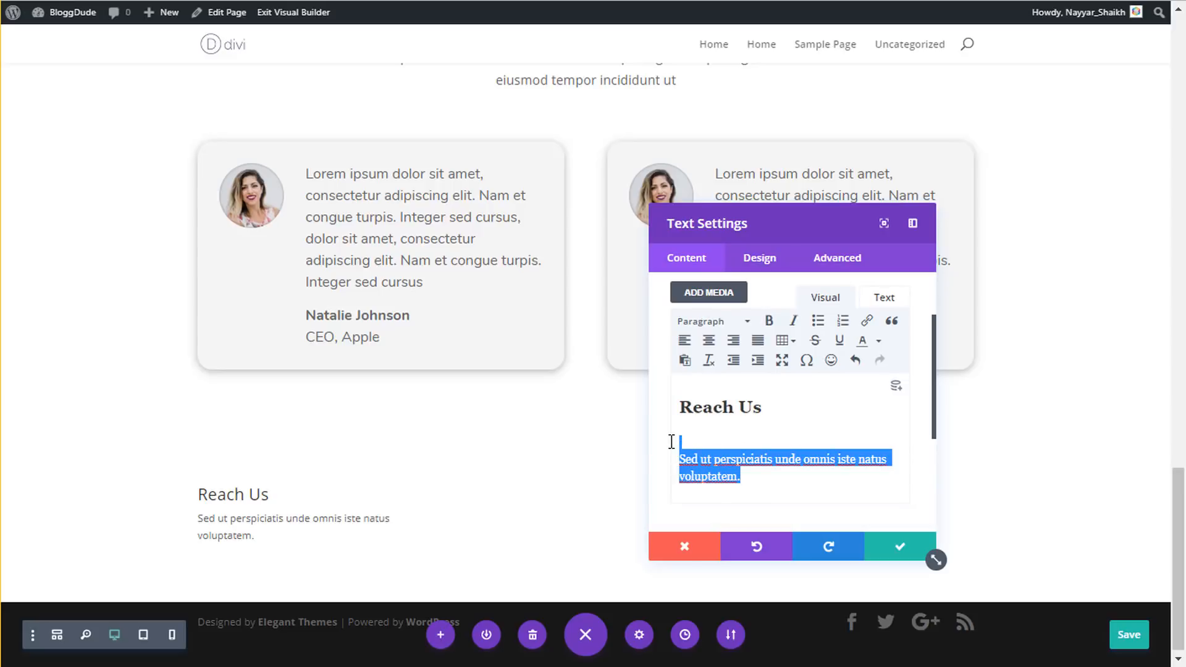
pyautogui.click(725, 460)
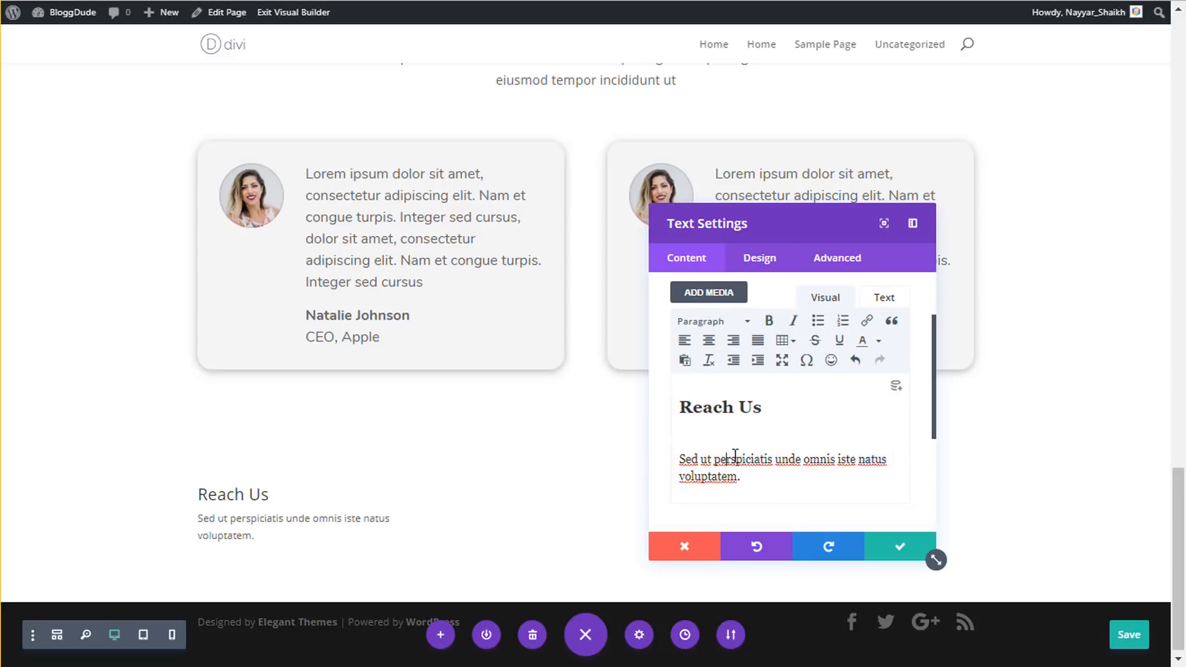
# - Style the Heading 2 in the Raleway font at 2em
pyautogui.click(770, 260)
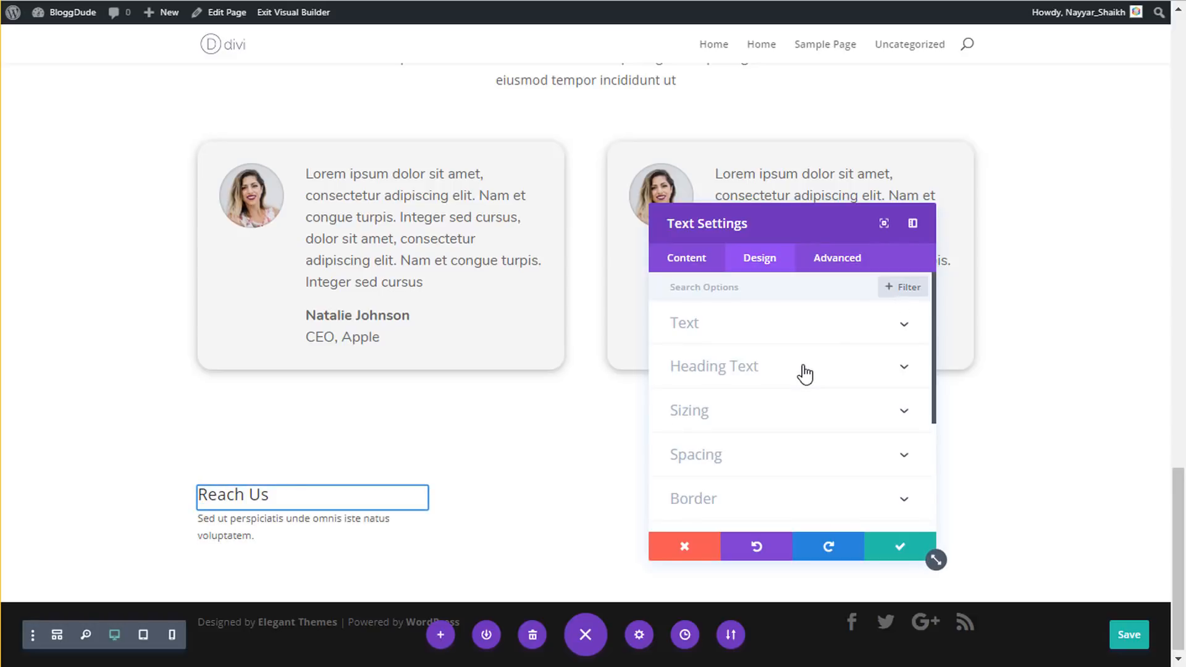
pyautogui.click(770, 367)
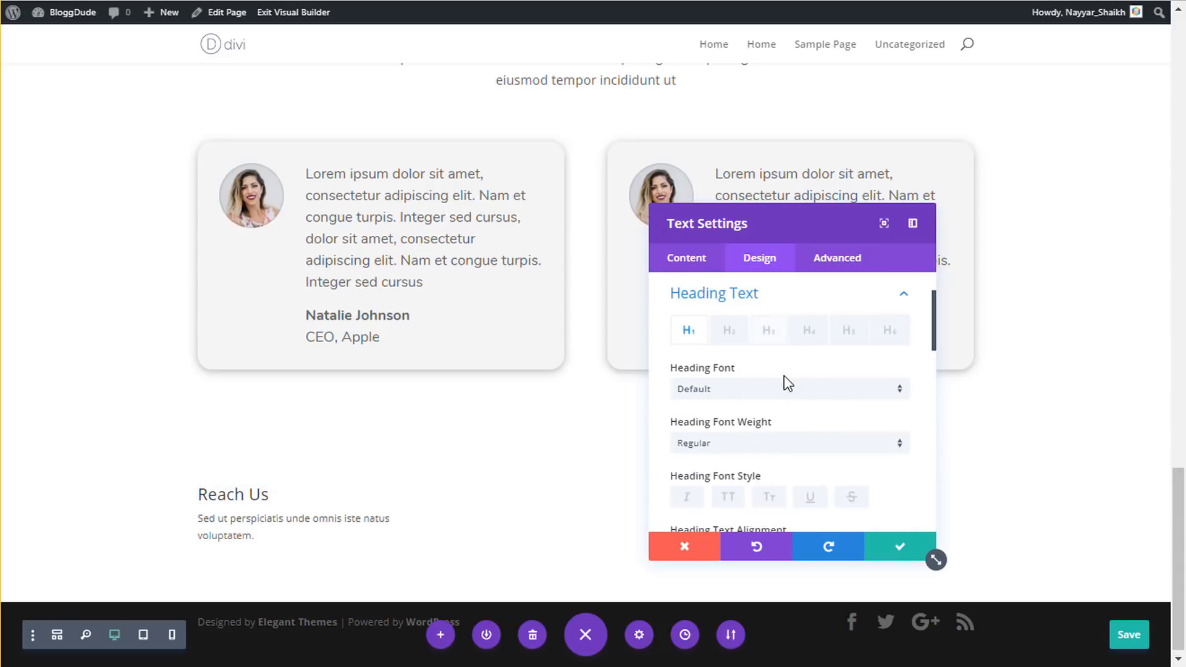
pyautogui.click(741, 328)
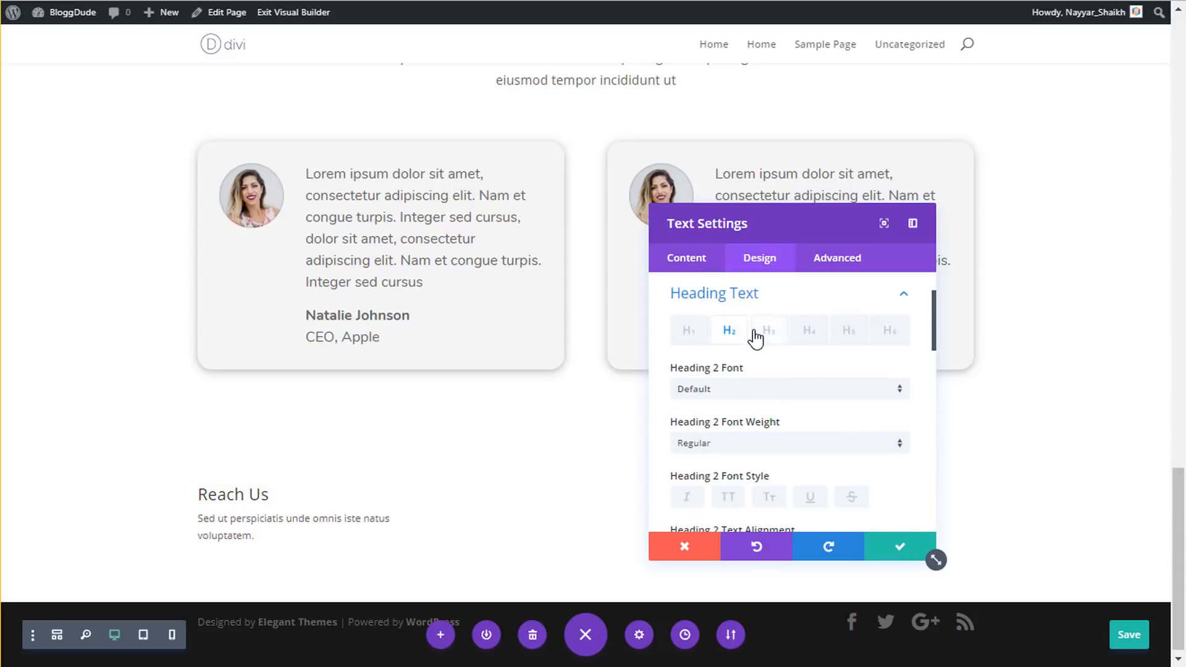
pyautogui.click(787, 393)
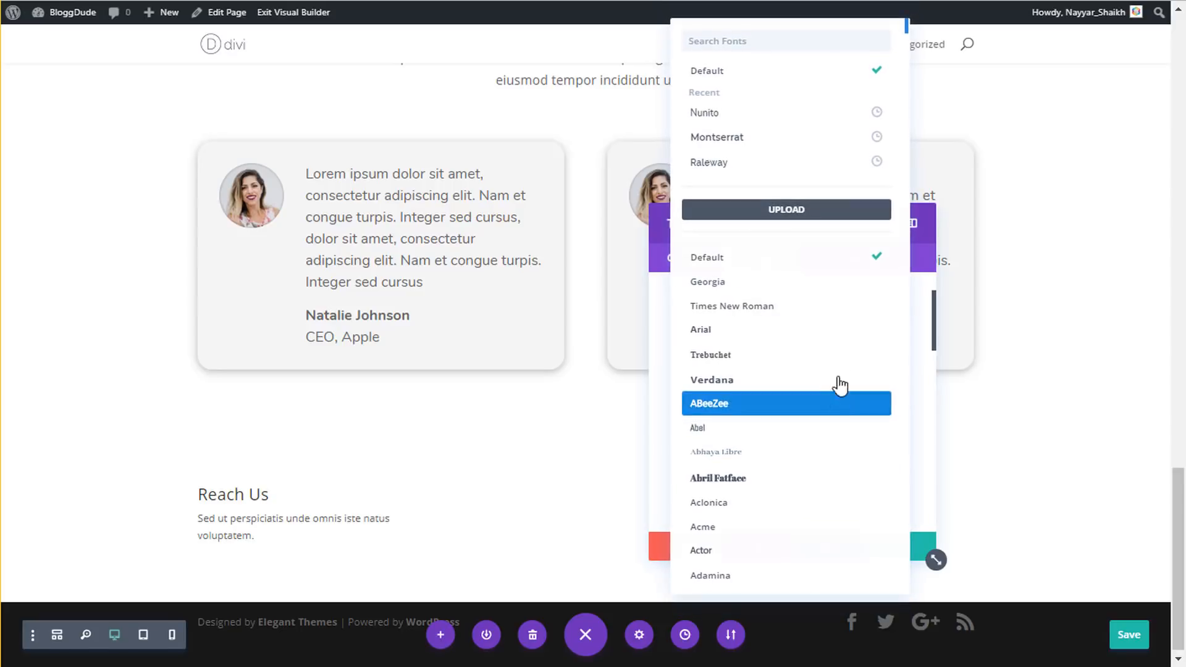
pyautogui.click(775, 172)
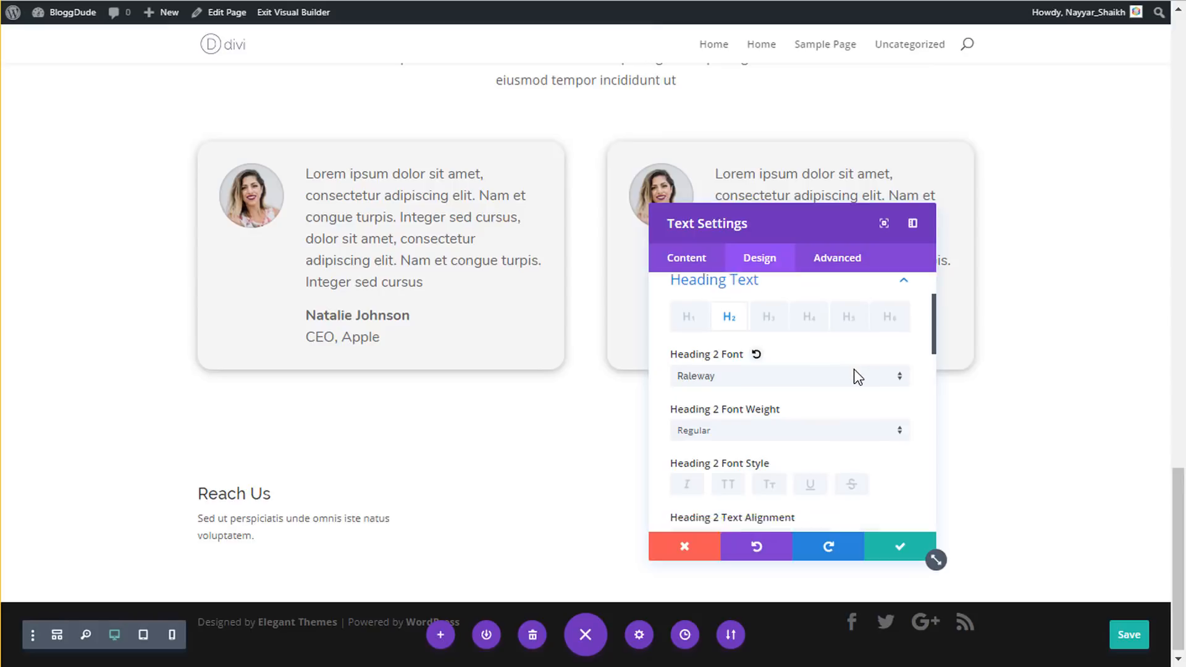
pyautogui.scroll(-5, 858, 377)
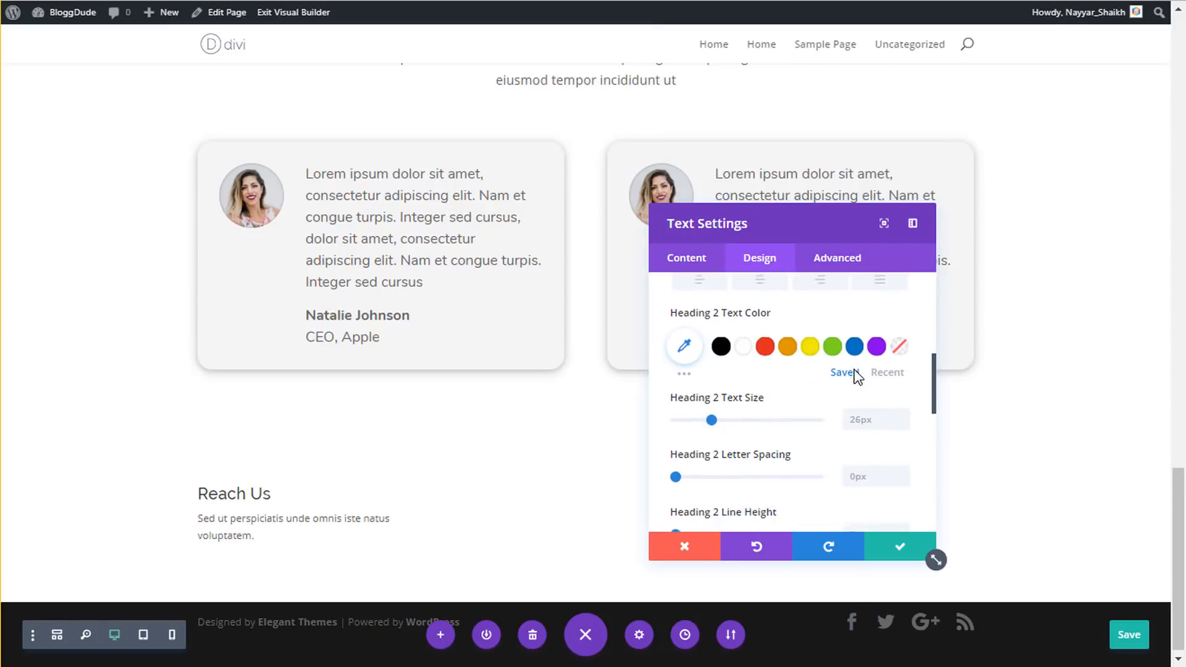
pyautogui.scroll(-2, 856, 479)
pyautogui.write('2em')
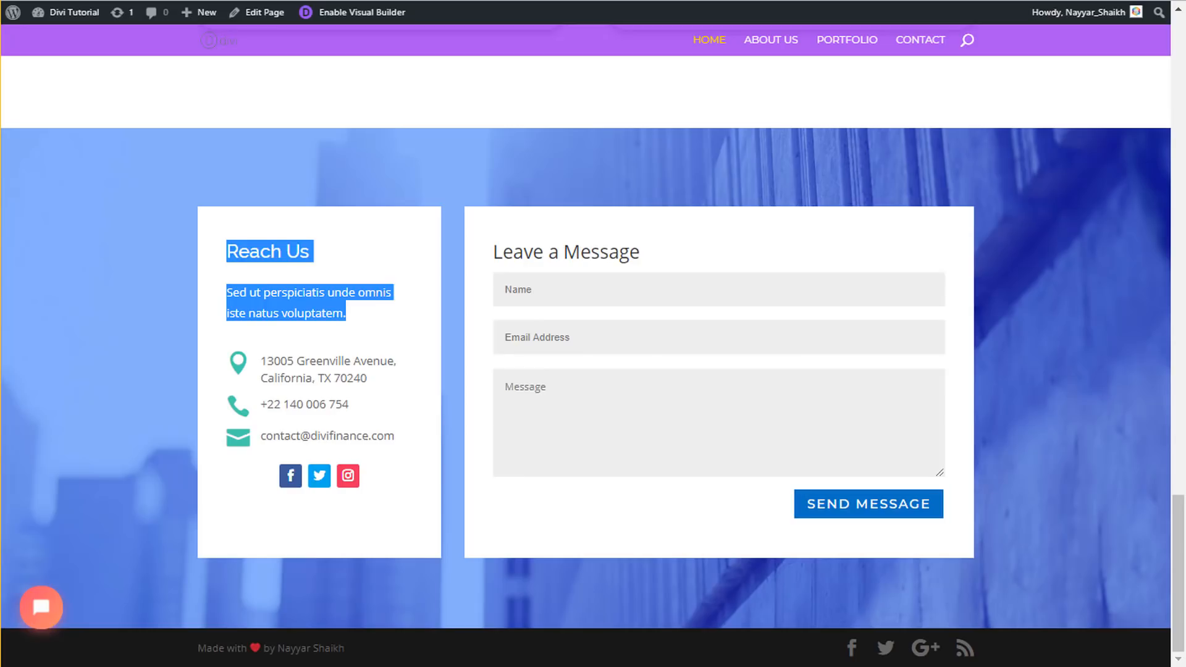
pyautogui.click(257, 276)
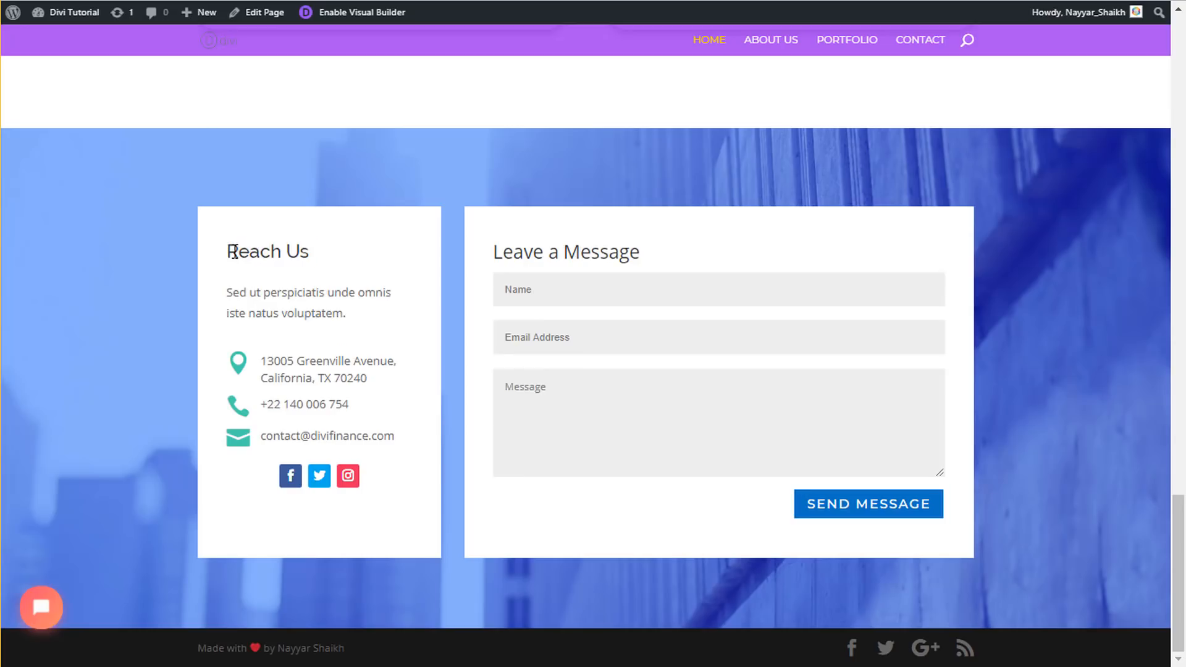
pyautogui.moveTo(234, 252); pyautogui.dragTo(300, 253)
pyautogui.click(279, 285)
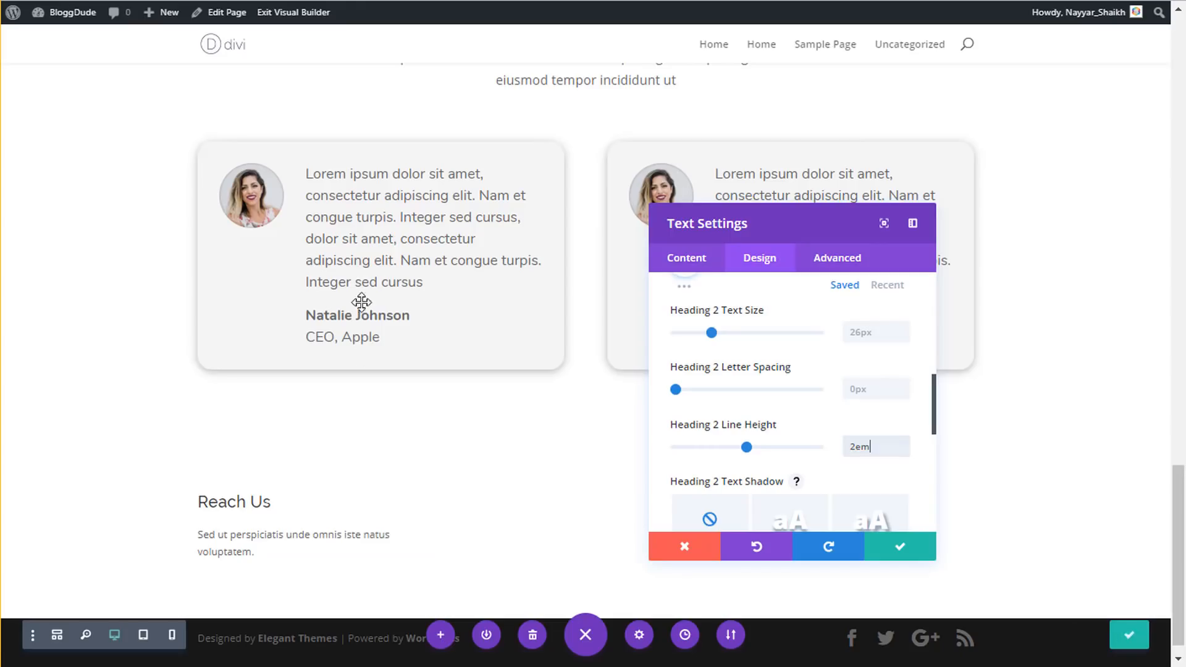
pyautogui.scroll(5, 771, 393)
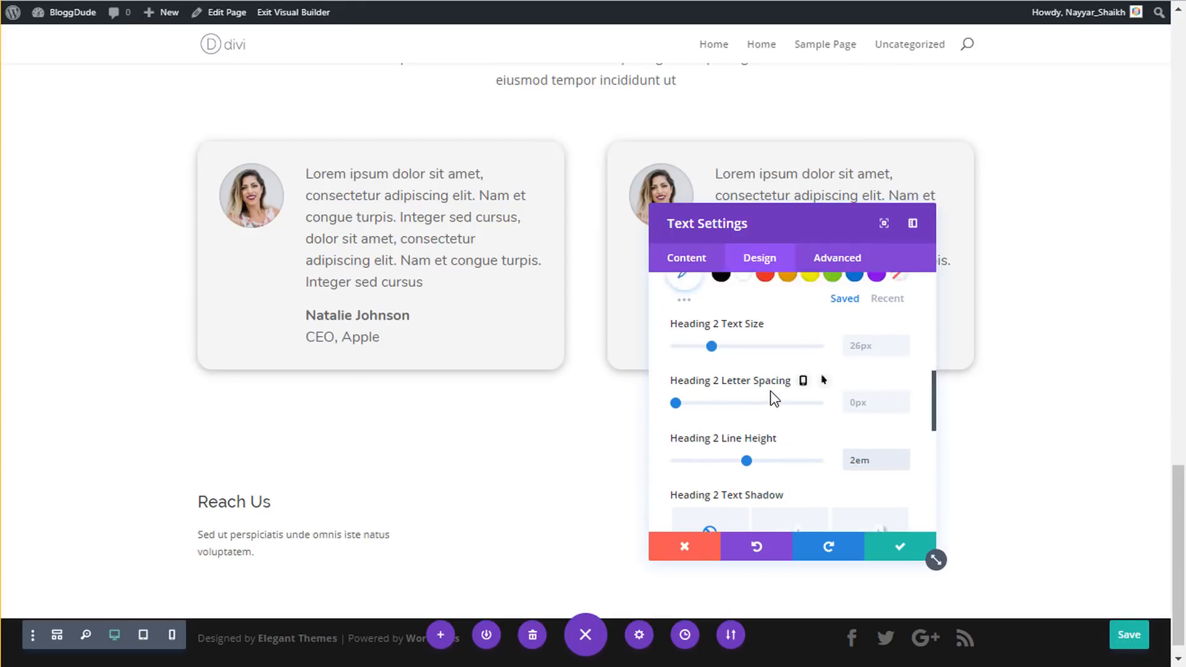
pyautogui.scroll(2, 769, 390)
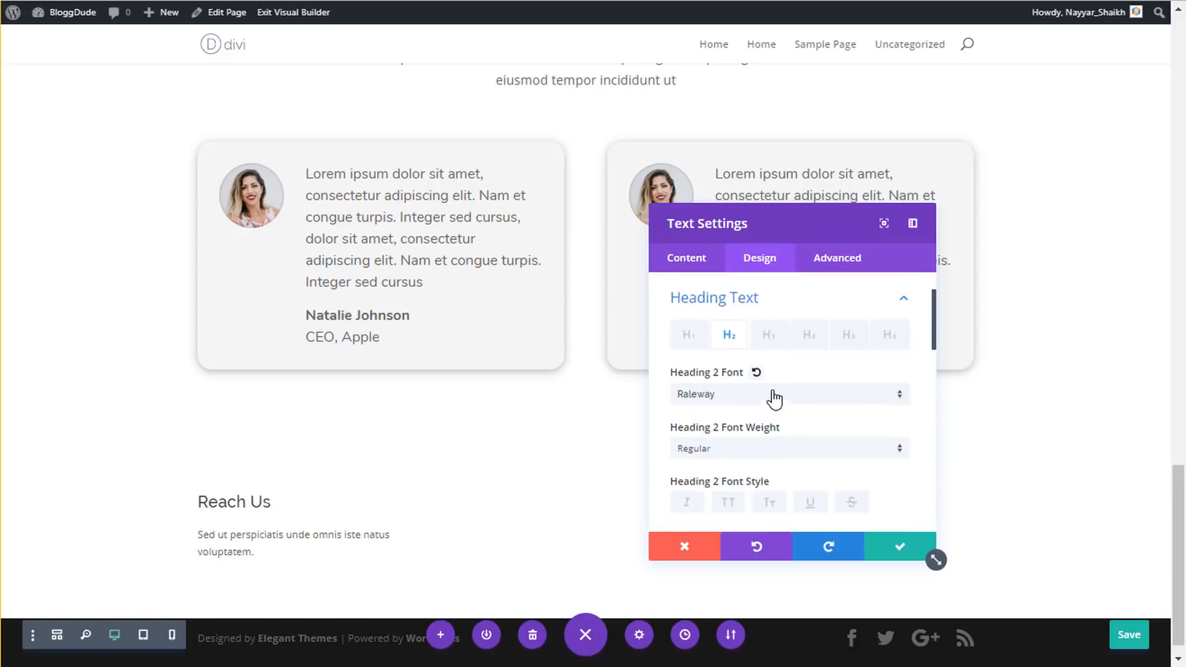
# - Set the body text to 16px with a 1.8em line height and save the module
pyautogui.click(752, 361)
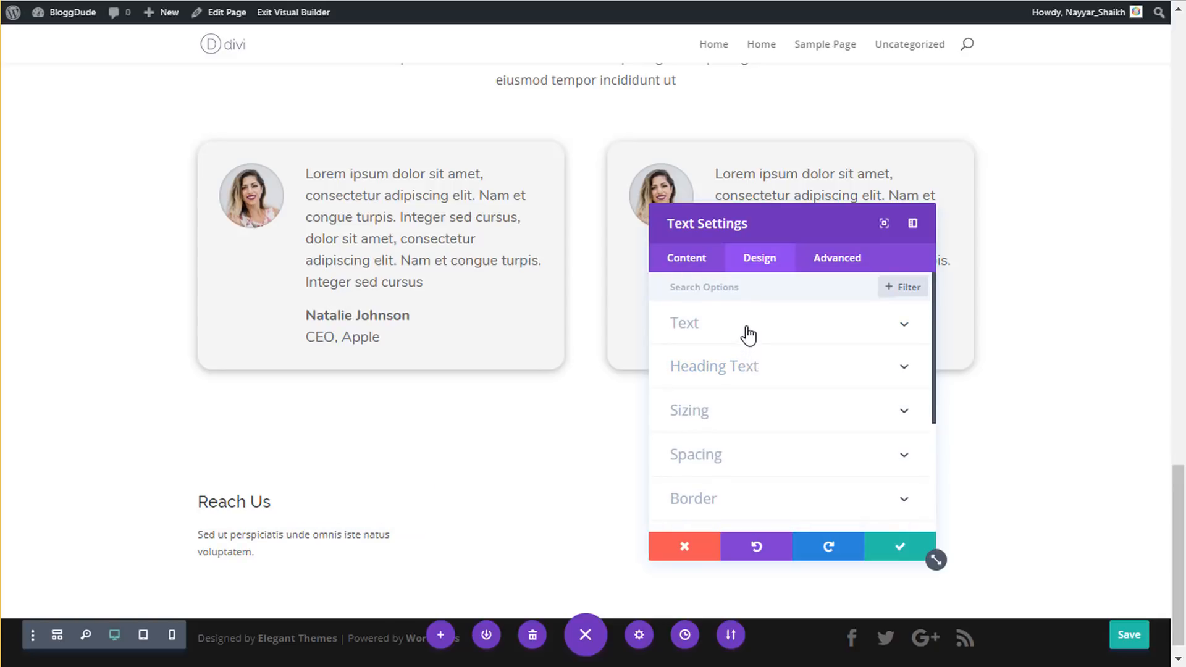
pyautogui.click(746, 327)
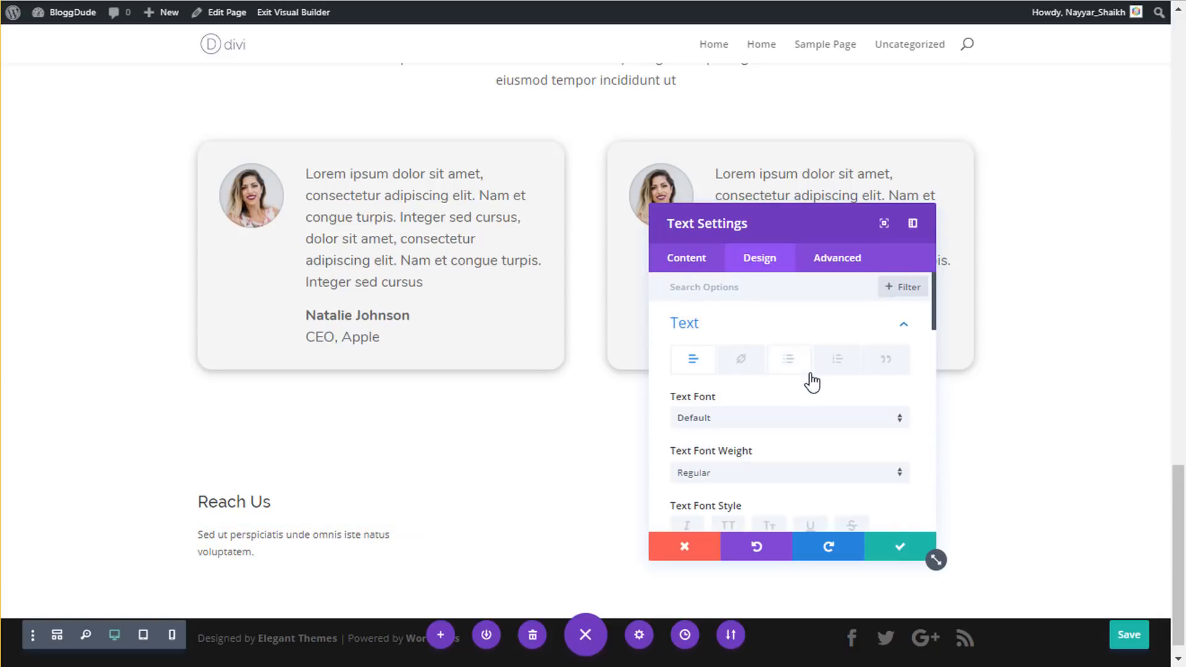
pyautogui.scroll(-4, 811, 381)
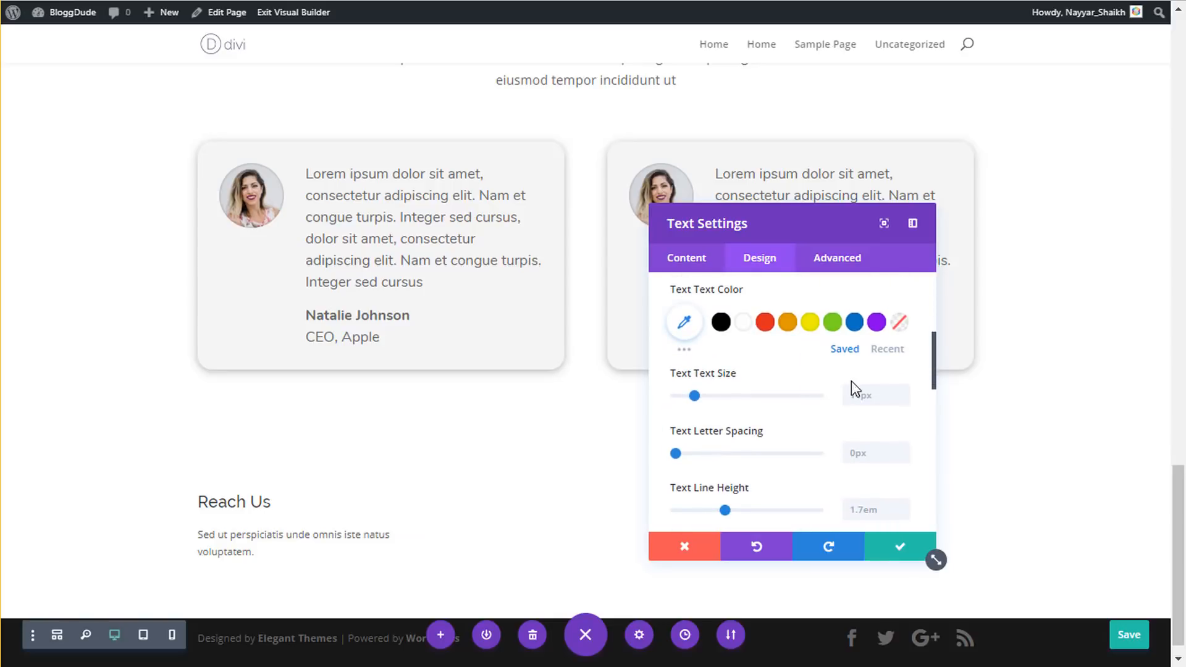
pyautogui.click(862, 399)
pyautogui.write('16px')
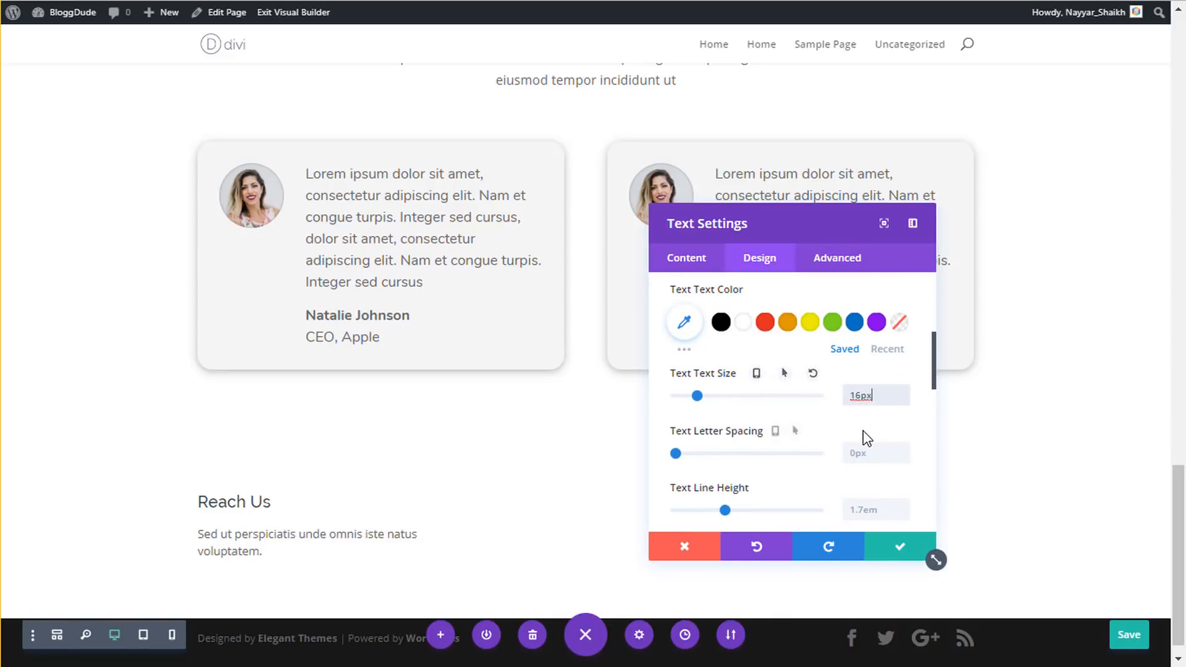
pyautogui.scroll(-2, 862, 431)
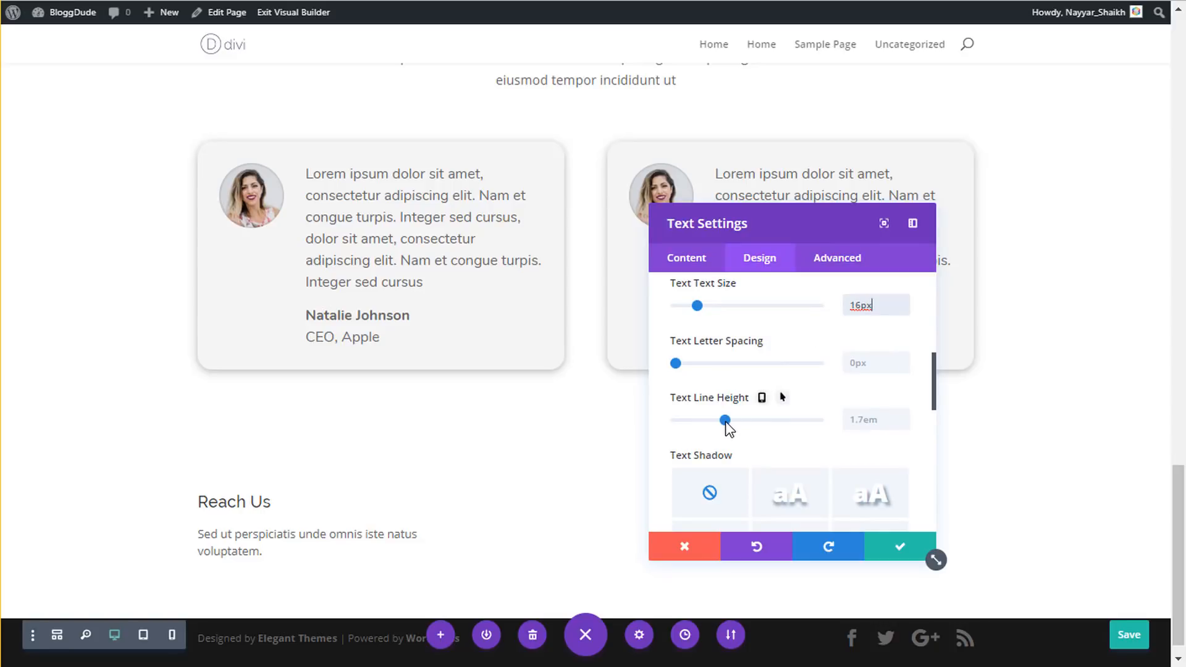
pyautogui.moveTo(729, 423); pyautogui.dragTo(736, 422)
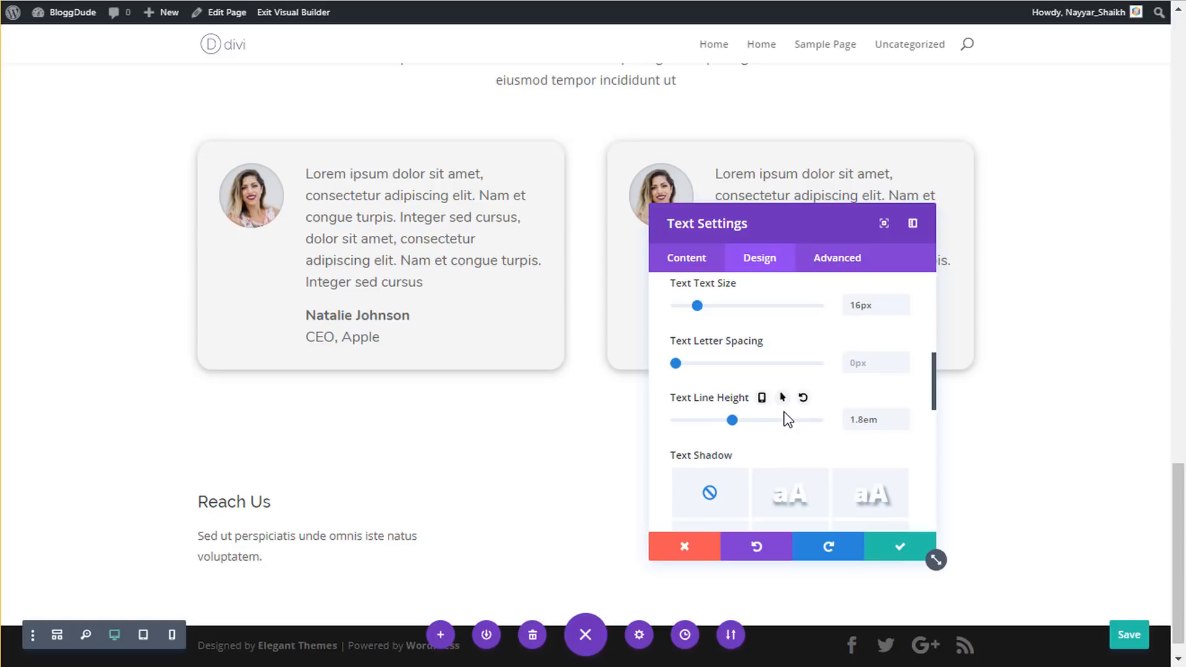
pyautogui.click(897, 550)
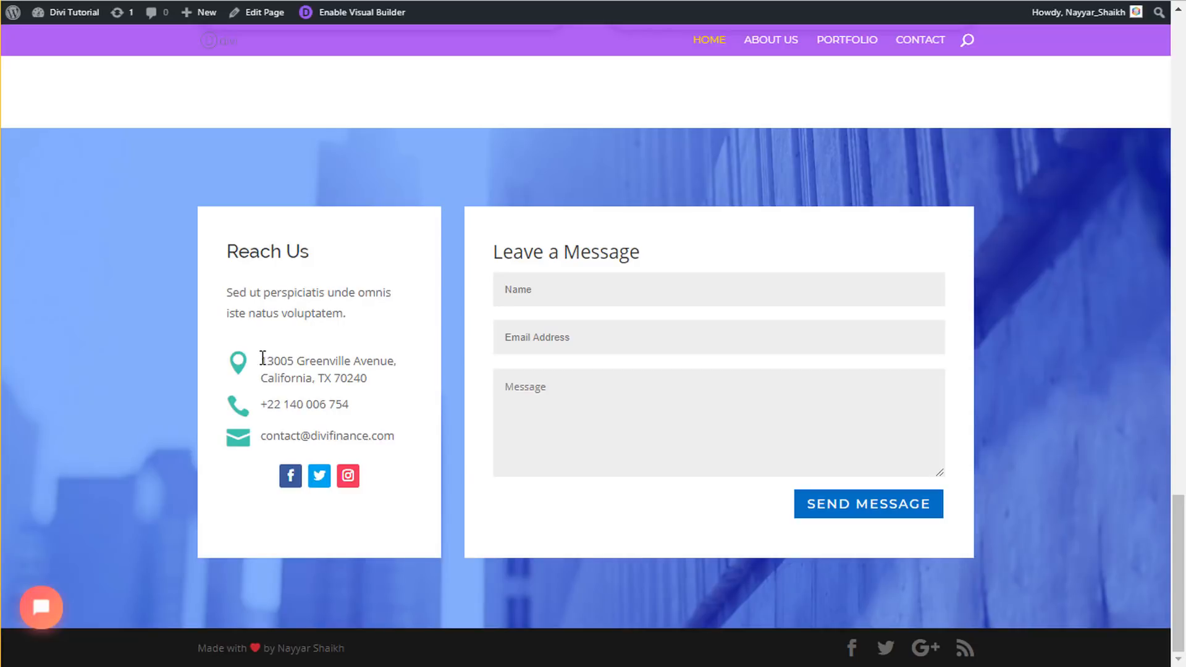
# - Add a Blurb module below the Reach Us text
pyautogui.moveTo(262, 358); pyautogui.dragTo(388, 382)
pyautogui.click(280, 377)
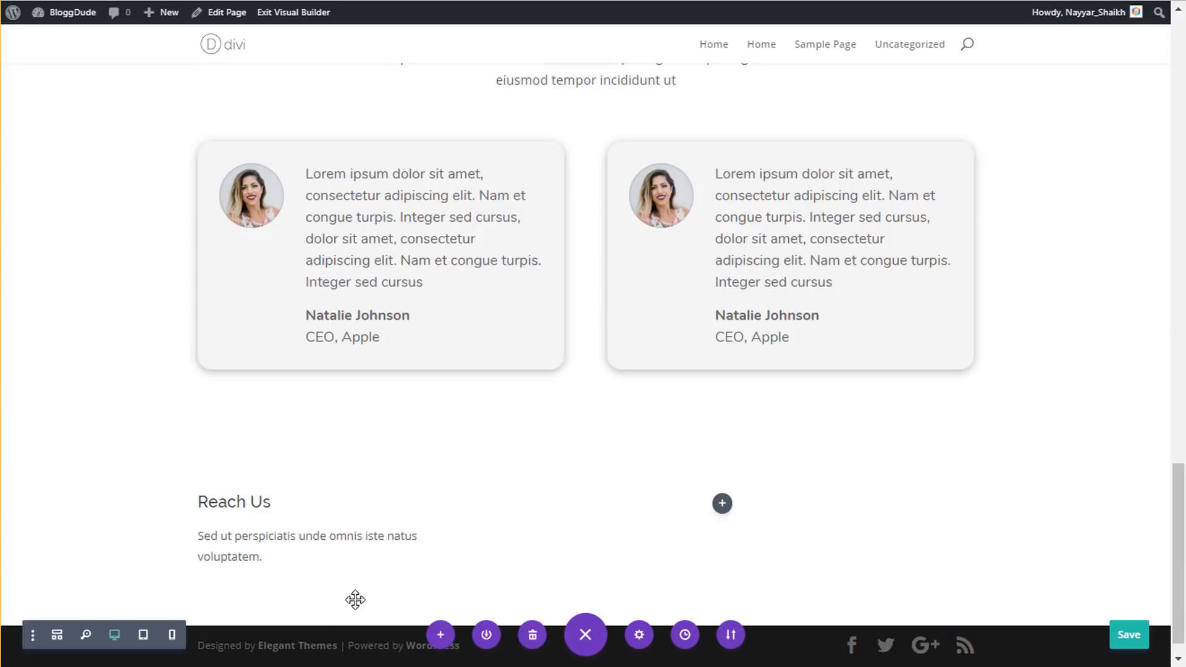
pyautogui.scroll(-1, 289, 564)
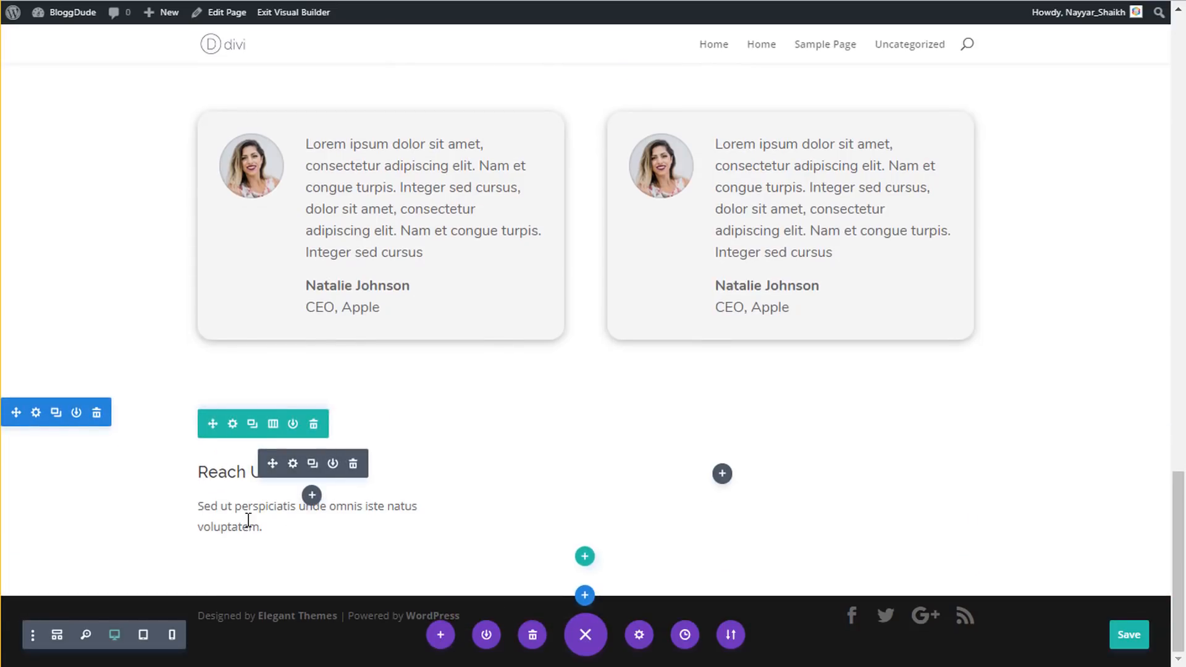
pyautogui.click(312, 496)
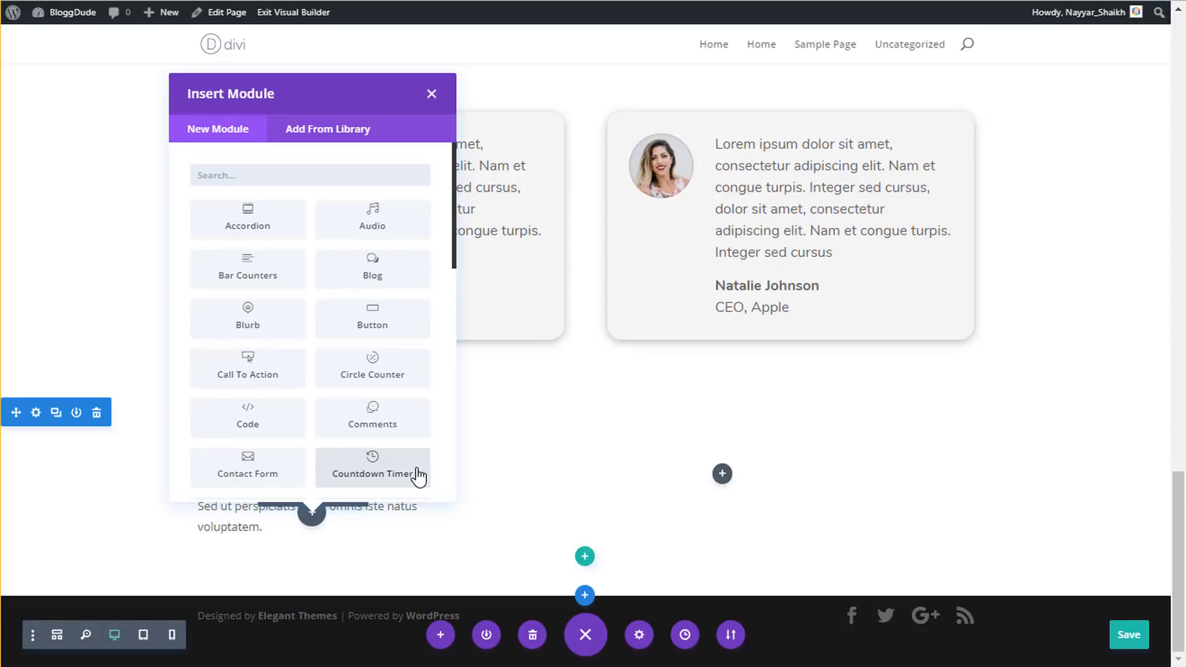
pyautogui.write('blur')
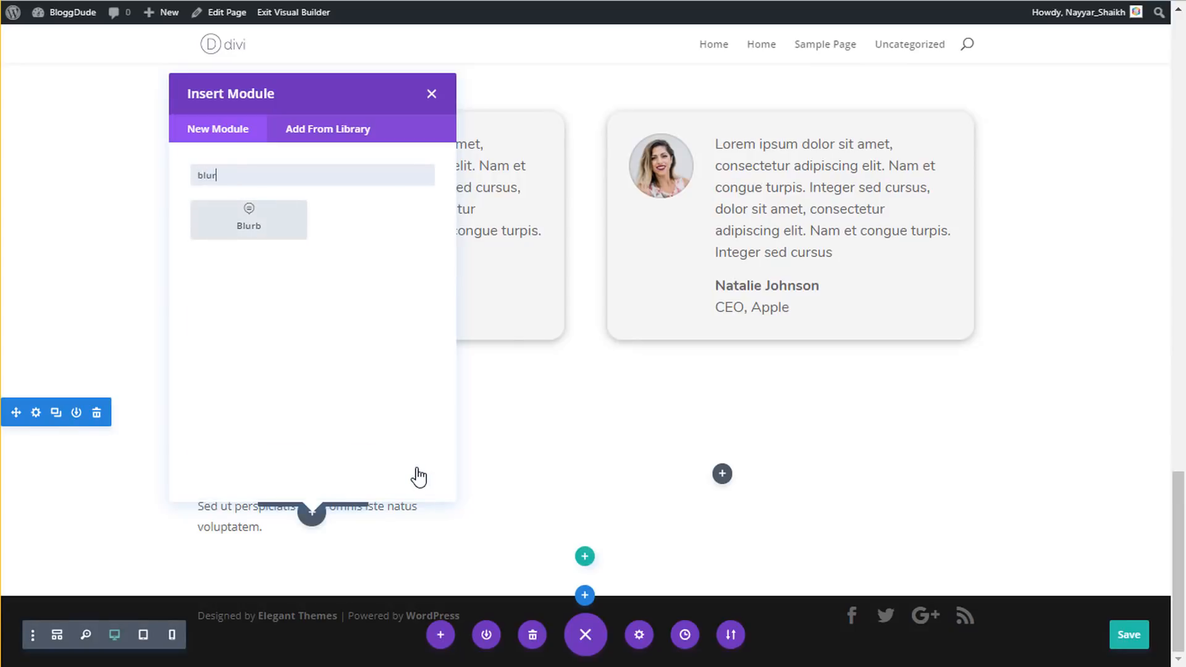
pyautogui.click(270, 219)
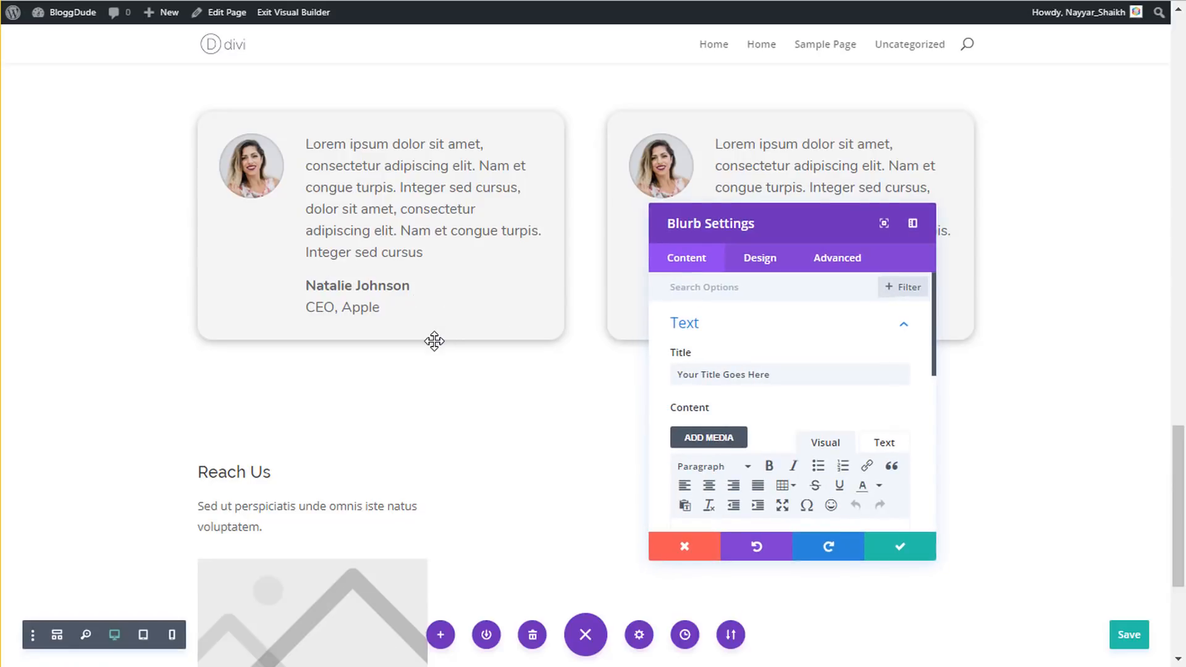
# - Remove the blurb's title and paste the contact page address into its body
pyautogui.scroll(-3, 582, 401)
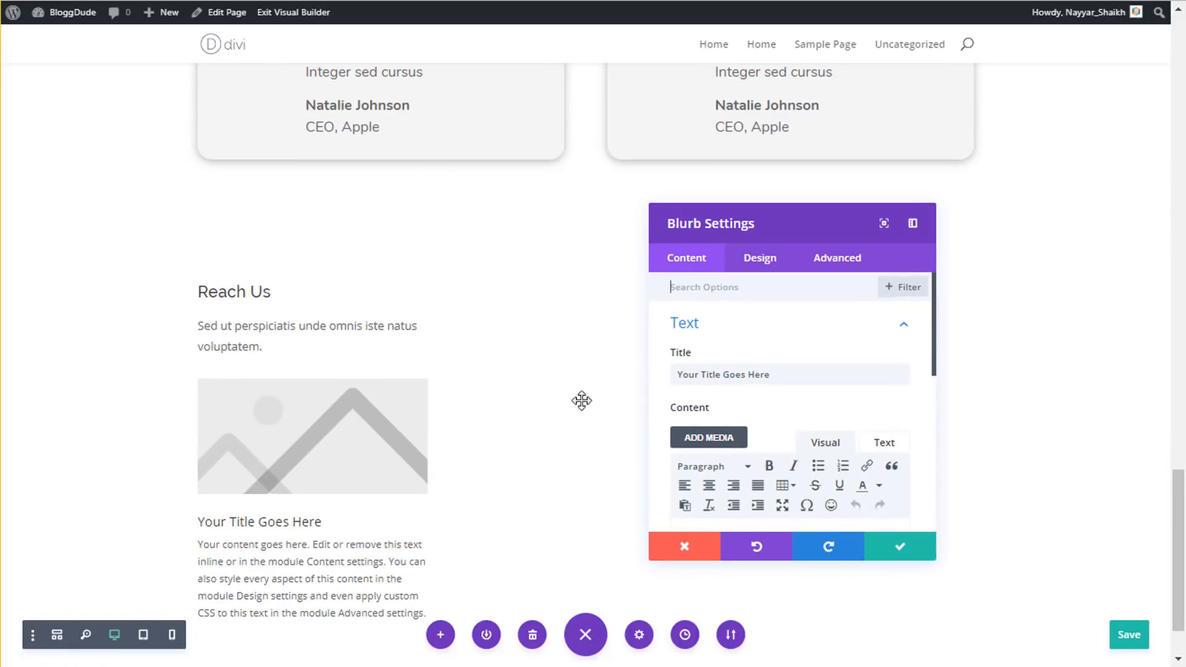
pyautogui.tripleClick(743, 372)
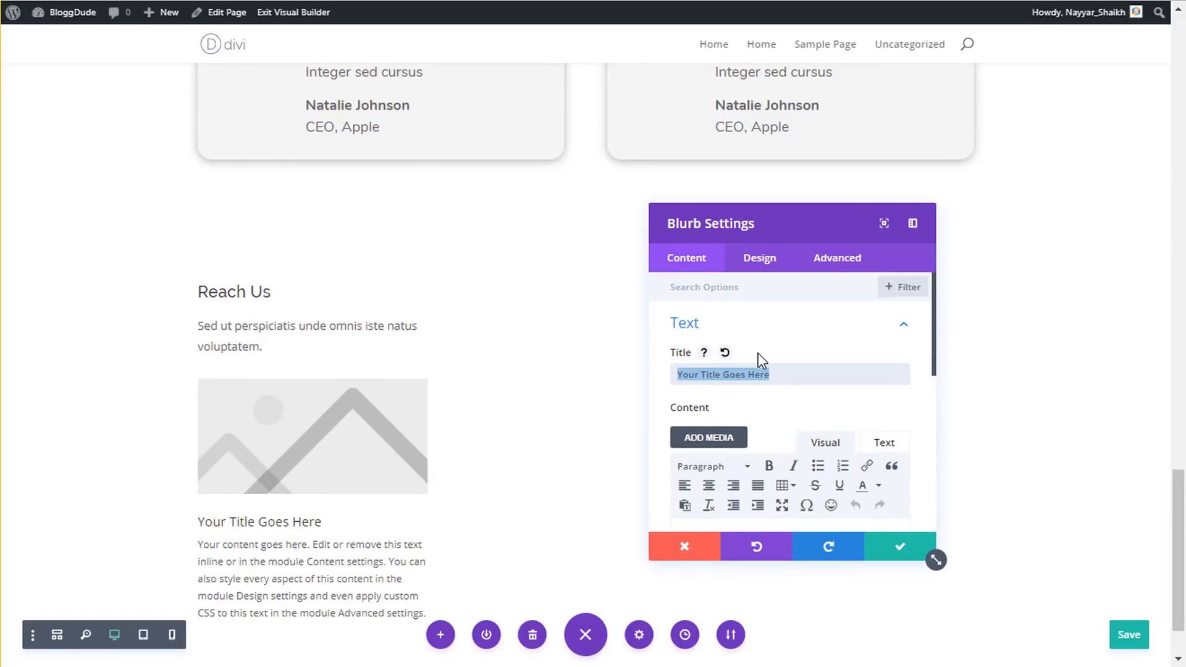
pyautogui.press('BackSpace')
pyautogui.scroll(-3, 759, 383)
pyautogui.click(758, 415)
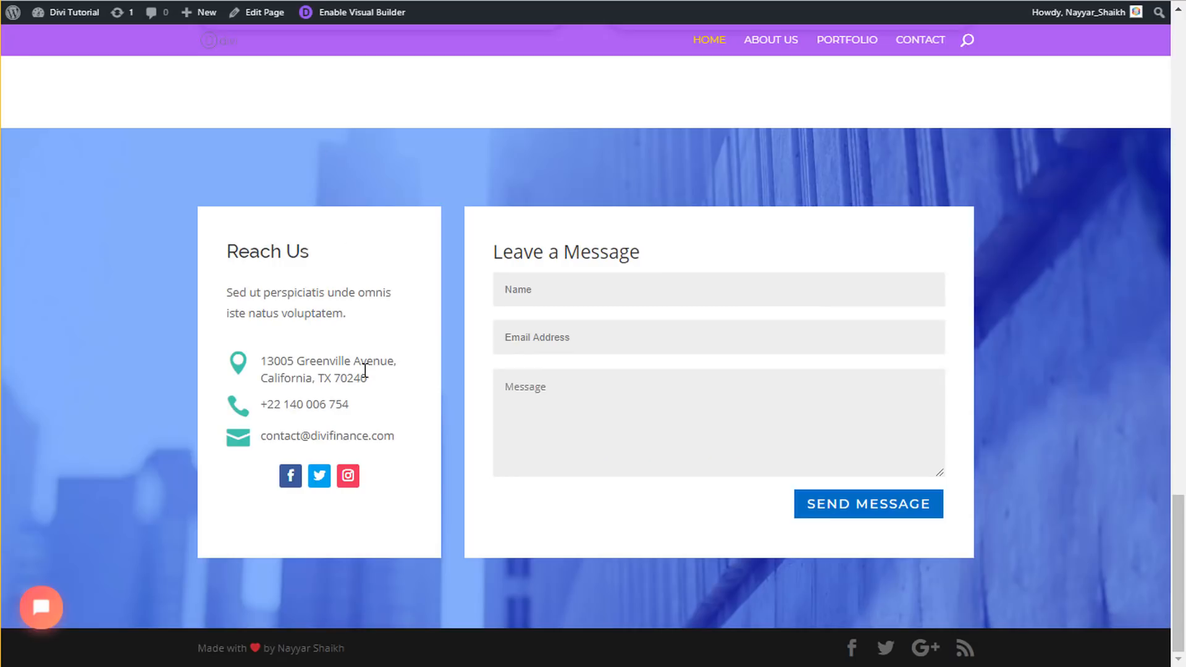
pyautogui.moveTo(365, 371); pyautogui.dragTo(261, 360)
pyautogui.hotkey('ctrl', 'c')
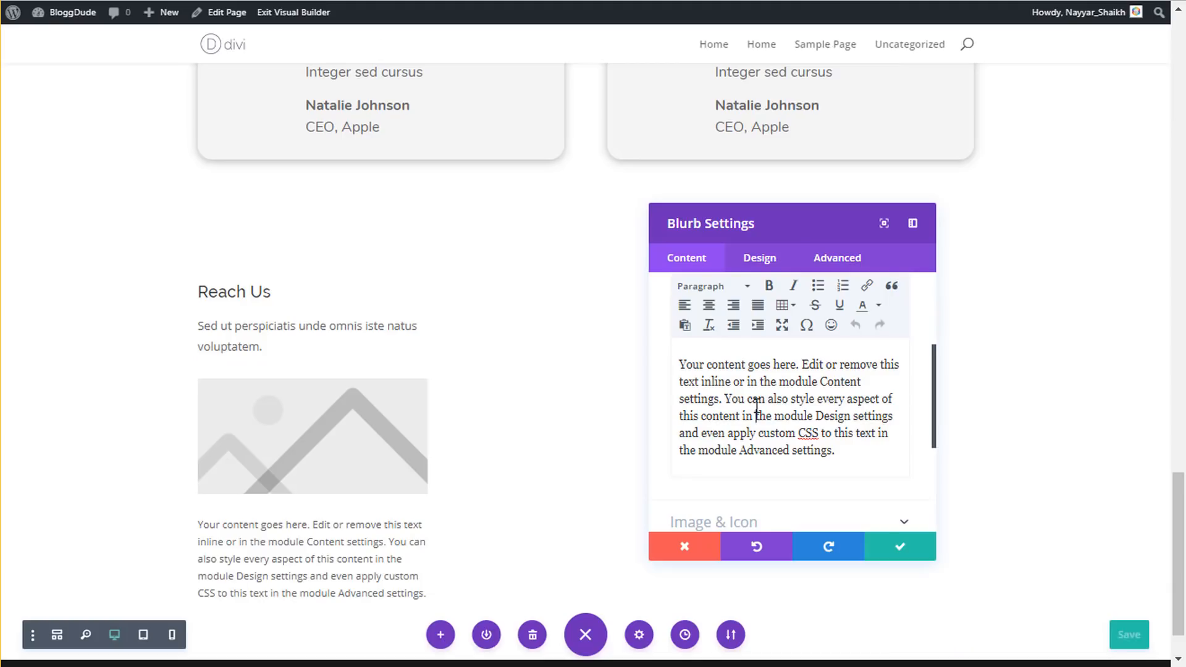
pyautogui.hotkey('ctrl', 'a')
pyautogui.hotkey('ctrl', 'v')
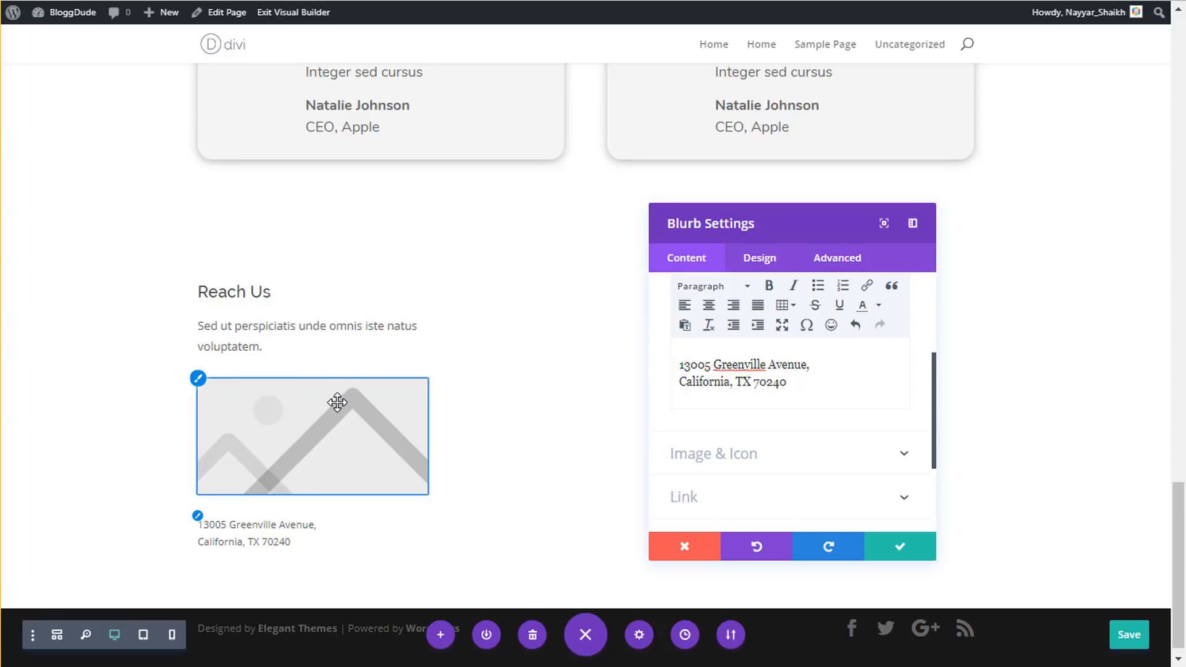
# - Make the blurb use an icon and choose the map-marker icon
pyautogui.click(756, 457)
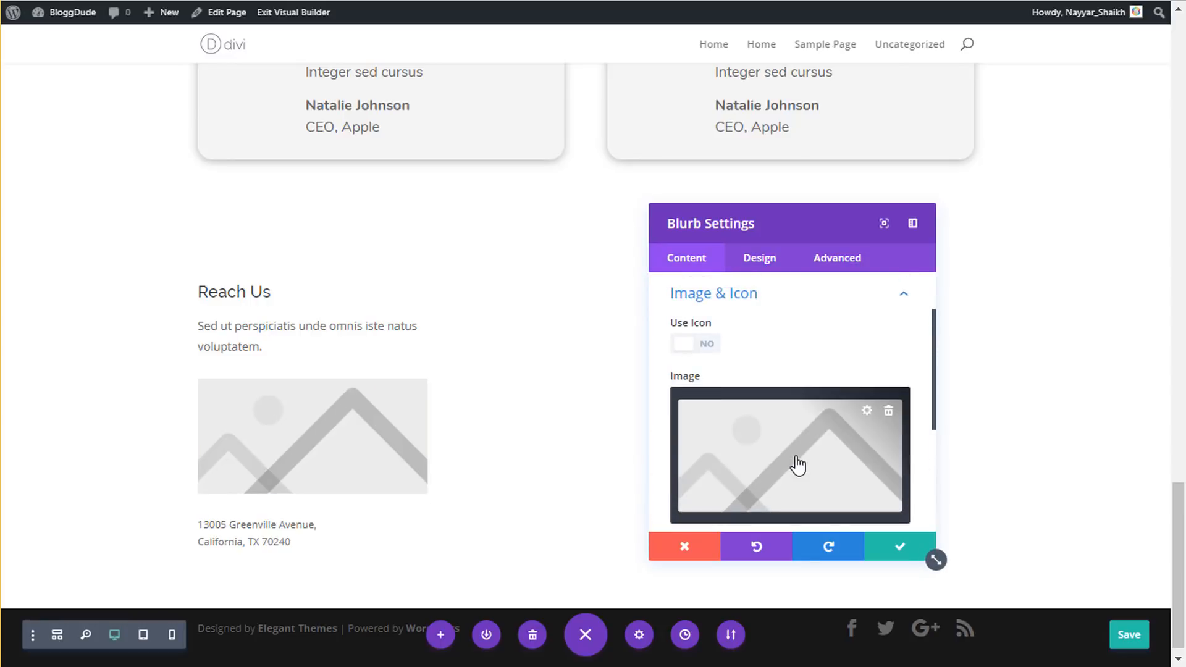
pyautogui.click(708, 346)
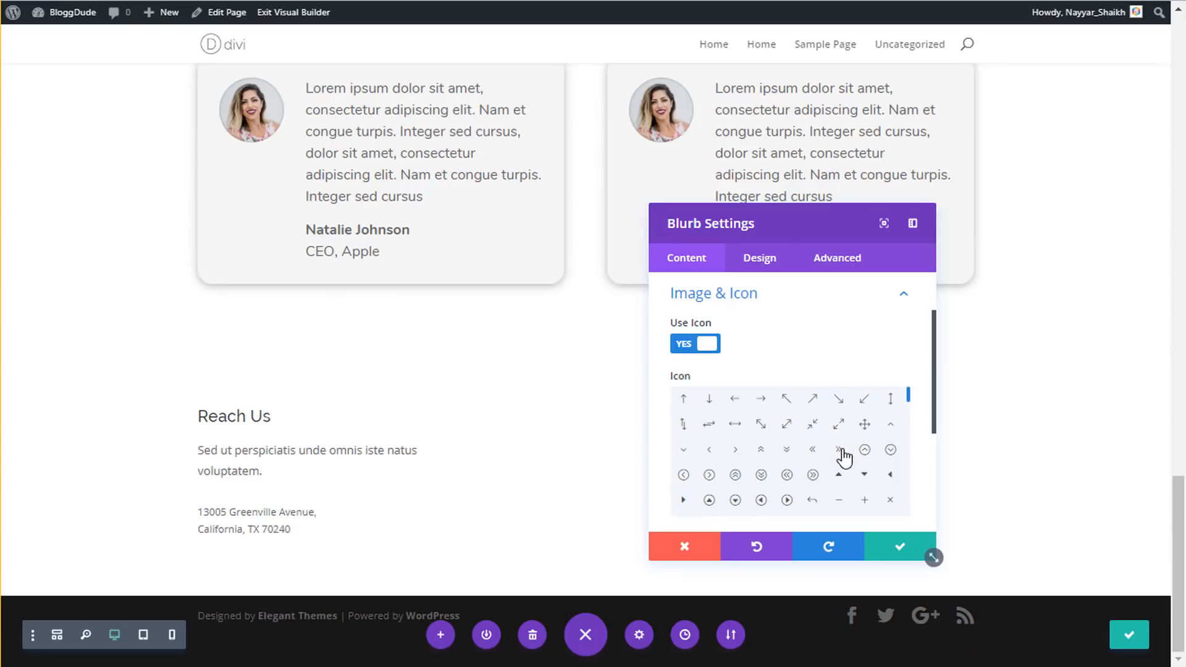
pyautogui.scroll(-5, 839, 460)
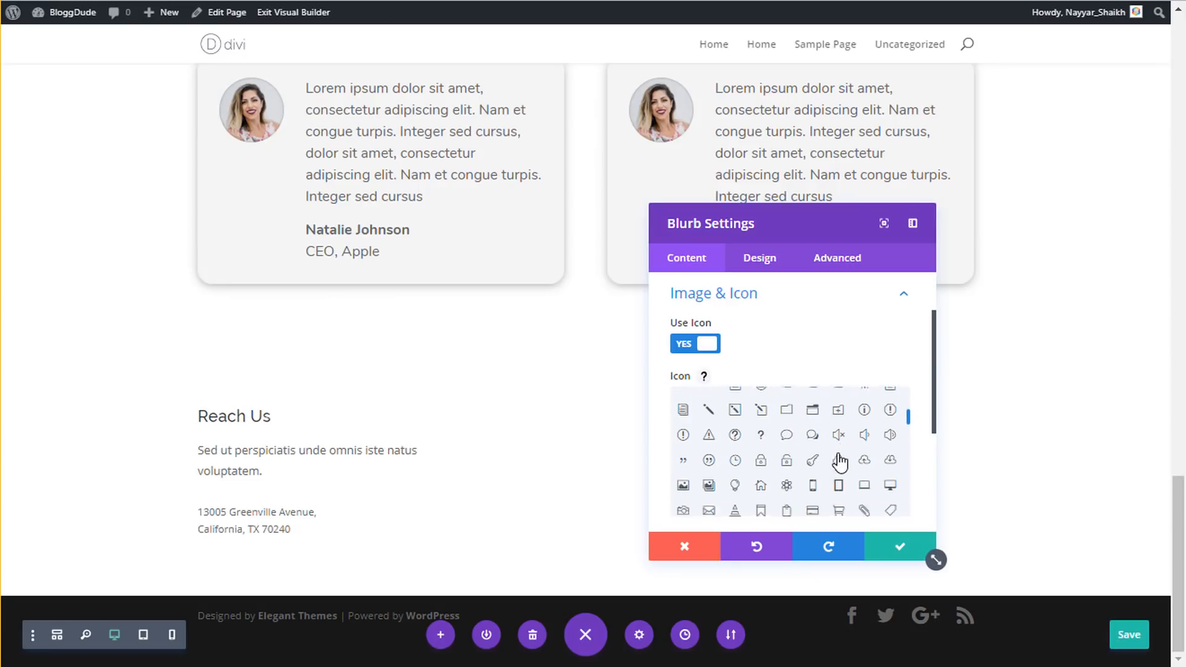
pyautogui.scroll(-5, 840, 462)
pyautogui.scroll(-4, 839, 462)
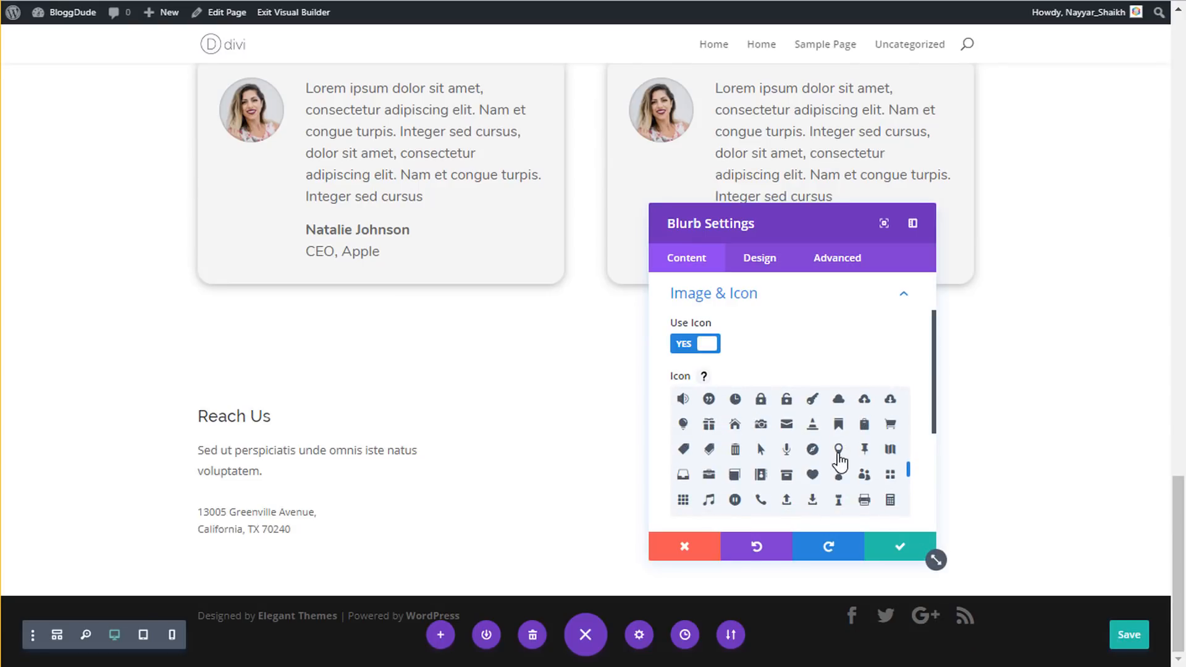
pyautogui.click(838, 450)
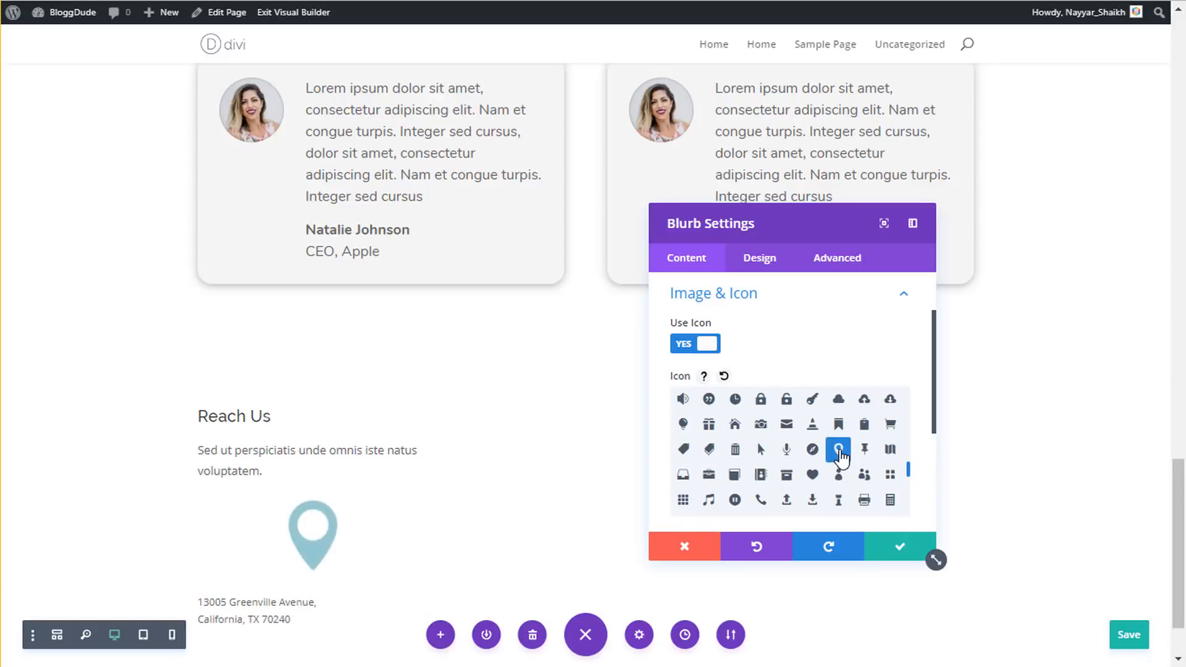
# - Colour the map-pin icon blue
pyautogui.scroll(-3, 450, 491)
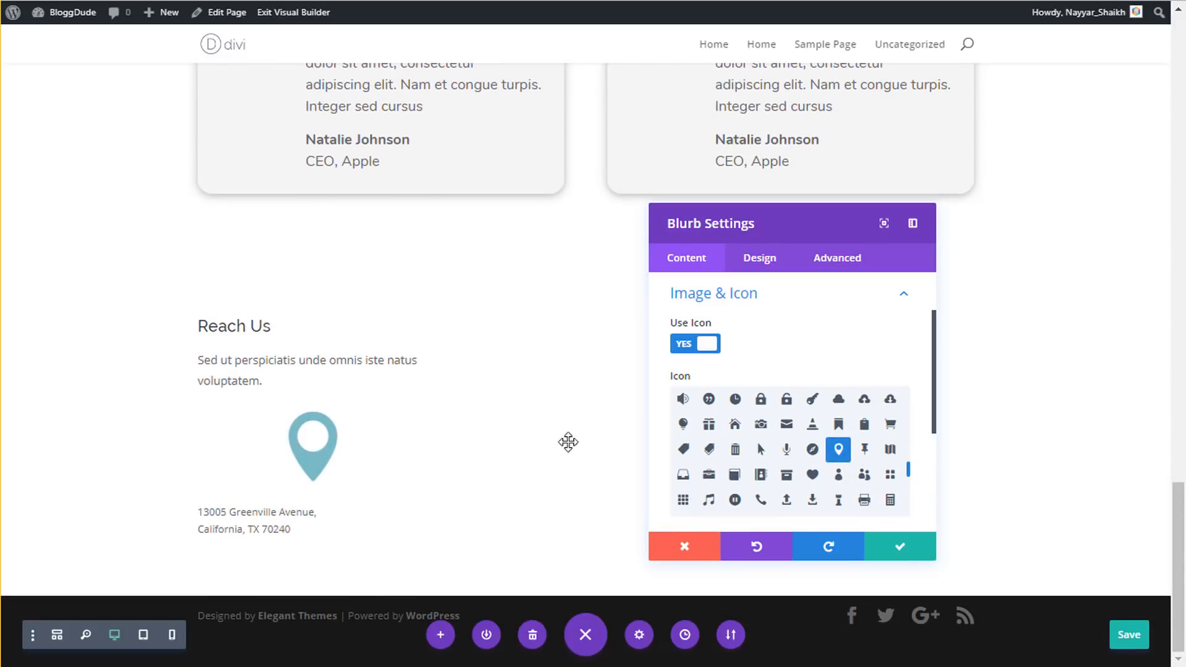
pyautogui.scroll(-5, 832, 428)
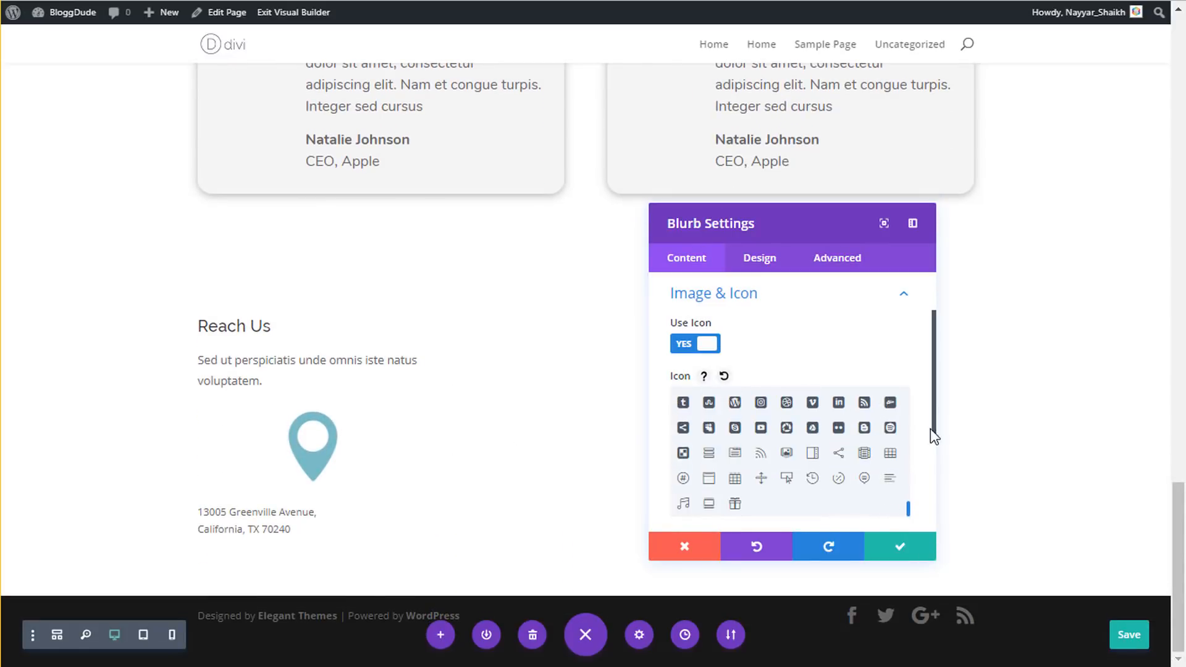
pyautogui.scroll(-4, 921, 439)
pyautogui.click(762, 262)
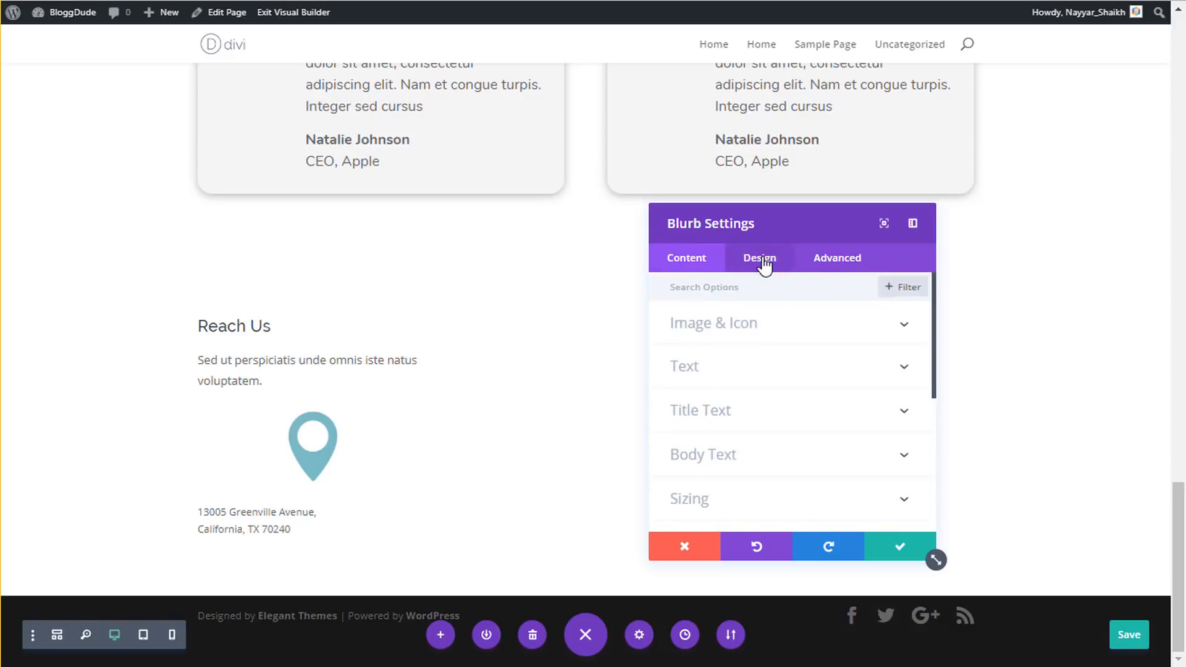
pyautogui.click(728, 334)
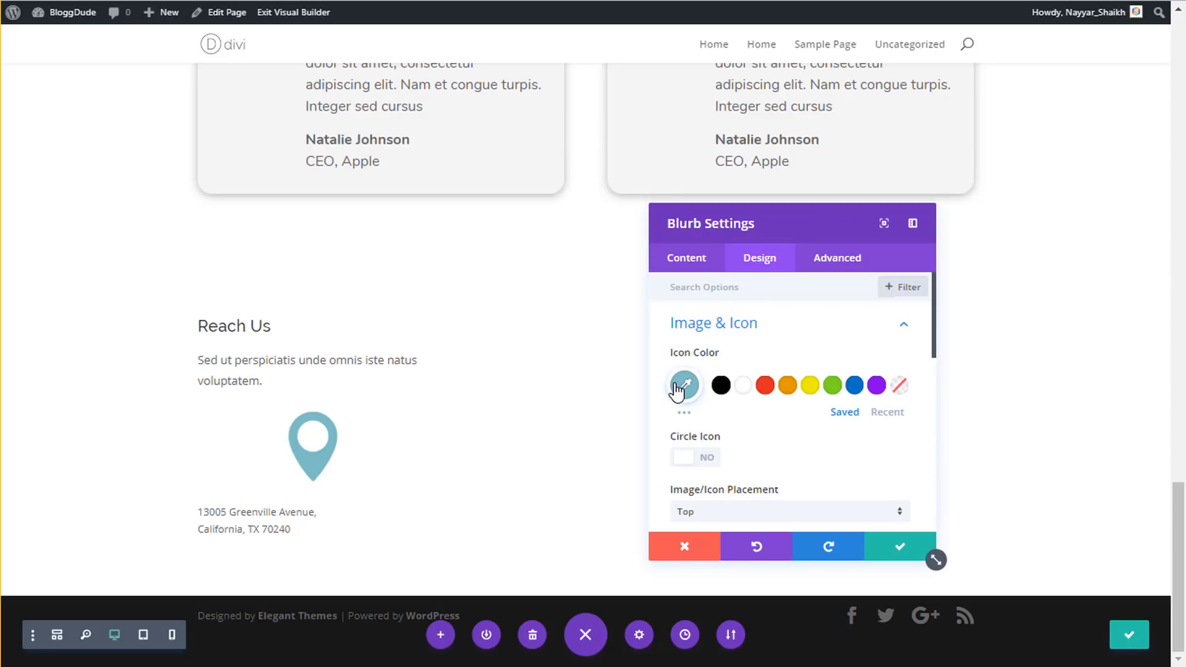
pyautogui.click(683, 388)
pyautogui.click(861, 511)
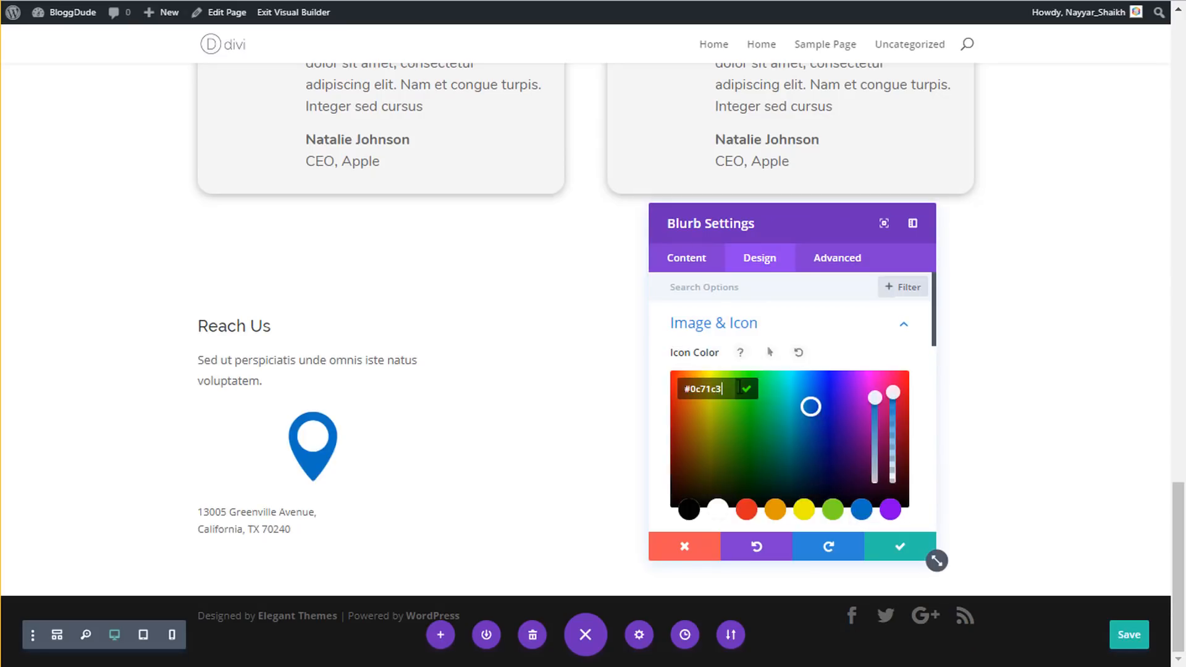
pyautogui.click(713, 357)
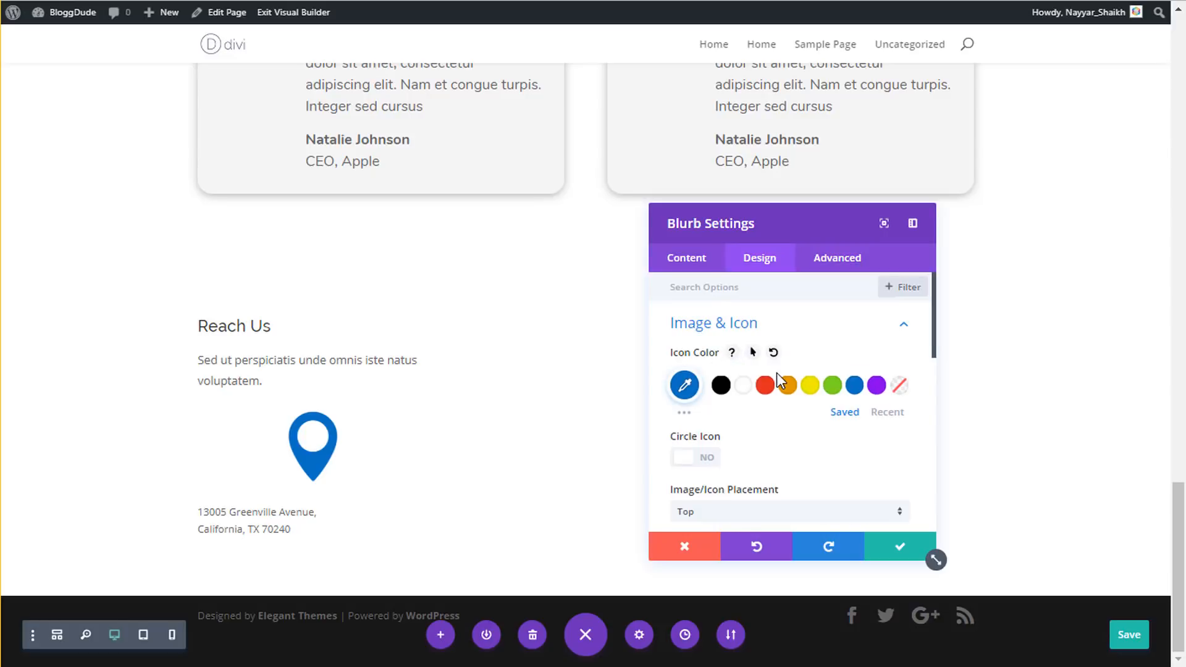
# - Place the icon to the left of the address text and save the blurb
pyautogui.scroll(-3, 731, 378)
pyautogui.scroll(-3, 752, 378)
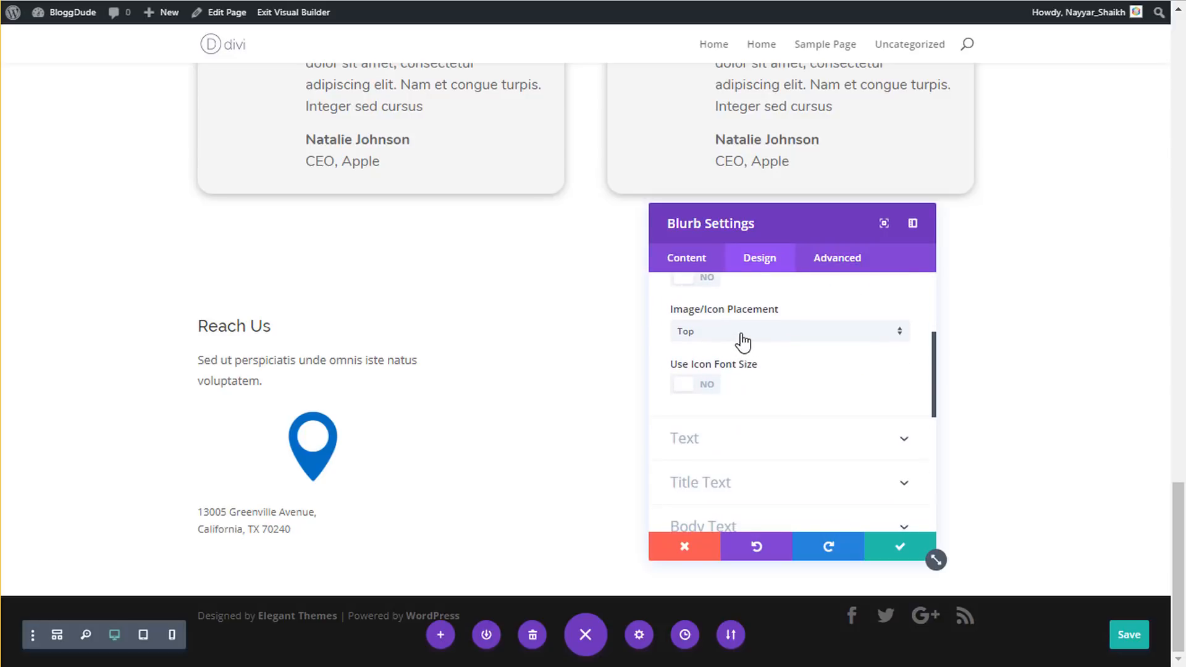
pyautogui.click(743, 340)
pyautogui.click(738, 371)
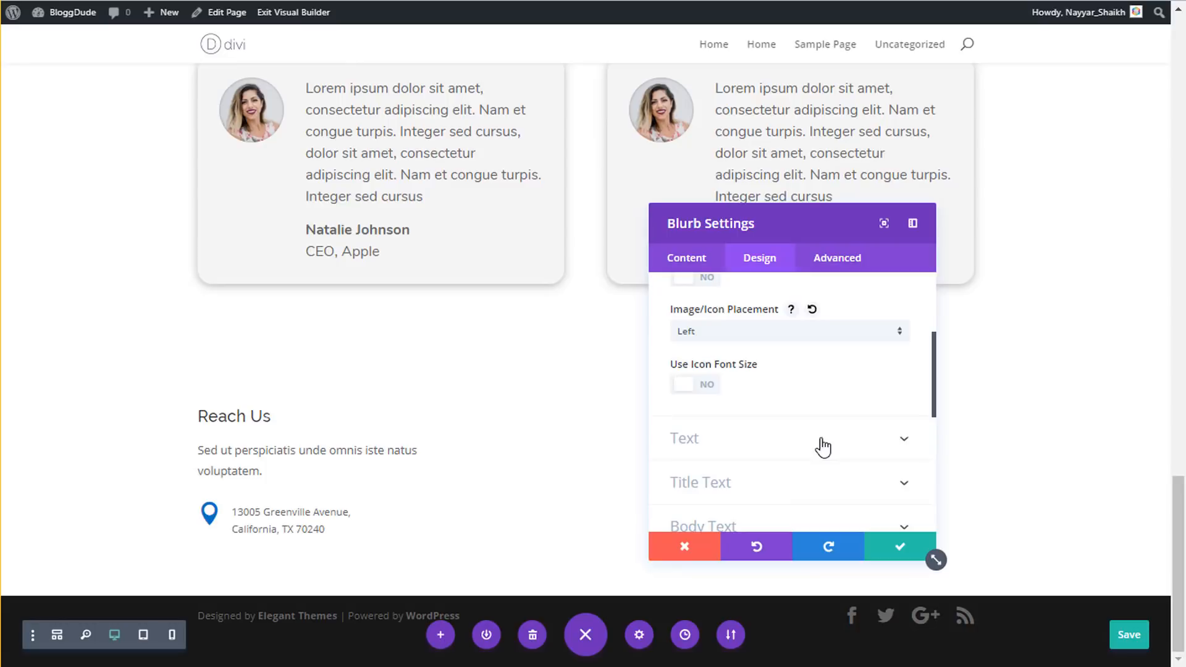
pyautogui.click(893, 547)
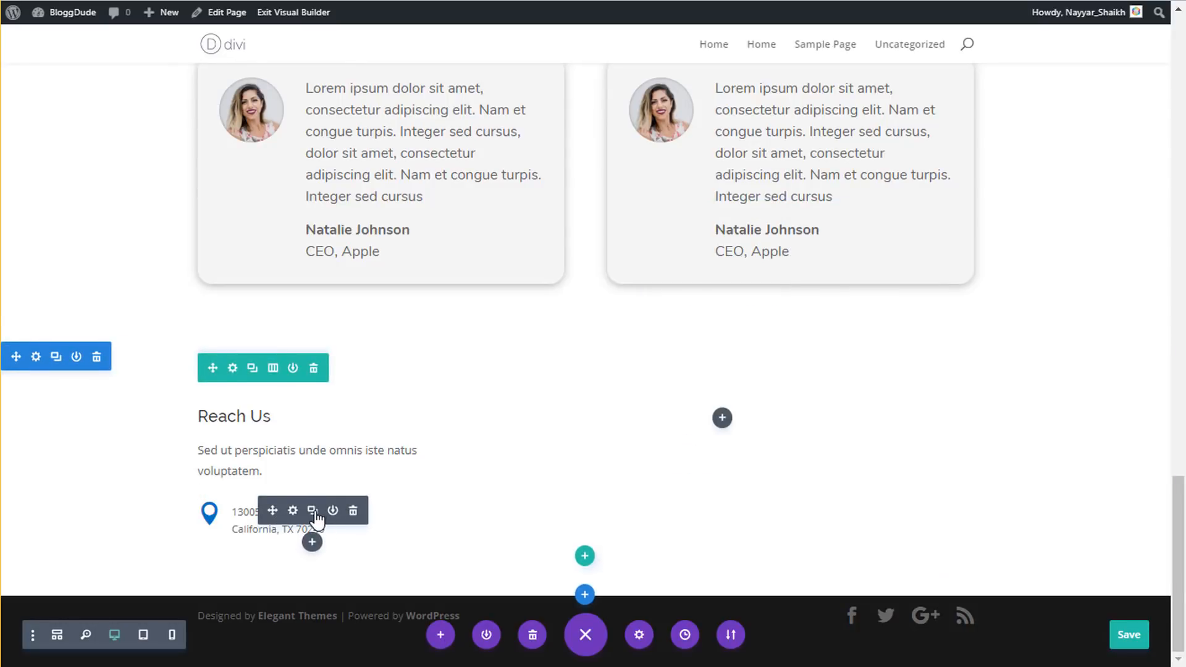
# - Duplicate the address blurb twice and copy the phone number from the contact page
pyautogui.click(312, 513)
pyautogui.click(313, 512)
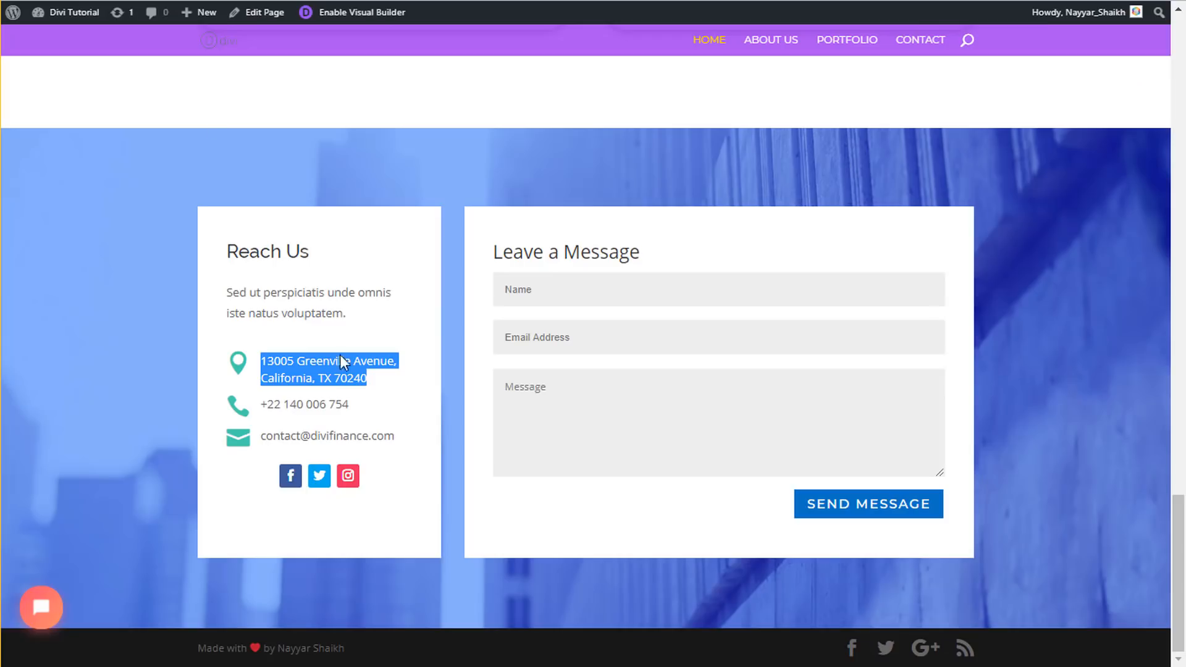
pyautogui.click(322, 409)
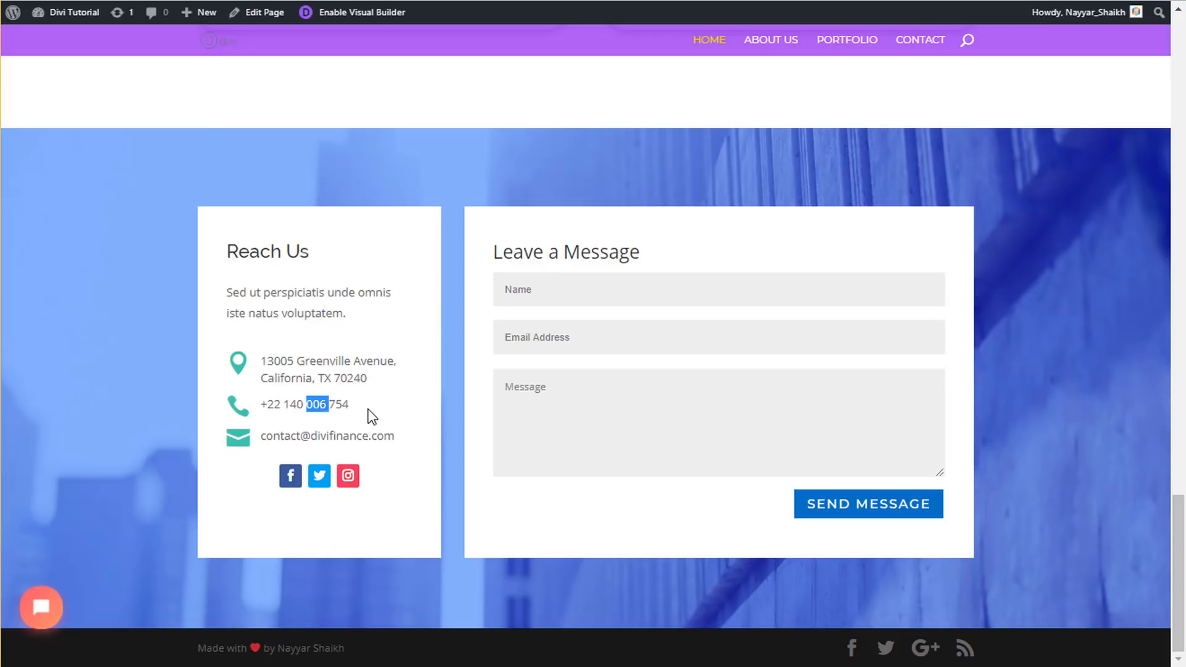
pyautogui.moveTo(365, 409); pyautogui.dragTo(262, 397)
pyautogui.hotkey('ctrl', 'c')
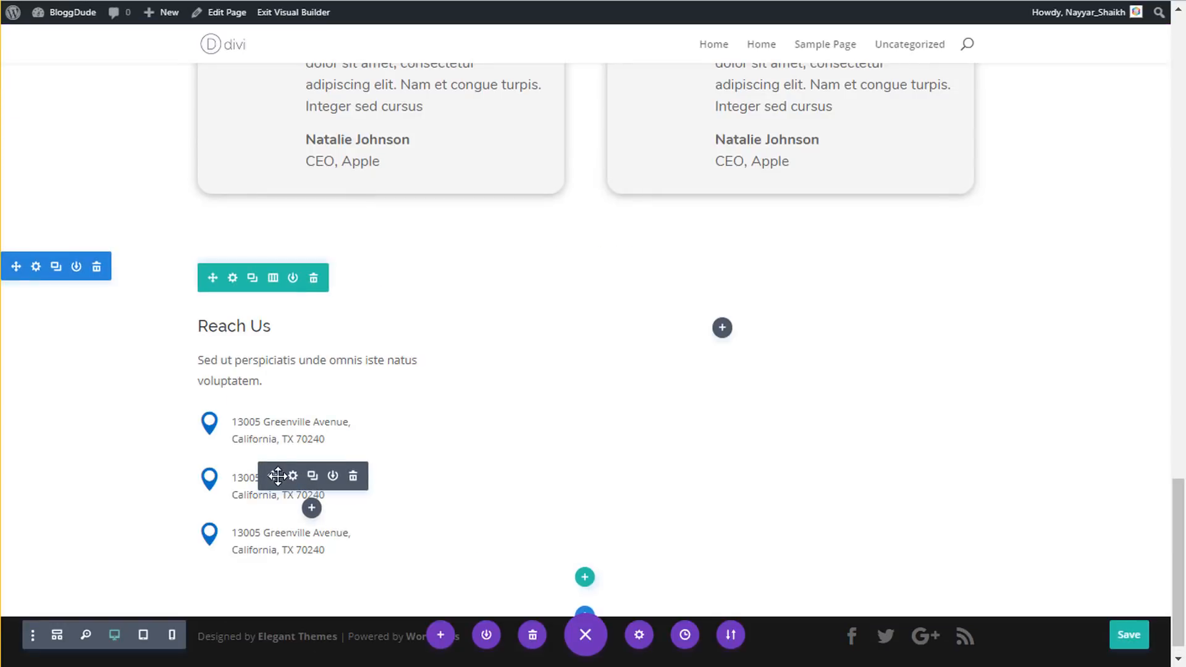
# - Replace the middle blurb's address with the copied phone number
pyautogui.click(298, 476)
pyautogui.scroll(-2, 719, 482)
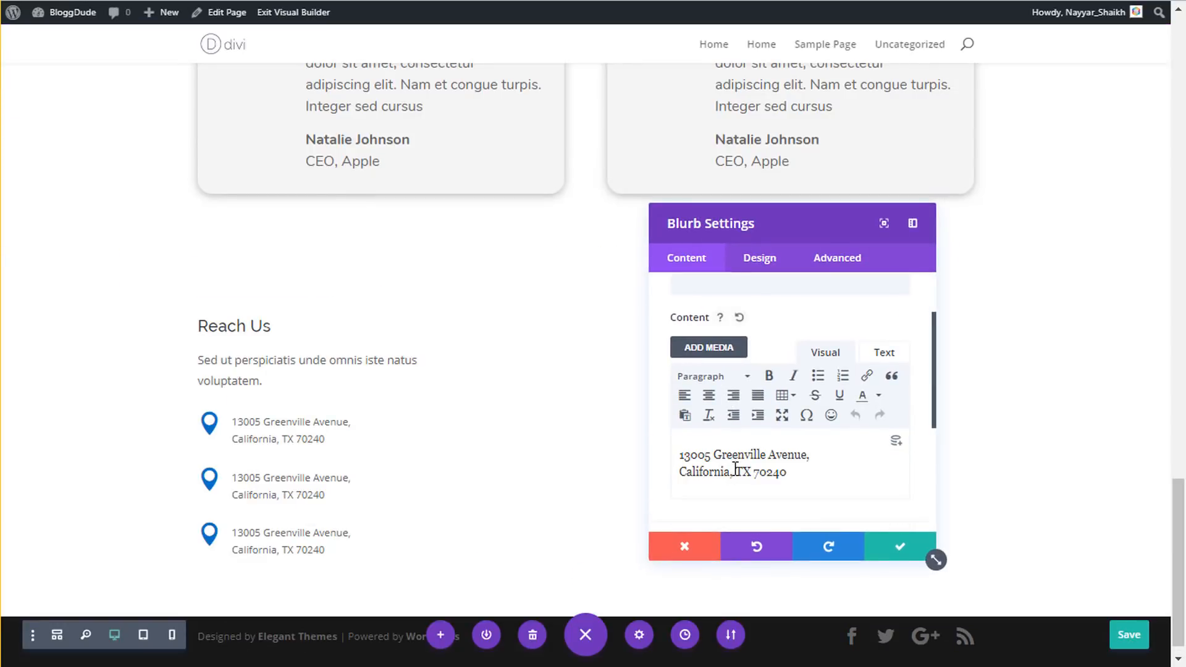
pyautogui.hotkey('ctrl', 'a')
pyautogui.hotkey('ctrl', 'v')
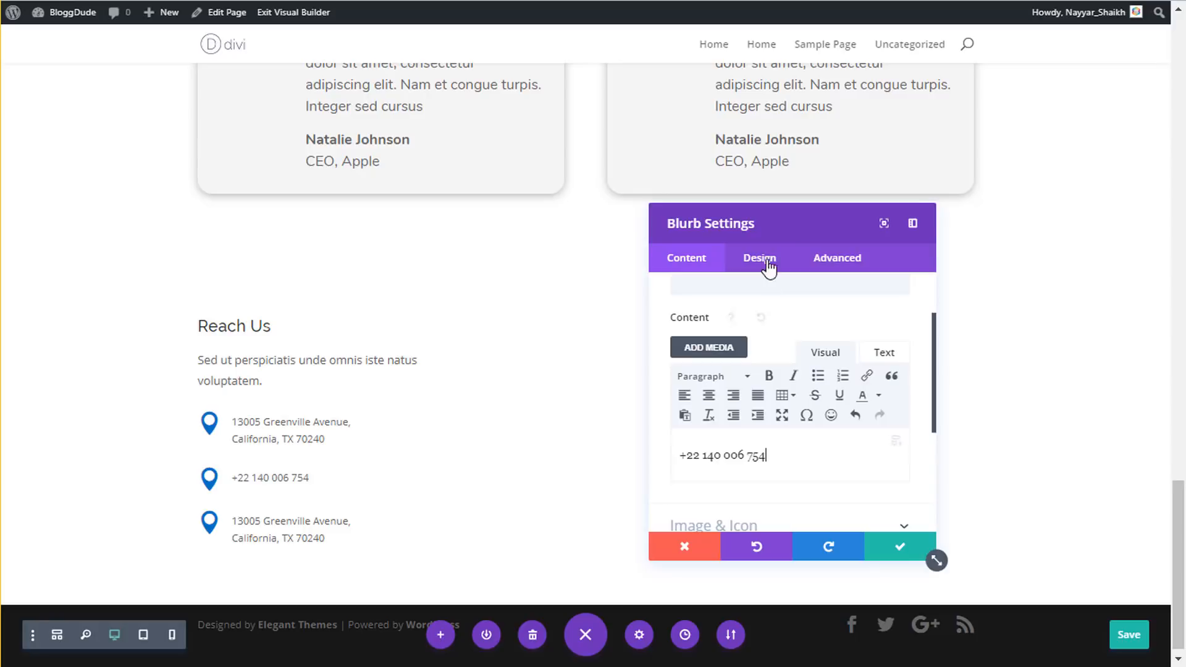
pyautogui.scroll(-2, 752, 406)
# - Give the middle blurb a phone icon and save it
pyautogui.click(755, 441)
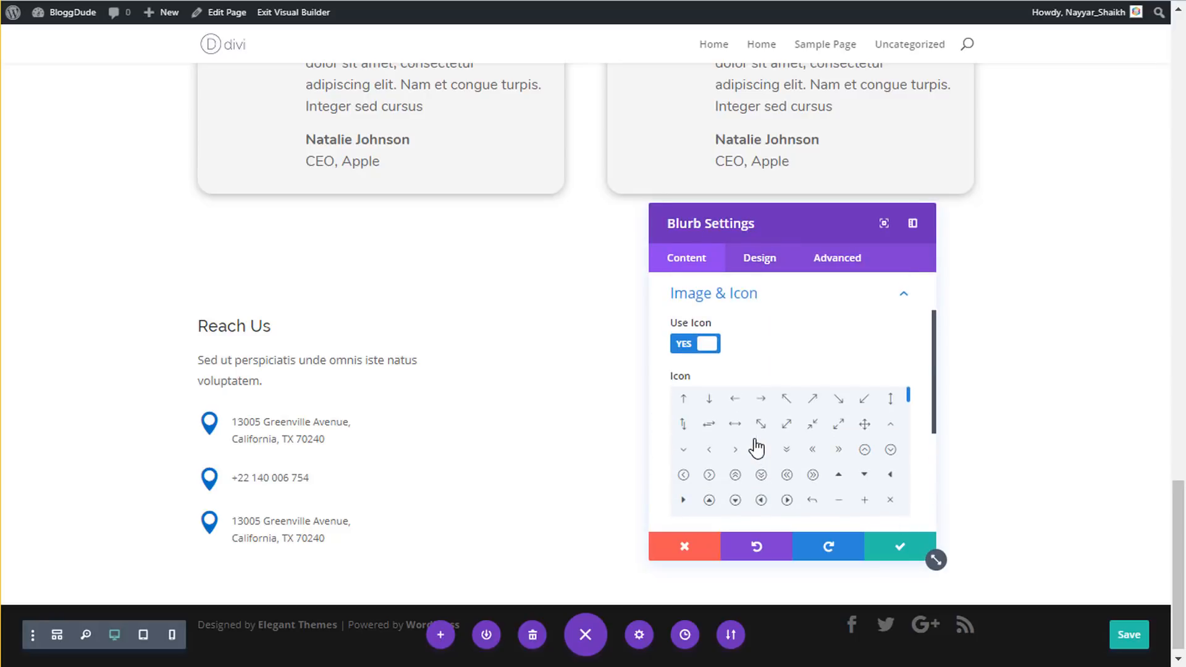
pyautogui.scroll(-10, 757, 445)
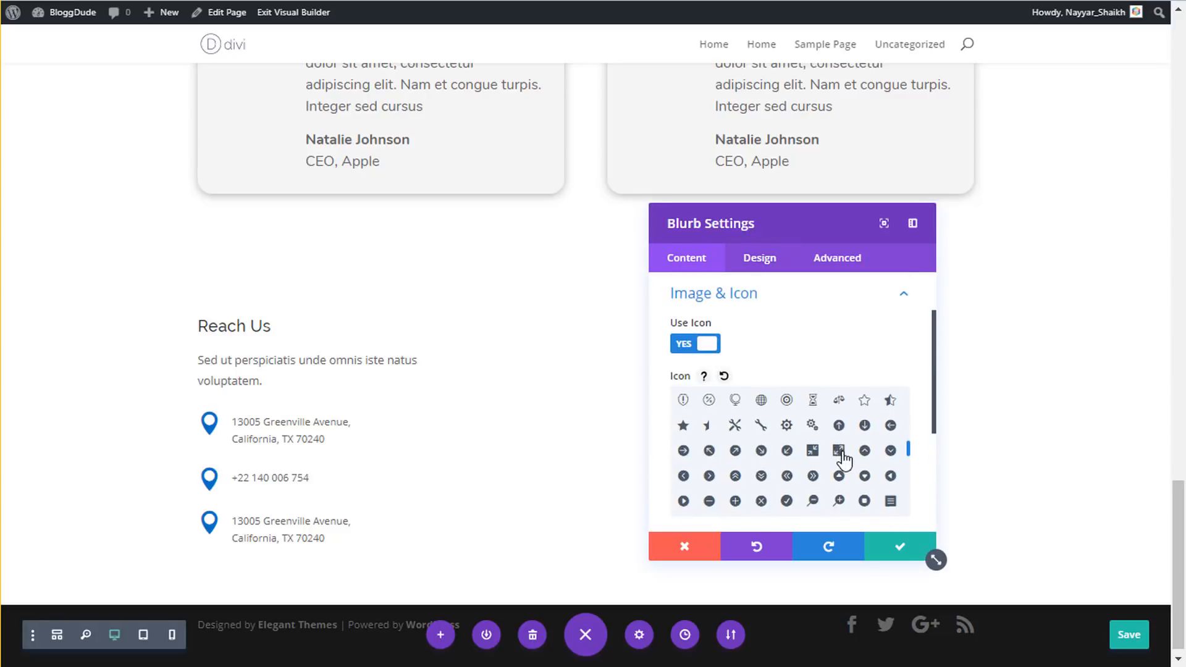
pyautogui.scroll(-2, 844, 460)
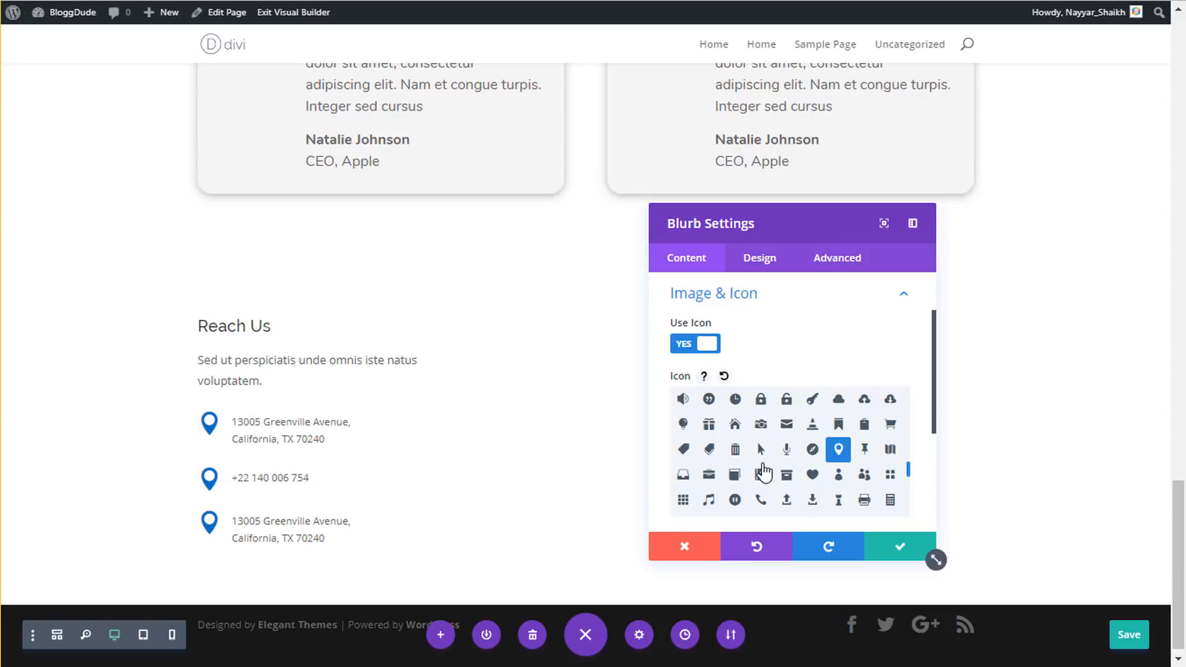
pyautogui.click(760, 500)
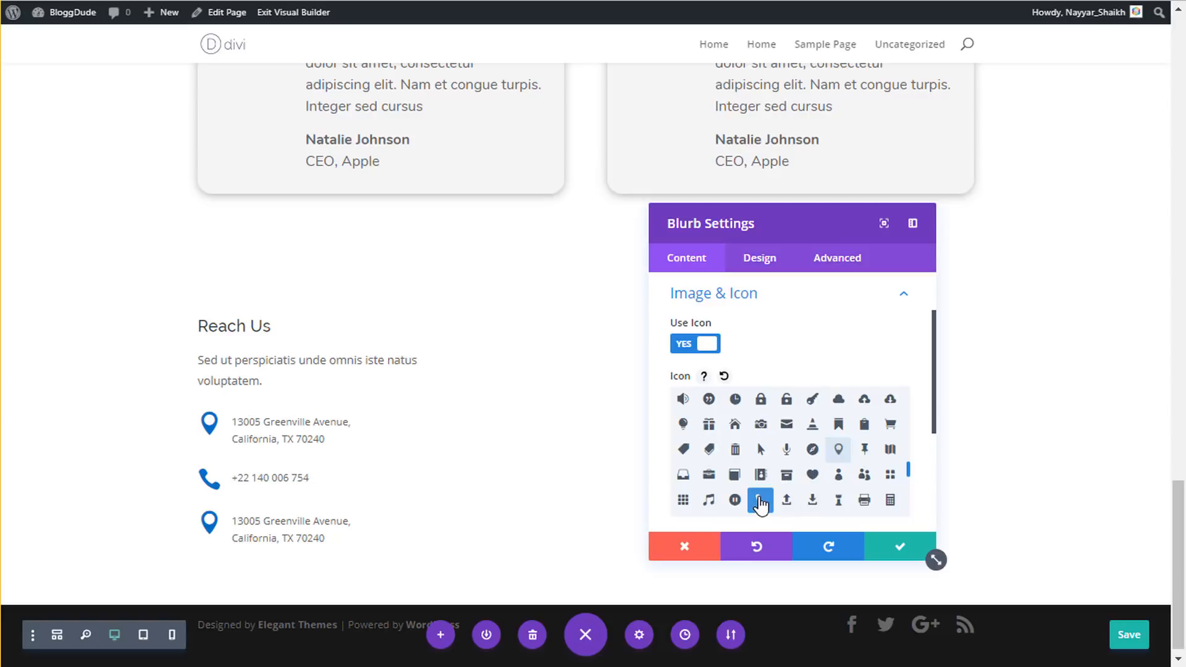
pyautogui.click(913, 548)
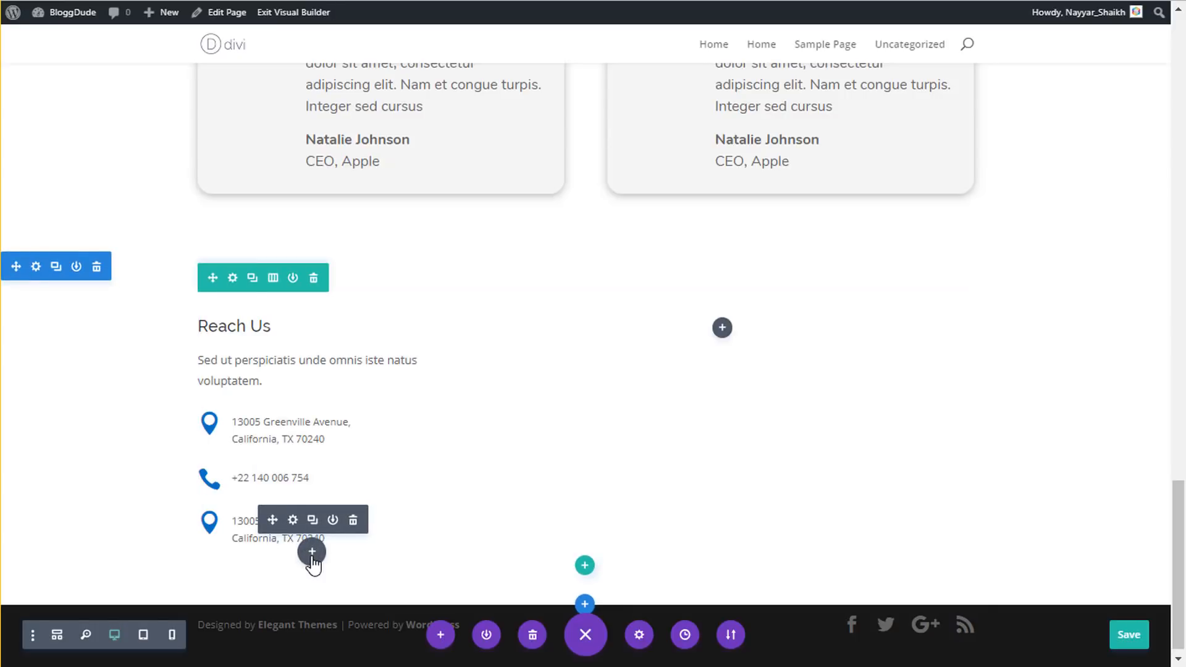
# - Add a Social Media Follow module below the contact blurbs and check the Facebook network's link settings
pyautogui.click(312, 553)
pyautogui.write('soci')
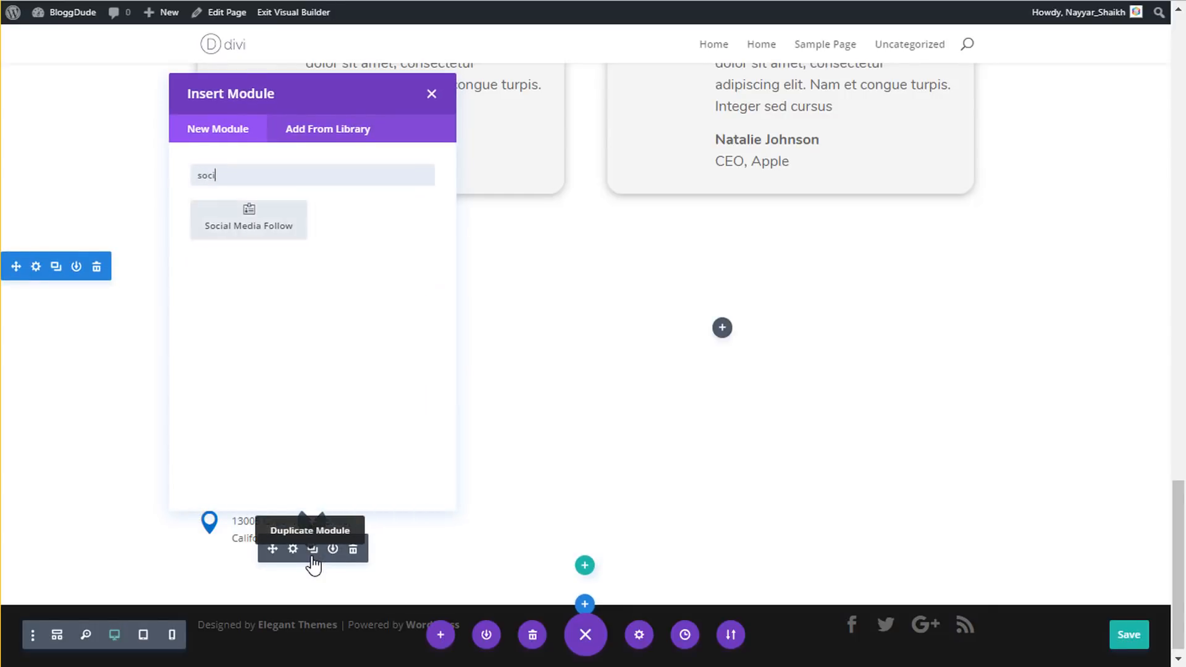
pyautogui.click(270, 221)
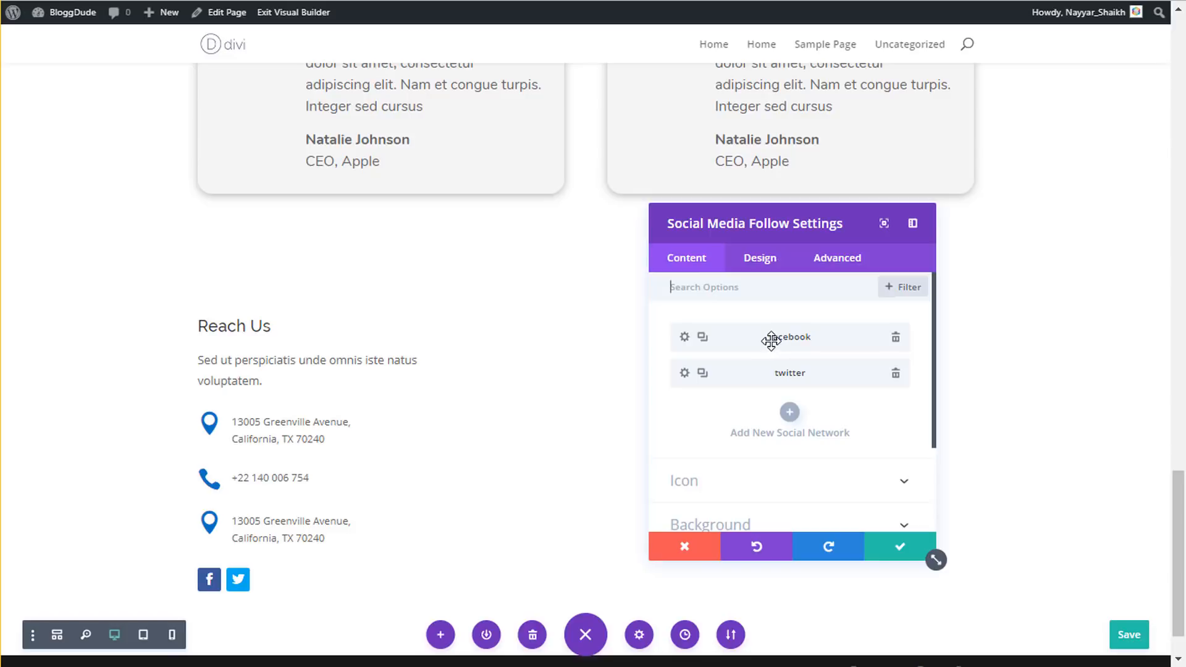
pyautogui.click(685, 338)
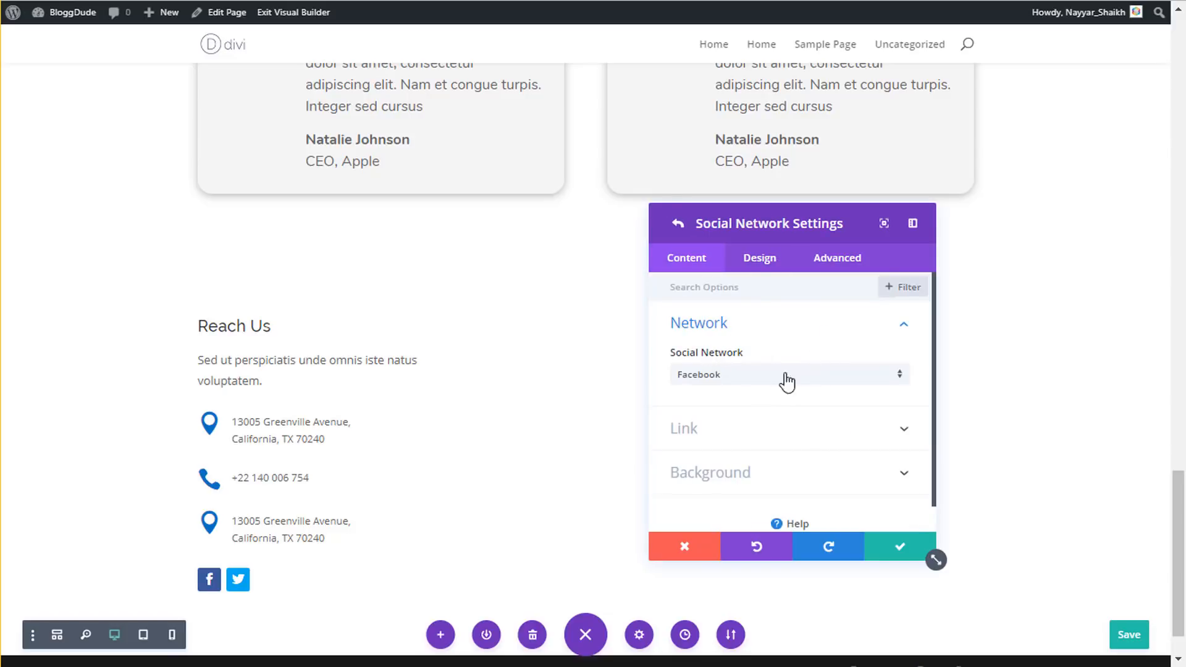
pyautogui.click(752, 430)
pyautogui.click(730, 389)
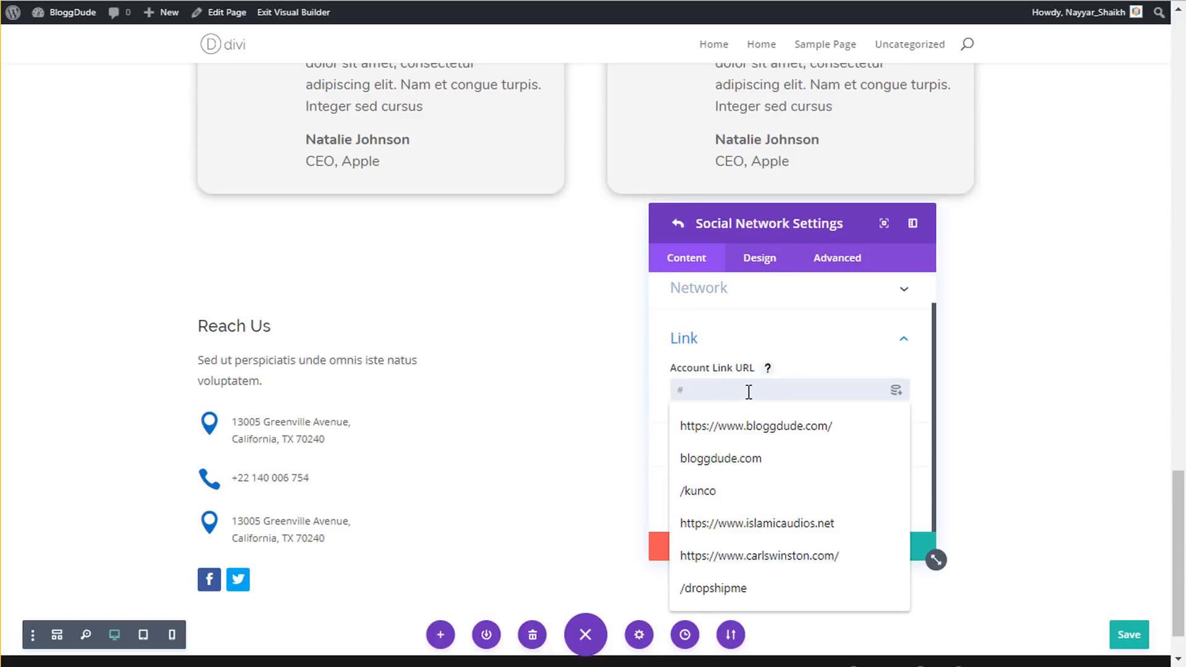
pyautogui.click(796, 365)
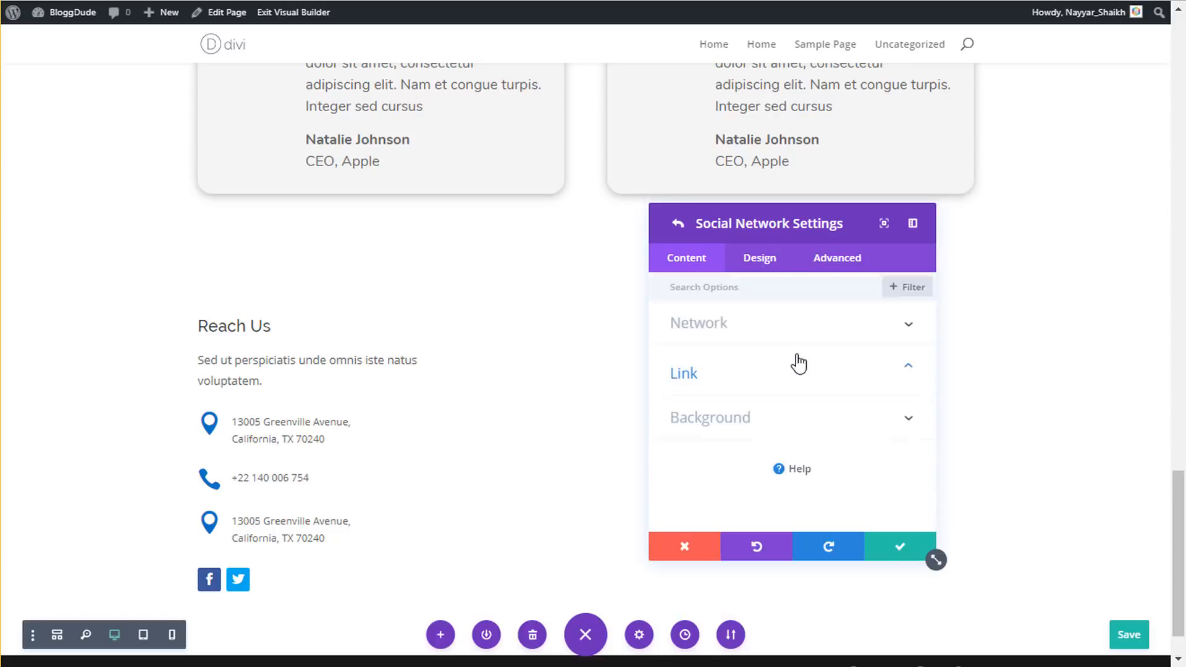
pyautogui.click(729, 325)
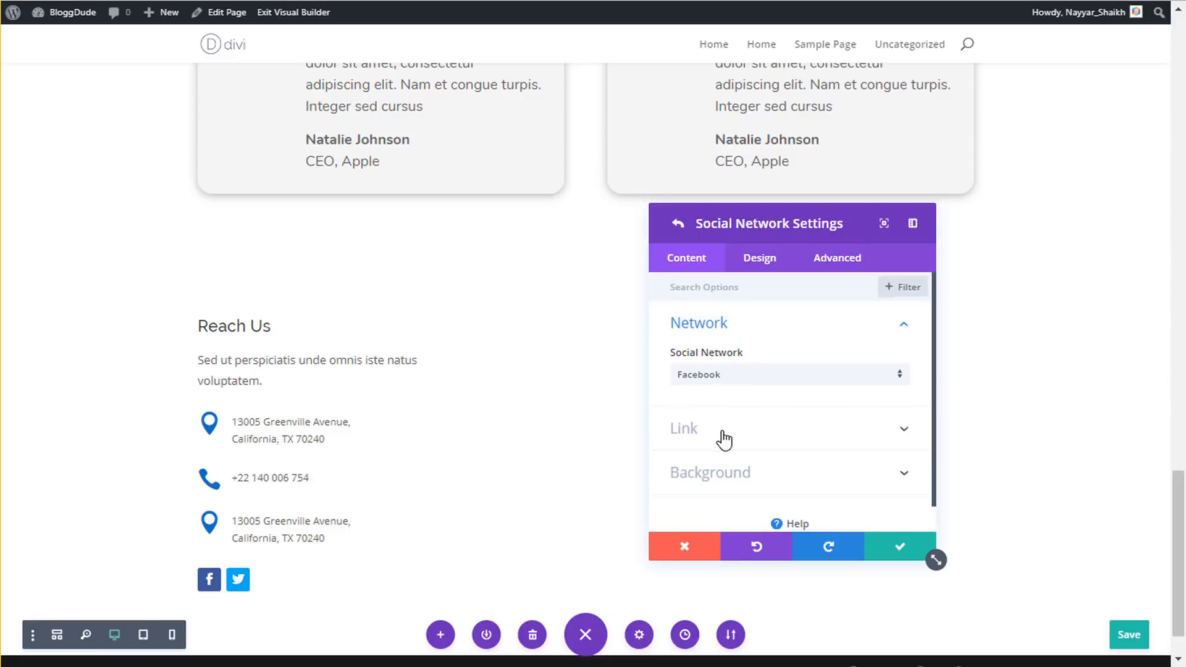
pyautogui.click(679, 227)
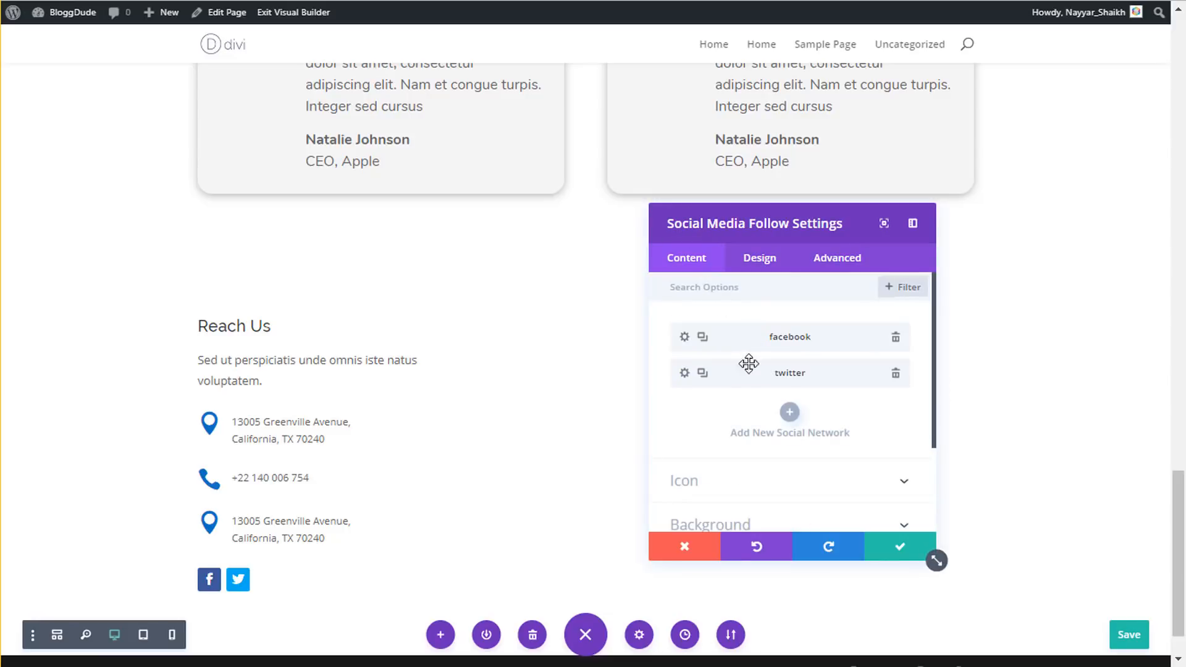
# - Add Instagram as a third social network
pyautogui.click(790, 414)
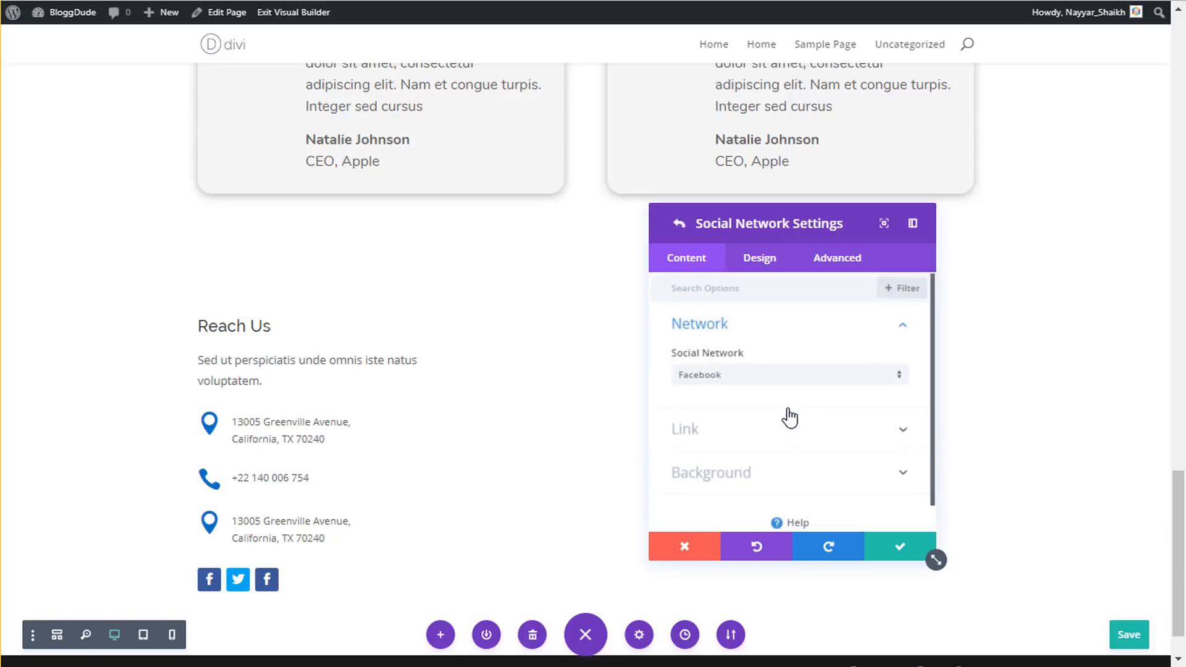
pyautogui.click(742, 378)
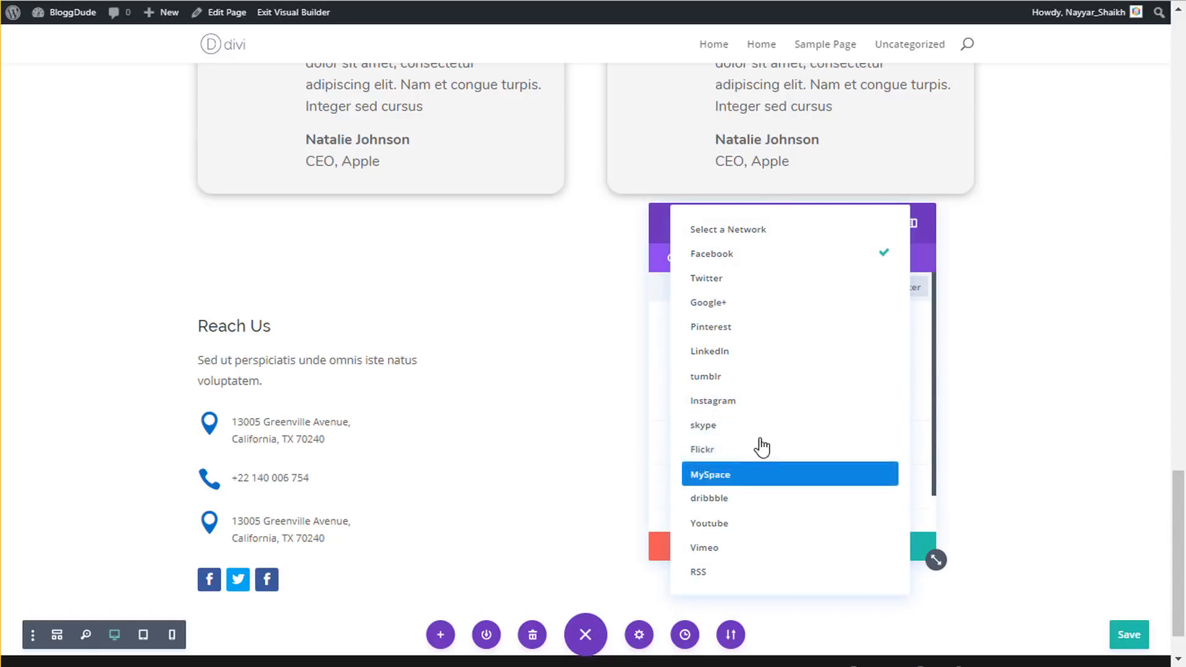
pyautogui.click(760, 401)
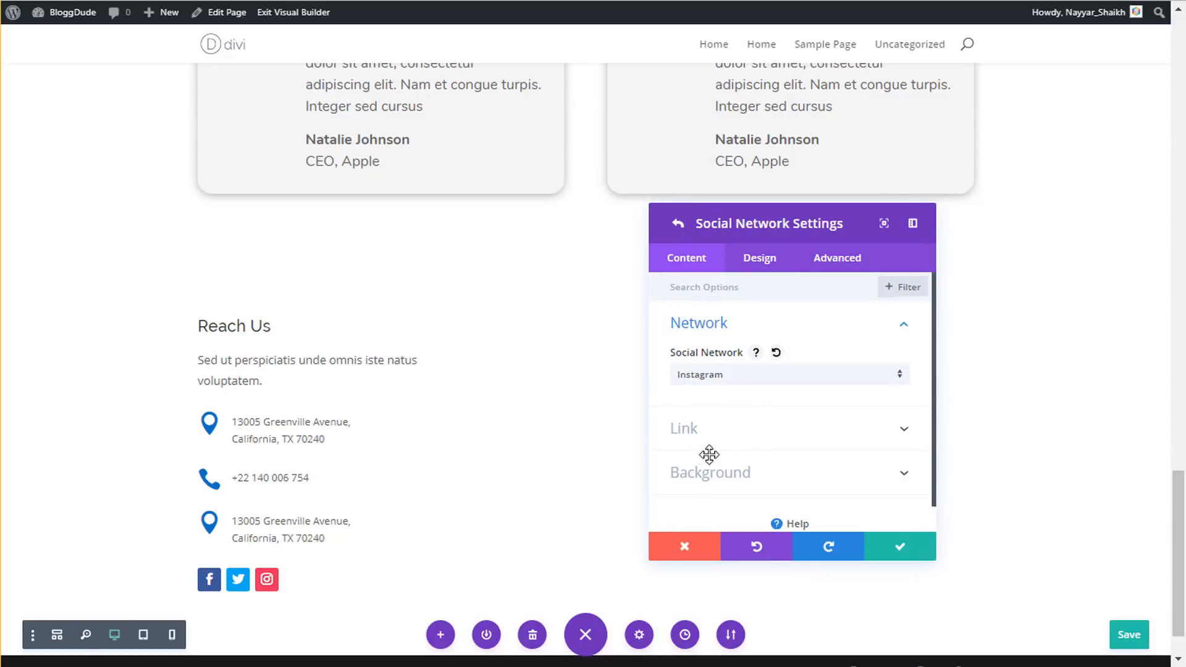
pyautogui.click(759, 258)
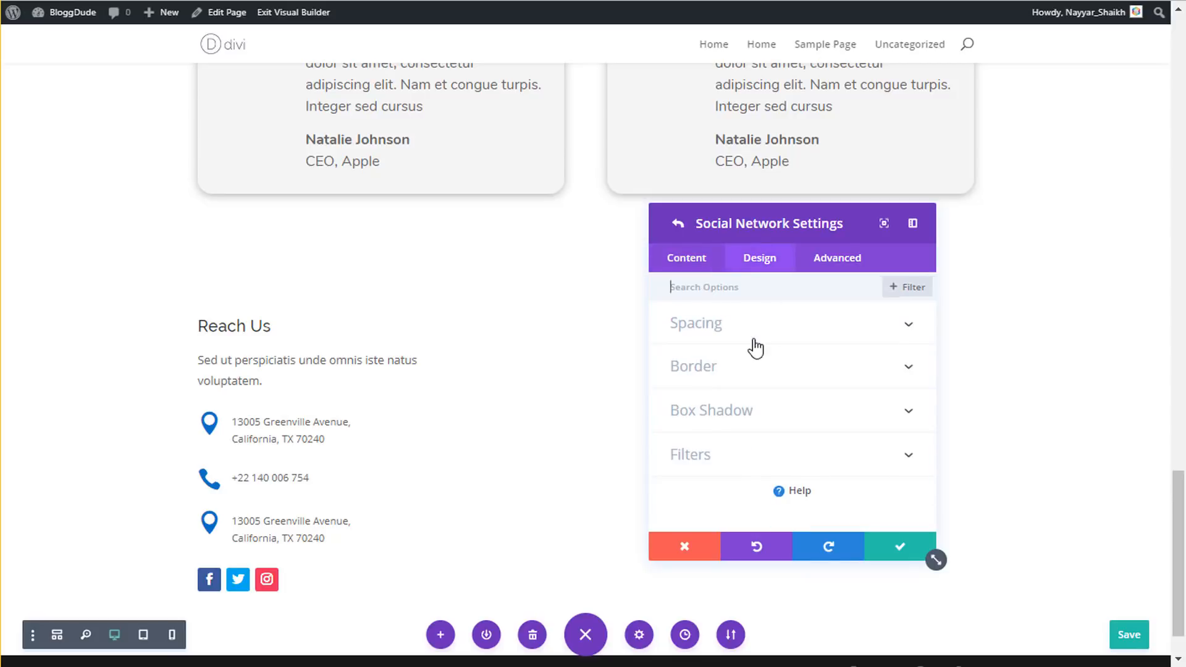
pyautogui.click(678, 225)
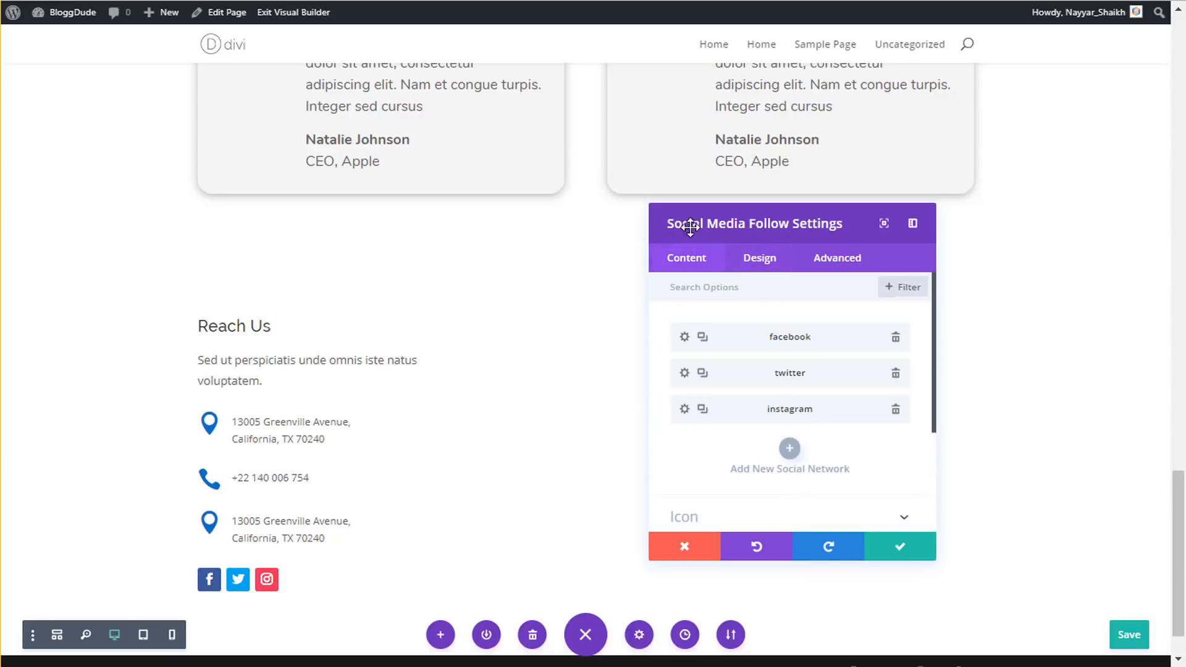
# - Centre the social icons in the column and save the module
pyautogui.click(750, 264)
pyautogui.click(749, 338)
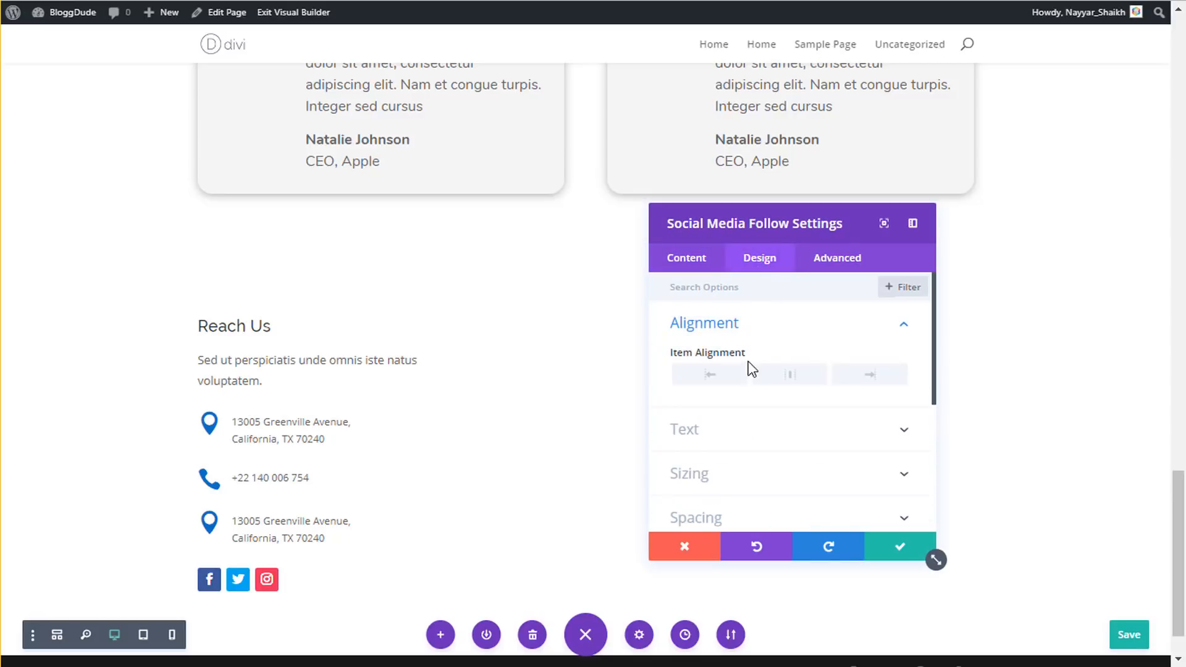
pyautogui.click(779, 377)
pyautogui.click(897, 547)
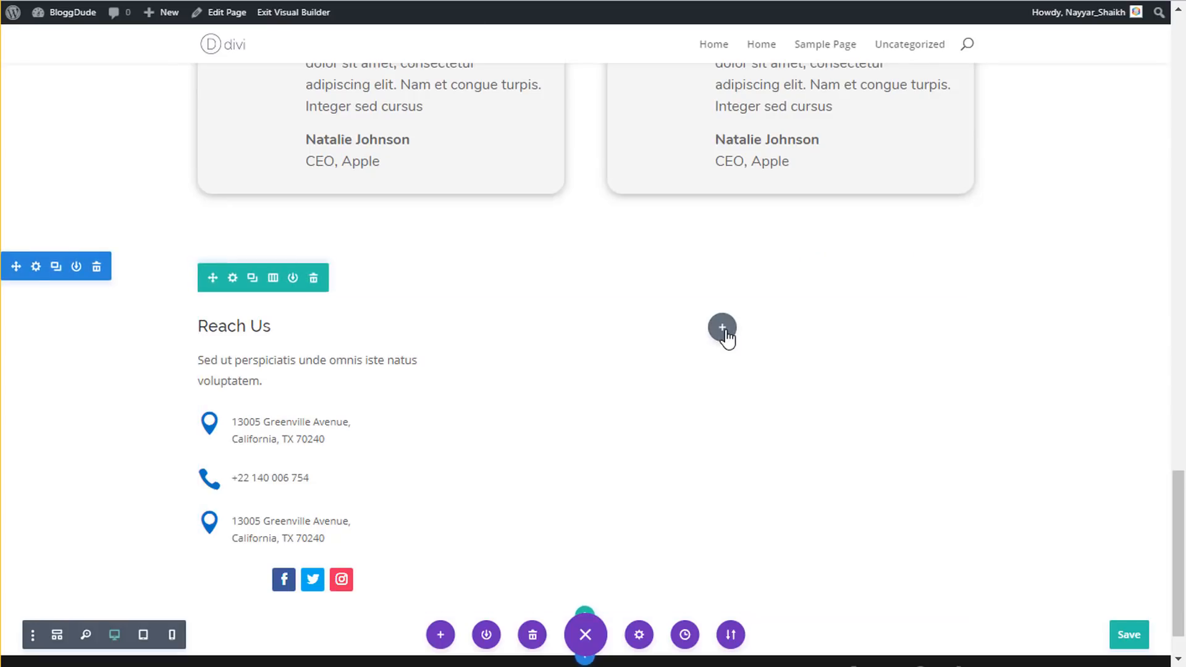
# - Insert a Contact Form module into the empty right column
pyautogui.click(724, 329)
pyautogui.write('con')
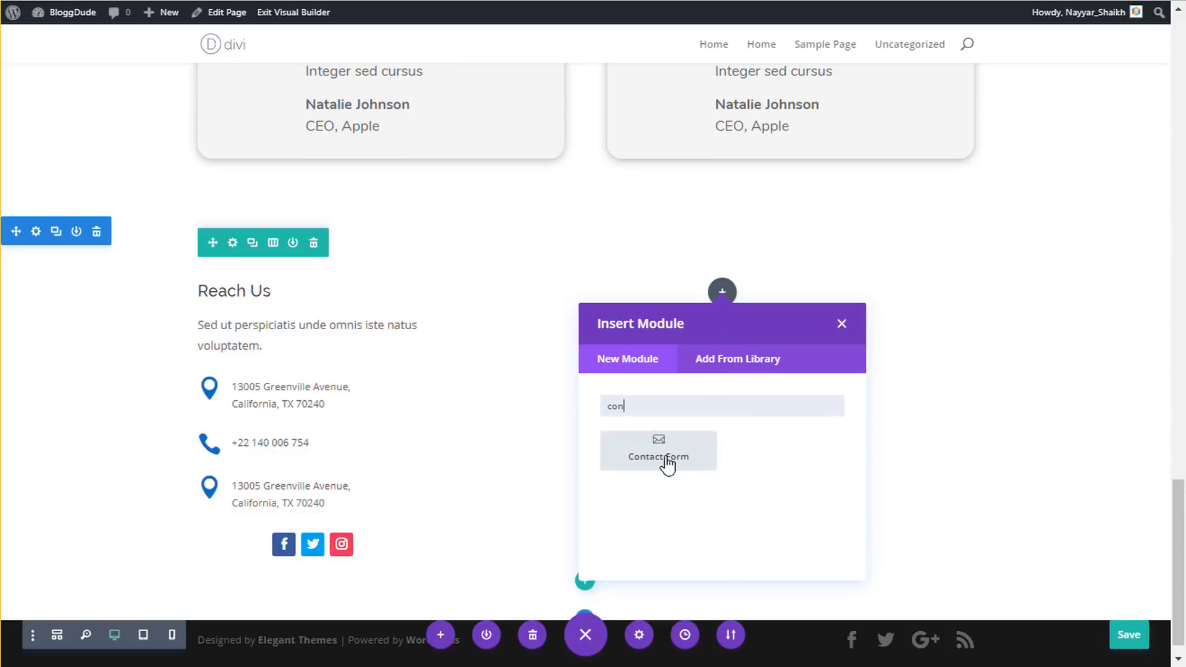
pyautogui.click(665, 459)
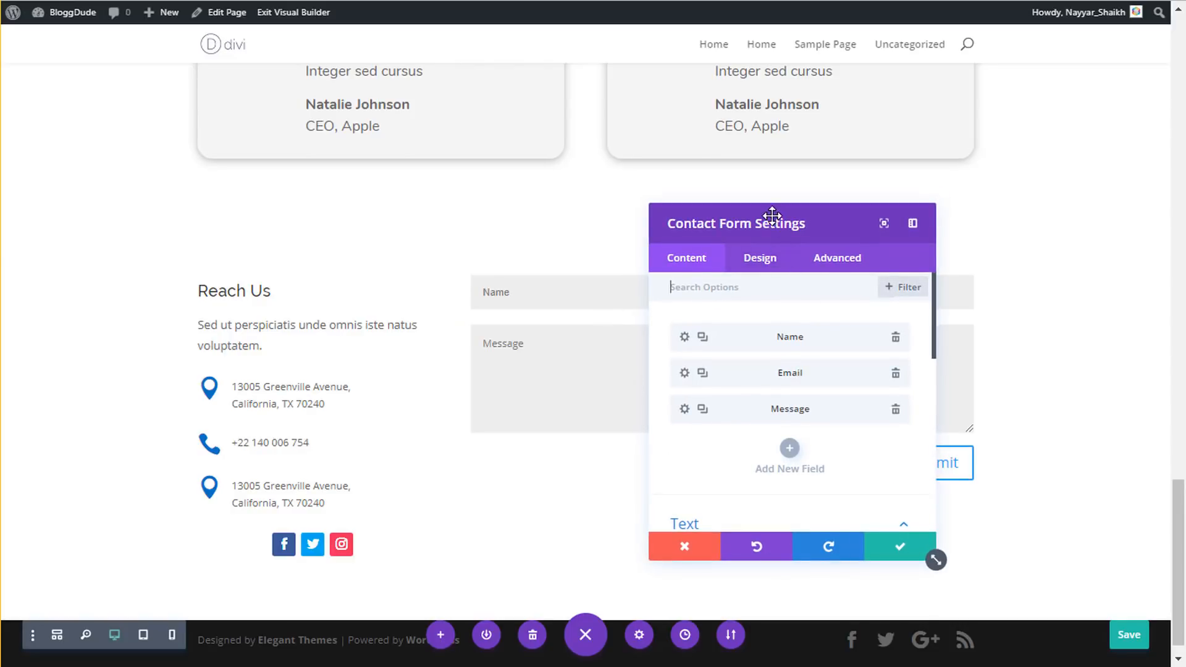
pyautogui.moveTo(768, 217); pyautogui.dragTo(210, 206)
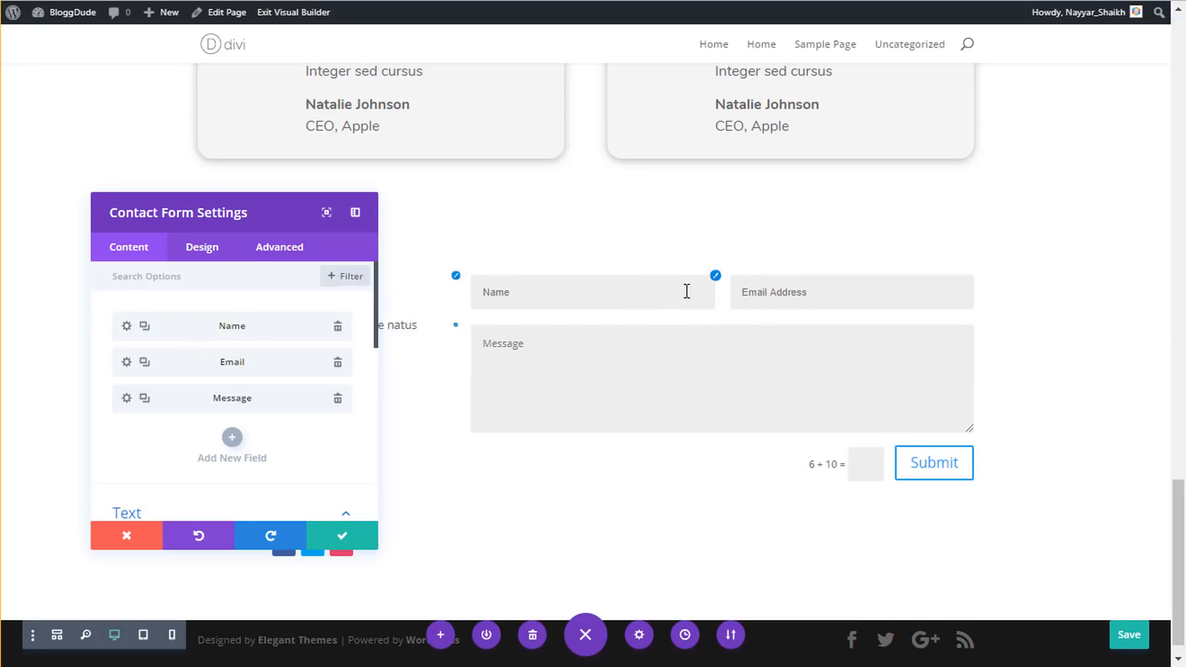
# - Set the Name field to full width
pyautogui.click(127, 327)
pyautogui.scroll(-2, 284, 399)
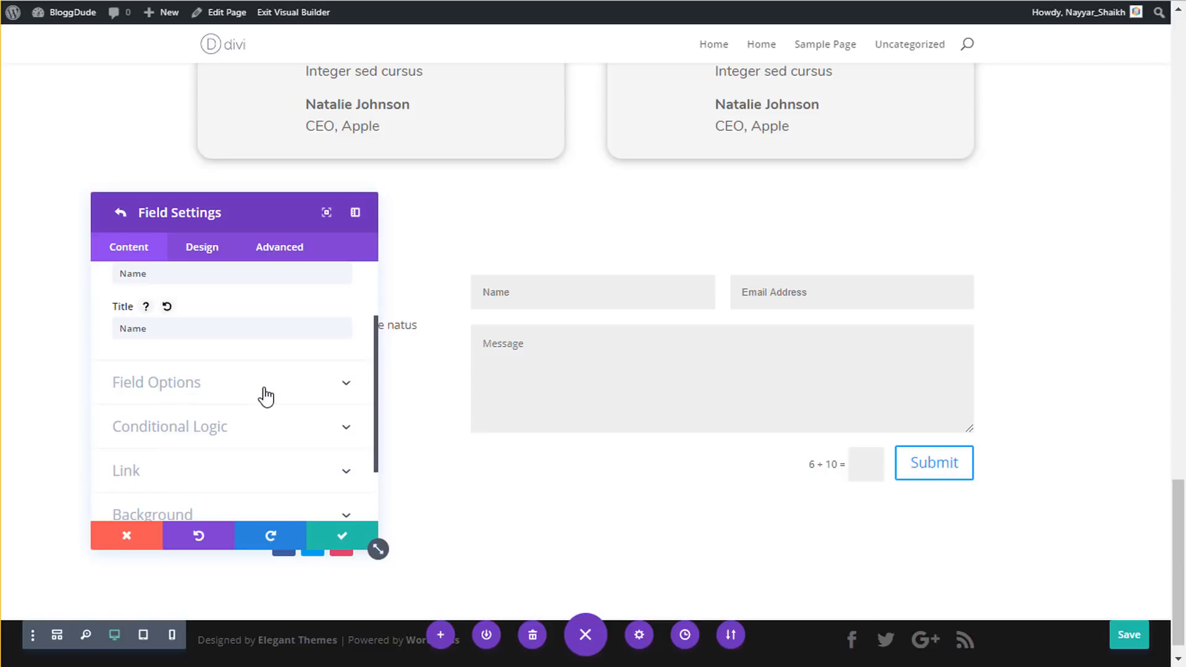
pyautogui.click(265, 395)
pyautogui.scroll(-3, 286, 368)
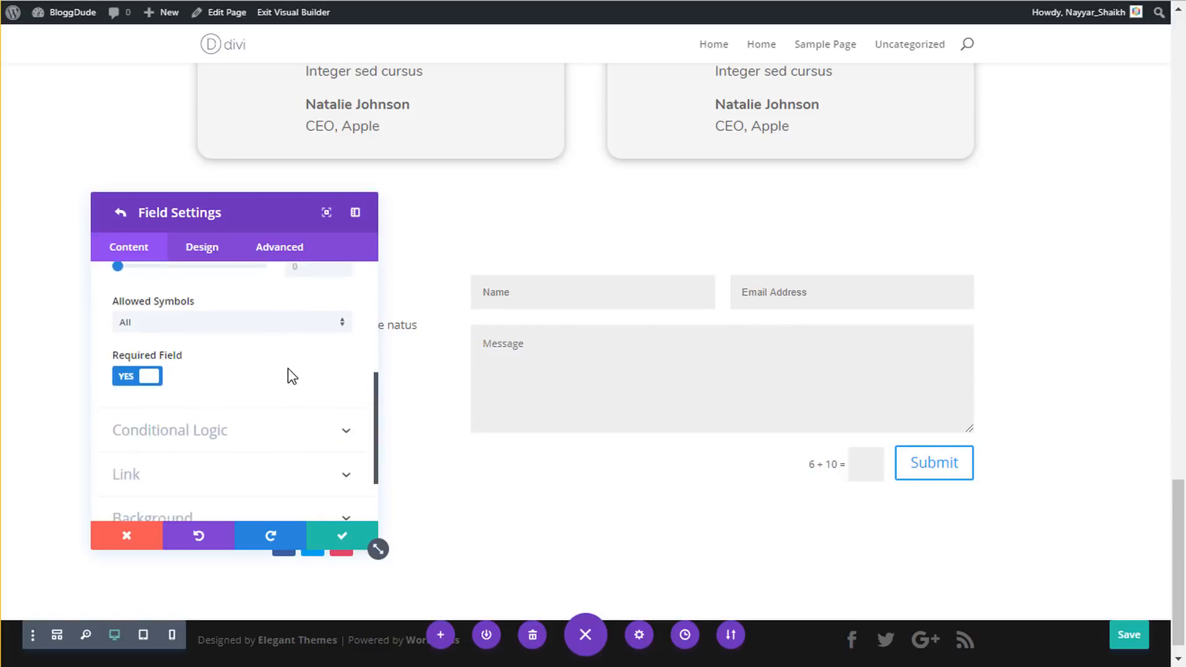
pyautogui.scroll(5, 271, 364)
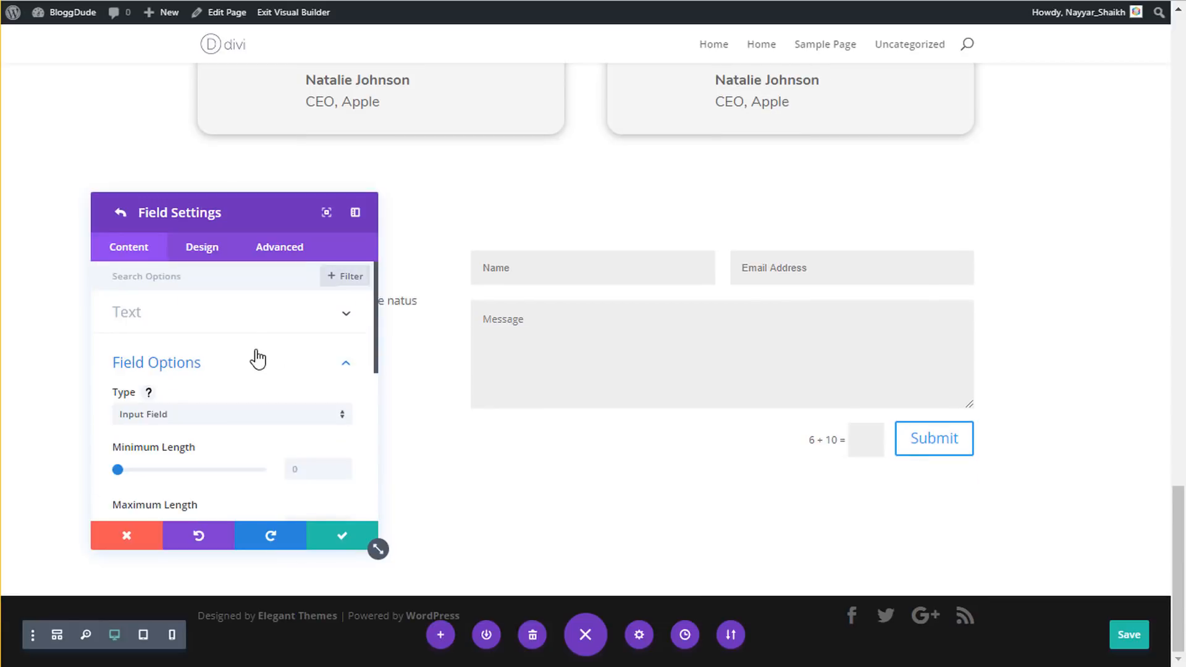
pyautogui.click(201, 252)
pyautogui.click(201, 314)
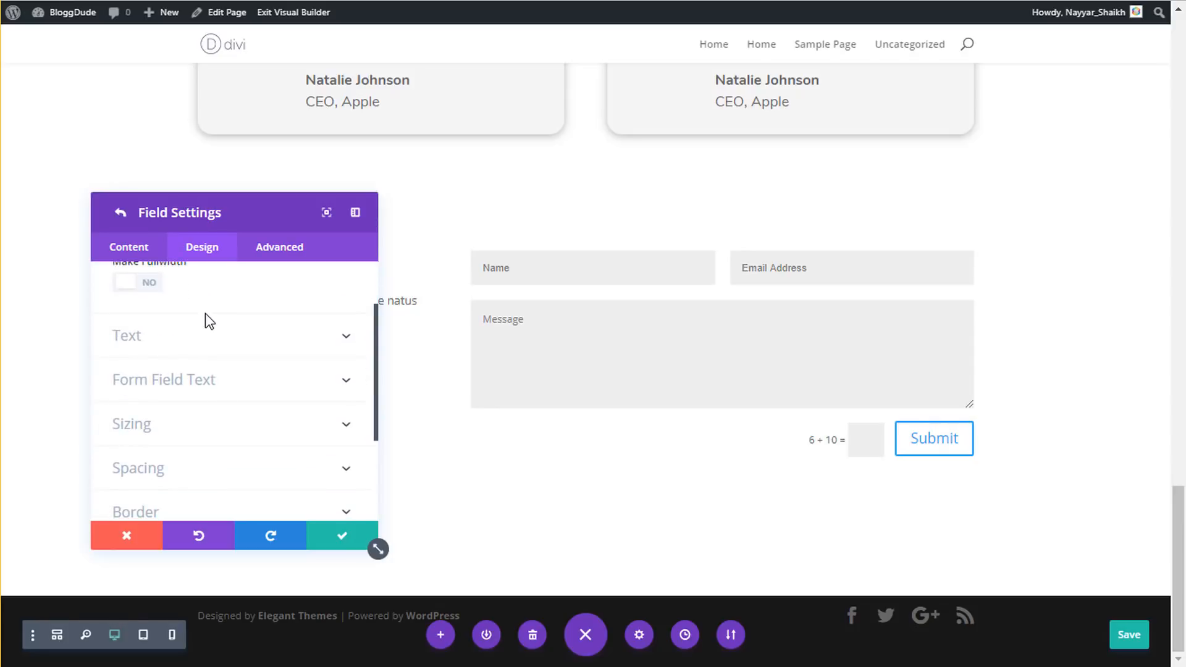
pyautogui.scroll(2, 205, 321)
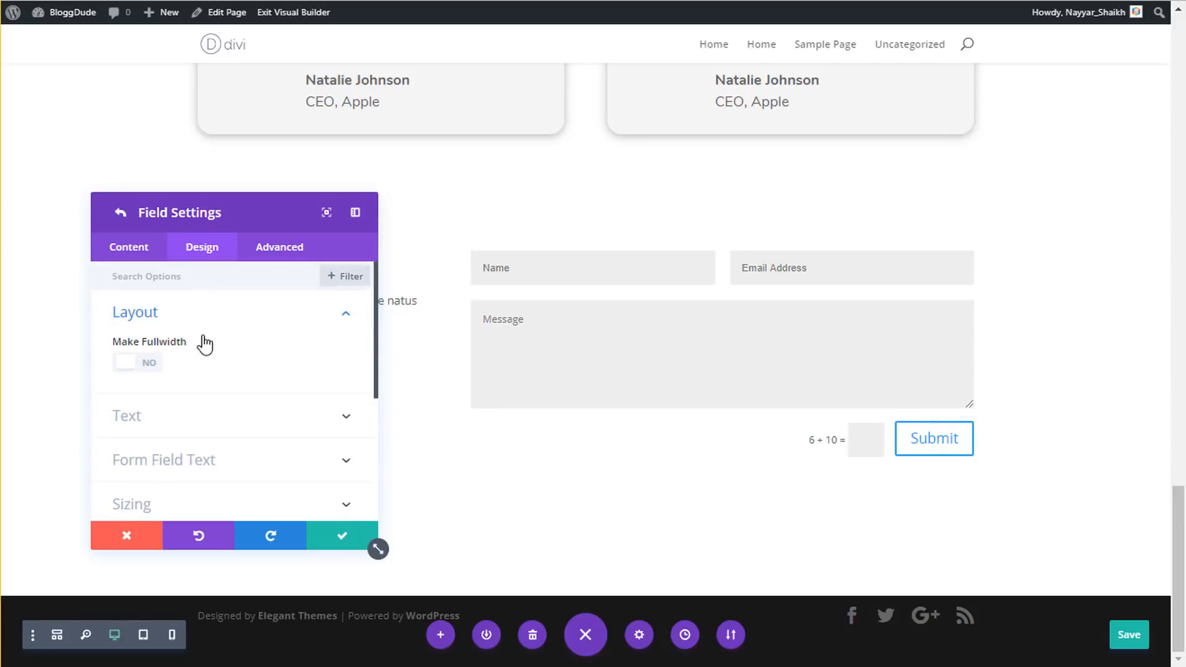
pyautogui.click(150, 369)
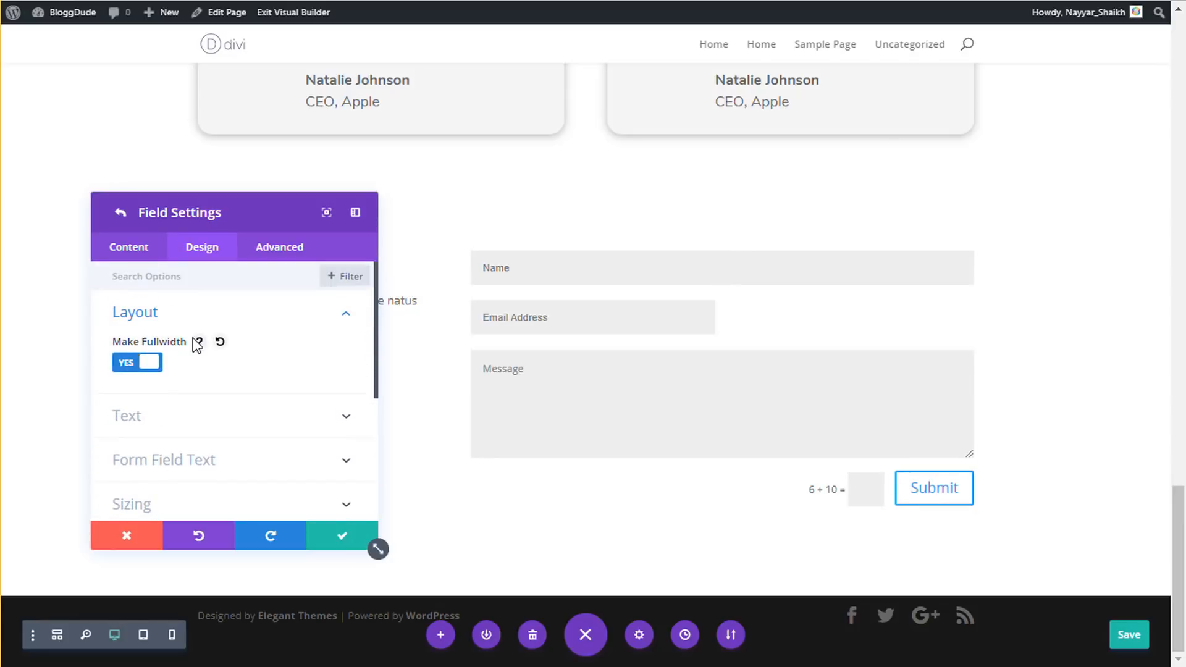
pyautogui.click(351, 534)
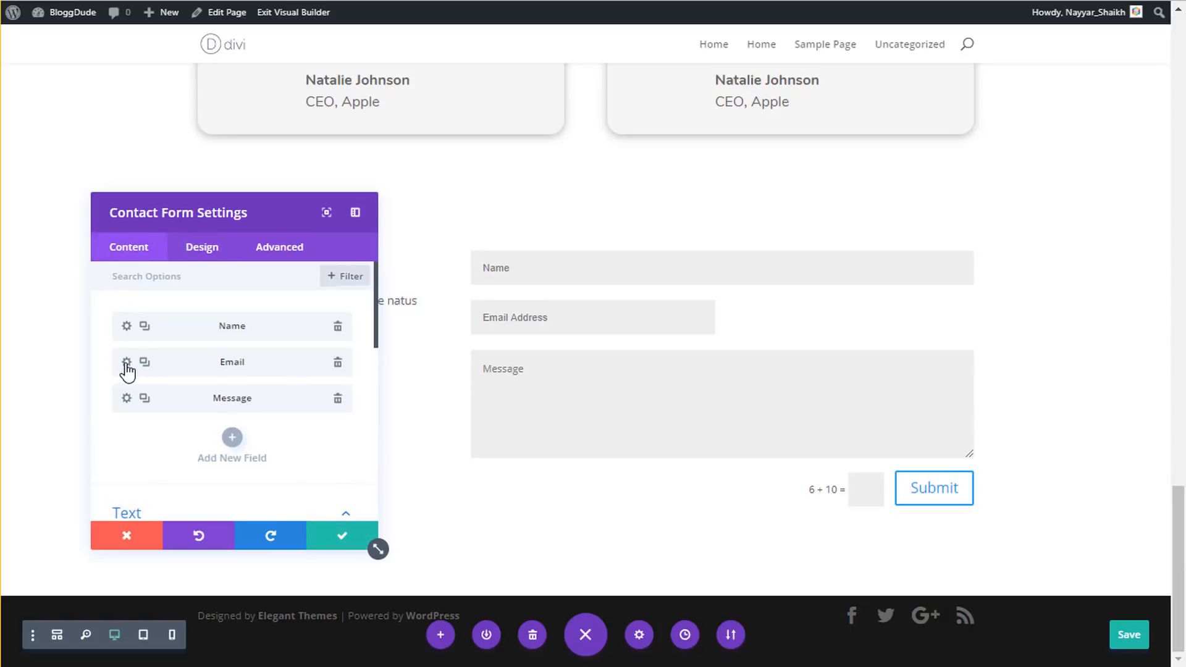
# - Set the Email field to full width as well
pyautogui.click(126, 364)
pyautogui.click(202, 251)
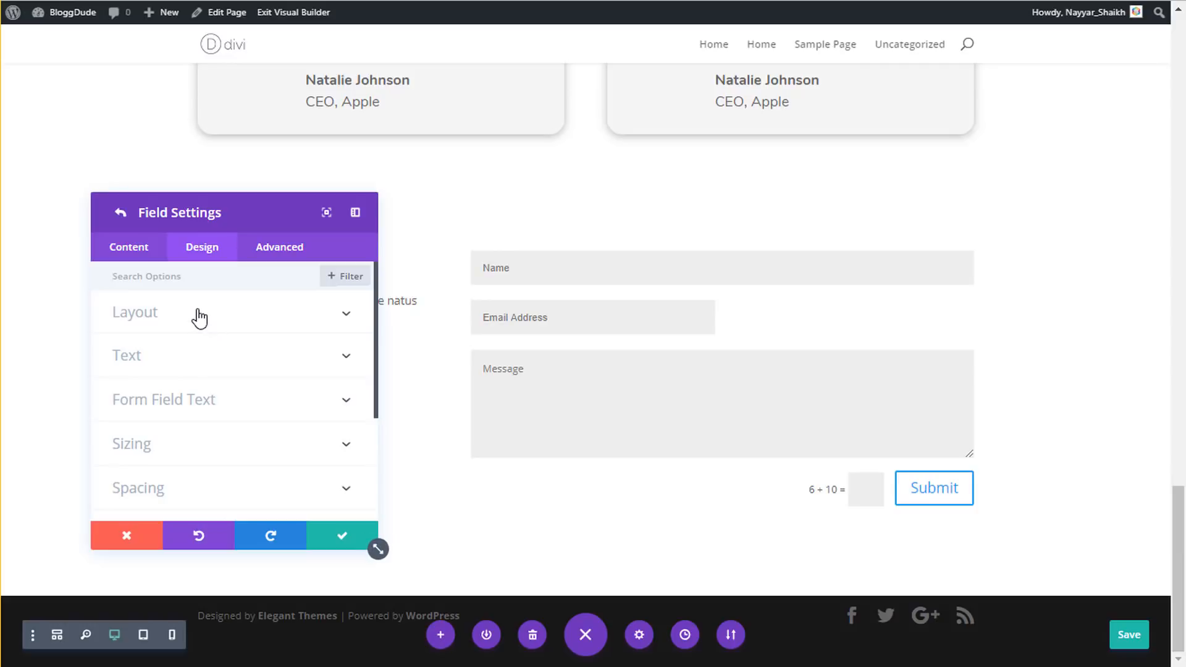
pyautogui.click(199, 314)
pyautogui.scroll(-1, 157, 330)
pyautogui.click(150, 286)
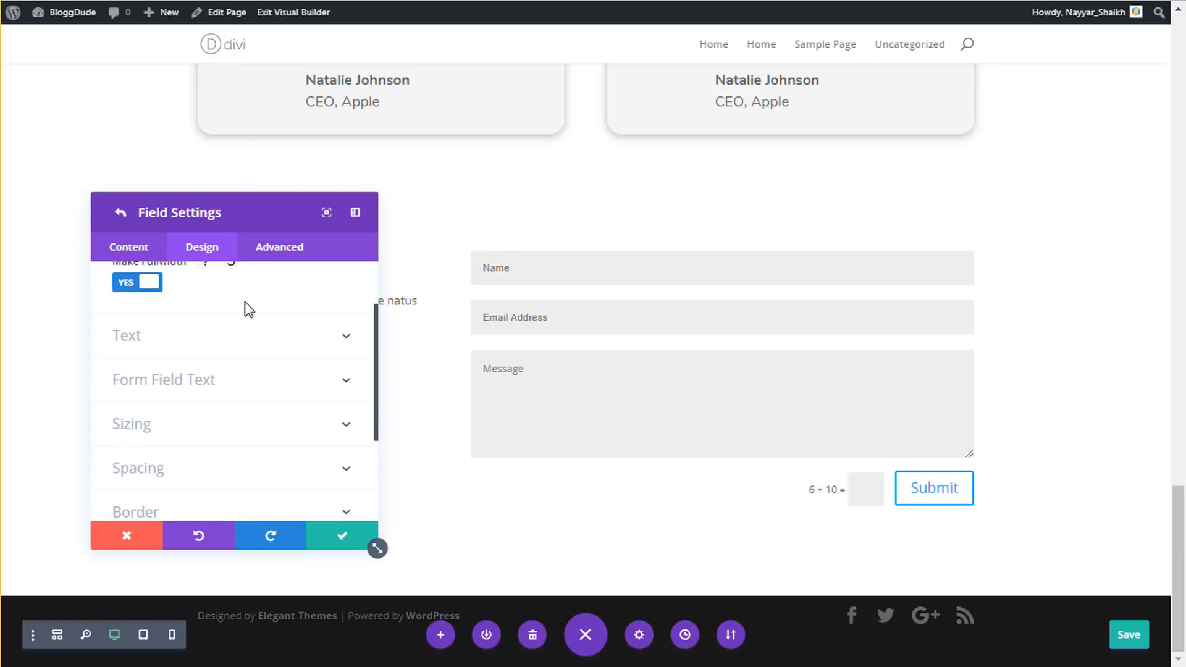
pyautogui.click(344, 545)
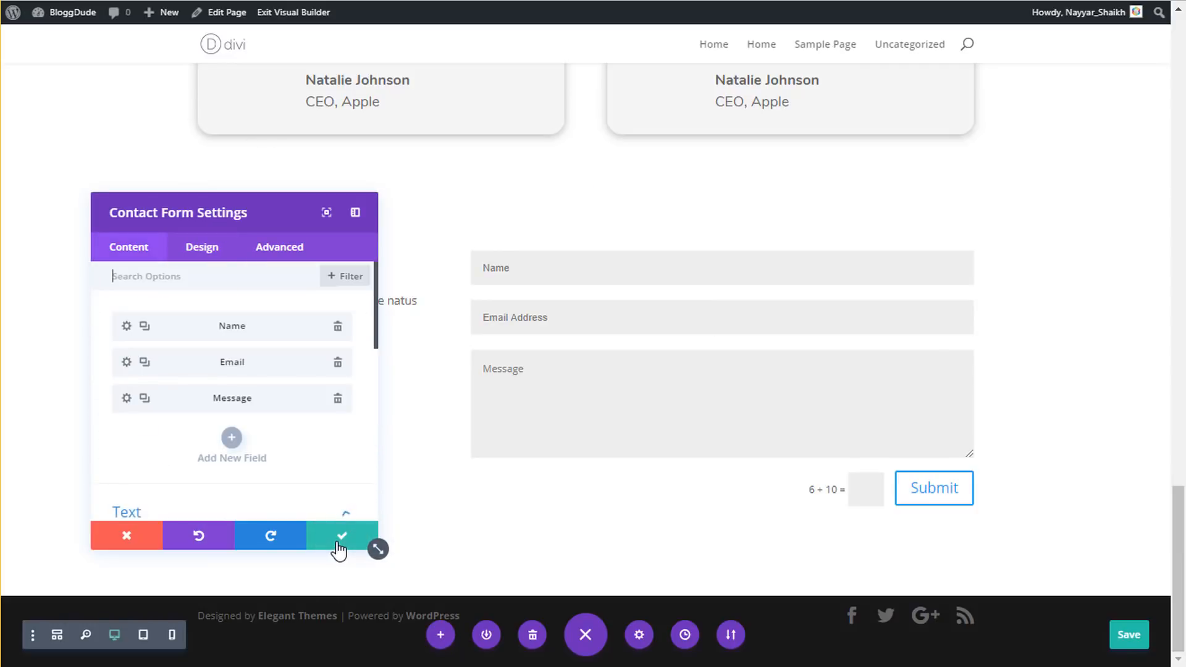
pyautogui.scroll(-2, 278, 395)
pyautogui.scroll(-2, 281, 402)
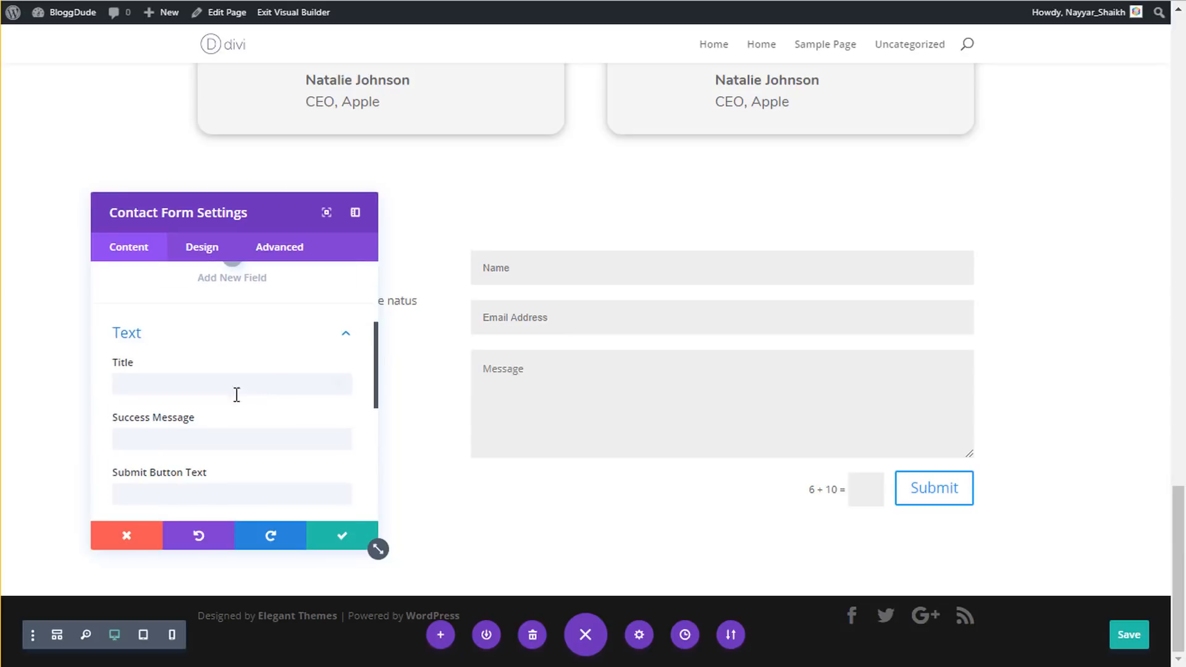
# - Title the contact form 'Leave a Message' and label its submit button 'send message'
pyautogui.click(183, 388)
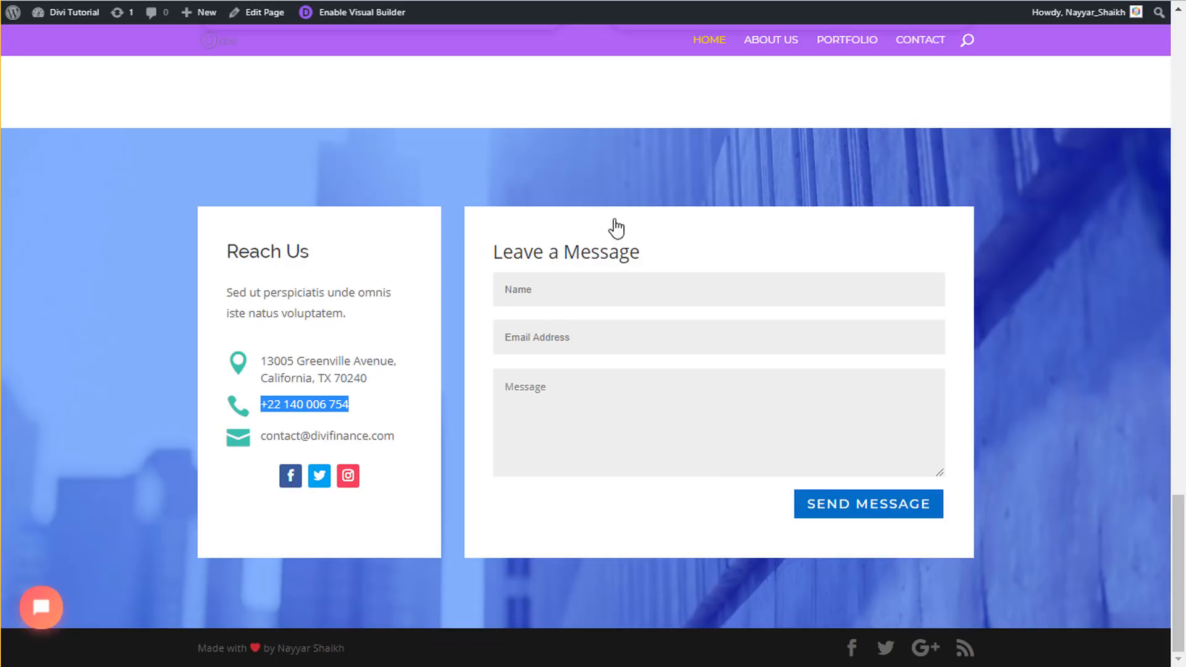
pyautogui.moveTo(661, 258); pyautogui.dragTo(491, 247)
pyautogui.hotkey('ctrl', 'c')
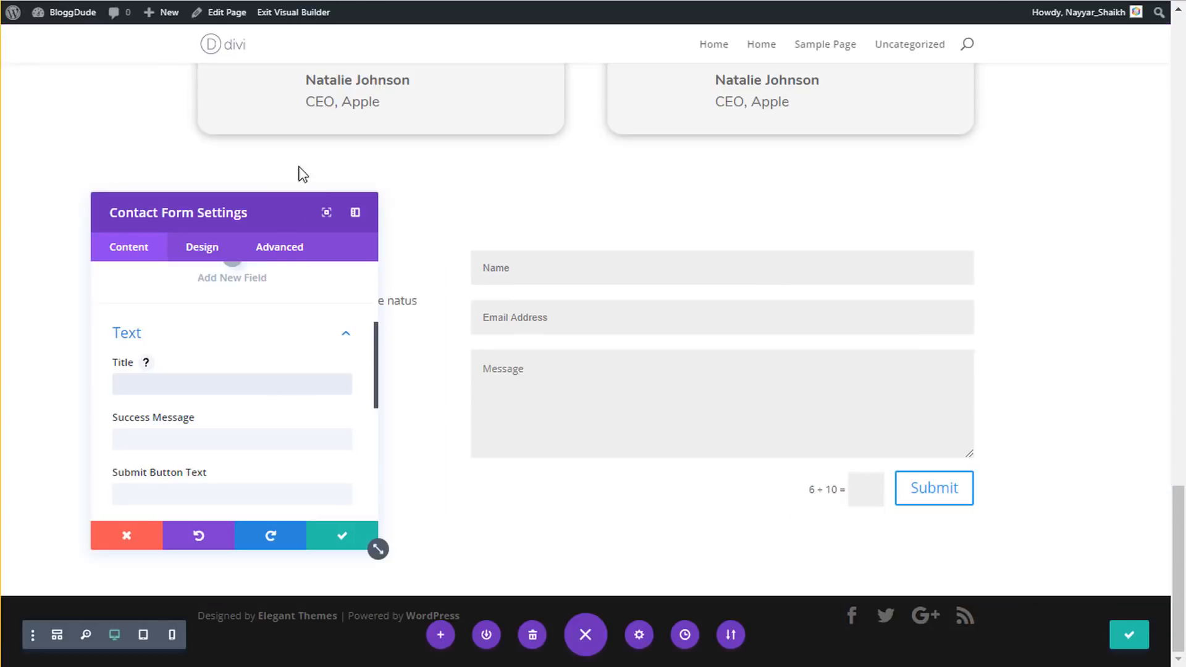
pyautogui.click(231, 376)
pyautogui.hotkey('ctrl', 'v')
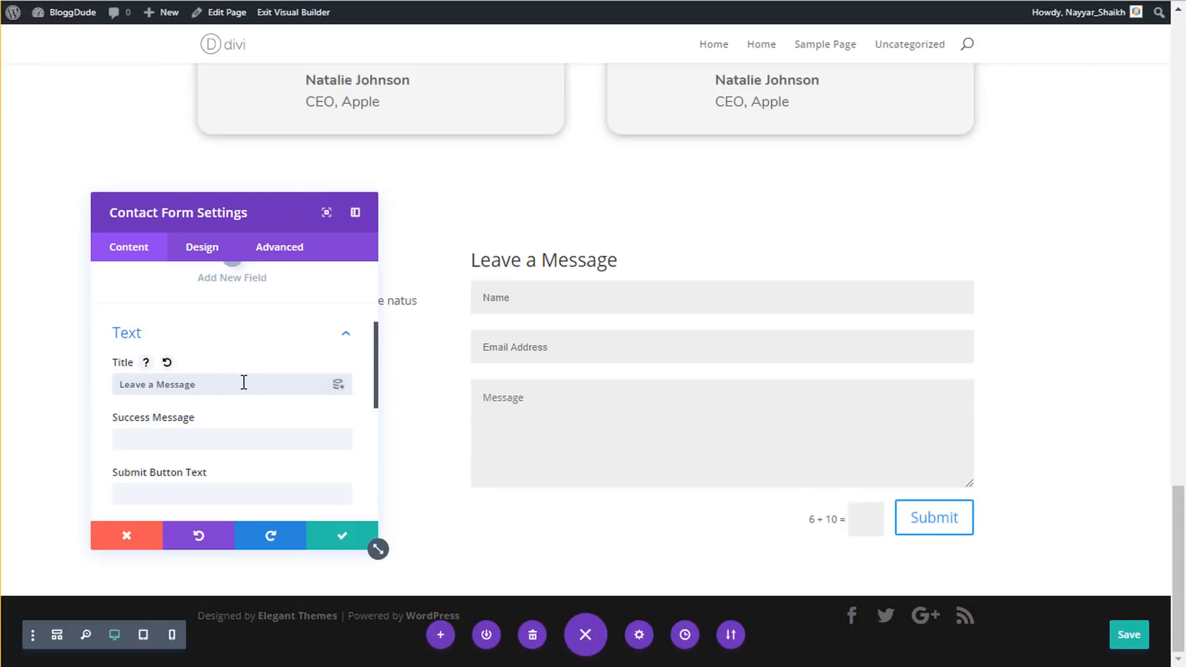
pyautogui.scroll(-2, 252, 399)
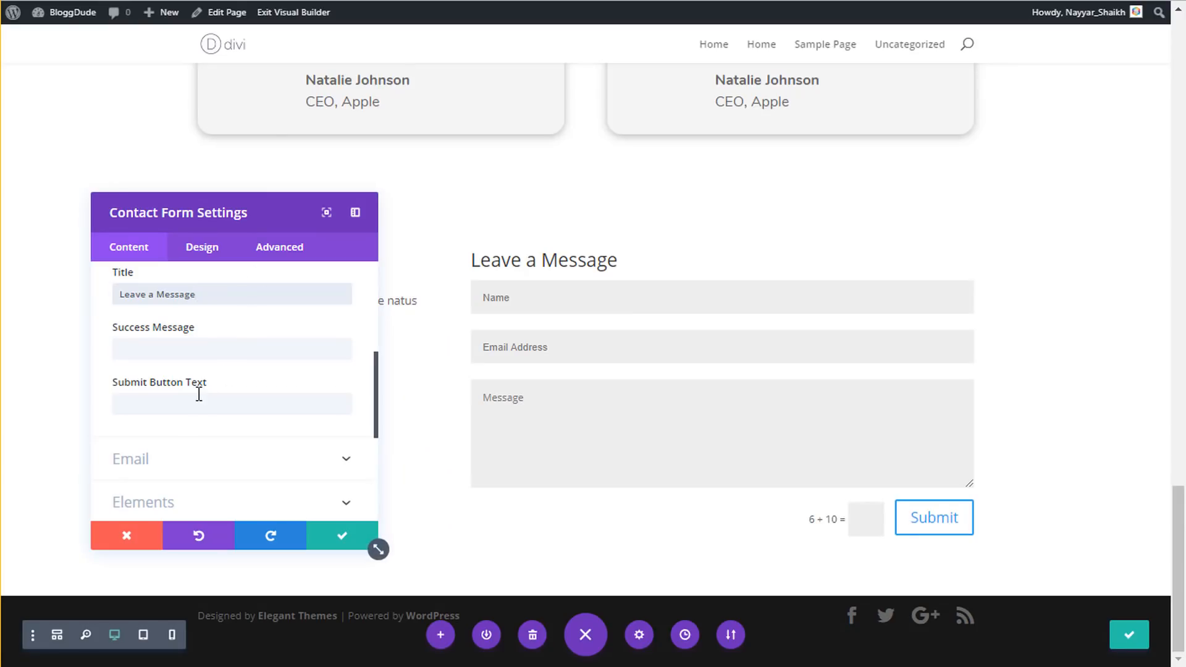
pyautogui.click(207, 402)
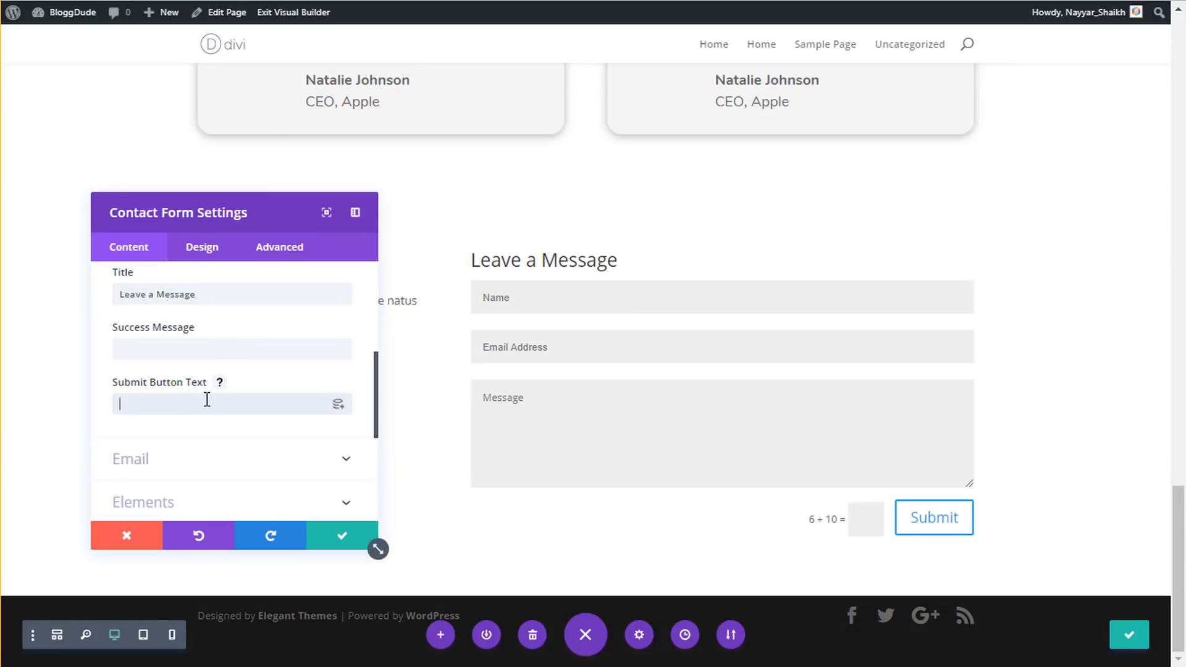
pyautogui.write('send me')
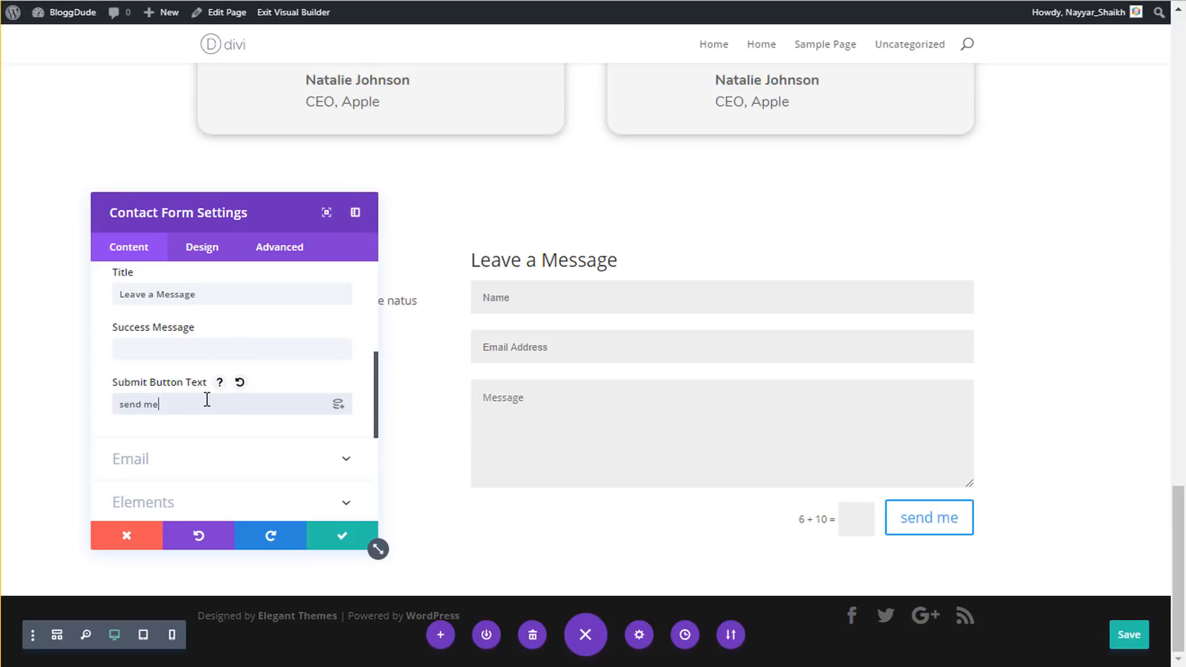
pyautogui.write('ssage')
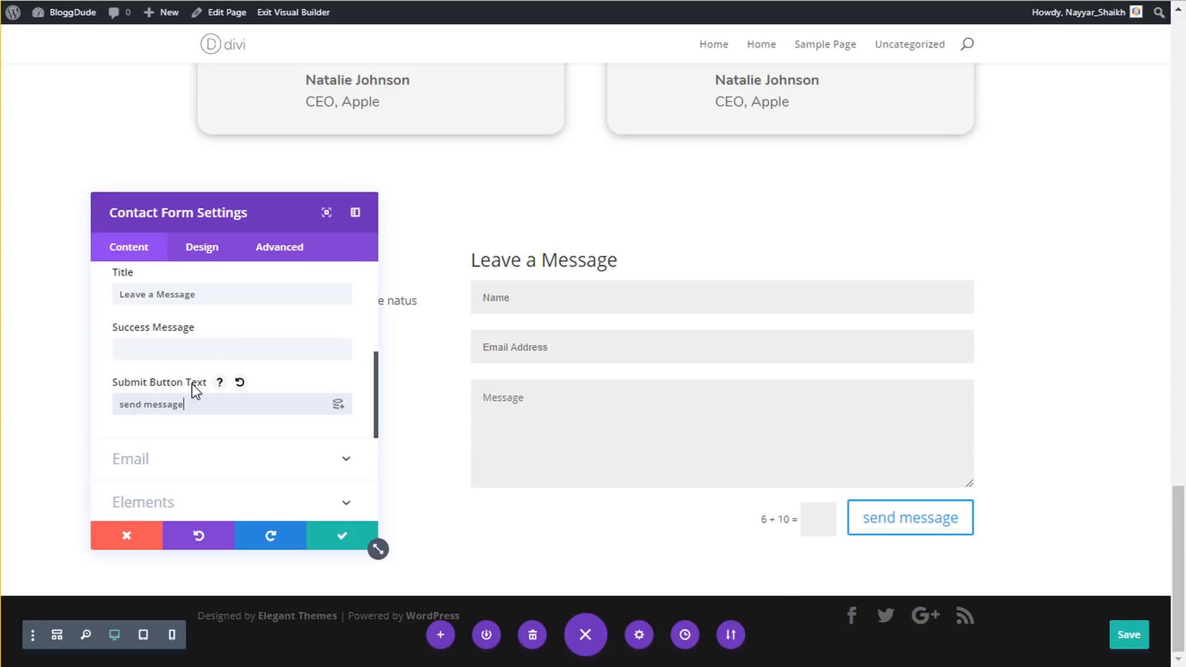
# - Choose the recipient email address that receives the form's messages
pyautogui.scroll(-2, 223, 402)
pyautogui.click(206, 374)
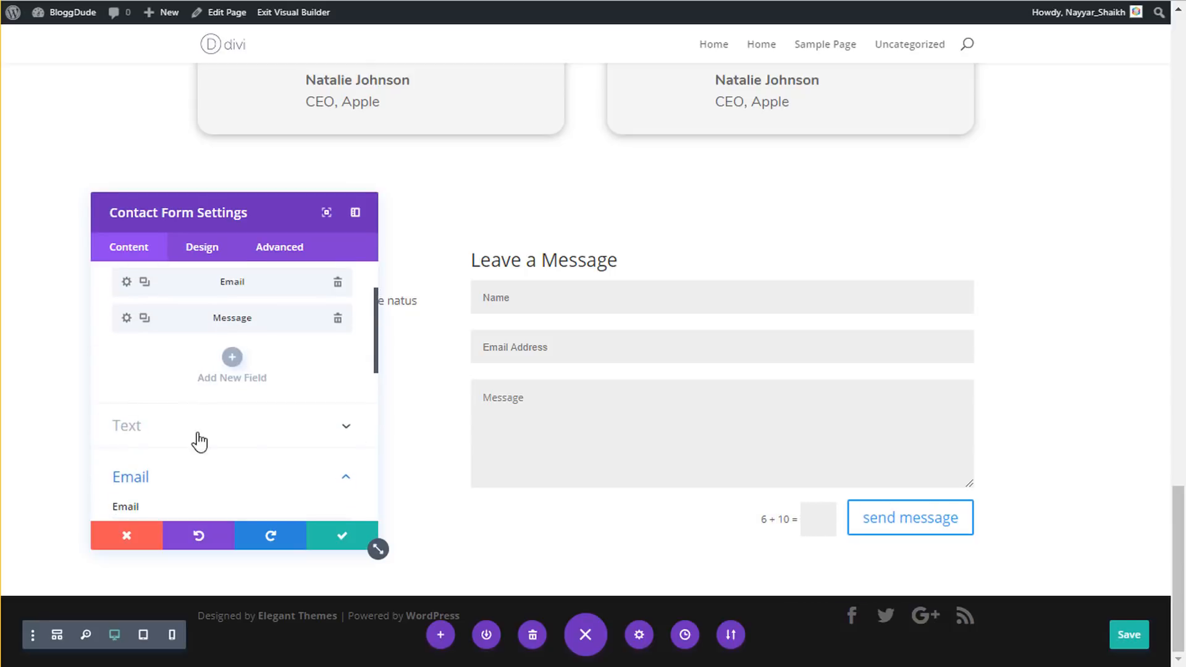
pyautogui.click(207, 436)
pyautogui.scroll(-2, 207, 433)
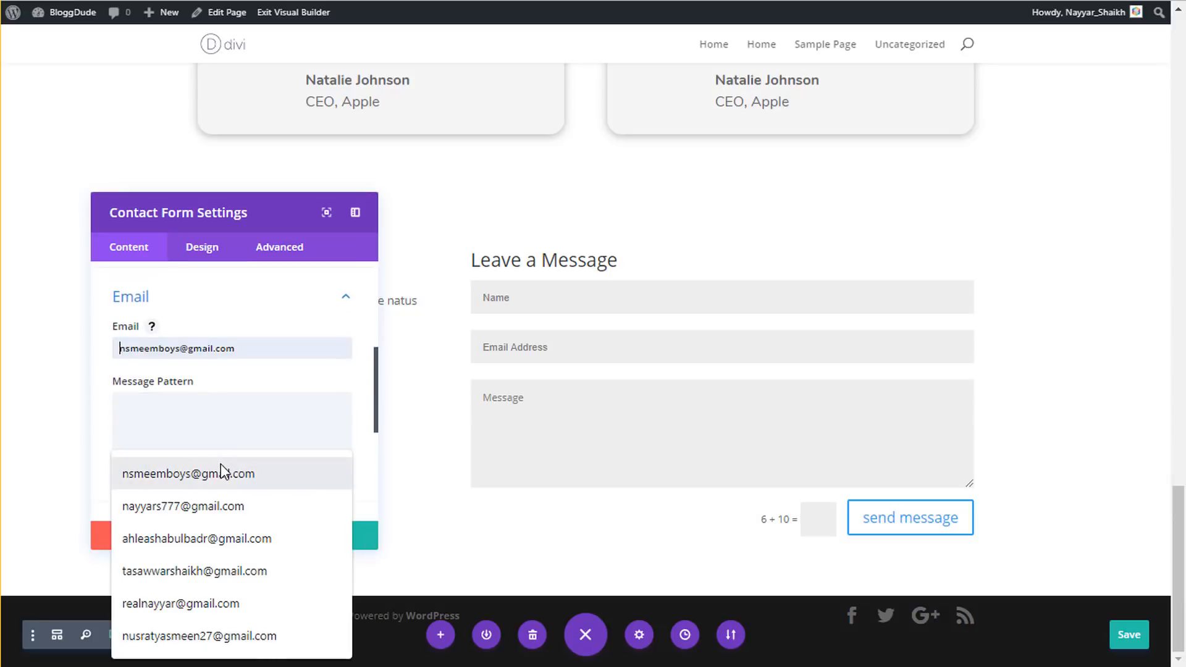
pyautogui.click(185, 603)
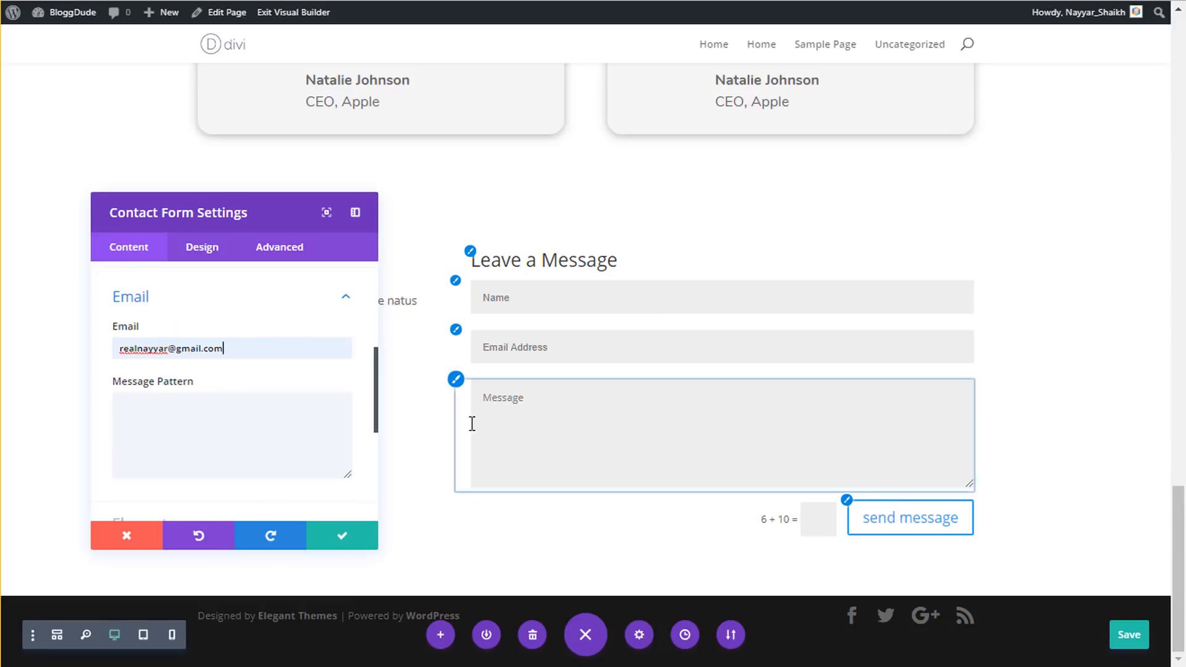
pyautogui.moveTo(255, 349); pyautogui.dragTo(103, 340)
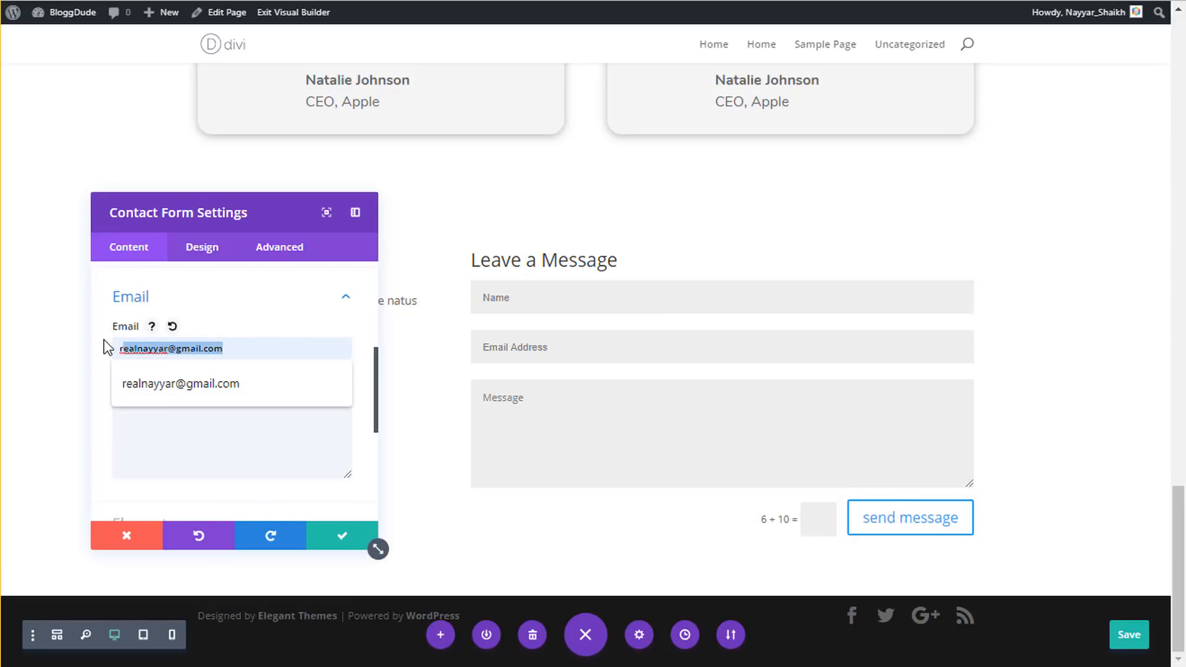
pyautogui.click(250, 332)
# - Set Display Captcha to NO in the form's Elements options
pyautogui.scroll(-2, 234, 370)
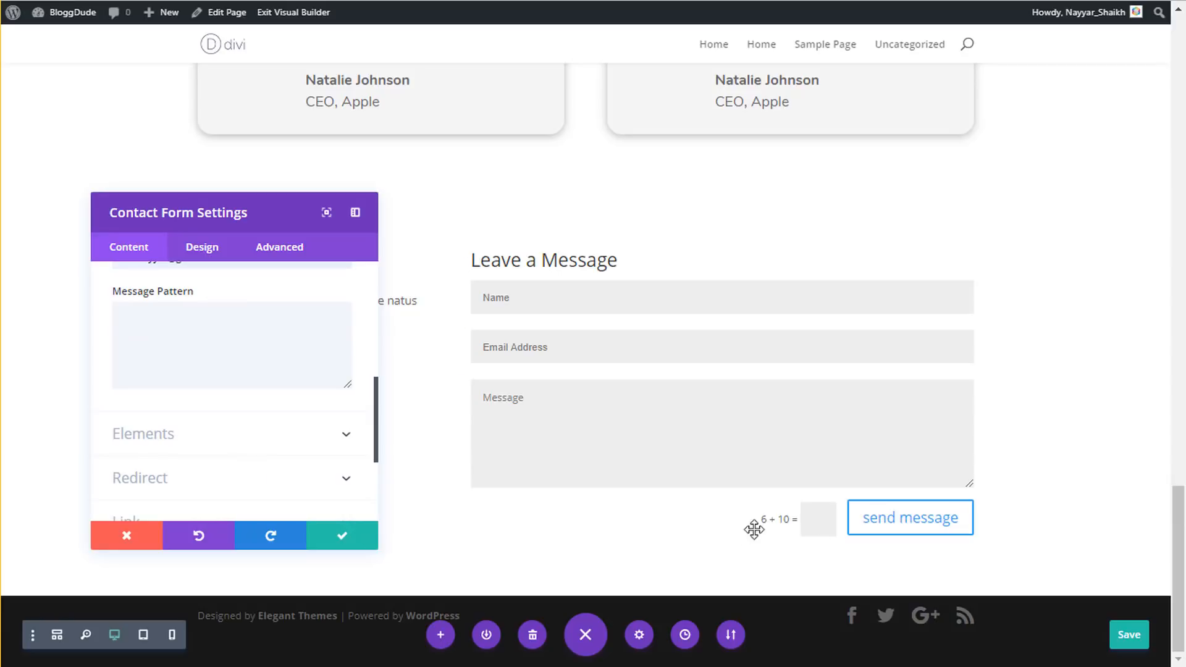
pyautogui.click(247, 432)
pyautogui.scroll(1, 259, 432)
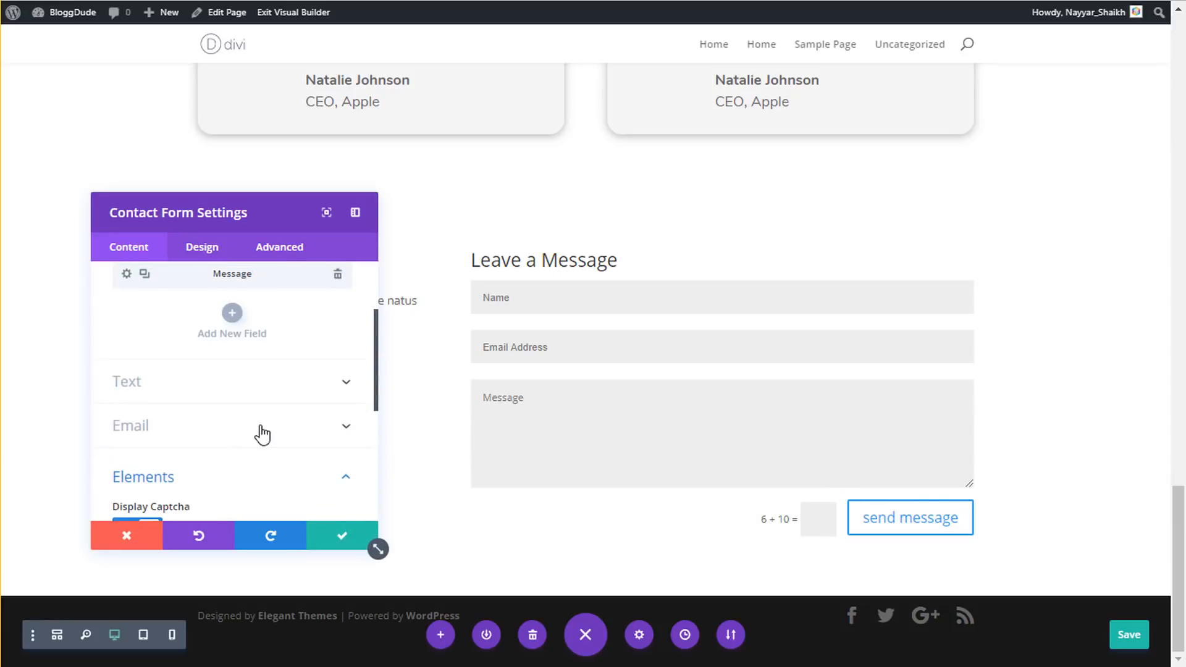
pyautogui.scroll(-1, 203, 463)
pyautogui.click(128, 441)
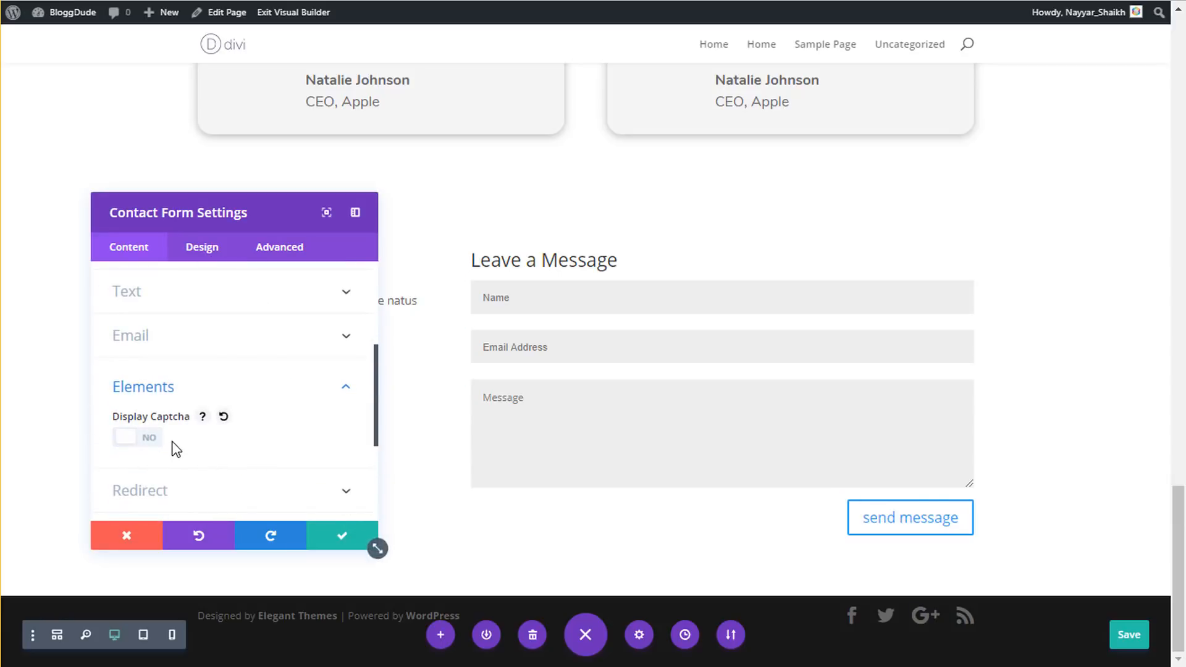
pyautogui.scroll(-1, 197, 451)
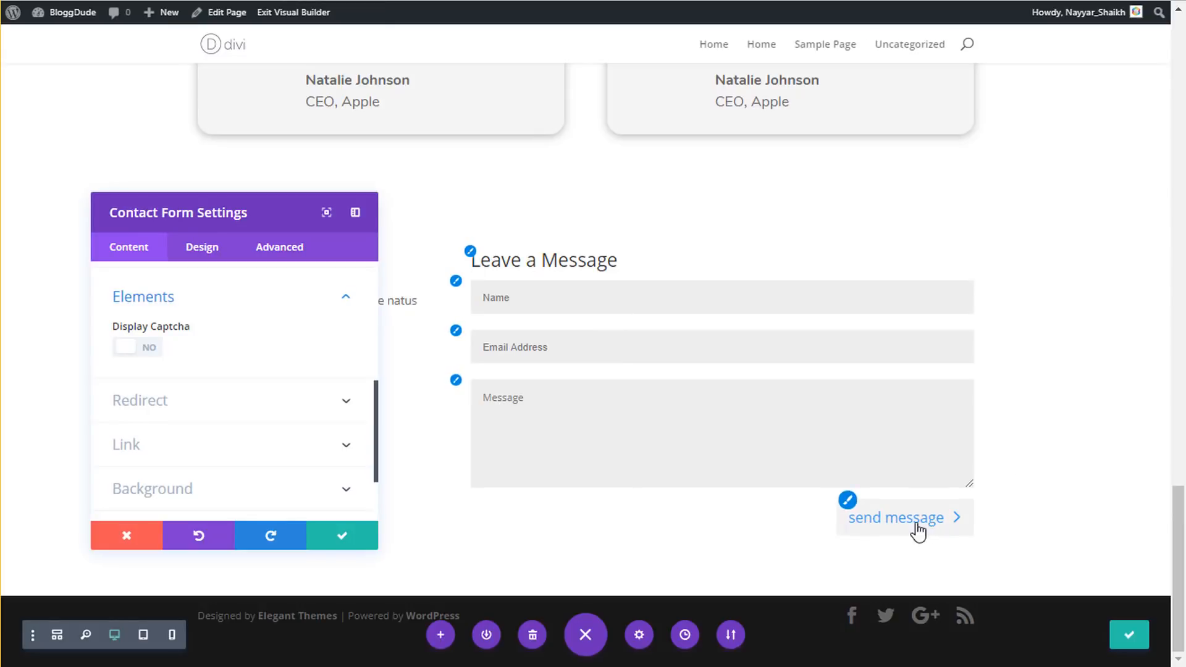
# - Enable custom button styles with 18px white text and a #0c71c3 blue background
pyautogui.click(204, 248)
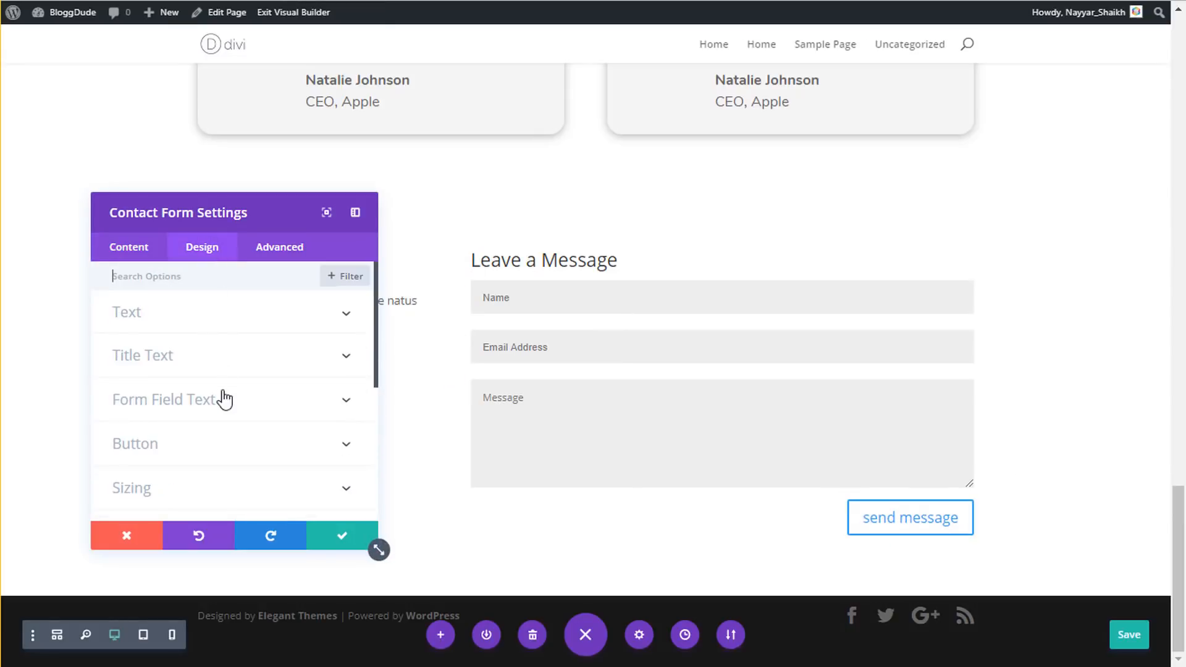
pyautogui.click(204, 445)
pyautogui.click(149, 333)
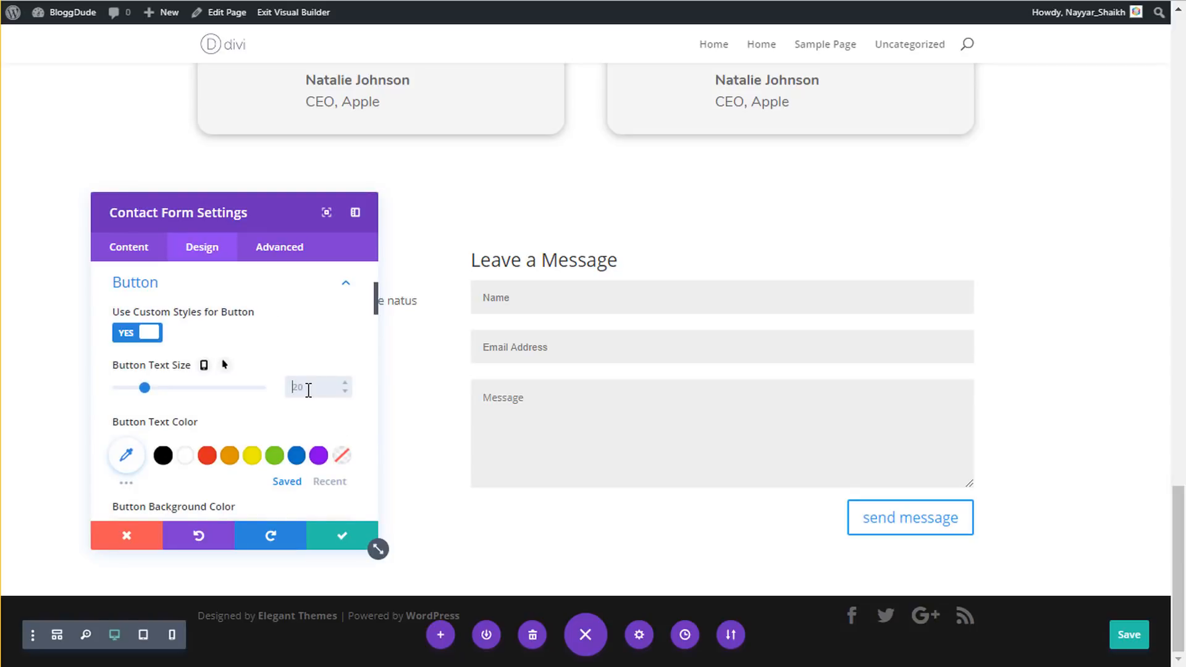
pyautogui.click(308, 388)
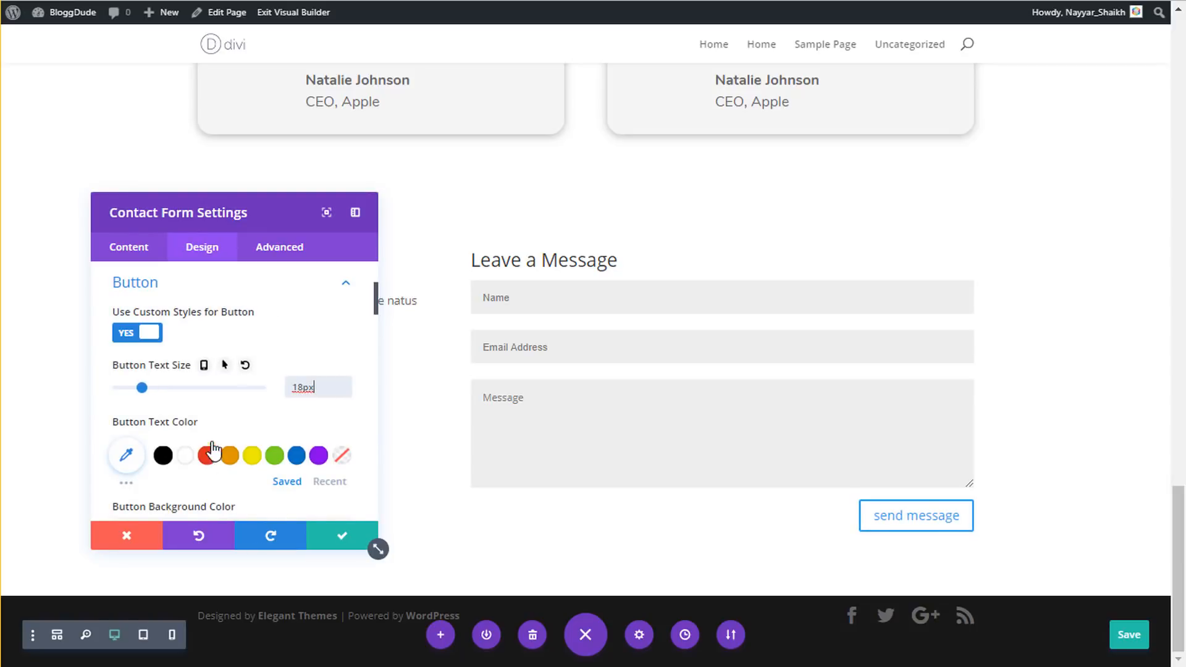
pyautogui.scroll(-2, 229, 420)
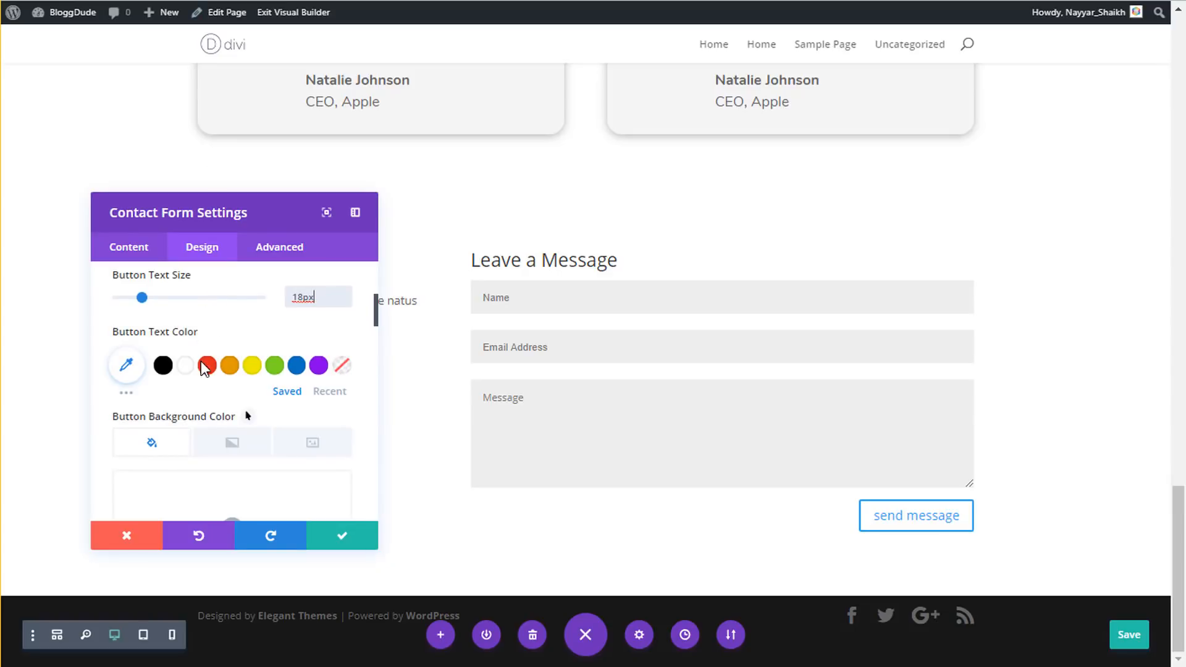
pyautogui.moveTo(92, 17)
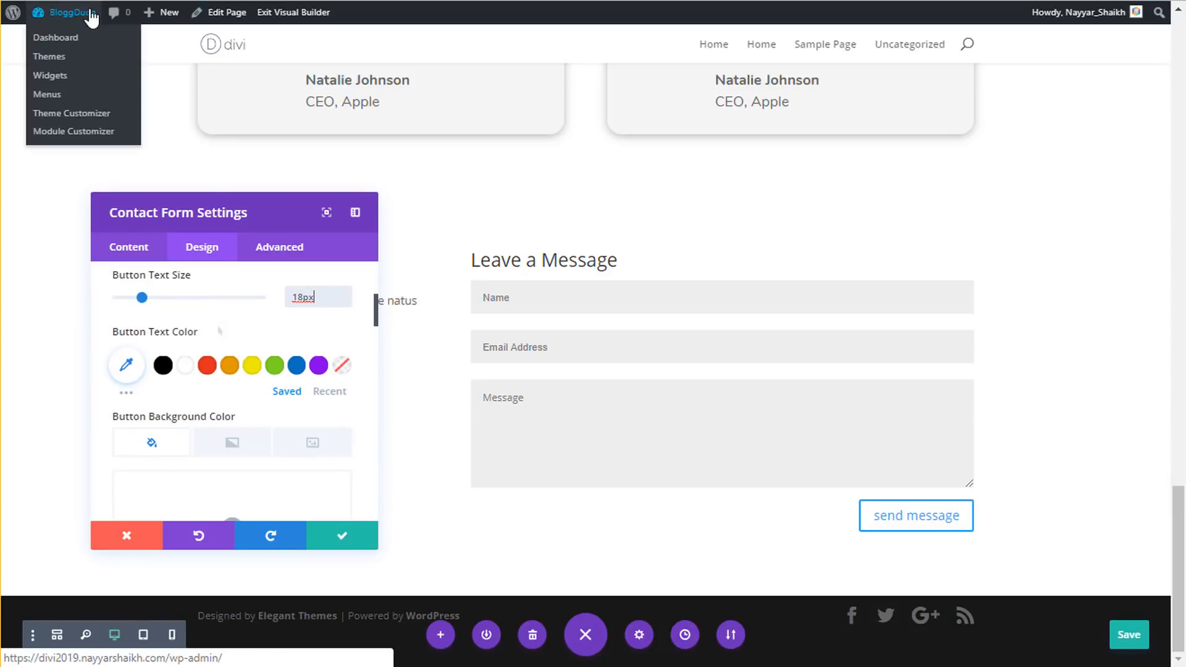
pyautogui.click(185, 366)
pyautogui.scroll(-3, 209, 387)
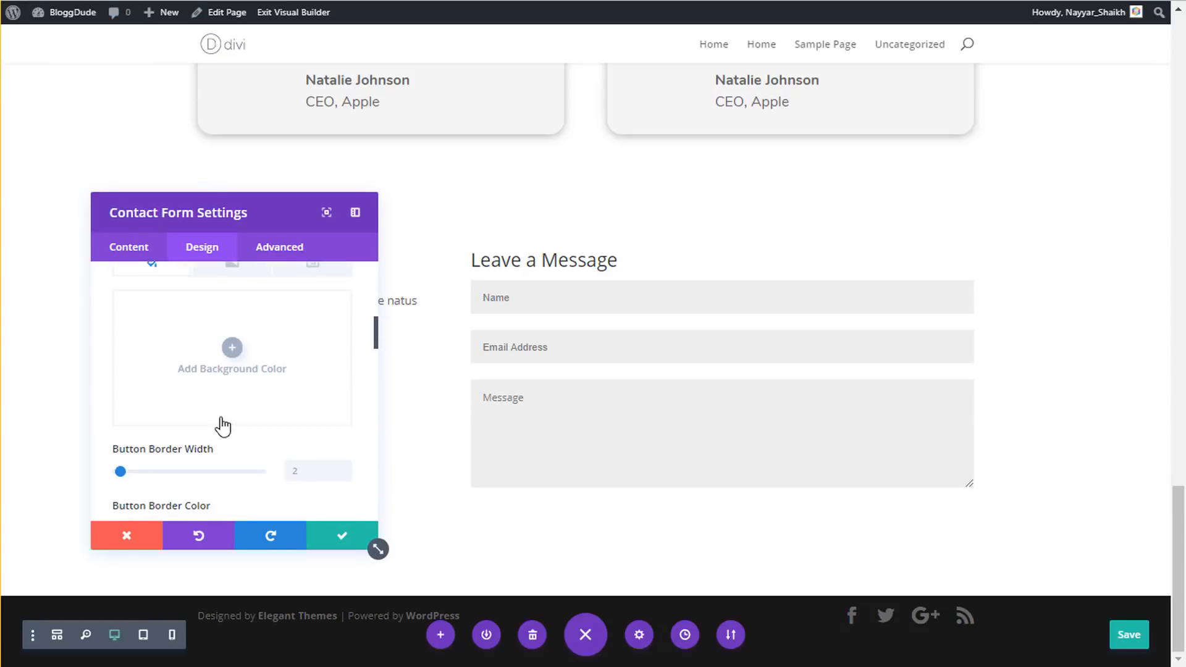
pyautogui.click(233, 390)
pyautogui.write('#0c71c3')
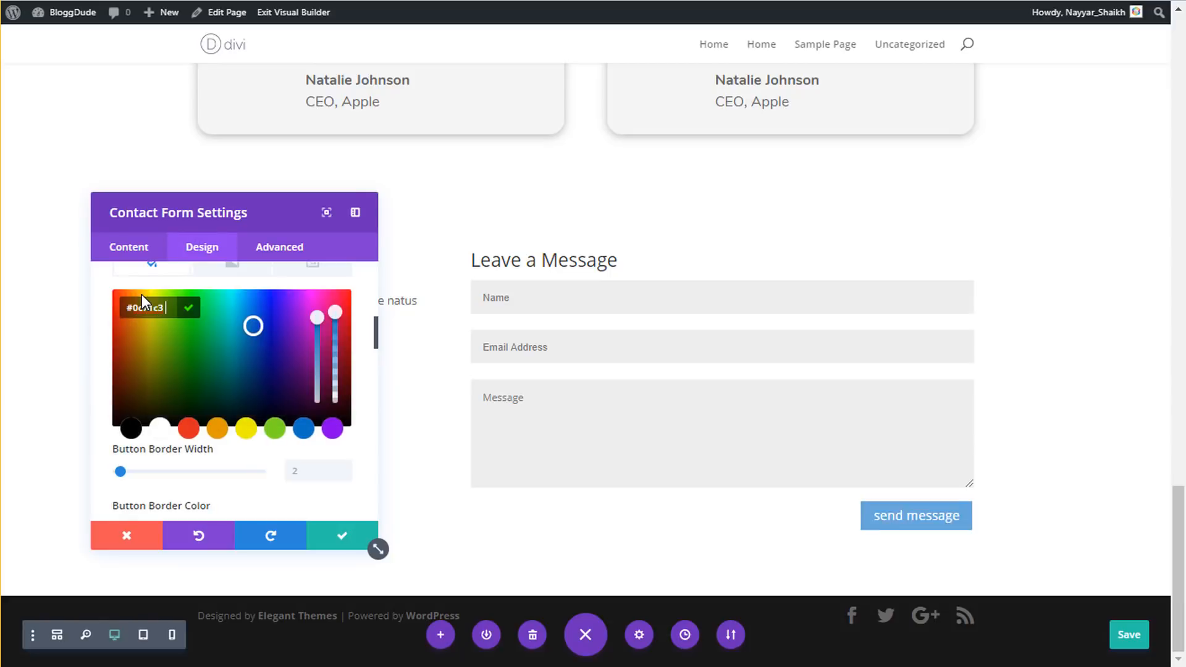
pyautogui.click(270, 465)
# - Give the button 2px letter spacing, uppercase Montserrat text and no icon, then confirm
pyautogui.scroll(-3, 318, 442)
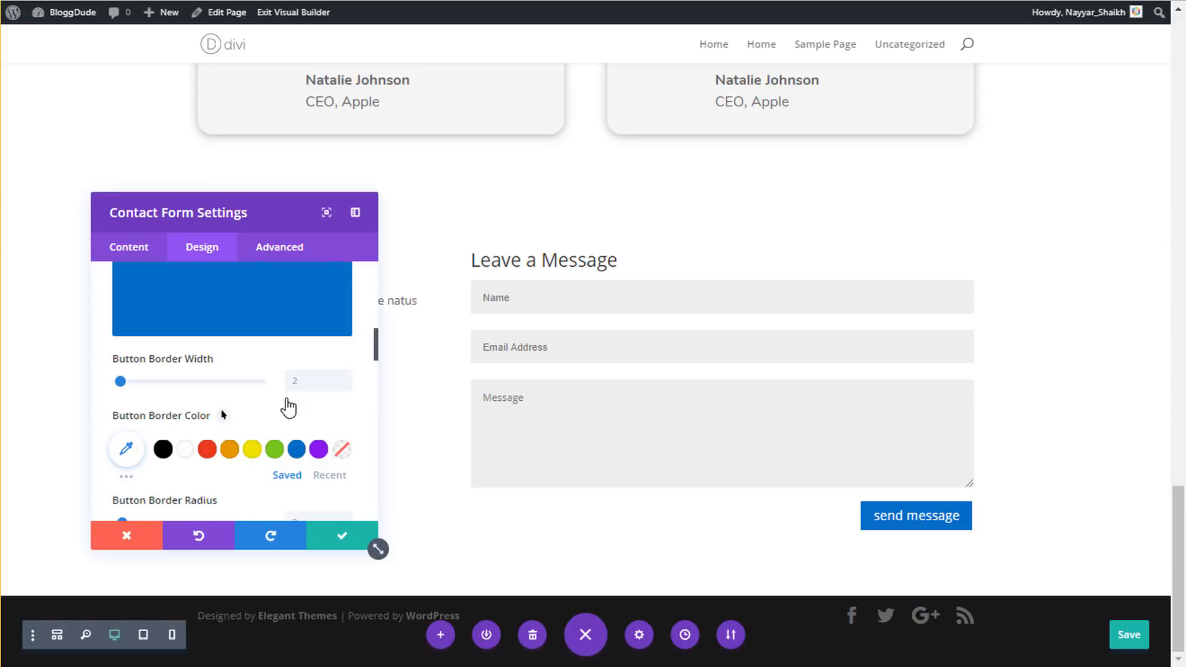
pyautogui.scroll(-2, 288, 407)
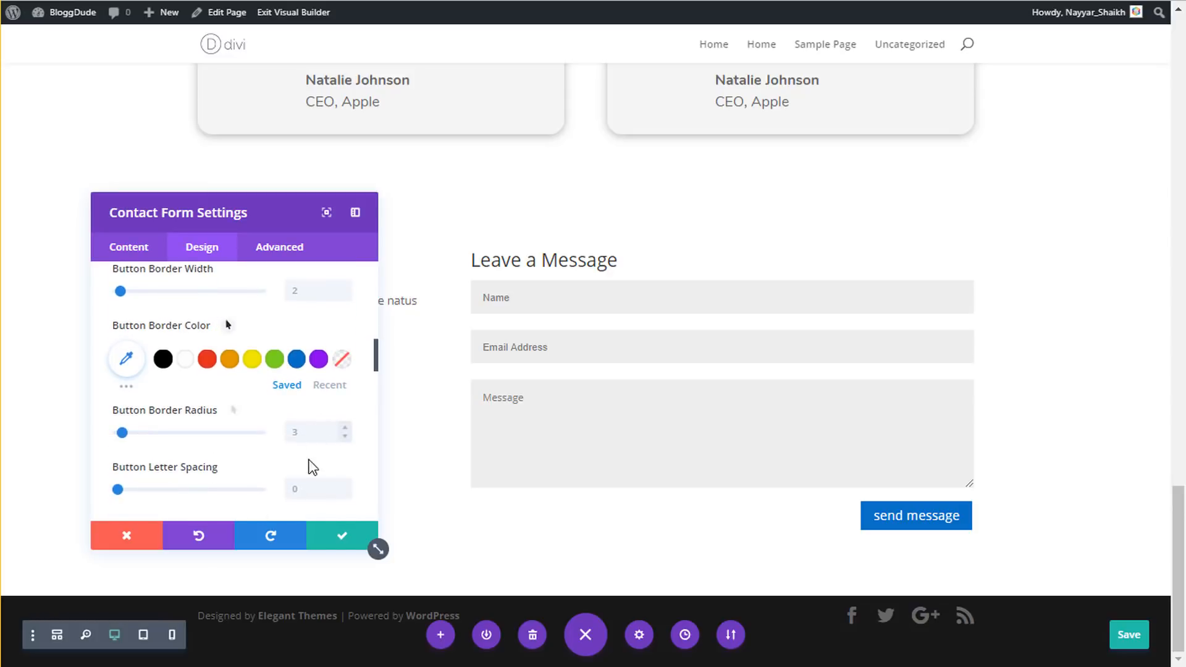
pyautogui.scroll(-2, 309, 426)
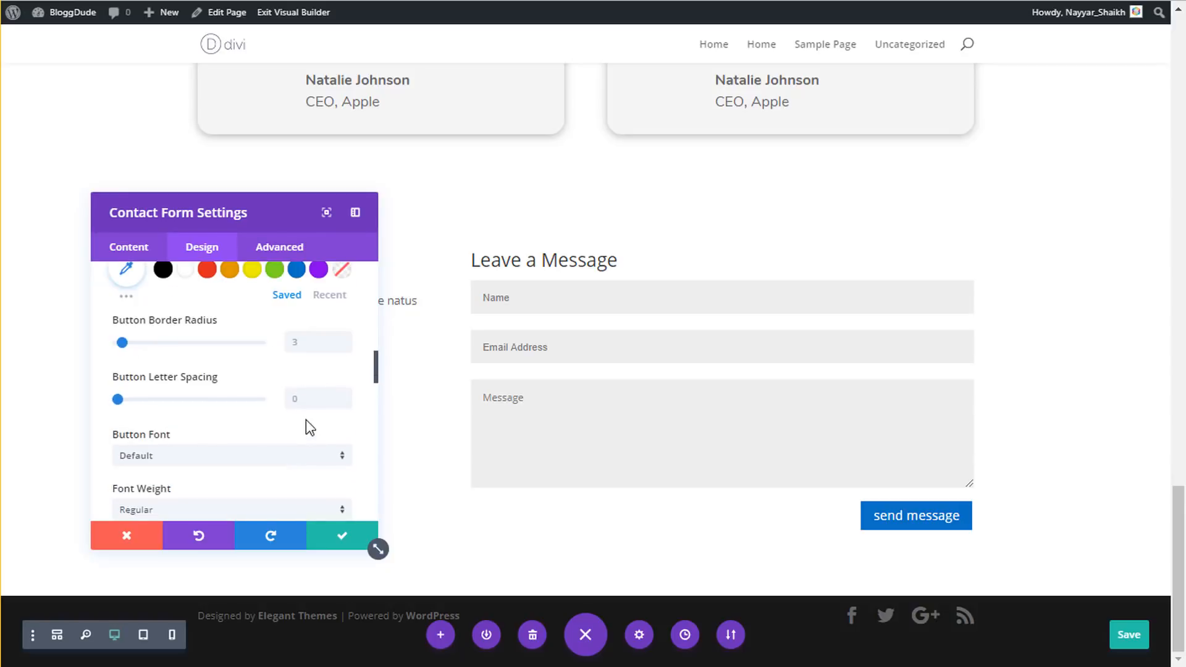
pyautogui.click(304, 390)
pyautogui.write('2px')
pyautogui.scroll(-2, 212, 399)
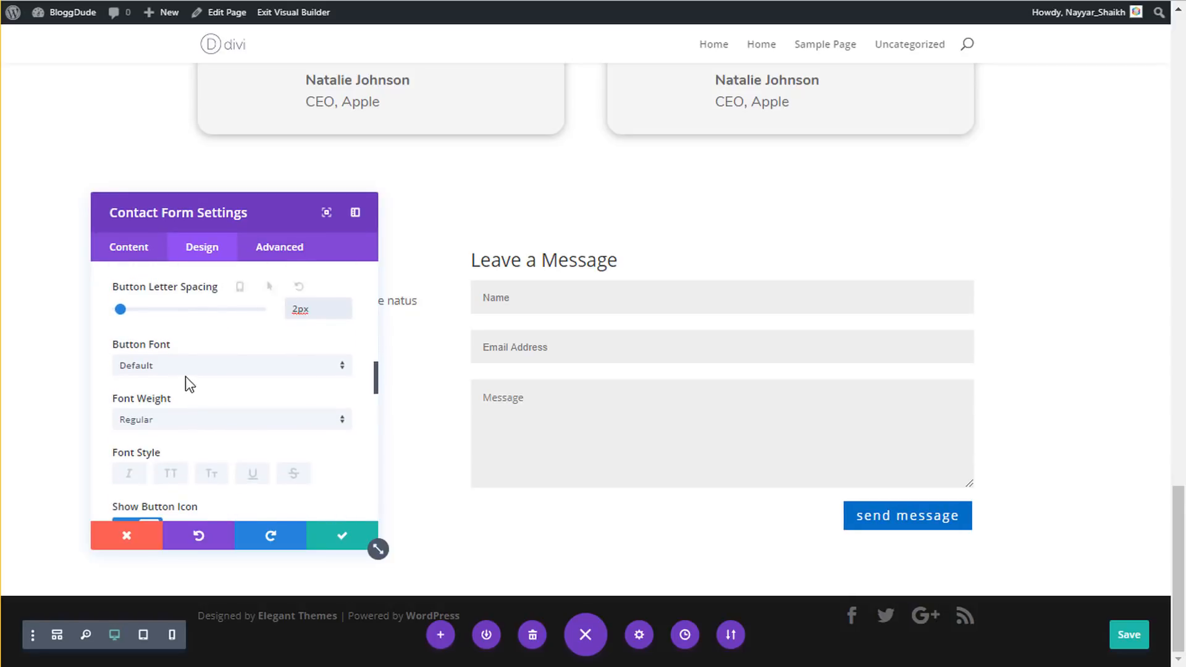
pyautogui.click(183, 365)
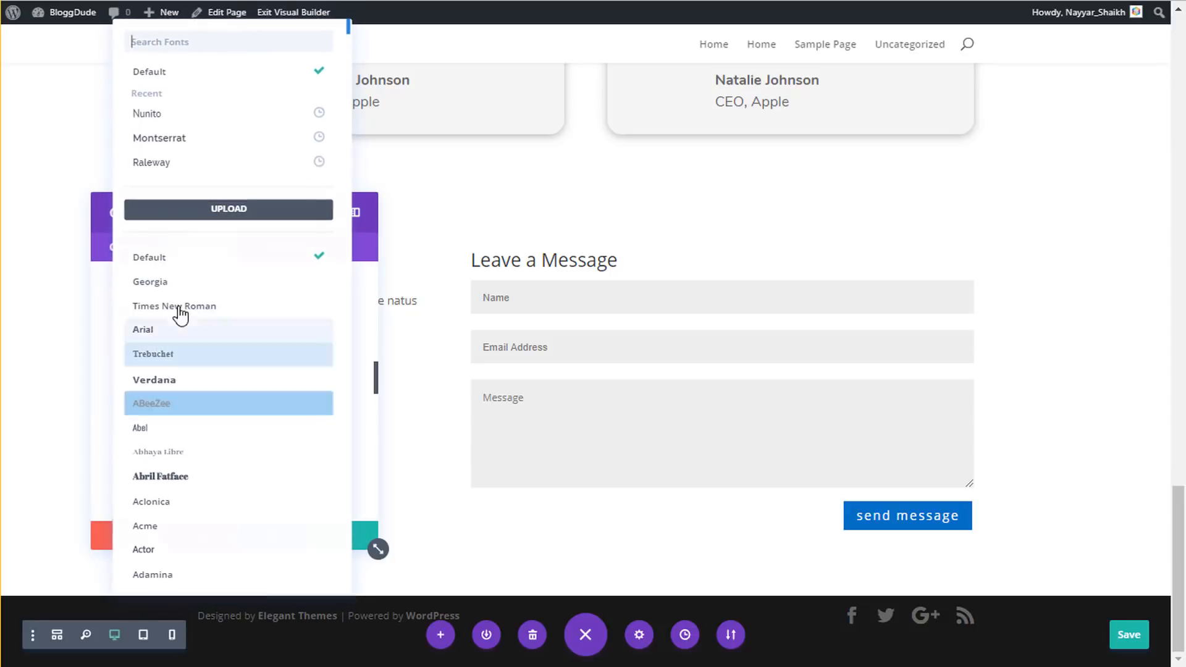
pyautogui.click(171, 147)
pyautogui.scroll(-2, 258, 451)
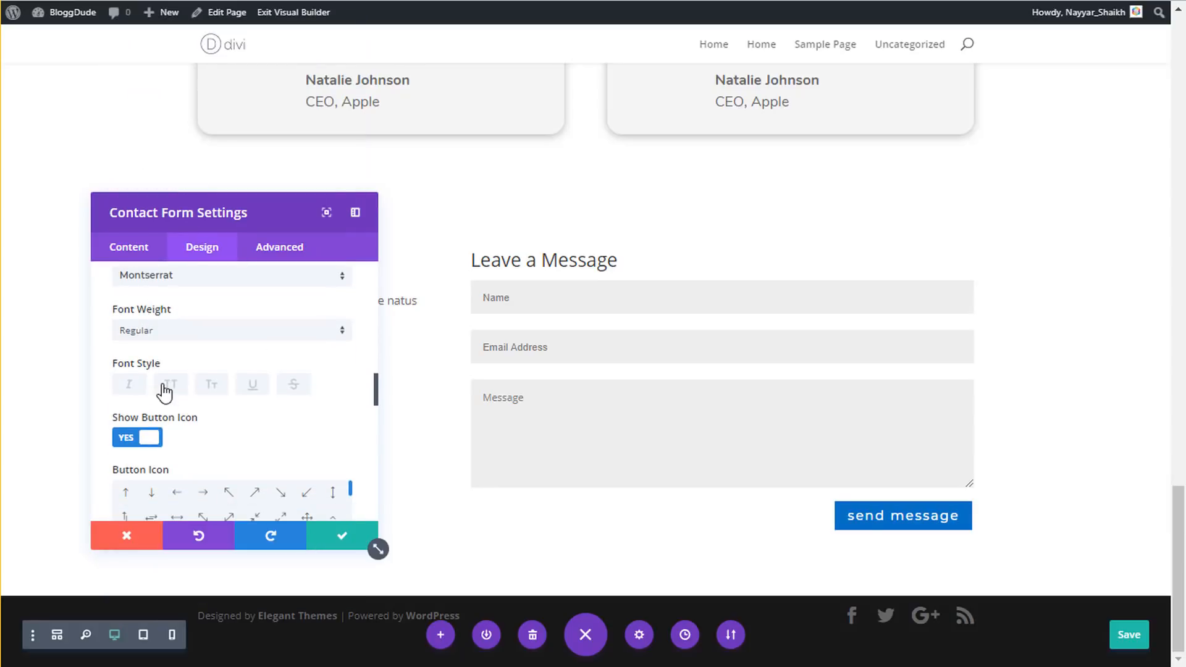
pyautogui.click(166, 388)
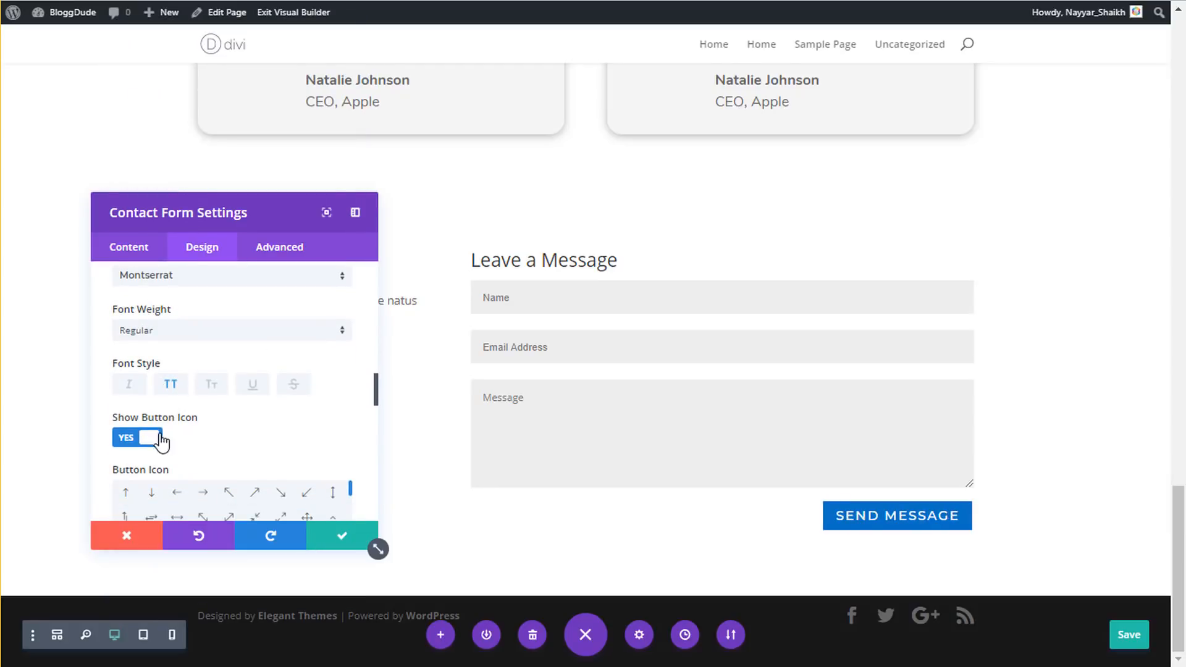
pyautogui.click(160, 438)
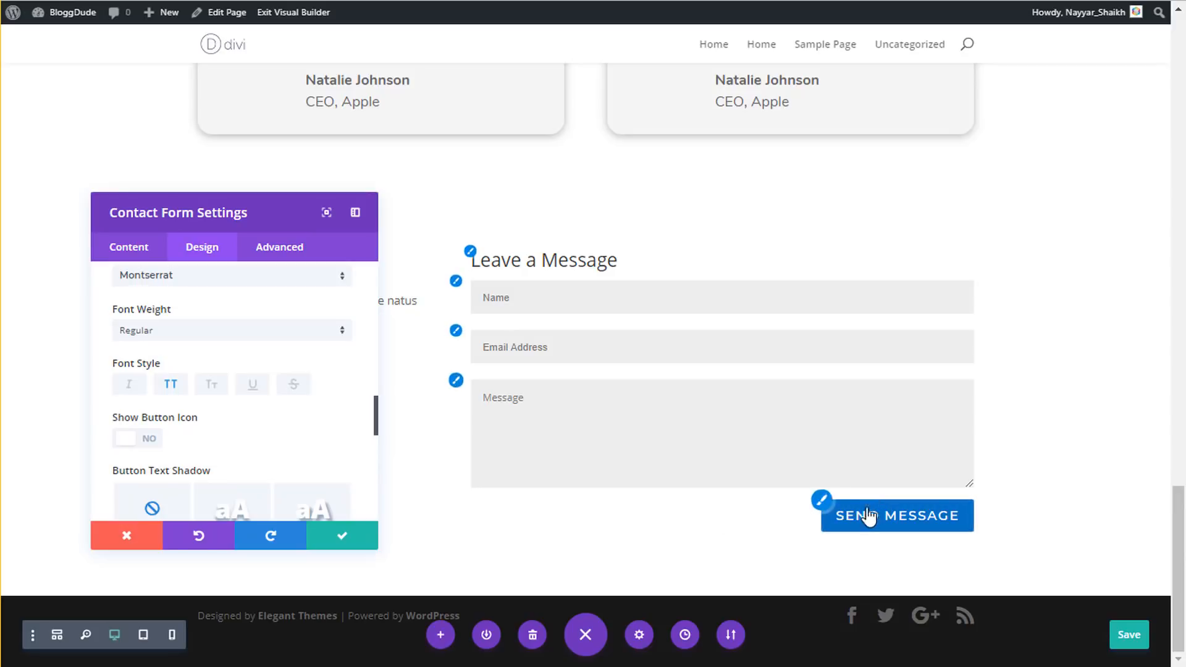
pyautogui.click(344, 538)
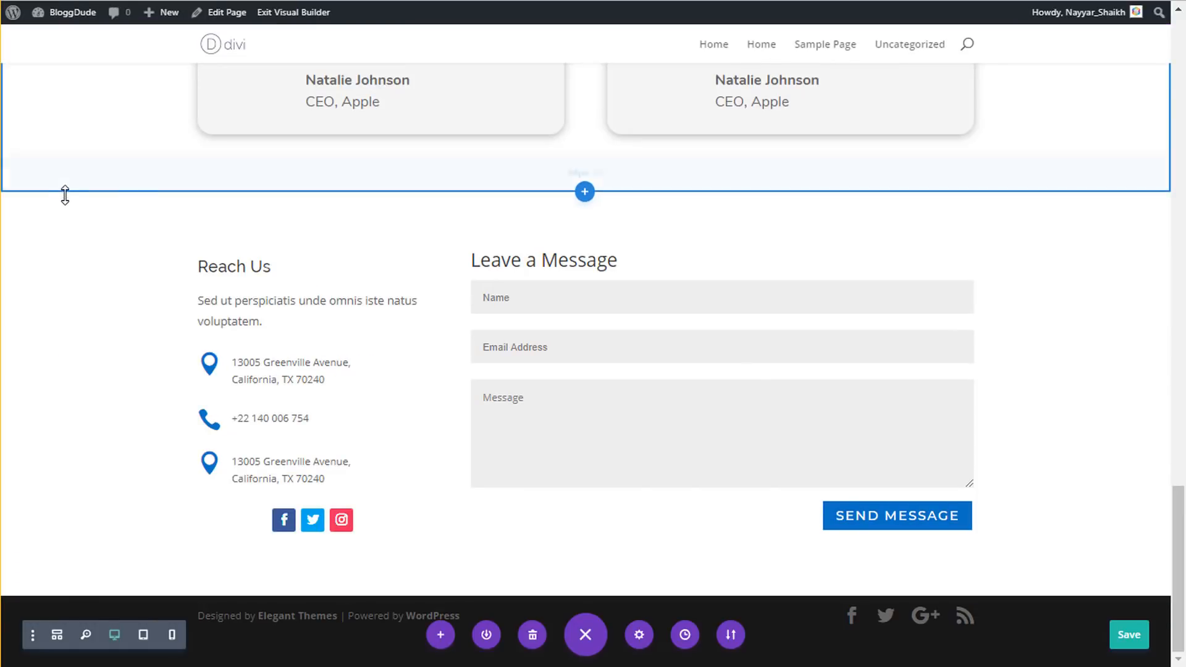
# - Upload business-01 and use it as the contact section's Background Image
pyautogui.click(36, 214)
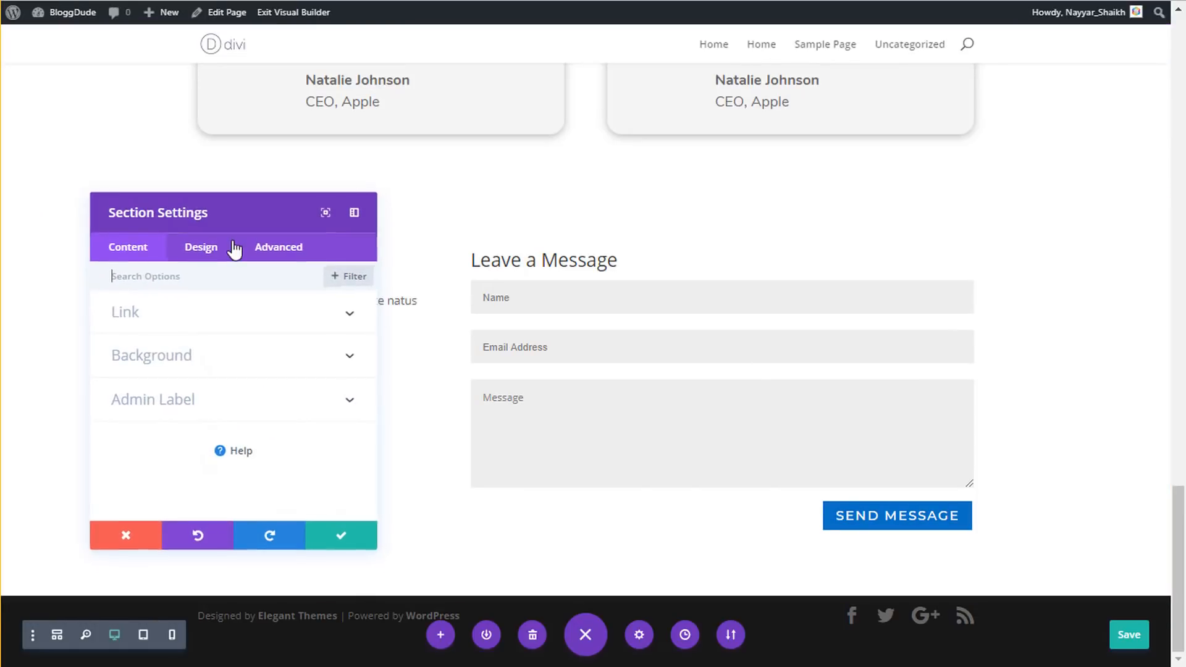
pyautogui.click(196, 356)
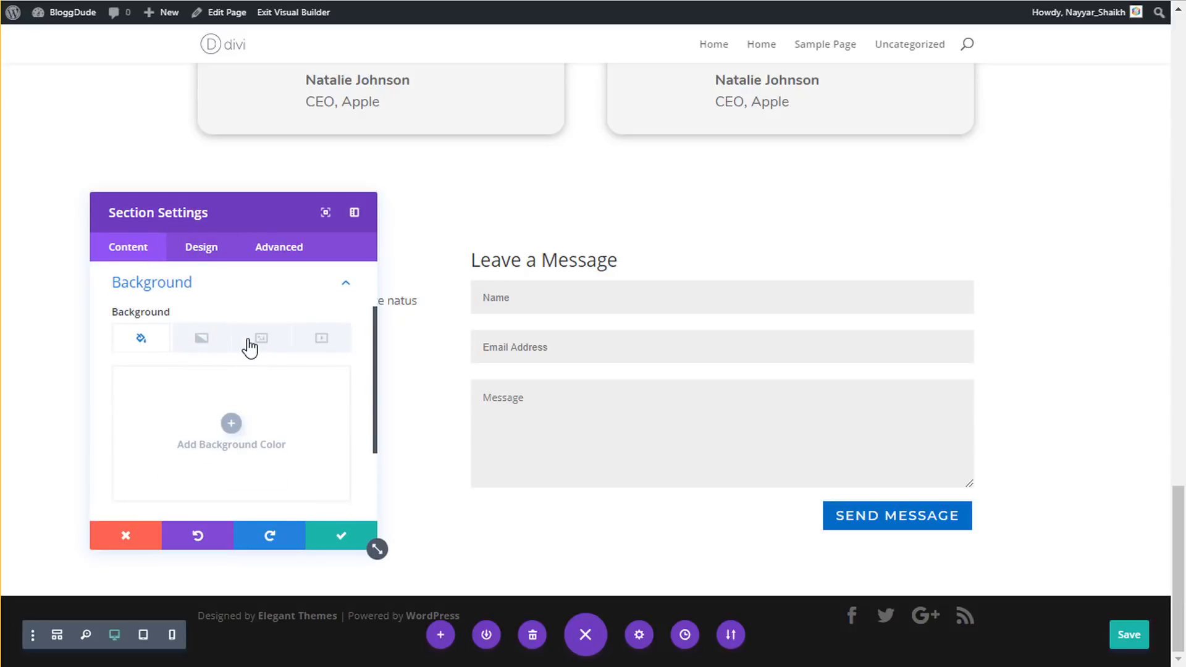
pyautogui.click(253, 342)
pyautogui.click(230, 420)
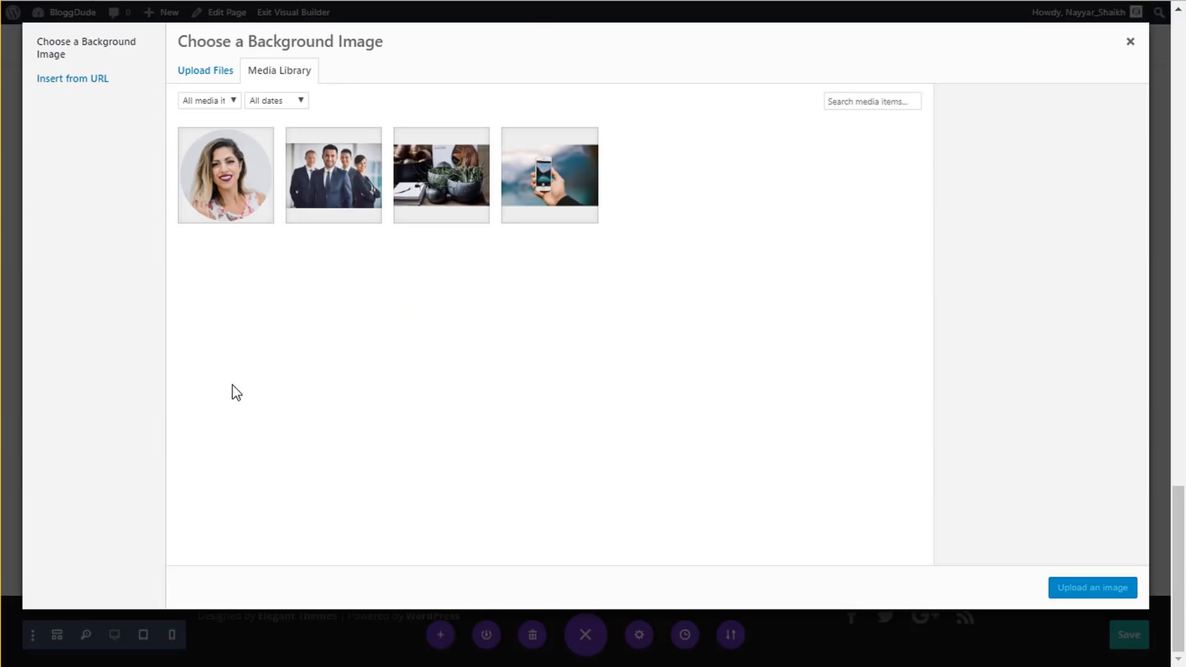
pyautogui.click(207, 81)
pyautogui.click(649, 331)
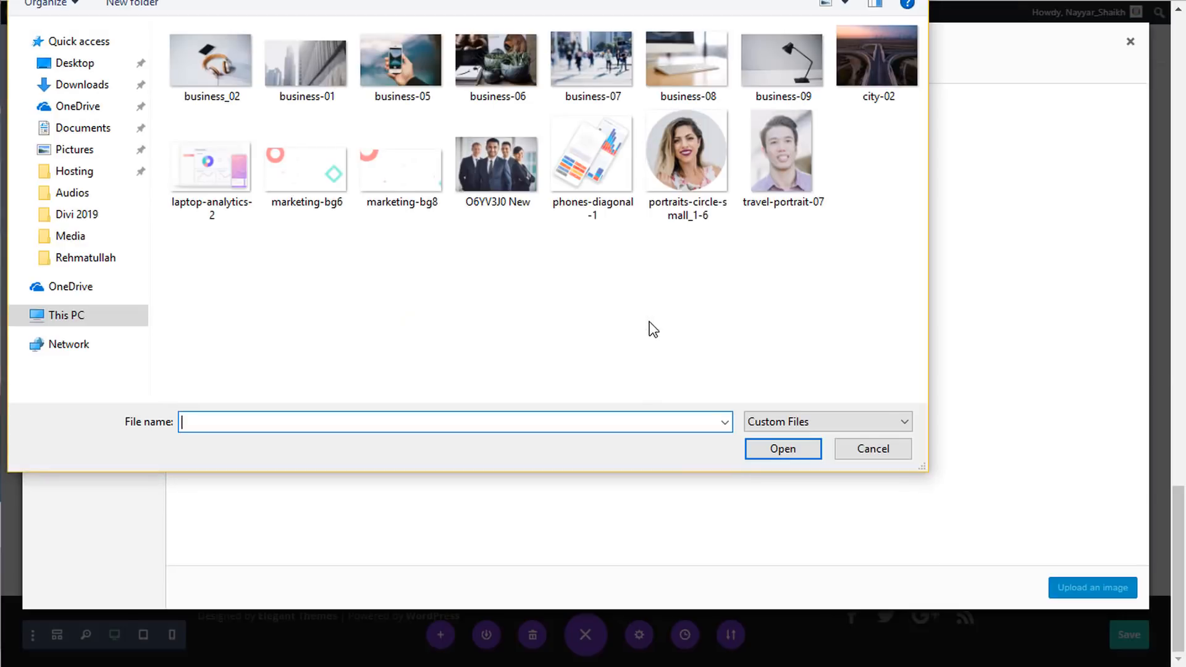
pyautogui.click(300, 79)
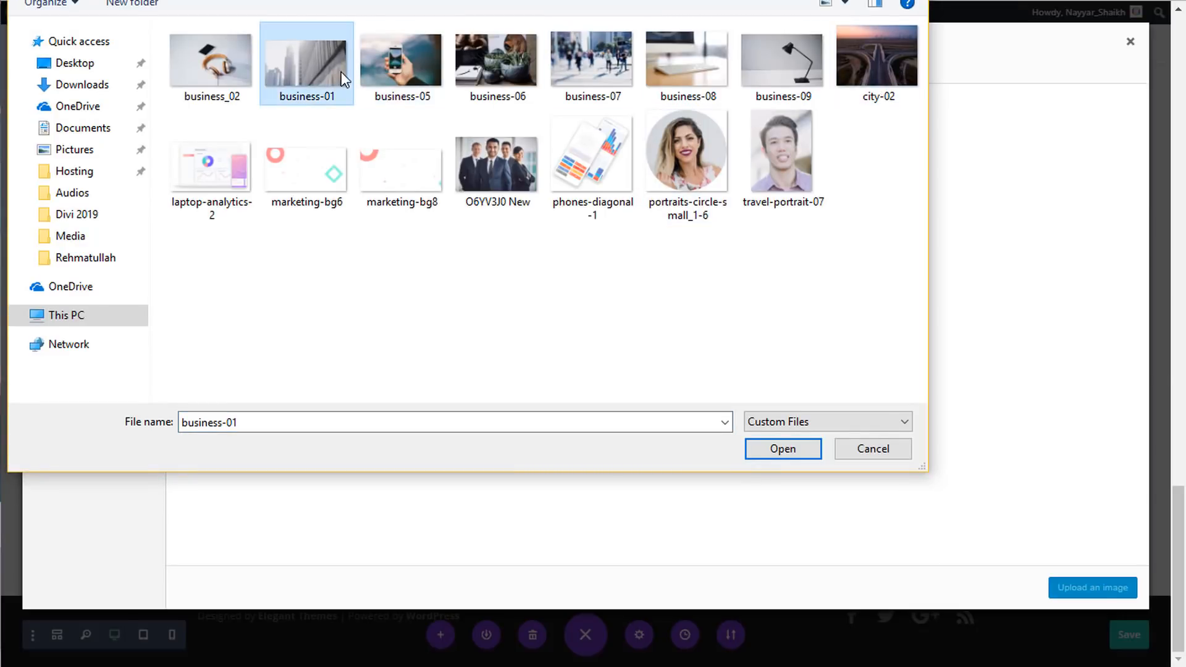
pyautogui.click(783, 450)
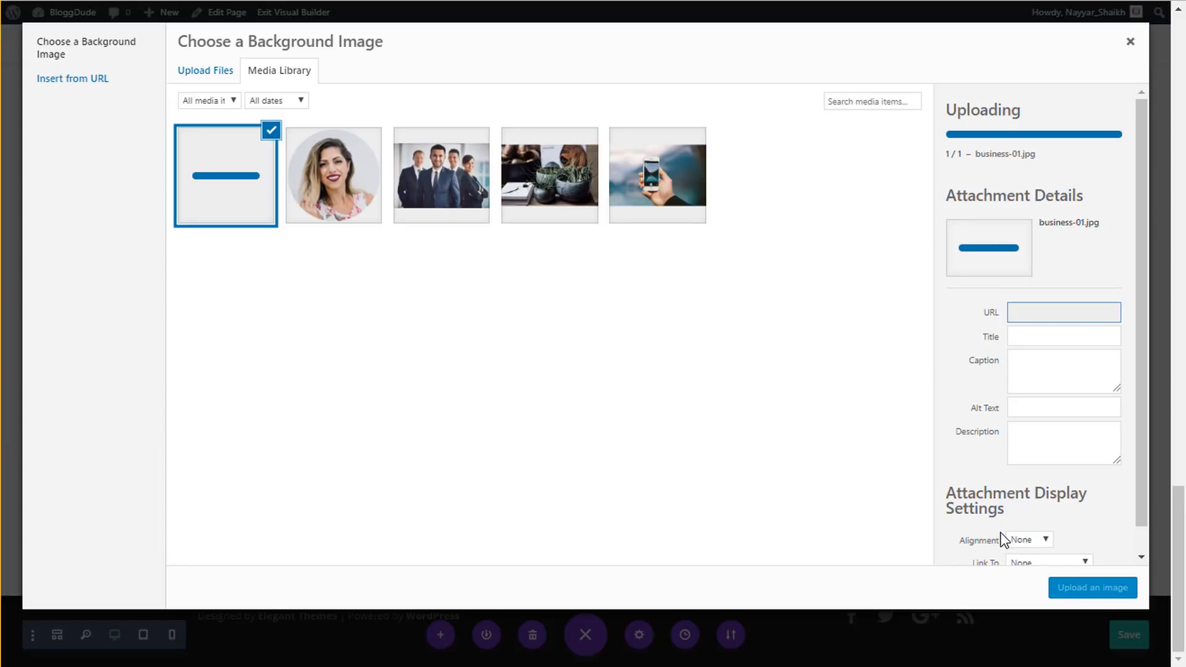
pyautogui.click(1106, 590)
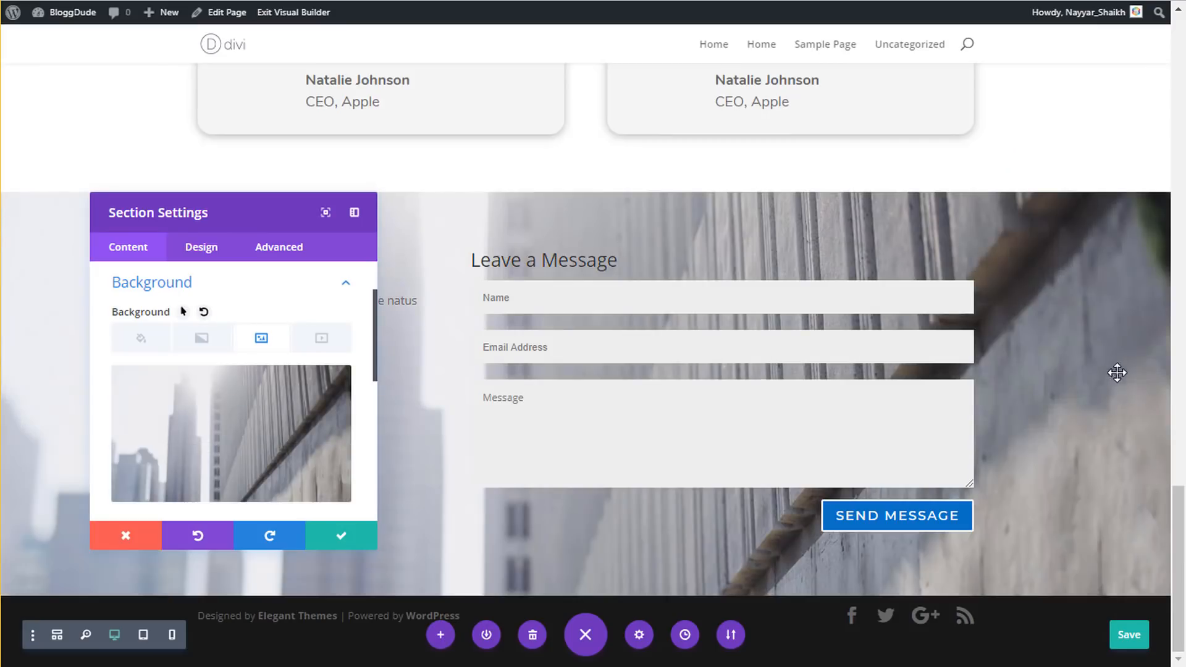
pyautogui.moveTo(486, 184); pyautogui.dragTo(432, 180)
# - Add #0f3bff blue as the contact section's background colour
pyautogui.click(318, 307)
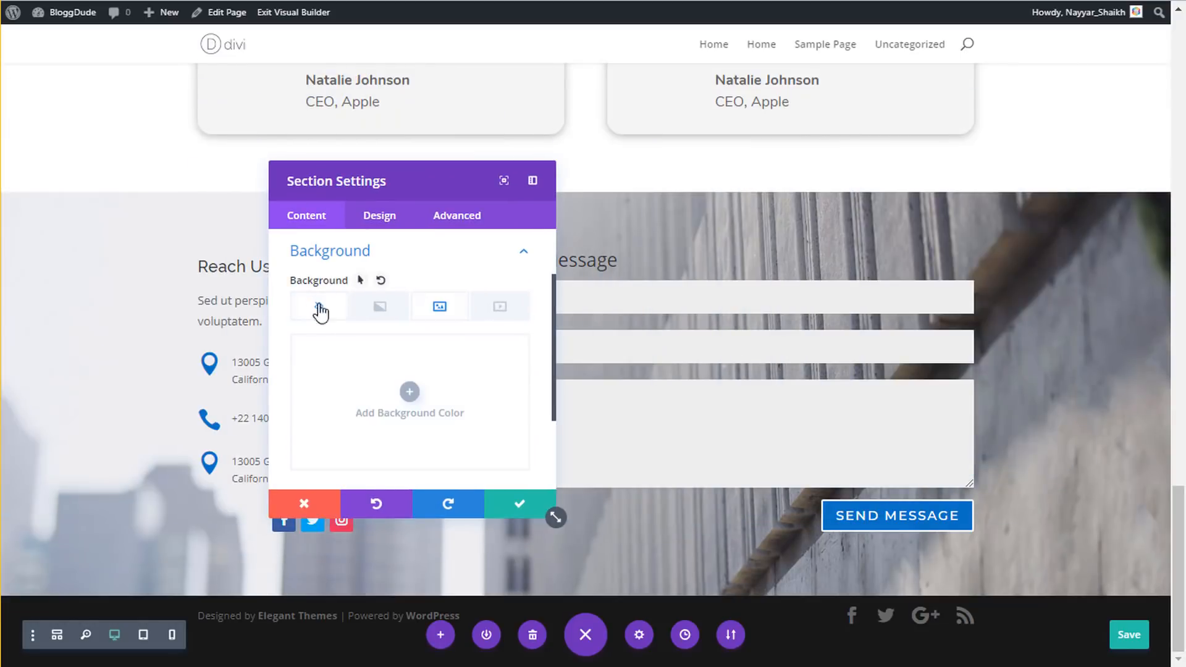
pyautogui.click(417, 385)
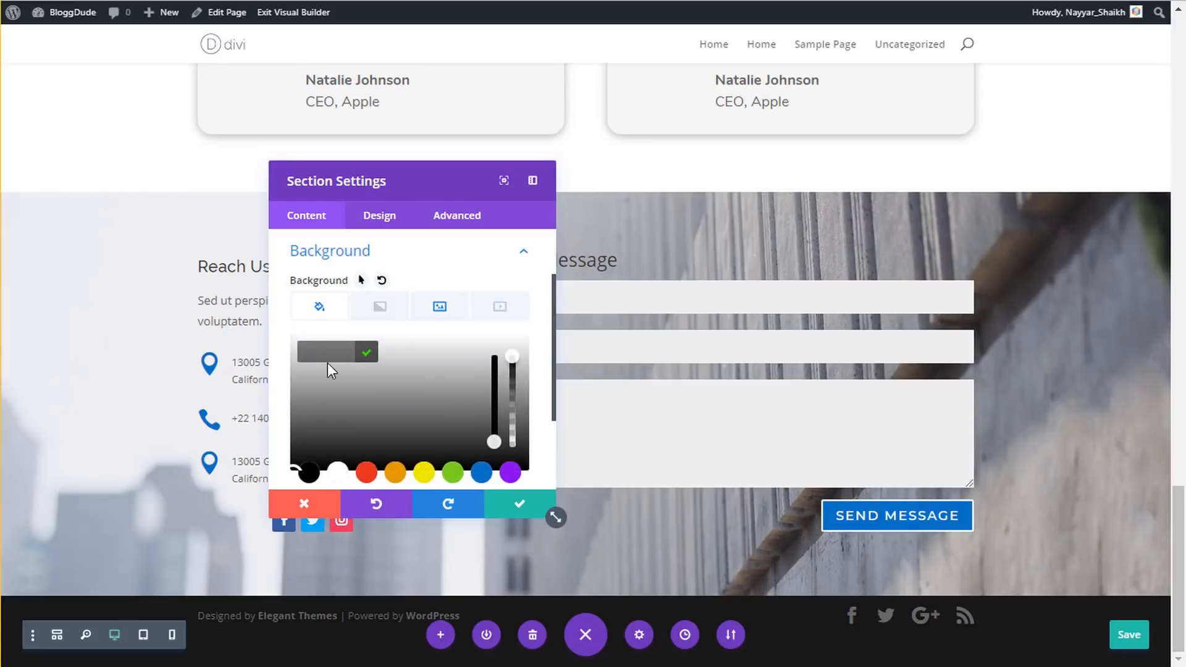
pyautogui.doubleClick(328, 358)
pyautogui.write('#0f3bff')
pyautogui.scroll(-1, 424, 384)
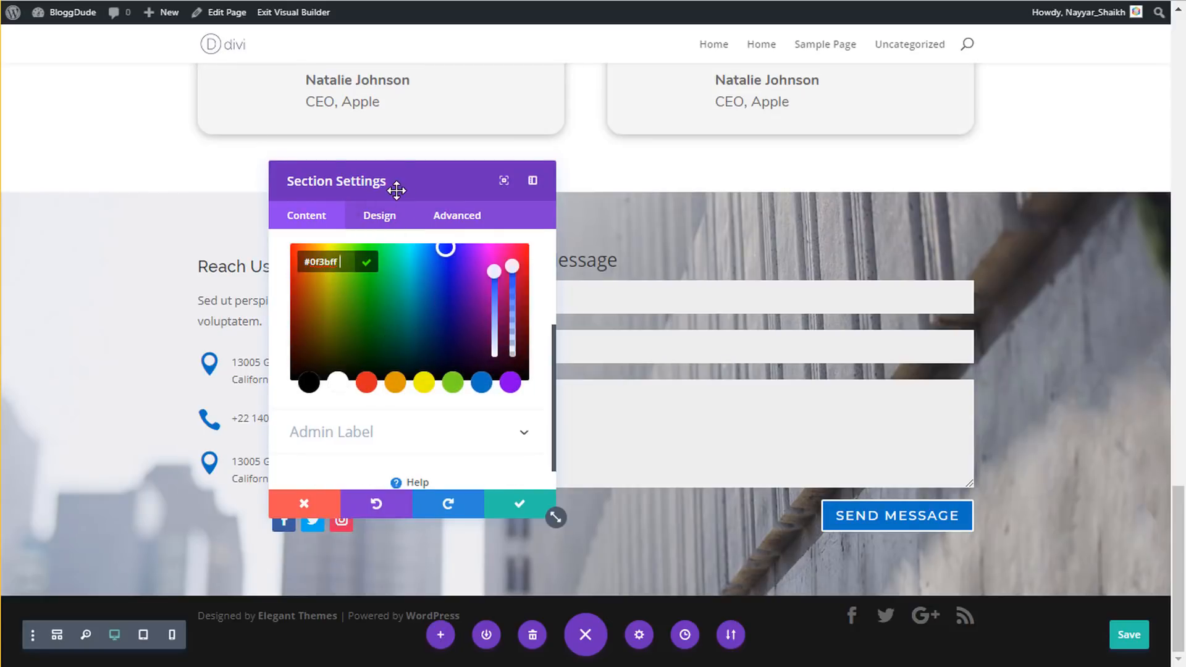
pyautogui.moveTo(397, 191); pyautogui.dragTo(506, 191)
pyautogui.click(466, 396)
pyautogui.scroll(1, 492, 386)
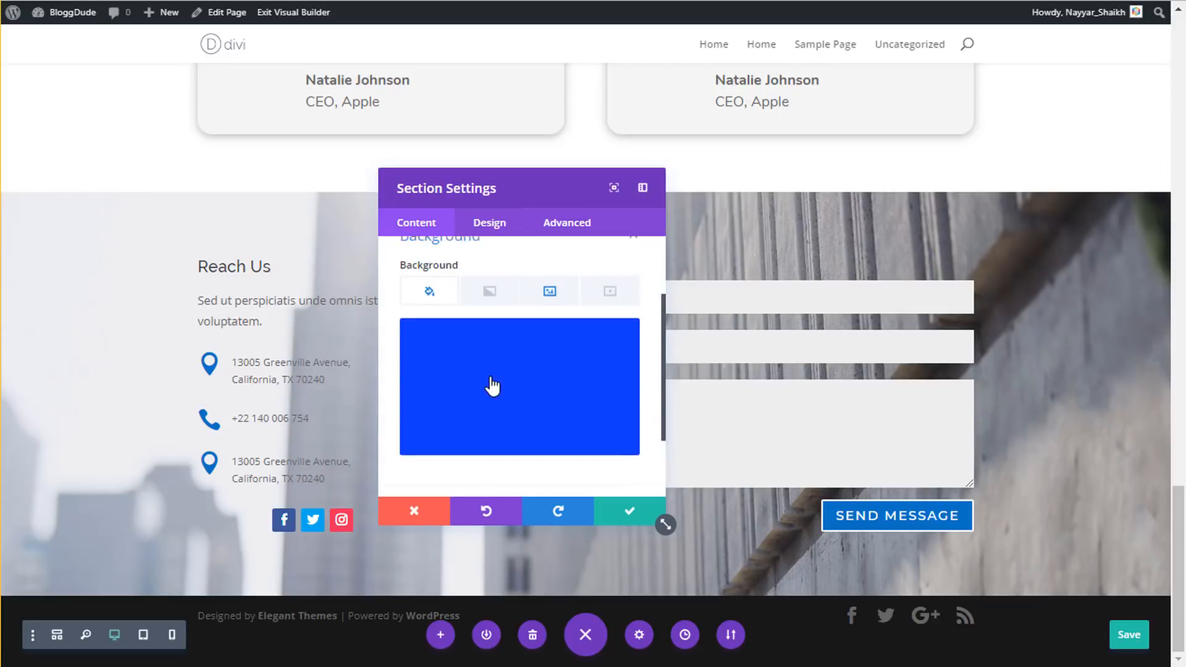
# - Set the image blend to Overlay and lower the blue's opacity to about 0.51
pyautogui.click(547, 322)
pyautogui.scroll(-3, 572, 362)
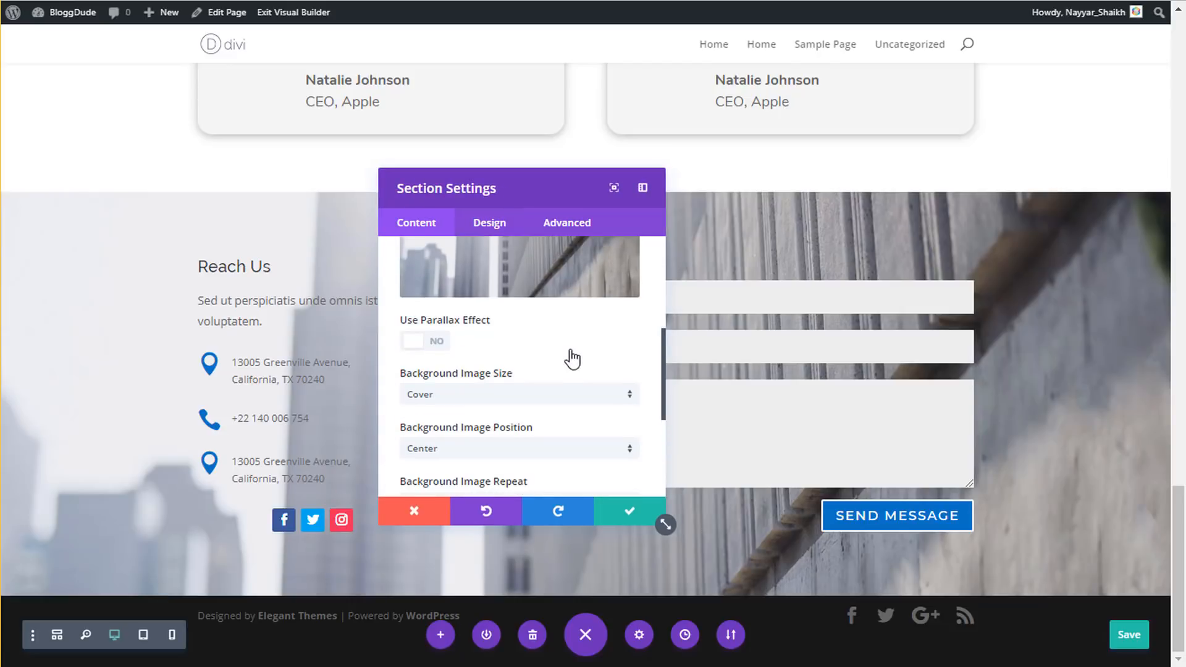
pyautogui.scroll(-3, 572, 358)
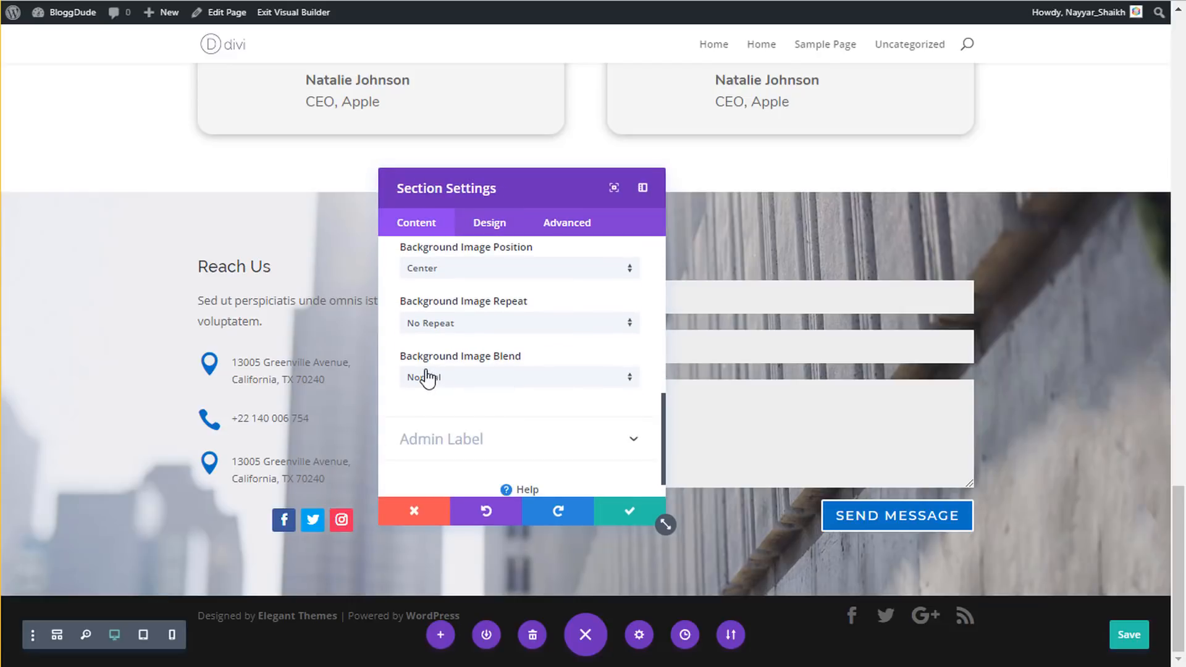
pyautogui.click(491, 386)
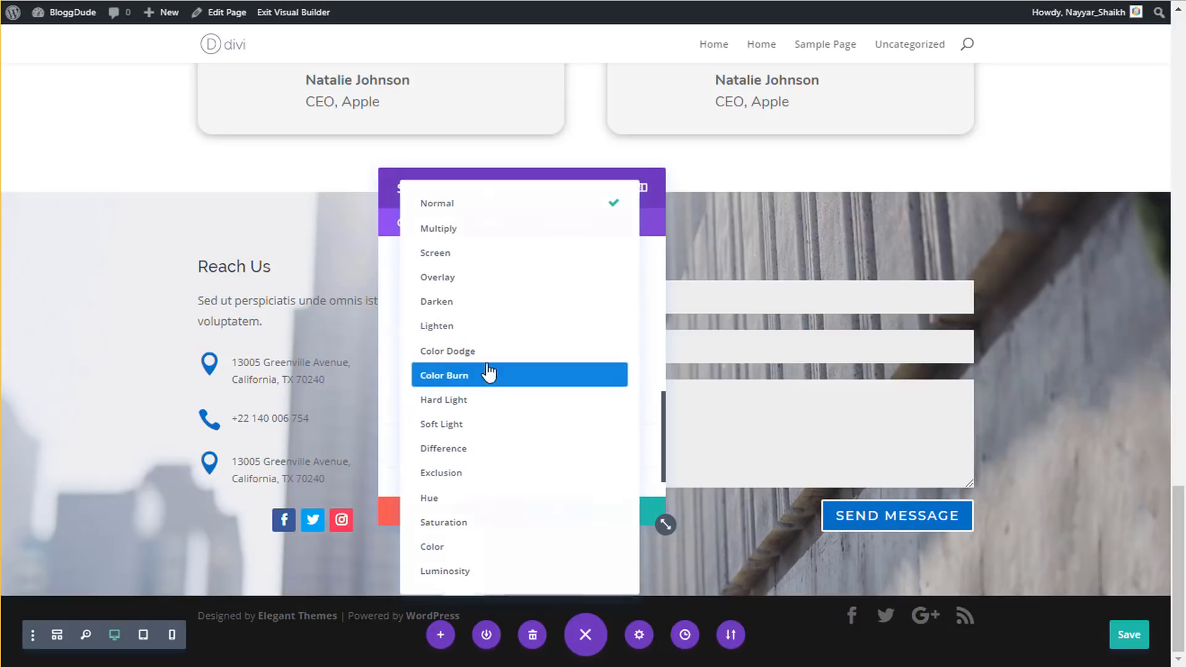
pyautogui.click(476, 279)
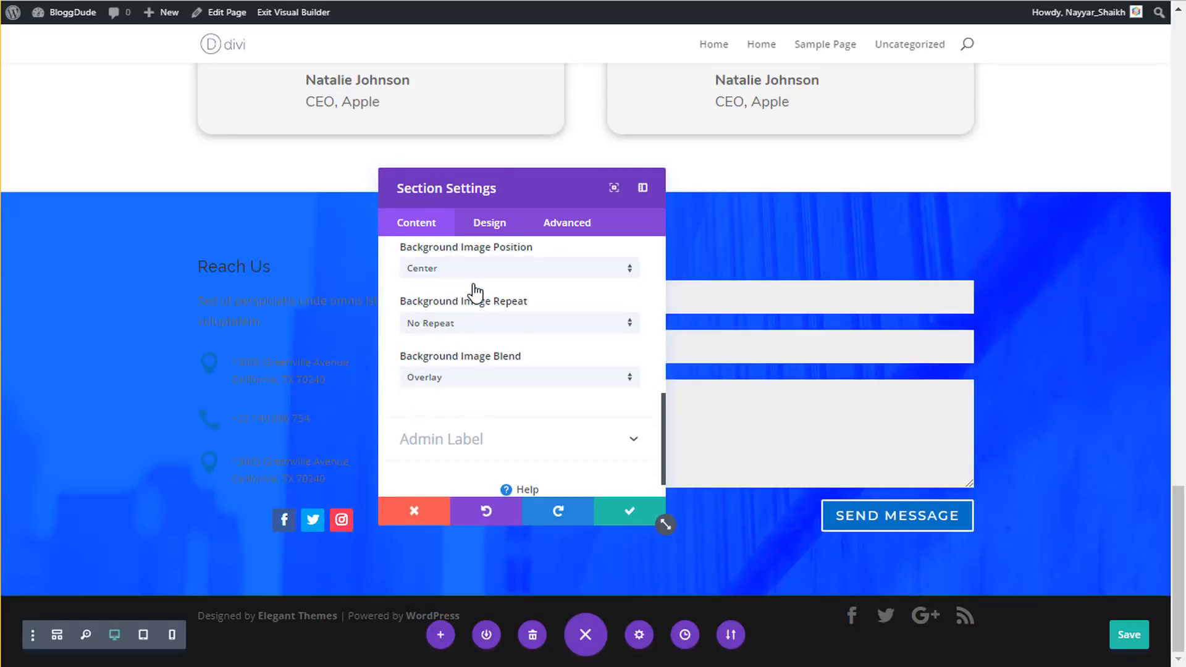
pyautogui.scroll(10, 479, 321)
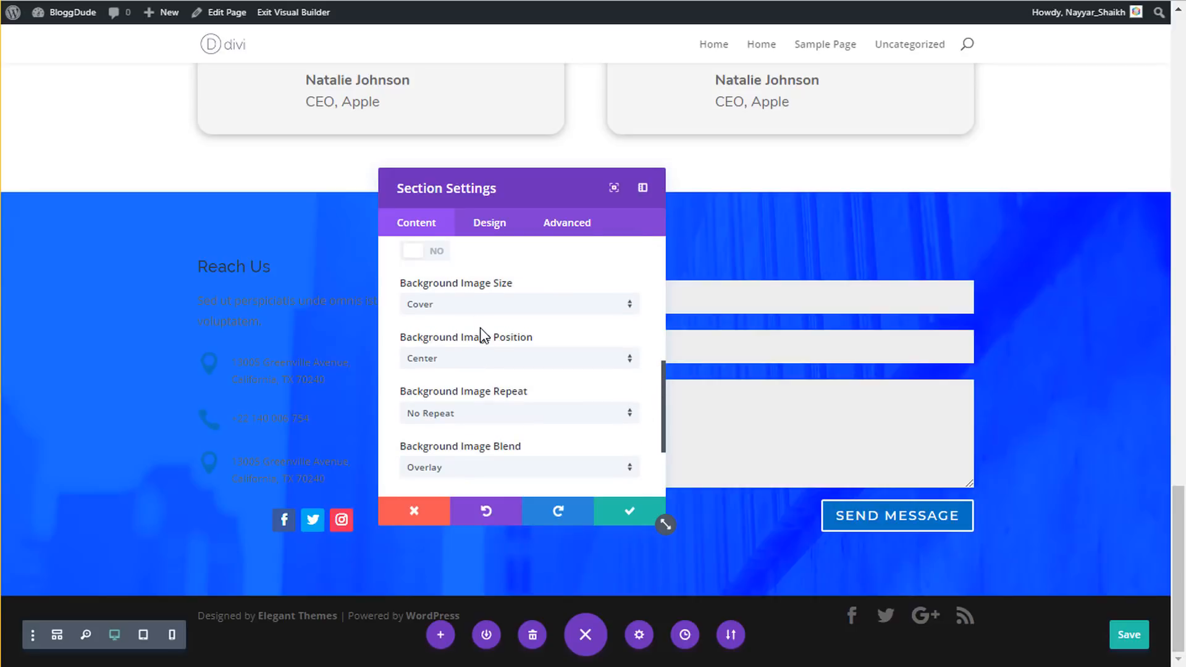
pyautogui.click(429, 392)
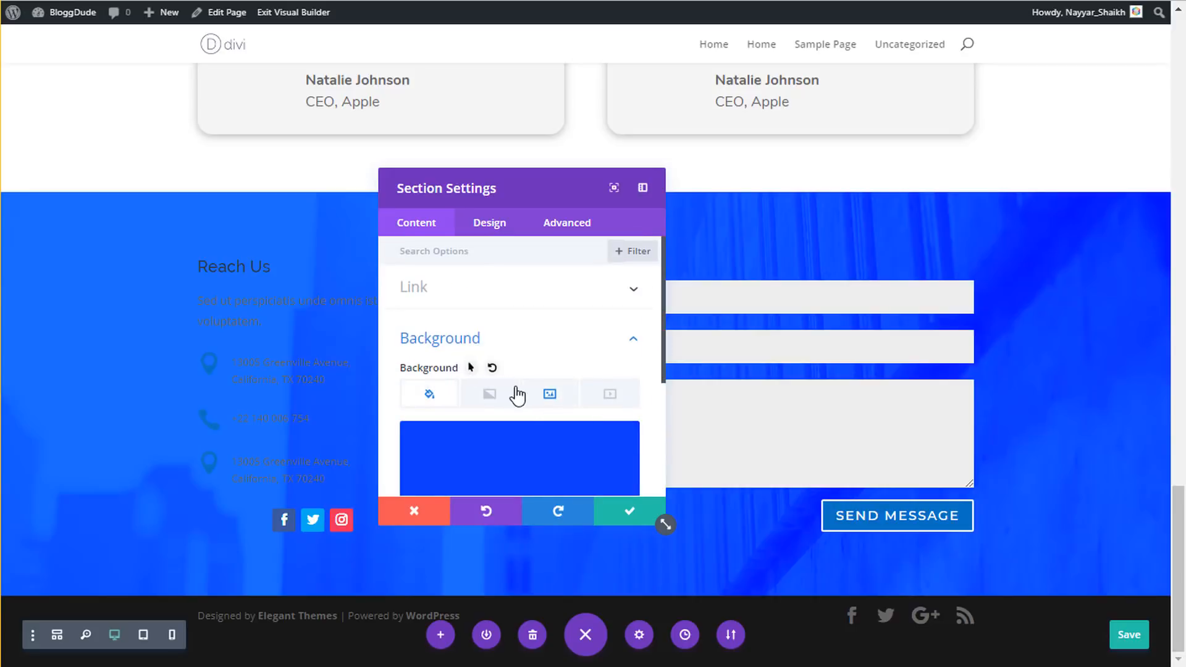
pyautogui.scroll(-3, 519, 392)
pyautogui.click(530, 390)
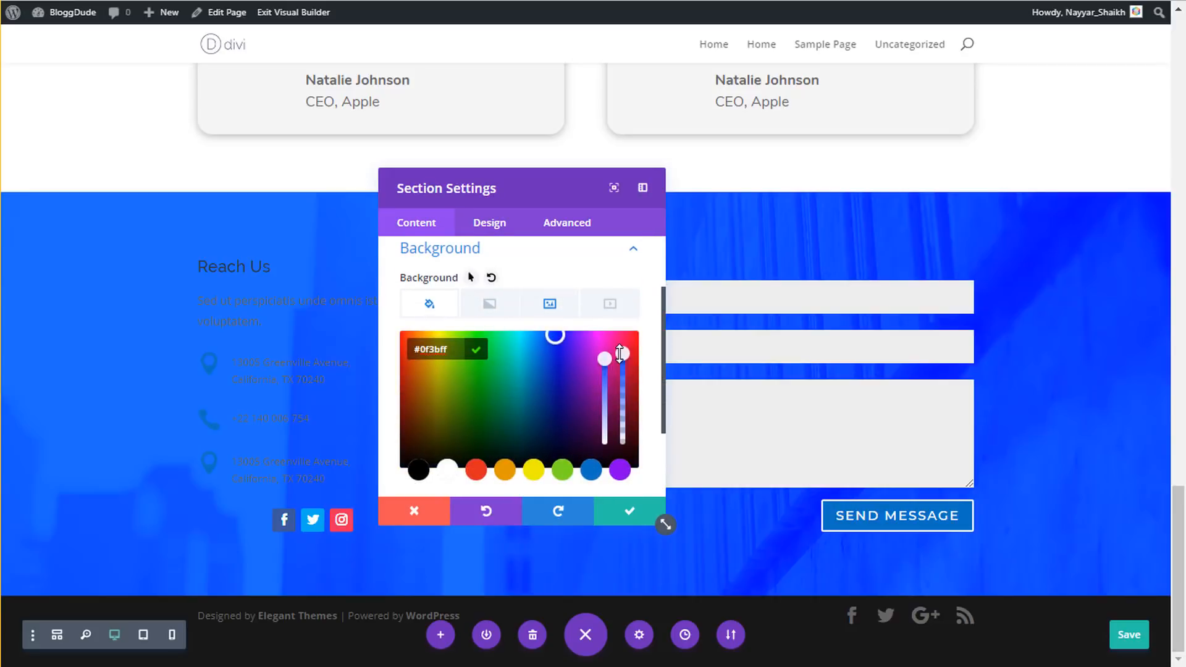
pyautogui.moveTo(620, 353); pyautogui.dragTo(627, 403)
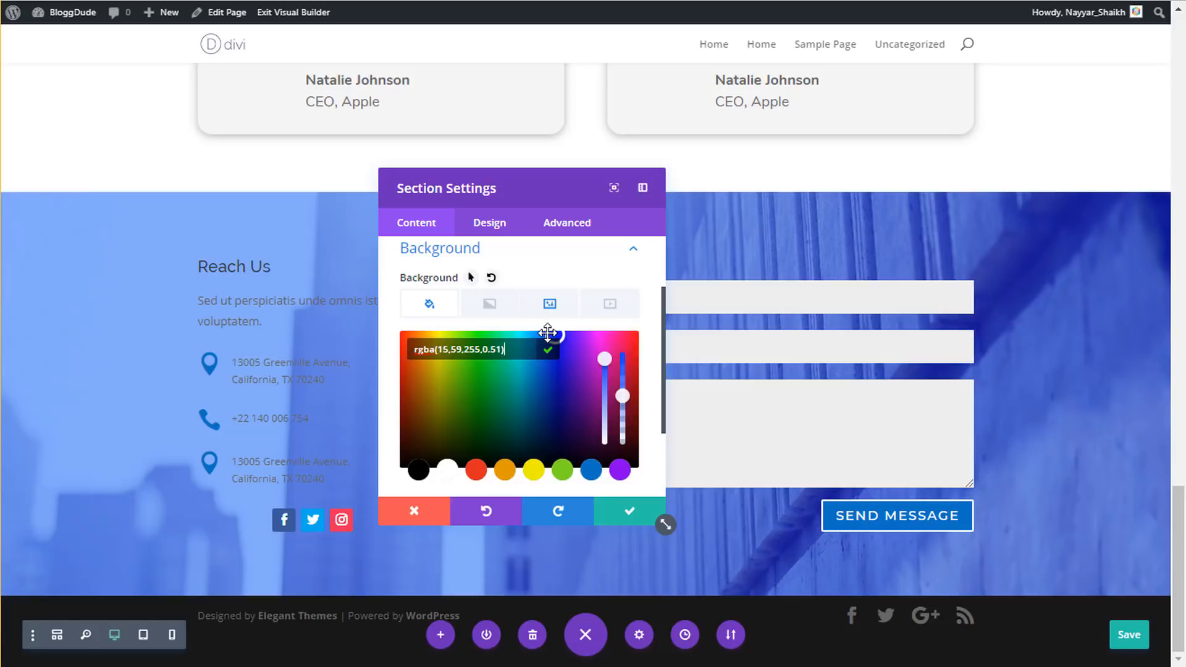
pyautogui.click(627, 521)
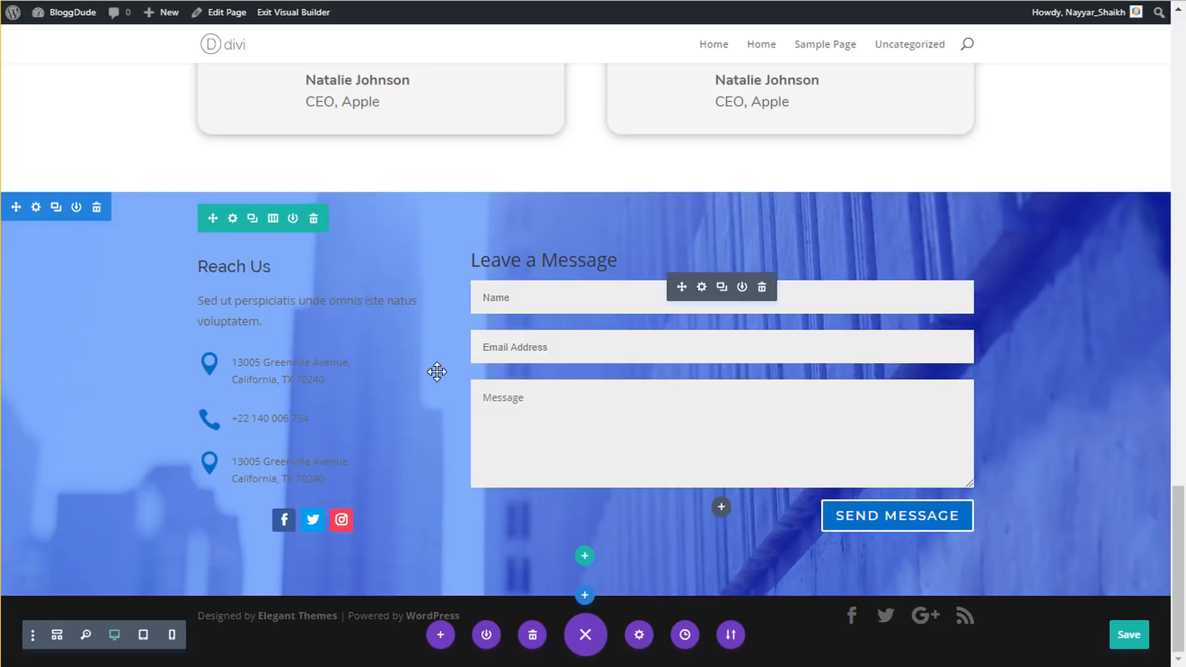
# - In Row Settings, set #ffffff backgrounds for Column 1 and Column 2
pyautogui.click(233, 219)
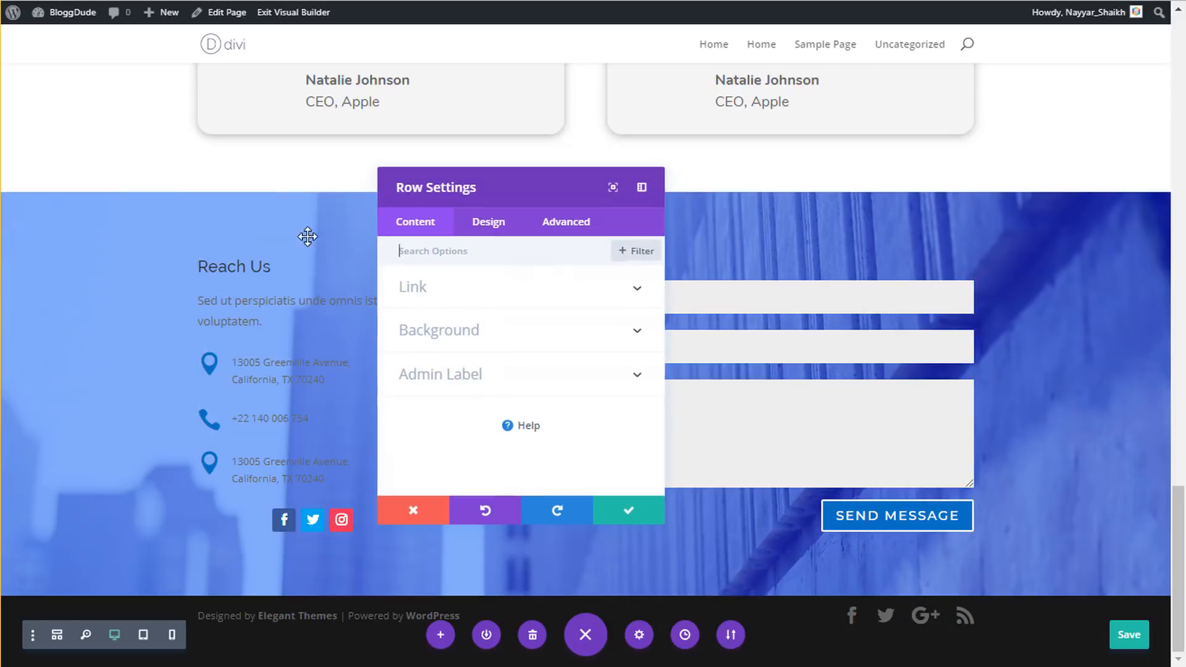
pyautogui.click(442, 335)
pyautogui.scroll(-4, 575, 383)
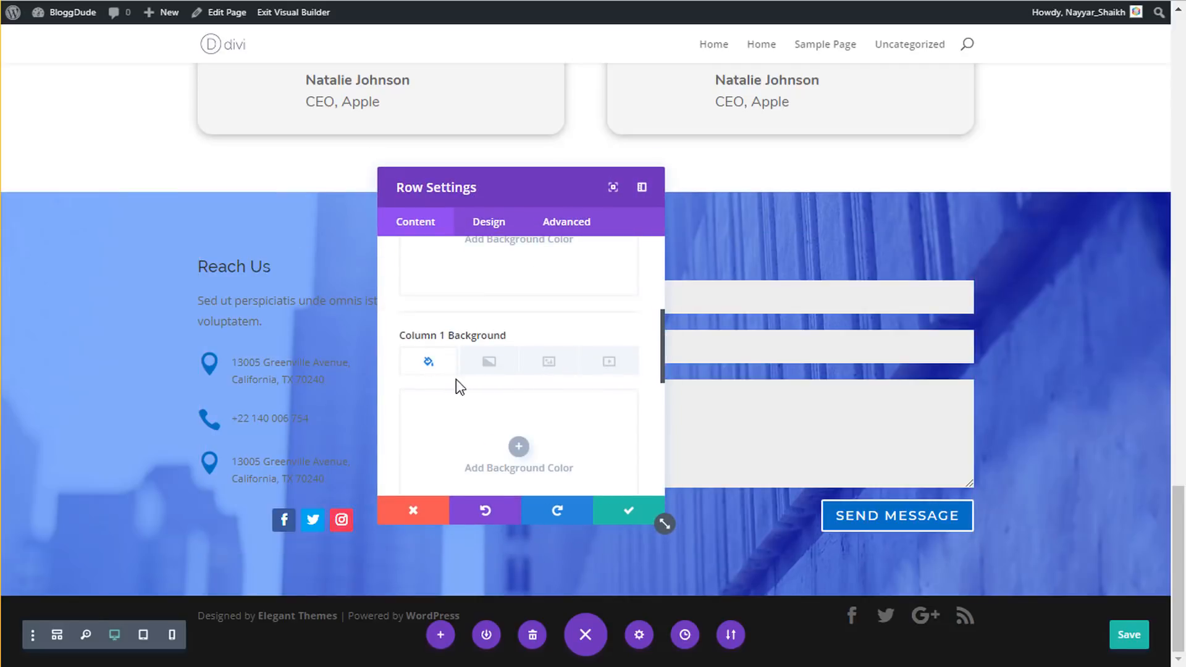
pyautogui.click(518, 356)
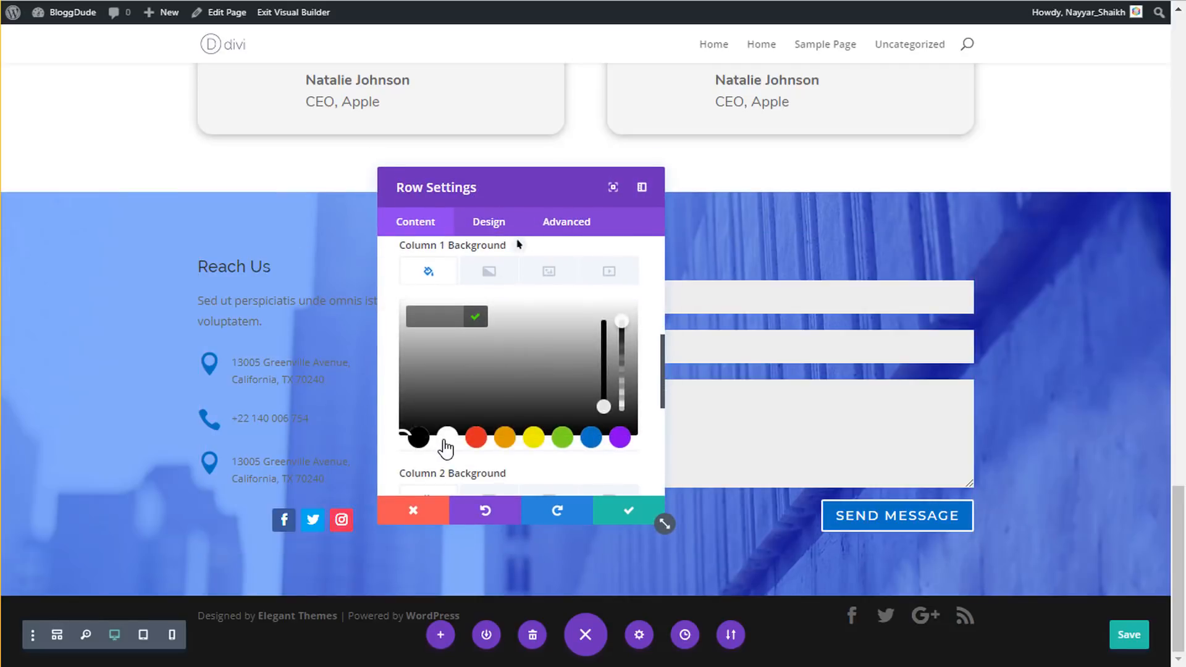
pyautogui.click(445, 440)
pyautogui.scroll(-4, 543, 390)
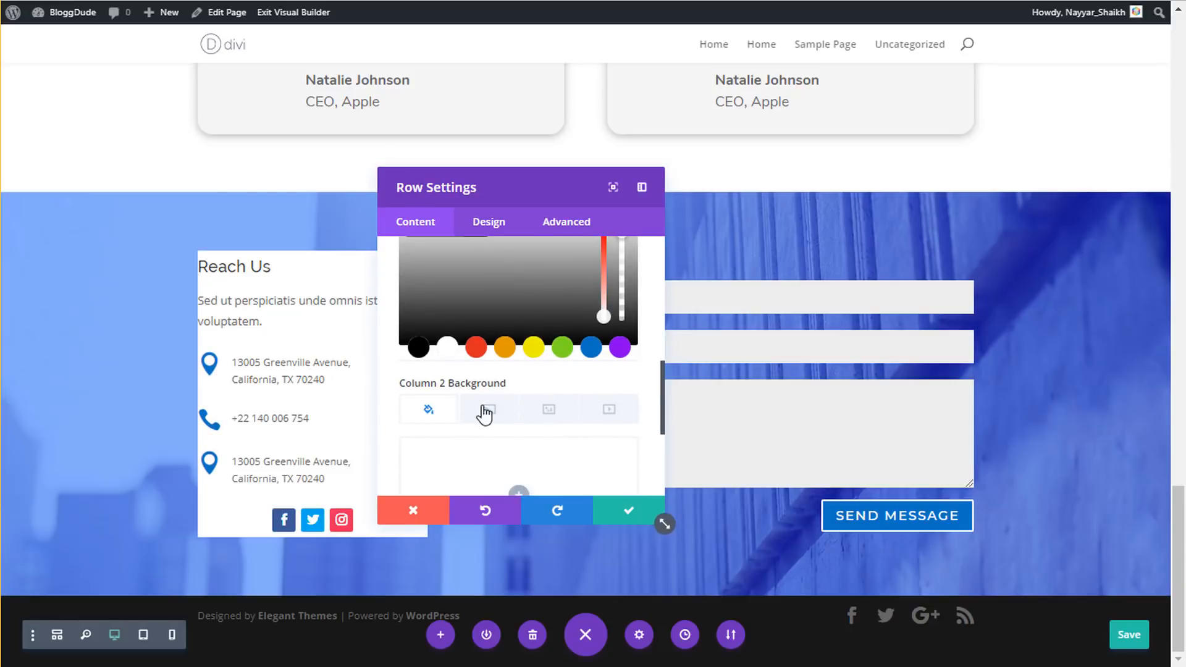
pyautogui.click(519, 316)
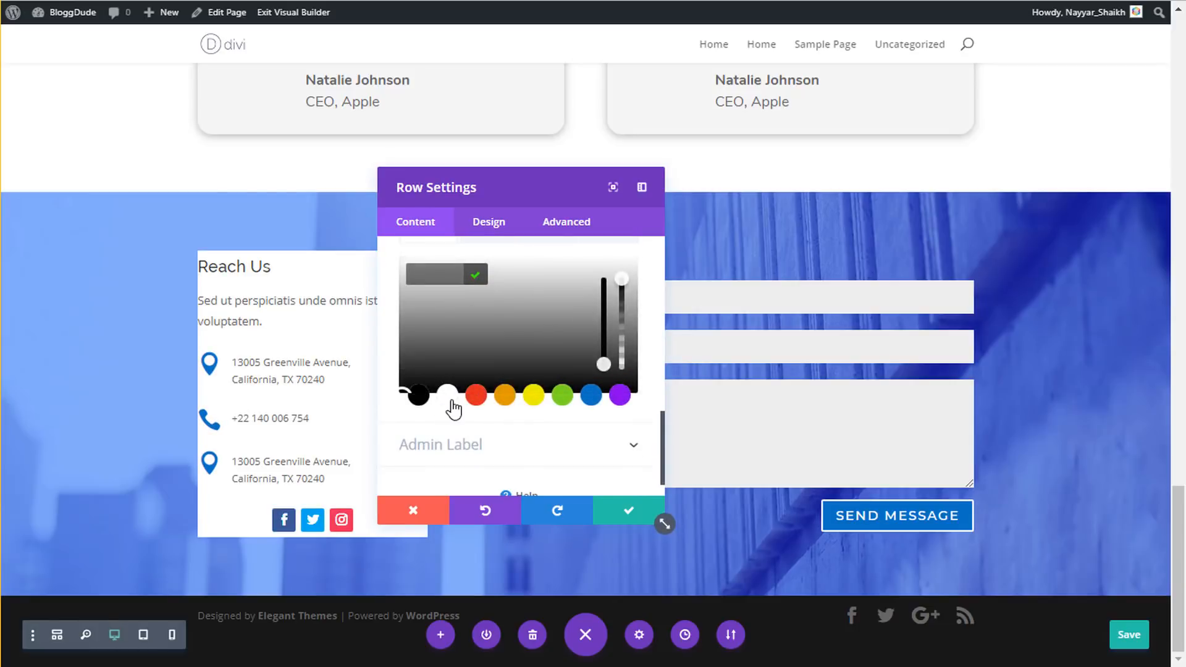
pyautogui.click(451, 400)
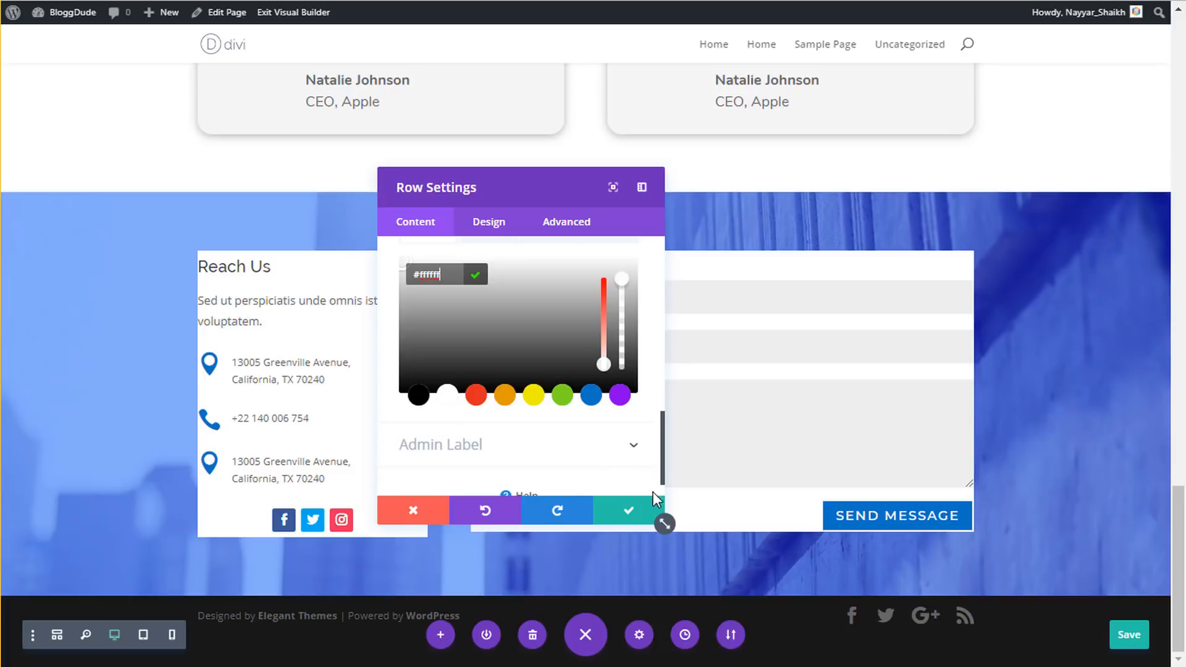
pyautogui.click(492, 224)
pyautogui.moveTo(503, 203); pyautogui.dragTo(947, 1)
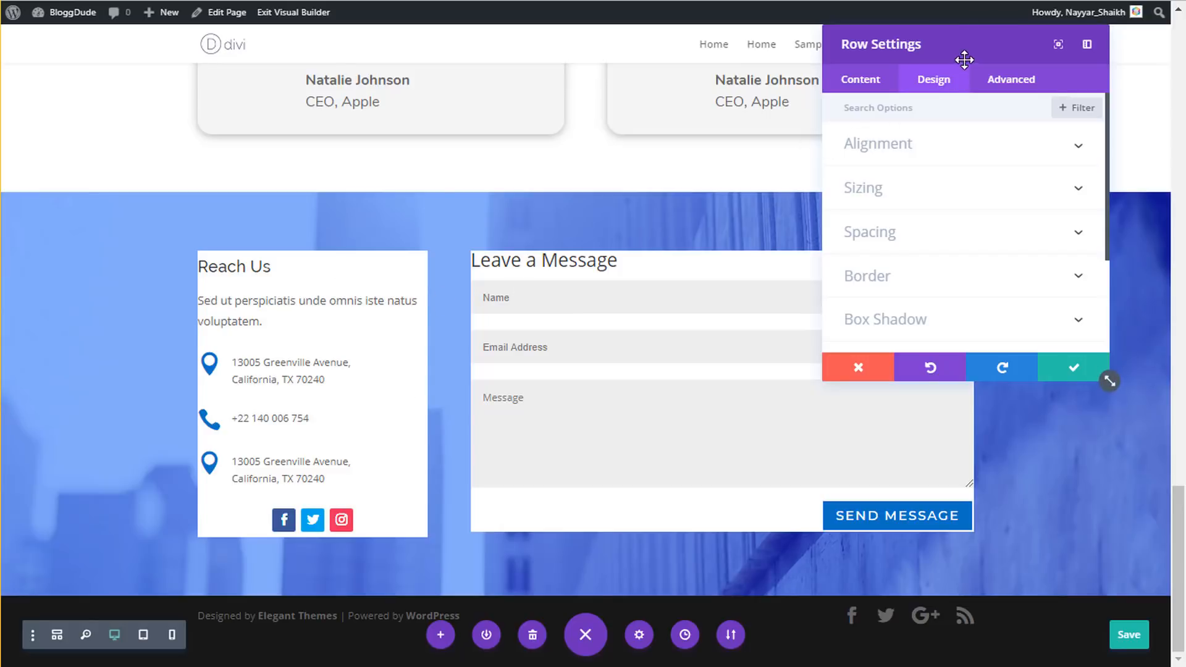
# - Pad Column 1 50px top and bottom and 40px left and right
pyautogui.moveTo(965, 59); pyautogui.dragTo(856, 178)
pyautogui.click(771, 364)
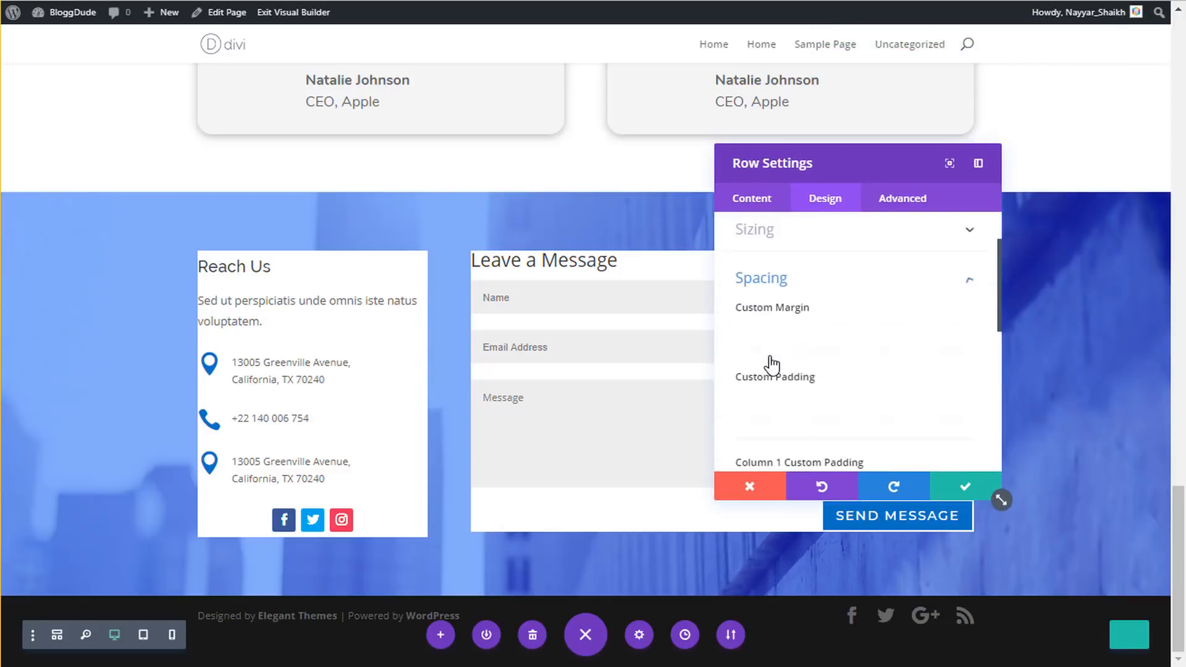
pyautogui.scroll(-2, 830, 396)
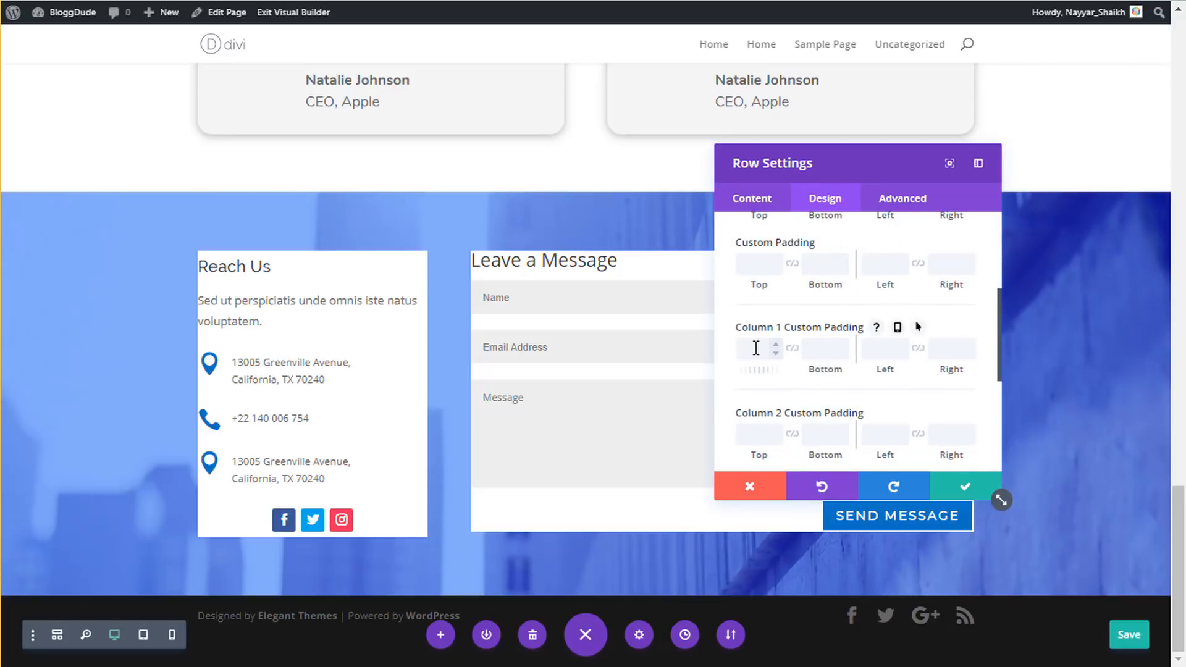
pyautogui.click(756, 348)
pyautogui.write('50px')
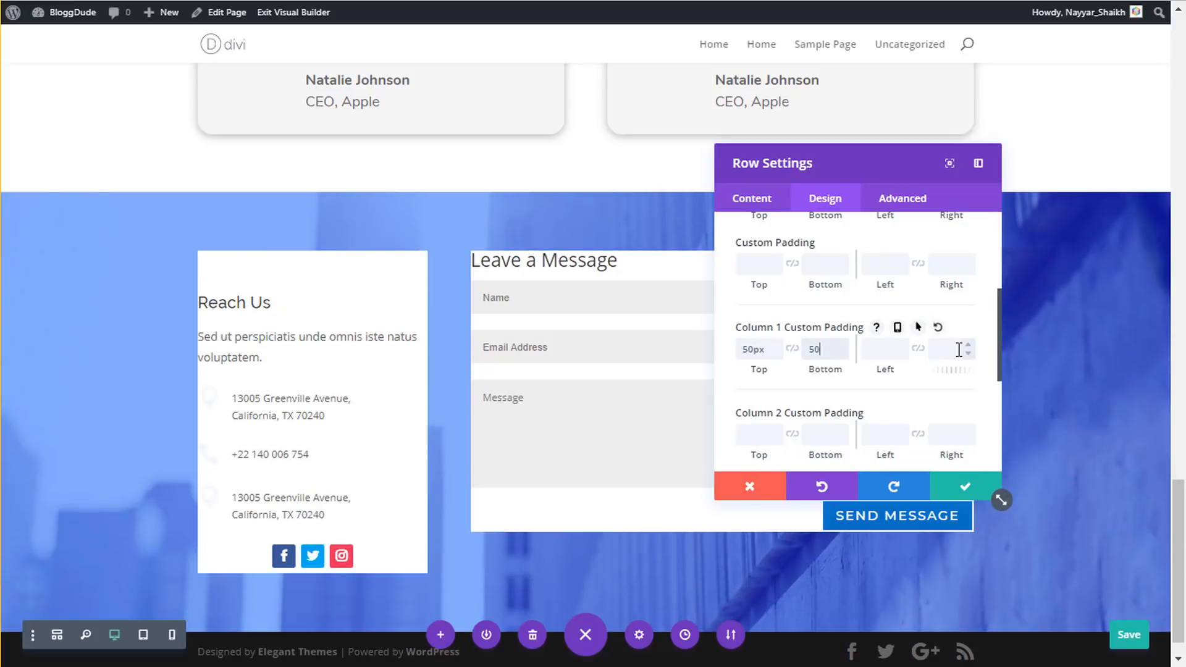
pyautogui.press('Tab')
pyautogui.write('40px')
pyautogui.press('Tab')
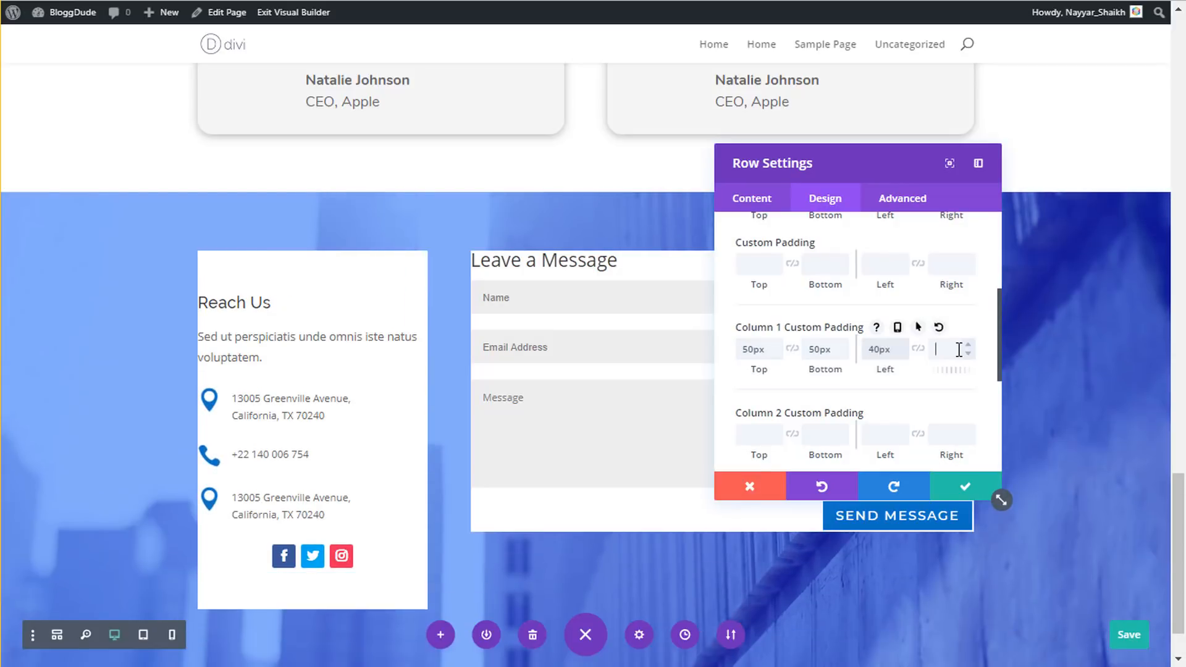
pyautogui.write('40px')
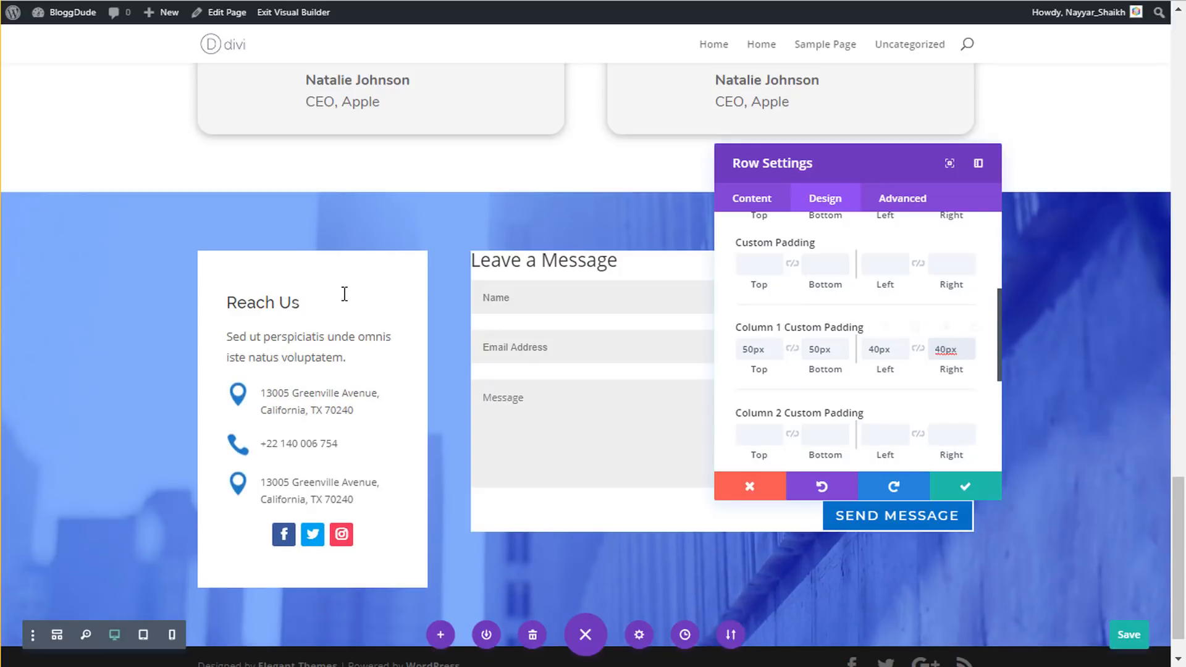
# - Apply the same 50px/40px padding to Column 2, confirm, and save the page
pyautogui.moveTo(839, 160); pyautogui.dragTo(243, 216)
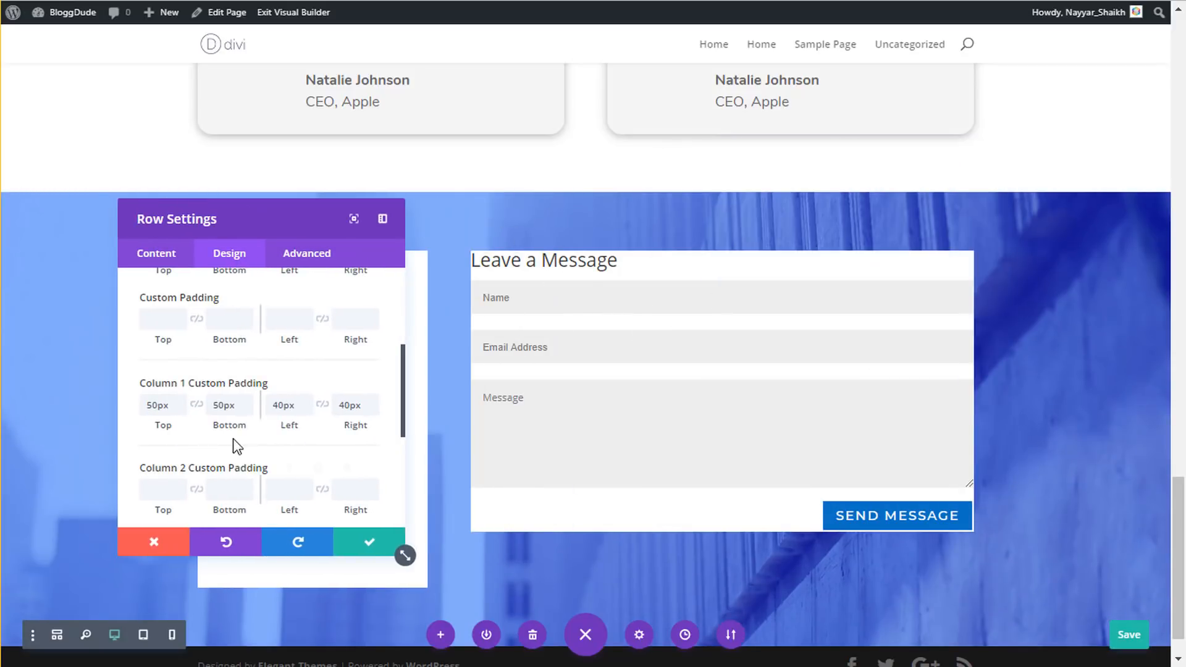
pyautogui.scroll(-2, 183, 494)
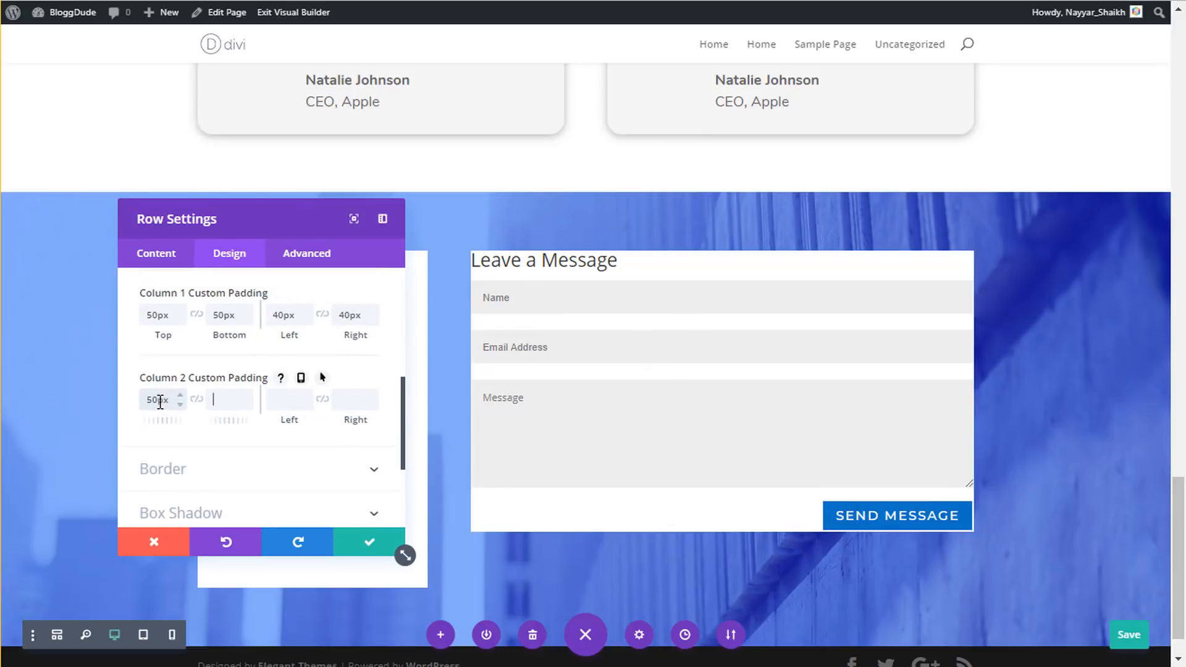
pyautogui.write('50')
pyautogui.press('Tab')
pyautogui.write('40')
pyautogui.press('Tab')
pyautogui.write('40')
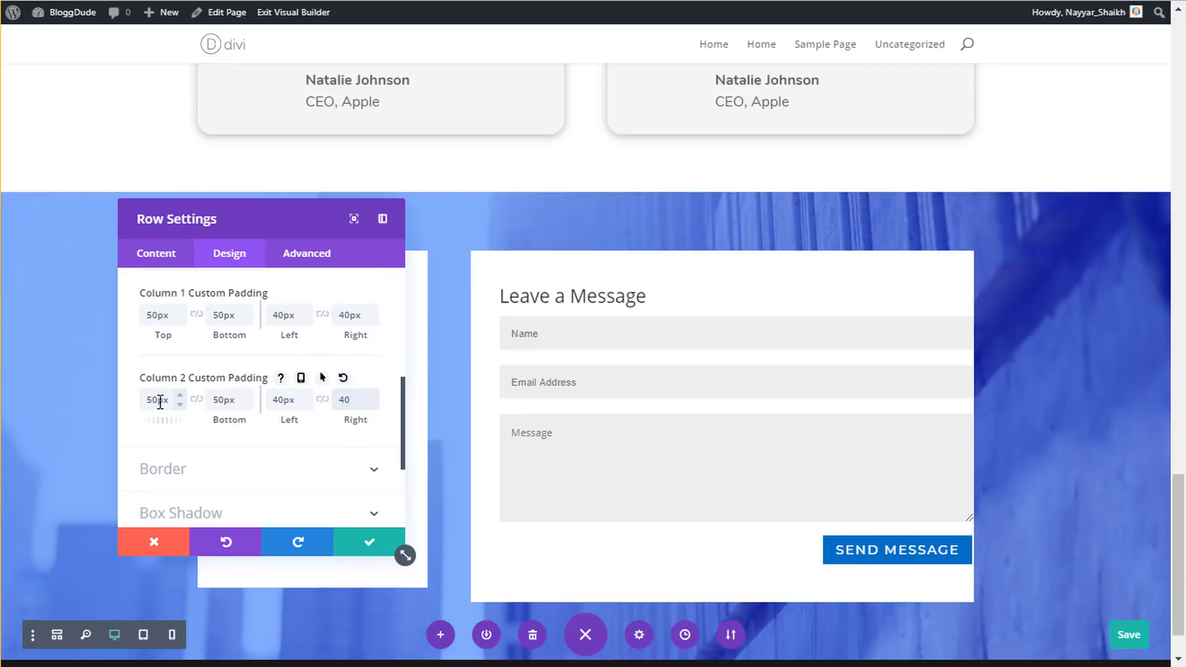
pyautogui.click(367, 547)
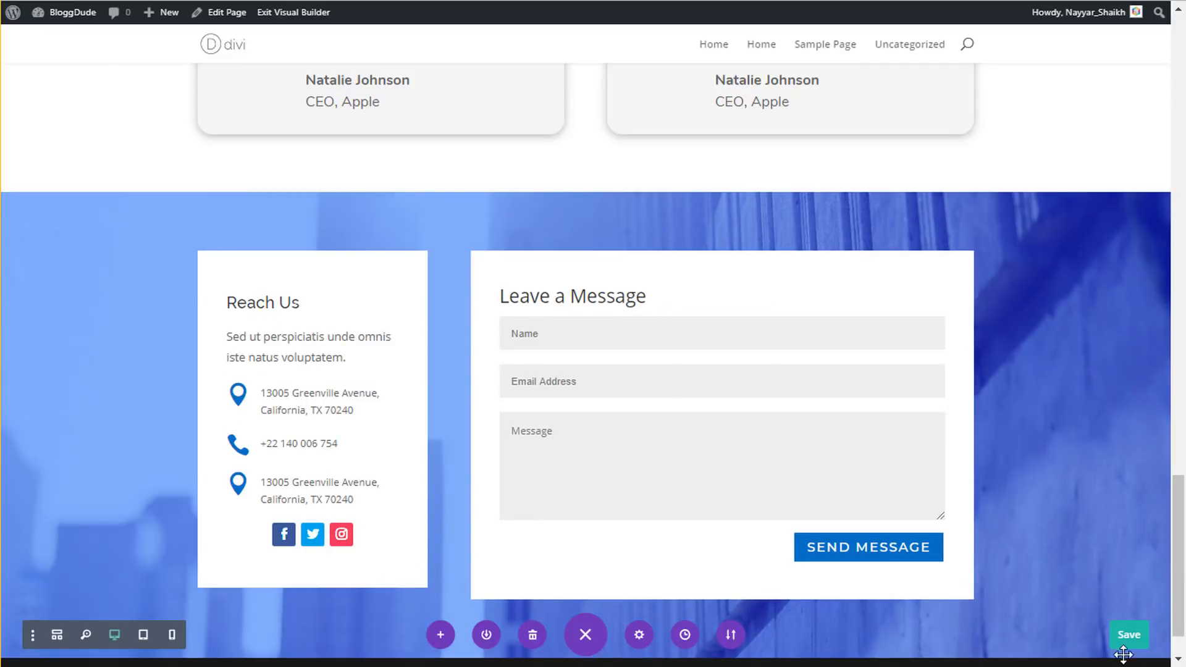
pyautogui.click(1128, 636)
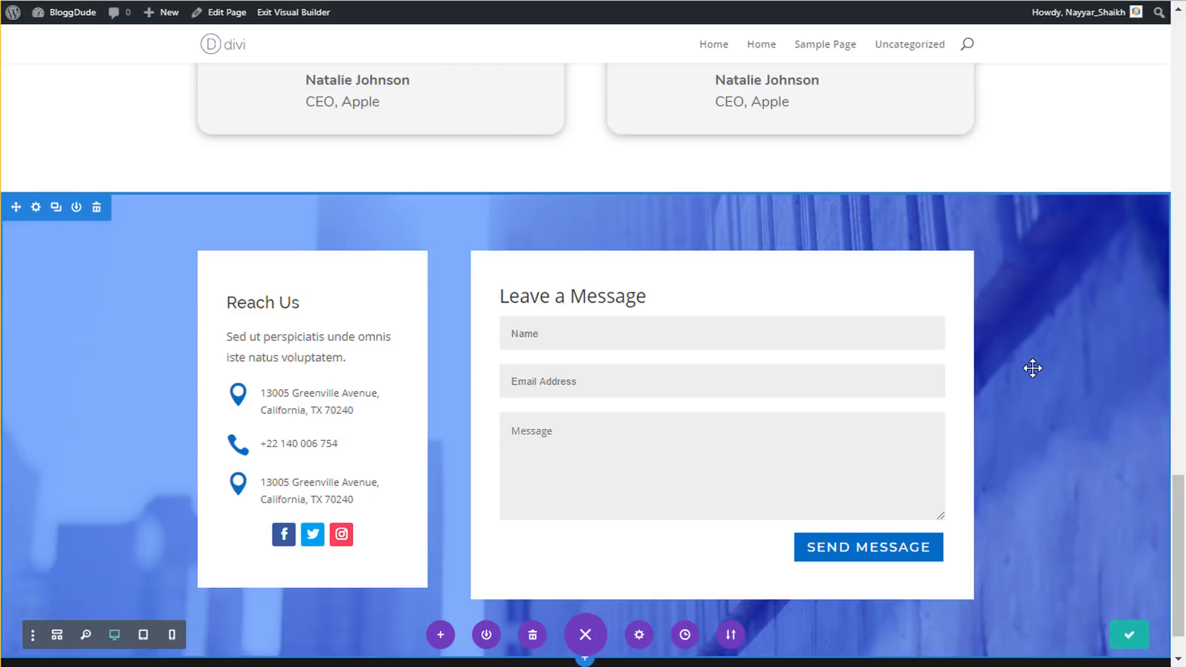
pyautogui.scroll(-1, 850, 396)
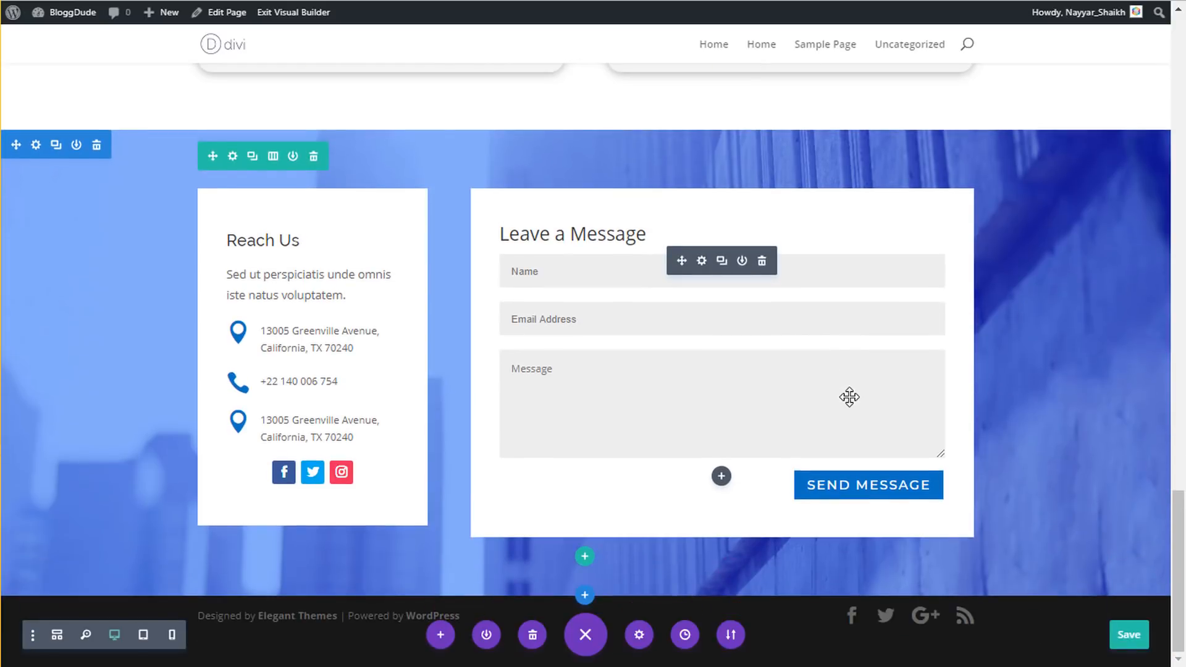
pyautogui.scroll(7, 870, 432)
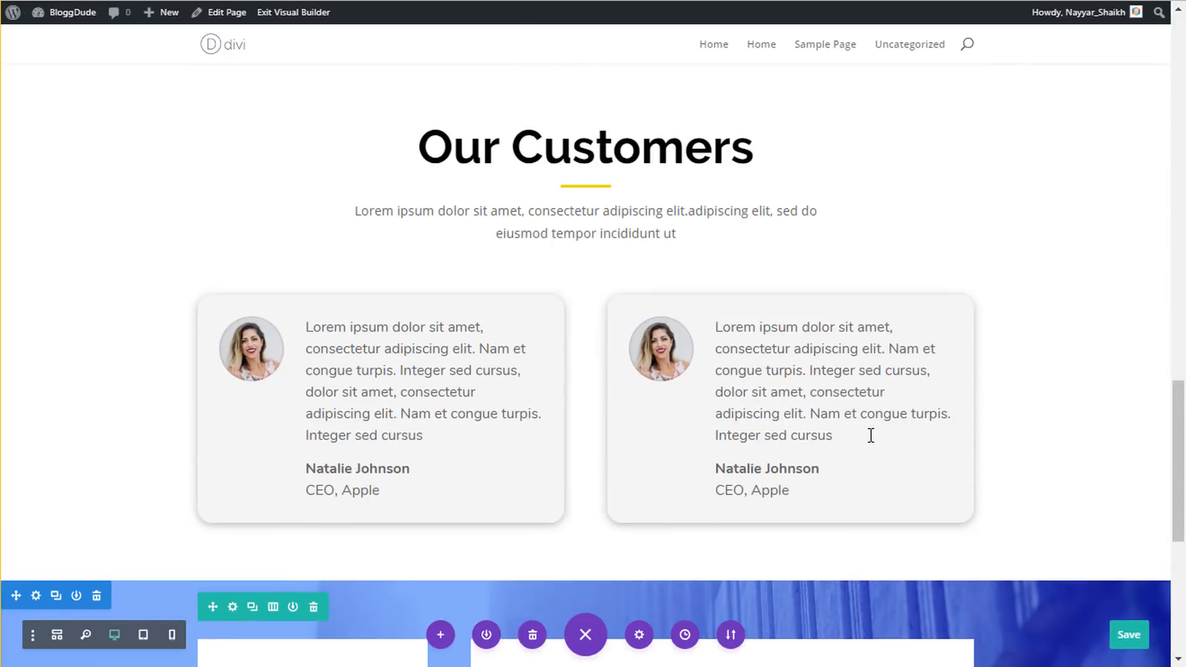
# - Switch to phone preview and scroll down to the Our Customers testimonials
pyautogui.click(172, 635)
pyautogui.scroll(10, 389, 526)
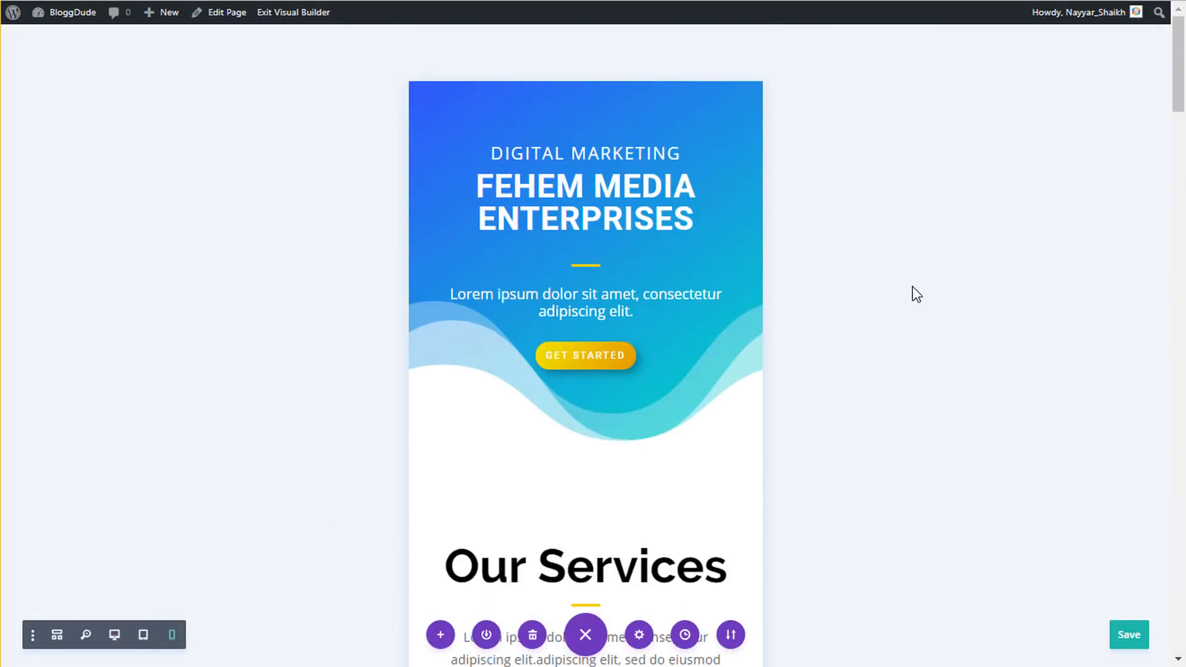
pyautogui.scroll(-20, 926, 280)
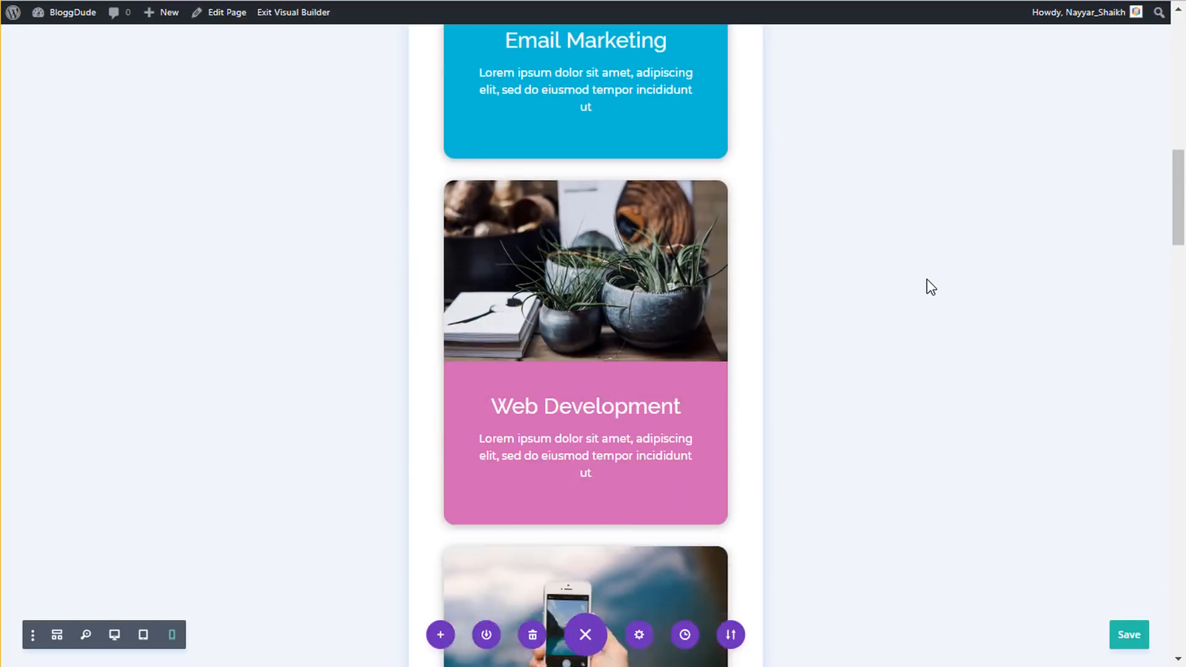
pyautogui.scroll(-15, 931, 287)
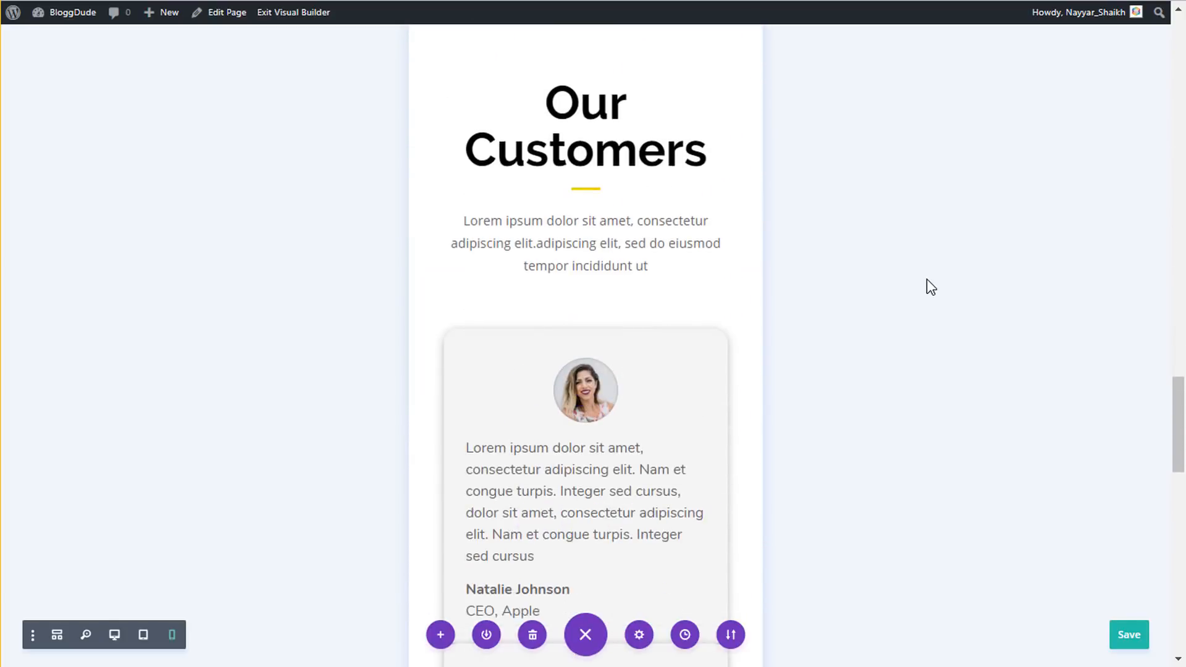
pyautogui.scroll(1, 582, 138)
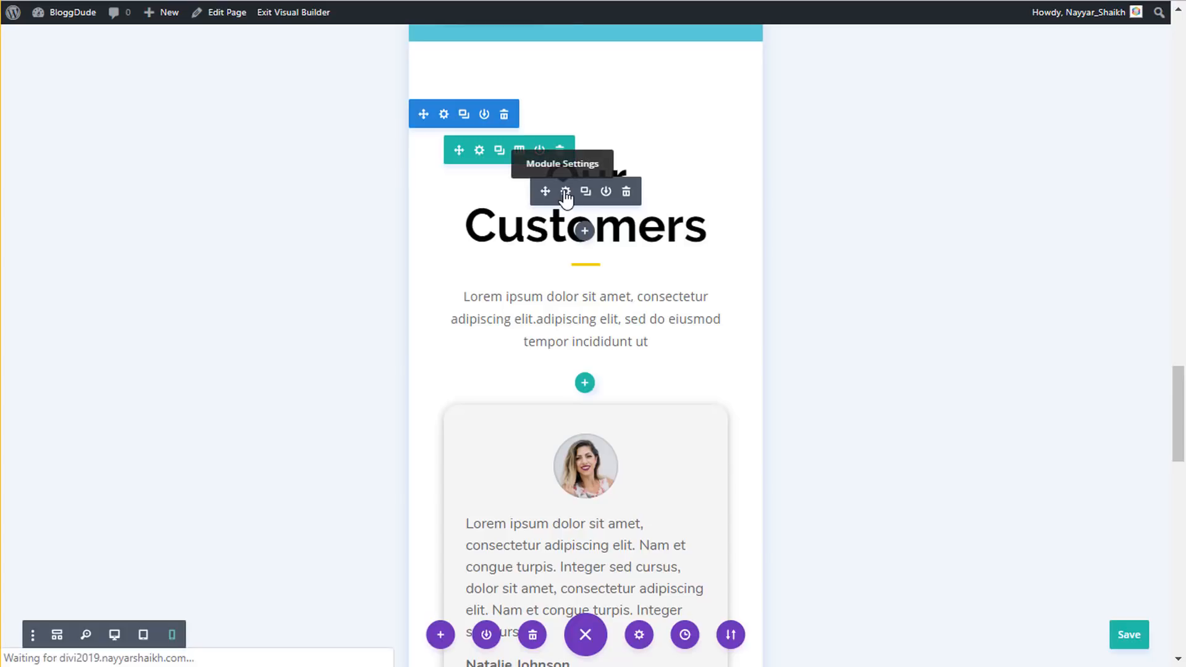
# - Set the Our Customers H2 heading's phone text size to 50px
pyautogui.click(566, 192)
pyautogui.click(249, 271)
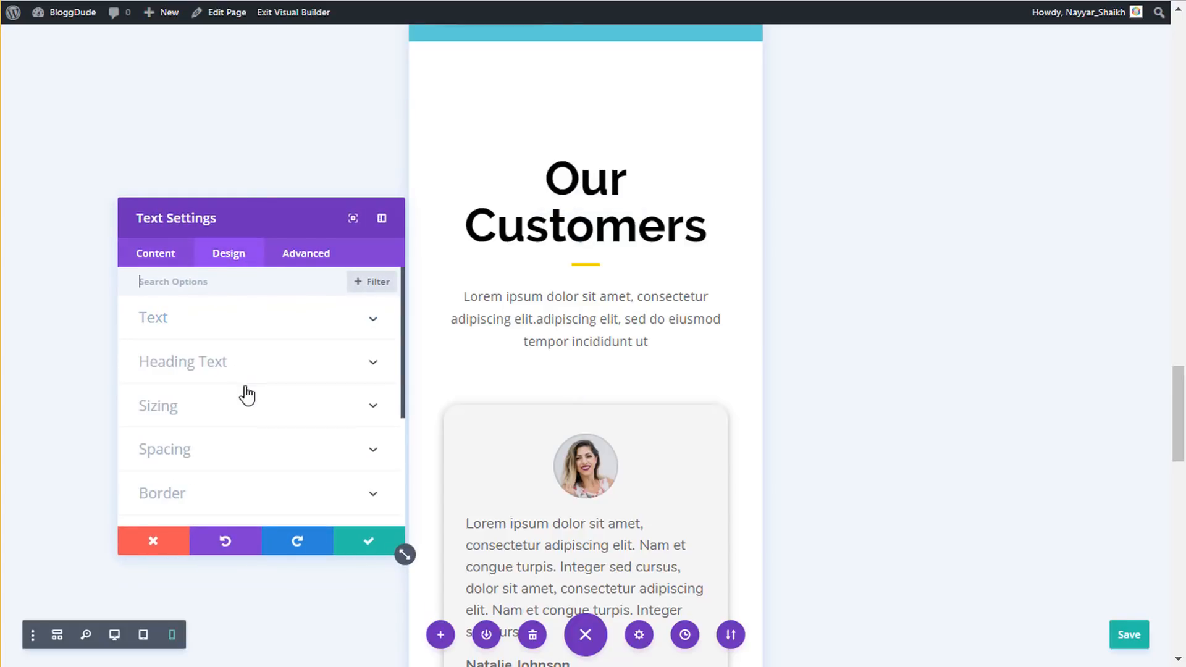
pyautogui.click(232, 369)
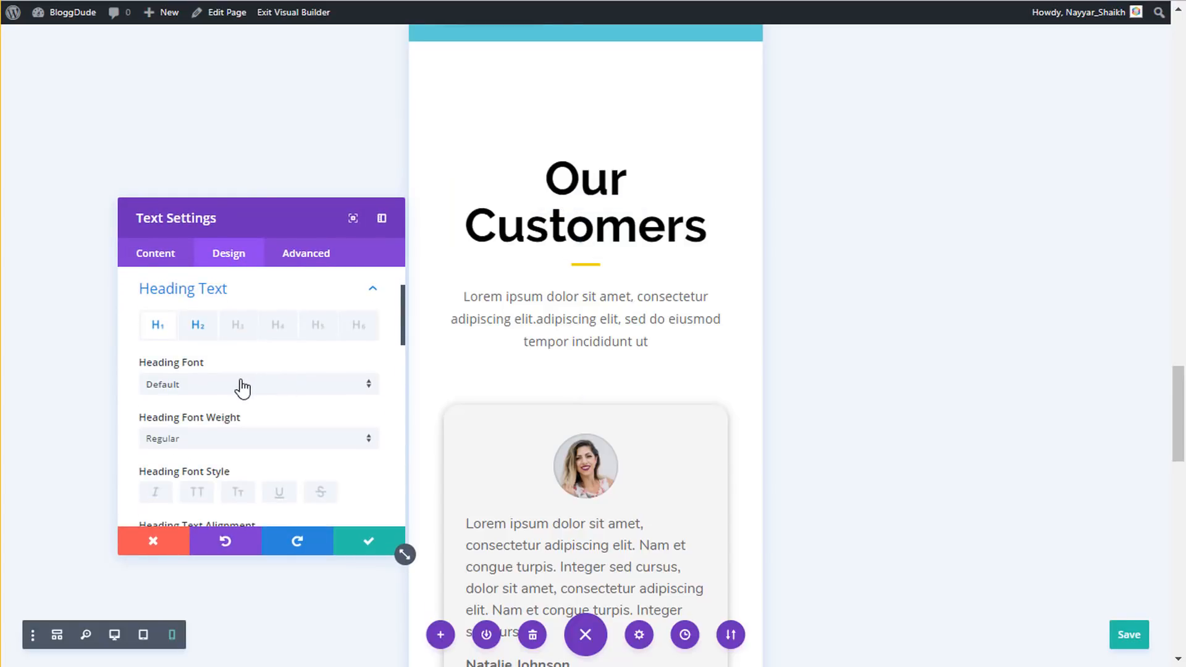
pyautogui.click(199, 327)
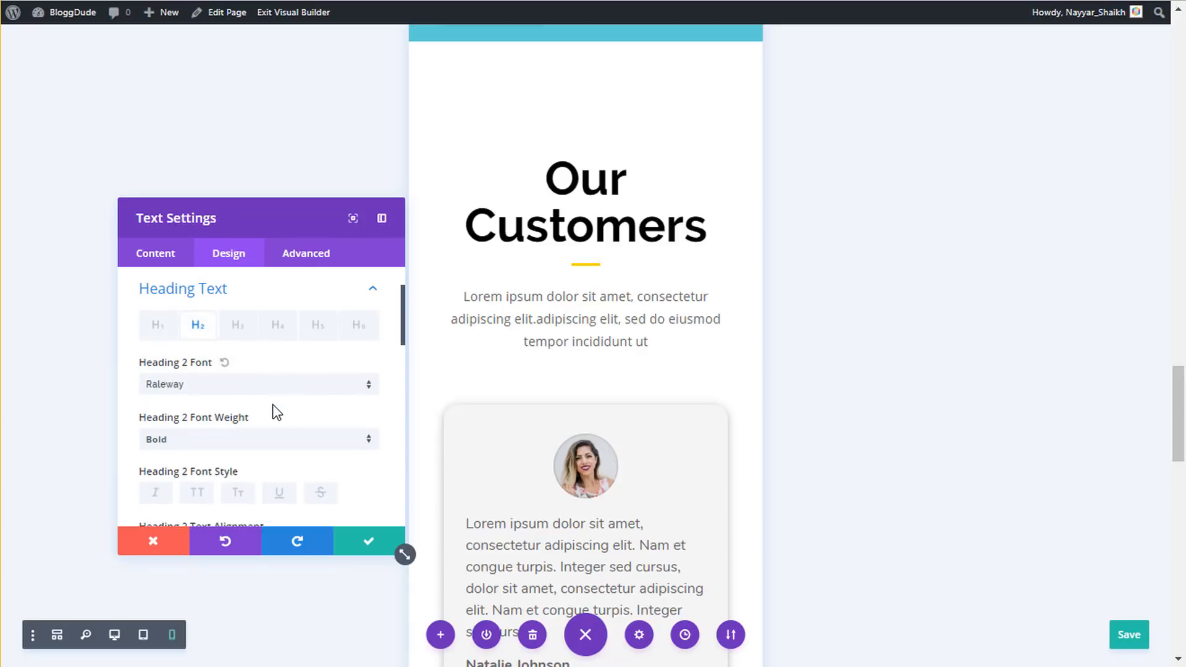
pyautogui.scroll(-10, 272, 413)
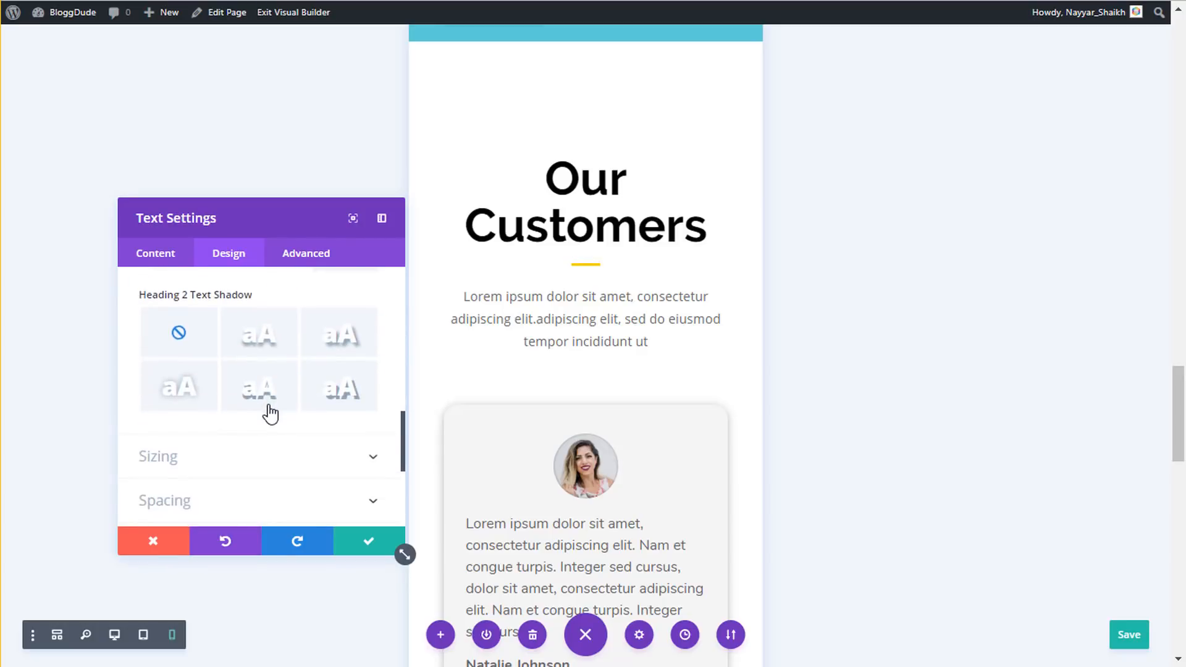
pyautogui.scroll(5, 271, 412)
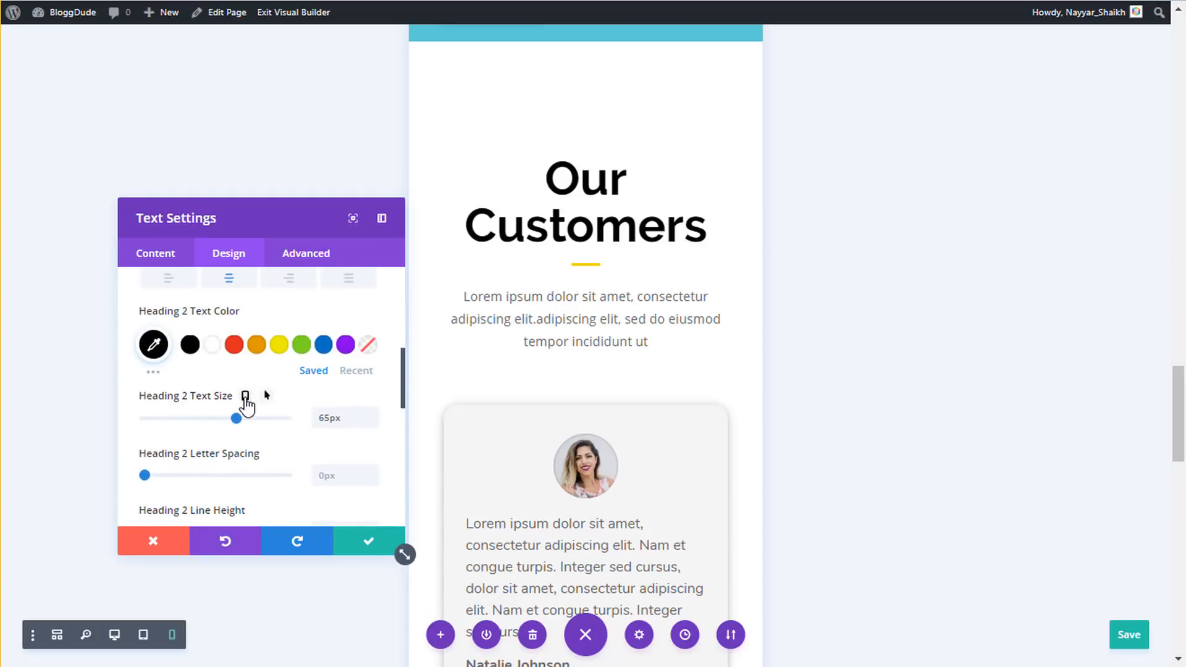
pyautogui.click(245, 396)
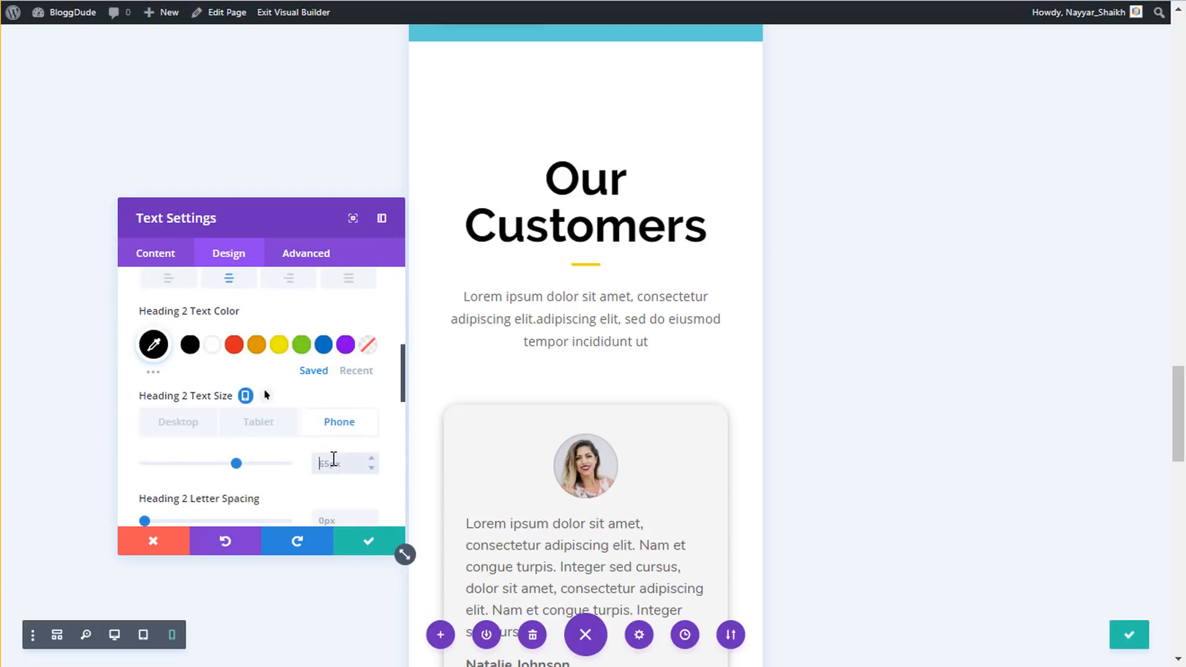
pyautogui.click(332, 456)
pyautogui.write('50px')
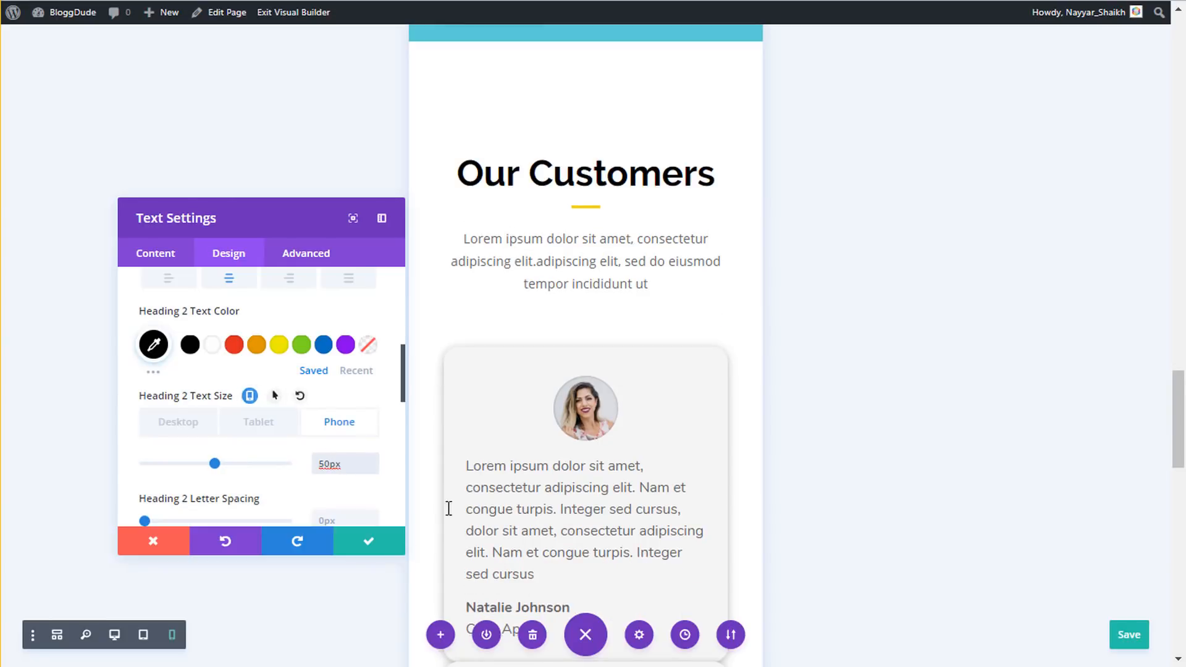
pyautogui.click(365, 541)
# - Open the first testimonial's settings
pyautogui.scroll(-1, 620, 438)
pyautogui.scroll(-7, 620, 439)
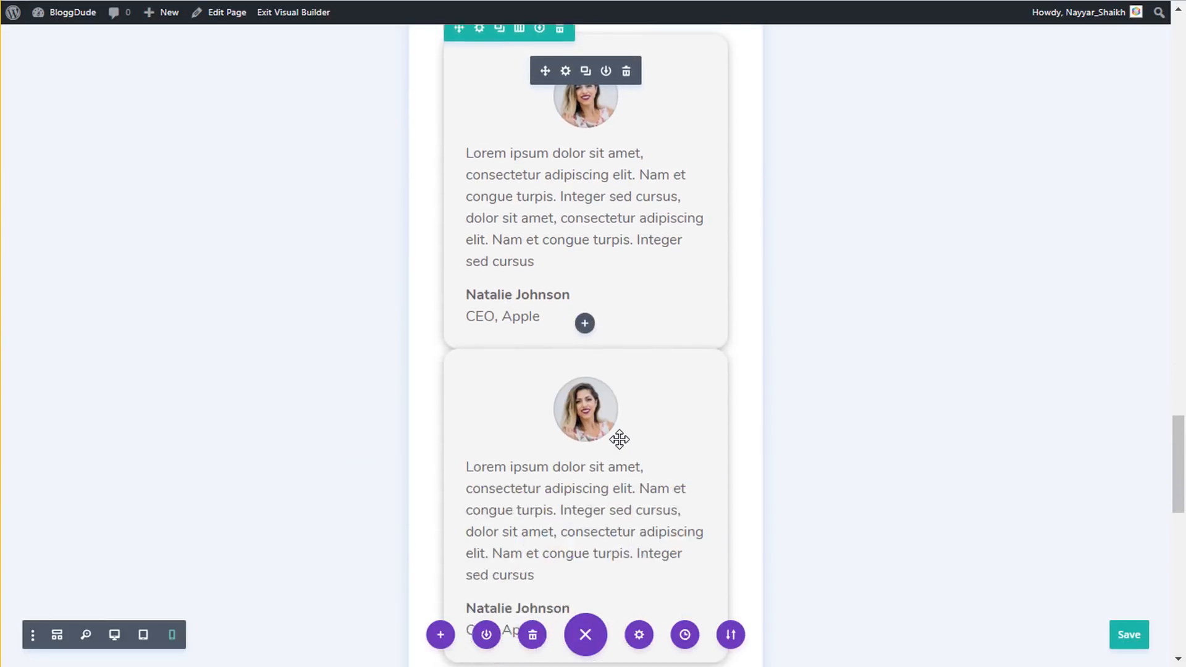
pyautogui.scroll(1, 620, 438)
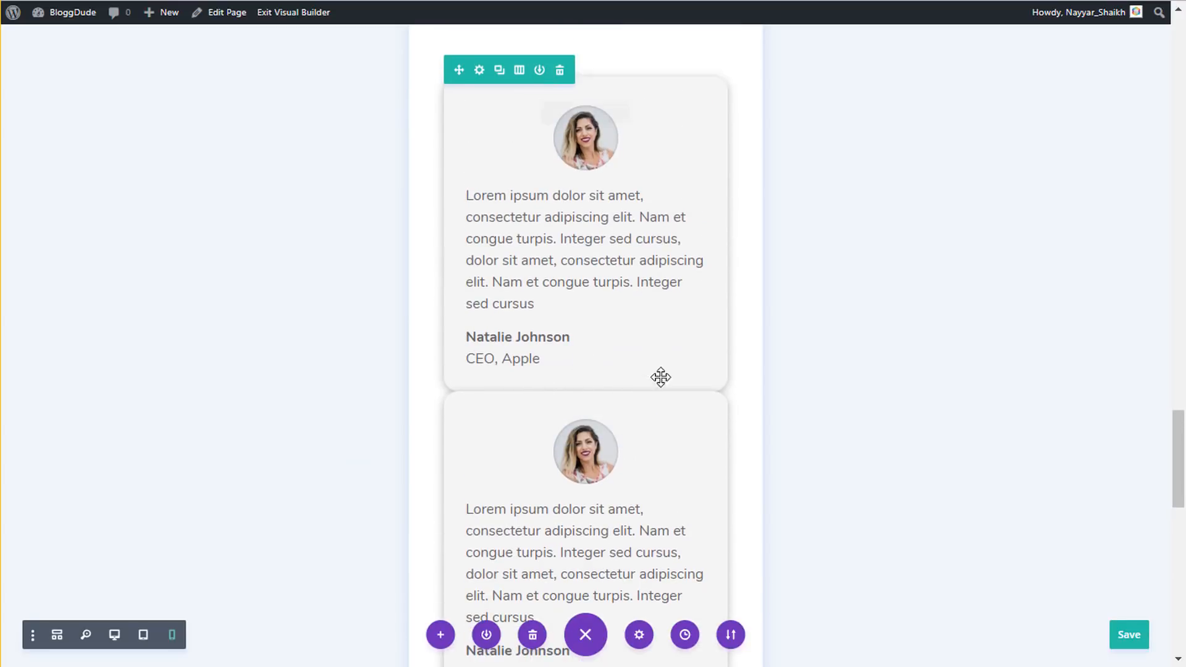
pyautogui.scroll(2, 663, 384)
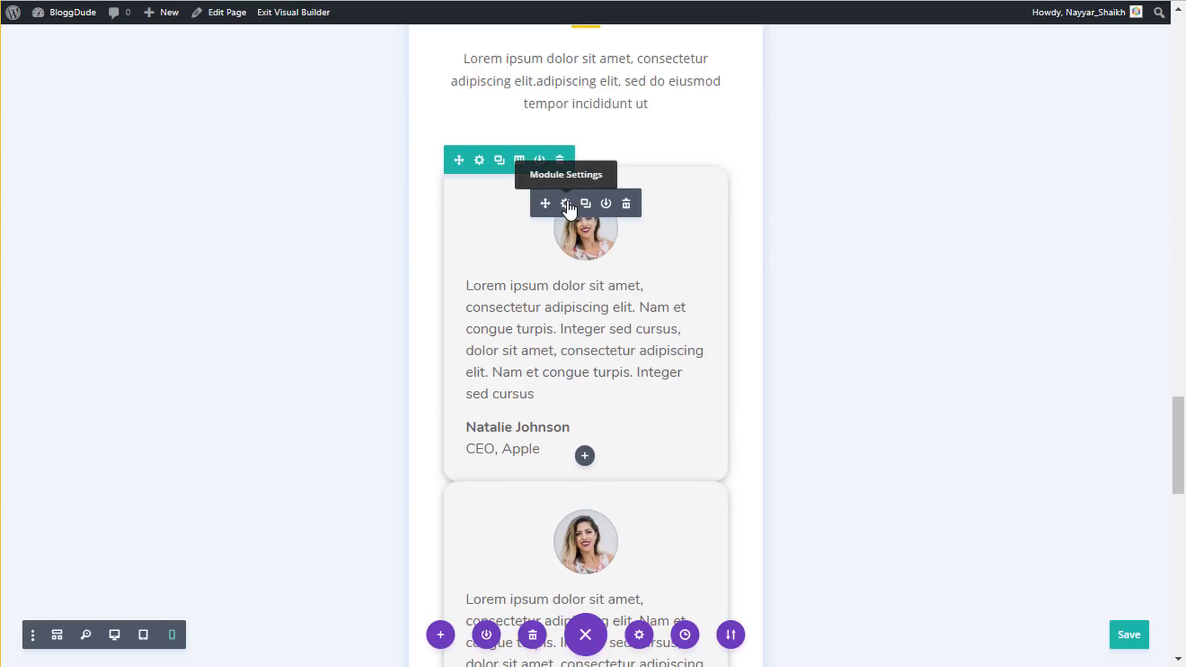
pyautogui.click(565, 204)
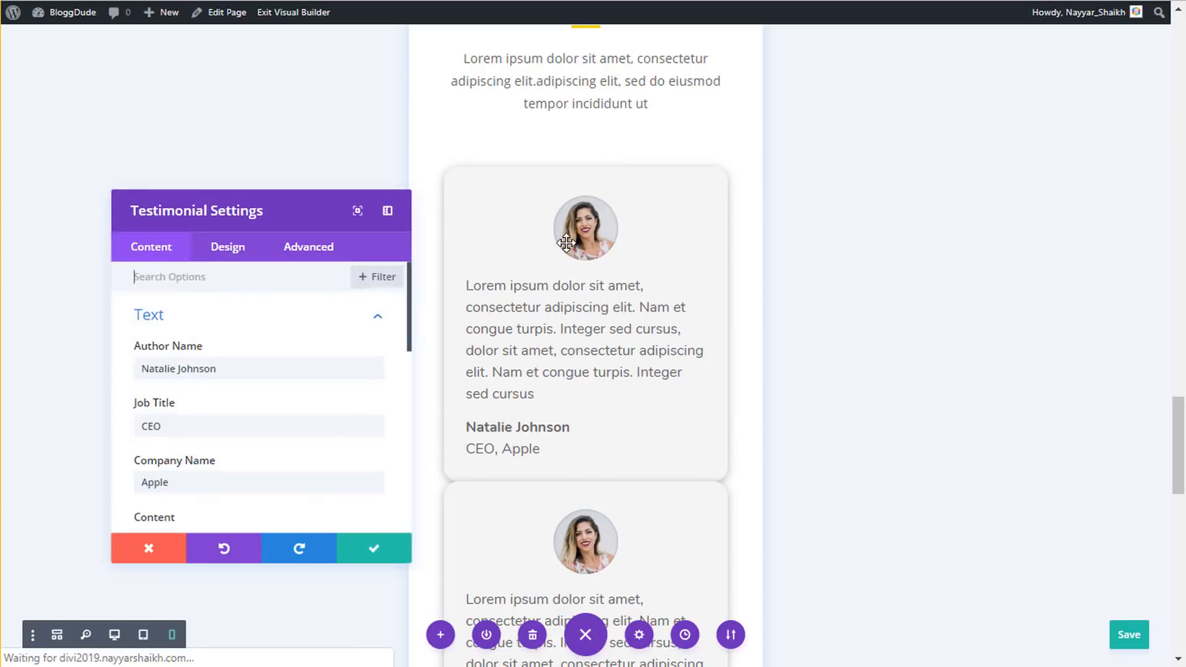
# - Set the testimonial's Custom Margin bottom to 35px
pyautogui.click(232, 260)
pyautogui.scroll(-2, 218, 439)
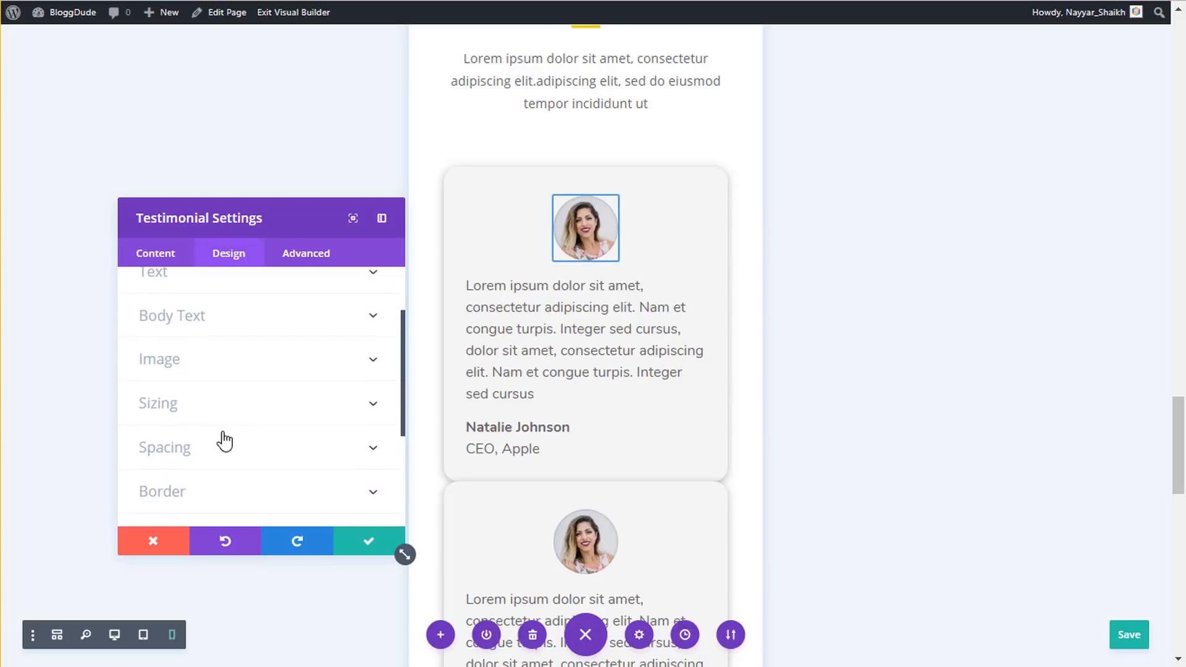
pyautogui.click(219, 444)
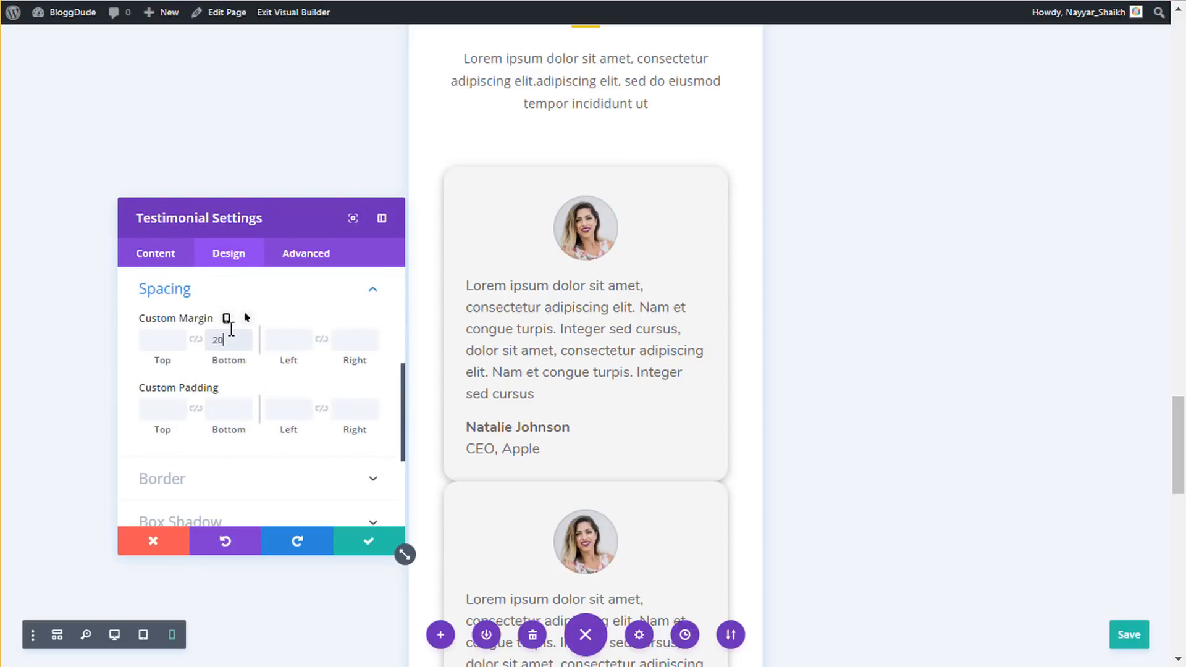
pyautogui.click(231, 330)
pyautogui.write('20px')
pyautogui.scroll(-1, 582, 470)
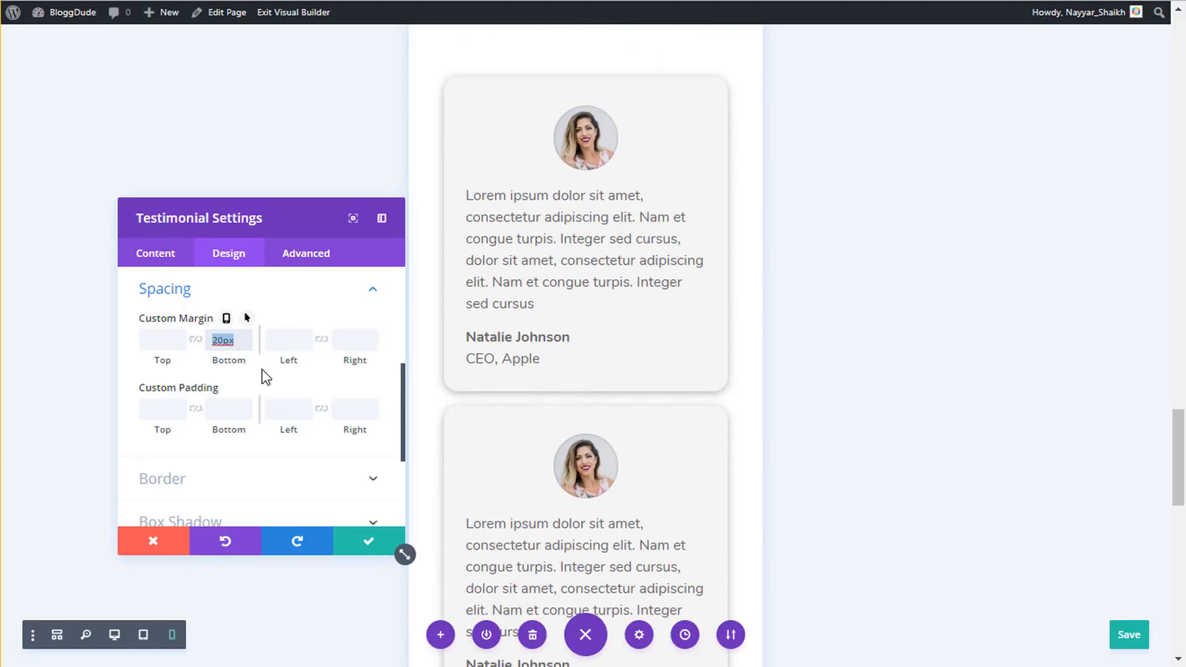
pyautogui.write('px')
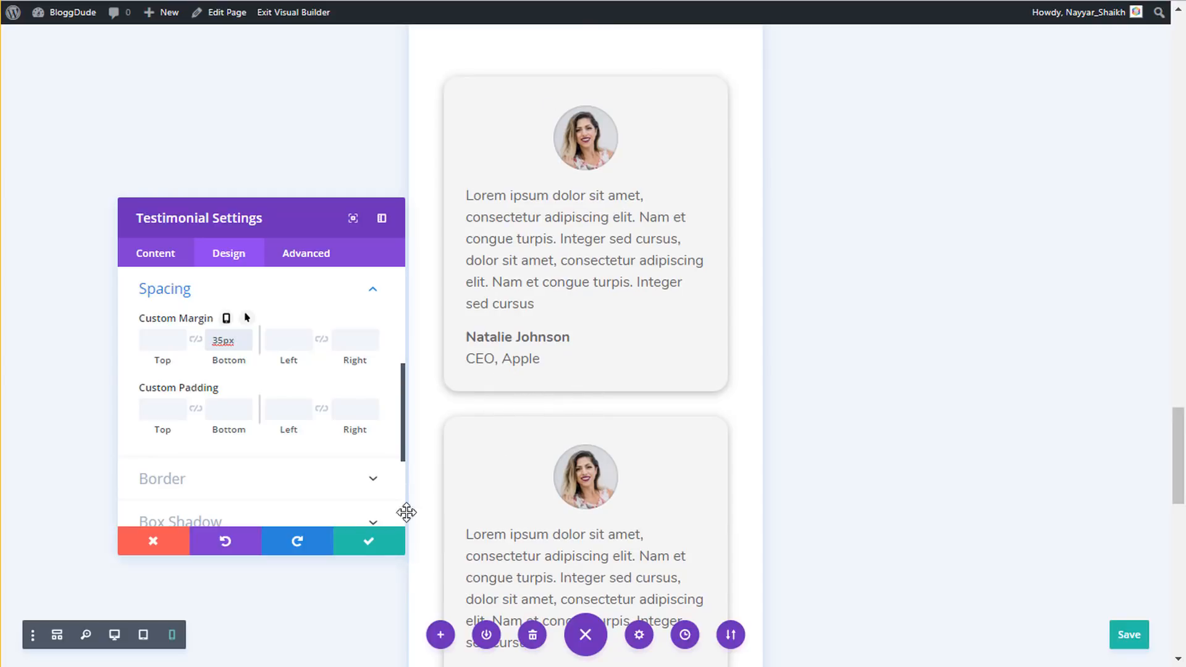
pyautogui.click(367, 545)
# - Look over the spaced testimonials and save the page
pyautogui.scroll(-1, 605, 411)
pyautogui.scroll(-10, 606, 411)
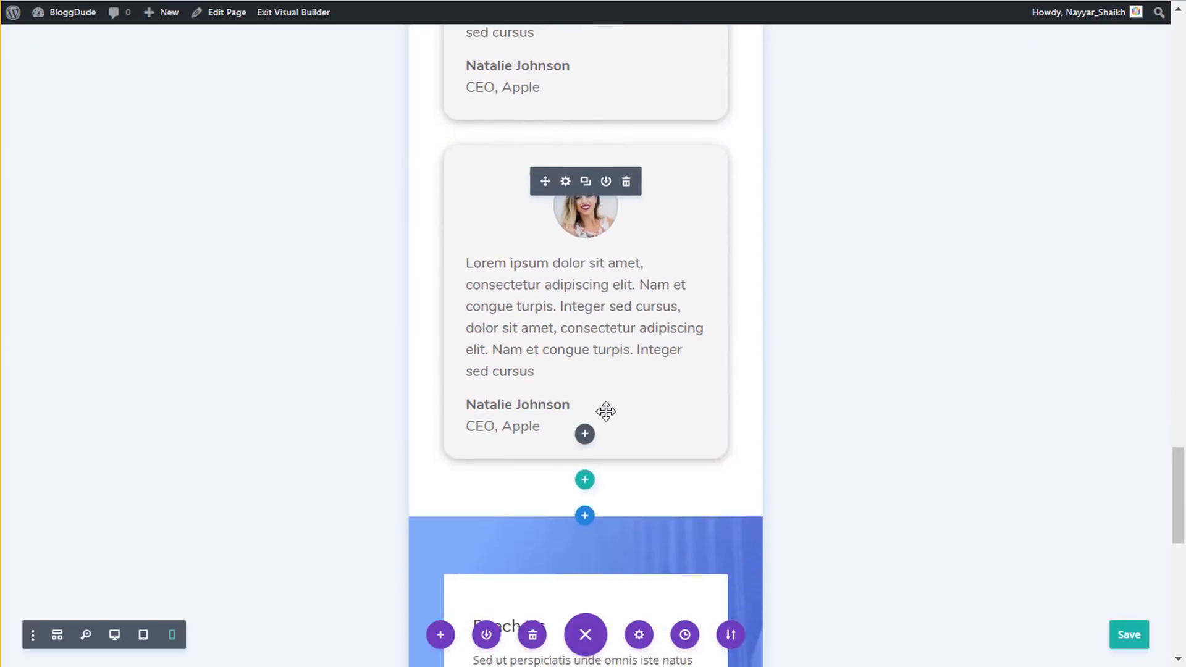
pyautogui.scroll(-5, 616, 410)
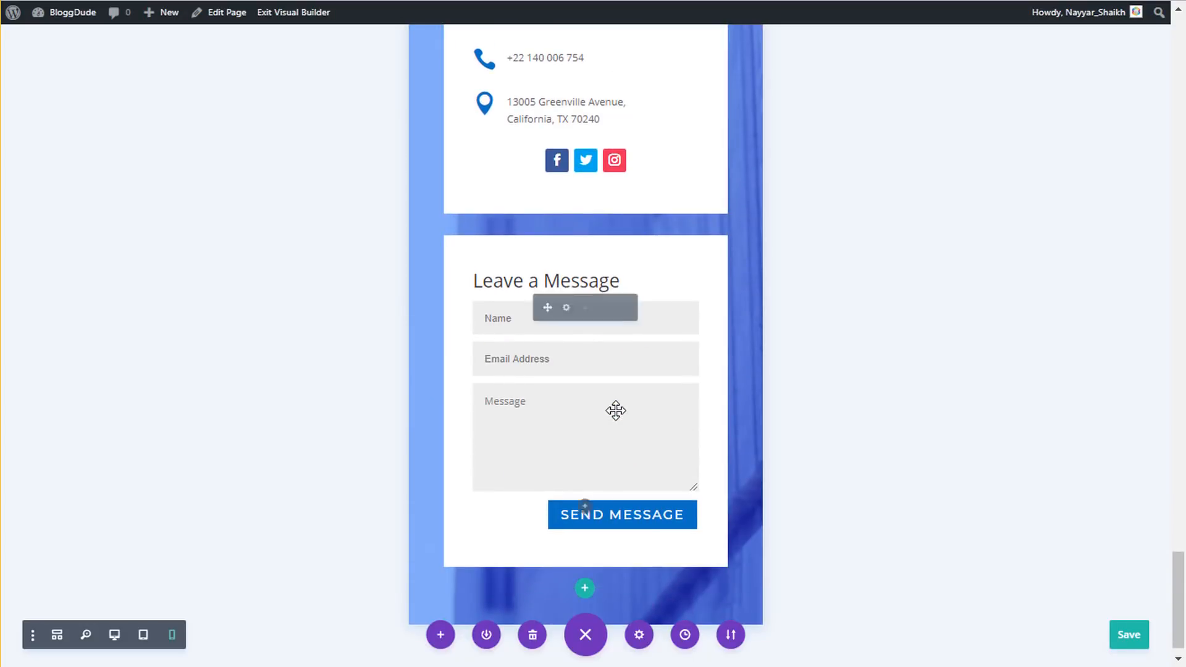
pyautogui.scroll(-1, 680, 488)
pyautogui.scroll(7, 682, 468)
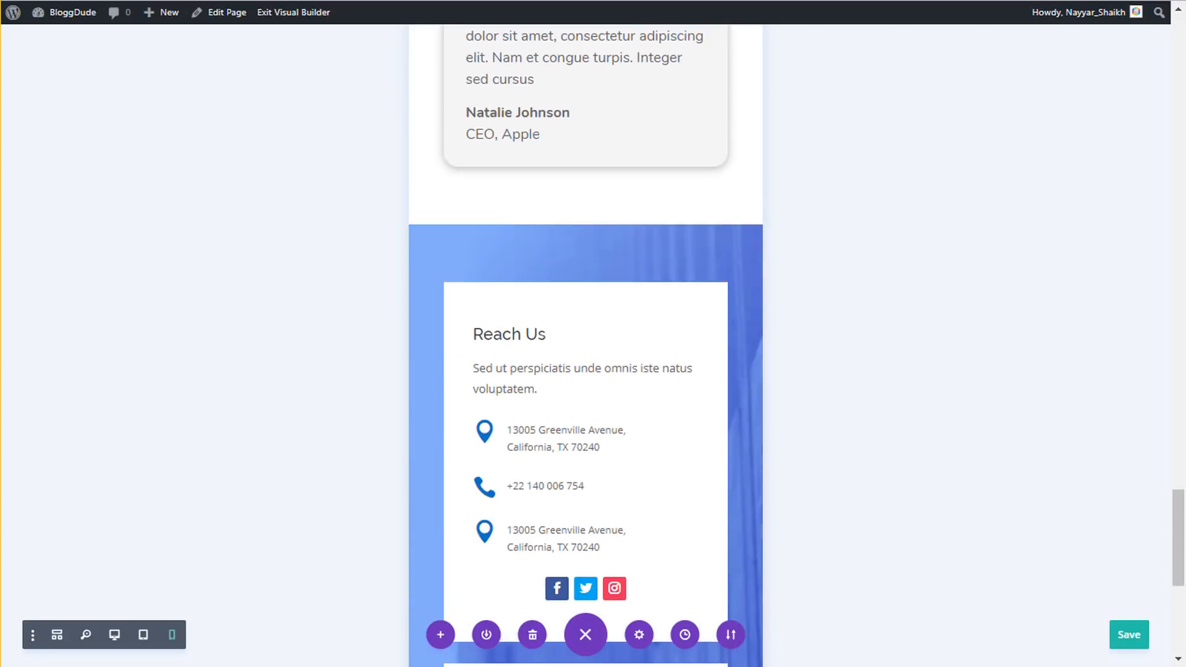
pyautogui.click(1134, 636)
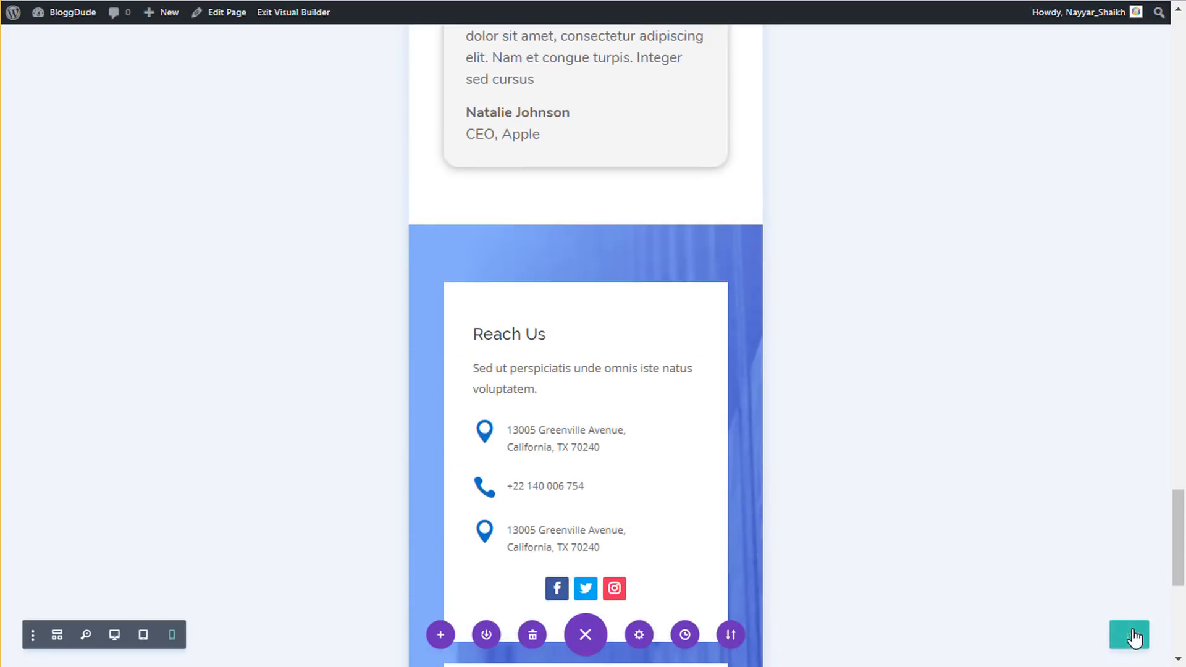
# - Switch to desktop preview and scroll back up to the FEHEM MEDIA ENTERPRISES hero
pyautogui.click(115, 641)
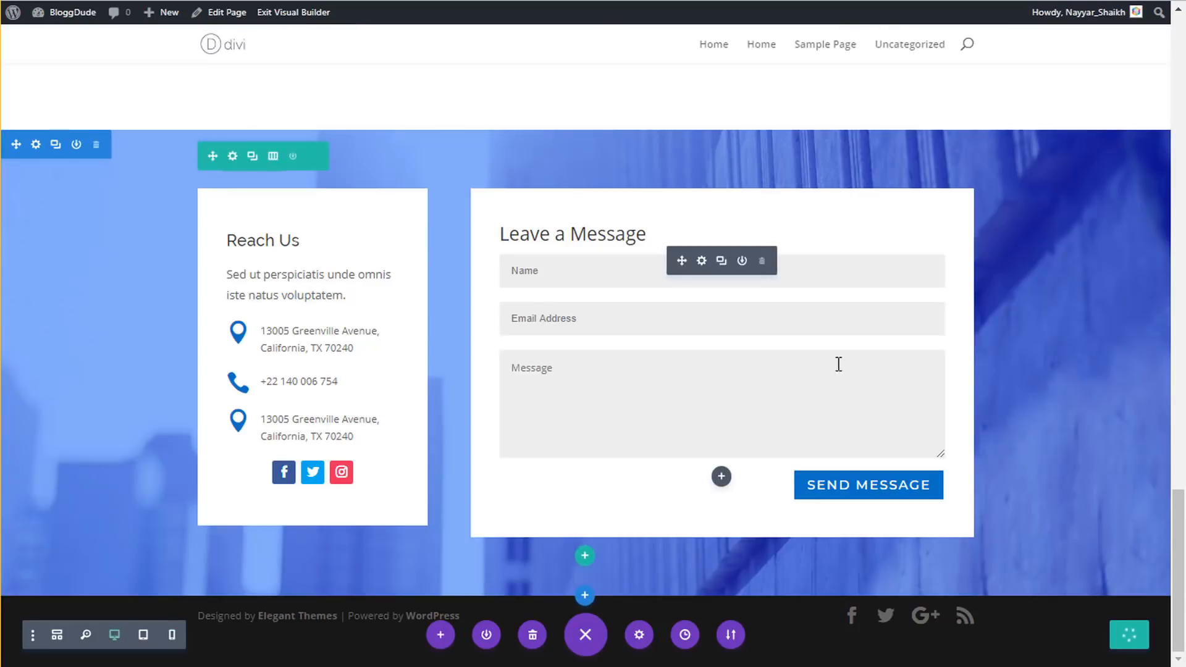
pyautogui.scroll(20, 1027, 412)
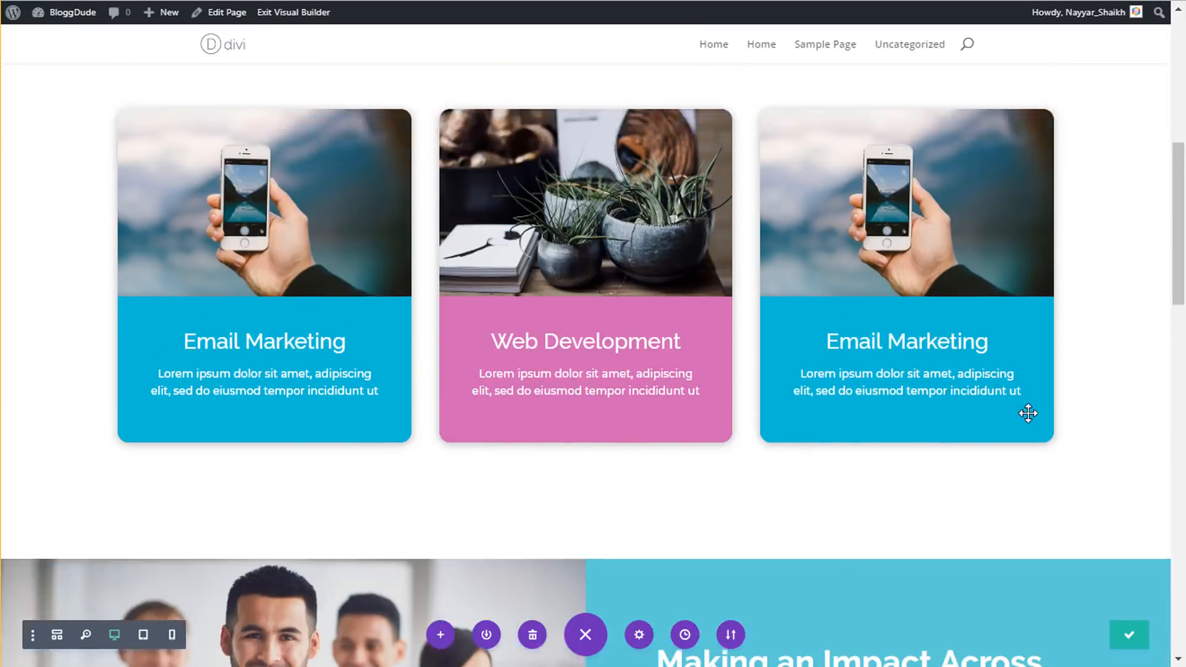
pyautogui.scroll(2, 1028, 413)
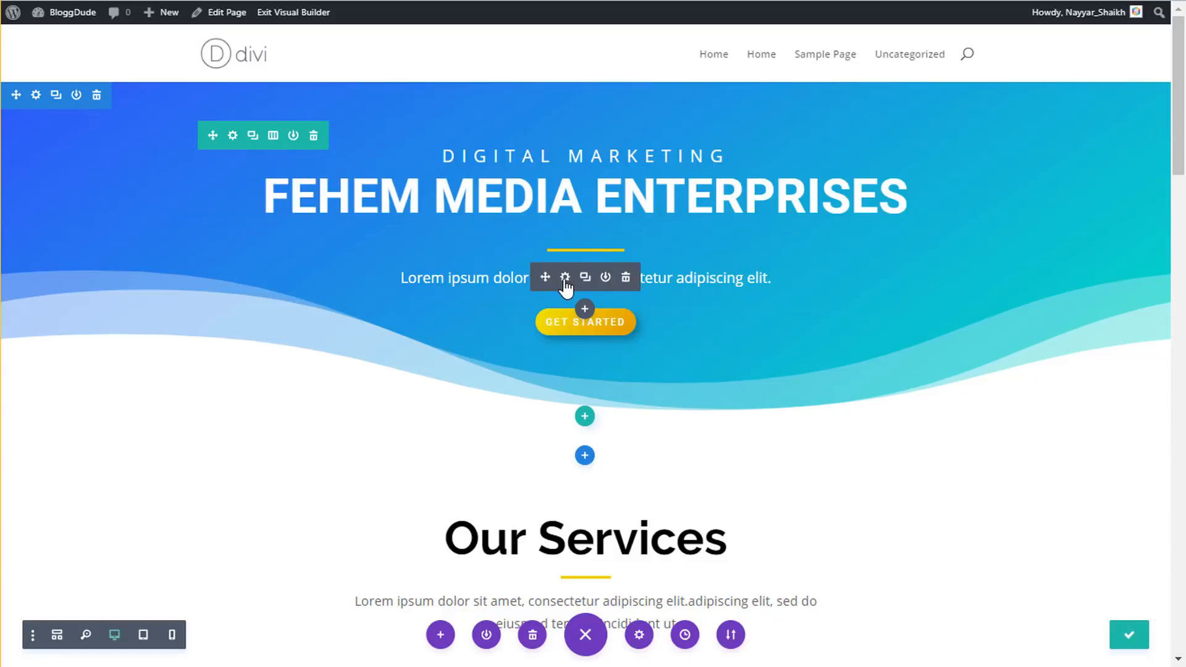
# - Give the GET STARTED button a Bounce entrance animation, after trying Roll
pyautogui.click(564, 316)
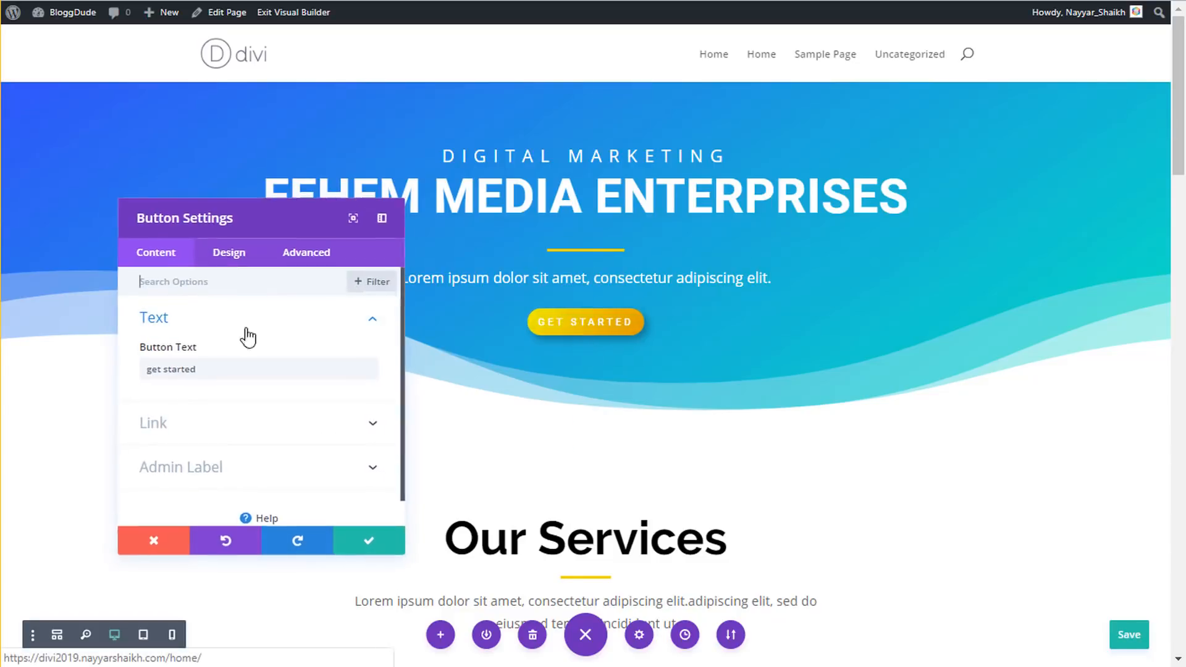
pyautogui.click(228, 254)
pyautogui.scroll(-3, 253, 402)
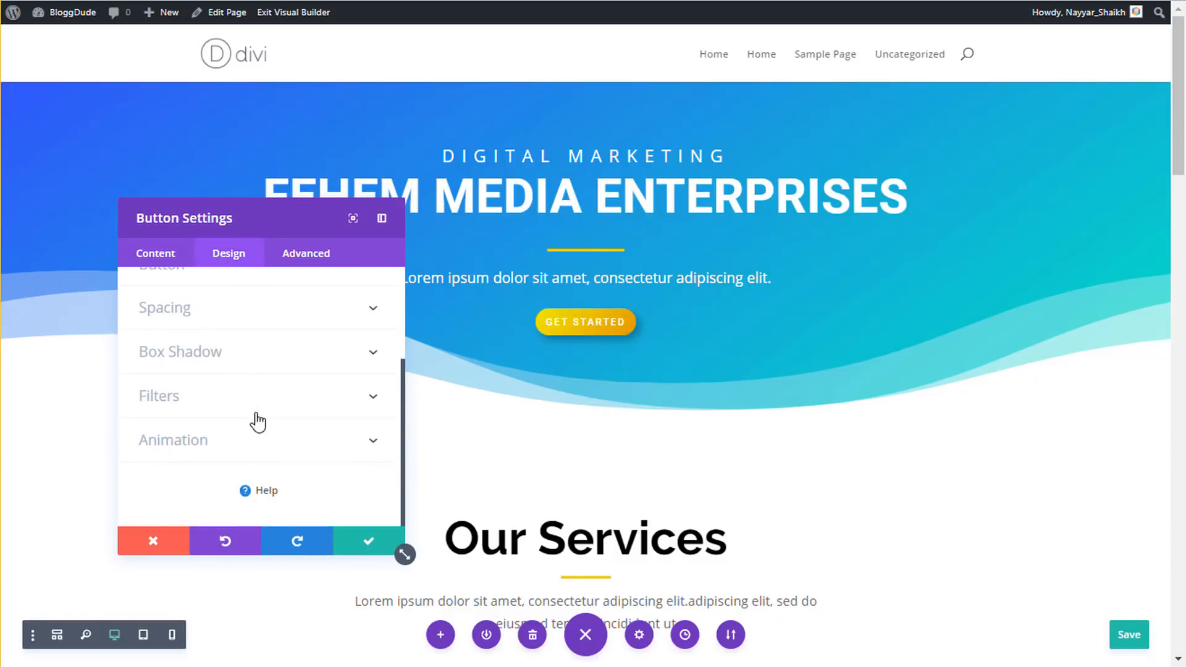
pyautogui.click(227, 439)
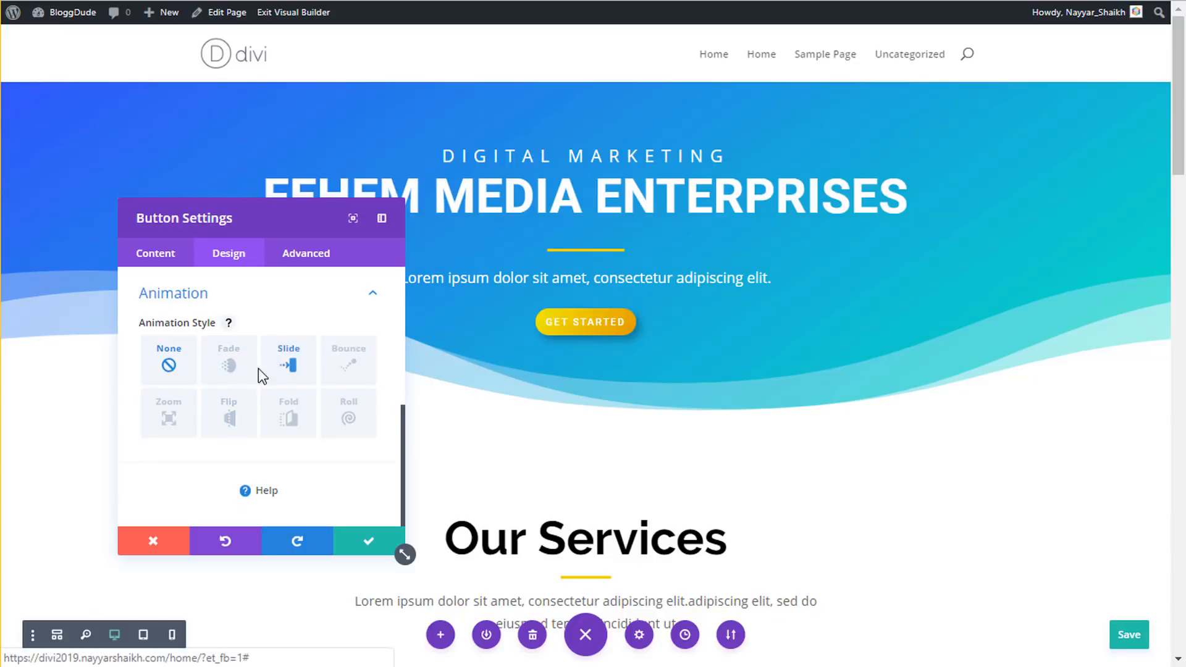
pyautogui.click(344, 422)
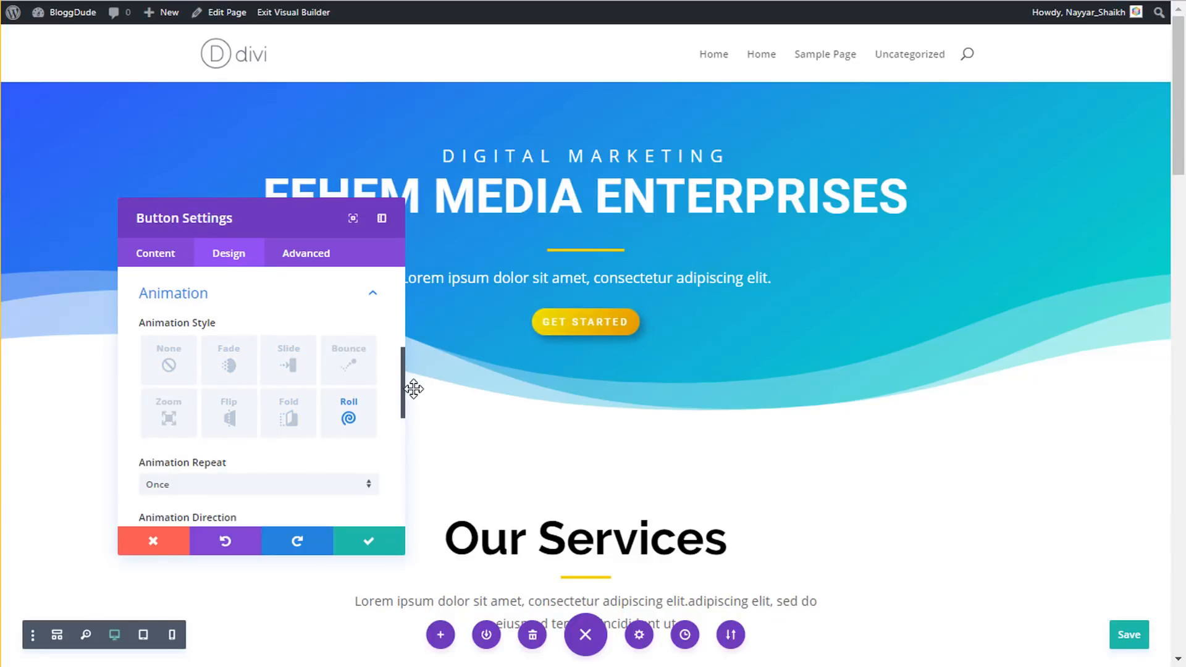
pyautogui.click(351, 370)
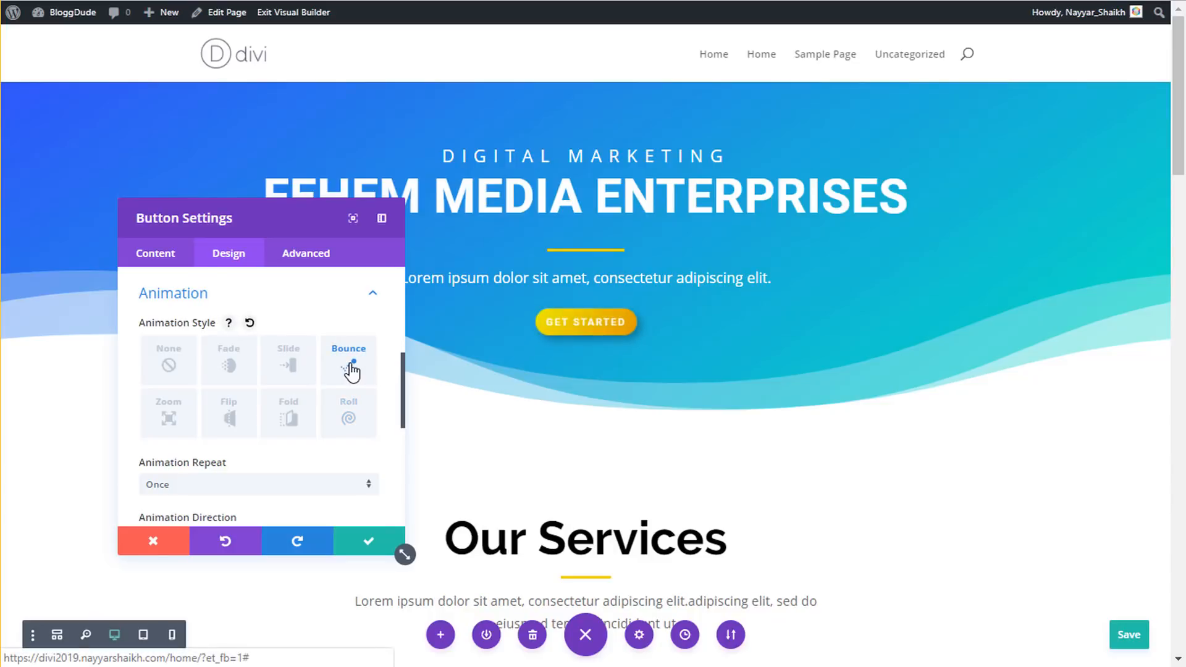
pyautogui.click(365, 542)
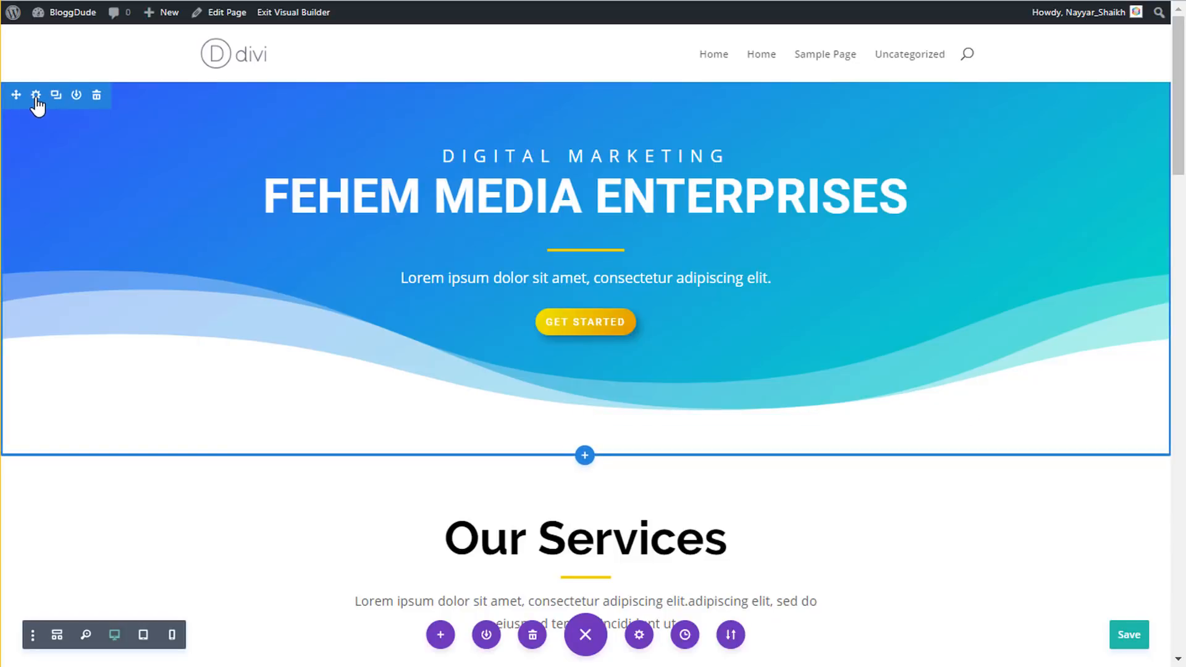
# - Switch the hero section's entrance animation from Zoom to Fade, trying Slide along the way, and save the page
pyautogui.click(36, 96)
pyautogui.click(213, 257)
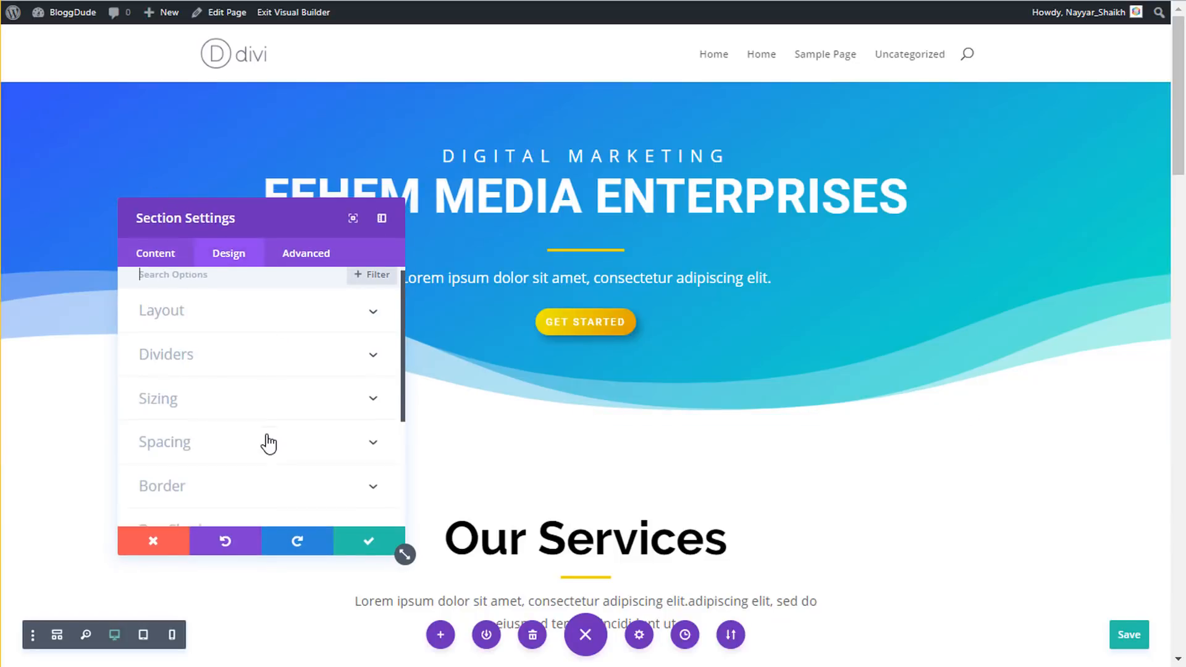
pyautogui.scroll(-3, 266, 443)
pyautogui.click(247, 451)
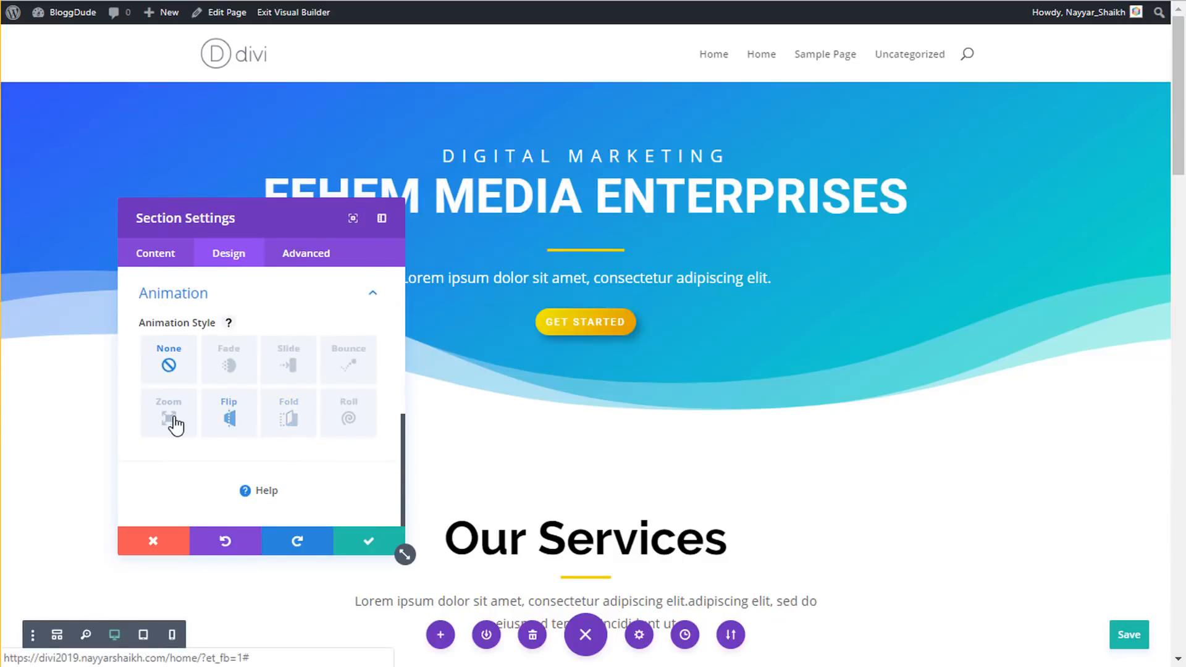
pyautogui.click(170, 420)
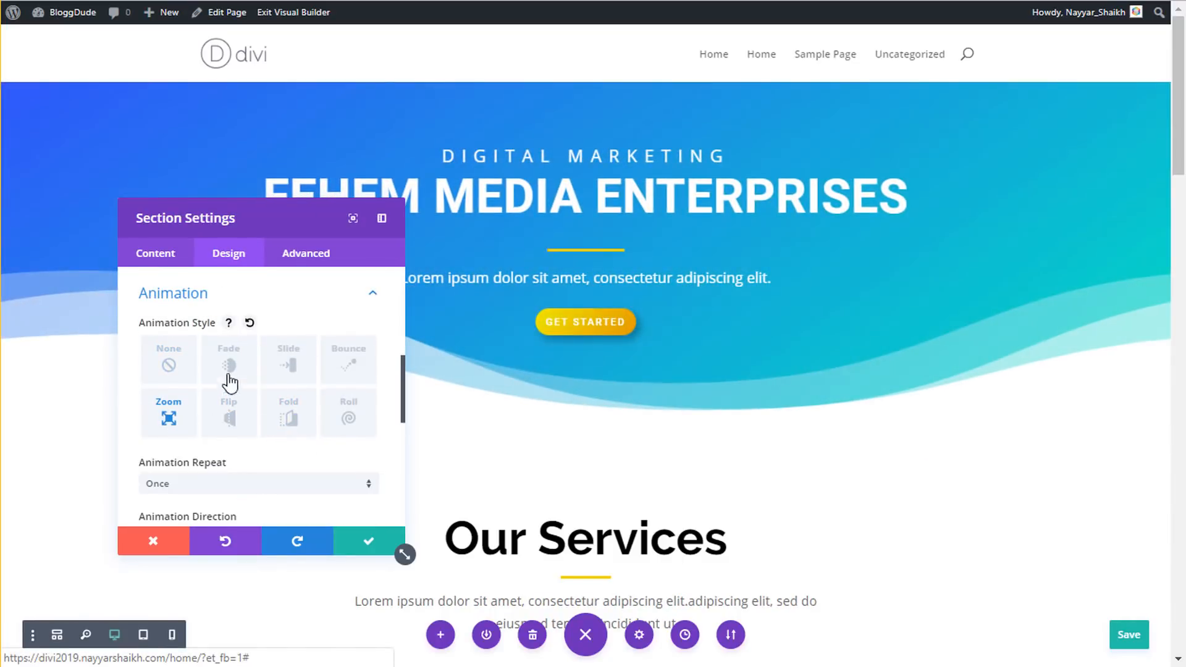
pyautogui.click(234, 363)
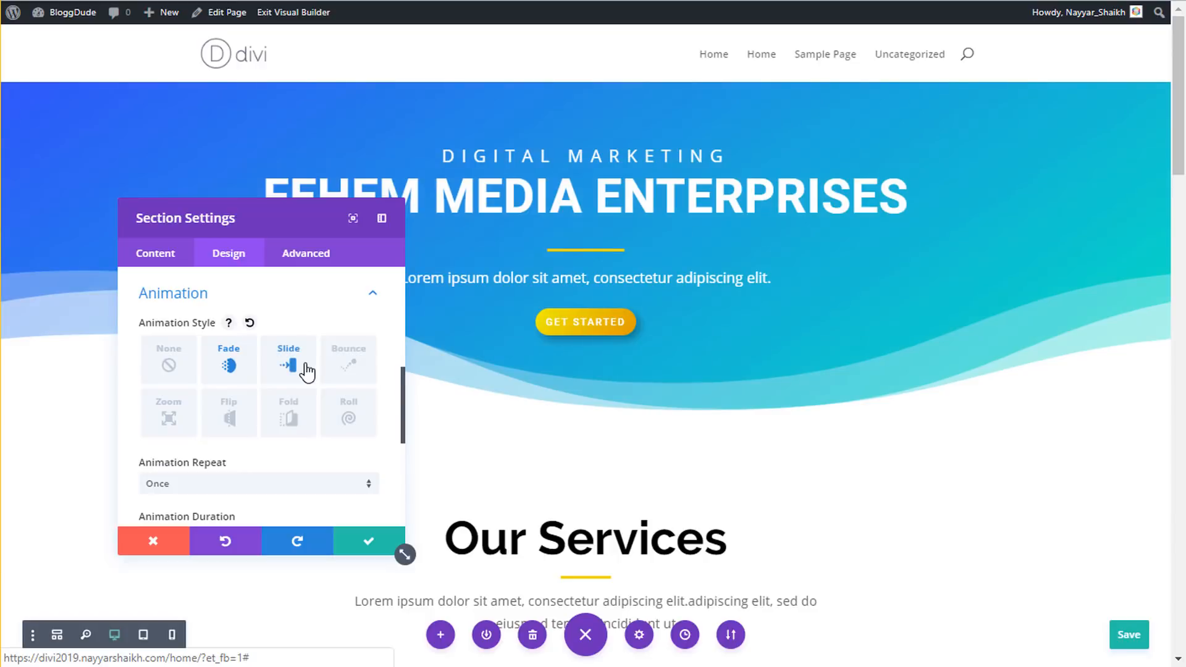
pyautogui.click(305, 367)
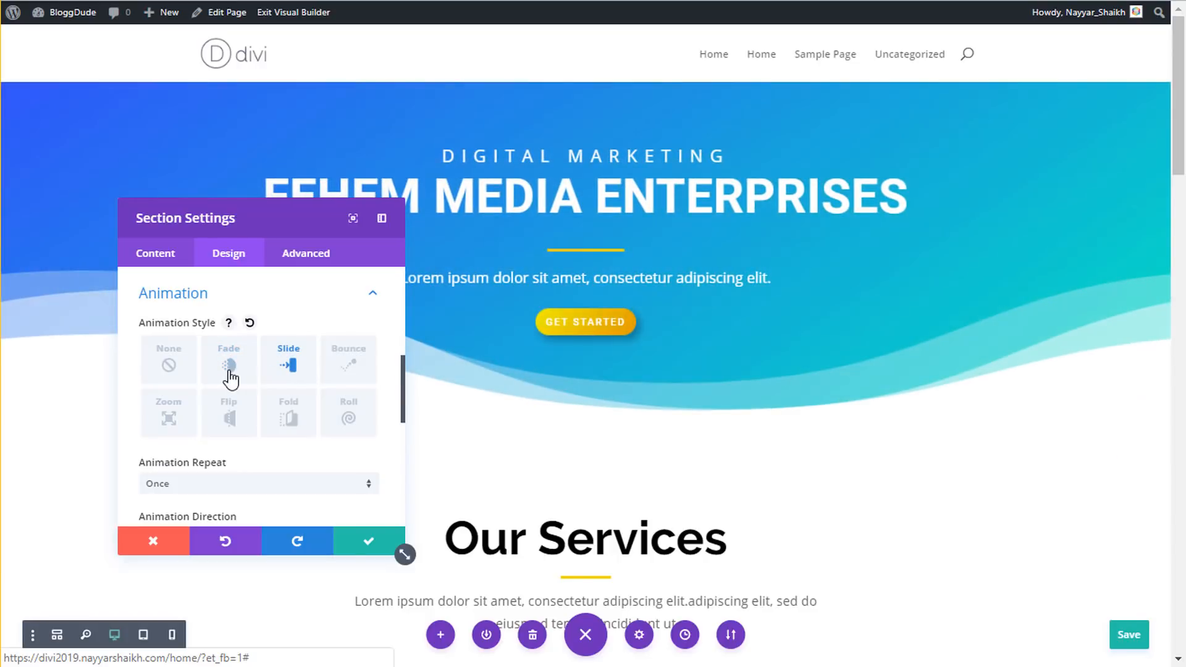
pyautogui.click(228, 370)
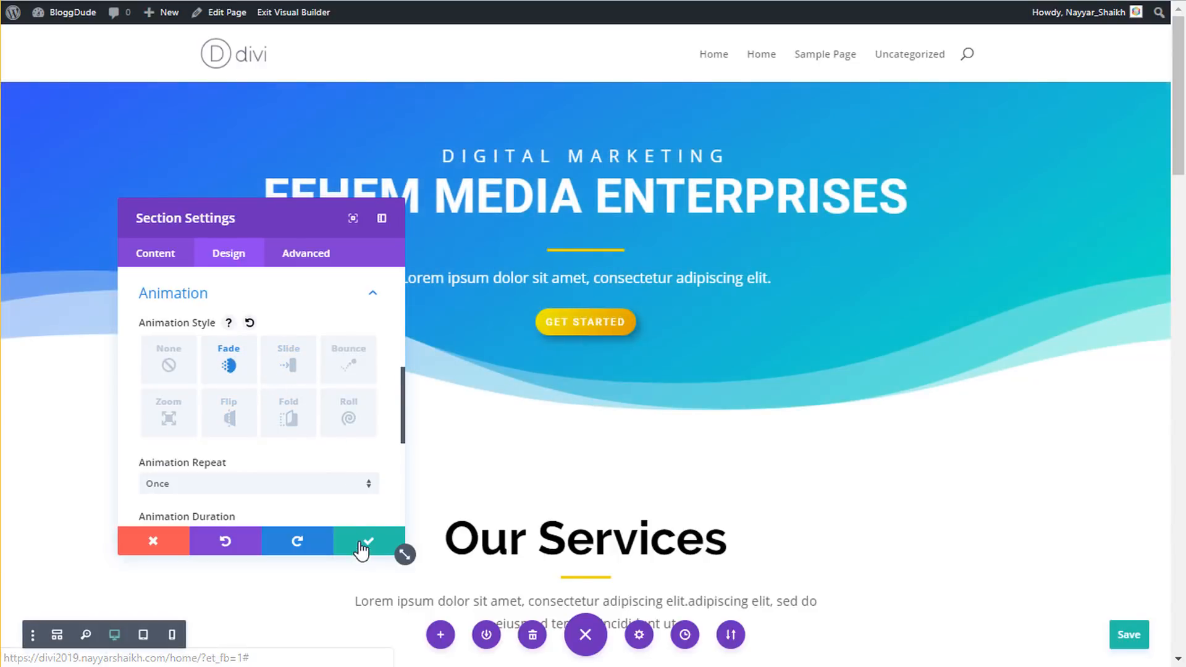
pyautogui.click(360, 543)
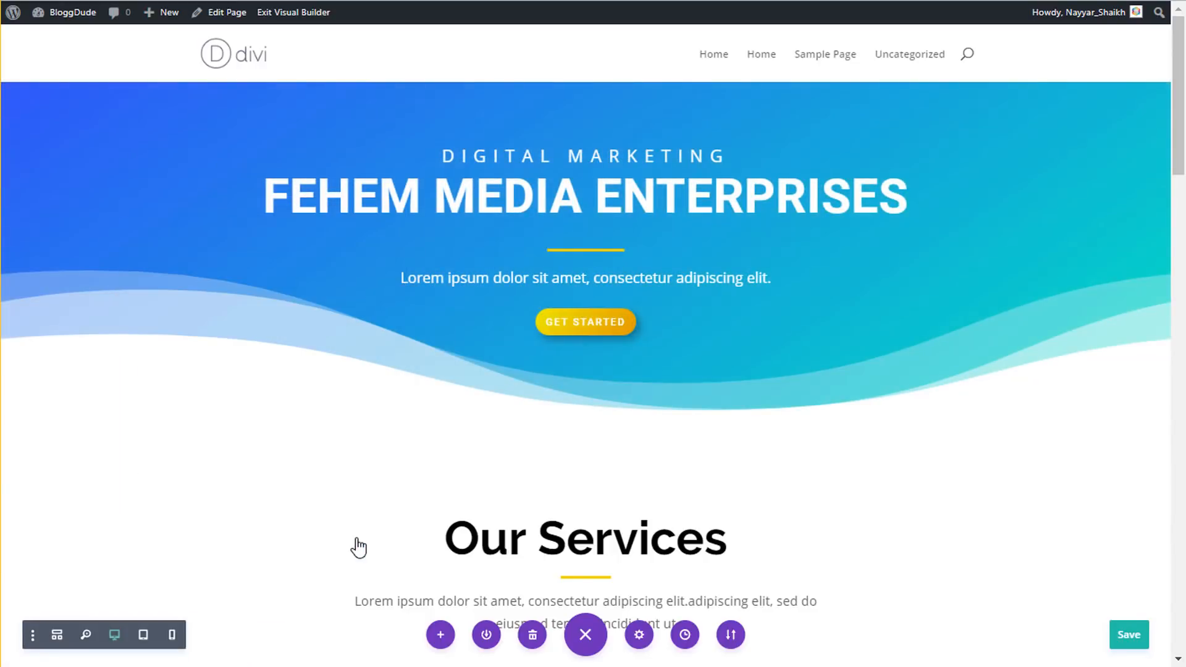
pyautogui.click(1127, 637)
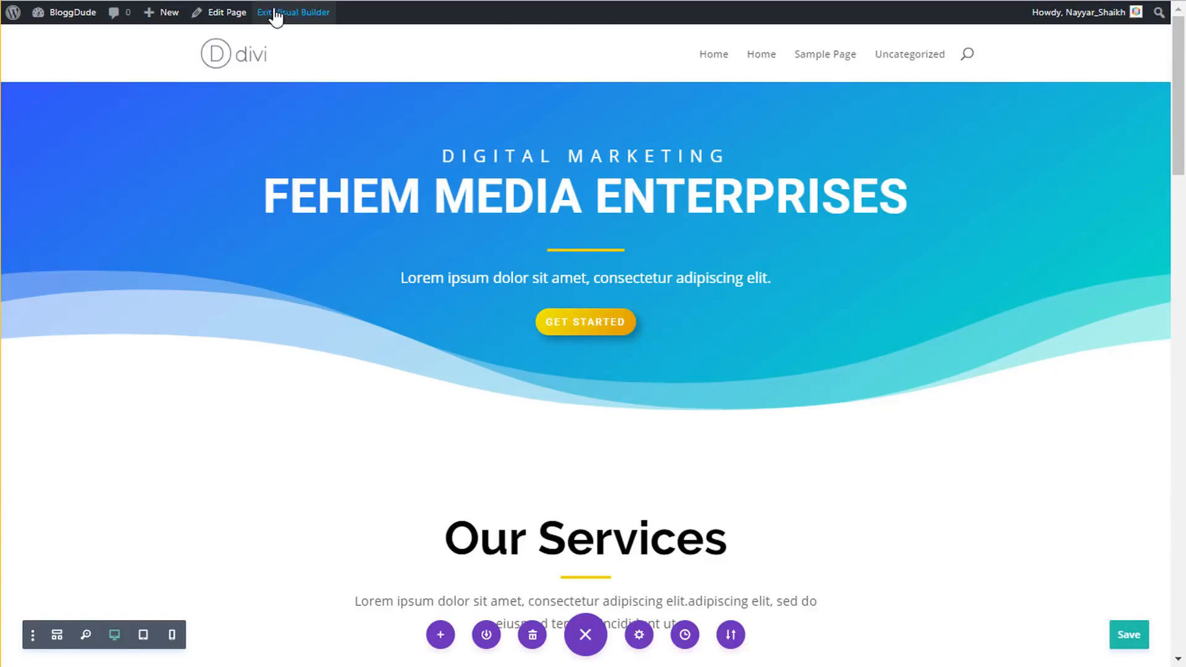
# - Compare the site's front page, still listing blog posts, with the live Home page and its FEHEM MEDIA ENTERPRISES hero
pyautogui.click(233, 61)
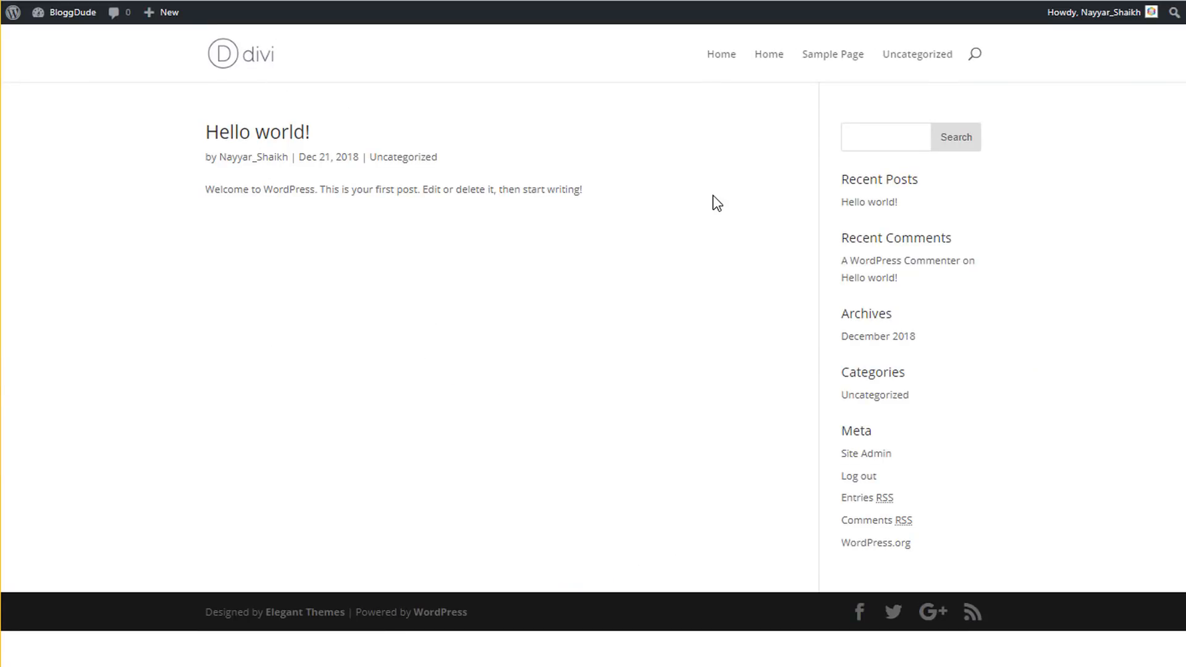
pyautogui.click(718, 57)
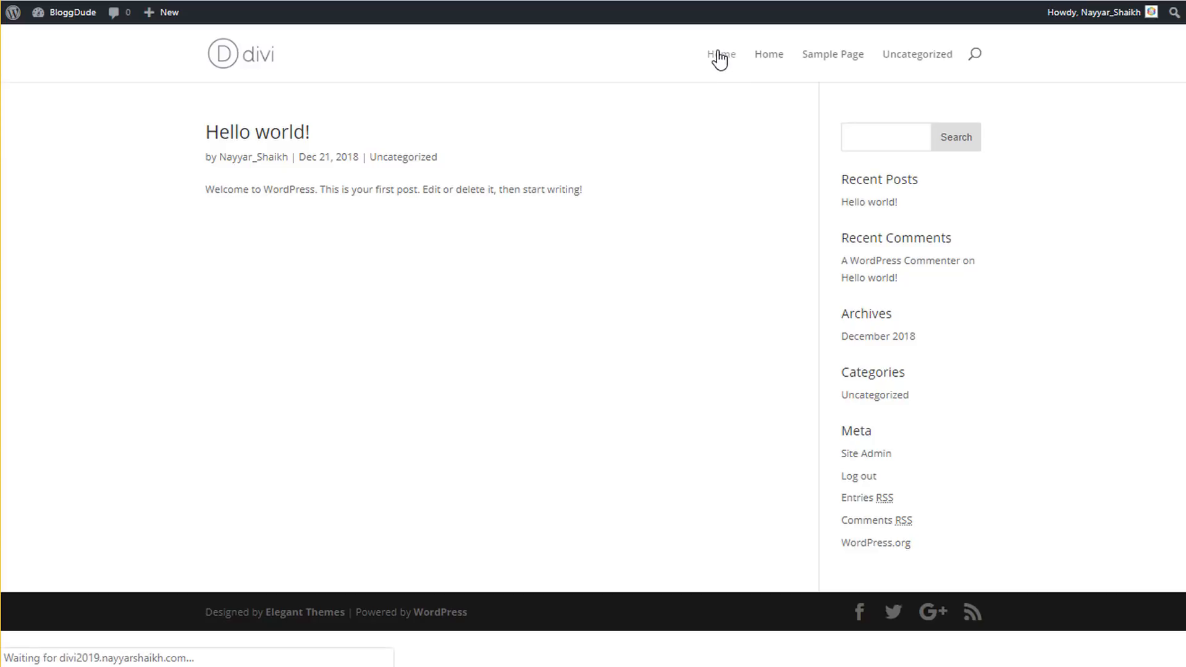
pyautogui.click(777, 59)
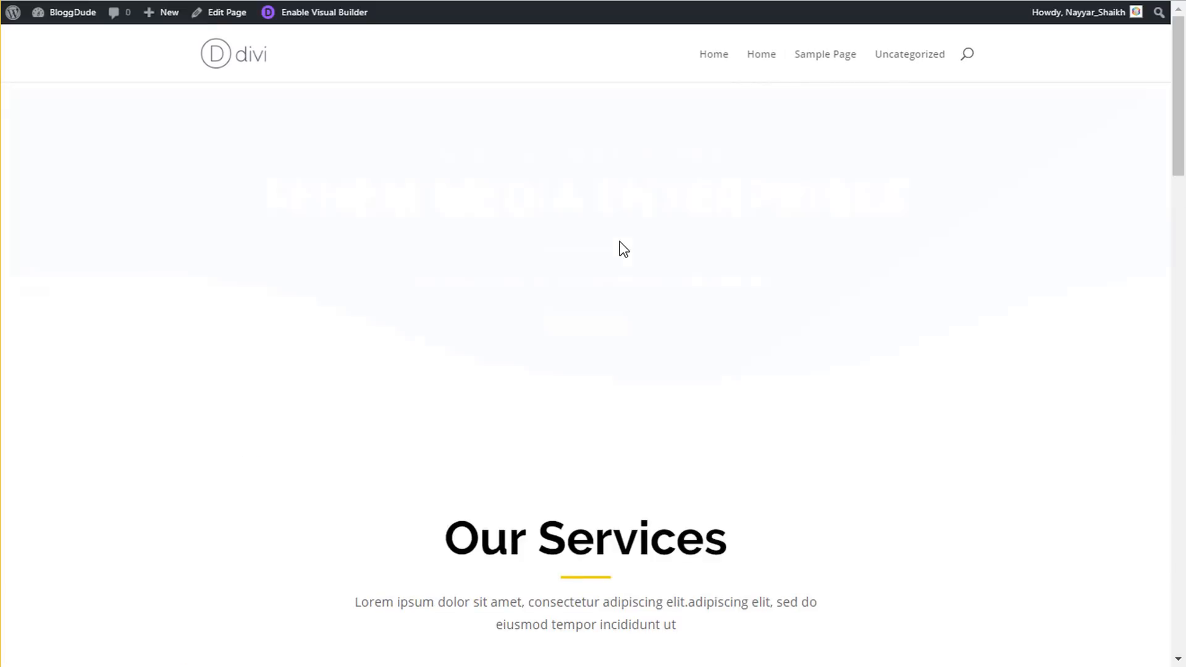
pyautogui.scroll(-10, 639, 265)
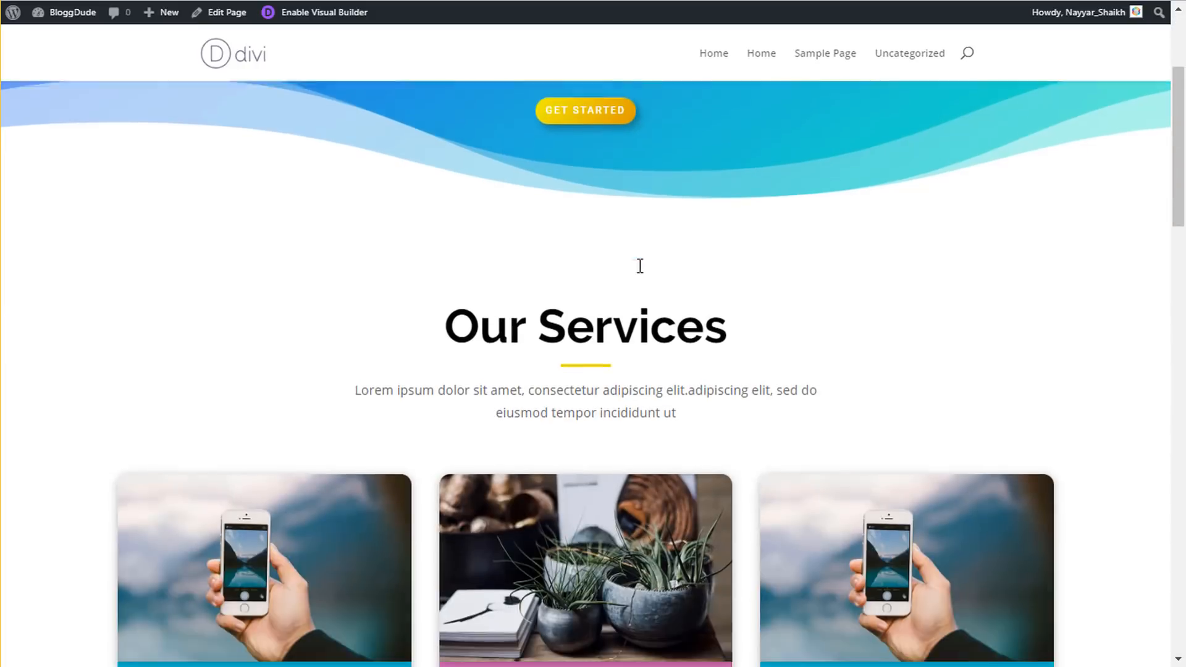
pyautogui.scroll(10, 661, 376)
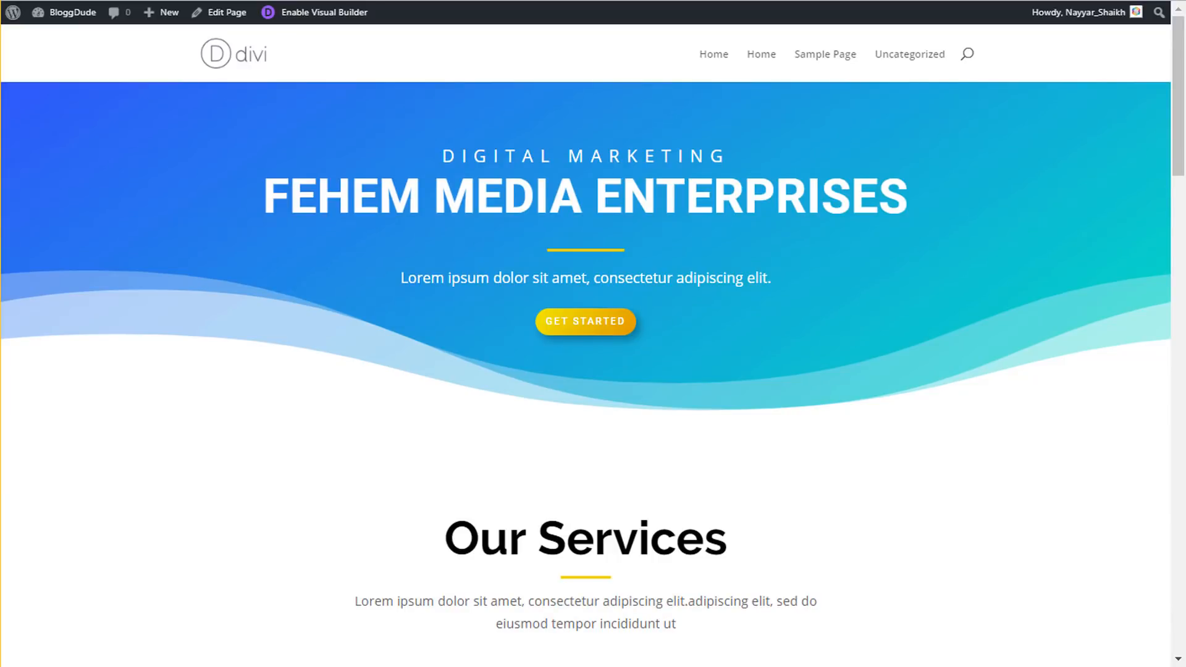
pyautogui.click(239, 58)
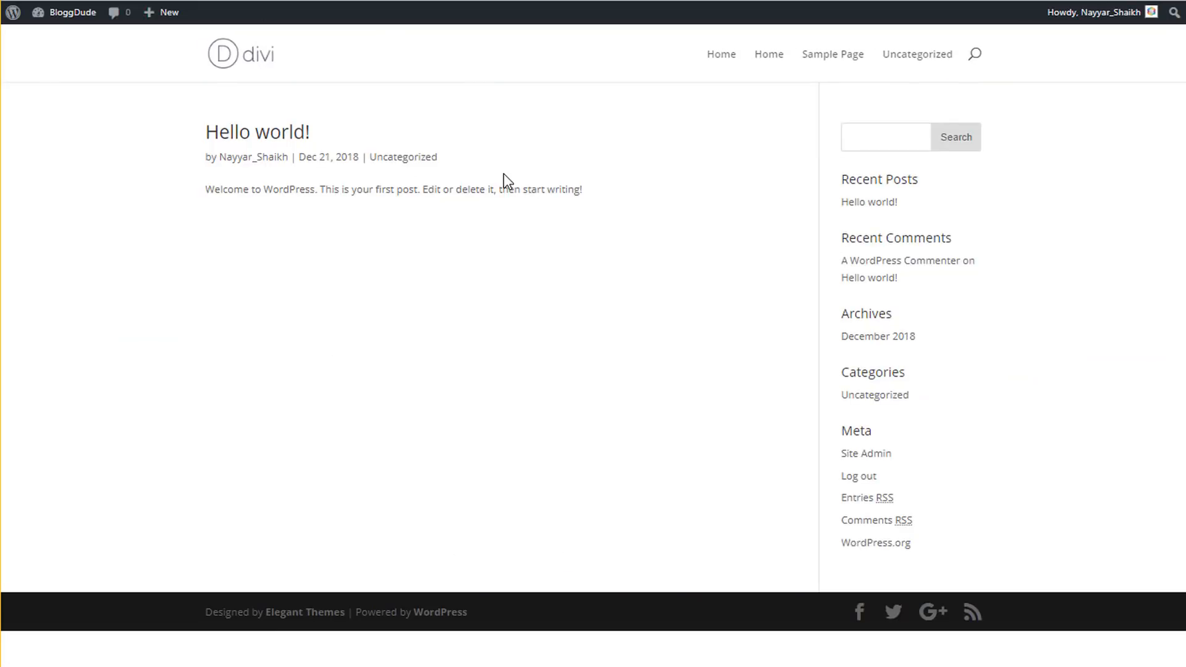
pyautogui.click(765, 55)
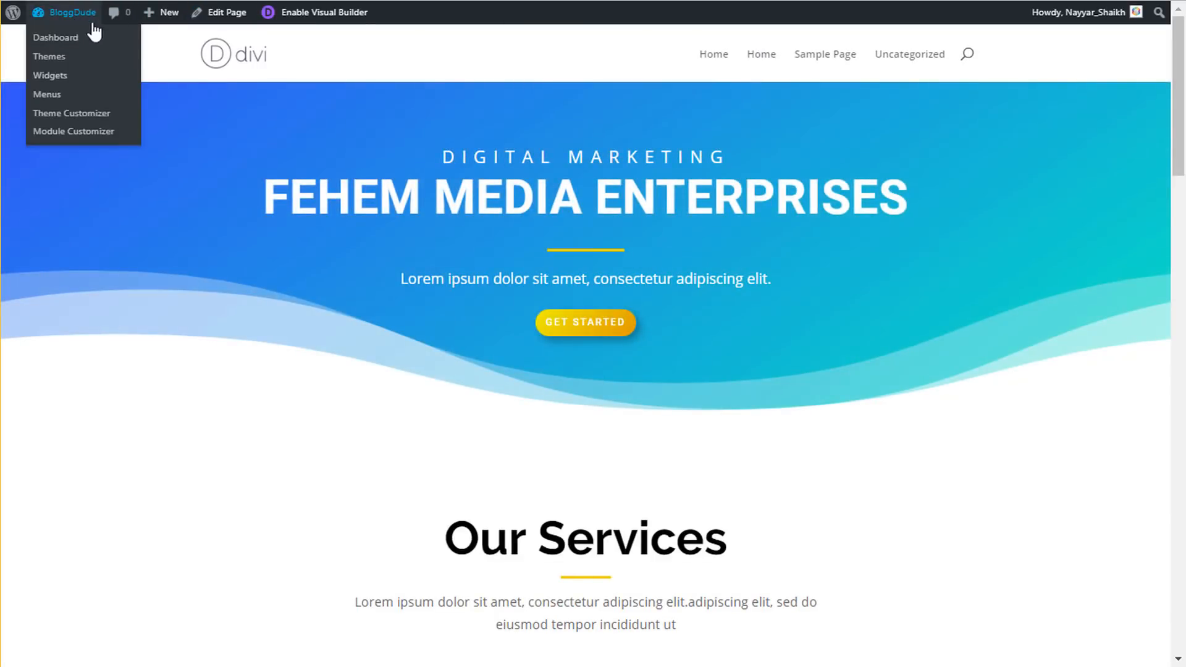
# - In Settings > Reading, choose 'A static page' with Home as the homepage, save, and visit the site
pyautogui.click(93, 32)
pyautogui.moveTo(67, 369)
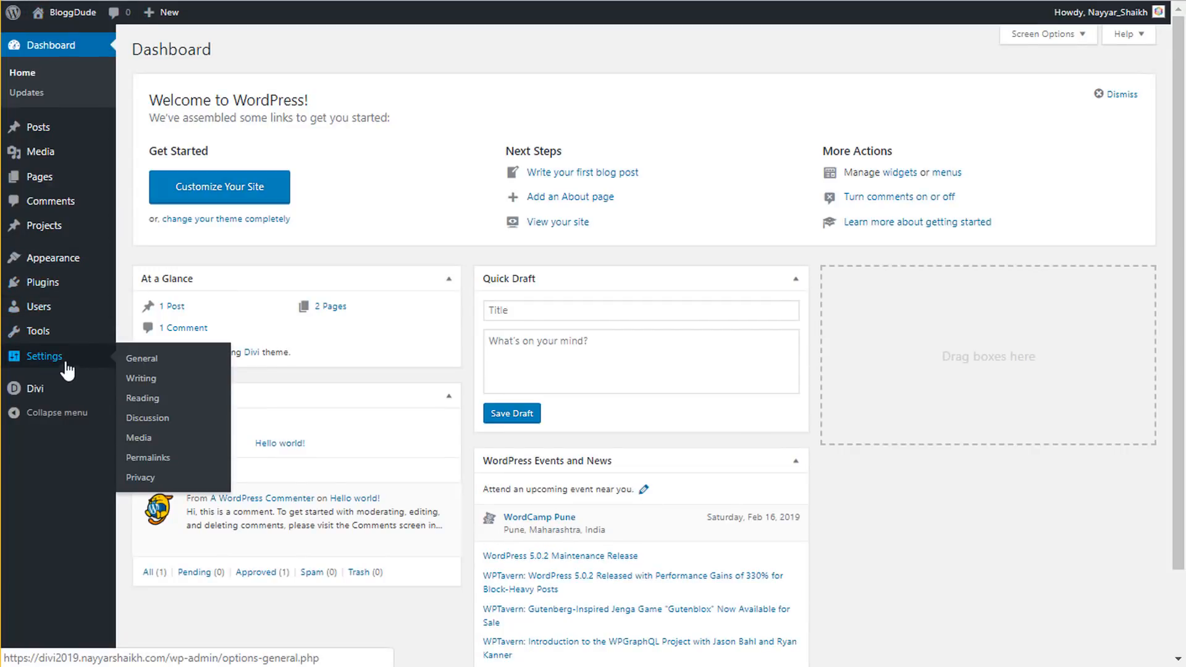
pyautogui.click(156, 407)
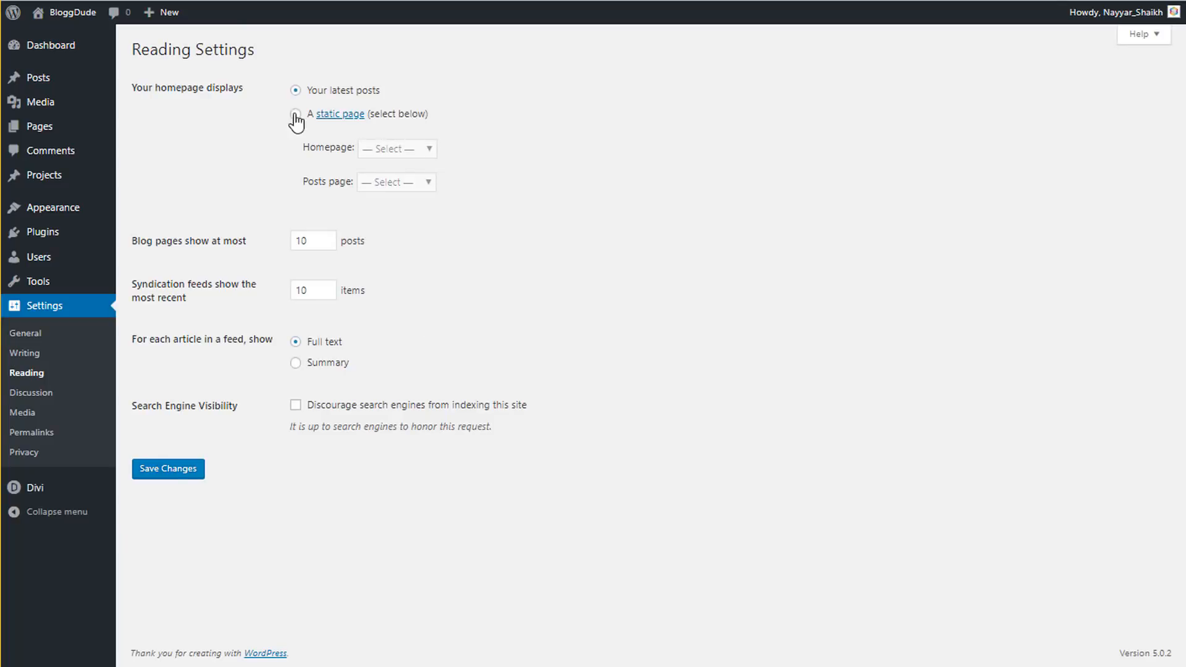
pyautogui.click(296, 115)
pyautogui.click(400, 162)
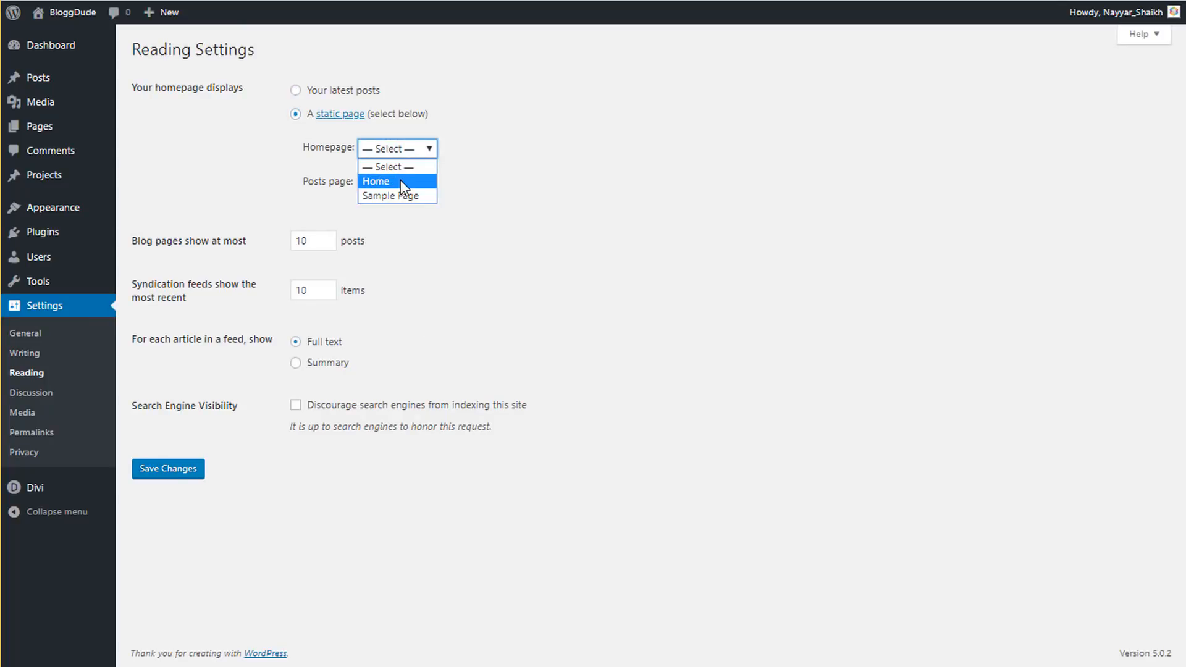
pyautogui.click(400, 181)
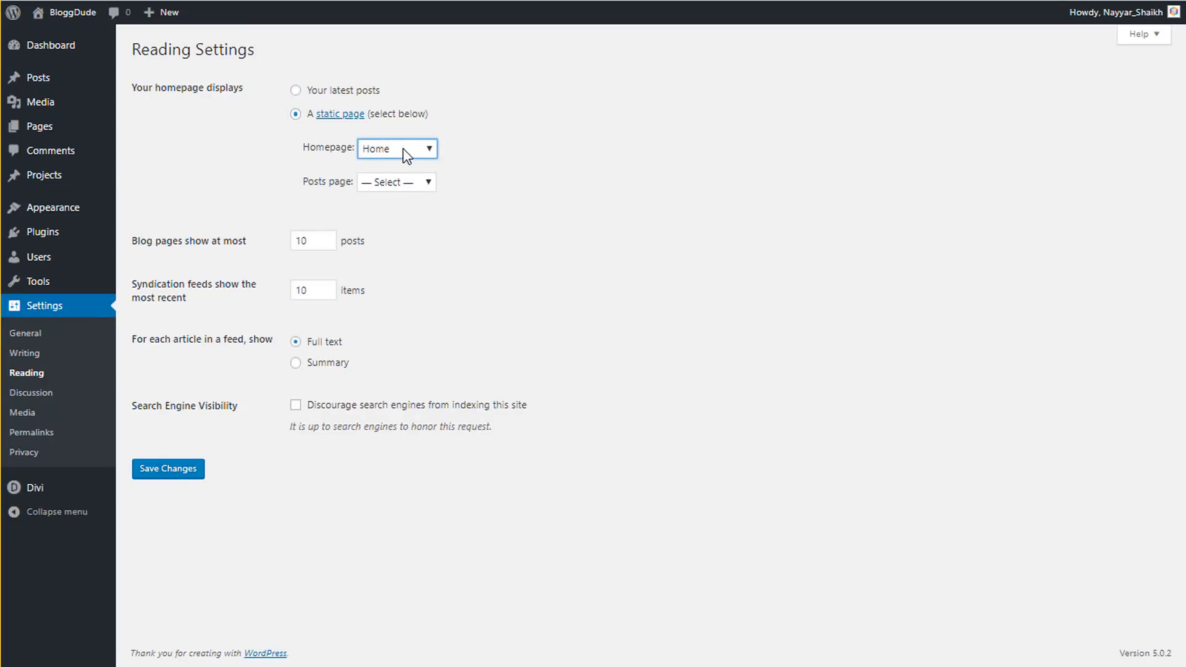
pyautogui.click(189, 473)
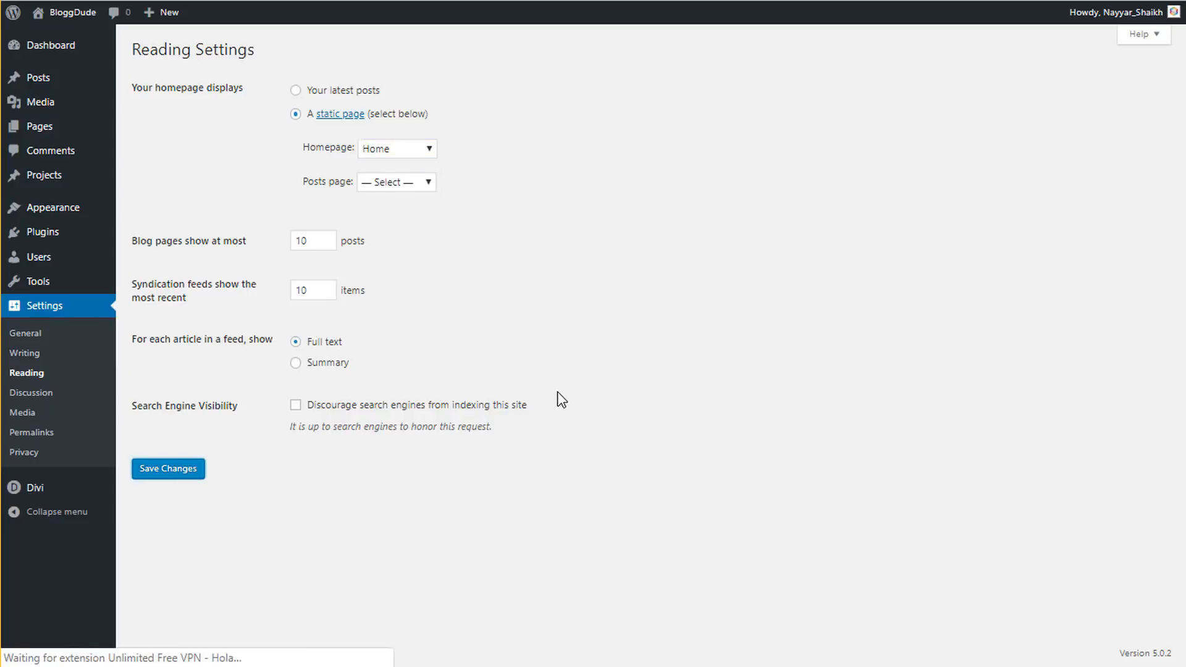
pyautogui.click(54, 32)
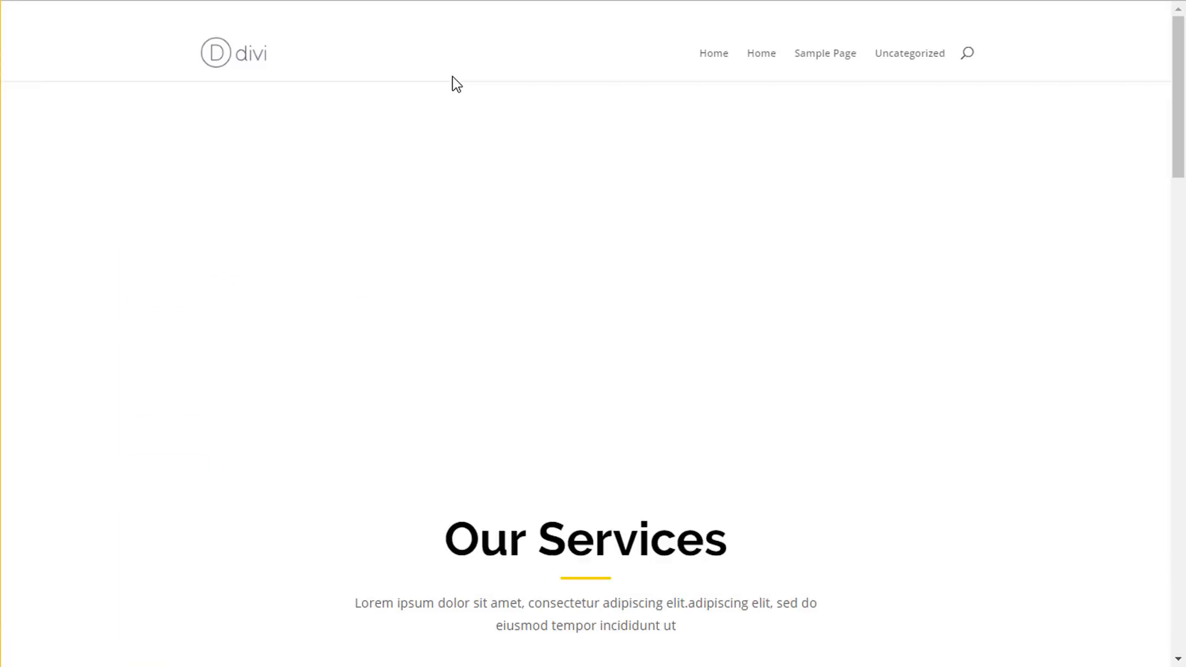
# - Scroll through the front page to check the FEHEM MEDIA ENTERPRISES hero and services cards
pyautogui.scroll(-20, 848, 197)
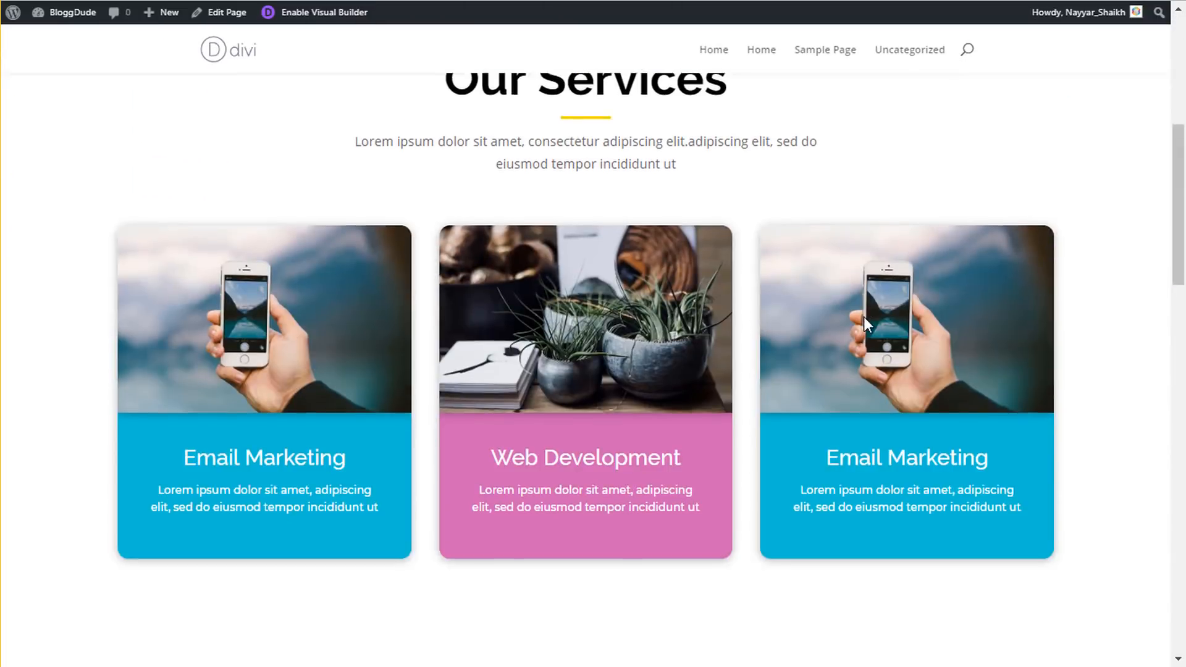
pyautogui.scroll(5, 869, 362)
pyautogui.scroll(10, 869, 362)
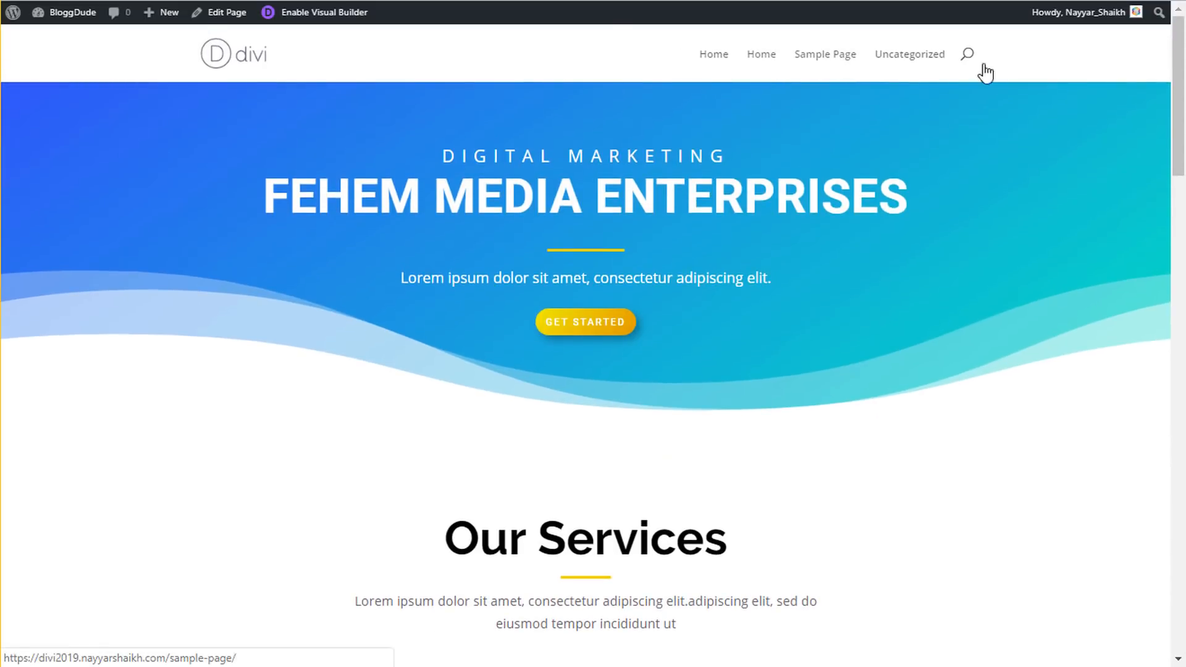
pyautogui.scroll(-15, 1178, 325)
pyautogui.moveTo(1156, 531); pyautogui.dragTo(1159, 17)
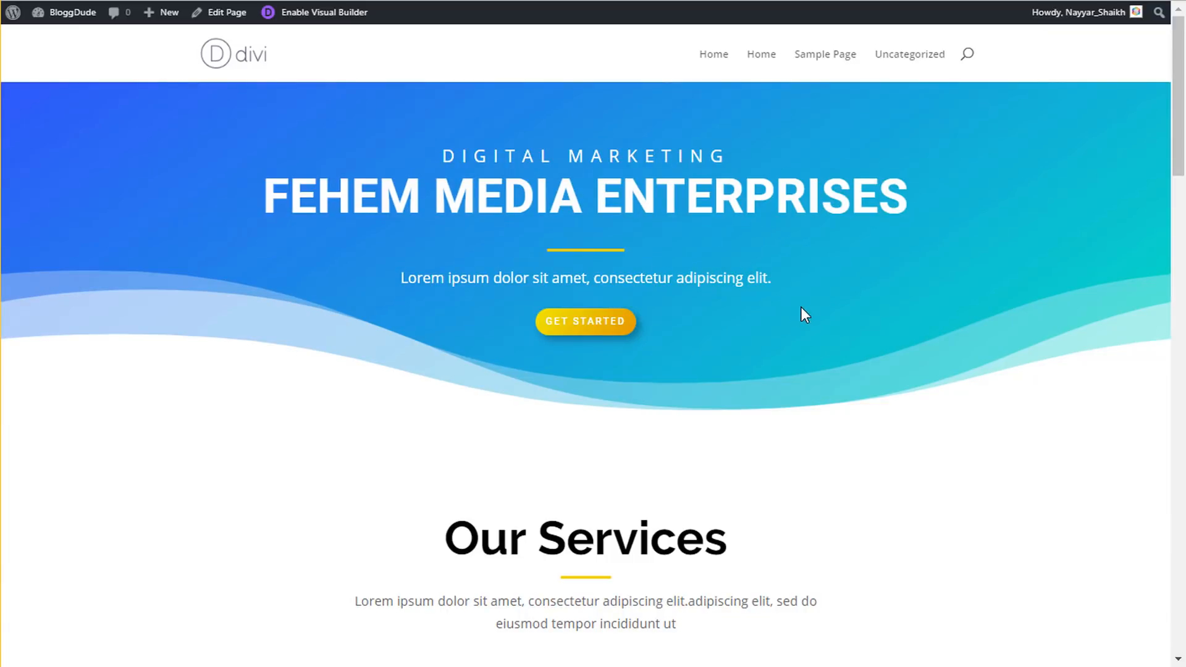
pyautogui.scroll(-5, 802, 309)
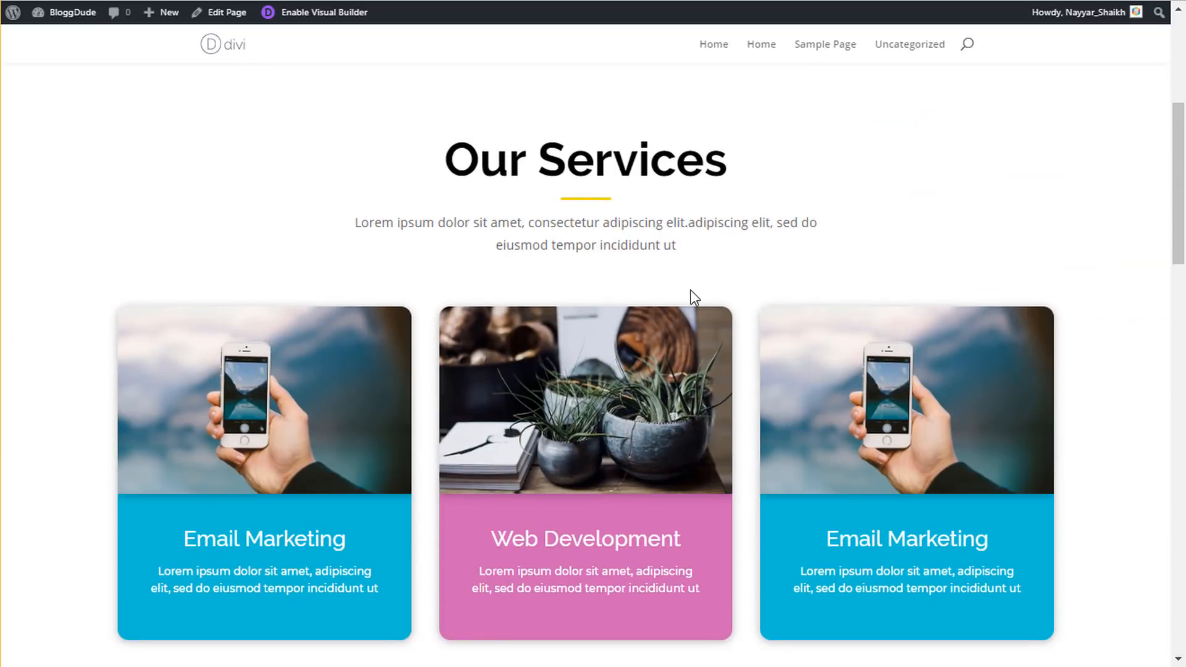
pyautogui.scroll(3, 691, 290)
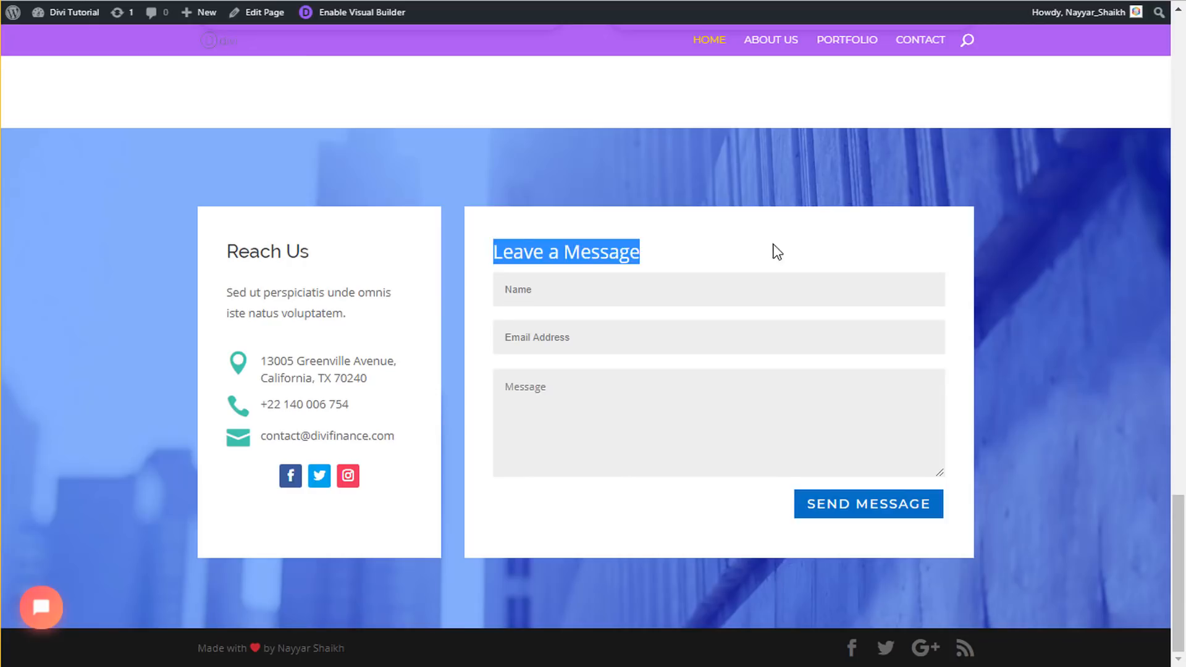
pyautogui.scroll(15, 794, 254)
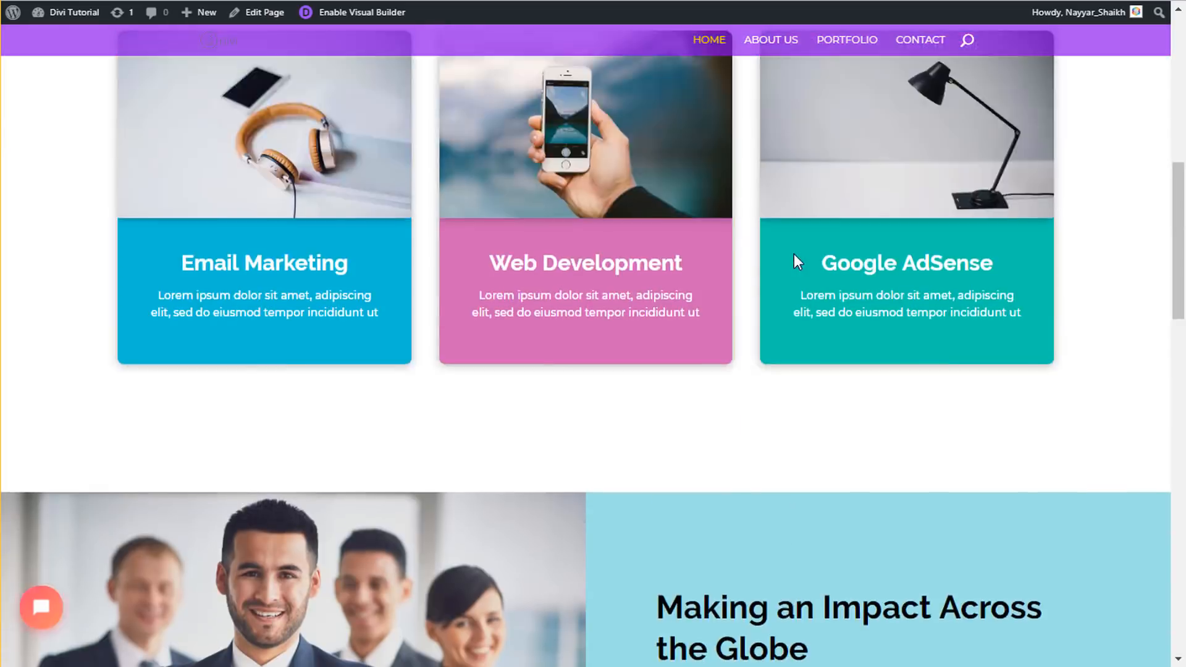
pyautogui.scroll(8, 794, 254)
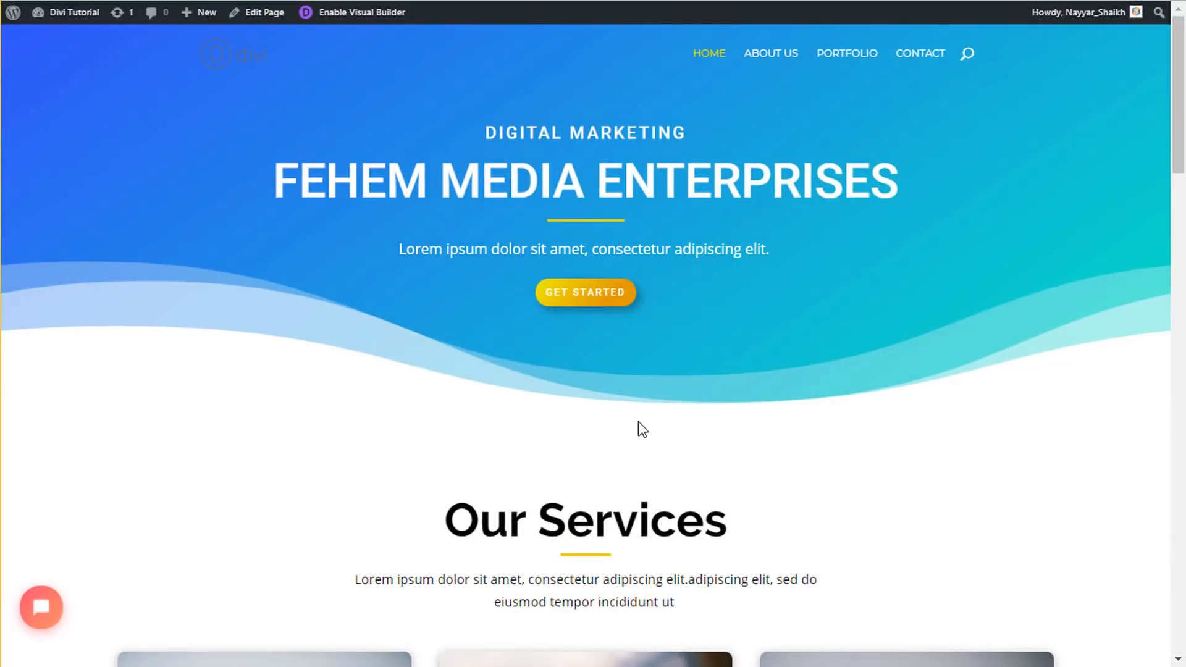
# - Open the sample site's About Us page and scroll through it from top to bottom and back
pyautogui.click(785, 57)
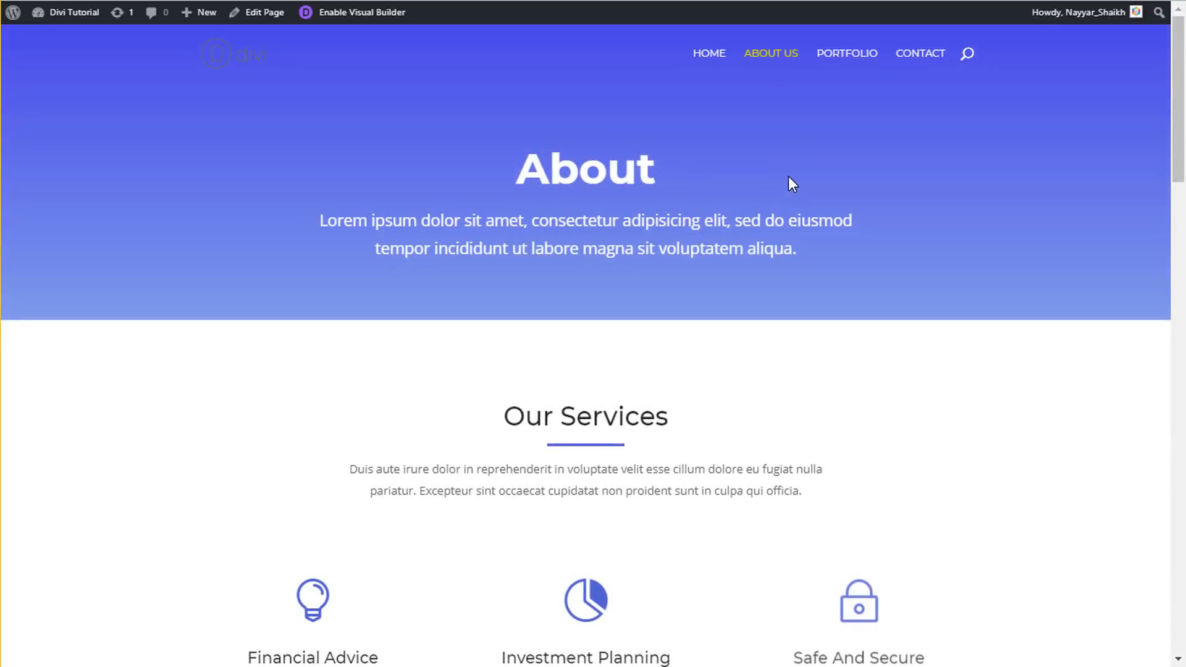
pyautogui.scroll(-8, 752, 255)
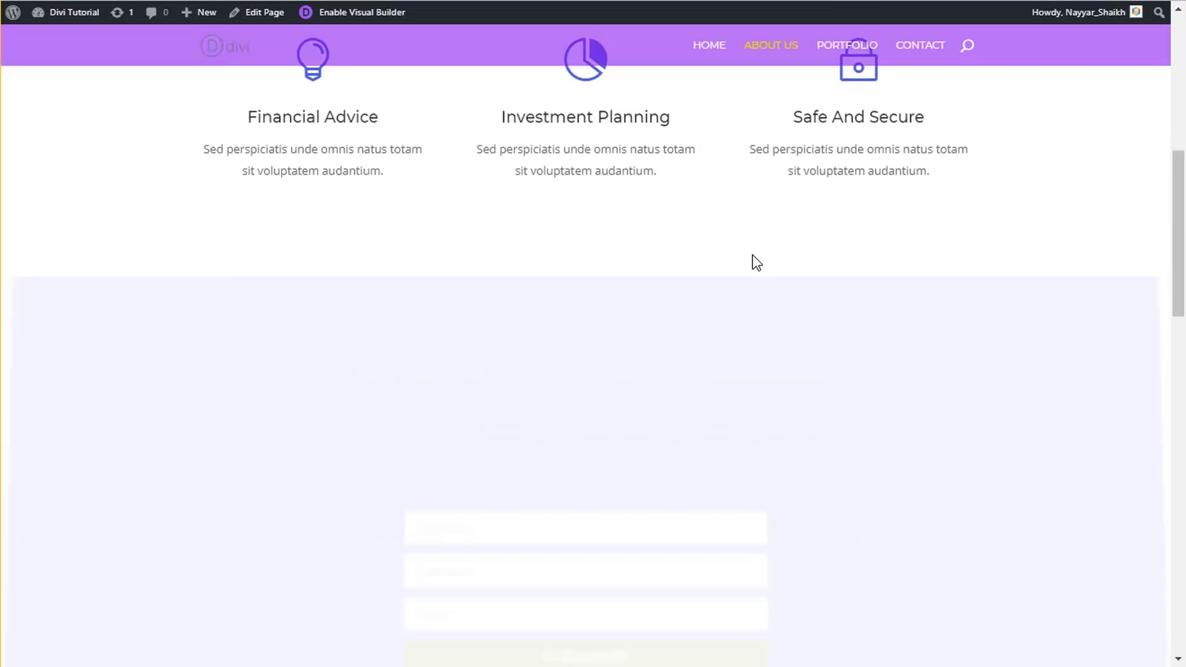
pyautogui.scroll(-10, 756, 262)
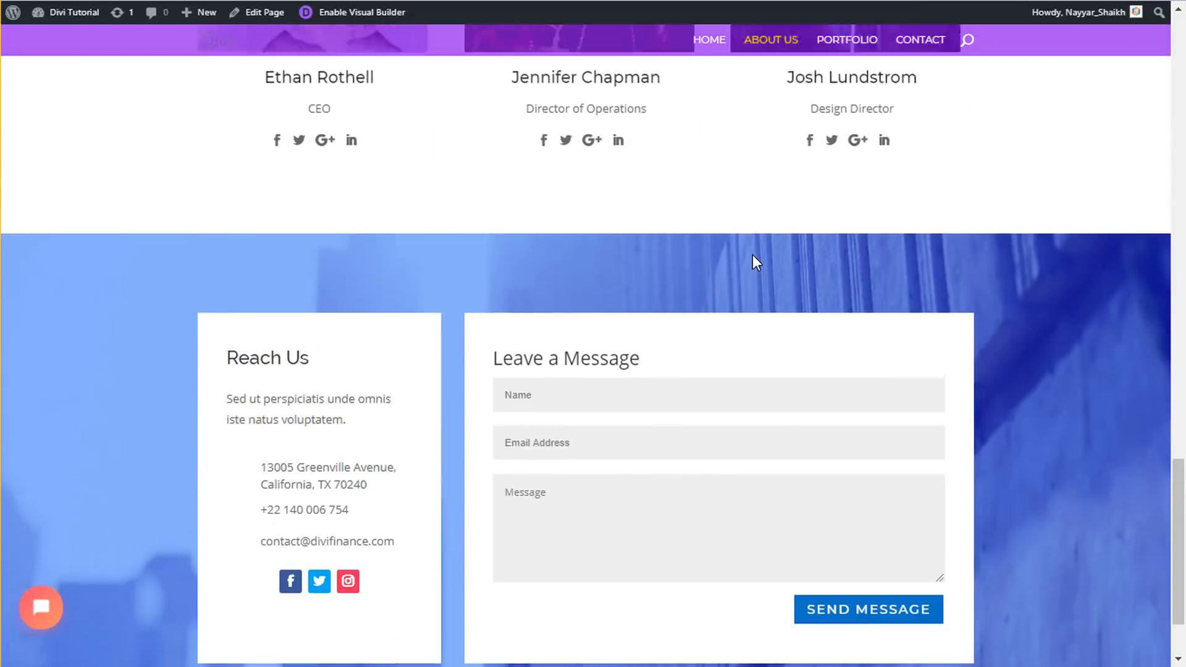
pyautogui.scroll(6, 598, 318)
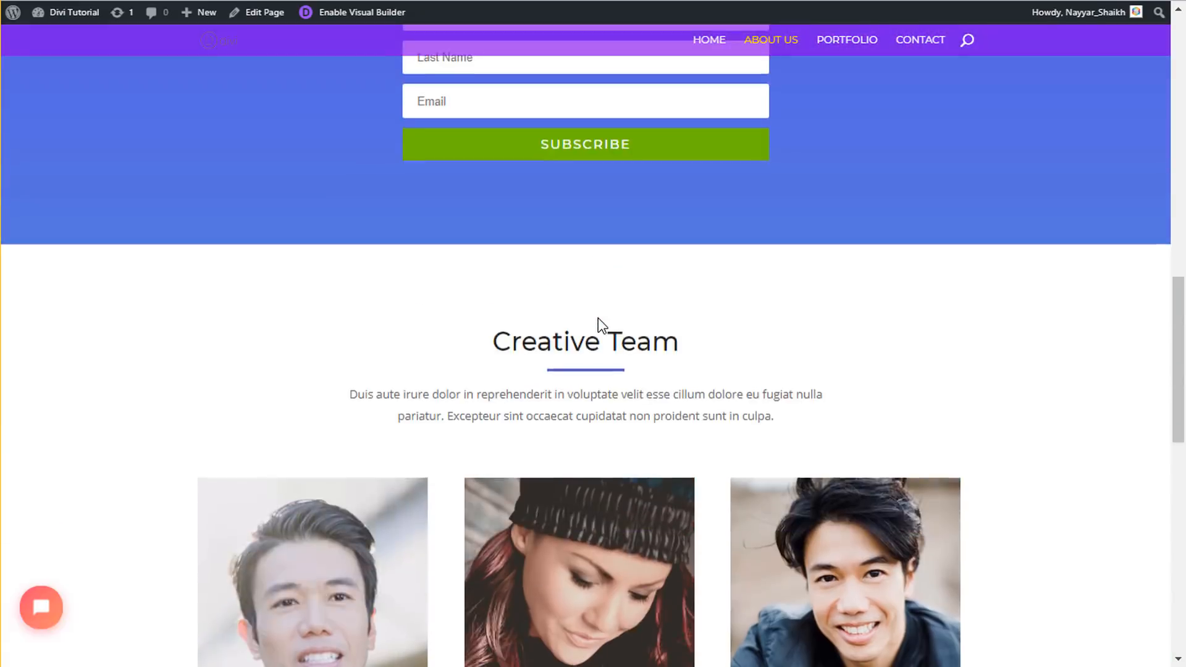
pyautogui.scroll(-6, 576, 321)
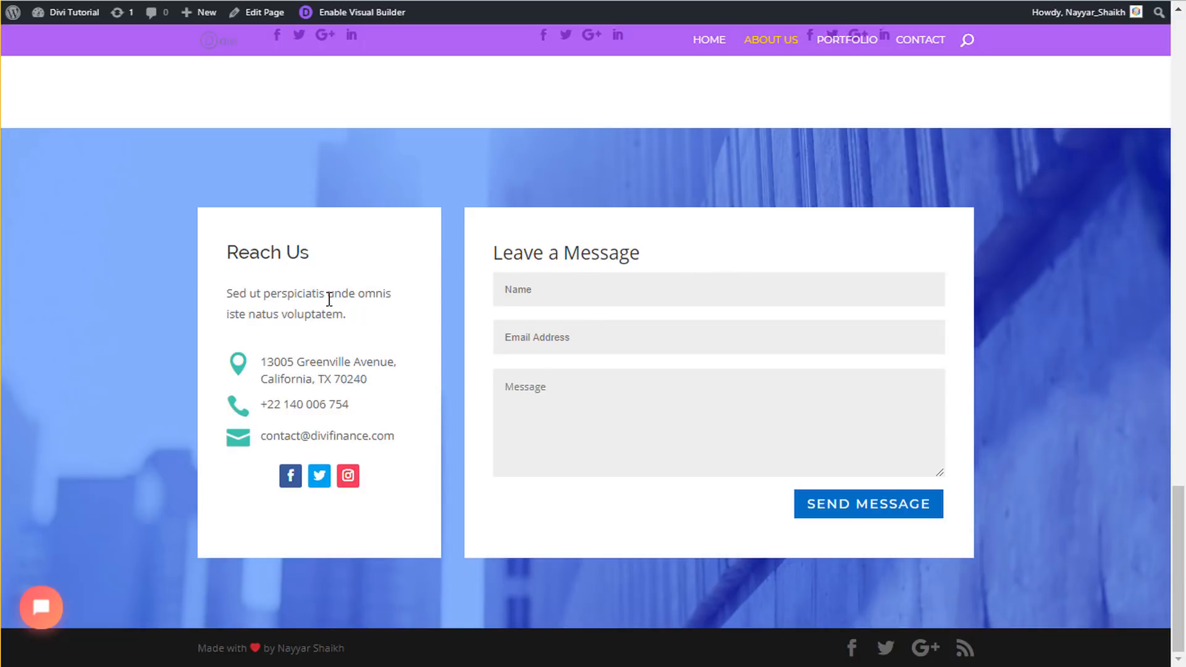
pyautogui.scroll(15, 461, 434)
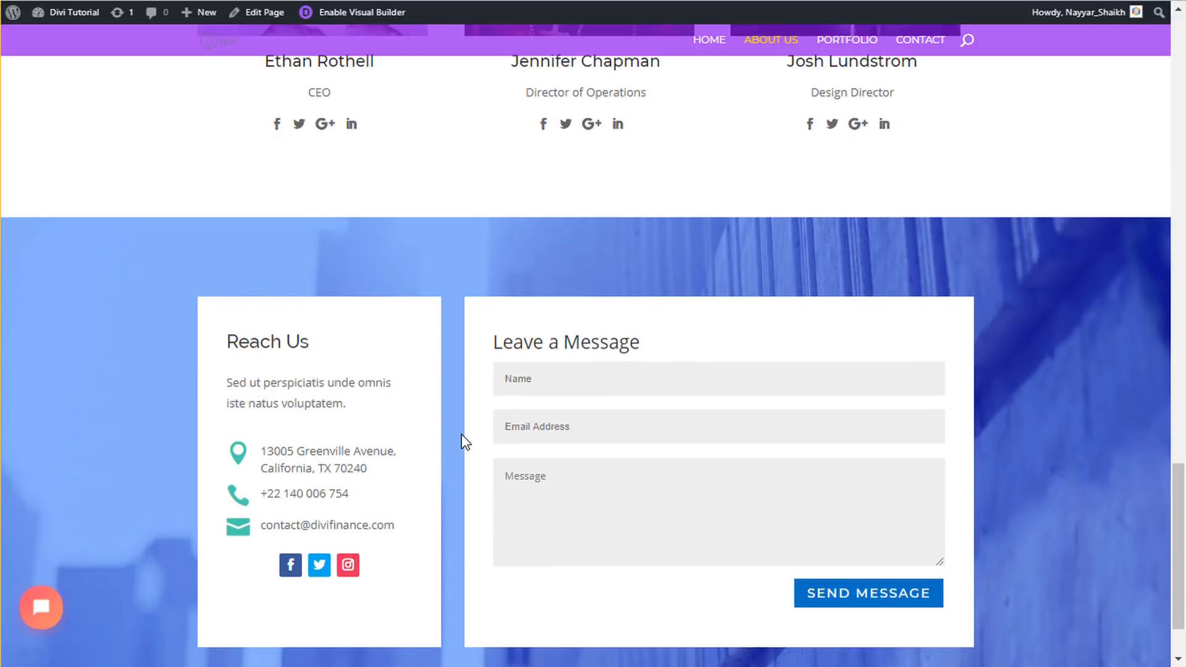
pyautogui.scroll(10, 461, 436)
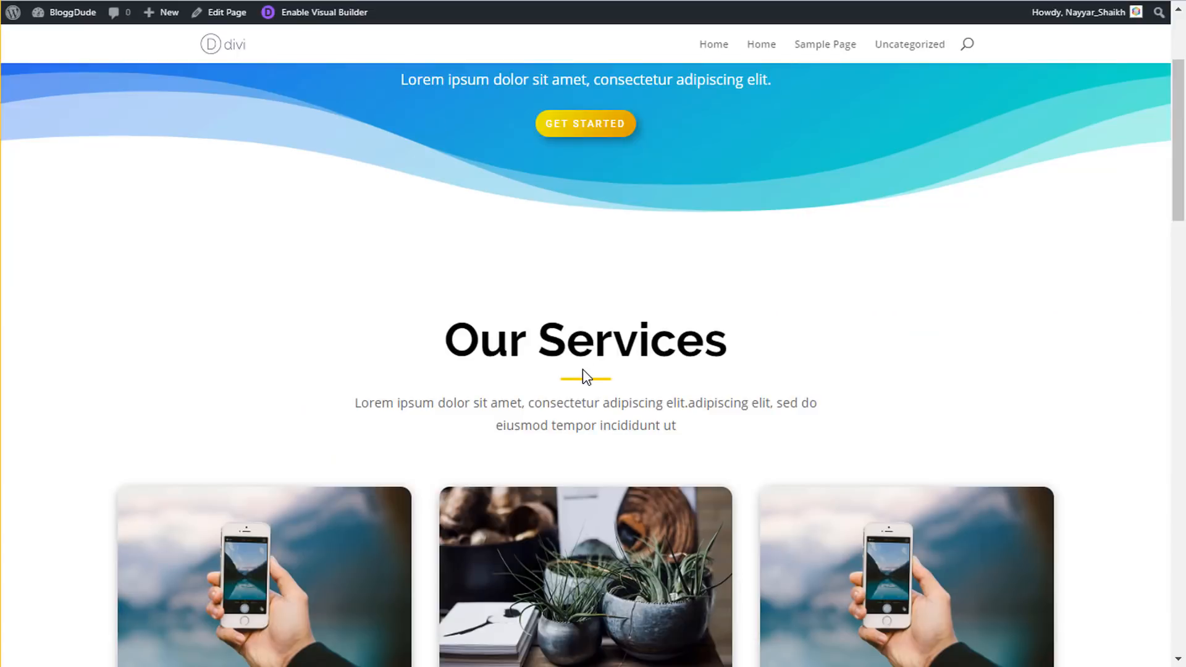
pyautogui.scroll(3, 592, 395)
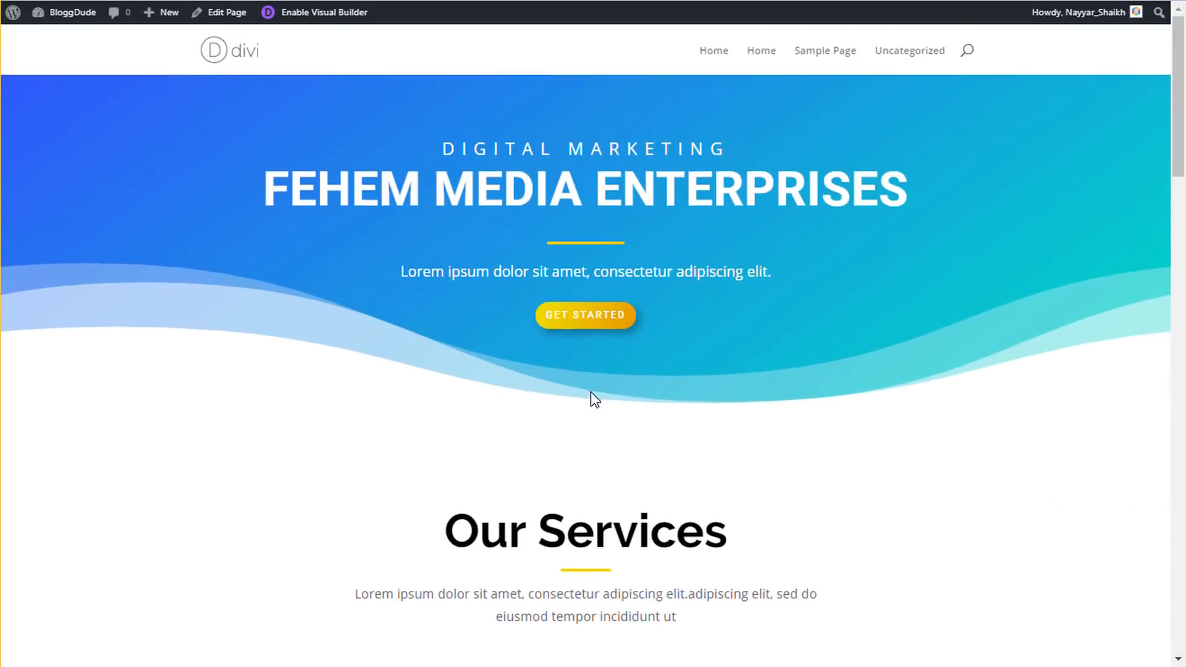
# - In the Visual Builder, save the home page's blue contact section to the Divi Library as 'Footer Section'
pyautogui.scroll(-9, 592, 396)
pyautogui.click(364, 23)
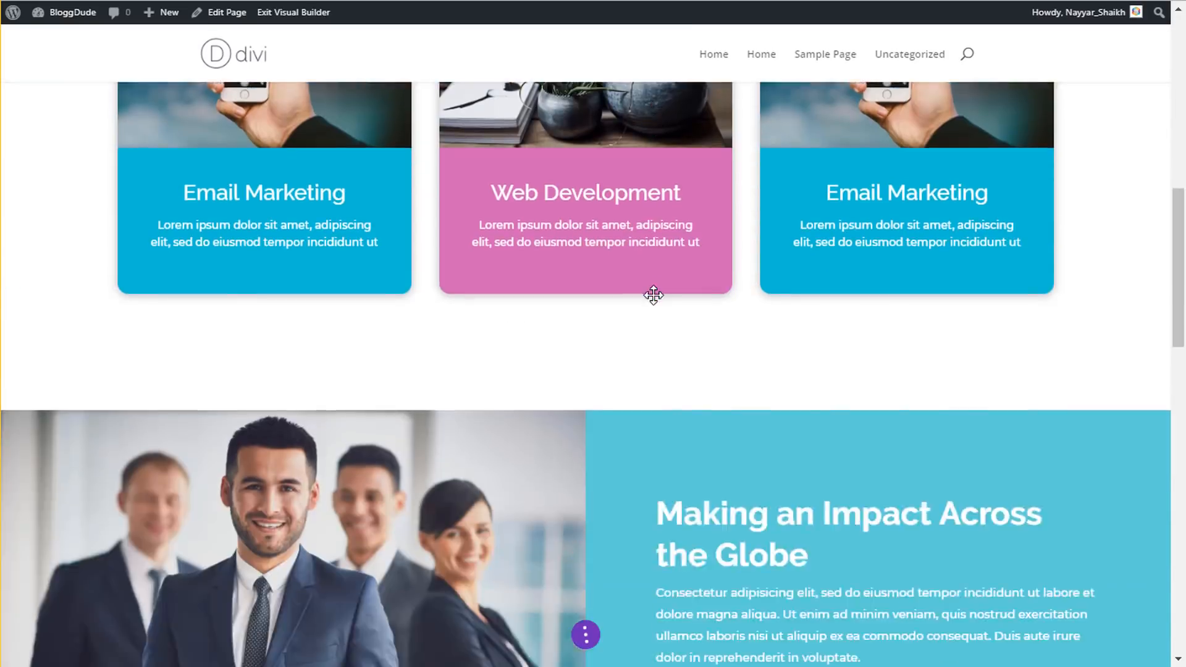
pyautogui.scroll(-20, 653, 296)
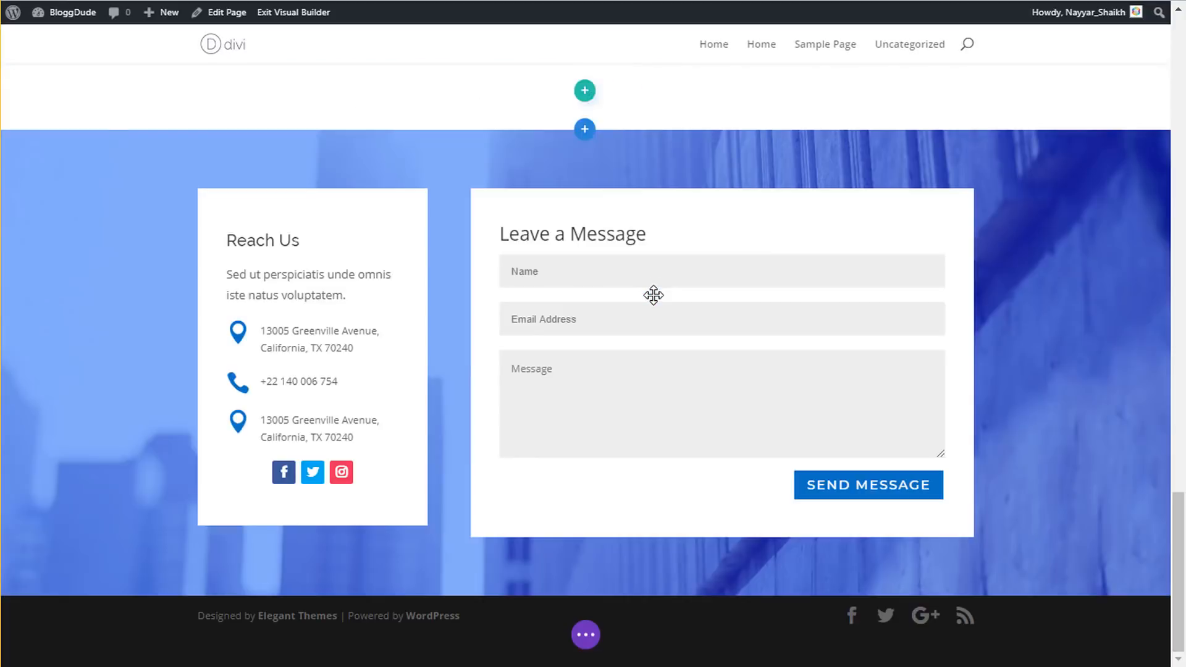
pyautogui.moveTo(648, 294)
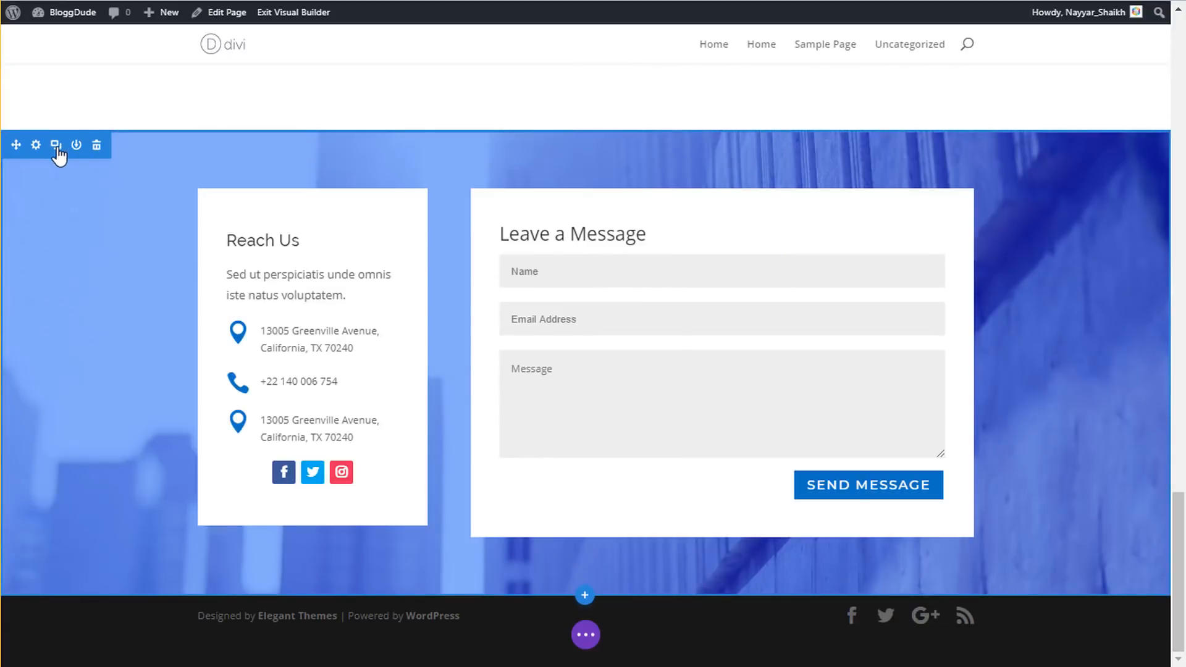
pyautogui.rightClick(39, 153)
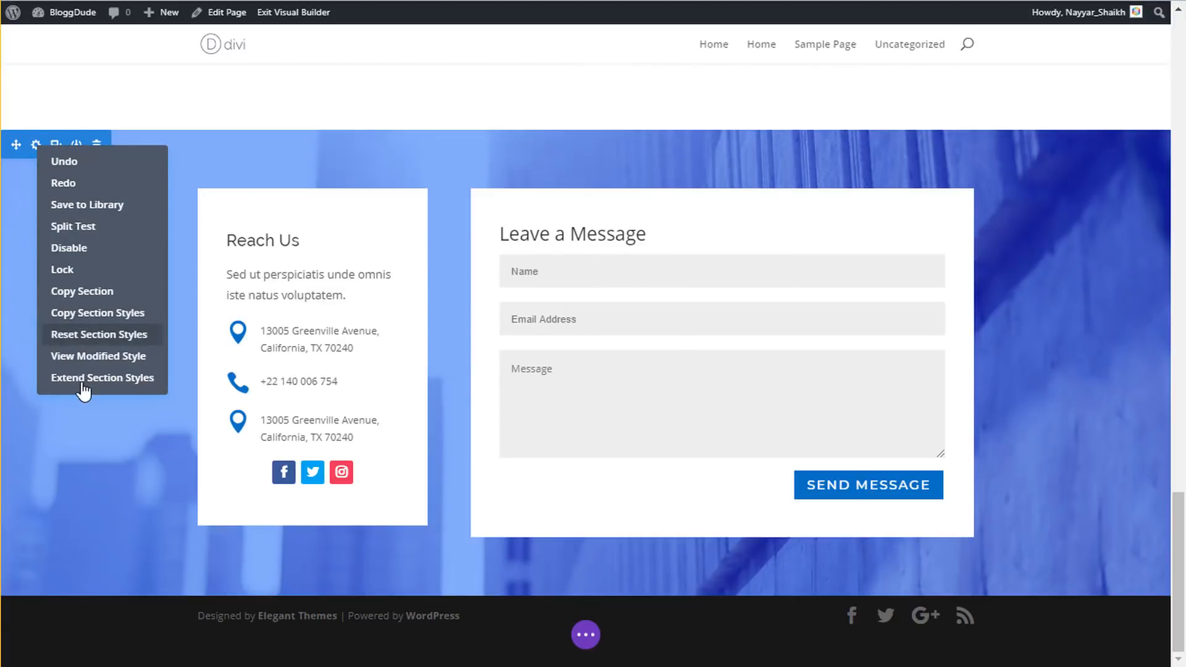
pyautogui.click(93, 206)
pyautogui.write('Footer Se')
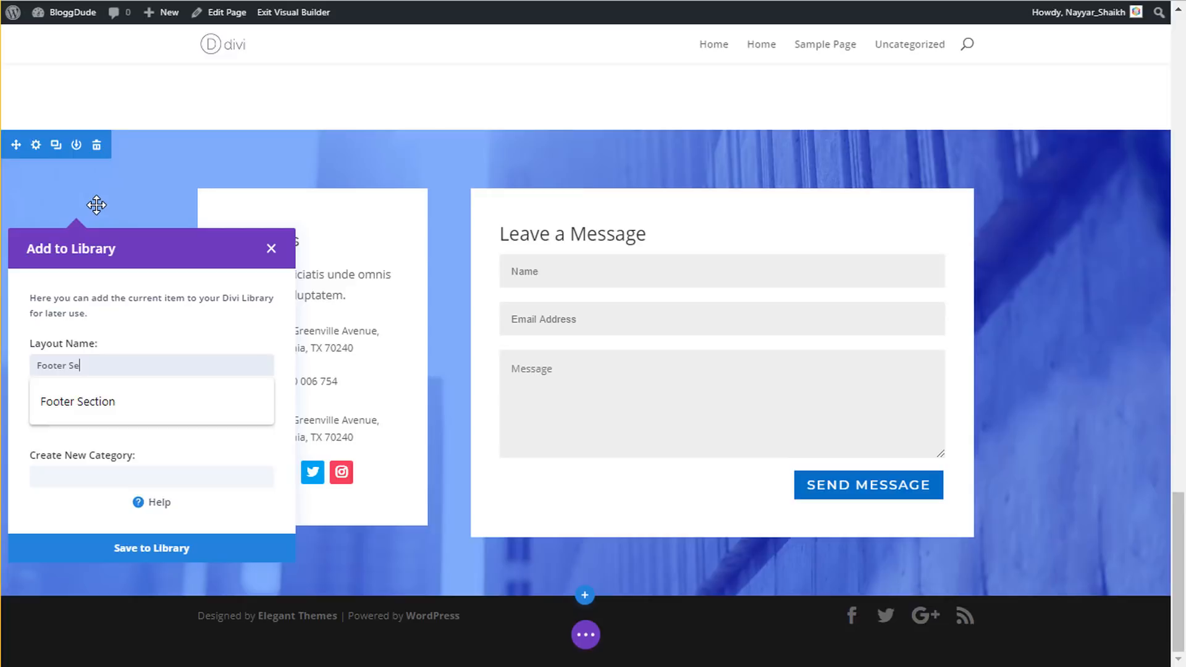
pyautogui.write('ction')
pyautogui.click(94, 549)
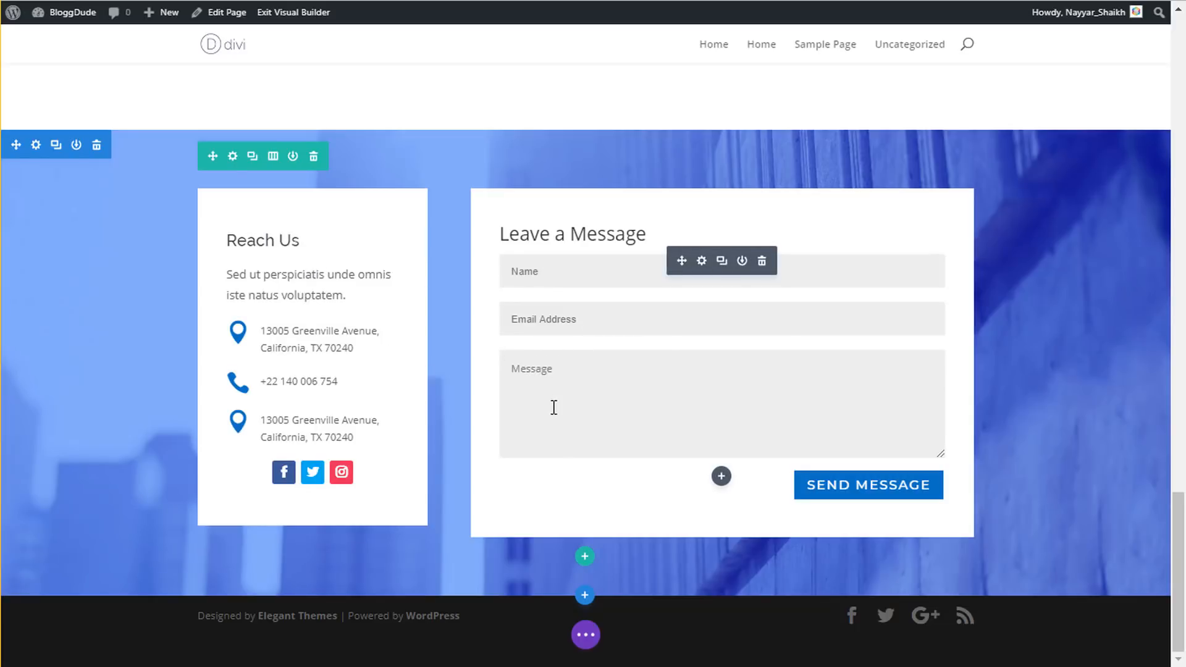
pyautogui.scroll(15, 554, 406)
pyautogui.scroll(10, 552, 417)
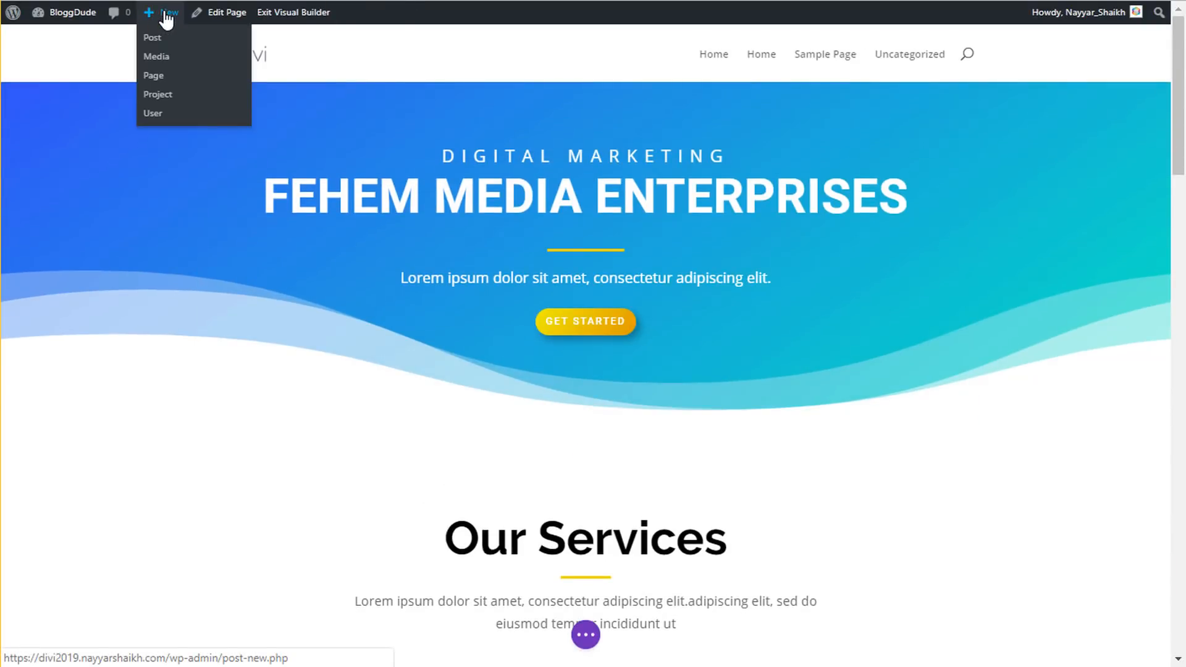
# - Publish a new page titled 'About', view it, and enable the Visual Builder on it
pyautogui.click(157, 79)
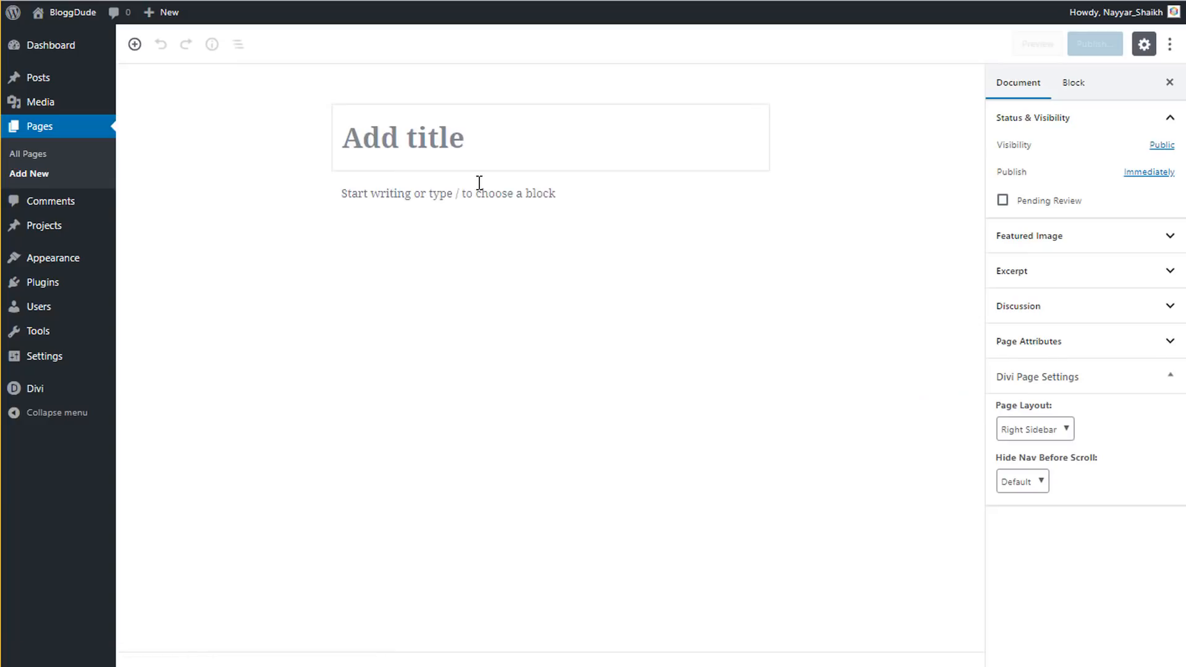
pyautogui.write('A')
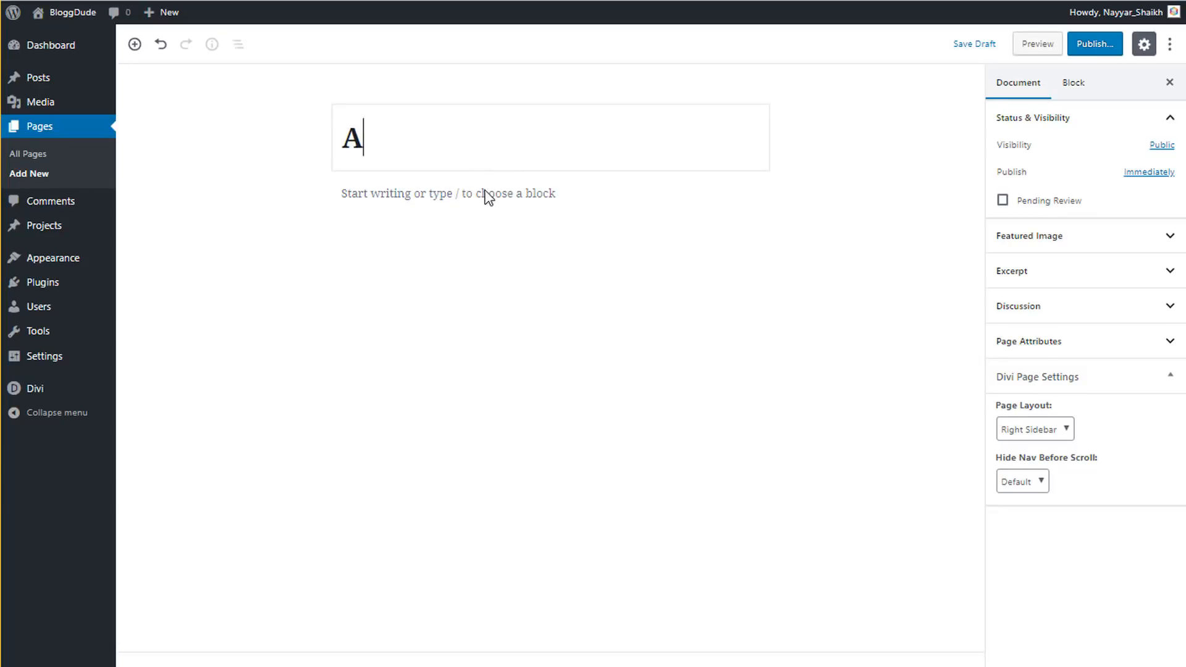
pyautogui.write('bout')
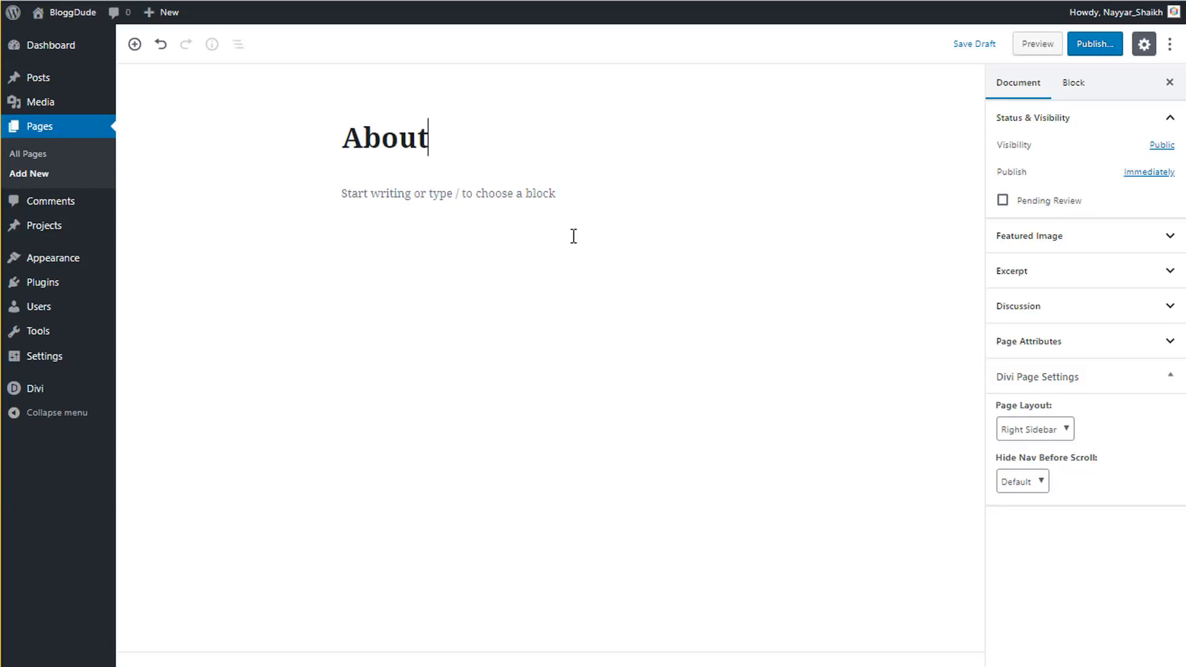
pyautogui.click(1094, 44)
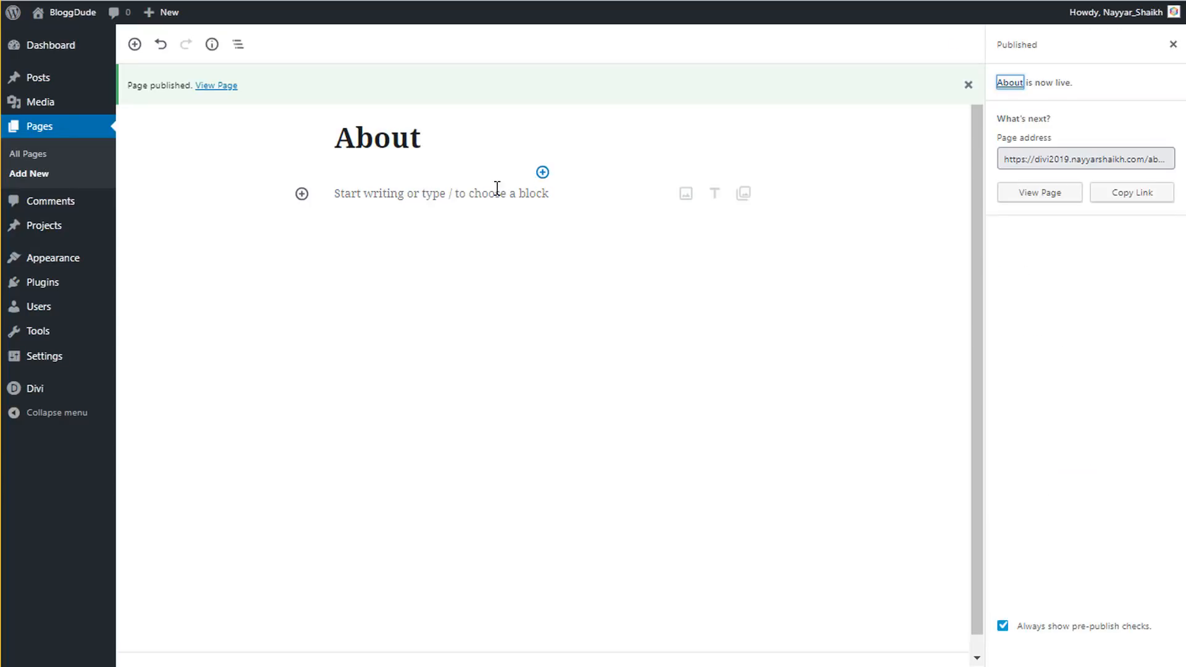
pyautogui.click(220, 86)
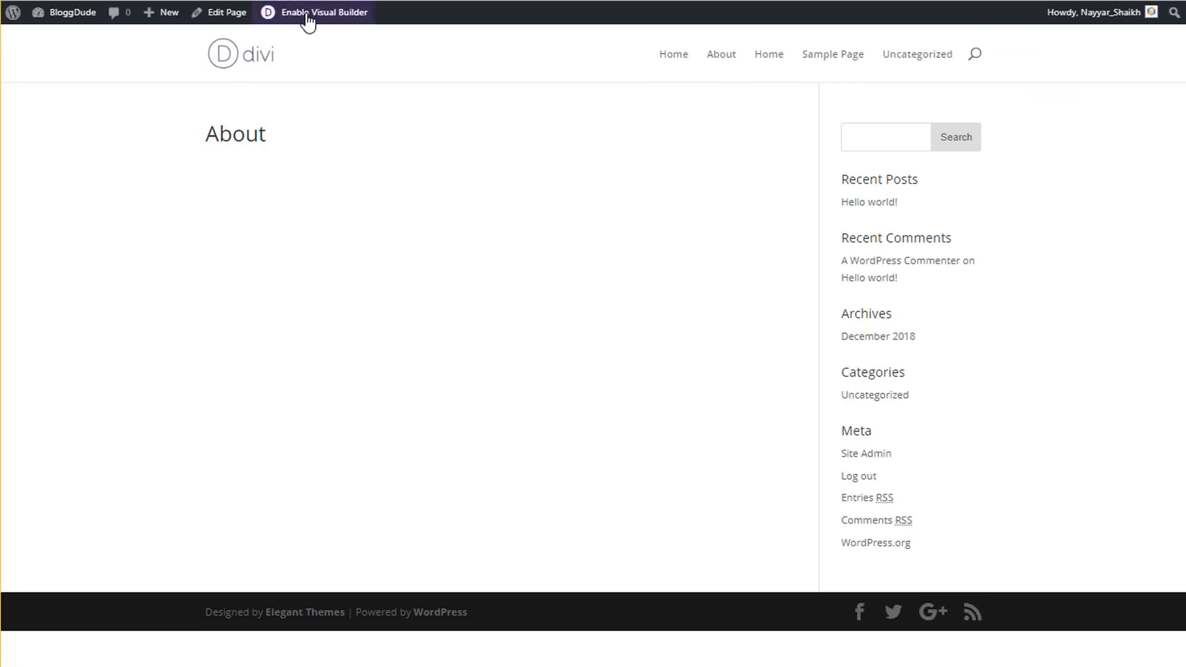
pyautogui.click(323, 13)
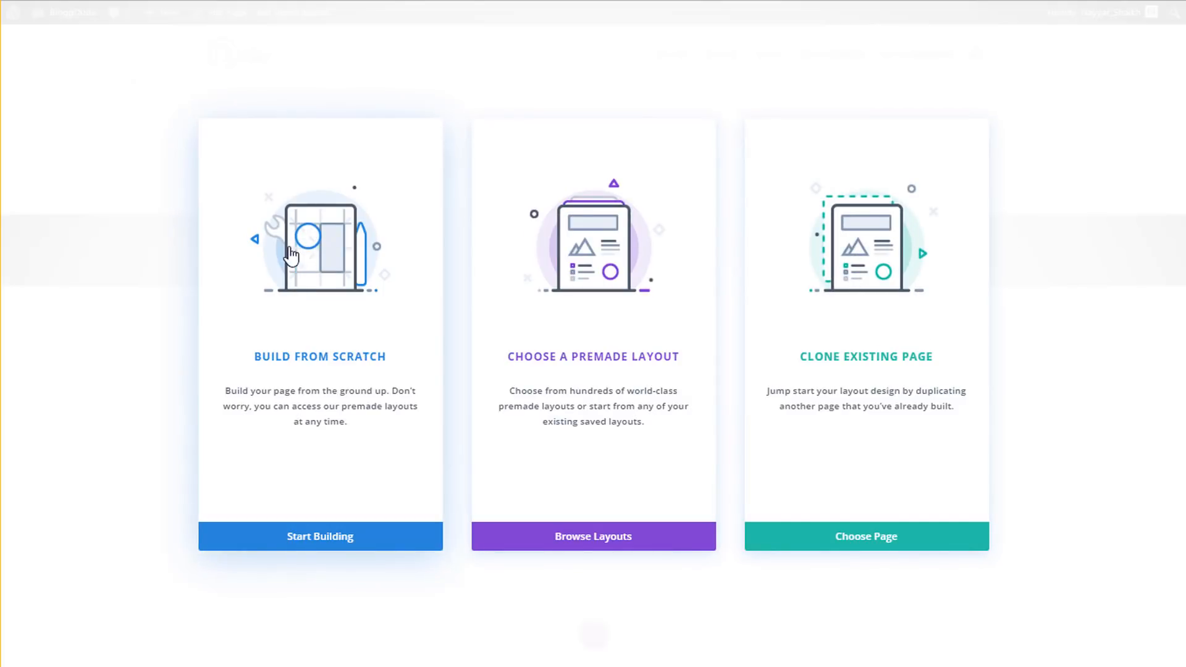
# - Build from scratch with a one-column row and Text module, then copy the sample About heading and paragraph
pyautogui.click(298, 305)
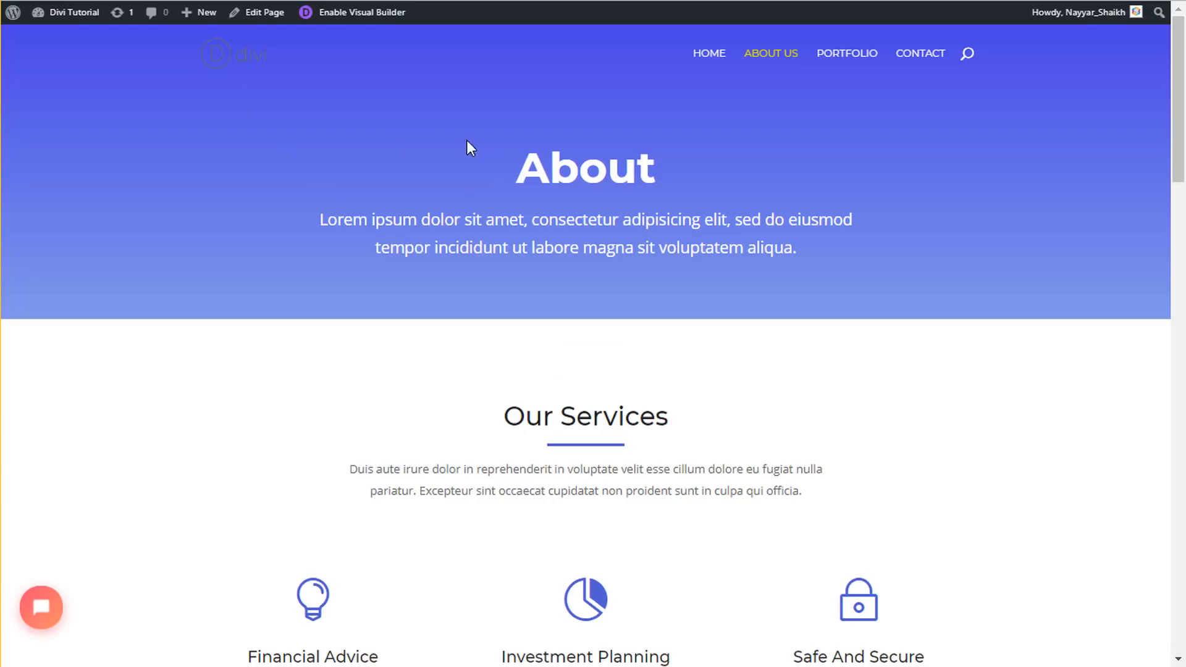
pyautogui.moveTo(477, 164); pyautogui.dragTo(776, 247)
pyautogui.click(697, 230)
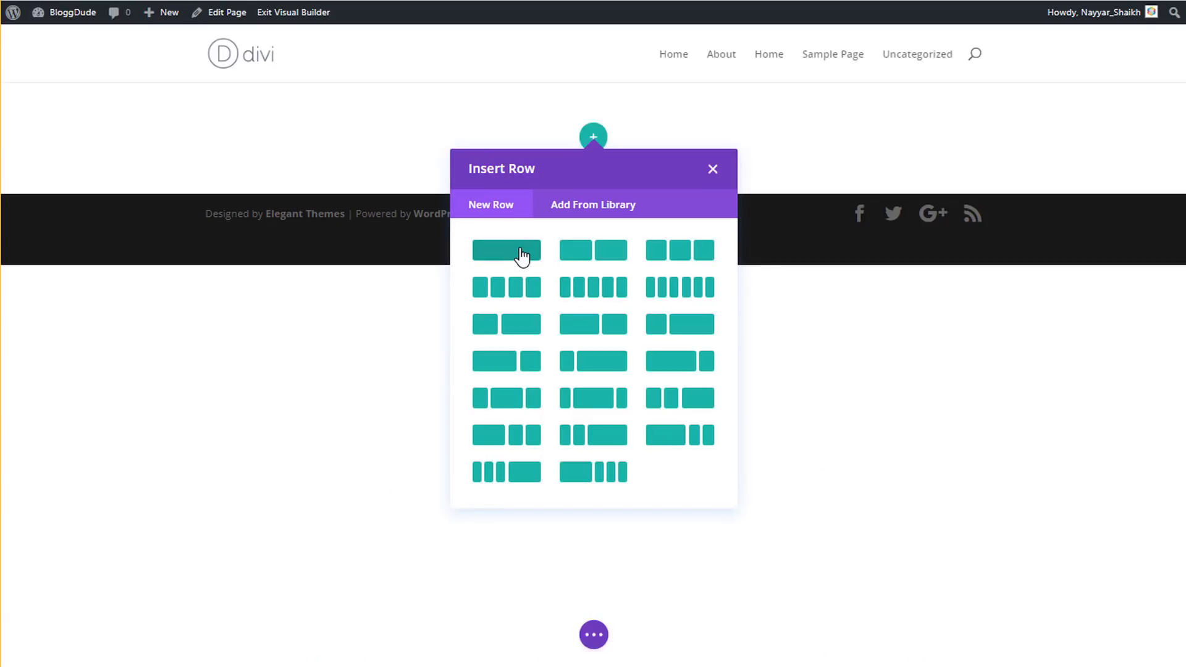
pyautogui.click(525, 257)
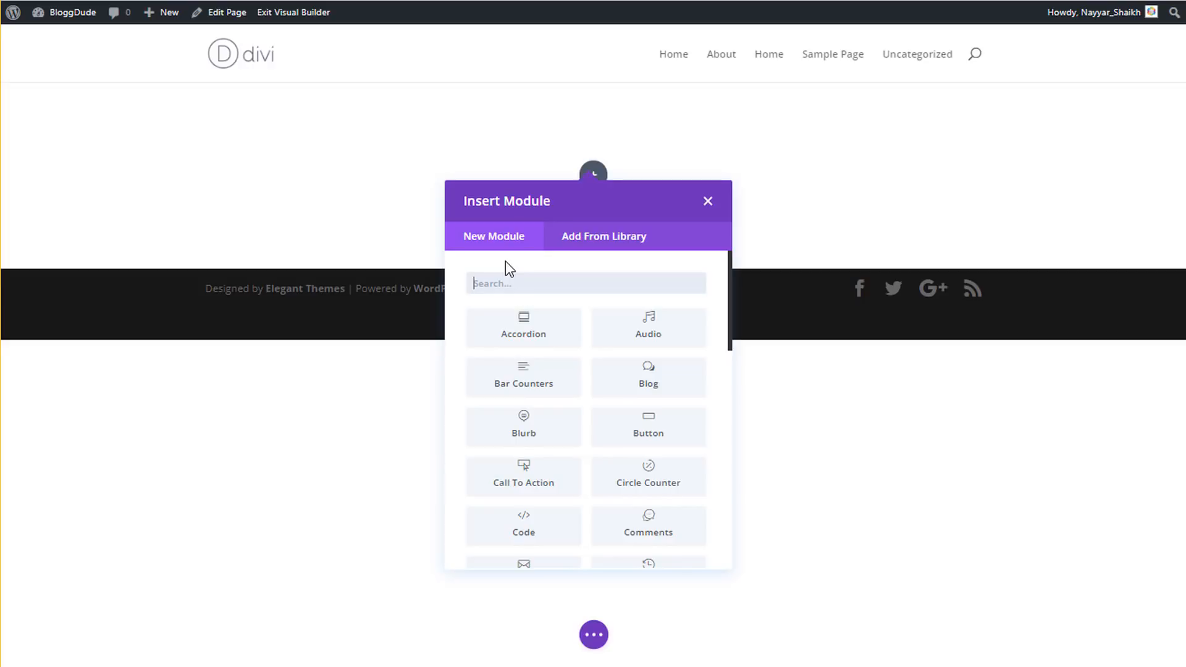
pyautogui.write('text')
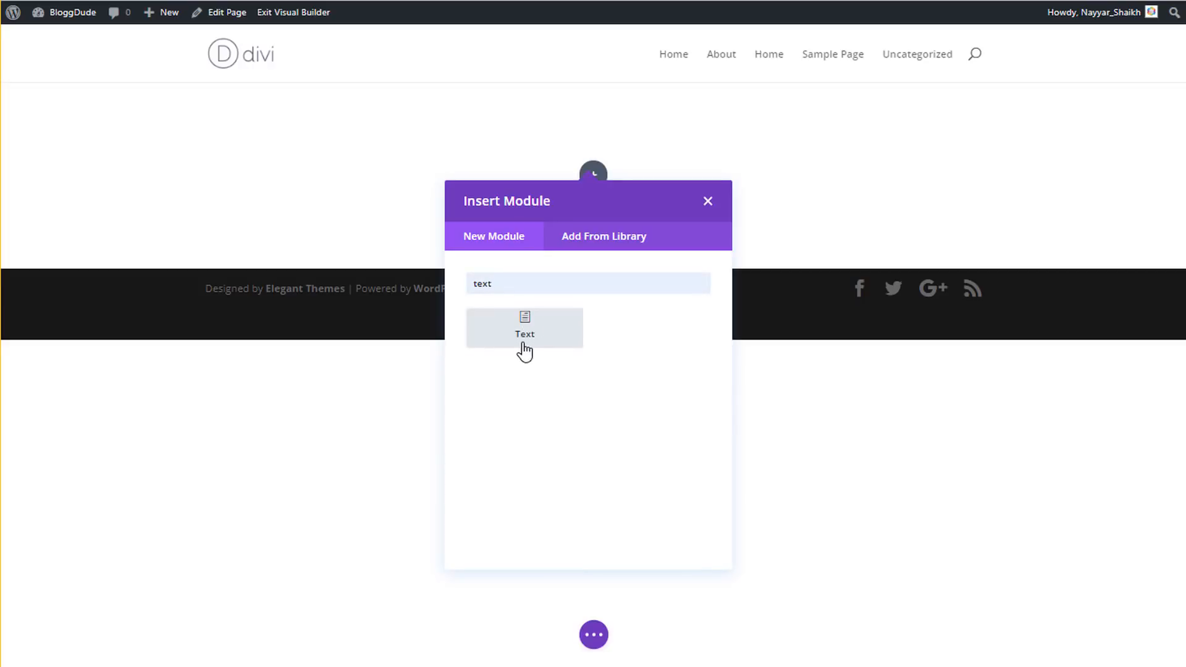
pyautogui.click(524, 344)
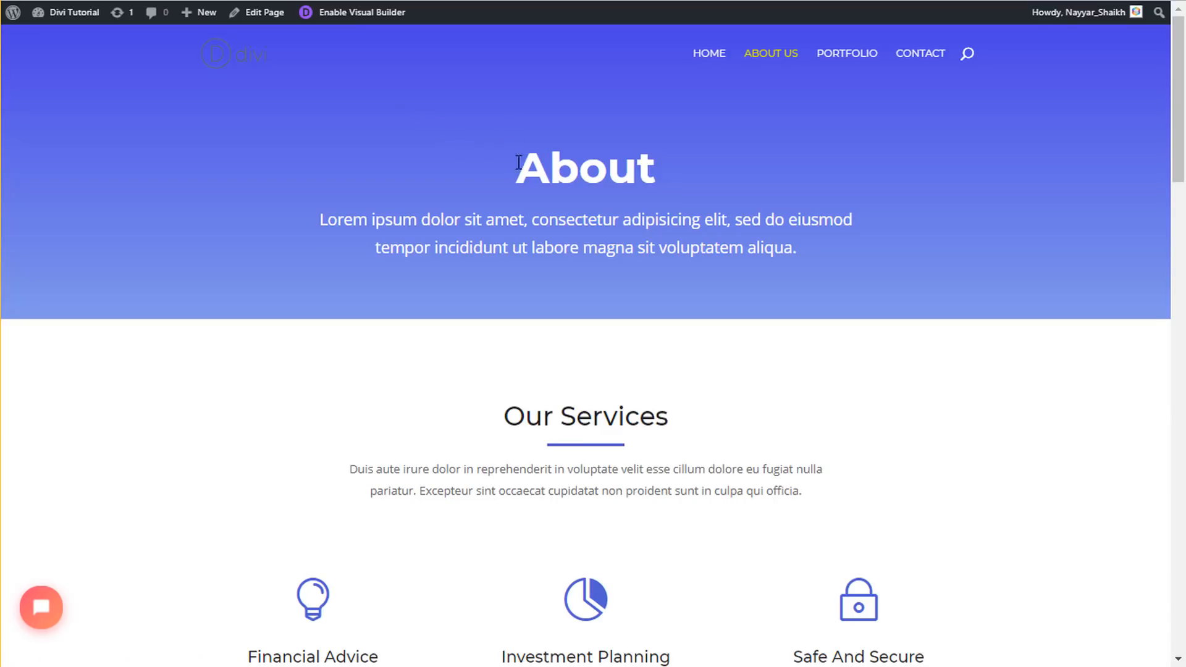
pyautogui.moveTo(518, 162); pyautogui.dragTo(805, 250)
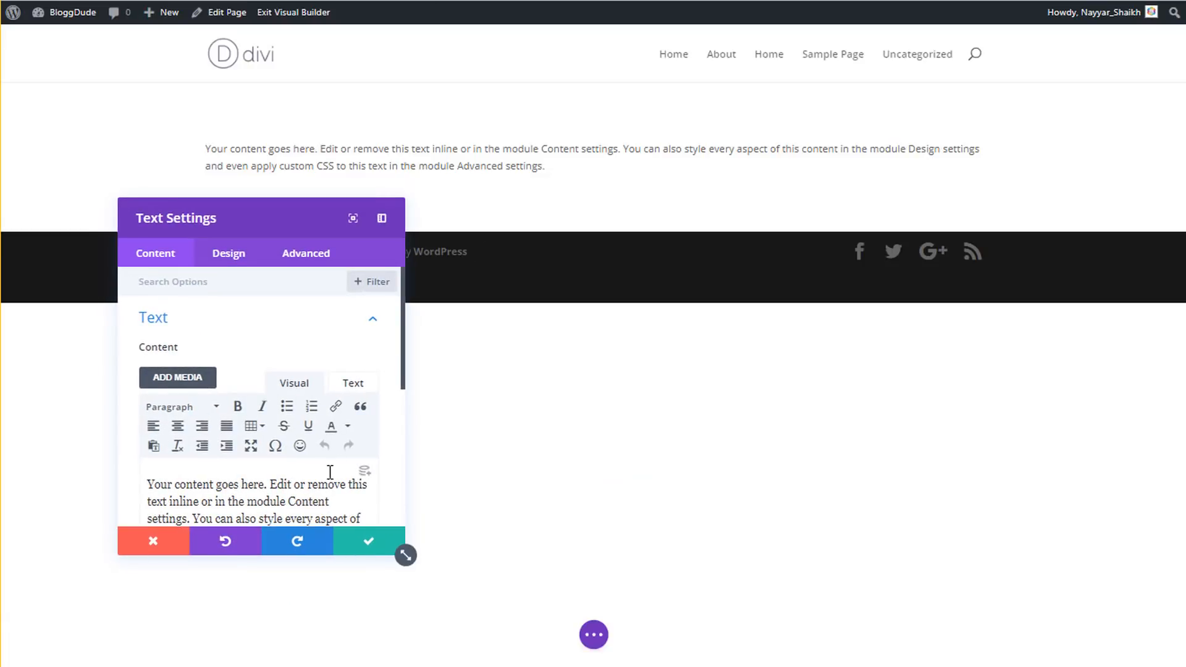
# - Replace the Text module's placeholder with the copied About heading and lorem ipsum paragraph
pyautogui.scroll(-2, 365, 284)
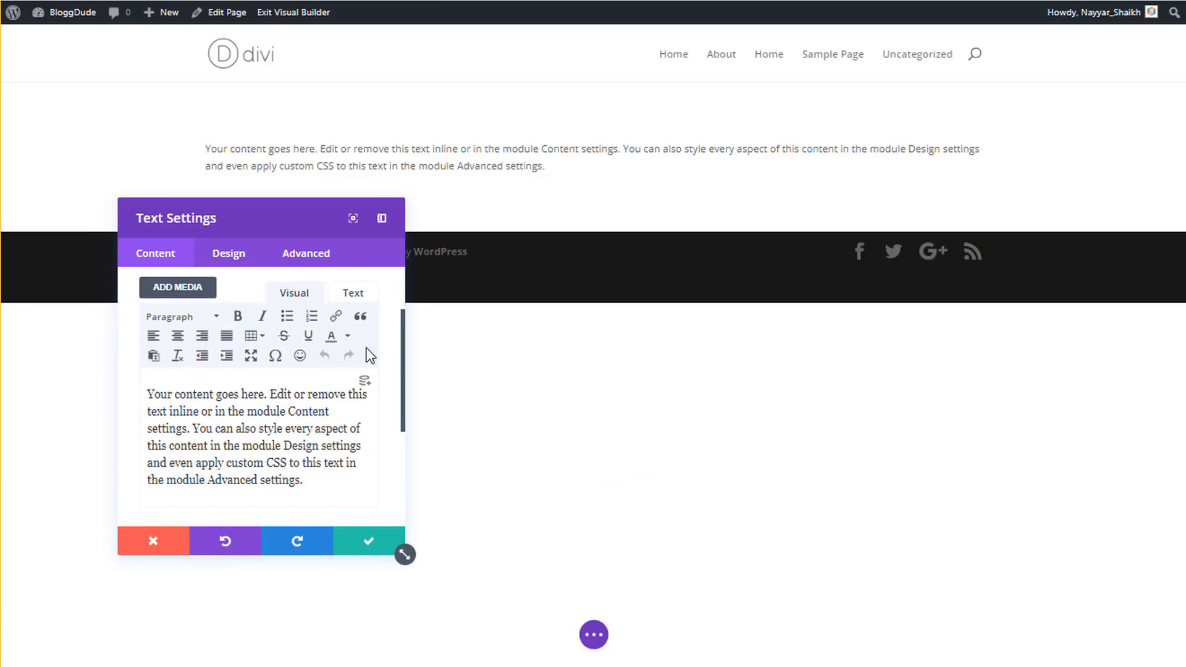
pyautogui.click(354, 293)
pyautogui.hotkey('ctrl', 'a')
pyautogui.write('About Lorem ipsum dolor sit amet, consectetur adipisicing elit, sed do eiusmod tempor incididunt ut labore magna sit voluptatem aliqua.')
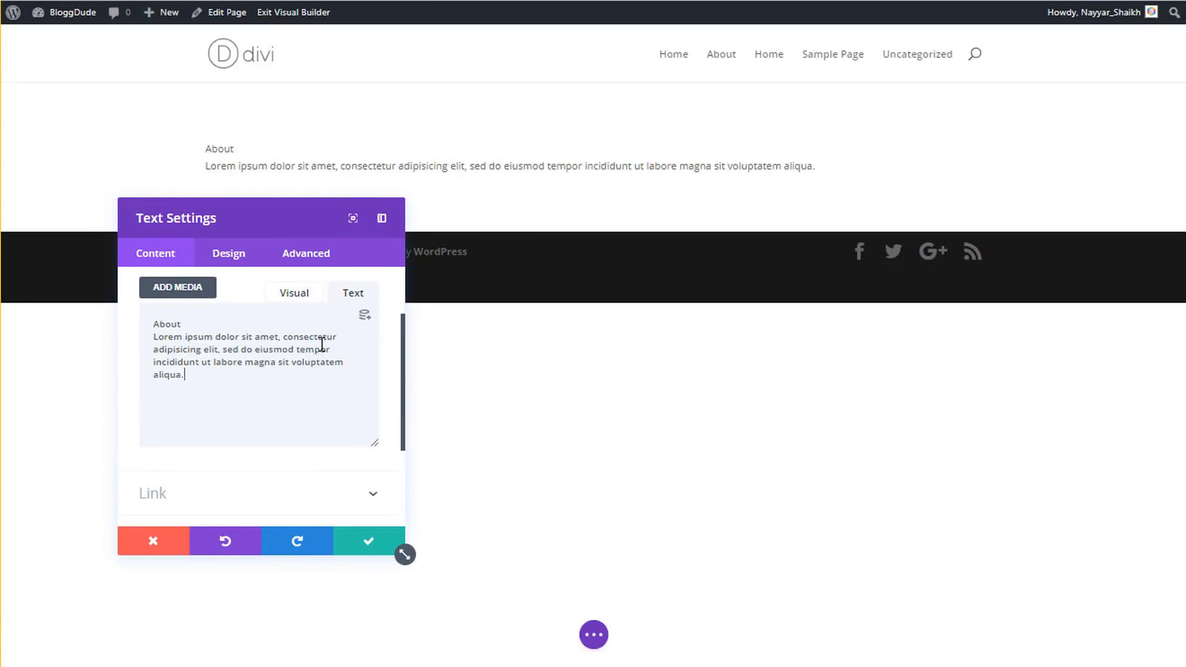
pyautogui.click(301, 294)
# - Put 'About' on its own line and format it as Heading 1
pyautogui.moveTo(185, 397); pyautogui.dragTo(139, 384)
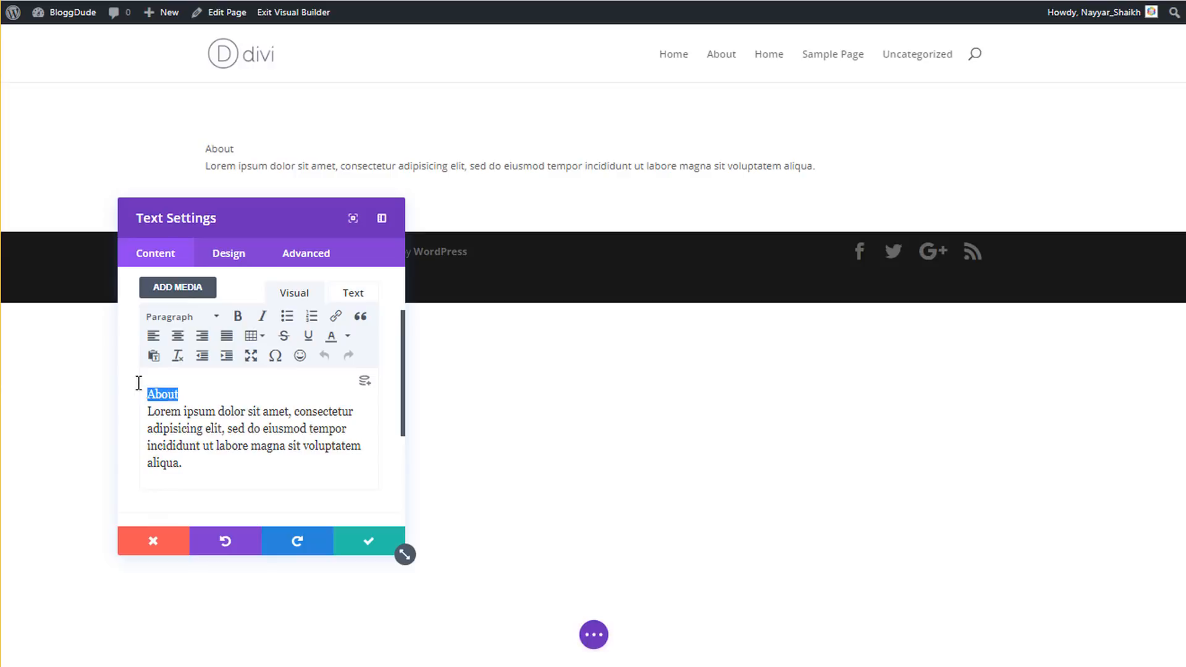
pyautogui.click(185, 388)
pyautogui.press('Return')
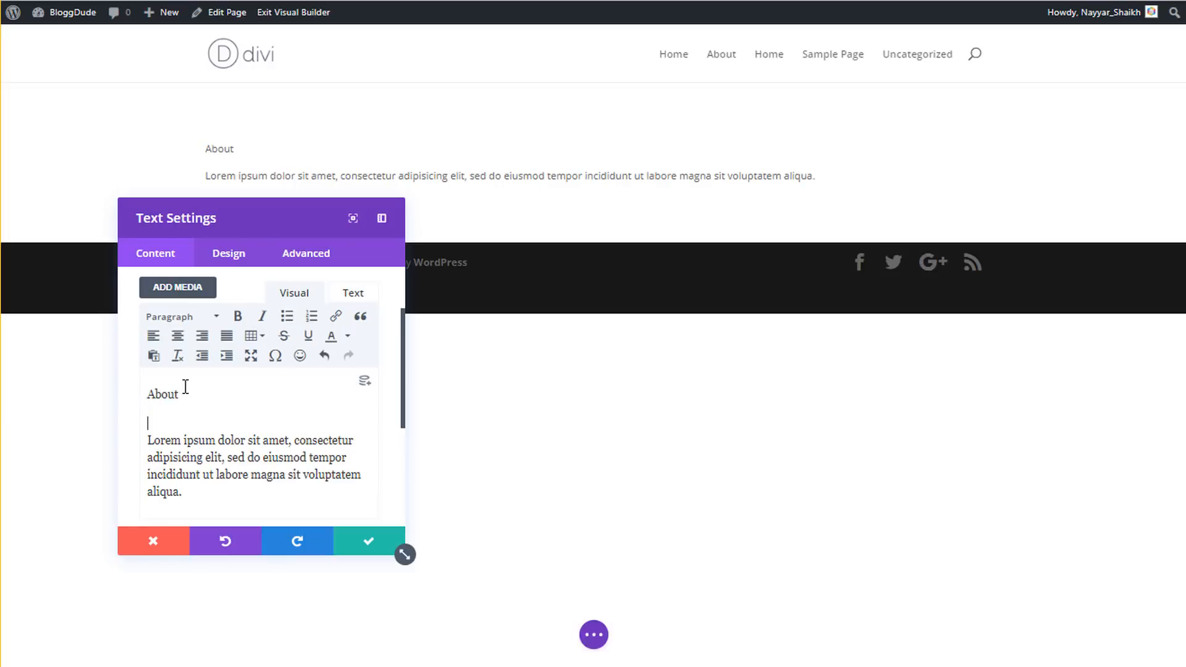
pyautogui.moveTo(185, 388); pyautogui.dragTo(139, 383)
pyautogui.click(182, 318)
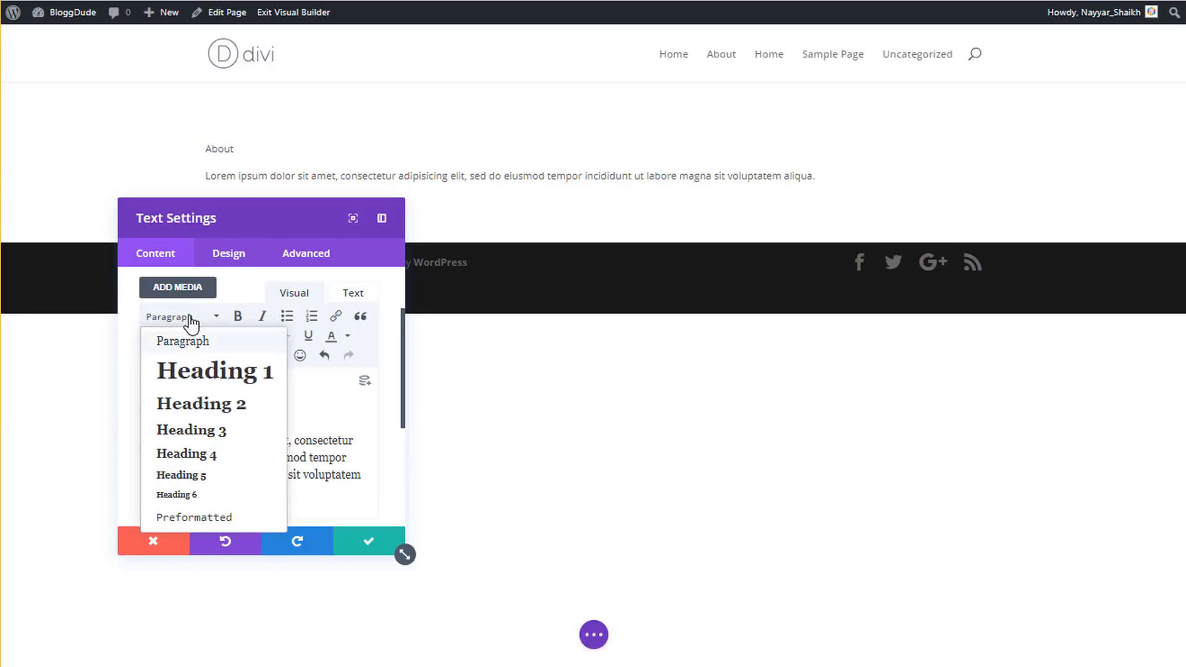
pyautogui.click(193, 372)
pyautogui.click(246, 470)
pyautogui.scroll(-2, 228, 470)
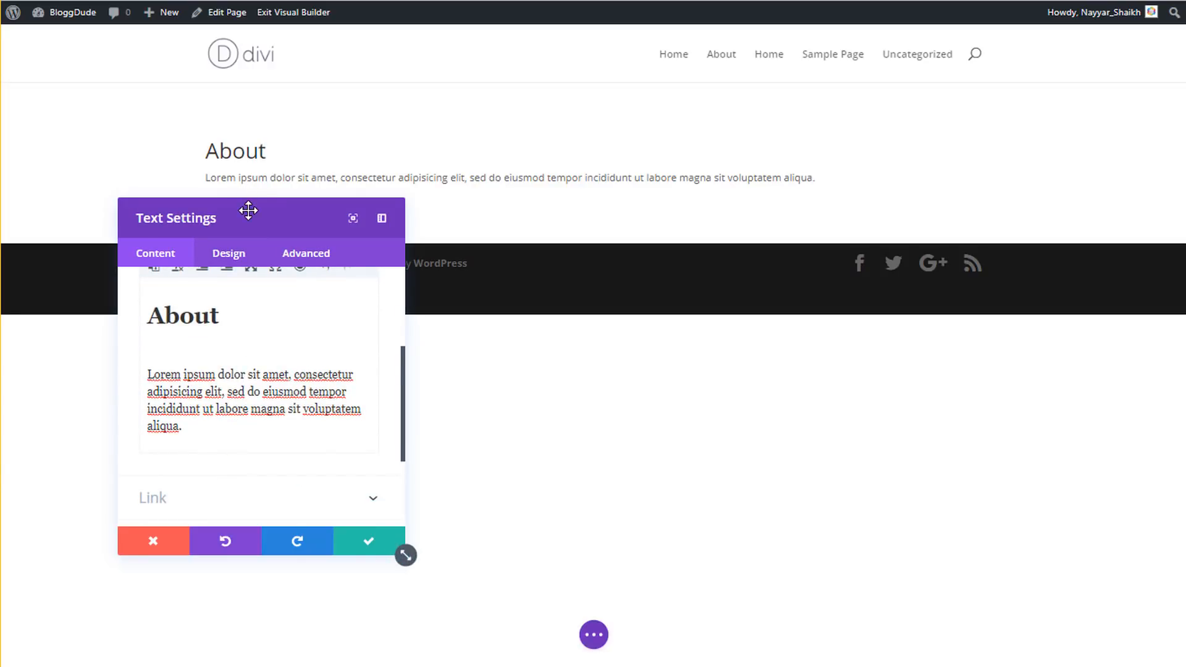
pyautogui.moveTo(248, 211); pyautogui.dragTo(232, 271)
pyautogui.click(213, 315)
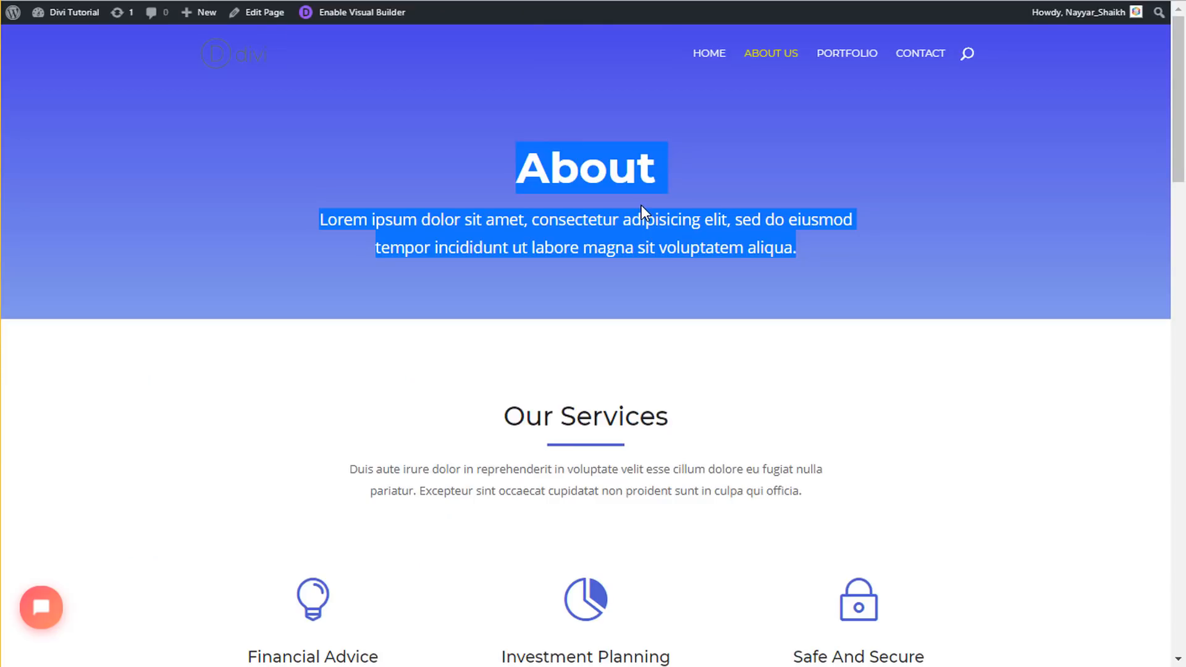
# - Set the About heading font to Montserrat with Bold weight
pyautogui.click(554, 176)
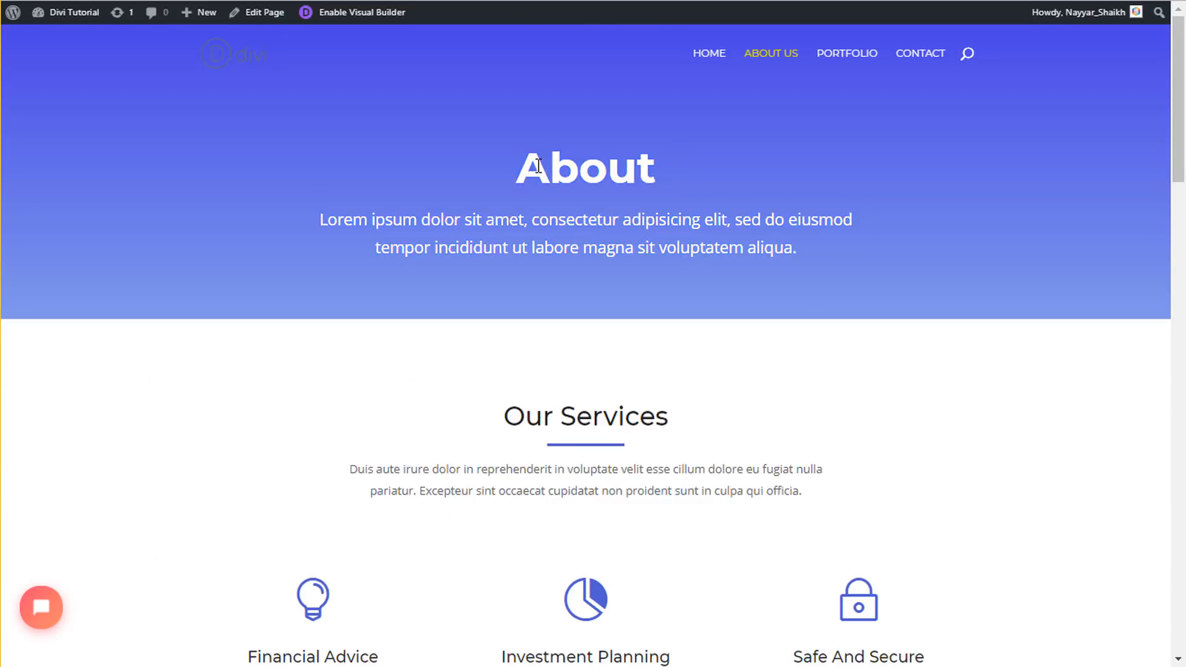
pyautogui.moveTo(538, 165); pyautogui.dragTo(666, 182)
pyautogui.click(667, 176)
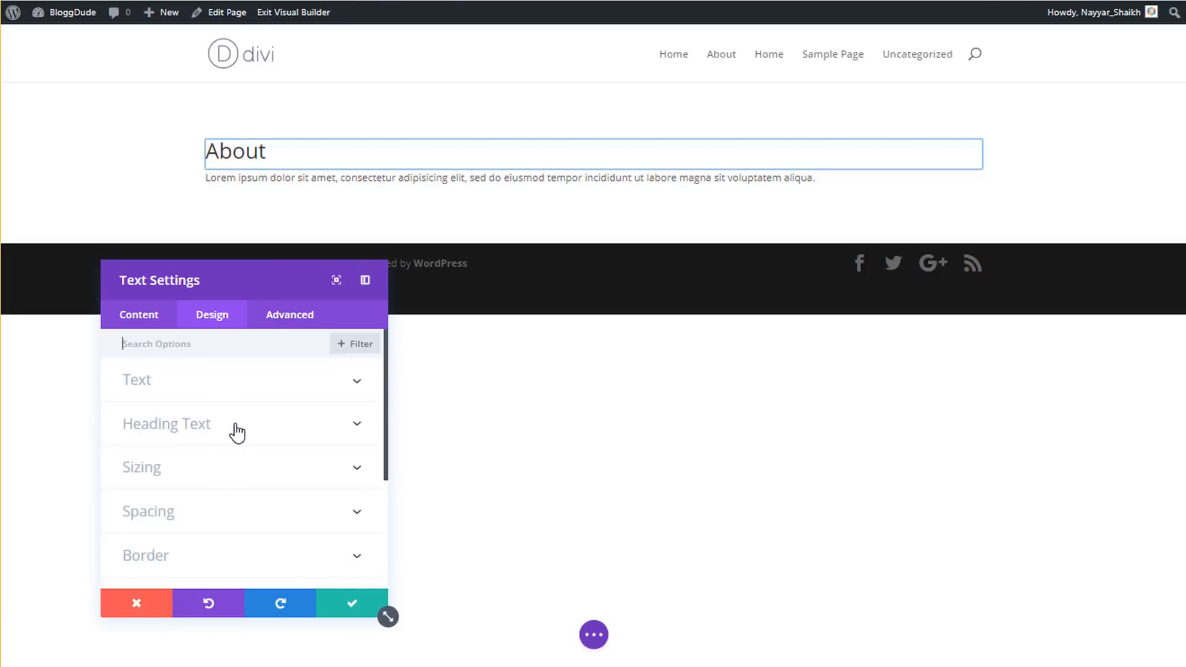
pyautogui.click(236, 432)
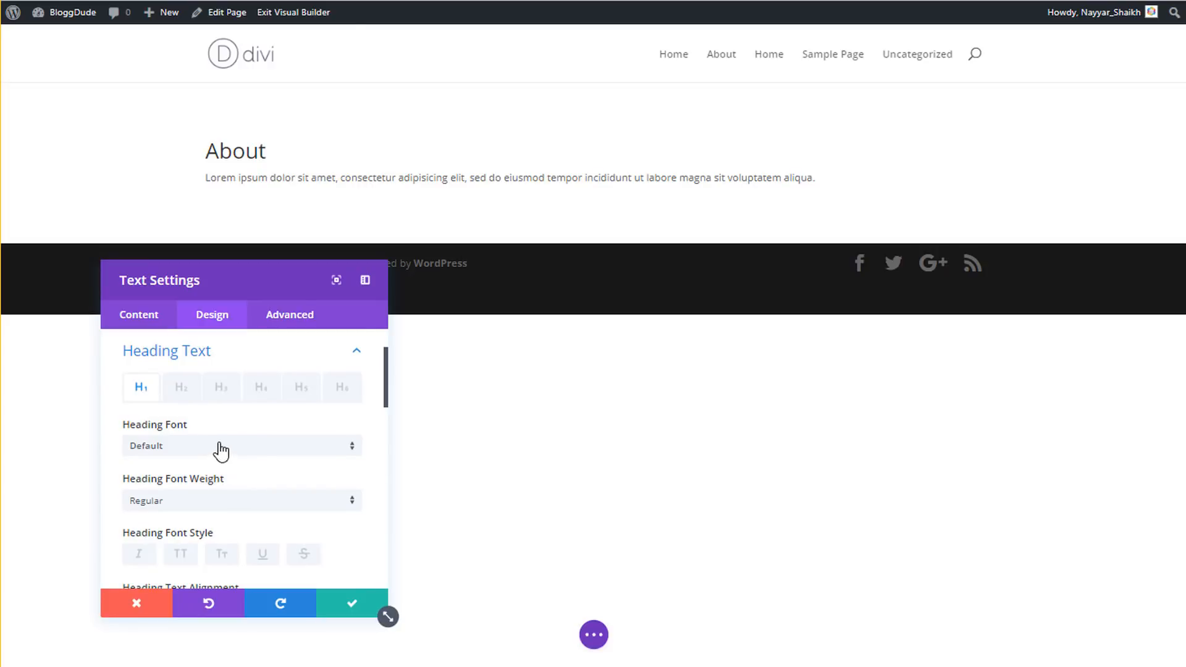
pyautogui.click(217, 447)
pyautogui.click(231, 141)
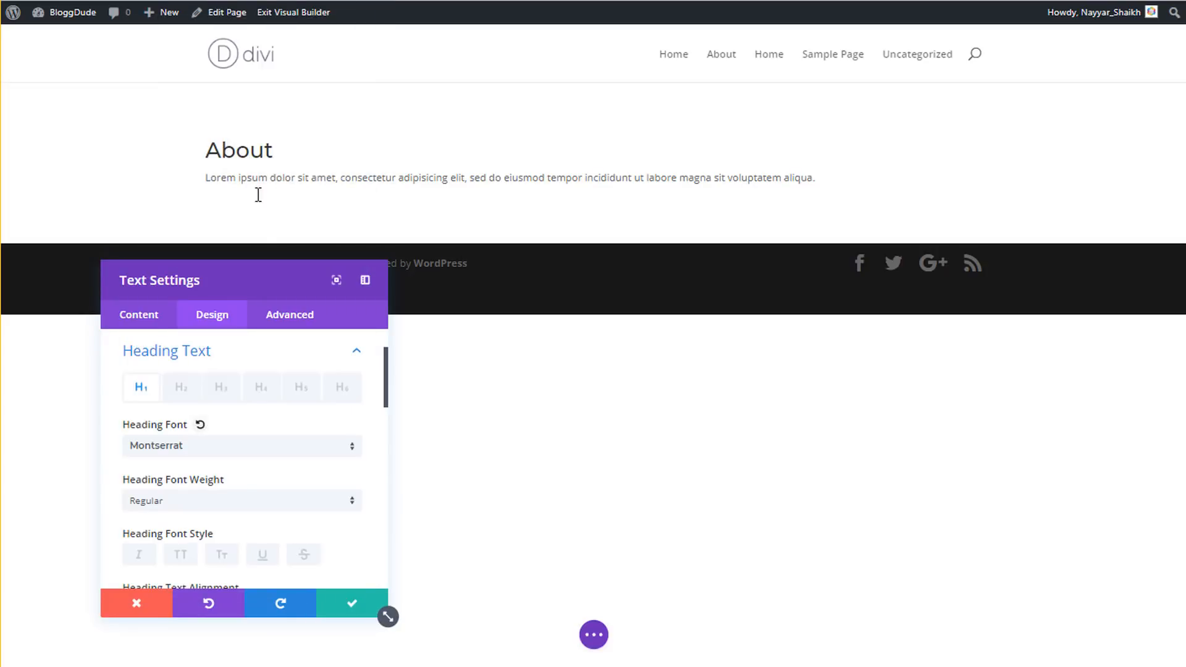
pyautogui.scroll(-2, 278, 383)
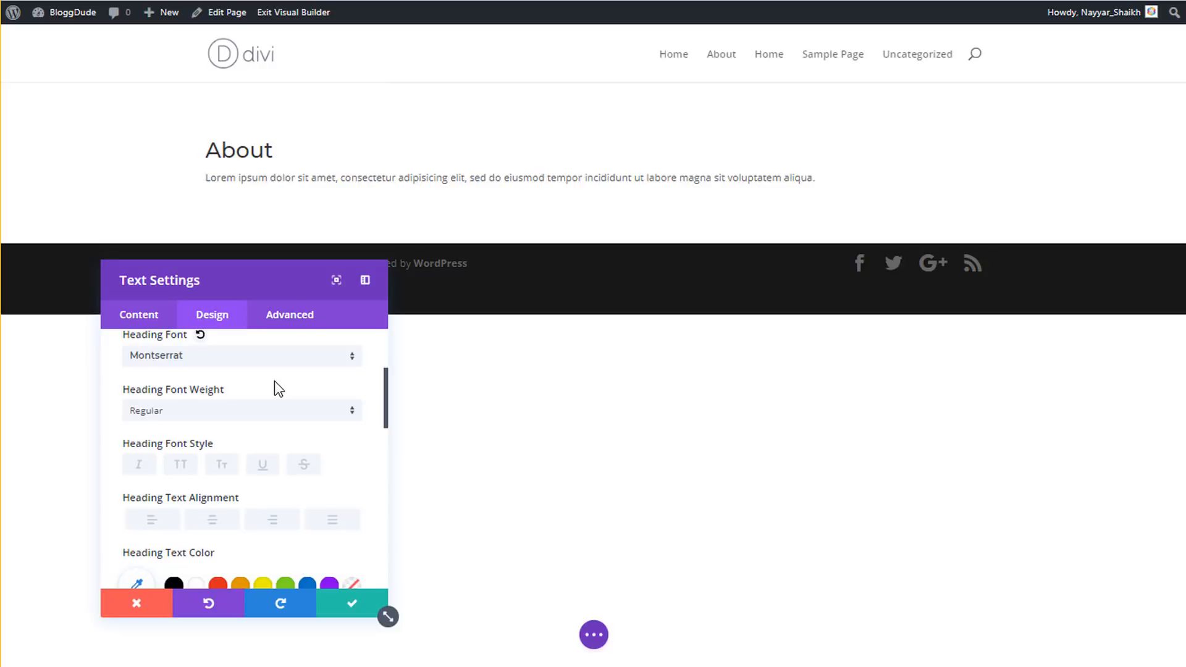
pyautogui.click(230, 410)
pyautogui.click(184, 530)
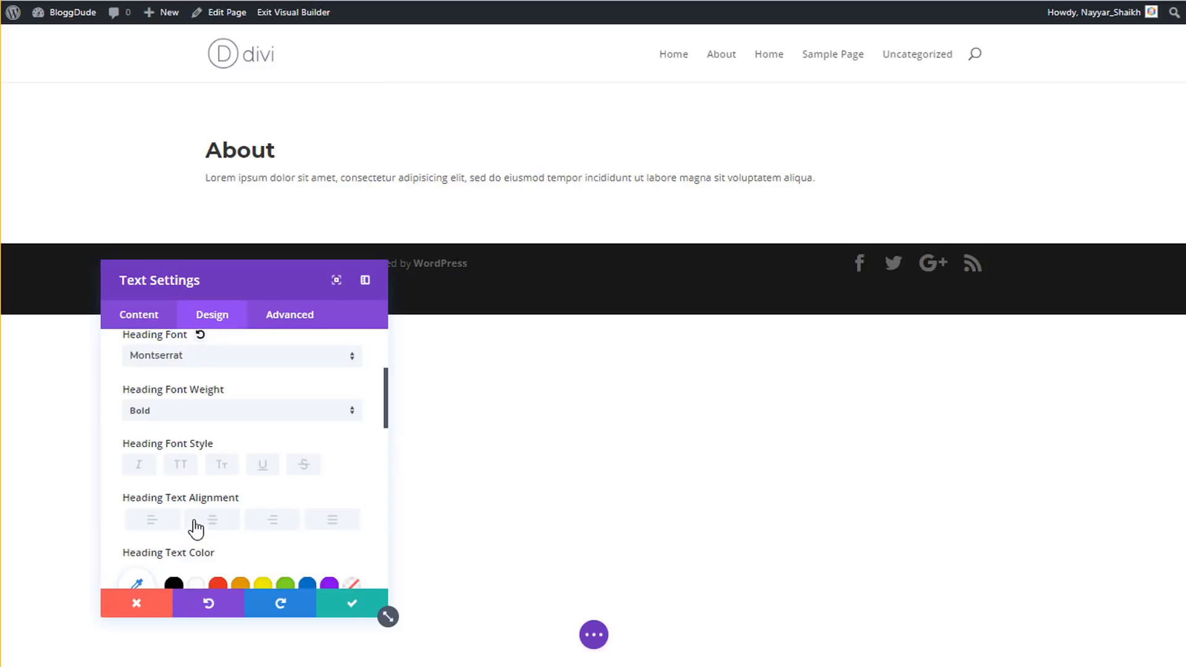
# - Centre the heading and set its text size to 60px and line height to 1.4em
pyautogui.scroll(-1, 298, 469)
pyautogui.scroll(-1, 298, 470)
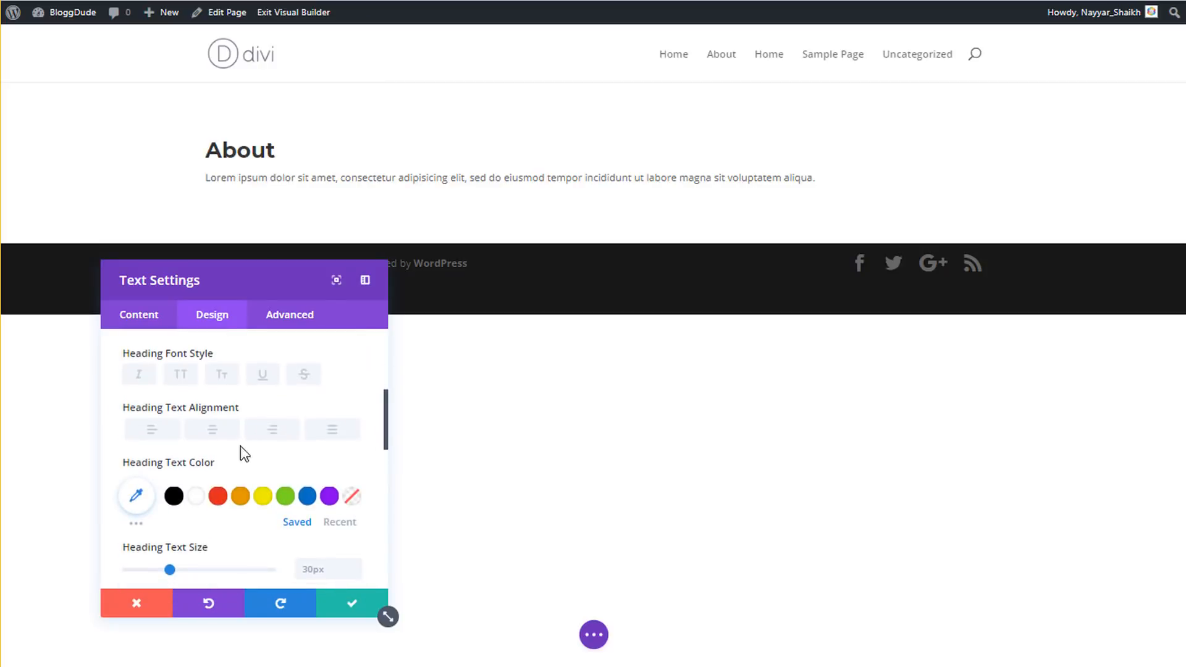
pyautogui.click(213, 430)
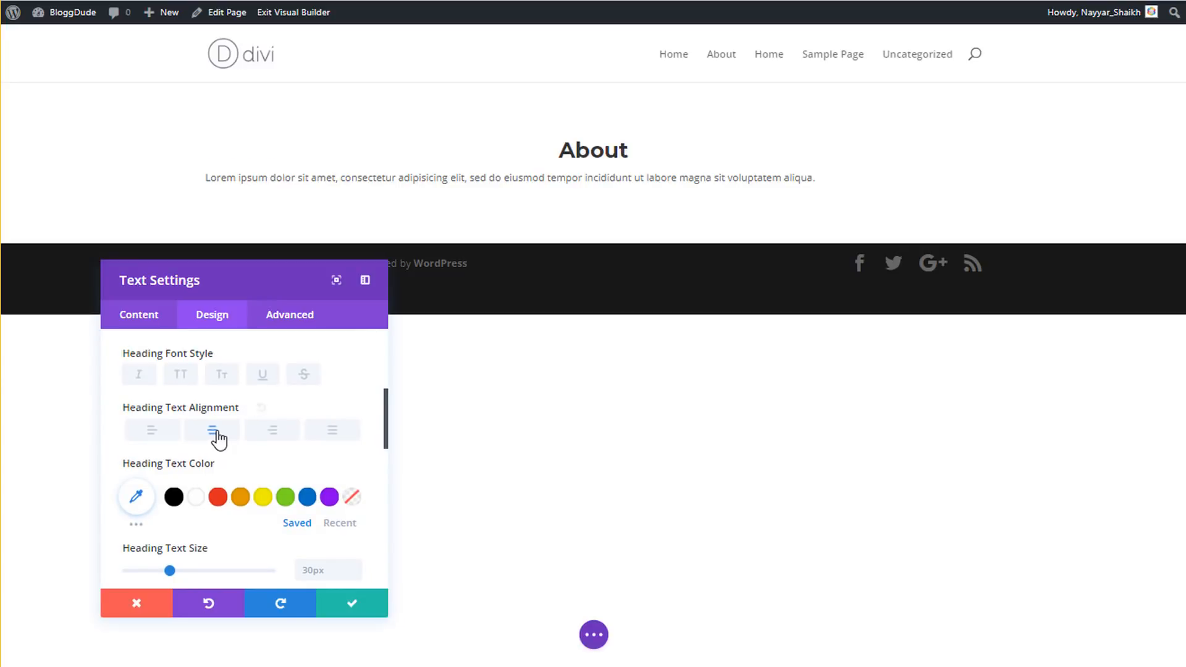
pyautogui.scroll(-3, 302, 462)
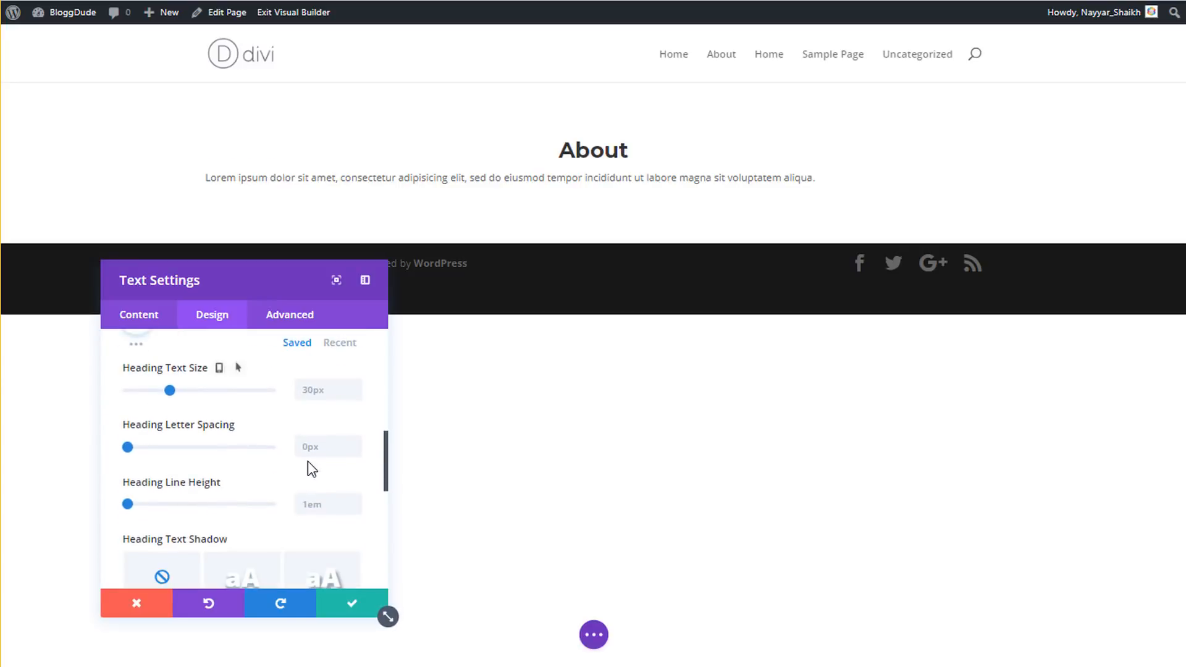
pyautogui.click(327, 392)
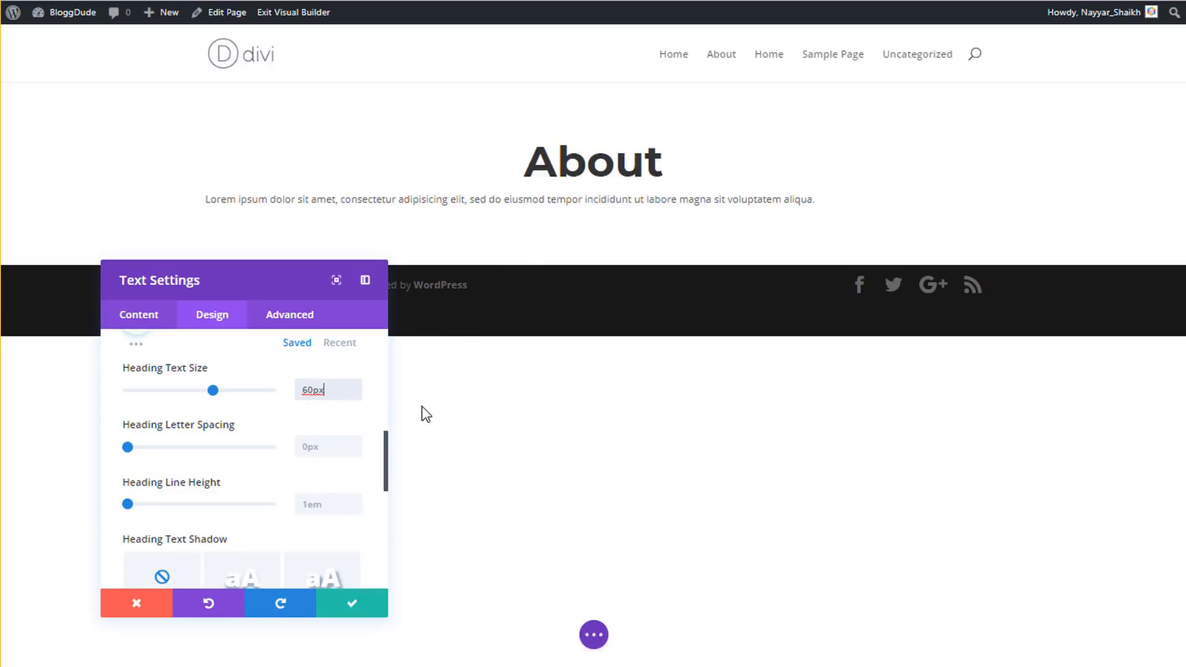
pyautogui.click(334, 502)
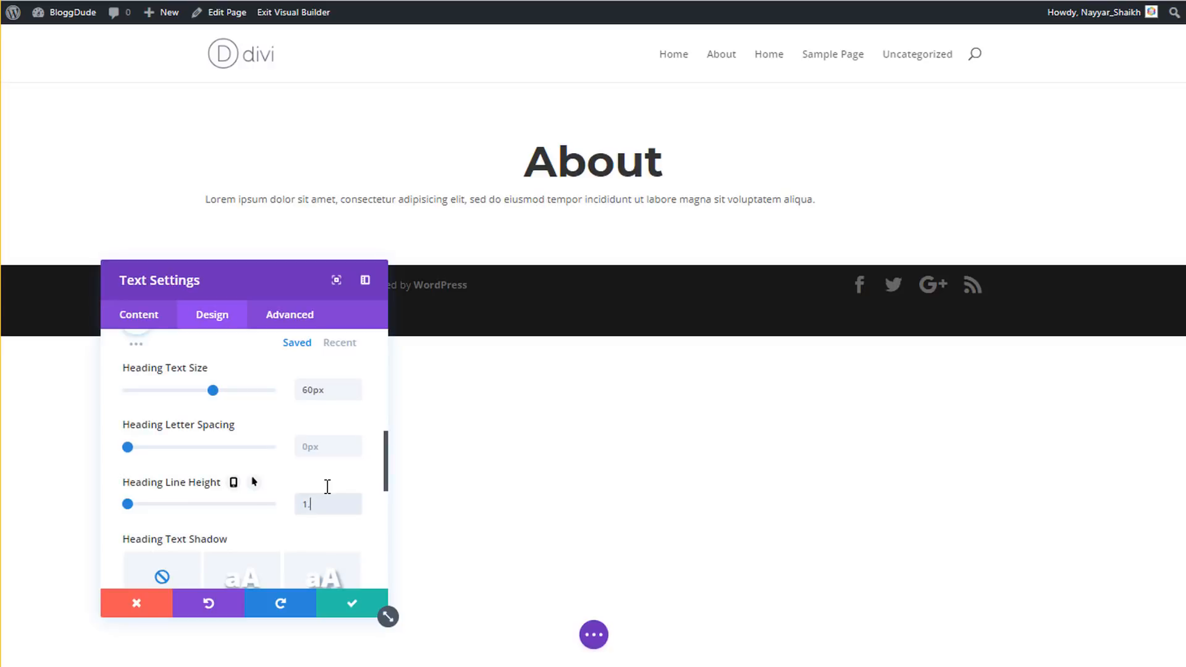
pyautogui.write('1.4em')
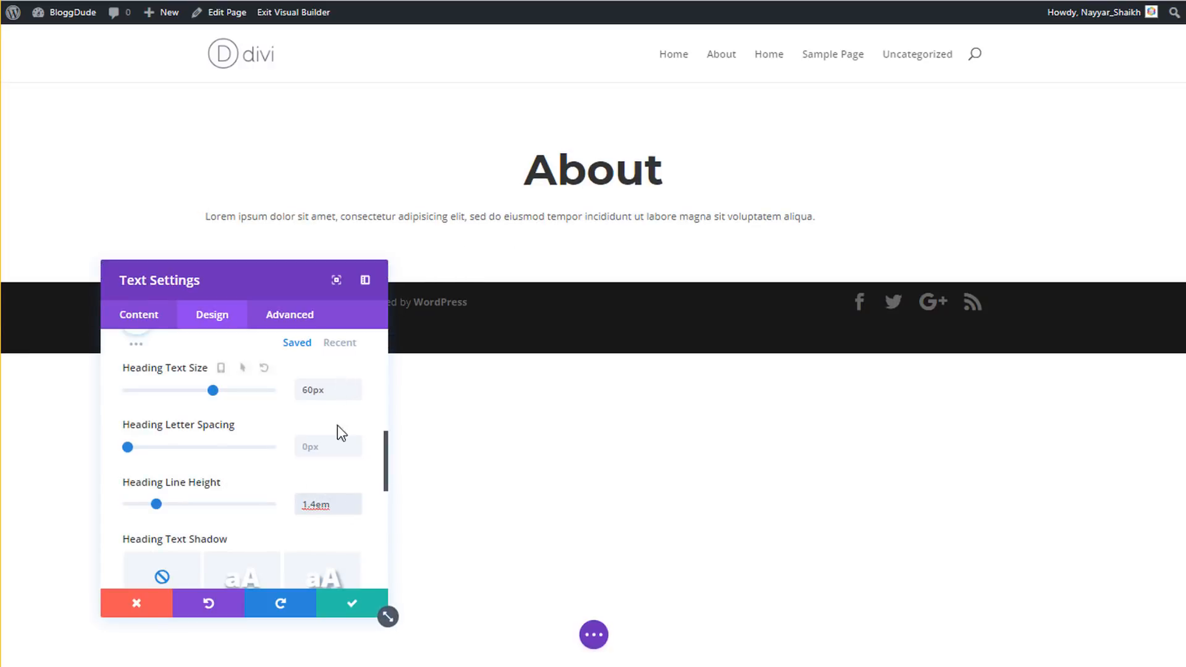
pyautogui.scroll(4, 306, 481)
pyautogui.scroll(5, 305, 481)
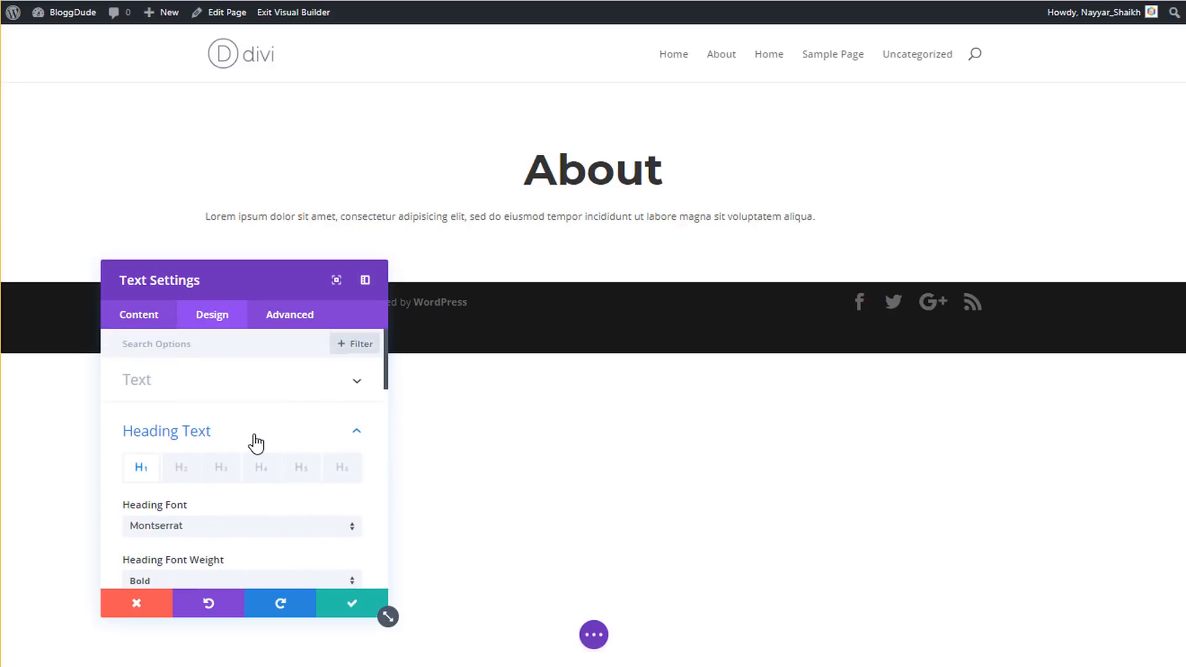
# - Give the body text 22px size, 1.8em line height and centre orientation, then save the module
pyautogui.click(214, 381)
pyautogui.click(214, 382)
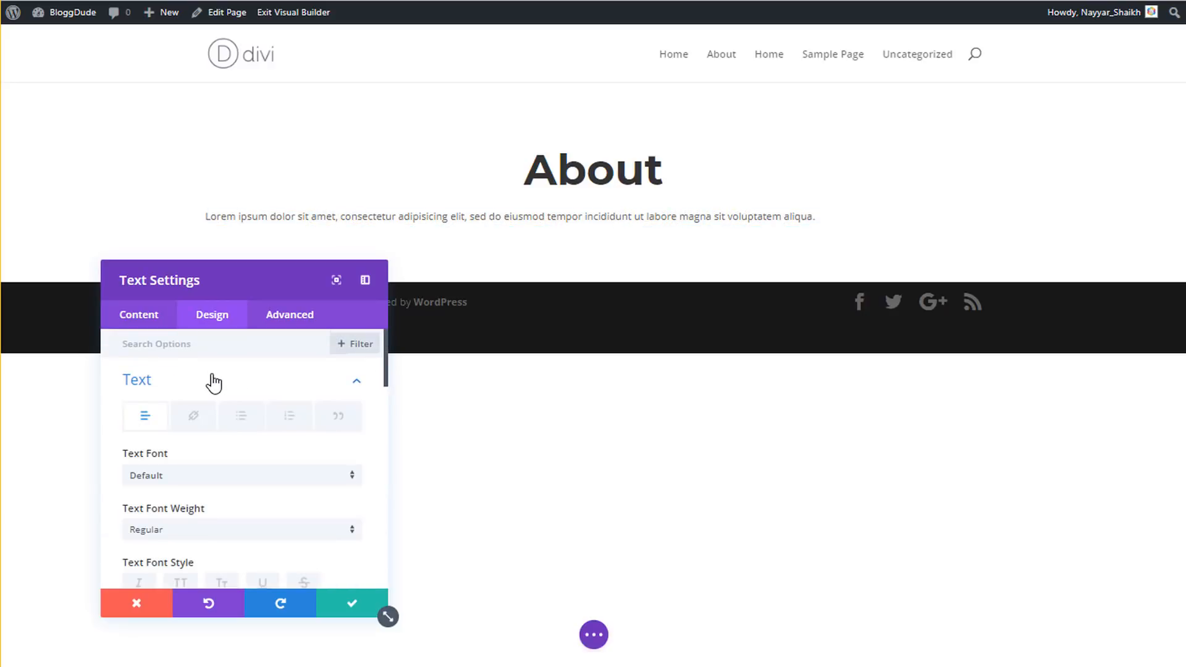
pyautogui.scroll(-4, 283, 486)
pyautogui.click(324, 453)
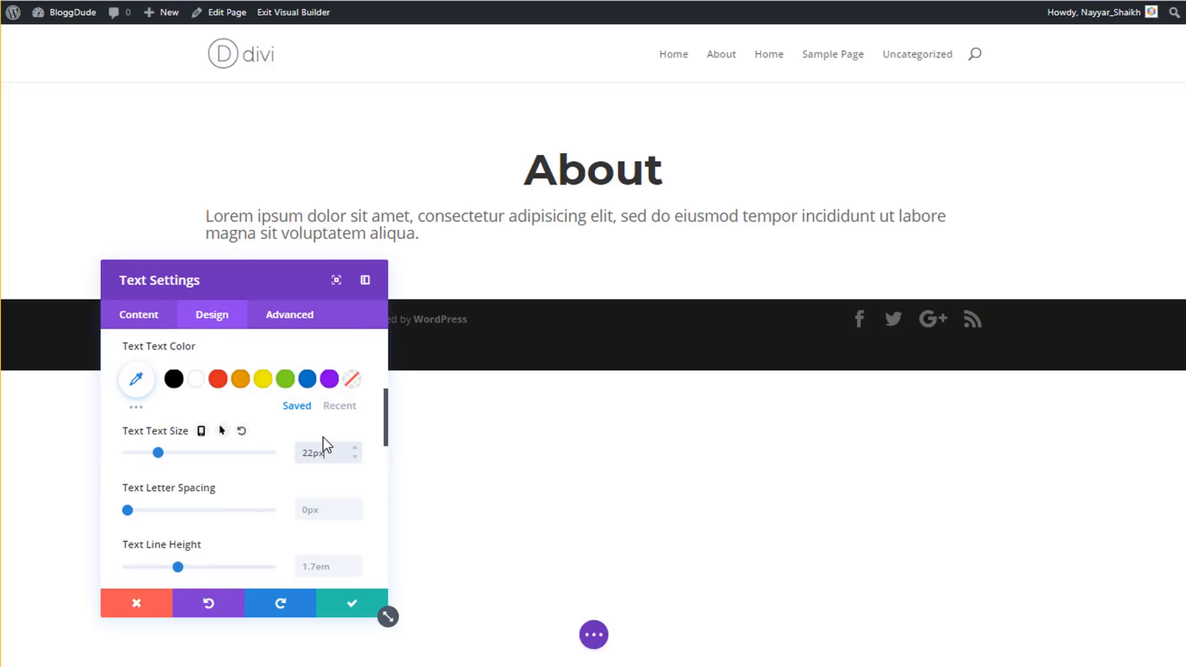
pyautogui.scroll(-2, 321, 472)
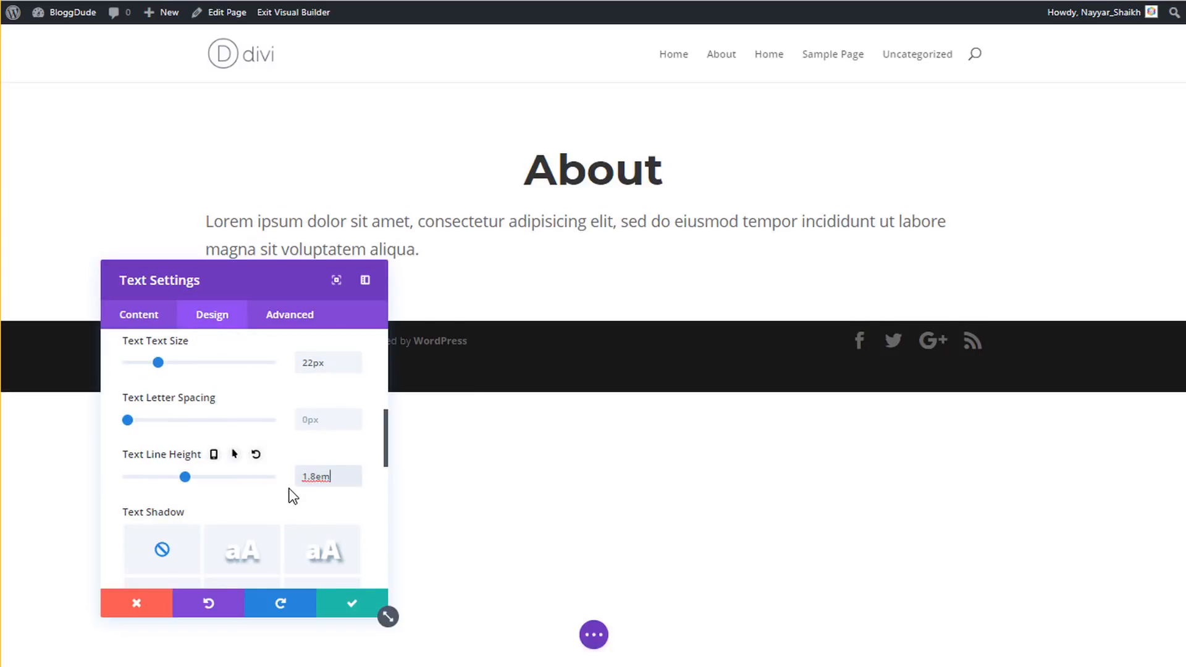
pyautogui.scroll(-3, 291, 494)
pyautogui.click(214, 498)
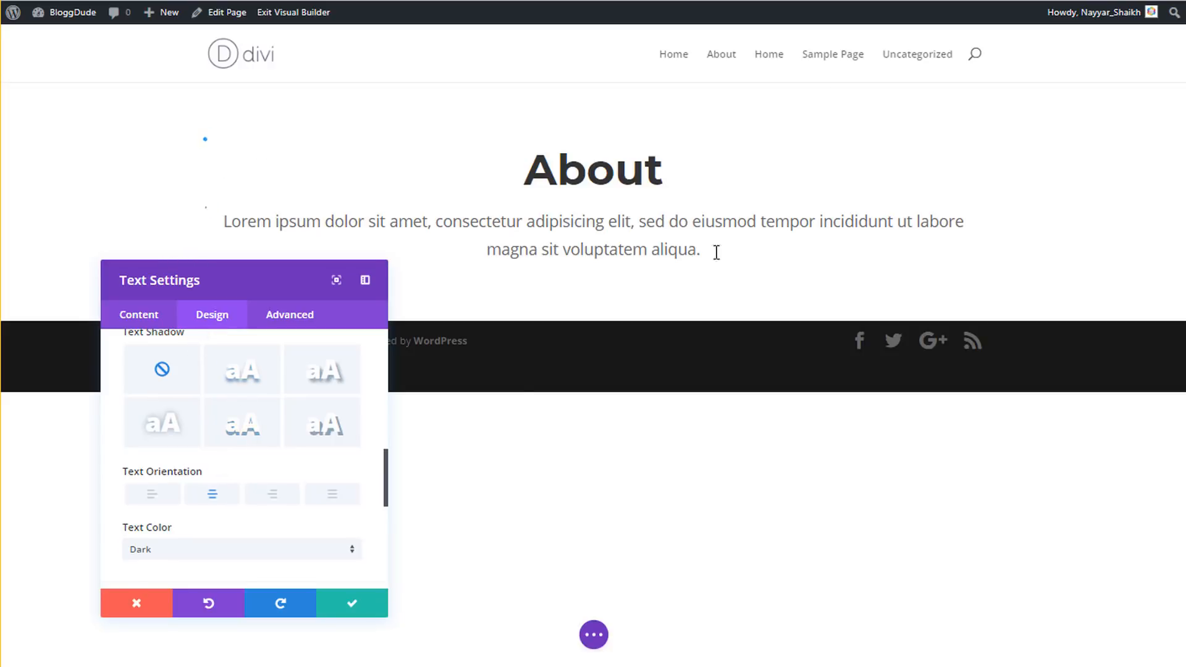
pyautogui.click(351, 607)
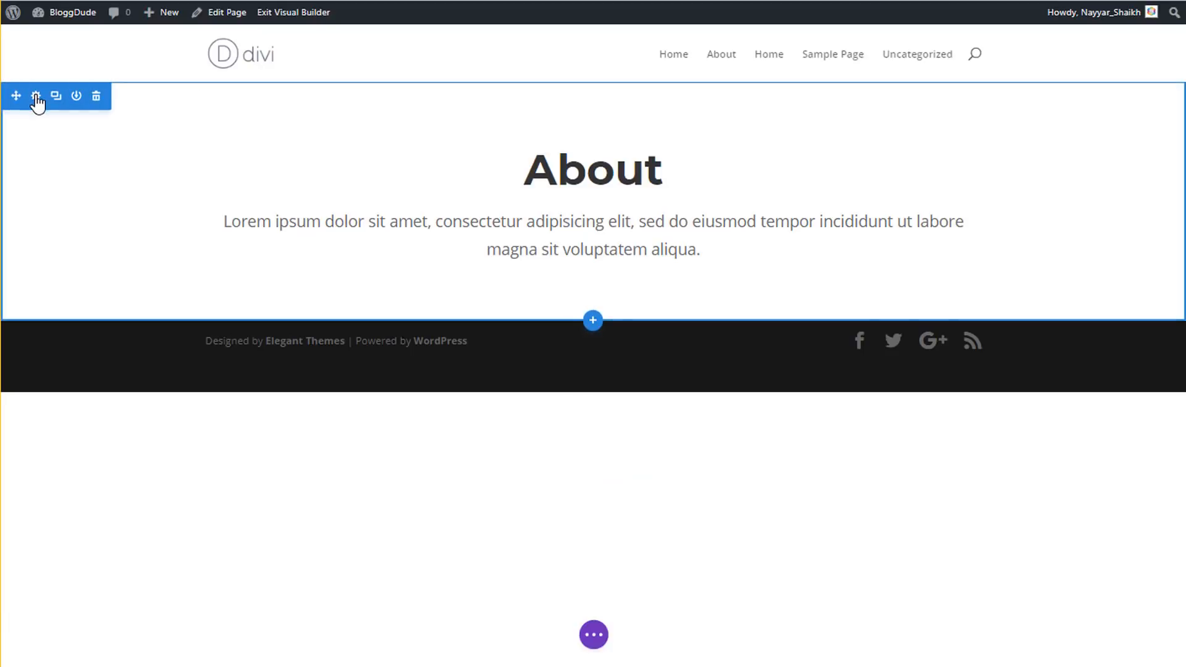
# - Add a gradient background to the About section running from #3a34e2 to #496cdc
pyautogui.click(36, 96)
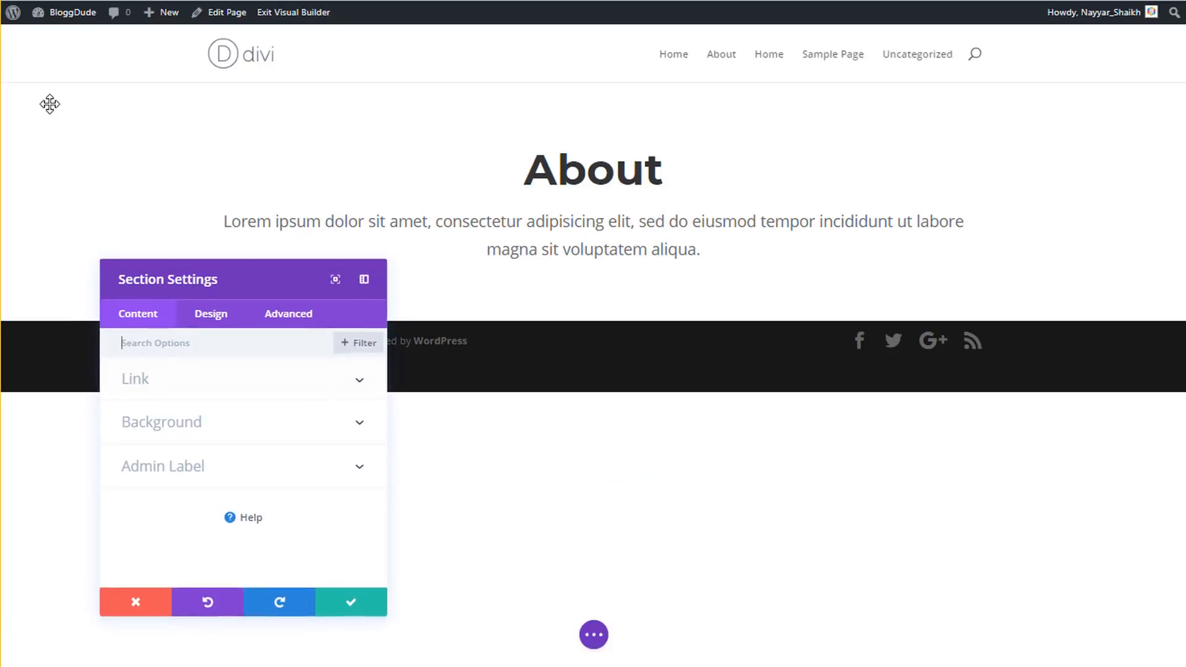
pyautogui.click(194, 432)
pyautogui.click(212, 412)
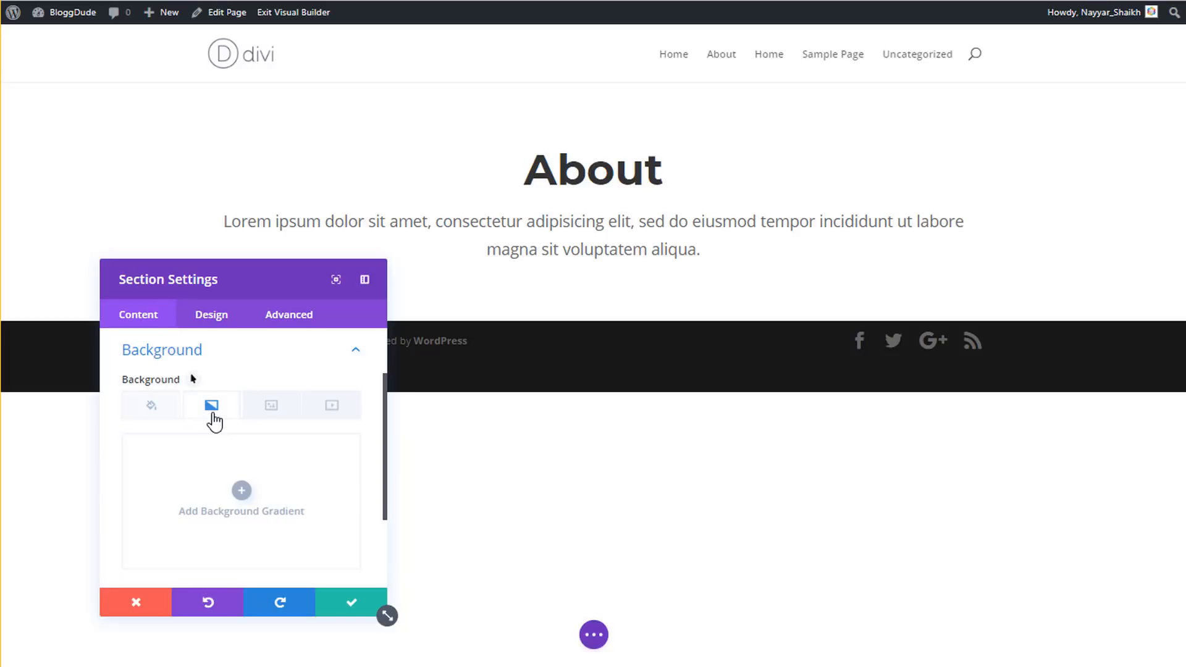
pyautogui.click(241, 490)
pyautogui.scroll(-3, 281, 469)
pyautogui.click(186, 504)
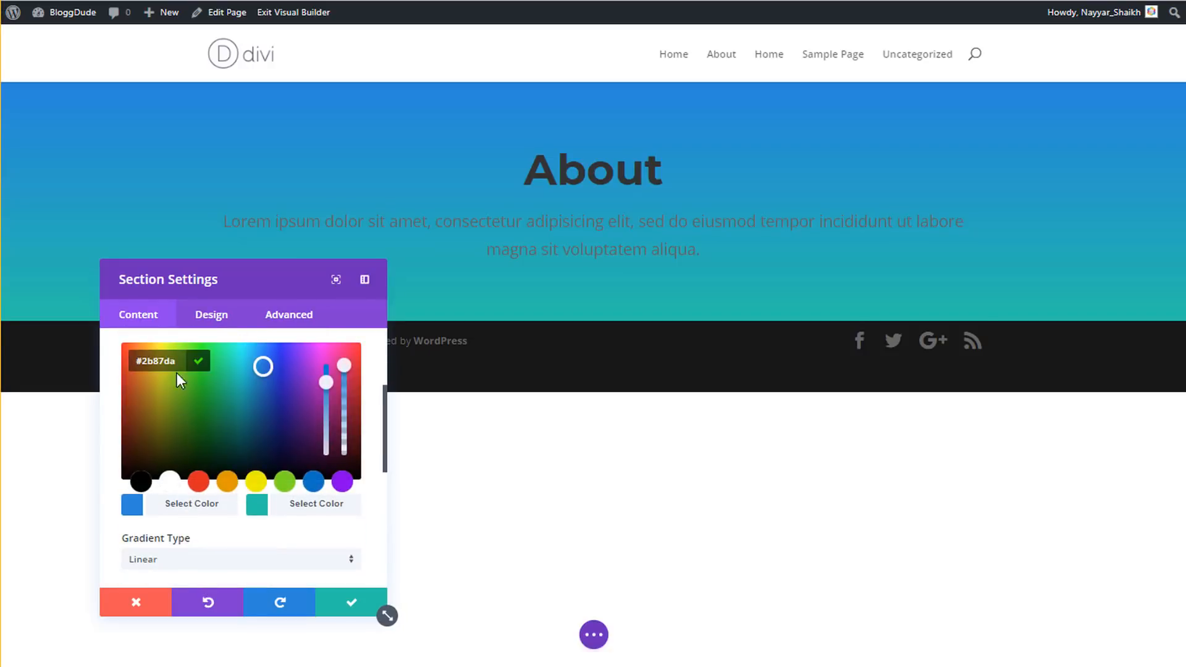
pyautogui.write('#3a34e2')
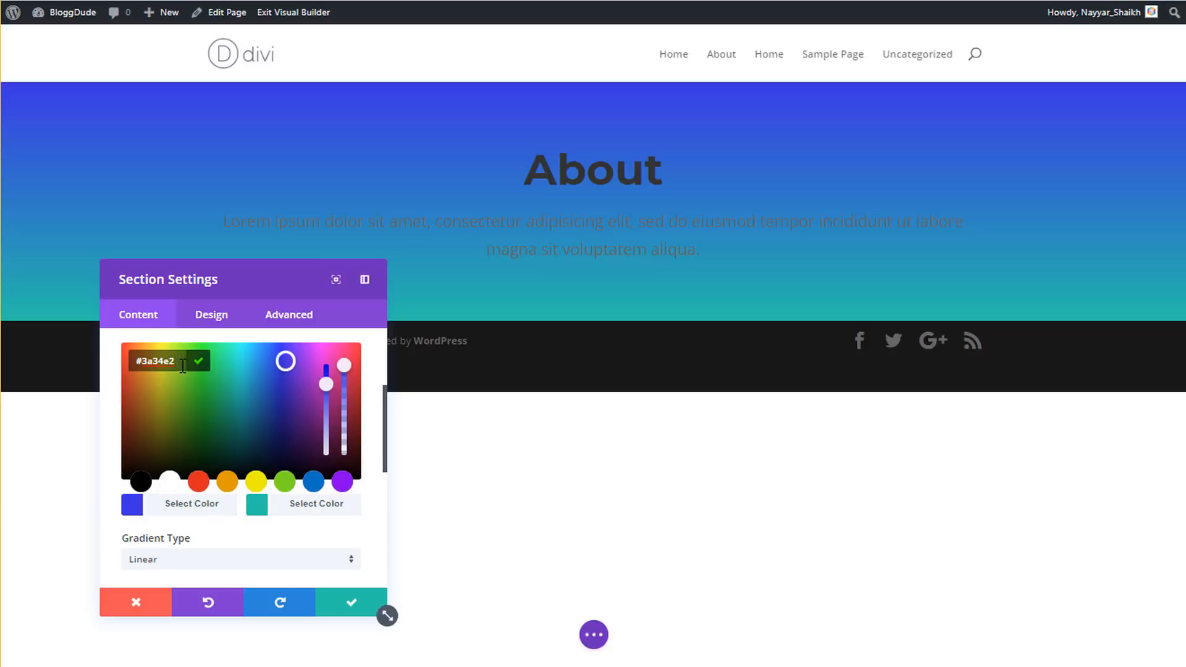
pyautogui.click(297, 507)
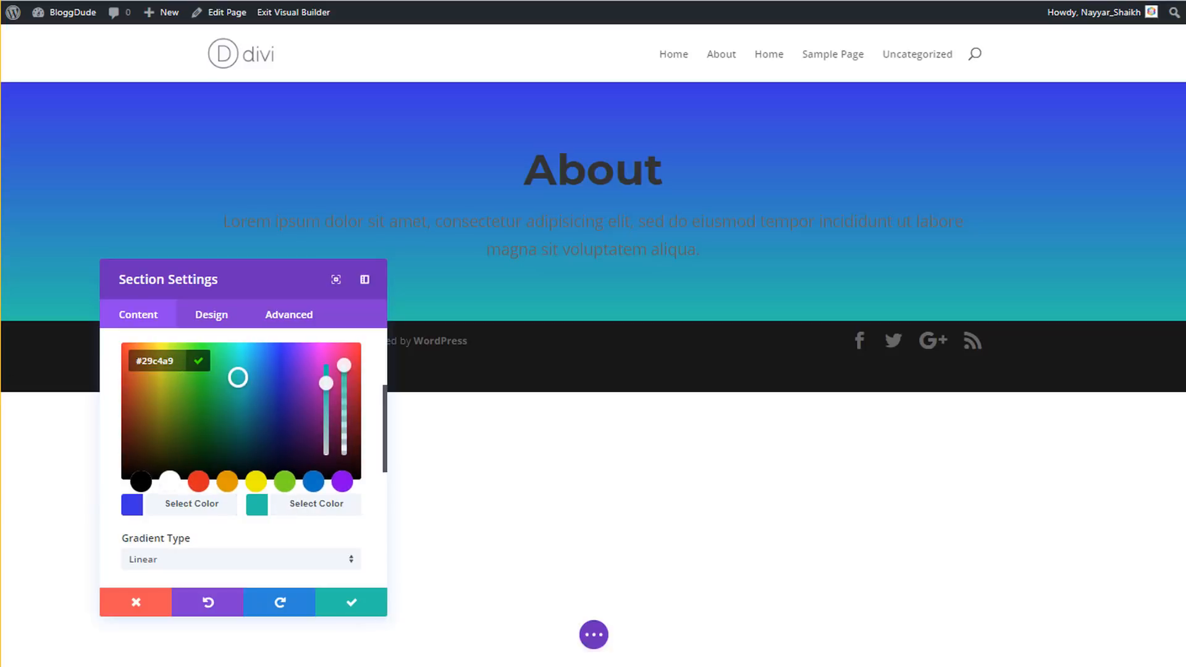
pyautogui.click(146, 361)
pyautogui.hotkey('ctrl', 'a')
pyautogui.write('#496cdc')
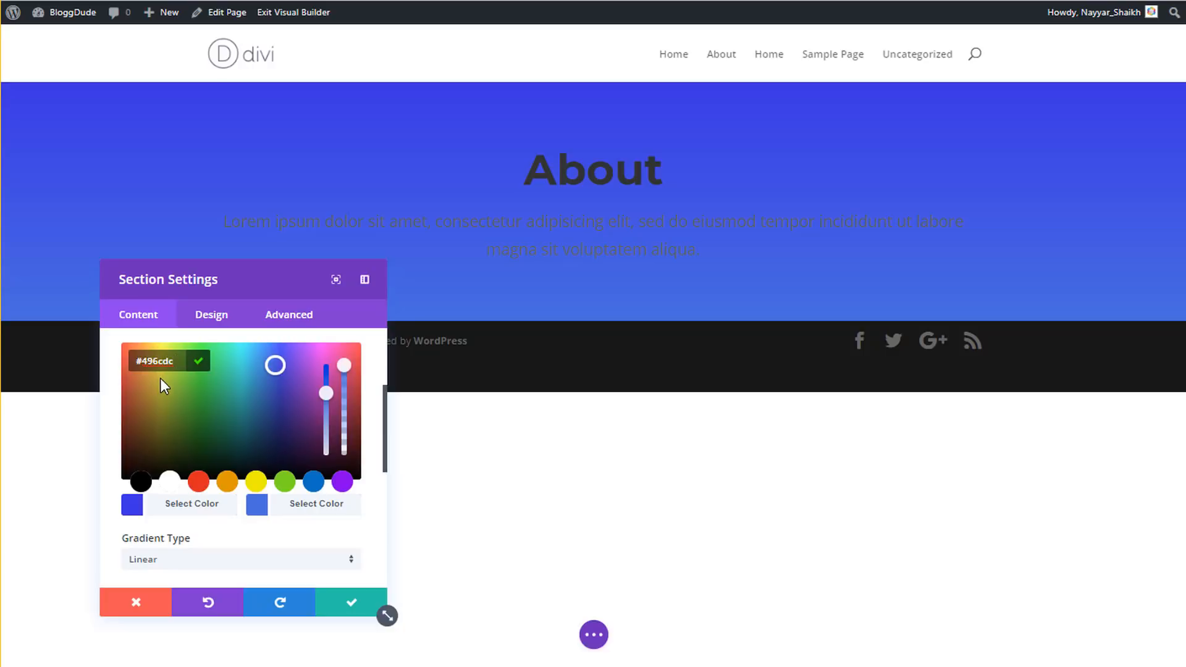
# - Lower both gradient colours' opacity, the second to about 0.66, and save the section
pyautogui.click(195, 503)
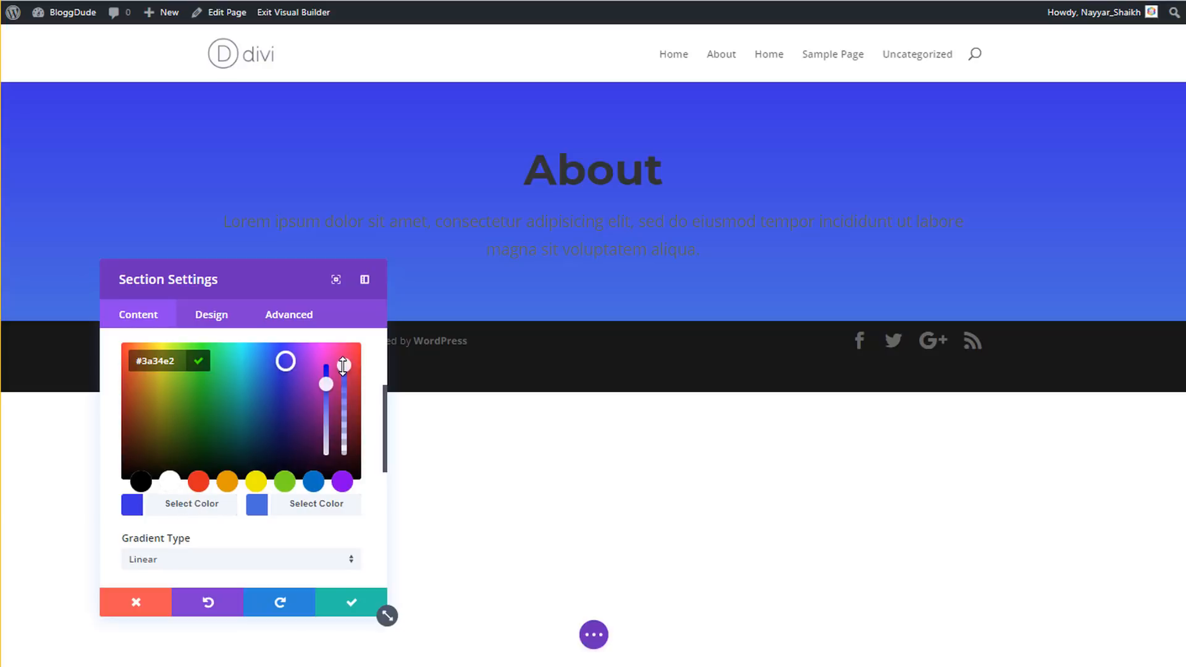
pyautogui.moveTo(346, 377); pyautogui.dragTo(346, 381)
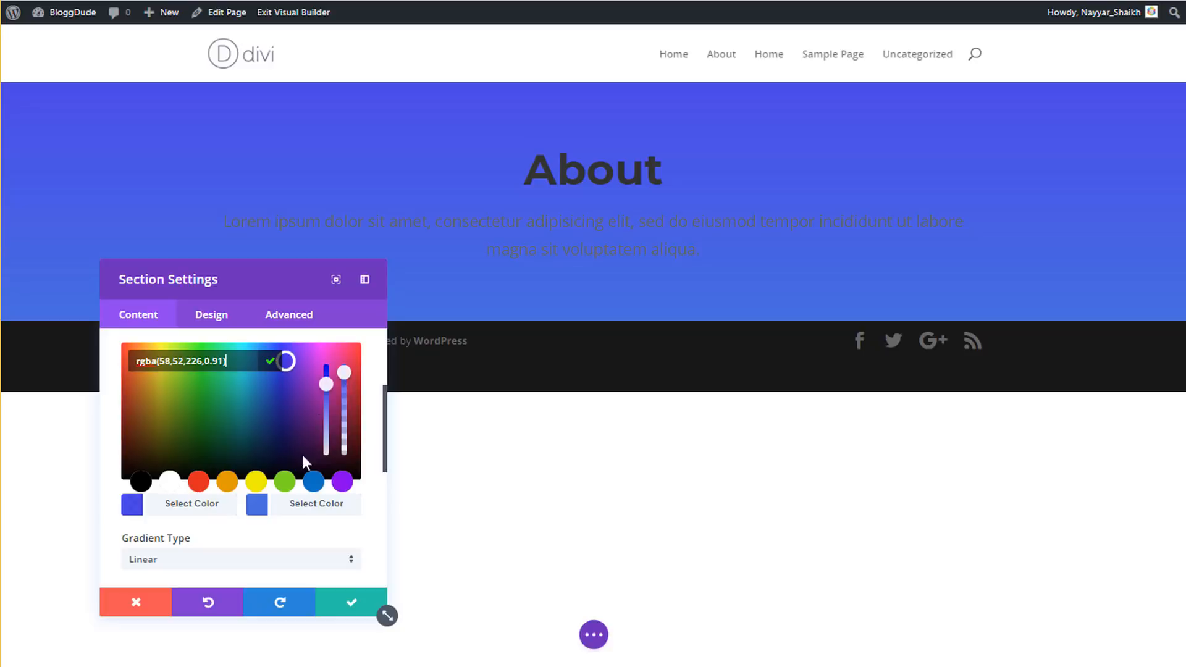
pyautogui.click(284, 512)
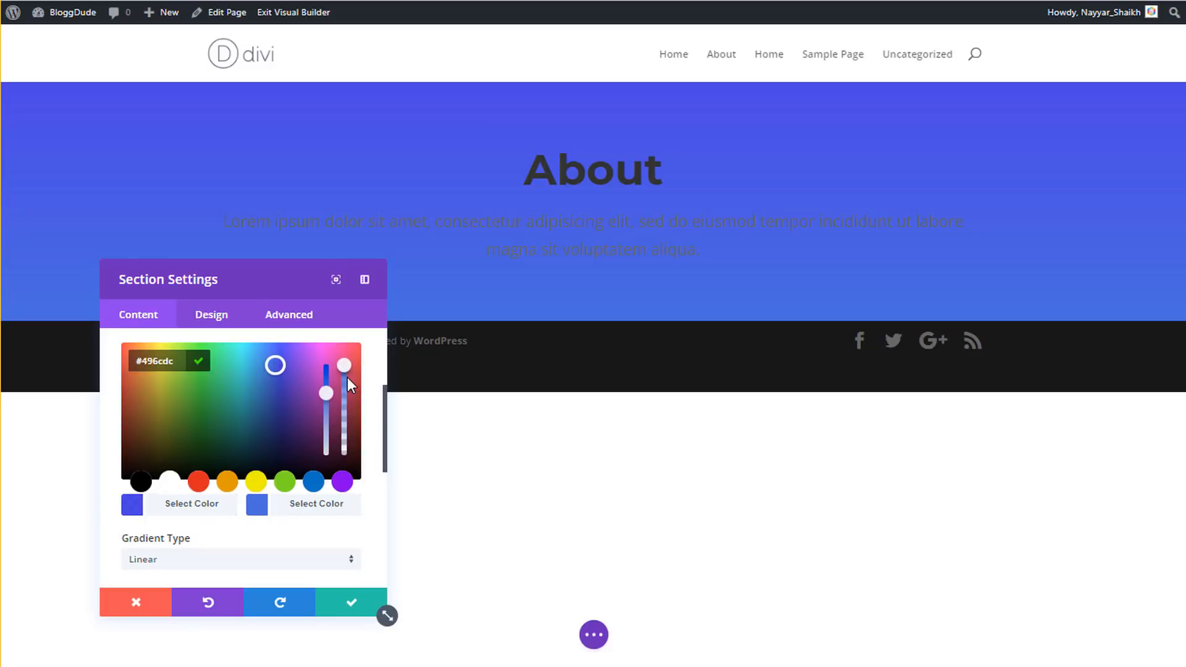
pyautogui.moveTo(347, 378)
pyautogui.mouseDown()
pyautogui.moveTo(352, 417)
pyautogui.moveTo(351, 401)
pyautogui.mouseUp()
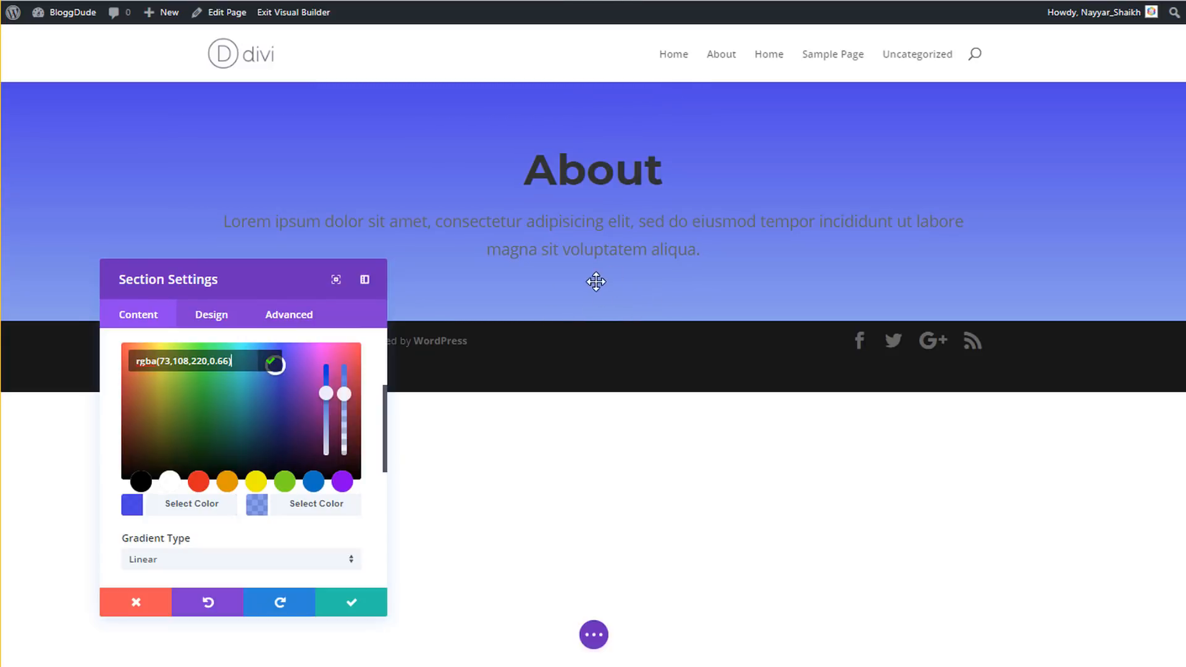
pyautogui.click(356, 604)
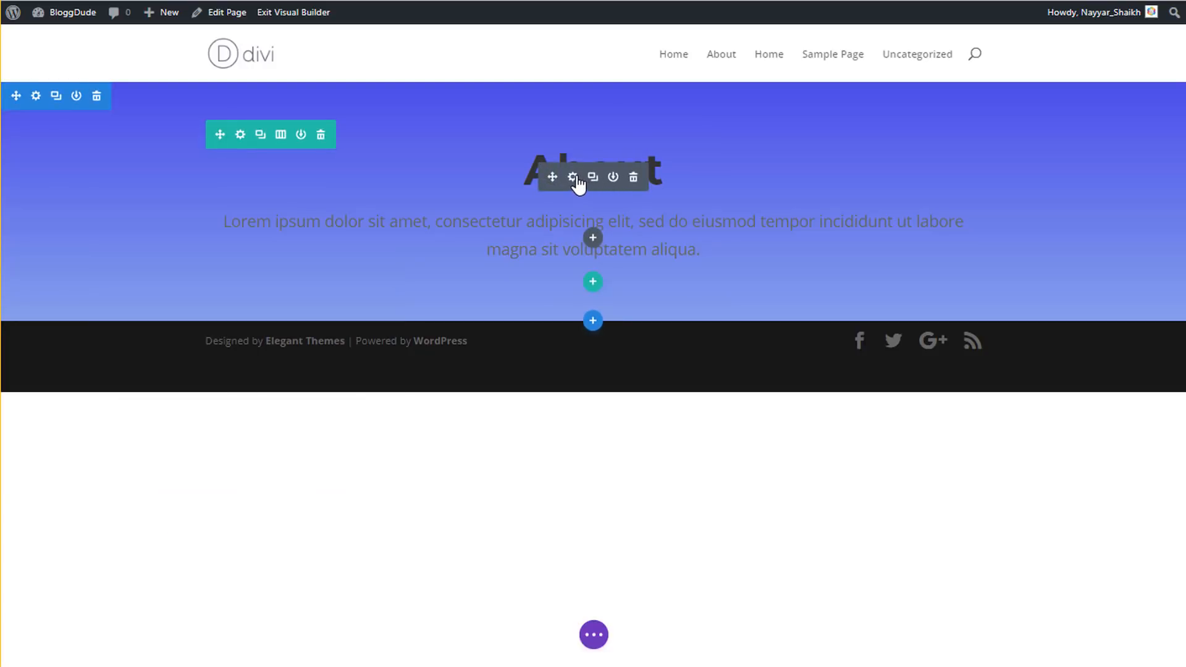
# - Set the Text module's body text colour and heading text colour to white, and save
pyautogui.click(574, 178)
pyautogui.click(207, 316)
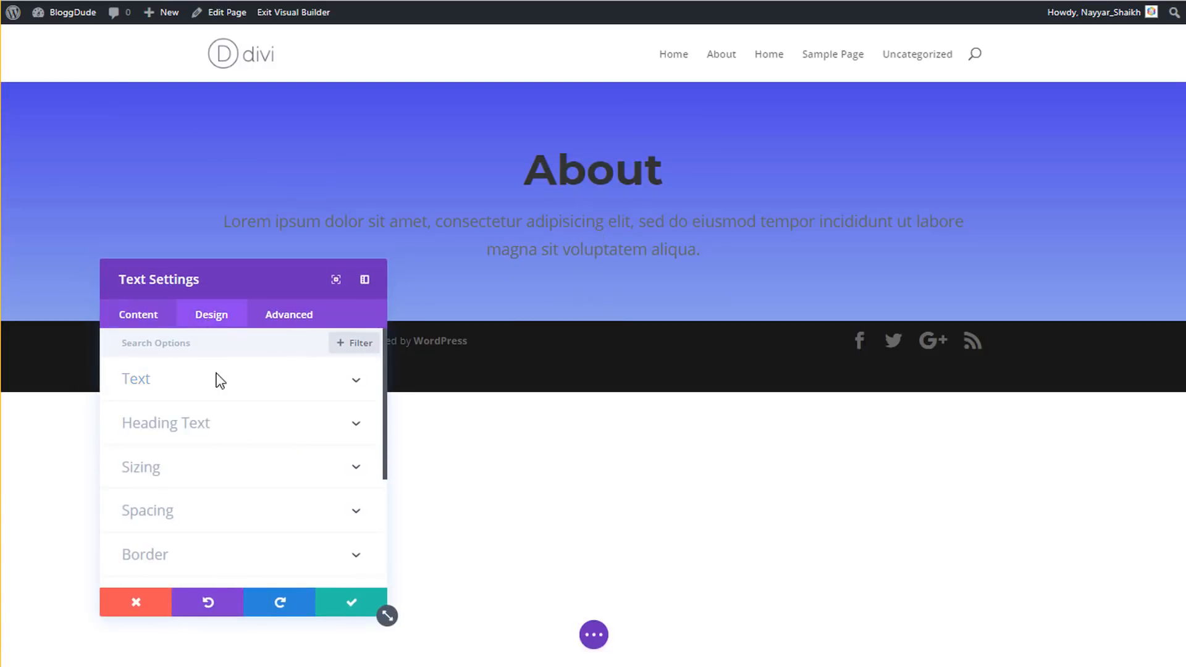
pyautogui.click(217, 384)
pyautogui.scroll(-3, 244, 395)
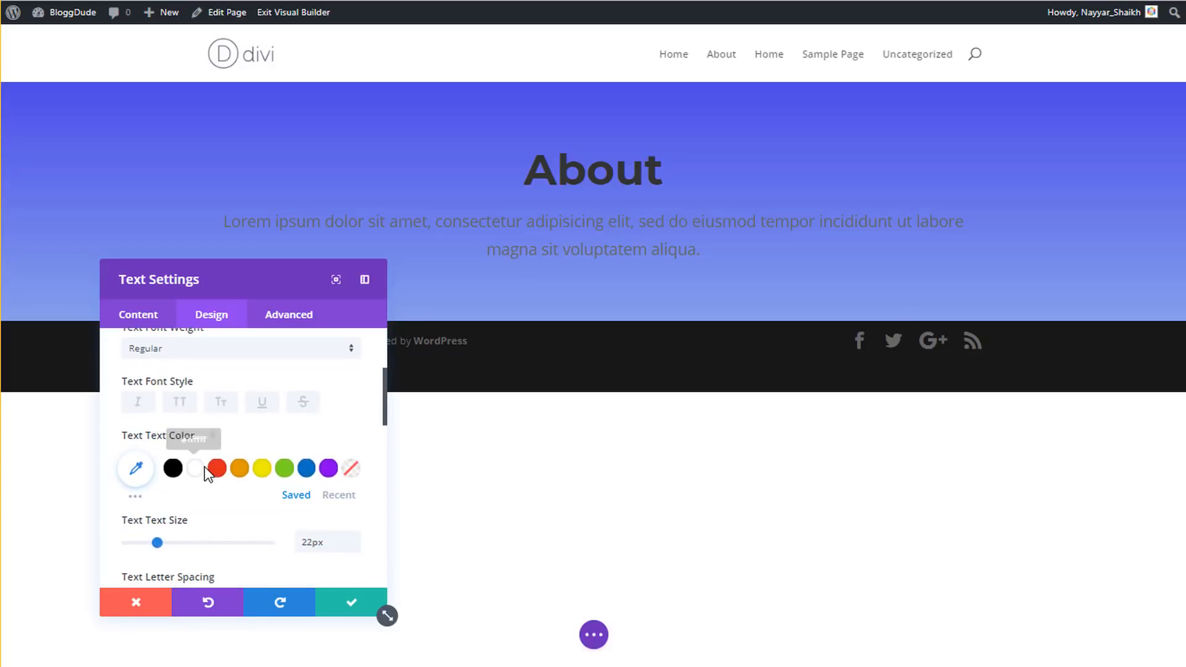
pyautogui.click(195, 469)
pyautogui.scroll(5, 253, 395)
pyautogui.click(235, 380)
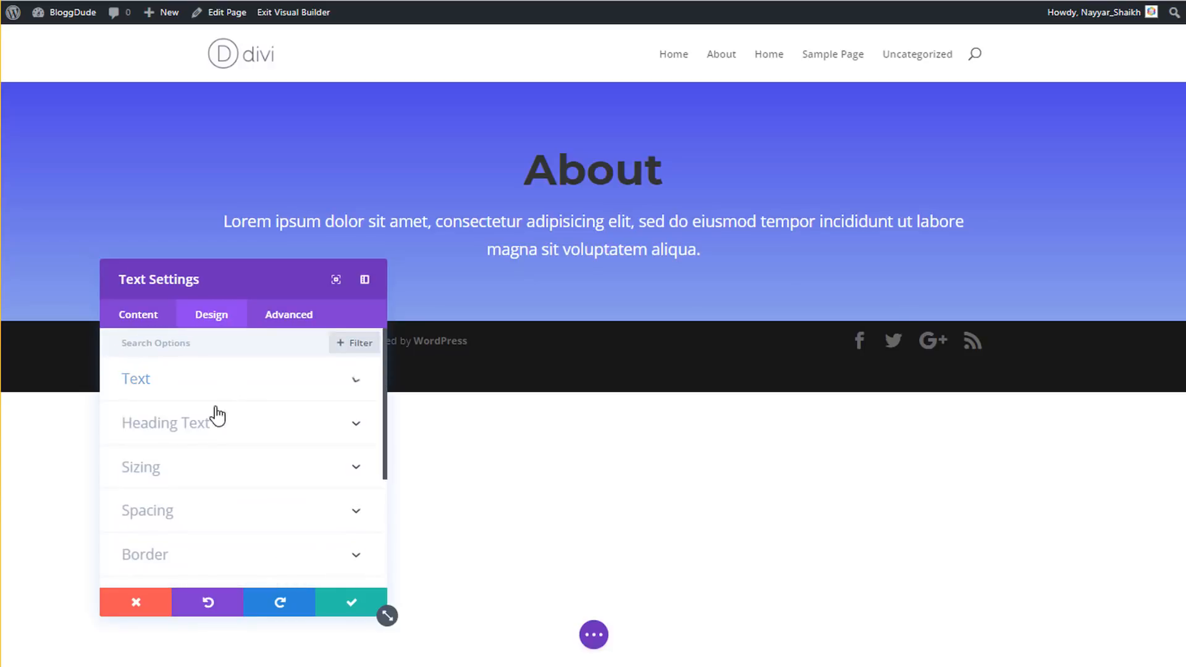
pyautogui.click(209, 428)
pyautogui.scroll(-5, 291, 339)
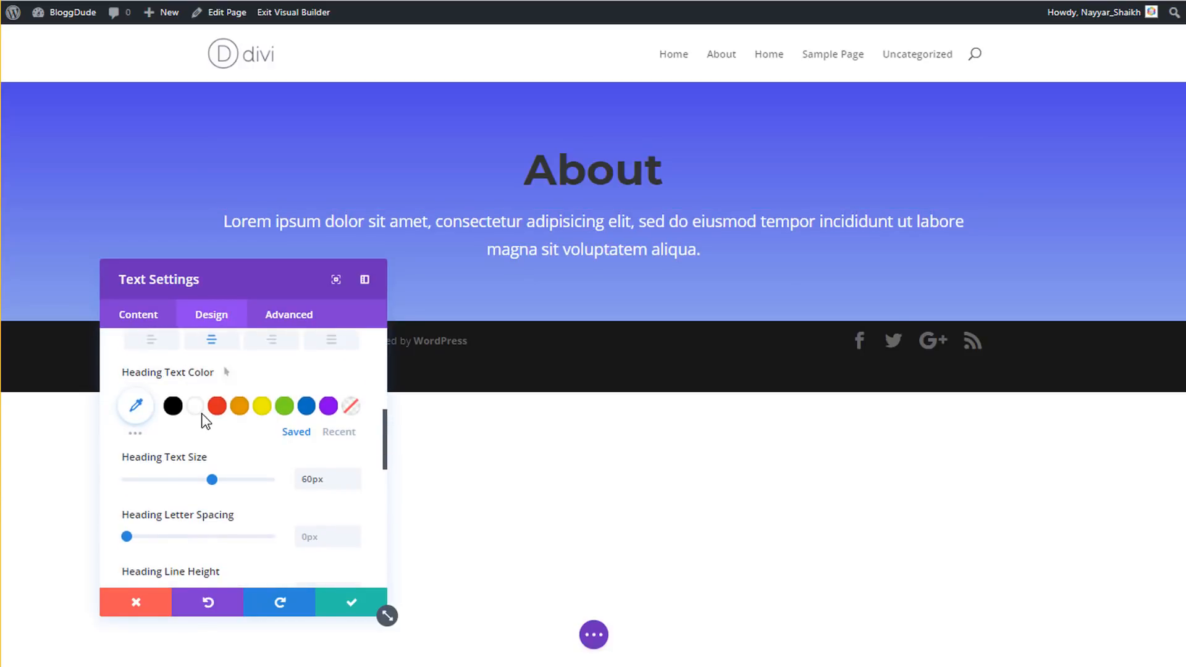
pyautogui.click(202, 415)
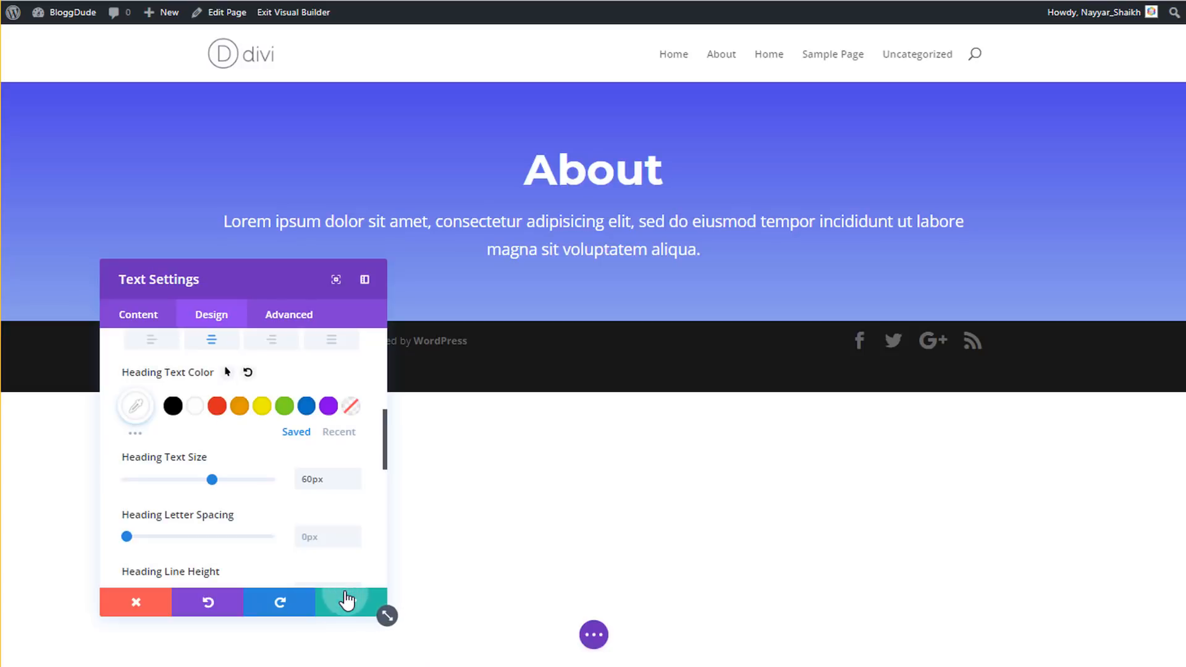
pyautogui.click(346, 600)
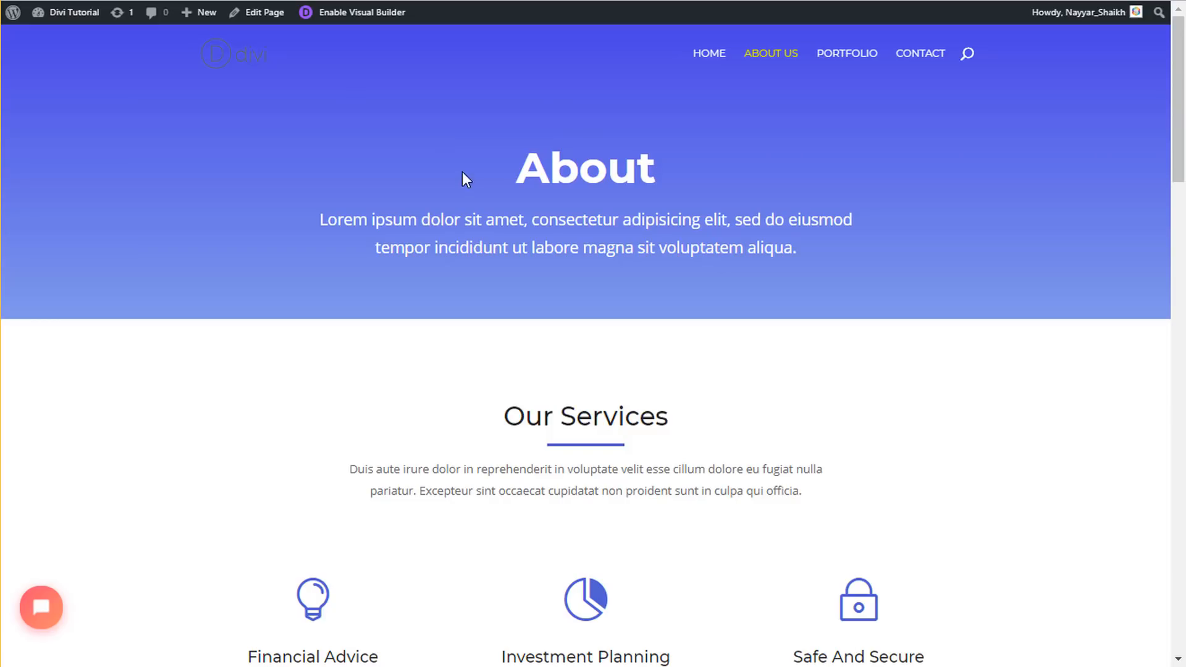
pyautogui.scroll(-3, 819, 330)
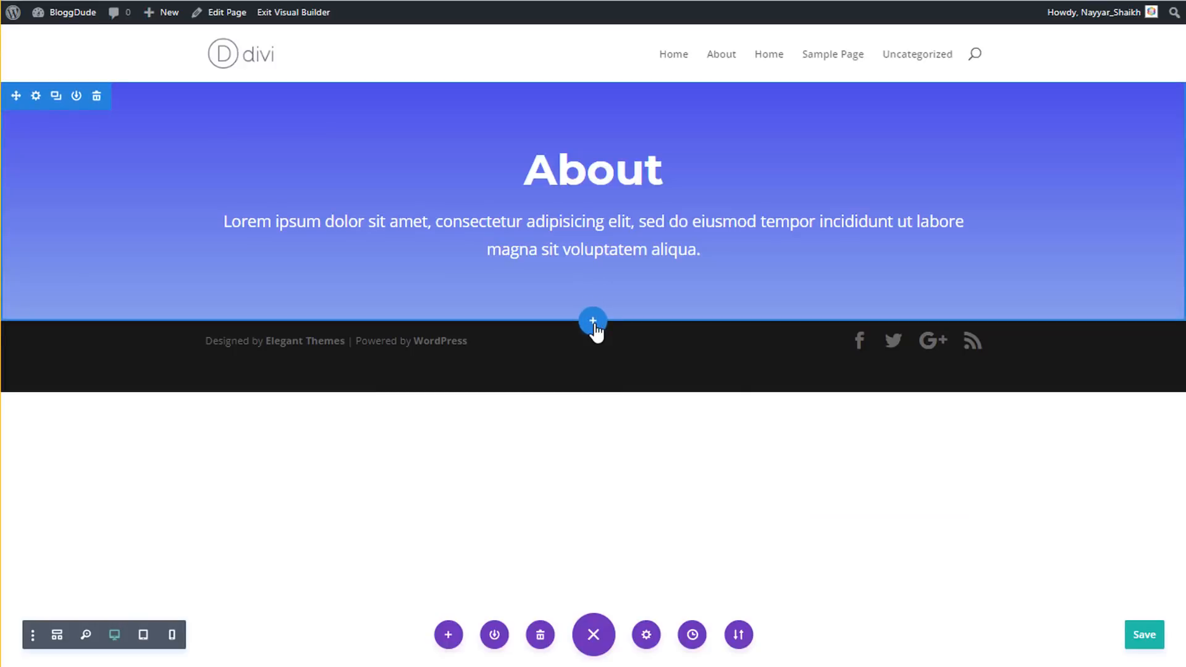
# - Add a regular section below the hero with a one-column row and a Text module
pyautogui.click(594, 324)
pyautogui.click(513, 440)
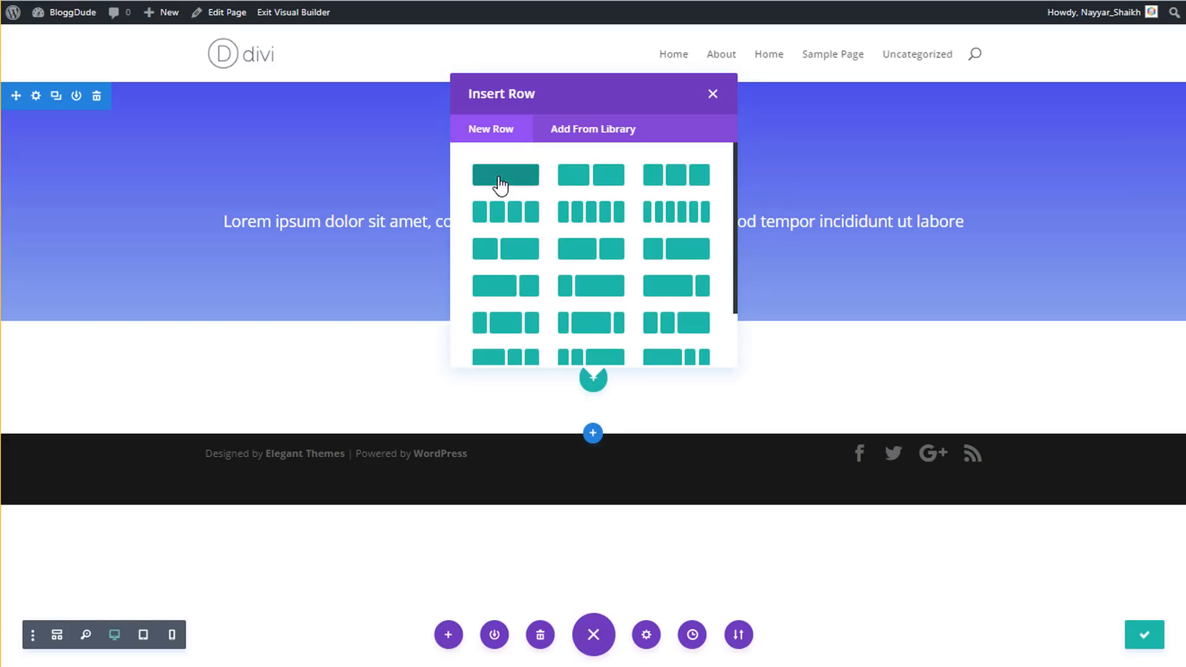
pyautogui.click(498, 180)
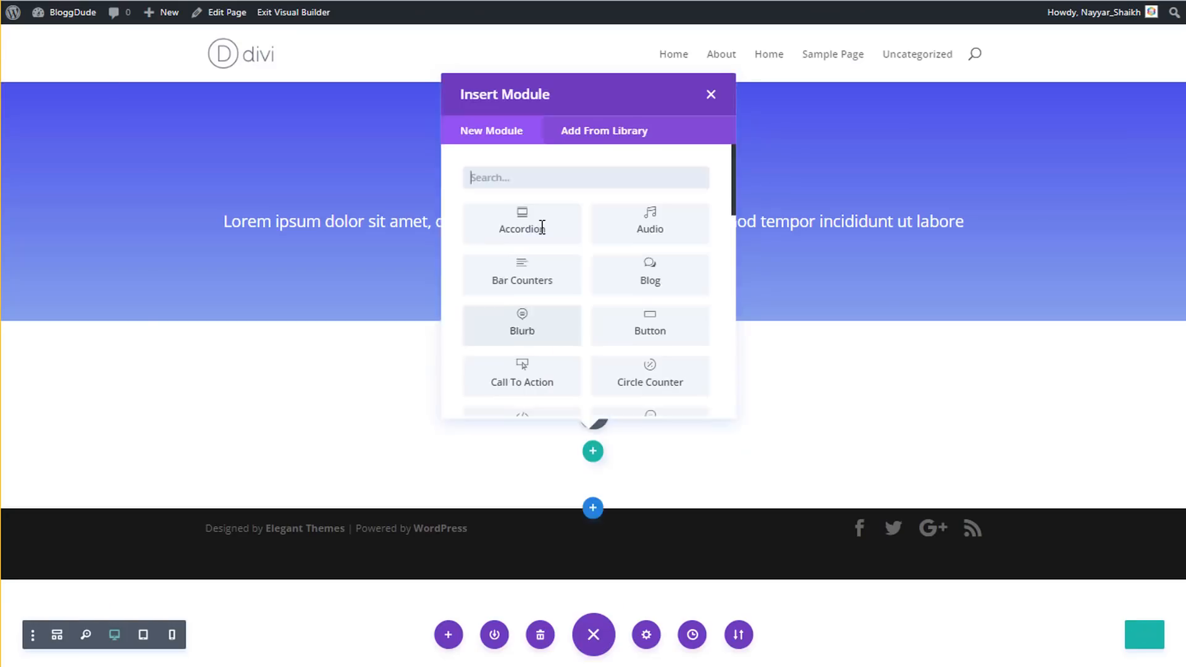
pyautogui.write('text')
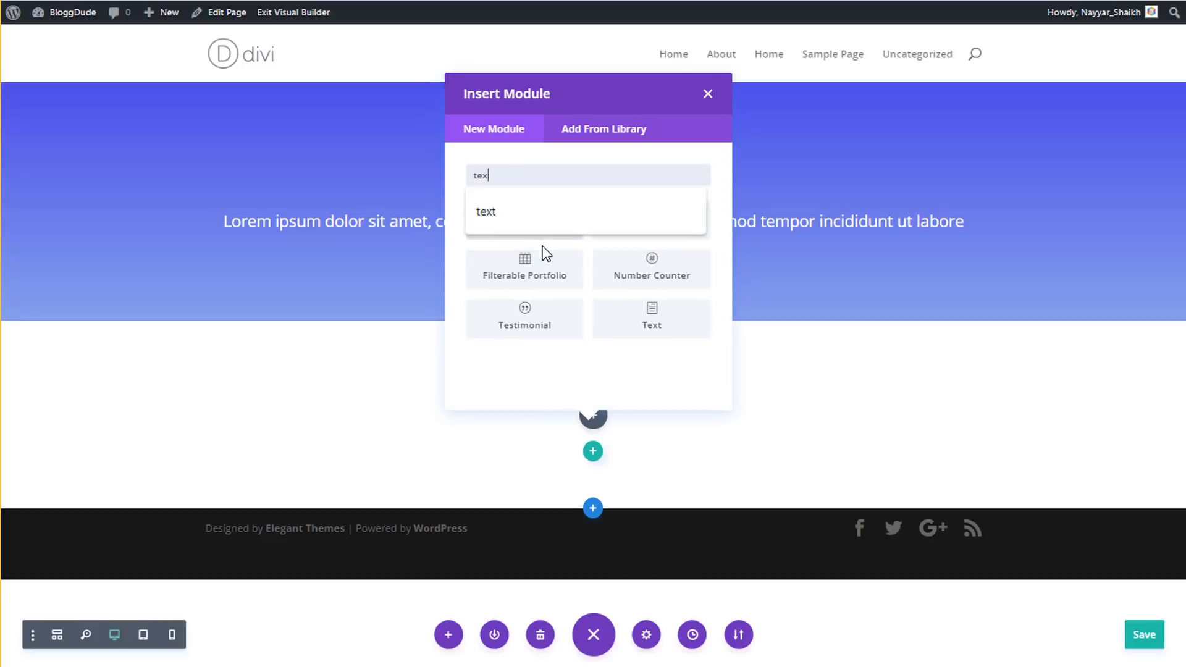
pyautogui.click(558, 216)
pyautogui.click(514, 234)
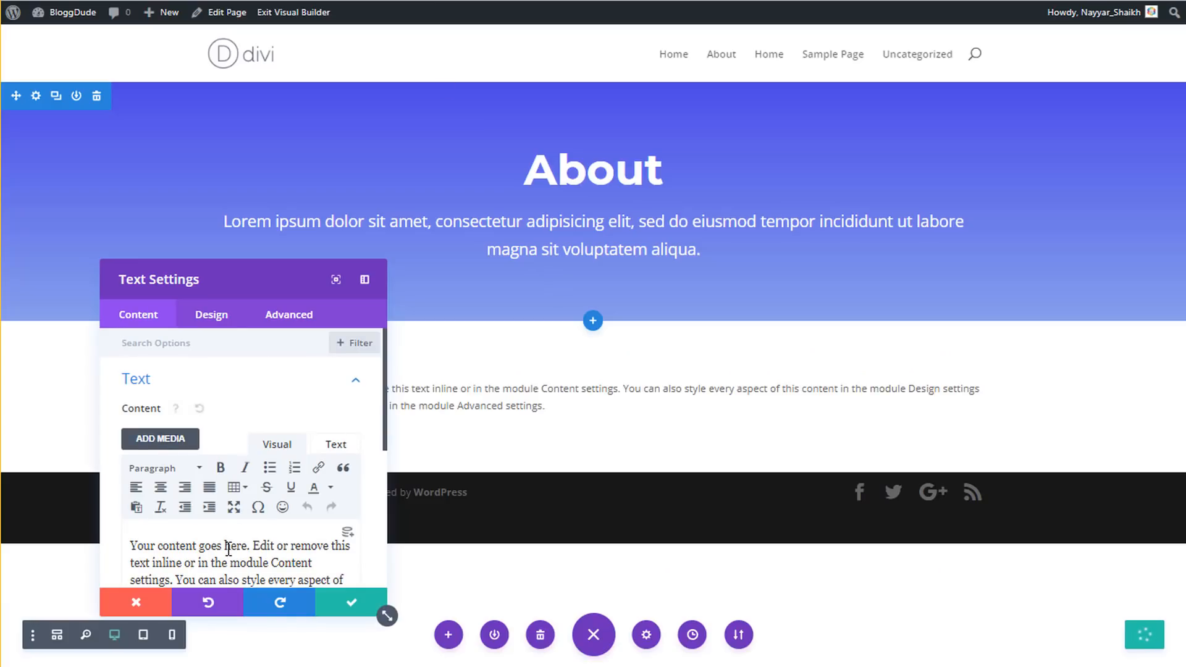
# - Replace the placeholder with 'Our Services' and format it as Heading 1
pyautogui.tripleClick(229, 548)
pyautogui.write('Our Services')
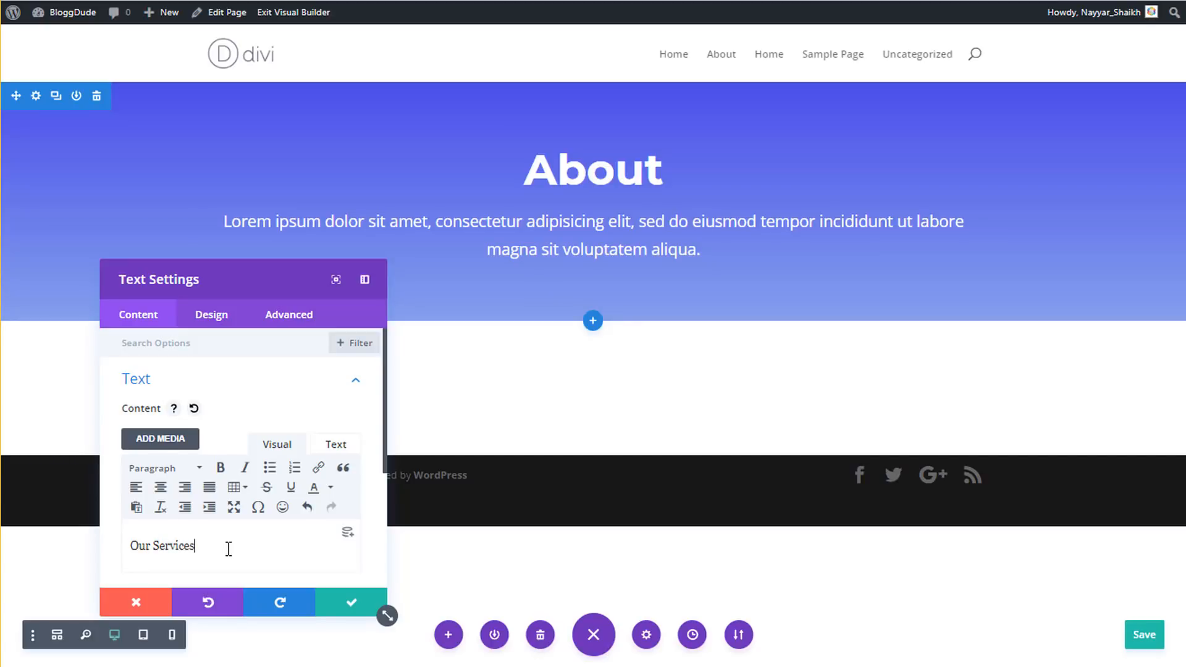
pyautogui.moveTo(197, 548); pyautogui.dragTo(146, 547)
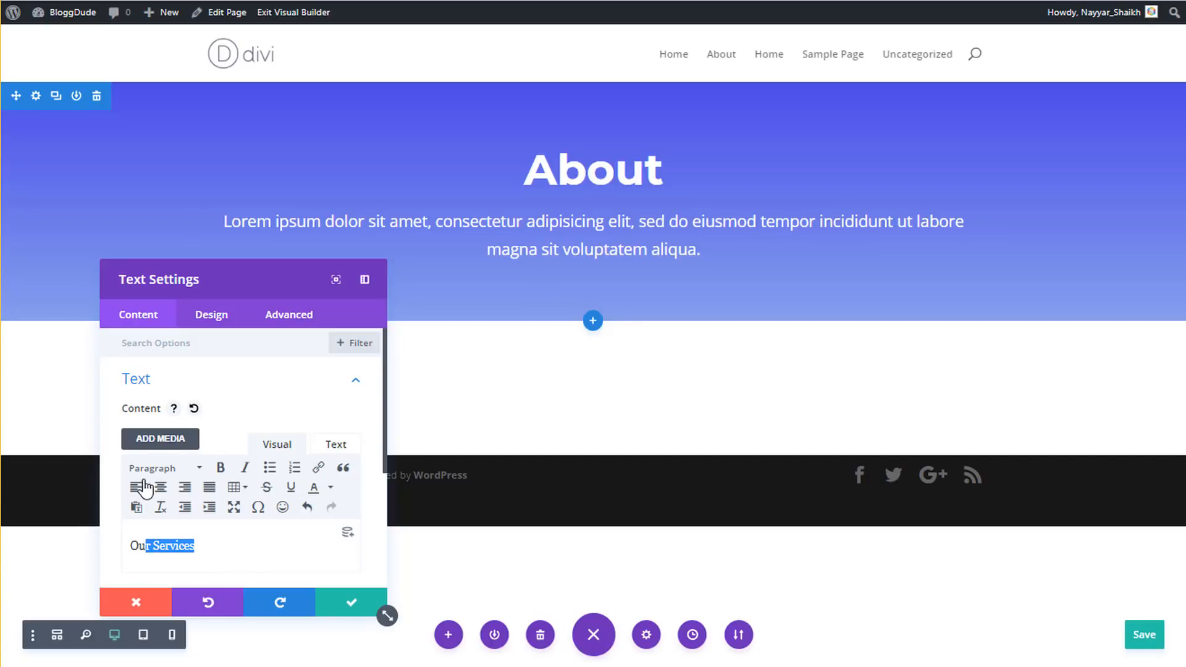
pyautogui.click(147, 471)
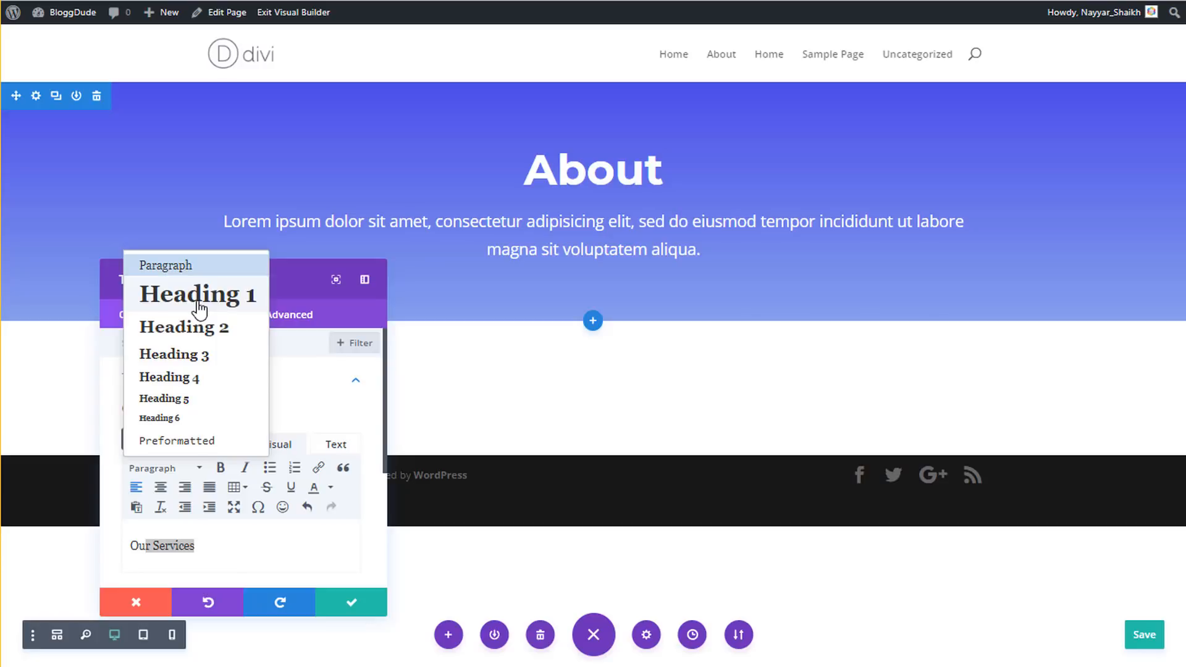
pyautogui.click(197, 298)
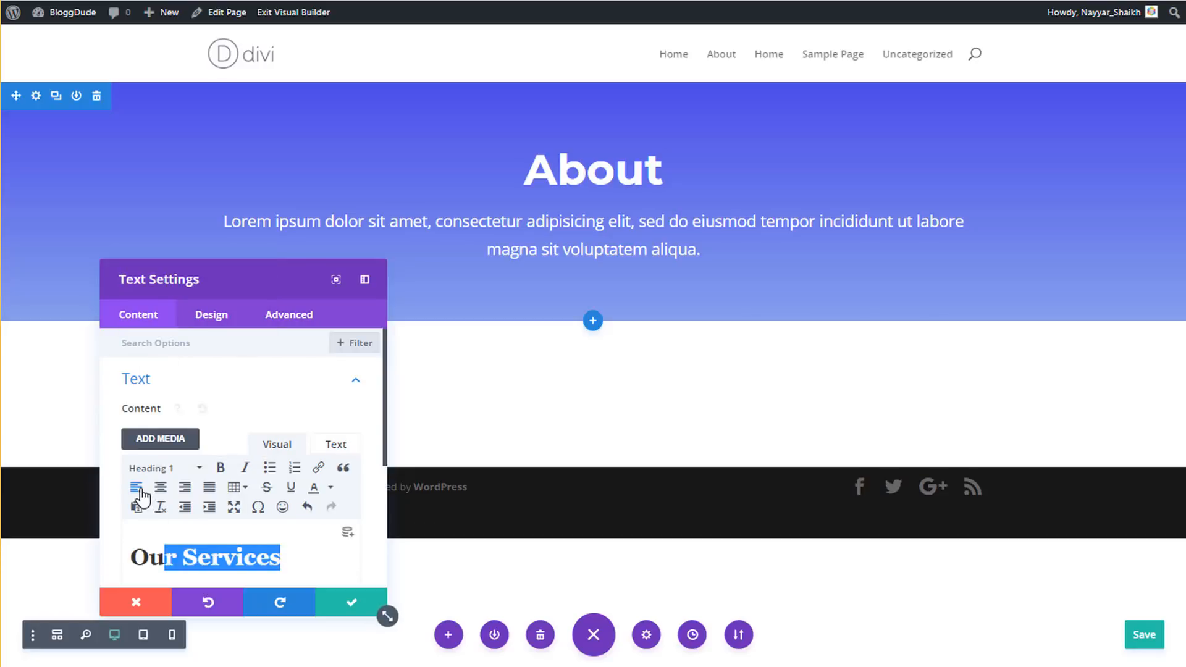
pyautogui.click(214, 315)
pyautogui.moveTo(317, 311); pyautogui.dragTo(515, 311)
pyautogui.moveTo(951, 275); pyautogui.dragTo(963, 241)
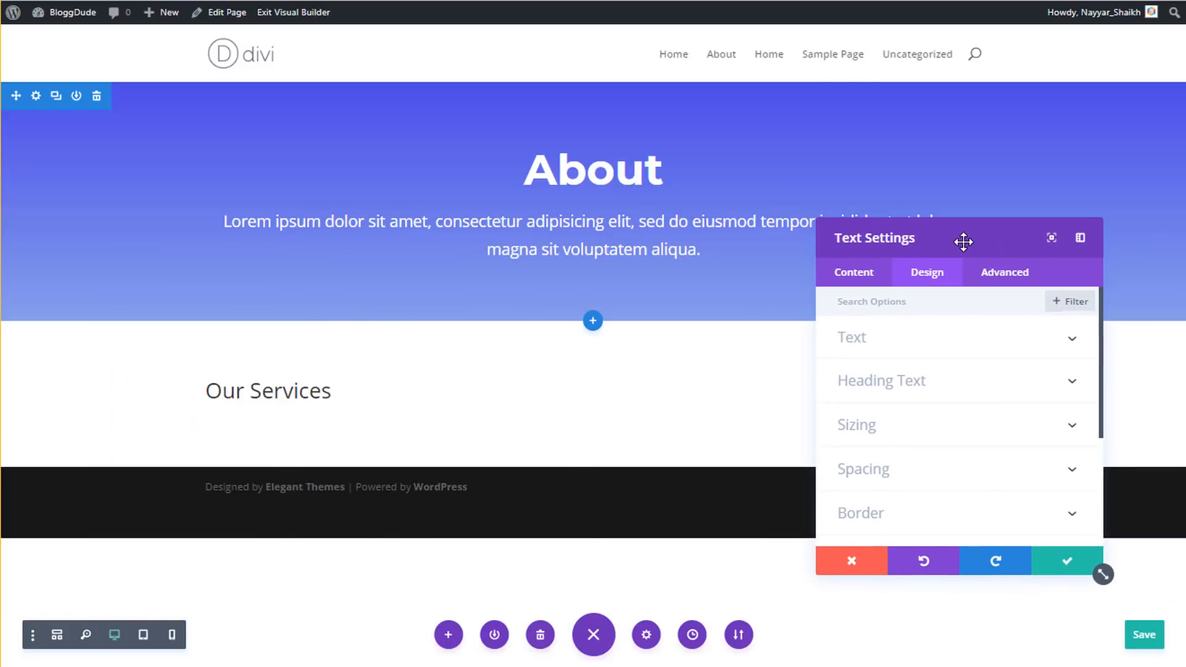
# - Set the Our Services heading to Montserrat, centre-aligned at 36px, and save
pyautogui.click(882, 381)
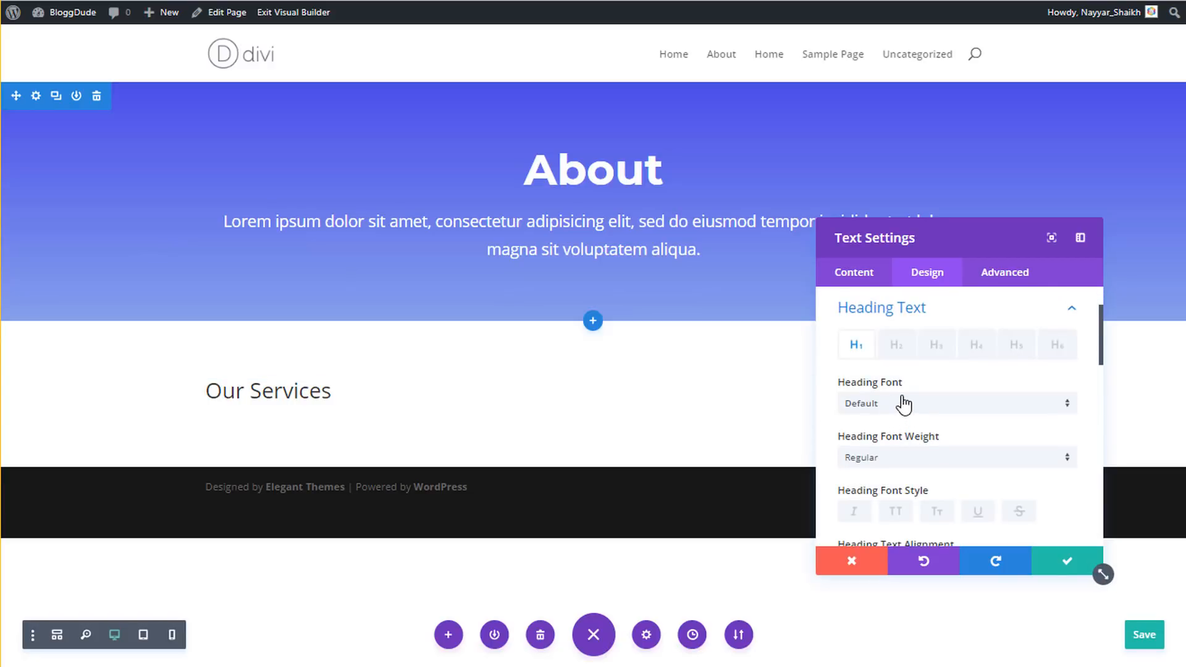
pyautogui.click(903, 405)
pyautogui.click(903, 220)
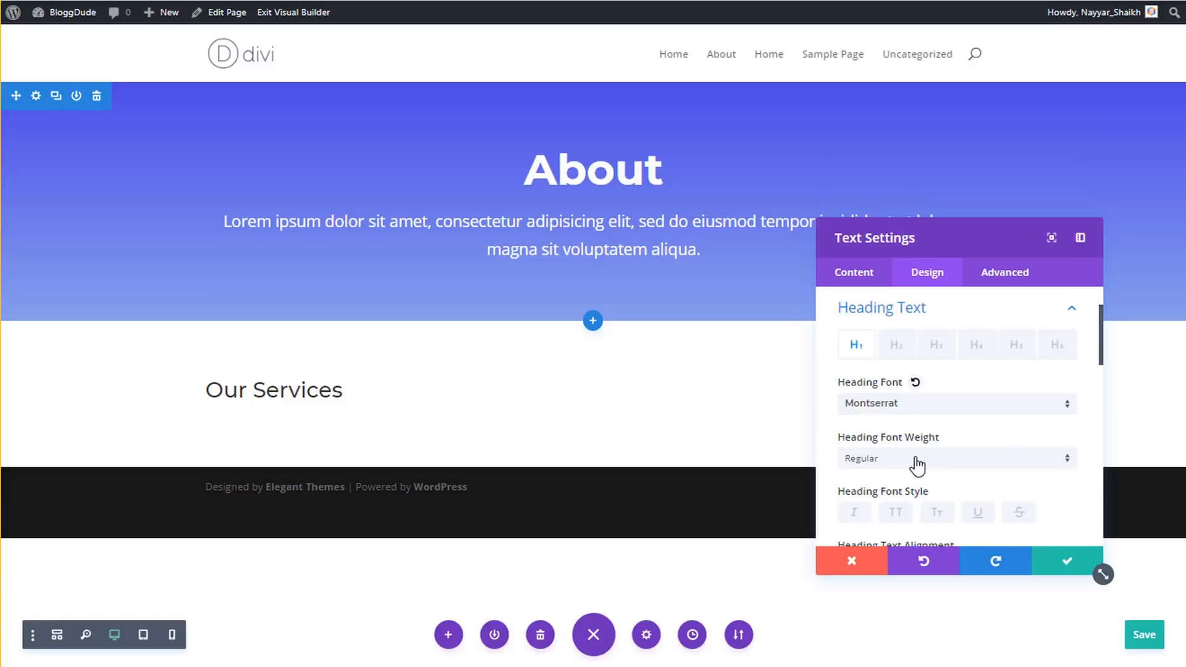
pyautogui.scroll(-2, 920, 457)
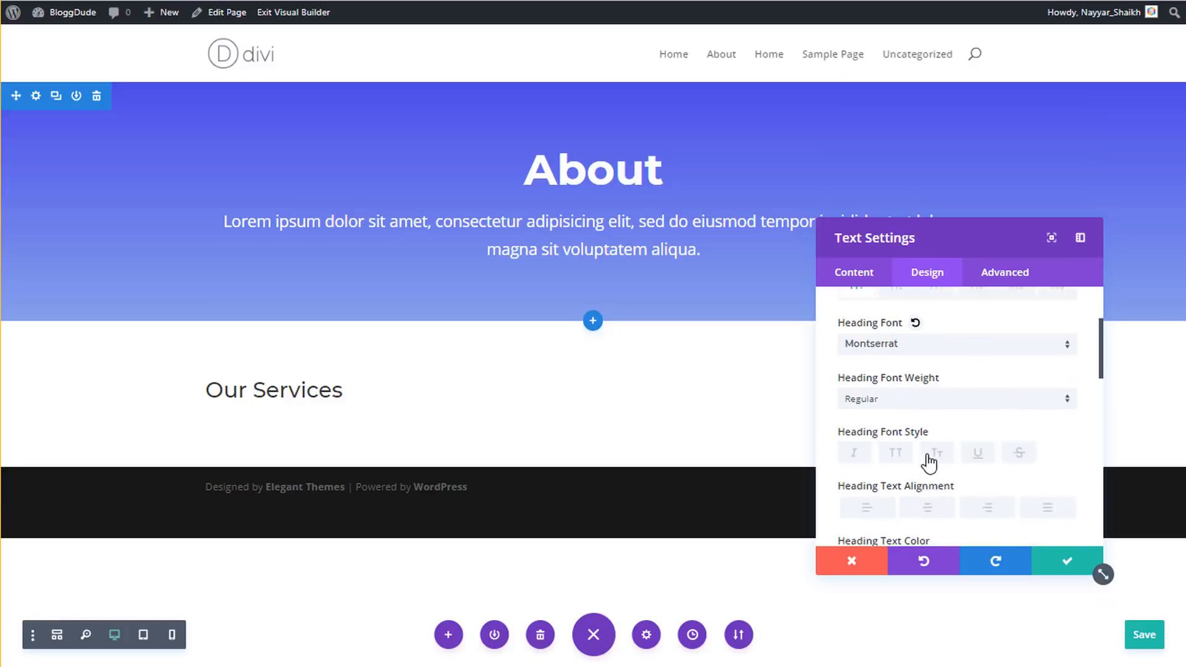
pyautogui.scroll(-2, 957, 414)
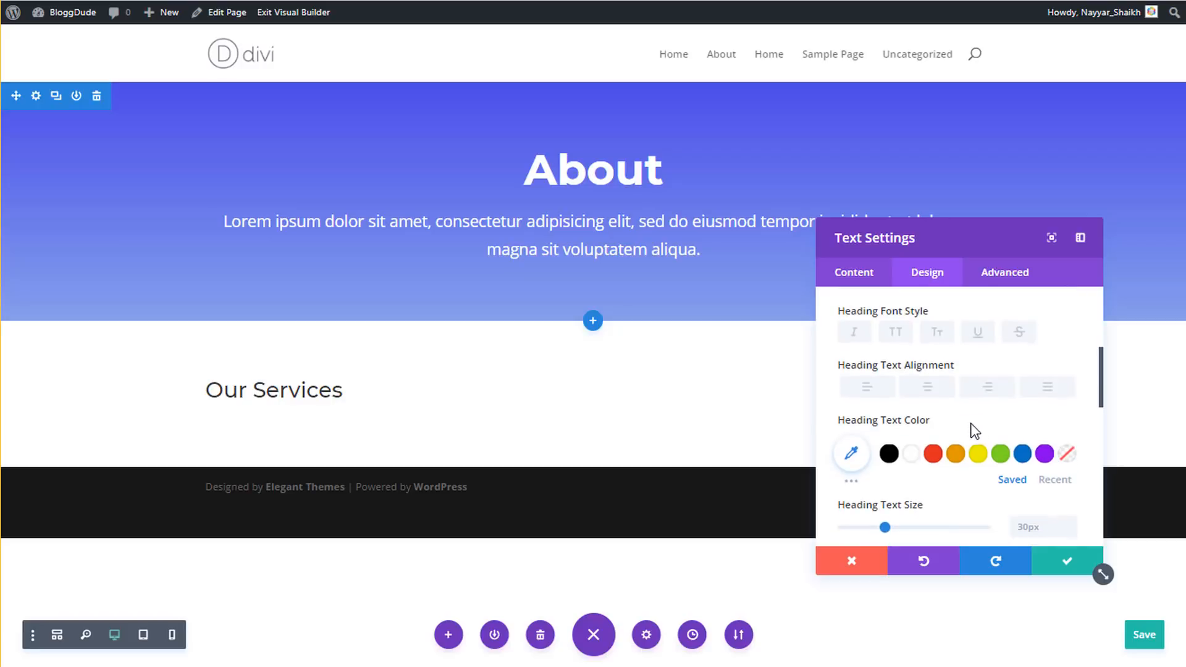
pyautogui.click(928, 388)
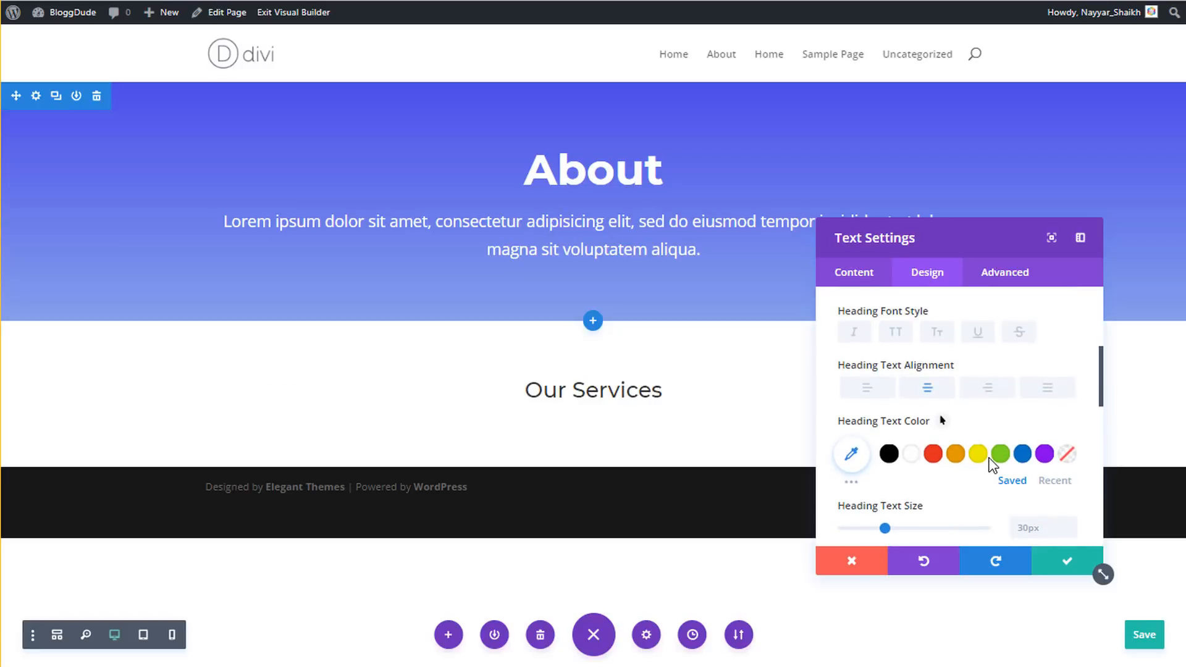
pyautogui.scroll(-2, 1036, 504)
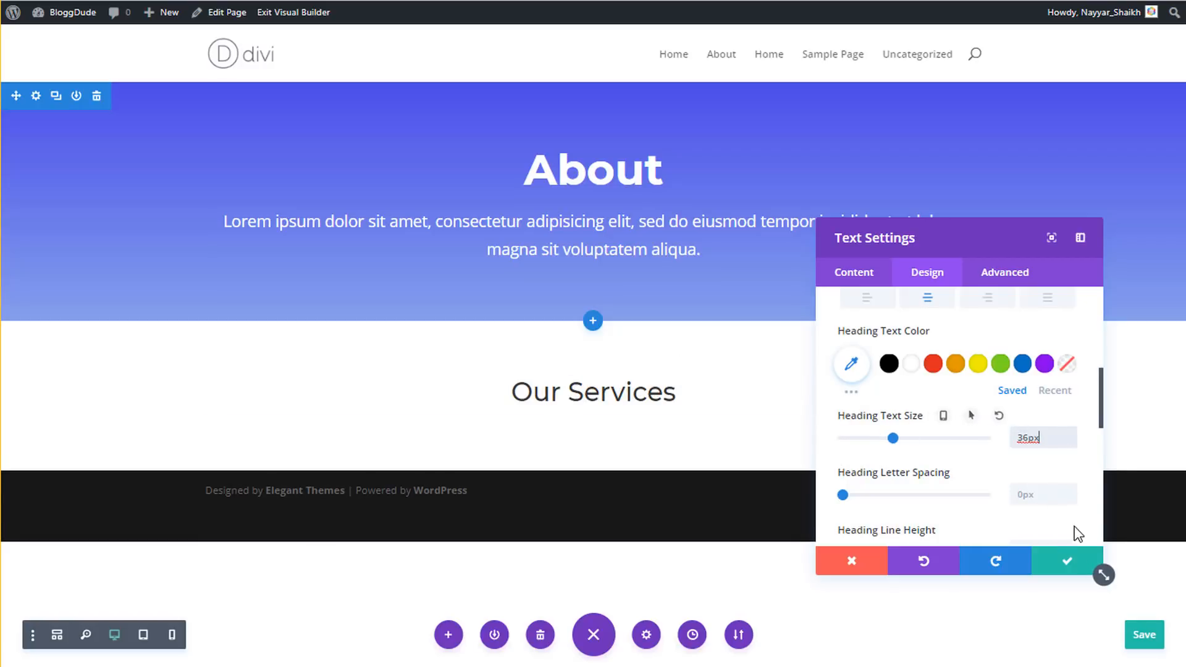
pyautogui.click(1056, 565)
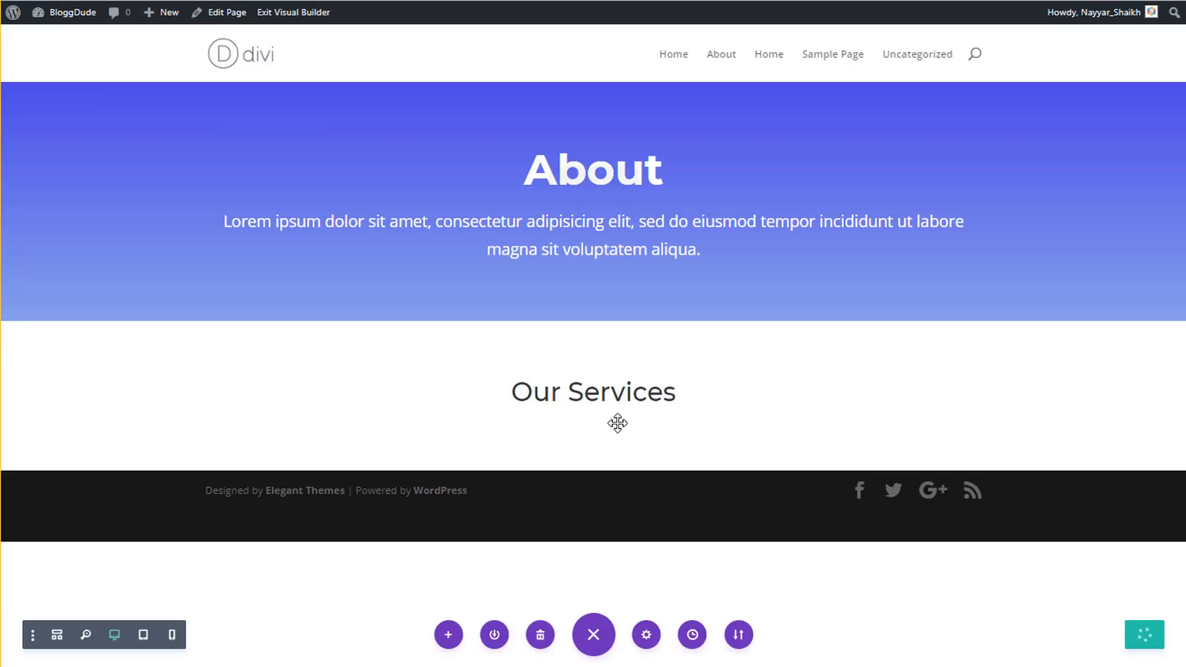
# - Insert a Divider module beneath the Our Services heading
pyautogui.click(593, 420)
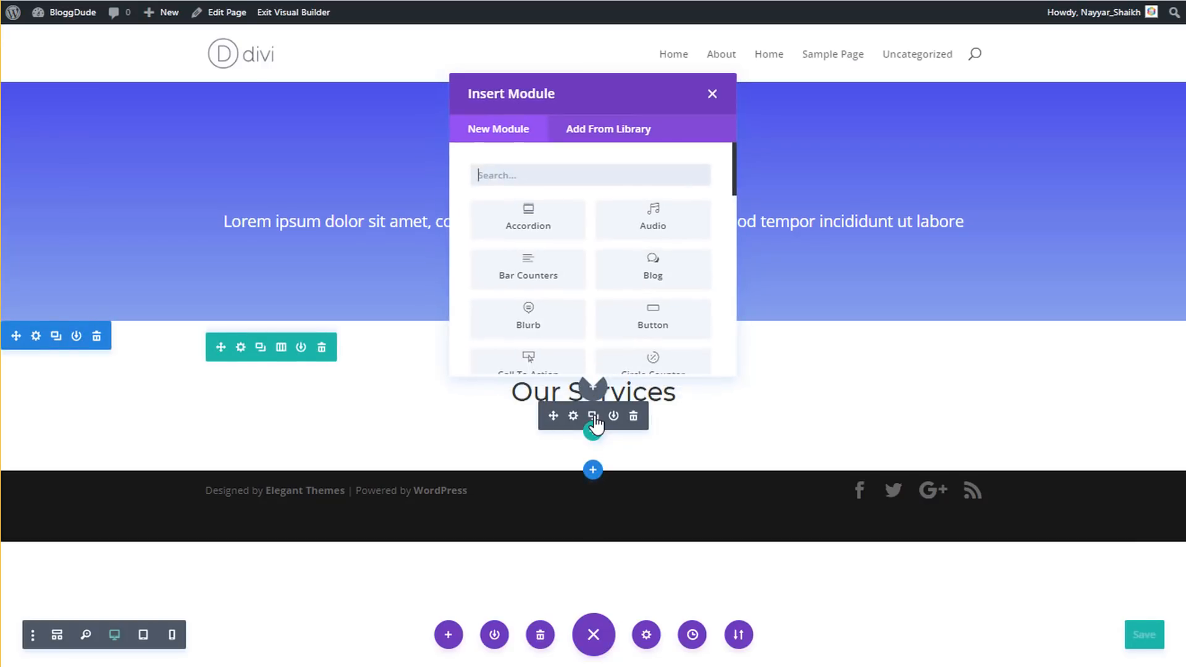
pyautogui.write('divi')
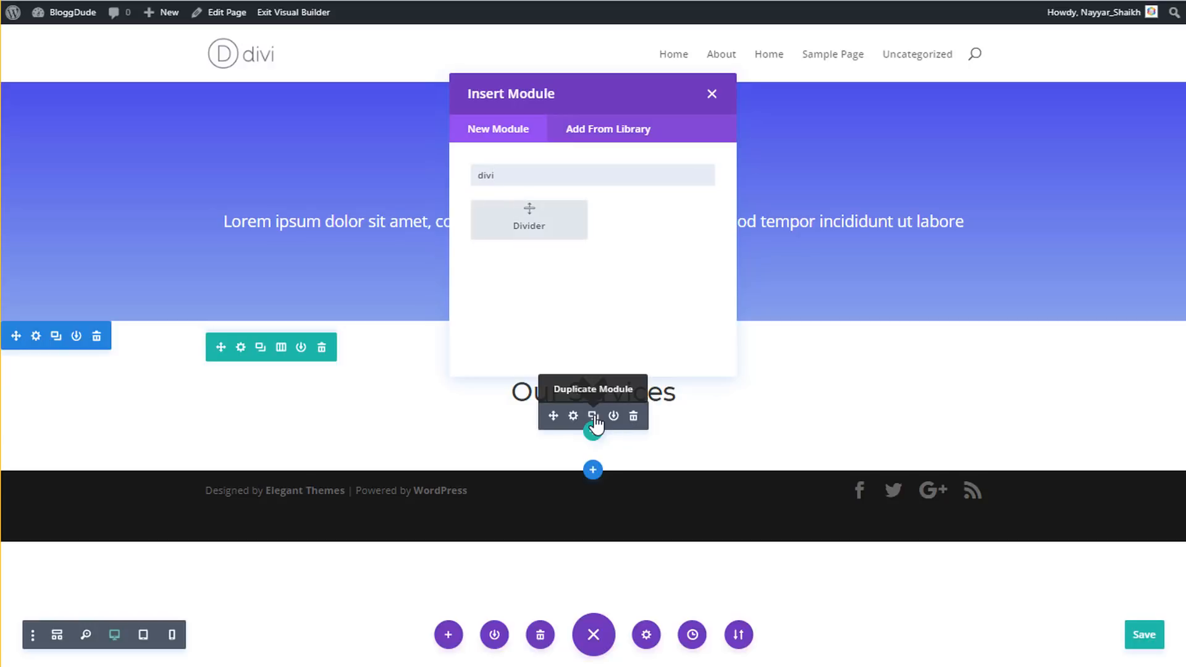
pyautogui.click(529, 220)
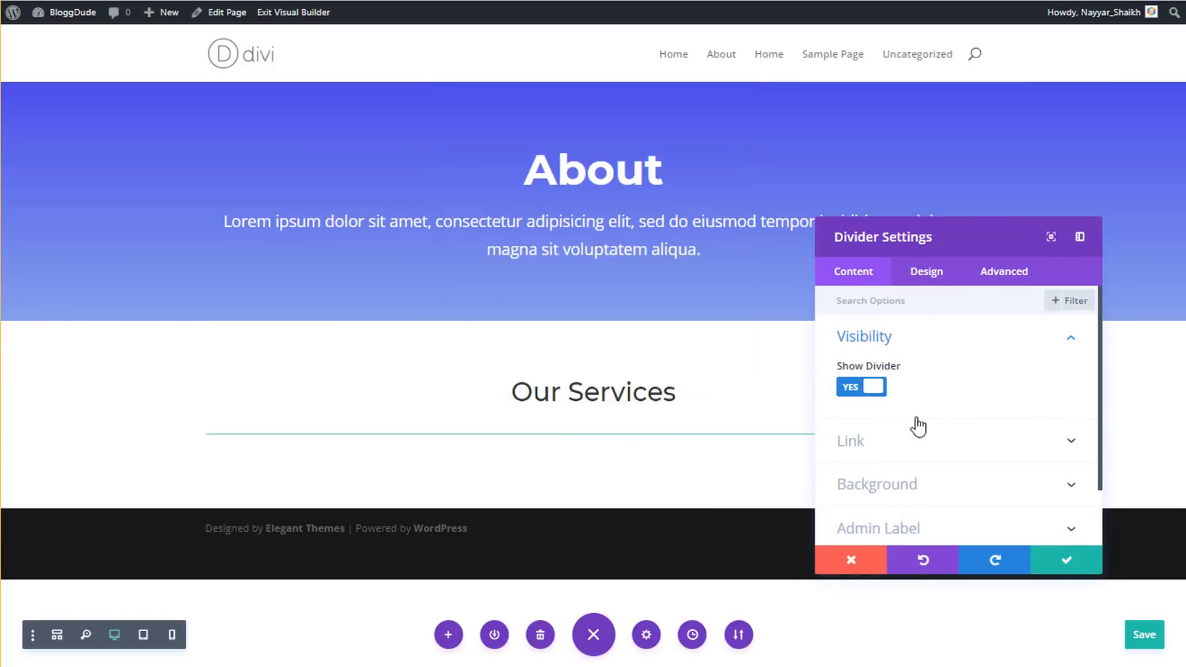
# - Colour the divider #4e5ed0 blue
pyautogui.click(925, 279)
pyautogui.click(907, 344)
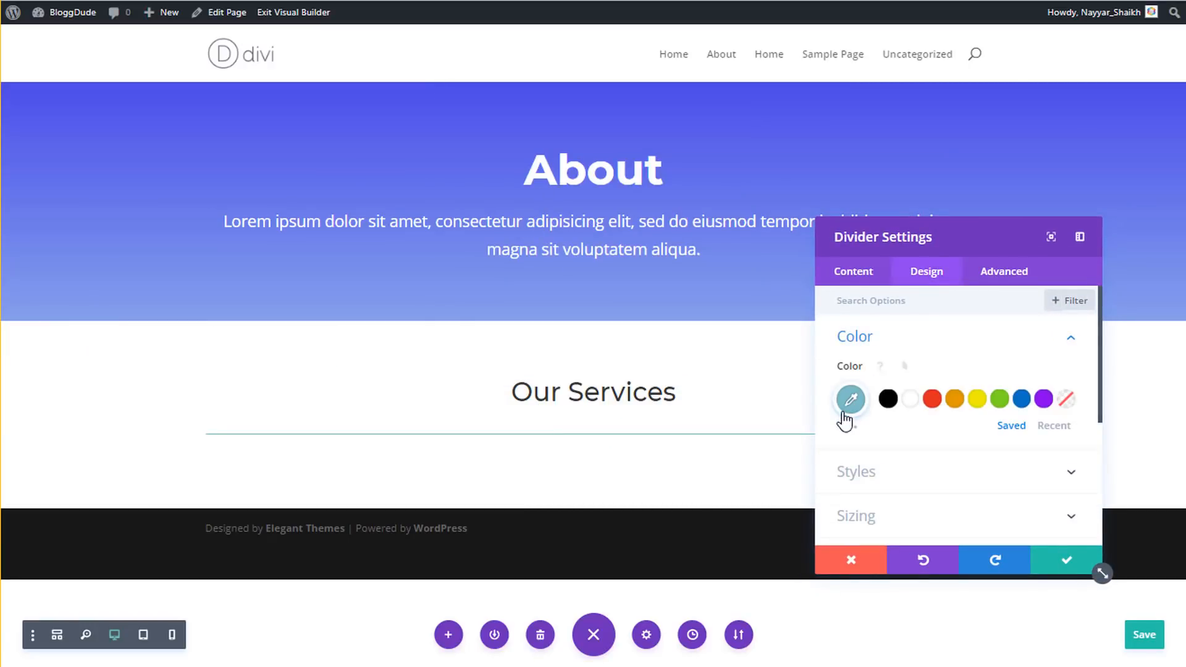
pyautogui.click(851, 400)
pyautogui.write('#4e5ed0')
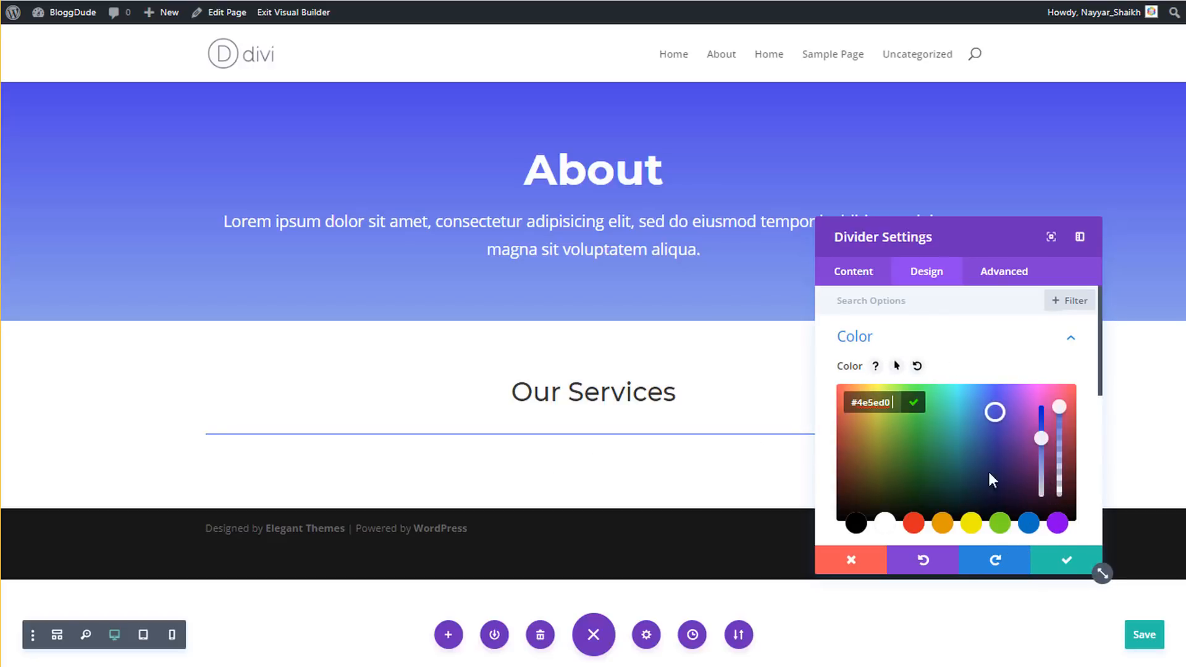
pyautogui.click(943, 339)
# - Size the divider to 0px height and 10% width, centre it, and save
pyautogui.click(917, 395)
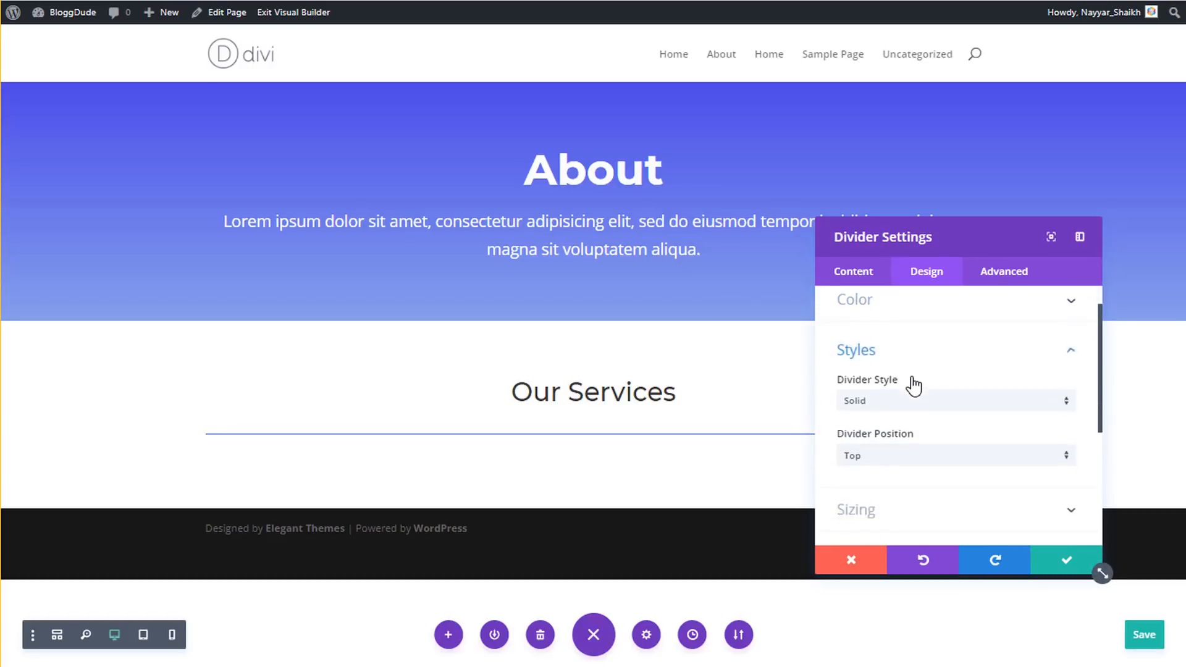
pyautogui.scroll(-1, 902, 479)
pyautogui.click(903, 476)
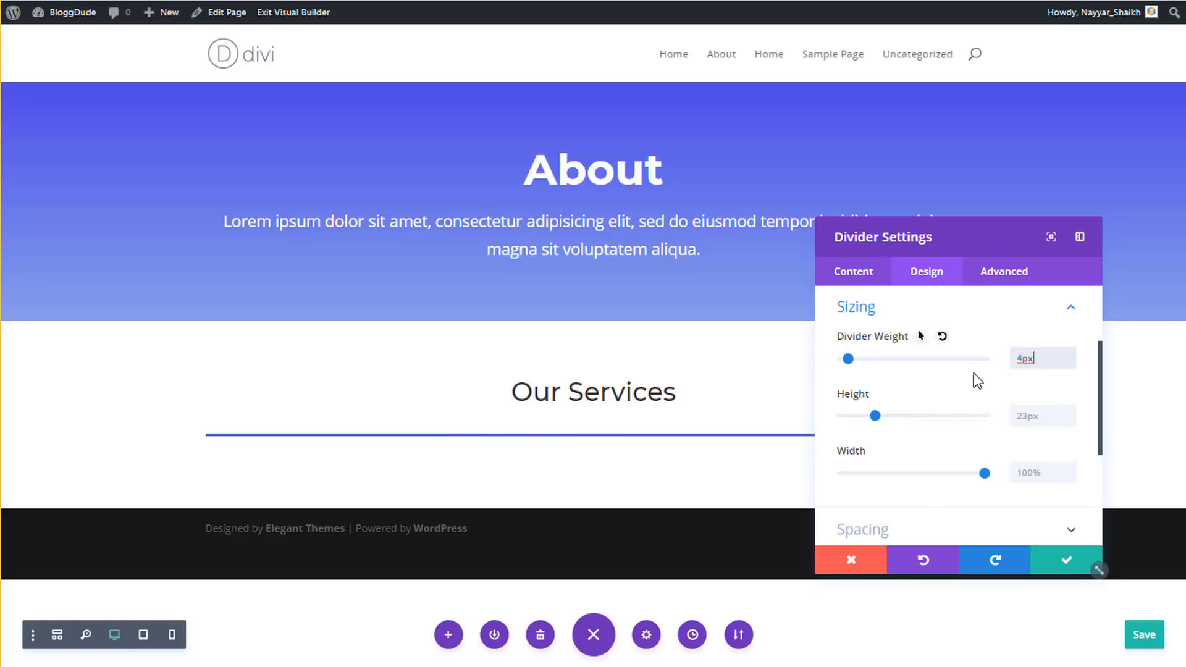
pyautogui.moveTo(874, 415); pyautogui.dragTo(803, 412)
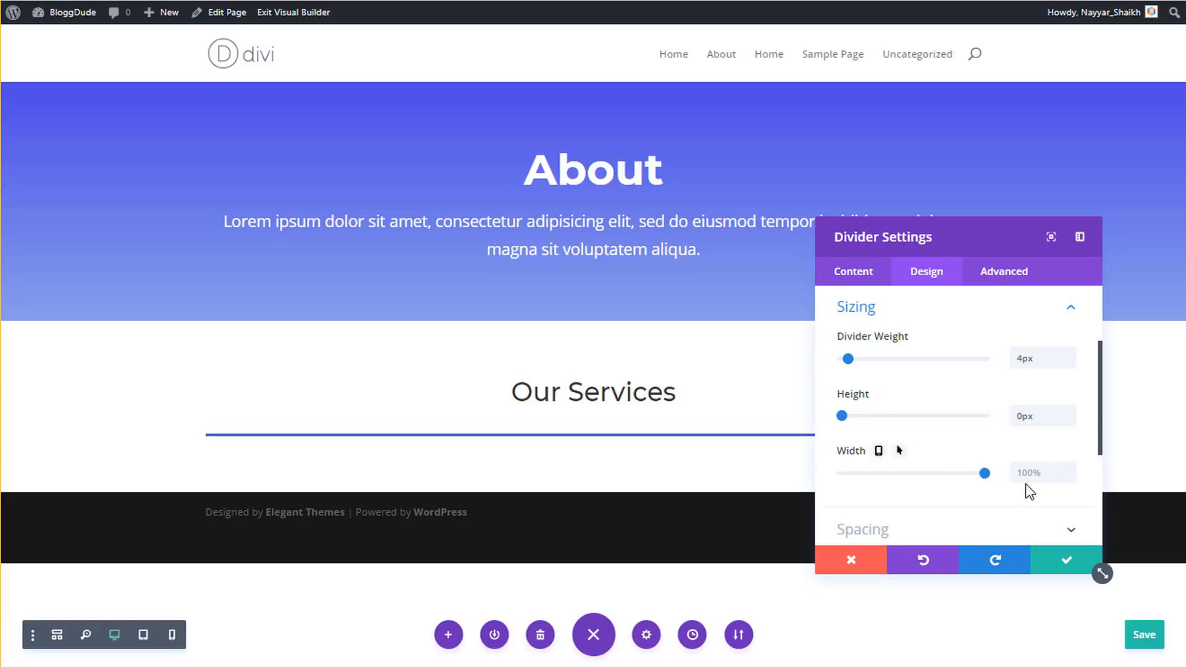
pyautogui.write('%')
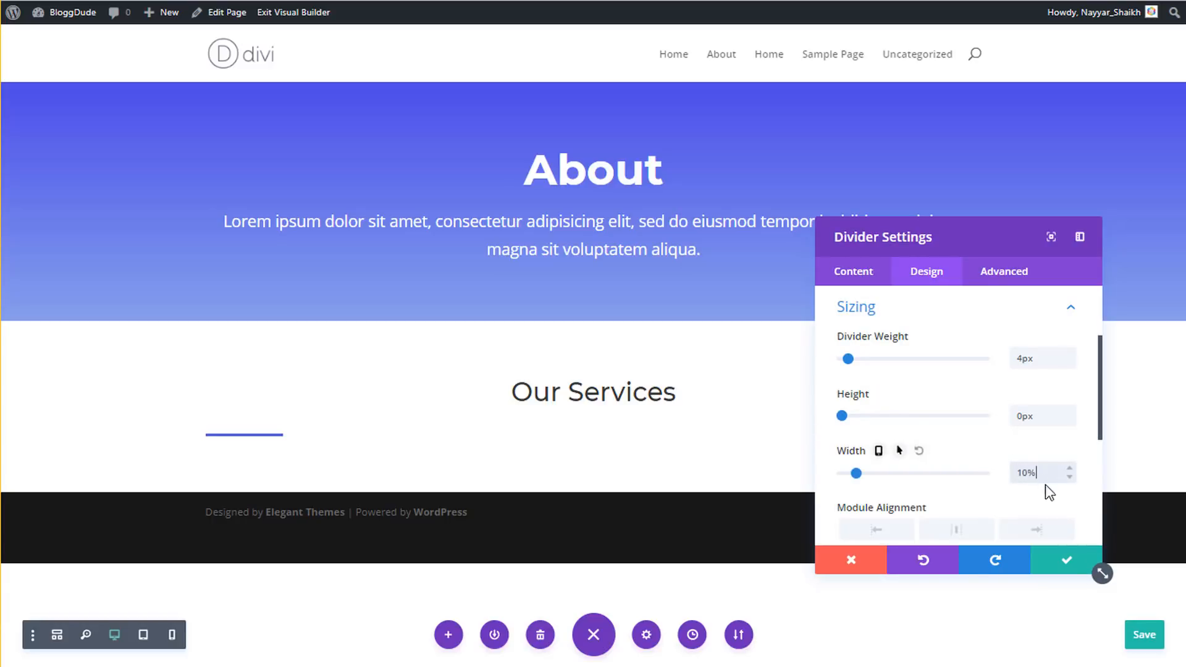
pyautogui.scroll(-2, 960, 461)
pyautogui.click(958, 441)
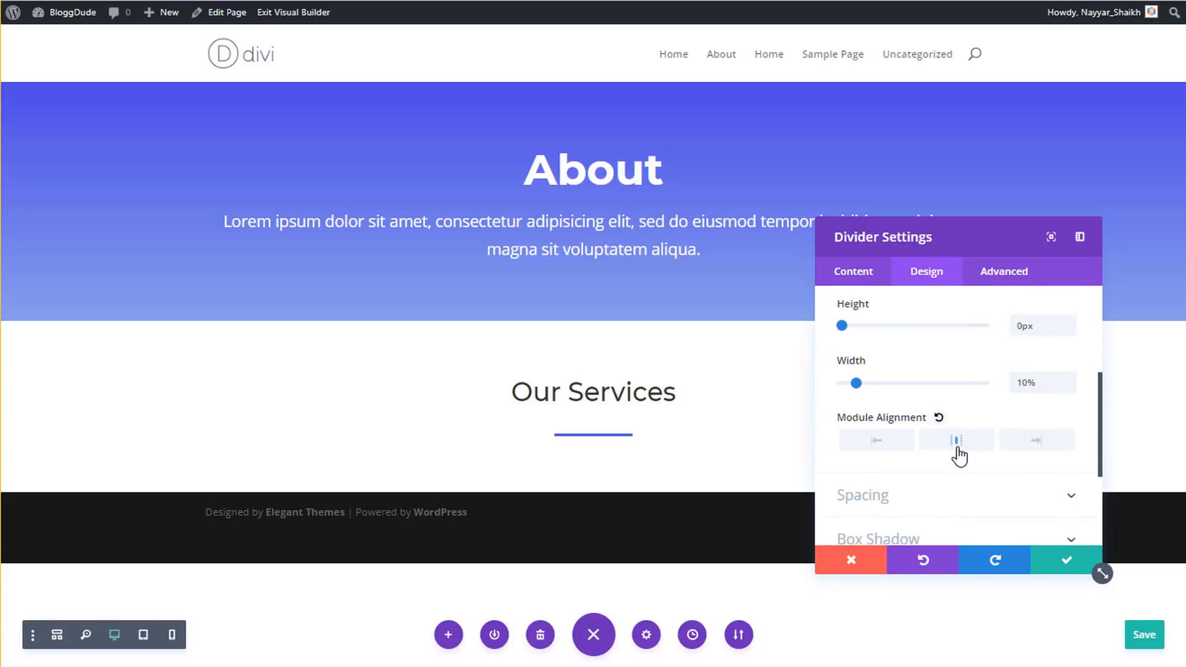
pyautogui.click(1067, 560)
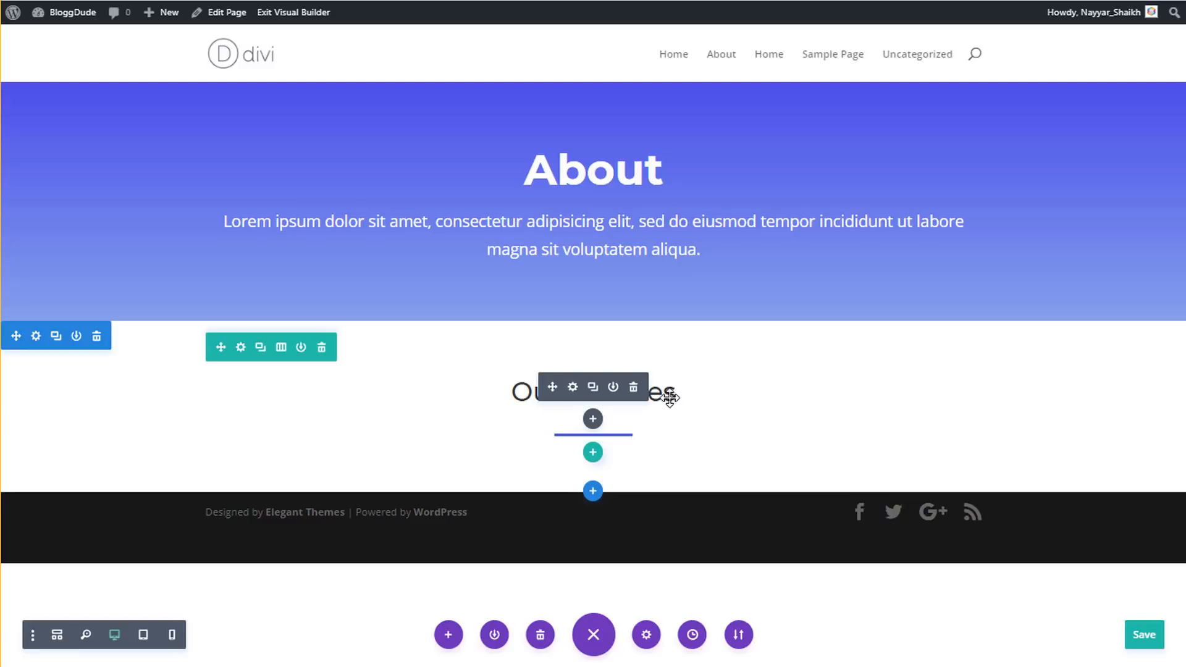
# - Give the Our Services heading a 15px bottom margin
pyautogui.click(572, 387)
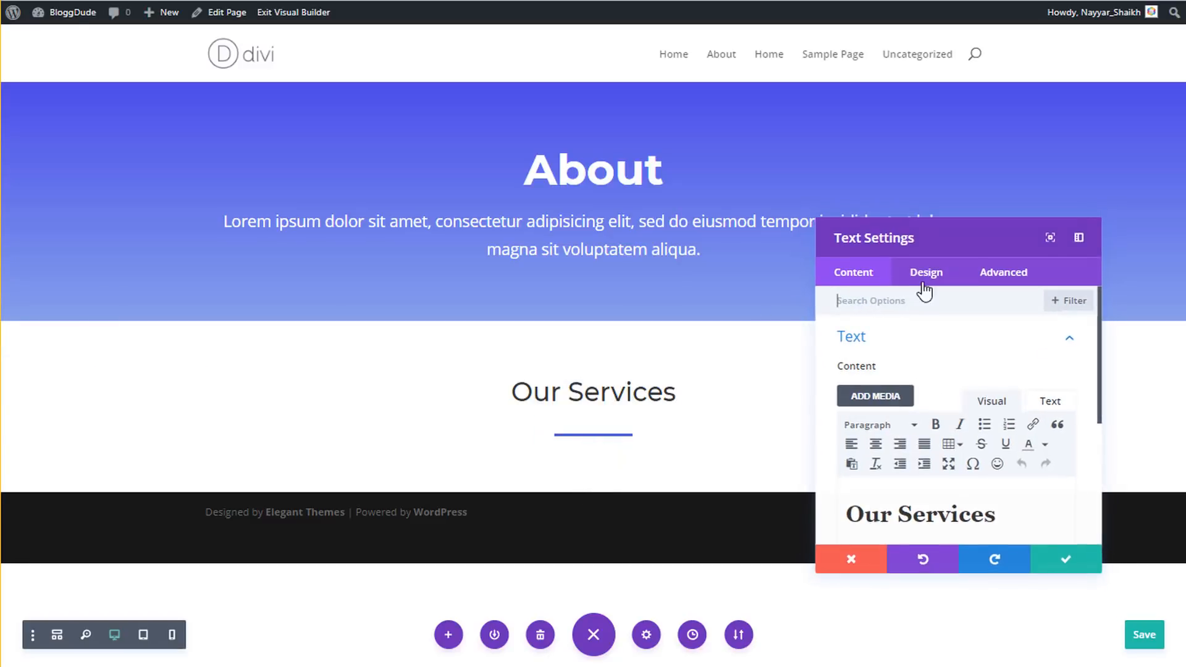
pyautogui.click(926, 276)
pyautogui.click(894, 472)
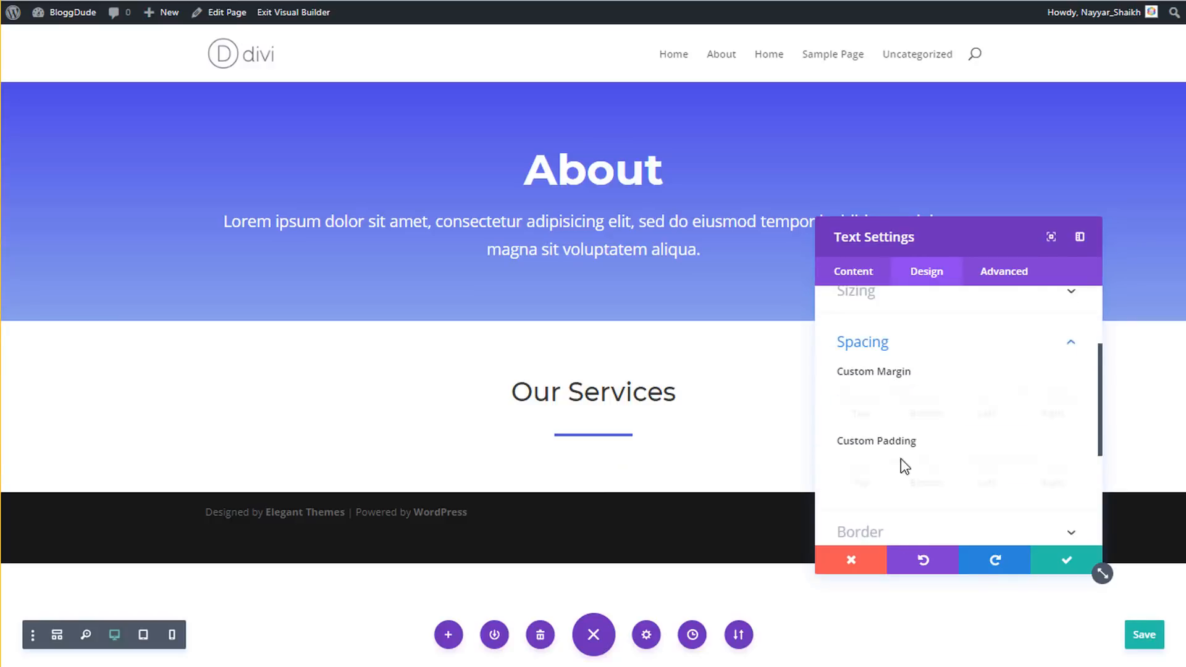
pyautogui.click(925, 358)
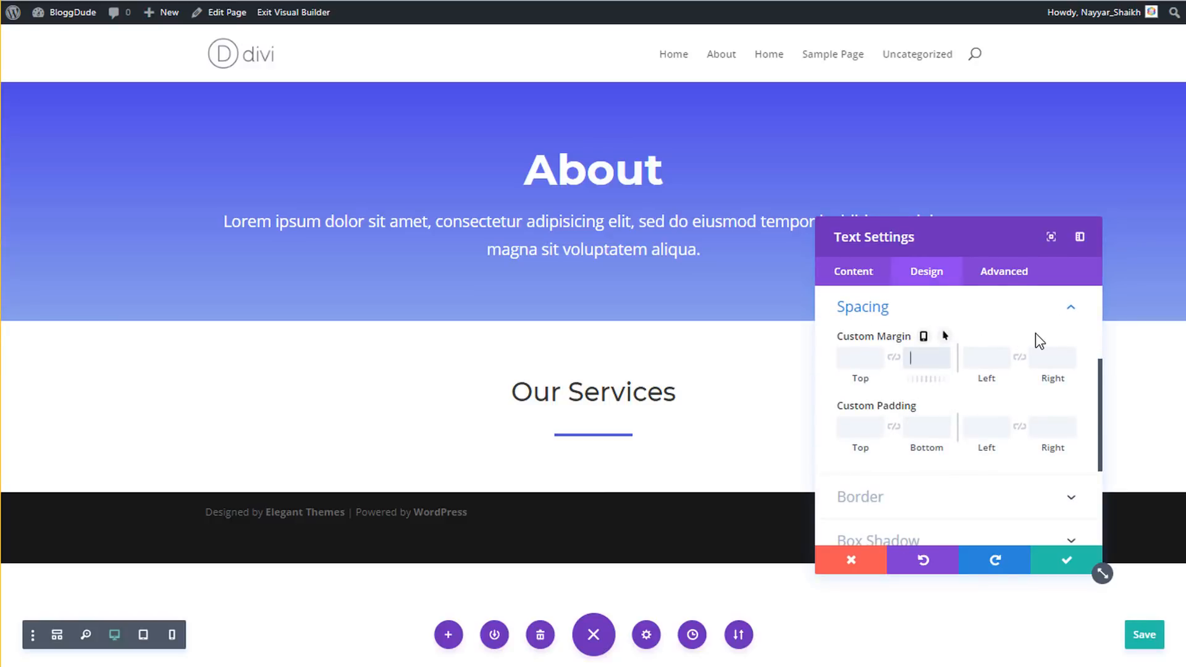
pyautogui.write('15px')
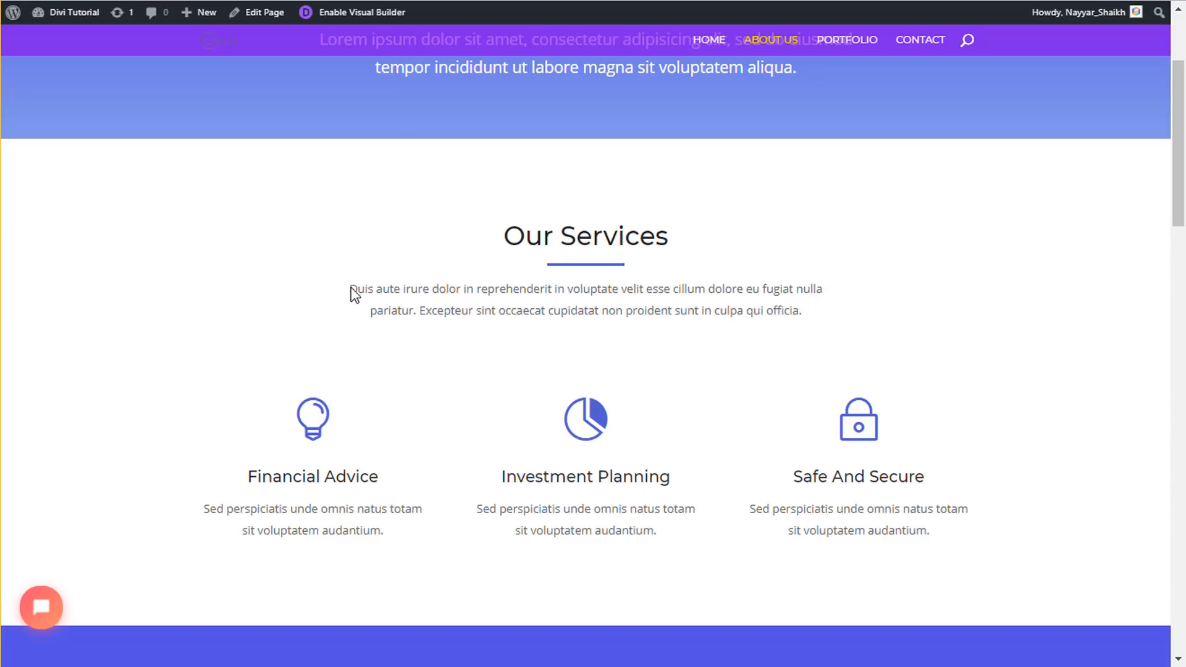
# - Select the reference page's example paragraph and reduce the row and section bottom padding
pyautogui.moveTo(352, 289); pyautogui.dragTo(923, 328)
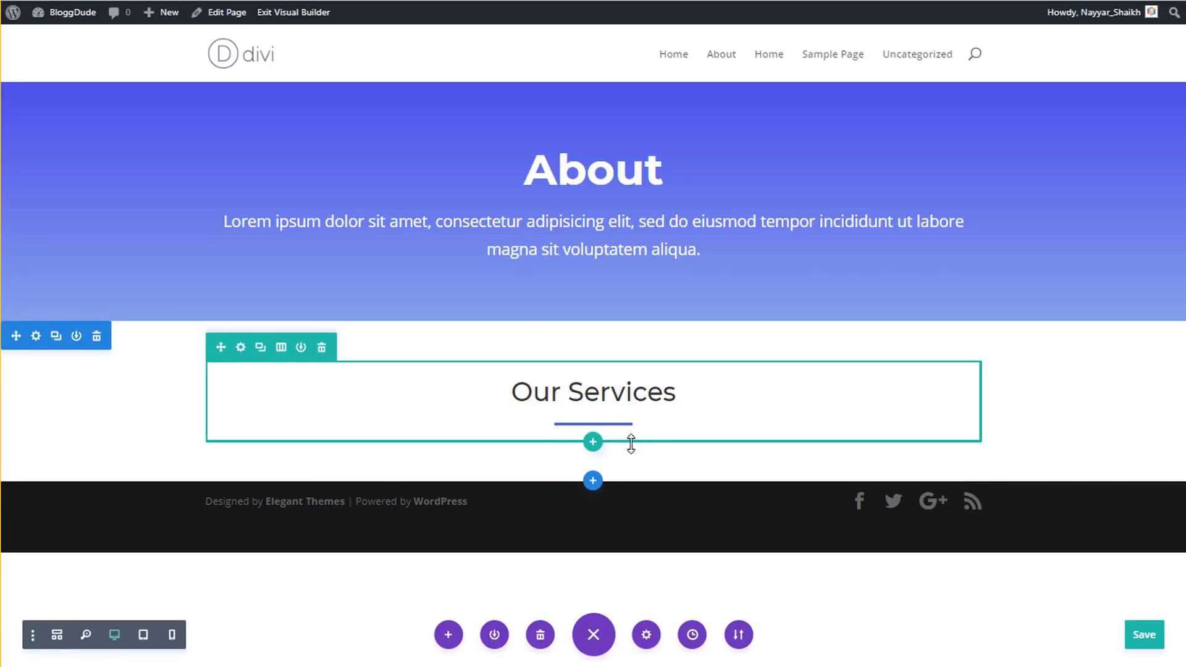
pyautogui.moveTo(631, 444); pyautogui.dragTo(630, 396)
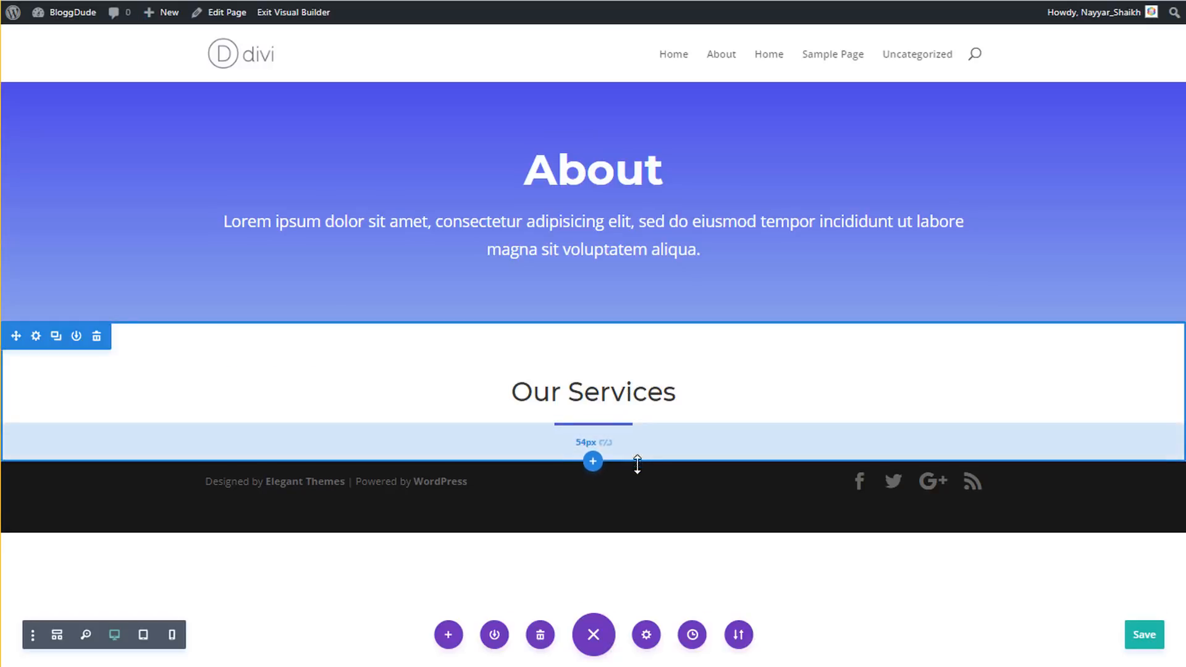
pyautogui.moveTo(636, 464); pyautogui.dragTo(637, 481)
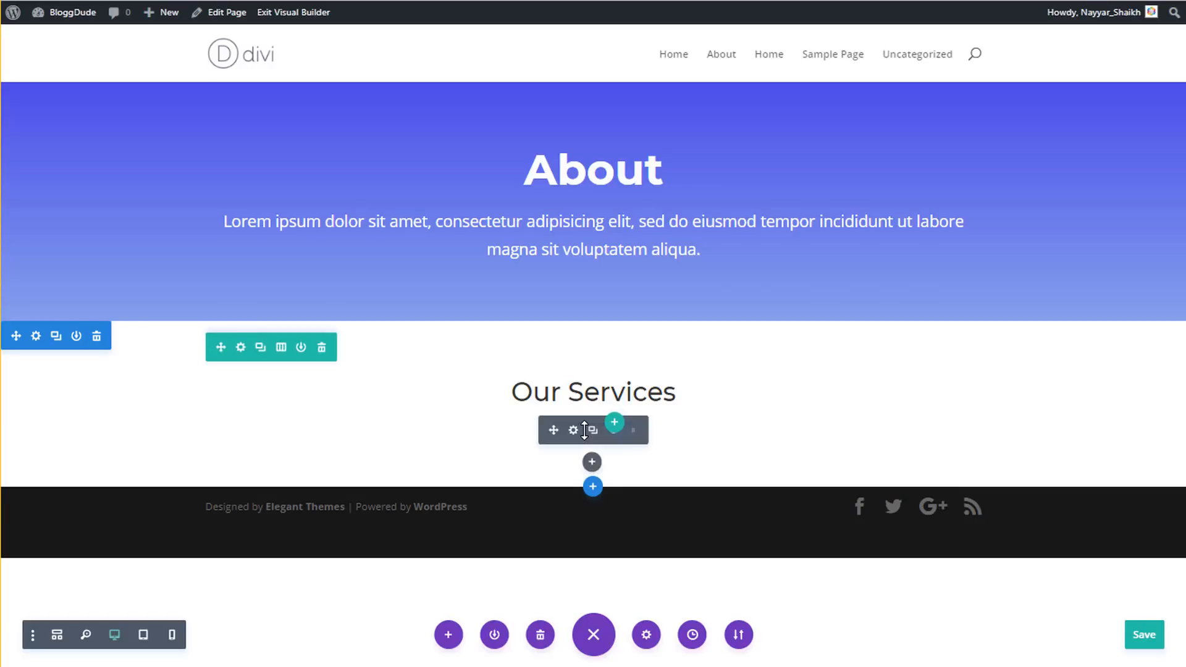
# - Add a Text module under the heading and replace its placeholder with the lorem ipsum paragraph
pyautogui.click(591, 463)
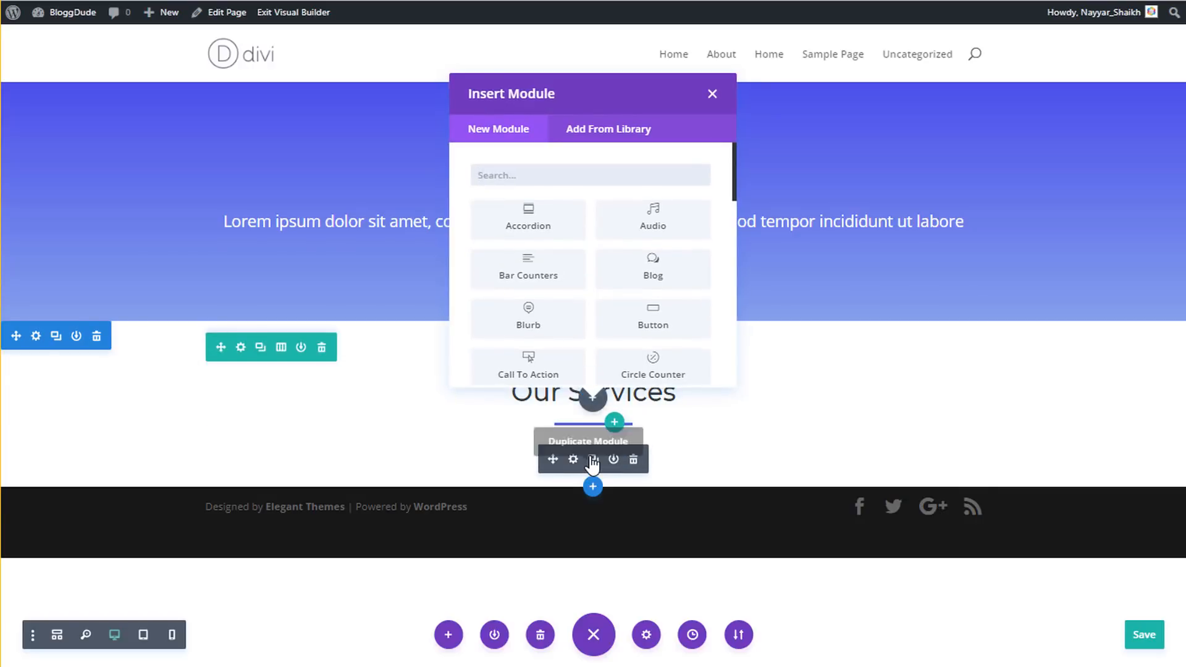
pyautogui.write('text')
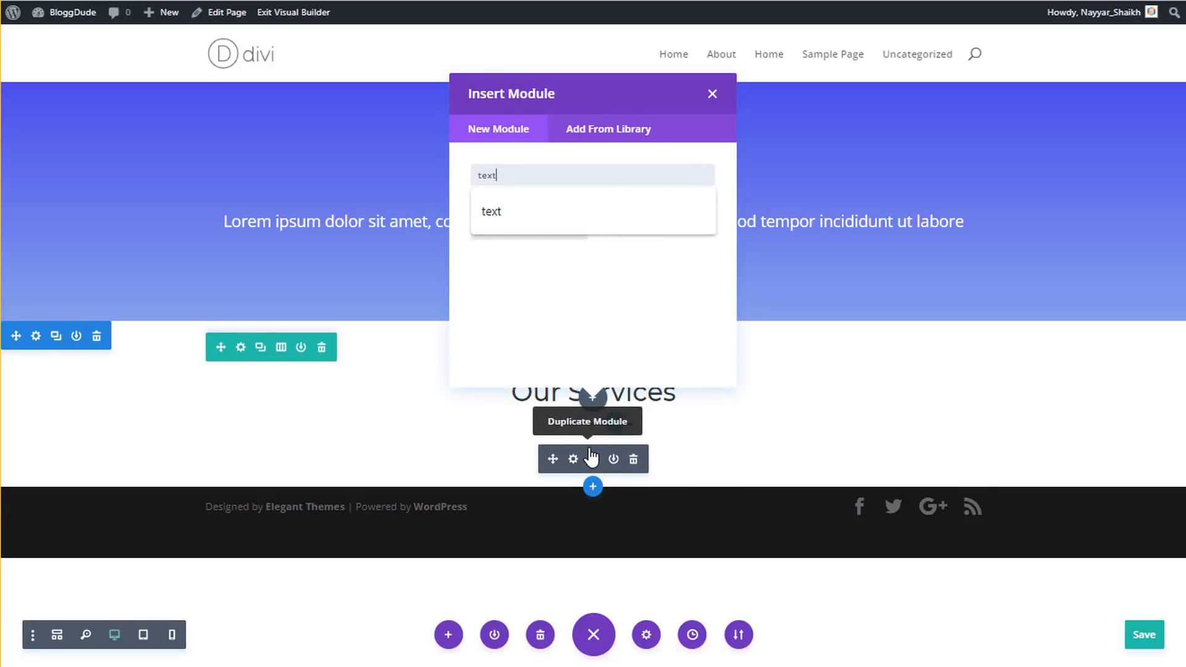
pyautogui.click(534, 222)
pyautogui.click(516, 235)
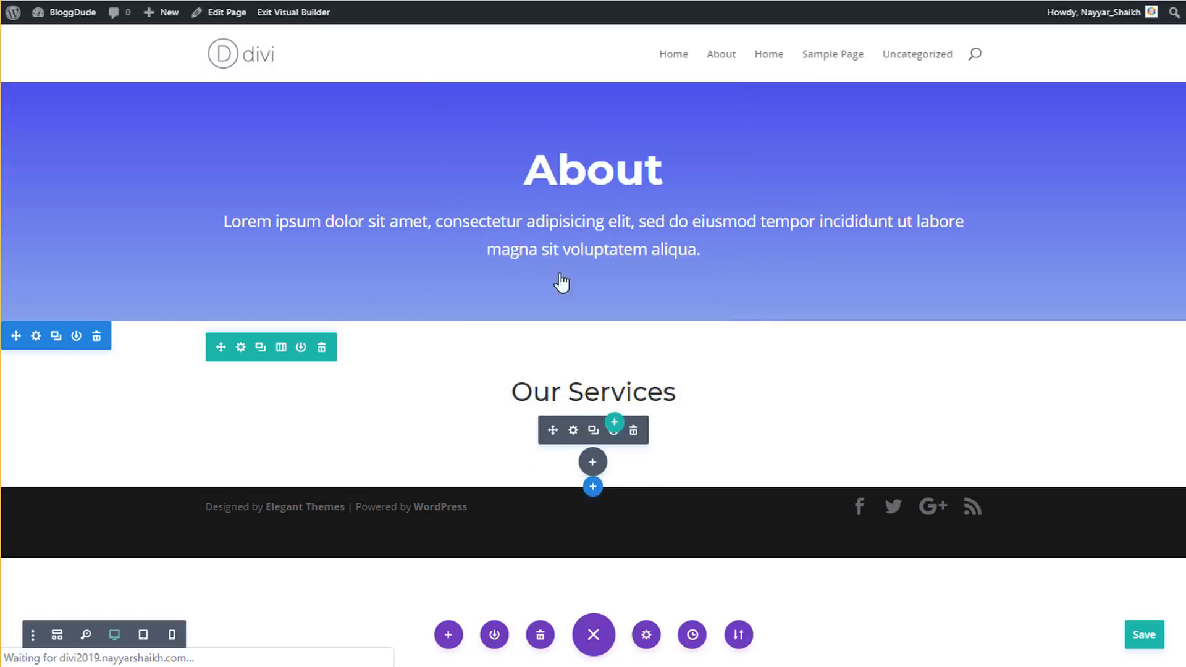
pyautogui.tripleClick(939, 505)
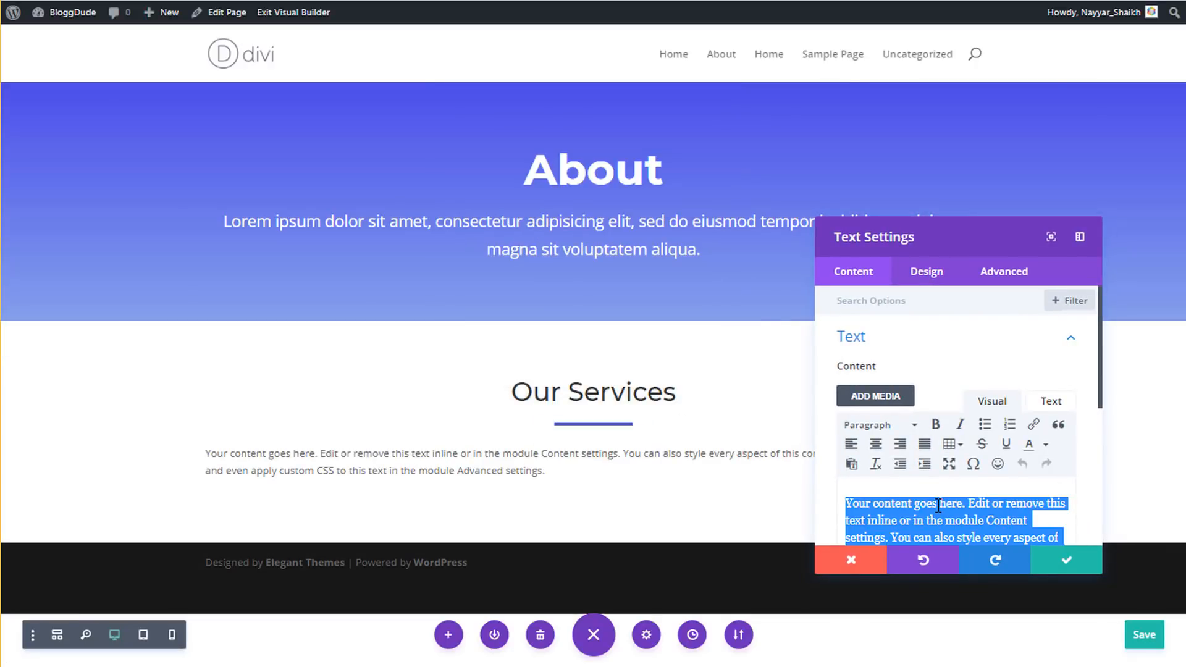
pyautogui.press('BackSpace')
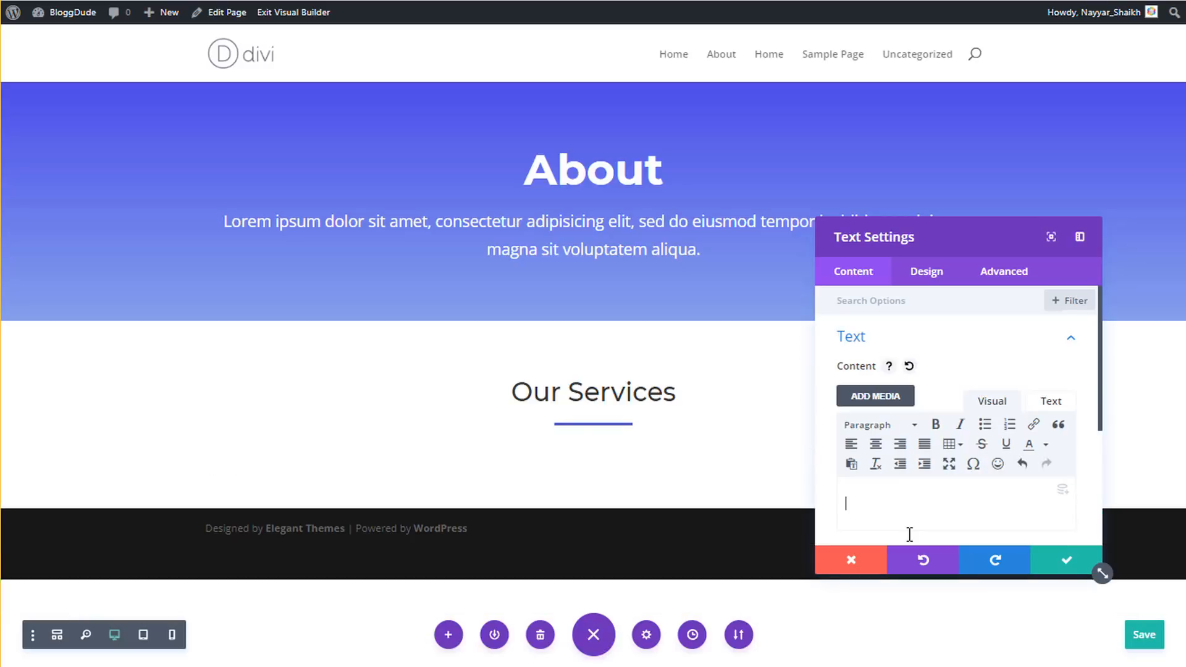
pyautogui.hotkey('ctrl', 'v')
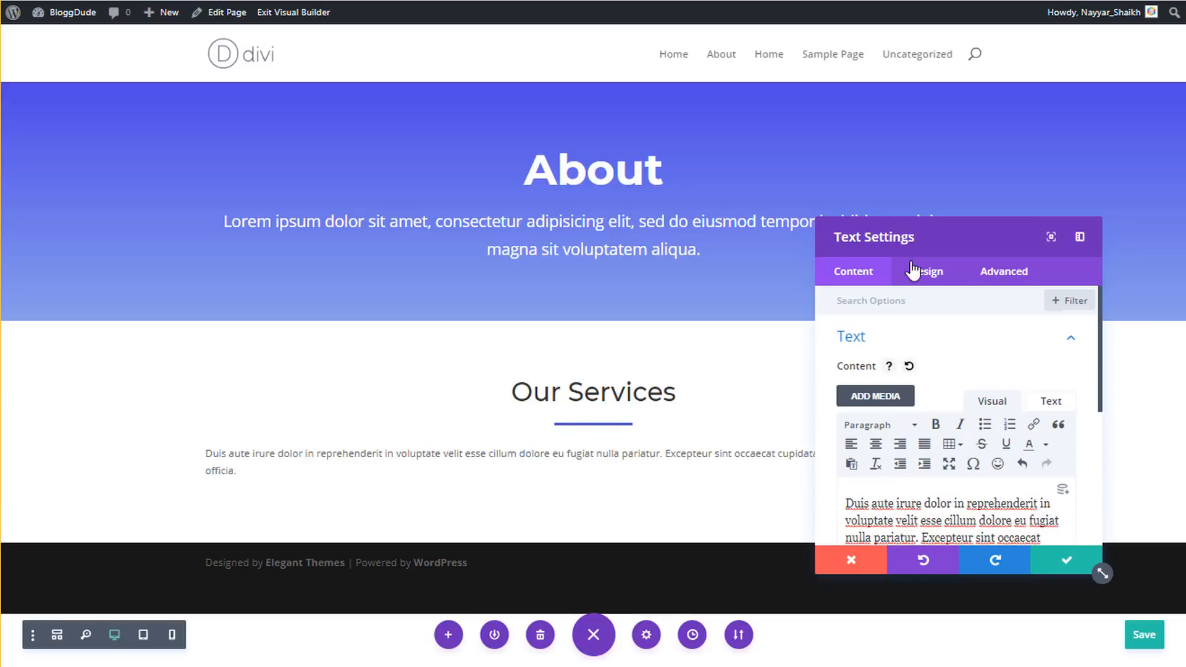
# - Set the paragraph text to 15px, centre it, and save
pyautogui.click(928, 275)
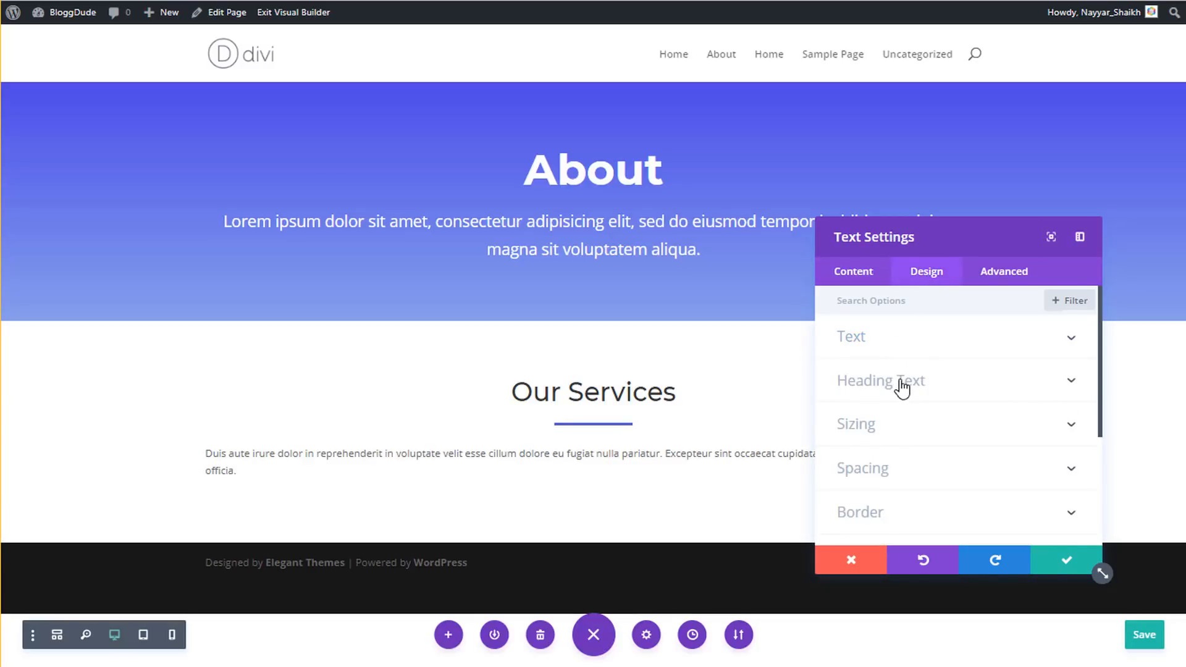
pyautogui.click(892, 338)
pyautogui.scroll(-4, 963, 443)
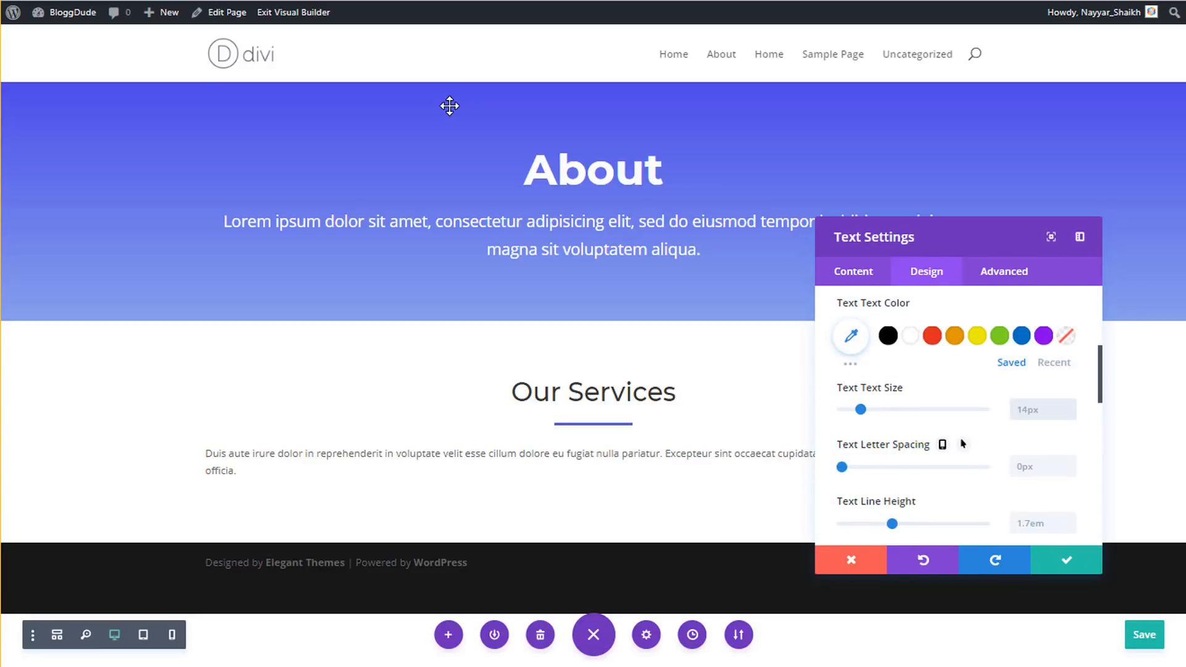
pyautogui.write('px')
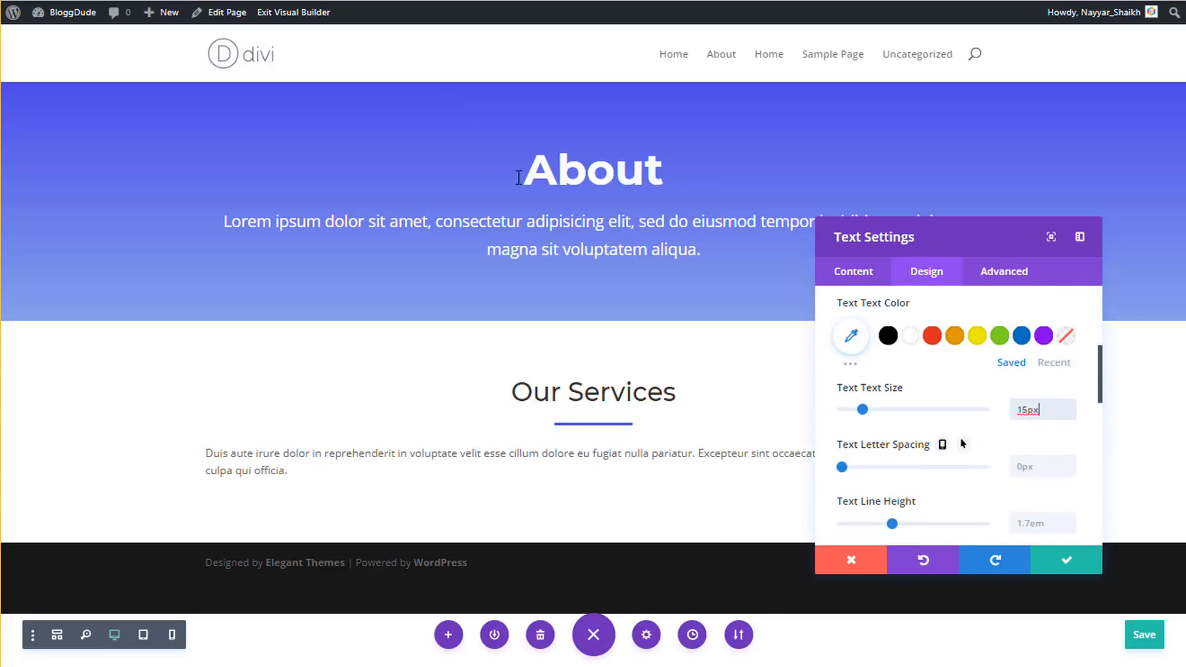
pyautogui.scroll(-5, 947, 352)
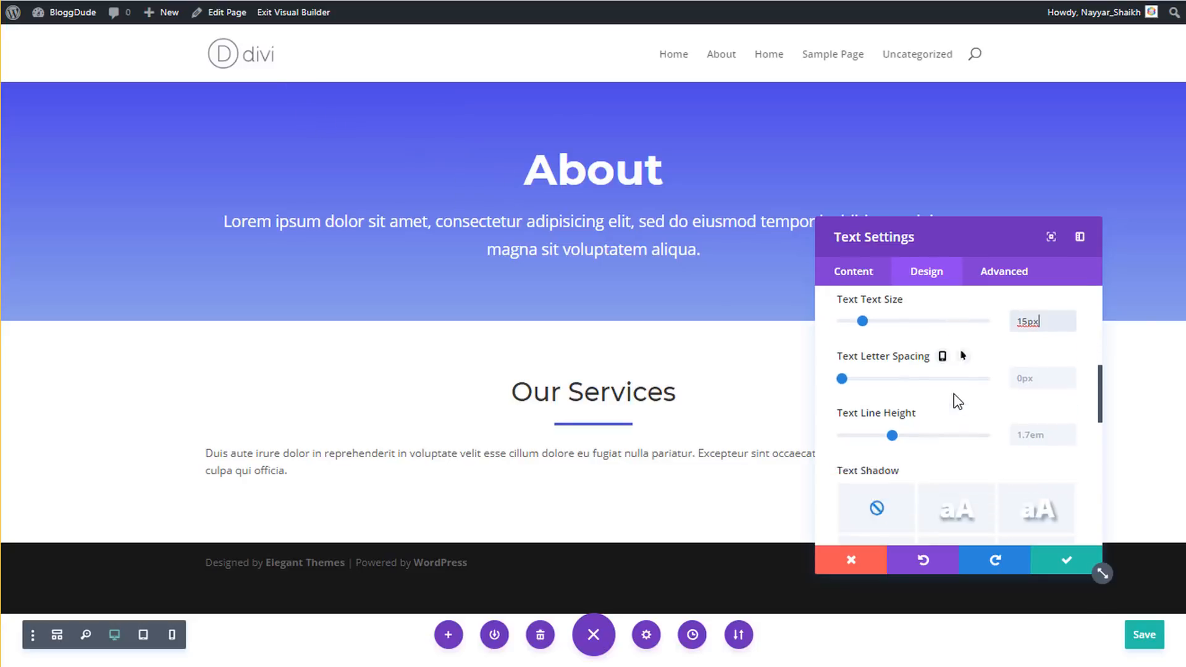
pyautogui.click(916, 457)
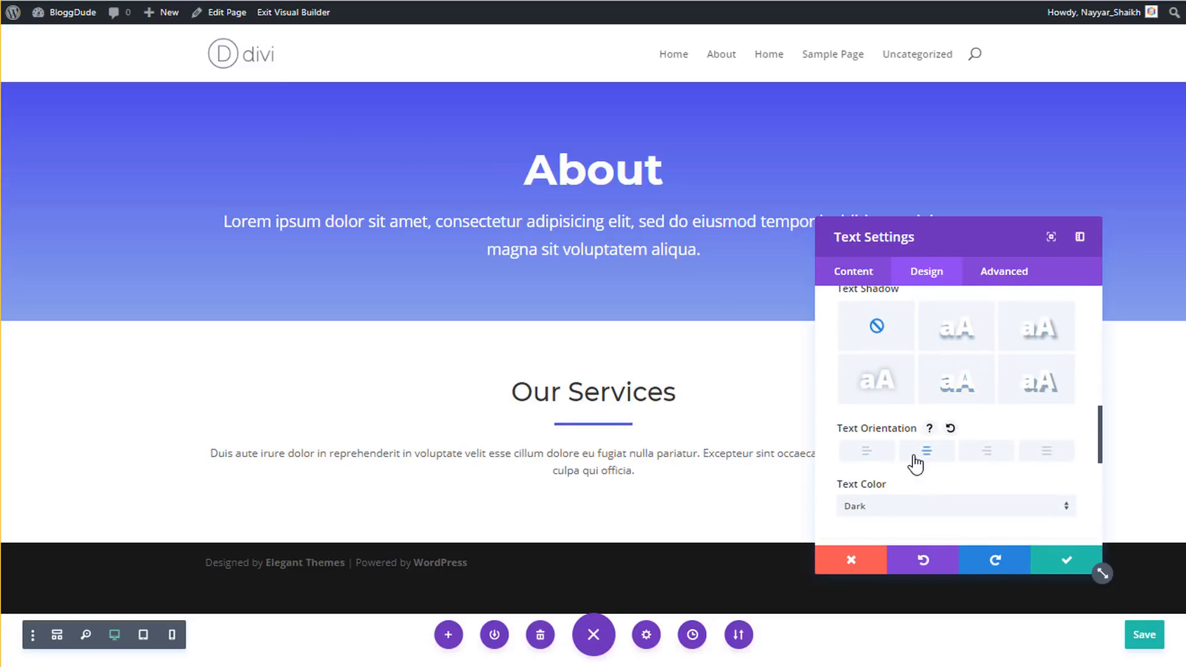
pyautogui.click(1065, 560)
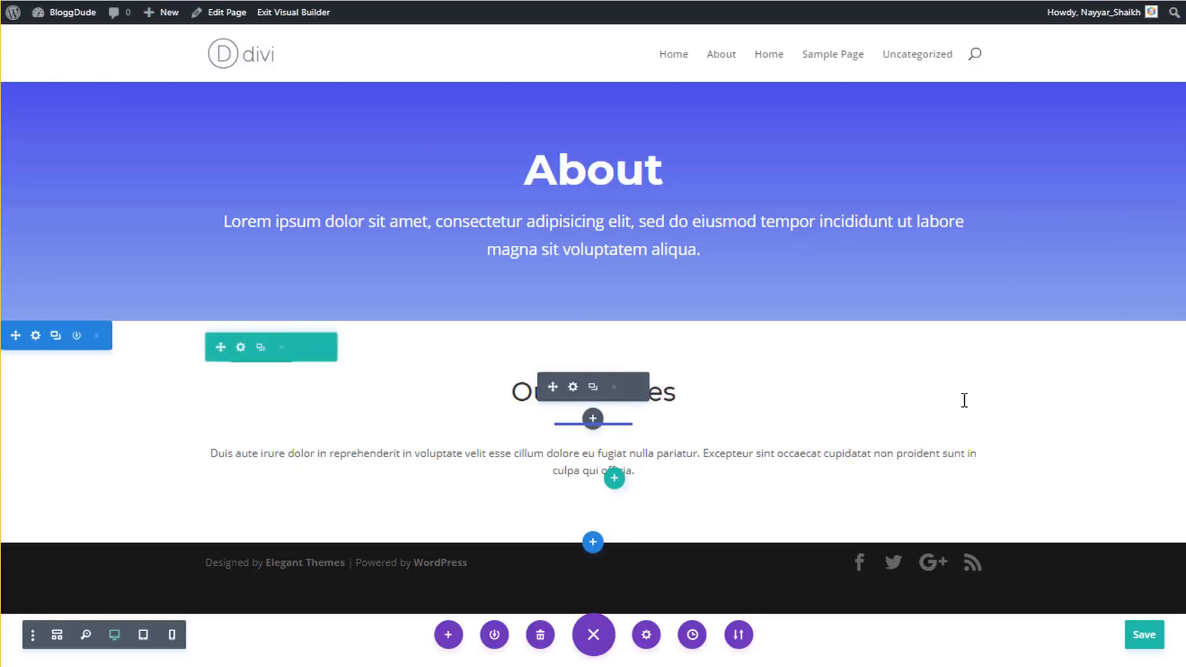
# - Turn on a custom width of 800px for the Our Services row and save
pyautogui.click(242, 348)
pyautogui.click(929, 287)
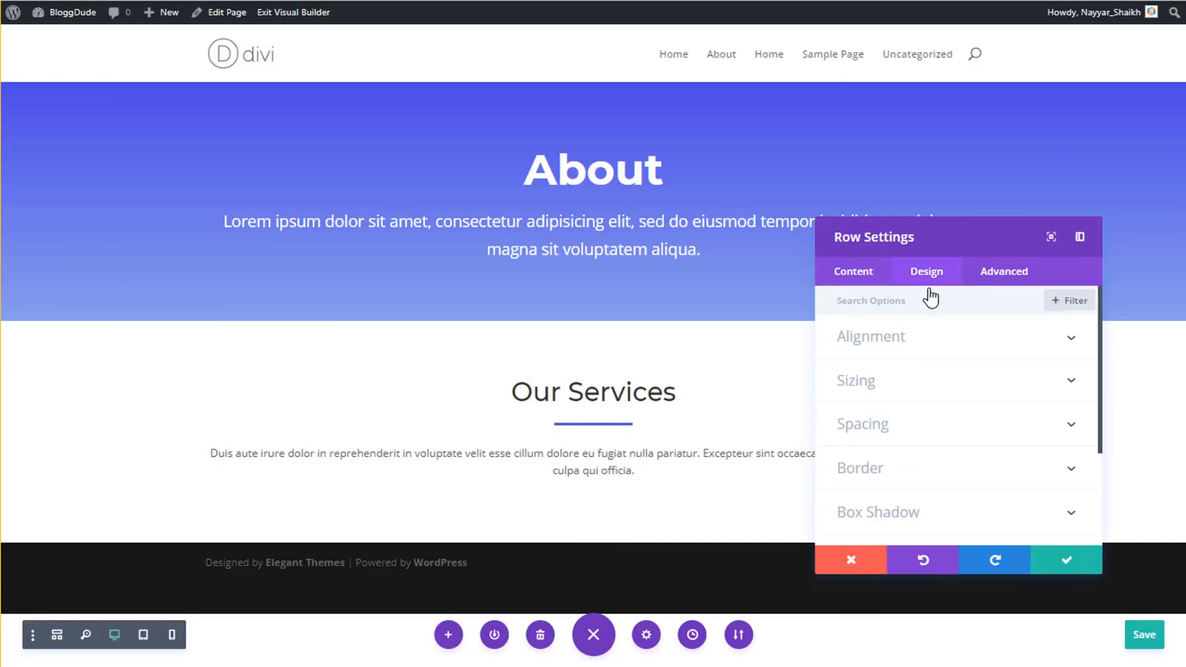
pyautogui.click(917, 395)
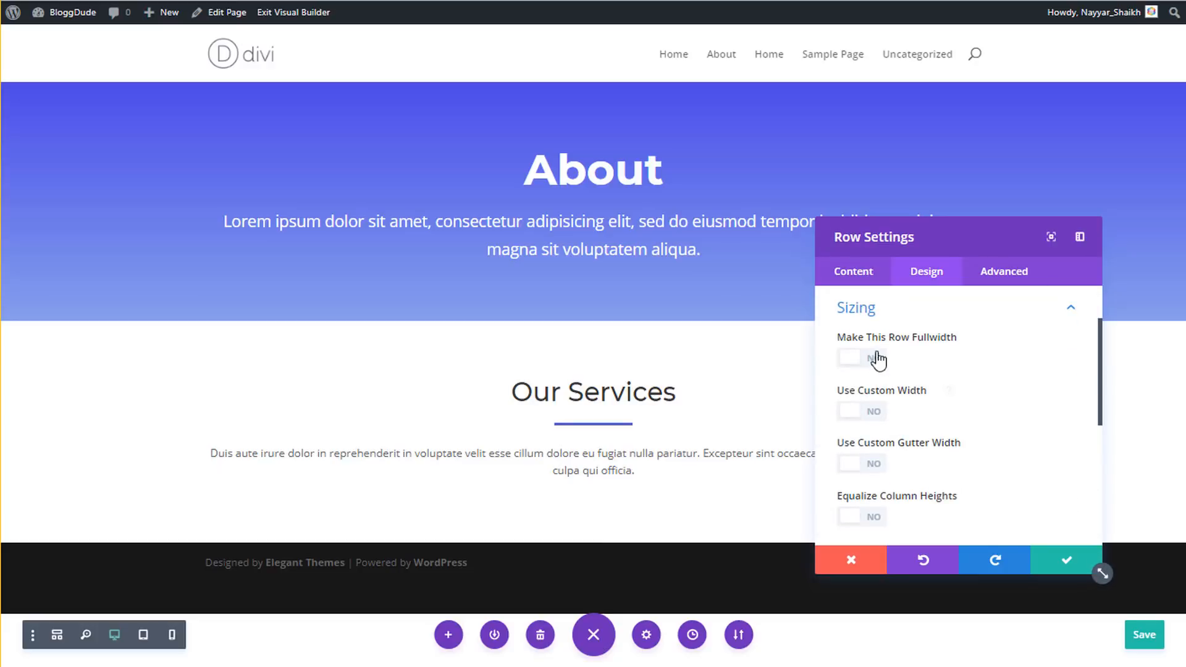
pyautogui.click(876, 413)
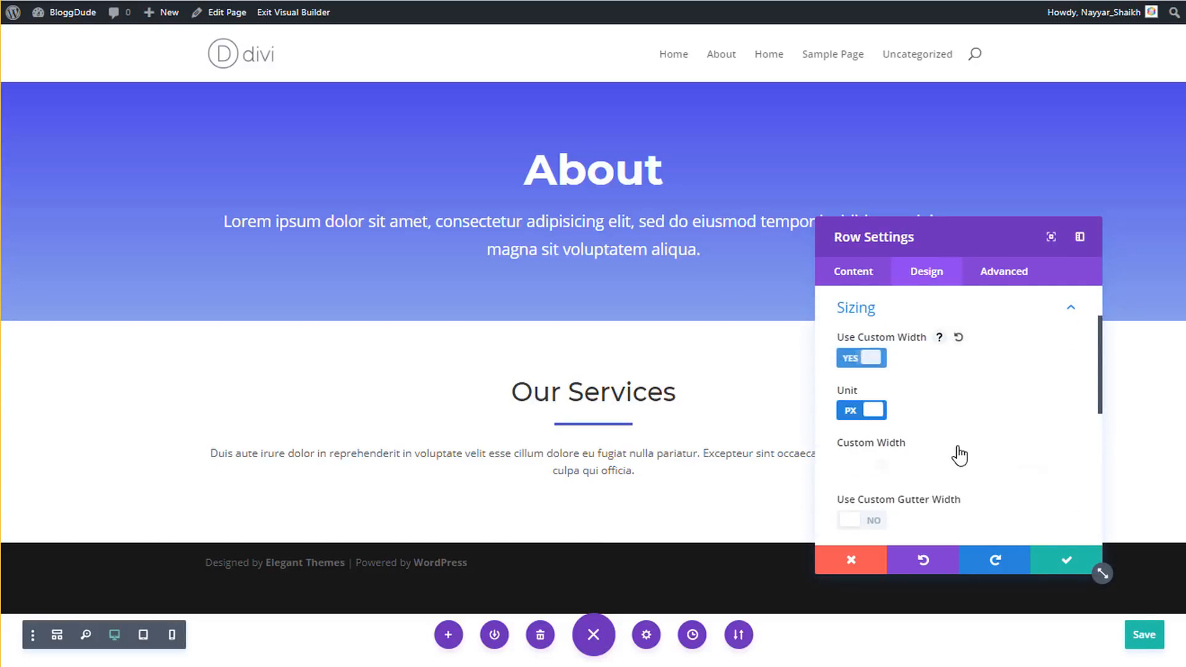
pyautogui.click(1032, 470)
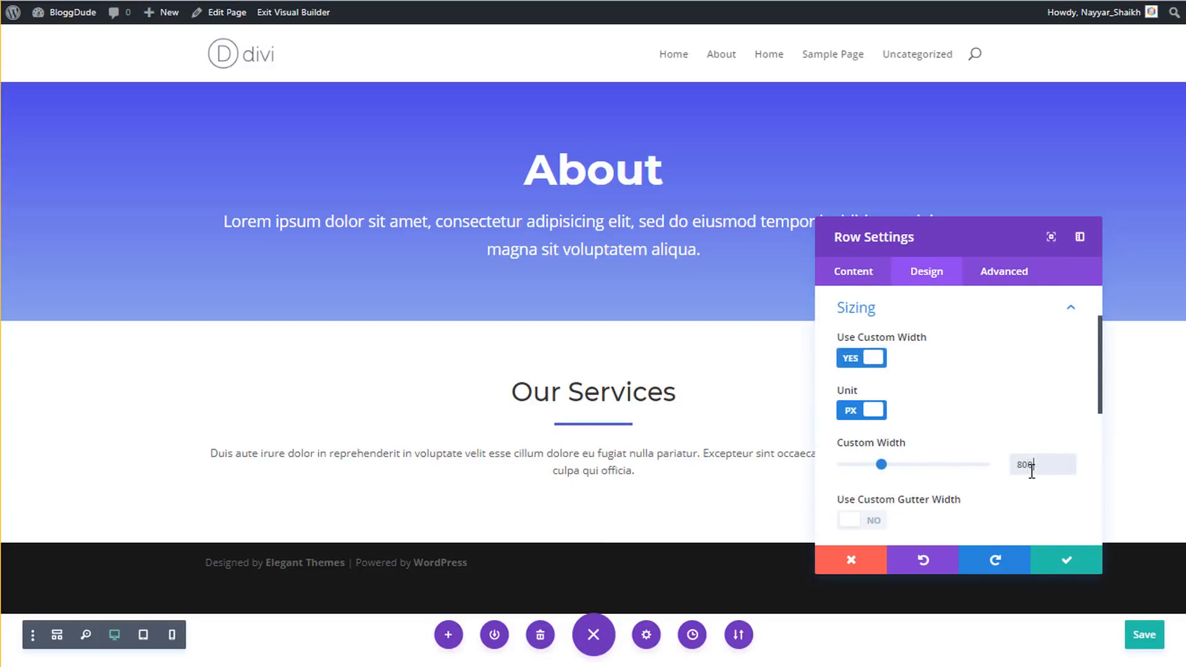
pyautogui.write('806px')
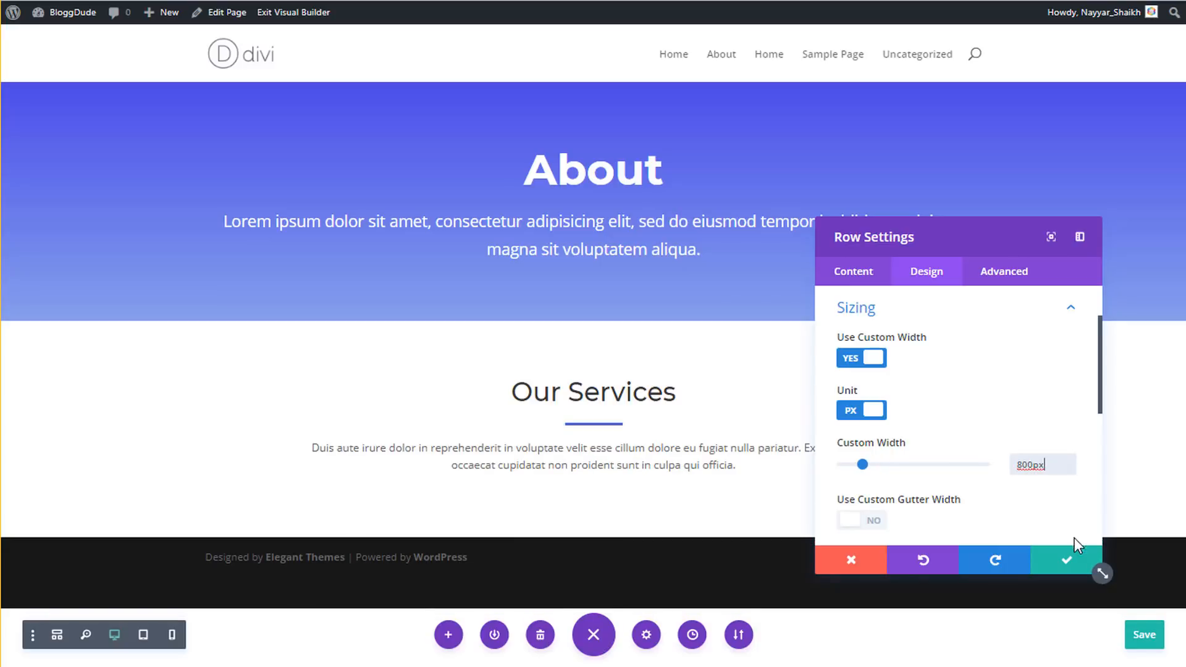
pyautogui.click(1059, 560)
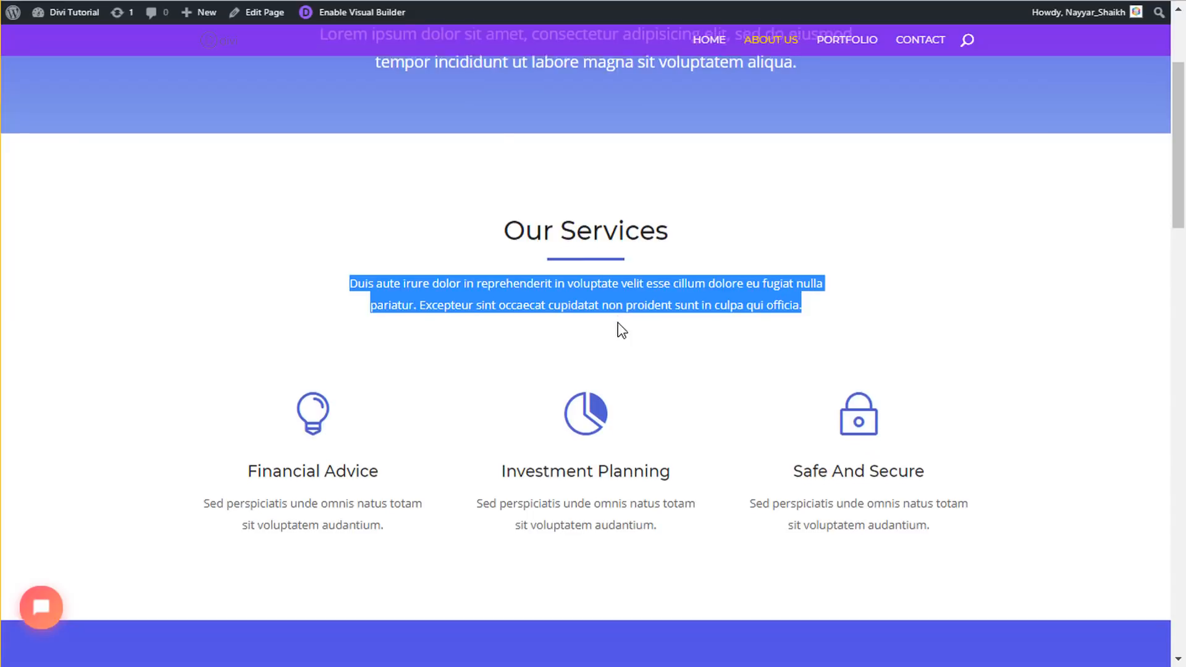
# - Return to the About page in the builder and start a new row below the paragraph
pyautogui.scroll(-1, 621, 330)
pyautogui.click(434, 426)
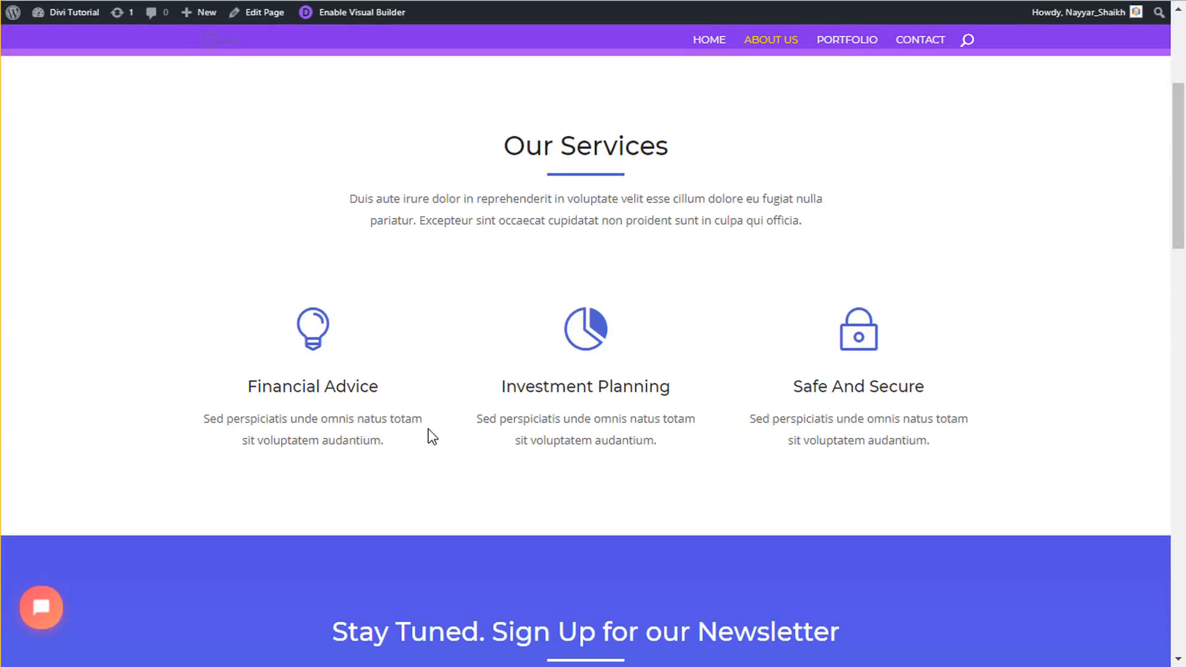
pyautogui.click(371, 13)
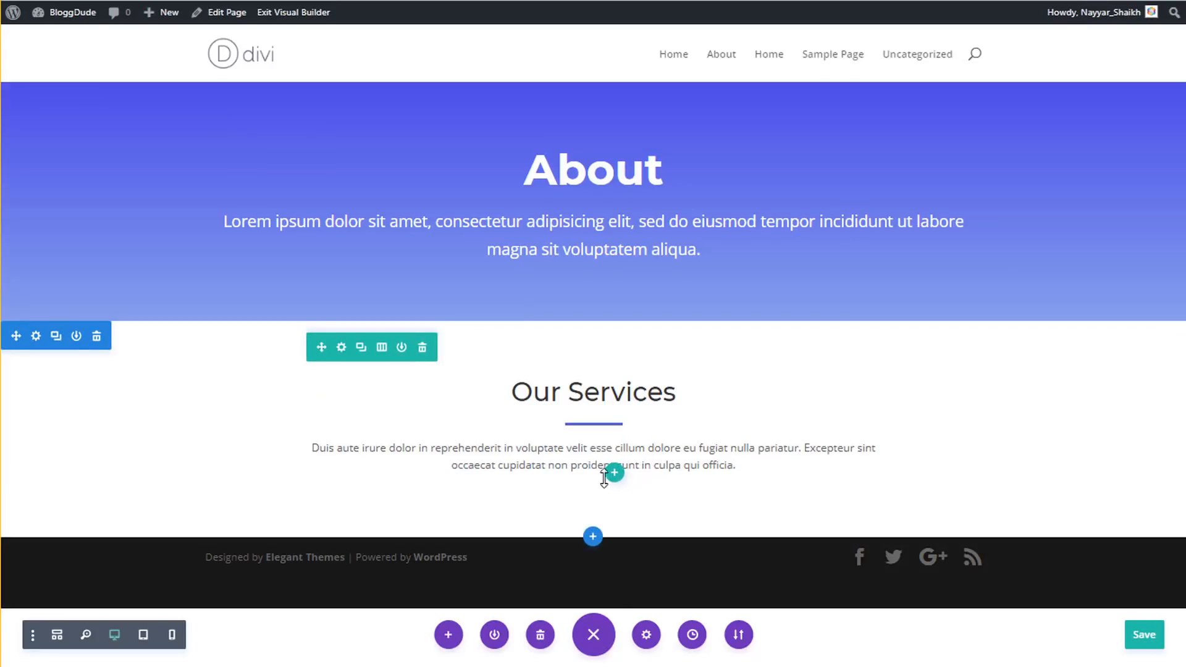
pyautogui.click(616, 474)
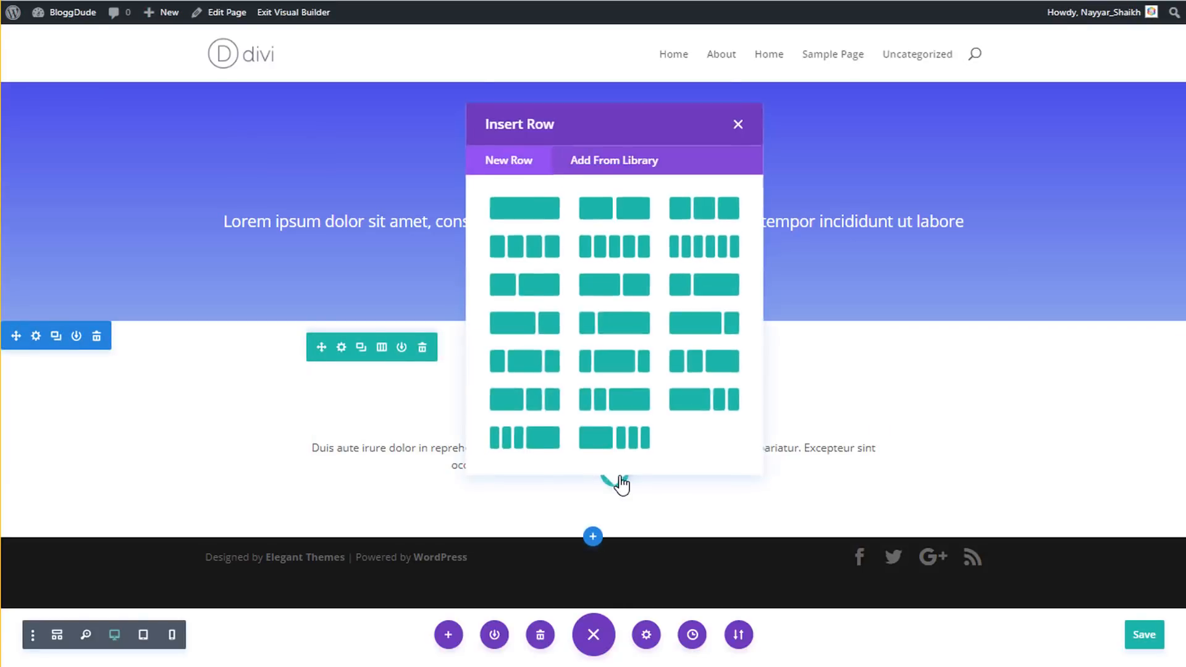
# - Give the new row three columns and add a Blurb module to its first column
pyautogui.click(713, 209)
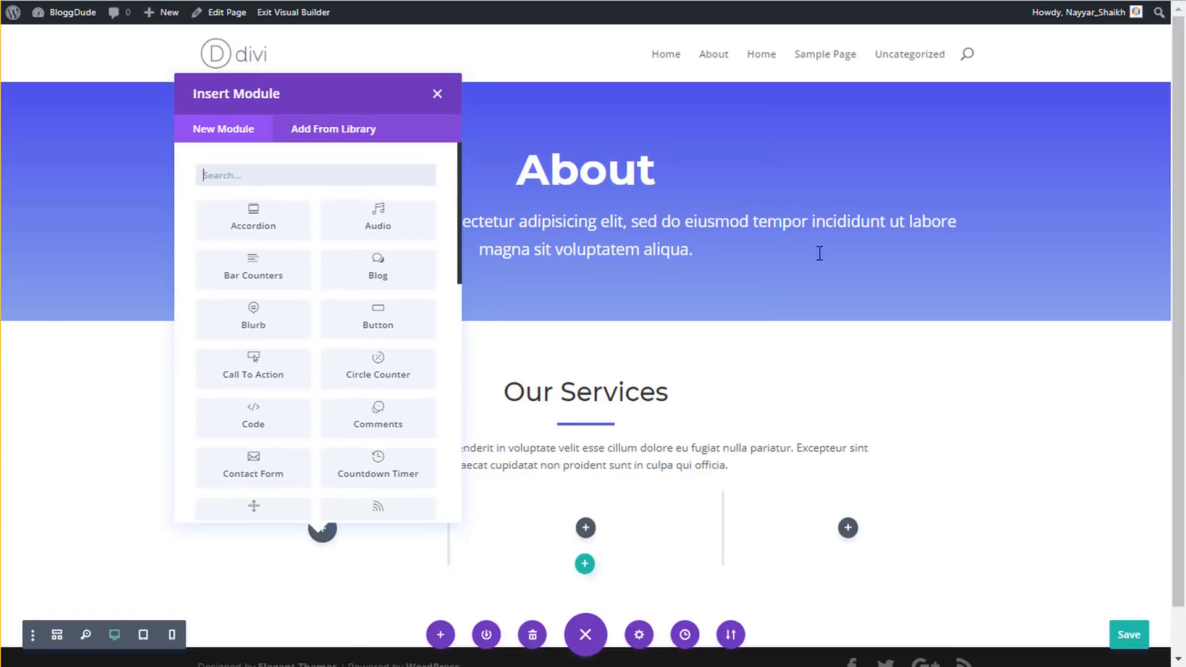
pyautogui.write('blur')
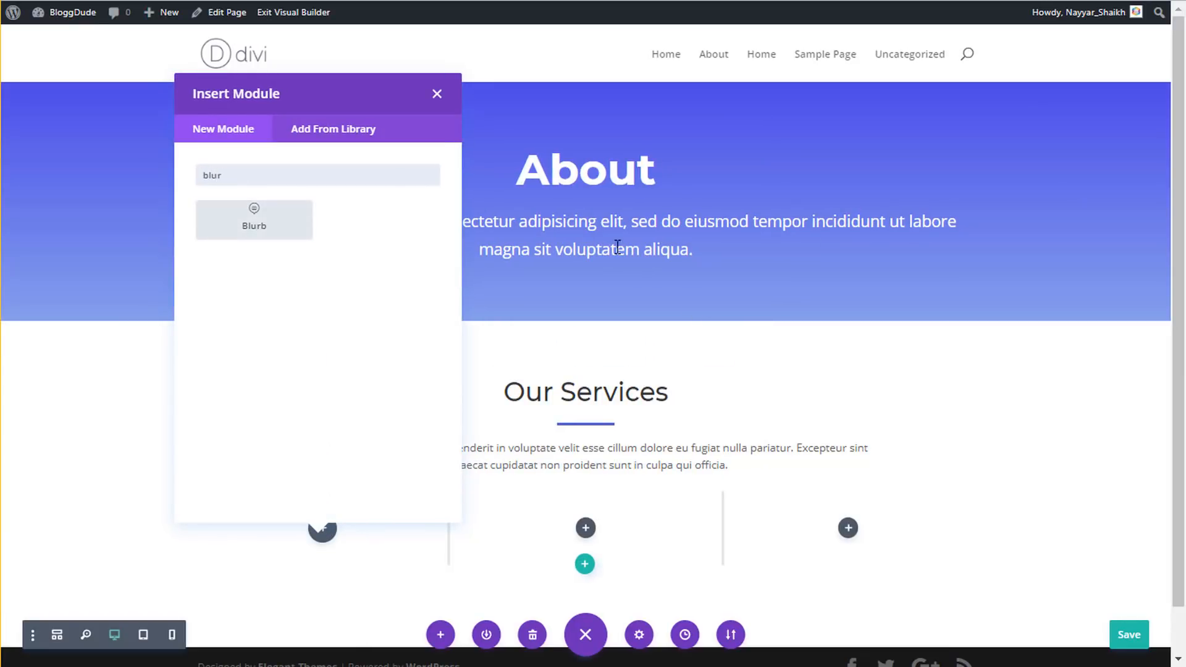
pyautogui.click(248, 224)
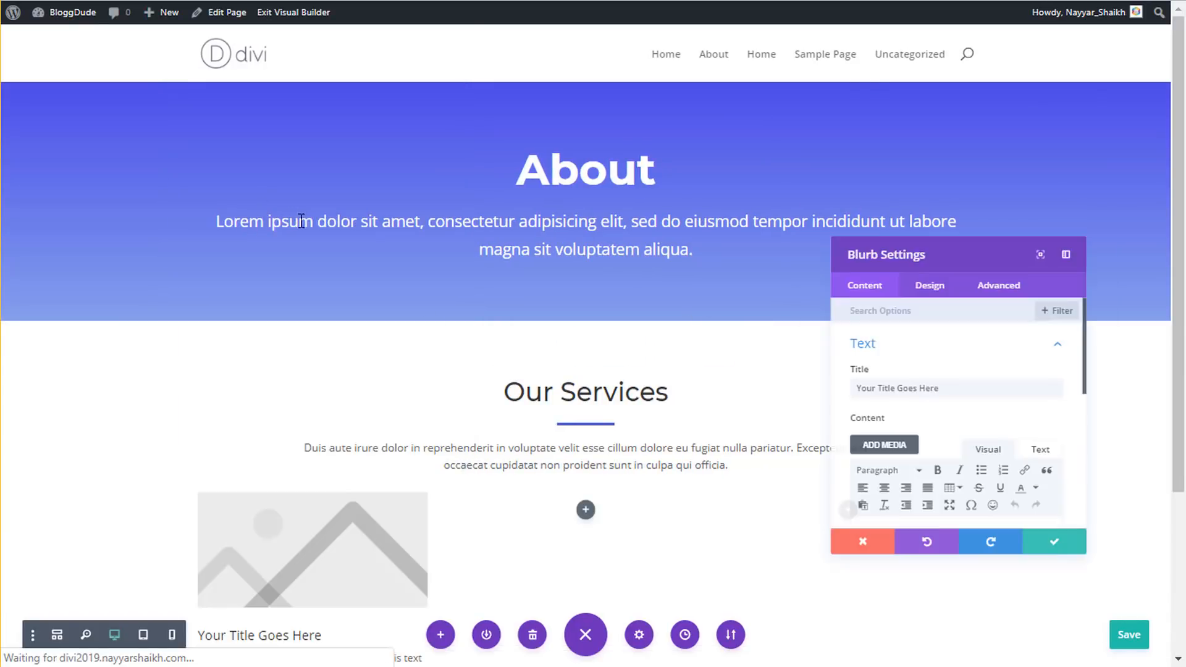
pyautogui.scroll(-4, 411, 62)
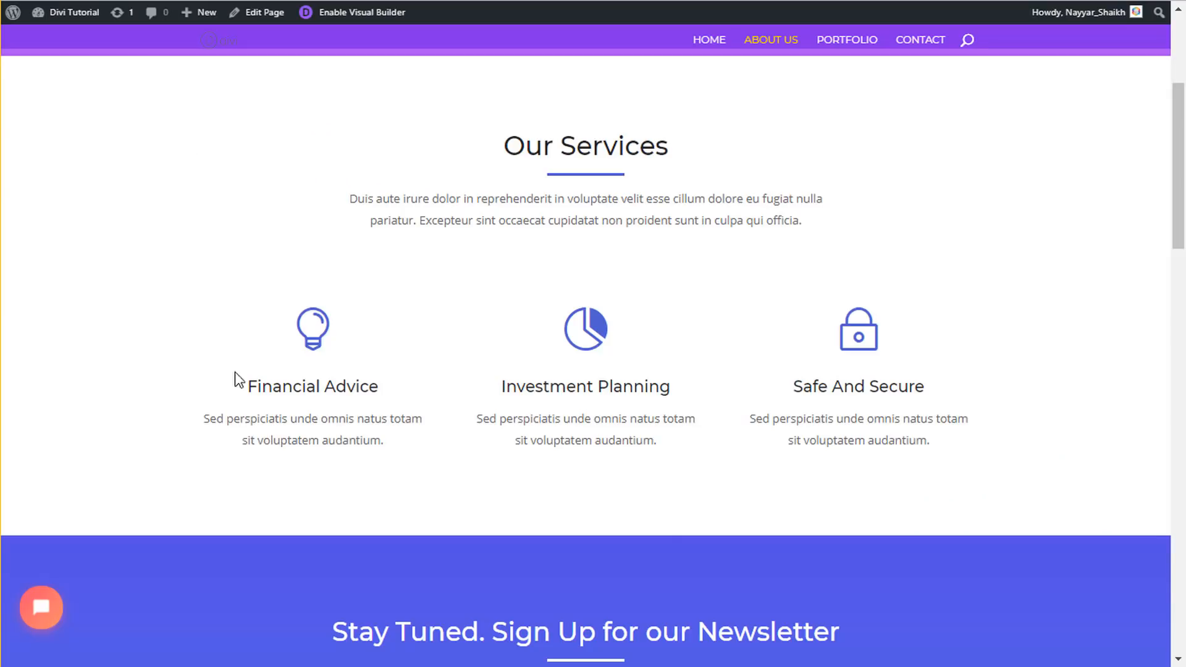
# - Copy 'Financial Advice' from the demo site into the blurb title
pyautogui.moveTo(248, 390); pyautogui.dragTo(388, 392)
pyautogui.hotkey('ctrl', 'c')
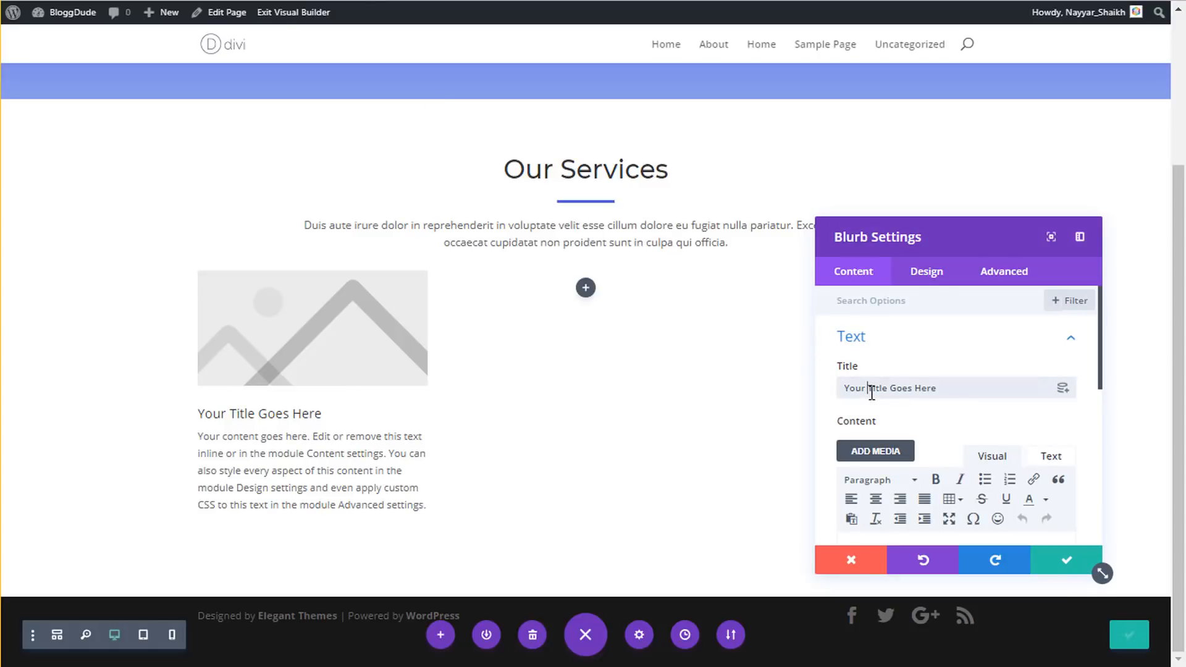
pyautogui.tripleClick(872, 389)
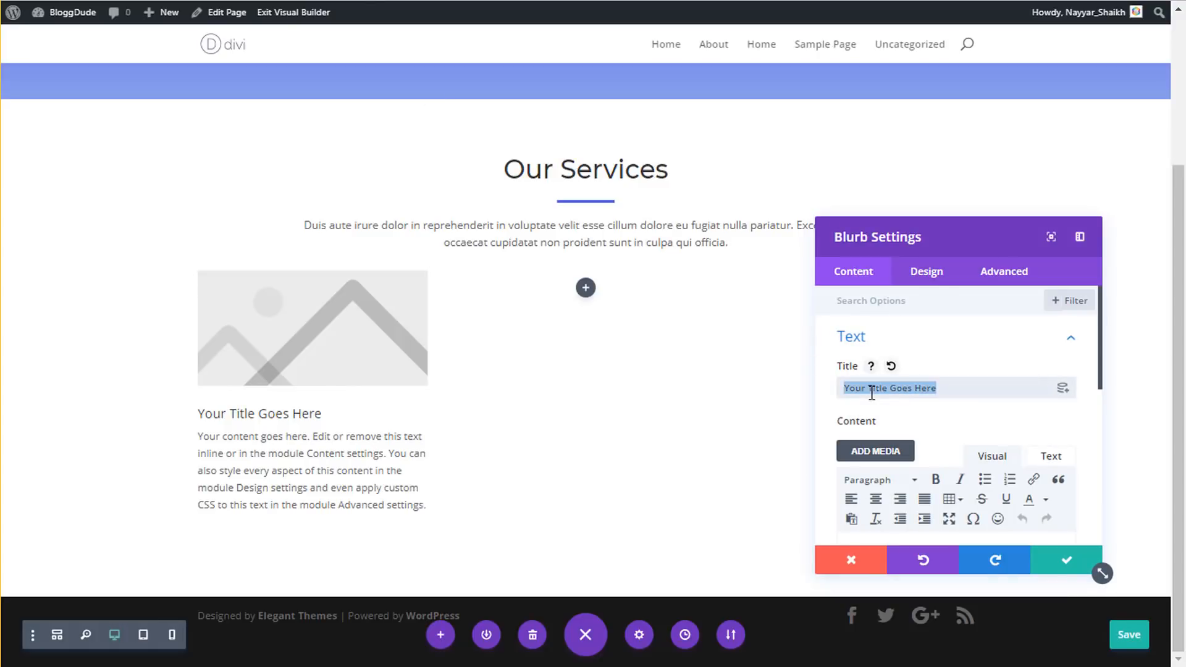
pyautogui.hotkey('ctrl', 'v')
# - Replace the blurb body with the demo's 'Sed perspiciatis…' paragraph
pyautogui.click(968, 356)
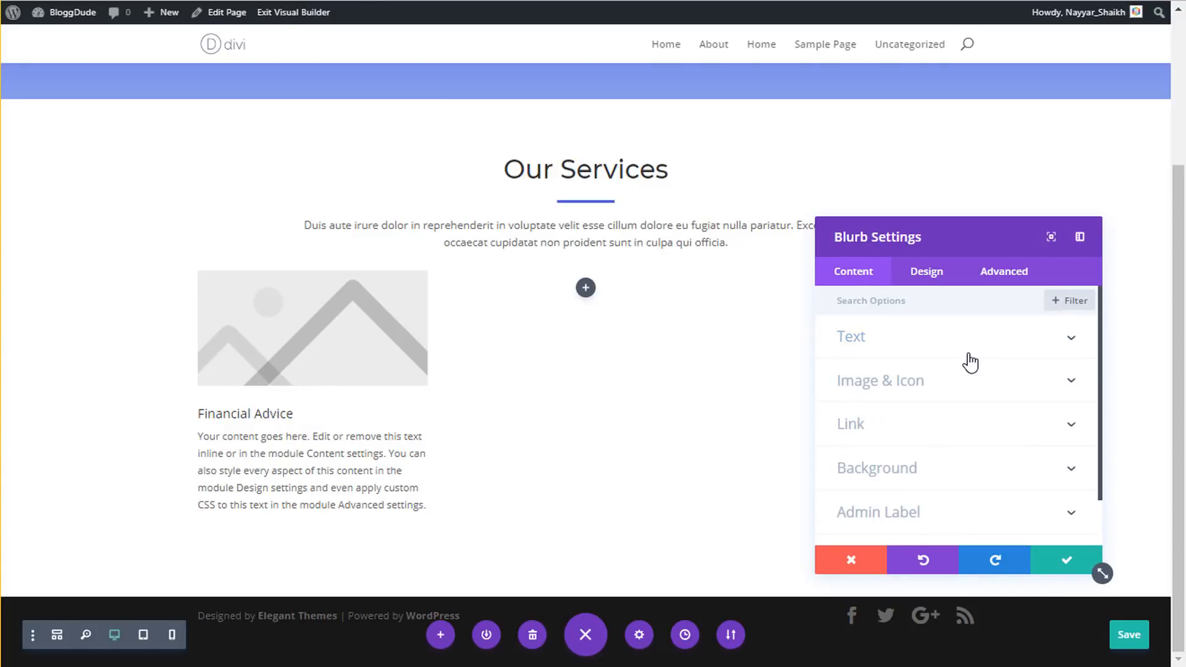
pyautogui.click(951, 357)
pyautogui.scroll(-3, 951, 432)
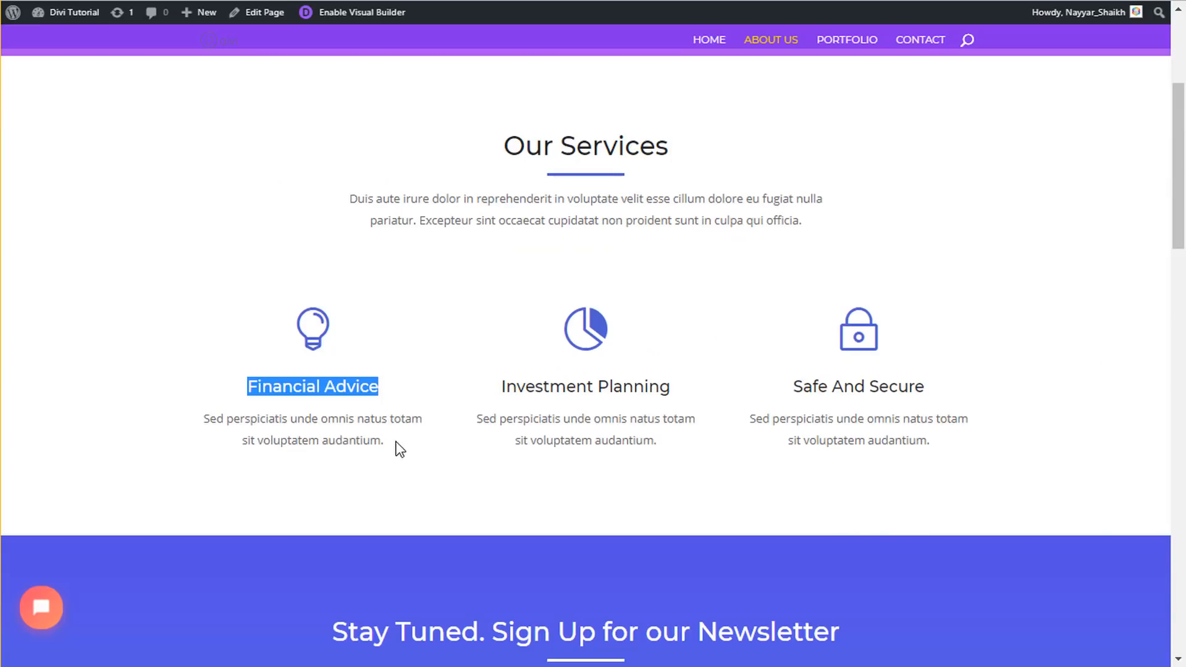
pyautogui.moveTo(396, 442); pyautogui.dragTo(208, 415)
pyautogui.hotkey('ctrl', 'c')
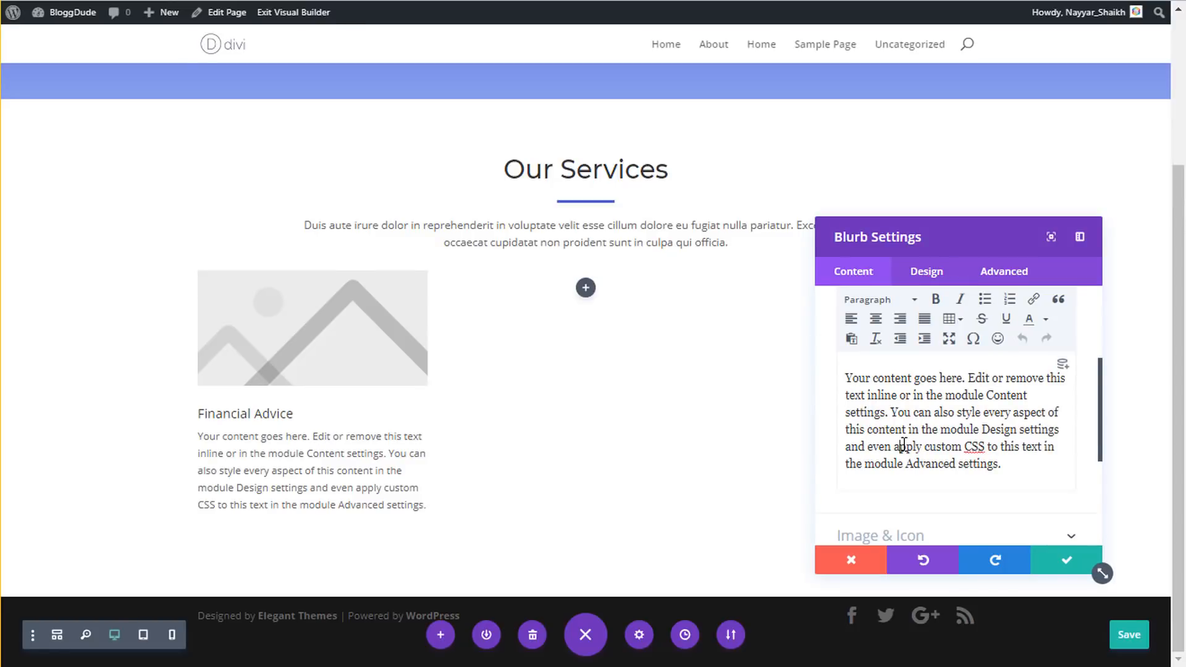
pyautogui.hotkey('ctrl', 'a')
pyautogui.press('BackSpace')
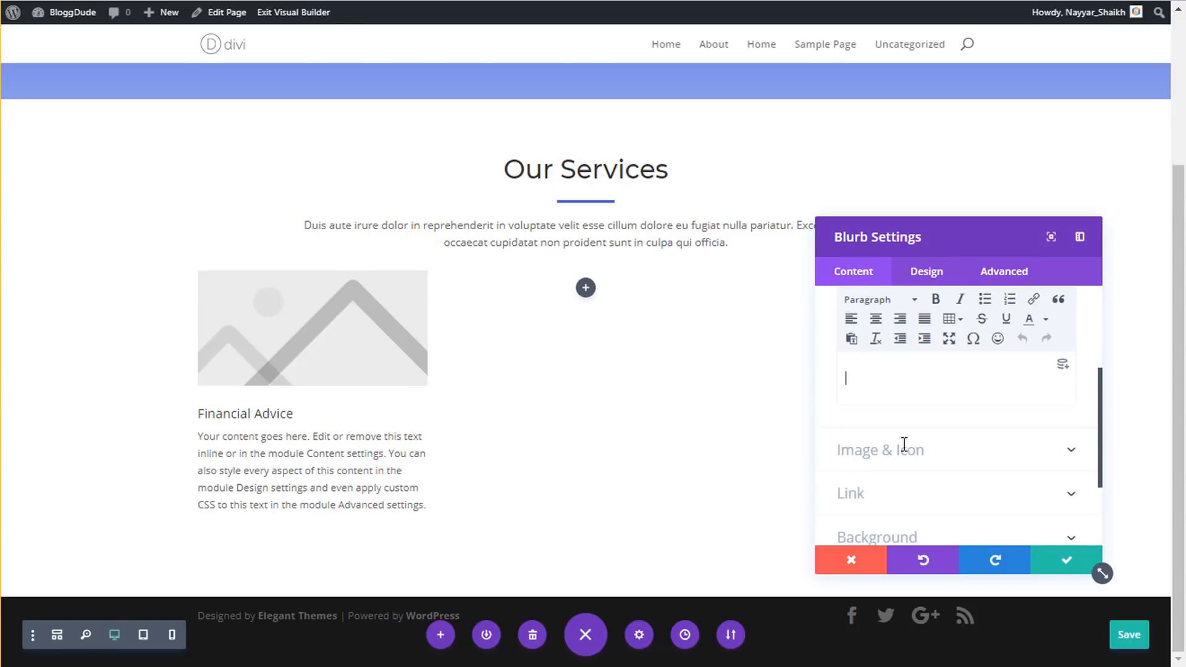
pyautogui.hotkey('ctrl', 'v')
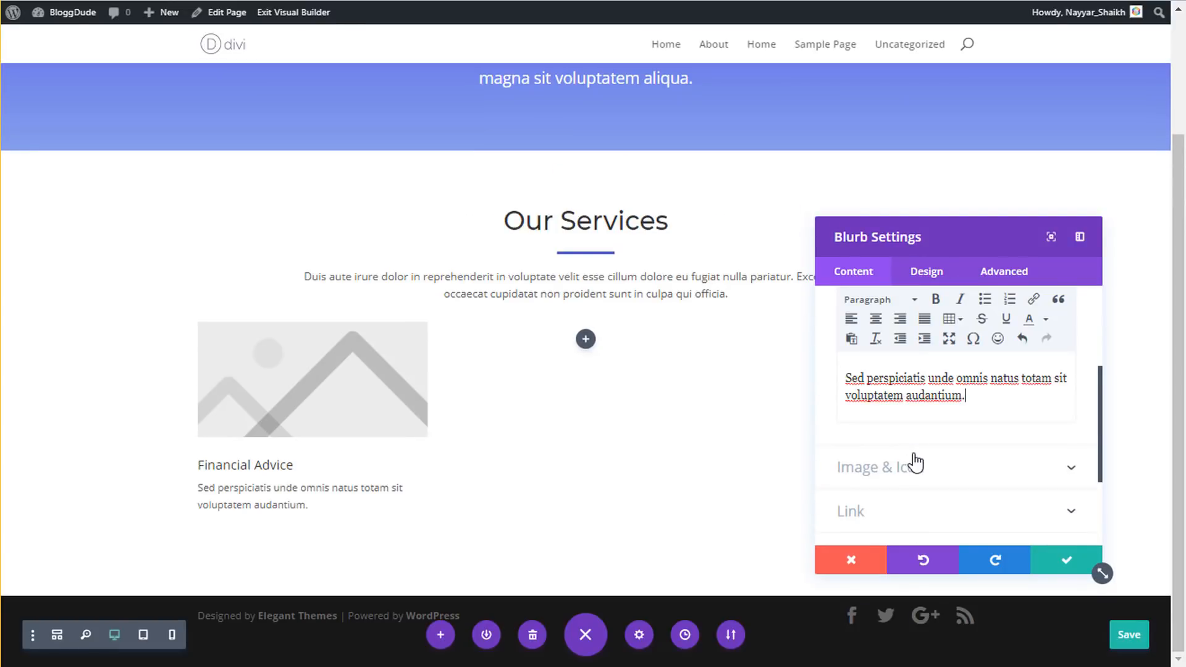
pyautogui.scroll(-4, 949, 370)
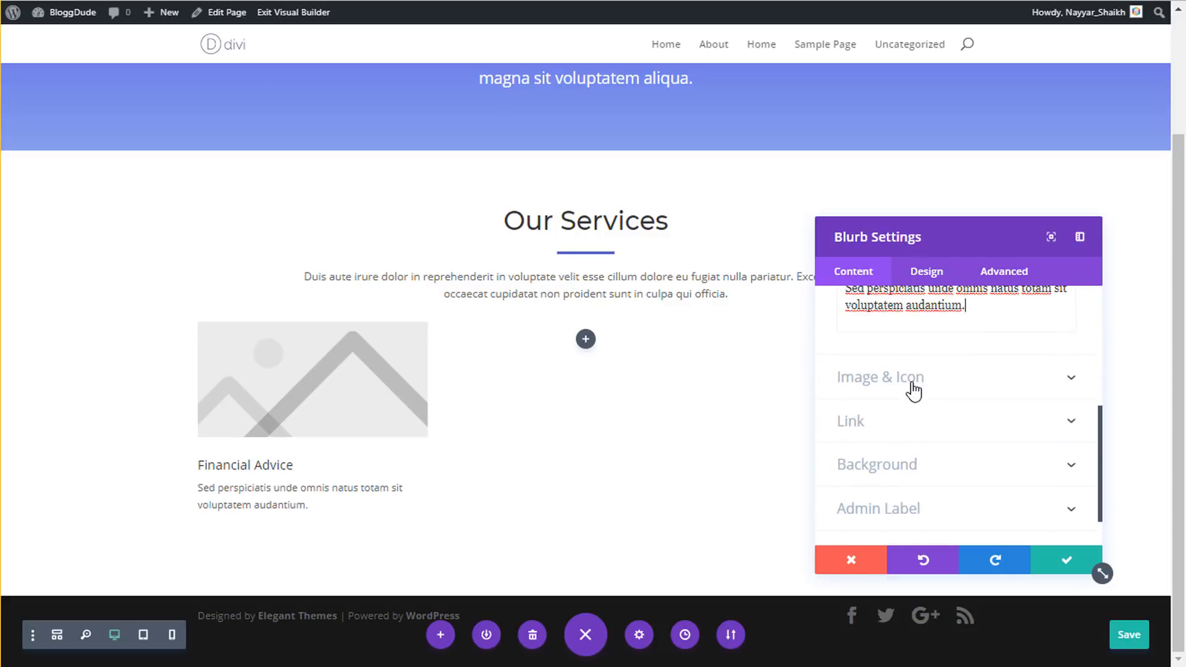
# - Switch the blurb from an image to an icon and choose the lightbulb
pyautogui.click(910, 384)
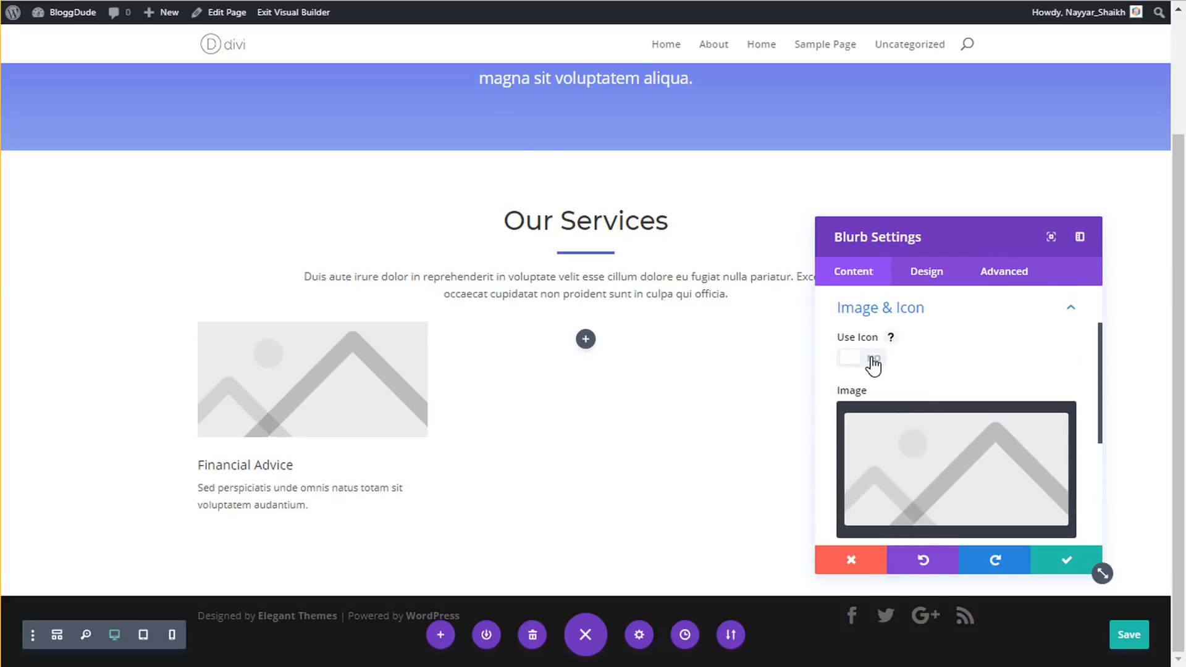
pyautogui.click(873, 360)
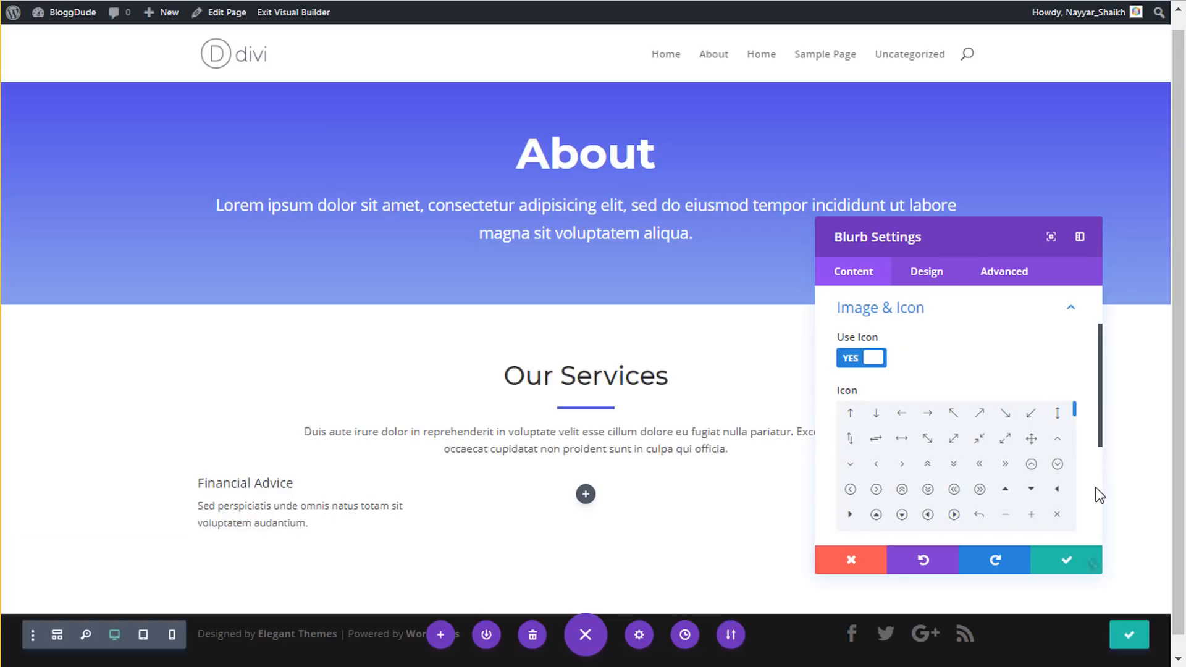
pyautogui.scroll(-1, 1002, 495)
pyautogui.scroll(-2, 1002, 494)
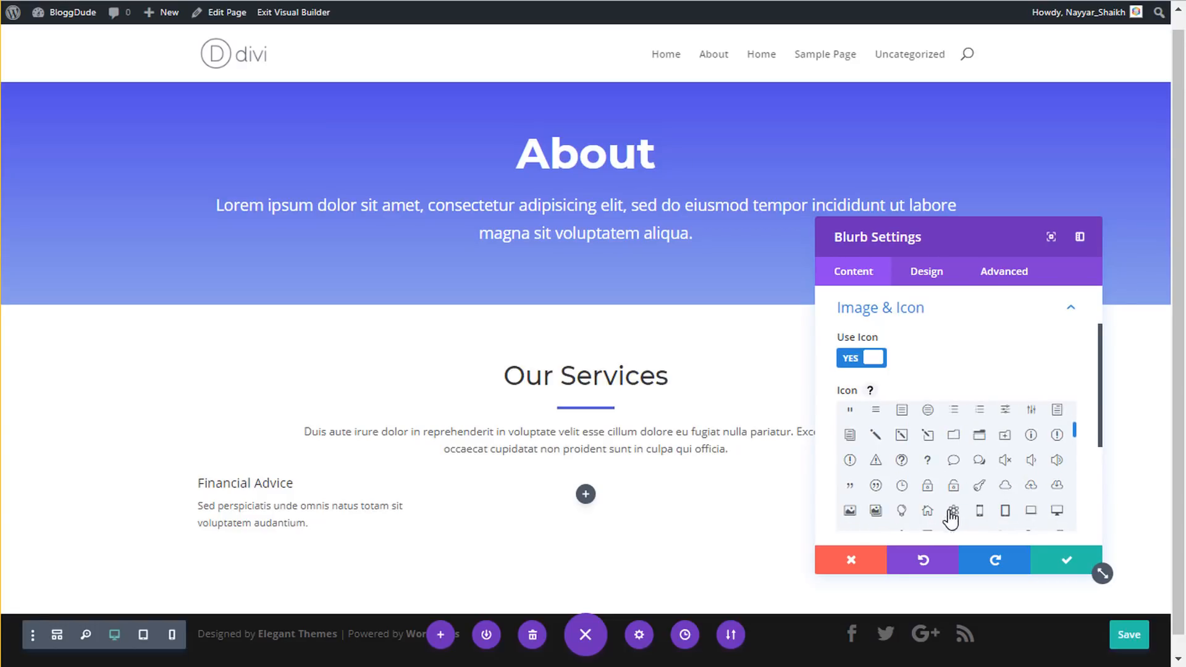
pyautogui.click(901, 513)
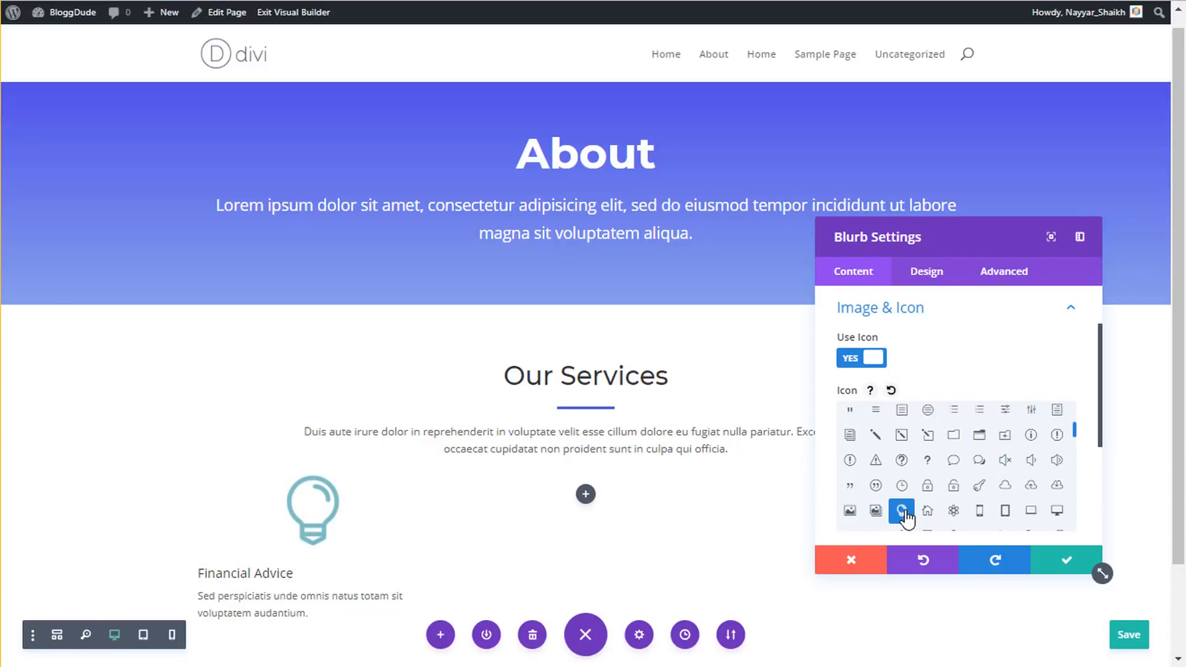
pyautogui.click(932, 276)
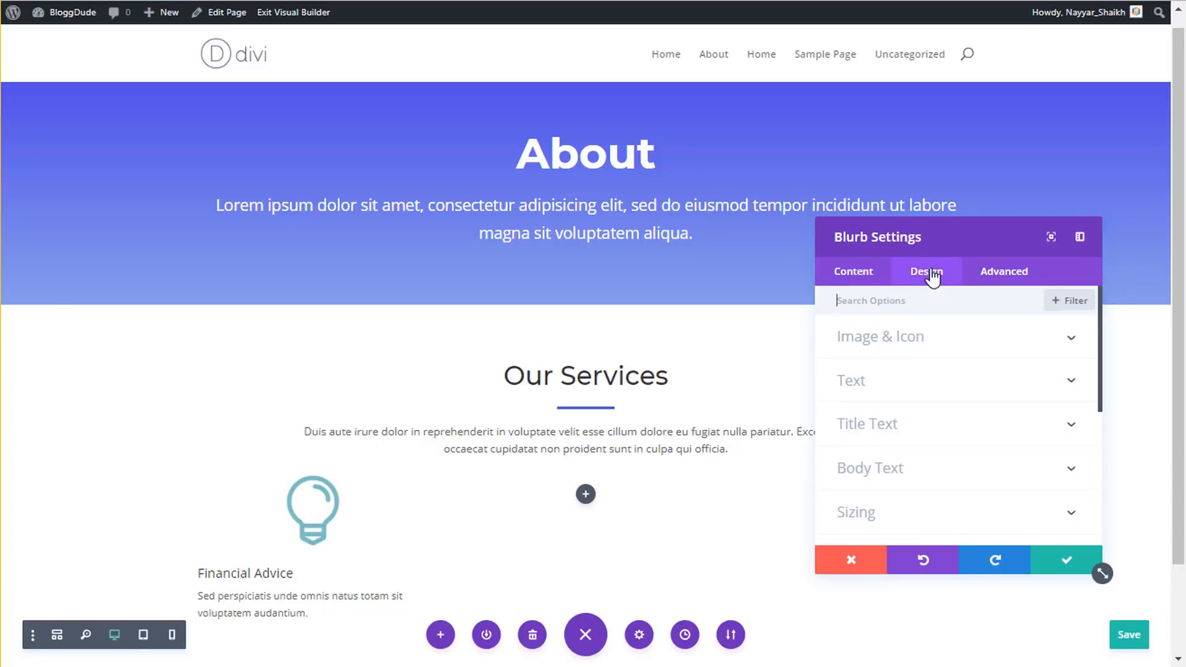
# - Colour the lightbulb icon #4e5ed0 and give it a custom 60px icon font size
pyautogui.click(955, 346)
pyautogui.click(851, 399)
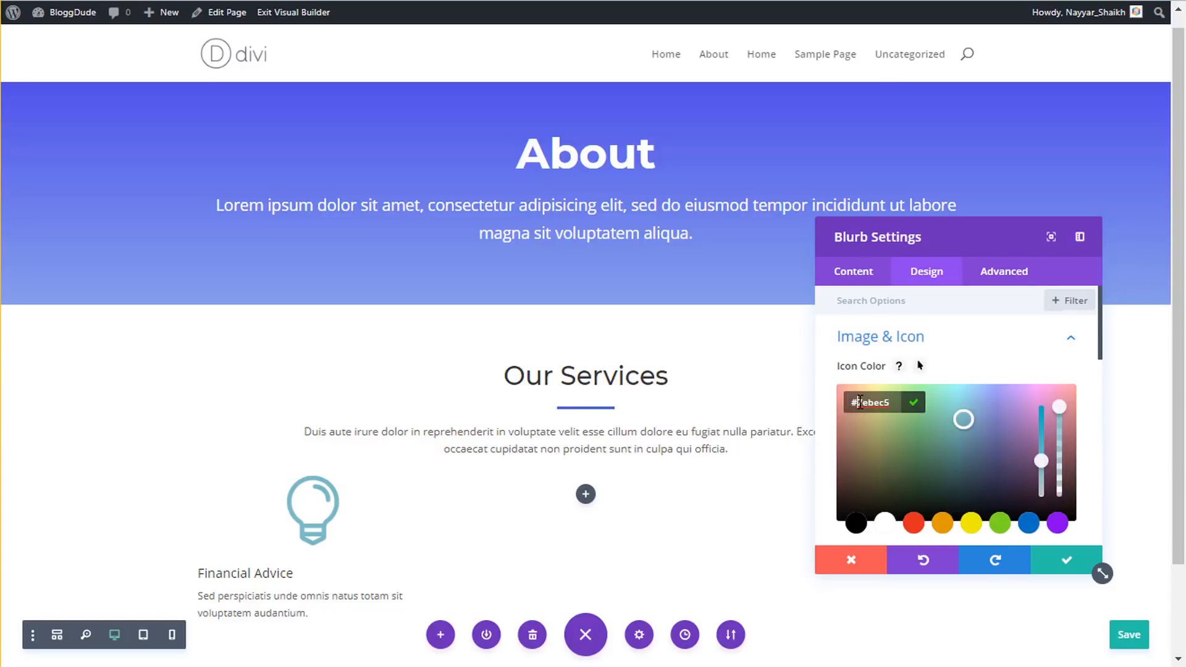
pyautogui.write('#4e5ed0')
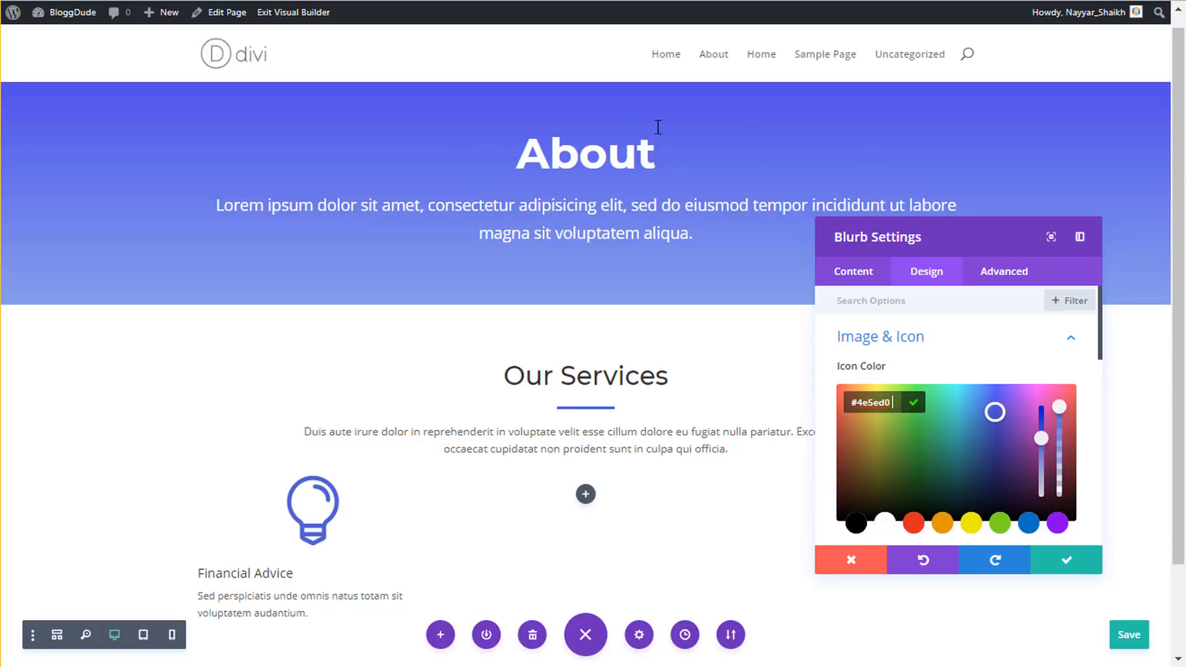
pyautogui.scroll(-2, 503, 461)
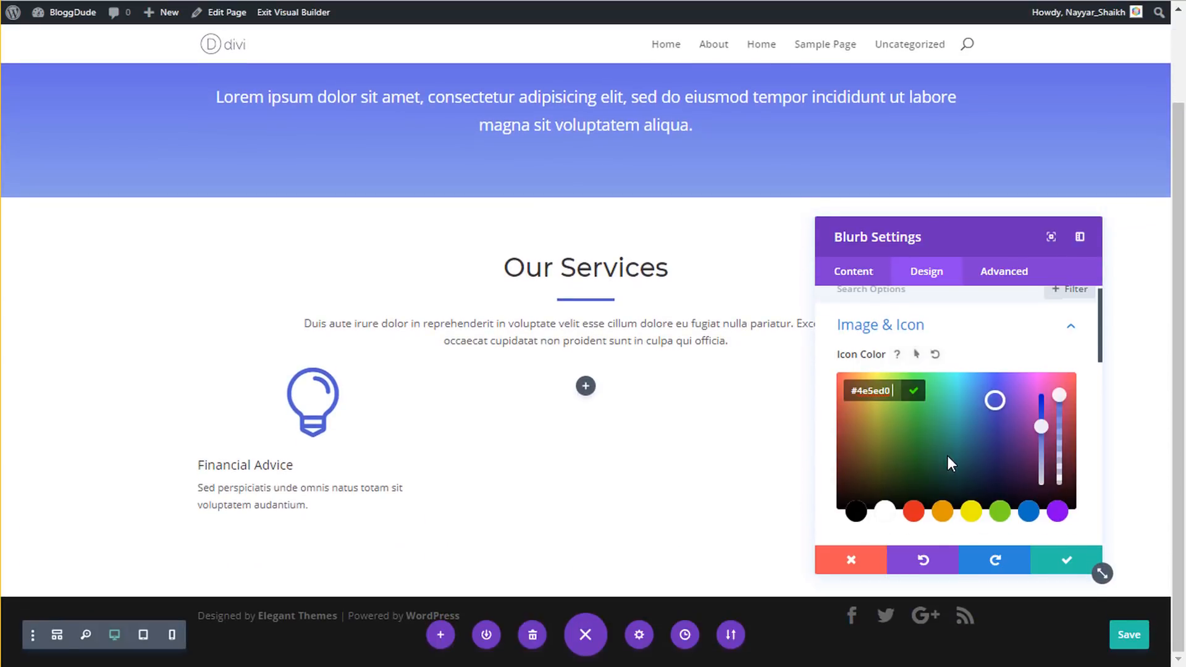
pyautogui.scroll(-3, 947, 456)
pyautogui.scroll(-2, 932, 419)
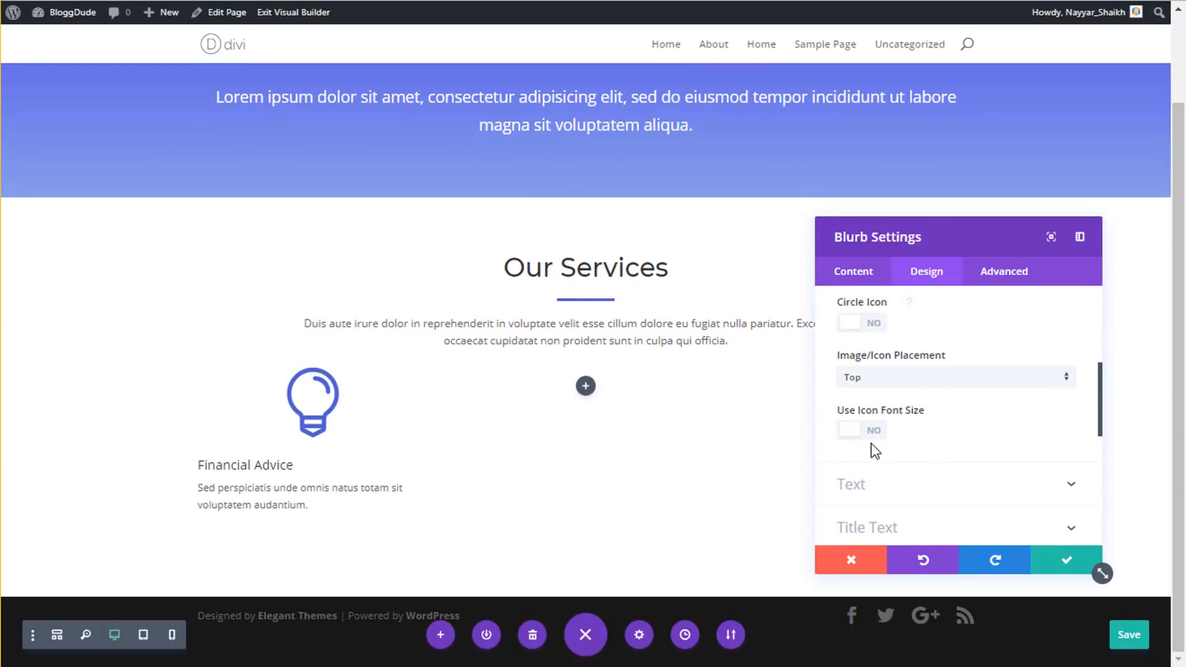
pyautogui.click(875, 431)
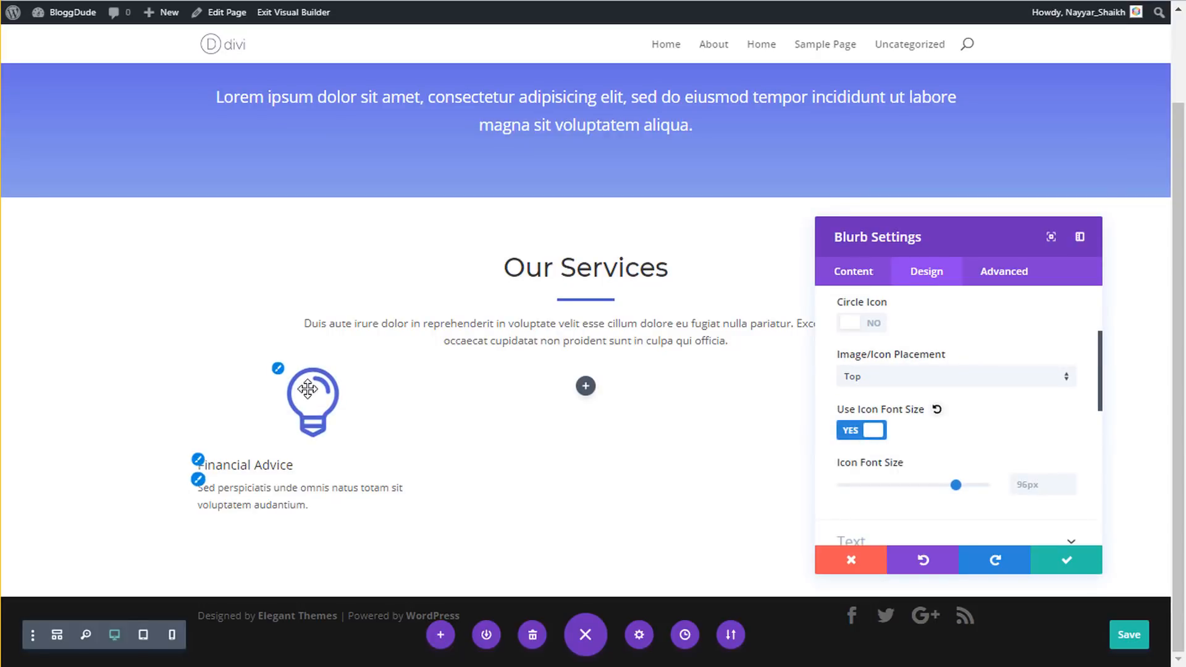
pyautogui.click(1018, 485)
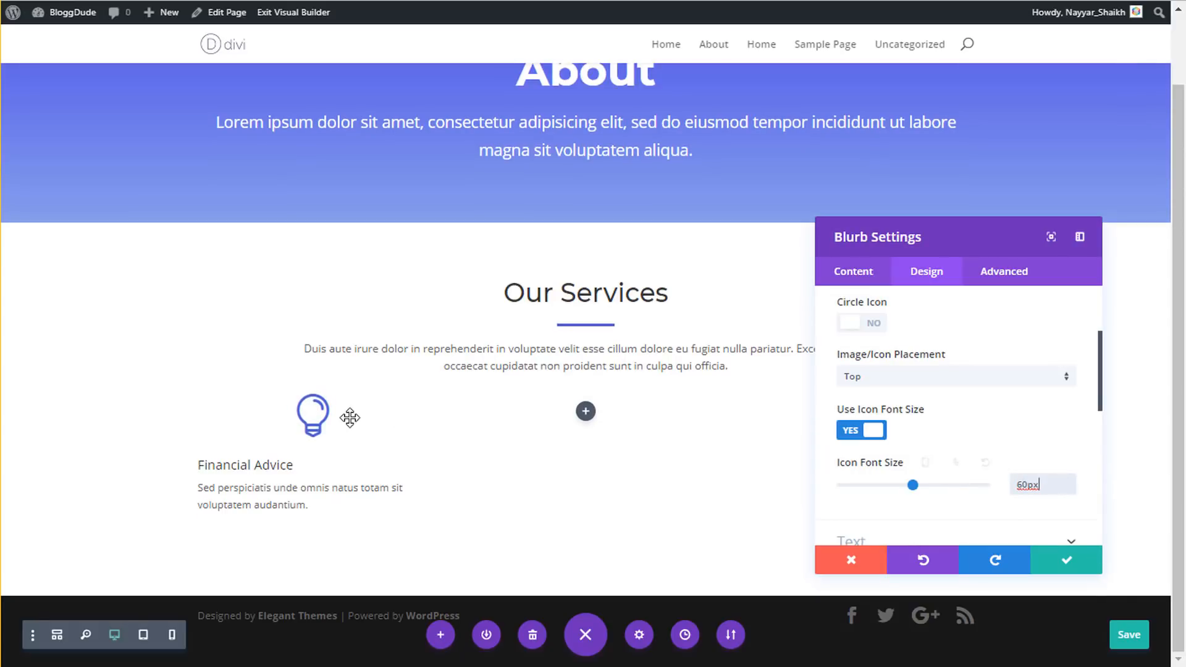
pyautogui.scroll(3, 920, 357)
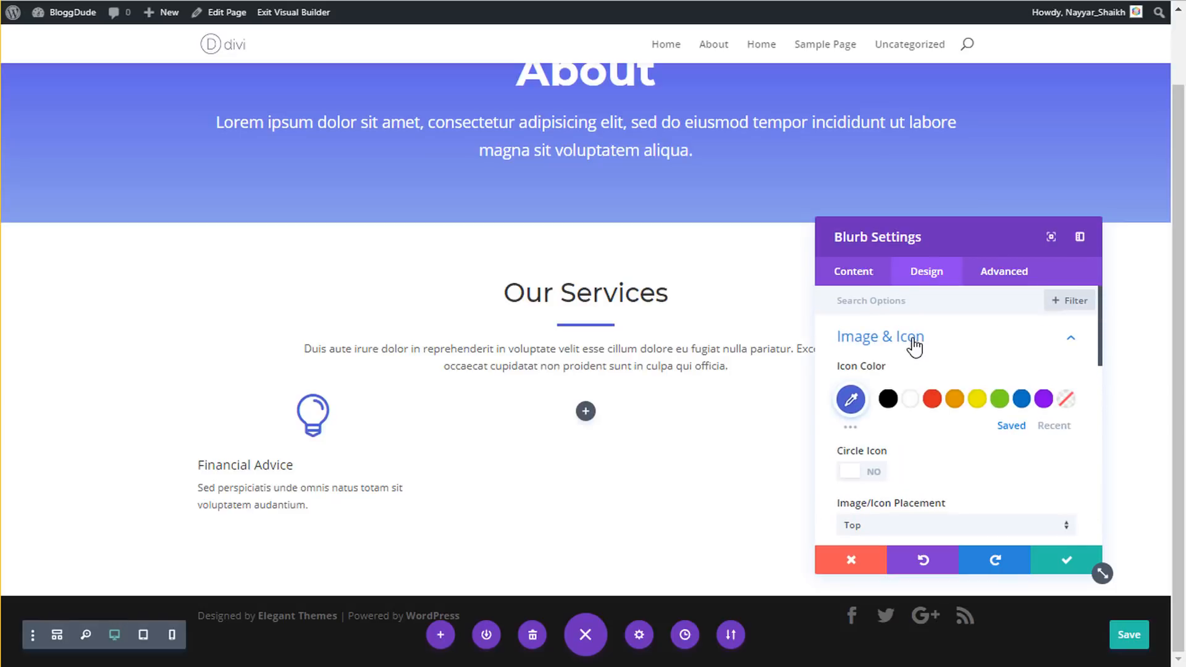
# - Set the Financial Advice title font to Montserrat
pyautogui.click(914, 346)
pyautogui.scroll(-2, 936, 392)
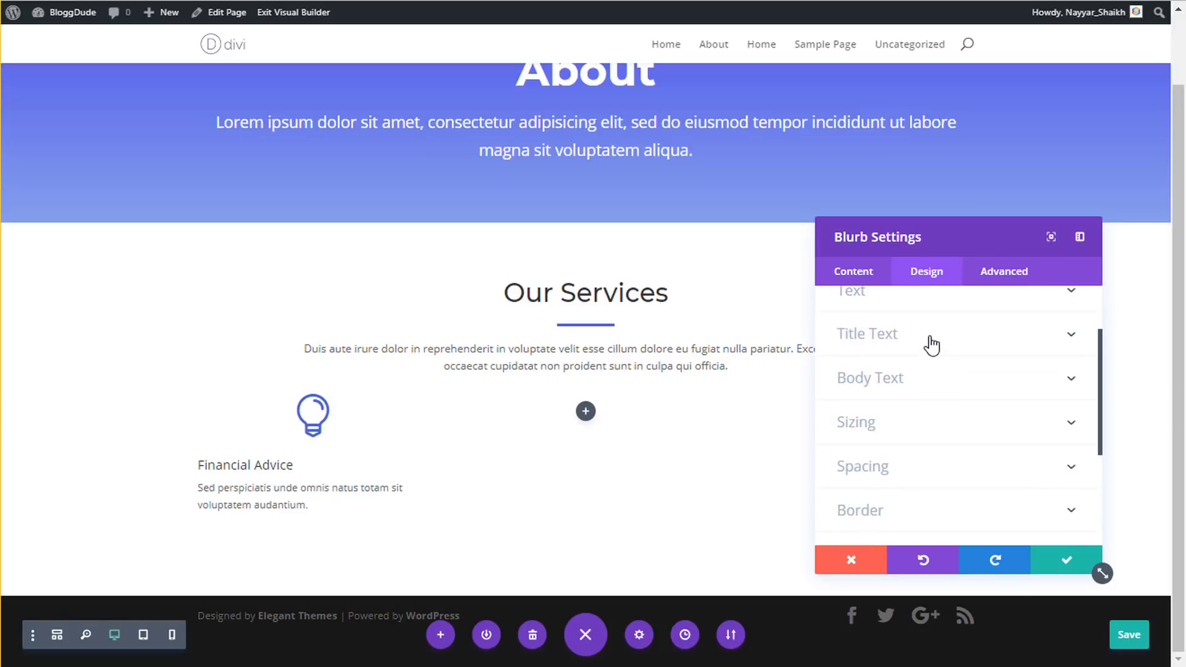
pyautogui.click(928, 338)
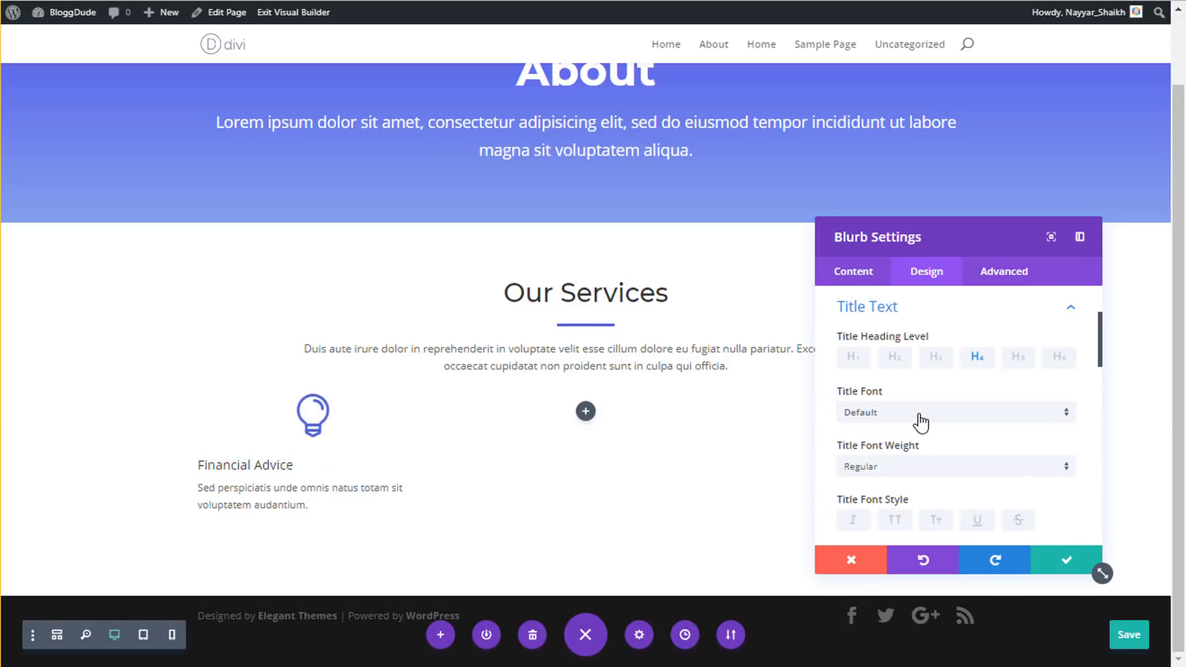
pyautogui.click(919, 421)
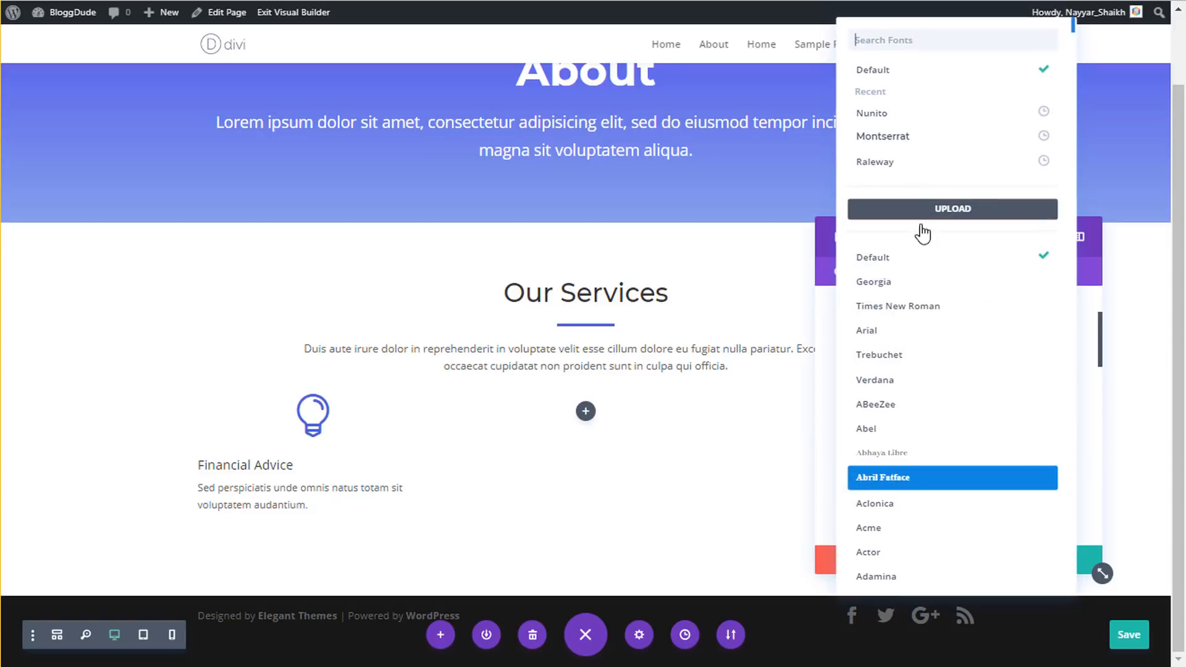
pyautogui.click(919, 142)
# - Give the title 22px size, 1.8em line height and centre alignment
pyautogui.scroll(-3, 926, 466)
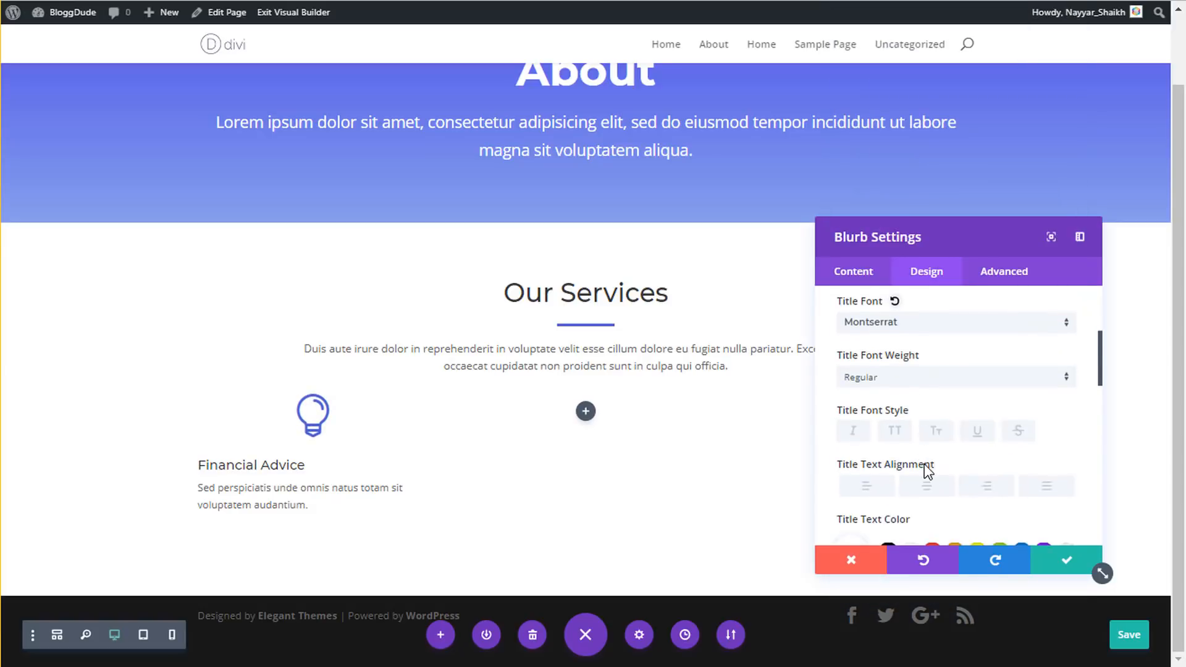
pyautogui.scroll(-2, 924, 465)
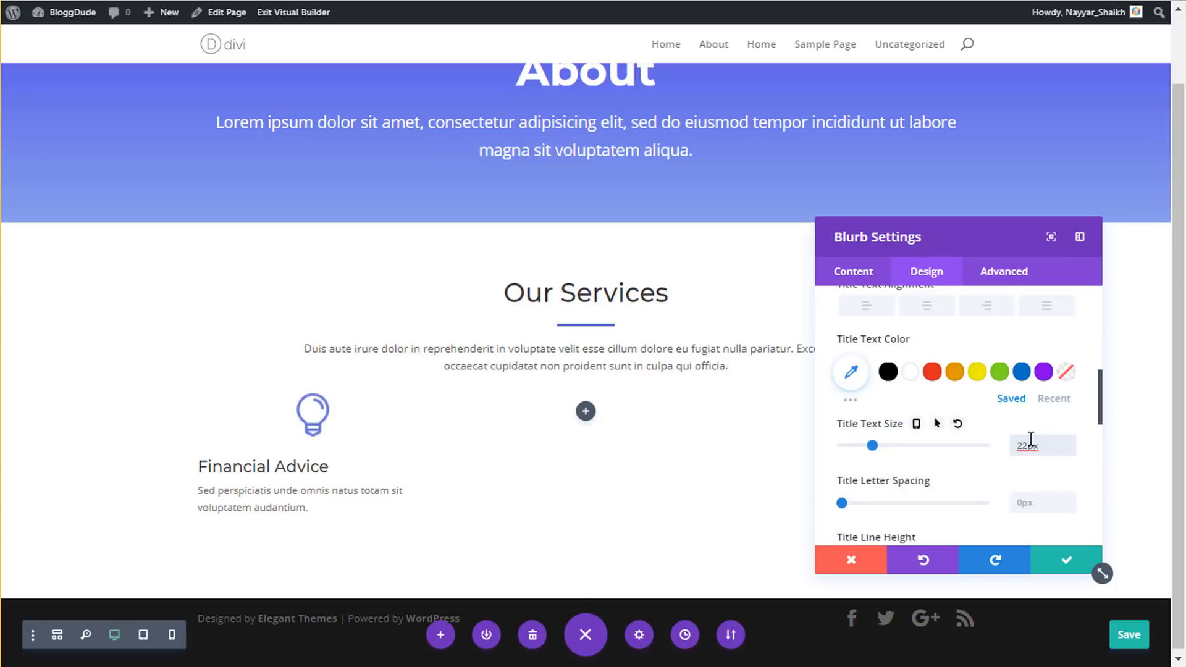
pyautogui.scroll(-2, 1042, 436)
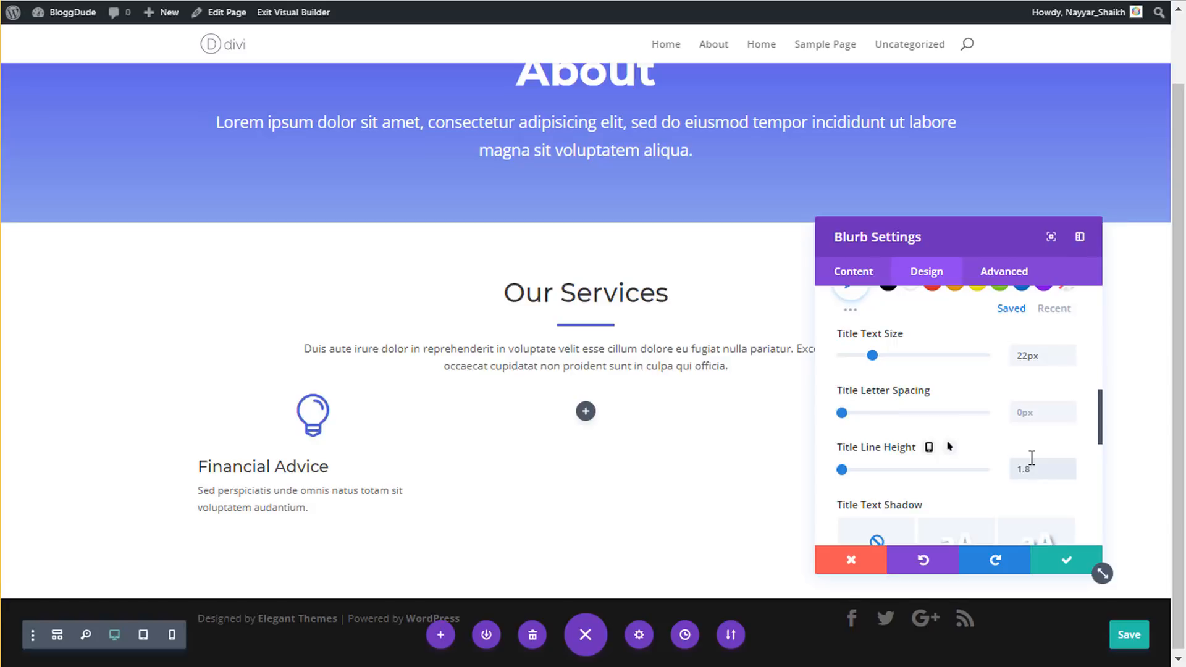
pyautogui.write('em')
pyautogui.scroll(-2, 1056, 444)
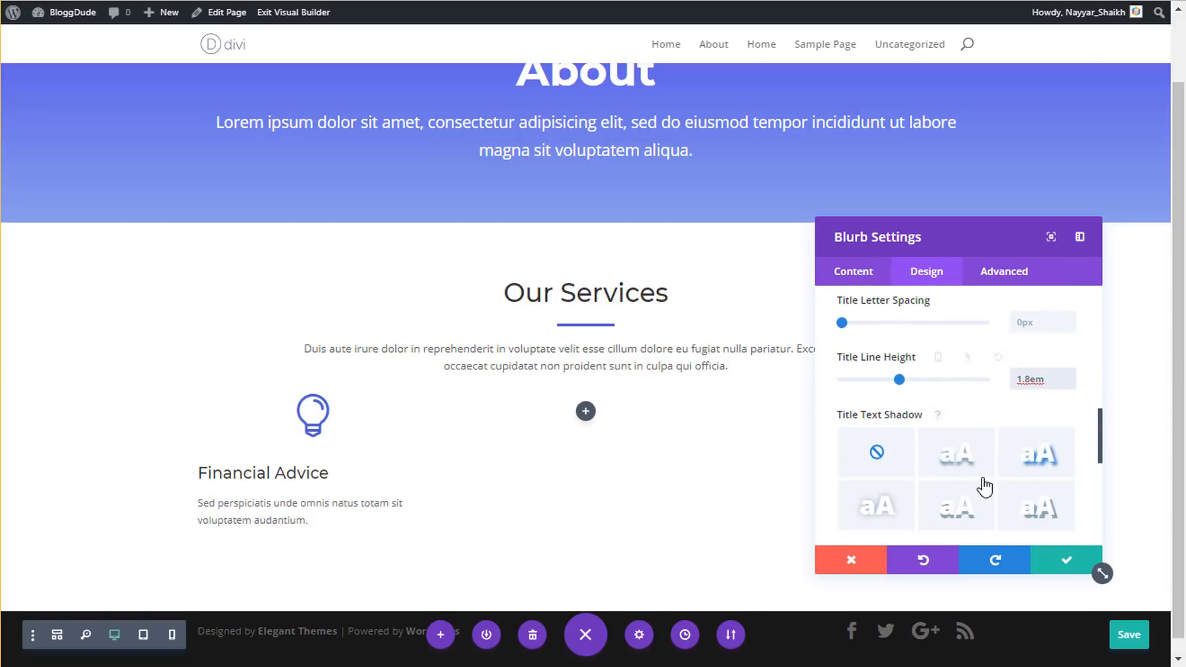
pyautogui.scroll(-4, 983, 487)
pyautogui.scroll(10, 973, 482)
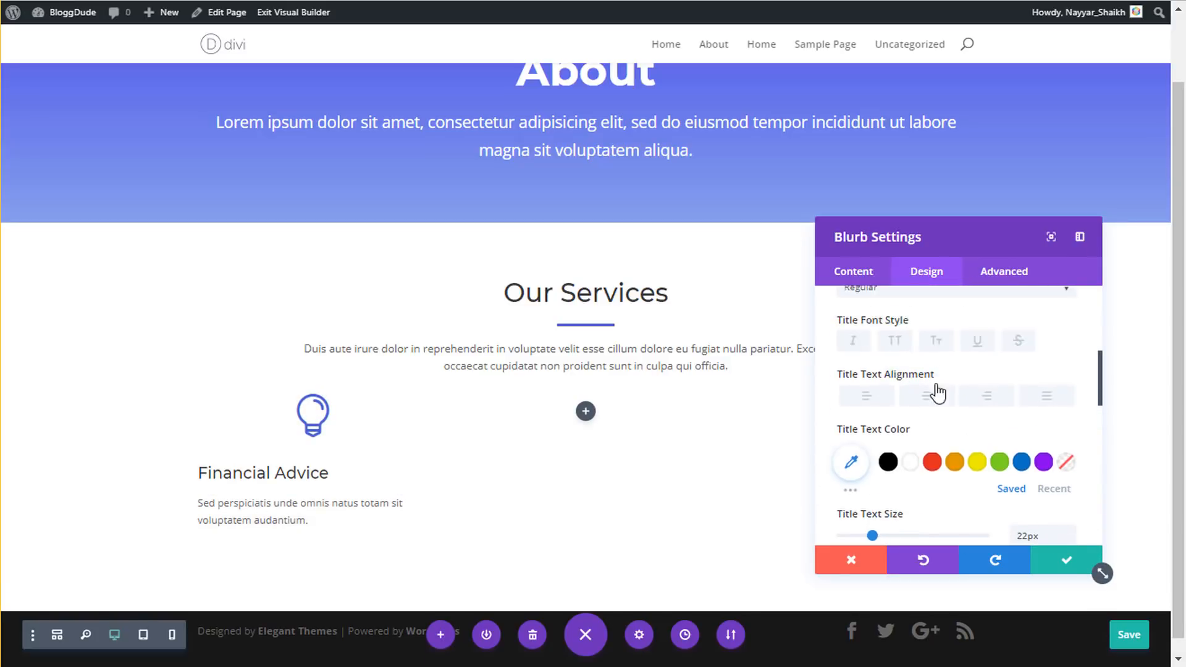
pyautogui.click(925, 403)
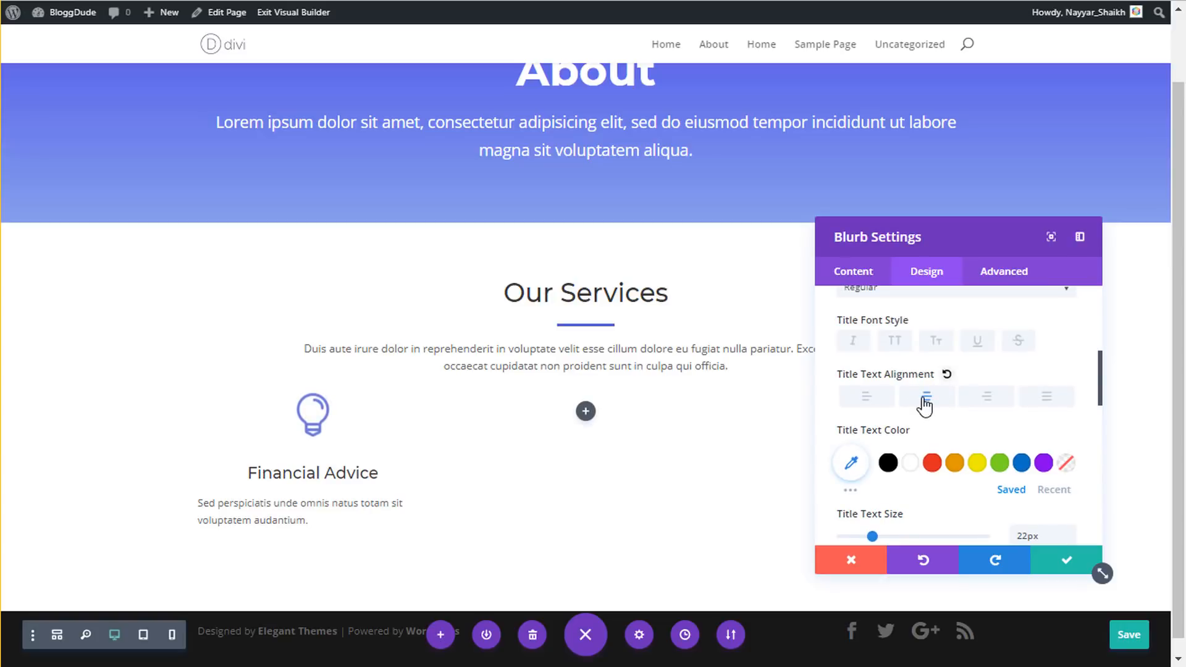
pyautogui.scroll(5, 945, 413)
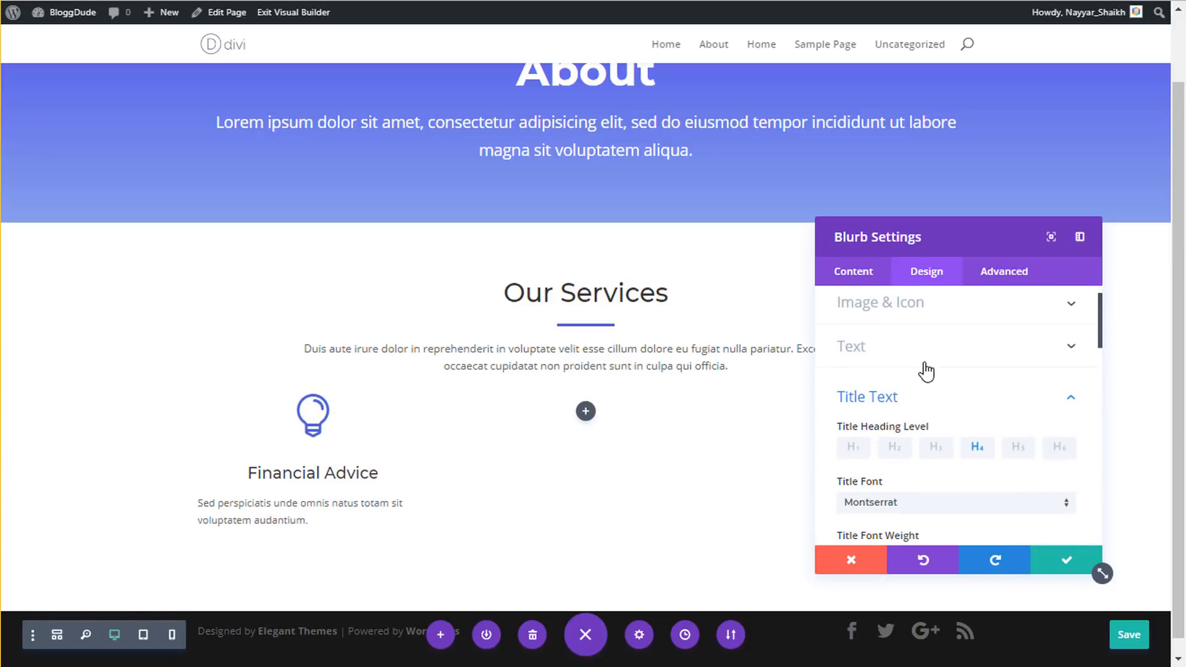
# - Set the Financial Advice blurb's body text line height to 1.9em
pyautogui.click(939, 389)
pyautogui.click(921, 347)
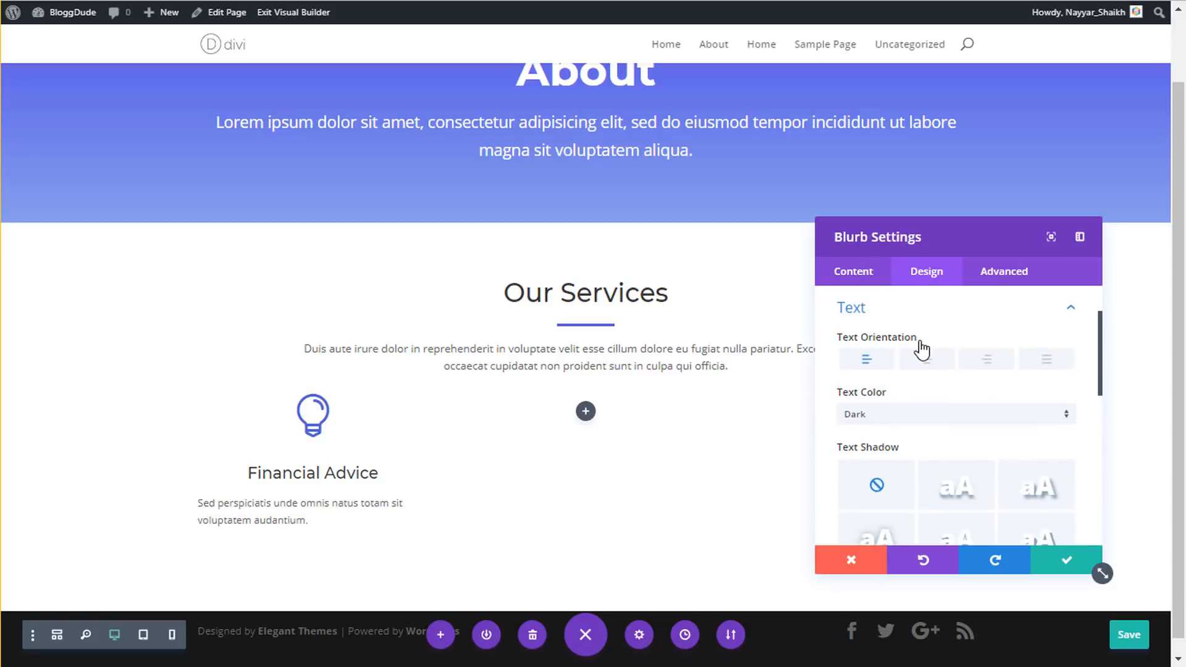
pyautogui.scroll(-4, 948, 410)
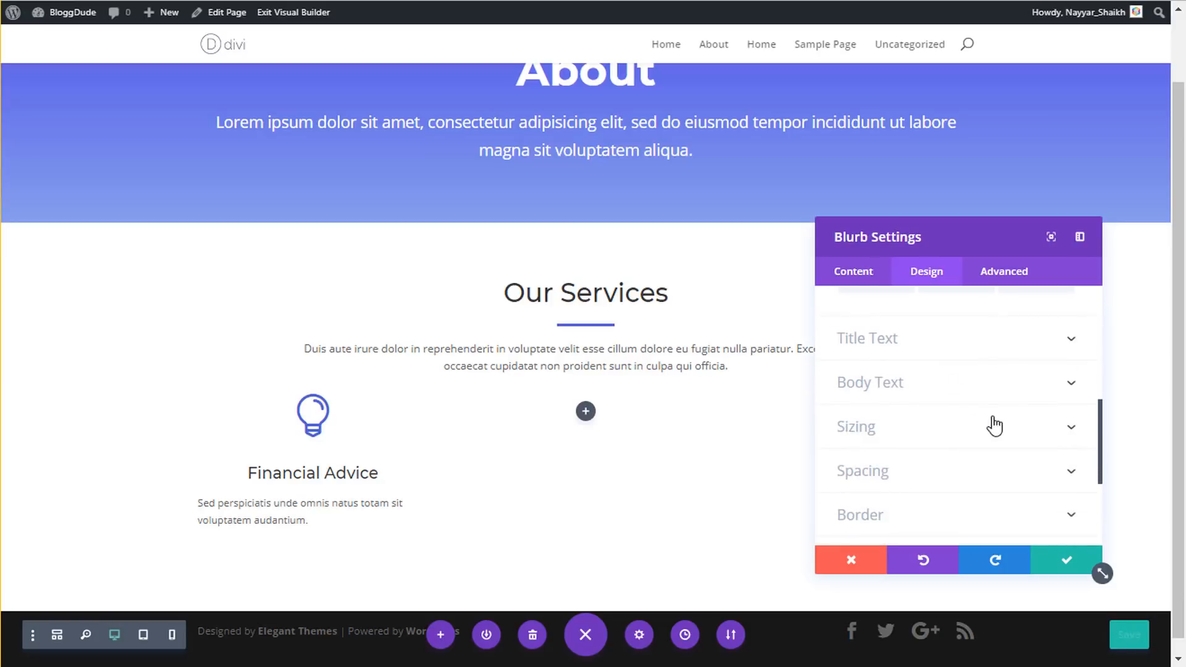
pyautogui.scroll(3, 1004, 402)
pyautogui.scroll(1, 1016, 414)
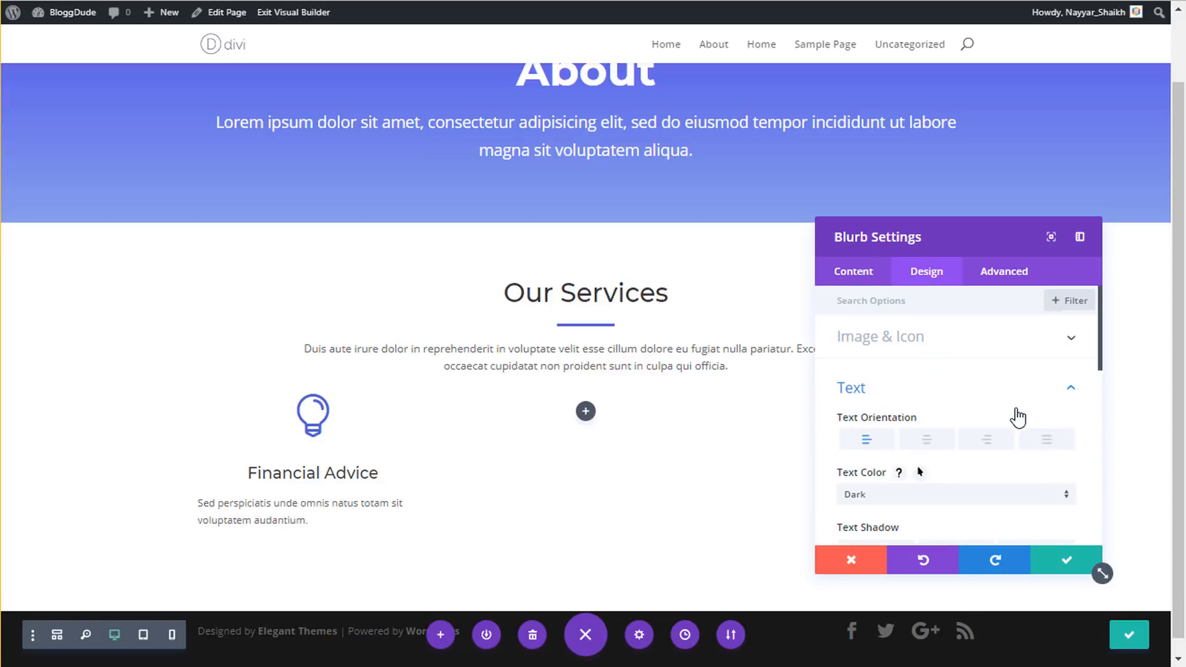
pyautogui.scroll(-4, 1015, 414)
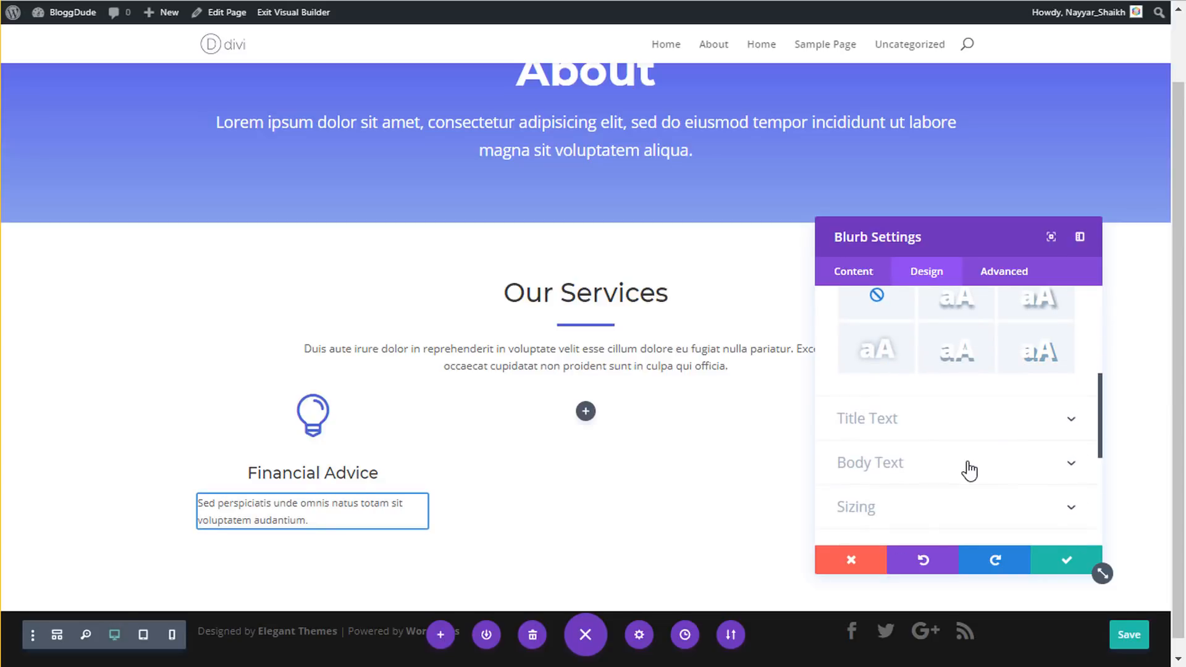
pyautogui.click(969, 470)
pyautogui.scroll(-3, 1013, 464)
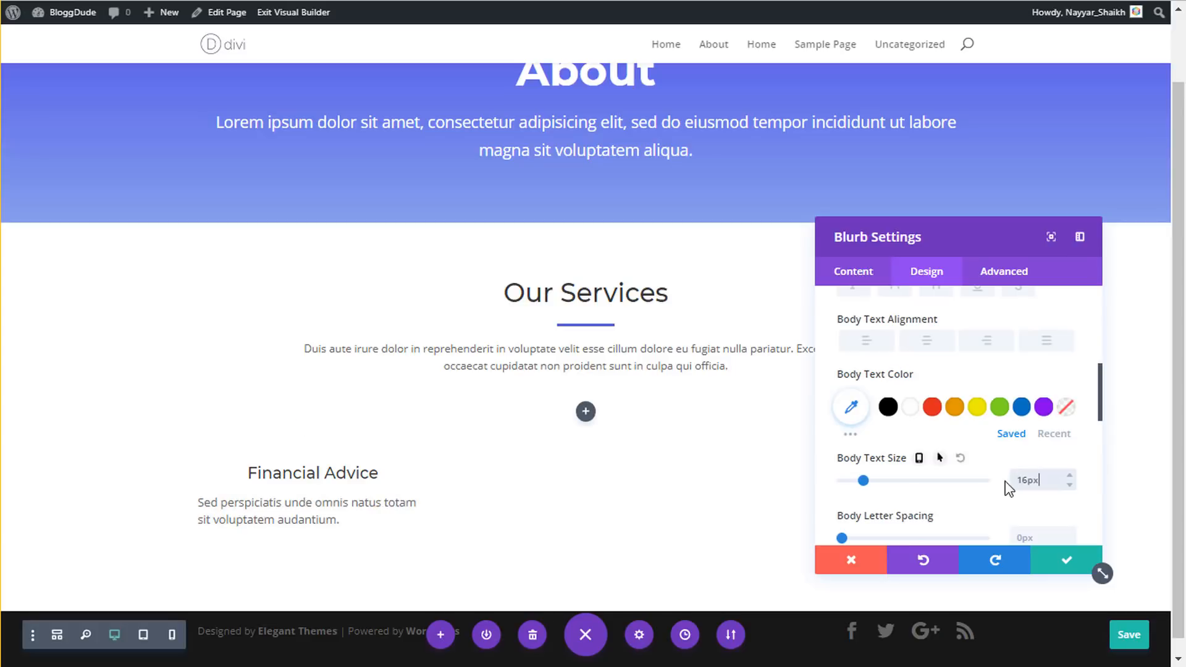
pyautogui.scroll(-2, 1031, 483)
pyautogui.click(1041, 505)
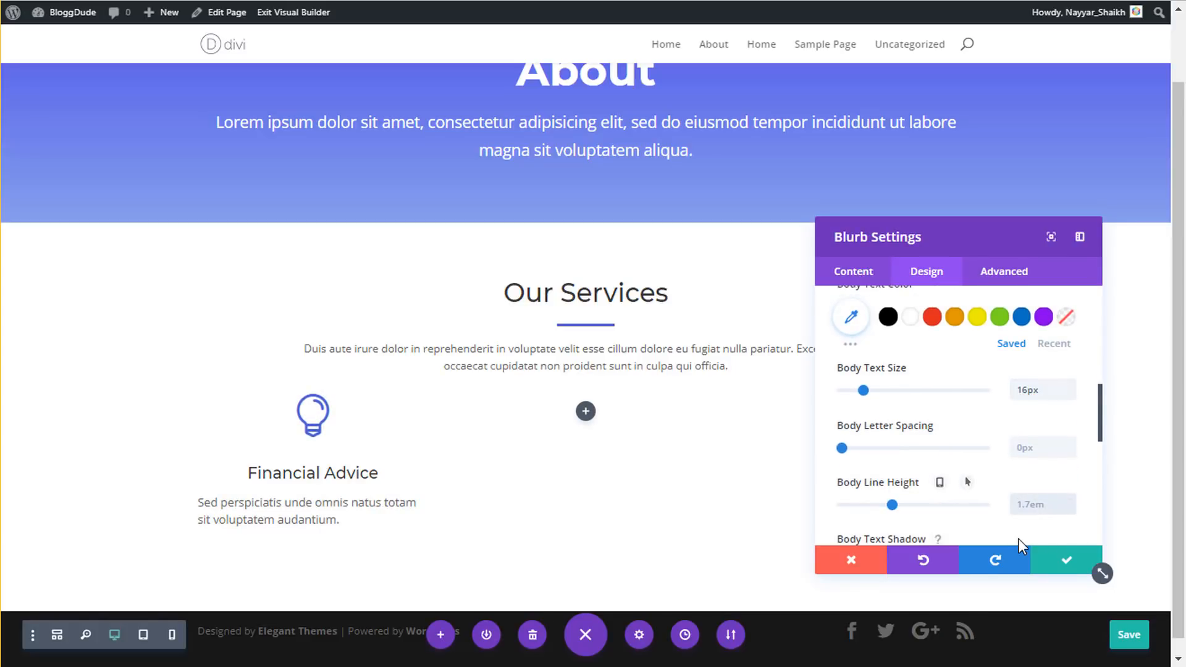
pyautogui.write('1.9em')
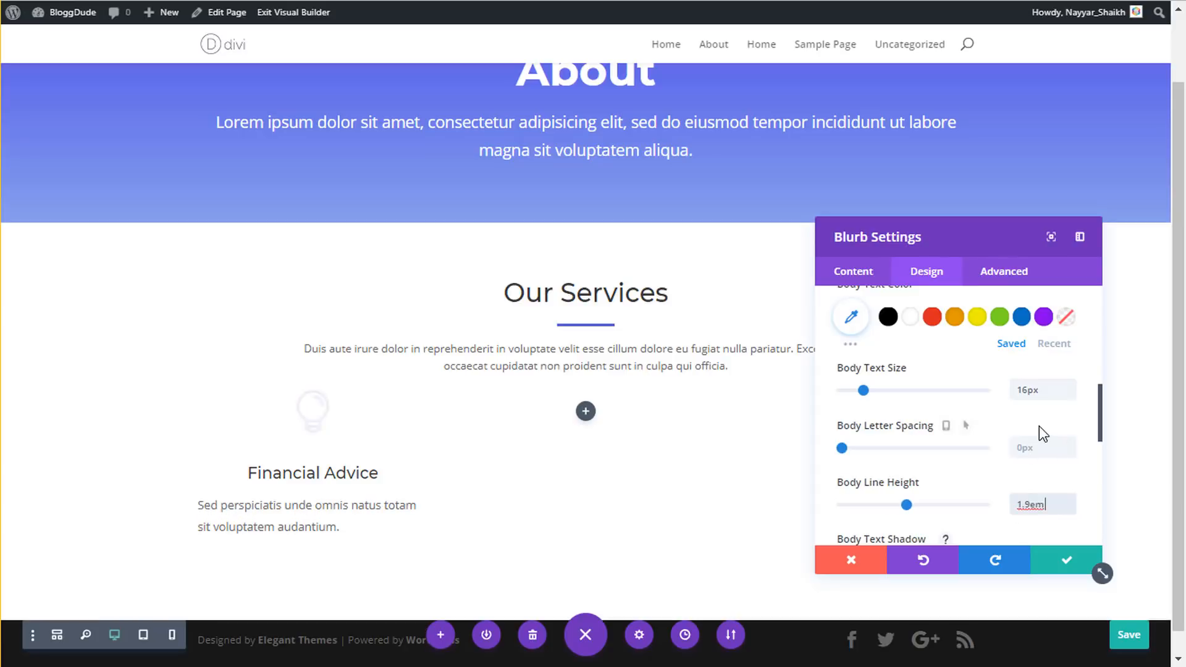
# - Centre the blurb's body text and save the module
pyautogui.scroll(-2, 1036, 445)
pyautogui.scroll(3, 1031, 462)
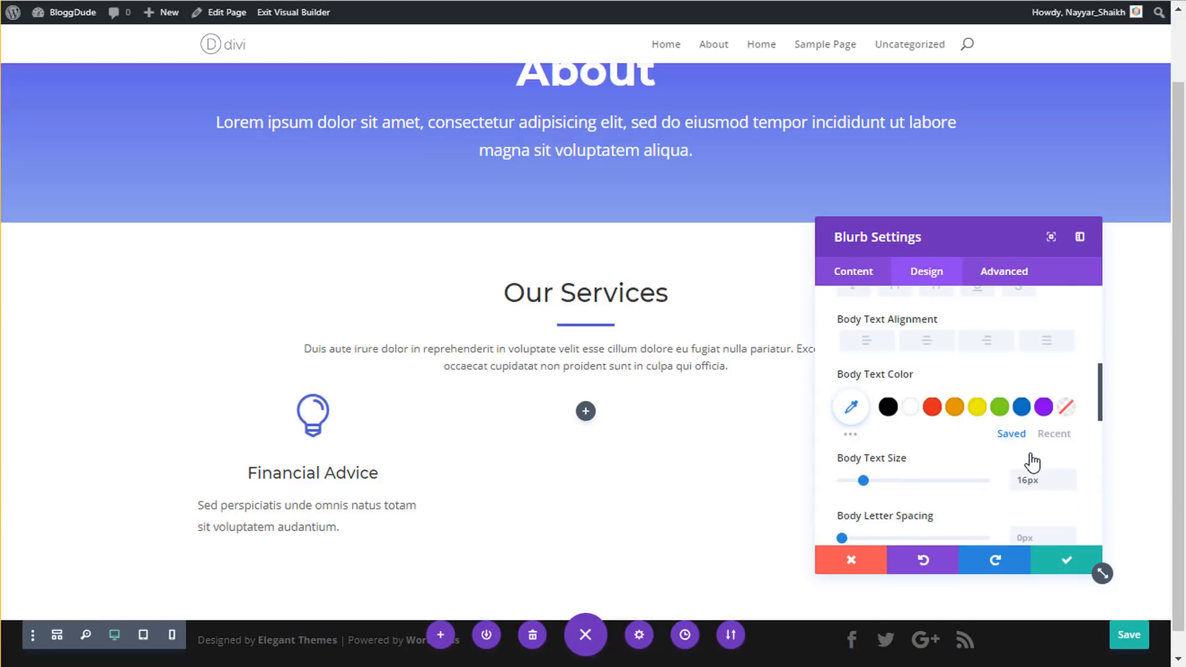
pyautogui.click(931, 344)
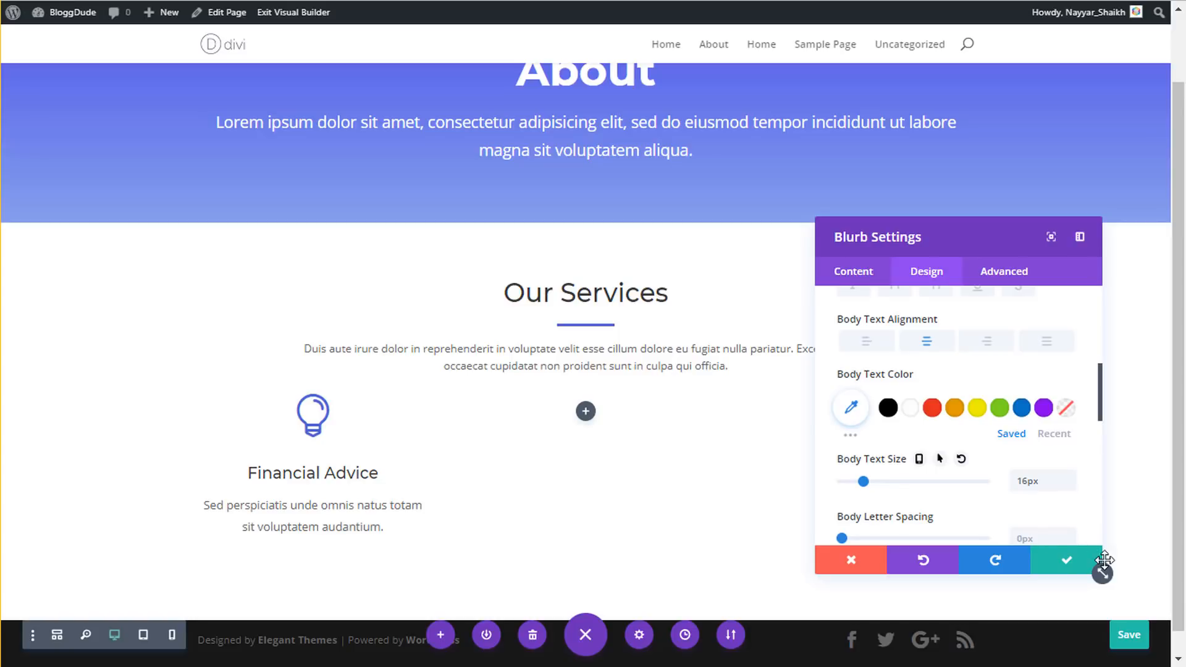
pyautogui.click(1061, 560)
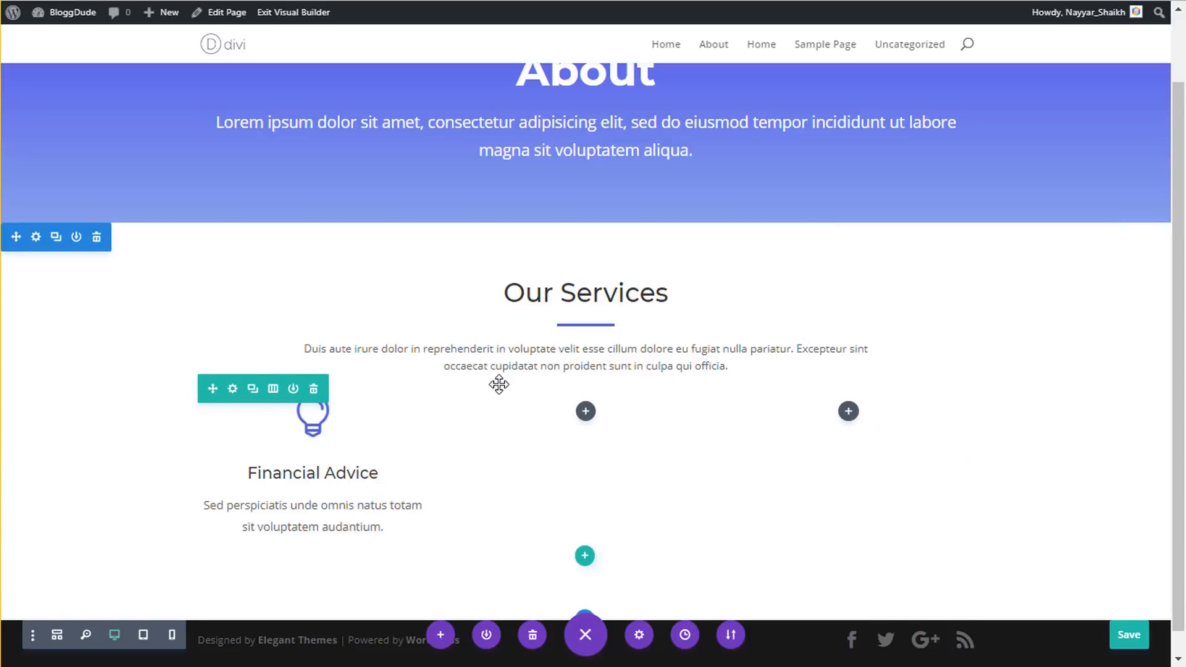
# - Drag the services row's top padding down to add more space above it
pyautogui.moveTo(501, 389); pyautogui.dragTo(498, 413)
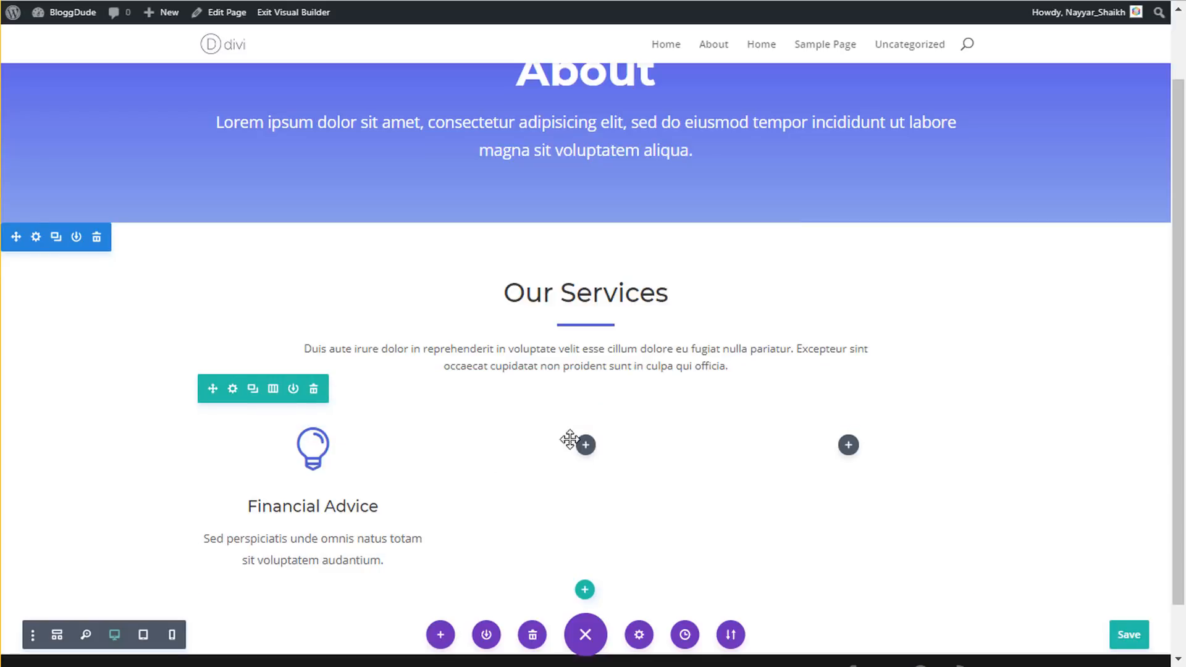
pyautogui.moveTo(312, 468)
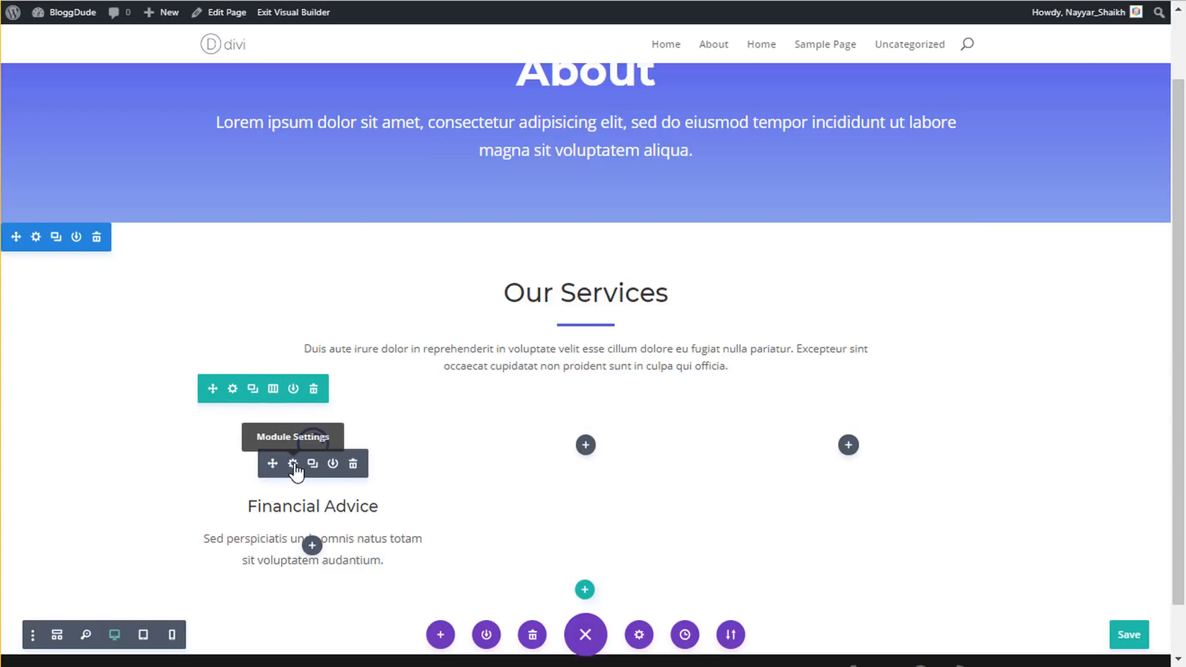
pyautogui.rightClick(295, 470)
# - Paste copies of the Financial Advice blurb into the middle and right columns, then save with Ctrl+S
pyautogui.click(291, 348)
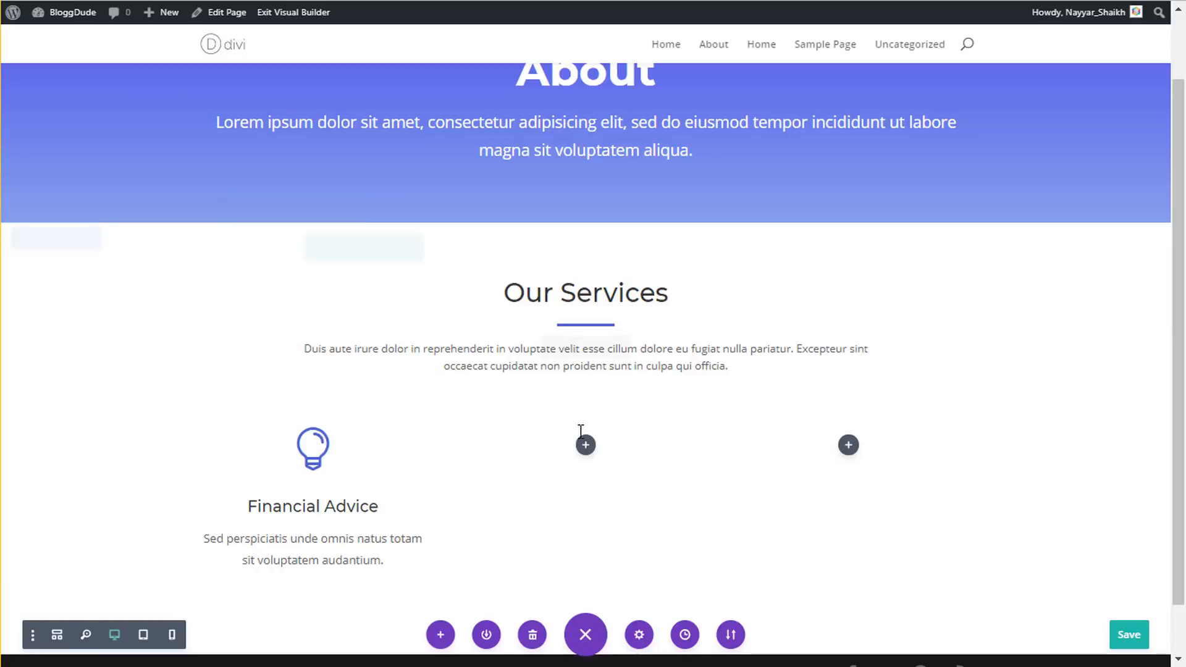
pyautogui.rightClick(586, 457)
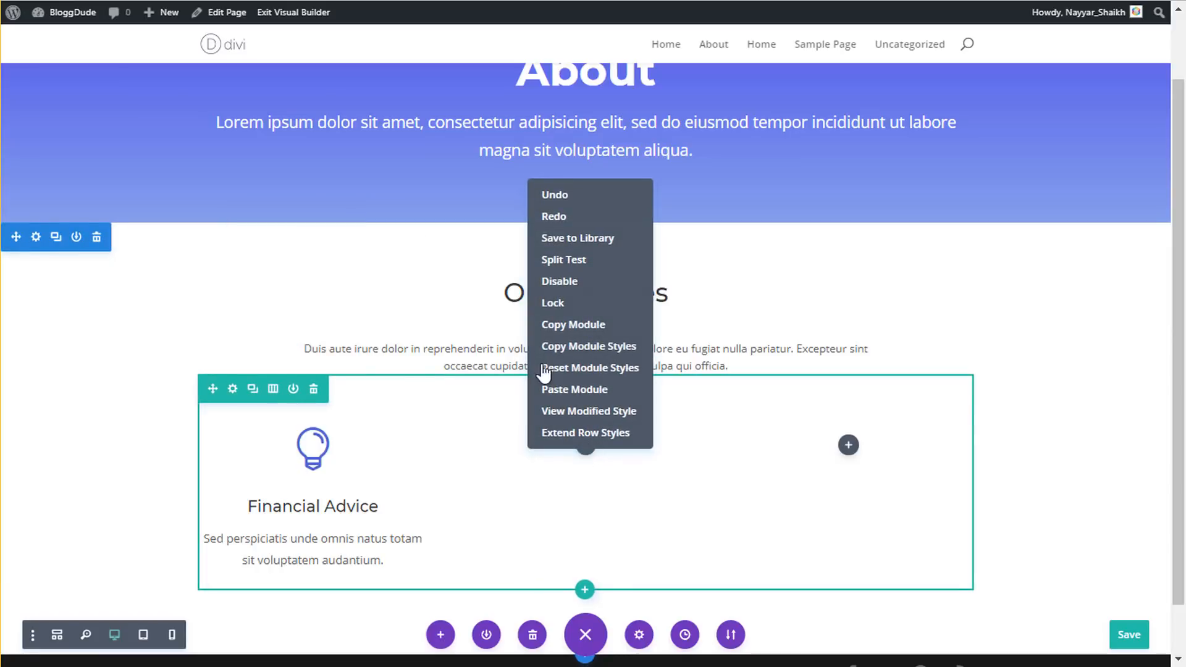
pyautogui.click(575, 389)
pyautogui.rightClick(848, 445)
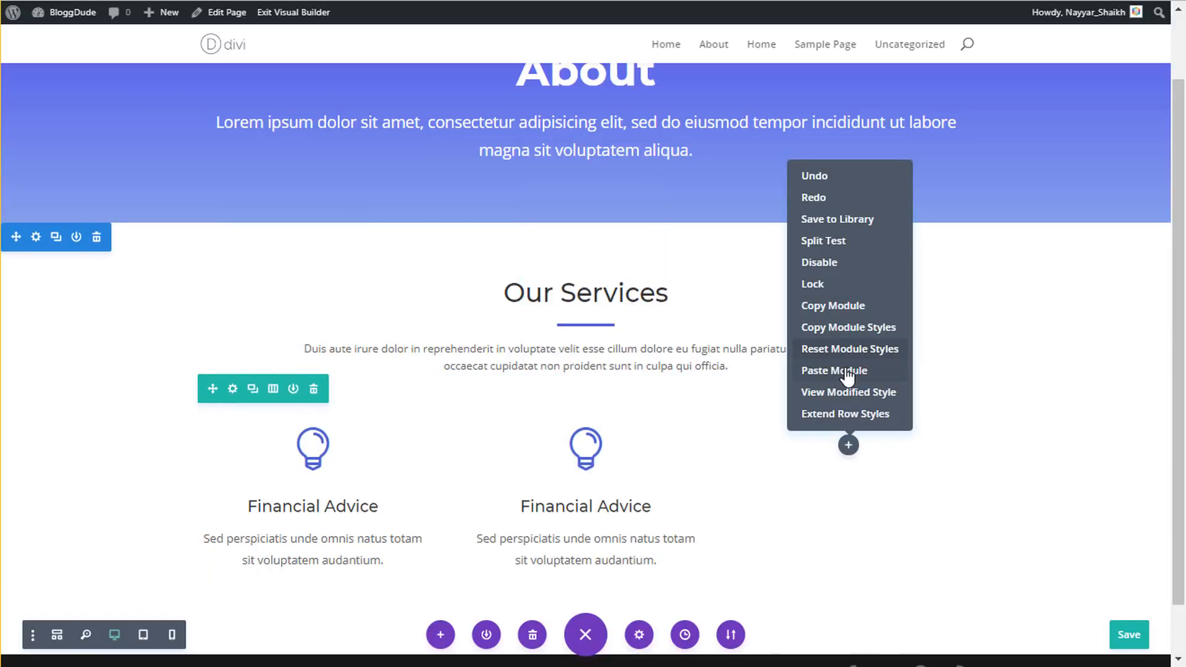
pyautogui.click(846, 370)
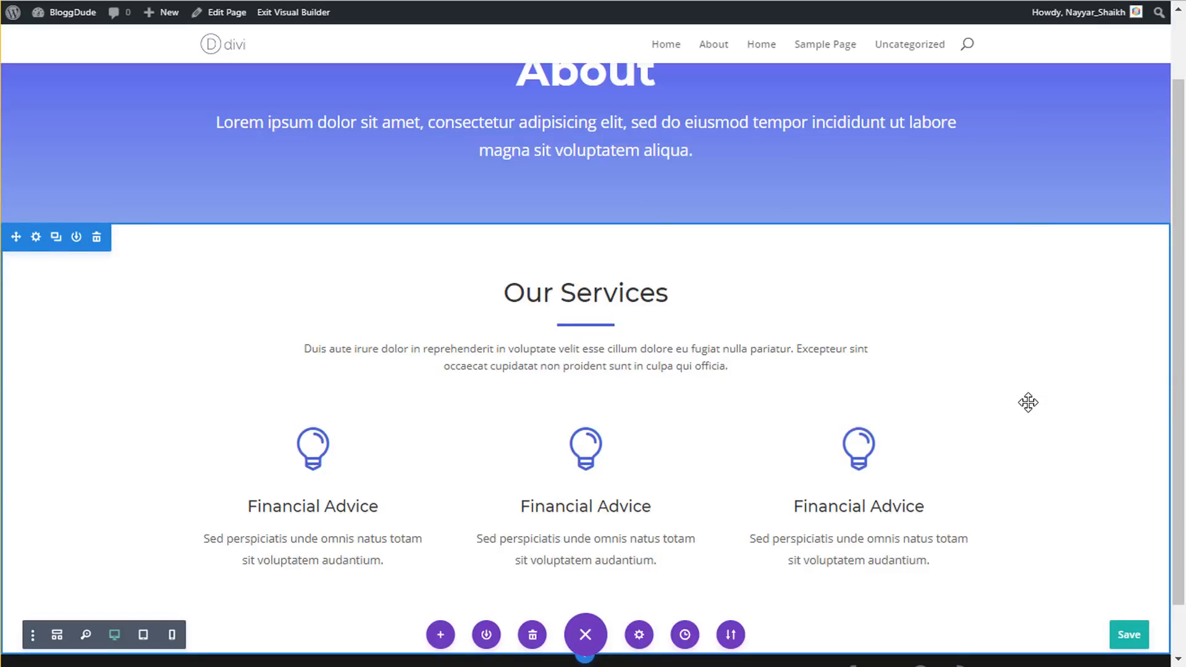
pyautogui.hotkey('ctrl', 's')
pyautogui.moveTo(574, 478)
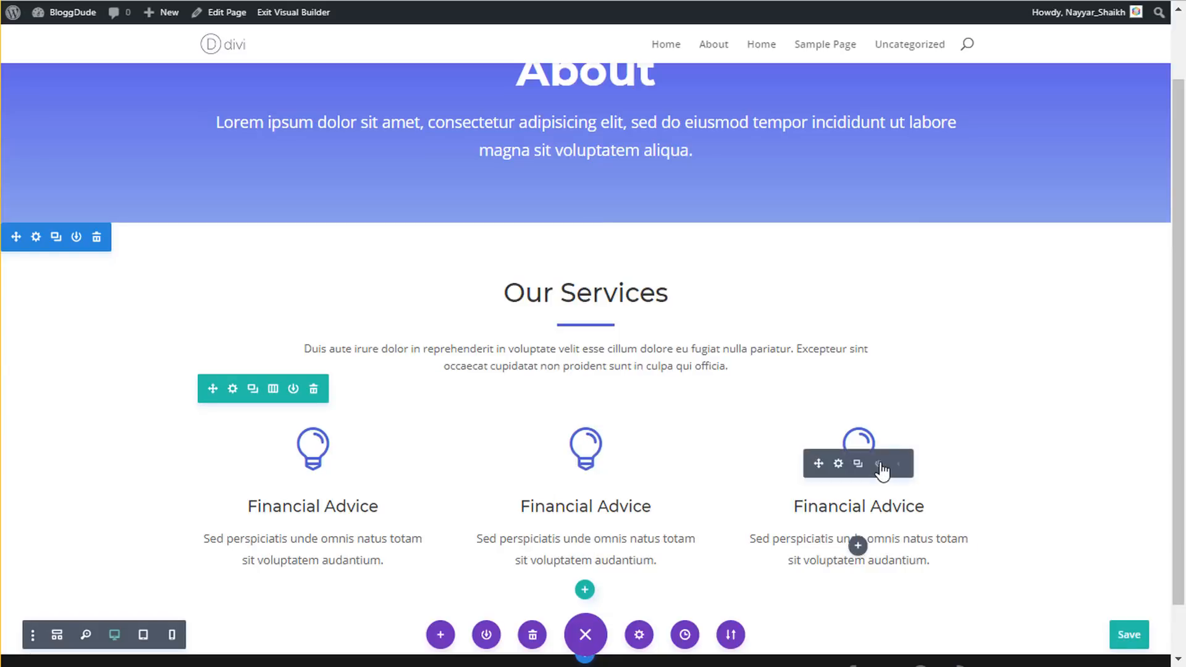
pyautogui.moveTo(603, 492)
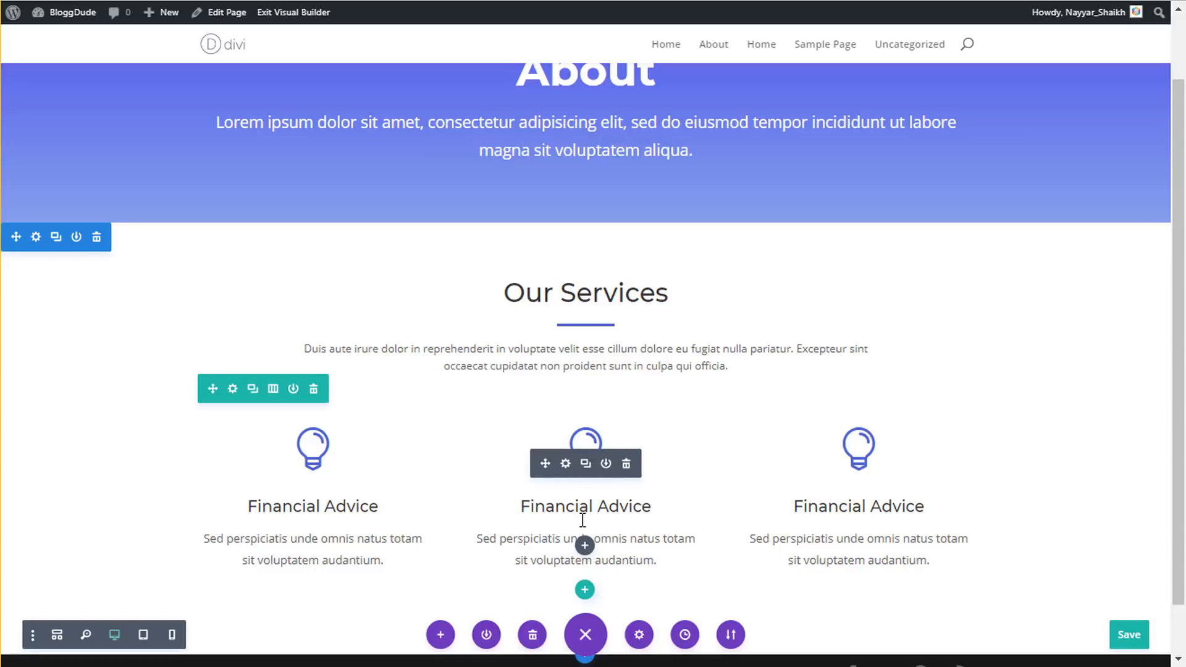
pyautogui.scroll(-1, 739, 505)
pyautogui.scroll(-2, 740, 505)
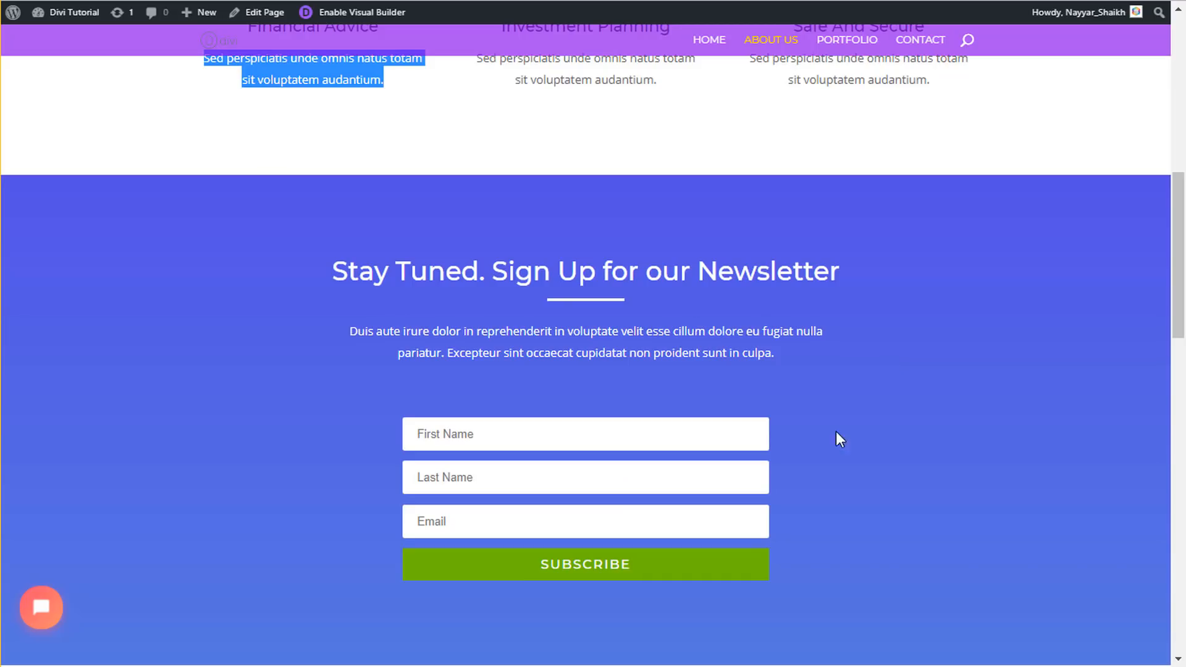
pyautogui.scroll(-1, 850, 391)
pyautogui.scroll(1, 850, 391)
pyautogui.scroll(-1, 850, 391)
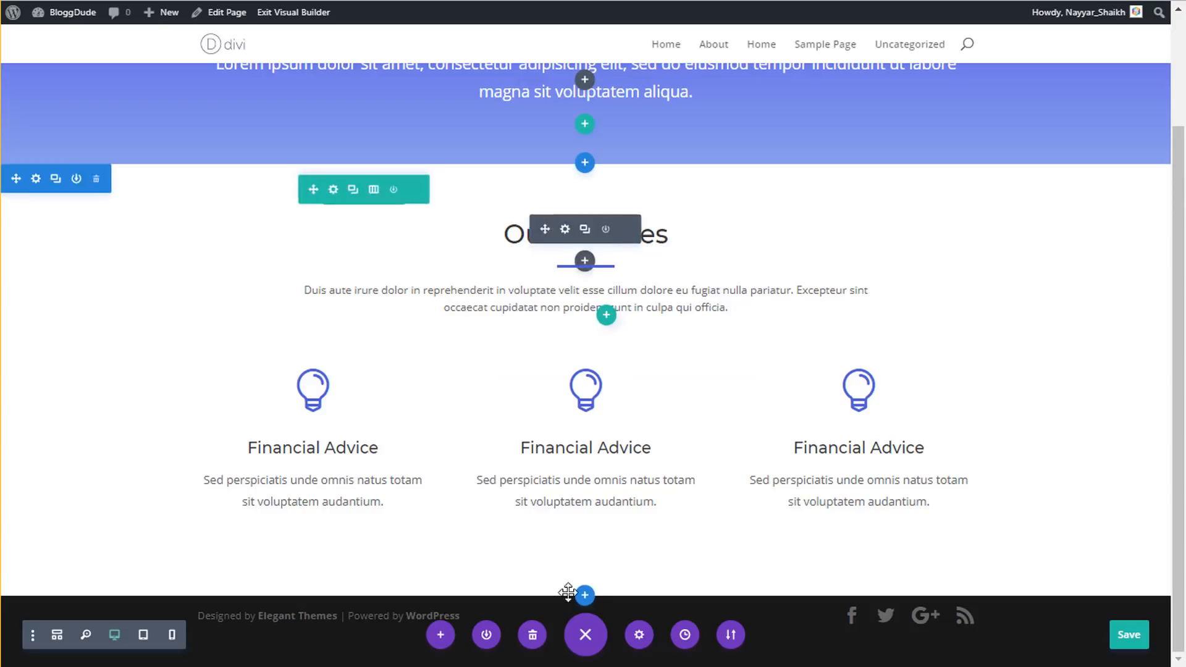
pyautogui.click(585, 597)
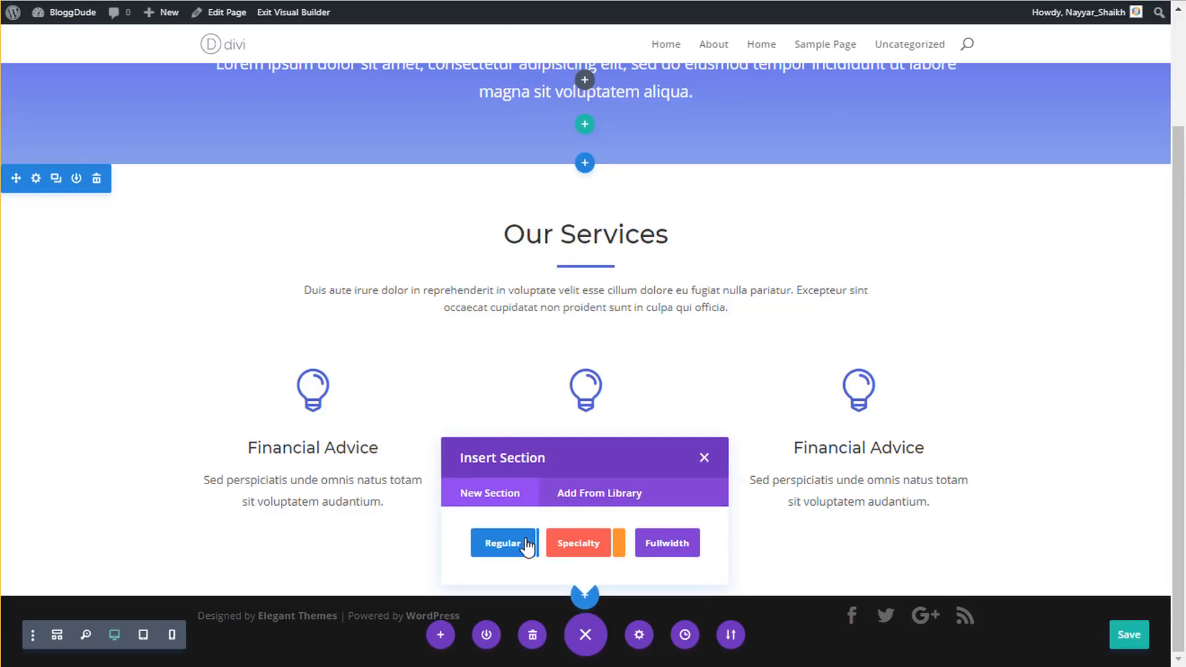
pyautogui.click(523, 551)
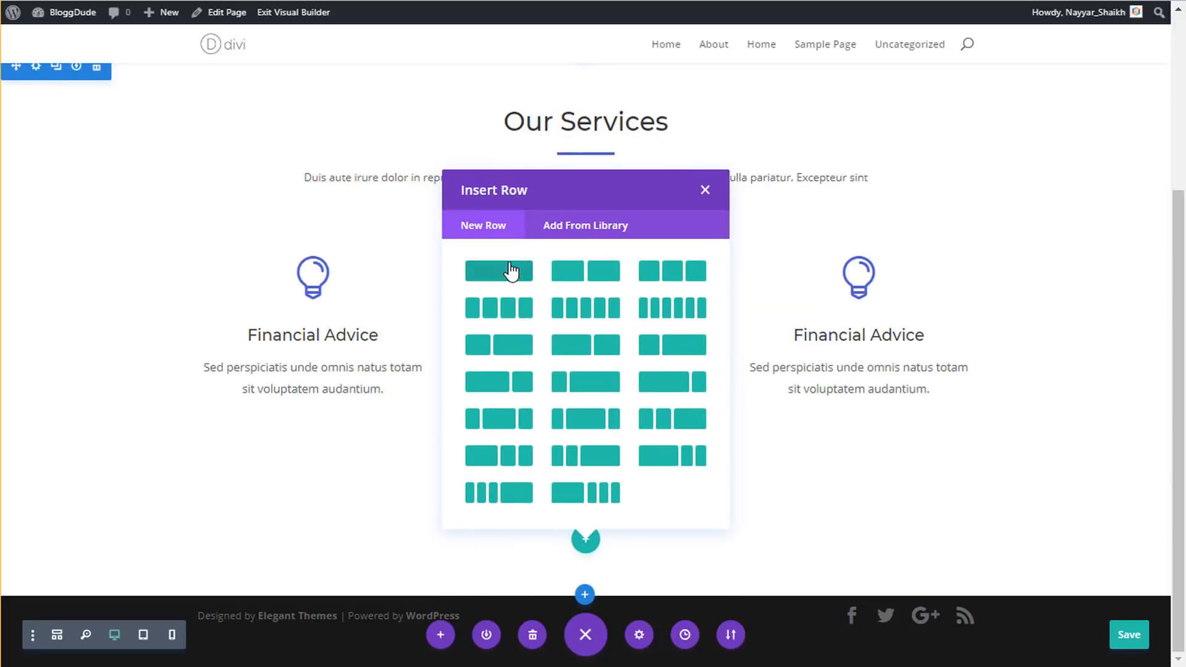
pyautogui.click(509, 270)
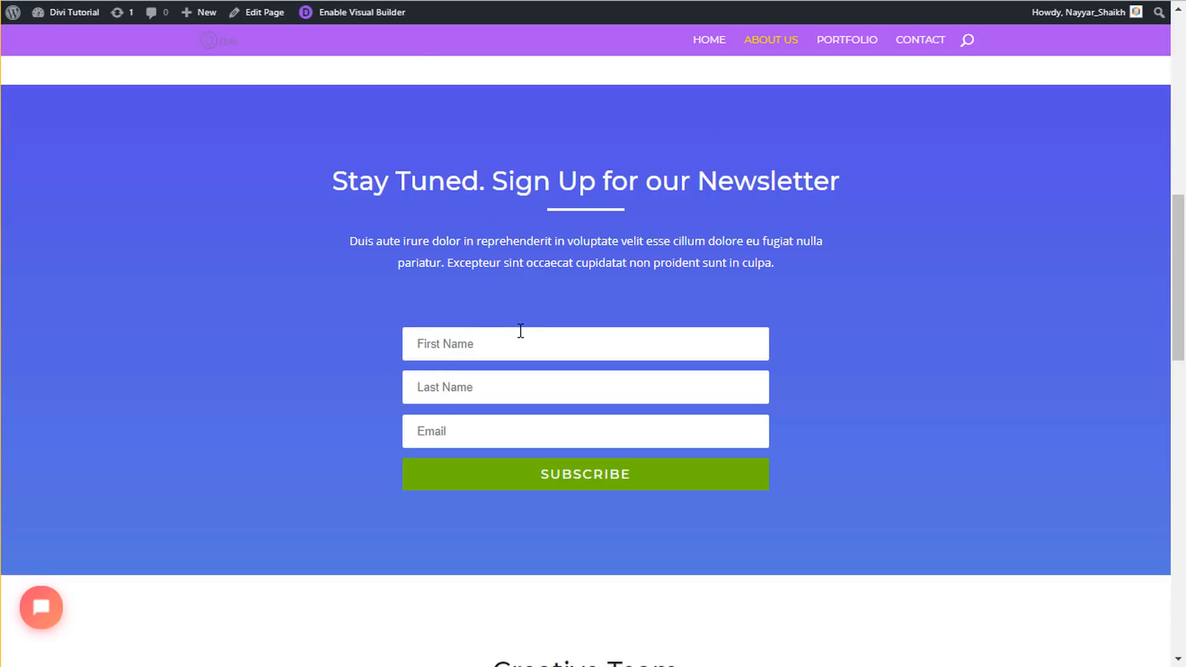
pyautogui.scroll(2, 521, 331)
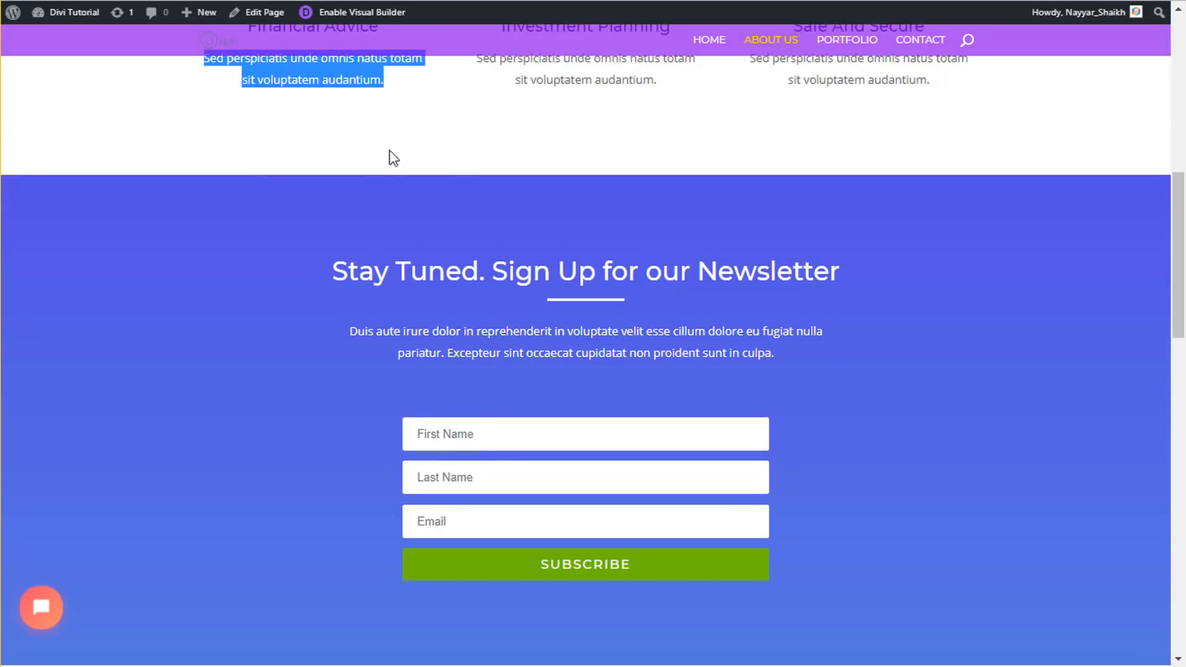
pyautogui.moveTo(336, 261); pyautogui.dragTo(723, 281)
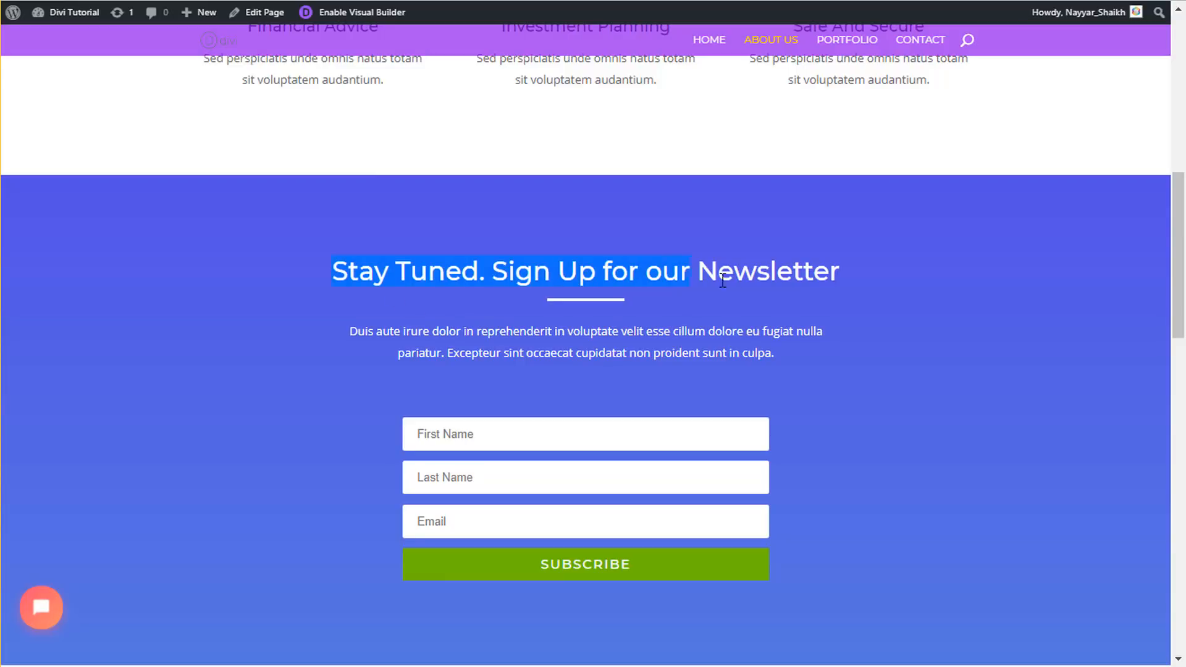
pyautogui.scroll(12, 610, 334)
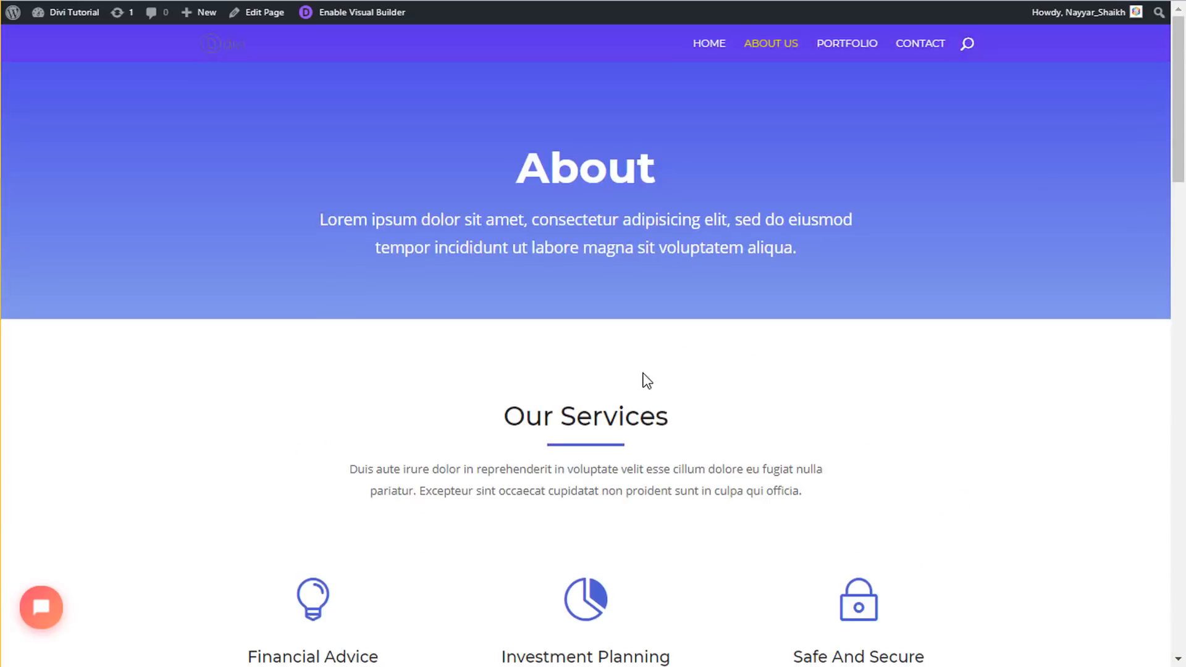
pyautogui.scroll(-2, 643, 379)
pyautogui.scroll(-6, 591, 337)
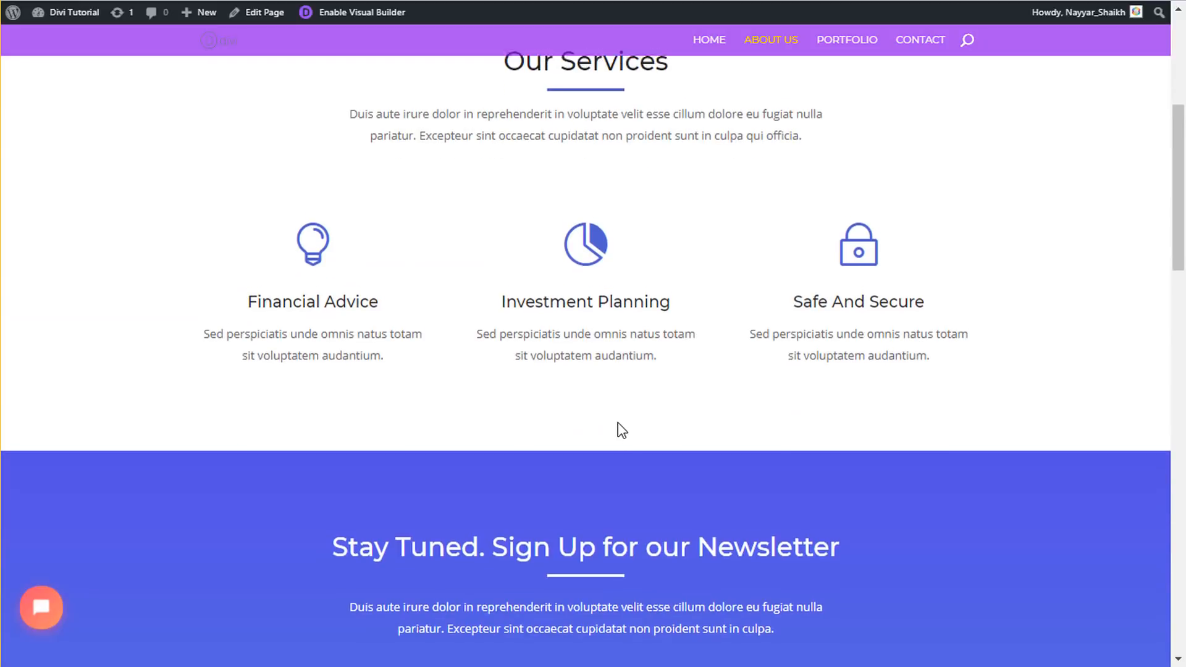
pyautogui.scroll(8, 619, 429)
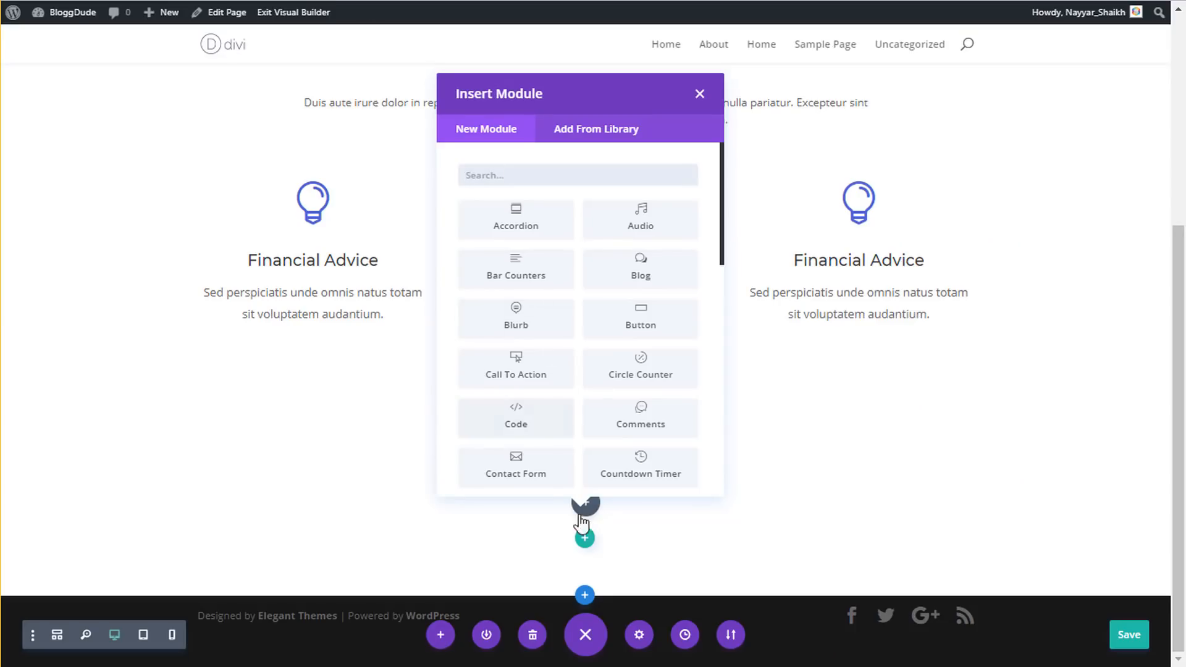
pyautogui.click(699, 95)
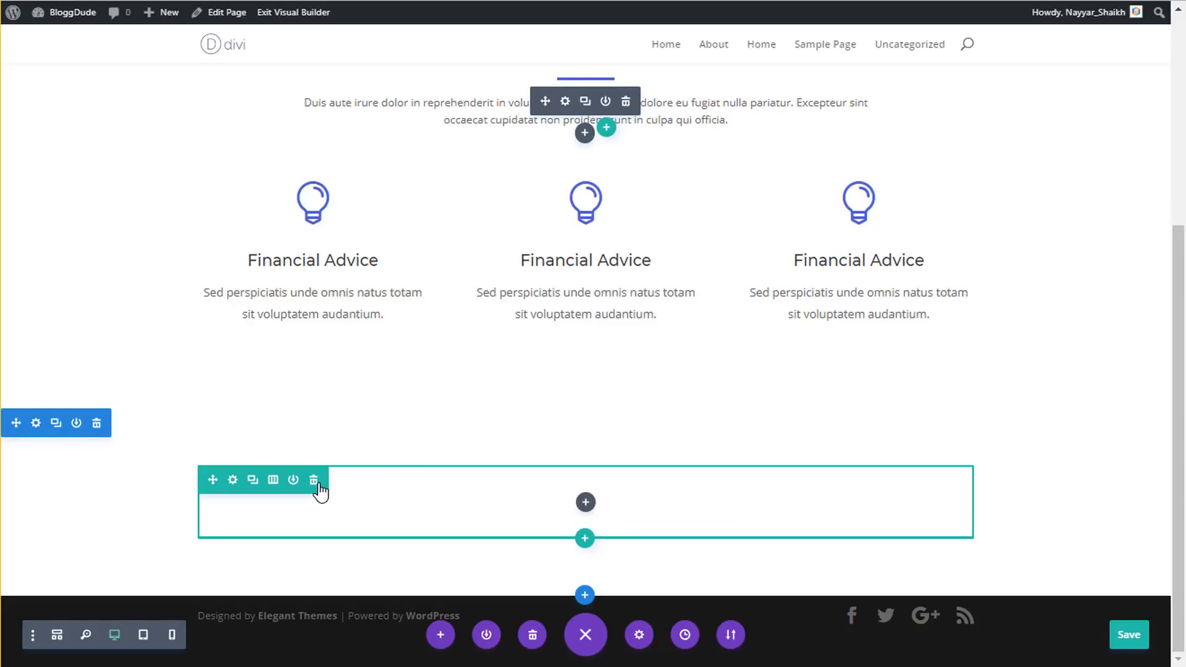
pyautogui.click(313, 480)
pyautogui.scroll(4, 500, 495)
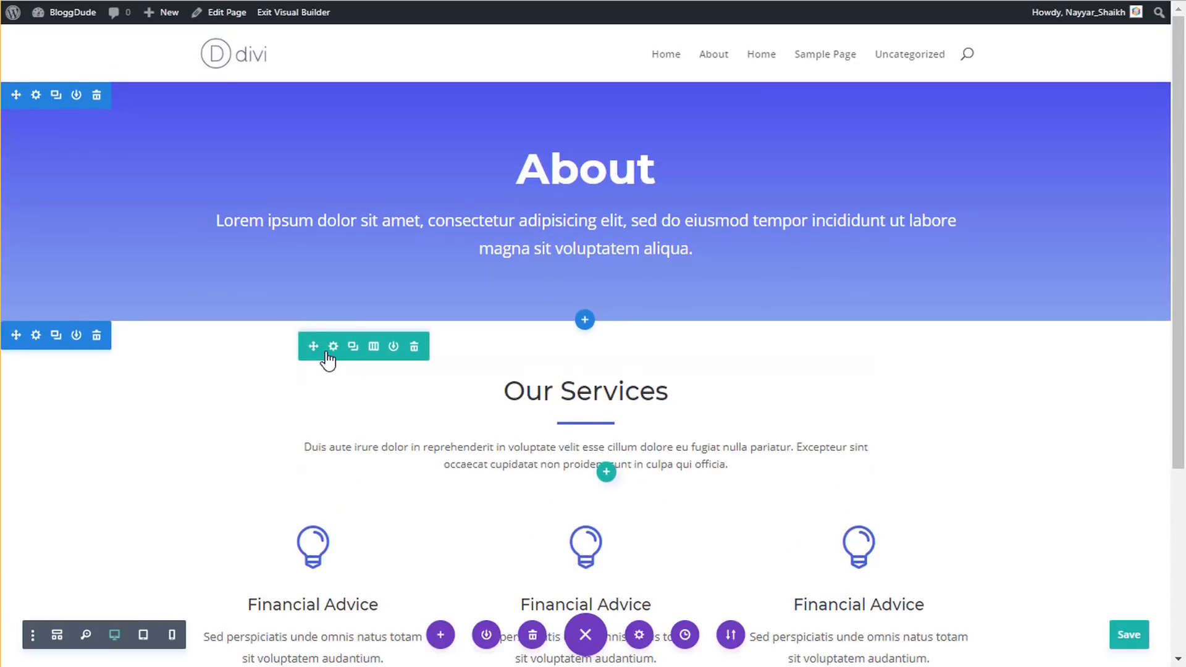
pyautogui.rightClick(339, 349)
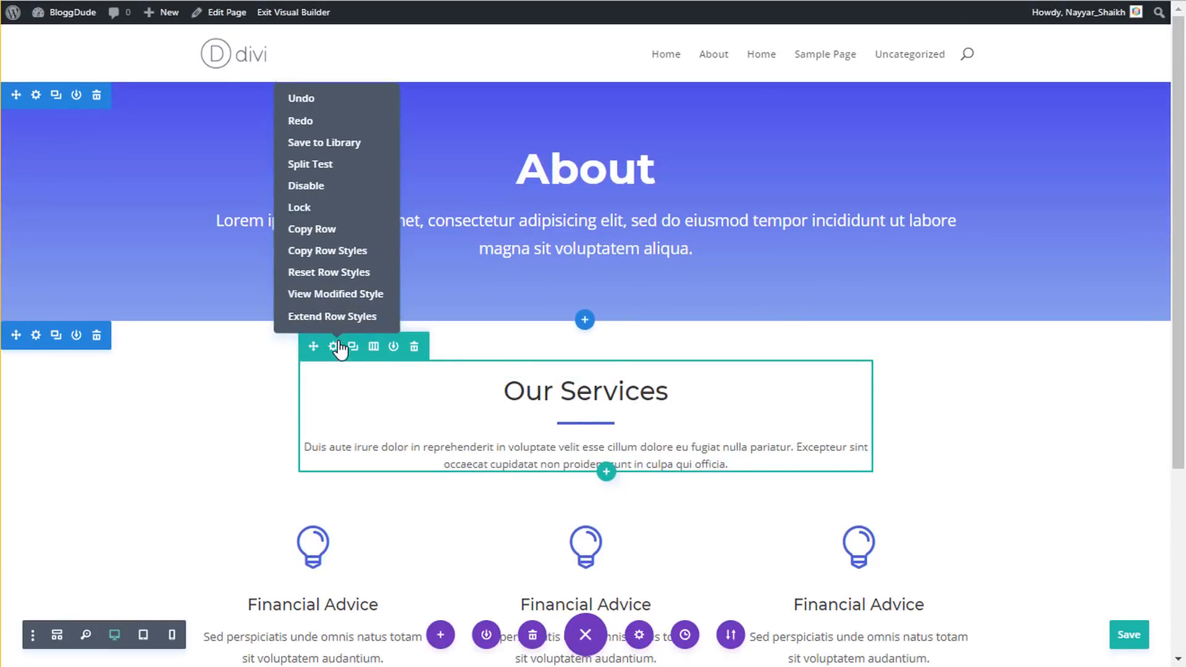
pyautogui.click(354, 236)
pyautogui.scroll(-4, 426, 552)
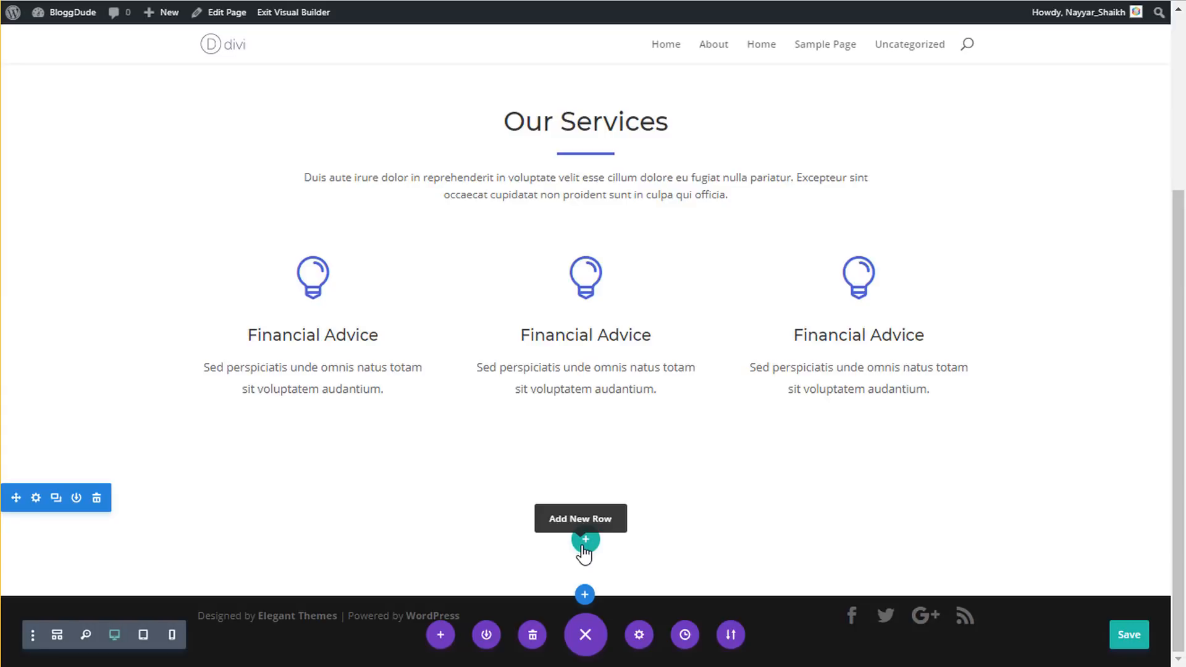
pyautogui.hotkey('ctrl', 'v')
pyautogui.scroll(-2, 679, 507)
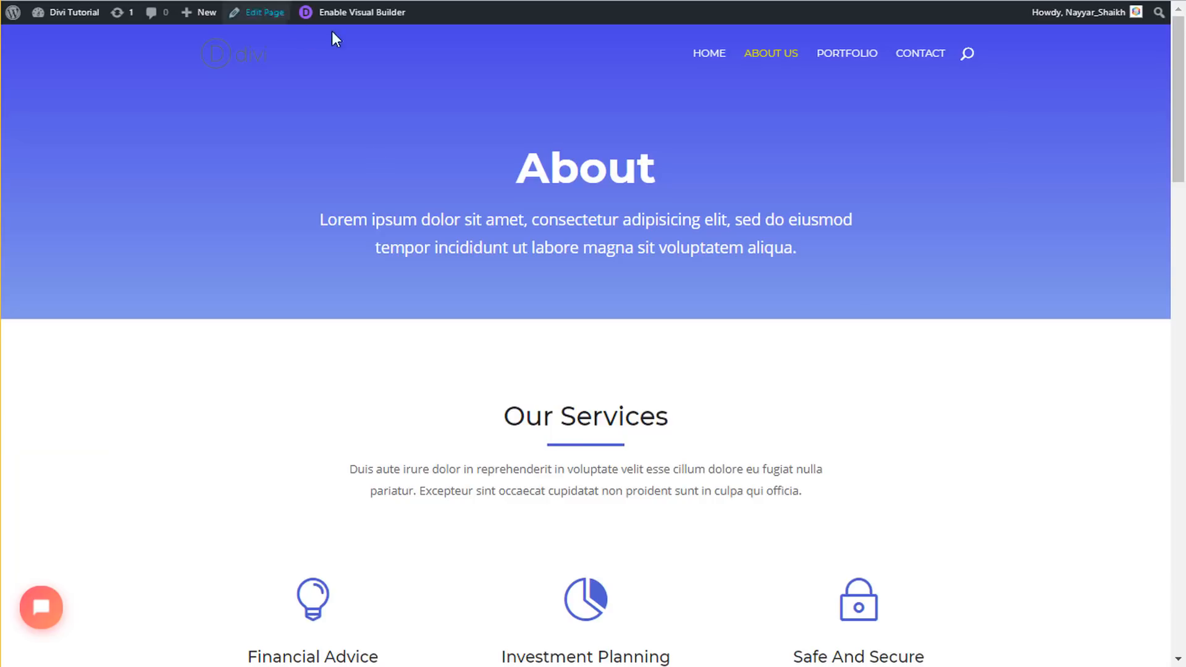
pyautogui.scroll(-10, 540, 380)
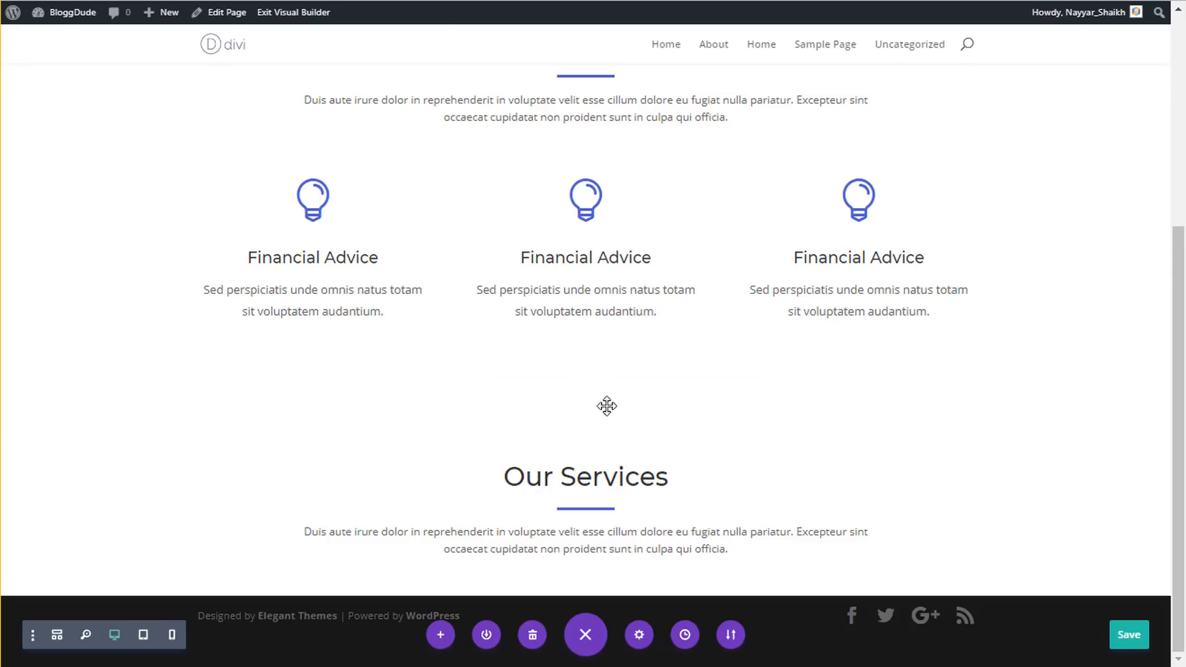
pyautogui.moveTo(609, 488)
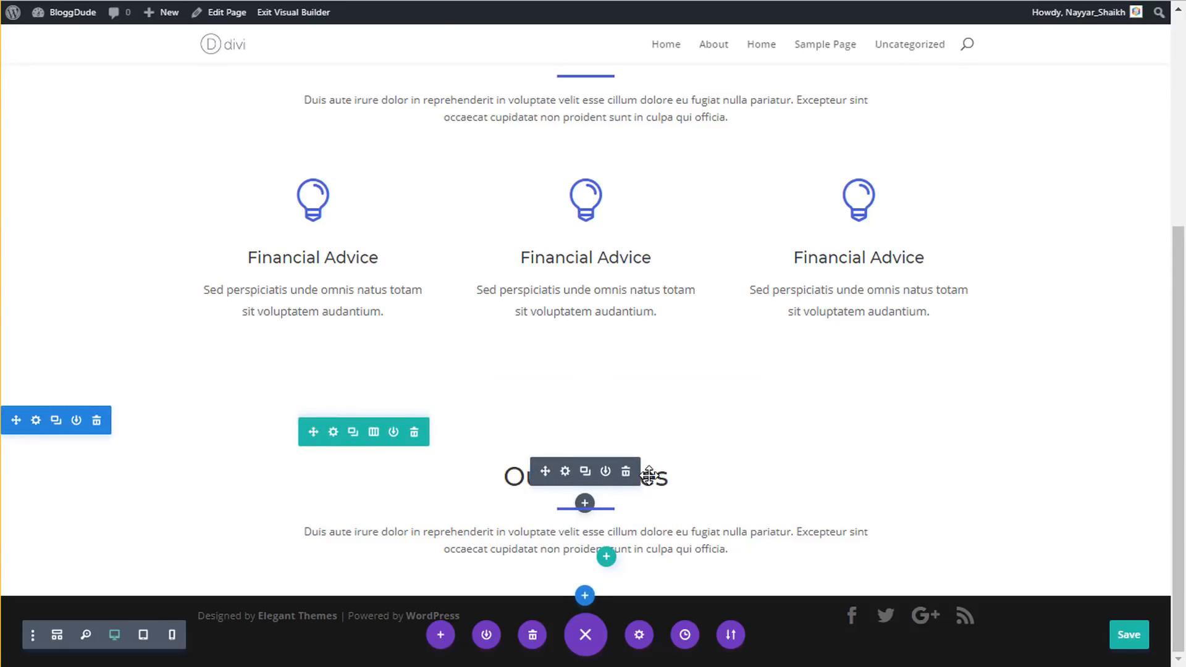
# - Replace the copied Our Services heading with 'Stay Tuned. Sign Up for our Newsletter'
pyautogui.tripleClick(661, 478)
pyautogui.click(908, 509)
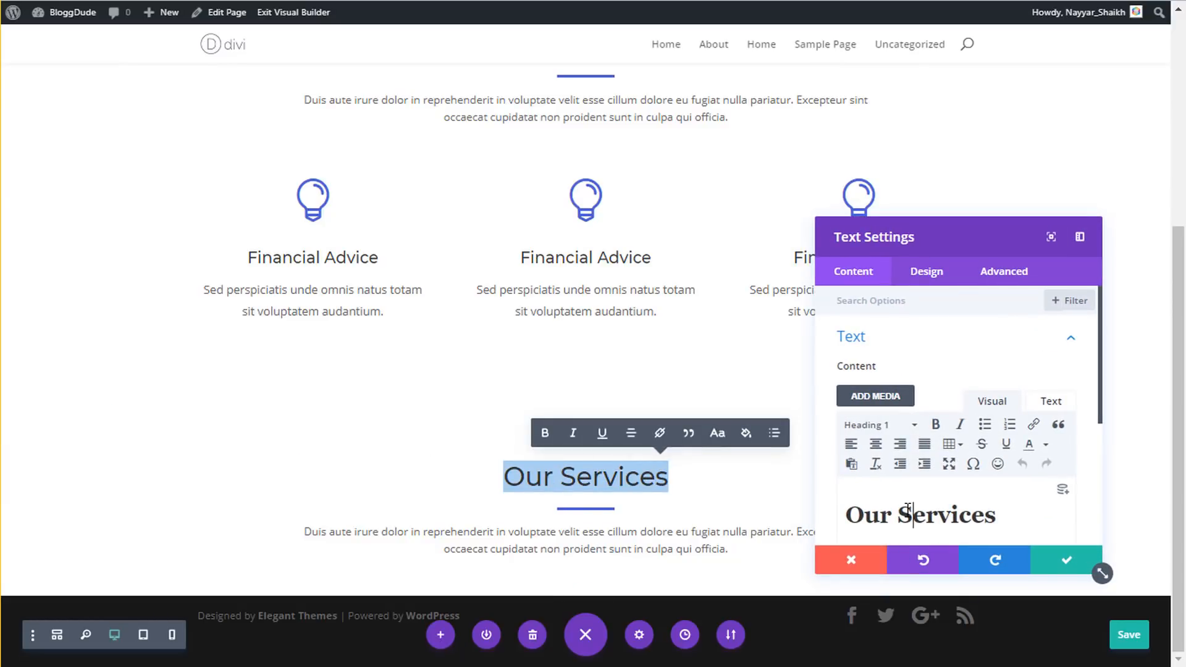
pyautogui.tripleClick(908, 508)
pyautogui.hotkey('ctrl', 'v')
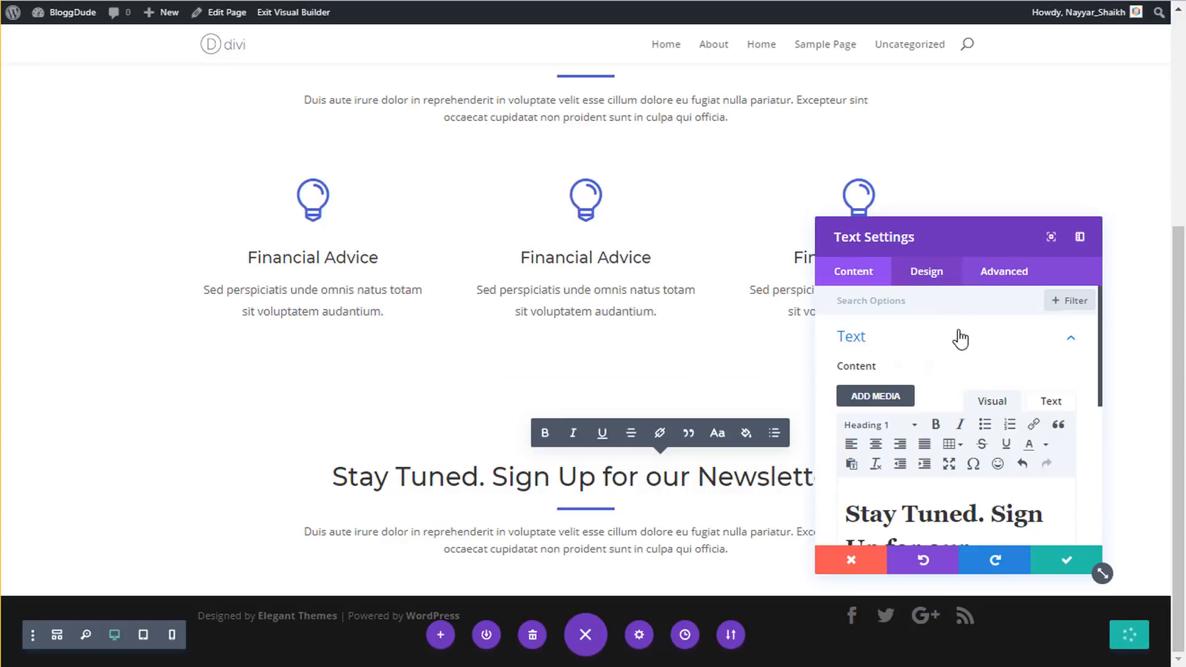
pyautogui.click(929, 276)
pyautogui.click(913, 339)
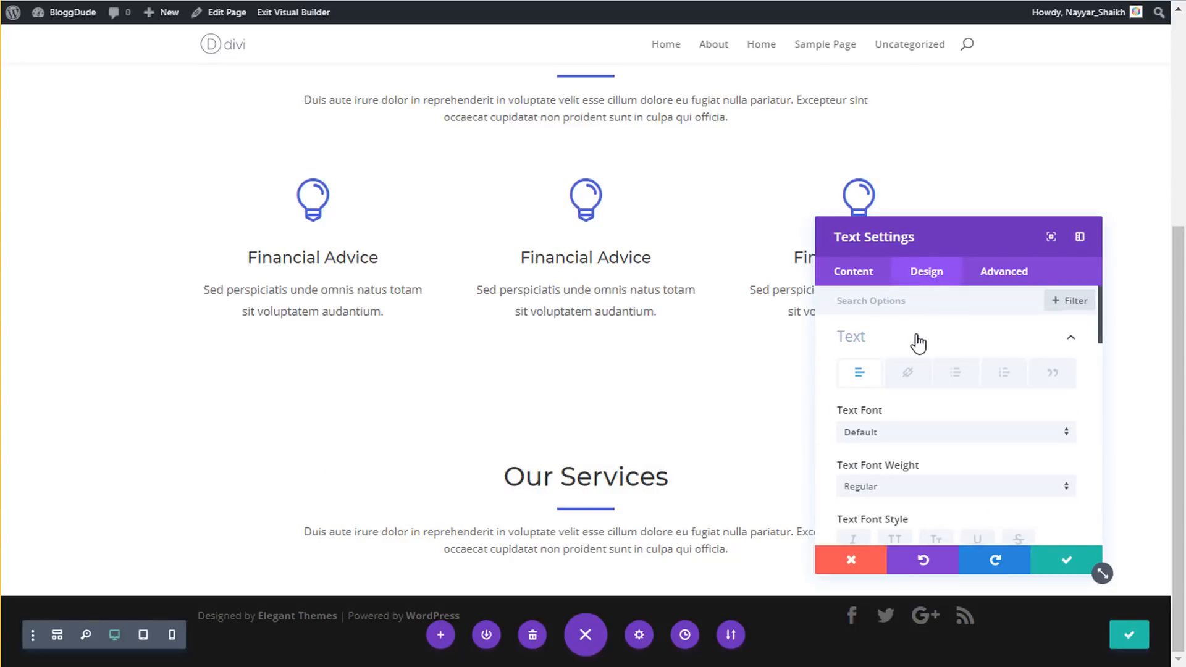
pyautogui.tripleClick(614, 483)
pyautogui.hotkey('ctrl', 'v')
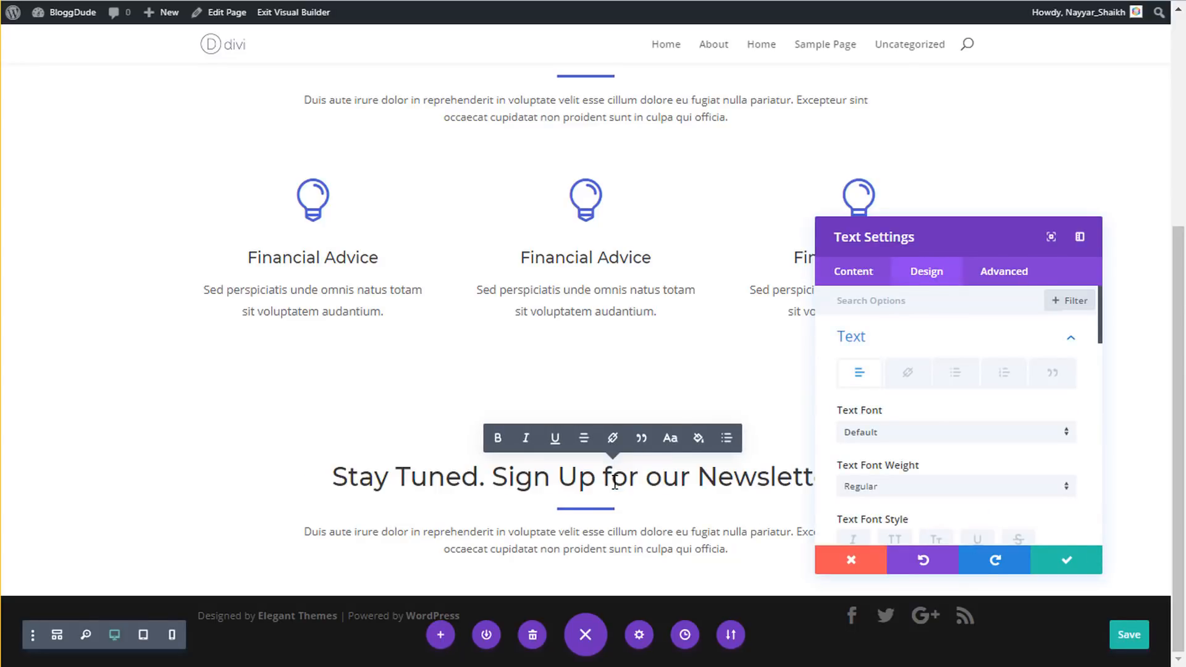
# - Set the heading text colour to white and save the heading module
pyautogui.click(946, 337)
pyautogui.scroll(-1, 925, 451)
pyautogui.scroll(1, 925, 452)
pyautogui.click(914, 380)
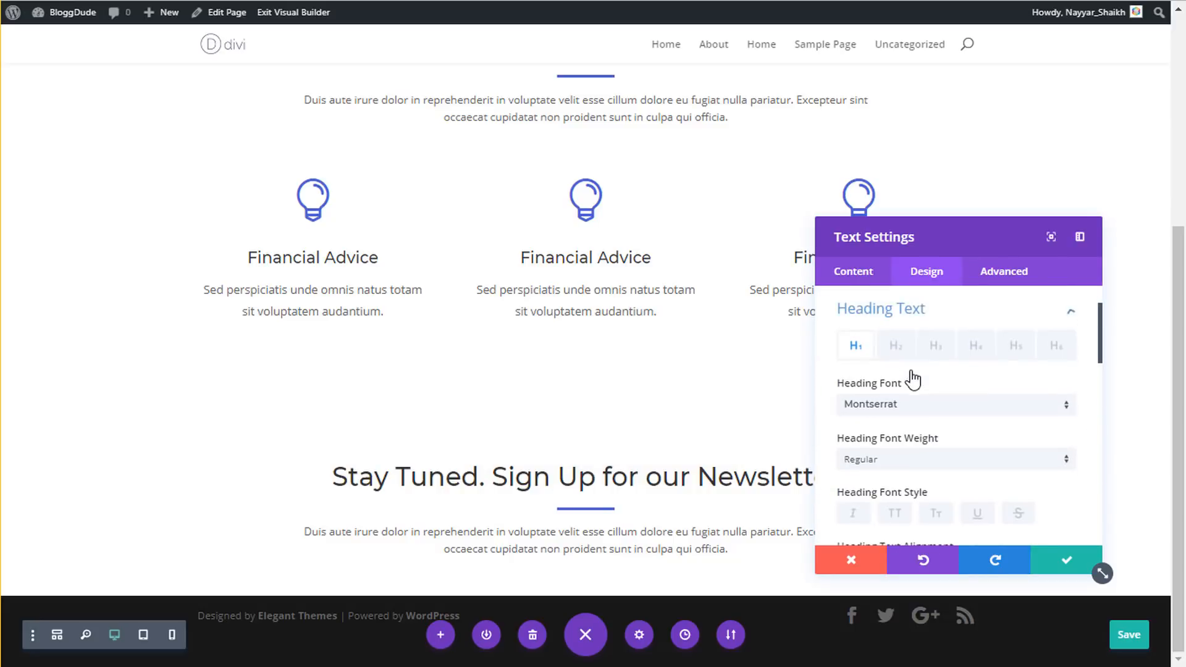
pyautogui.scroll(-5, 914, 444)
pyautogui.click(911, 365)
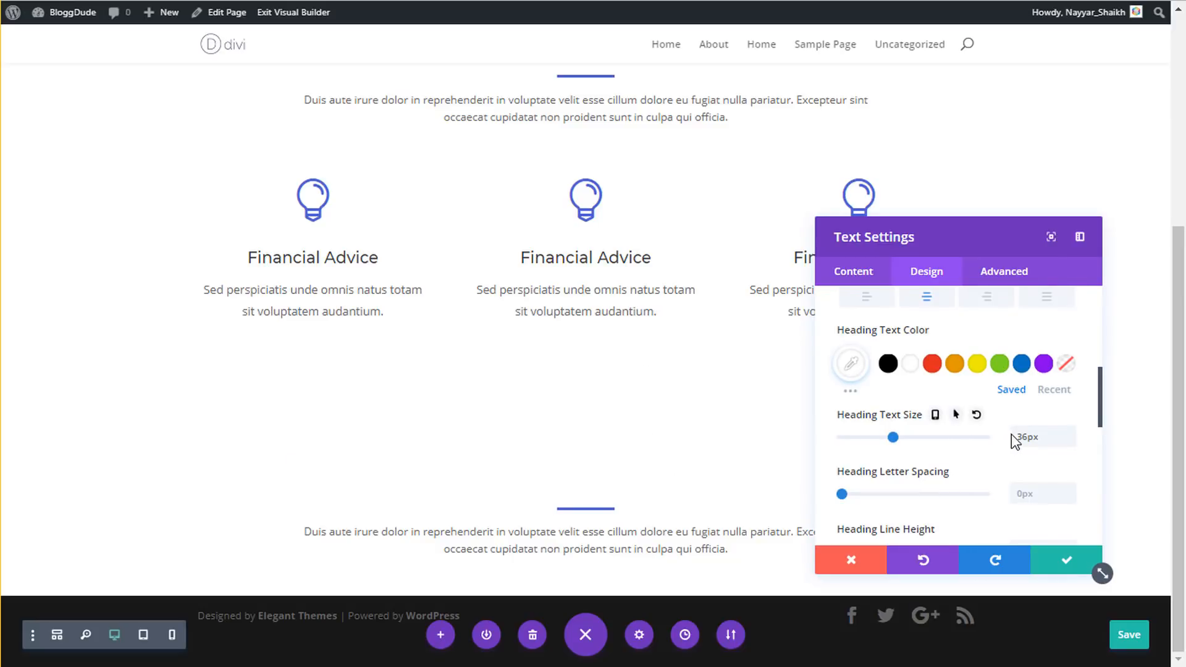
pyautogui.scroll(-3, 992, 410)
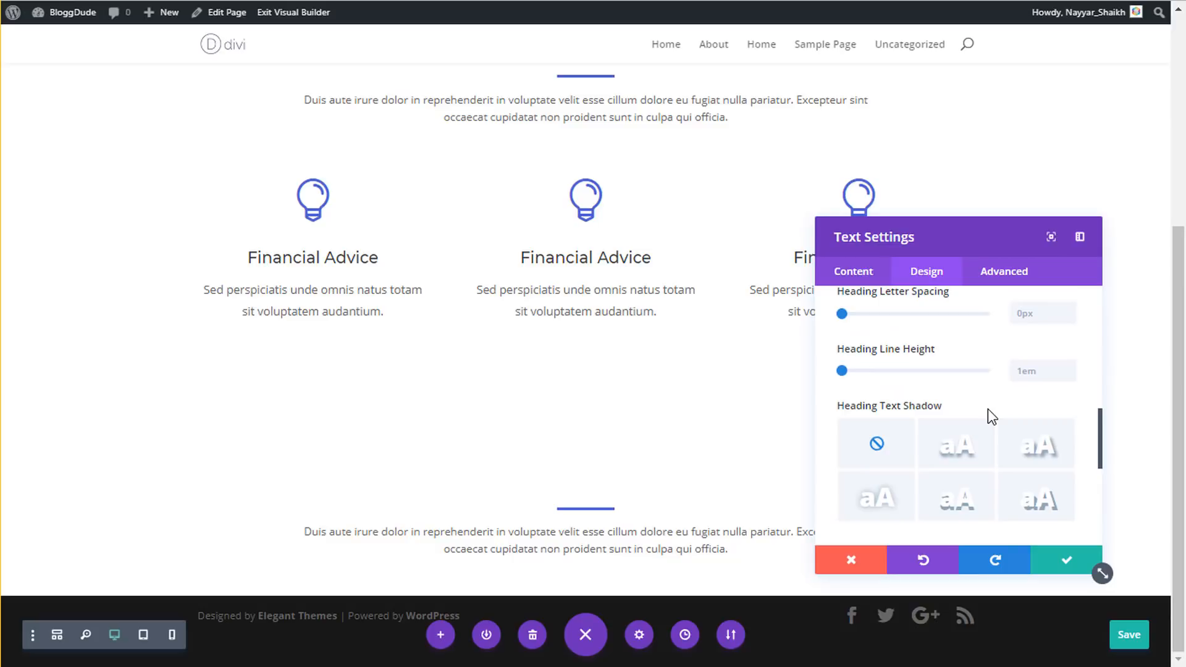
pyautogui.click(1067, 559)
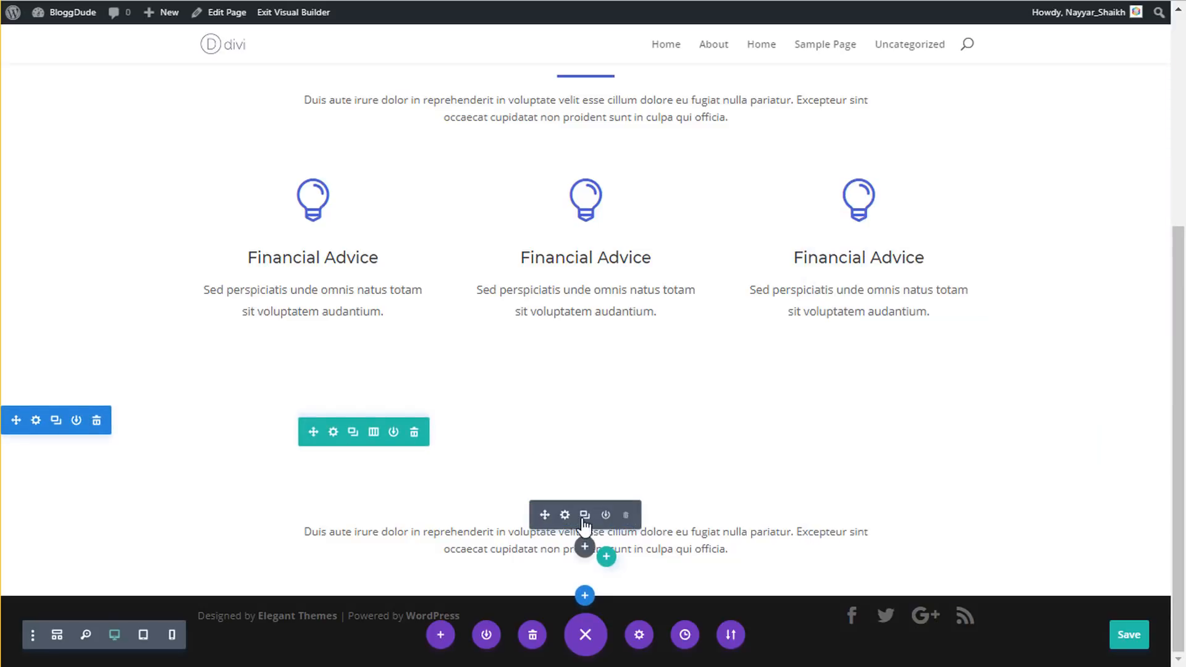
# - Make the divider line white and save the divider
pyautogui.click(564, 515)
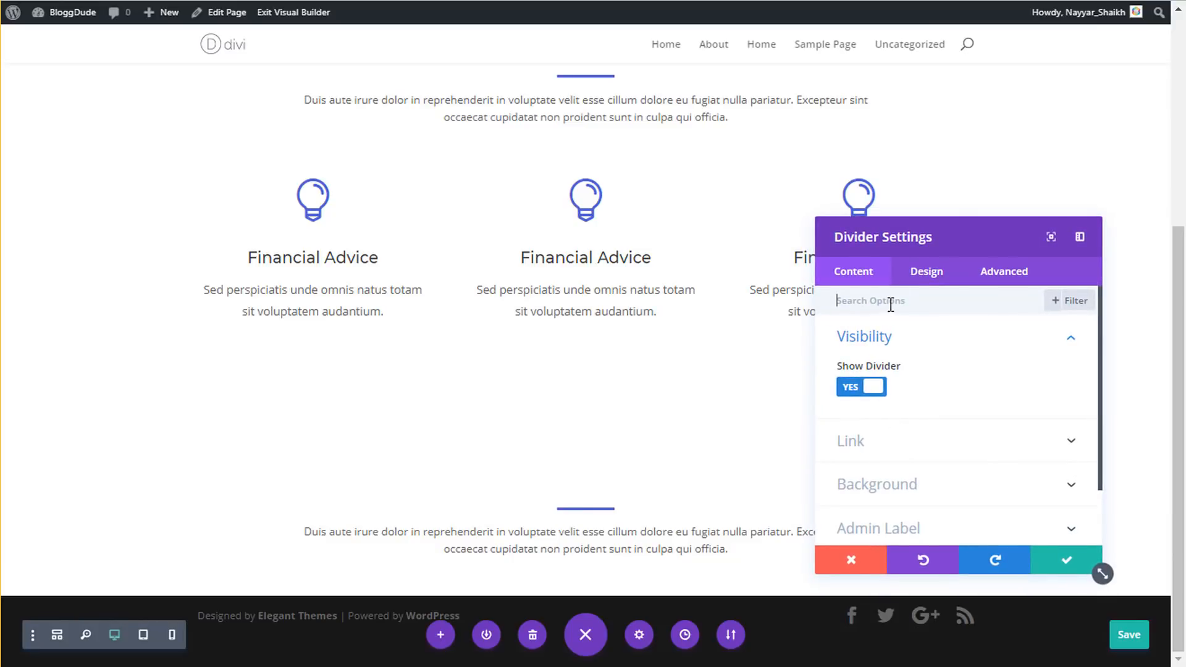
pyautogui.click(926, 272)
pyautogui.click(909, 349)
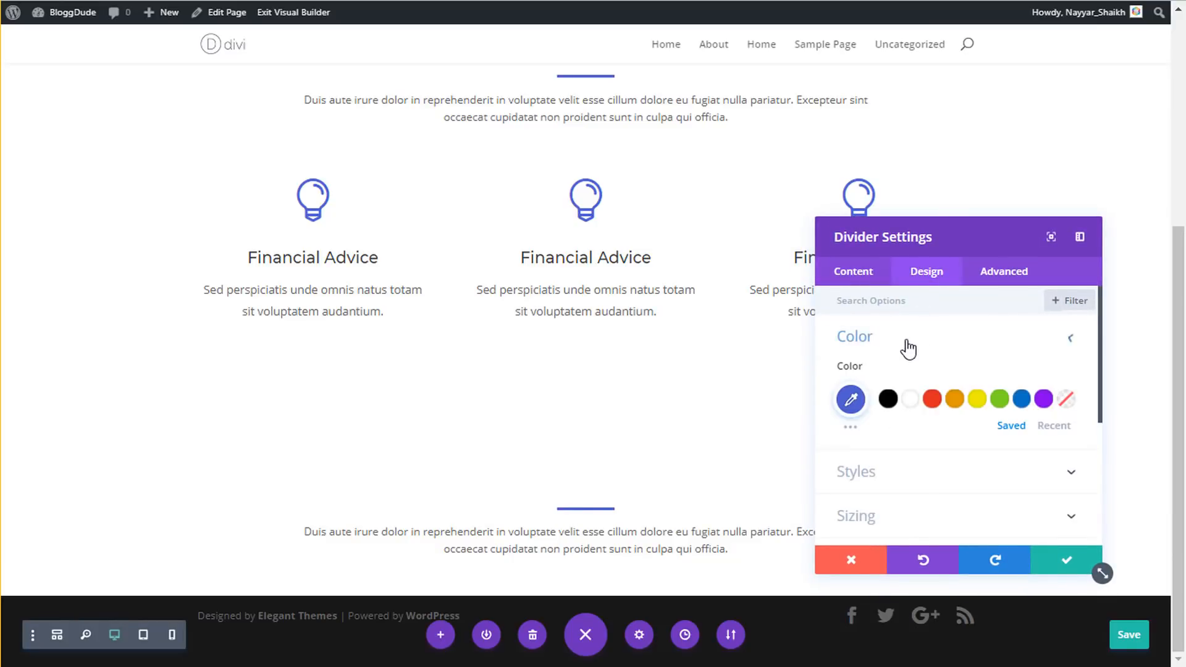
pyautogui.click(914, 402)
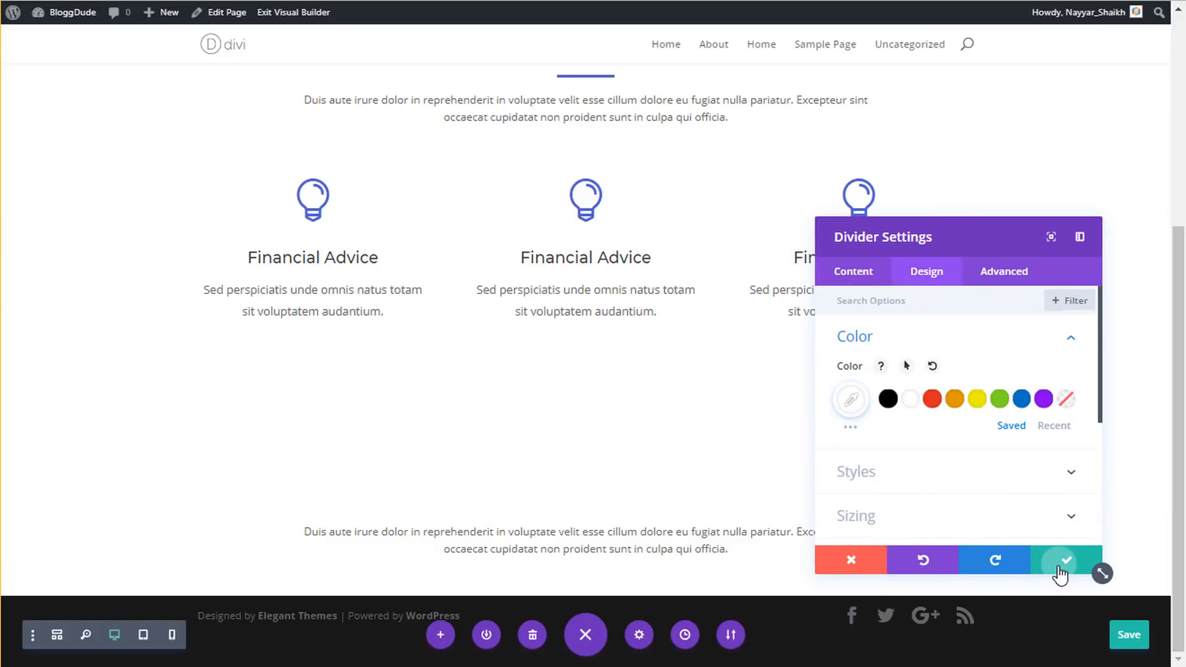
pyautogui.click(1059, 563)
# - Set the paragraph below the heading to white text and save it
pyautogui.click(565, 530)
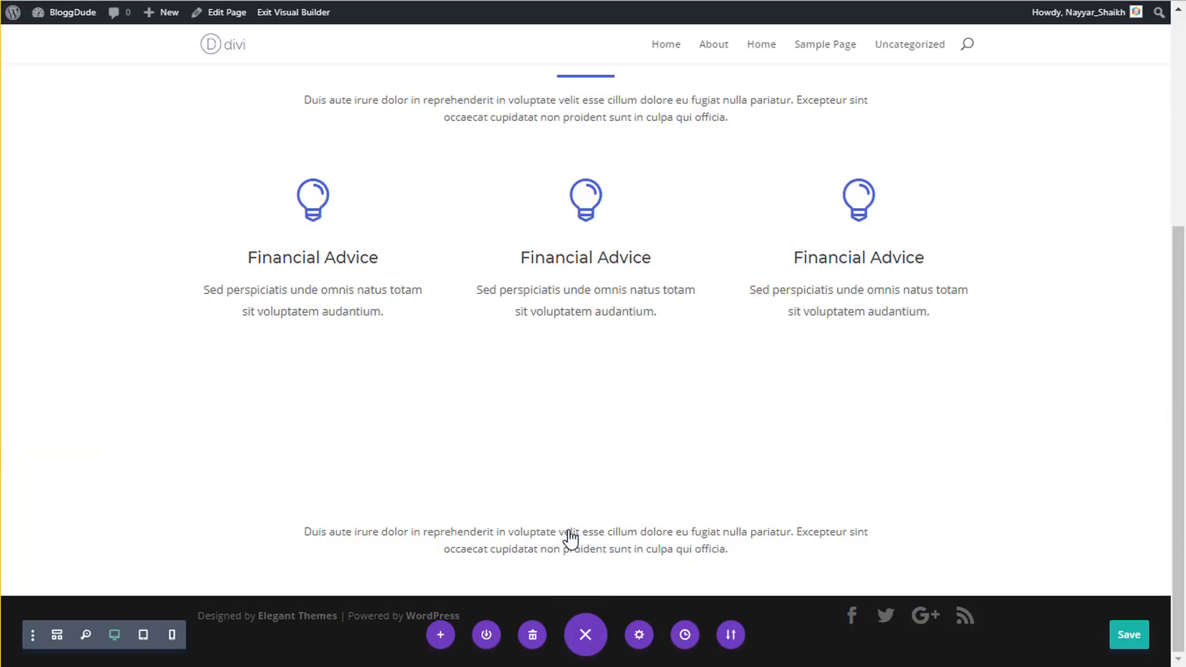
pyautogui.click(924, 275)
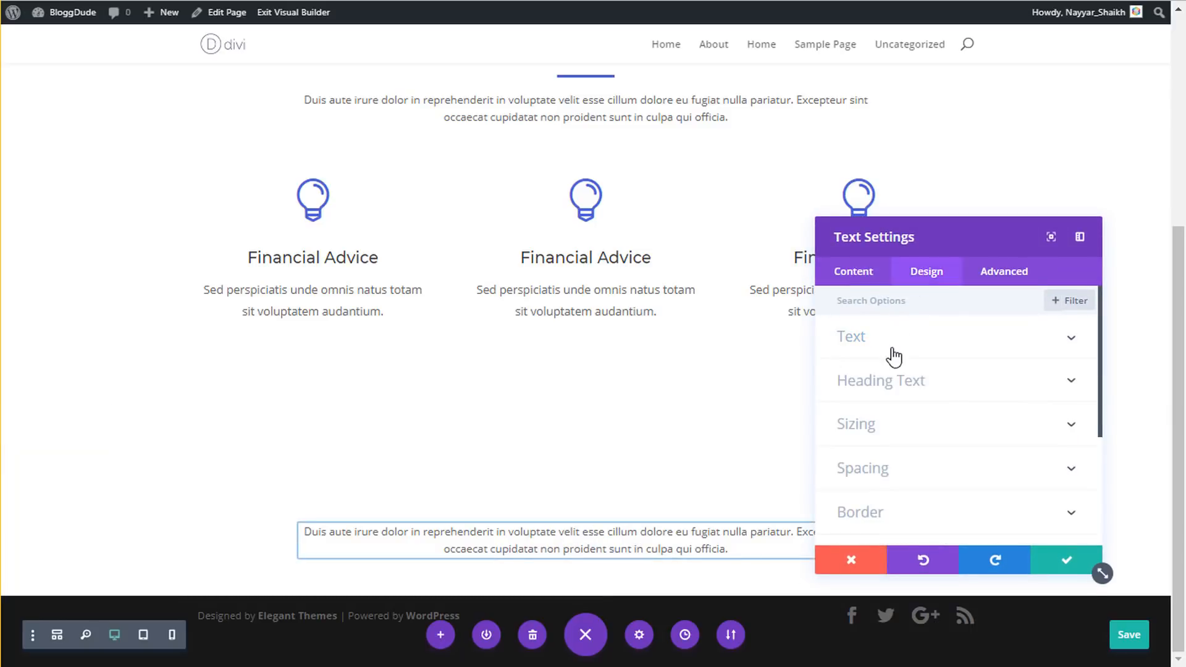
pyautogui.click(892, 347)
pyautogui.scroll(-3, 958, 461)
pyautogui.click(909, 428)
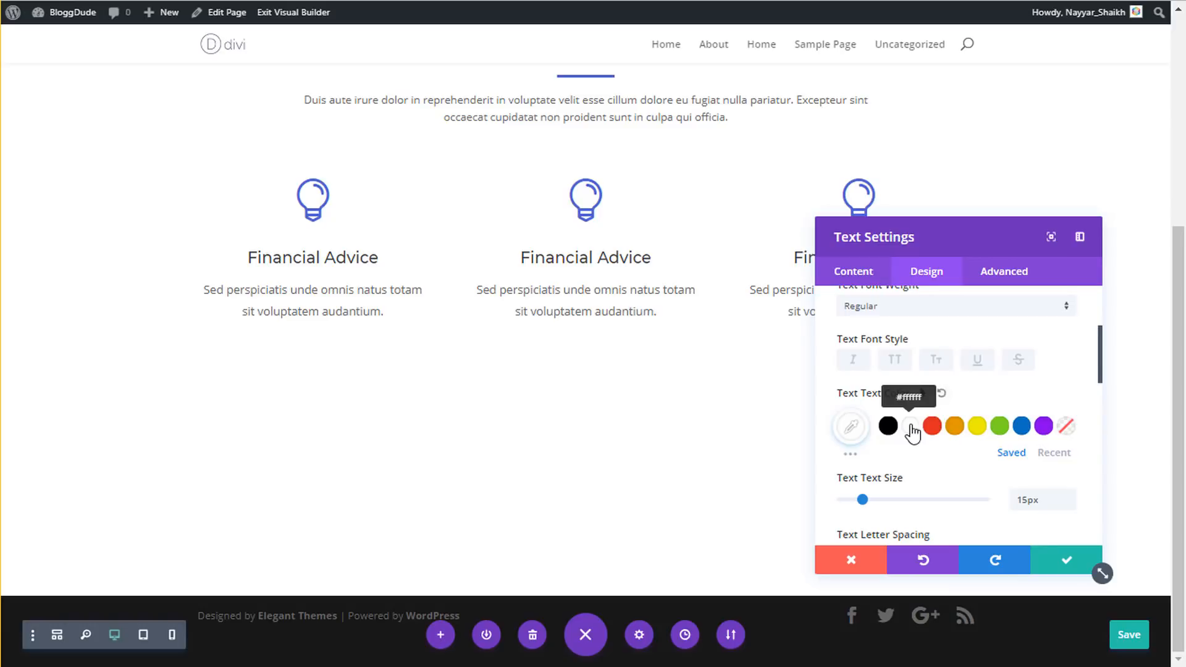
pyautogui.click(1063, 561)
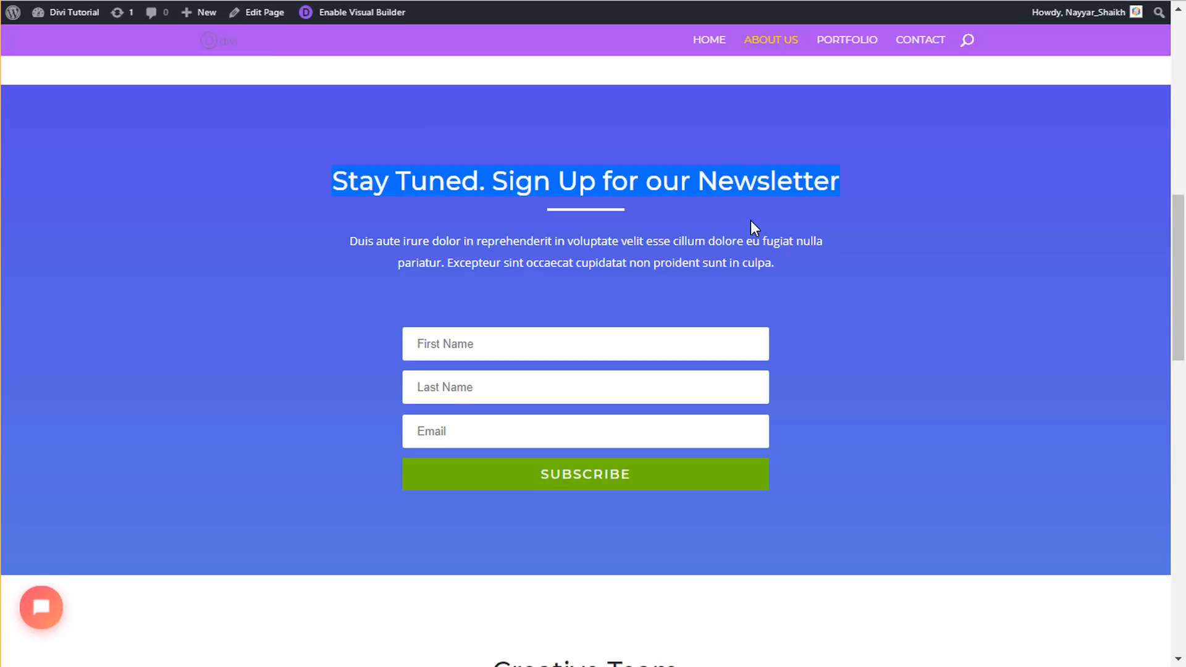
pyautogui.scroll(1, 752, 229)
pyautogui.scroll(-1, 753, 229)
pyautogui.click(1, 353)
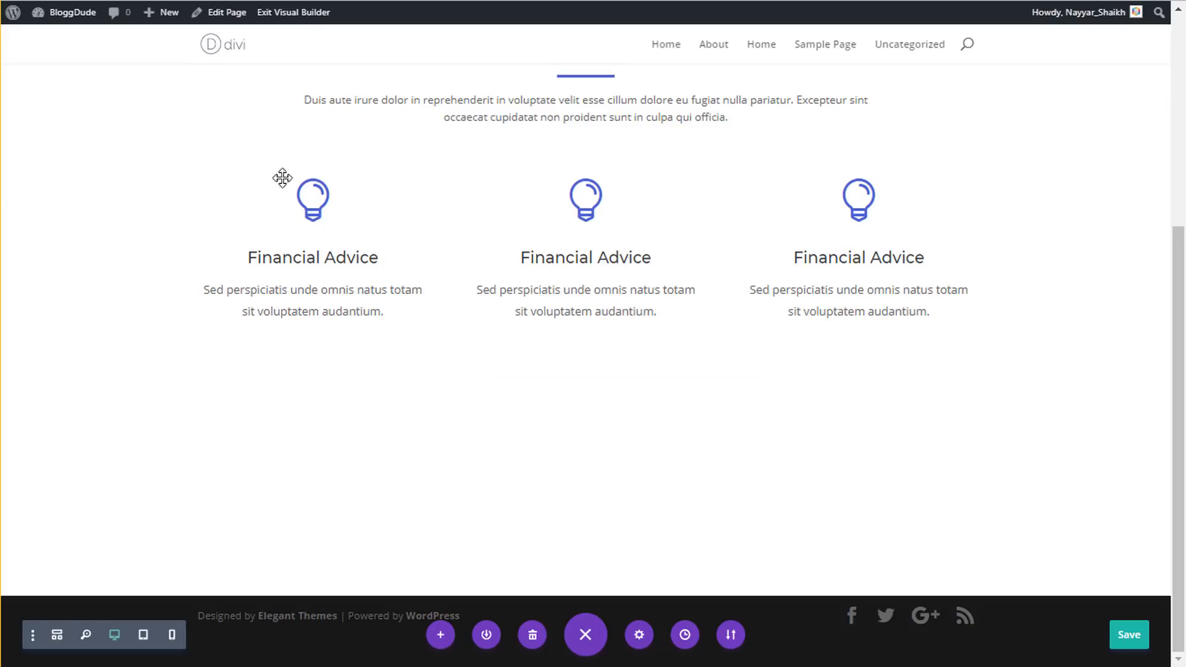
# - Add the background colour #4e5ed0 to the newsletter section and save
pyautogui.moveTo(82, 437)
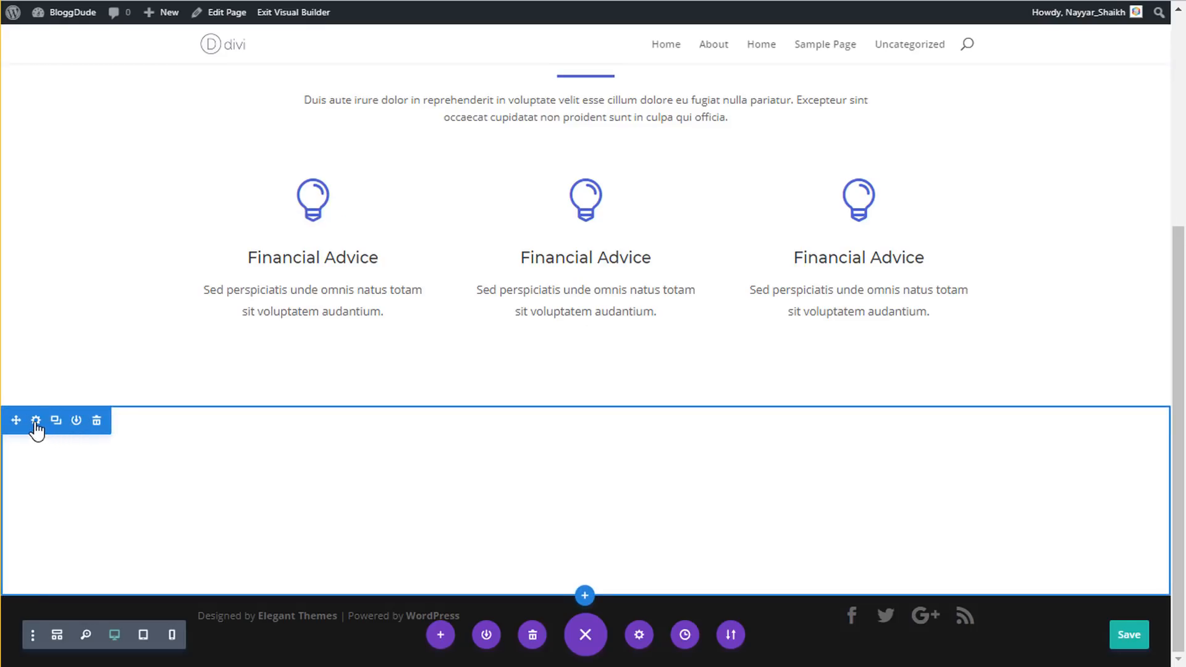
pyautogui.click(36, 422)
pyautogui.click(915, 384)
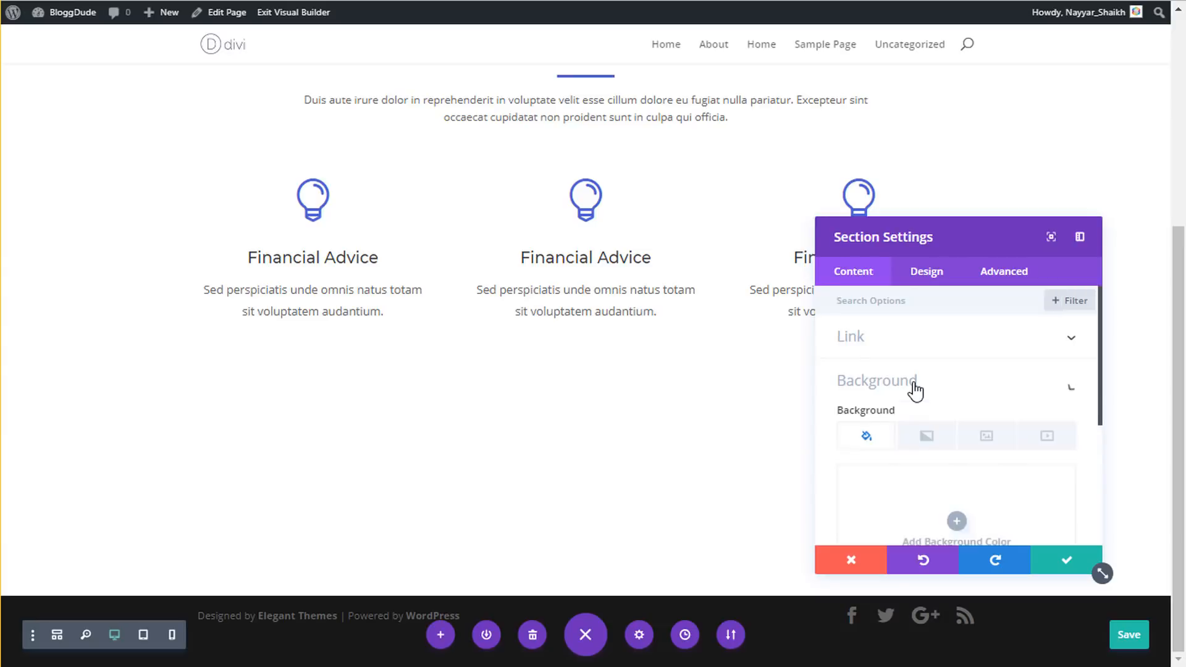
pyautogui.click(892, 469)
pyautogui.hotkey('ctrl', 'v')
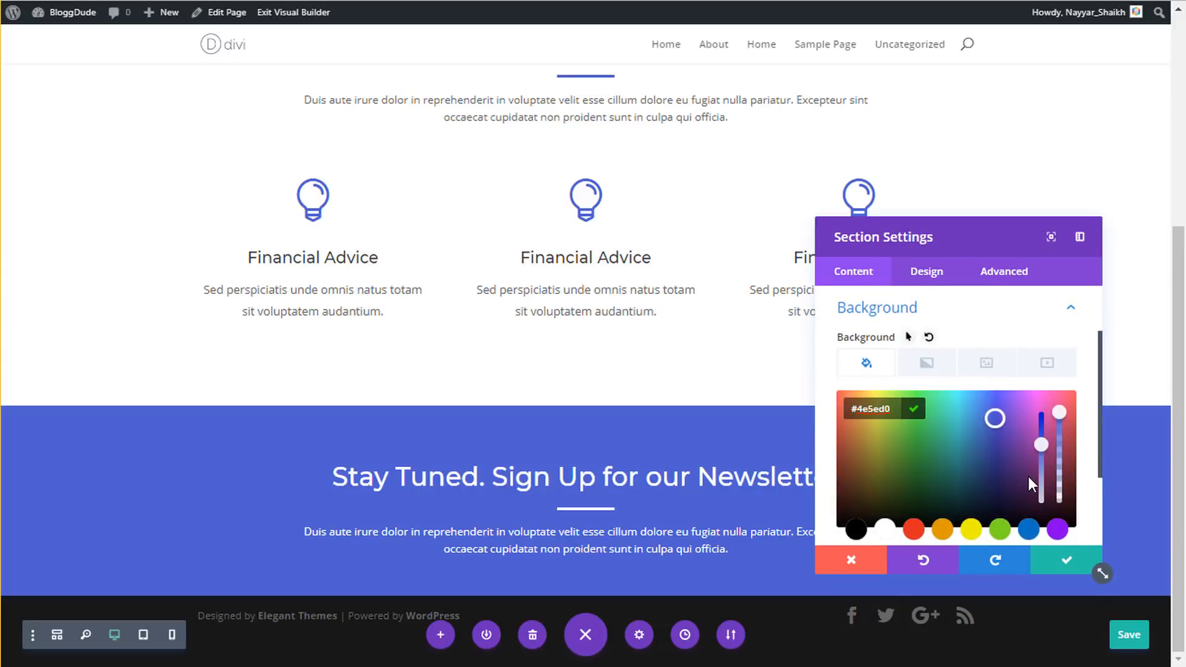
pyautogui.press('Return')
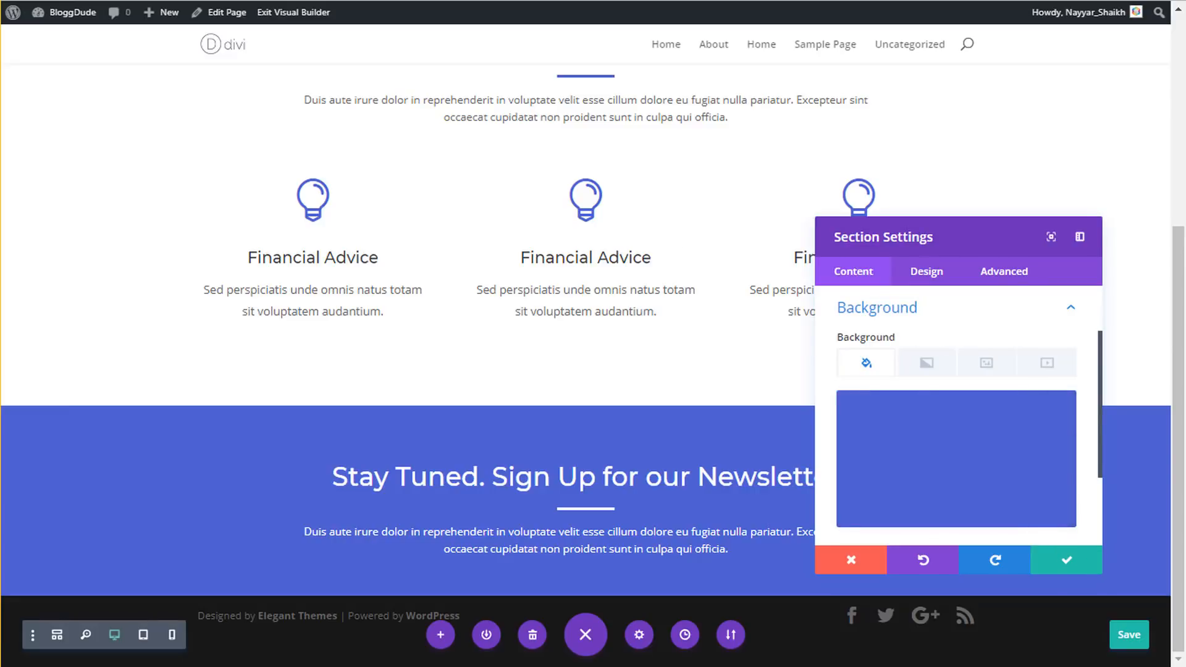
pyautogui.click(1067, 559)
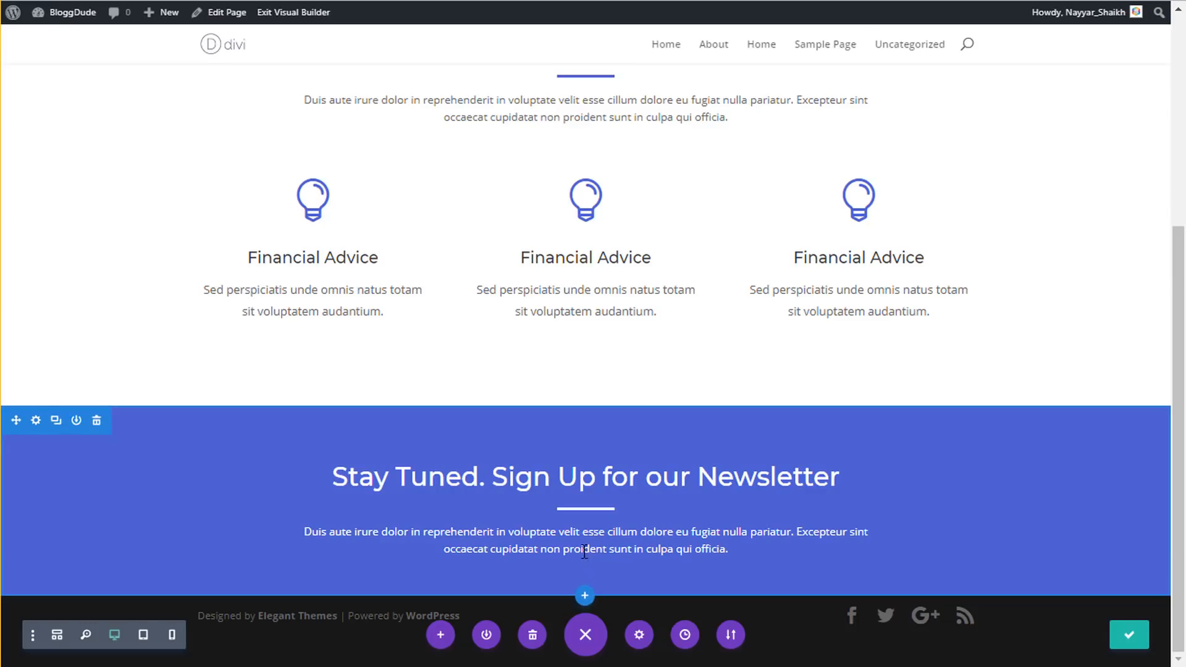
# - Add a single-column row to the blue section and insert an Email Optin module
pyautogui.click(606, 558)
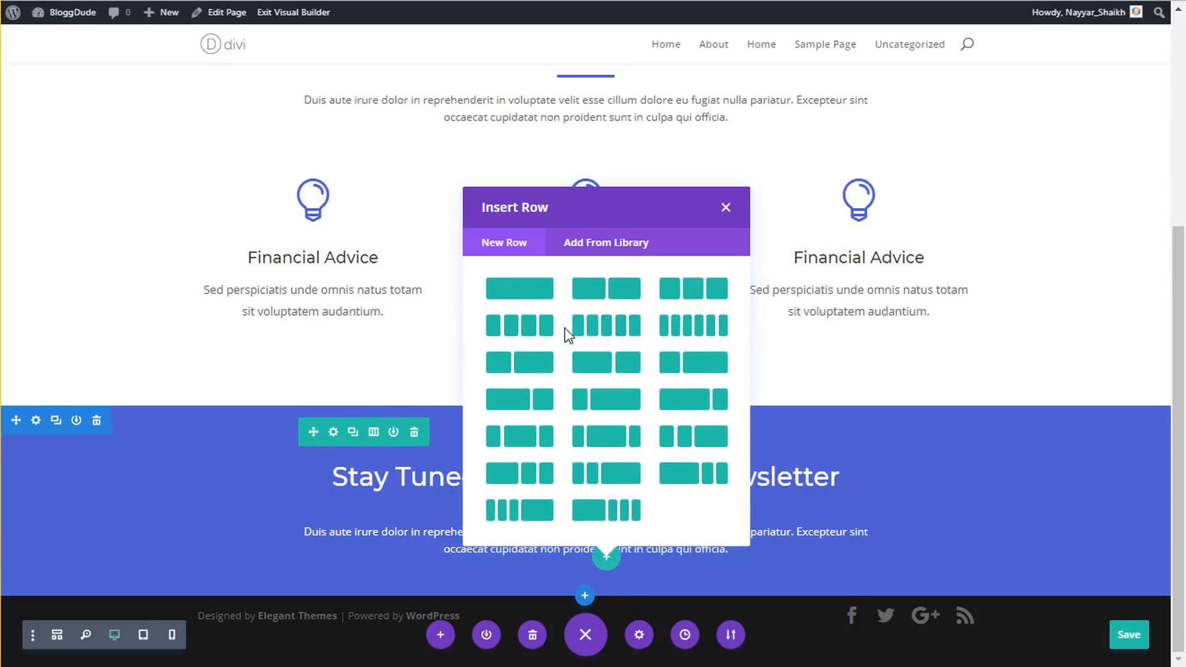
pyautogui.click(543, 293)
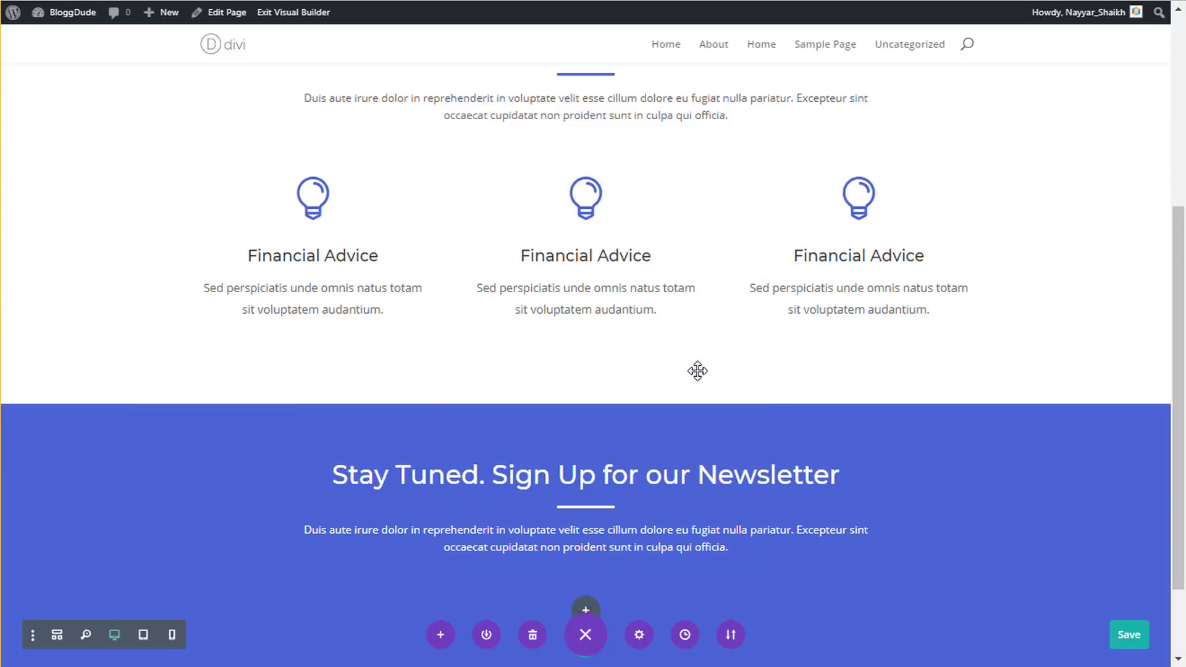
pyautogui.write('mai')
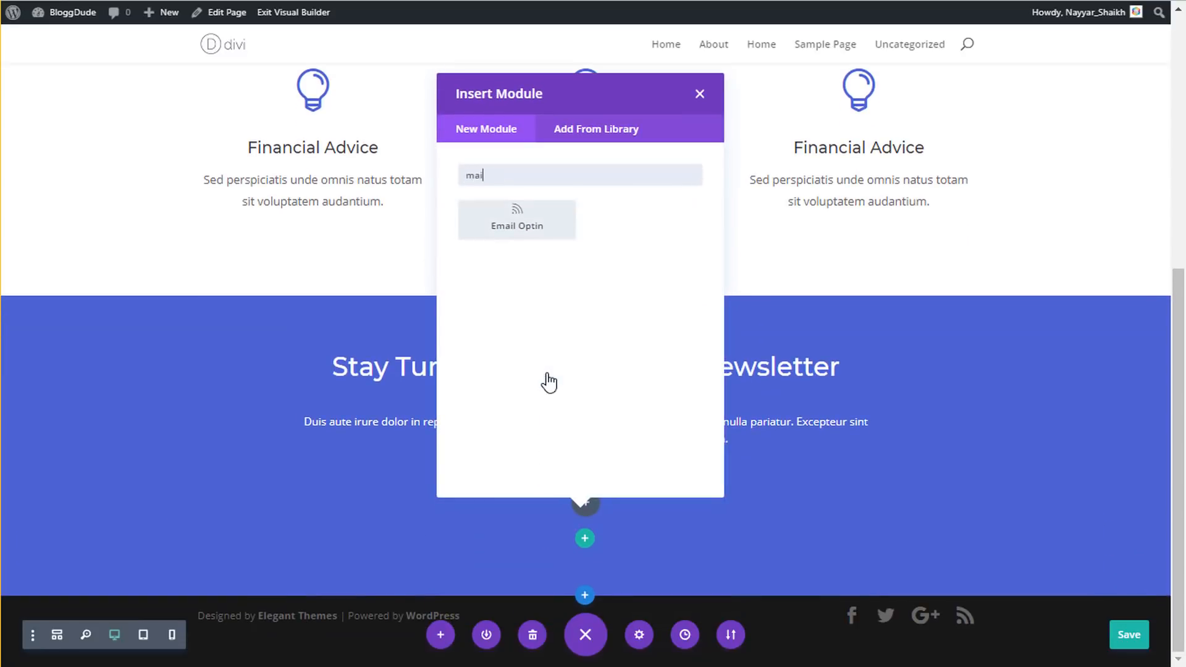
pyautogui.click(525, 229)
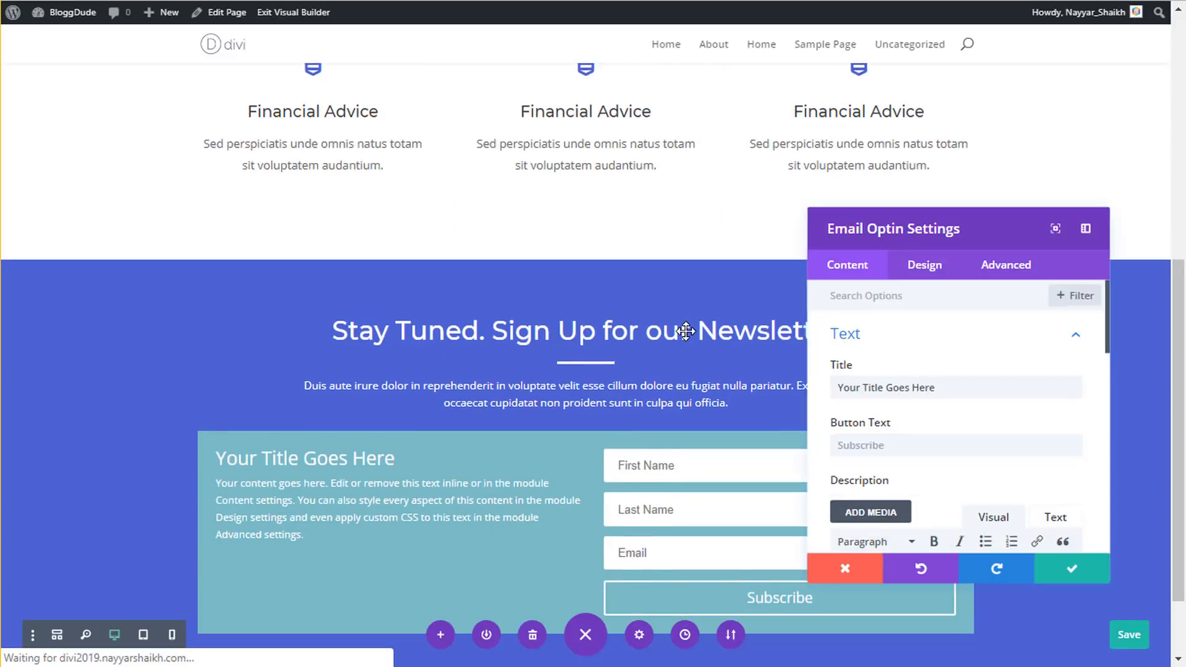
pyautogui.scroll(-2, 686, 332)
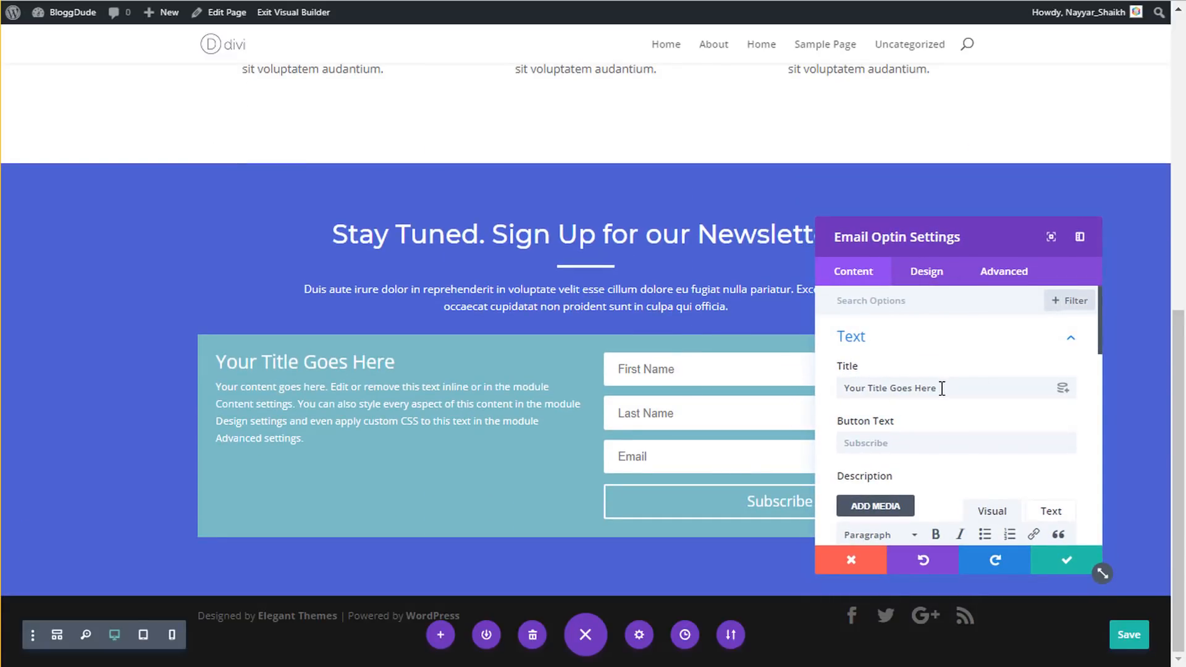
# - Delete the optin's placeholder title and description, then expand its Background options
pyautogui.tripleClick(945, 389)
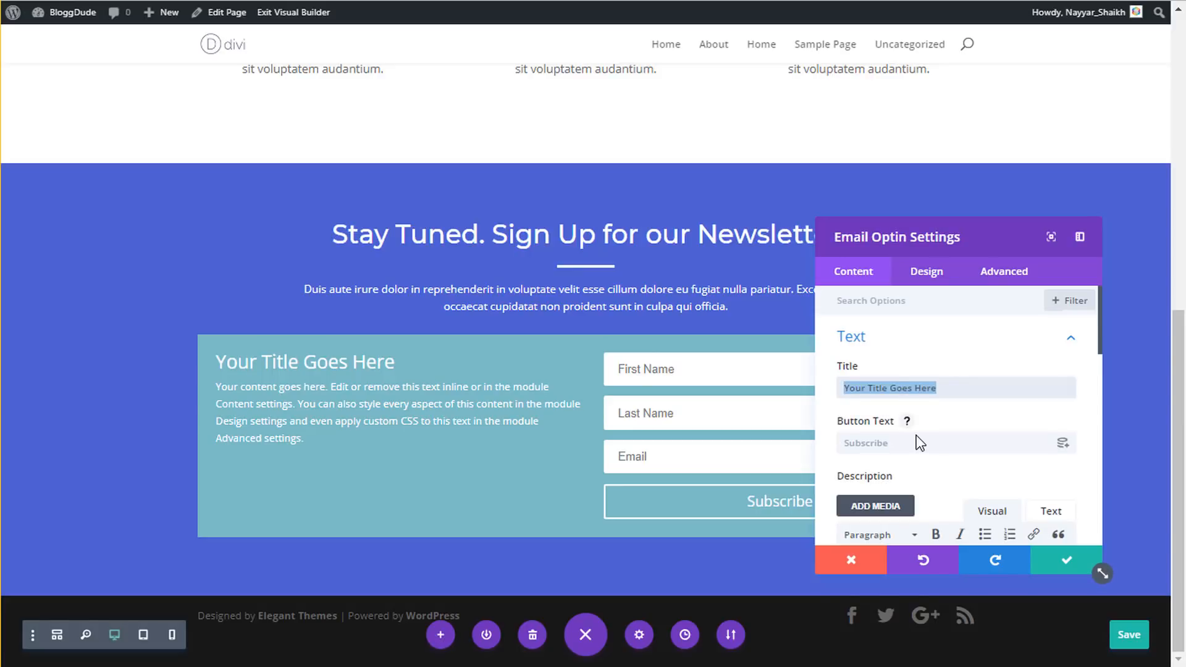
pyautogui.press('BackSpace')
pyautogui.scroll(-3, 916, 435)
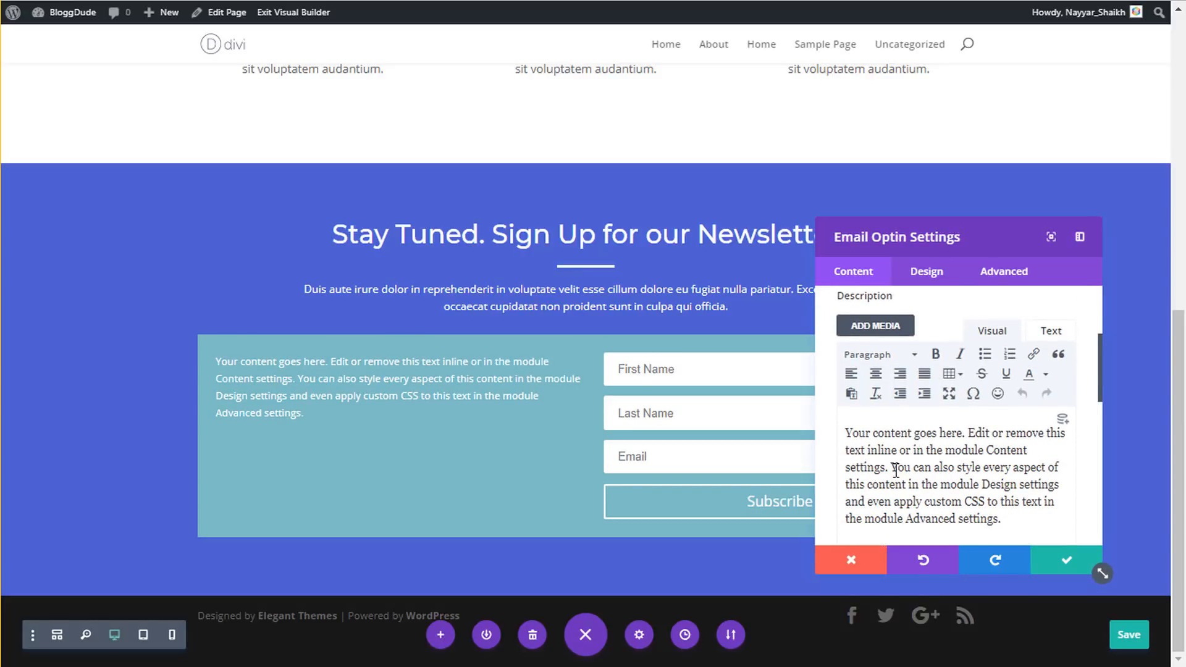
pyautogui.tripleClick(896, 470)
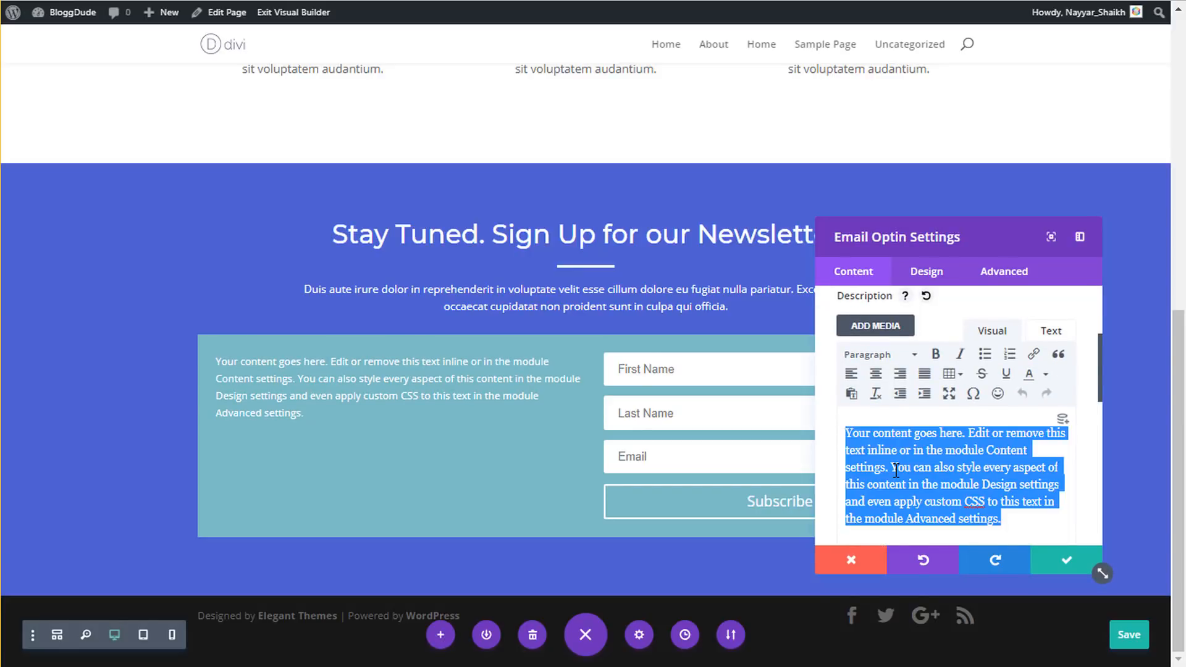
pyautogui.press('BackSpace')
pyautogui.scroll(-2, 946, 462)
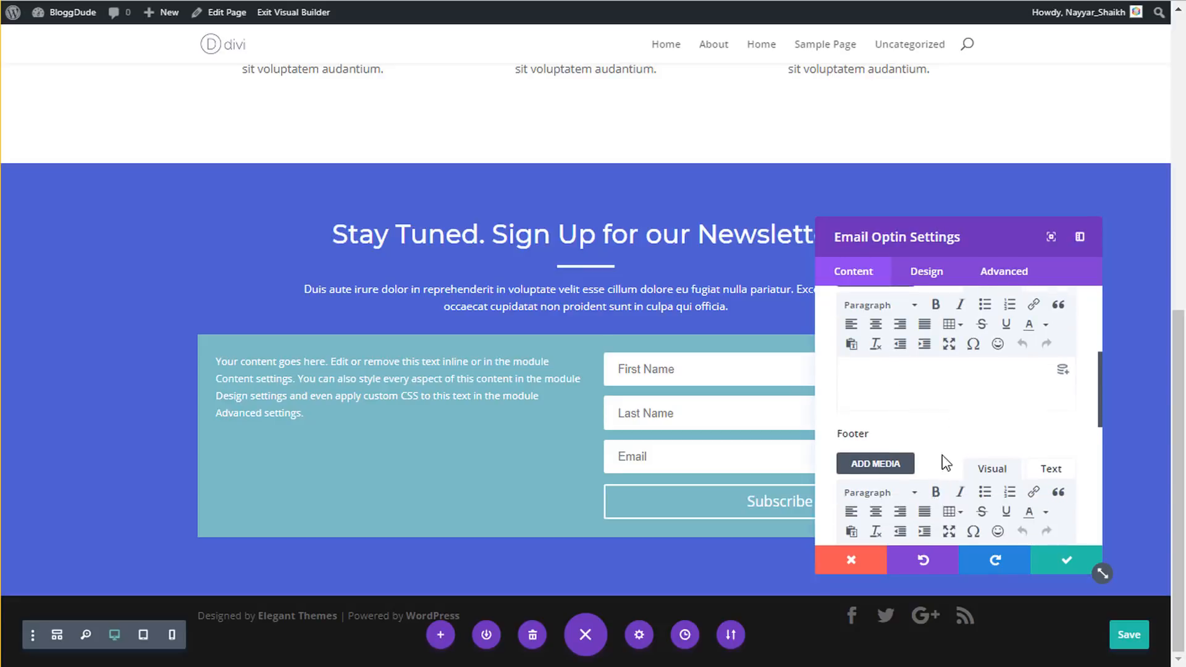
pyautogui.scroll(-5, 946, 462)
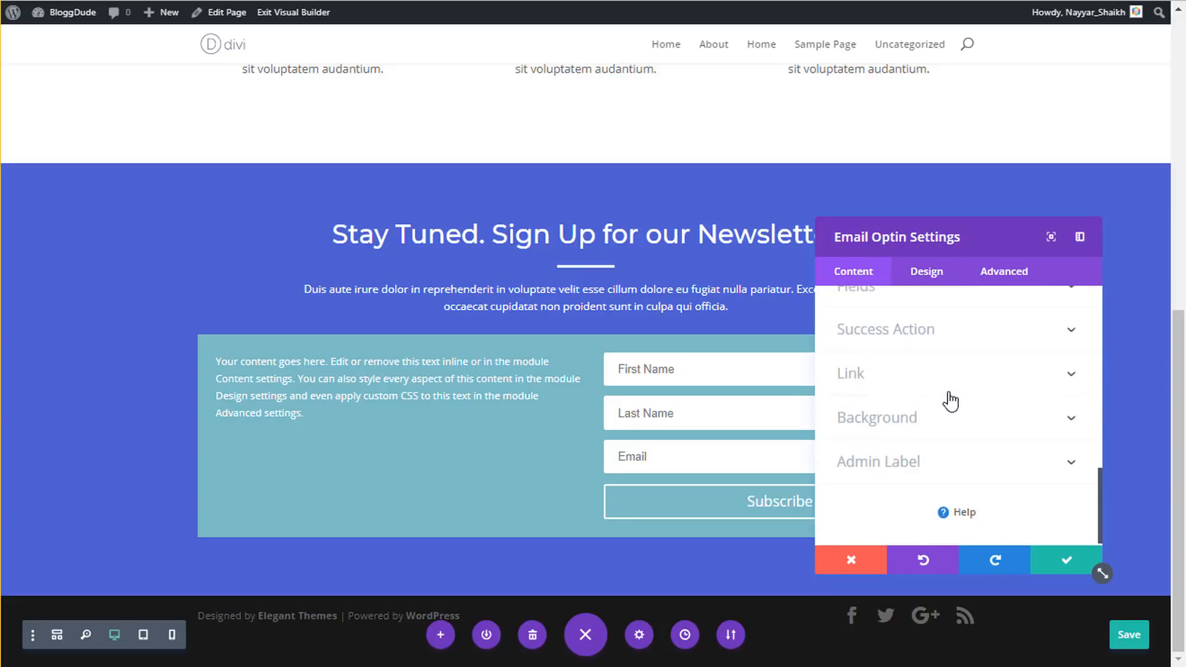
pyautogui.click(940, 416)
pyautogui.scroll(-2, 937, 440)
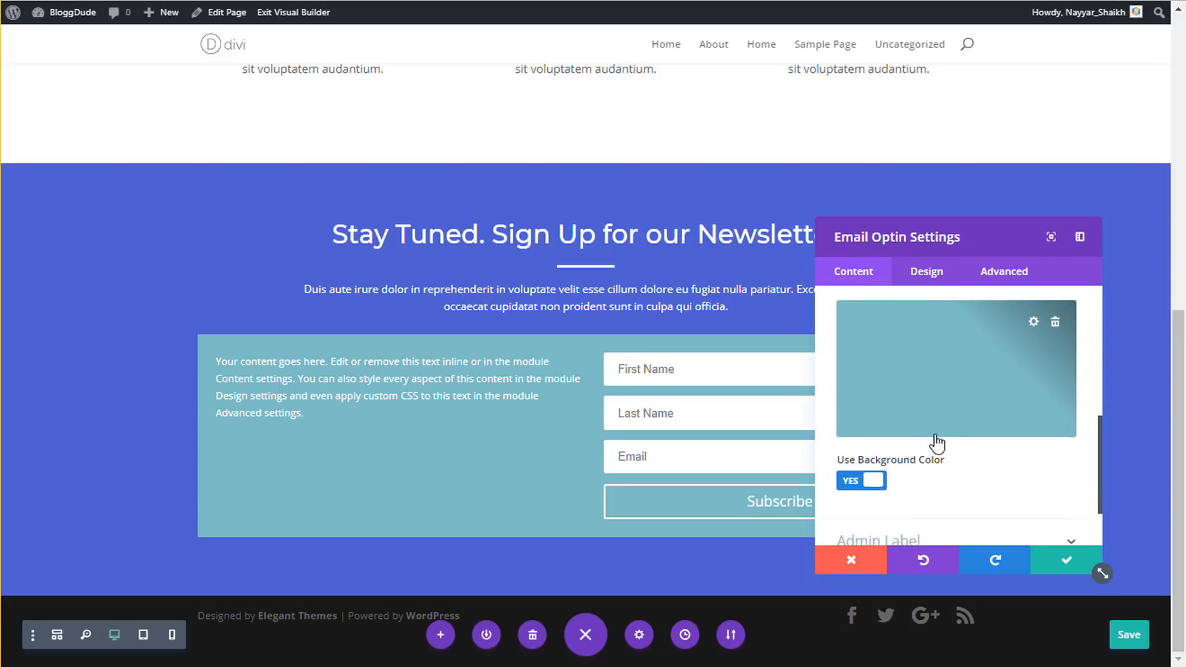
# - Turn off the optin's background colour, choose Body On Top, Form On Bottom layout, and save
pyautogui.click(868, 481)
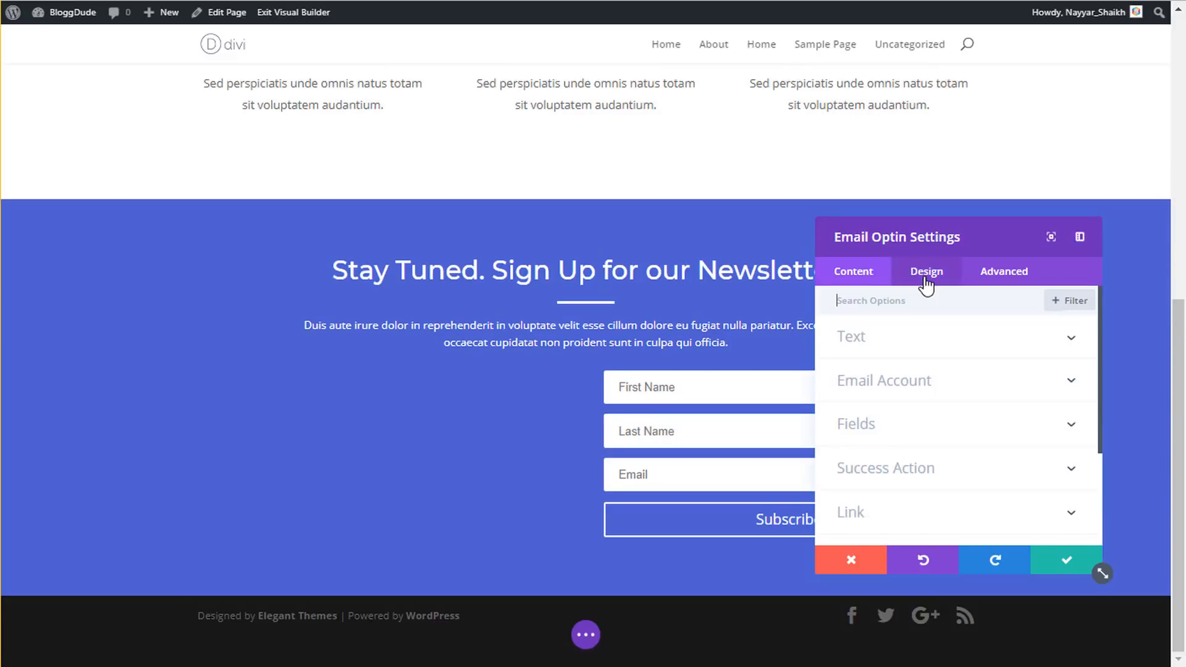
pyautogui.click(927, 272)
pyautogui.scroll(-2, 936, 406)
pyautogui.scroll(2, 936, 408)
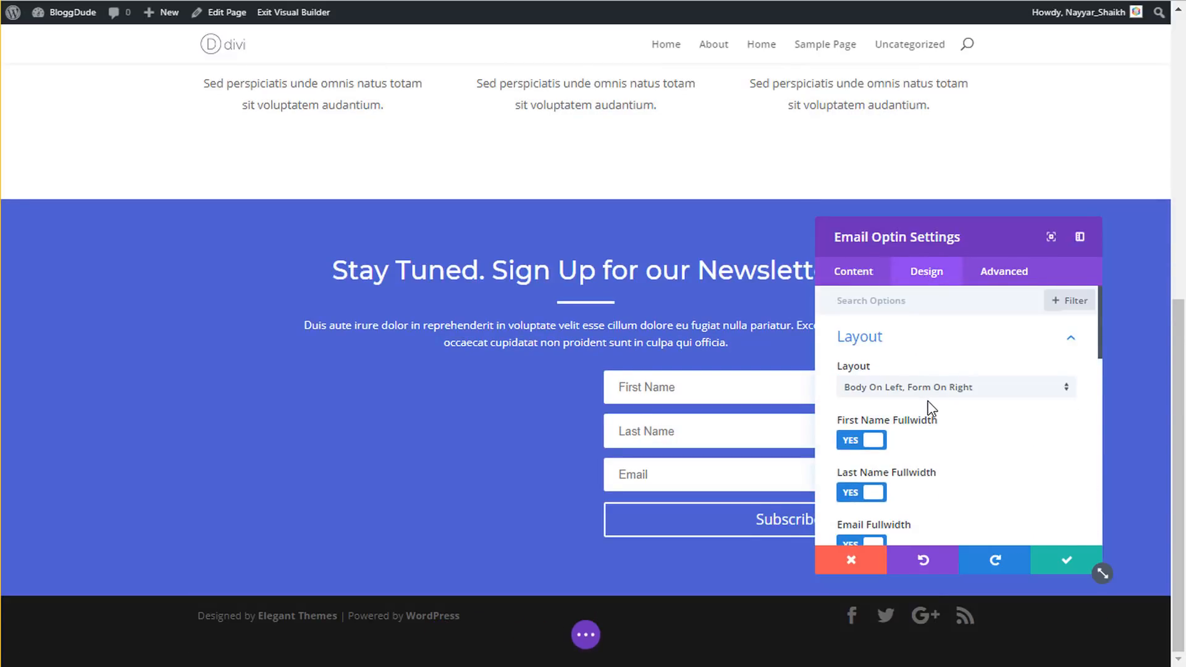
pyautogui.click(929, 396)
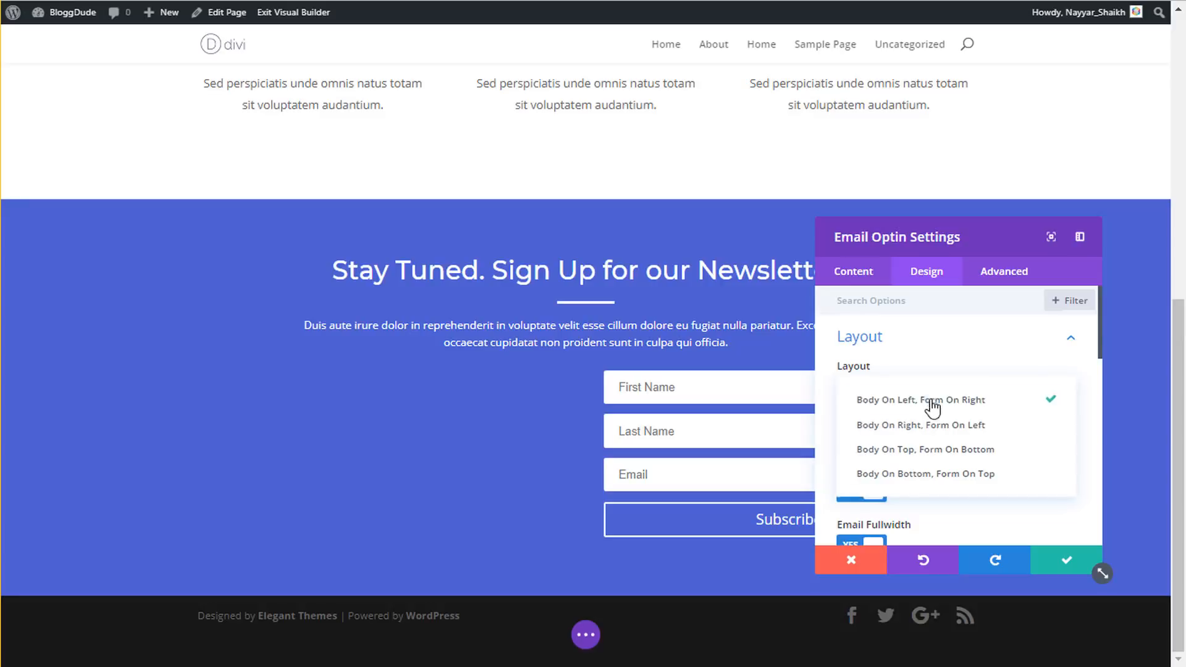
pyautogui.click(950, 457)
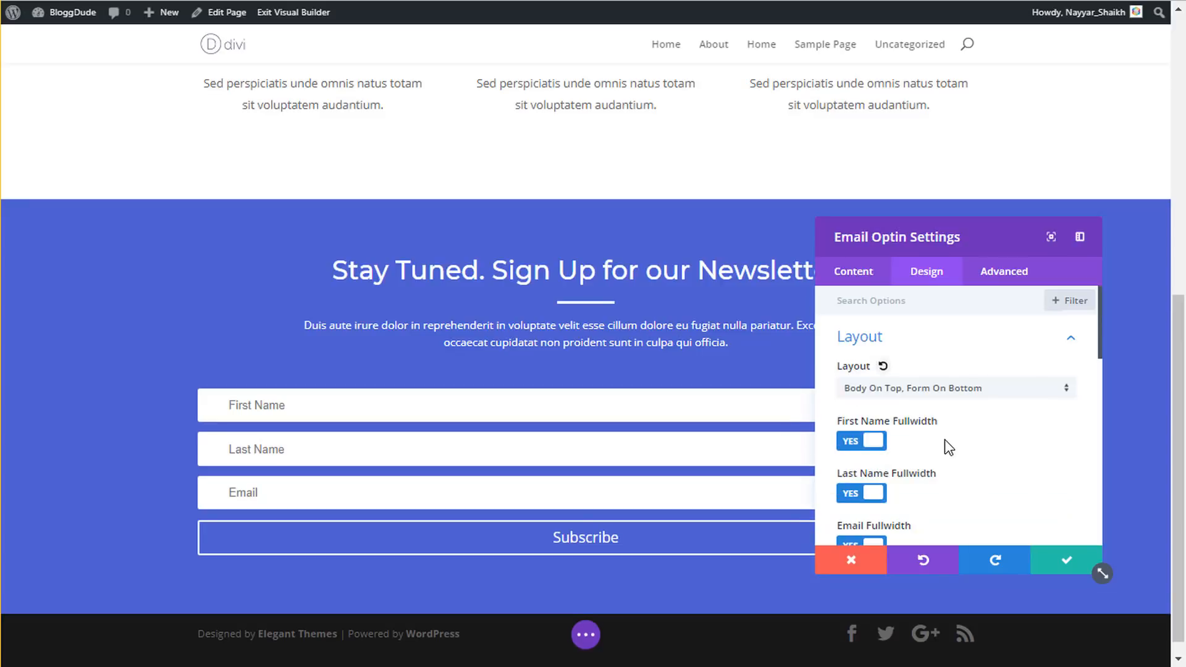
pyautogui.scroll(-2, 944, 434)
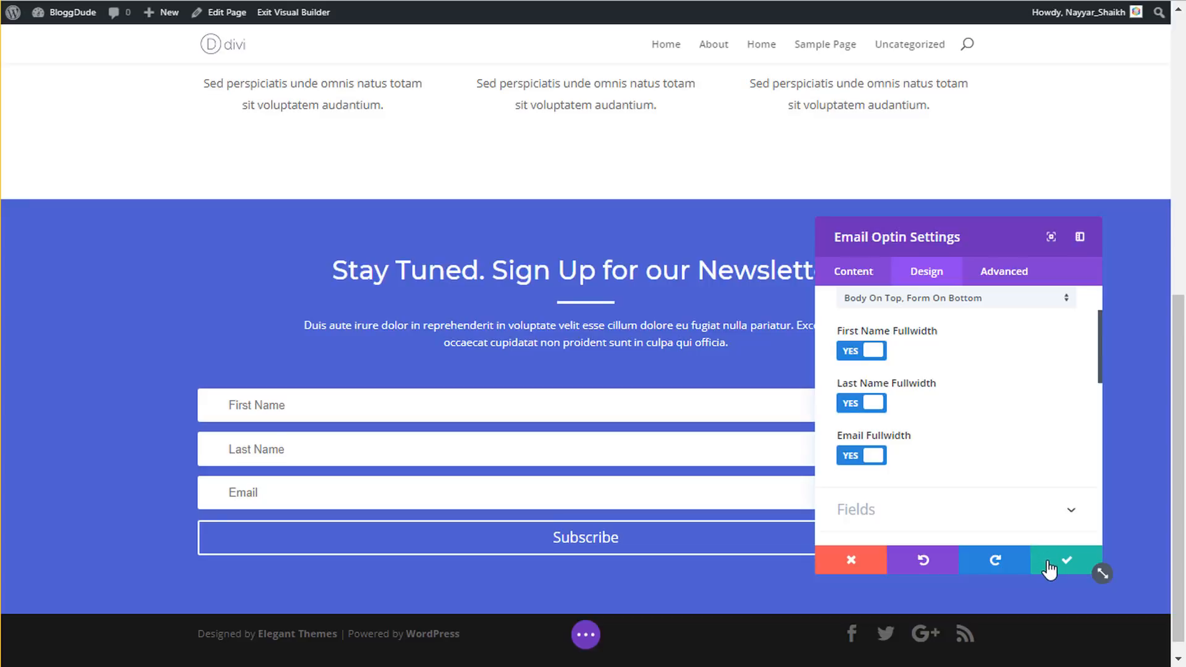
pyautogui.scroll(-4, 952, 457)
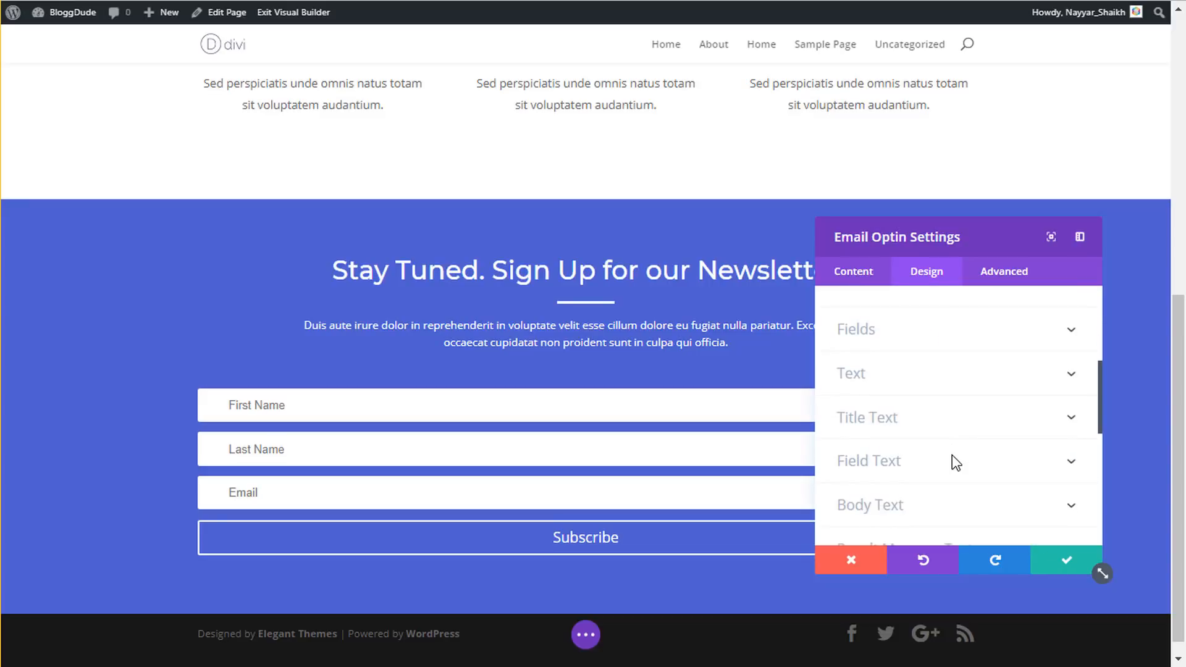
pyautogui.click(1059, 563)
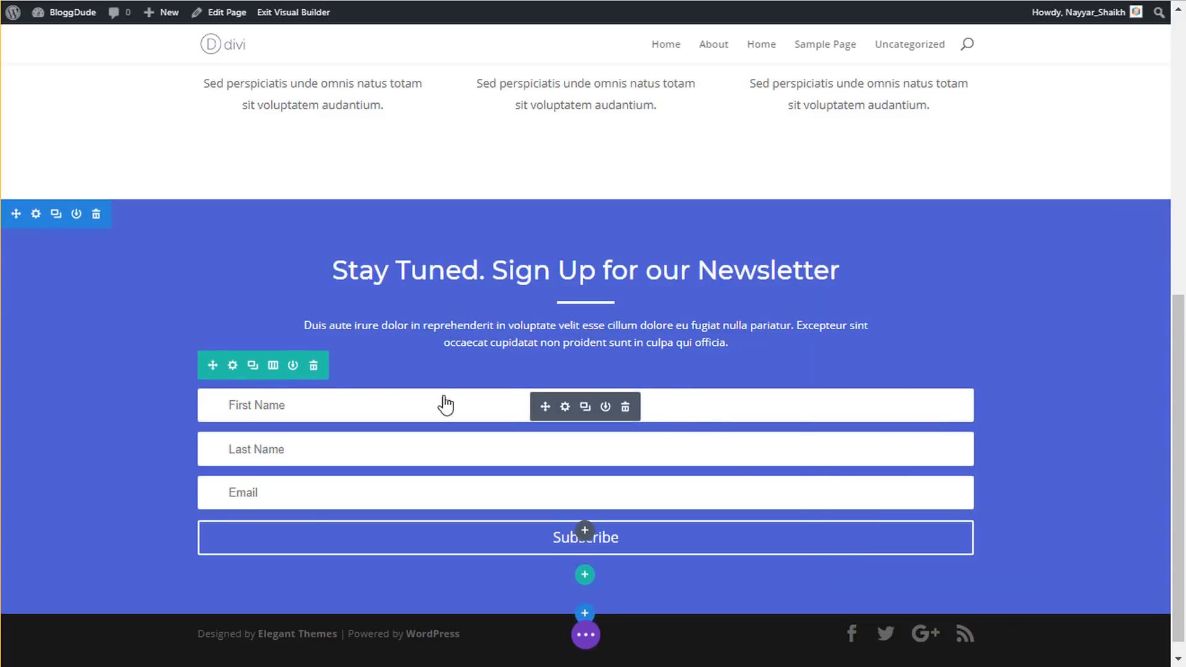
# - Enable Use Custom Width on the form's row, set it to 550px, and save
pyautogui.click(233, 368)
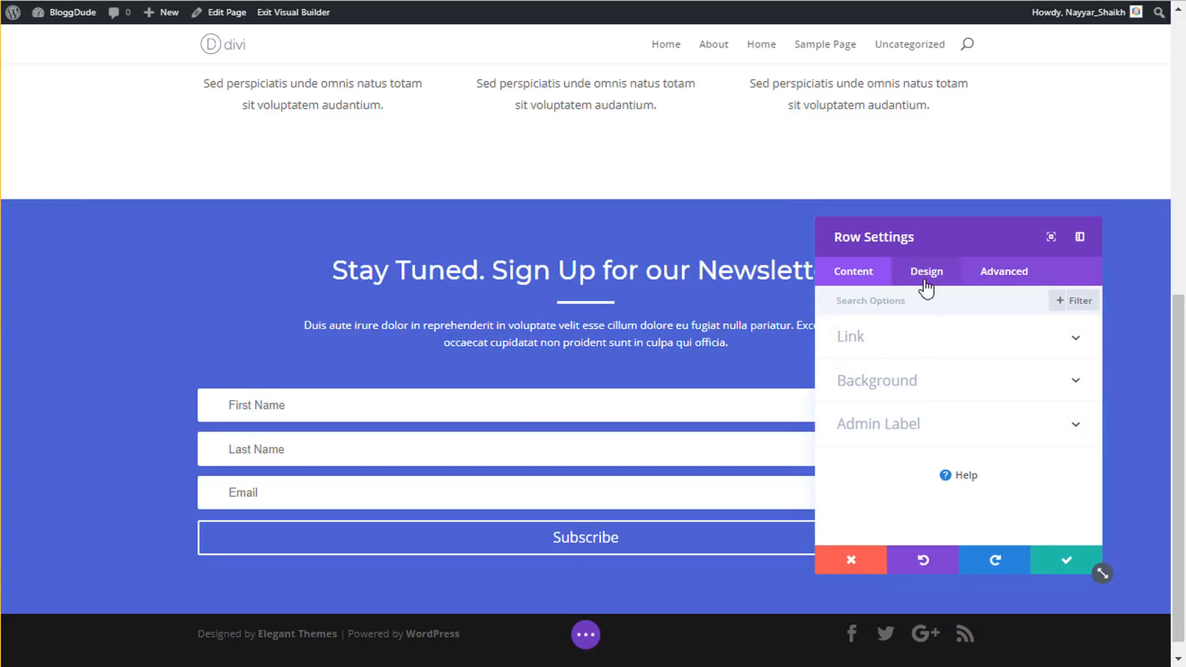
pyautogui.click(926, 275)
pyautogui.click(897, 383)
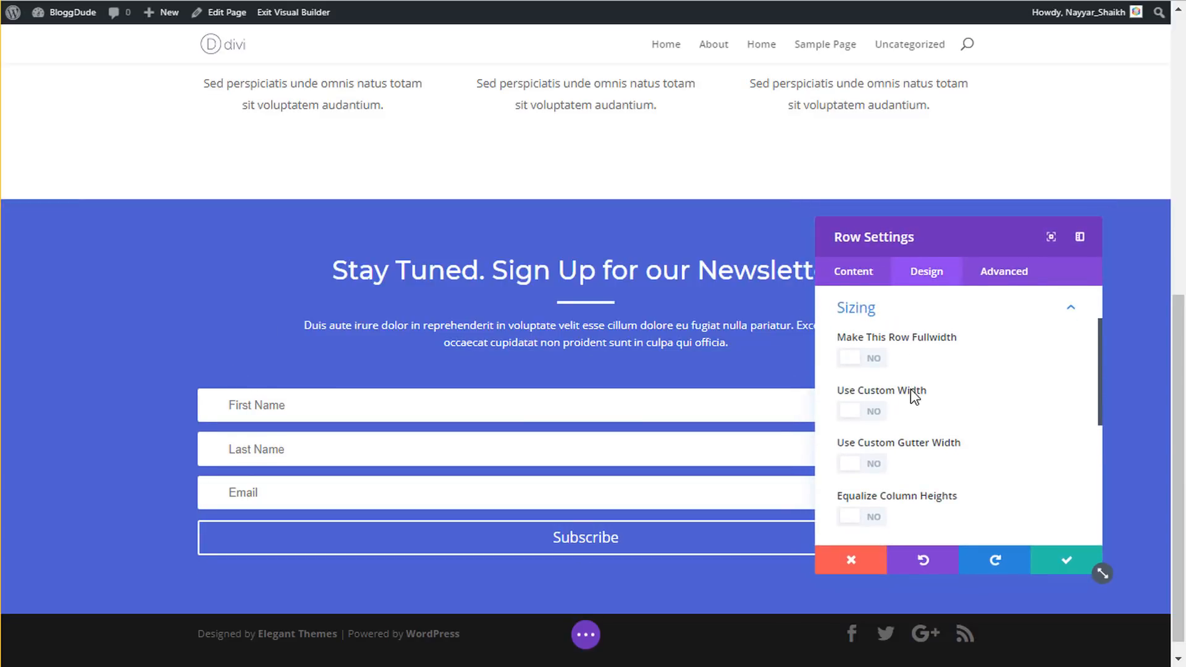
pyautogui.click(876, 411)
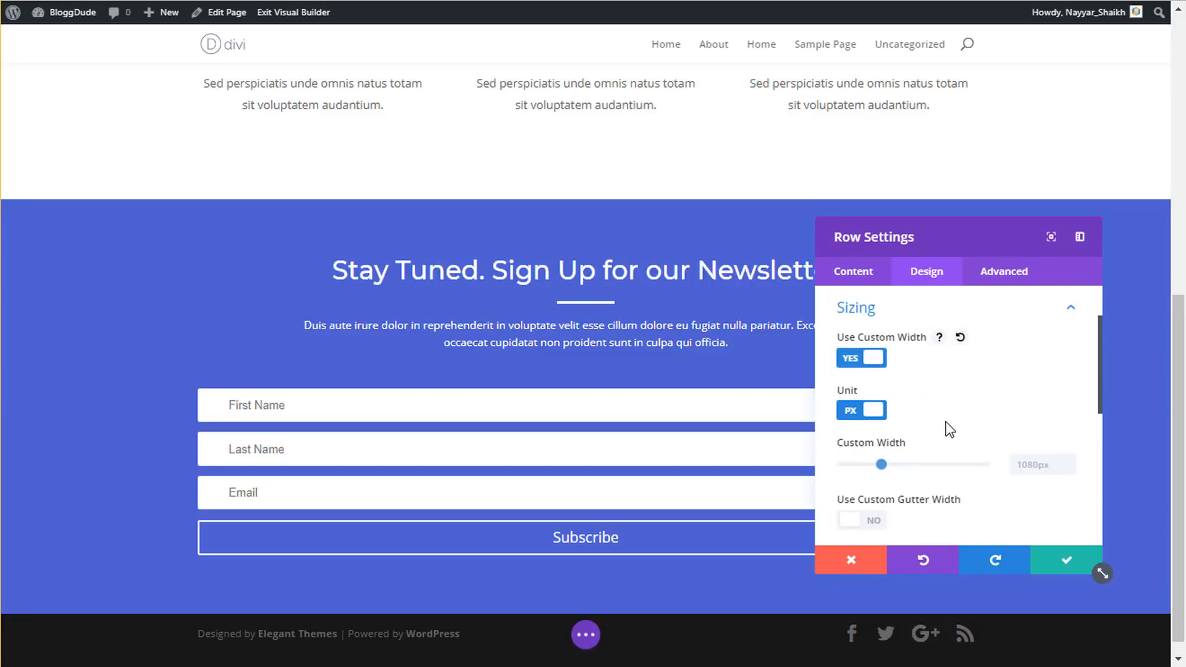
pyautogui.click(1031, 472)
pyautogui.write('700')
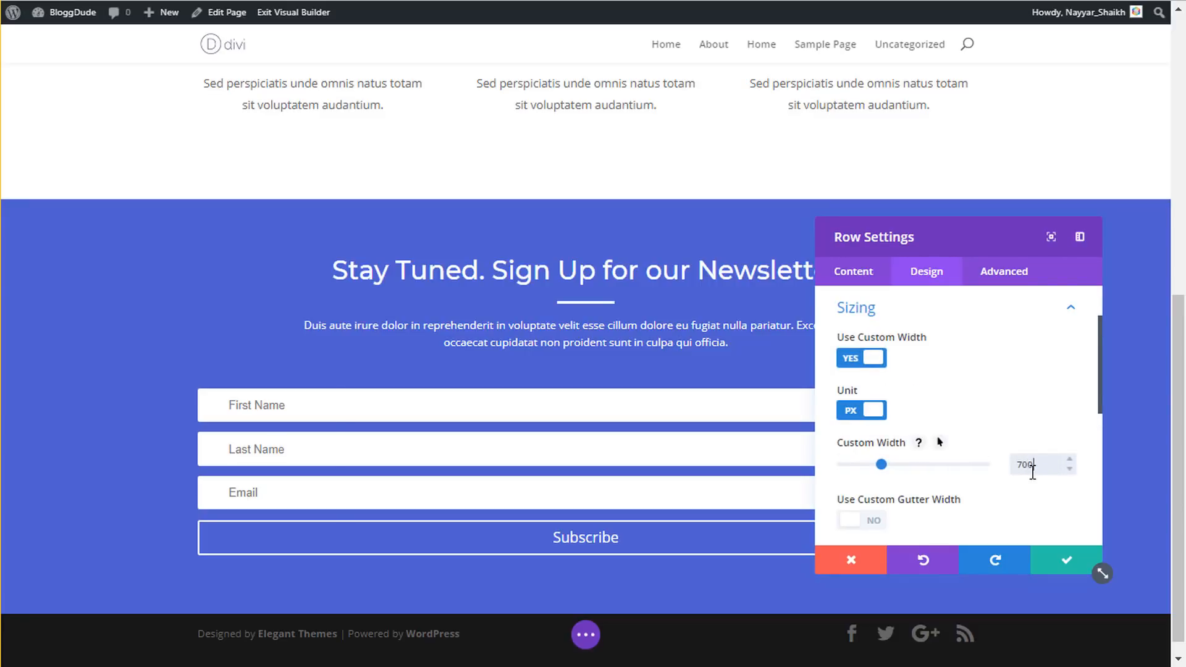
pyautogui.write('px')
pyautogui.moveTo(961, 243); pyautogui.dragTo(882, 123)
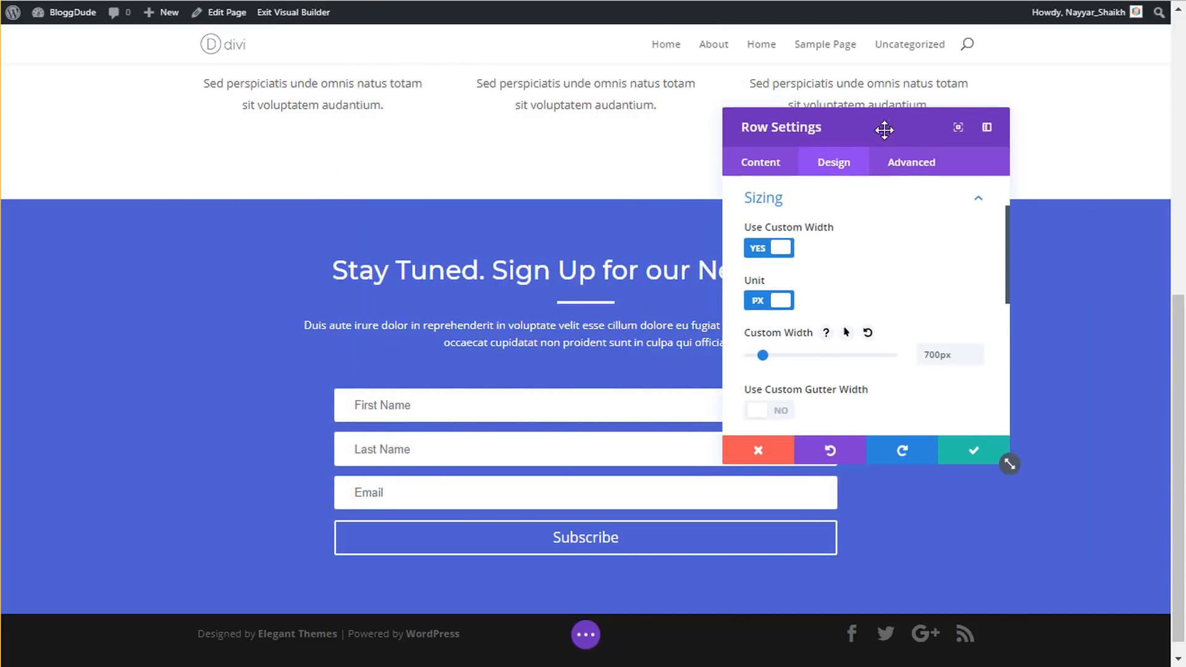
pyautogui.doubleClick(935, 357)
pyautogui.write('550px')
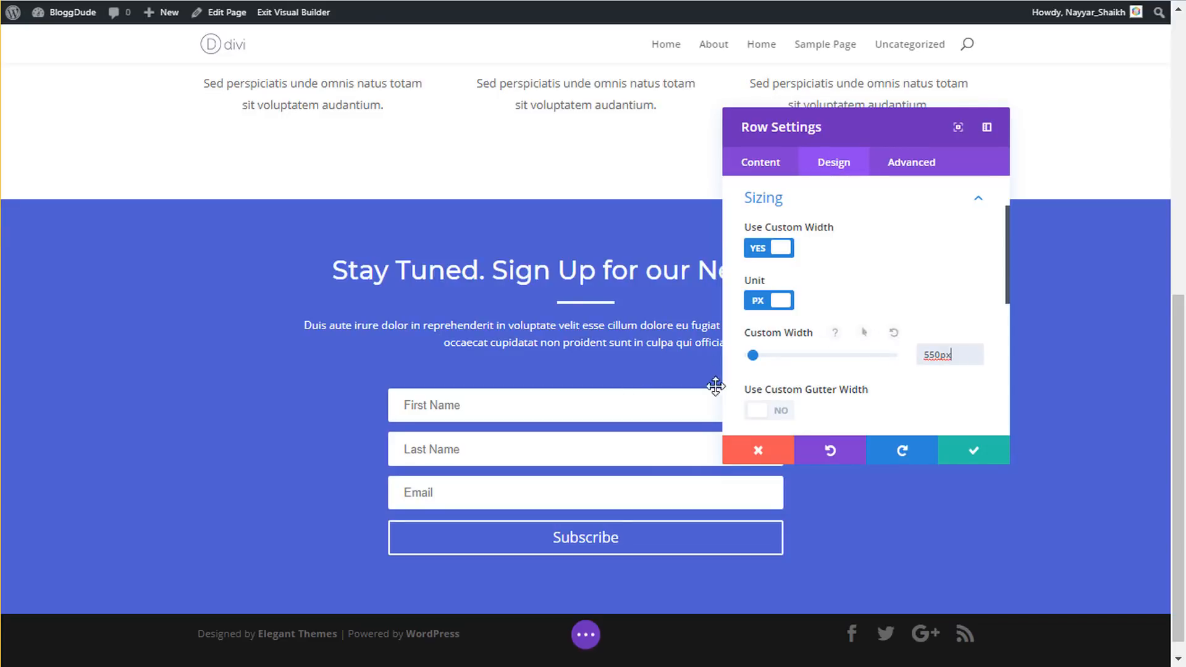
pyautogui.click(961, 455)
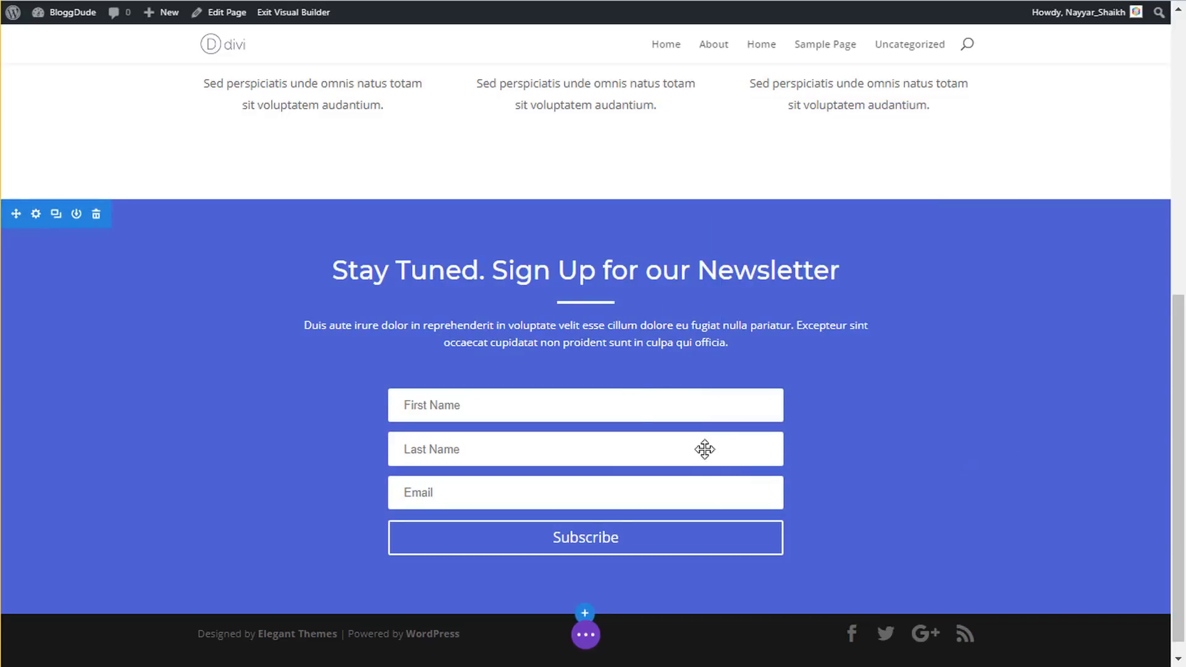
# - Open the Email Optin's Email Account options and check the available MailChimp lists
pyautogui.click(565, 407)
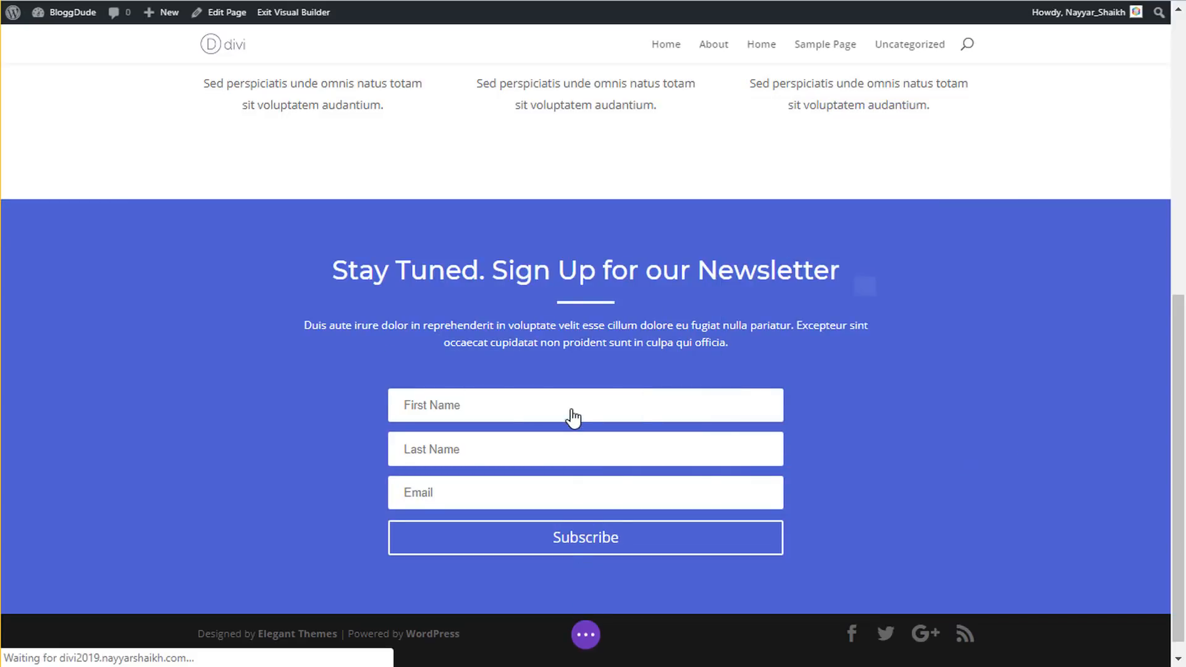
pyautogui.scroll(-2, 939, 298)
pyautogui.scroll(-5, 939, 297)
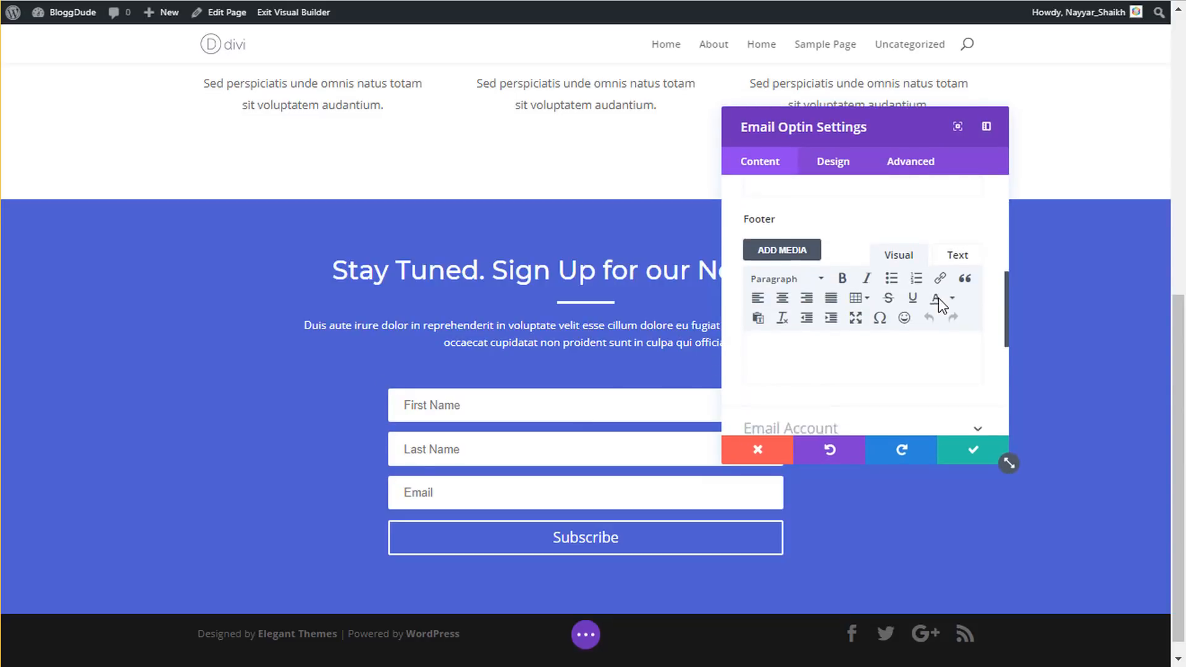
pyautogui.click(853, 232)
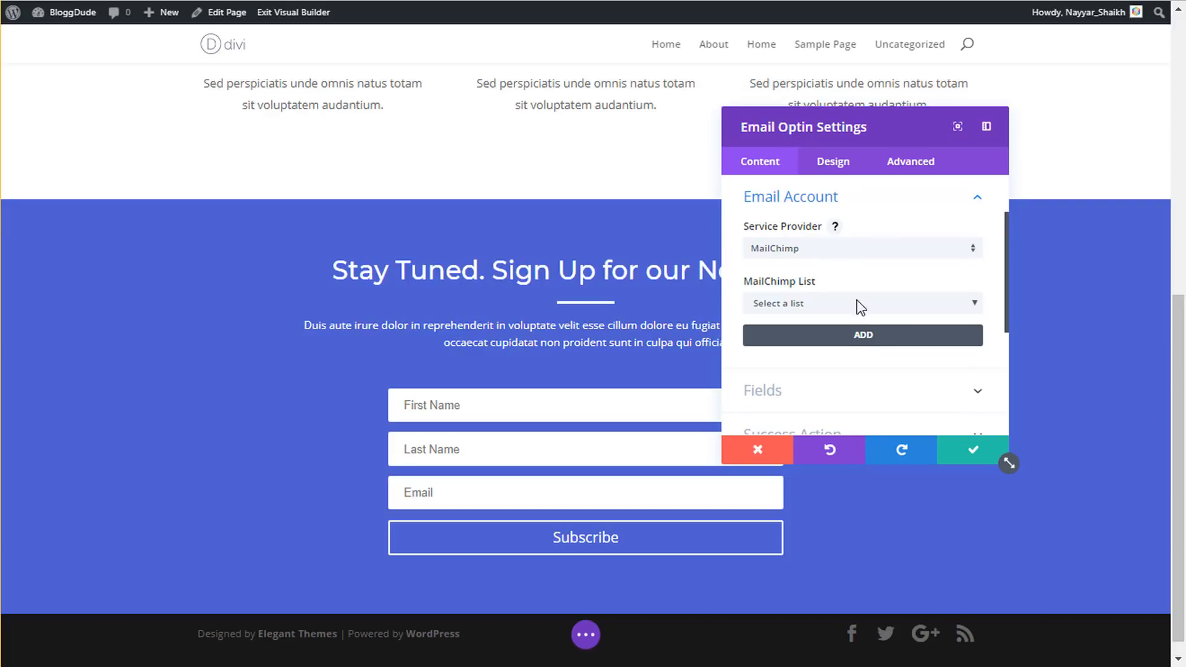
pyautogui.click(837, 306)
pyautogui.click(803, 336)
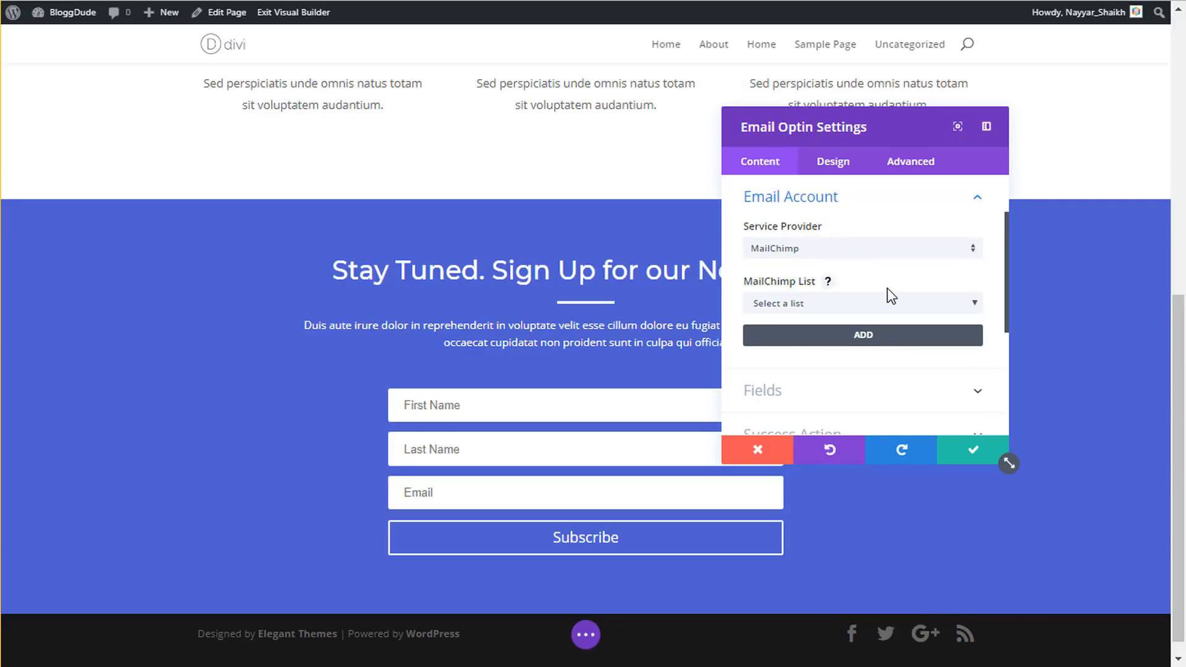
# - Add a new MailChimp account with an account name, then open mailchimp to fetch the API key
pyautogui.click(864, 340)
pyautogui.click(806, 294)
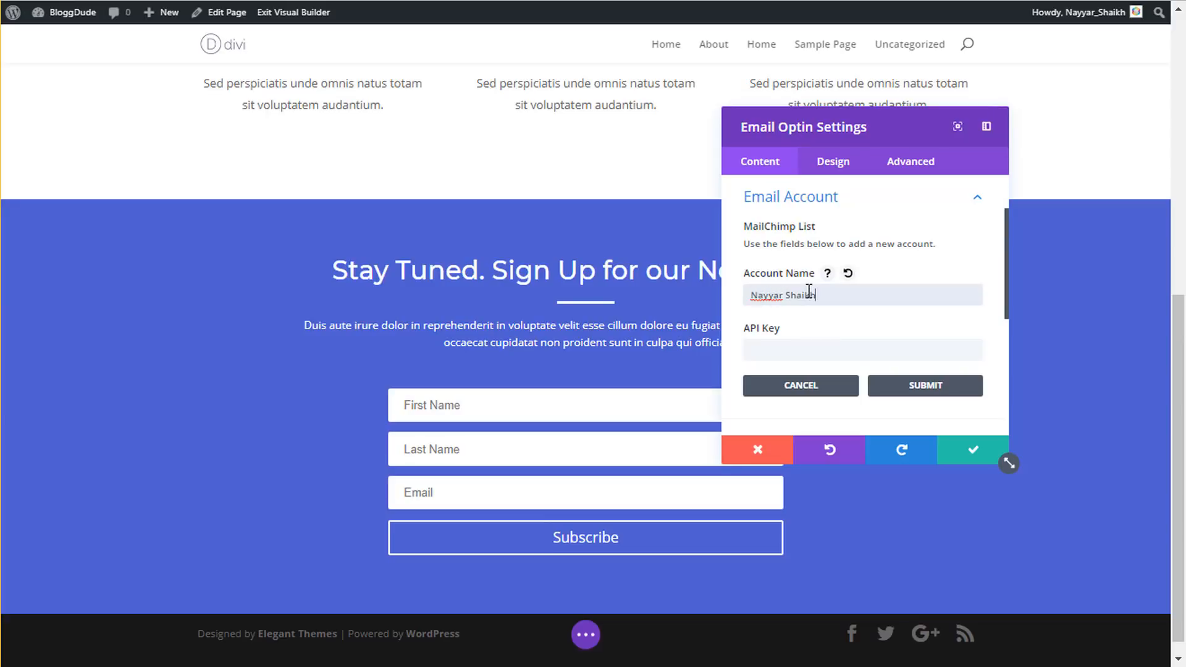
pyautogui.click(789, 348)
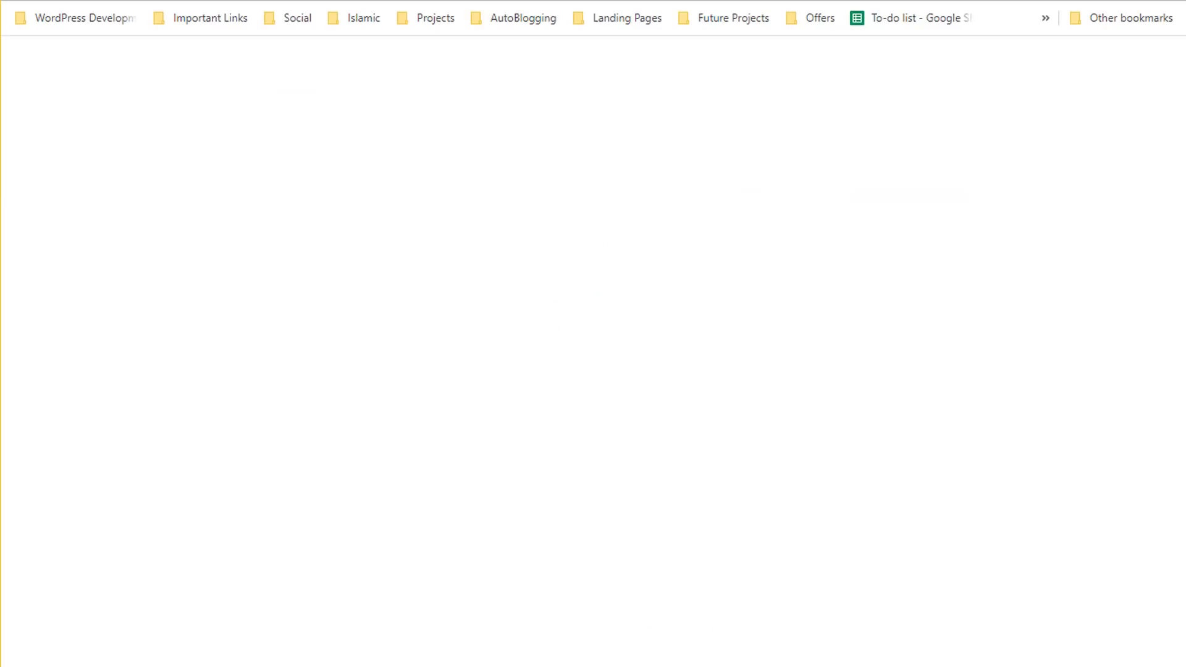
pyautogui.write('mailchimp')
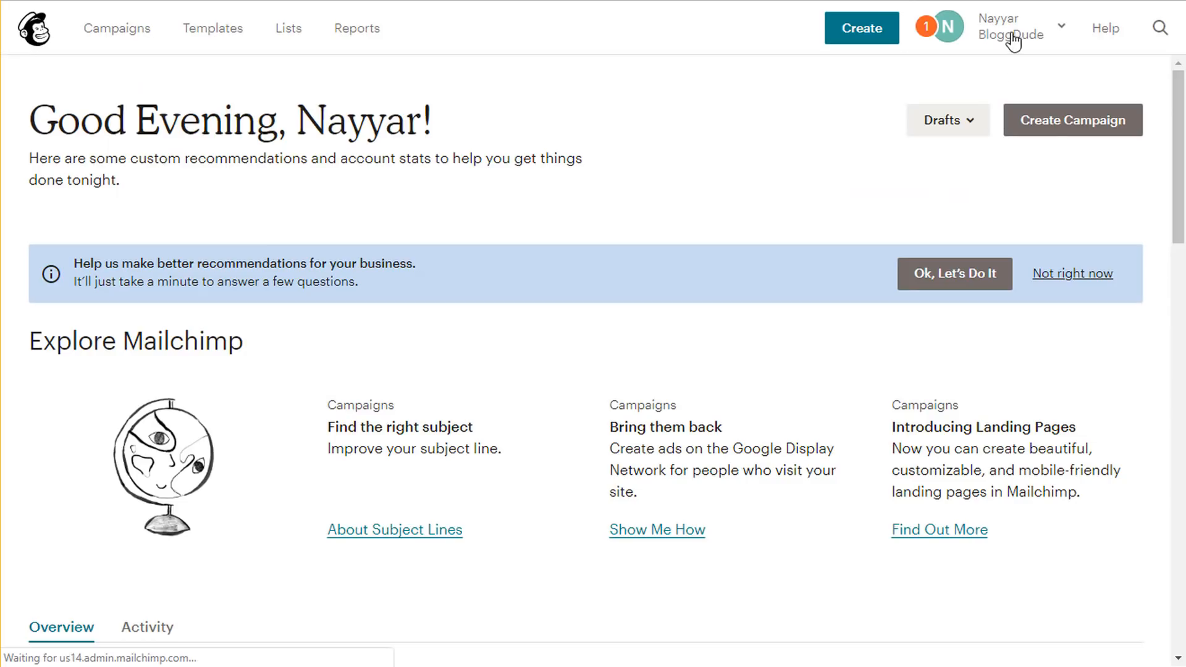
# - Go to Mailchimp's Account > Extras > API keys page and select the existing API key
pyautogui.click(1019, 35)
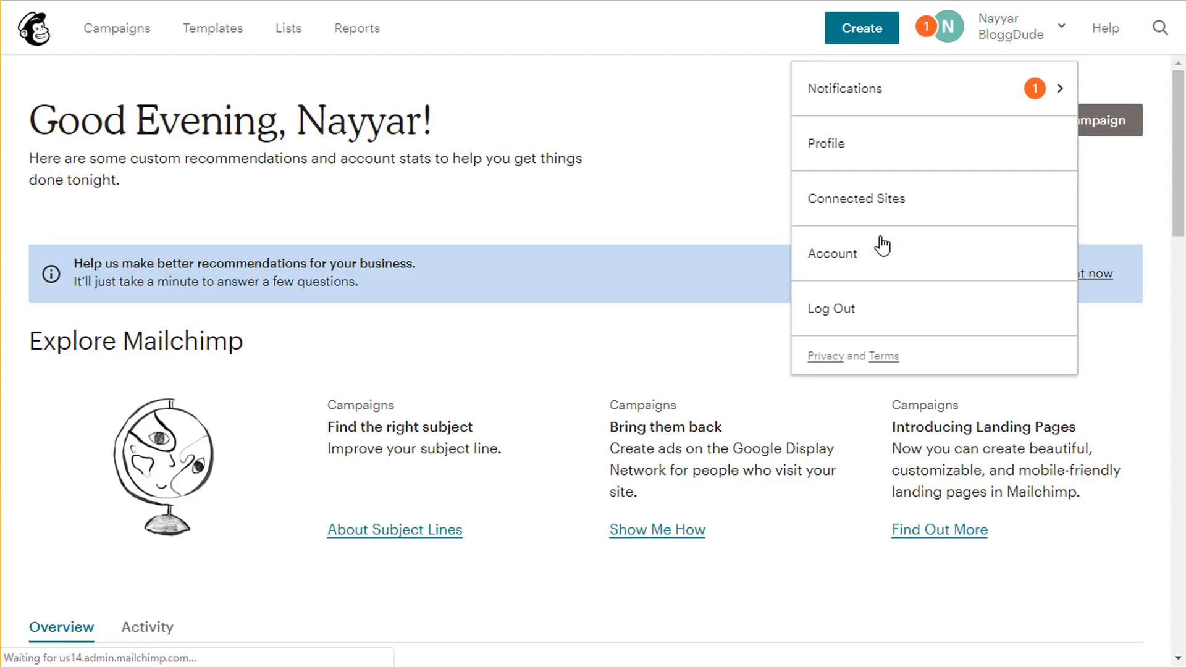
pyautogui.click(926, 253)
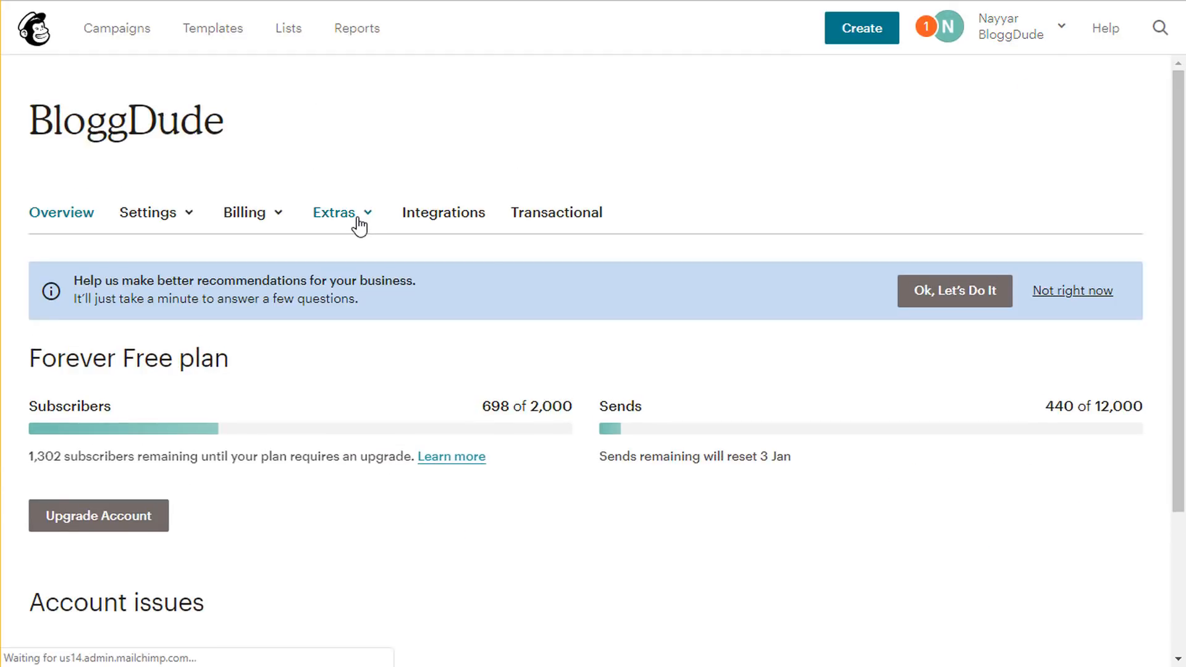
pyautogui.click(359, 227)
pyautogui.click(356, 307)
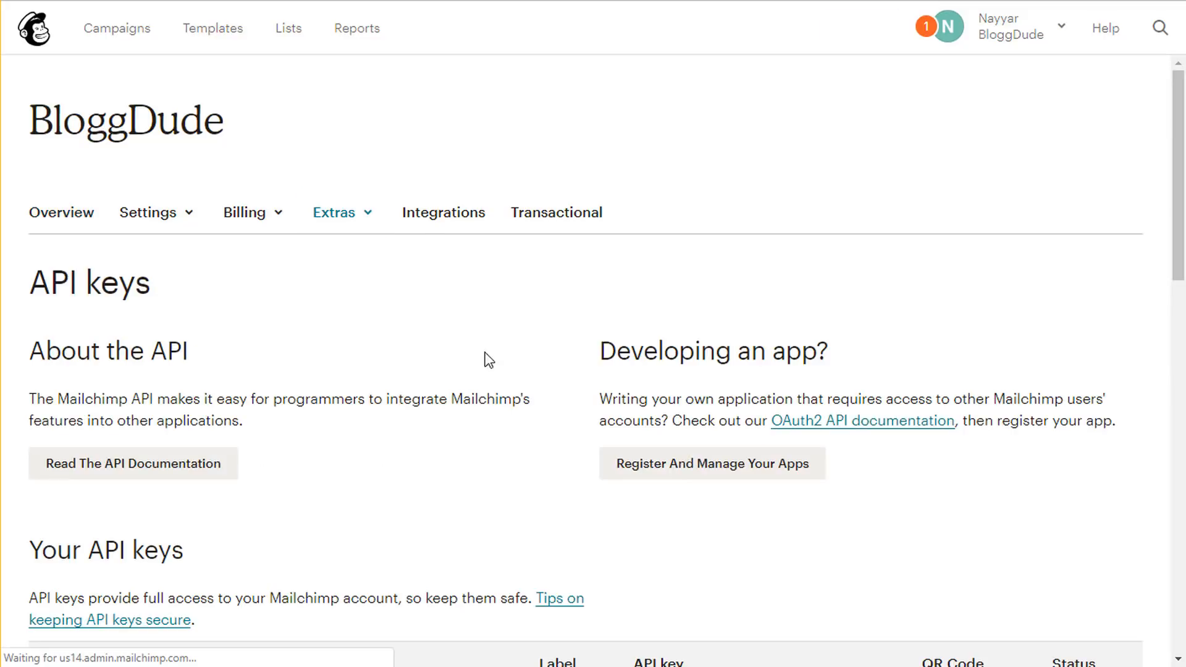
pyautogui.scroll(-3, 502, 361)
pyautogui.click(677, 442)
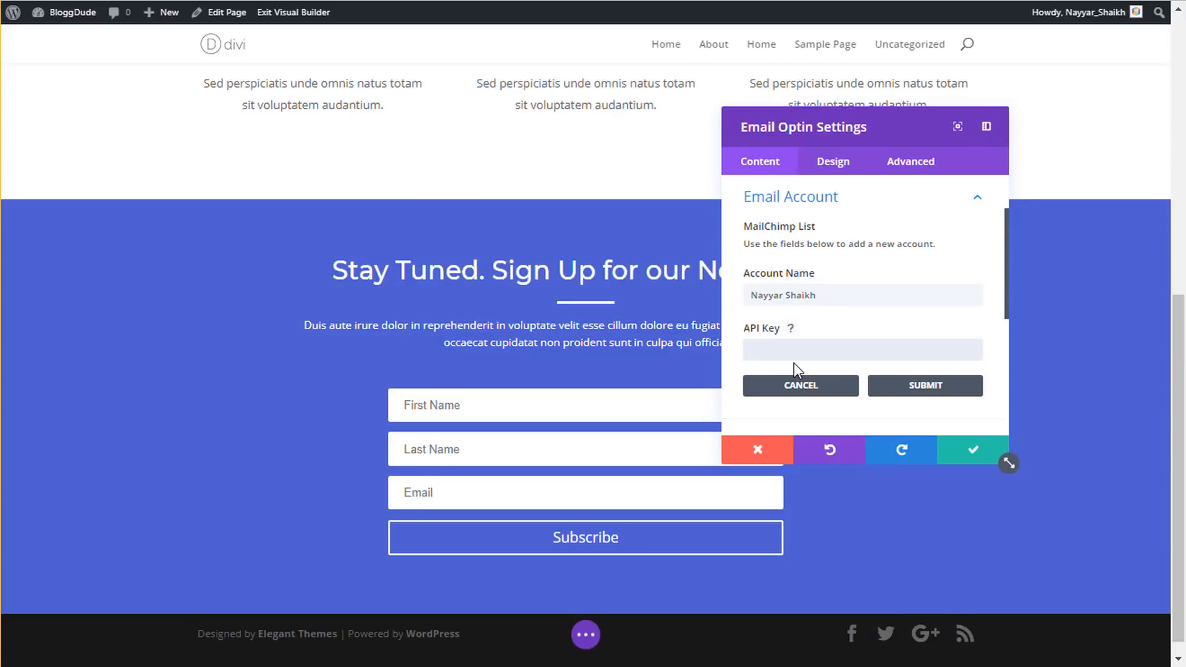
# - Paste the MailChimp API key into the optin, submit the new account, and display its lists
pyautogui.hotkey('ctrl', 'v')
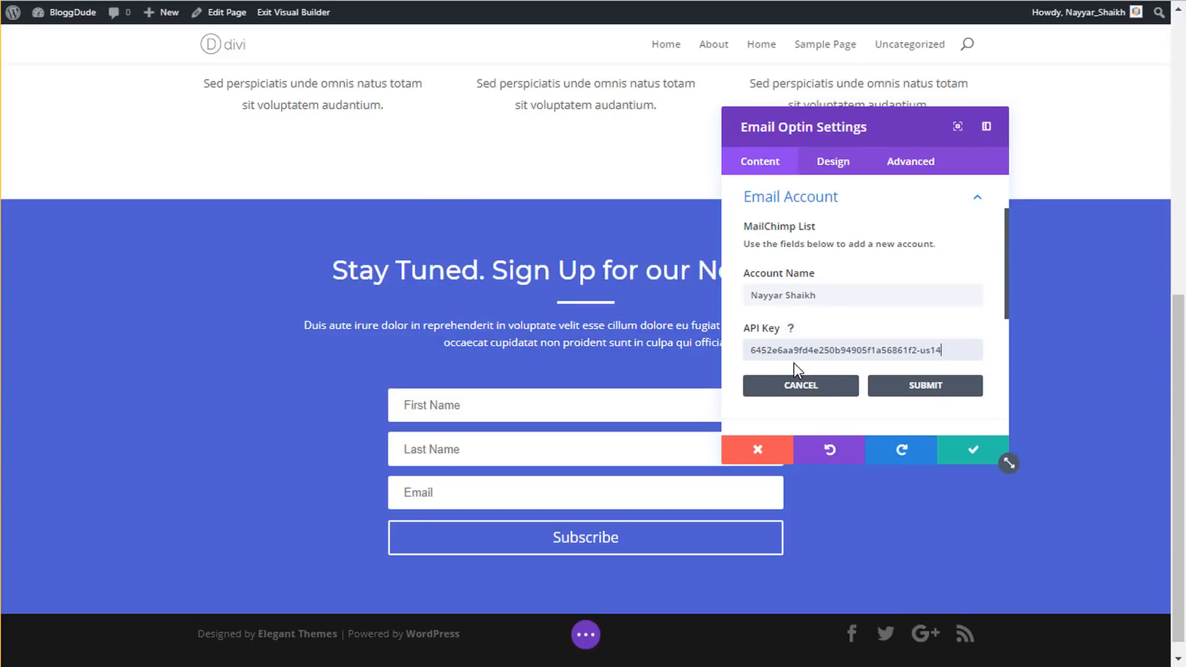
pyautogui.click(925, 385)
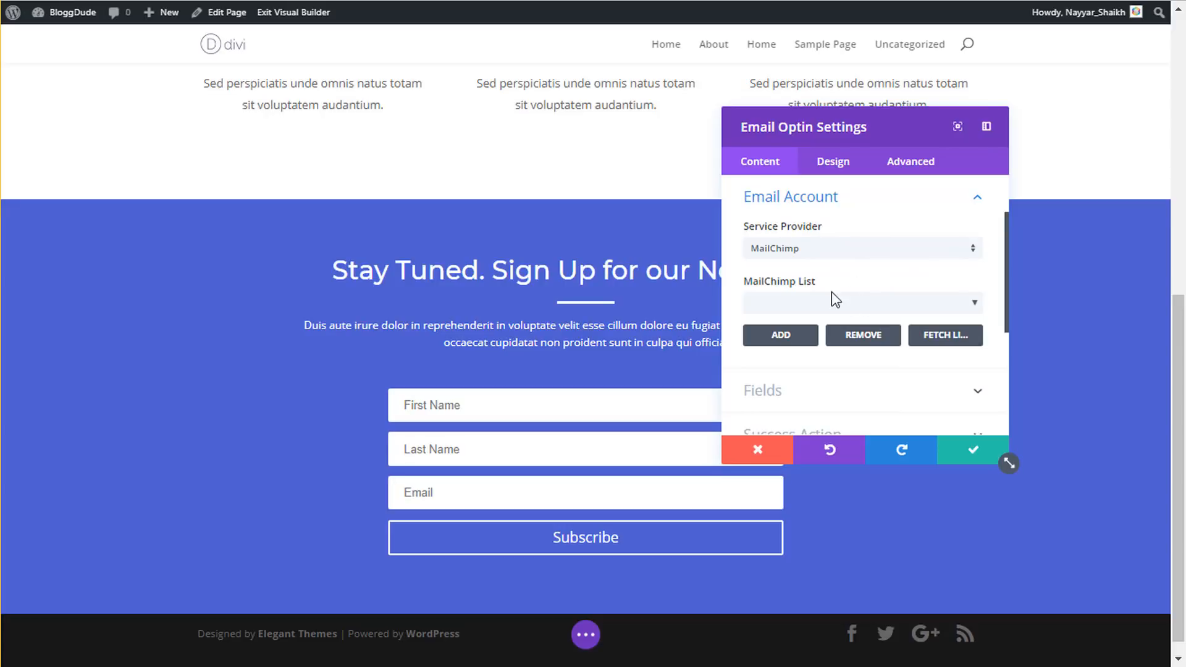
pyautogui.click(802, 299)
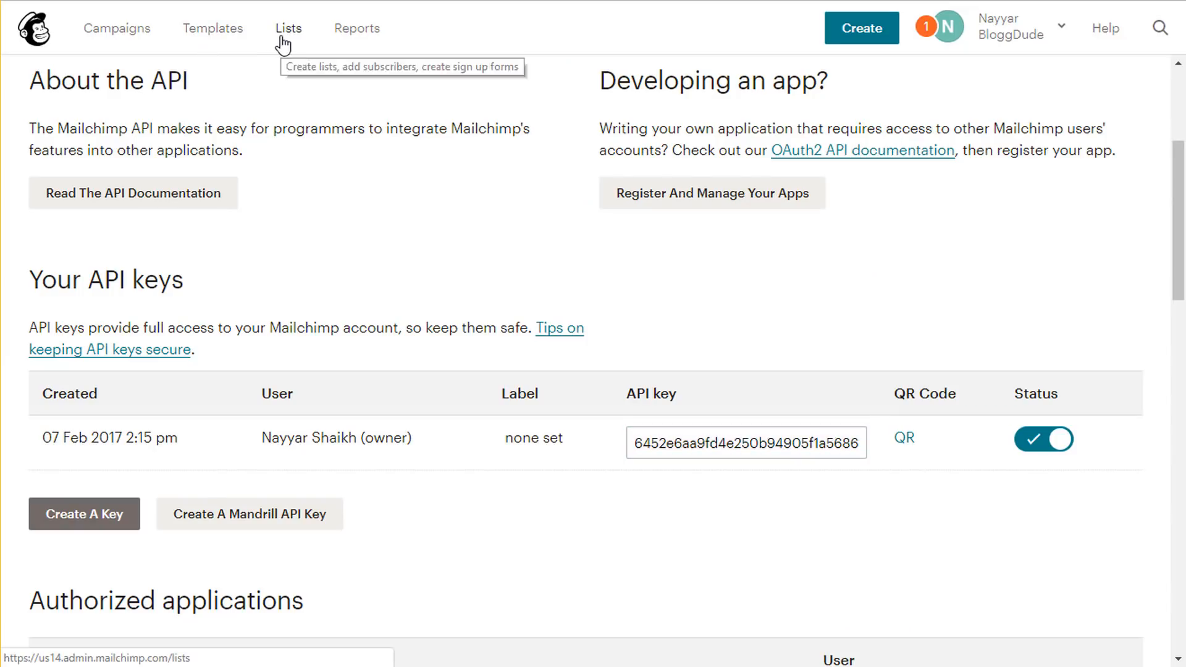
# - Show Mailchimp's lists (Blog Tutorial, BloggDude1, Nayyar, List3, List2, list1) with subscriber counts
pyautogui.click(281, 37)
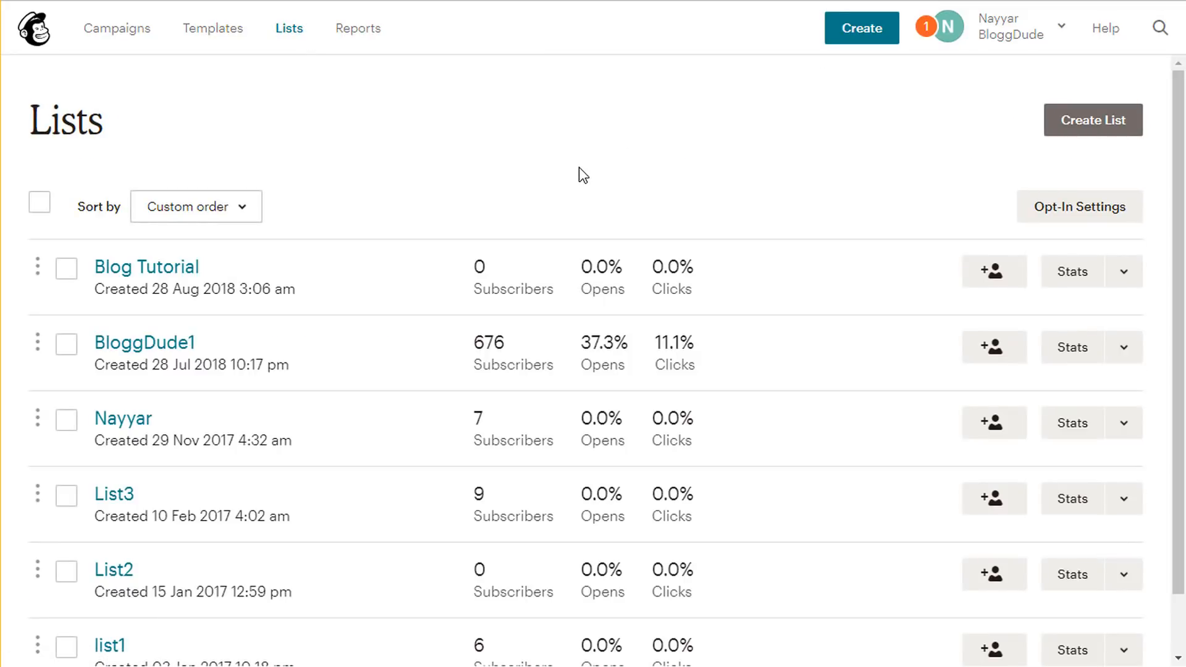
pyautogui.scroll(-1, 596, 198)
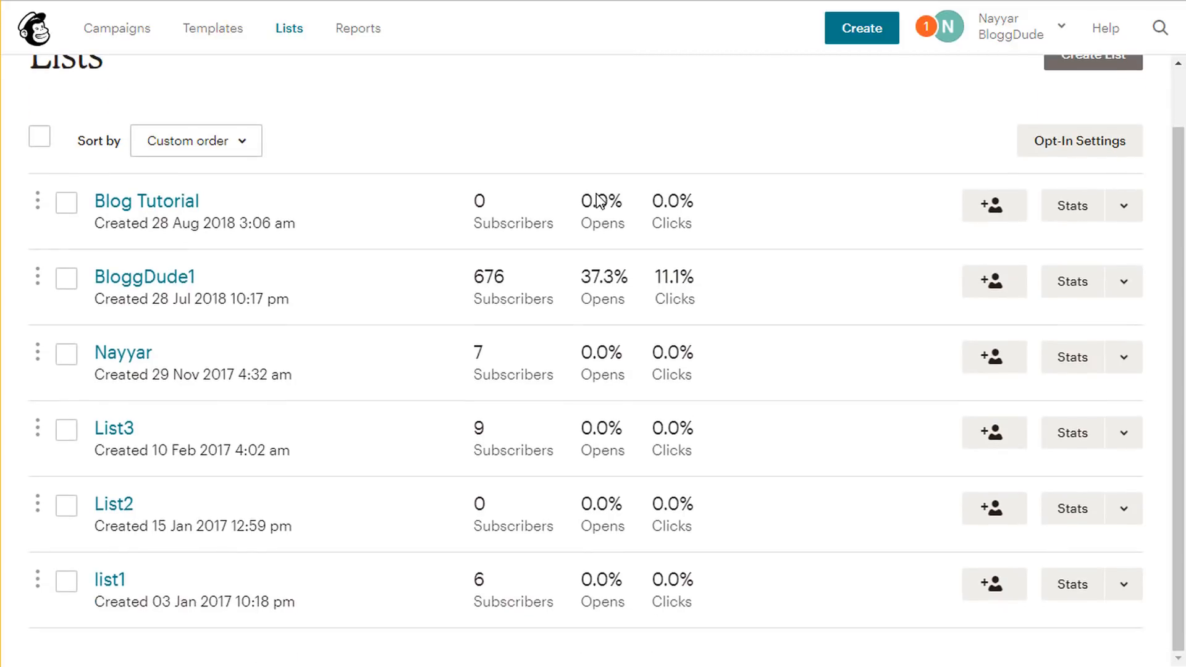
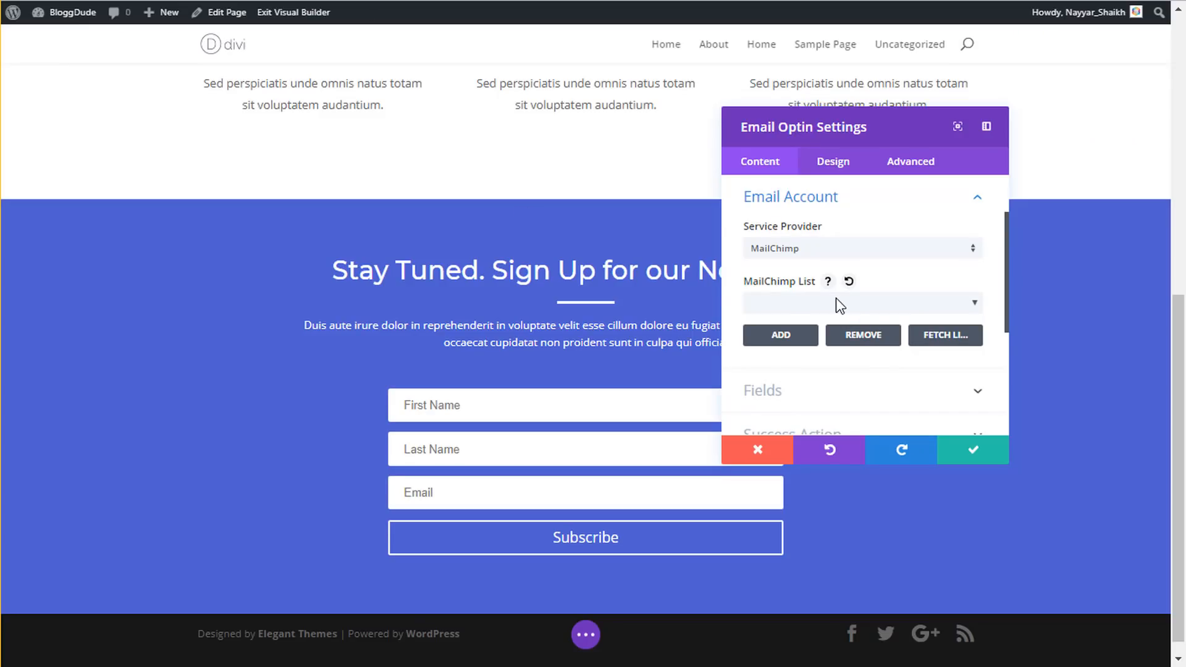
# - Link the signup form to MailChimp List2, keep First Name enabled, and apply the settings
pyautogui.click(836, 302)
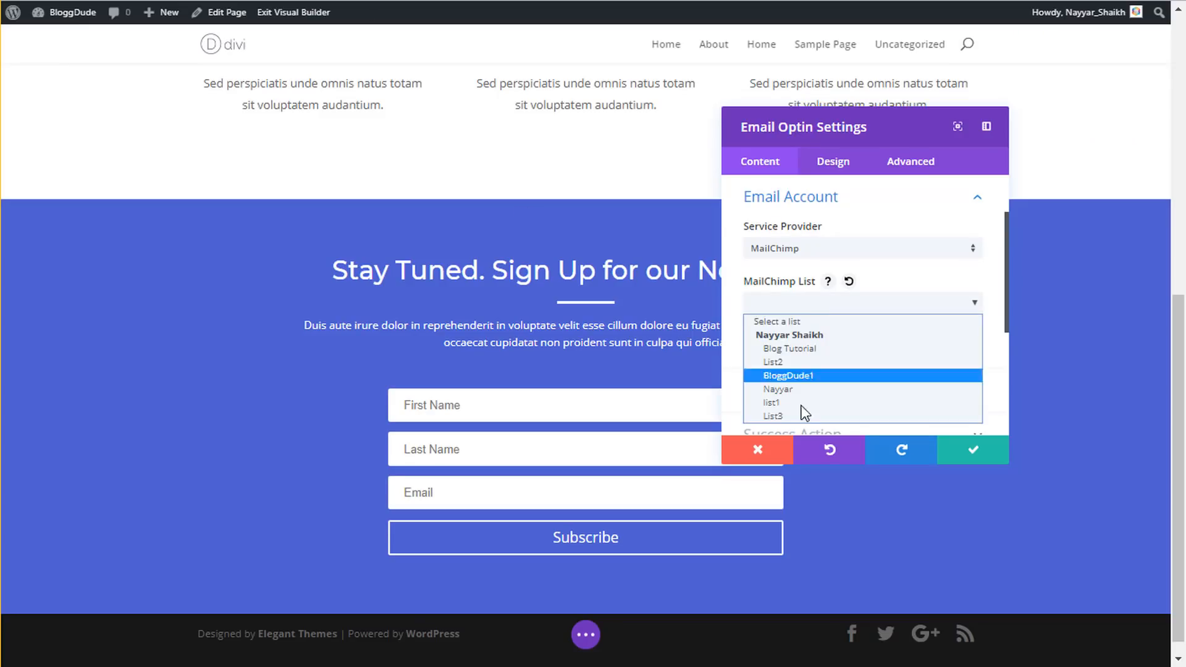
pyautogui.click(791, 361)
pyautogui.scroll(-2, 888, 388)
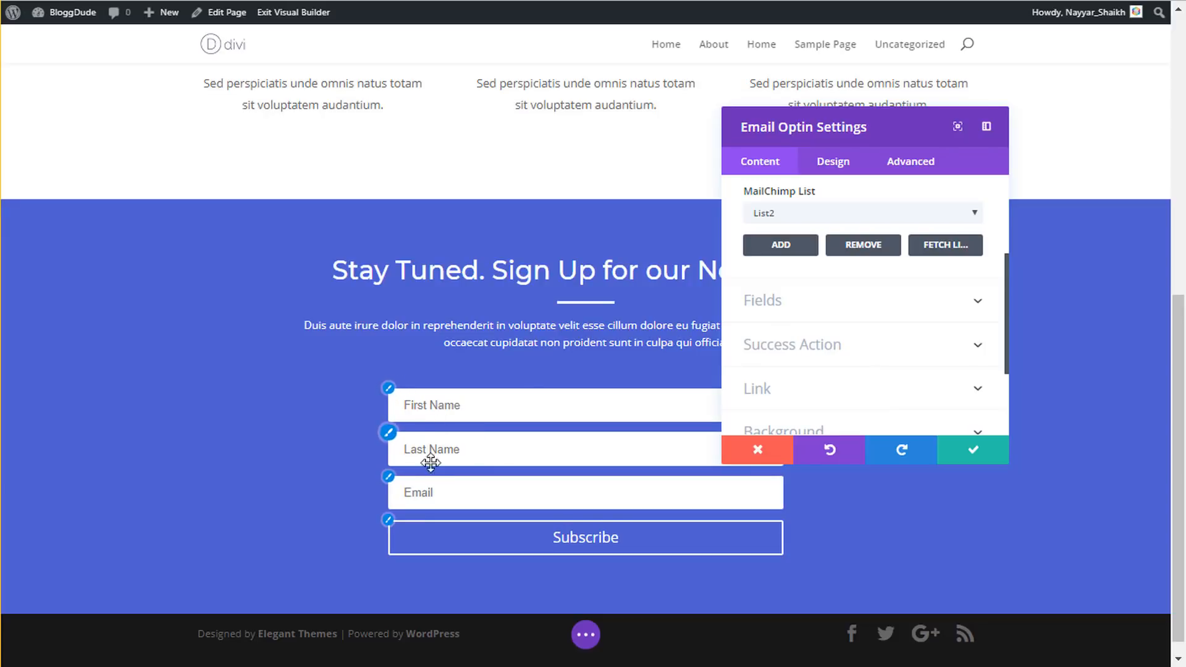
pyautogui.click(850, 309)
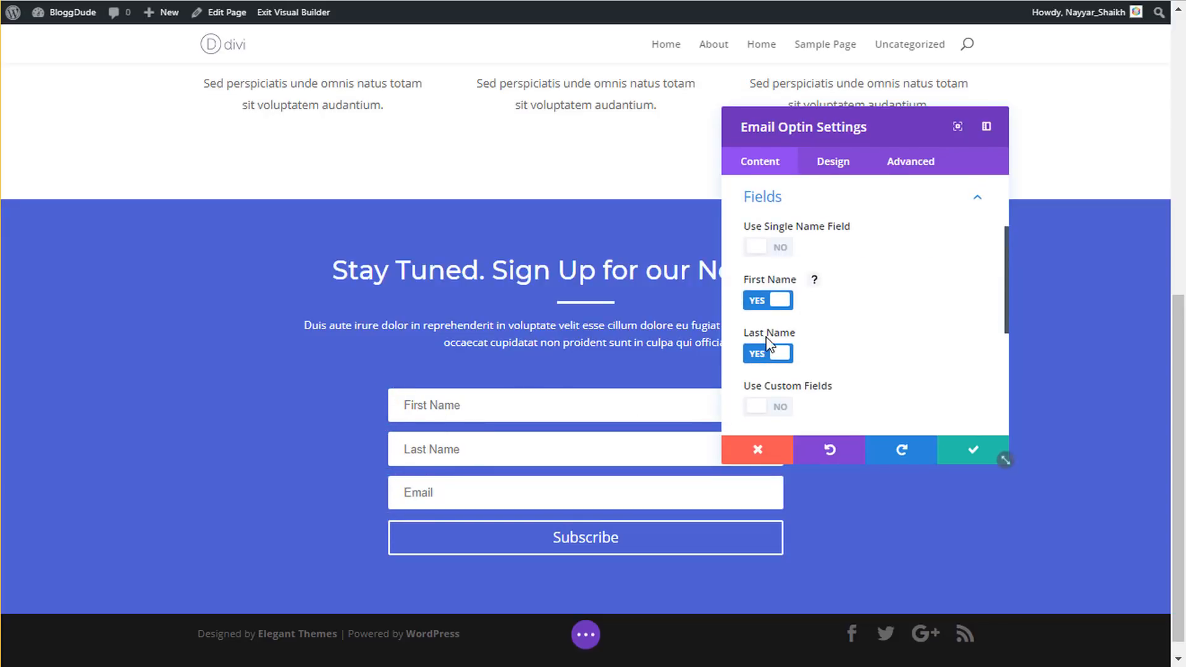
pyautogui.click(780, 302)
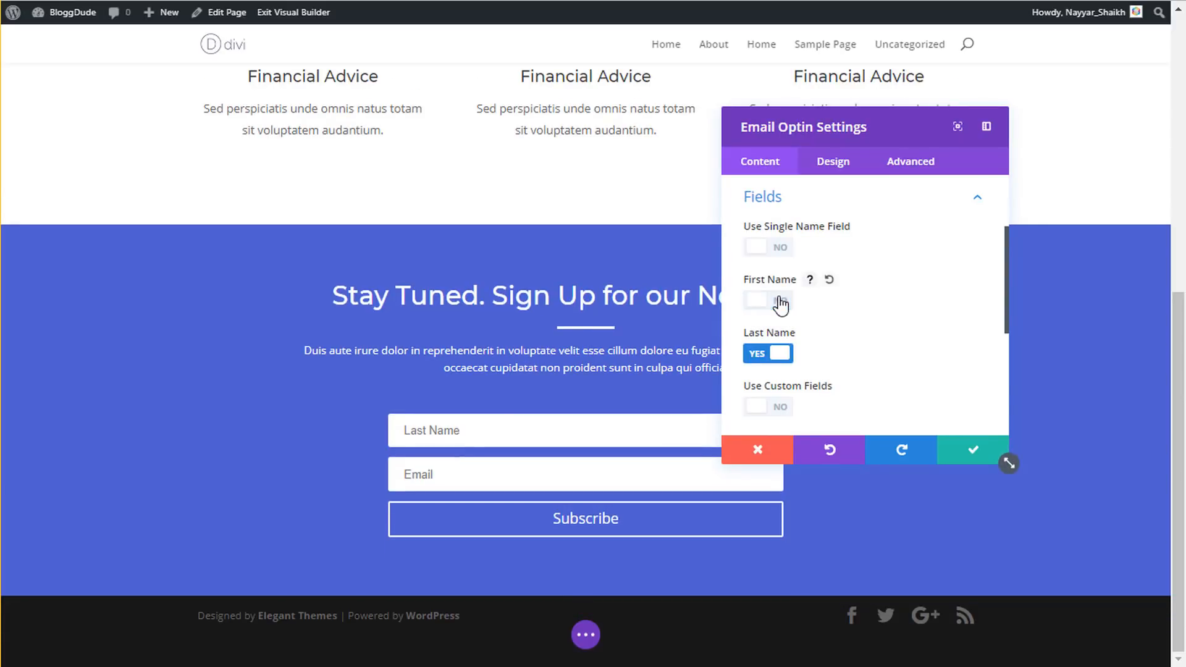
pyautogui.click(770, 307)
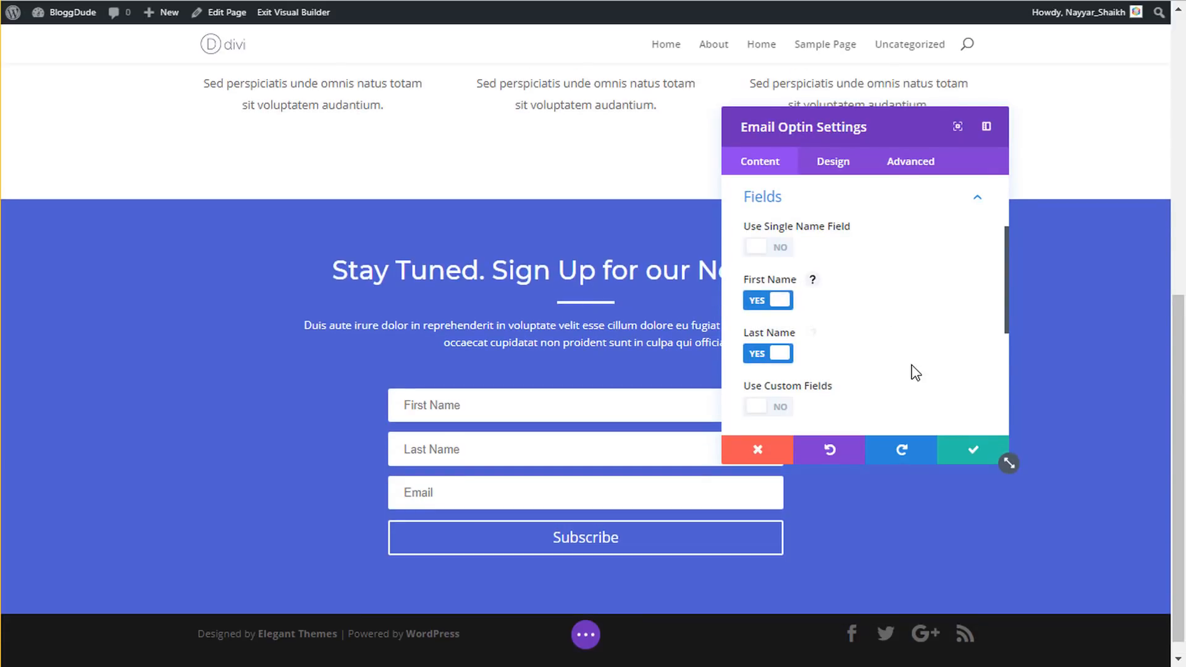
pyautogui.scroll(-2, 915, 373)
pyautogui.click(961, 457)
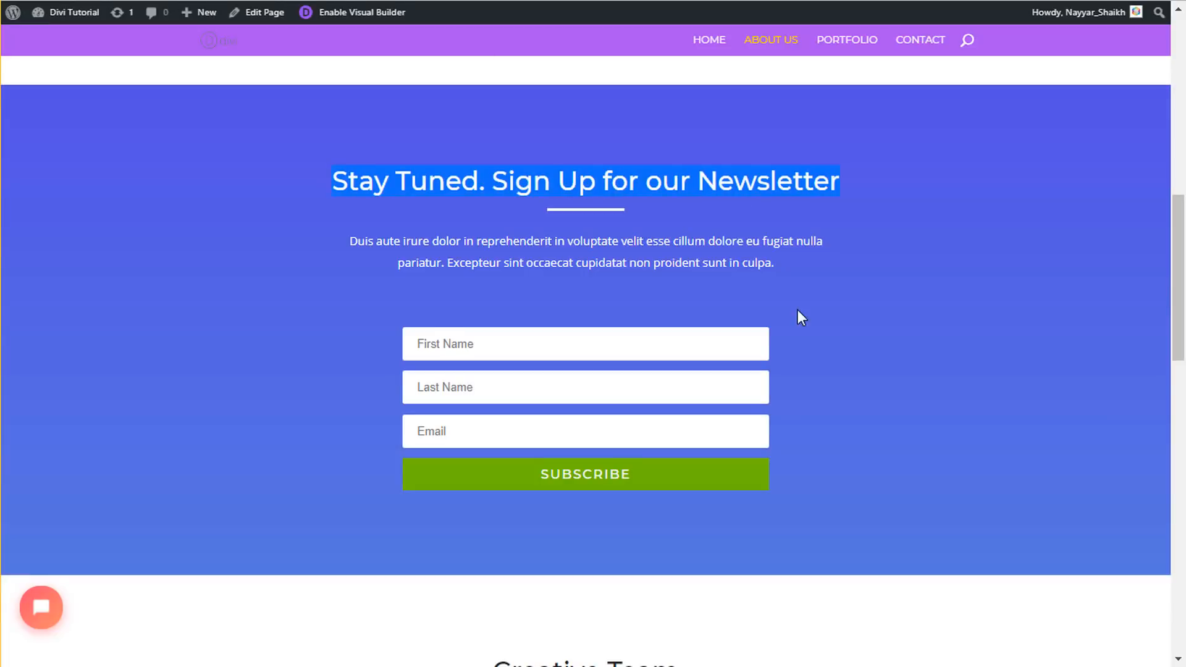
# - Copy the Our Services section and paste it directly below the newsletter signup section
pyautogui.scroll(-7, 798, 310)
pyautogui.scroll(-7, 701, 336)
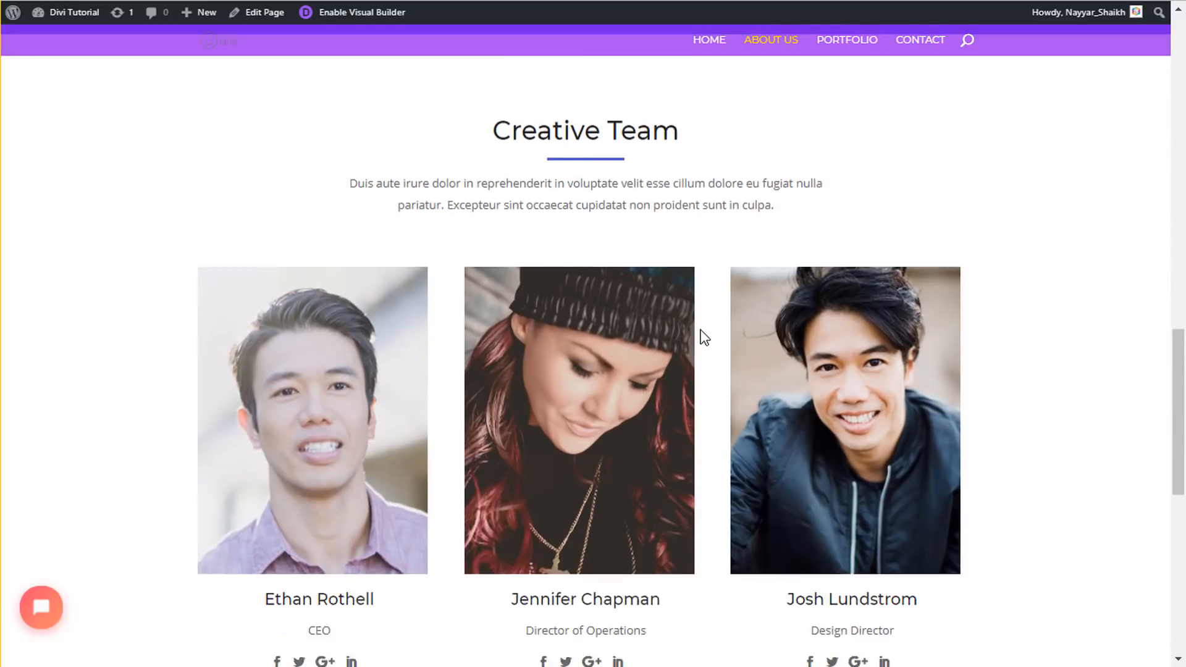
pyautogui.scroll(6, 710, 363)
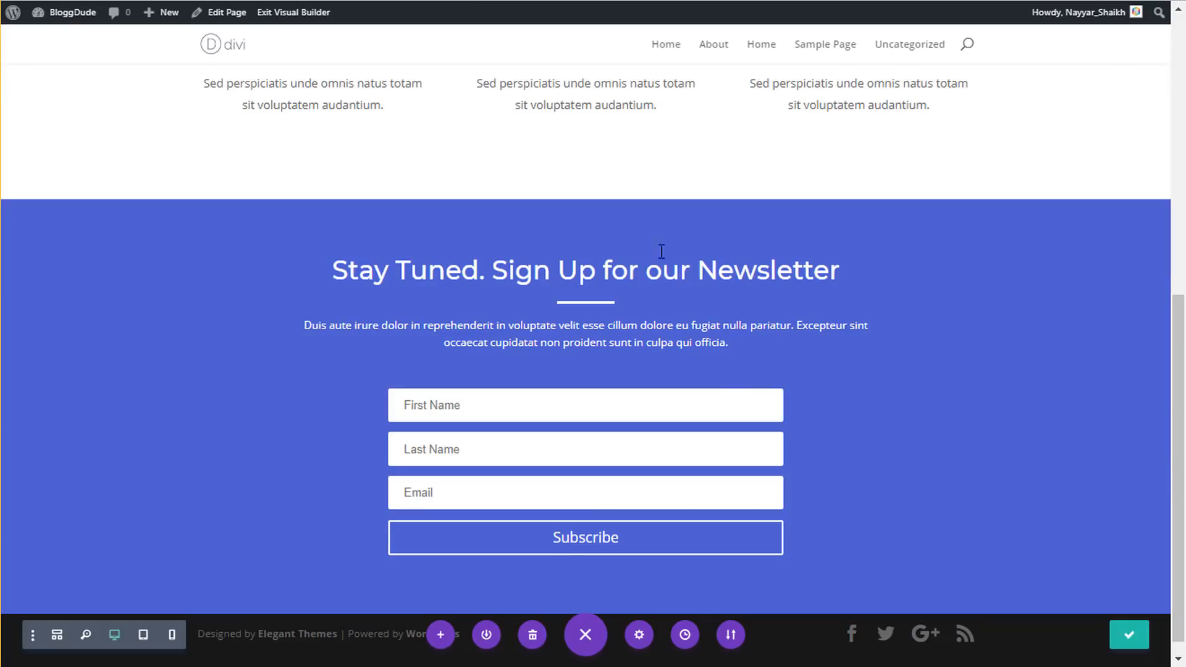
pyautogui.scroll(7, 661, 251)
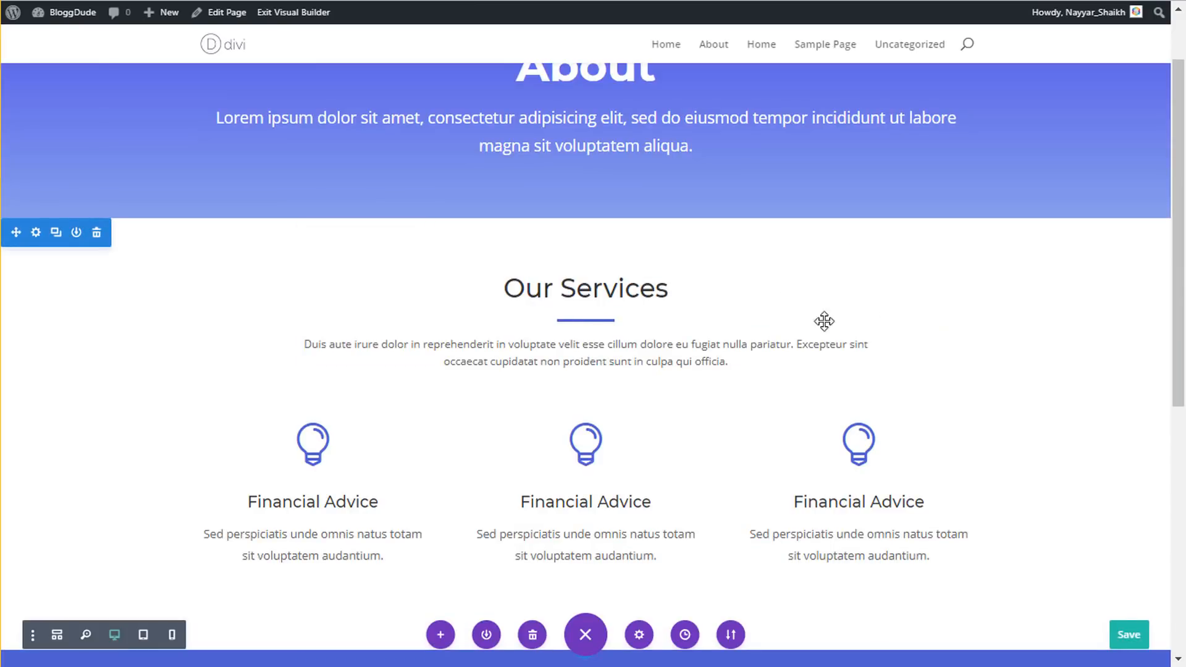
pyautogui.rightClick(37, 234)
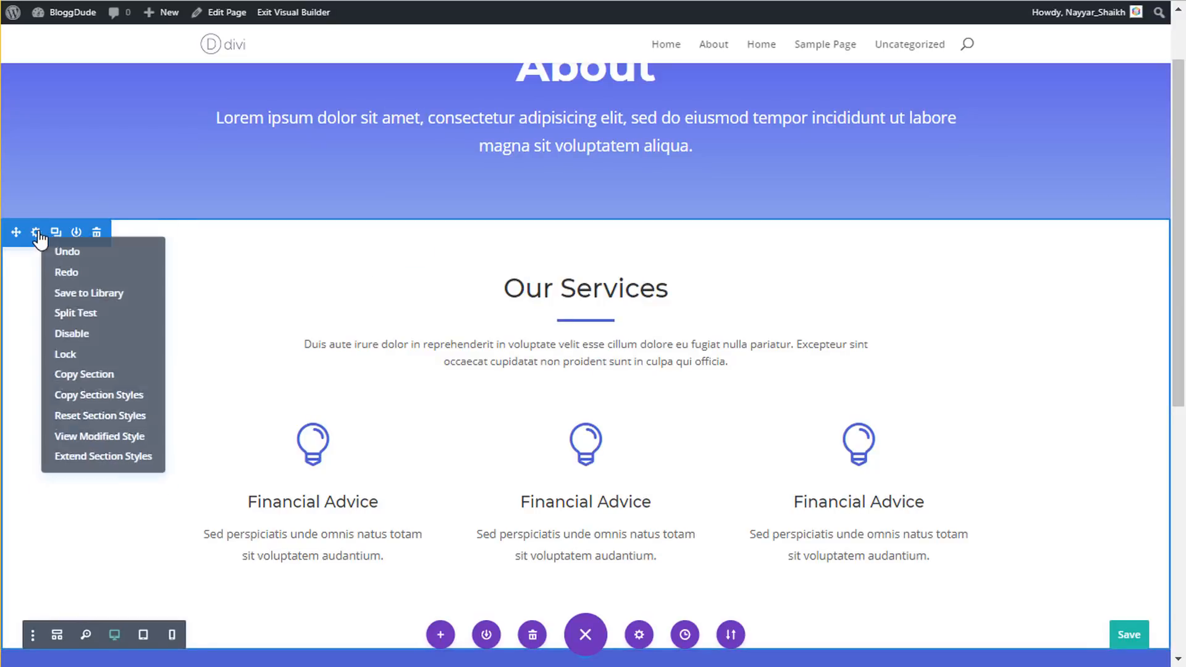
pyautogui.click(128, 376)
pyautogui.scroll(-8, 128, 376)
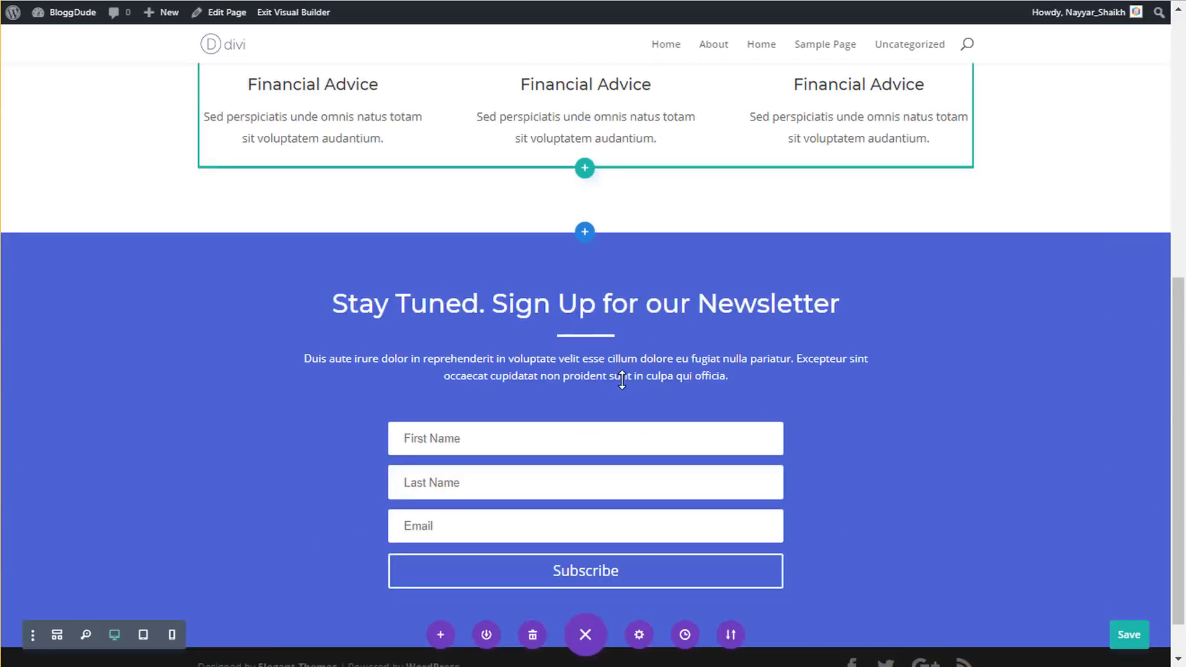
pyautogui.rightClick(584, 602)
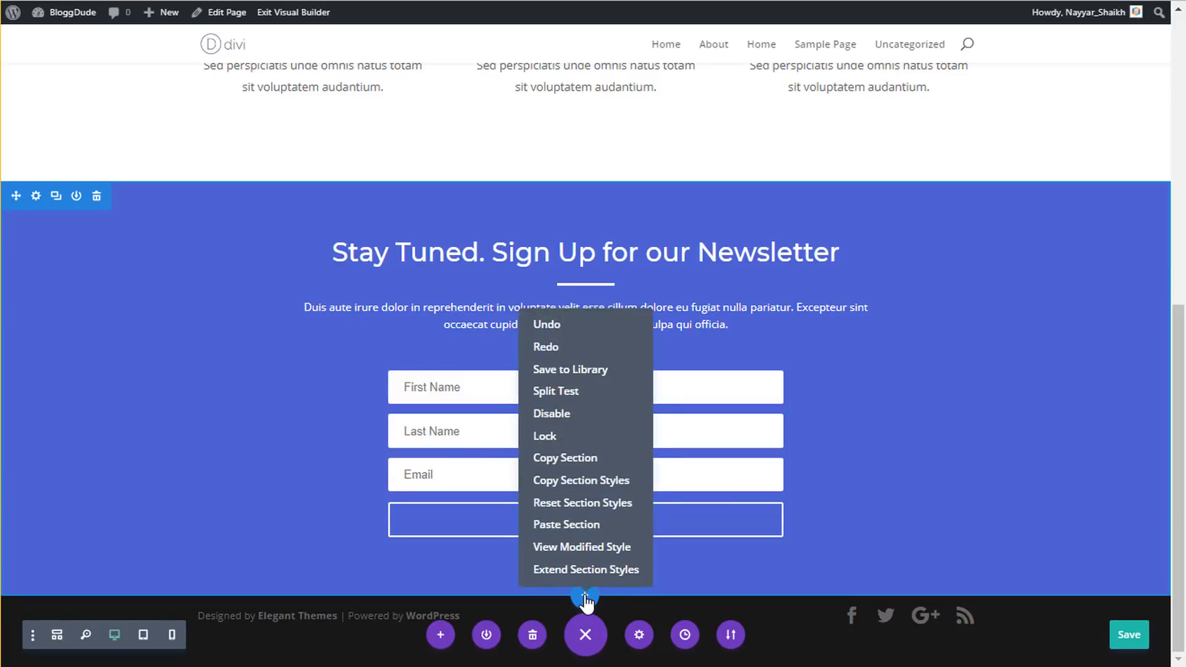
pyautogui.click(590, 524)
pyautogui.scroll(-5, 581, 396)
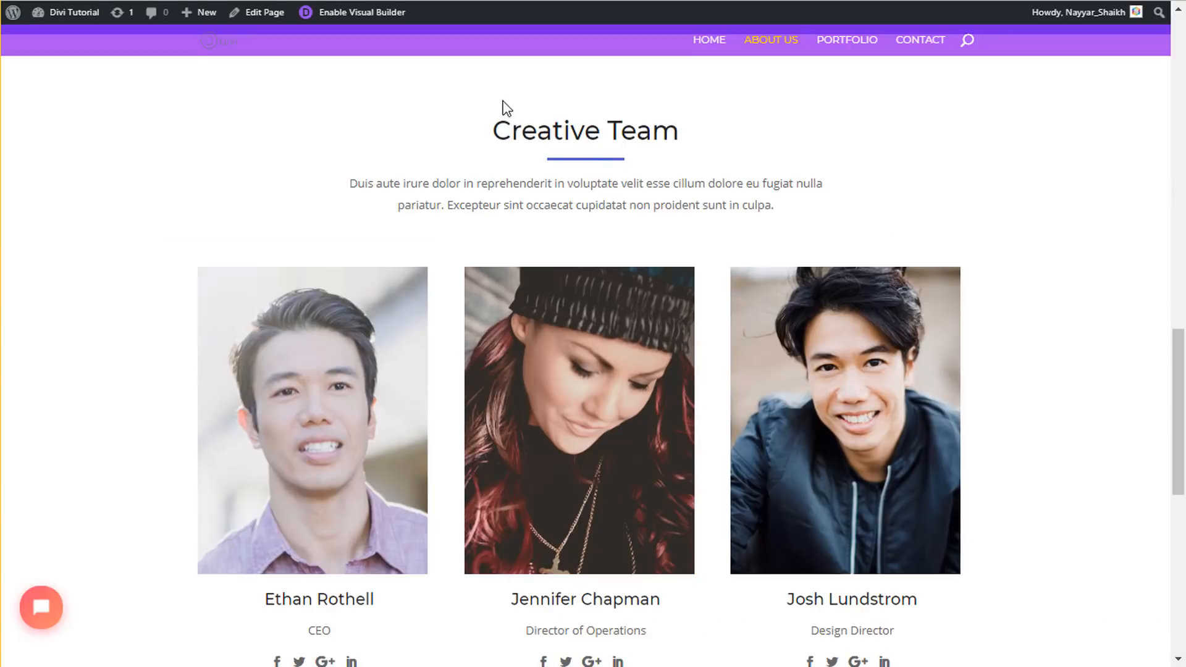
pyautogui.tripleClick(511, 132)
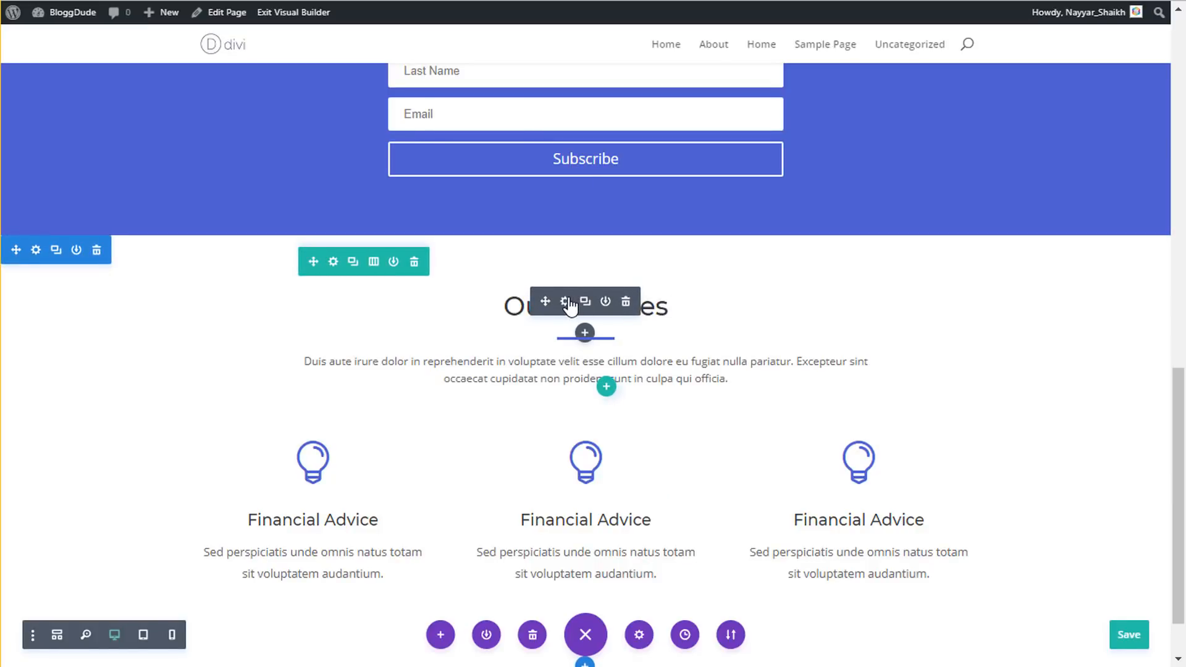
# - Change the copied section's heading from Our Services to Creative Team
pyautogui.click(564, 301)
pyautogui.tripleClick(797, 403)
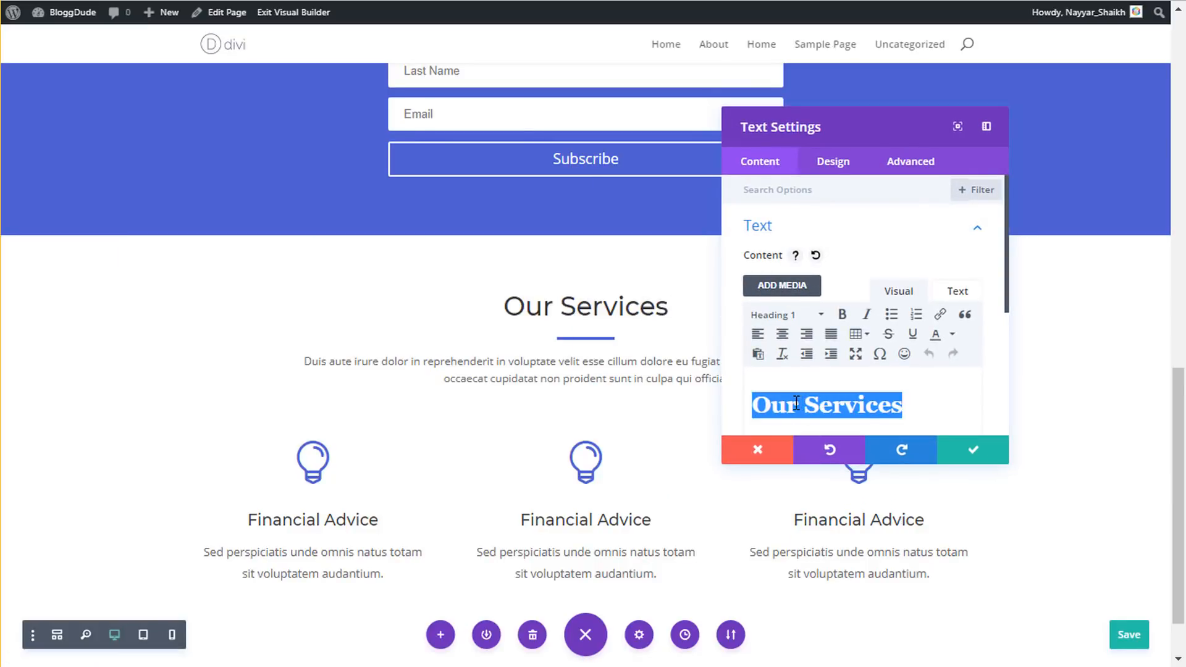
pyautogui.hotkey('ctrl', 'v')
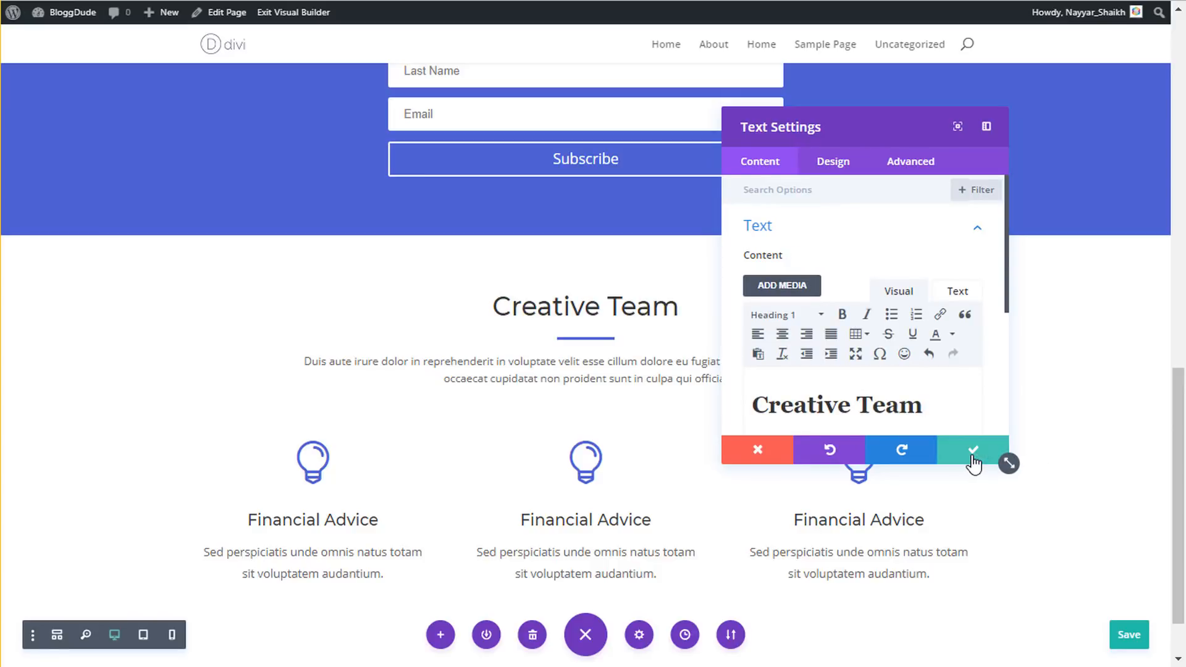
pyautogui.click(972, 459)
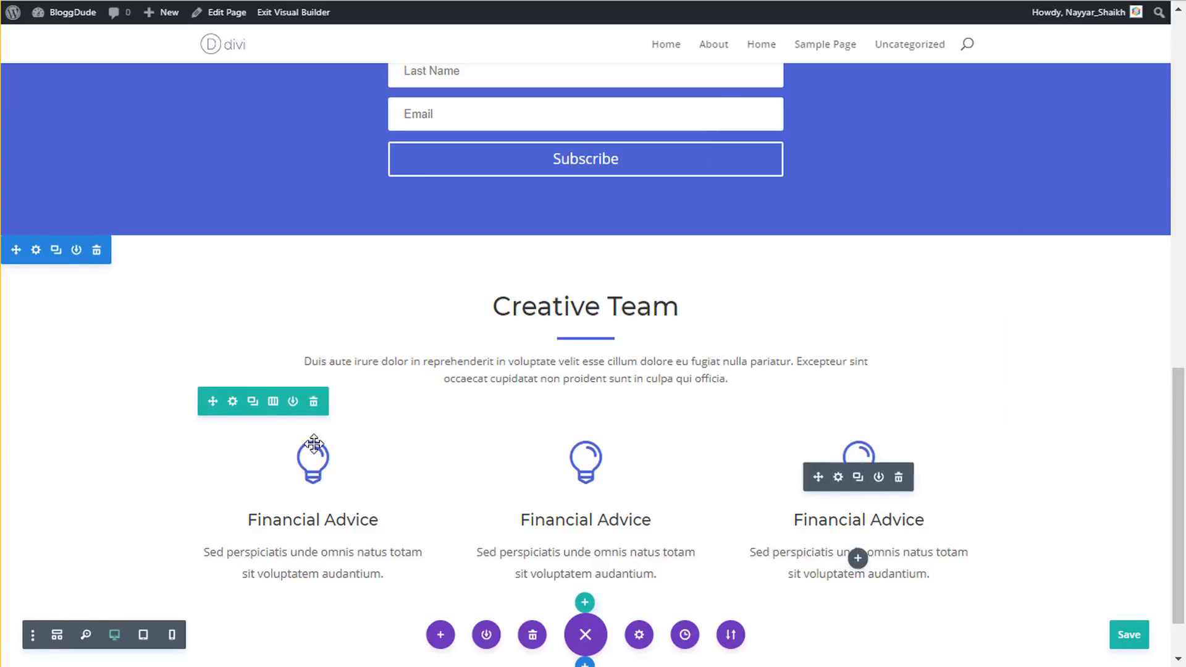
# - Replace the Financial Advice row with a three-column row holding a Person module
pyautogui.click(313, 403)
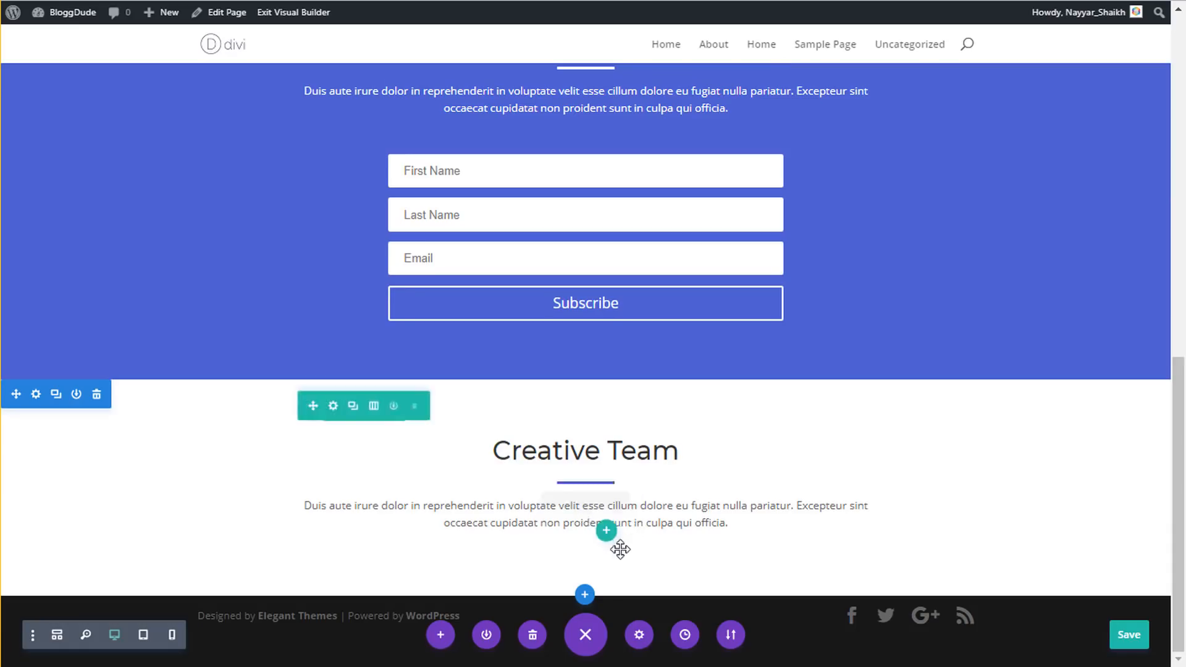
pyautogui.click(606, 530)
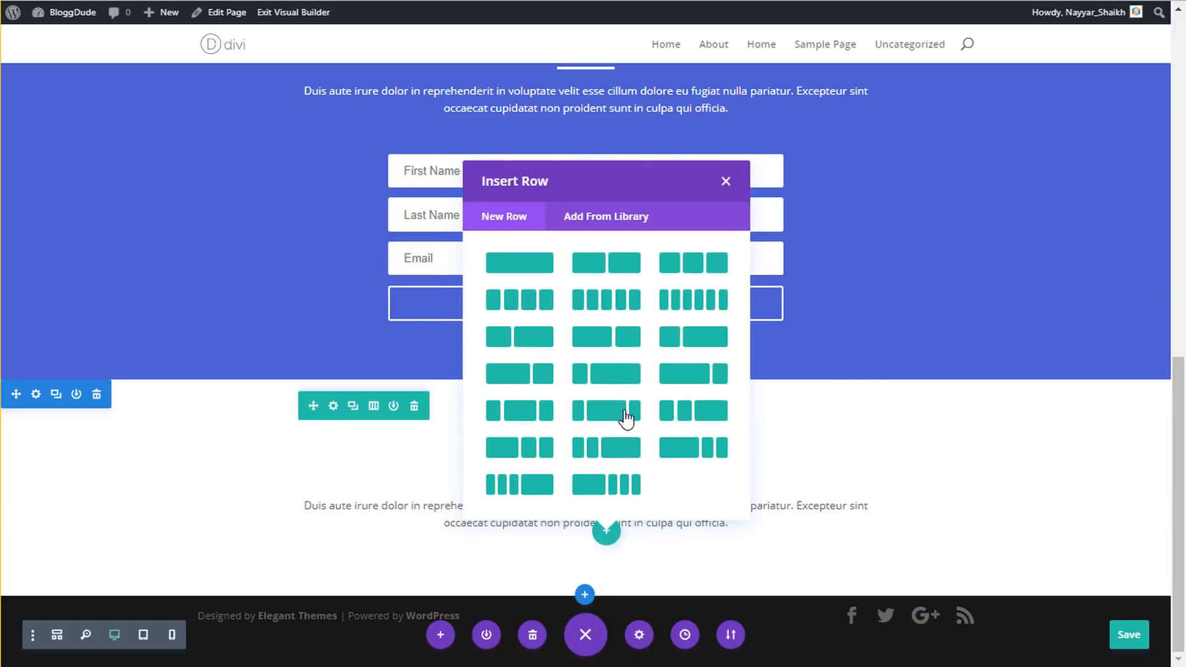
pyautogui.click(692, 262)
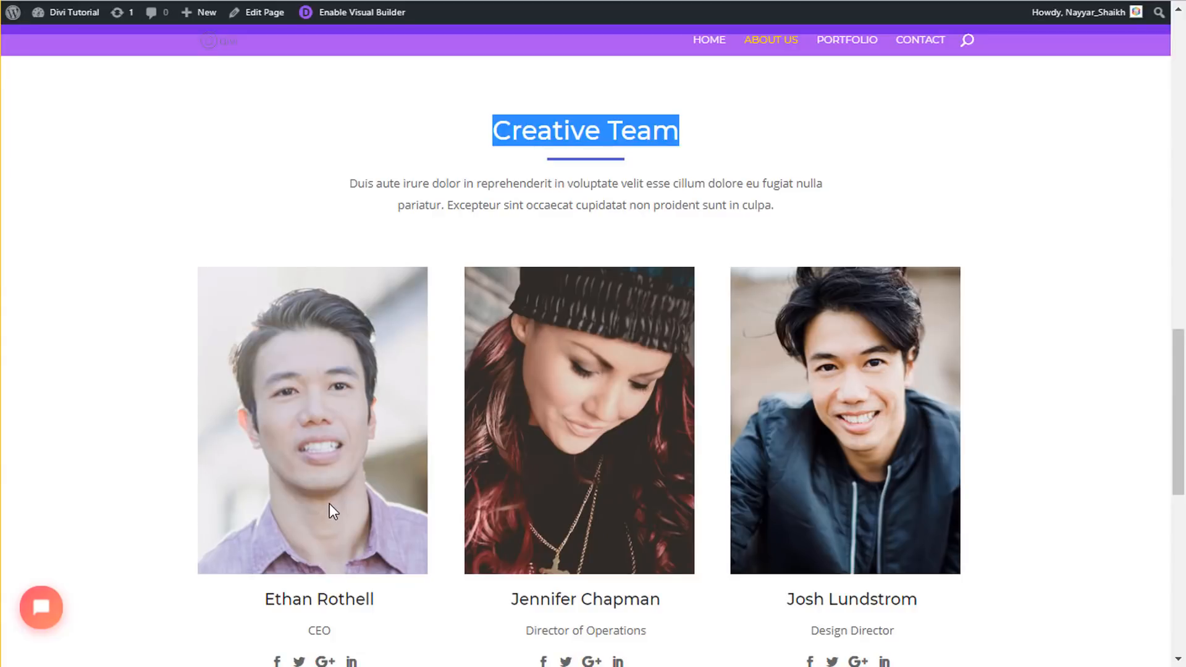
pyautogui.scroll(-2, 331, 512)
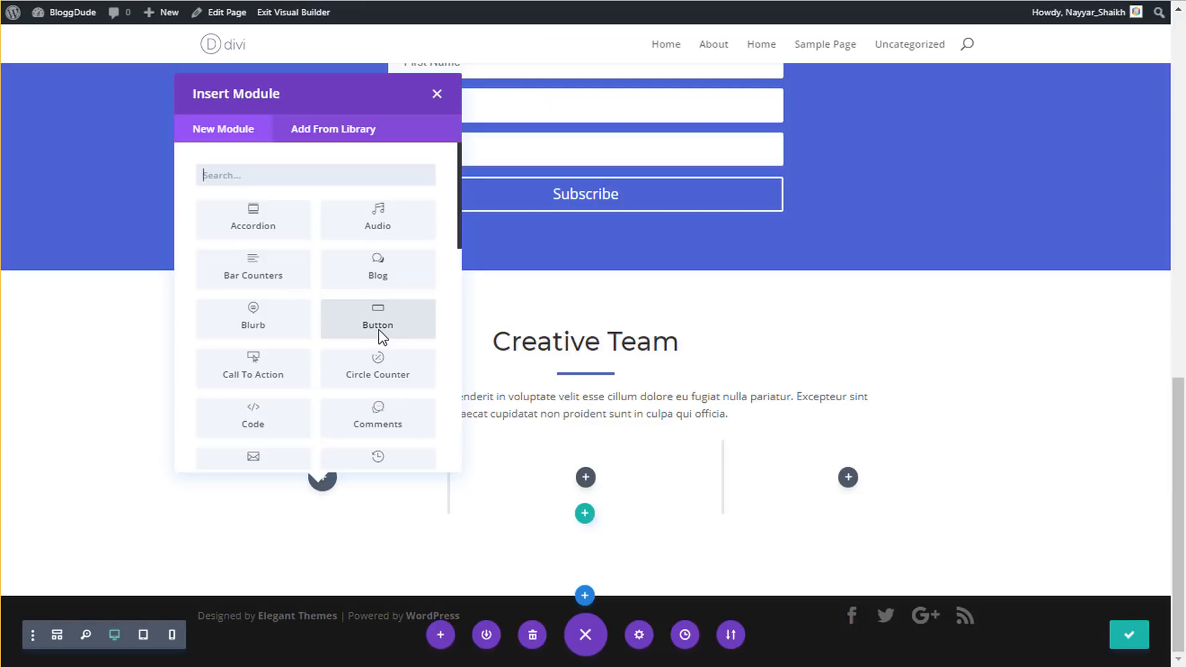
pyautogui.write('pe')
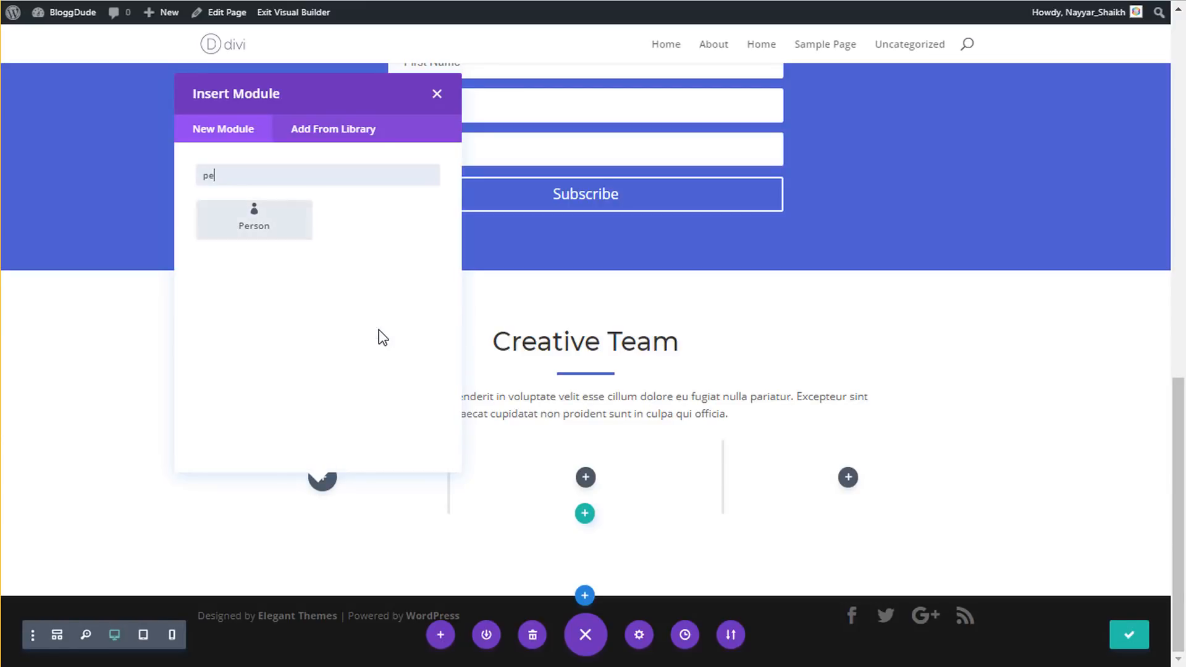
pyautogui.write('rso')
pyautogui.click(294, 222)
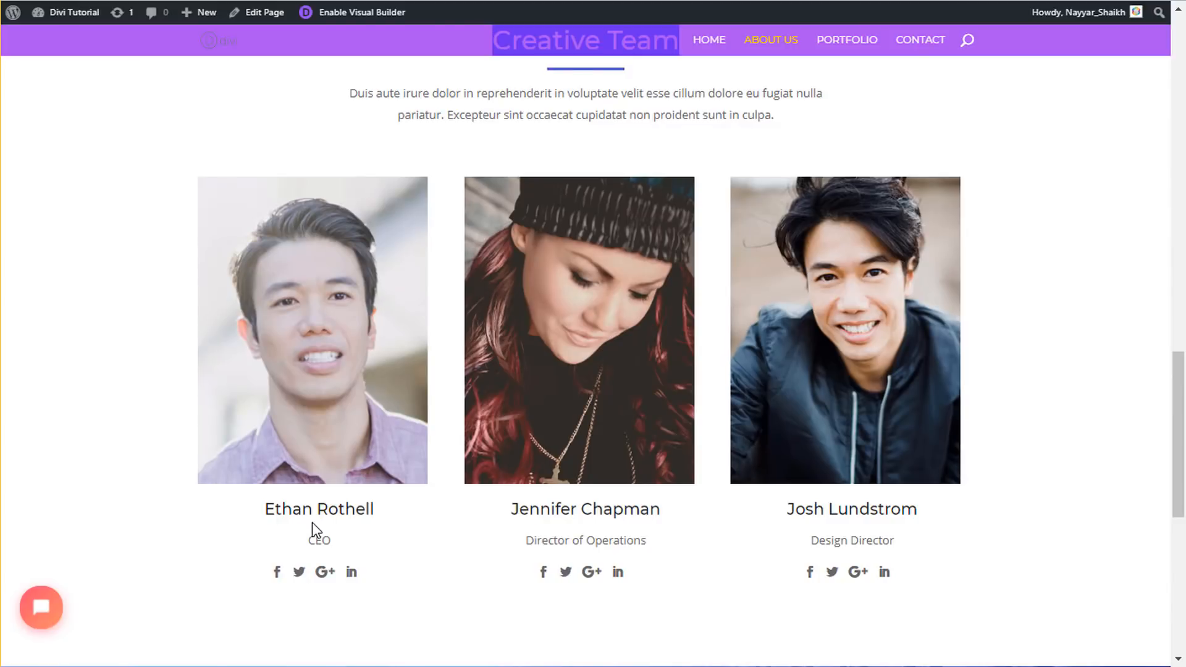
# - Fill in the Person card's name with the team member's name and position CEO
pyautogui.tripleClick(286, 508)
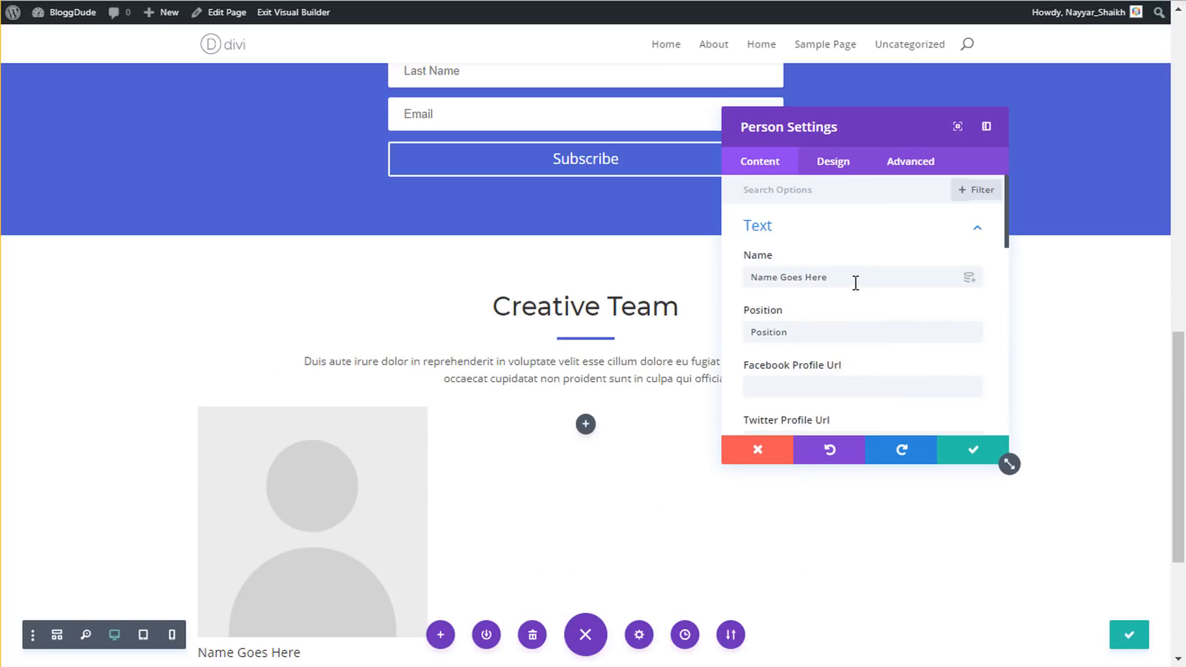
pyautogui.moveTo(853, 278); pyautogui.dragTo(569, 273)
pyautogui.hotkey('ctrl', 'v')
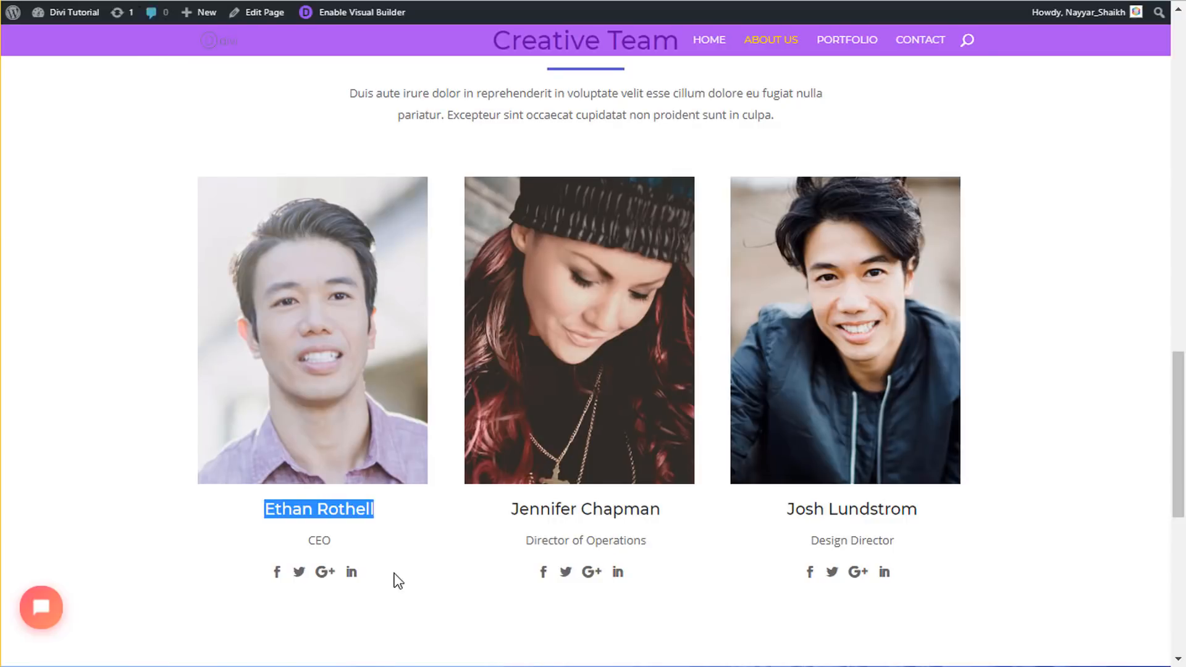
pyautogui.doubleClick(320, 540)
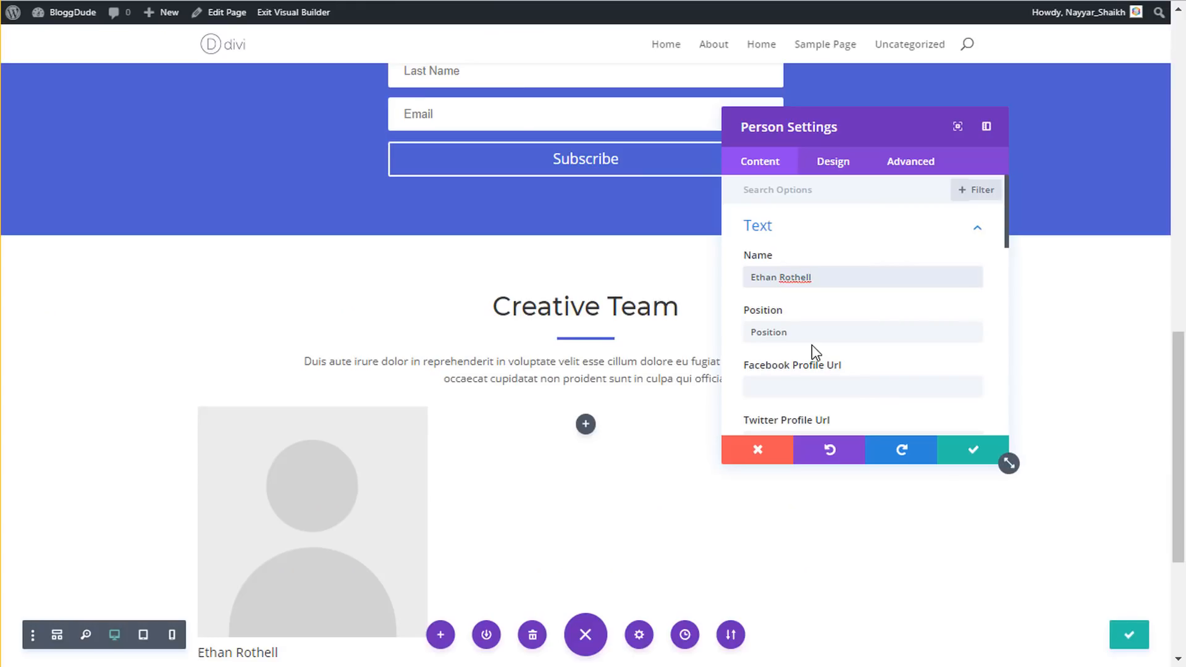
pyautogui.doubleClick(813, 336)
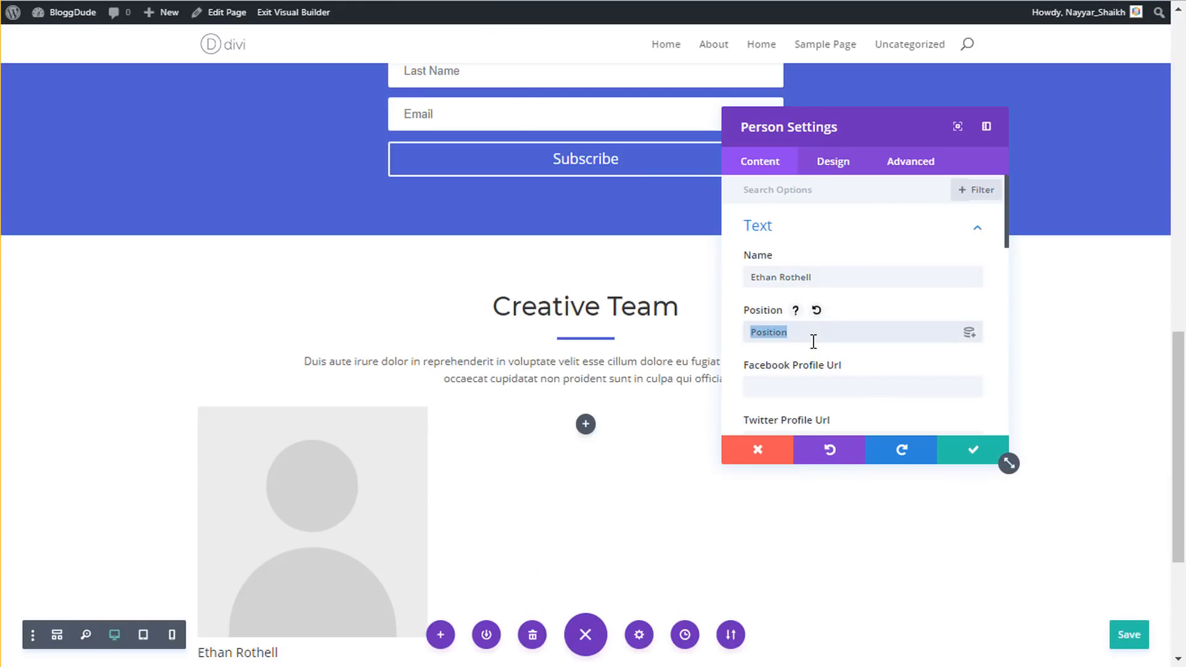
pyautogui.write('CEO')
# - Set the Facebook profile link to '#'
pyautogui.scroll(-3, 350, 419)
pyautogui.click(812, 384)
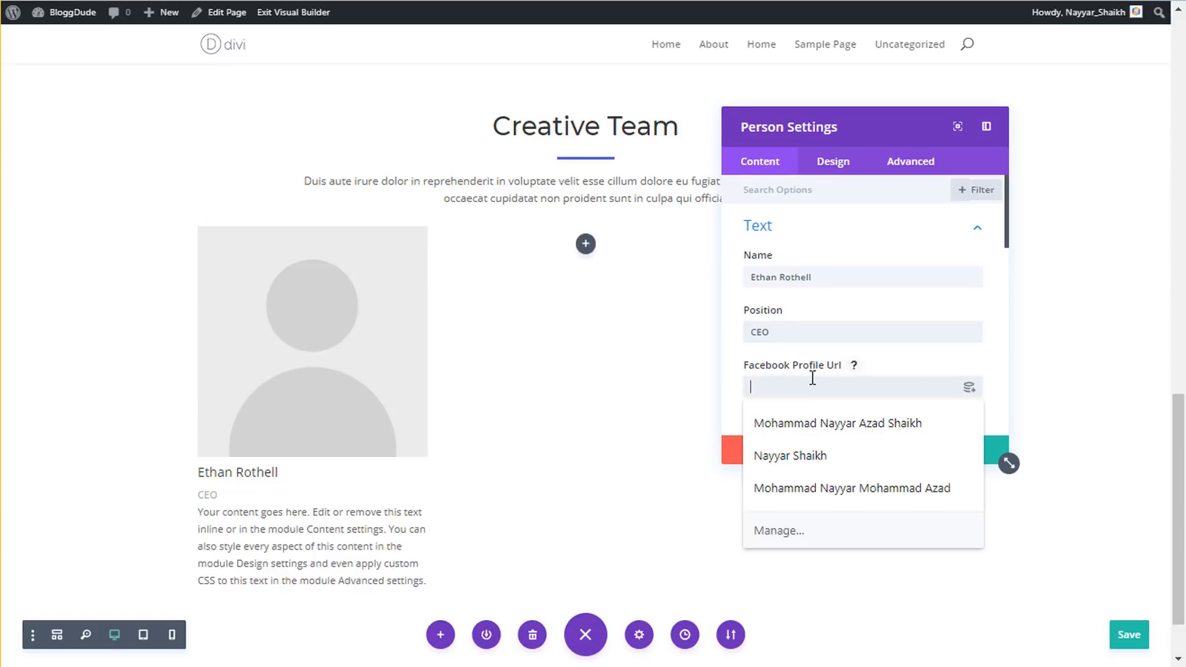
pyautogui.scroll(-2, 823, 378)
pyautogui.click(818, 305)
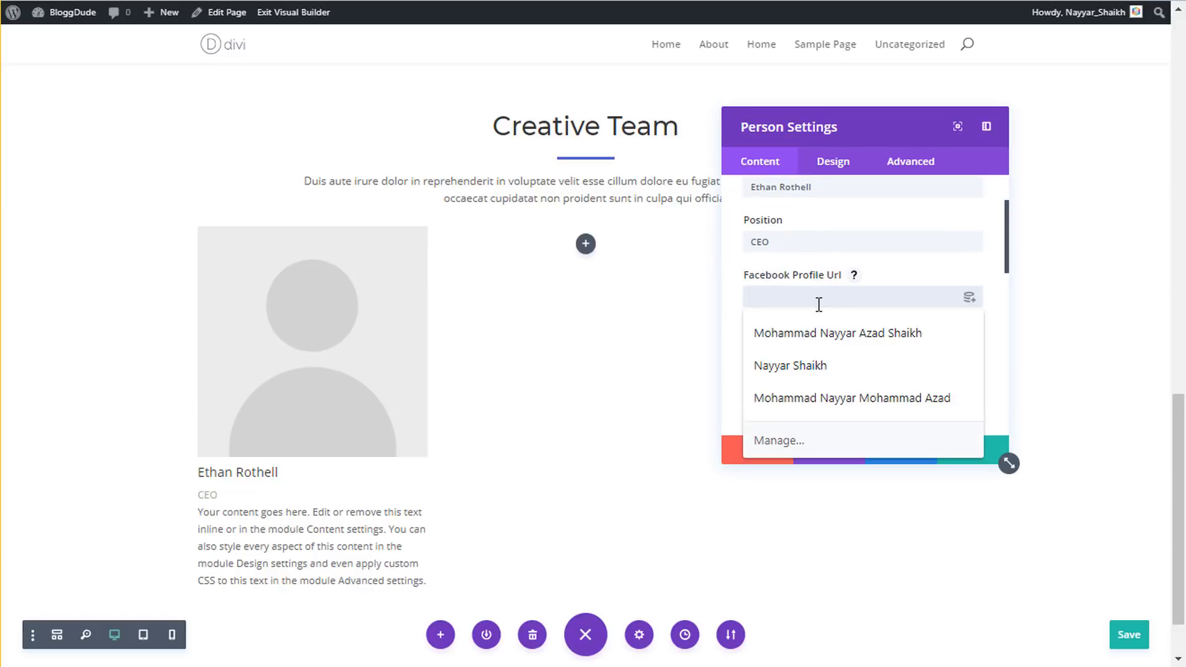
pyautogui.write('#')
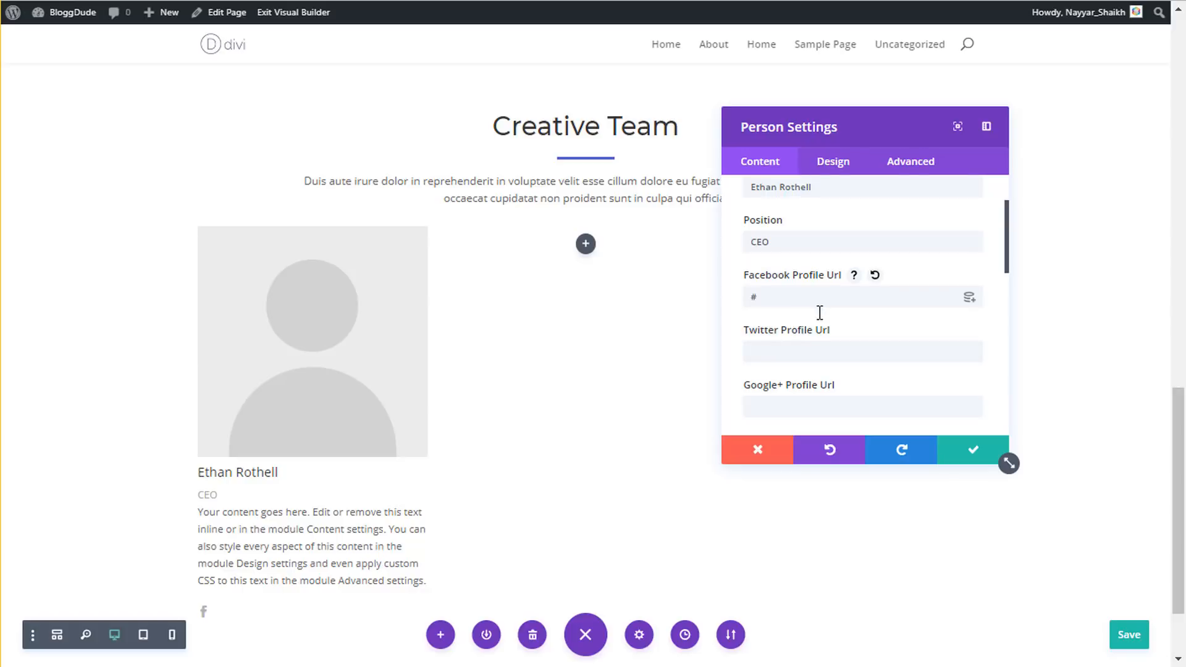
pyautogui.click(826, 364)
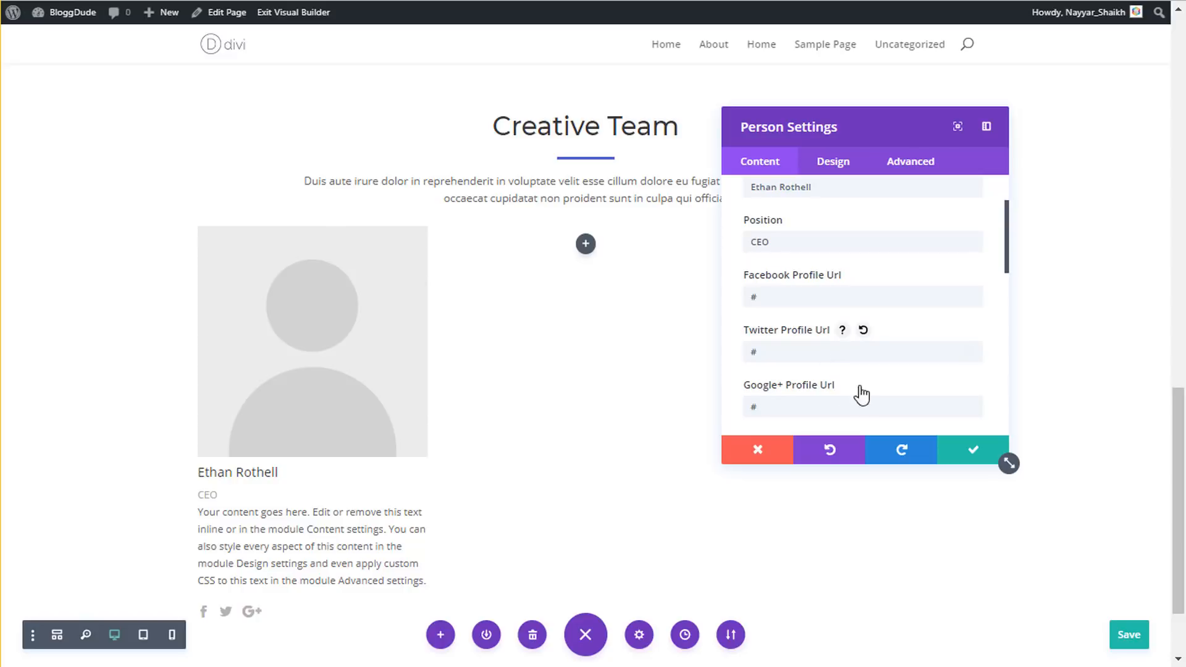
pyautogui.scroll(-2, 869, 380)
pyautogui.scroll(-1, 898, 332)
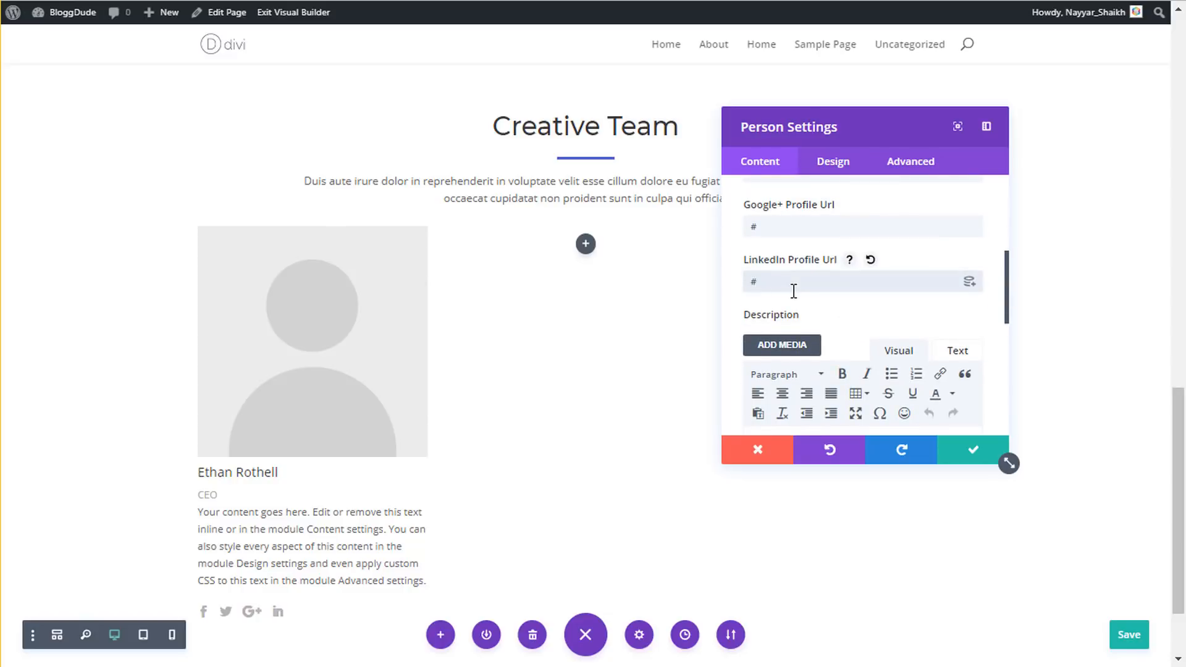
pyautogui.scroll(-2, 794, 291)
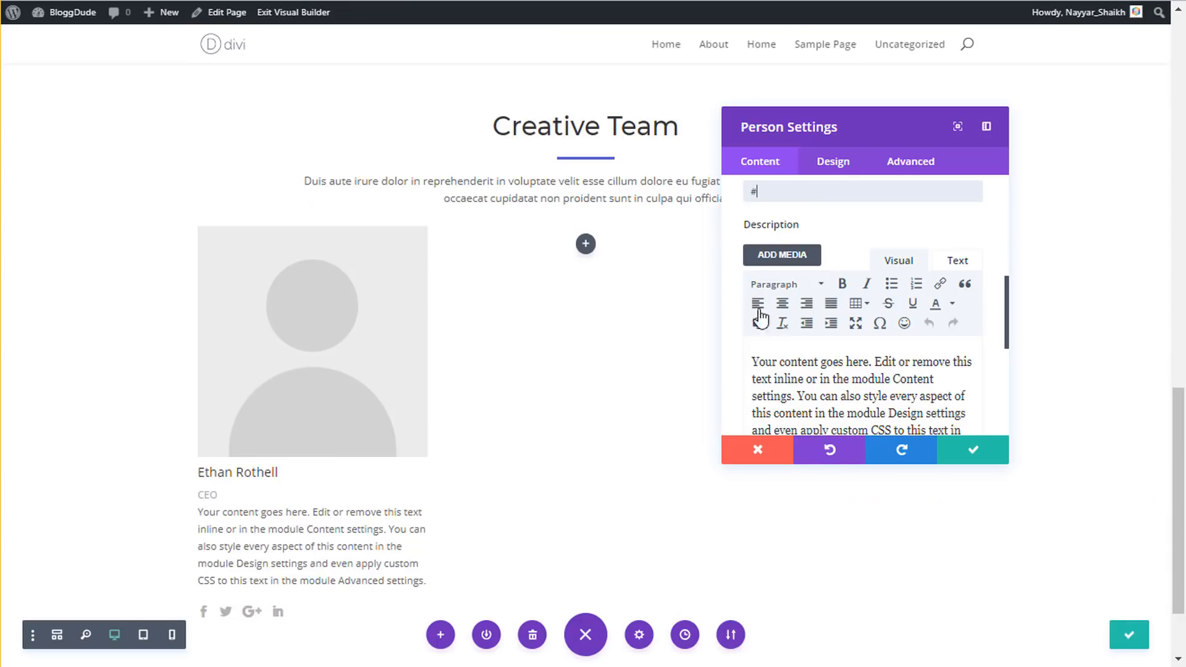
# - Delete all of the person's description text
pyautogui.click(775, 365)
pyautogui.hotkey('ctrl', 'a')
pyautogui.press('BackSpace')
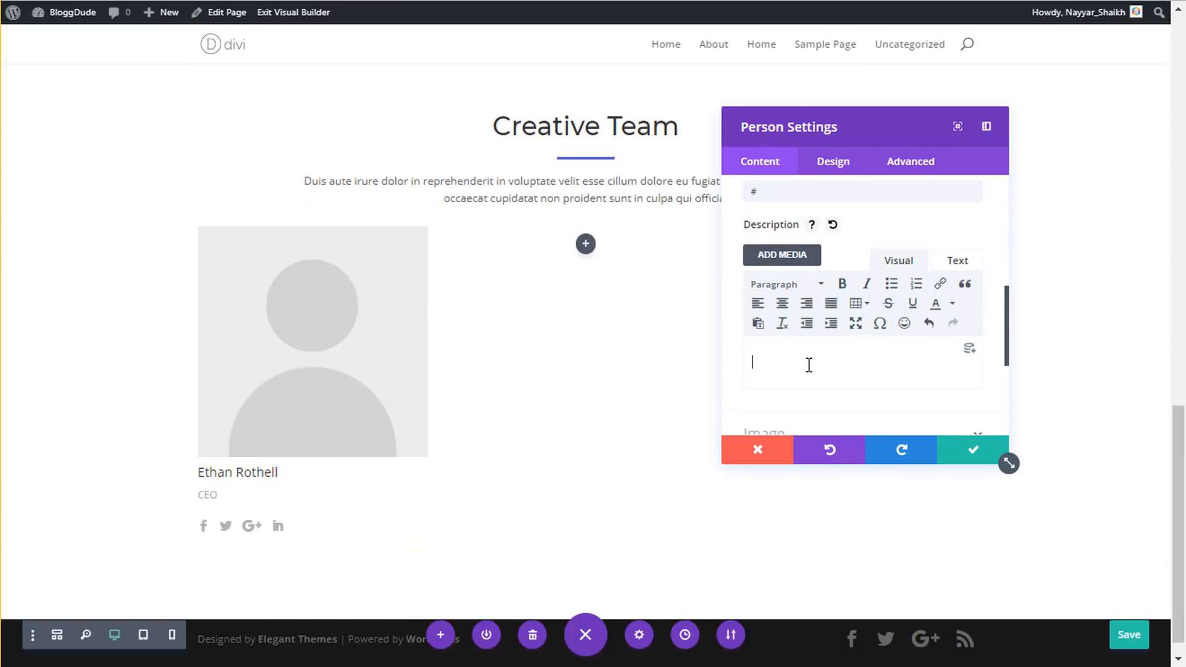
pyautogui.scroll(-1, 897, 317)
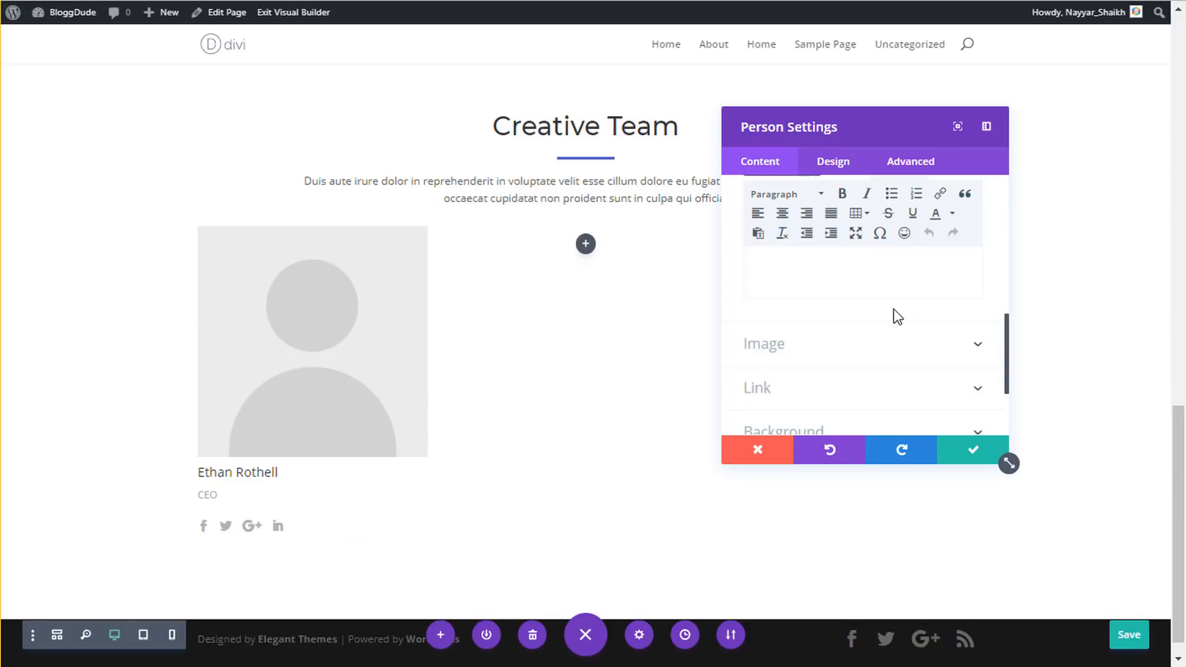
# - Upload travel-portrait-07 and use it as the person's photo
pyautogui.click(850, 355)
pyautogui.click(850, 355)
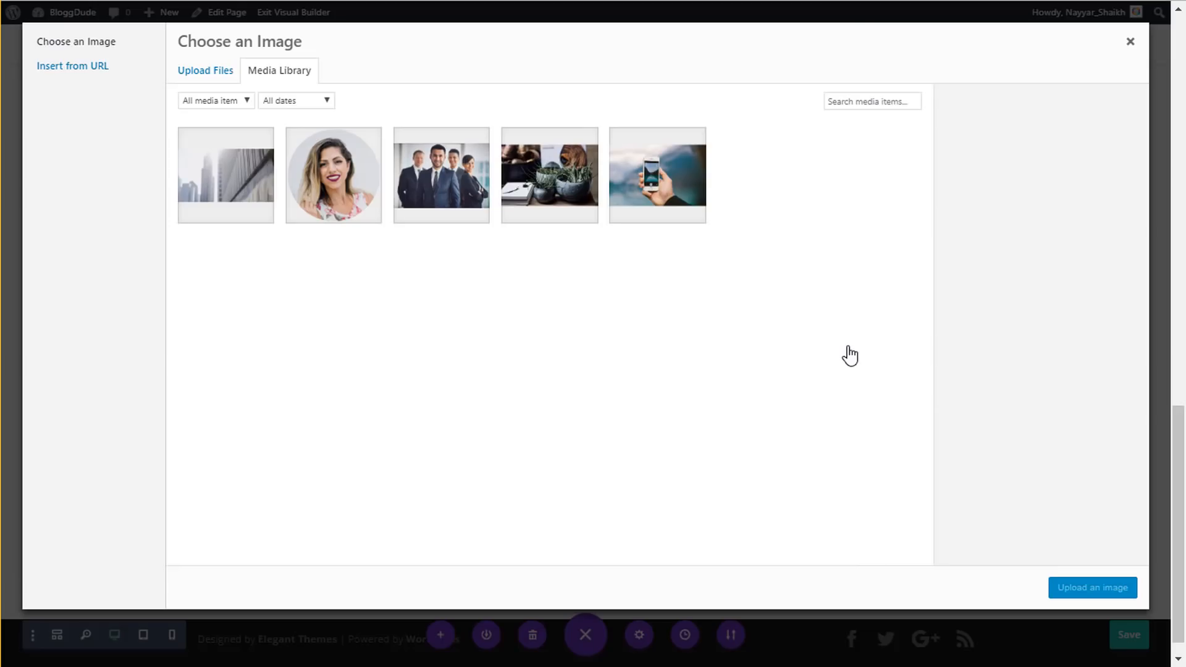
pyautogui.click(182, 71)
pyautogui.click(659, 316)
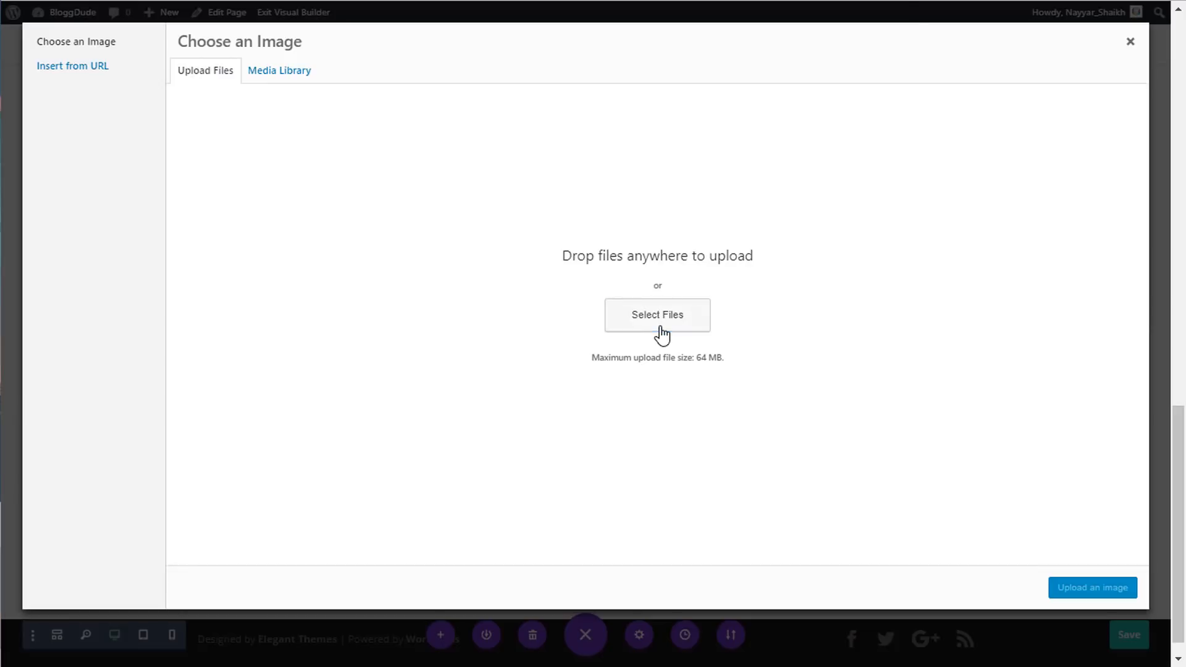
pyautogui.click(781, 154)
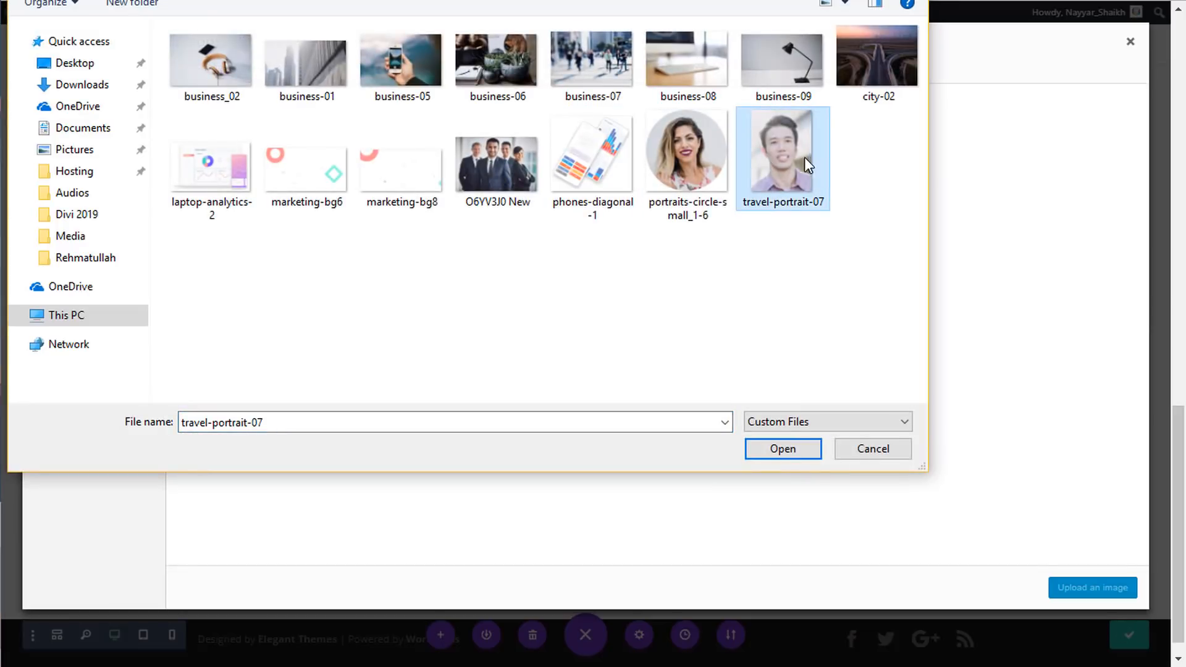
pyautogui.click(782, 449)
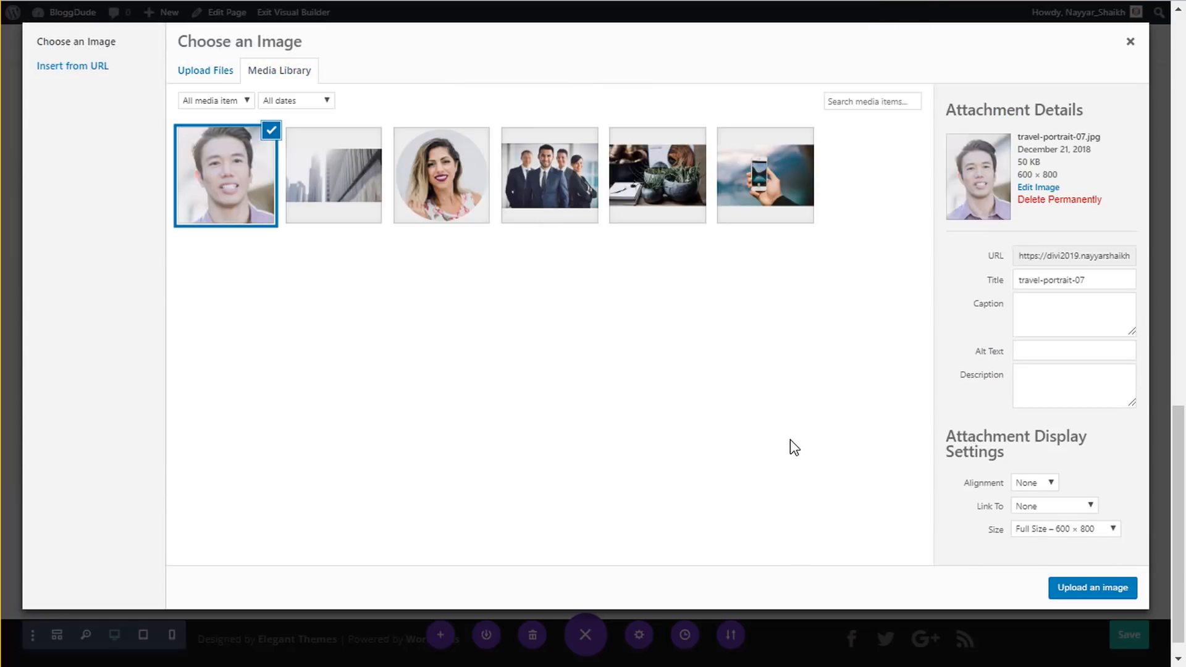
pyautogui.click(1098, 596)
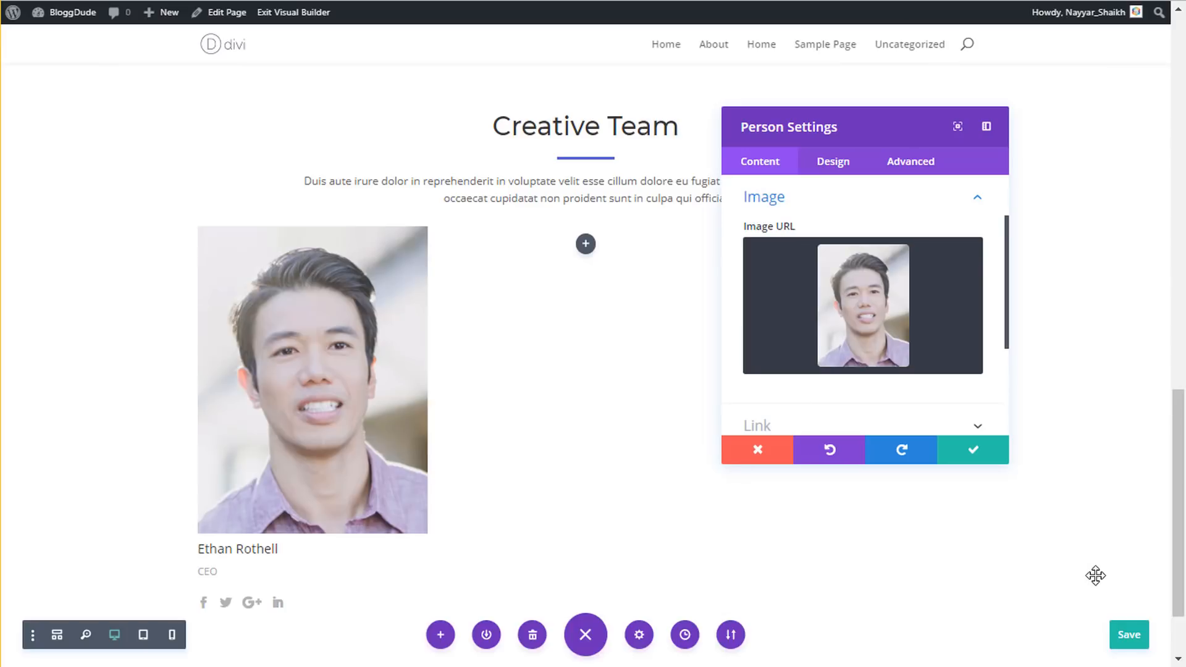
# - Style the name in Montserrat, 22px, centred, with 2em line height
pyautogui.click(842, 168)
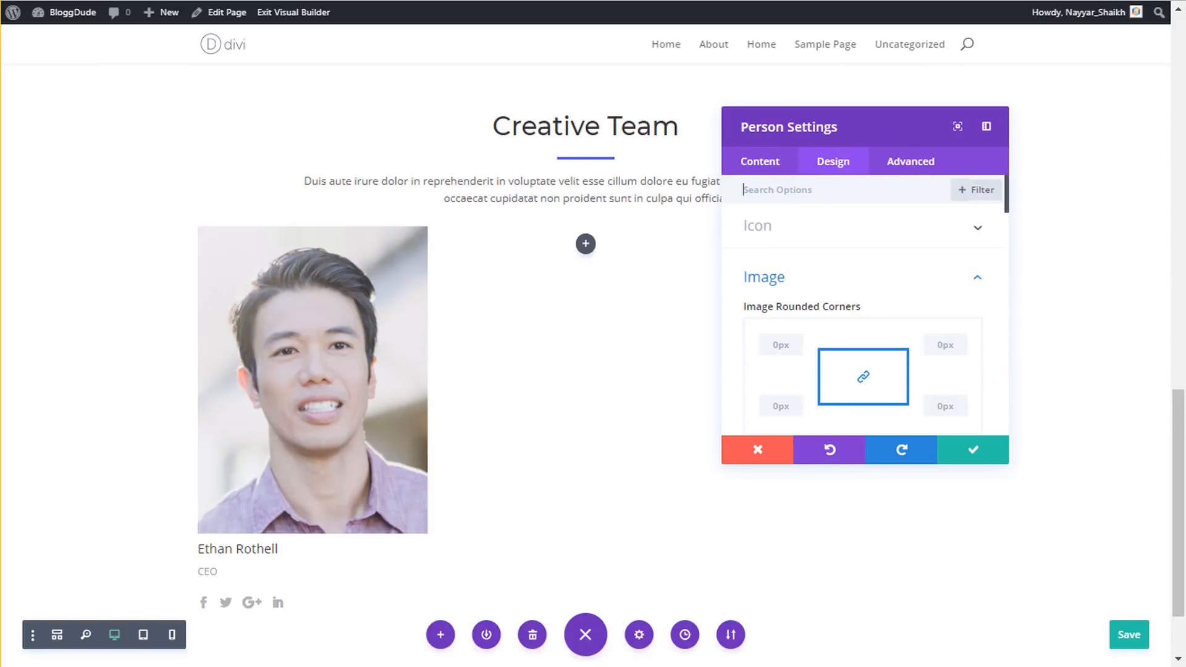
pyautogui.click(843, 284)
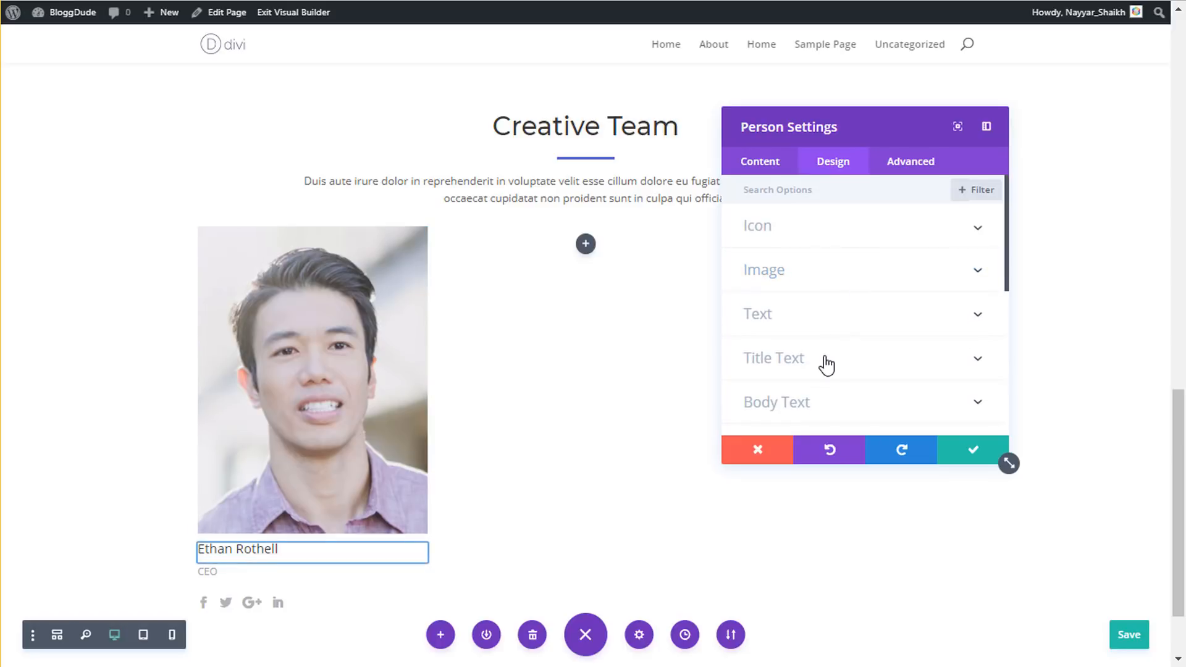
pyautogui.click(833, 359)
pyautogui.click(821, 309)
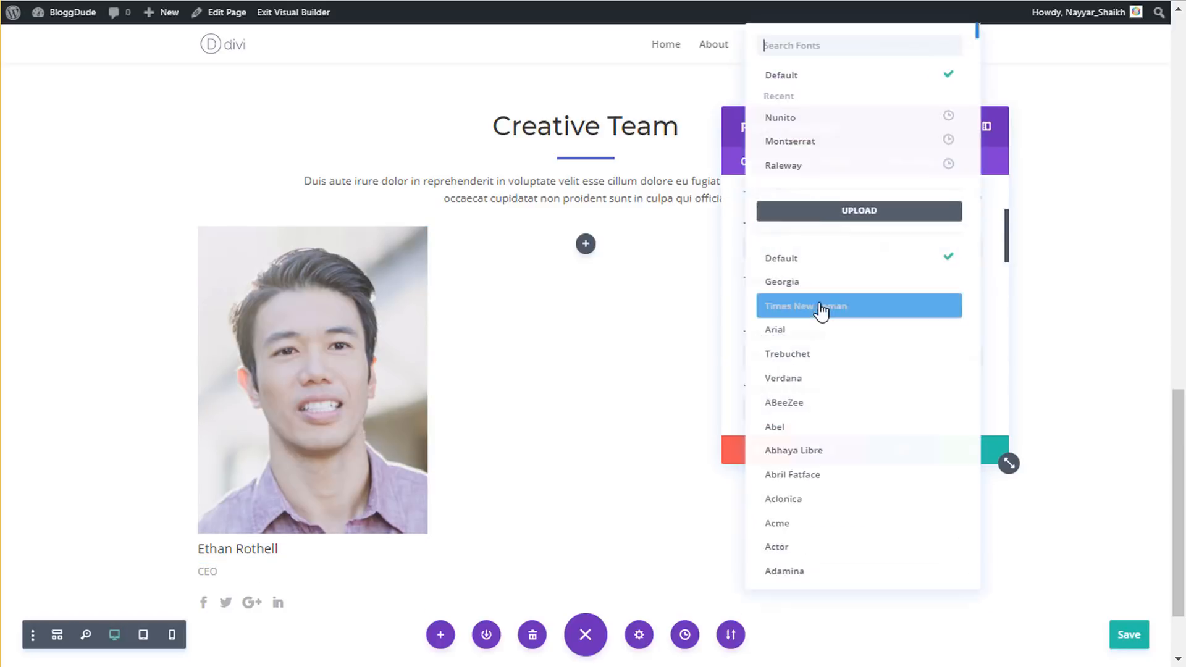
pyautogui.click(821, 147)
pyautogui.scroll(-5, 908, 325)
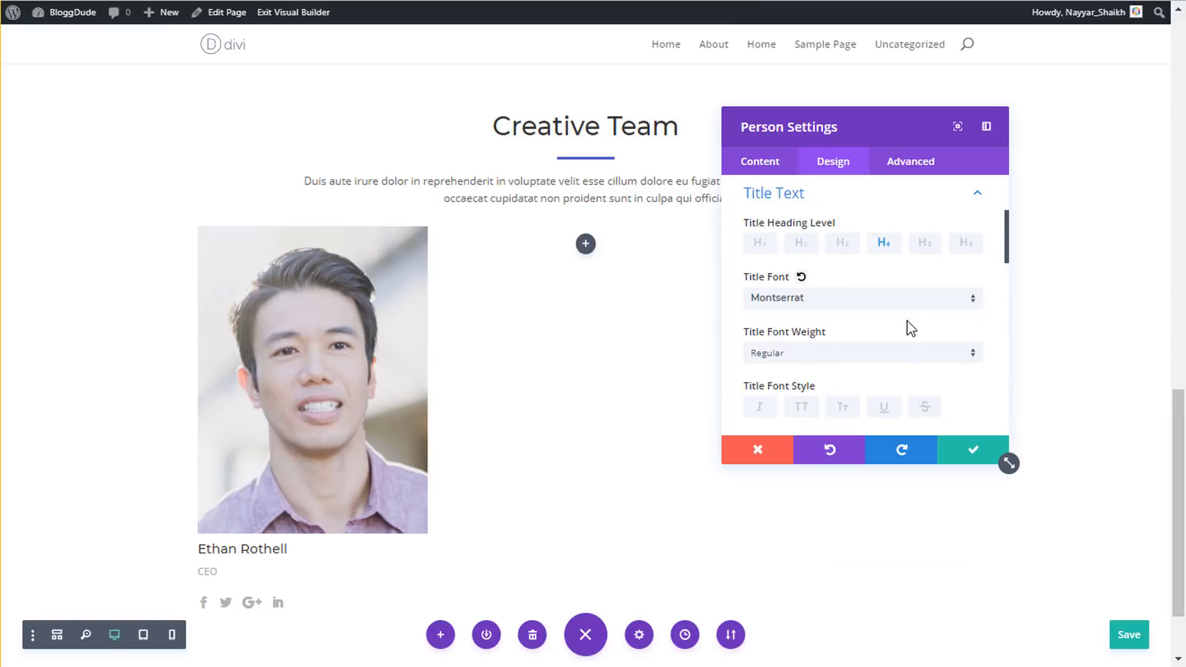
pyautogui.click(938, 341)
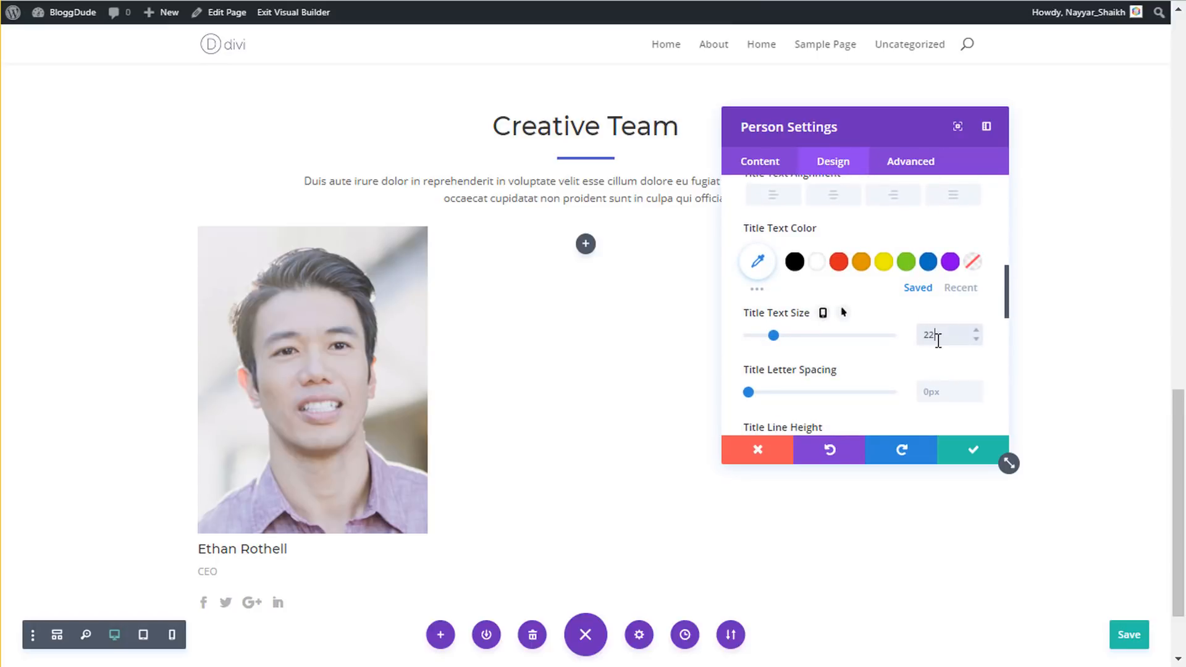
pyautogui.click(835, 196)
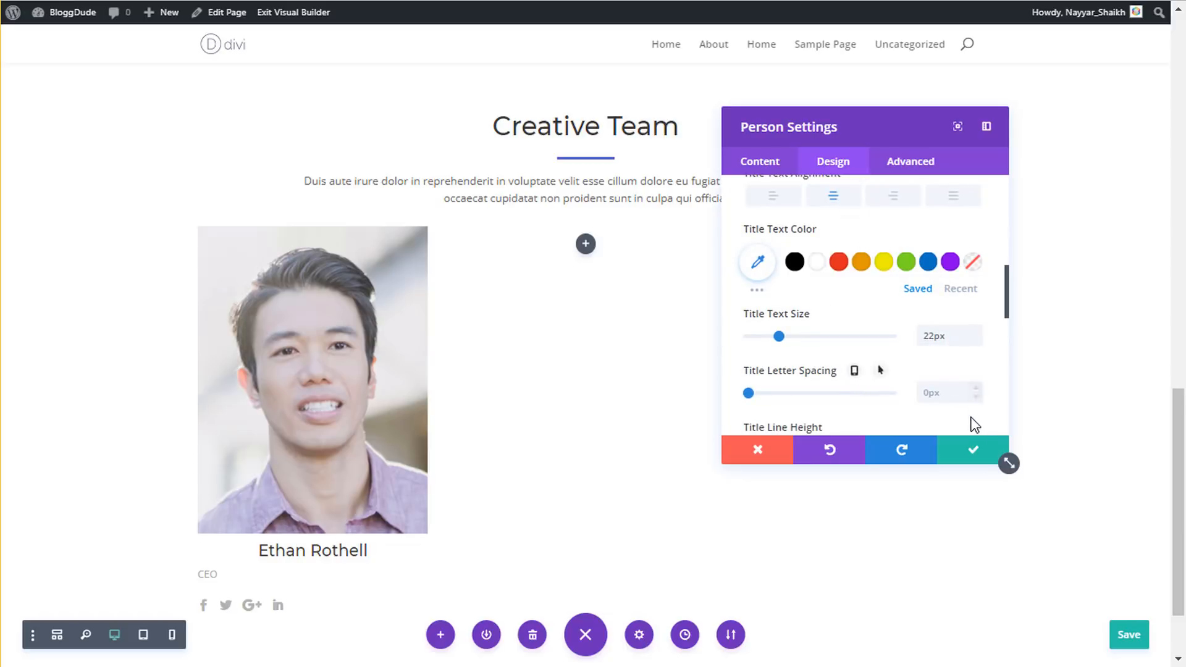
pyautogui.scroll(-2, 926, 370)
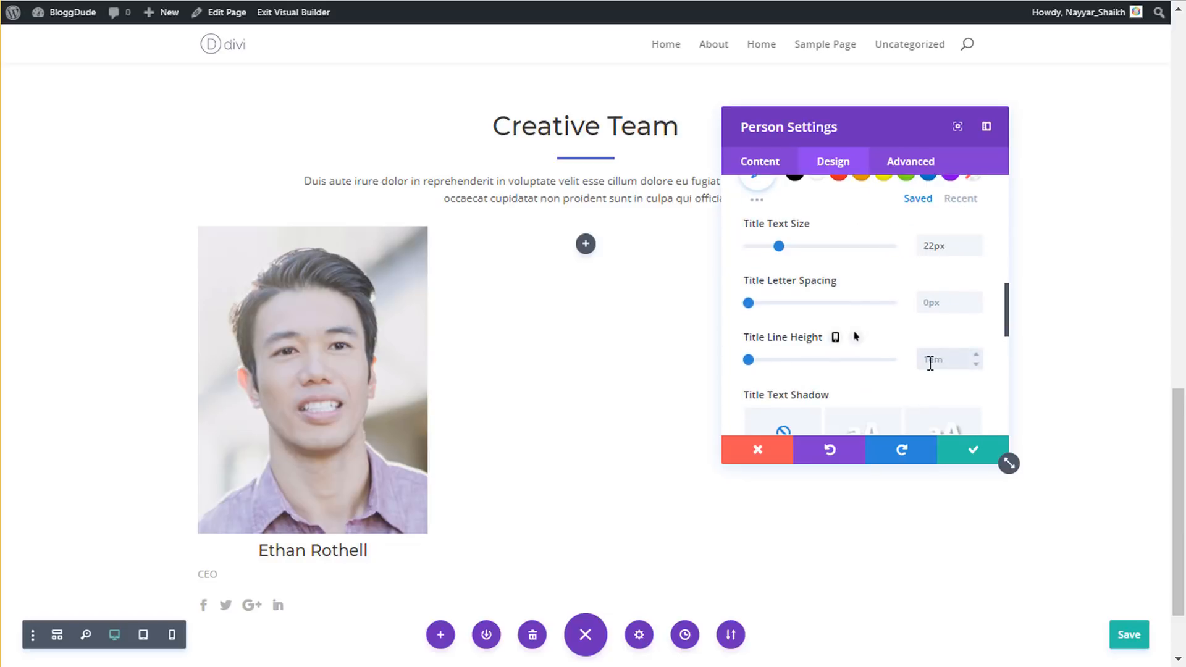
pyautogui.click(930, 363)
pyautogui.write('2em')
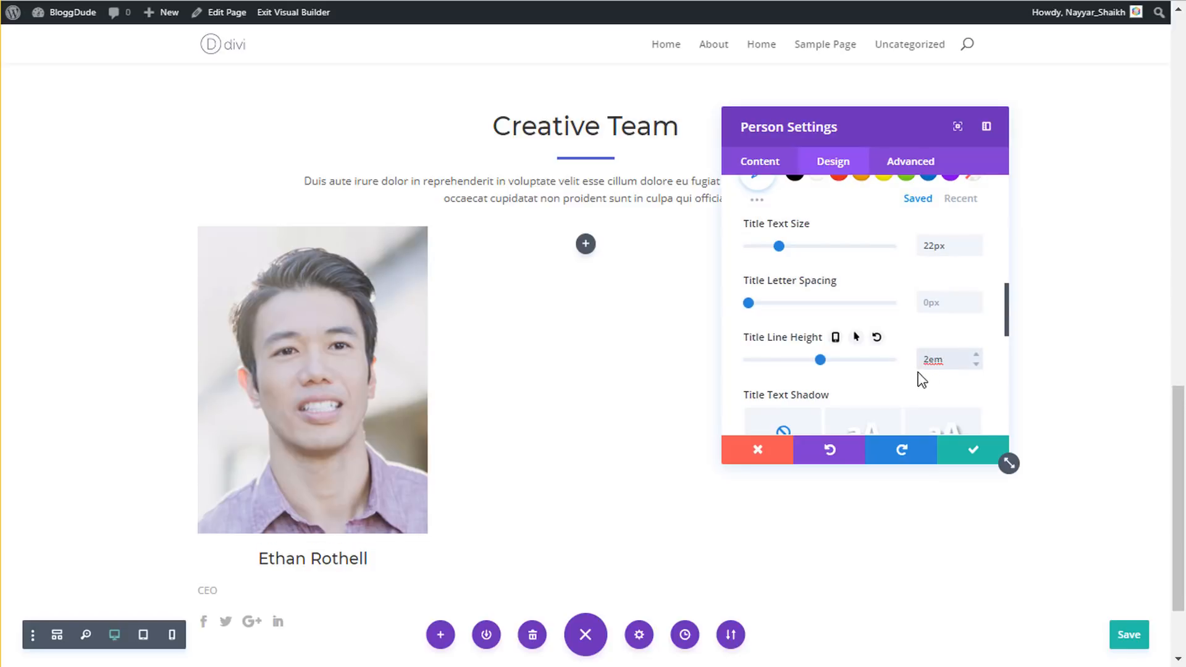
pyautogui.scroll(8, 892, 330)
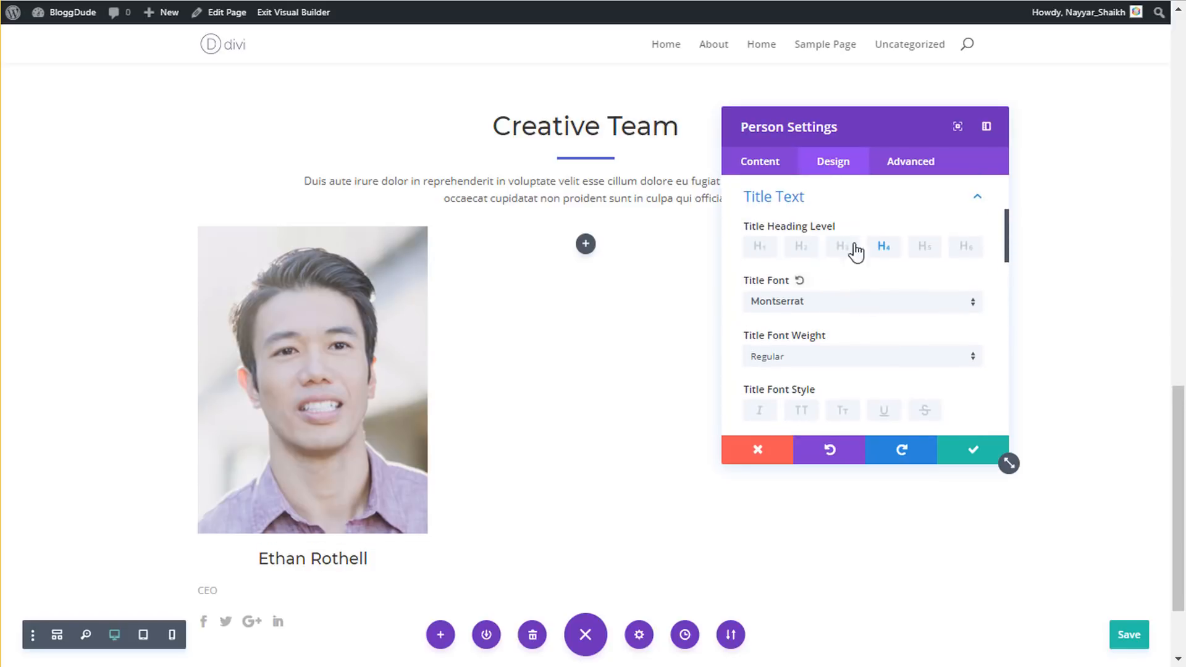
pyautogui.click(846, 210)
# - Centre the body text, reduce its line height, make it black, and save the module
pyautogui.click(815, 243)
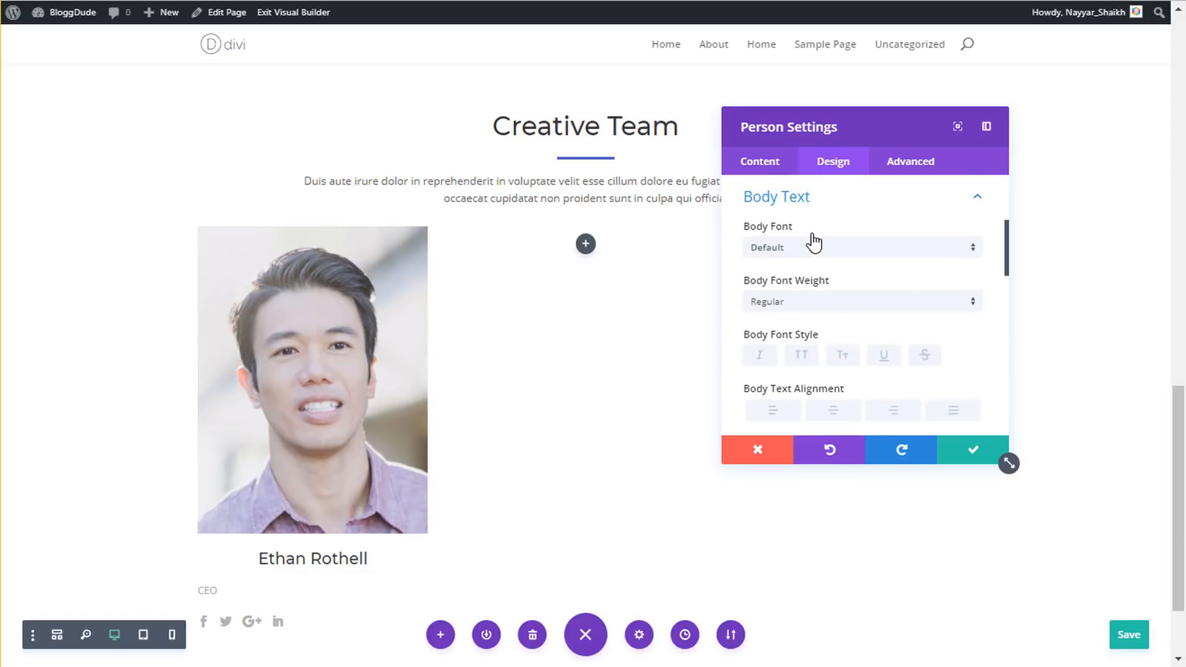
pyautogui.scroll(-3, 871, 350)
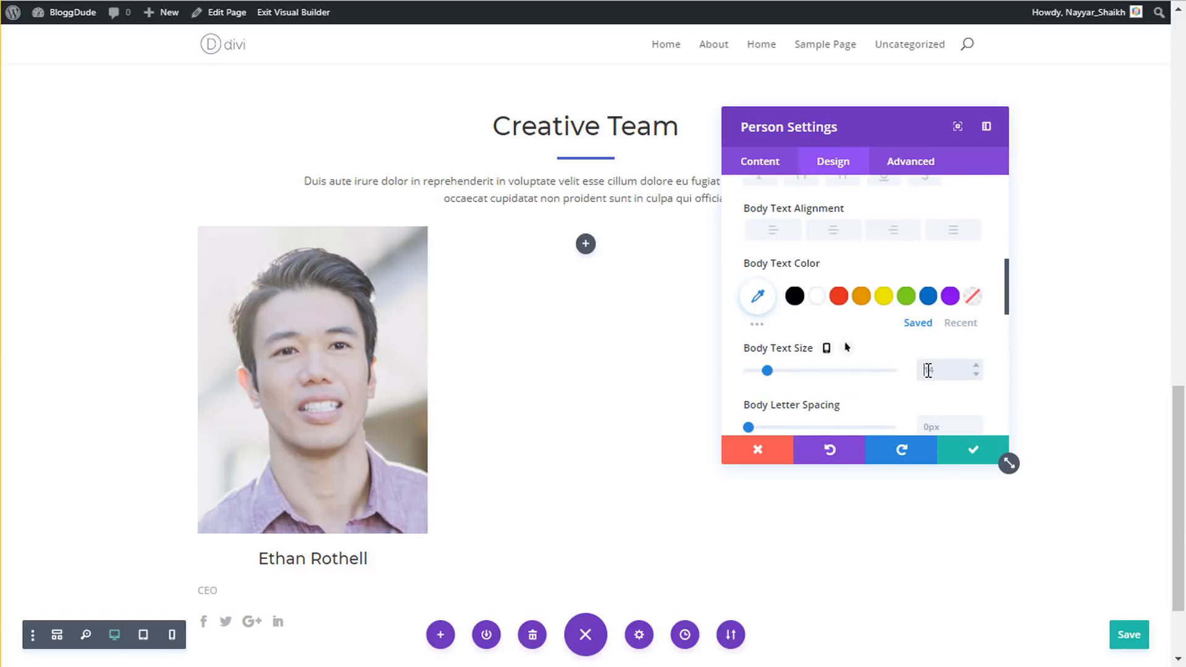
pyautogui.click(844, 240)
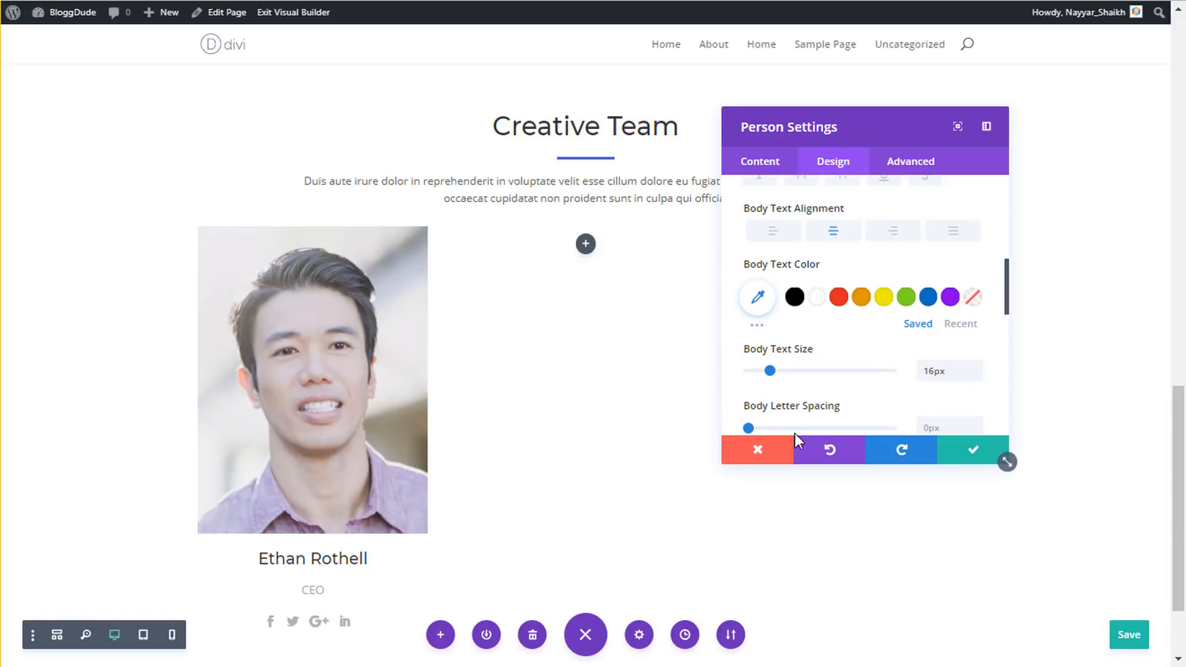
pyautogui.scroll(-2, 951, 367)
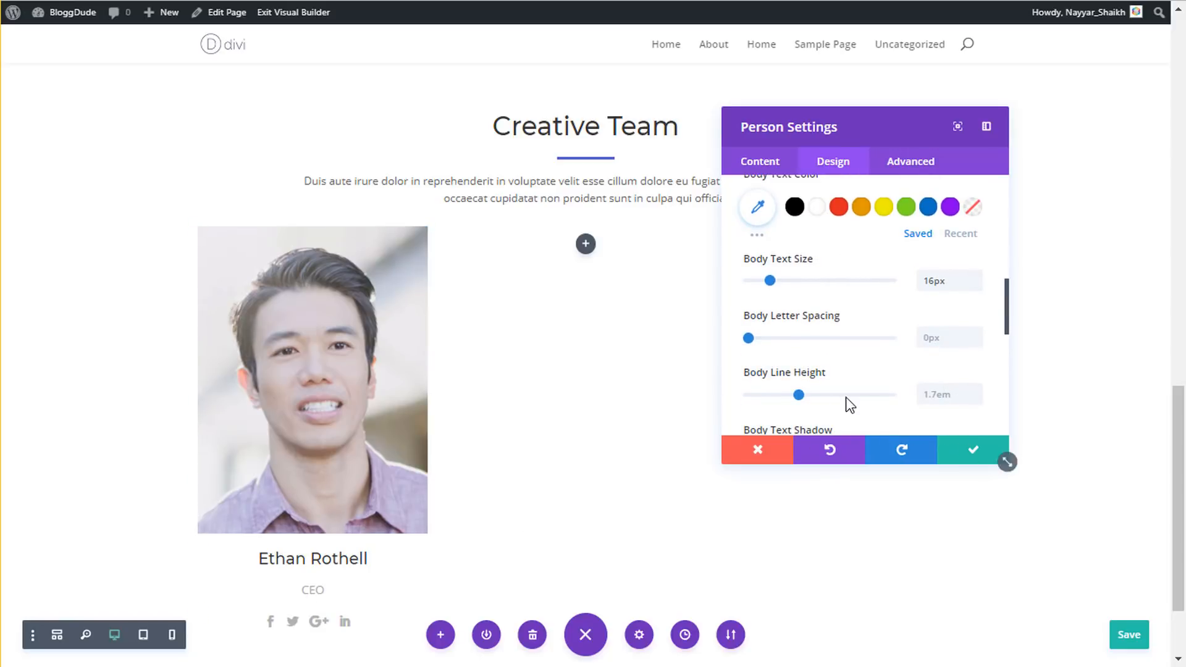
pyautogui.moveTo(797, 393); pyautogui.dragTo(742, 374)
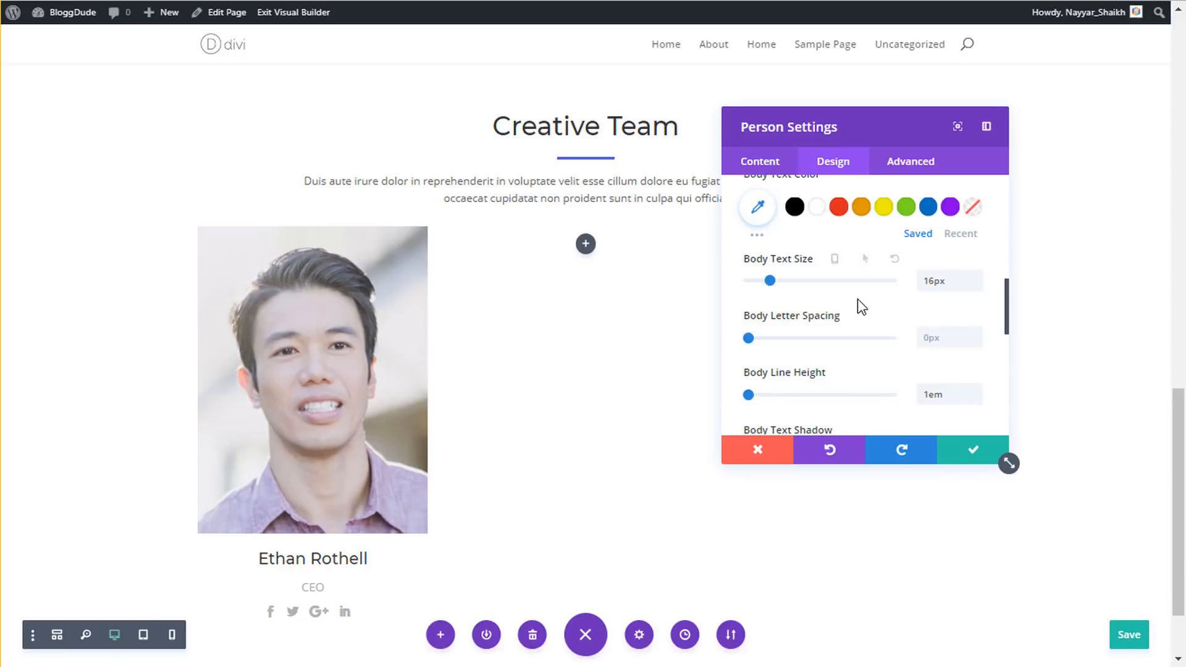
pyautogui.click(795, 206)
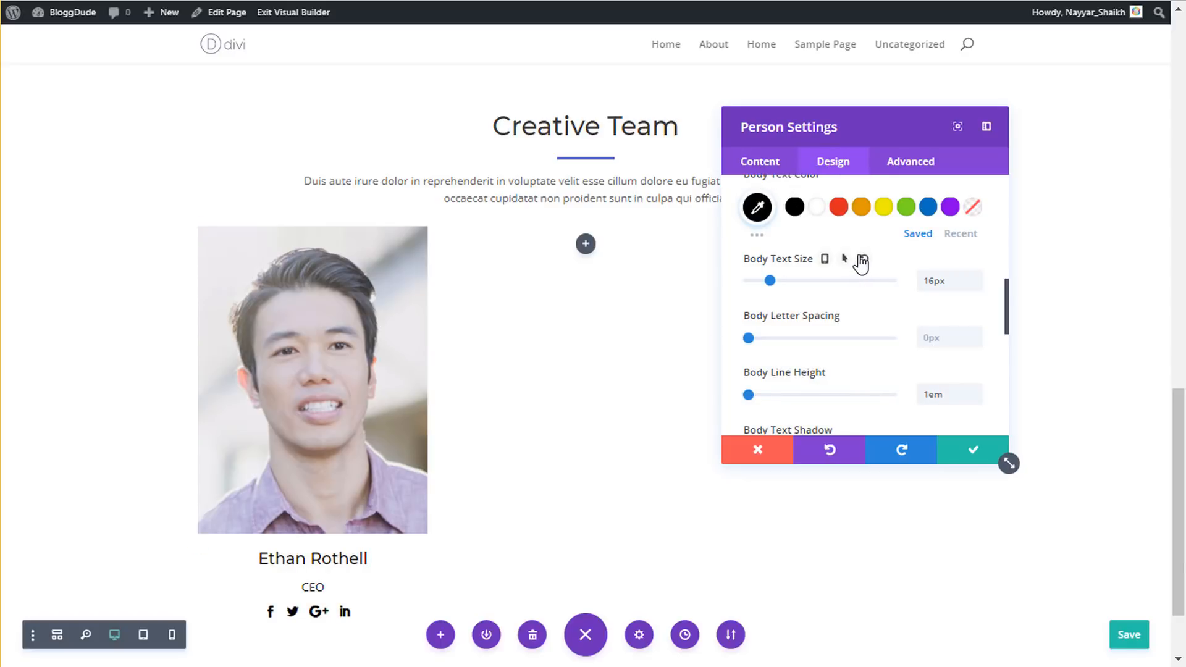
pyautogui.click(758, 206)
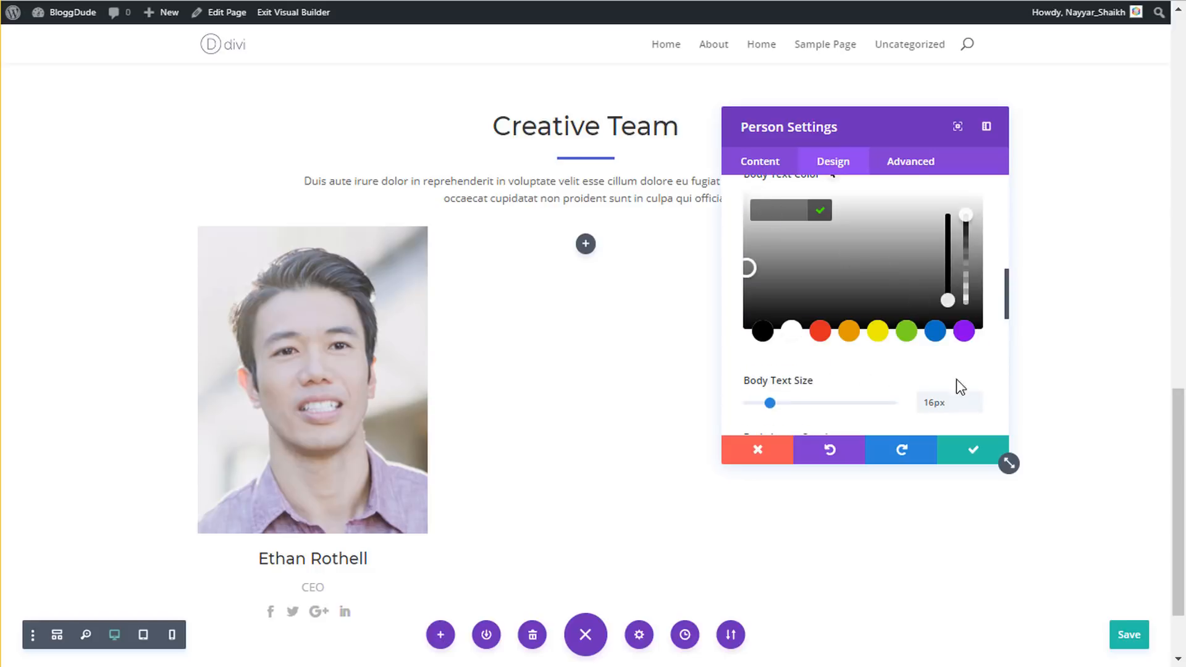
pyautogui.click(967, 455)
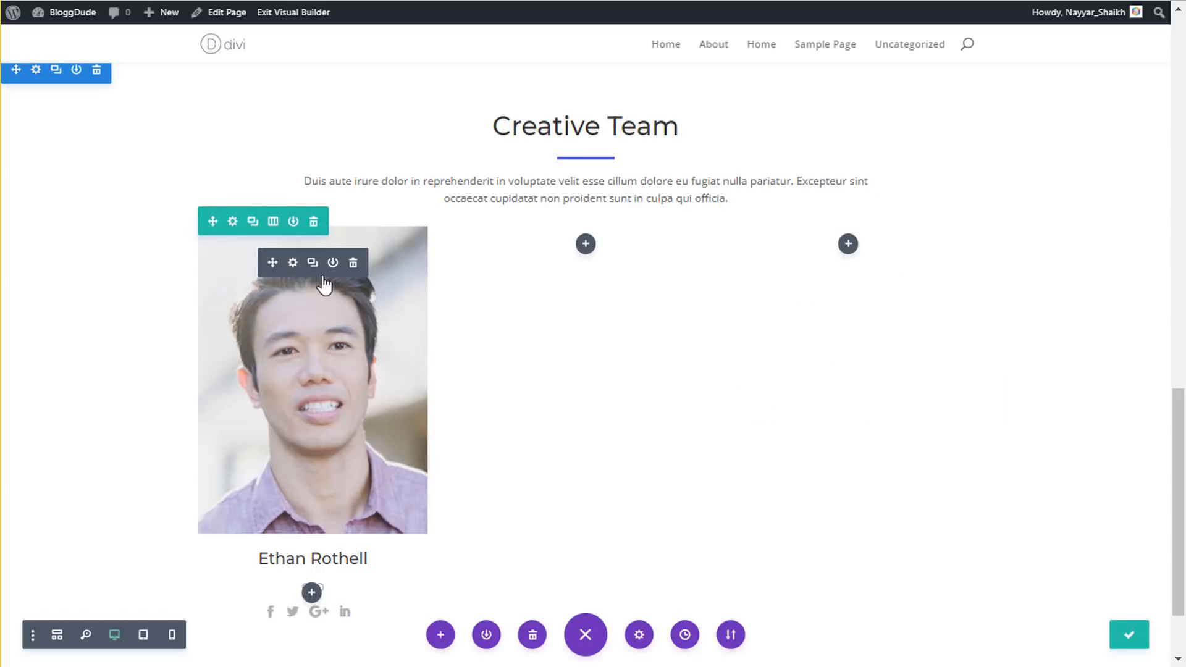
# - Copy the person module and paste it into the other columns of the row
pyautogui.rightClick(313, 266)
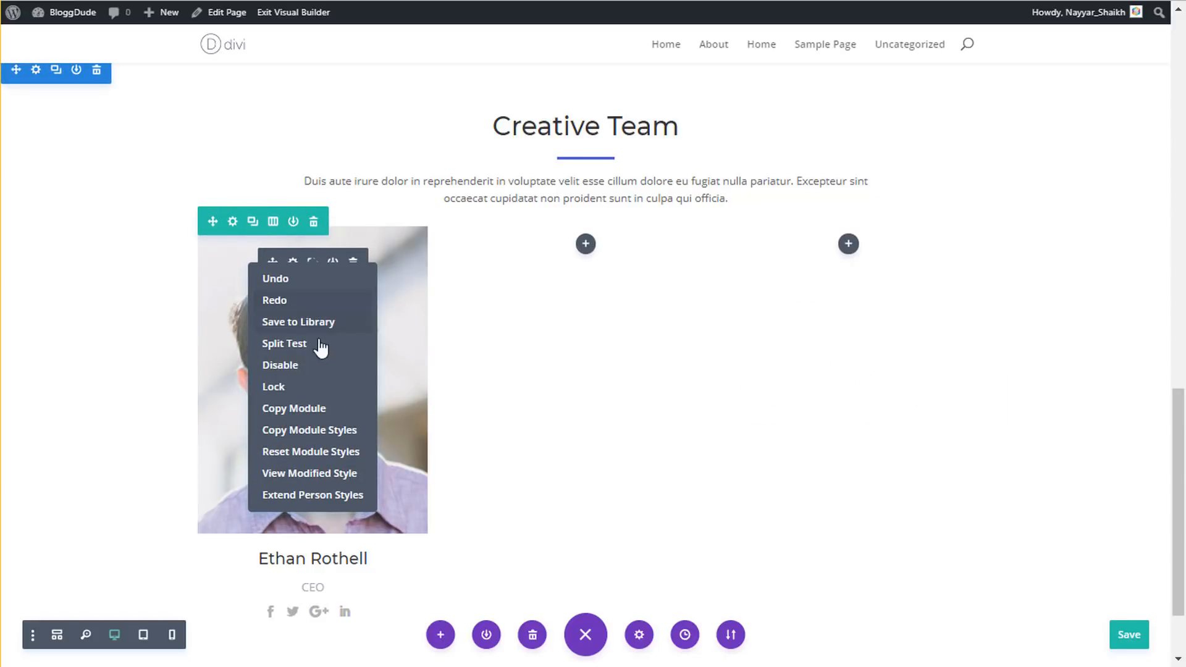
pyautogui.click(313, 412)
pyautogui.rightClick(585, 245)
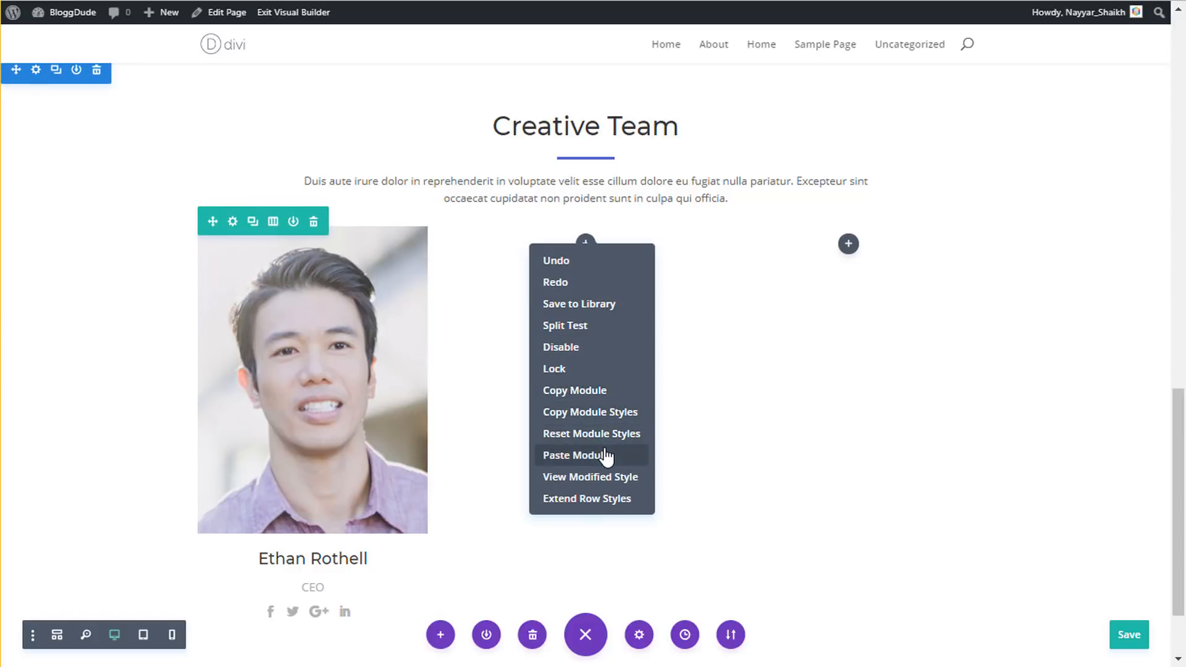
pyautogui.rightClick(850, 242)
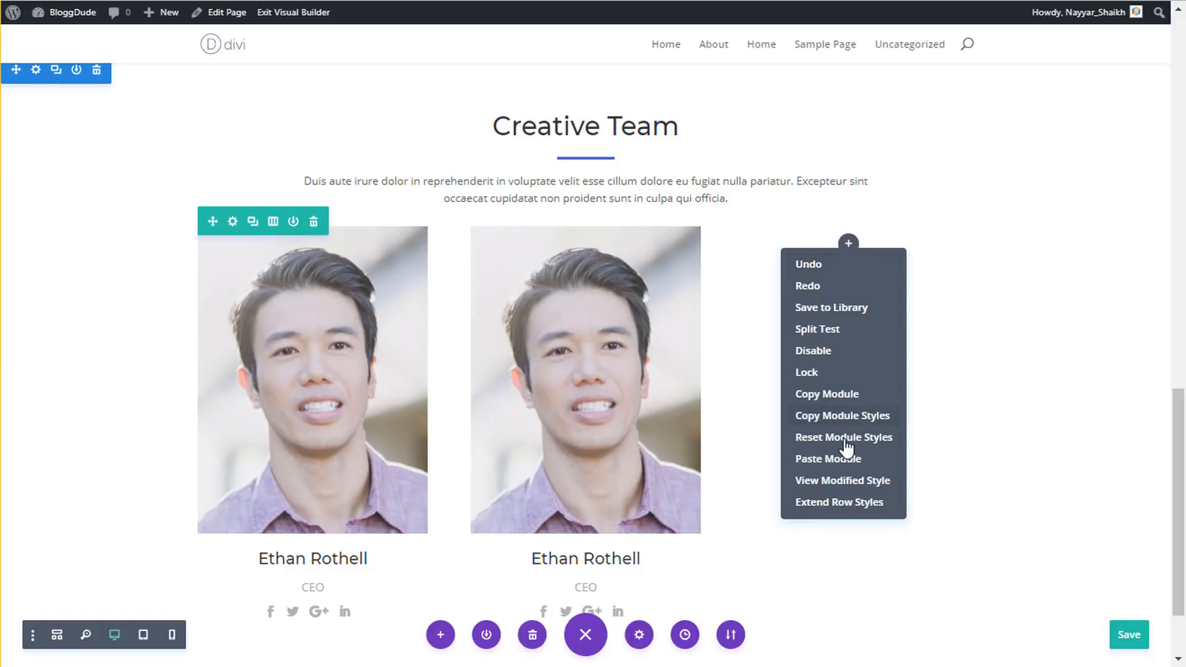
pyautogui.click(855, 469)
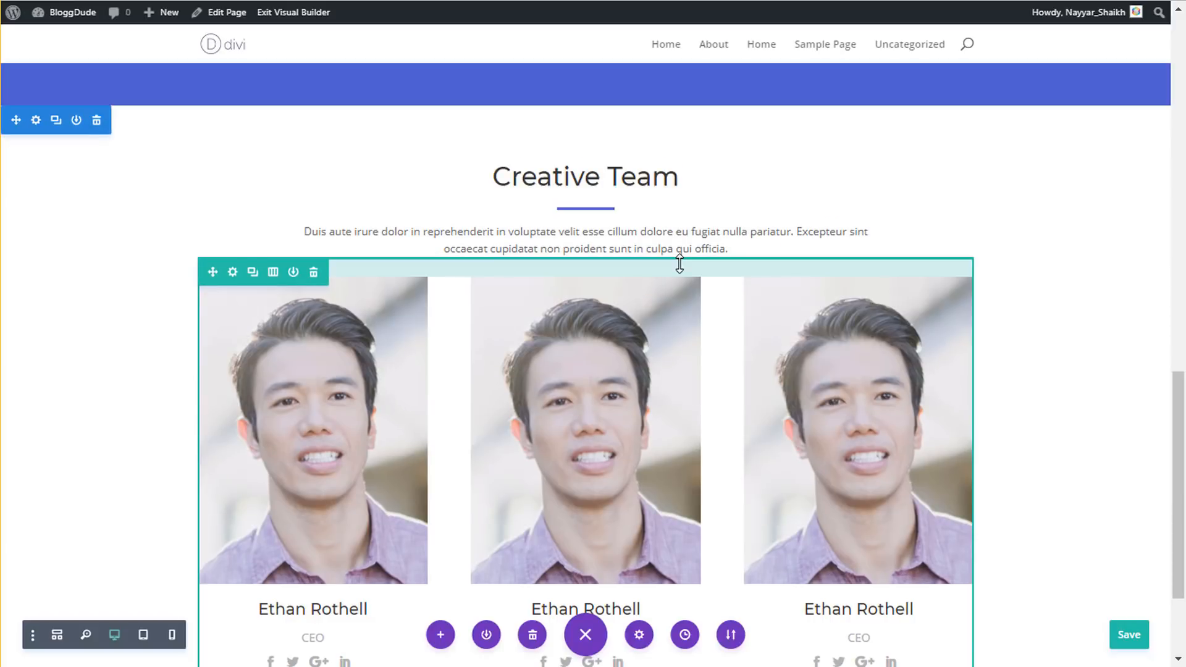
# - Add extra top padding above the team row
pyautogui.moveTo(679, 264); pyautogui.dragTo(680, 278)
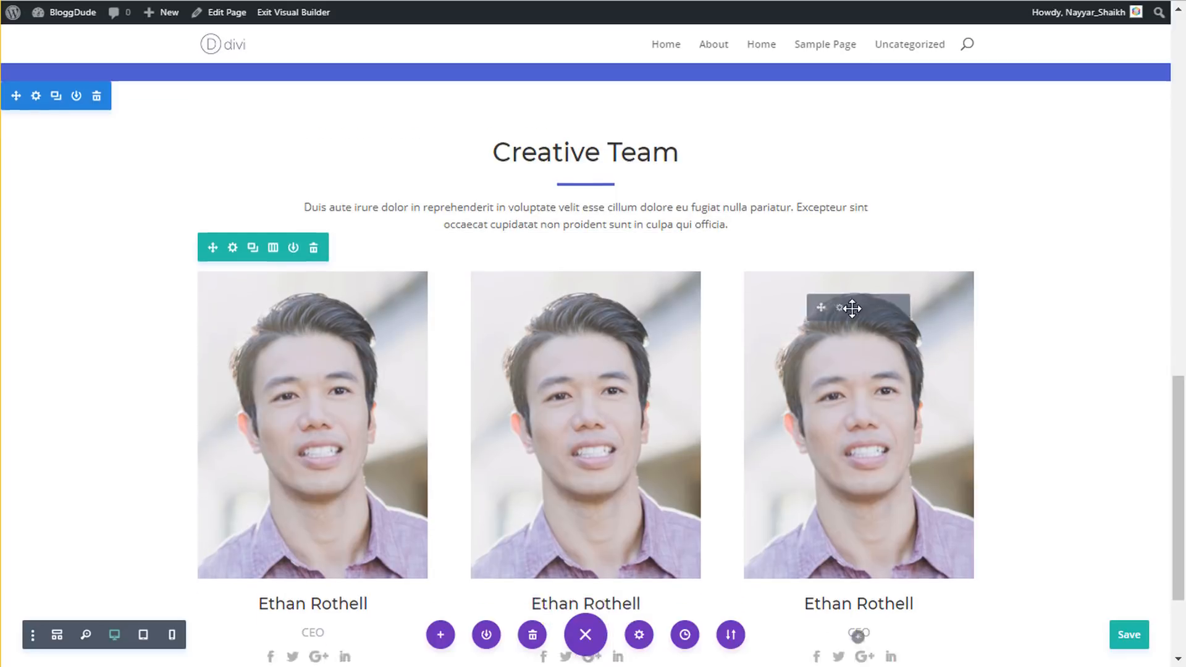
pyautogui.scroll(-3, 932, 330)
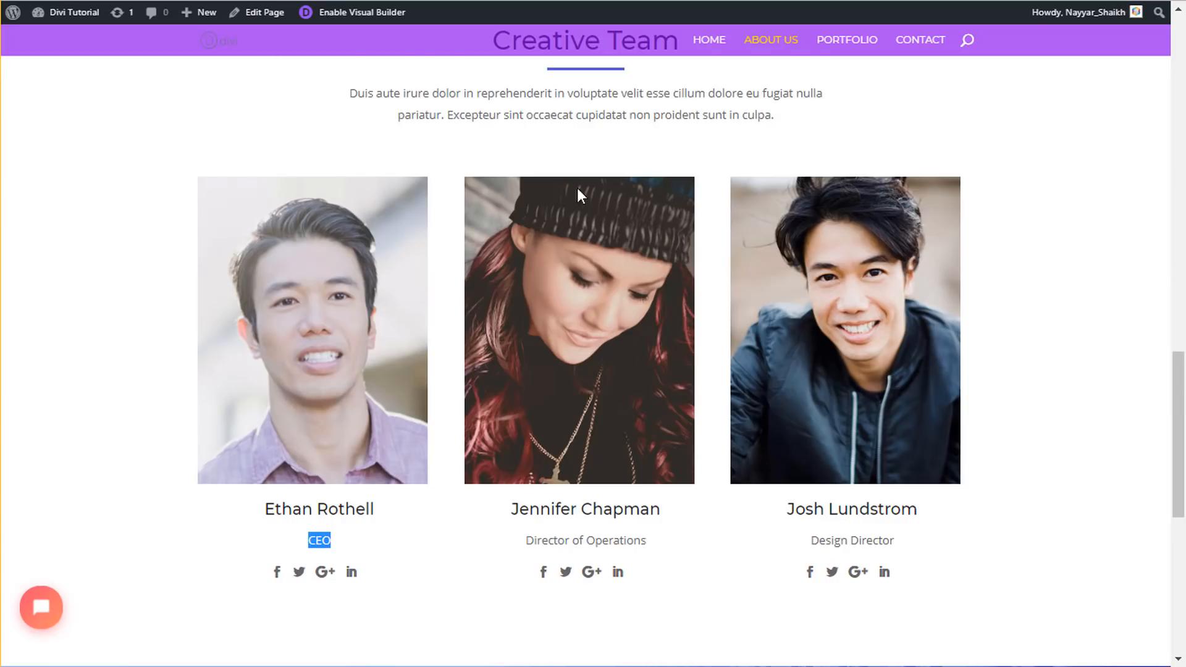
pyautogui.scroll(-8, 826, 384)
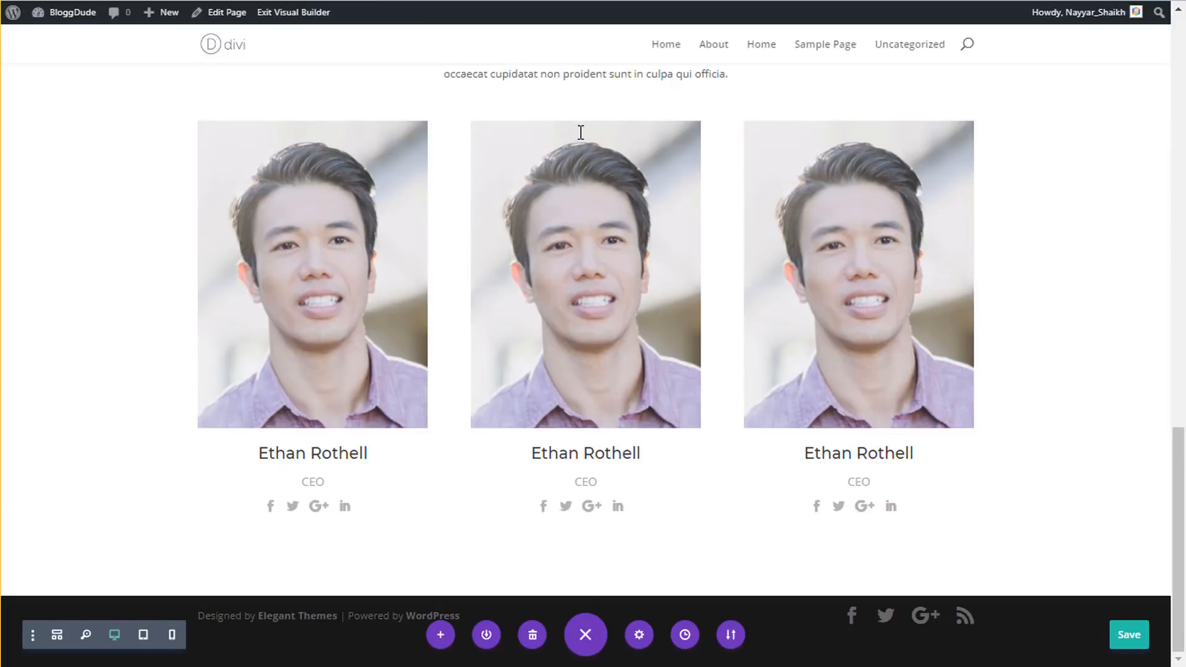
pyautogui.click(583, 600)
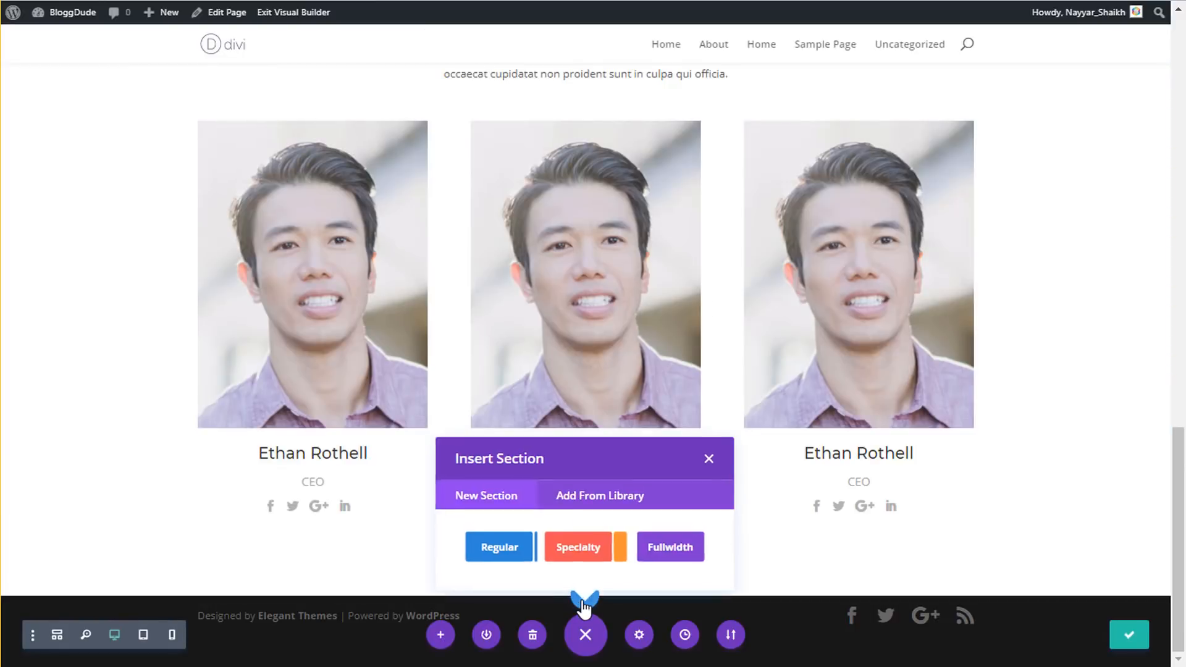
# - Insert the saved Footer Section from the library and save the page
pyautogui.click(610, 504)
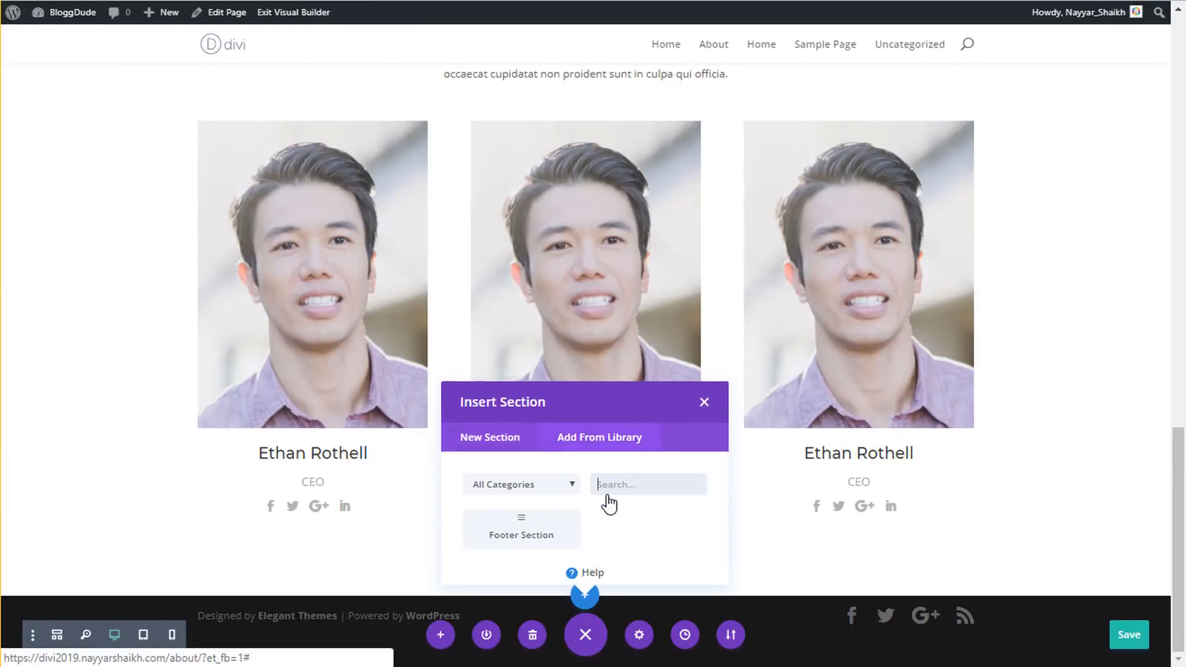
pyautogui.click(524, 525)
pyautogui.scroll(-8, 627, 506)
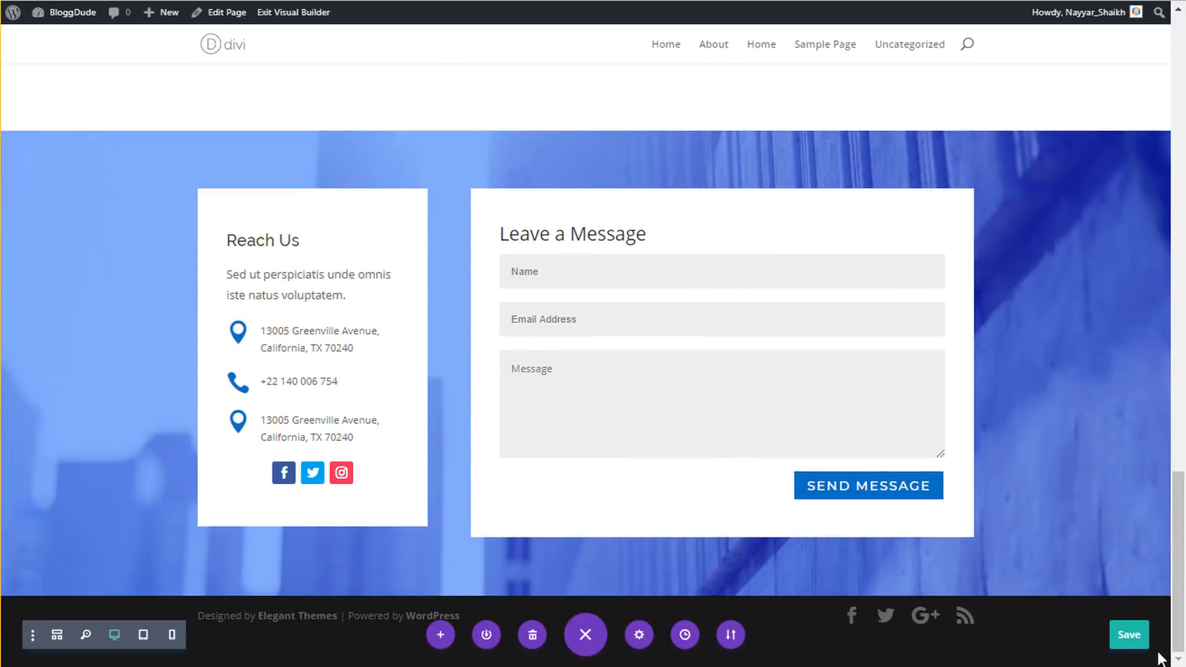
pyautogui.click(1129, 635)
pyautogui.scroll(20, 1090, 563)
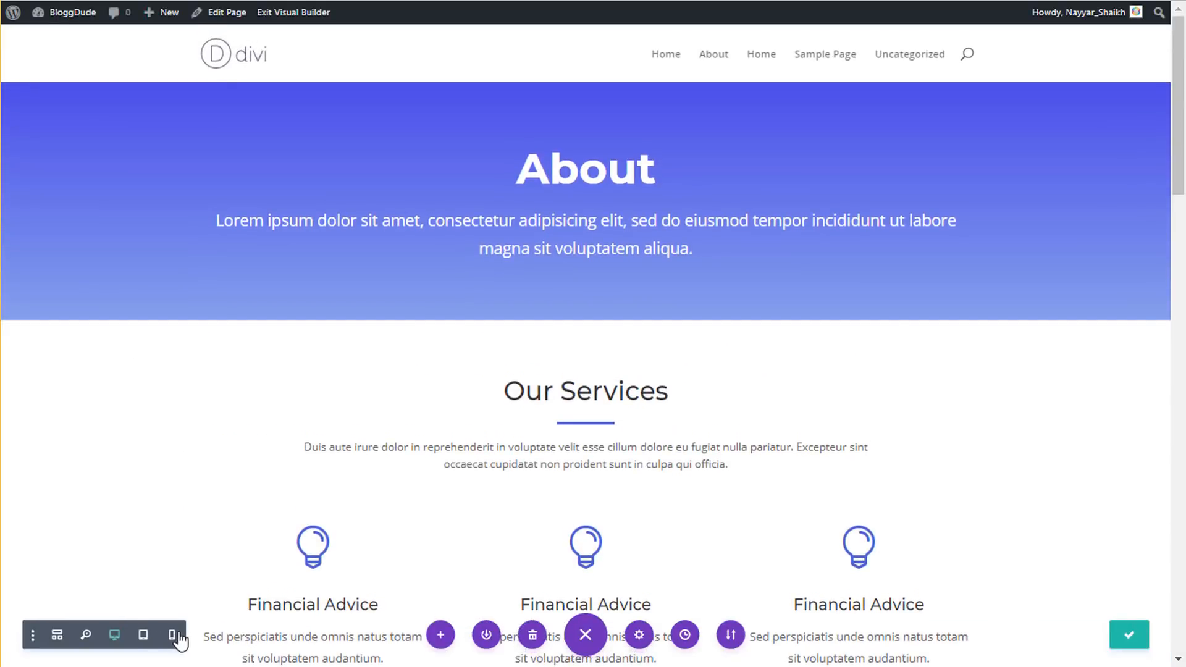
pyautogui.click(172, 635)
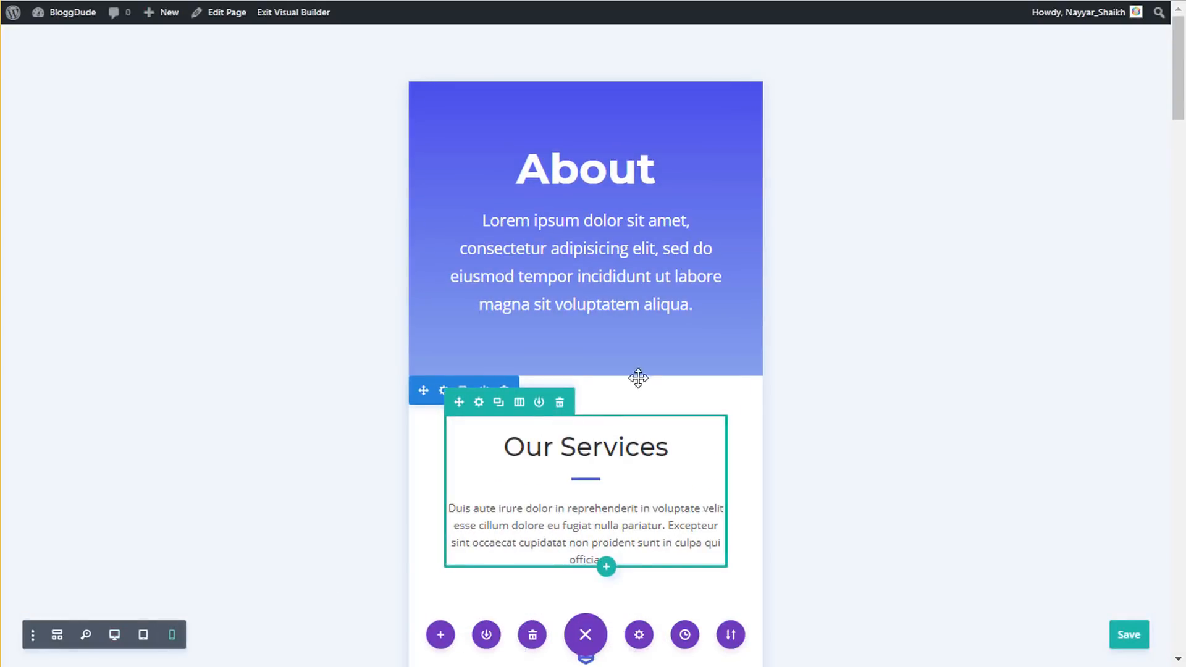
pyautogui.scroll(-9, 646, 370)
pyautogui.scroll(-15, 646, 371)
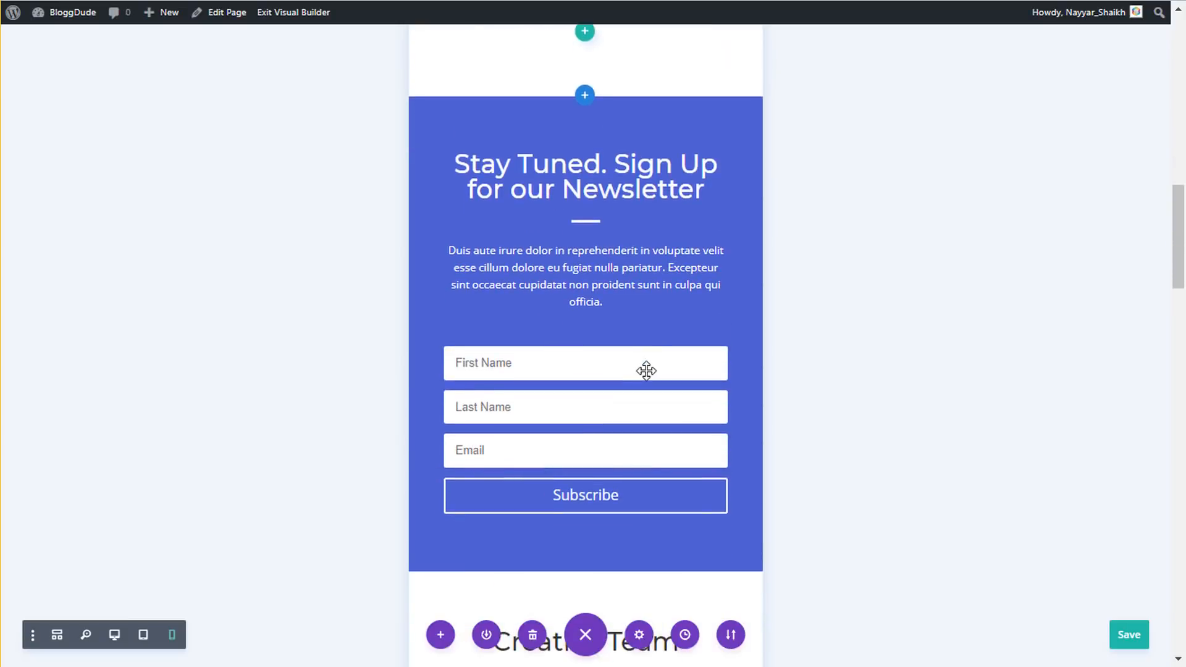
pyautogui.scroll(-12, 646, 371)
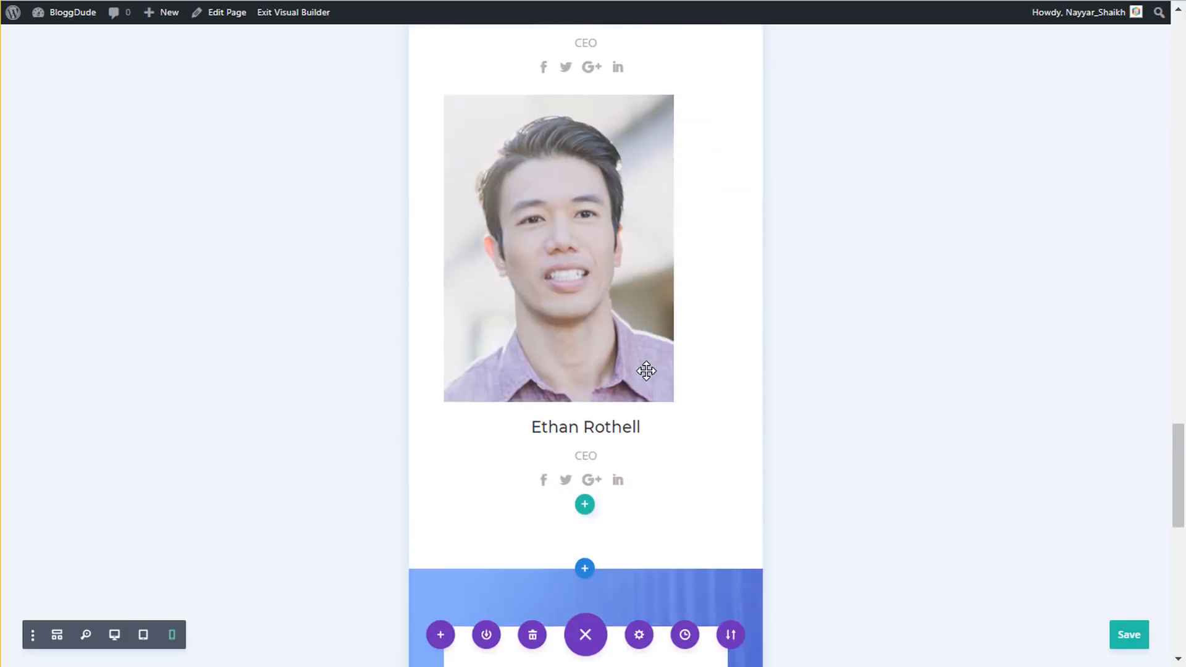
pyautogui.click(109, 636)
pyautogui.scroll(10, 559, 441)
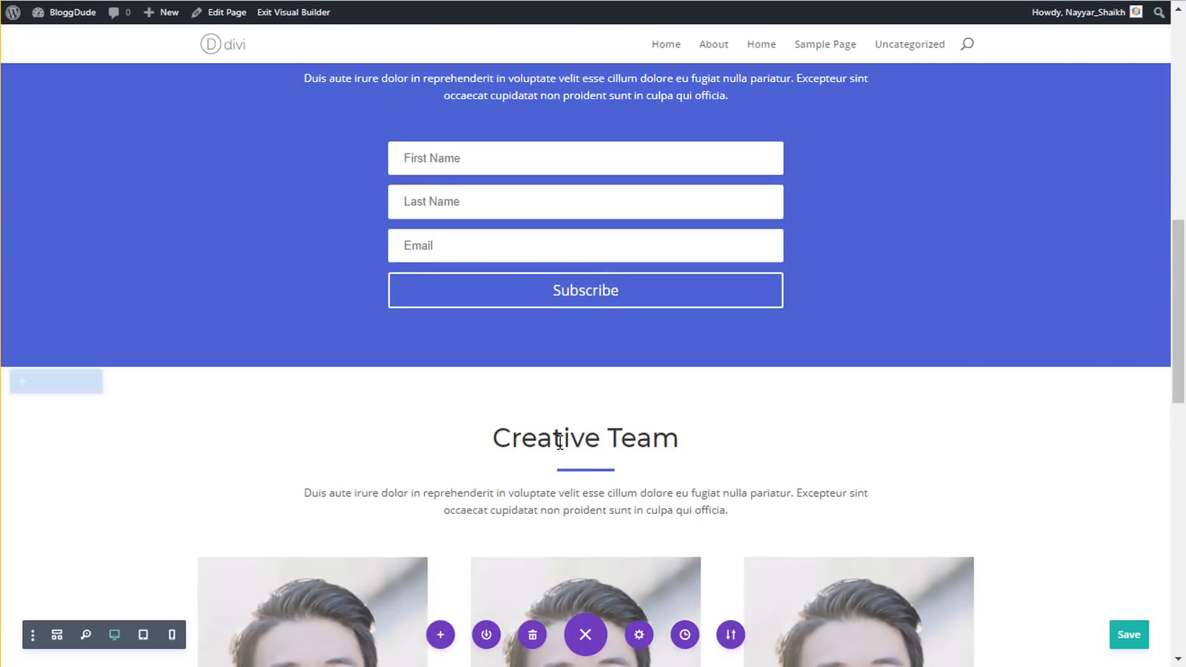
pyautogui.scroll(8, 559, 441)
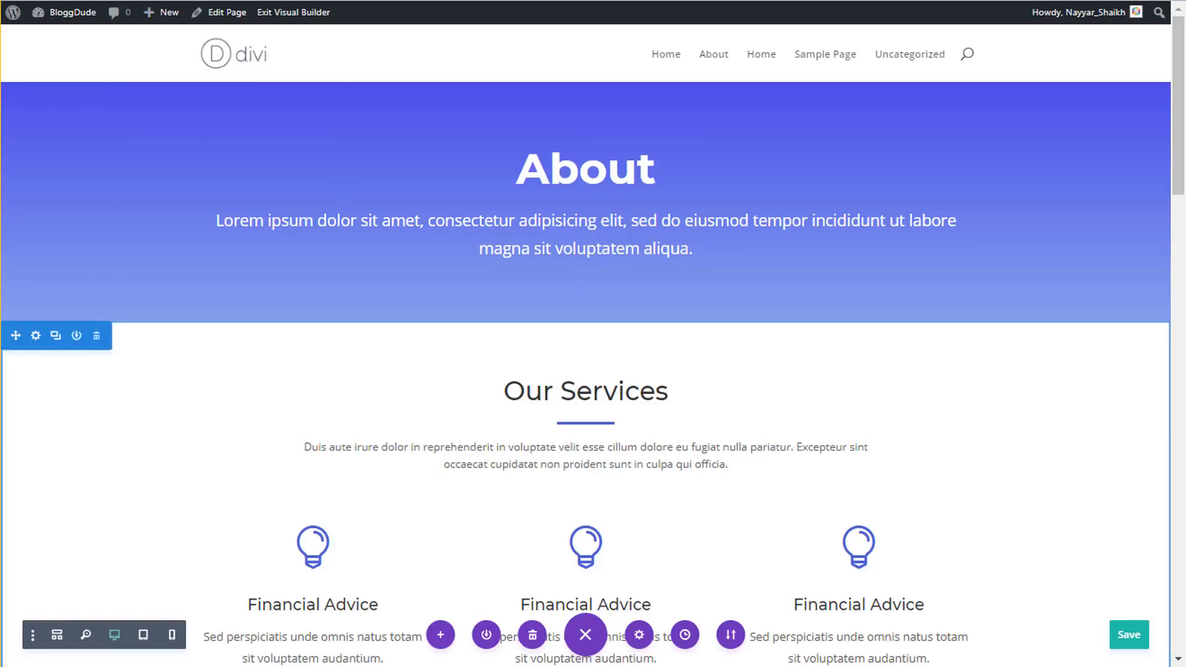
# - Add a new page named 'Contact' from the admin bar, publish it, and view it
pyautogui.moveTo(169, 28)
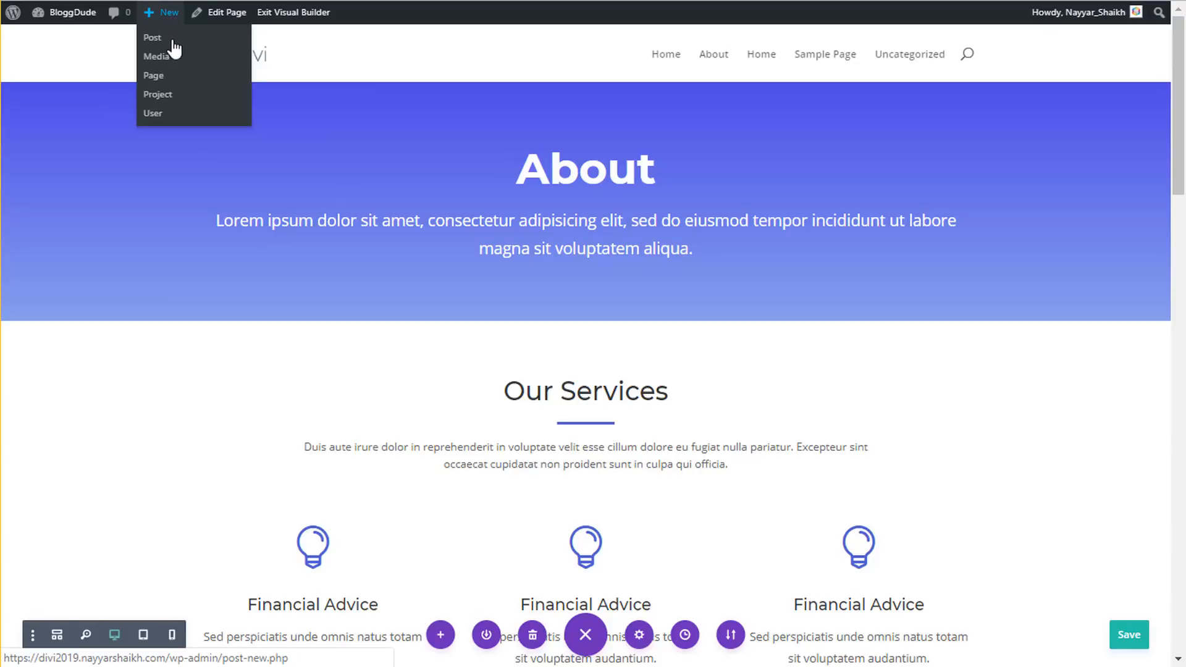
pyautogui.click(160, 81)
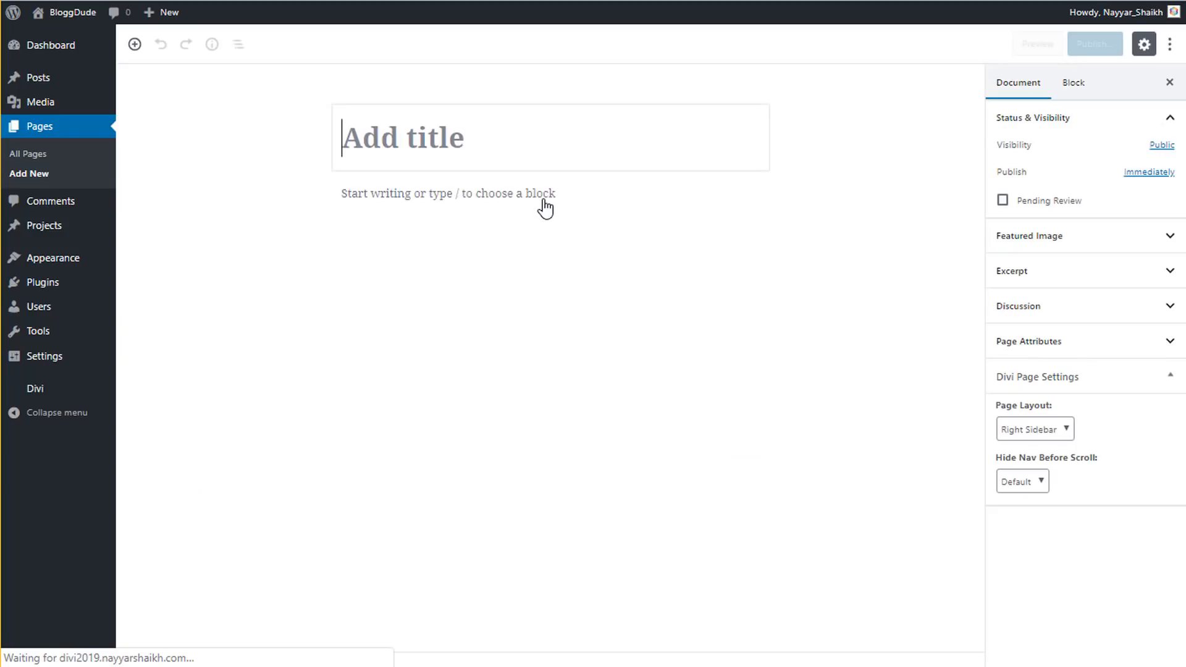
pyautogui.write('Co')
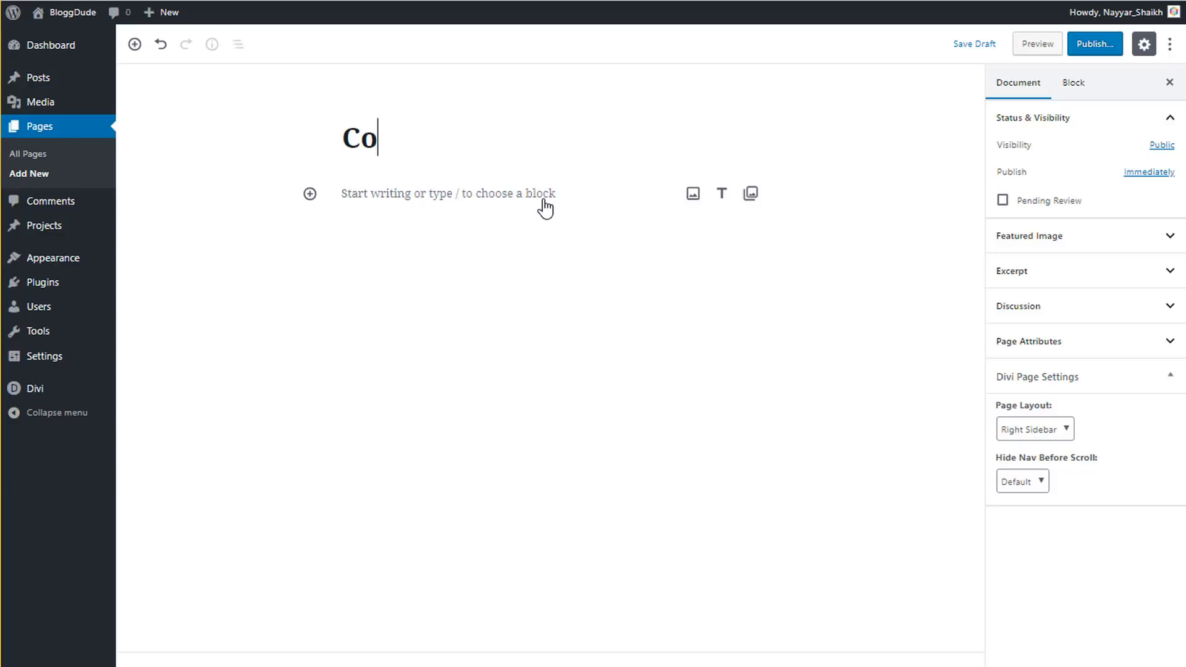
pyautogui.write('ntact')
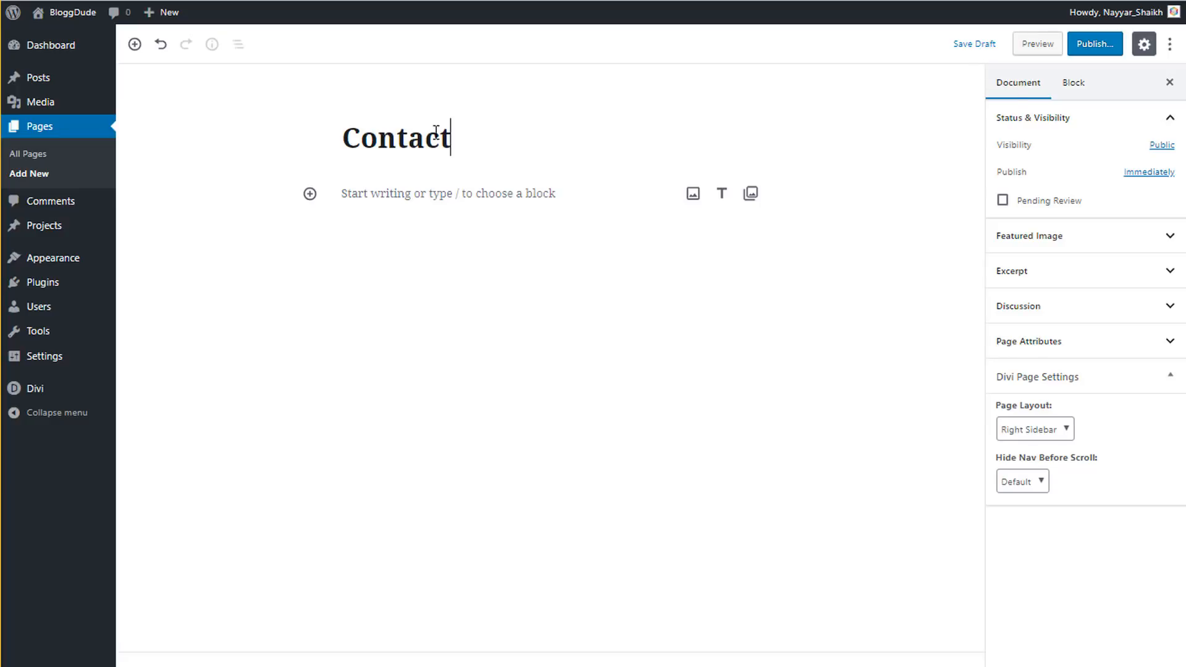
pyautogui.click(1089, 43)
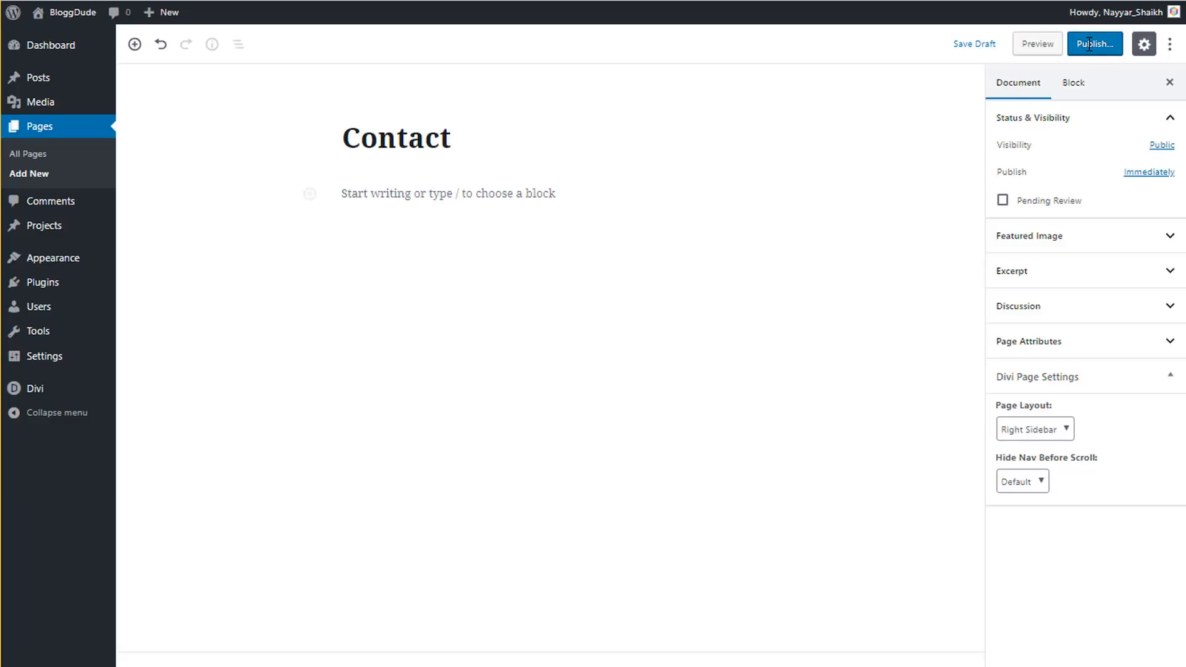
pyautogui.click(207, 87)
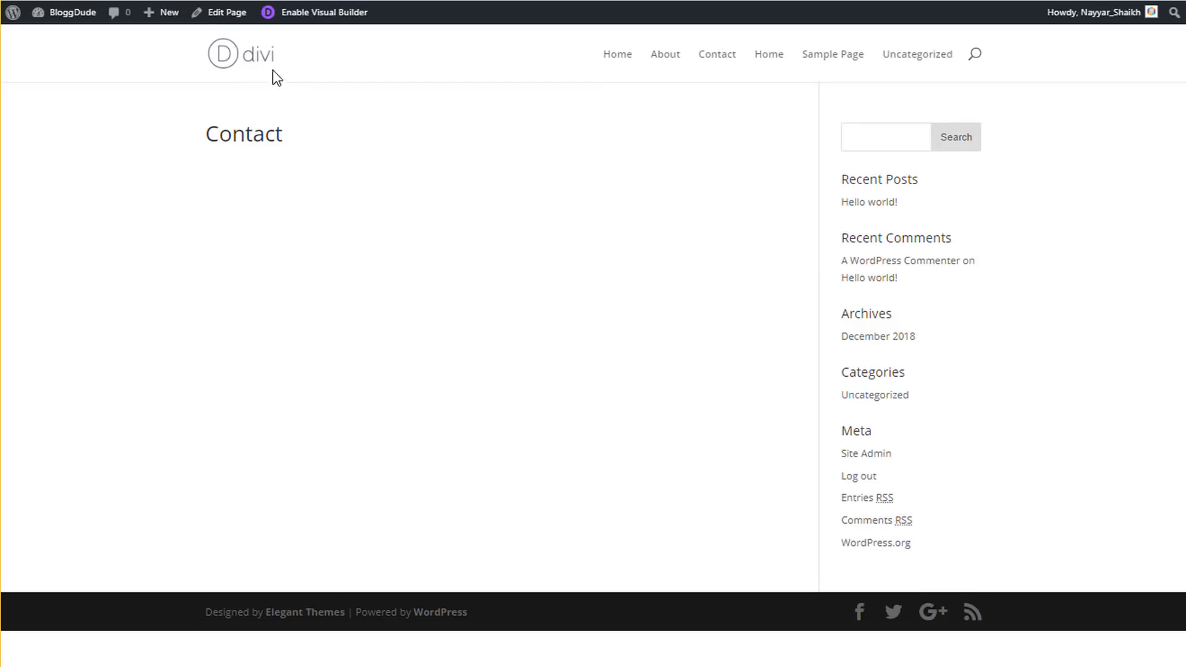
# - Enable the Visual Builder on Contact and clone the About page's layout into it
pyautogui.click(312, 22)
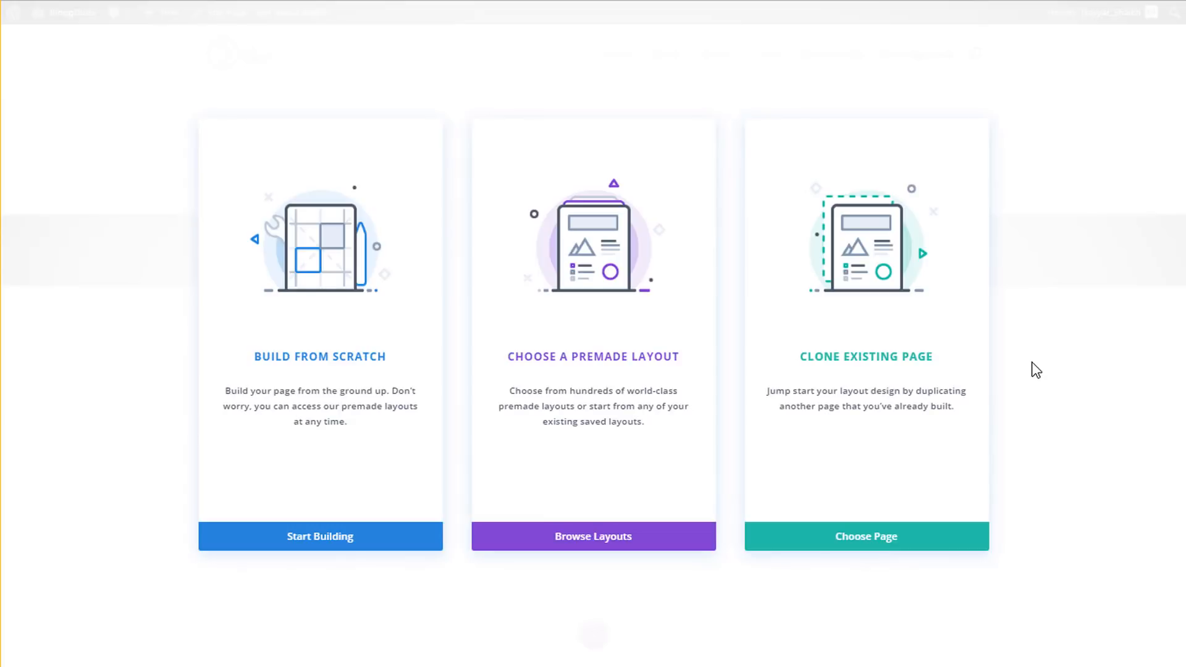
pyautogui.click(929, 350)
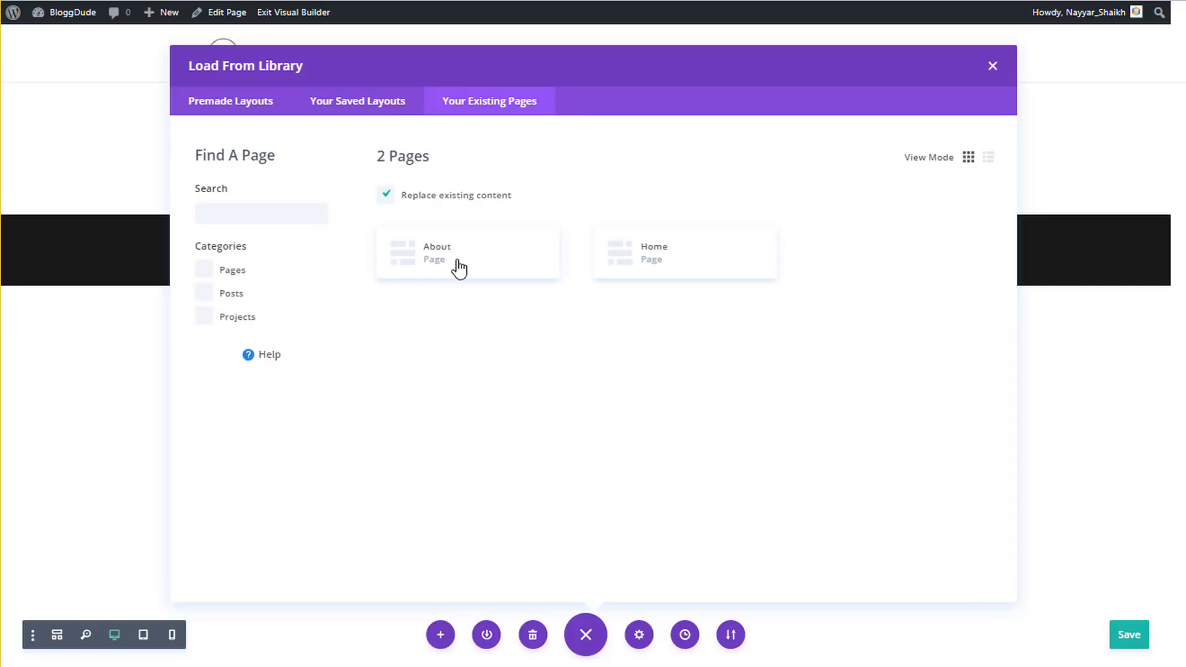
pyautogui.click(451, 270)
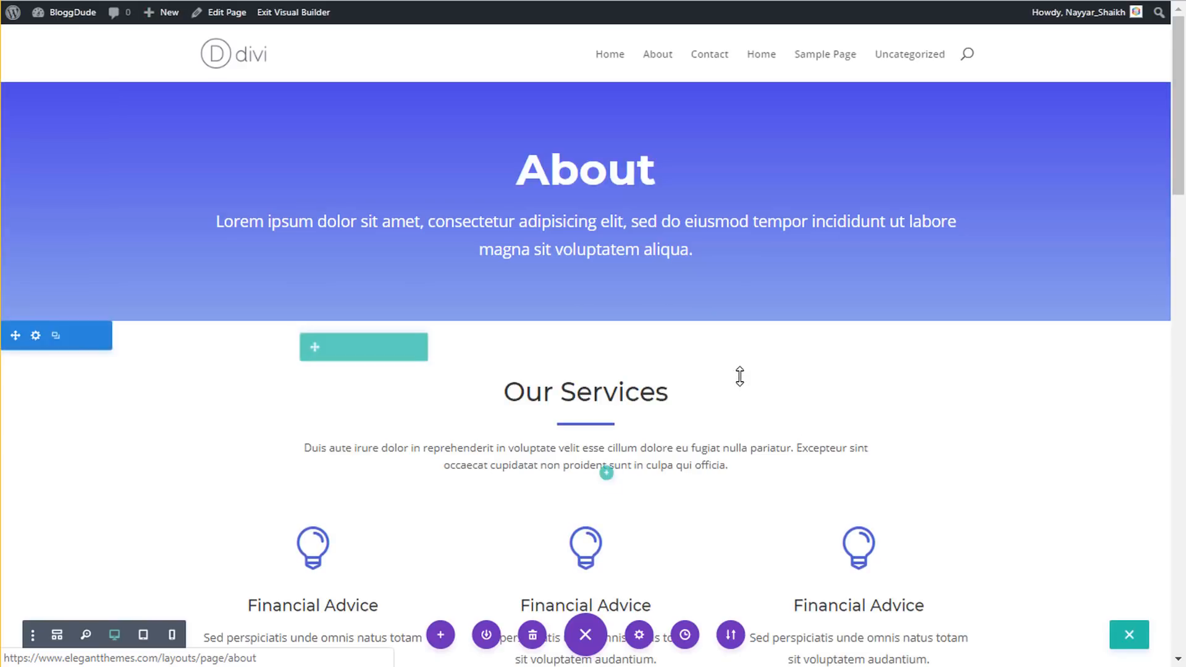
pyautogui.scroll(-10, 741, 376)
pyautogui.scroll(10, 740, 378)
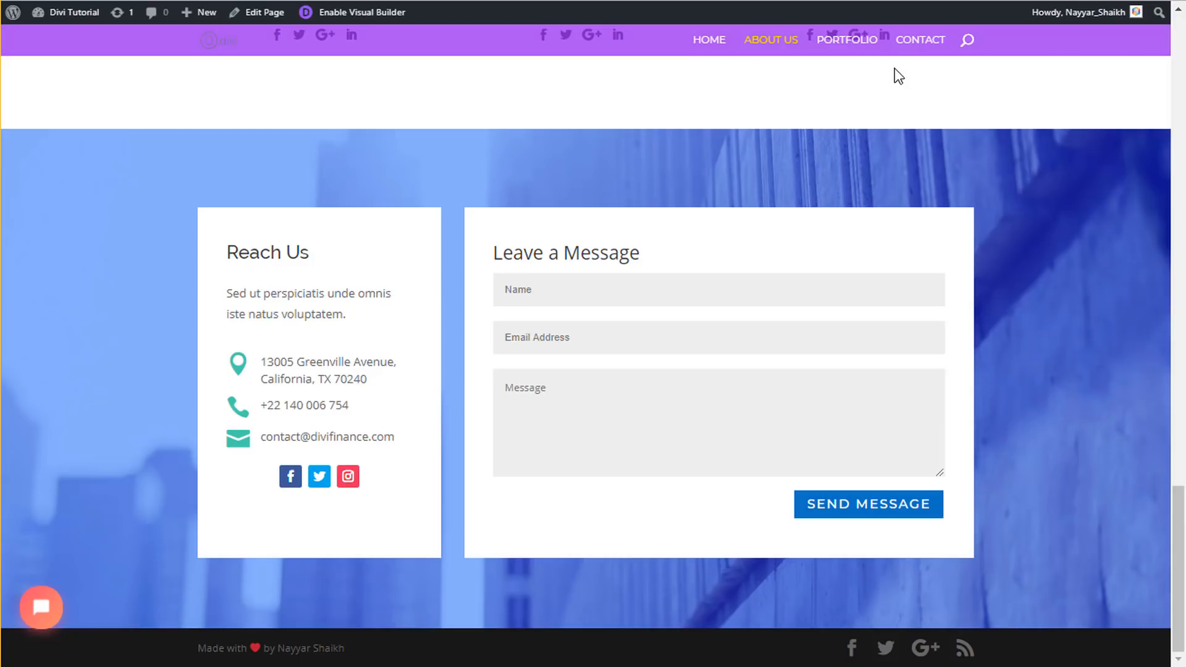
# - Copy 'Let's Start a Project' from the reference Contact page and open the hero heading's settings
pyautogui.click(920, 49)
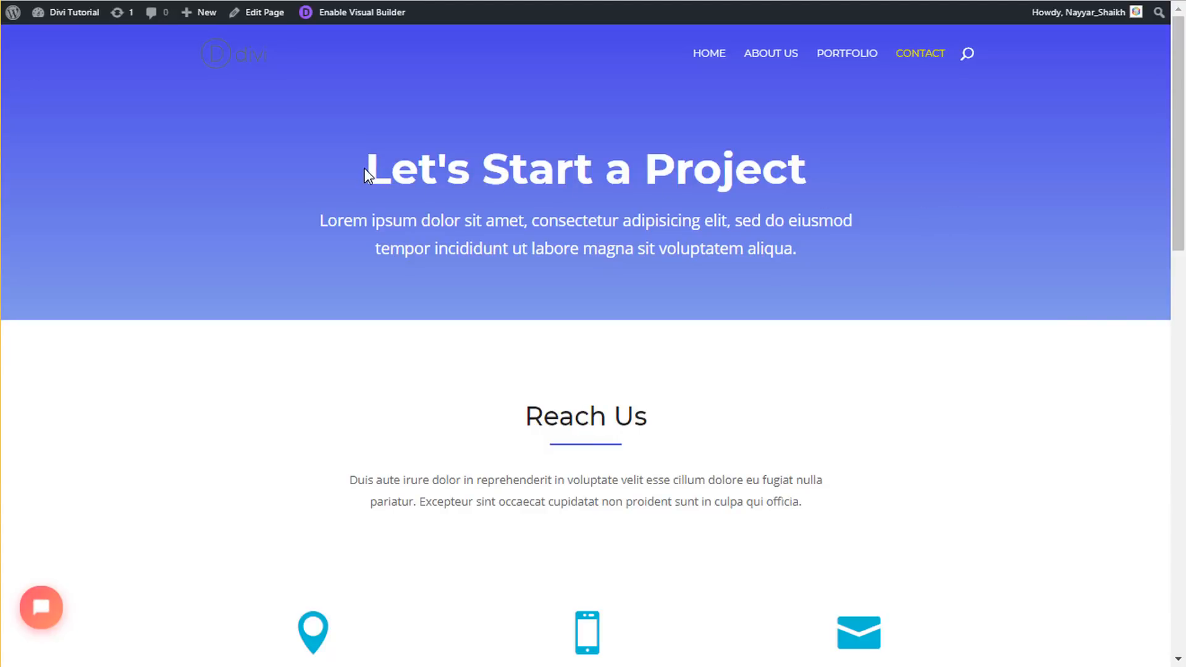
pyautogui.moveTo(365, 168); pyautogui.dragTo(803, 171)
pyautogui.hotkey('ctrl', 'c')
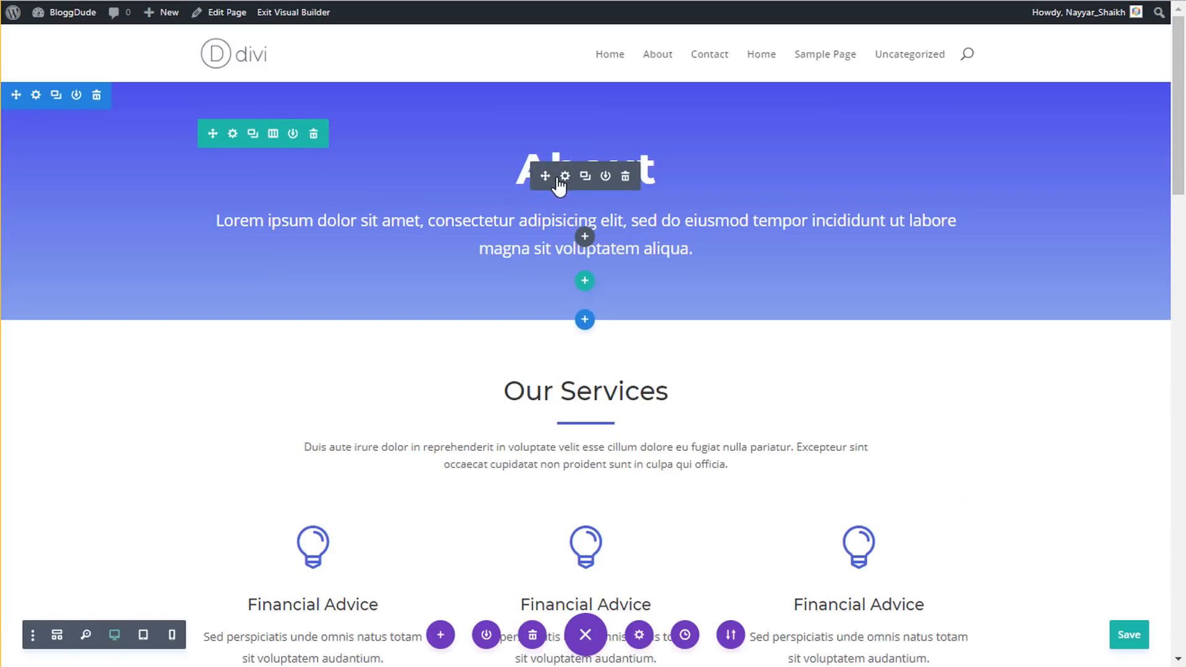
pyautogui.click(571, 179)
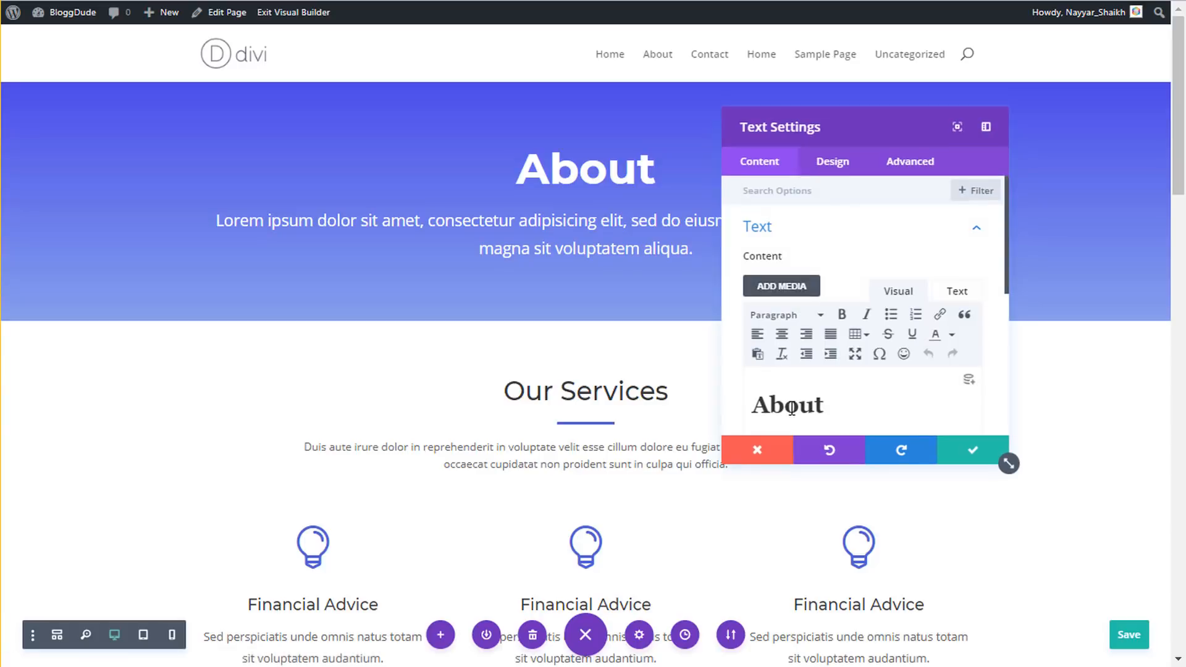
# - Replace the About hero heading with 'Let's Start a Project'
pyautogui.moveTo(760, 398); pyautogui.dragTo(815, 400)
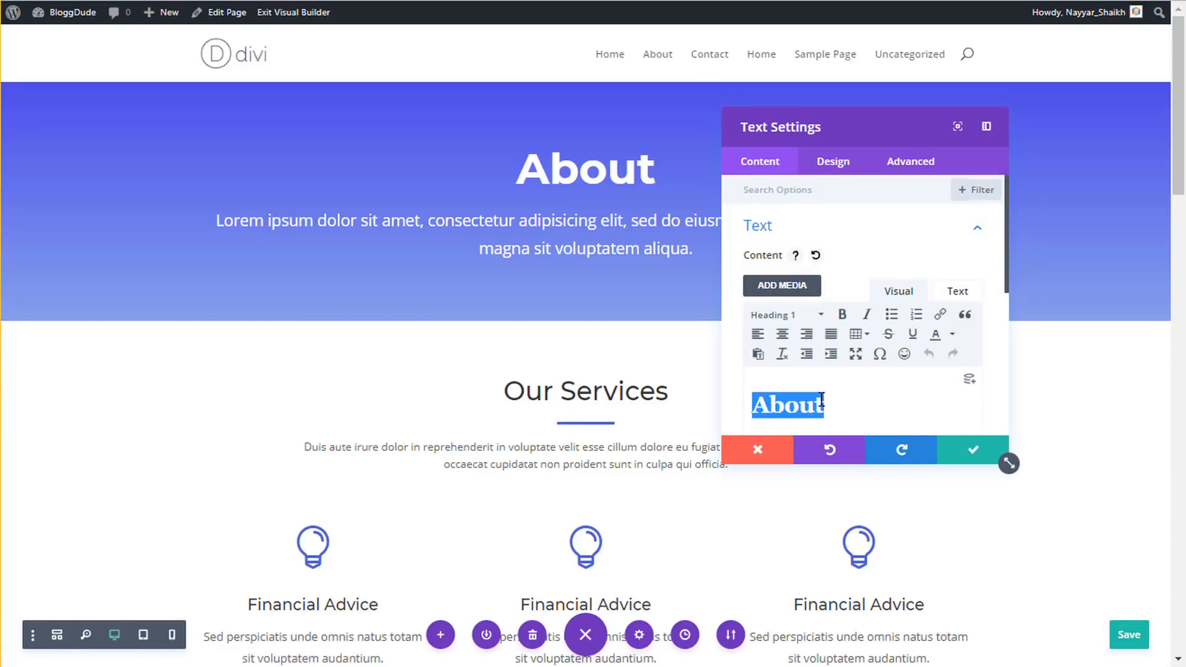
pyautogui.hotkey('ctrl', 'v')
pyautogui.click(981, 444)
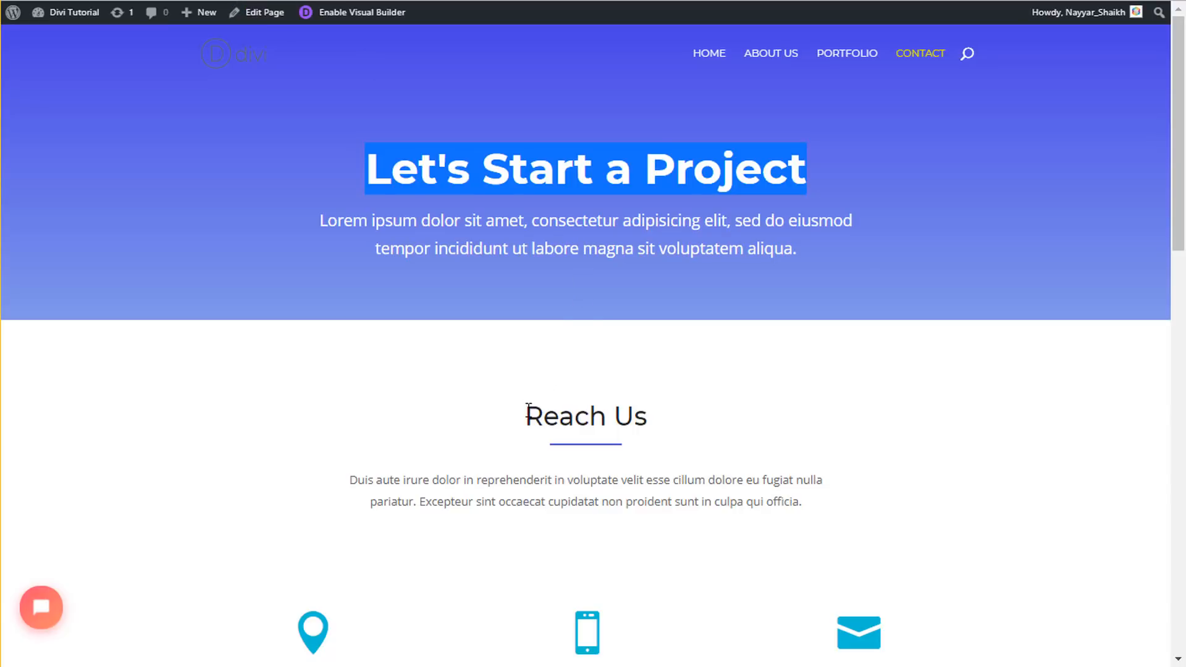
# - Rename the Our Services heading to 'Reach Us'
pyautogui.moveTo(525, 416); pyautogui.dragTo(675, 414)
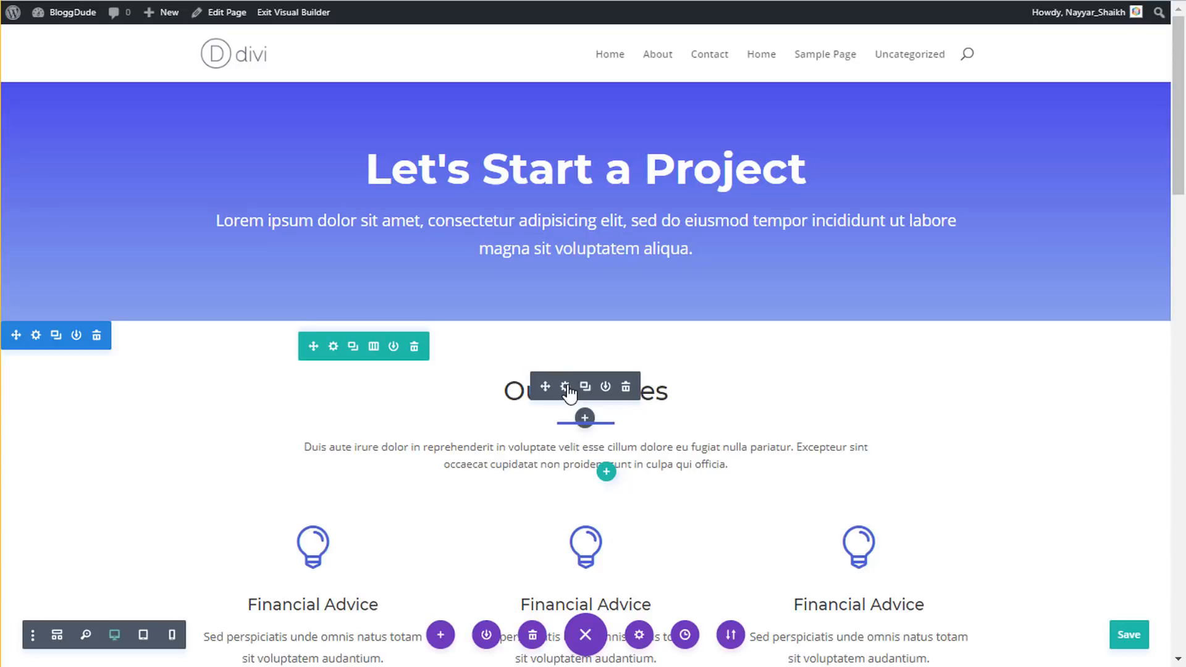
pyautogui.click(564, 387)
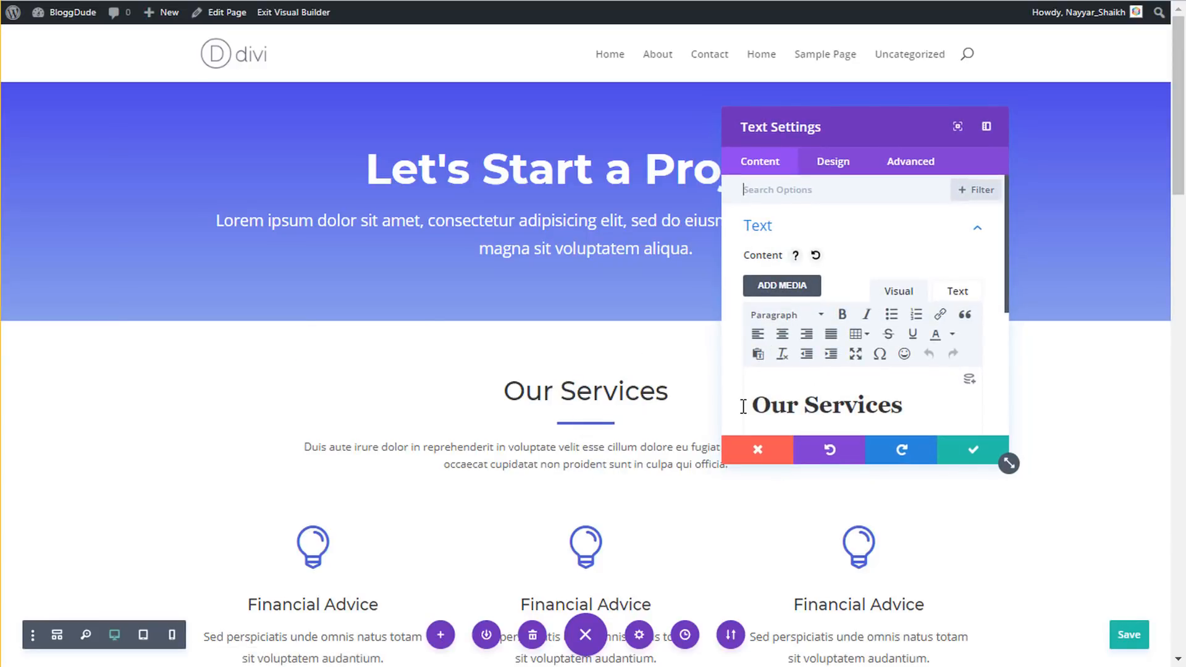
pyautogui.moveTo(755, 403); pyautogui.dragTo(892, 396)
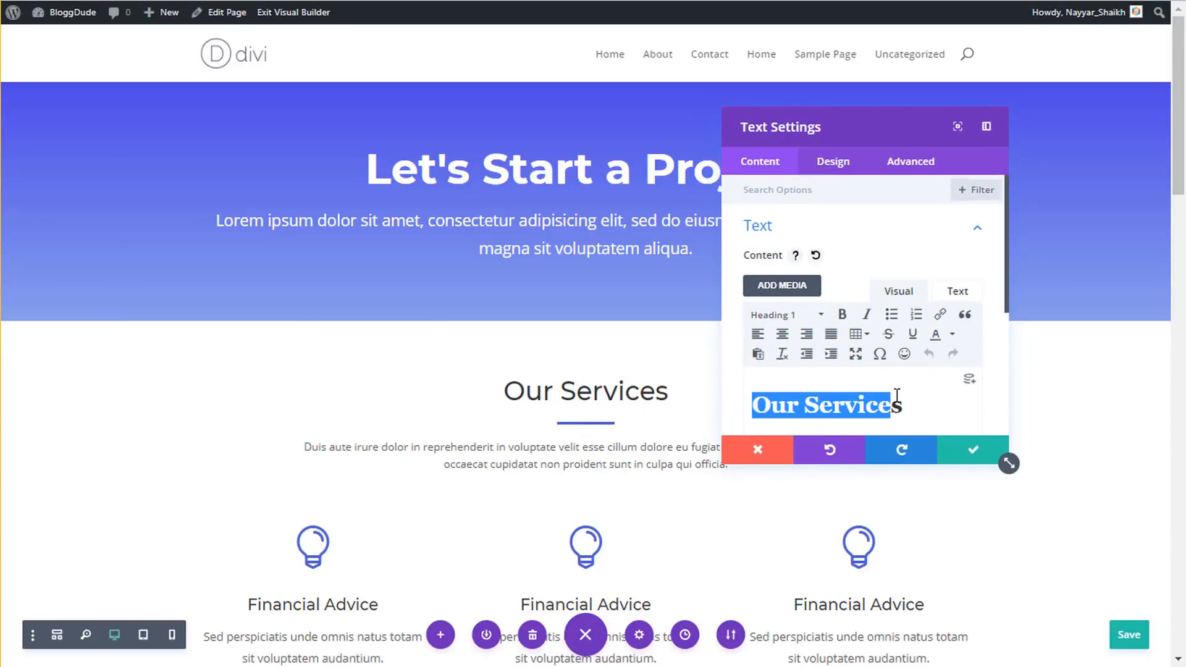
pyautogui.write('Reach Us')
pyautogui.click(969, 451)
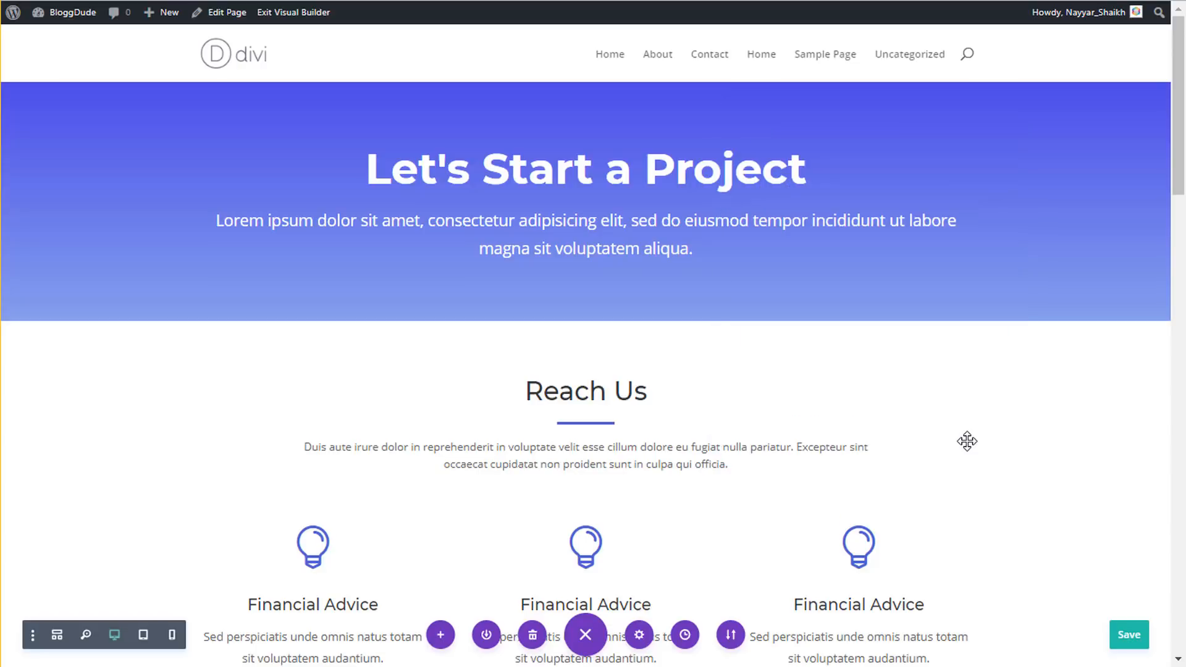
# - Retitle the first Financial Advice blurb to 'Find Us'
pyautogui.scroll(-3, 397, 319)
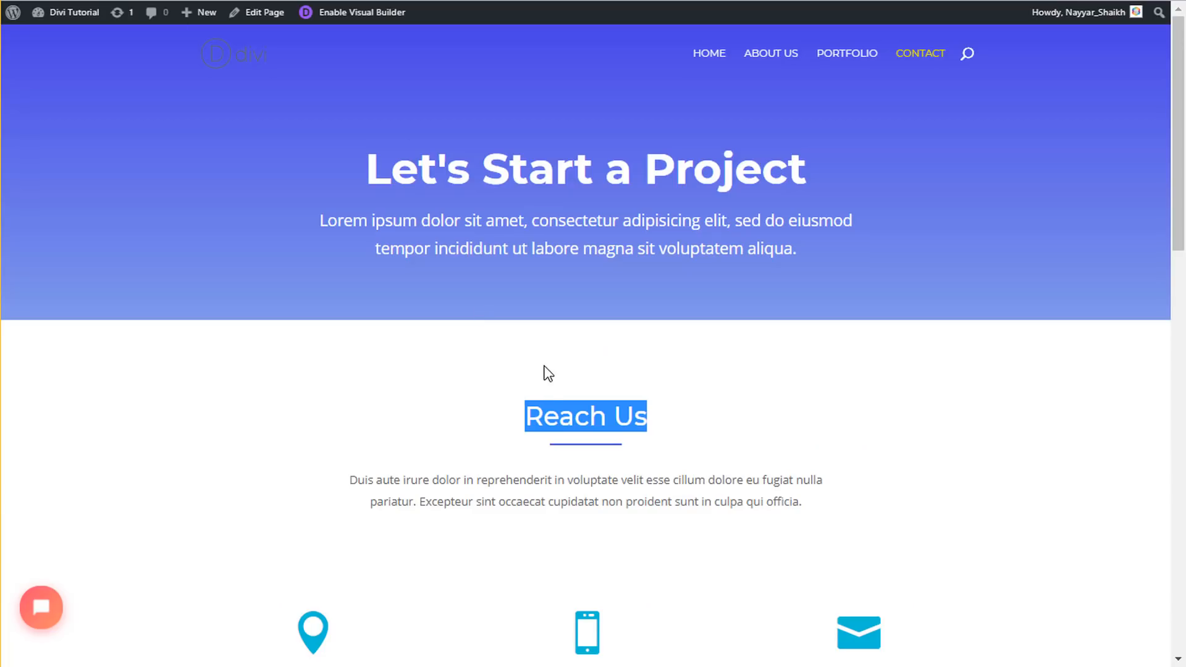
pyautogui.scroll(-5, 548, 373)
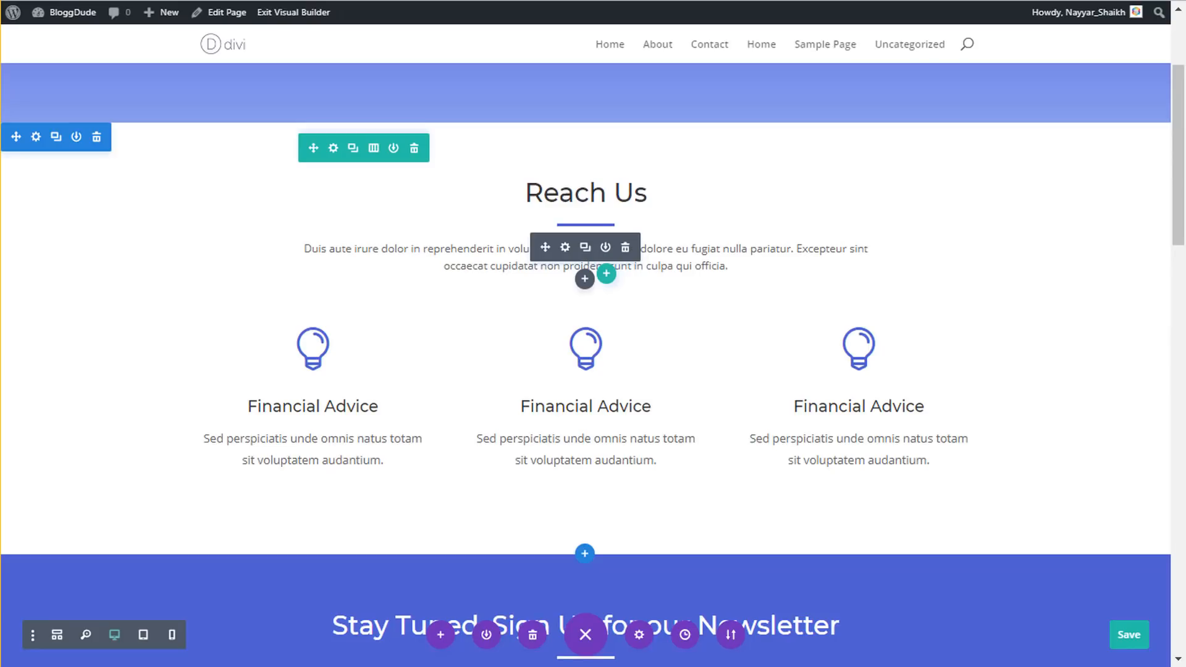
pyautogui.click(293, 364)
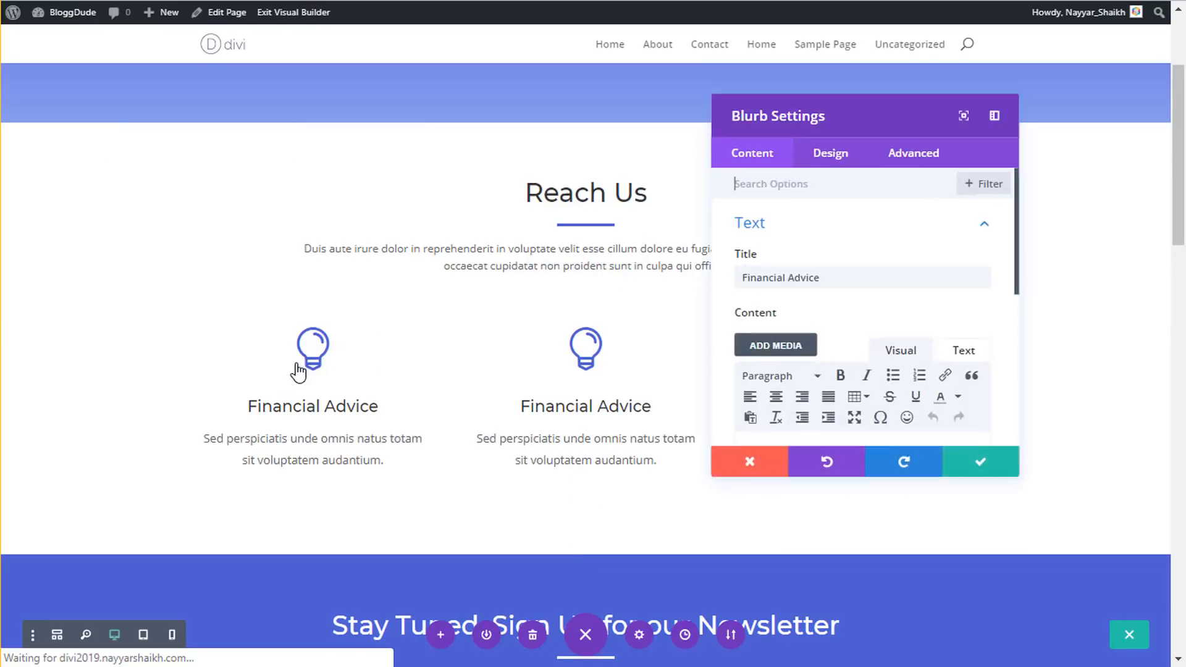
pyautogui.scroll(-5, 830, 304)
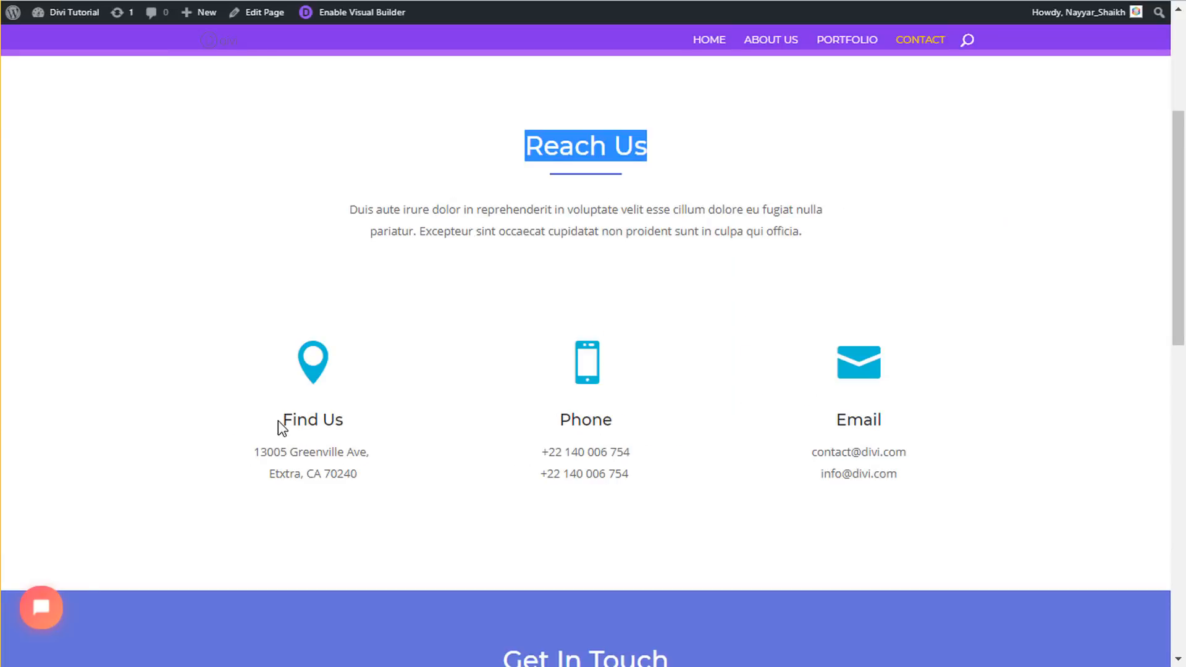
pyautogui.moveTo(278, 420); pyautogui.dragTo(355, 424)
pyautogui.hotkey('ctrl', 'c')
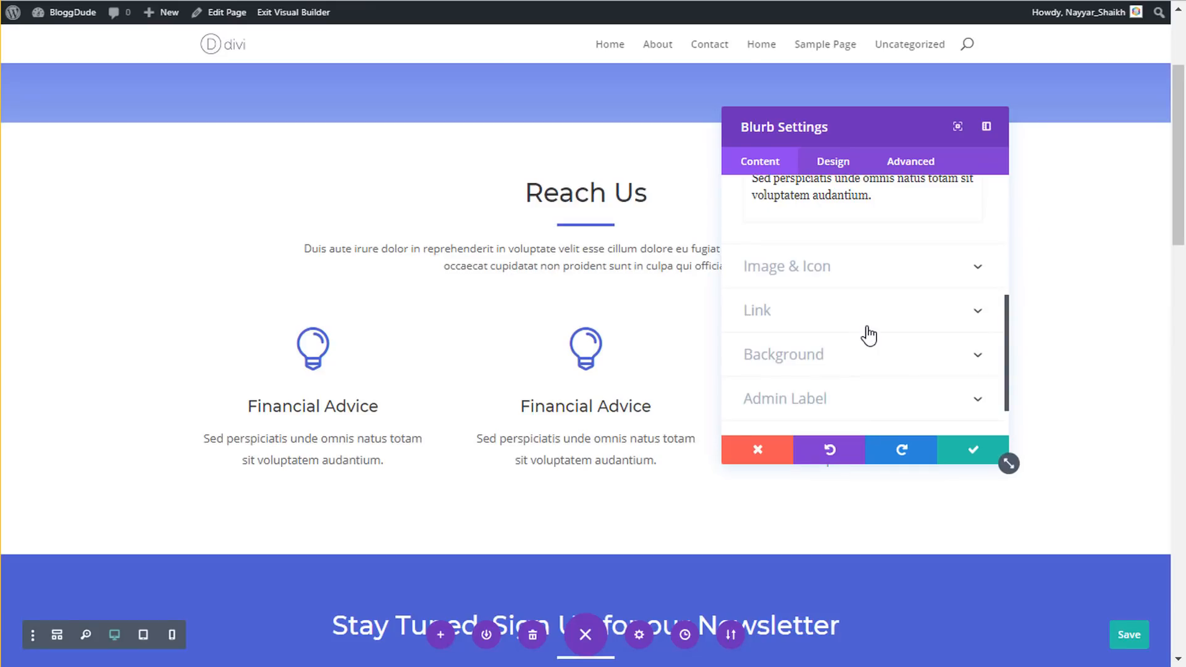
pyautogui.scroll(5, 868, 333)
pyautogui.tripleClick(835, 281)
pyautogui.hotkey('ctrl', 'v')
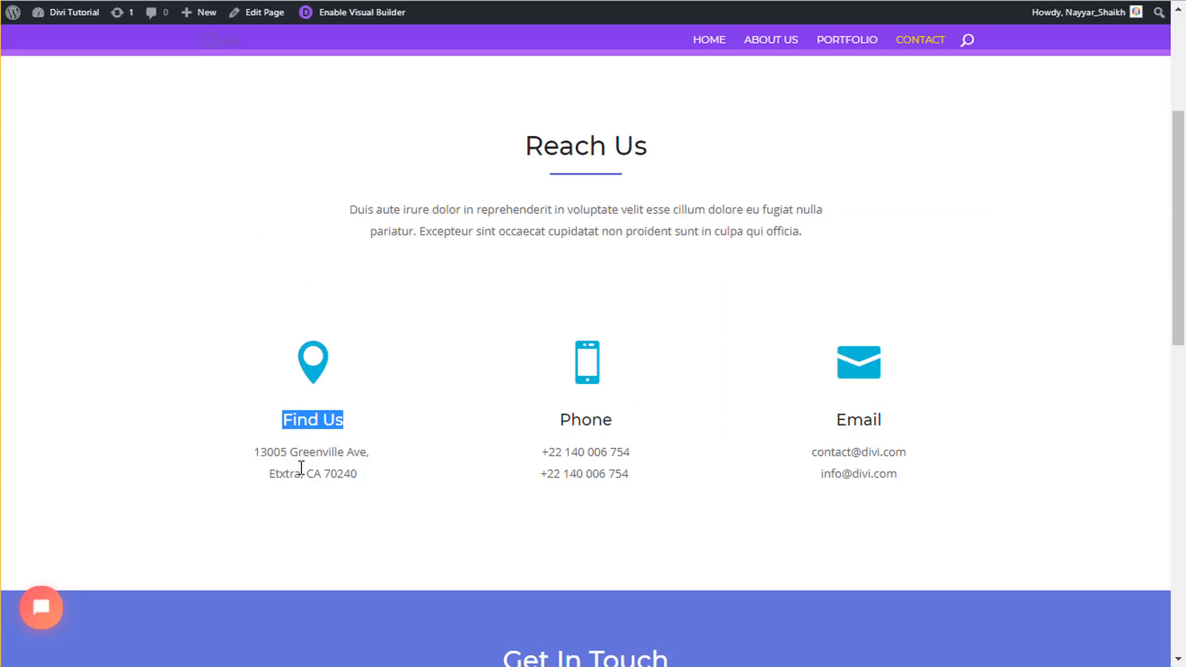
# - Replace the blurb's body text with the copied street address
pyautogui.moveTo(255, 451); pyautogui.dragTo(364, 484)
pyautogui.hotkey('ctrl', 'c')
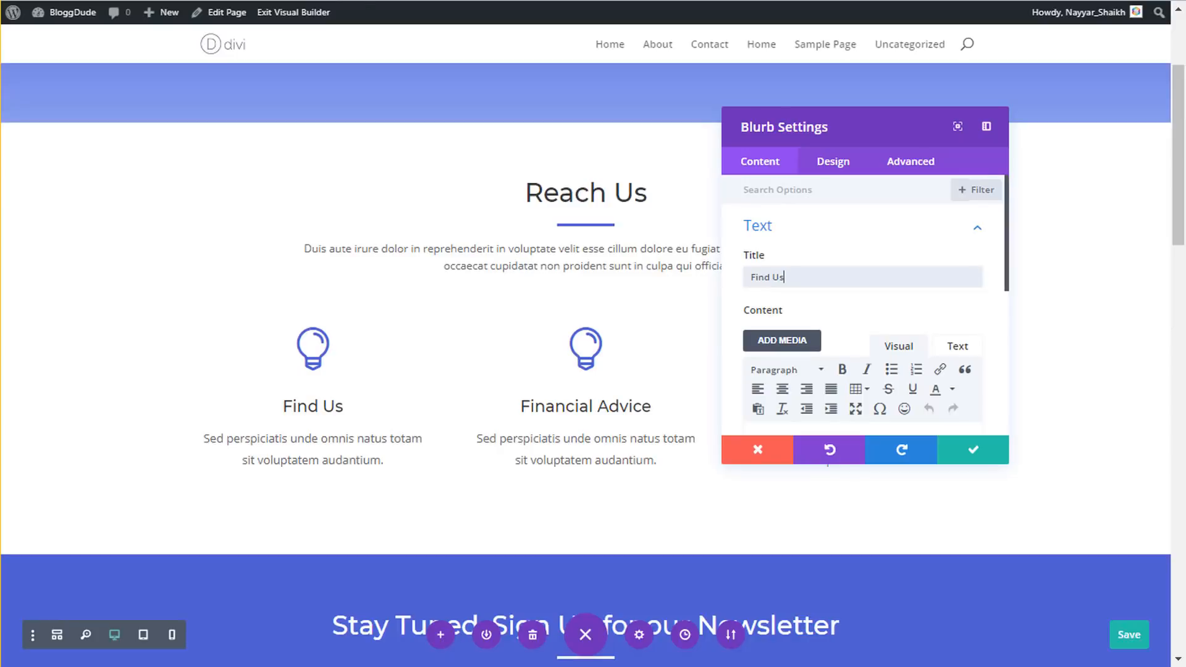
pyautogui.scroll(-3, 839, 269)
pyautogui.click(838, 303)
pyautogui.hotkey('ctrl', 'a')
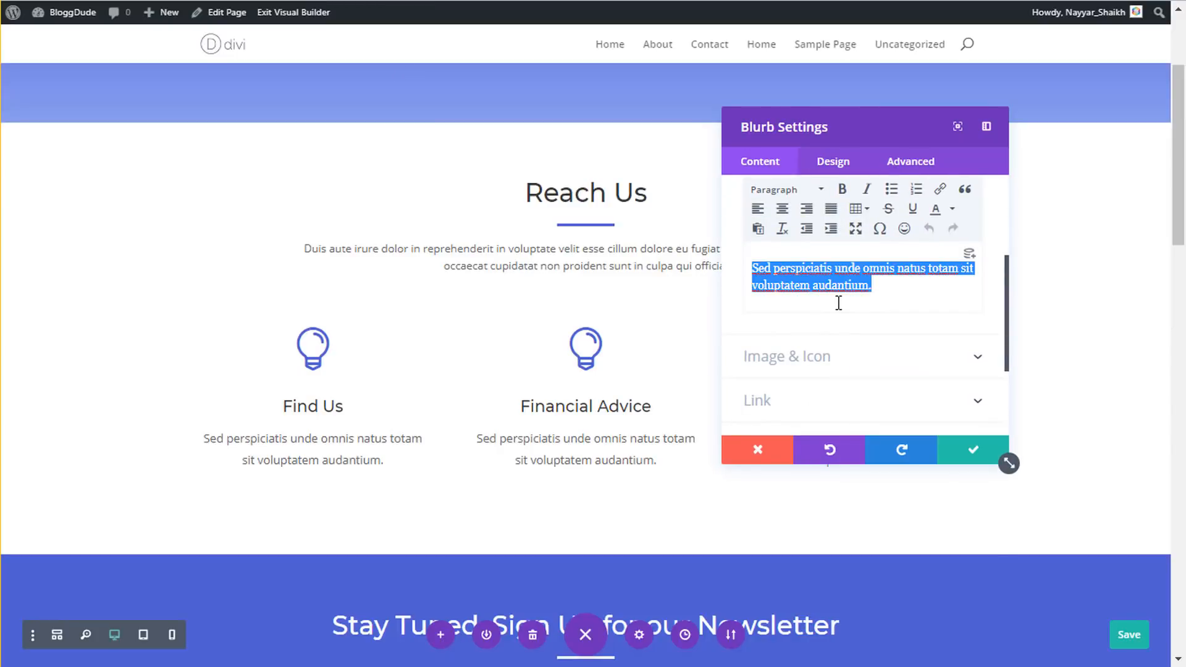
pyautogui.hotkey('ctrl', 'v')
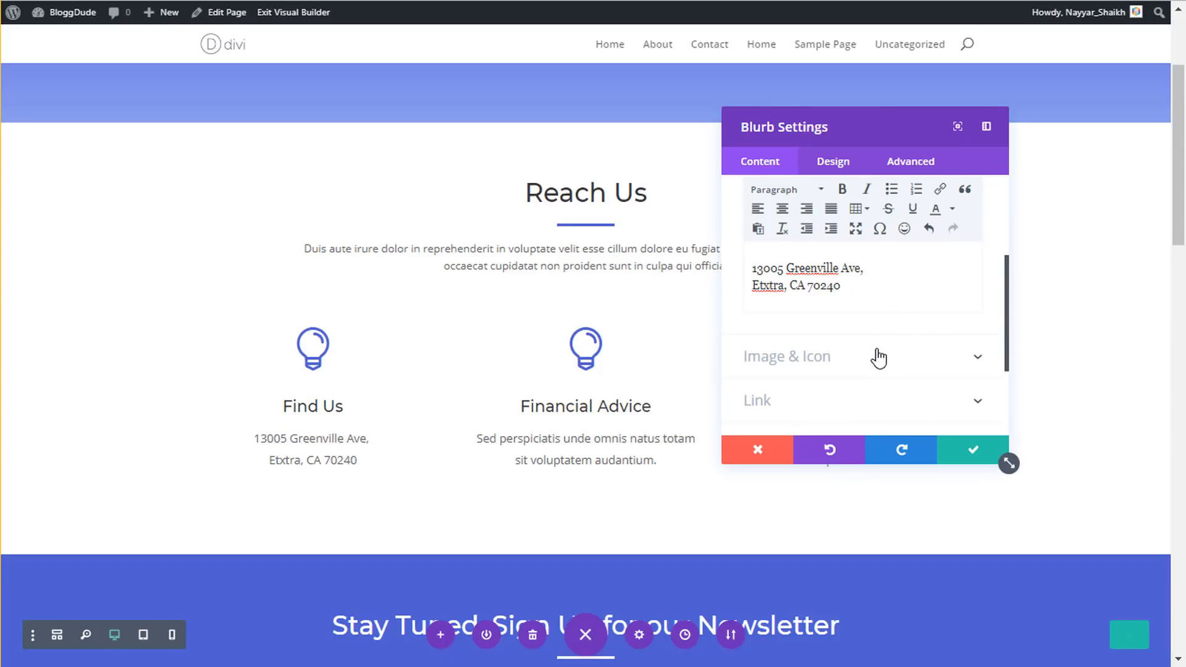
# - Change the blurb icon from the lightbulb to a location pin
pyautogui.click(878, 353)
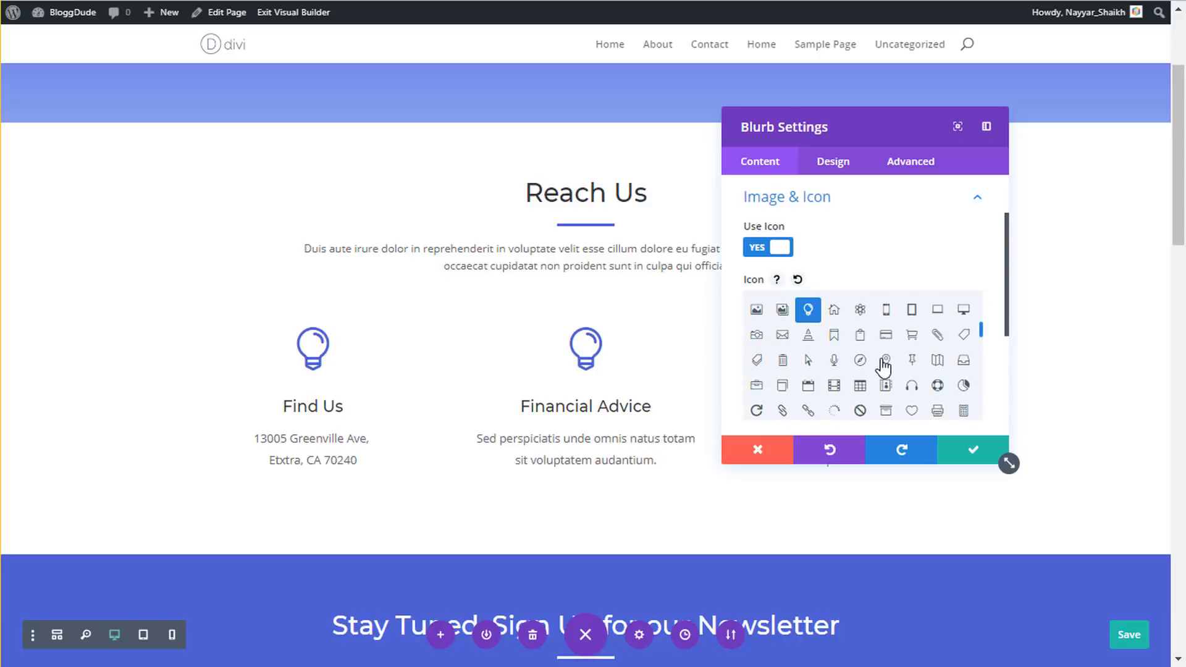
pyautogui.scroll(-5, 906, 362)
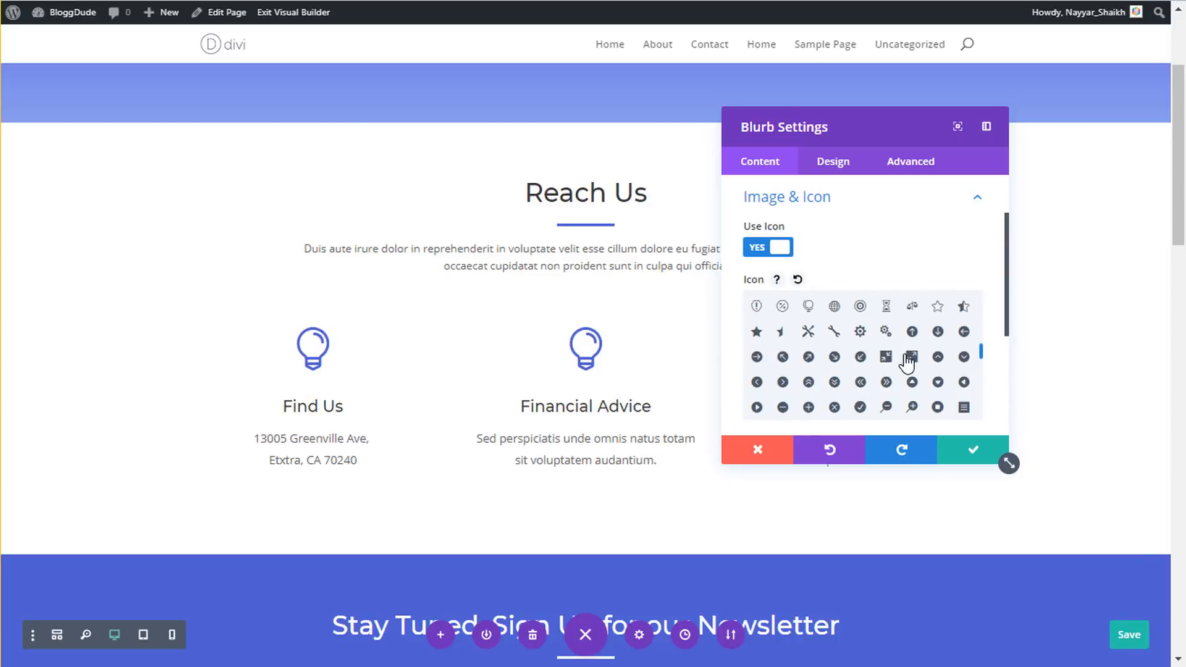
pyautogui.scroll(-2, 922, 357)
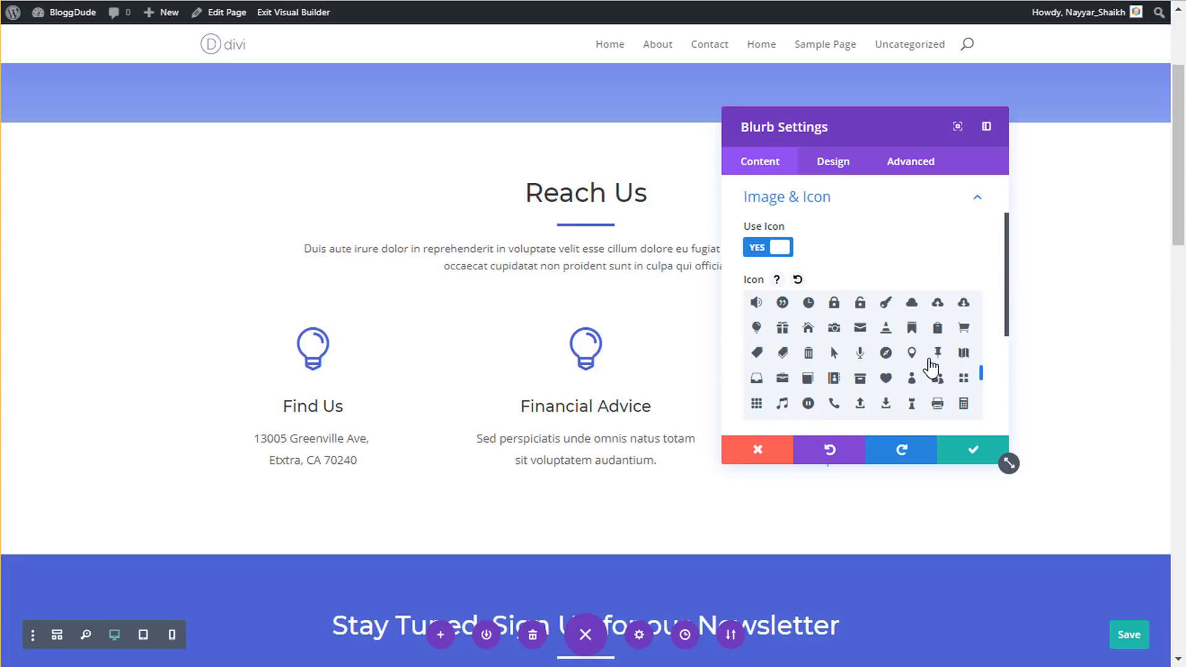
pyautogui.click(913, 354)
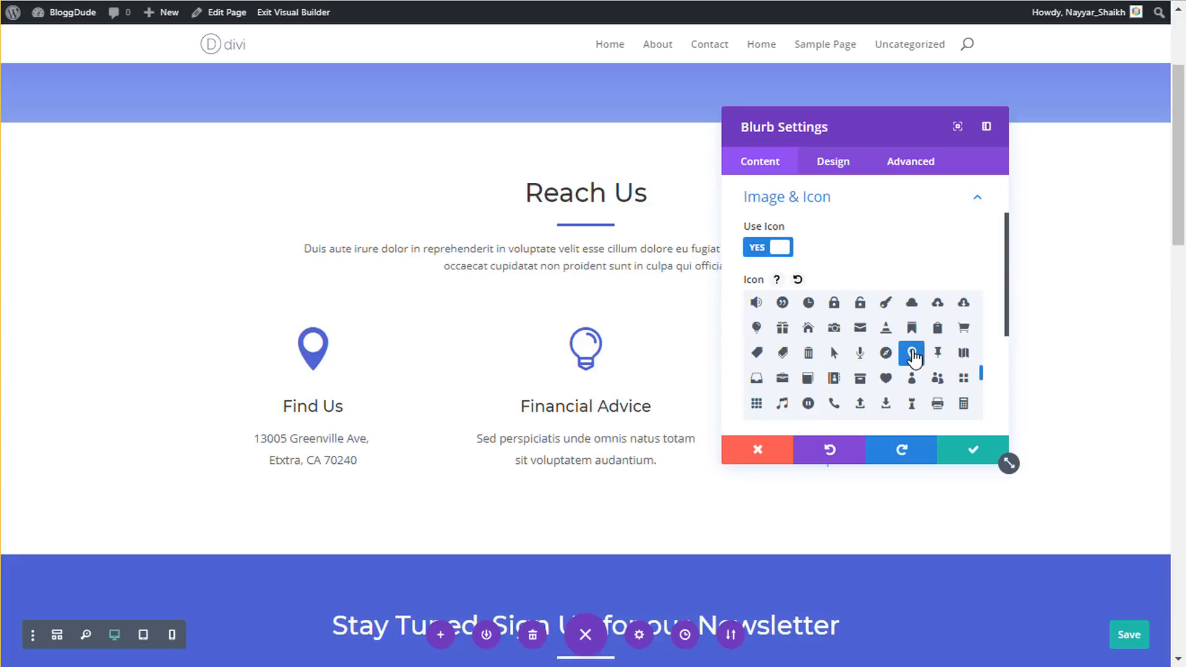
# - Try green and purple pin colours, revert to blue, and save the blurb
pyautogui.click(844, 171)
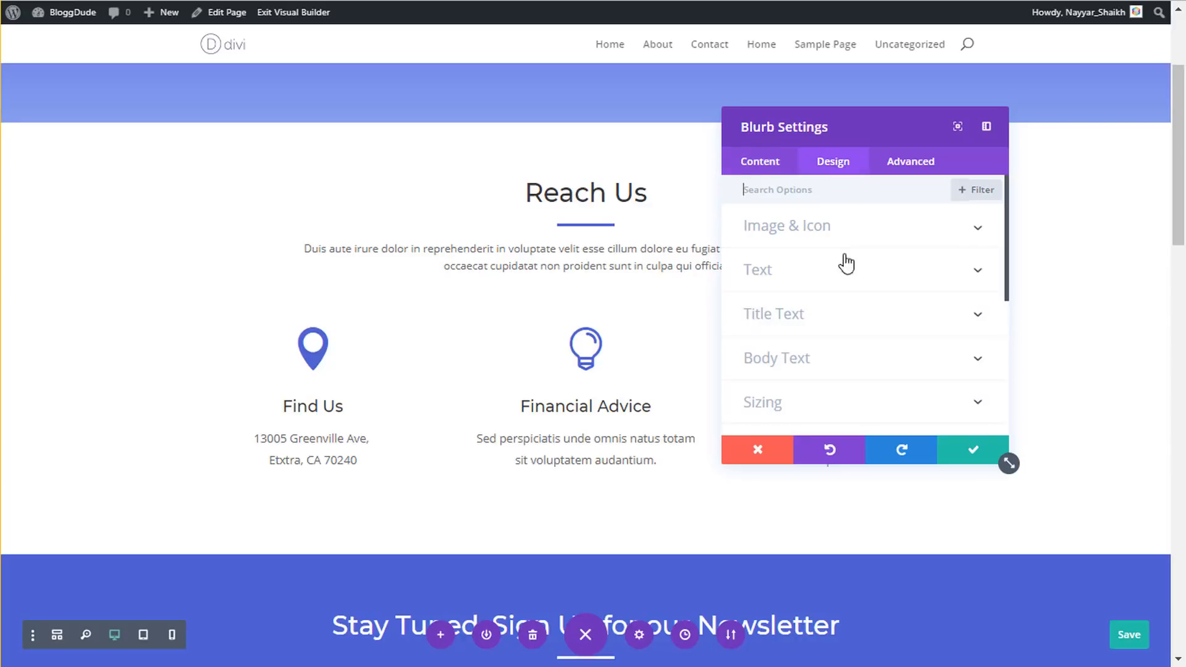
pyautogui.click(838, 230)
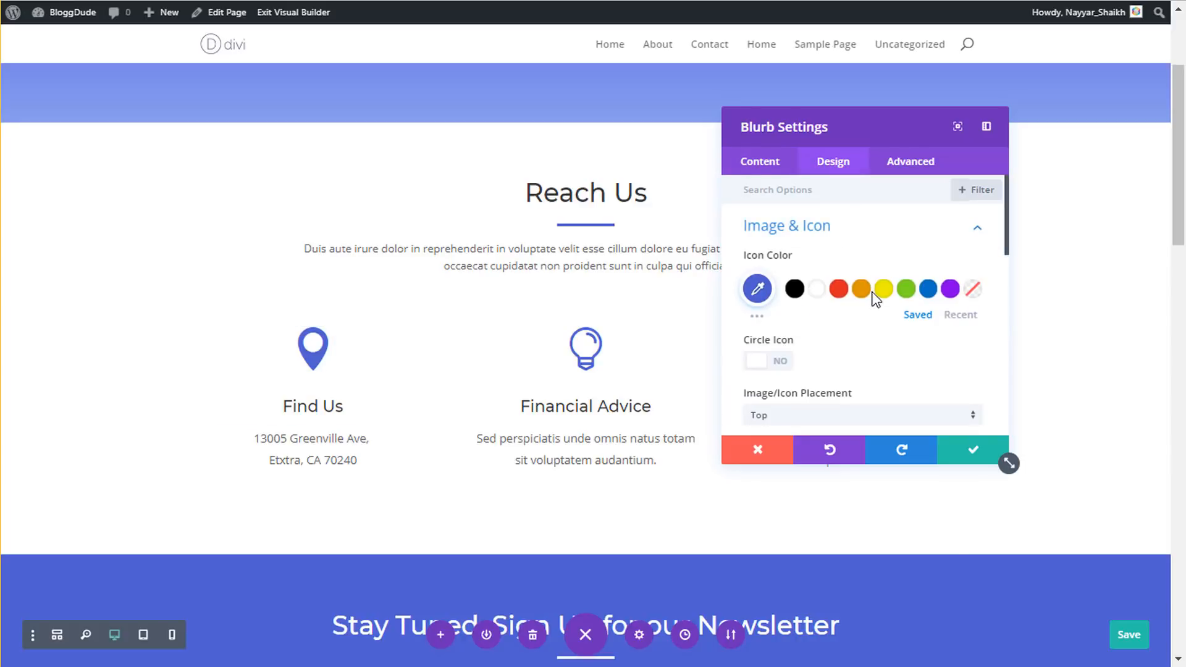
pyautogui.click(906, 291)
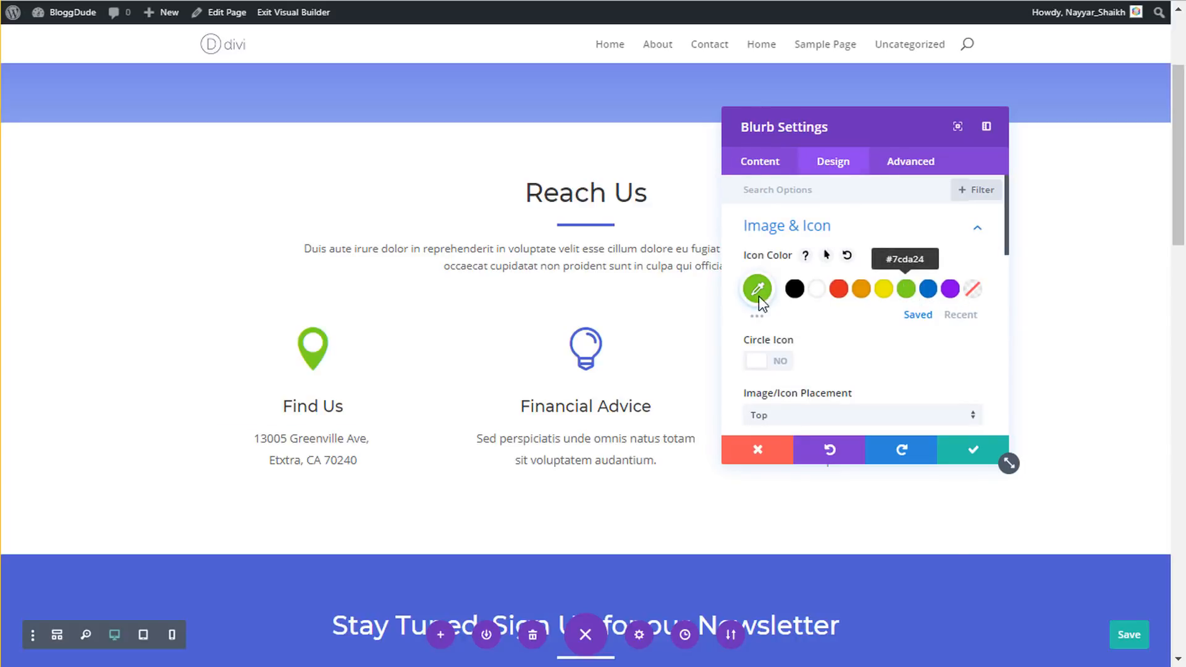
pyautogui.click(951, 290)
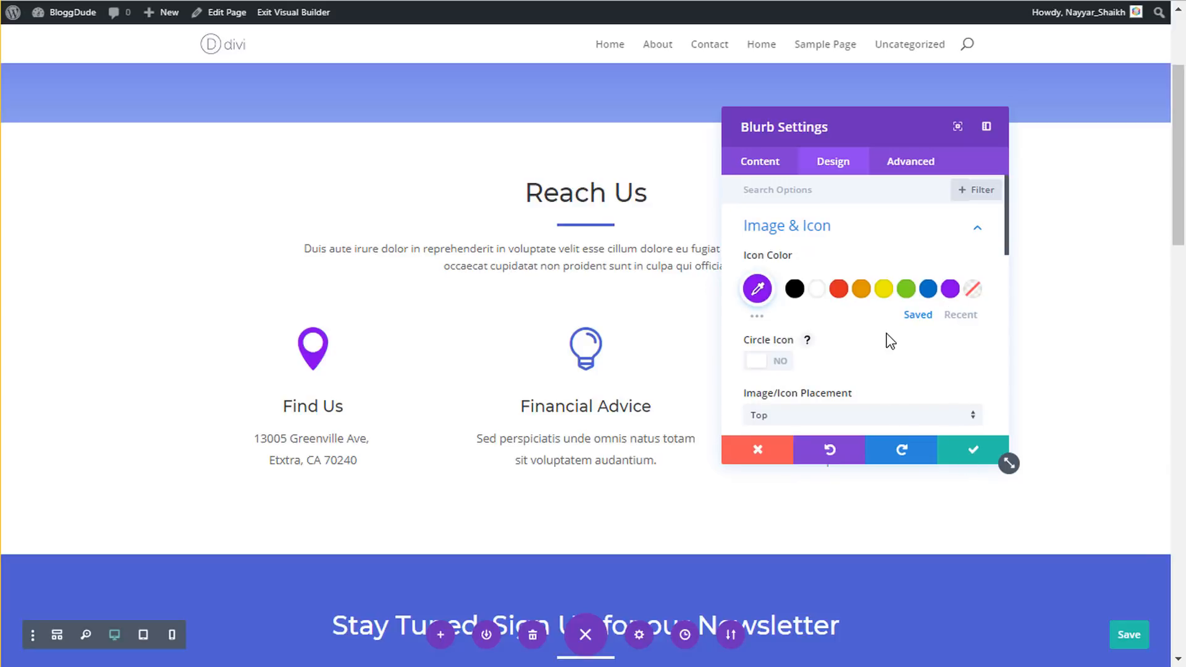
pyautogui.hotkey('ctrl', 'z')
pyautogui.hotkey('ctrl', 'z')
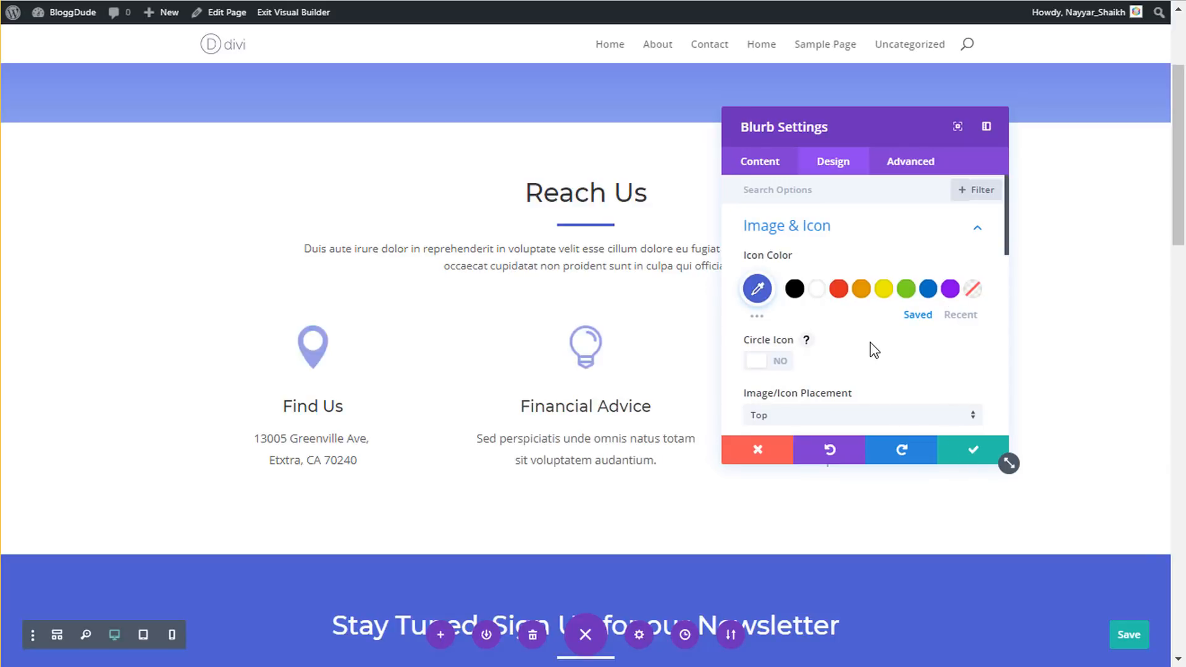
pyautogui.click(974, 451)
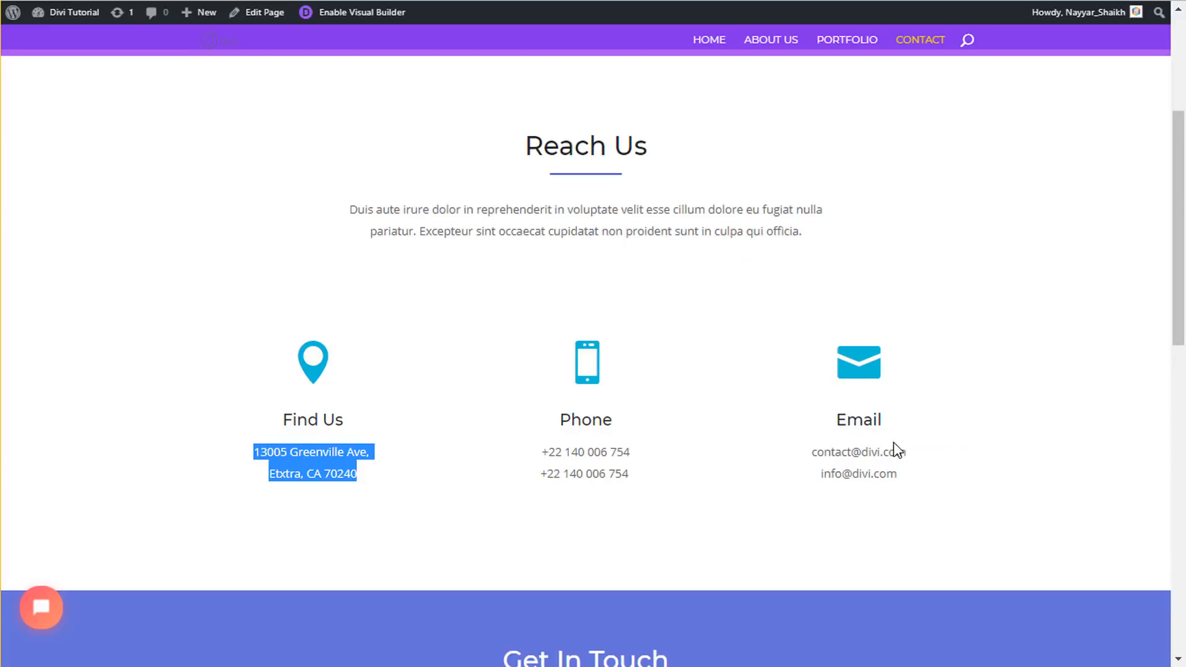
pyautogui.scroll(-3, 679, 386)
pyautogui.scroll(7, 1039, 244)
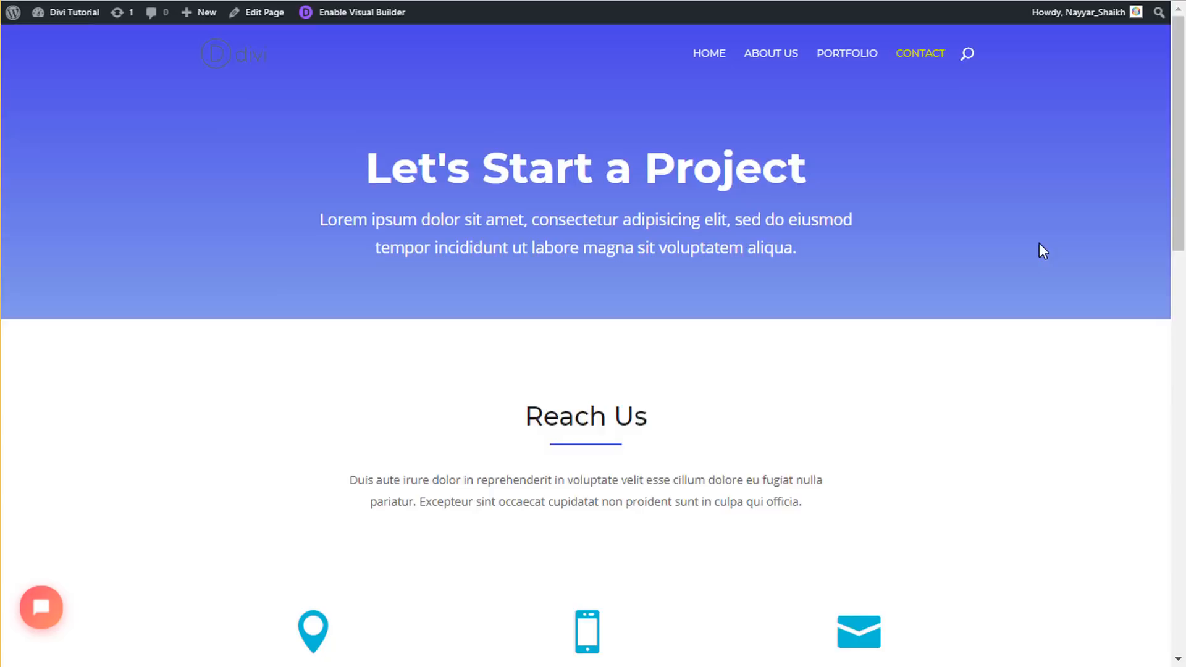
pyautogui.scroll(-7, 1039, 244)
pyautogui.scroll(-5, 1038, 244)
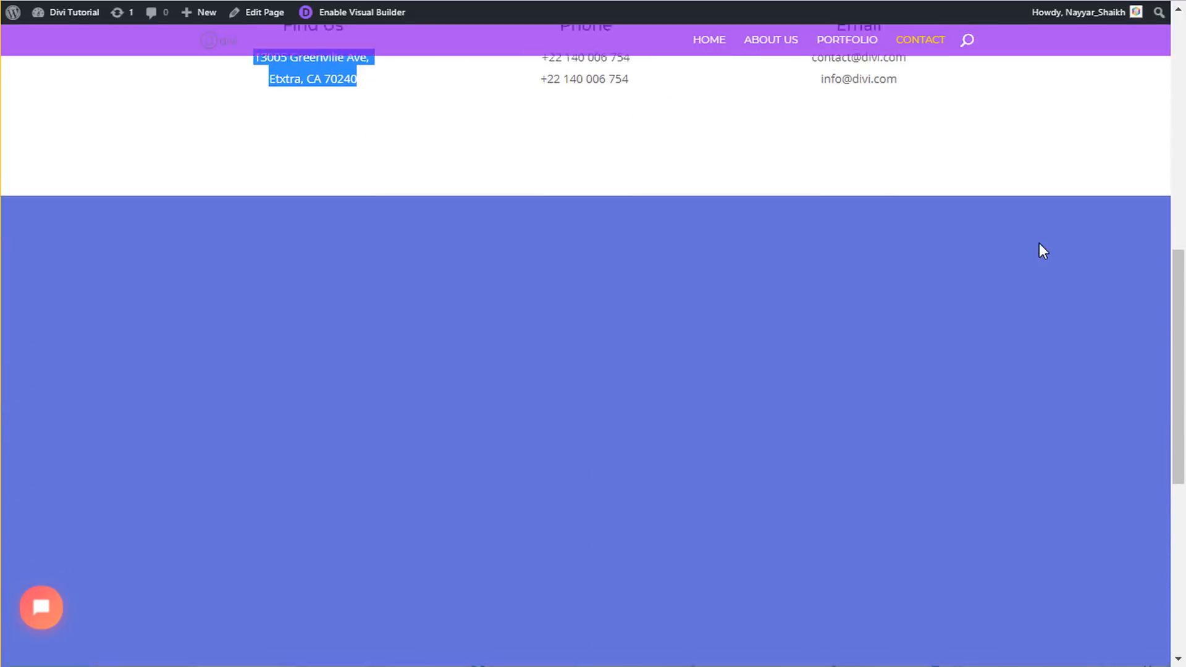
pyautogui.scroll(-4, 1039, 243)
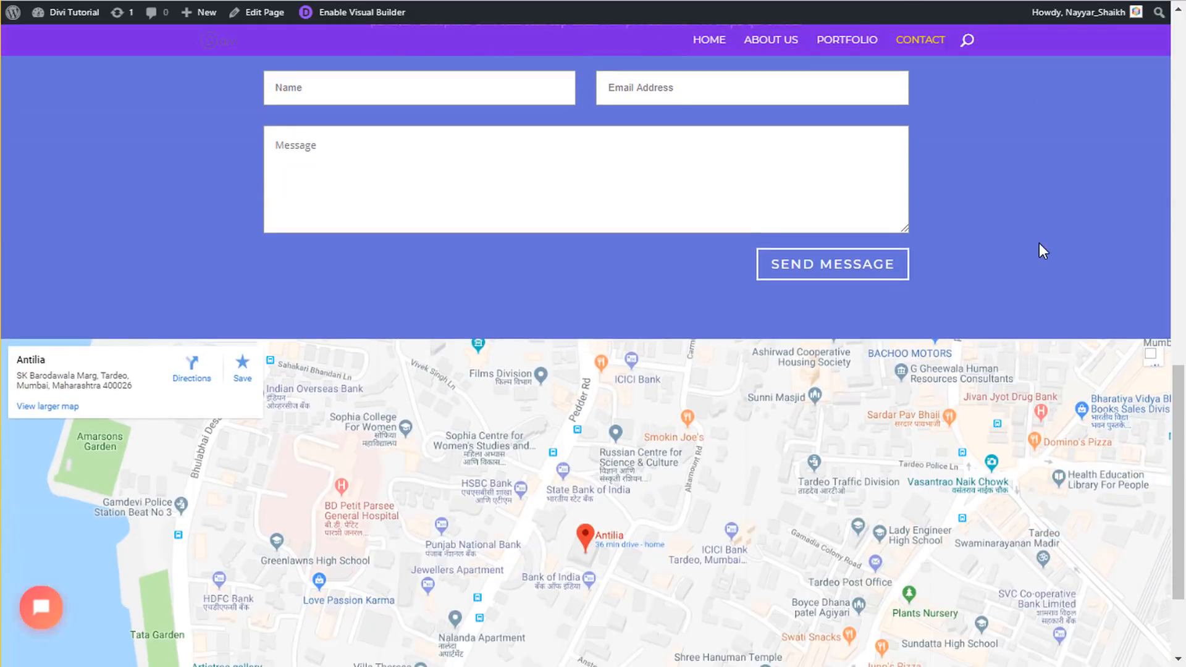
pyautogui.scroll(-2, 1039, 242)
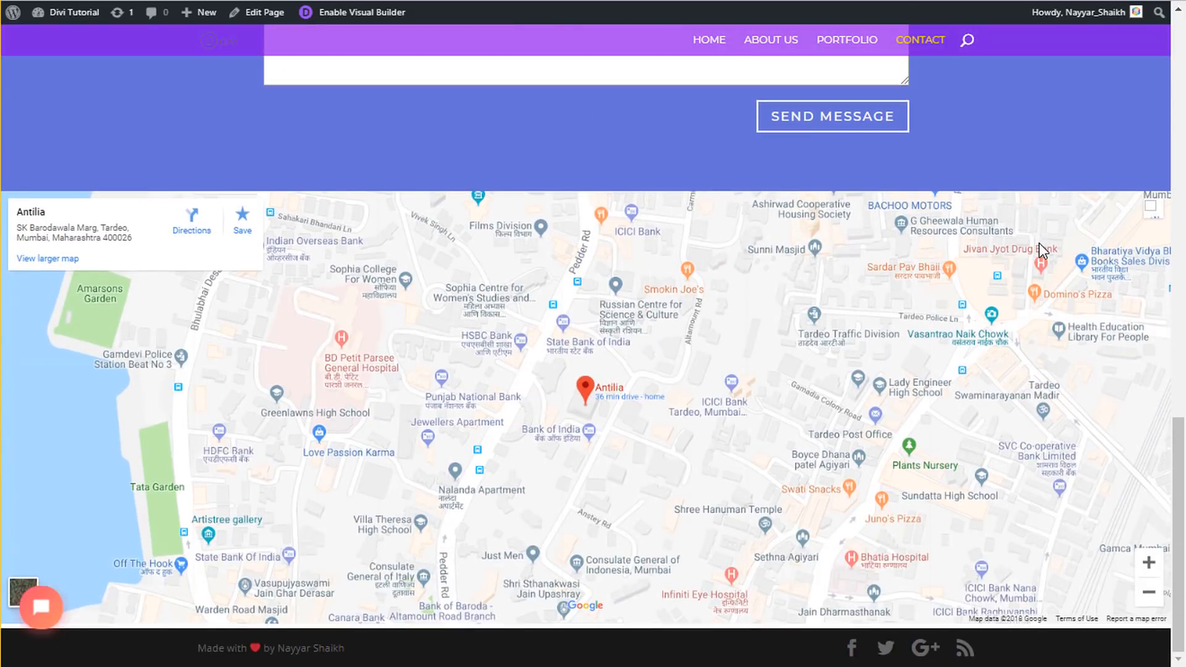
pyautogui.scroll(7, 1039, 242)
pyautogui.click(396, 11)
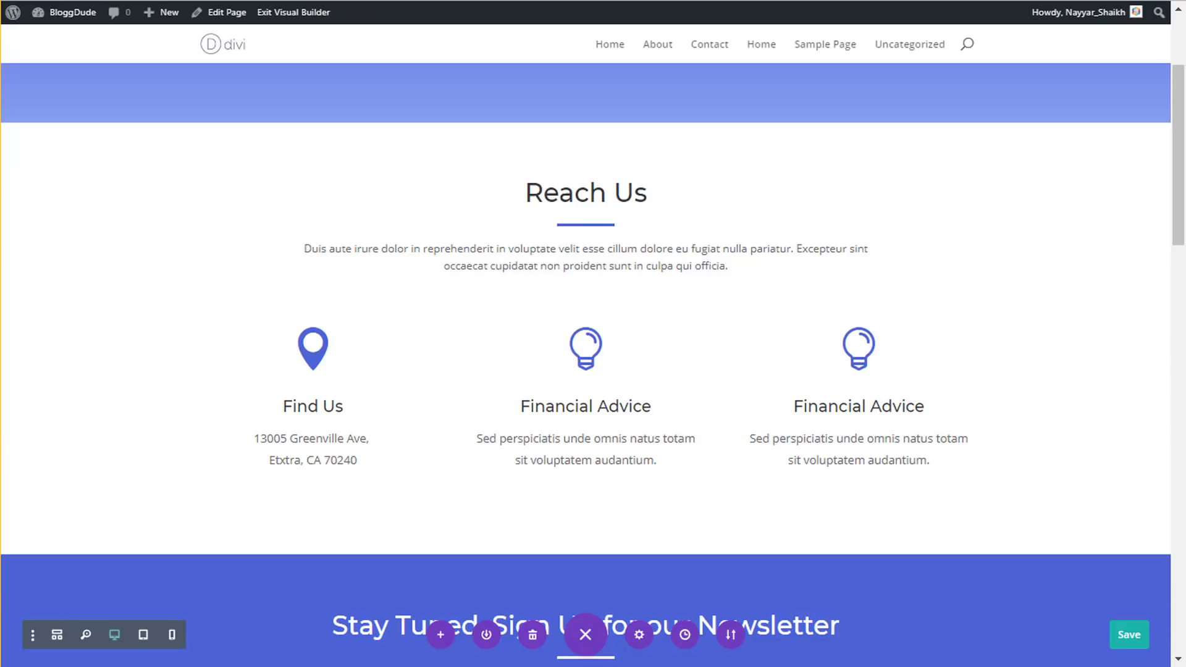
# - Replace 'Stay Tuned. Sign Up for our Newsletter' with 'Get in Touch' and delete the signup form
pyautogui.scroll(-5, 728, 313)
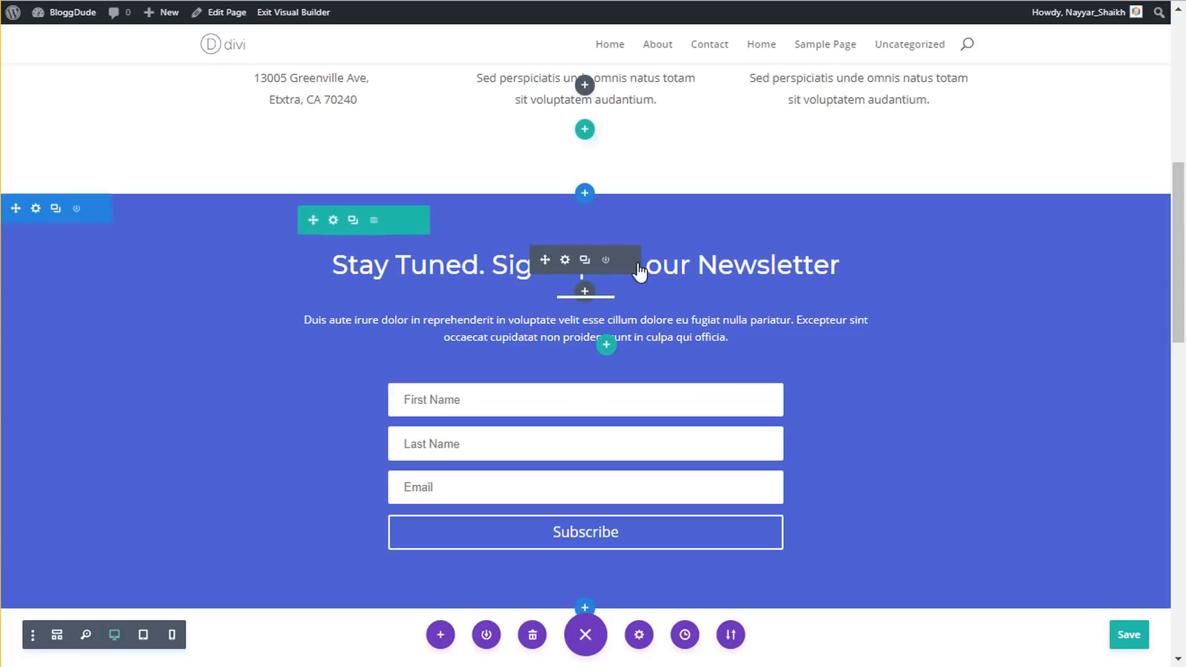
pyautogui.tripleClick(711, 263)
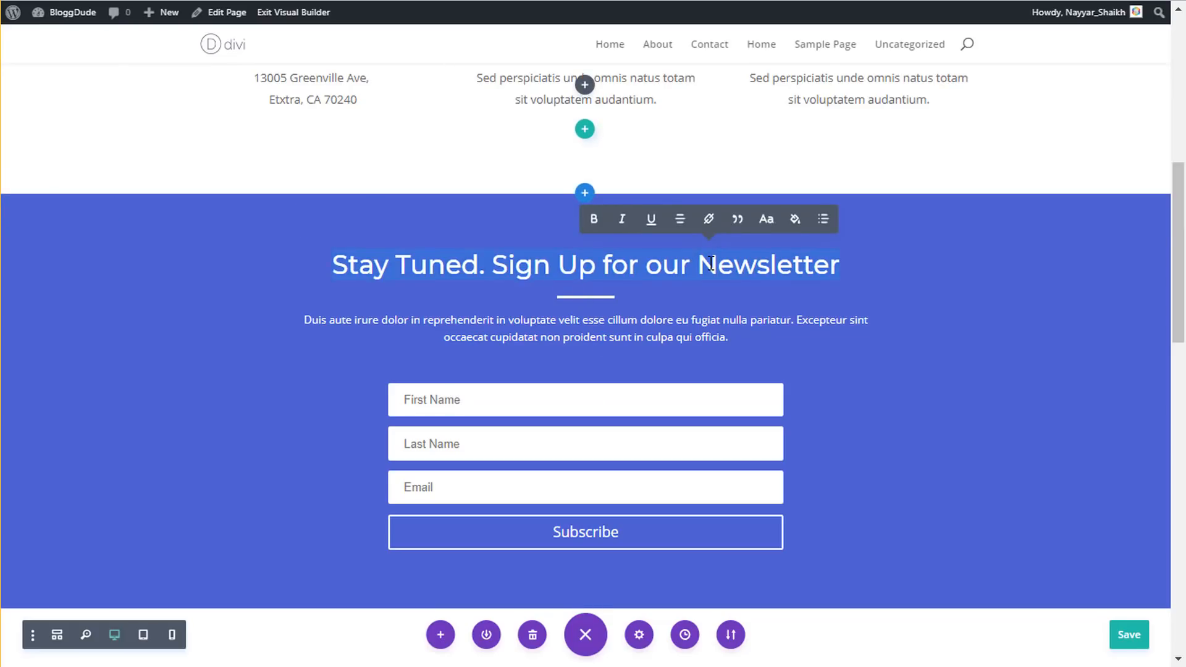
pyautogui.write('Get in ')
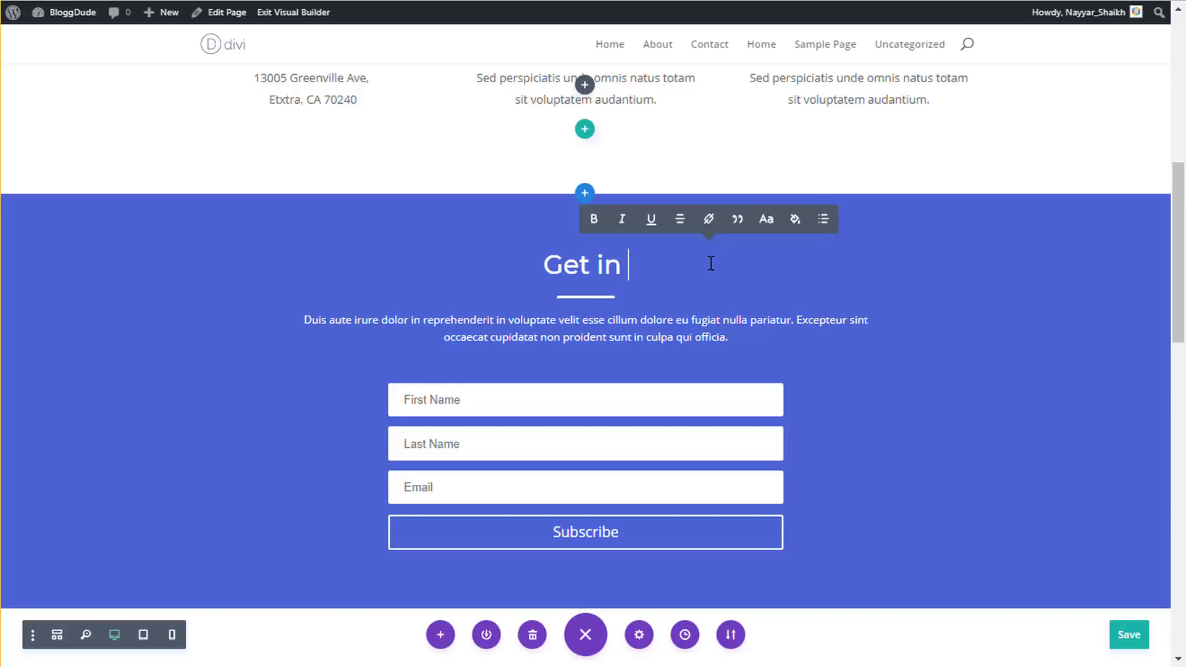
pyautogui.write('Touch')
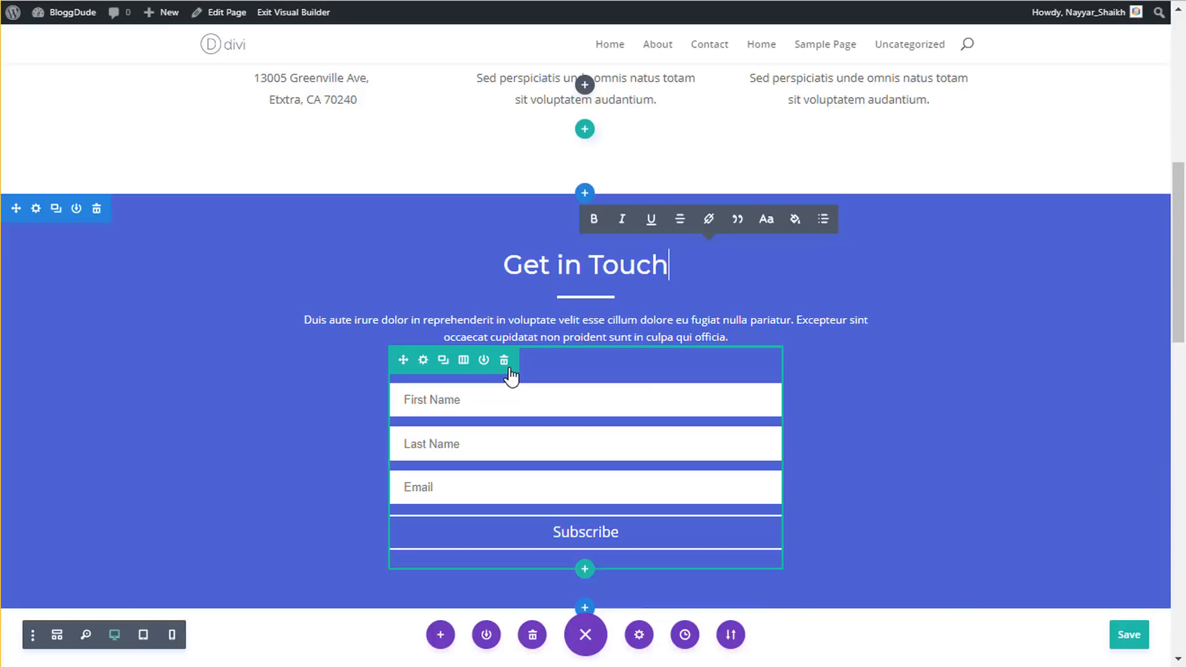
pyautogui.click(505, 363)
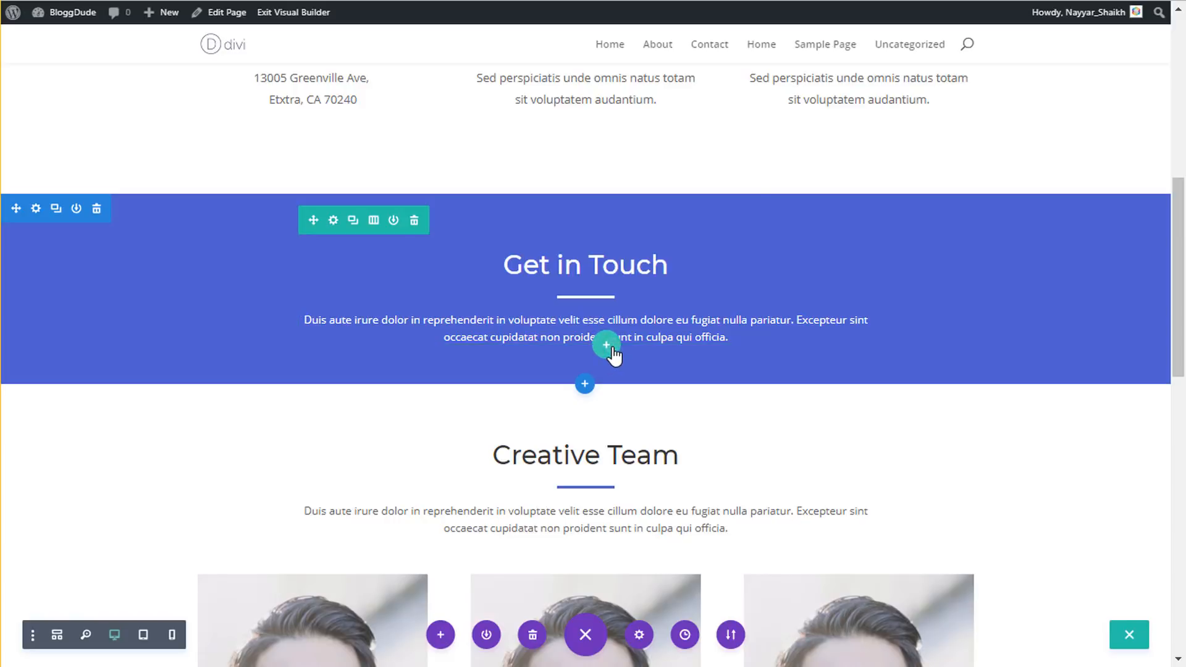
# - Add a single-column row with a Contact Form module to the Get in Touch section
pyautogui.click(606, 344)
pyautogui.click(494, 180)
pyautogui.click(582, 438)
pyautogui.write('con')
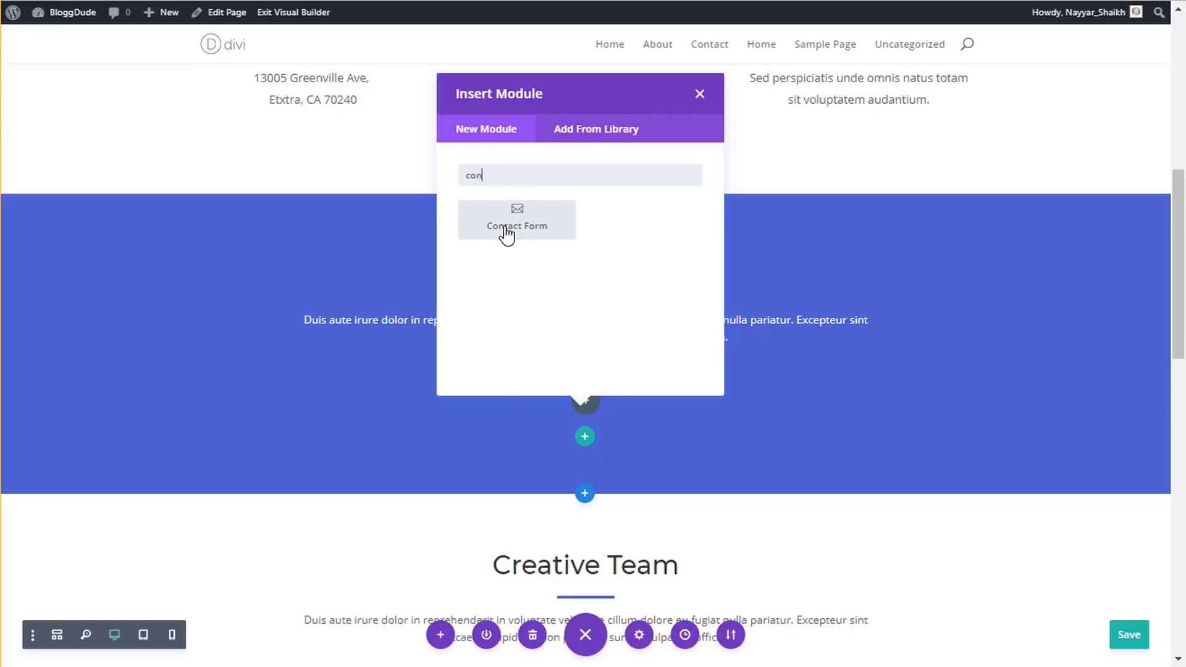
pyautogui.click(506, 235)
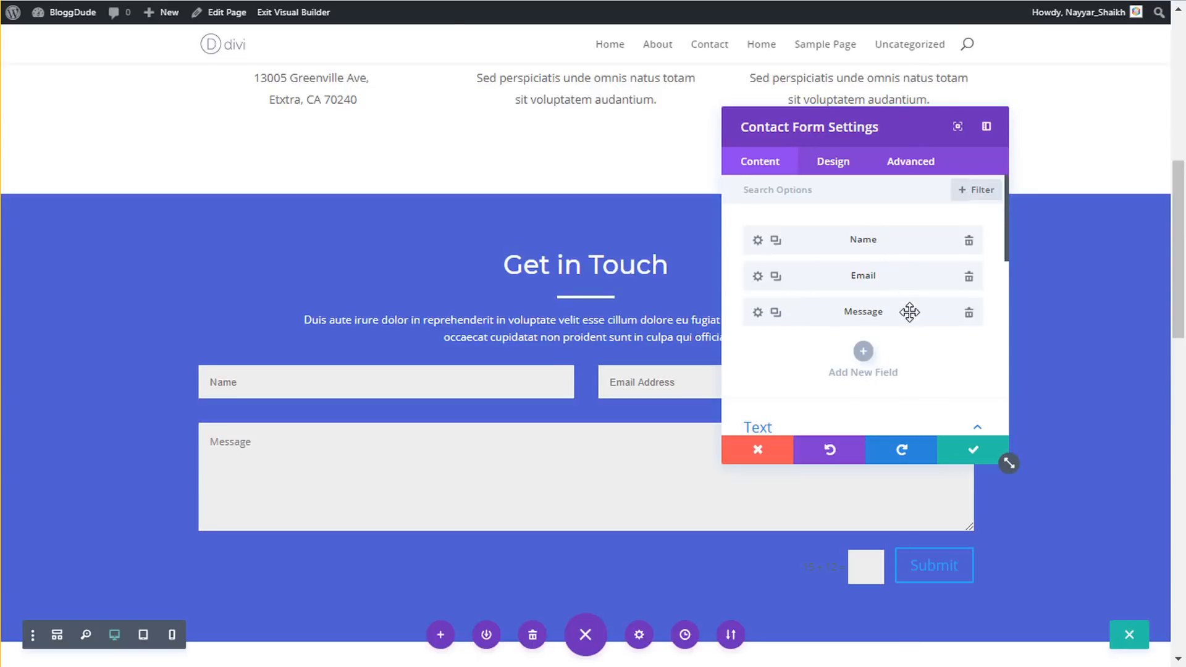
pyautogui.scroll(-3, 910, 316)
pyautogui.click(967, 455)
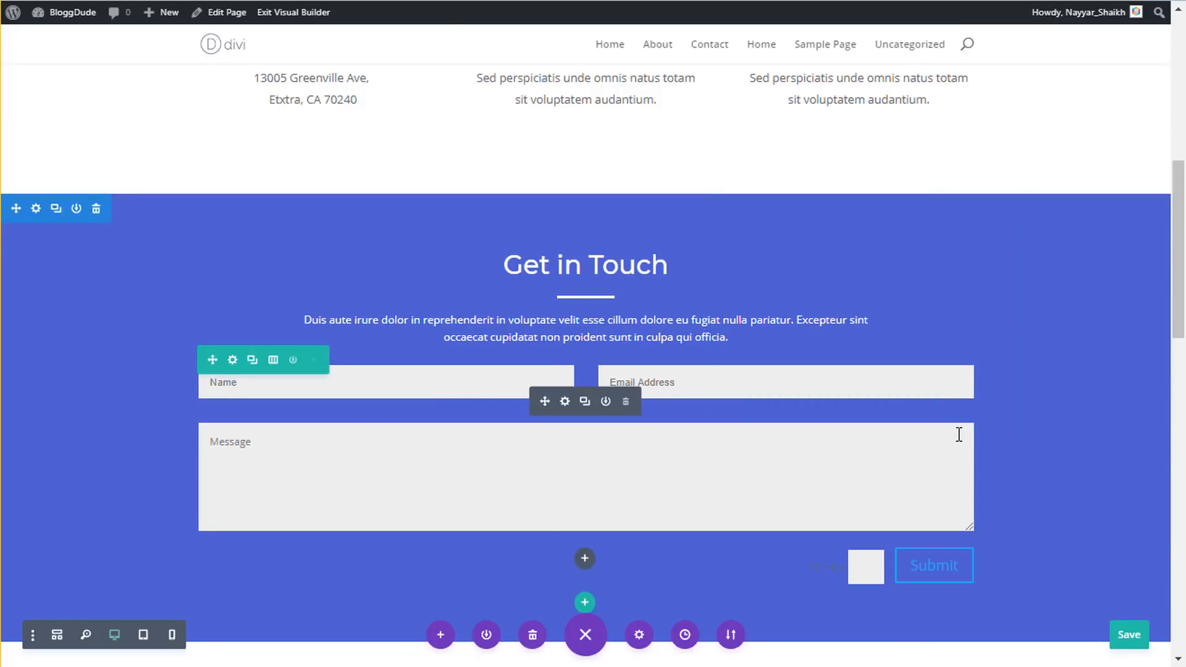
# - Fill in the recipient e-mail under the contact form's Email settings and apply them
pyautogui.scroll(-15, 958, 431)
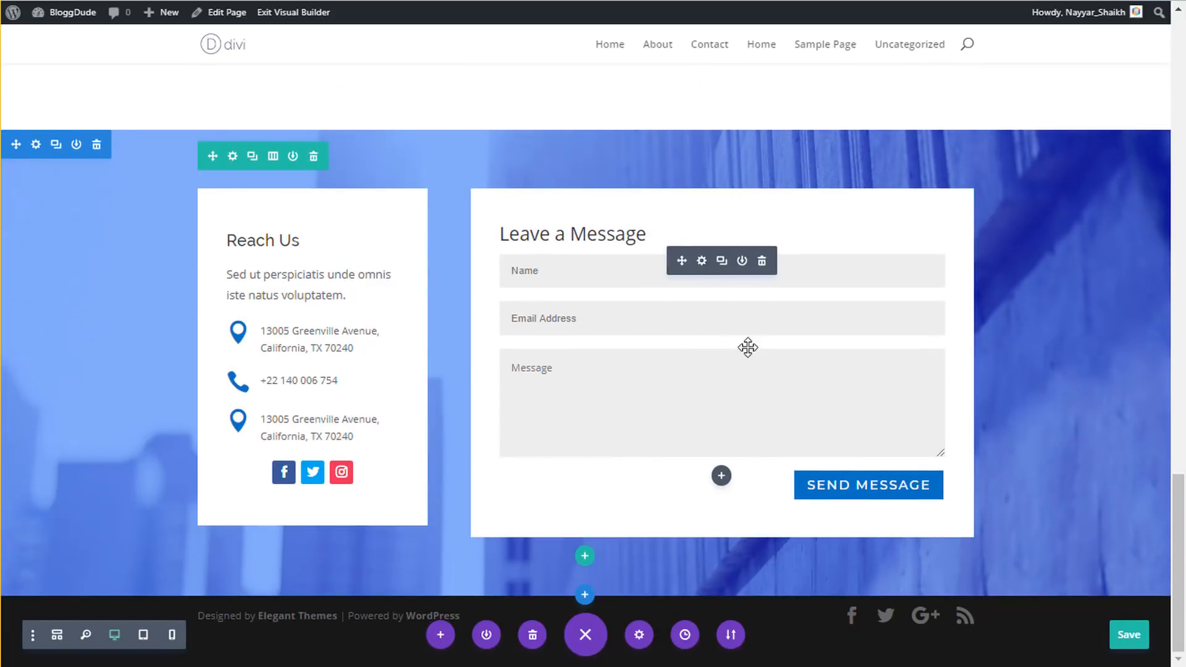
pyautogui.scroll(15, 846, 385)
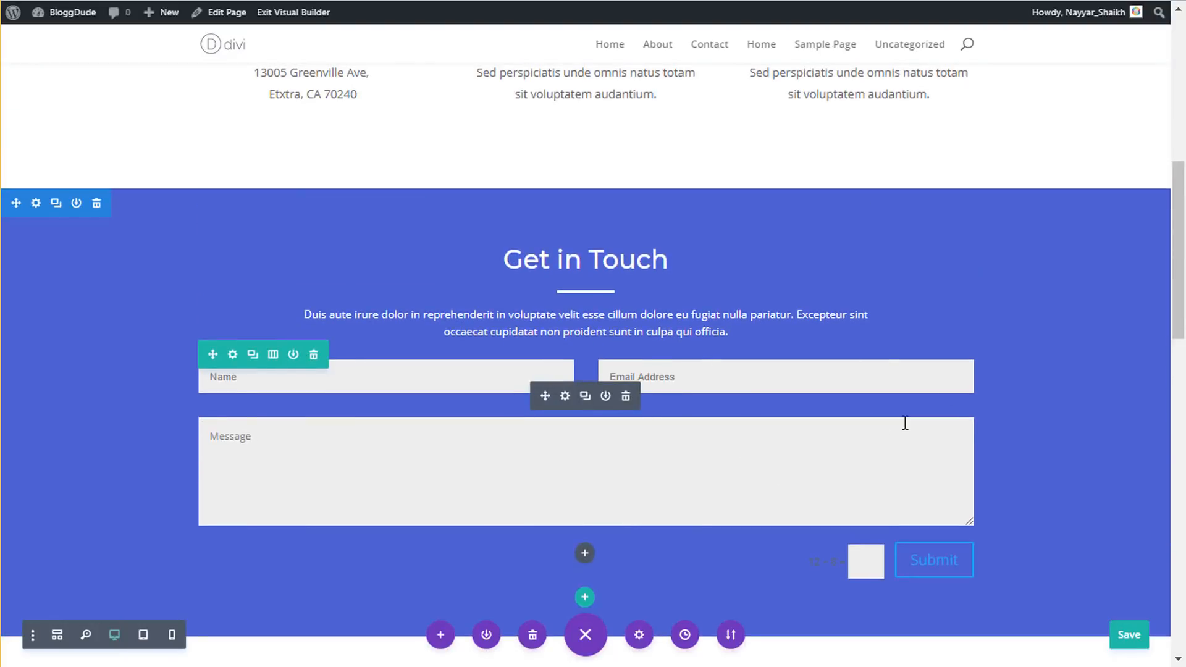
pyautogui.scroll(-4, 958, 451)
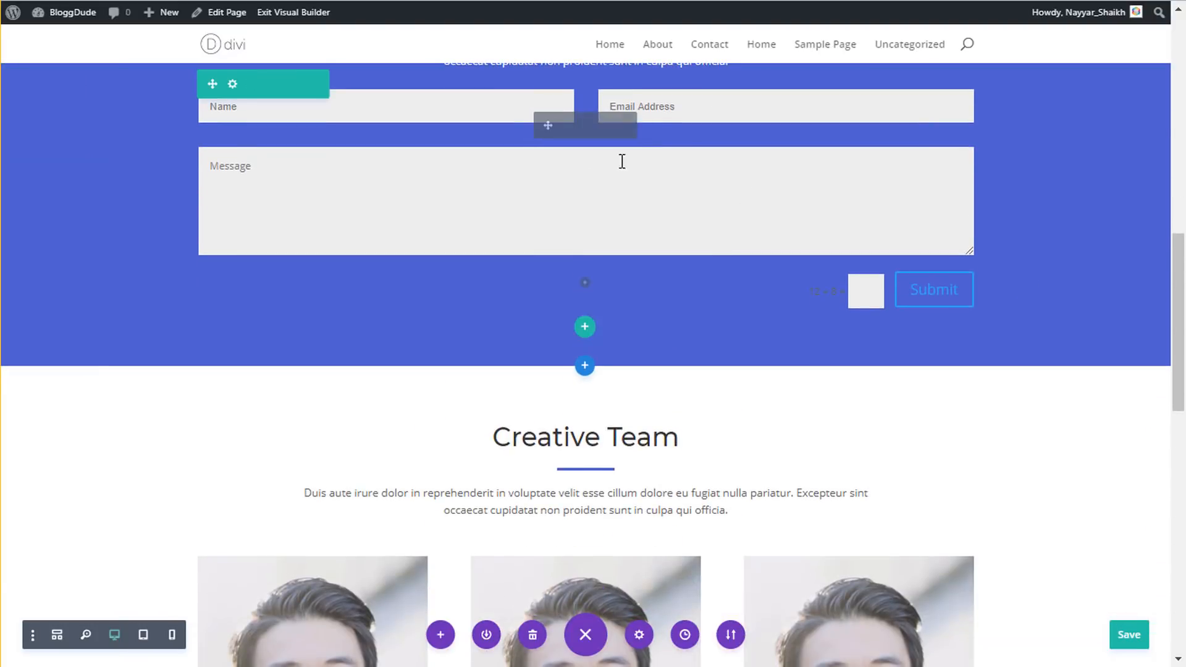
pyautogui.scroll(4, 800, 310)
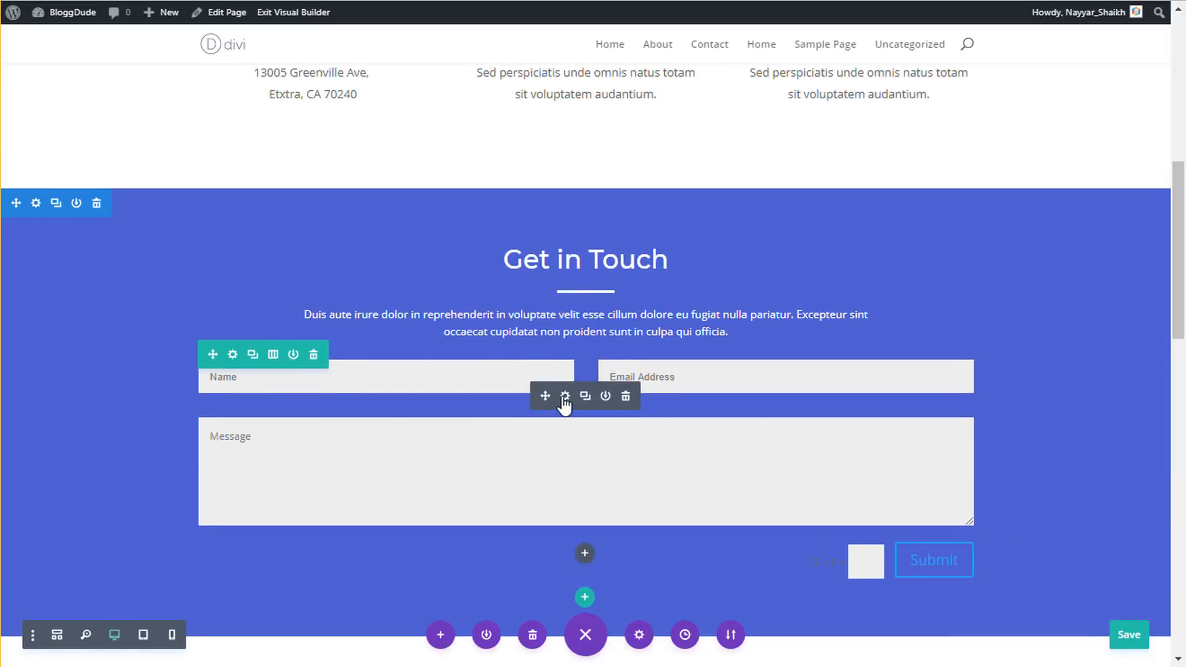
pyautogui.click(564, 398)
pyautogui.scroll(-6, 776, 343)
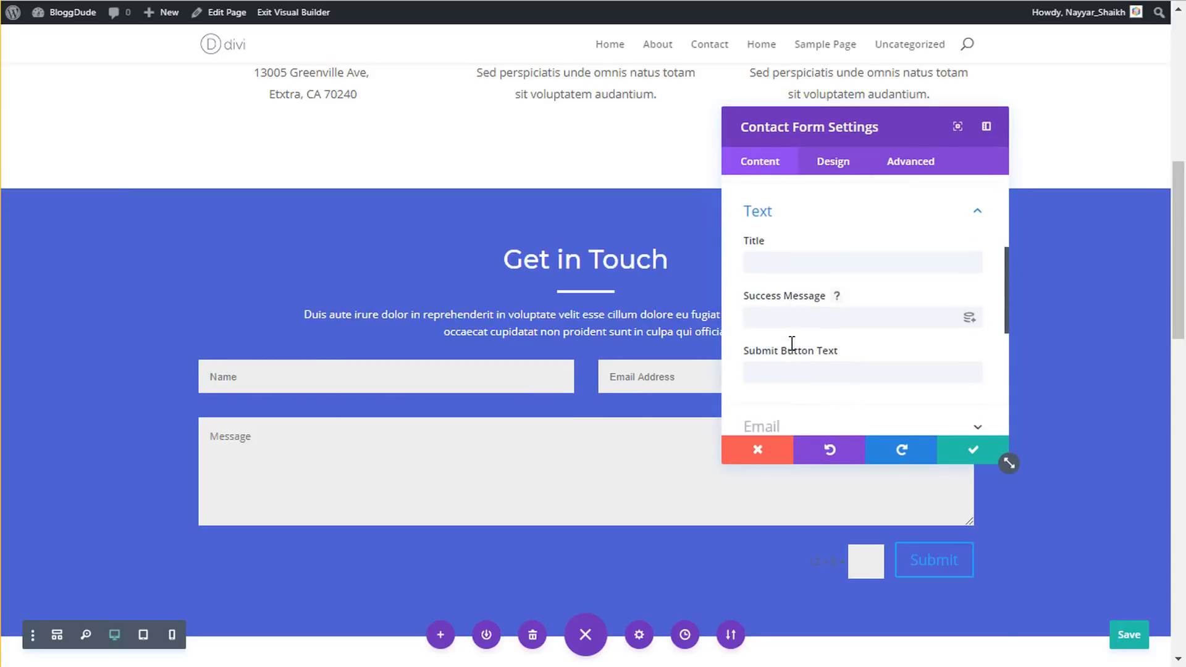
pyautogui.click(804, 286)
pyautogui.scroll(-2, 824, 321)
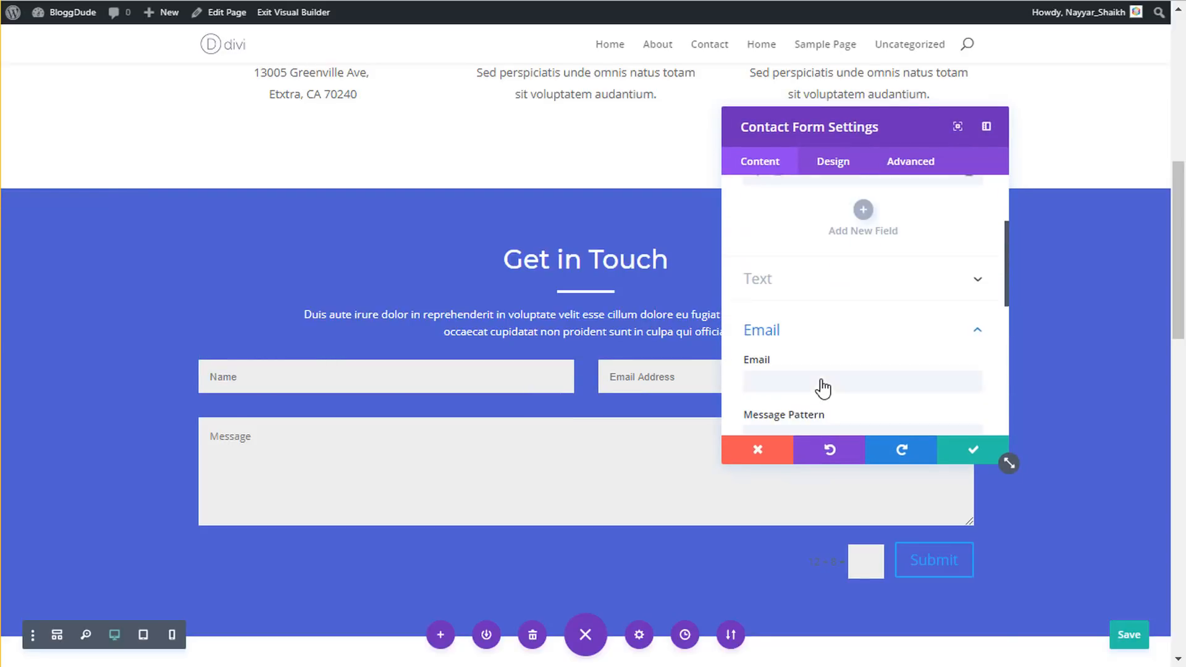
pyautogui.click(768, 355)
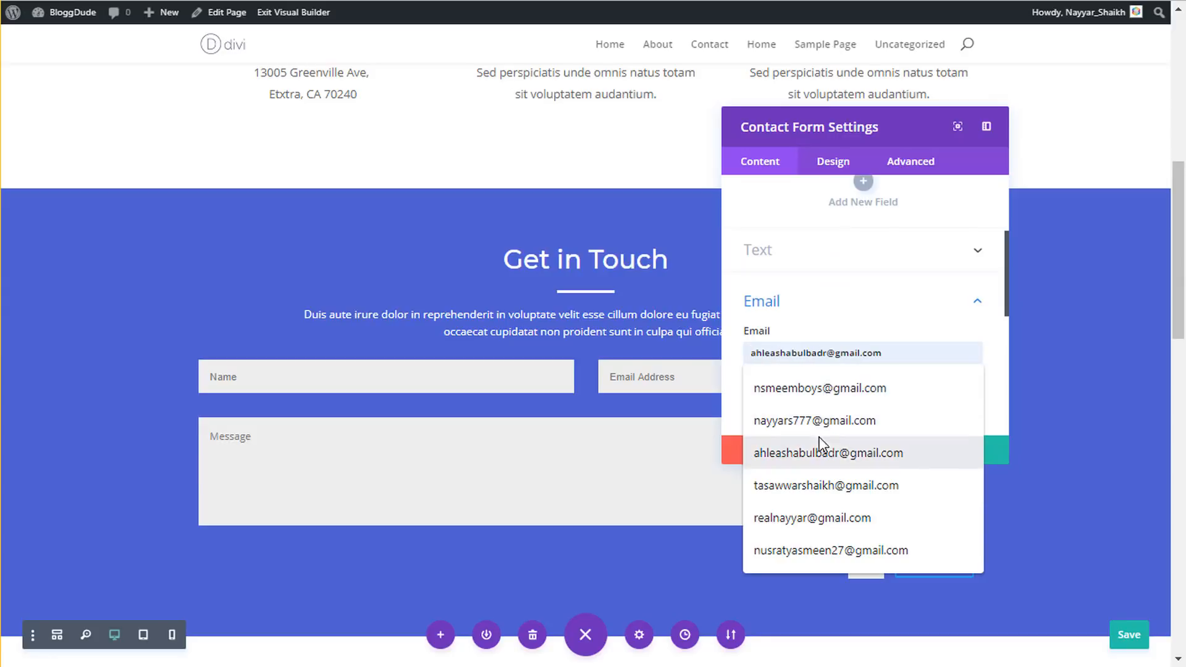
pyautogui.click(809, 520)
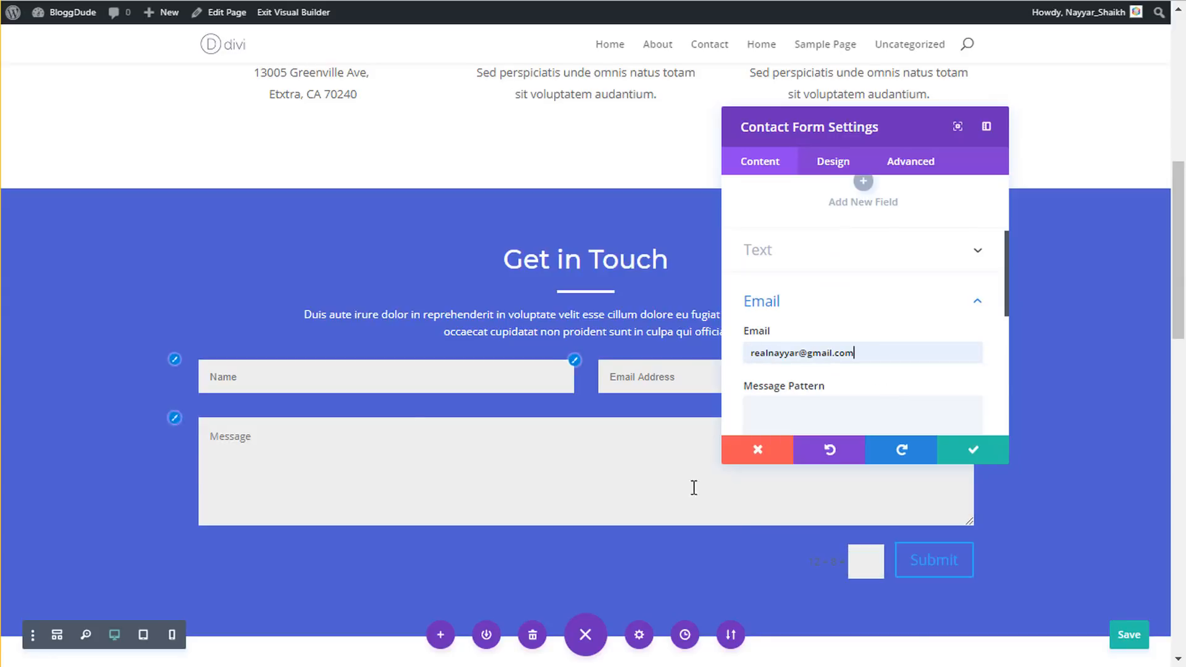
pyautogui.click(986, 451)
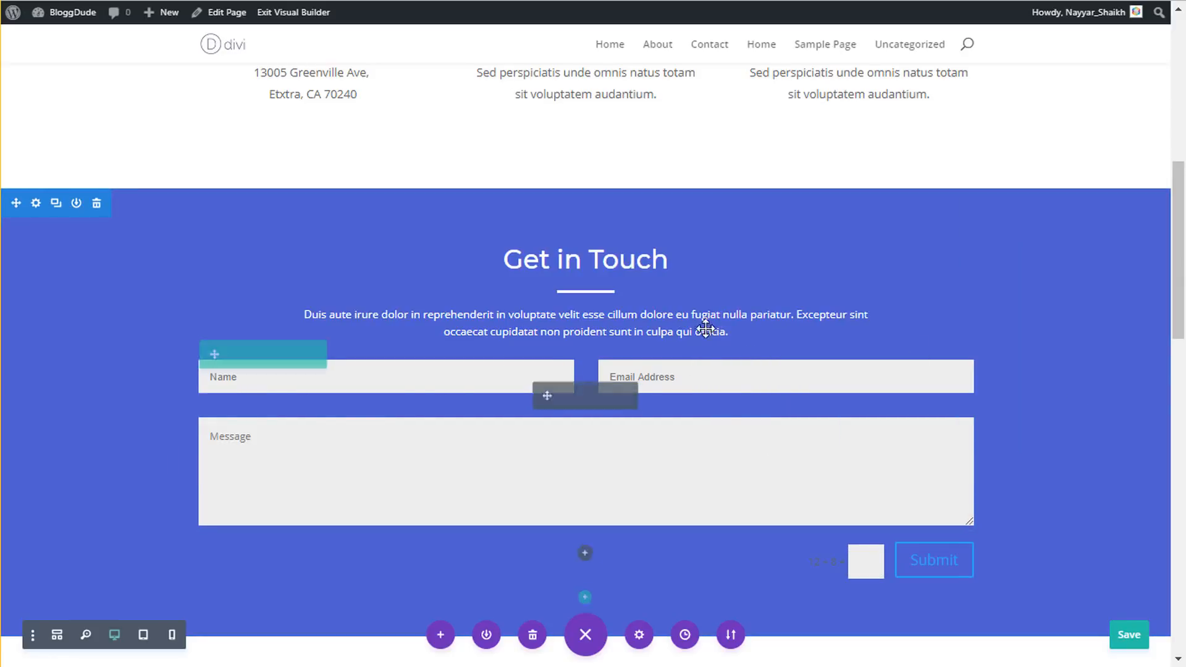
# - Delete the Reach Us contact section and the Creative Team section, then save
pyautogui.scroll(-5, 1031, 428)
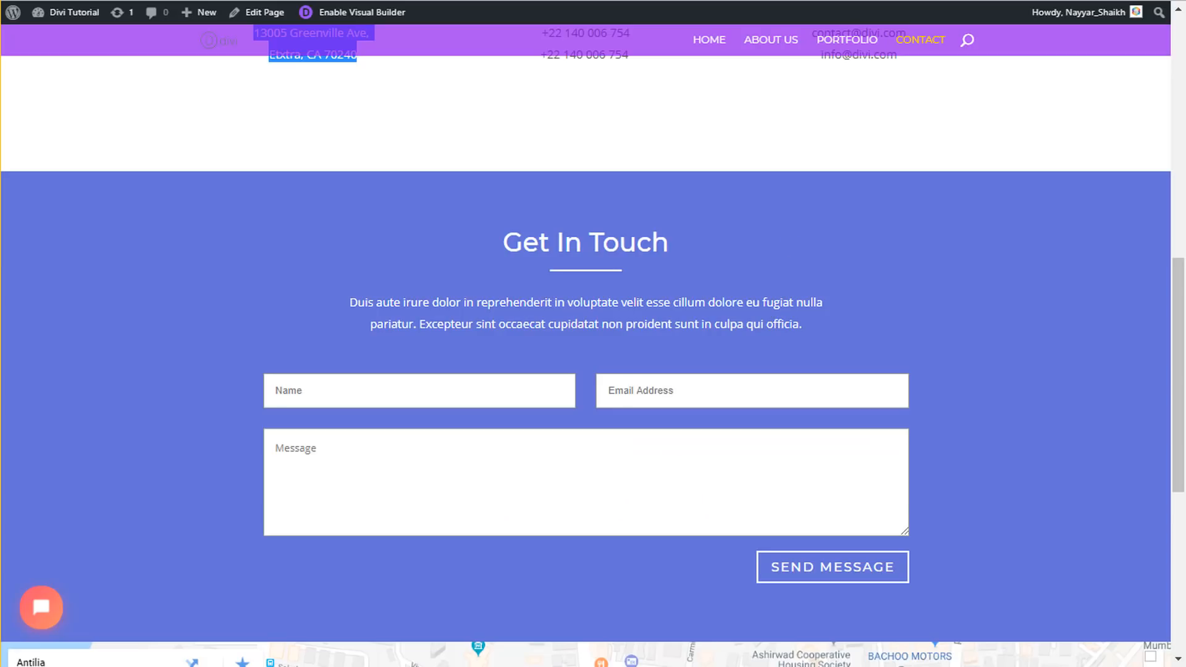
pyautogui.scroll(-6, 819, 233)
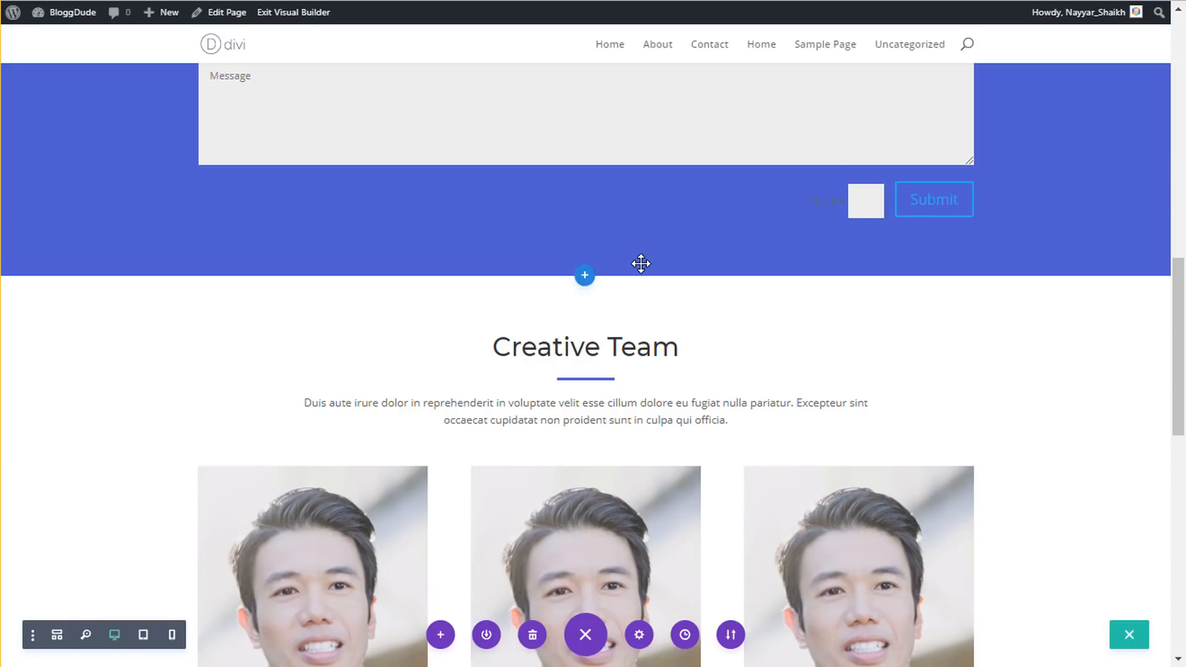
pyautogui.scroll(-7, 510, 123)
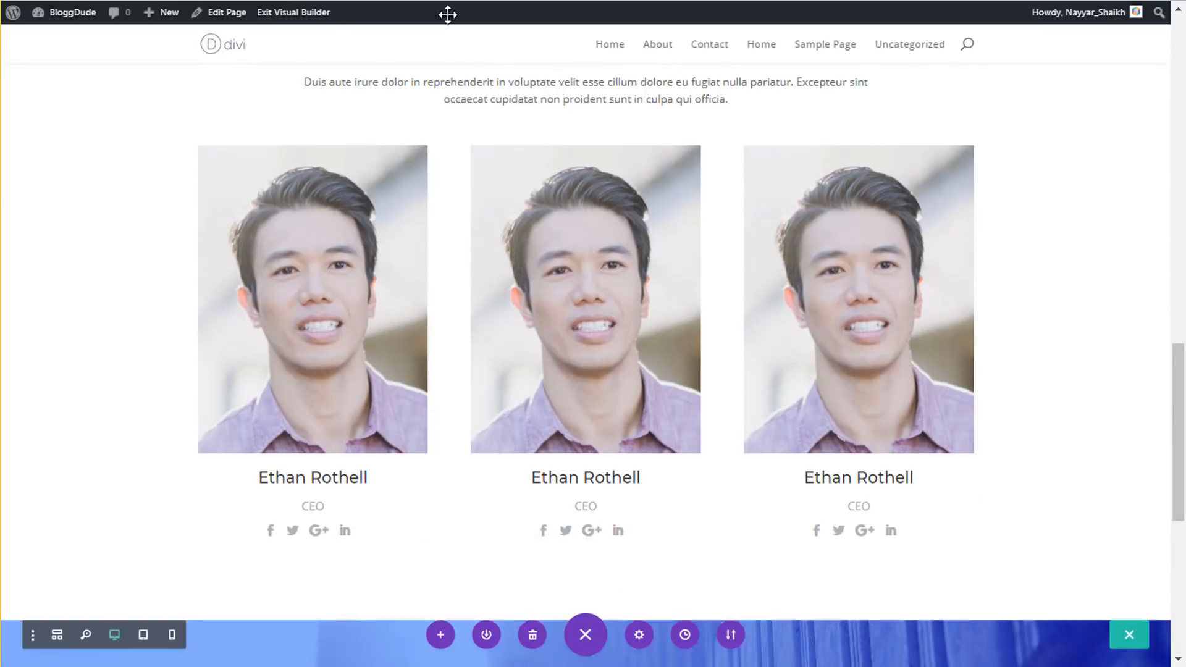
pyautogui.scroll(-3, 510, 123)
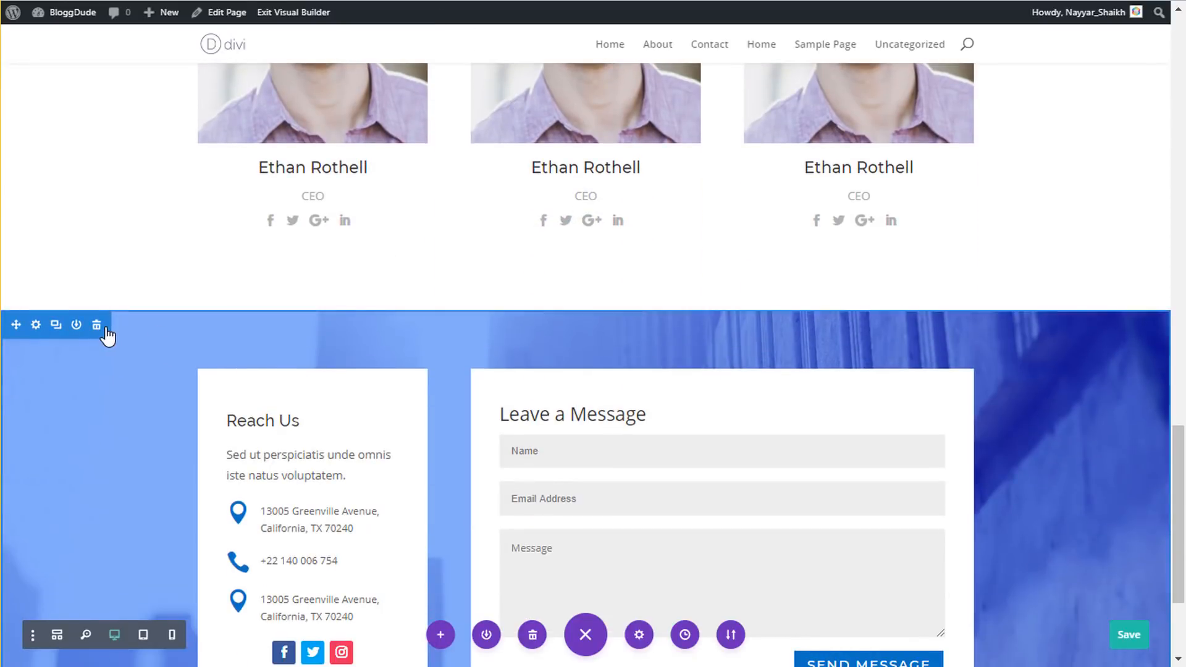
pyautogui.click(97, 325)
pyautogui.scroll(5, 123, 318)
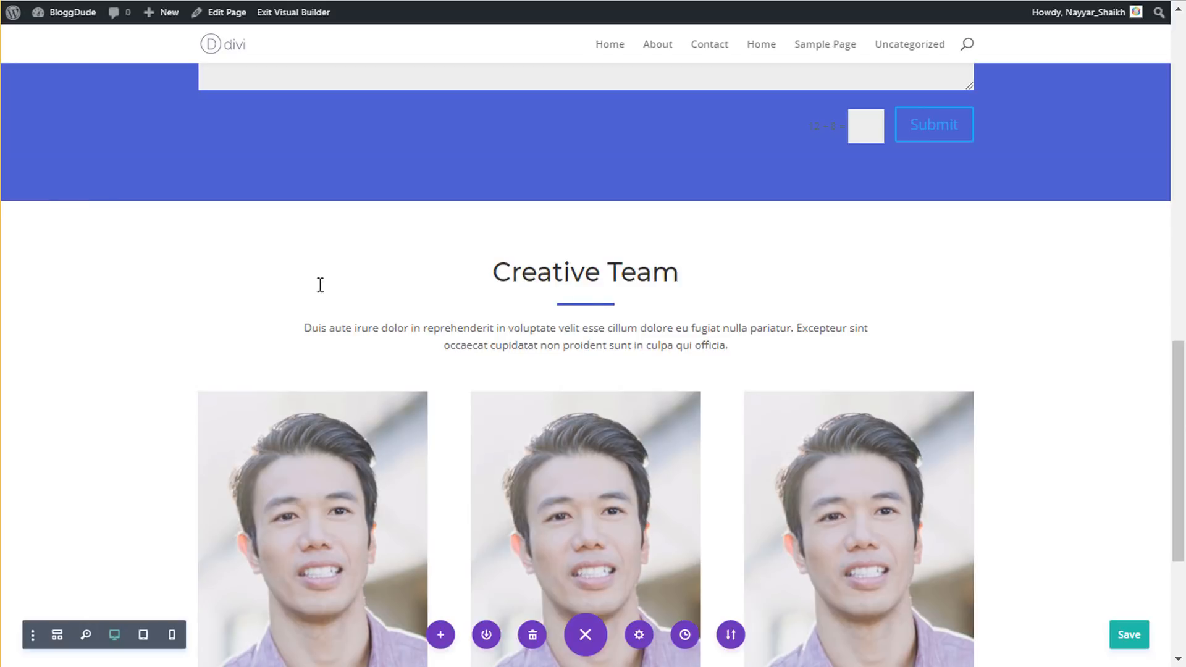
pyautogui.click(96, 217)
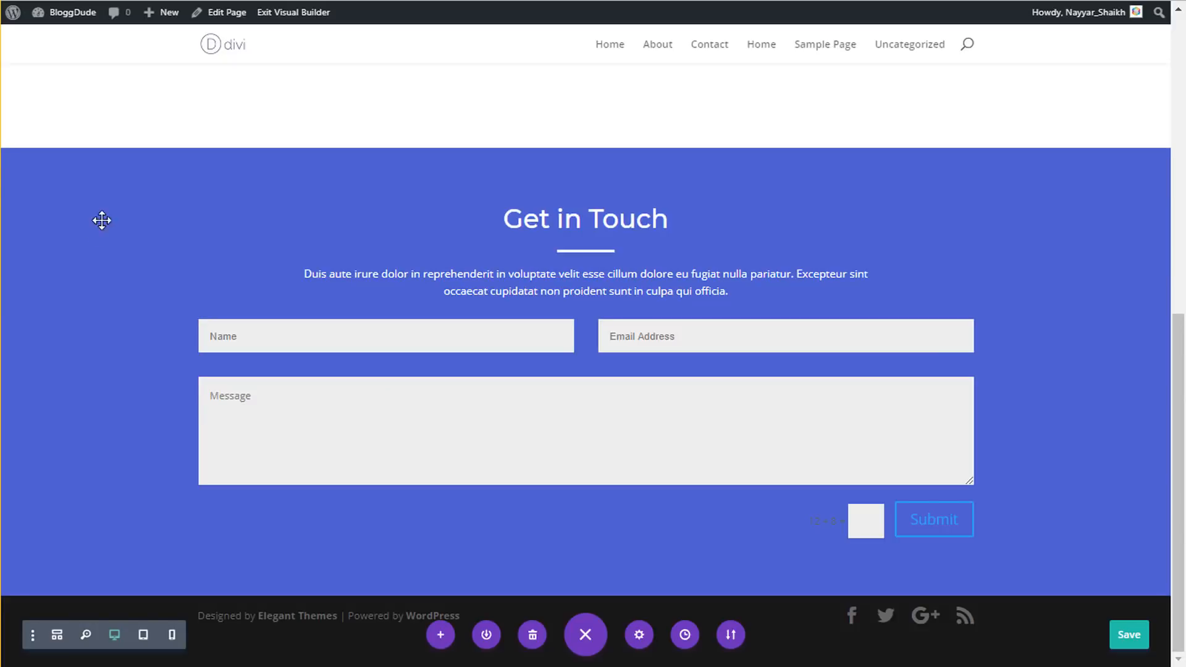
pyautogui.click(1136, 636)
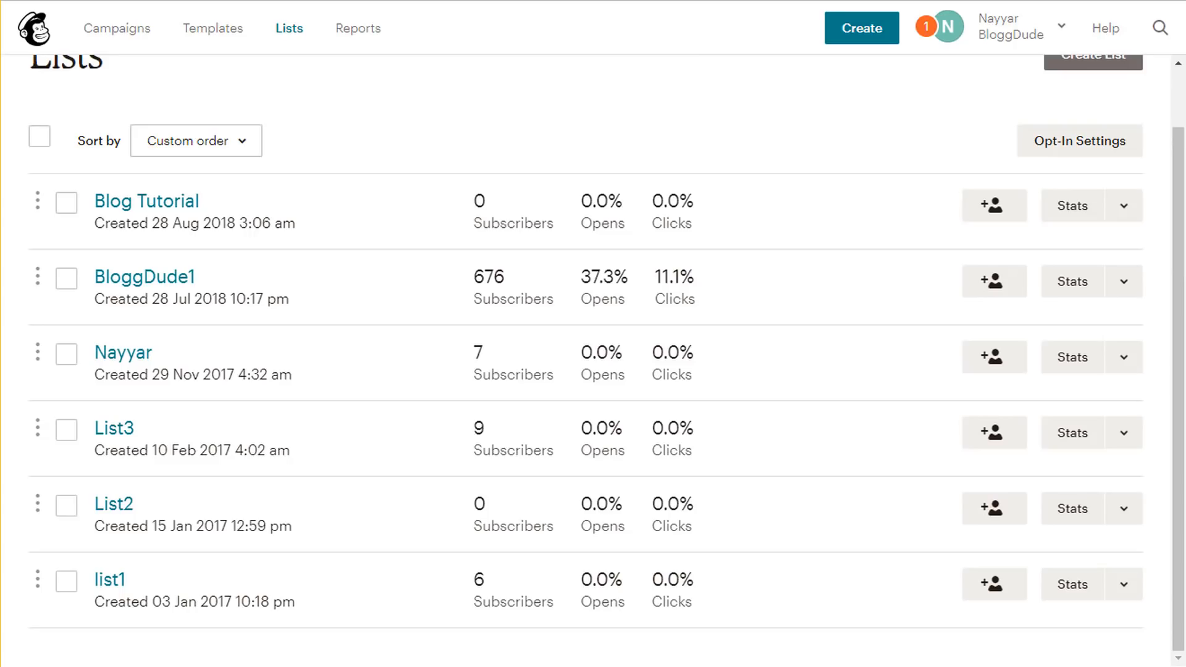
# - Go to Google Maps by entering 'maps' in the address bar
pyautogui.hotkey('ctrl', 'l')
pyautogui.write('maps')
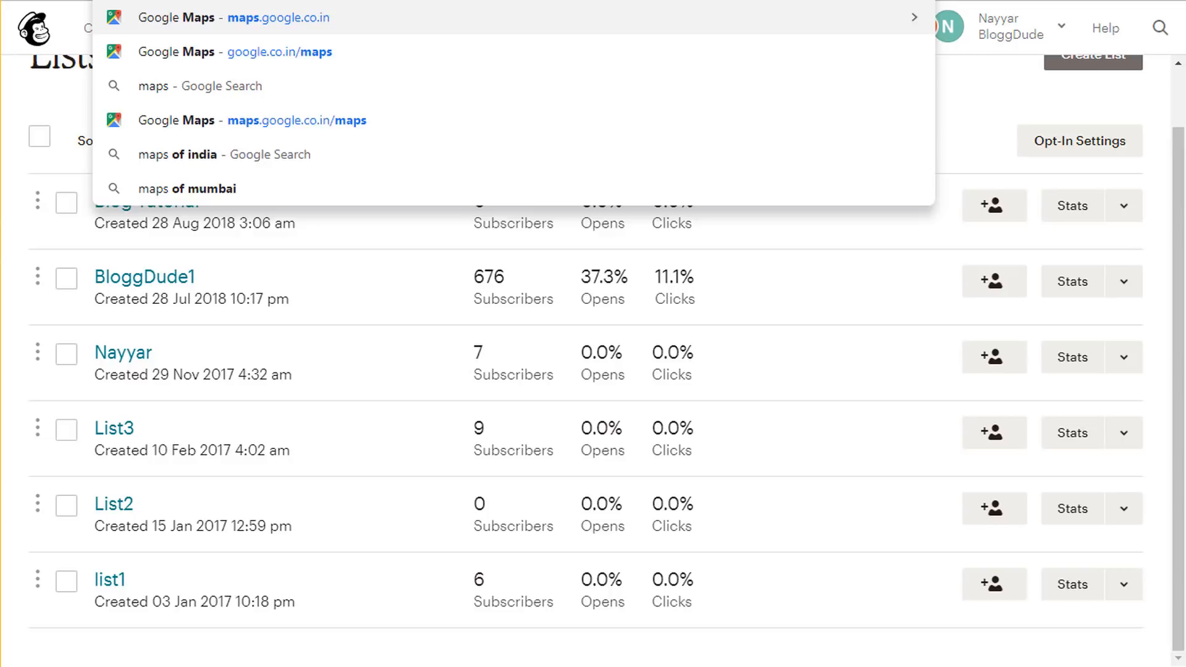
pyautogui.press('Return')
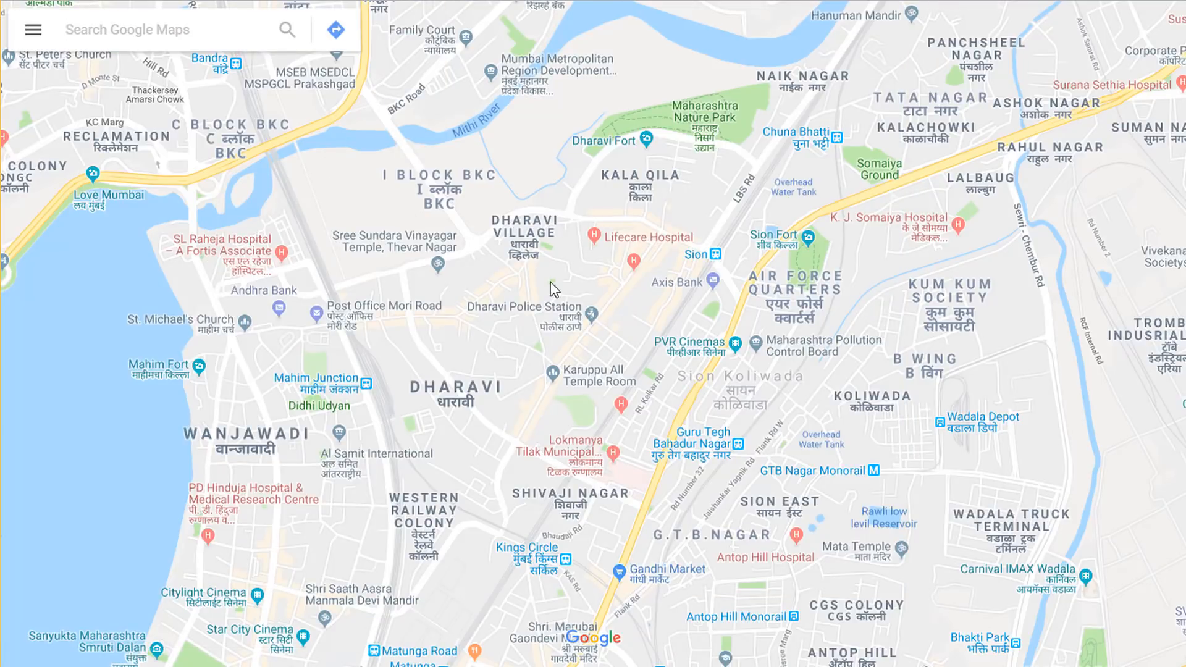
# - Search 'antilia' and select Antilia on SK Barodawala Marg, Mumbai
pyautogui.click(210, 36)
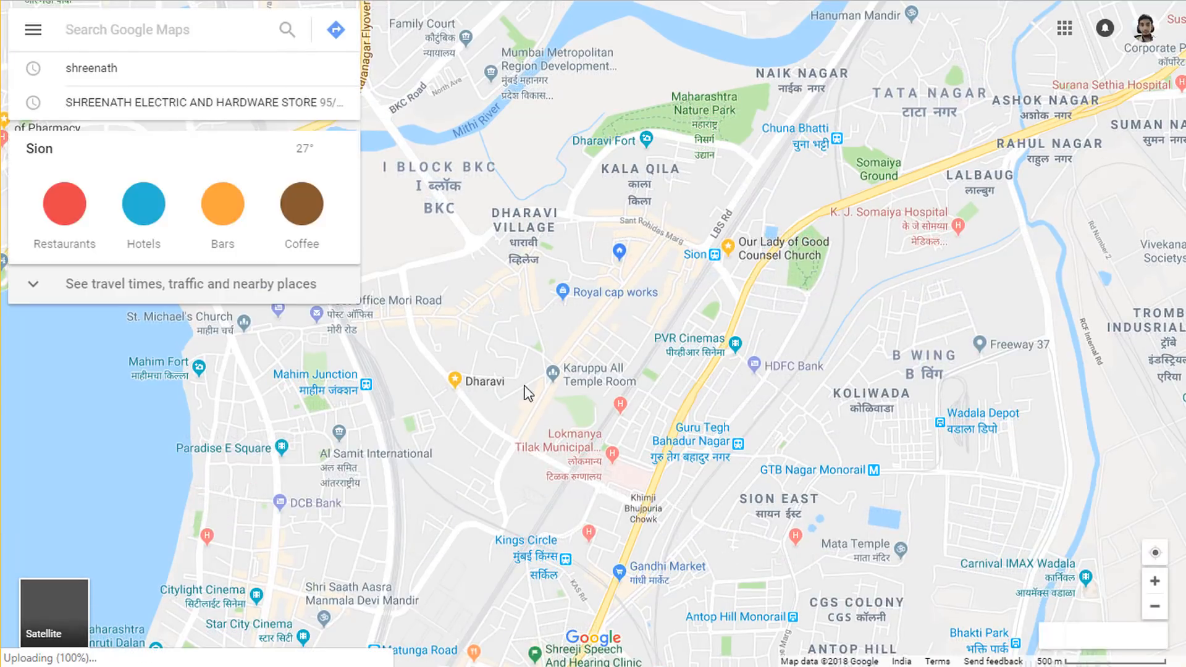
pyautogui.moveTo(543, 410); pyautogui.dragTo(505, 352)
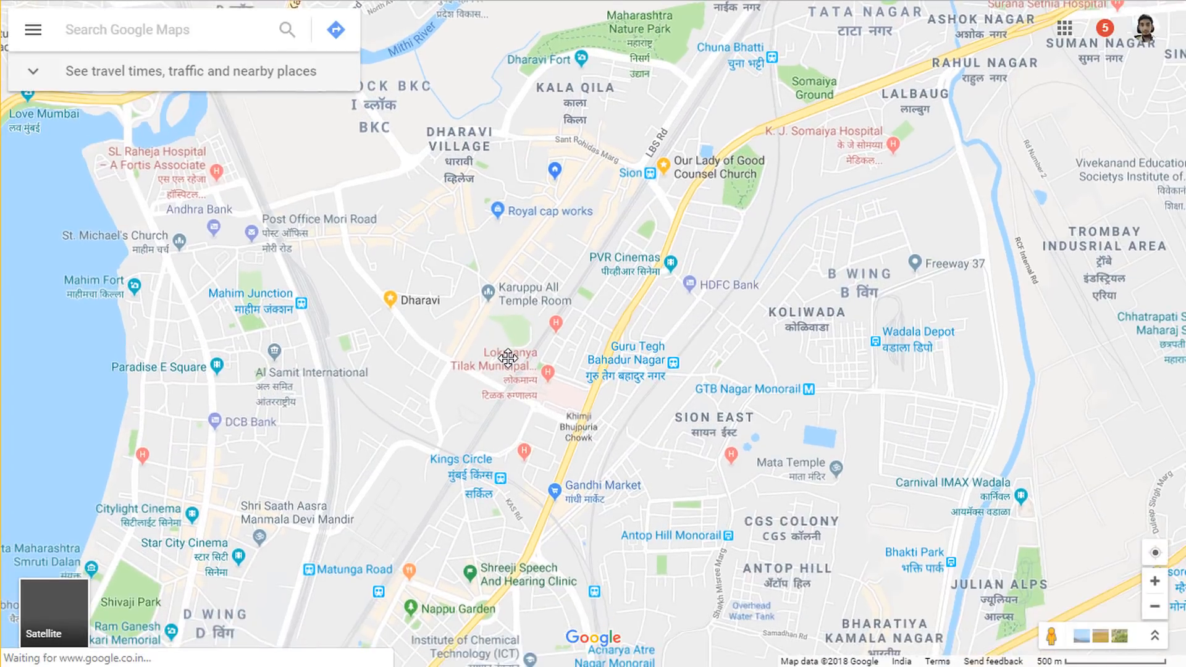
pyautogui.click(191, 32)
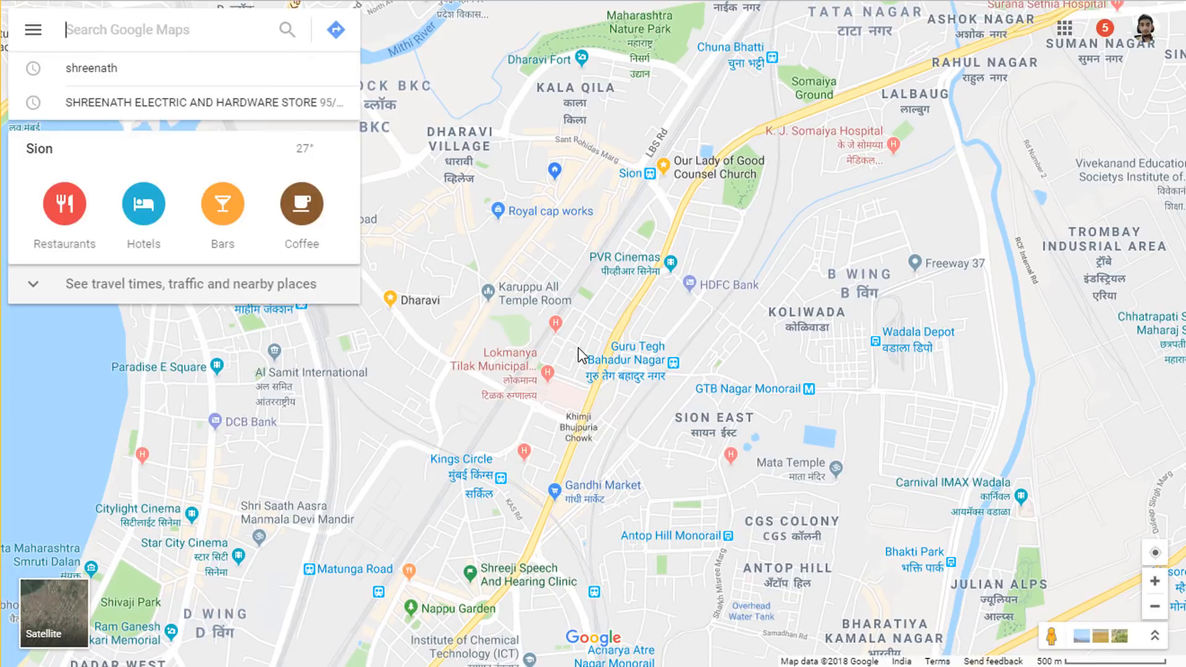
pyautogui.moveTo(706, 403); pyautogui.dragTo(606, 333)
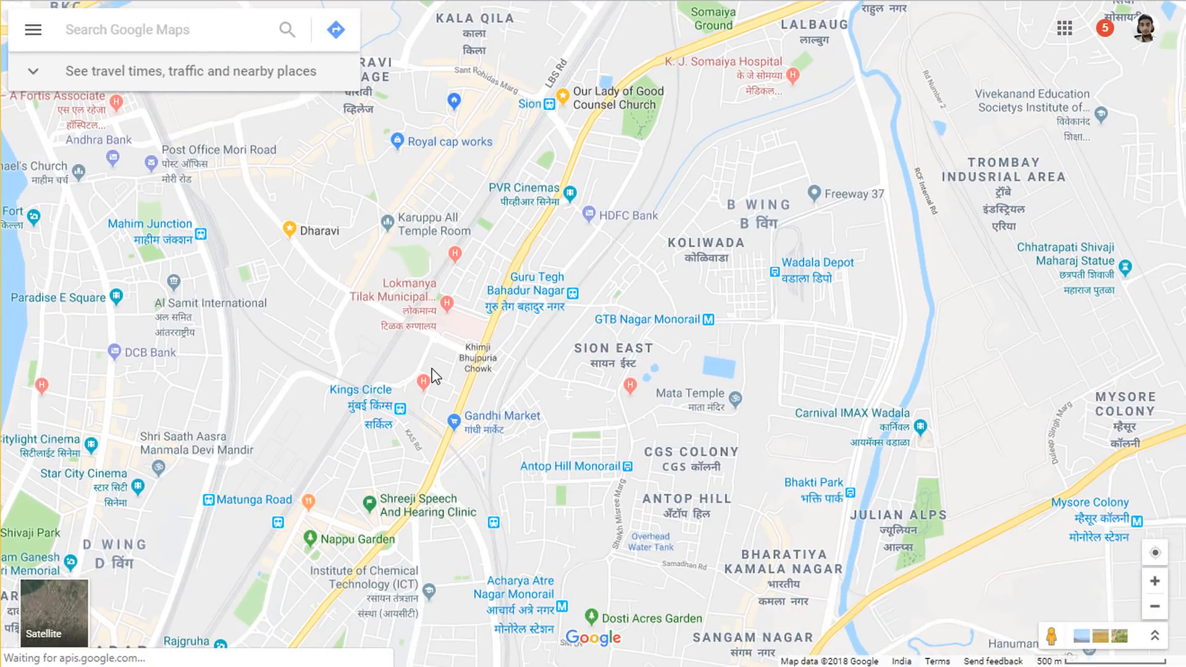
pyautogui.scroll(3, 462, 390)
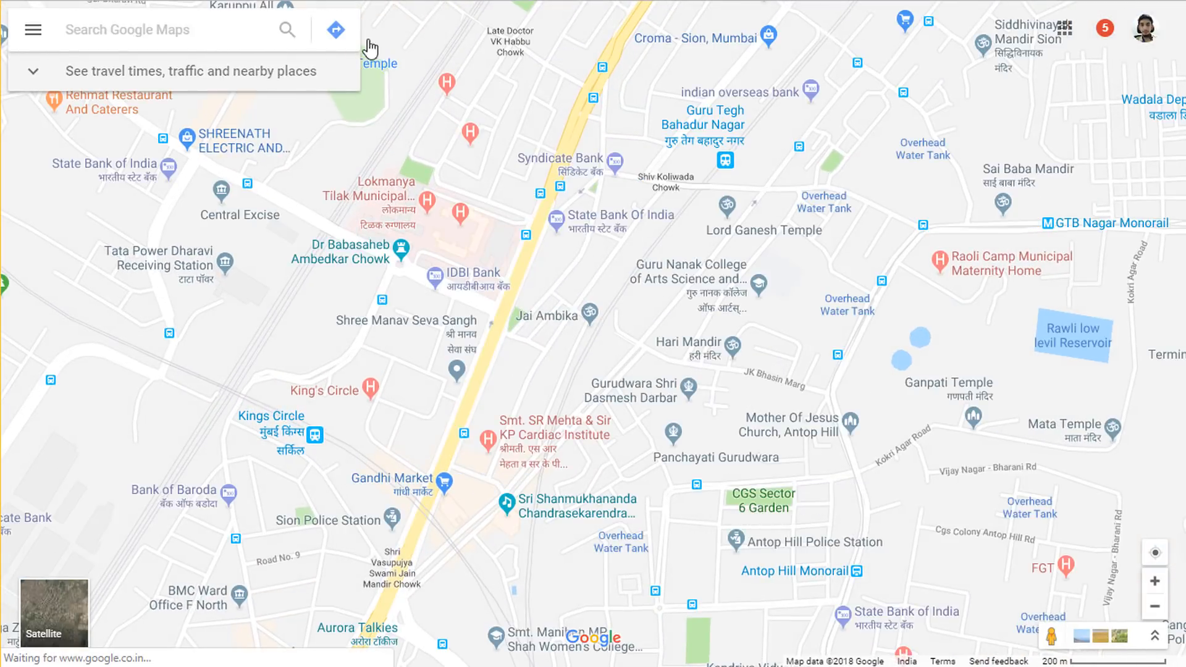
pyautogui.click(213, 33)
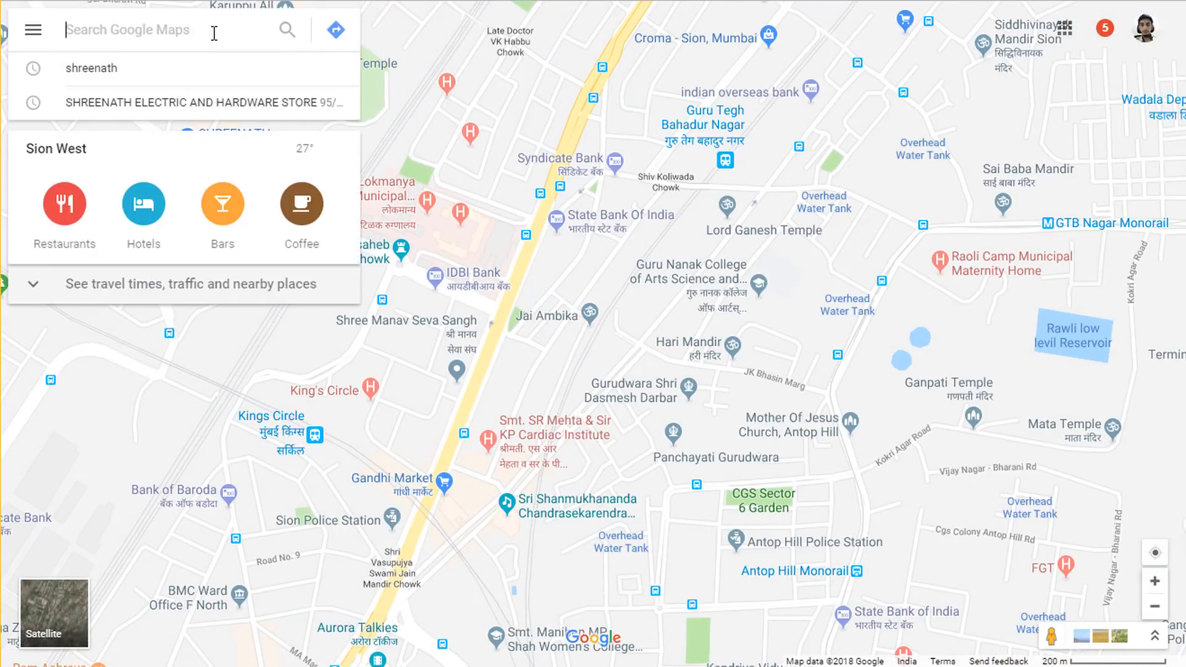
pyautogui.write('an')
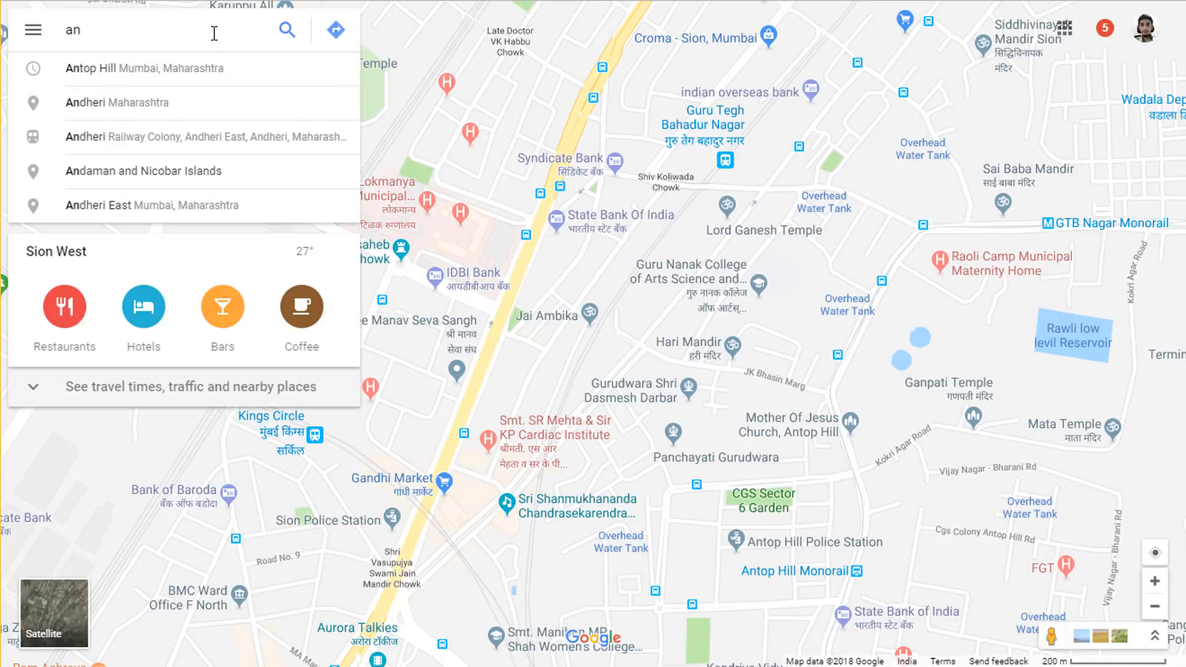
pyautogui.write('tilia')
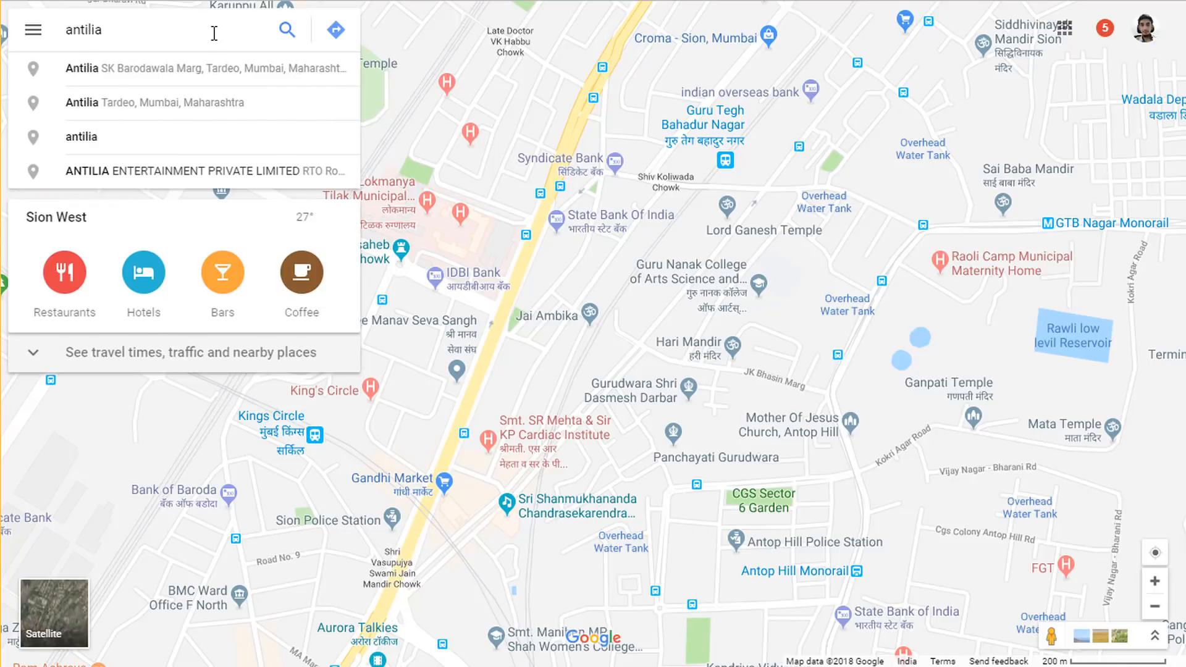
pyautogui.click(209, 76)
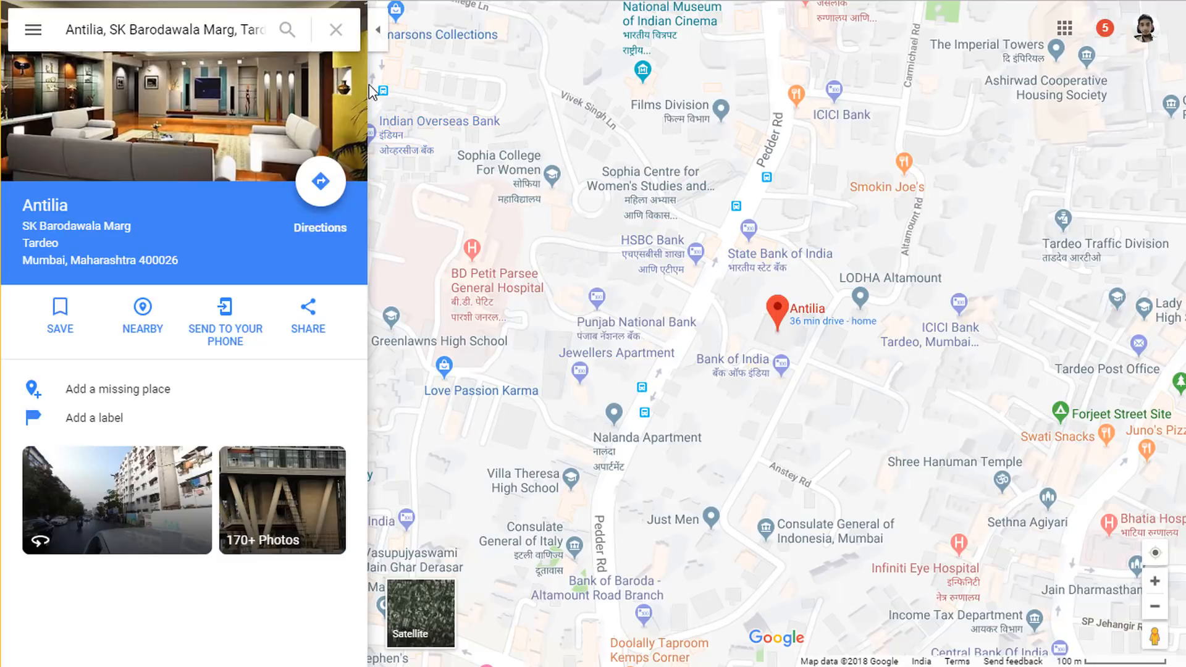
# - Copy the medium-size iframe HTML for Antilia from Share or embed map > Embed a map
pyautogui.click(382, 42)
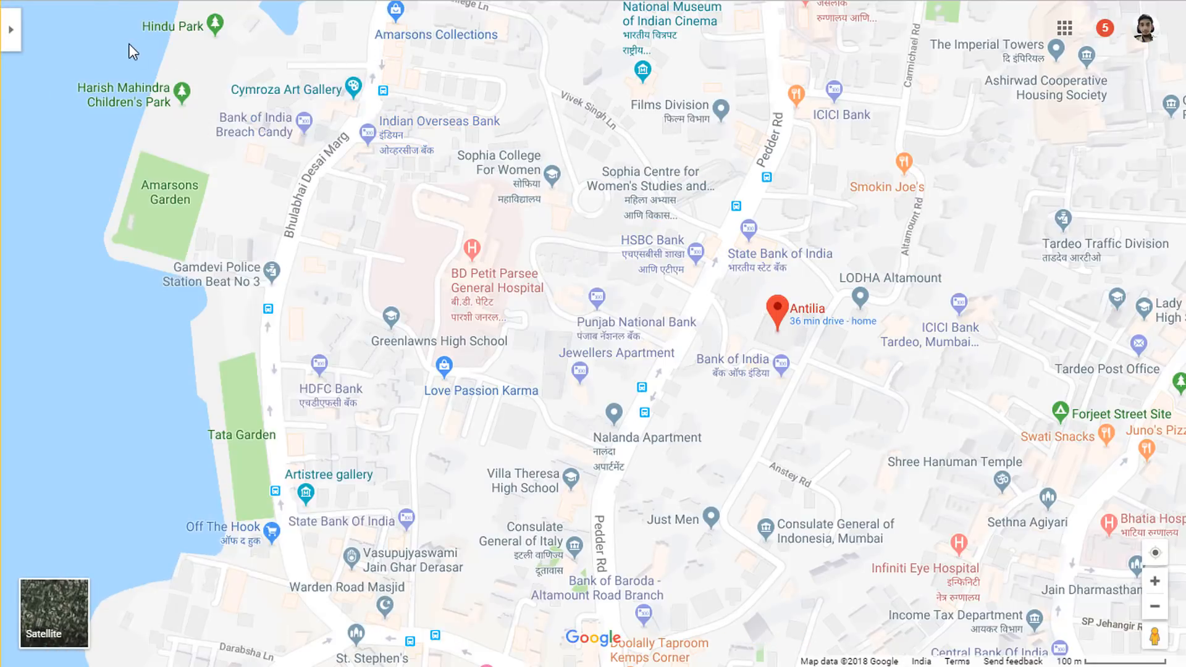
pyautogui.click(9, 31)
pyautogui.click(24, 38)
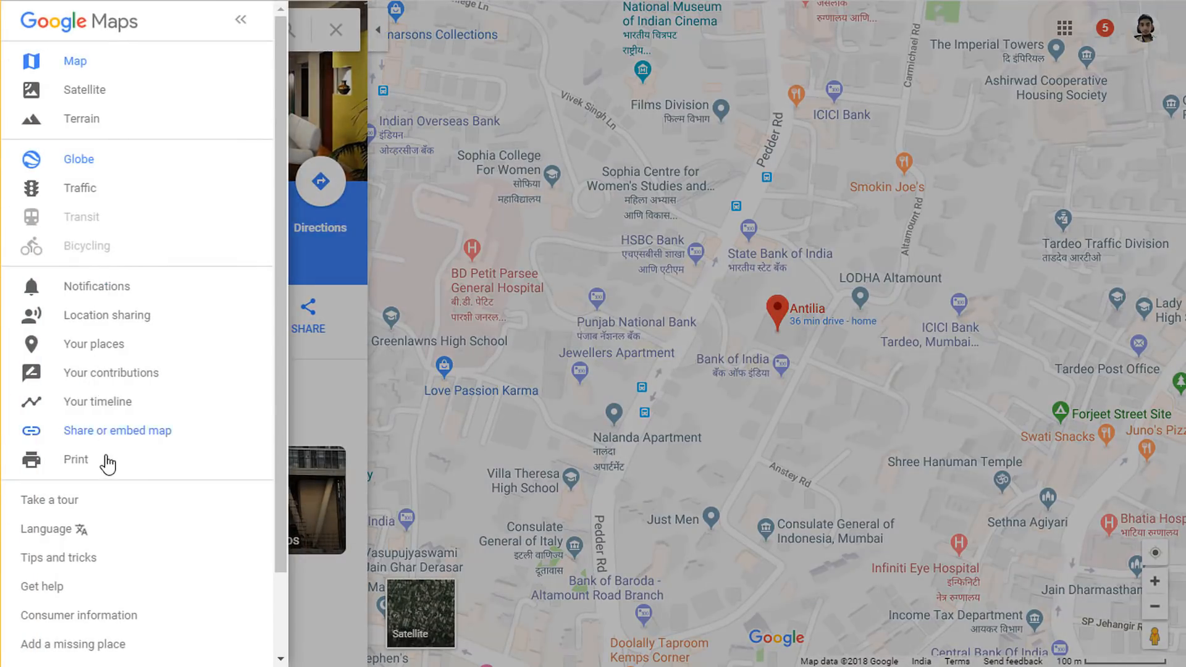
pyautogui.click(104, 433)
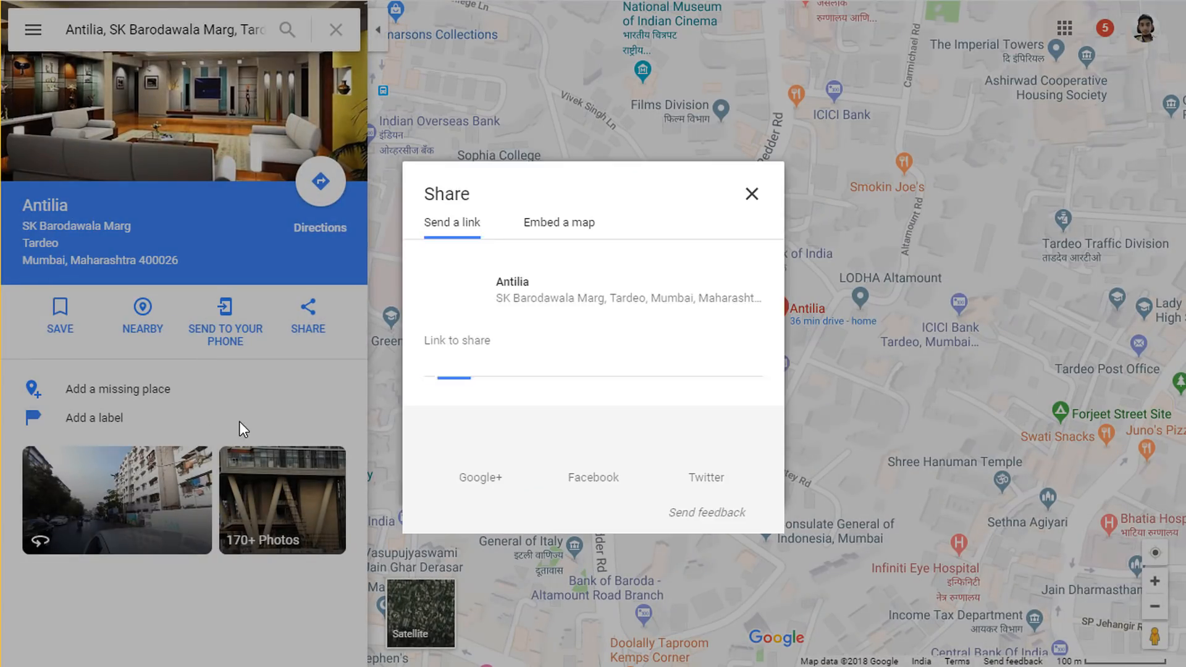
pyautogui.click(543, 234)
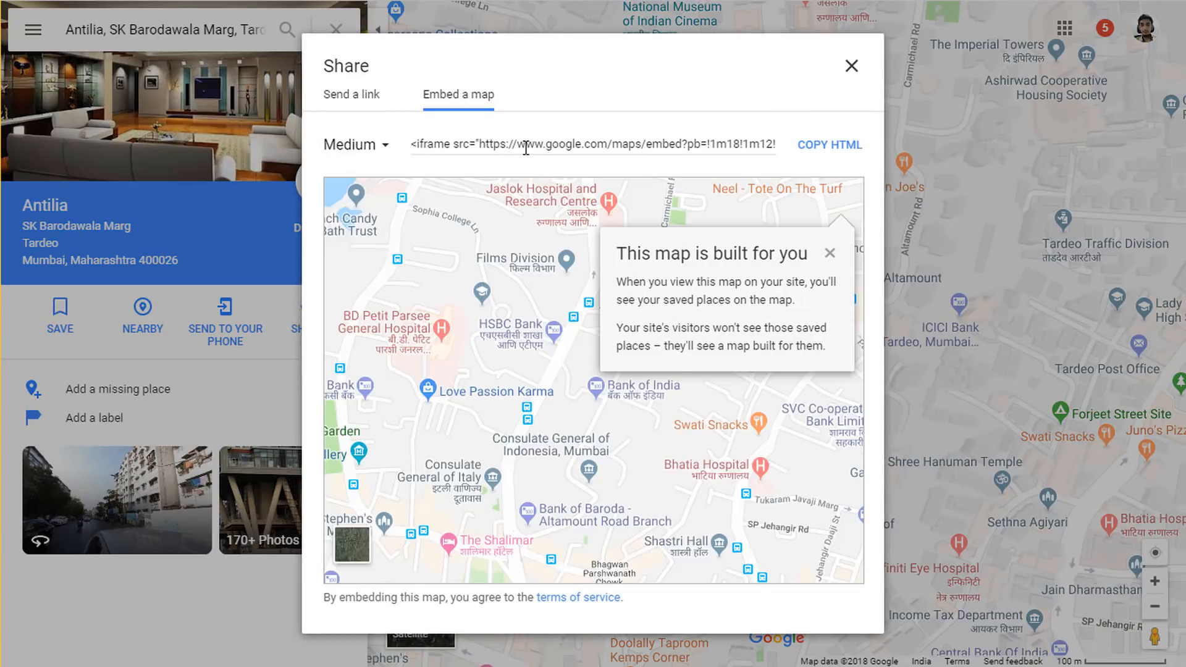
pyautogui.click(526, 147)
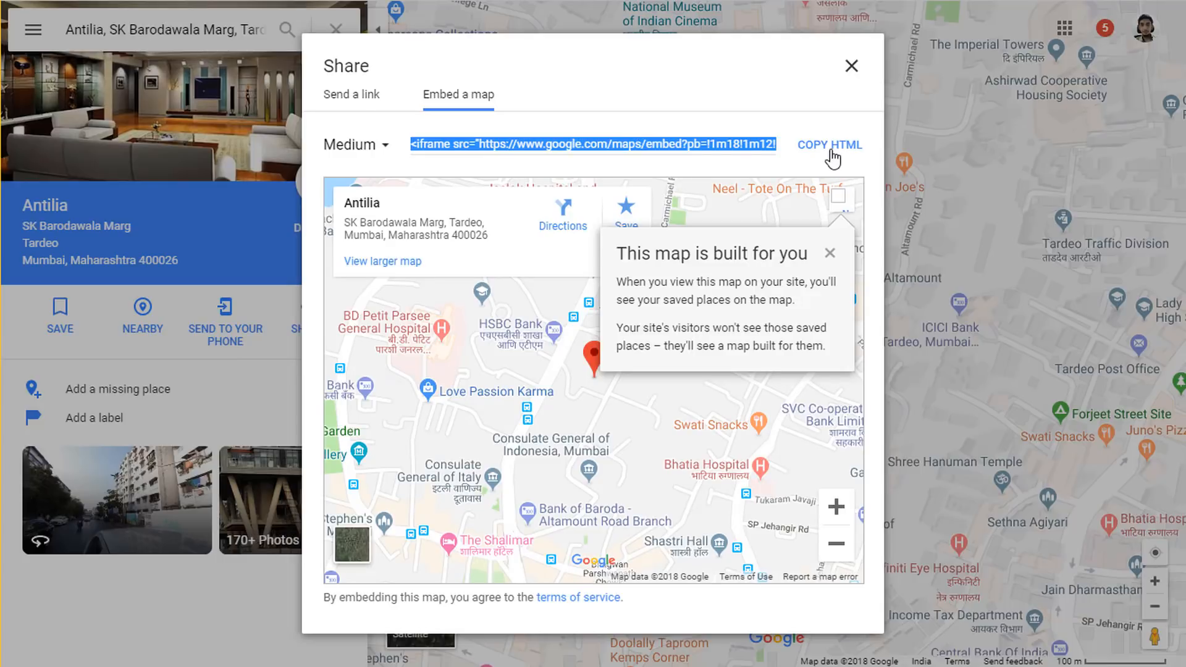
pyautogui.click(832, 158)
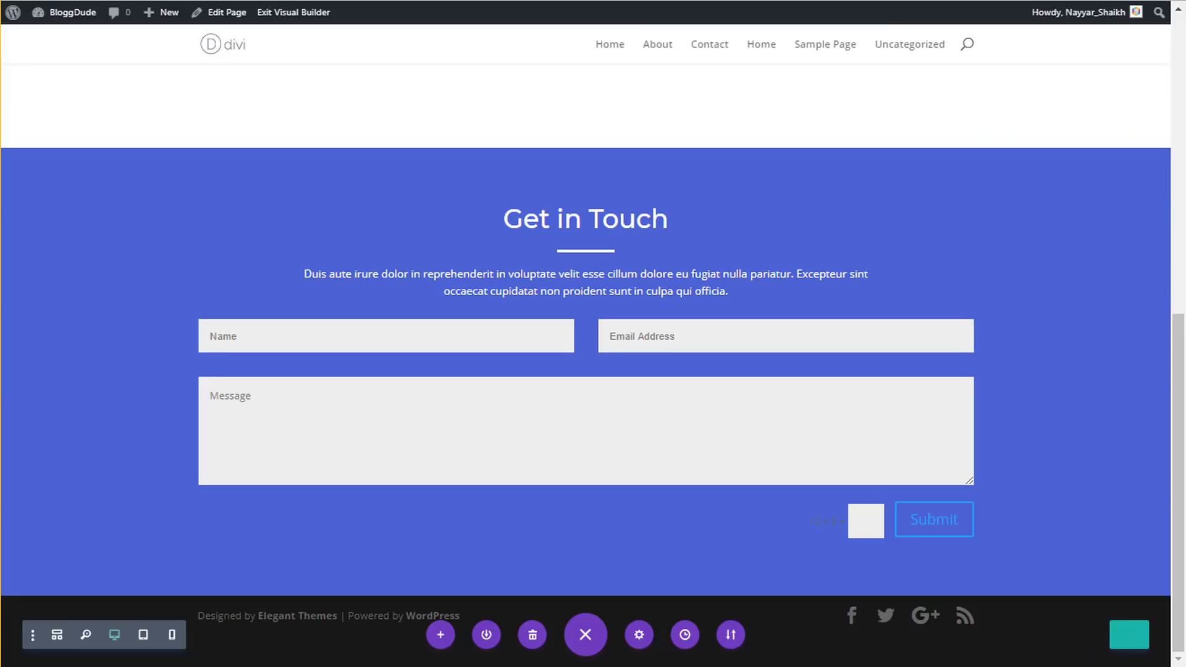
# - Add a single-column section with a Text module holding the pasted Maps embed code
pyautogui.click(584, 596)
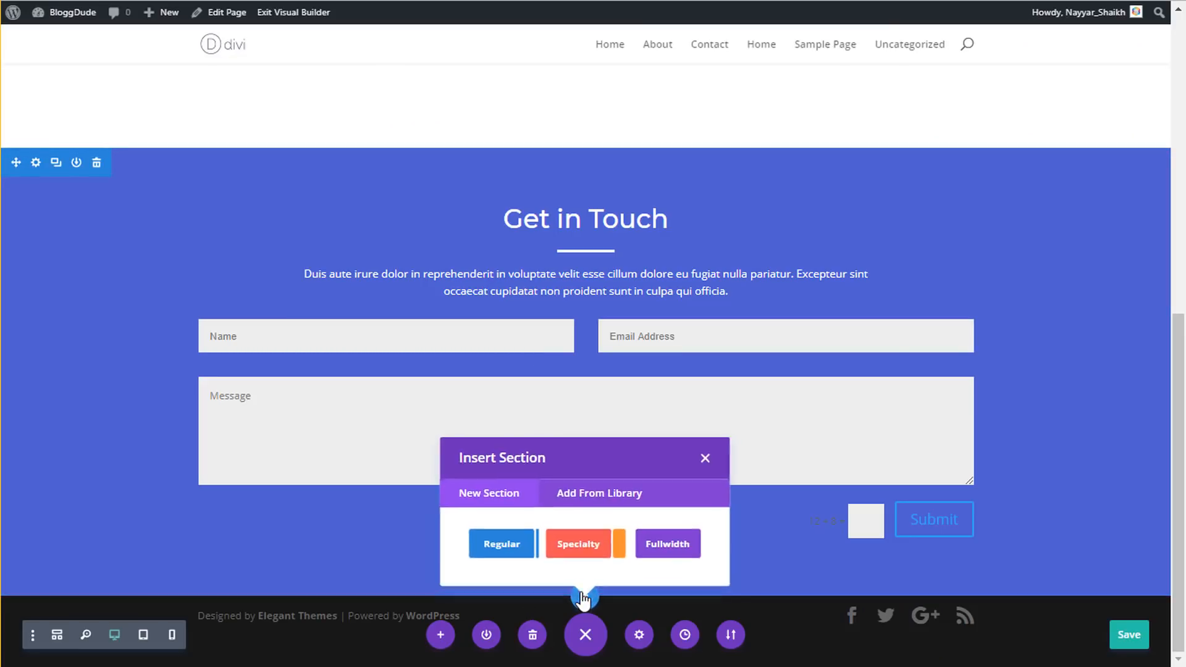
pyautogui.click(503, 546)
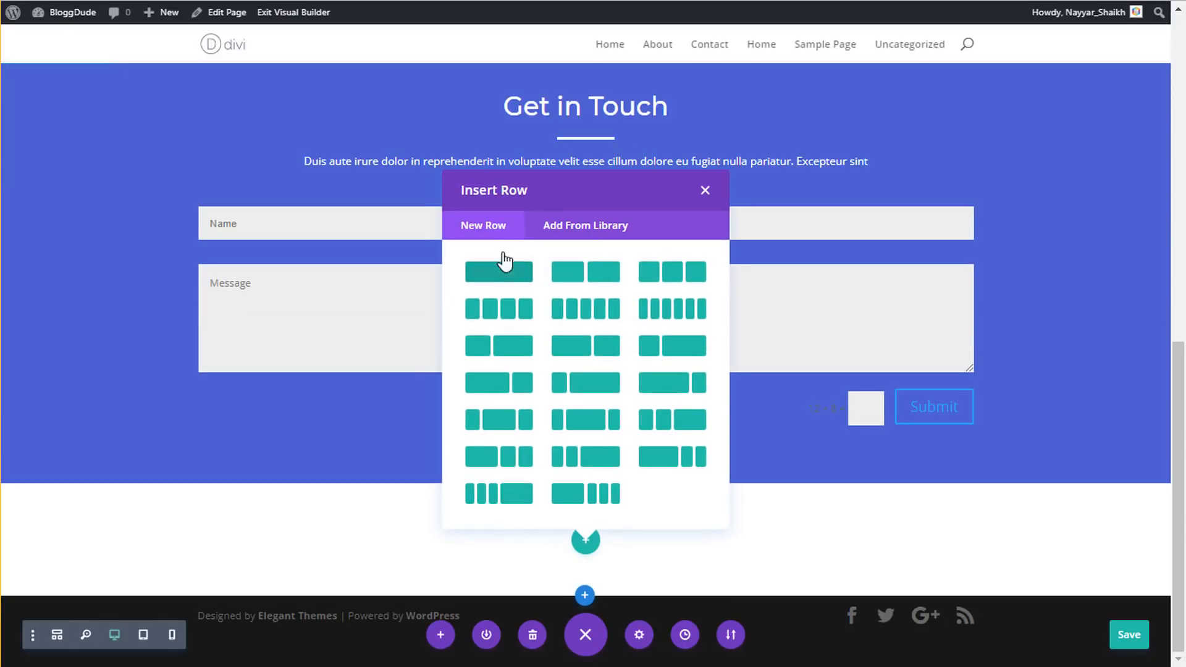
pyautogui.click(497, 272)
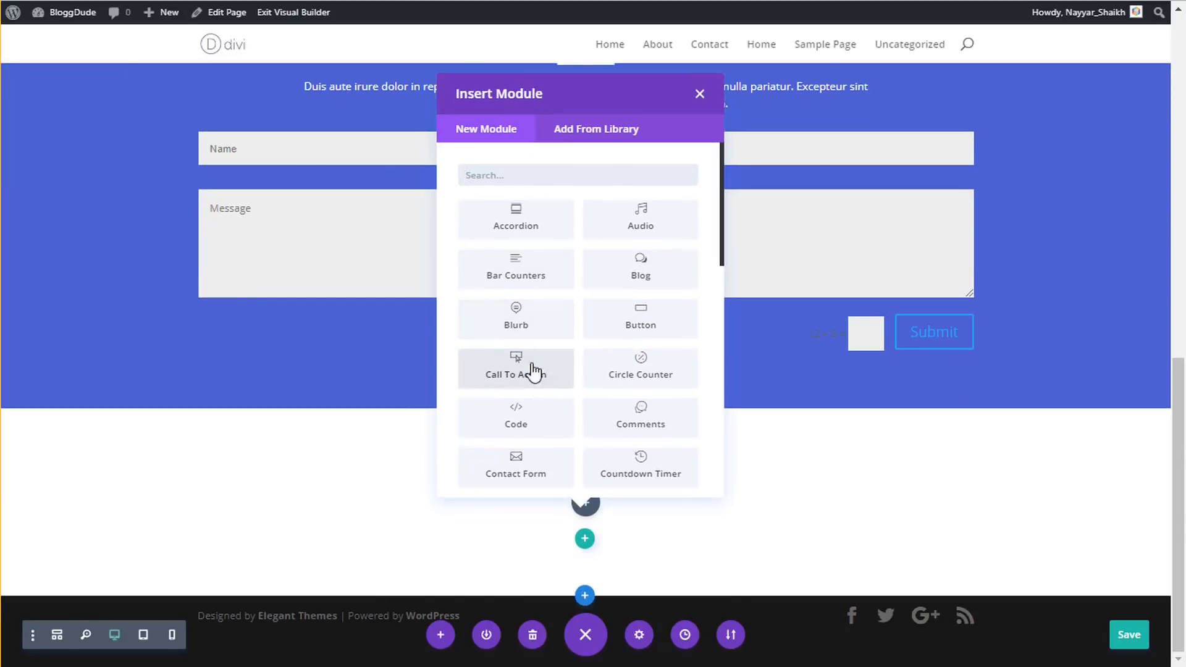
pyautogui.write('text')
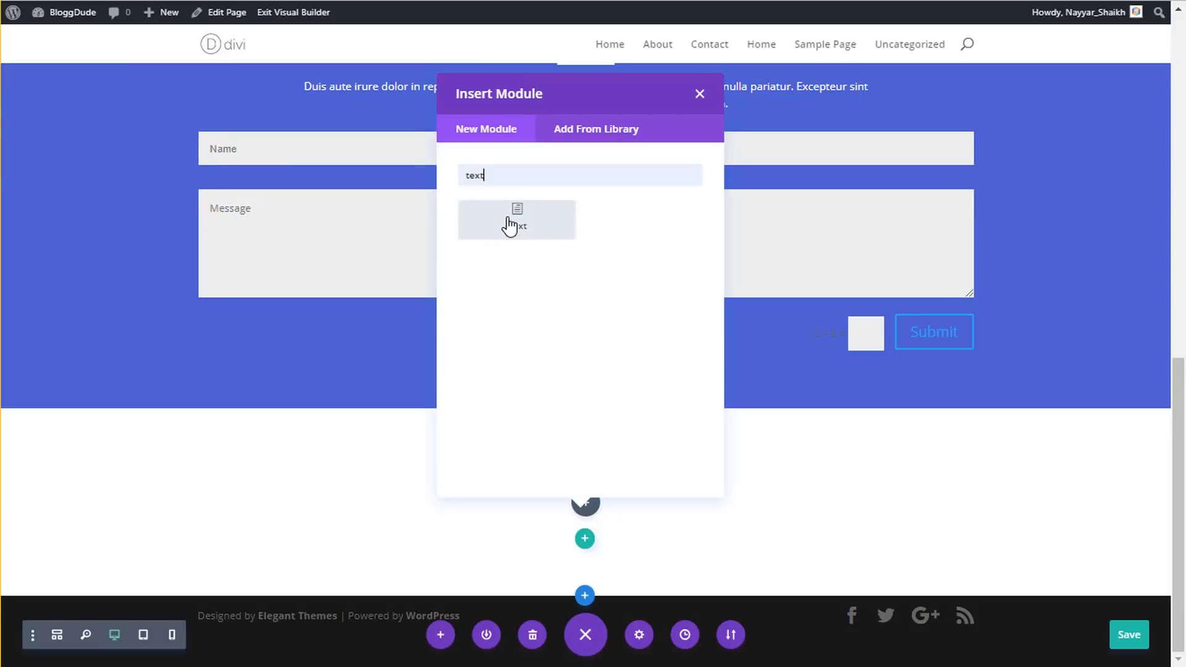
pyautogui.click(509, 222)
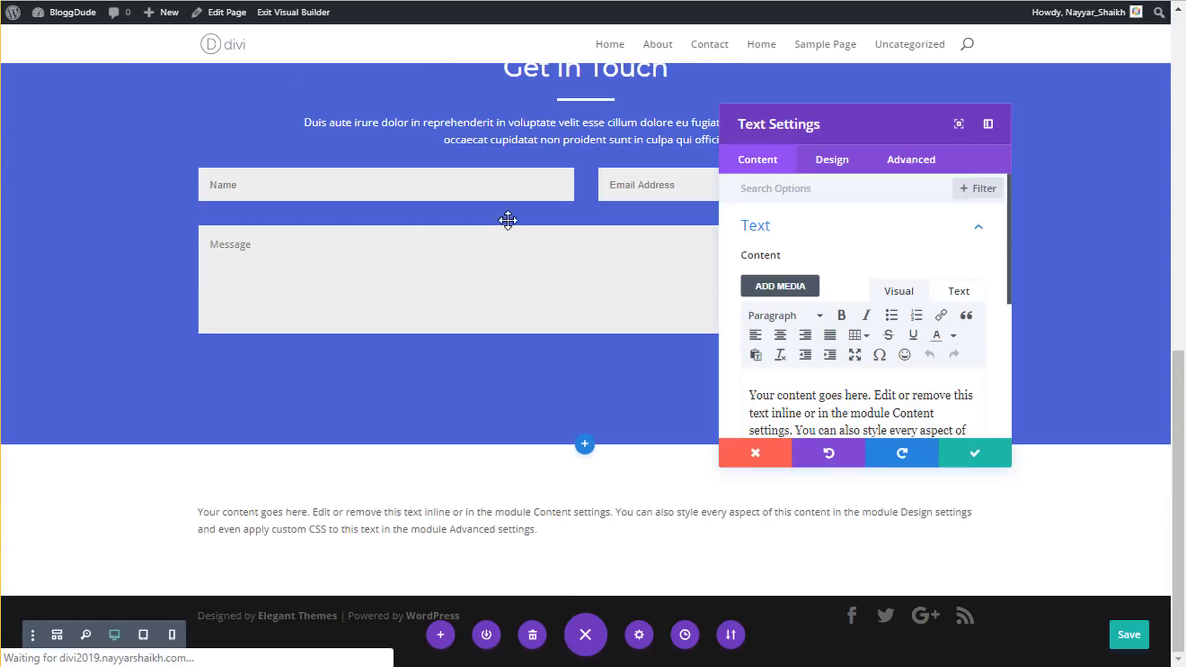
pyautogui.click(958, 291)
pyautogui.scroll(-2, 887, 336)
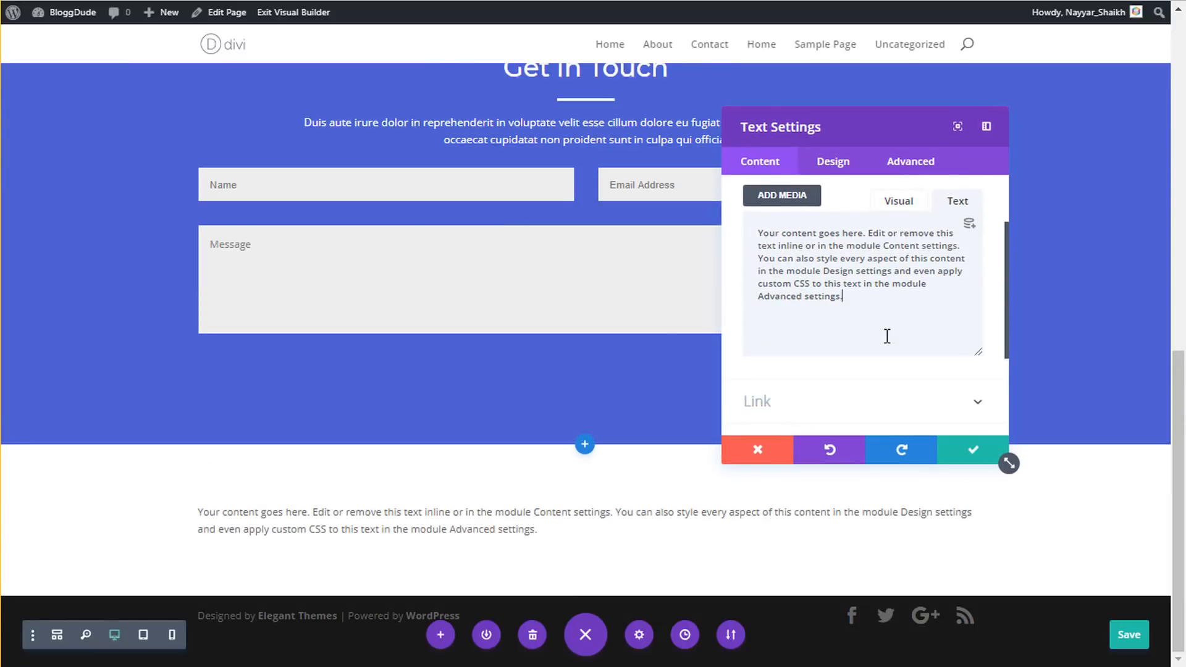
pyautogui.hotkey('ctrl', 'a')
pyautogui.hotkey('ctrl', 'v')
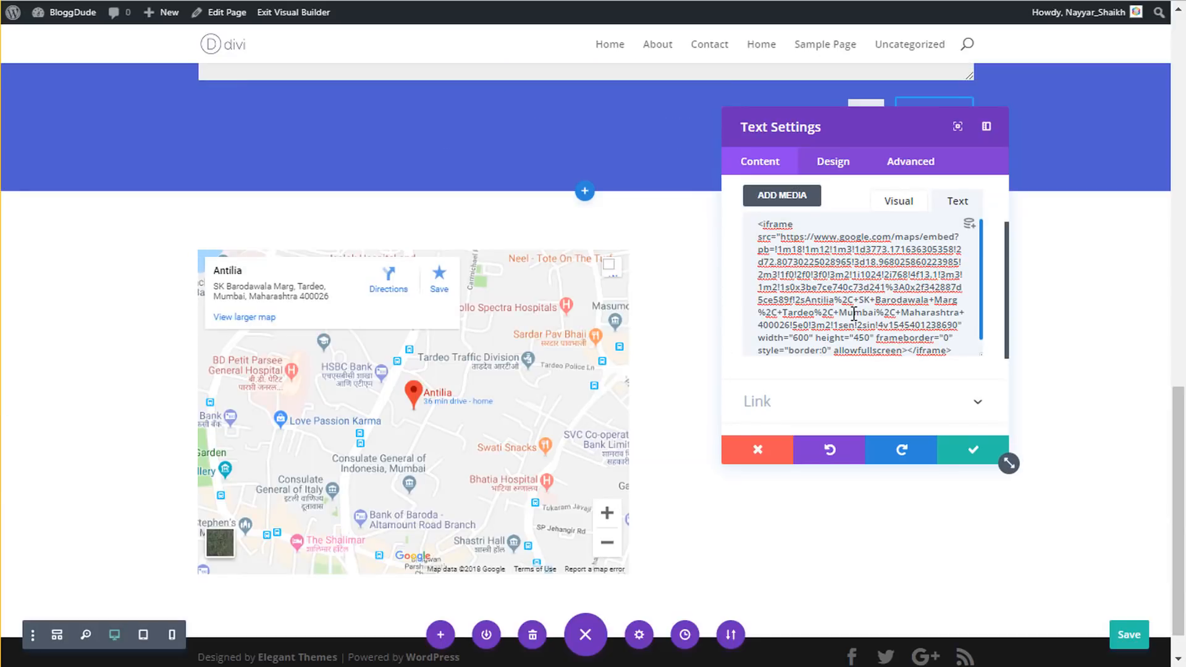
# - Change the iframe width to 100% and height to 600, and save the module
pyautogui.scroll(-1, 834, 318)
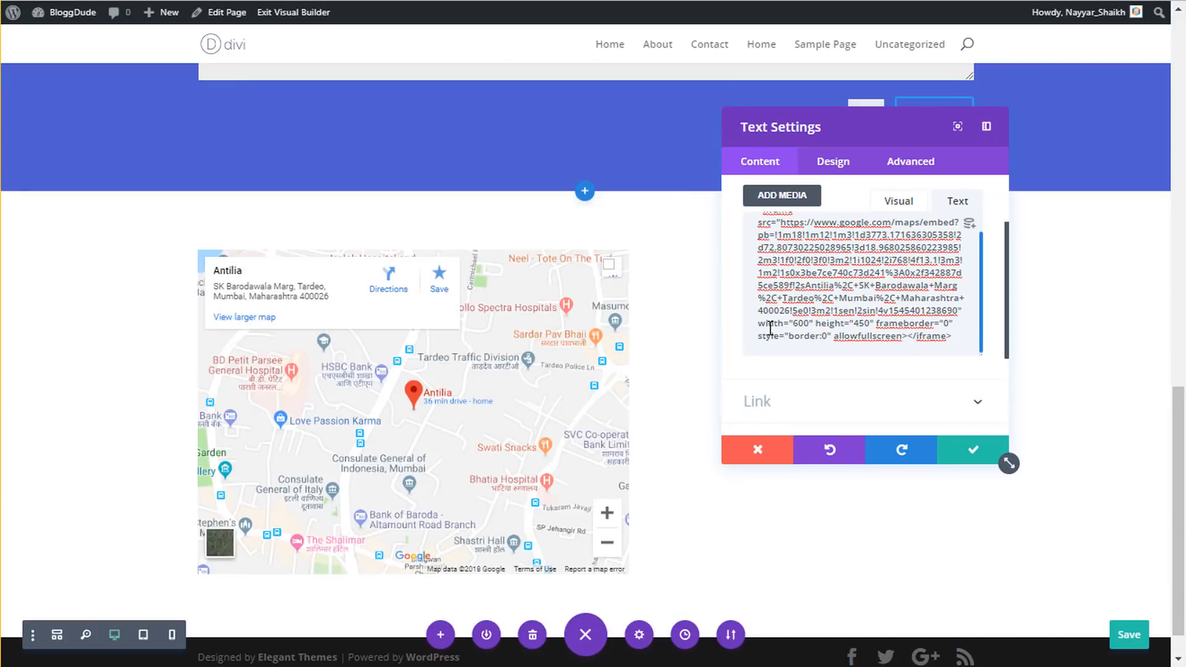
pyautogui.moveTo(759, 325); pyautogui.dragTo(900, 316)
pyautogui.click(801, 322)
pyautogui.write('100%')
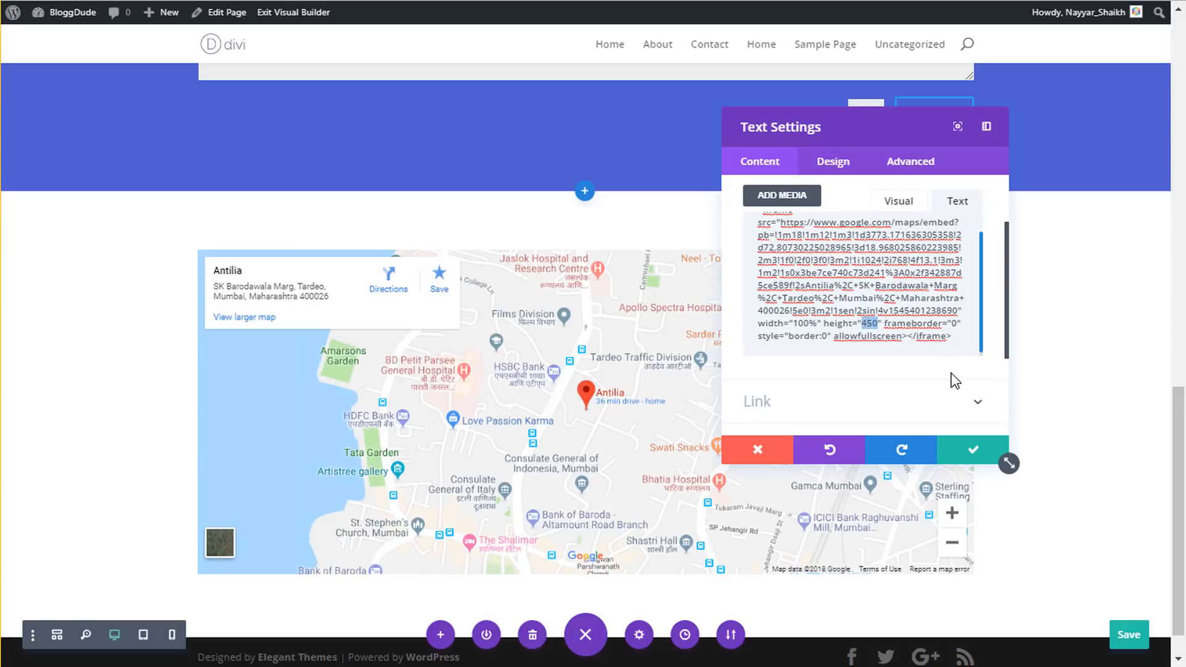
pyautogui.write('600')
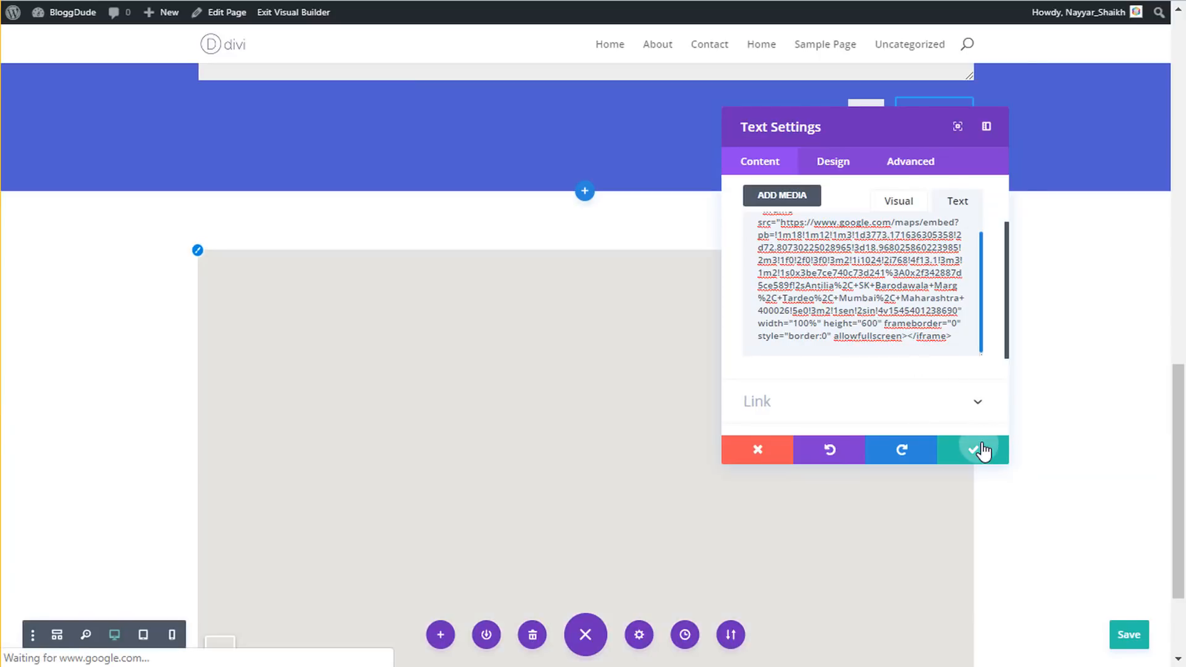
pyautogui.click(978, 450)
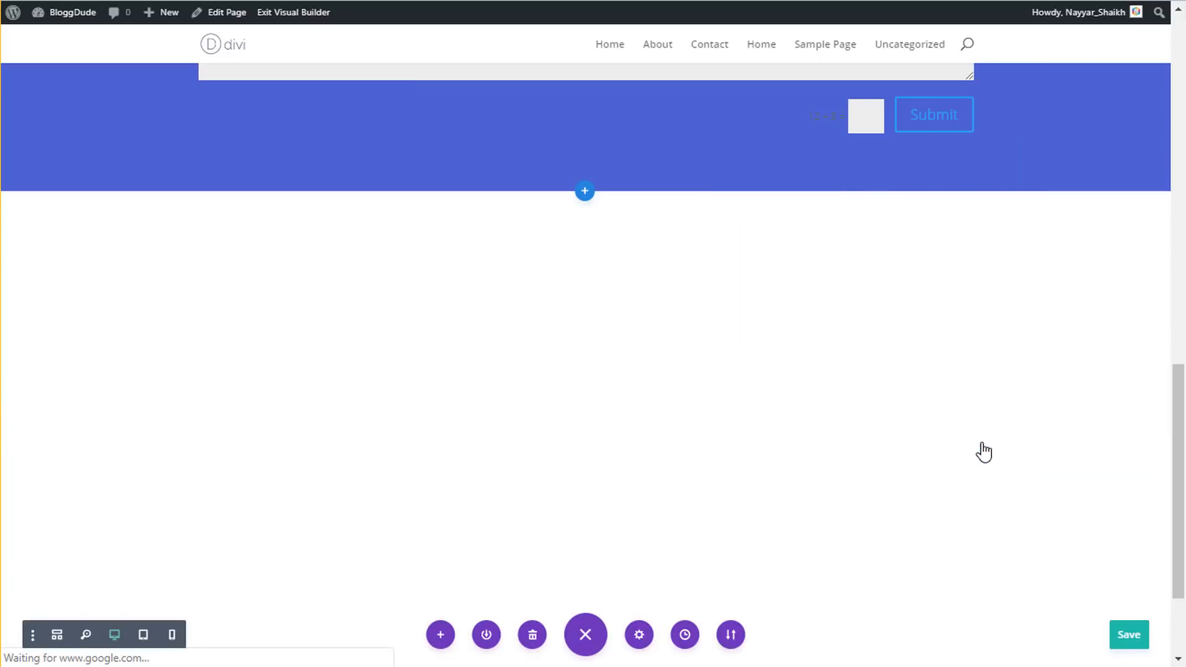
pyautogui.moveTo(214, 284)
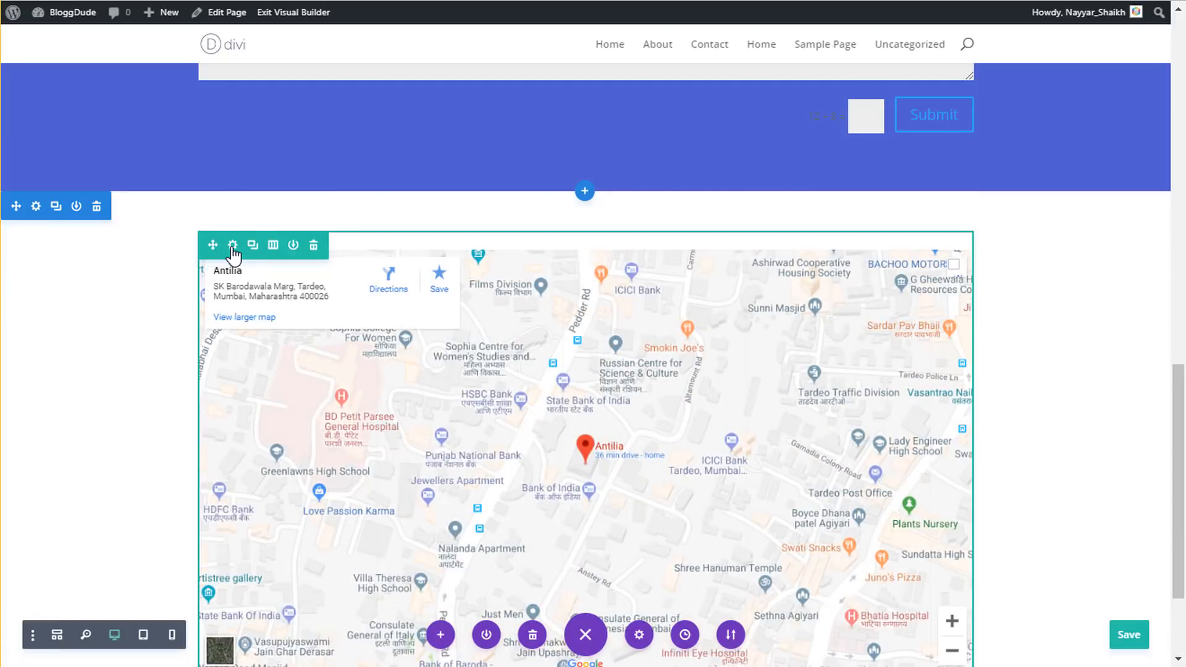
# - Enable Make This Row Fullwidth and a custom gutter width of 1 in the map row's Sizing
pyautogui.click(232, 246)
pyautogui.click(835, 170)
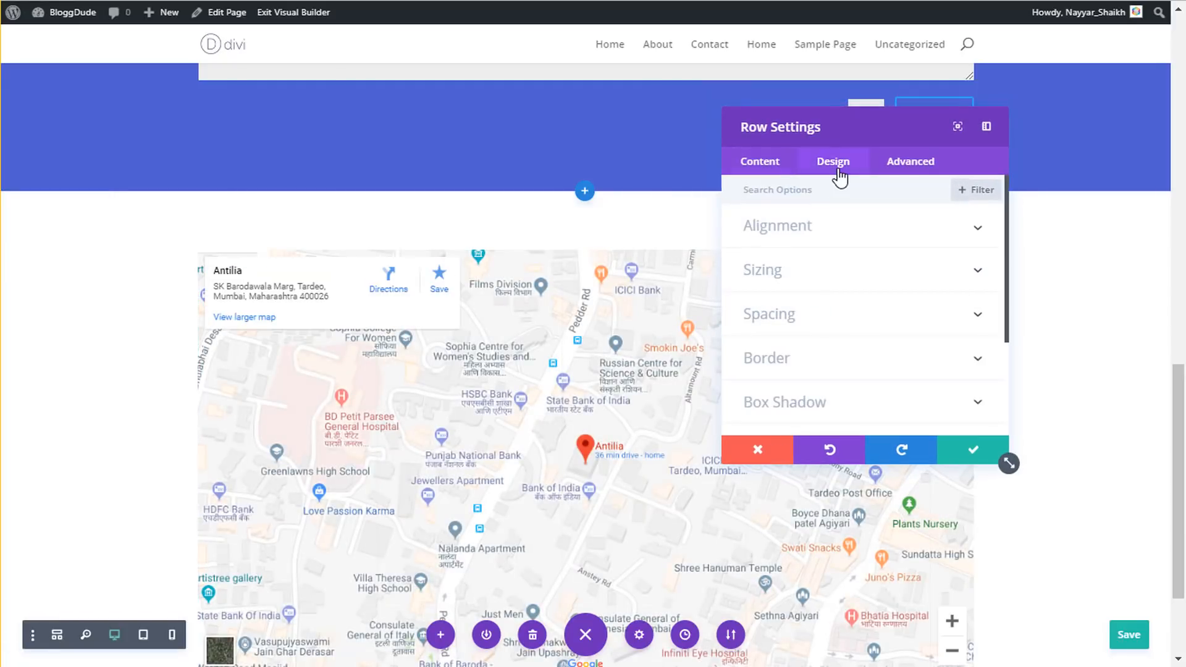
pyautogui.click(808, 272)
pyautogui.click(778, 248)
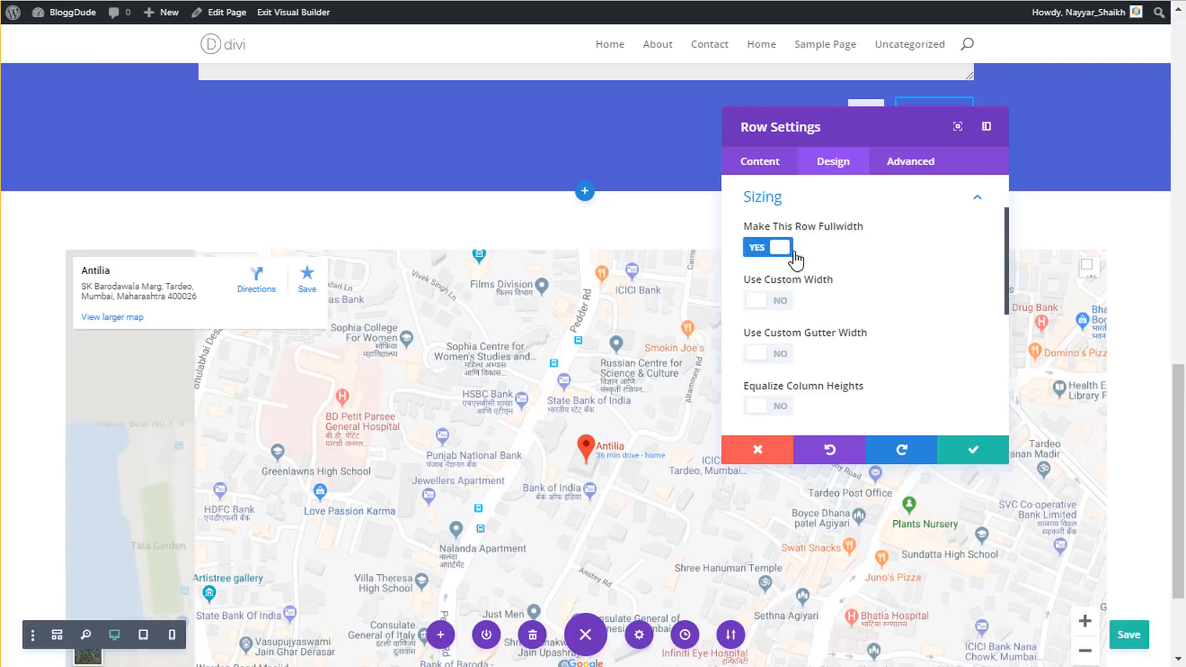
pyautogui.scroll(-2, 765, 281)
pyautogui.click(778, 265)
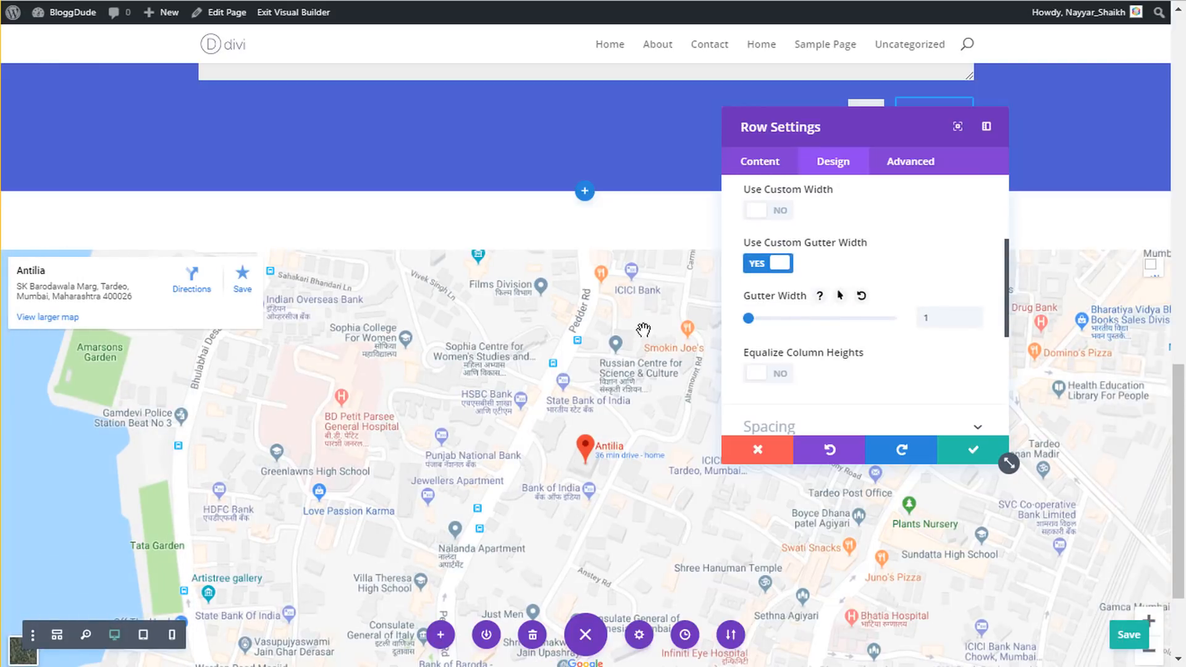
pyautogui.click(960, 451)
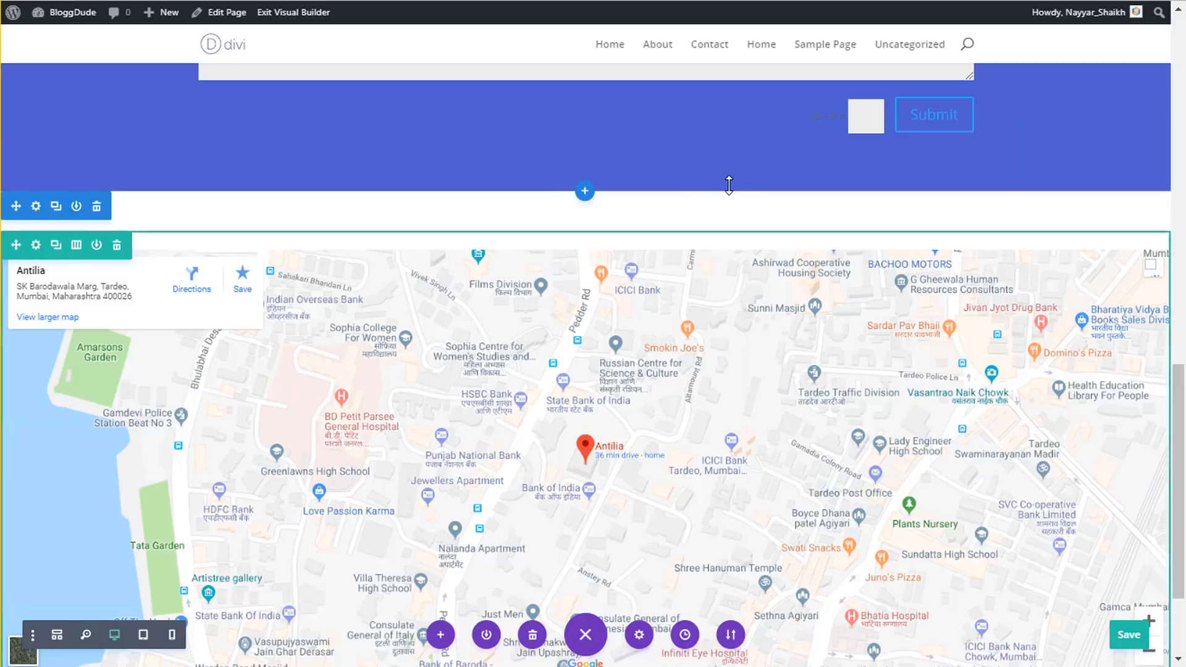
# - Drag the map section's padding to zero and save the Contact page
pyautogui.moveTo(723, 195); pyautogui.dragTo(720, 132)
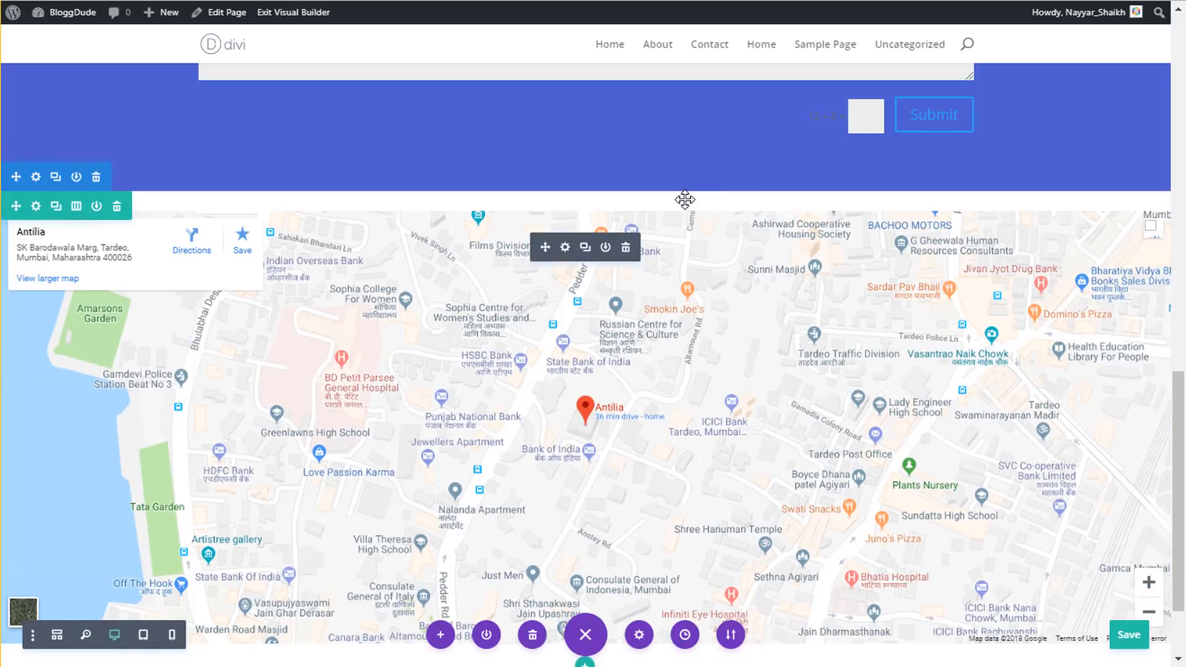
pyautogui.moveTo(683, 201); pyautogui.dragTo(686, 125)
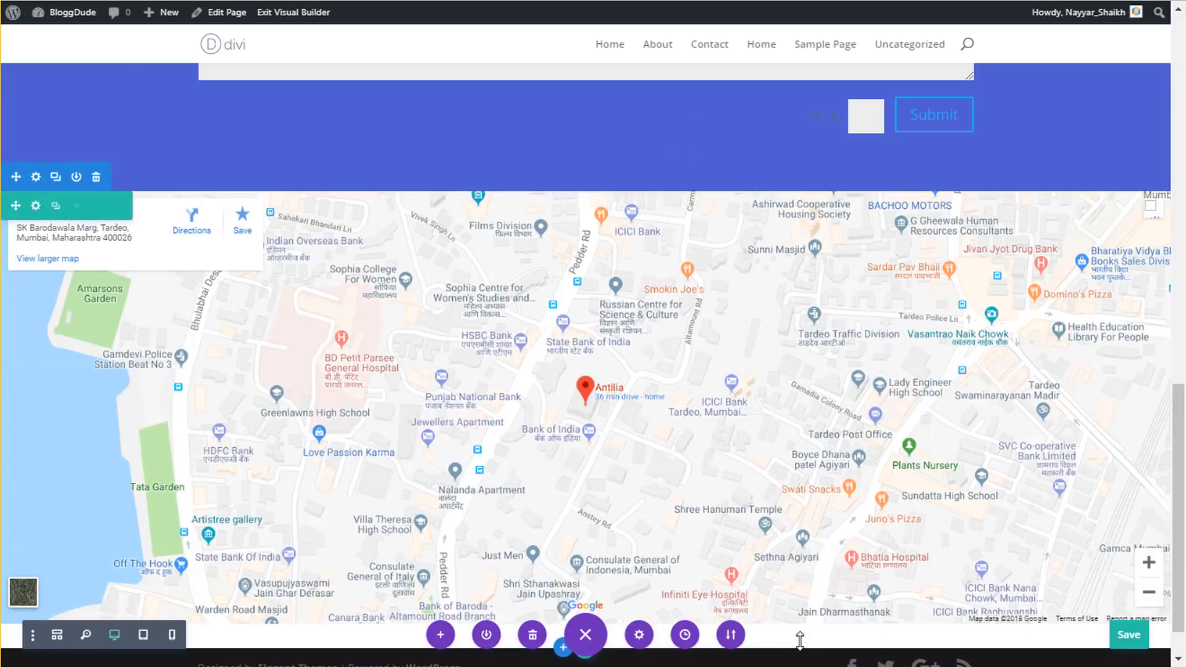
pyautogui.click(1129, 635)
pyautogui.scroll(1, 944, 506)
pyautogui.scroll(15, 944, 506)
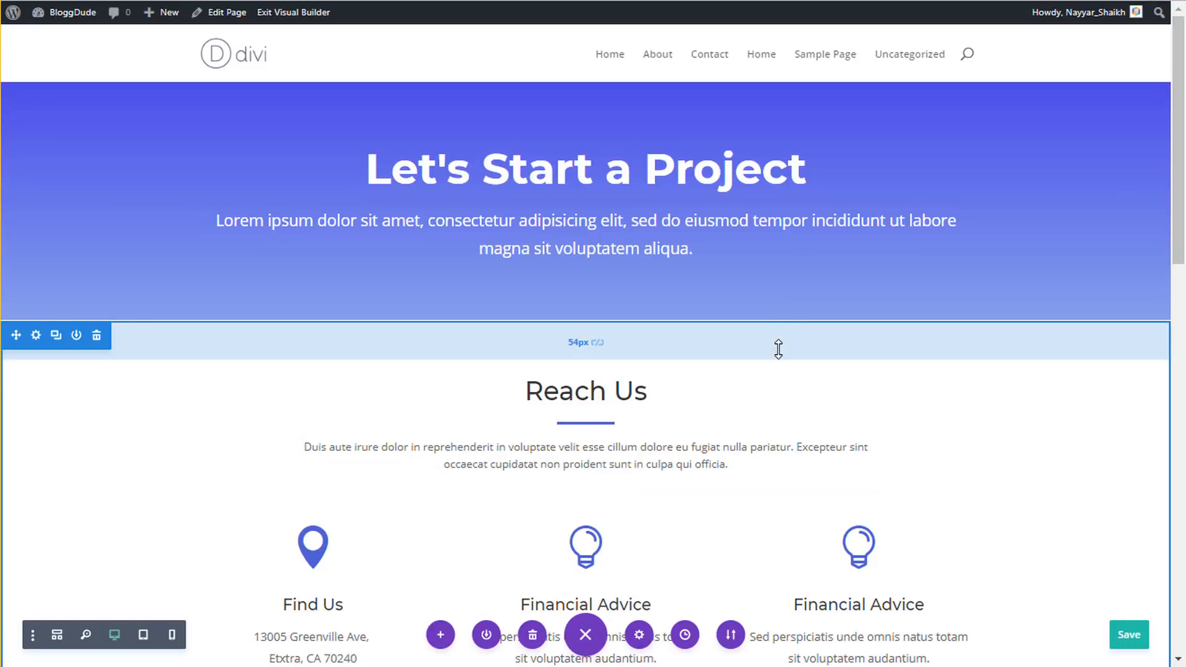
pyautogui.moveTo(166, 23)
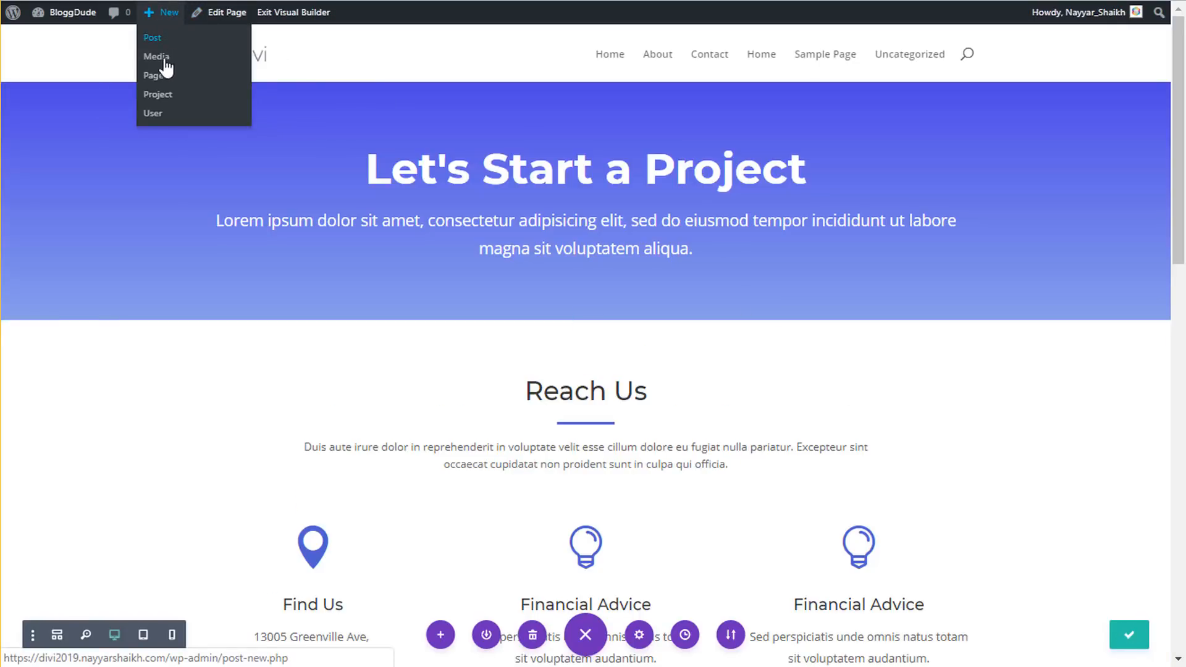
# - Publish a new blank page titled 'Portfoilio' and view it on the live site
pyautogui.click(164, 77)
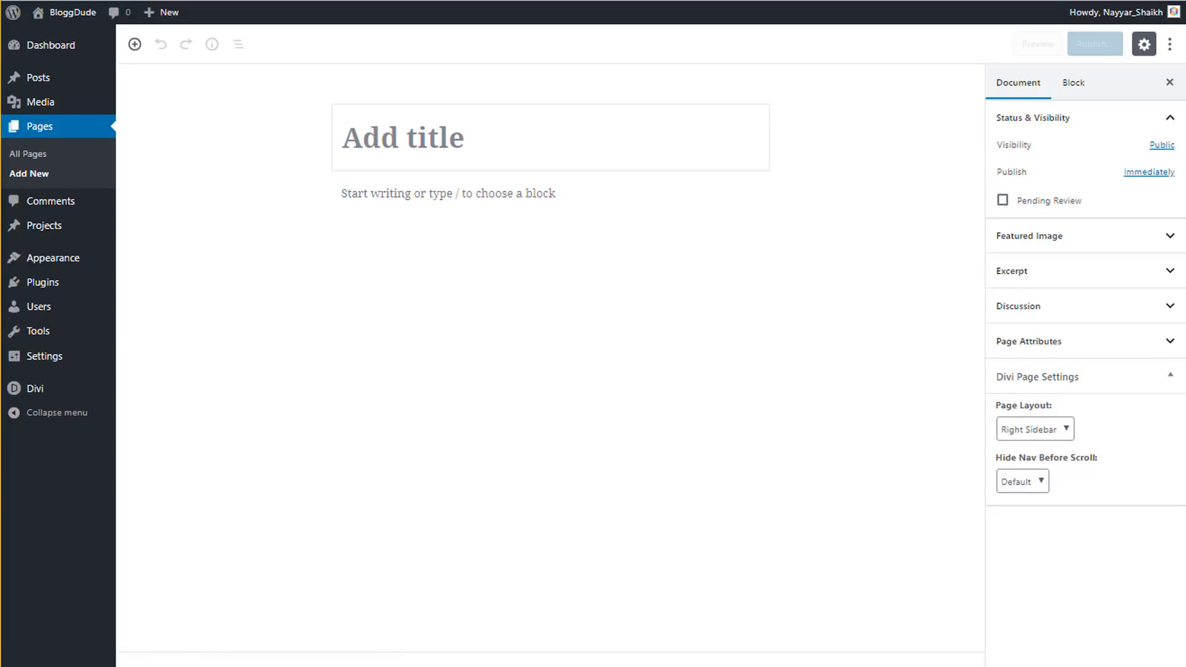
pyautogui.write('Portfoilio')
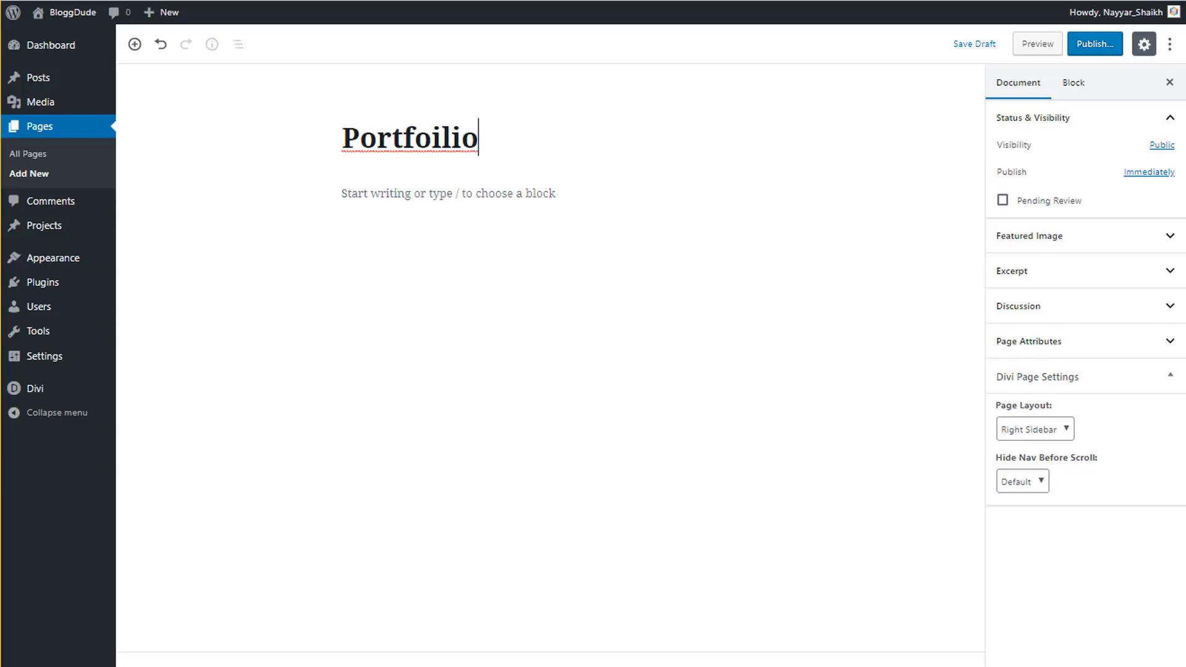
pyautogui.click(1097, 45)
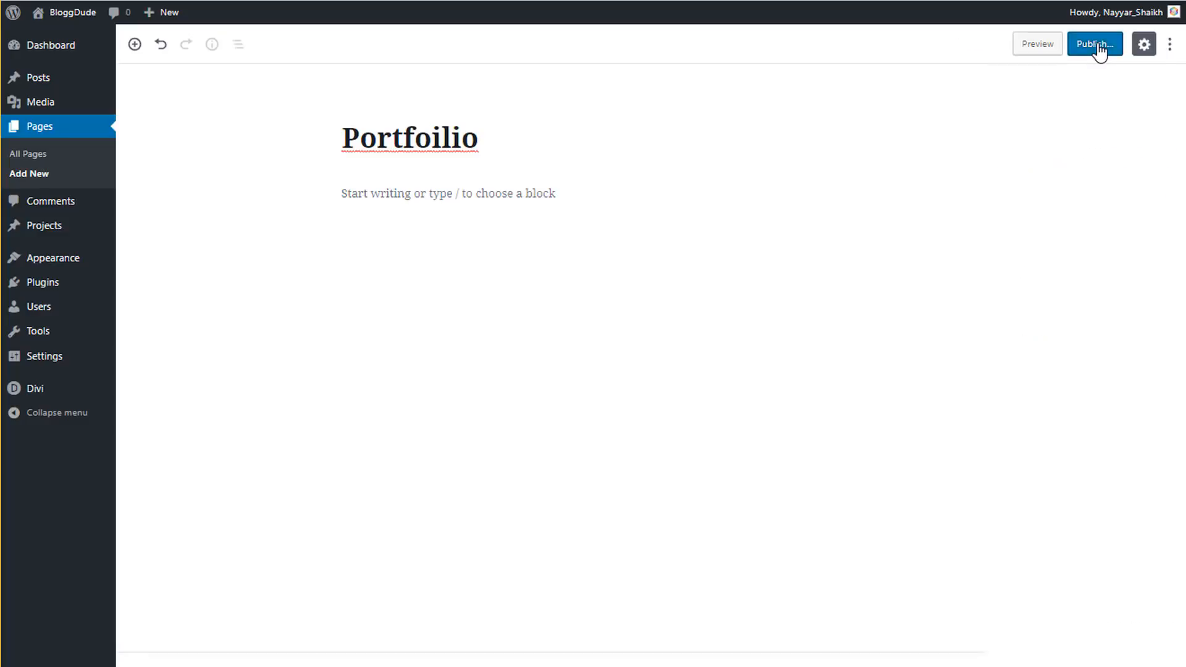
pyautogui.click(1097, 44)
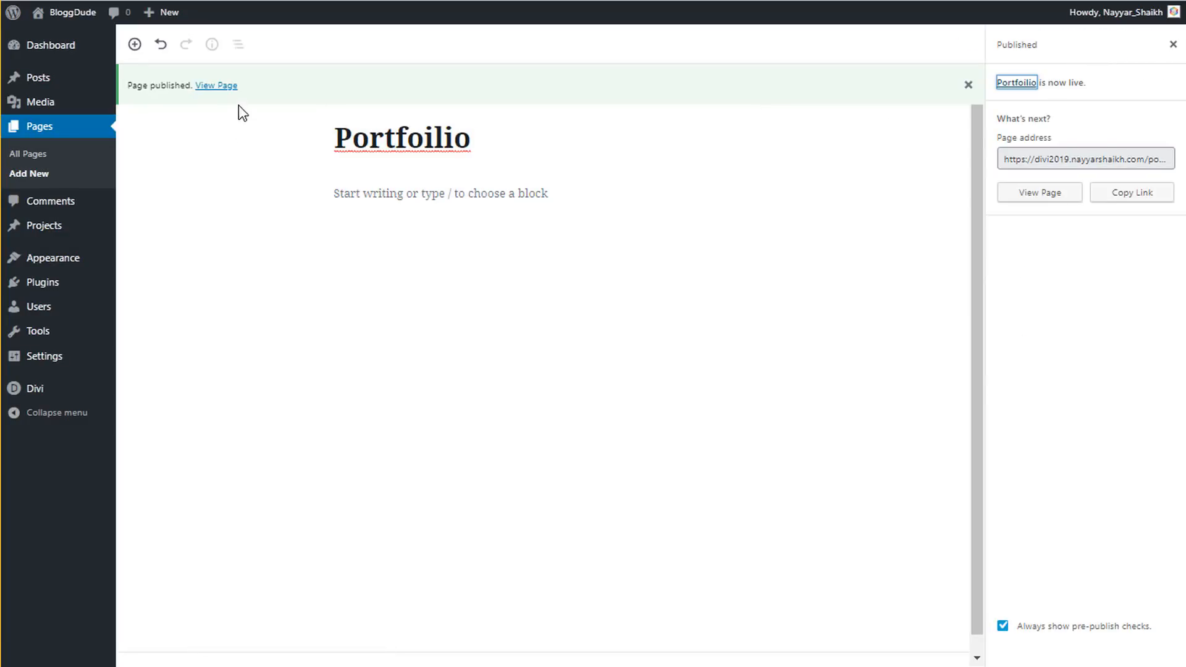
pyautogui.click(210, 85)
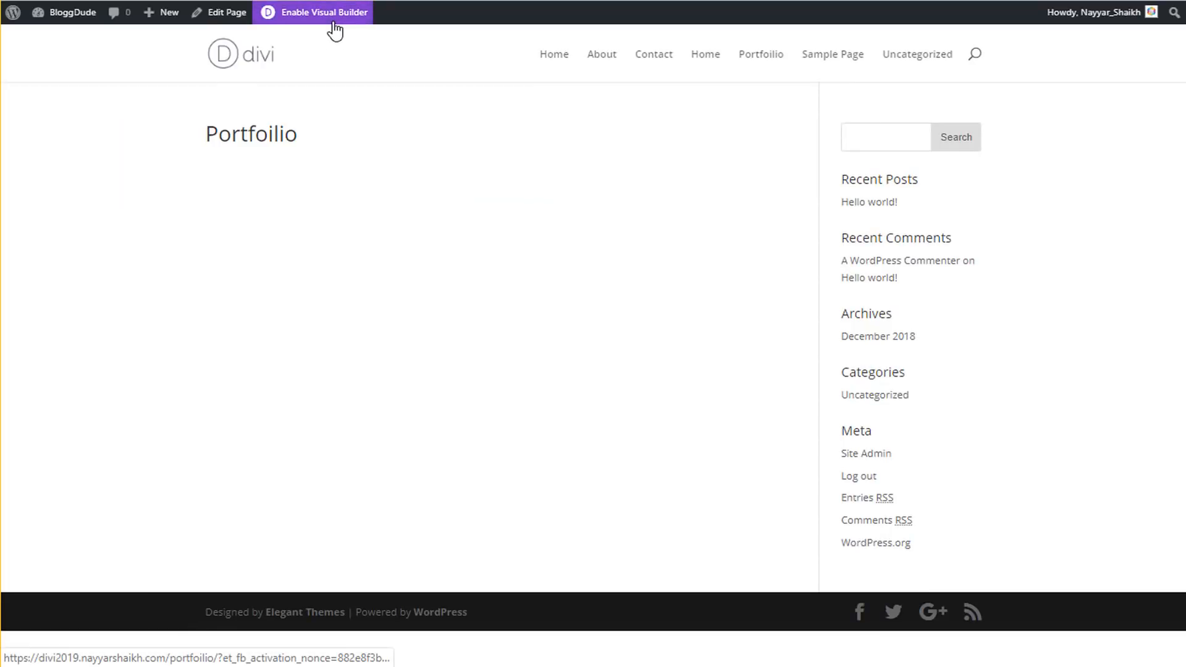
# - Enable the Visual Builder on the page and browse the premade layout library
pyautogui.click(333, 23)
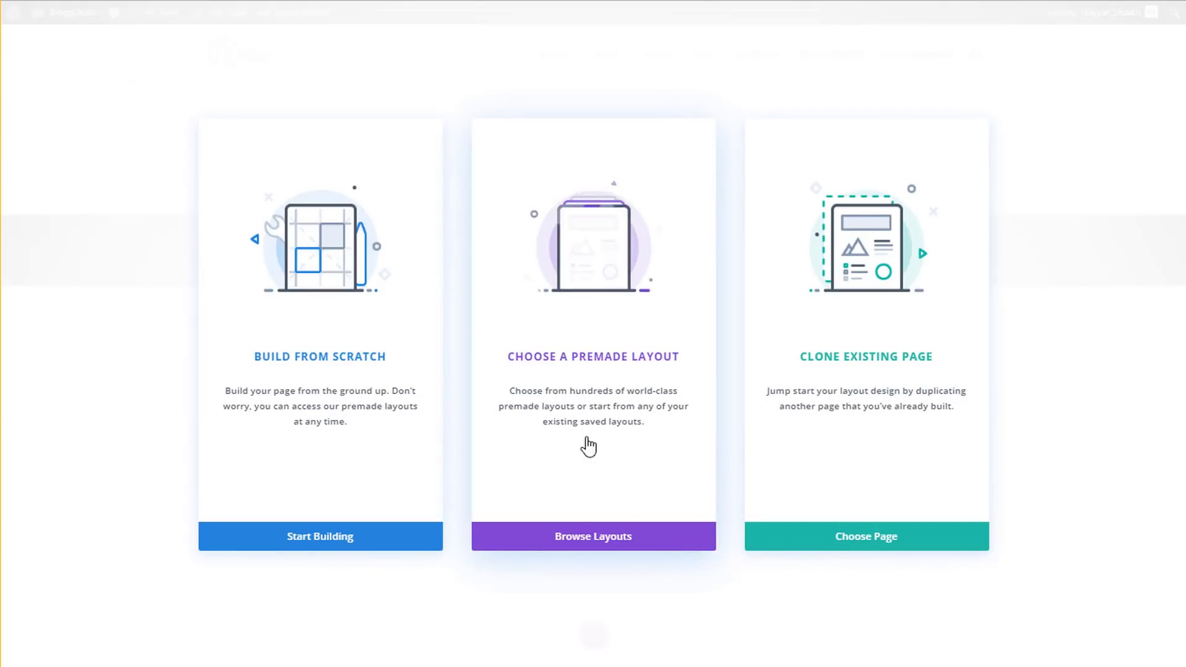
pyautogui.click(602, 246)
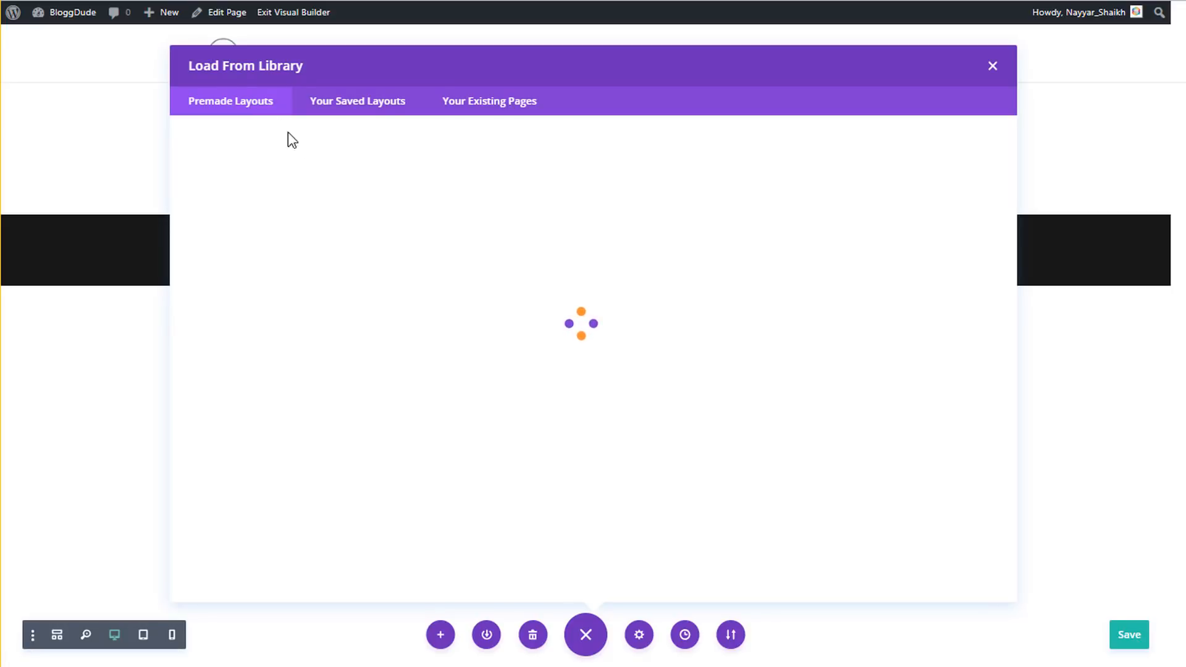
pyautogui.scroll(-5, 548, 333)
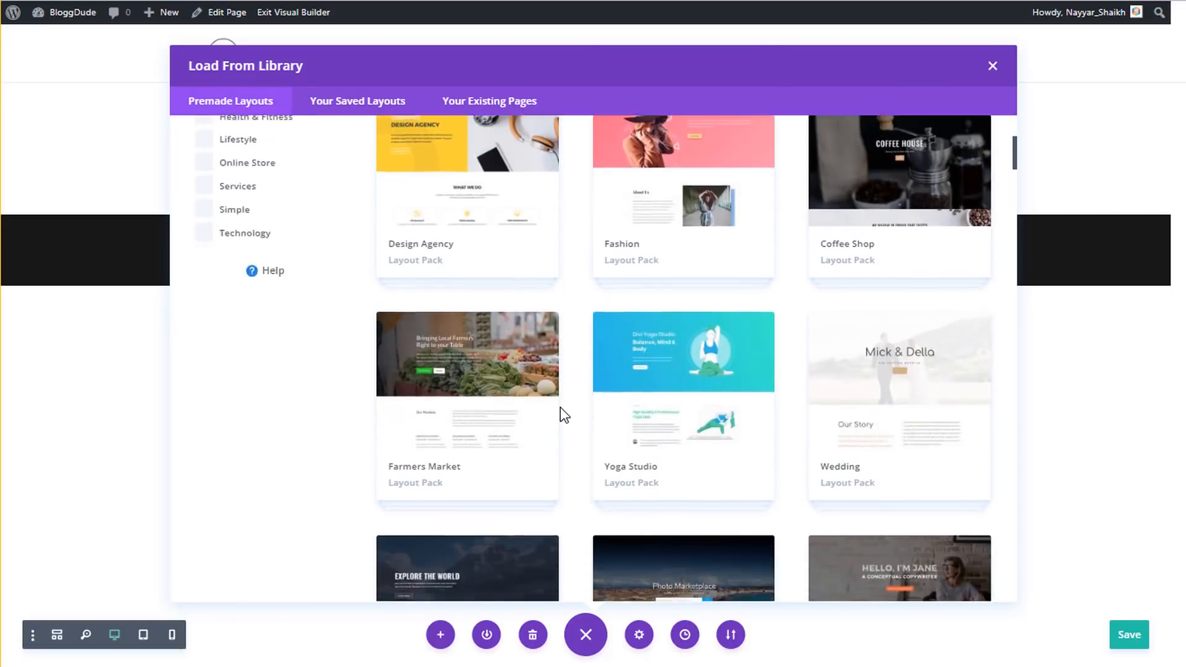
pyautogui.scroll(-12, 563, 415)
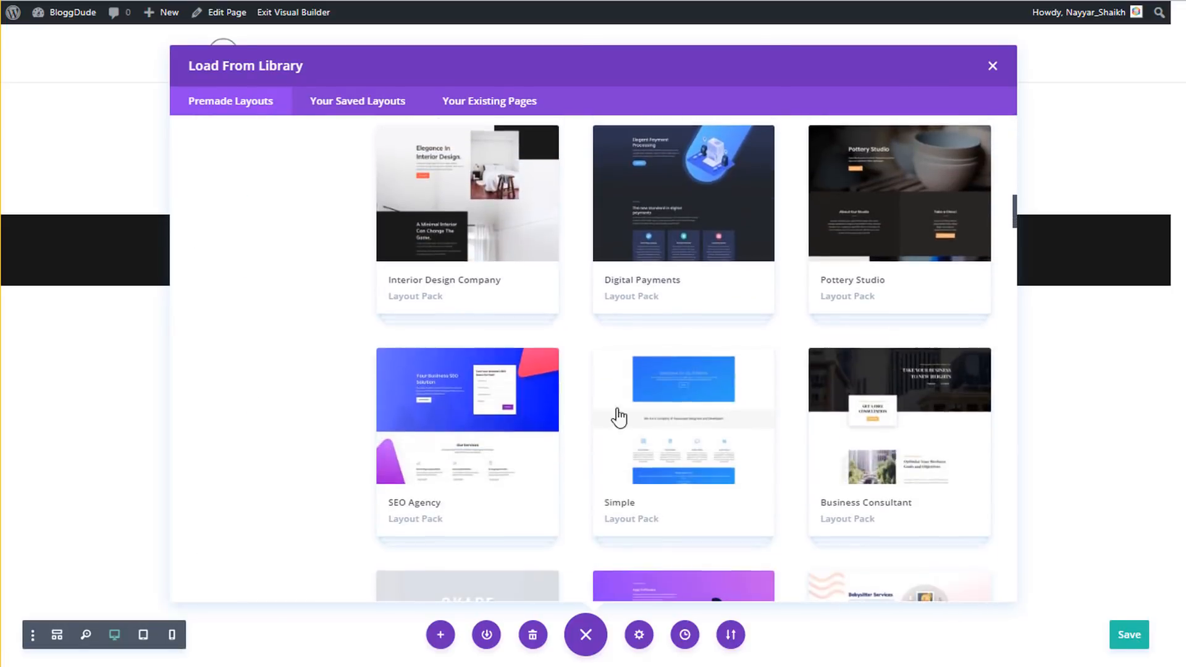
pyautogui.scroll(-2, 868, 410)
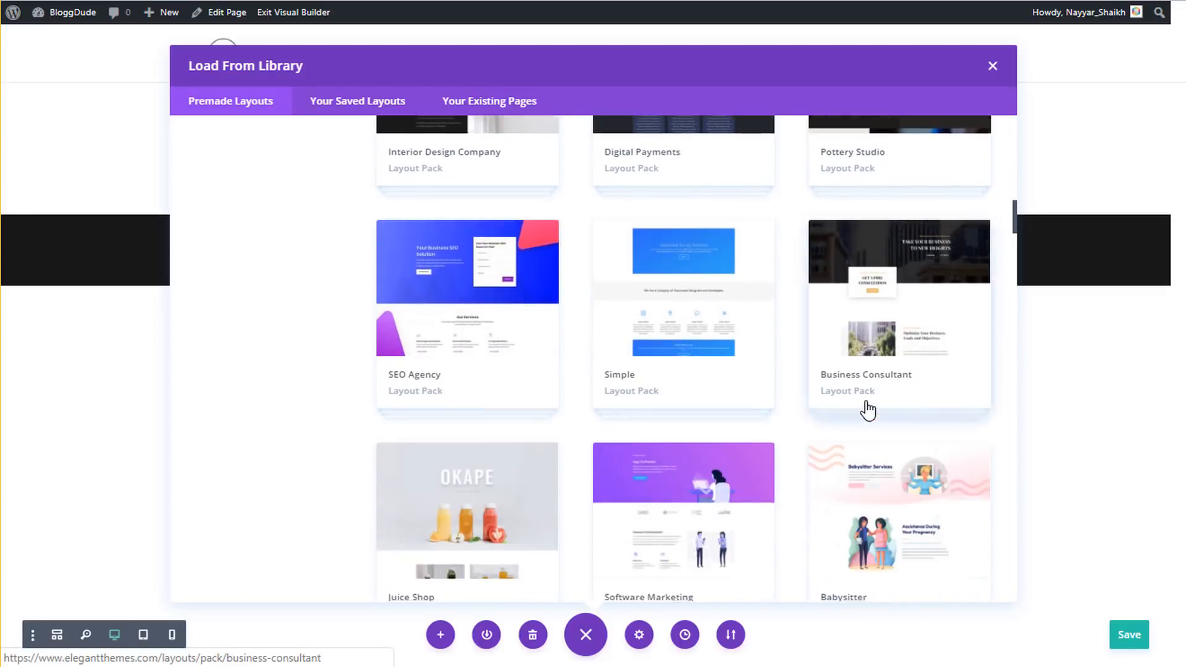
pyautogui.scroll(-1, 868, 410)
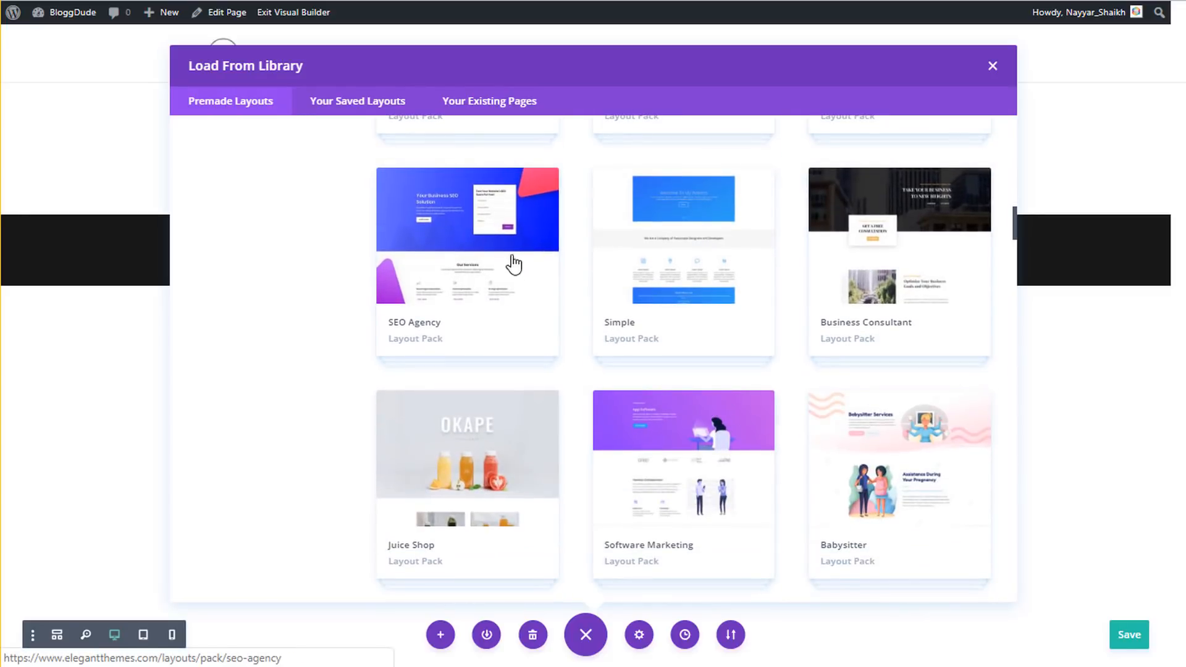
# - Preview the SEO Agency Services layout, then list the site's existing pages About, Contact and Home
pyautogui.click(481, 240)
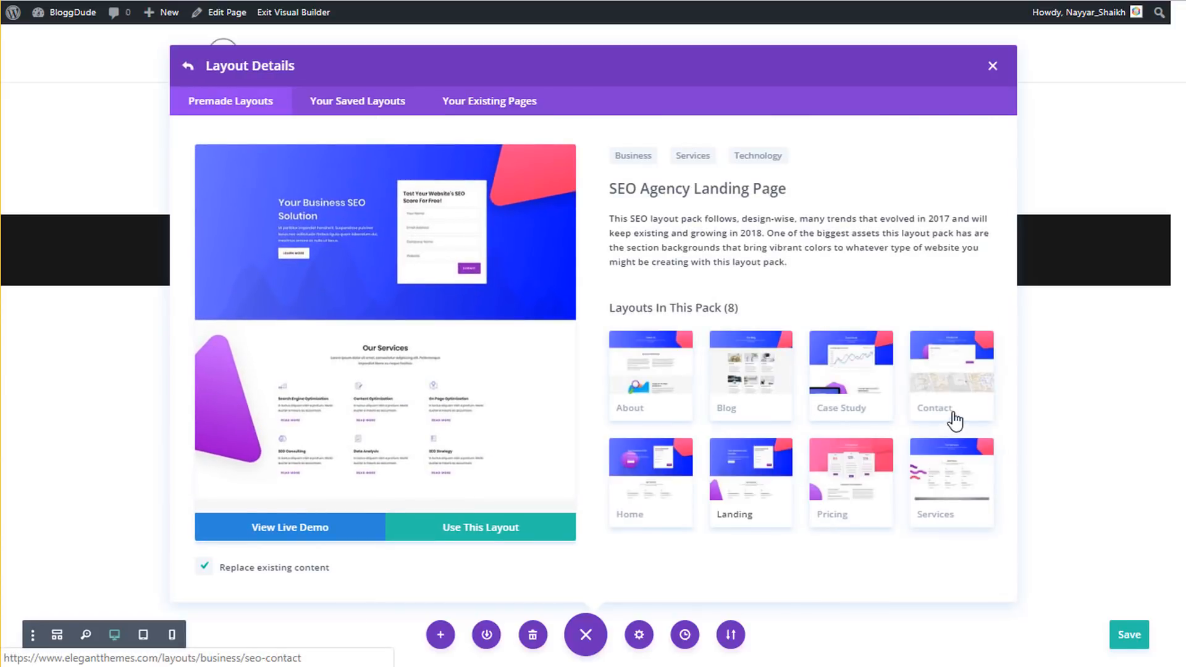
pyautogui.click(952, 497)
pyautogui.scroll(-10, 309, 309)
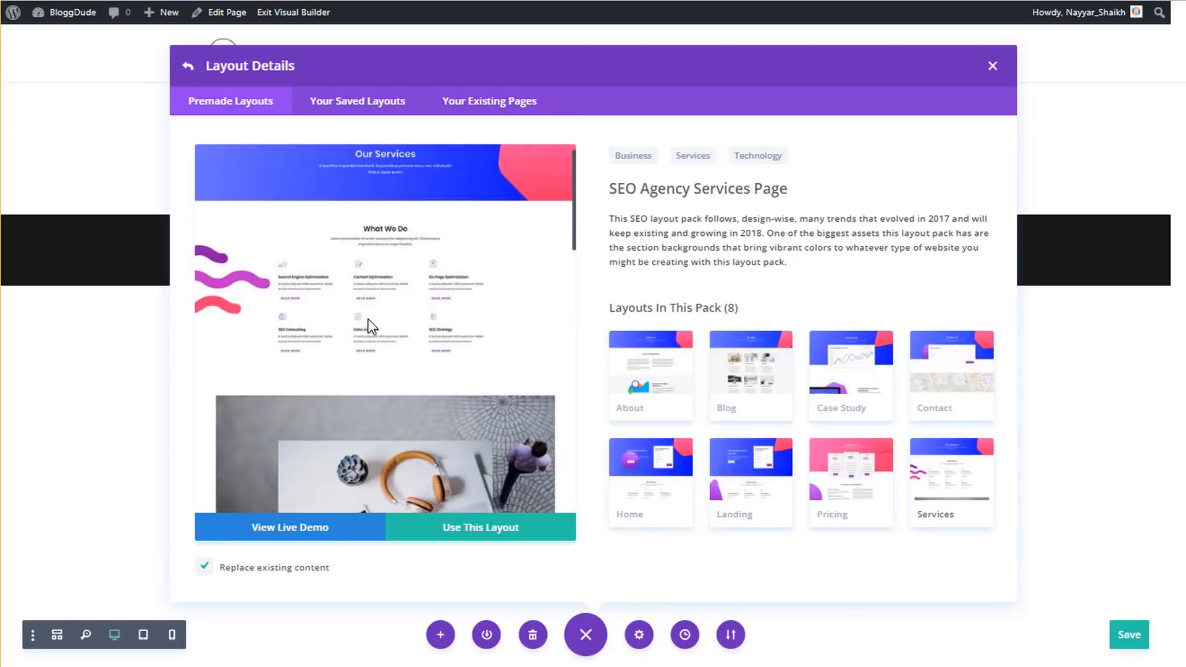
pyautogui.scroll(5, 389, 371)
pyautogui.scroll(5, 391, 370)
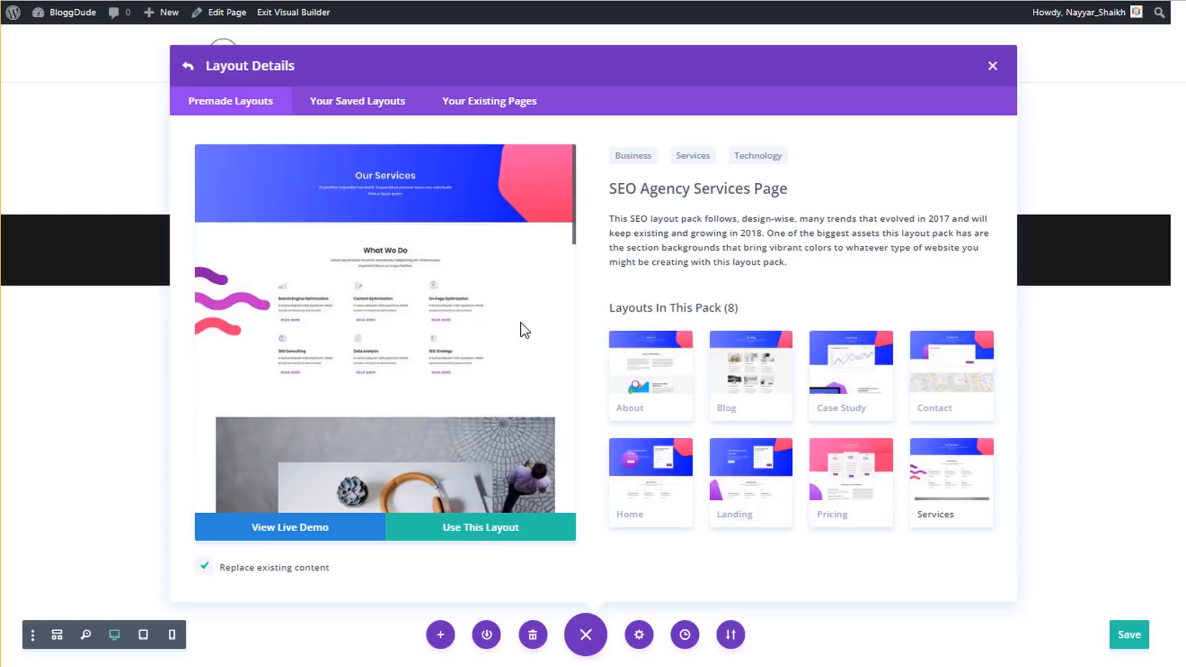
pyautogui.scroll(-10, 519, 327)
pyautogui.scroll(-2, 507, 321)
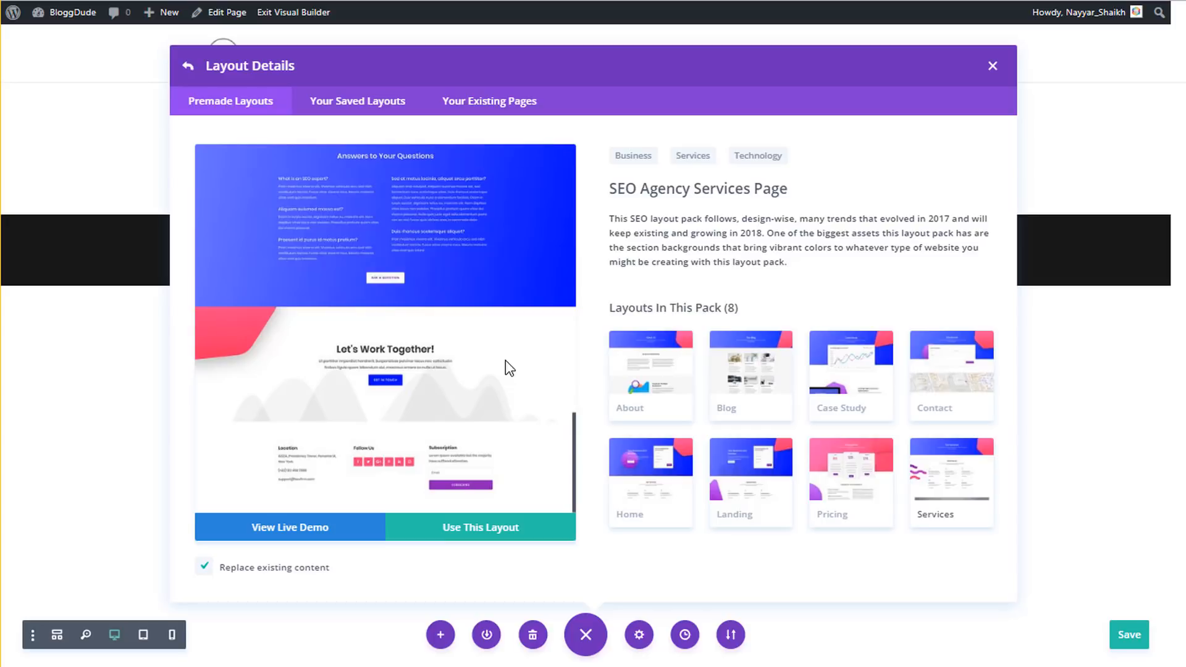
pyautogui.click(492, 110)
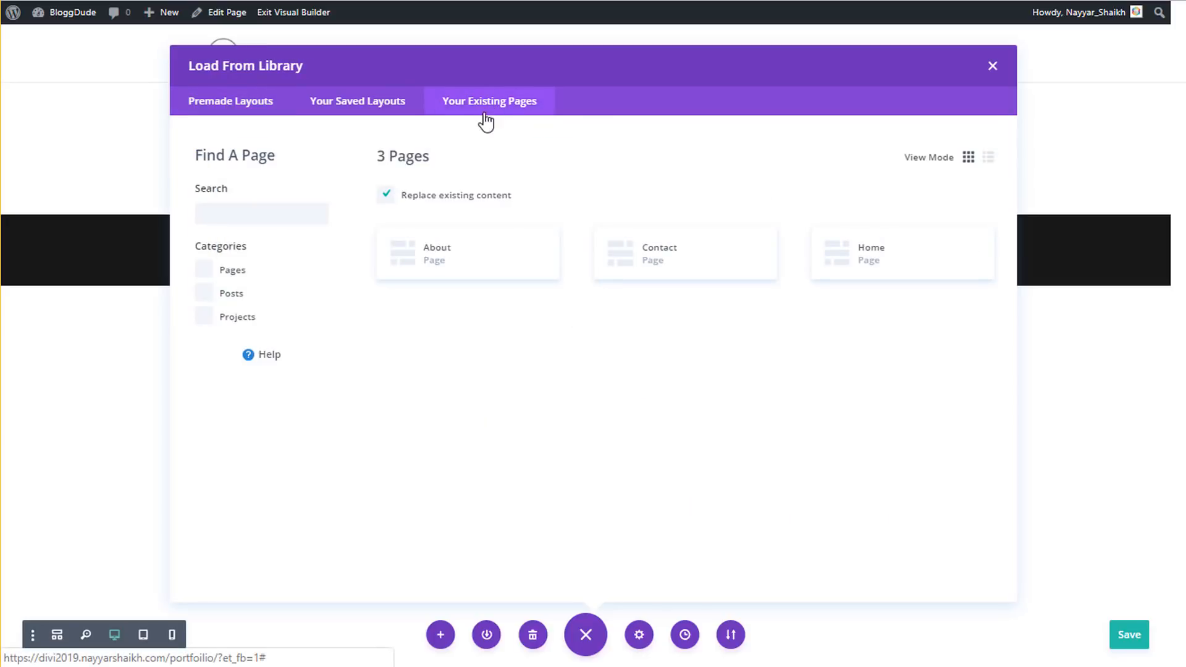
pyautogui.click(443, 263)
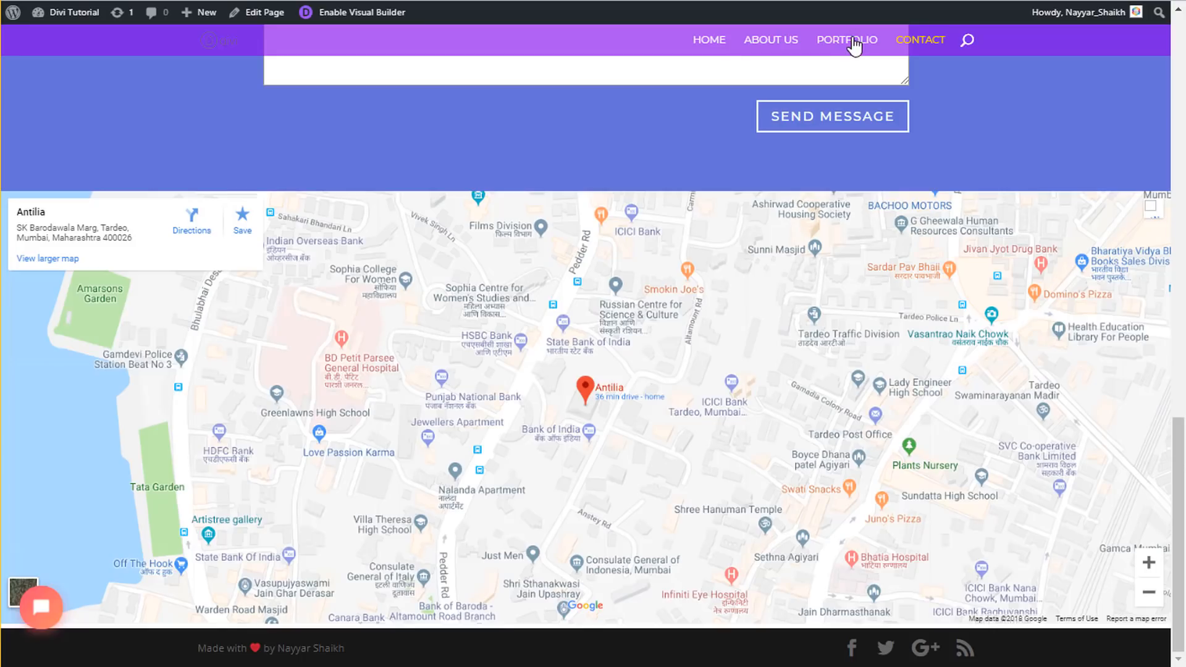
pyautogui.click(855, 43)
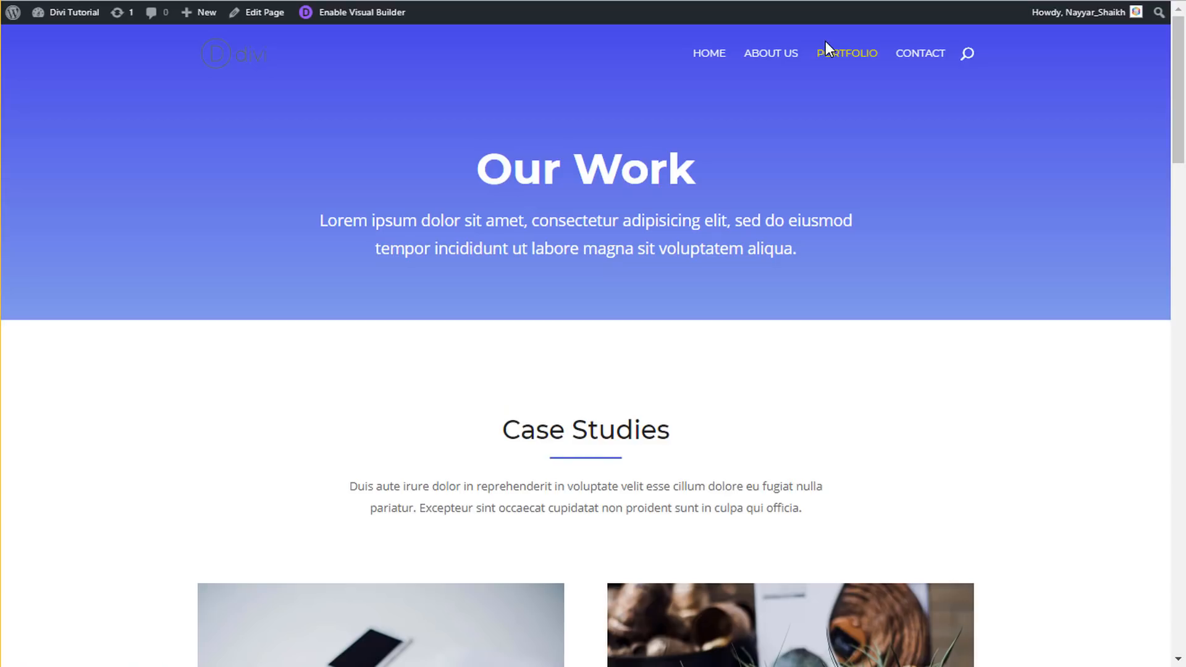
pyautogui.scroll(-12, 744, 289)
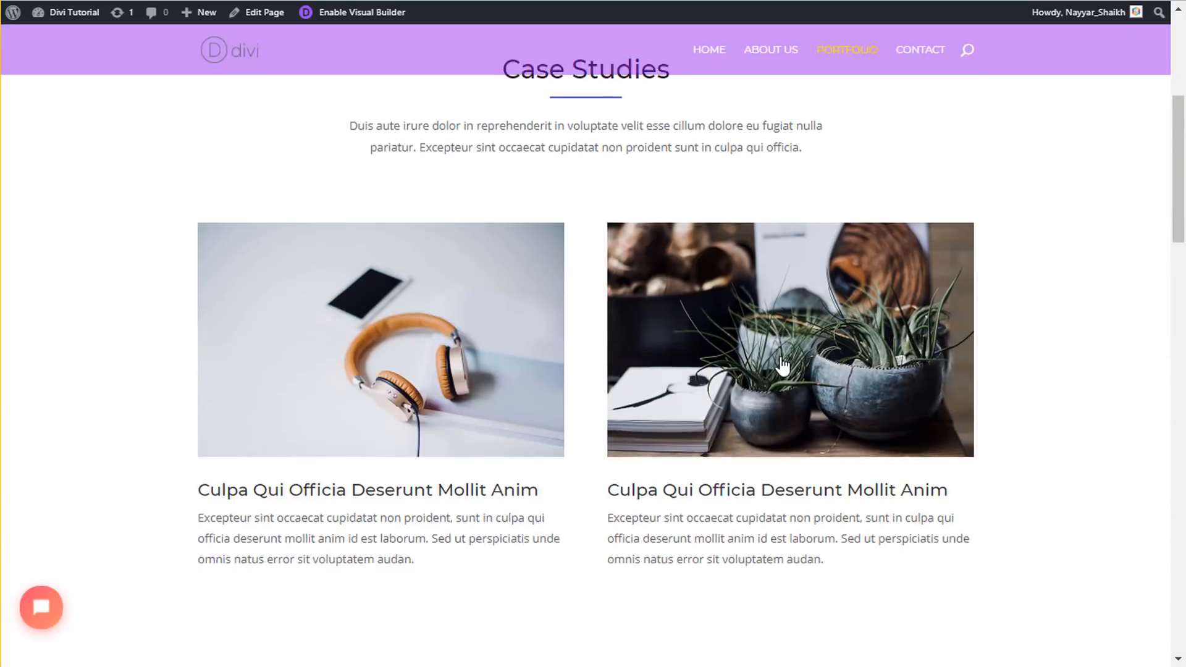
pyautogui.scroll(-15, 782, 359)
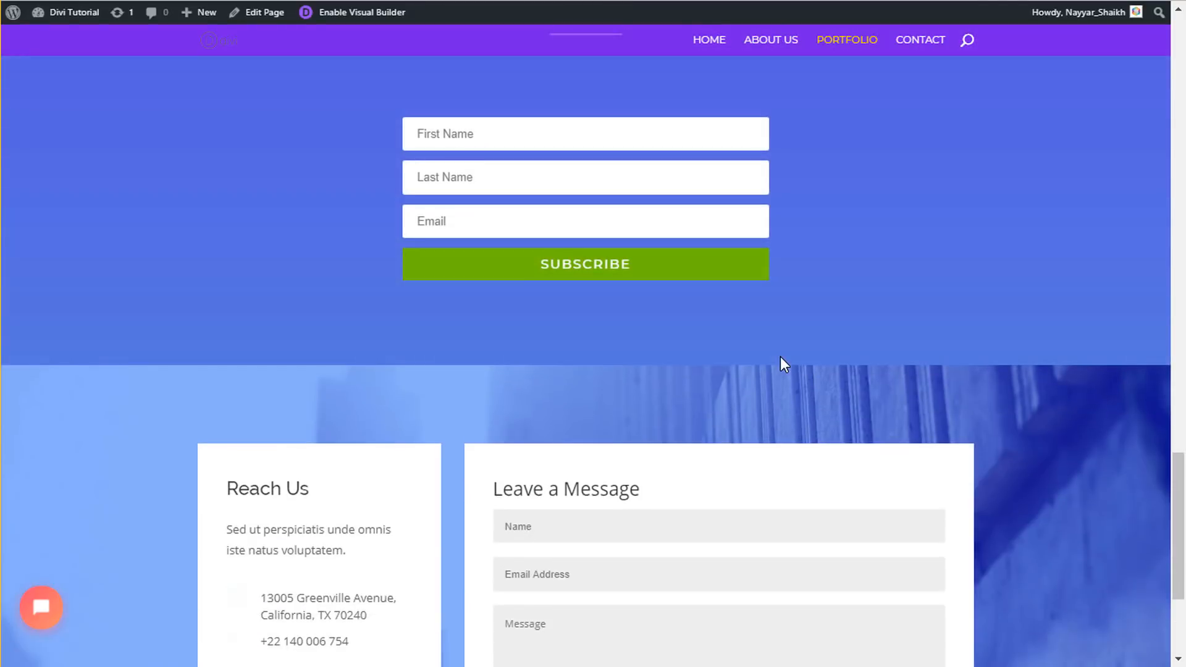
pyautogui.scroll(-2, 780, 358)
pyautogui.scroll(7, 780, 358)
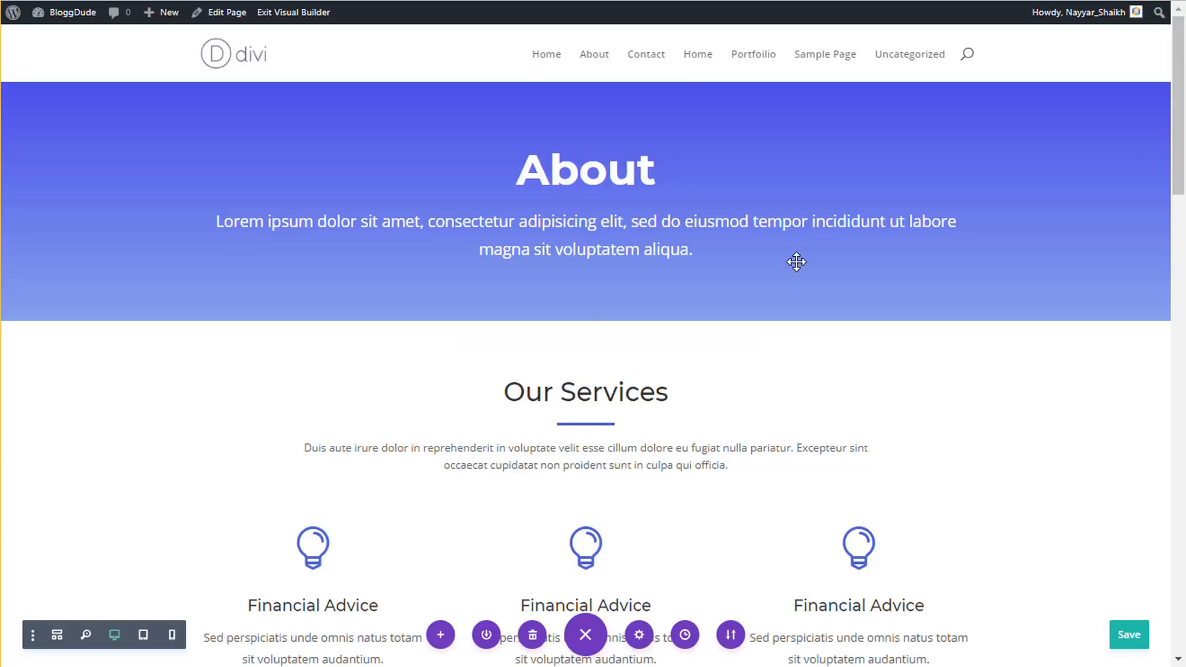
pyautogui.scroll(-15, 796, 266)
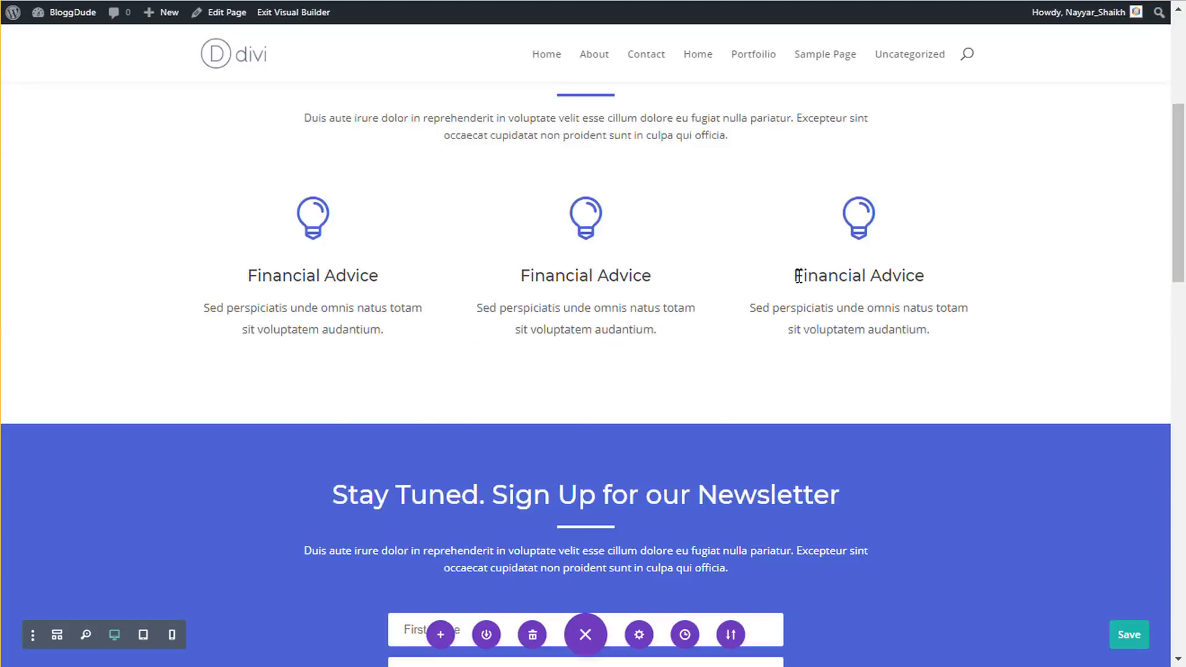
pyautogui.scroll(-5, 797, 275)
pyautogui.scroll(20, 797, 275)
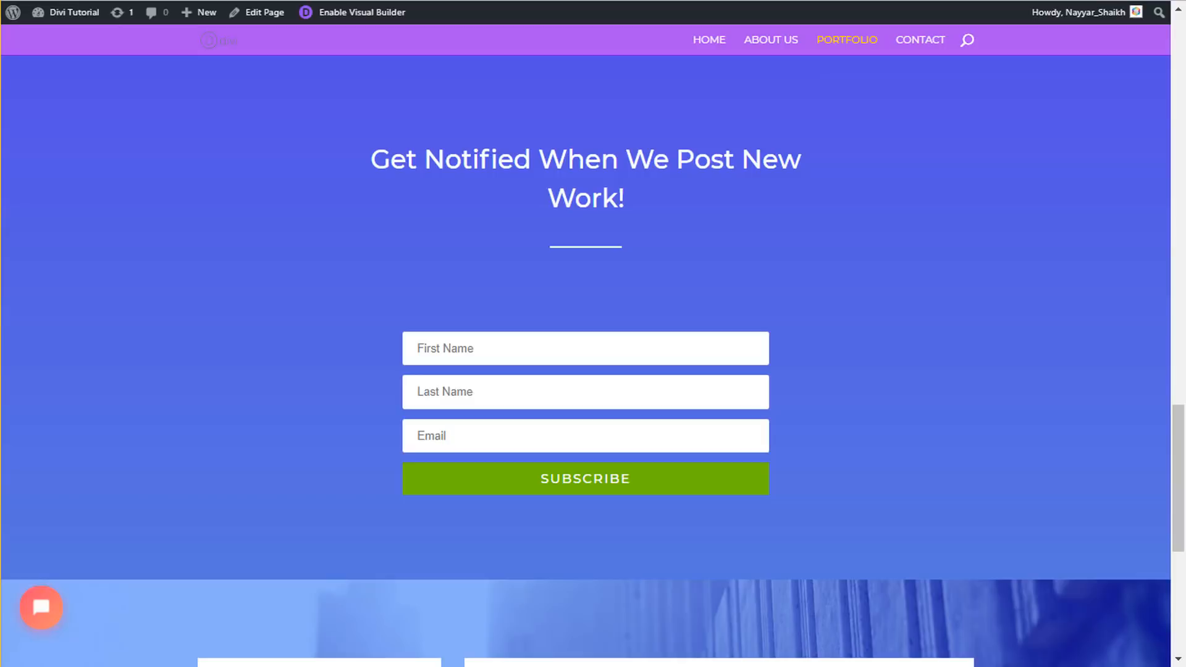
pyautogui.scroll(15, 597, 197)
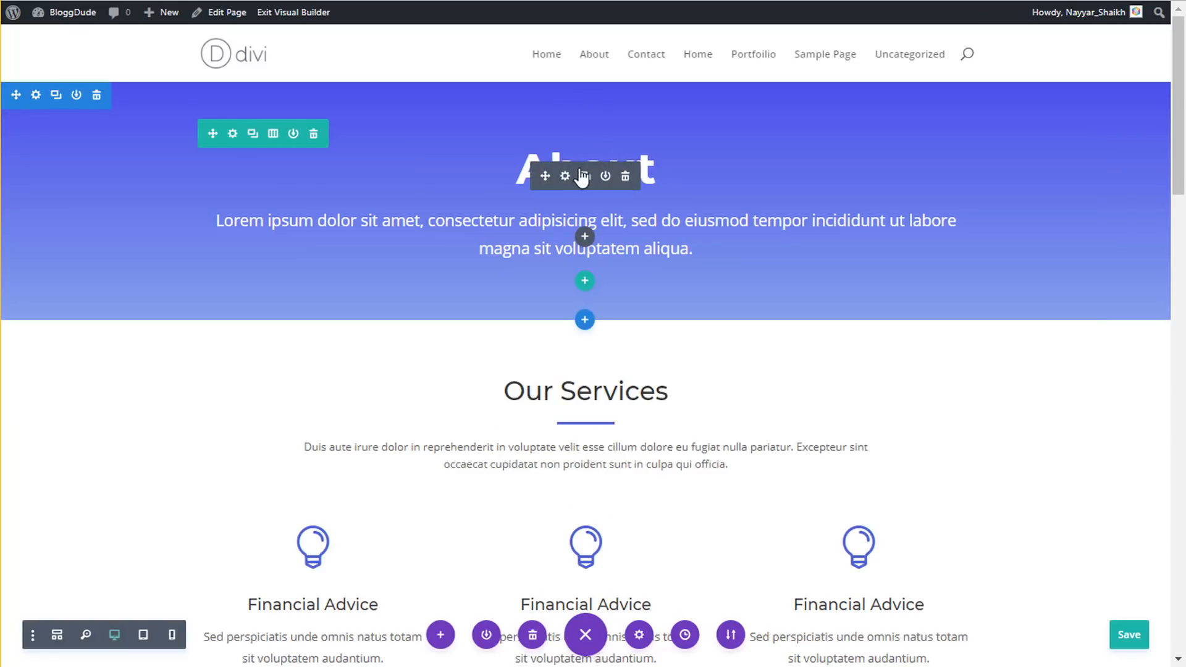
# - Change the hero heading from 'About' to 'Our Work'
pyautogui.click(737, 233)
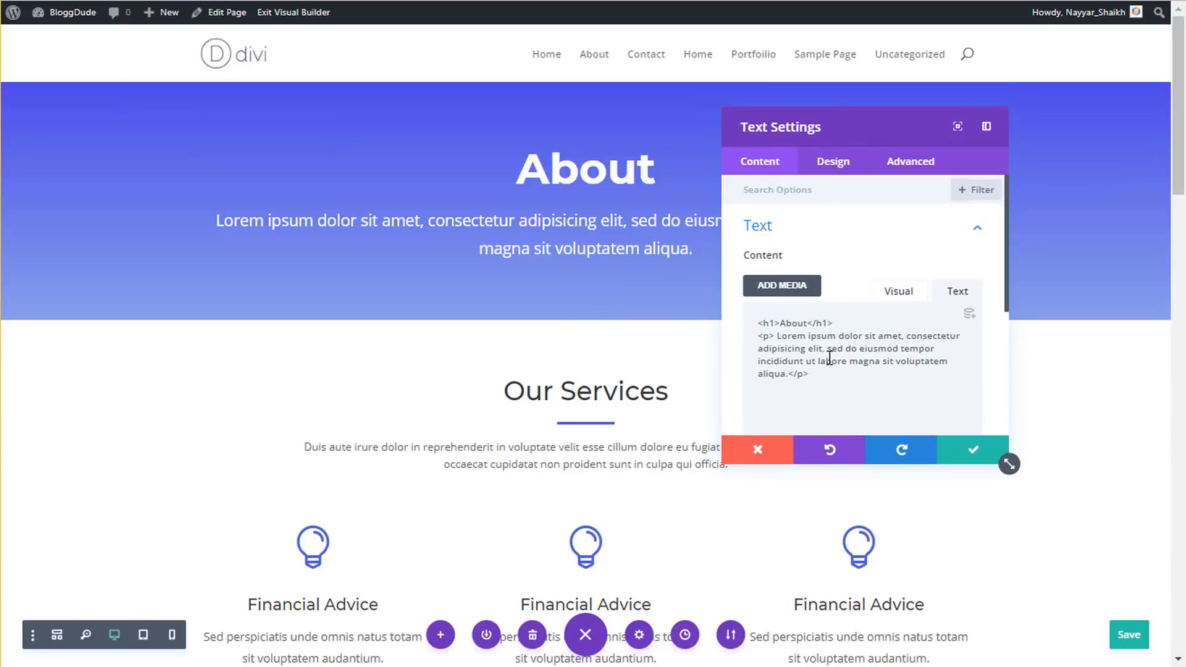
pyautogui.click(901, 301)
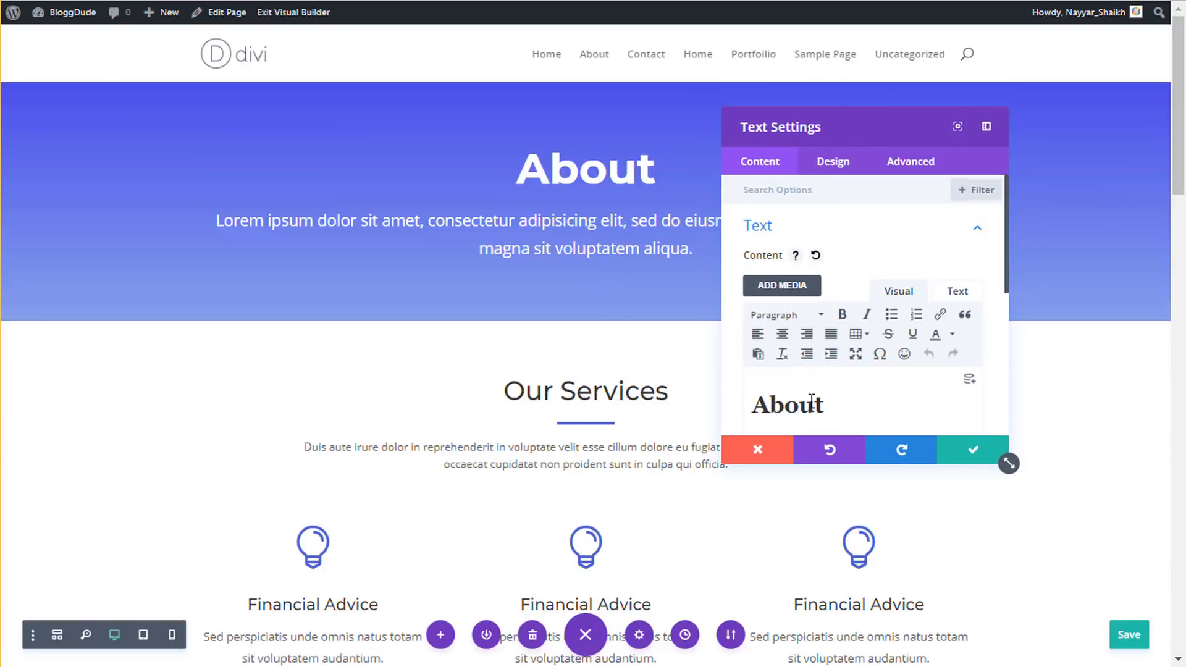
pyautogui.moveTo(761, 397); pyautogui.dragTo(812, 398)
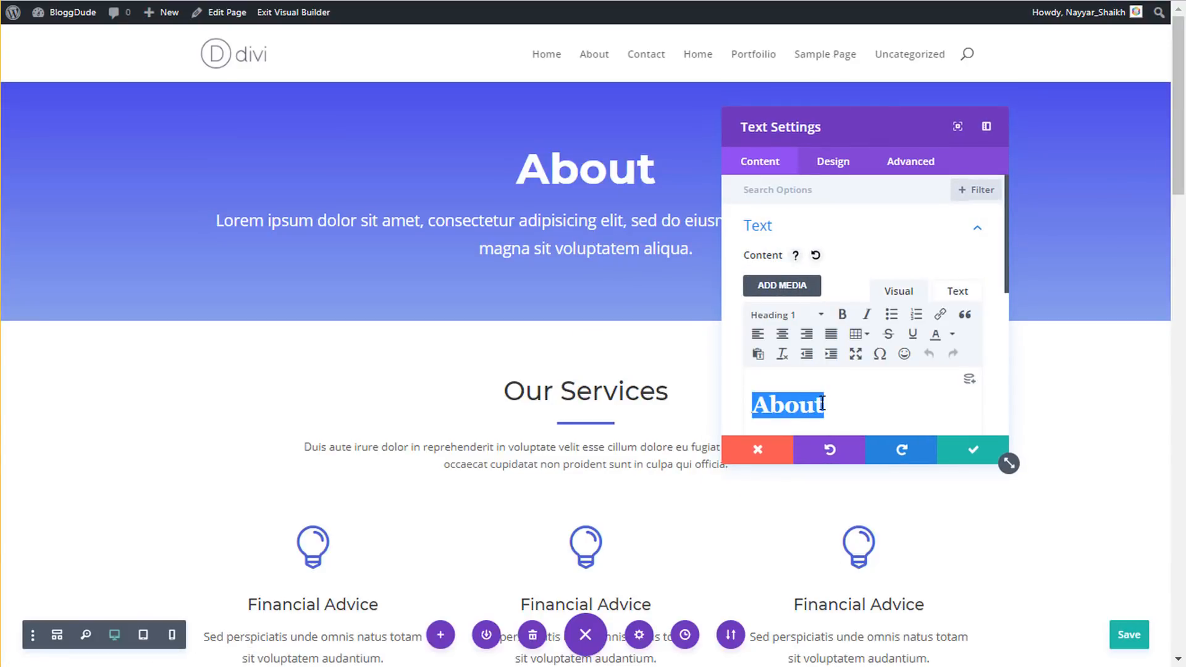
pyautogui.write('Our Work')
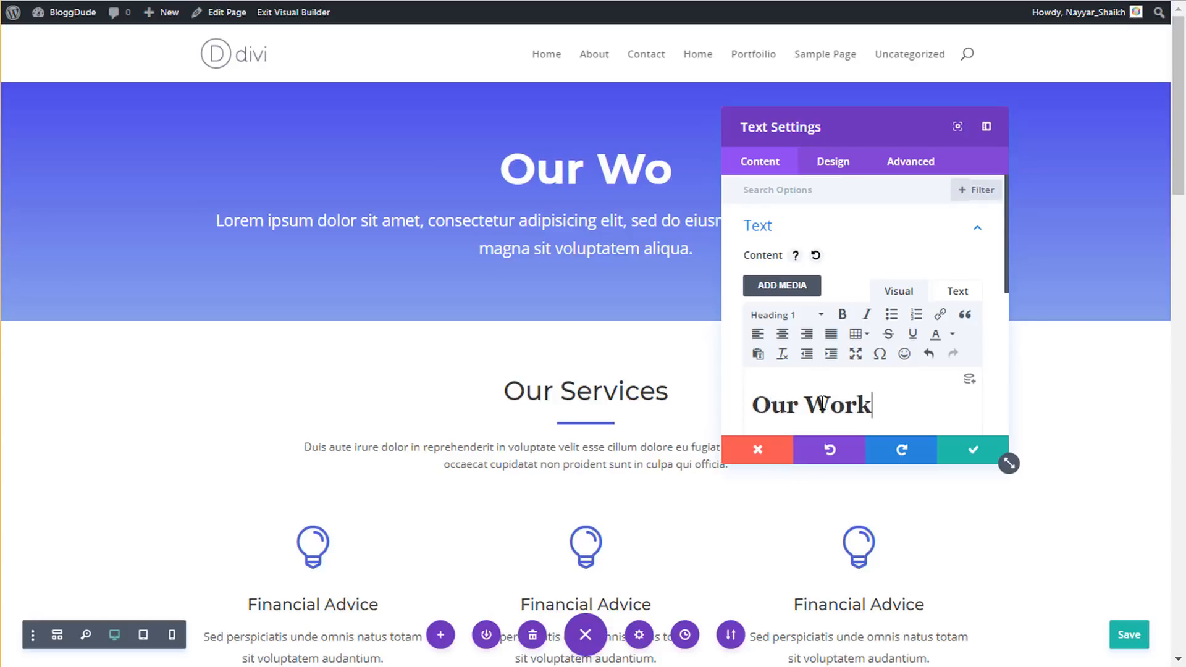
pyautogui.click(975, 451)
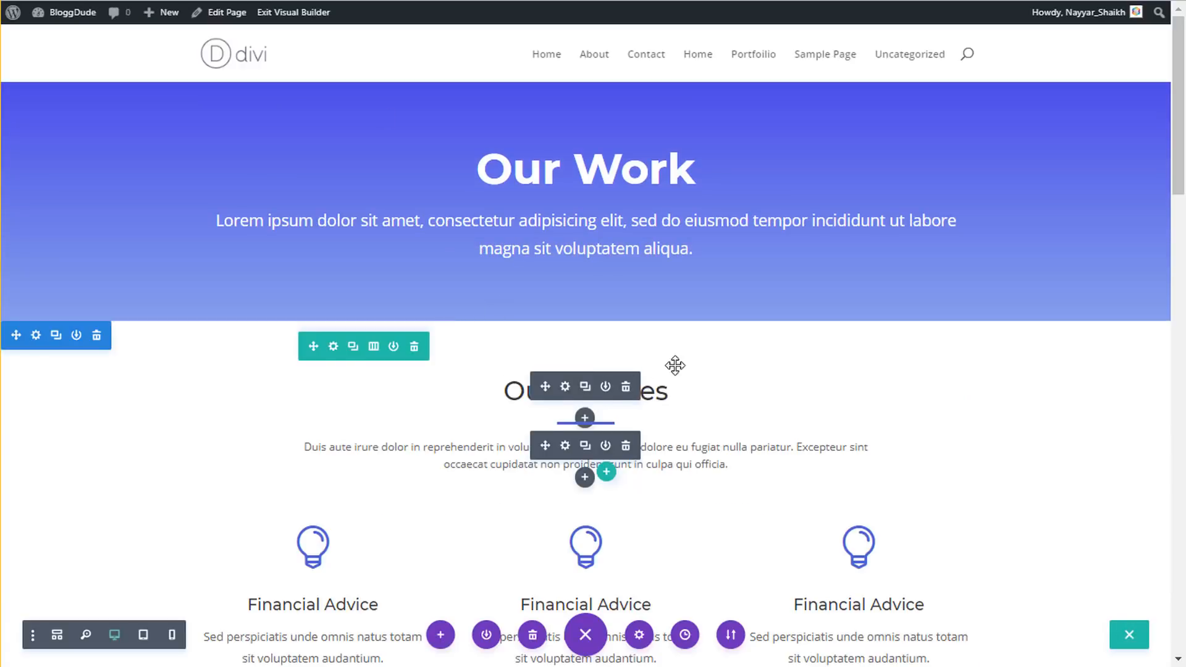
# - Change the 'Our Services' heading to 'Case Studies'
pyautogui.scroll(-3, 676, 366)
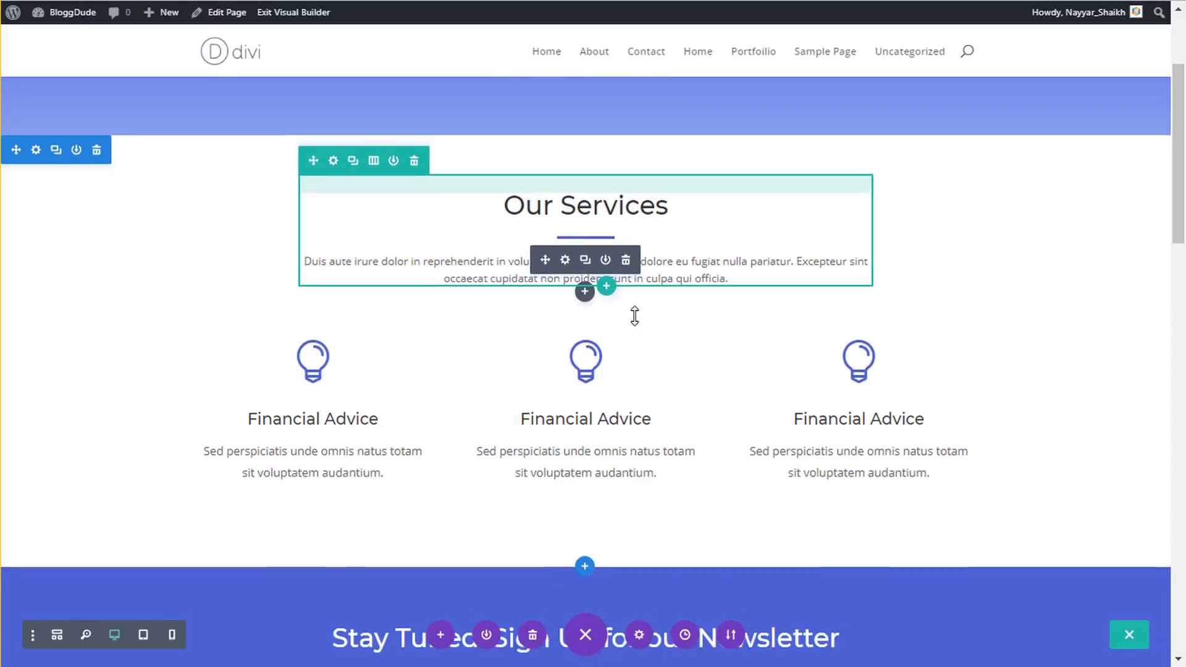
pyautogui.click(678, 227)
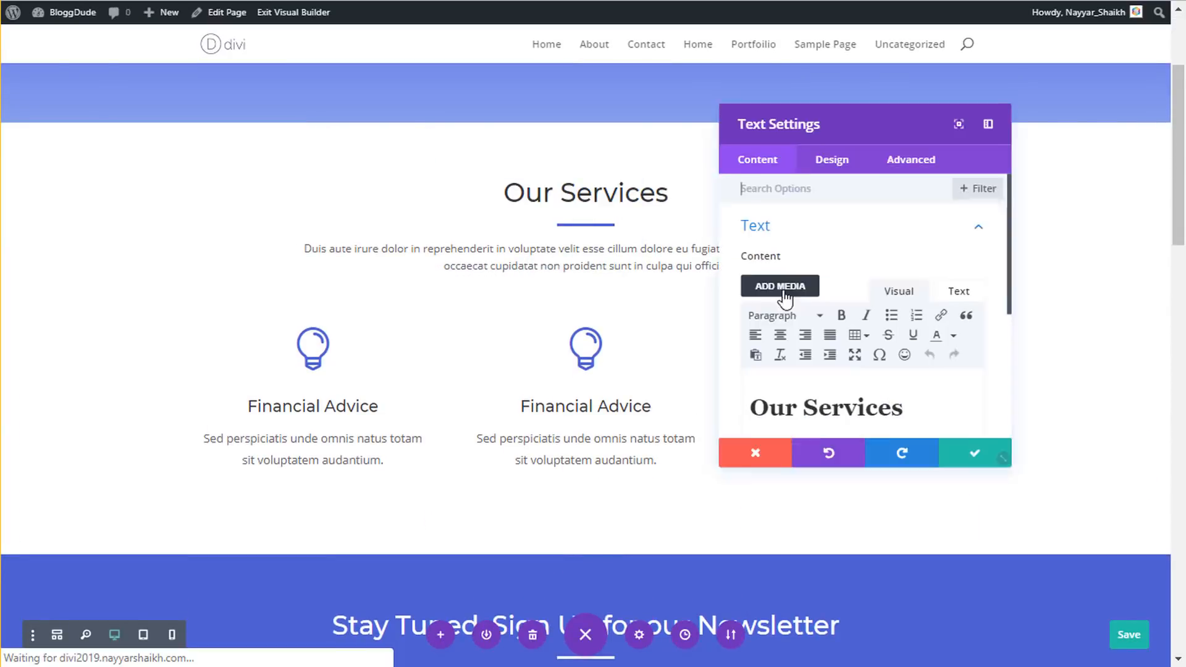
pyautogui.moveTo(752, 403); pyautogui.dragTo(897, 401)
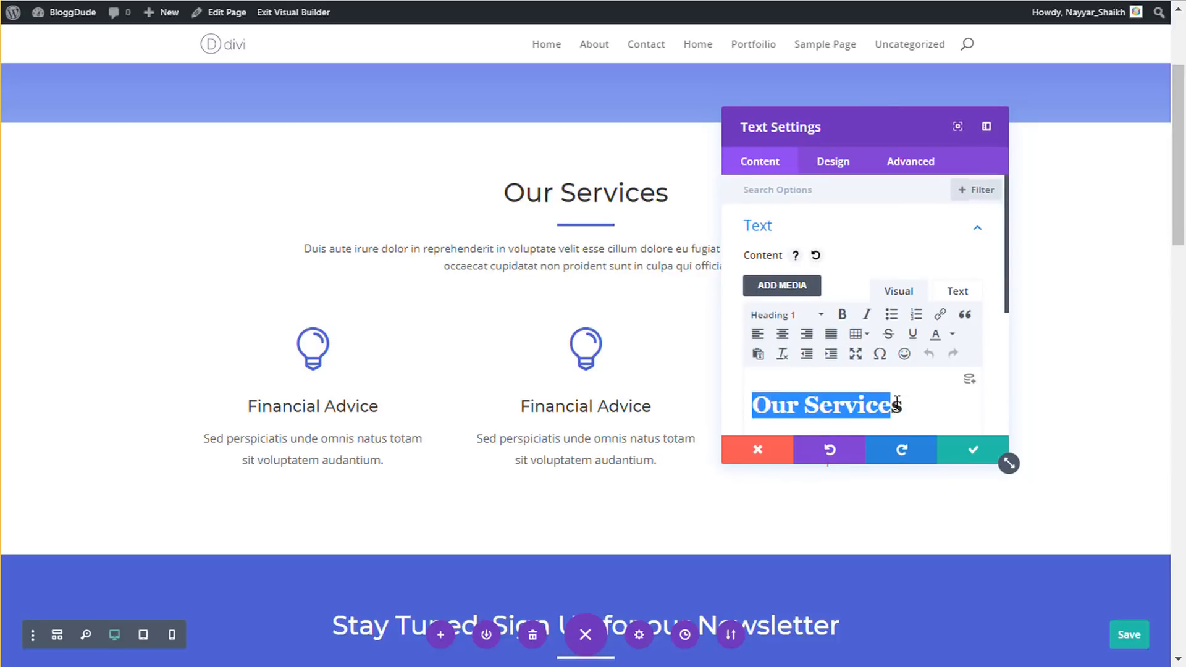
pyautogui.write('Cas')
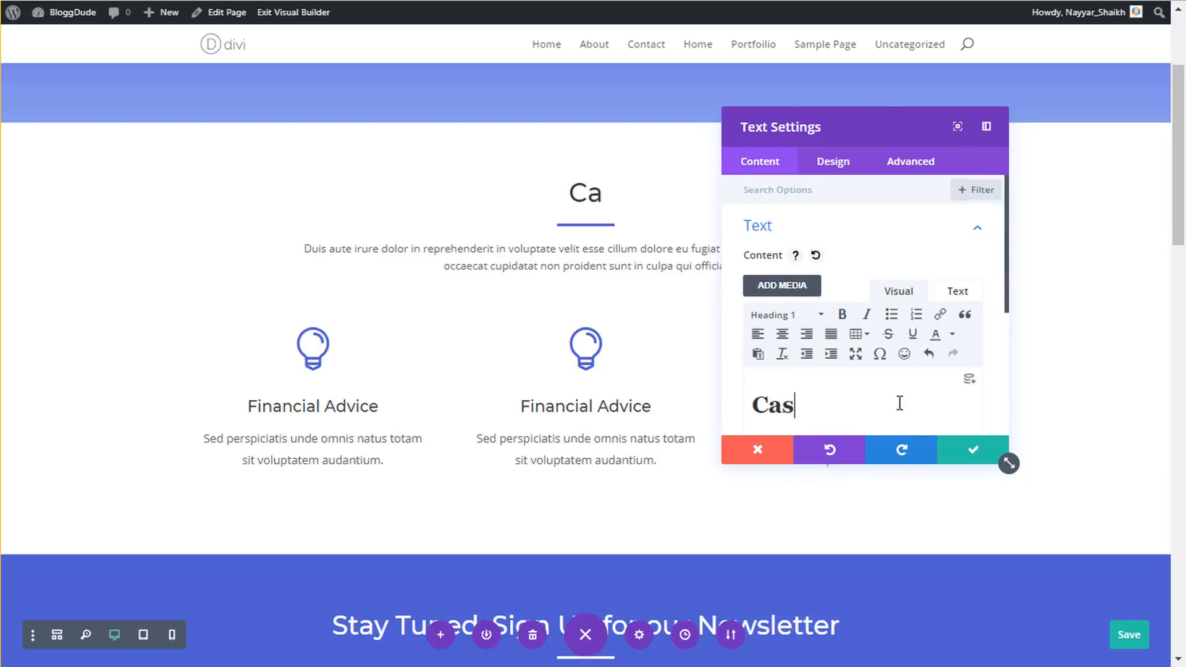
pyautogui.write('e Studies')
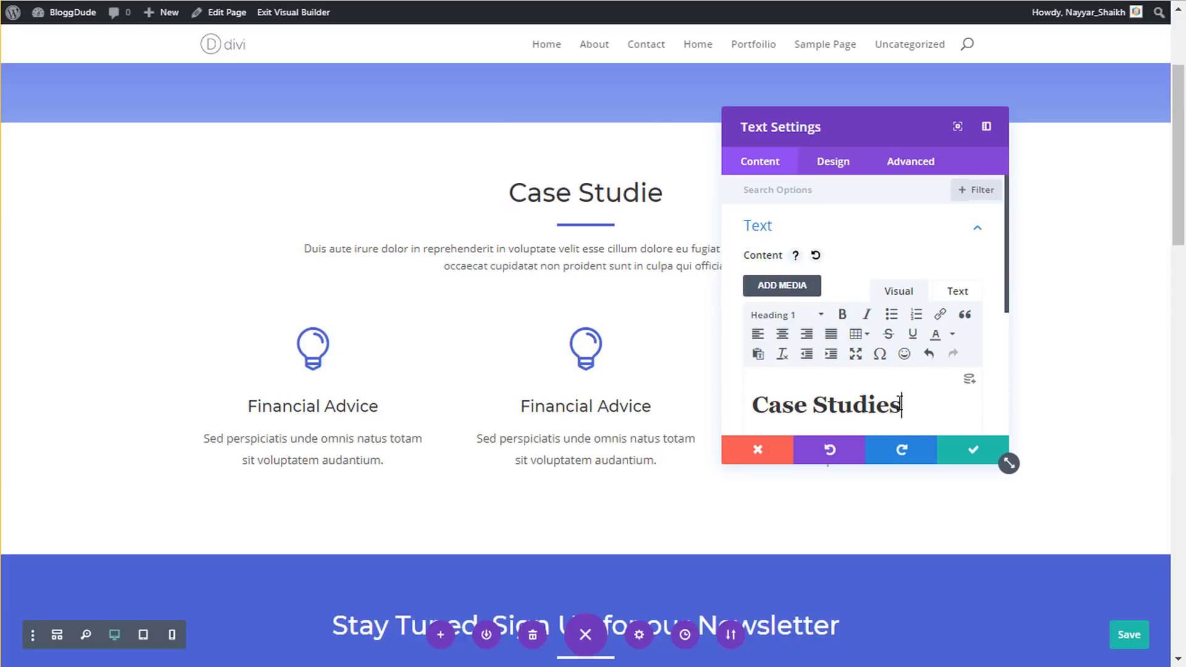
pyautogui.click(999, 457)
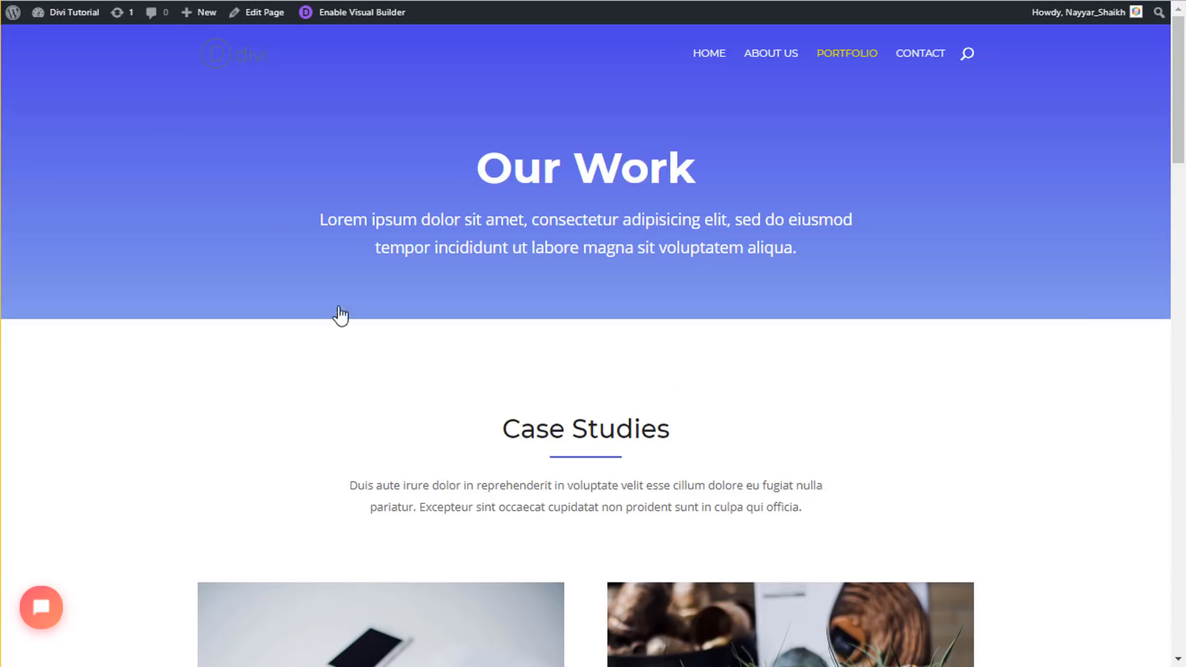
pyautogui.scroll(-4, 339, 315)
pyautogui.scroll(-1, 535, 436)
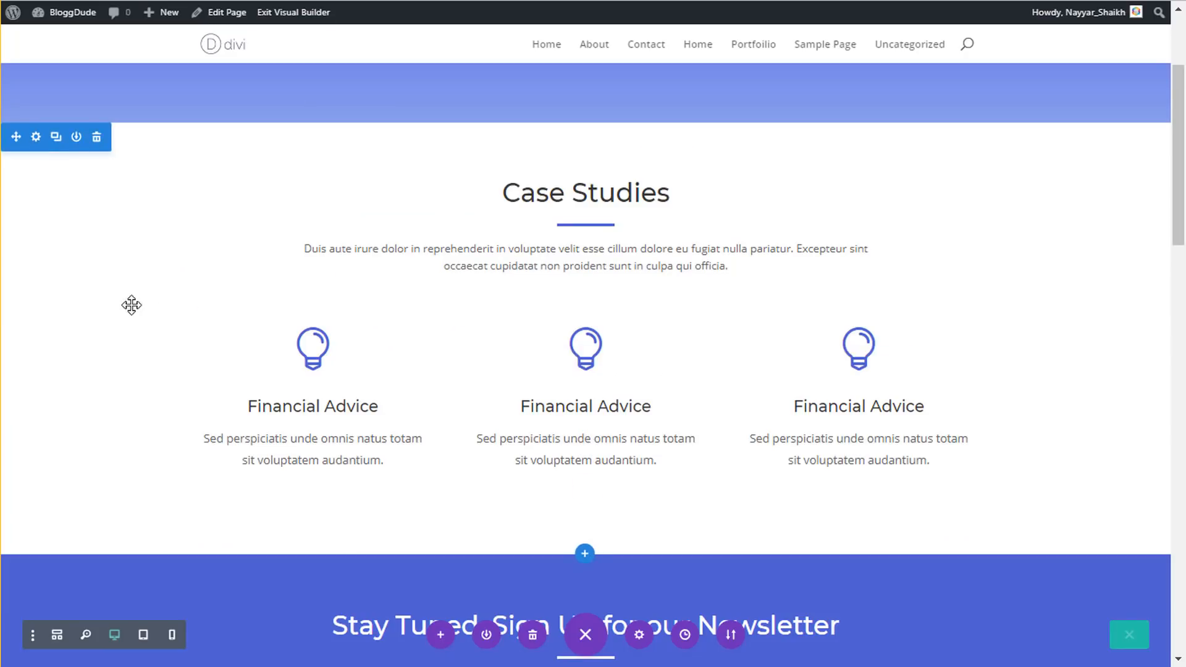
pyautogui.click(314, 289)
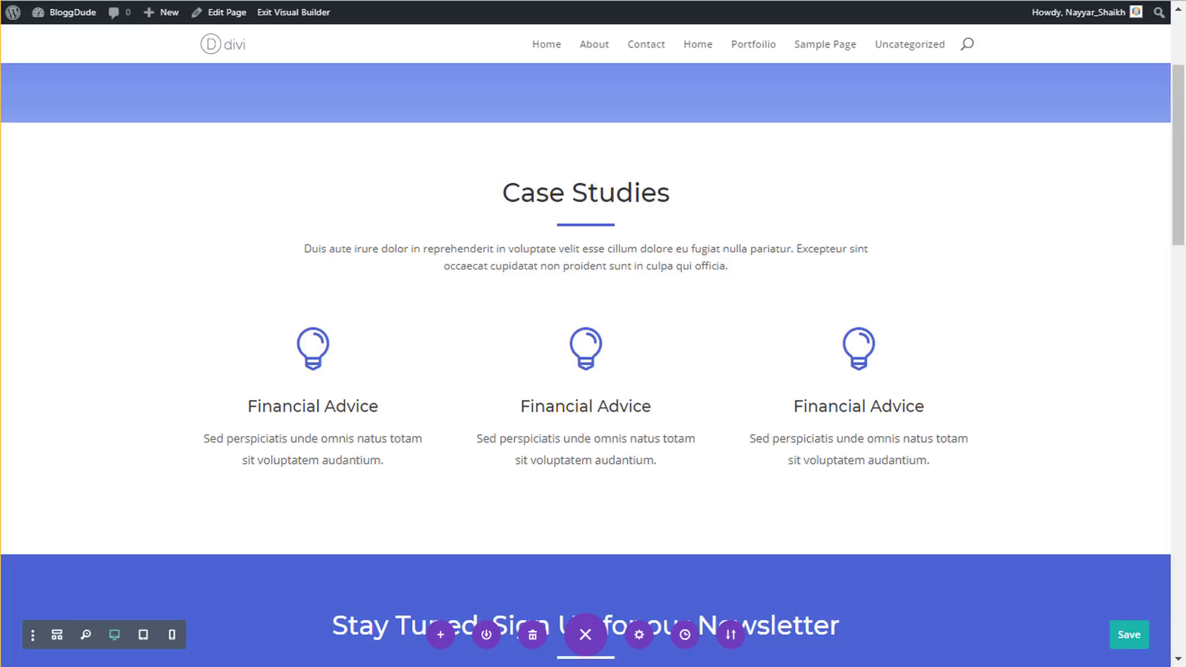
pyautogui.moveTo(264, 331)
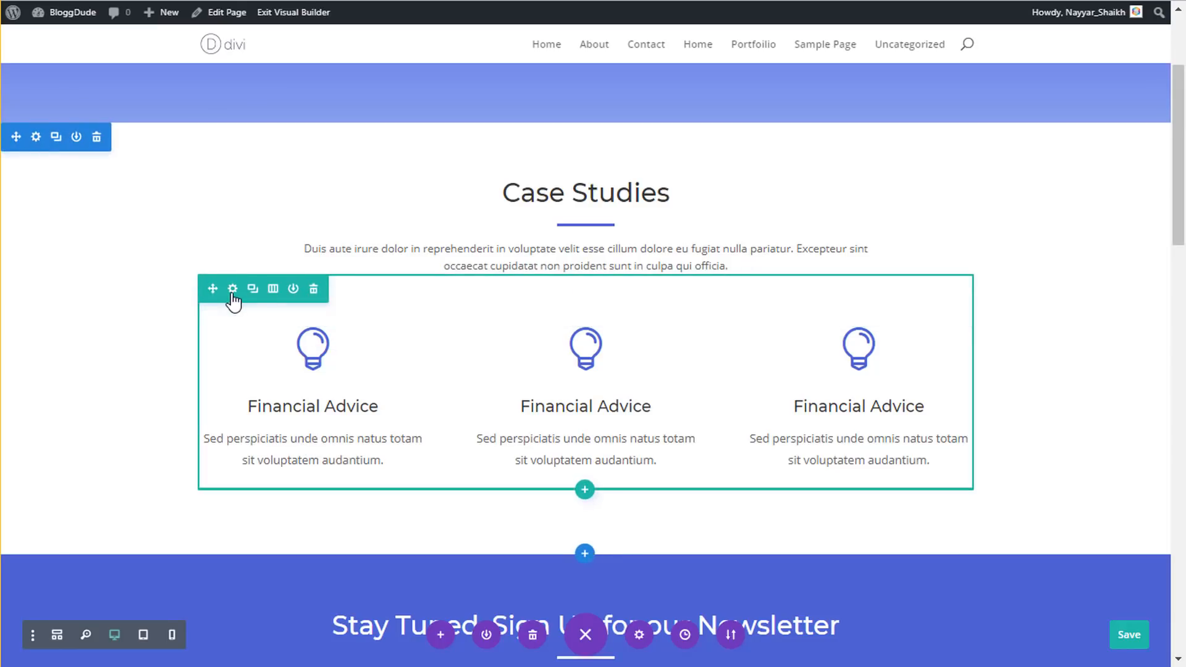
# - Switch the Financial Advice row to two equal columns and delete the third blurb
pyautogui.click(277, 293)
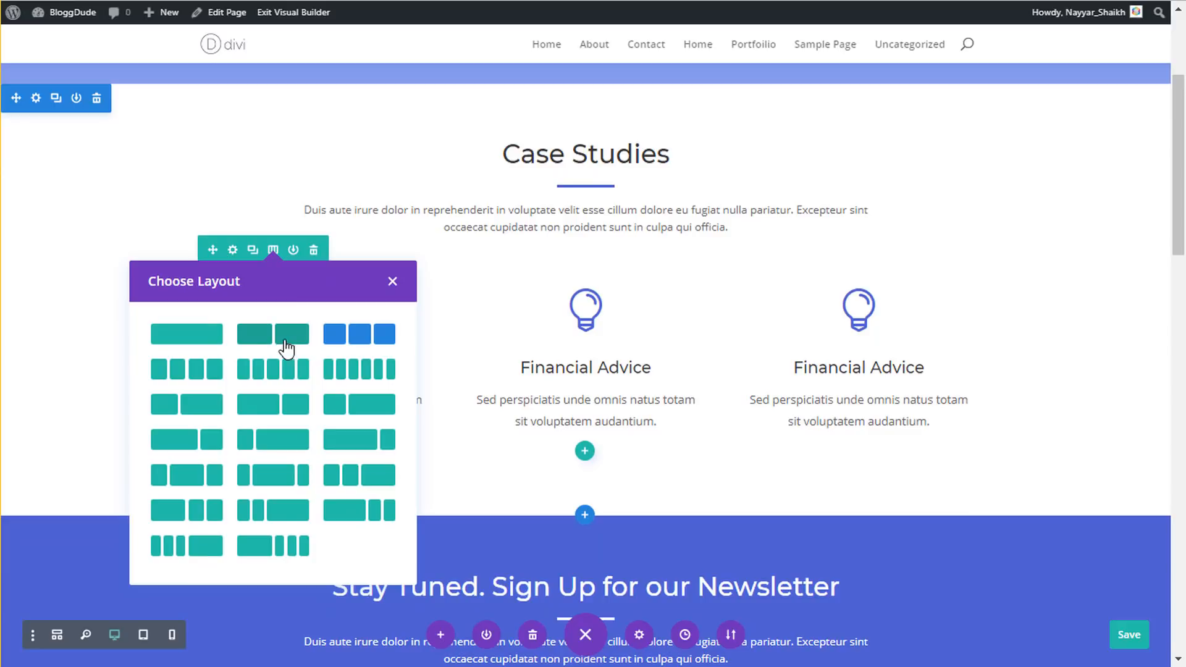
pyautogui.click(279, 339)
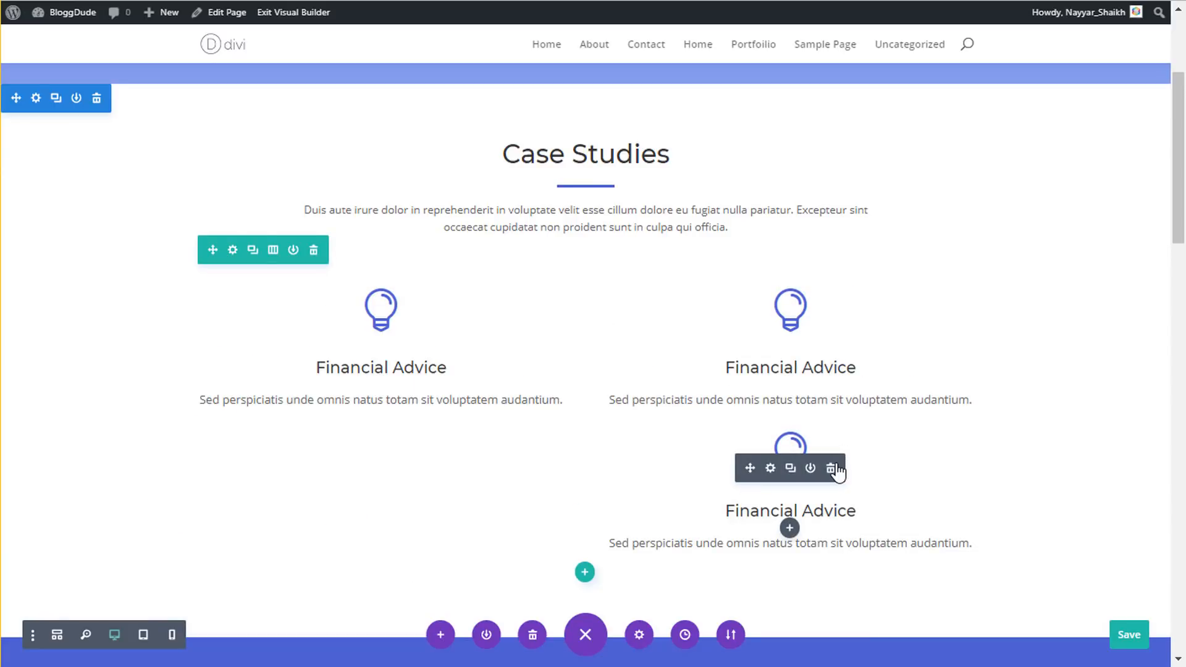
pyautogui.click(832, 468)
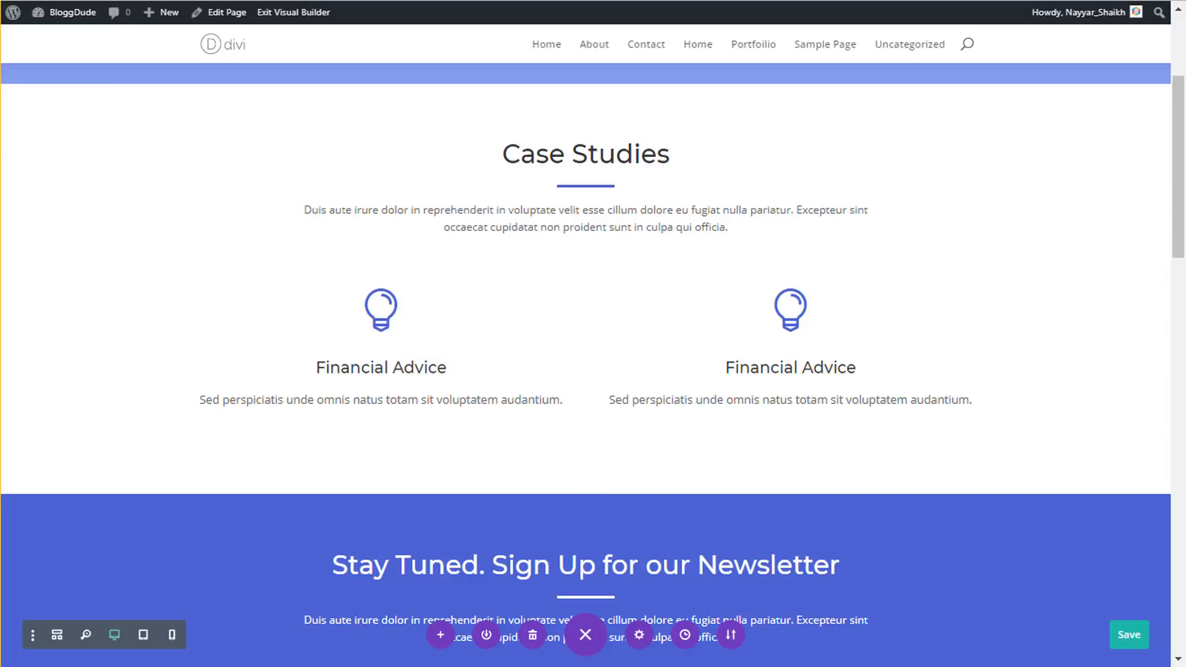
pyautogui.click(364, 322)
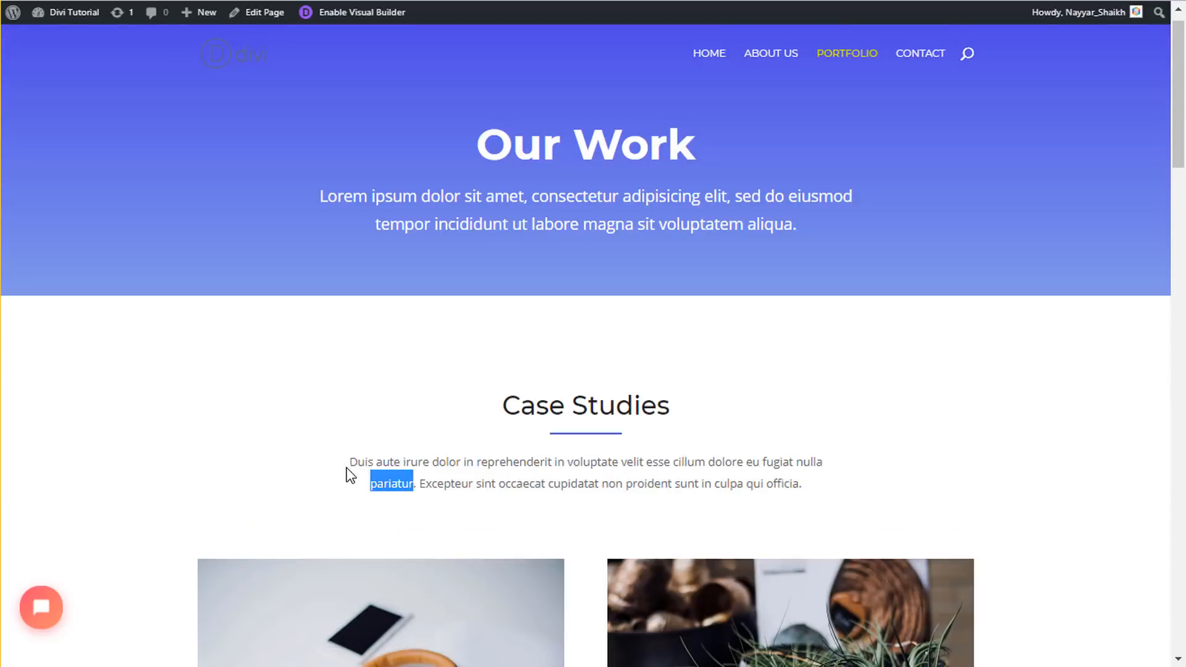
# - Paste 'Culpa Qui Officia Deserunt Mollit Anim' from the reference page as the left blurb's title
pyautogui.scroll(-4, 206, 515)
pyautogui.moveTo(193, 554); pyautogui.dragTo(375, 554)
pyautogui.moveTo(565, 570); pyautogui.dragTo(236, 539)
pyautogui.hotkey('ctrl', 'c')
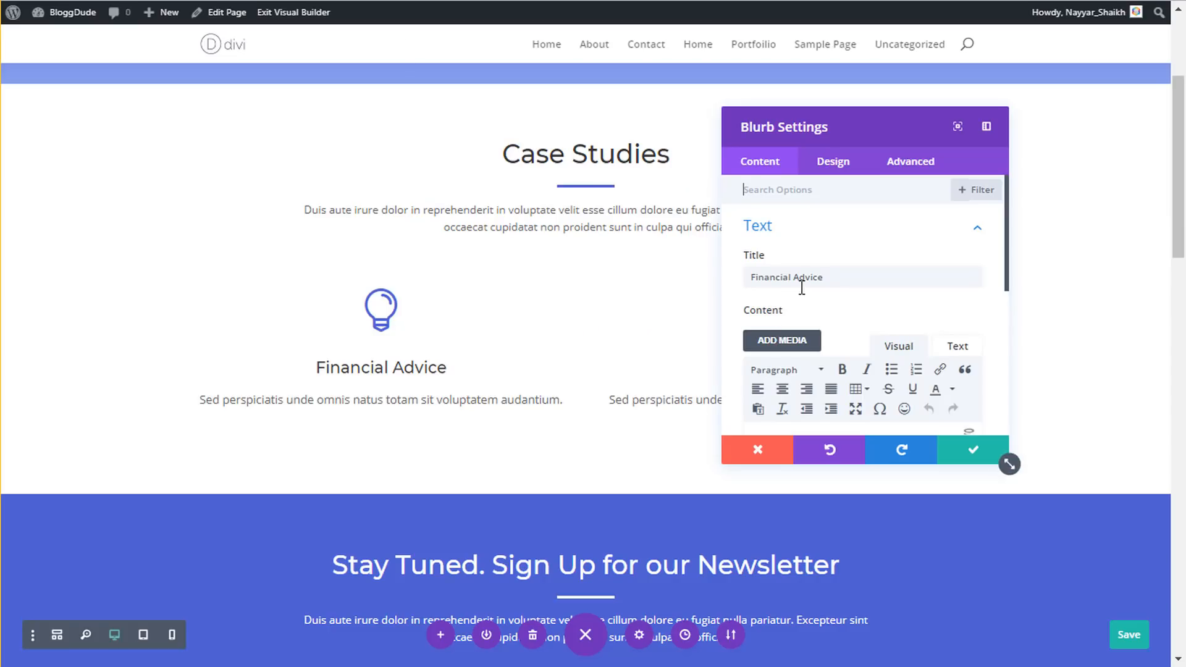
pyautogui.click(797, 277)
pyautogui.hotkey('ctrl', 'a')
pyautogui.hotkey('ctrl', 'v')
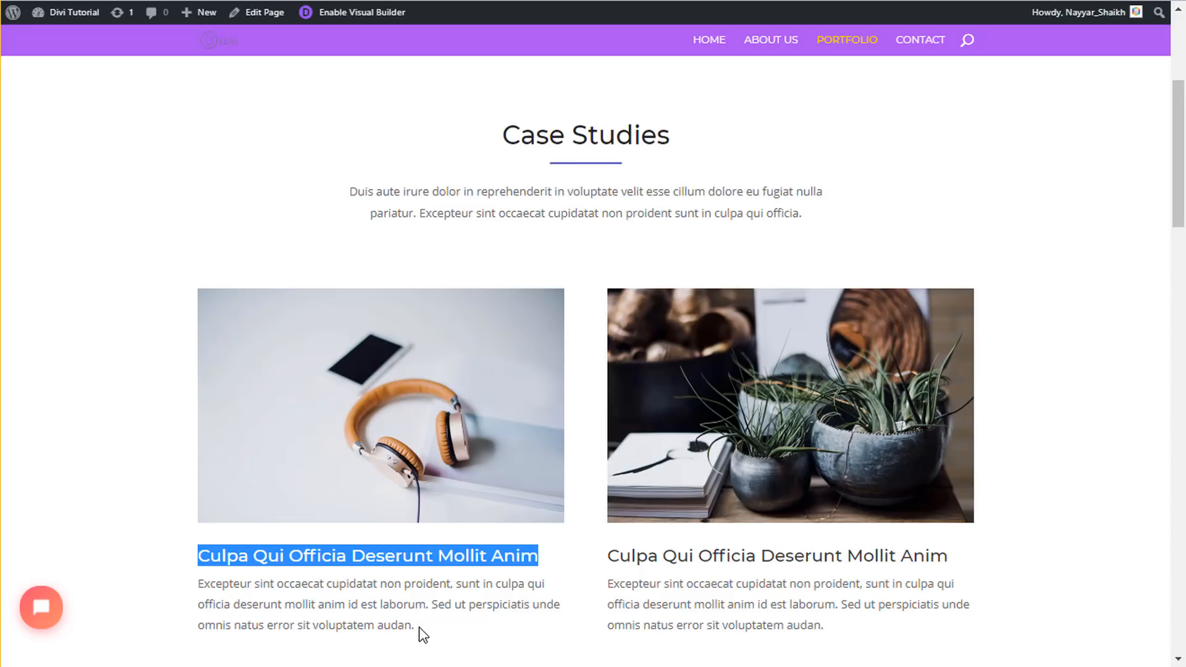
# - Paste the reference Excepteur paragraph as the blurb's body text and turn off its icon
pyautogui.moveTo(420, 627); pyautogui.dragTo(206, 584)
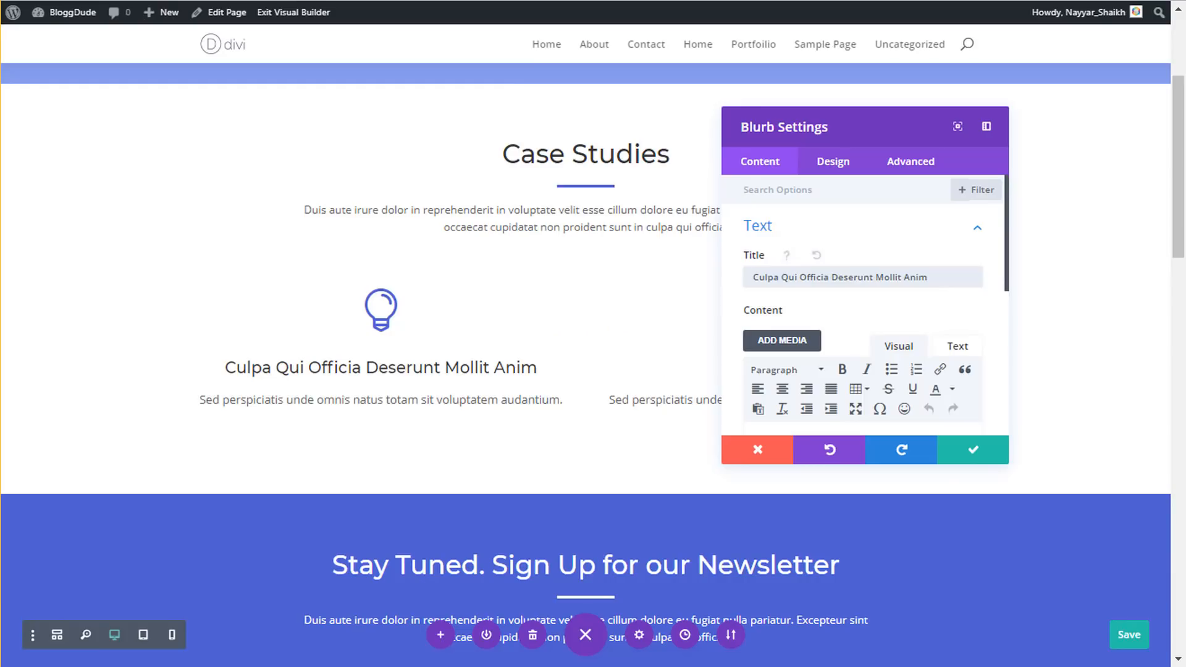
pyautogui.scroll(-3, 829, 291)
pyautogui.hotkey('ctrl', 'a')
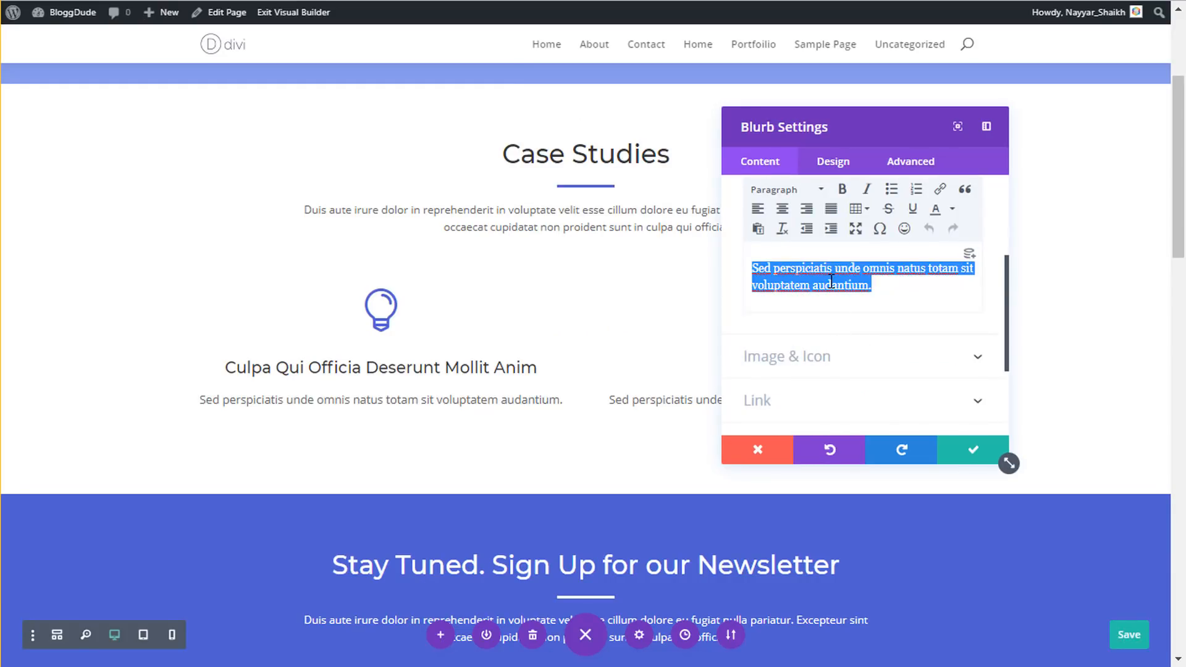
pyautogui.write('Excepteur sint occaecat cupidatat non proident, sunt in culpa qui officia deserunt mollit anim id est laborum. Sed ut perspiciatis unde omnis natus error sit voluptatem audan.')
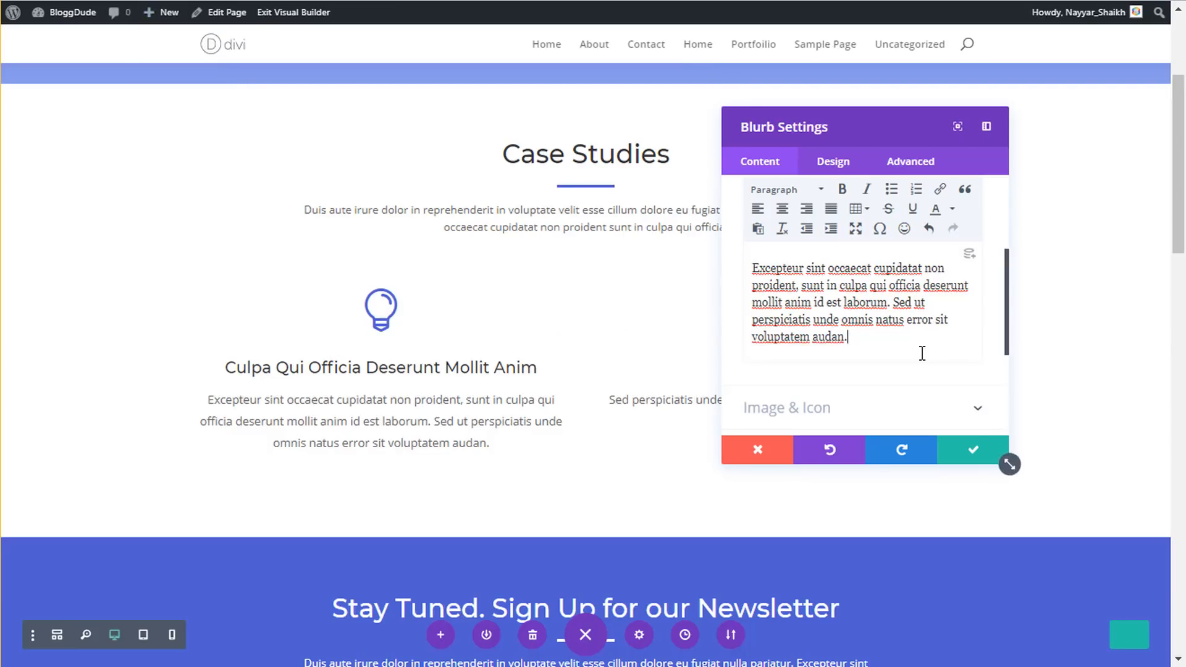
pyautogui.click(831, 411)
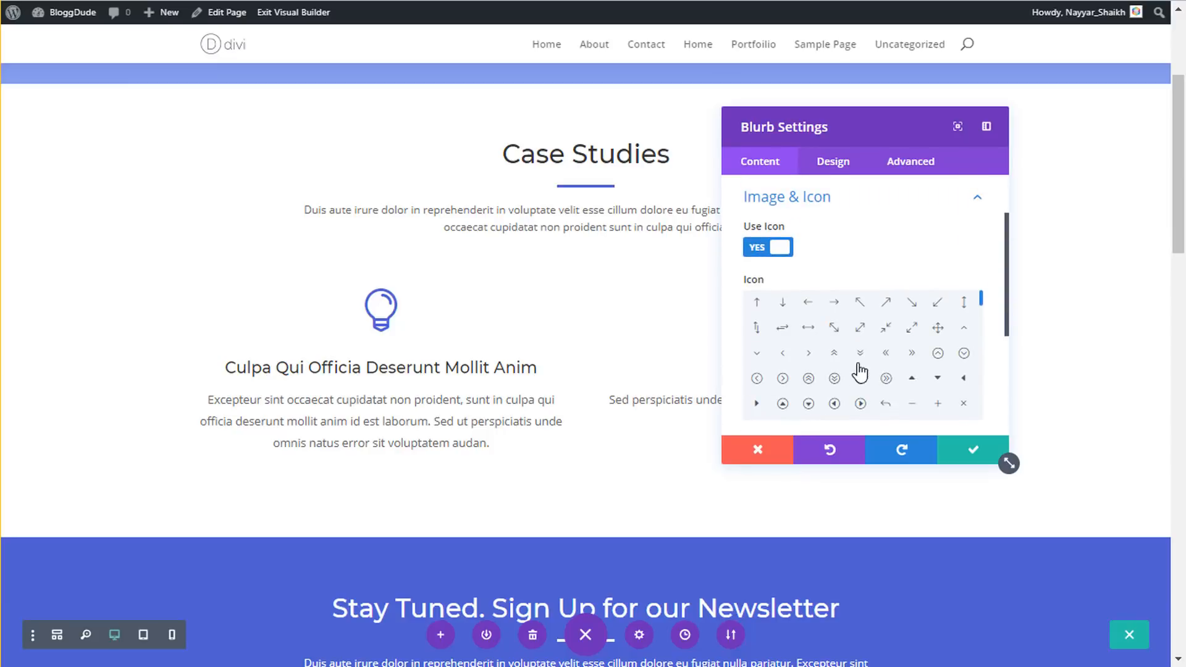
pyautogui.click(779, 247)
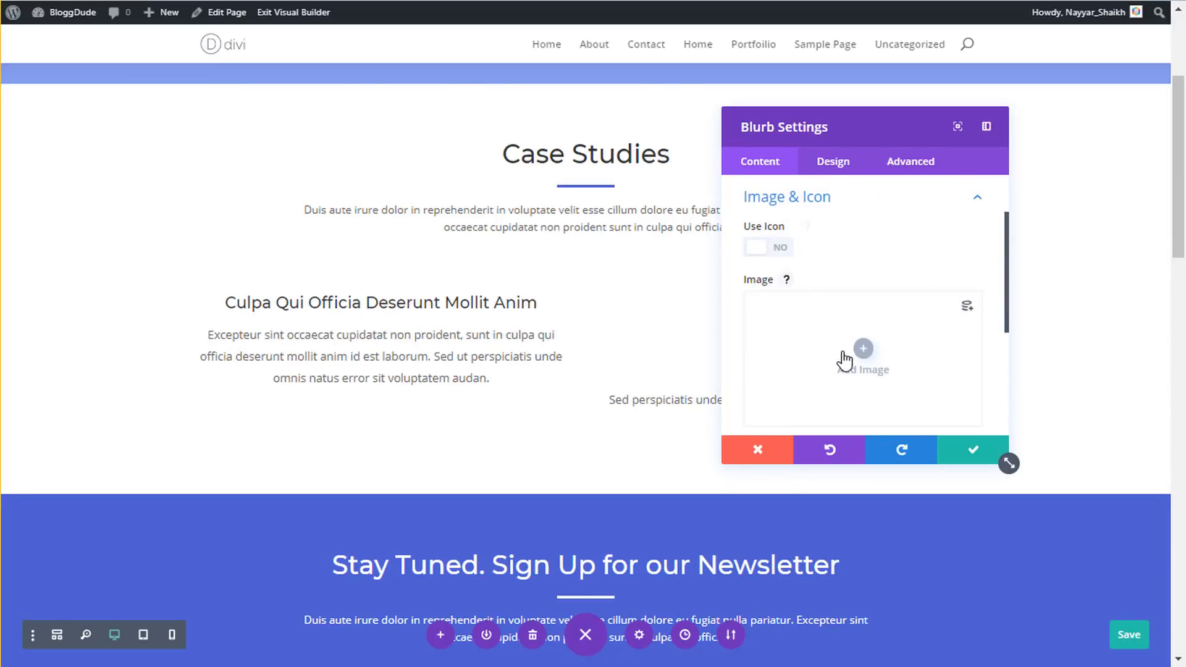
# - Upload the business_02 headphones photo and set it as the left blurb's image
pyautogui.click(841, 359)
pyautogui.click(221, 77)
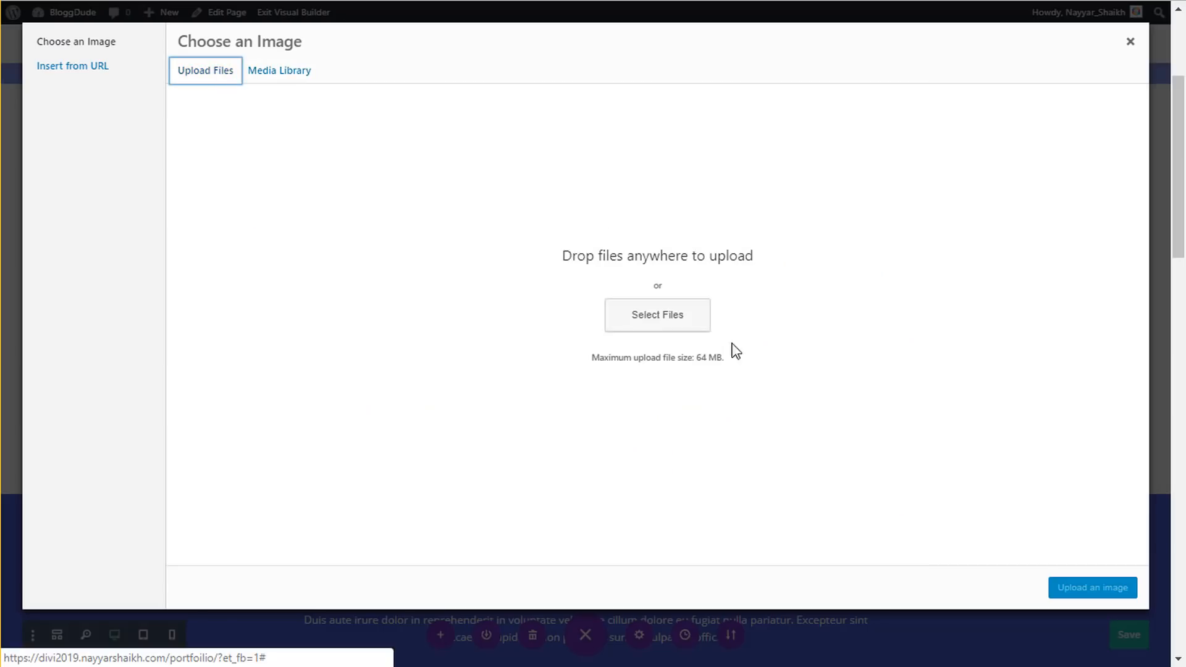
pyautogui.click(685, 324)
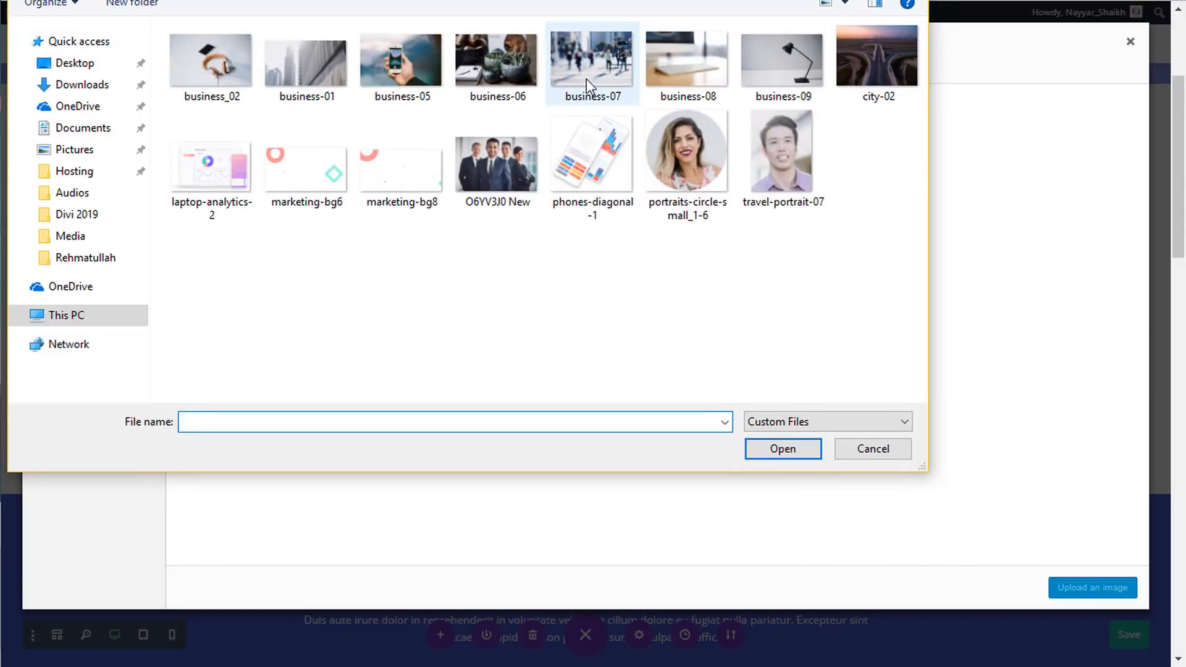
pyautogui.click(208, 80)
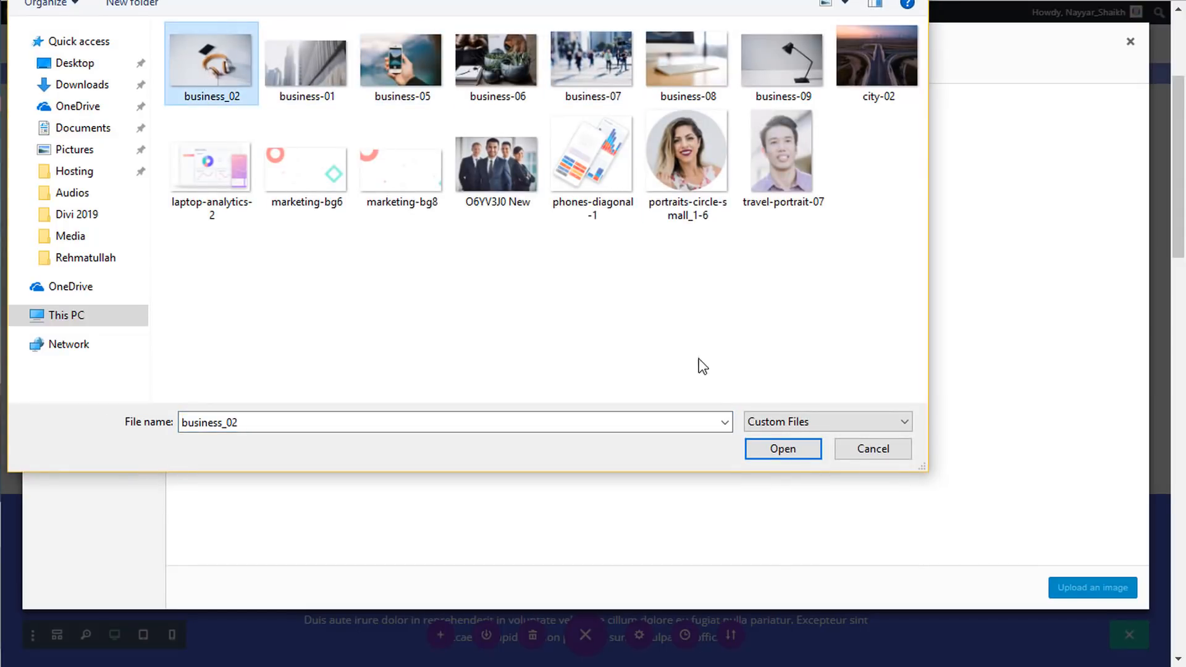
pyautogui.click(769, 454)
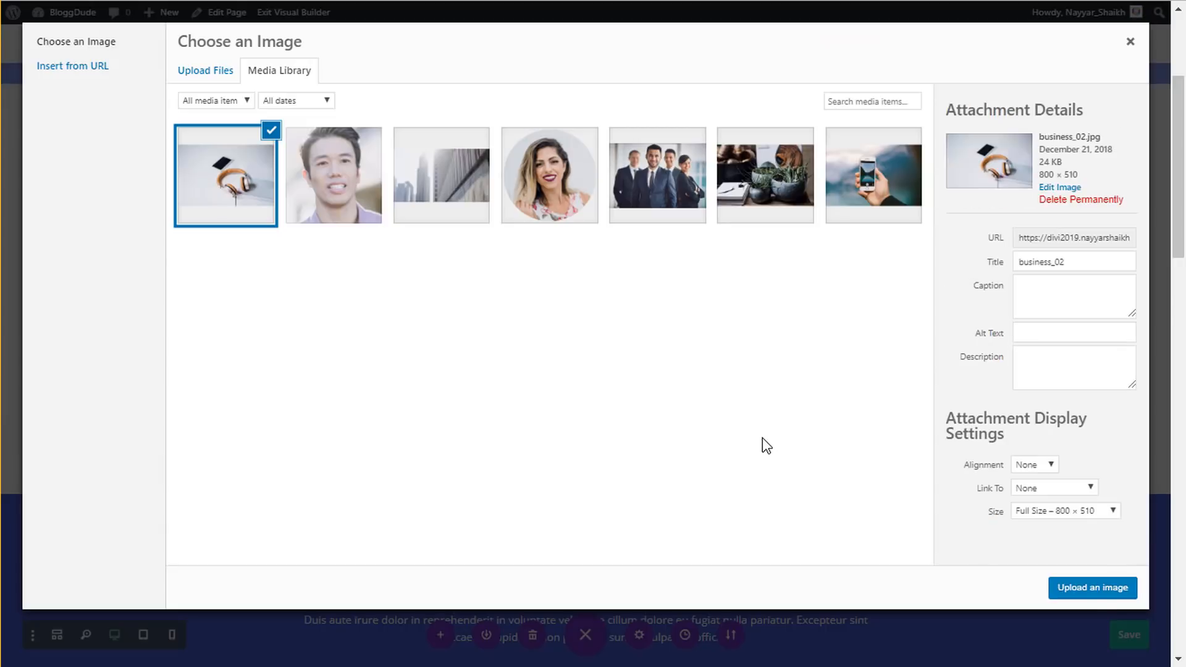
pyautogui.click(1117, 592)
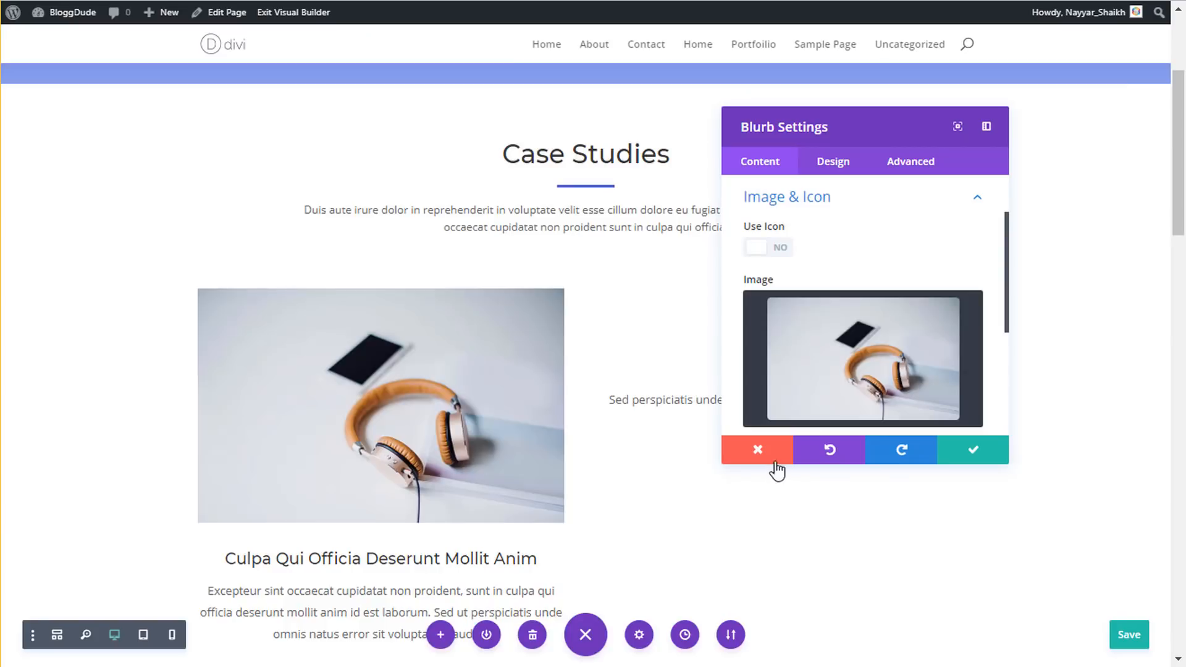
pyautogui.click(834, 164)
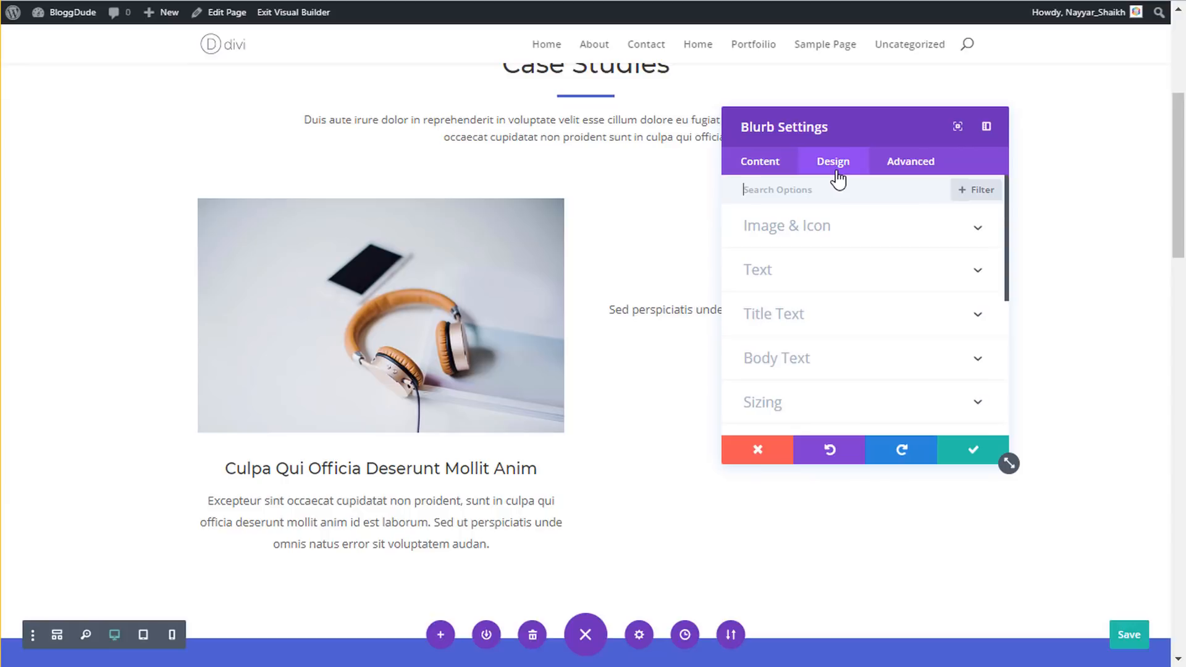
# - Left-align the headphones blurb's title text
pyautogui.click(786, 228)
pyautogui.scroll(-5, 845, 295)
pyautogui.scroll(-10, 845, 295)
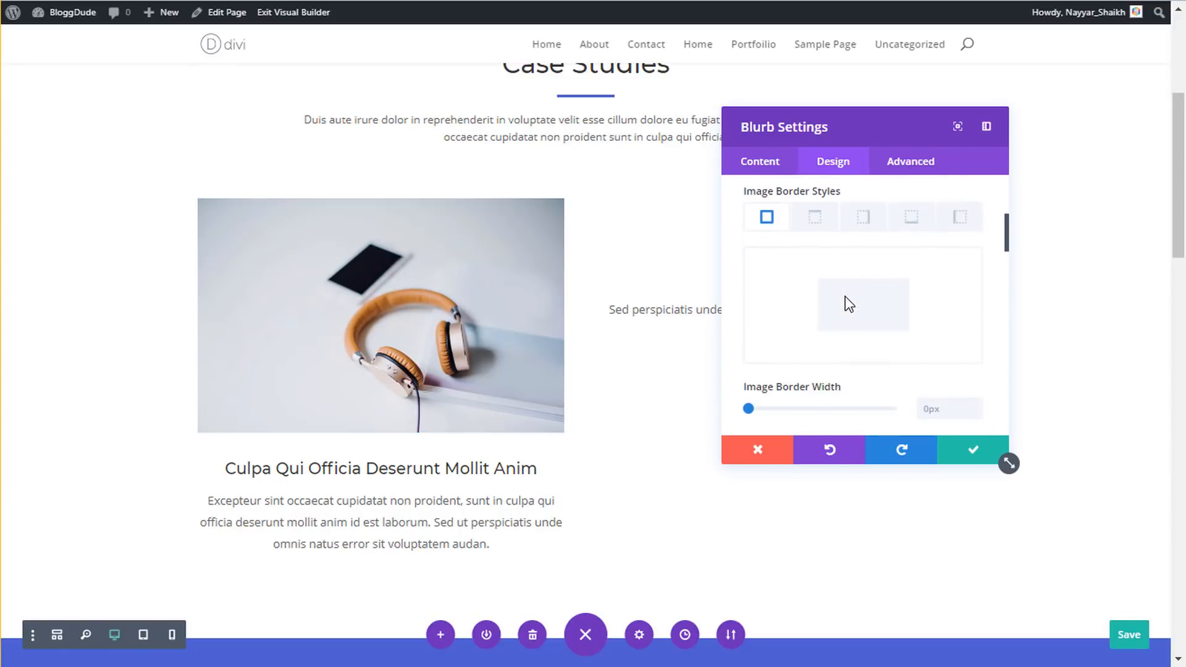
pyautogui.scroll(-10, 845, 295)
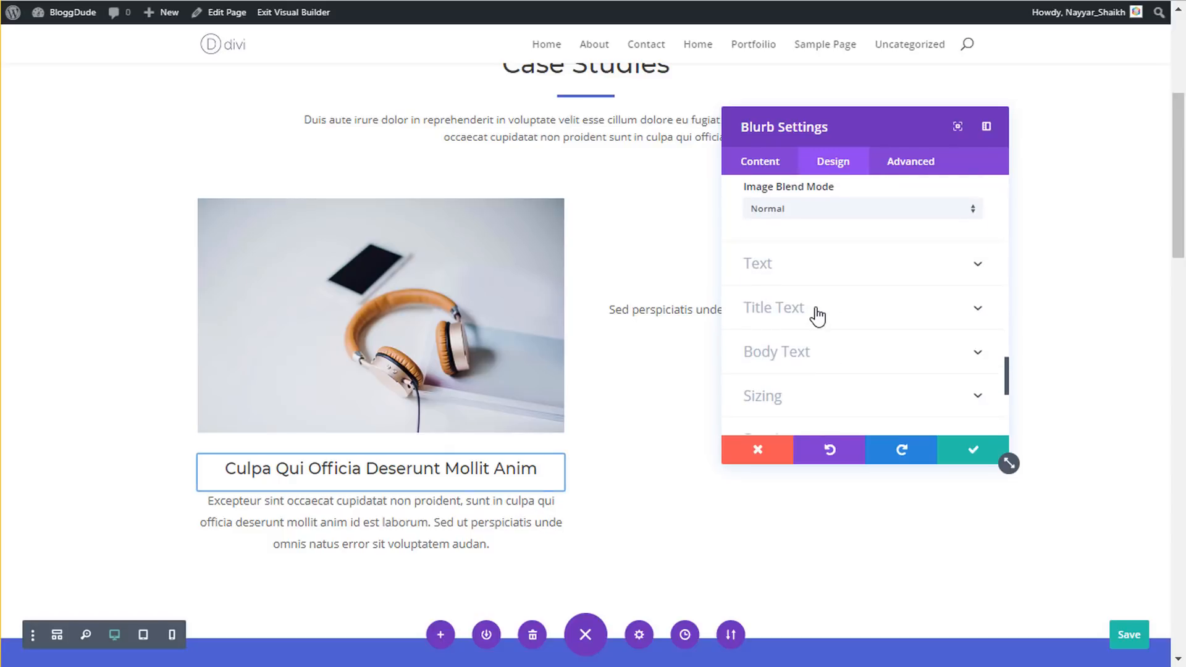
pyautogui.click(817, 312)
pyautogui.scroll(-3, 824, 328)
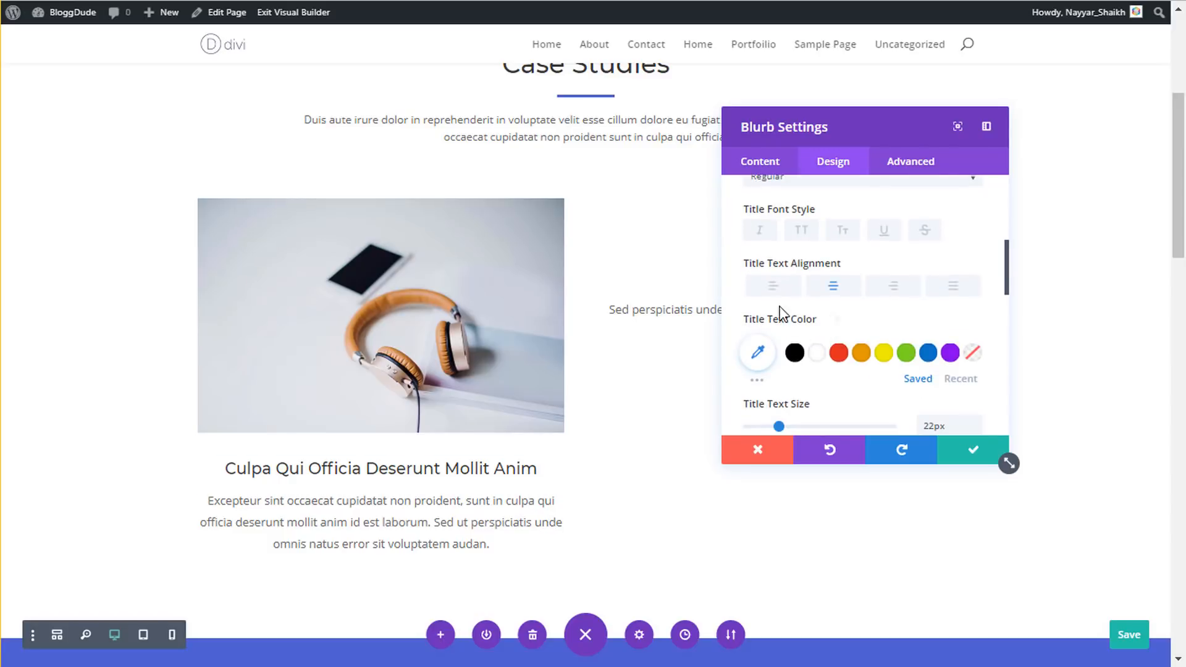
pyautogui.click(780, 284)
pyautogui.scroll(5, 830, 295)
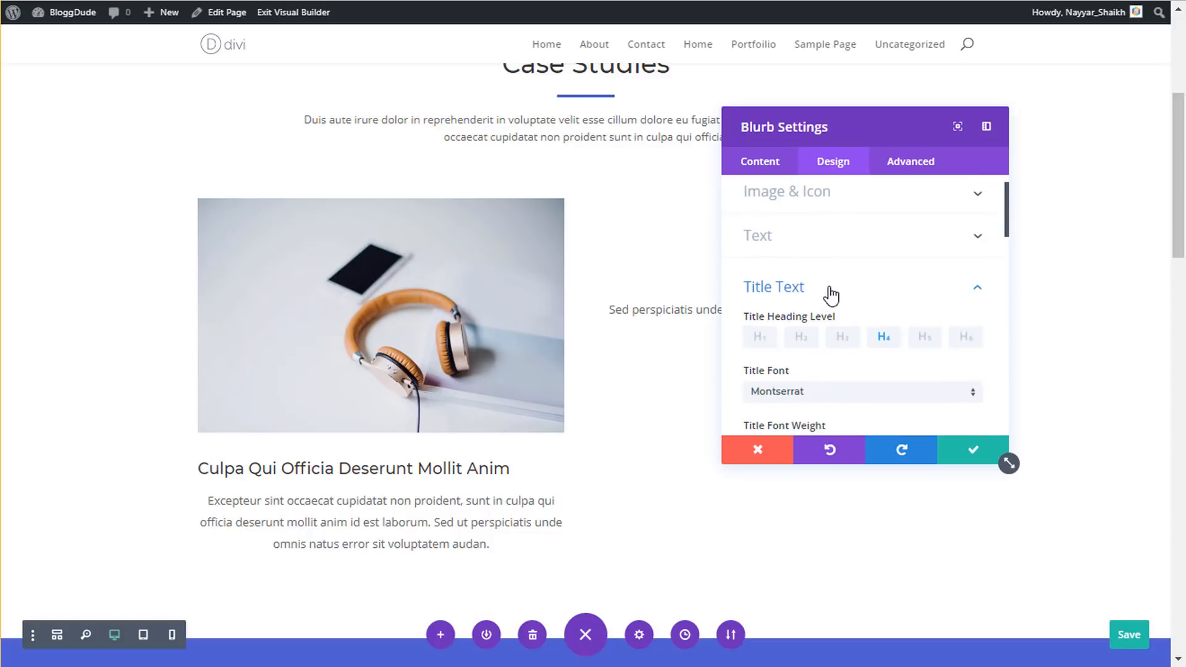
# - Left-align the blurb's body text and apply the settings
pyautogui.click(820, 250)
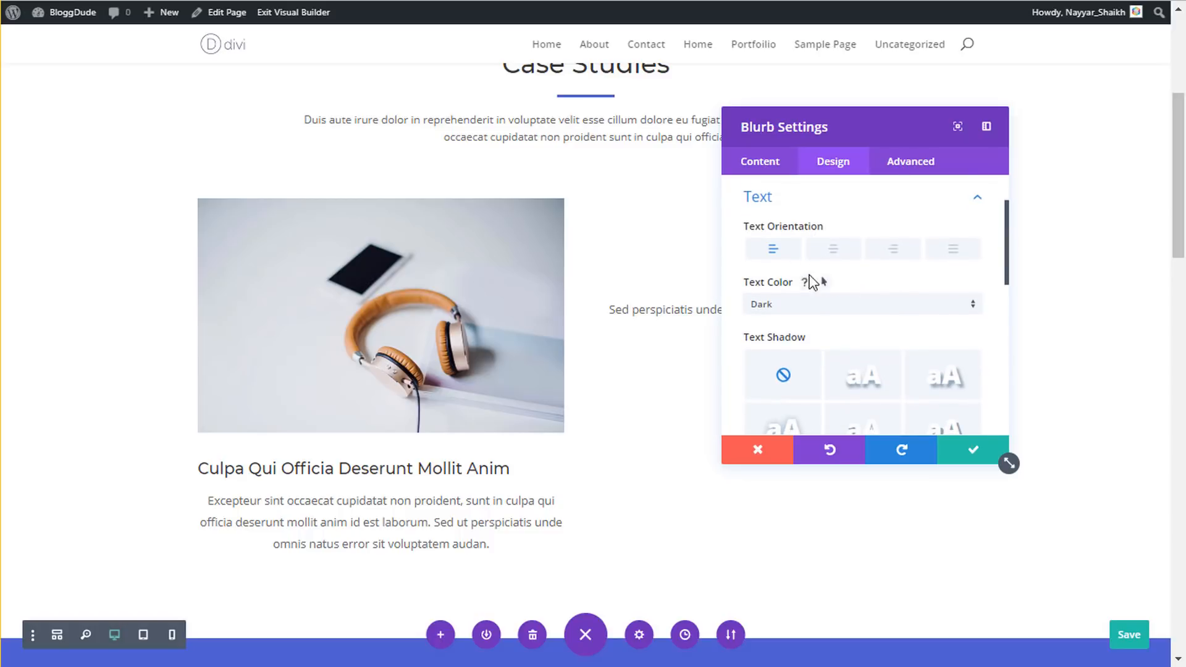
pyautogui.scroll(-5, 810, 288)
pyautogui.scroll(2, 828, 209)
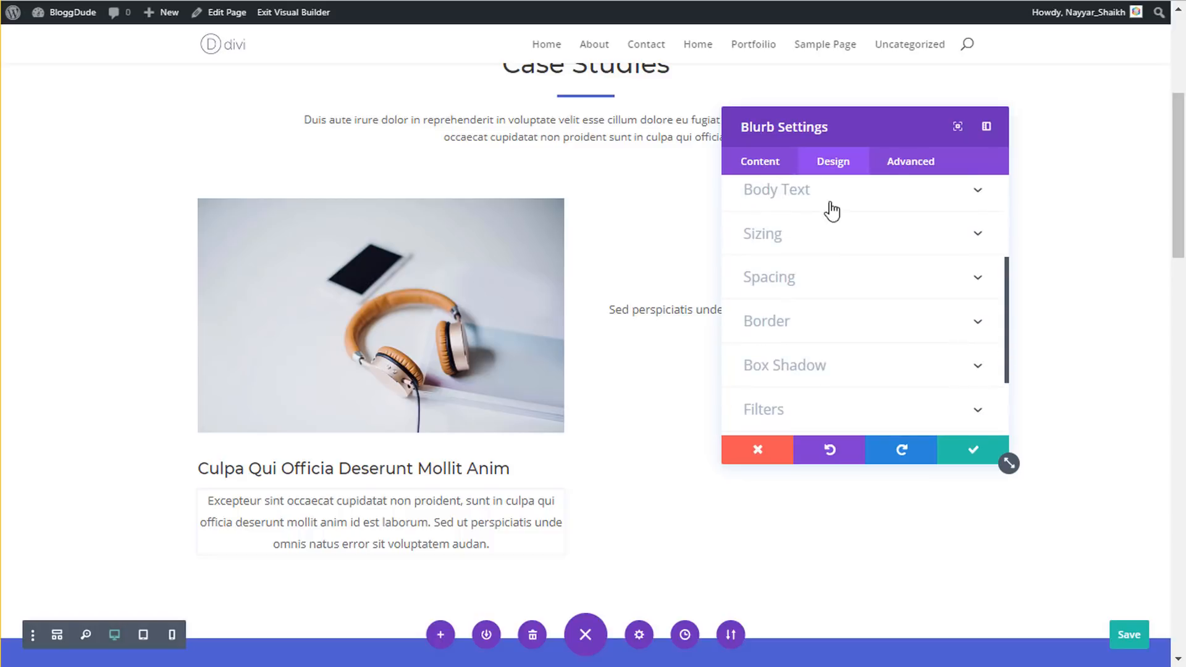
pyautogui.click(801, 197)
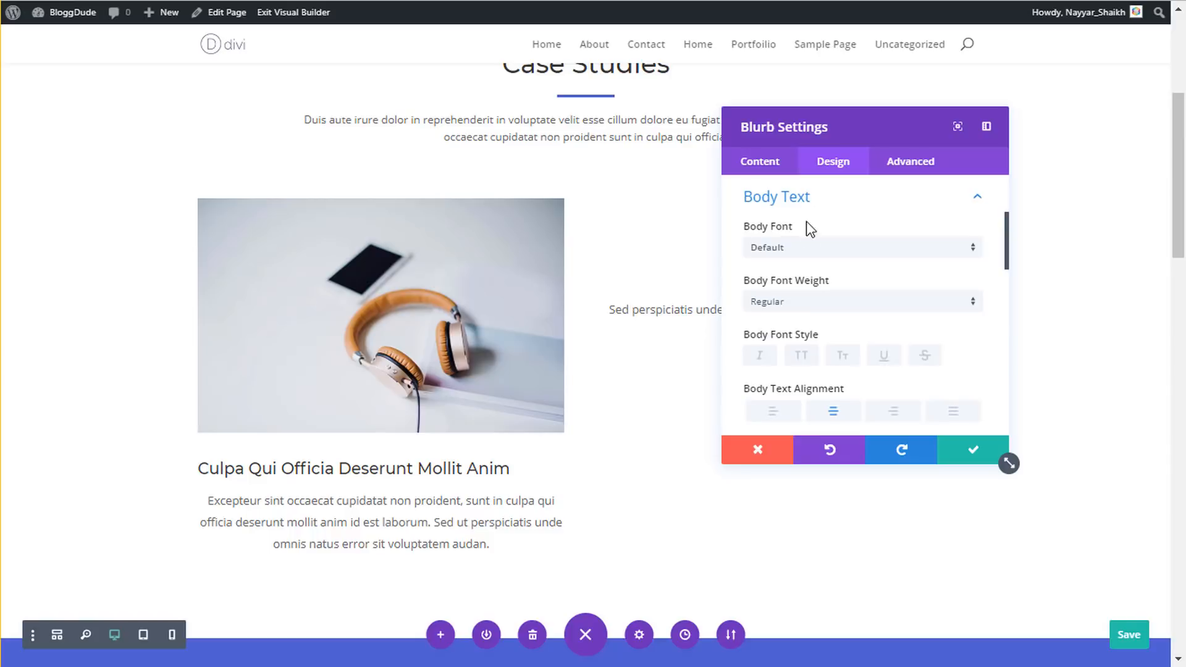
pyautogui.click(774, 412)
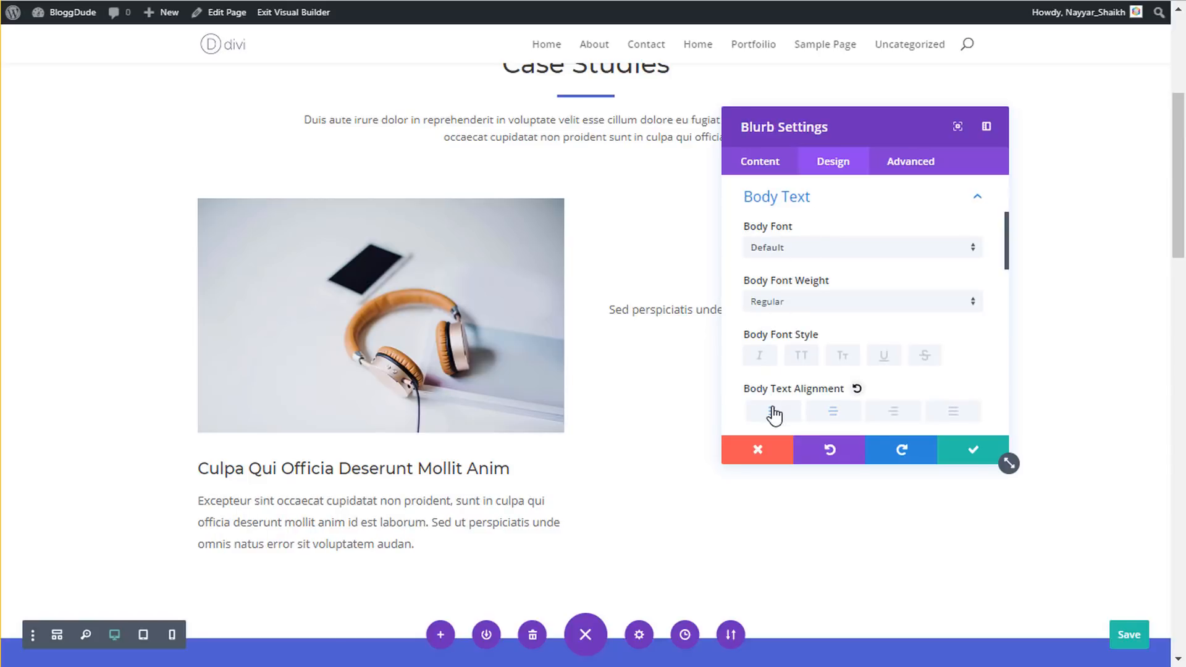
pyautogui.click(967, 451)
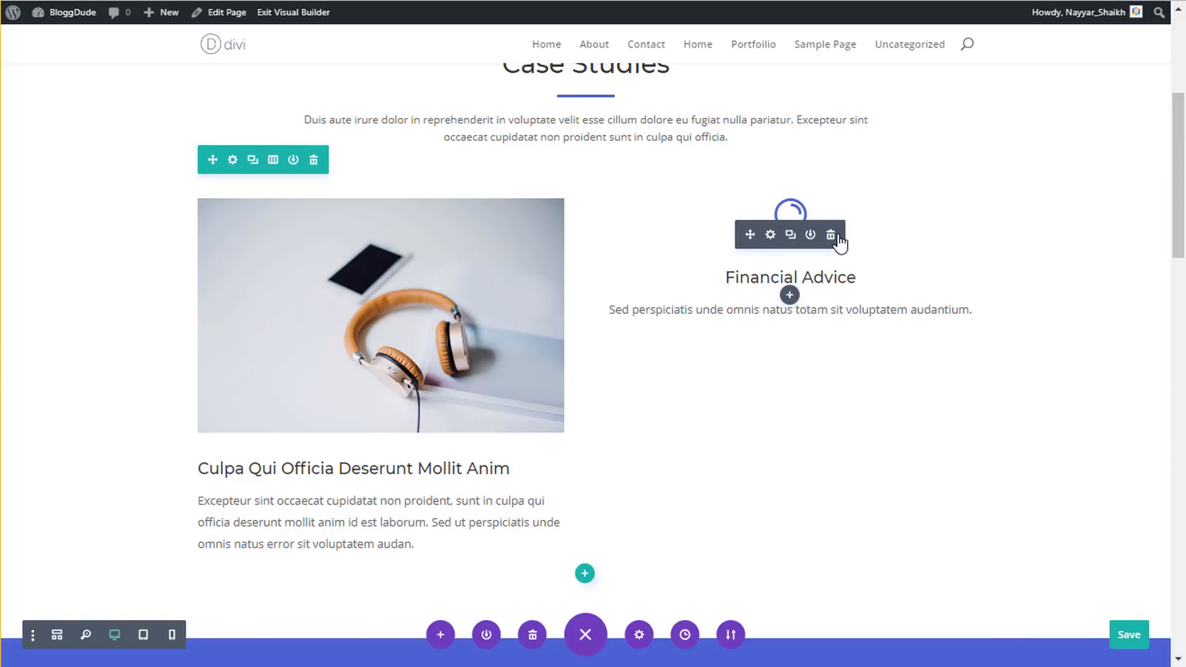
# - Delete the Financial Advice blurb and paste a copy of the headphones blurb into the right column
pyautogui.click(830, 235)
pyautogui.rightClick(414, 233)
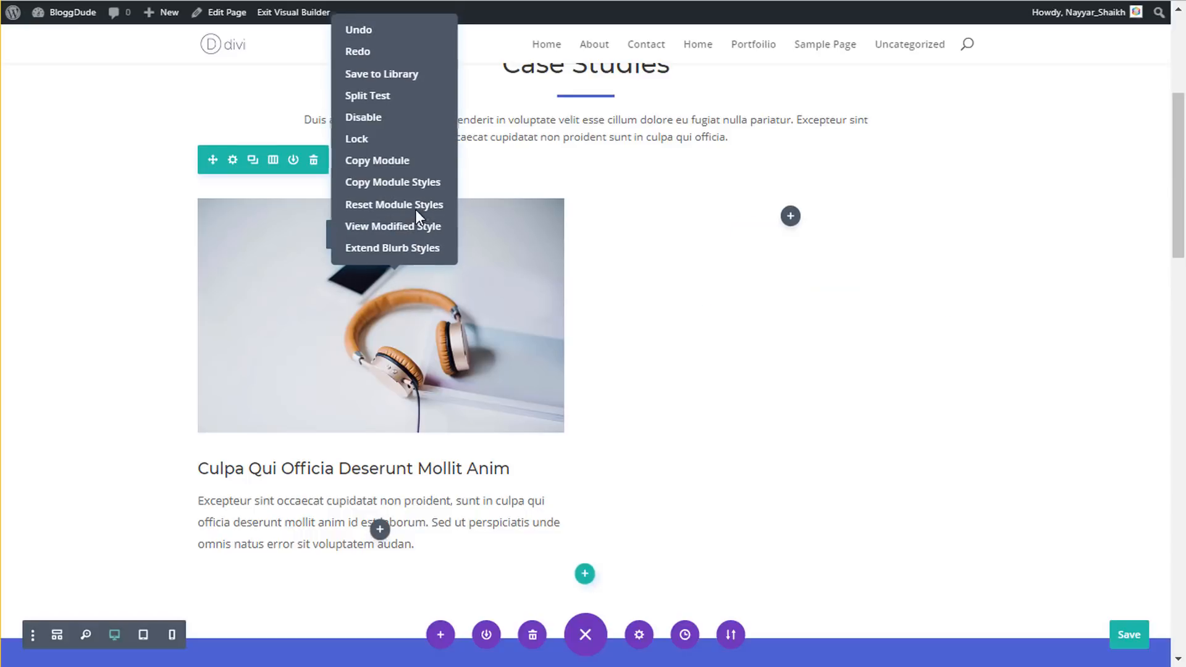
pyautogui.click(405, 161)
pyautogui.rightClick(796, 219)
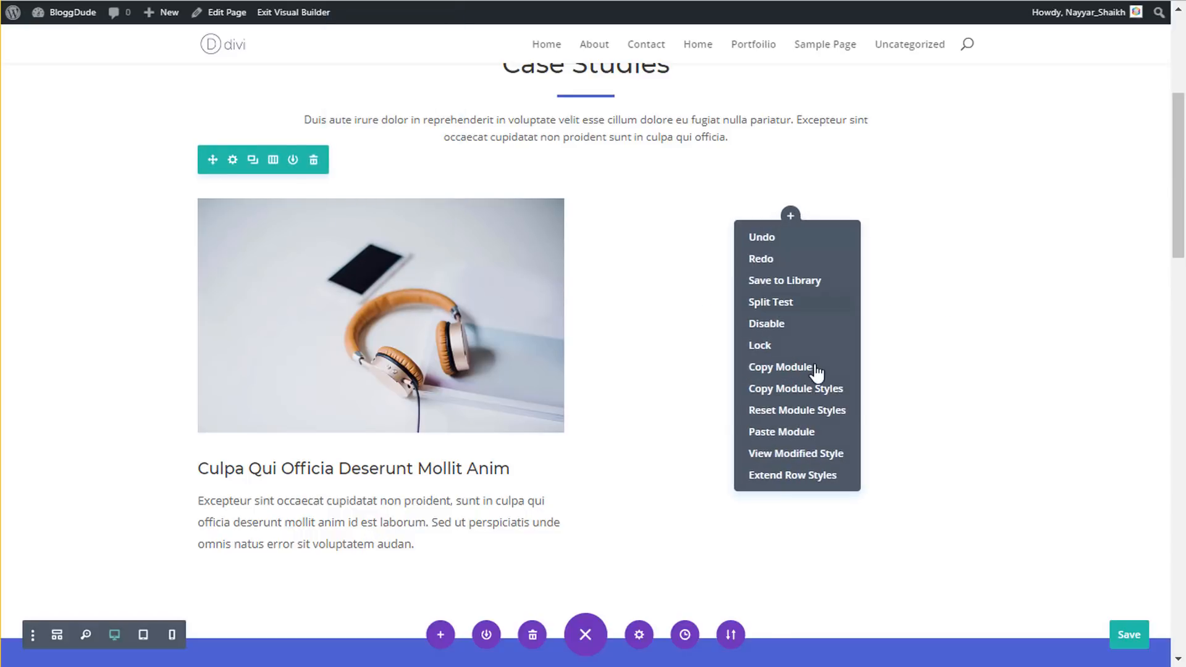
pyautogui.click(807, 432)
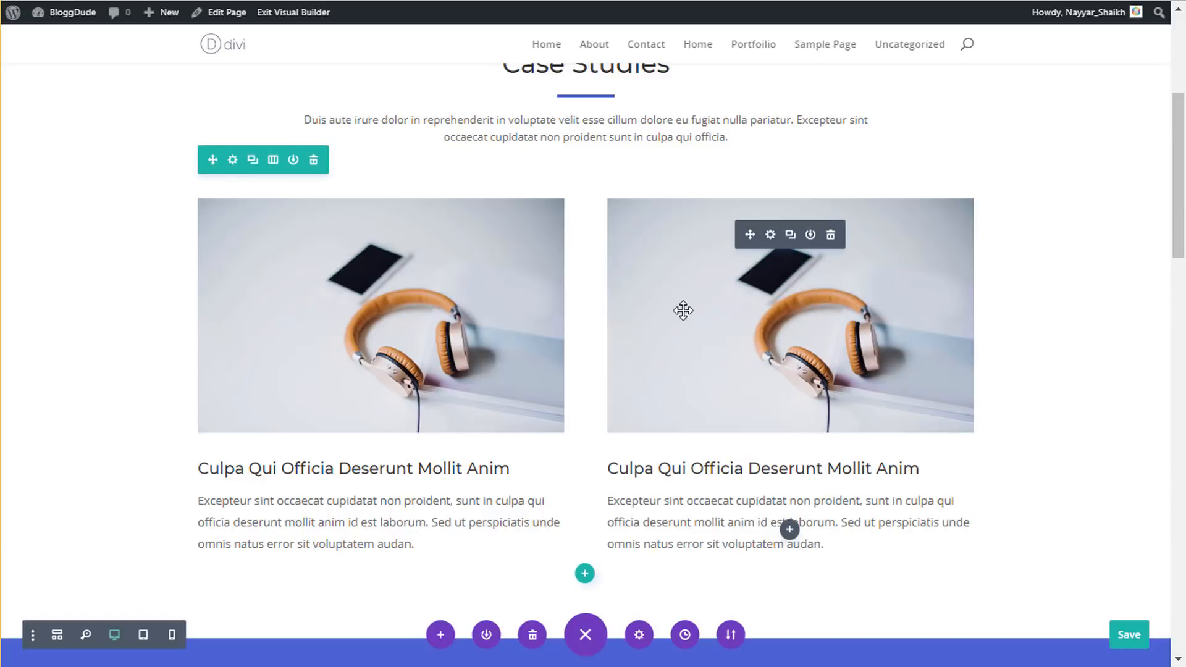
# - Duplicate the two-blurb row to create a second row of headphones blurbs
pyautogui.click(253, 161)
pyautogui.scroll(-4, 451, 259)
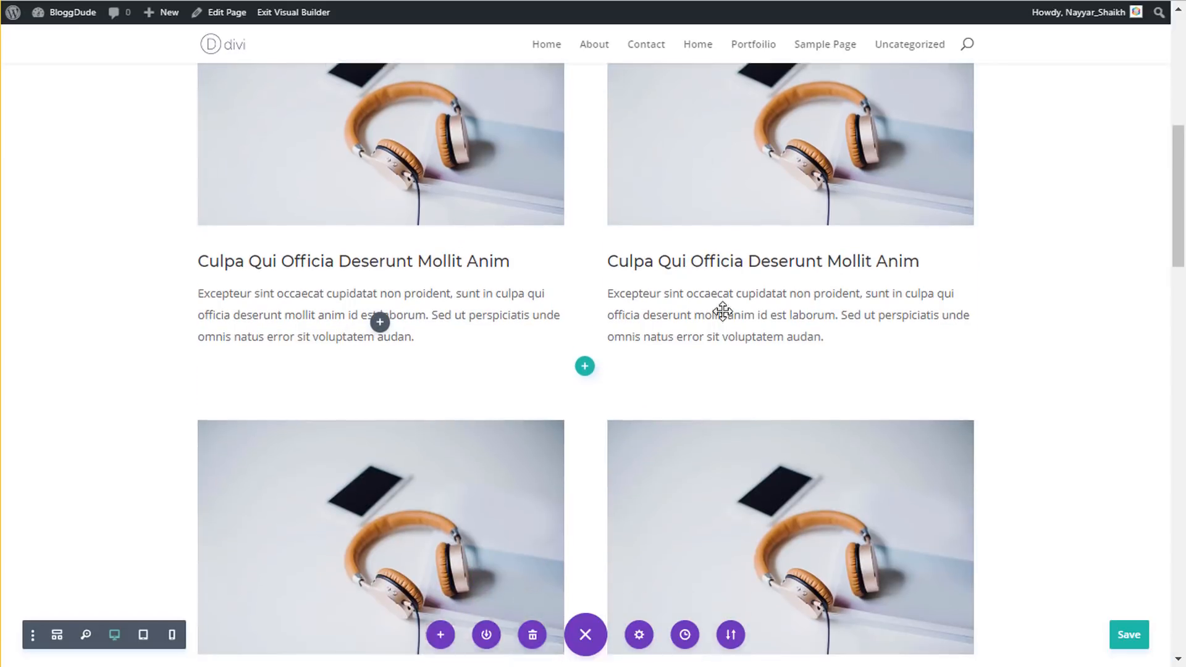
pyautogui.scroll(-3, 759, 271)
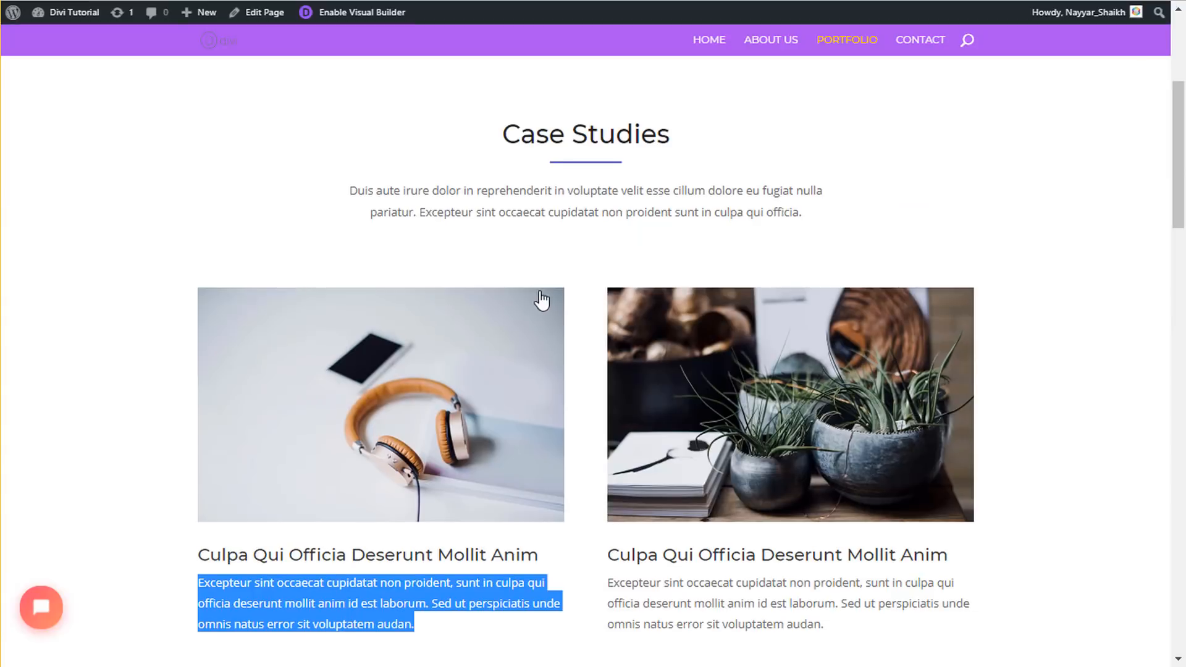
pyautogui.scroll(-10, 568, 298)
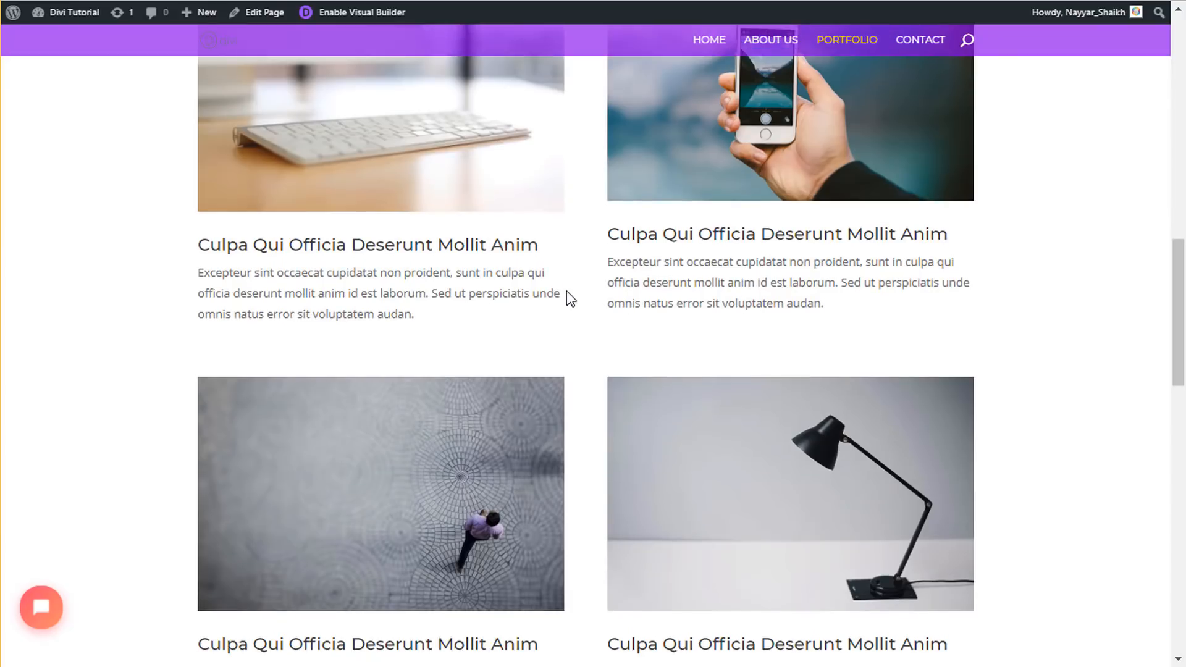
pyautogui.scroll(-10, 569, 297)
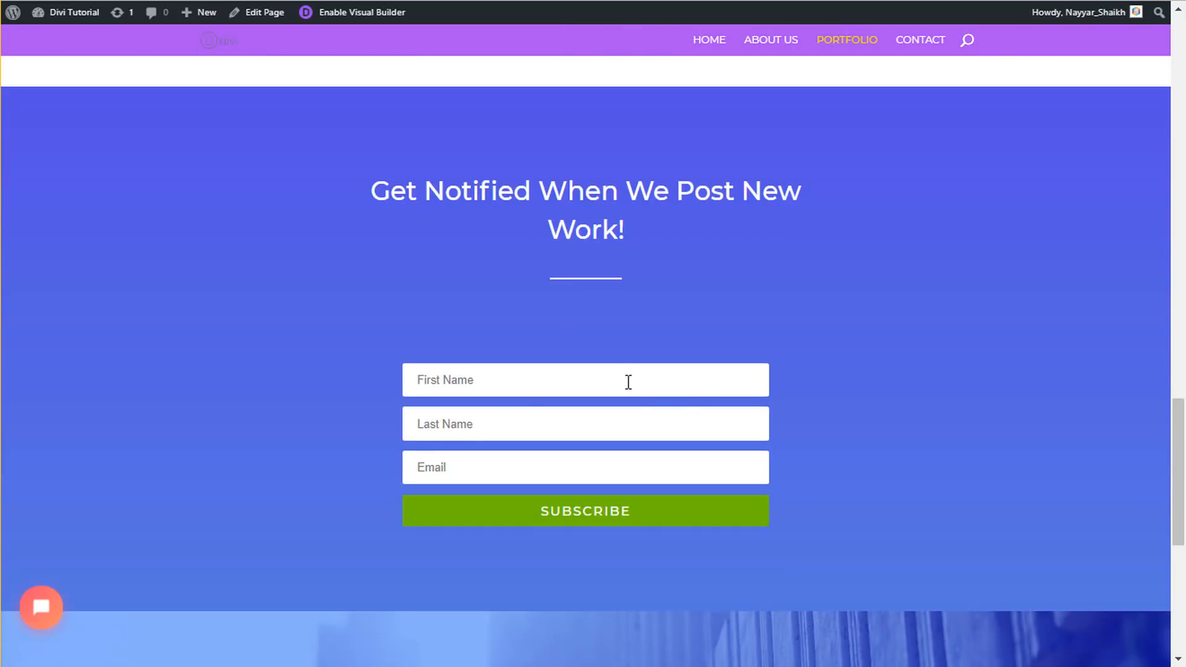
pyautogui.scroll(-8, 735, 338)
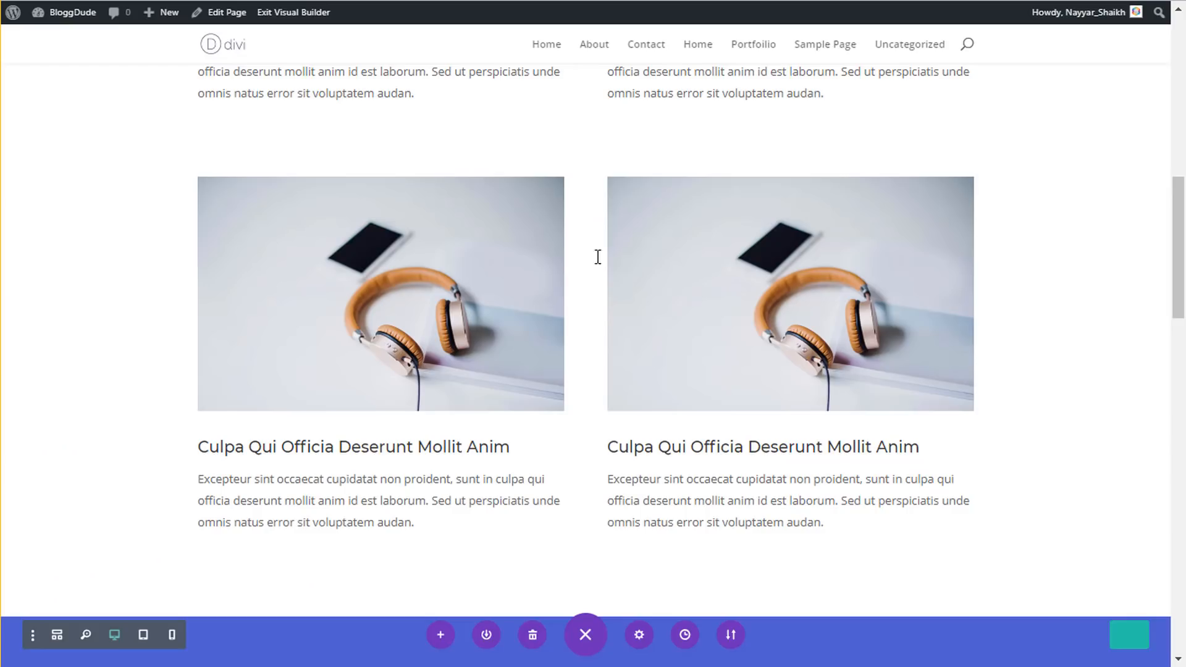
pyautogui.scroll(-10, 598, 256)
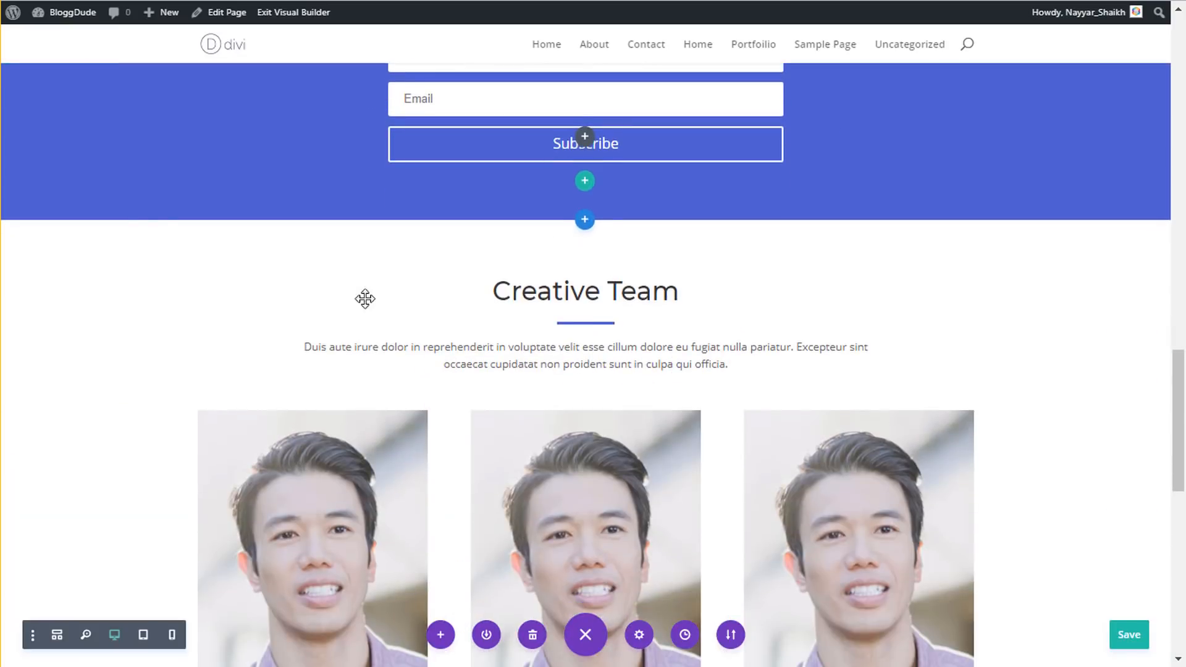
# - Delete the Creative Team section and save the Portfolio page
pyautogui.click(97, 236)
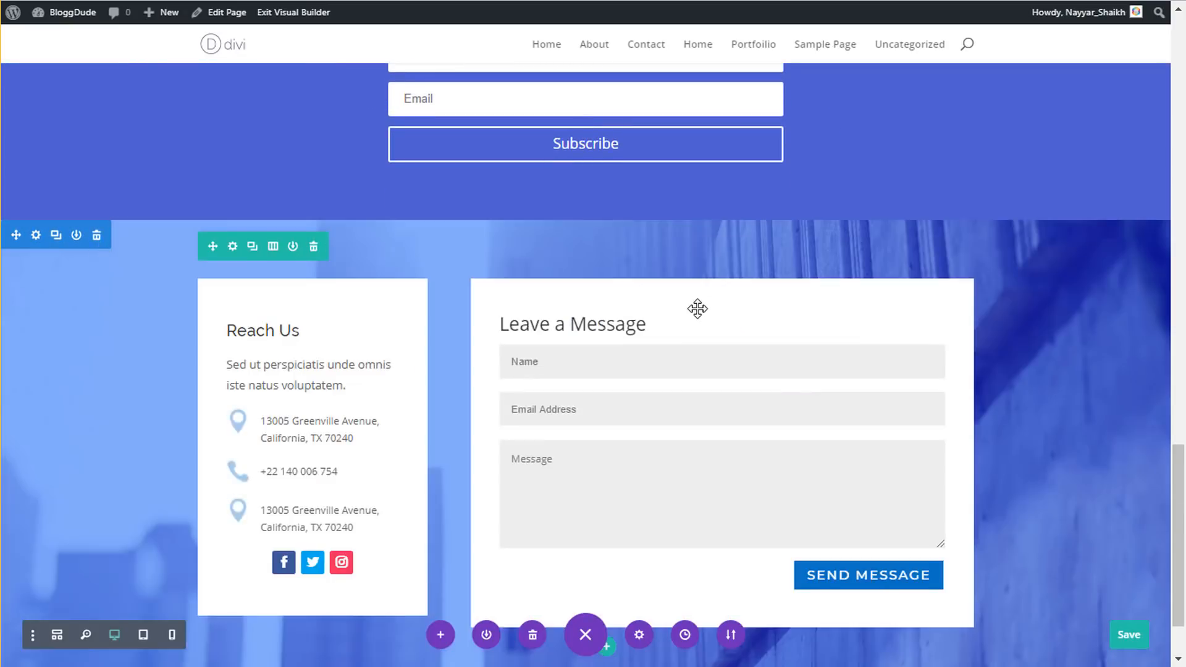
pyautogui.scroll(-2, 498, 358)
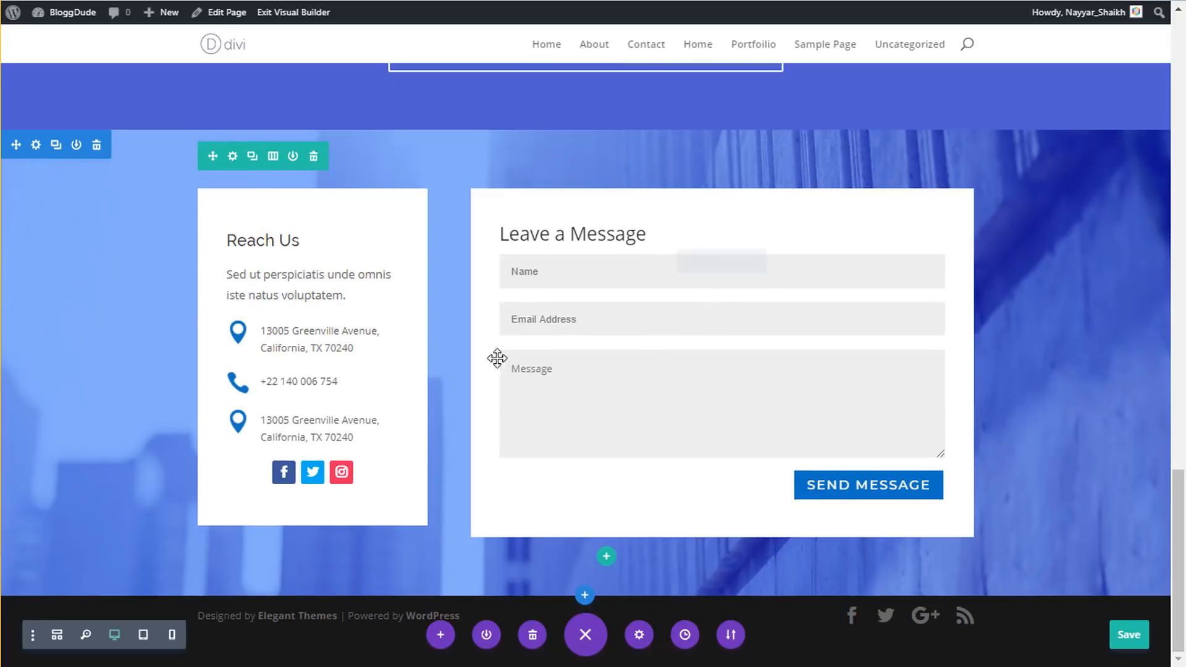
pyautogui.click(1136, 642)
pyautogui.scroll(10, 1054, 510)
pyautogui.scroll(6, 1057, 511)
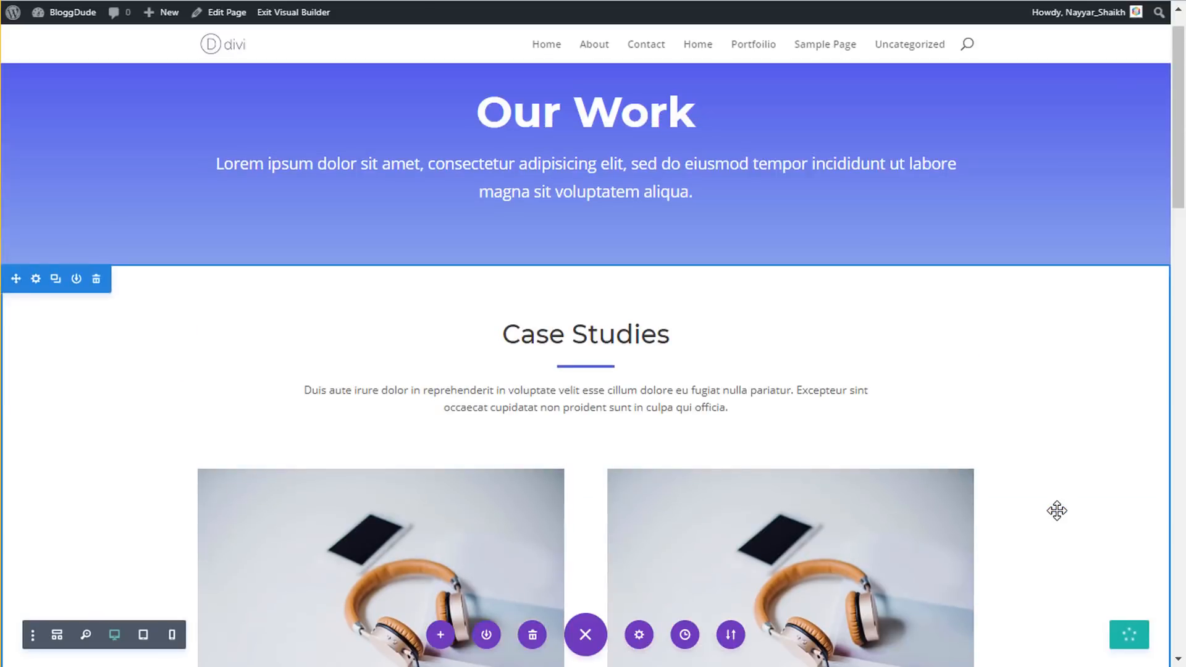
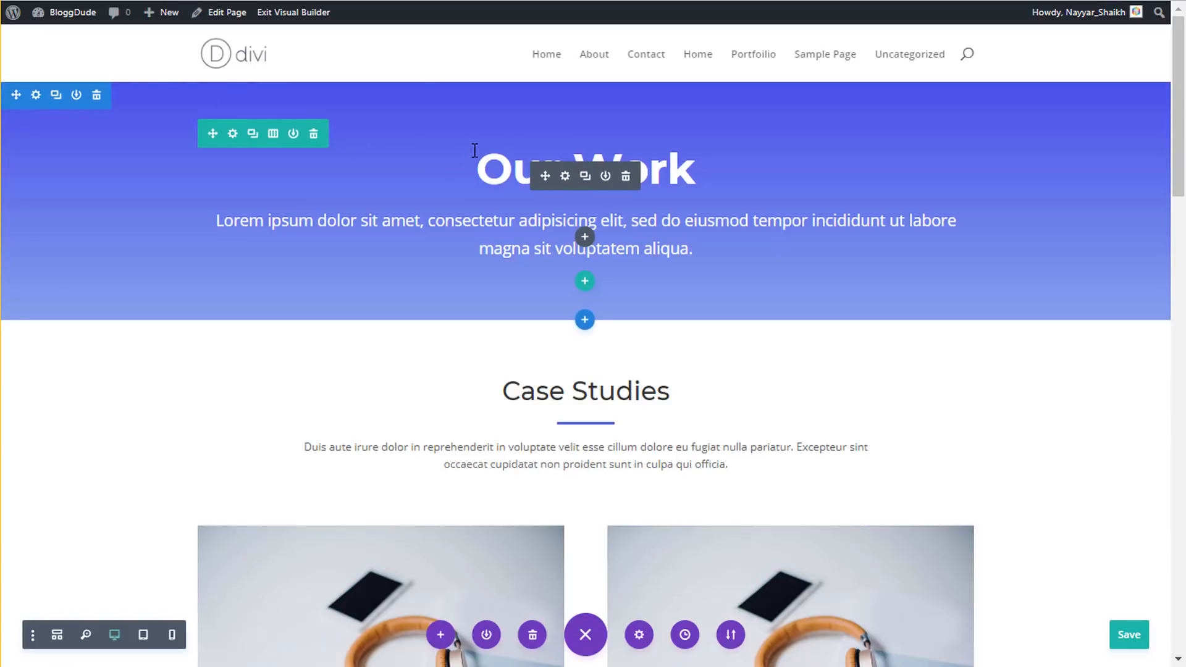
# - In the Theme Customizer, check the Site Identity title BloggDude and tagline, then return to General Settings
pyautogui.moveTo(77, 18)
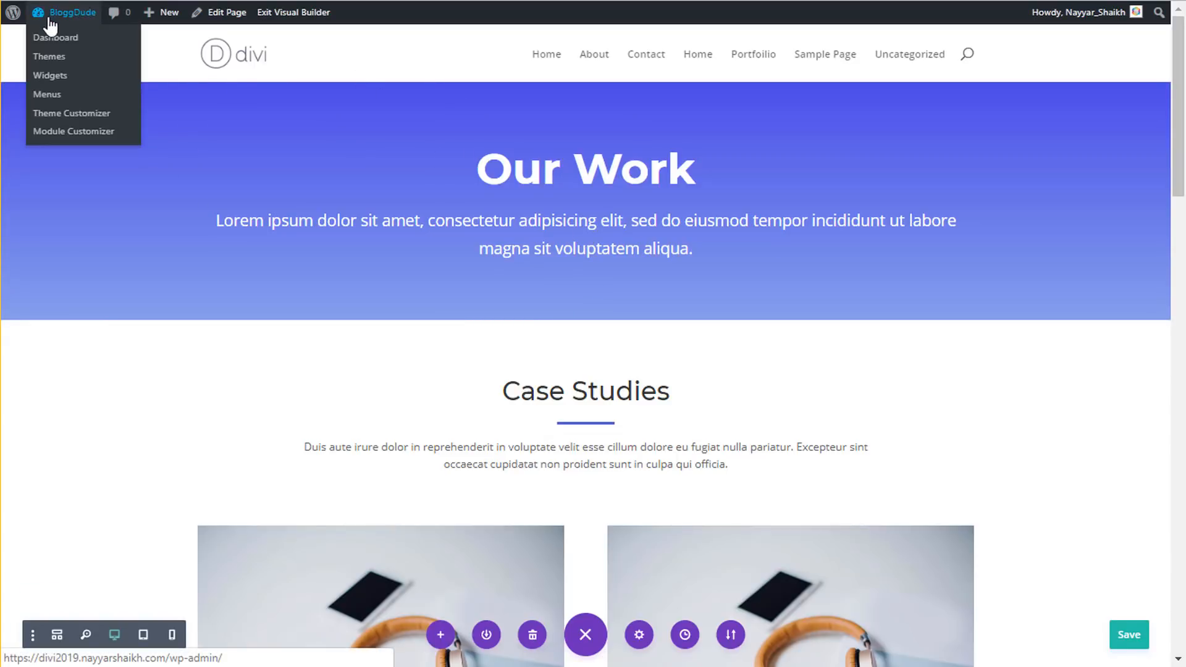
pyautogui.click(81, 116)
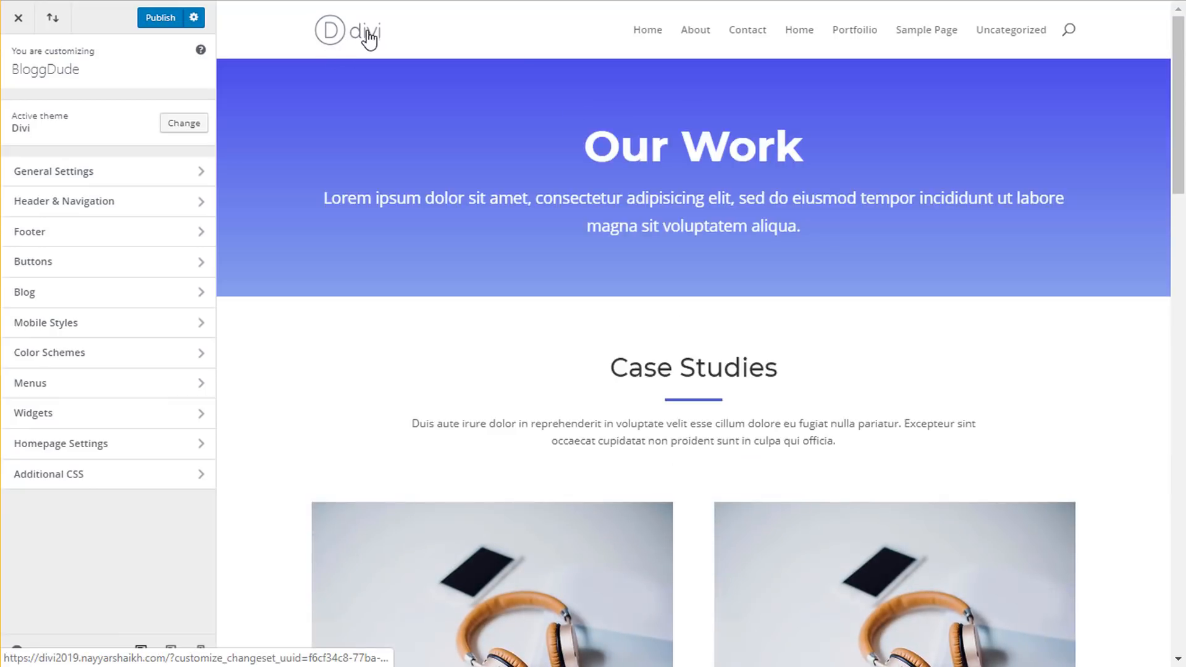
pyautogui.click(139, 185)
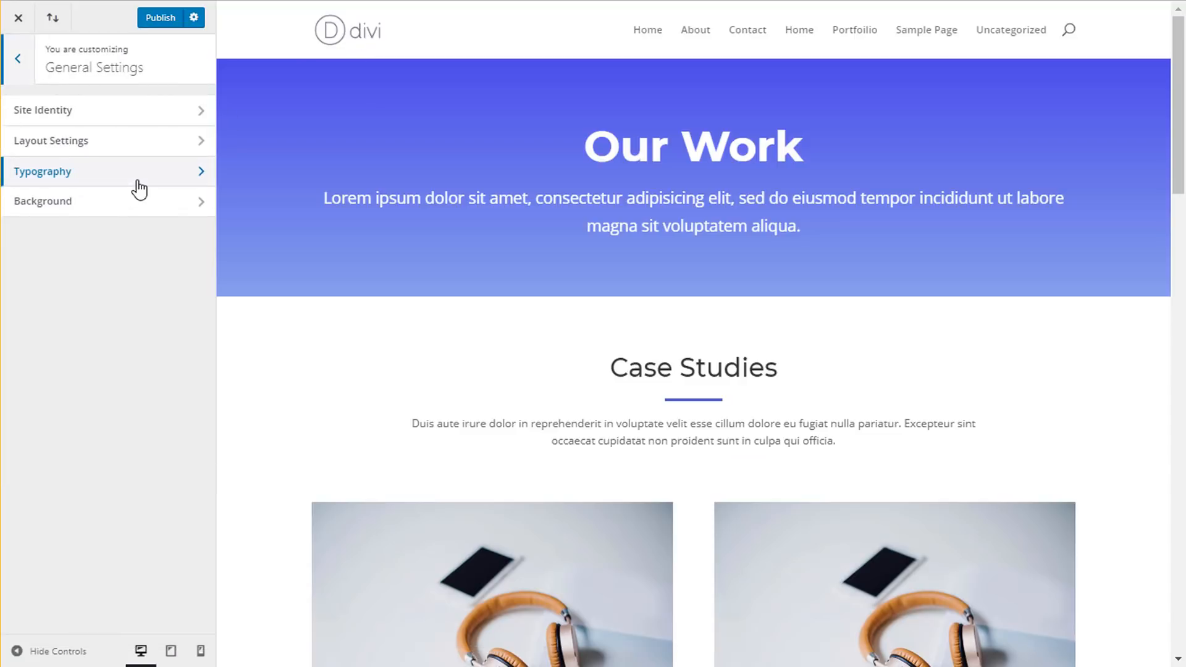
pyautogui.click(107, 116)
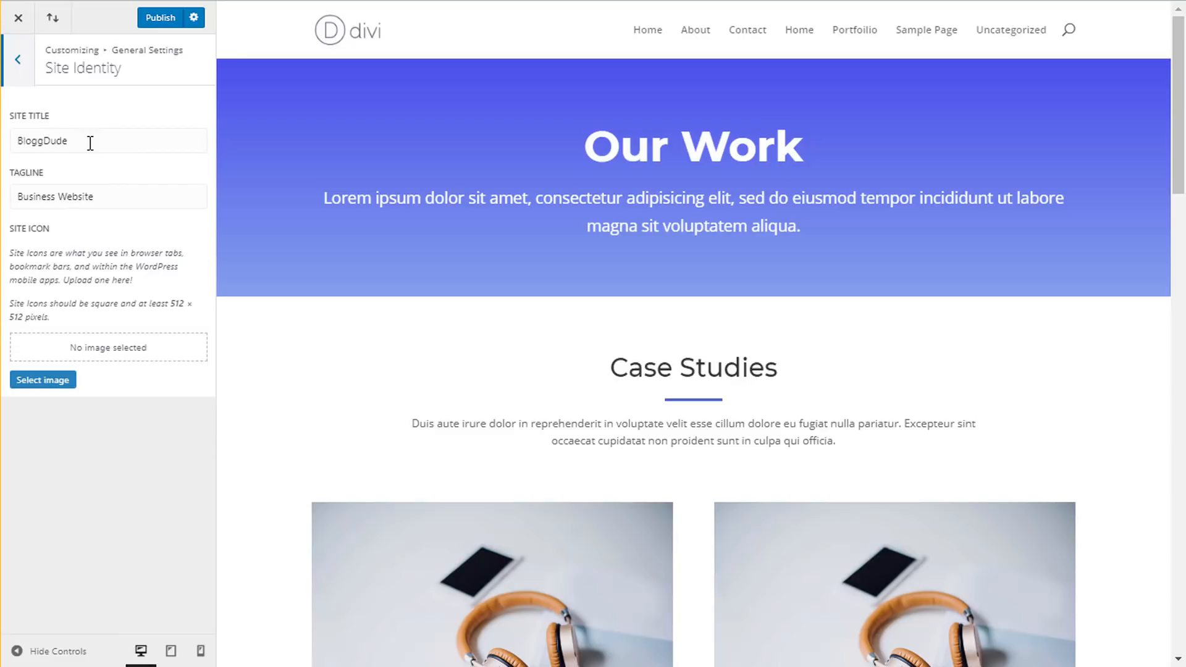
pyautogui.moveTo(91, 143); pyautogui.dragTo(13, 126)
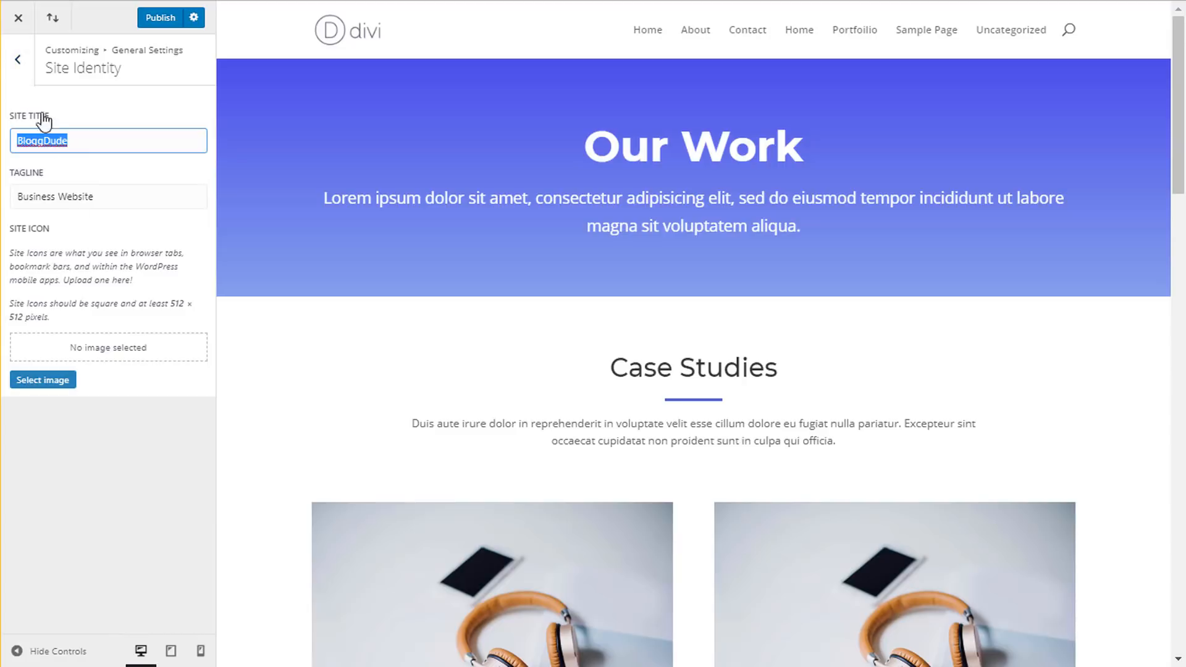
pyautogui.click(23, 81)
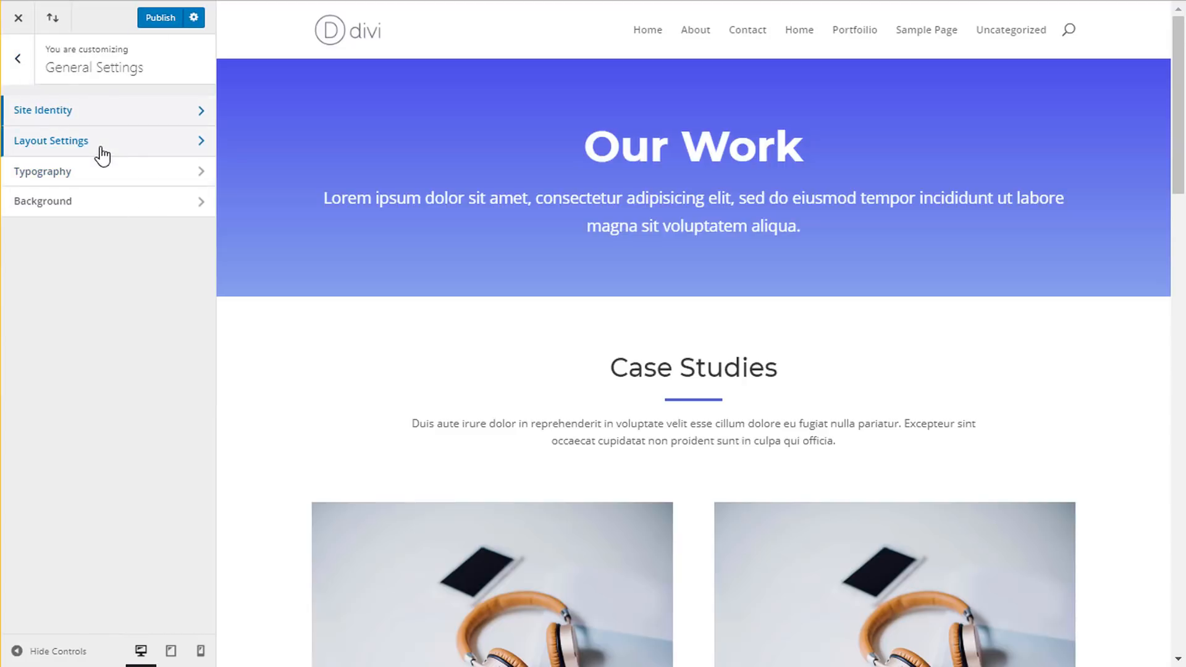
# - Open Header & Navigation > Header Format and switch the header style to Centered
pyautogui.click(17, 62)
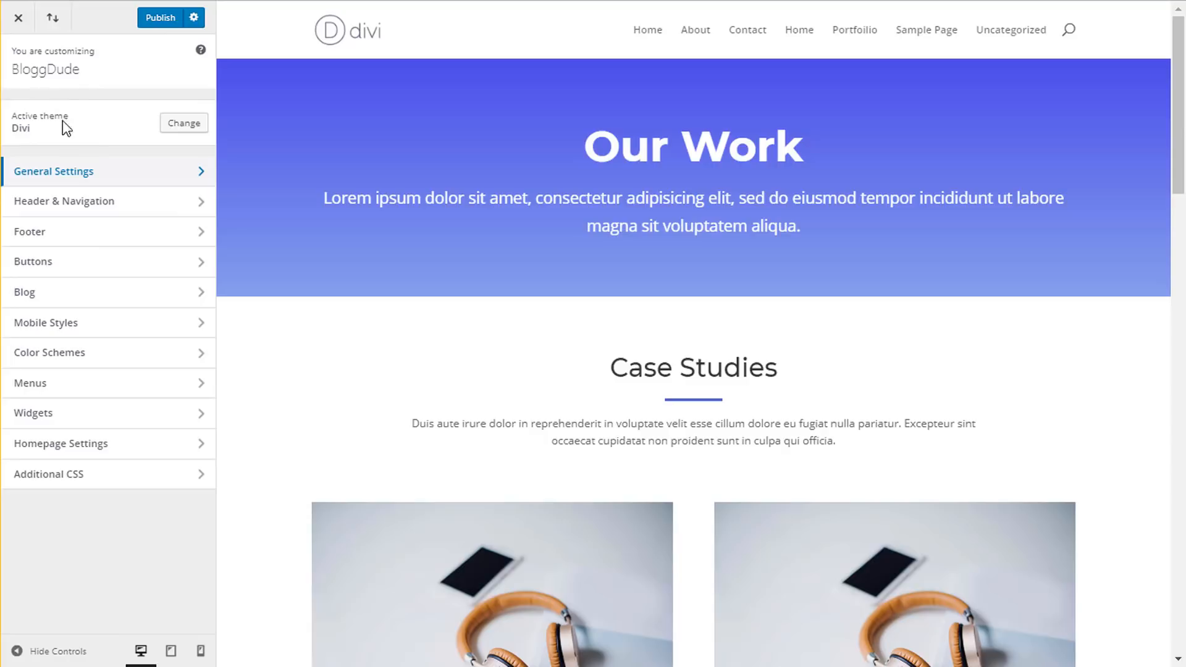
pyautogui.click(98, 204)
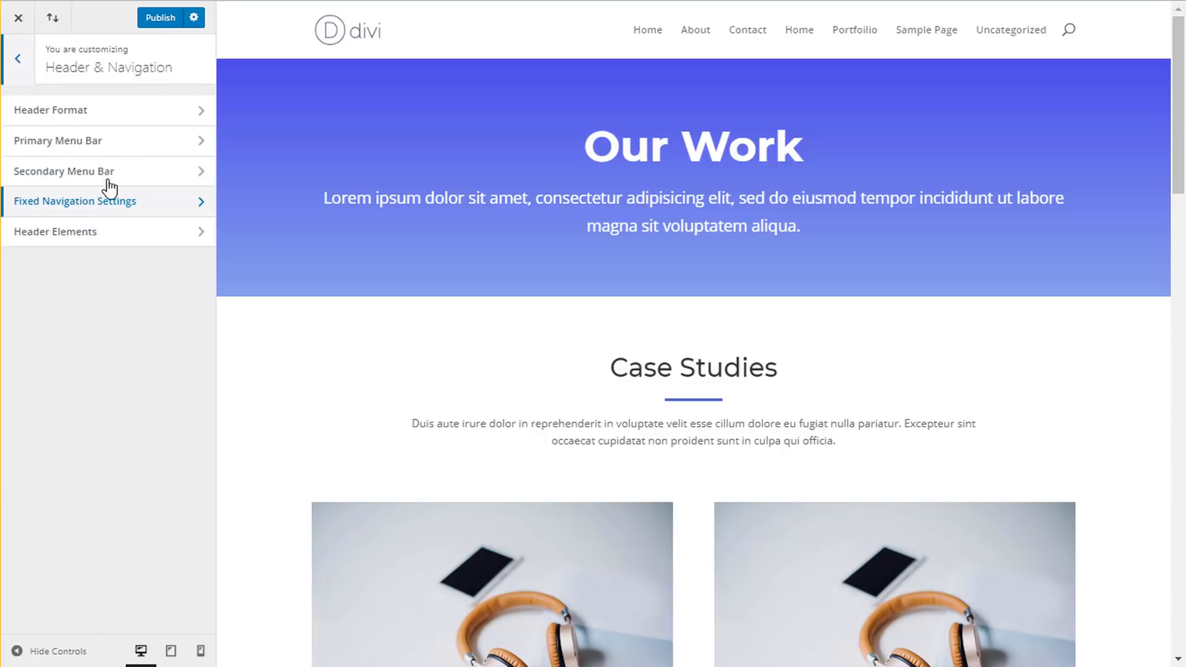
pyautogui.click(99, 121)
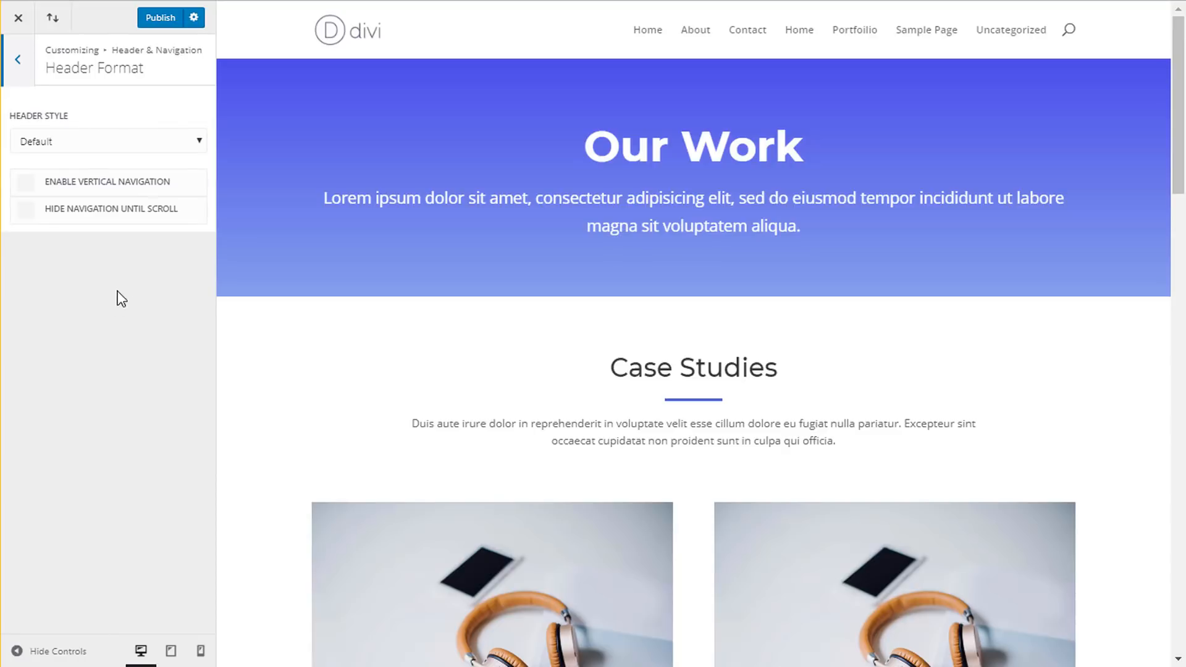
pyautogui.click(105, 141)
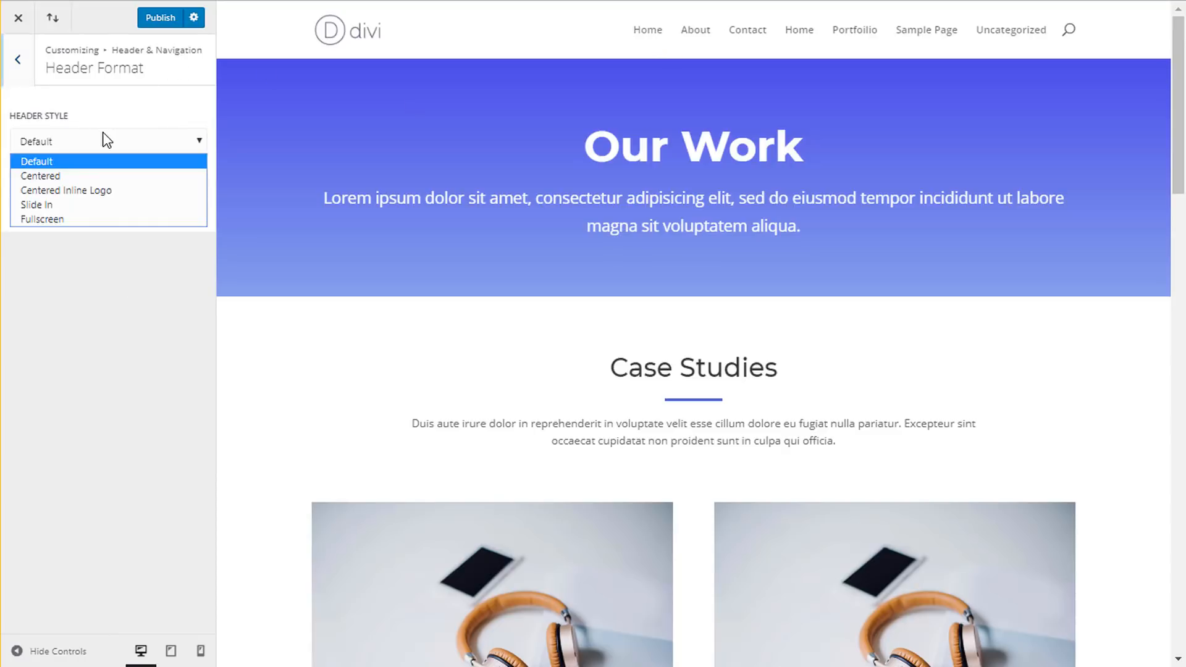
pyautogui.click(93, 181)
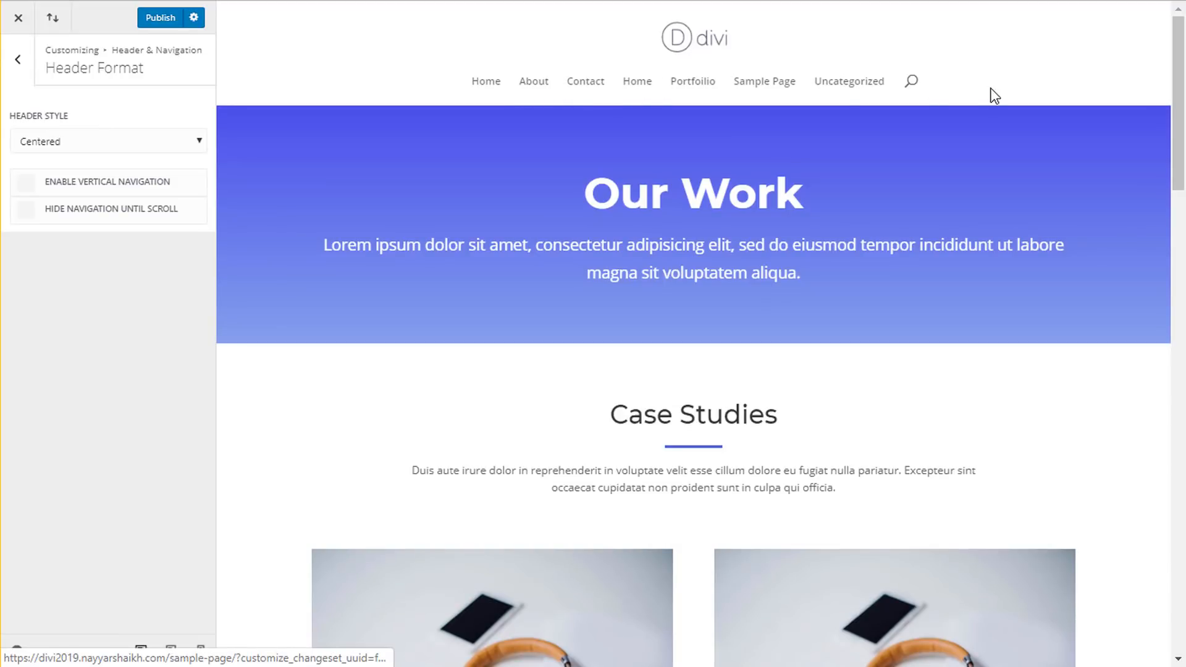
# - Preview the Fullscreen header style and its menu overlay, then revert the header style to Default
pyautogui.click(97, 147)
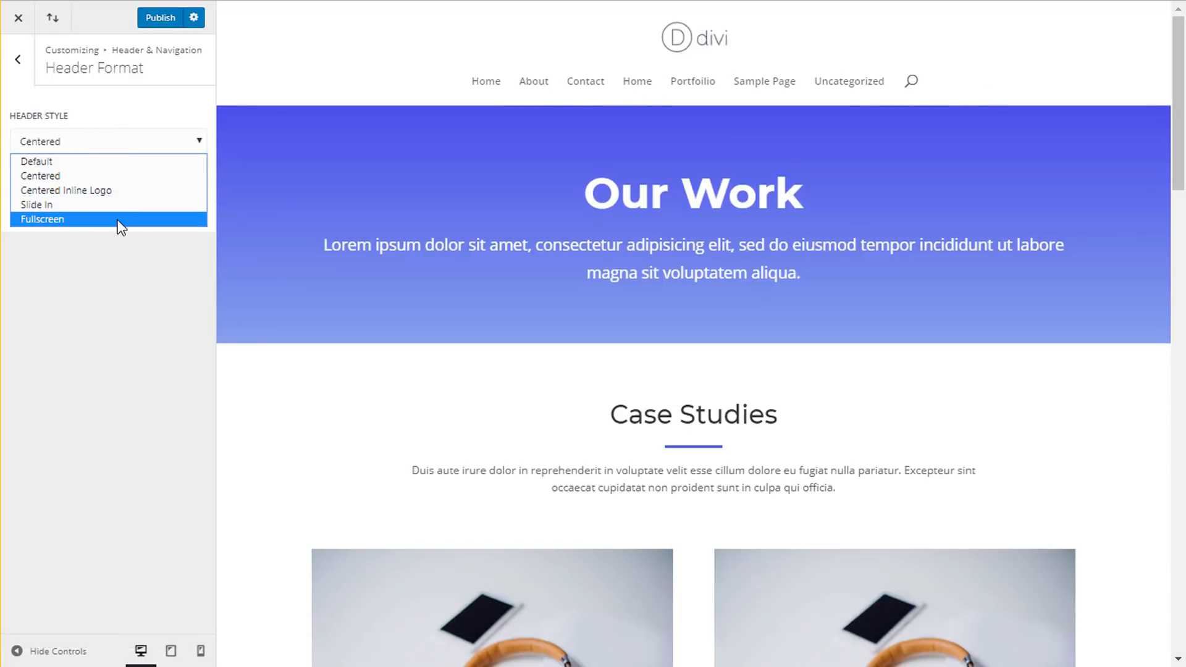
pyautogui.click(117, 219)
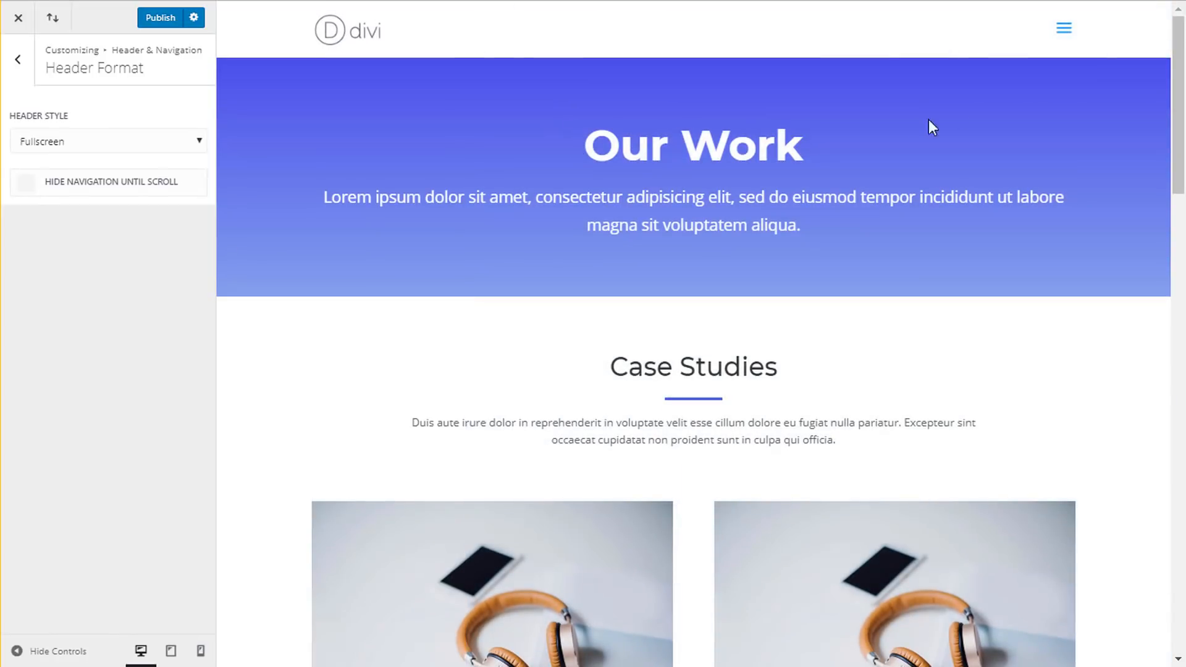
pyautogui.click(1070, 31)
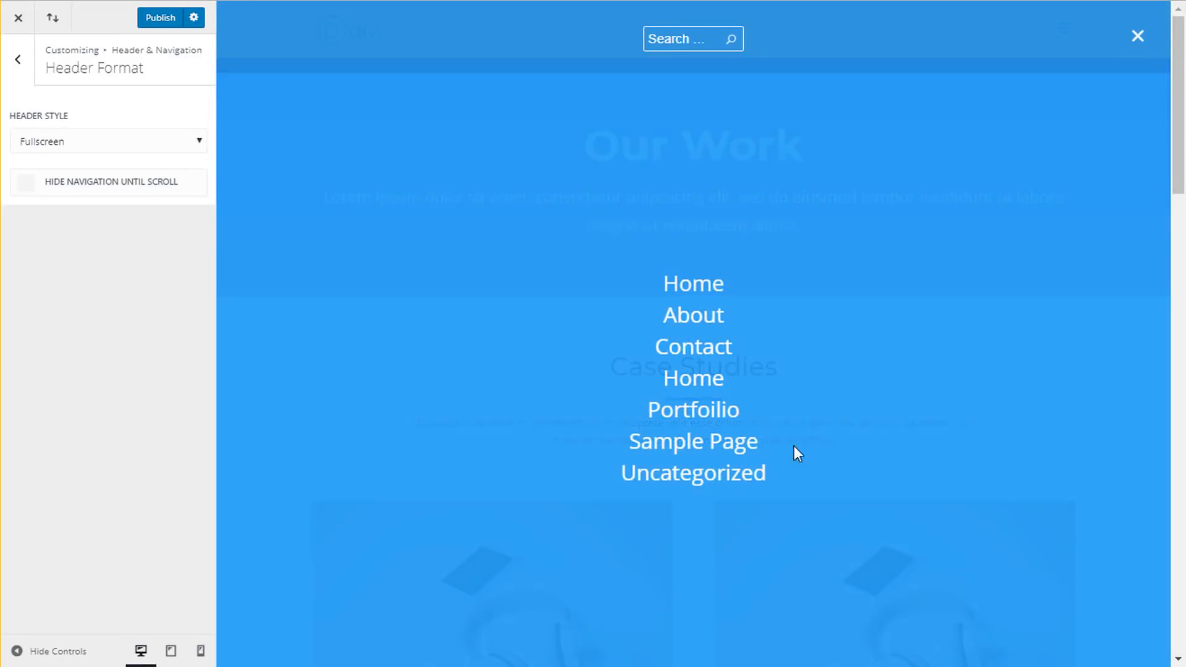
pyautogui.click(1140, 39)
pyautogui.click(104, 141)
pyautogui.click(95, 165)
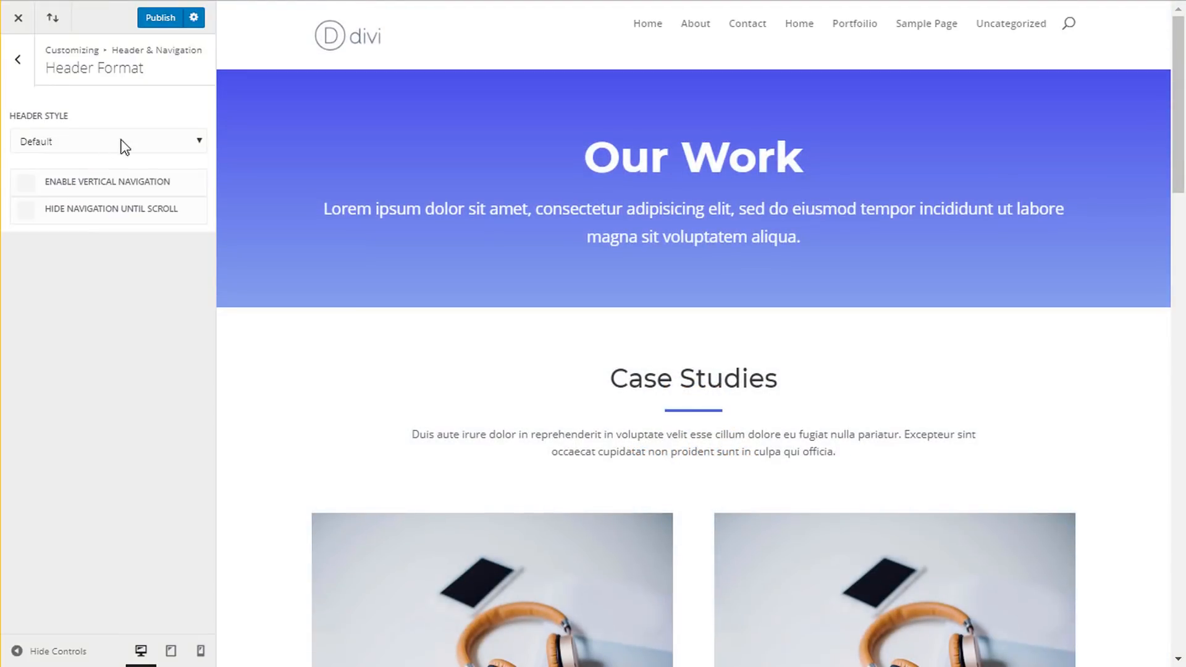
pyautogui.click(17, 59)
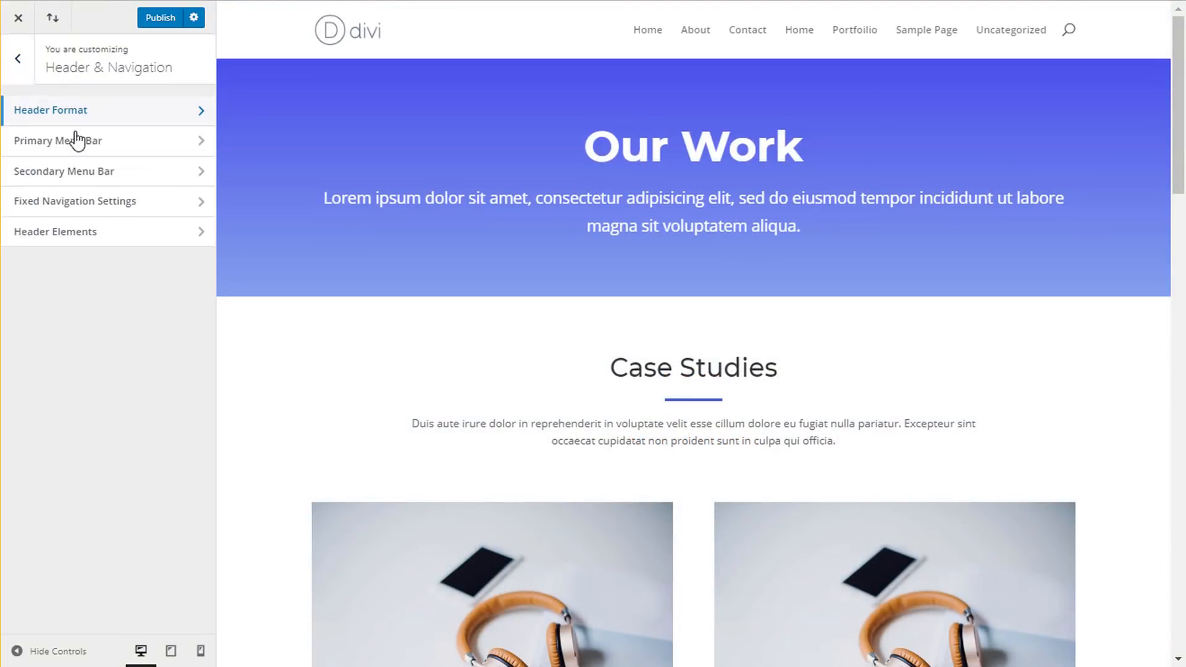
# - In Primary Menu Bar settings, hide then re-show the header logo and enter a value of 15
pyautogui.click(110, 149)
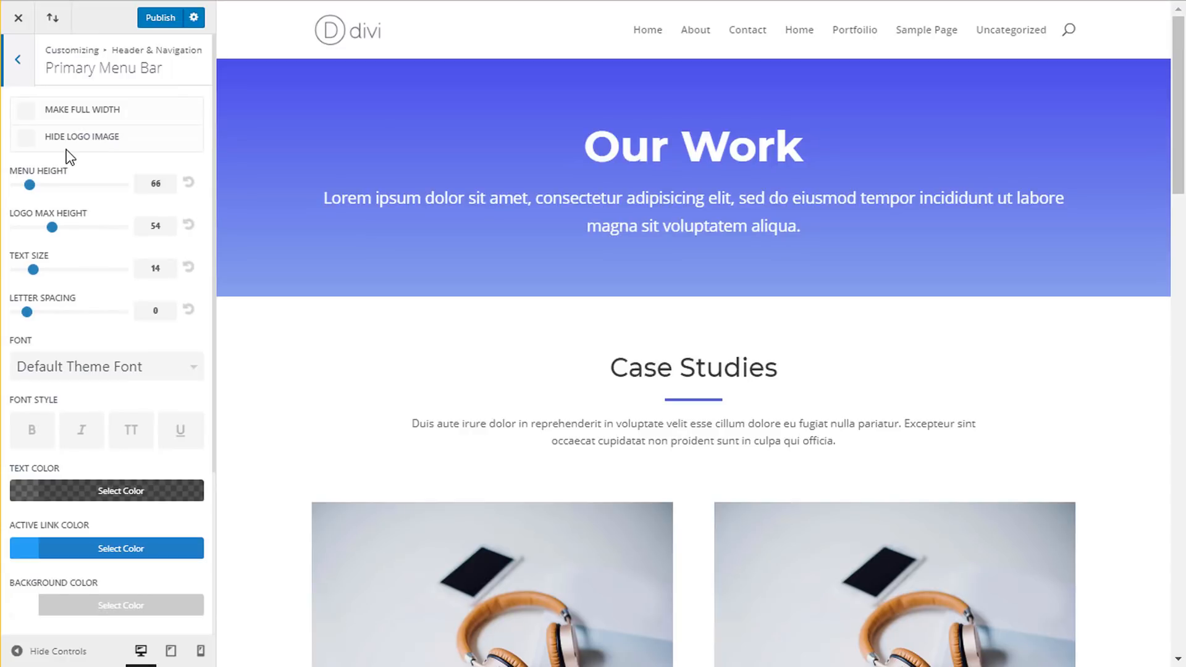
pyautogui.click(96, 143)
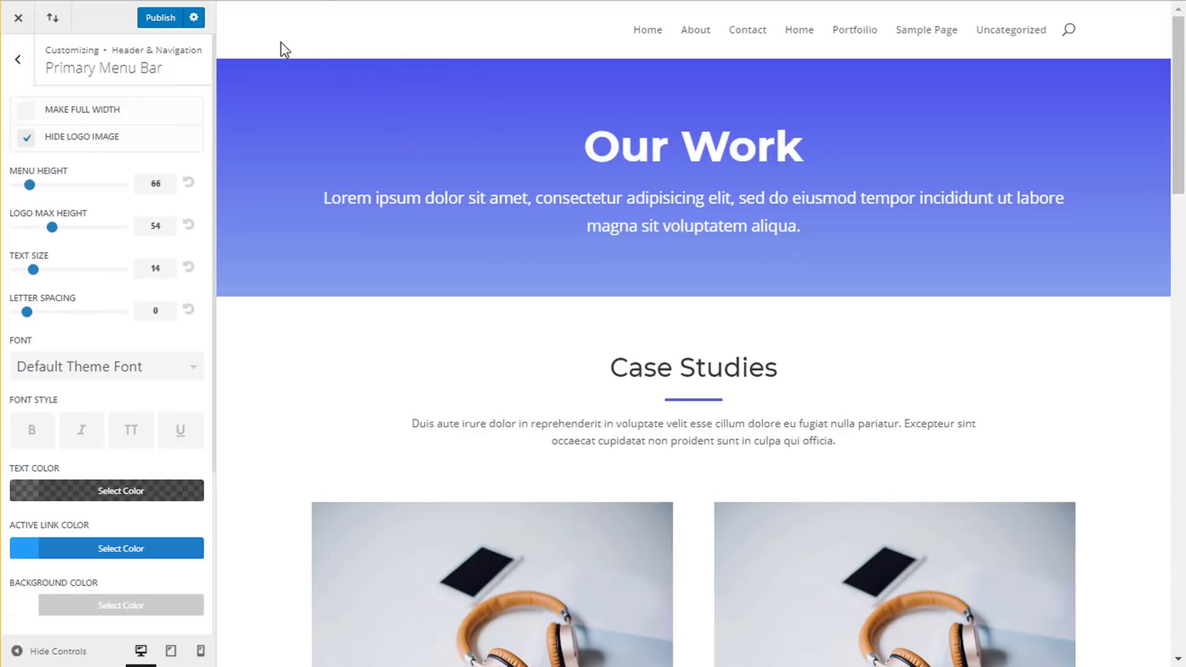
pyautogui.click(94, 141)
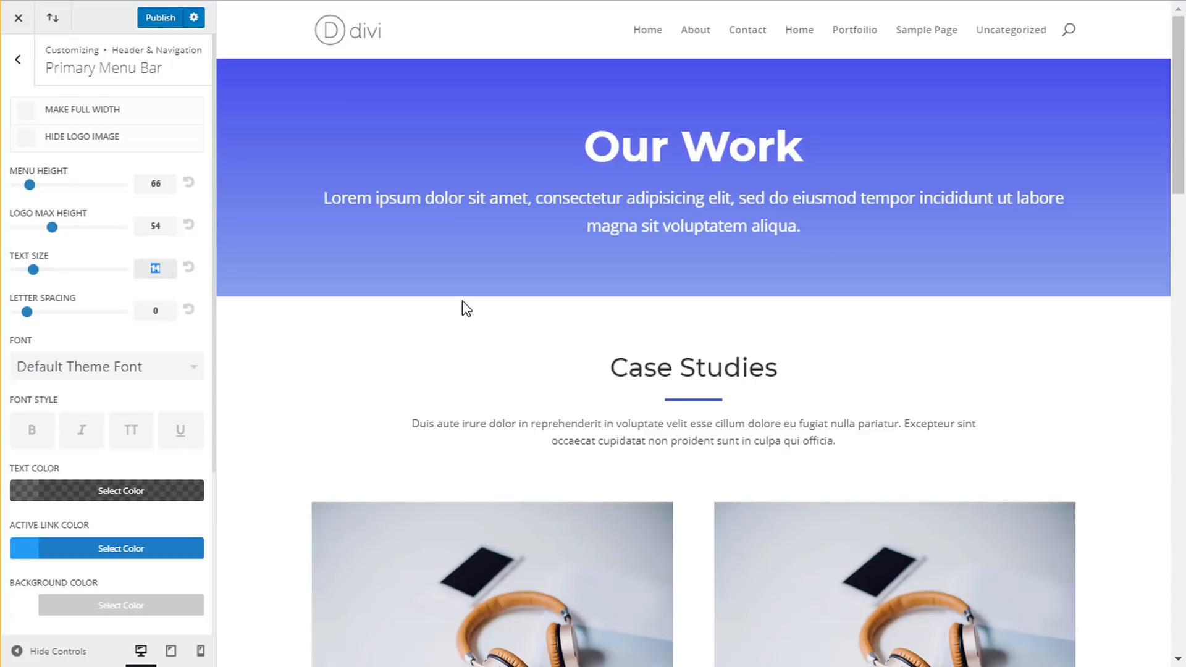
pyautogui.write('15')
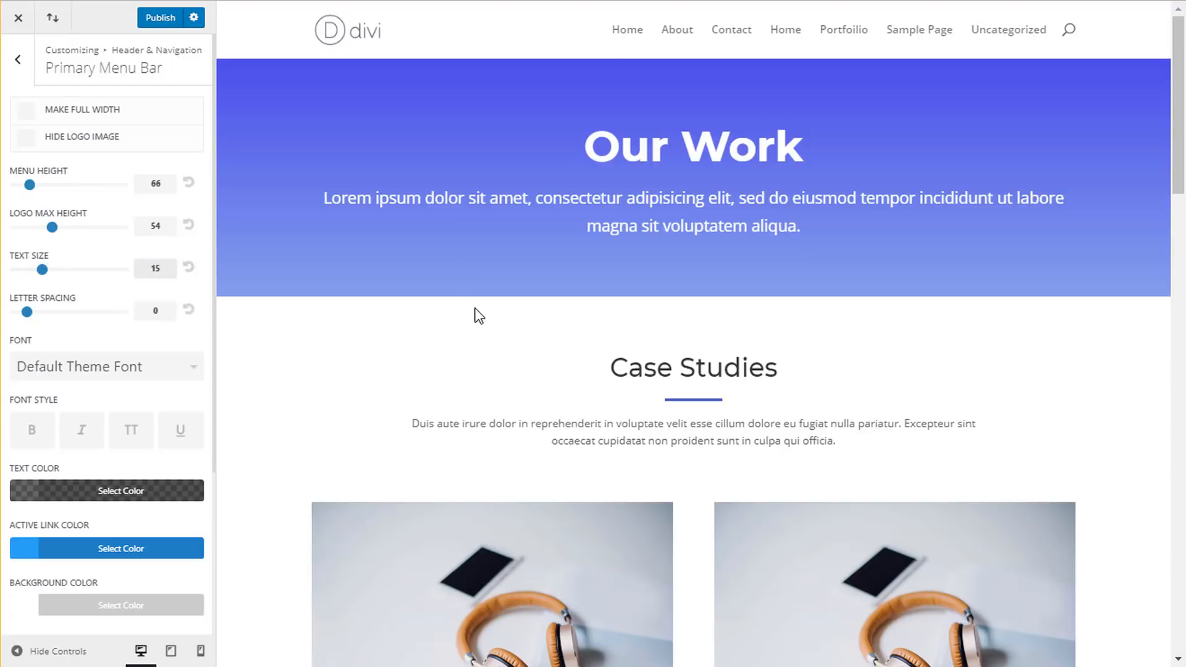
# - Set the menu links to uppercase Montserrat at text size 14
pyautogui.click(96, 373)
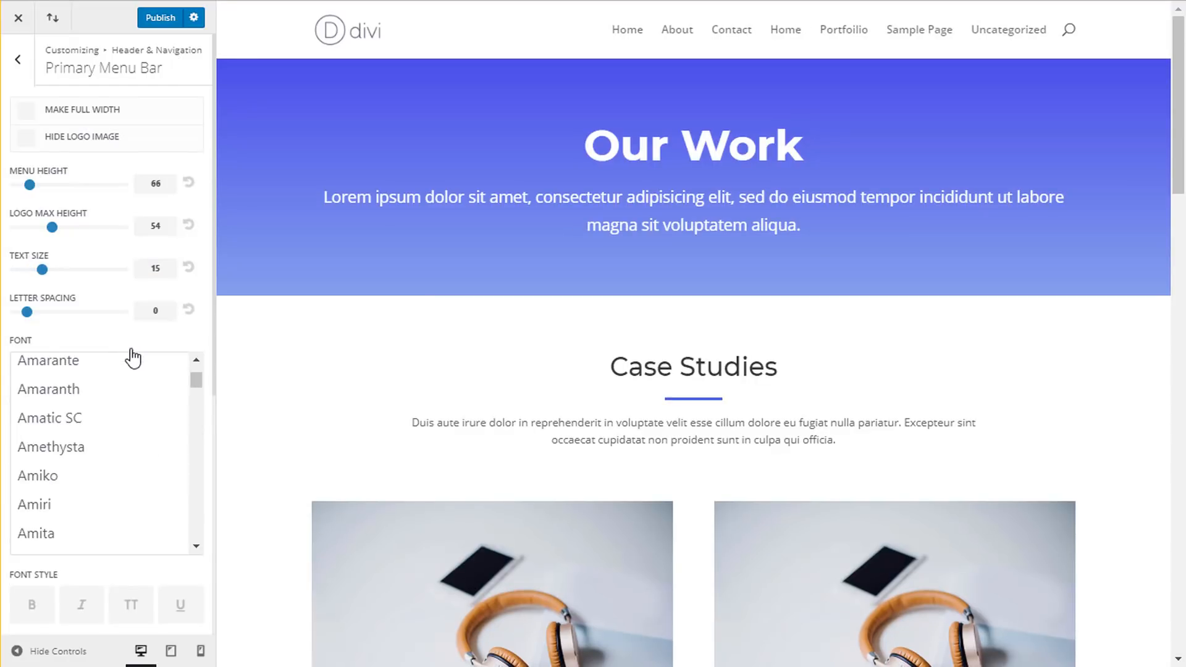
pyautogui.scroll(-20, 130, 458)
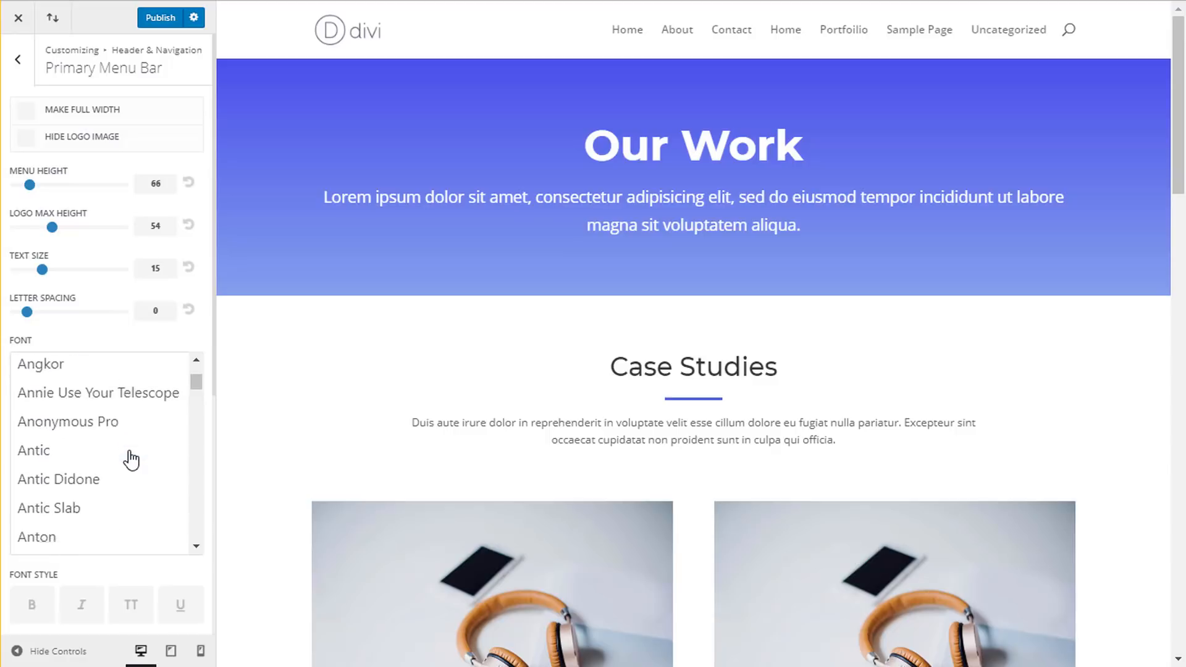
pyautogui.moveTo(195, 409); pyautogui.dragTo(199, 473)
pyautogui.scroll(5, 134, 481)
pyautogui.scroll(10, 132, 485)
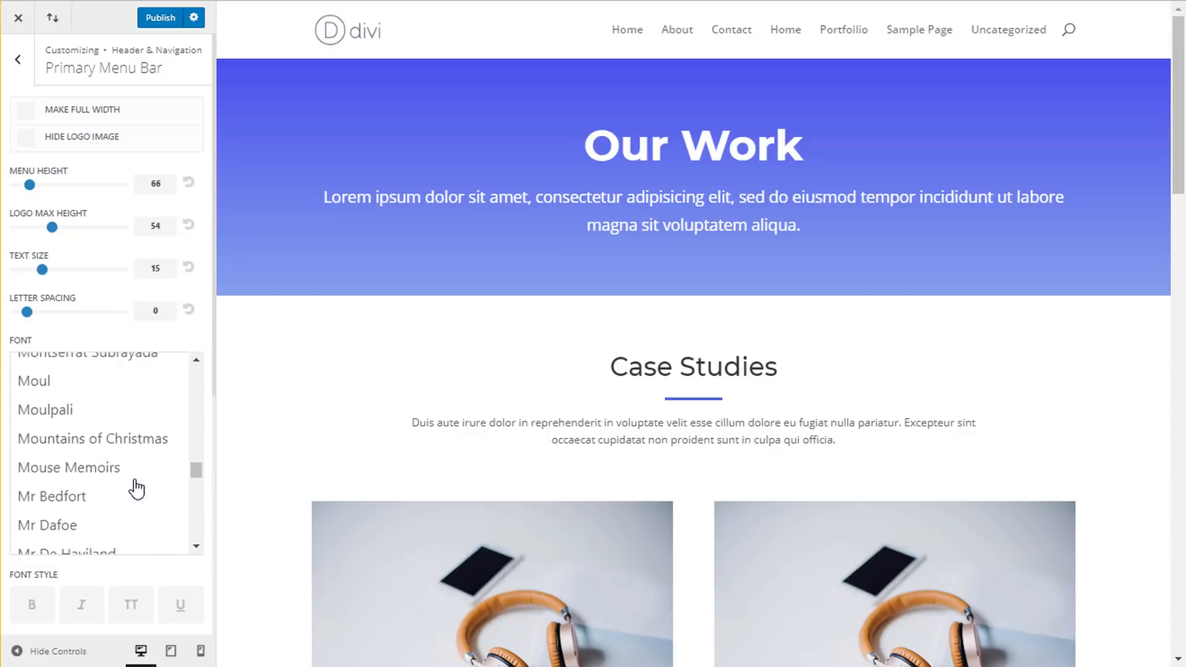
pyautogui.click(106, 454)
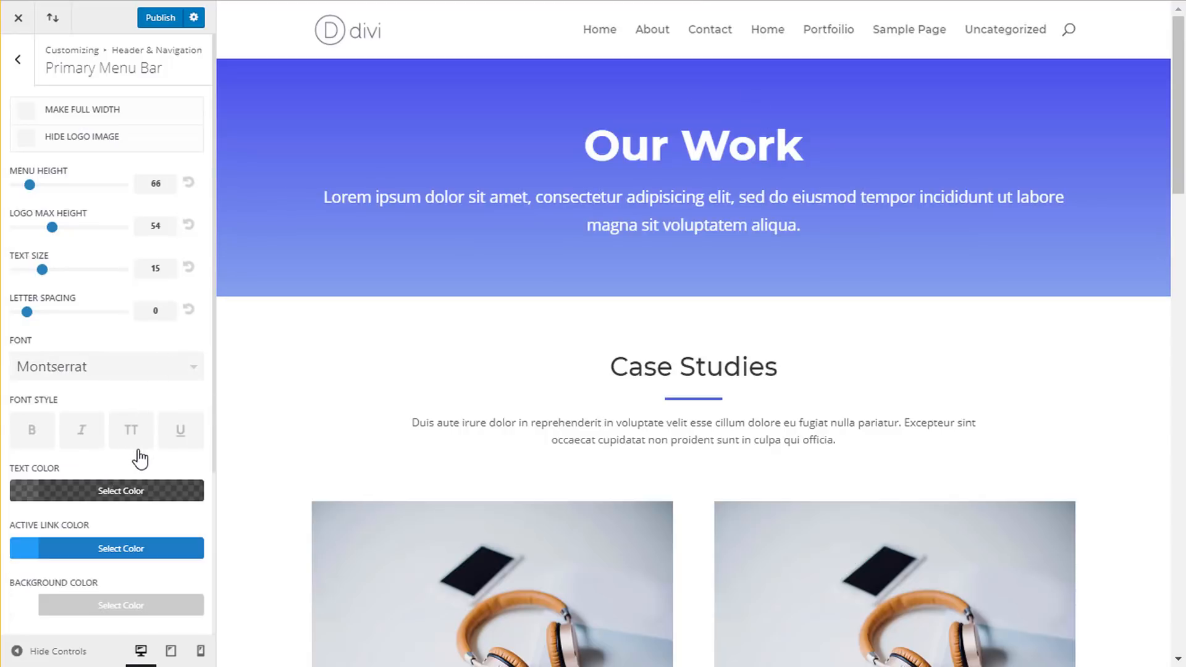
pyautogui.click(131, 440)
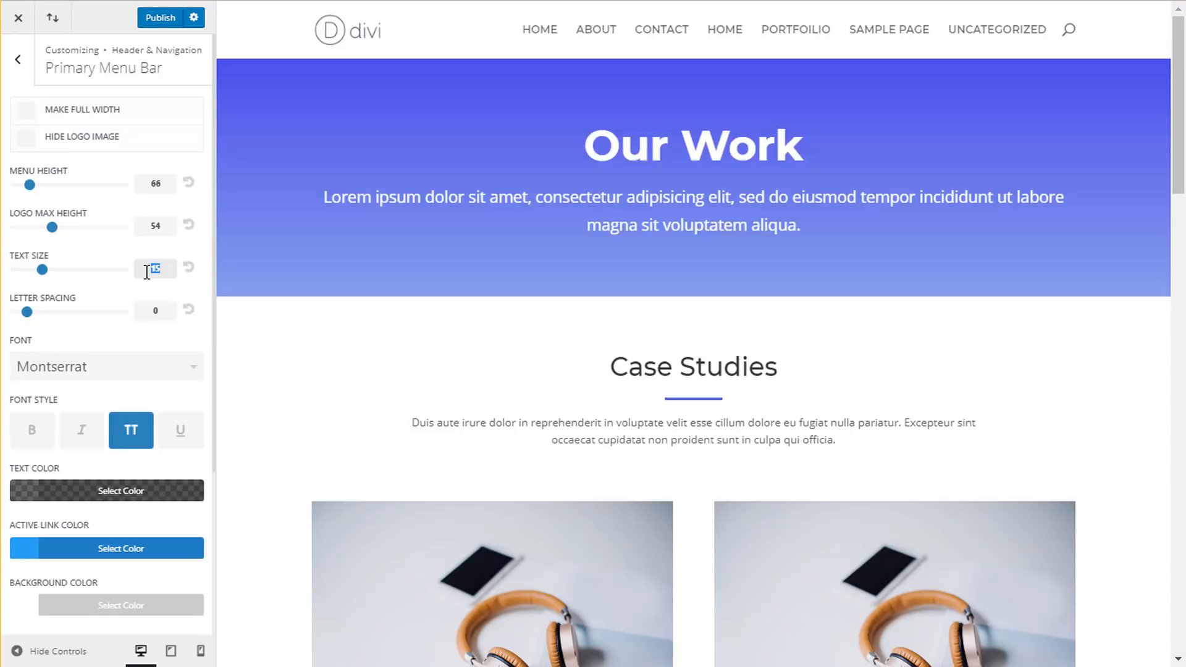
pyautogui.write('14')
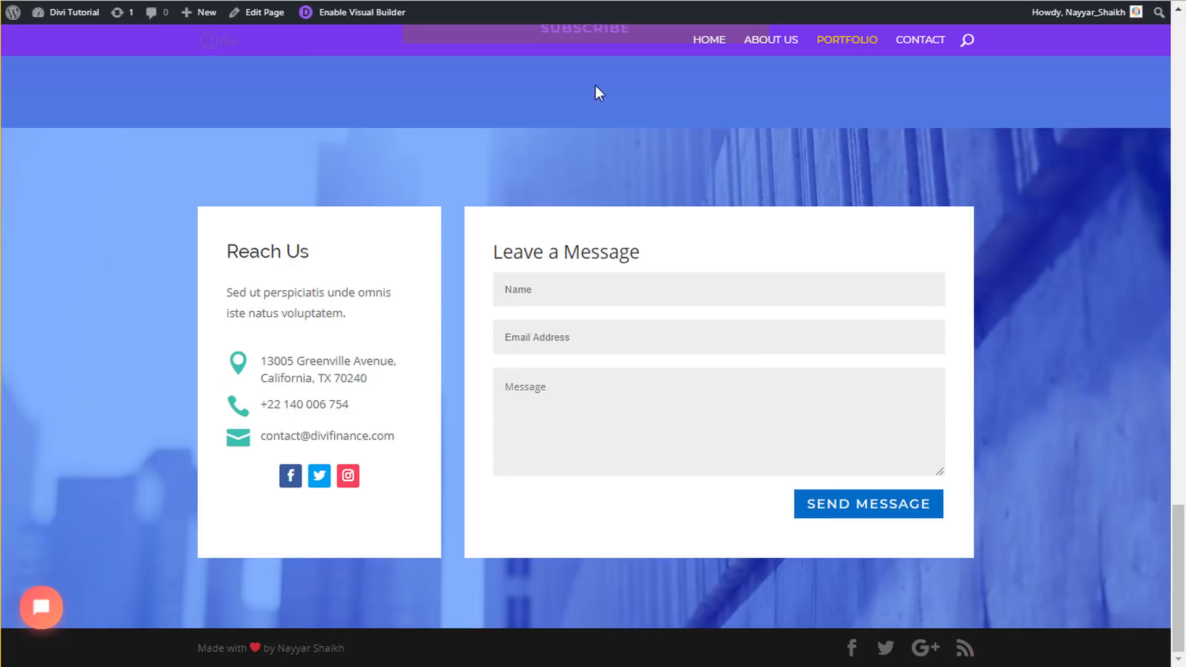
pyautogui.scroll(15, 701, 234)
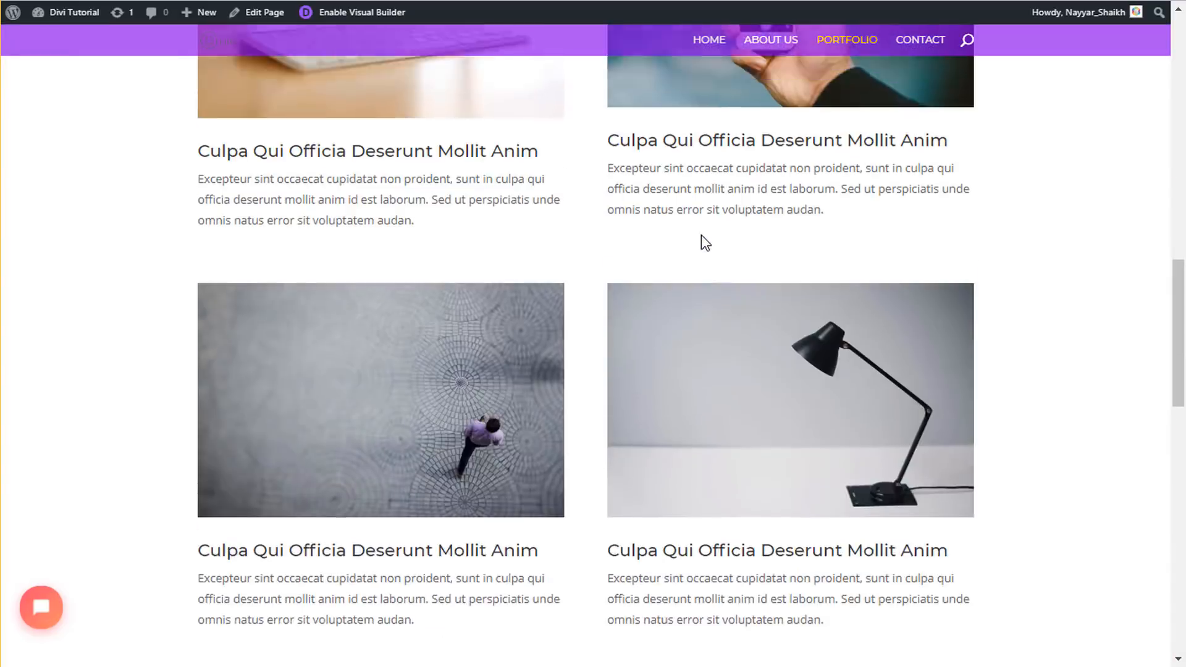
pyautogui.scroll(5, 701, 236)
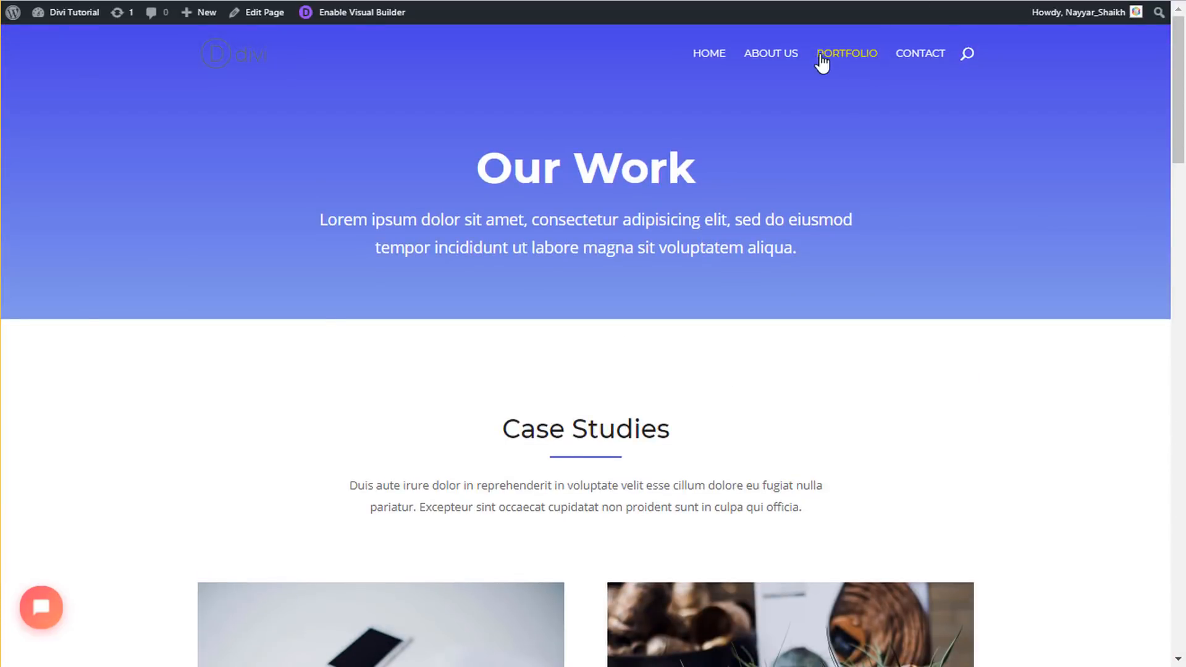
pyautogui.click(216, 62)
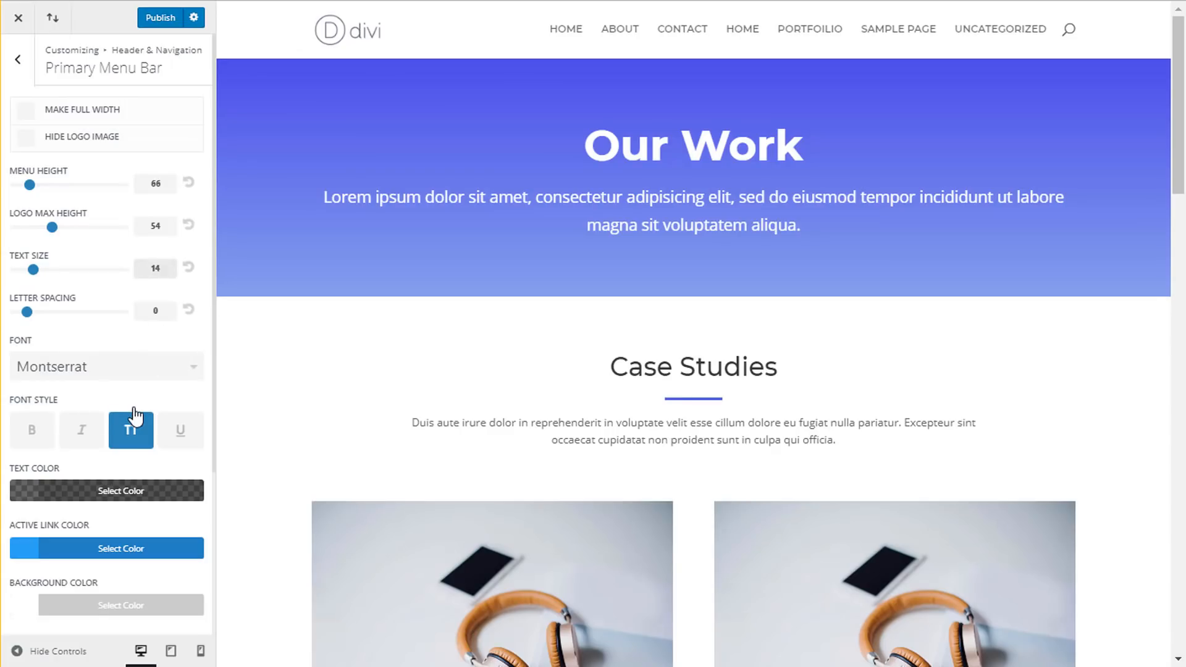
# - Drag the menu bar Background Color alpha to zero so the blue hero shows through
pyautogui.scroll(-2, 80, 593)
pyautogui.click(90, 518)
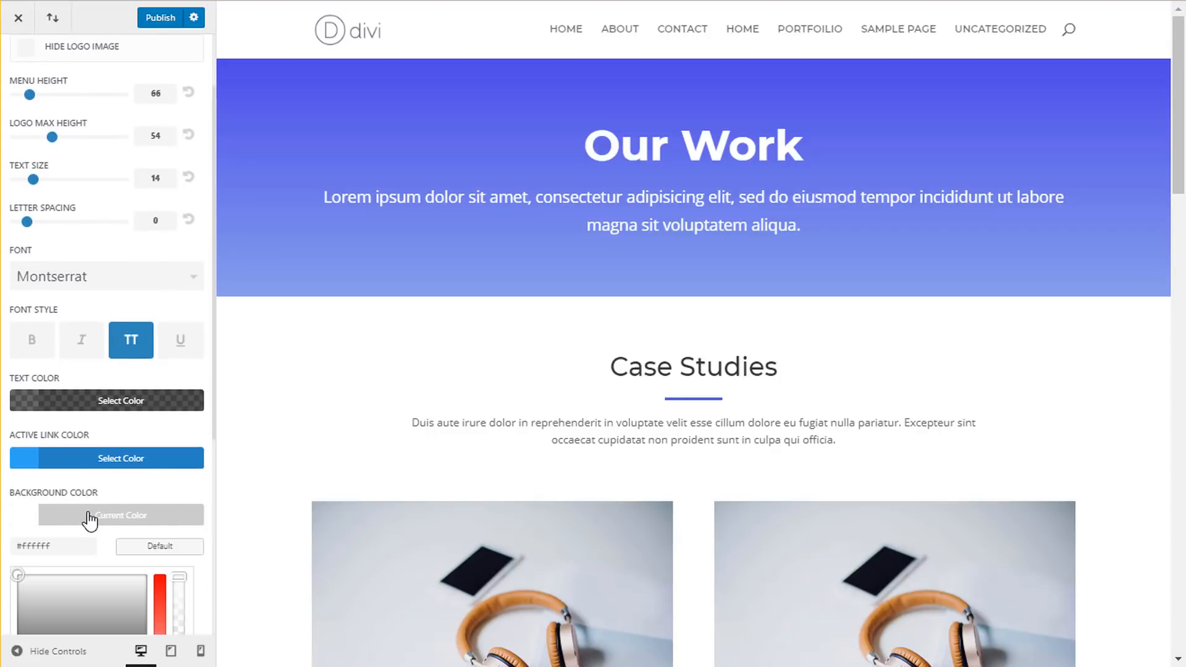
pyautogui.scroll(-3, 132, 497)
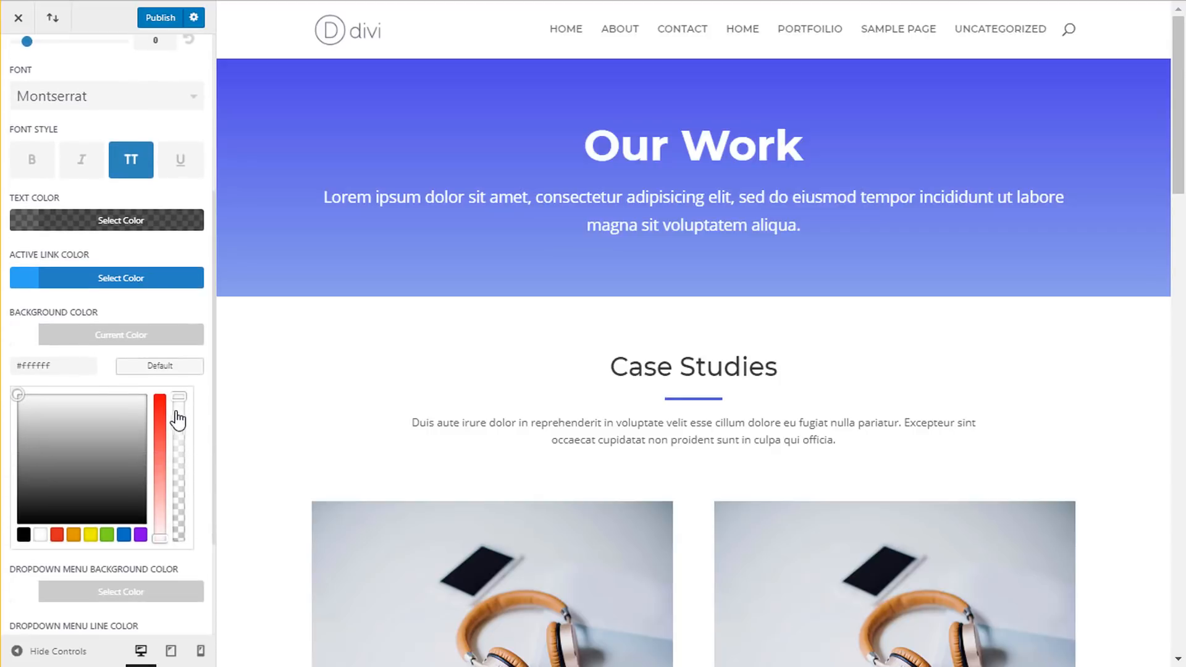
pyautogui.moveTo(179, 411); pyautogui.dragTo(182, 575)
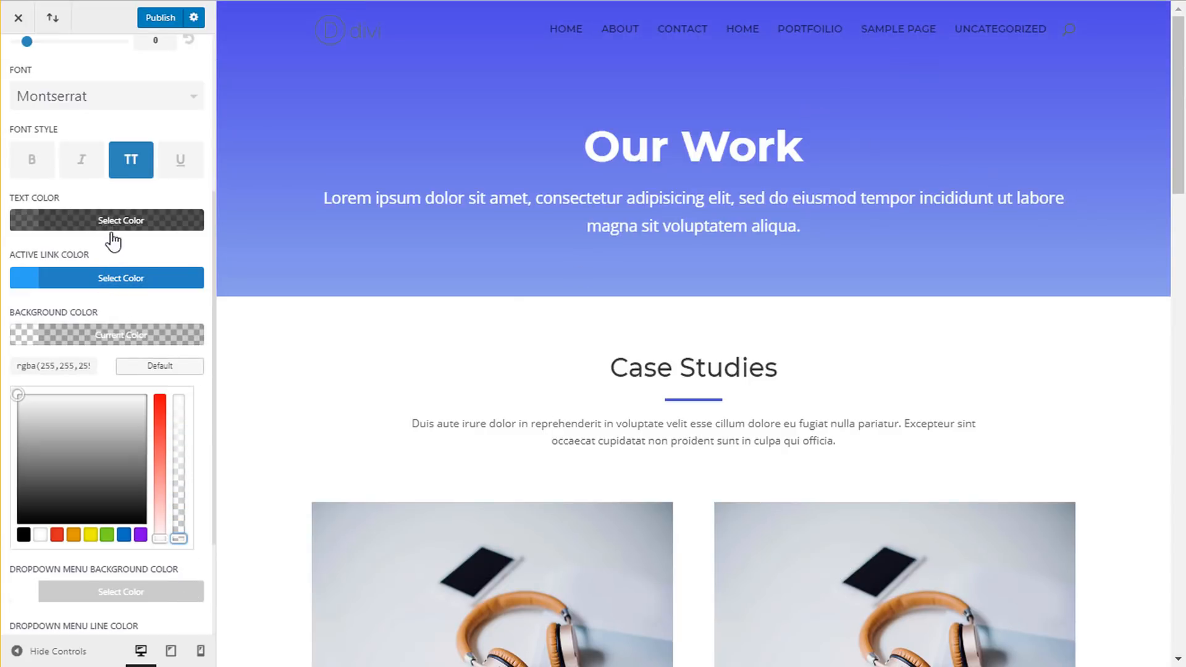
# - Set the menu text colour to fully opaque white
pyautogui.click(191, 226)
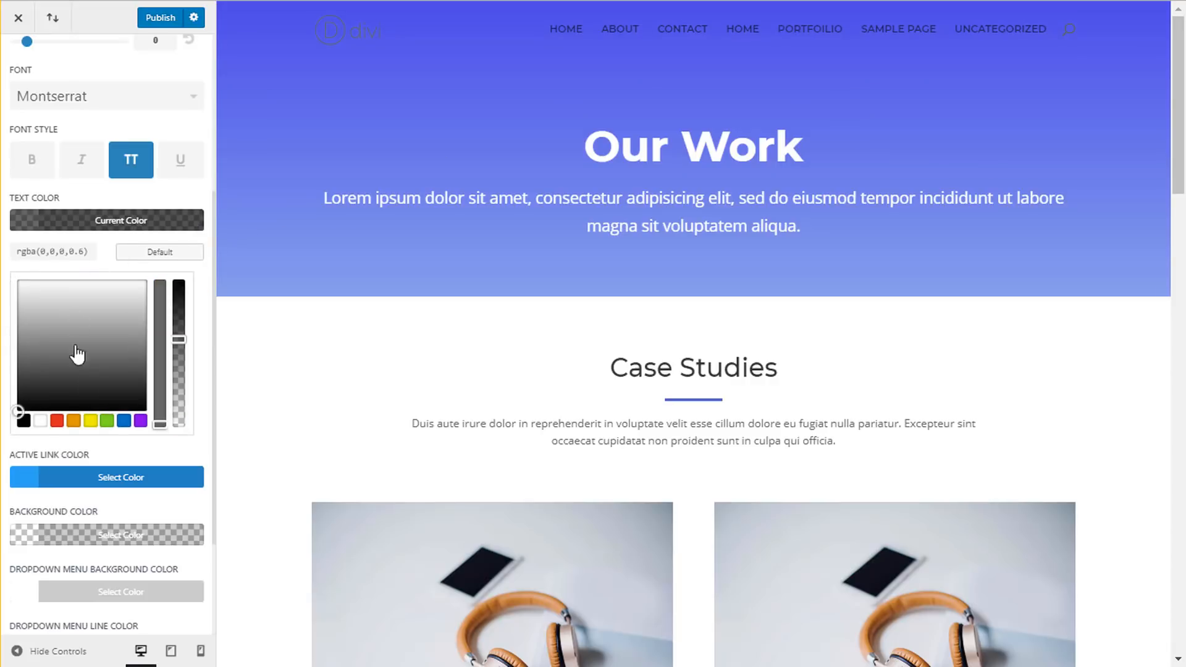
pyautogui.click(40, 420)
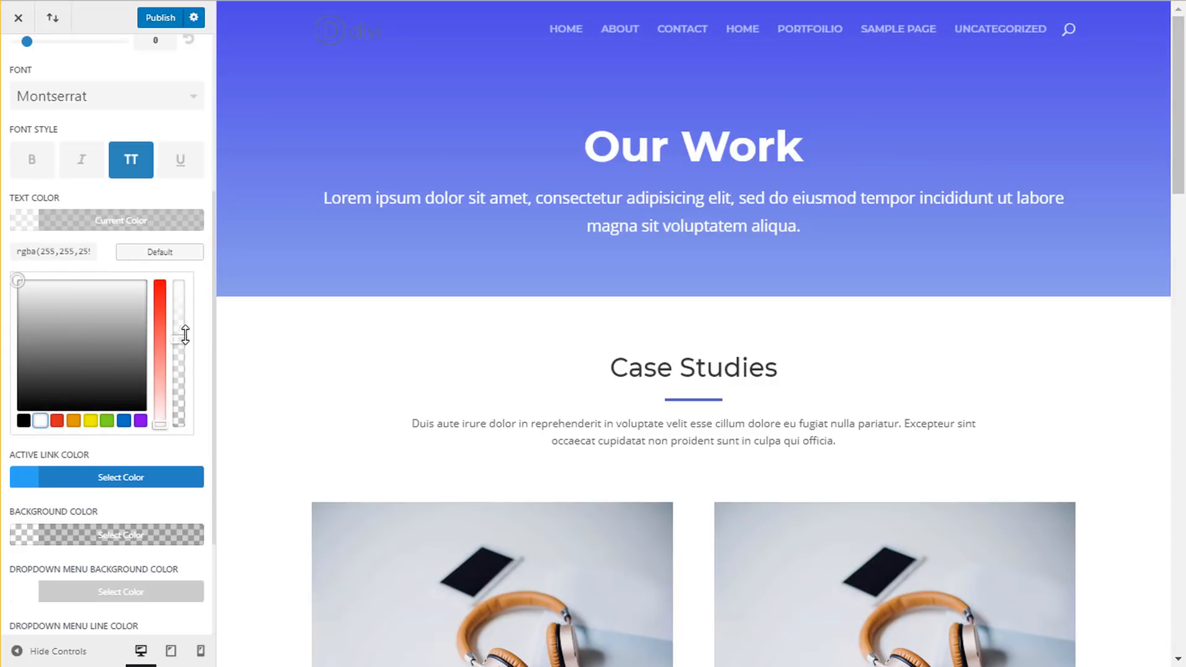
pyautogui.moveTo(185, 334); pyautogui.dragTo(187, 282)
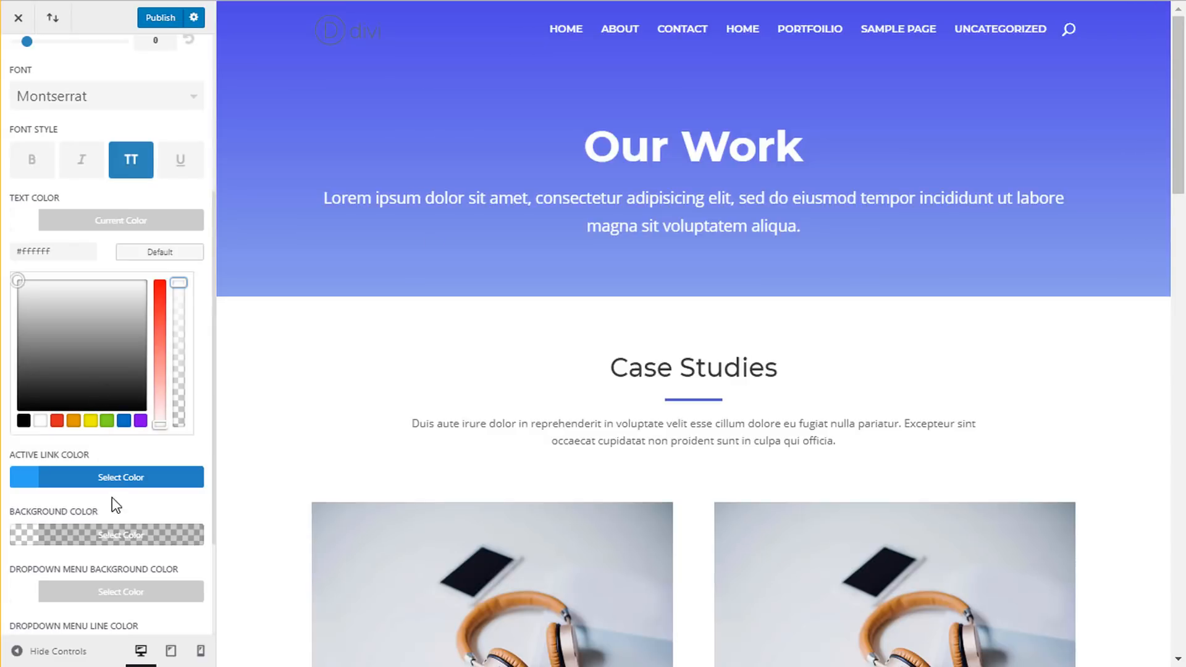
# - Make the active link colour yellow (#edf000) and publish the changes
pyautogui.click(62, 477)
pyautogui.click(90, 478)
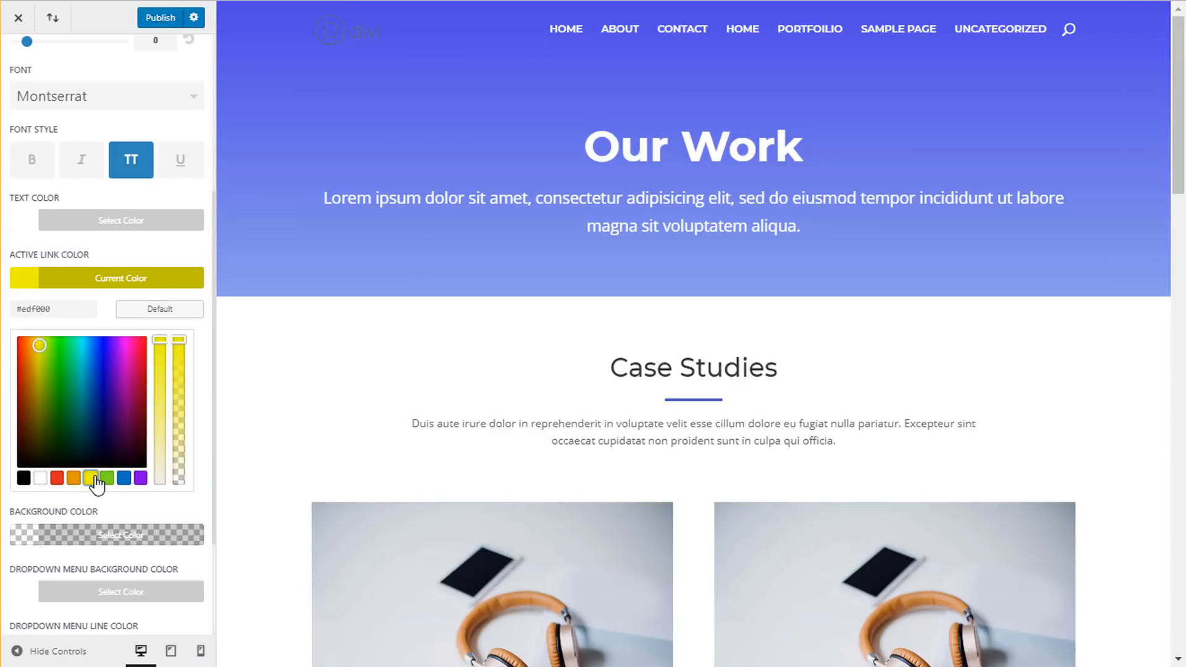
pyautogui.click(176, 281)
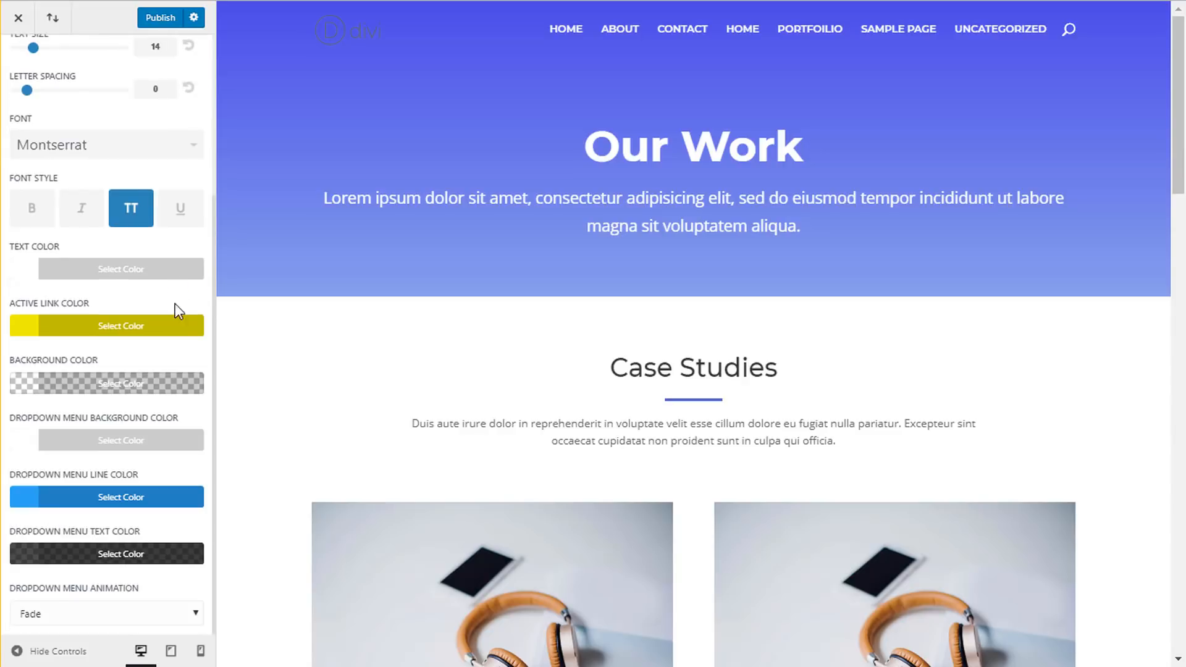
pyautogui.click(163, 19)
pyautogui.scroll(4, 164, 160)
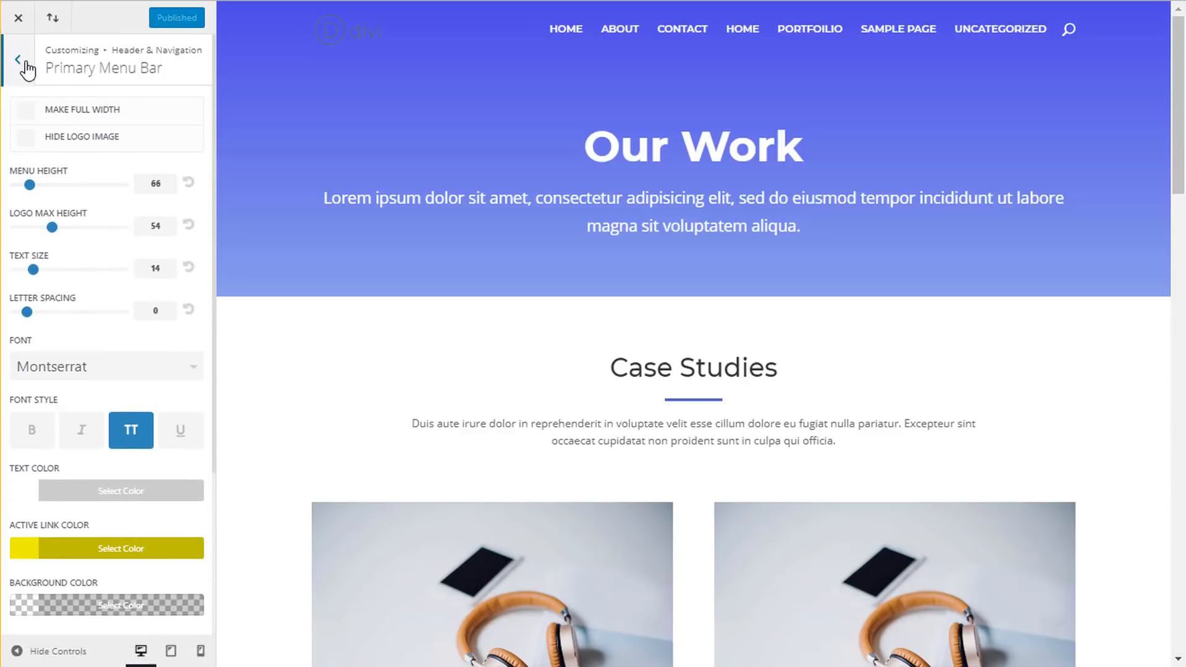
# - Go back to Header & Navigation and scroll the preview to check the sticky header
pyautogui.click(18, 60)
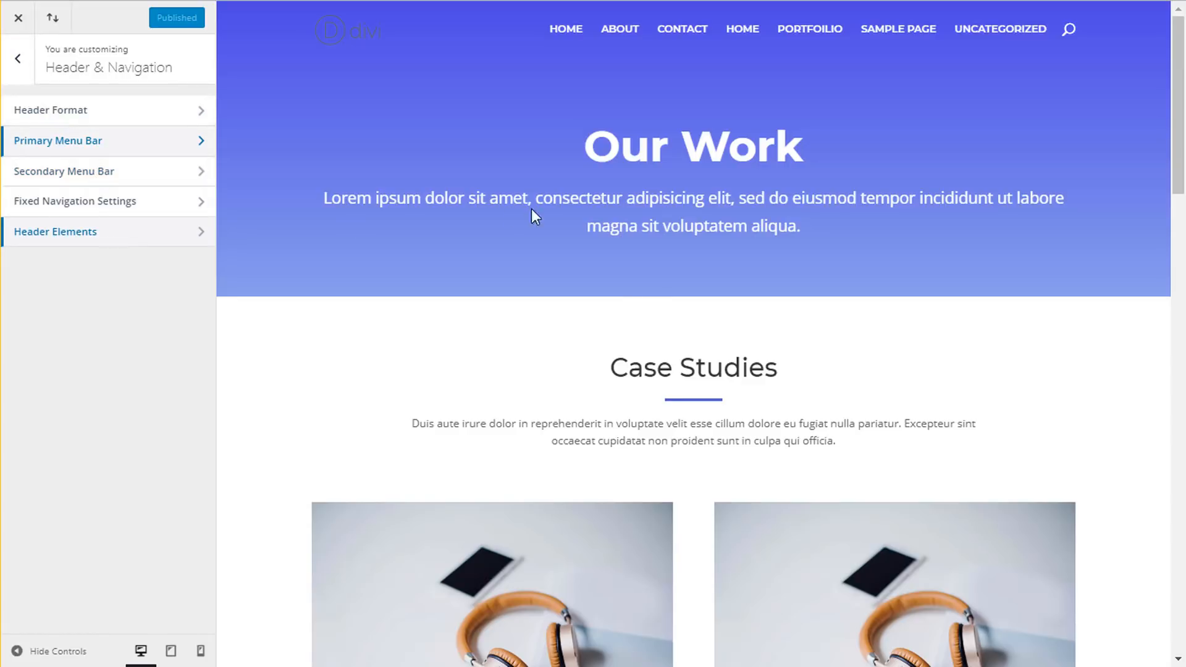
pyautogui.scroll(-10, 654, 309)
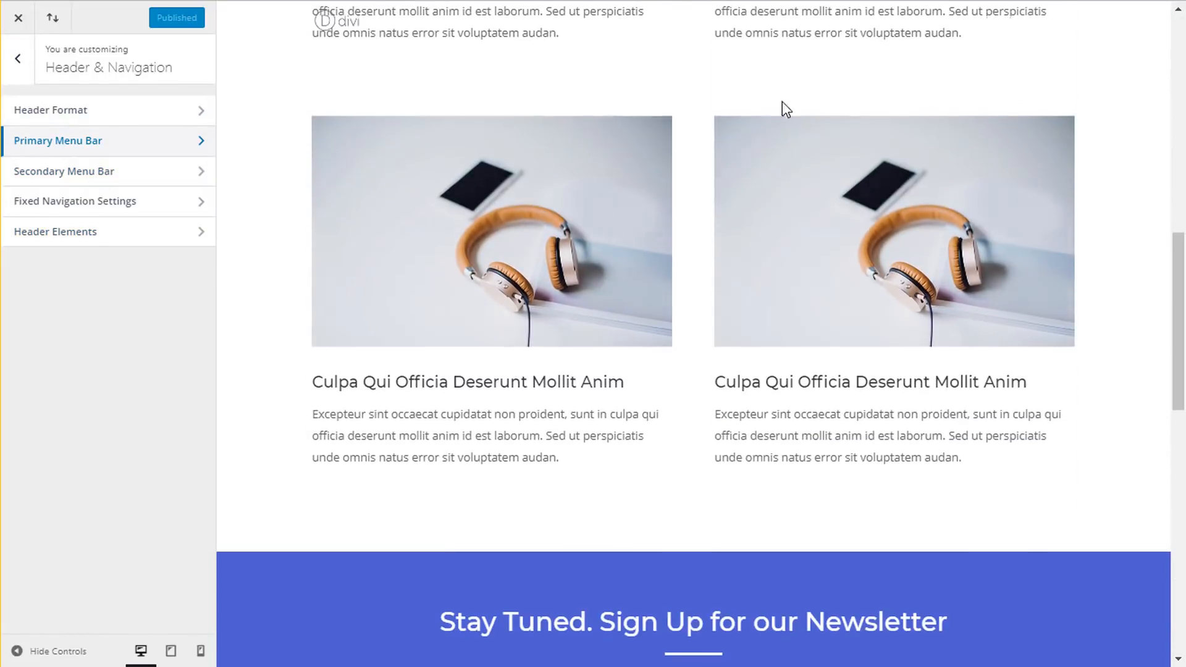
pyautogui.scroll(-4, 853, 161)
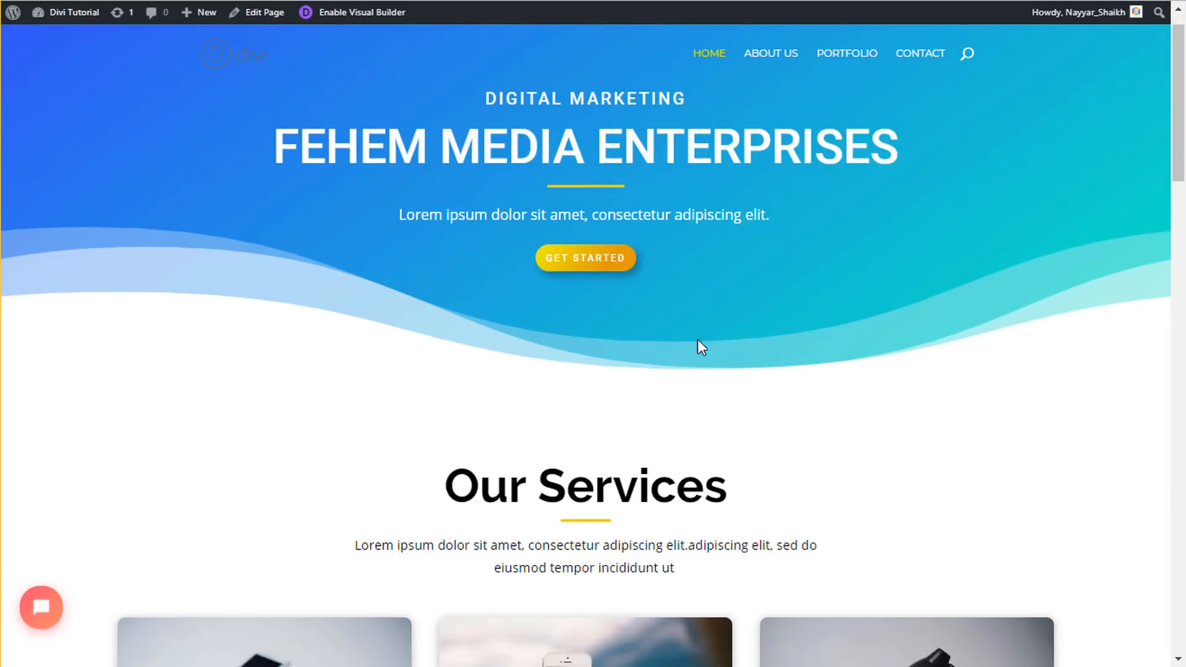
pyautogui.scroll(-10, 698, 339)
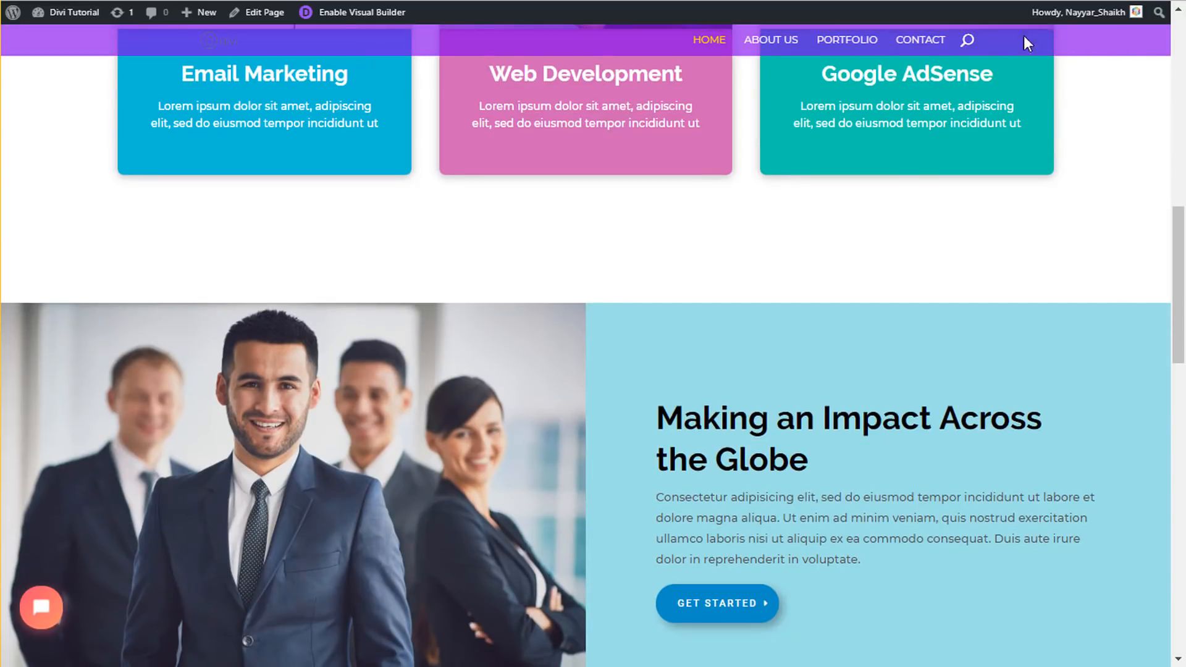
pyautogui.scroll(4, 365, 66)
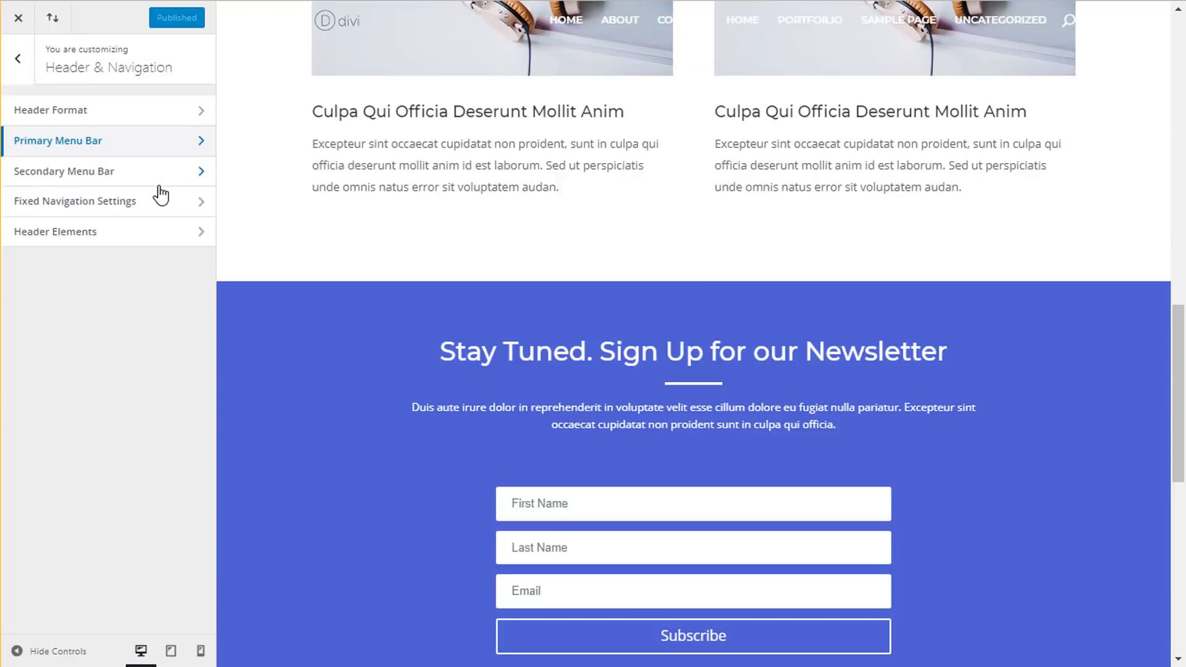
# - Set the Fixed Navigation menu background to semi-transparent purple (rgba 131,0,233) and publish
pyautogui.click(71, 210)
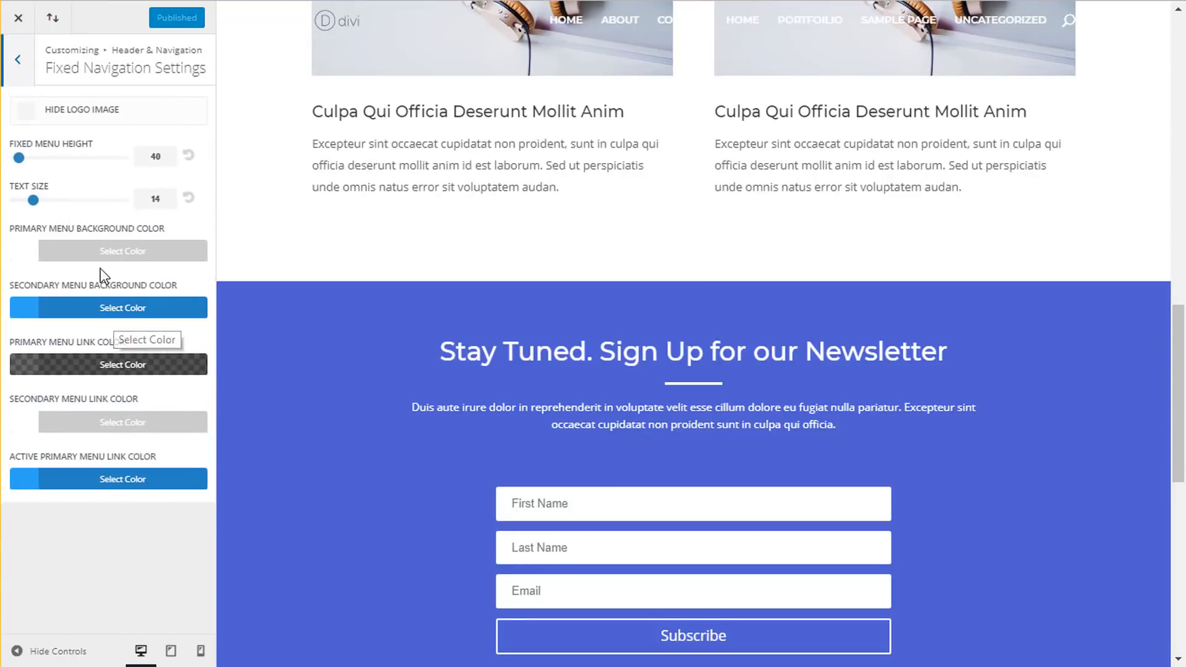
pyautogui.click(113, 252)
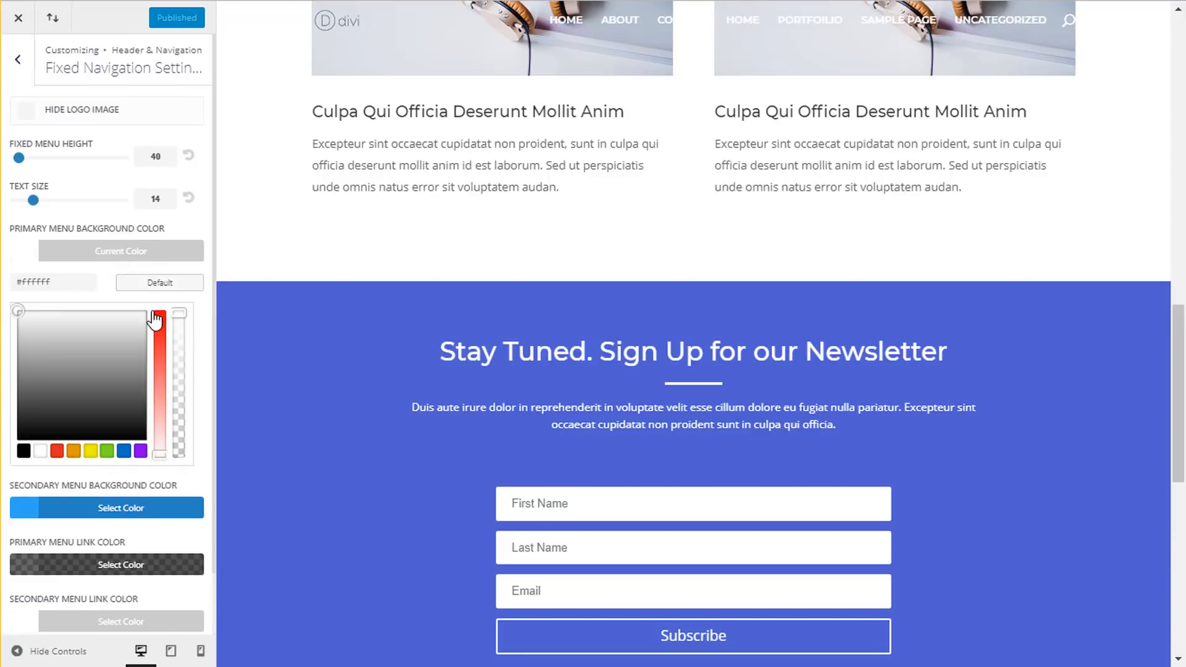
pyautogui.scroll(-2, 111, 260)
pyautogui.click(140, 384)
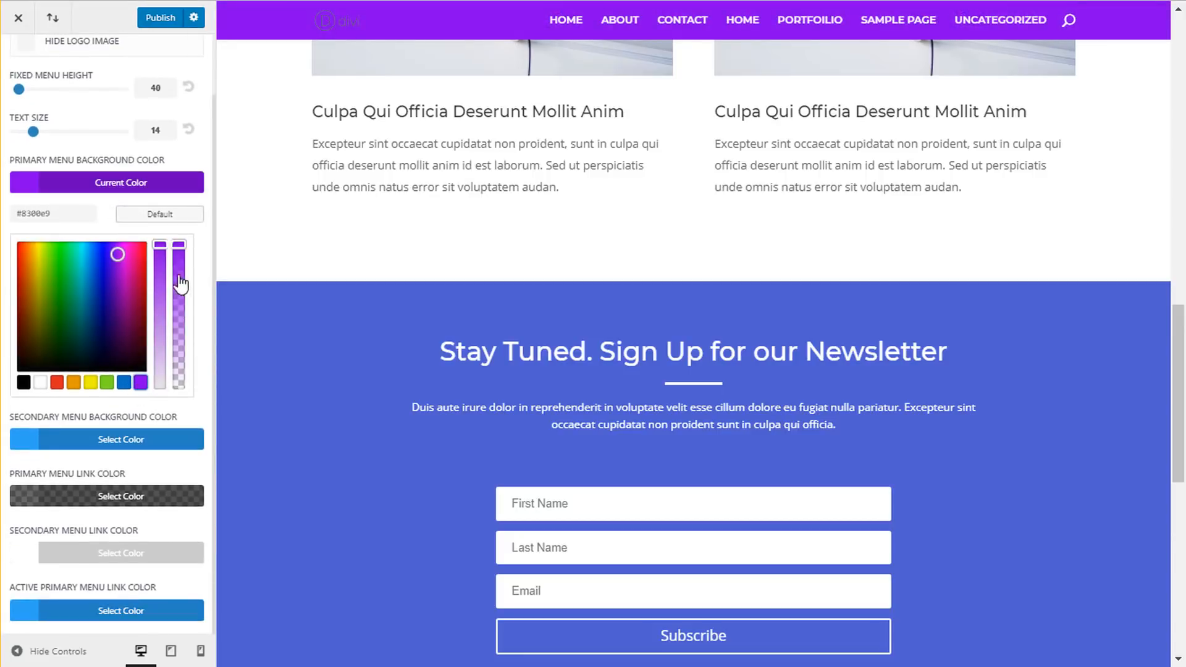
pyautogui.moveTo(179, 245); pyautogui.dragTo(187, 309)
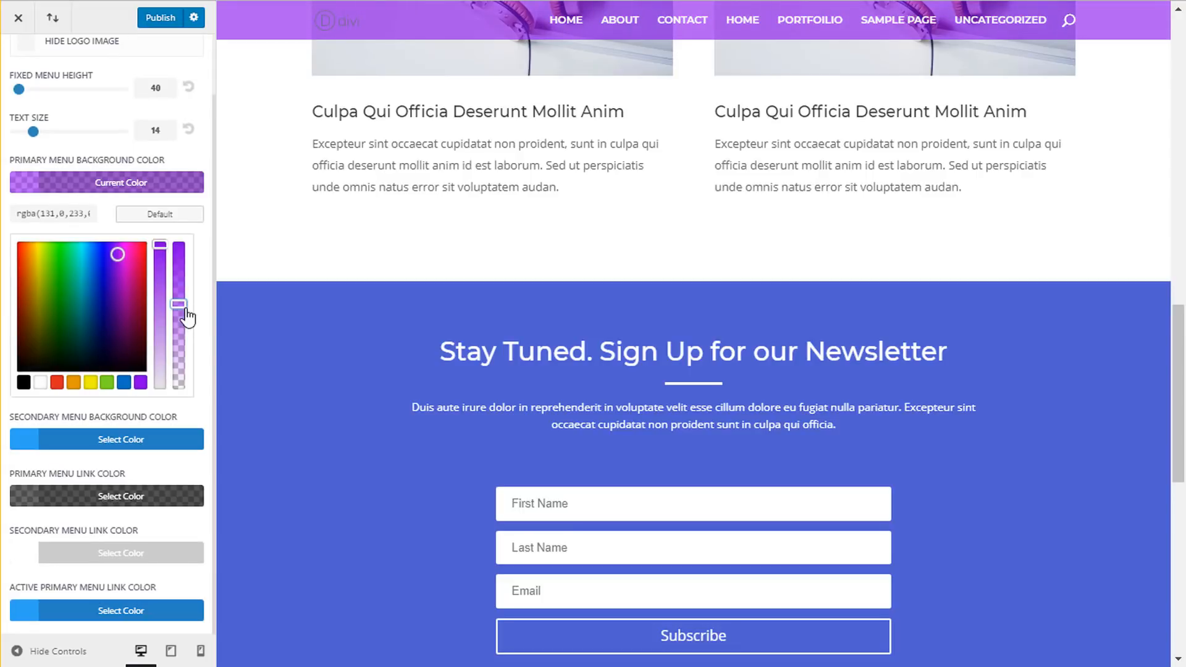
pyautogui.scroll(-1, 803, 329)
pyautogui.scroll(-6, 801, 327)
pyautogui.scroll(8, 796, 343)
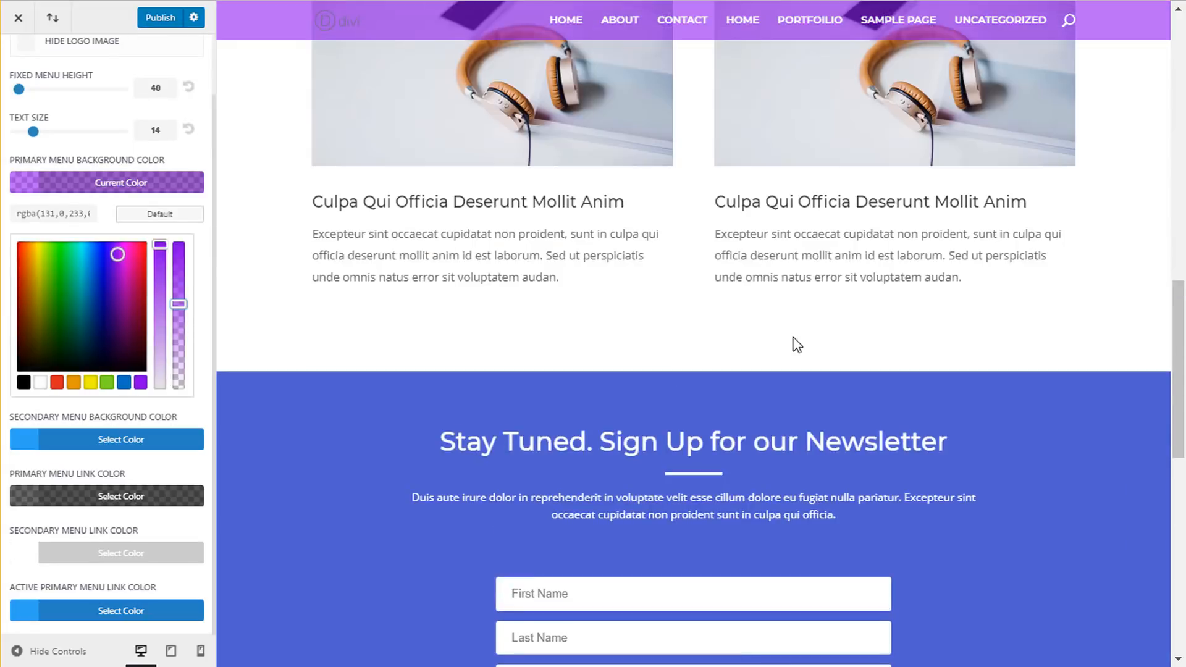
pyautogui.scroll(-9, 795, 343)
pyautogui.scroll(15, 795, 337)
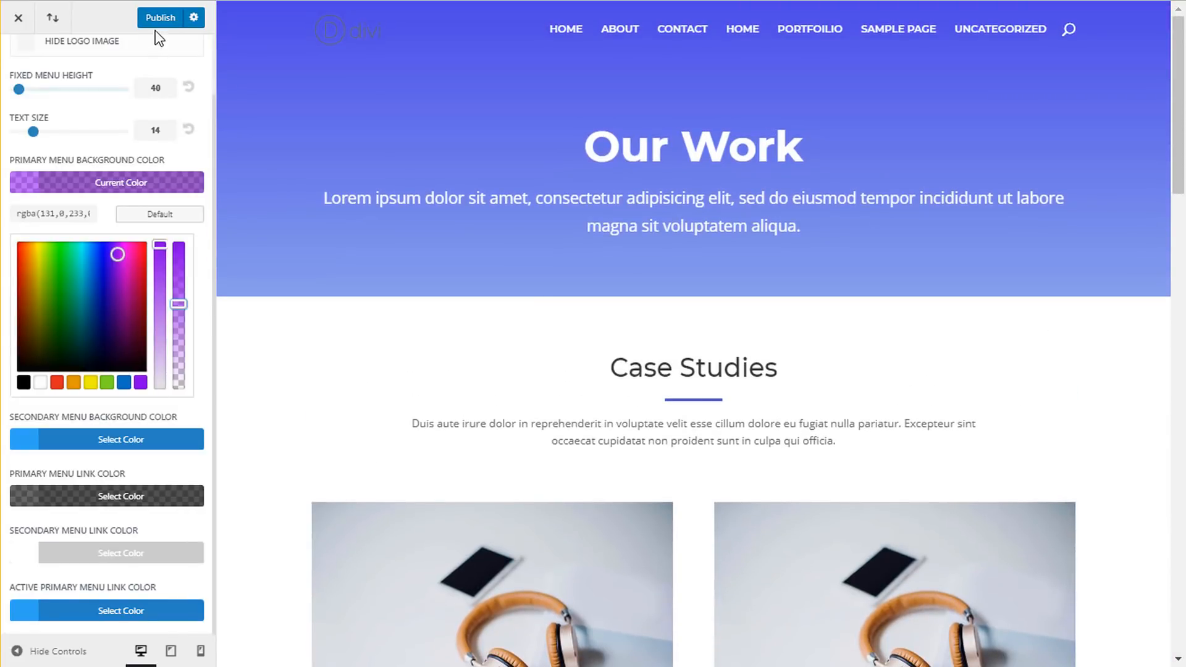
pyautogui.click(156, 27)
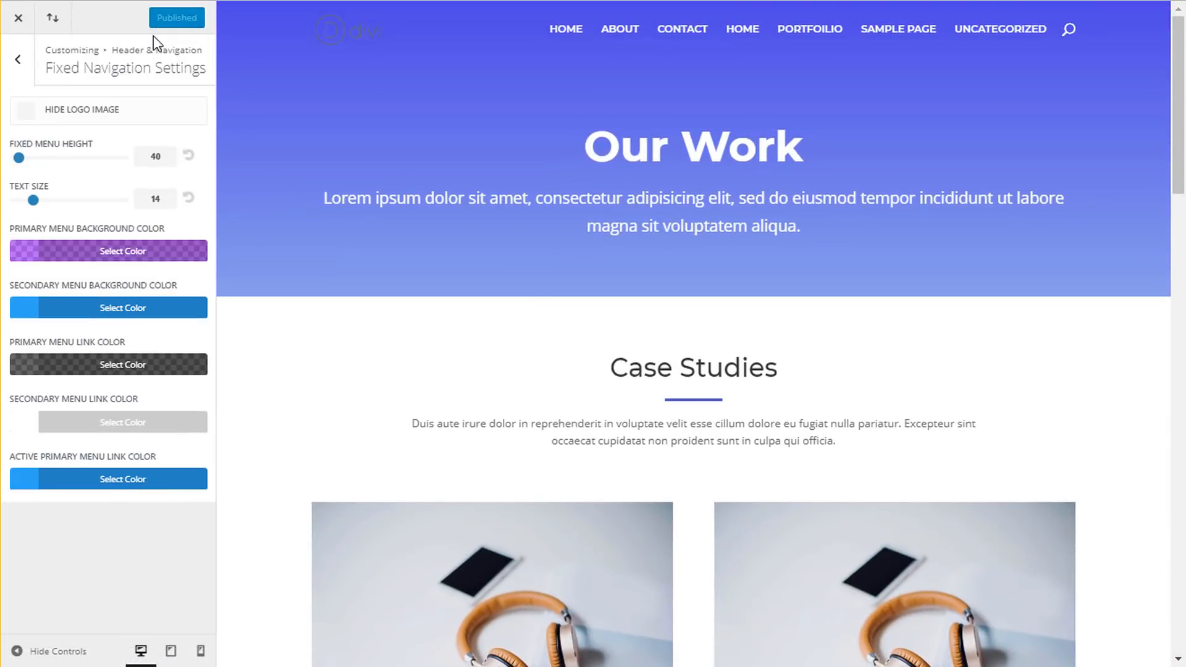
# - In Footer > Bottom Bar, begin the footer credits with 'Made with' and open a new browser tab
pyautogui.click(19, 60)
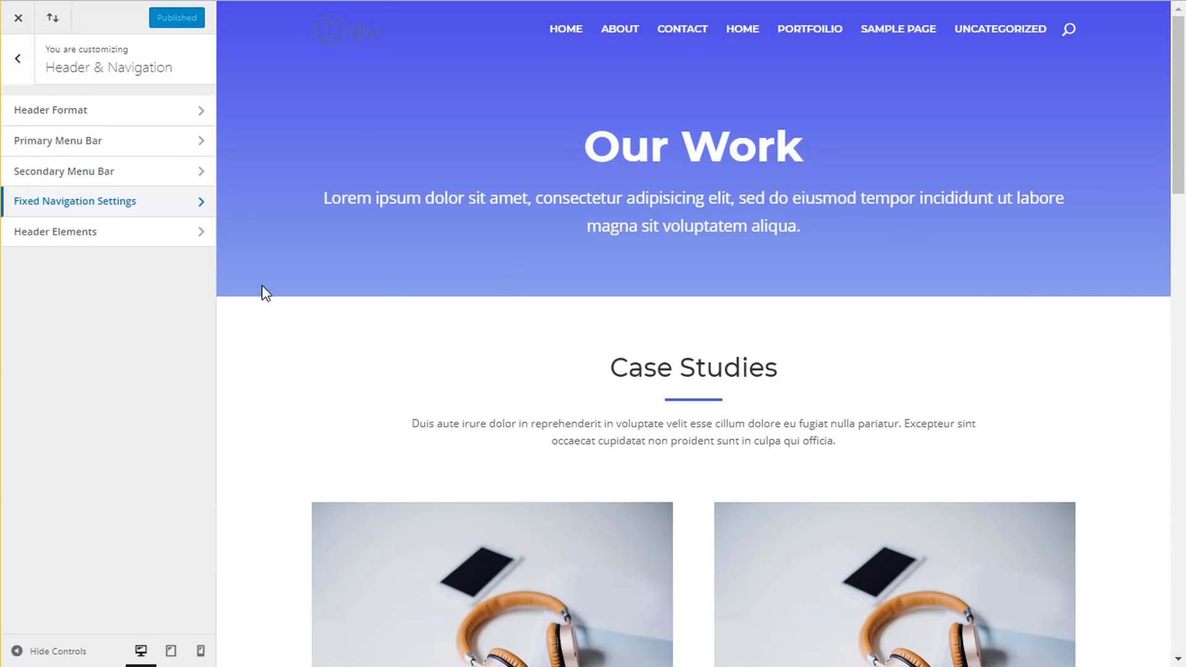
pyautogui.press('Escape')
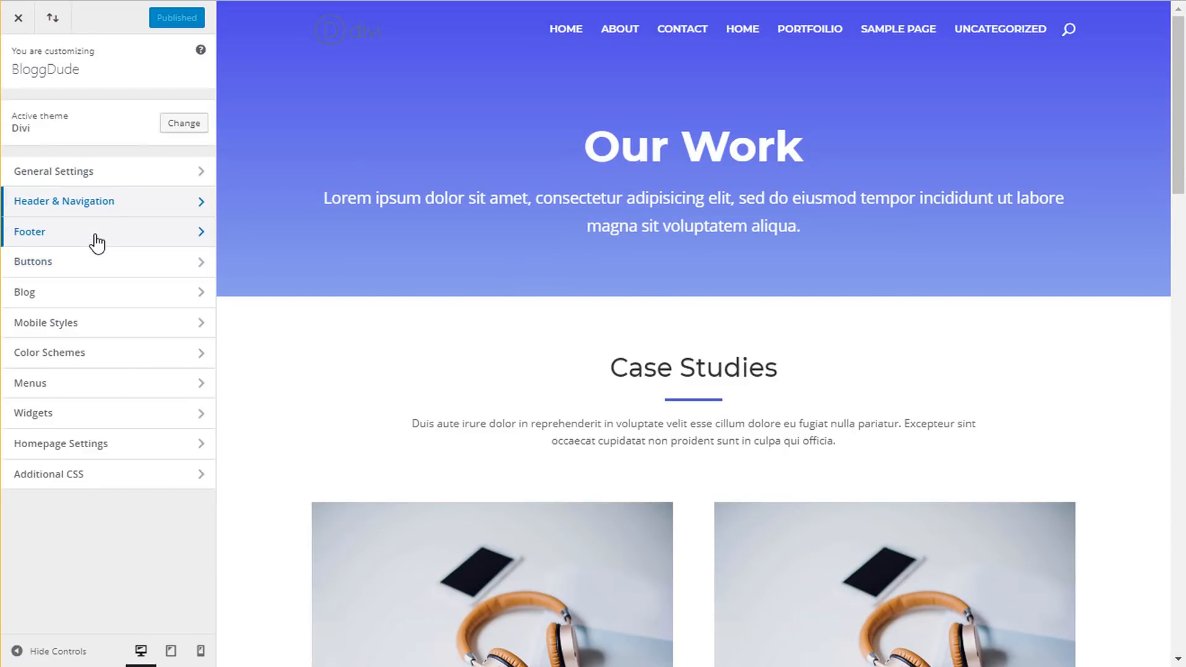
pyautogui.click(97, 243)
pyautogui.scroll(-5, 754, 456)
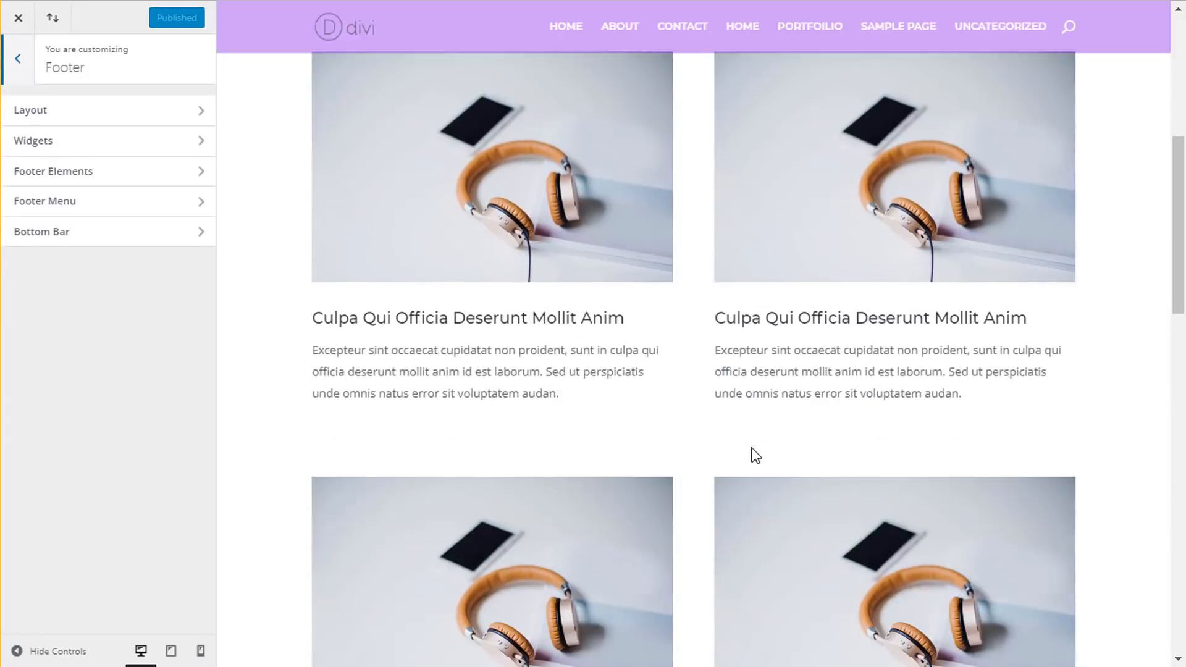
pyautogui.scroll(-20, 755, 455)
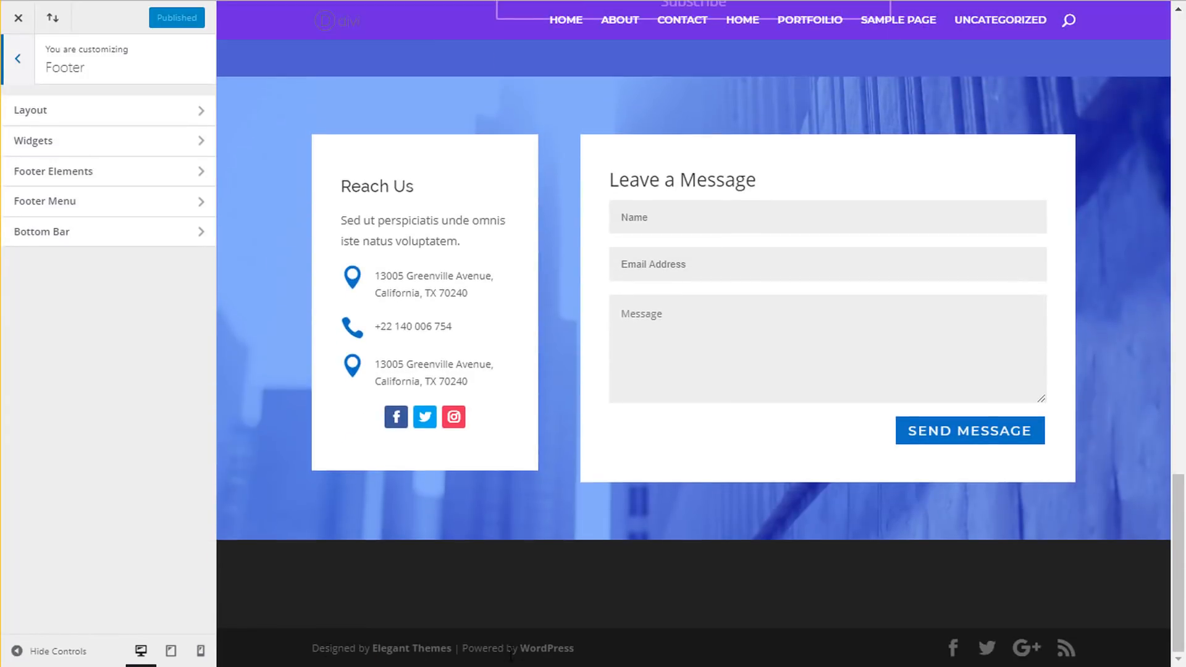
pyautogui.click(98, 242)
pyautogui.click(102, 519)
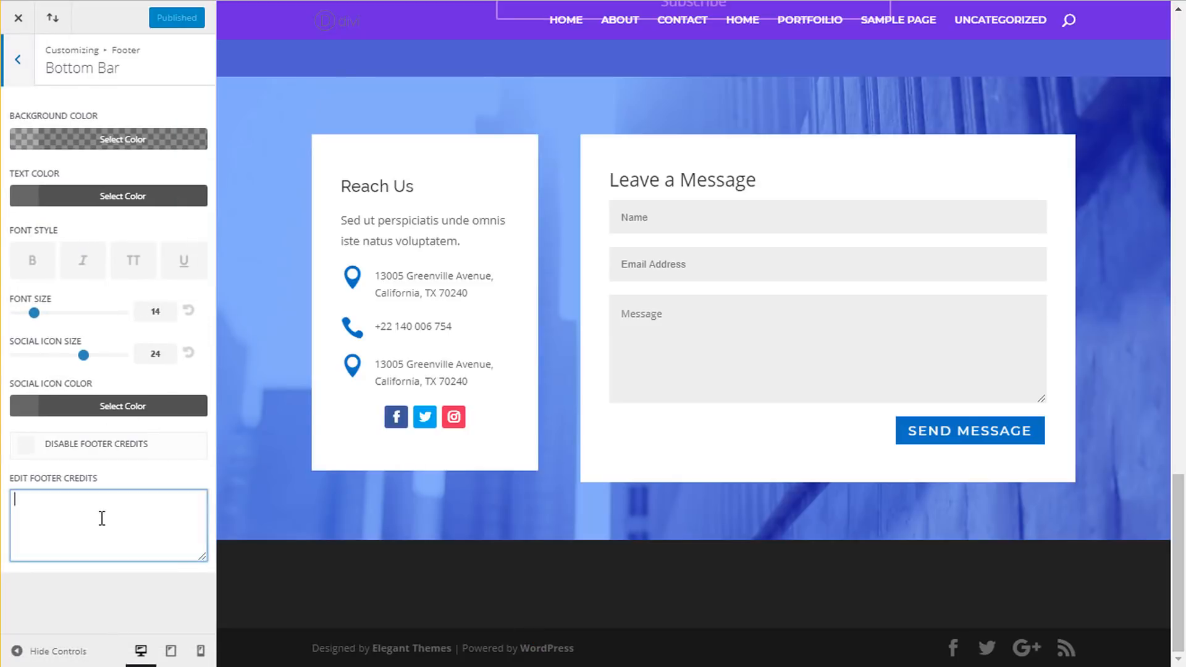
pyautogui.write('Made with')
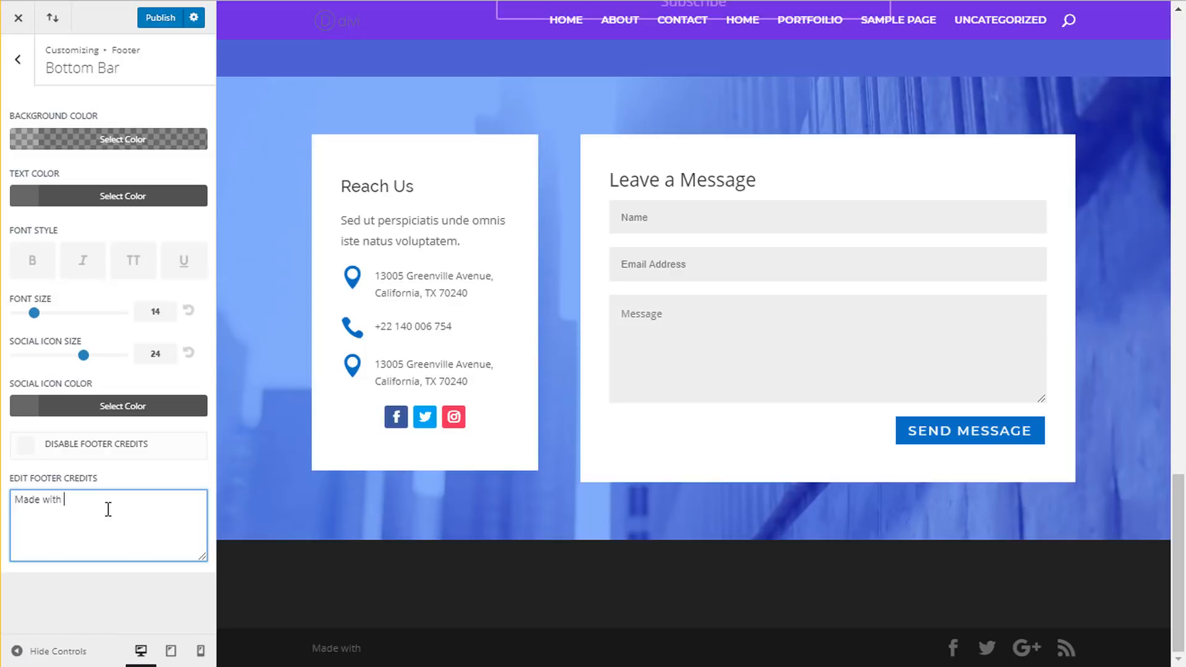
pyautogui.hotkey('ctrl', 't')
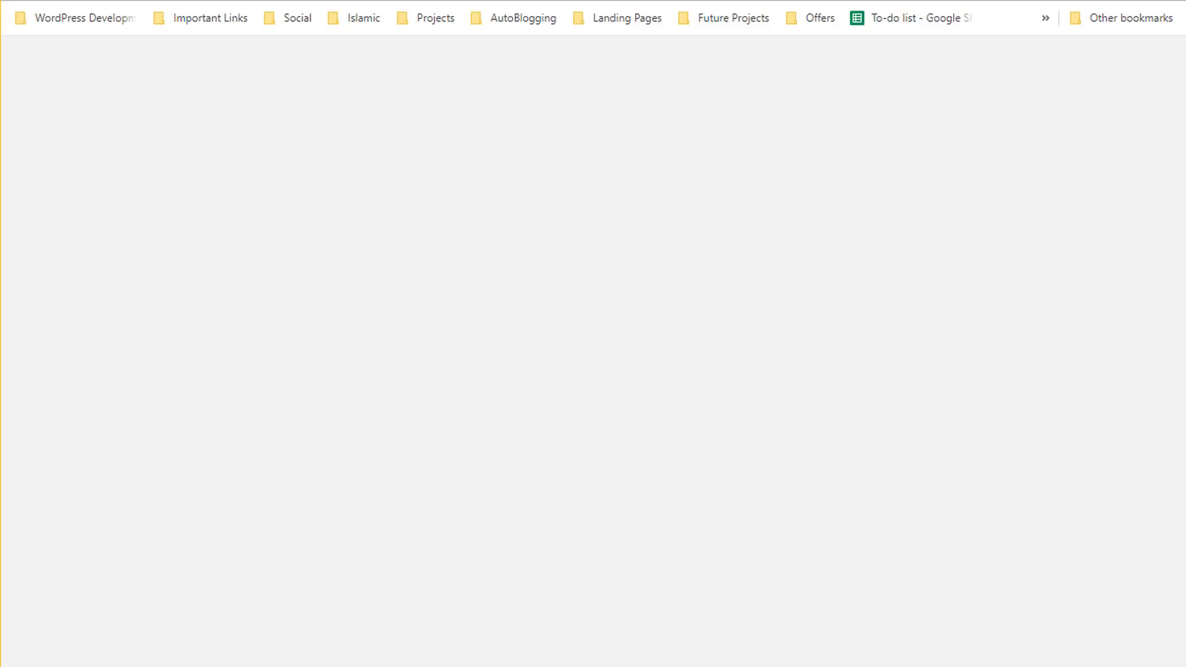
# - Copy the Red Heart emoji from Emojipedia and paste it after 'Made with' in the footer credits
pyautogui.write('emo')
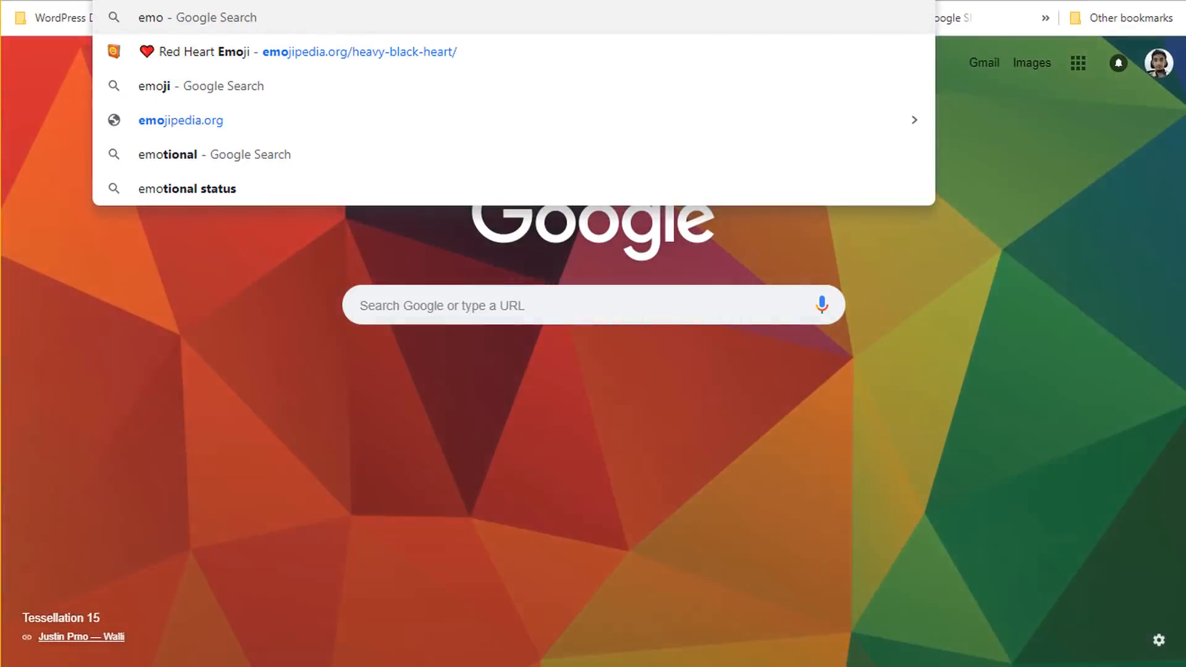
pyautogui.press('Down')
pyautogui.press('Return')
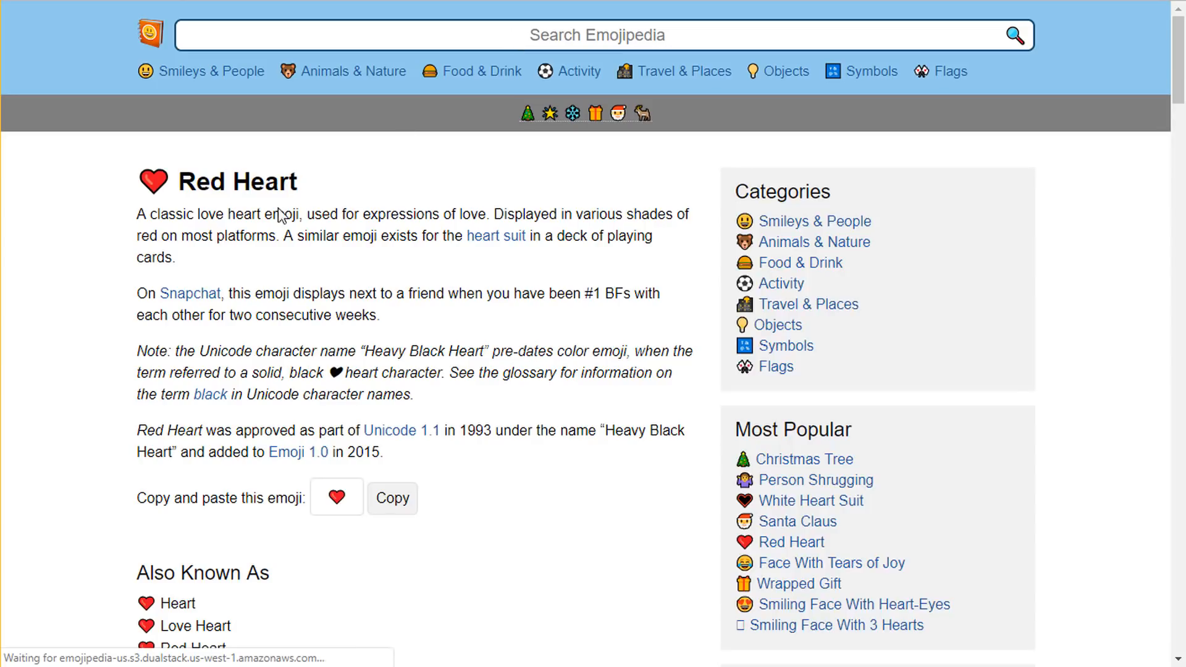
pyautogui.doubleClick(154, 181)
pyautogui.hotkey('ctrl', 'c')
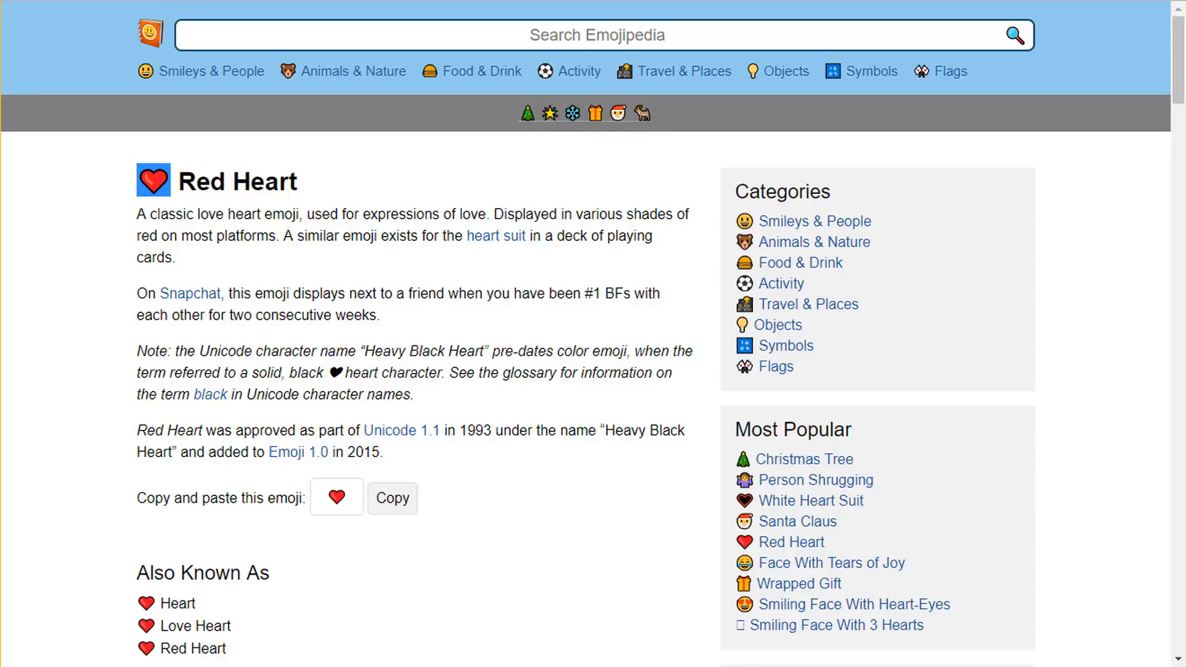
pyautogui.hotkey('ctrl', 'shift', 'Tab')
pyautogui.hotkey('ctrl', 'v')
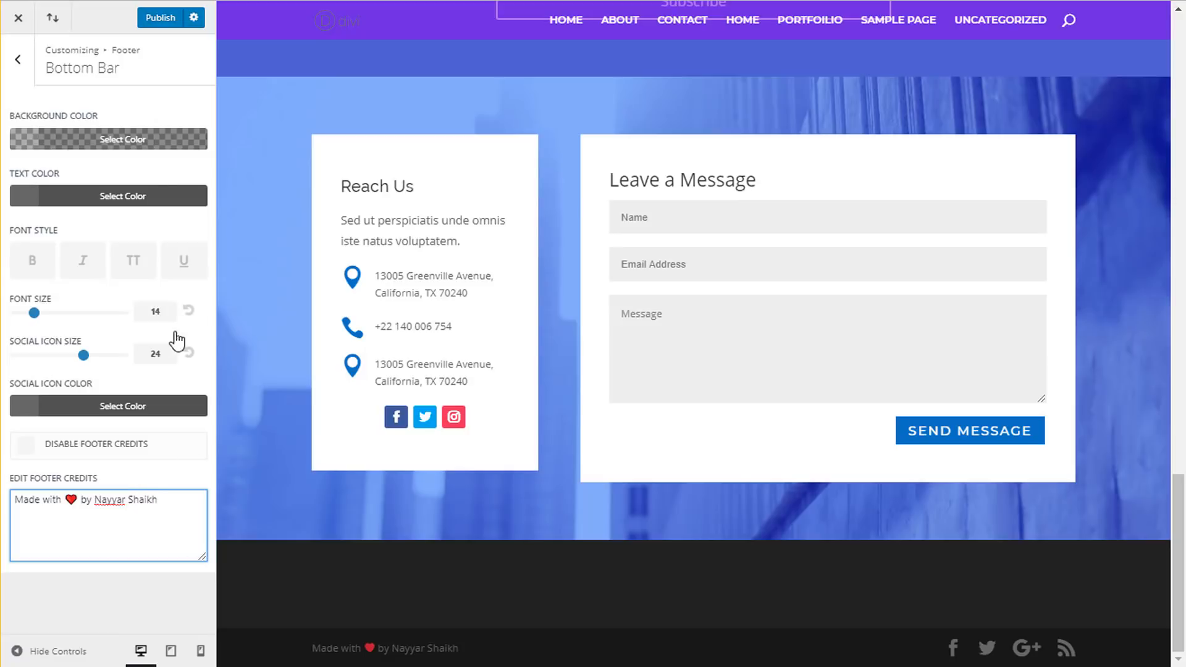
# - Publish the footer credits reading 'Made with ❤ by' followed by the author's name
pyautogui.click(160, 18)
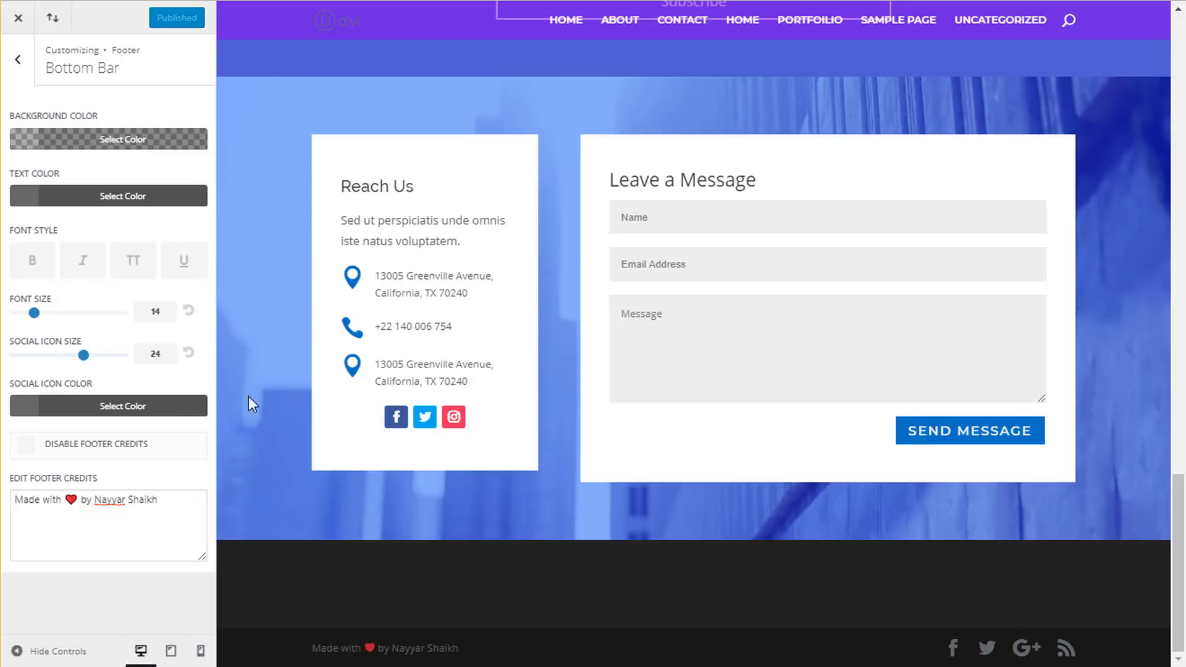
pyautogui.scroll(20, 283, 404)
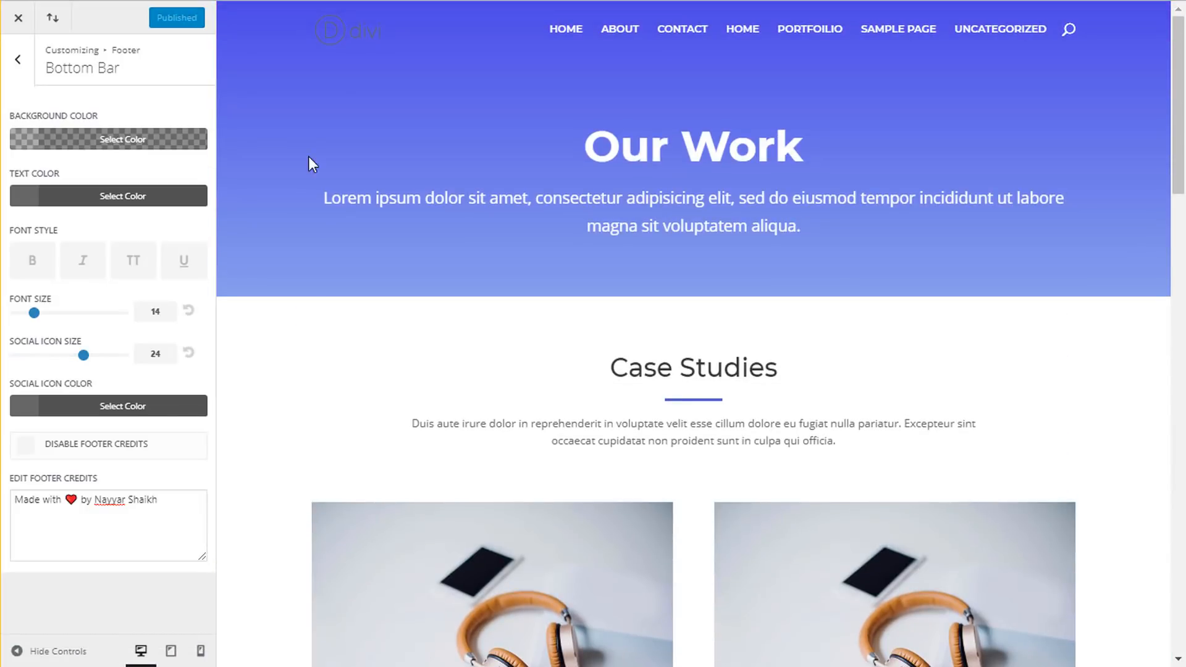
# - Close the theme Customizer and return to the WordPress admin Dashboard
pyautogui.click(18, 18)
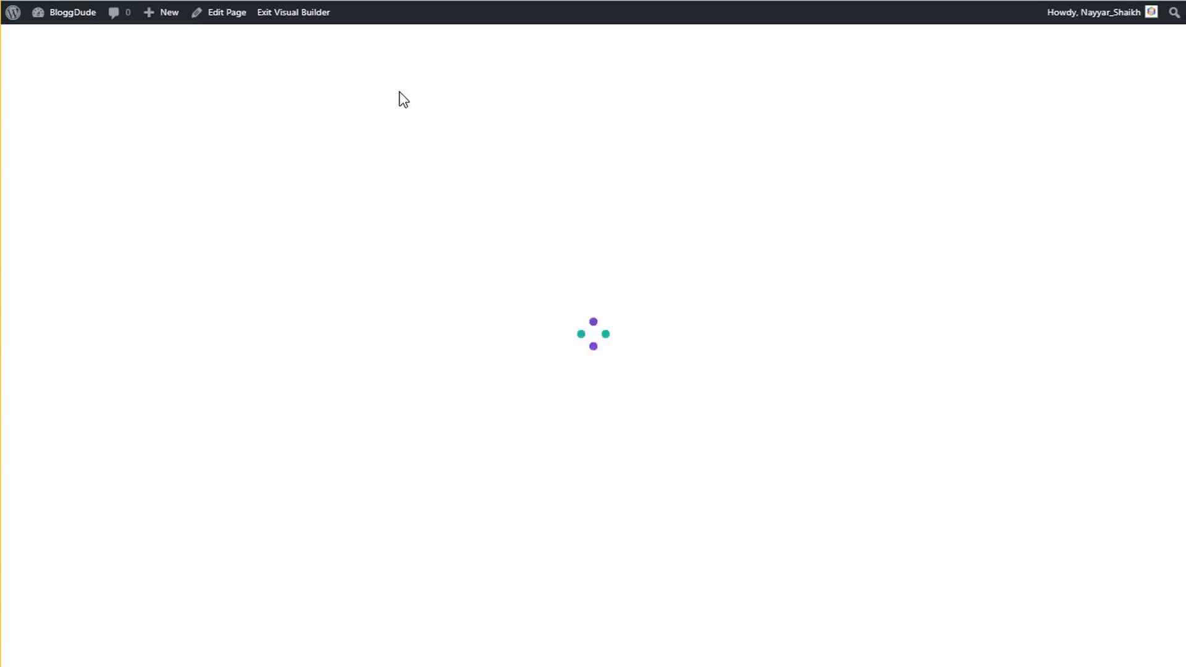
pyautogui.moveTo(66, 26)
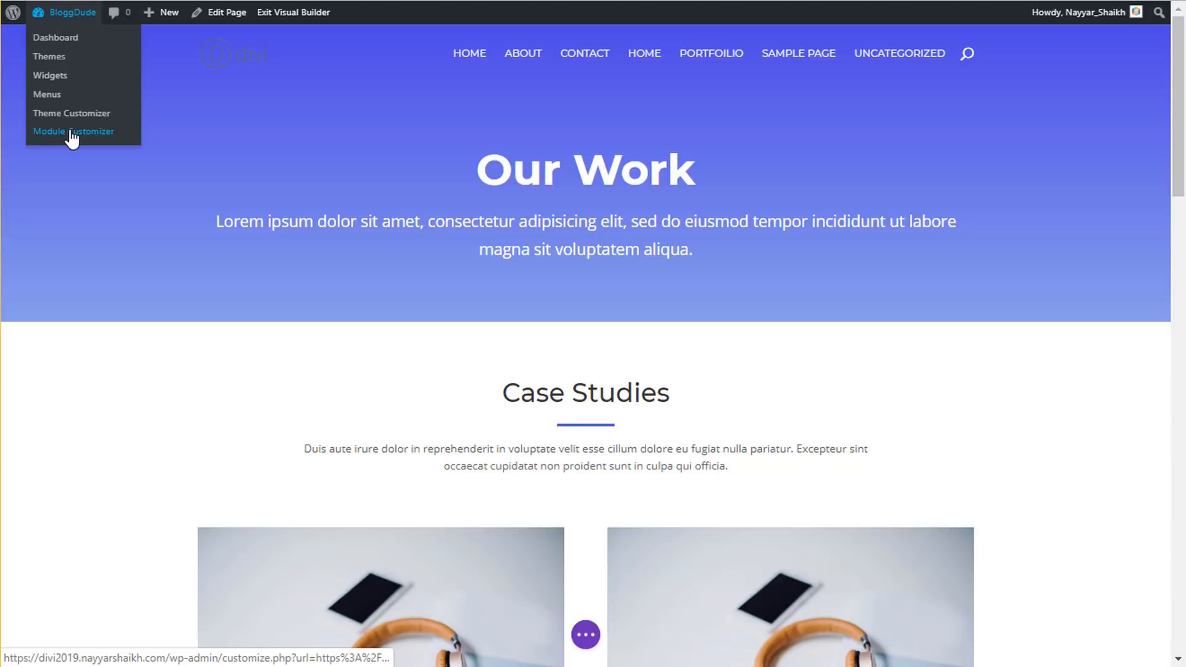
pyautogui.click(65, 38)
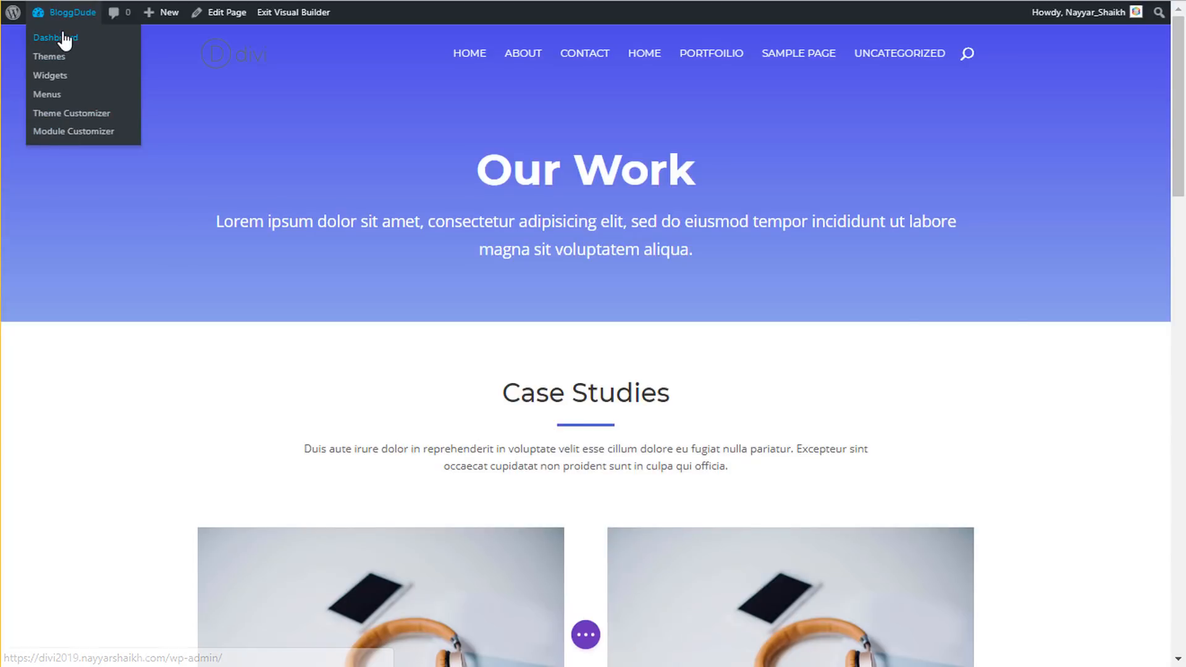
pyautogui.moveTo(35, 392)
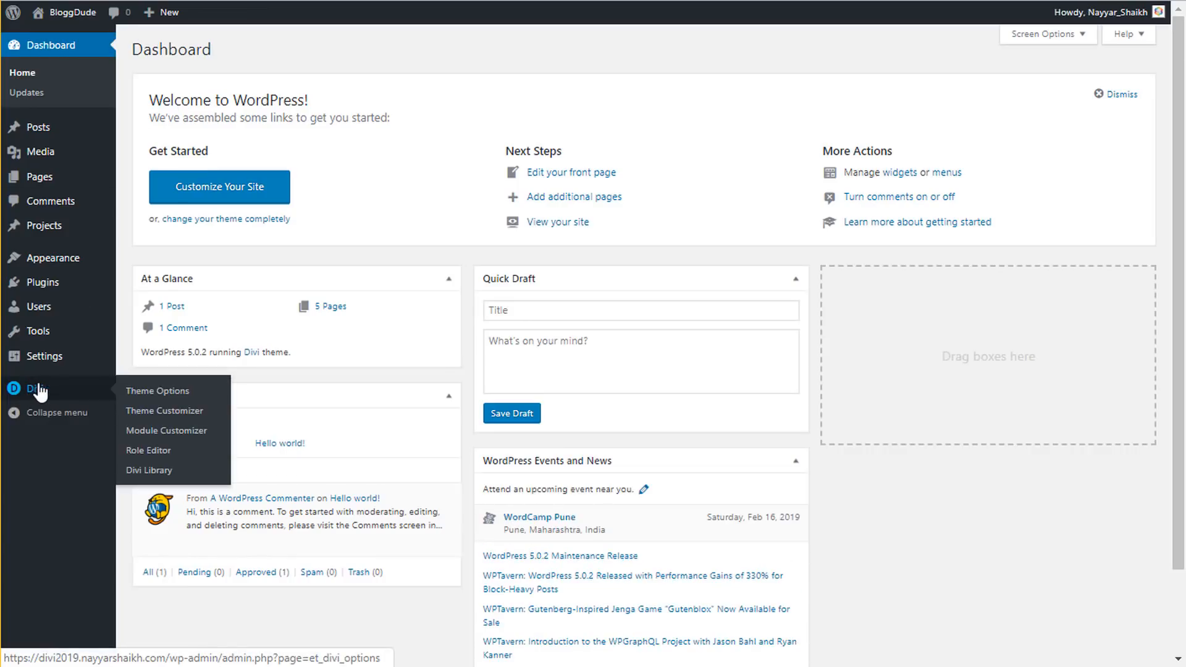
# - Open Divi Theme Options, dismiss the logo image picker, and scroll to Smooth Scrolling
pyautogui.click(166, 391)
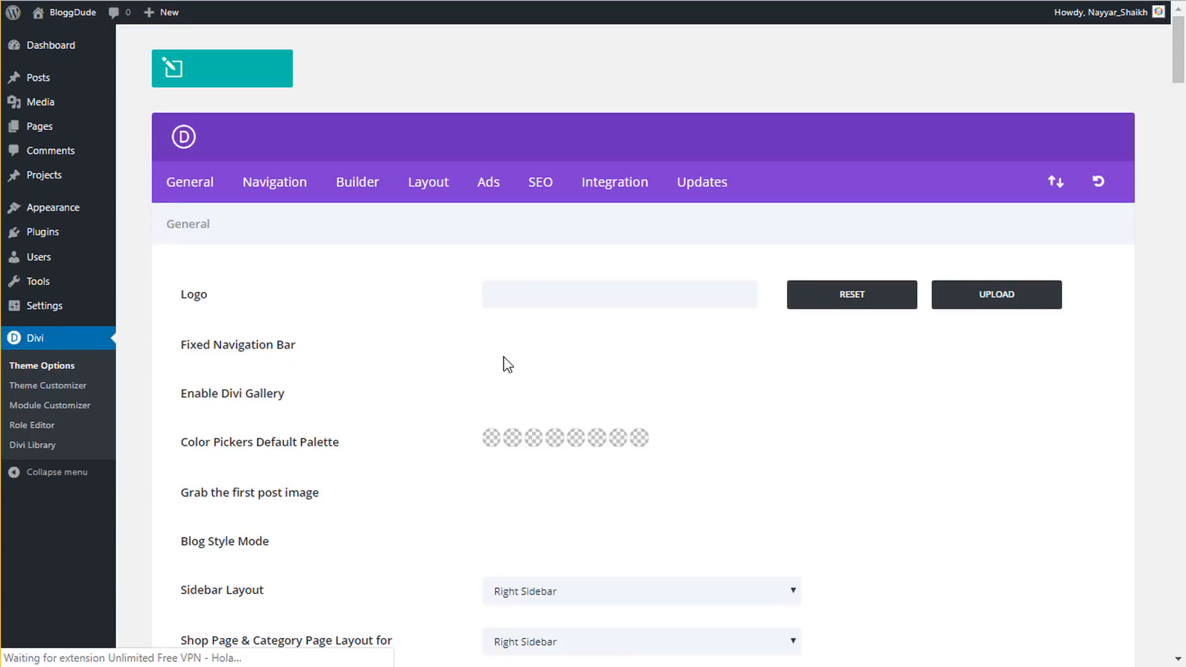
pyautogui.click(1001, 301)
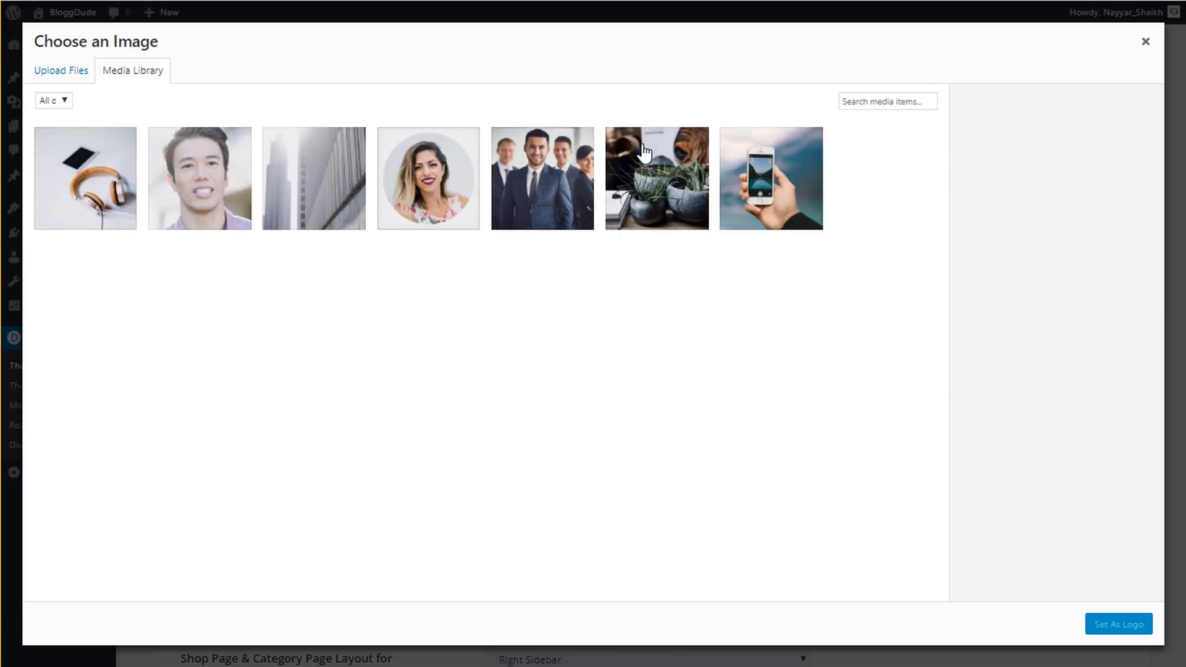
pyautogui.click(1144, 42)
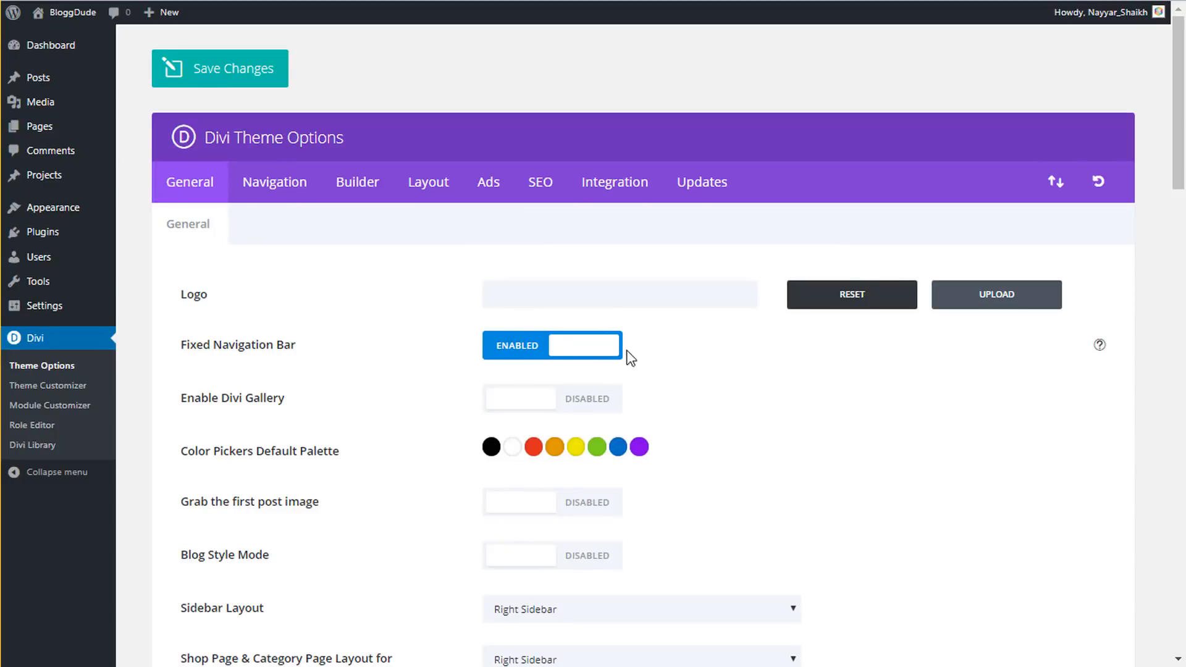
pyautogui.scroll(-4, 821, 486)
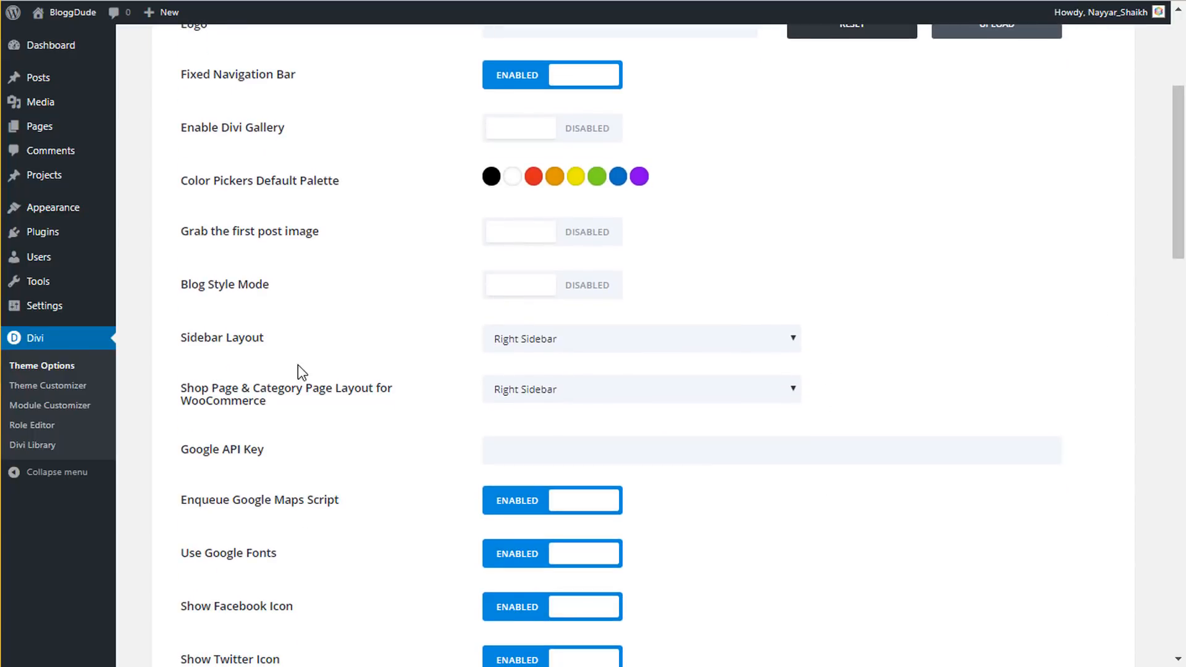
pyautogui.scroll(-5, 352, 377)
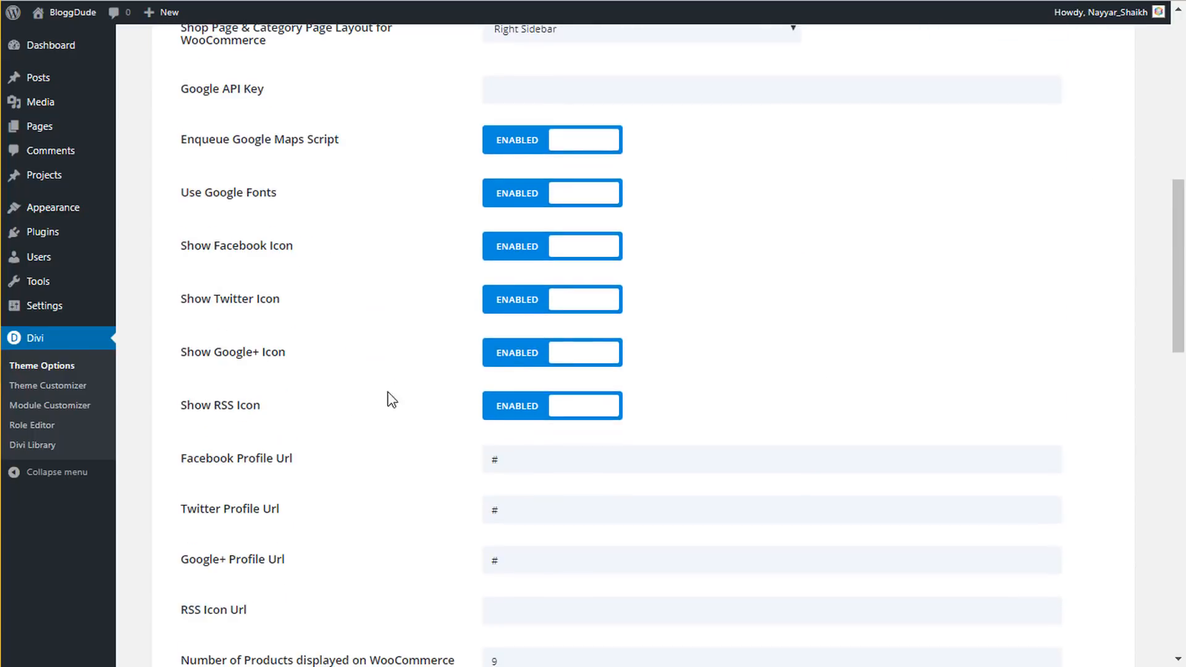
pyautogui.scroll(-2, 392, 400)
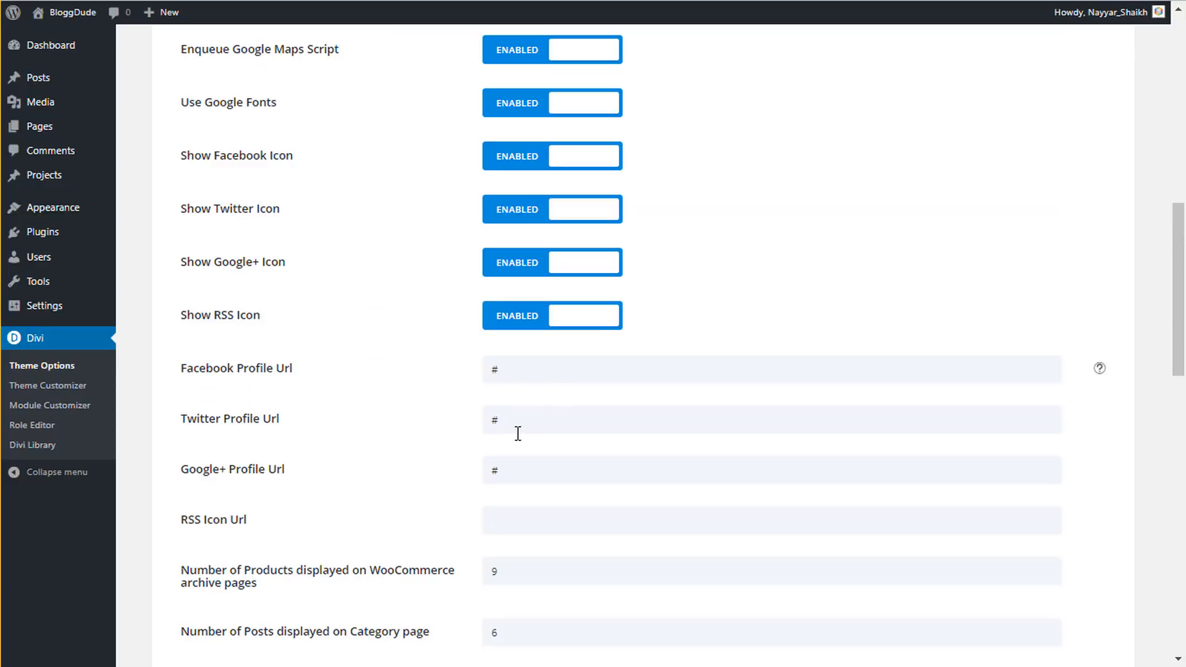
pyautogui.scroll(-2, 476, 390)
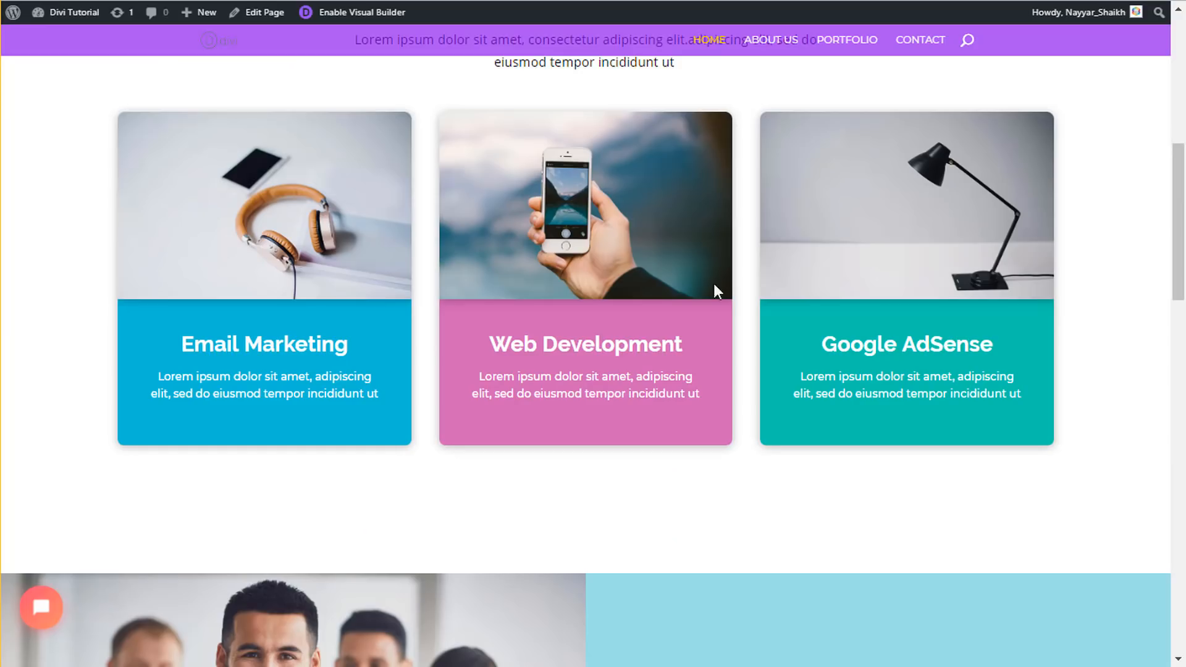
pyautogui.scroll(-10, 1010, 543)
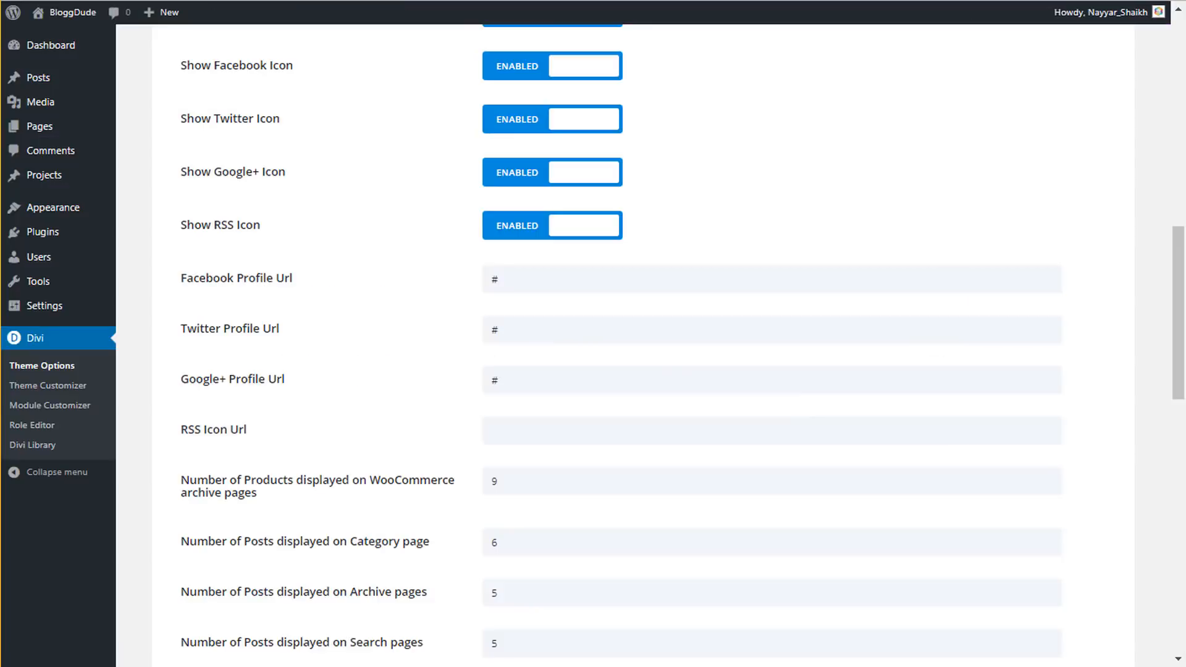
pyautogui.scroll(-8, 685, 367)
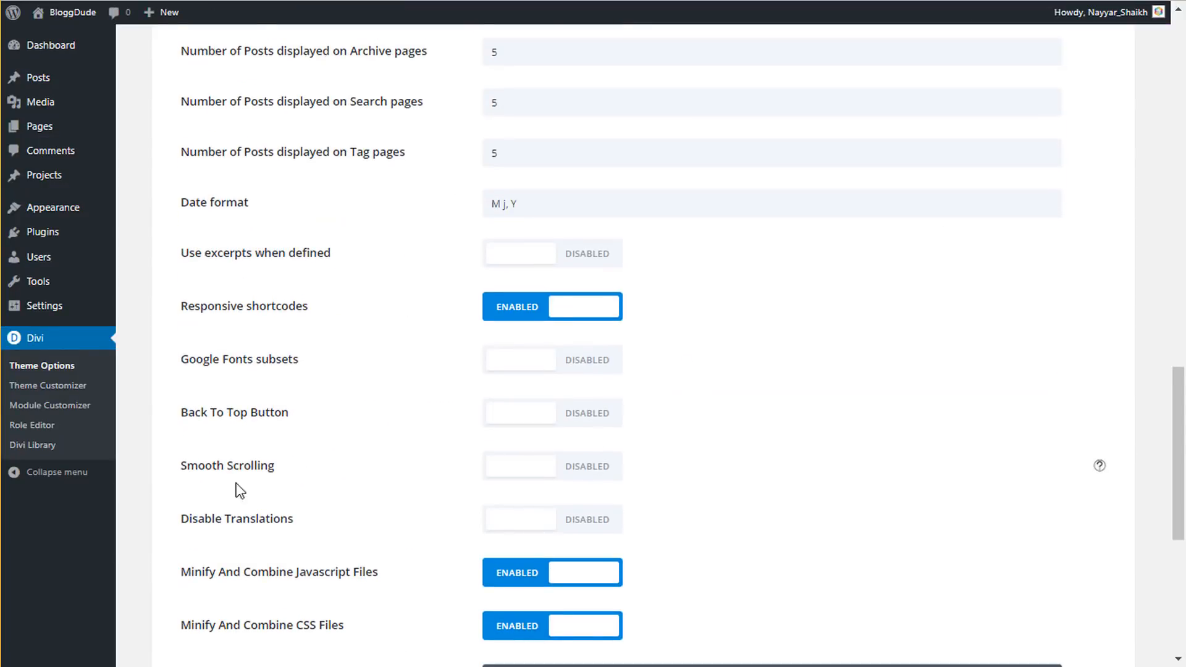
# - Enable Smooth Scrolling and the Back To Top Button in Divi Theme Options
pyautogui.click(530, 465)
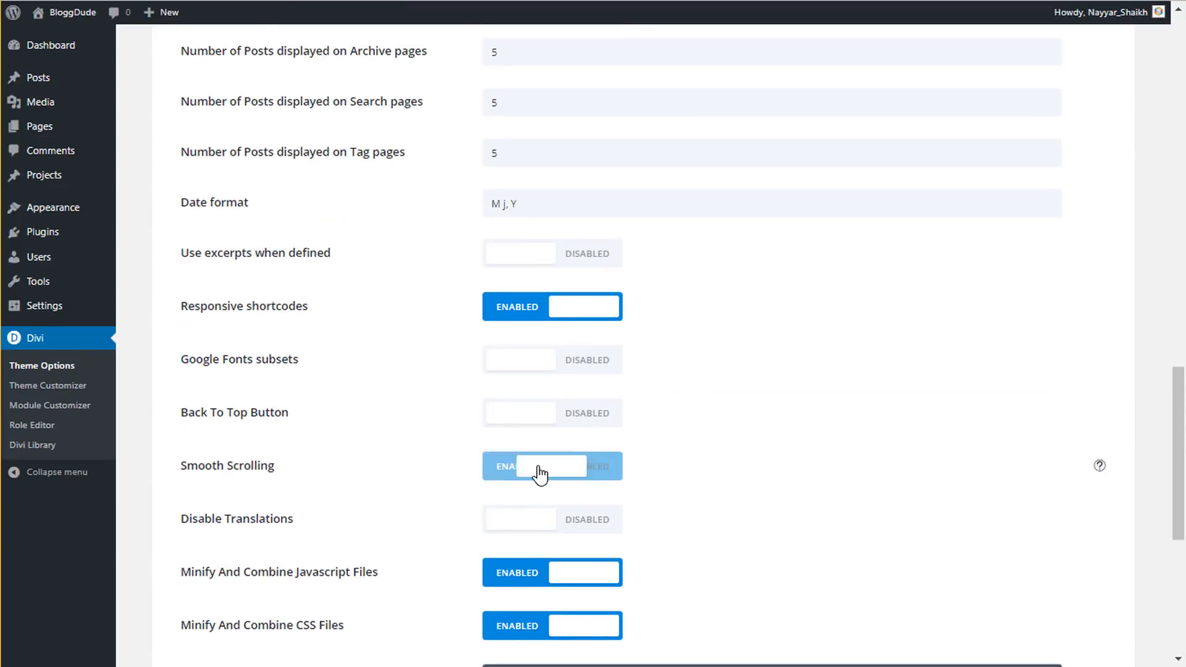
pyautogui.click(535, 418)
pyautogui.scroll(-7, 657, 430)
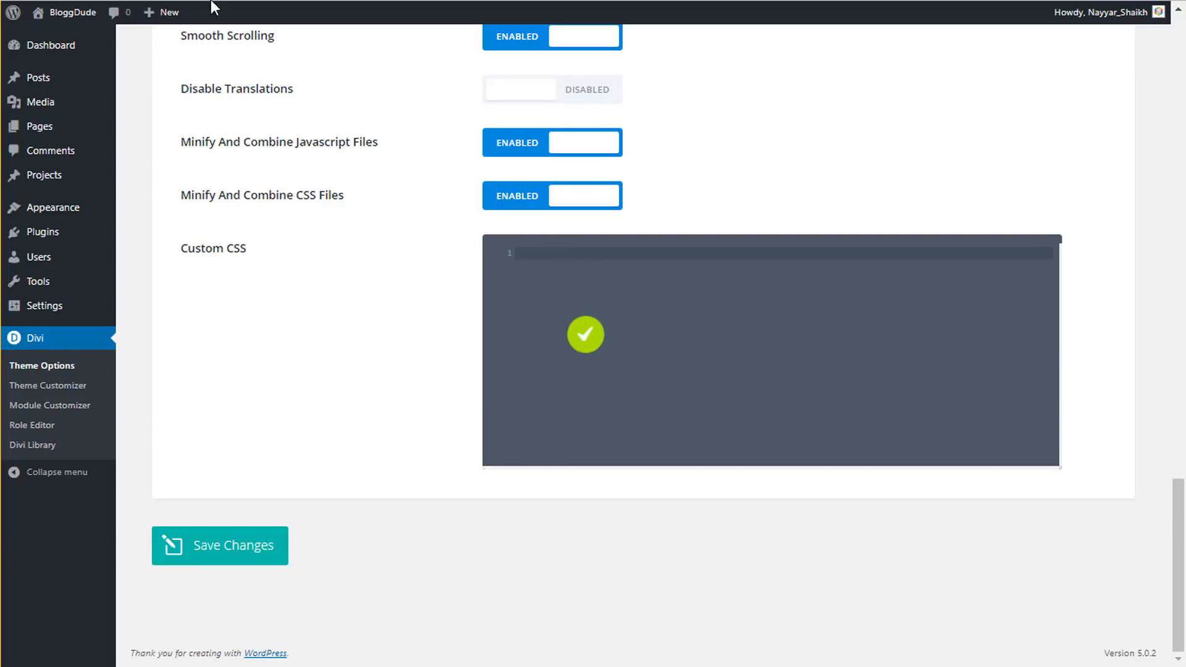
# - Open the live site in a new tab and test the back-to-top button
pyautogui.moveTo(73, 13)
pyautogui.rightClick(70, 36)
pyautogui.click(83, 49)
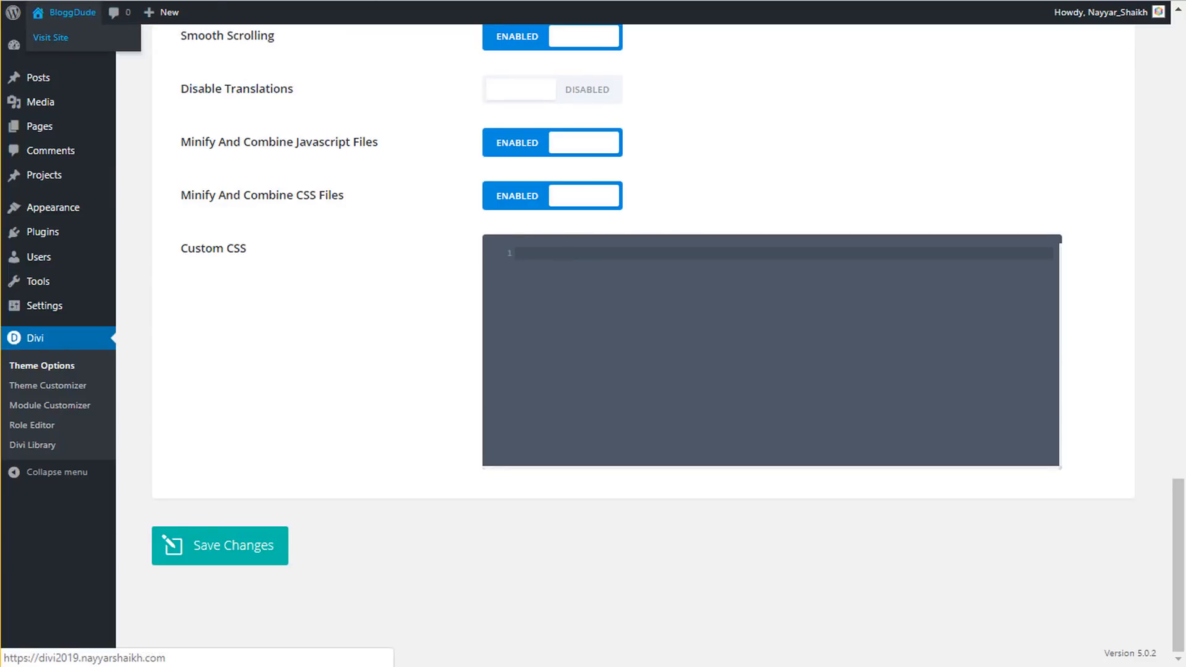
pyautogui.hotkey('ctrl', 'Tab')
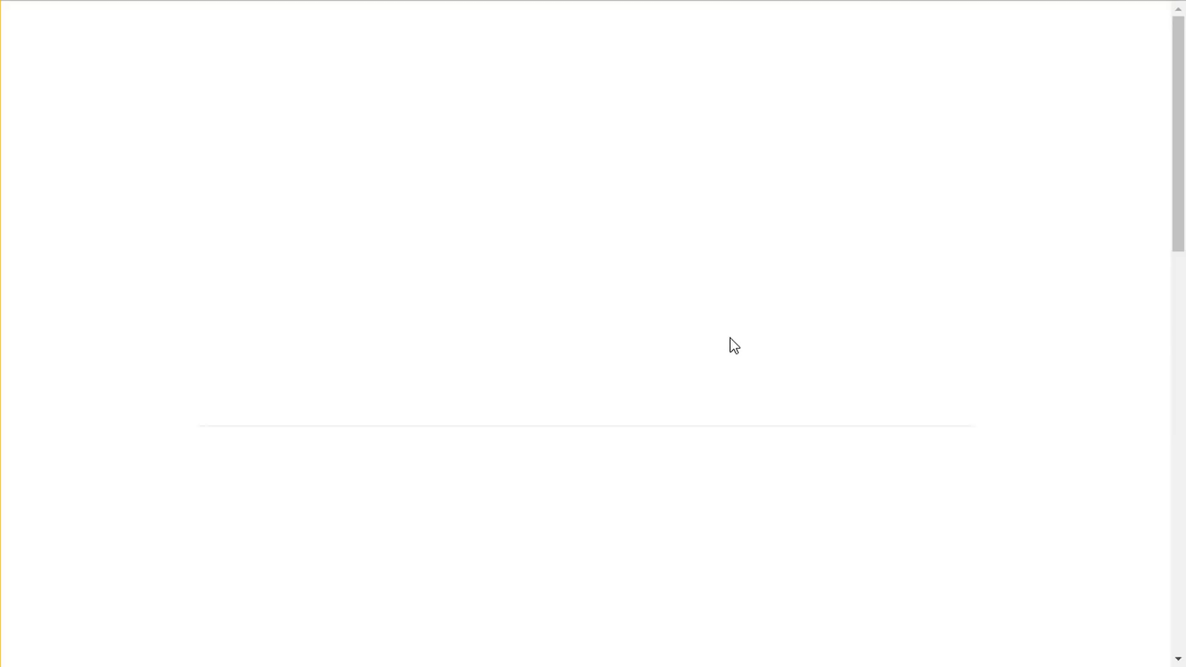
pyautogui.scroll(-10, 732, 338)
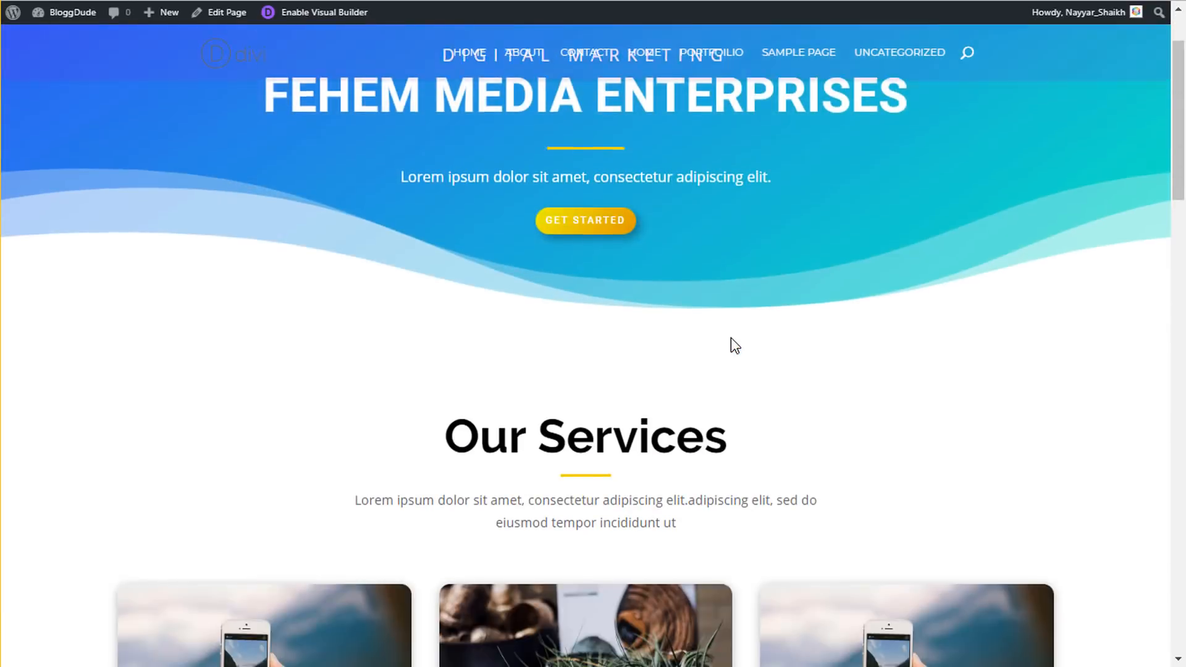
pyautogui.scroll(-10, 731, 338)
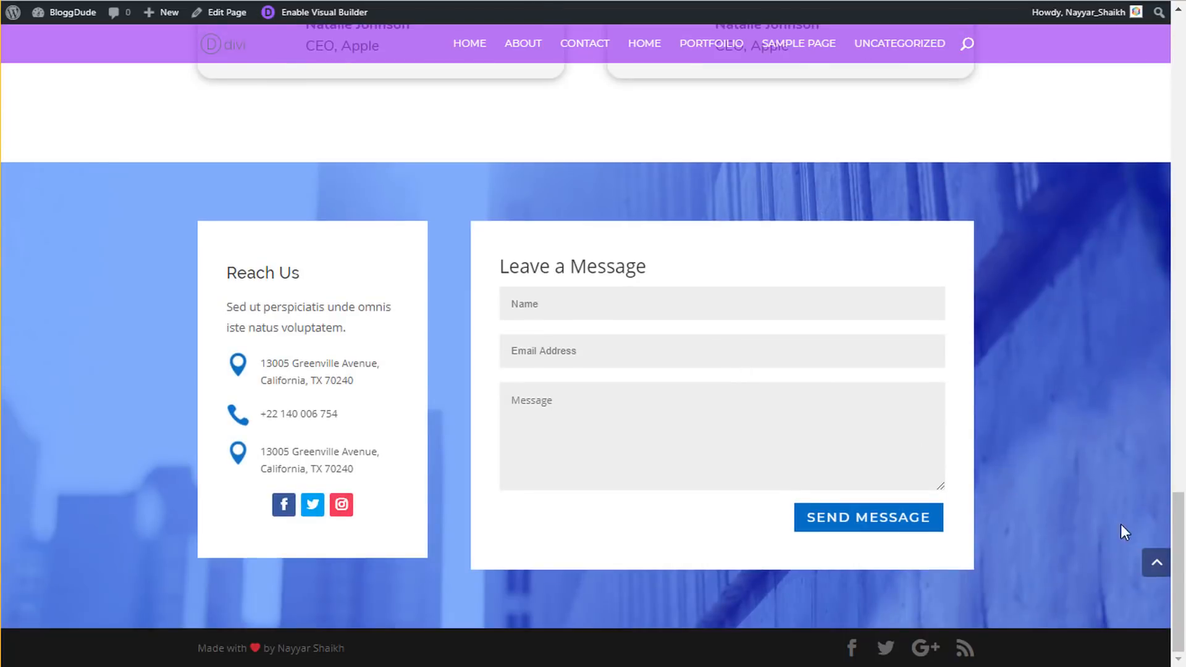
pyautogui.click(1153, 573)
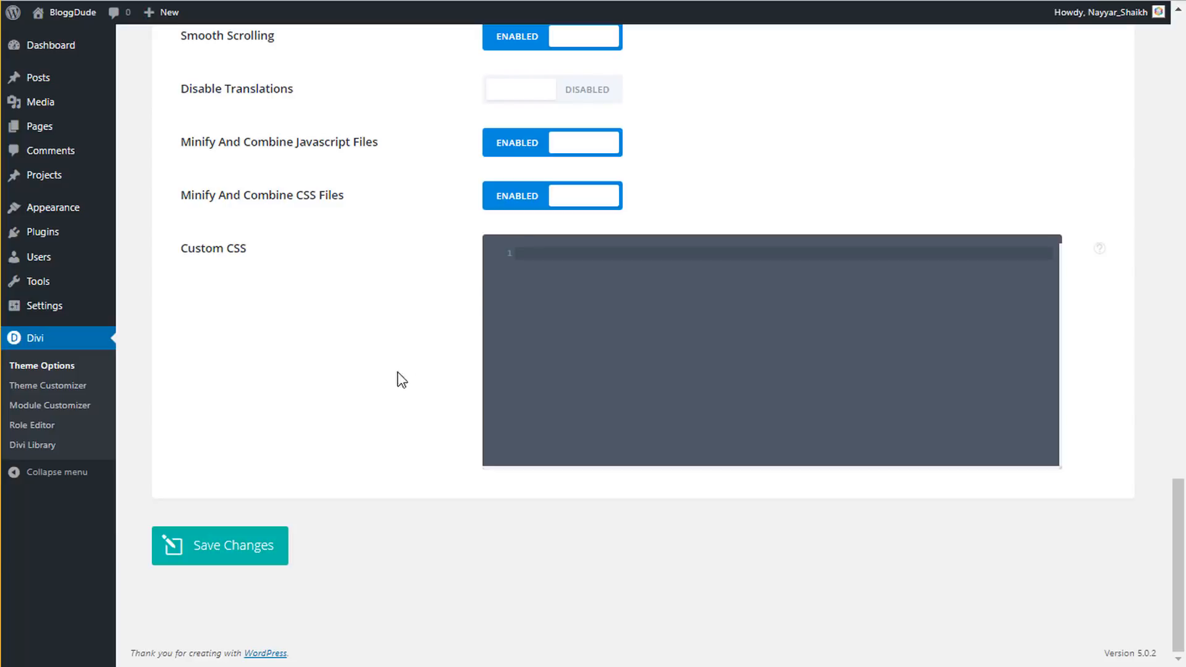
pyautogui.scroll(3, 433, 291)
pyautogui.scroll(7, 745, 309)
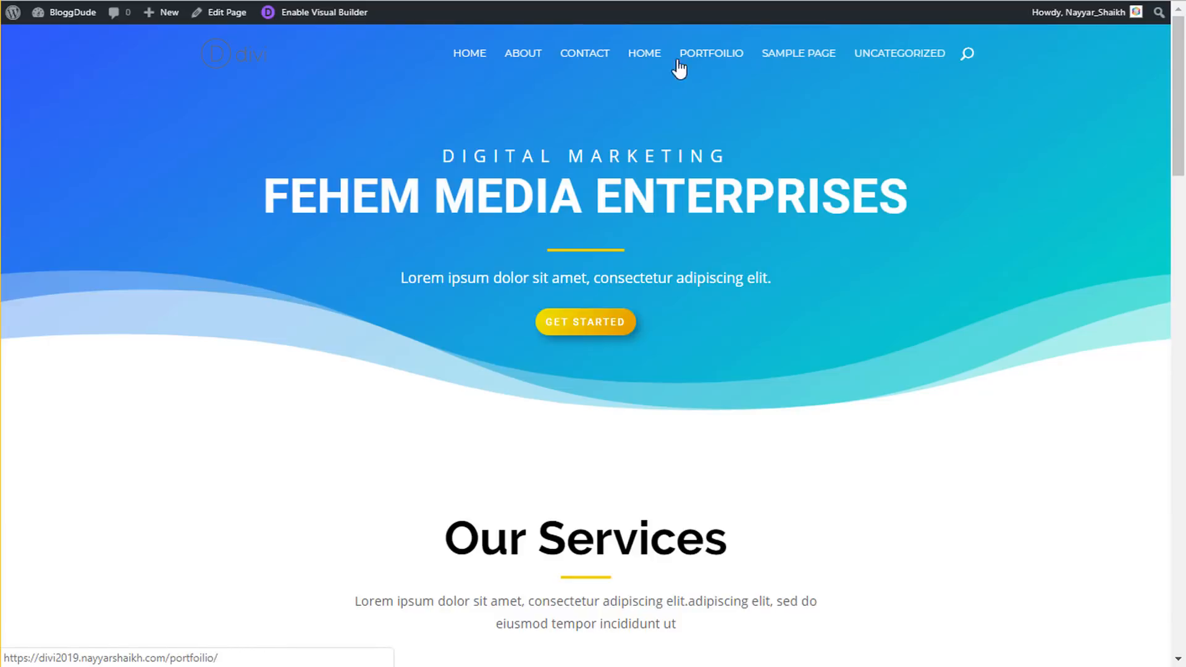
# - Head from the live homepage to Appearance > Menus through the admin bar's site-name menu
pyautogui.moveTo(69, 28)
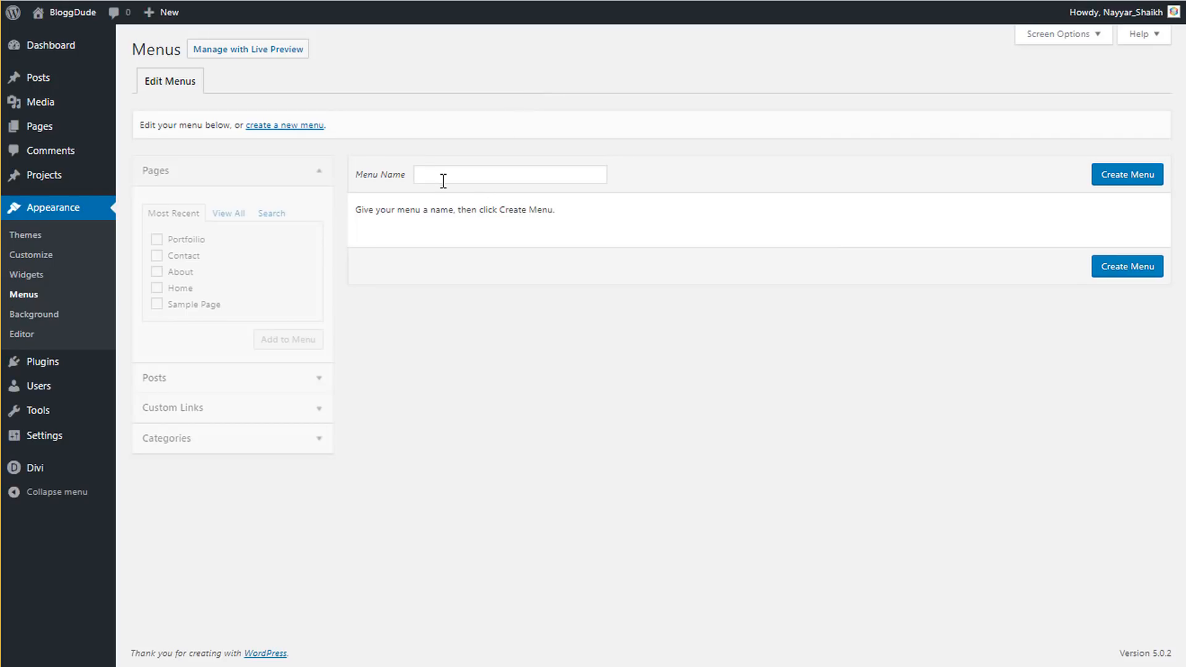
# - Create a menu named 'Main Menu' and add the Home, About, Contact and Portfolio pages
pyautogui.click(445, 176)
pyautogui.click(456, 208)
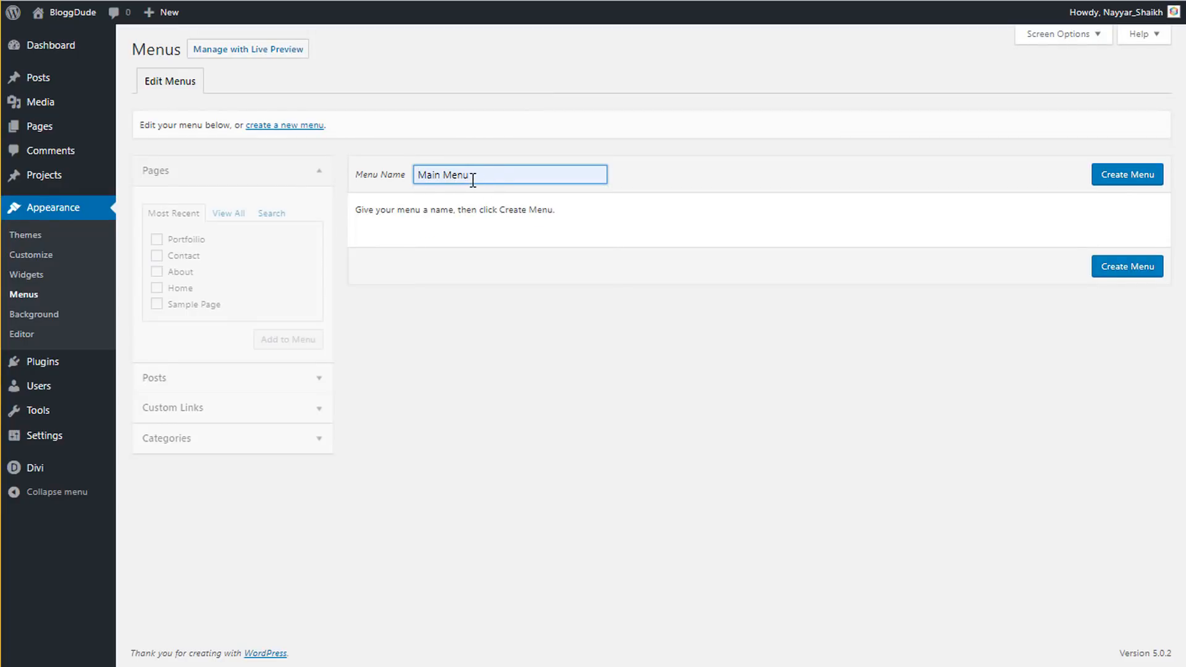
pyautogui.click(1159, 184)
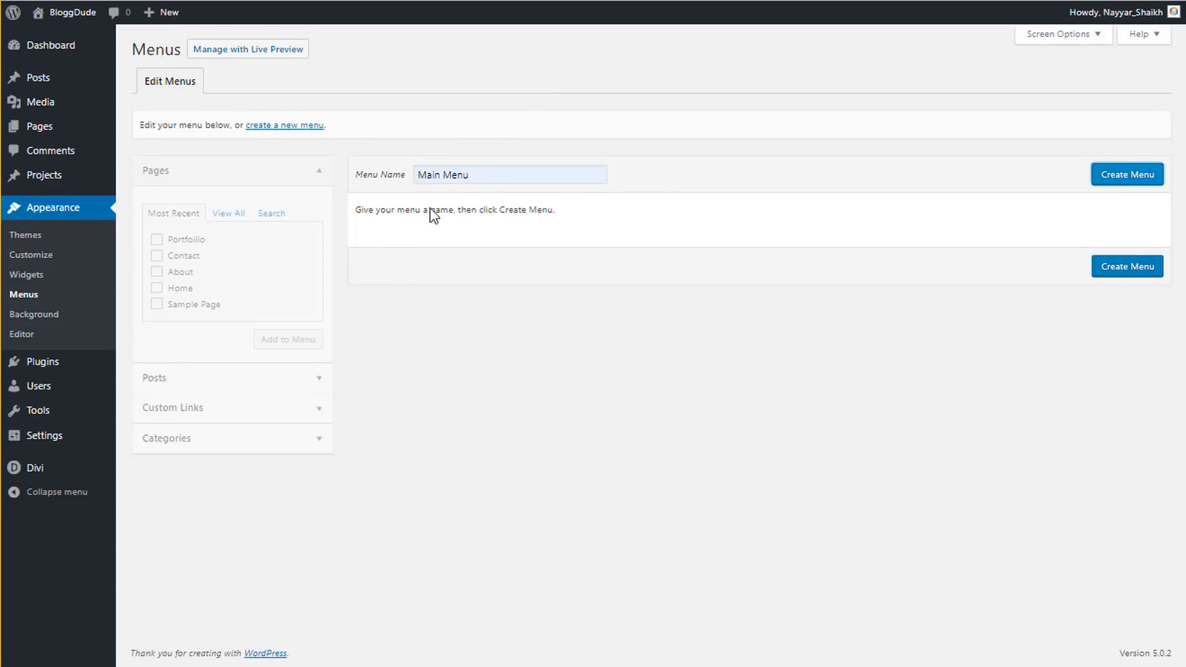
pyautogui.click(178, 289)
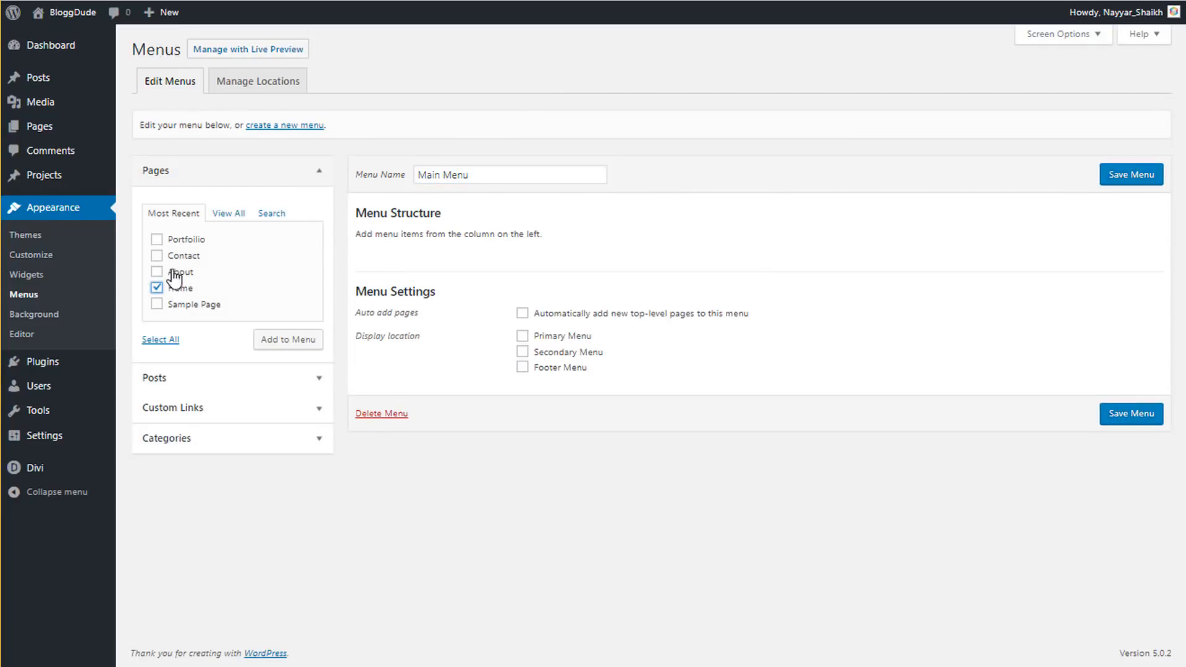
pyautogui.click(176, 273)
pyautogui.click(182, 256)
pyautogui.click(178, 241)
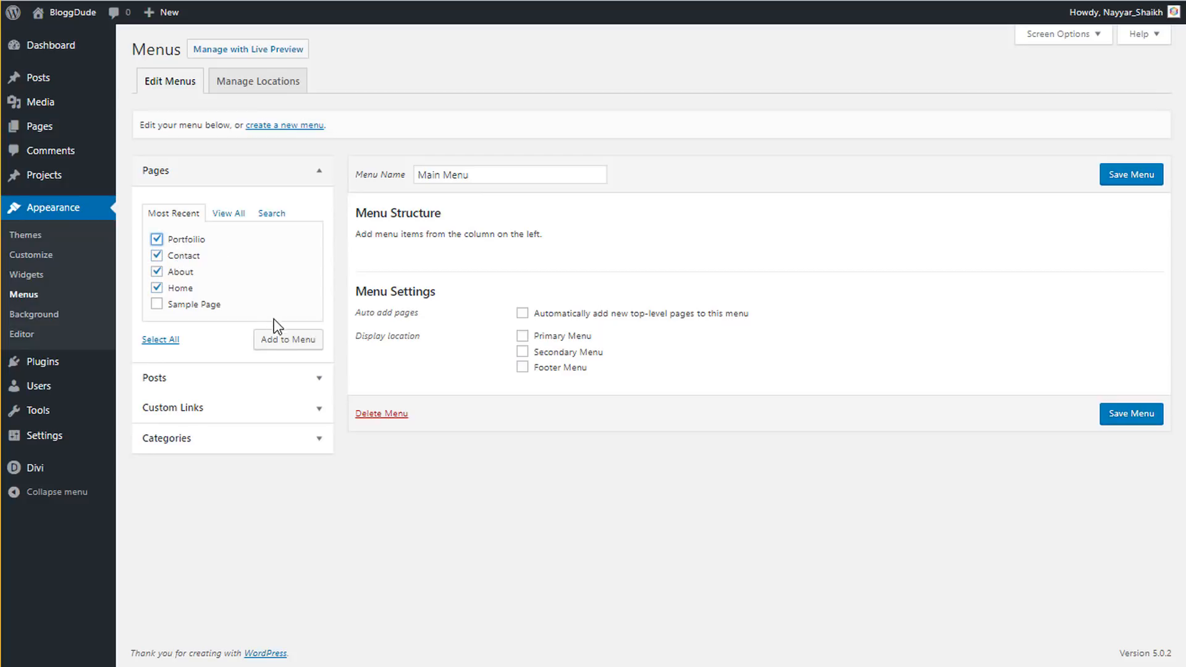
pyautogui.click(276, 339)
# - Order the items Home, About, Portfolio, Contact, set it as Primary Menu, and save
pyautogui.moveTo(461, 381); pyautogui.dragTo(475, 265)
pyautogui.moveTo(410, 379); pyautogui.dragTo(410, 341)
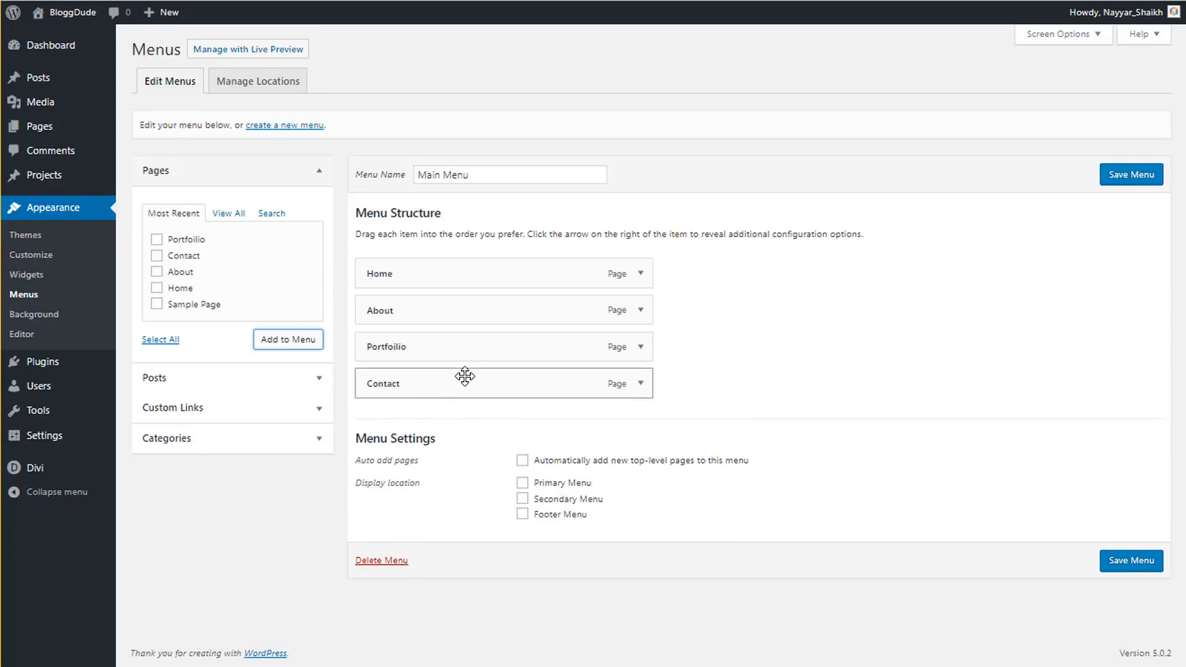
pyautogui.click(521, 482)
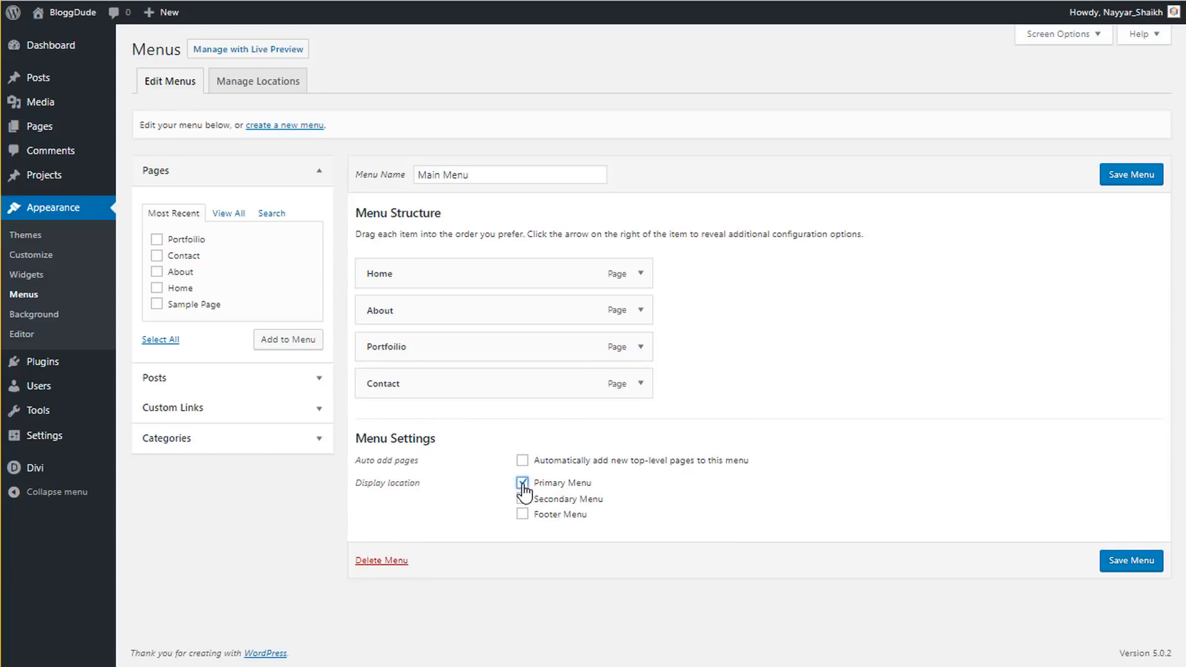
pyautogui.click(1132, 567)
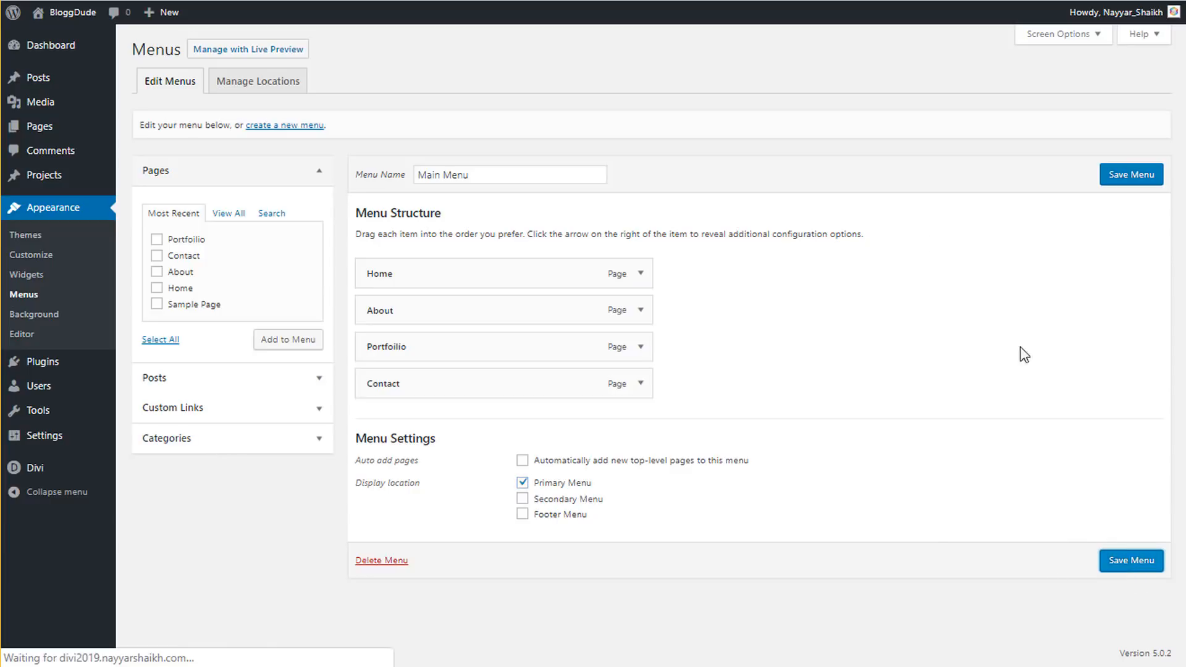
pyautogui.click(75, 16)
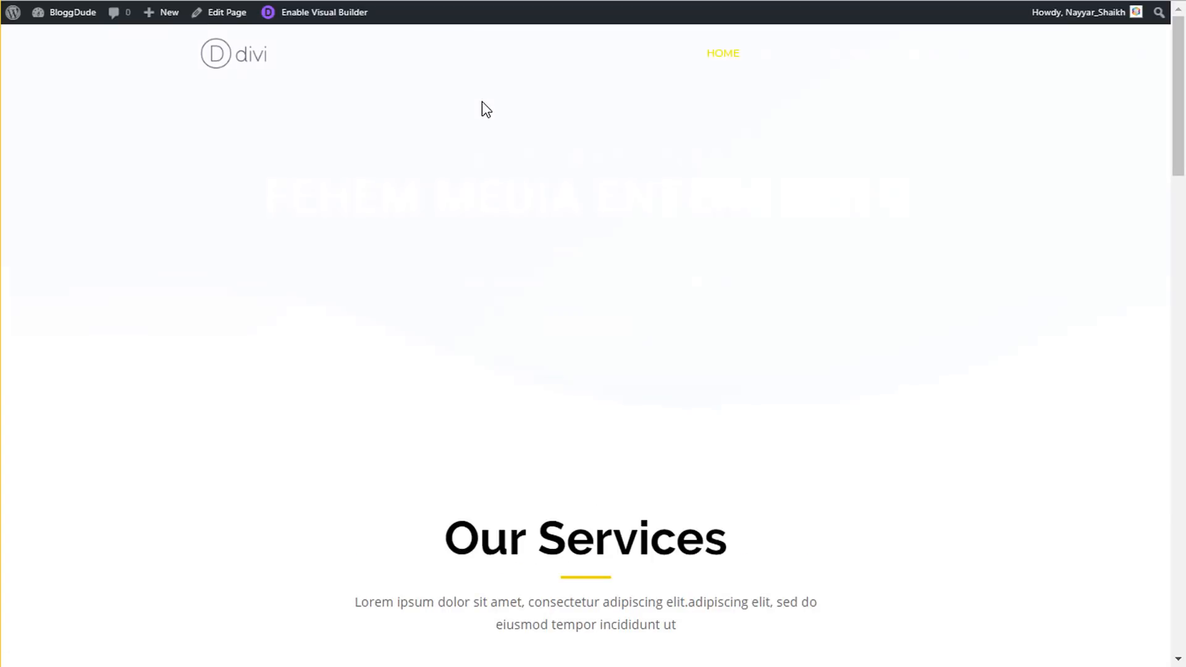
# - Open the About page from the new header menu and scroll to check the sticky purple header
pyautogui.scroll(-2, 821, 241)
pyautogui.scroll(2, 820, 244)
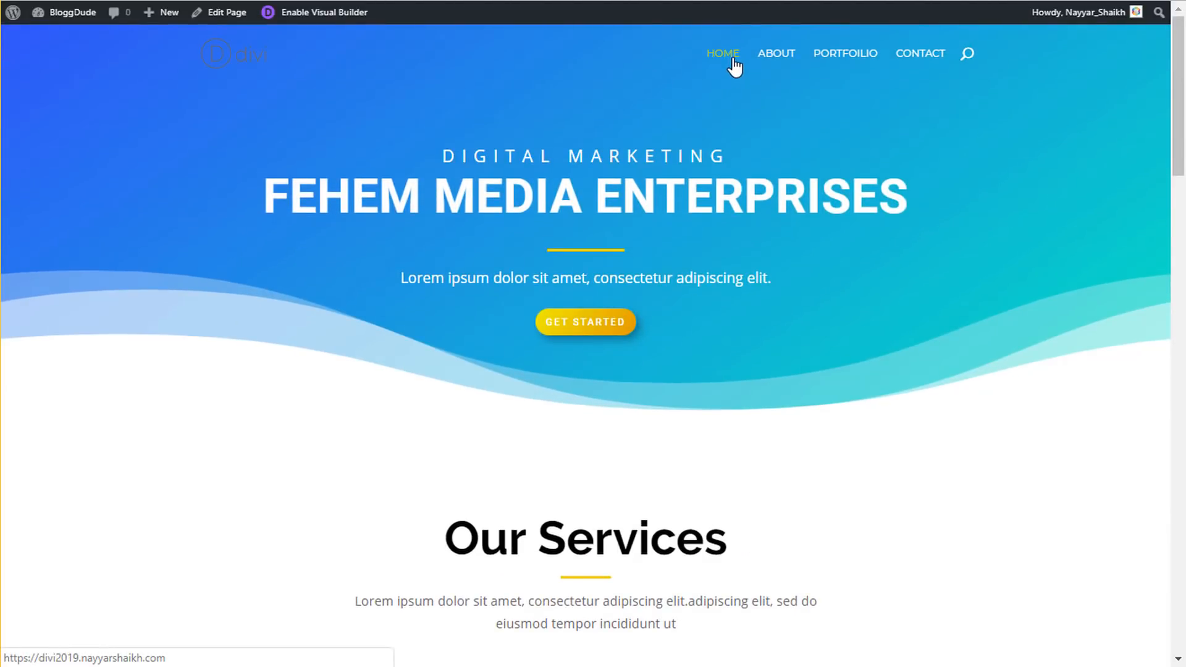
pyautogui.click(781, 62)
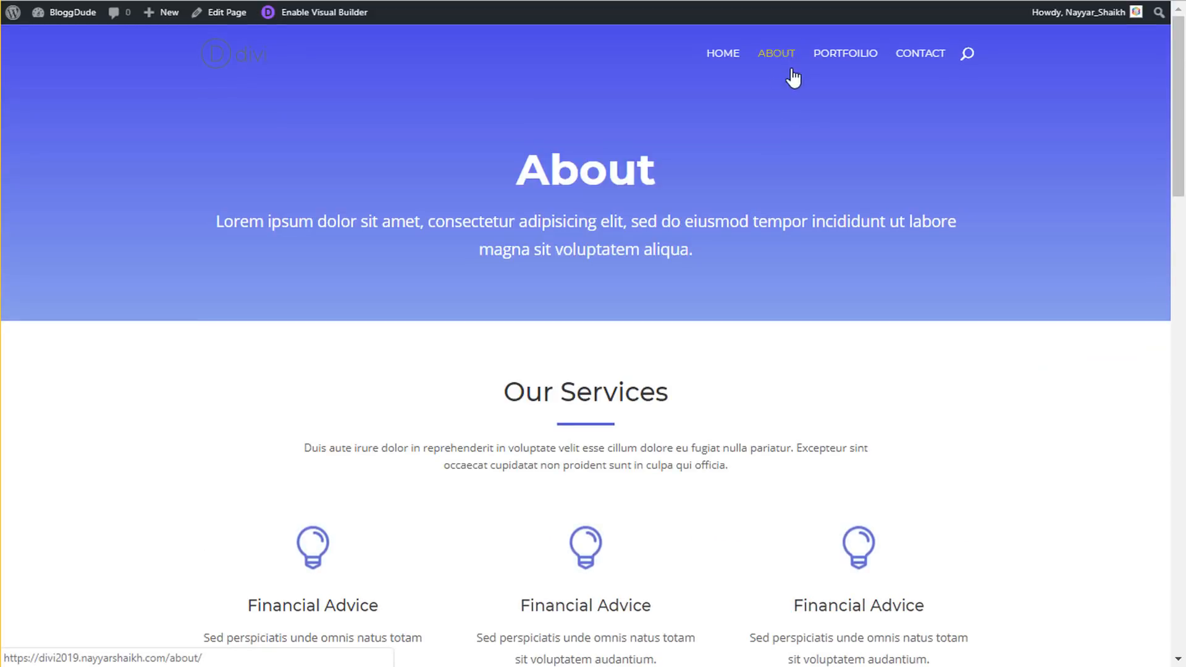
pyautogui.scroll(-6, 871, 204)
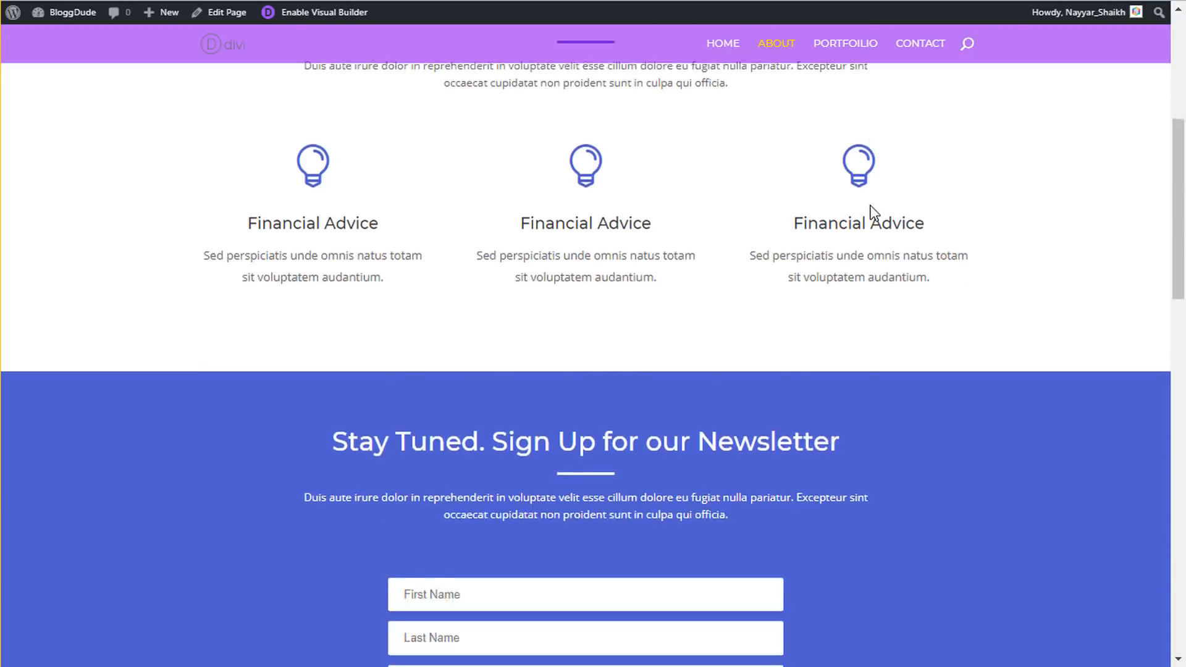
pyautogui.scroll(-6, 866, 245)
pyautogui.scroll(12, 866, 248)
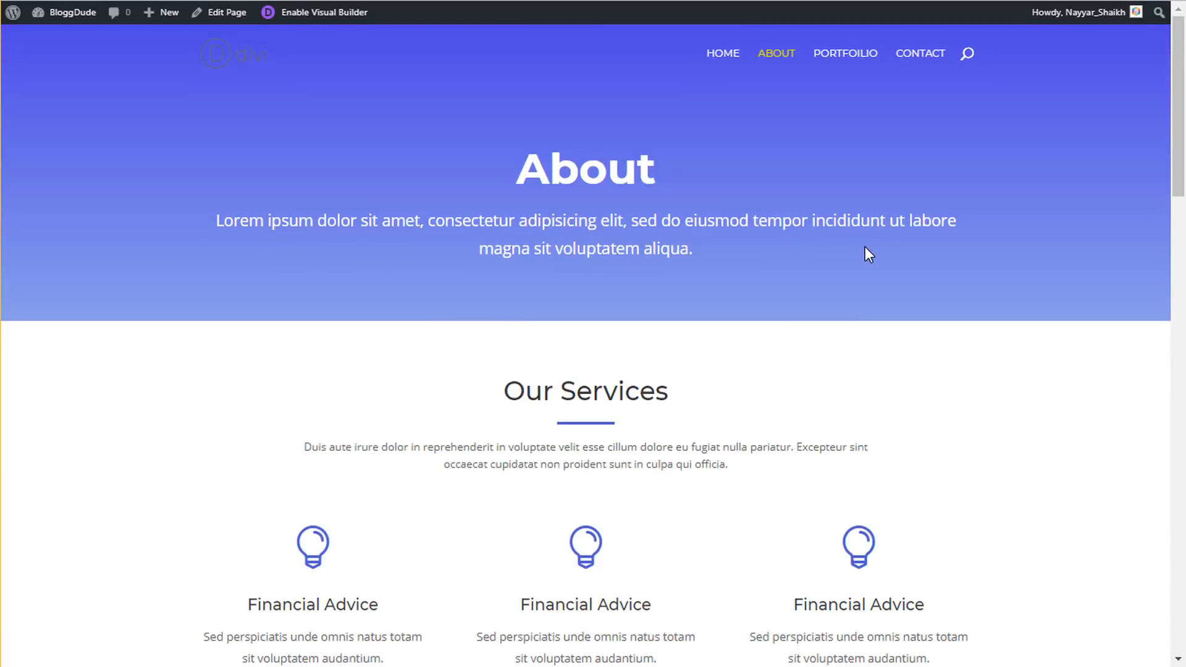